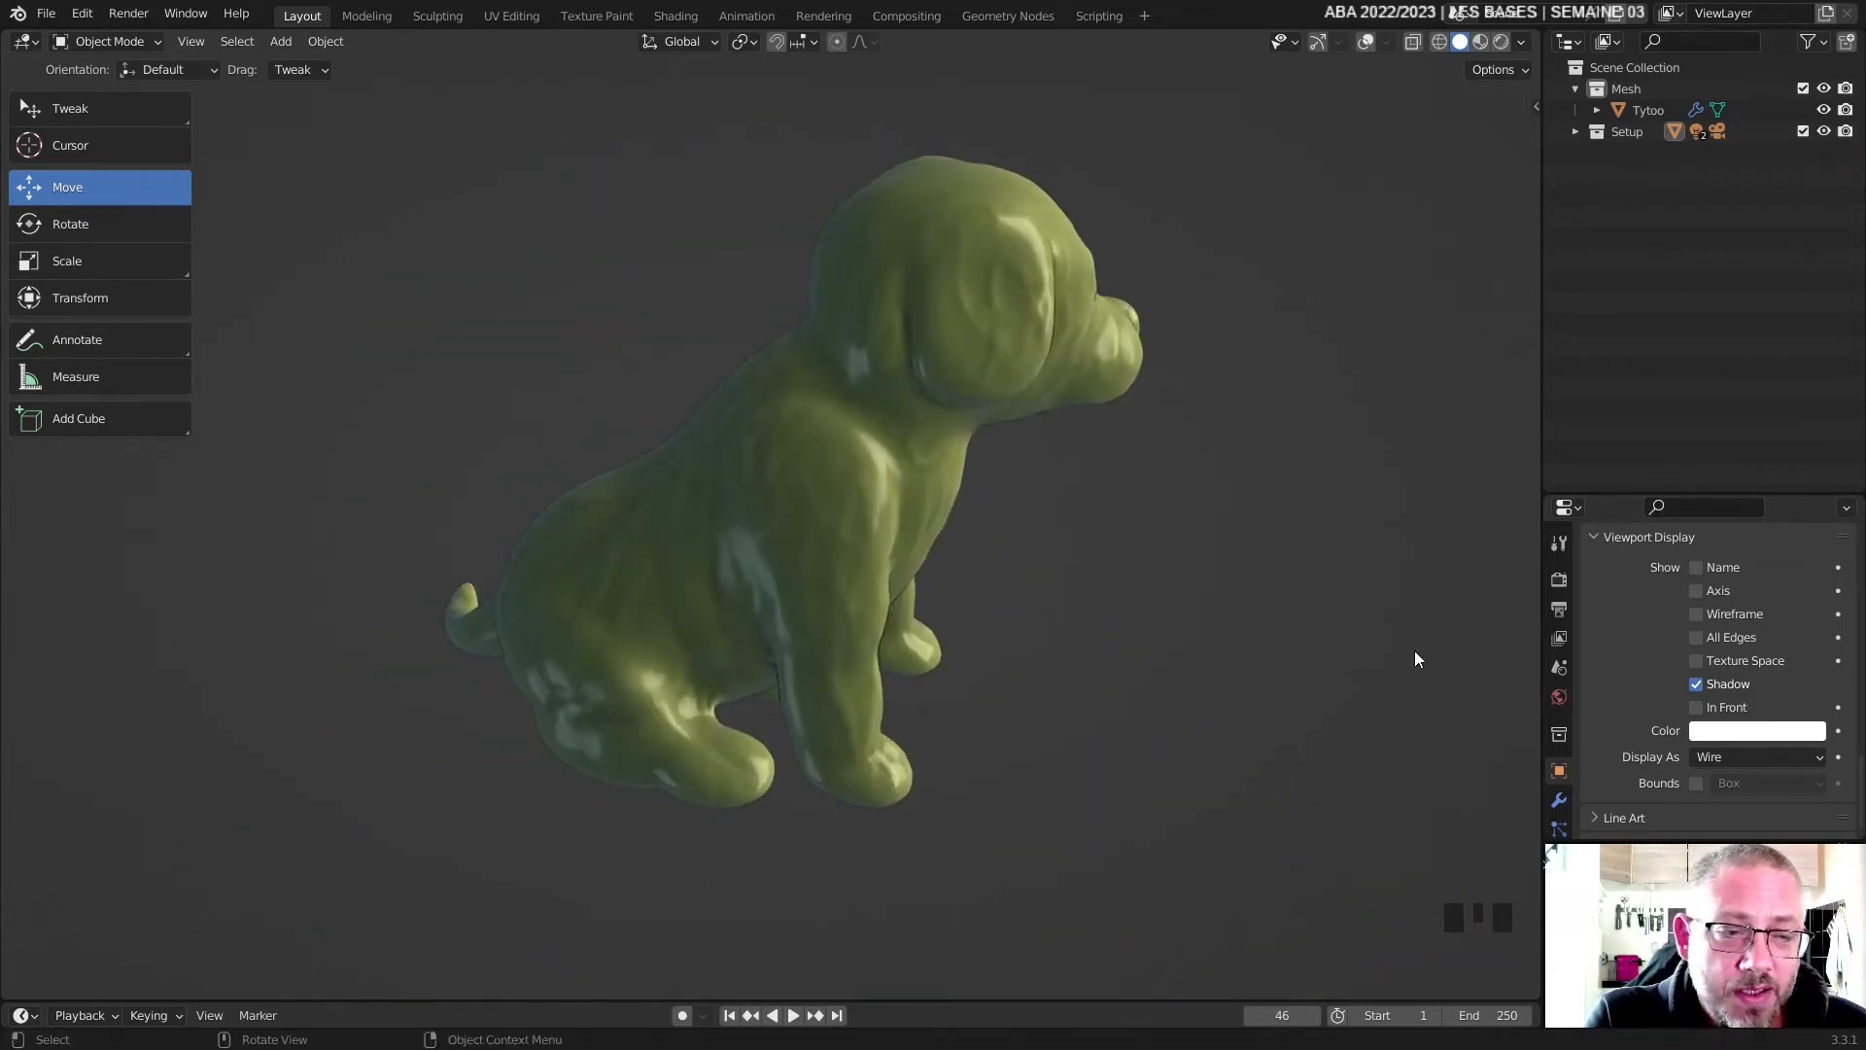
- Compare the Tytoo dog's shape at Multires viewport level 0 and at level 2
scroll(1558, 775, down, 5)
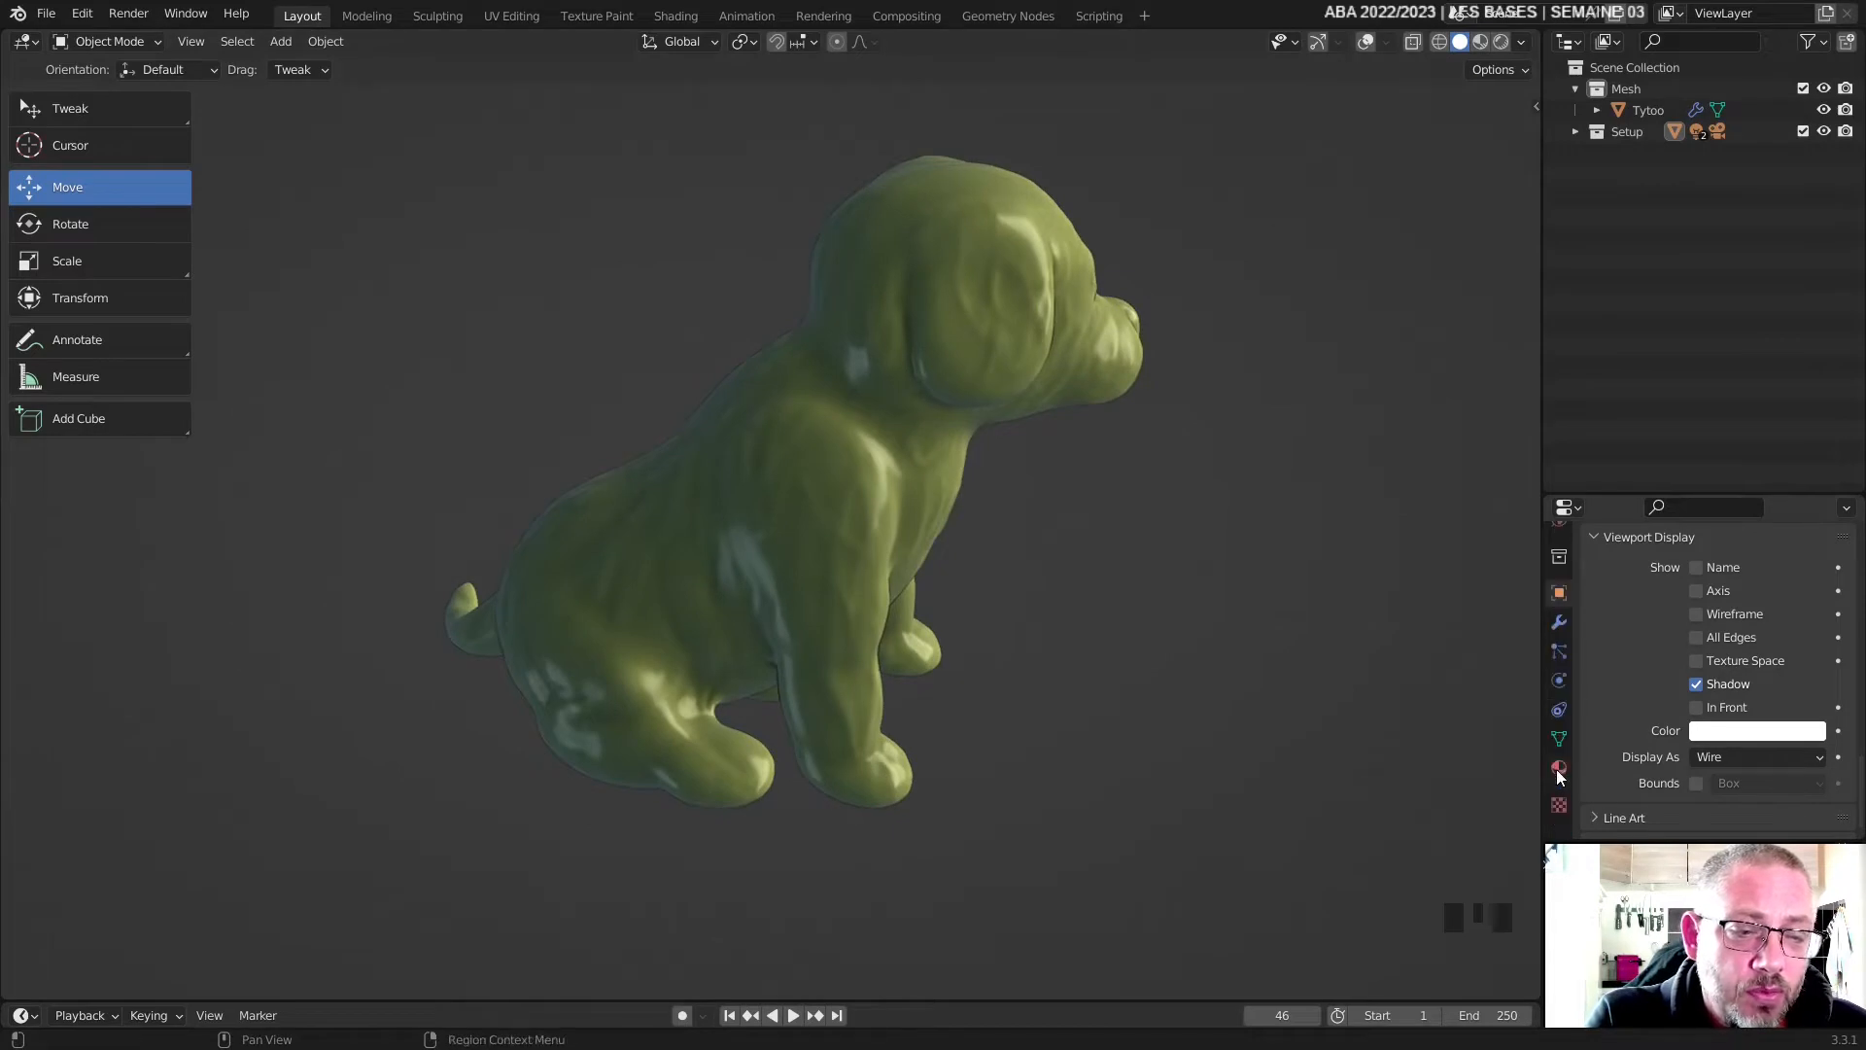
click(1559, 739)
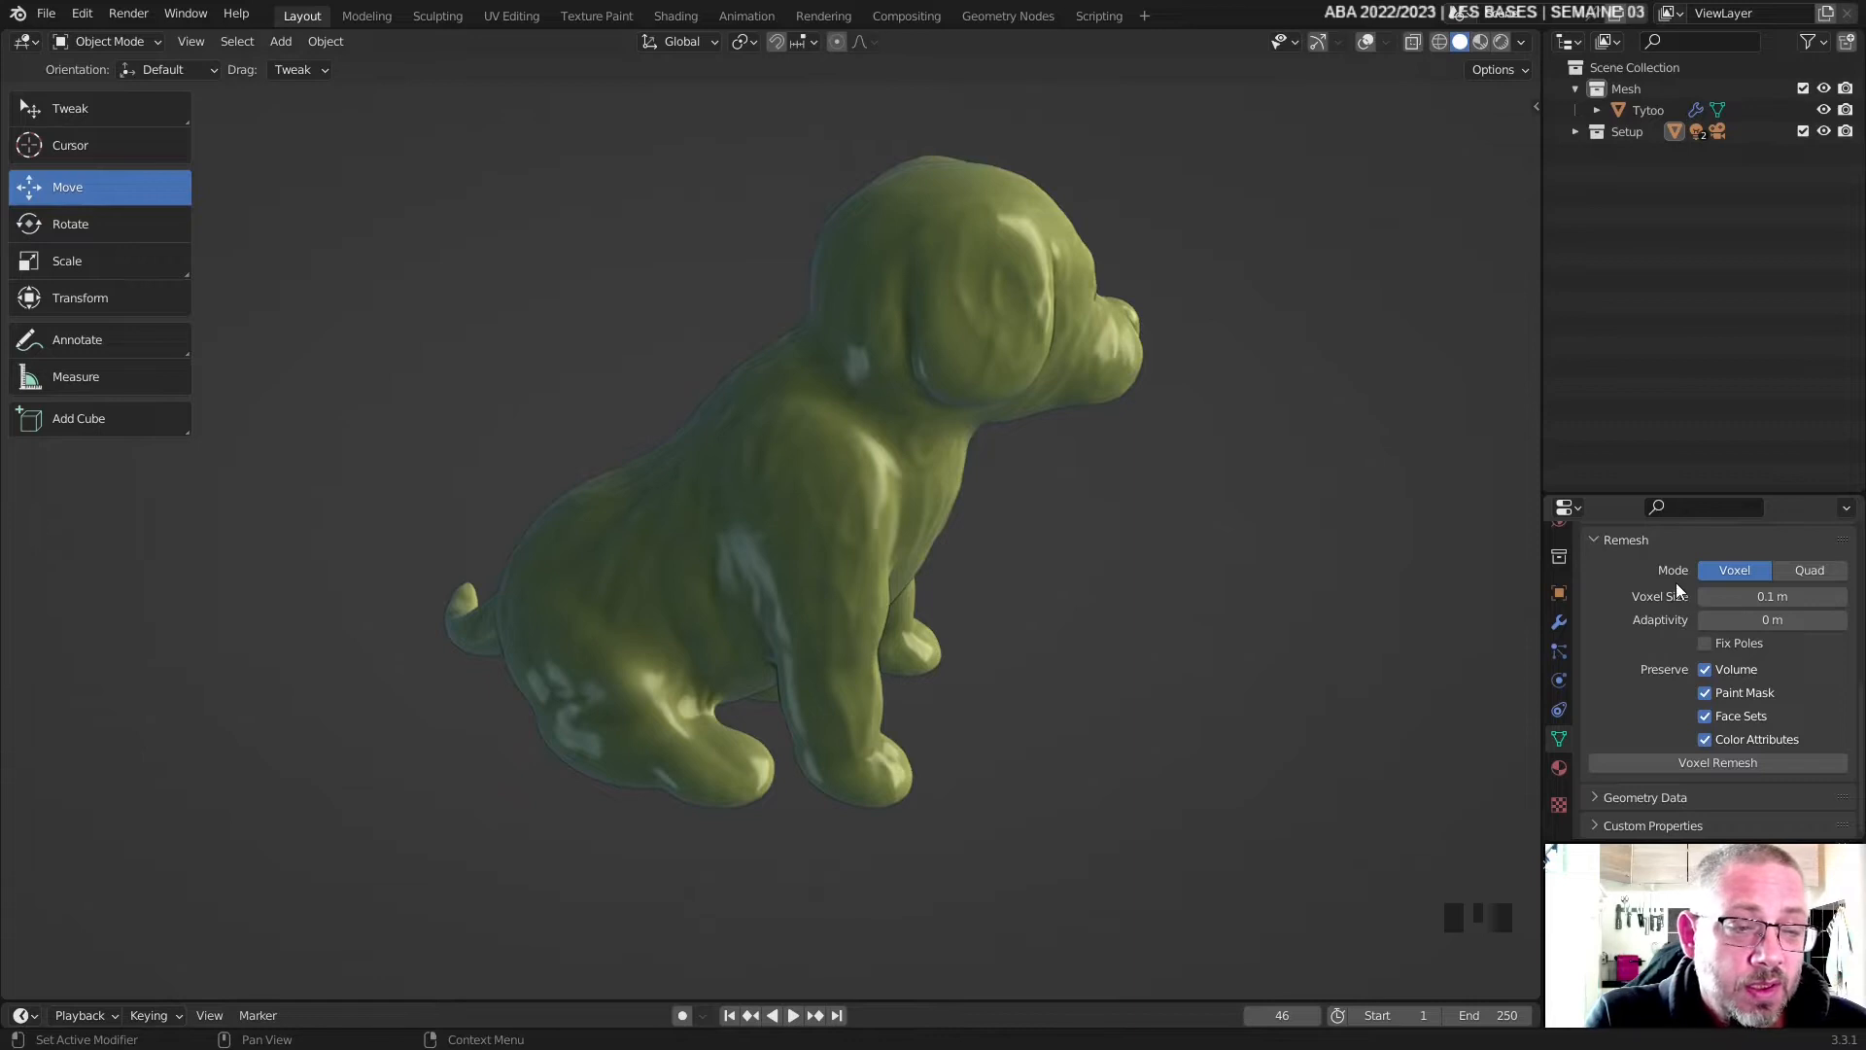
click(1558, 625)
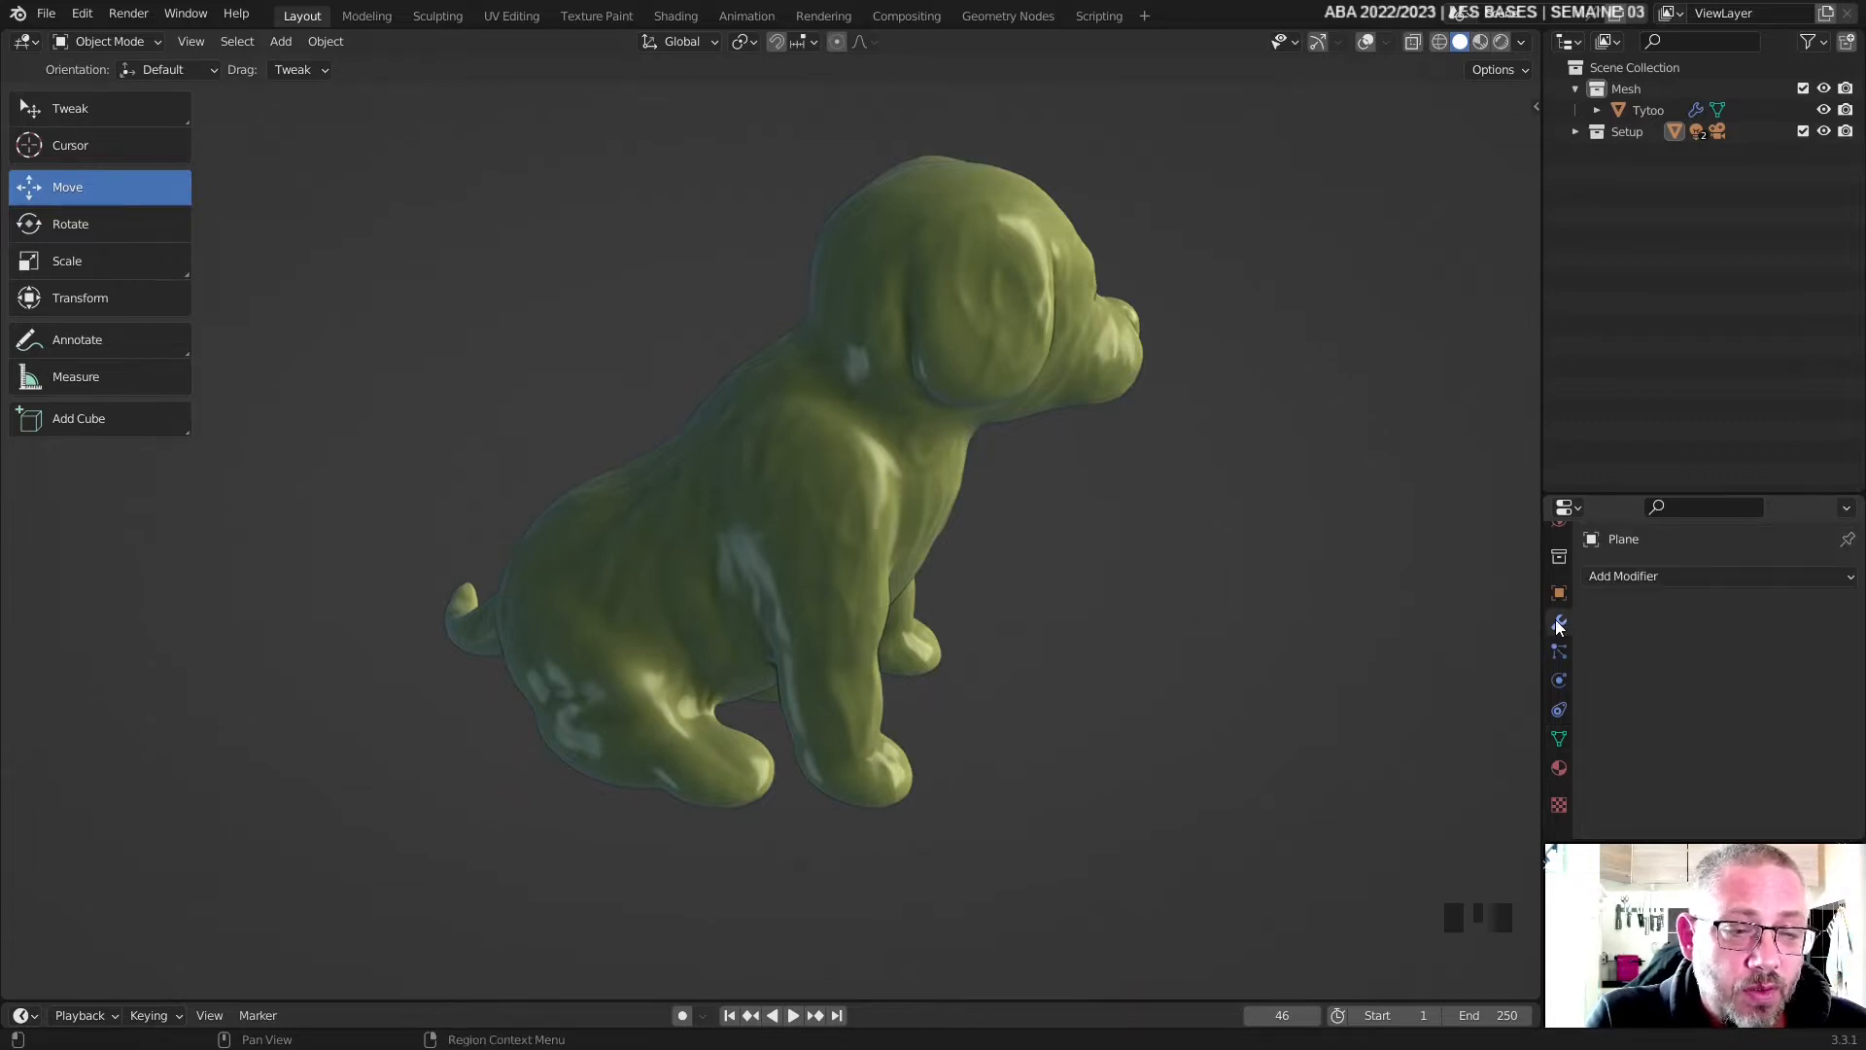
click(924, 301)
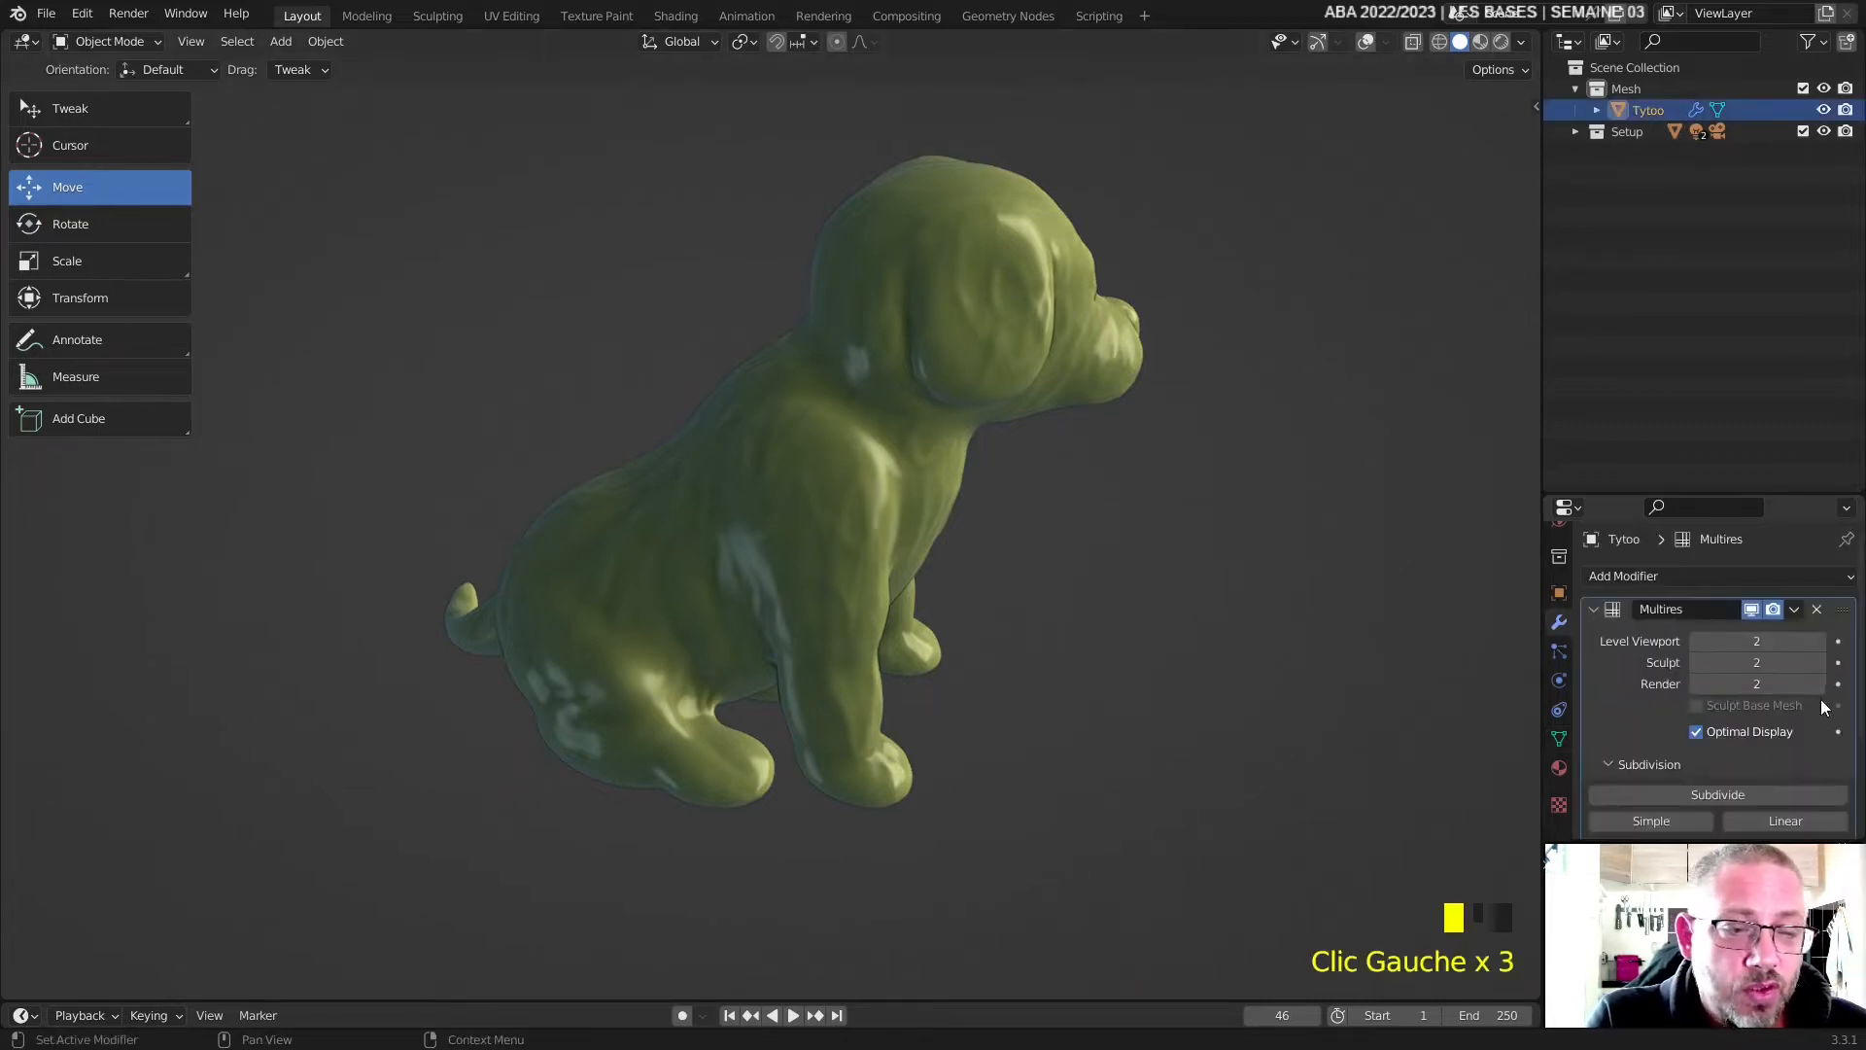
click(1695, 641)
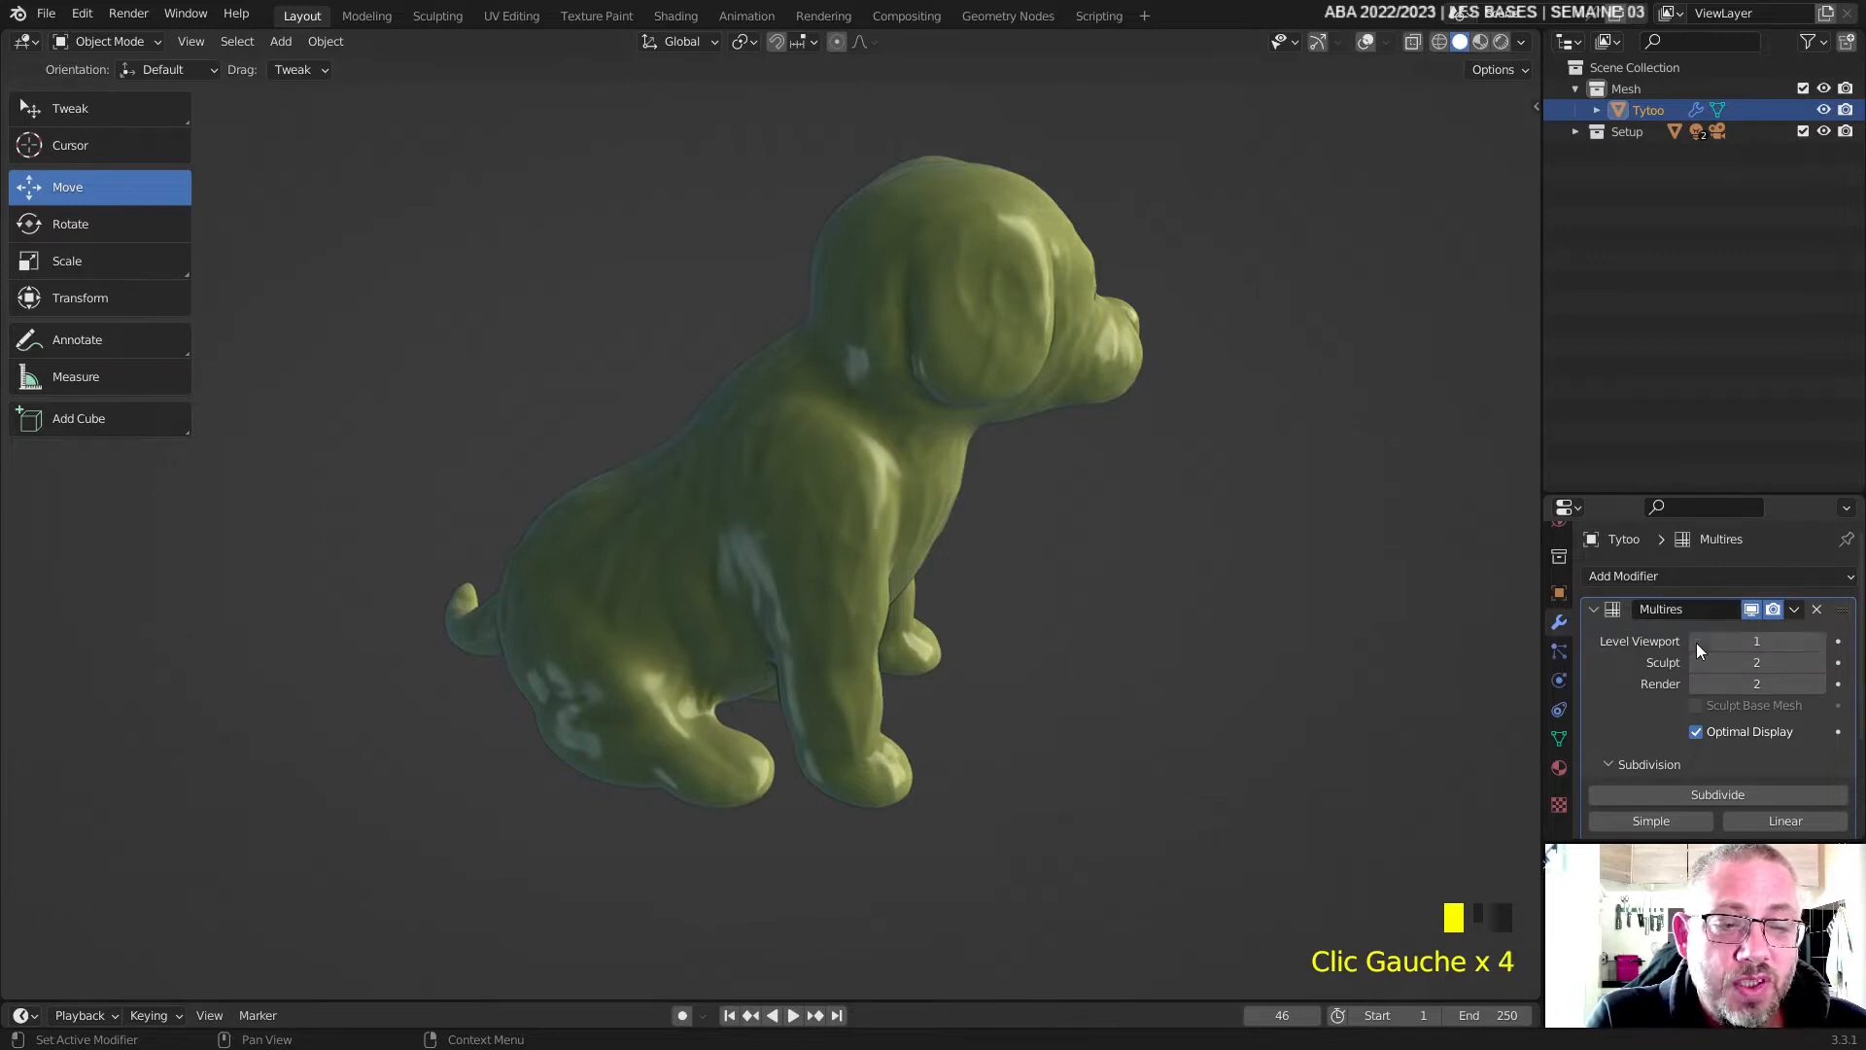
click(1696, 642)
middle_drag(1069, 593, 833, 570)
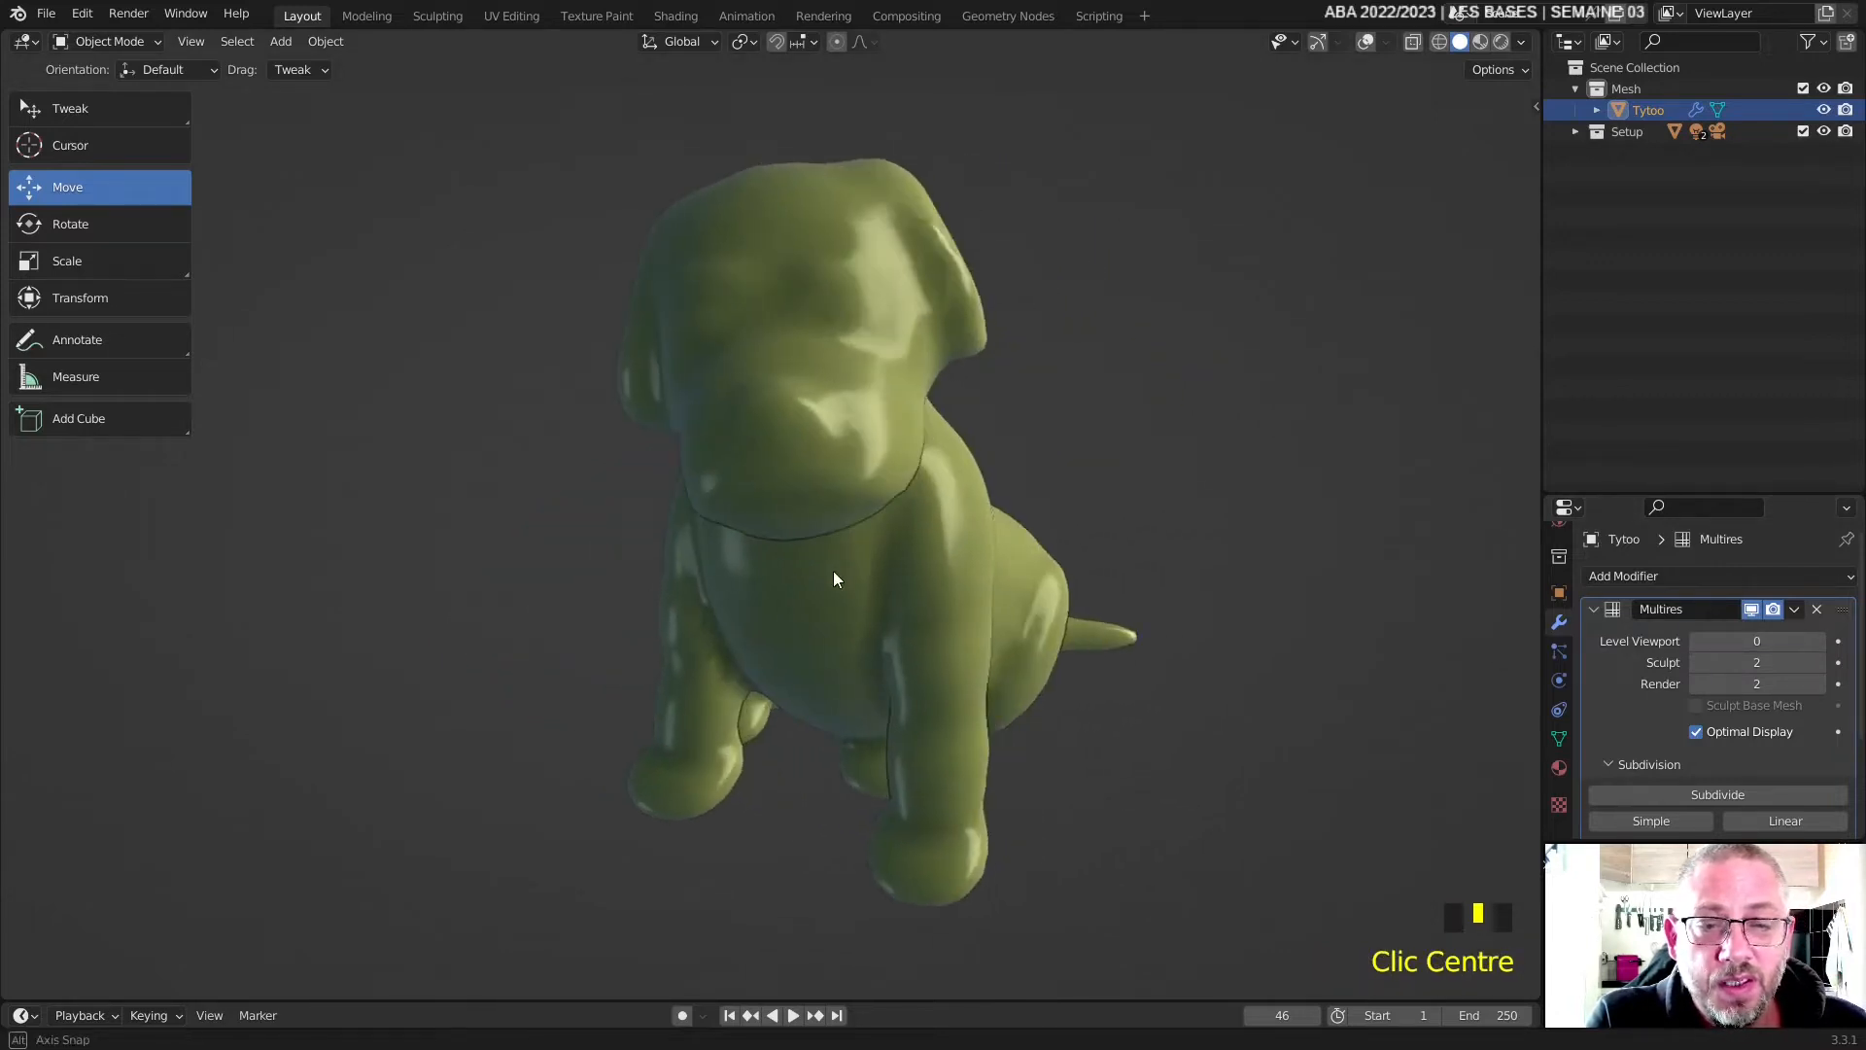
click(1818, 642)
click(1819, 641)
middle_drag(1264, 622, 1147, 637)
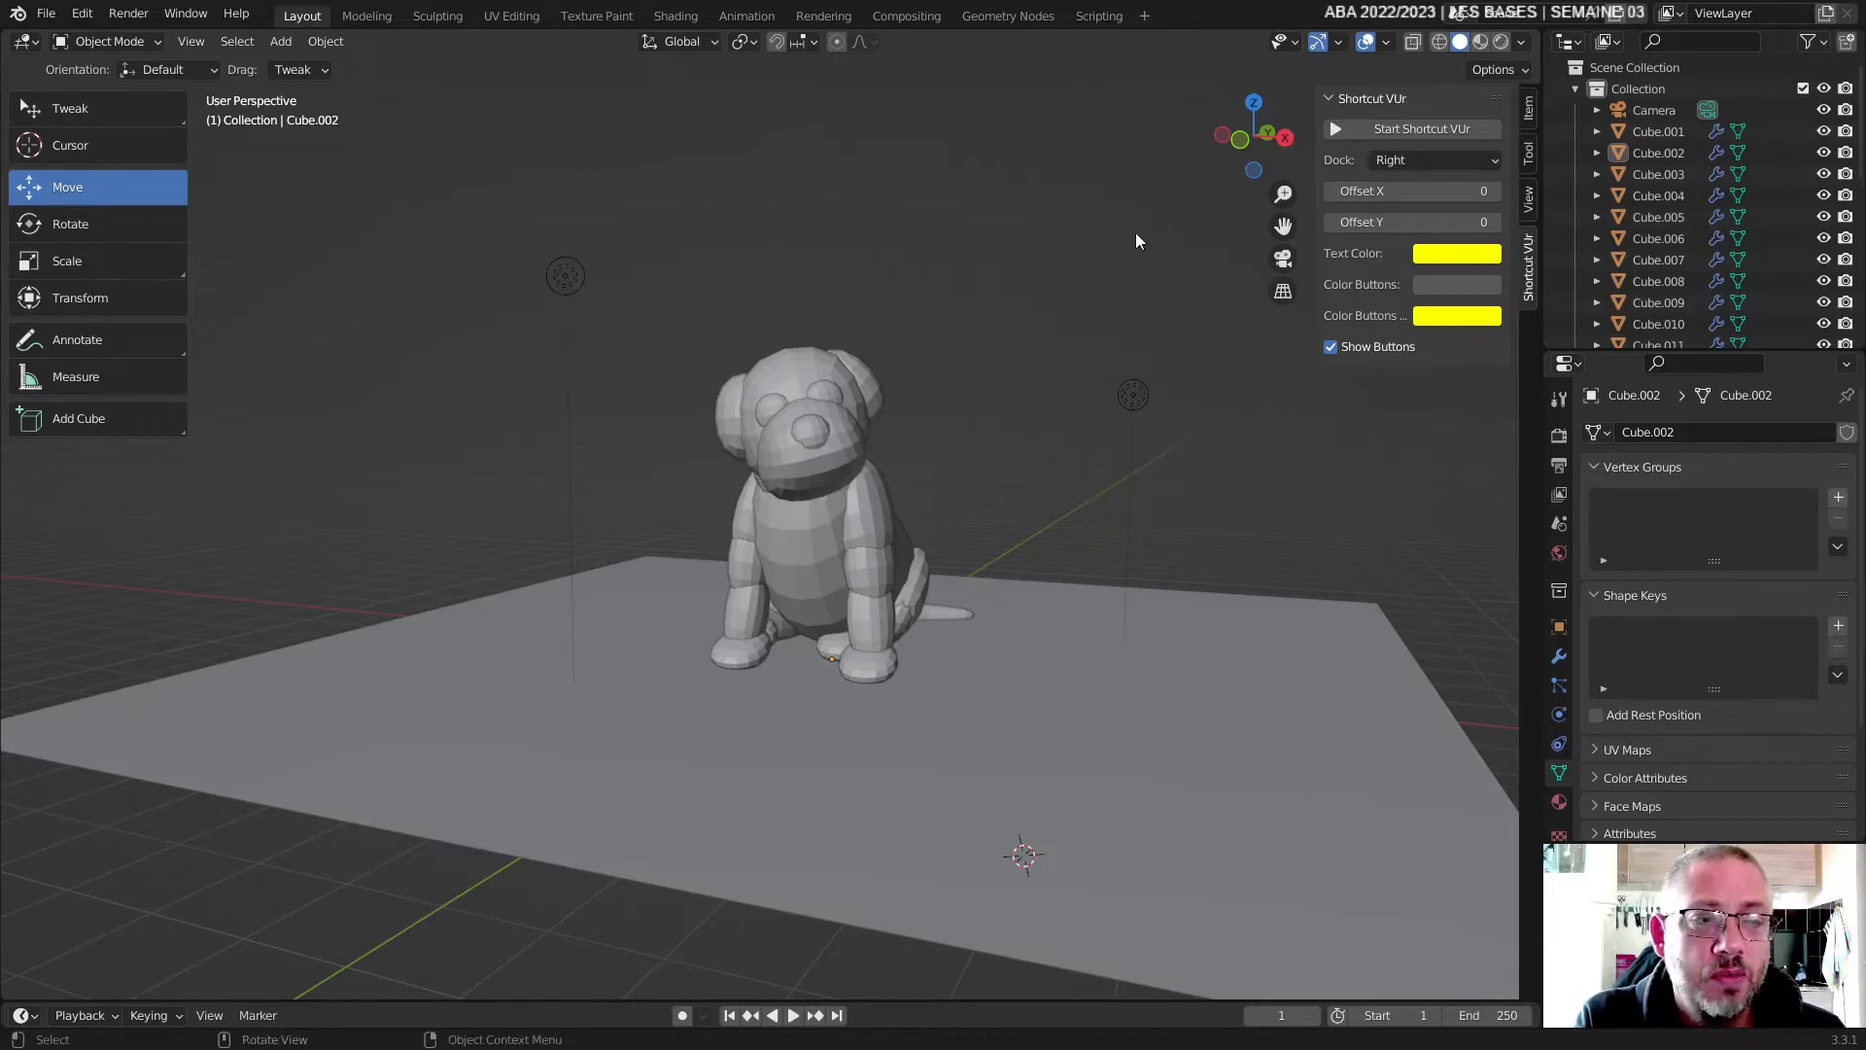
click(566, 277)
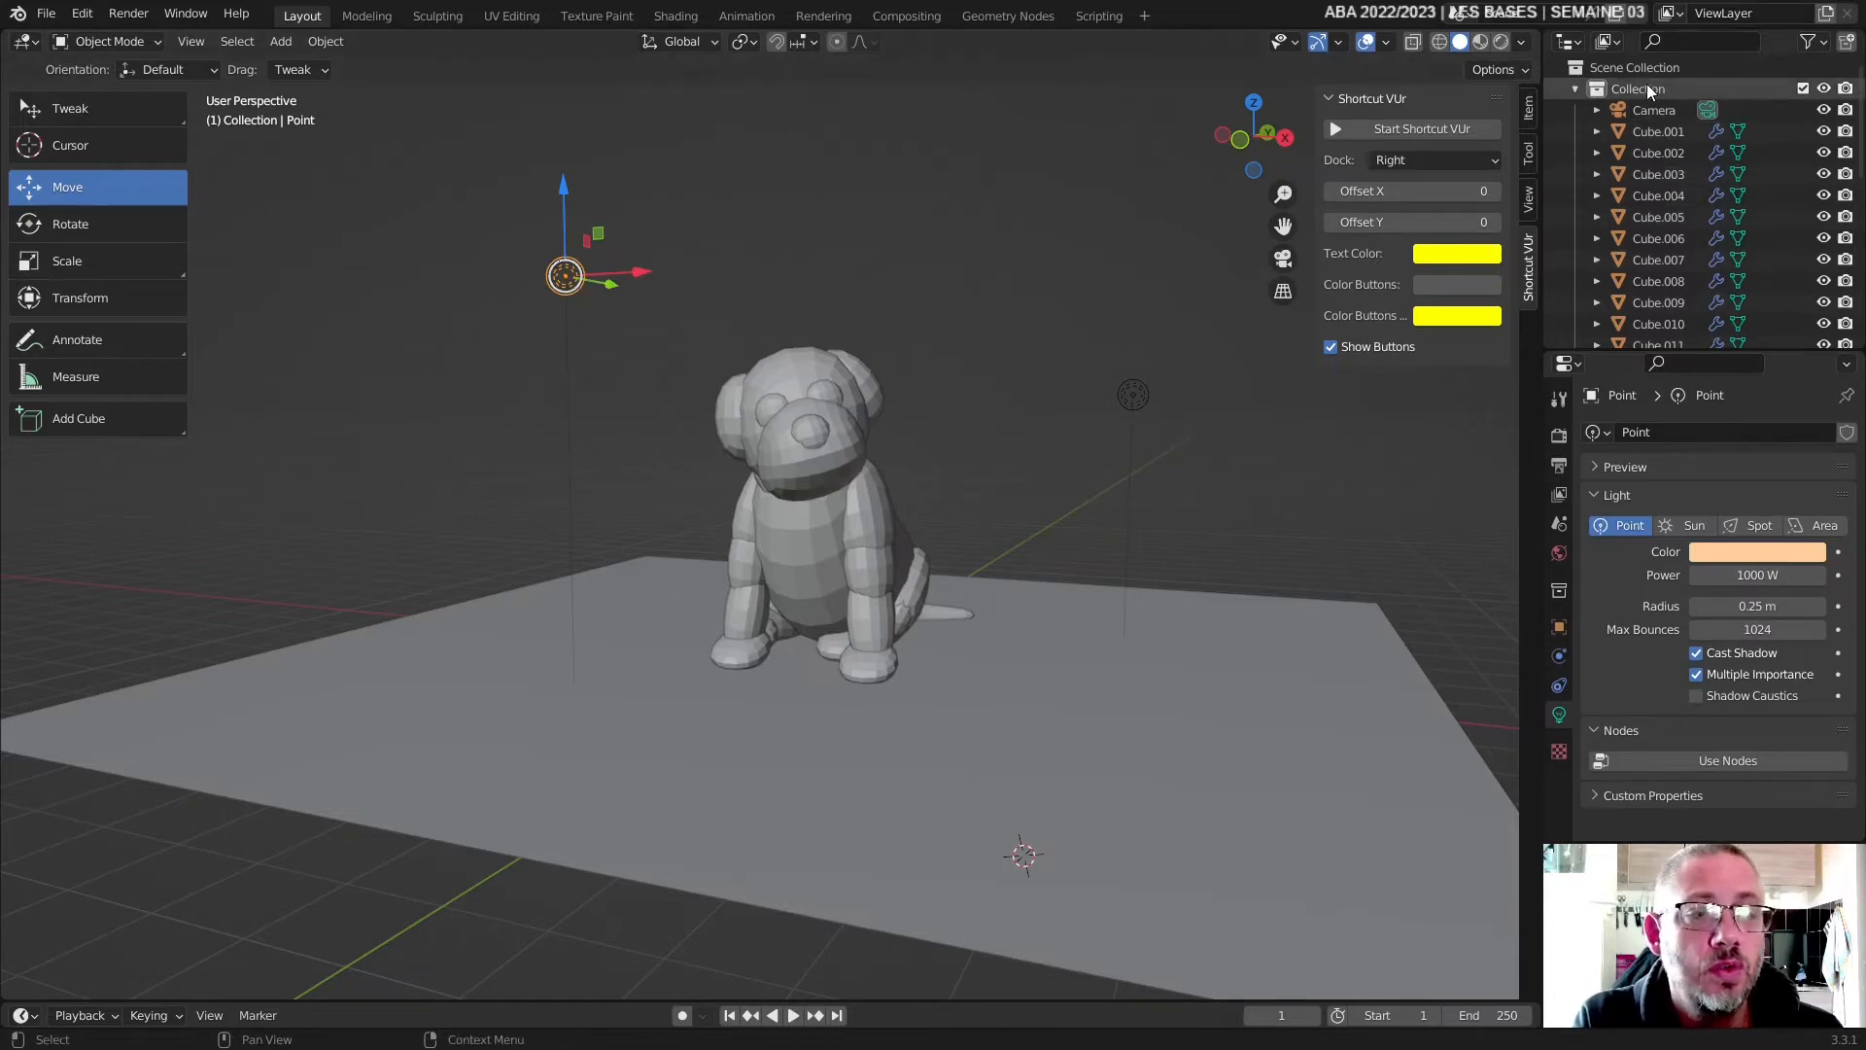
click(1678, 89)
click(1577, 88)
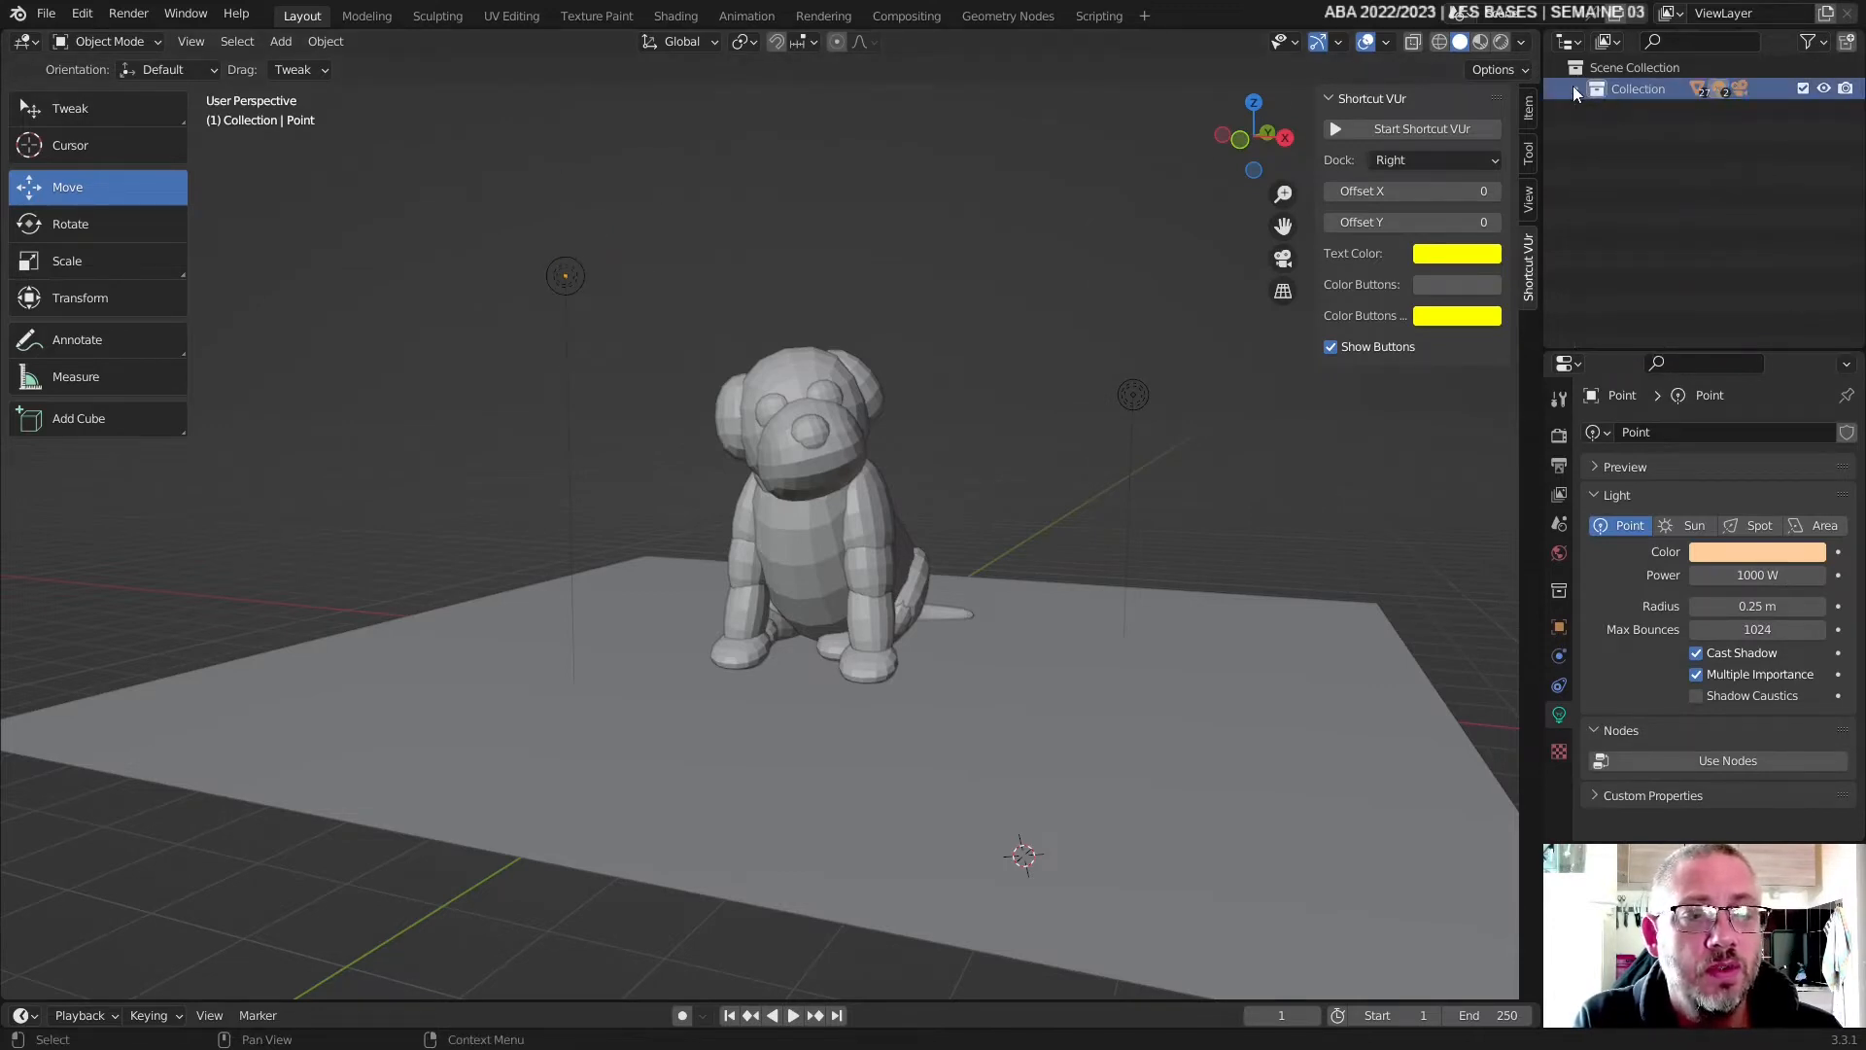
click(1575, 89)
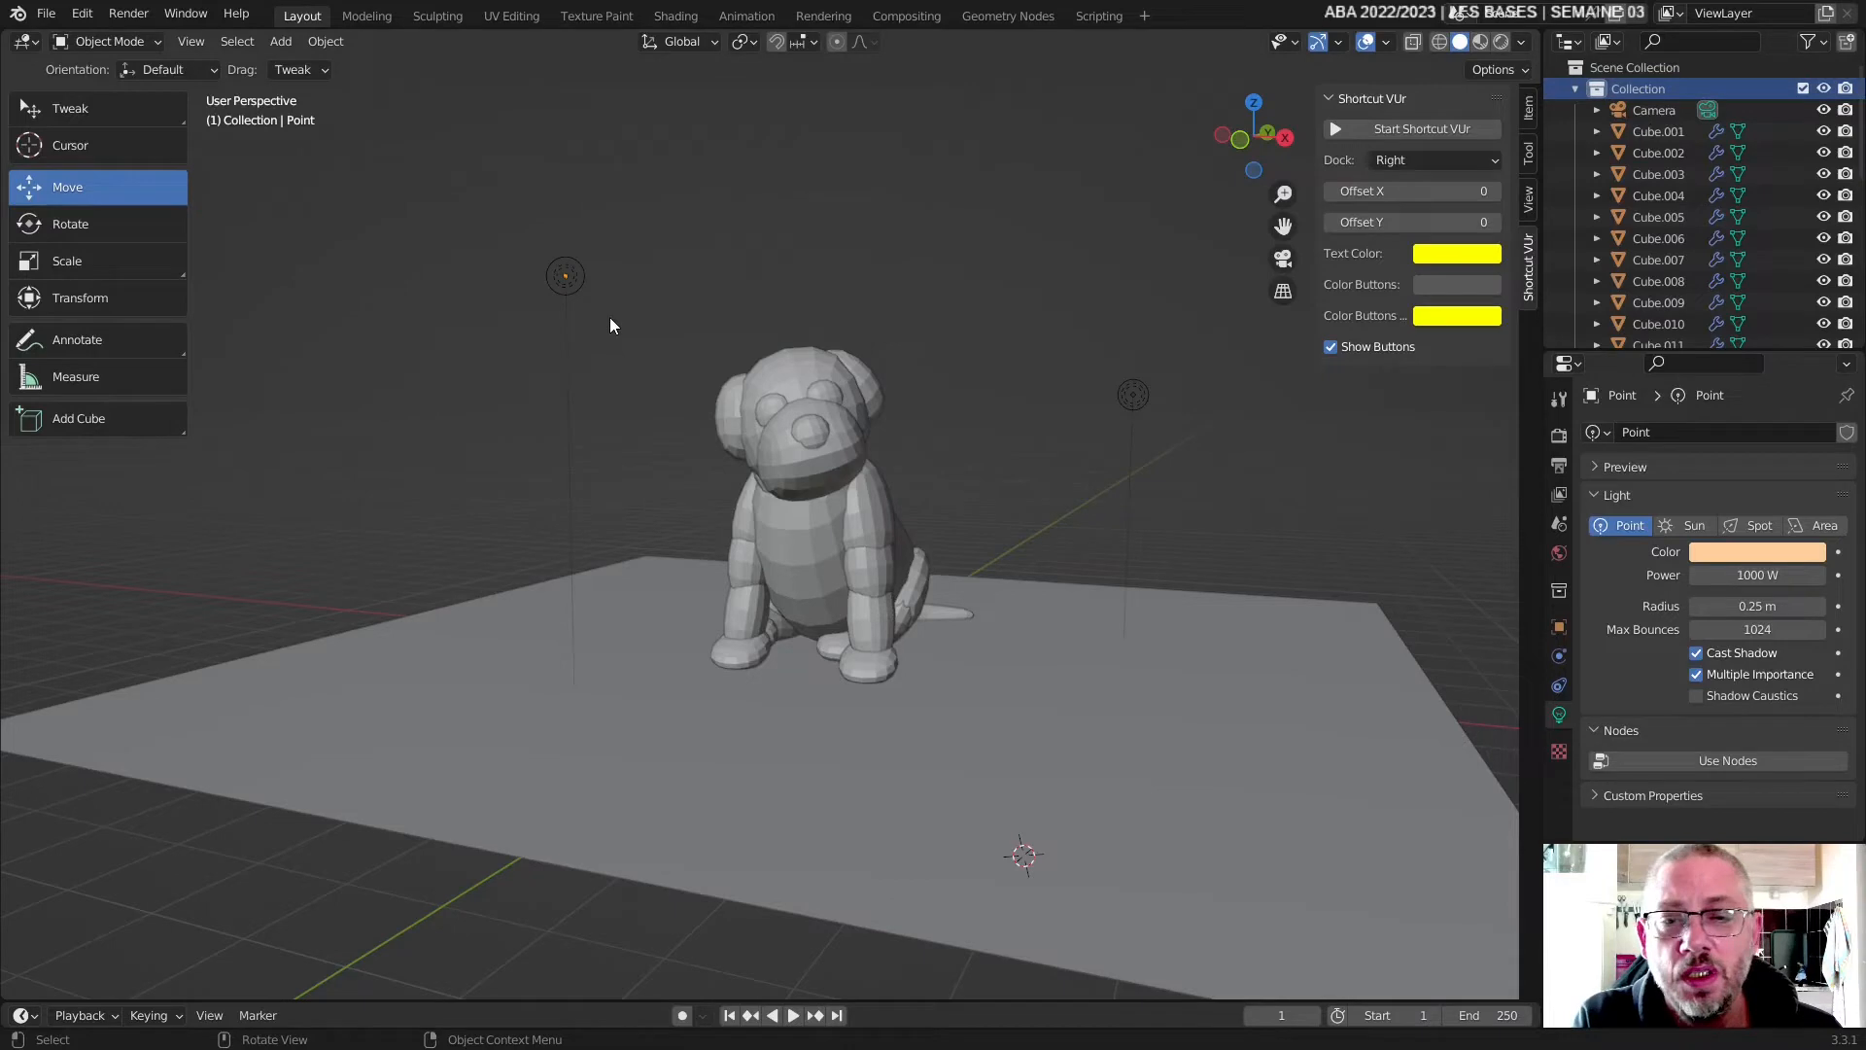
- Select the point light on the dog's ear side, start Shortcut VUr and hide the viewport sidebar
click(556, 290)
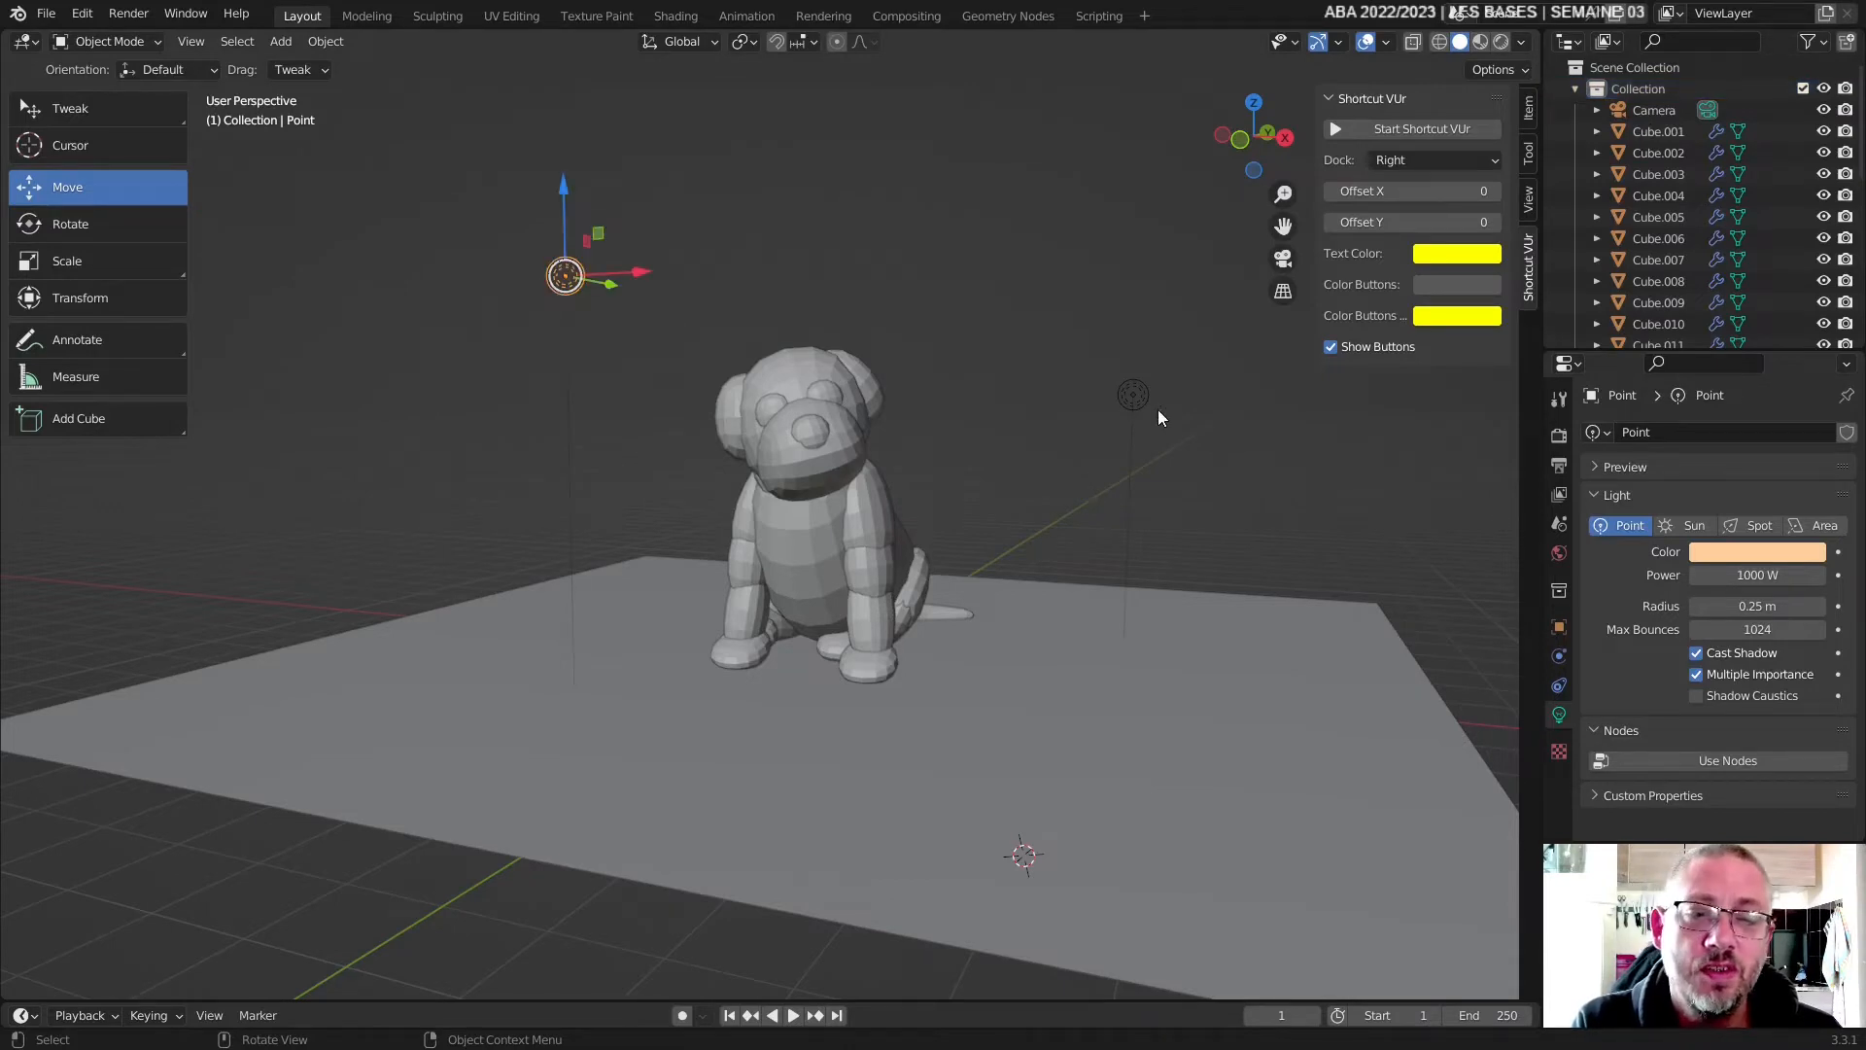
click(1408, 132)
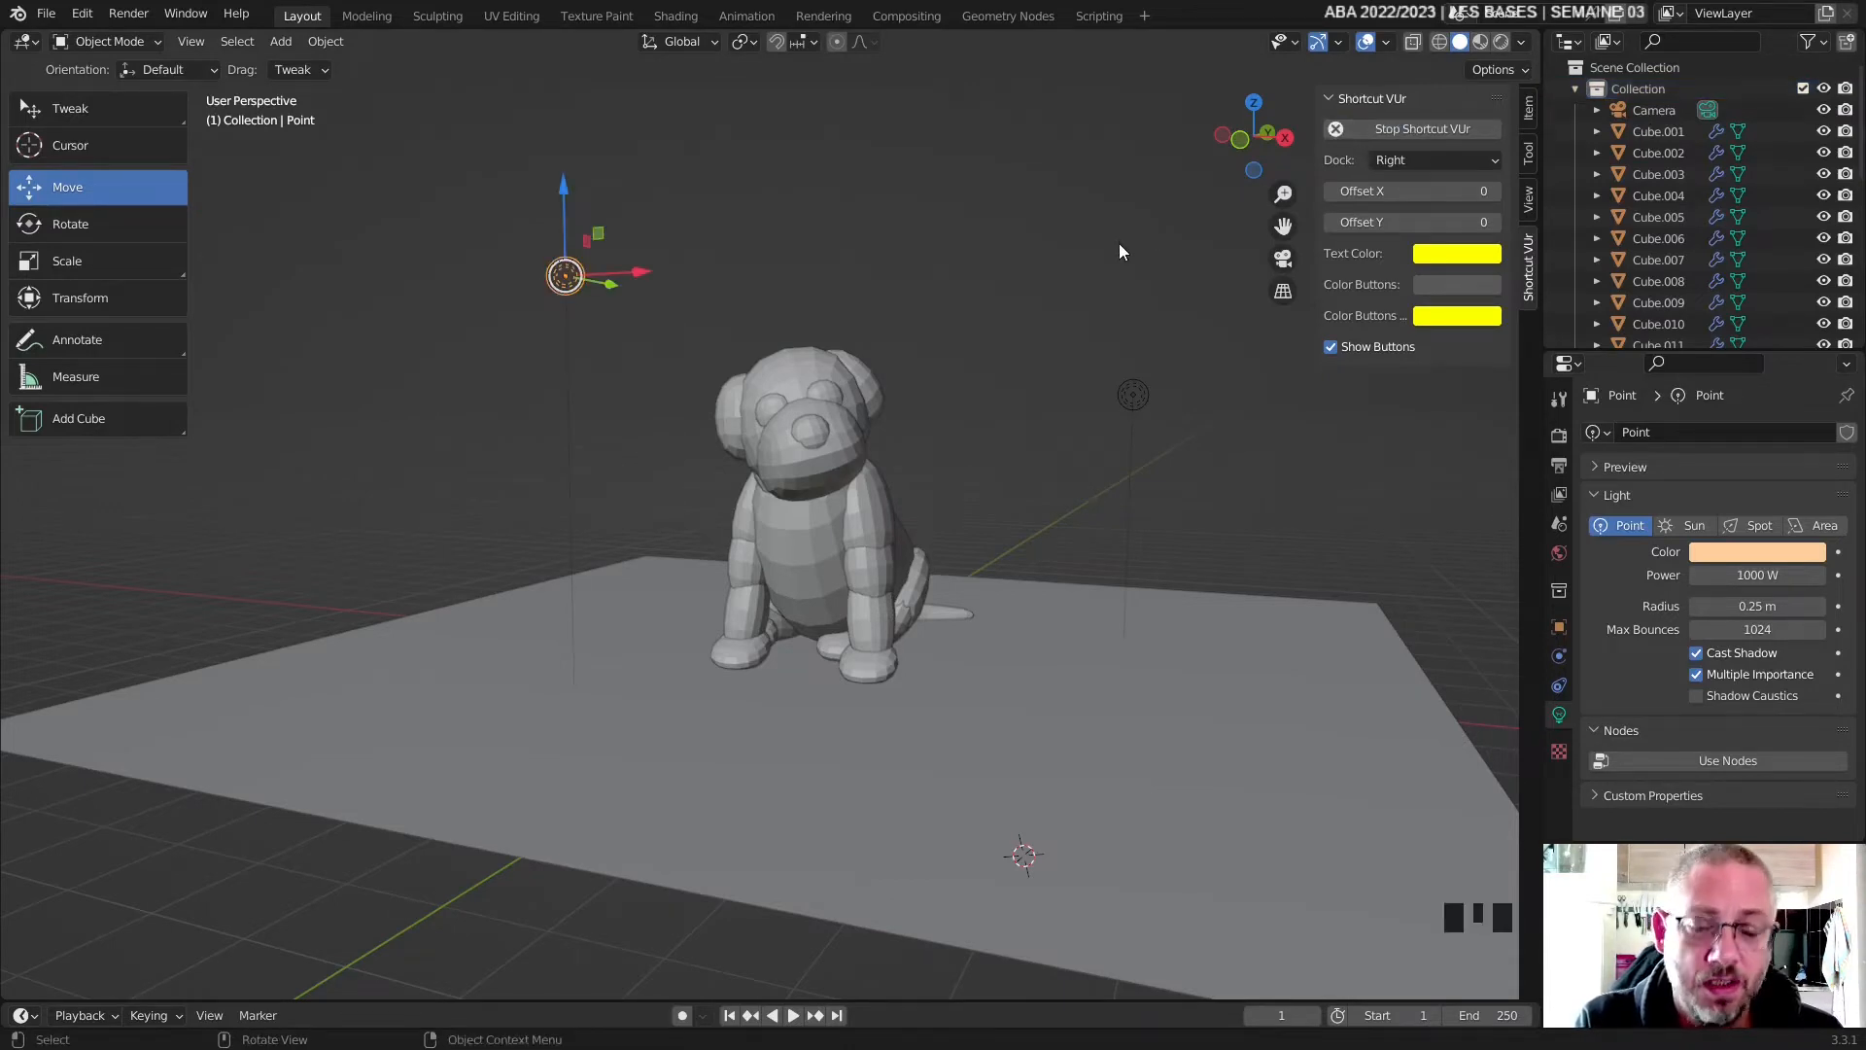
key(n)
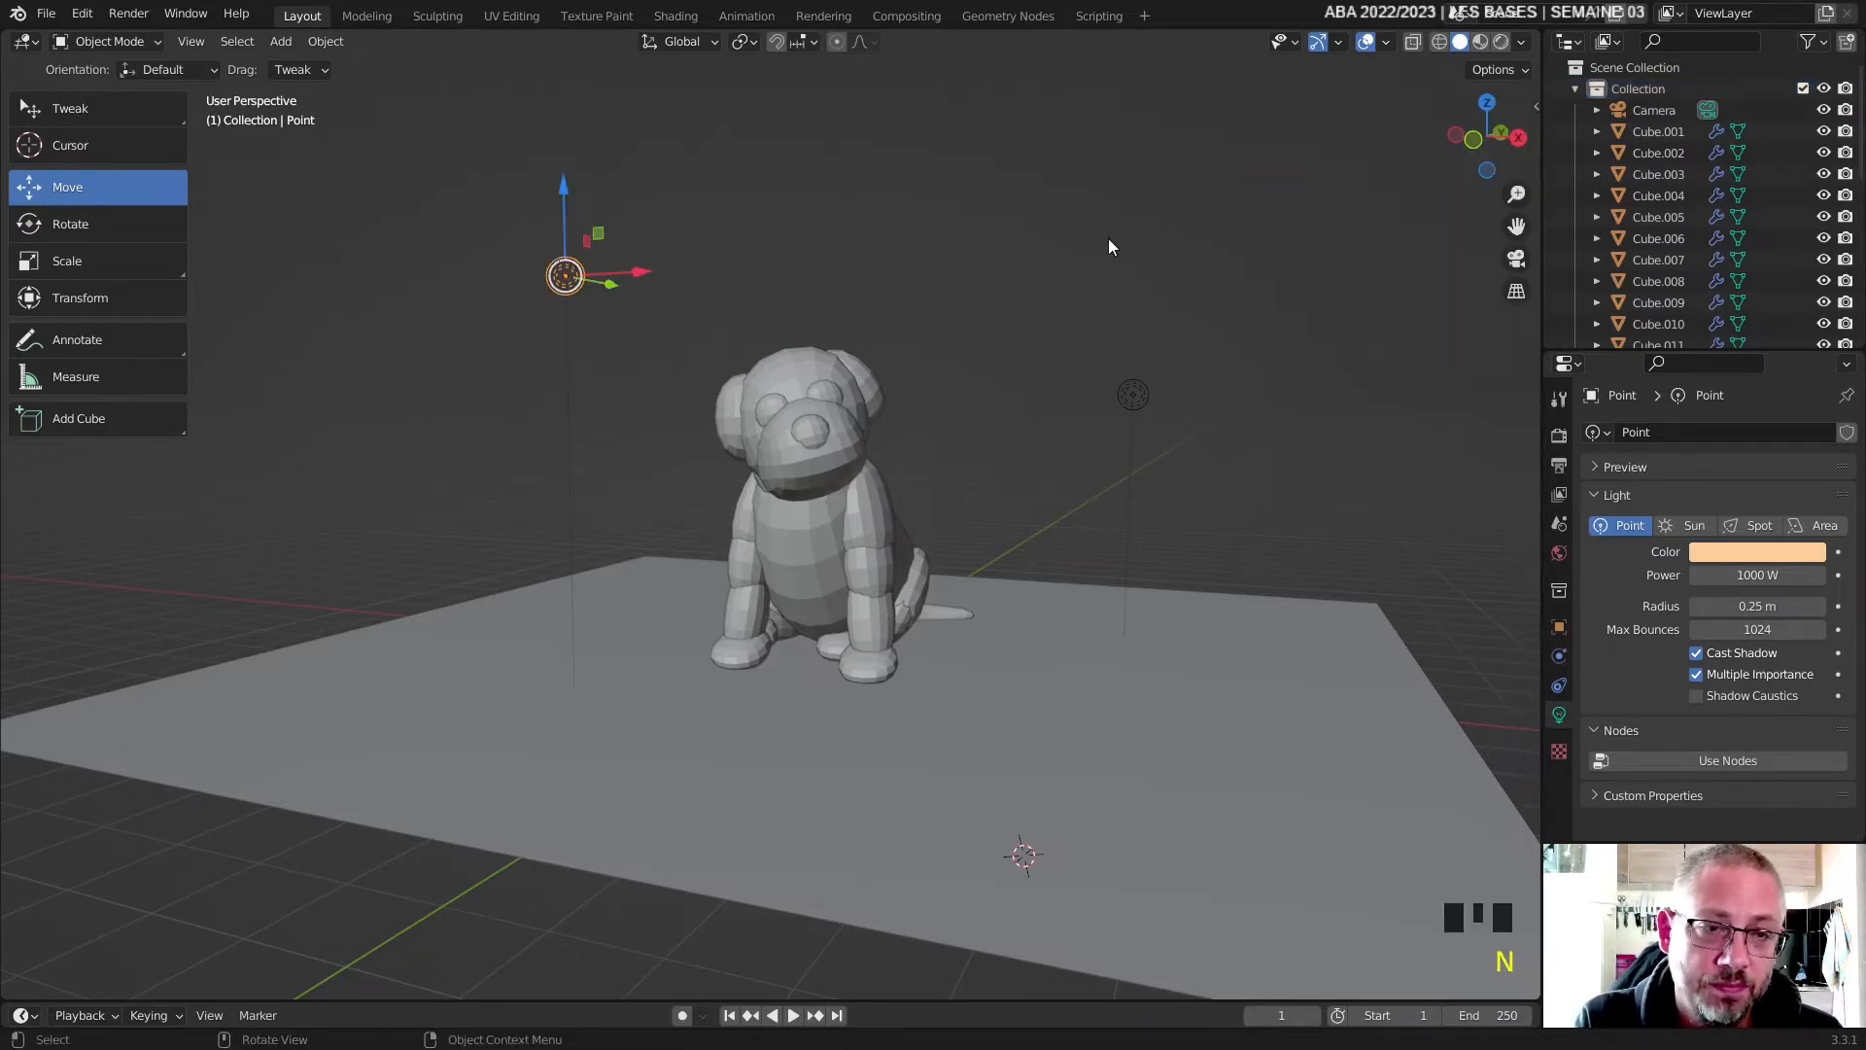
- Move both point lights, the ground plane and the camera into a new collection named Setup
shift+click(1135, 397)
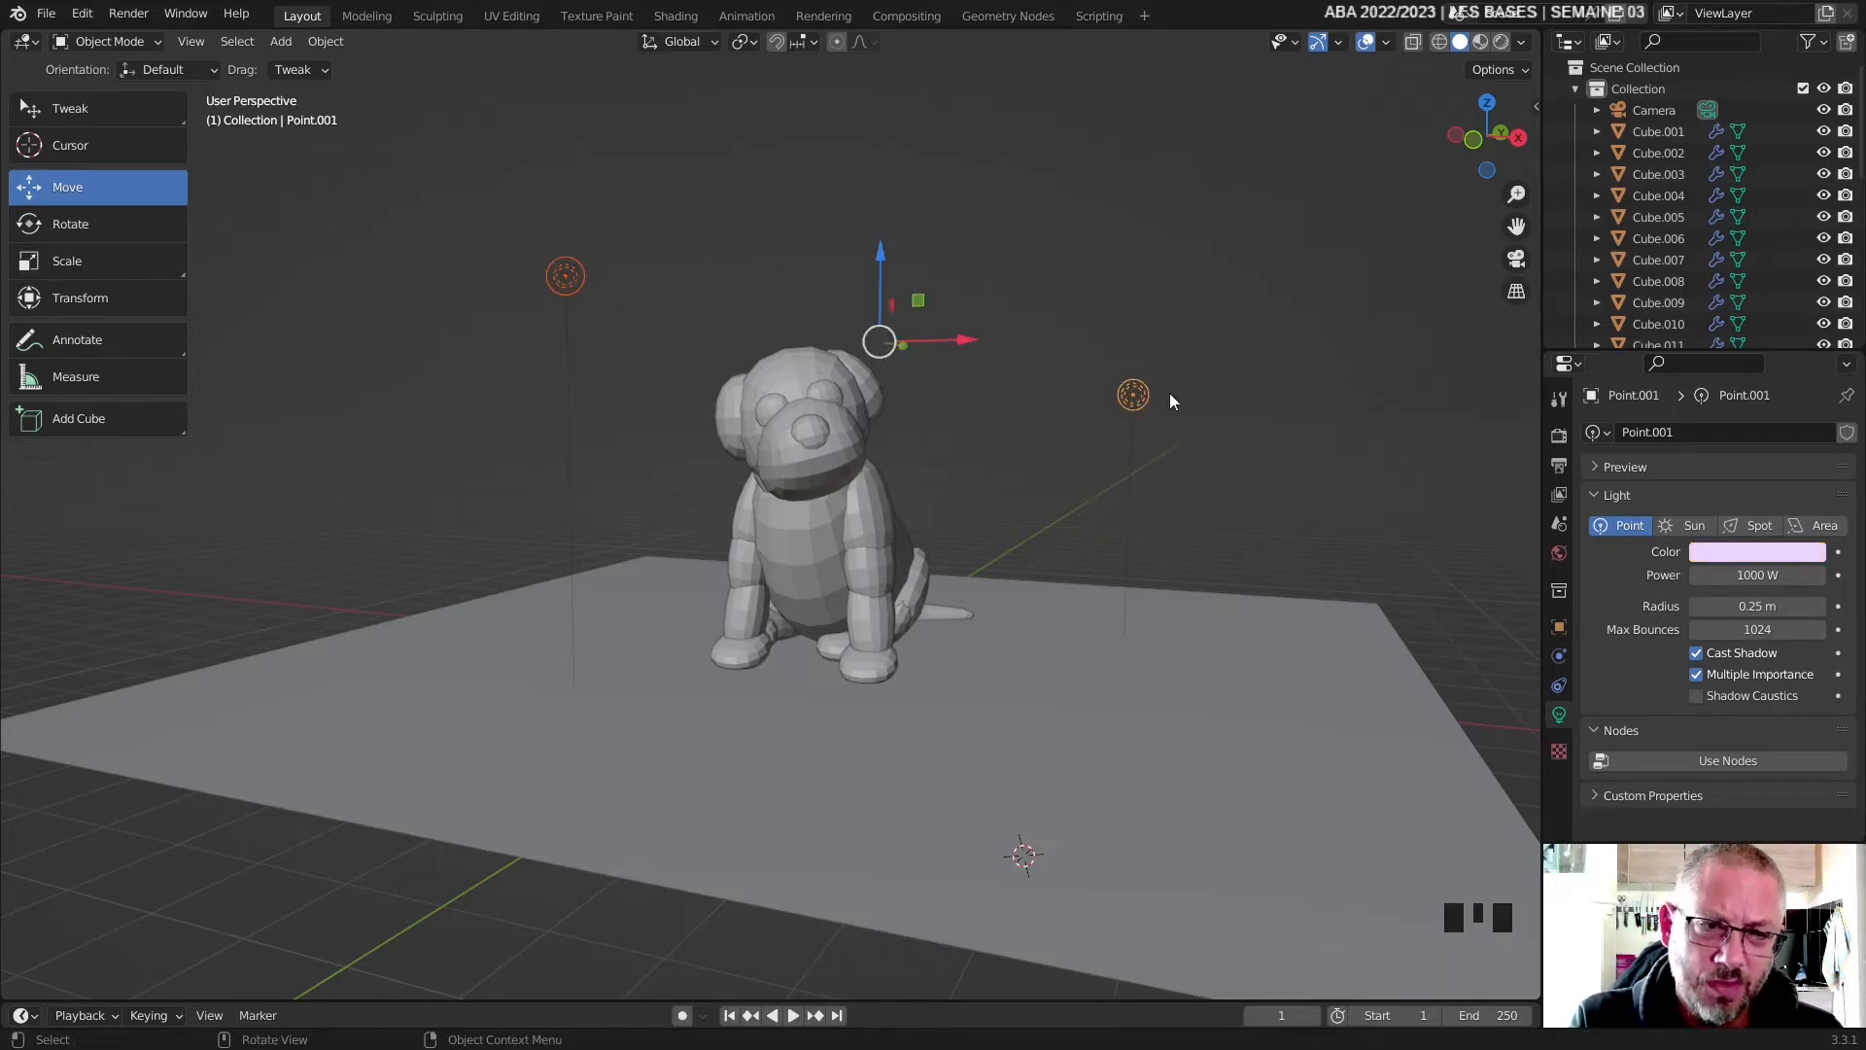
shift+click(1053, 604)
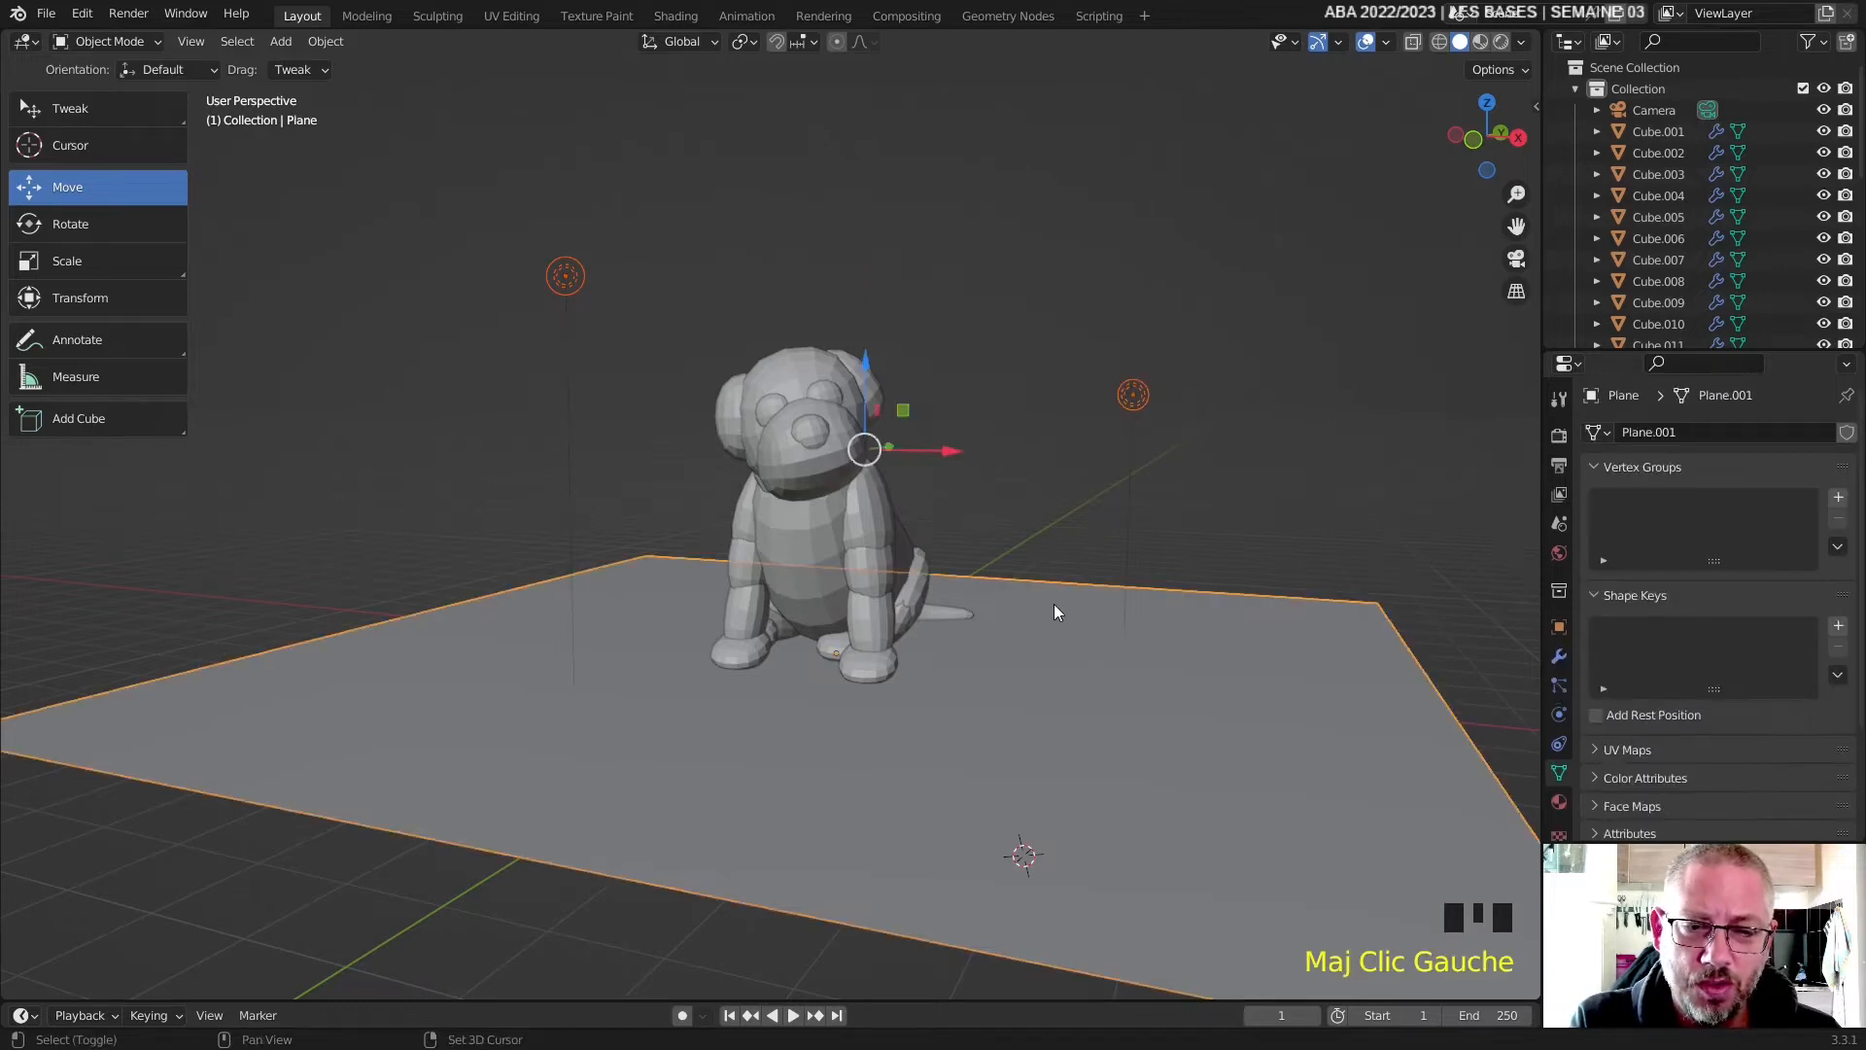
scroll(1030, 595, down, 3)
scroll(1033, 601, down, 1)
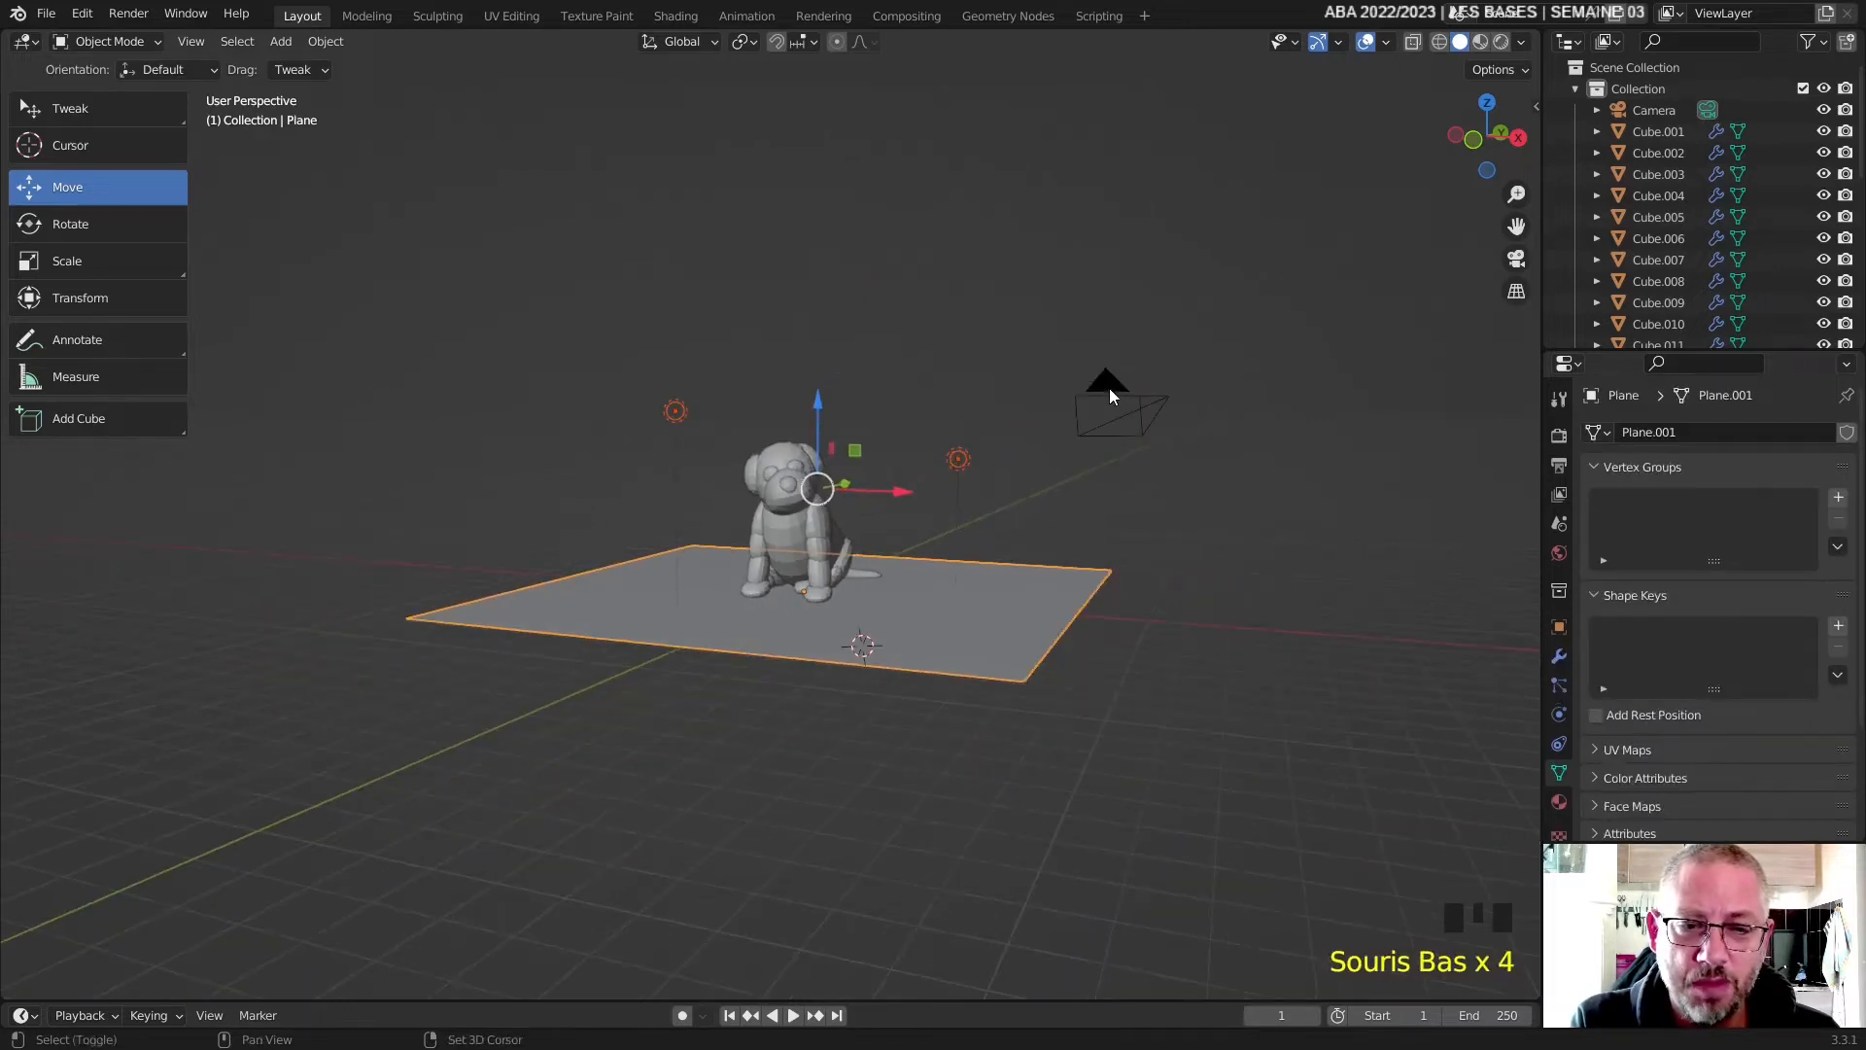
shift+click(1110, 395)
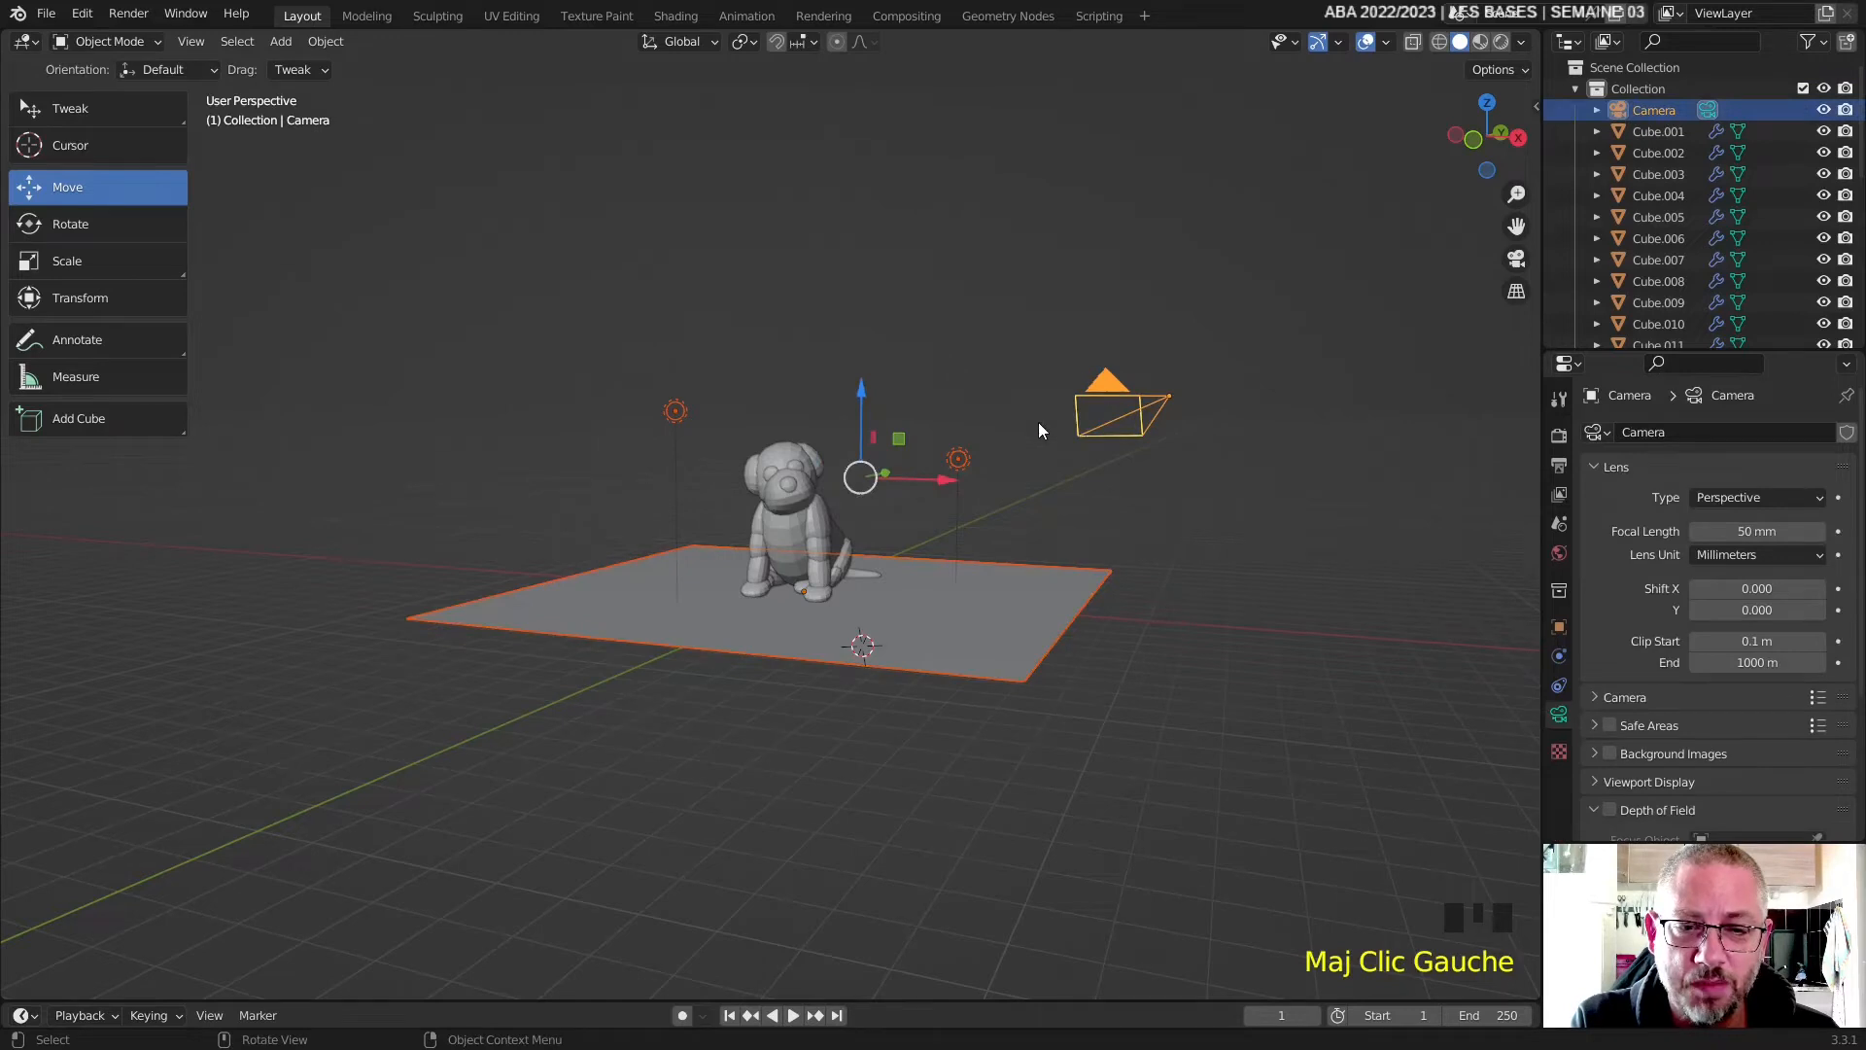
right_click(982, 202)
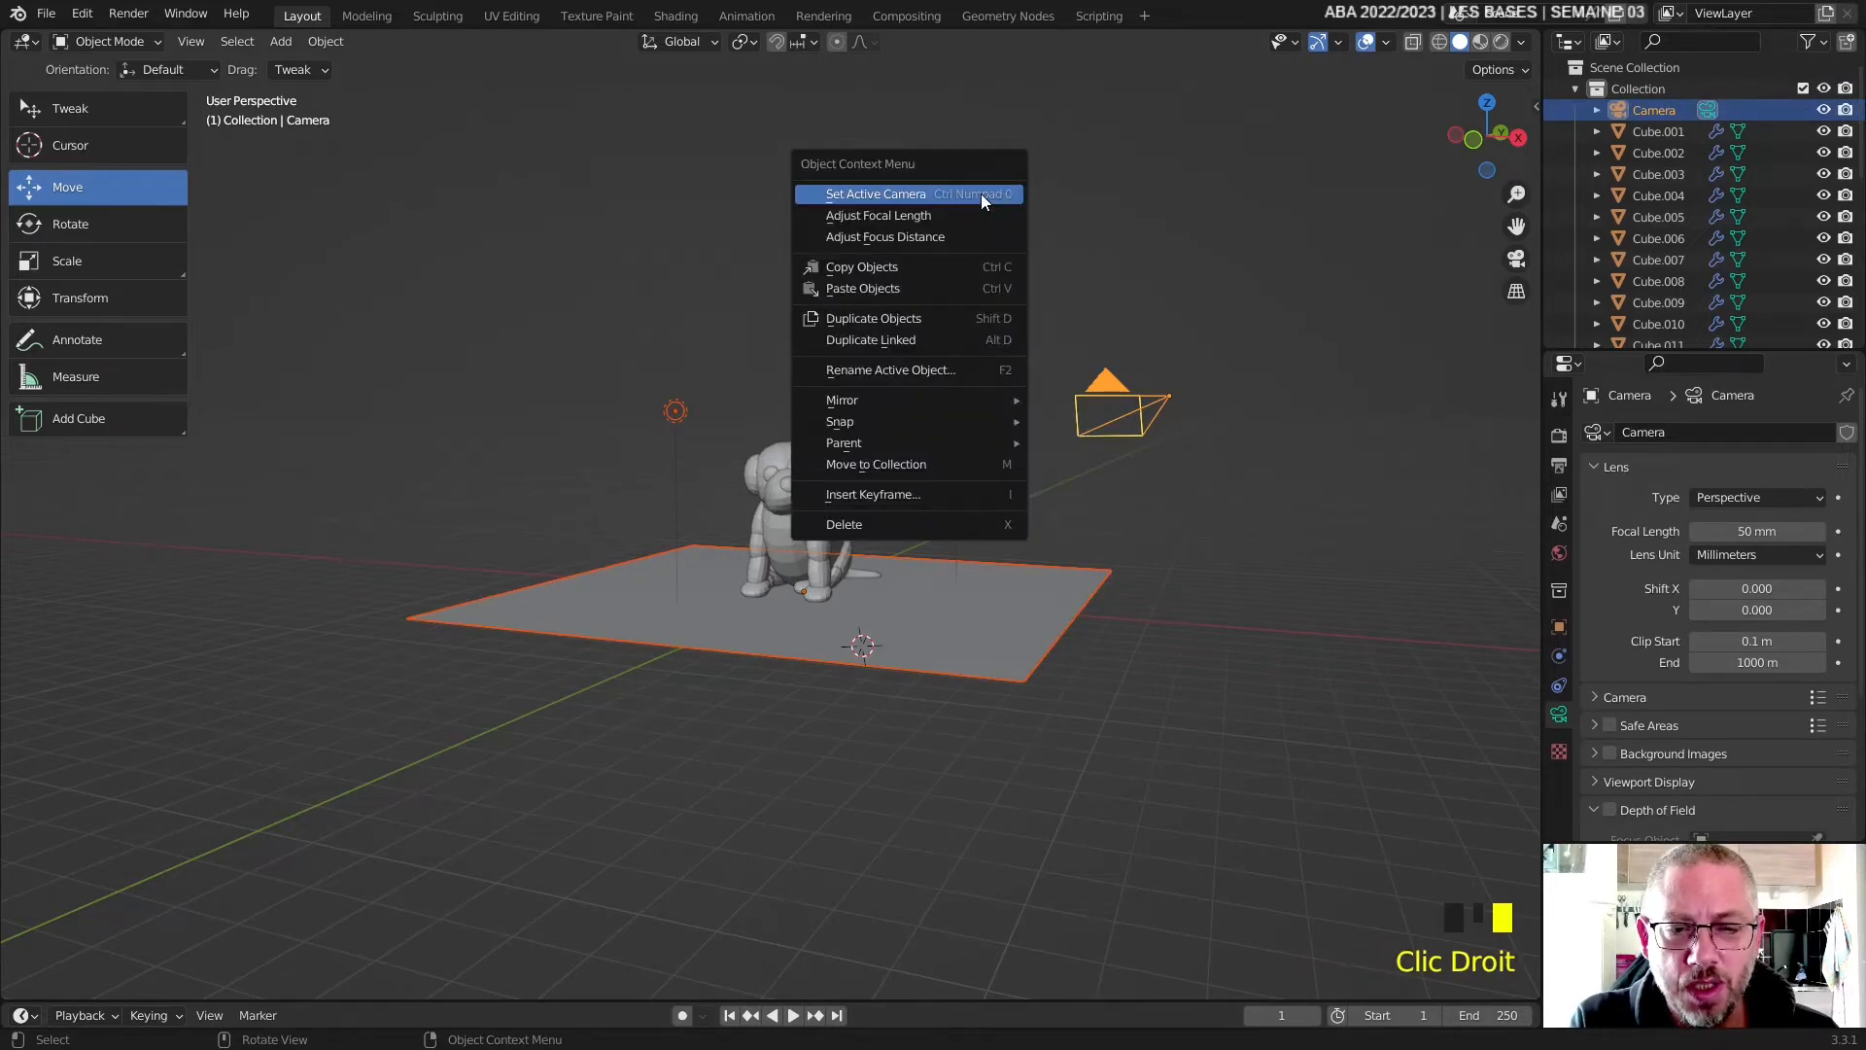
click(1007, 467)
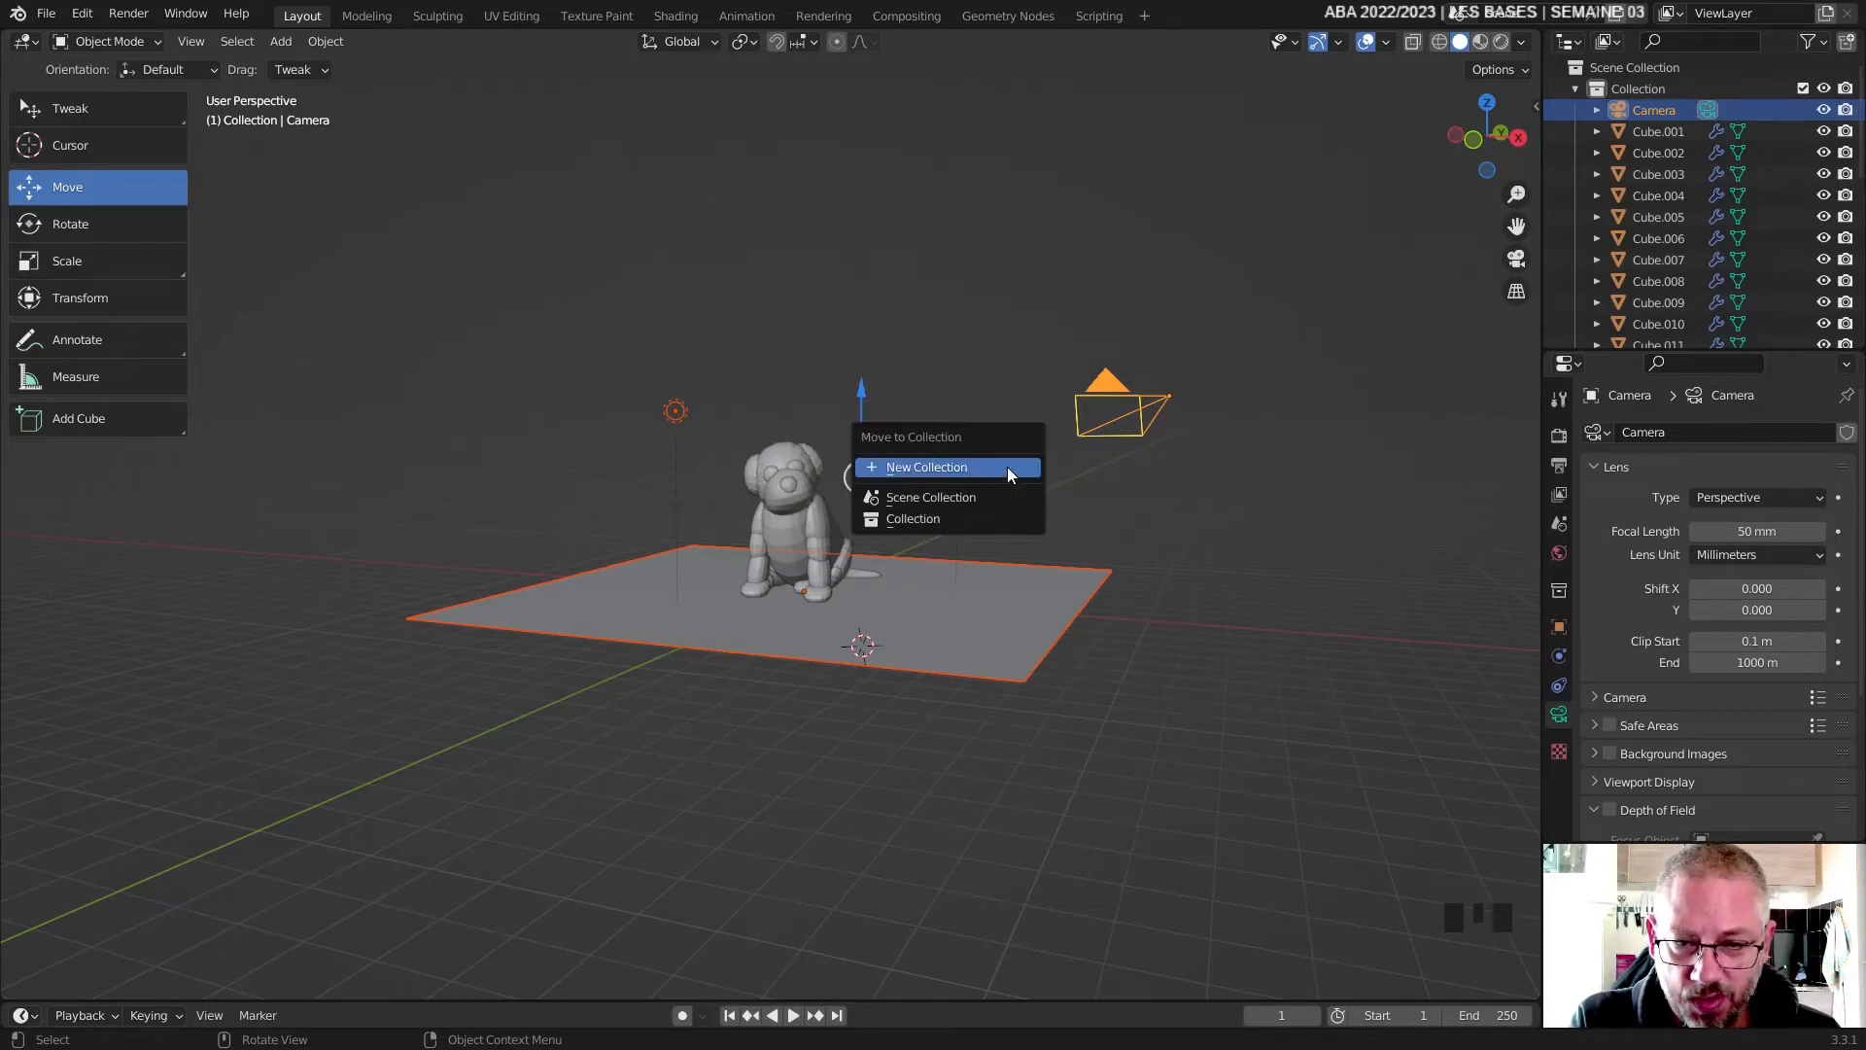
click(948, 464)
text(Setup)
key(Return)
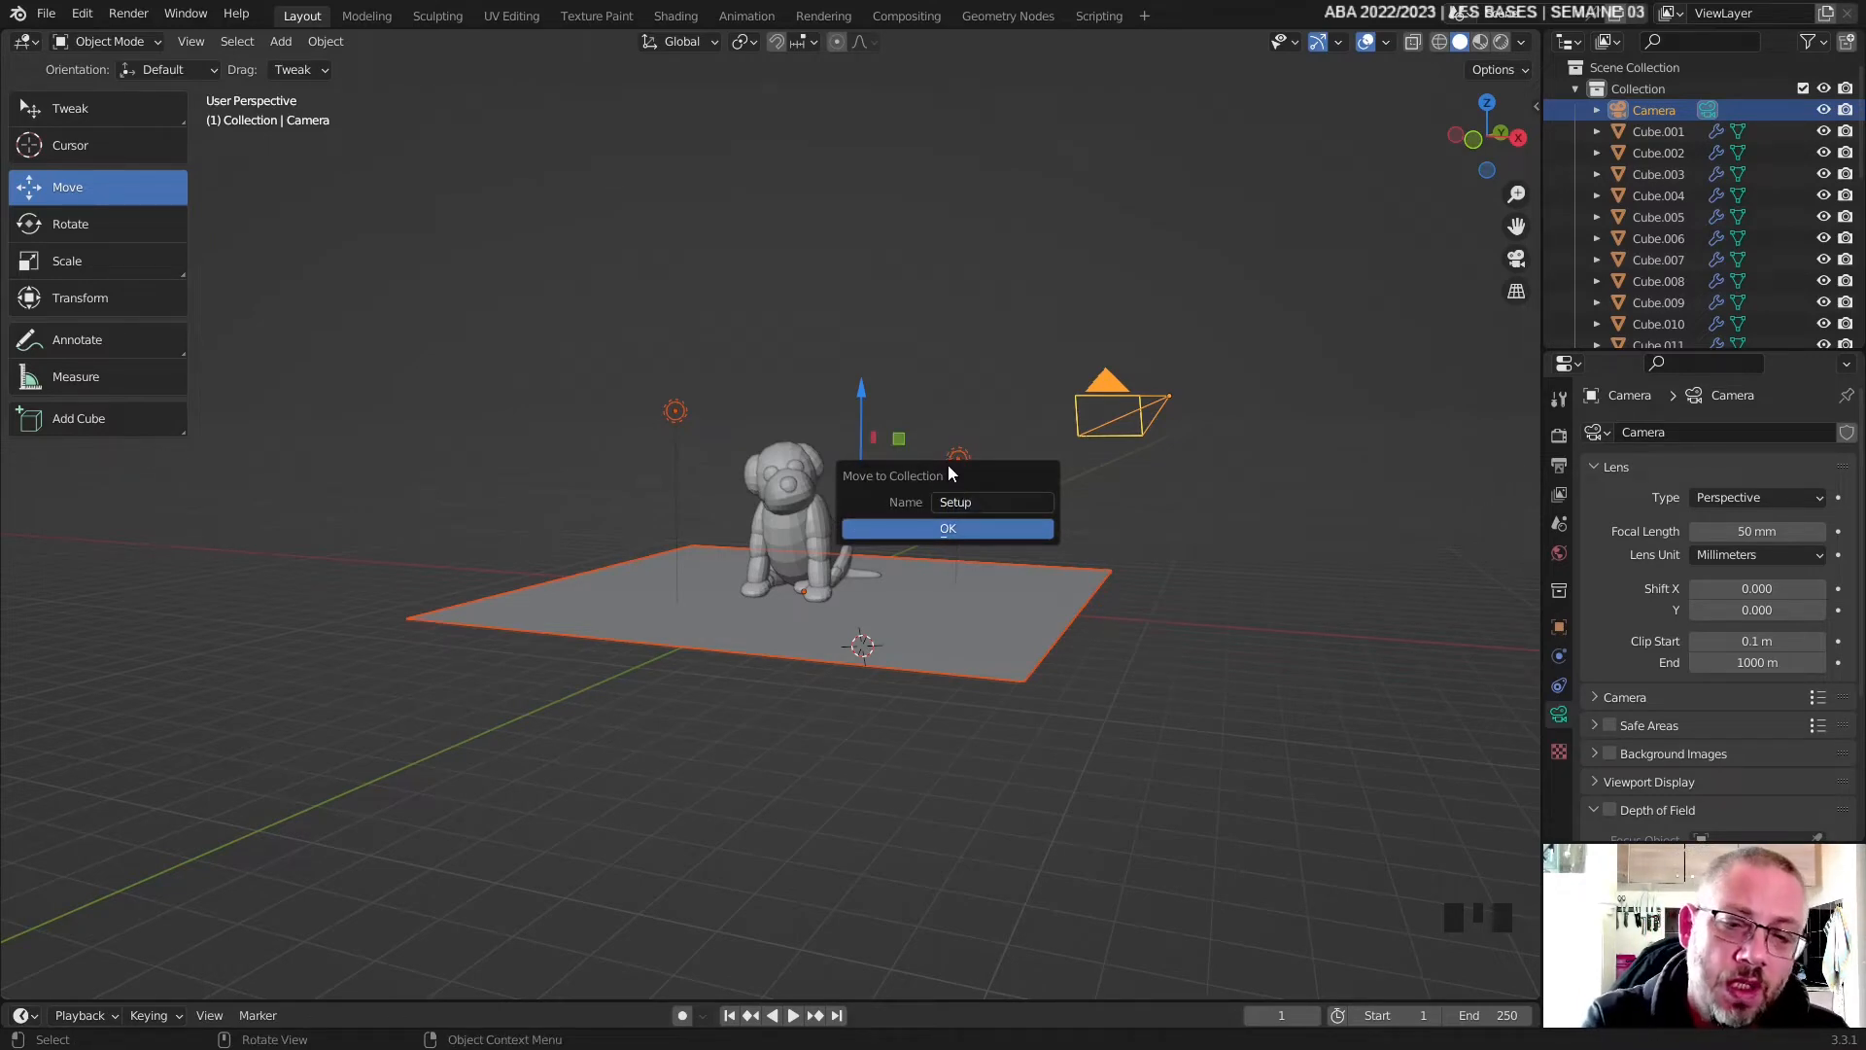
click(929, 530)
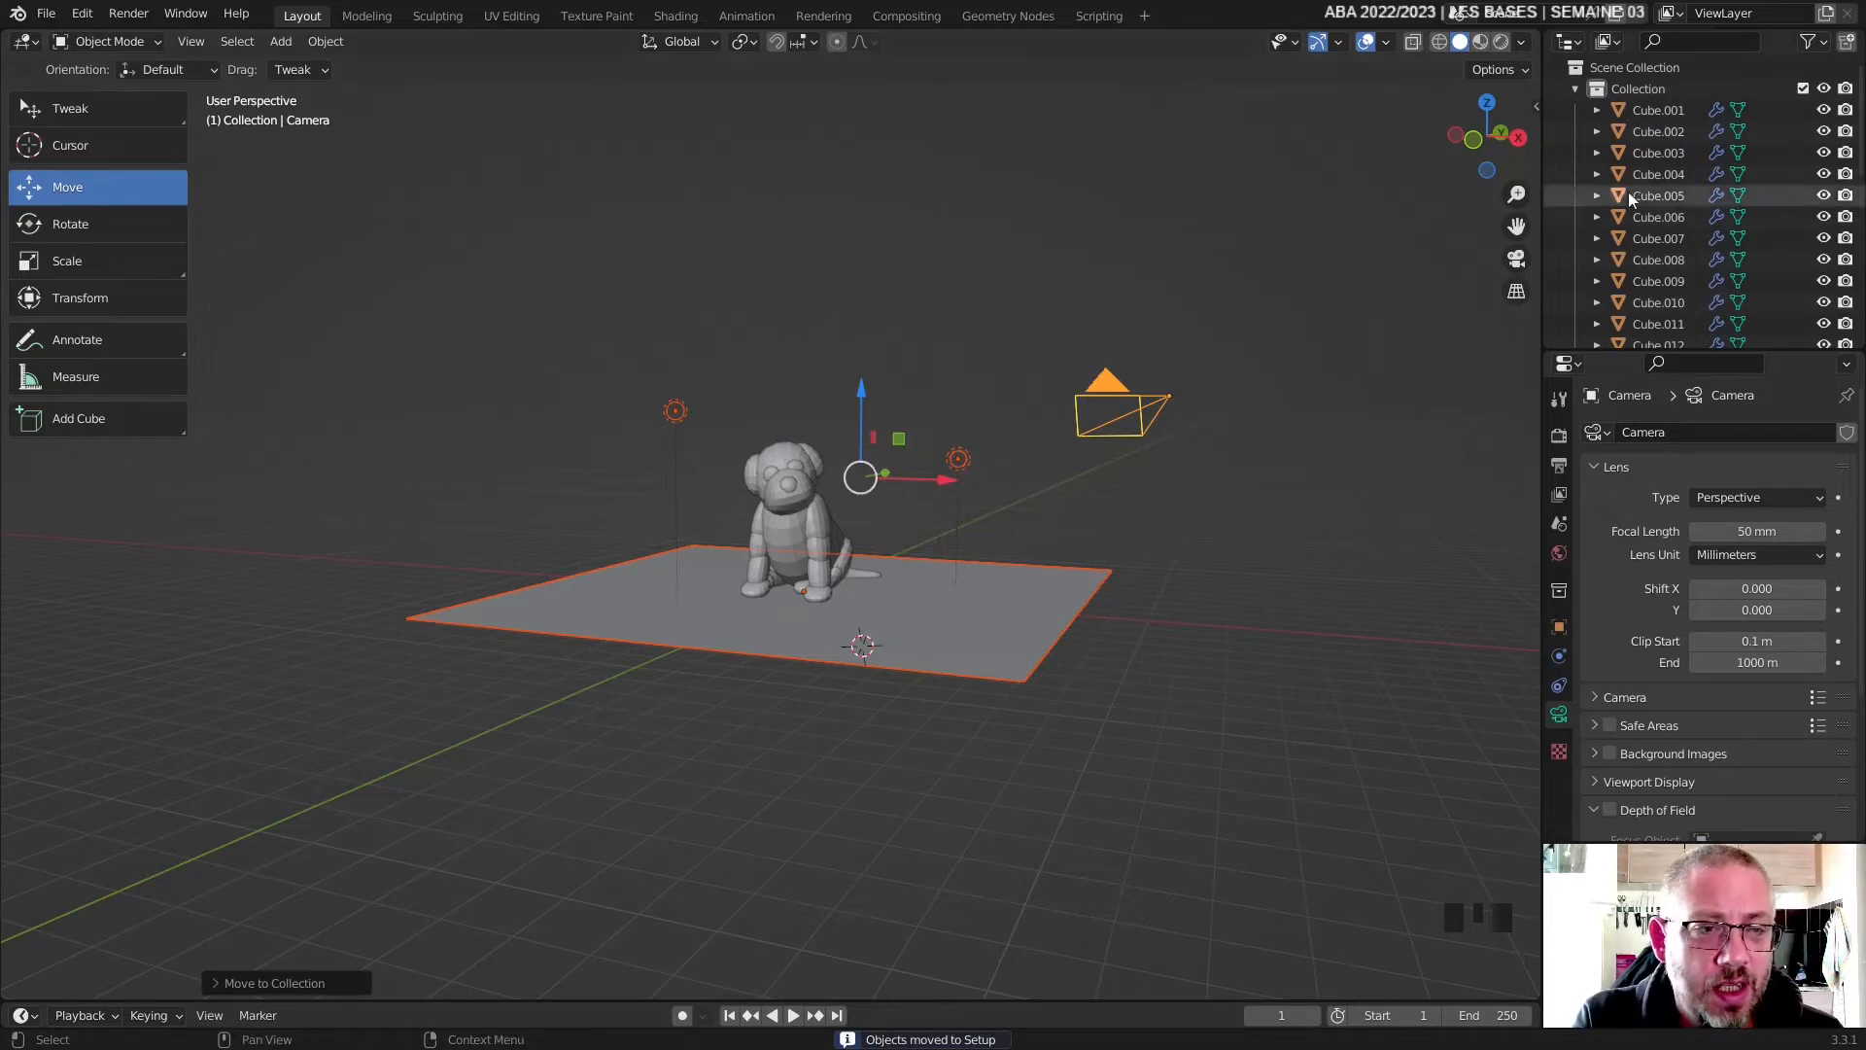
- Collapse both collections in the outliner and check the Setup collection's content by toggling its viewport visibility
click(1575, 88)
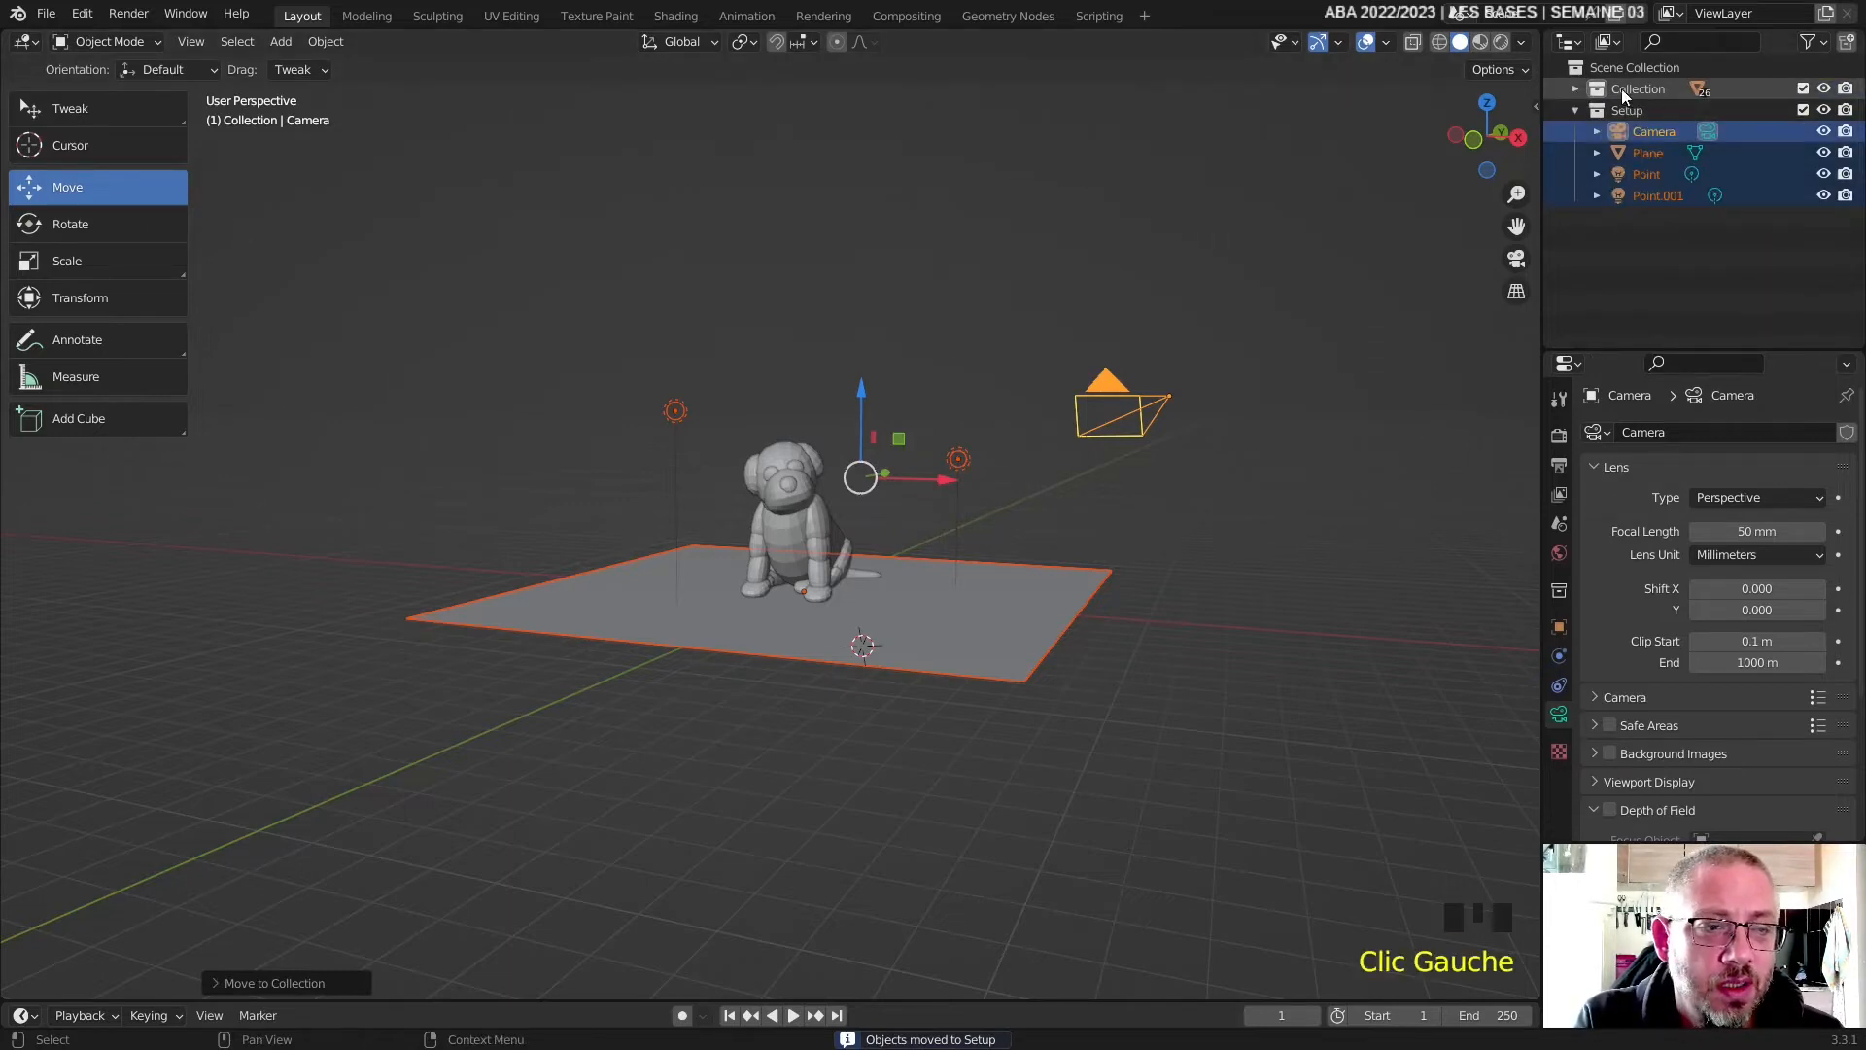
click(1574, 110)
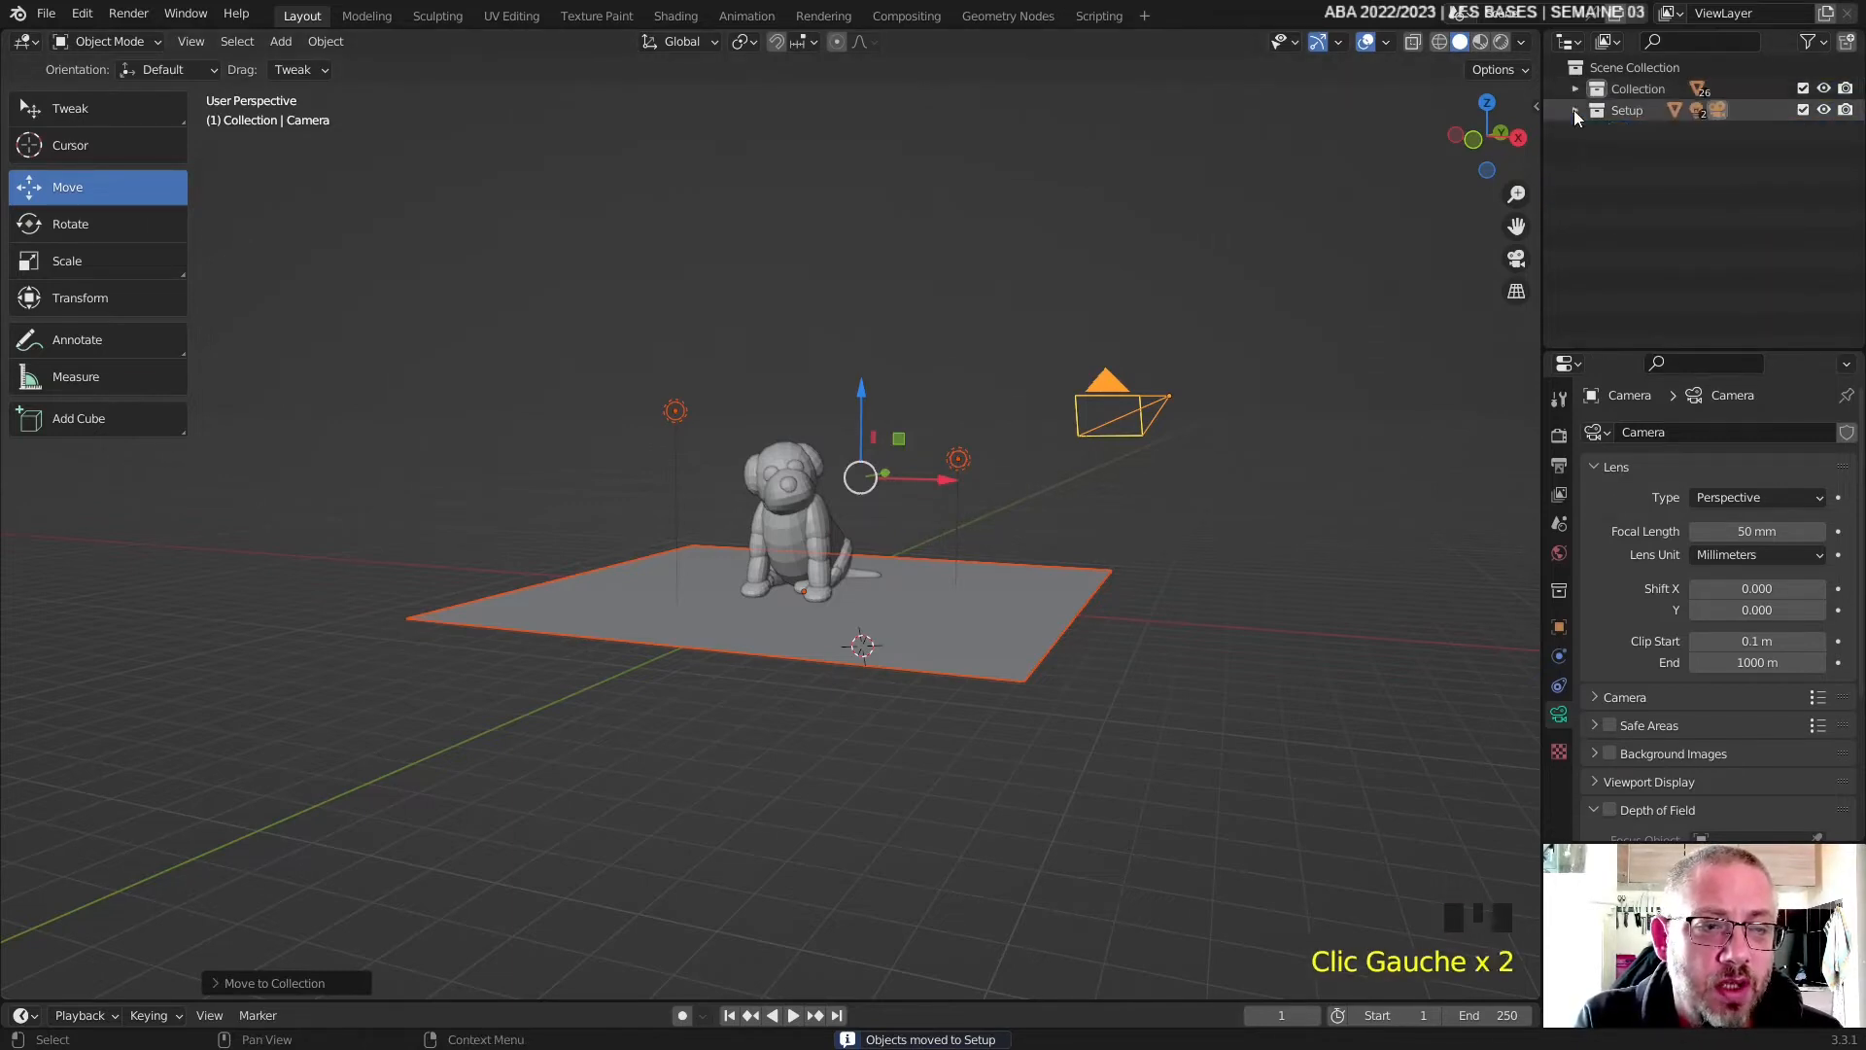
click(1825, 111)
click(1826, 111)
click(1825, 110)
click(1825, 111)
click(1825, 111)
click(1825, 111)
click(1825, 111)
click(1825, 110)
click(1825, 111)
click(1825, 111)
click(1825, 111)
click(1826, 111)
click(1825, 110)
click(1825, 111)
click(1825, 111)
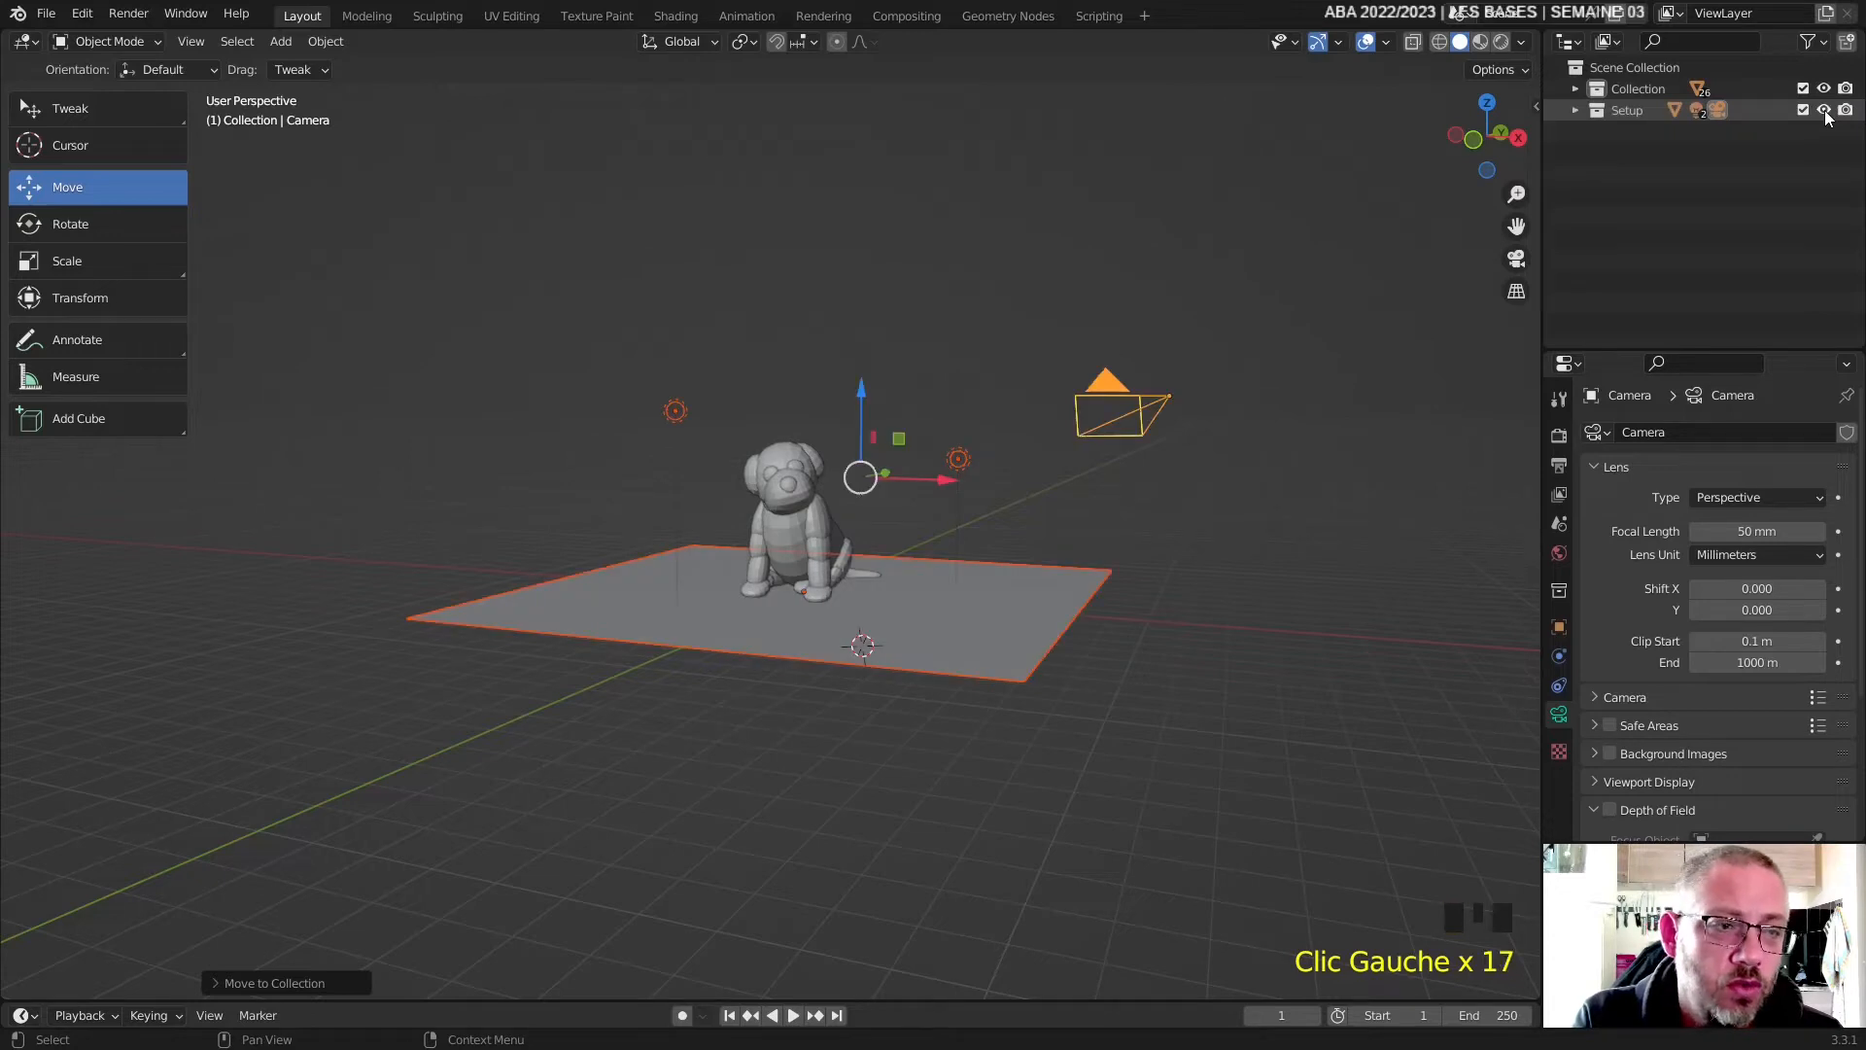
click(1826, 111)
click(1826, 111)
click(1825, 111)
click(1825, 111)
click(1826, 111)
click(1825, 111)
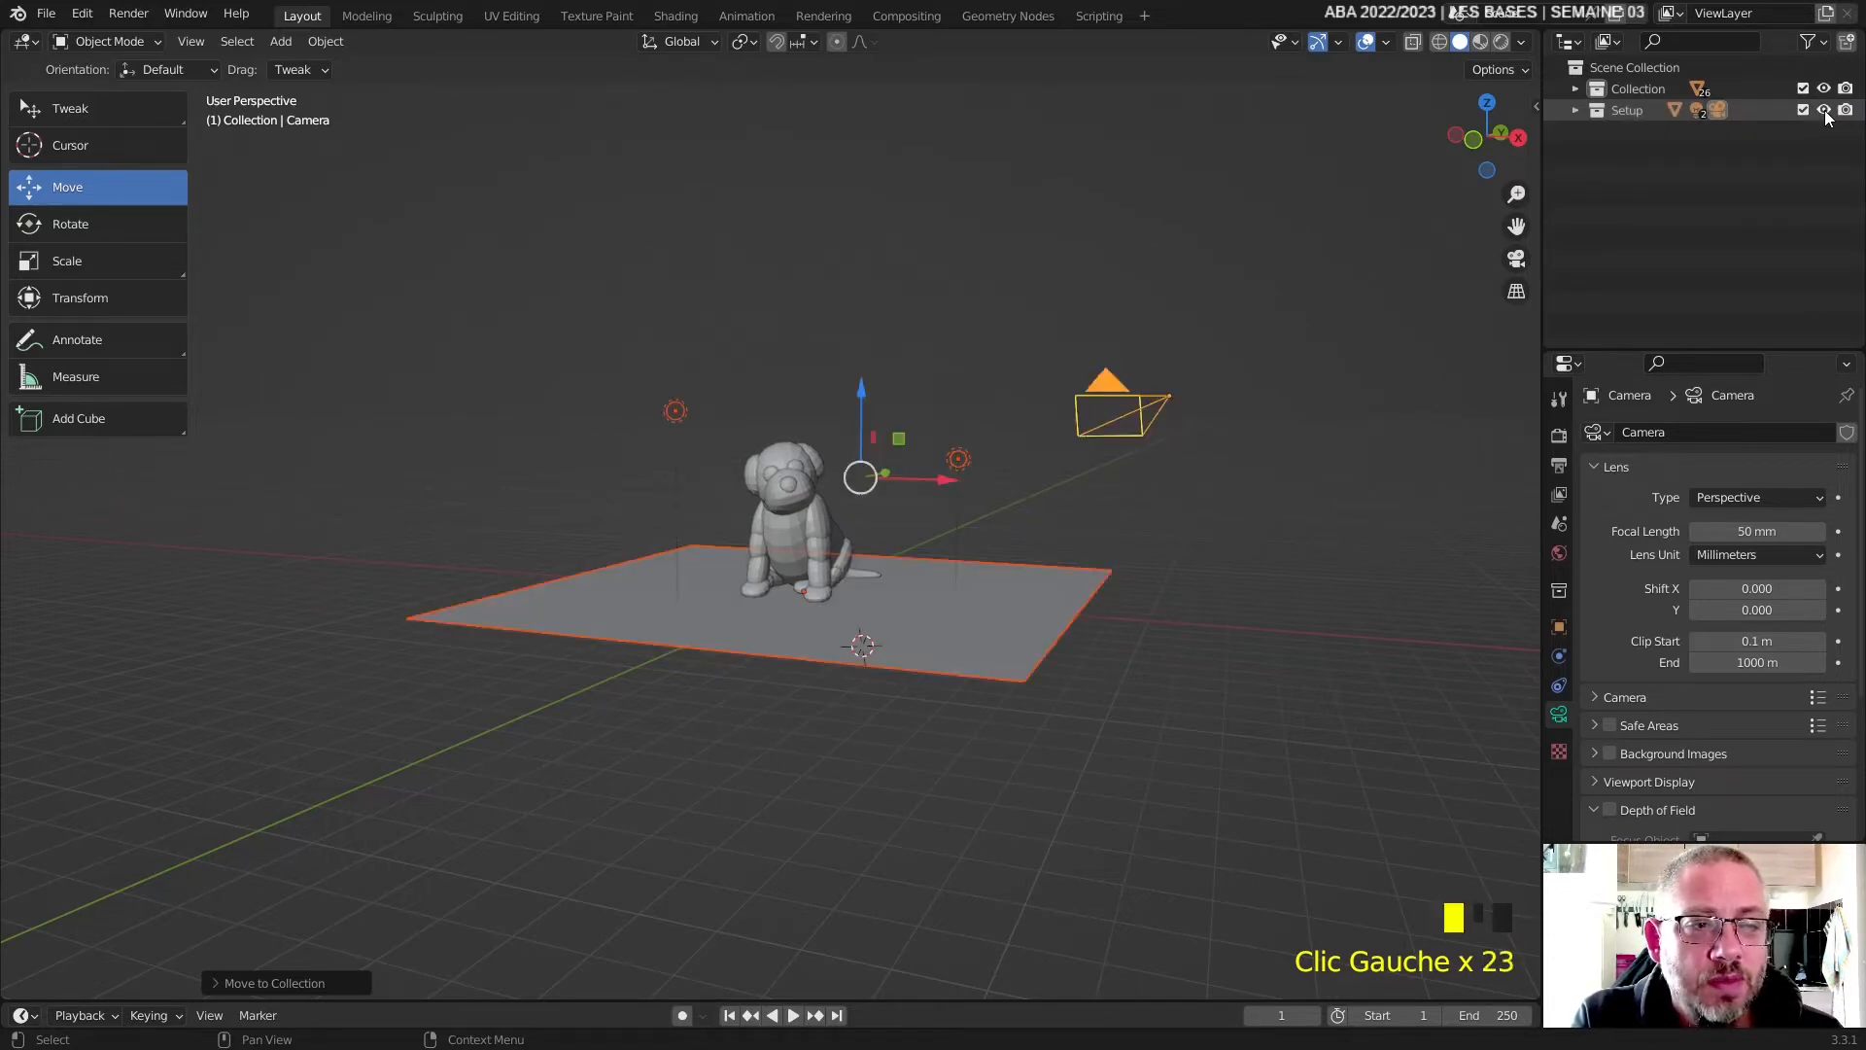
- Rename the collection holding the dog's parts to Mesh and hide the Setup collection in the viewport
click(1640, 90)
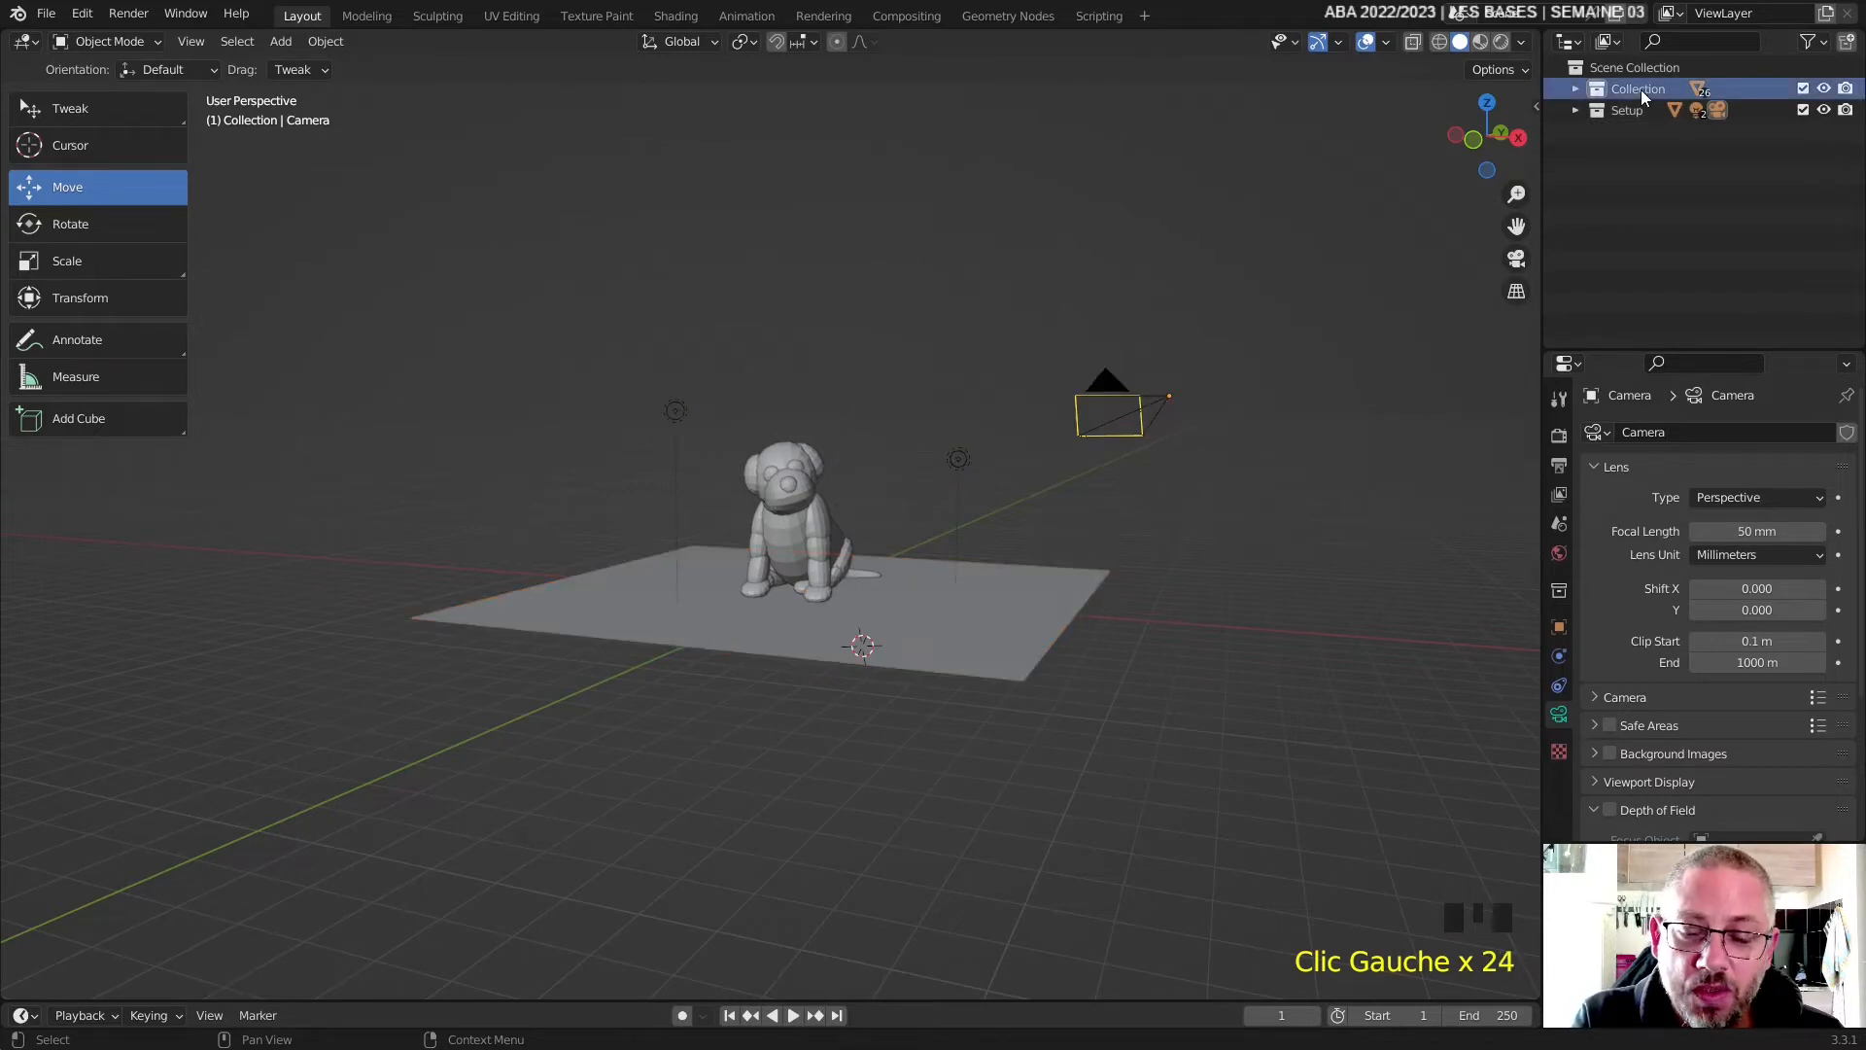
key(F2)
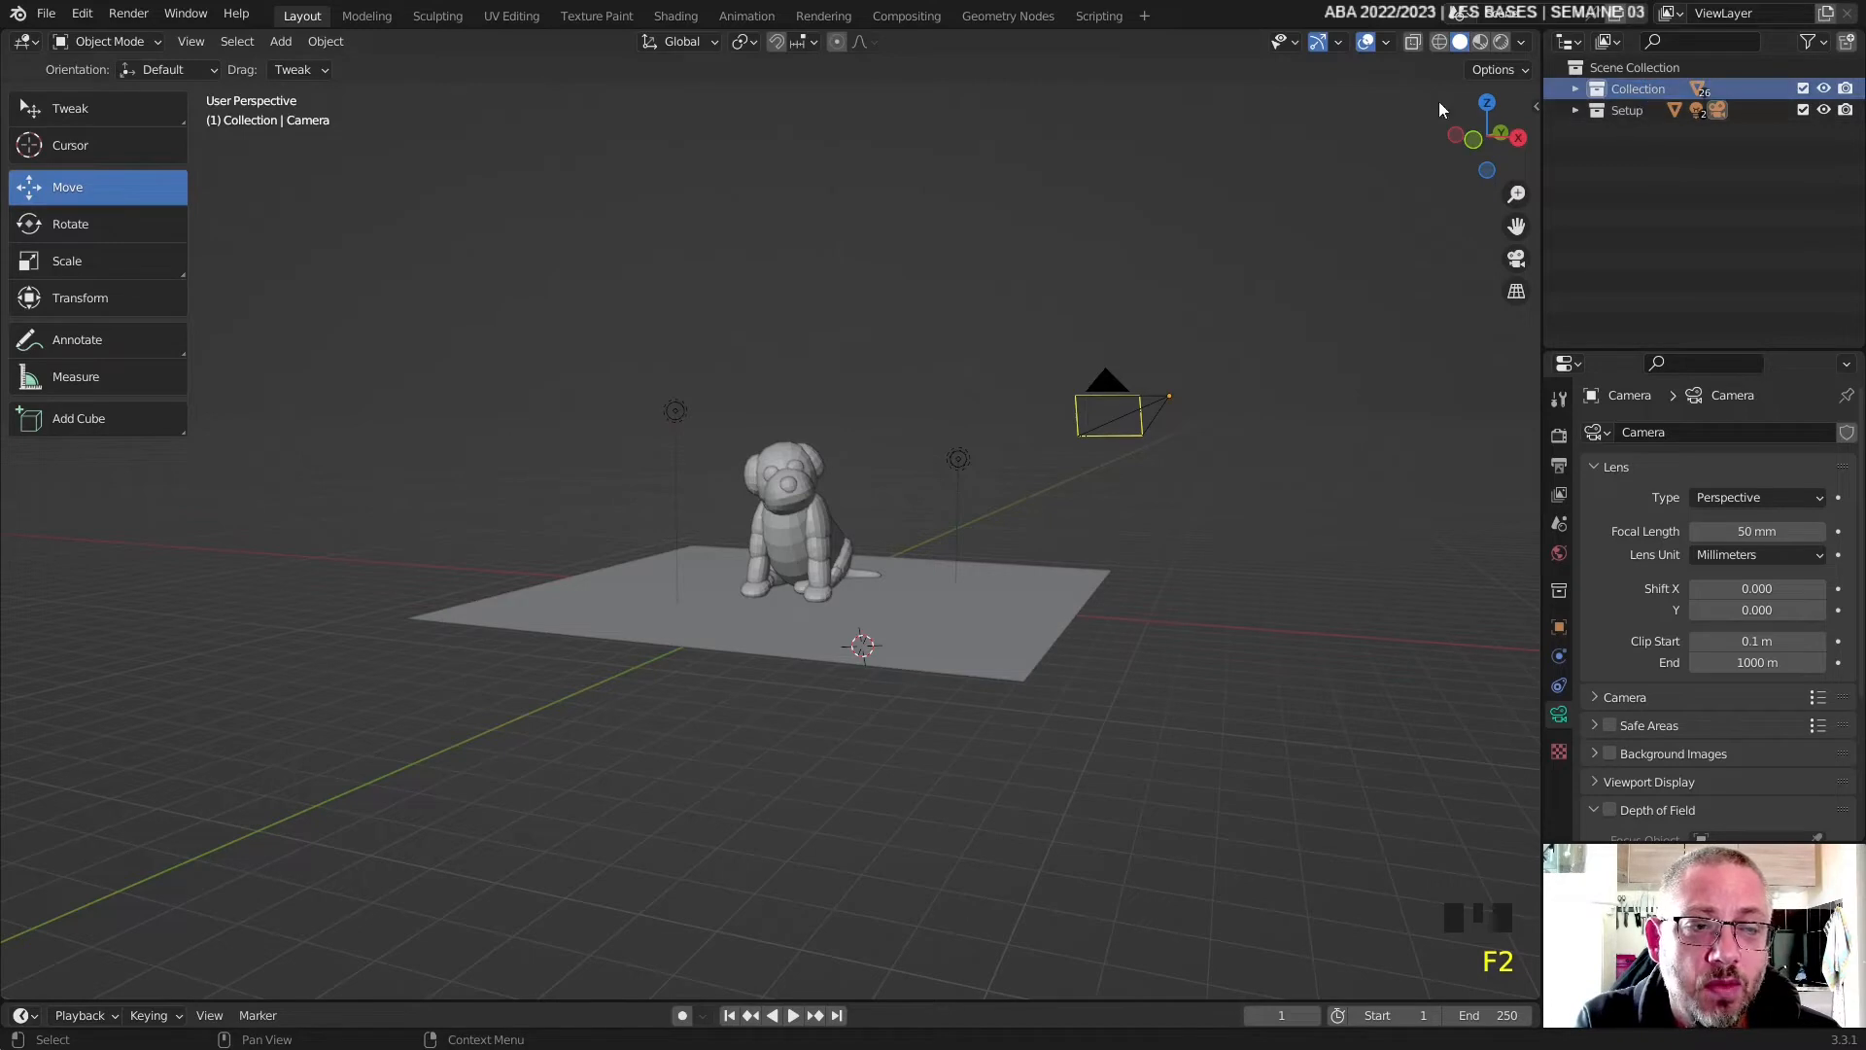
click(83, 14)
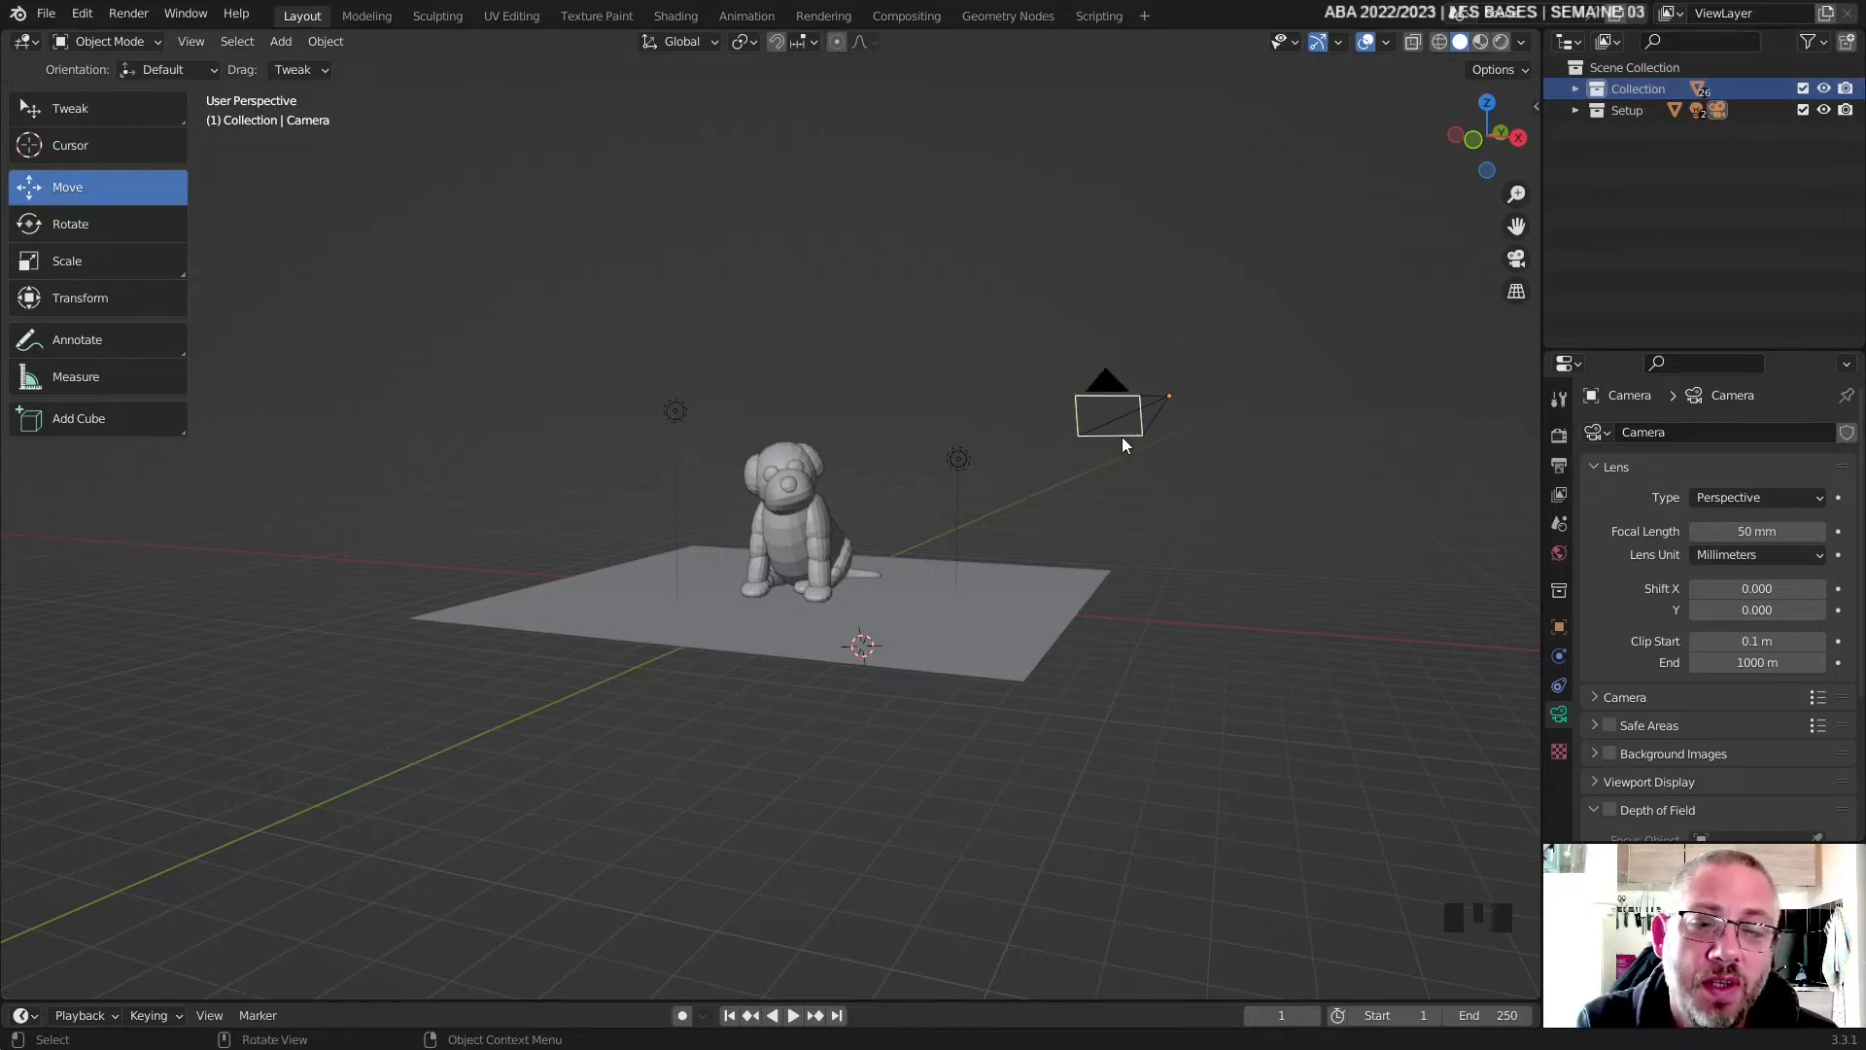
key(F2)
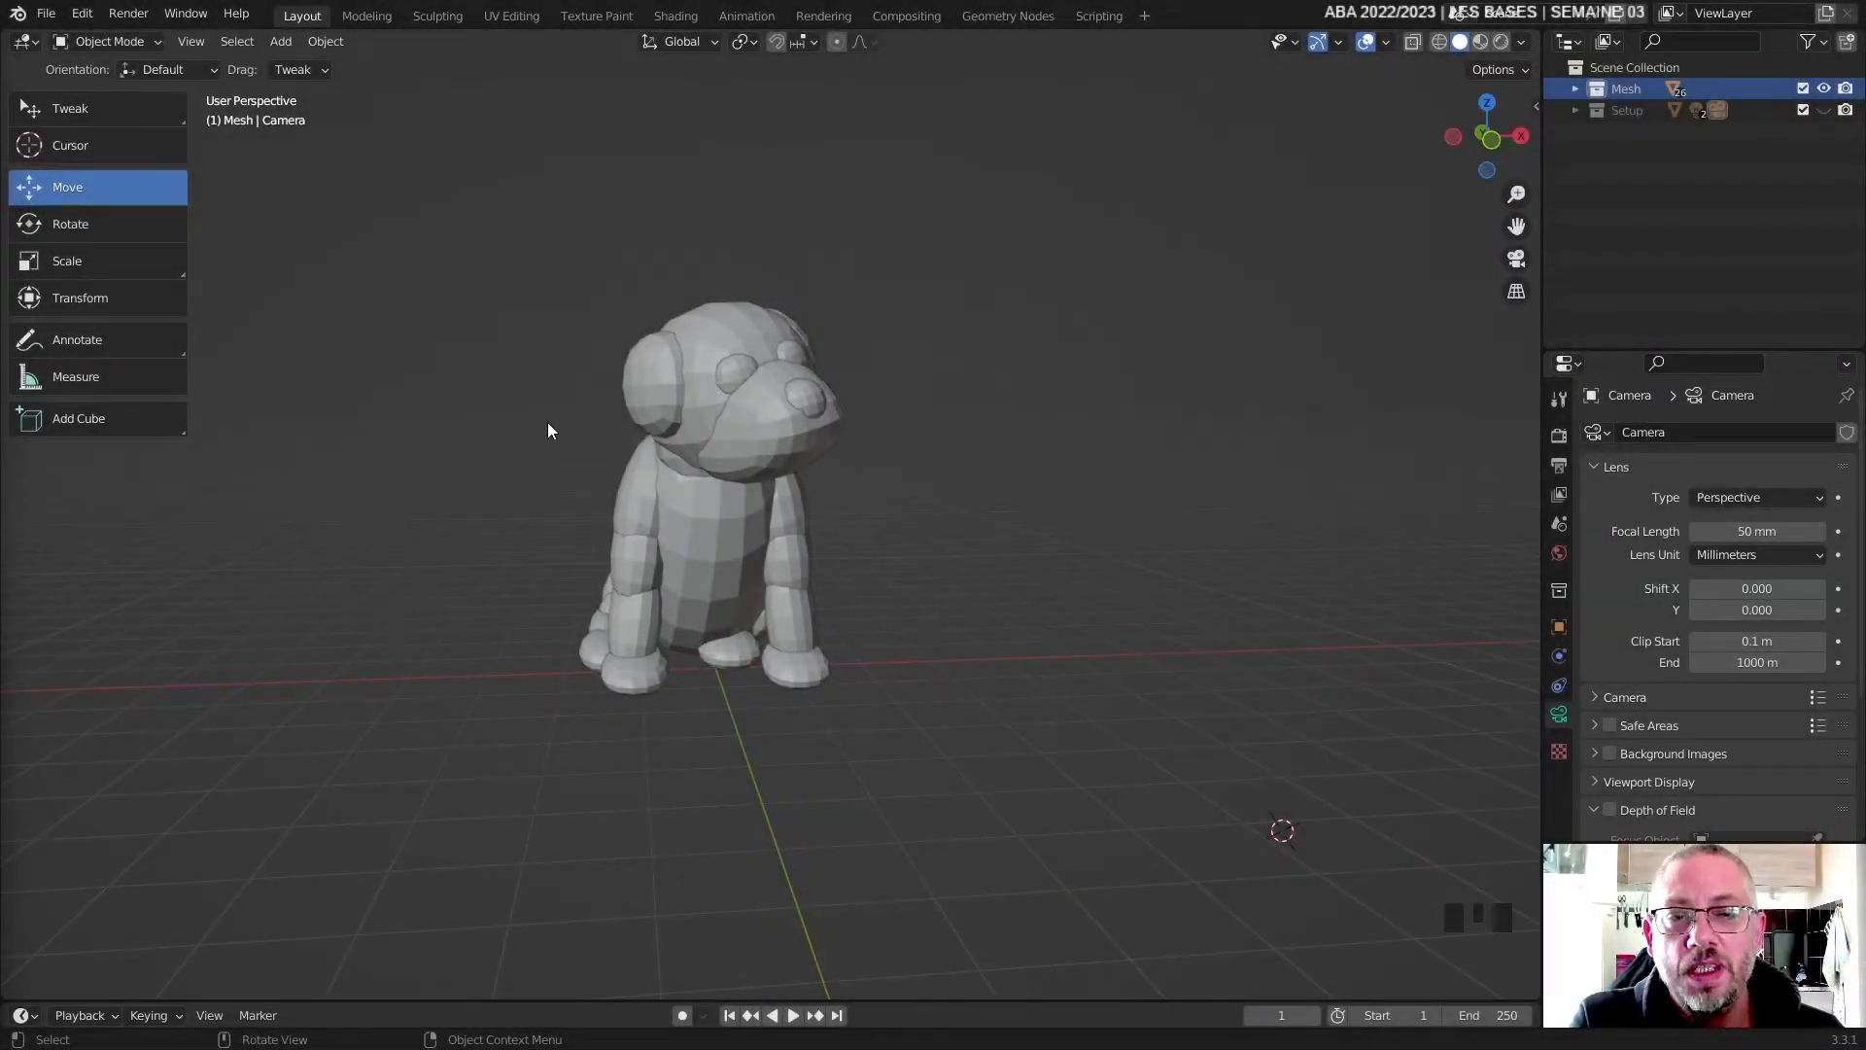
- Snap the 3D cursor to the dog's head object
click(326, 41)
mouse_move(398, 175)
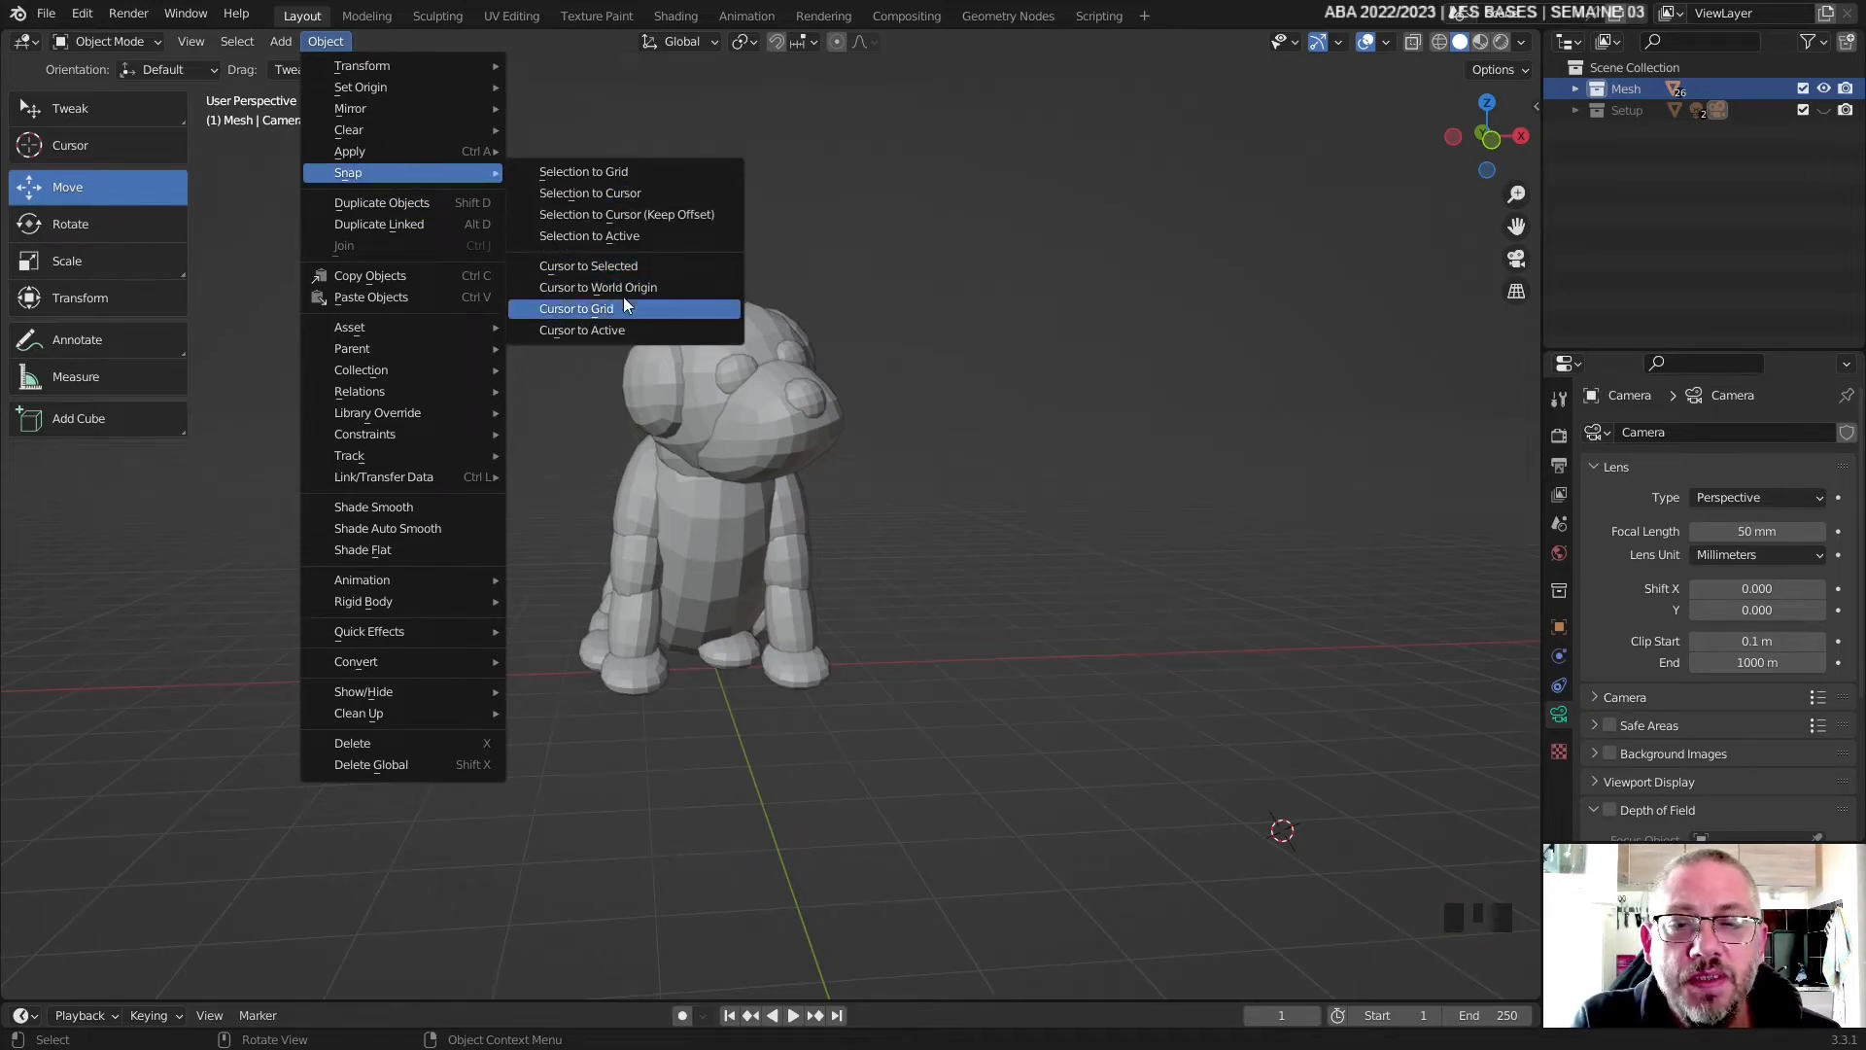
click(724, 389)
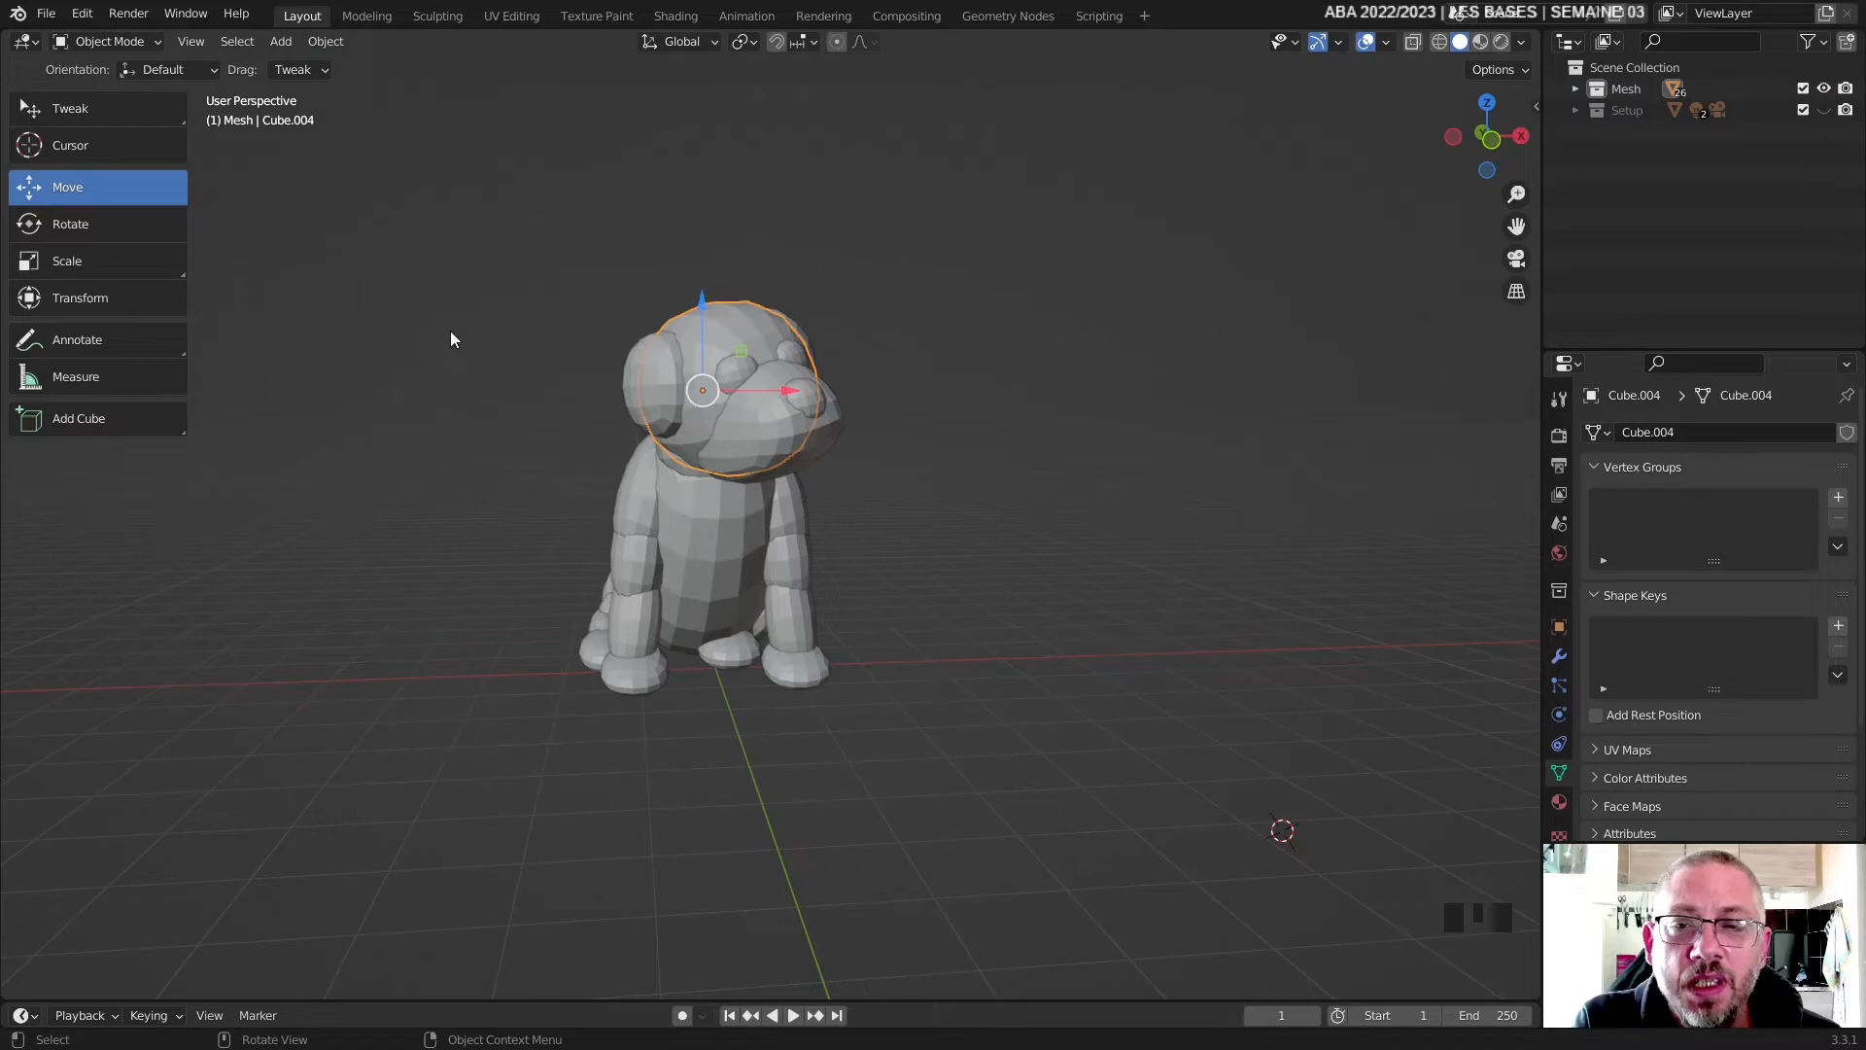
click(326, 41)
mouse_move(416, 172)
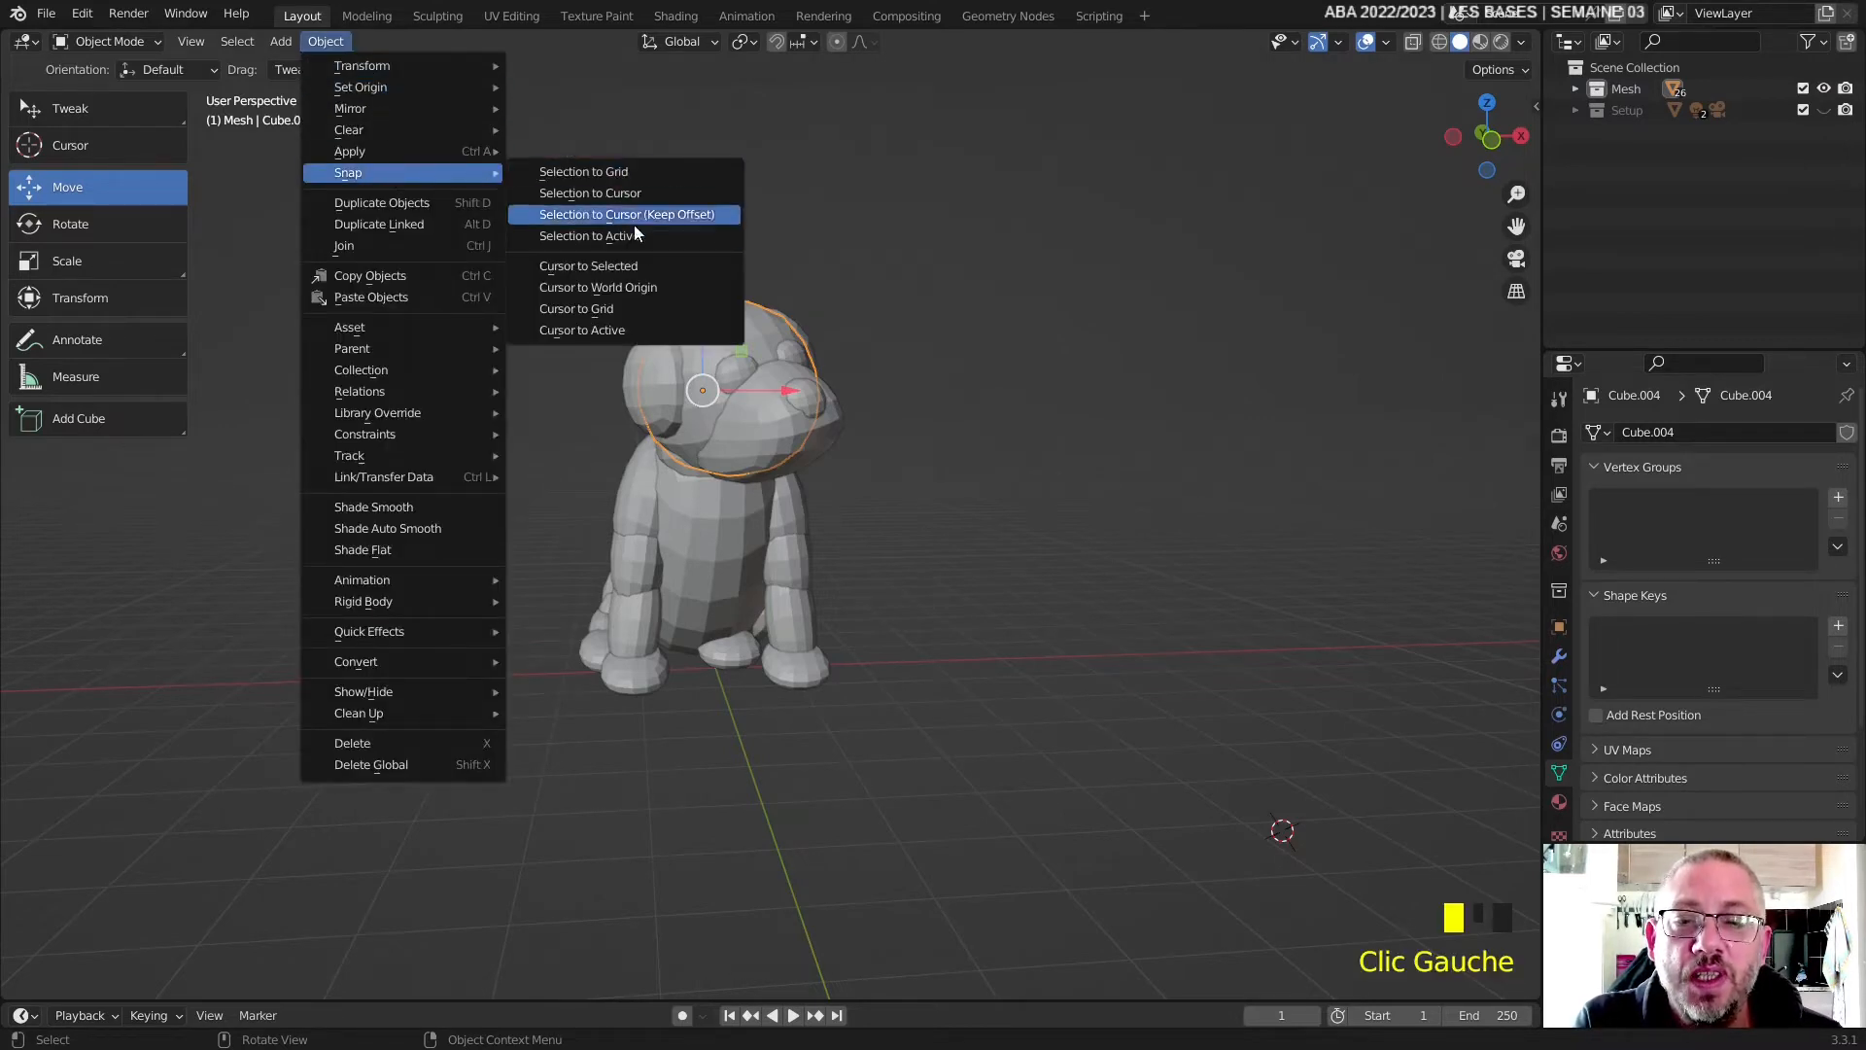
click(650, 270)
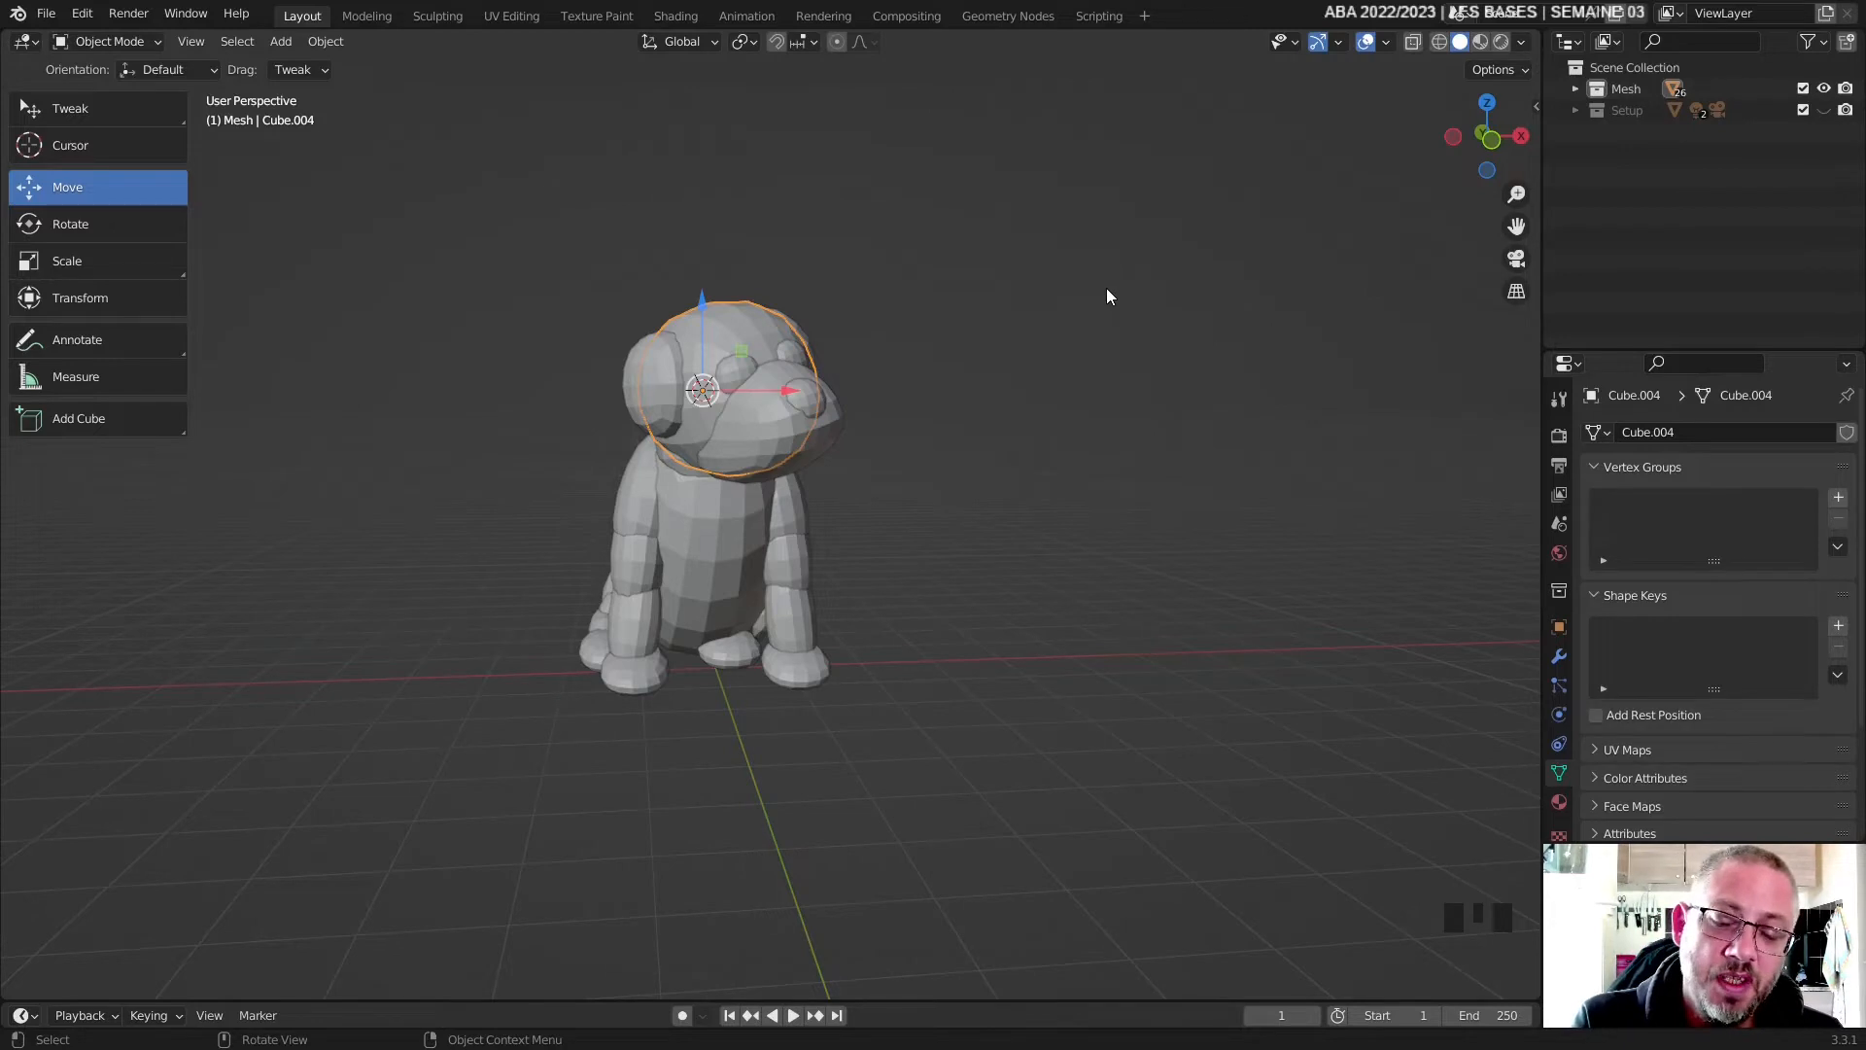
key(shift+s)
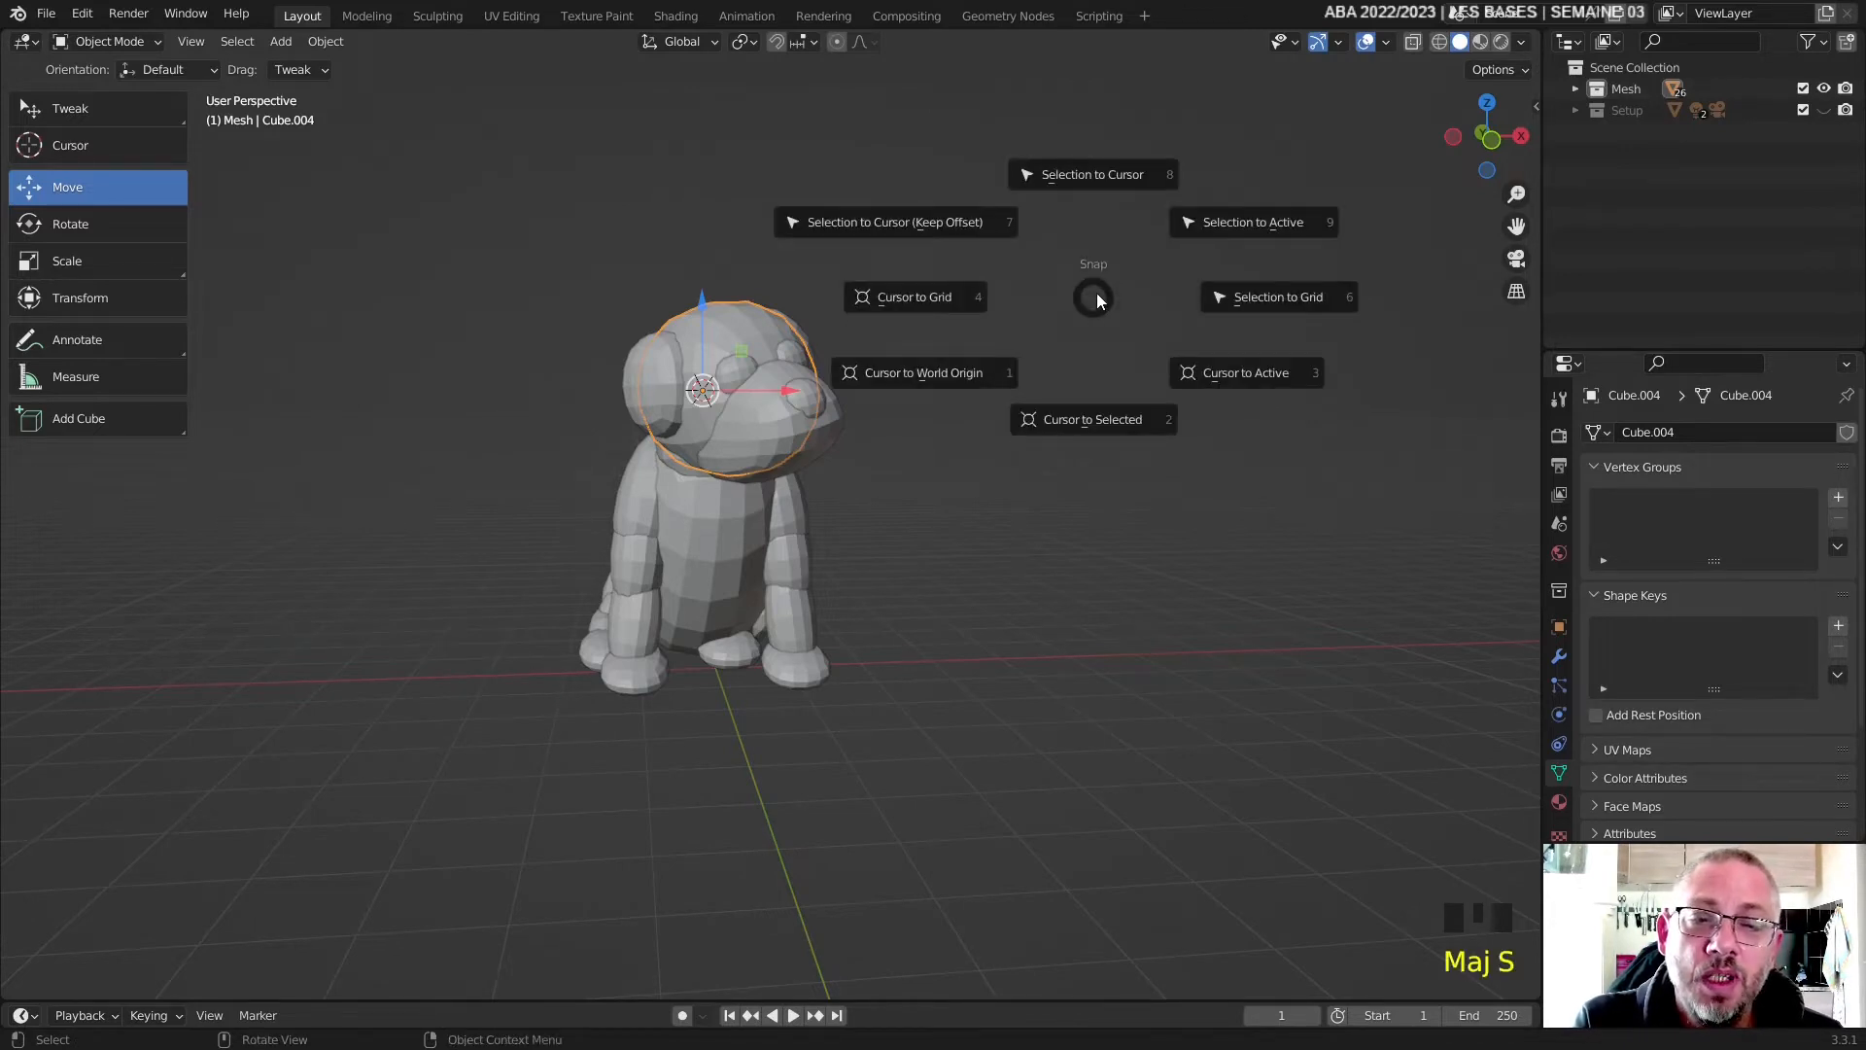
click(1090, 299)
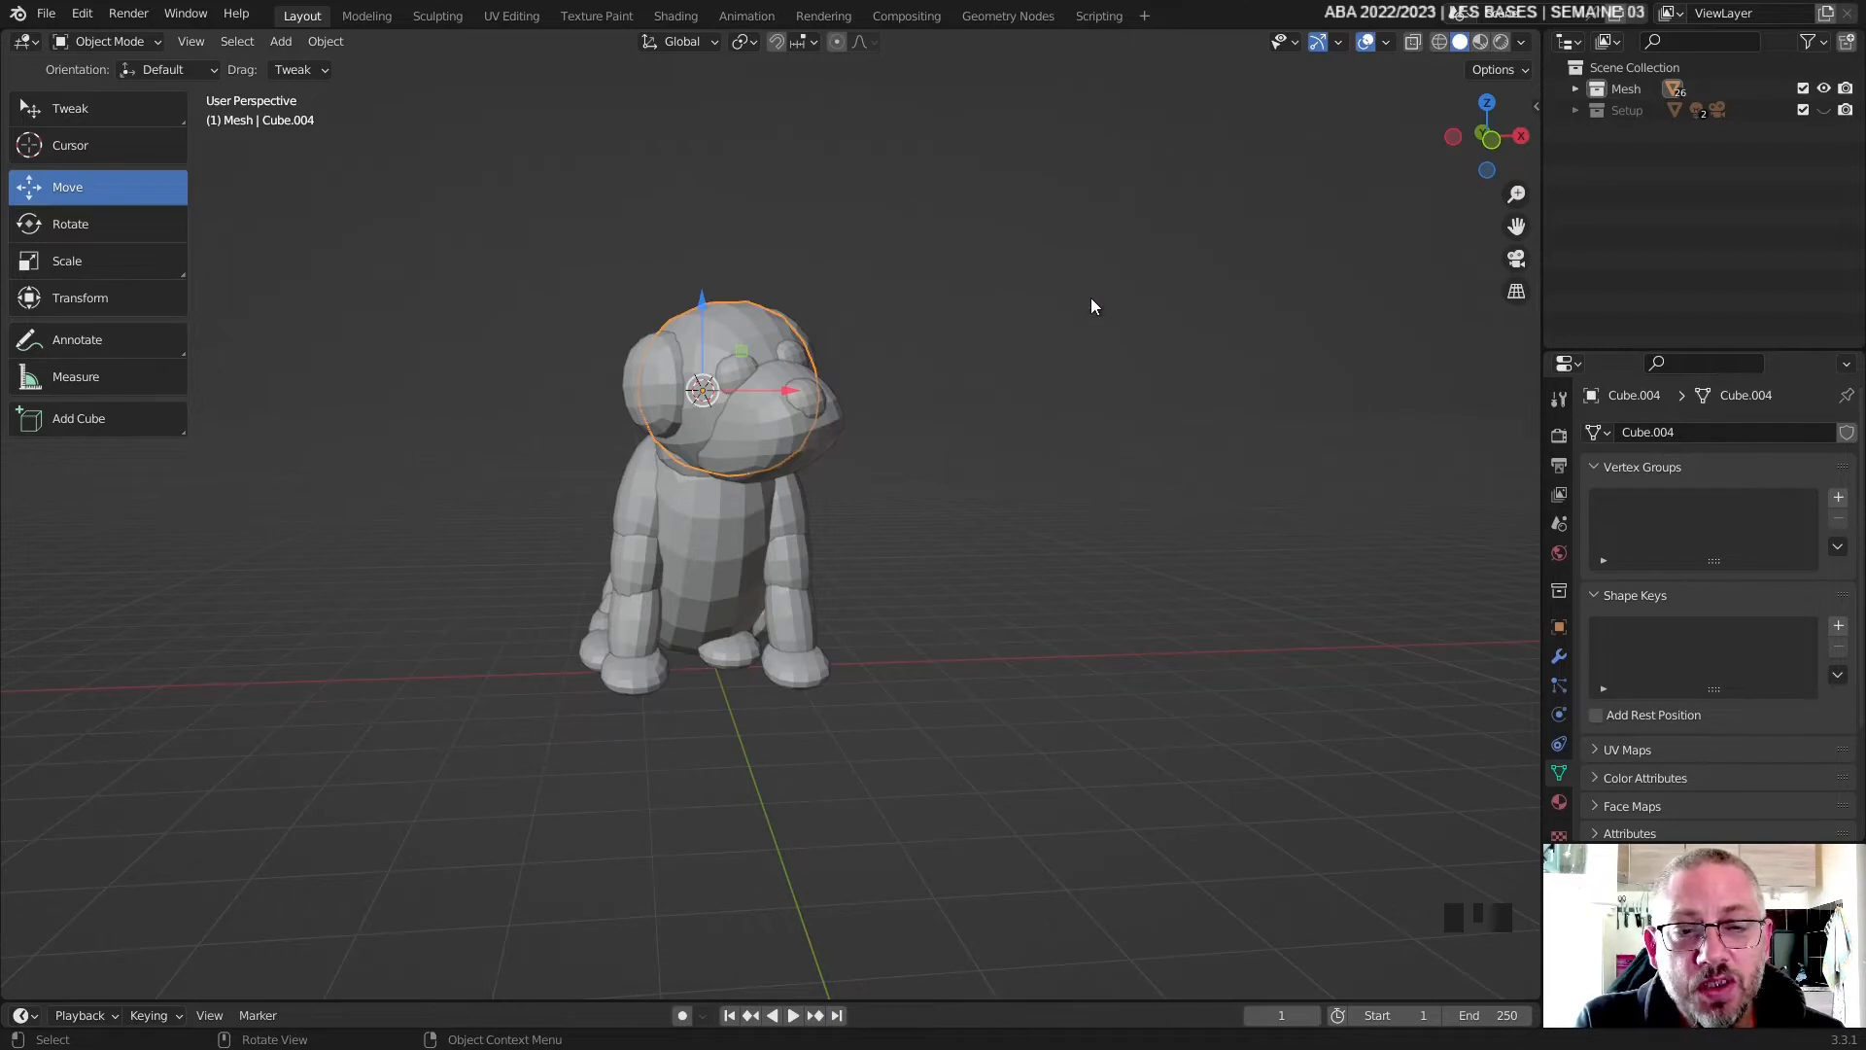
- Snap the 3D cursor to the world origin
key(shift+s)
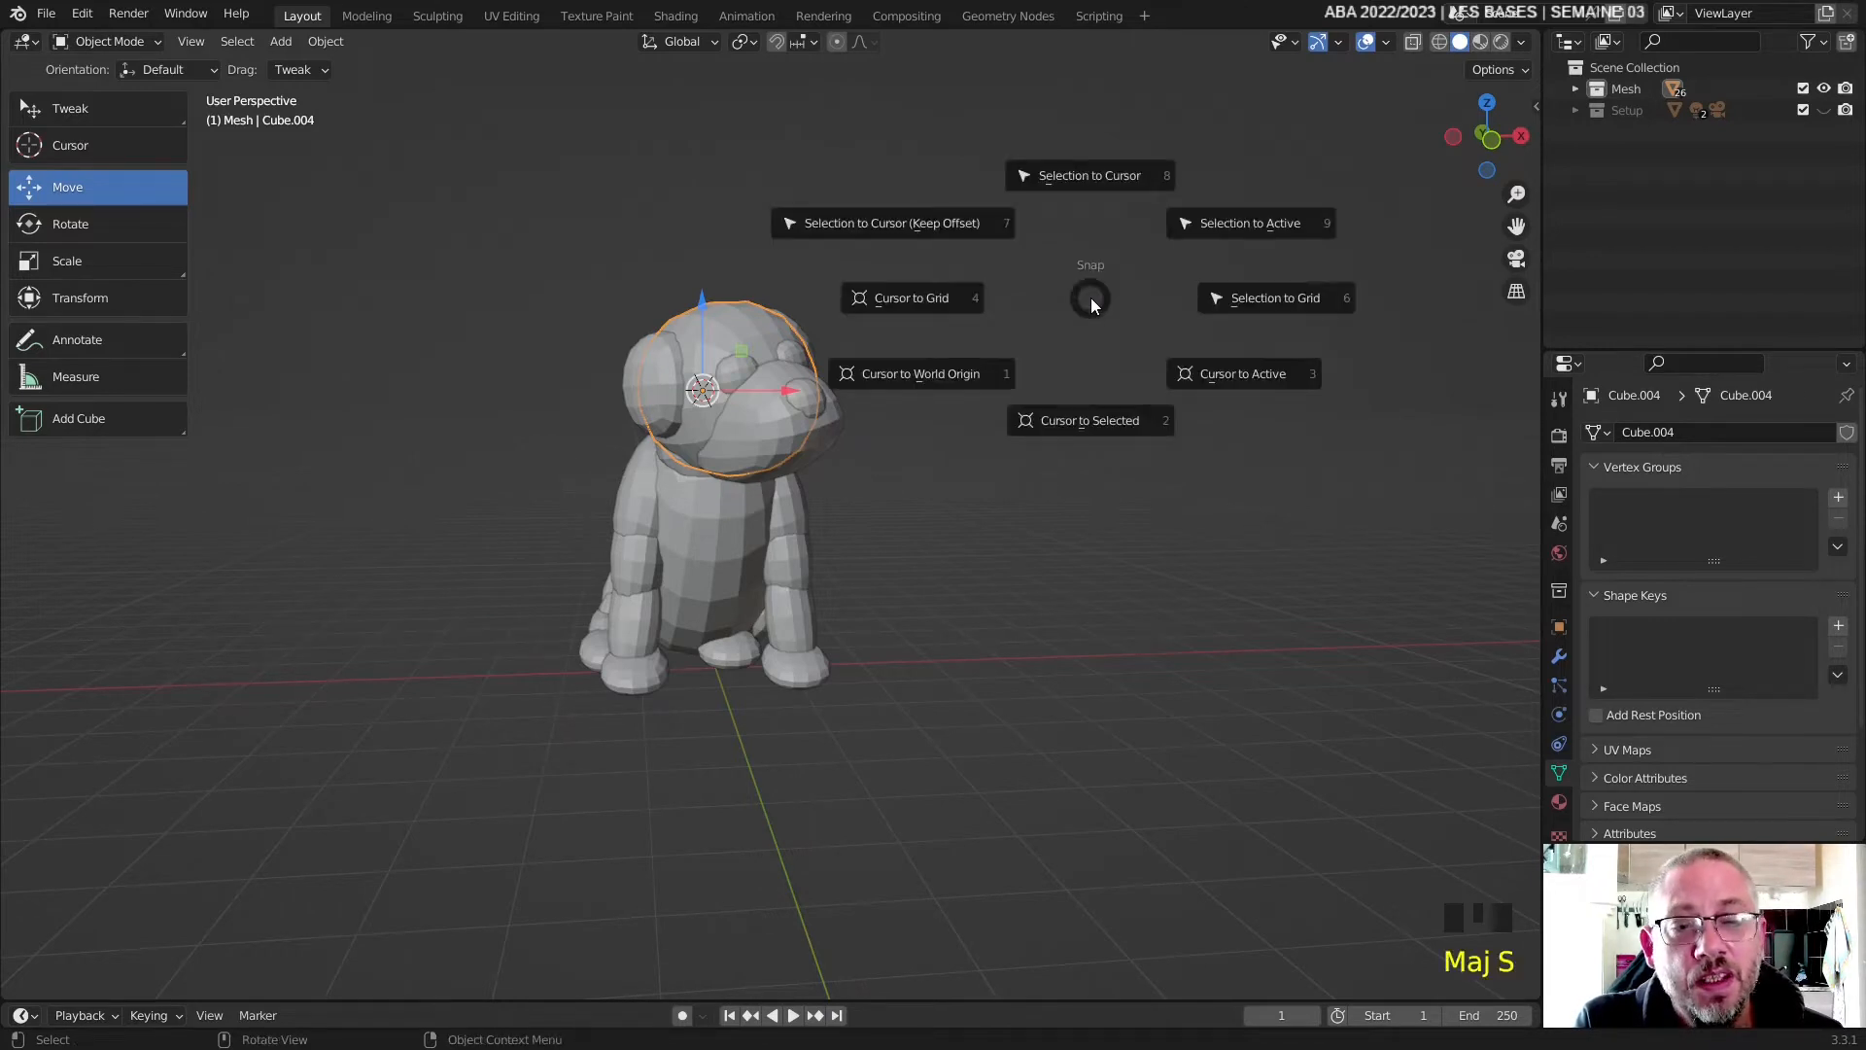
click(1090, 301)
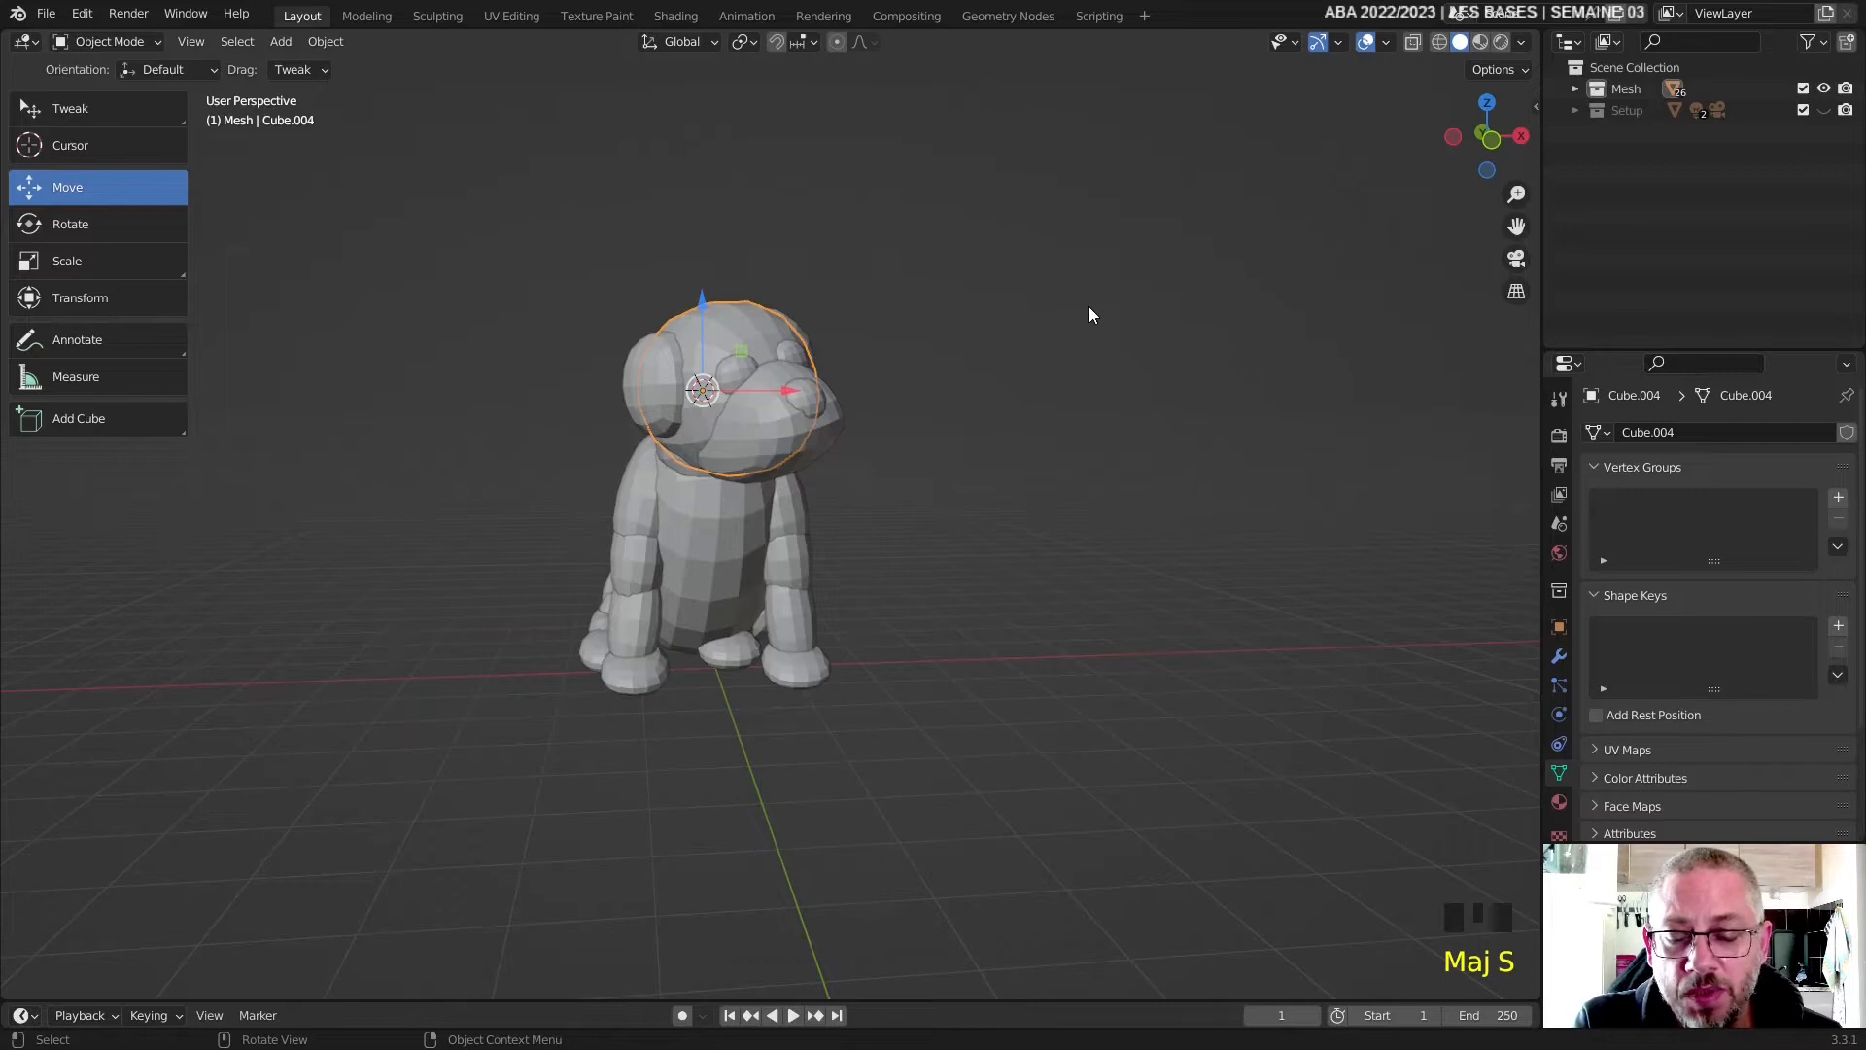
key(shift+s)
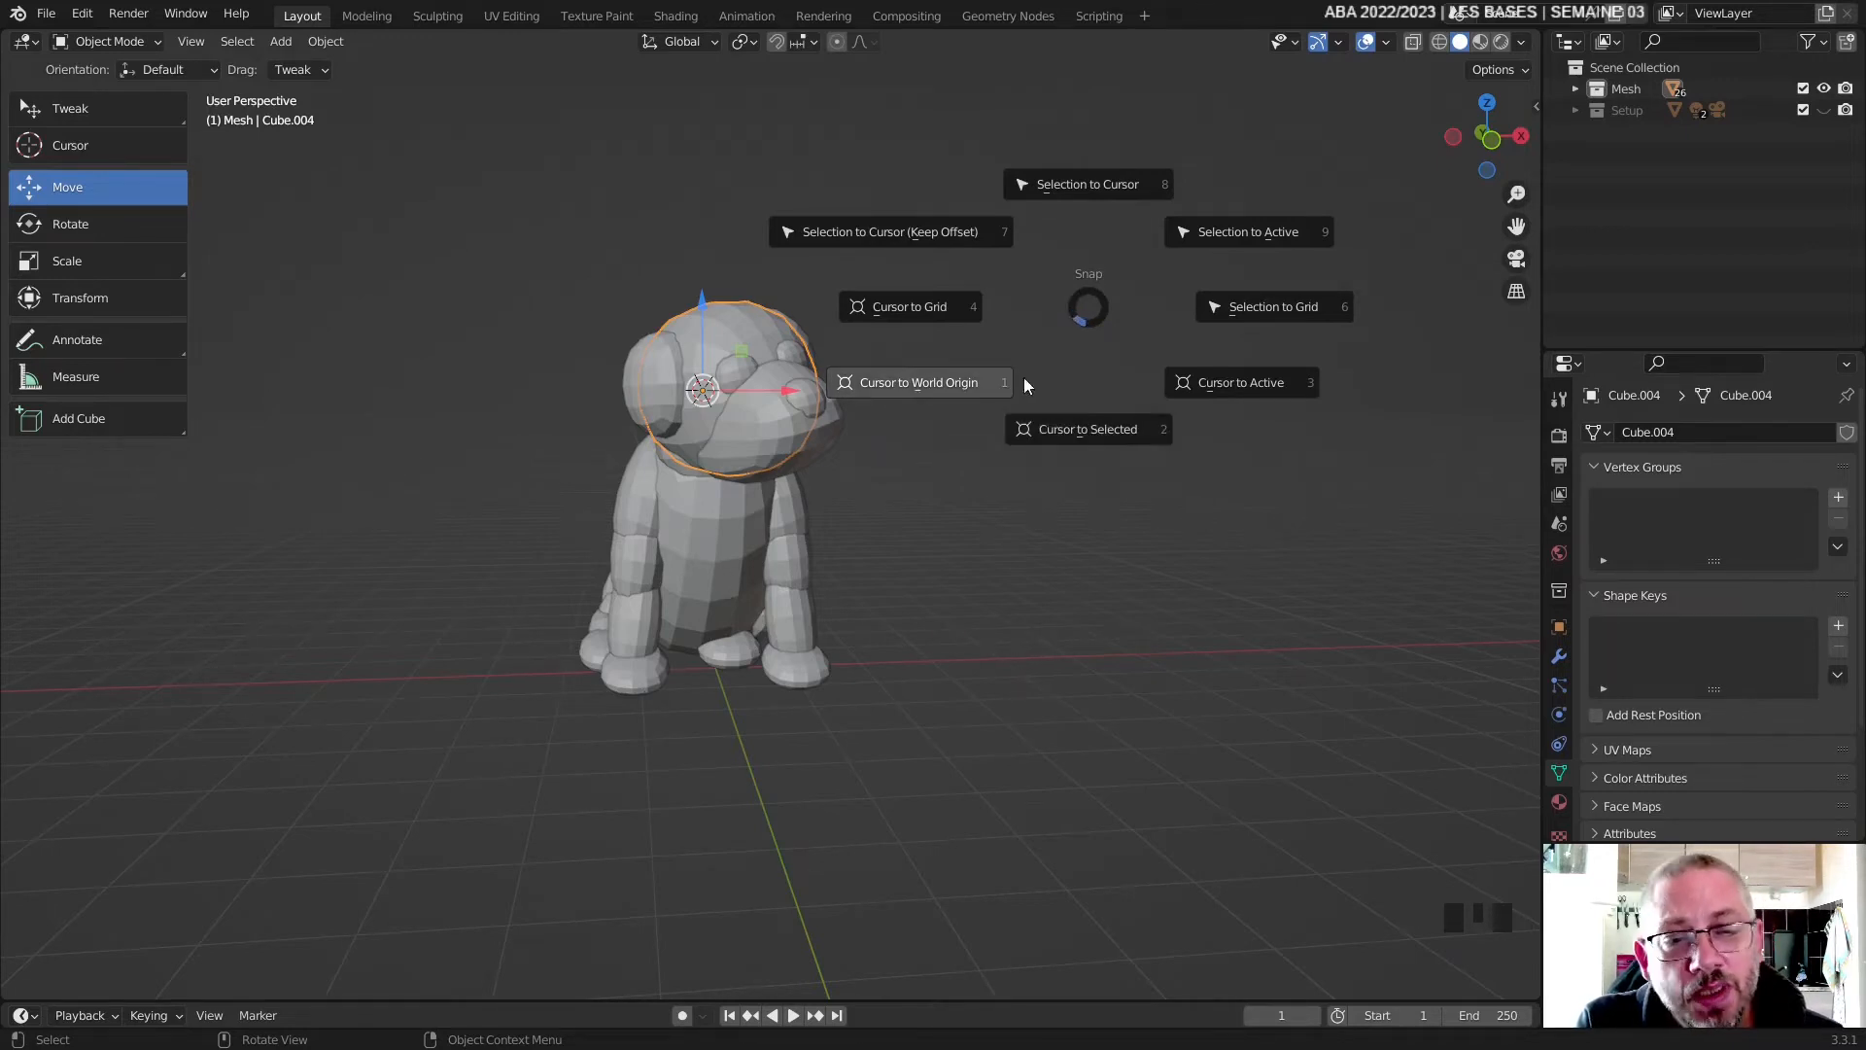
click(912, 388)
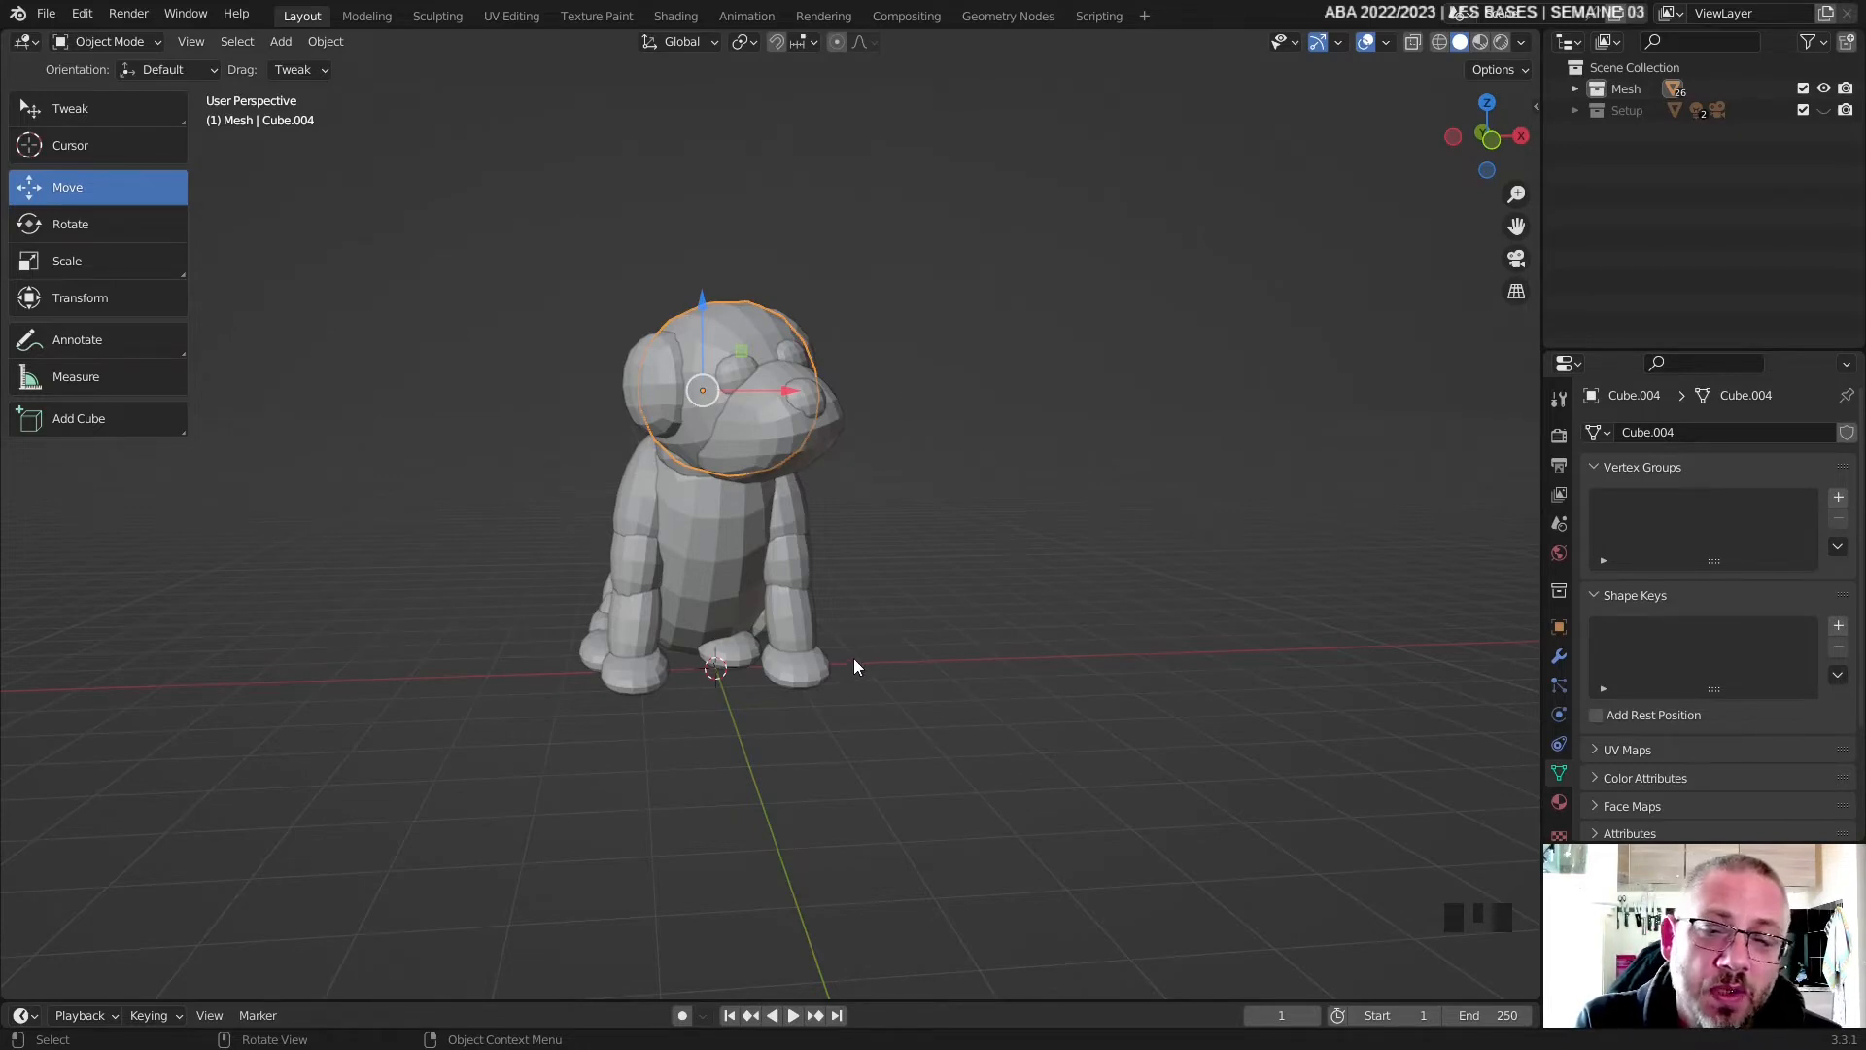
- Place the 3D cursor freehand at several spots around the dog and on the surface of its forehead, checking its position around the model
shift+right_click(1270, 582)
shift+right_click(1146, 742)
shift+right_click(450, 977)
shift+right_click(221, 749)
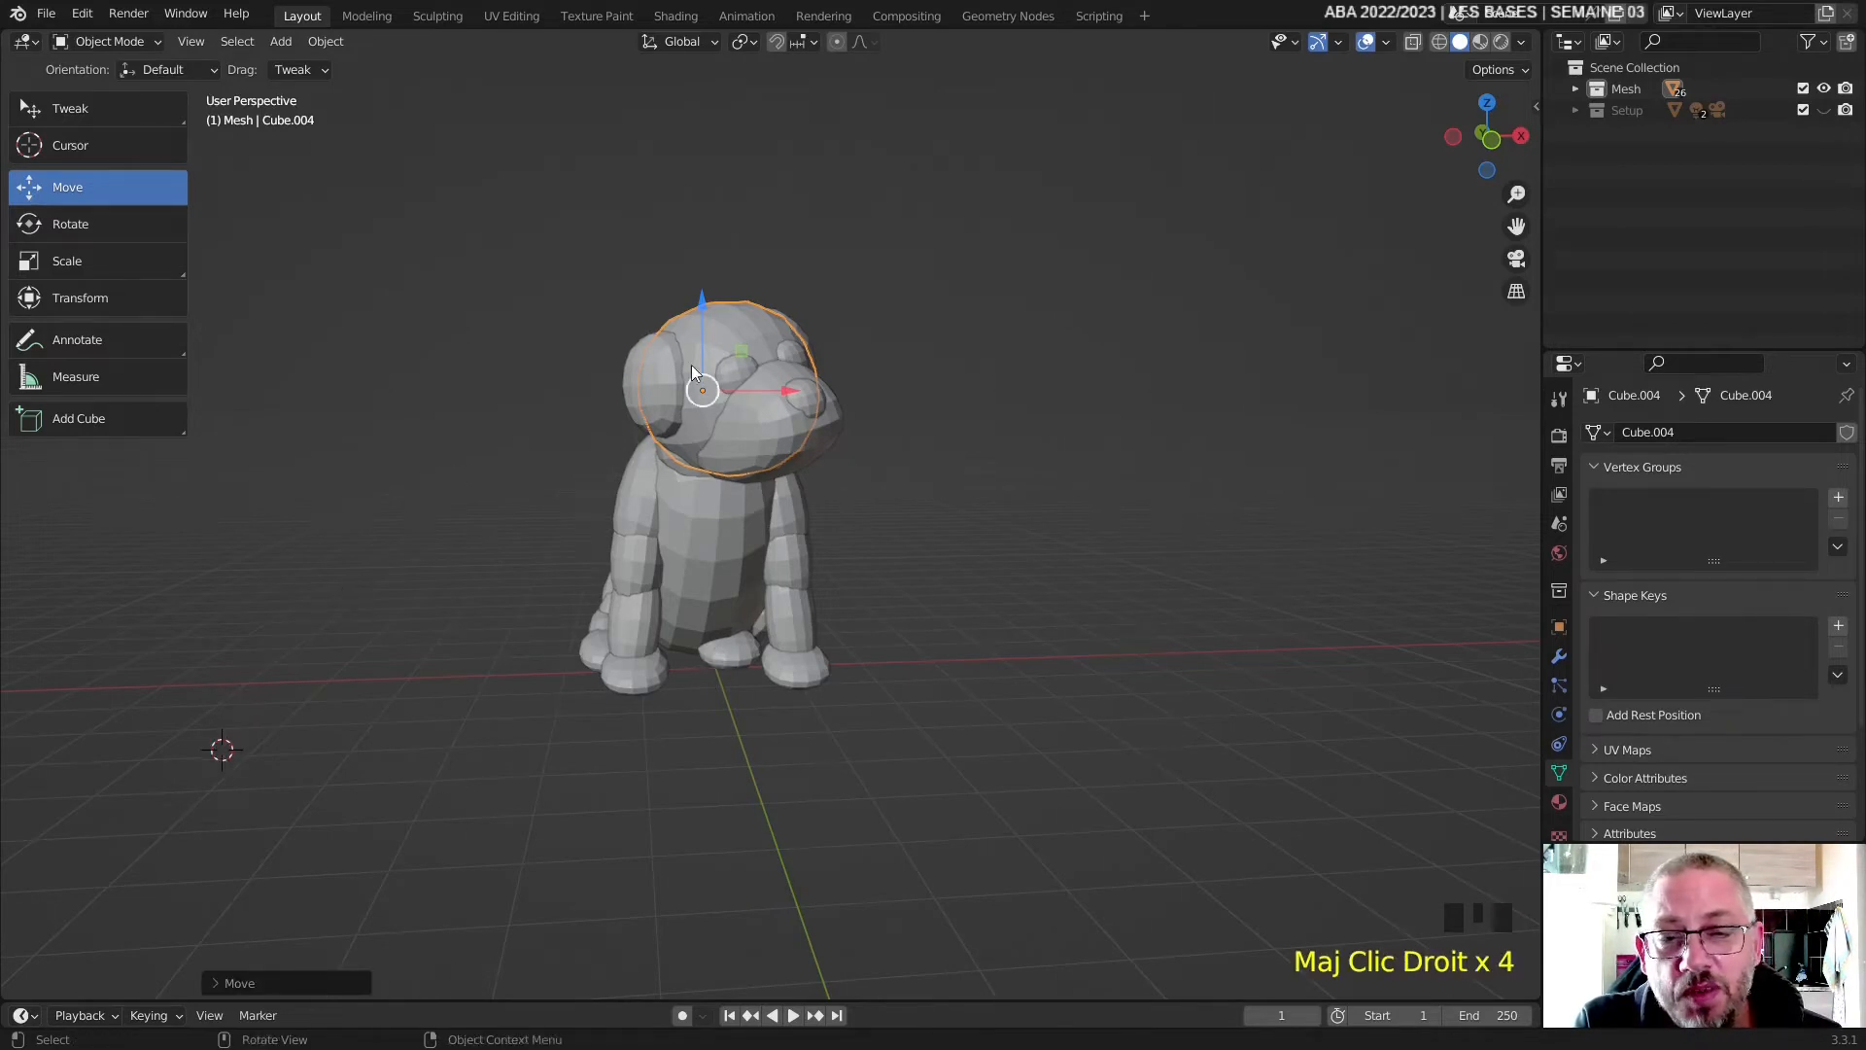
shift+right_click(735, 324)
scroll(1128, 389, up, 4)
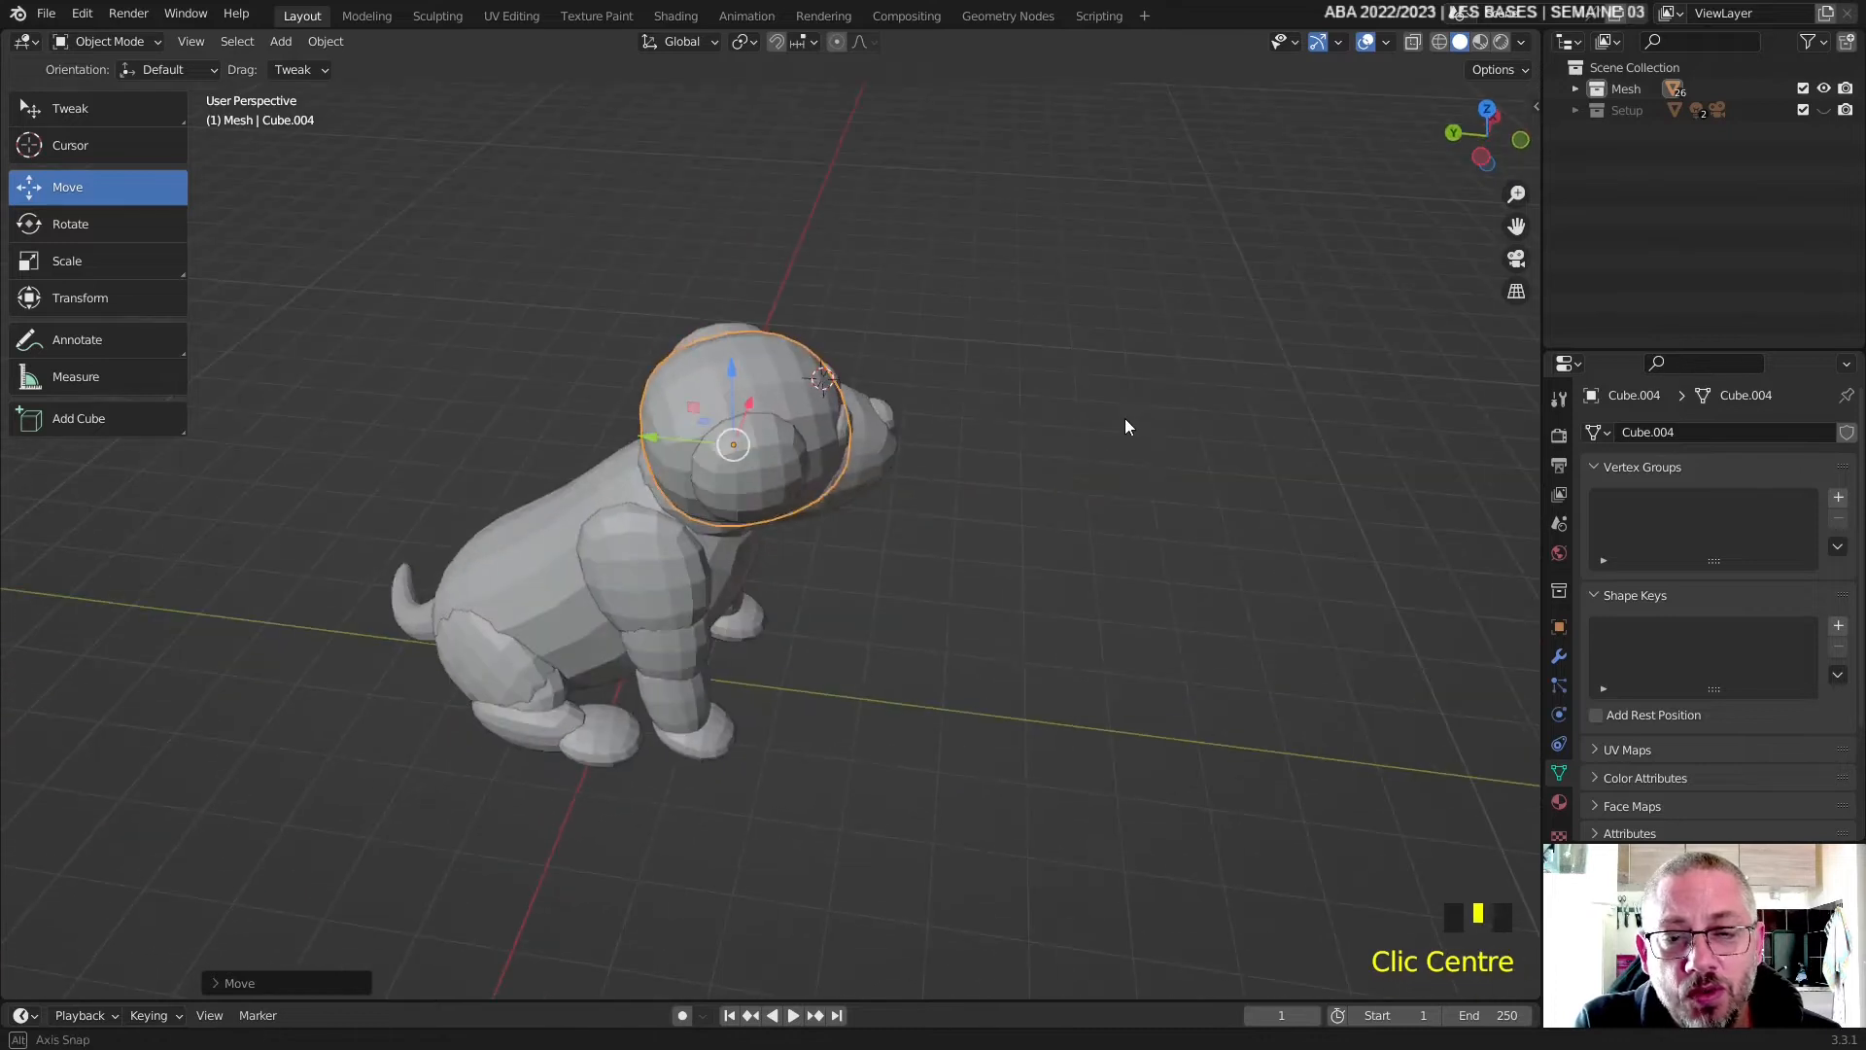
middle_drag(966, 412, 572, 393)
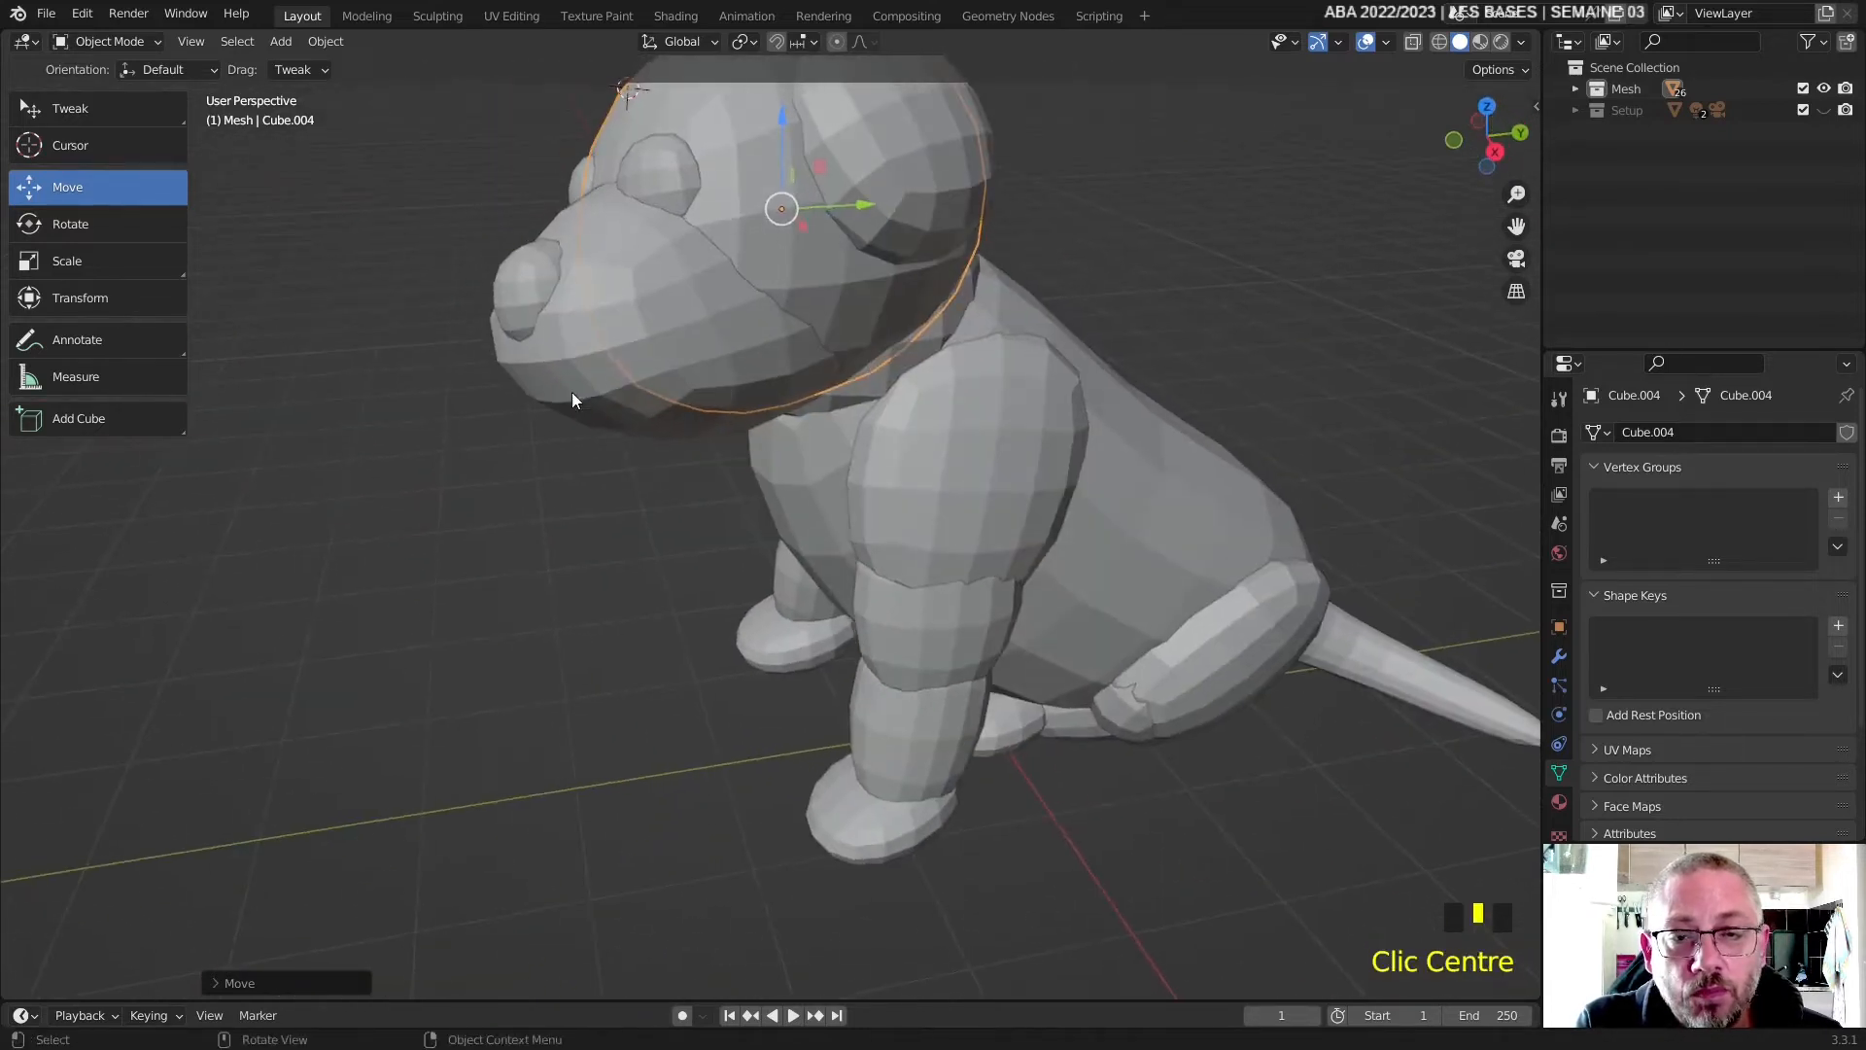
scroll(715, 461, down, 3)
scroll(719, 464, down, 2)
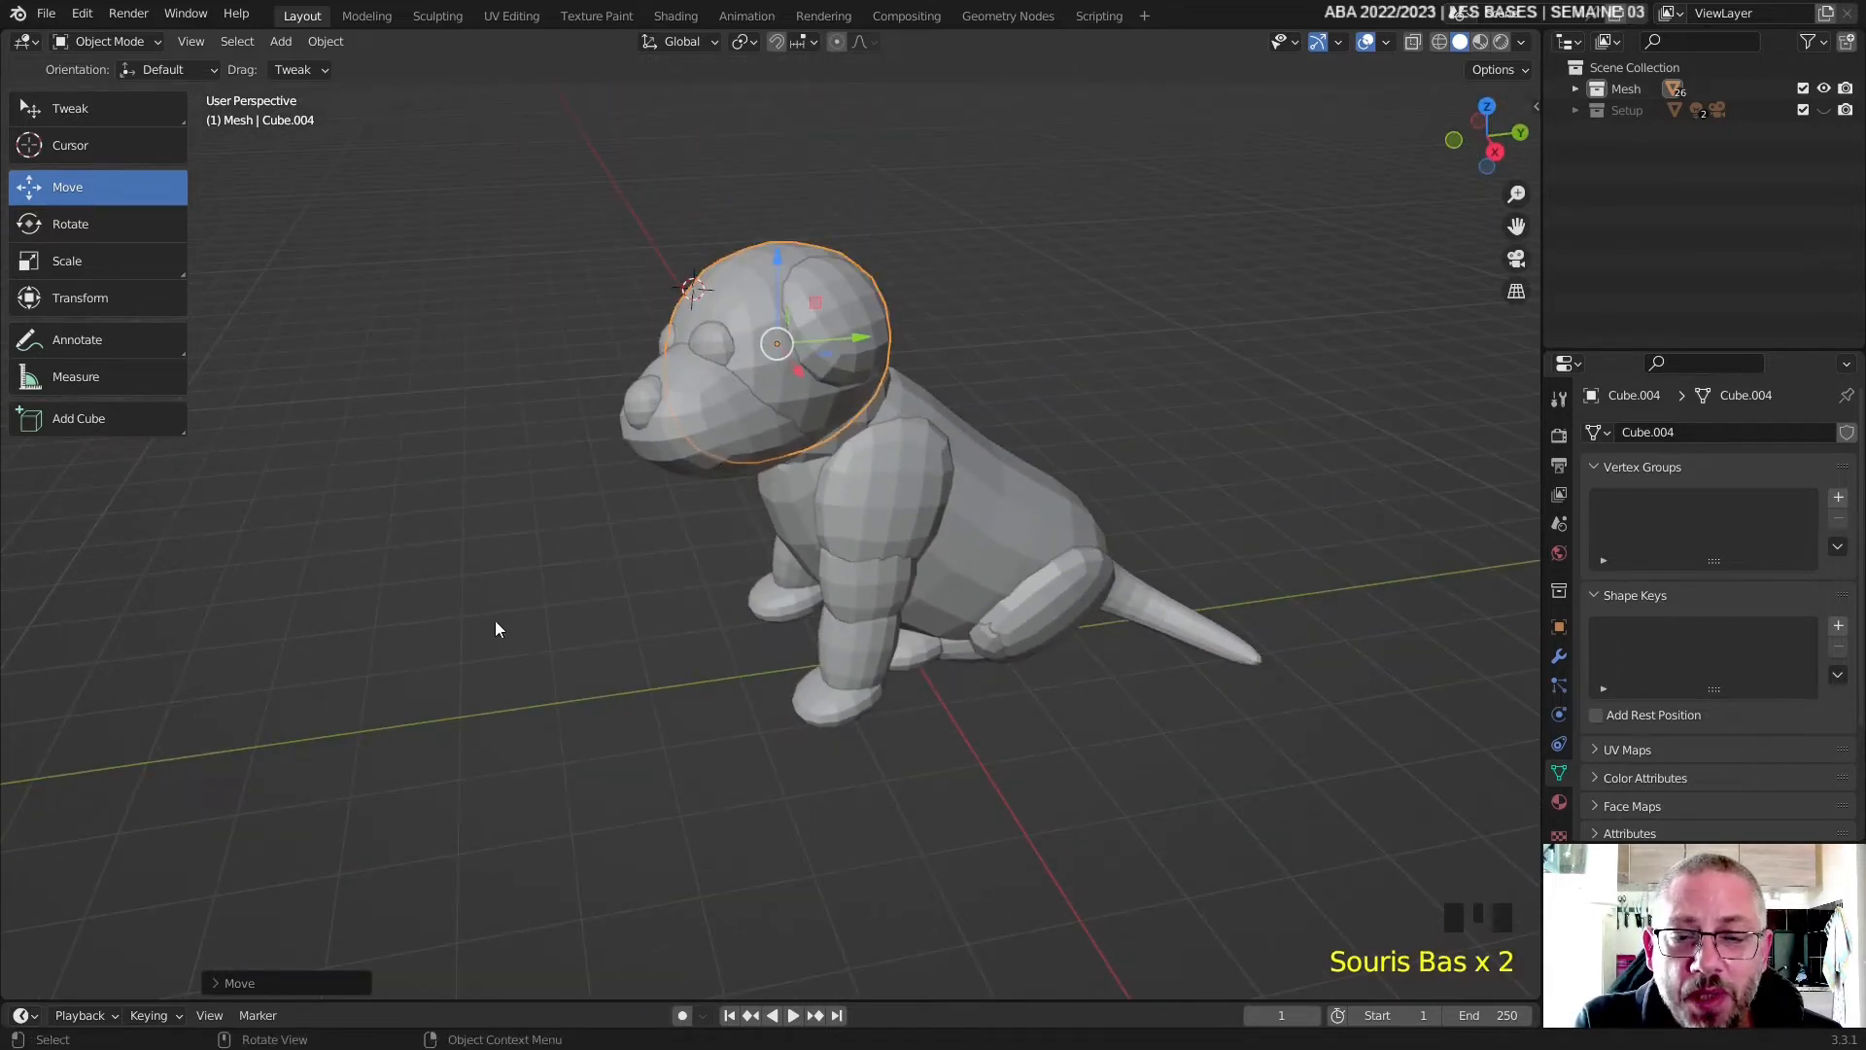
- Select the dog's body, snap it to the 3D cursor placed in front of the dog, and undo that move
scroll(496, 628, down, 3)
click(908, 515)
middle_drag(899, 695, 918, 649)
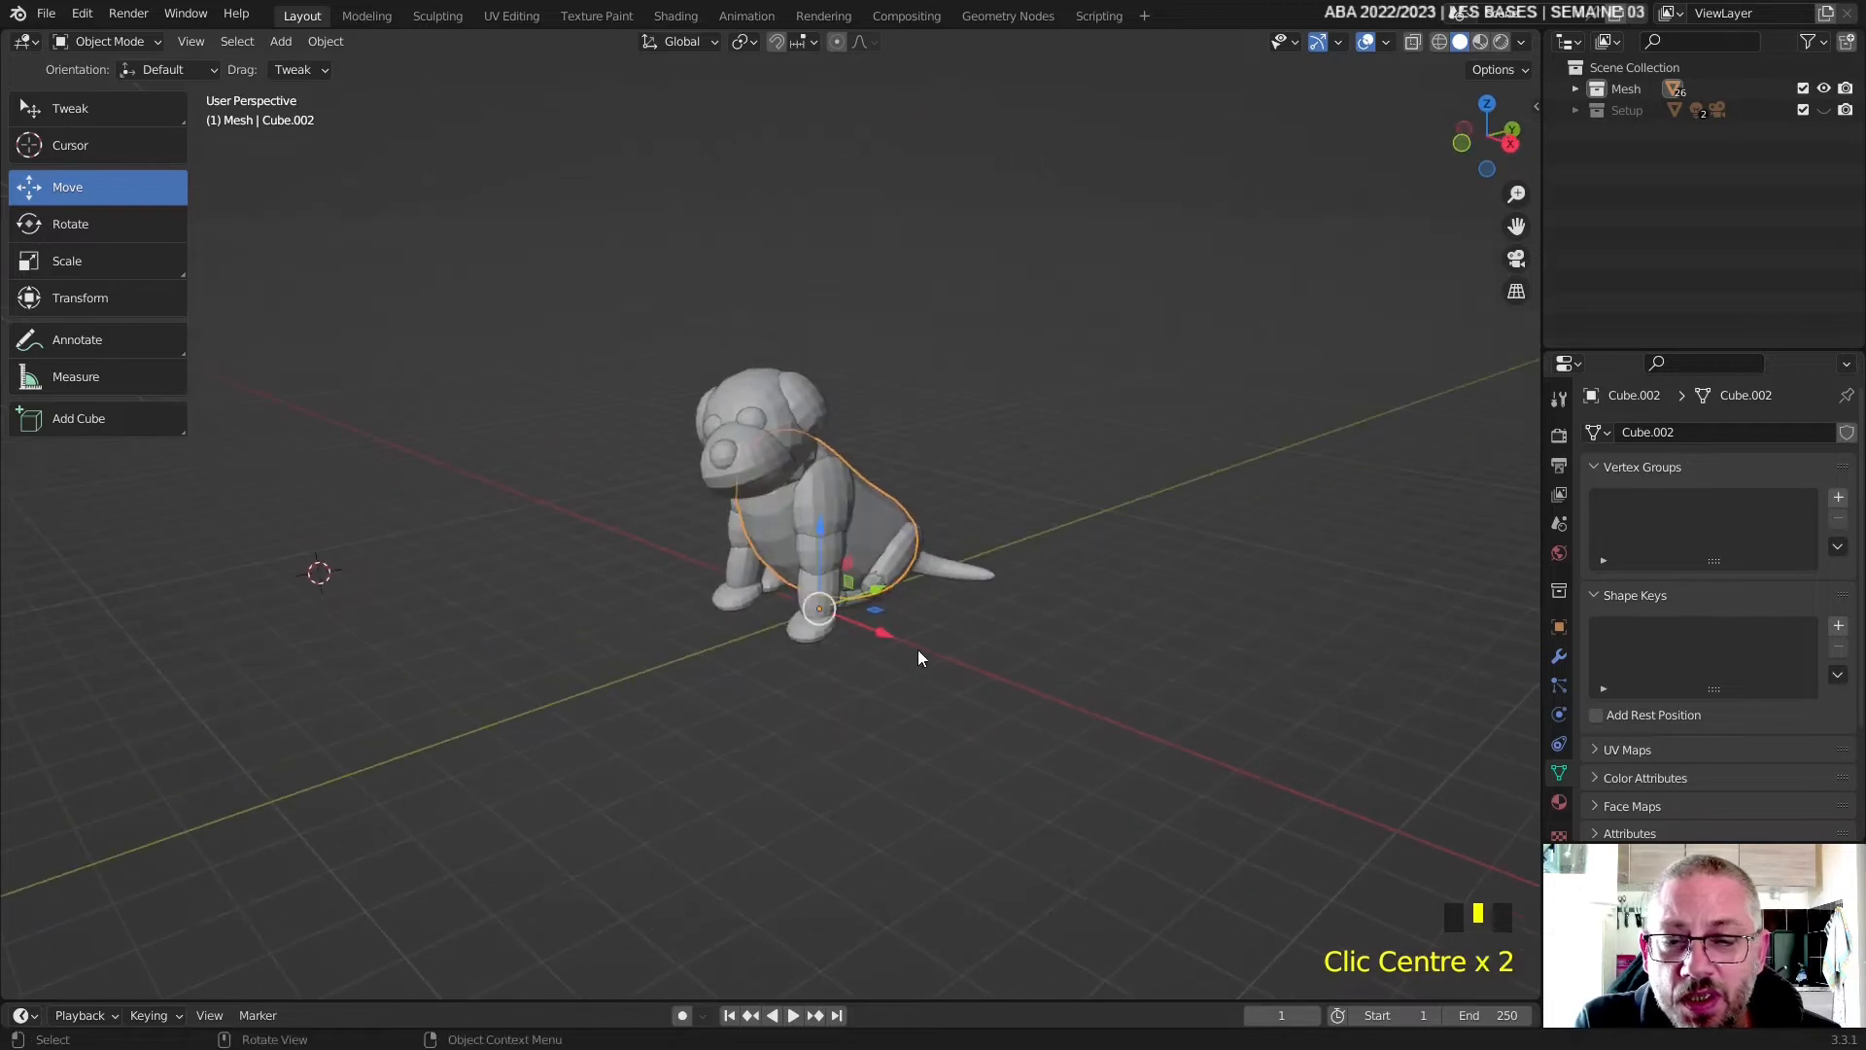
key(shift+s)
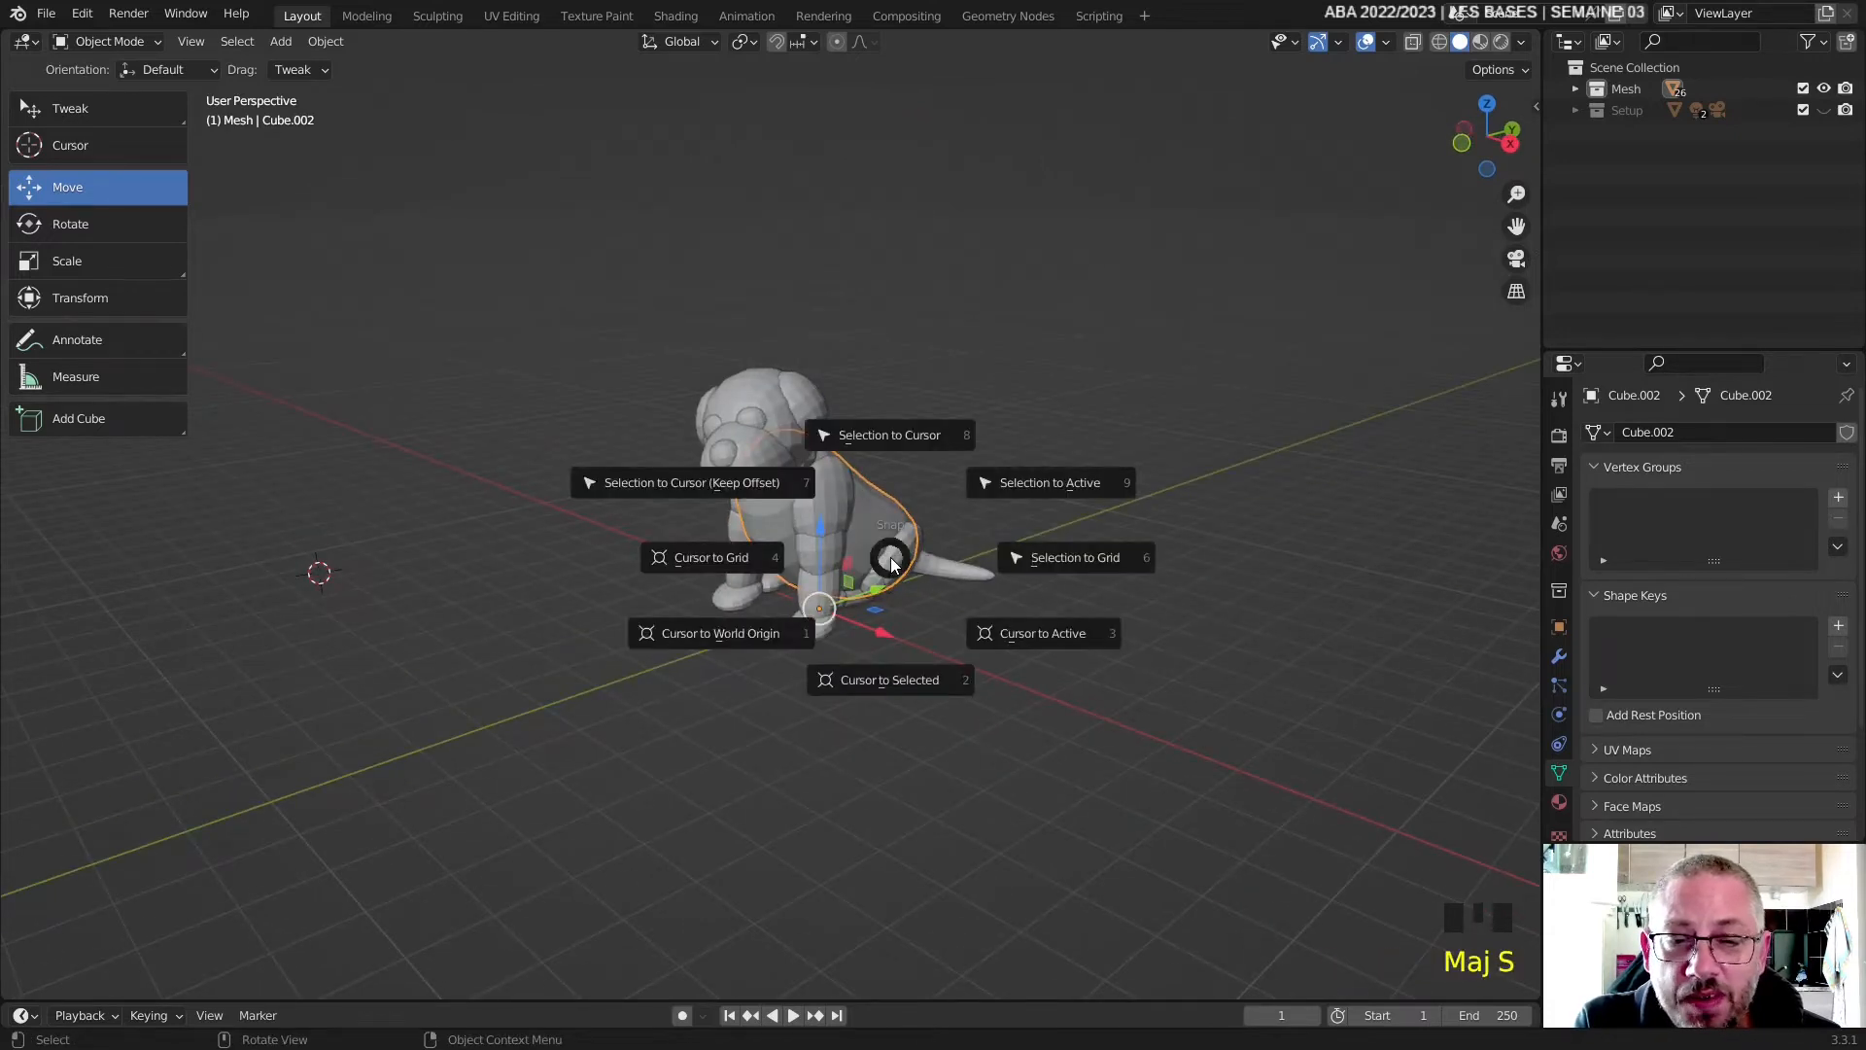
click(912, 445)
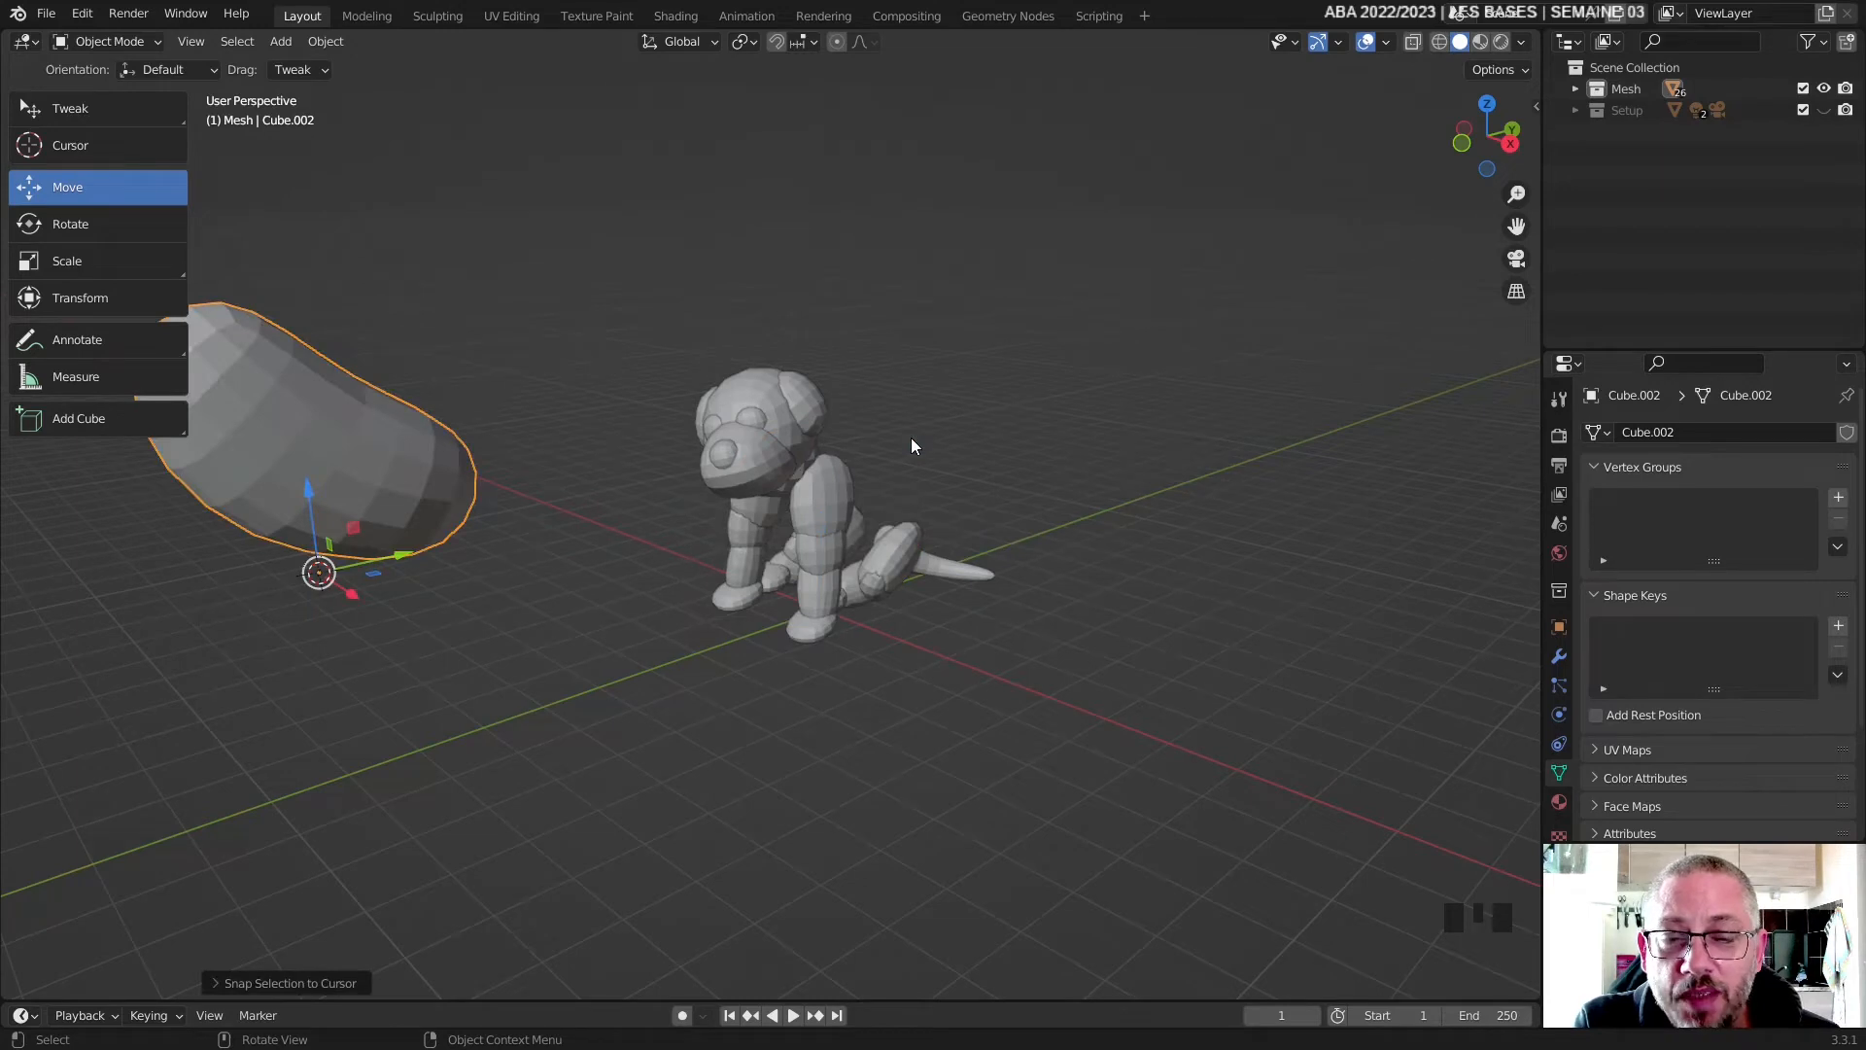
key(ctrl)
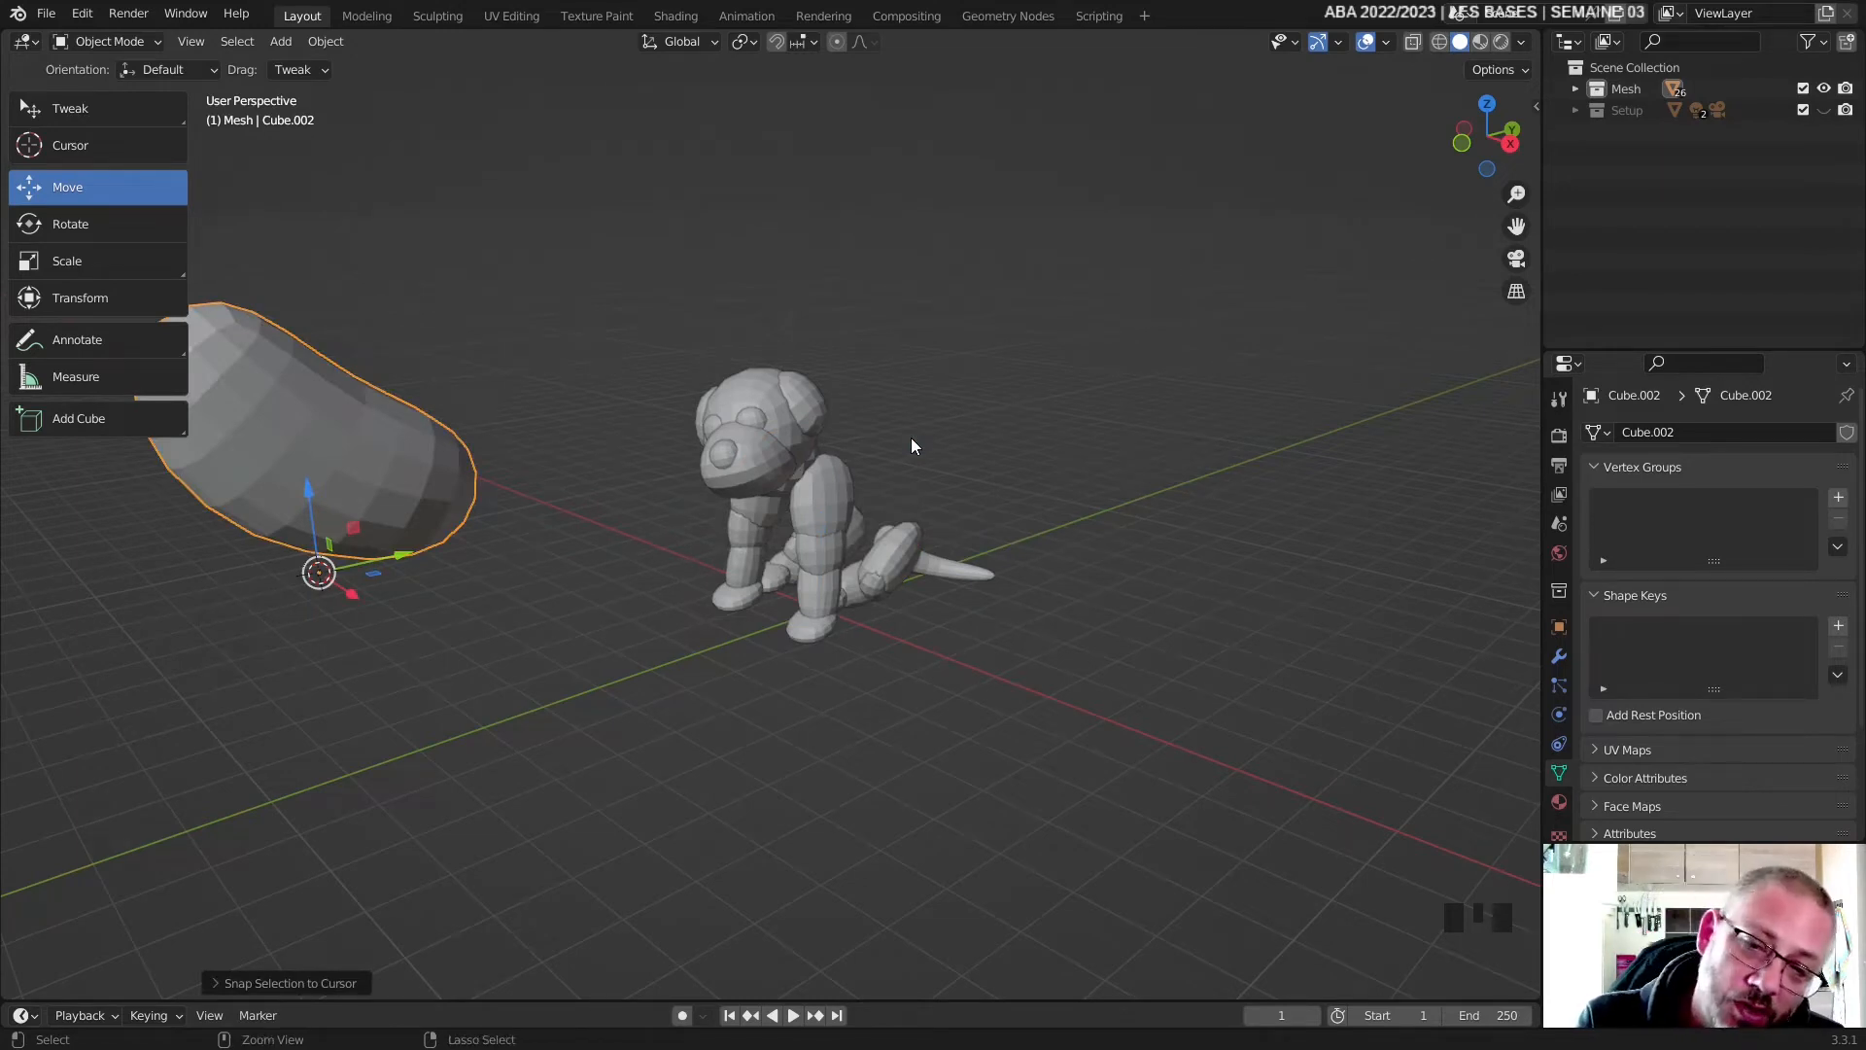
- Set the origin of the dog's body to the 3D cursor
click(325, 41)
mouse_move(357, 87)
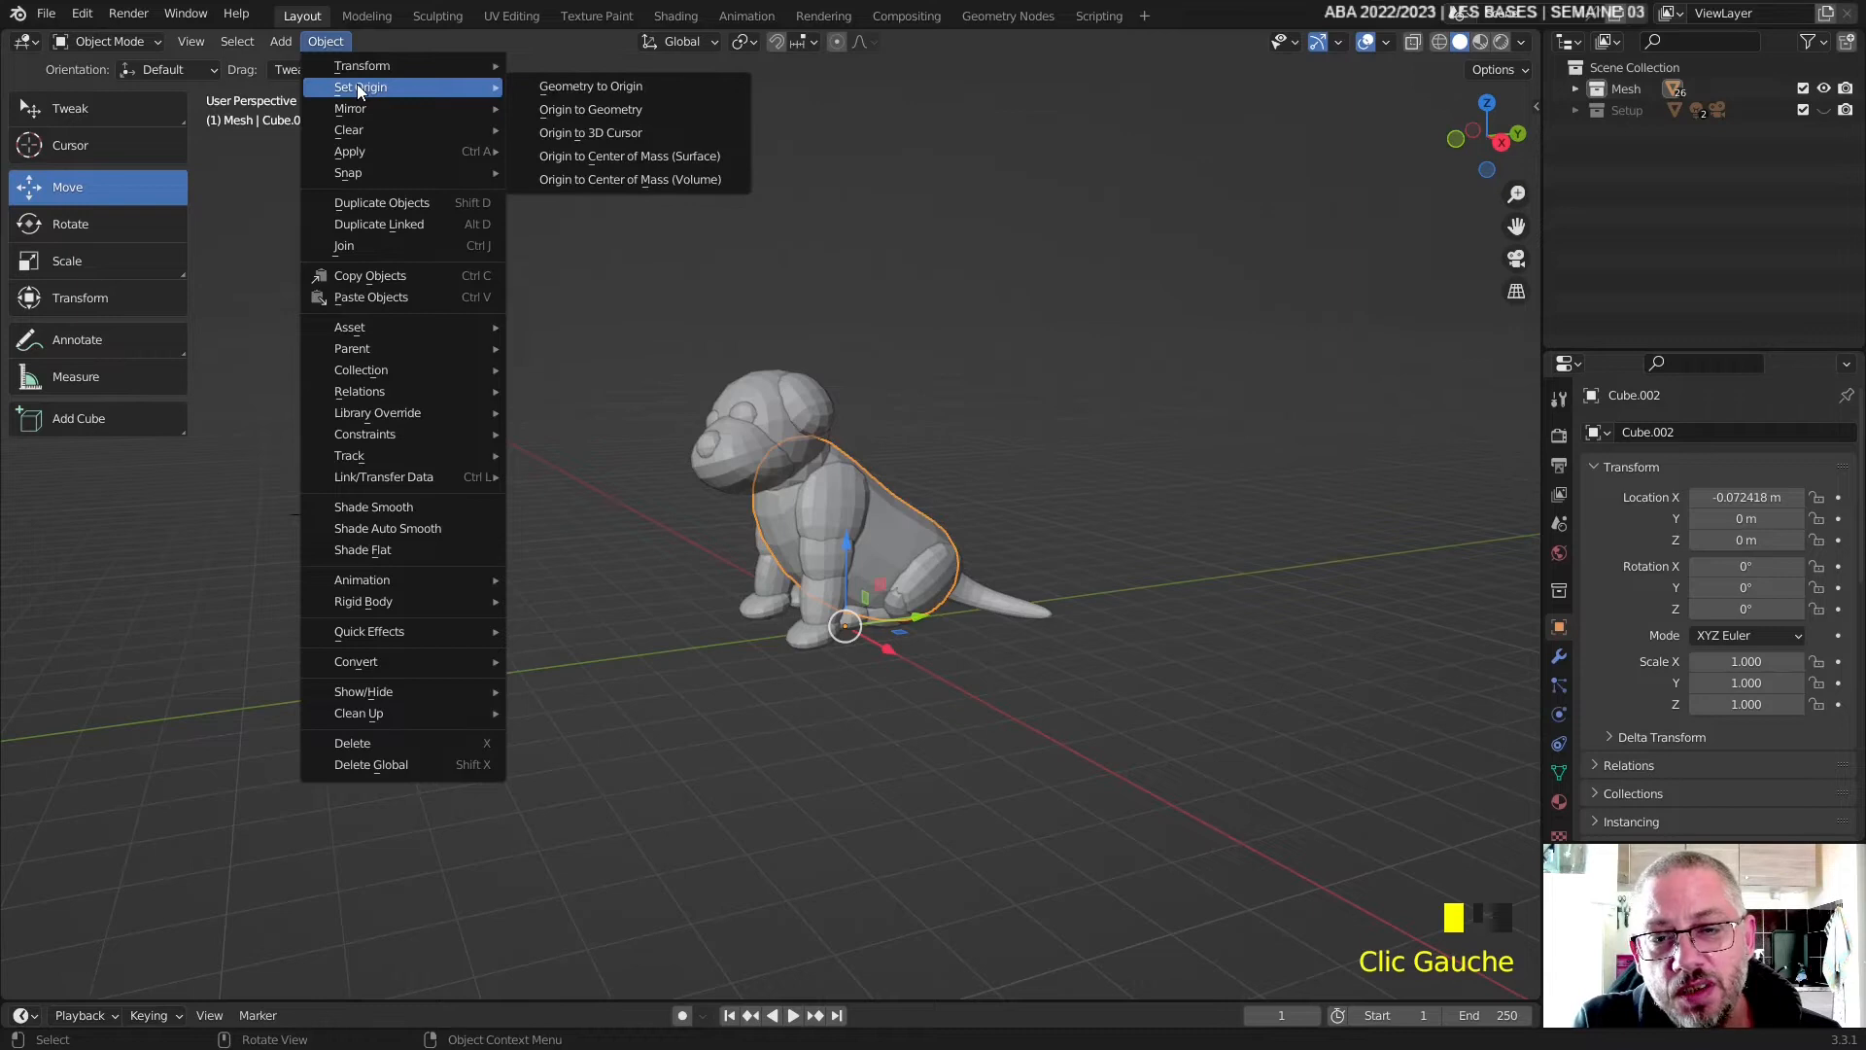
click(628, 134)
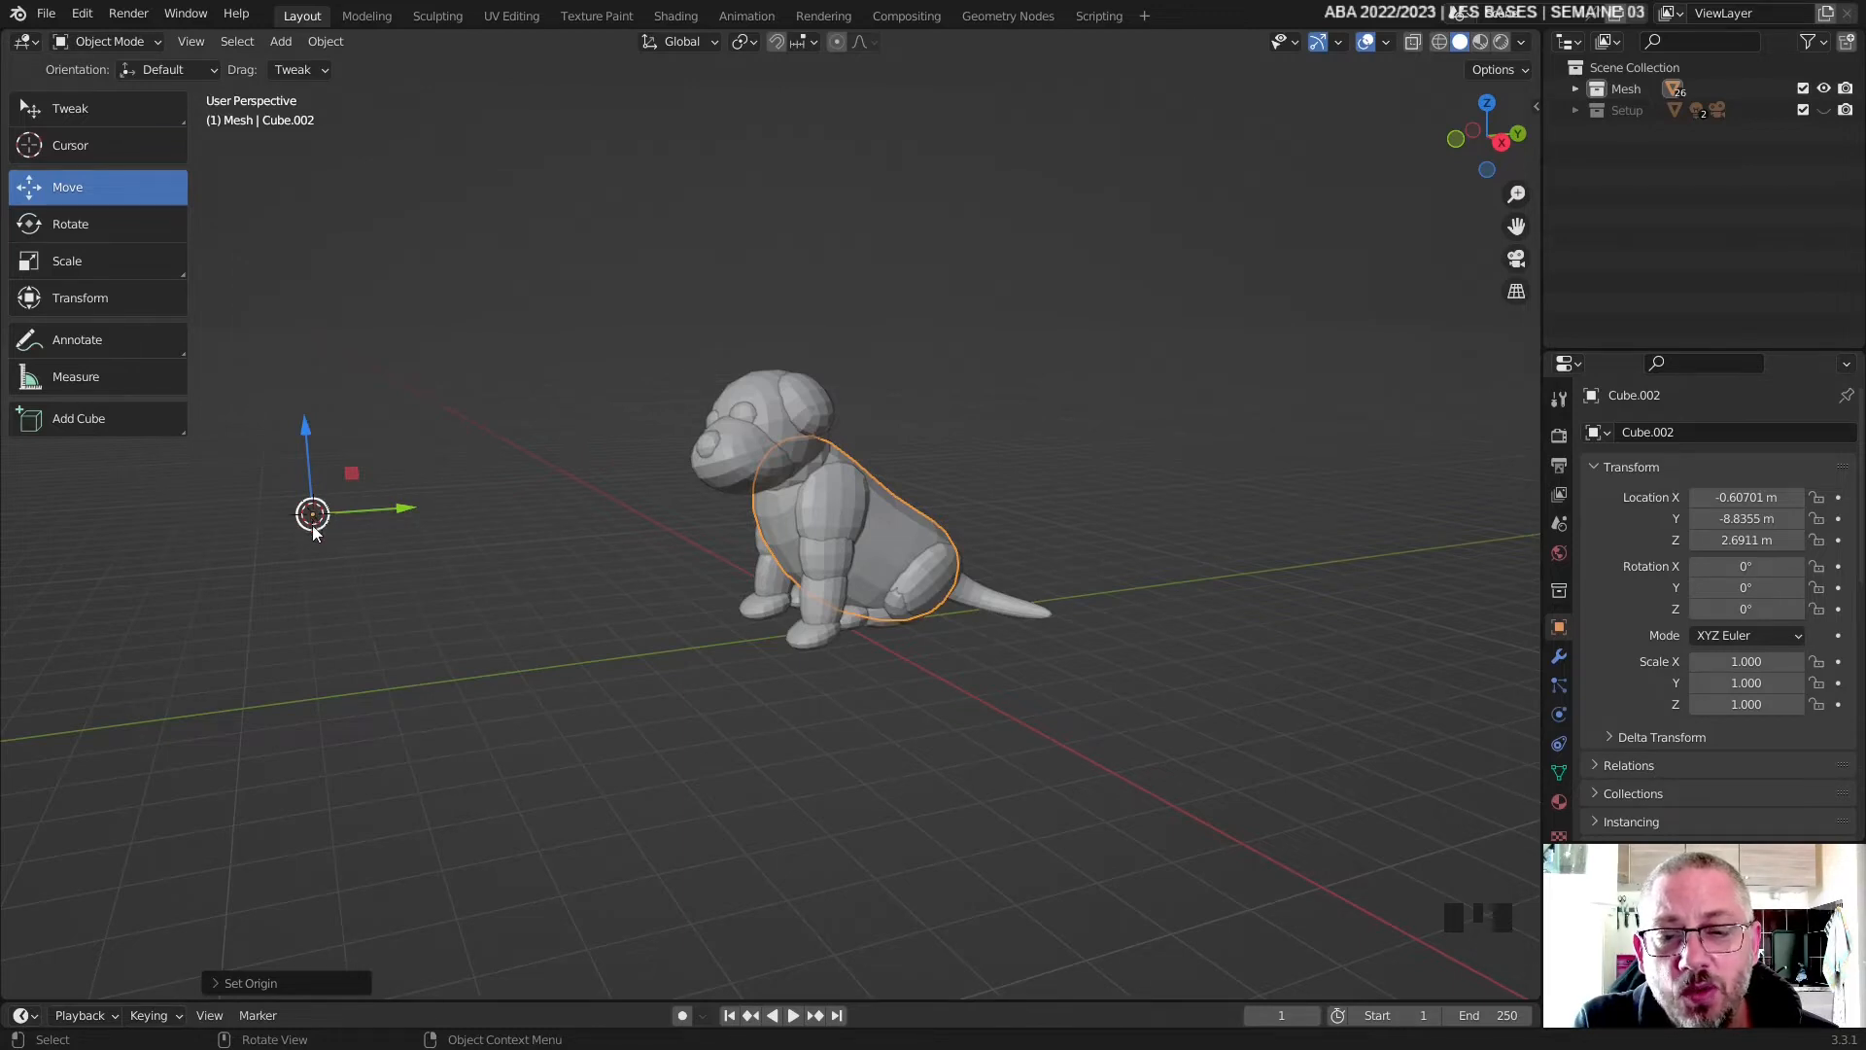
click(887, 549)
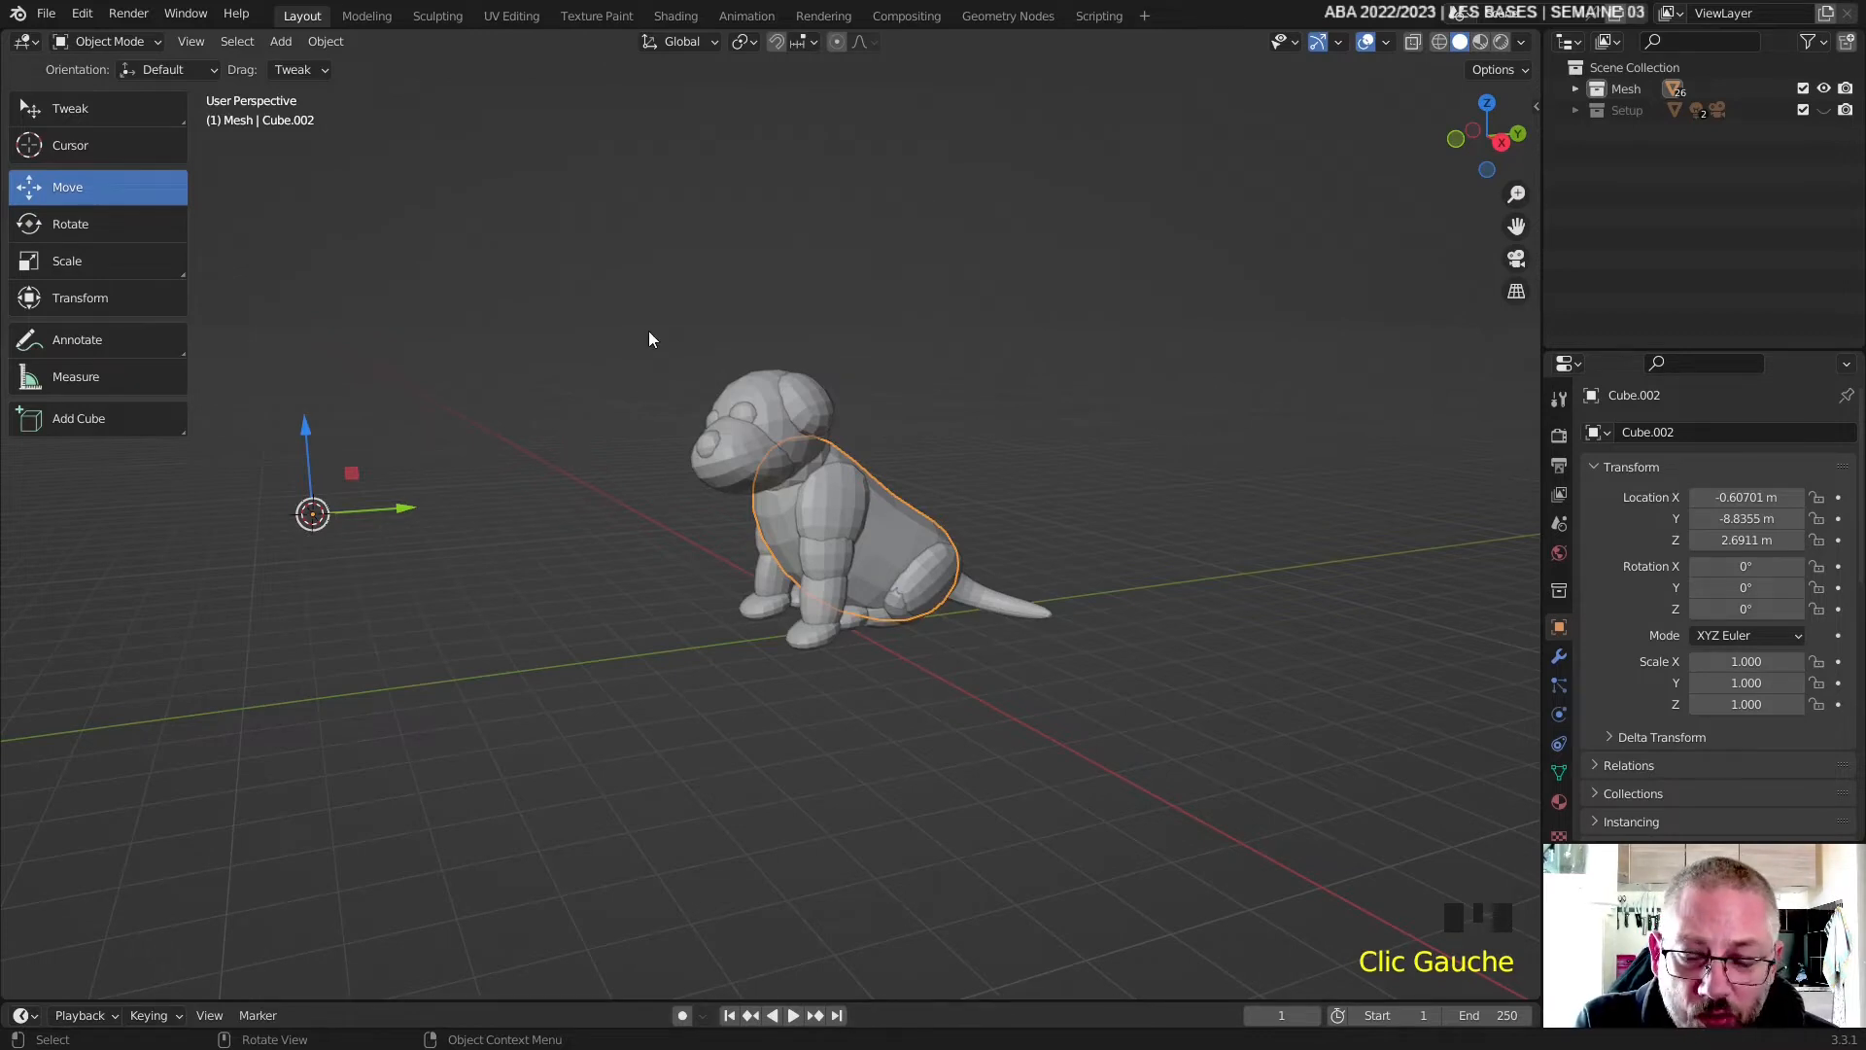
- Snap the 3D cursor to the world origin, and place it freehand in the empty space in front of the dog
key(shift+s)
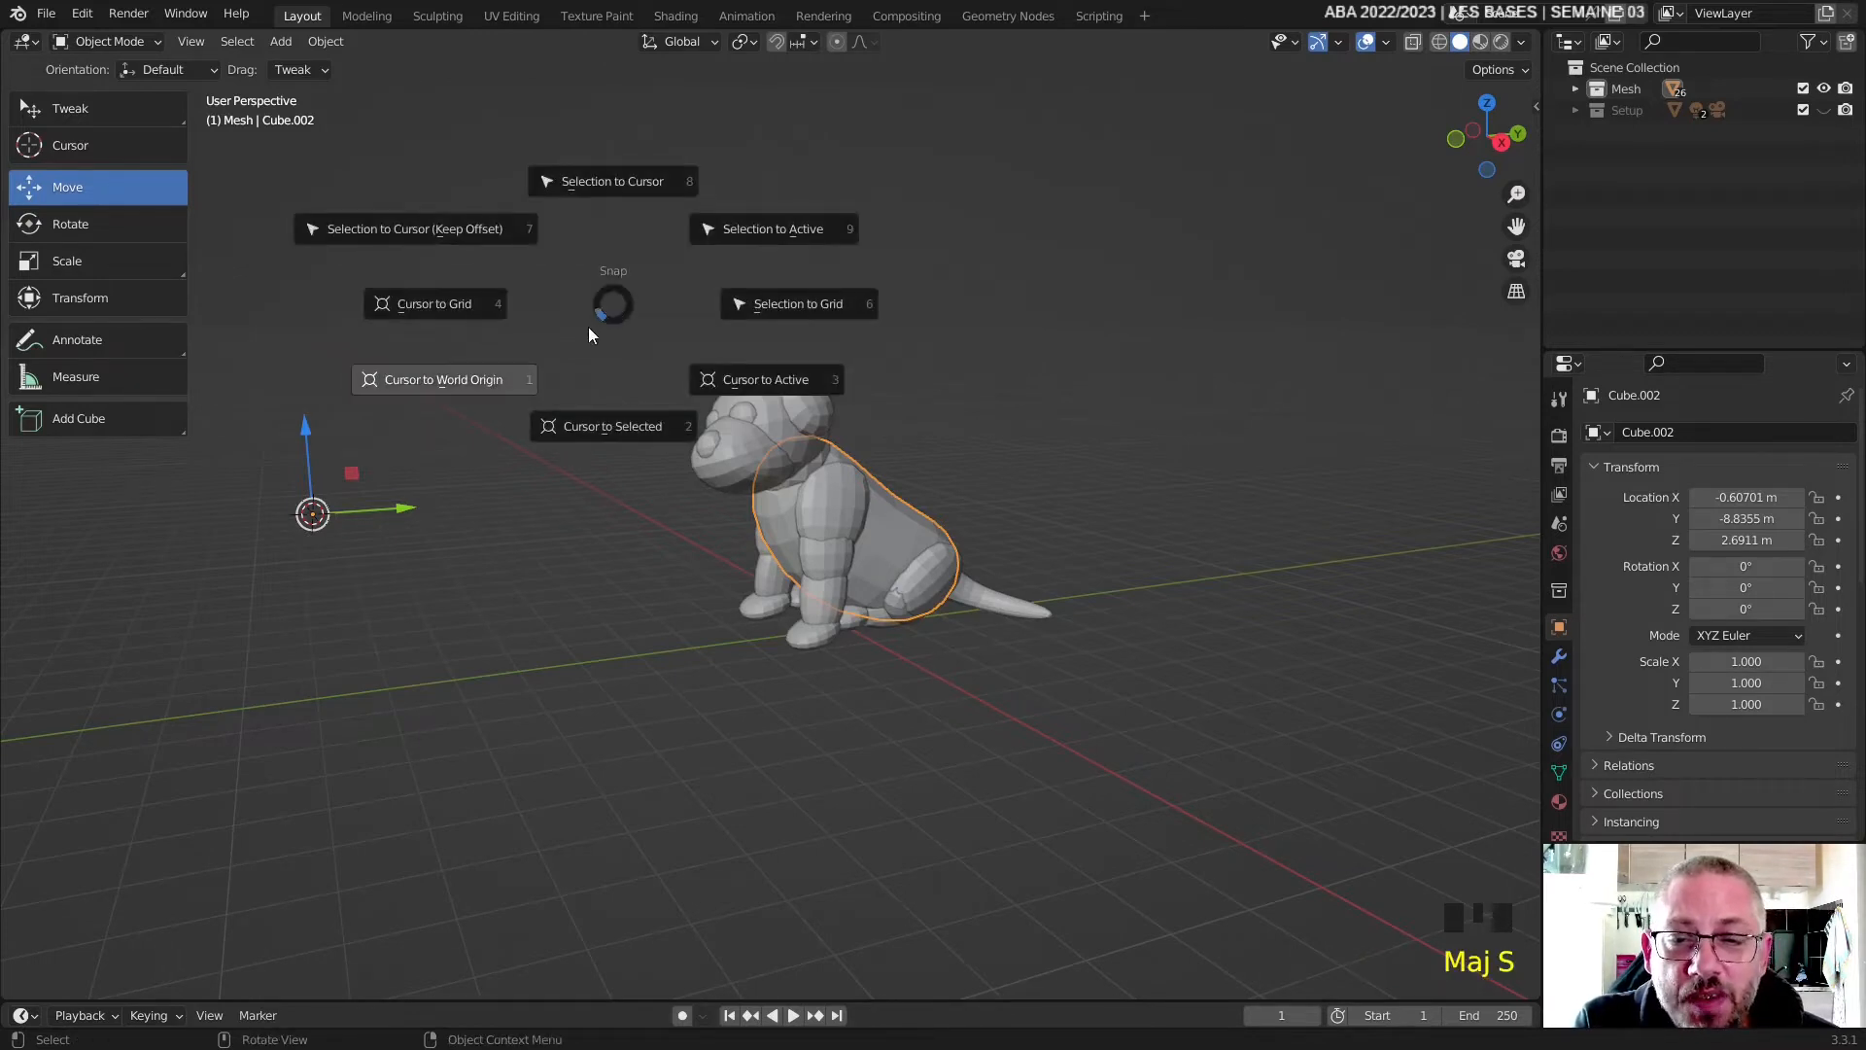
click(484, 387)
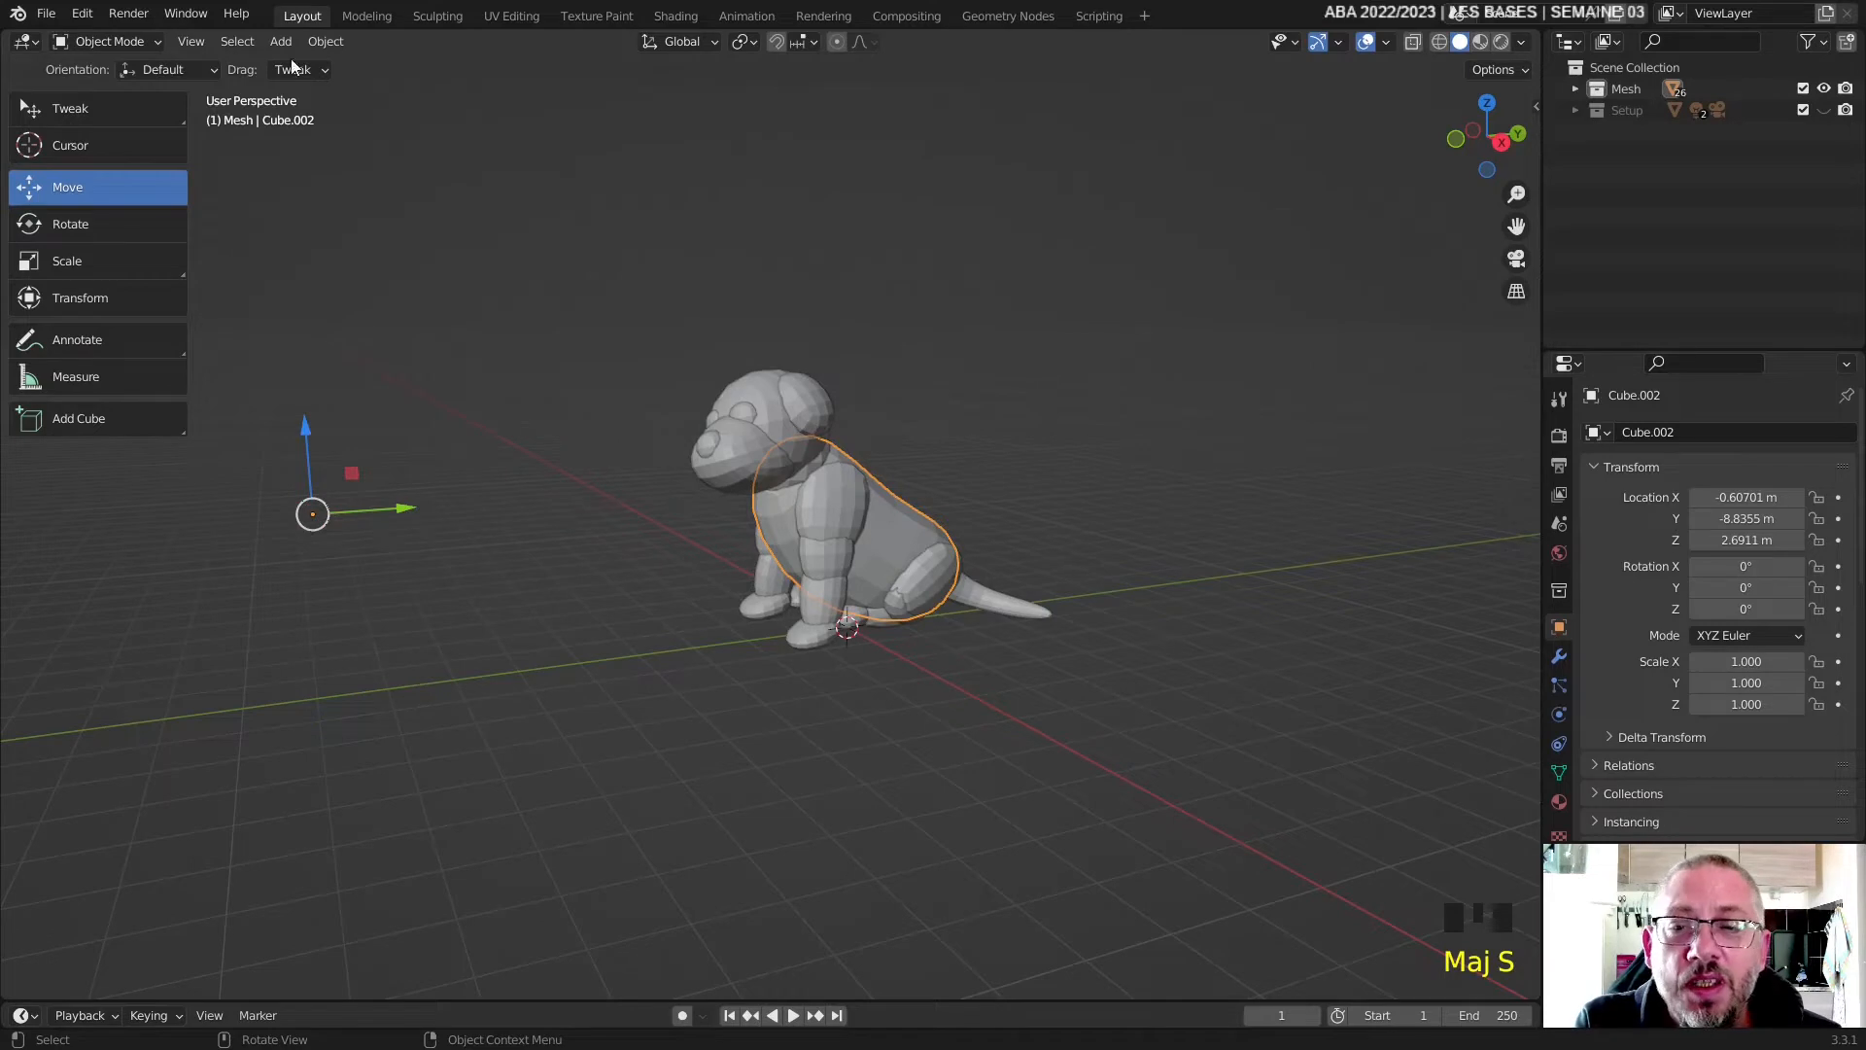
shift+right_click(381, 616)
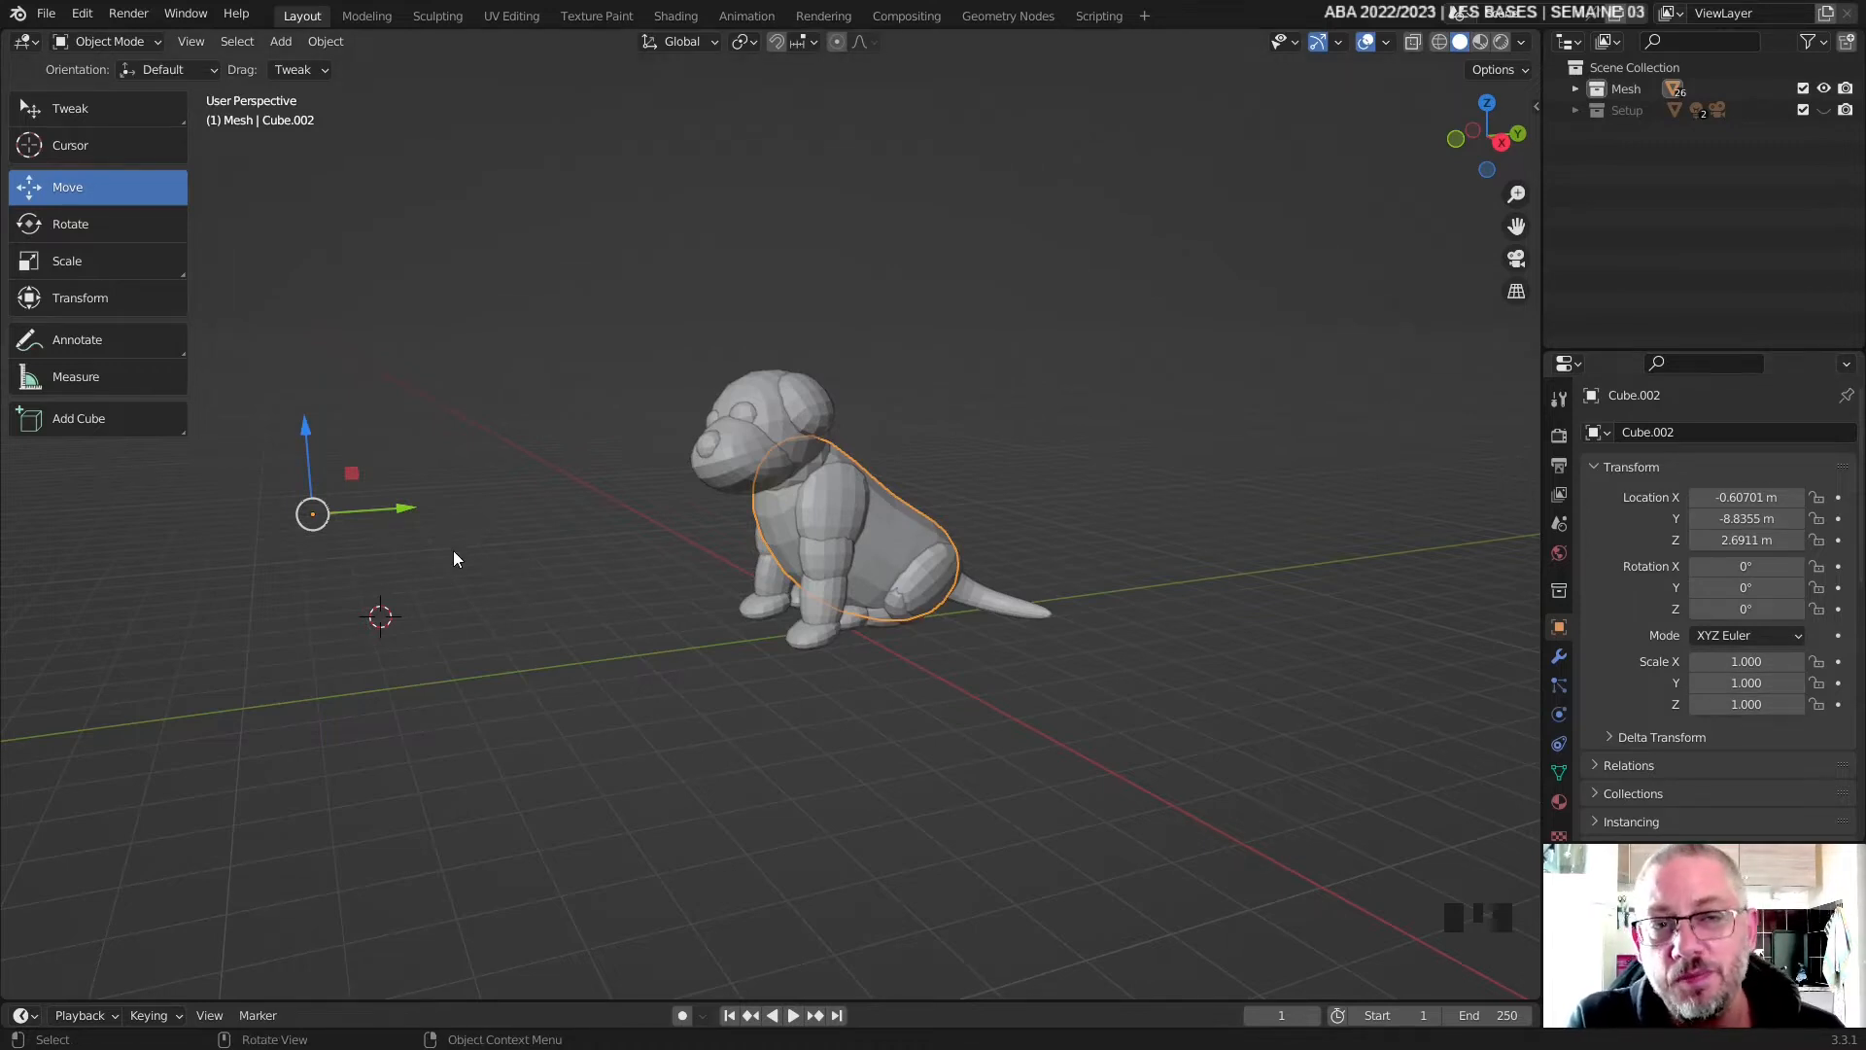
- Apply all transforms to the dog's body
click(325, 43)
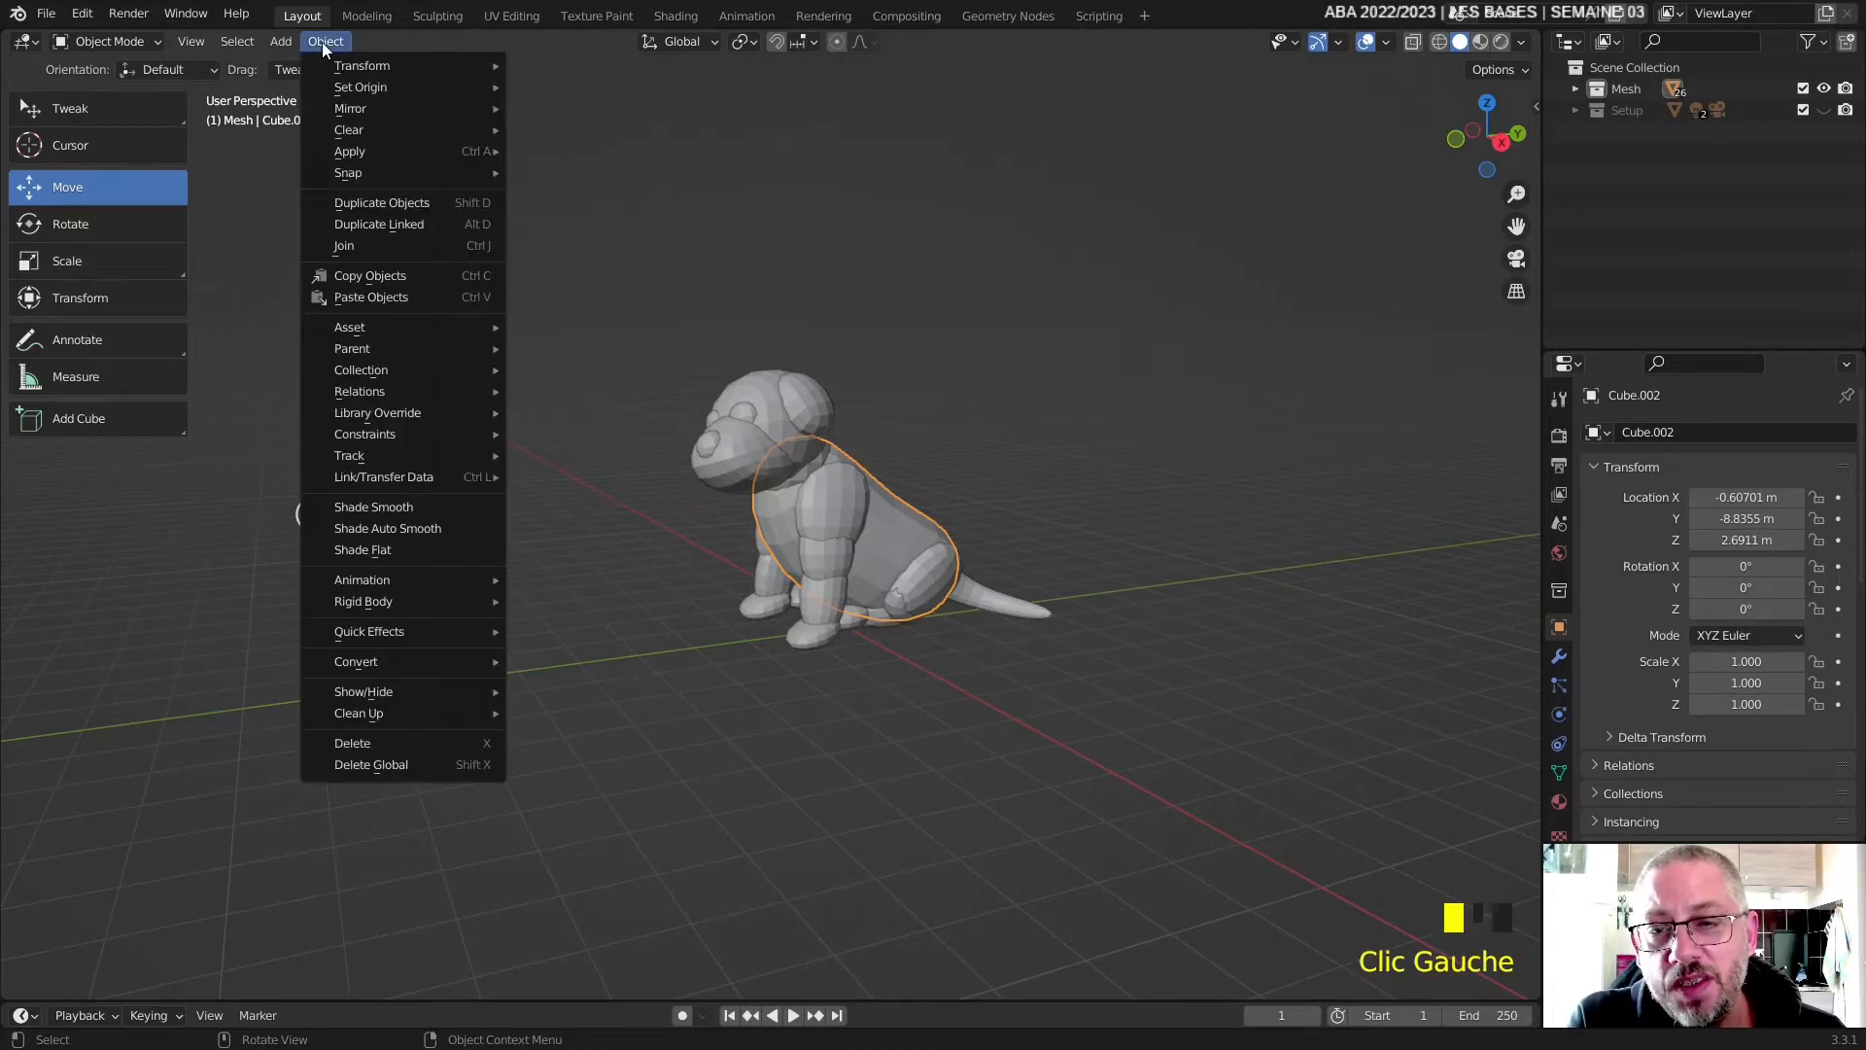
mouse_move(391, 159)
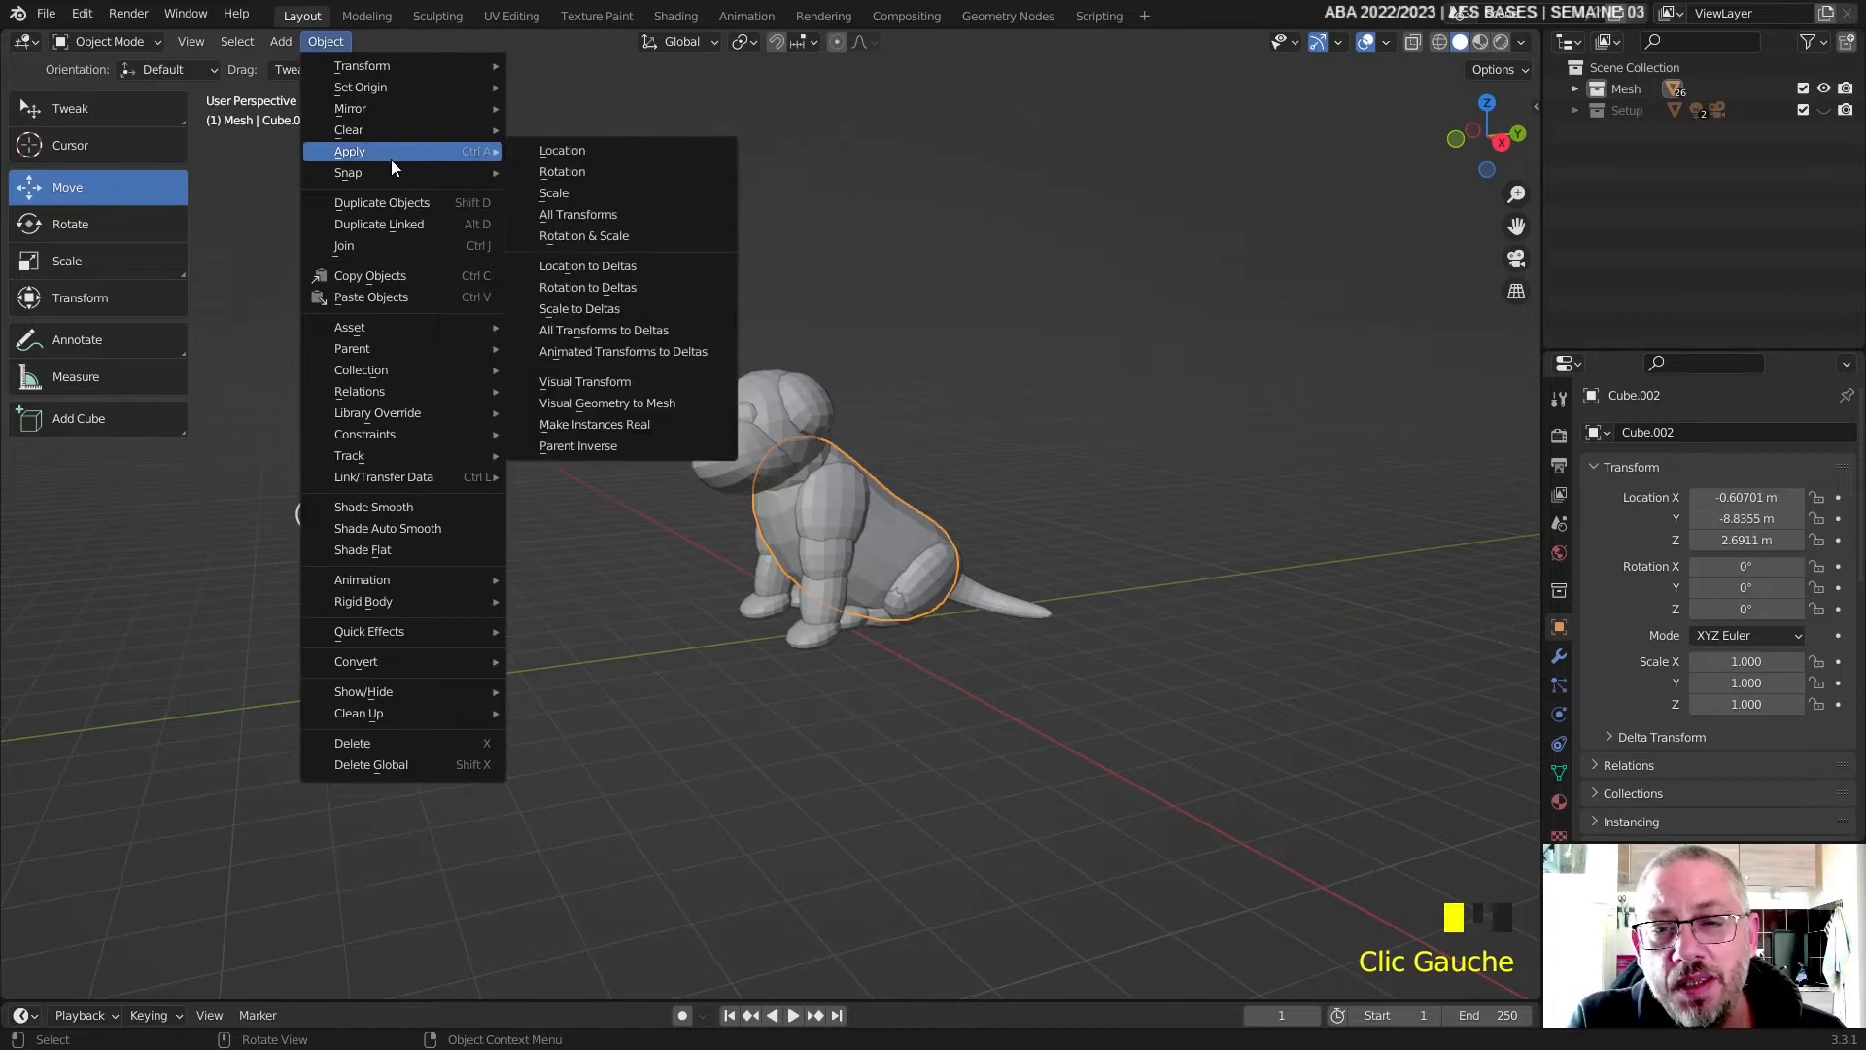
click(632, 215)
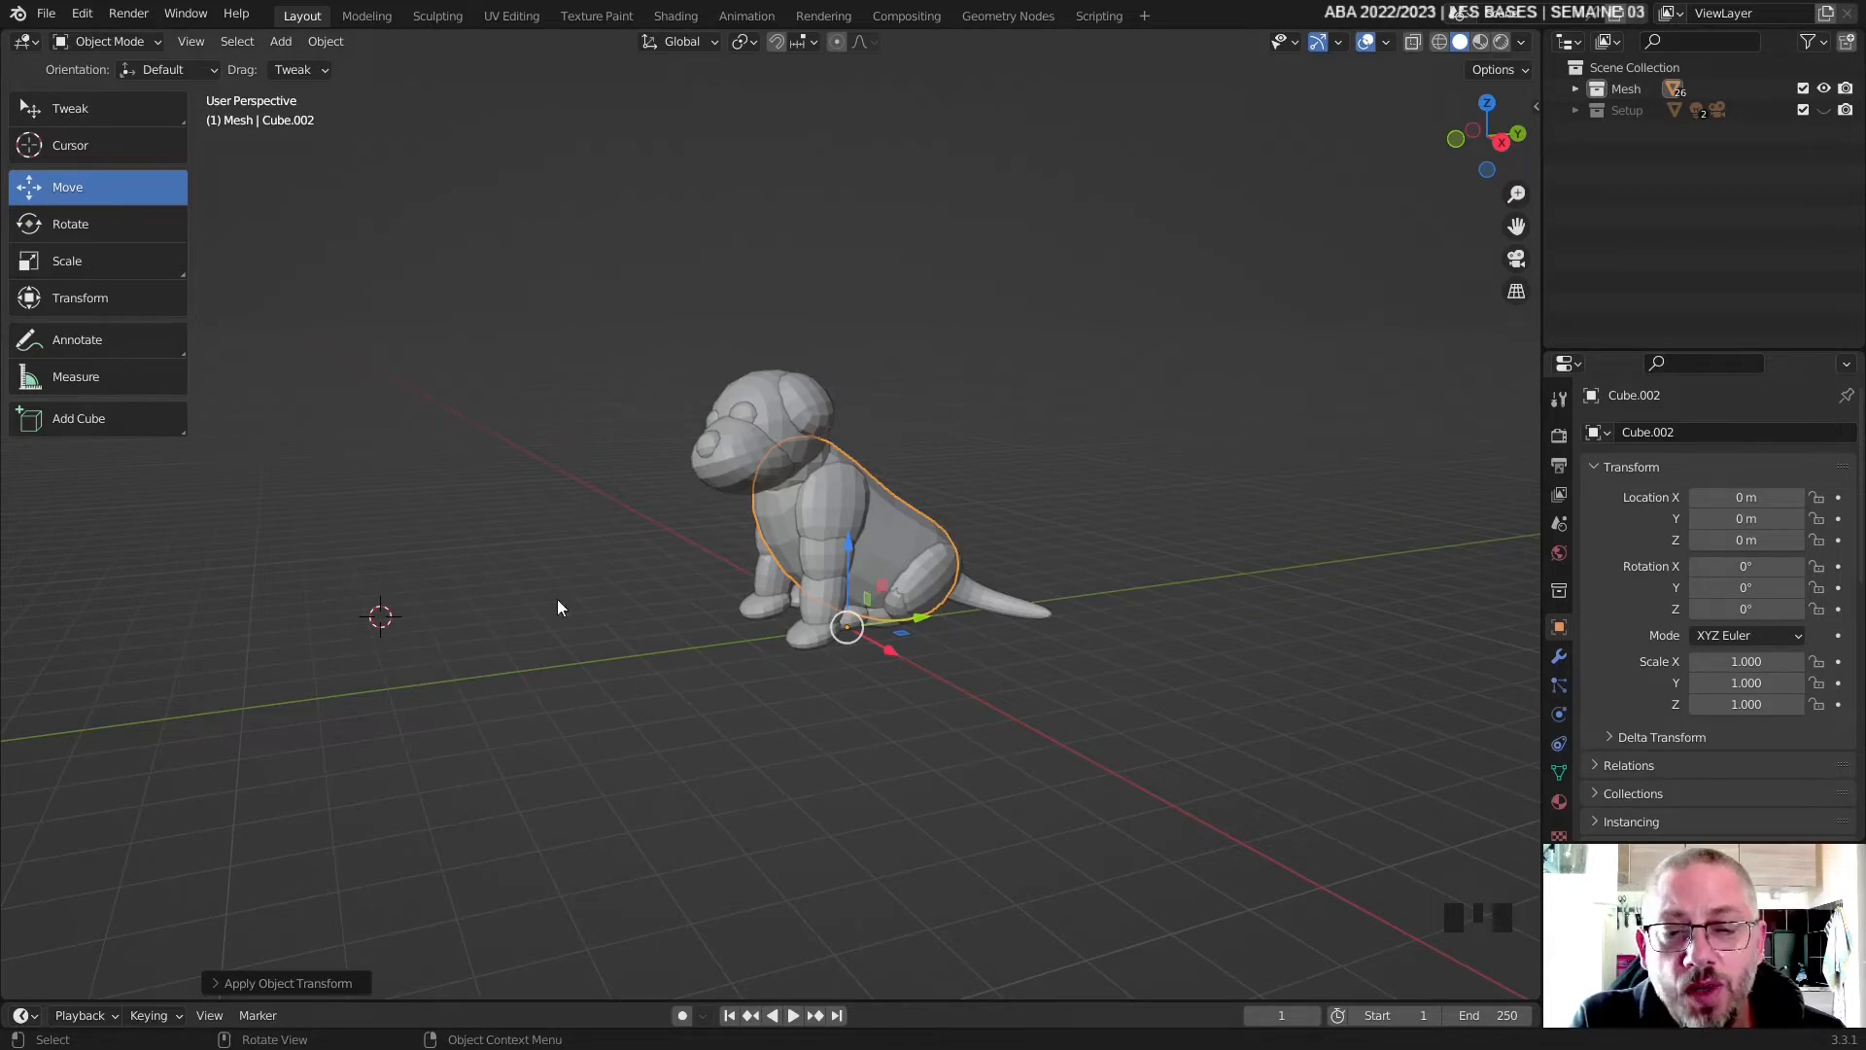
- Deselect the dog's body and return the 3D cursor to the world origin
click(287, 644)
key(shift+s)
middle_drag(558, 442, 773, 416)
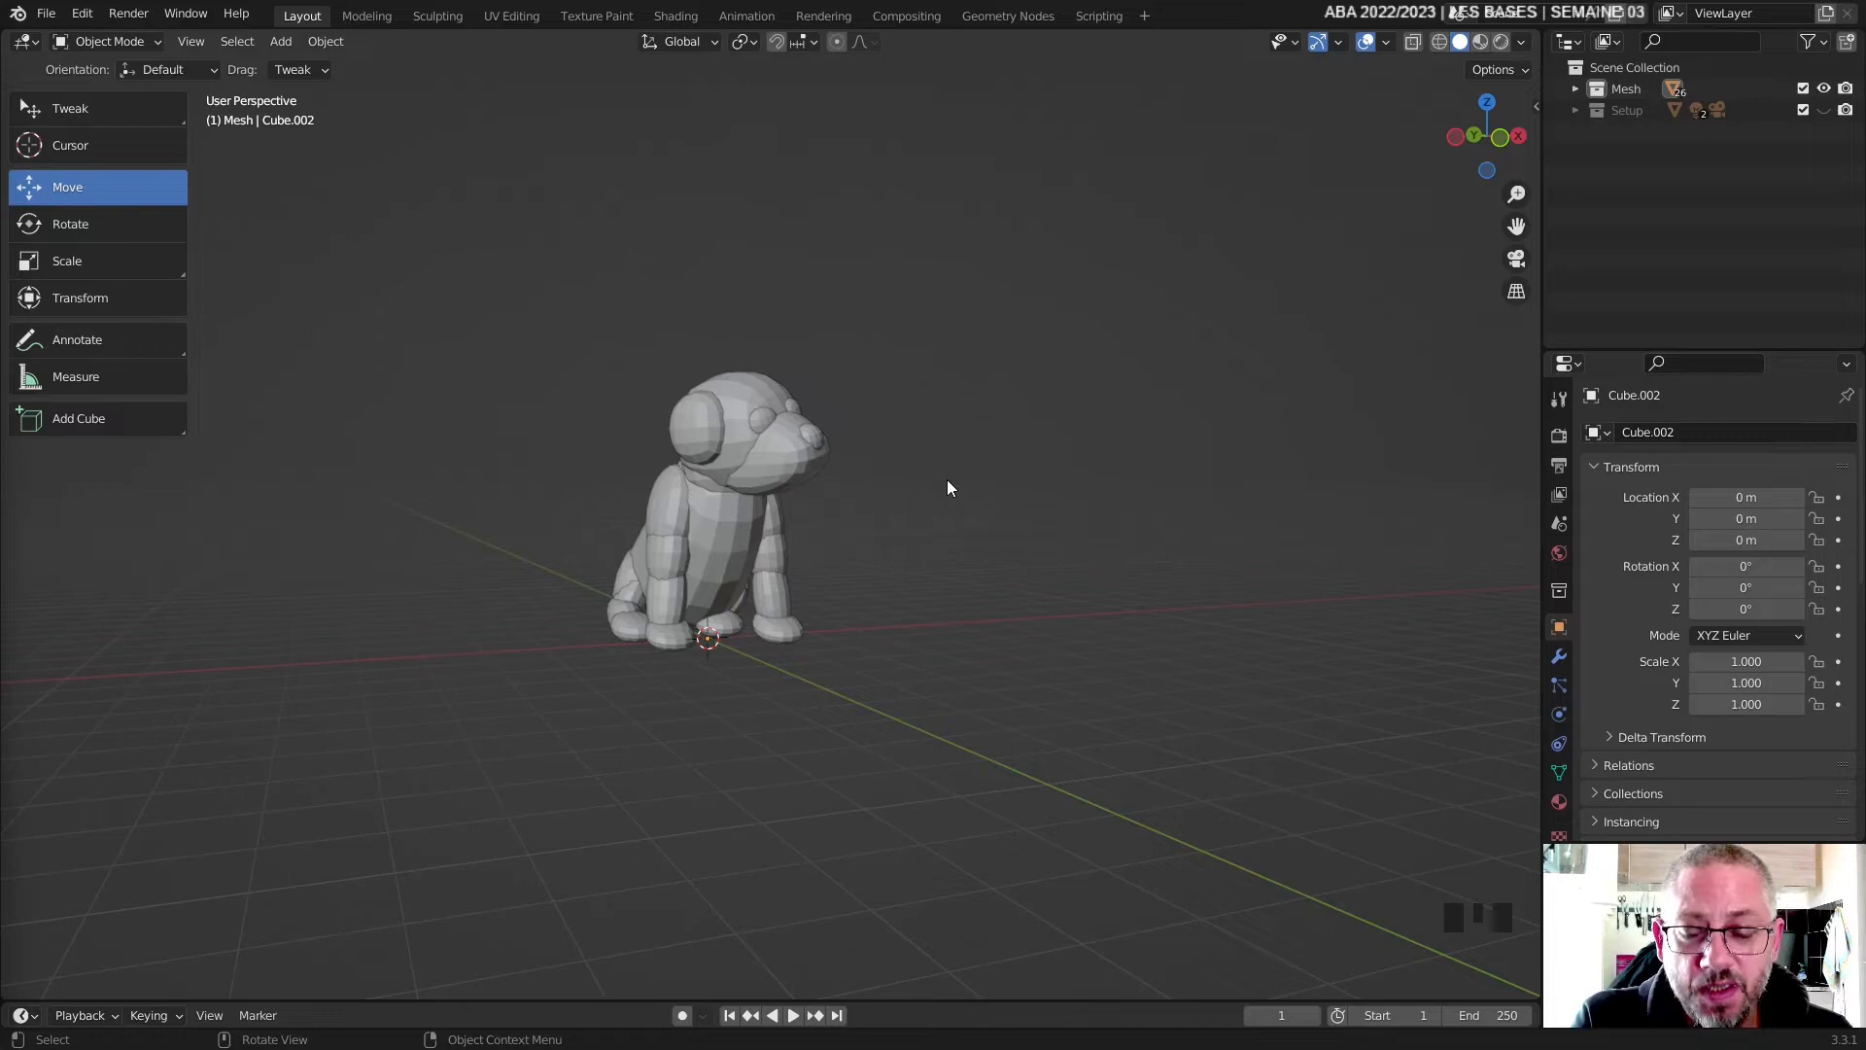
- Try to snap the 3D cursor to the selection with no object selected
key(shift+s)
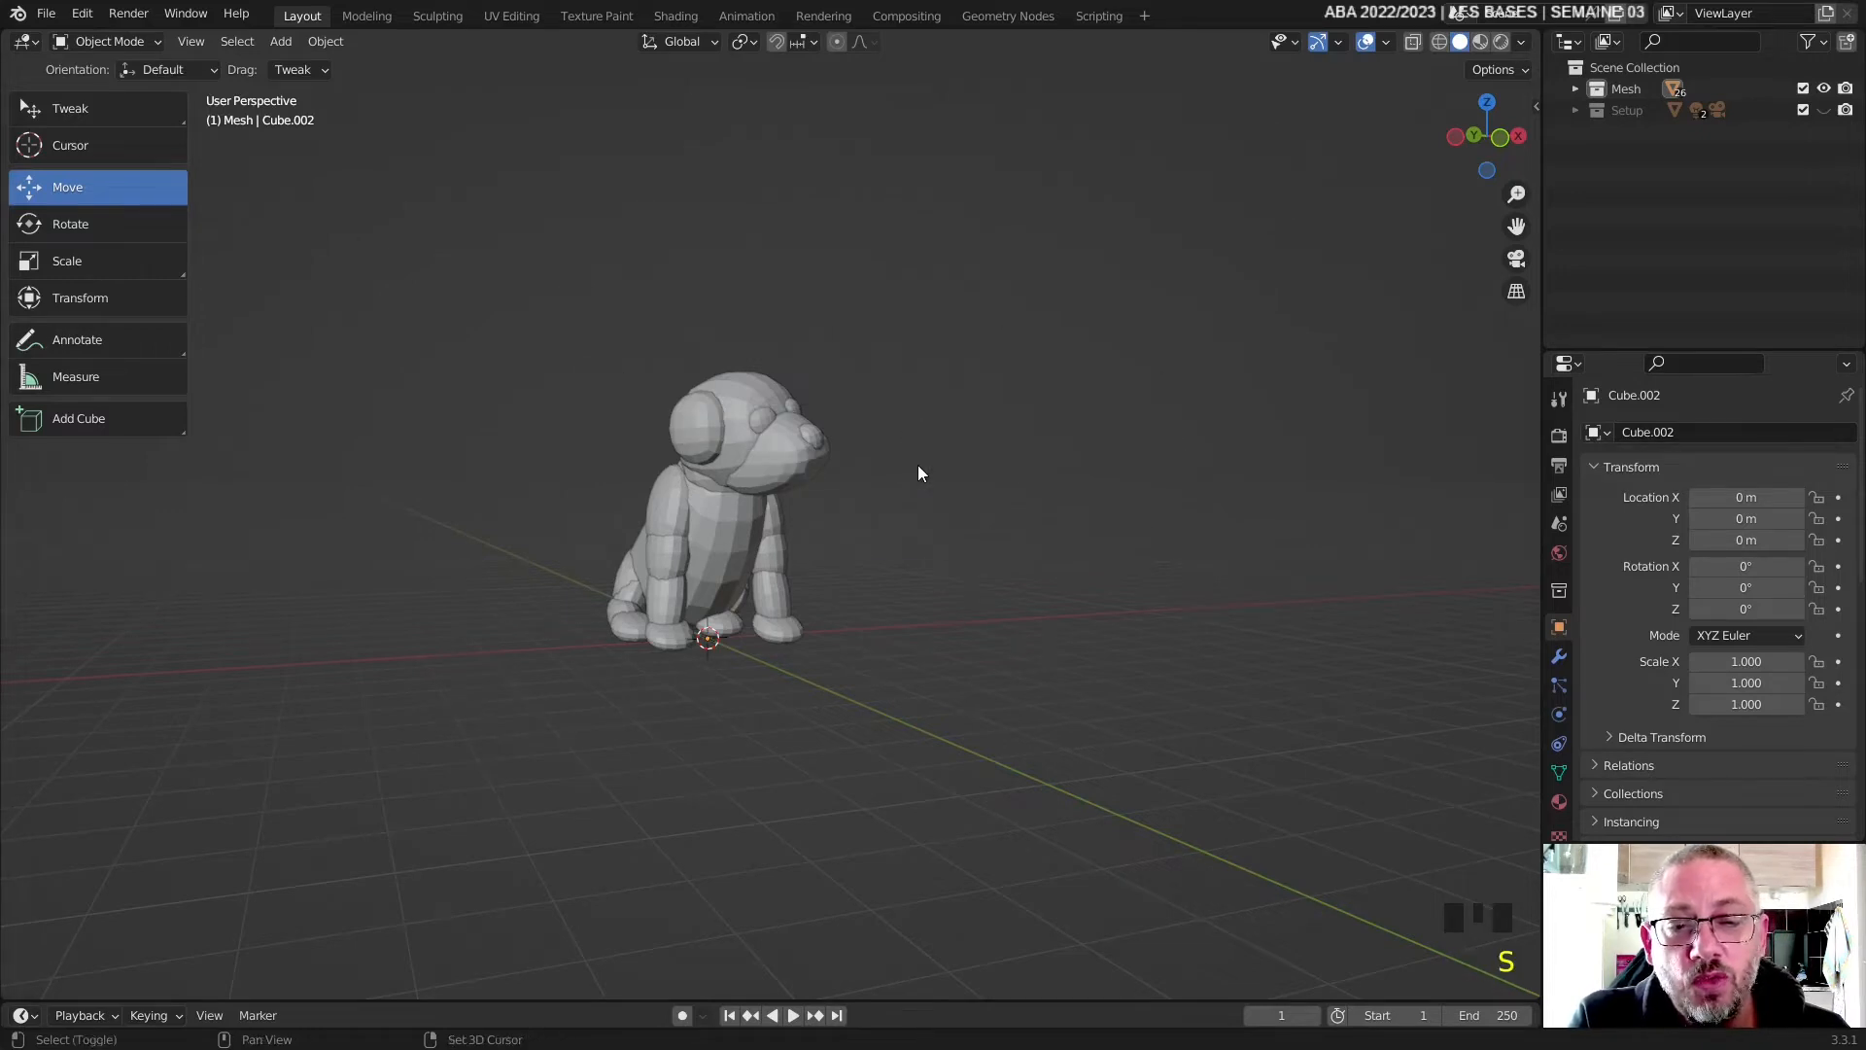
key(shift+s)
key(shift+s)
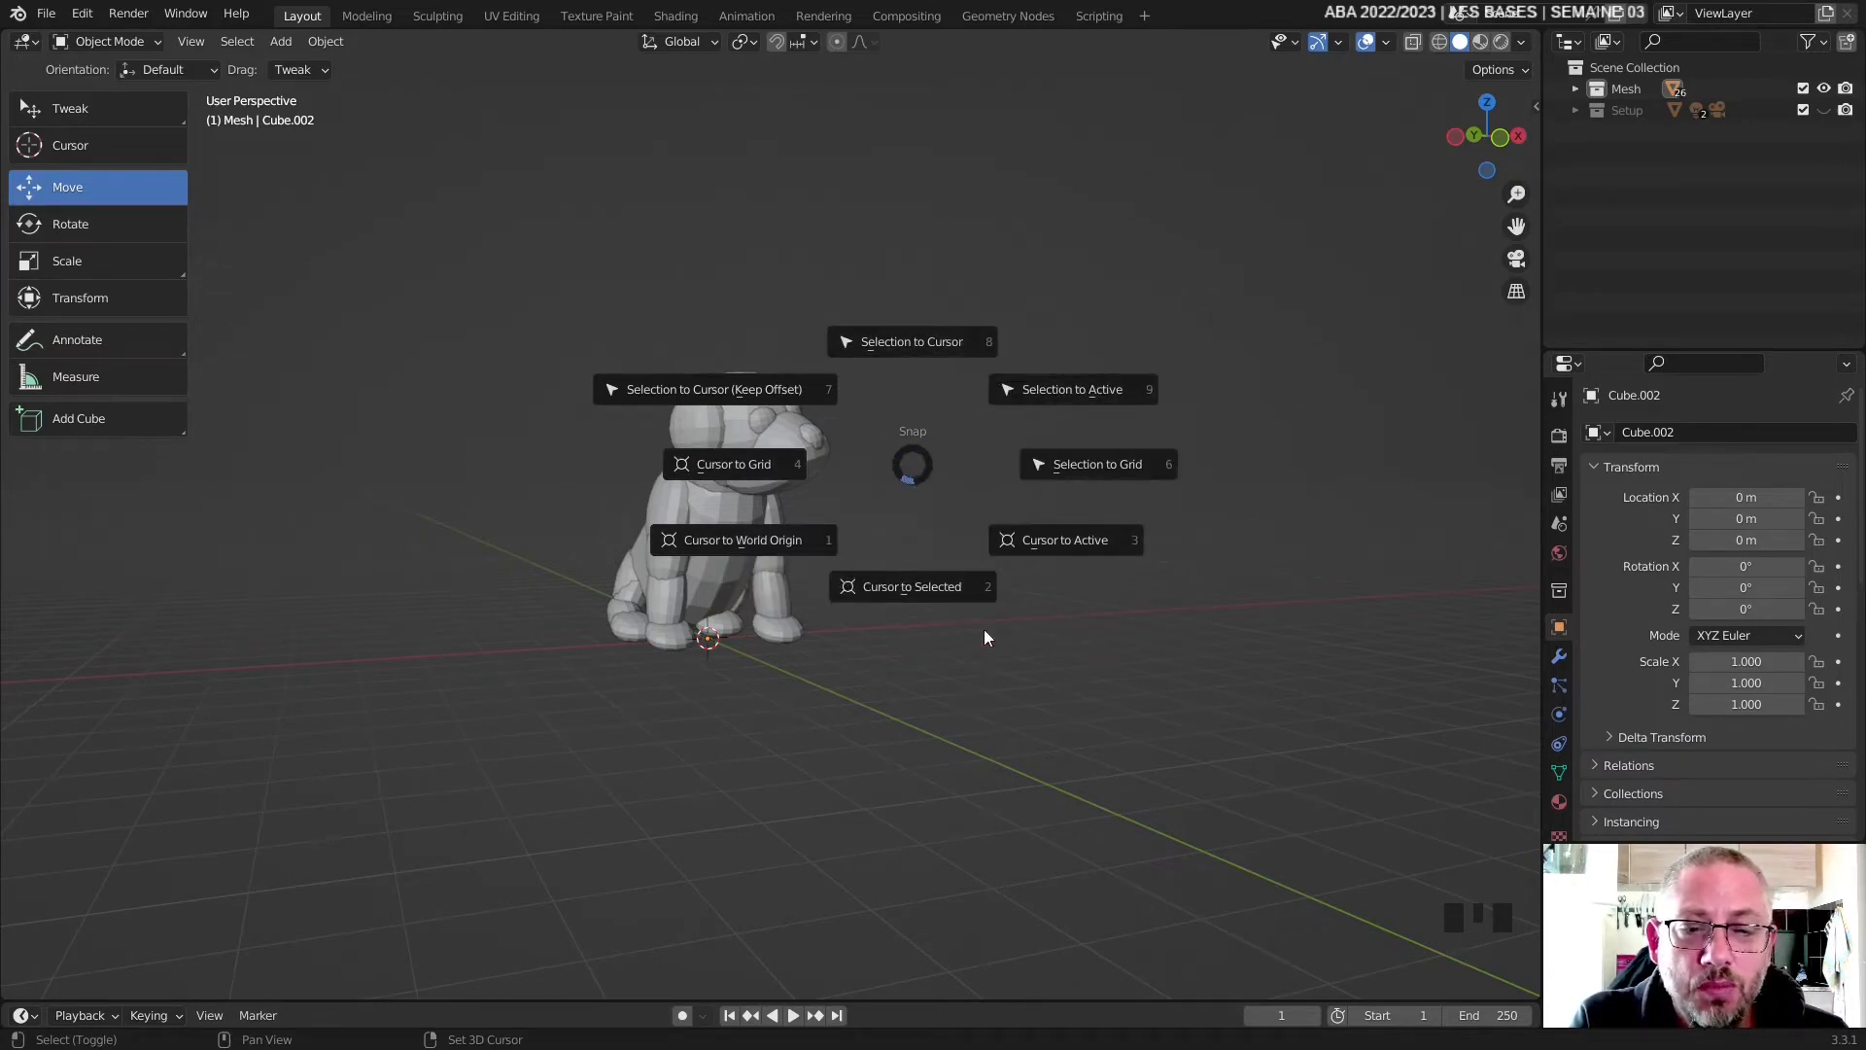
click(923, 593)
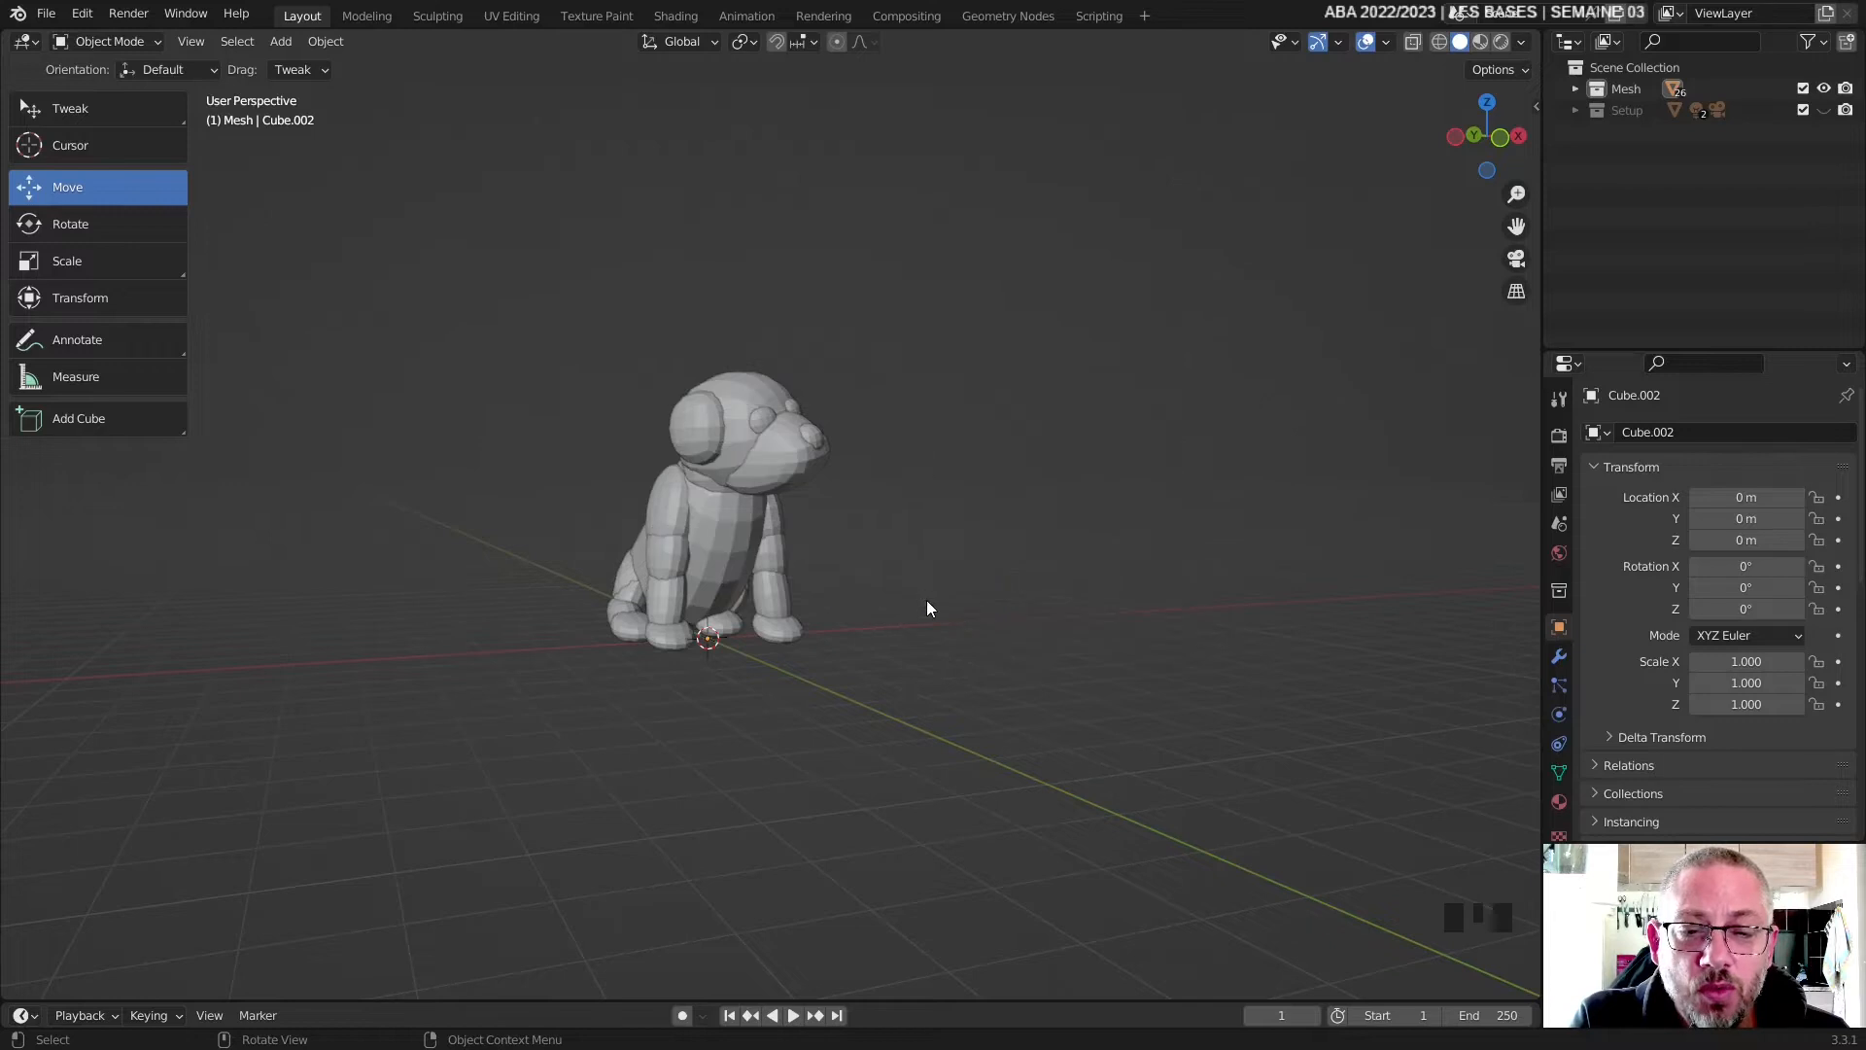
- Select the dog's muzzle and snap the 3D cursor to it
click(785, 457)
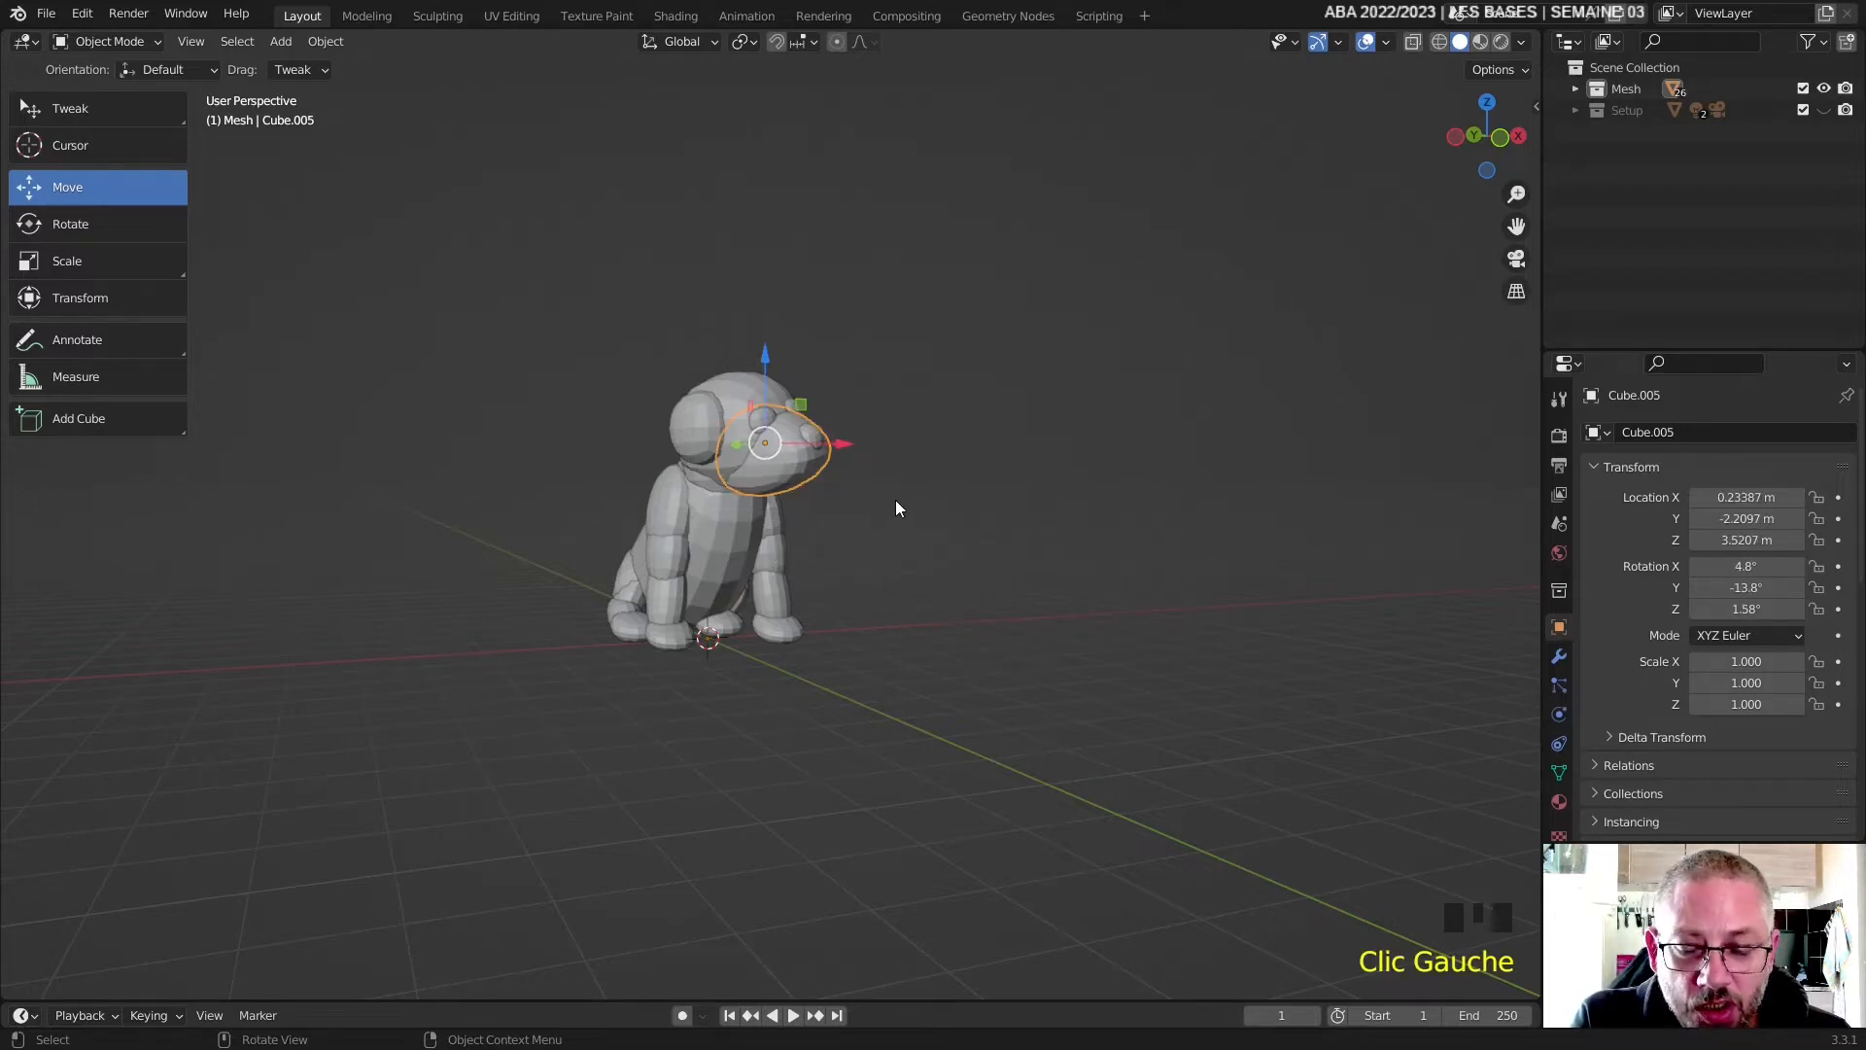
key(shift+s)
click(934, 841)
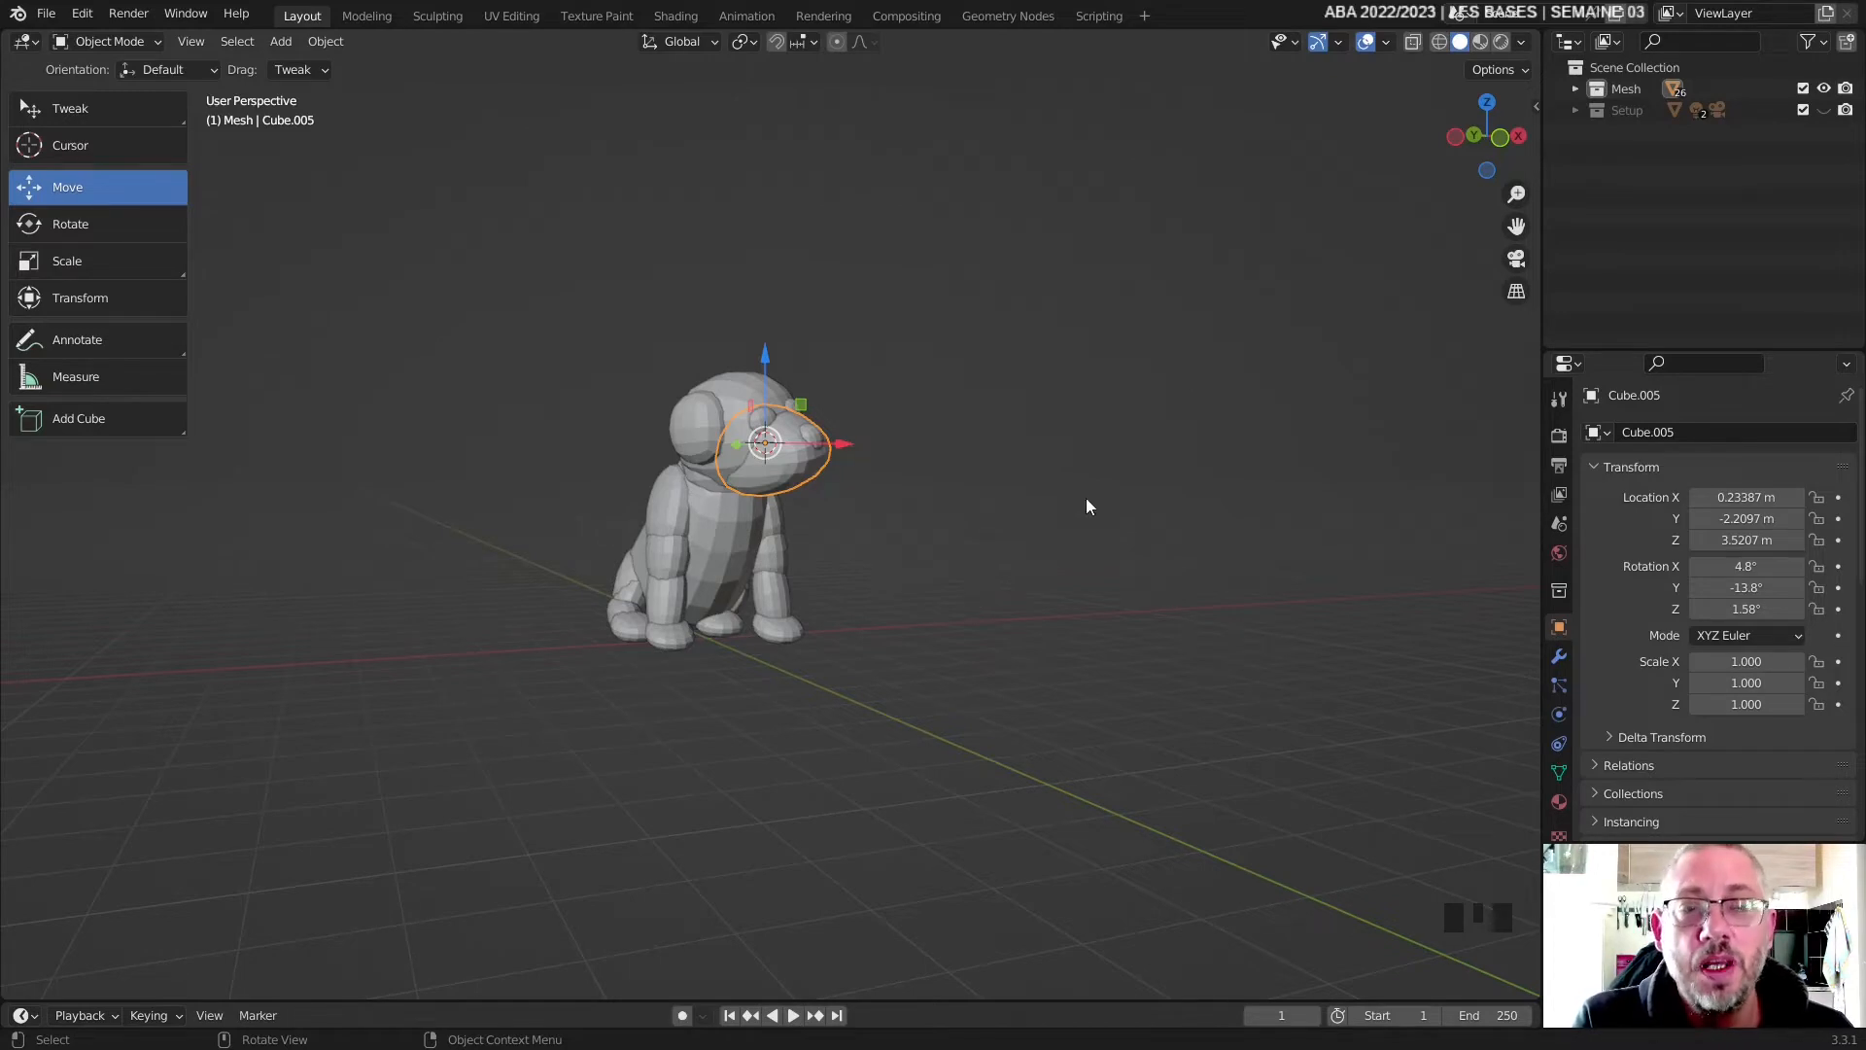
- Snap the 3D cursor back to the world origin and review the remaining snap options
key(shift+s)
click(832, 719)
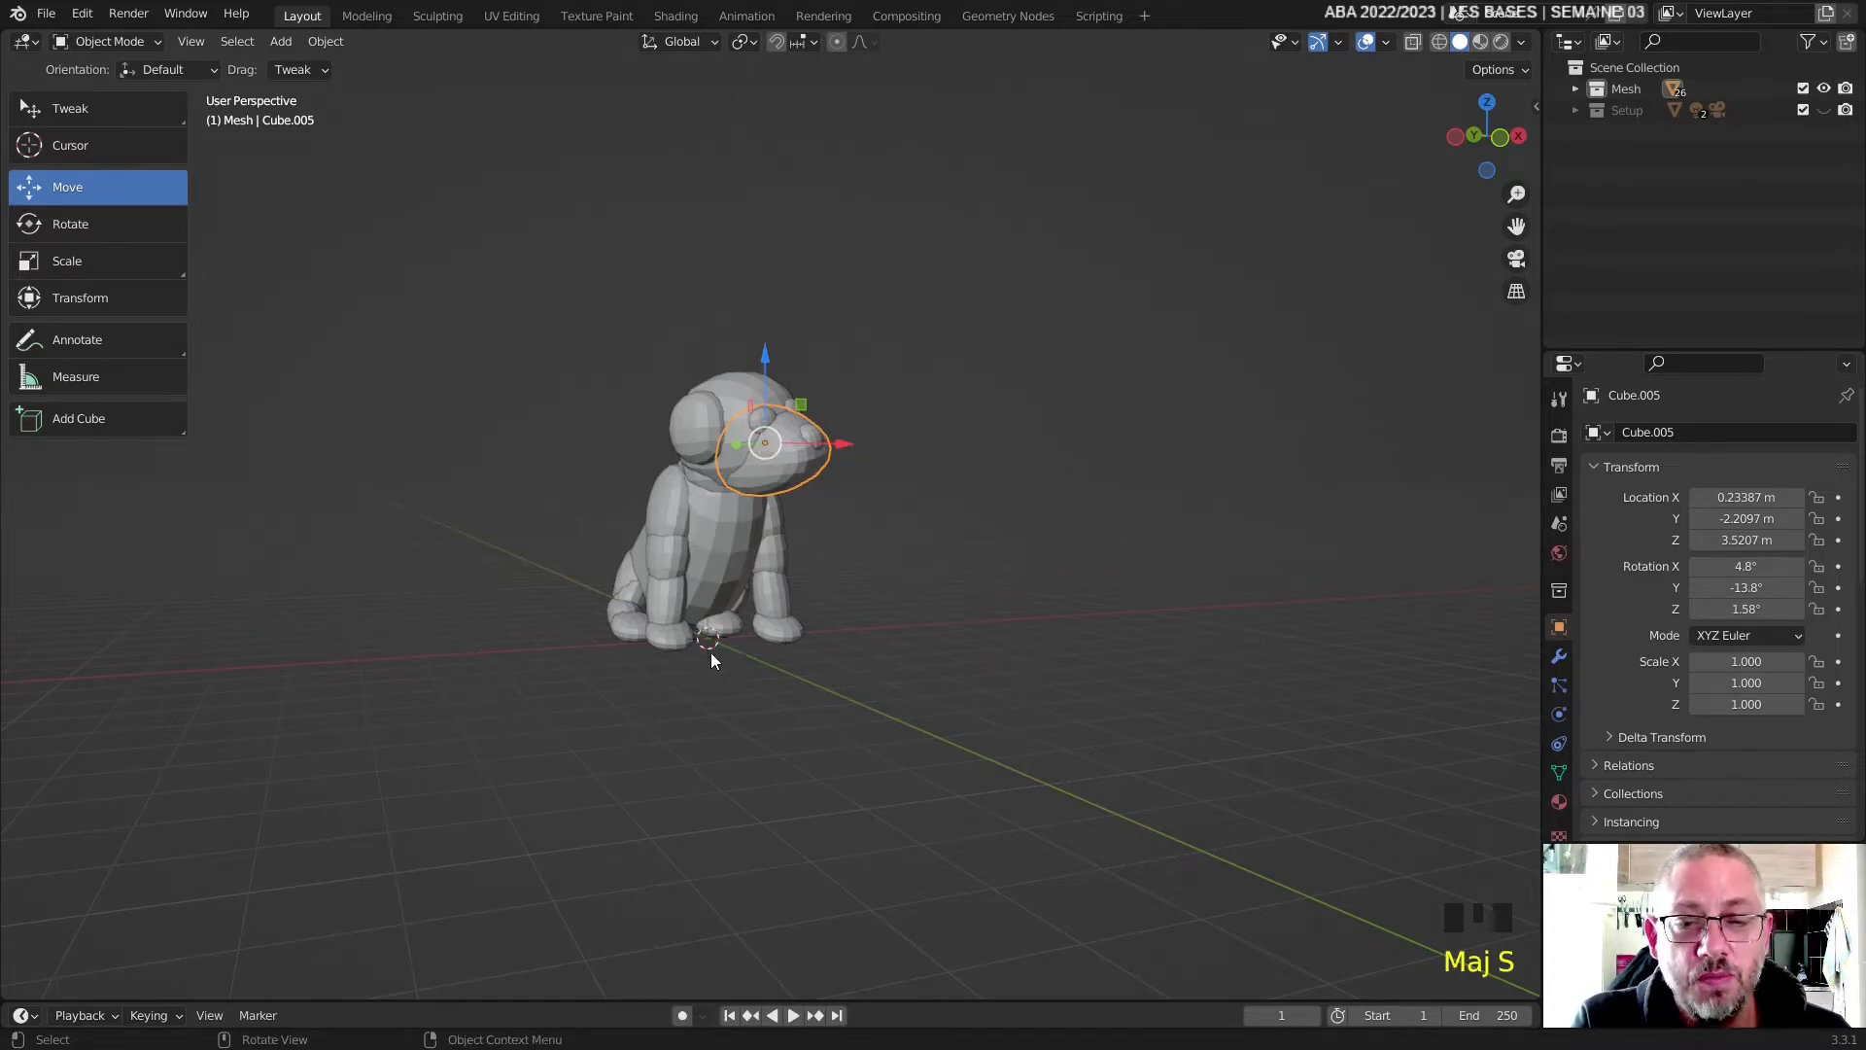
key(shift+s)
key(shift+s)
key(shift+s)
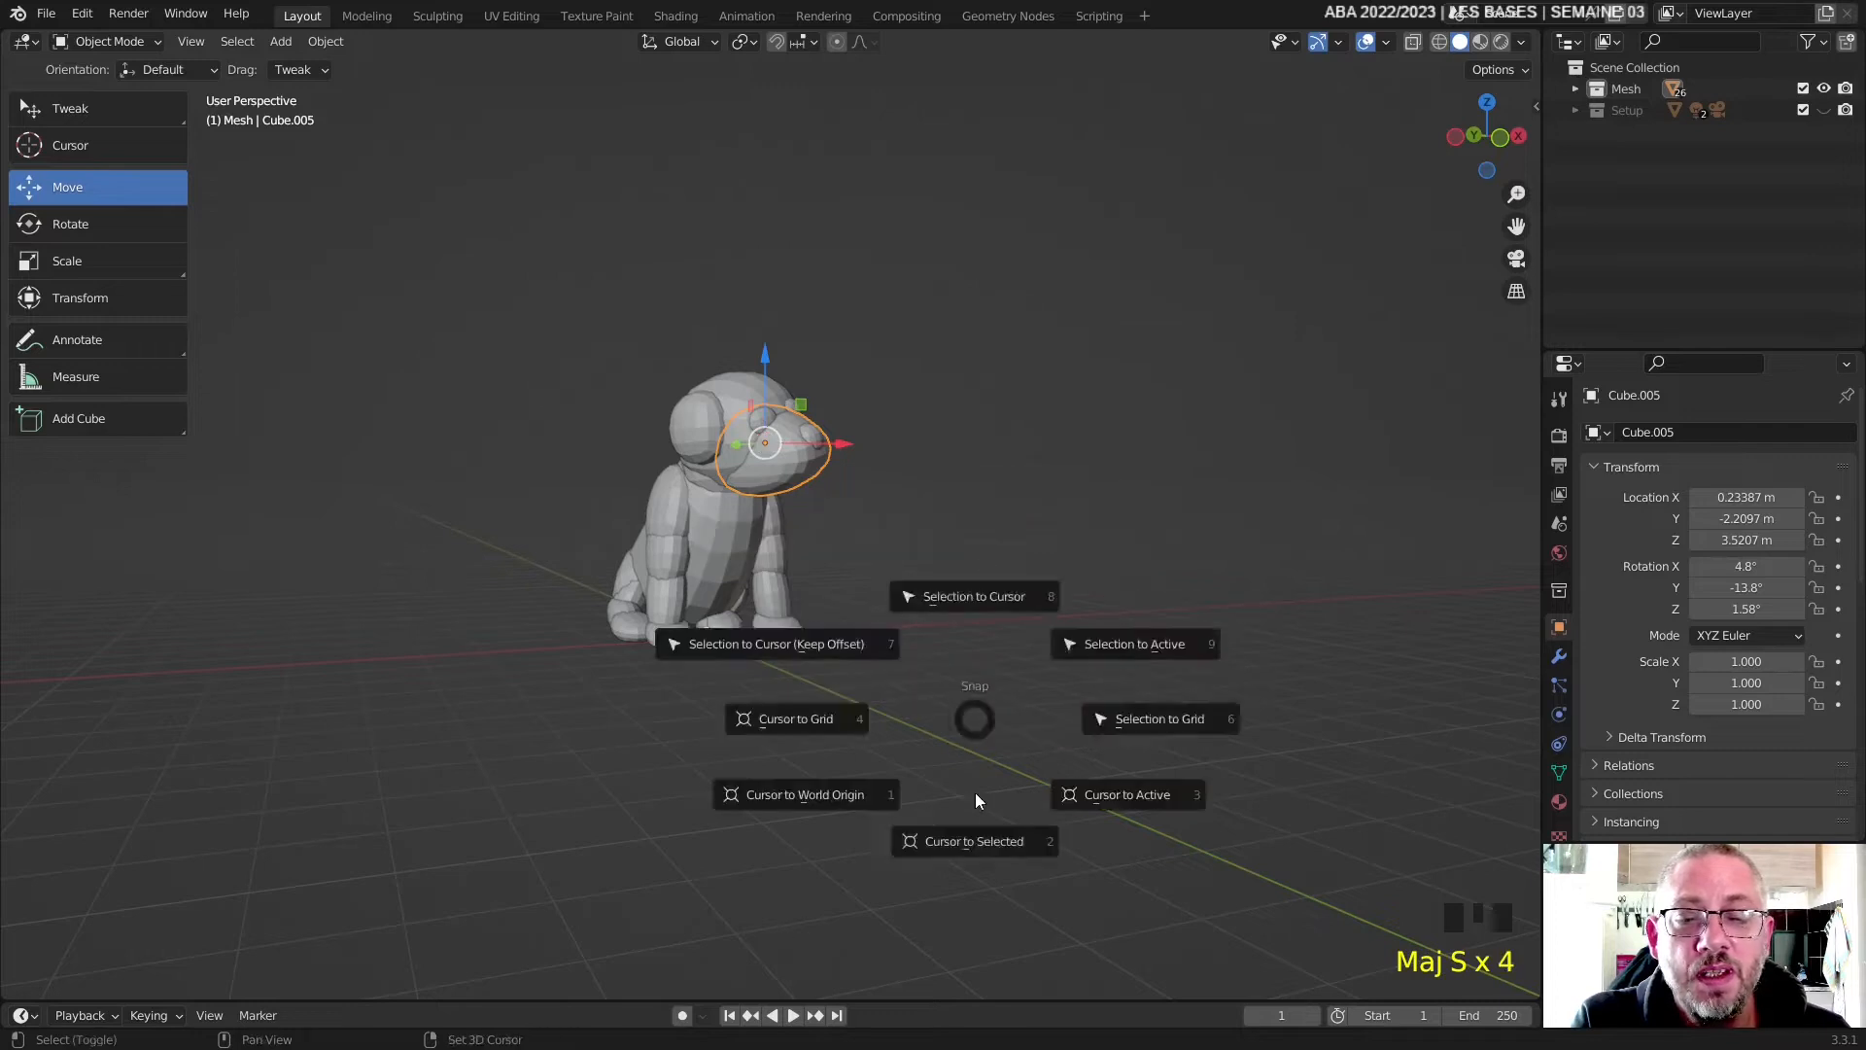
key(shift+s)
key(shift+s)
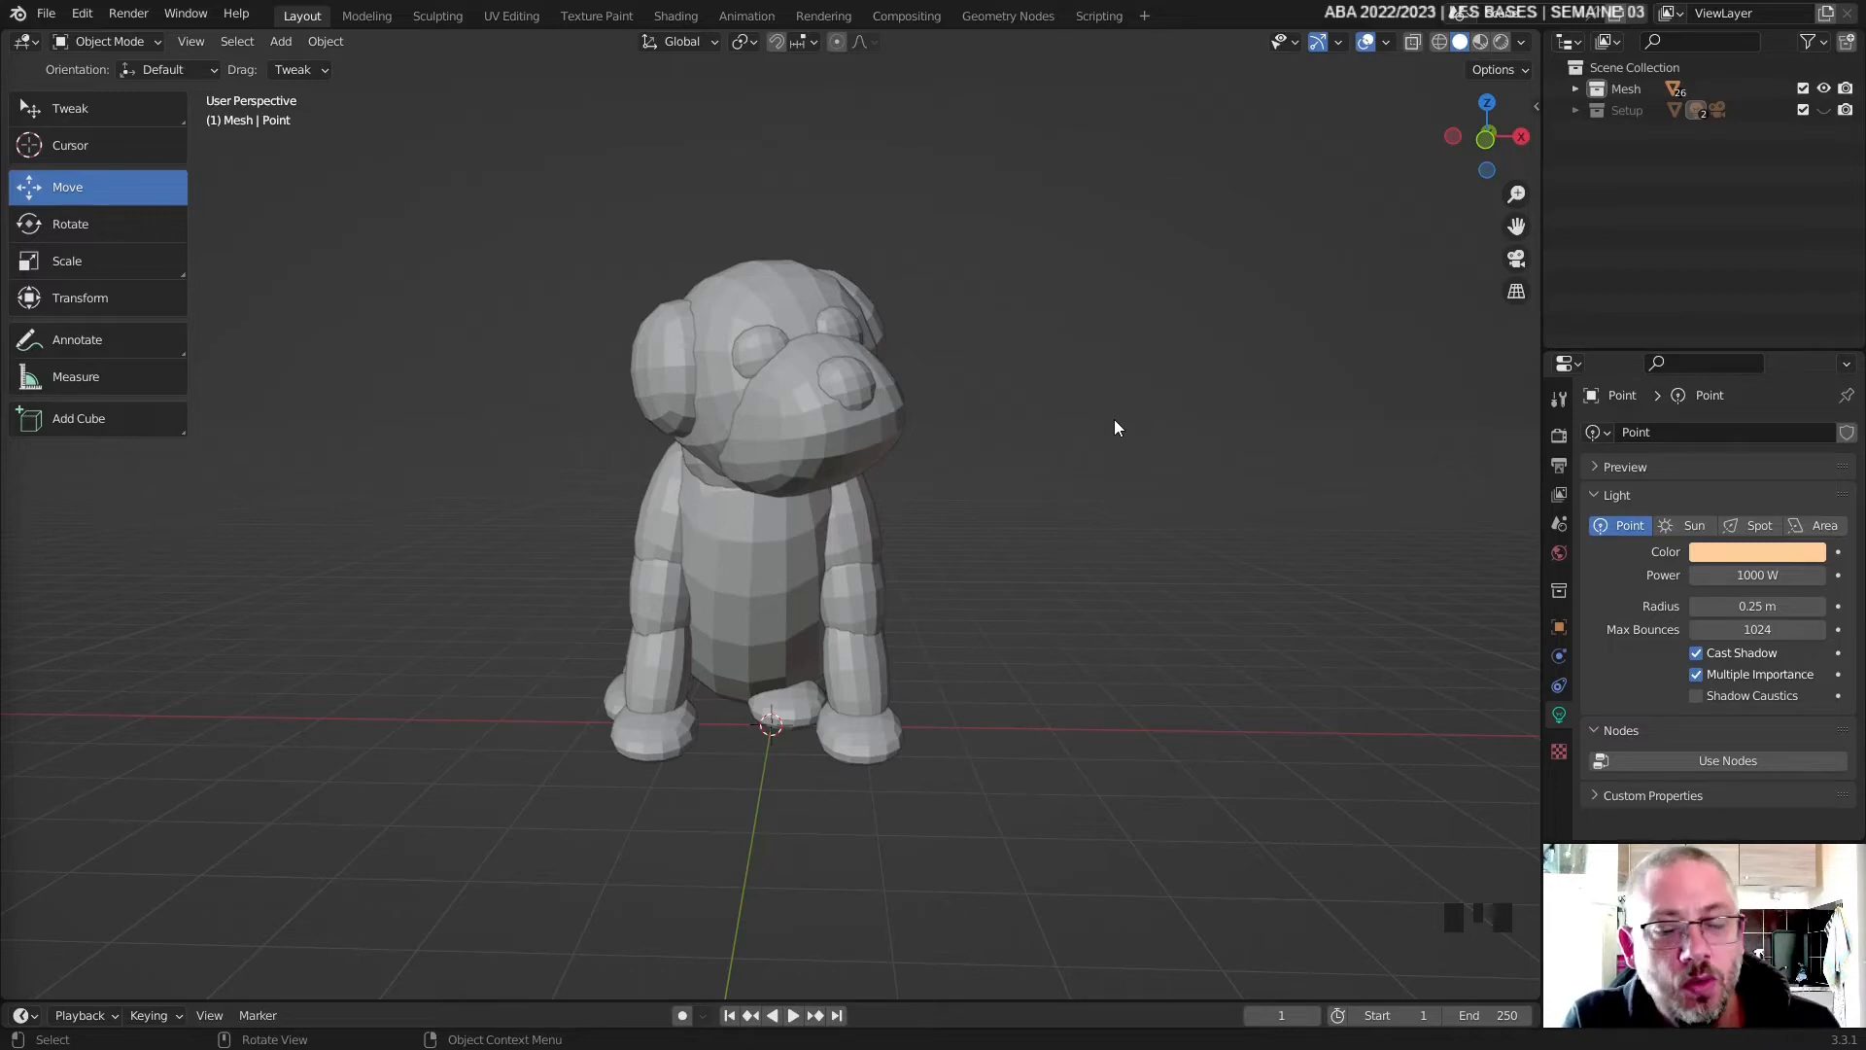
- Switch the viewport to Rendered shading with the Setup collection shown, and view the lit dog
click(1104, 464)
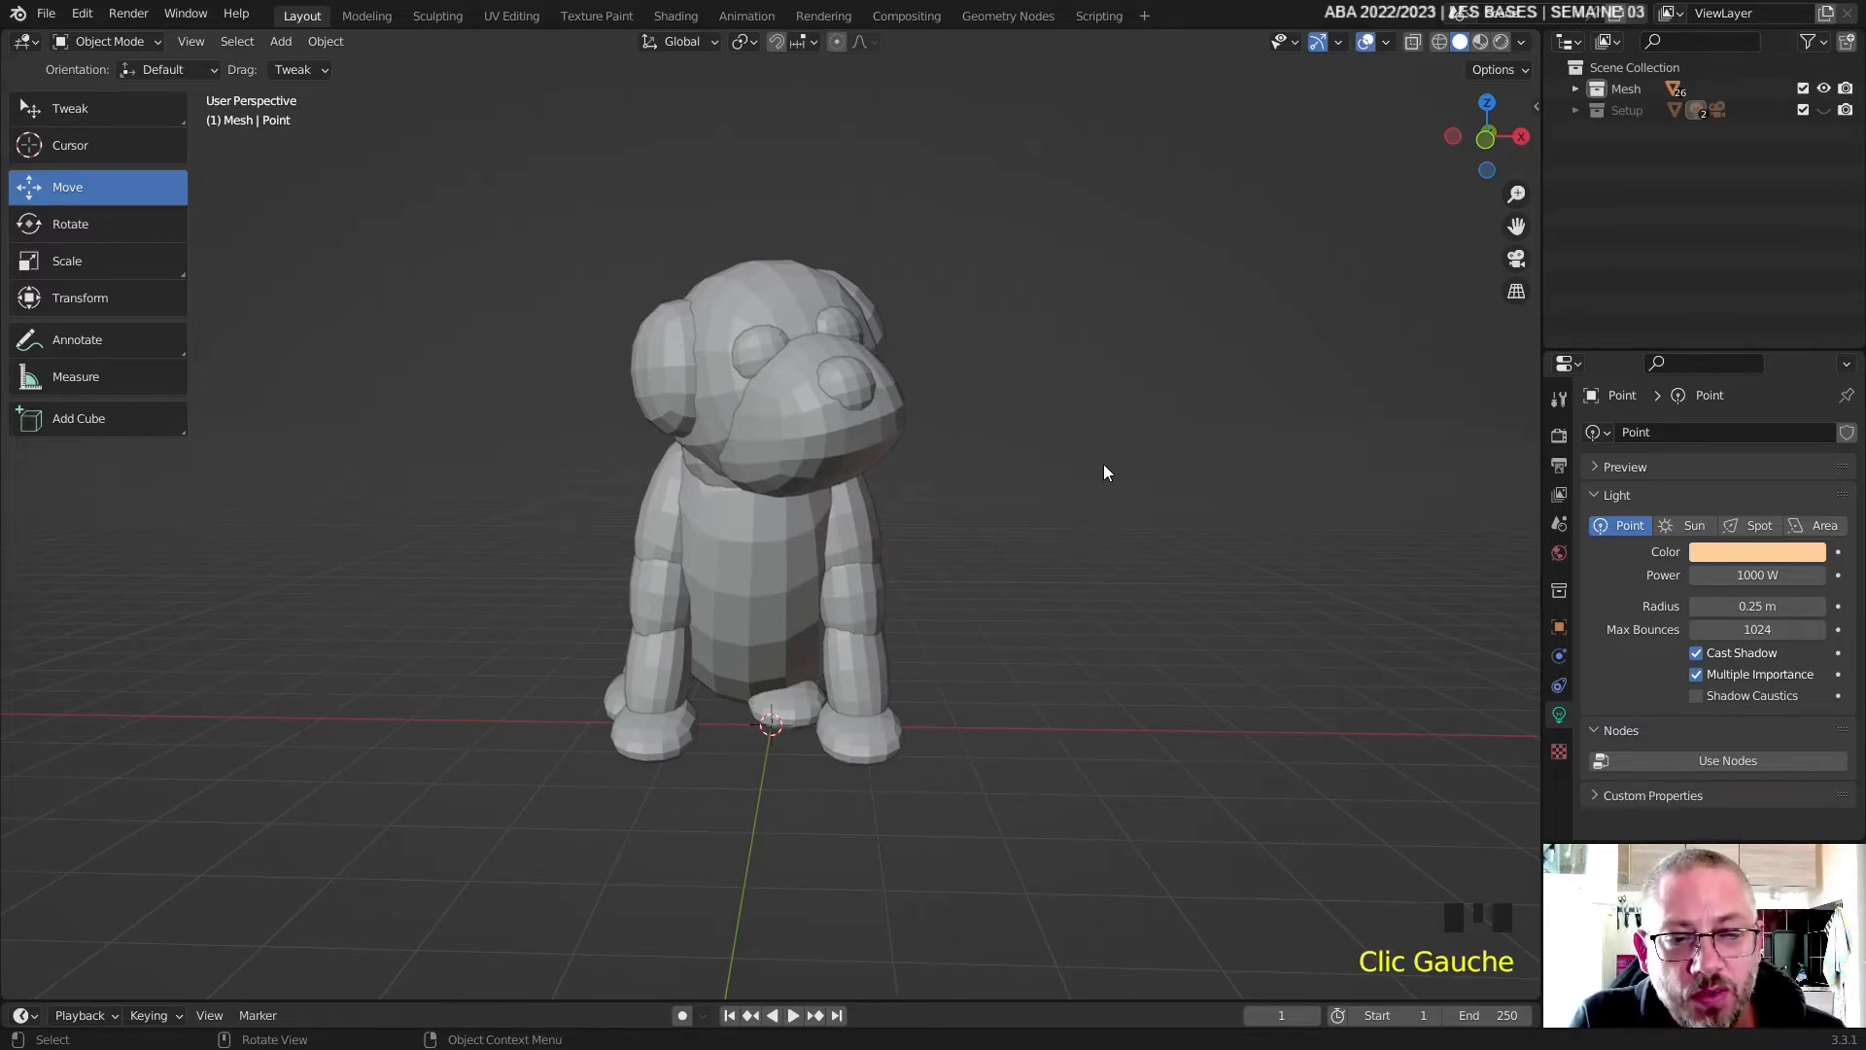
key(z)
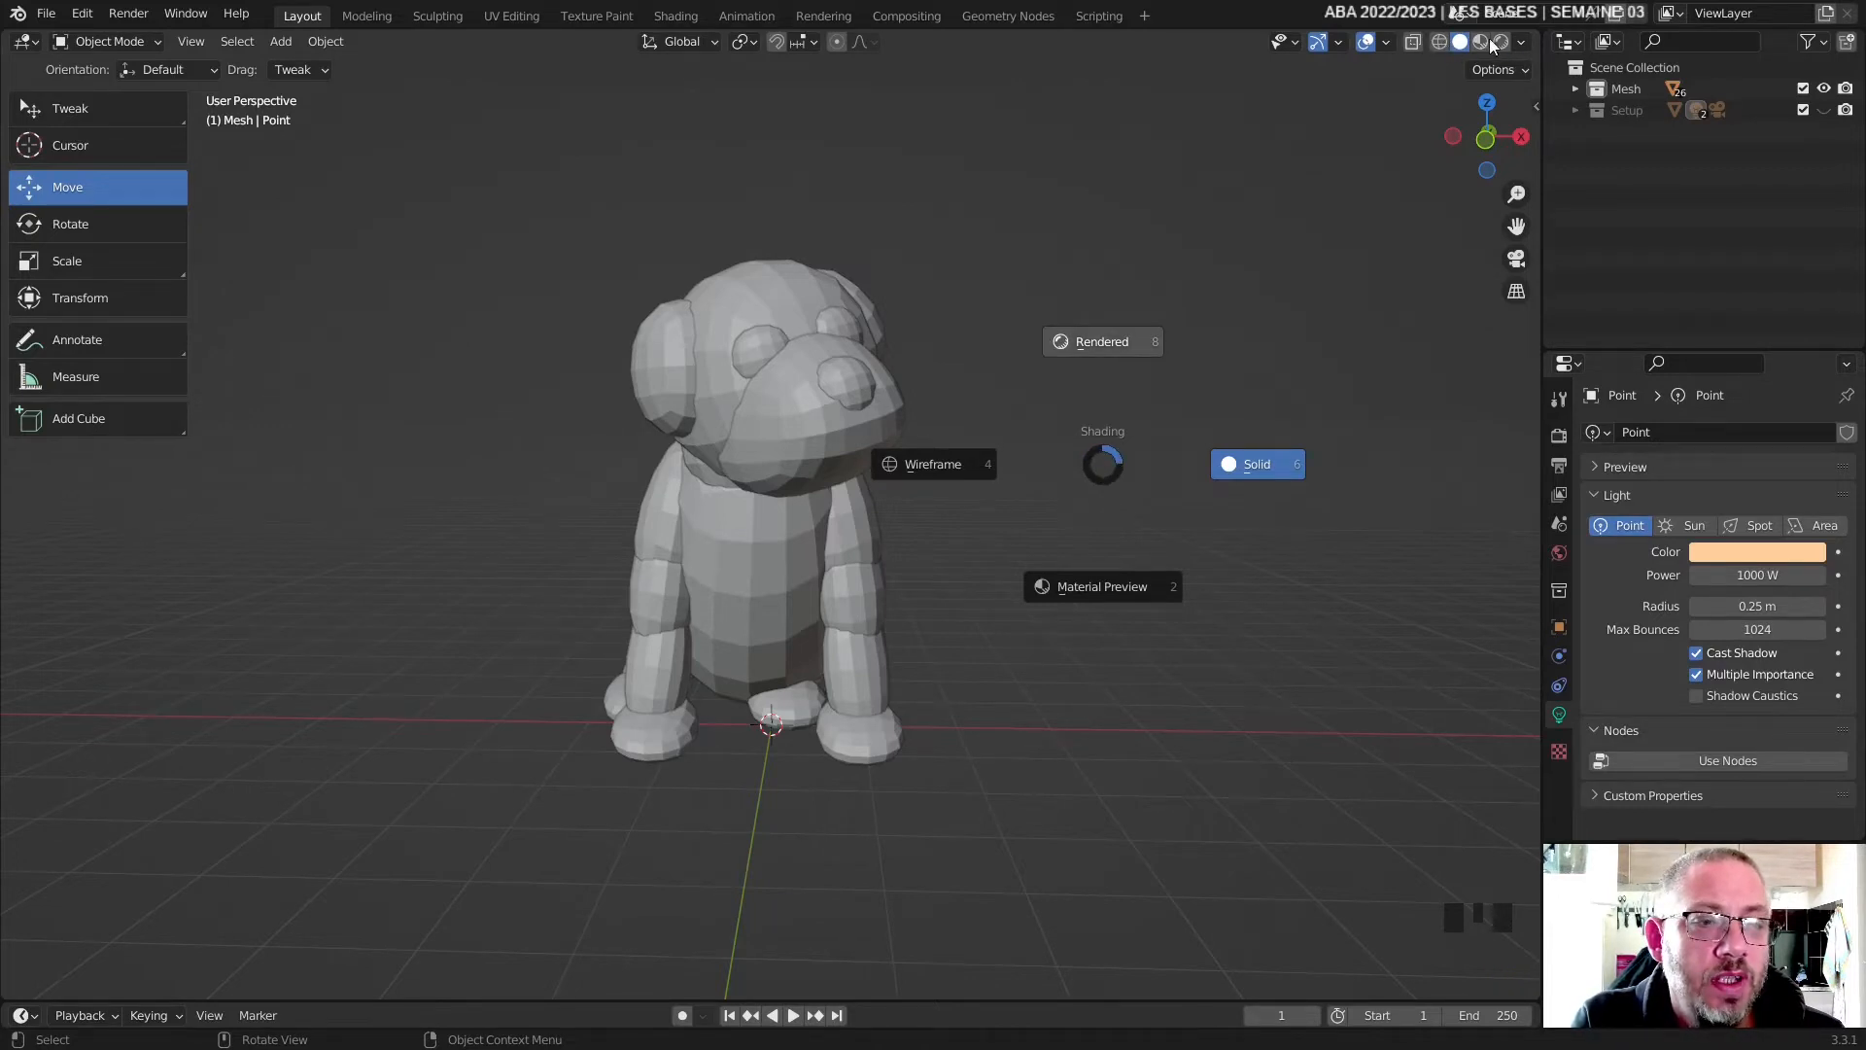
key(8)
mouse_move(1206, 506)
middle_down()
mouse_move(1141, 612)
mouse_move(821, 633)
mouse_move(854, 564)
mouse_move(923, 624)
mouse_move(1172, 166)
middle_up()
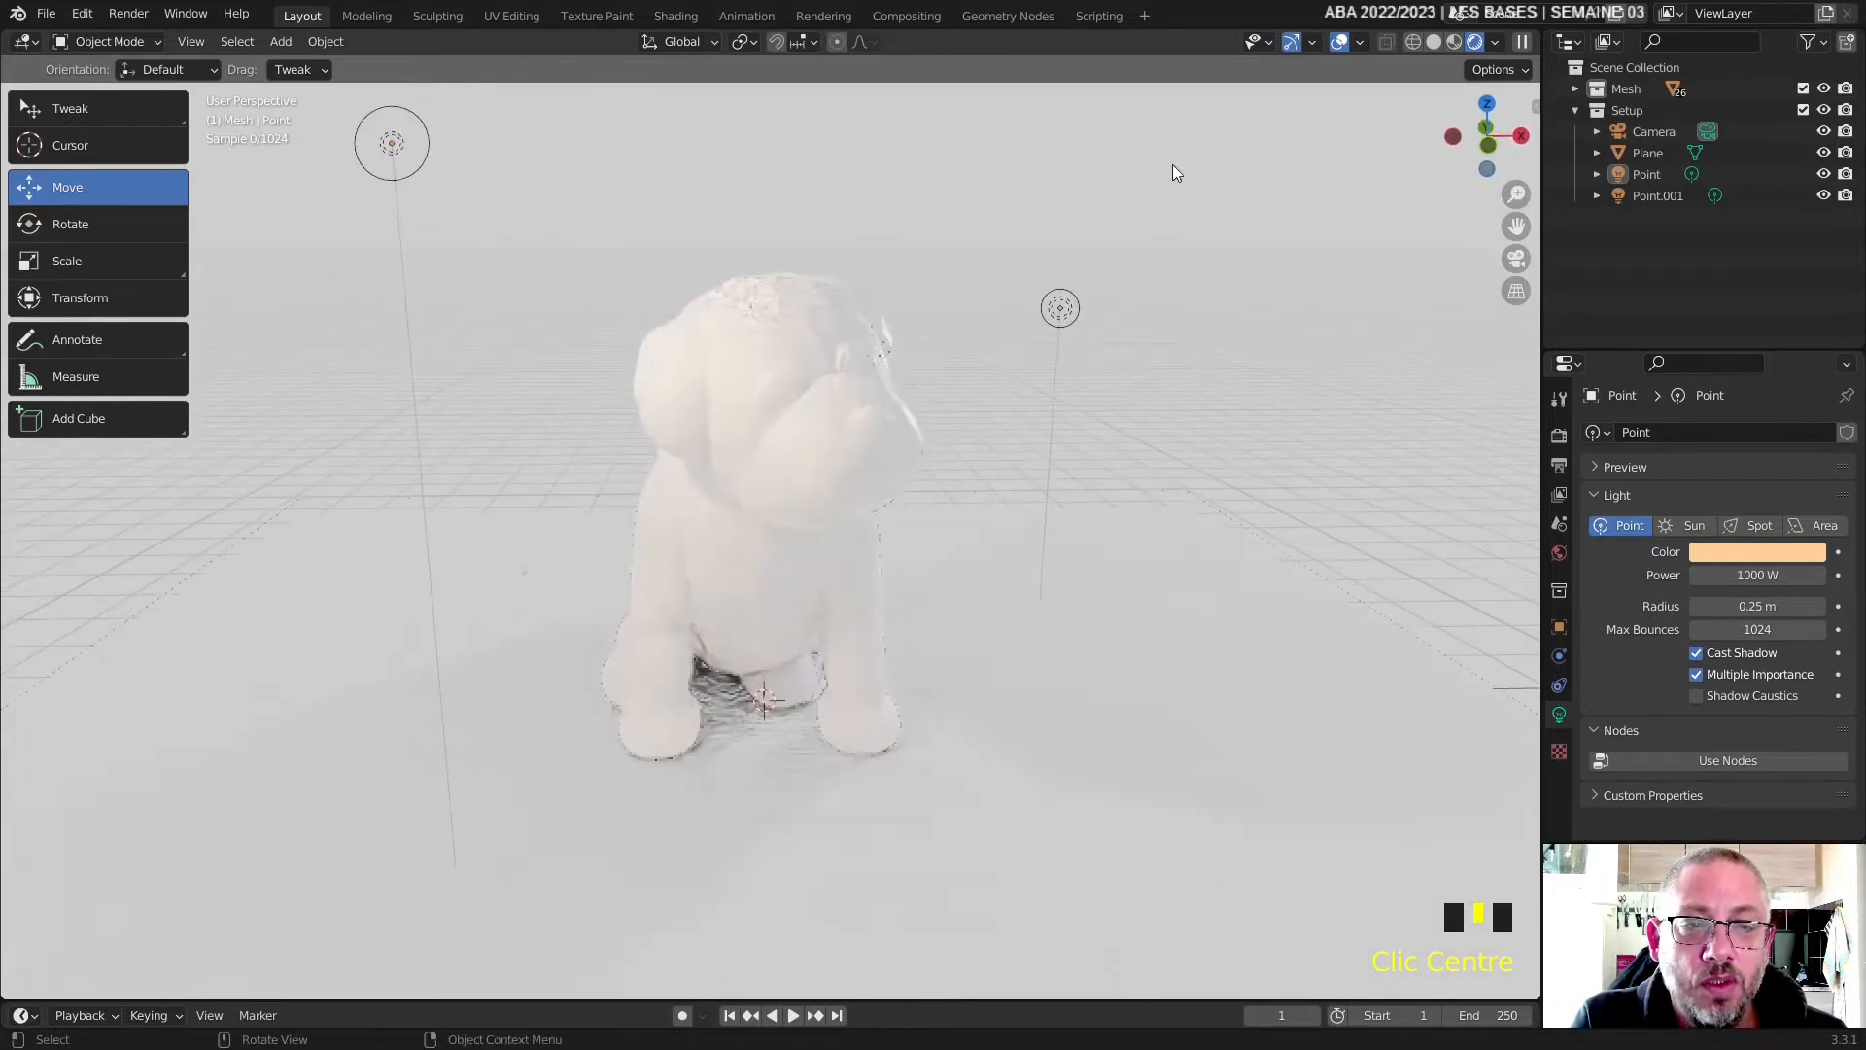
- Hide the viewport gizmos and overlays and view the rendered dog from its other front side
click(1291, 43)
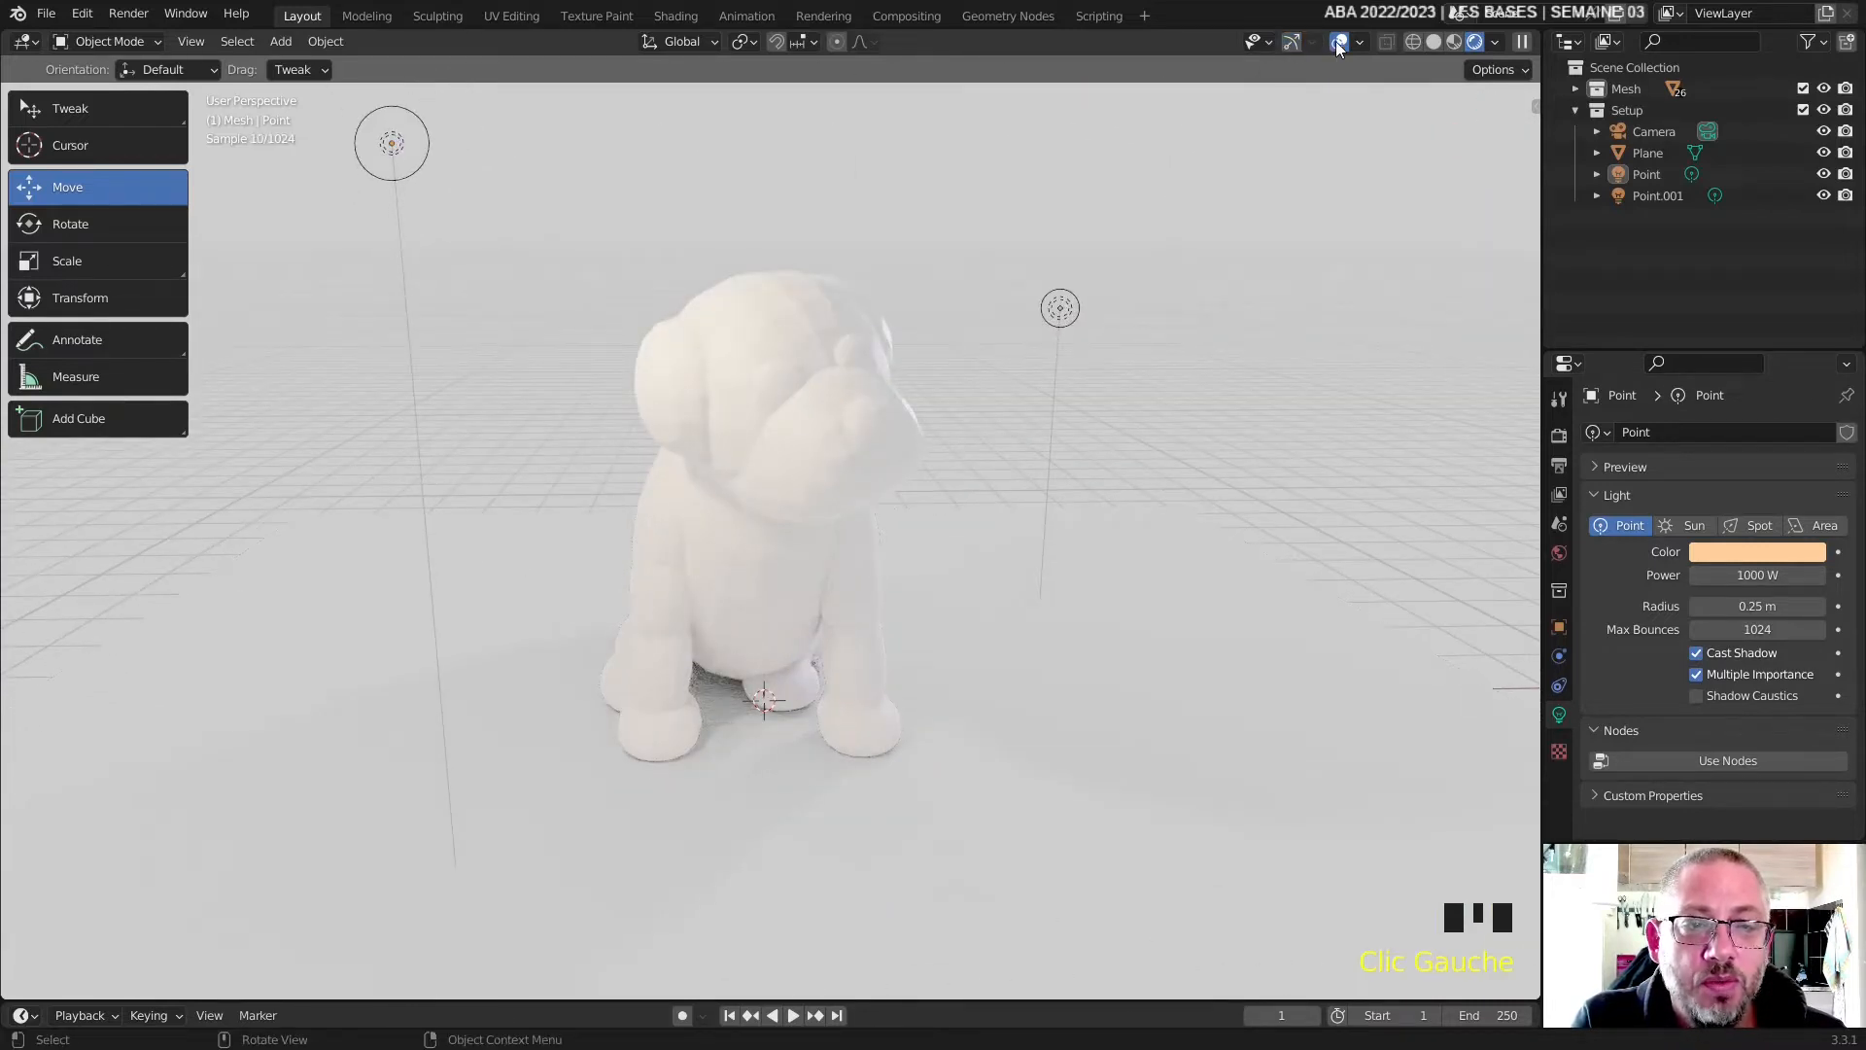
click(1337, 43)
middle_drag(935, 435, 856, 426)
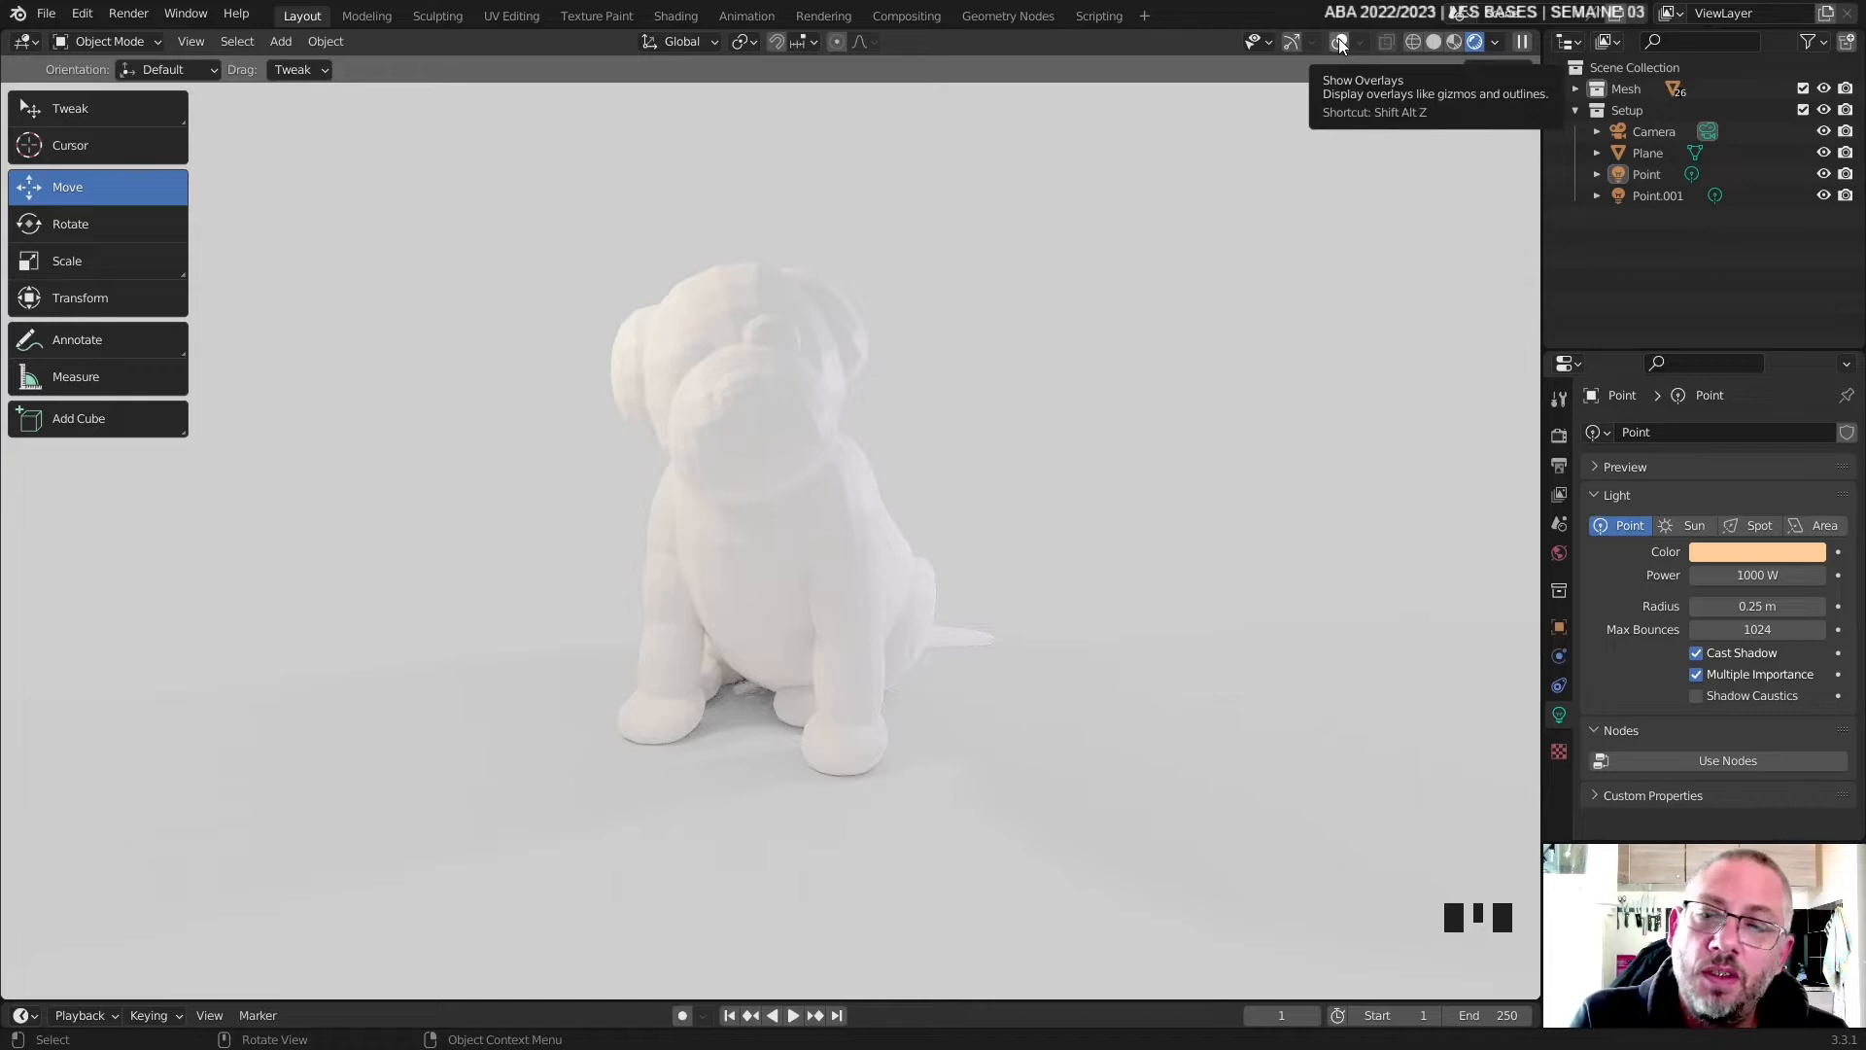
- Remove Toggle Fullscreen Area from the Quick Favorites and add it back again
middle_drag(925, 416, 981, 474)
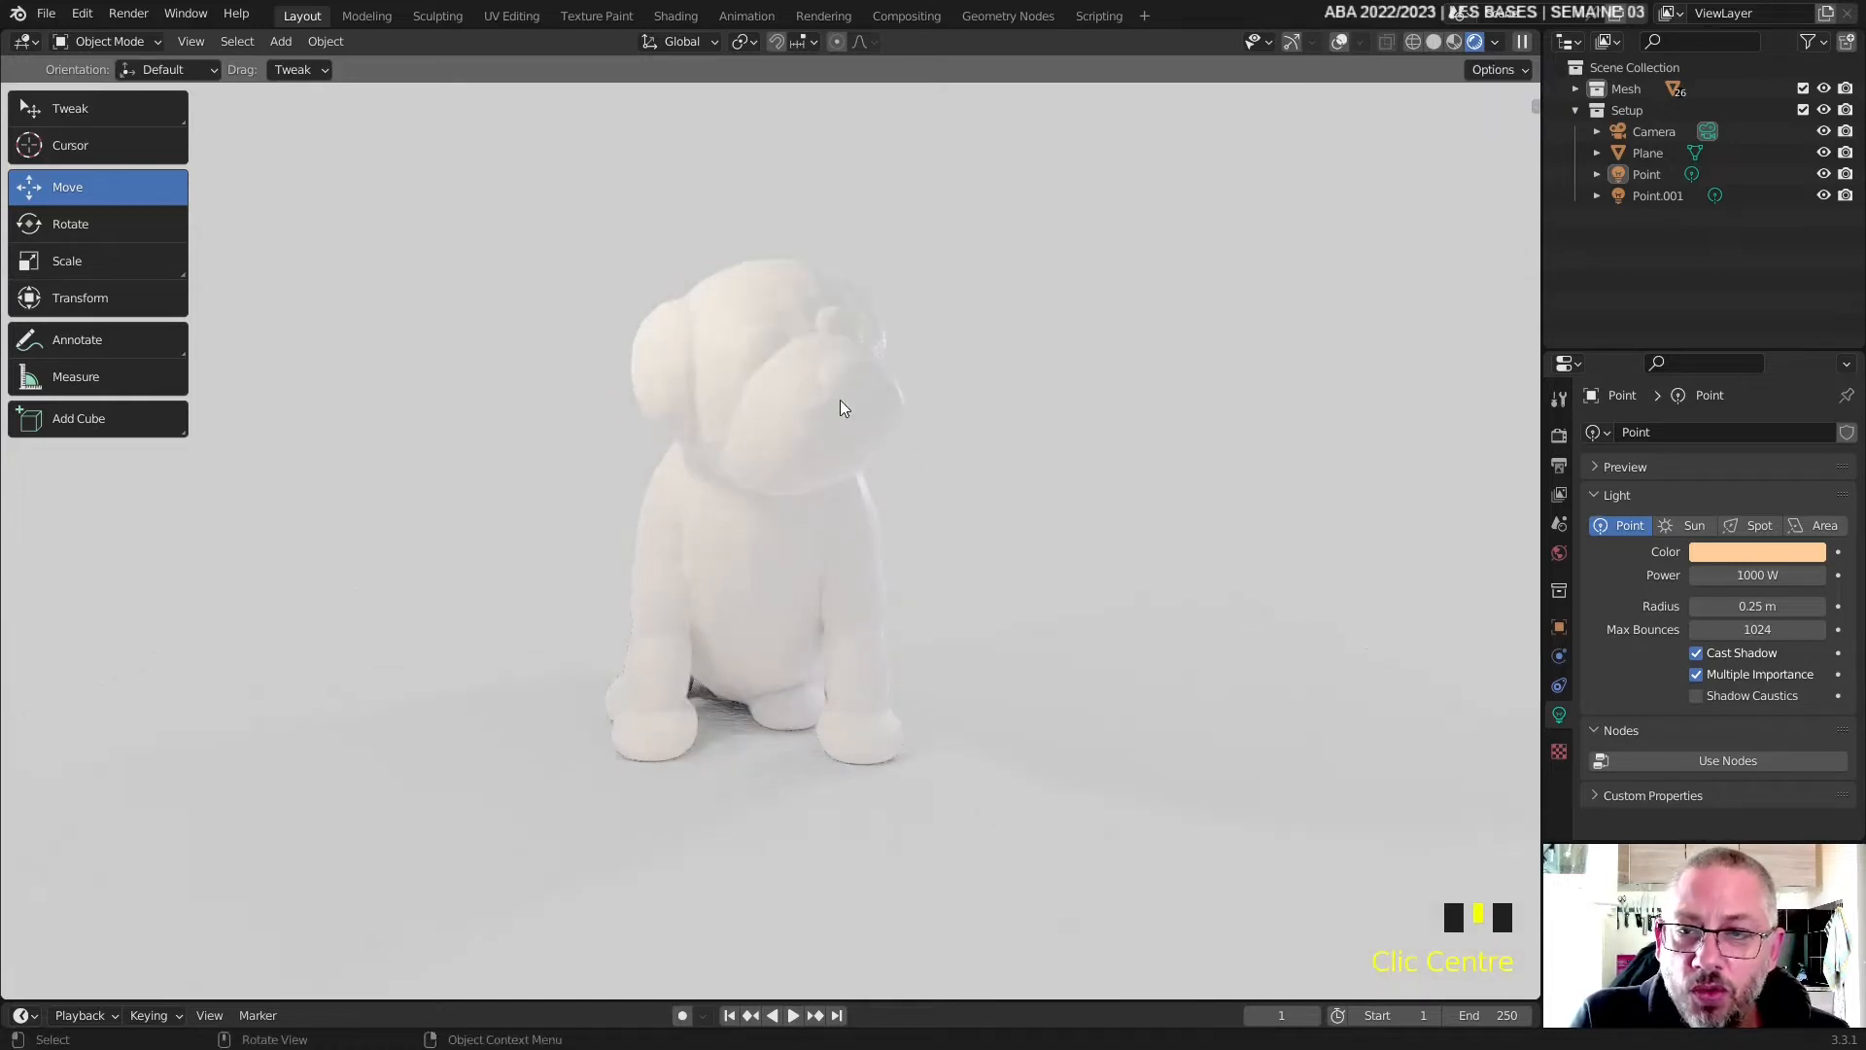
click(192, 43)
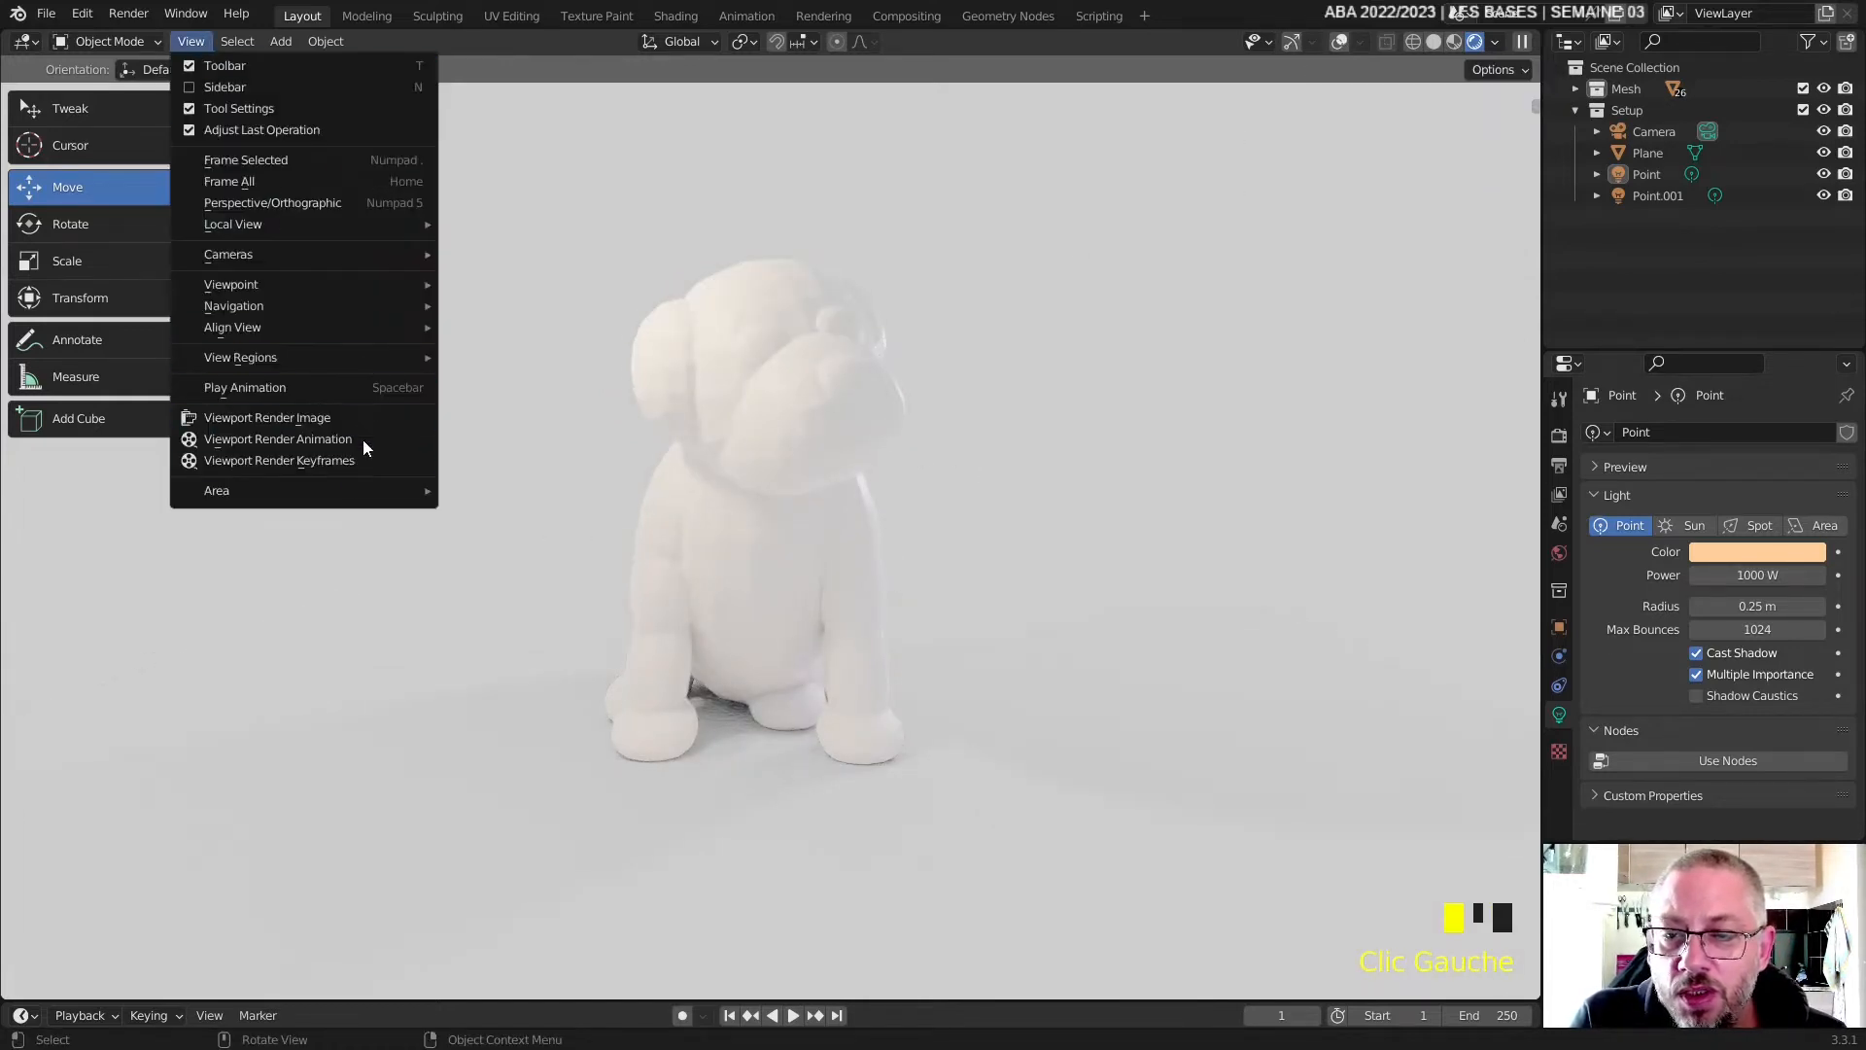
mouse_move(349, 499)
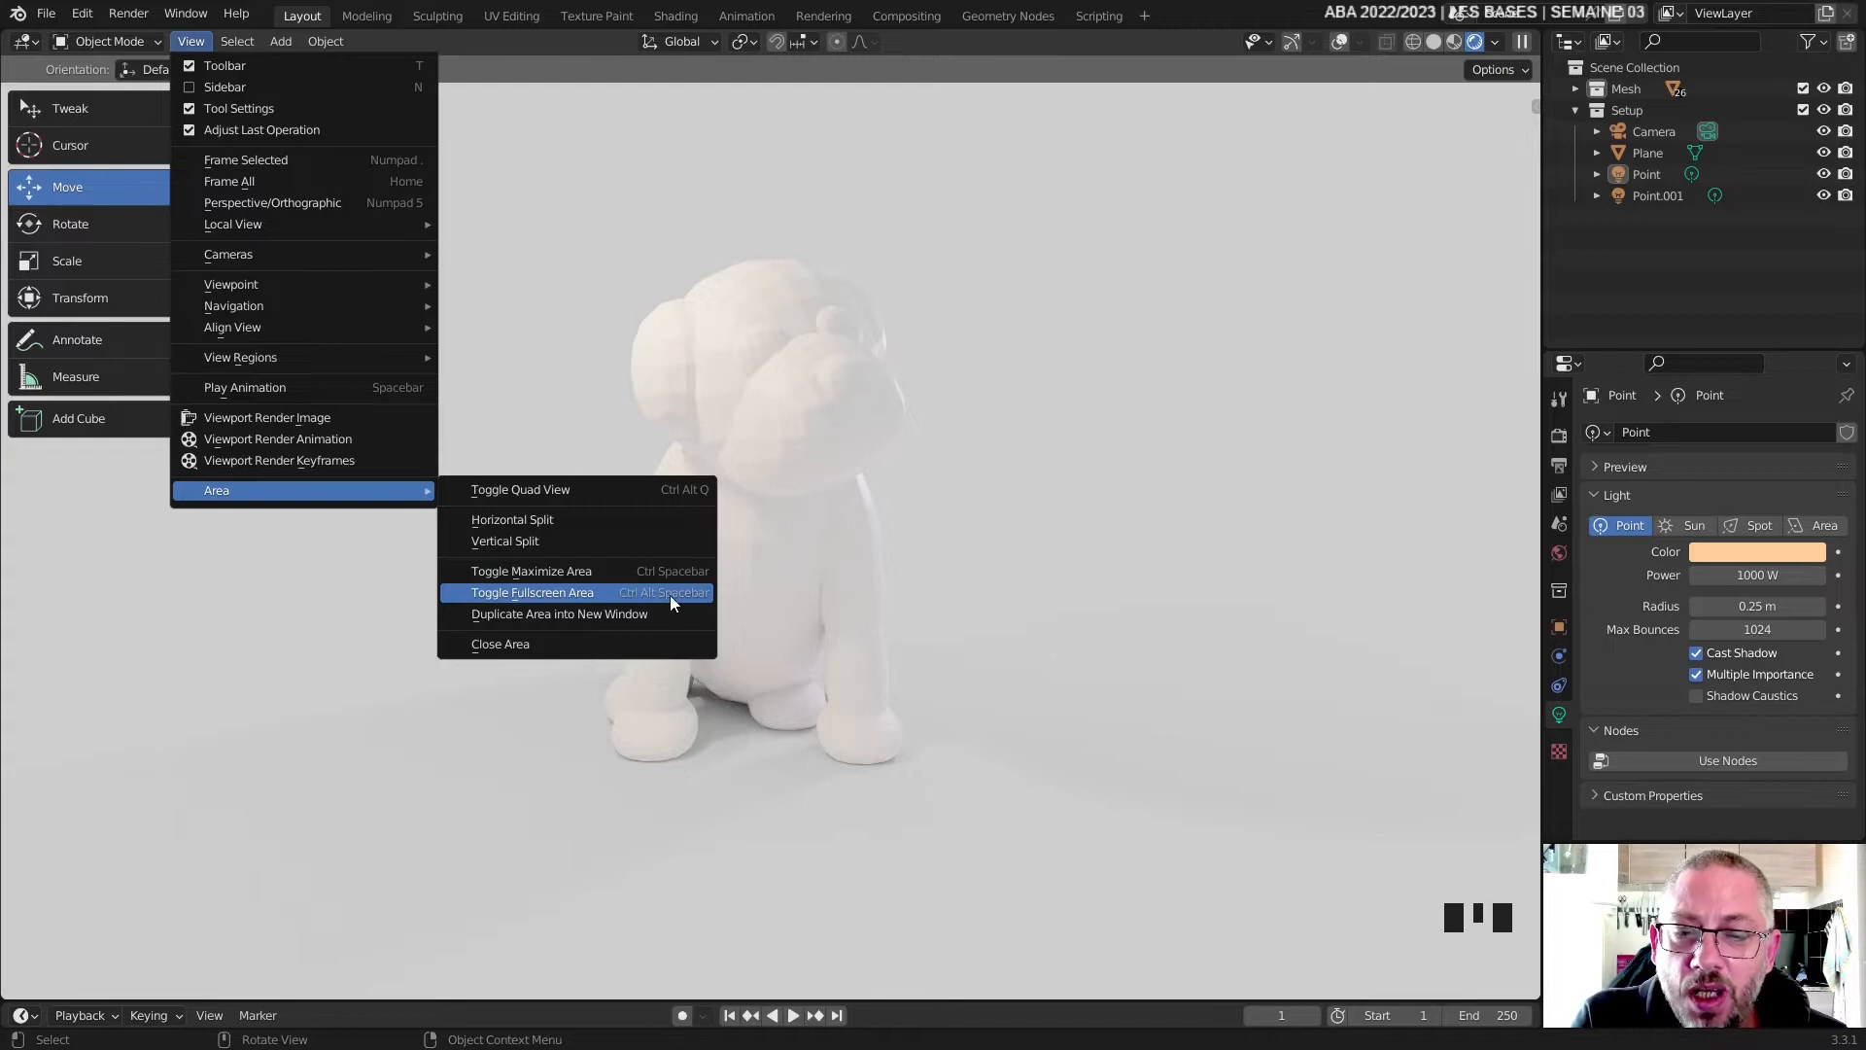
right_click(572, 597)
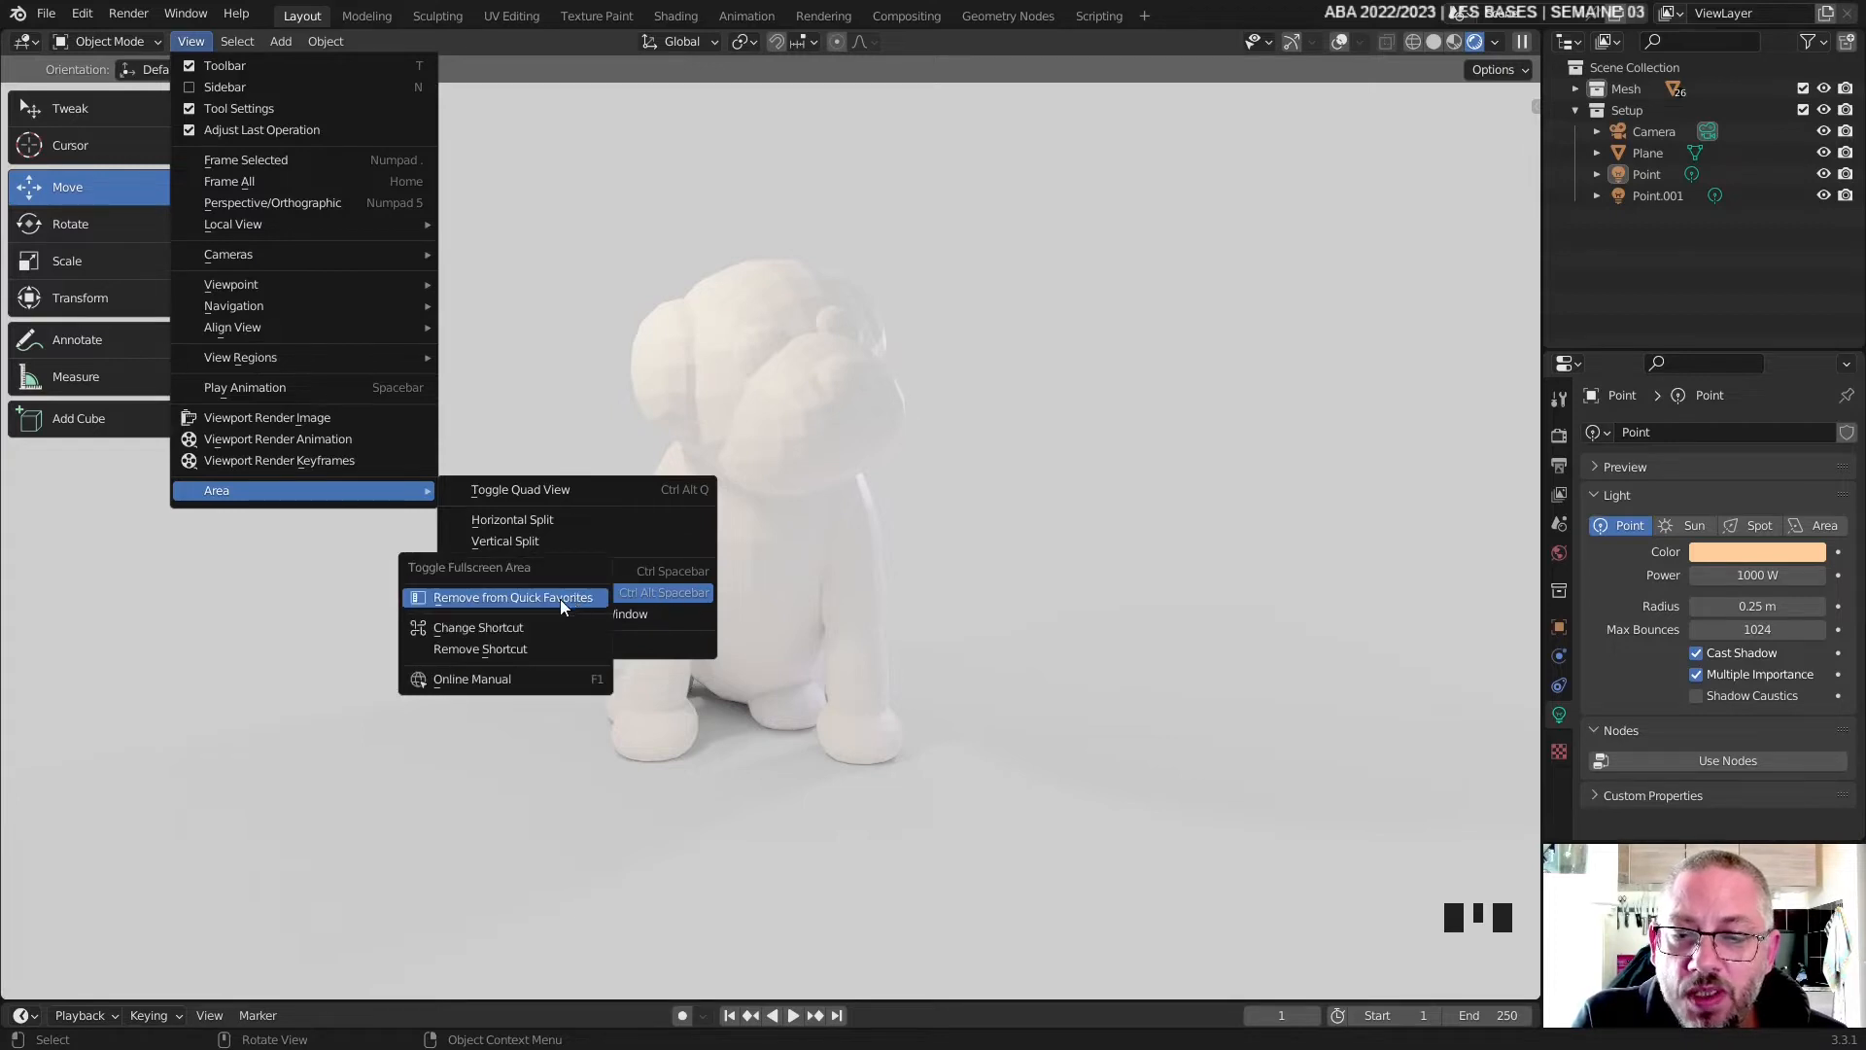
click(514, 597)
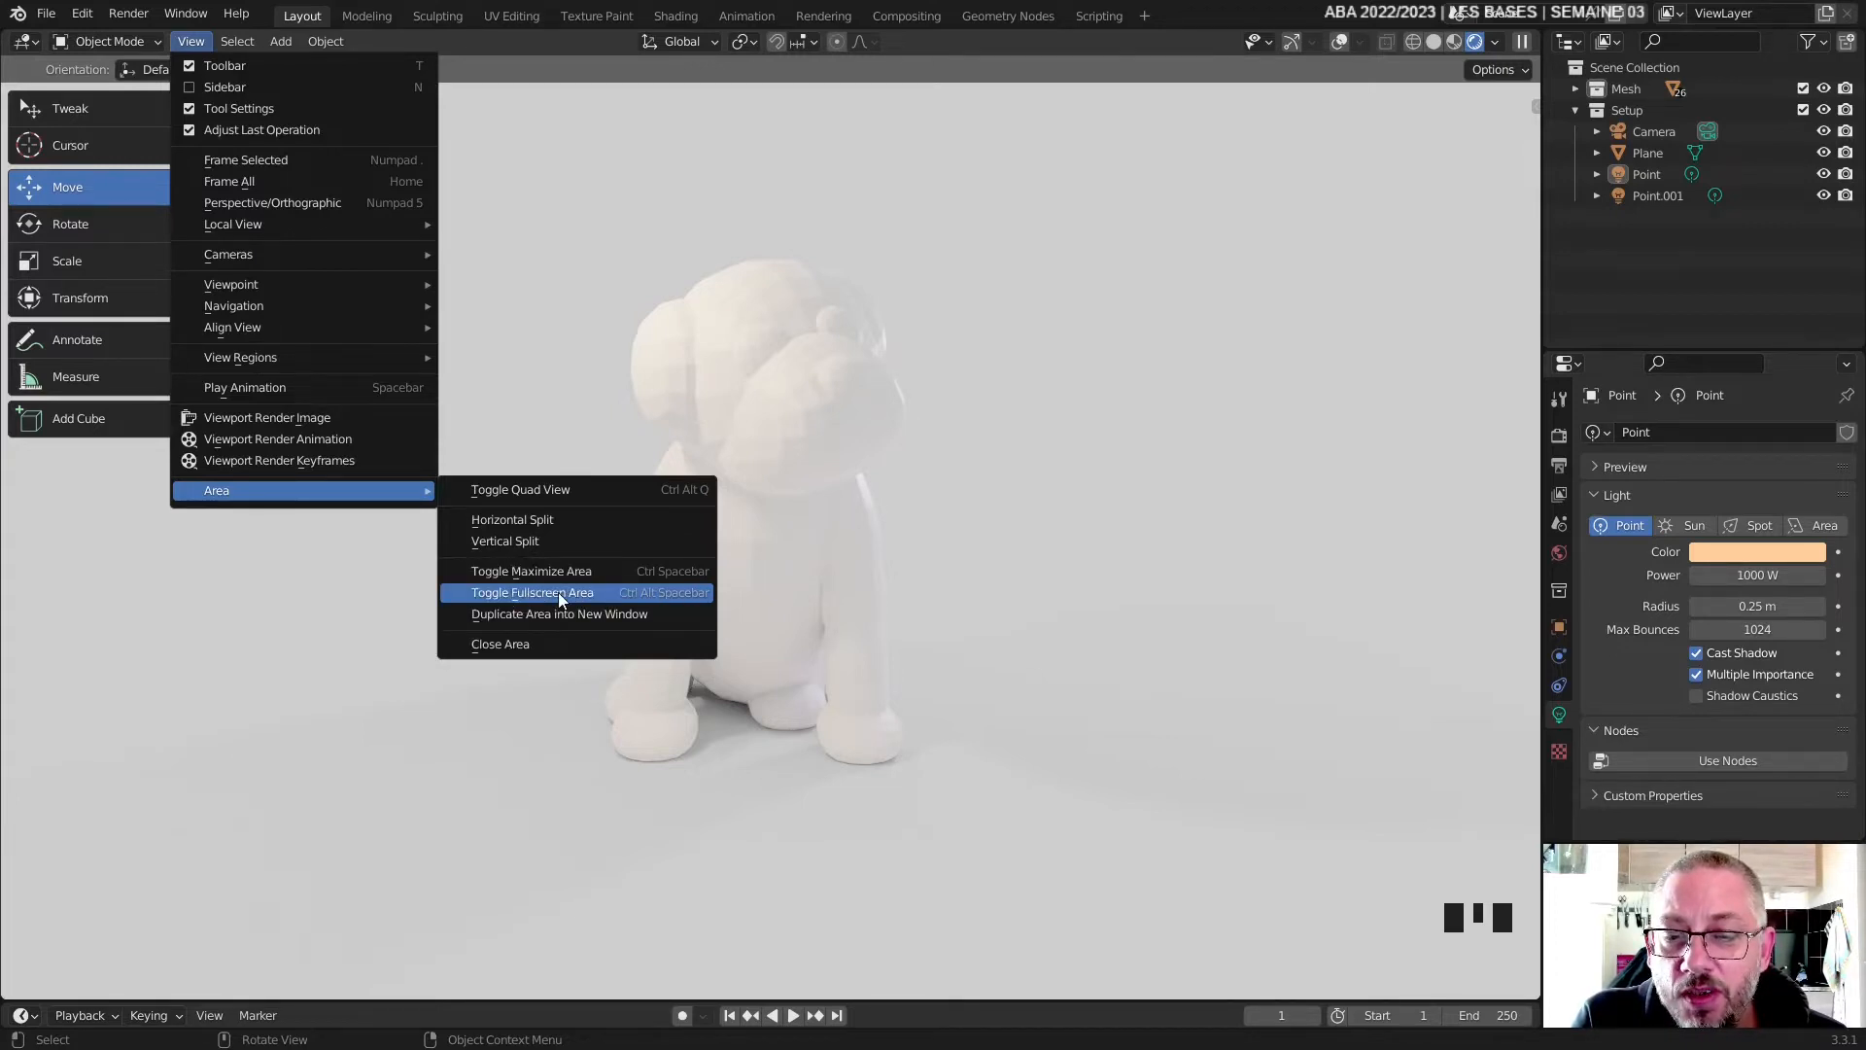
right_click(558, 592)
click(506, 594)
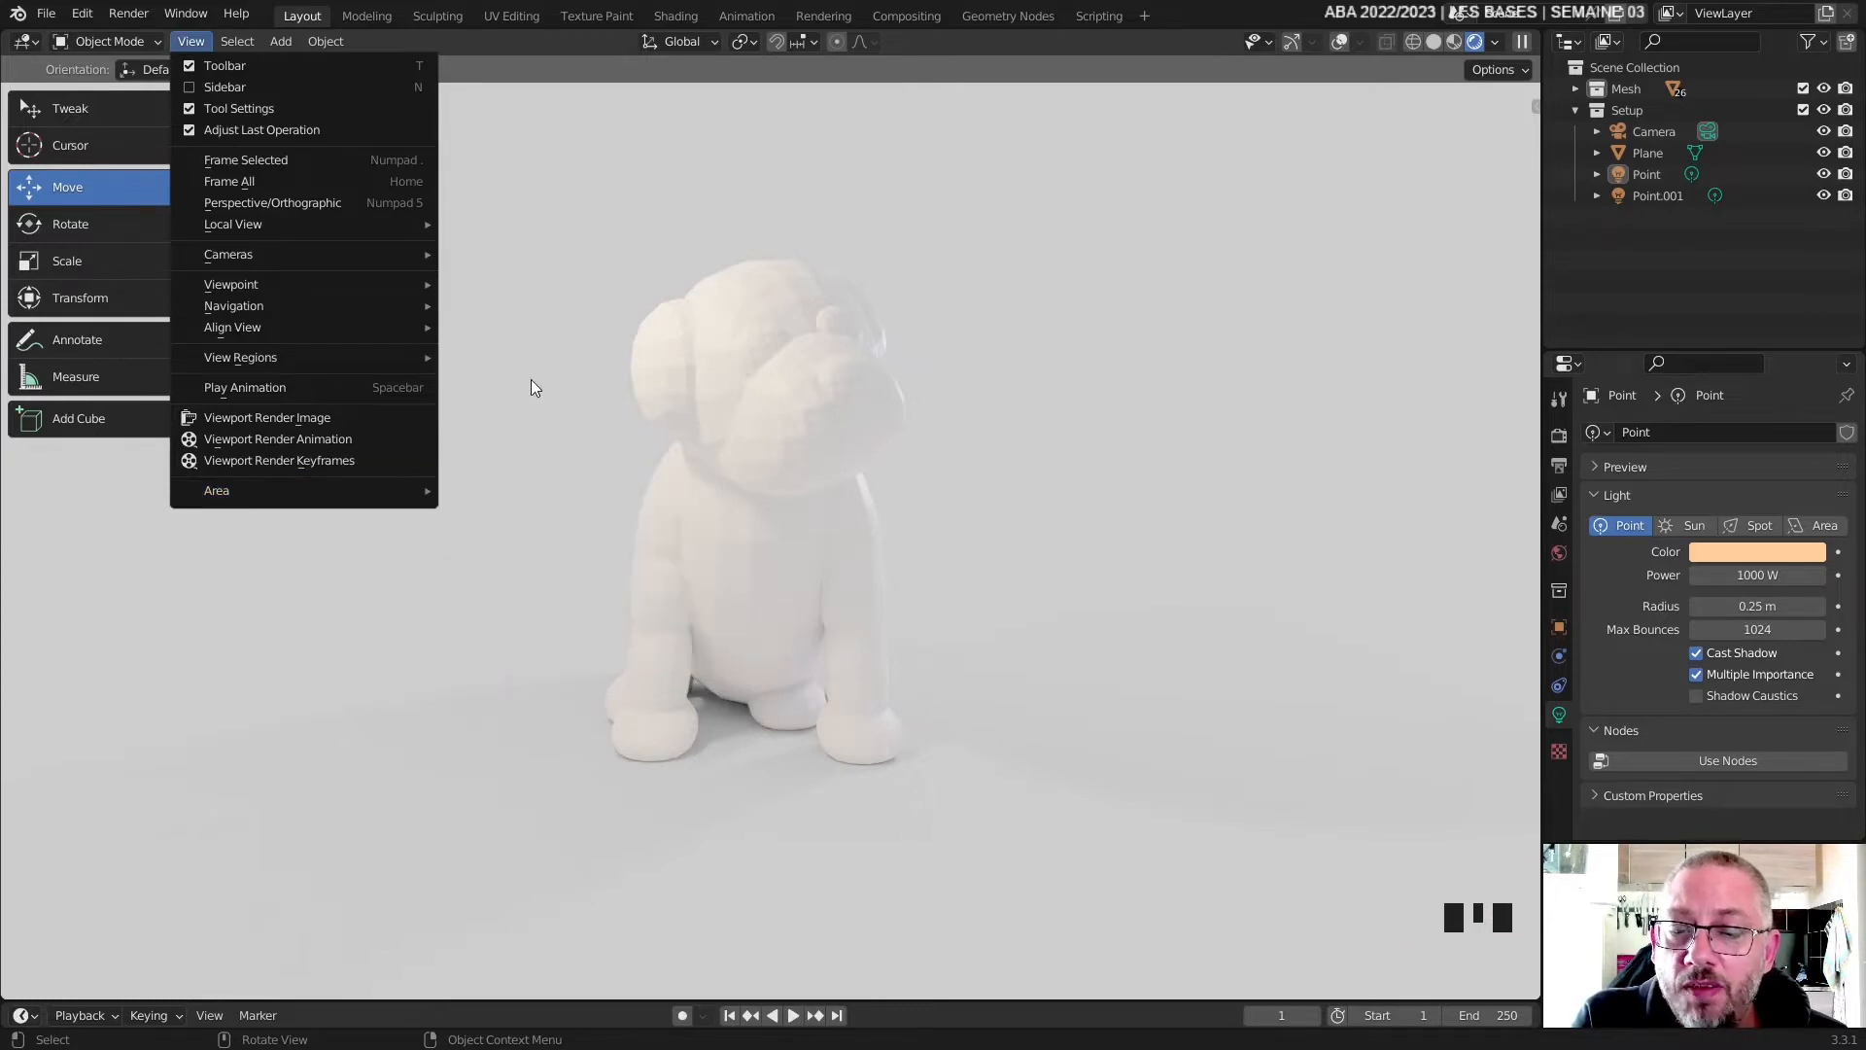
- Check whether Toggle Window Fullscreen and Save Screenshot are in the Quick Favorites, and review the favorites list
click(191, 13)
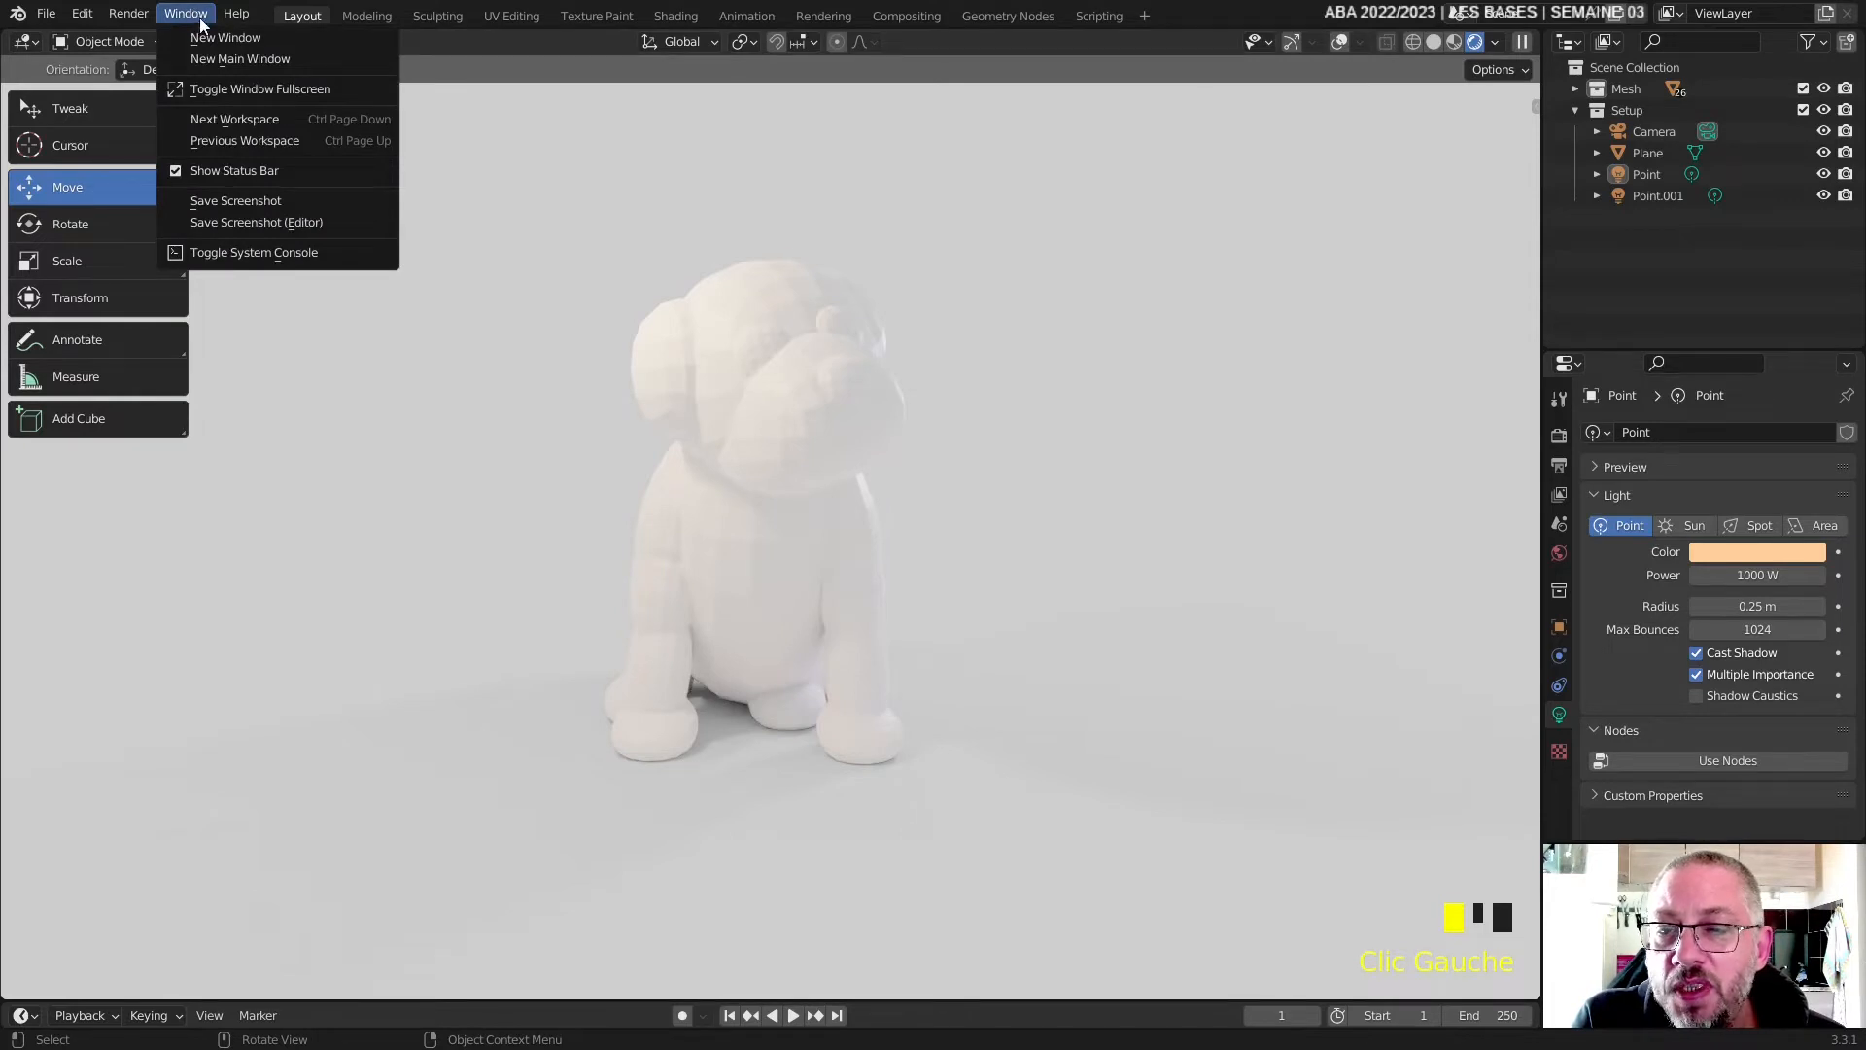
right_click(259, 86)
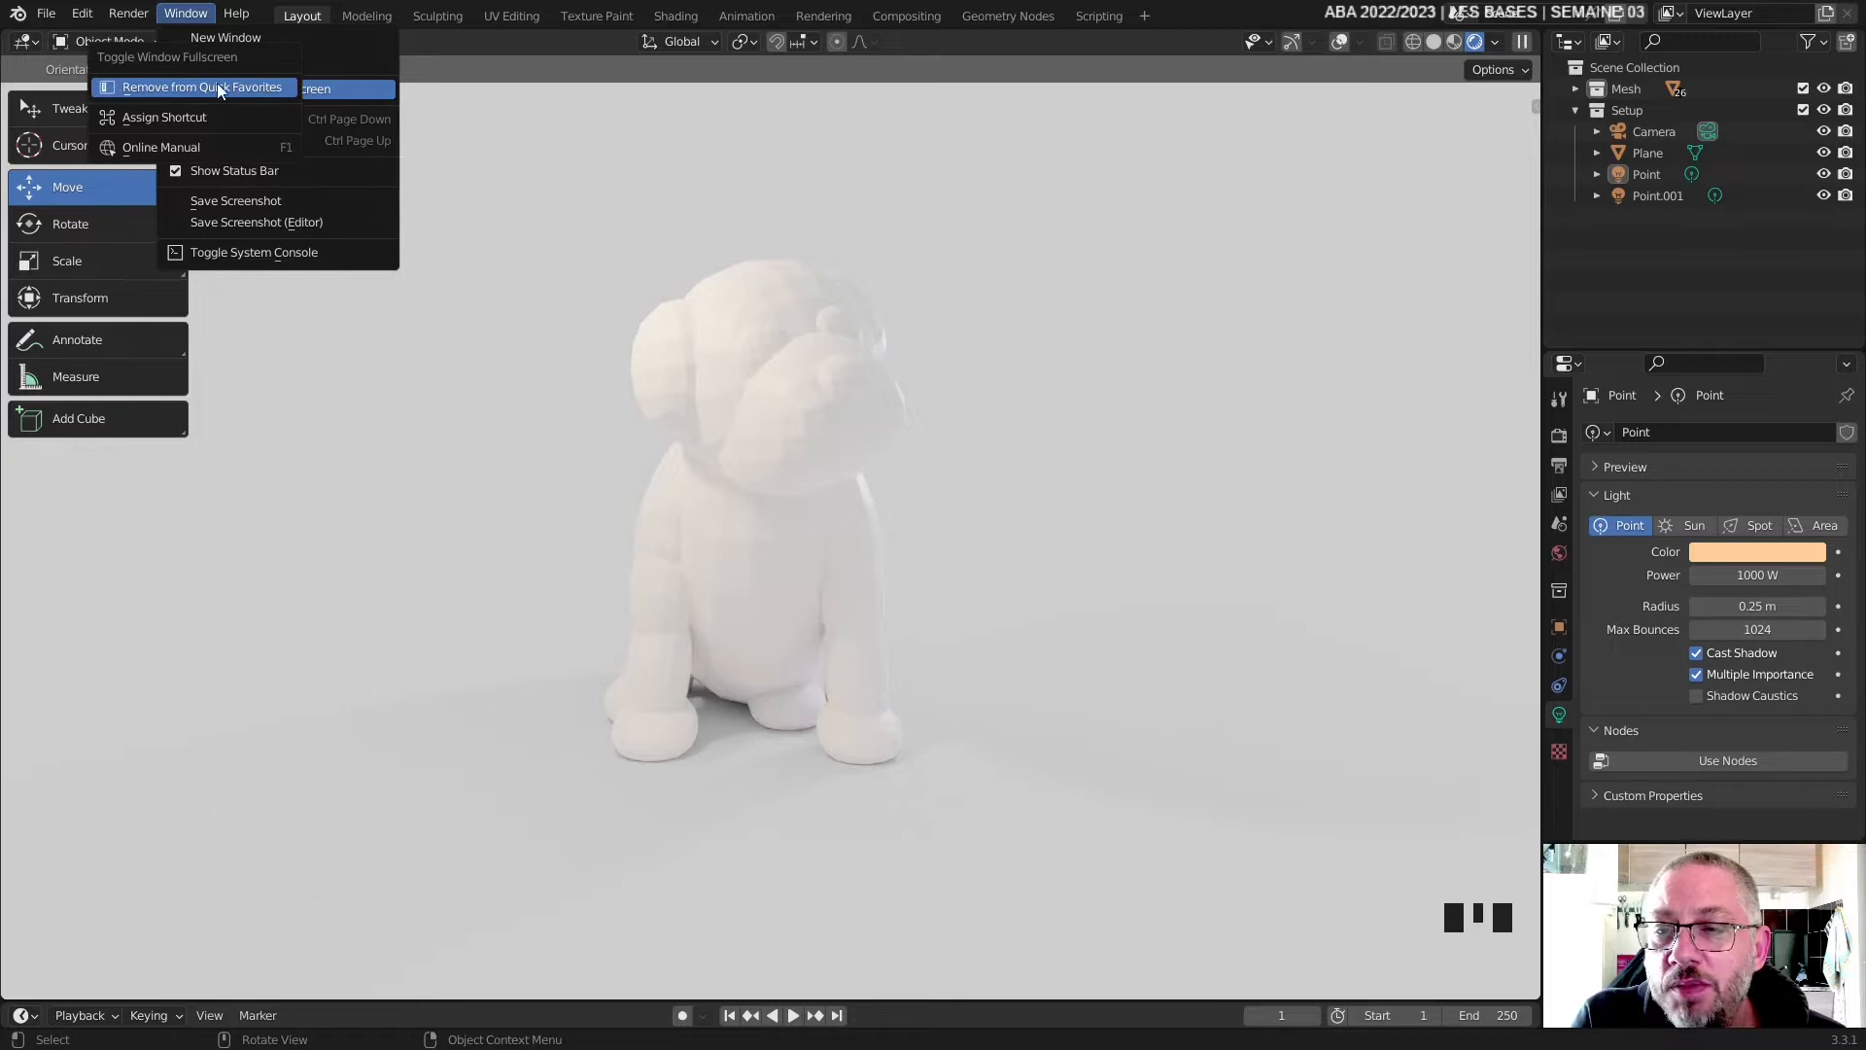
right_click(290, 200)
key(Escape)
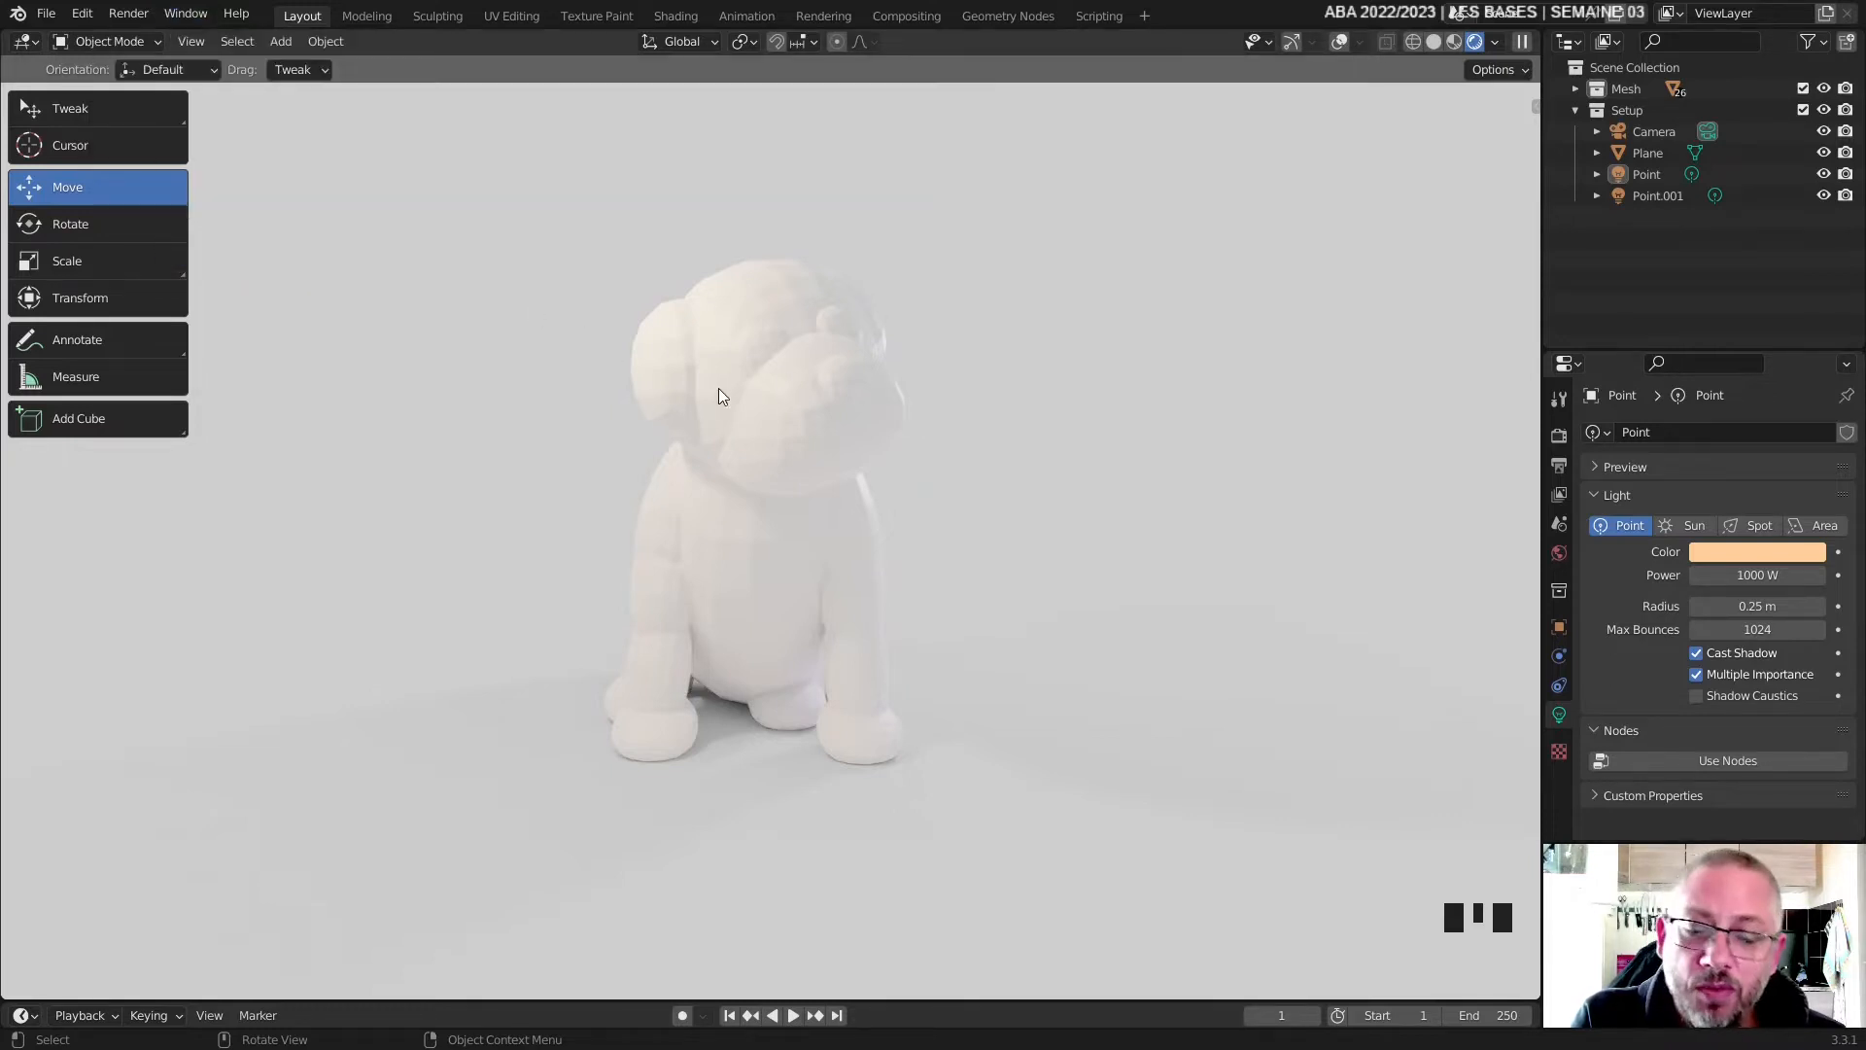
key(q)
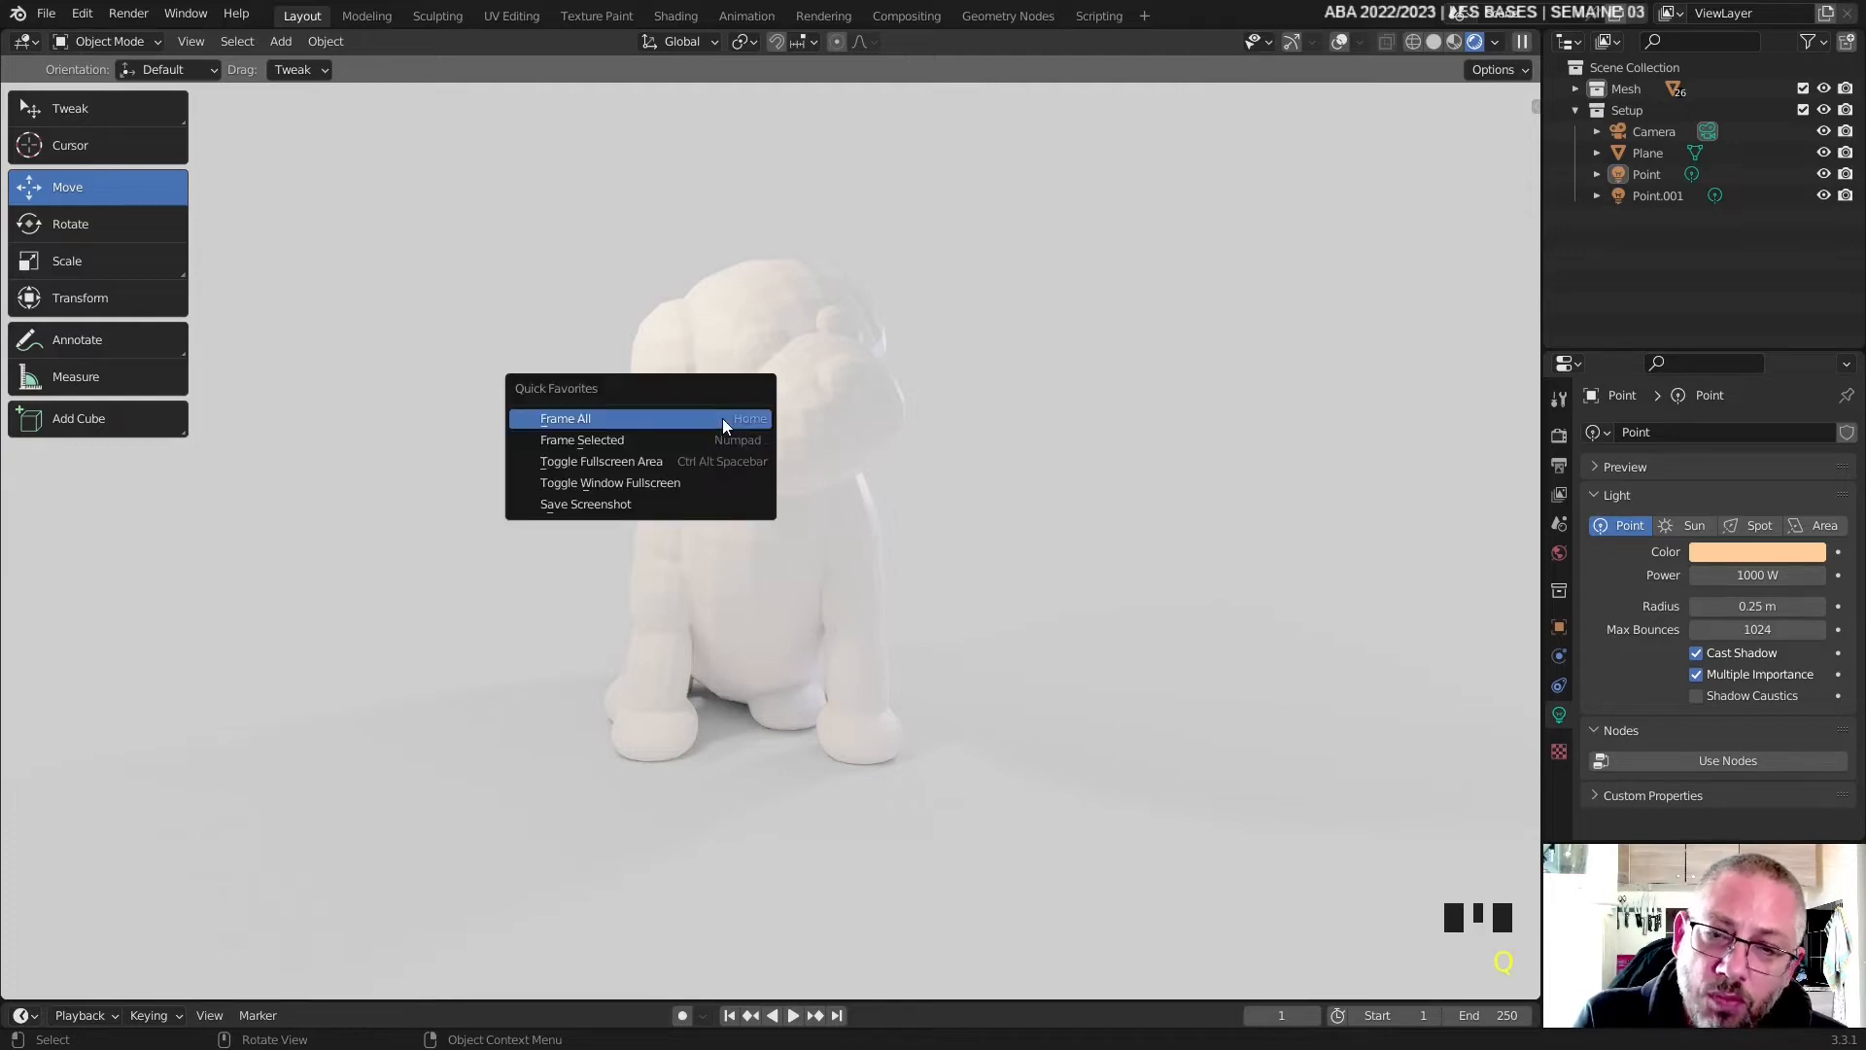
- Add Show Gizmo and Show Overlays to the Quick Favorites
right_click(1295, 42)
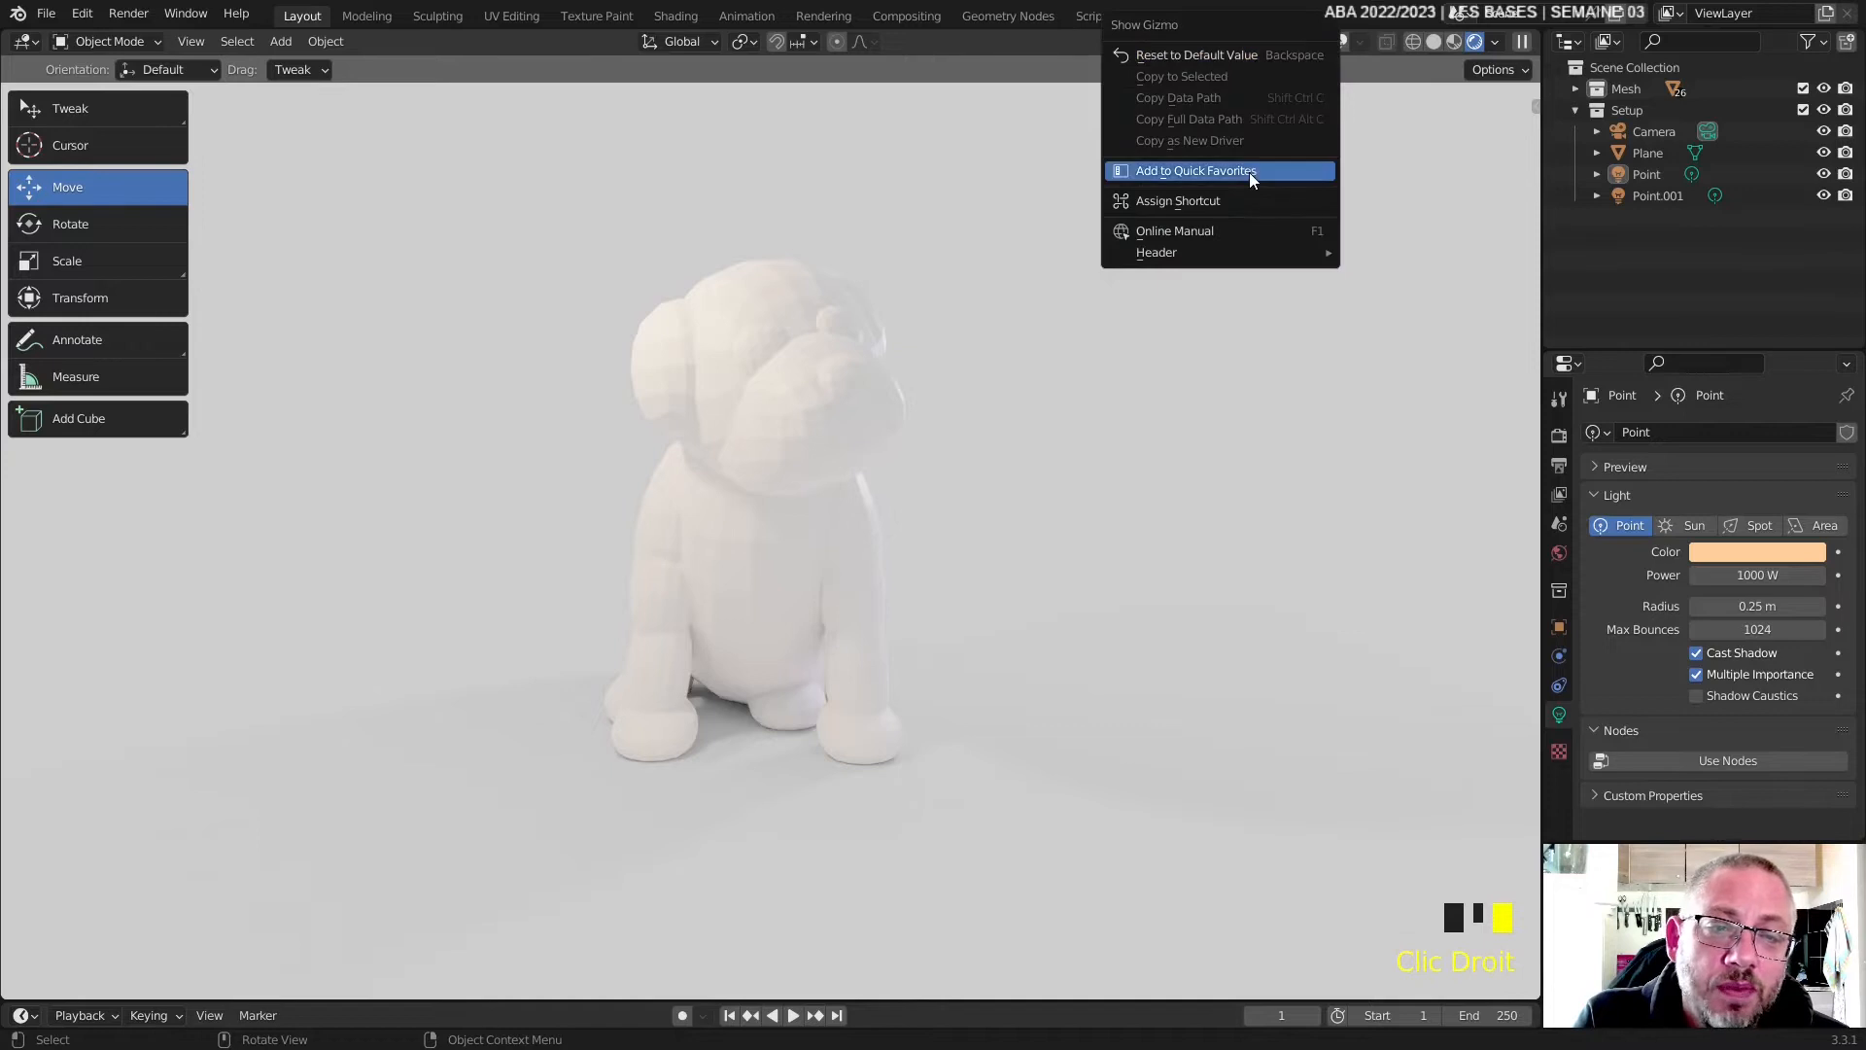
click(1250, 172)
right_click(1338, 43)
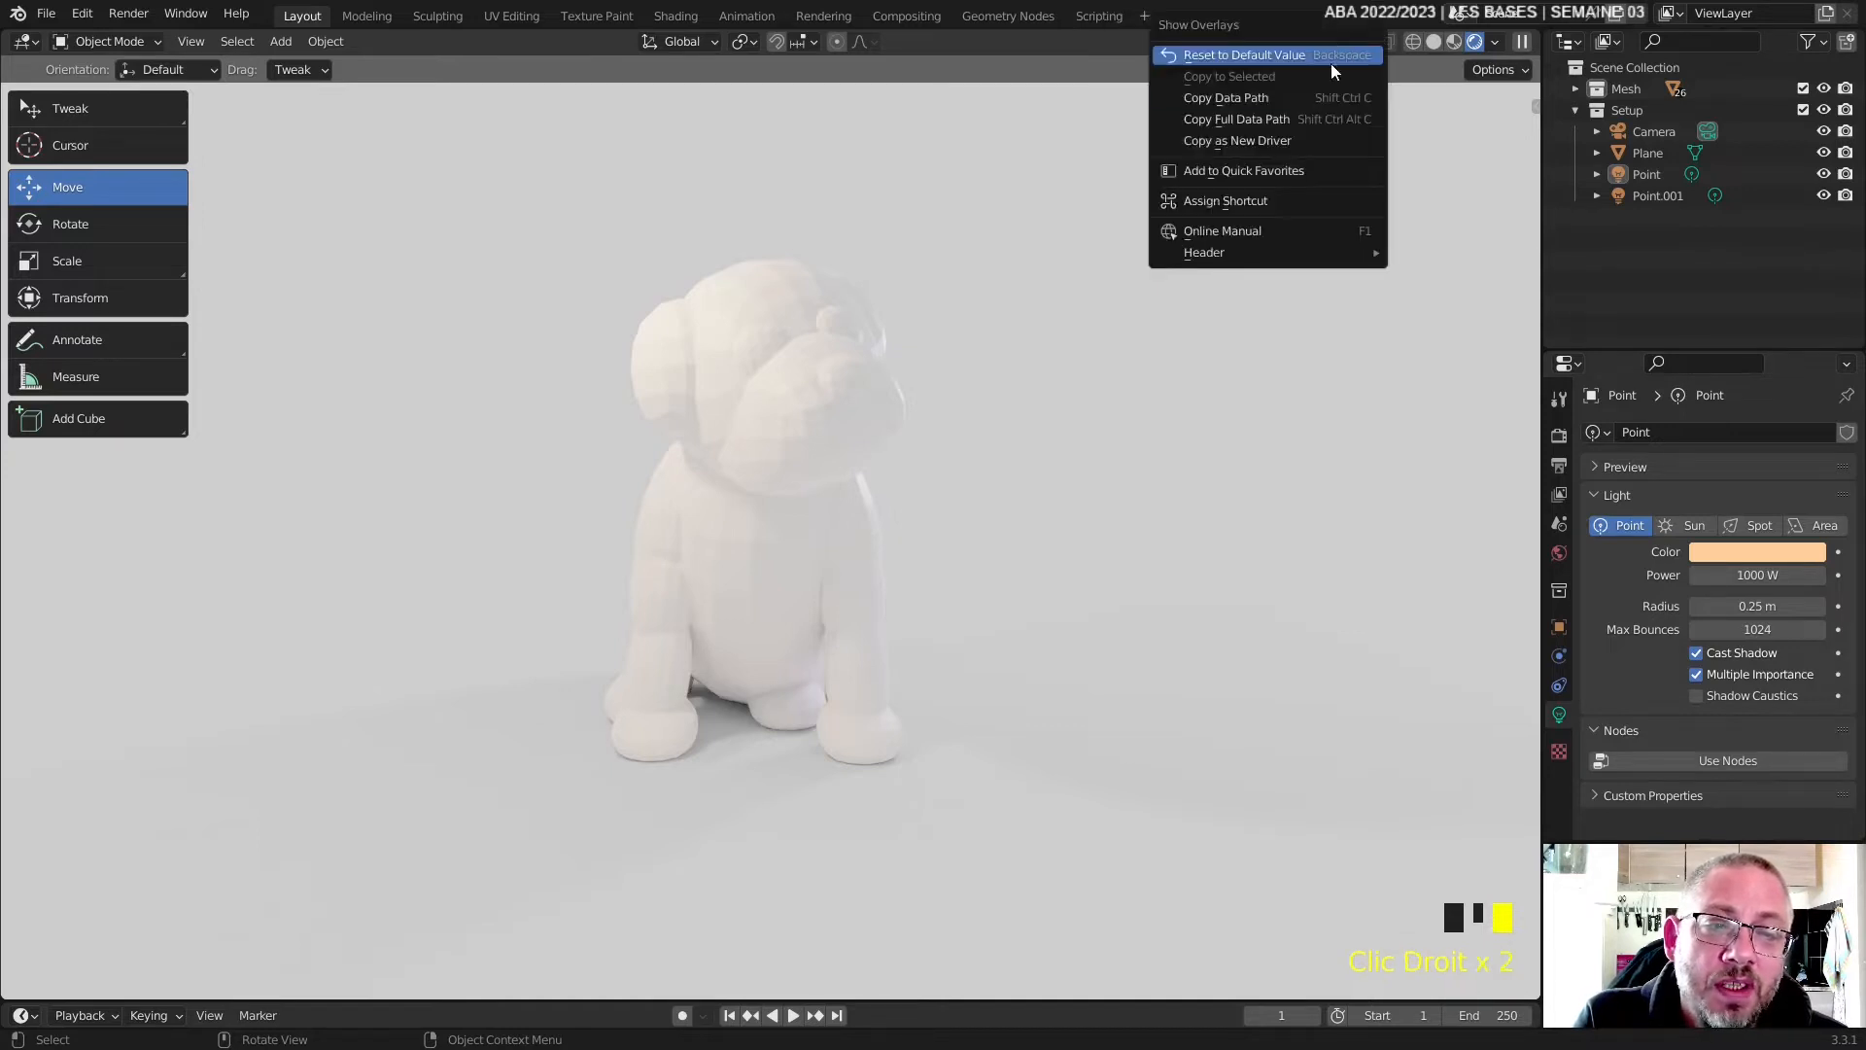
click(1248, 171)
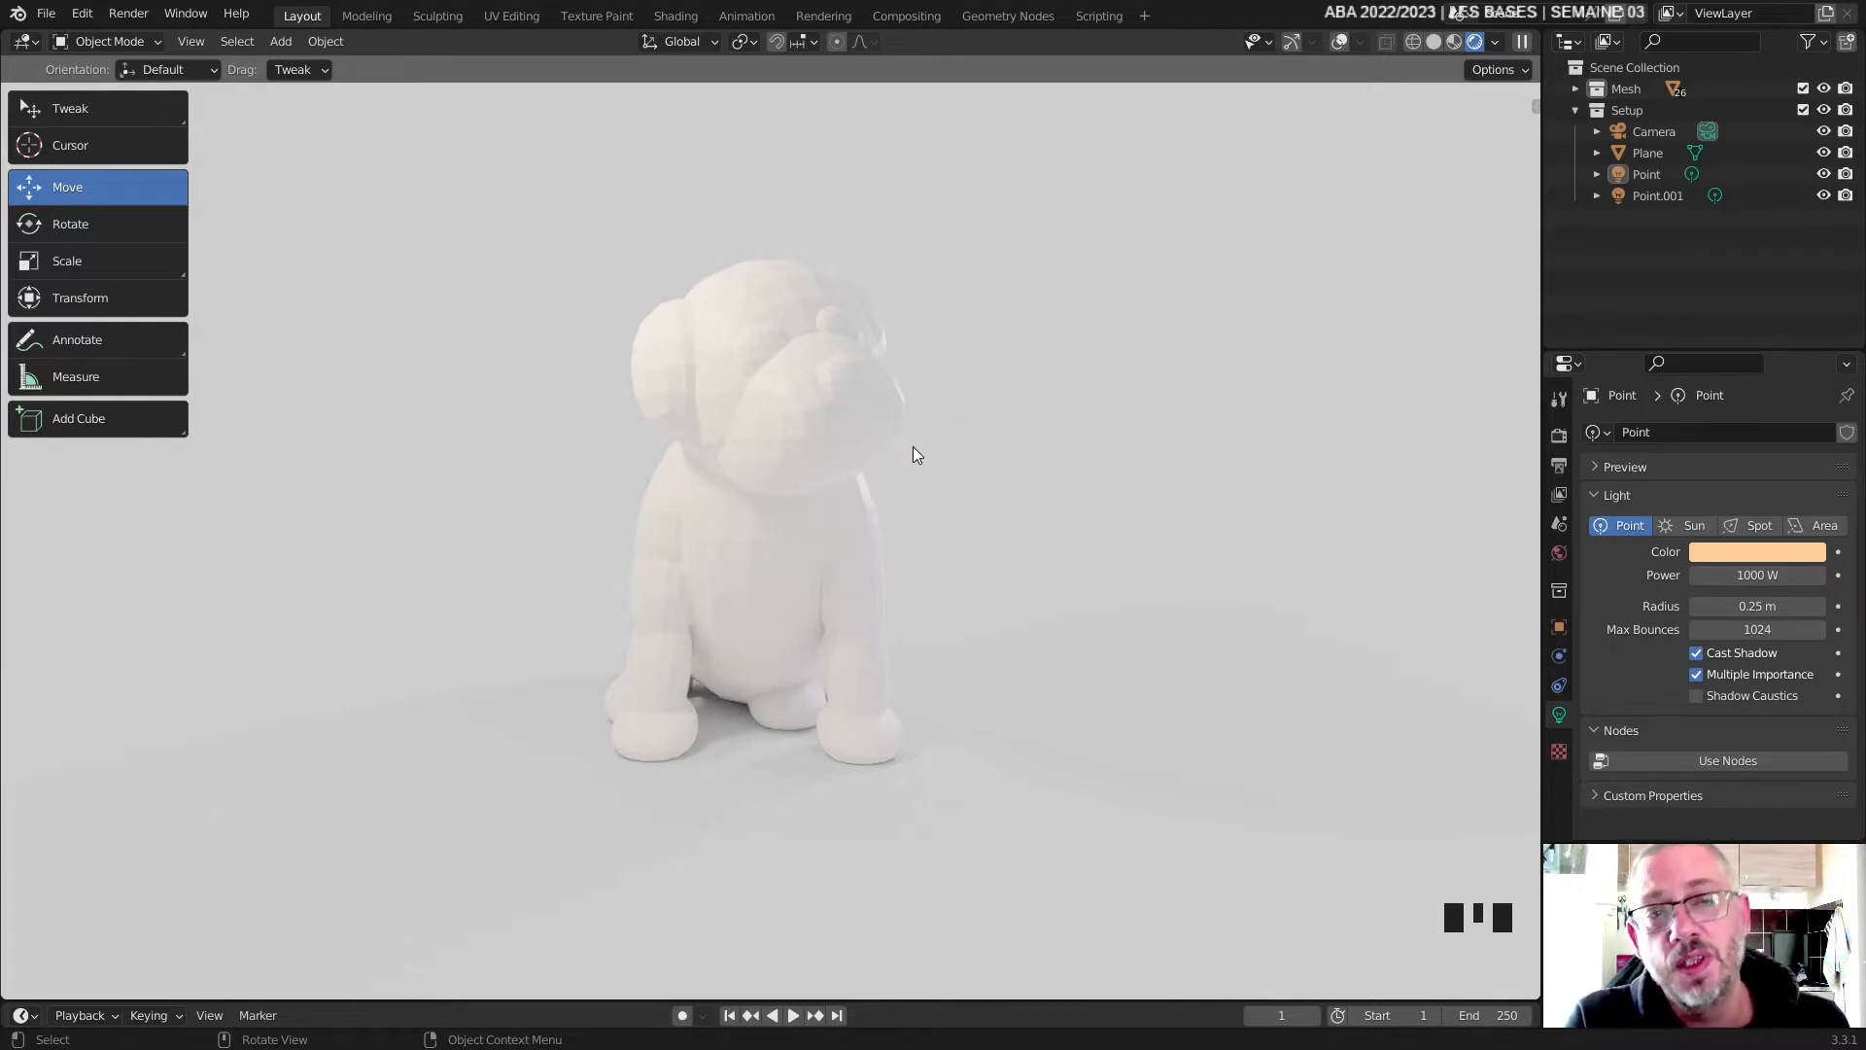
- Try the viewport gizmo and overlay toggles from the Quick Favorites, leaving both hidden
key(q)
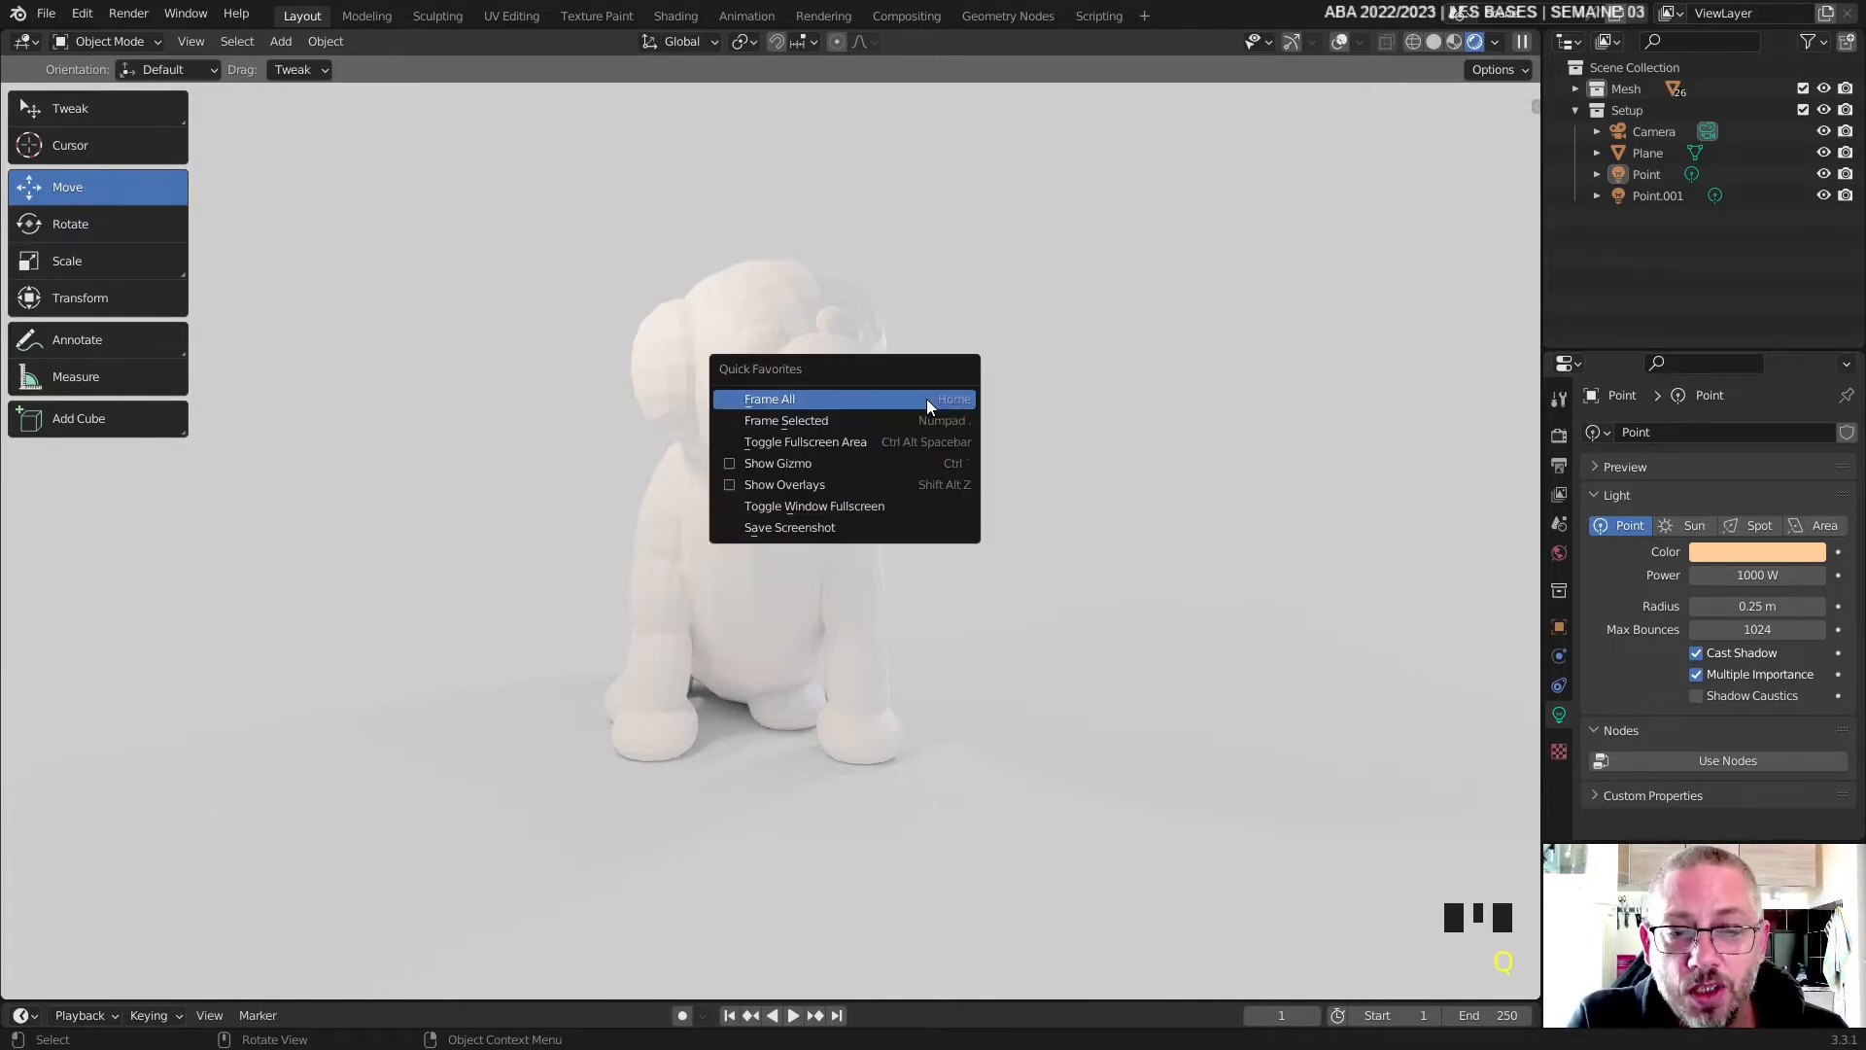
click(789, 462)
key(q)
click(802, 480)
key(q)
click(795, 497)
key(q)
click(796, 496)
- Take the program window out of fullscreen and return it to fullscreen using the Quick Favorites
key(q)
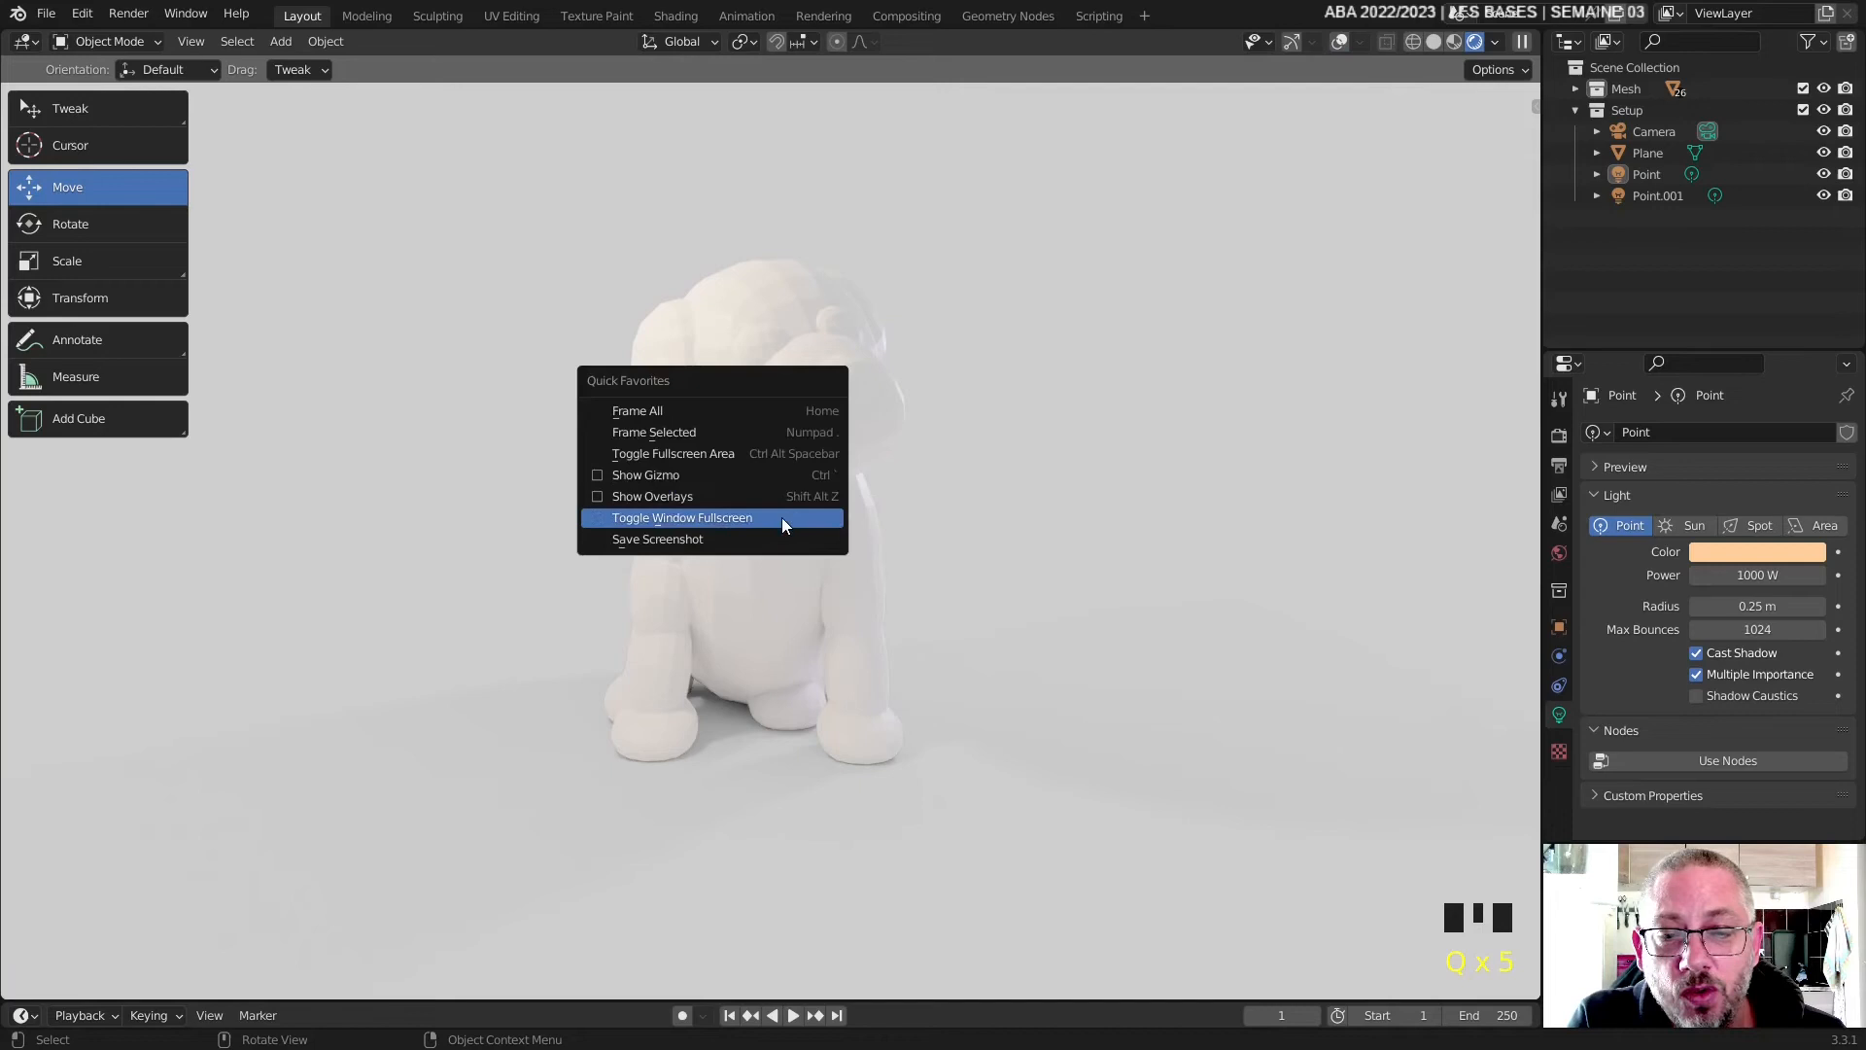
click(782, 517)
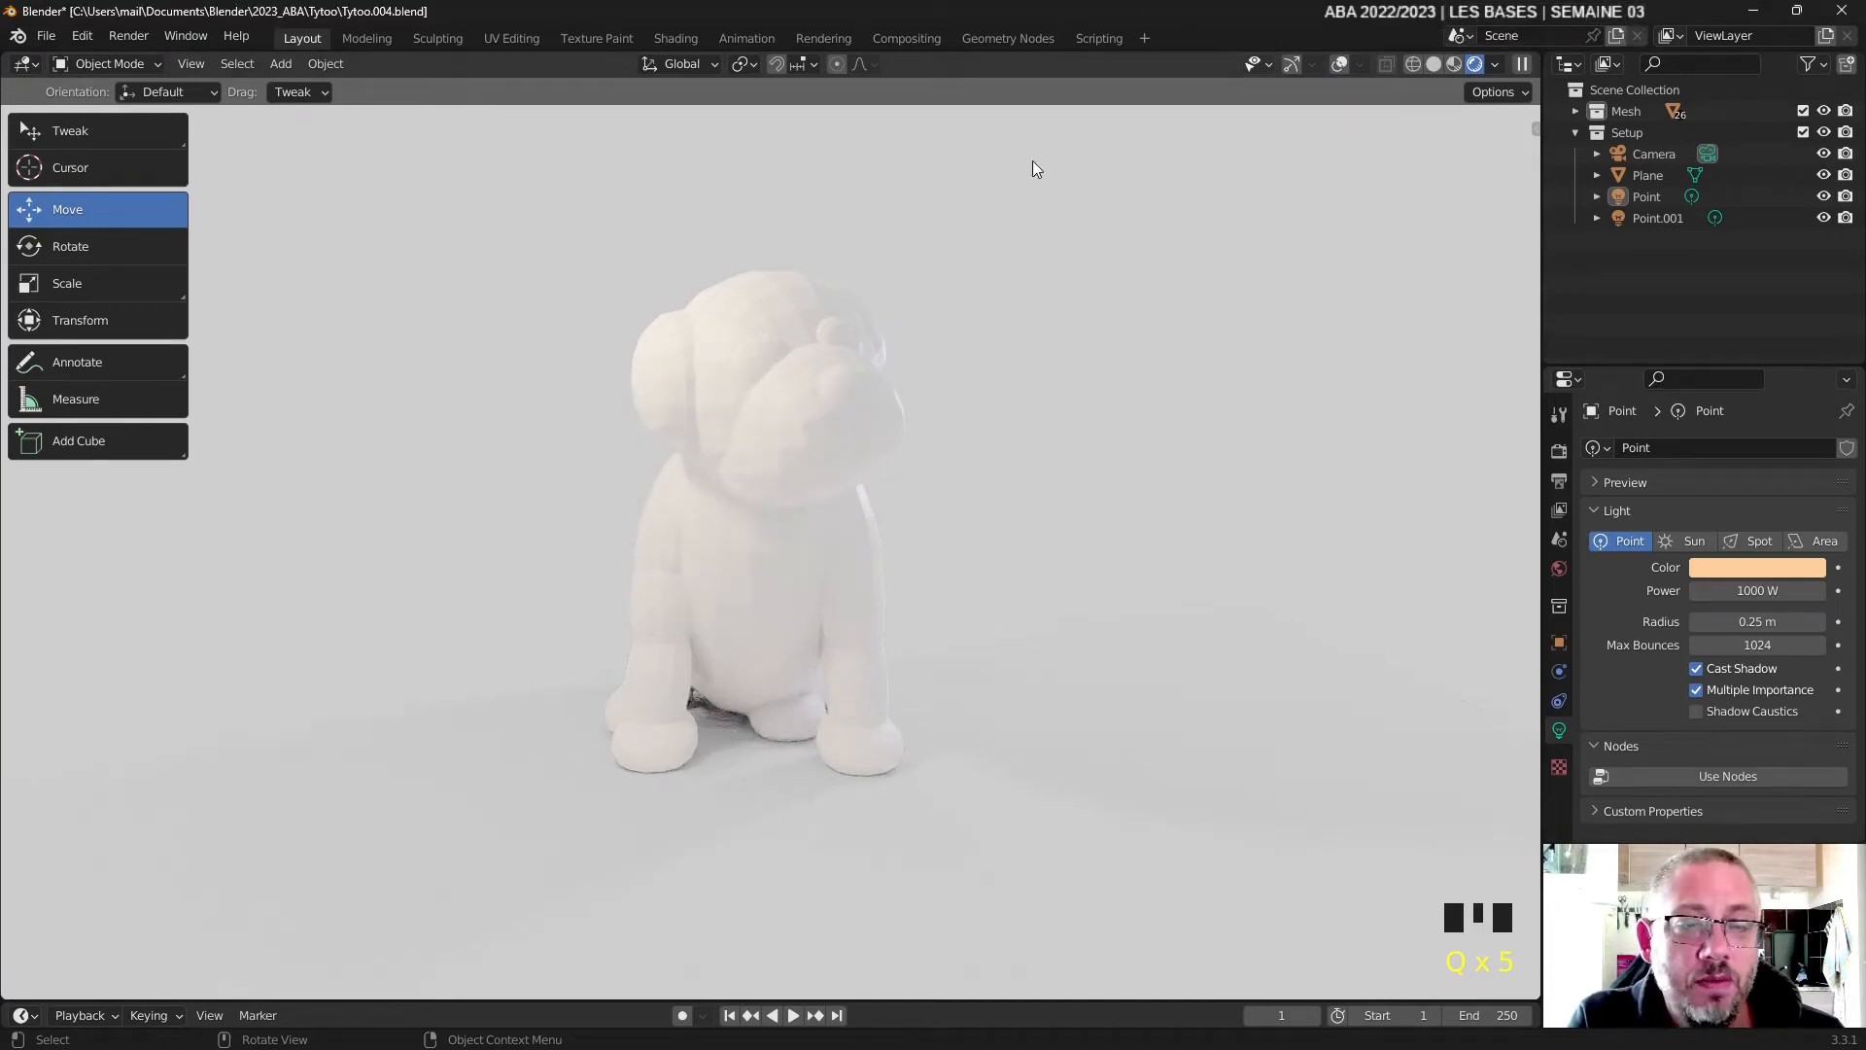
key(q)
click(809, 552)
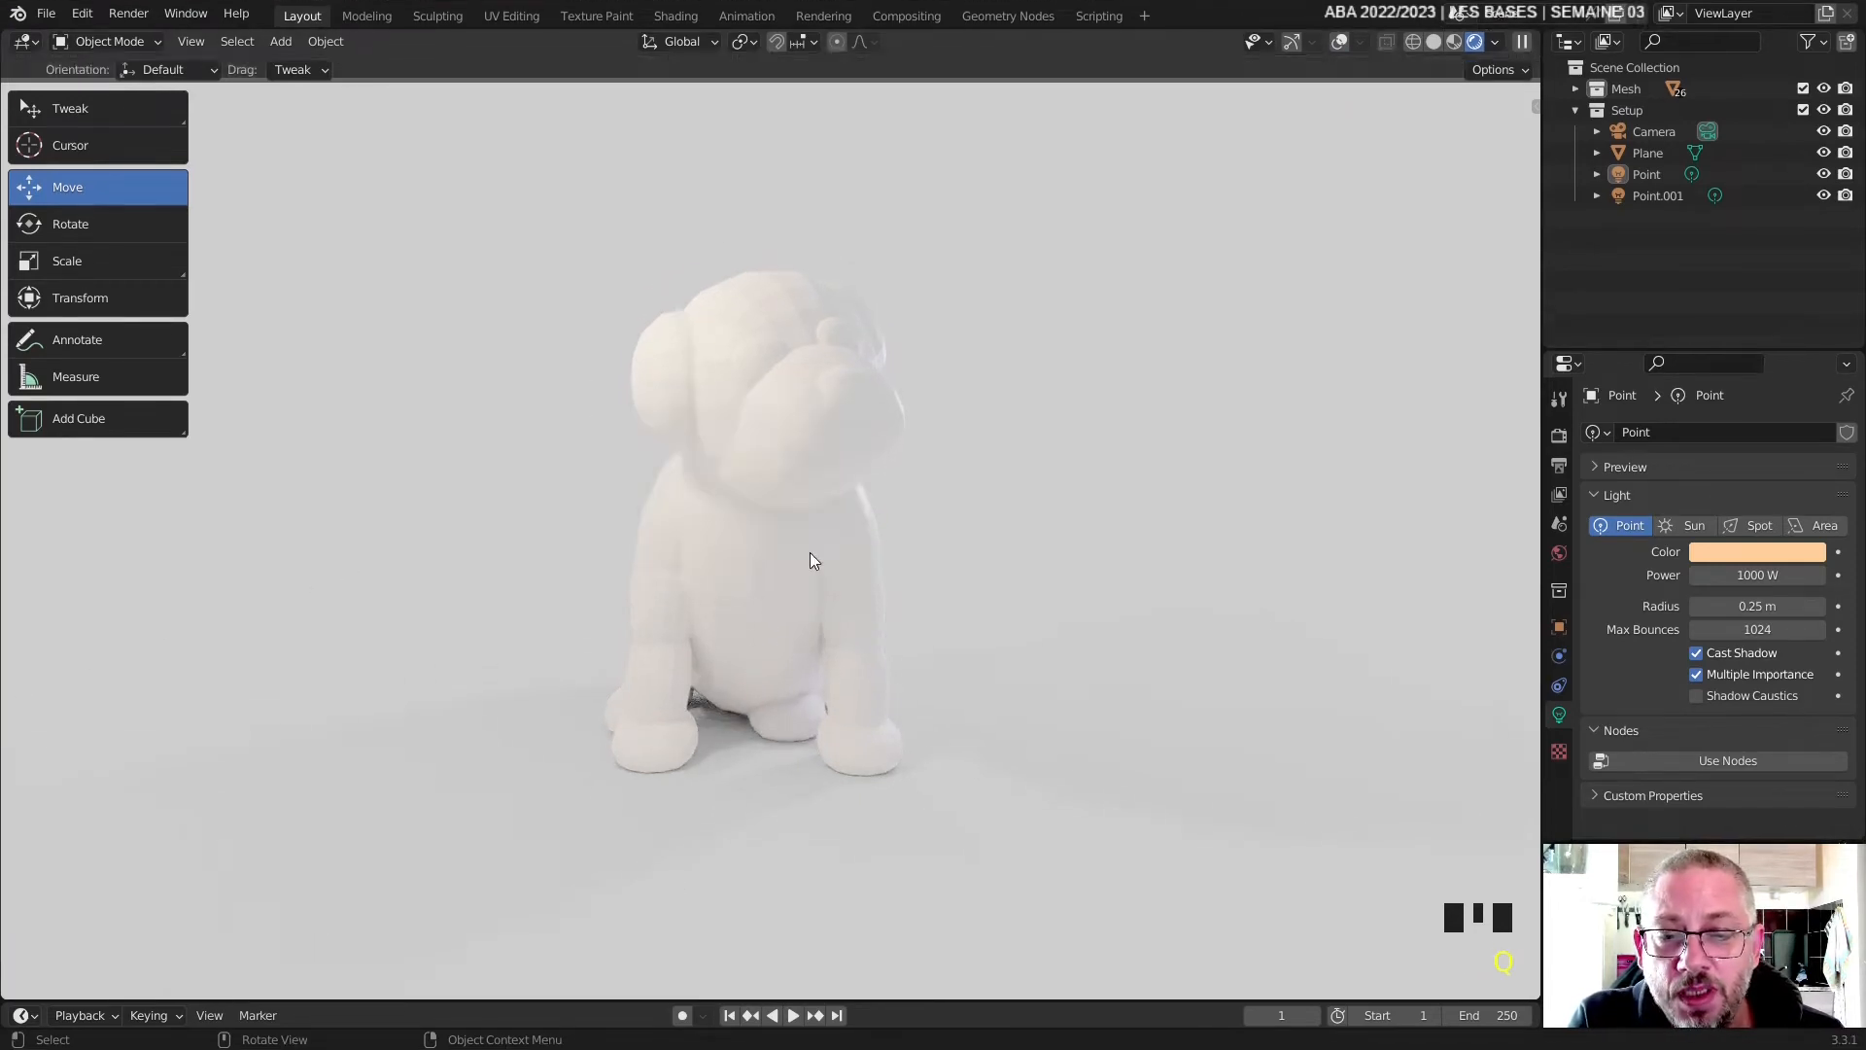
- Maximize the rendered viewport as a fullscreen area, view the dog from its side, and restore the layout
key(q)
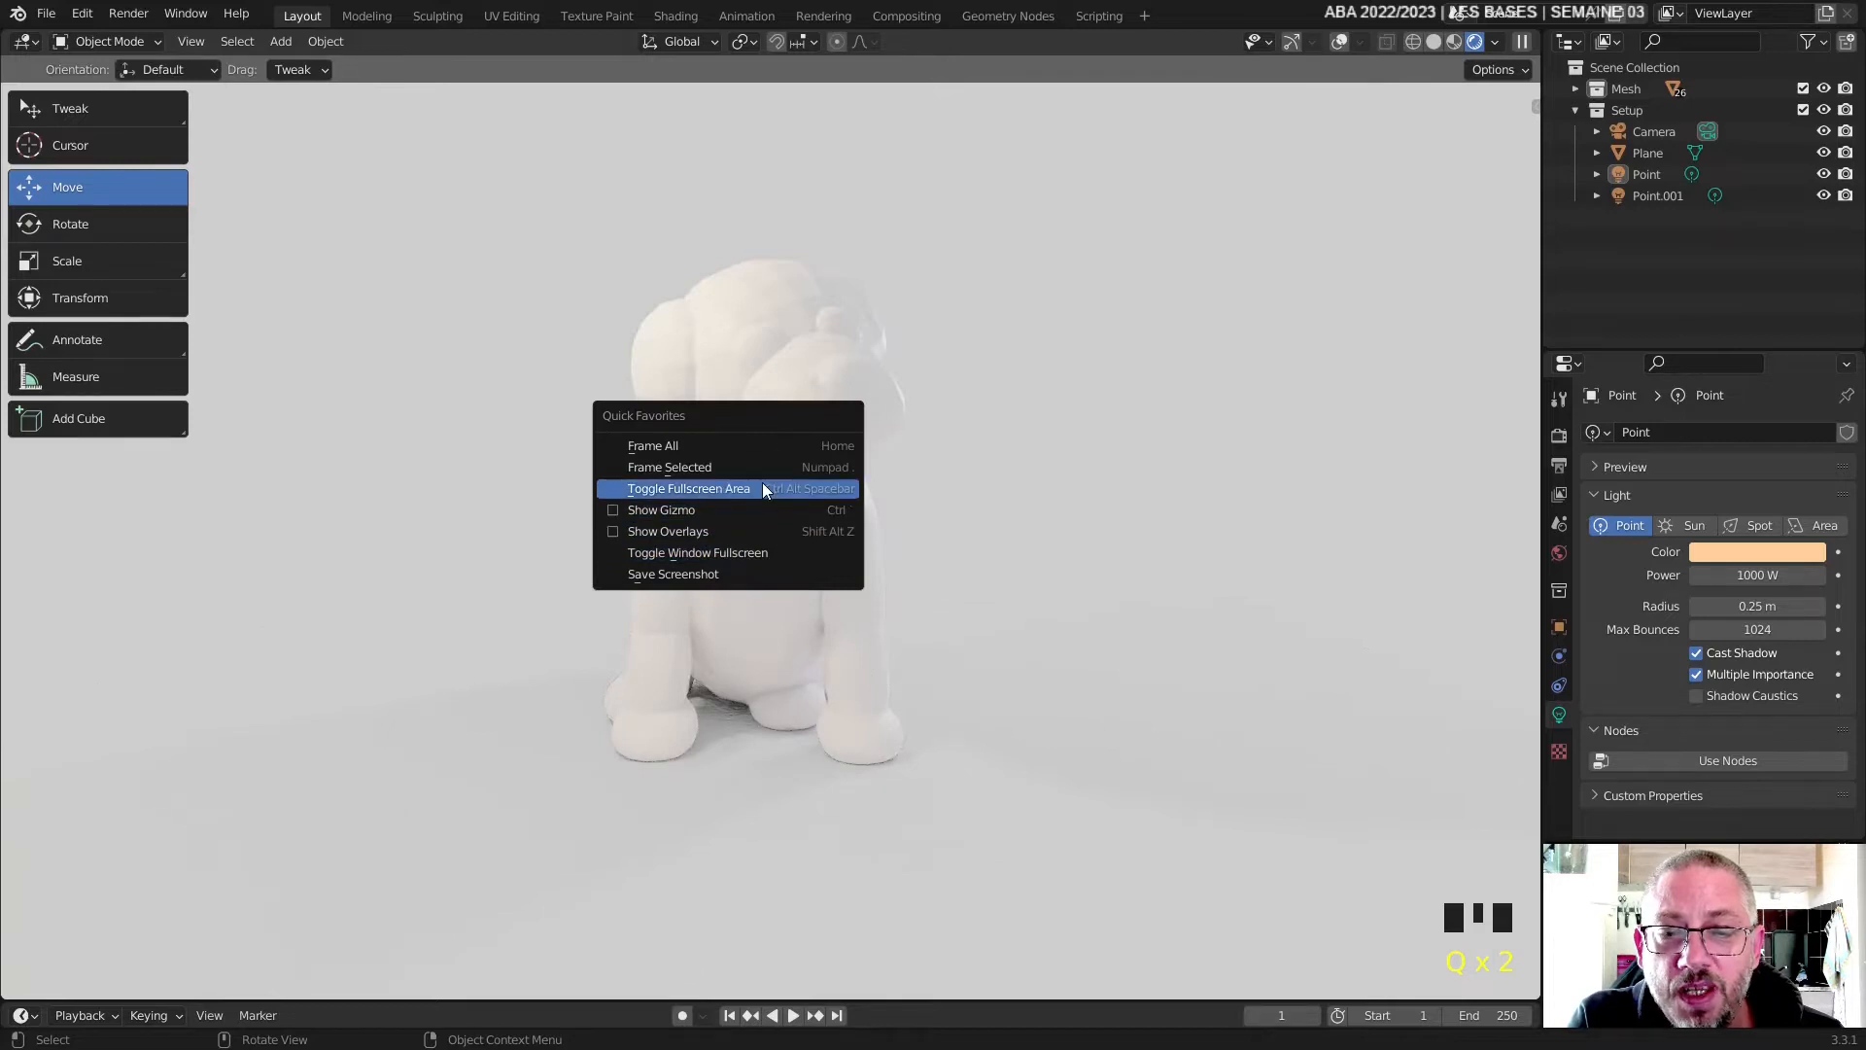
click(762, 486)
middle_drag(966, 509, 1011, 507)
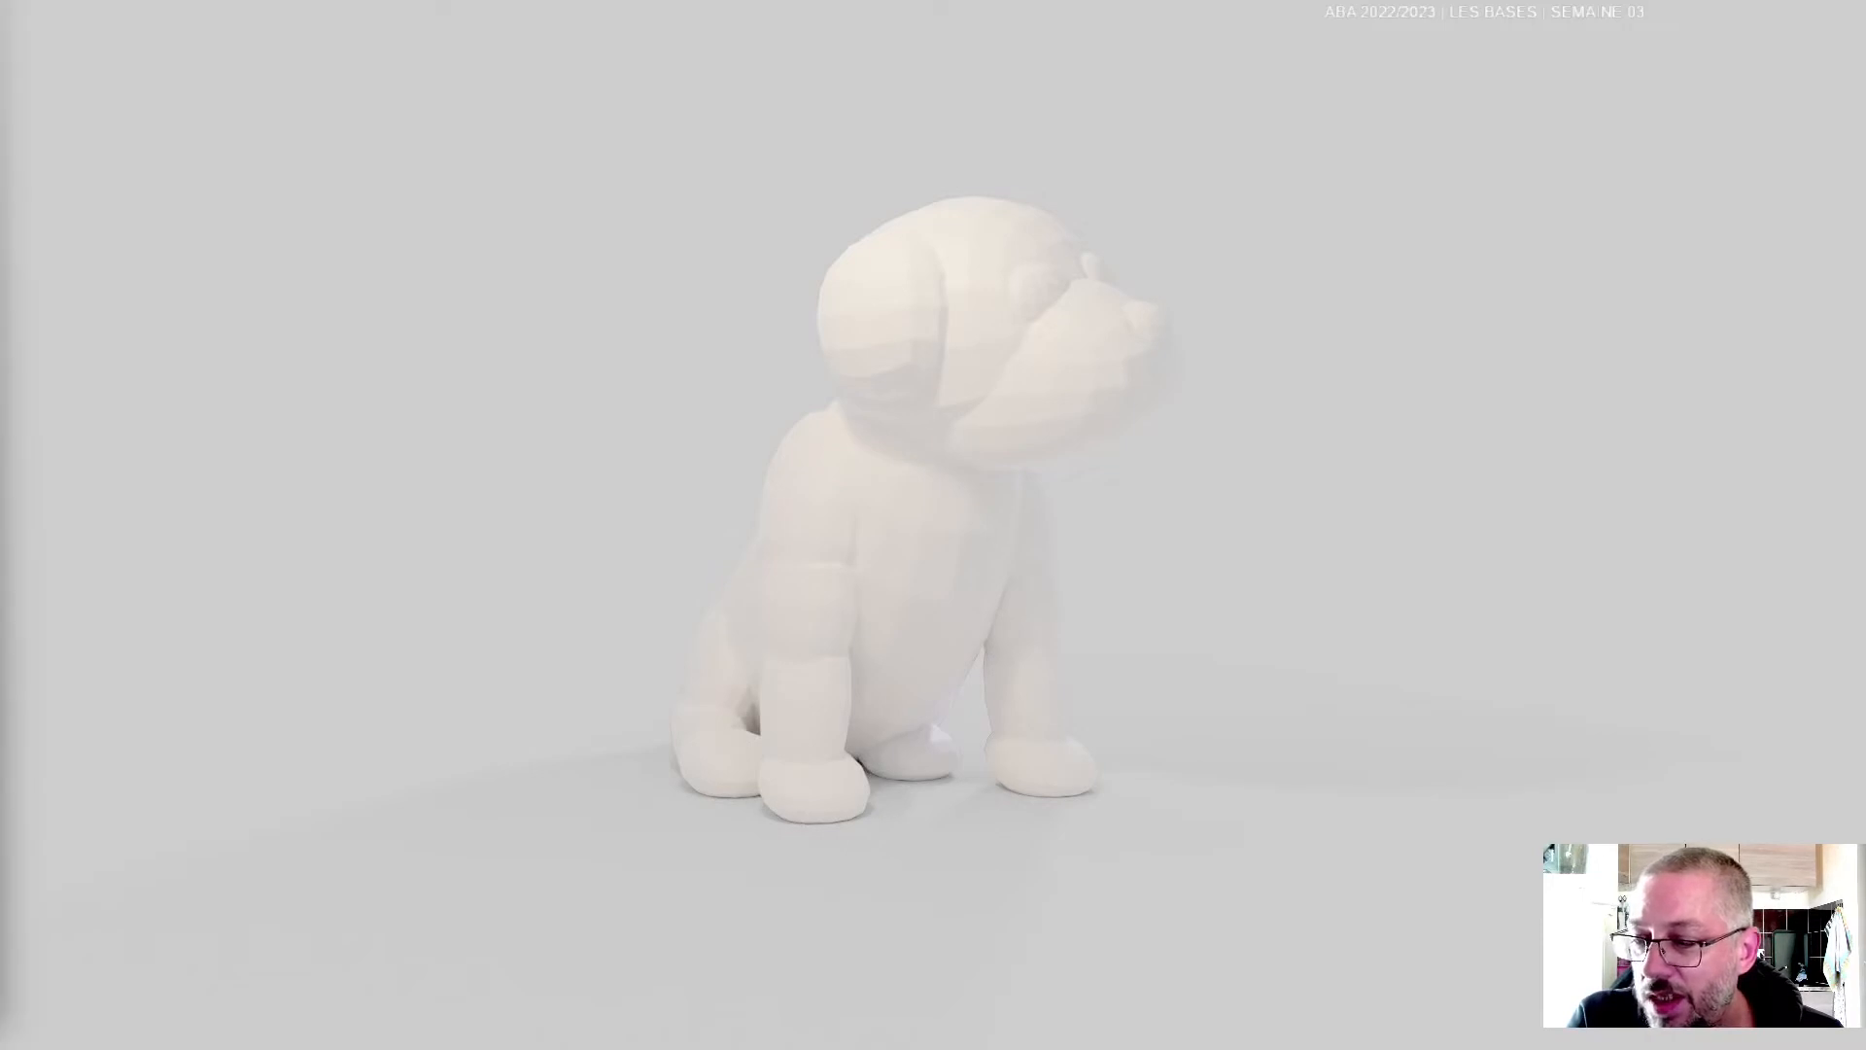
mouse_move(1510, 909)
middle_down()
mouse_move(1317, 850)
mouse_move(1246, 880)
mouse_move(1499, 888)
middle_up()
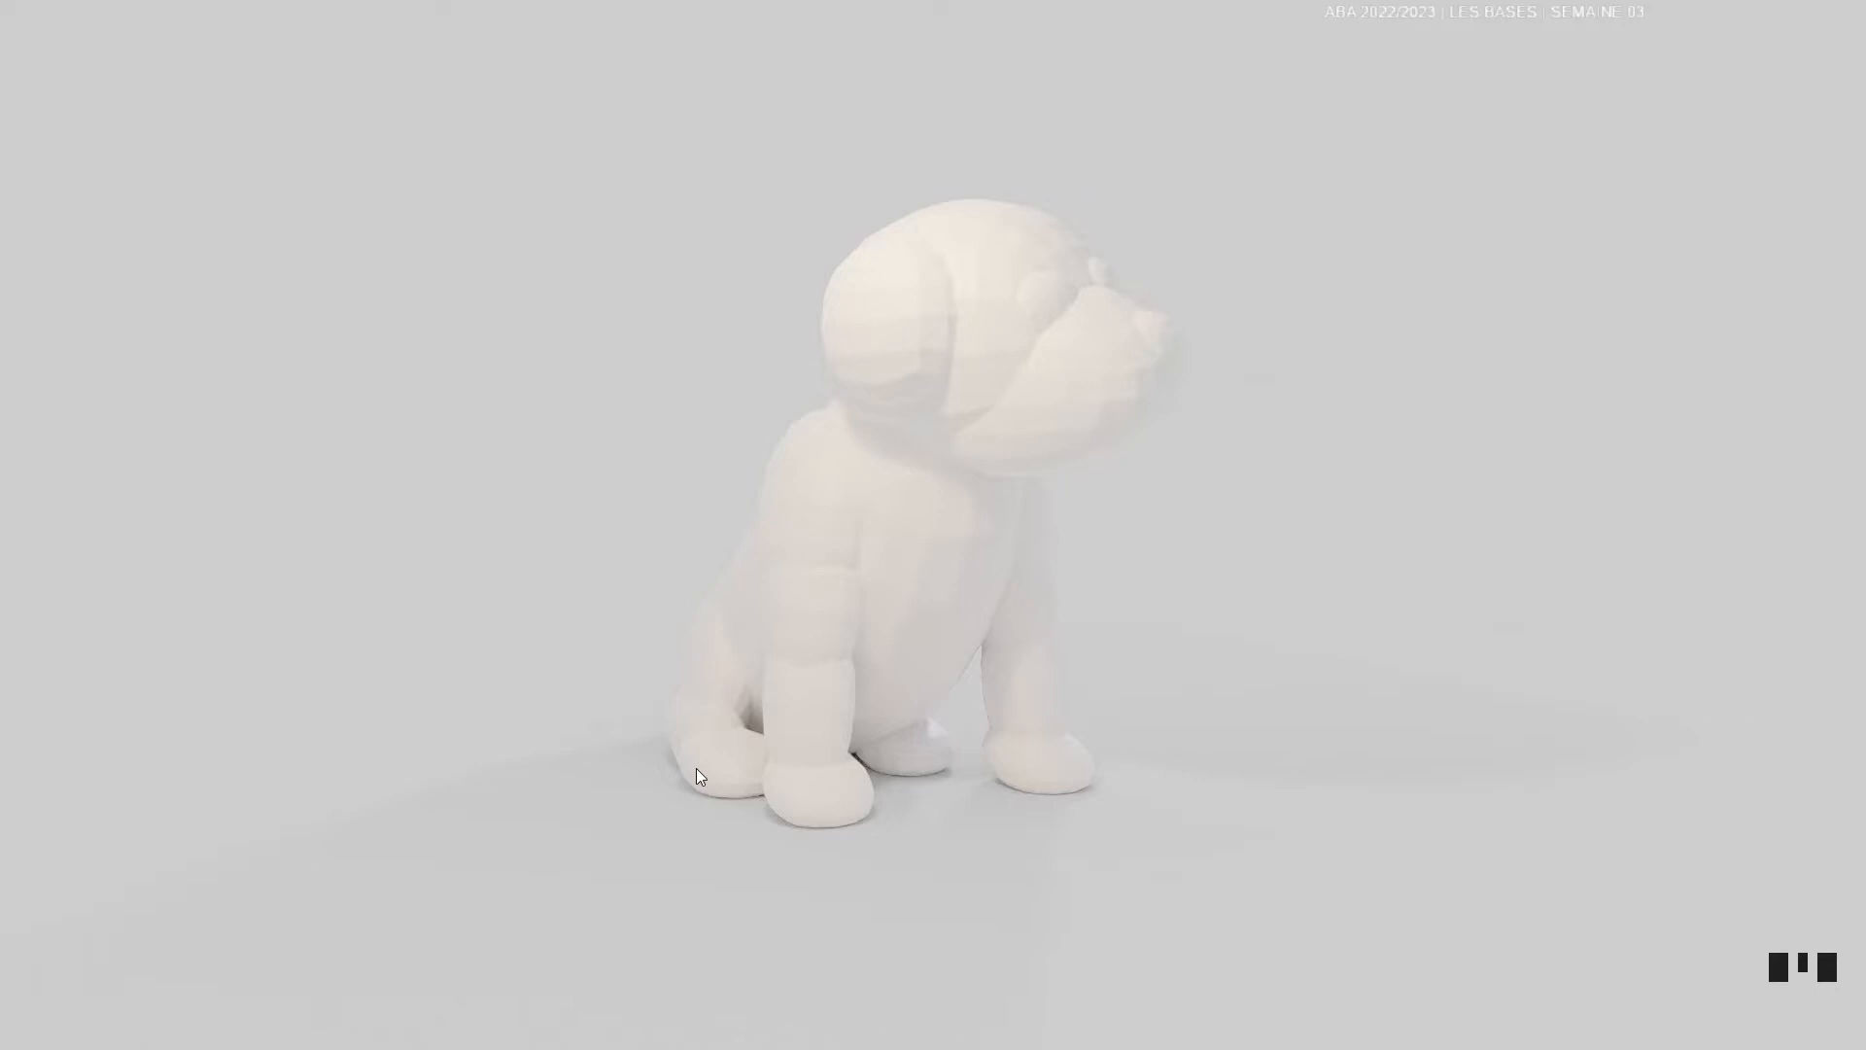
key(ctrl+alt+space)
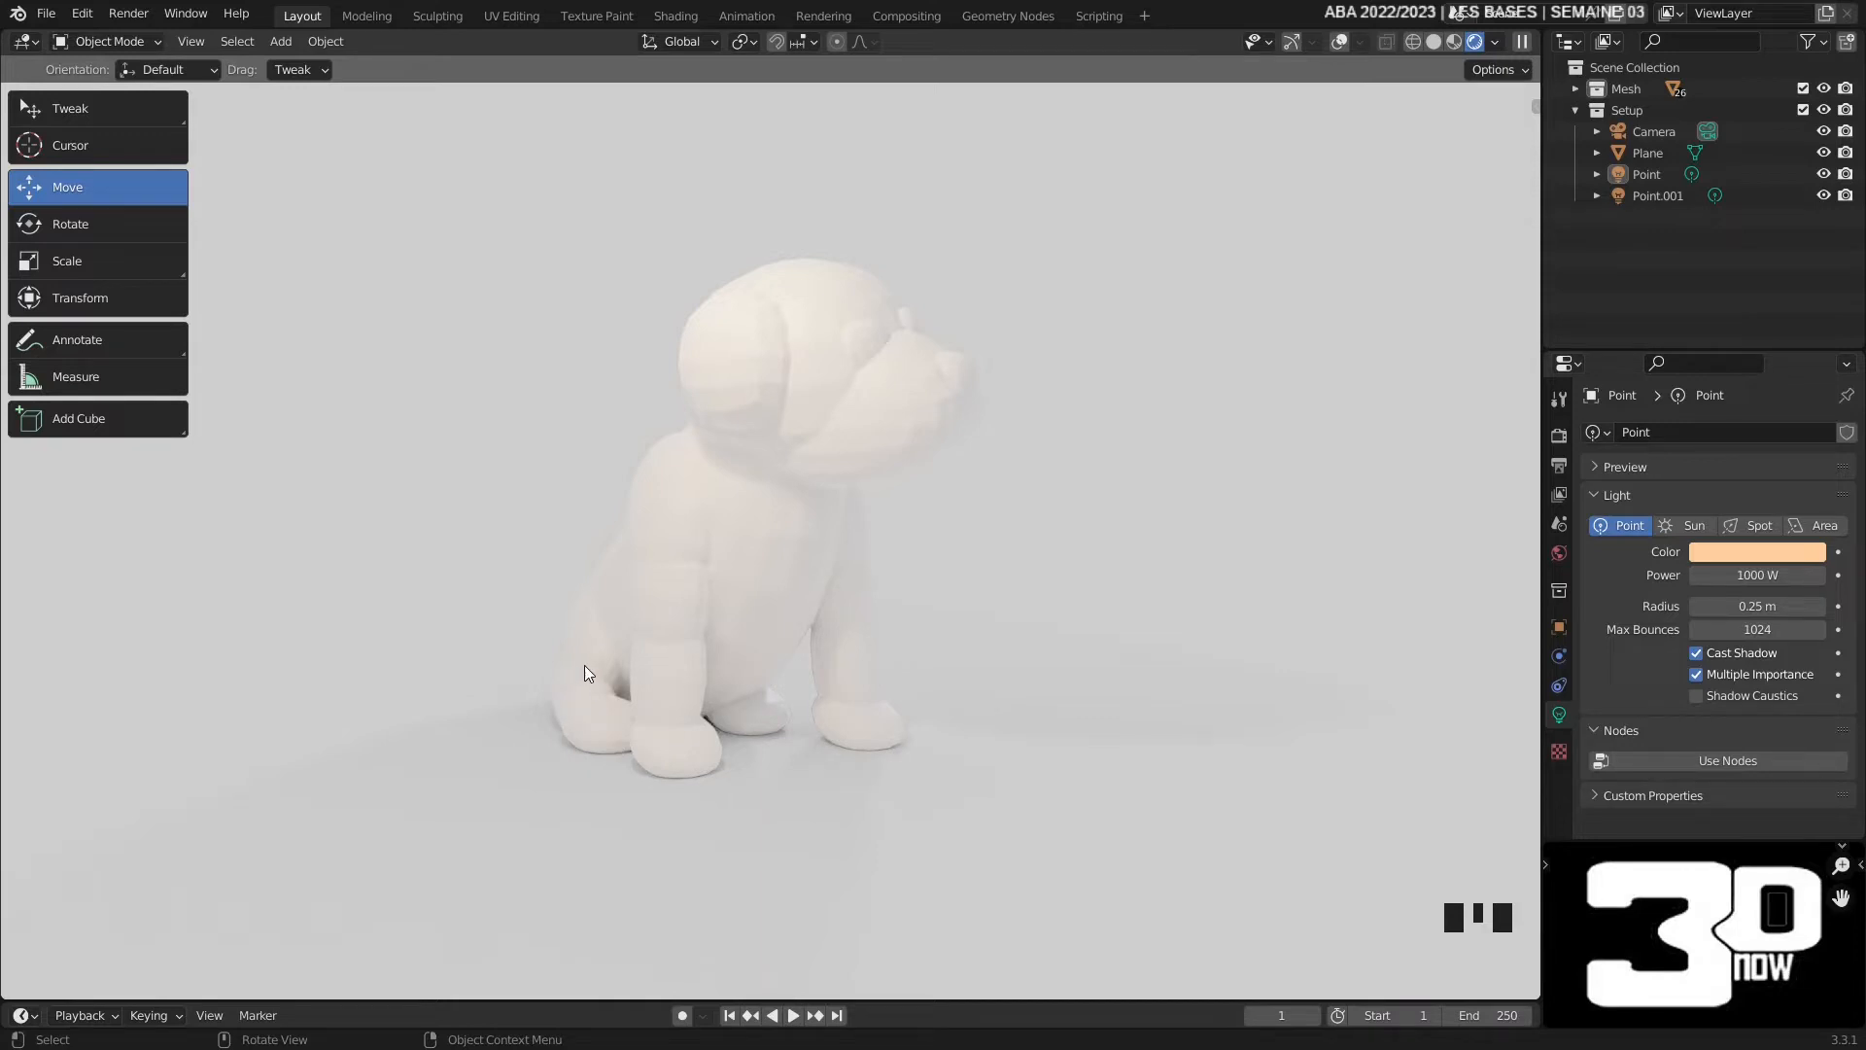
- Toggle the viewport's fullscreen area on and off again, both directly and through the Quick Favorites
key(ctrl+alt+space)
key(ctrl+alt+space)
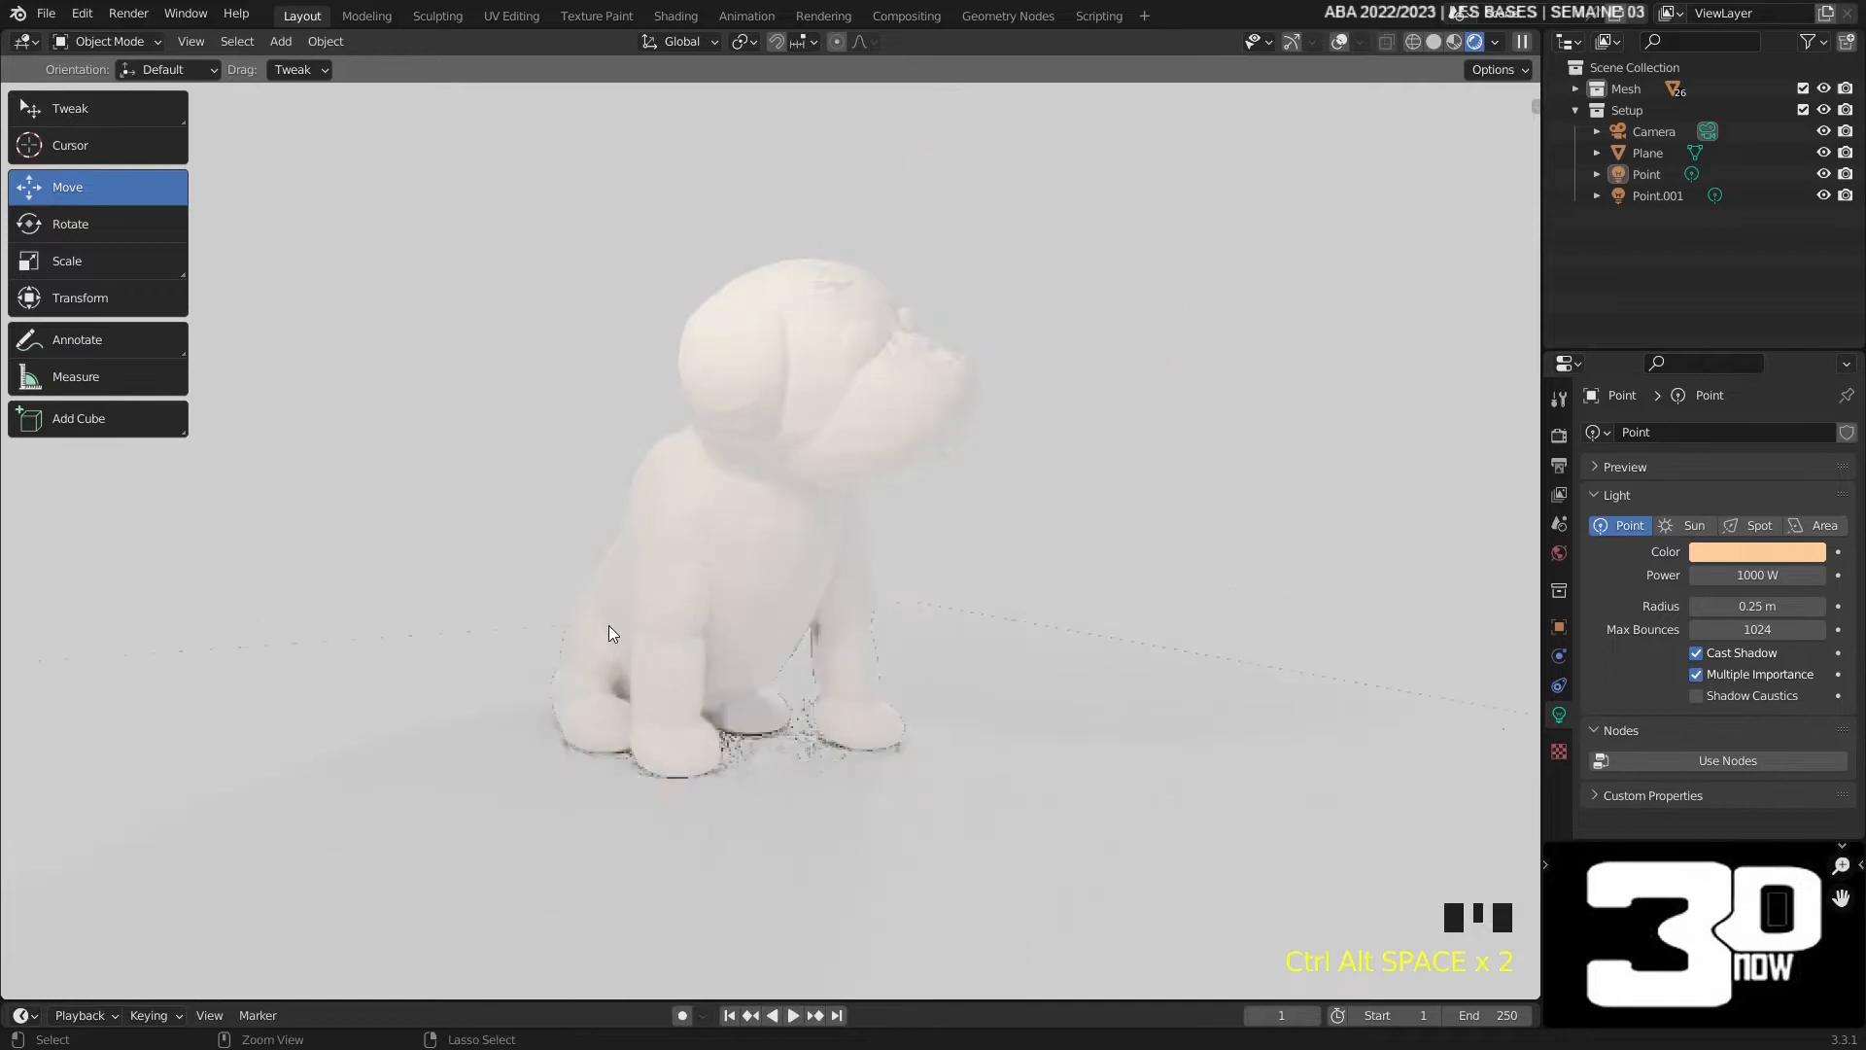
key(q)
click(603, 626)
key(q)
click(603, 626)
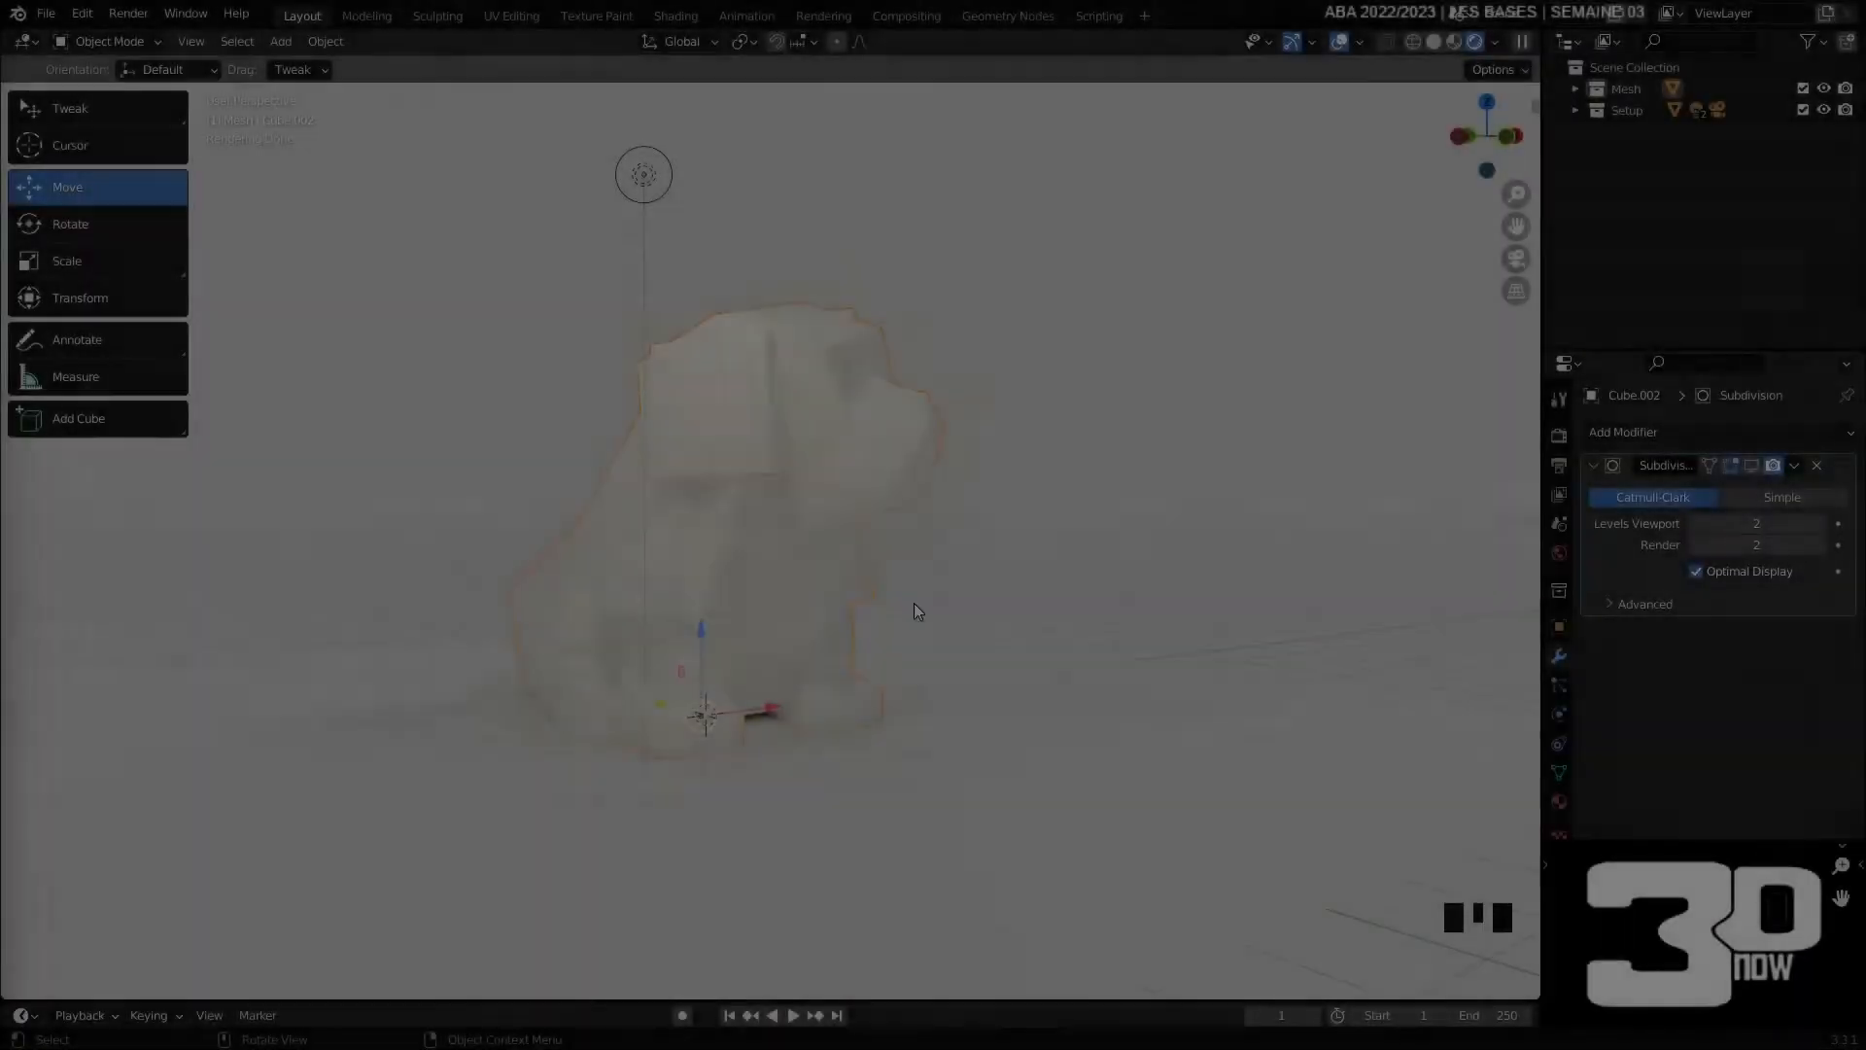
- Enable the viewport display of the Subdivision modifier on the joined dog mesh
middle_drag(914, 603, 972, 632)
click(1753, 467)
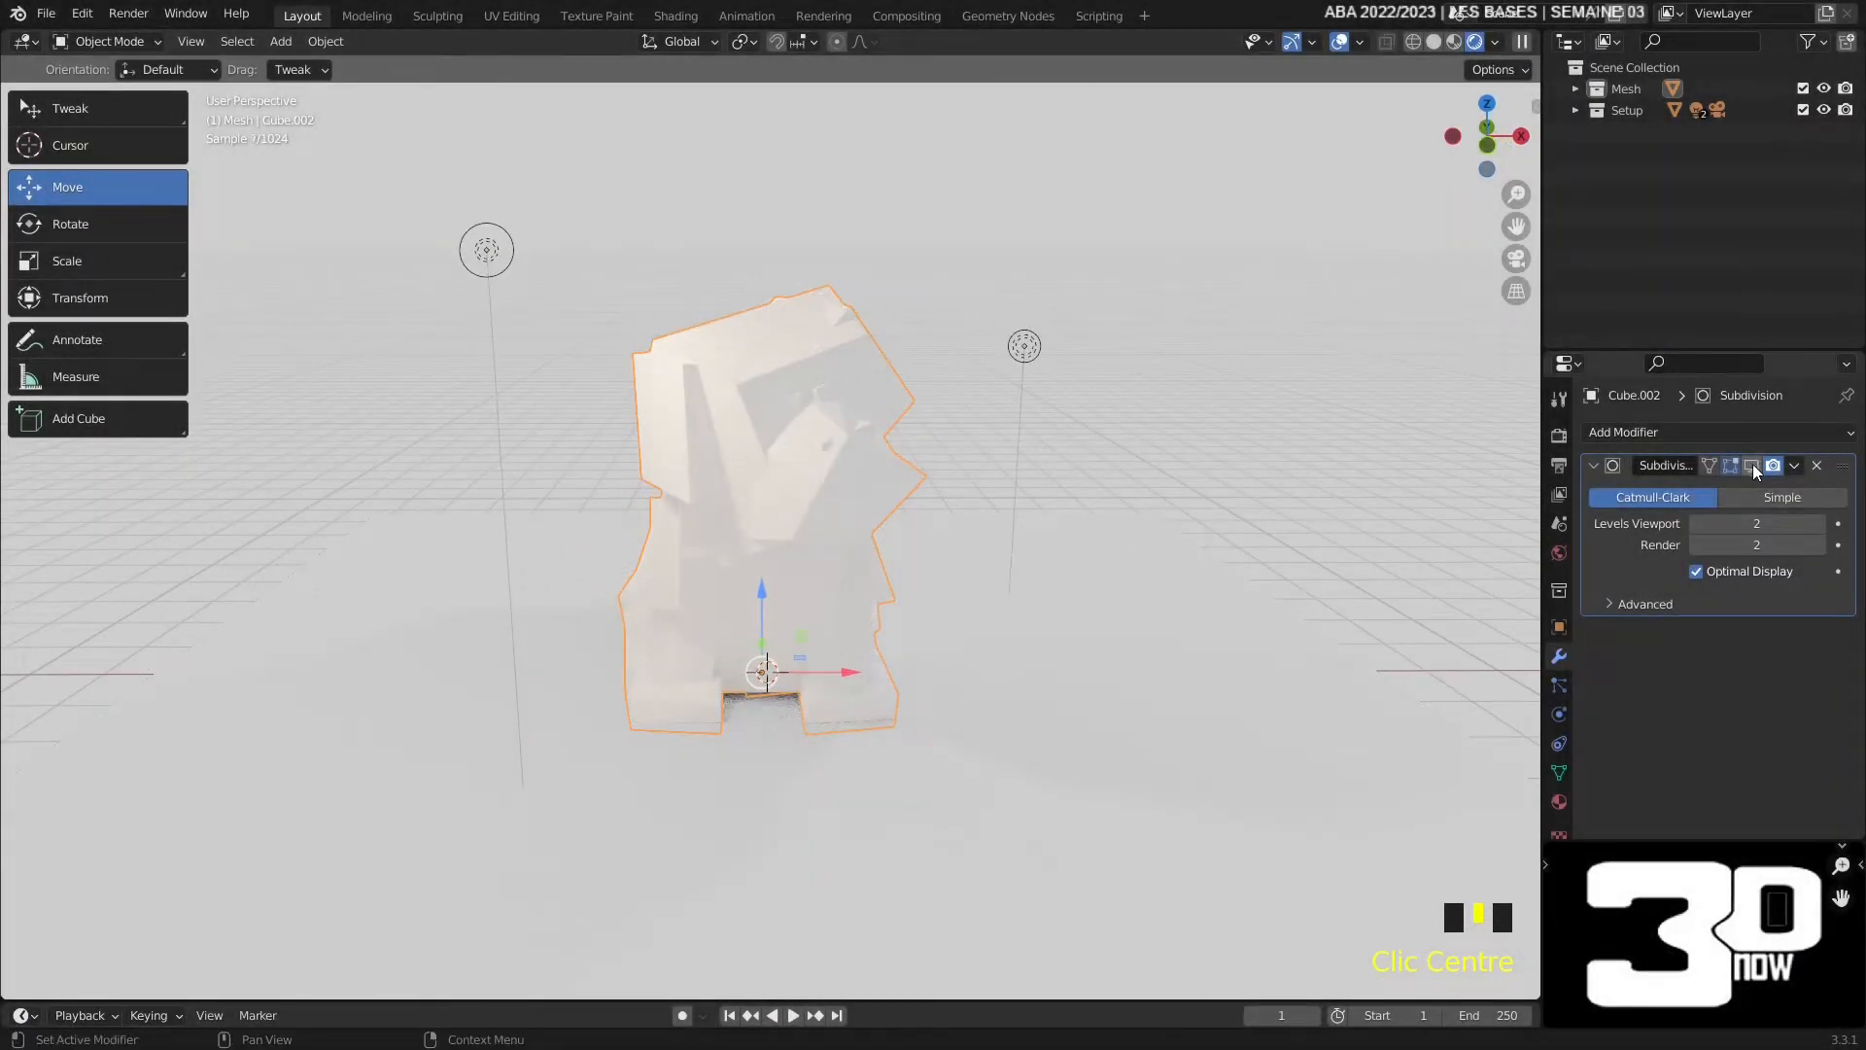
middle_drag(1346, 546, 1015, 559)
- Hide the Setup collection in the viewport and view the dog closer in Solid shading
click(1824, 110)
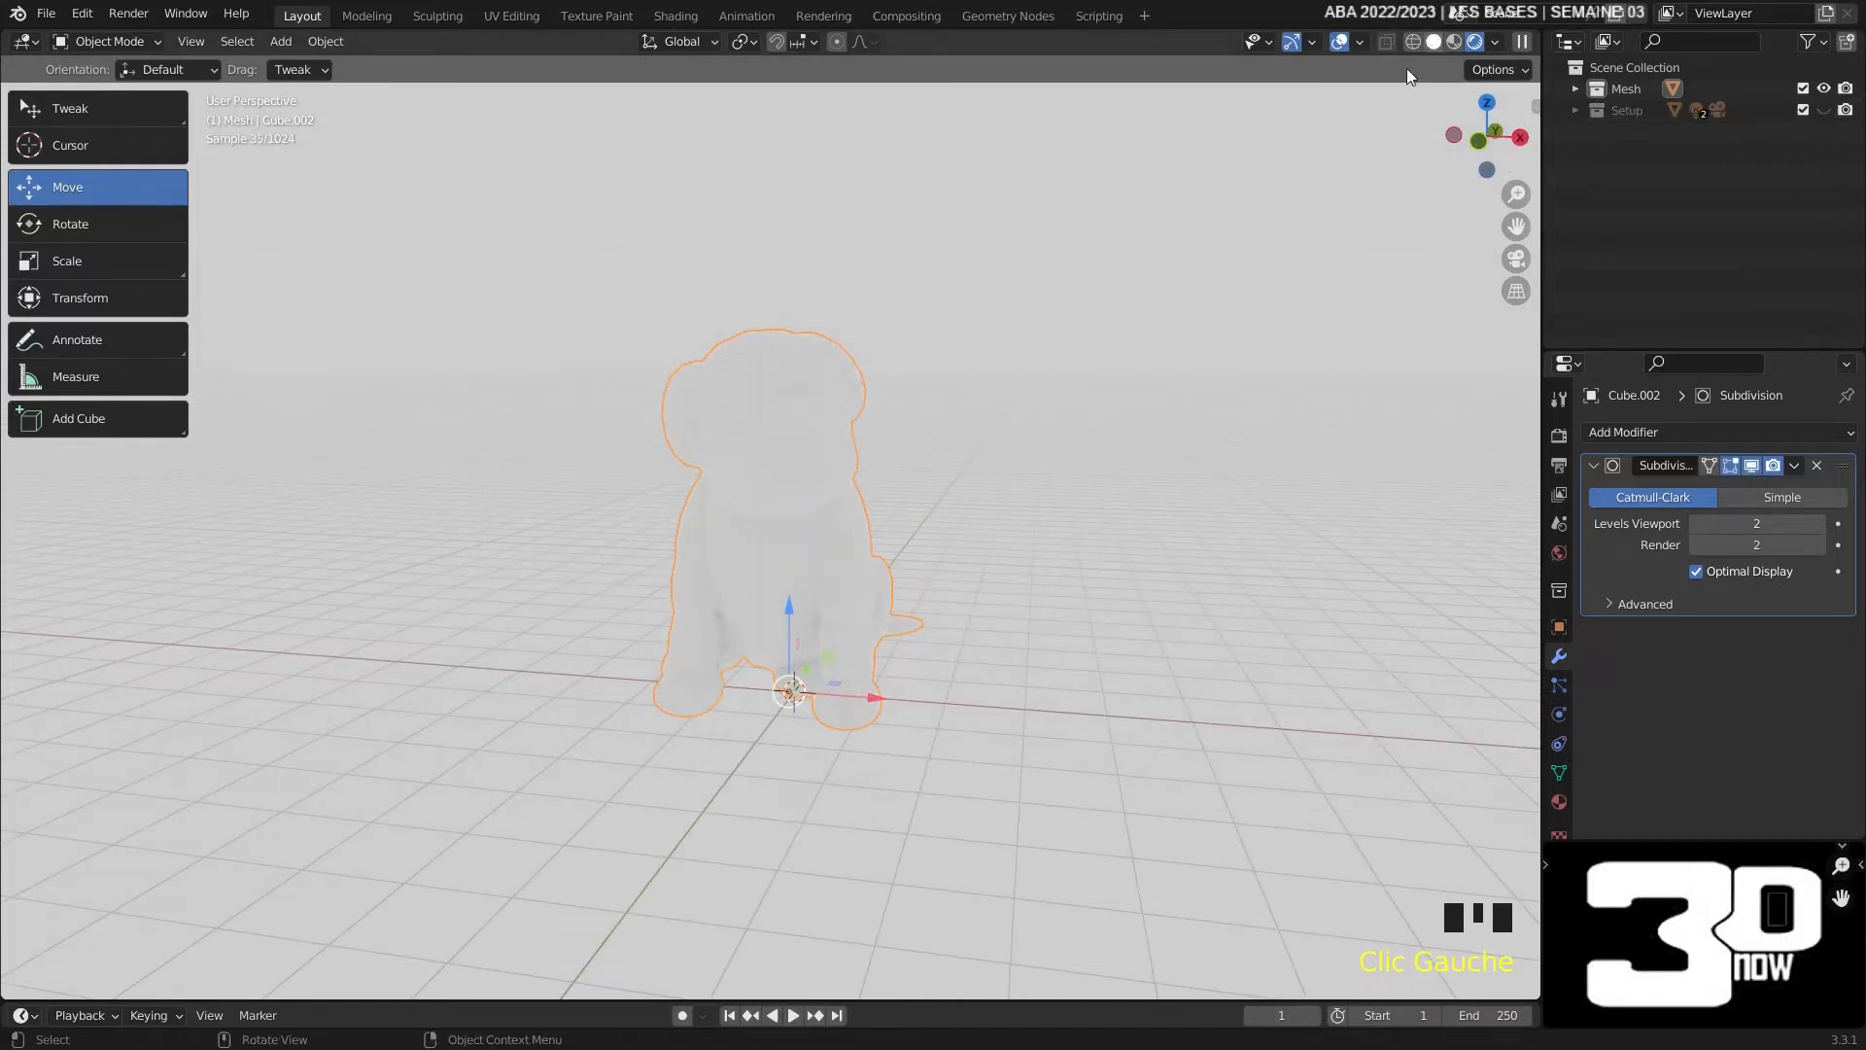
click(1434, 41)
mouse_move(1094, 453)
middle_down()
mouse_move(1087, 475)
mouse_move(1011, 498)
middle_up()
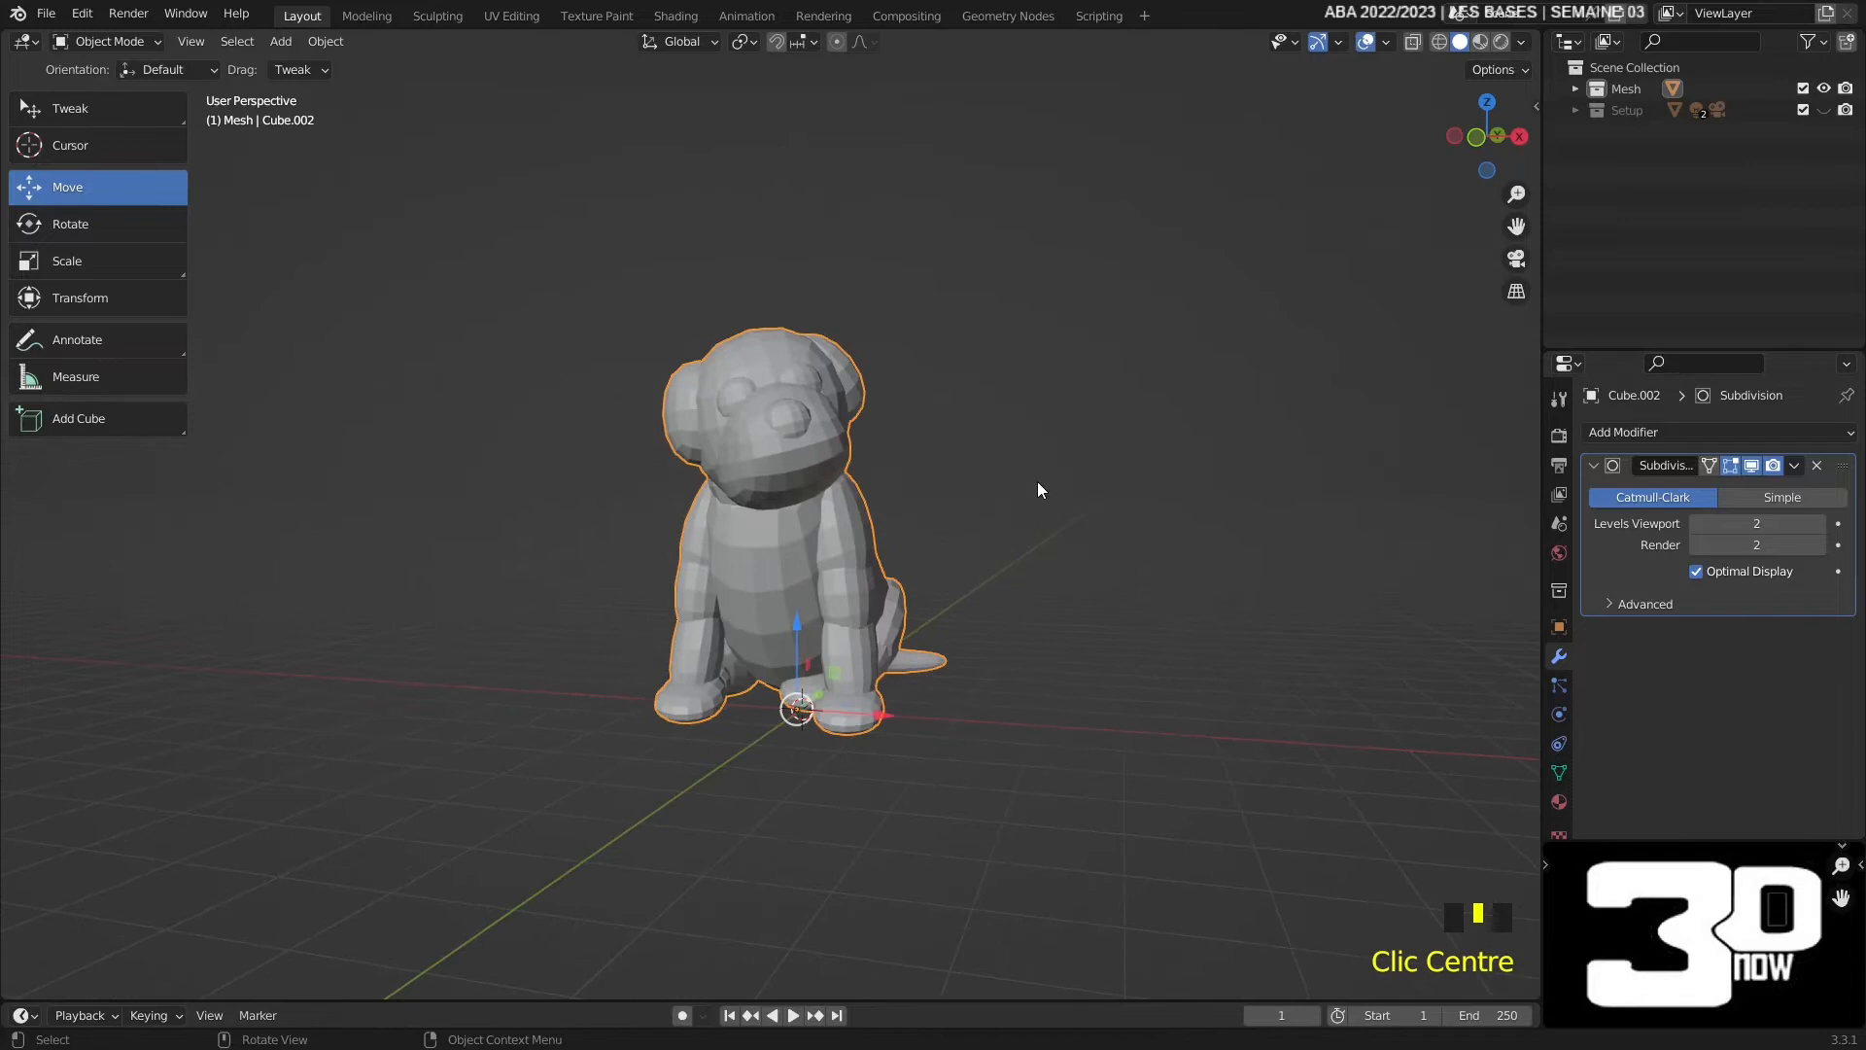
middle_drag(736, 627, 802, 686)
scroll(755, 663, up, 2)
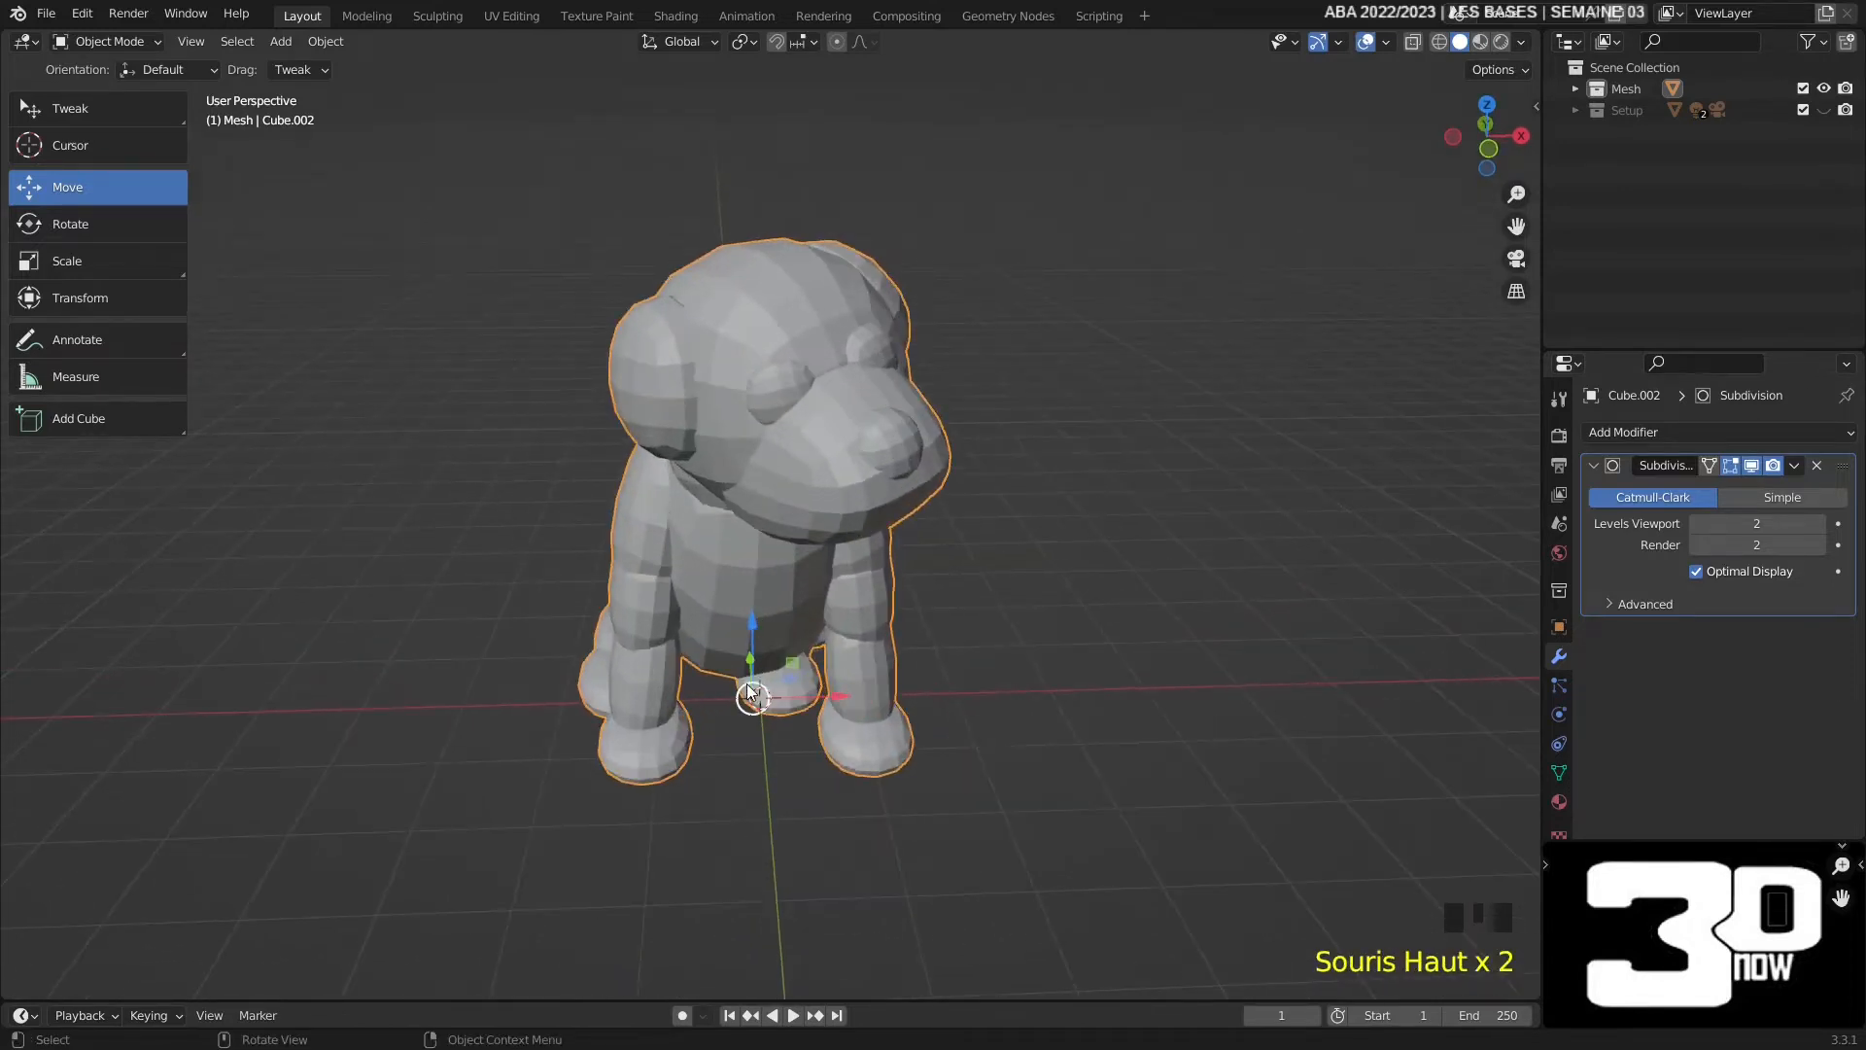
- Show the dog's object transform values and apply its location
click(1559, 627)
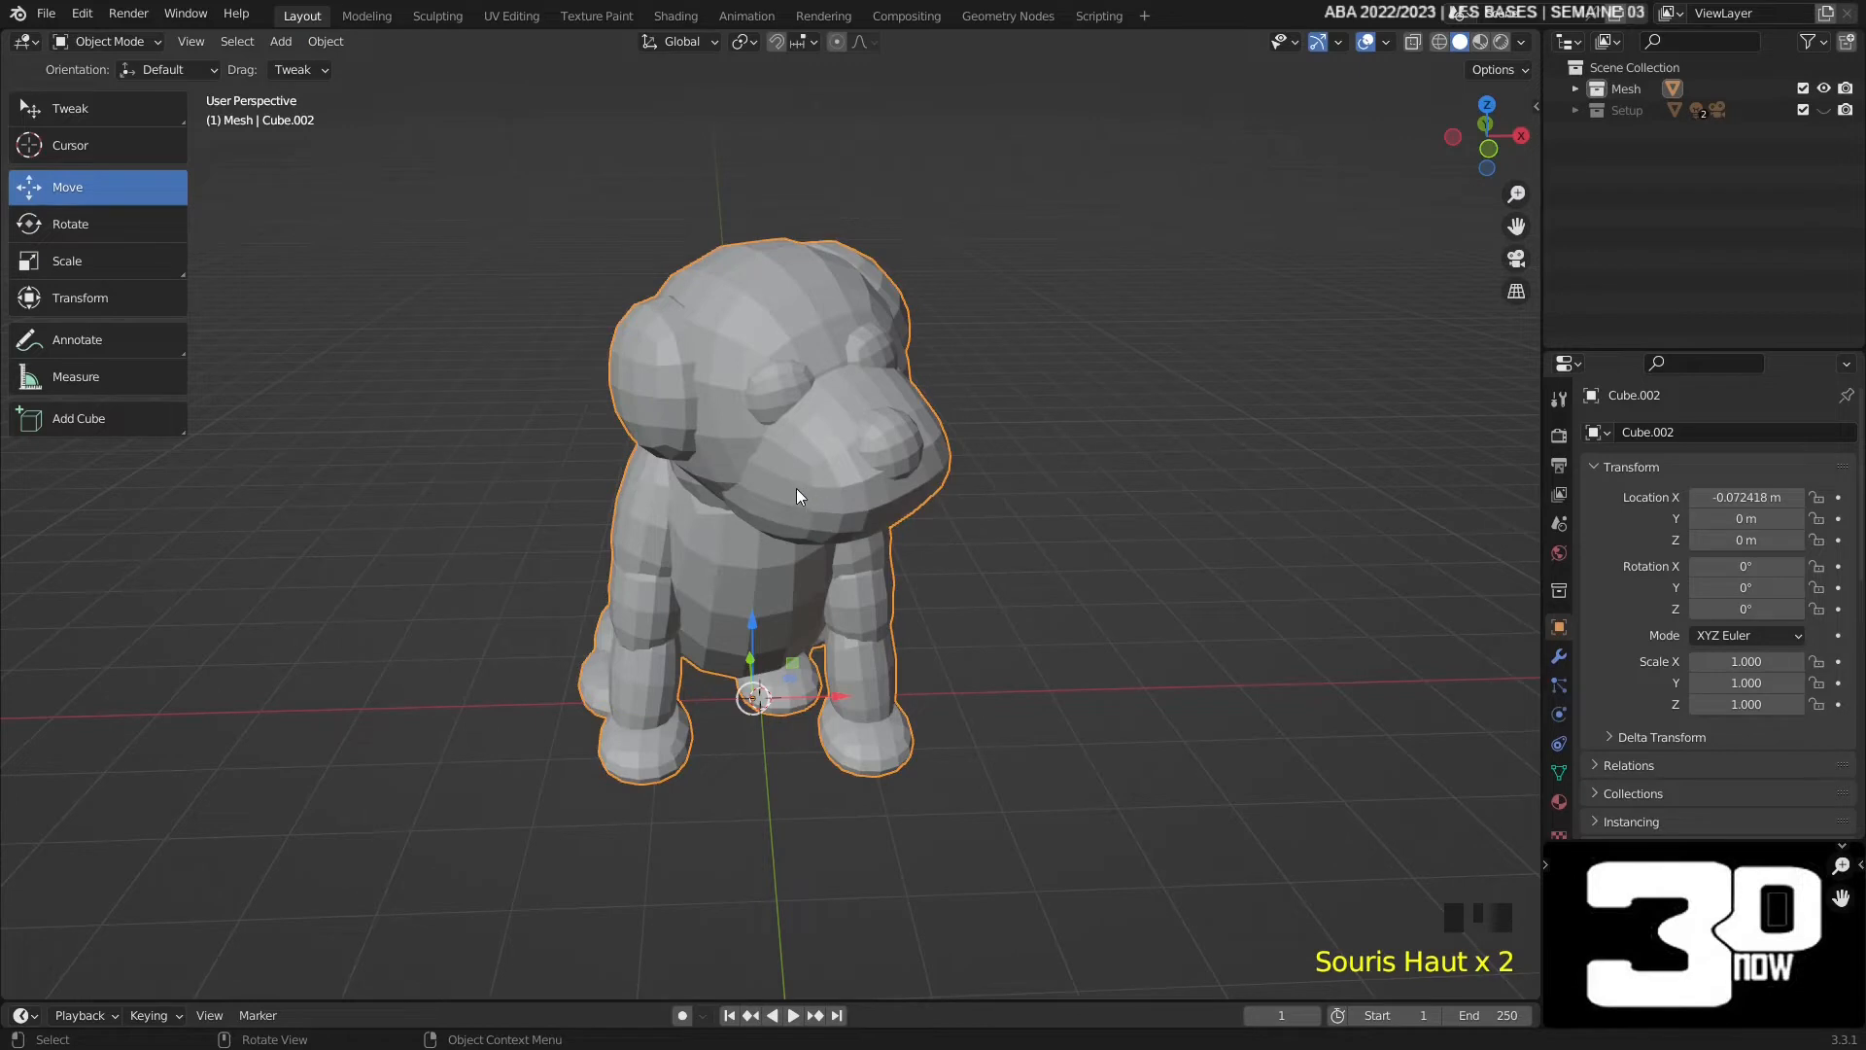
click(326, 41)
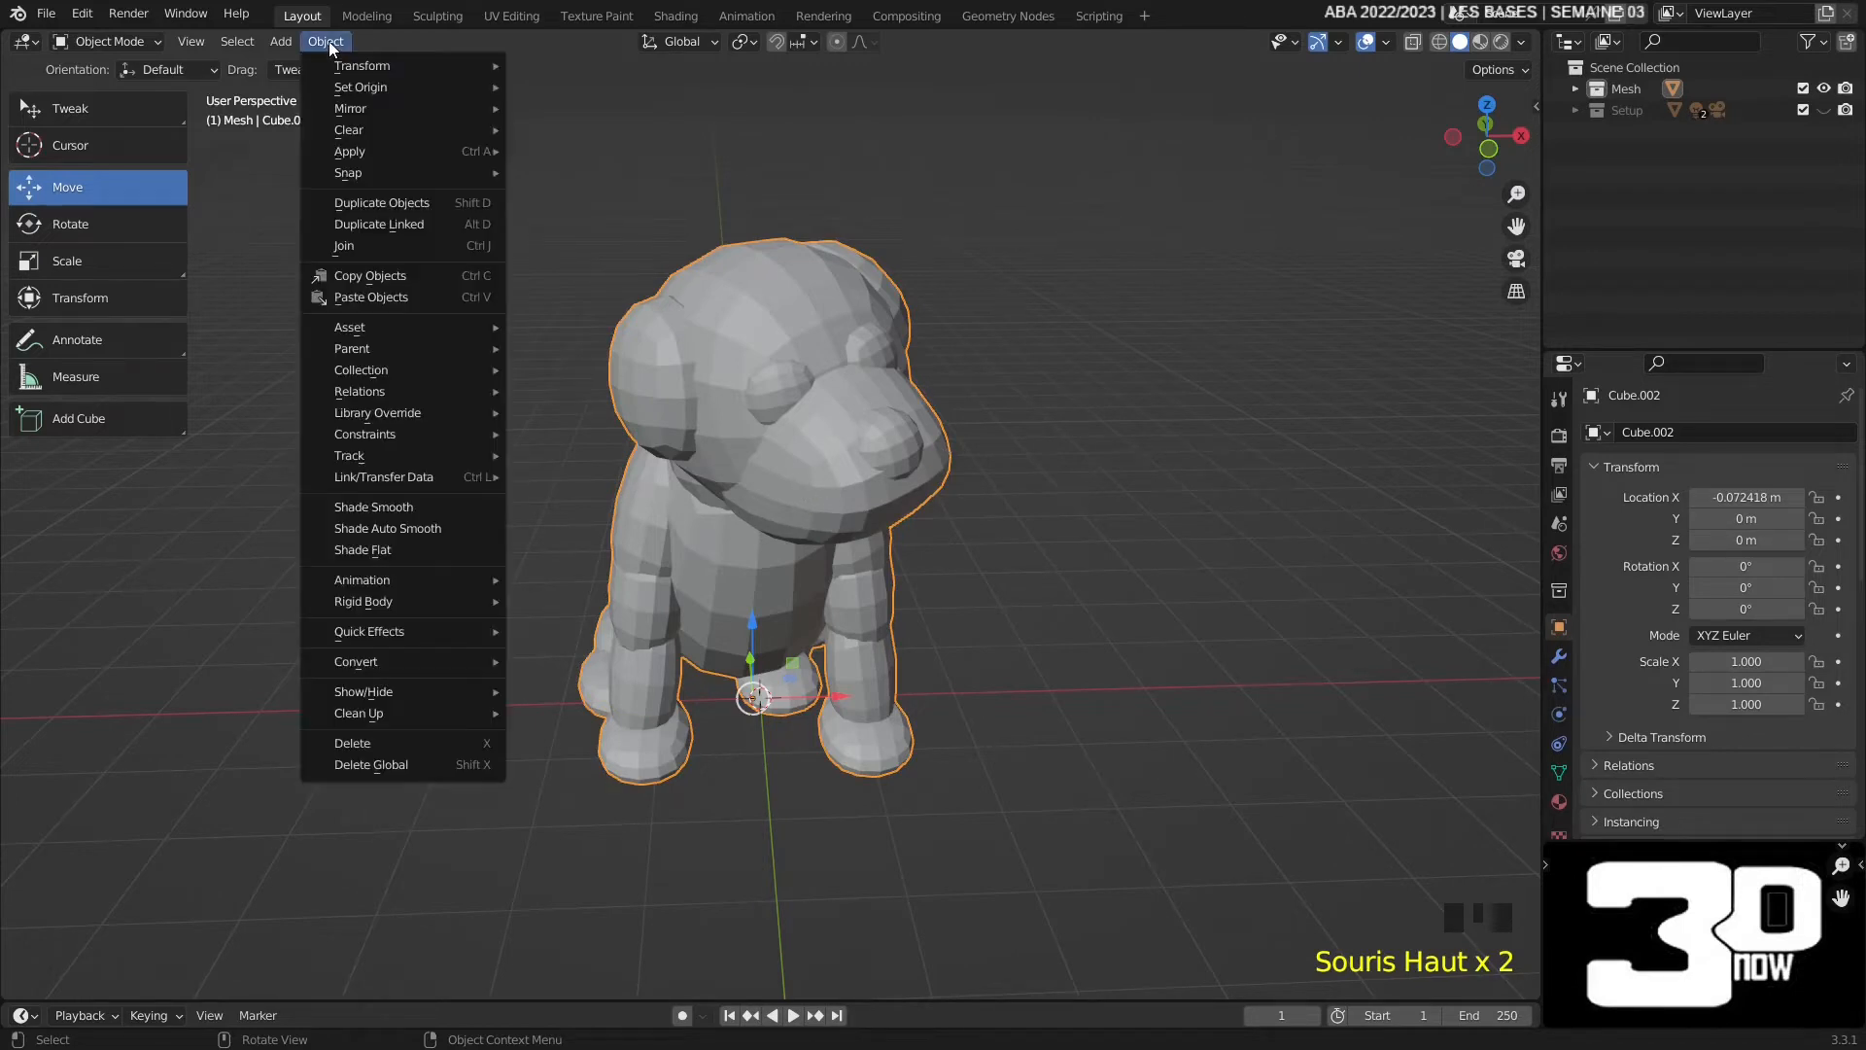
mouse_move(375, 152)
click(562, 150)
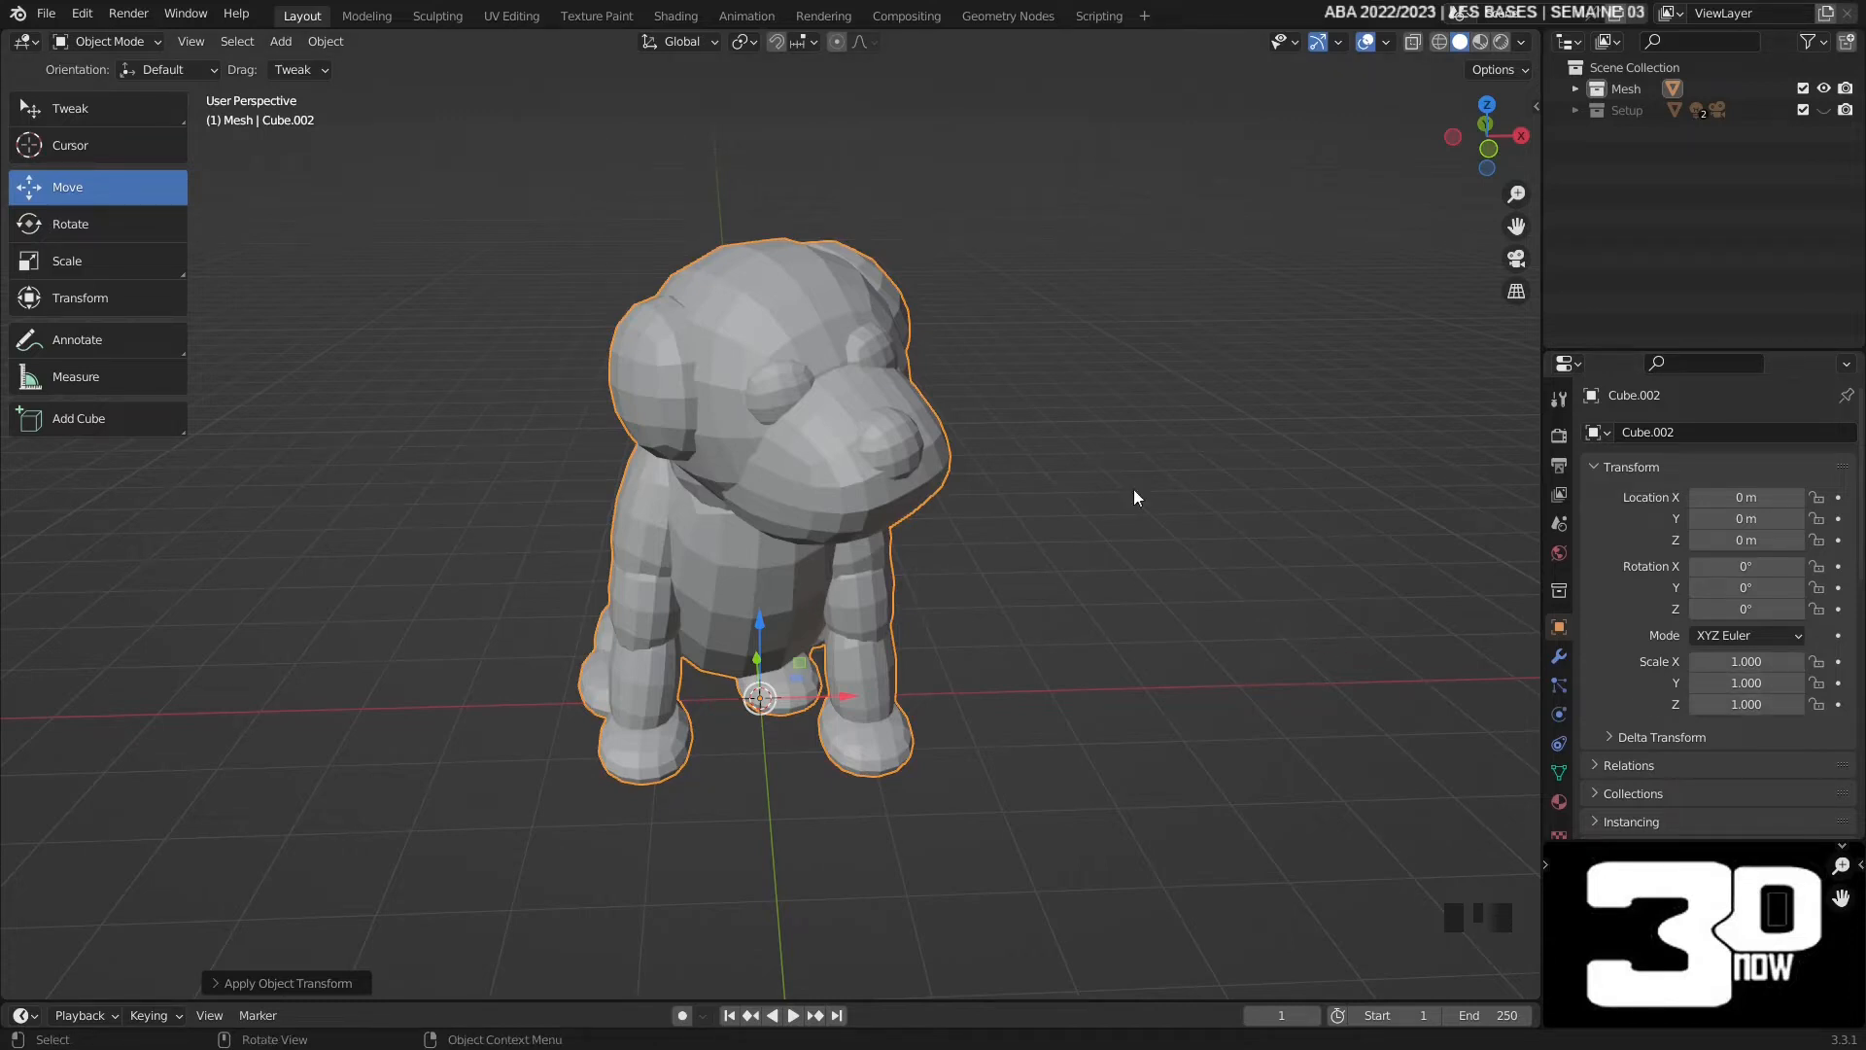
- Apply the Catmull-Clark Subdivision modifier to the dog mesh
click(1560, 659)
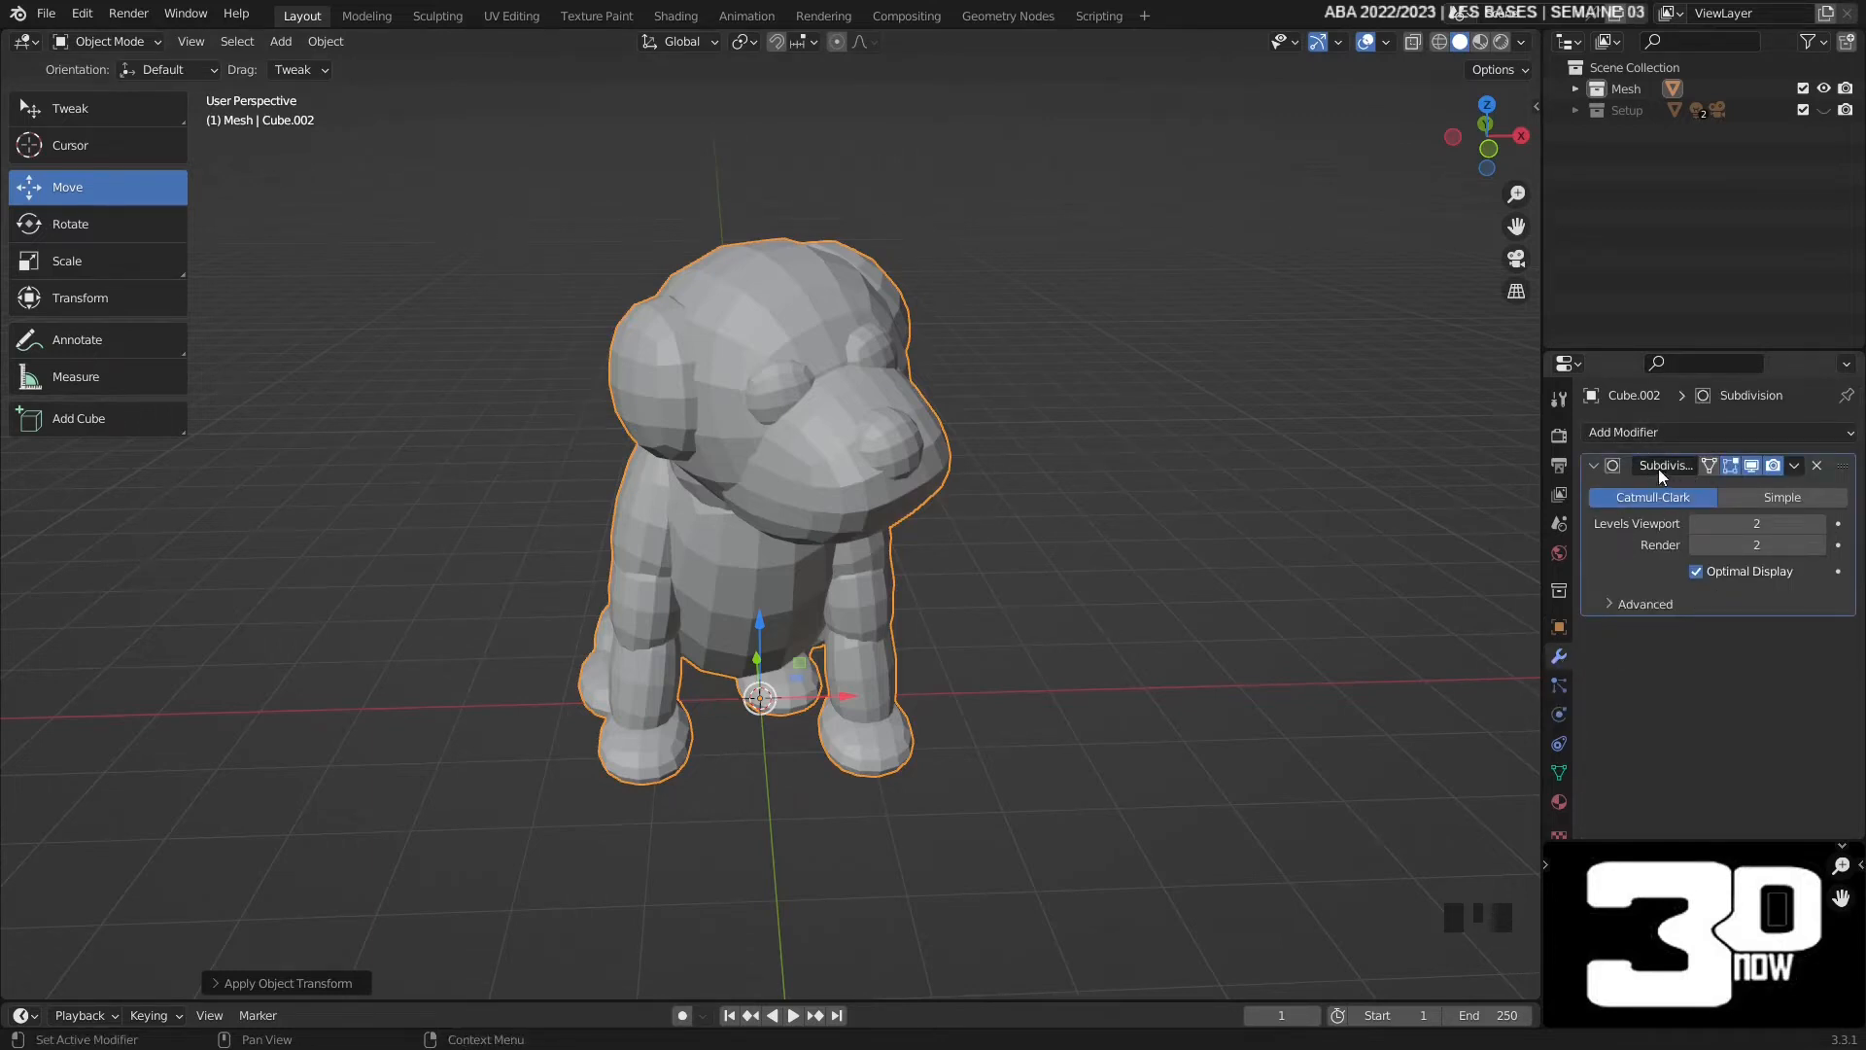
click(1794, 465)
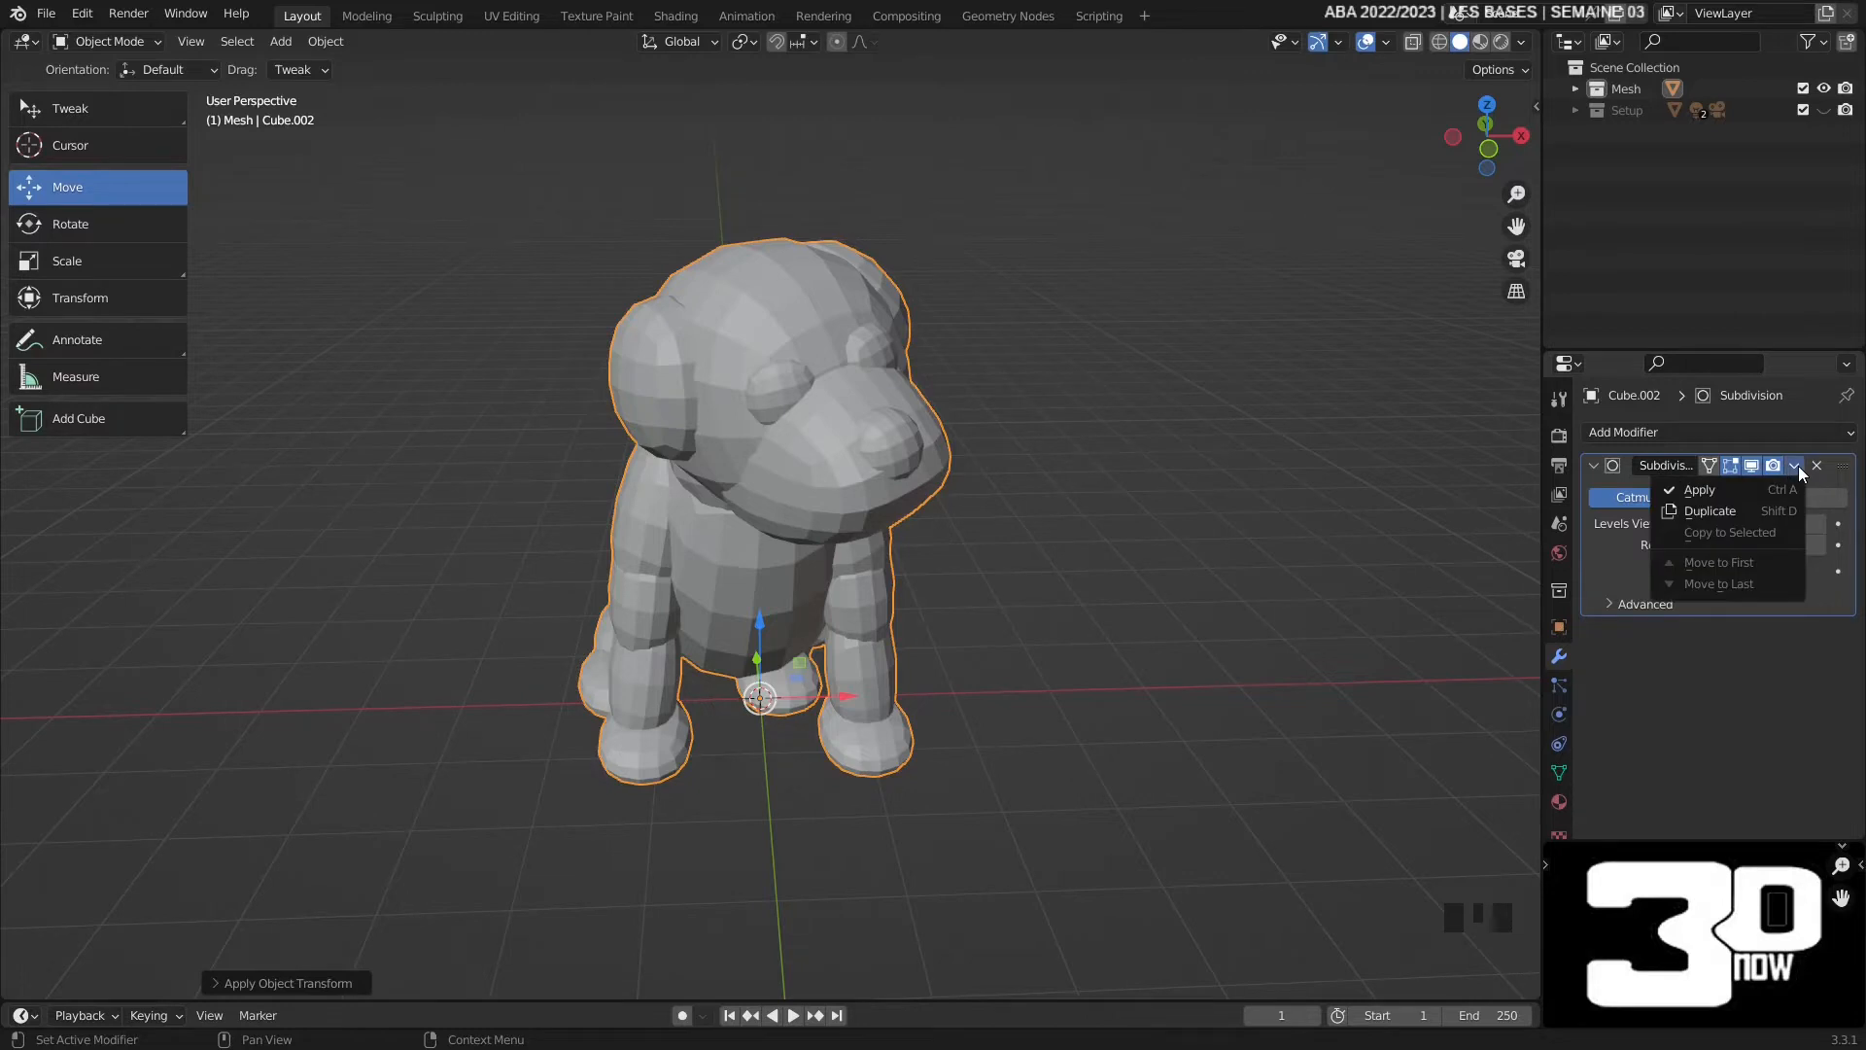
click(1737, 500)
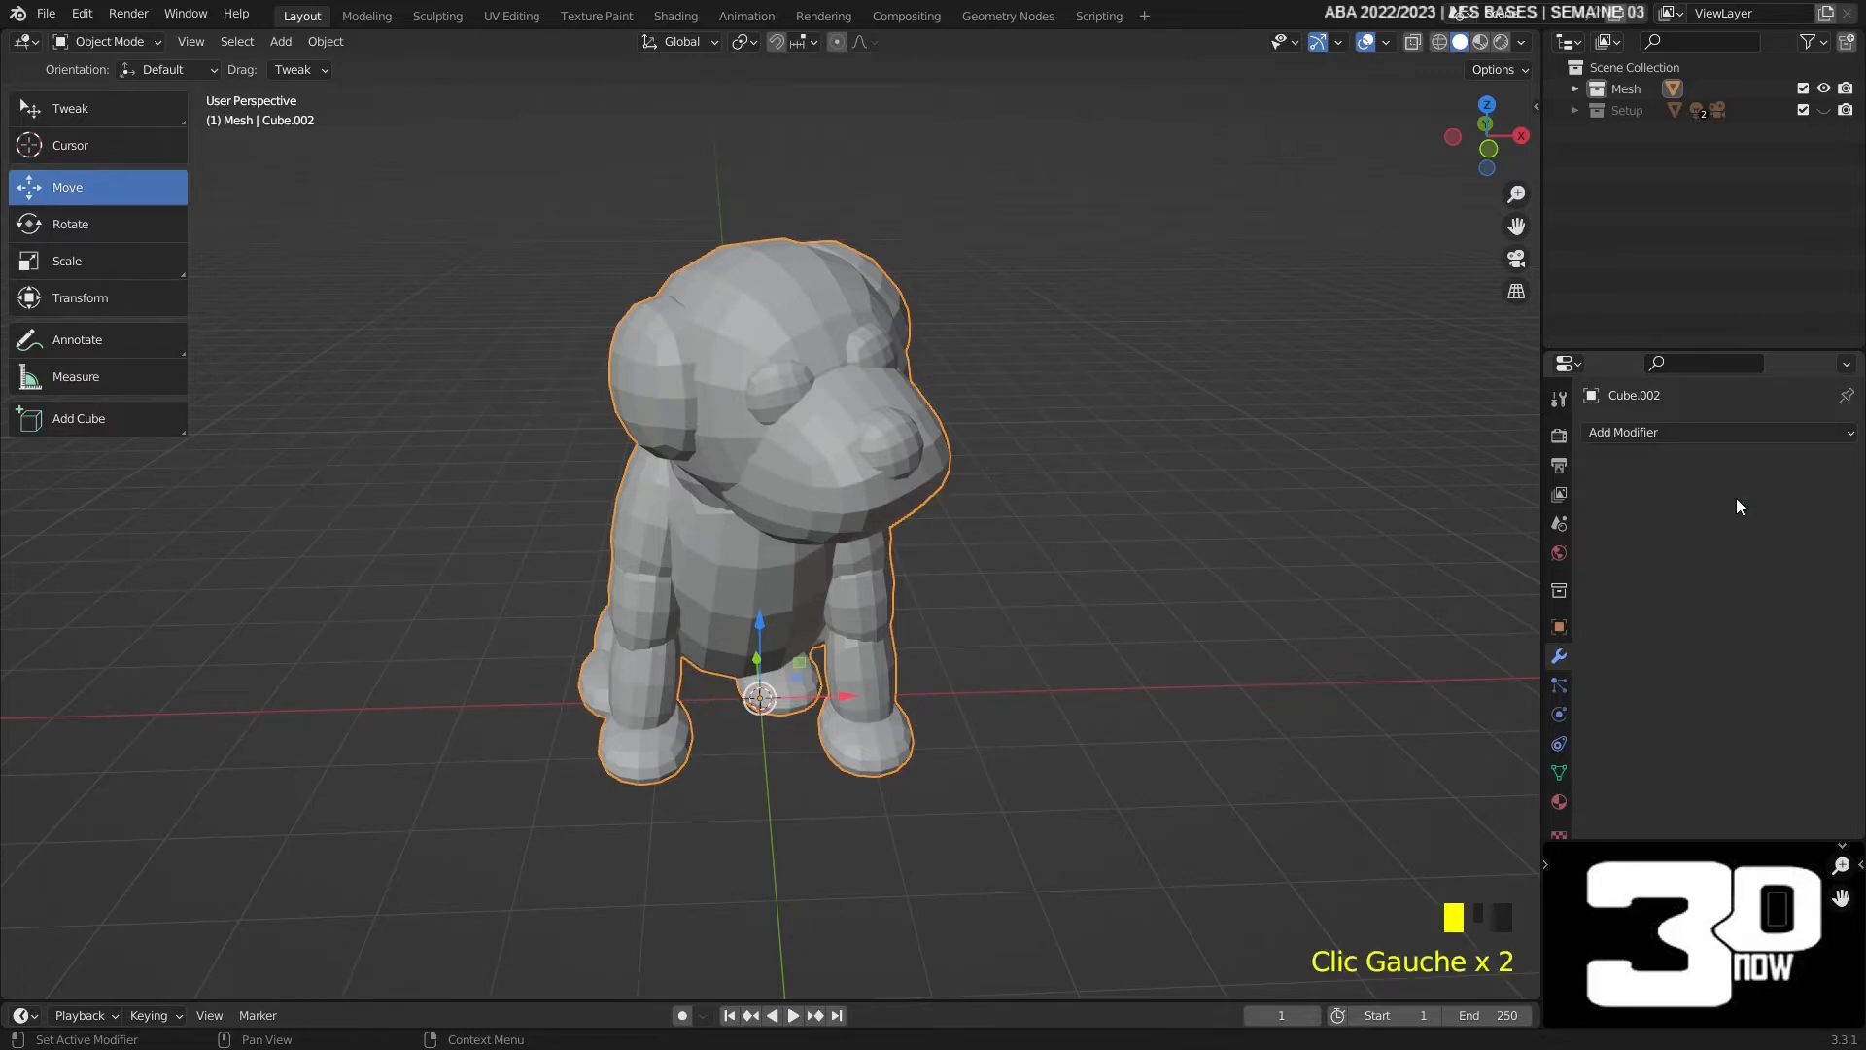
- Examine the object data properties of the dog mesh and of the Point light in the Setup collection
middle_drag(895, 574, 1012, 591)
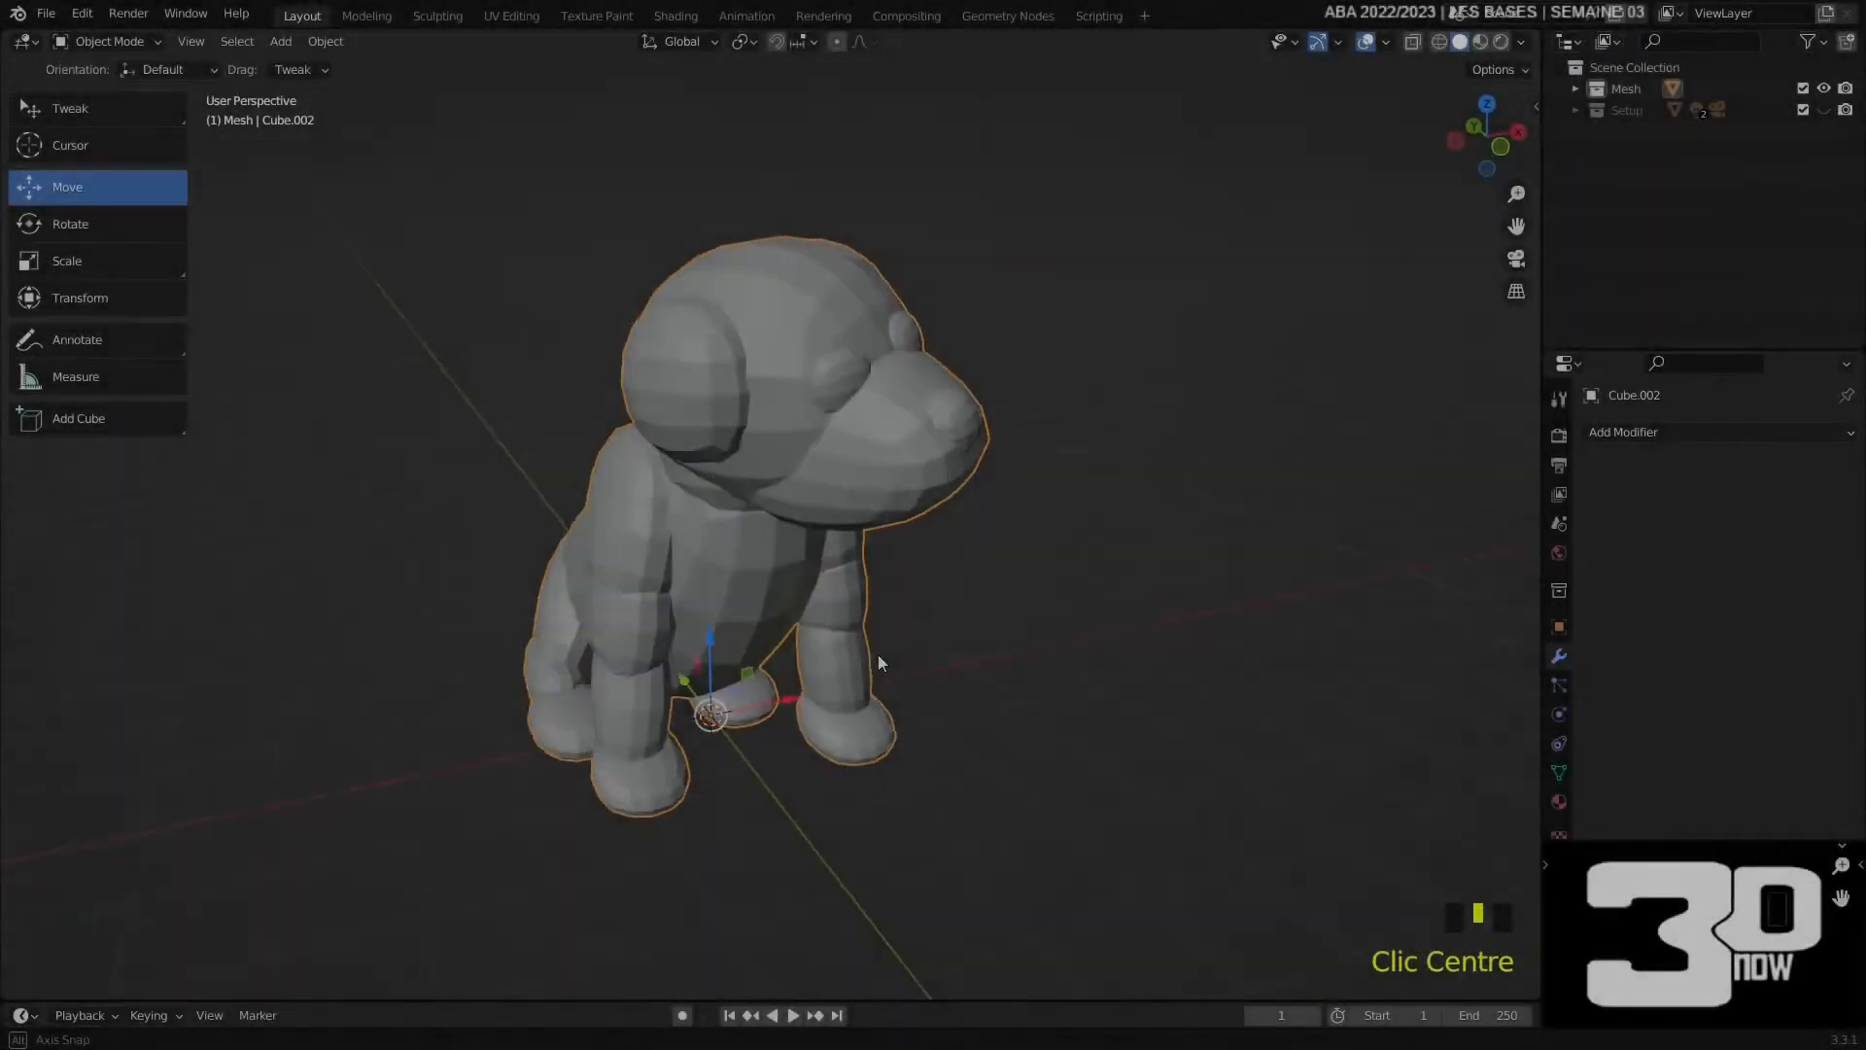
middle_drag(878, 662, 807, 613)
click(1559, 773)
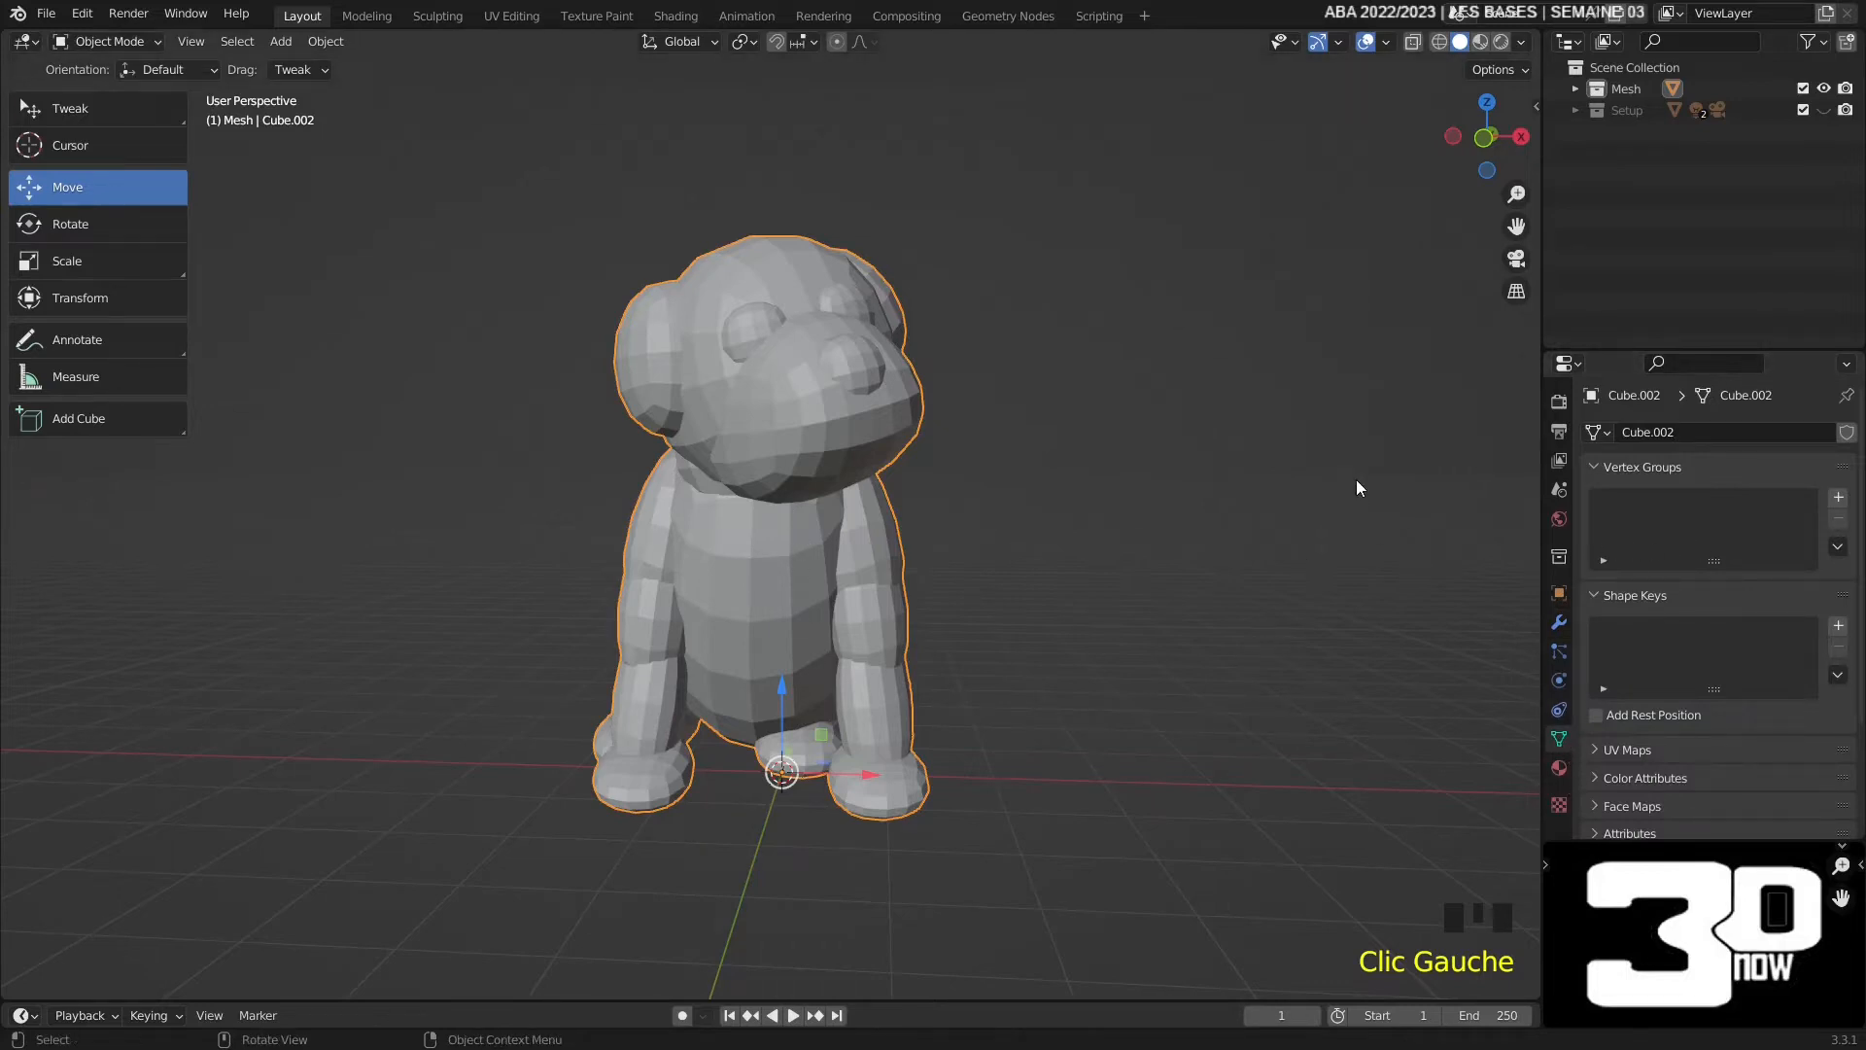
click(1576, 109)
click(1618, 132)
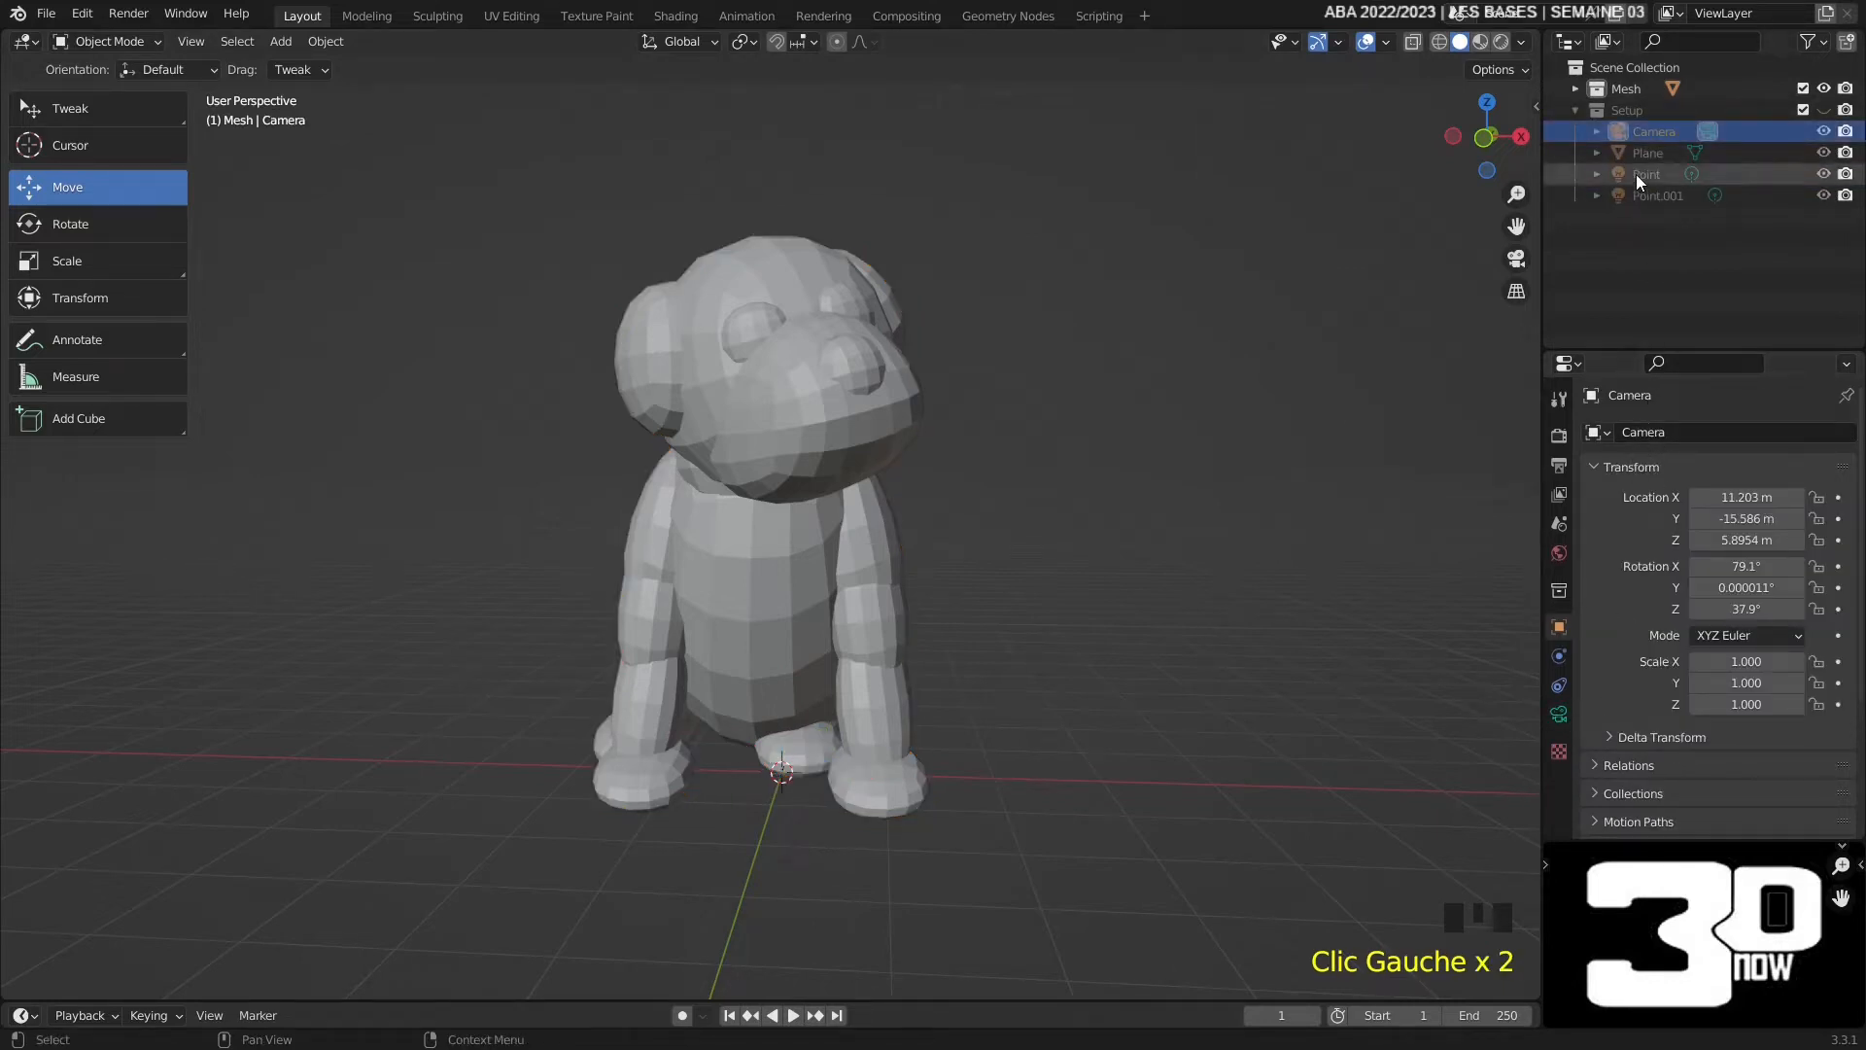
click(1635, 173)
click(1560, 714)
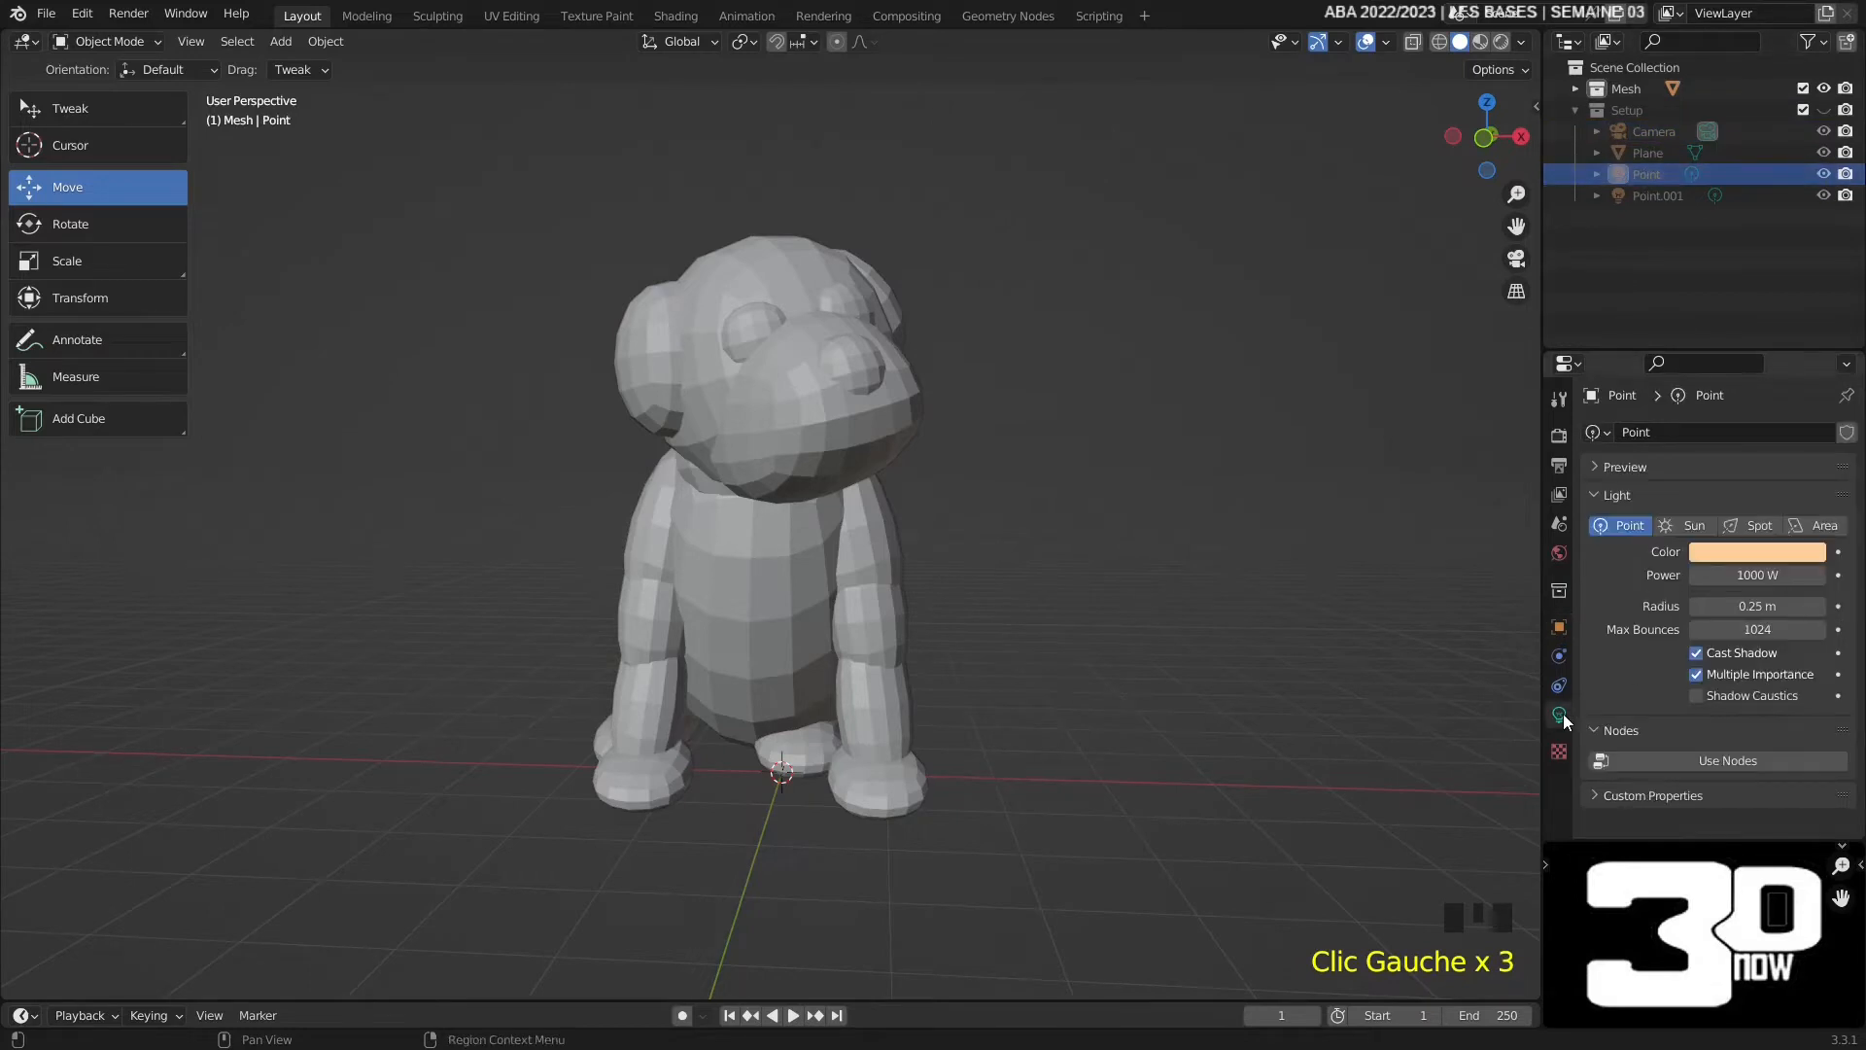
- Collapse the Setup collection and rename the dog object in the Mesh collection to Tytoo
click(1574, 111)
click(1577, 88)
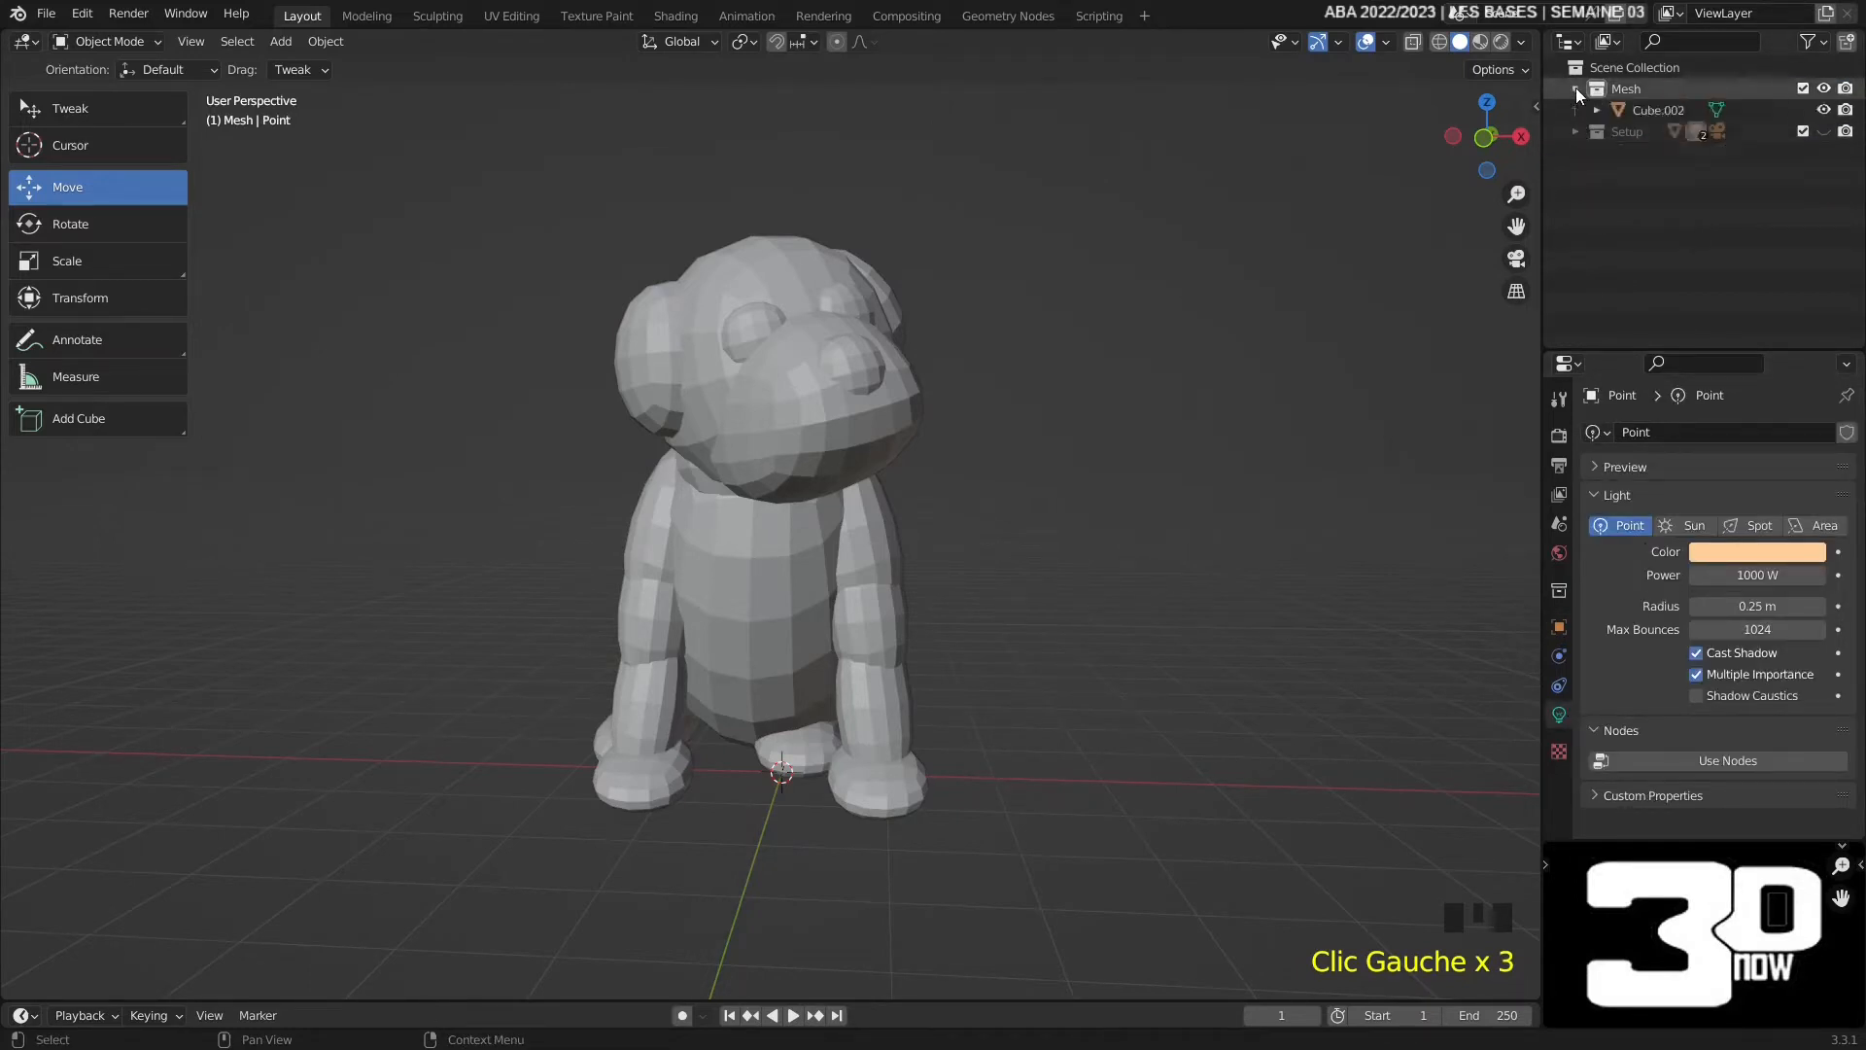
double_click(1648, 110)
text(Tytoo)
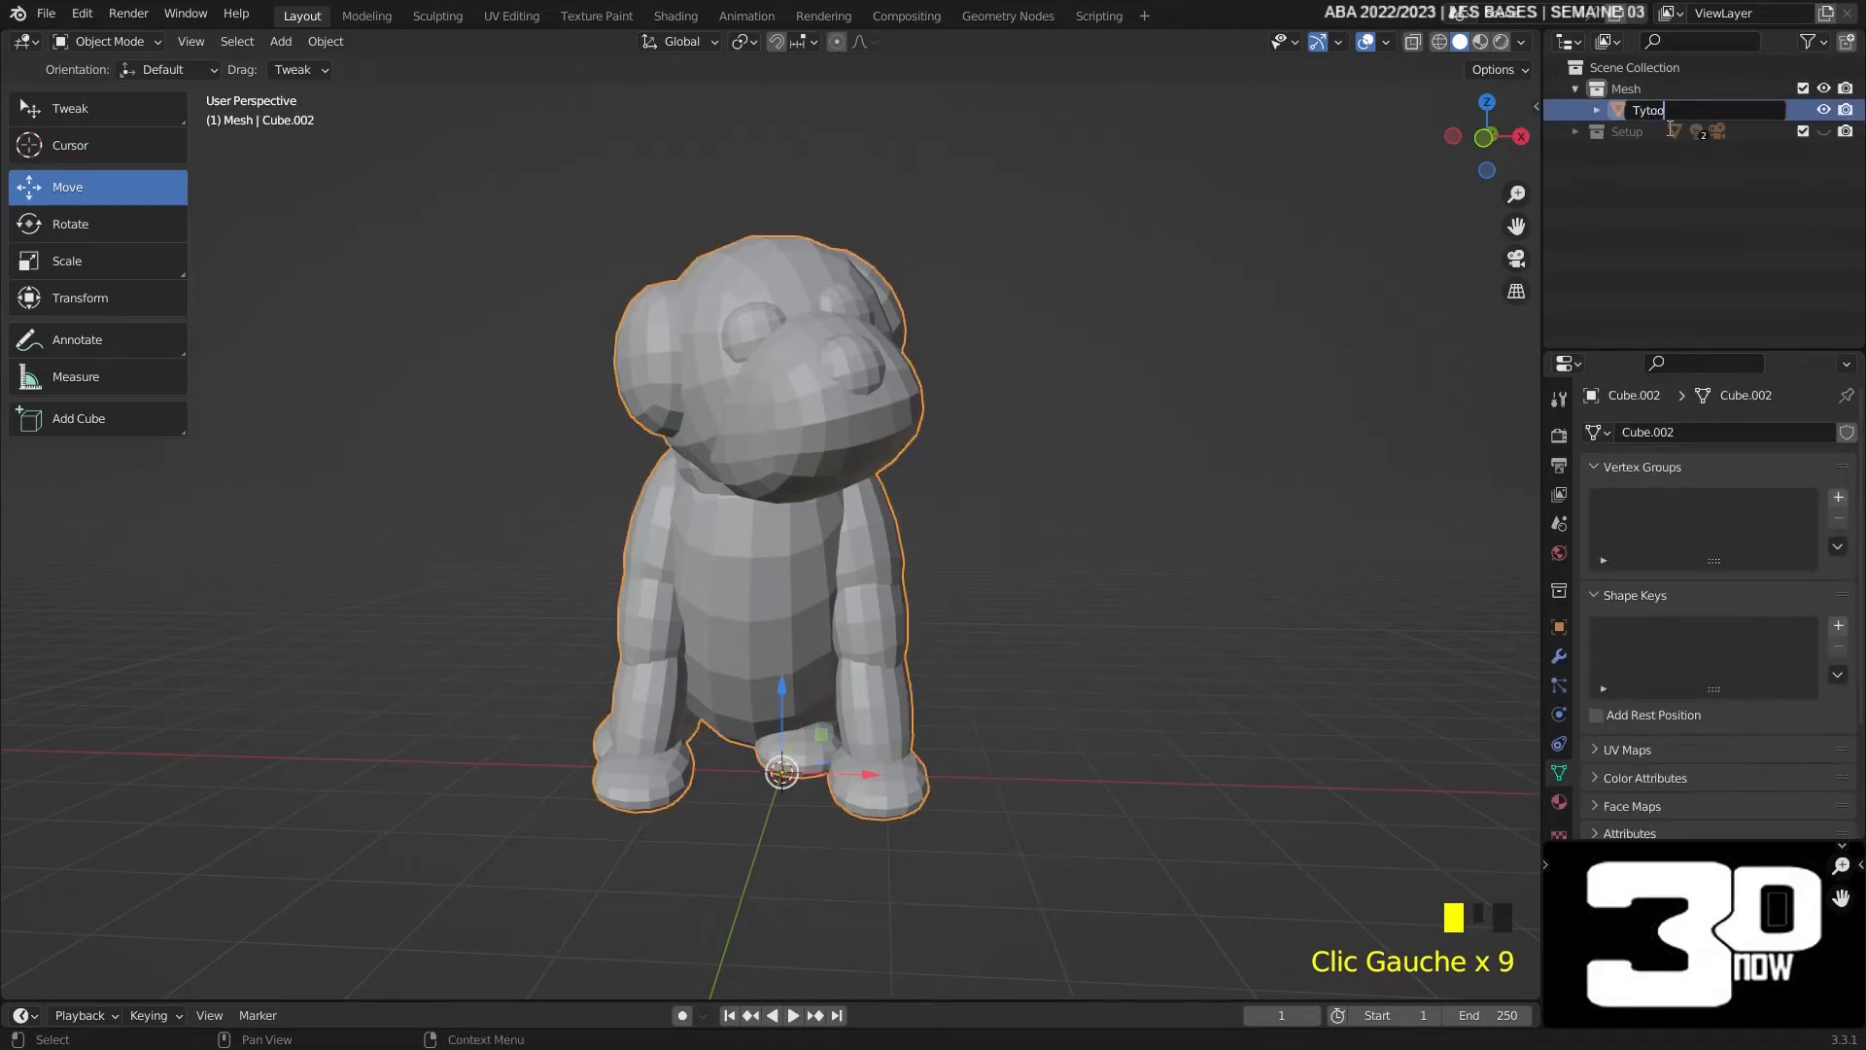
key(Return)
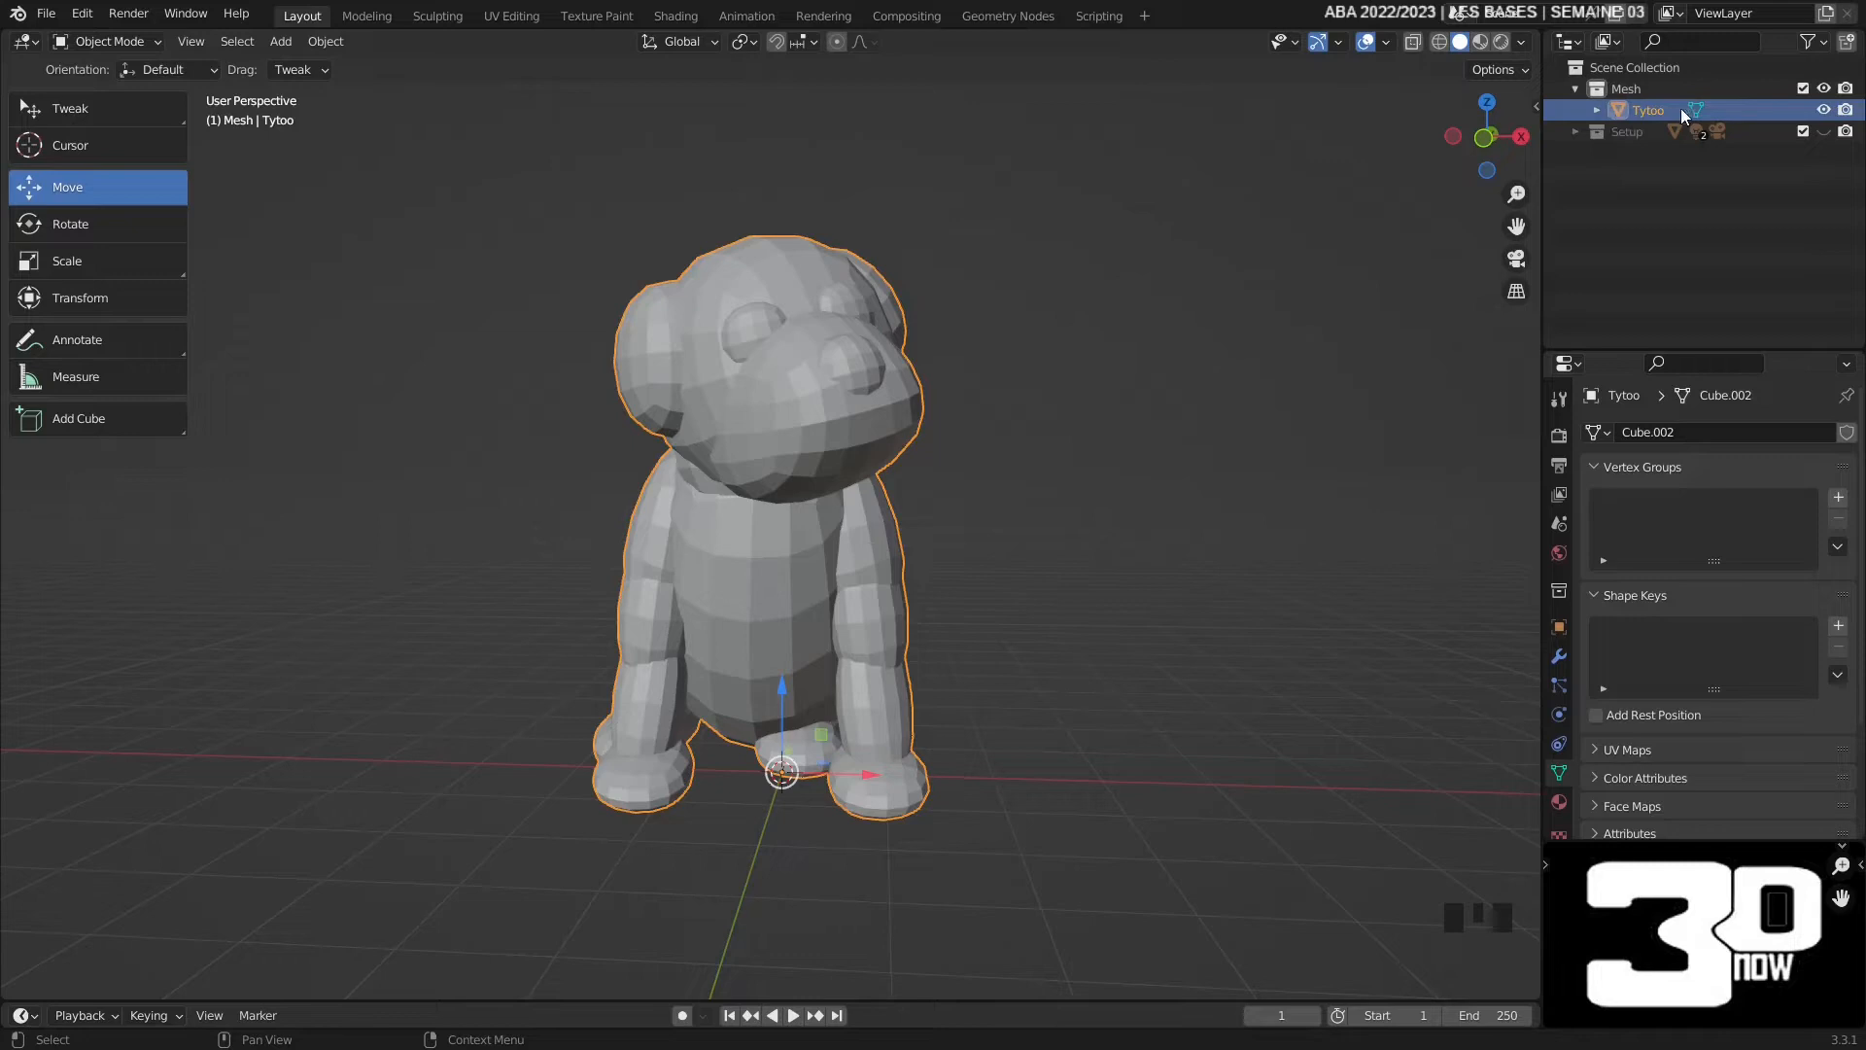
- Rename the dog's mesh data block to Tytoo to match its object name
click(1668, 436)
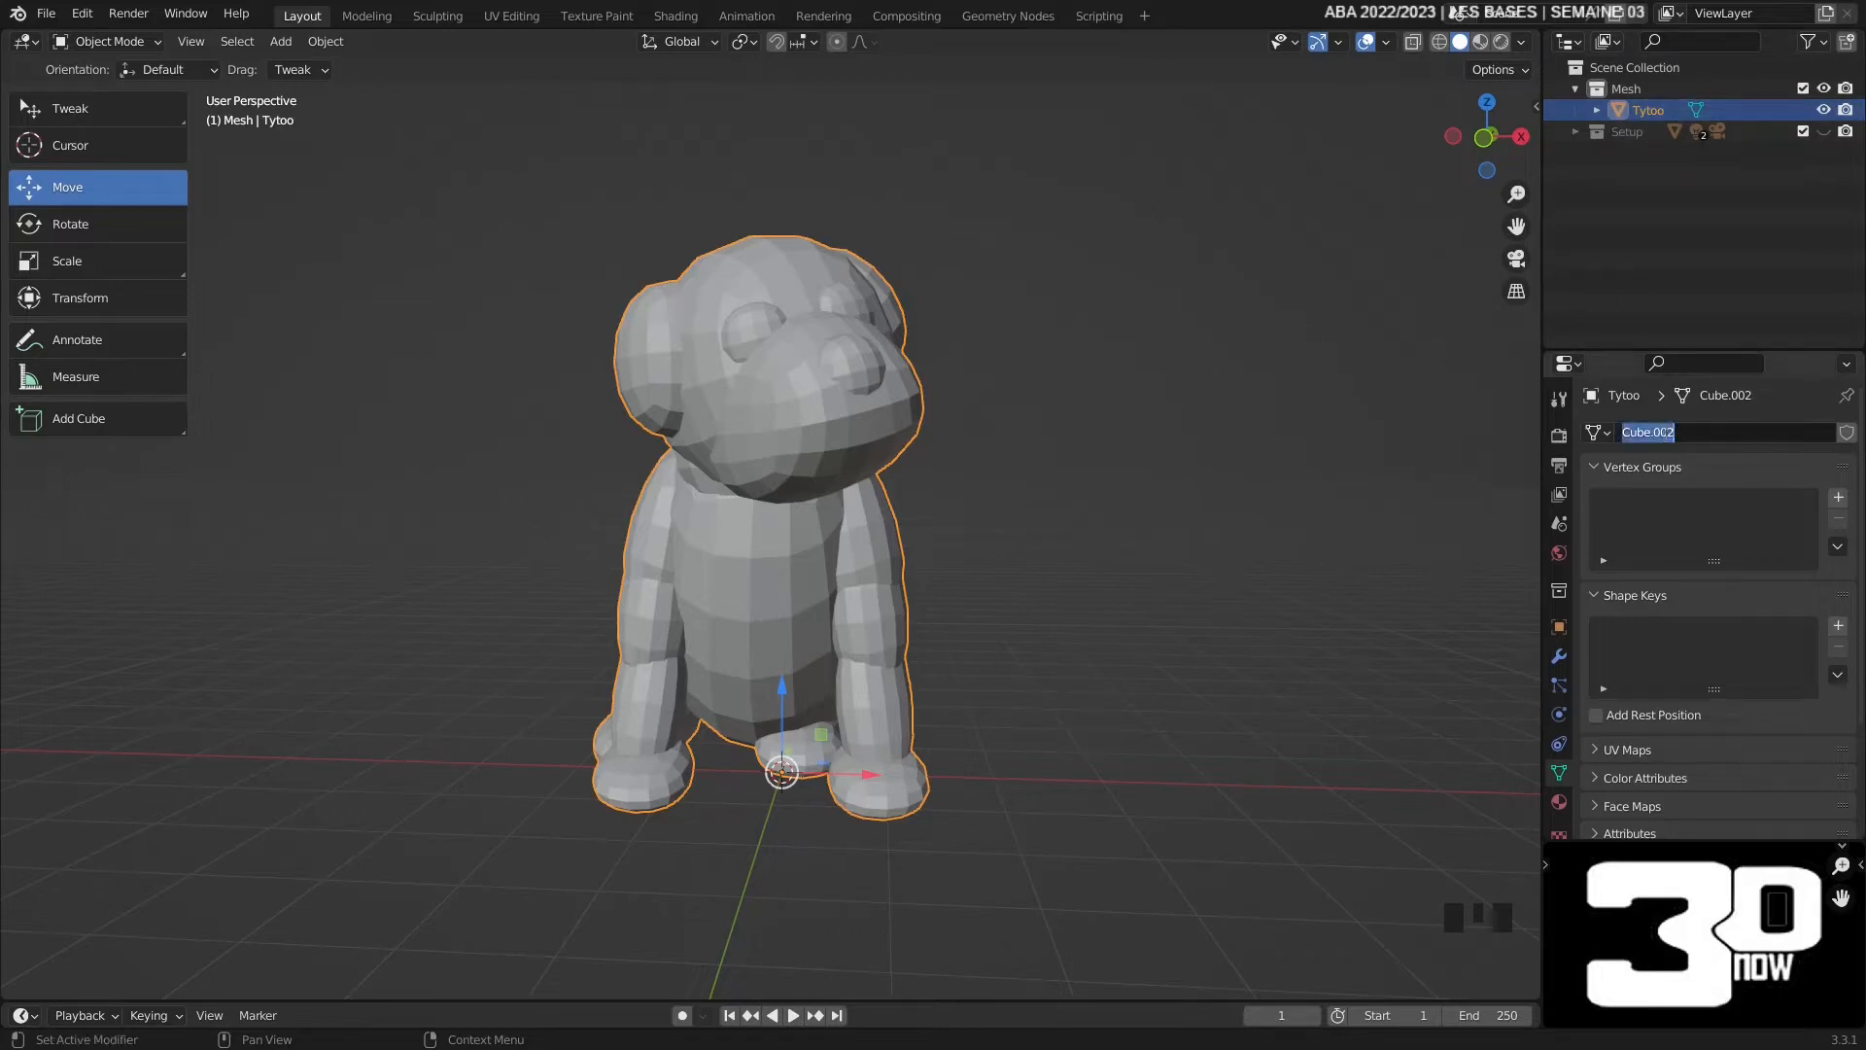
text(Tytoo)
key(Return)
- Collapse the Vertex Groups and Shape Keys settings of the mesh data and expand the Remesh settings
click(1590, 473)
click(1600, 494)
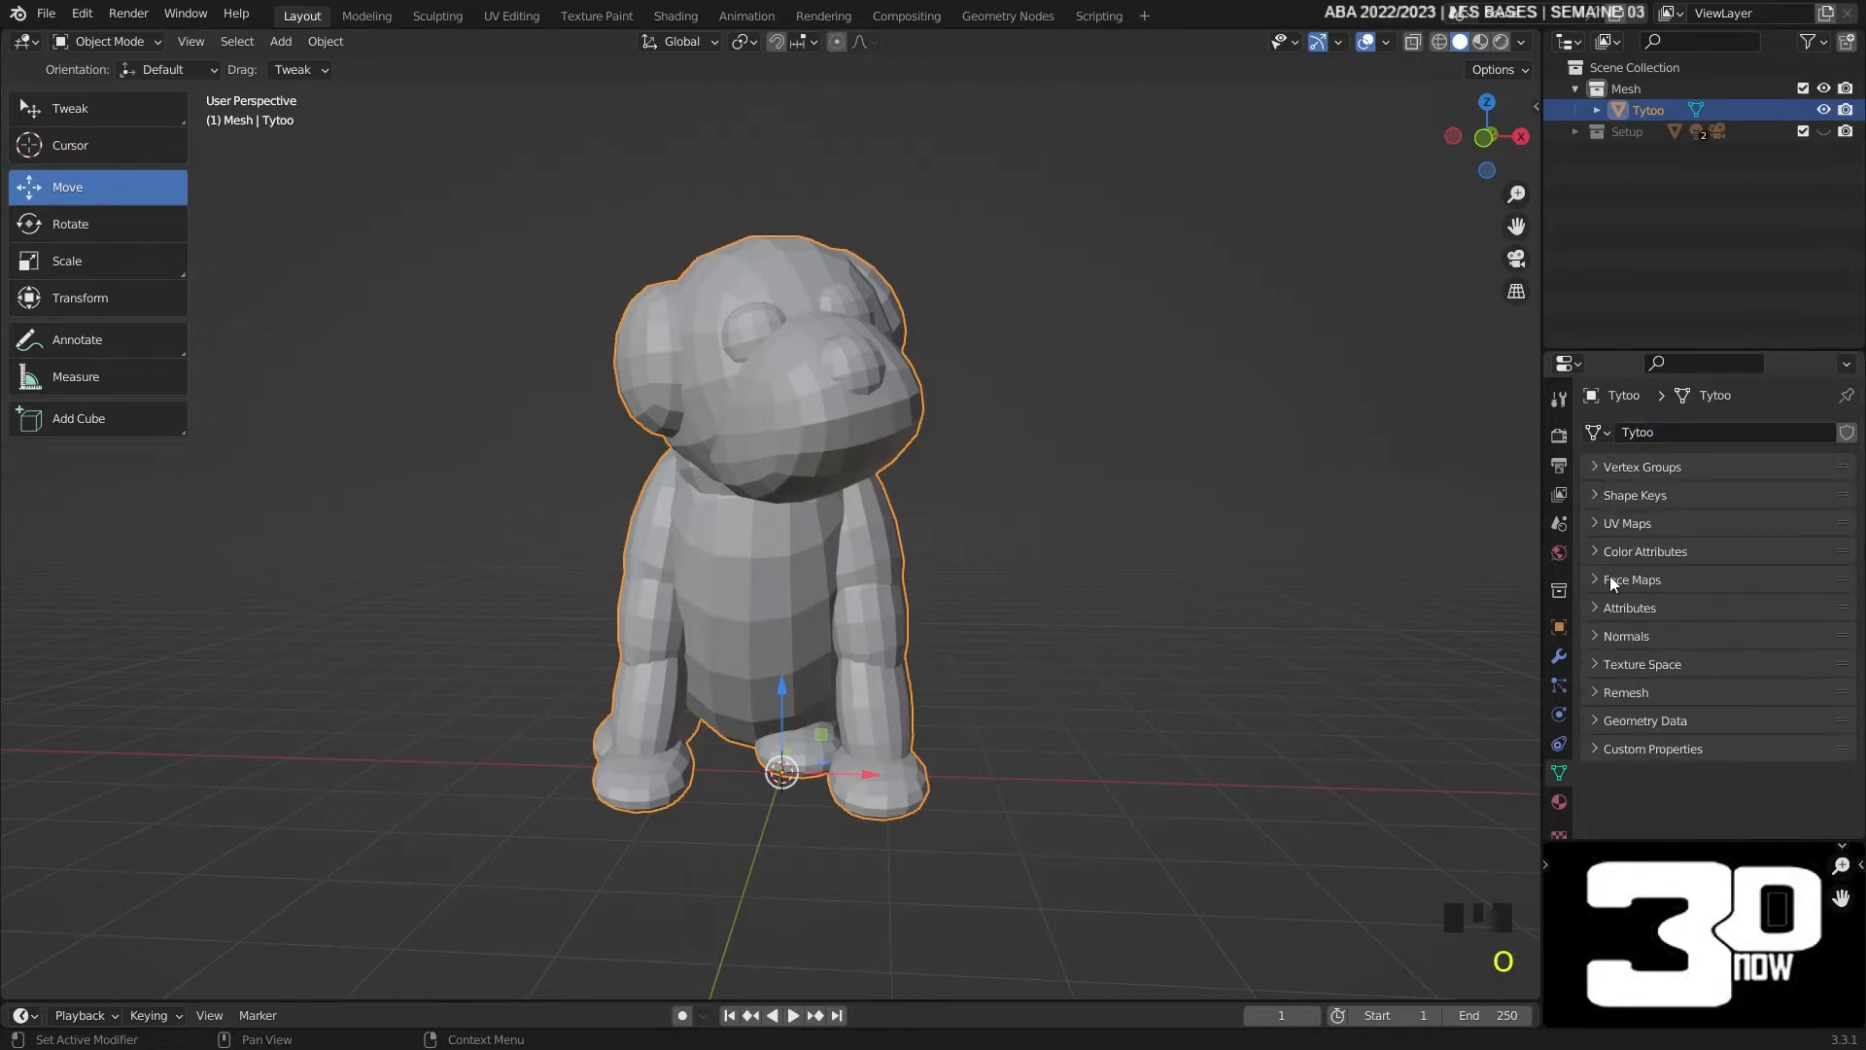
click(1599, 693)
- Examine the dog mesh and the grid scale up close in perspective and in the Right Orthographic view
middle_drag(920, 823, 910, 725)
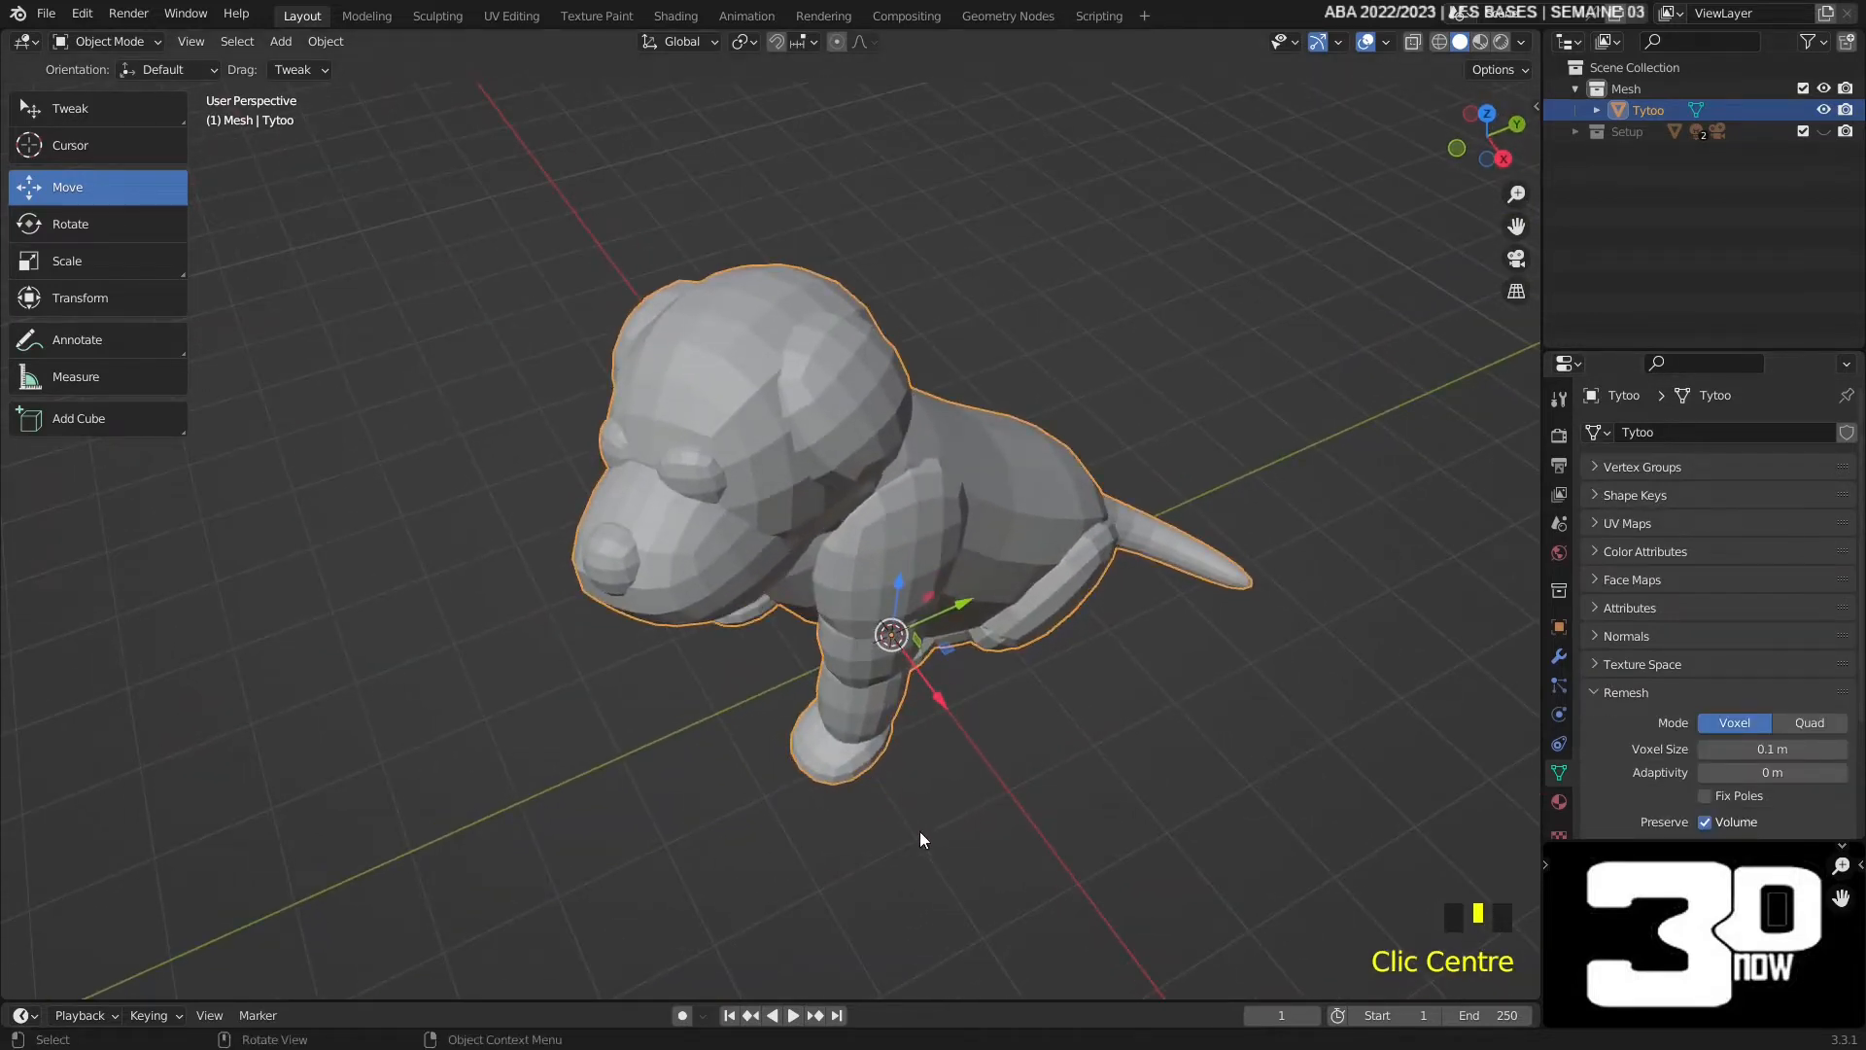
scroll(937, 712, down, 6)
scroll(933, 705, up, 10)
scroll(924, 714, up, 7)
mouse_move(883, 738)
shift+middle_down()
mouse_move(1088, 375)
mouse_move(910, 727)
shift+middle_up()
scroll(910, 727, up, 3)
scroll(908, 729, down, 3)
scroll(907, 729, up, 5)
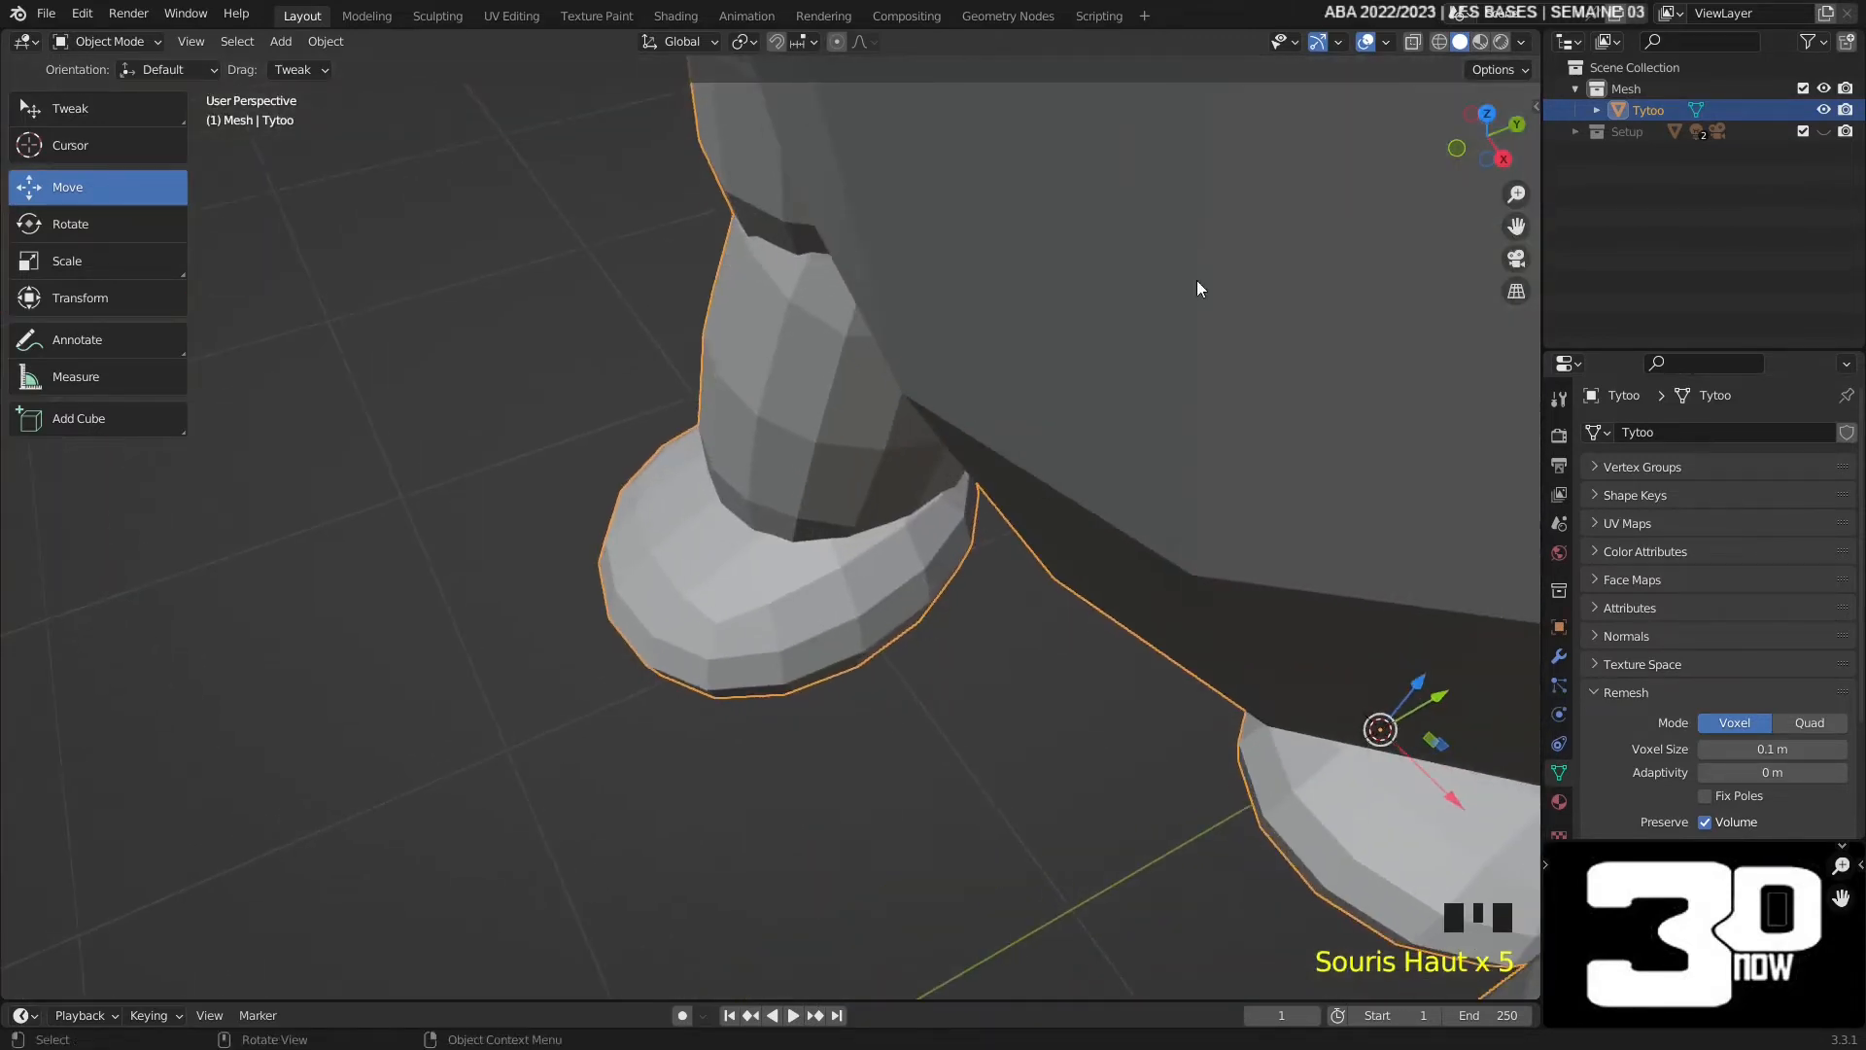
click(1505, 161)
scroll(984, 511, up, 20)
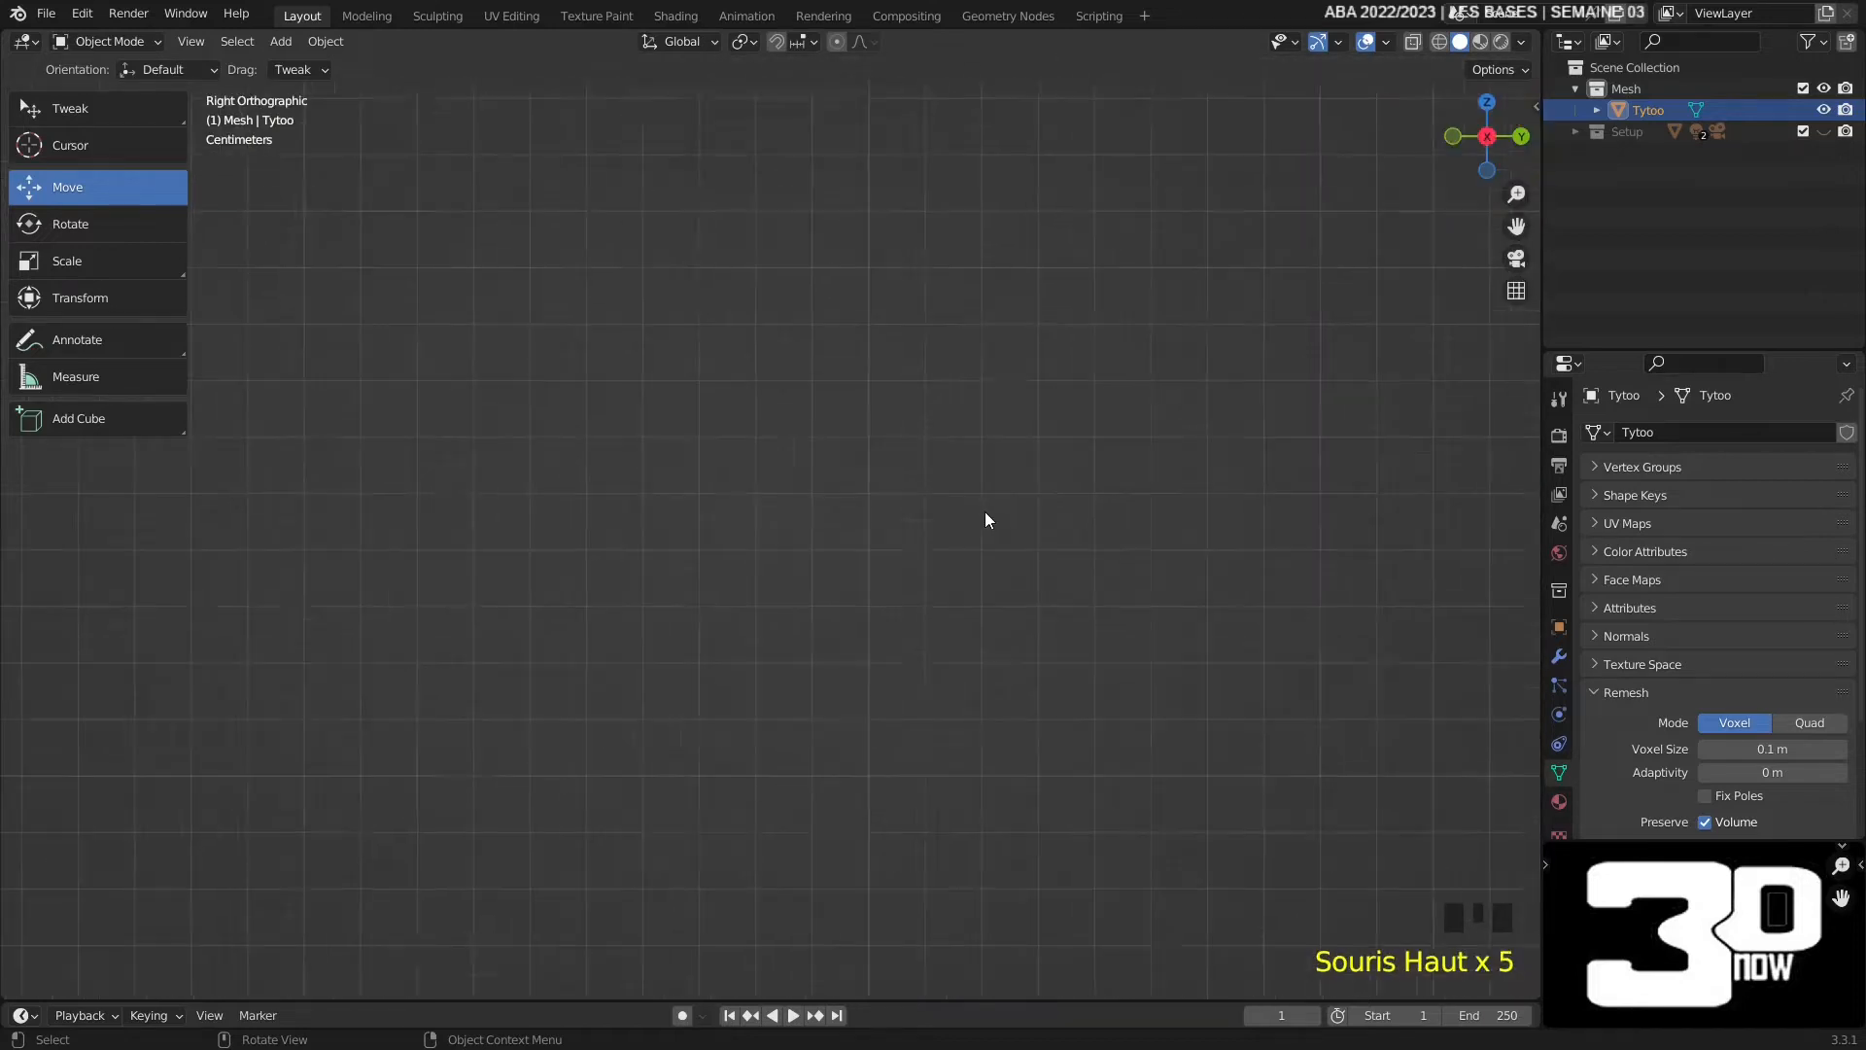
scroll(984, 511, up, 15)
scroll(984, 511, down, 20)
scroll(980, 523, down, 20)
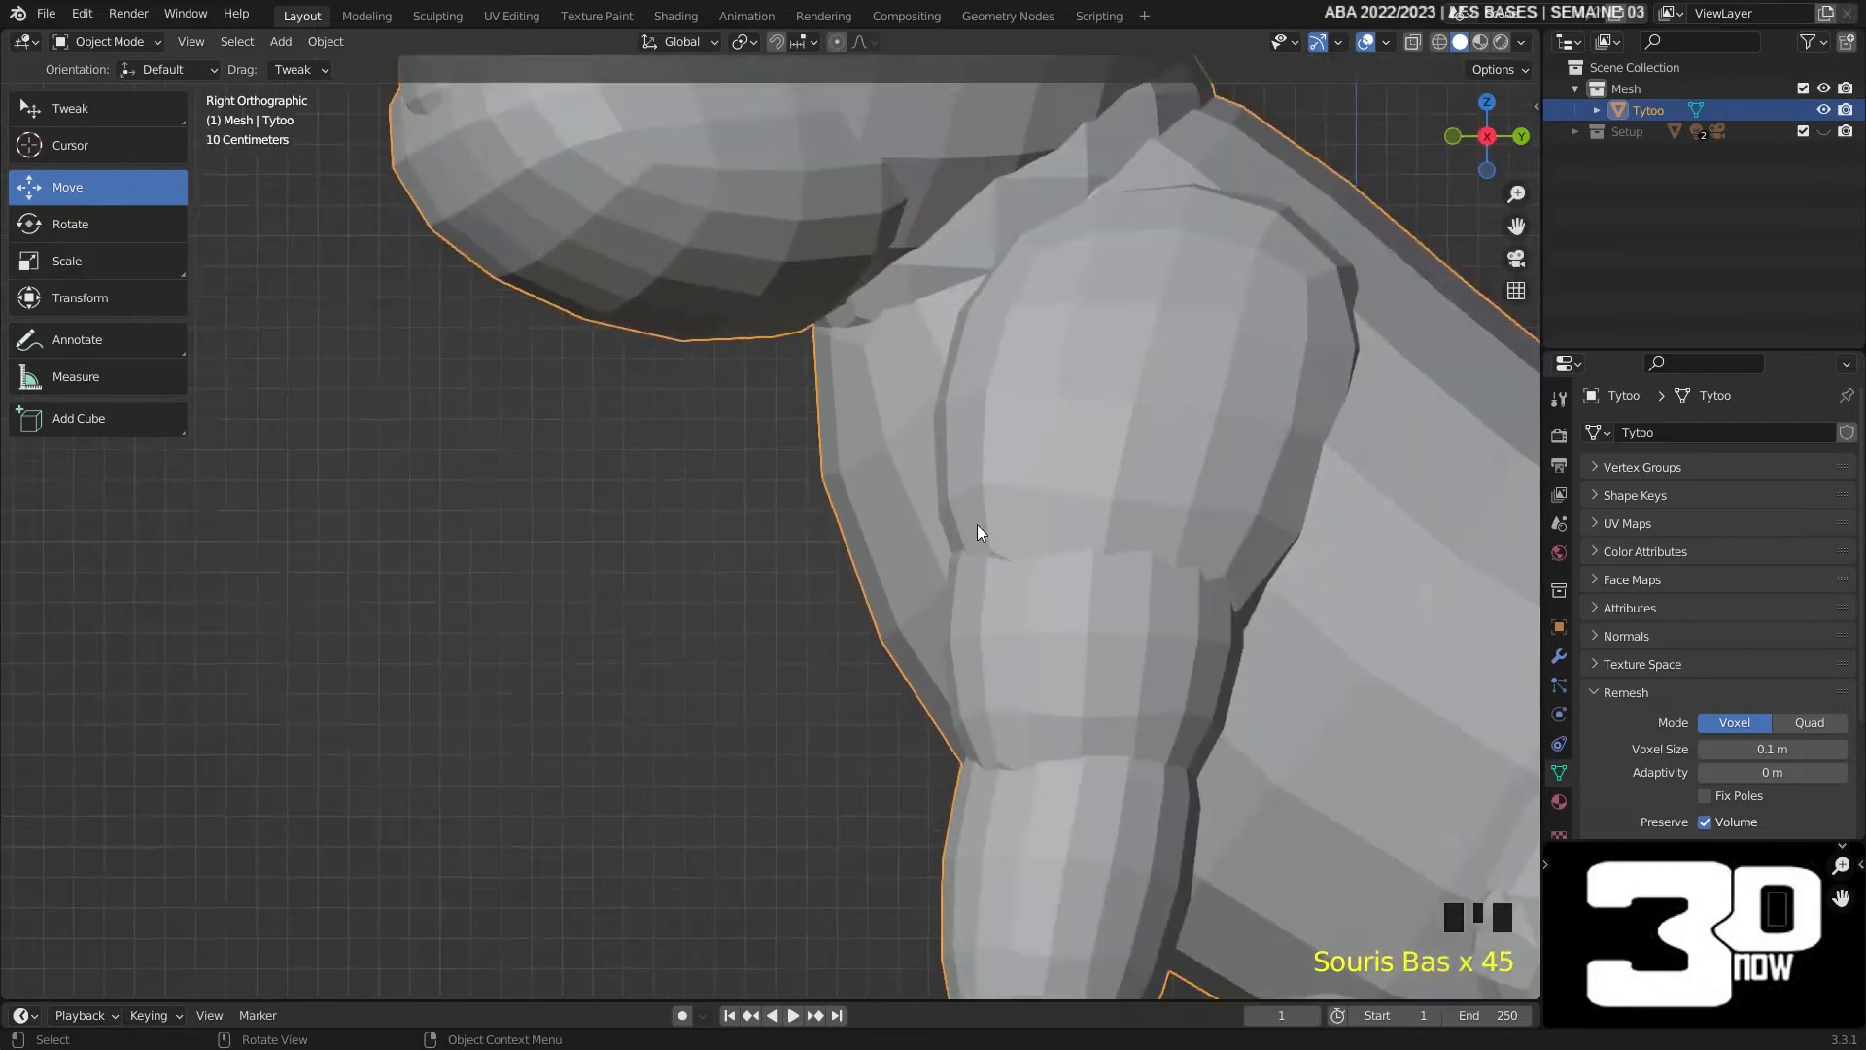
scroll(980, 523, up, 1)
shift+middle_drag(982, 523, 1502, 620)
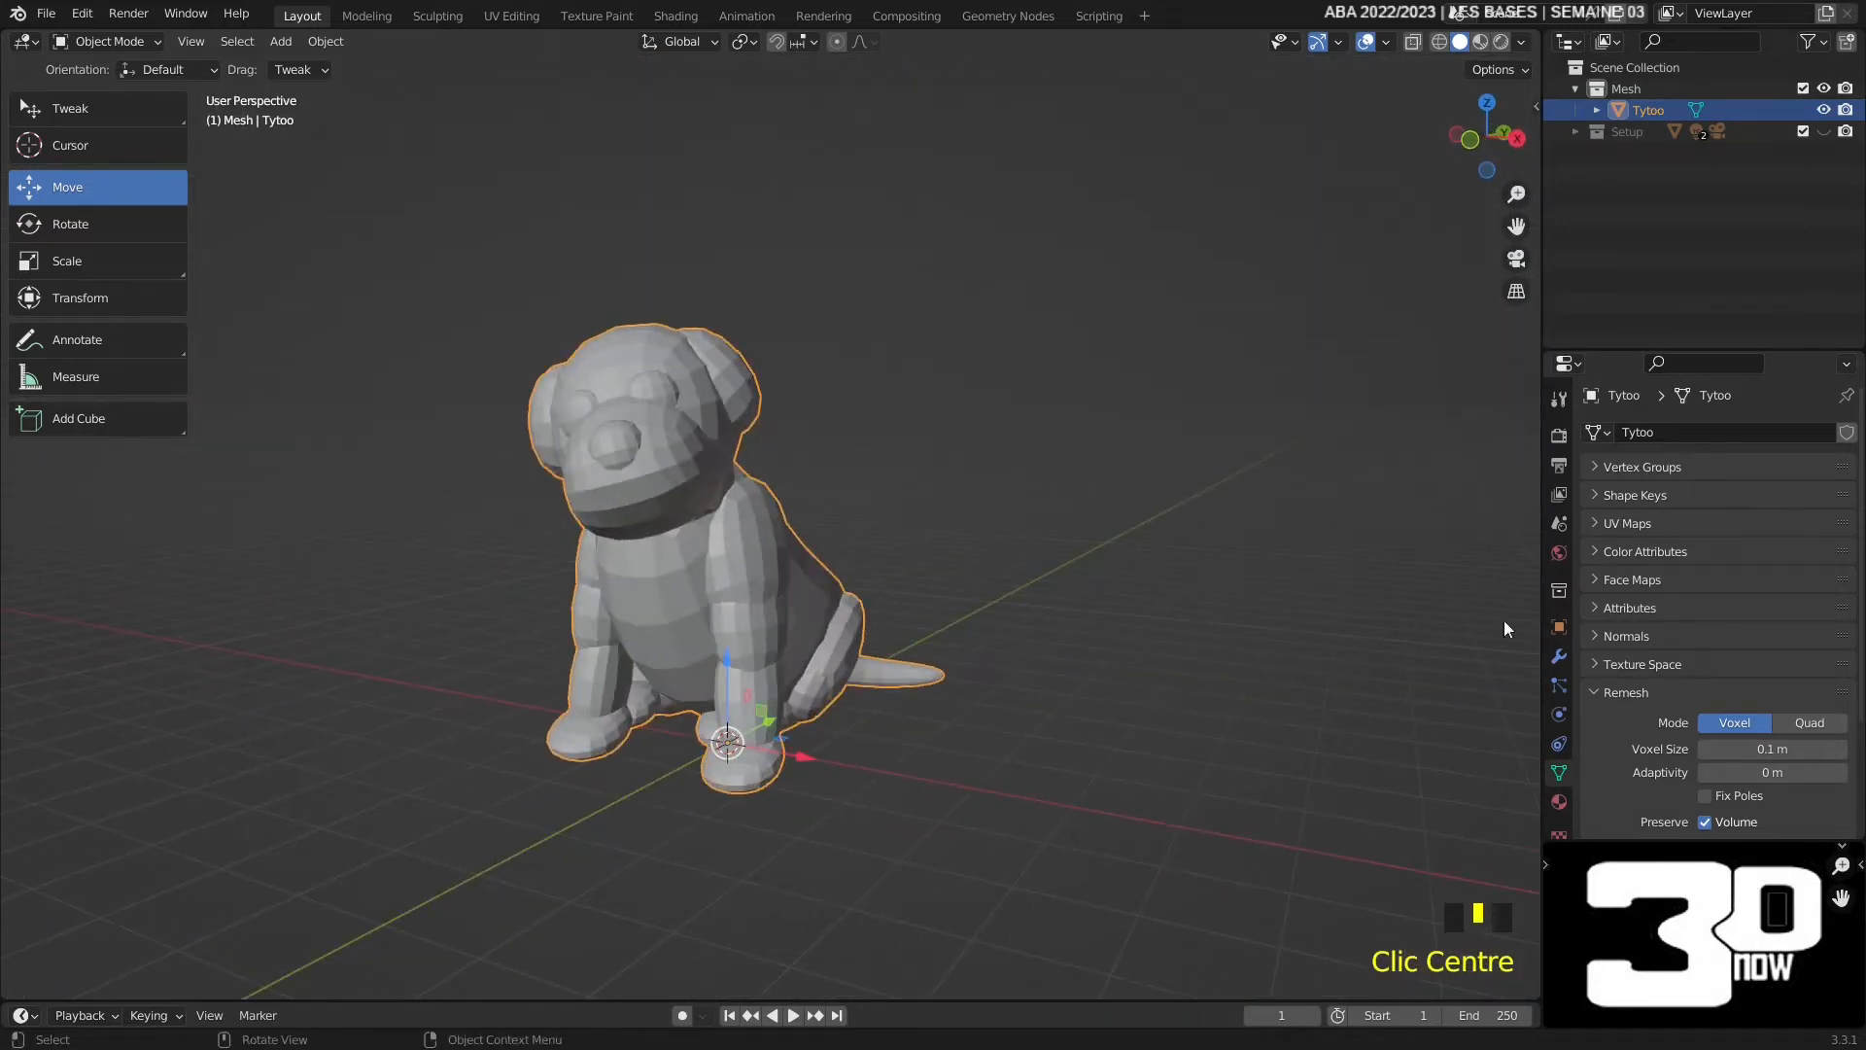
- Enable the Wireframe overlay in the viewport and deselect the dog to inspect its mesh topology
scroll(1625, 700, down, 4)
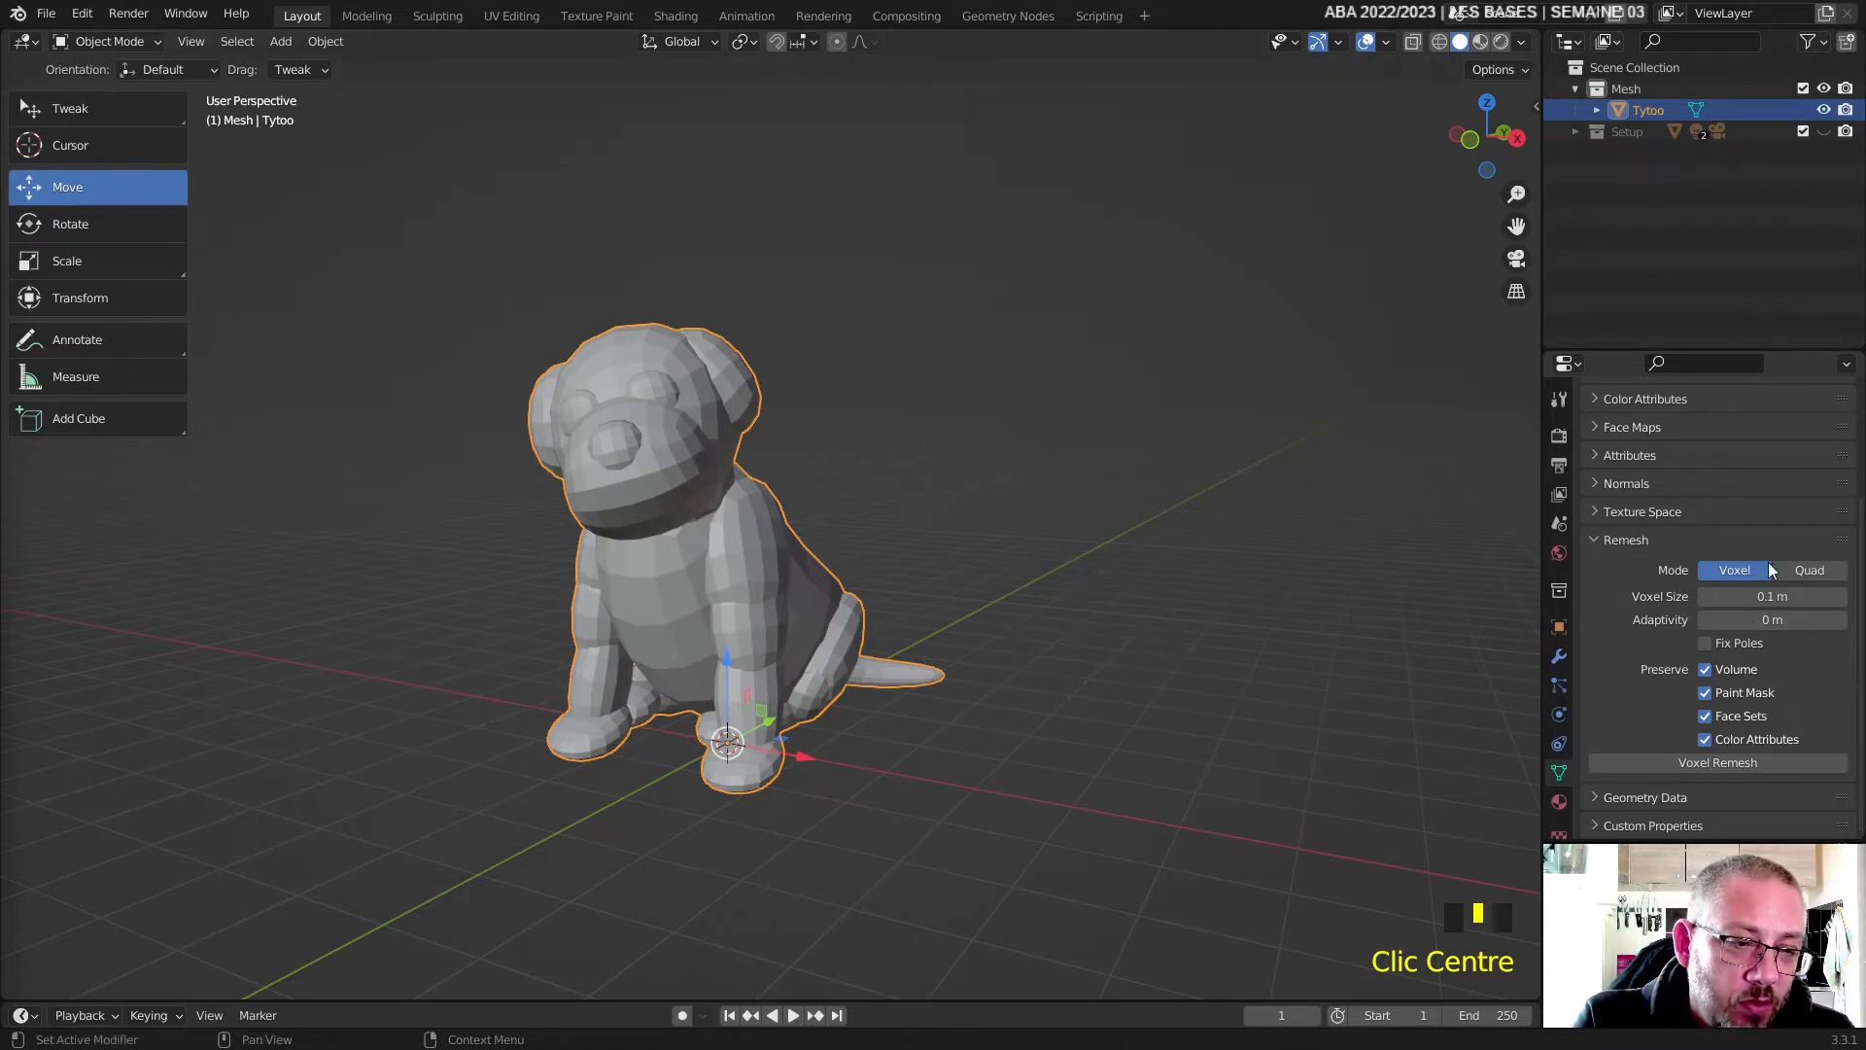
click(1386, 41)
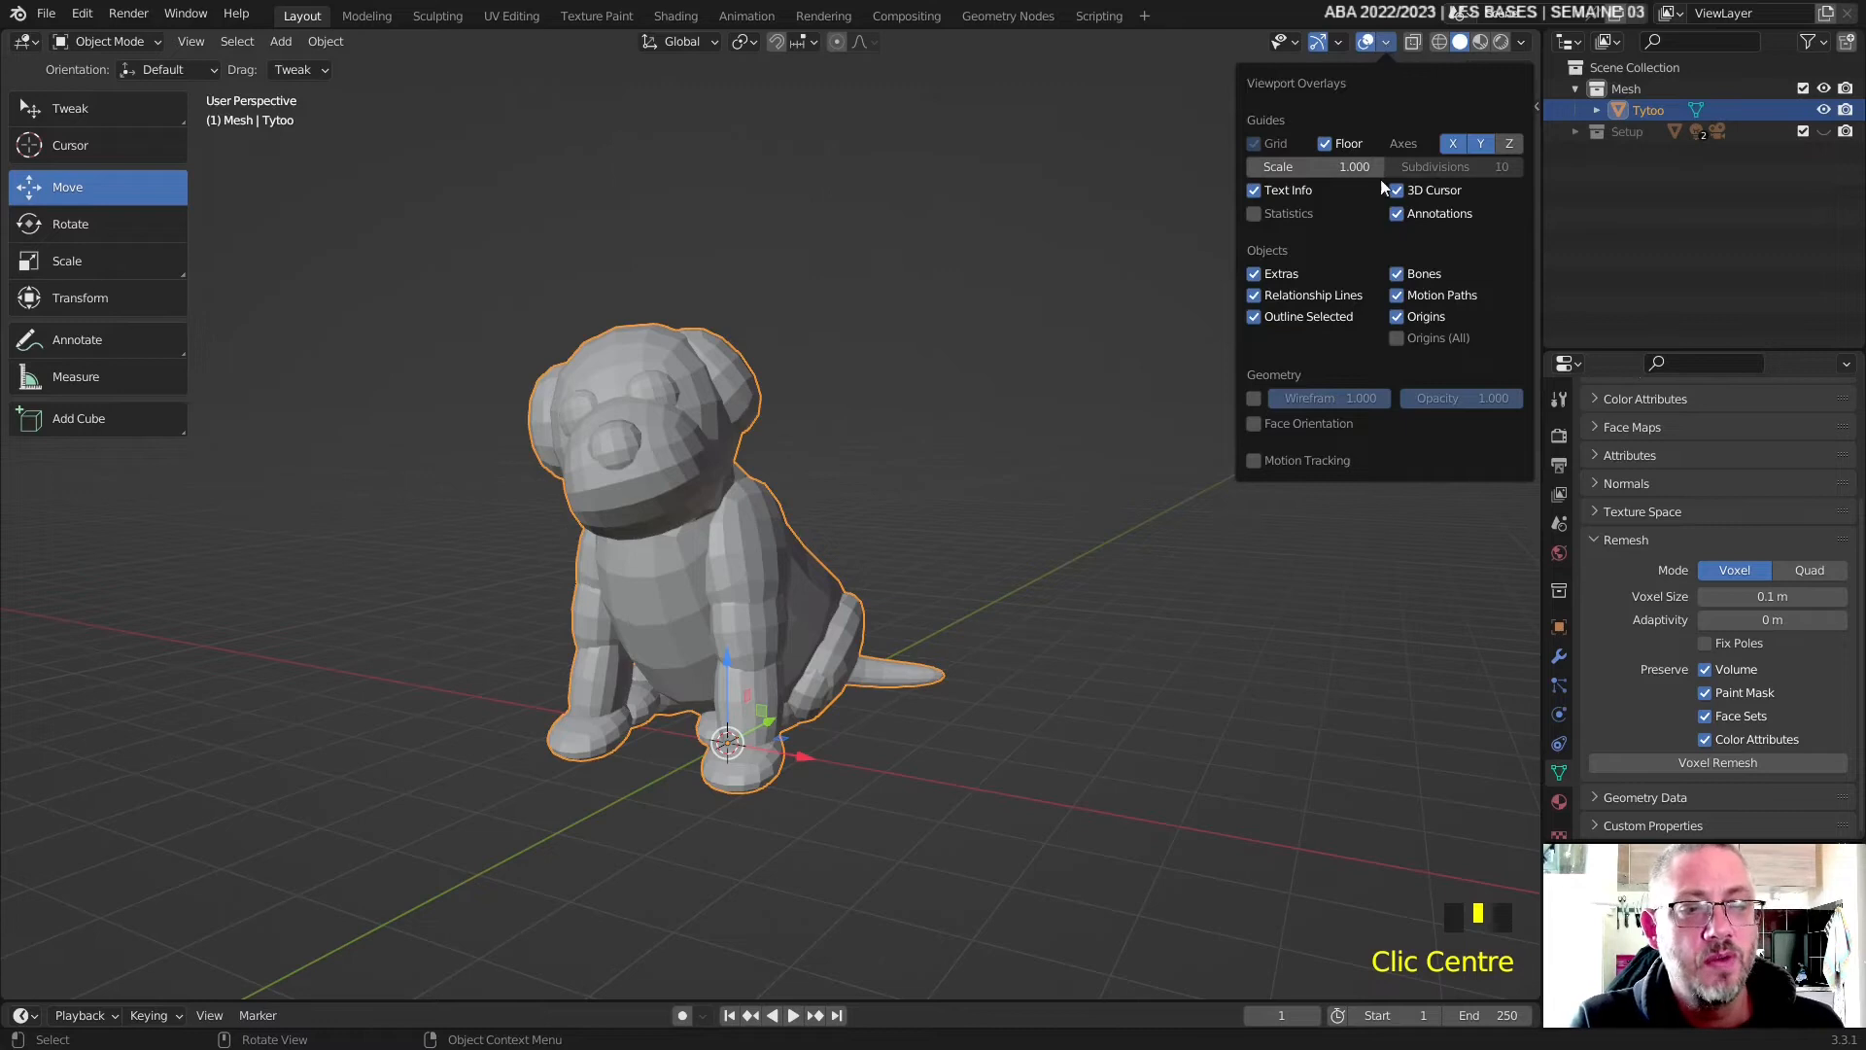
triple_click(1254, 398)
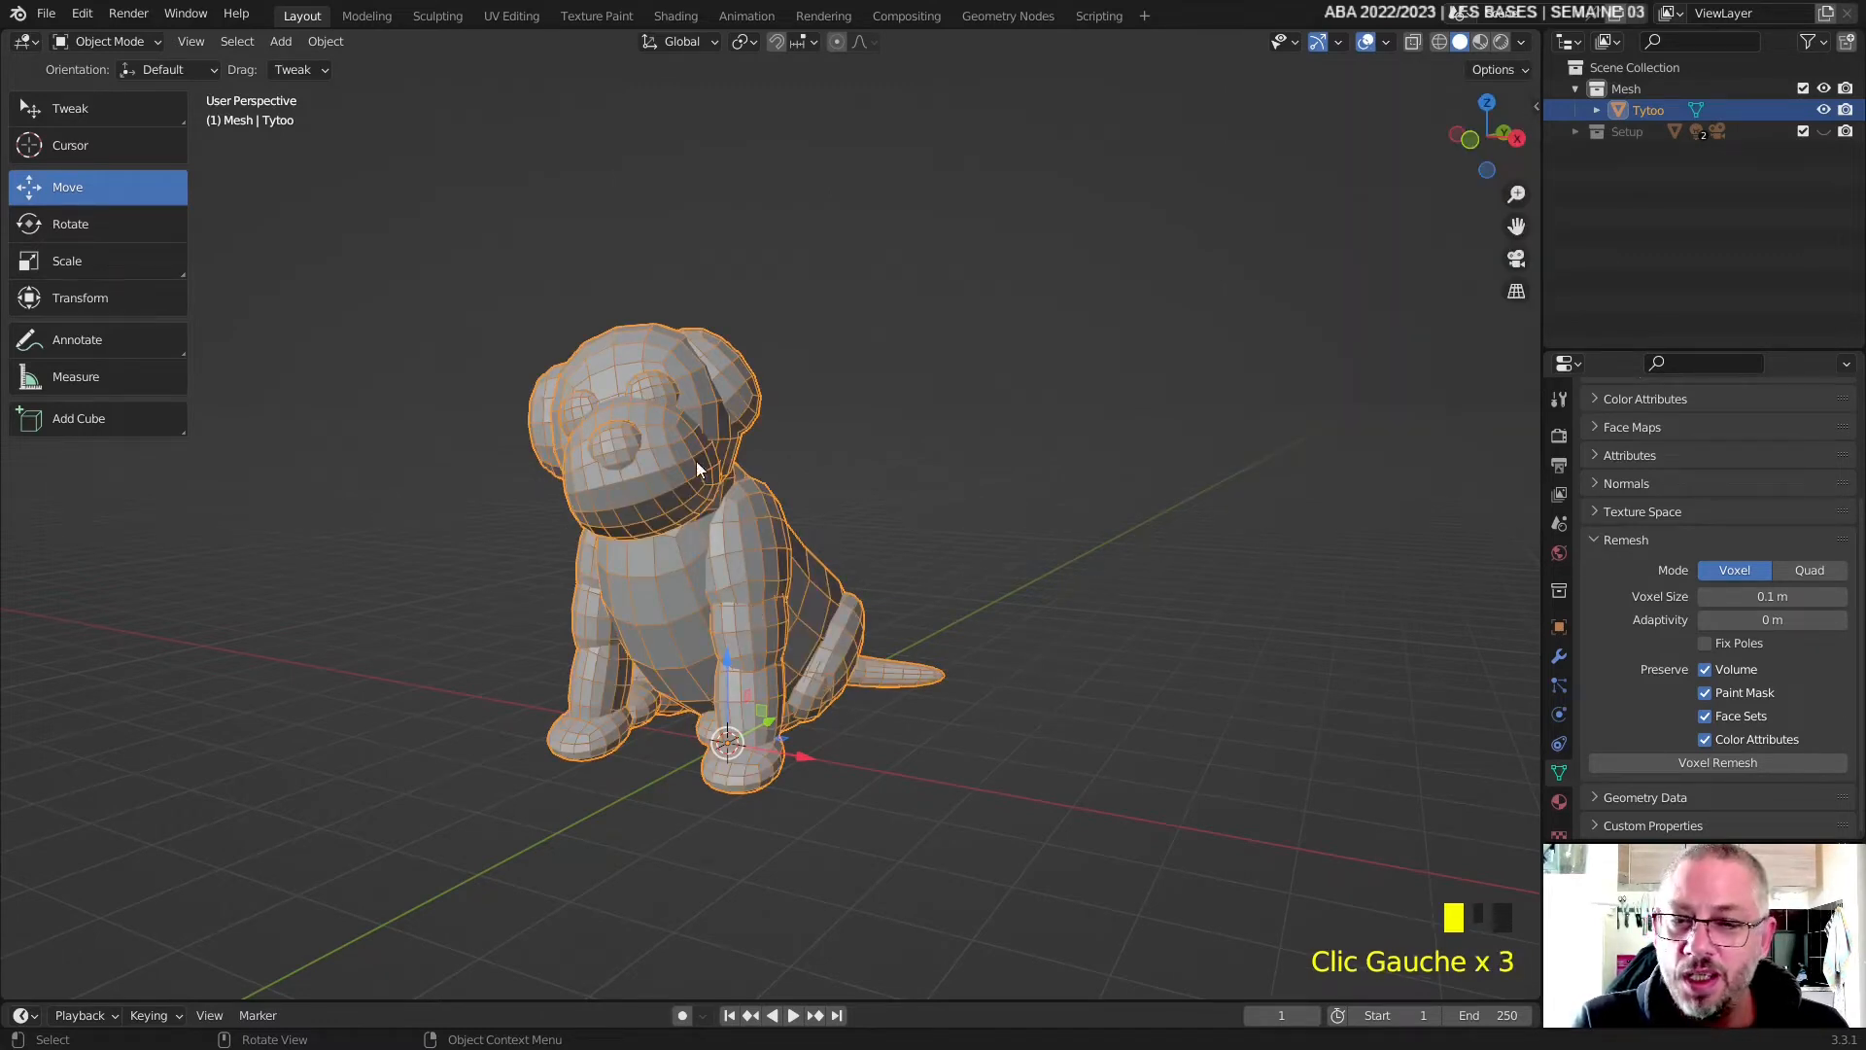
middle_drag(718, 546, 642, 546)
click(1118, 467)
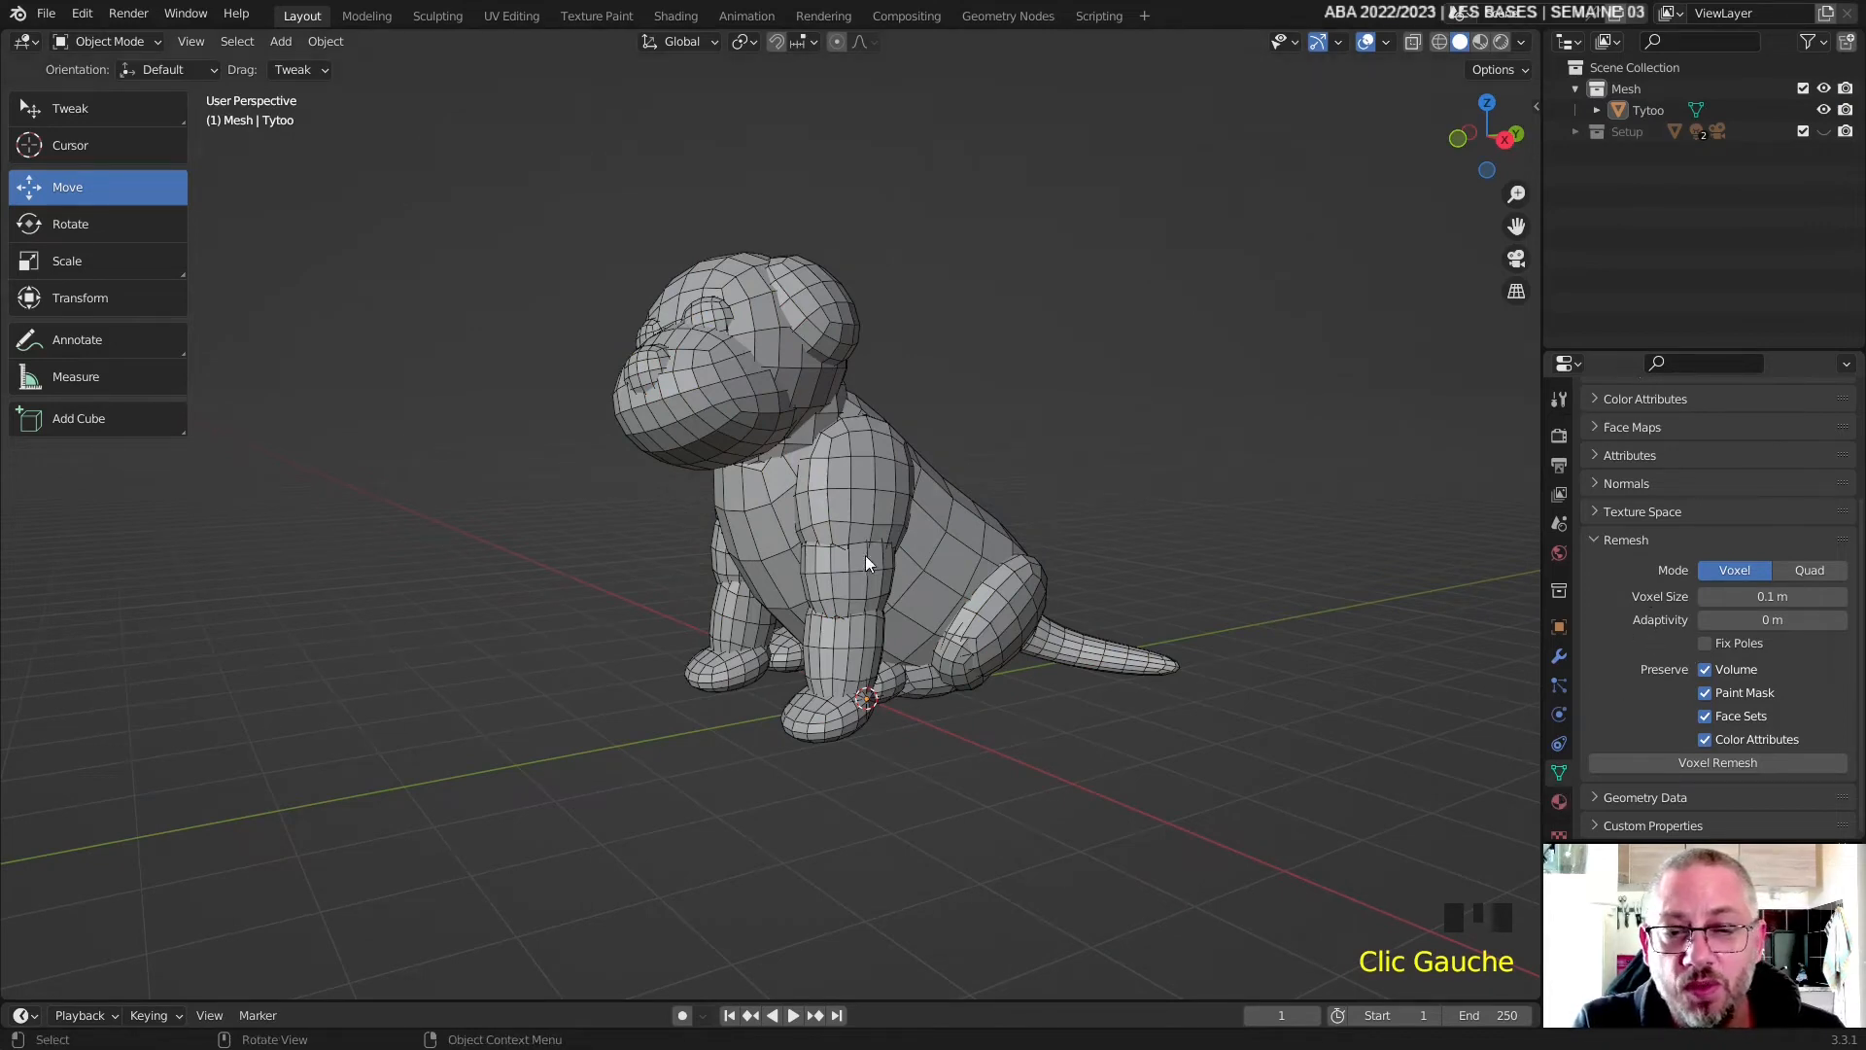
middle_drag(913, 585, 877, 609)
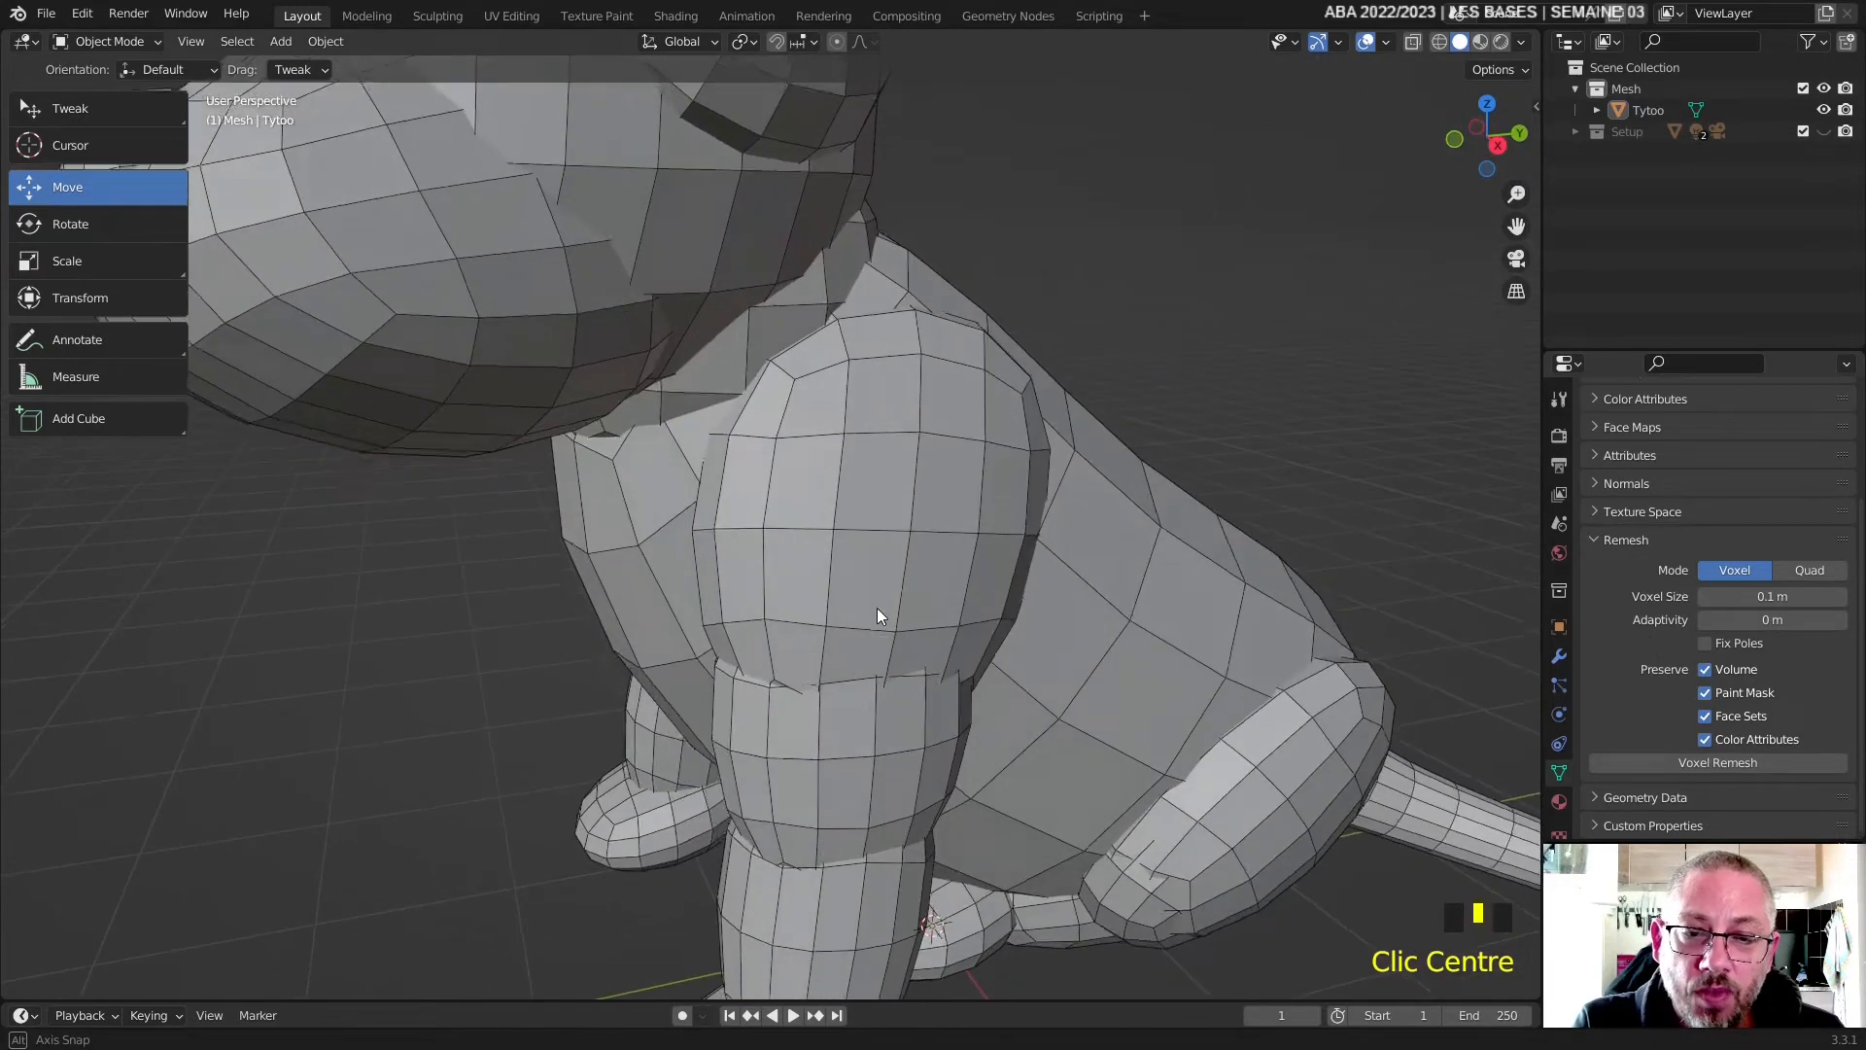
scroll(879, 609, down, 3)
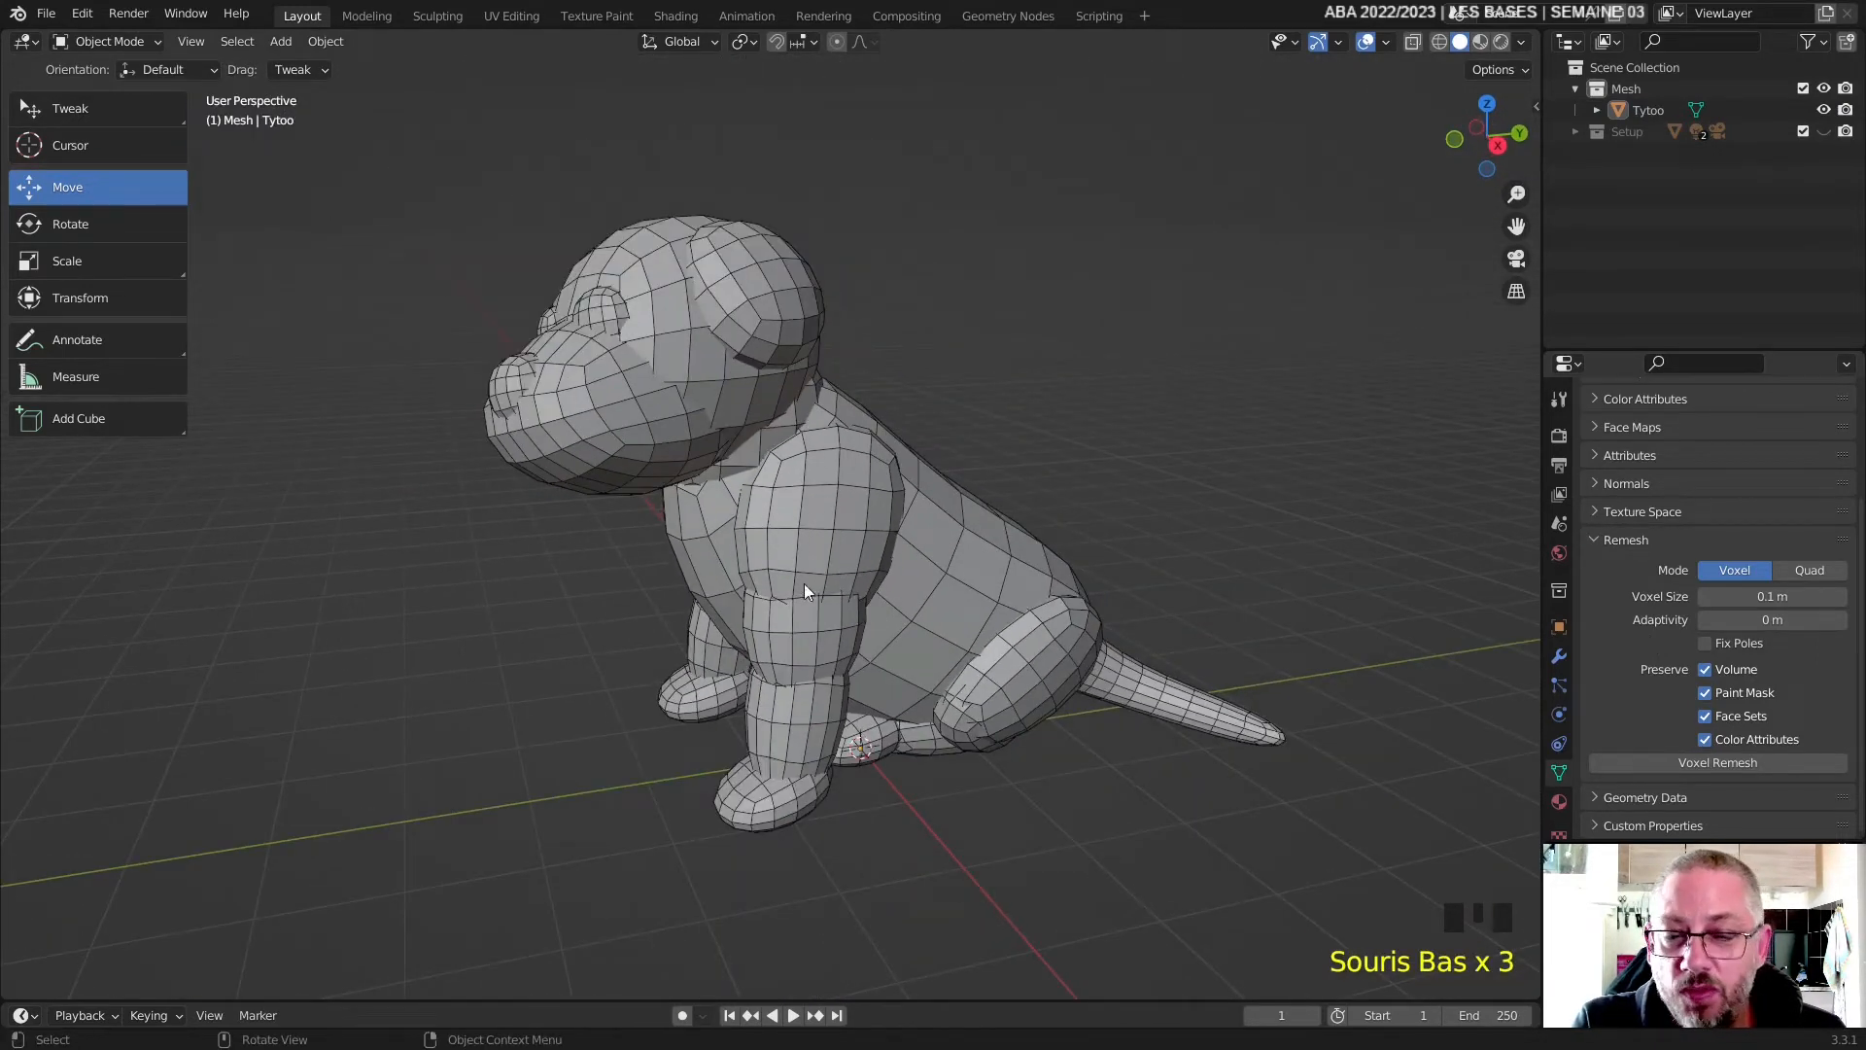
- Apply Shade Smooth to the dog mesh and deselect it to view the wireframe over the smooth surface
right_click(999, 433)
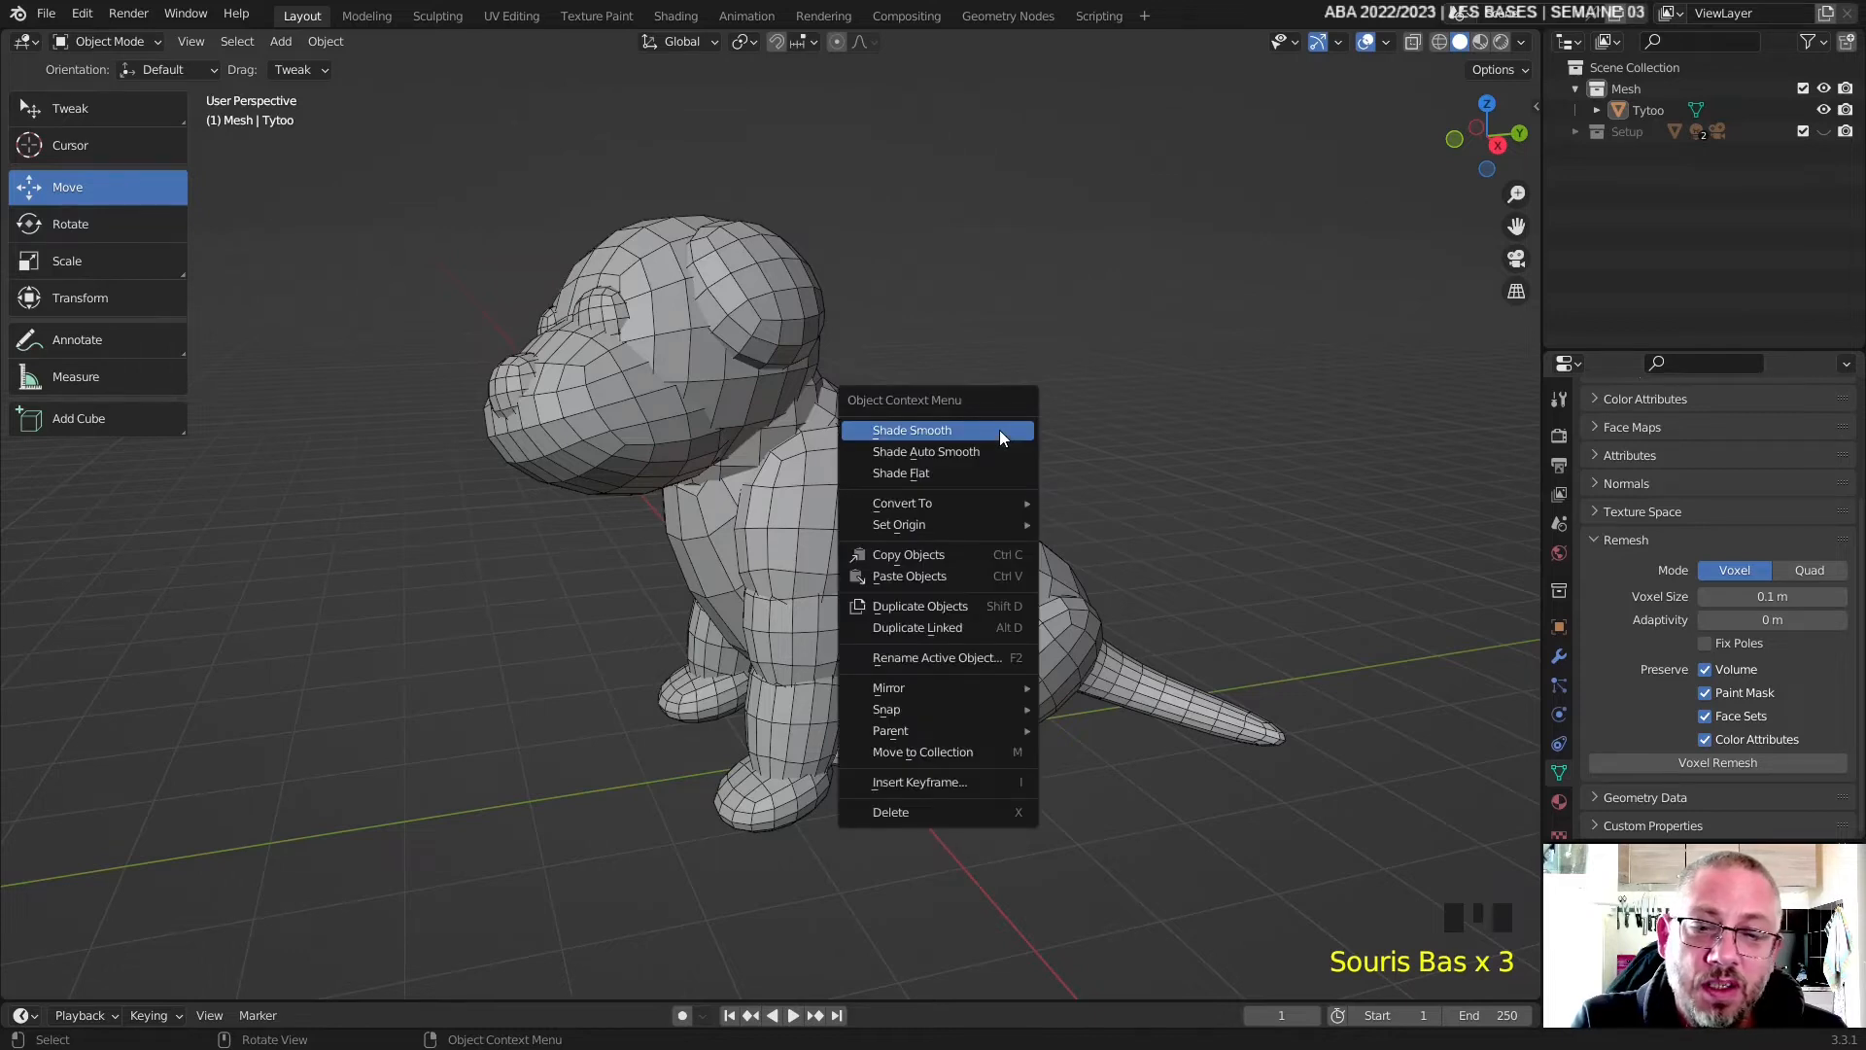
click(999, 430)
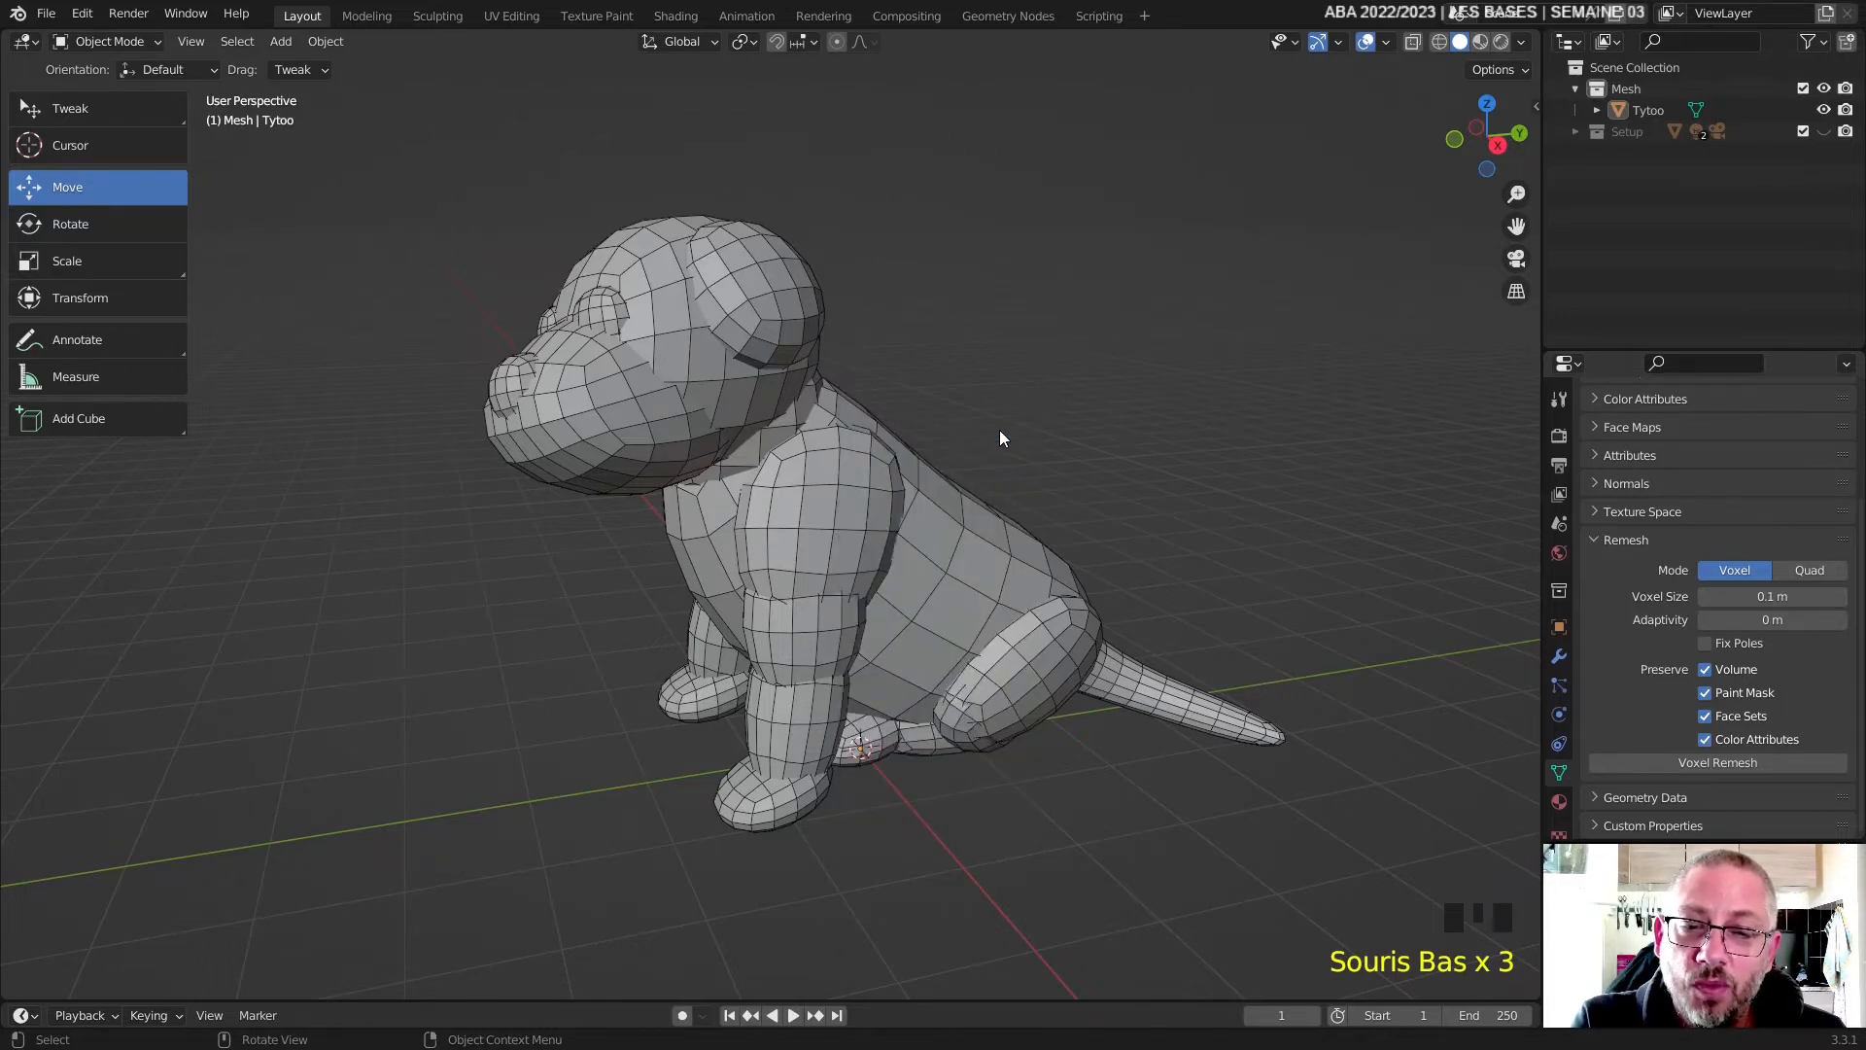
click(935, 541)
right_click(935, 541)
click(935, 540)
click(1036, 381)
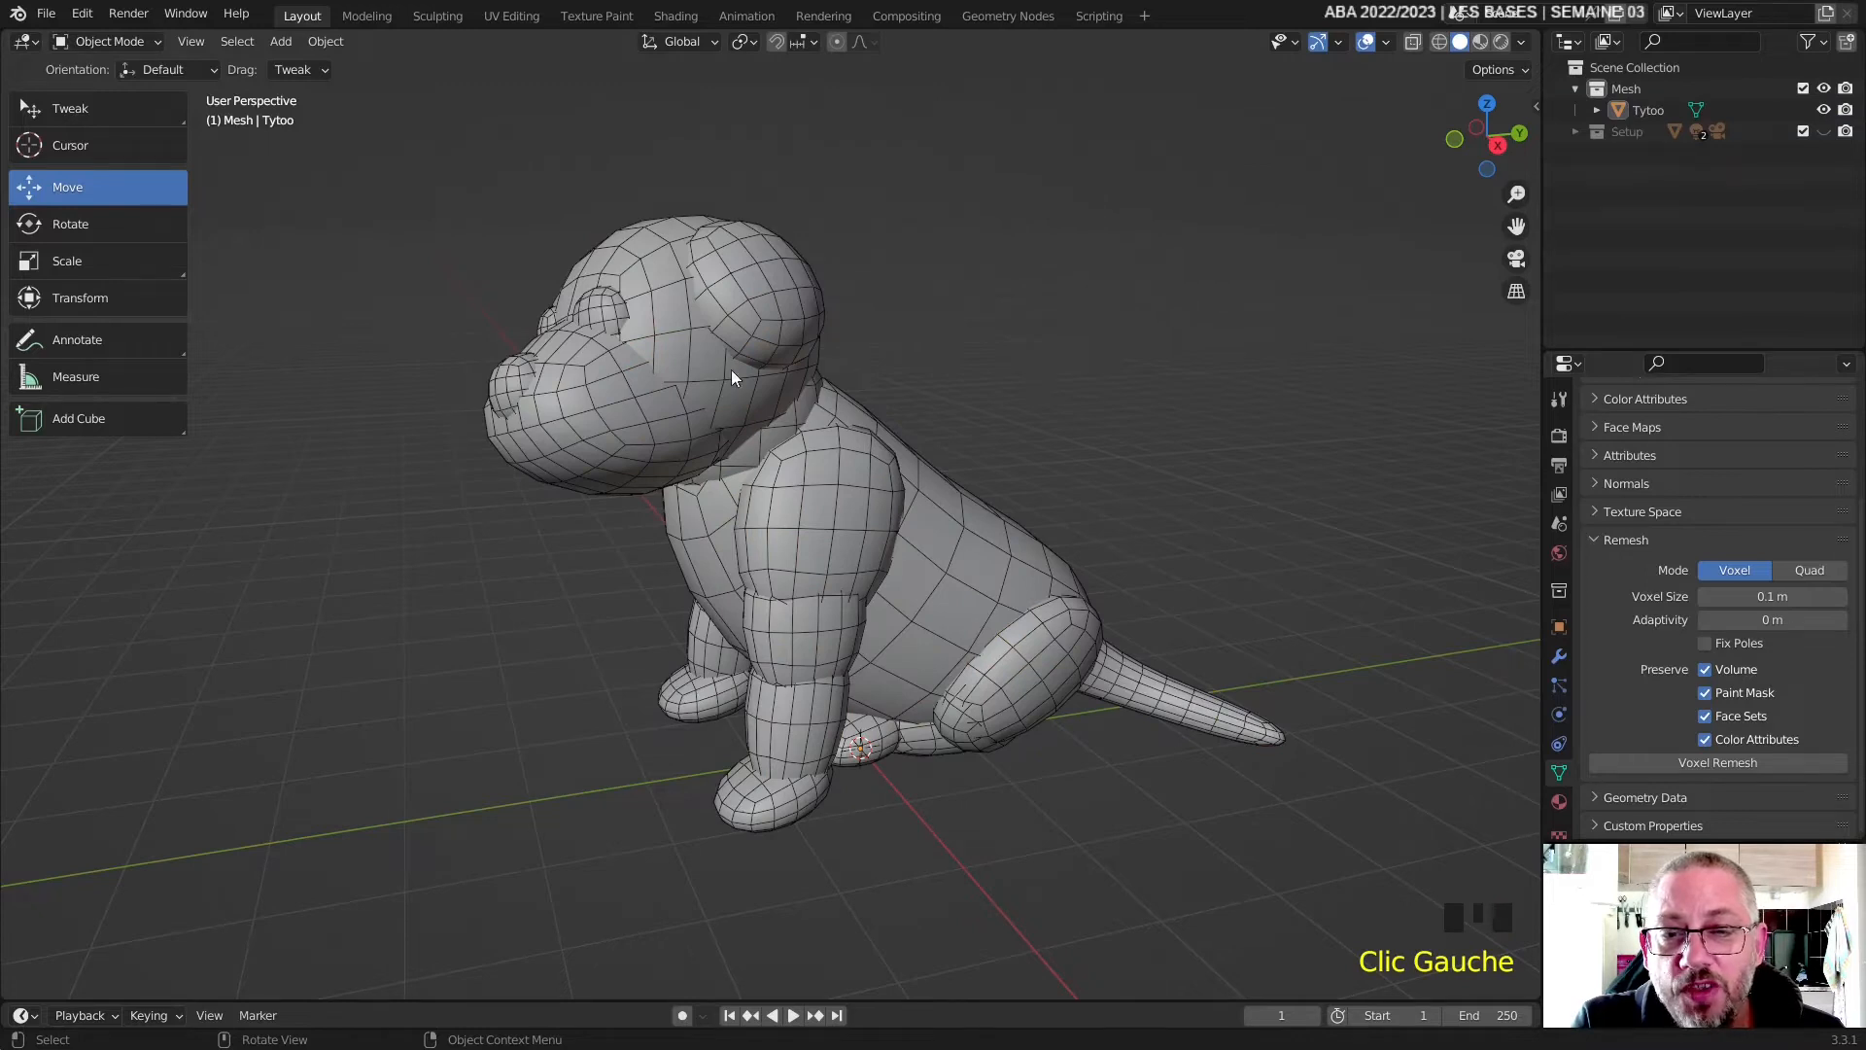
- Select the dog mesh and set it back to Shade Flat
click(674, 313)
right_click(785, 474)
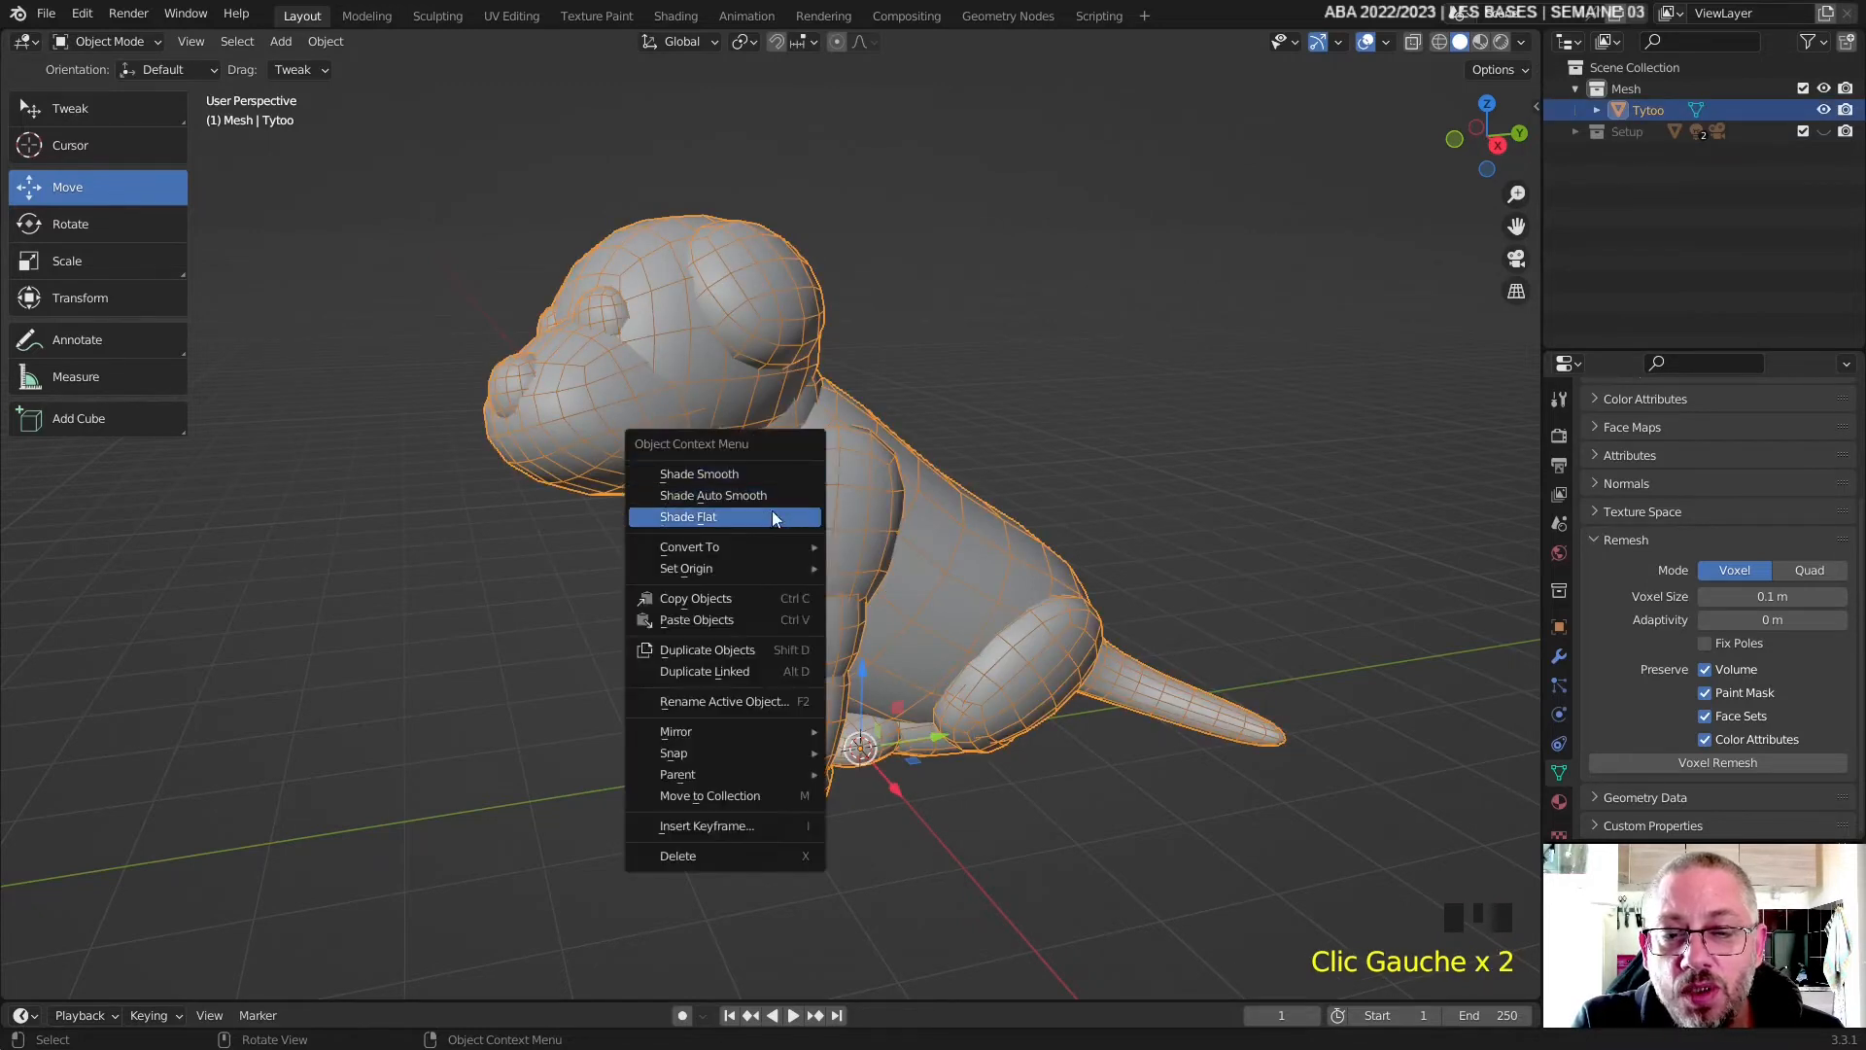
right_click(768, 519)
right_click(716, 397)
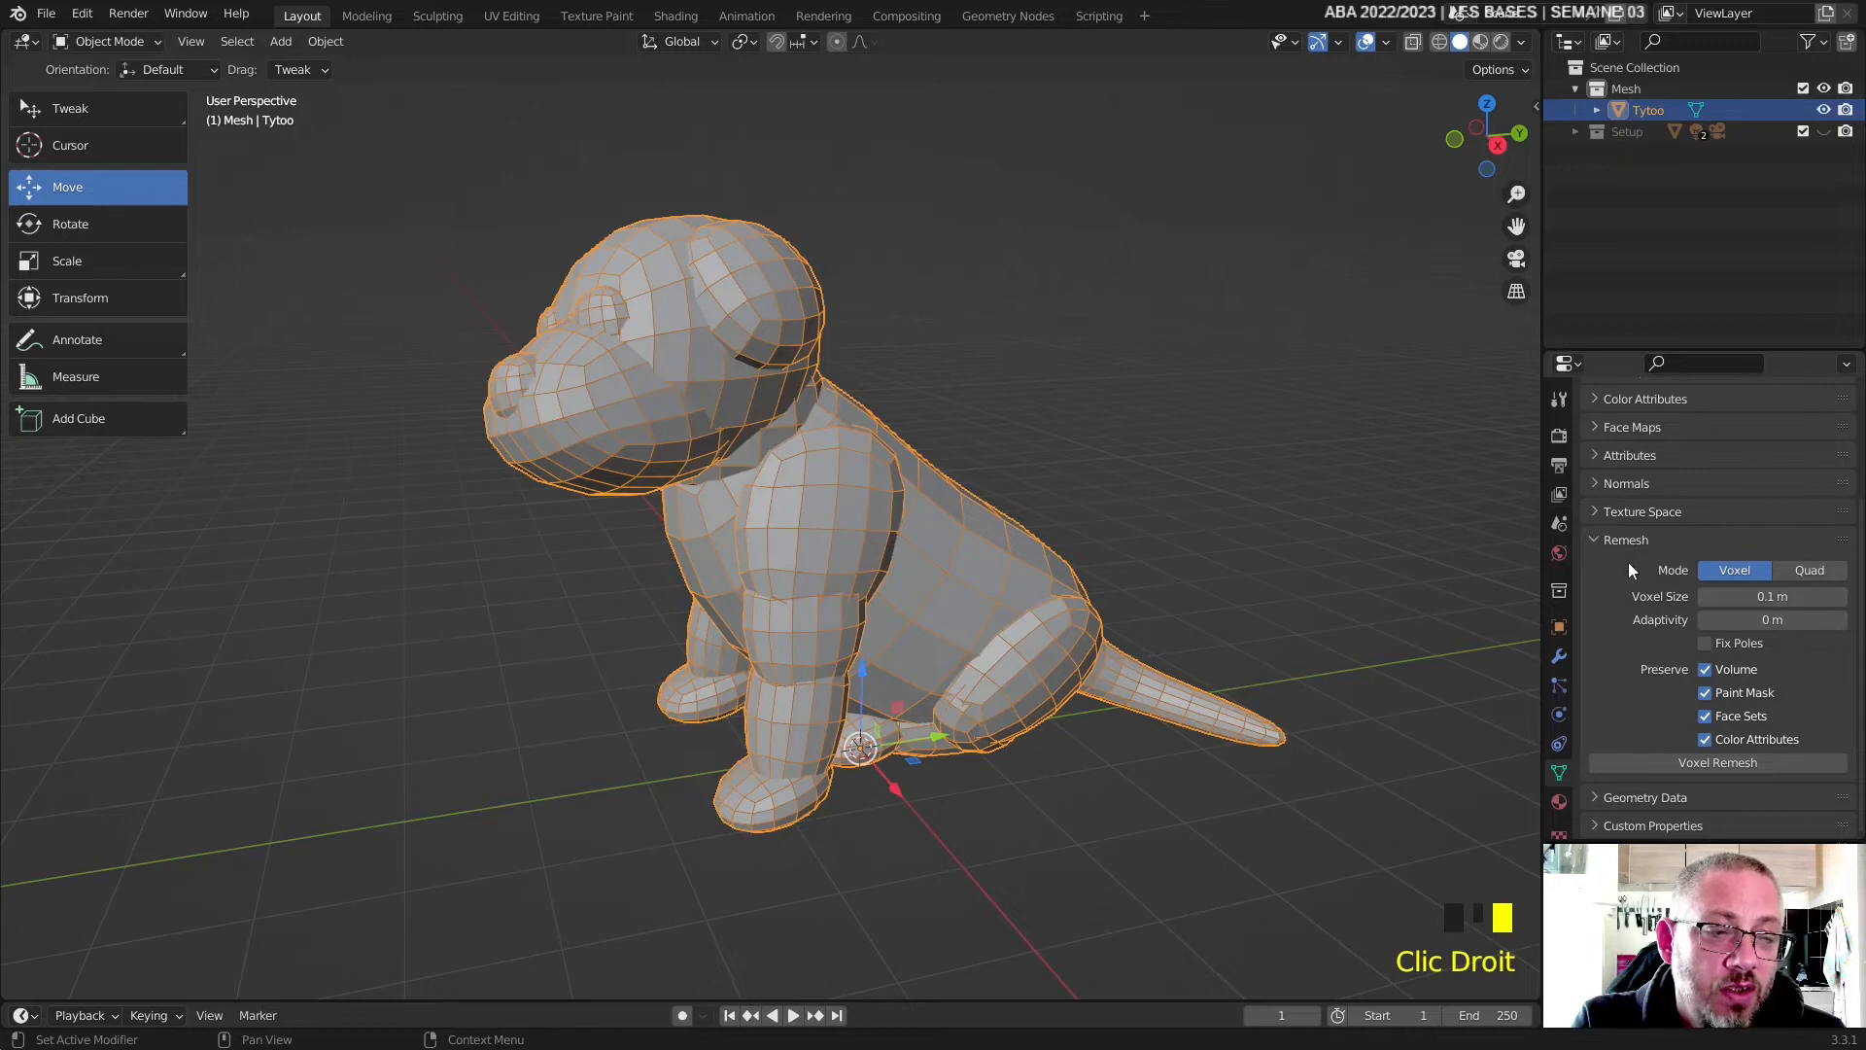
- Show the mesh's Normals settings, apply Shade Smooth to the dog, and deselect it
click(1603, 483)
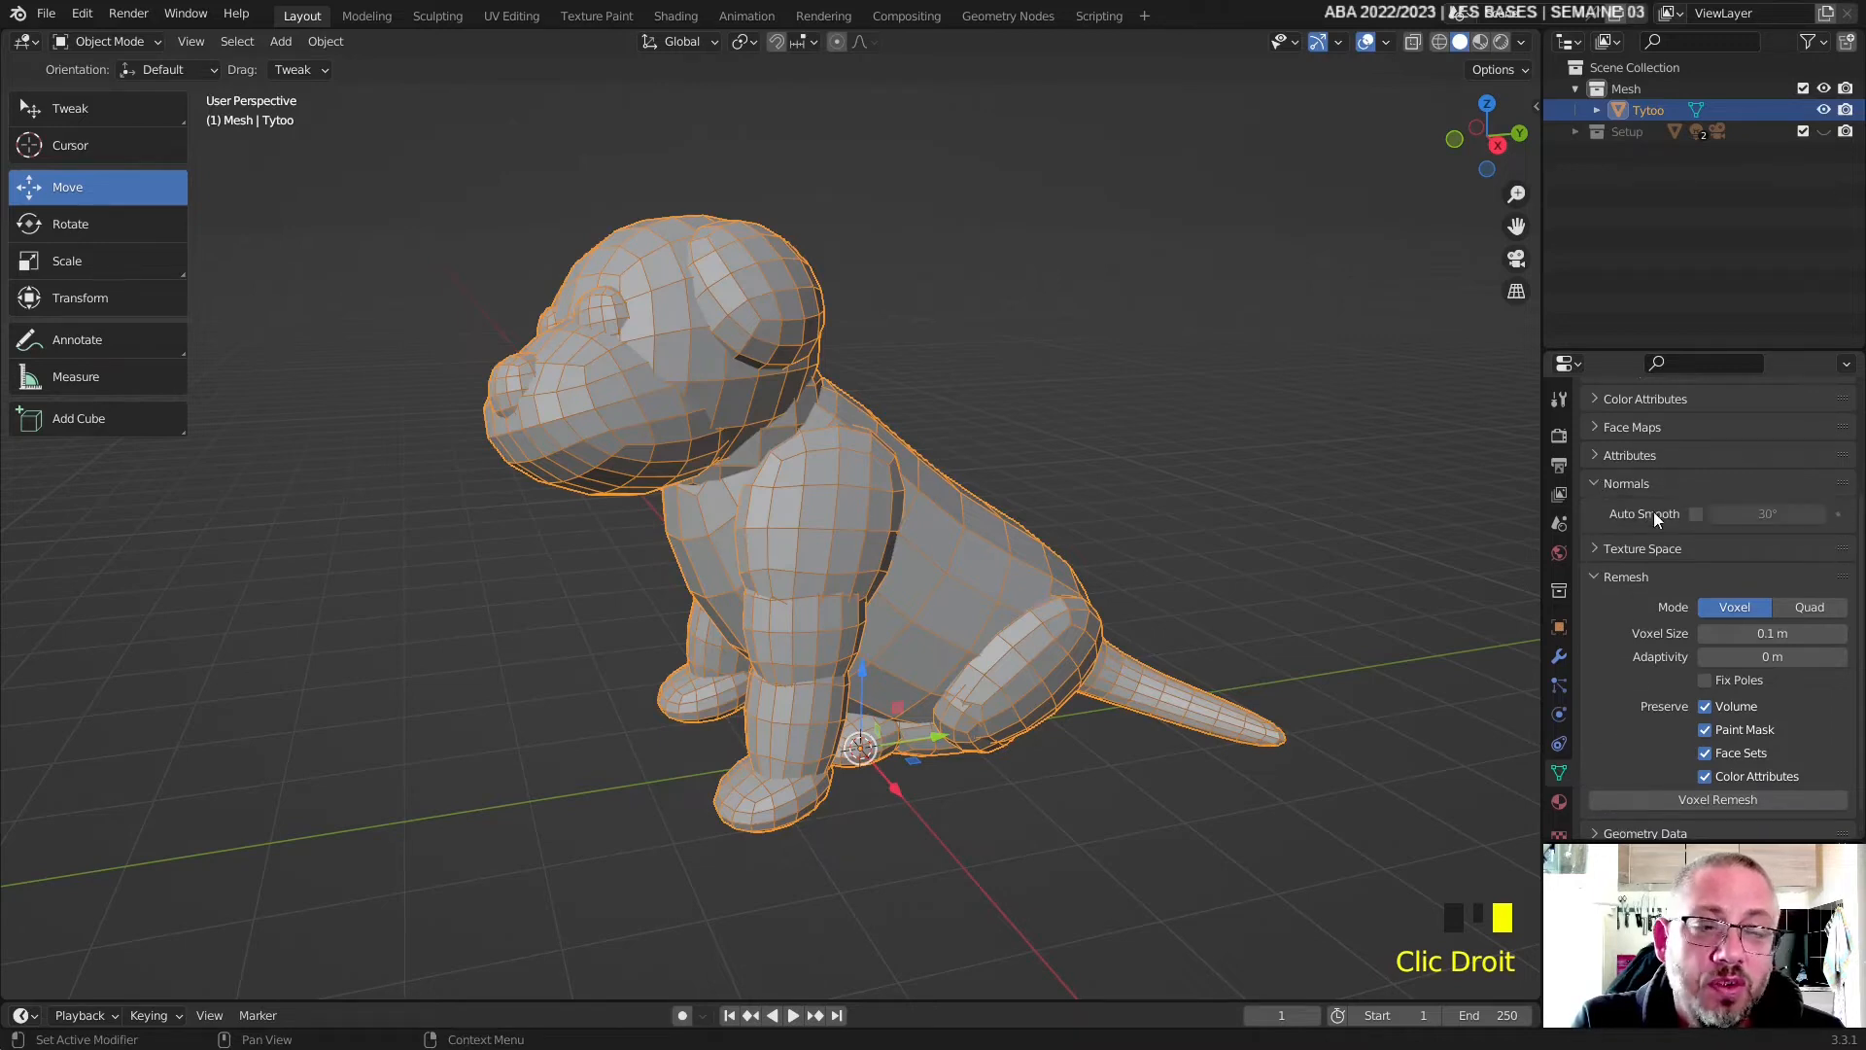
right_click(906, 528)
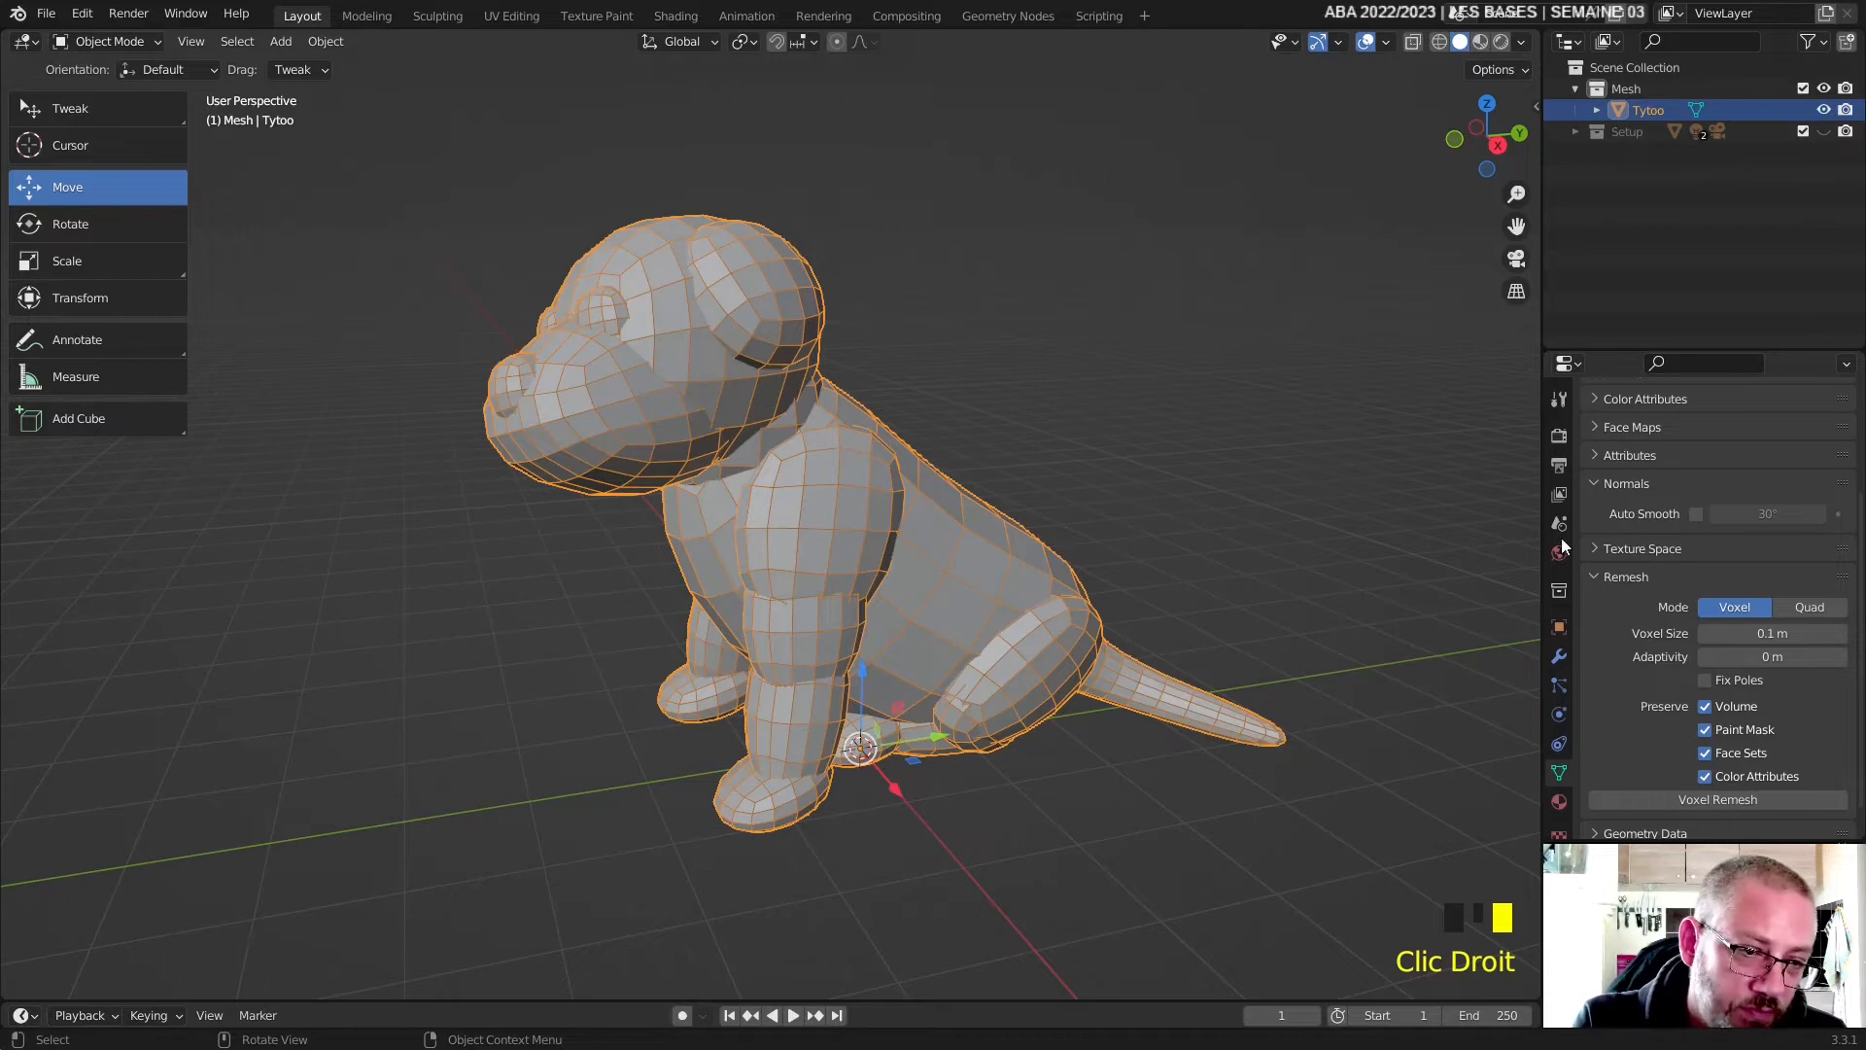
right_drag(803, 506, 760, 466)
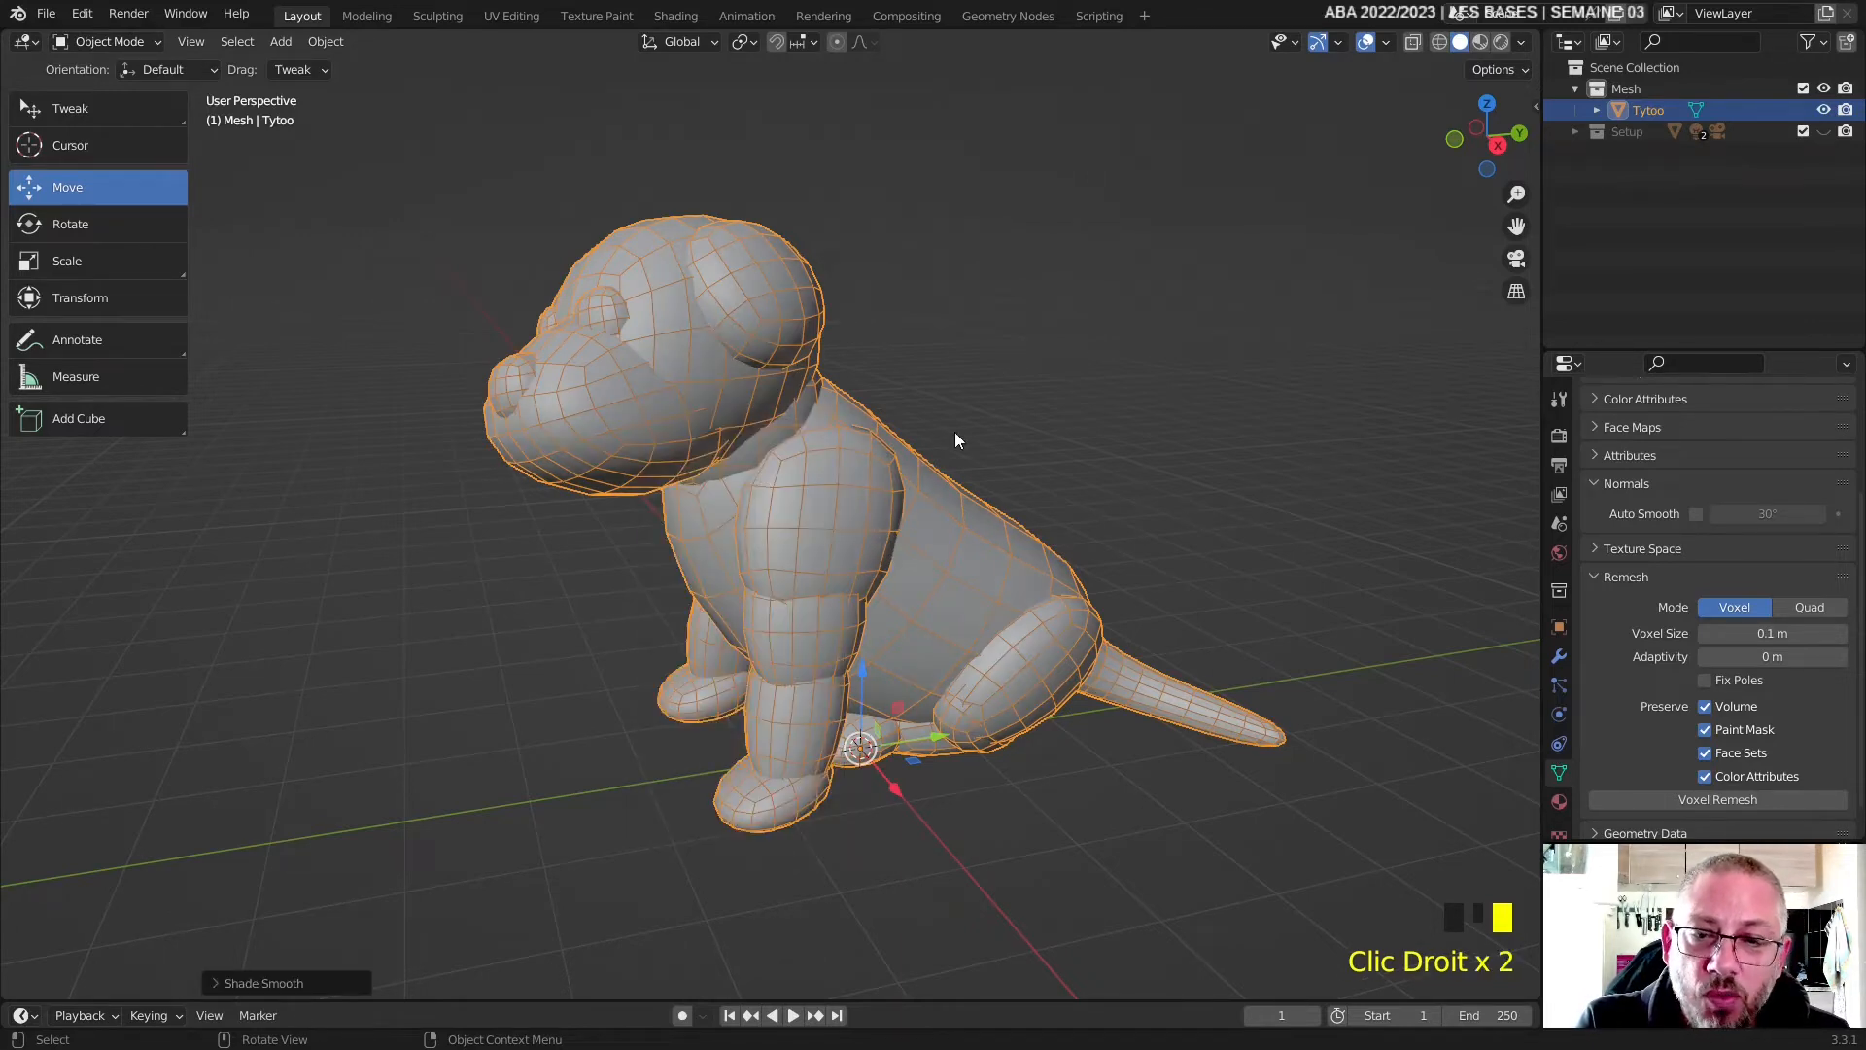
click(1073, 382)
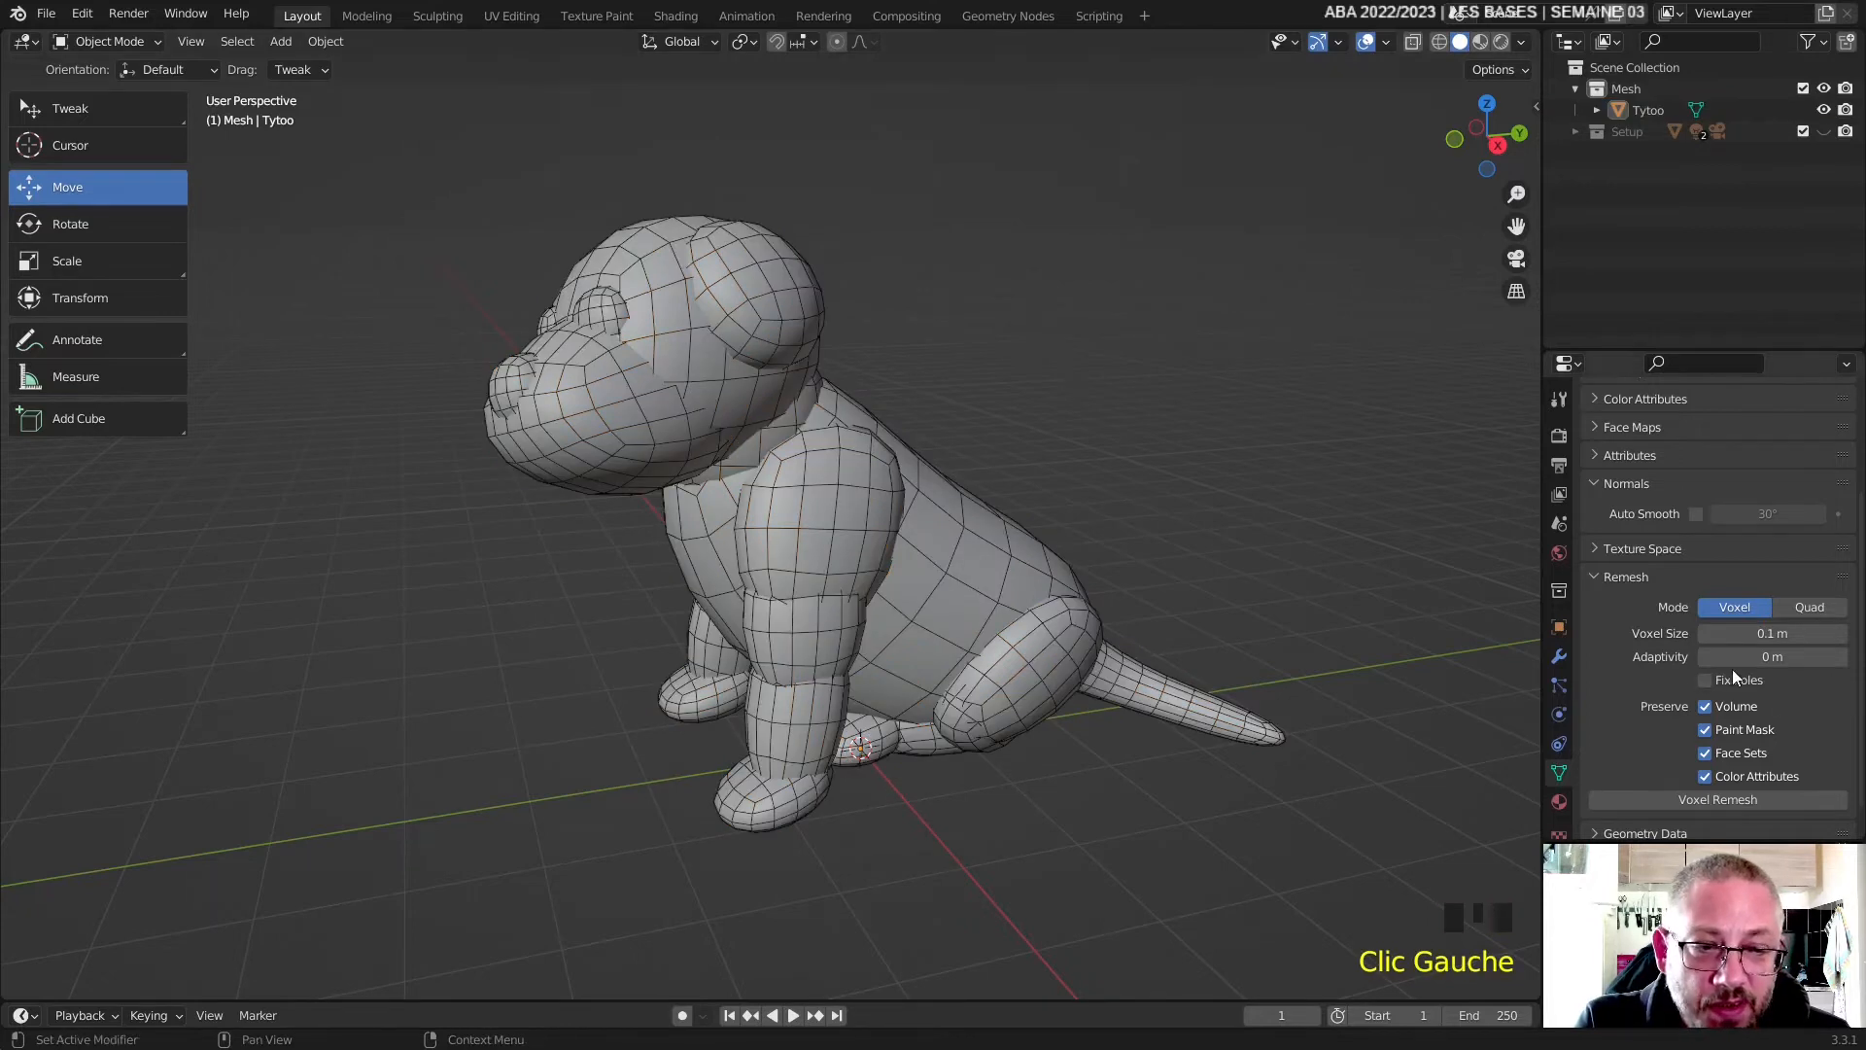
- Save the scene under the file name Tytoo.004.blend
middle_drag(895, 635, 942, 618)
key(ctrl+shift+s)
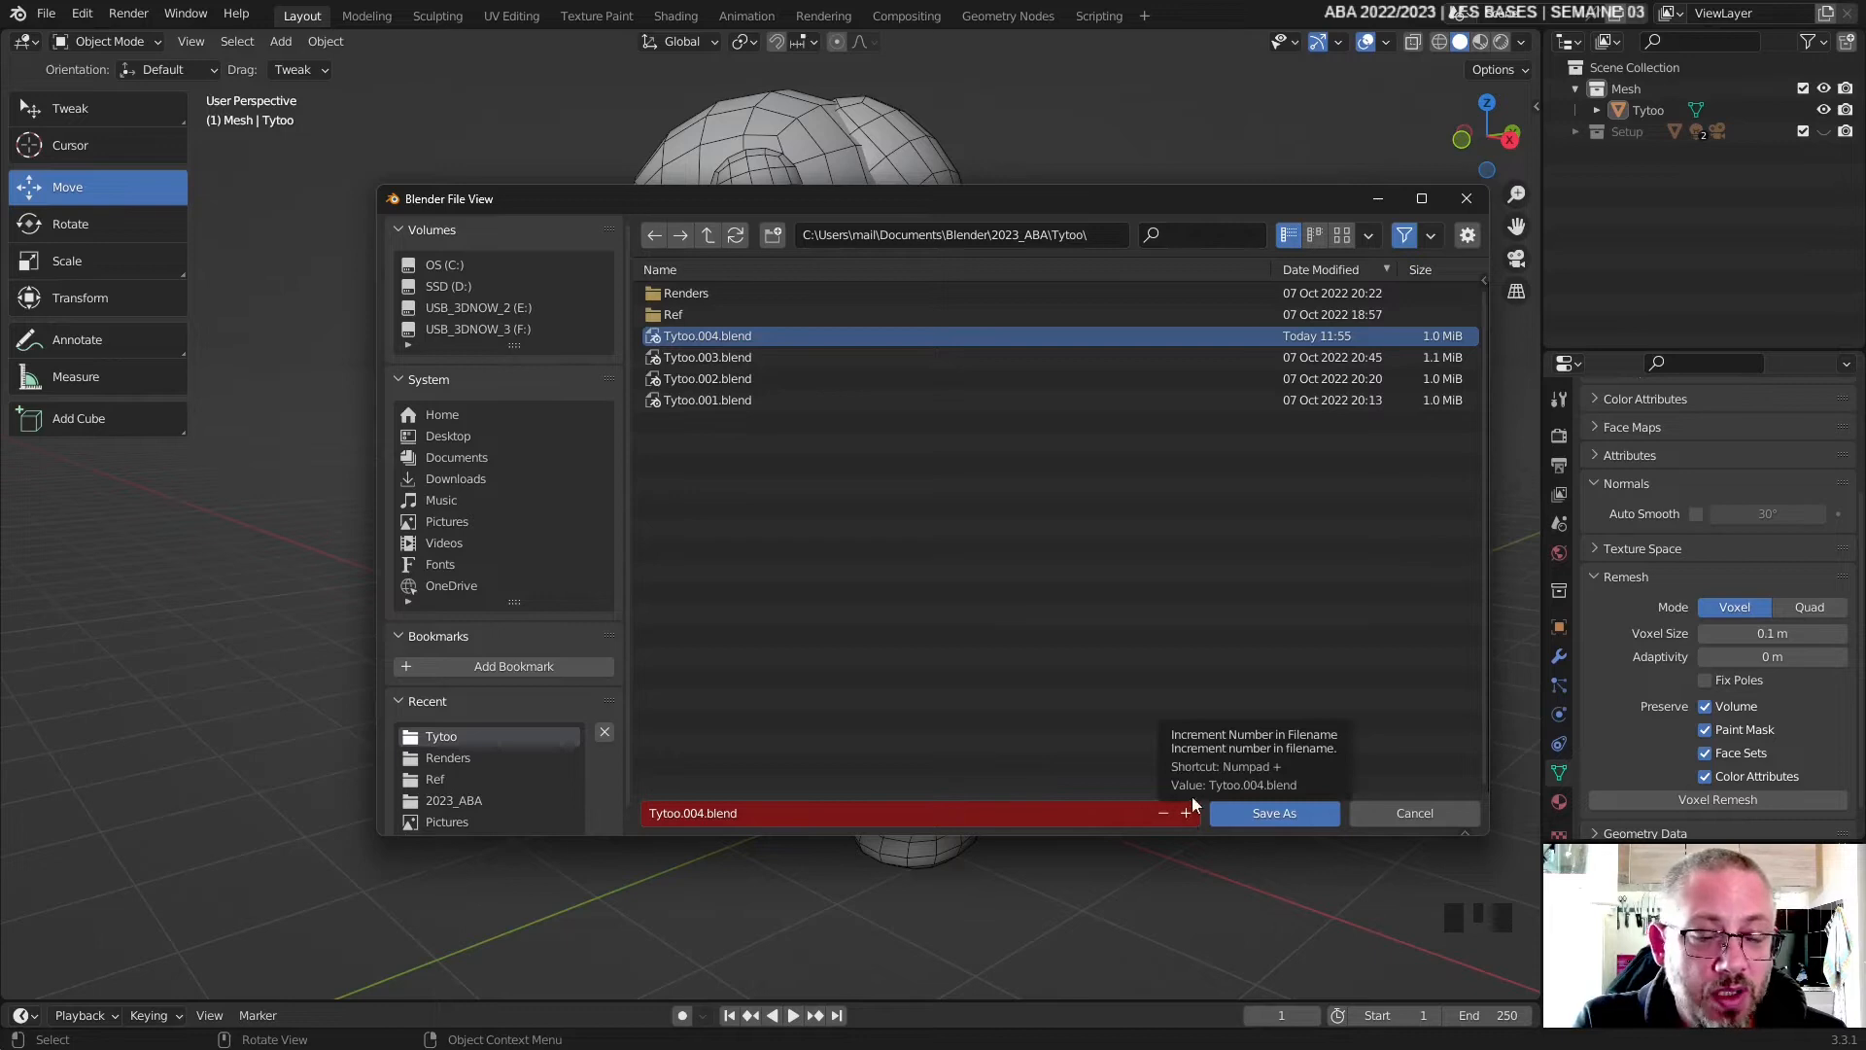
click(1275, 813)
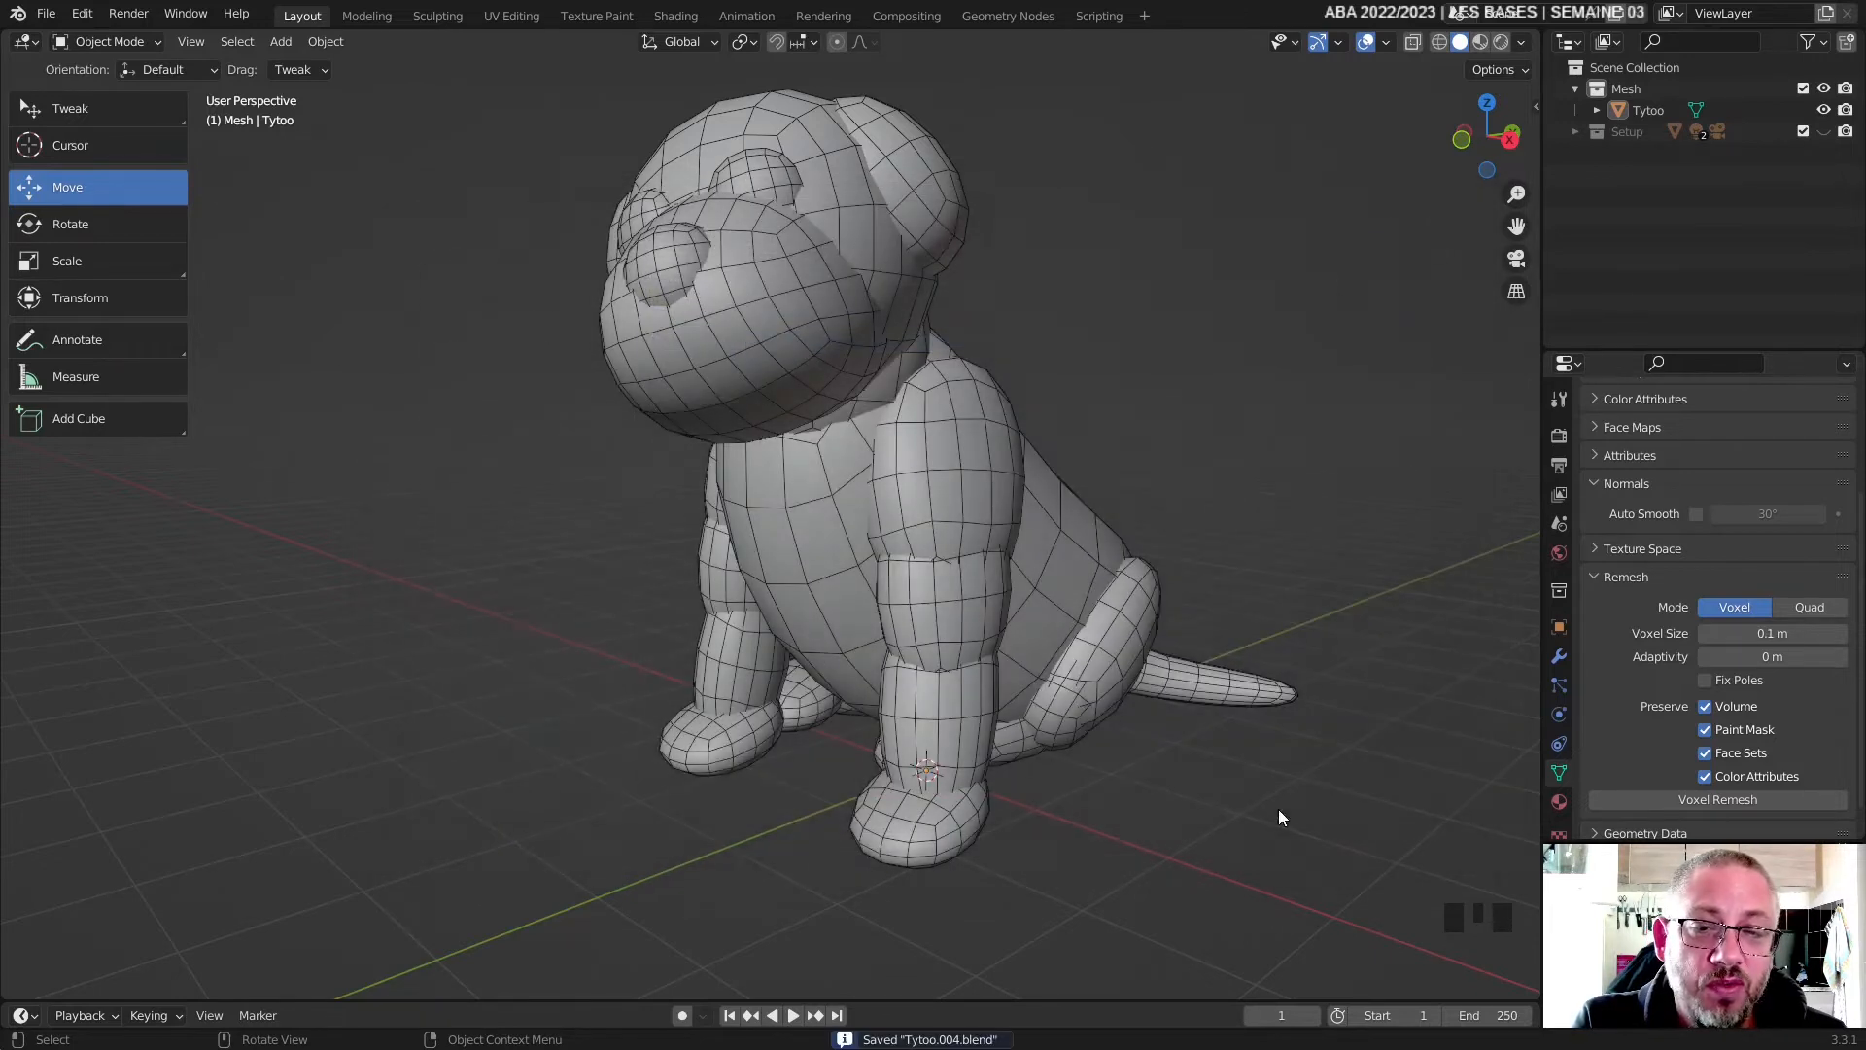
- Try a Voxel Remesh of the dog with a 0.1 m voxel size, inspect the resulting topology, and undo it
middle_drag(982, 520, 1033, 516)
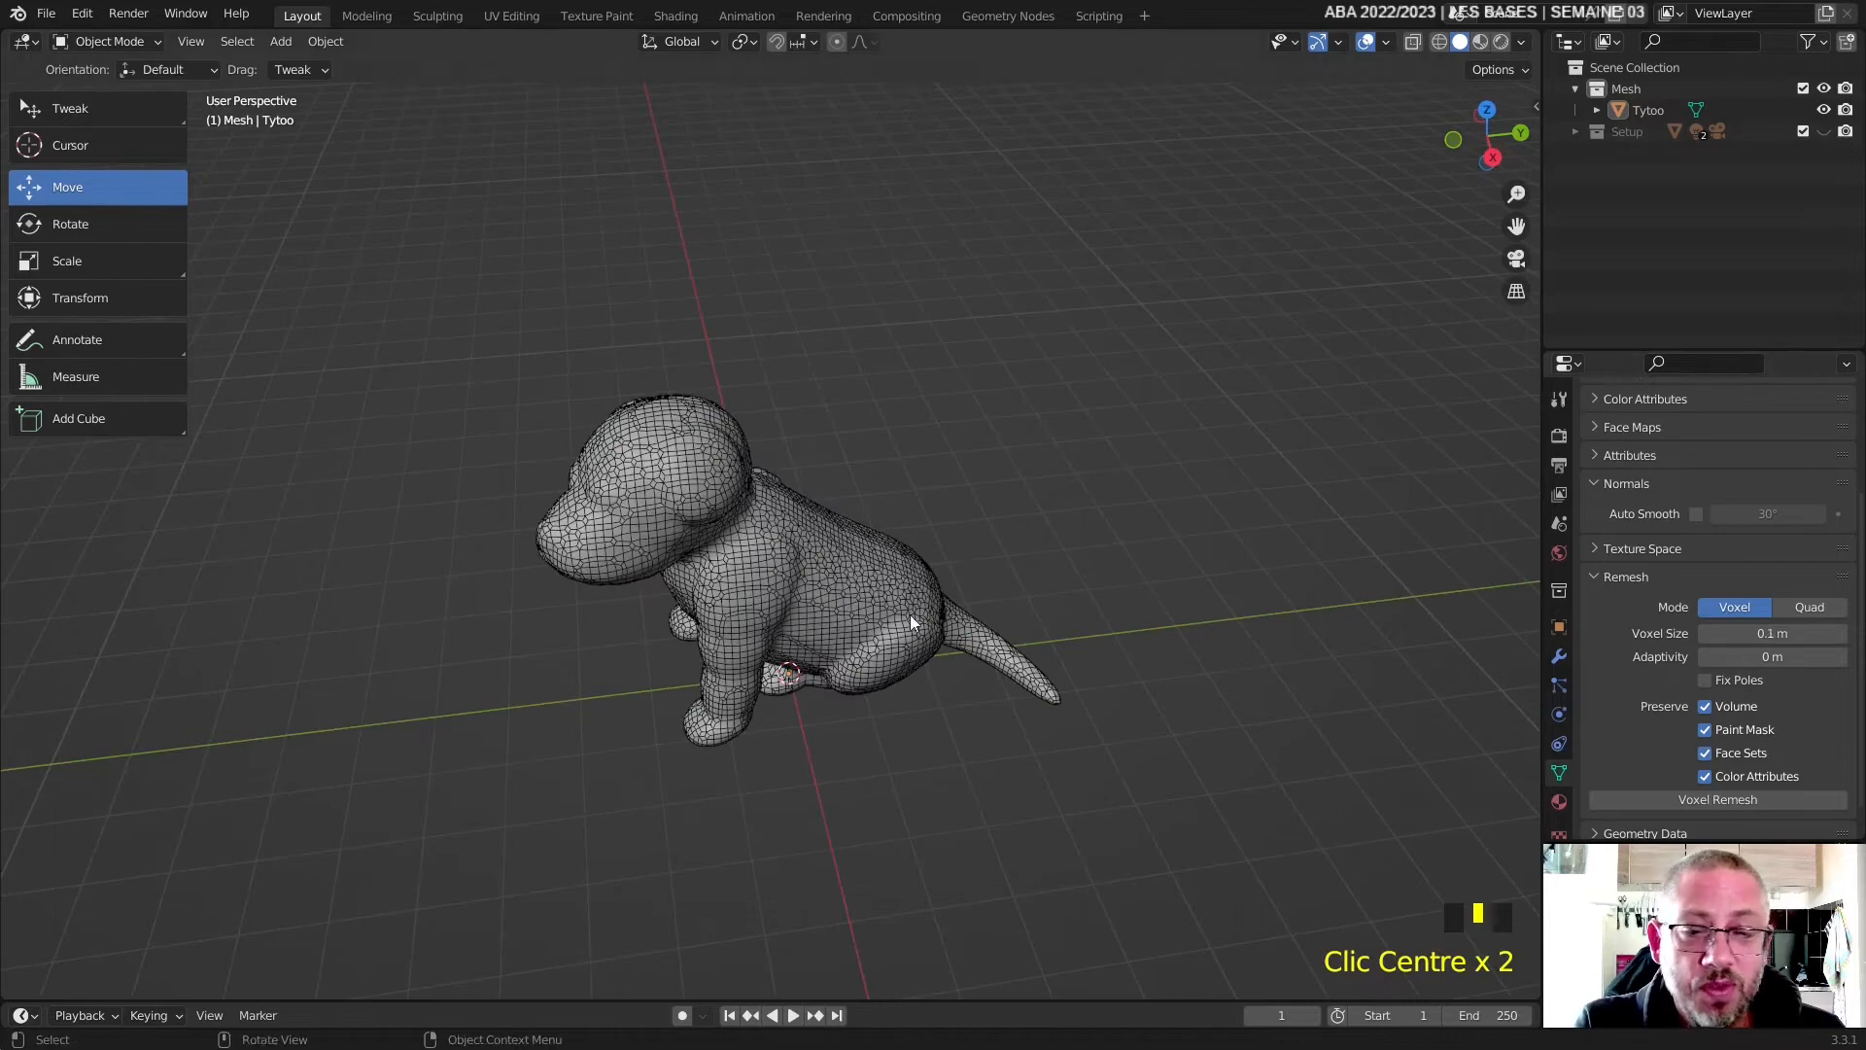
scroll(755, 643, up, 8)
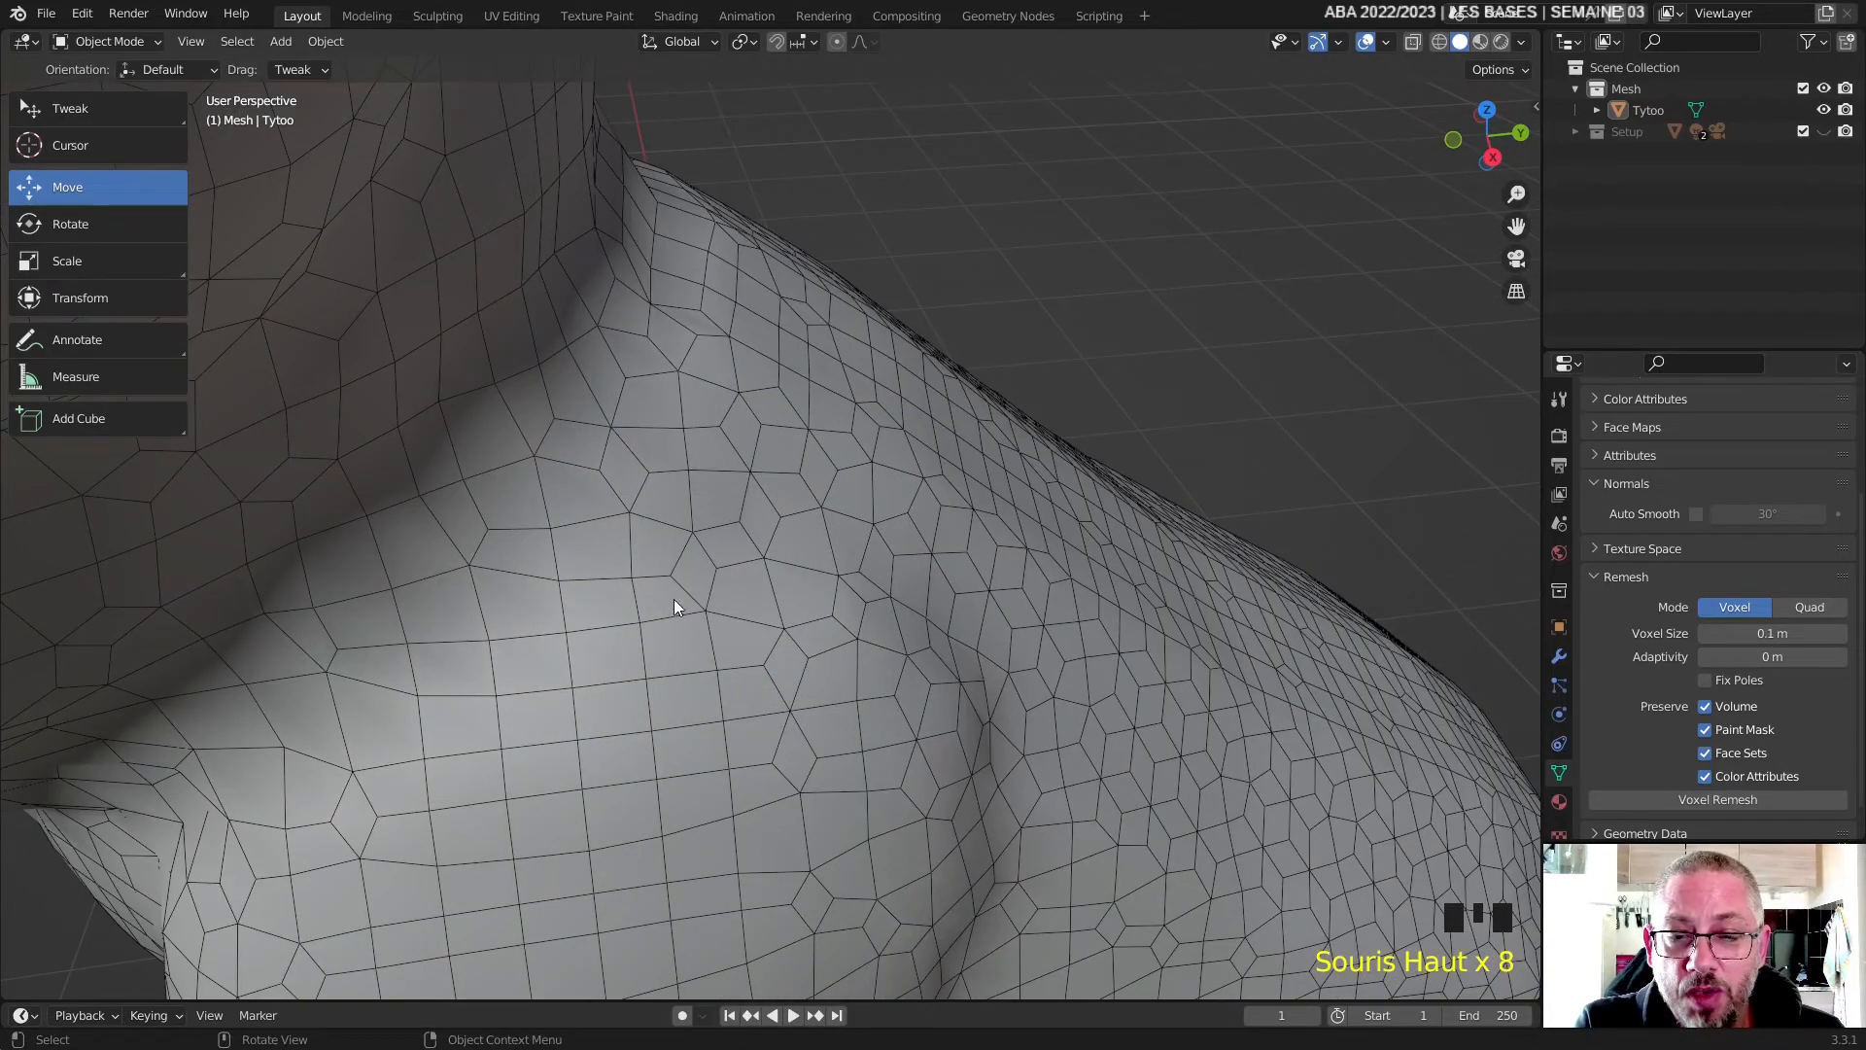
middle_drag(708, 633, 624, 614)
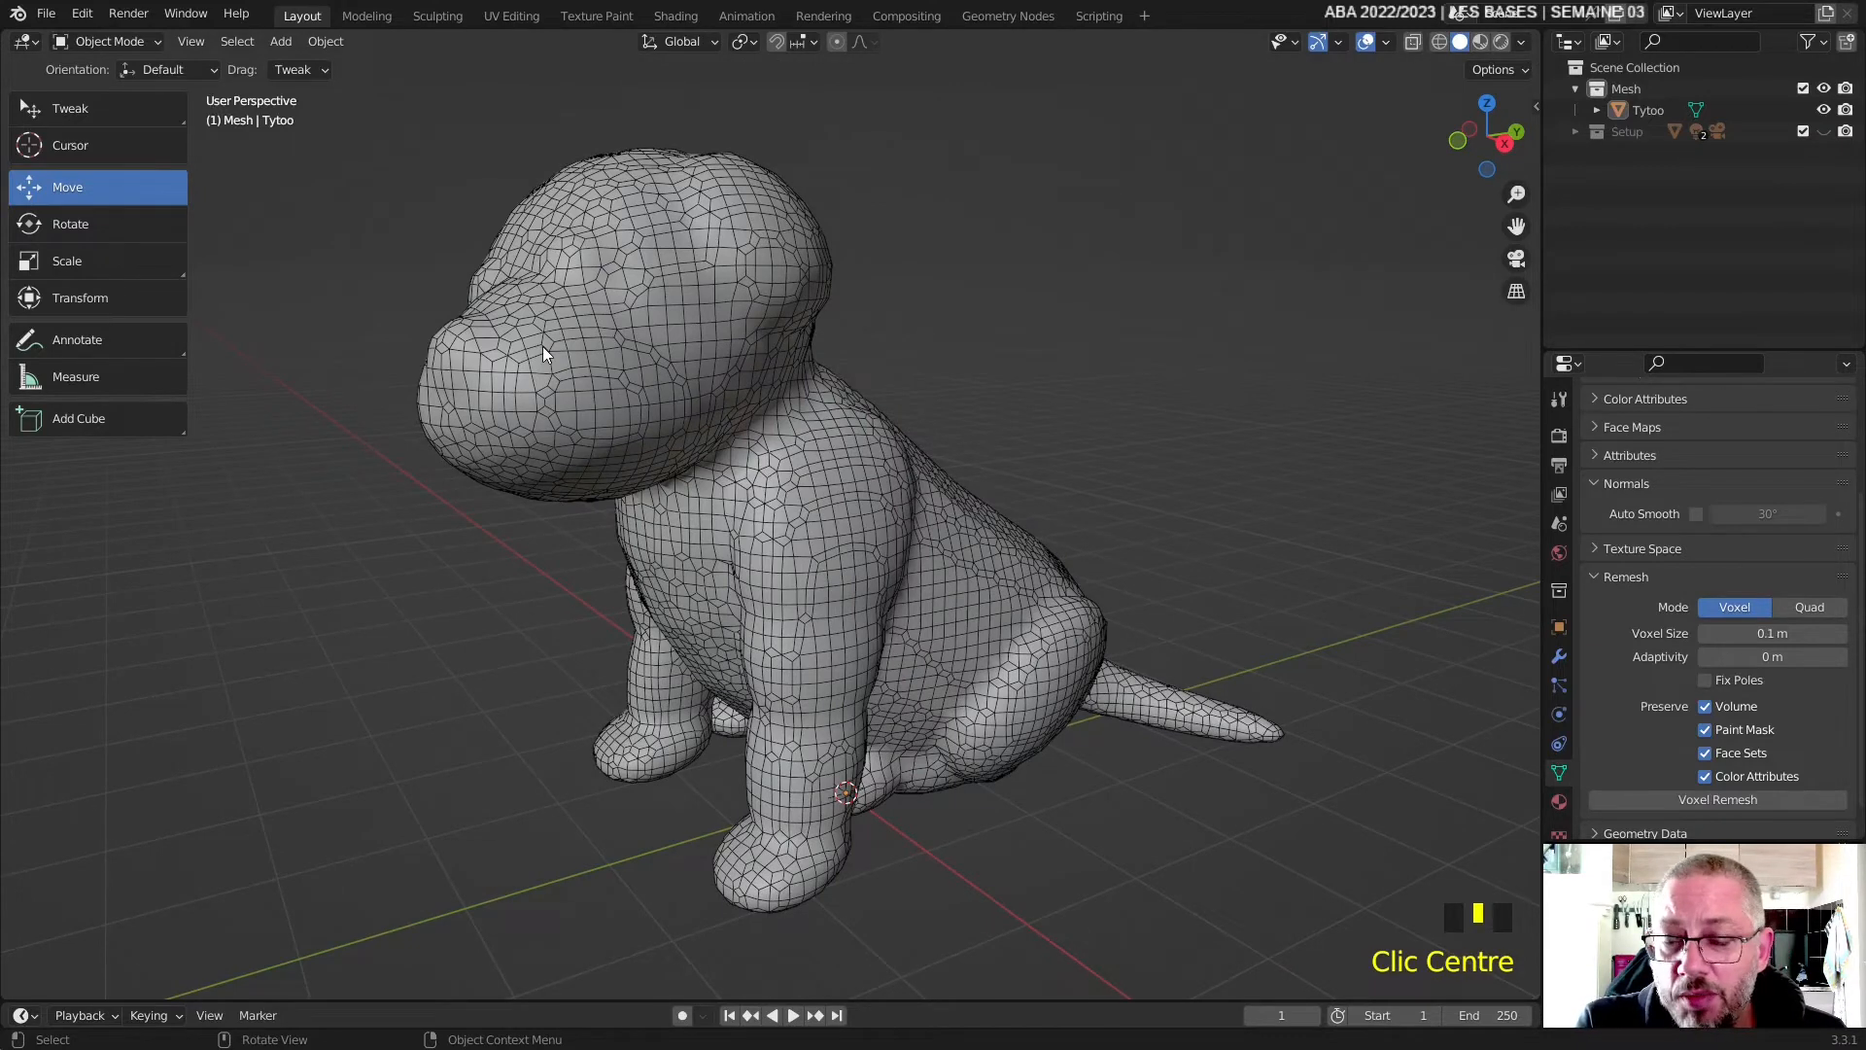
key(ctrl+z)
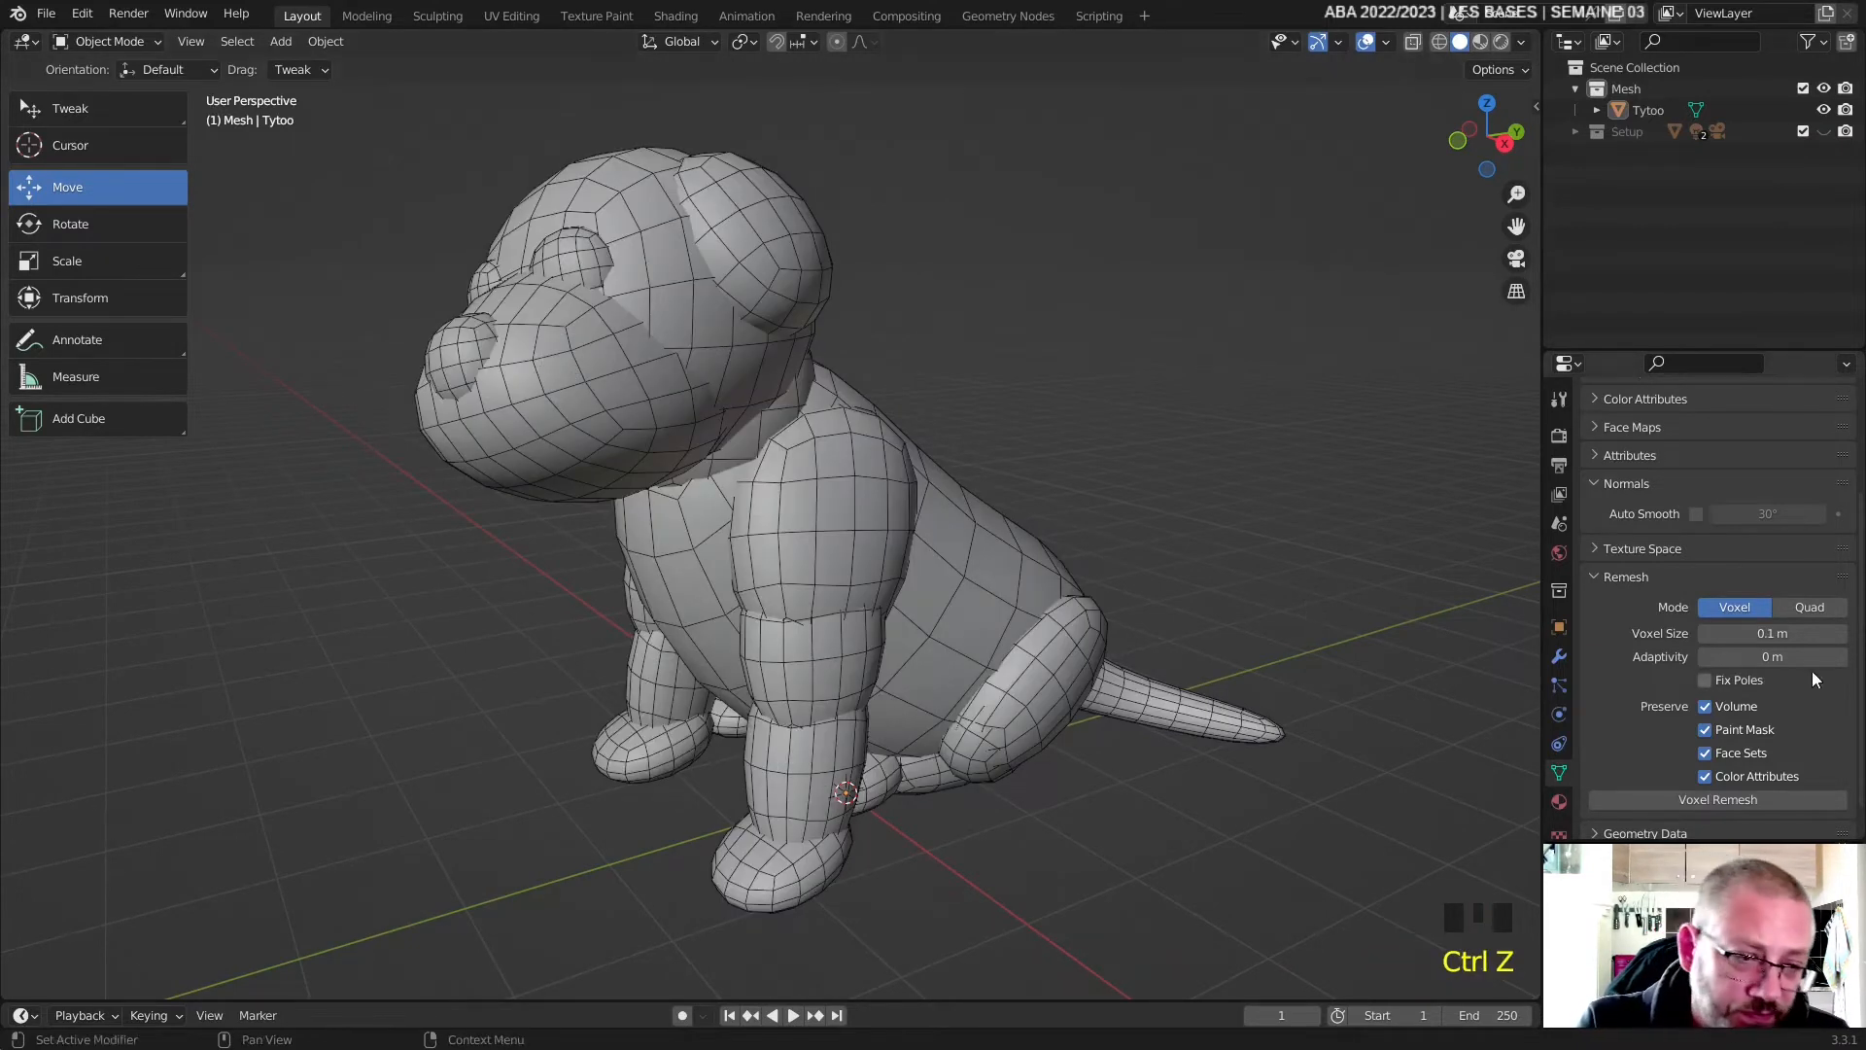
- Enable Fix Poles in the dog's remesh settings and stop preserving the paint mask, face sets and color attributes
click(1723, 684)
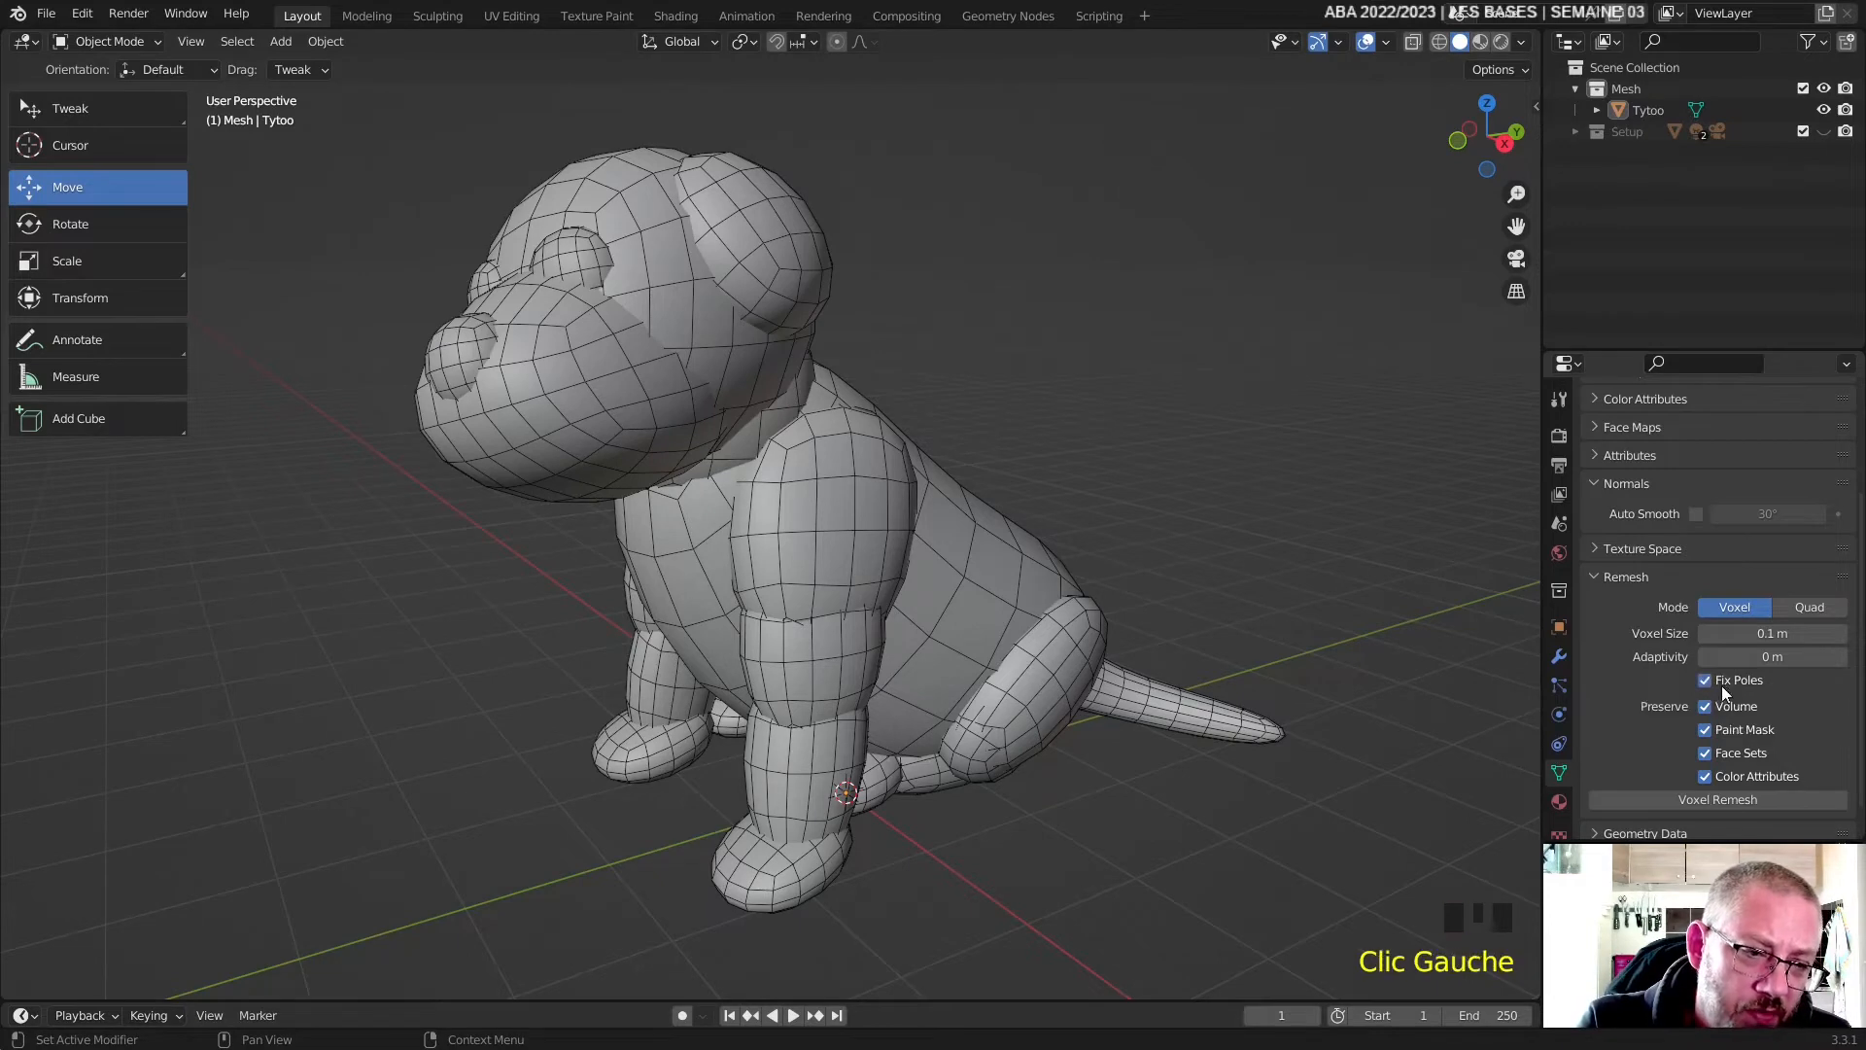
click(1716, 731)
click(1718, 754)
click(1716, 776)
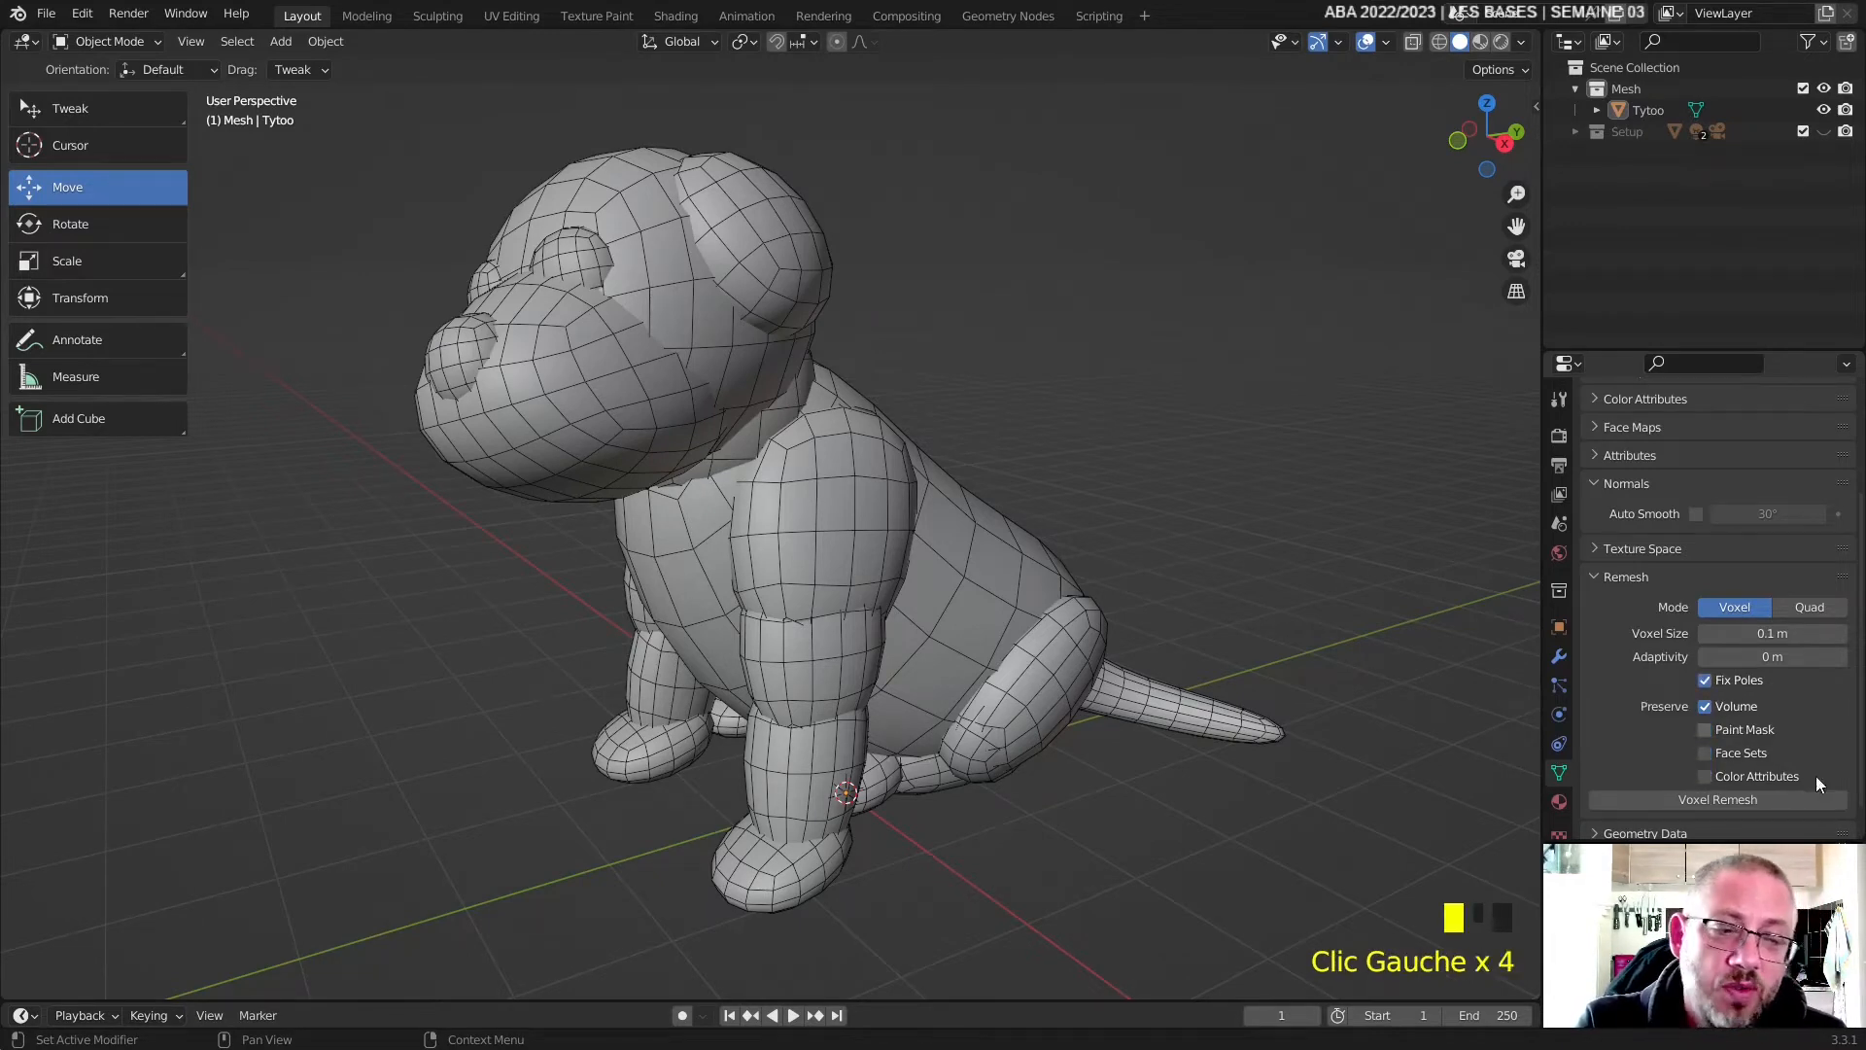
- Try a Voxel Remesh of the dog at 0.1 m with Fix Poles on and inspect the topology around the head
click(1684, 798)
middle_drag(1167, 602, 879, 558)
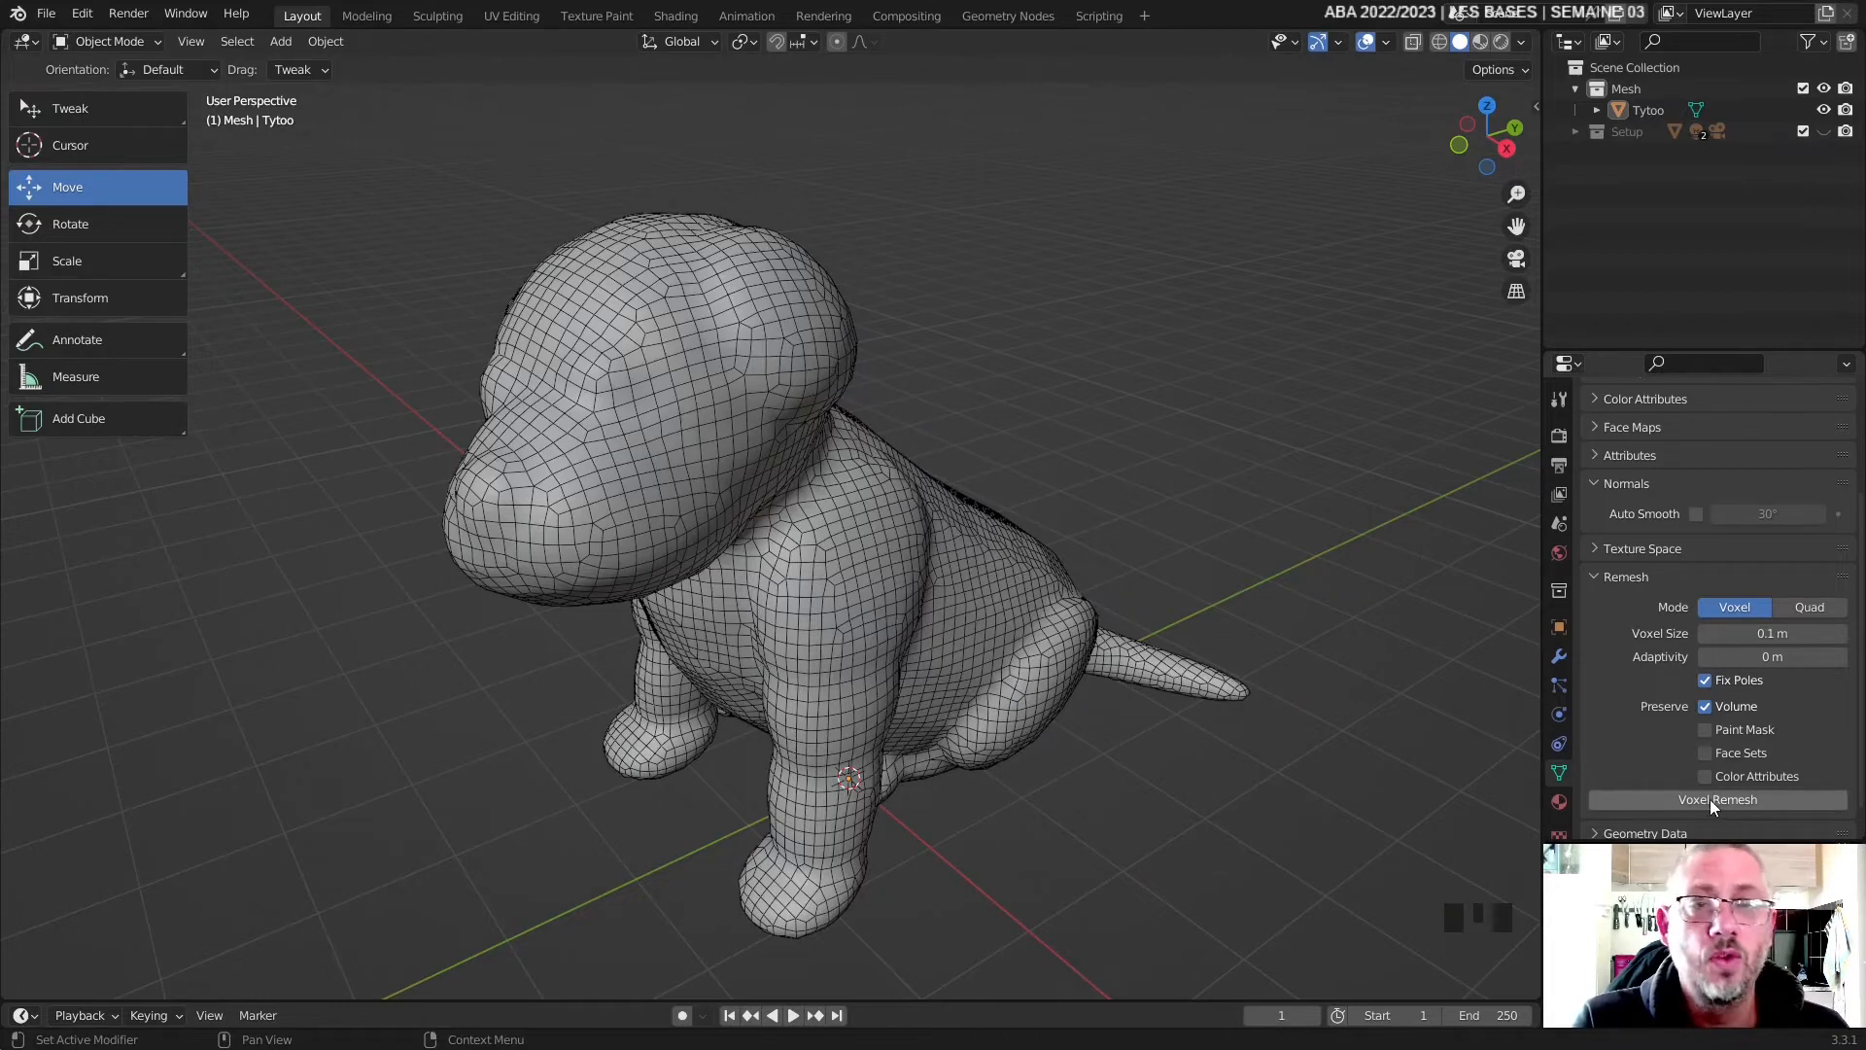
middle_drag(962, 267, 825, 346)
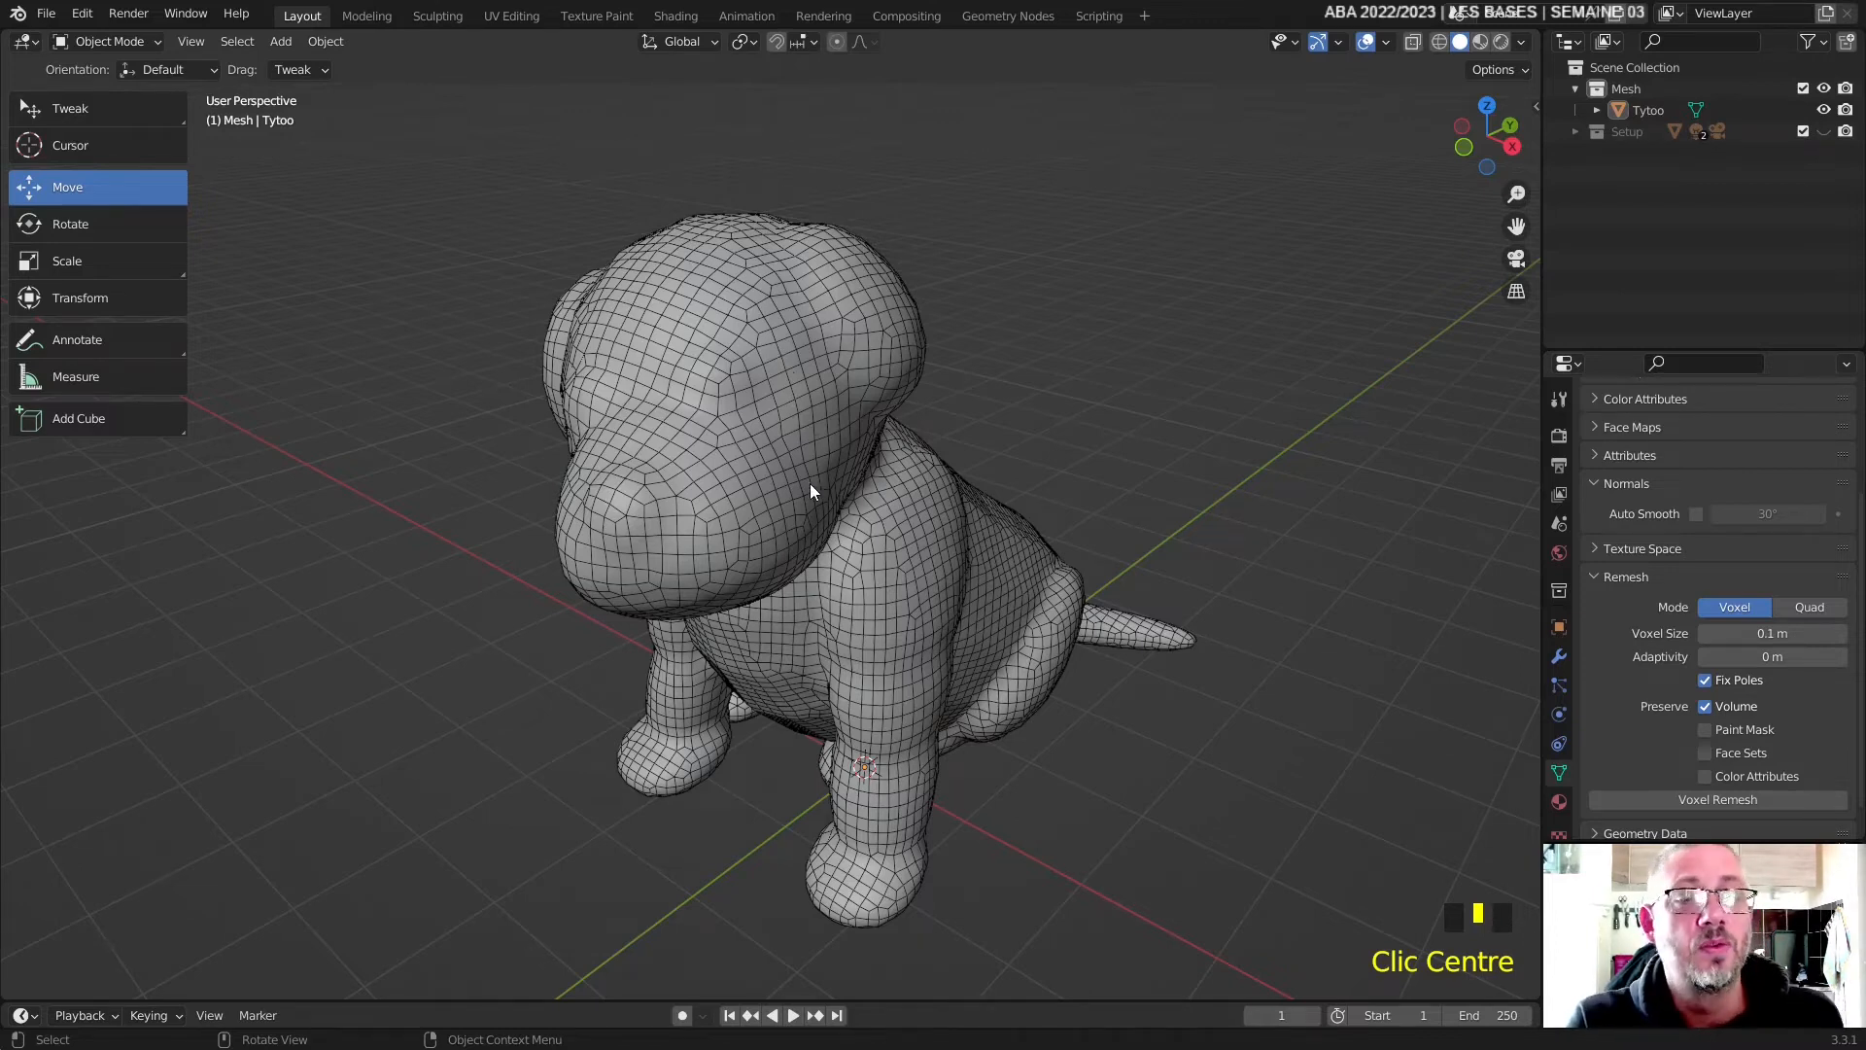
click(790, 395)
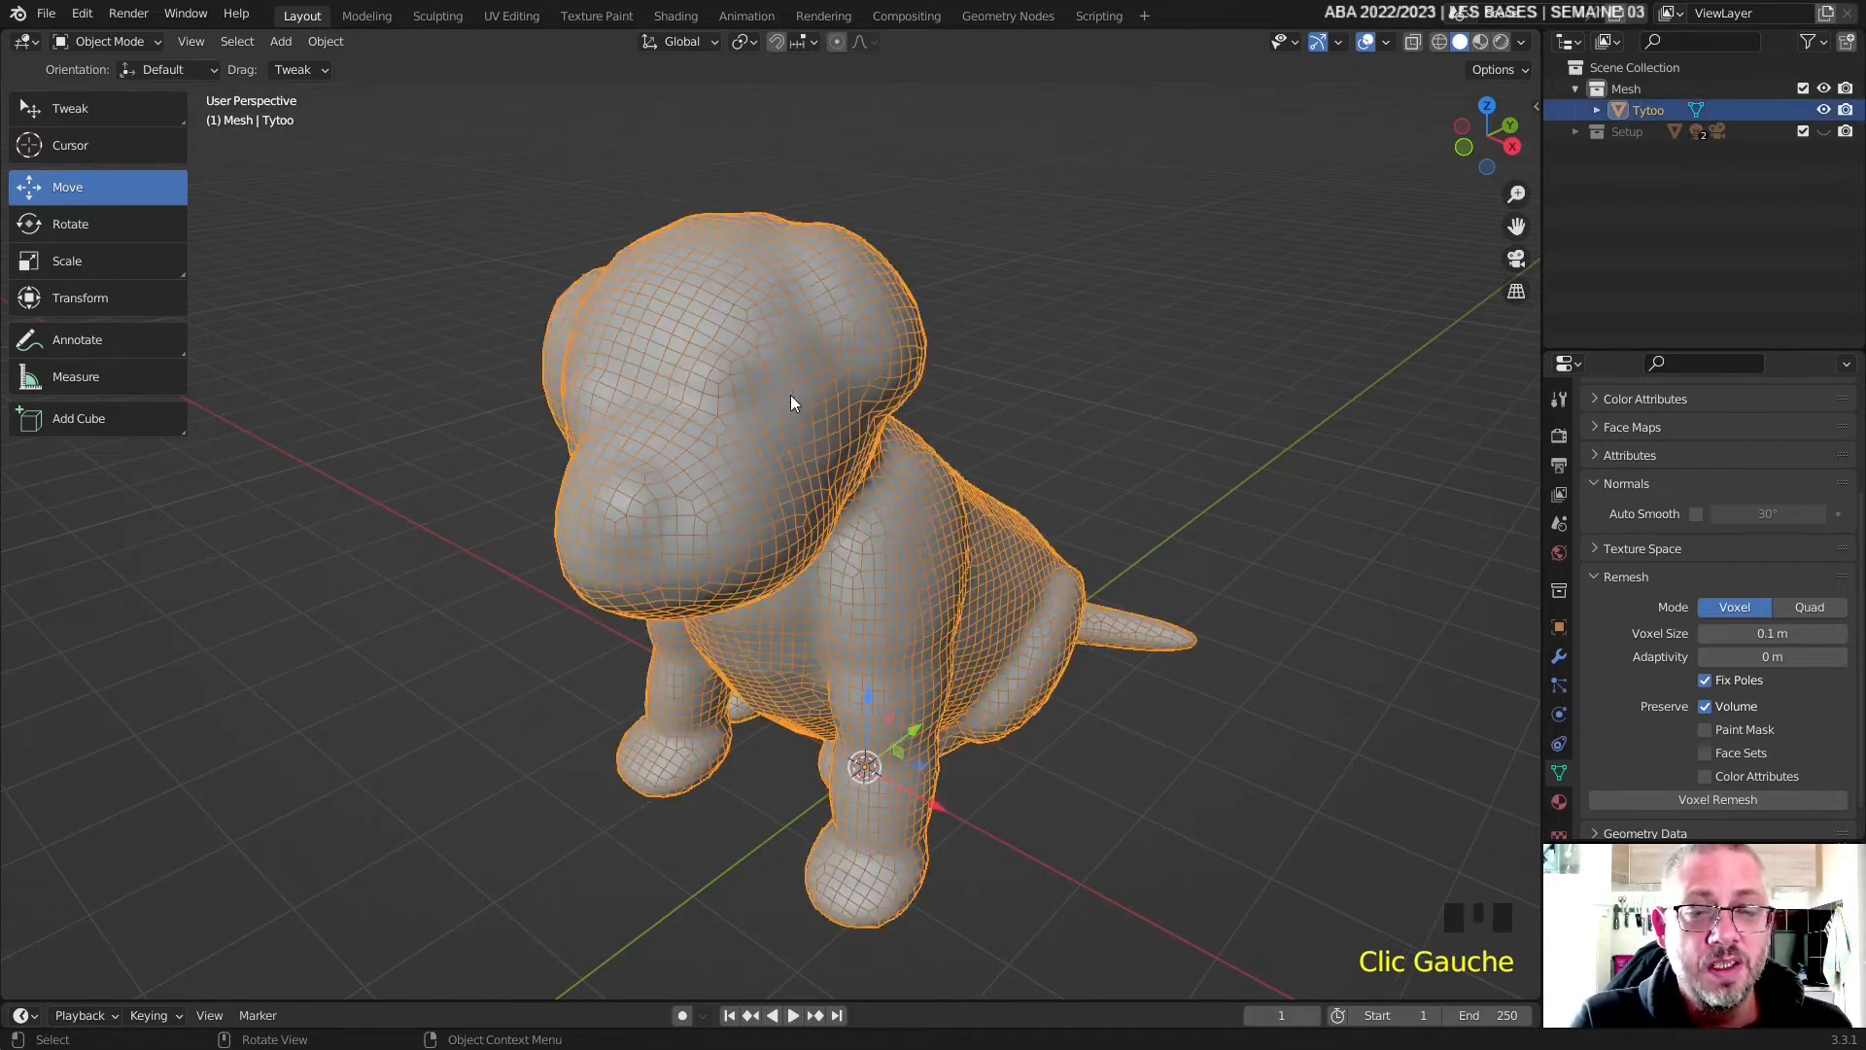
- Try a Voxel Remesh of the dog with a 0.01 m voxel size, inspect the mesh density up close, and undo it
click(1786, 634)
text(0.01)
key(Return)
click(1718, 799)
scroll(846, 598, up, 3)
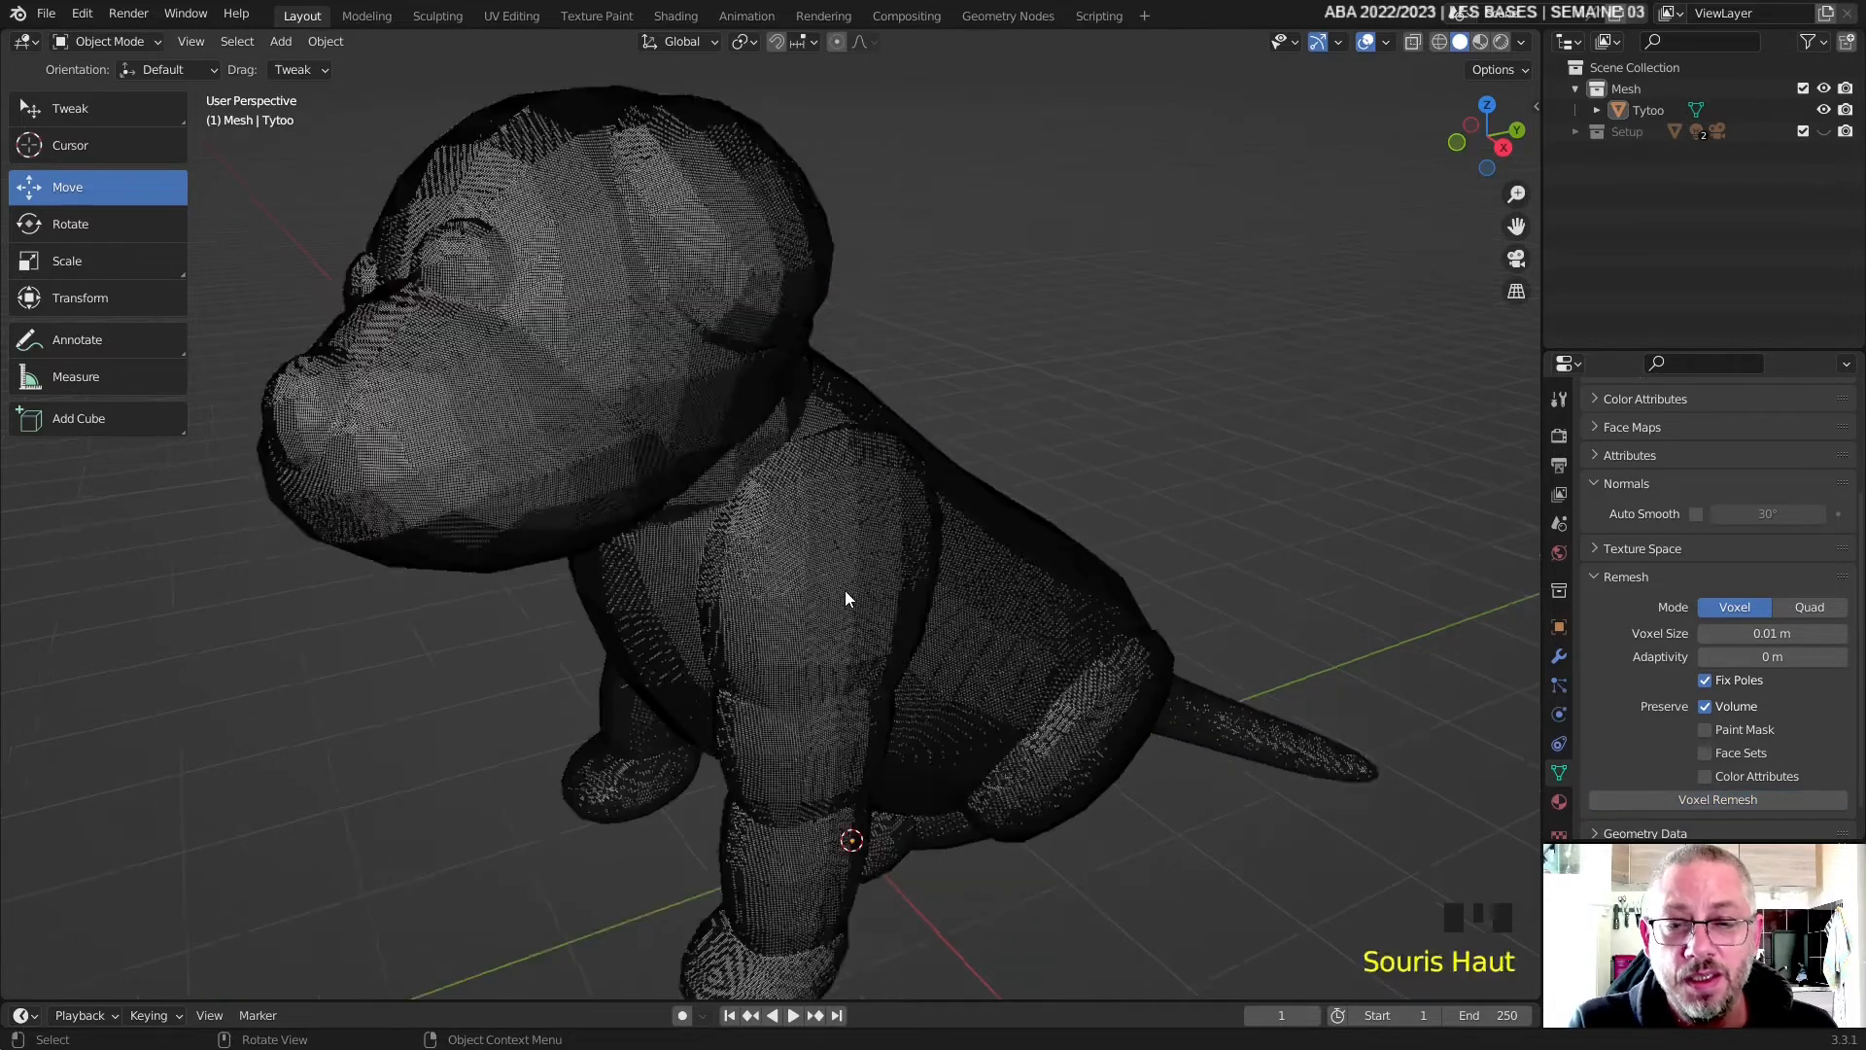
scroll(844, 591, up, 6)
scroll(844, 591, down, 1)
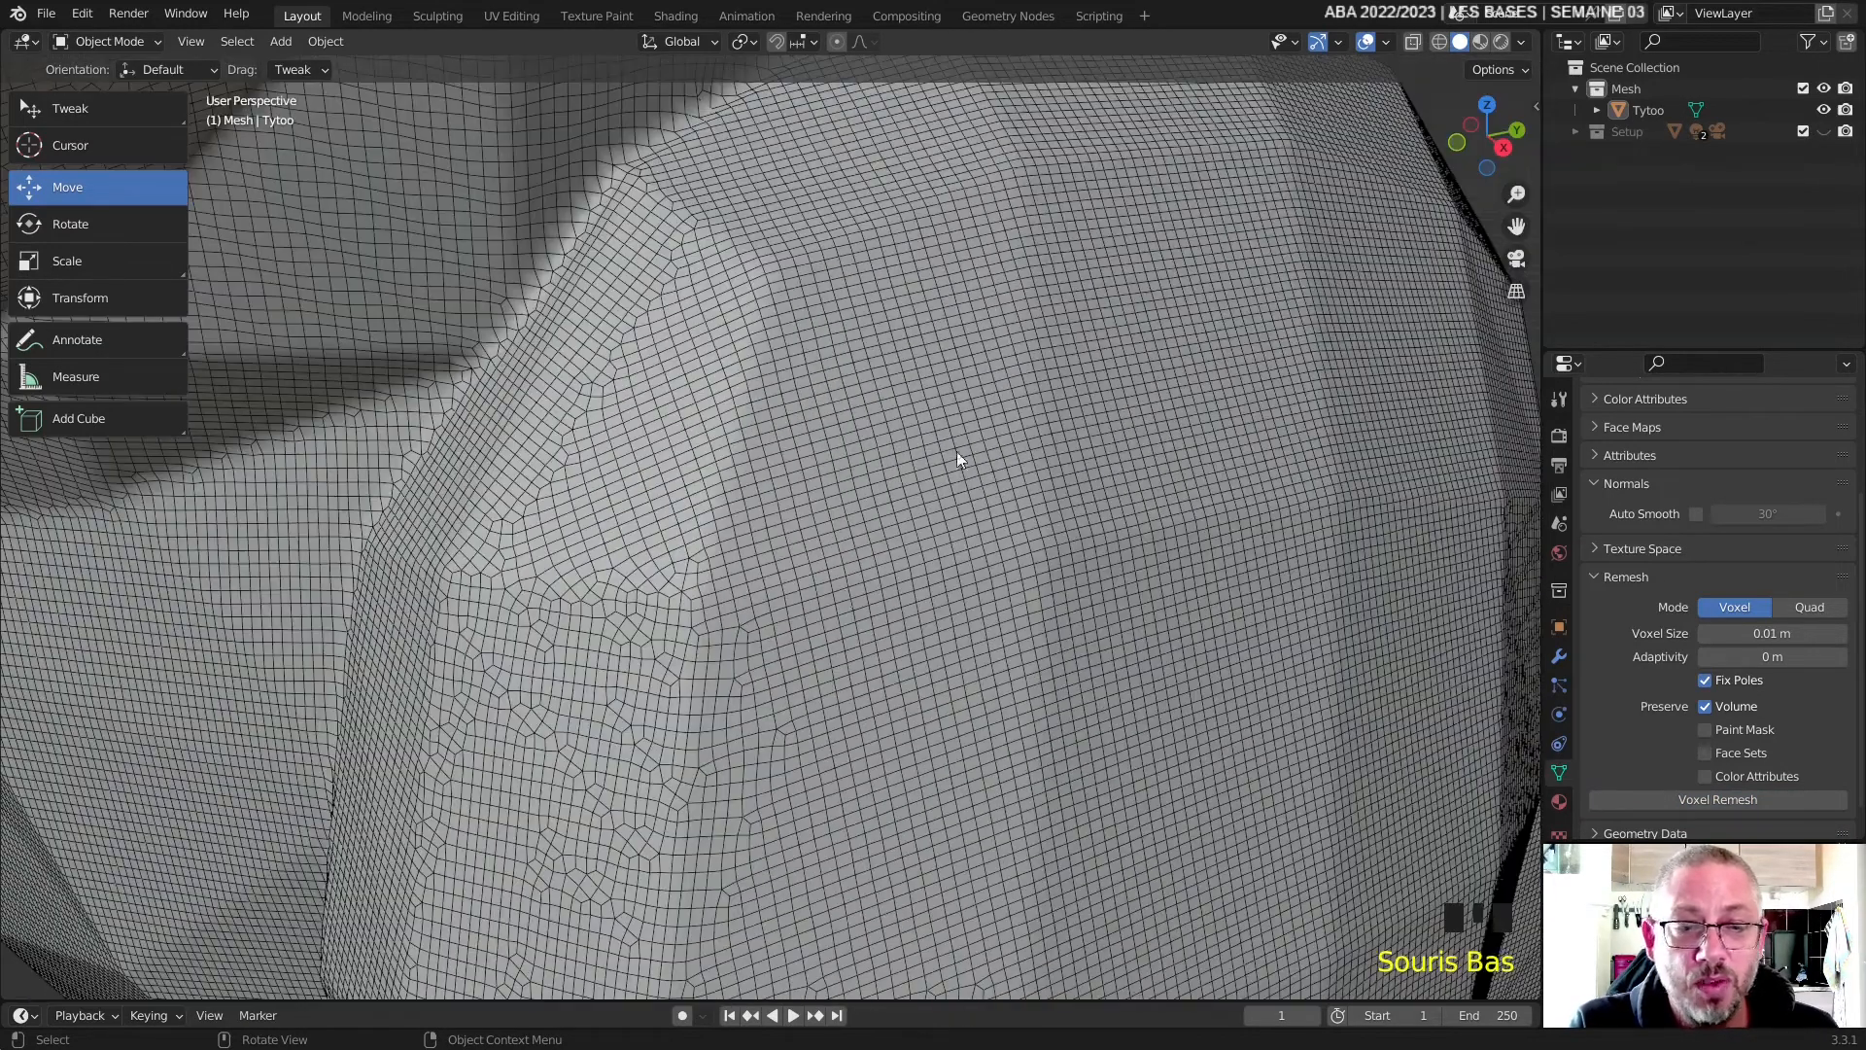
scroll(1296, 628, down, 3)
key(ctrl+z)
- Set the voxel size to 0.1 m, voxel remesh the dog, and check the resulting topology
click(1795, 635)
text(.1)
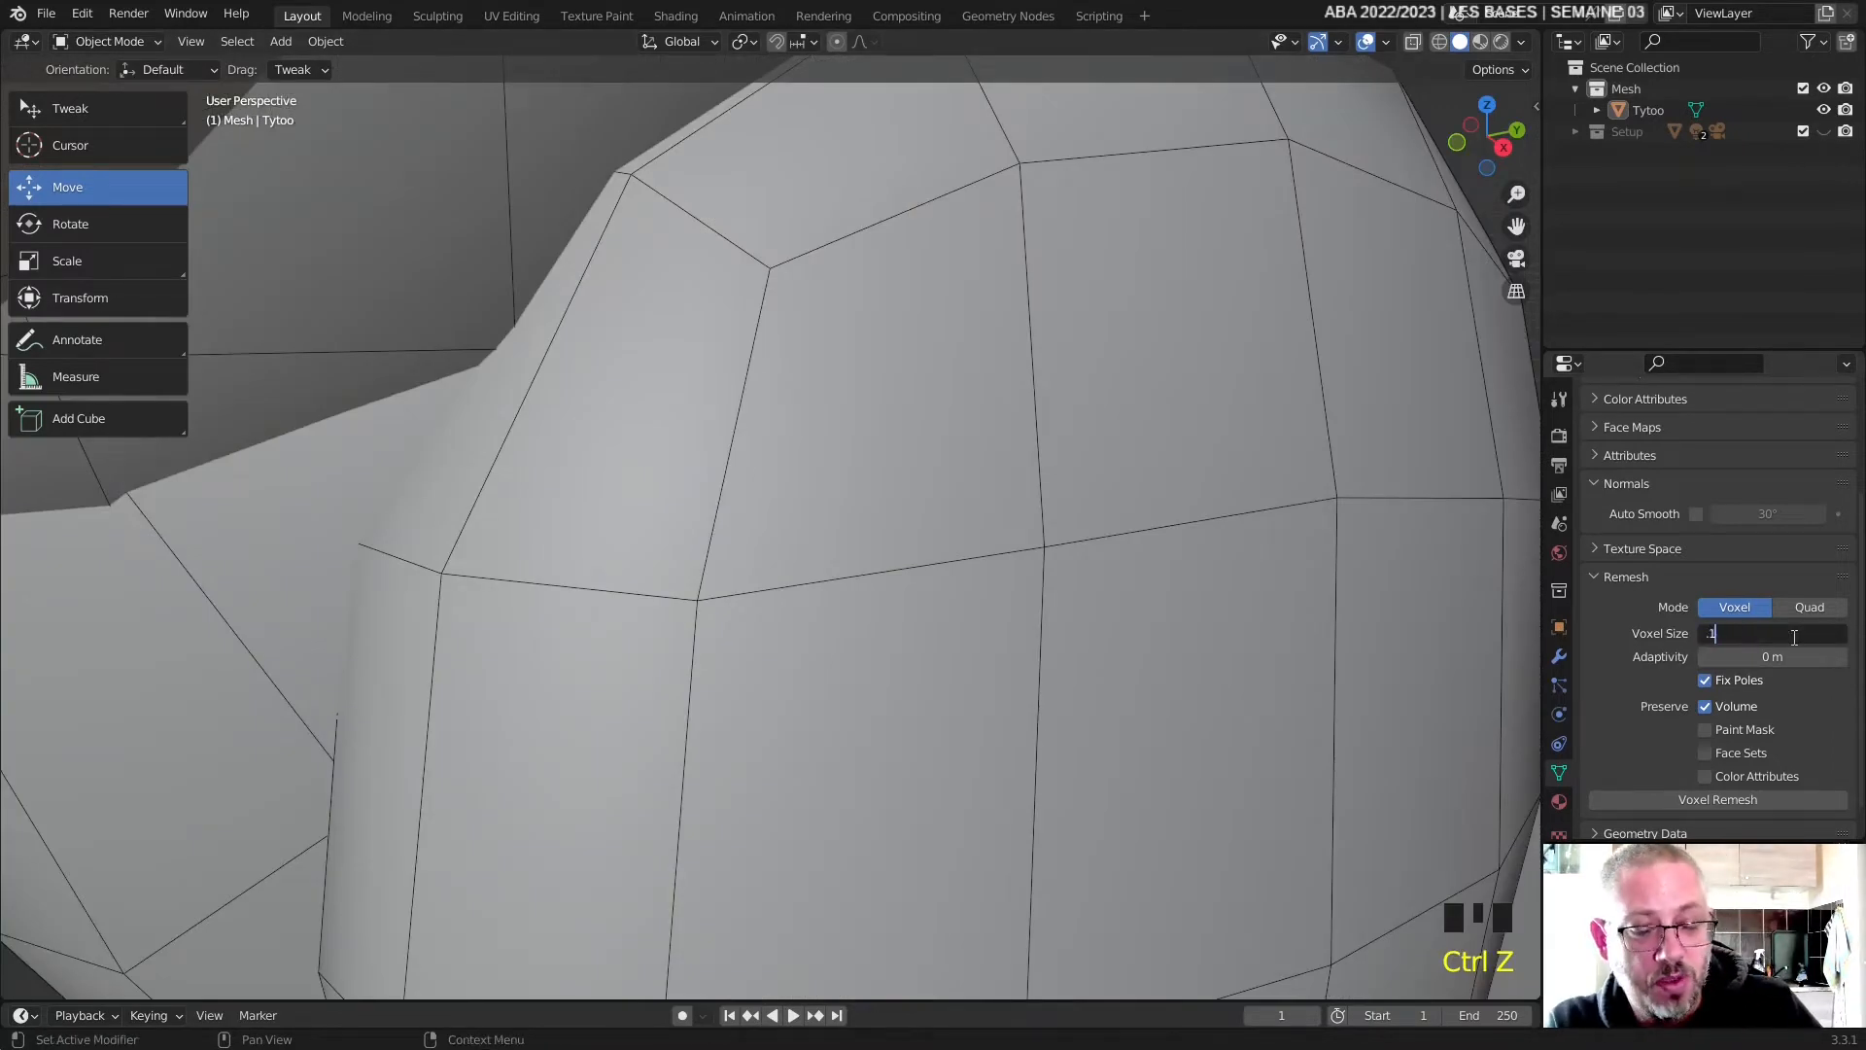
click(1791, 635)
click(1717, 799)
scroll(672, 458, up, 4)
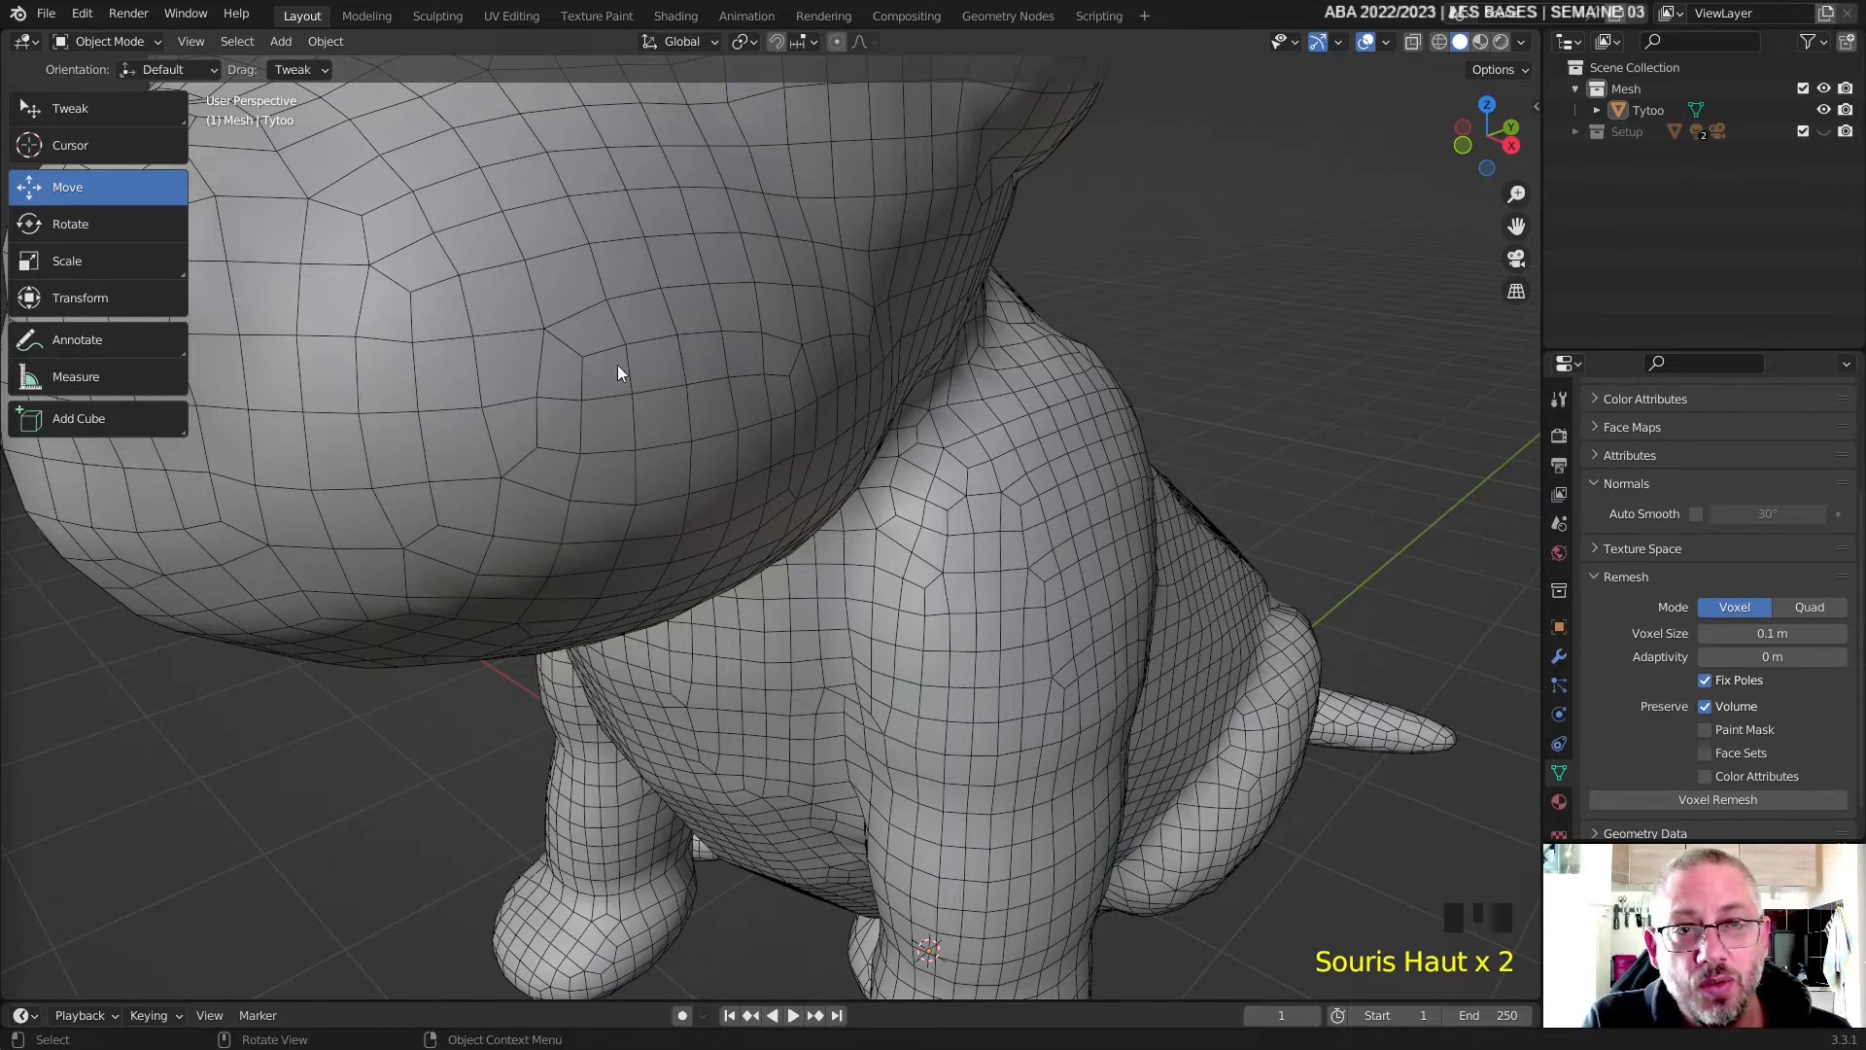
scroll(618, 354, down, 6)
middle_drag(552, 351, 539, 346)
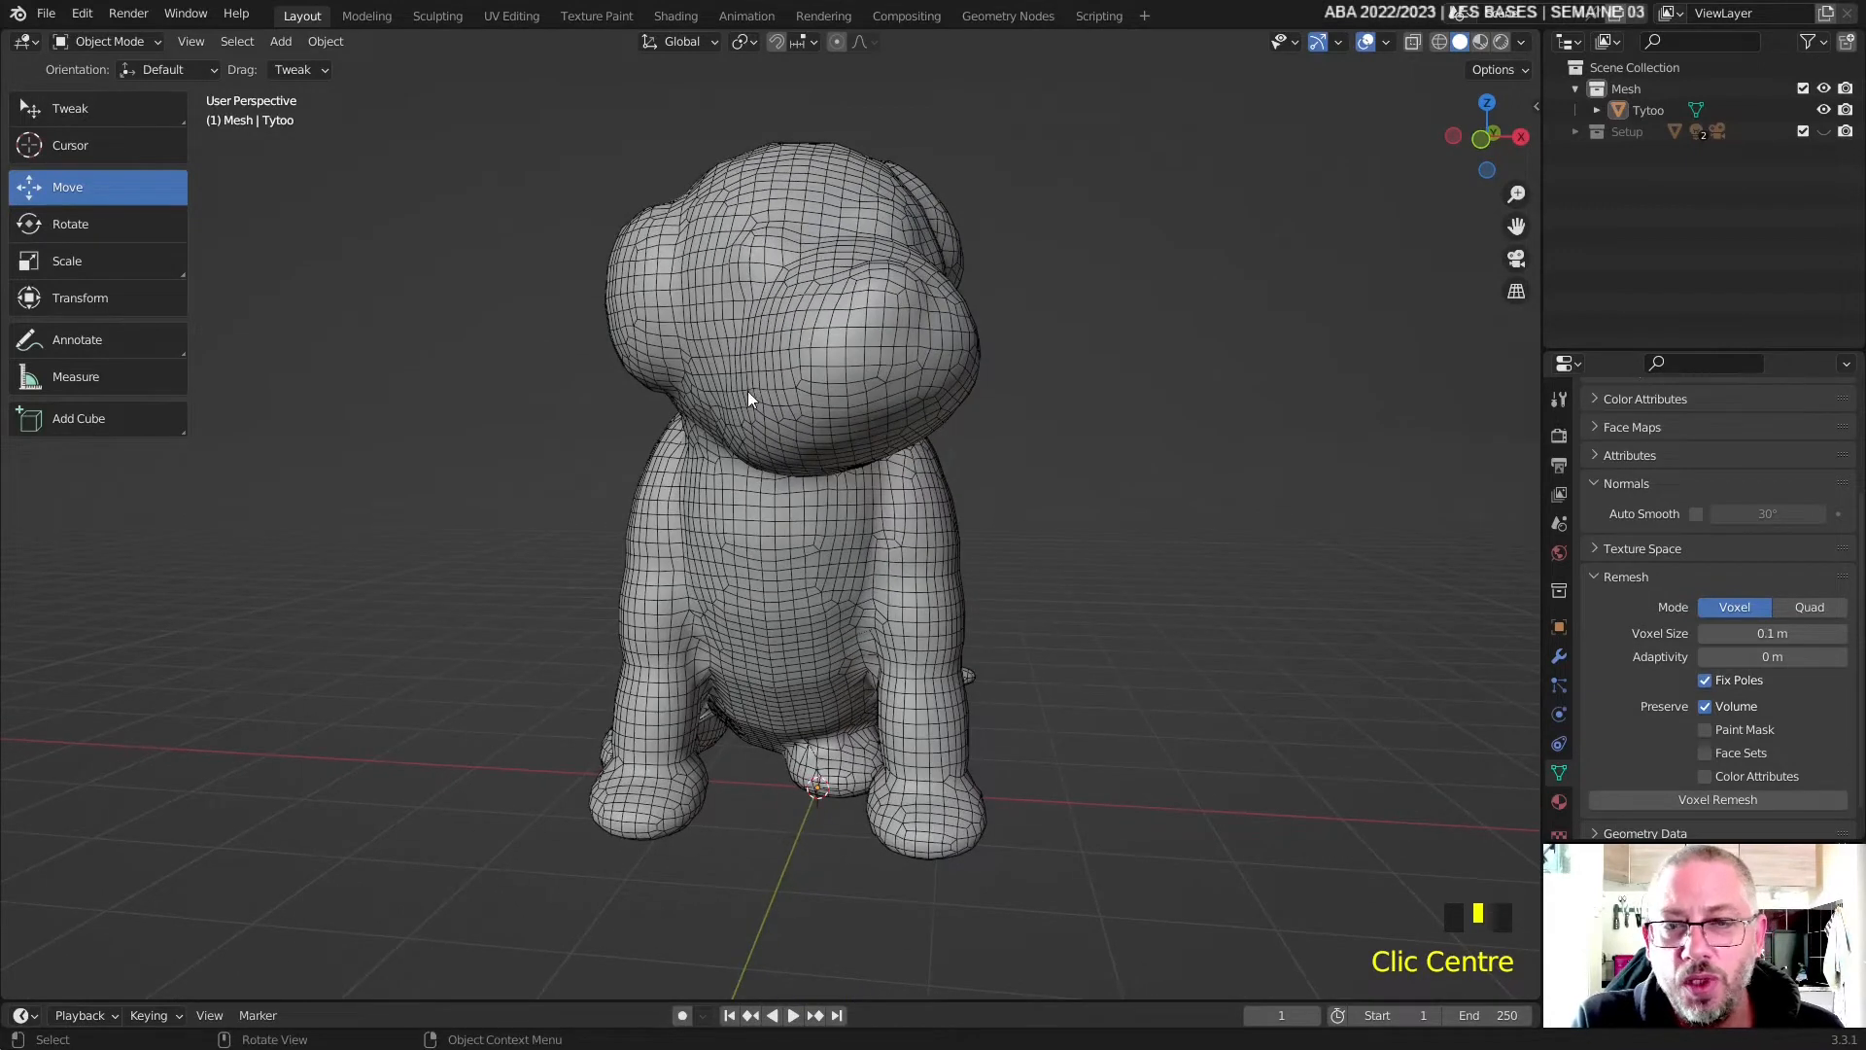
- Select the dog mesh, switch to Sculpt Mode, and fit the brush list's width to a single column of named brushes
click(740, 352)
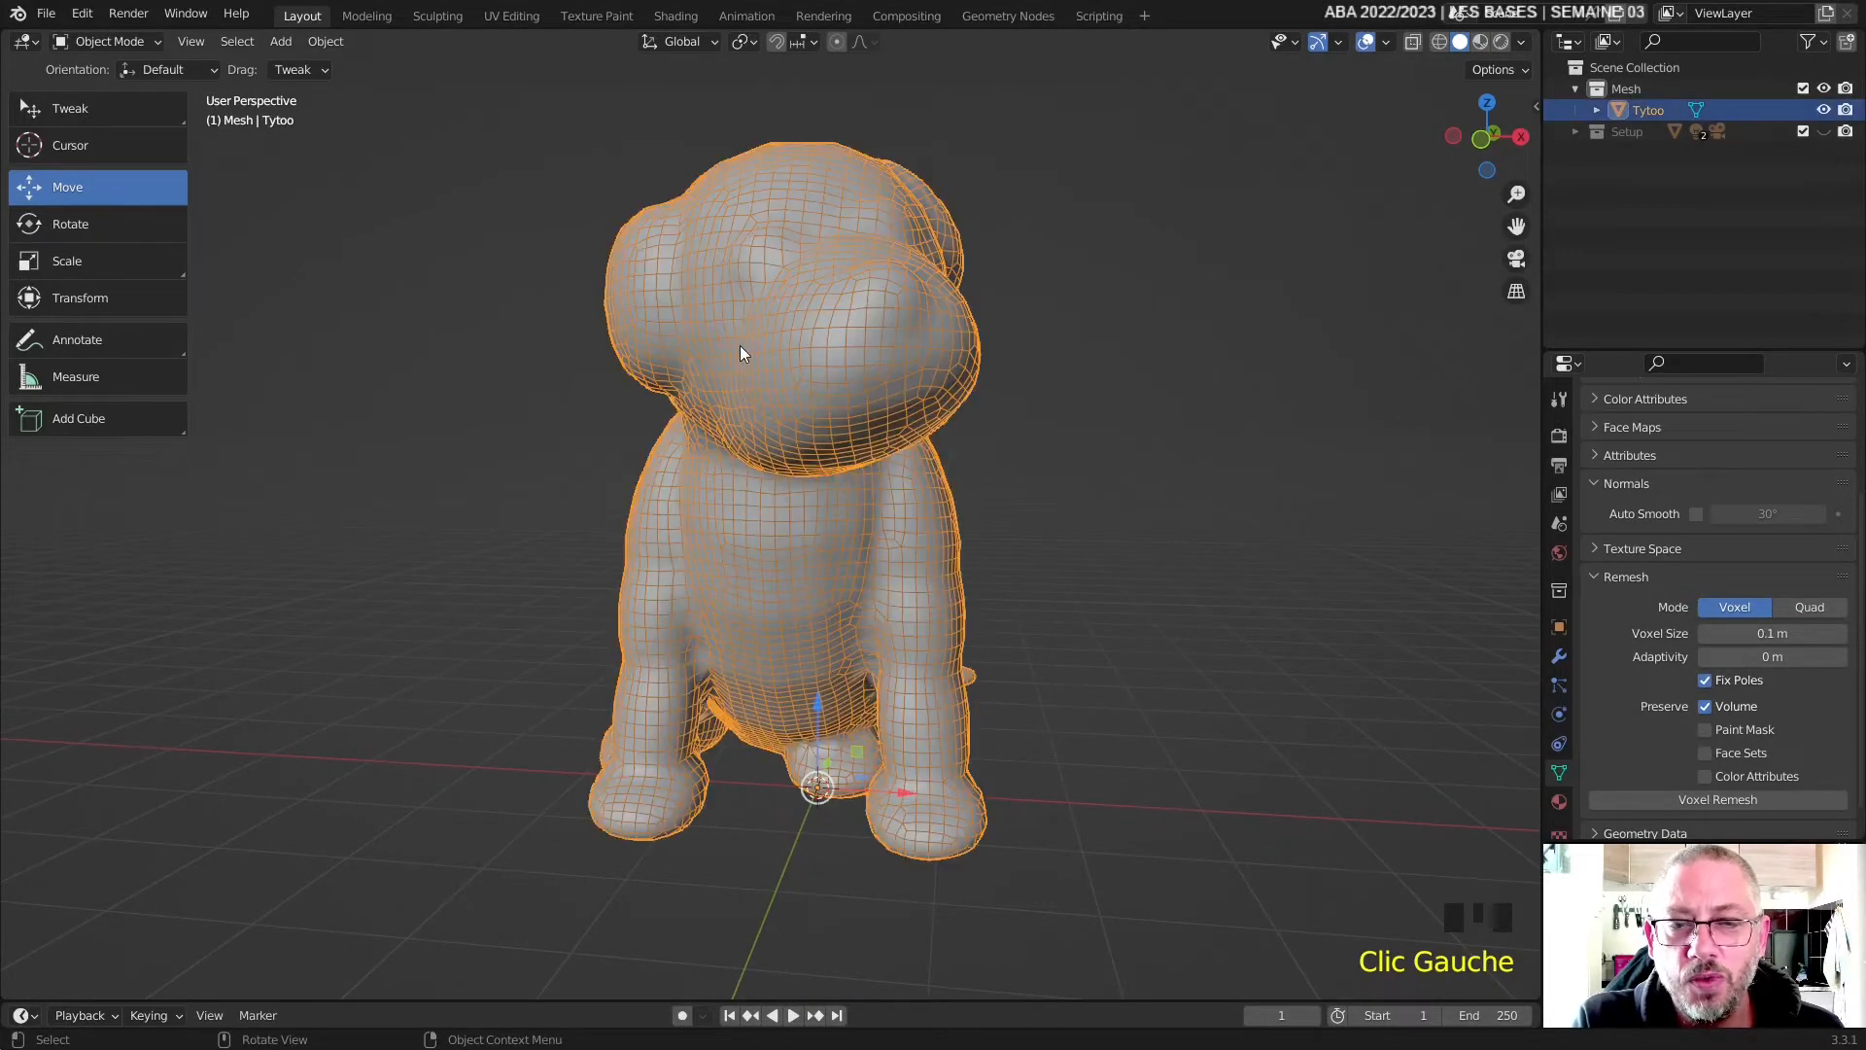
click(114, 44)
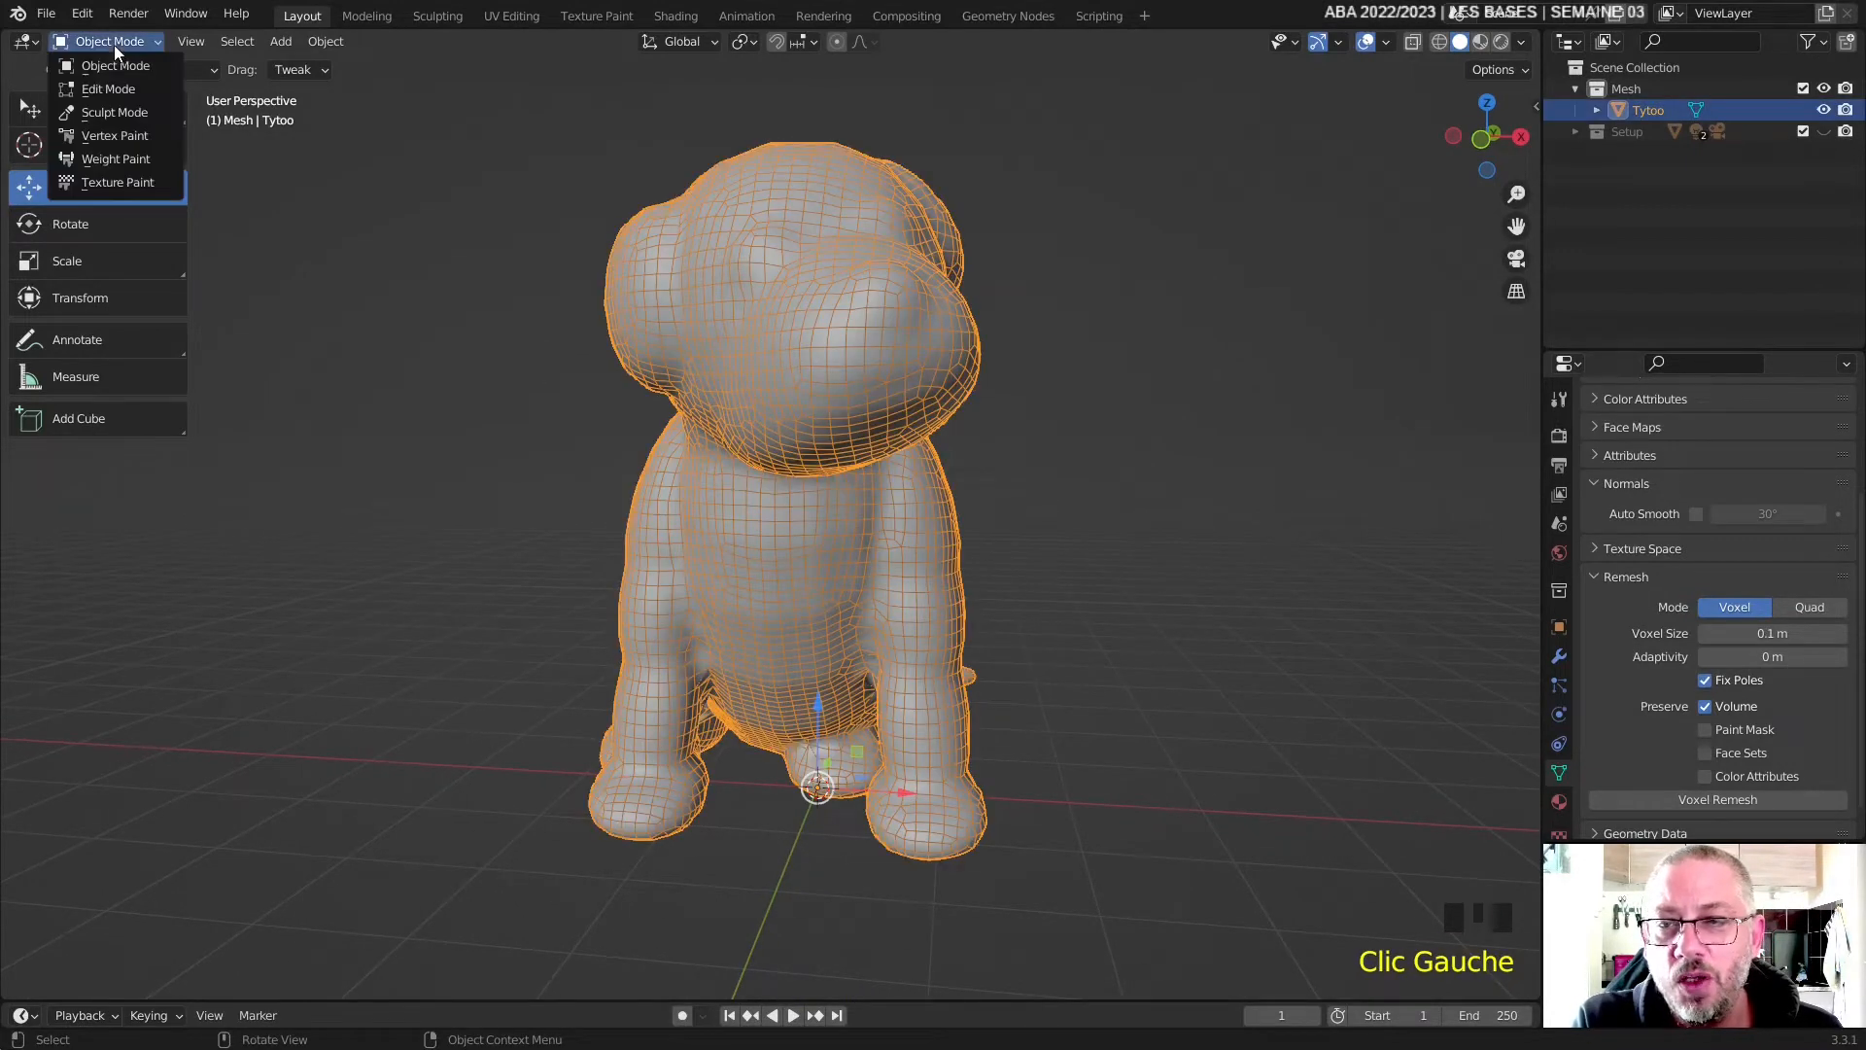
click(135, 112)
scroll(89, 336, down, 5)
scroll(89, 335, up, 5)
mouse_move(187, 295)
mouse_down()
mouse_move(58, 306)
mouse_move(354, 301)
mouse_move(137, 352)
mouse_move(163, 359)
mouse_up()
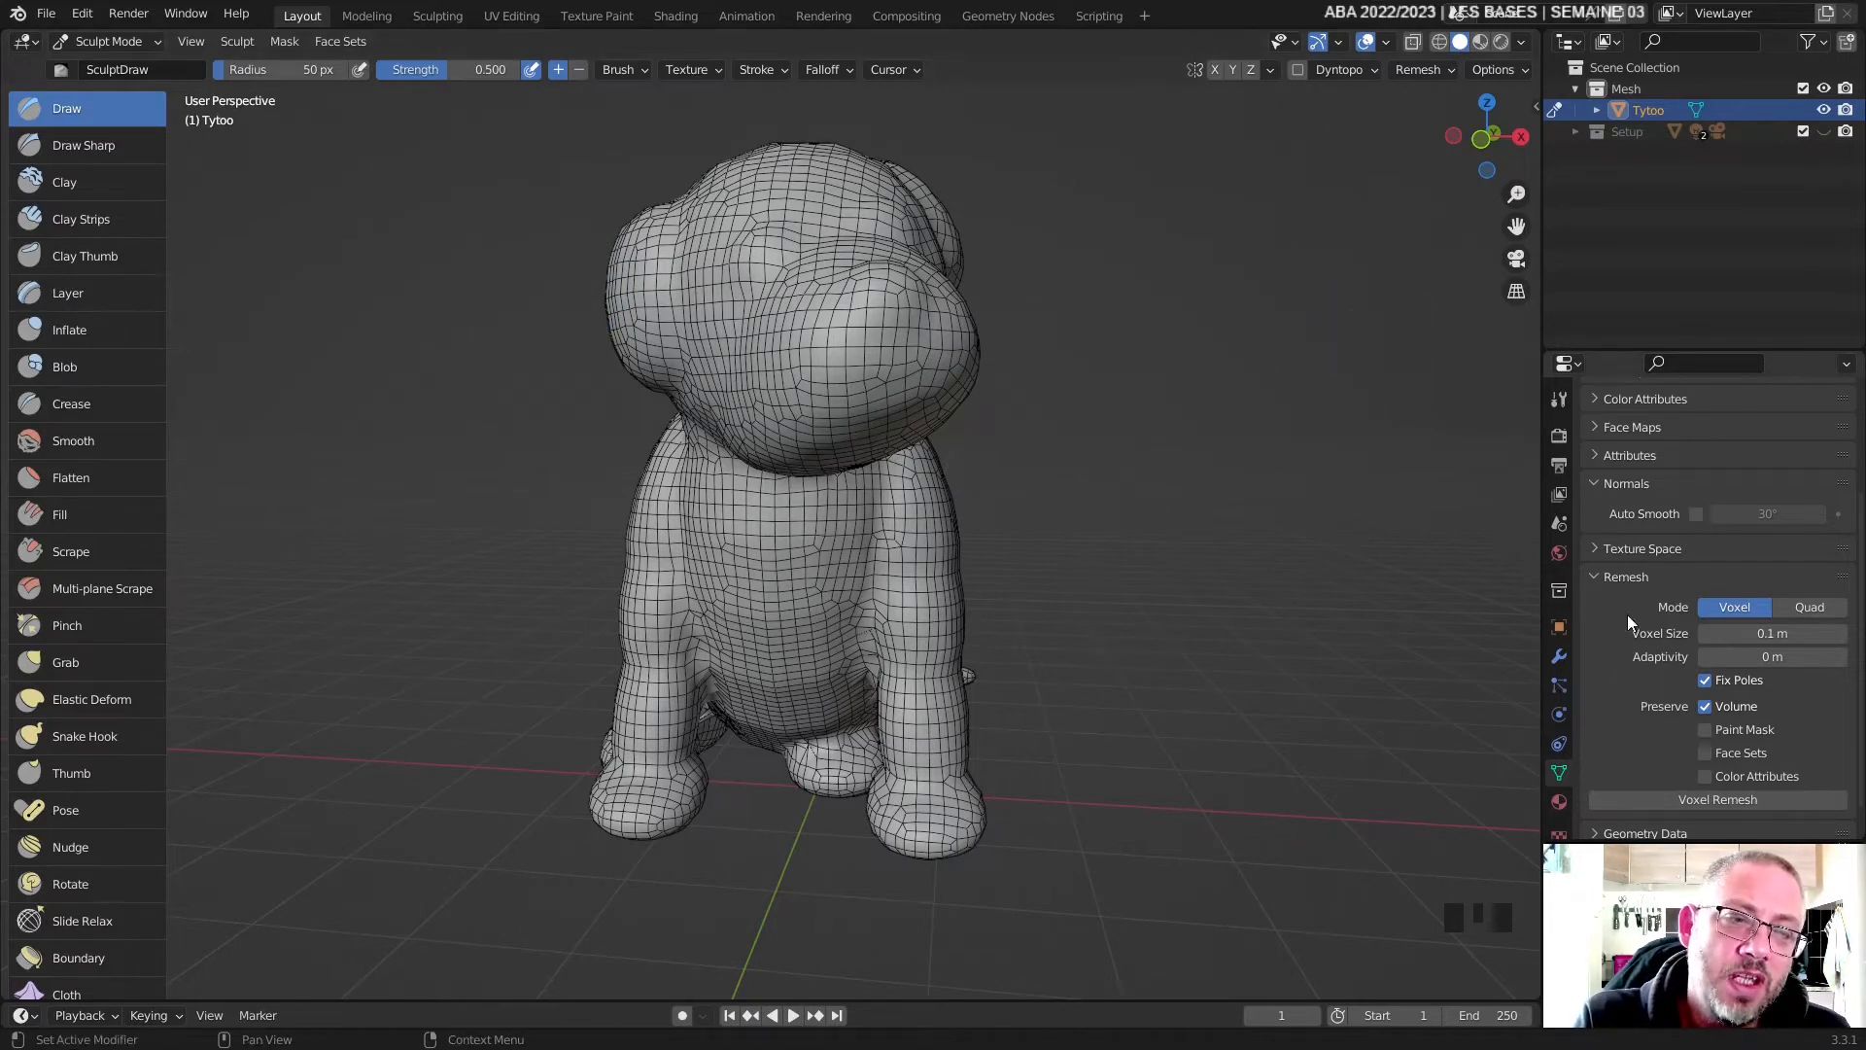
- Temporarily replace the Outliner with a Properties editor, look over the Draw brush's tool settings, and restore the Outliner
click(1568, 43)
click(1474, 119)
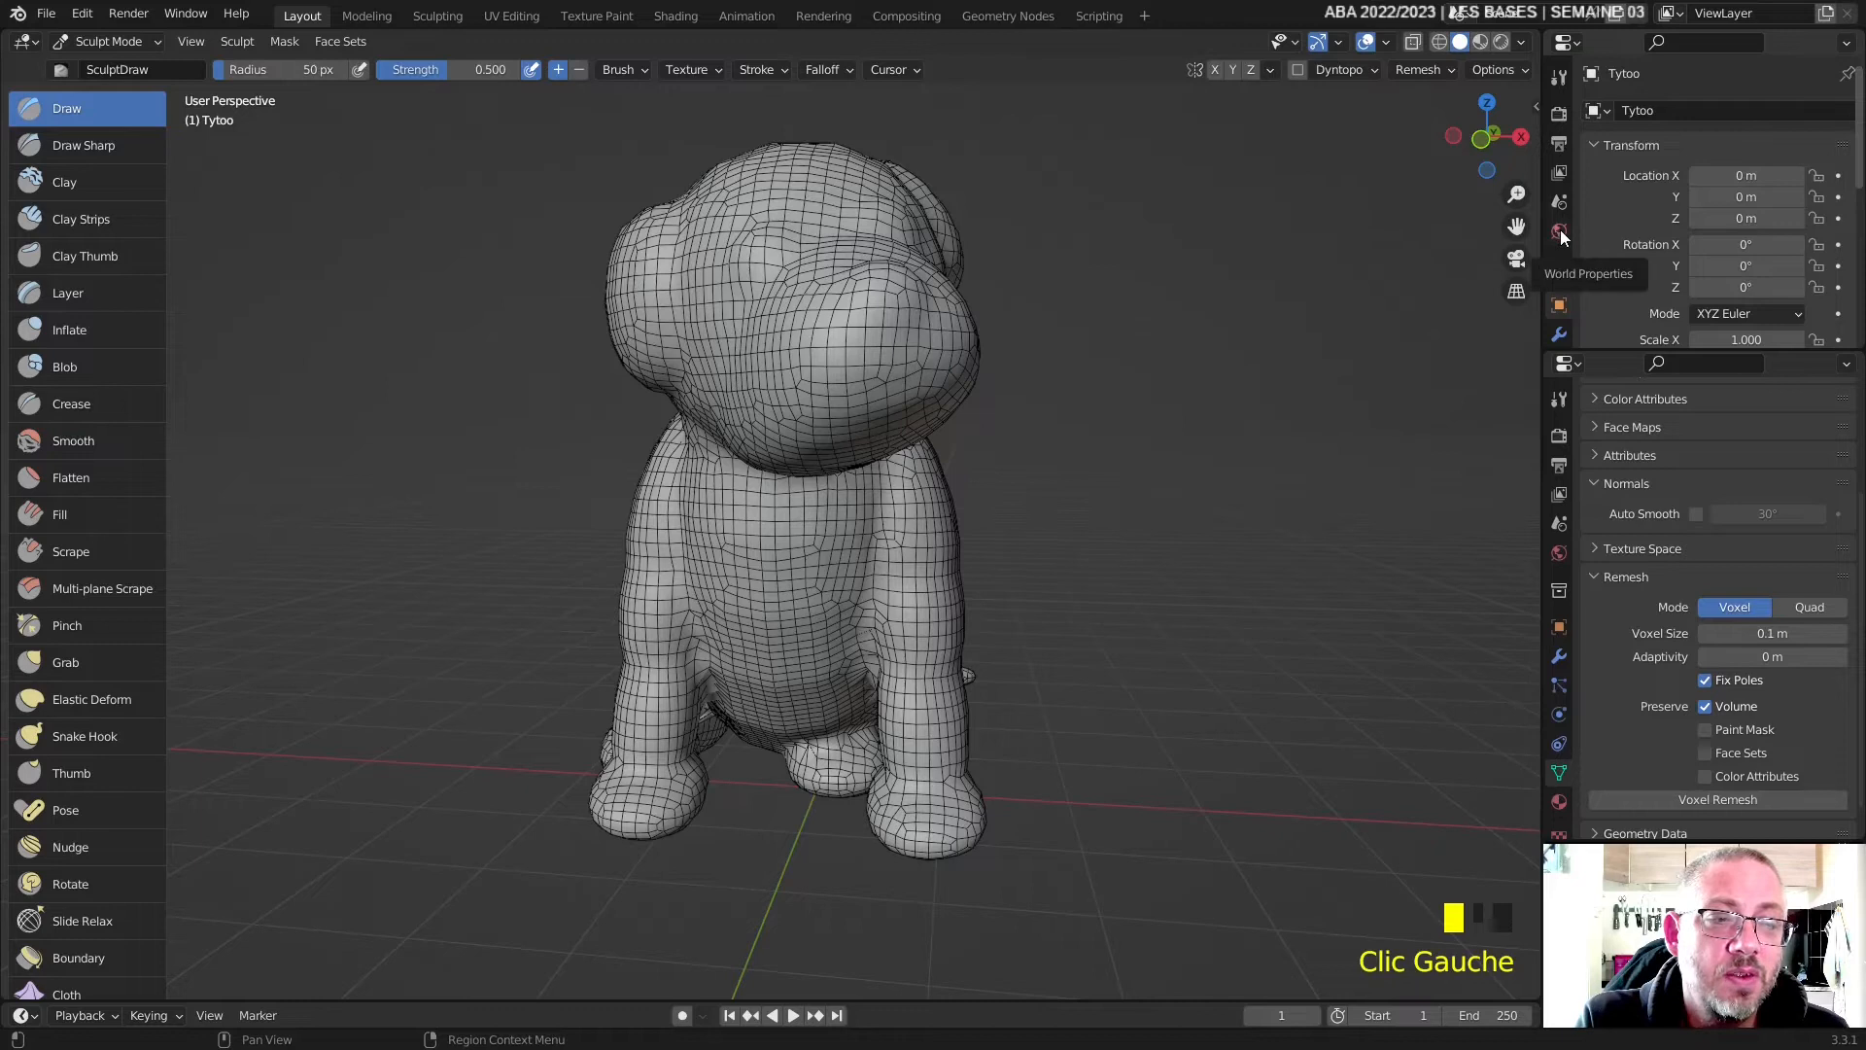
click(1558, 77)
scroll(1680, 171, down, 5)
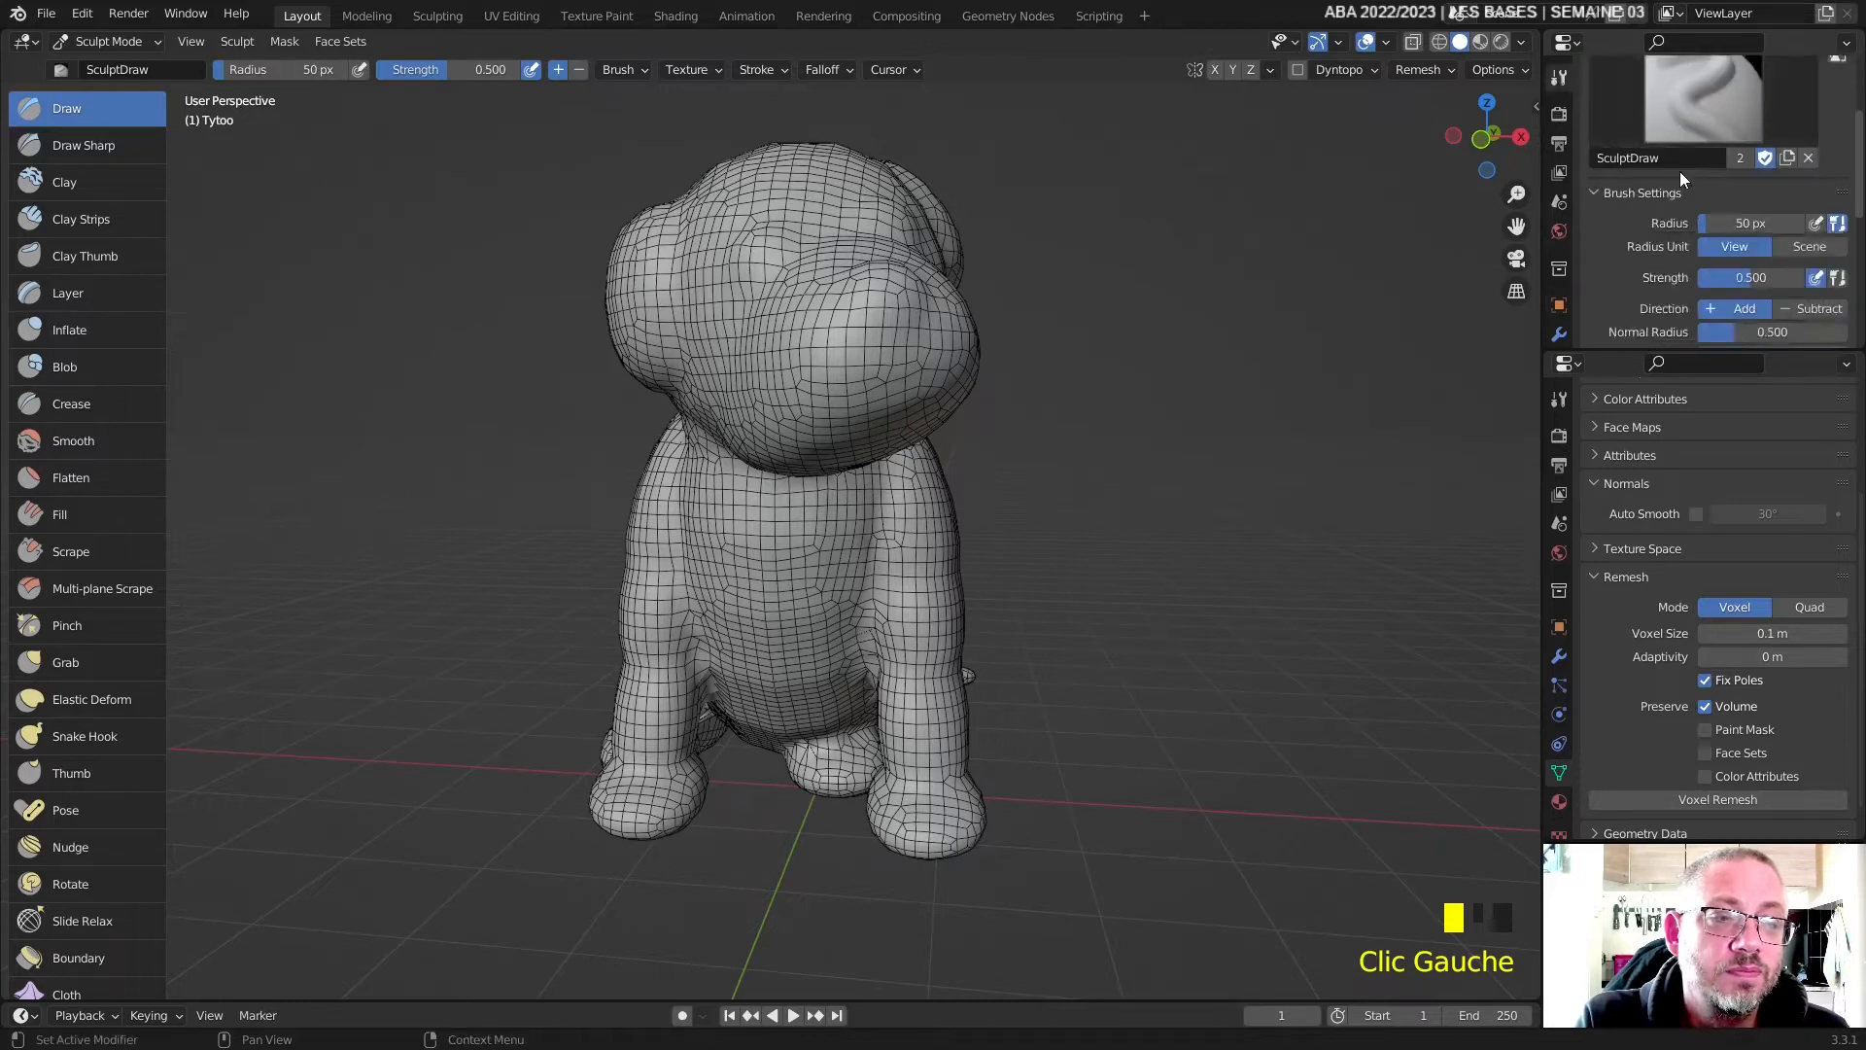
scroll(1672, 194, up, 4)
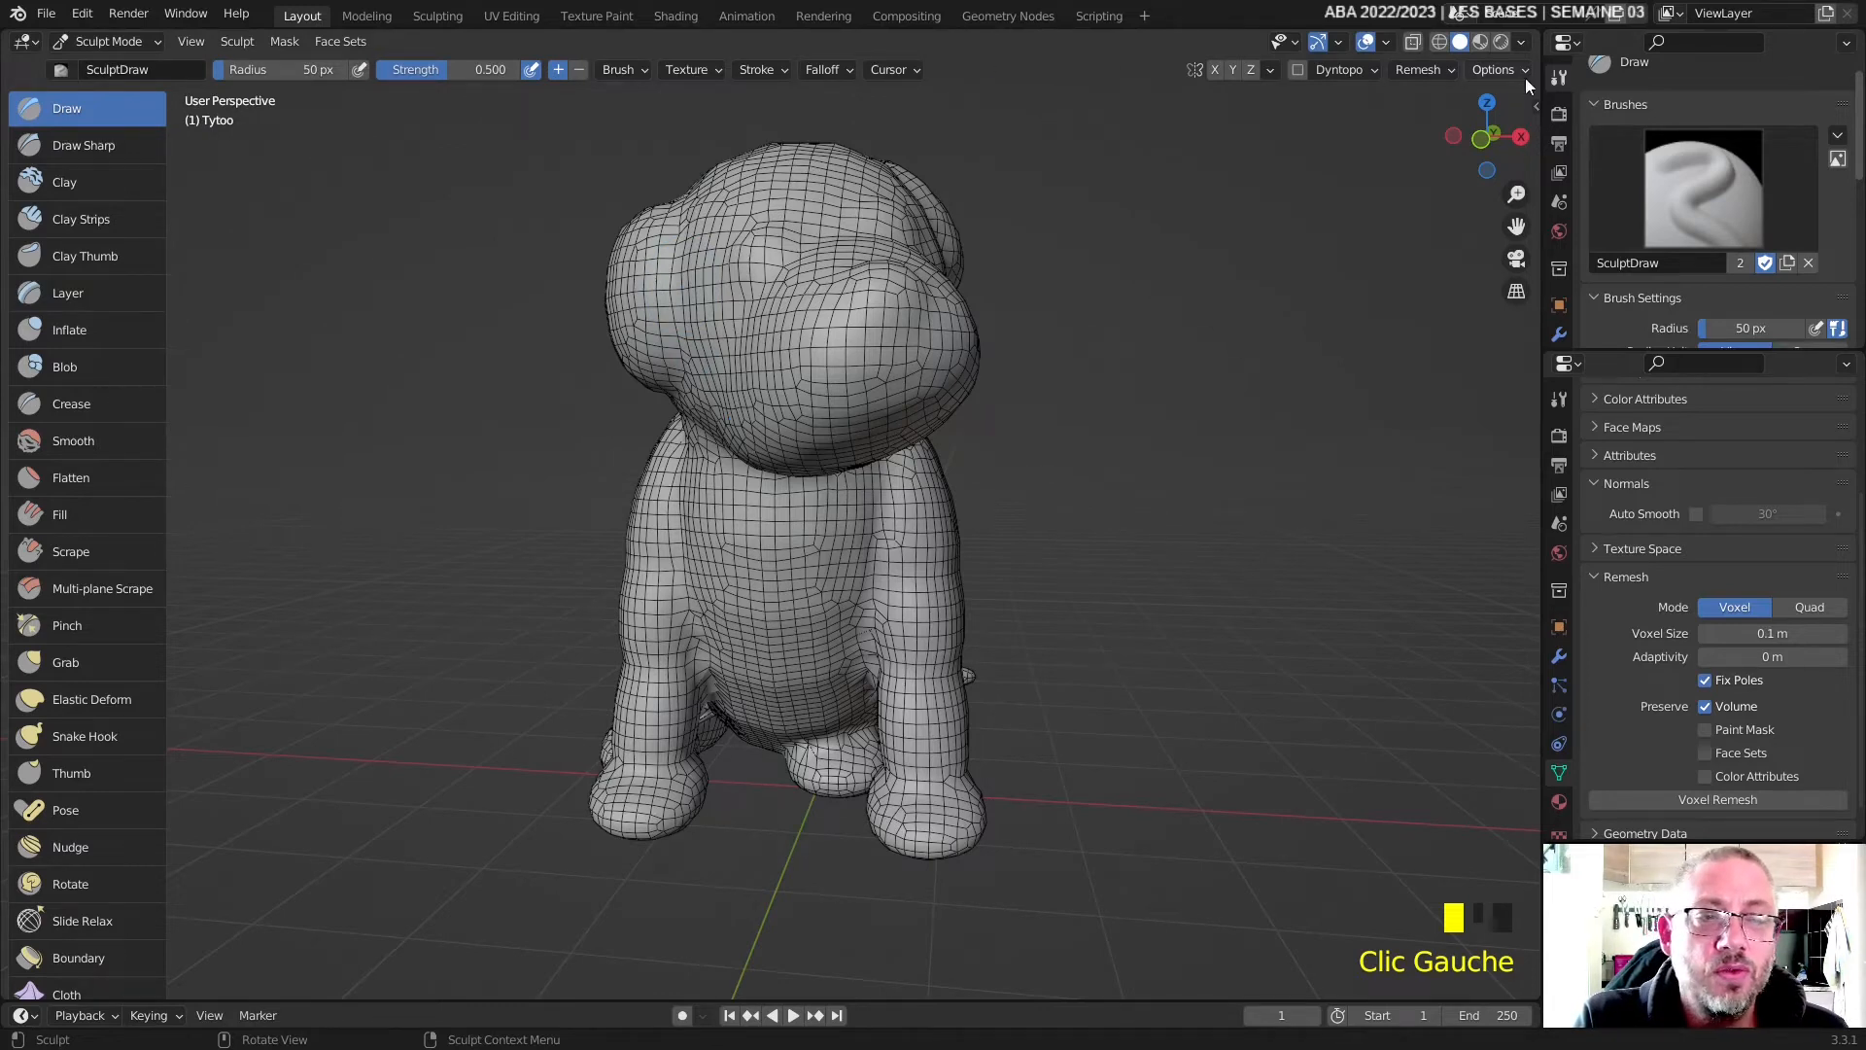
click(1564, 42)
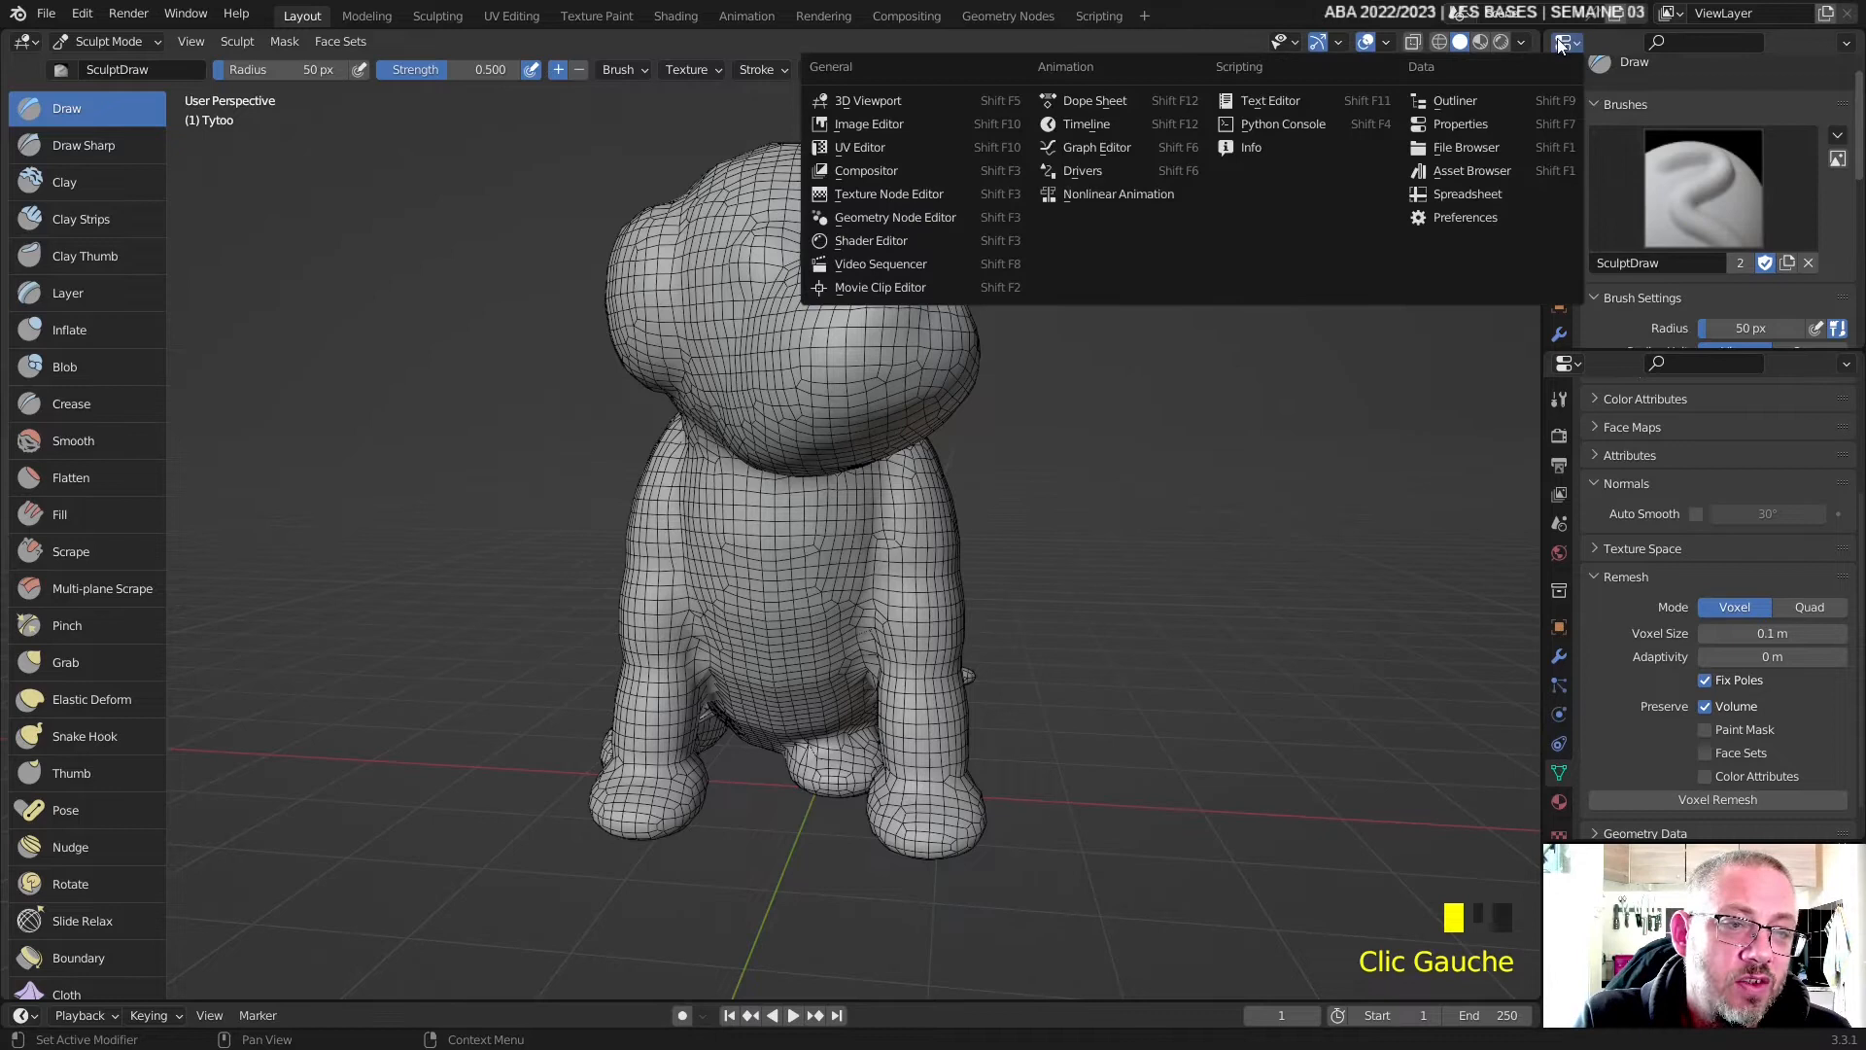
click(1489, 105)
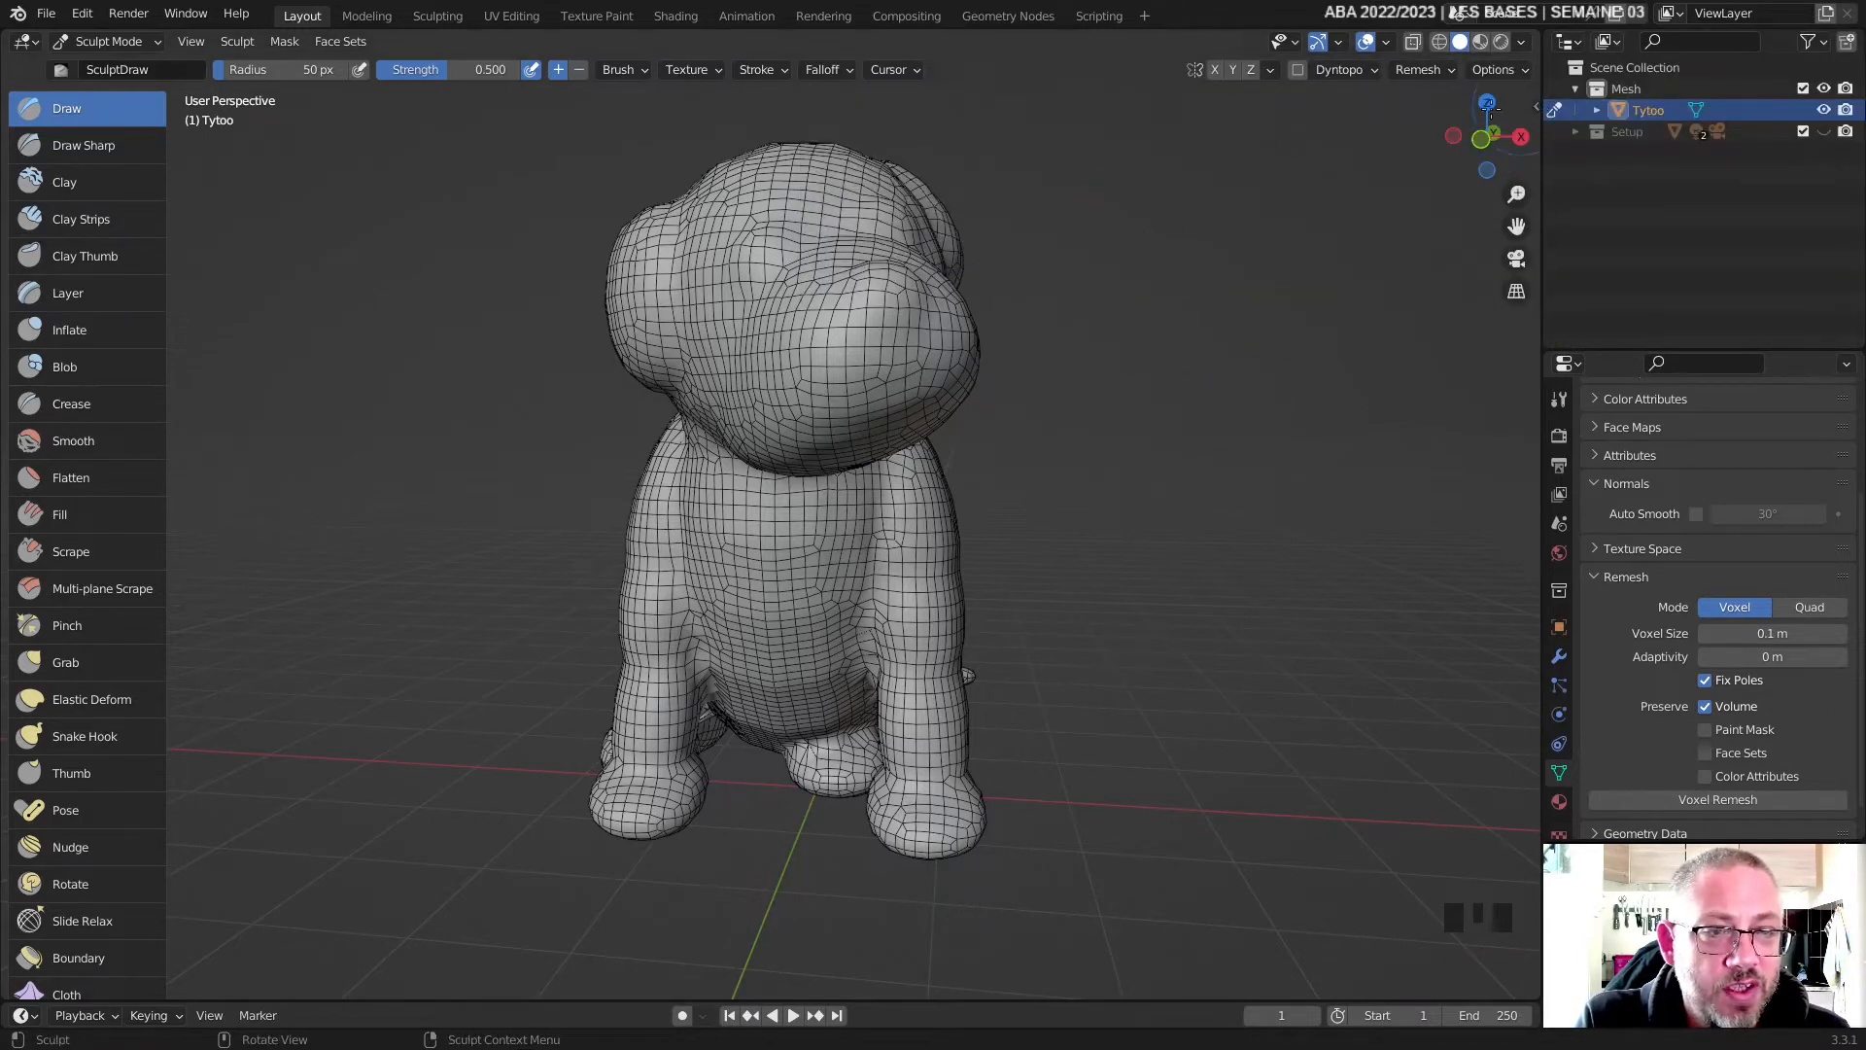
- Show the 3D viewport's sidebar and try toggling its visibility
click(200, 43)
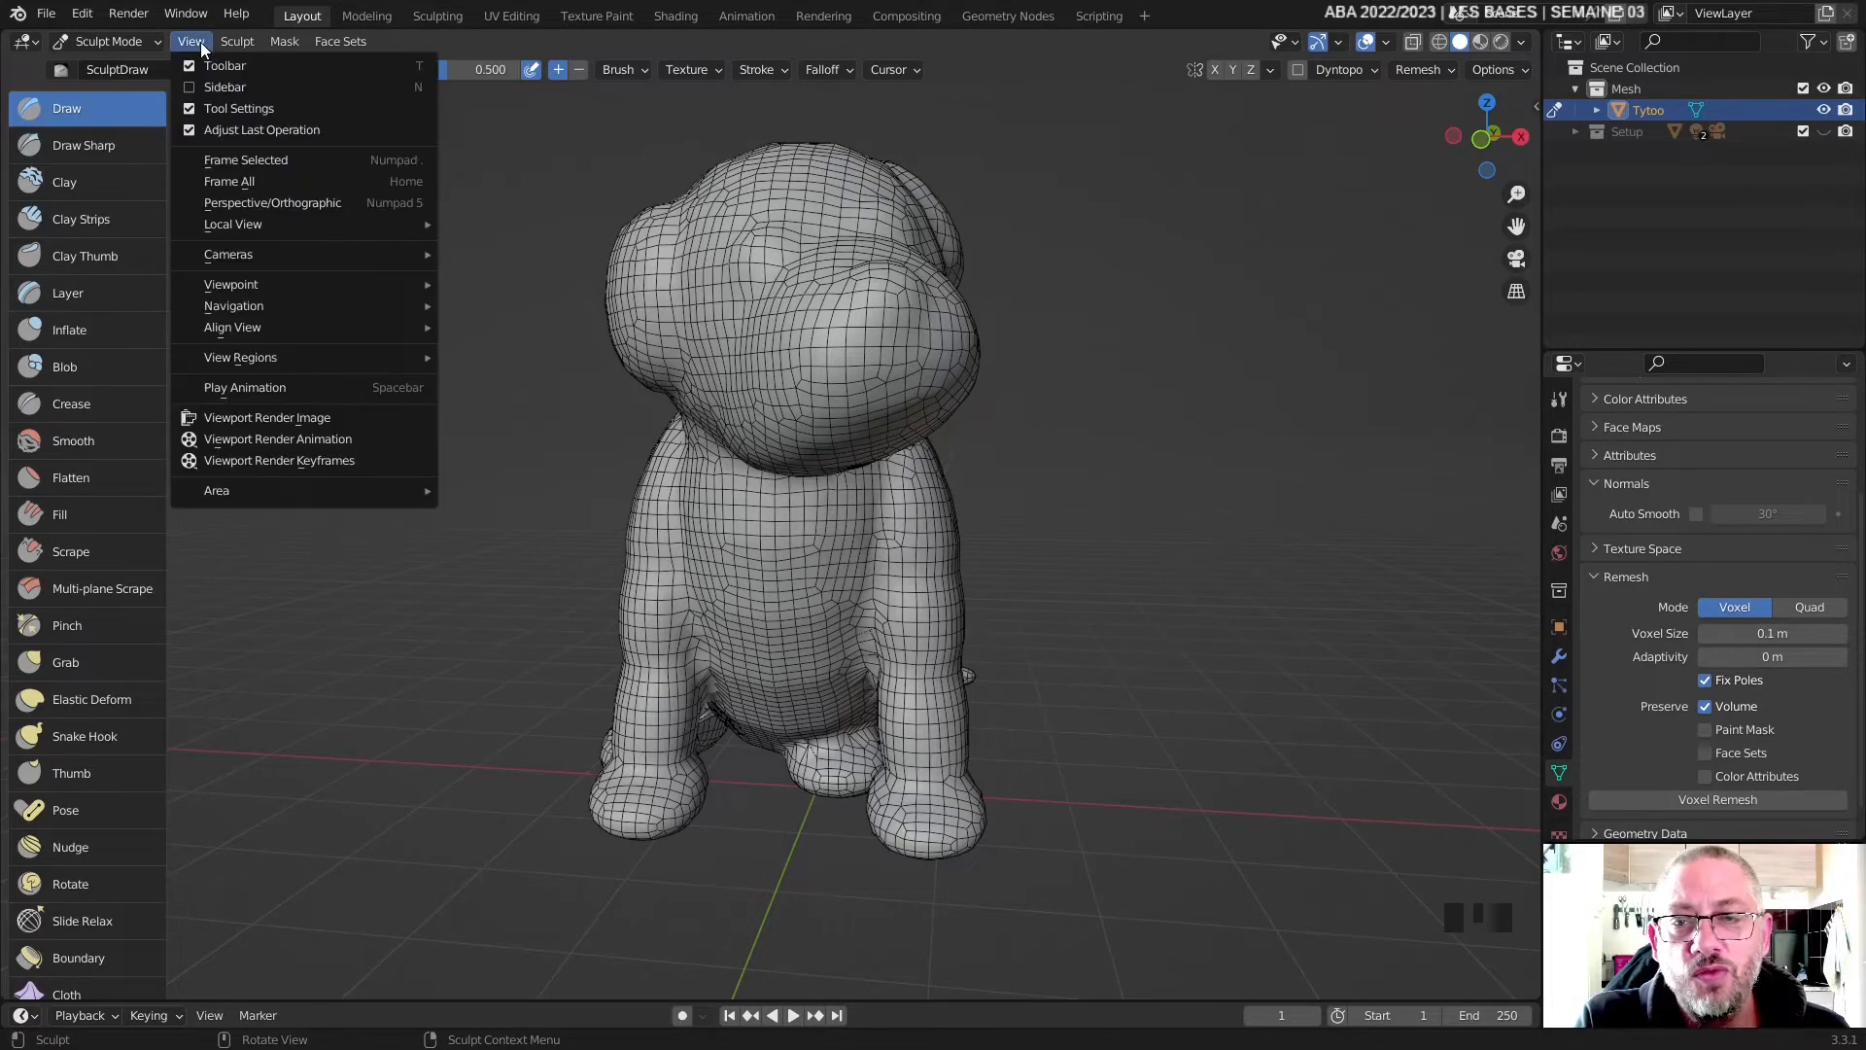
click(235, 81)
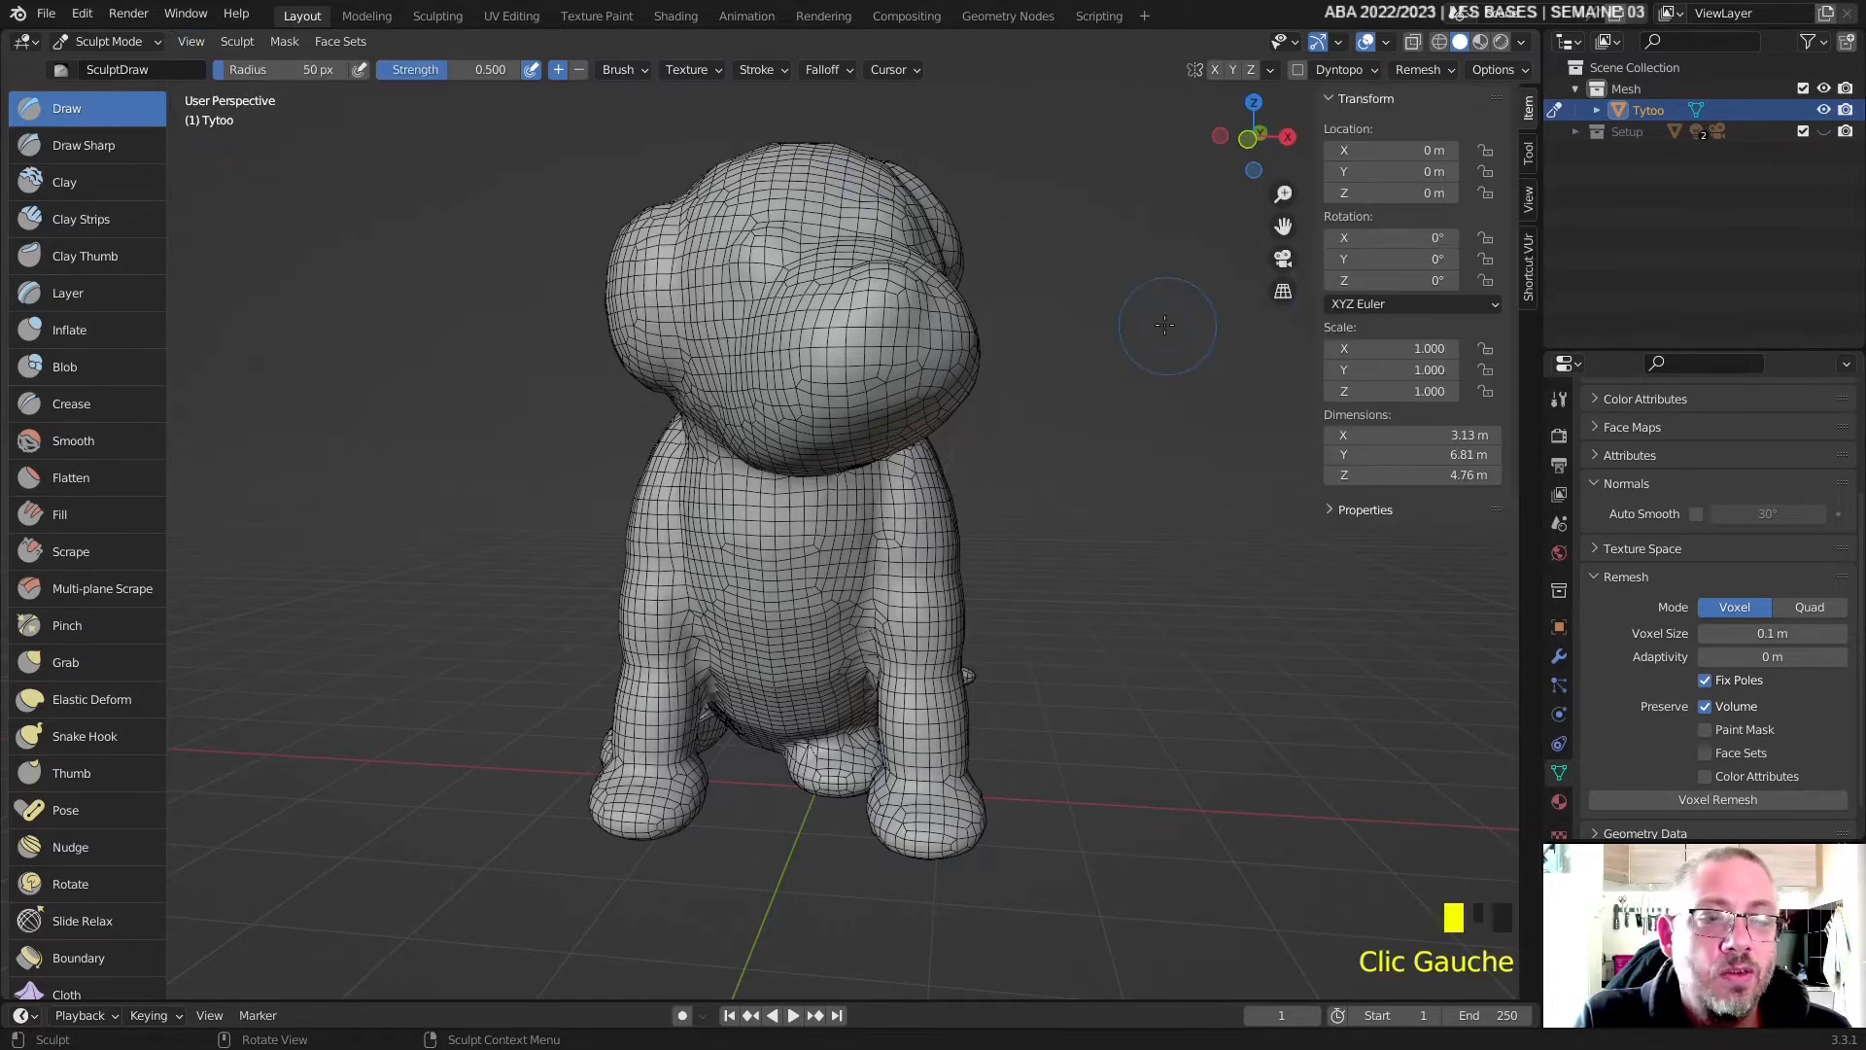
key(n)
key(n)
key(n)
key(n)
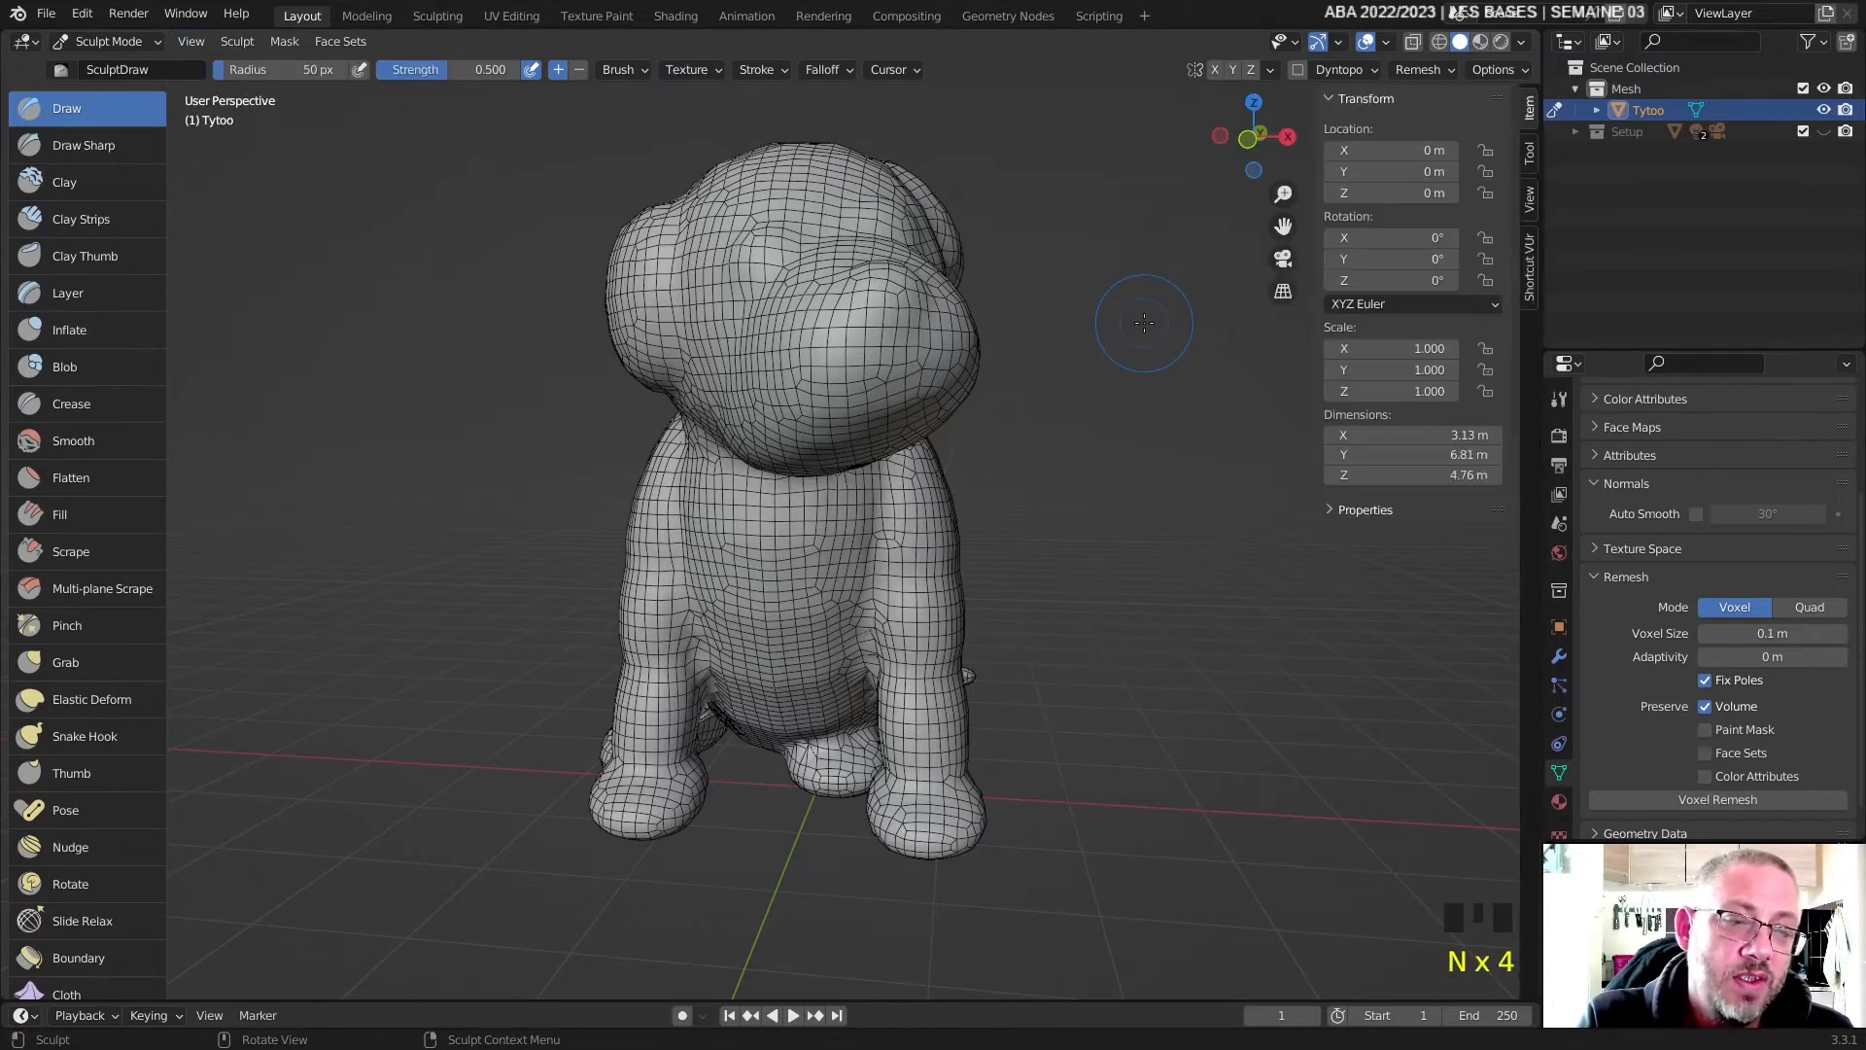
- Examine the Draw brush's tool settings in the sidebar, collapse the Brushes and Active Tool sections, and hide the sidebar
click(1529, 154)
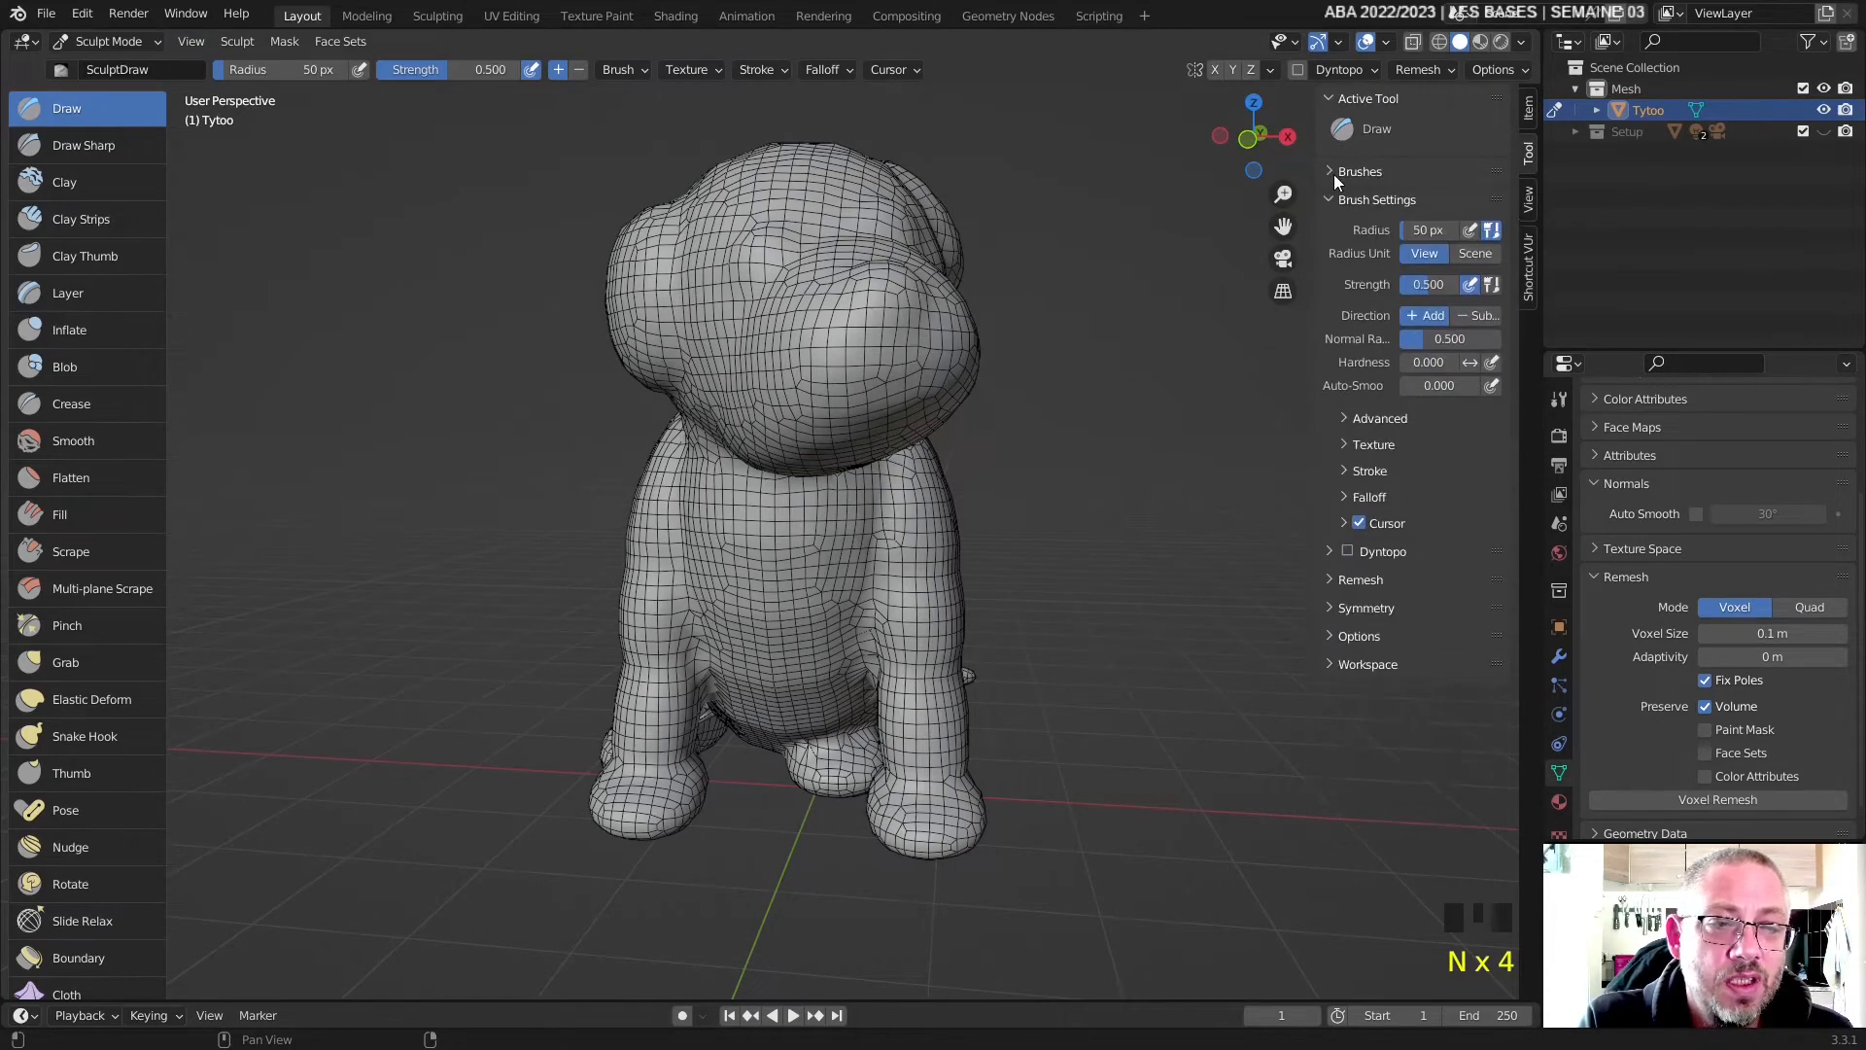
click(1396, 248)
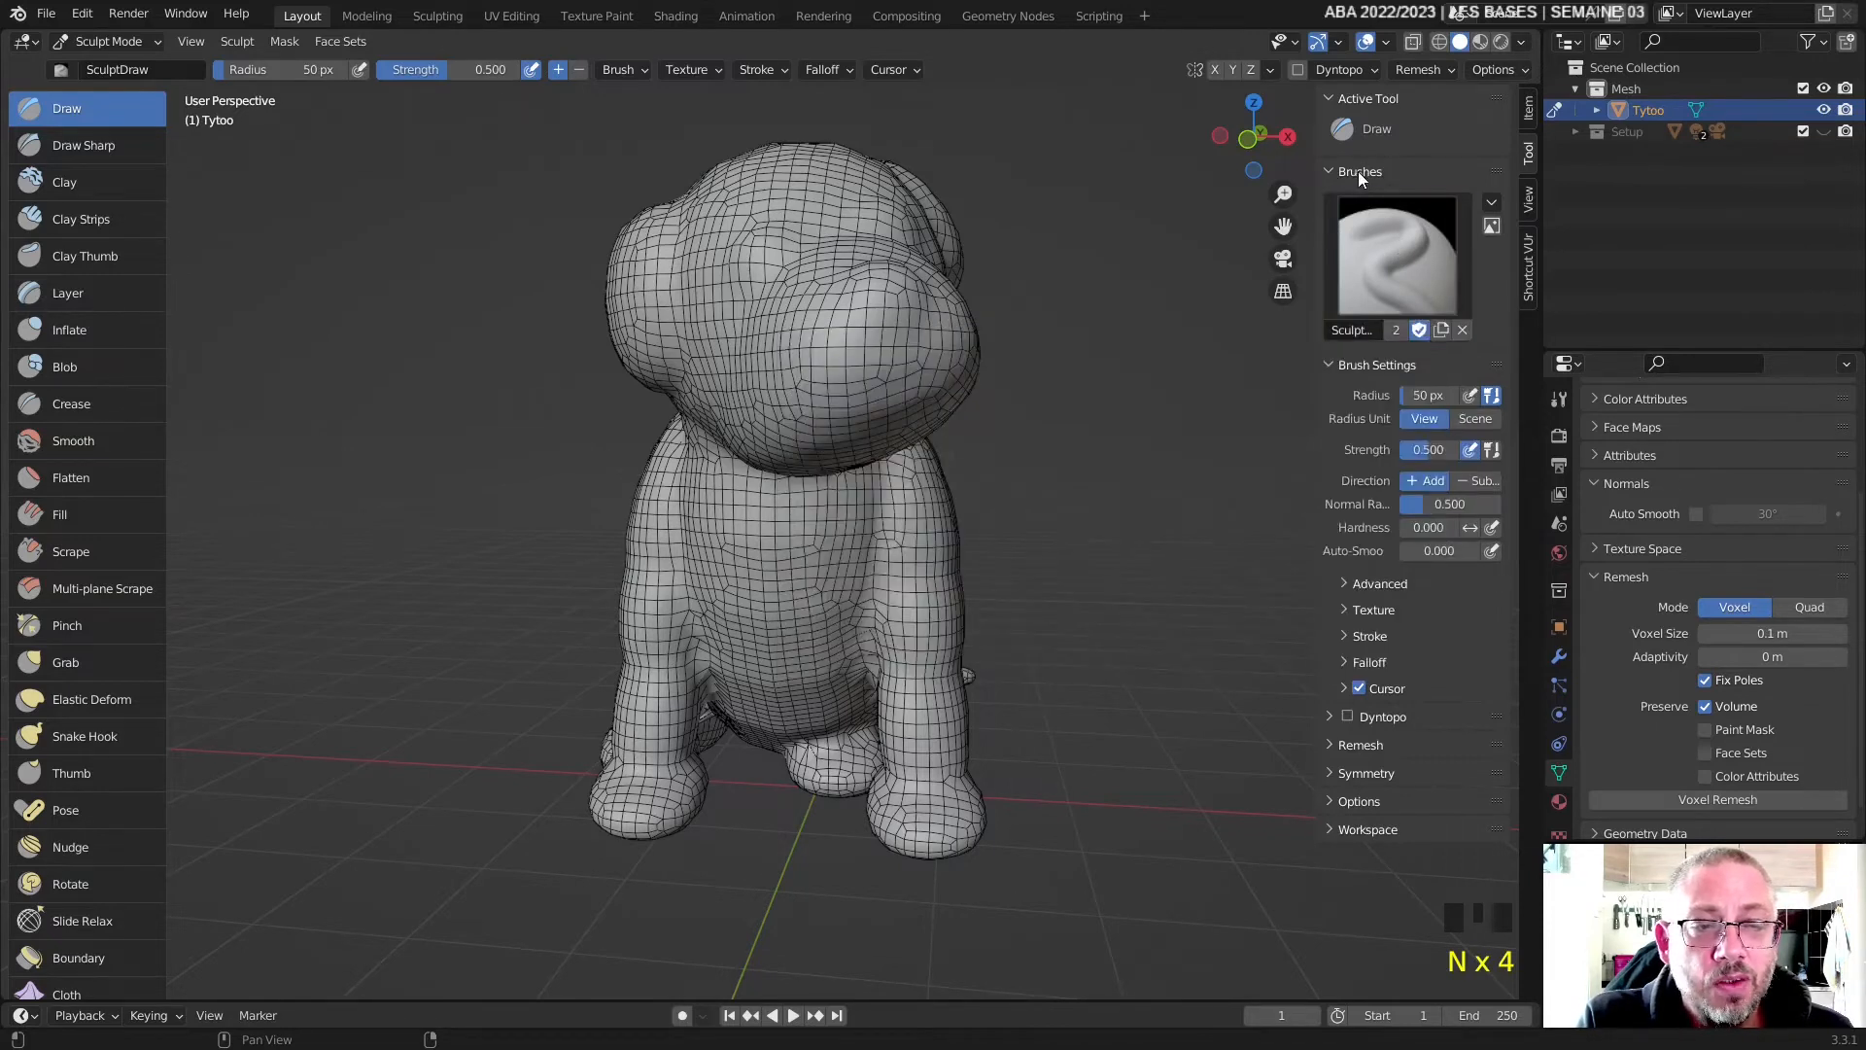
click(1358, 171)
click(1349, 99)
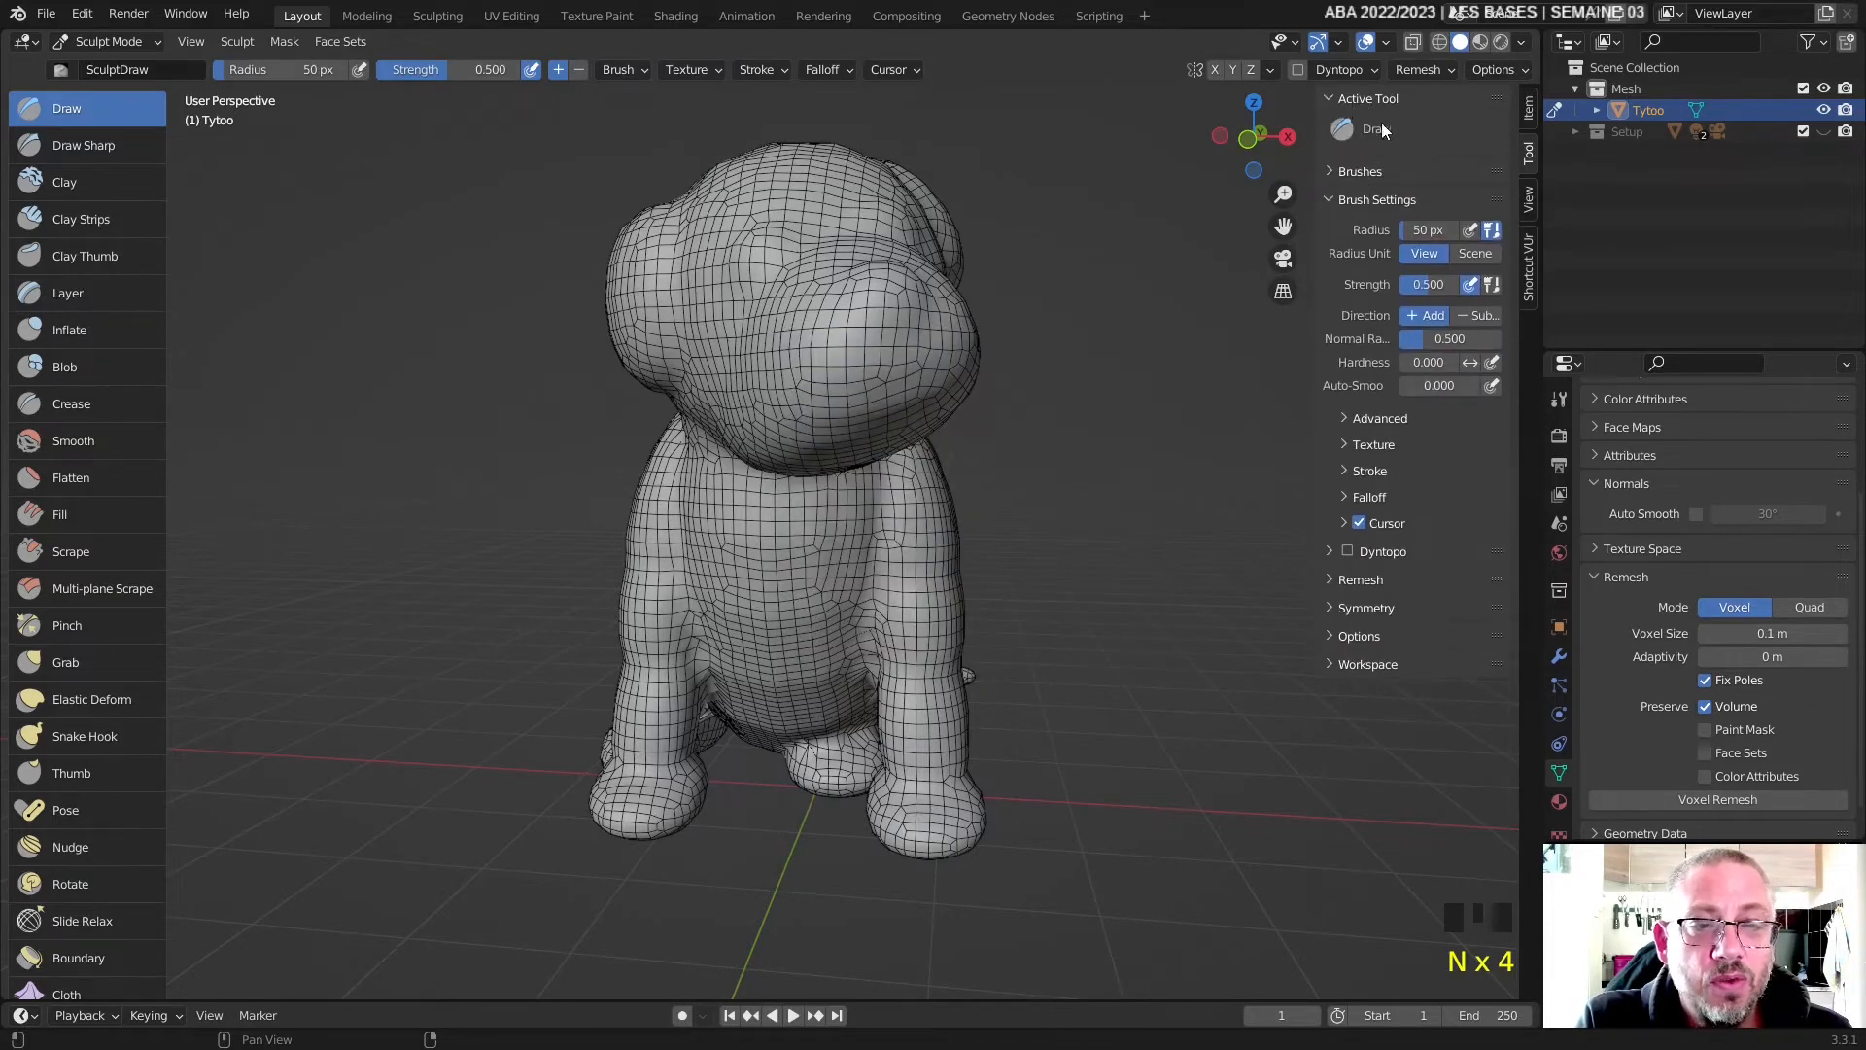
click(1343, 97)
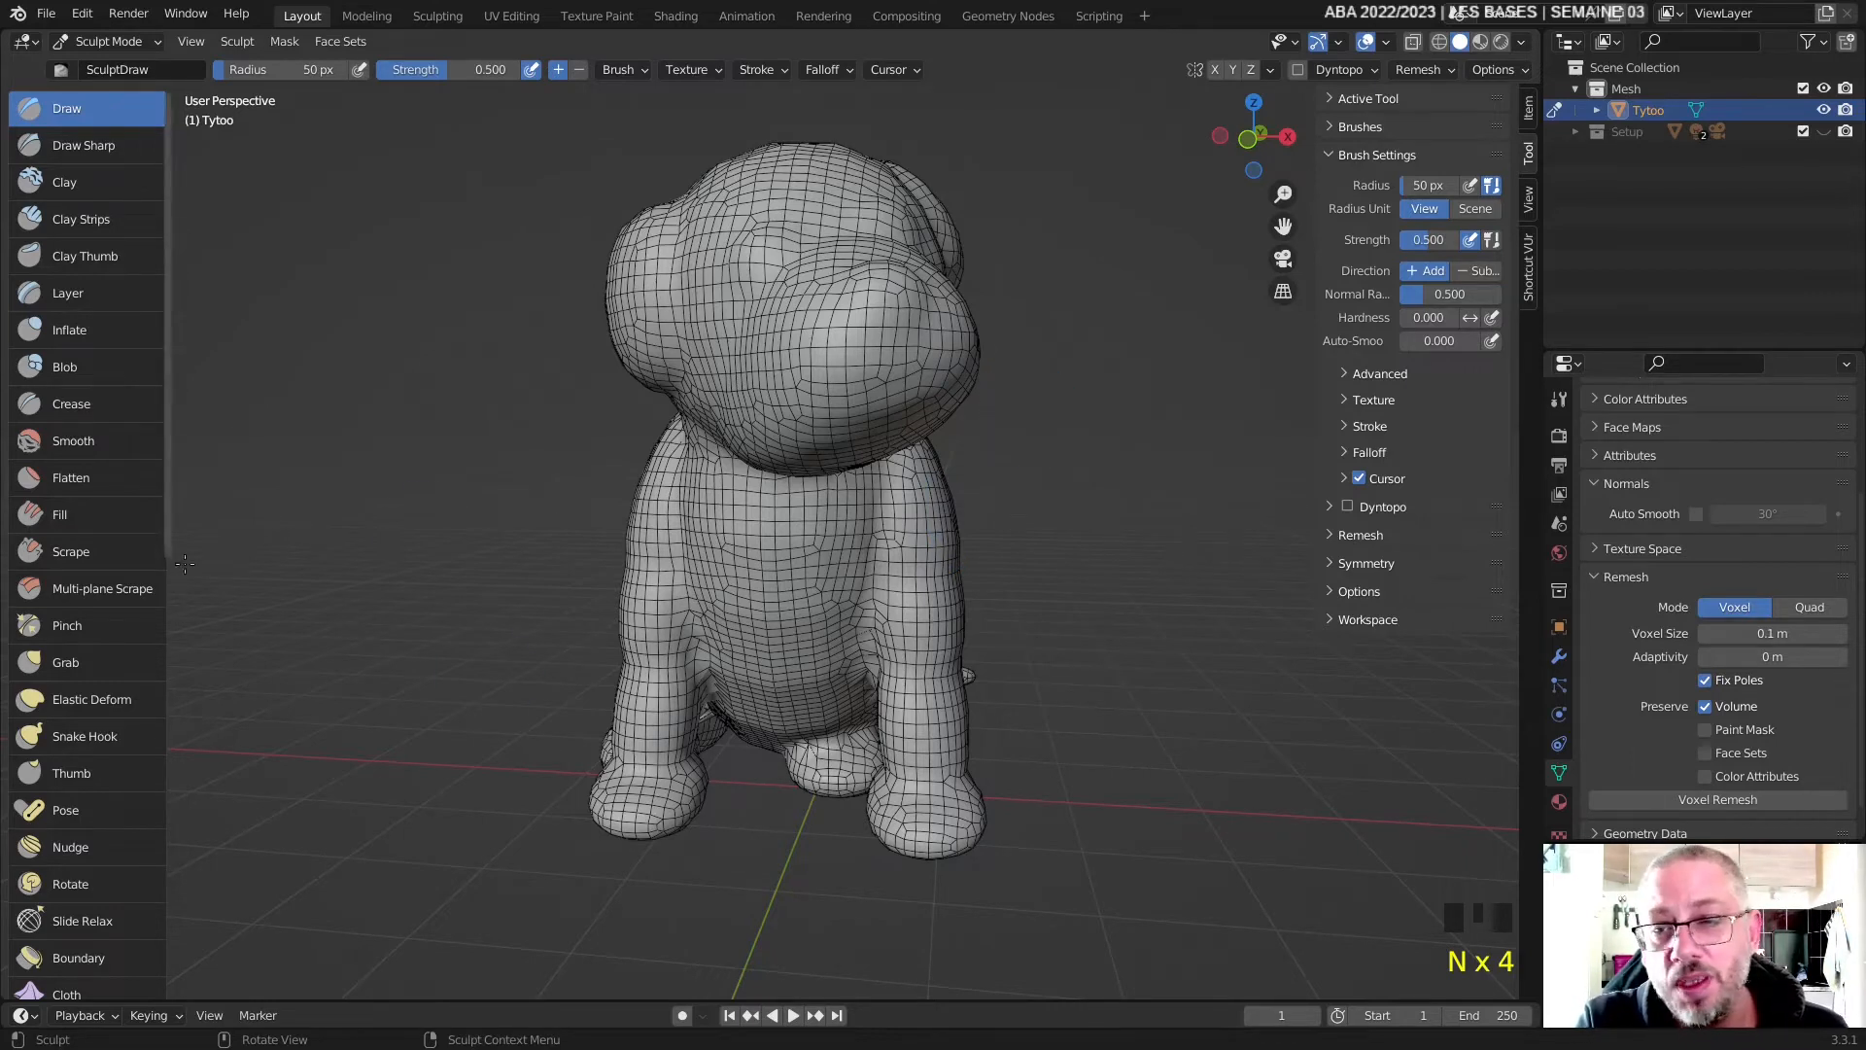
key(n)
key(n)
key(n)
key(n)
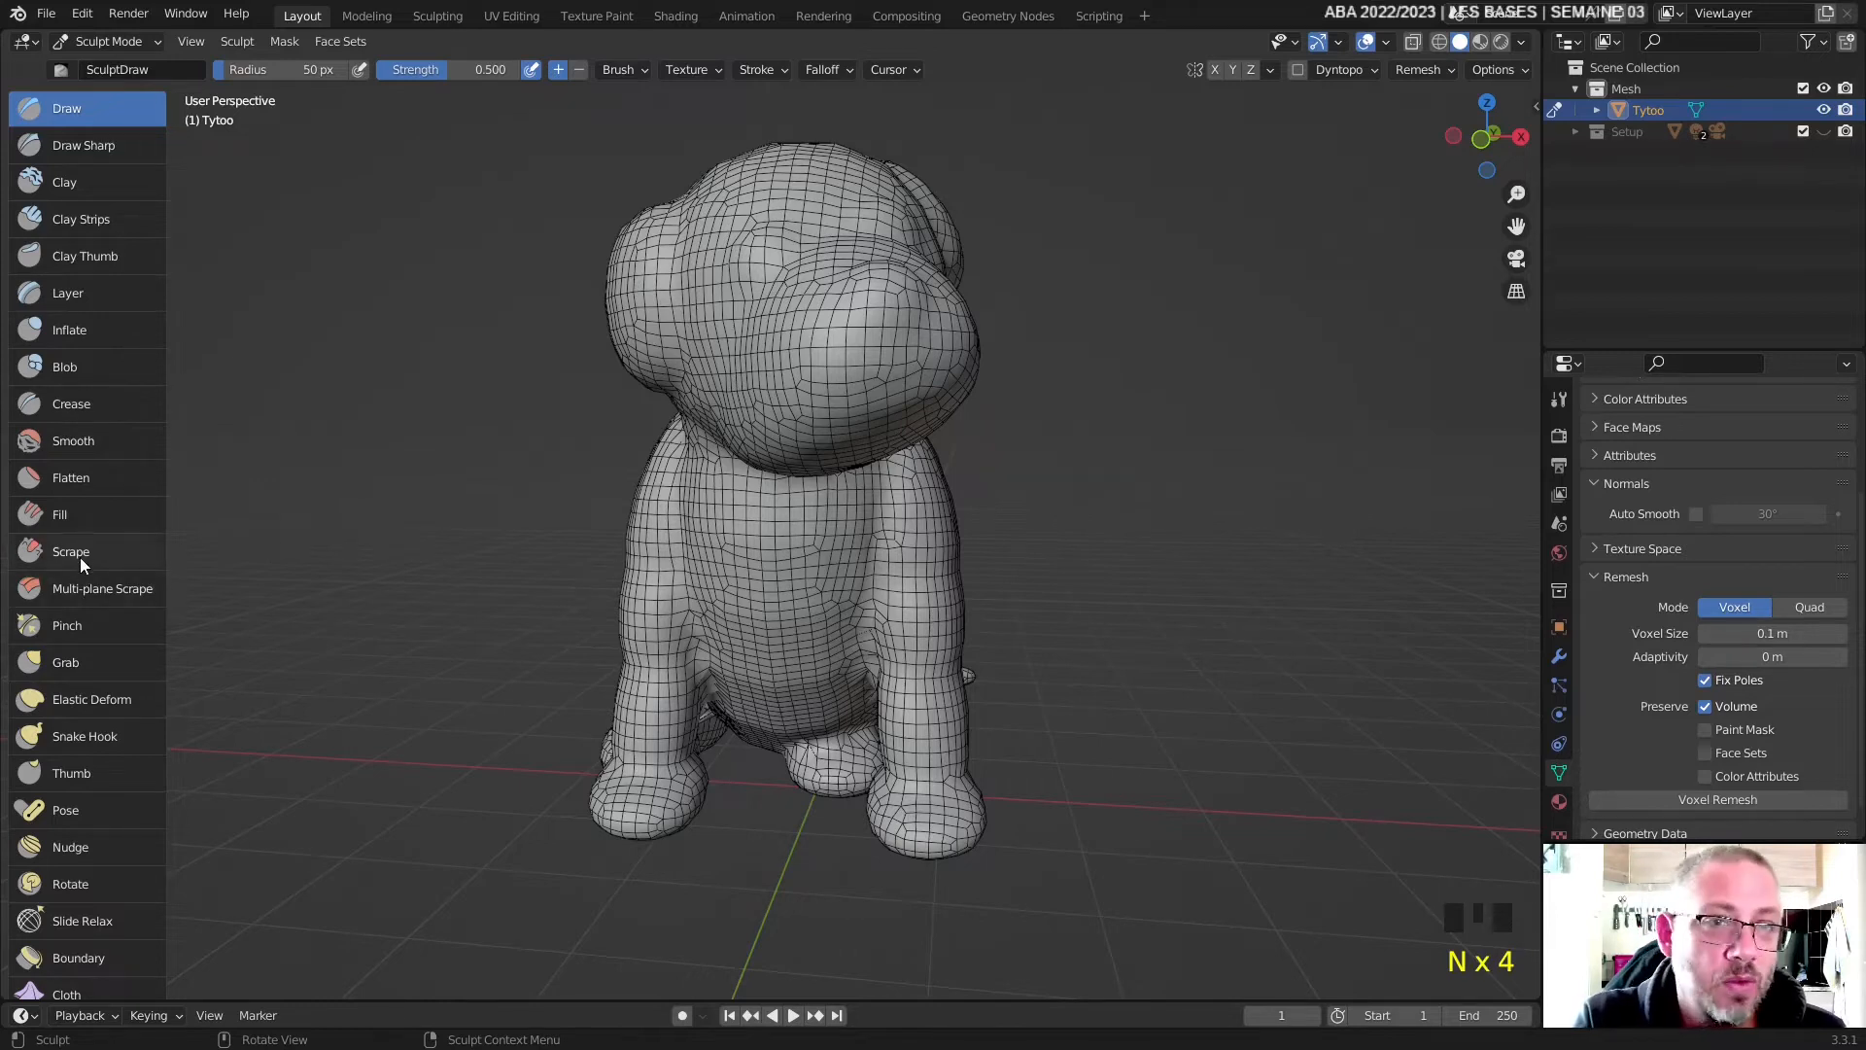
- Look through the list of sculpt brushes, try switching to the Grab brush, and return to the Draw brush
scroll(120, 569, down, 10)
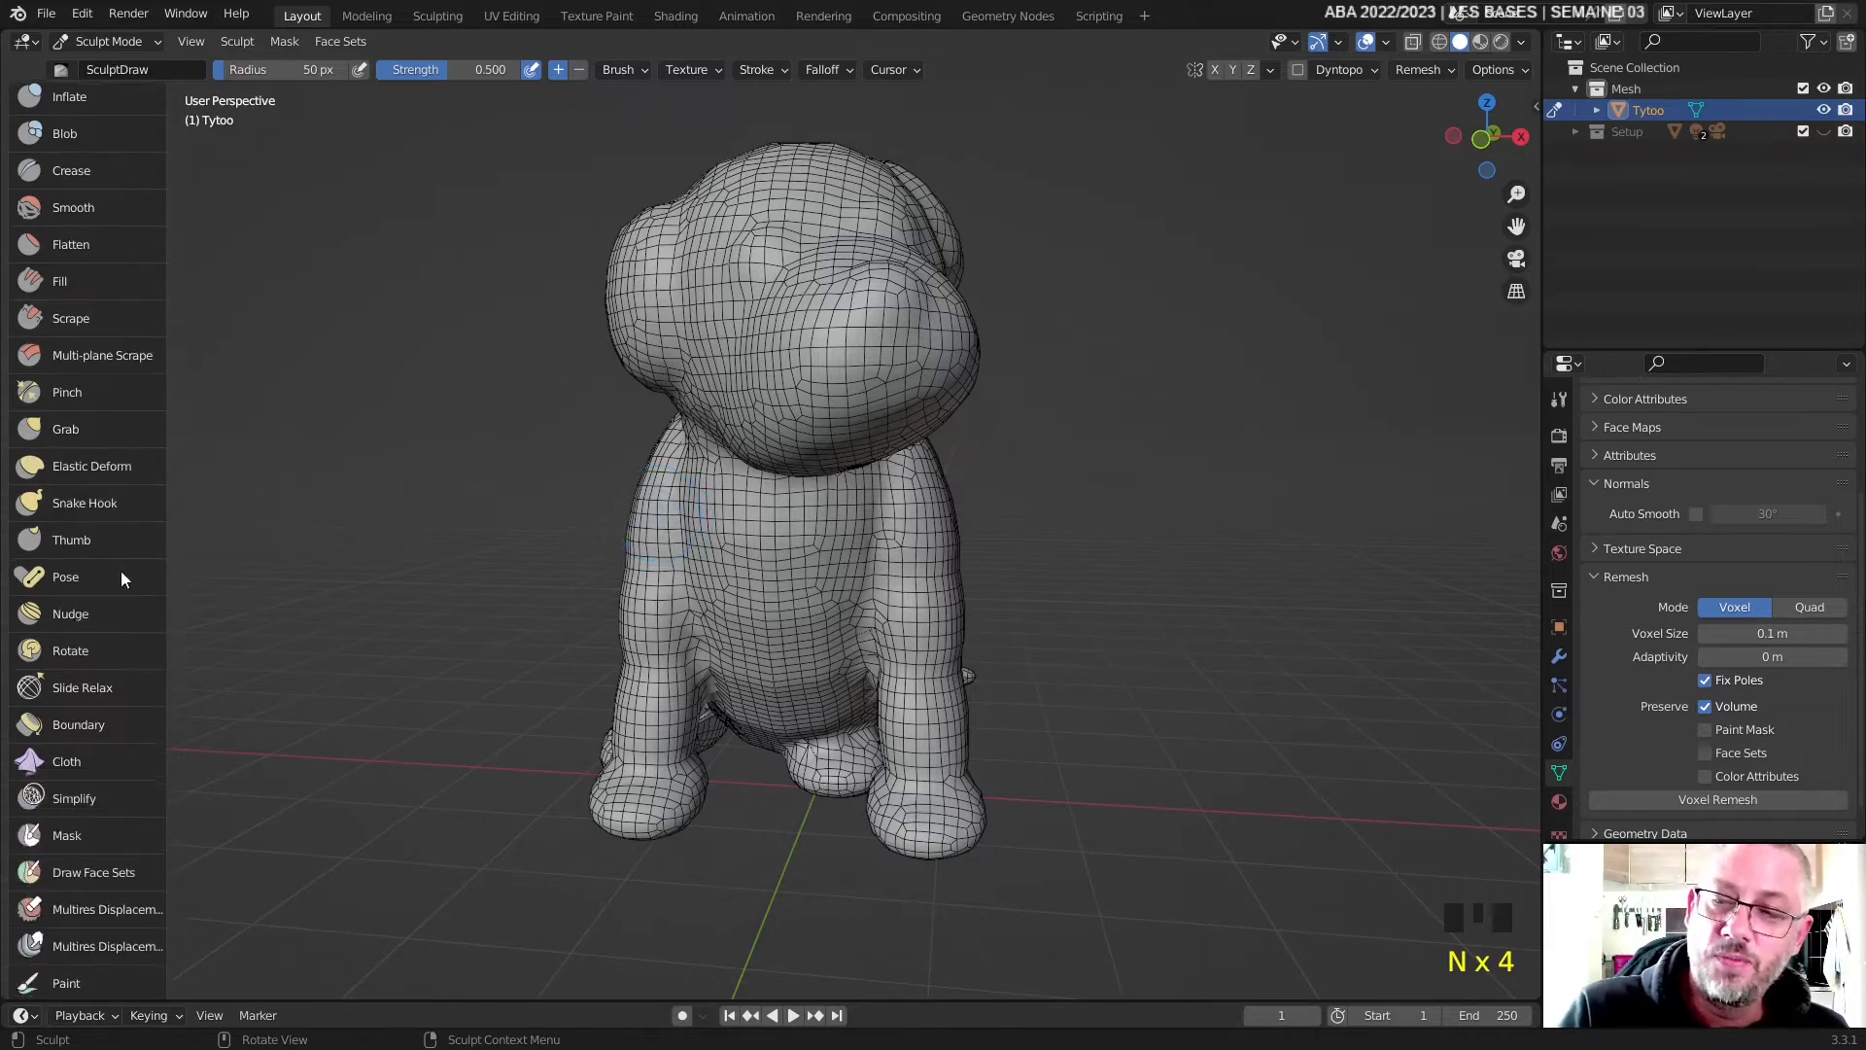
scroll(115, 614, up, 10)
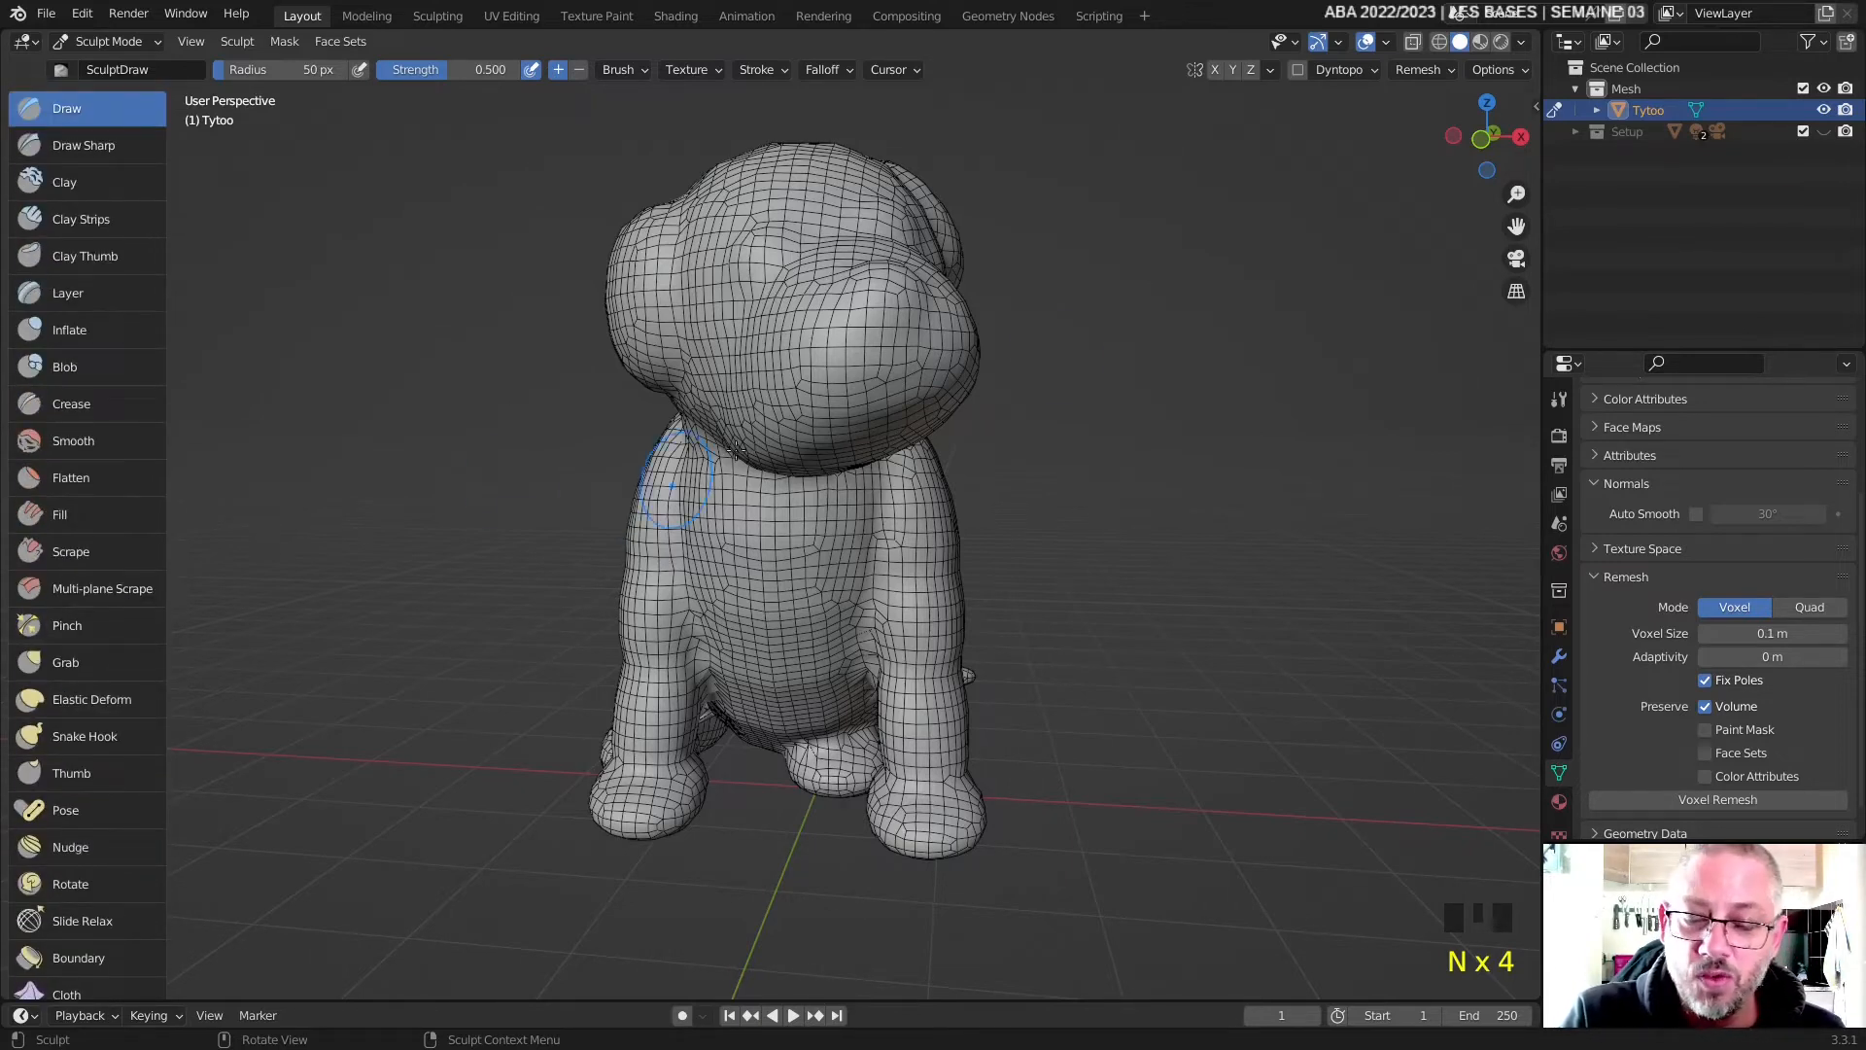
key(g)
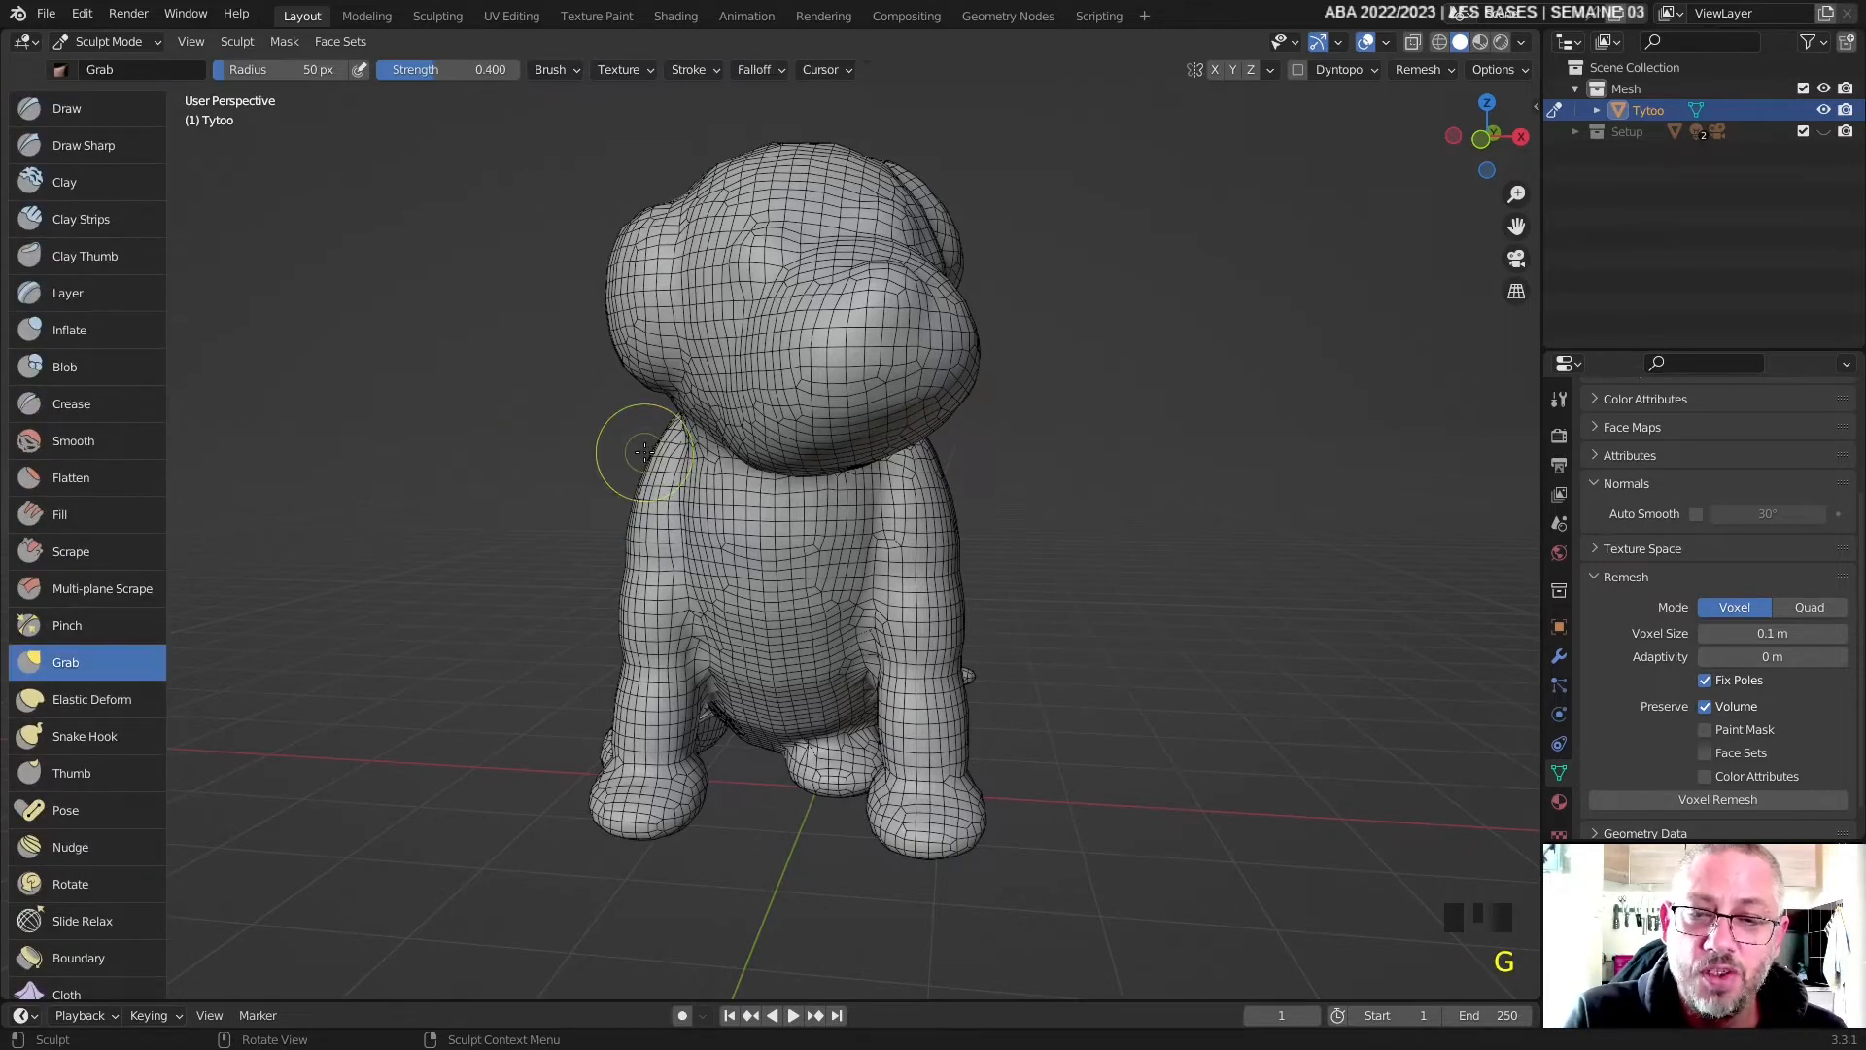
key(x)
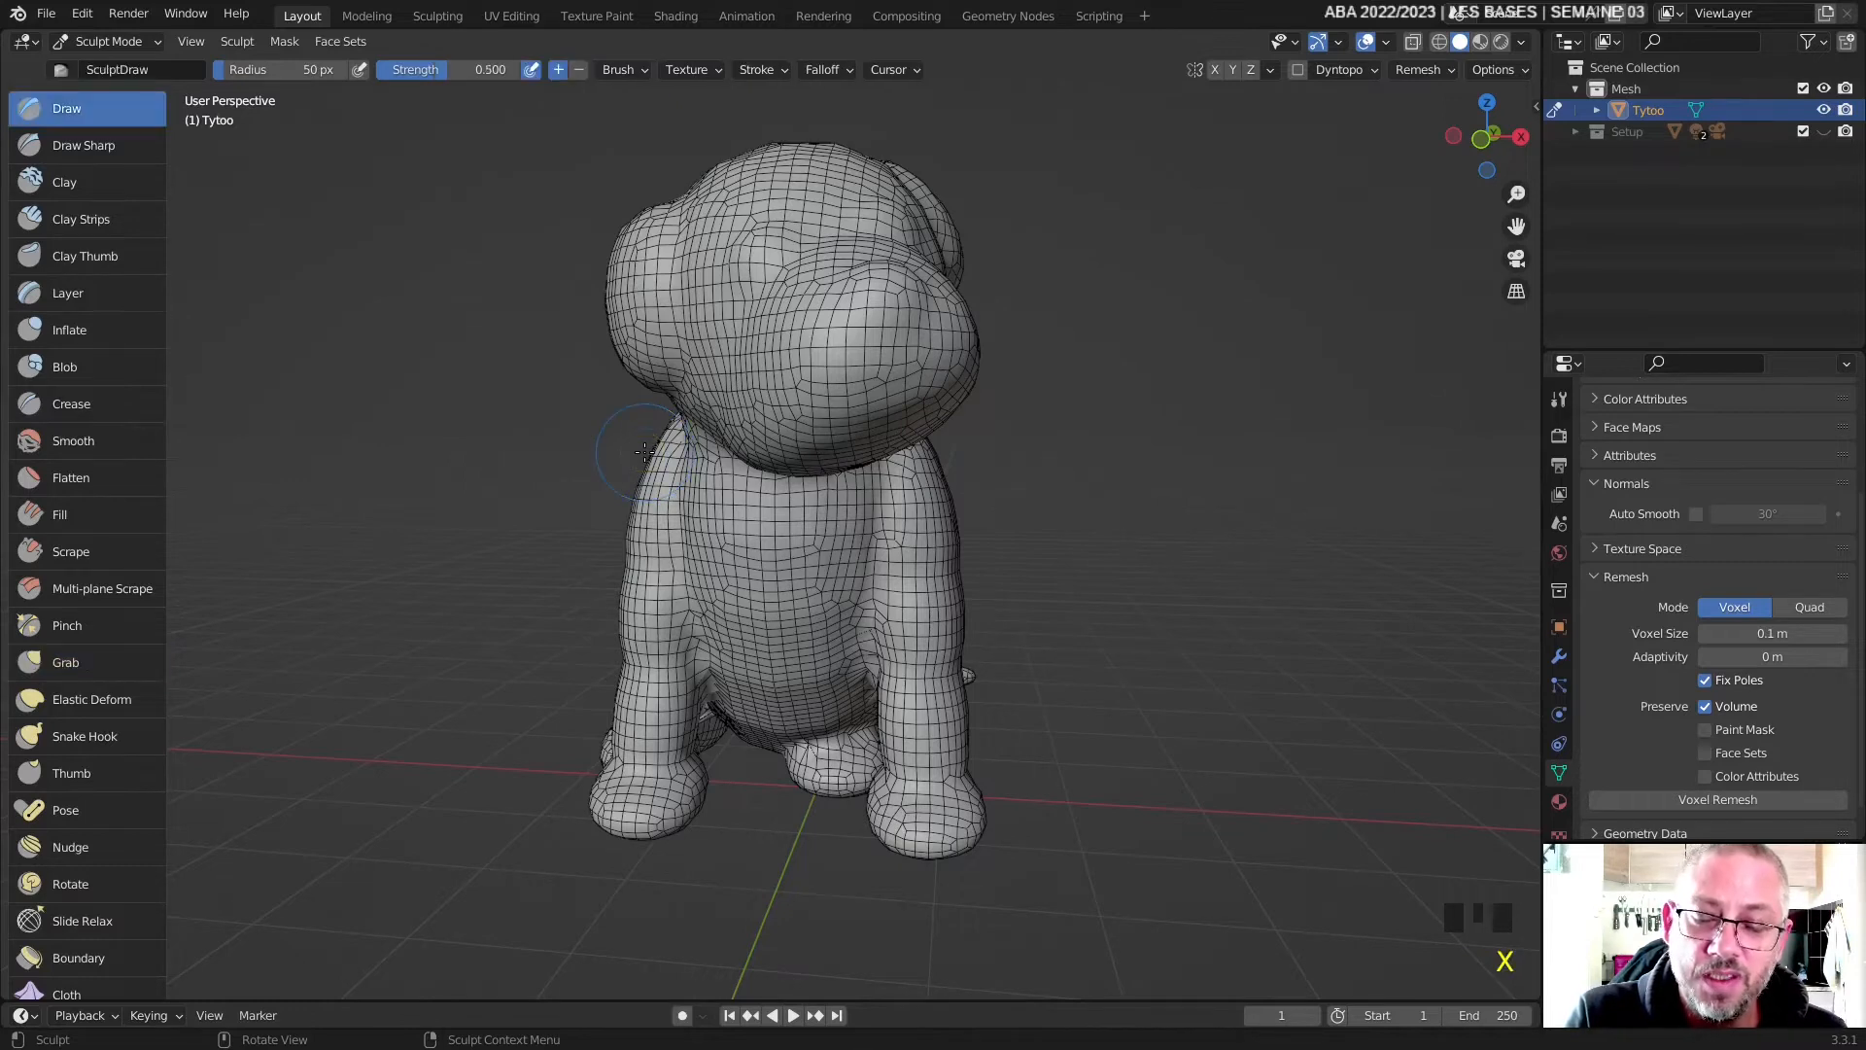
middle_drag(648, 474, 640, 485)
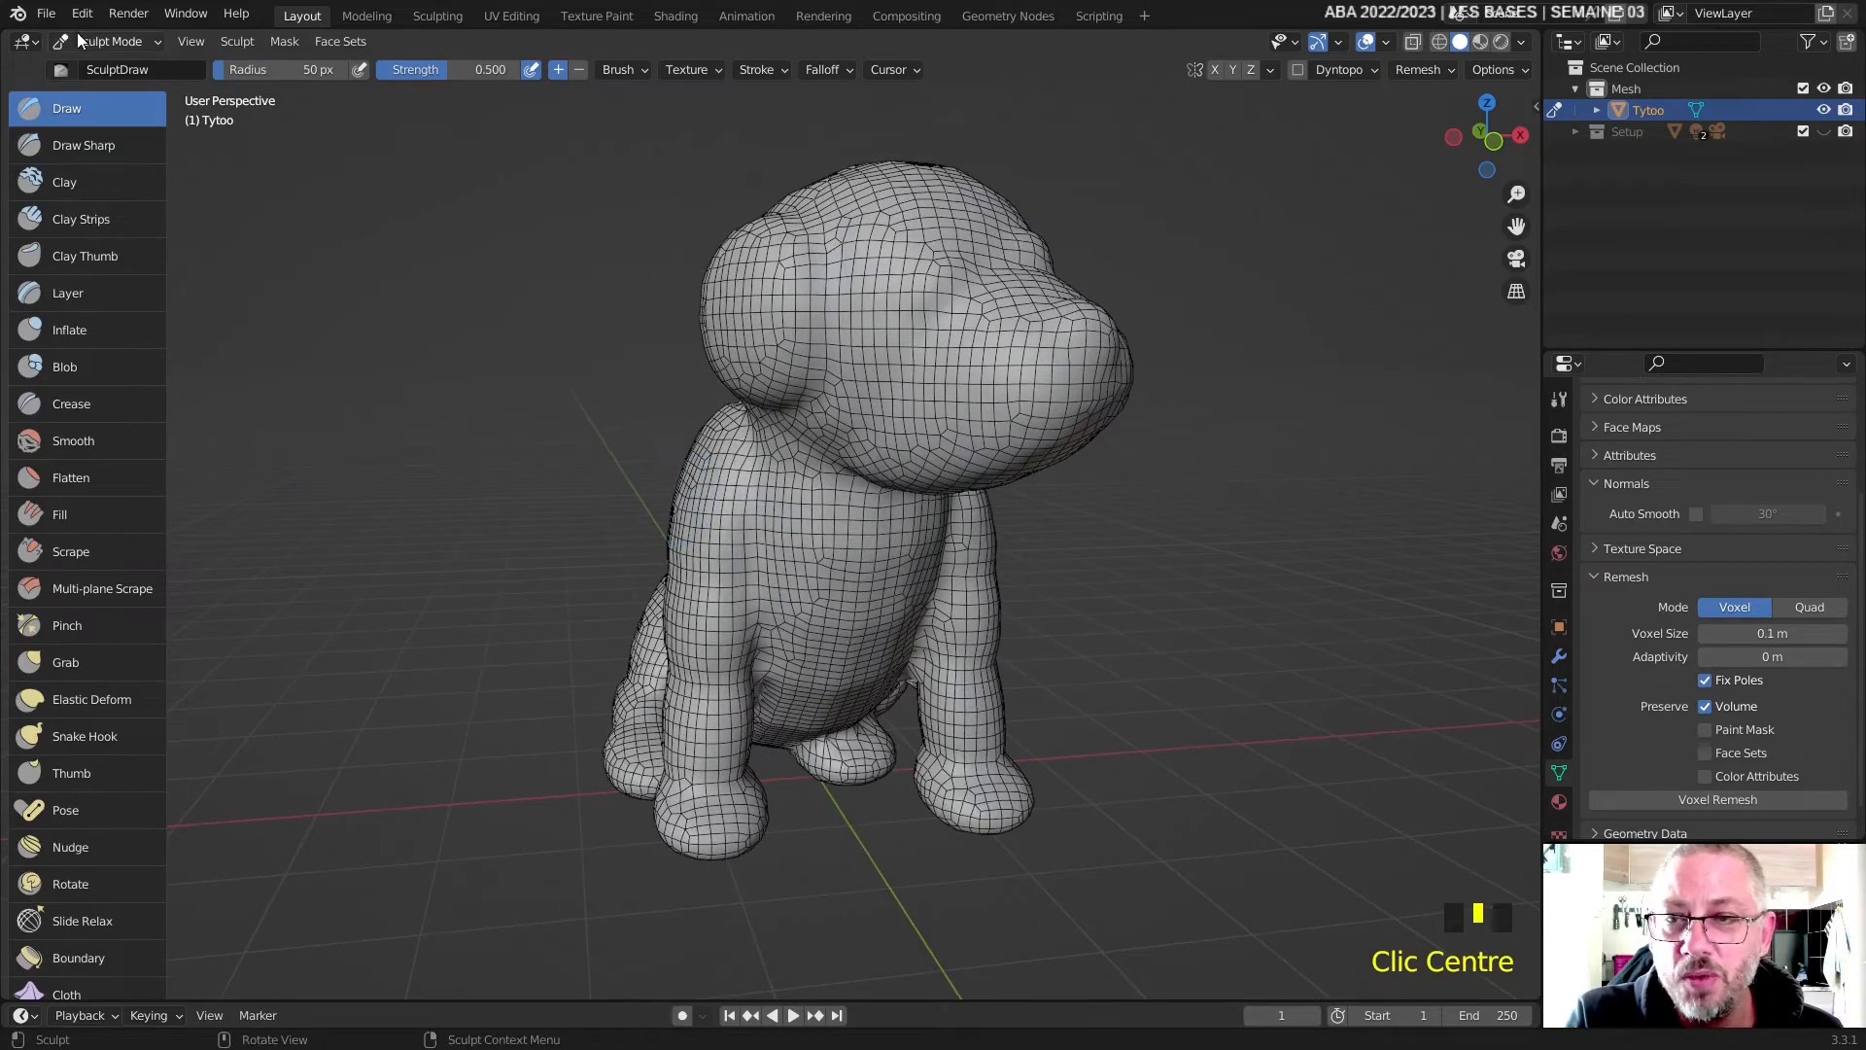
- Save the scene as a new incremented version named Tytoo.005.blend
click(47, 16)
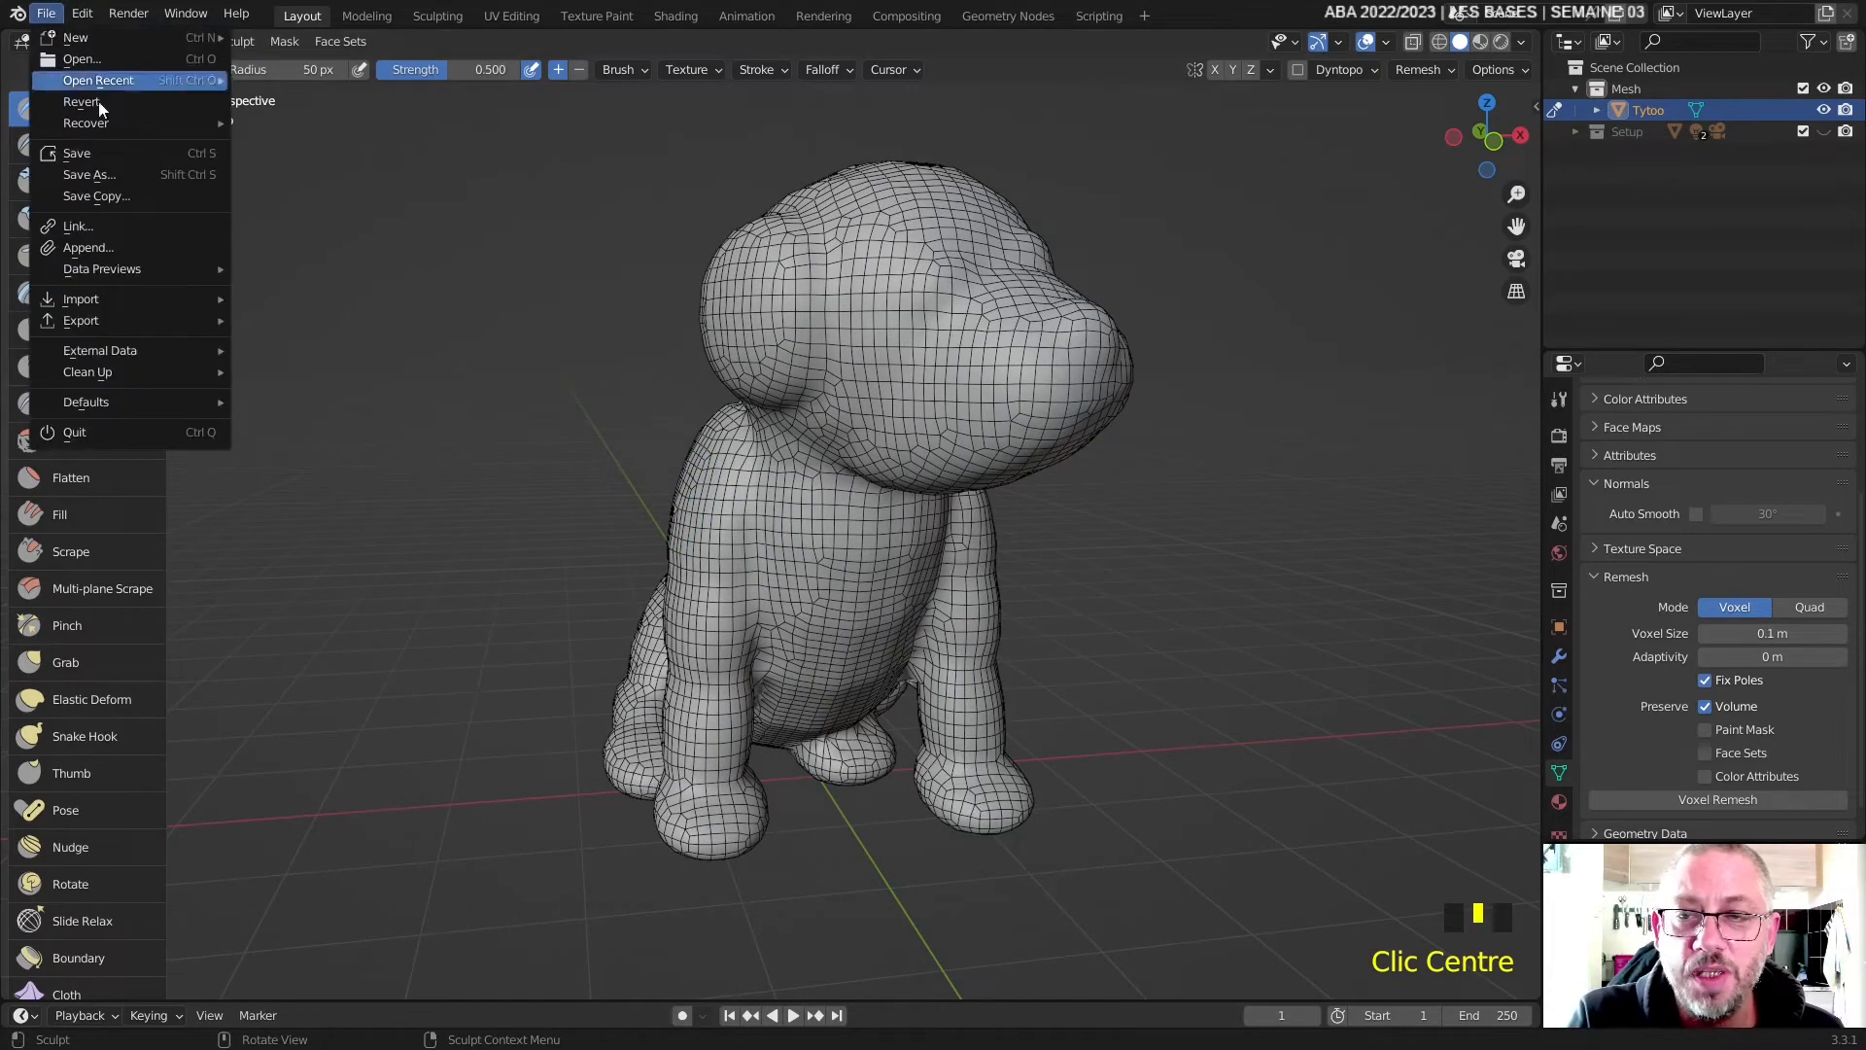
click(152, 179)
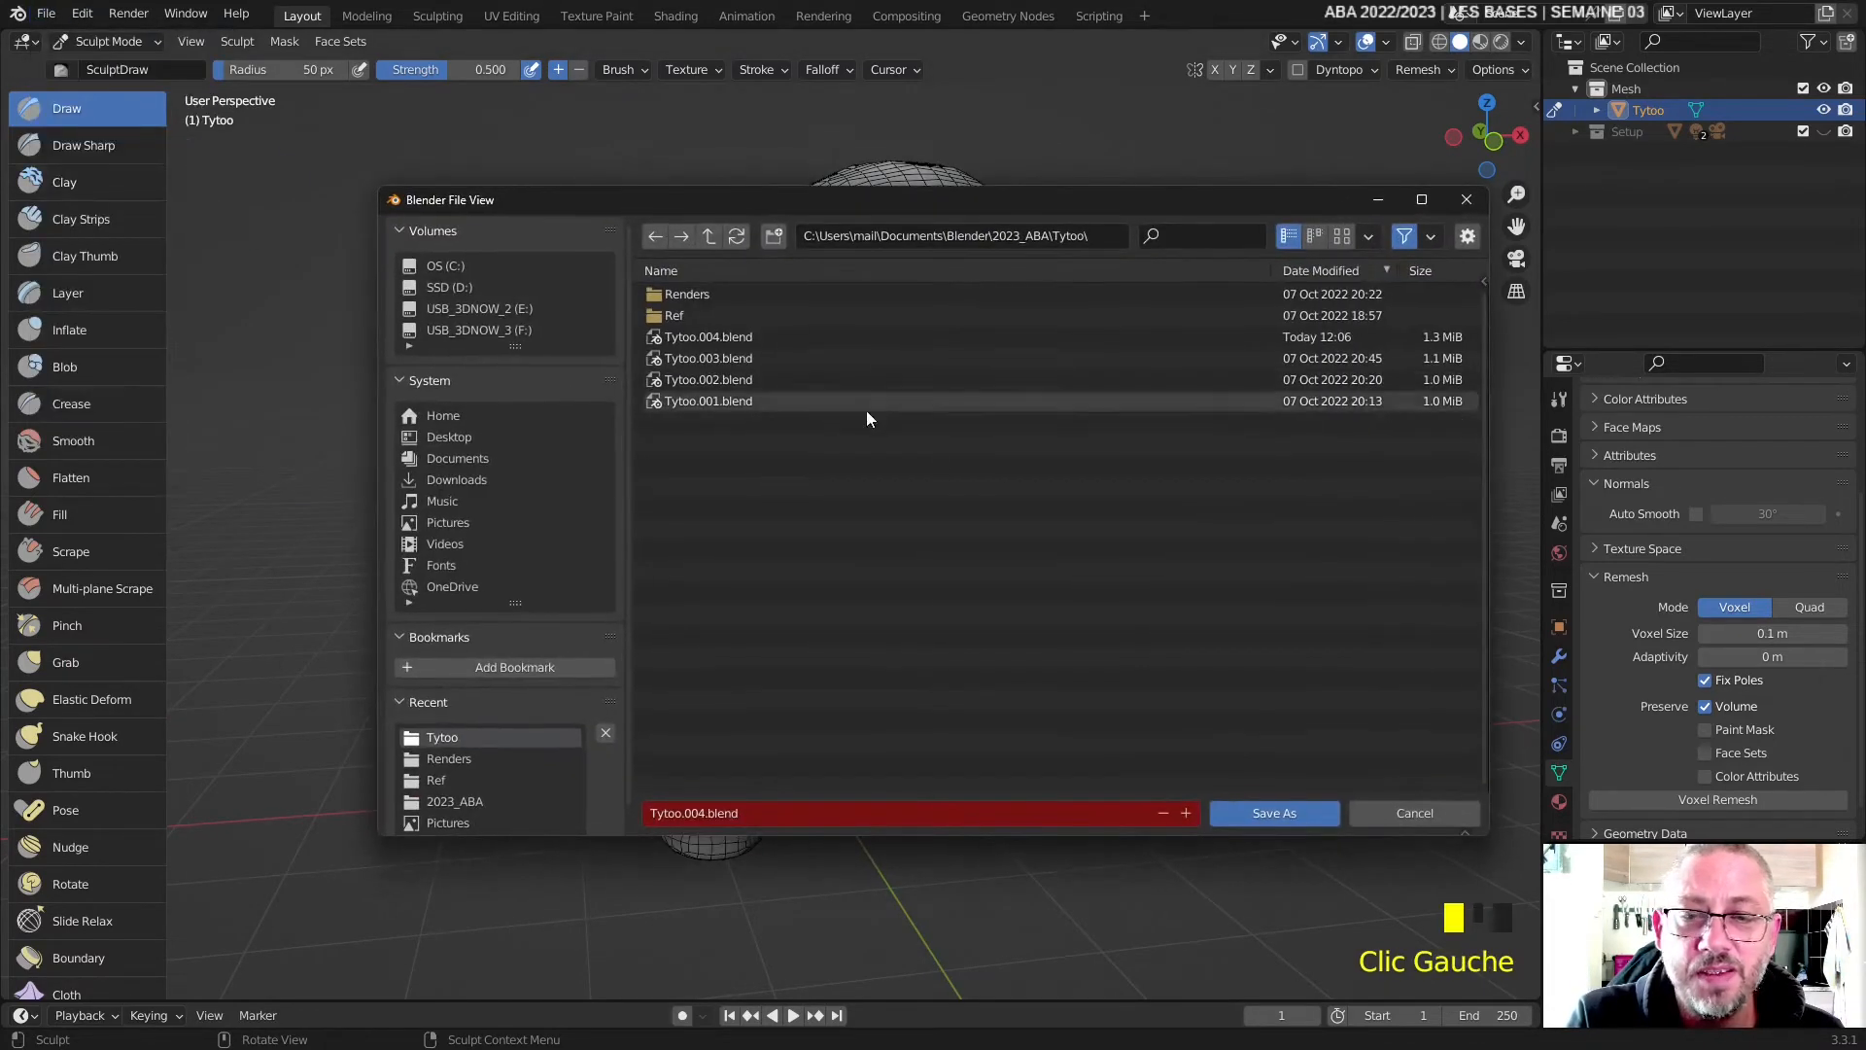
click(1187, 814)
click(1274, 810)
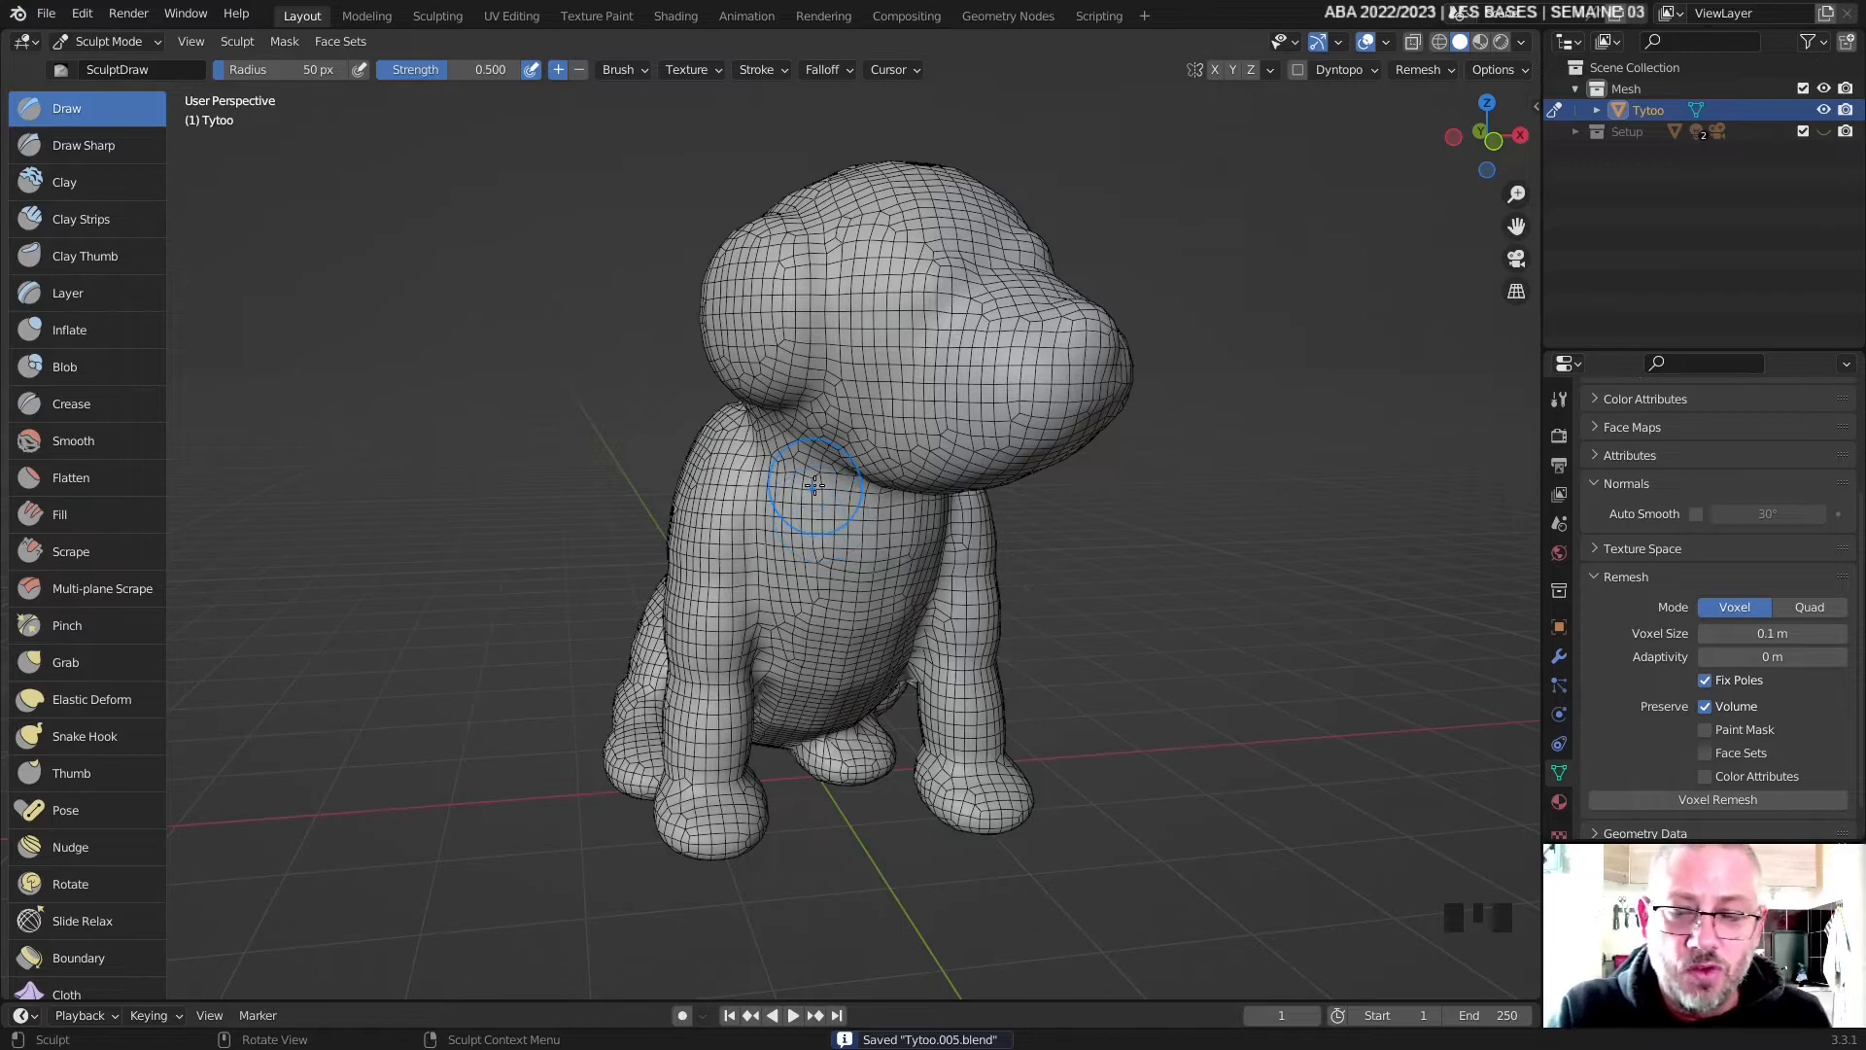
- Switch to the Grab brush and narrow the tool list to two columns of icons
key(g)
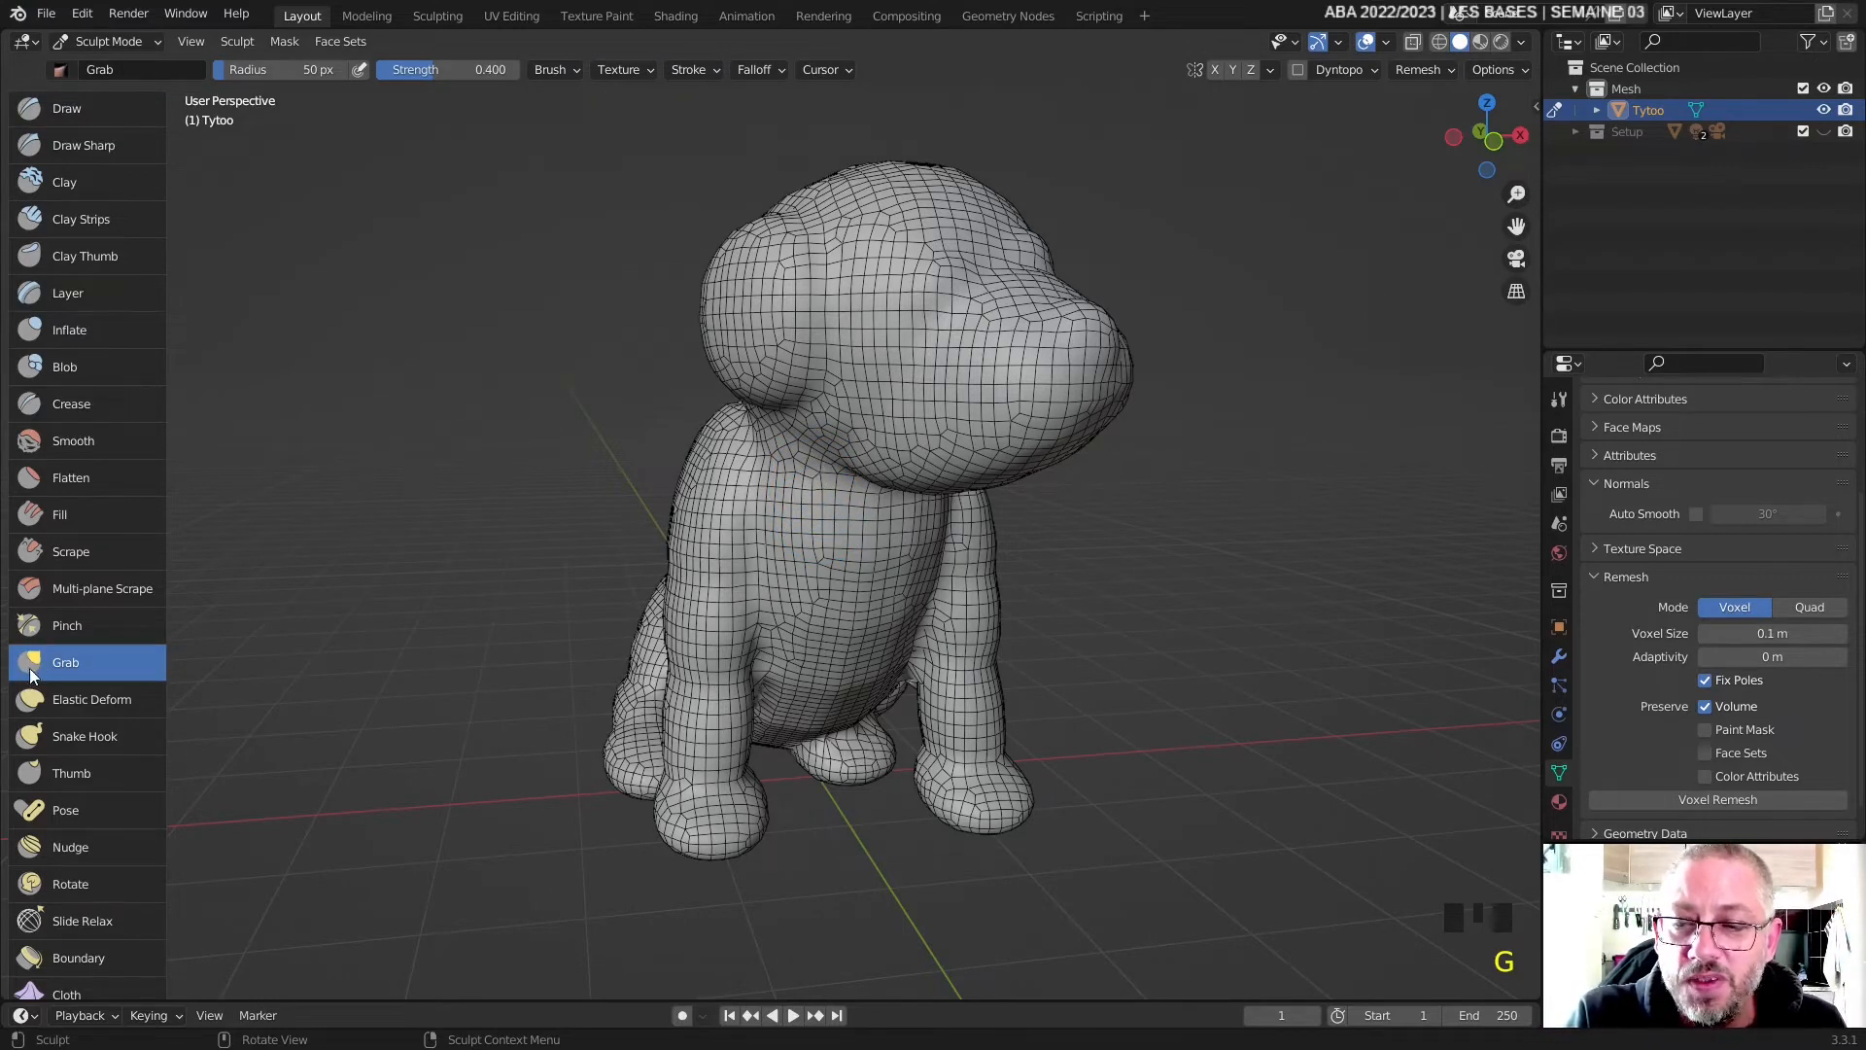
mouse_move(163, 529)
mouse_down()
mouse_move(60, 534)
mouse_move(88, 533)
mouse_up()
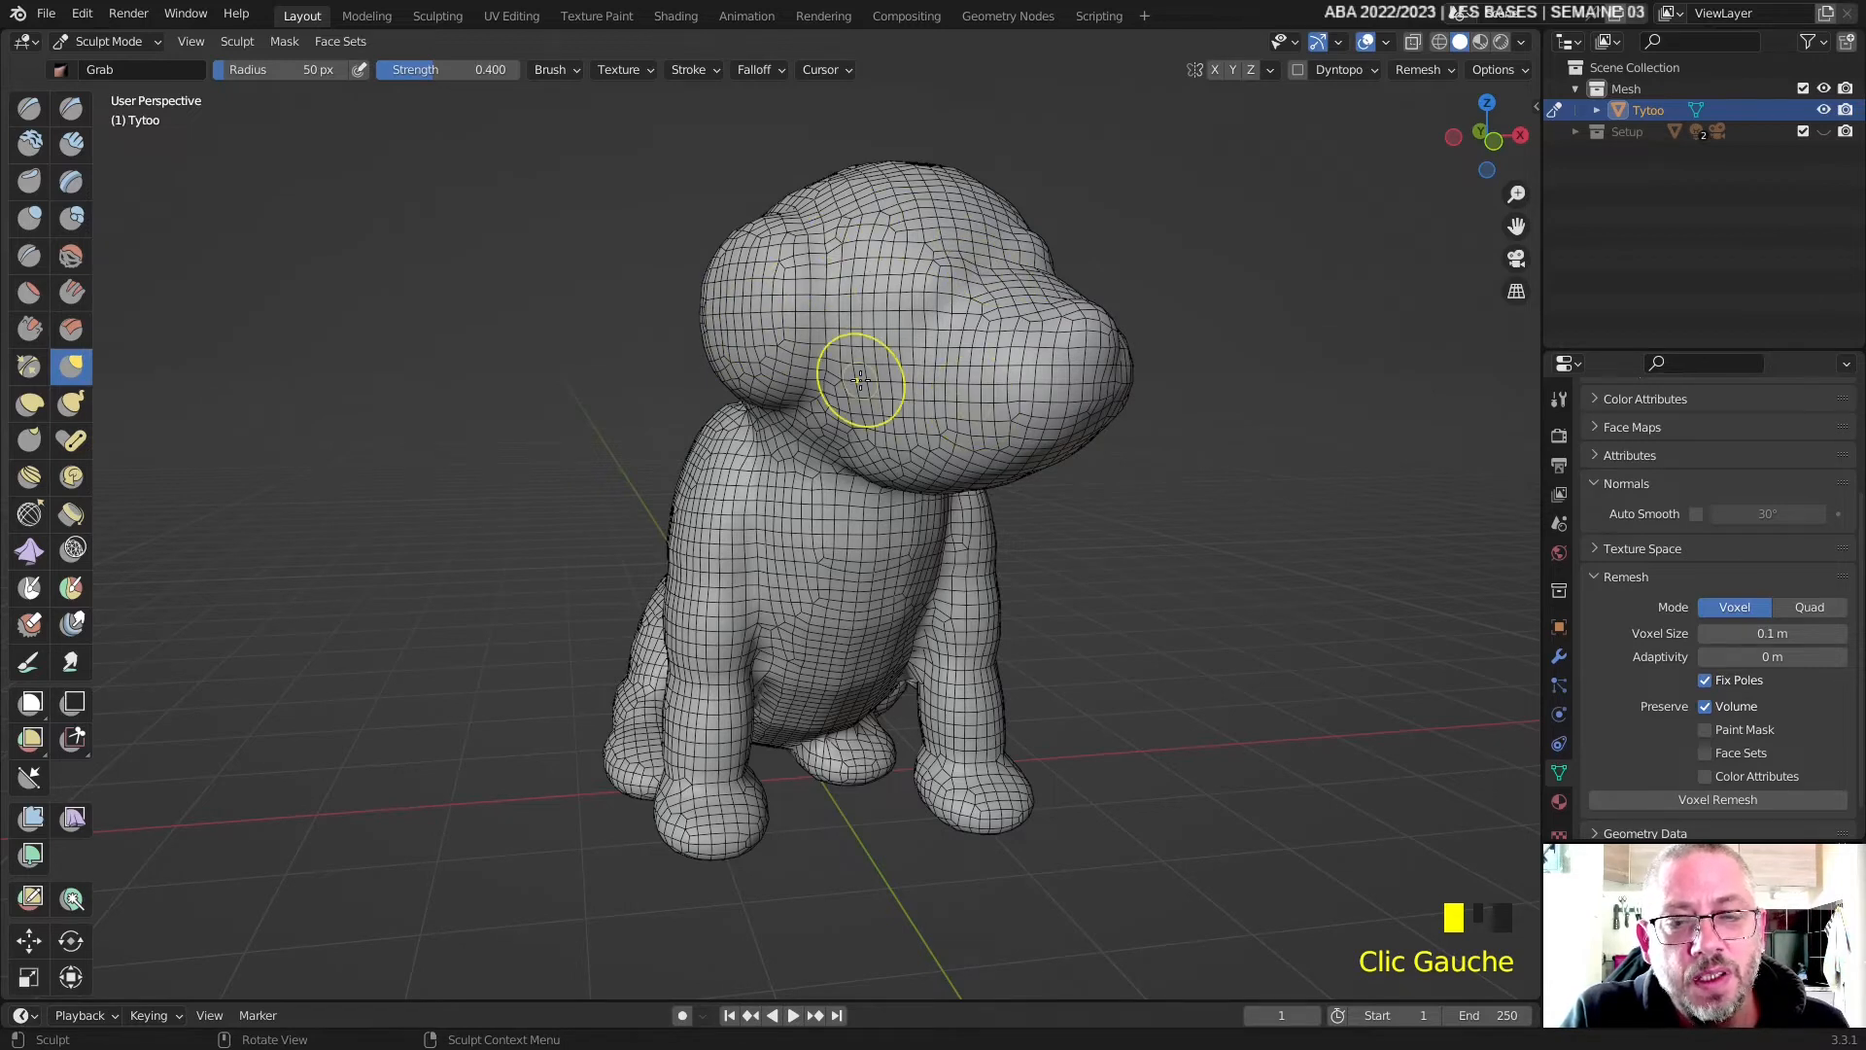
- Try pulling a spike from the top of the dog's head with Grab, and look through the brush's falloff curve presets
middle_drag(917, 376, 698, 509)
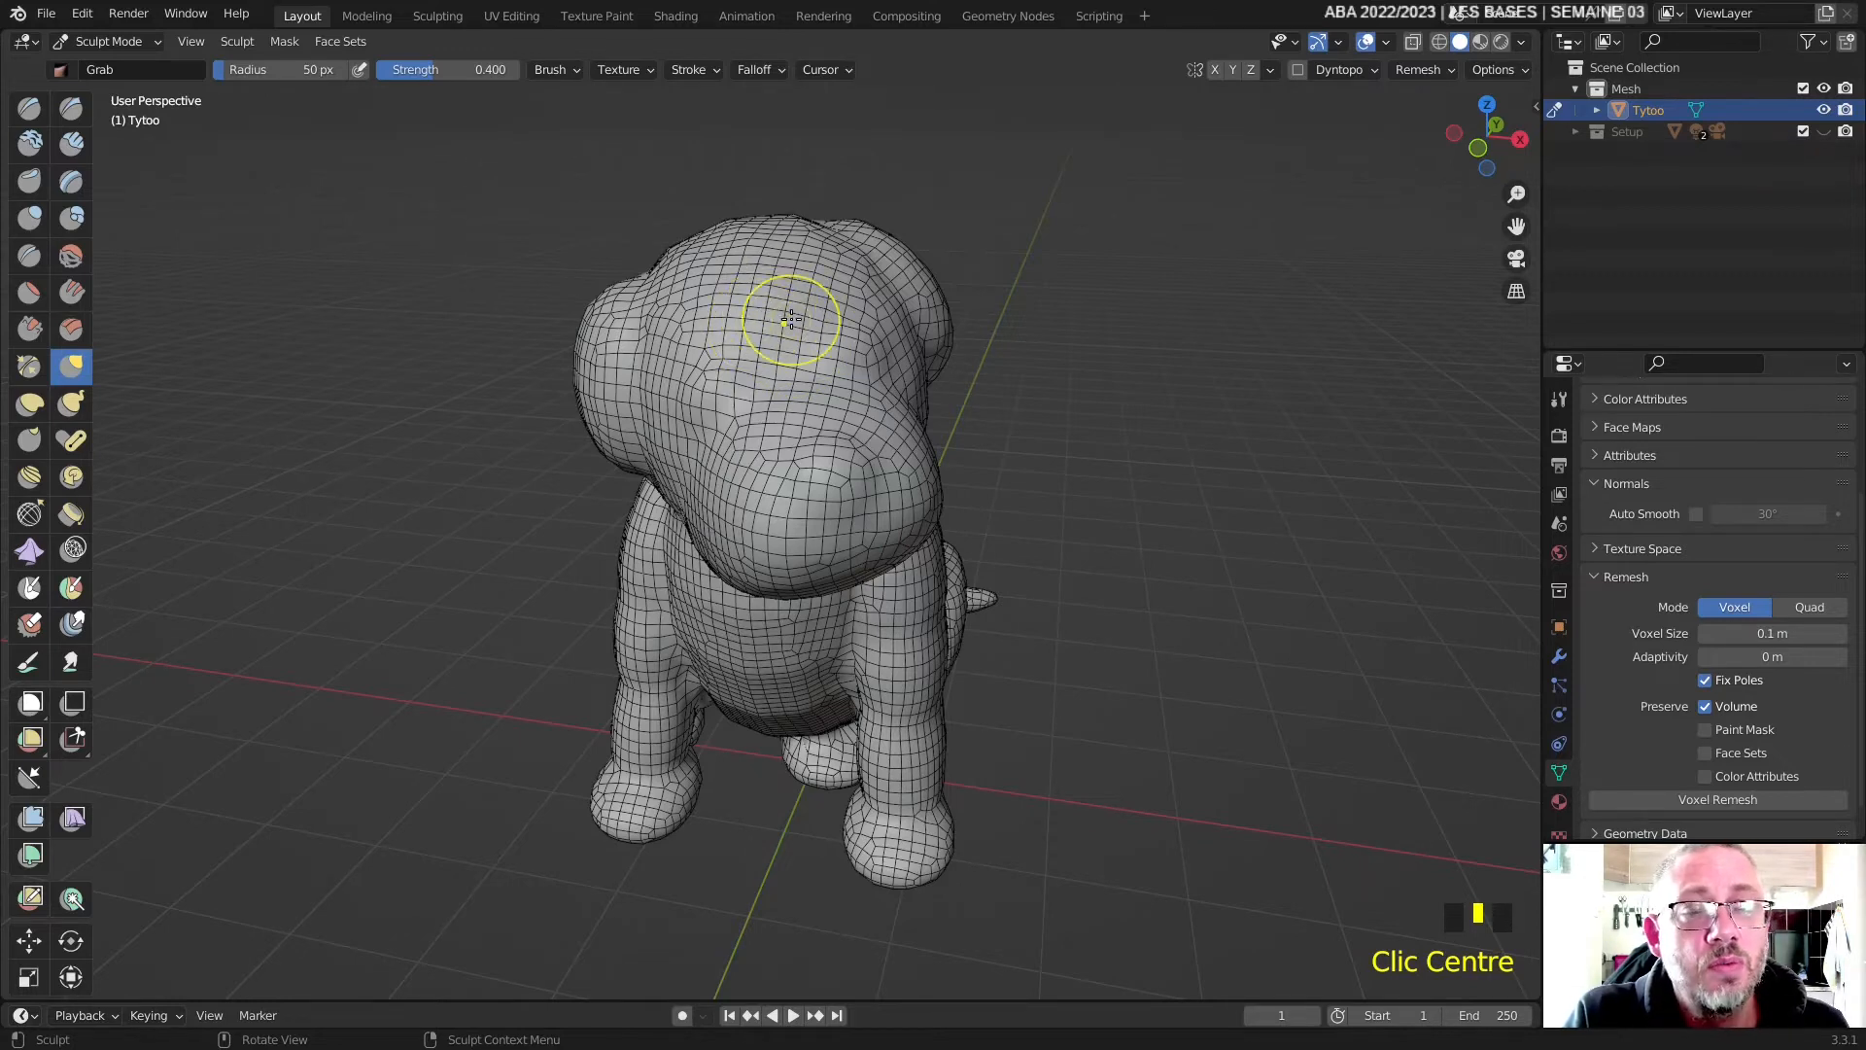
middle_drag(795, 315, 779, 481)
scroll(946, 340, up, 1)
drag(862, 335, 904, 201)
middle_drag(904, 200, 687, 346)
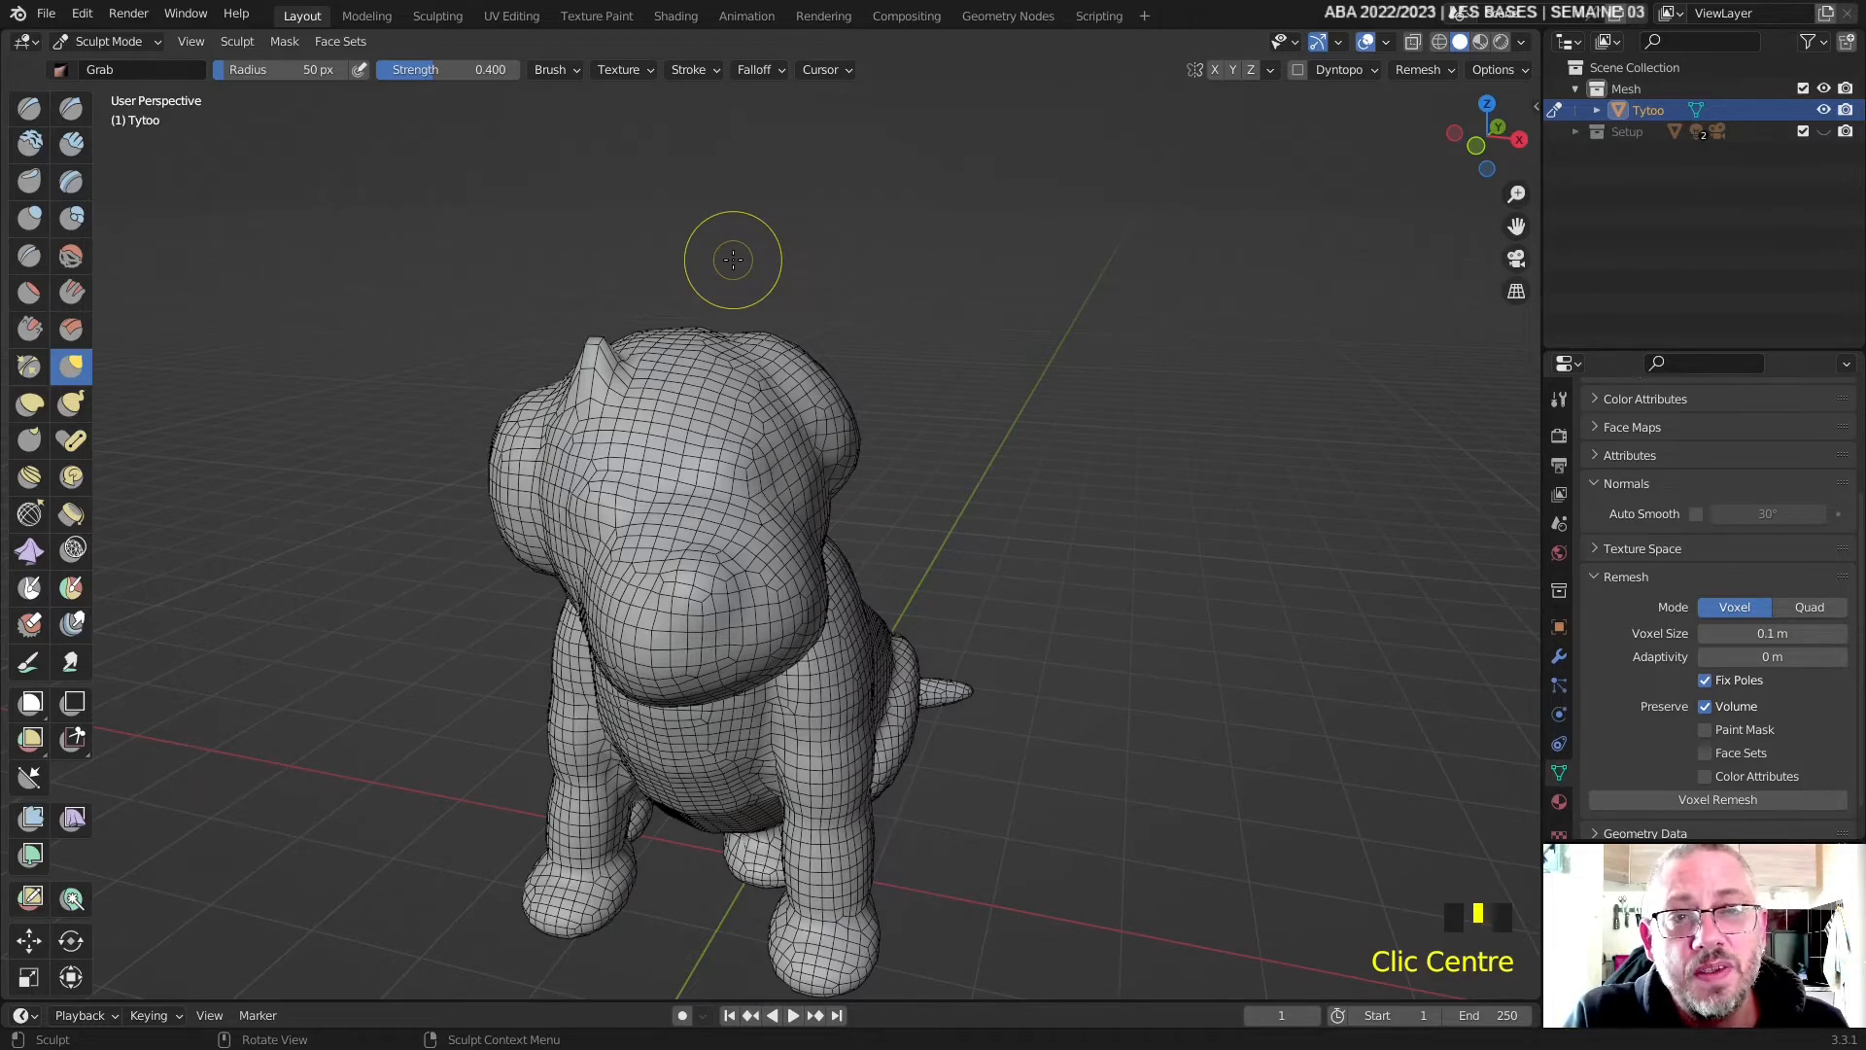
click(767, 68)
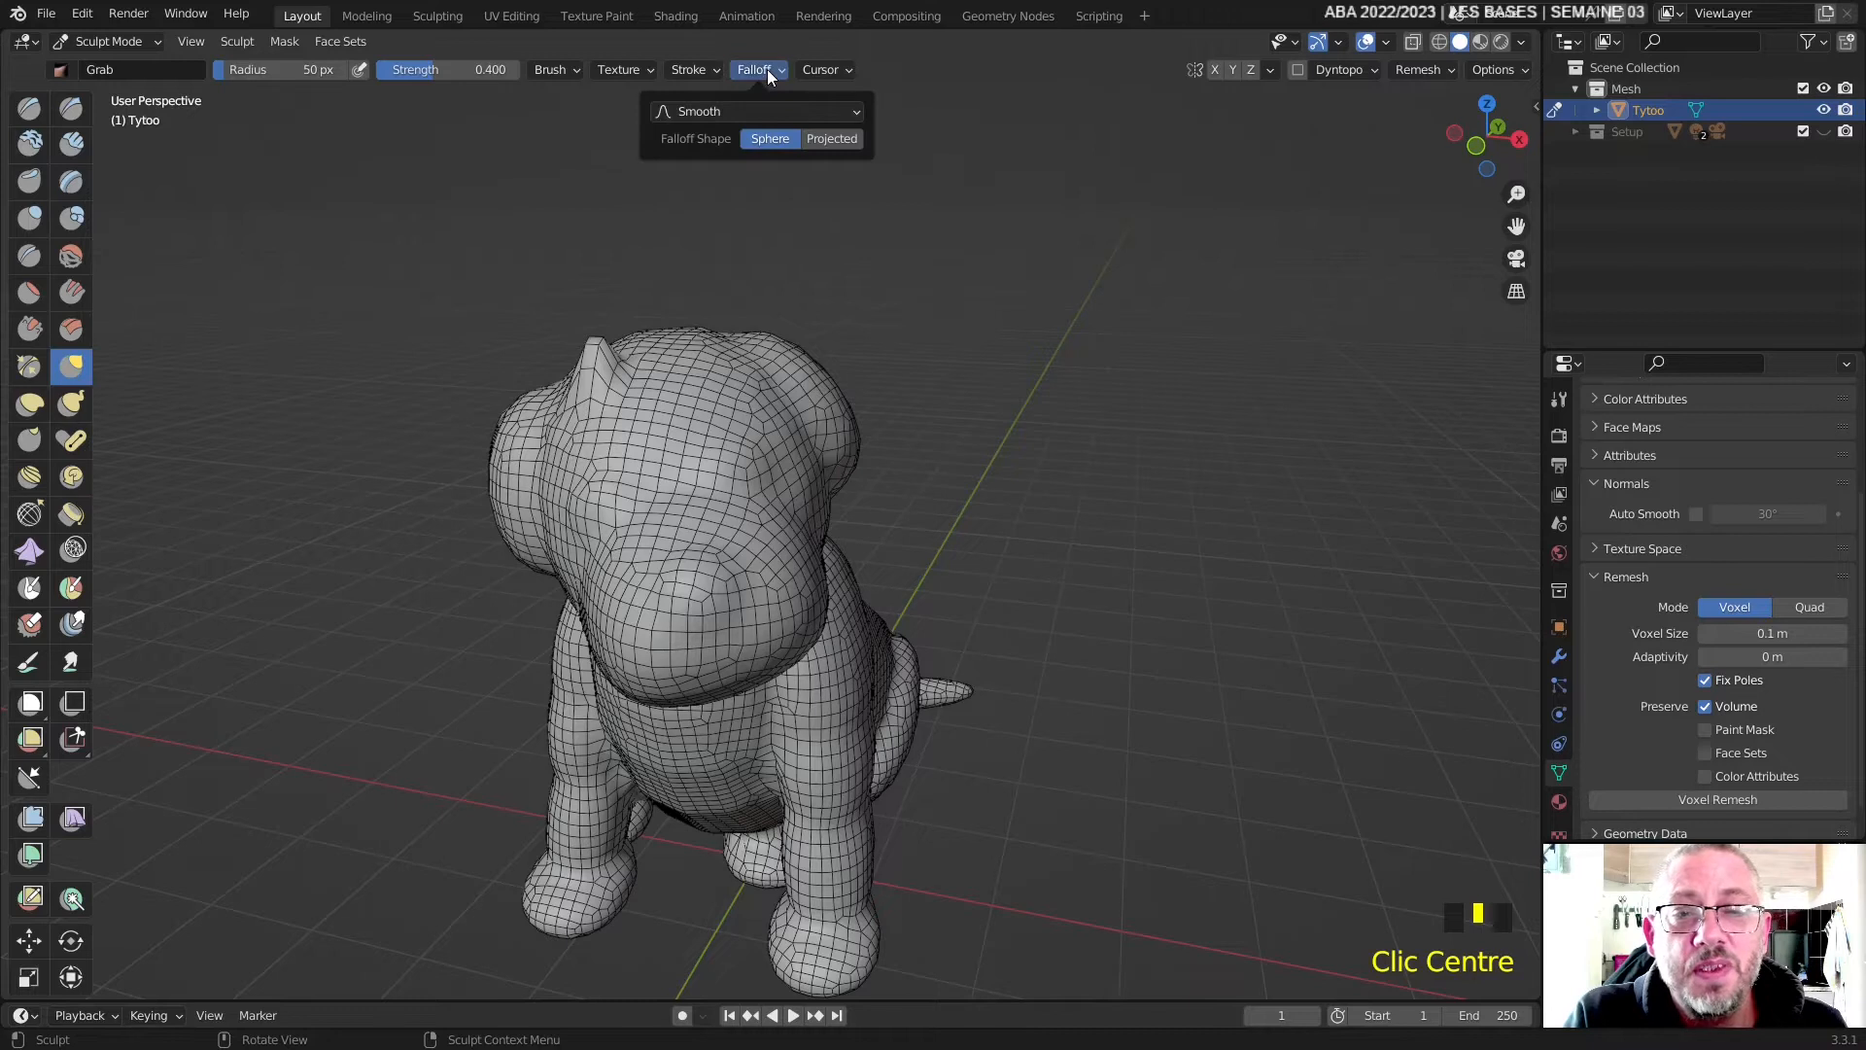
click(760, 109)
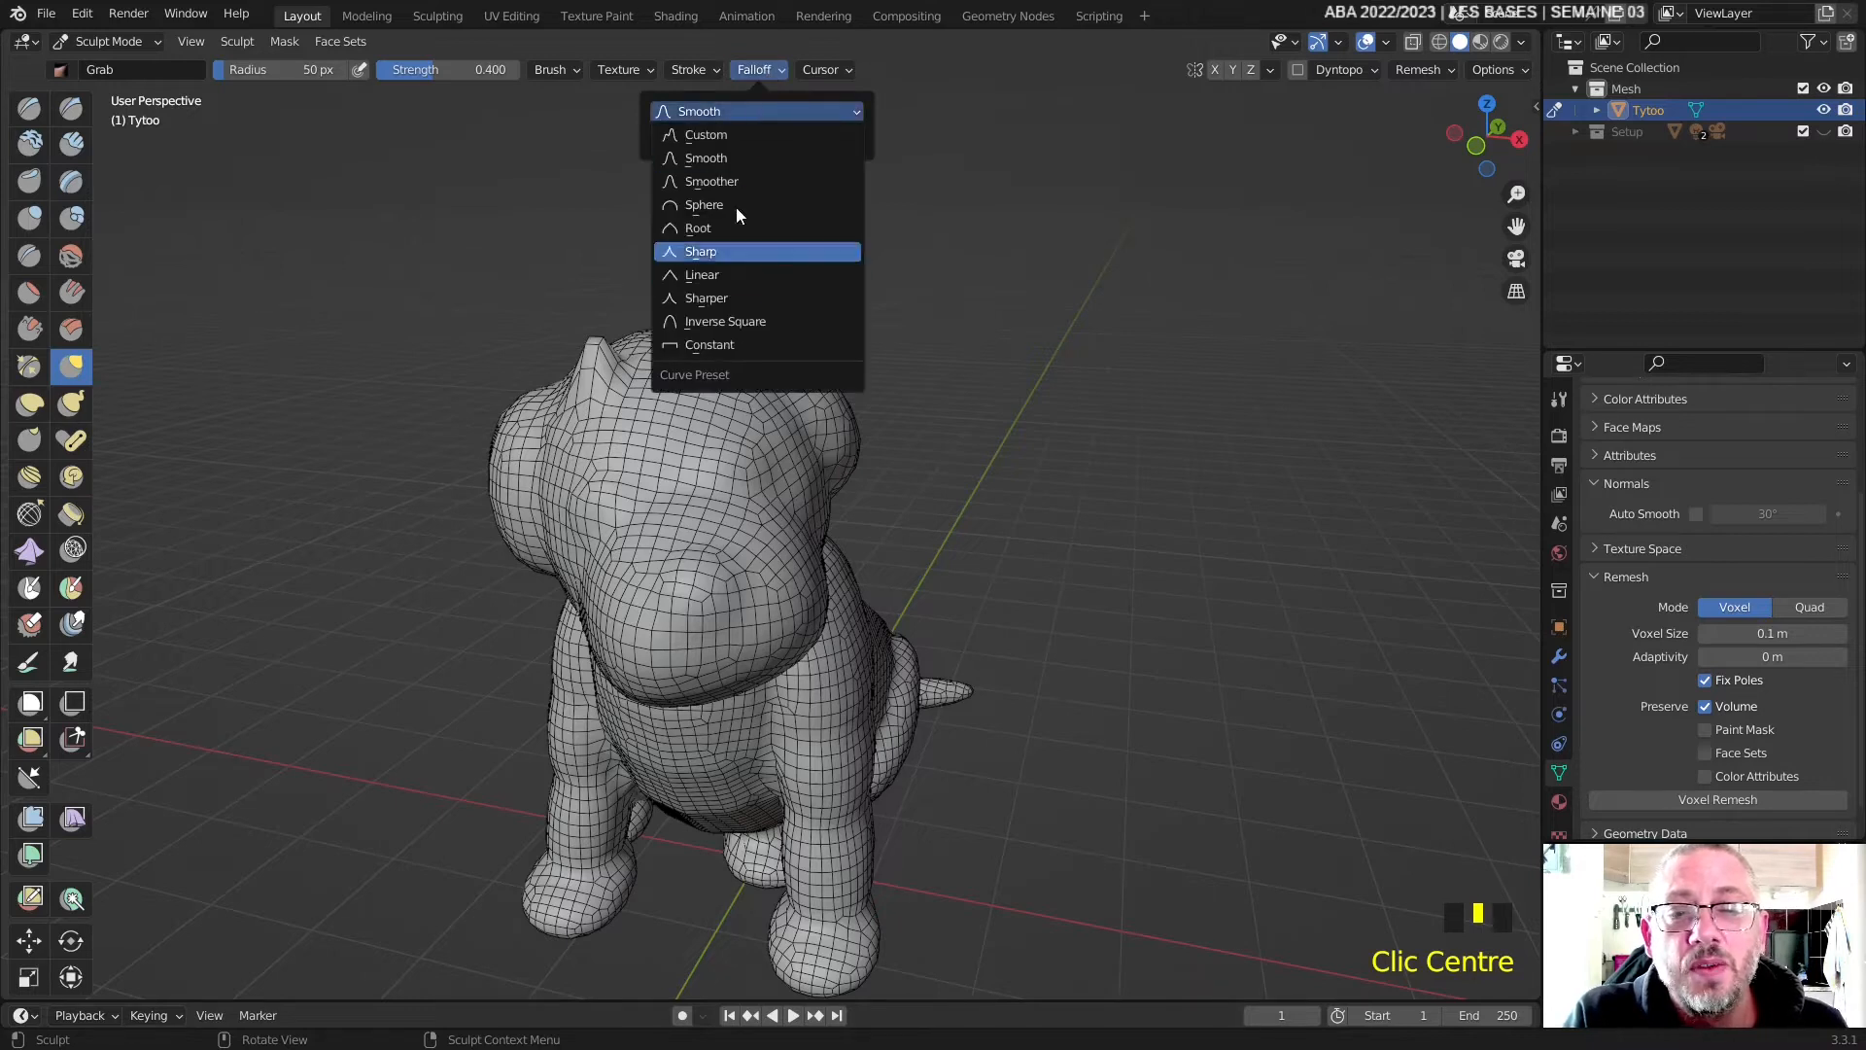
mouse_move(678, 80)
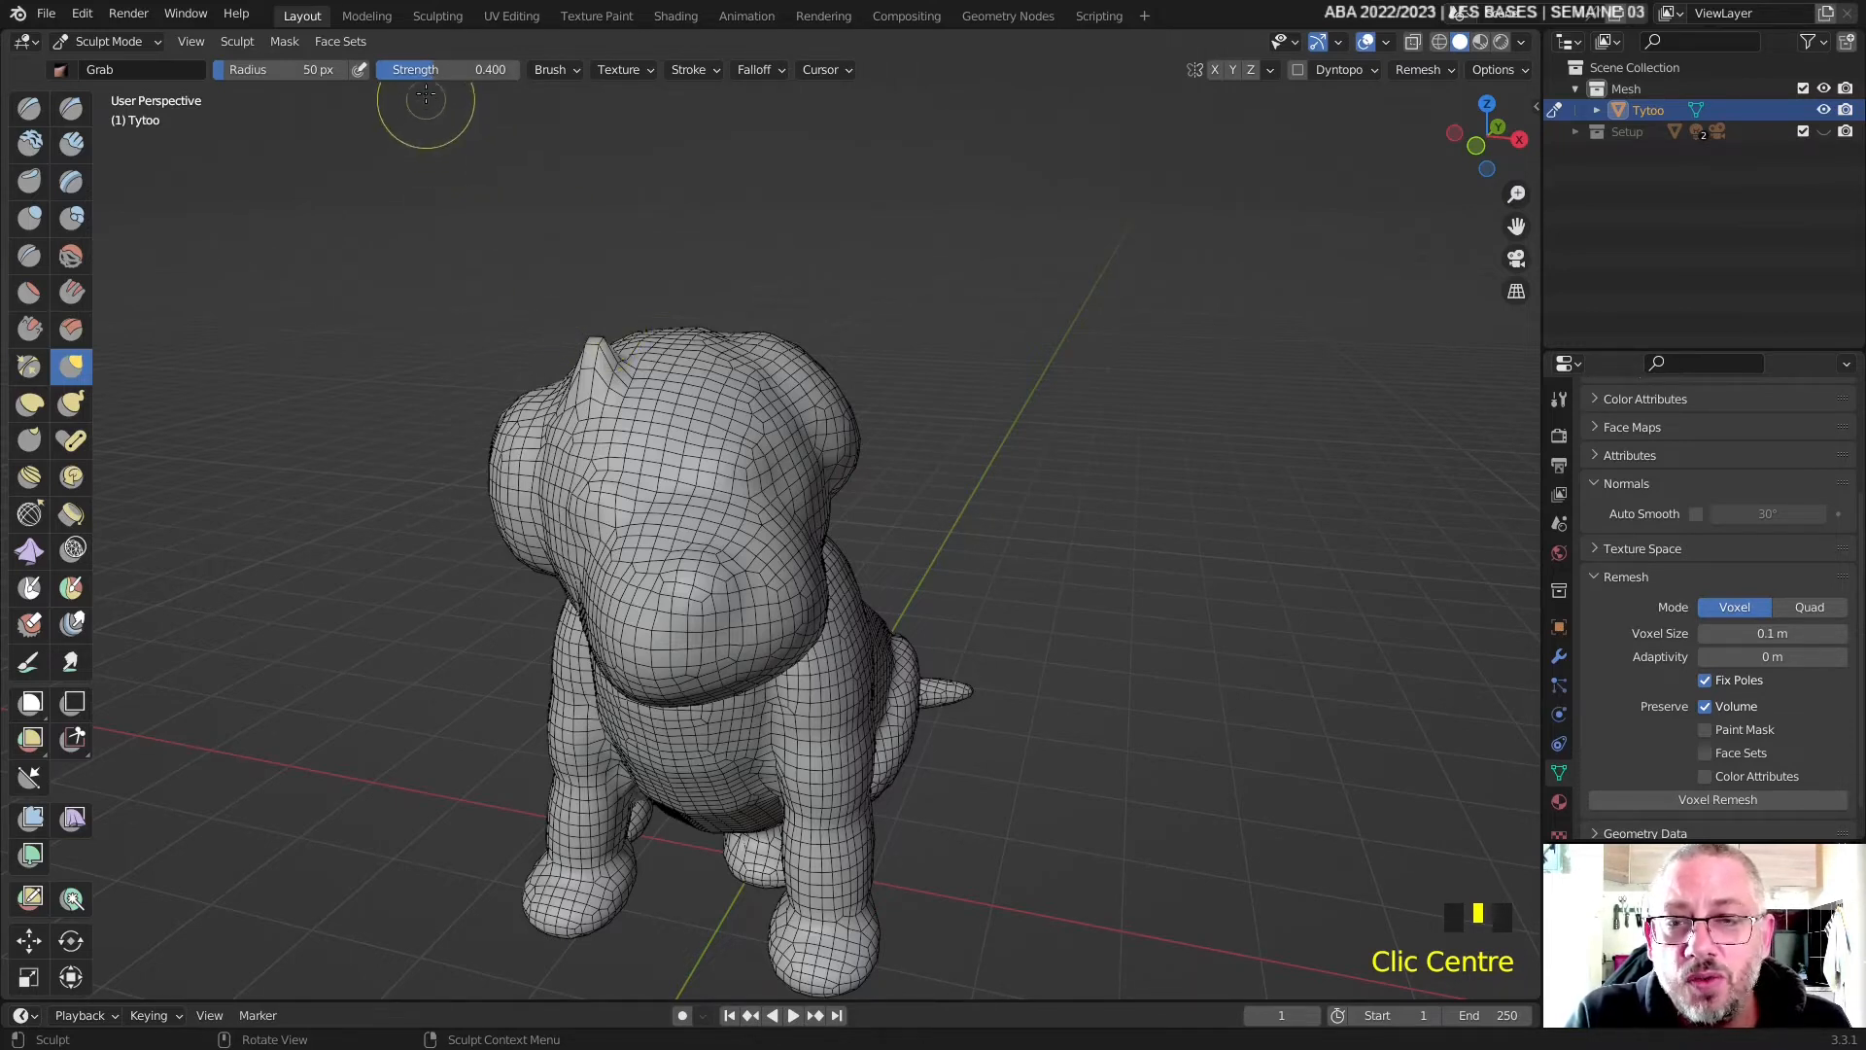
- Try pulling a second spike from the head with the Grab strength at 1.000, and undo both spikes
drag(429, 71, 457, 71)
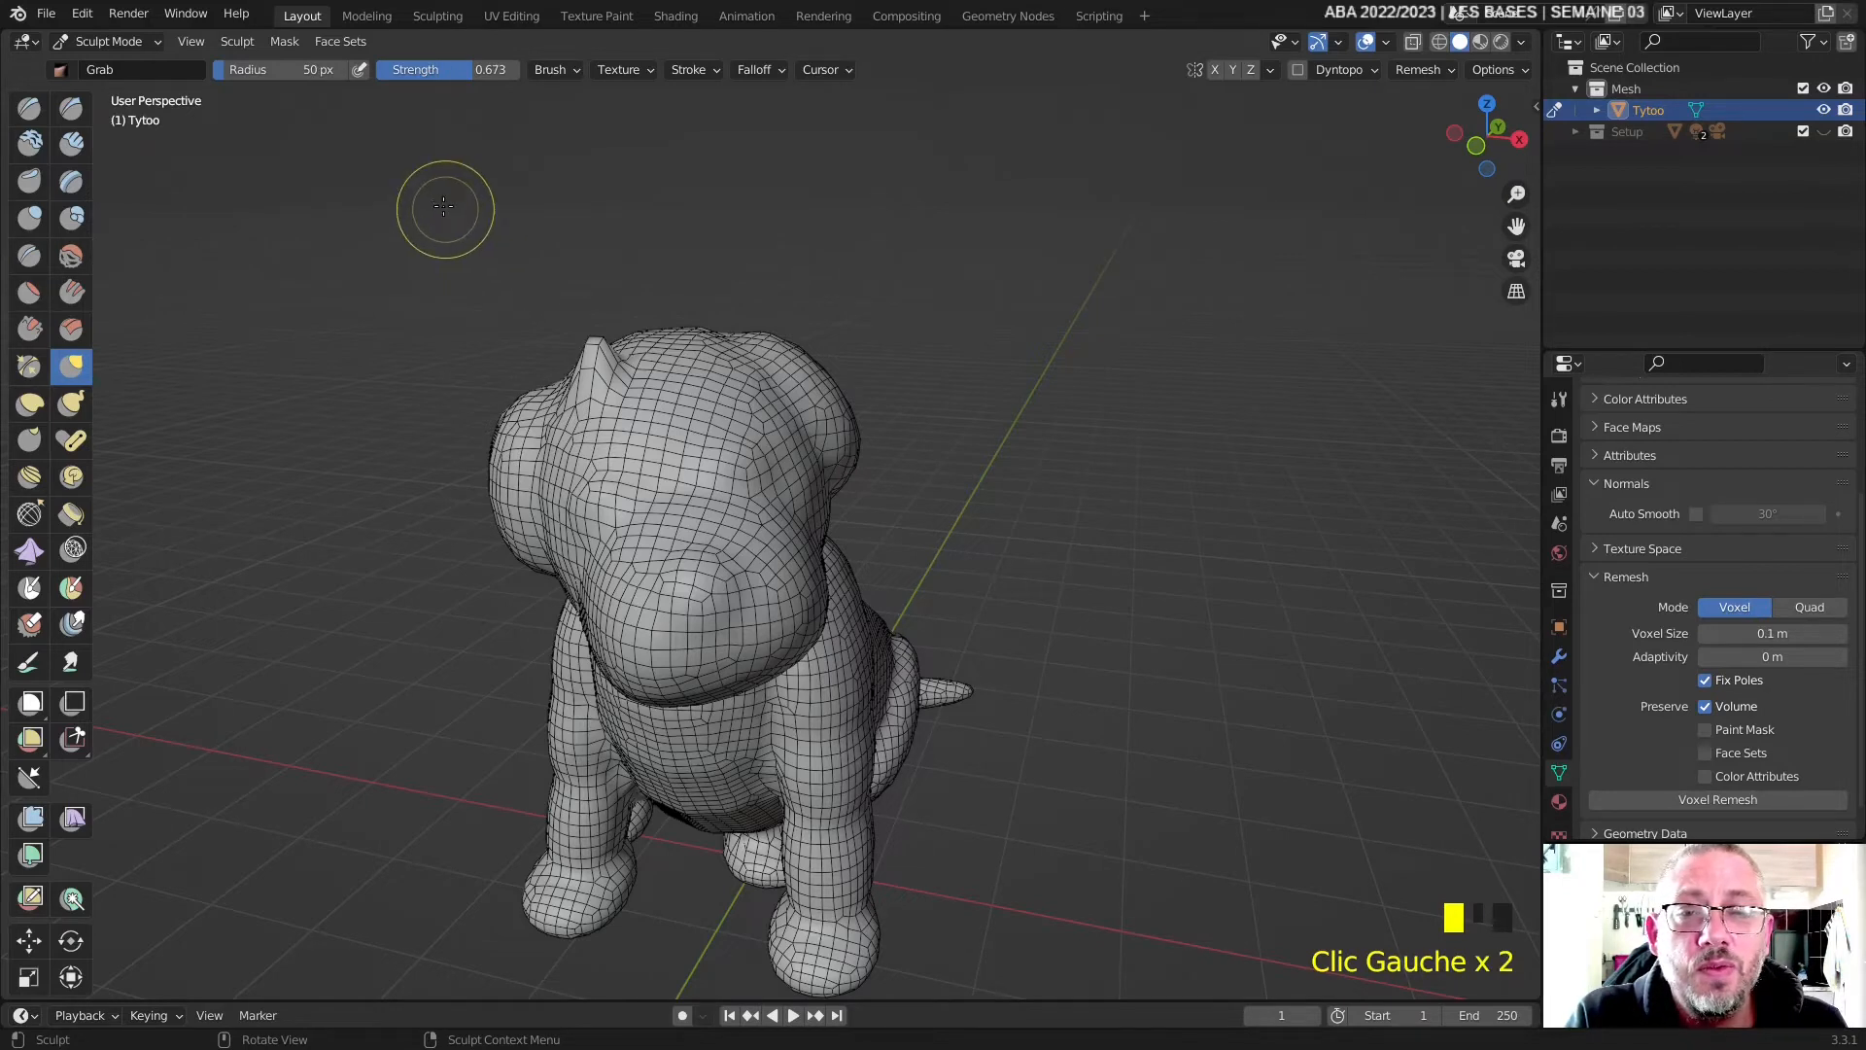
drag(727, 408, 719, 292)
middle_drag(719, 291, 721, 313)
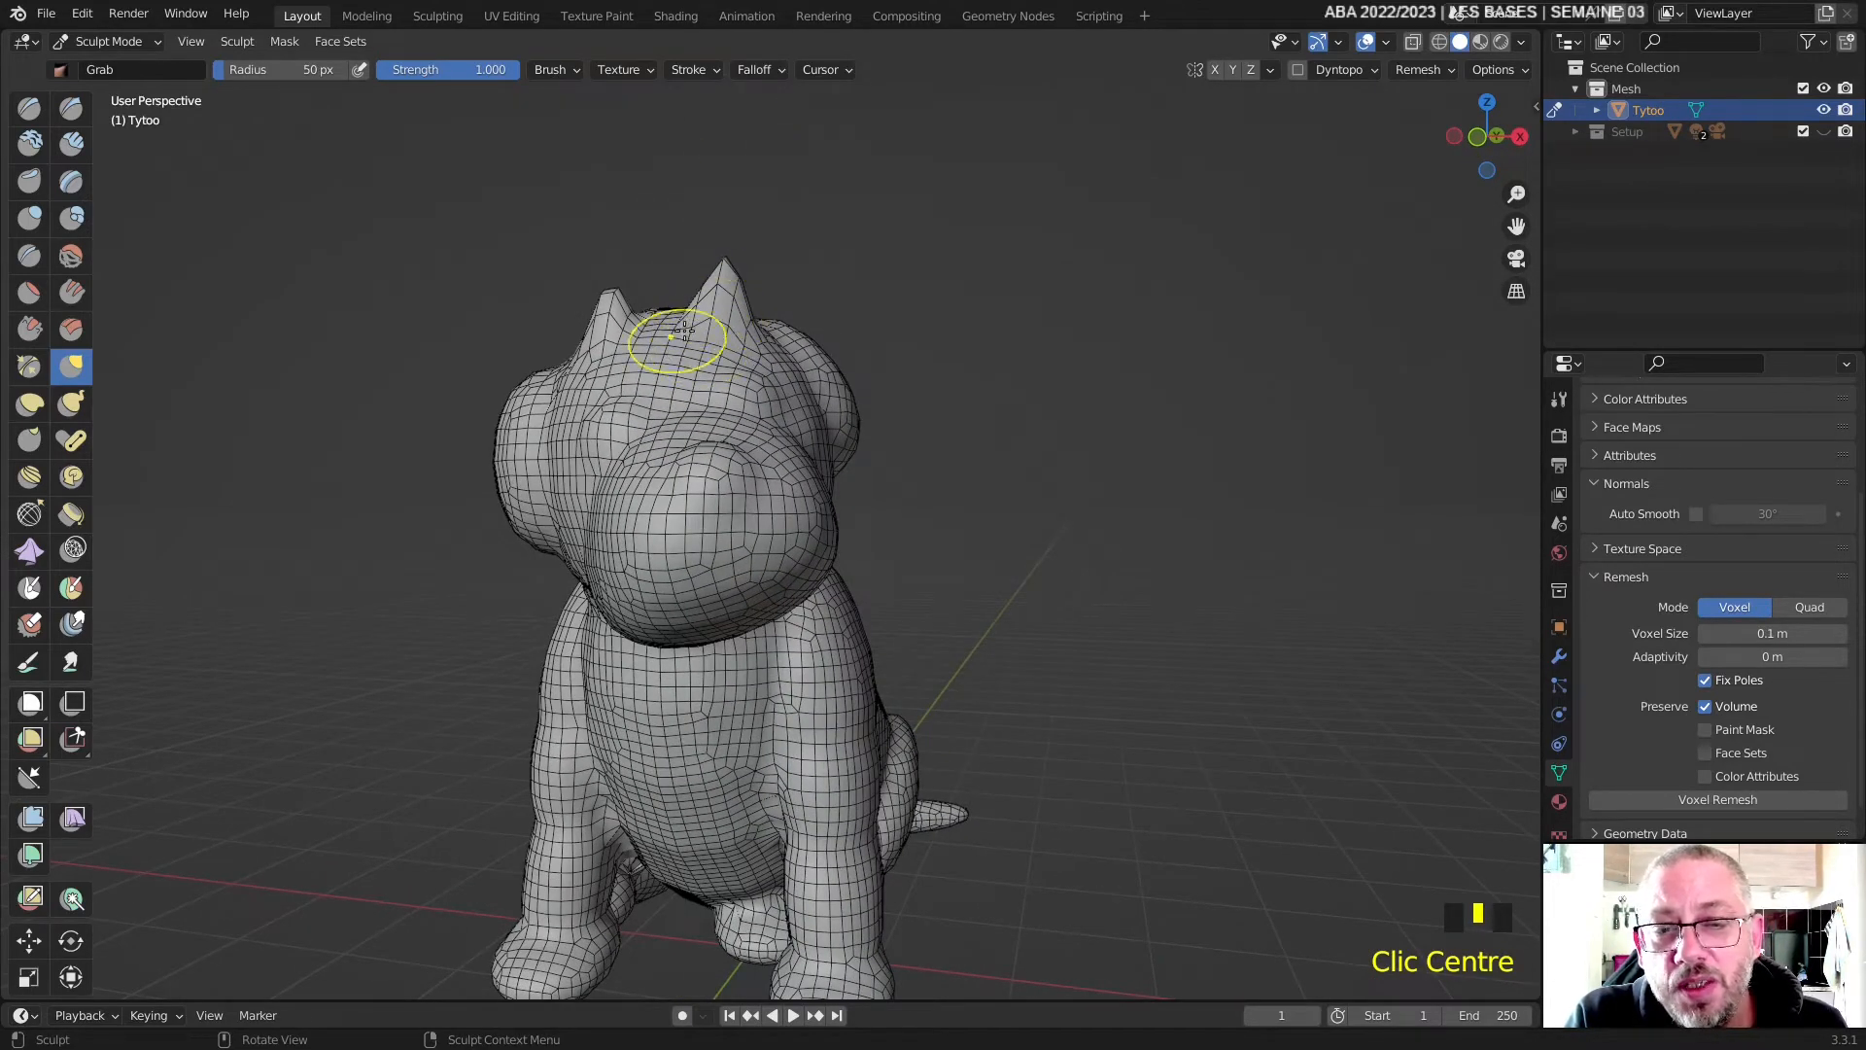
middle_drag(727, 322, 851, 382)
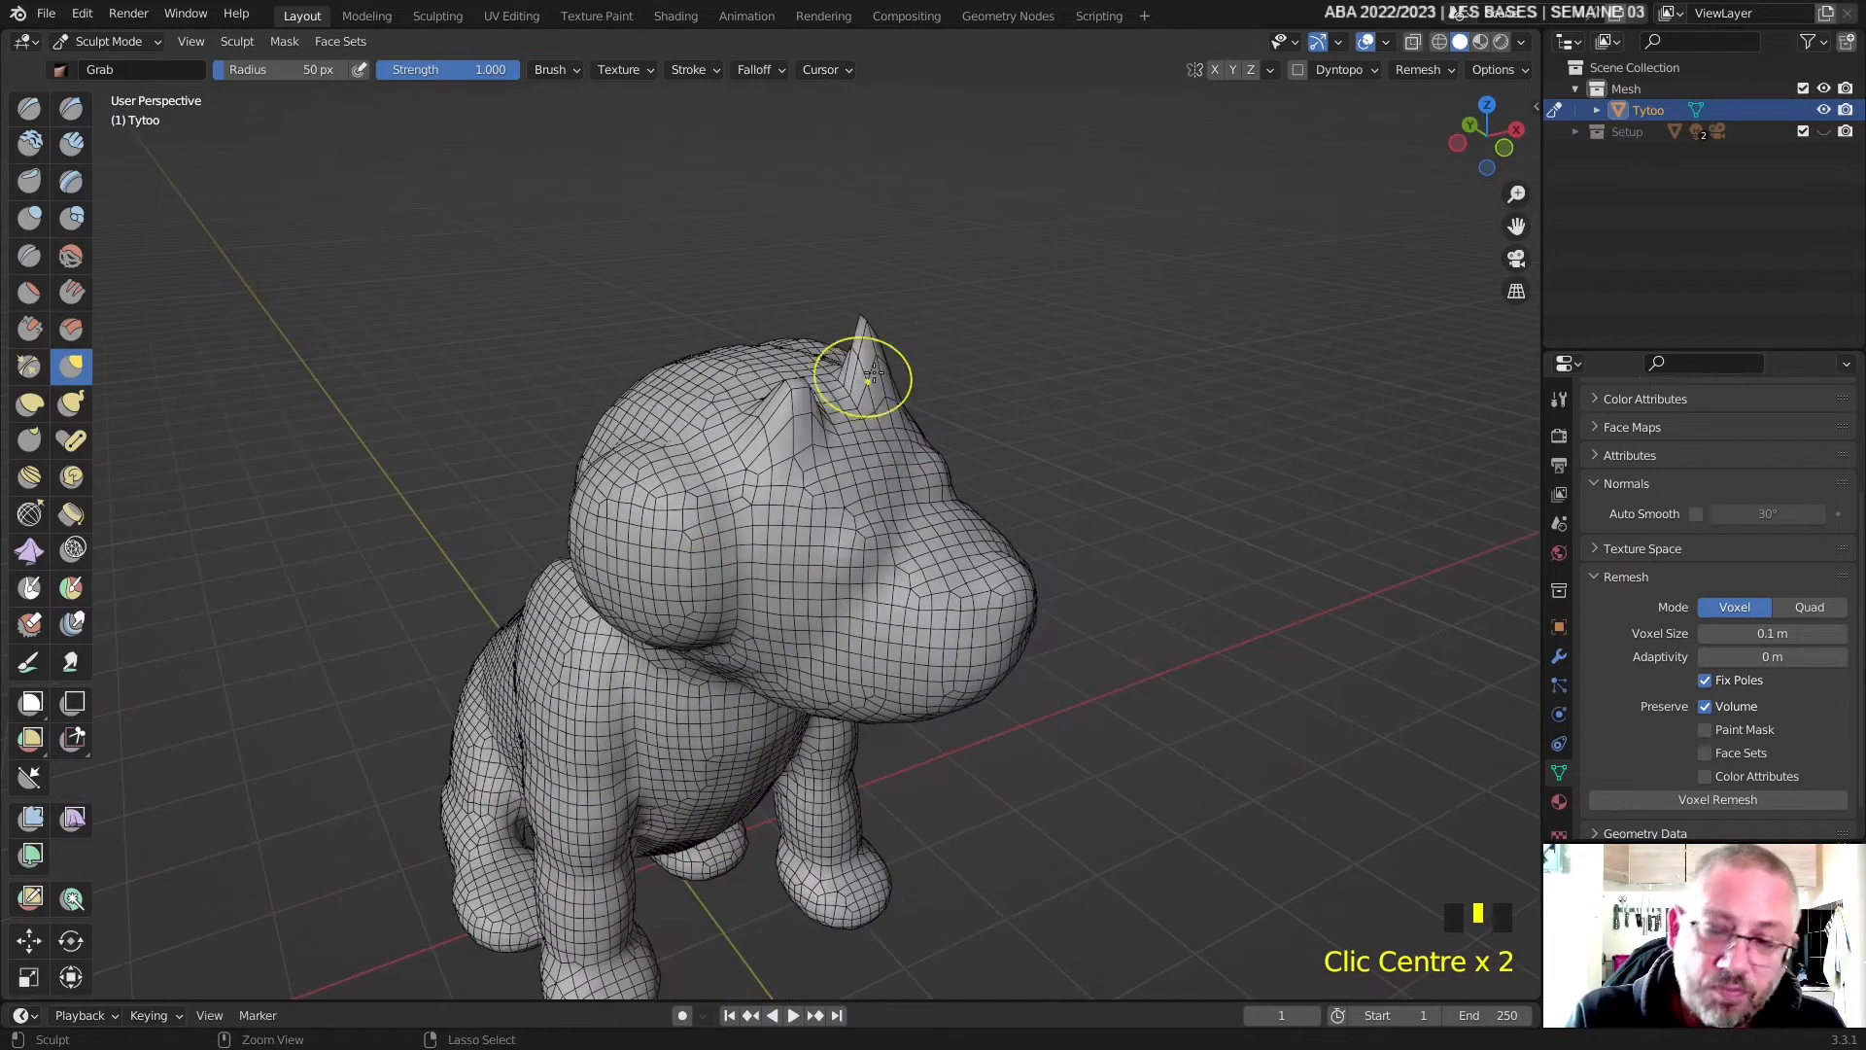
key(ctrl+z)
key(ctrl+z)
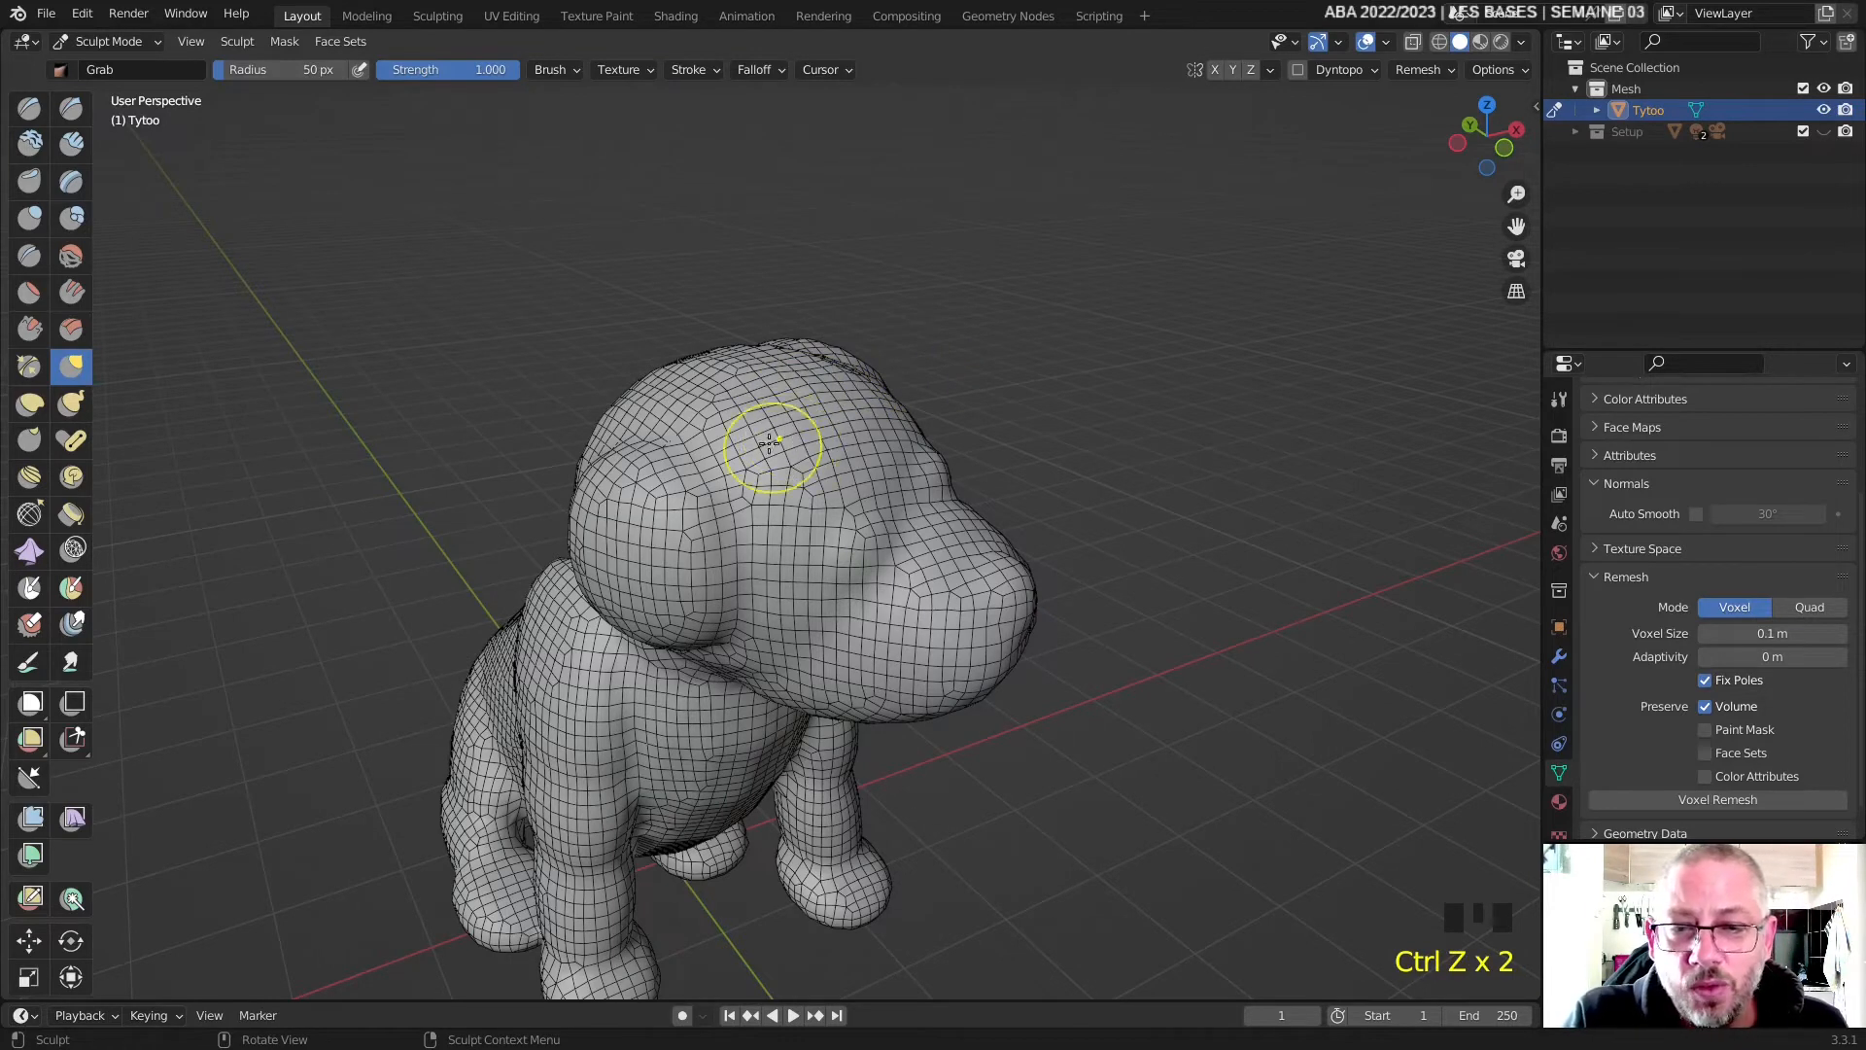
- Set the Grab brush's strength to 0.5 and its radius to 265 px
click(455, 74)
text(.)
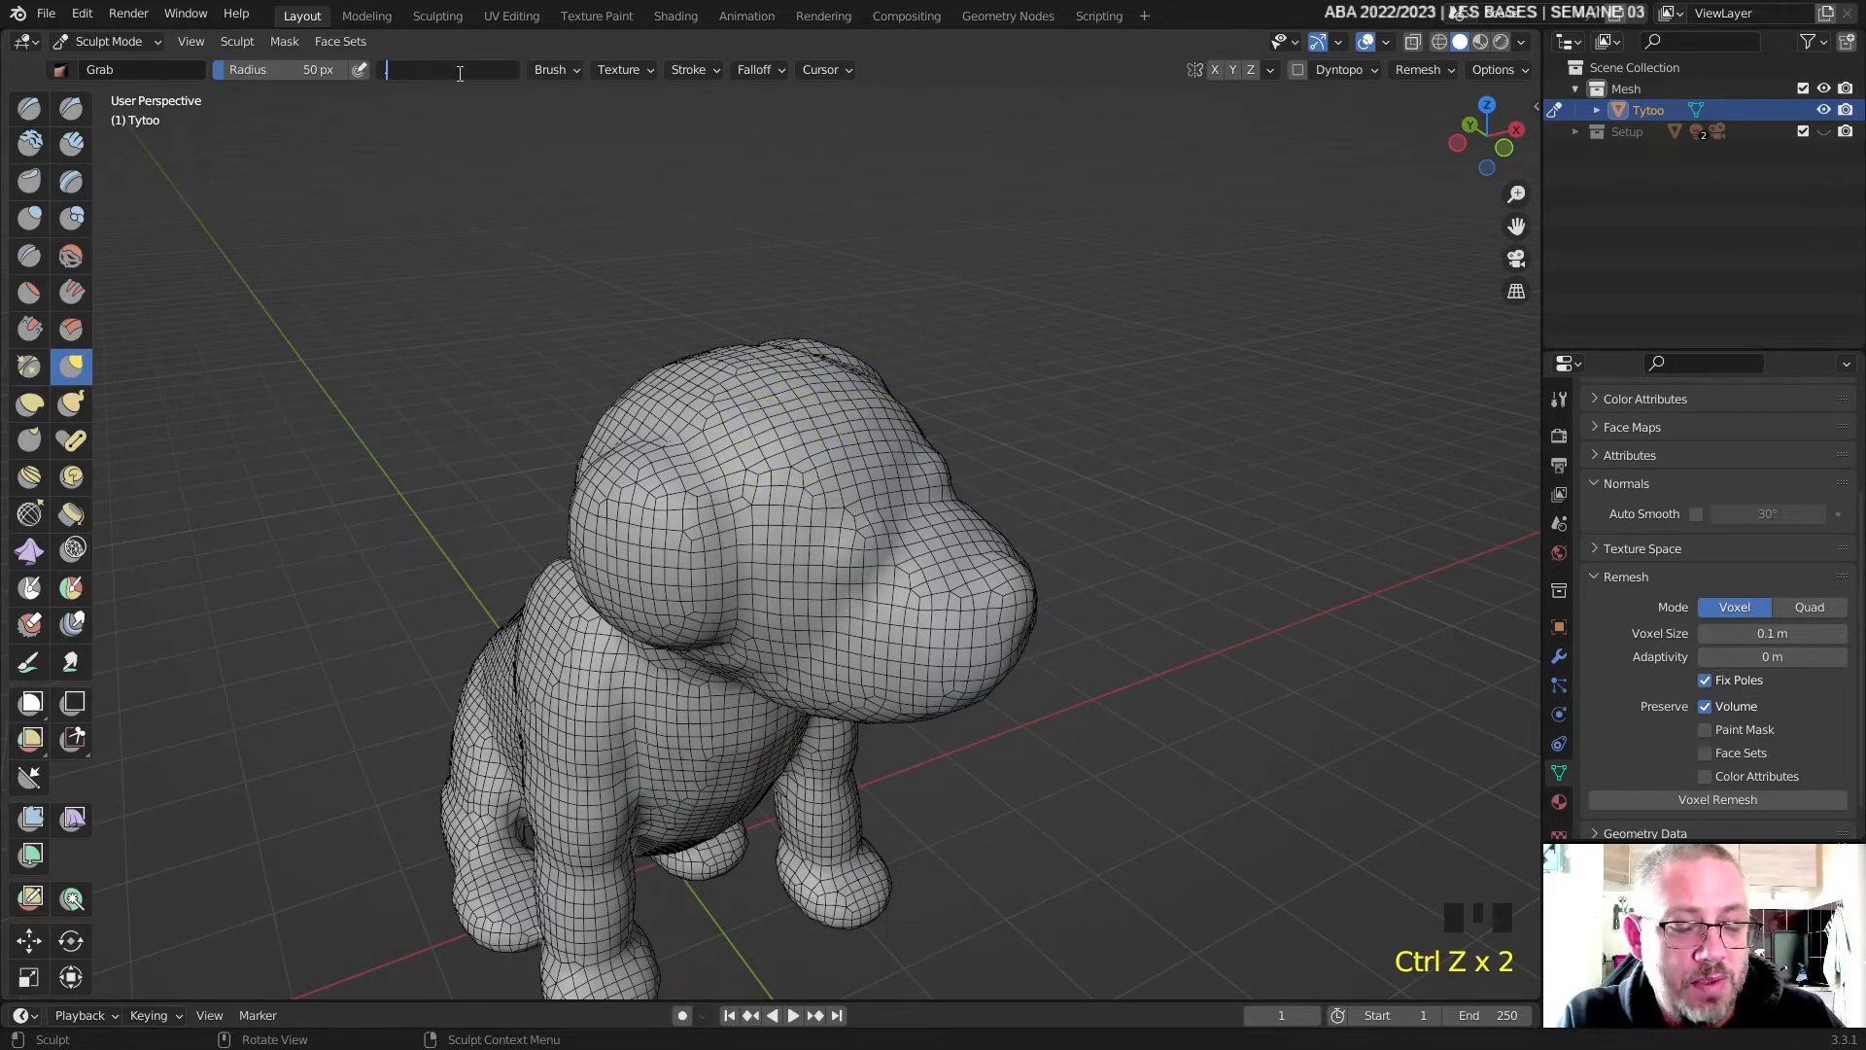
text(5)
key(Return)
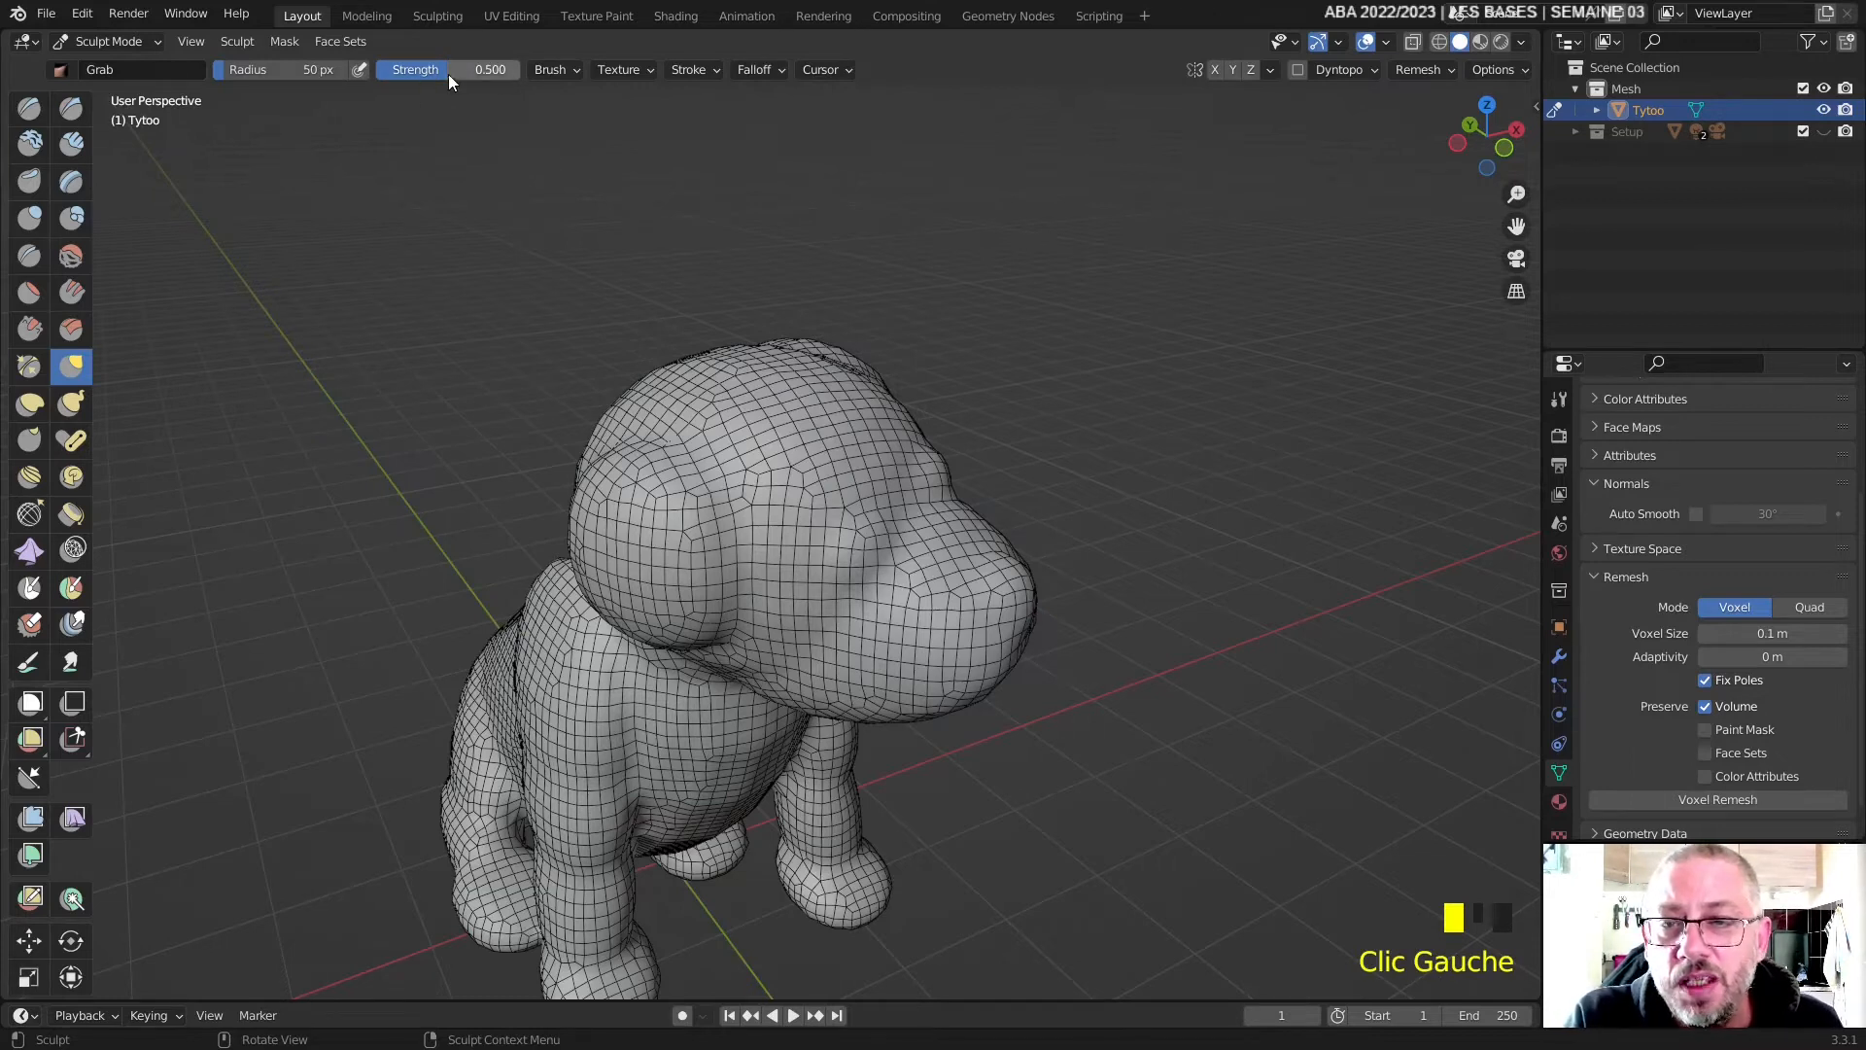
middle_drag(746, 456, 658, 399)
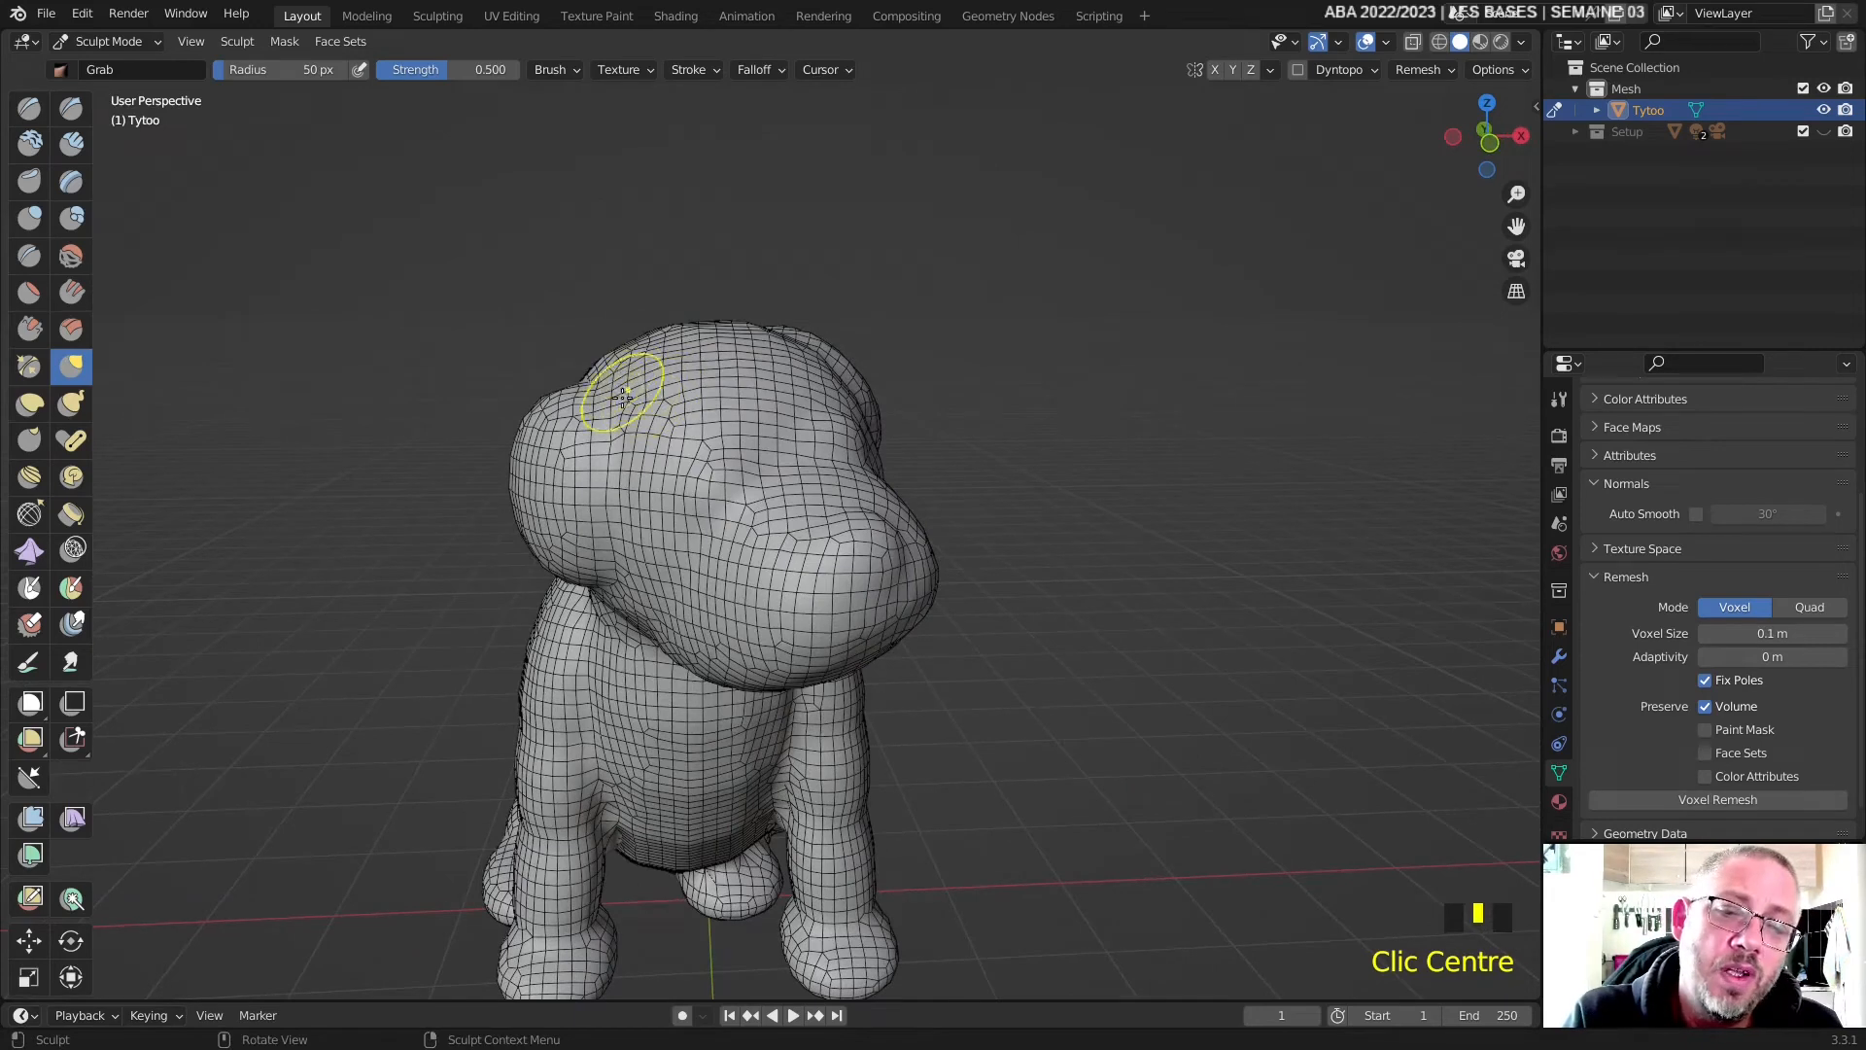
mouse_move(654, 446)
middle_down()
mouse_move(609, 379)
mouse_move(617, 418)
mouse_move(625, 326)
middle_up()
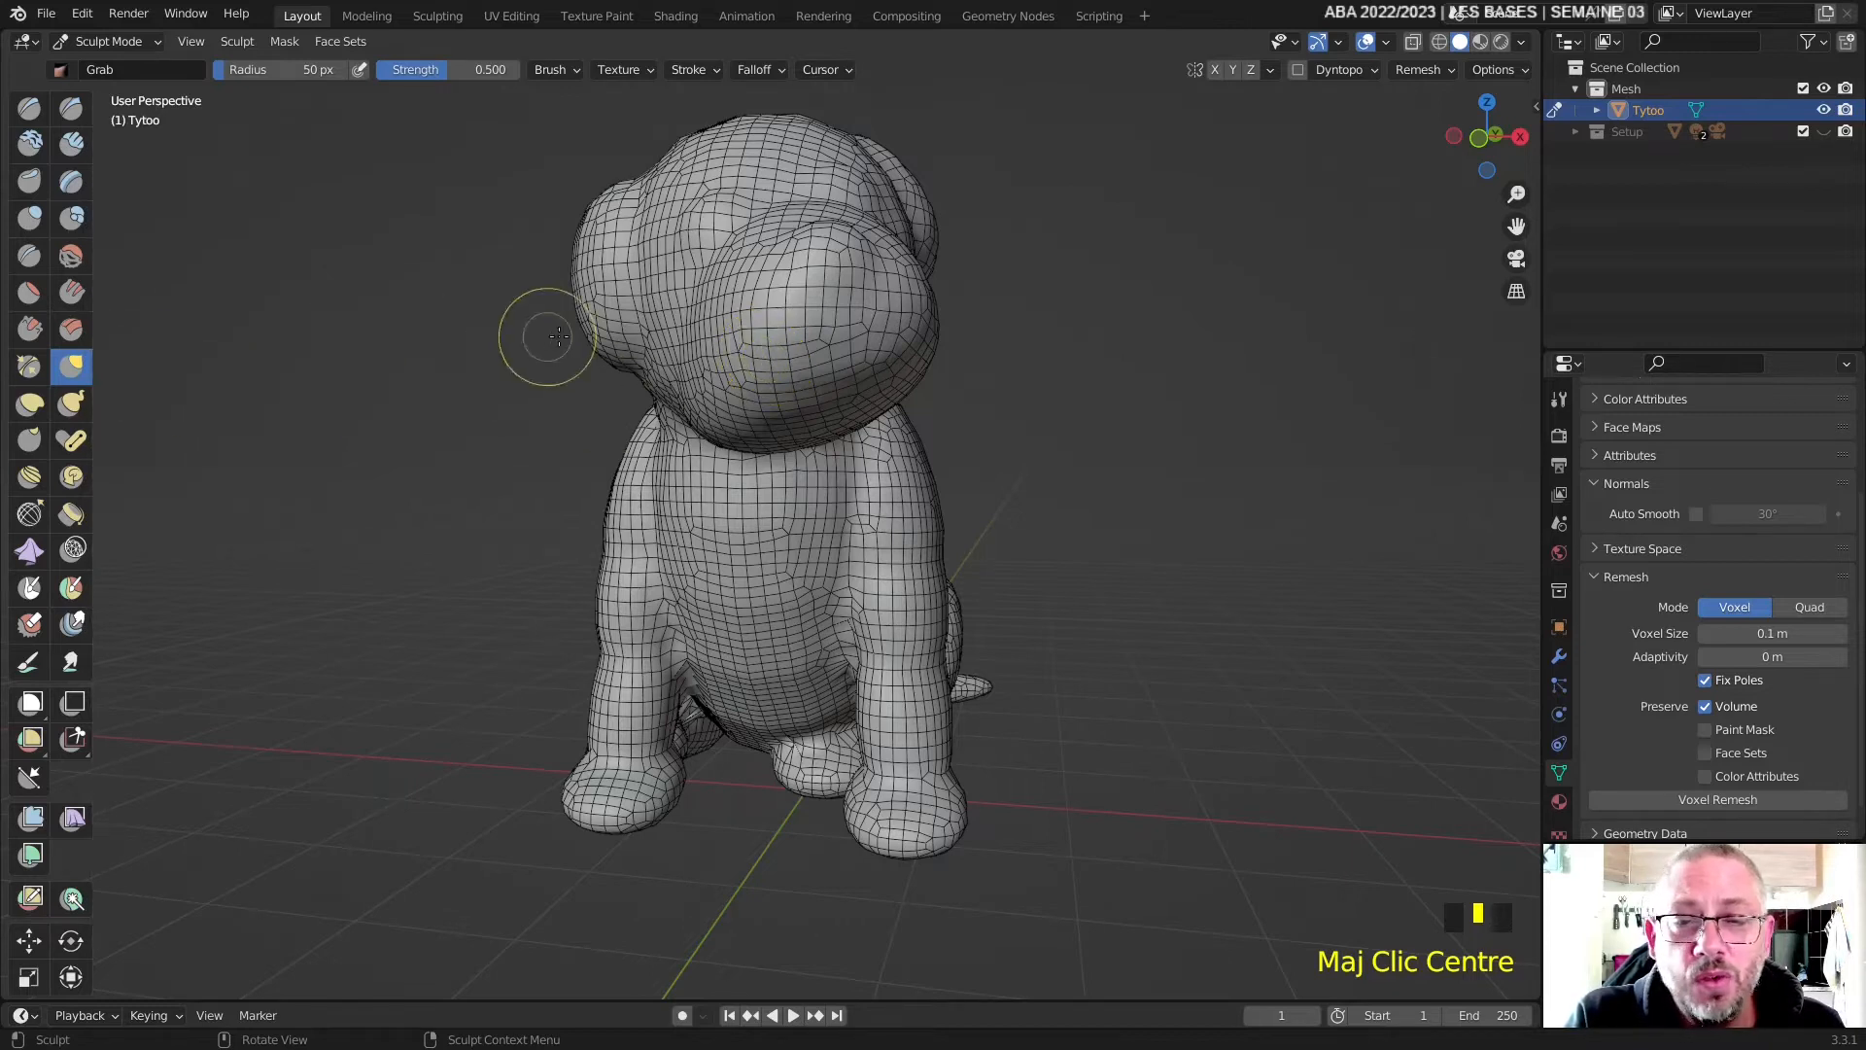
right_click(763, 356)
drag(601, 354, 676, 363)
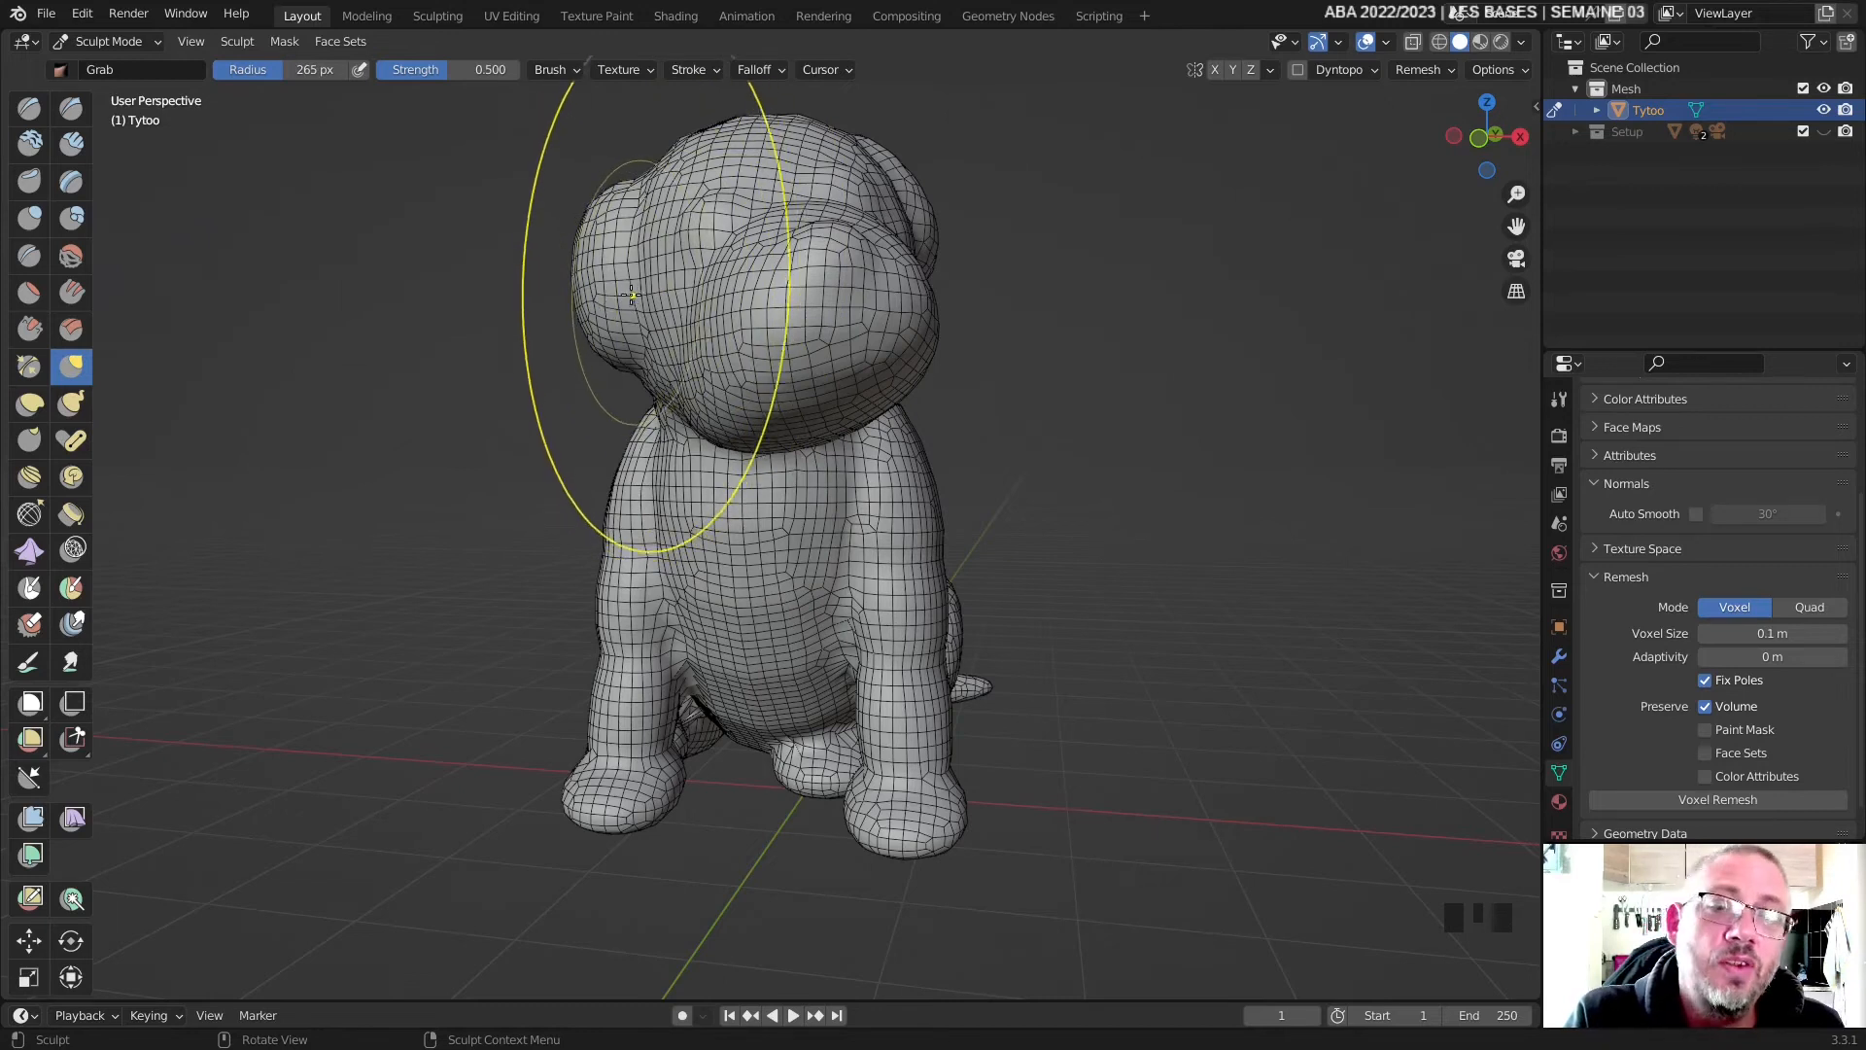
- Push the ear, the underside of the jaw and the side of the muzzle slightly inward with Grab
mouse_move(629, 296)
mouse_down()
mouse_move(599, 297)
mouse_move(646, 309)
mouse_up()
middle_drag(724, 325, 683, 326)
drag(680, 411, 696, 396)
mouse_move(700, 398)
middle_down()
mouse_move(904, 416)
mouse_move(920, 389)
middle_up()
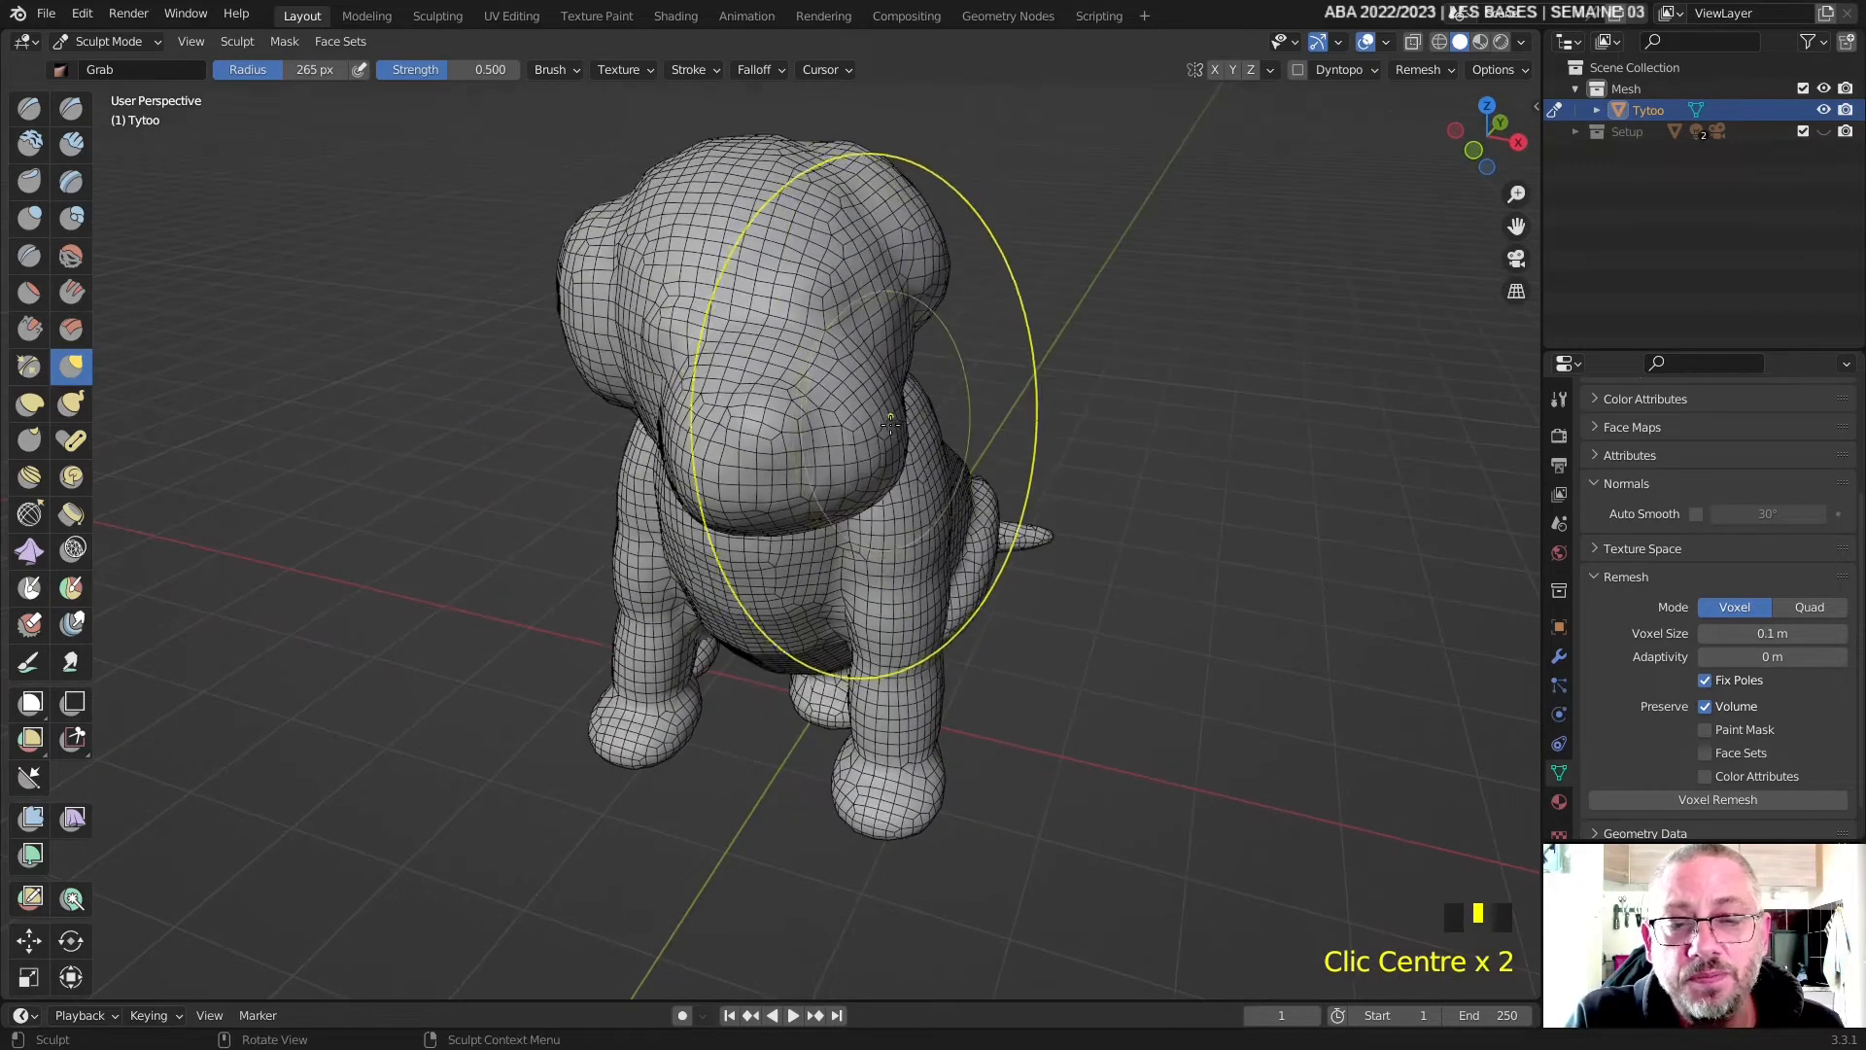
drag(902, 439, 880, 439)
- From the side, pull the rear upper edge of the dog's left shoulder forward and down with Grab
middle_drag(880, 440, 935, 389)
scroll(935, 389, up, 2)
scroll(928, 385, down, 4)
scroll(923, 382, up, 5)
scroll(919, 383, down, 4)
scroll(909, 387, up, 4)
scroll(899, 391, down, 4)
scroll(892, 393, up, 5)
scroll(892, 393, down, 10)
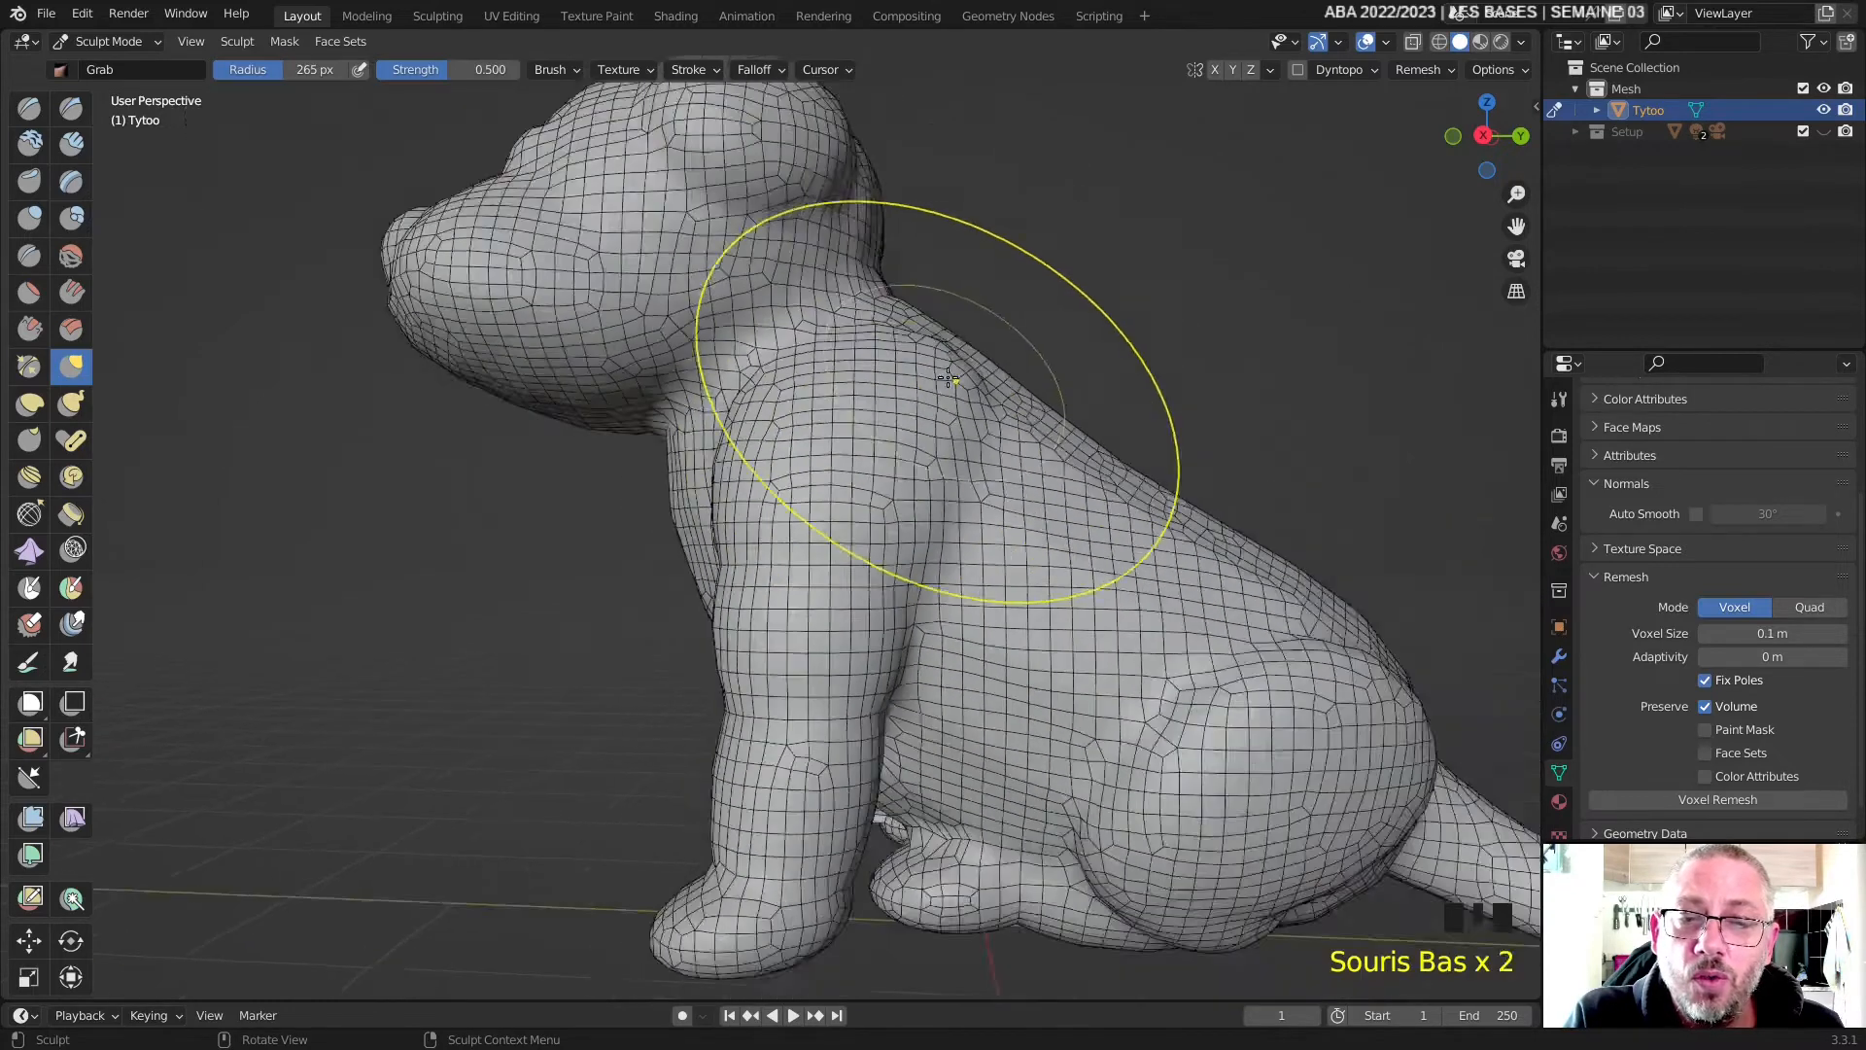
scroll(913, 418, up, 5)
scroll(922, 418, up, 5)
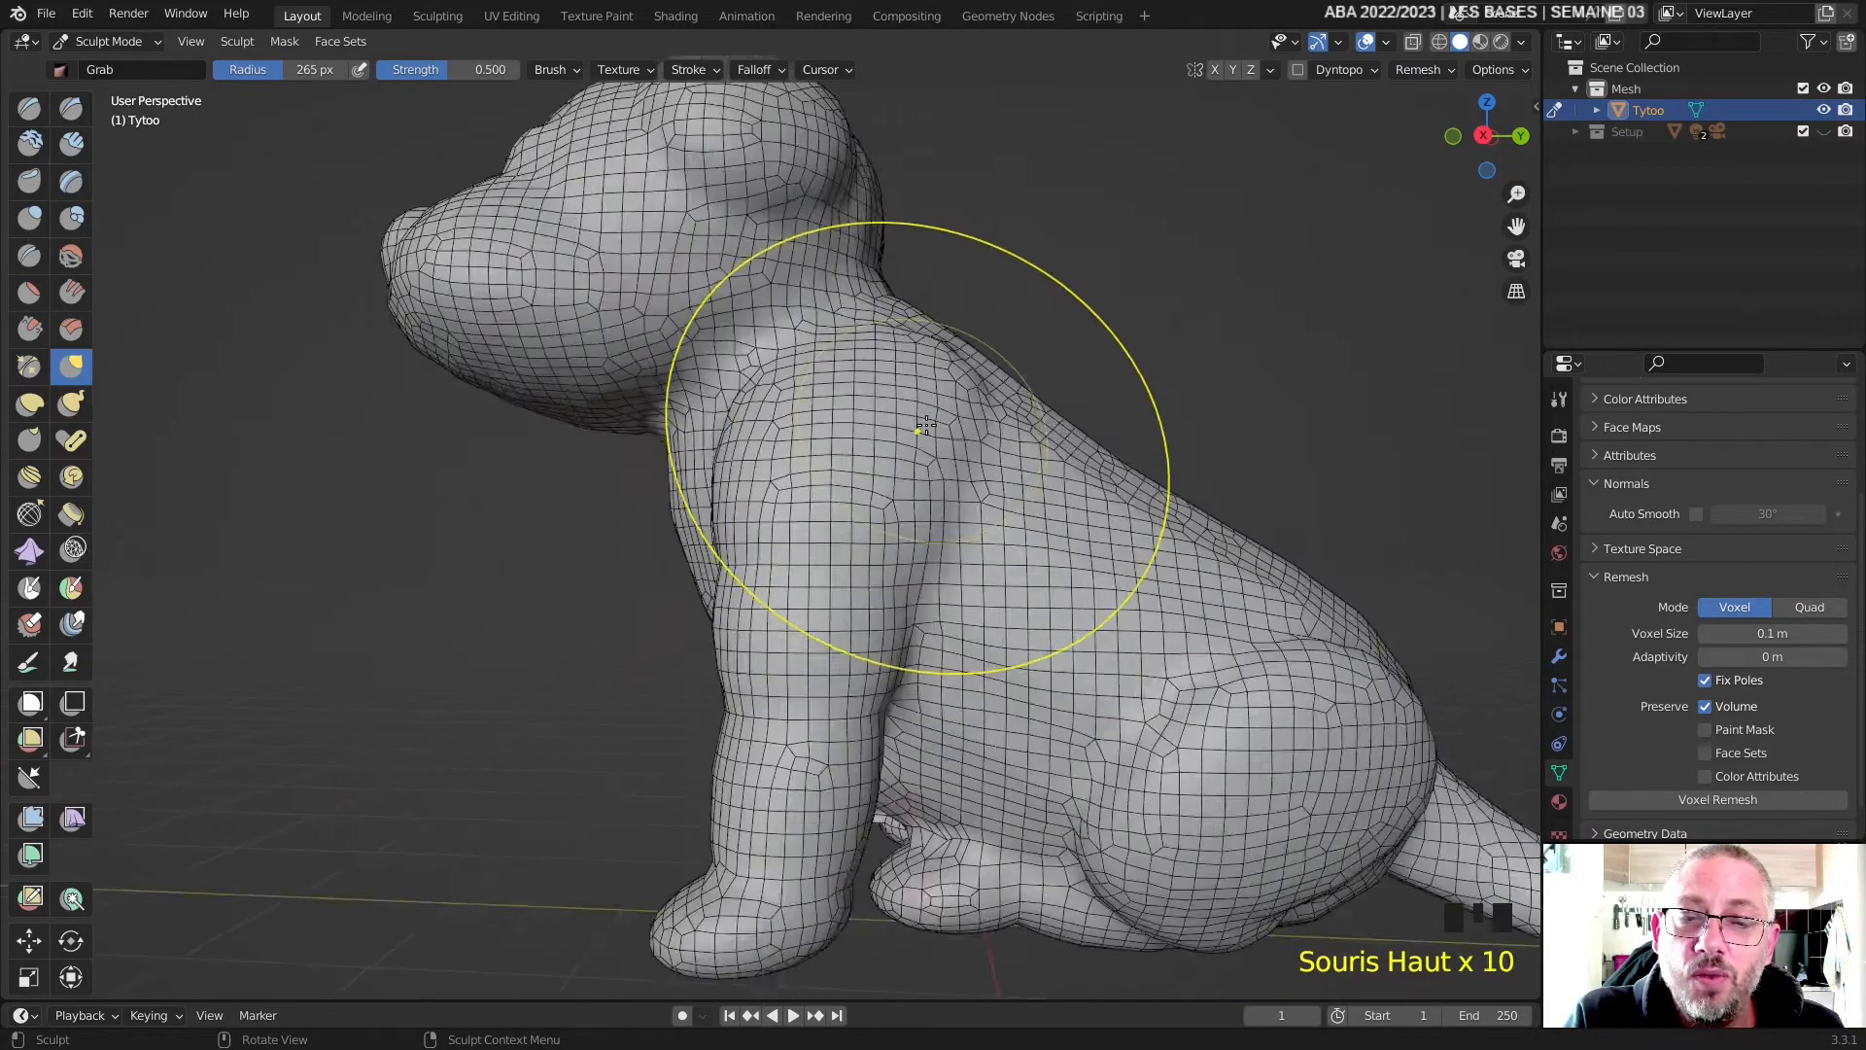
scroll(981, 340, up, 2)
drag(1011, 308, 941, 343)
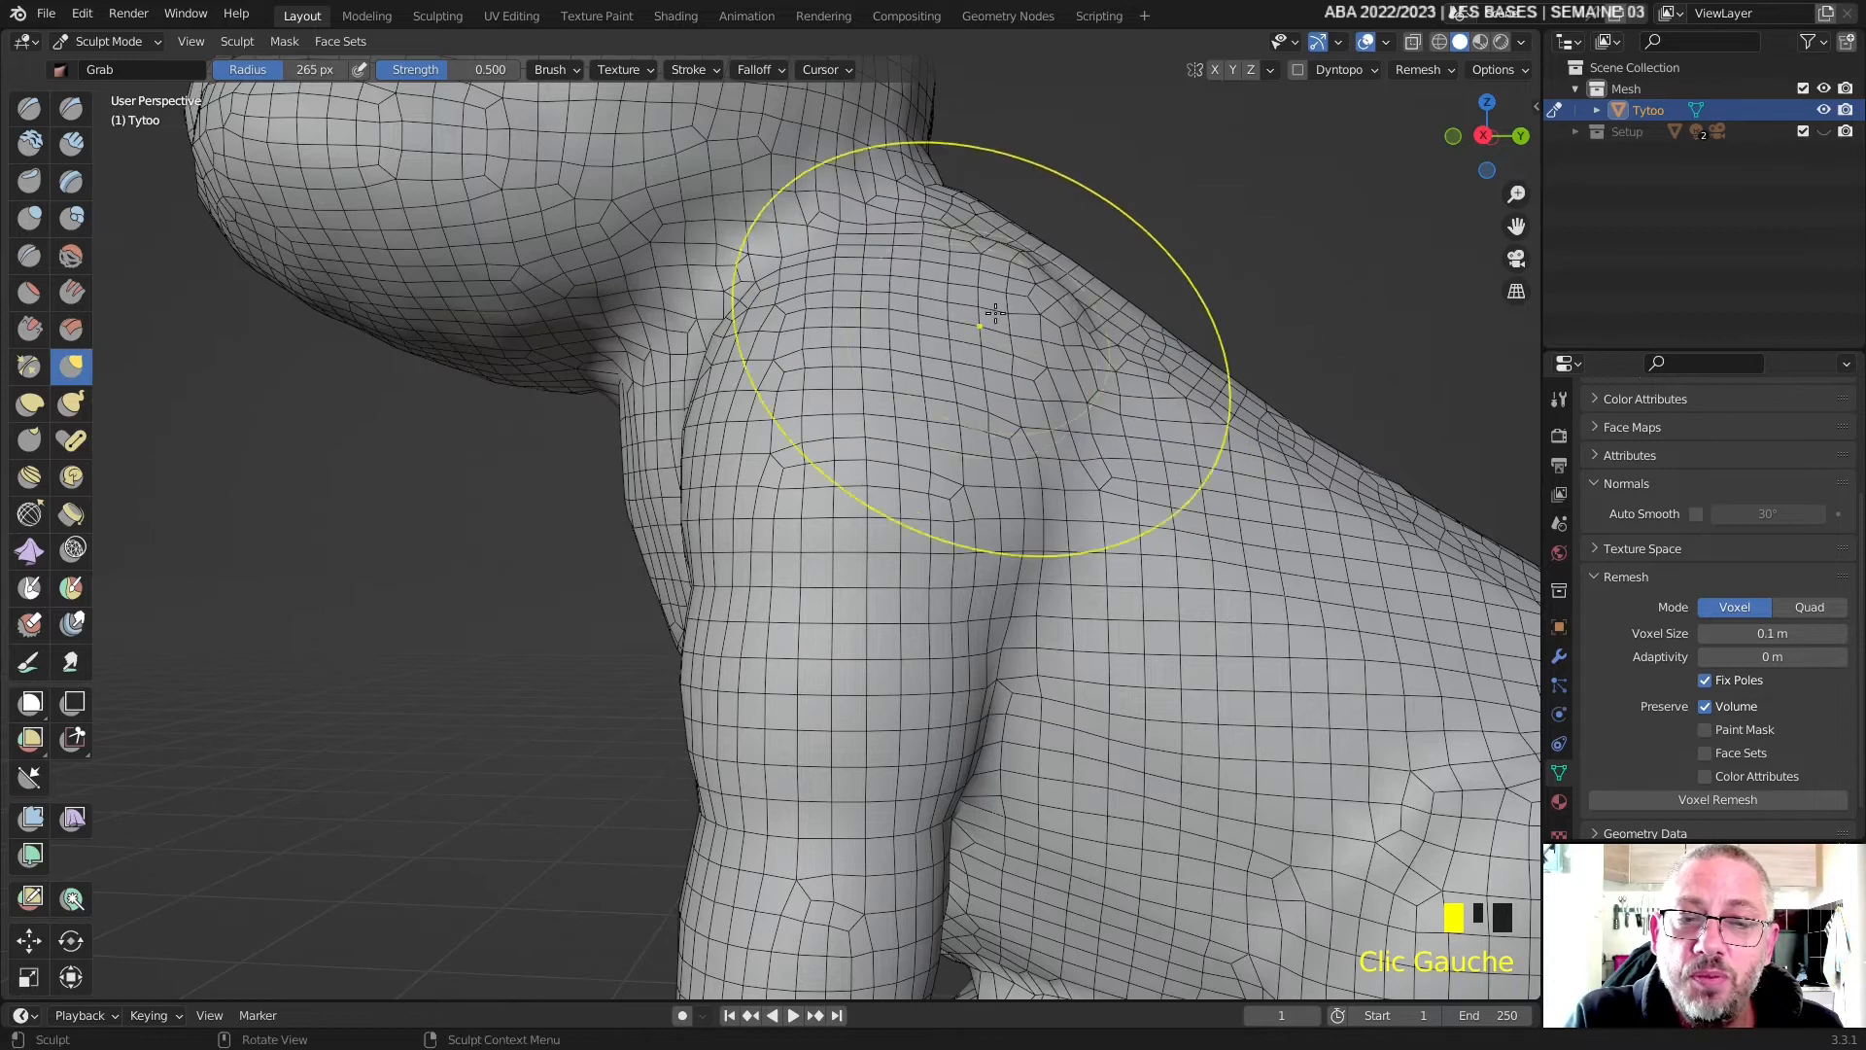
drag(1022, 274, 967, 336)
- From behind, reshape the top and back of the dog's left shoulder with Grab strokes
middle_drag(936, 408, 773, 375)
drag(544, 374, 556, 353)
mouse_move(641, 274)
mouse_down()
mouse_move(623, 298)
mouse_move(638, 316)
mouse_up()
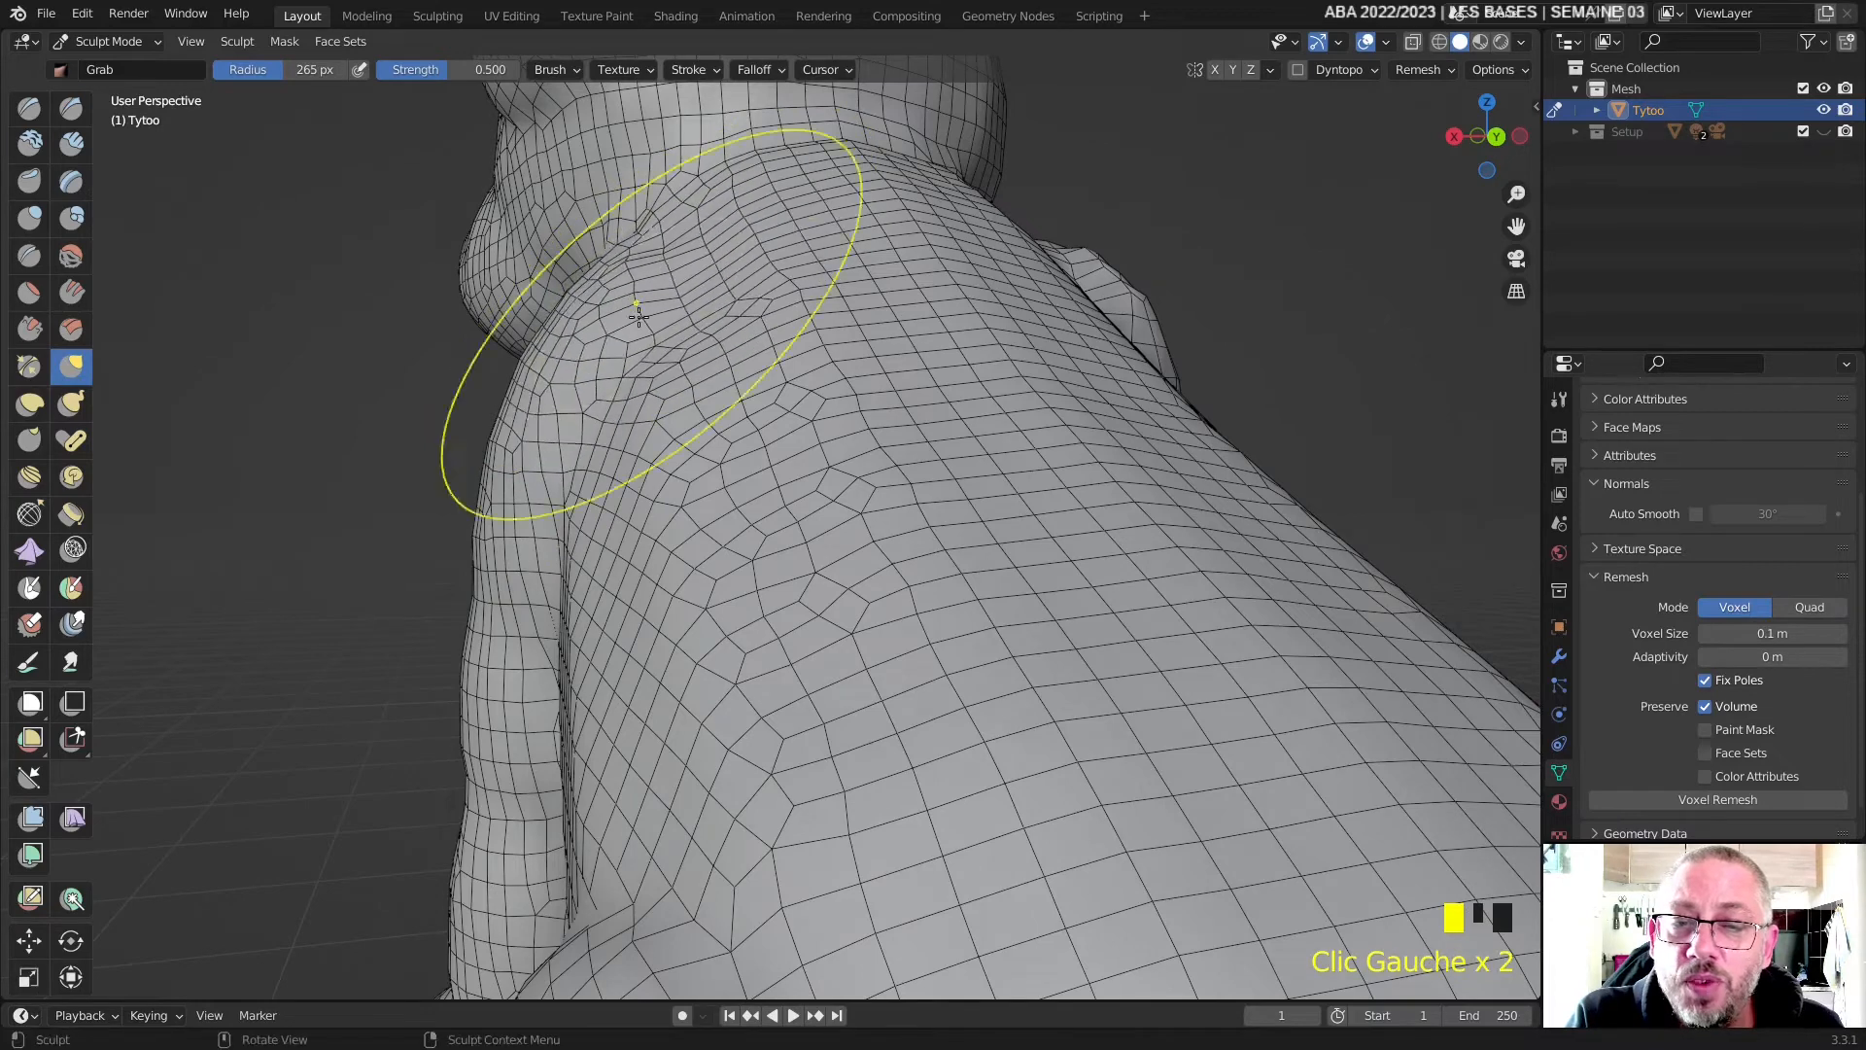
drag(675, 396, 687, 492)
- Reshape the upper back part of the dog's right shoulder with several Grab strokes
mouse_move(687, 492)
middle_down()
mouse_move(770, 429)
mouse_move(816, 457)
mouse_move(868, 384)
mouse_move(862, 456)
mouse_move(1009, 493)
middle_up()
scroll(862, 456, down, 2)
scroll(726, 516, up, 2)
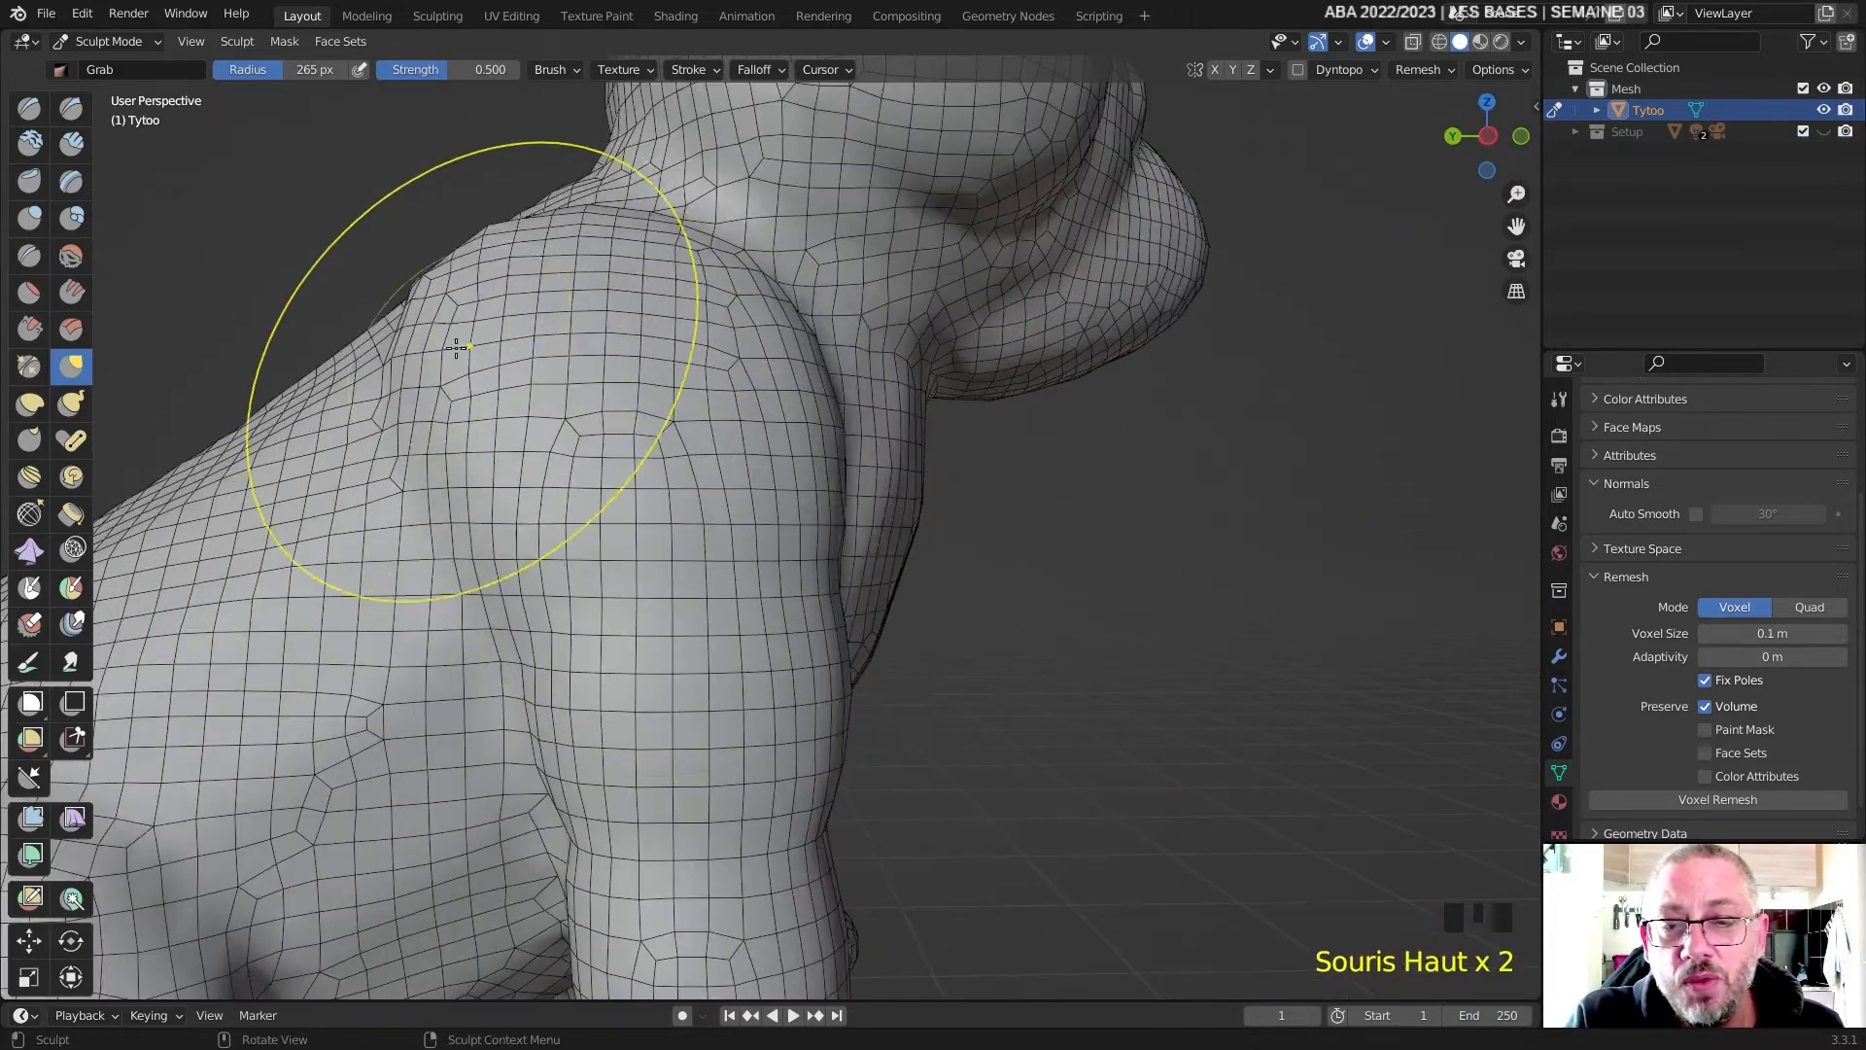
mouse_move(450, 350)
mouse_down()
mouse_move(476, 345)
mouse_move(455, 273)
mouse_move(525, 282)
mouse_move(510, 306)
mouse_up()
drag(510, 442, 525, 476)
mouse_move(533, 510)
mouse_down()
mouse_move(535, 551)
mouse_move(625, 492)
mouse_move(633, 396)
mouse_up()
mouse_move(632, 396)
middle_down()
mouse_move(730, 451)
mouse_move(745, 417)
middle_up()
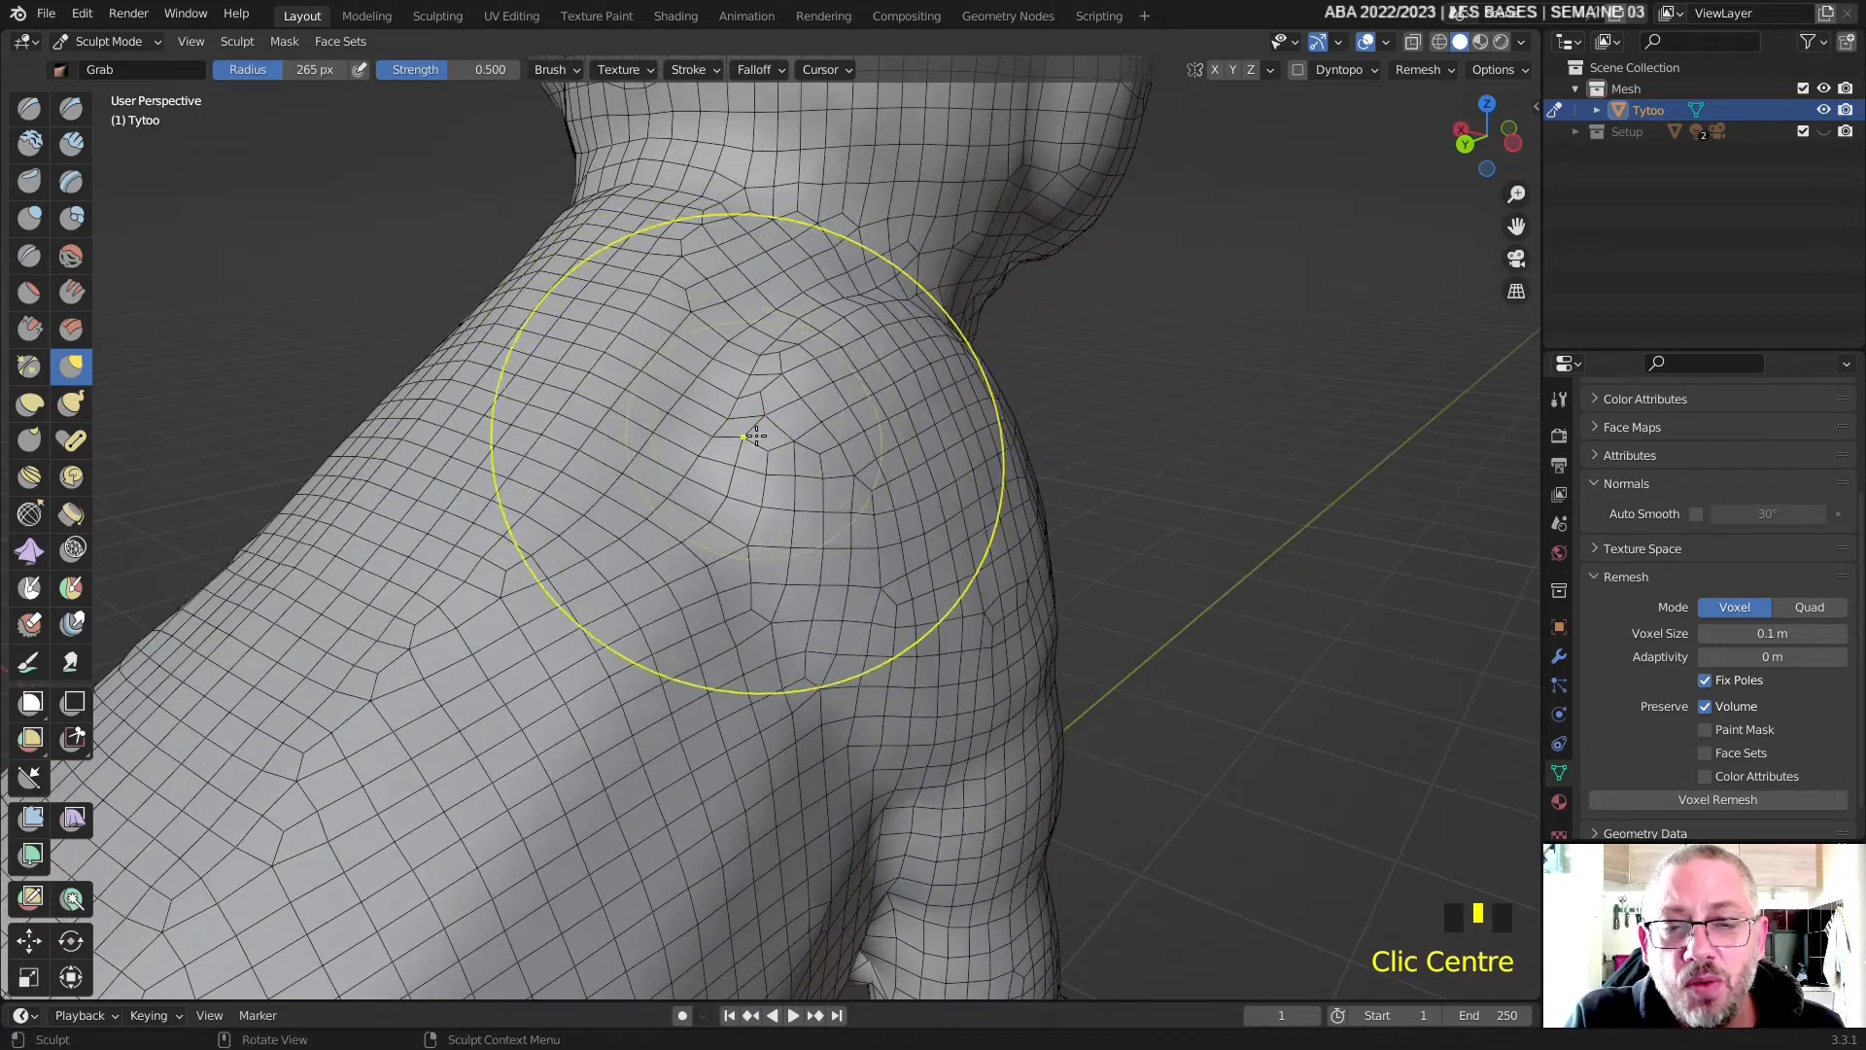
- Set the Grab radius to 152 px, try pulling out the top of the head above the ear, and undo the pull
scroll(754, 434, down, 4)
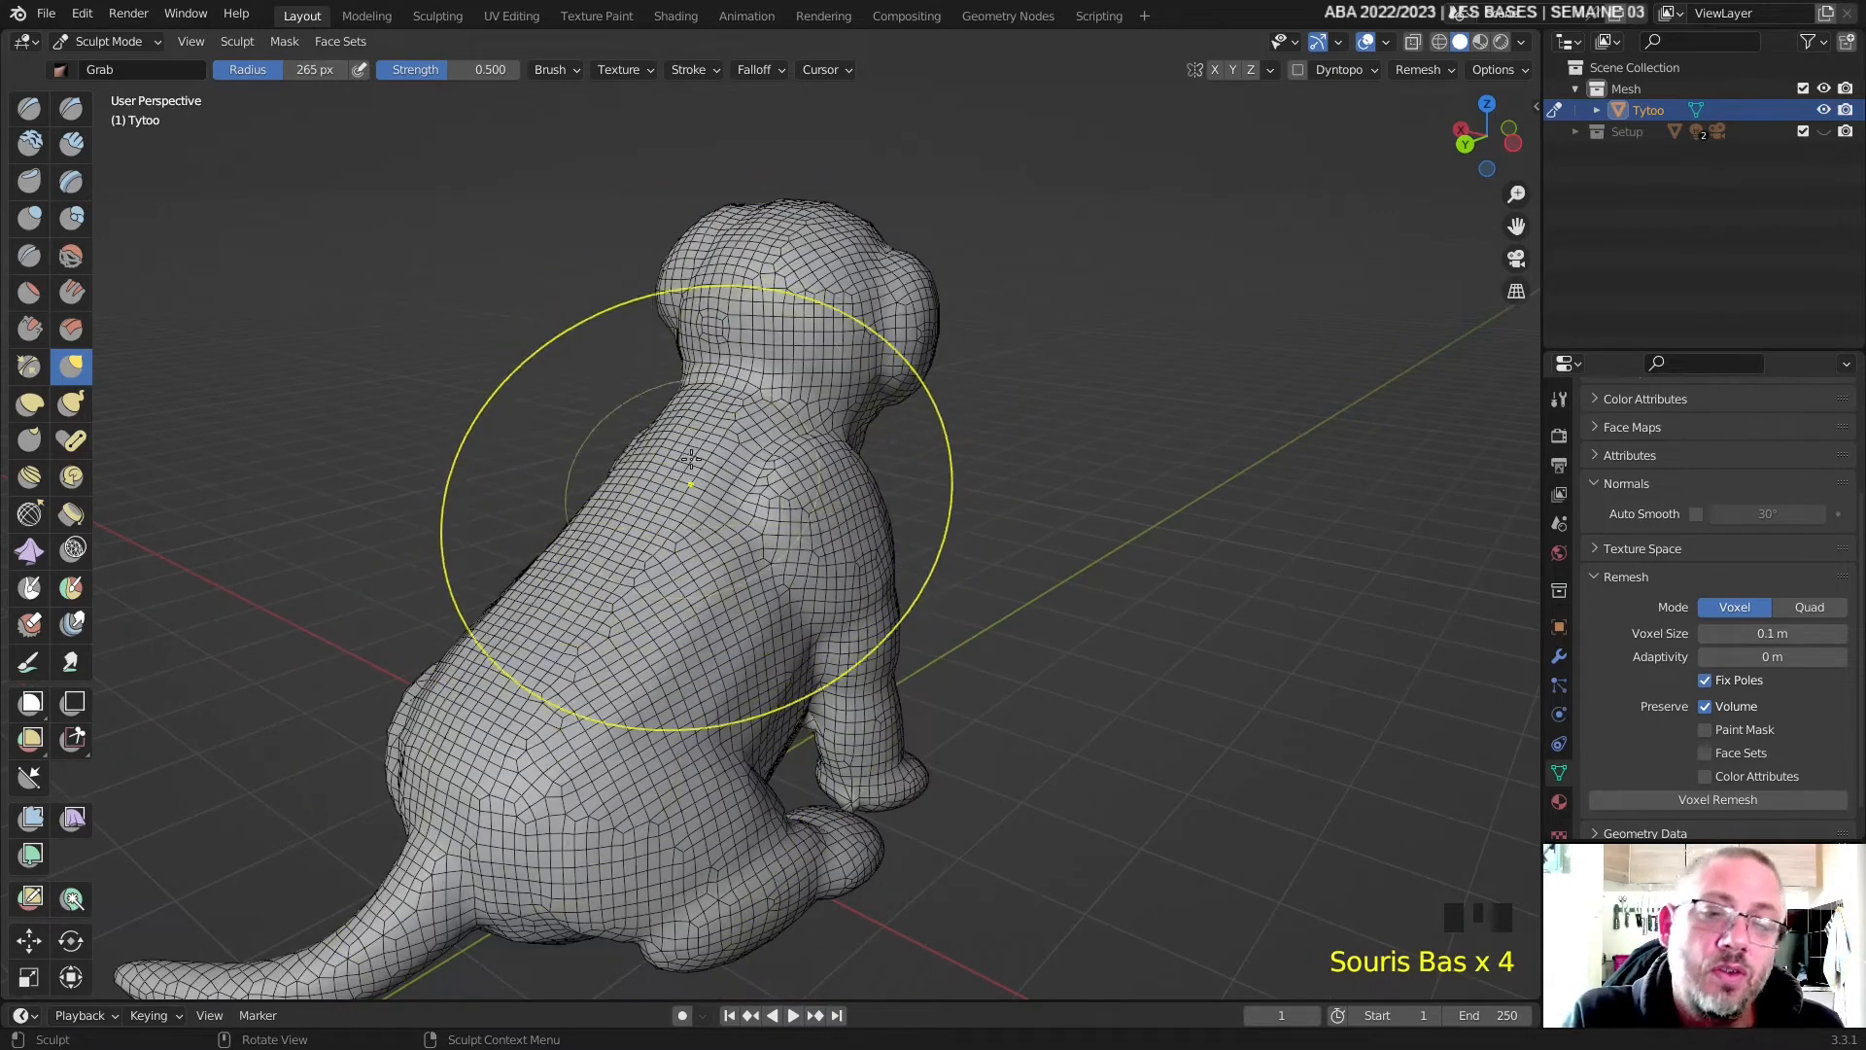
middle_drag(767, 354, 491, 348)
scroll(496, 342, up, 2)
scroll(664, 306, down, 1)
shift+middle_drag(709, 301, 771, 574)
right_click(818, 489)
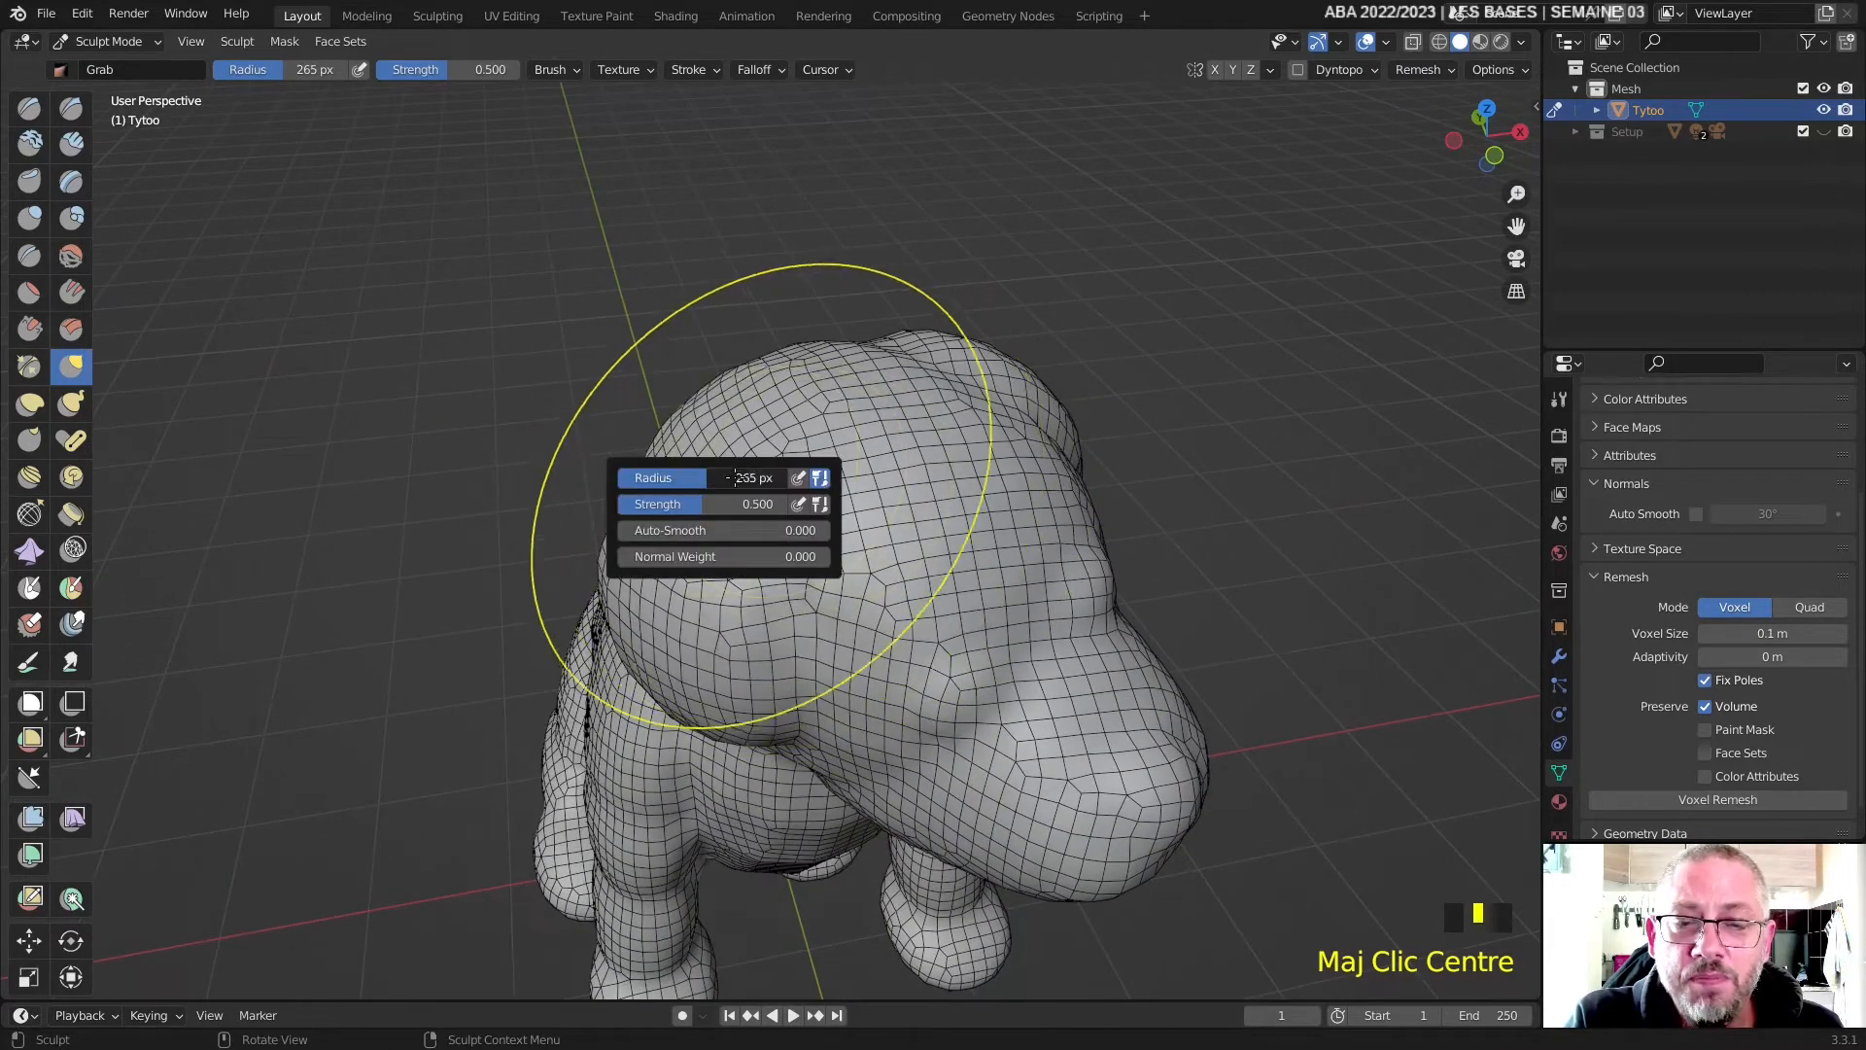
drag(739, 477, 700, 486)
middle_drag(696, 418, 651, 304)
drag(651, 305, 607, 236)
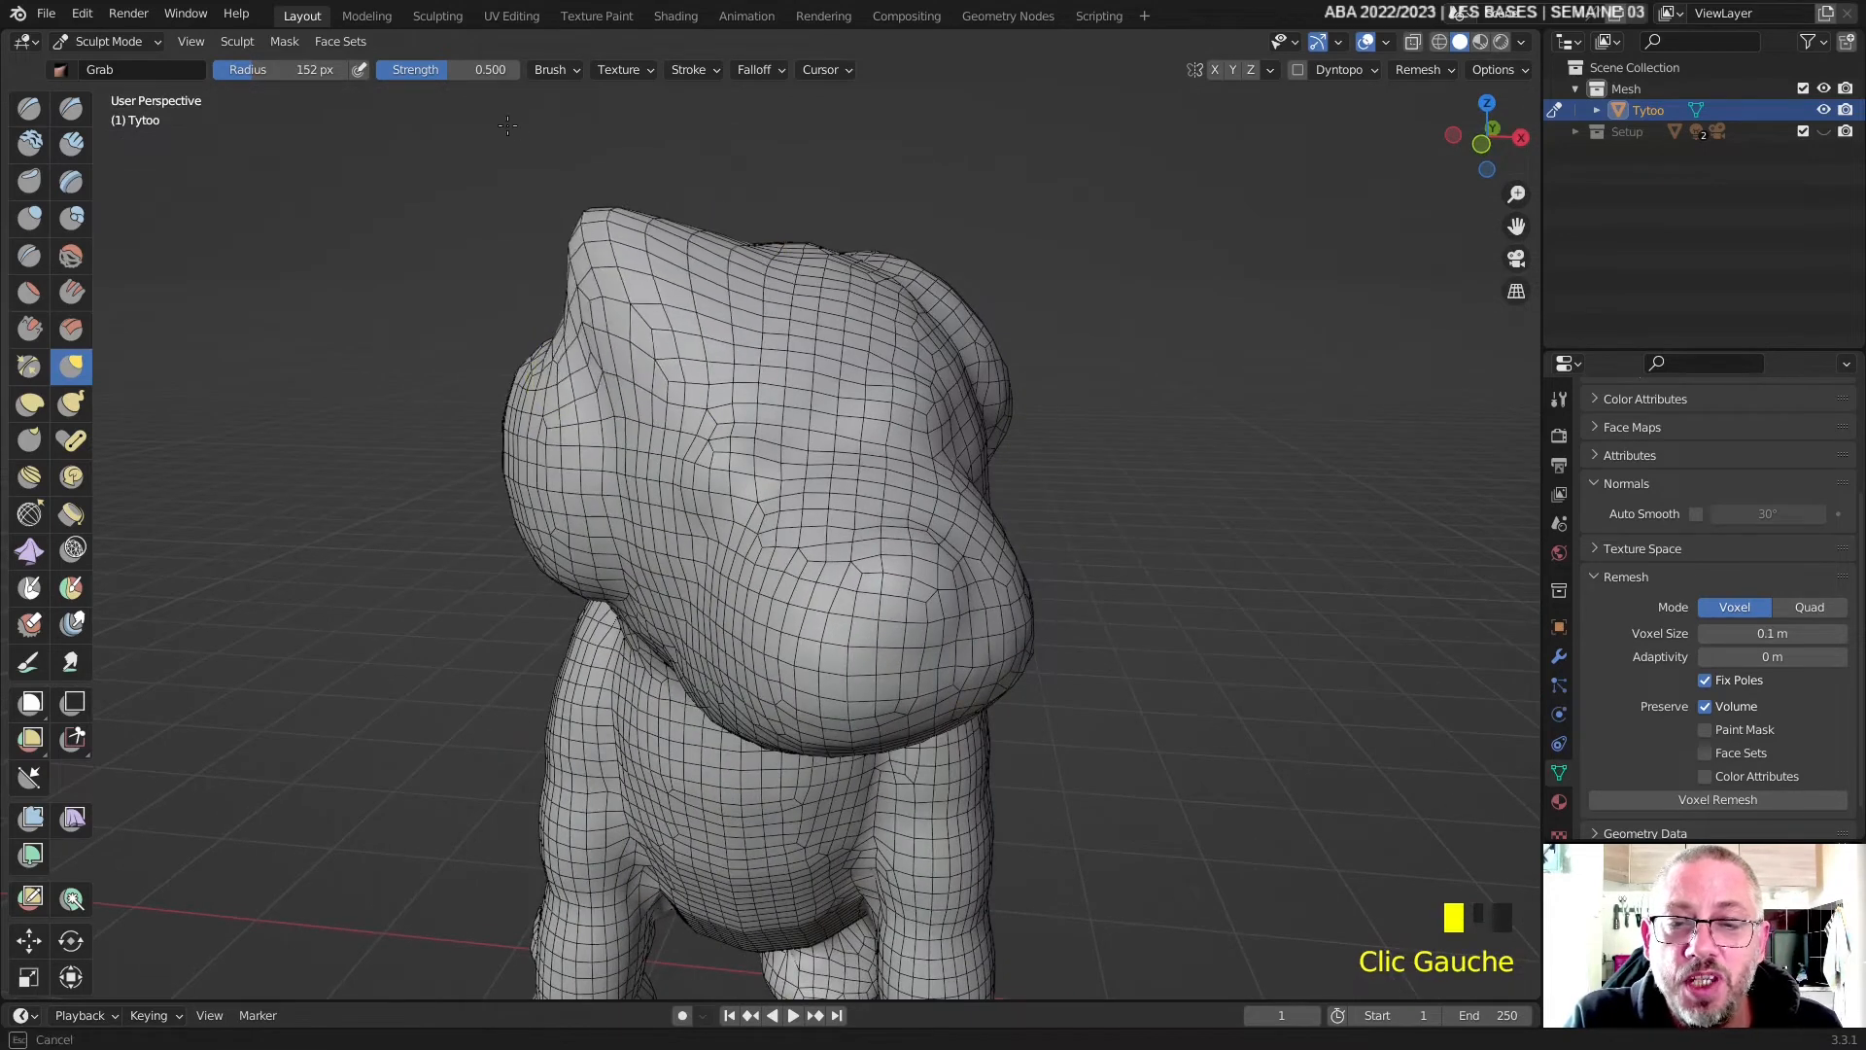
drag(464, 93, 445, 84)
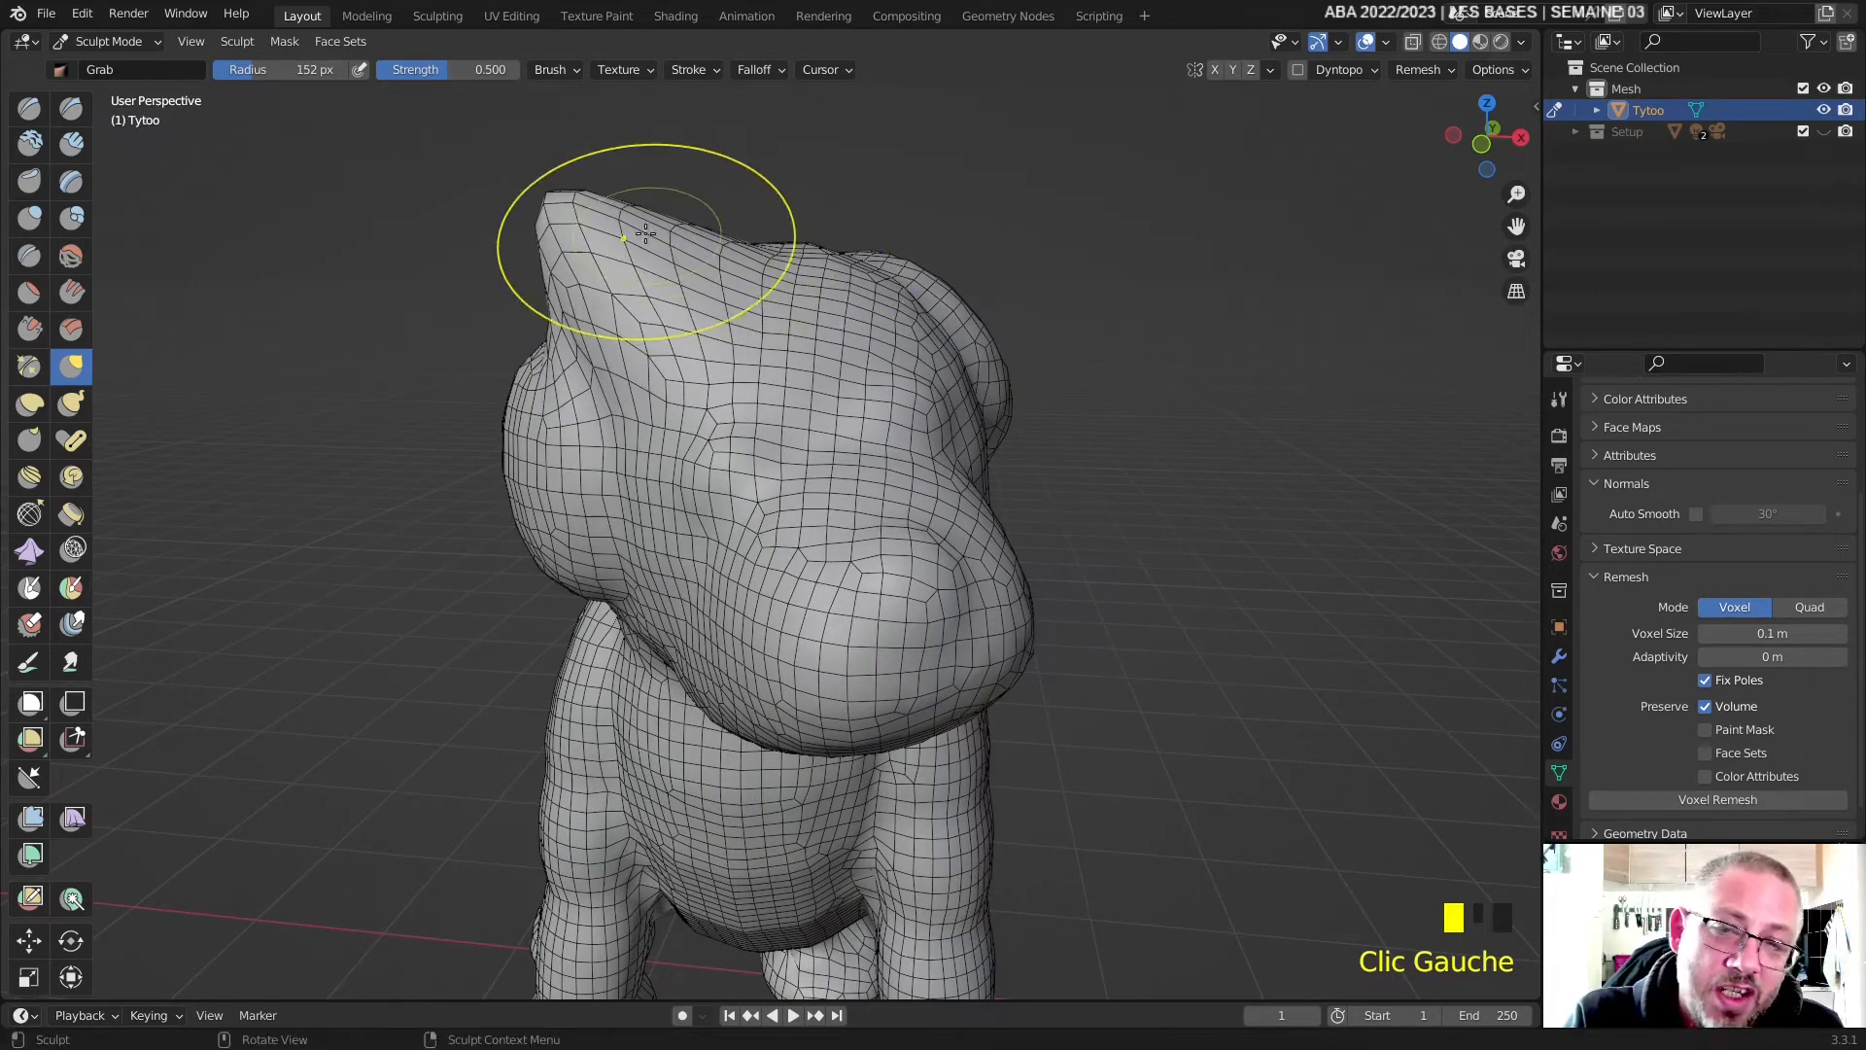
key(ctrl+z)
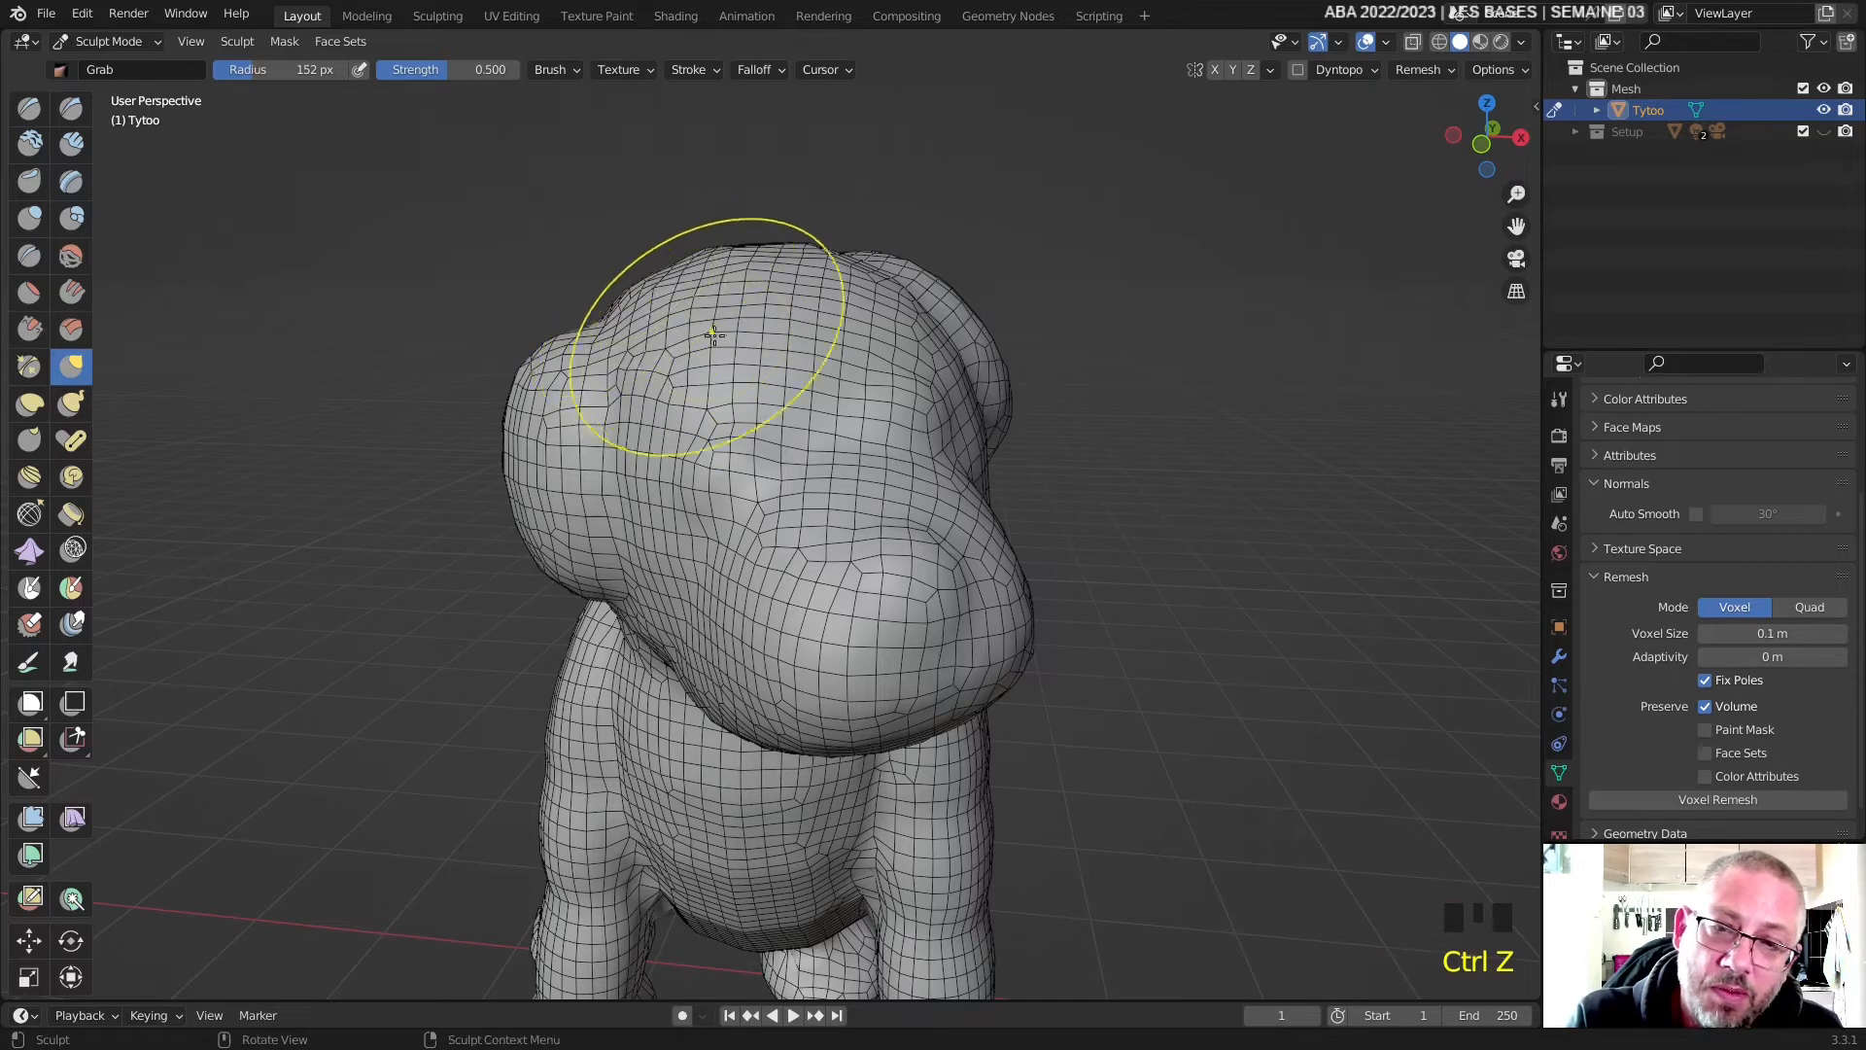
- Set the Grab radius to 70 px and pull a long pointed spike out of the head above the dog's ear
right_click(692, 352)
mouse_move(599, 335)
mouse_down()
mouse_move(572, 339)
mouse_move(637, 296)
mouse_move(501, 105)
mouse_up()
middle_drag(779, 234, 989, 238)
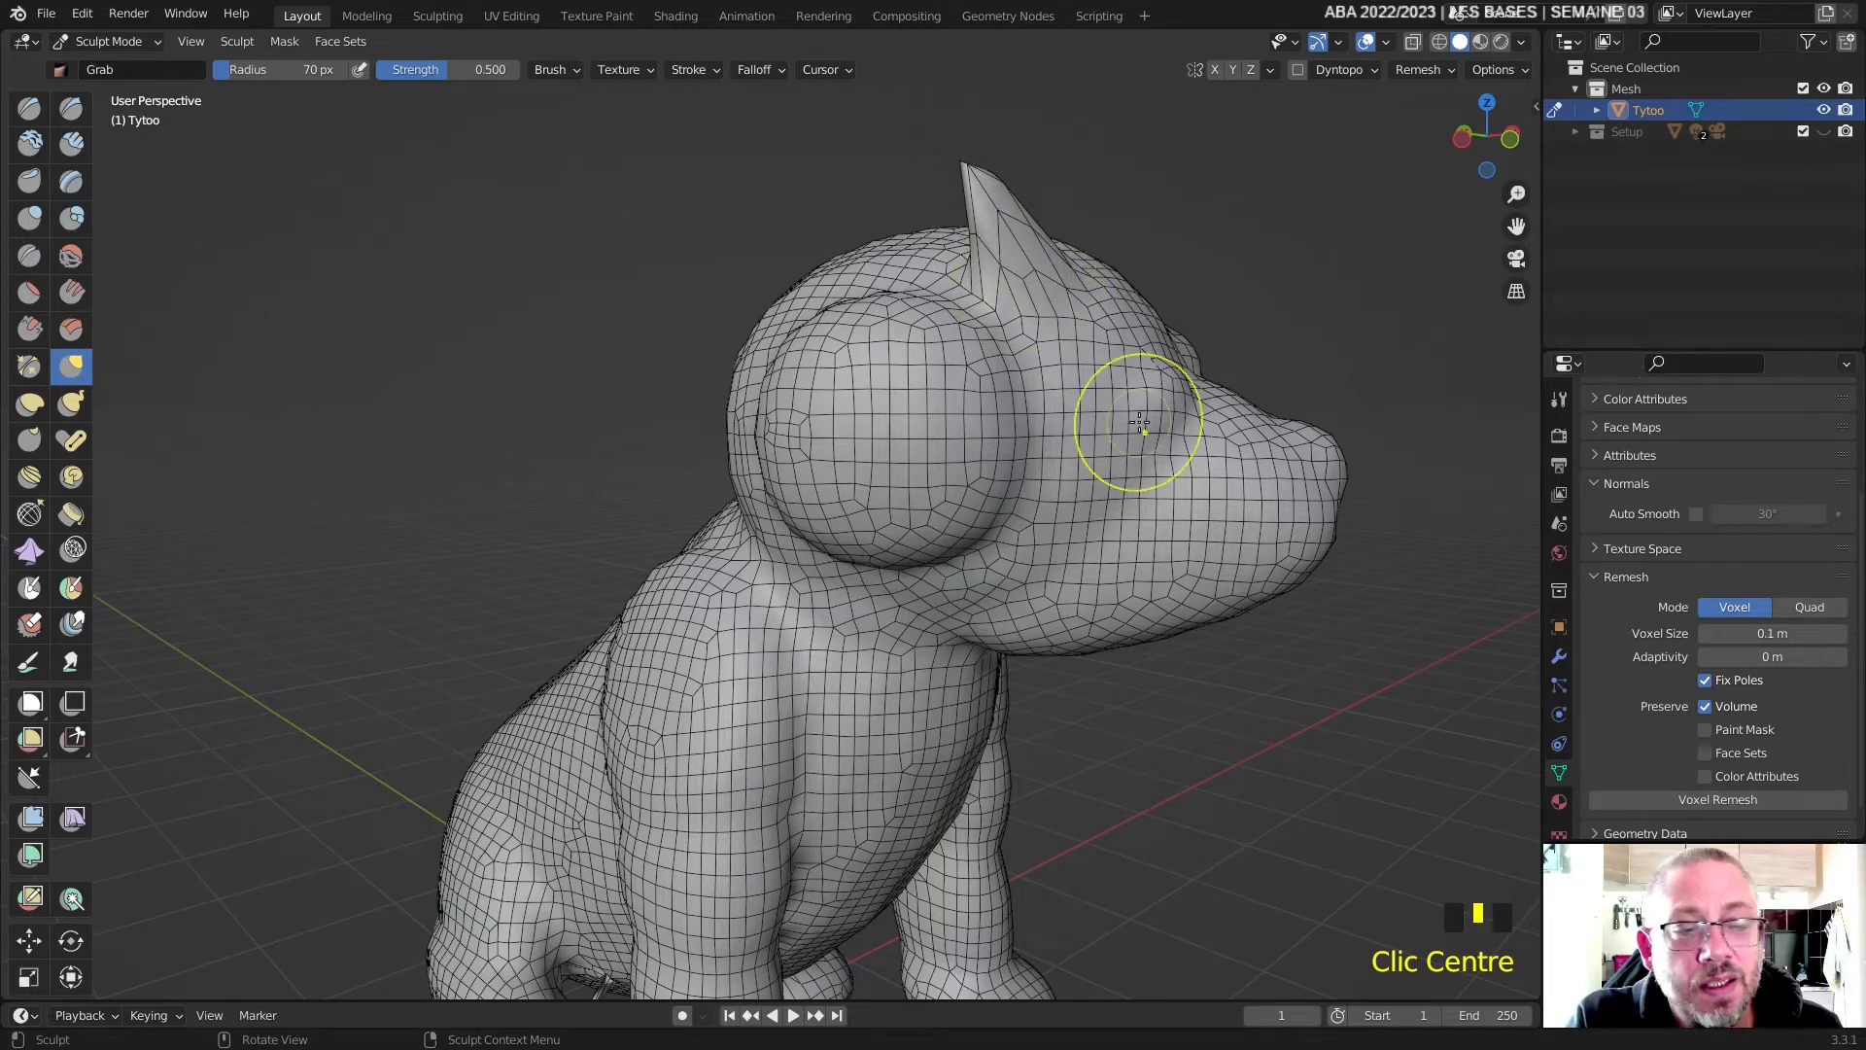
- Voxel remesh the dog at 0.1 m to even out the stretched faces, and inspect the new spike
click(1666, 801)
middle_drag(1380, 689, 1132, 607)
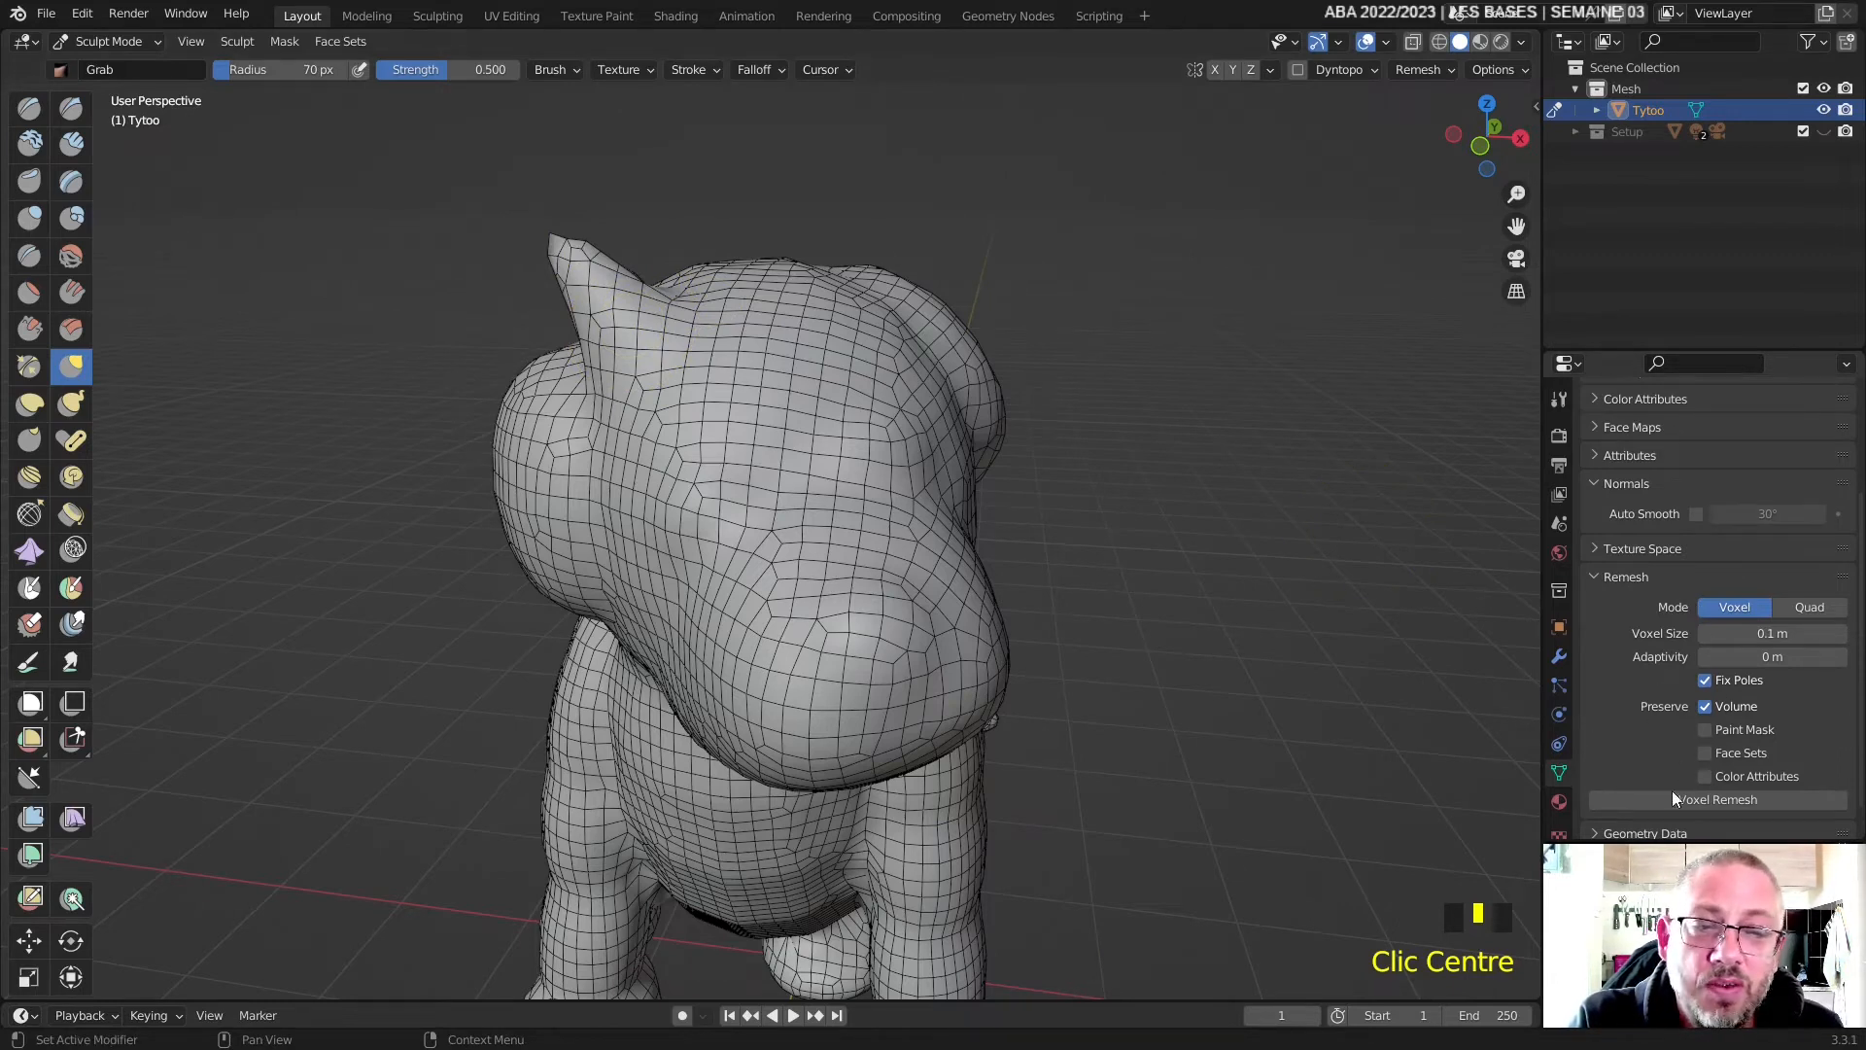
scroll(1629, 638, down, 1)
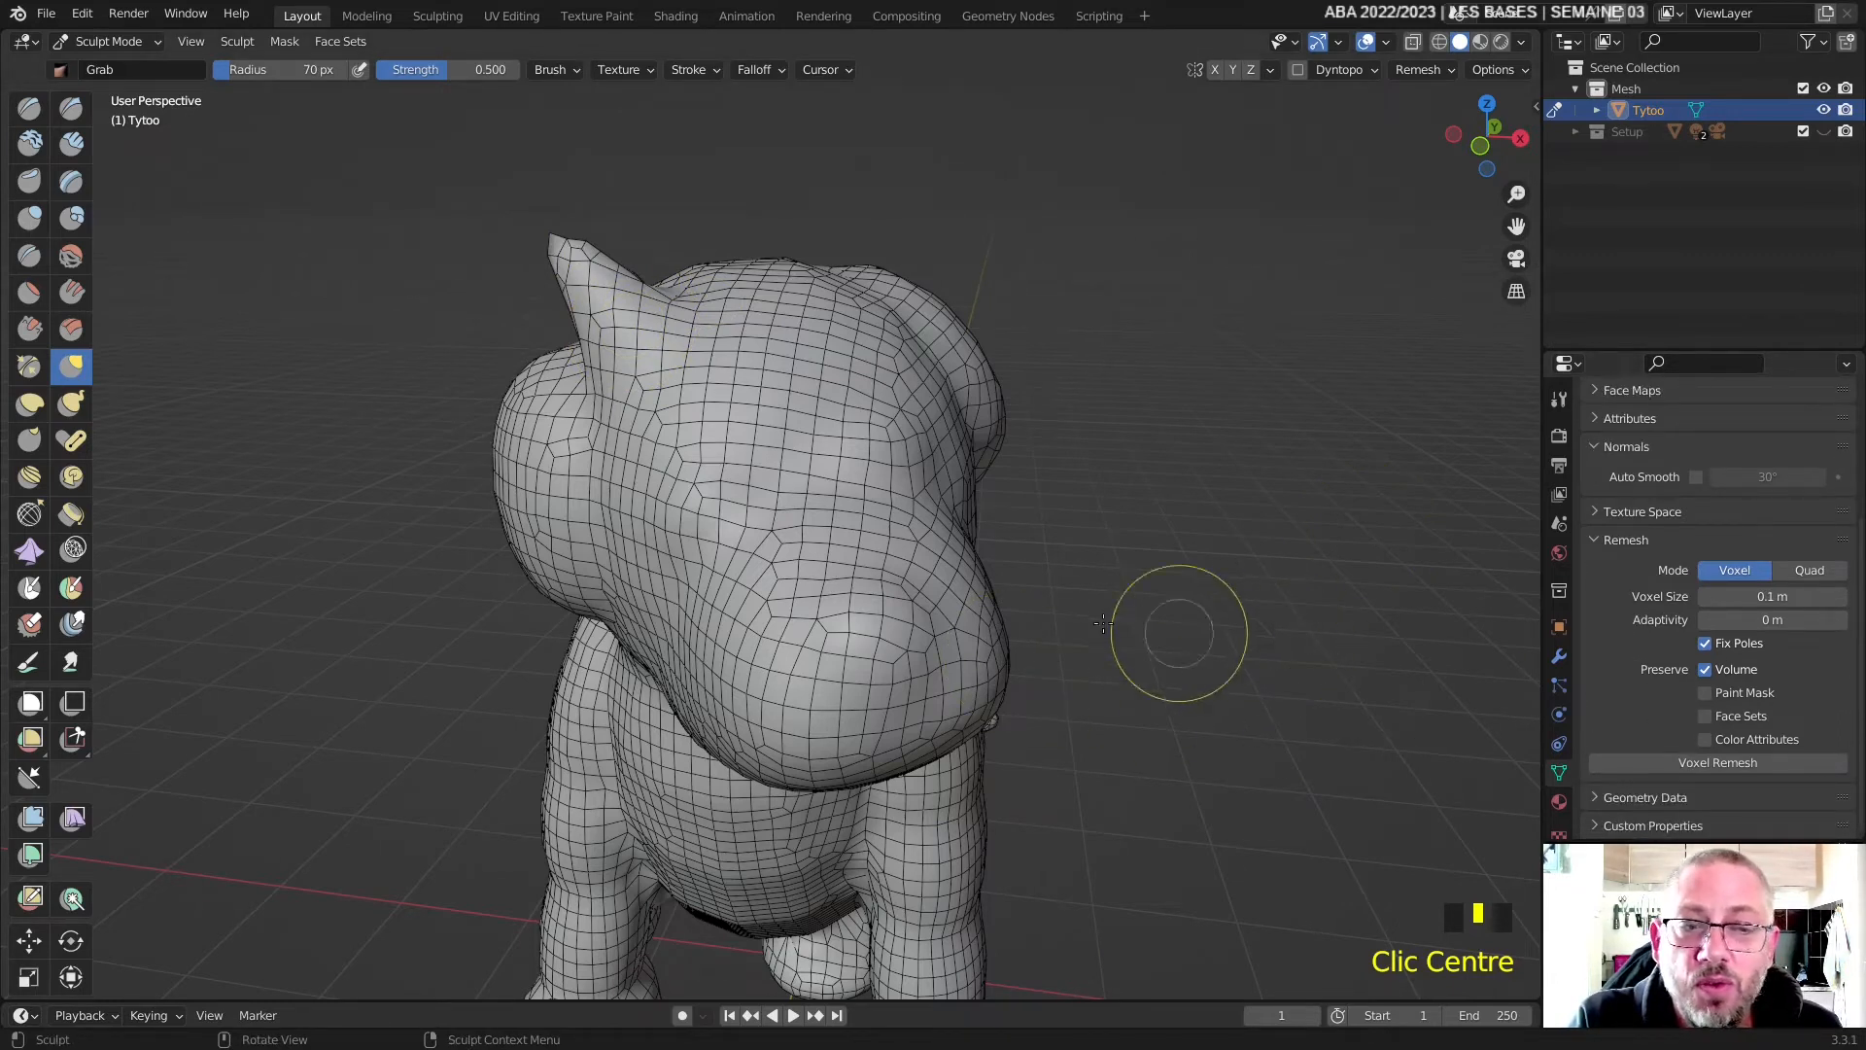
scroll(1619, 607, up, 1)
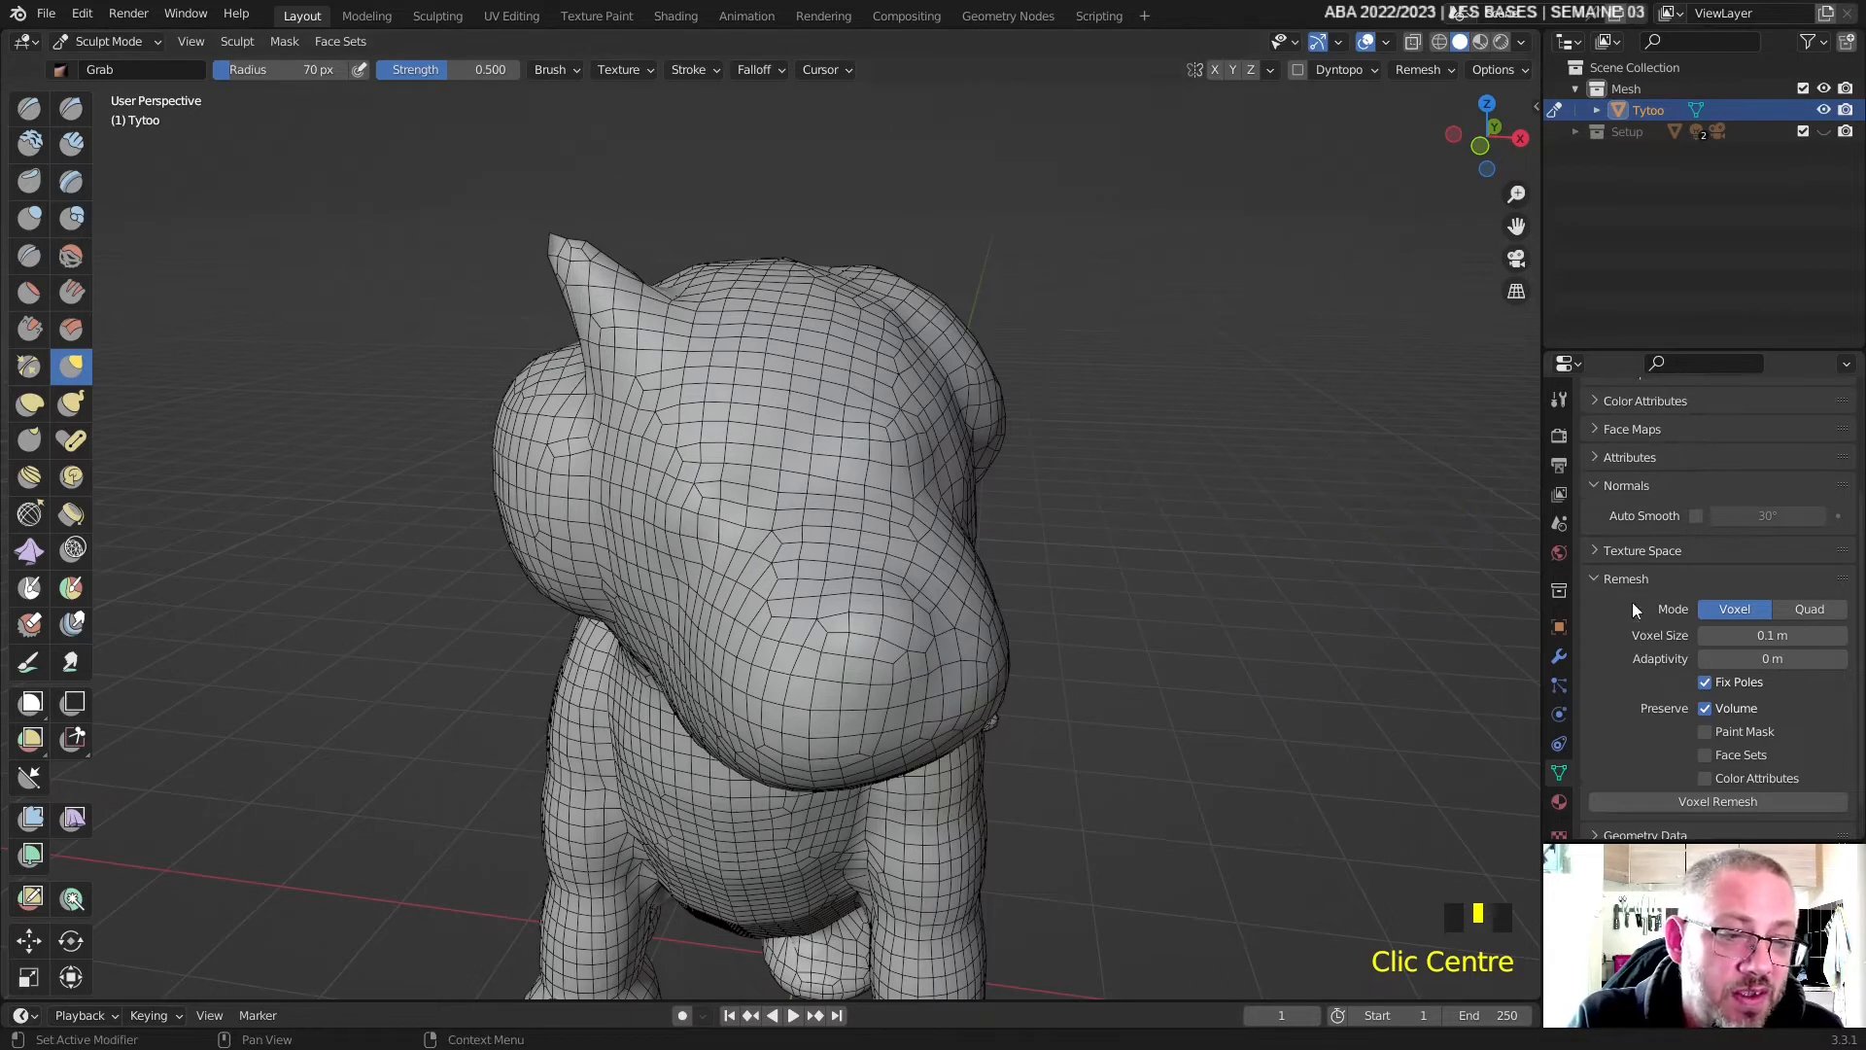
- Enlarge the Outliner by shrinking the Properties editor, keeping the Remesh settings in view
drag(1666, 350, 1658, 541)
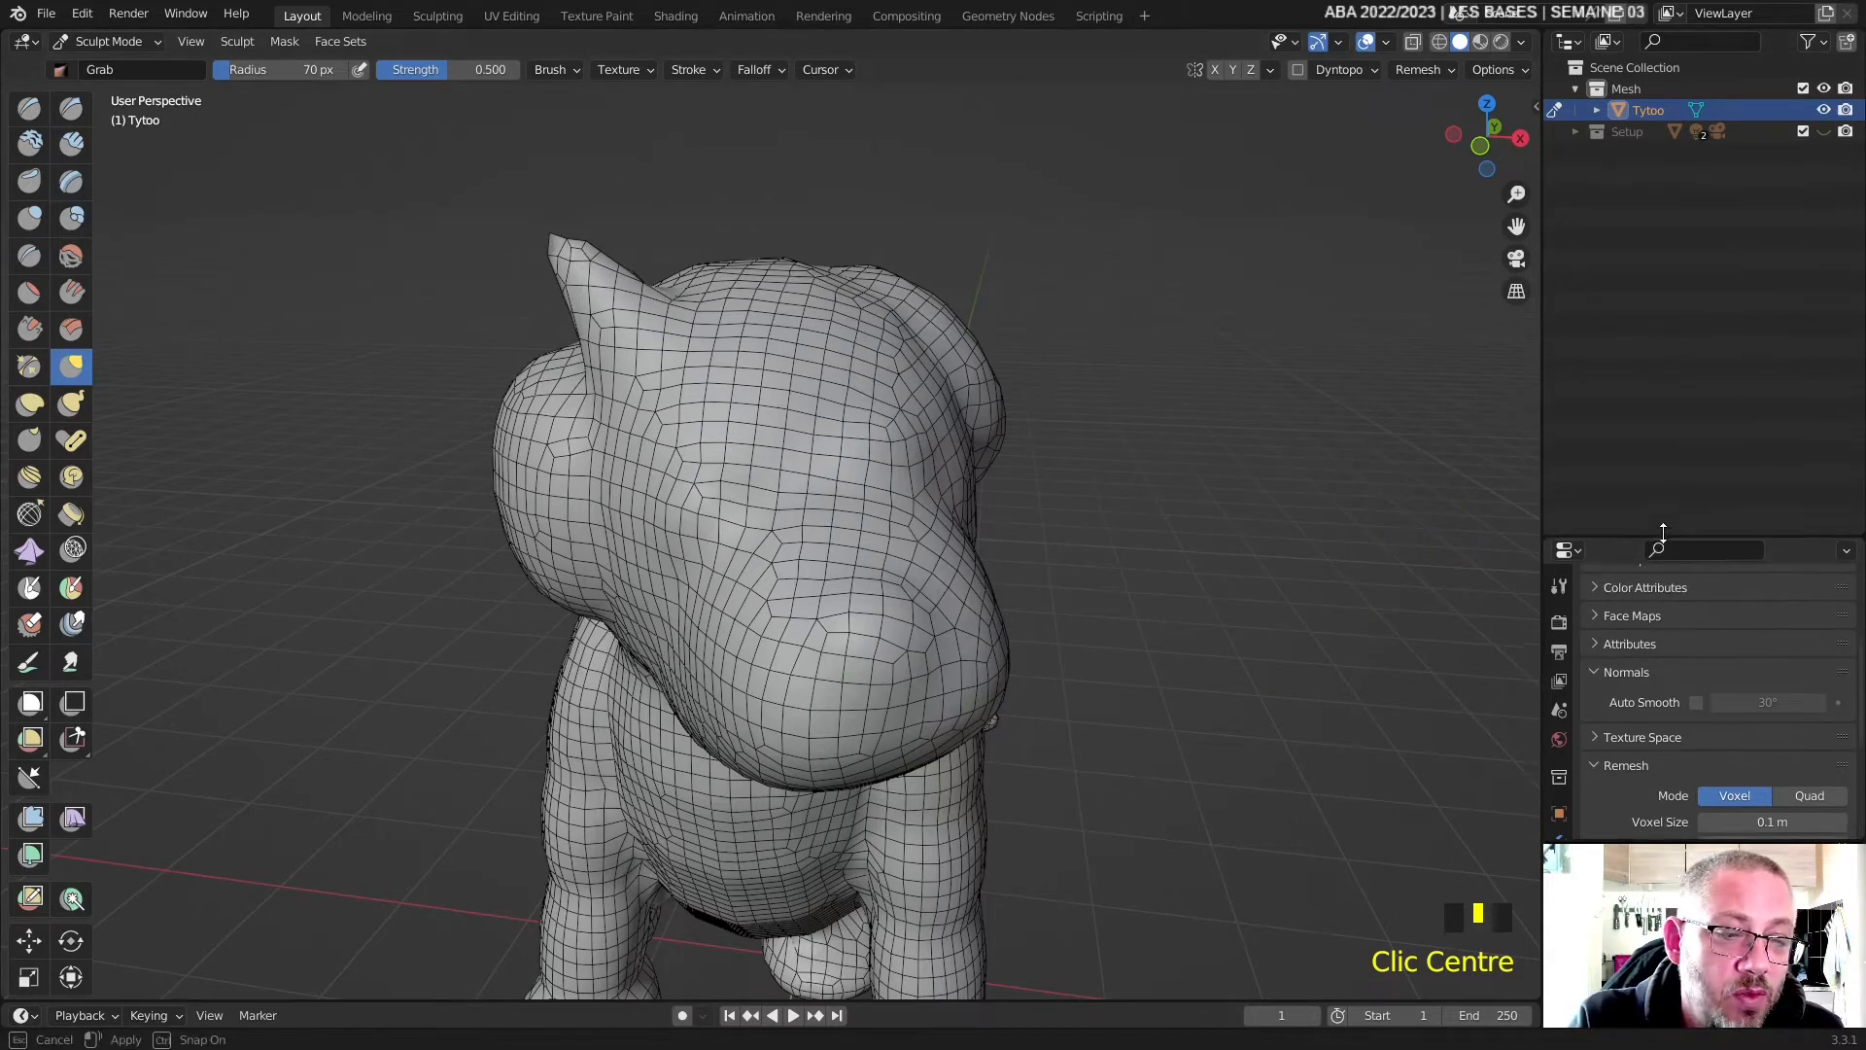
scroll(1658, 687, up, 5)
scroll(1658, 686, down, 8)
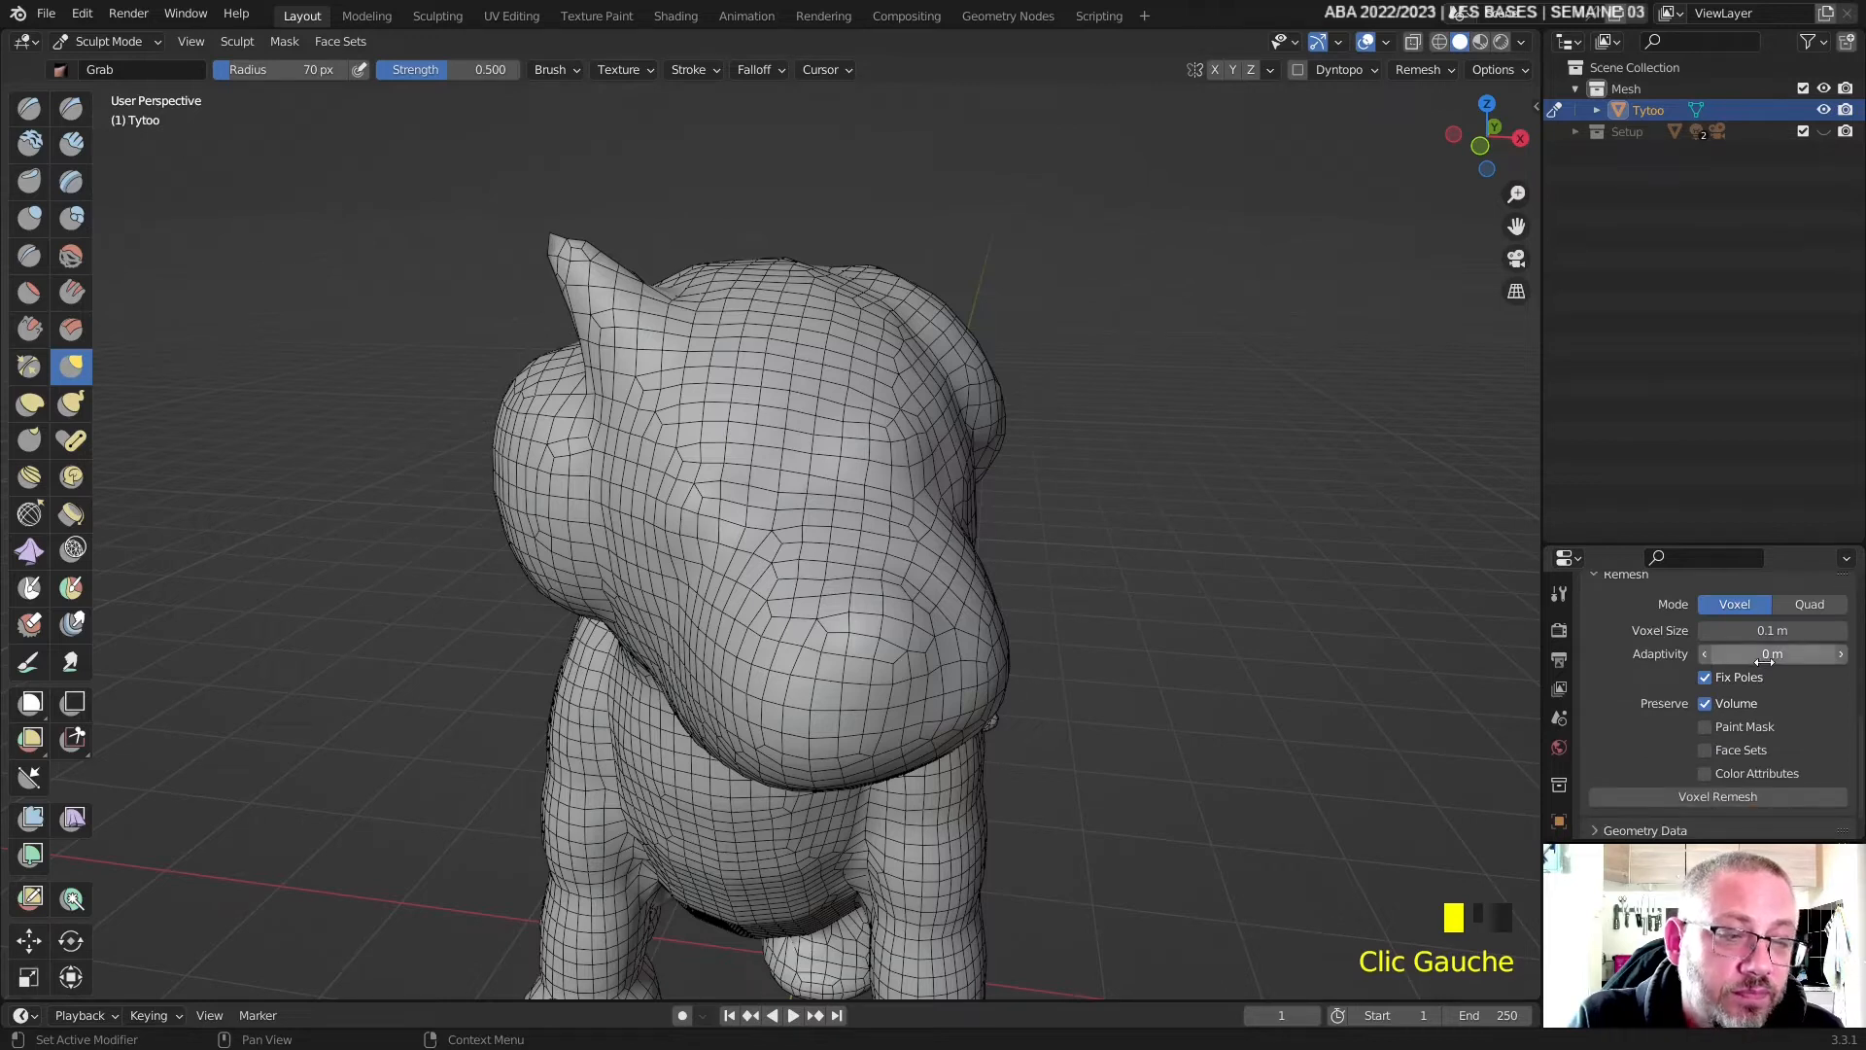
scroll(1626, 703, up, 1)
middle_drag(1626, 705, 1627, 705)
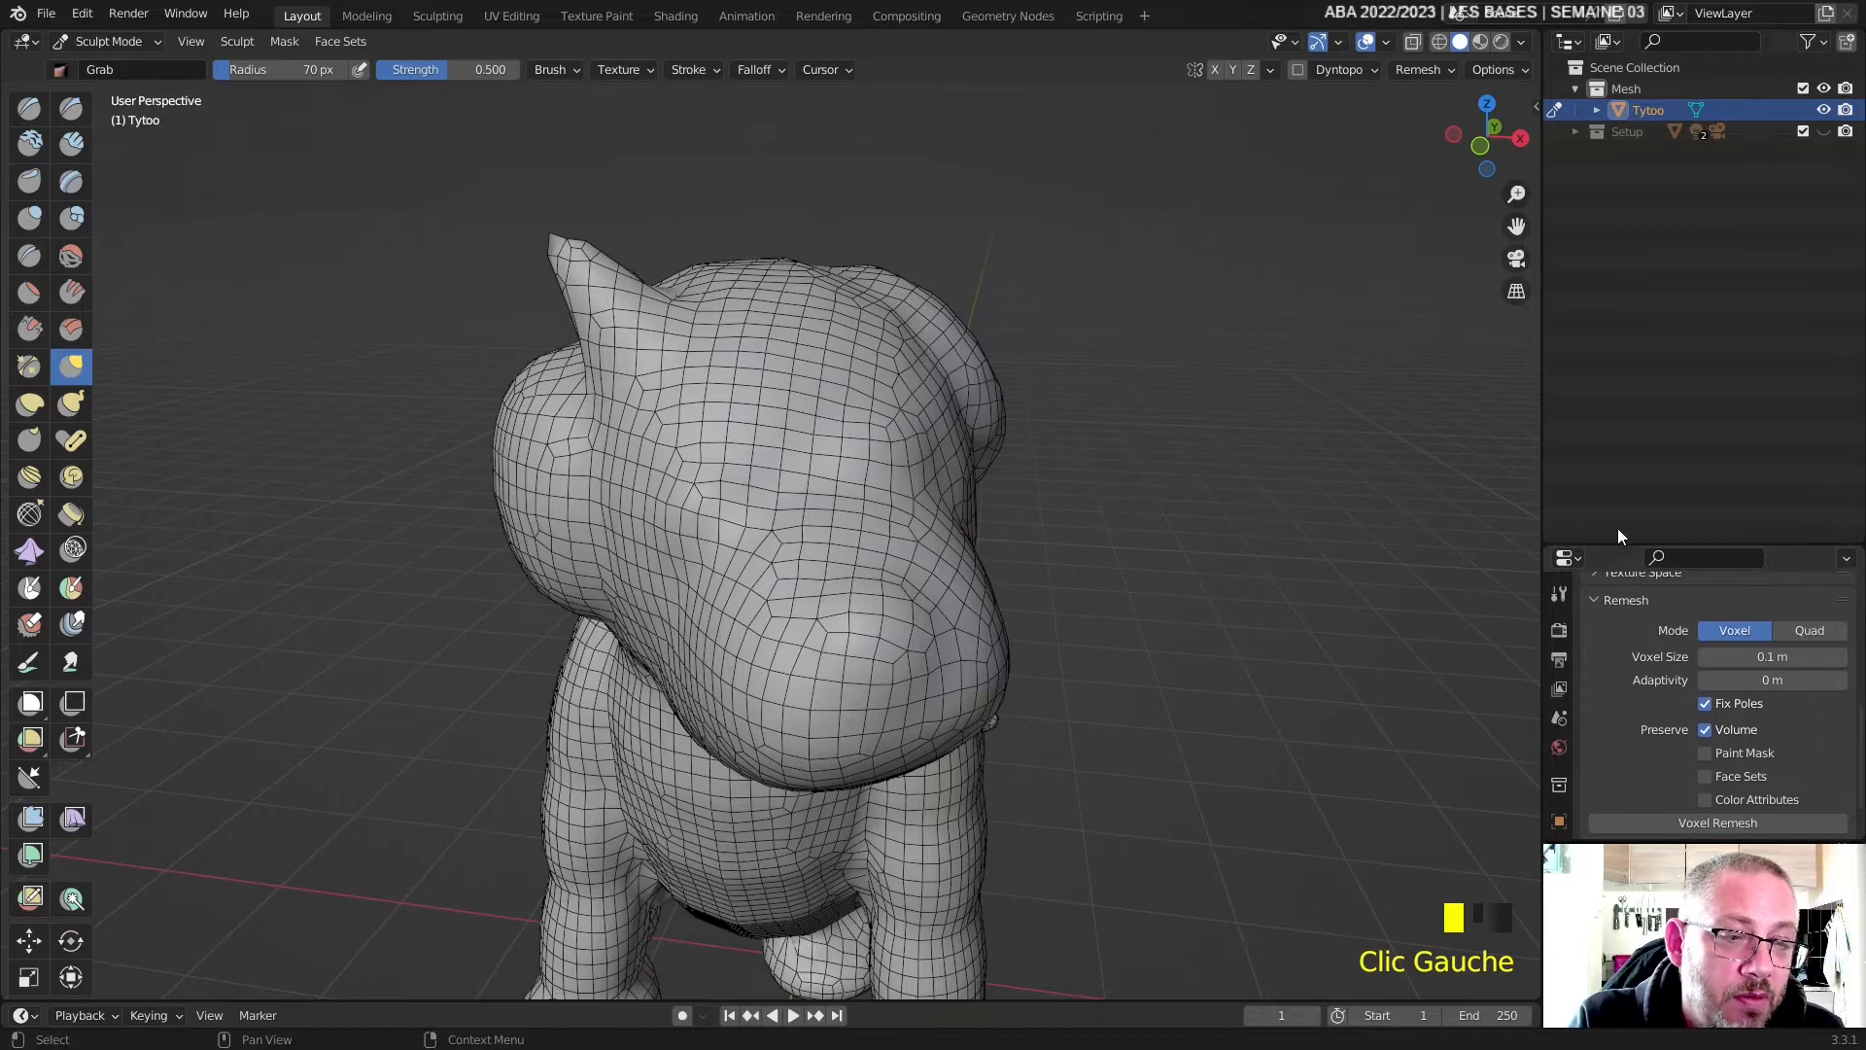
- Adjust the boundary between the two side editors and switch the Outliner area to a second Properties editor
drag(1625, 546, 1625, 570)
middle_drag(1625, 703, 1628, 707)
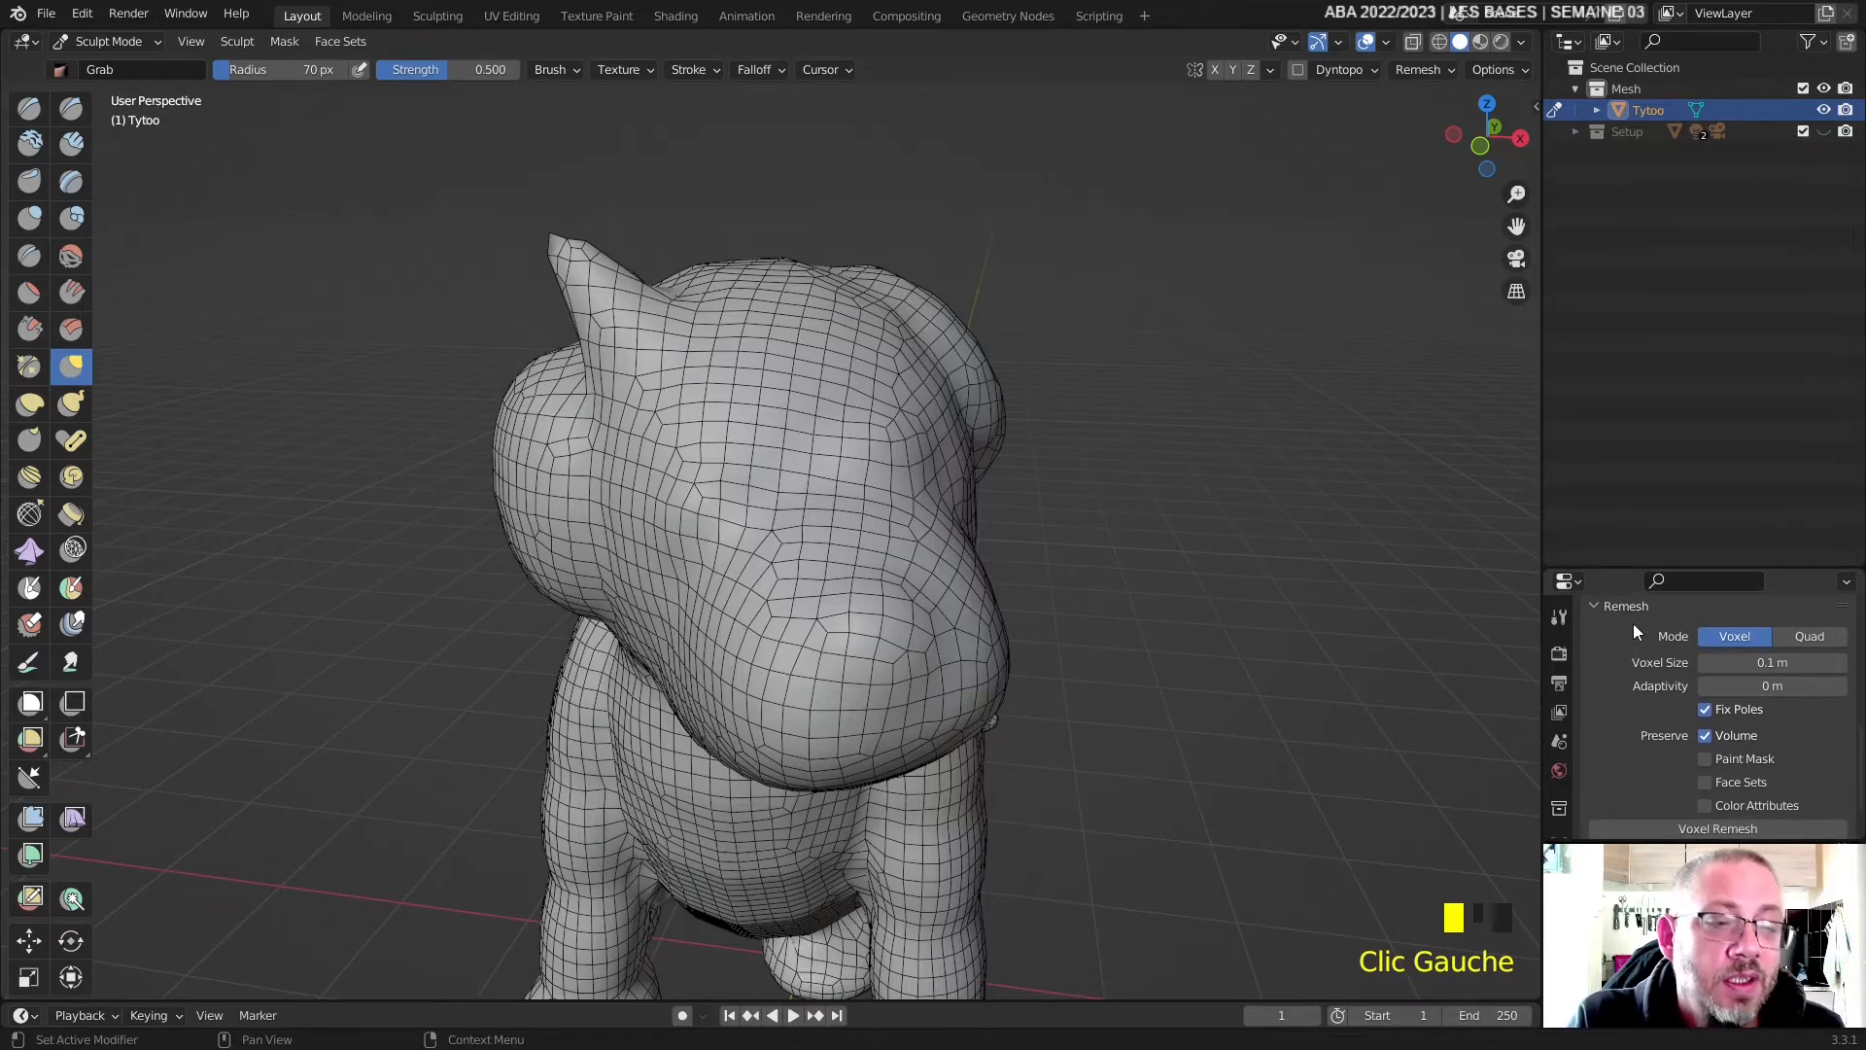
drag(1632, 567, 1635, 559)
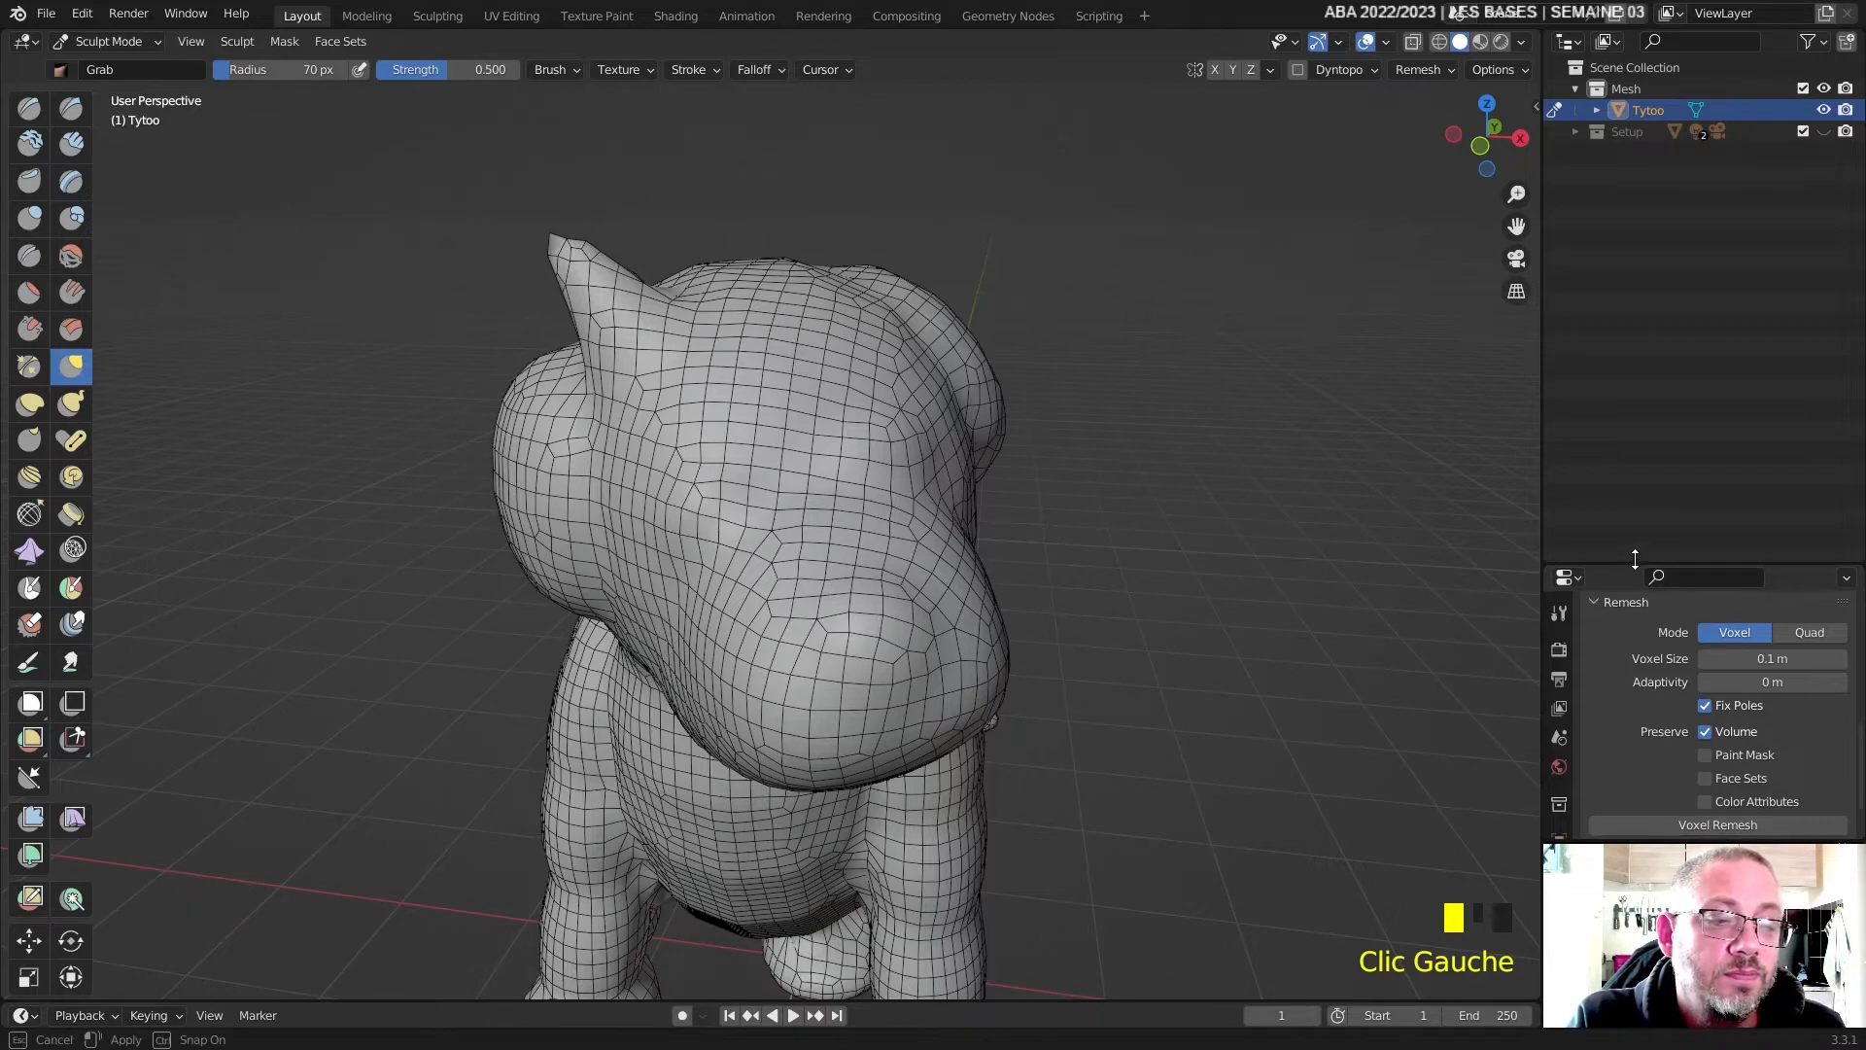
middle_drag(1629, 706, 1629, 704)
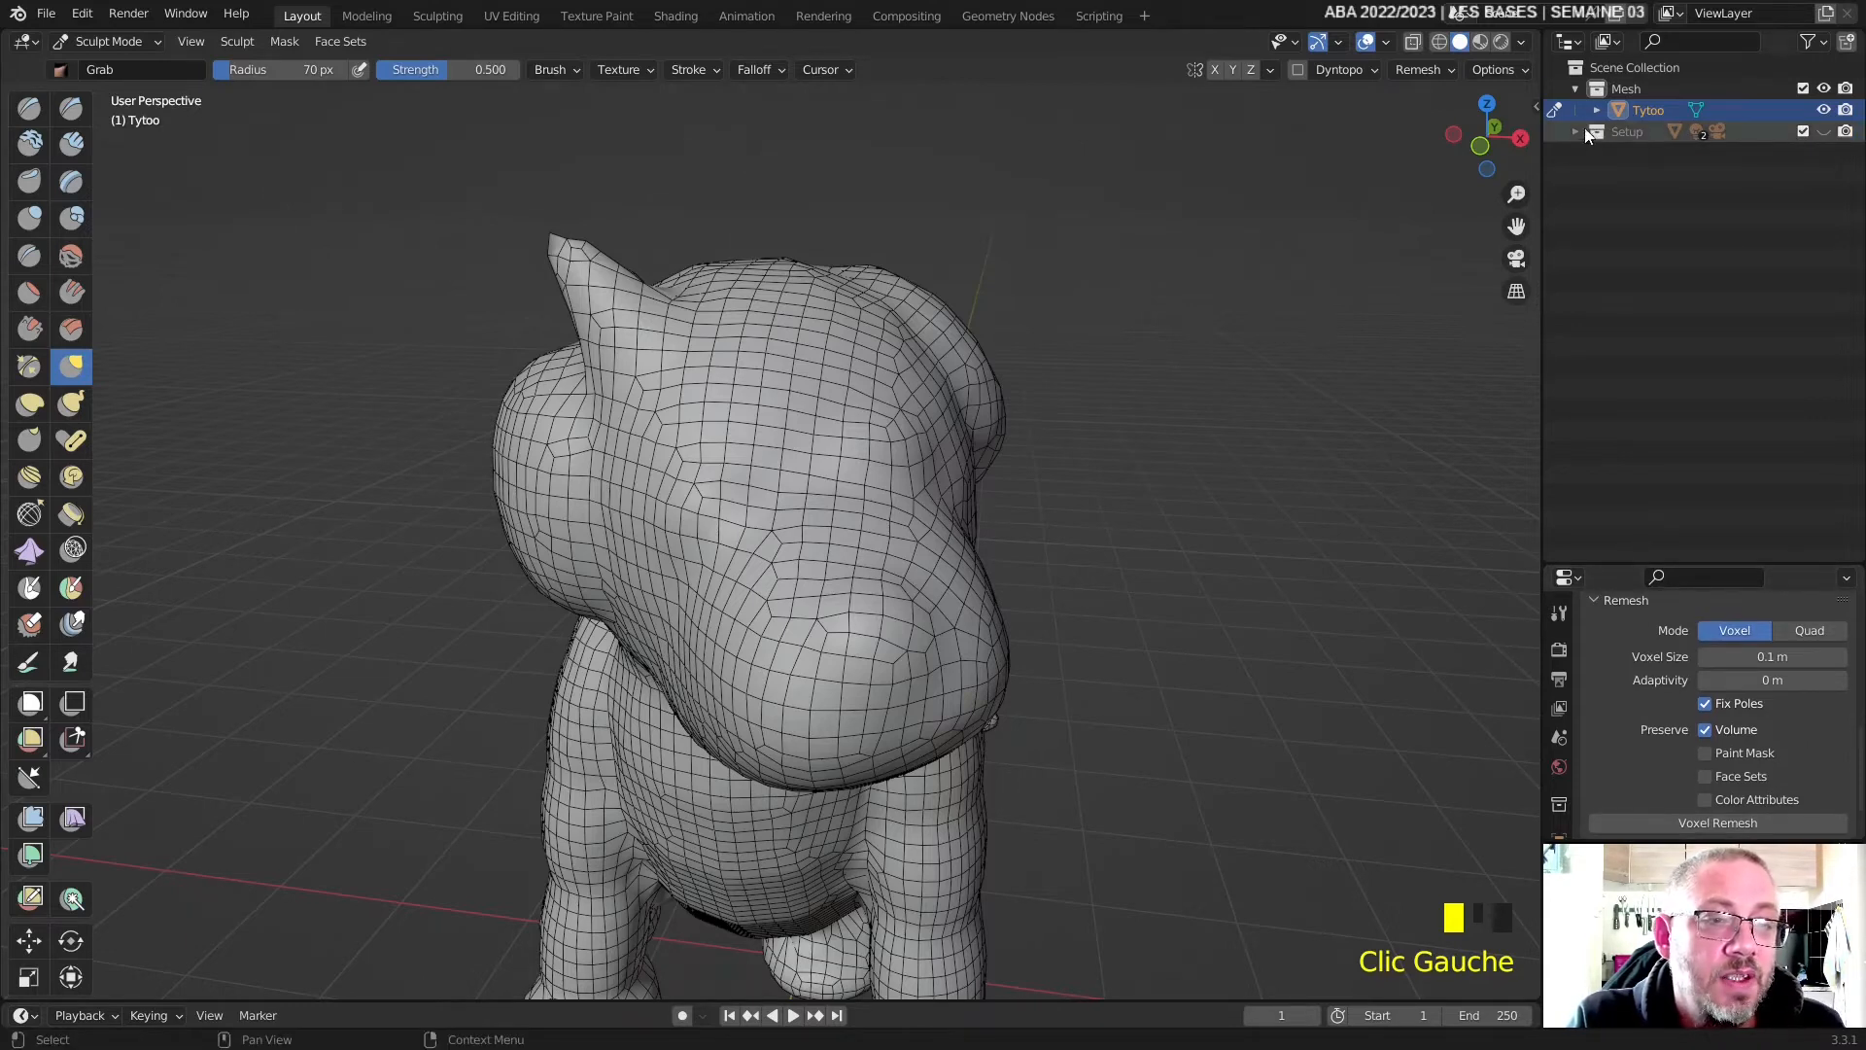
click(1555, 43)
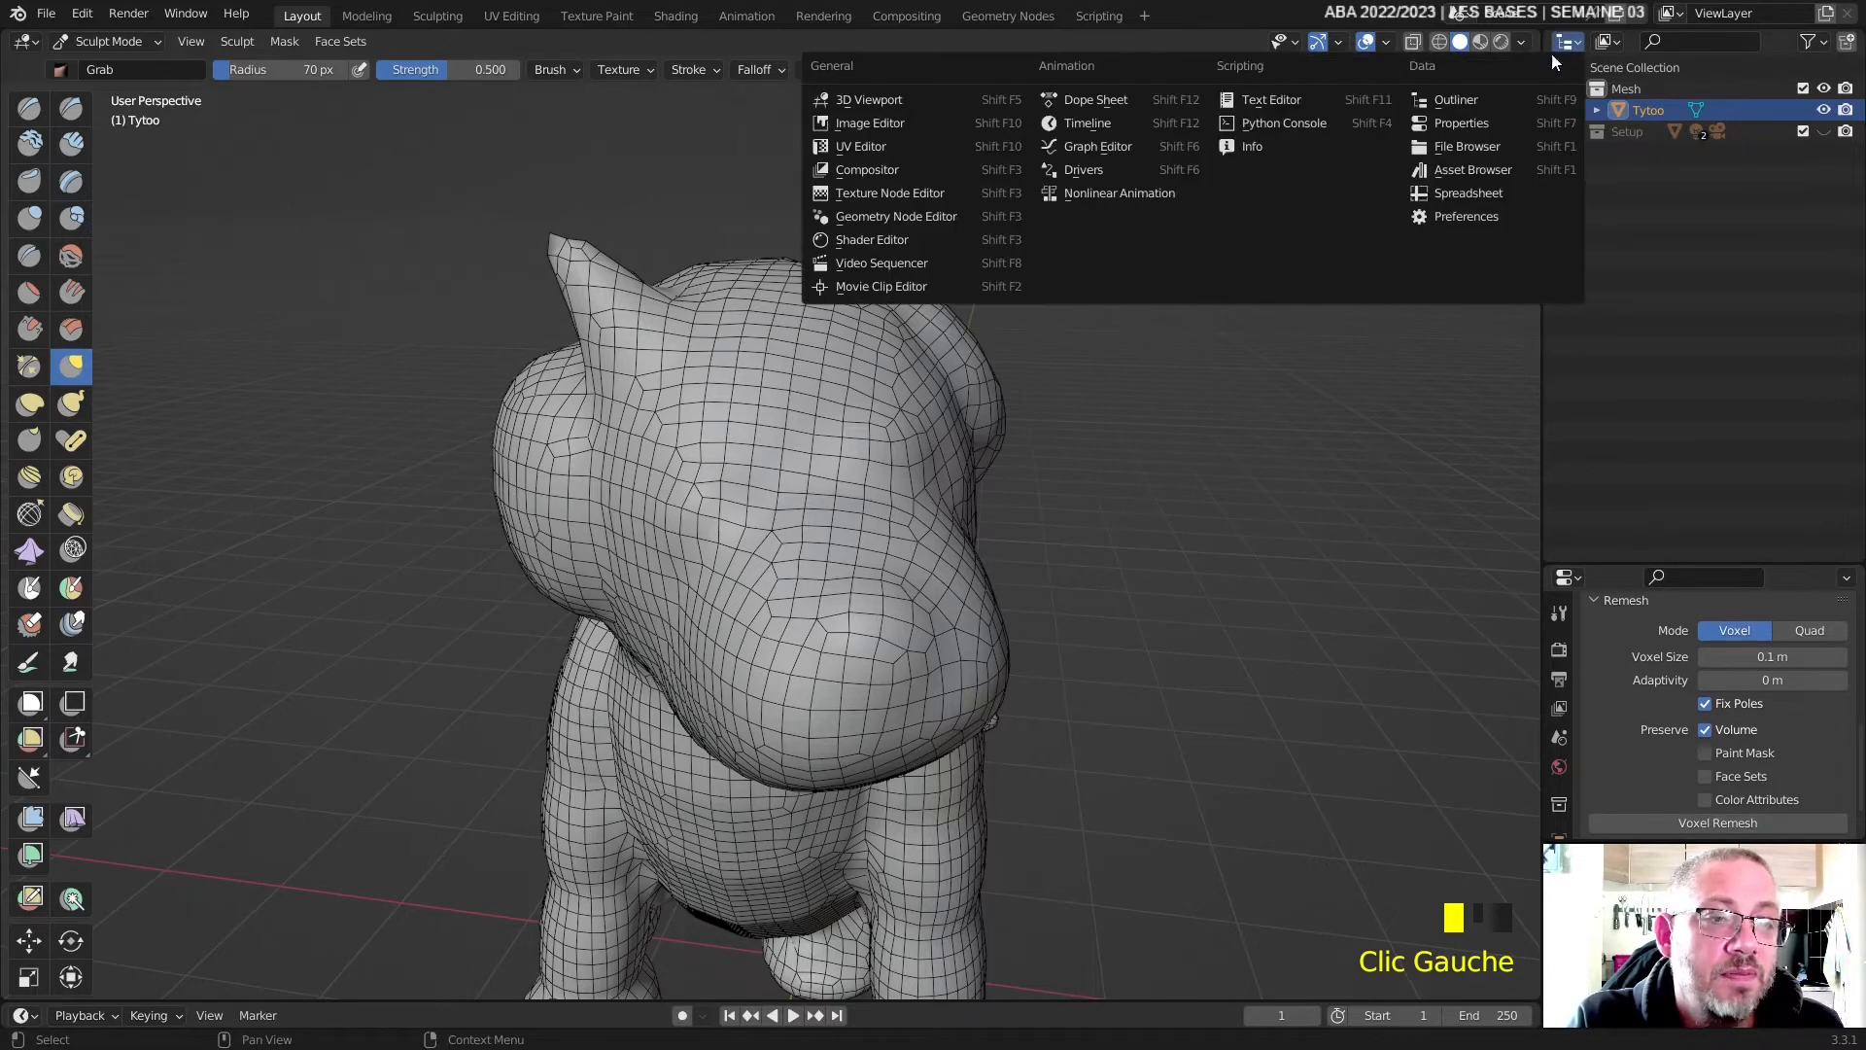
click(1446, 119)
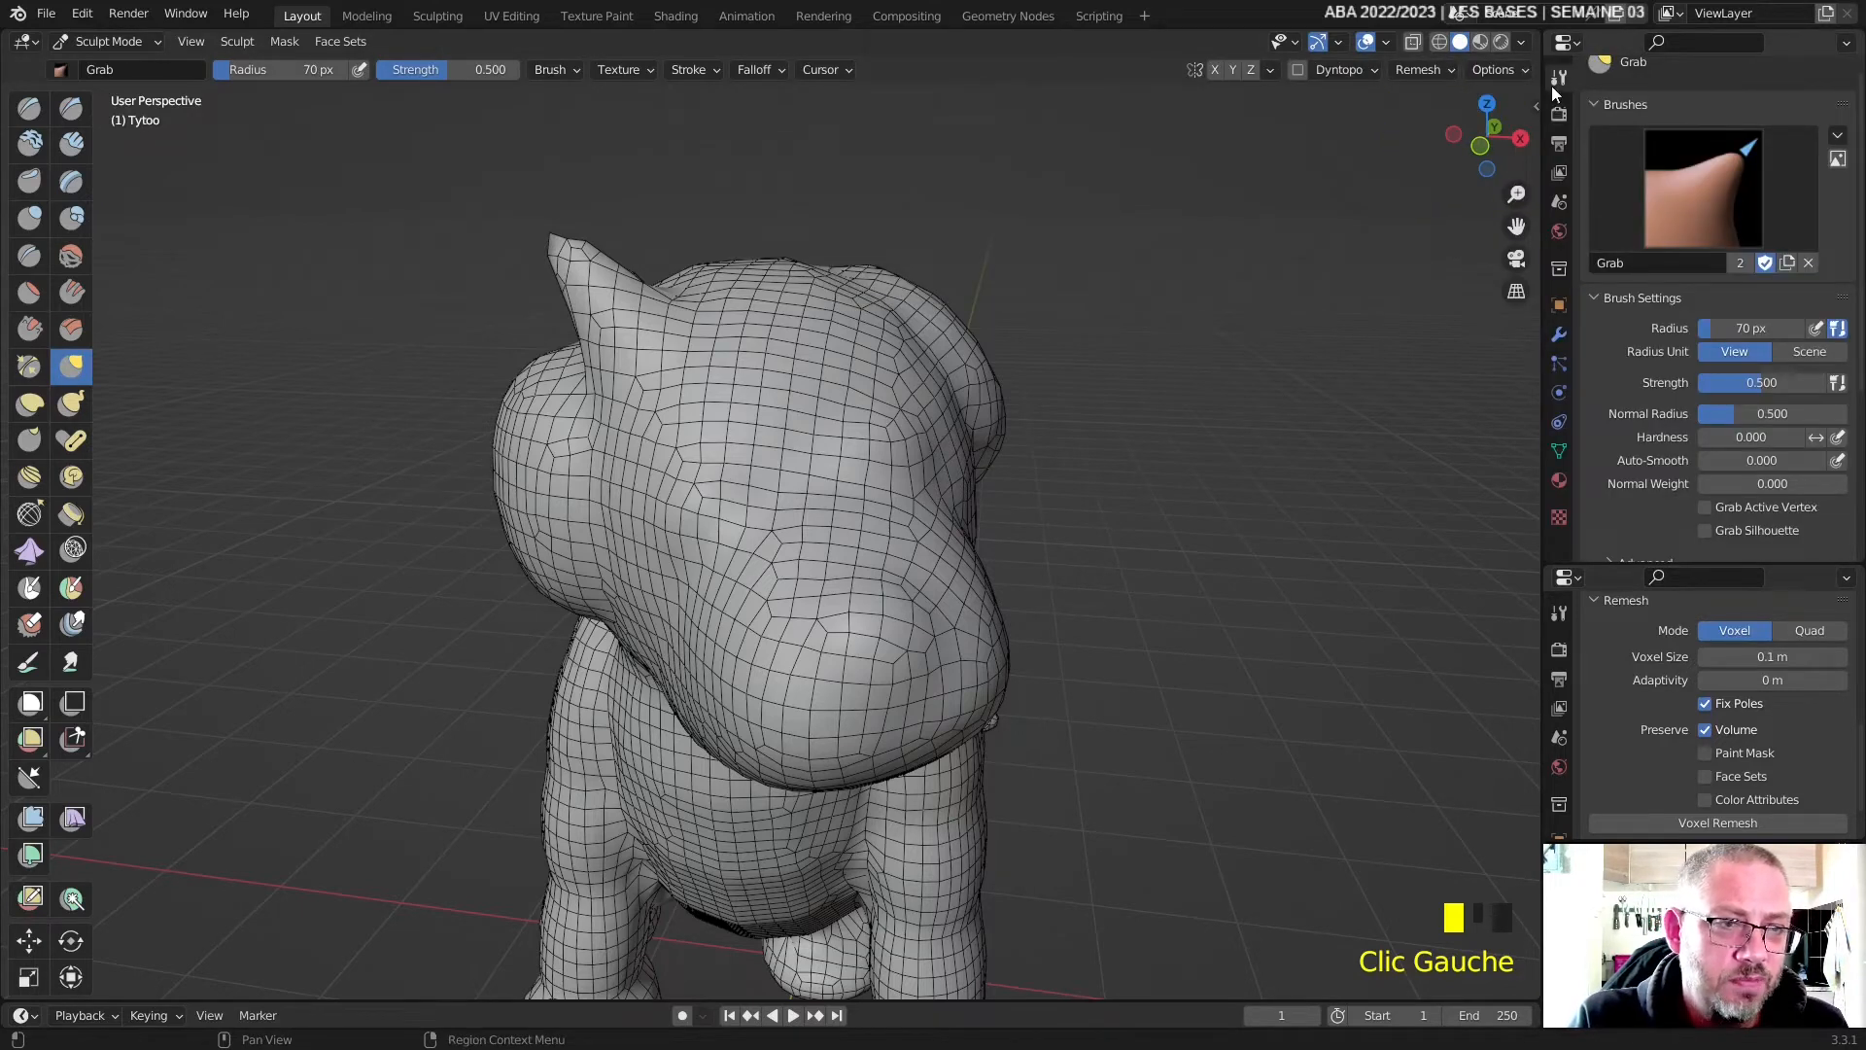
- Collapse the Brushes section in the new Properties editor so the Grab brush settings are in view
scroll(1612, 270, down, 2)
scroll(1627, 307, up, 3)
click(1616, 113)
scroll(1635, 241, down, 1)
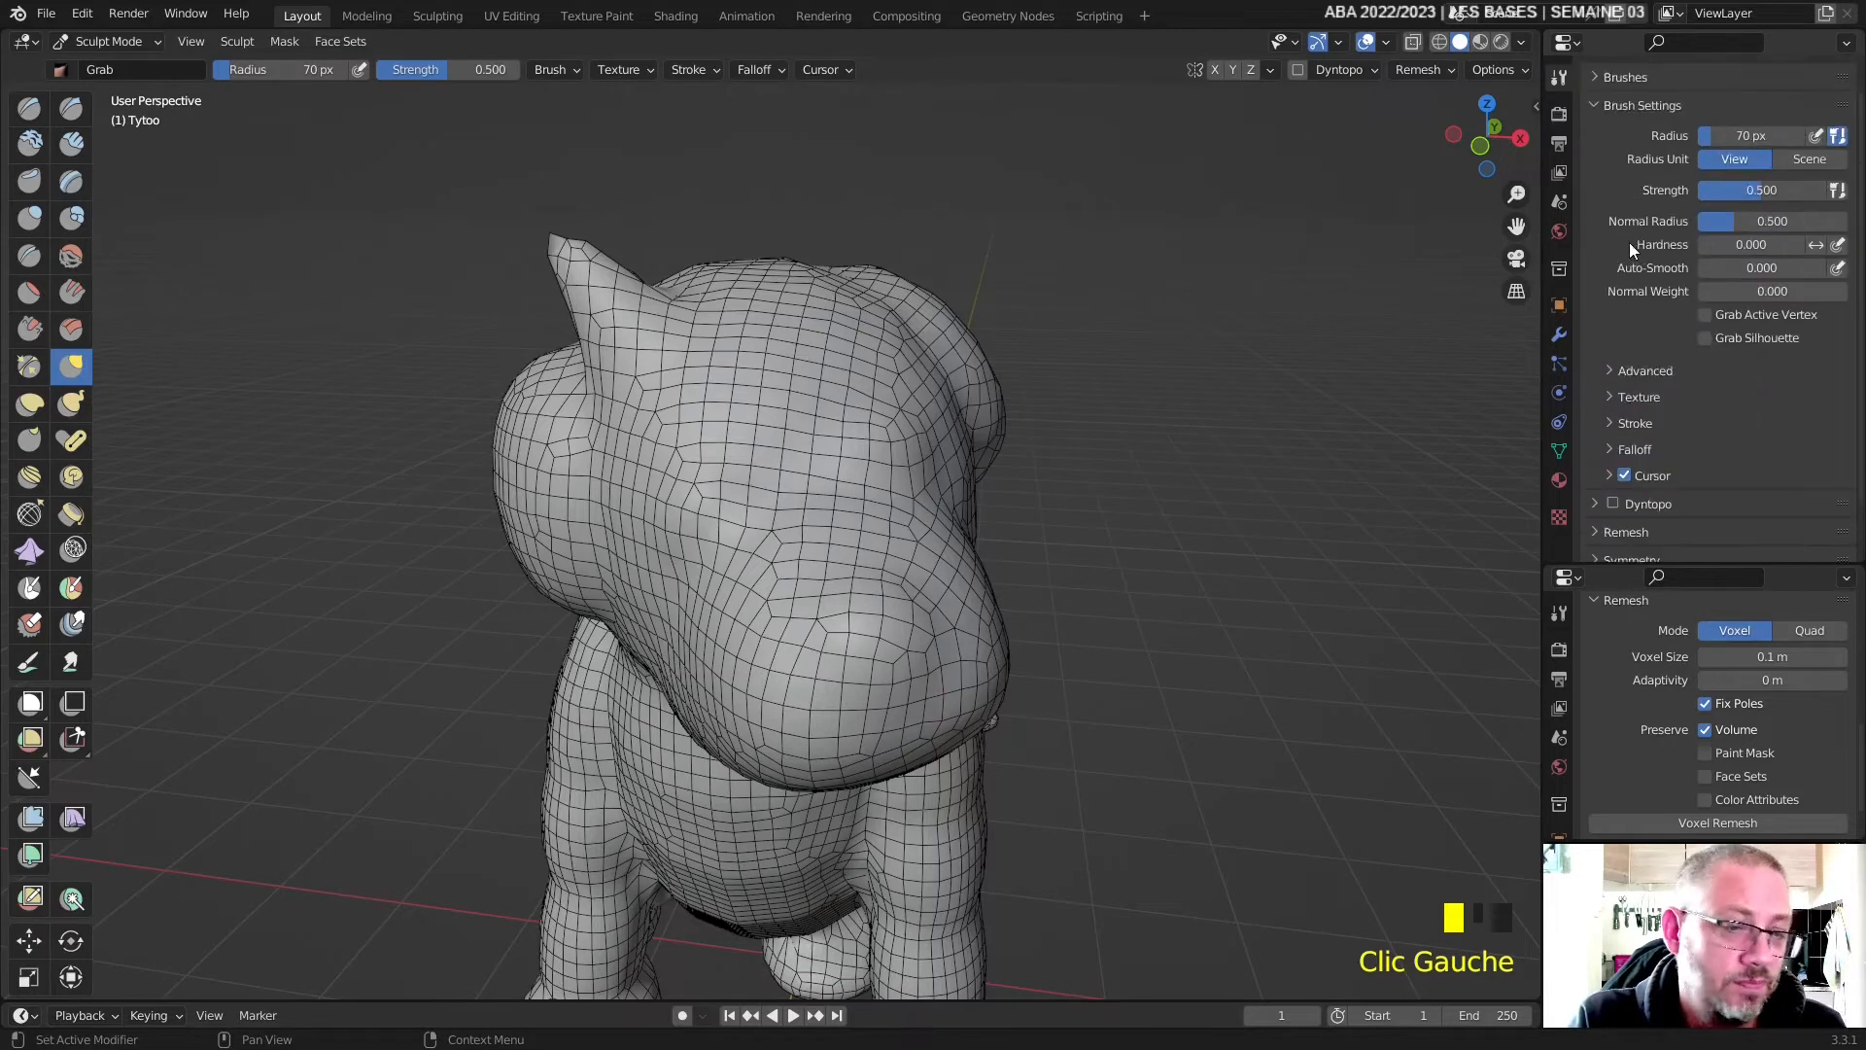
- Undo the last voxel remesh and the spike pulled out of the dog's head
drag(1209, 367, 1262, 460)
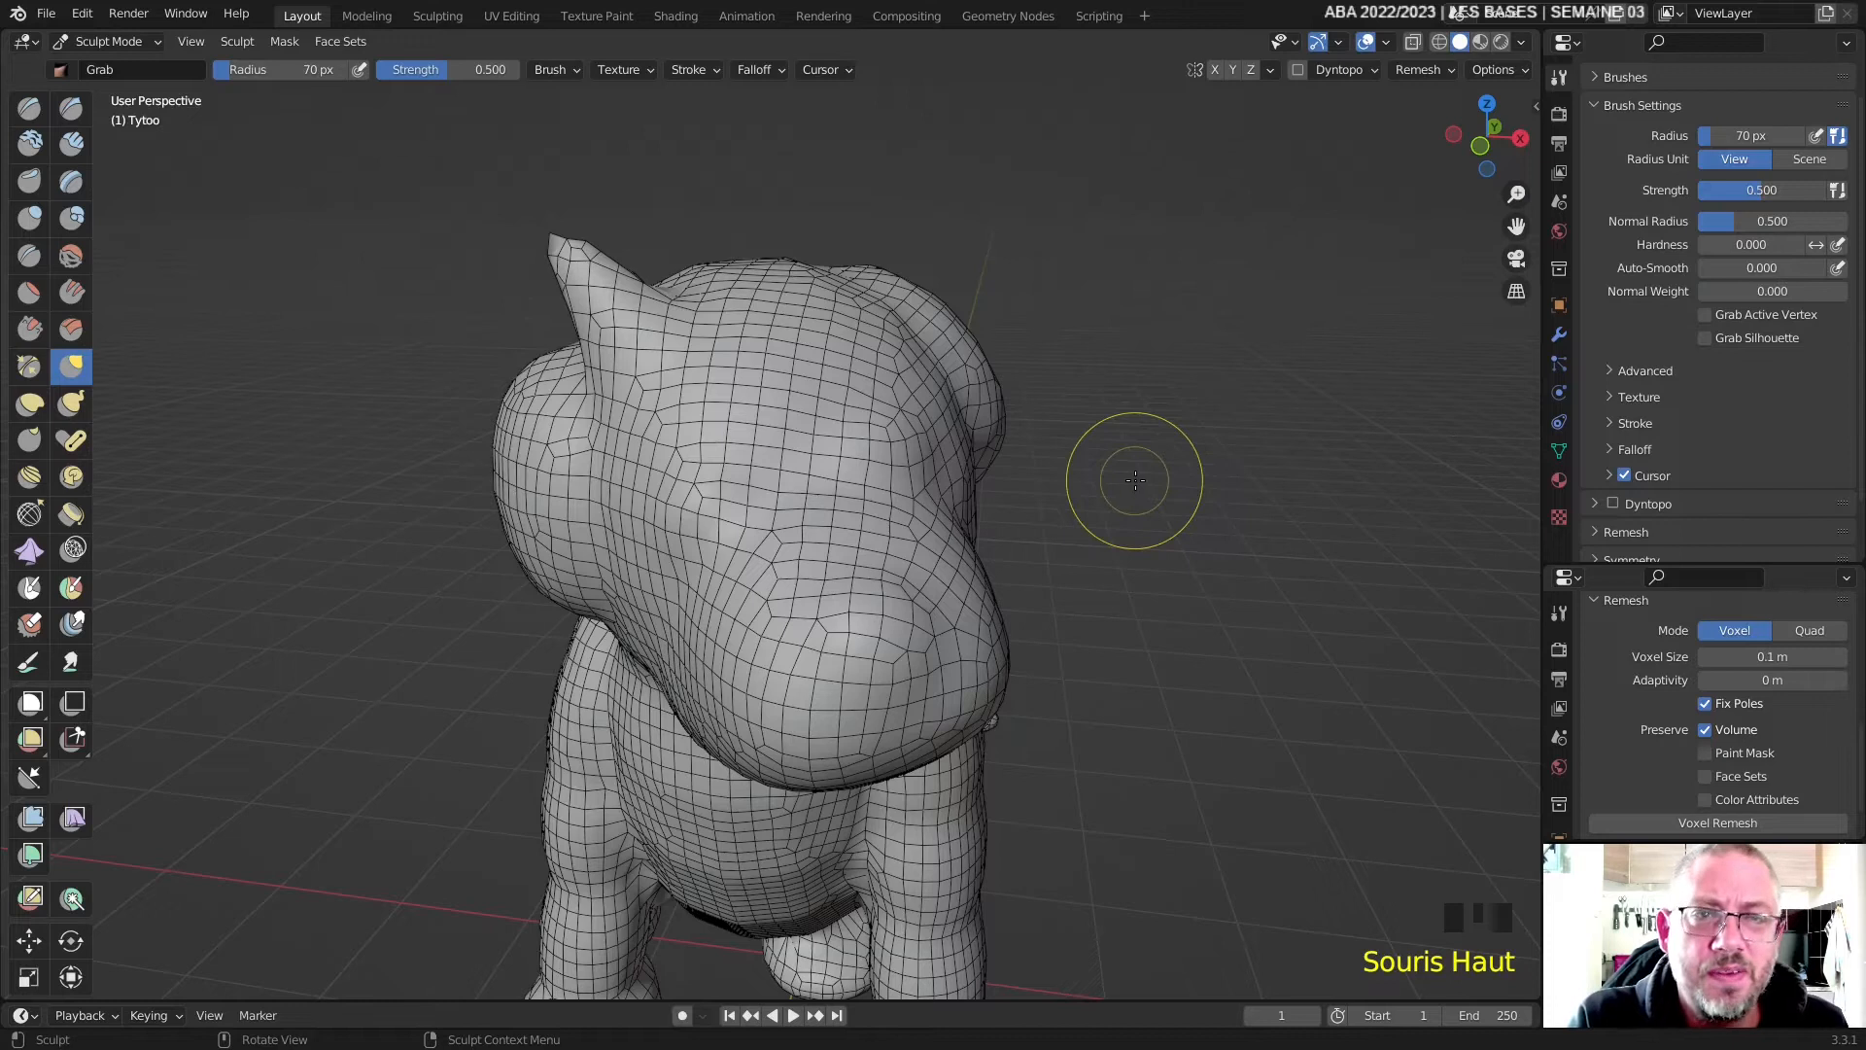
middle_drag(606, 321, 695, 331)
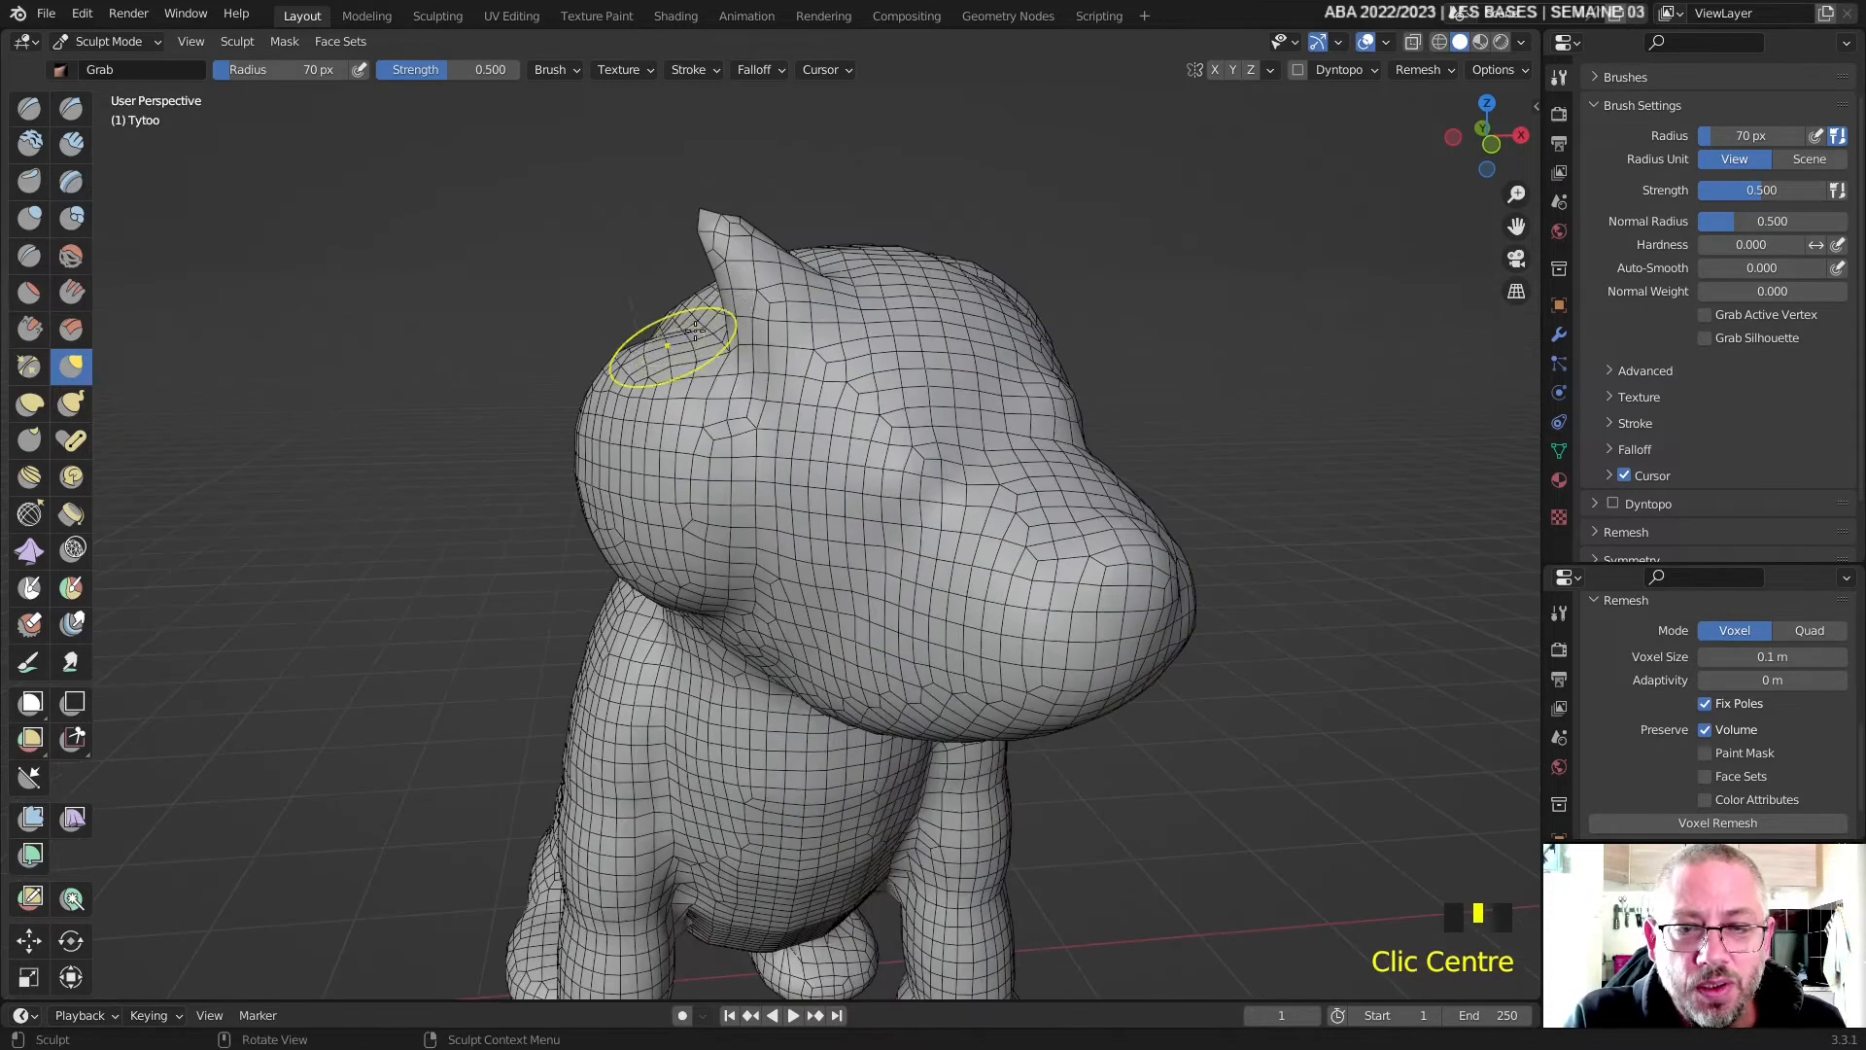
key(ctrl+z)
key(ctrl+z)
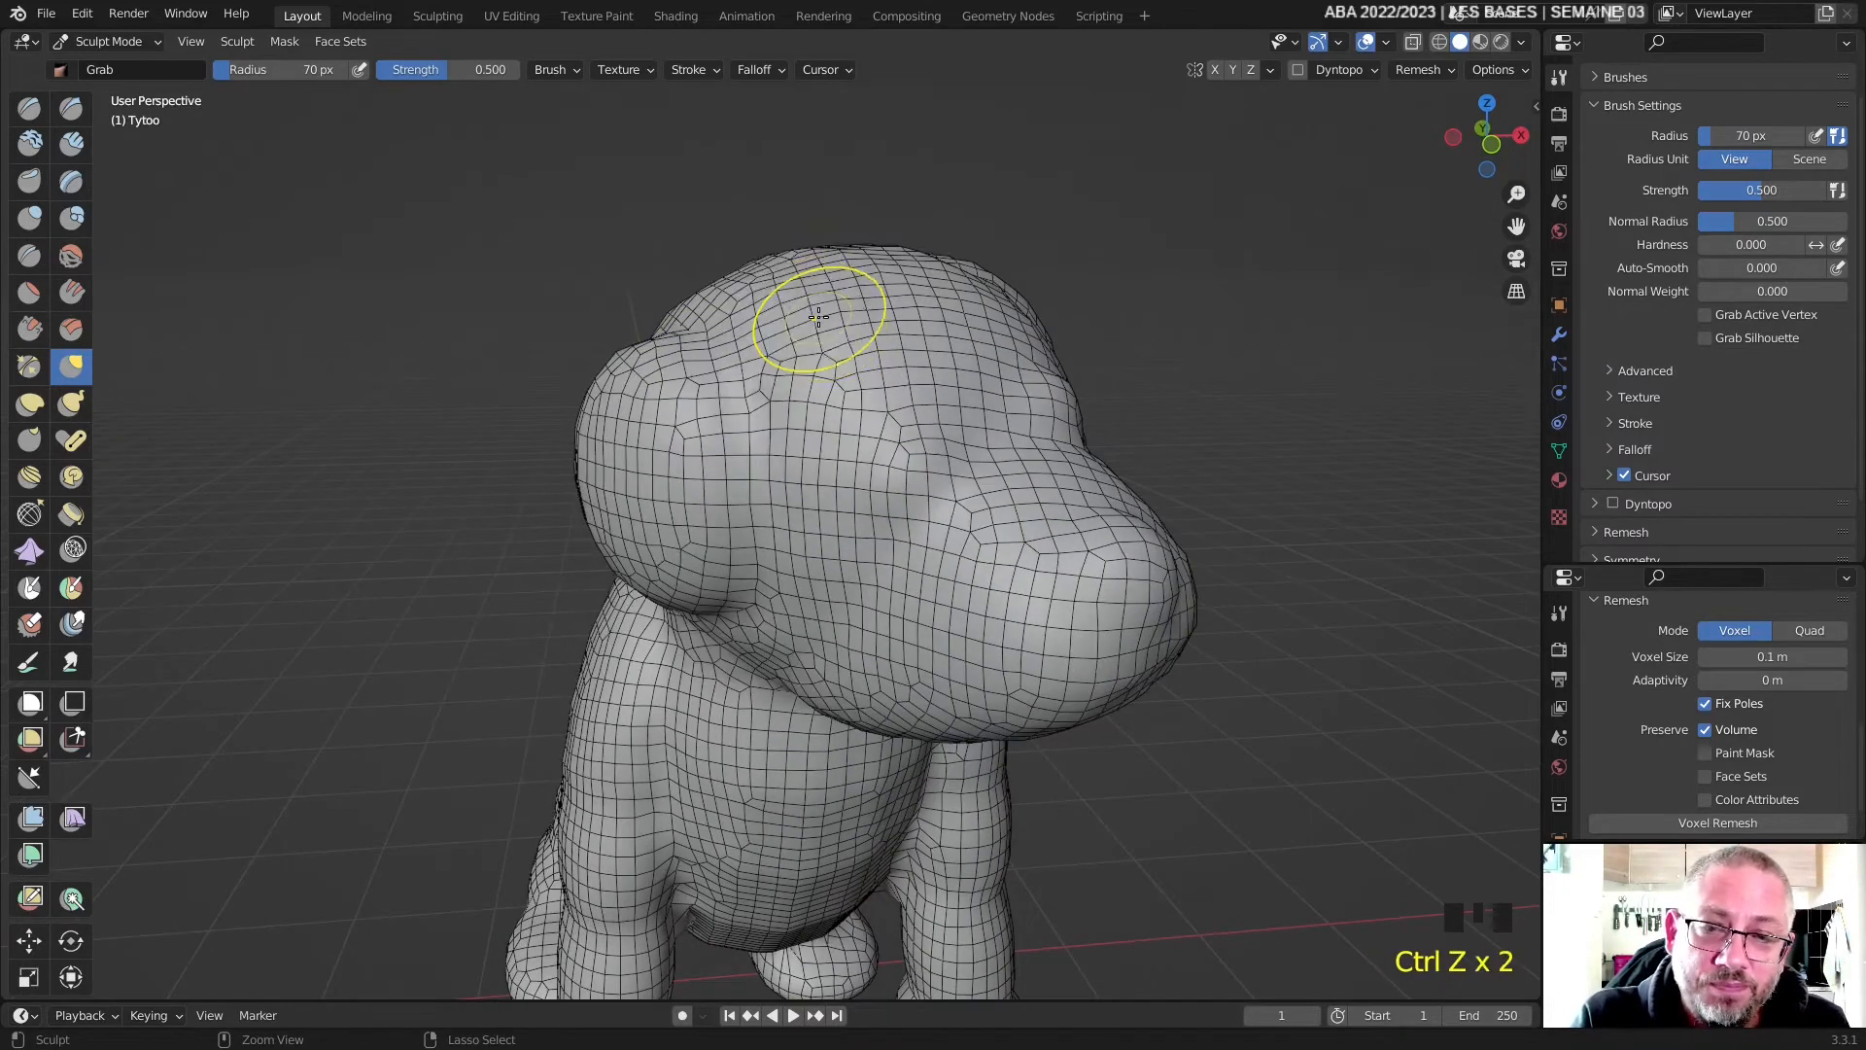
middle_drag(895, 383, 842, 368)
scroll(841, 369, down, 2)
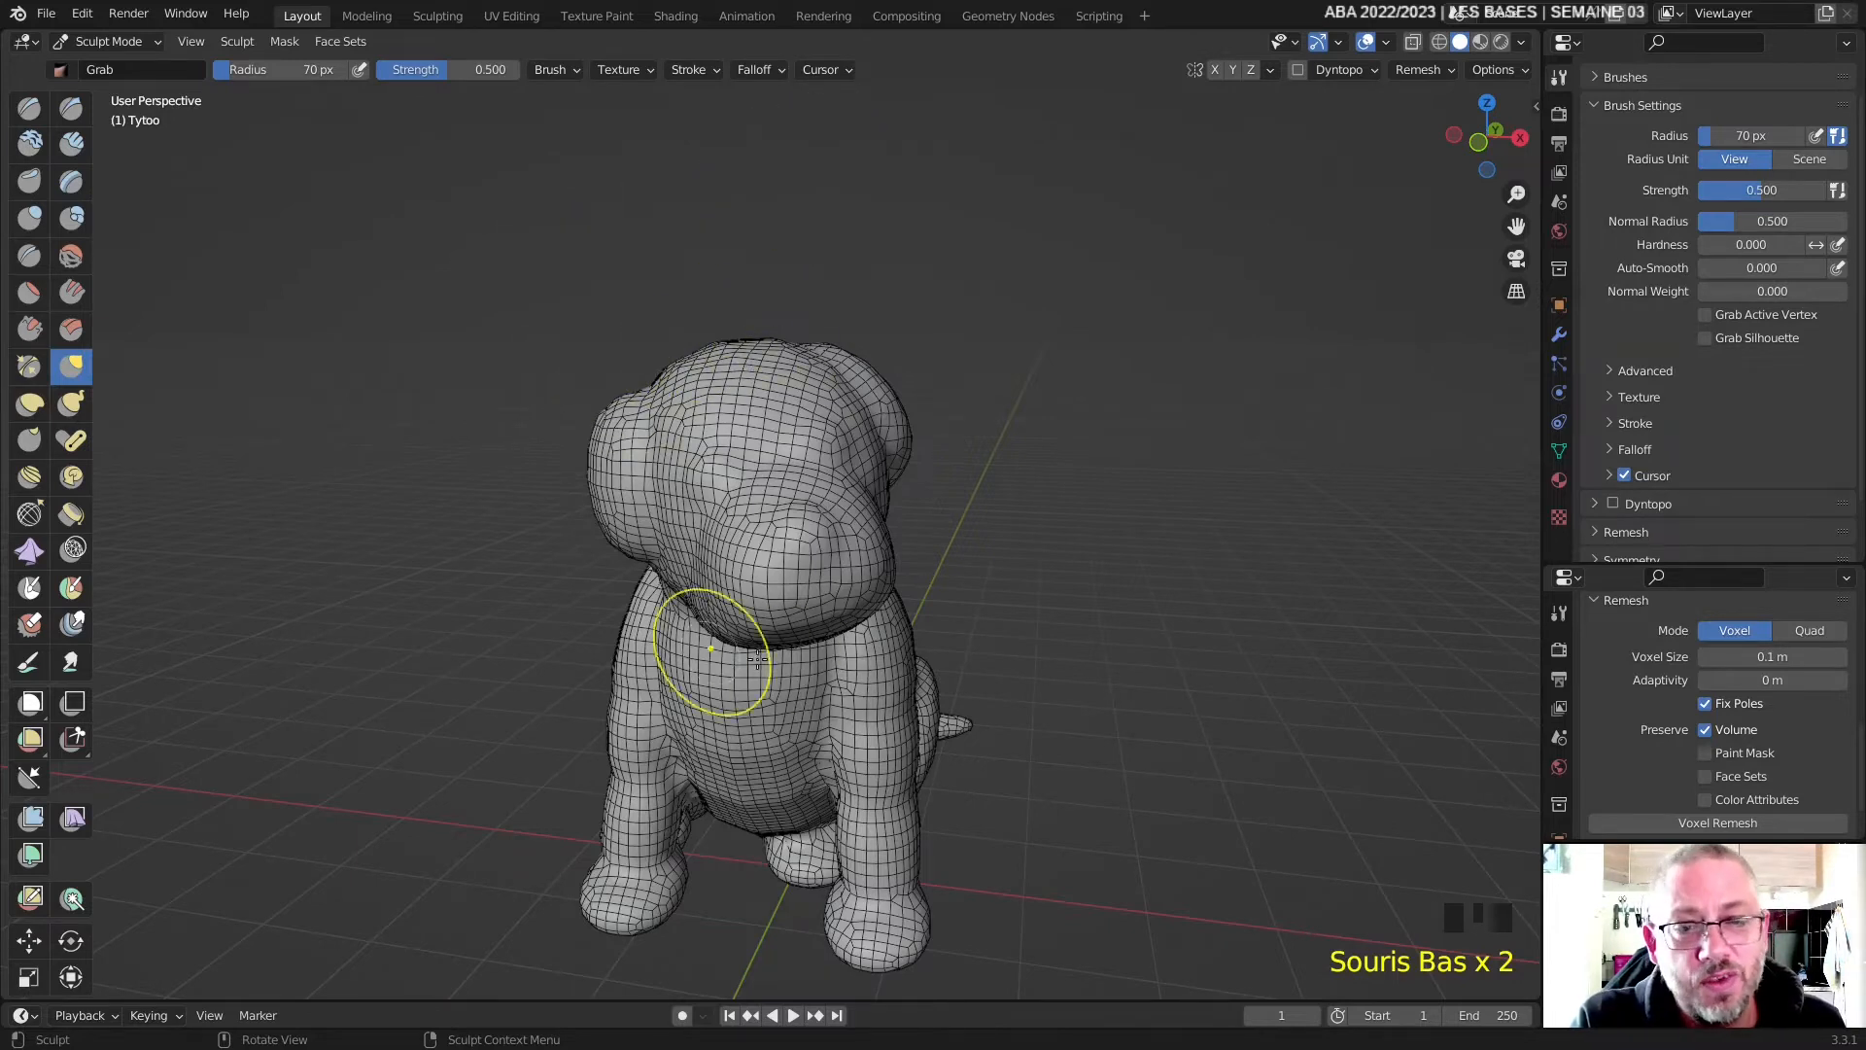
mouse_move(700, 710)
middle_down()
mouse_move(1117, 709)
mouse_move(1036, 671)
middle_up()
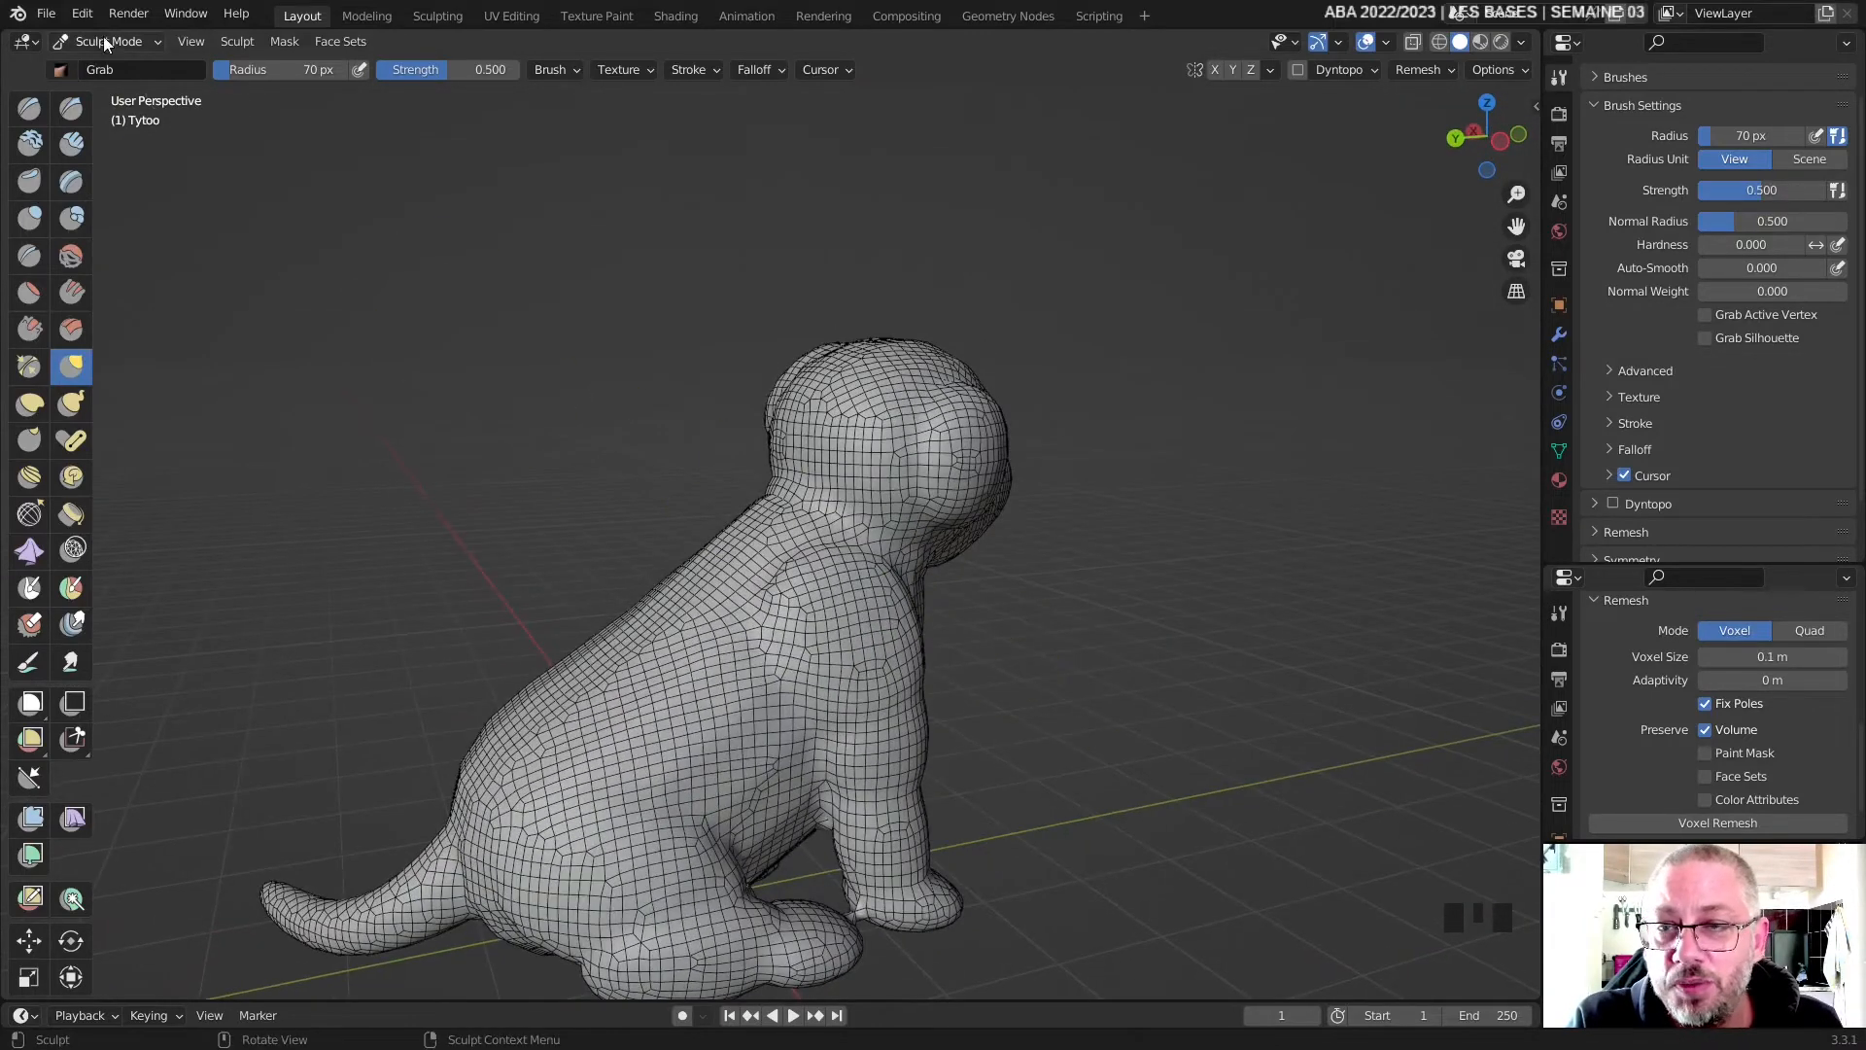
- Switch the dog from Sculpt Mode to Object Mode and deselect it
click(105, 43)
click(113, 66)
middle_drag(820, 395, 765, 449)
click(707, 465)
- Place the 3D cursor on the surface at the top of the dog's head
scroll(710, 459, up, 2)
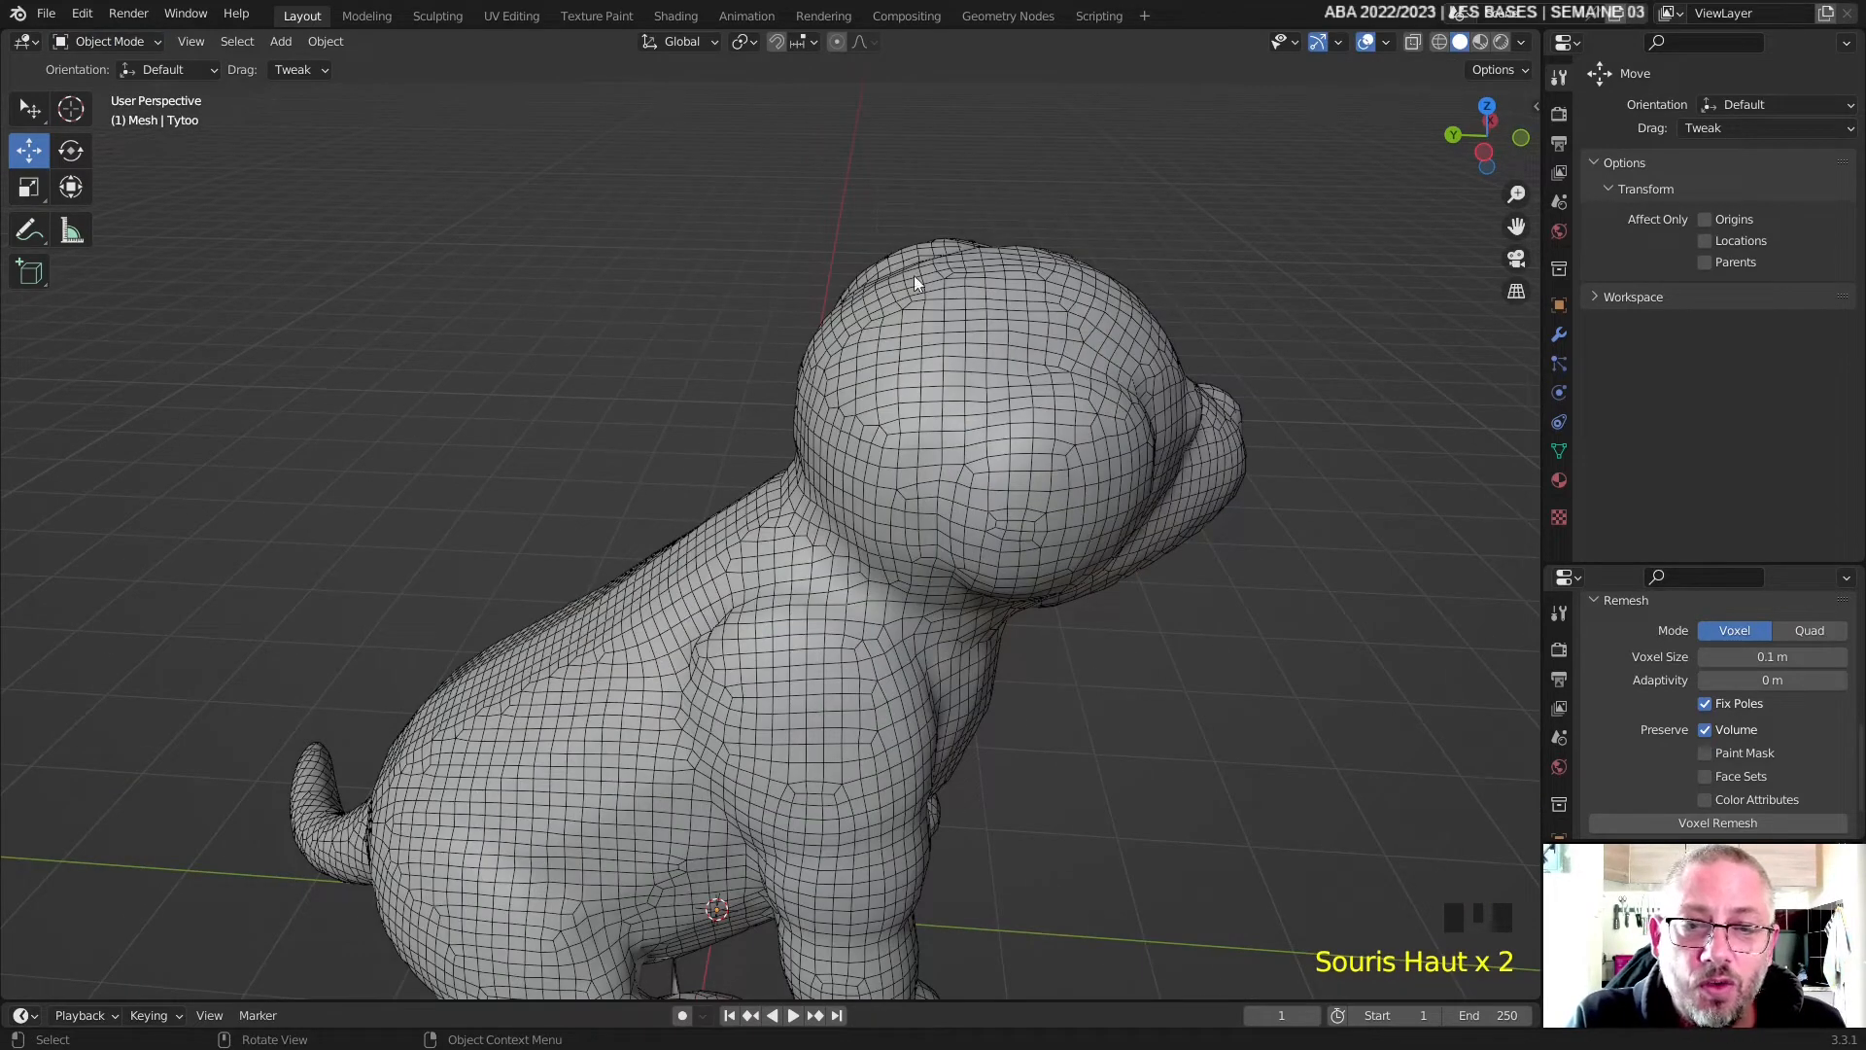
shift+right_click(941, 292)
middle_drag(1063, 321, 905, 388)
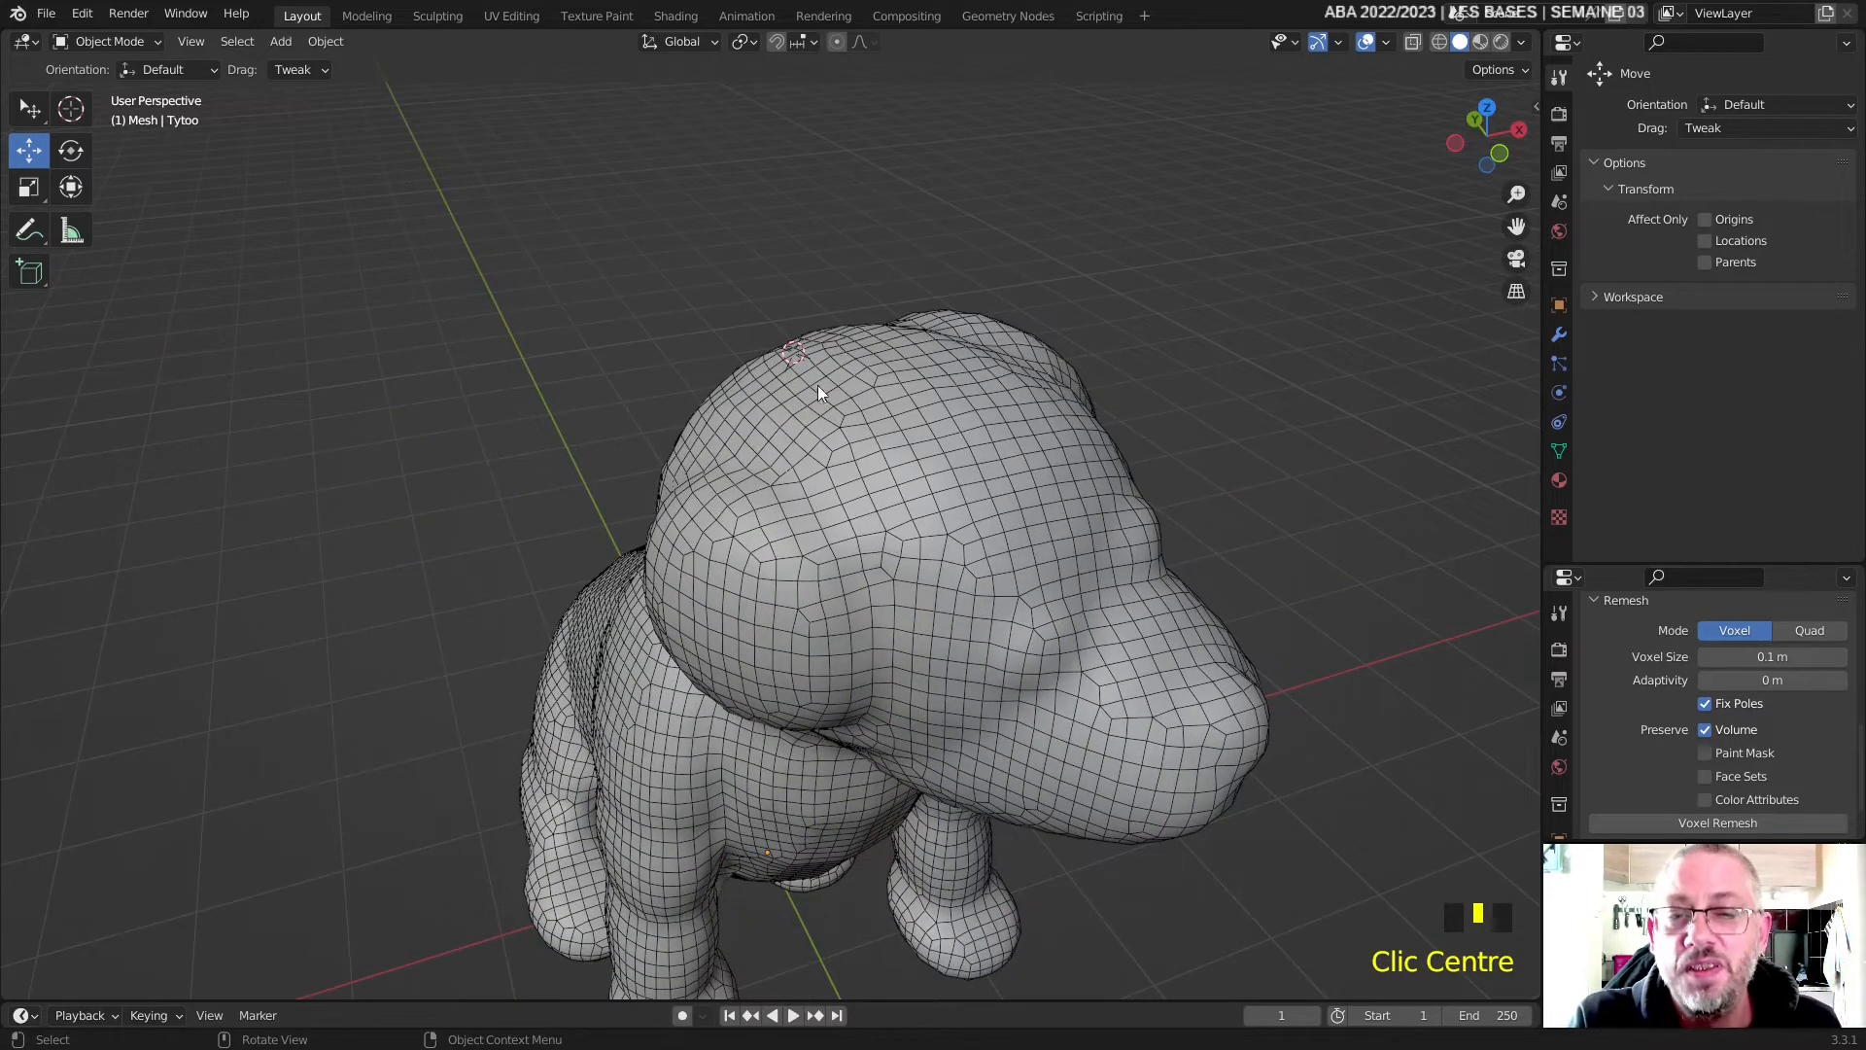
mouse_move(962, 452)
middle_down()
mouse_move(936, 446)
mouse_move(982, 481)
middle_up()
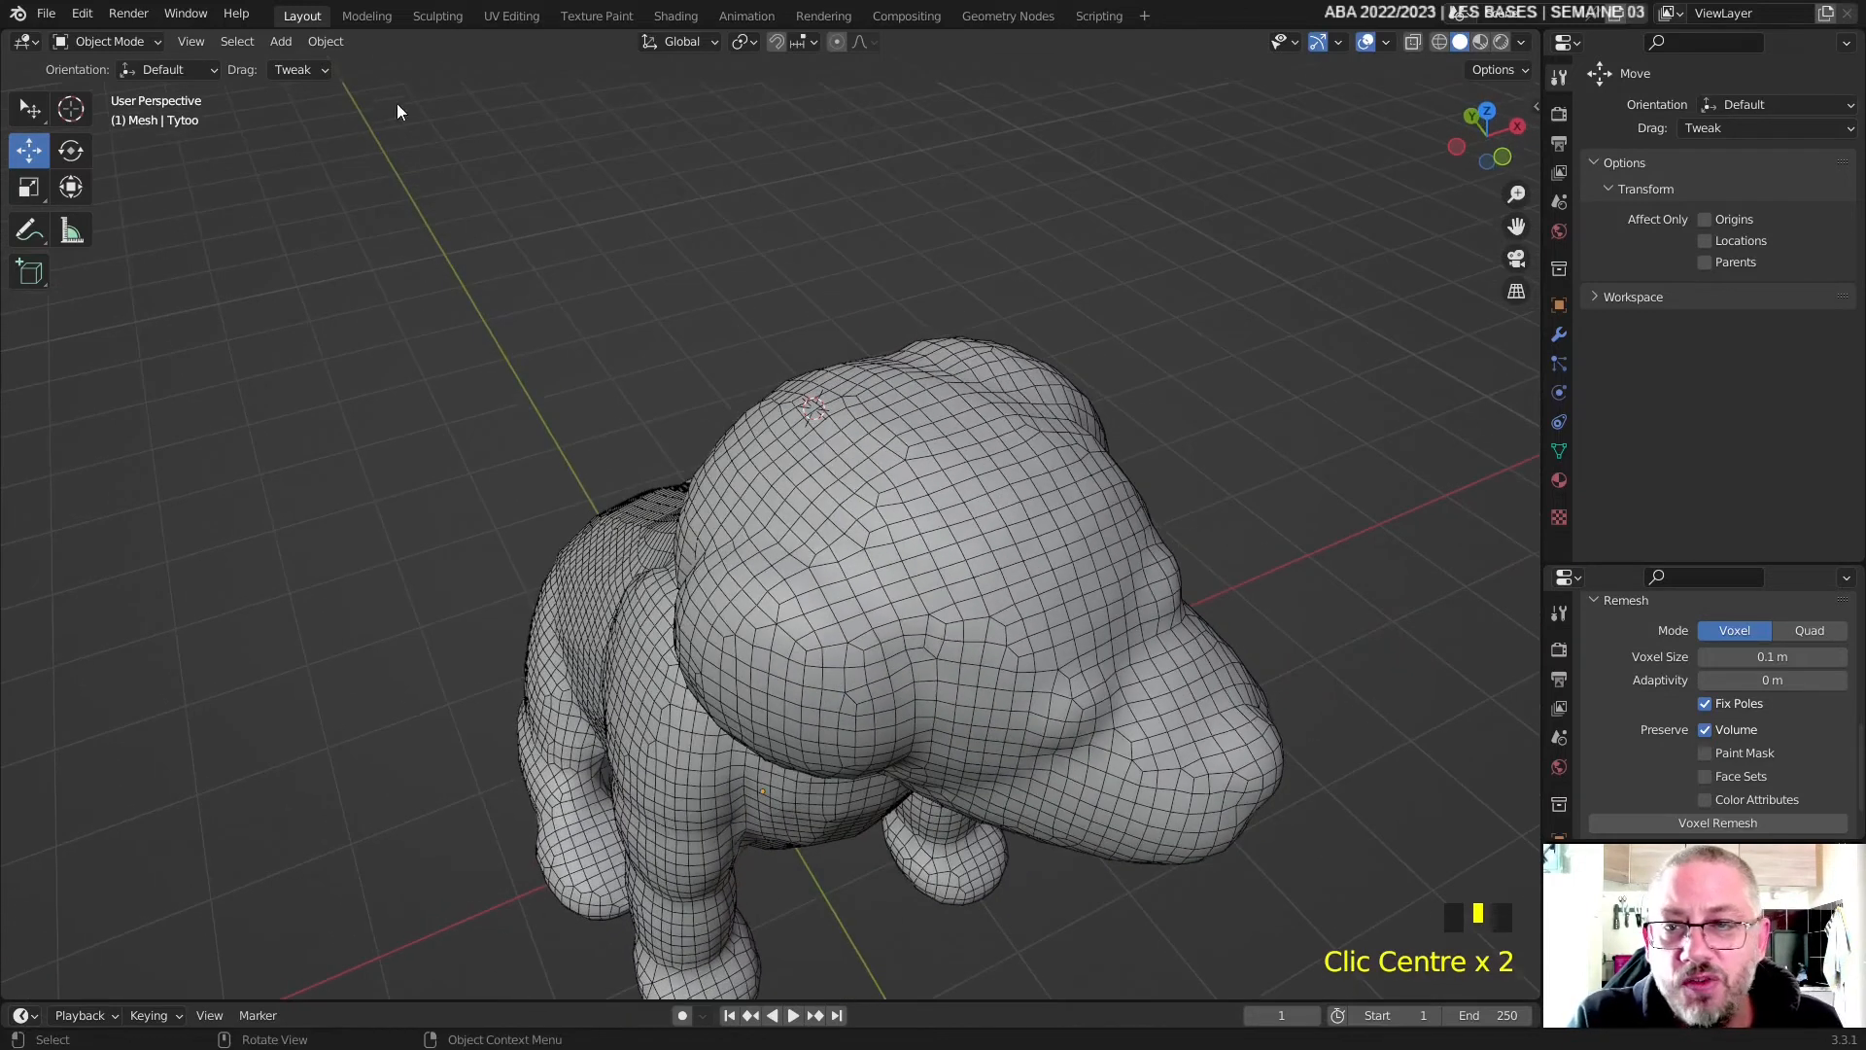
- Add a cone mesh at the 3D cursor and raise it above the dog's head
click(277, 43)
mouse_move(354, 73)
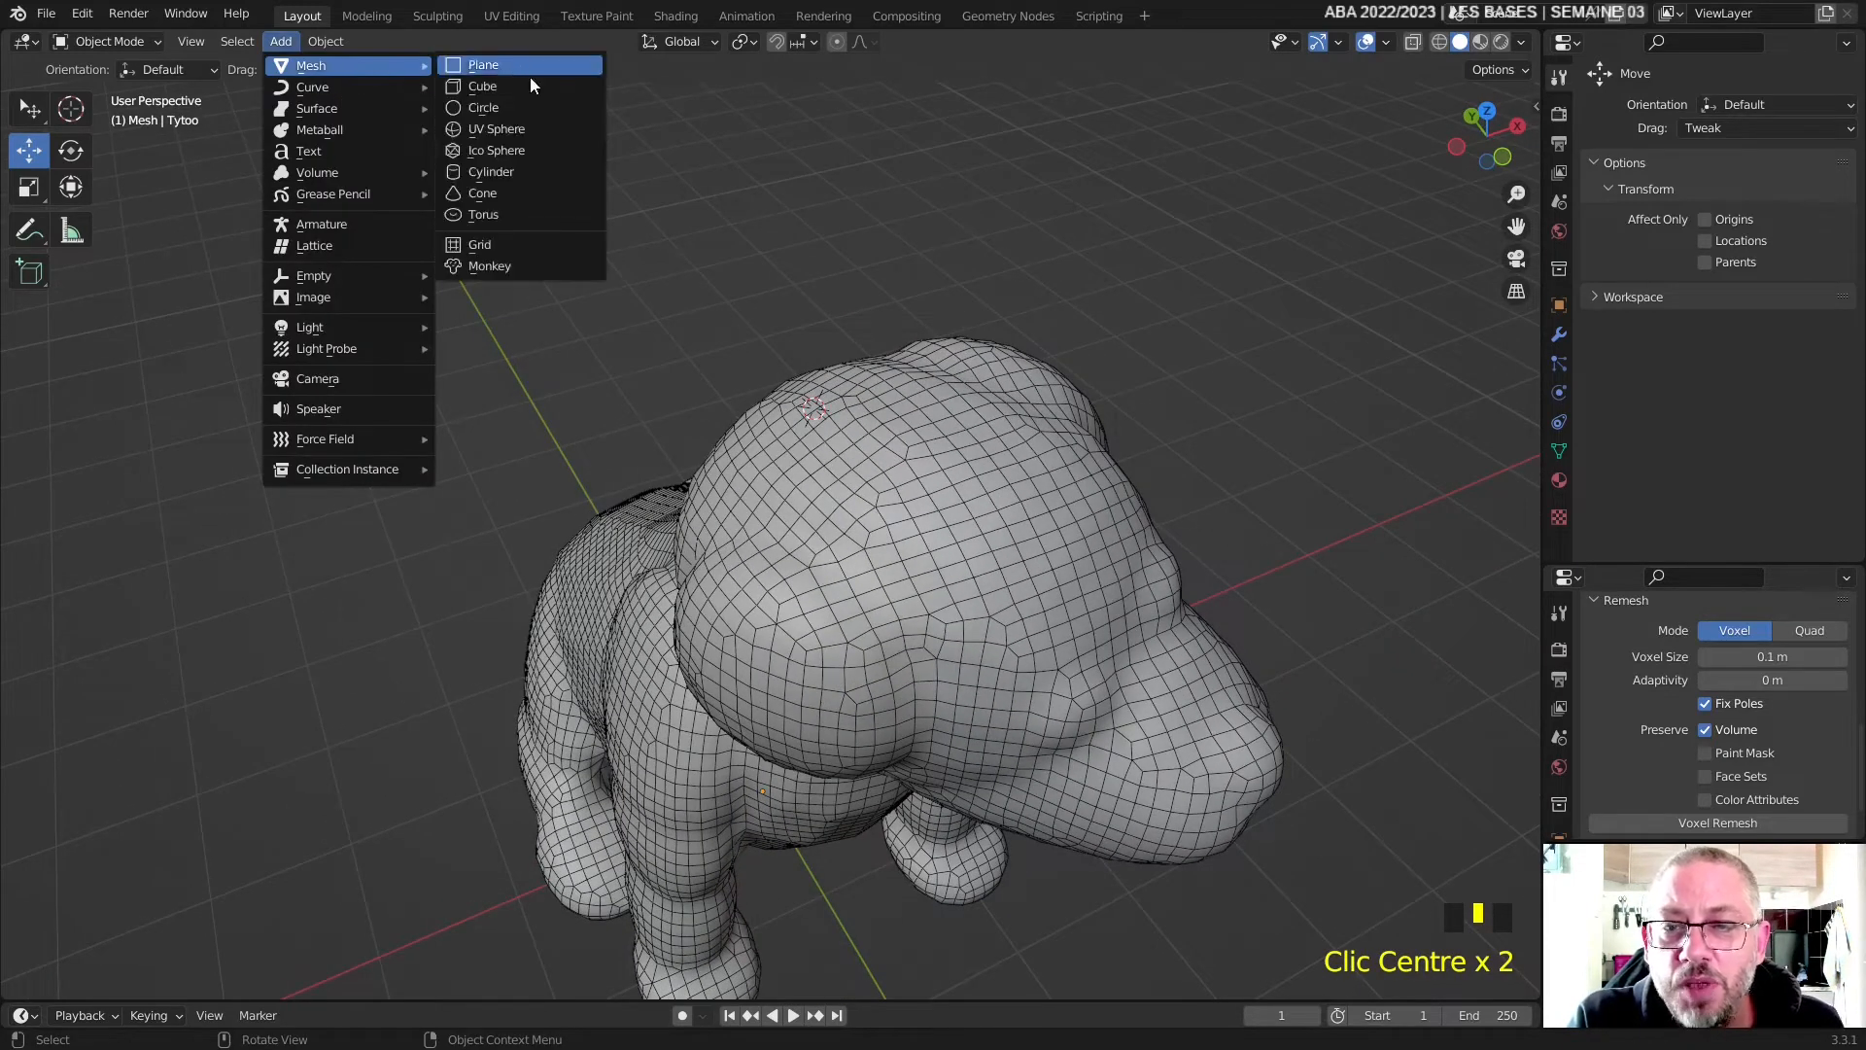
click(523, 193)
middle_drag(778, 243, 824, 235)
drag(808, 243, 841, 138)
middle_drag(842, 138, 878, 282)
middle_drag(844, 347, 311, 163)
- Enter Edit Mode on the cone and isolate it in Local View with its base facing the viewer
key(Tab)
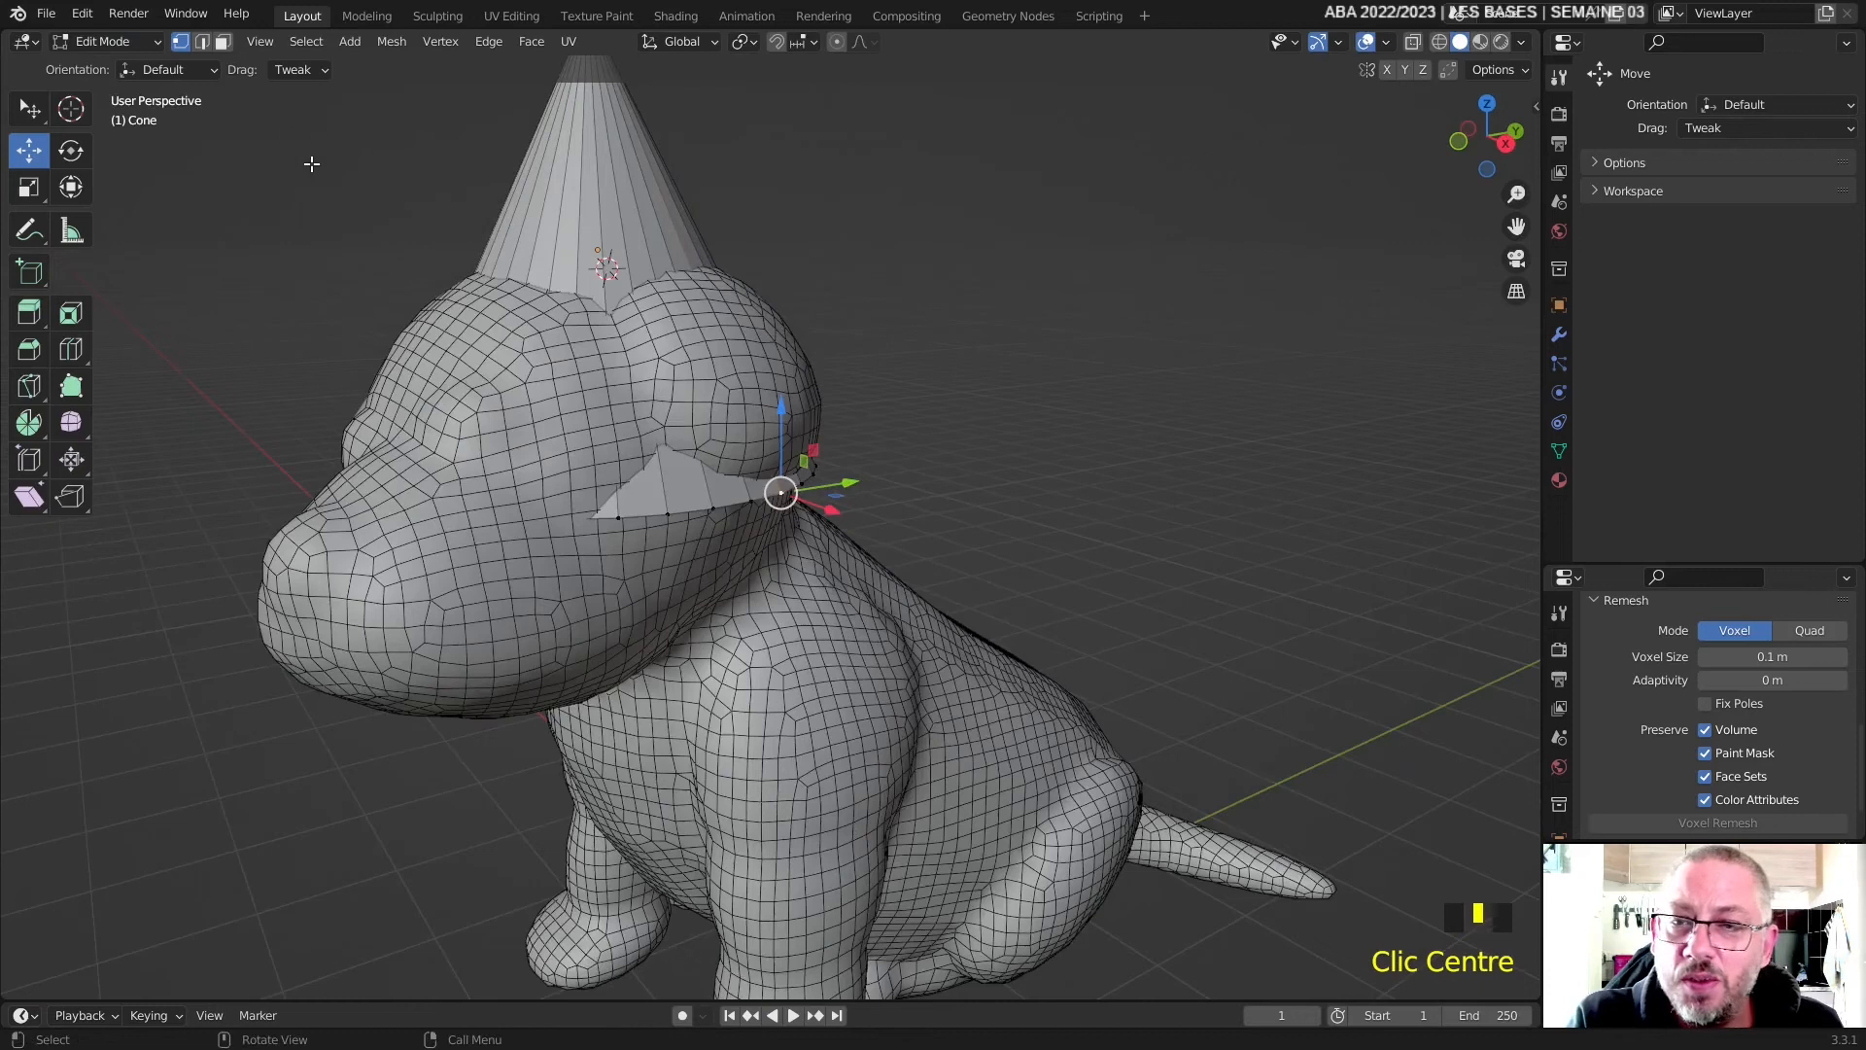
click(266, 45)
mouse_move(348, 224)
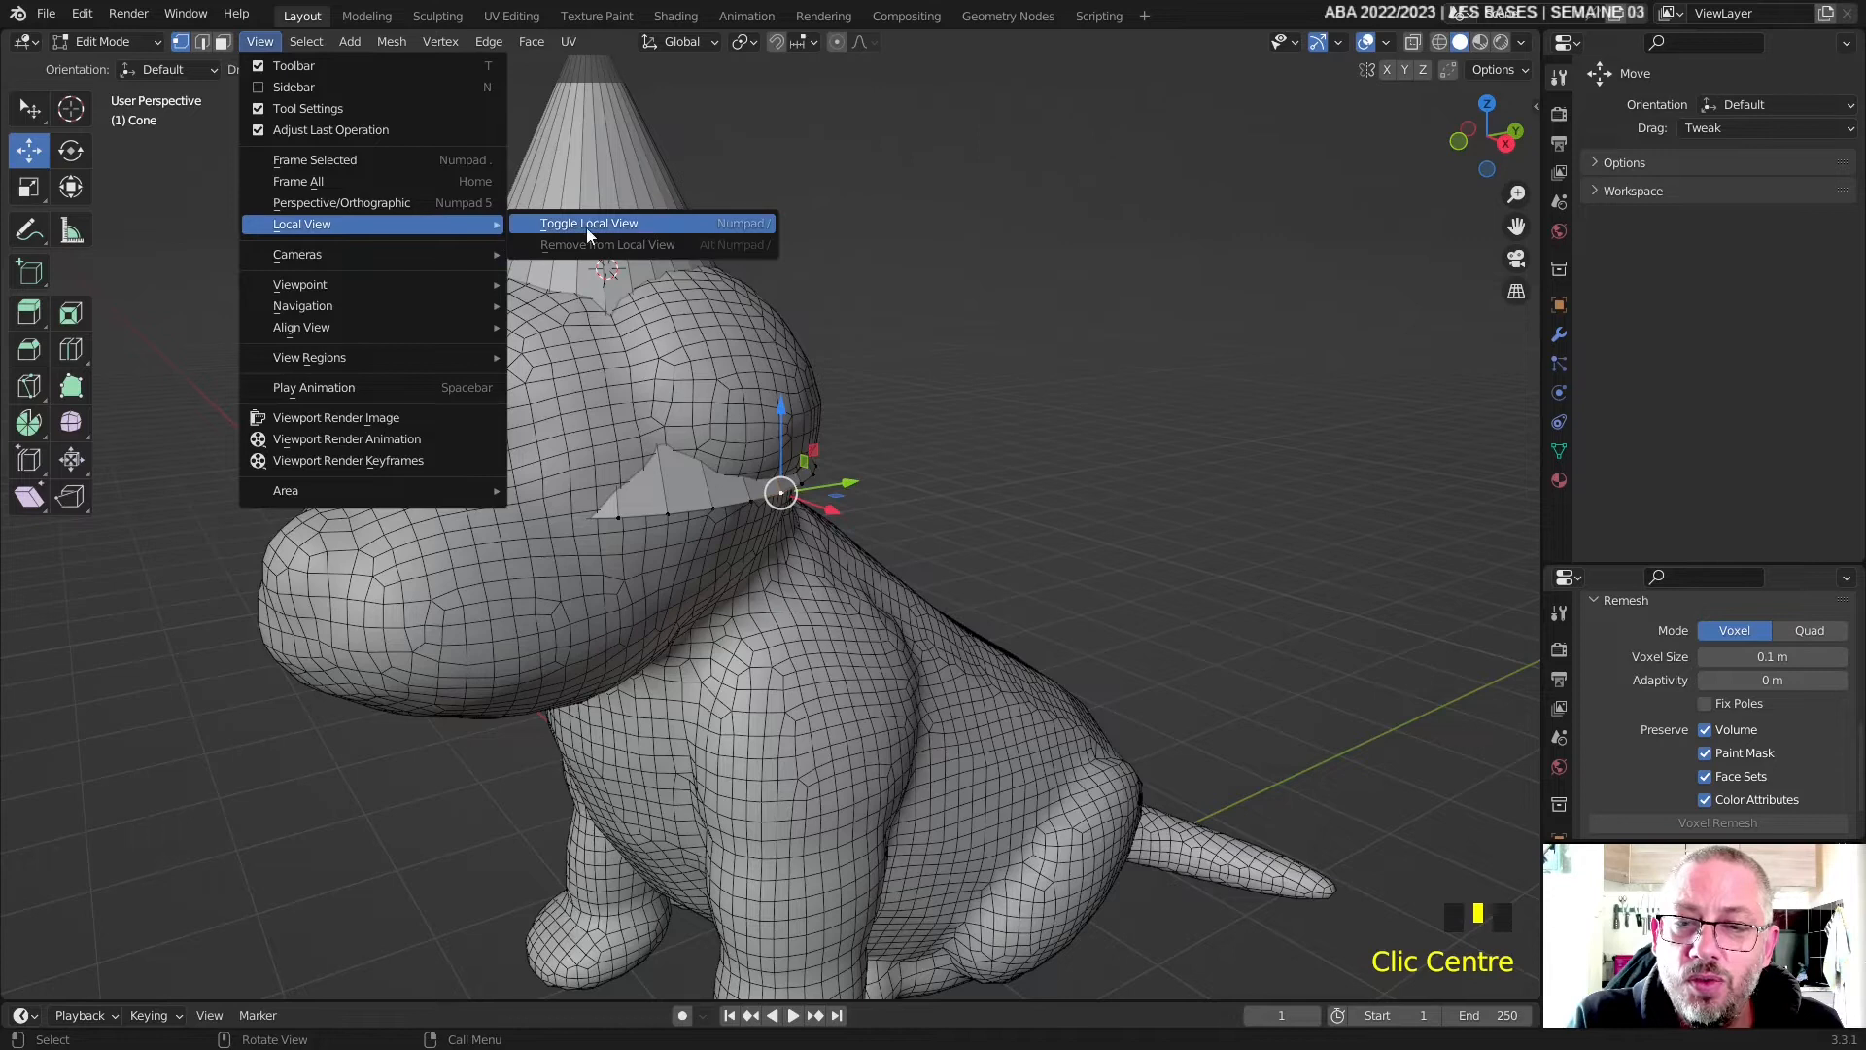
click(637, 221)
middle_drag(755, 509, 798, 348)
click(262, 42)
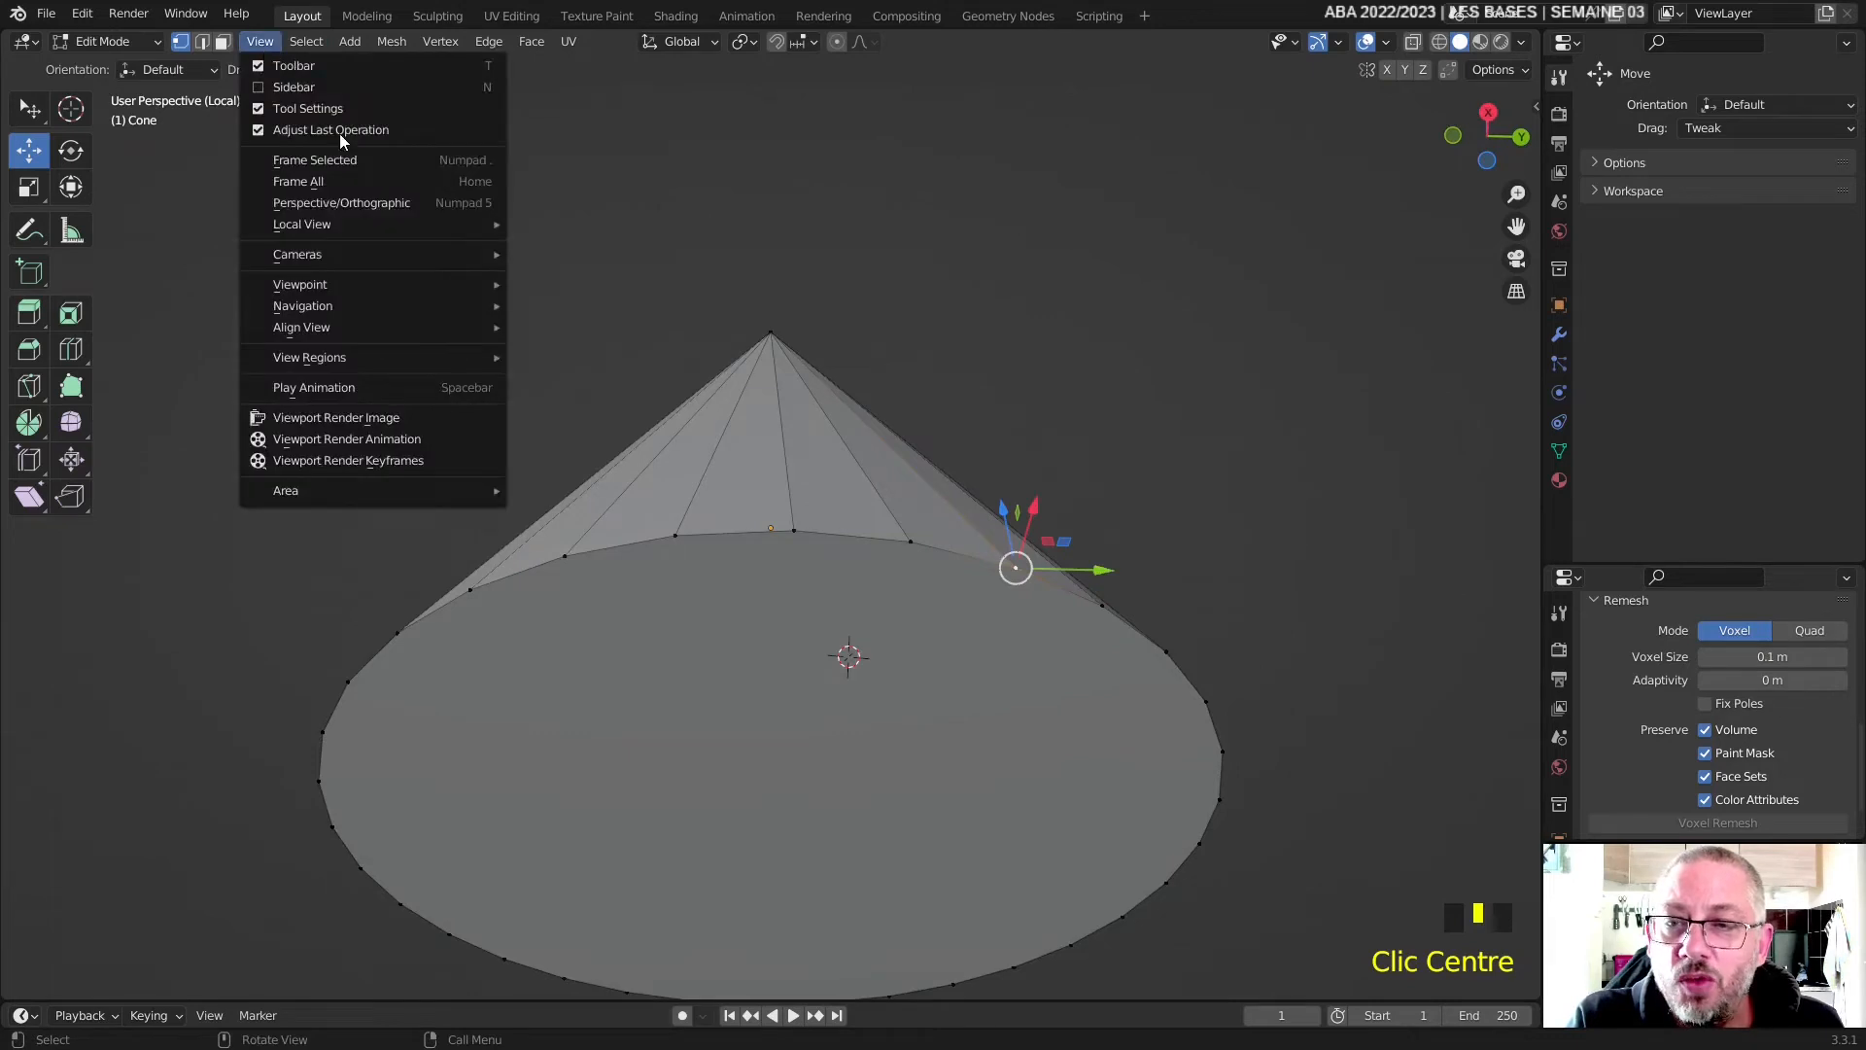
mouse_move(383, 229)
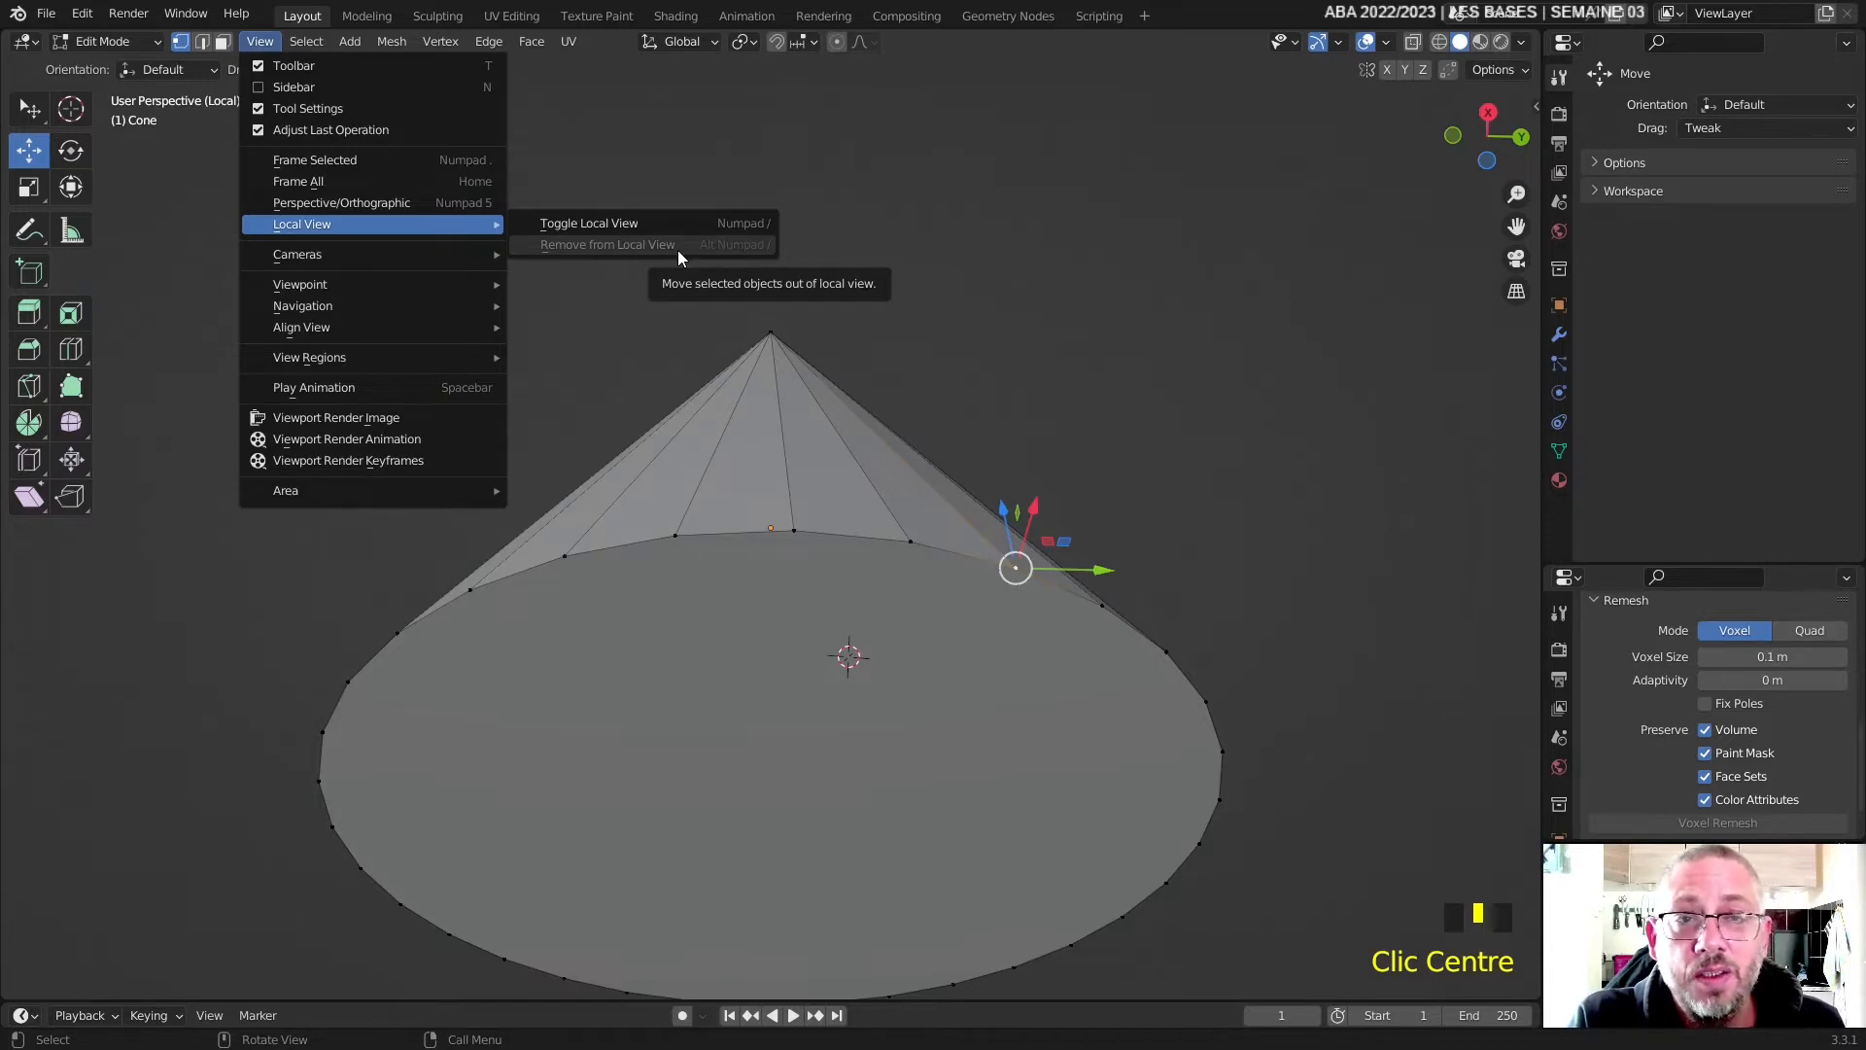
right_click(610, 229)
key(Escape)
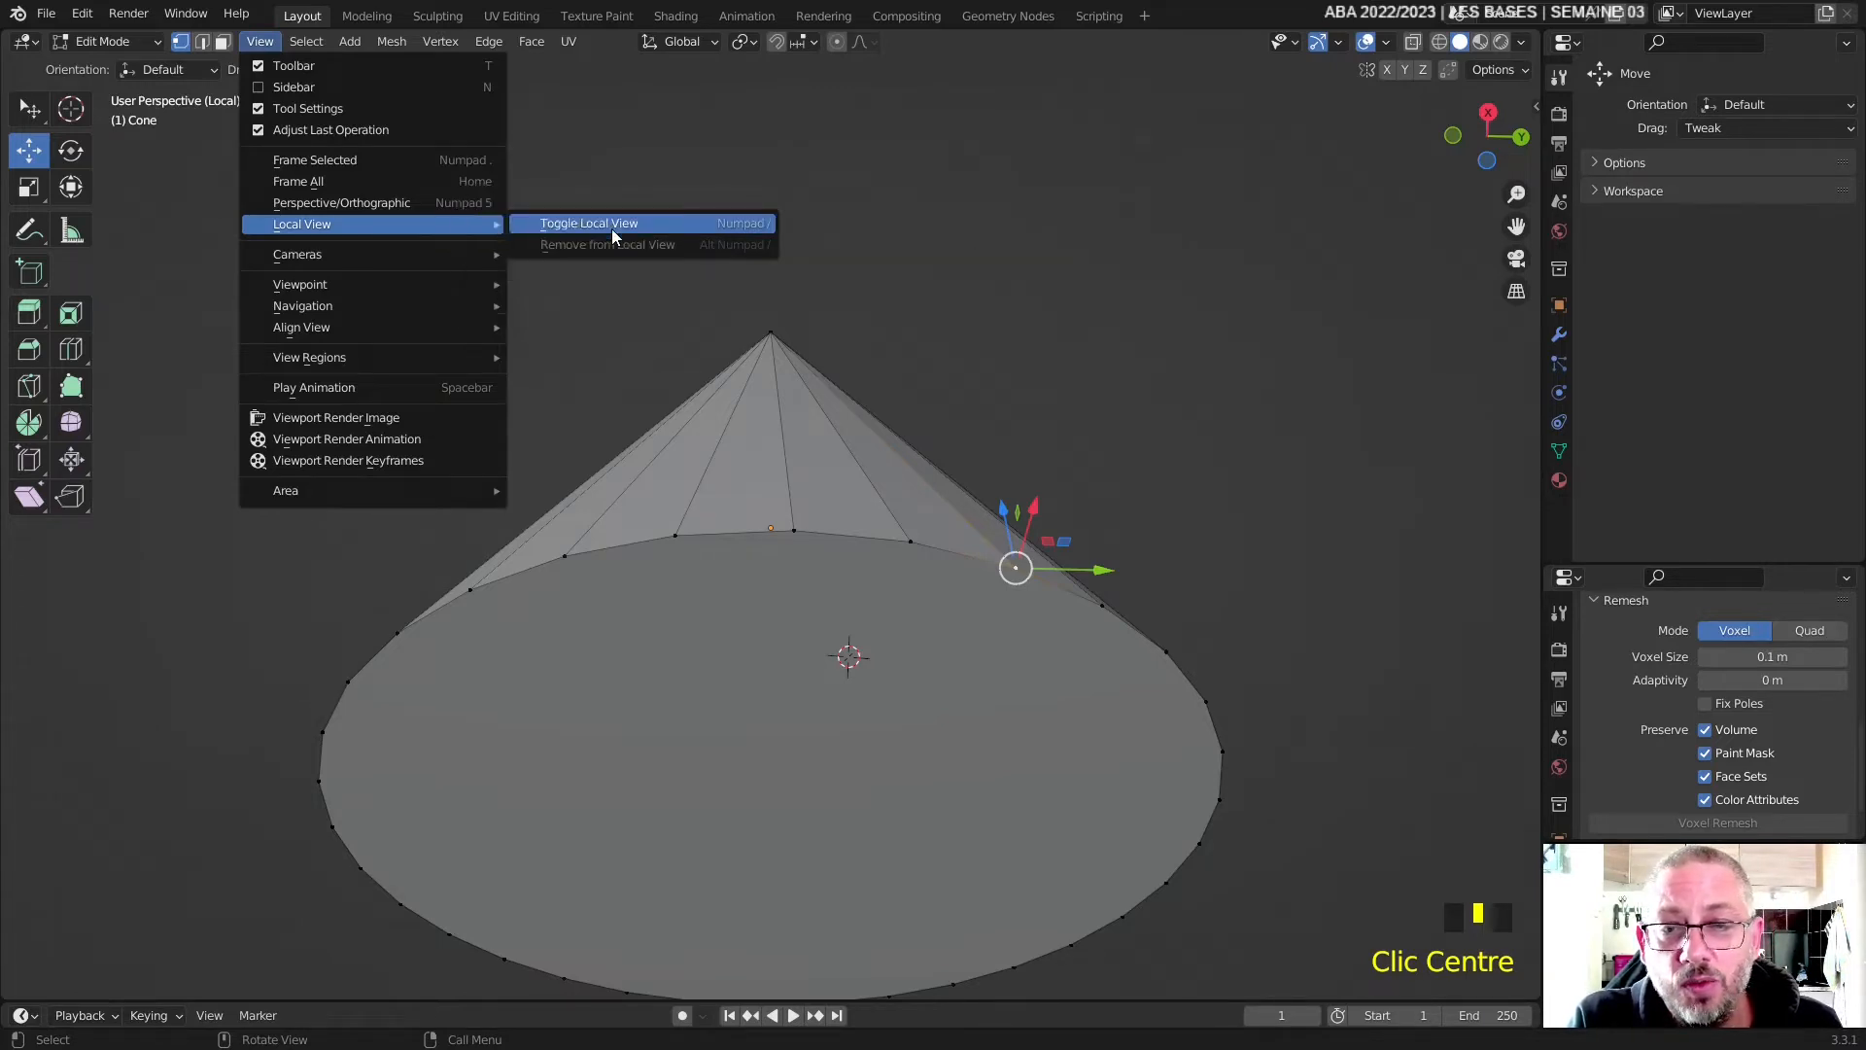
- Select the cone's base face in face select mode and snap the 3D cursor to it
click(222, 42)
click(723, 639)
scroll(723, 638, down, 3)
middle_drag(723, 639, 795, 629)
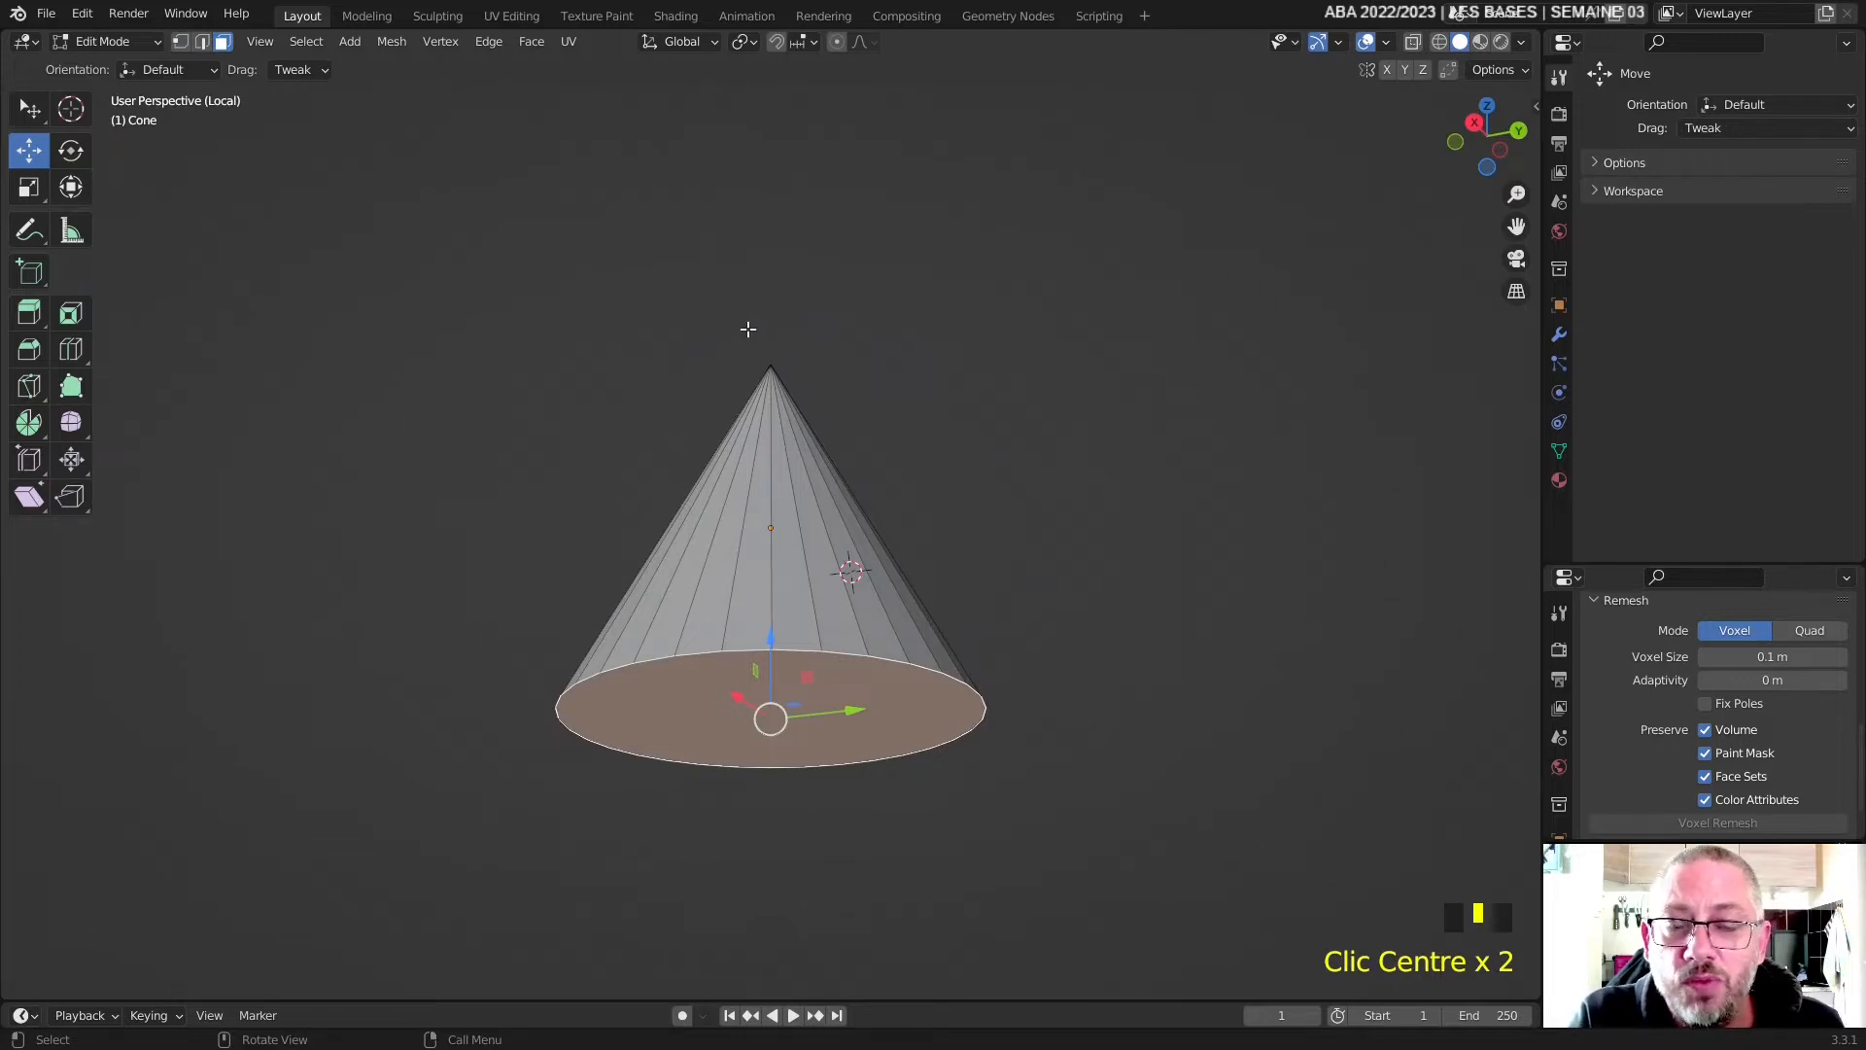
key(shift+s)
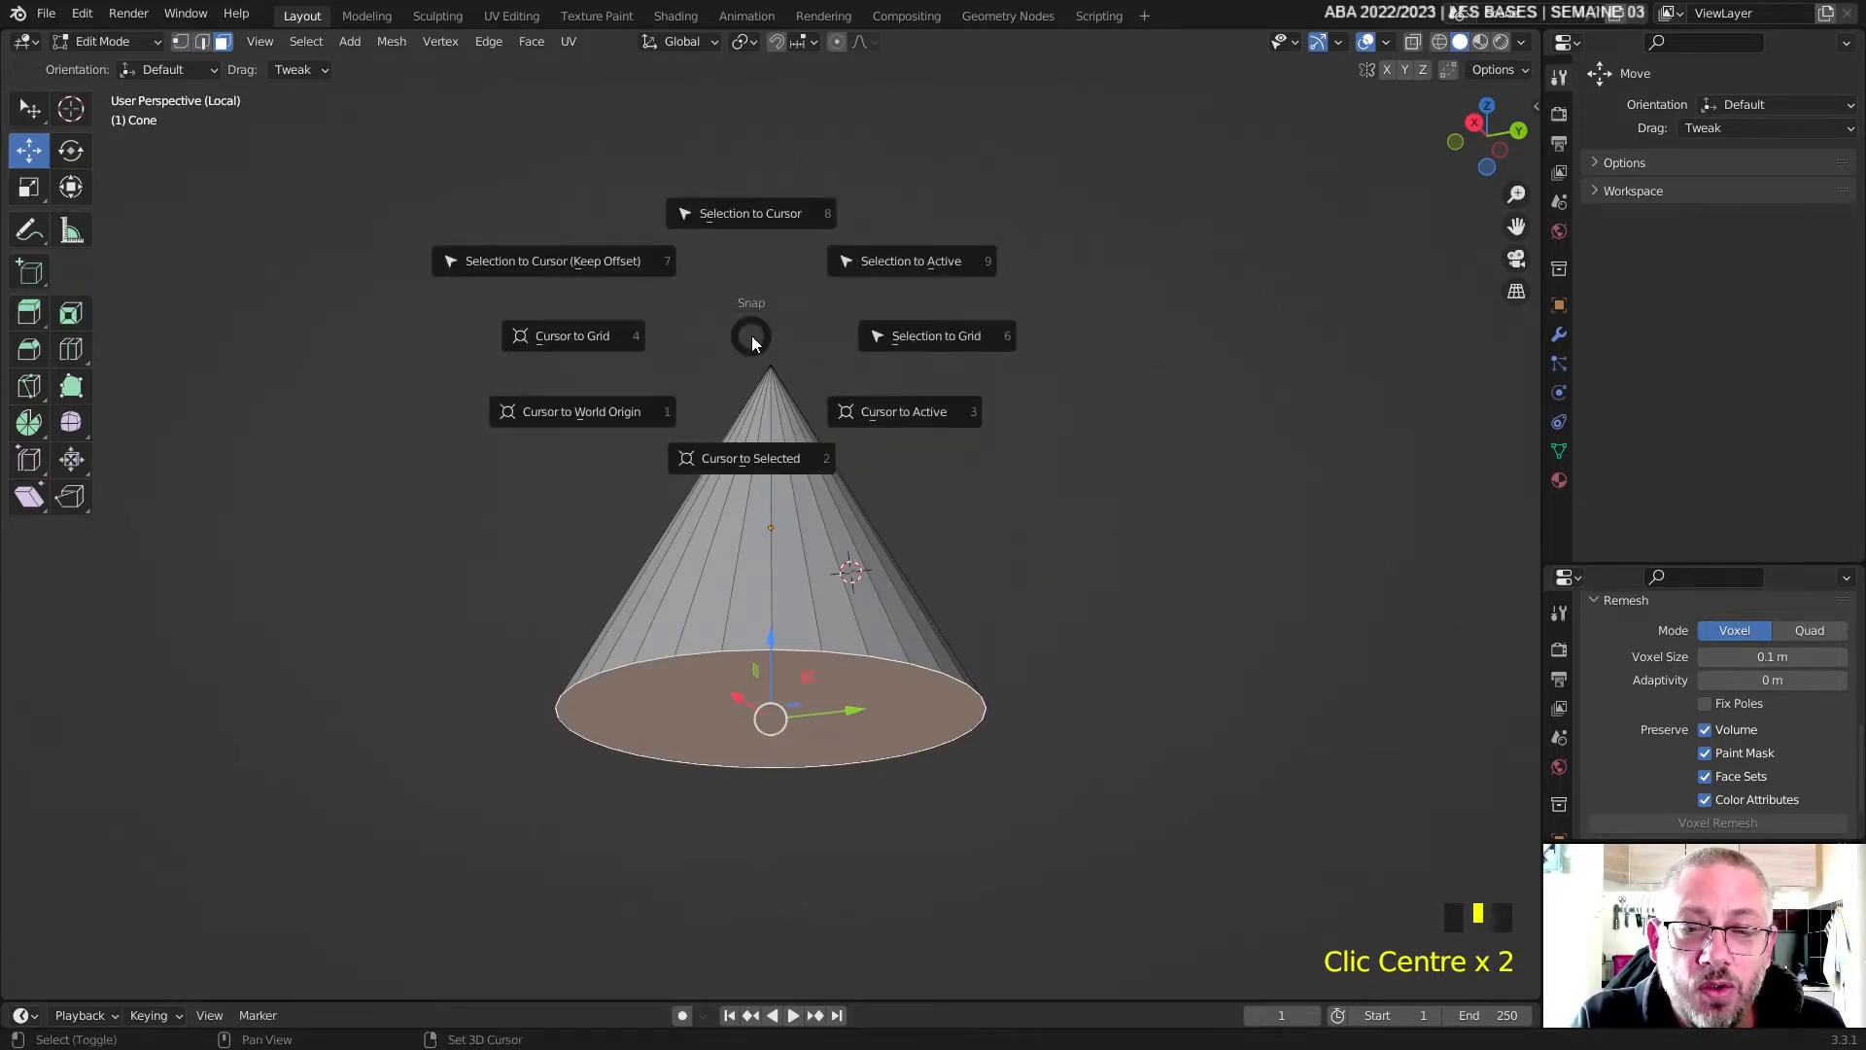
click(771, 458)
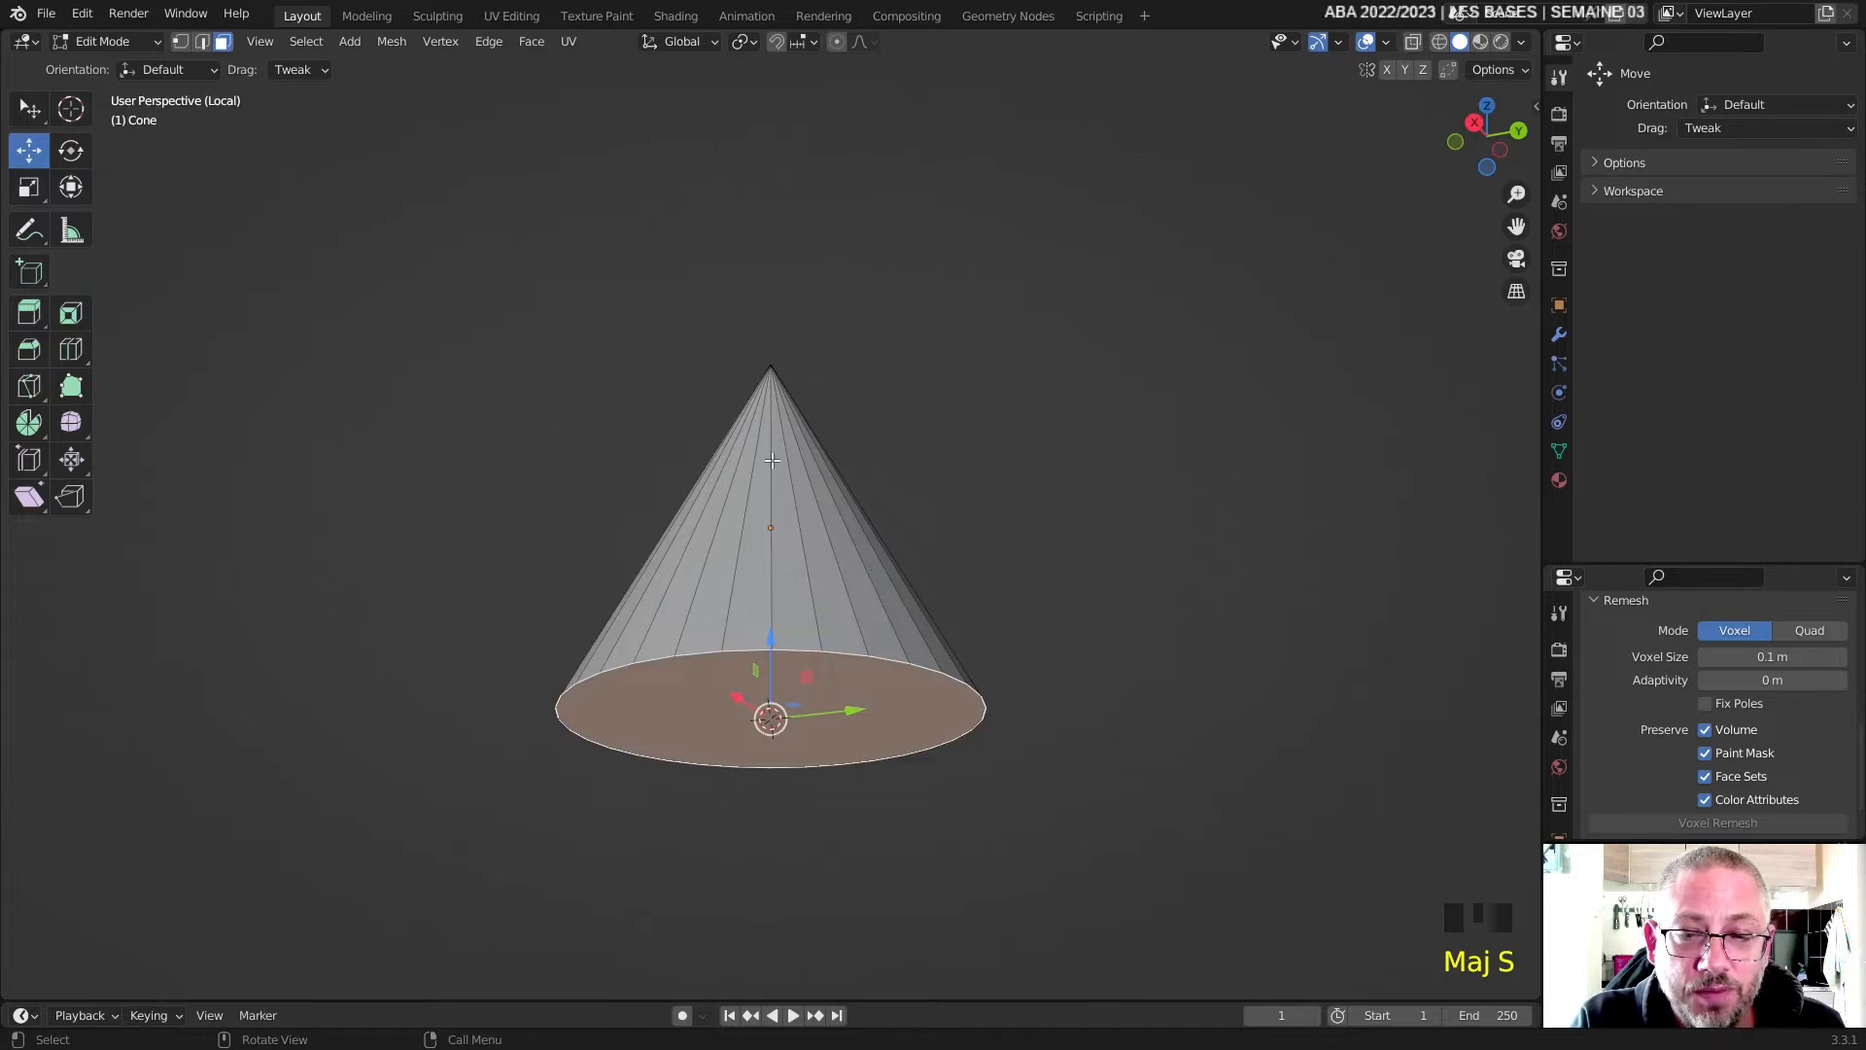
- Return to Object Mode and set the cone's origin to the 3D cursor at its base
click(109, 44)
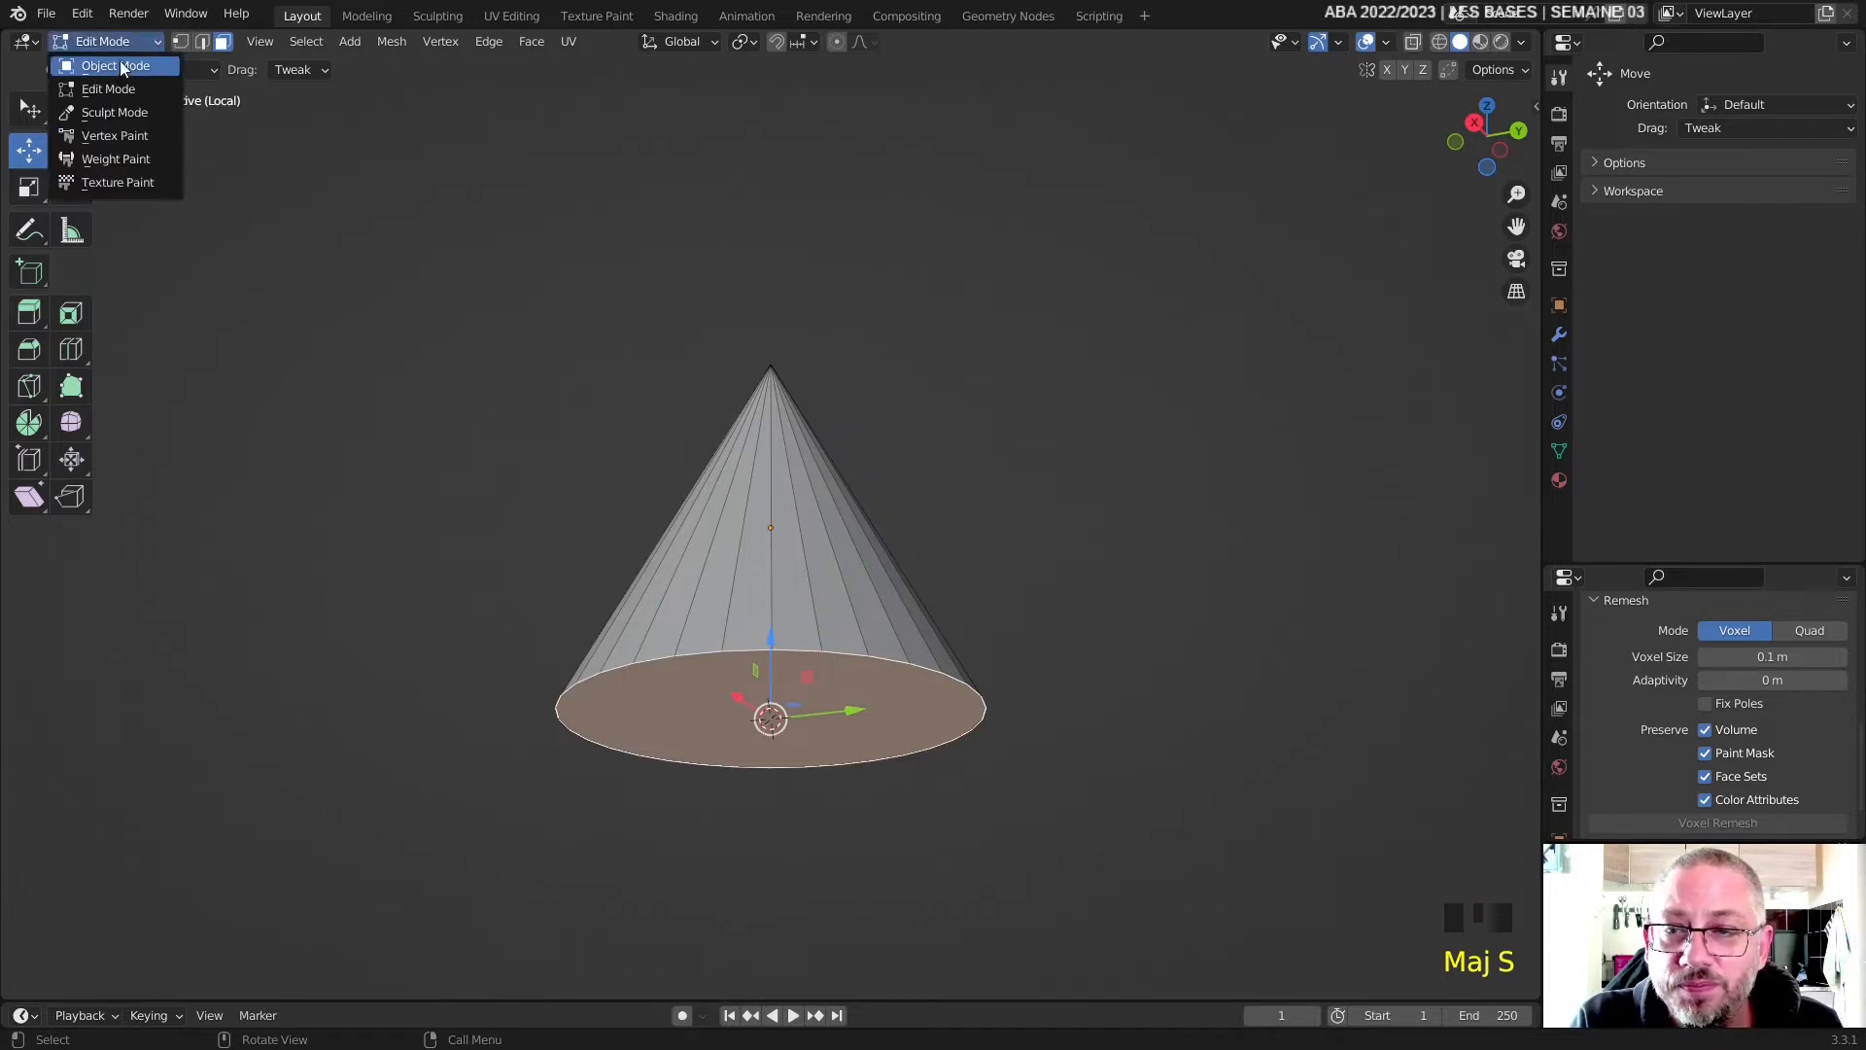
click(121, 63)
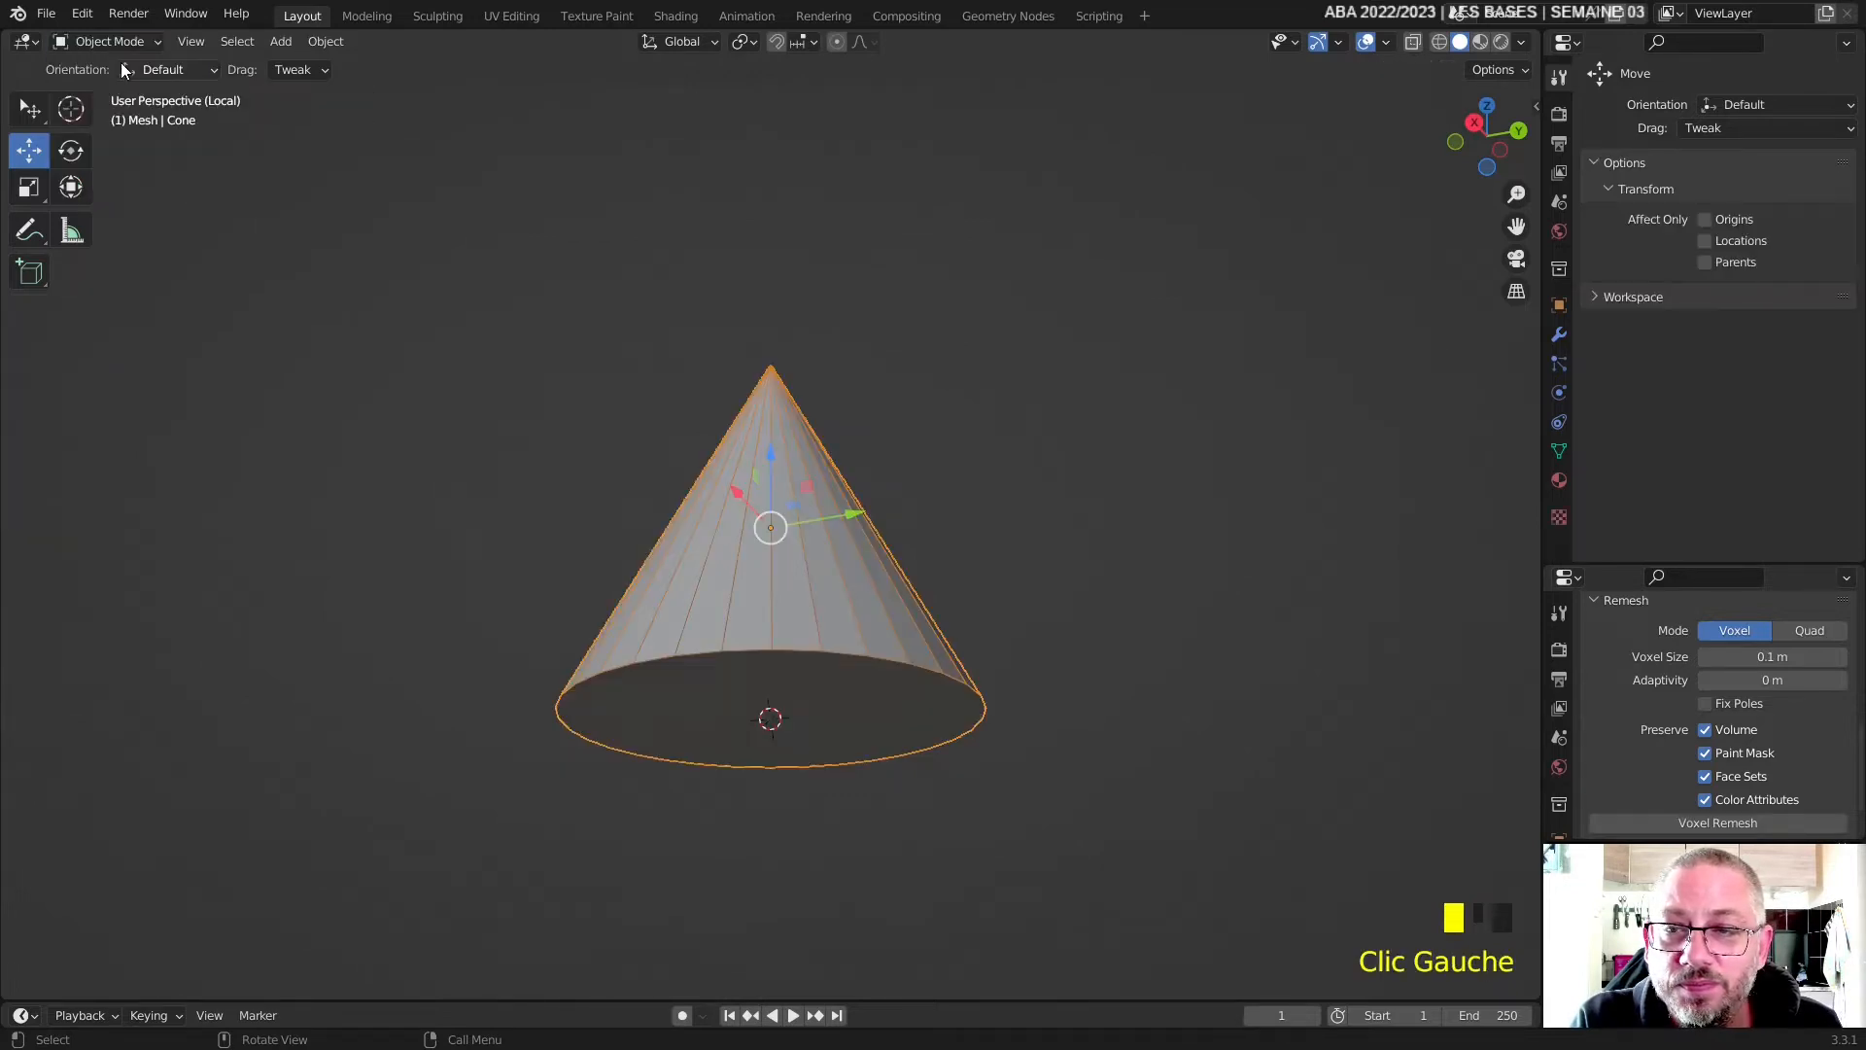
click(325, 43)
mouse_move(405, 91)
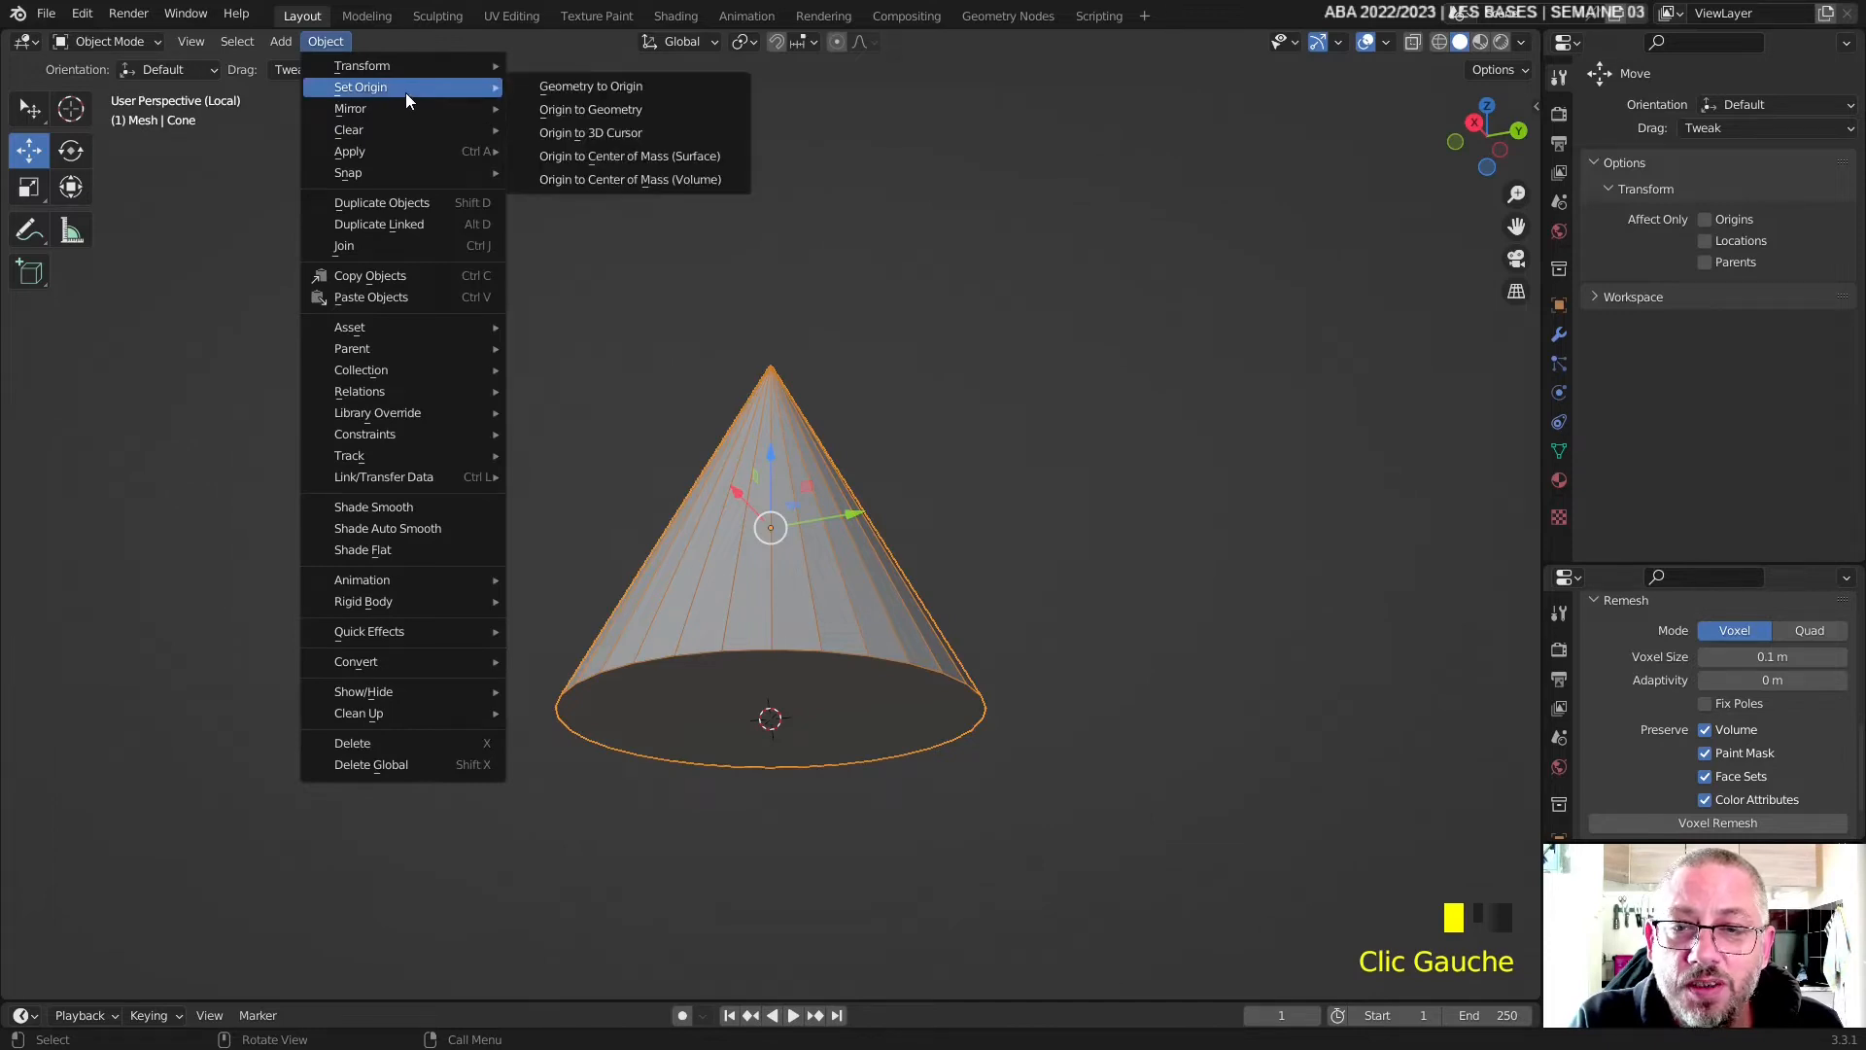
click(643, 133)
middle_drag(802, 601, 653, 703)
middle_drag(766, 686, 731, 665)
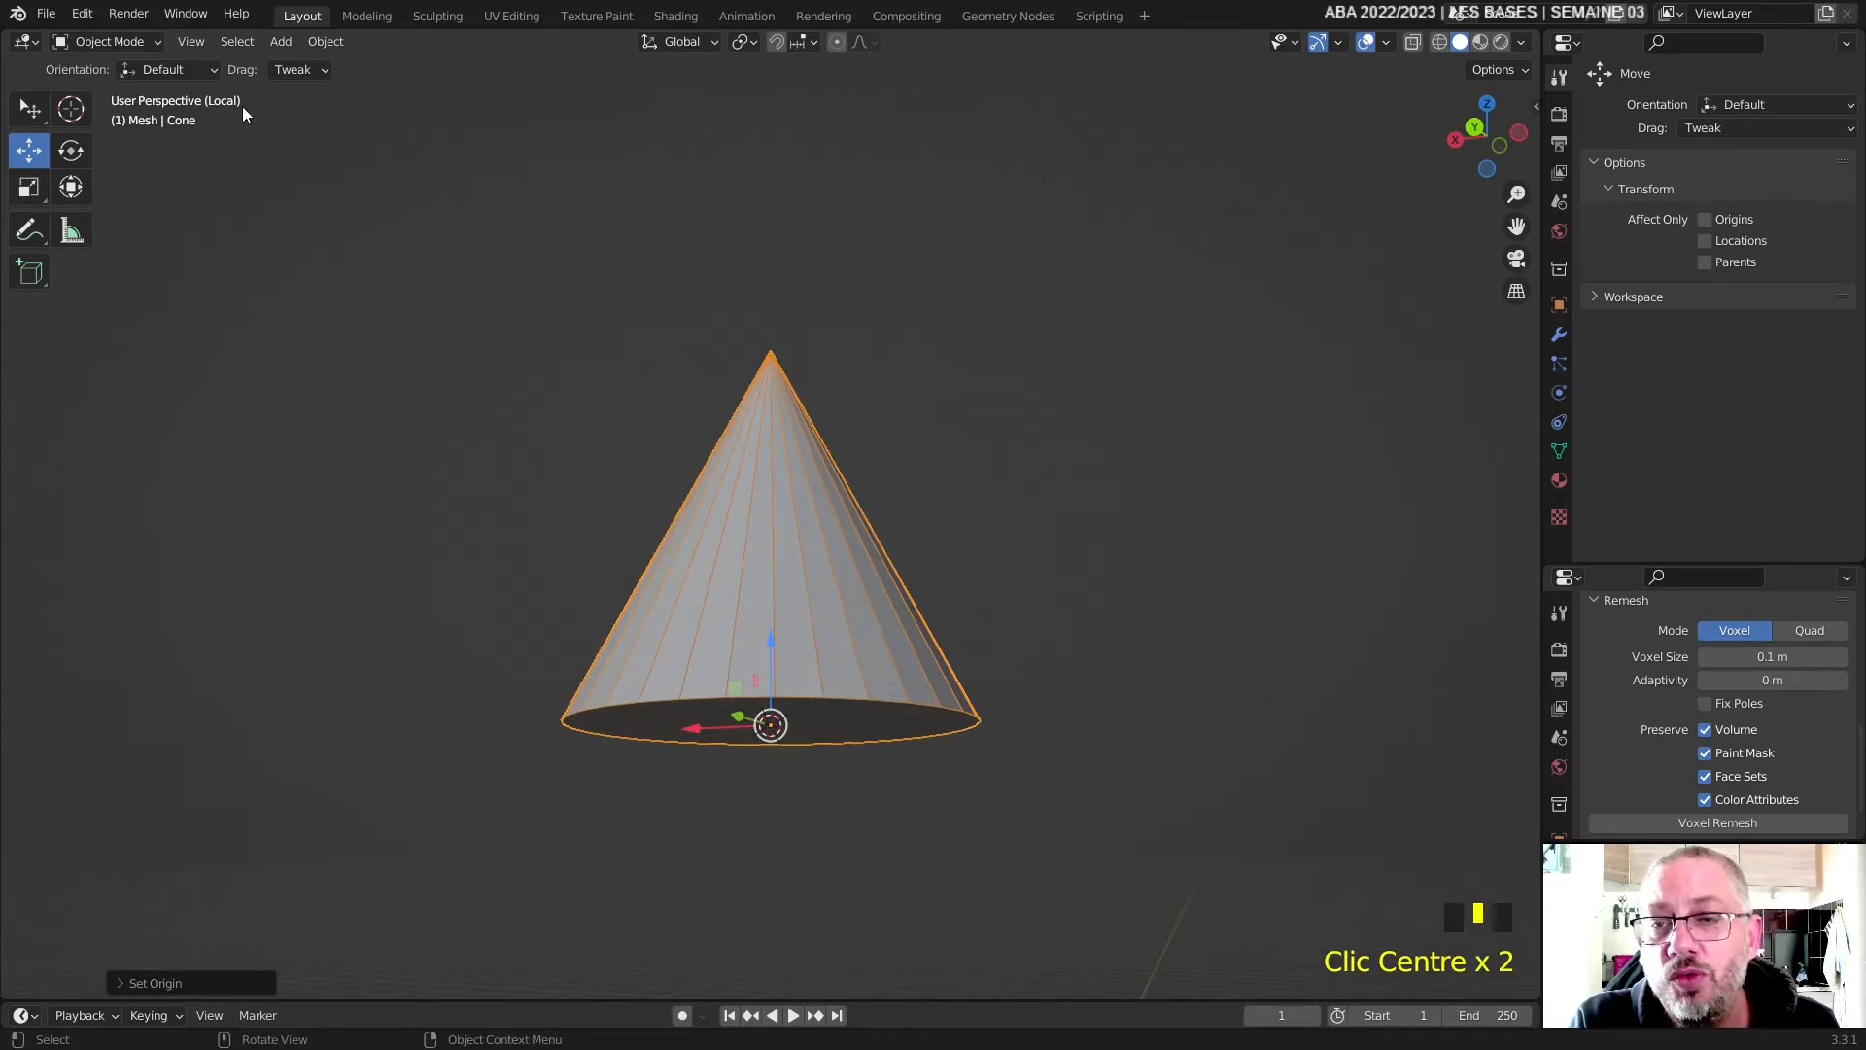
- Leave Local View and move the cone up along Z on the dog's head
click(195, 42)
mouse_move(290, 222)
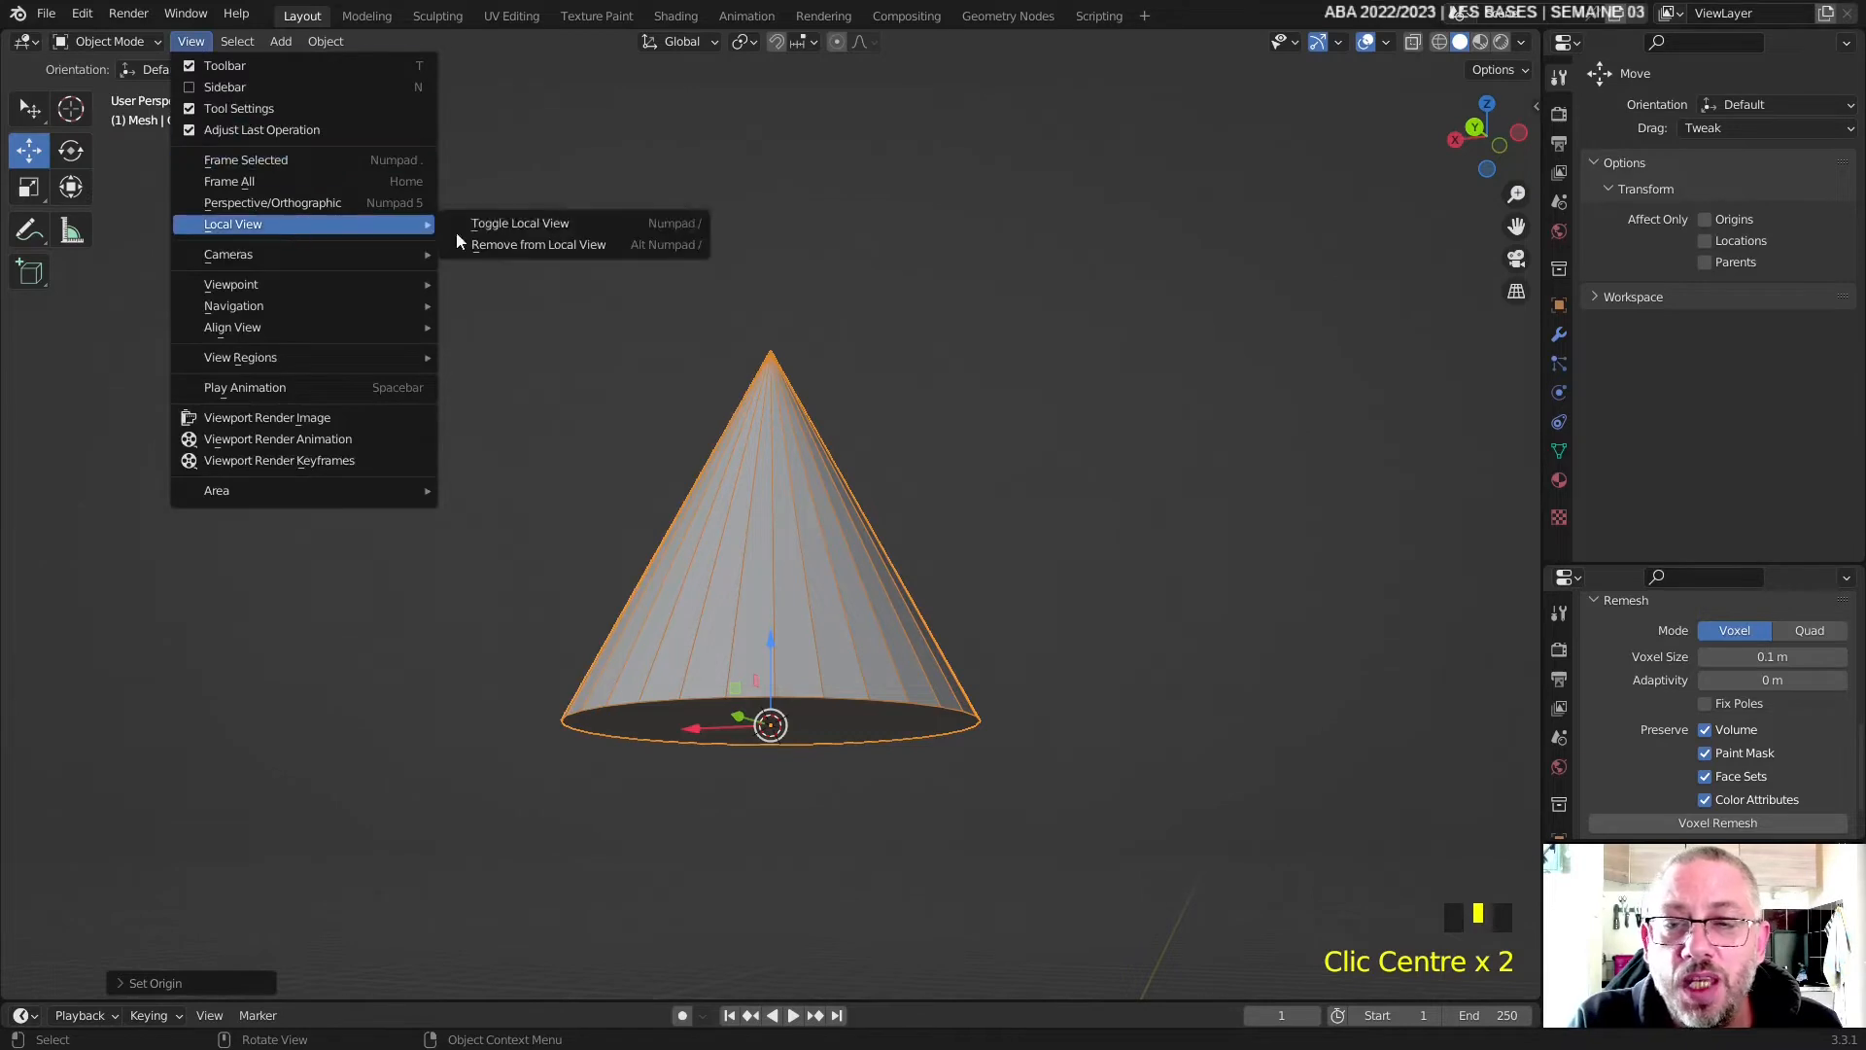
click(567, 224)
middle_drag(736, 346, 569, 387)
drag(566, 381, 566, 287)
middle_drag(566, 288, 680, 296)
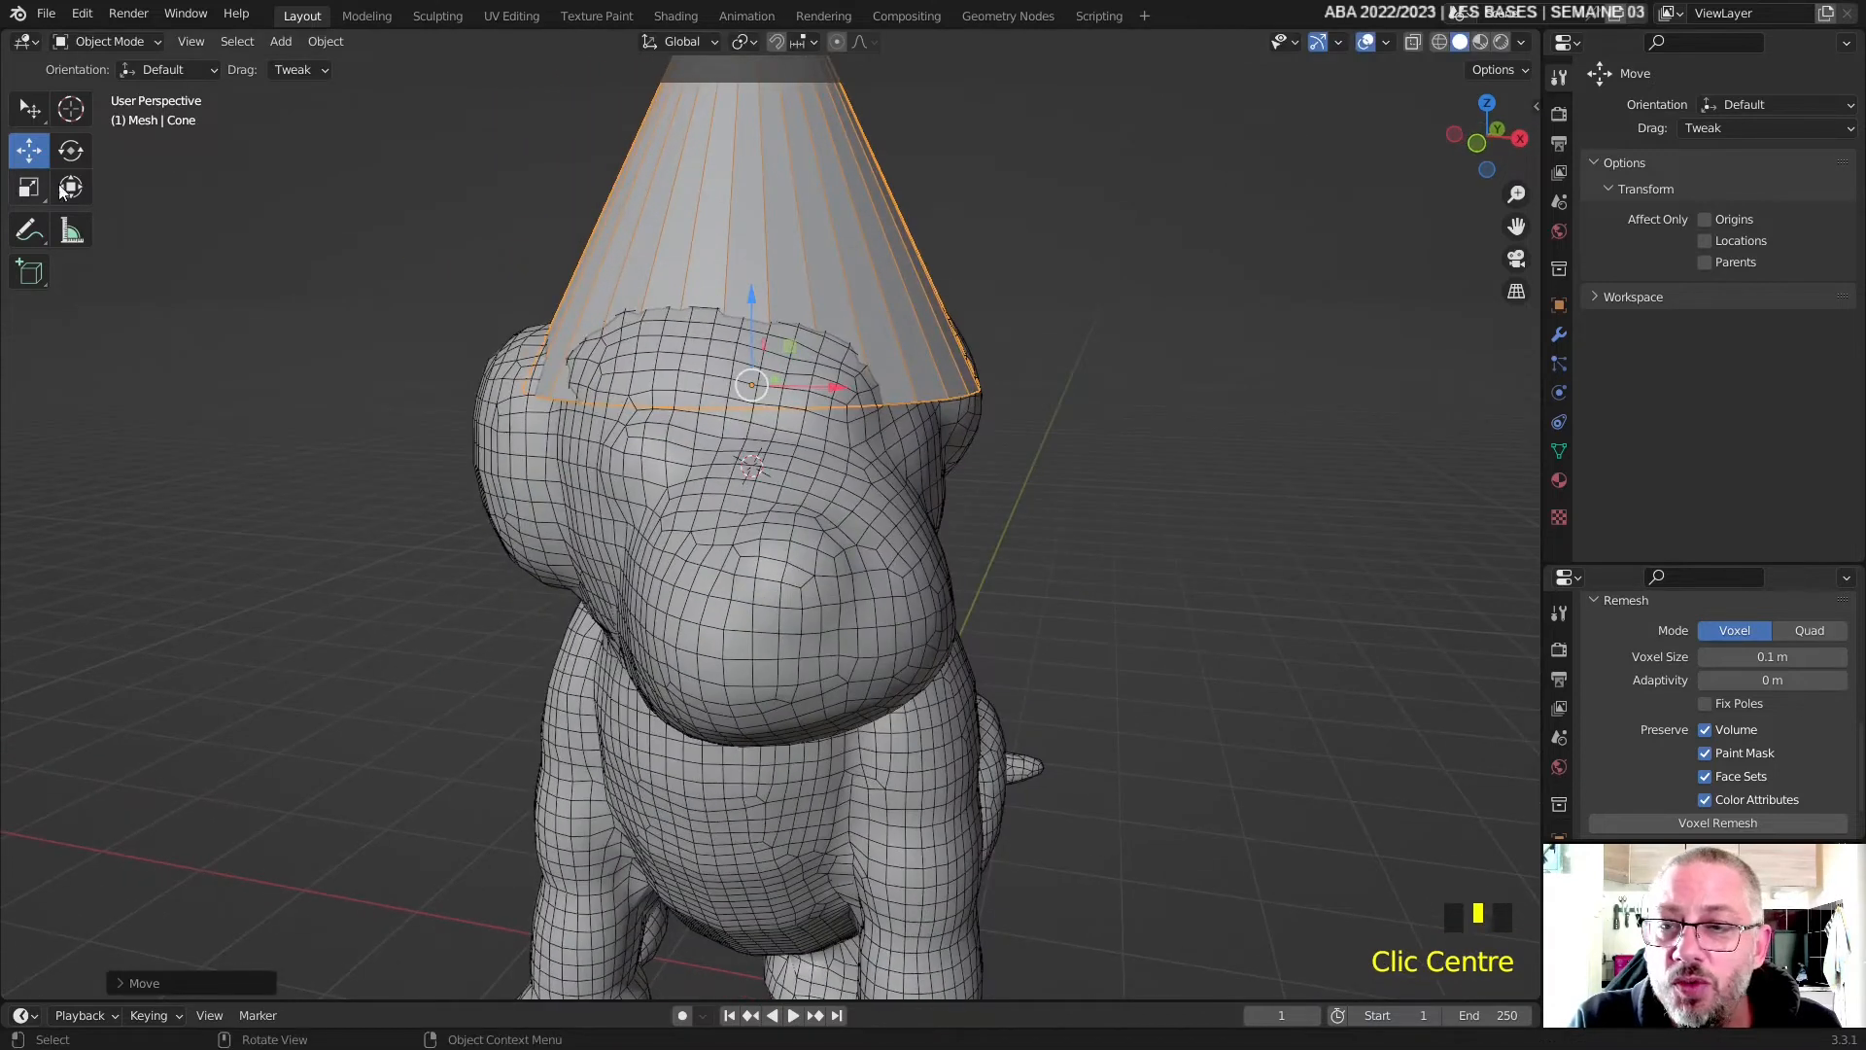
- Scale the cone down uniformly so it becomes a smaller horn on the dog's head
click(24, 191)
mouse_move(767, 441)
mouse_down()
mouse_move(753, 406)
mouse_move(754, 437)
mouse_up()
middle_drag(754, 437, 633, 423)
mouse_move(623, 314)
middle_down()
mouse_move(569, 300)
mouse_move(593, 312)
middle_up()
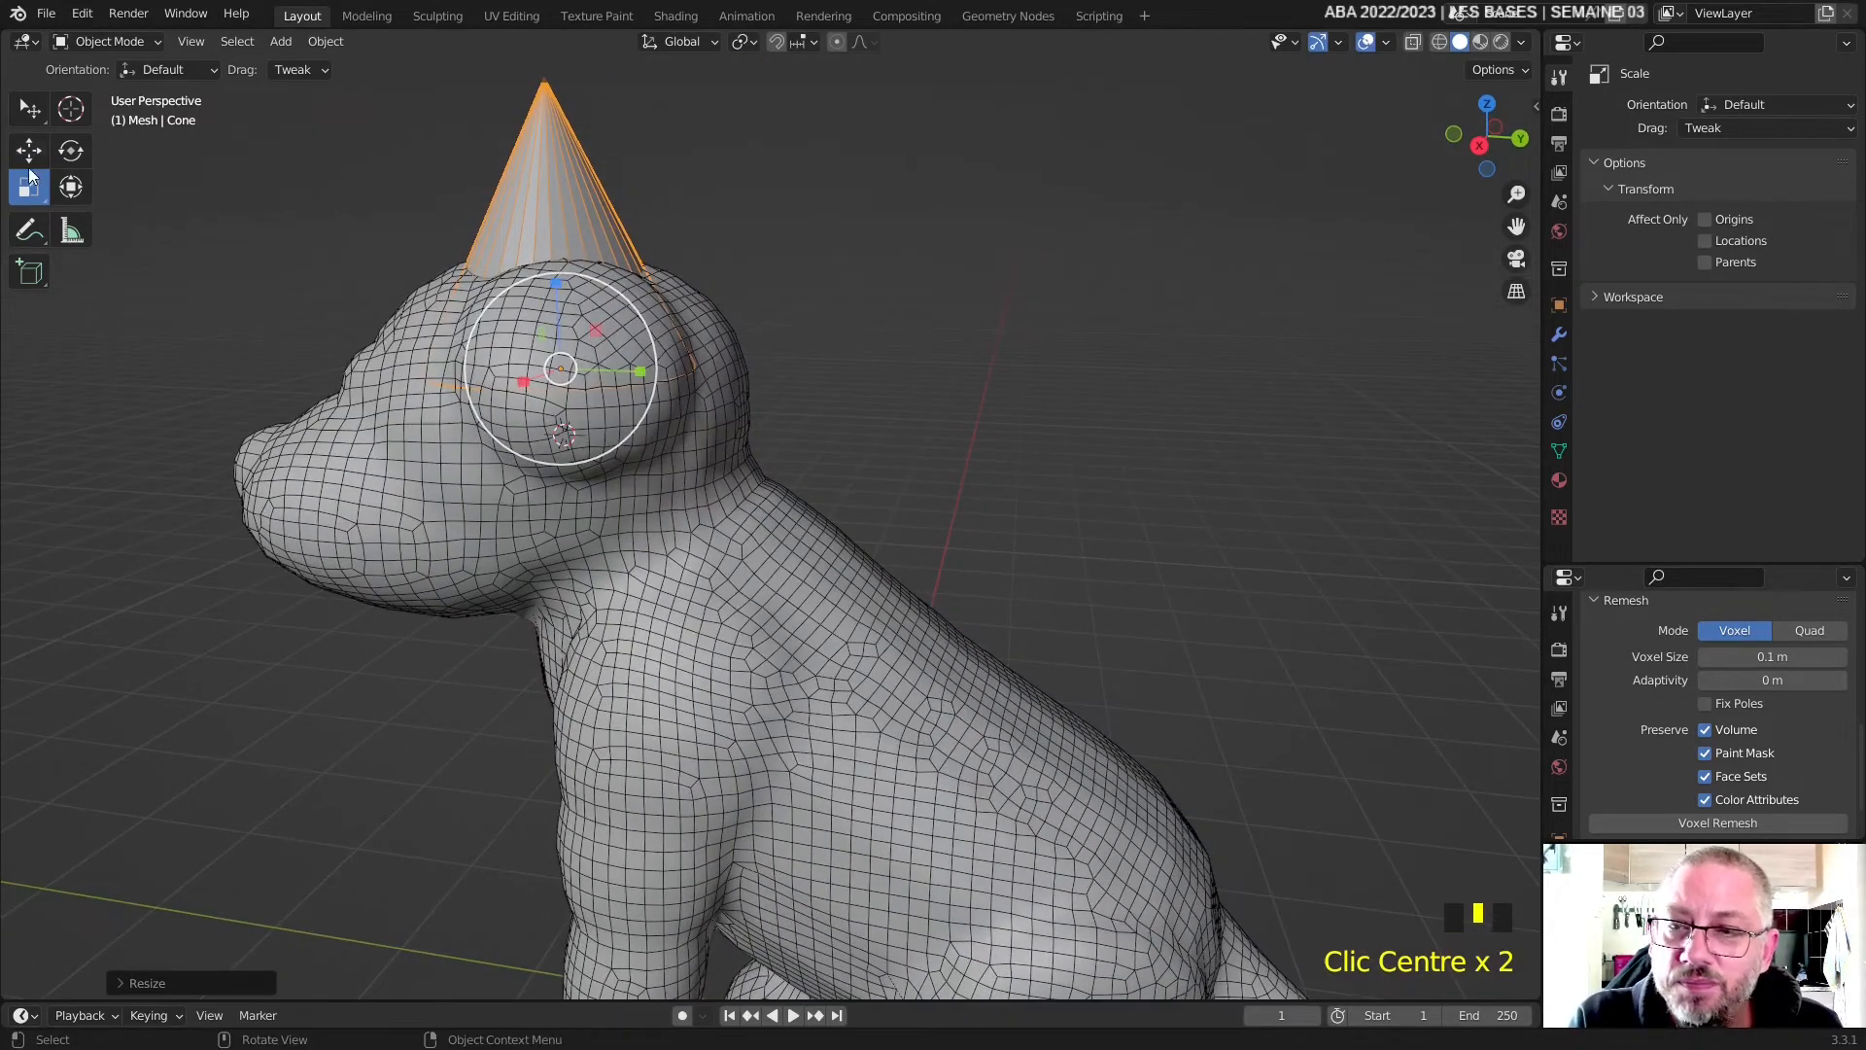
- Rotate the cone in side view and tilt it sideways toward one of the dog's ears
click(70, 152)
drag(605, 283, 661, 320)
middle_drag(661, 321, 902, 325)
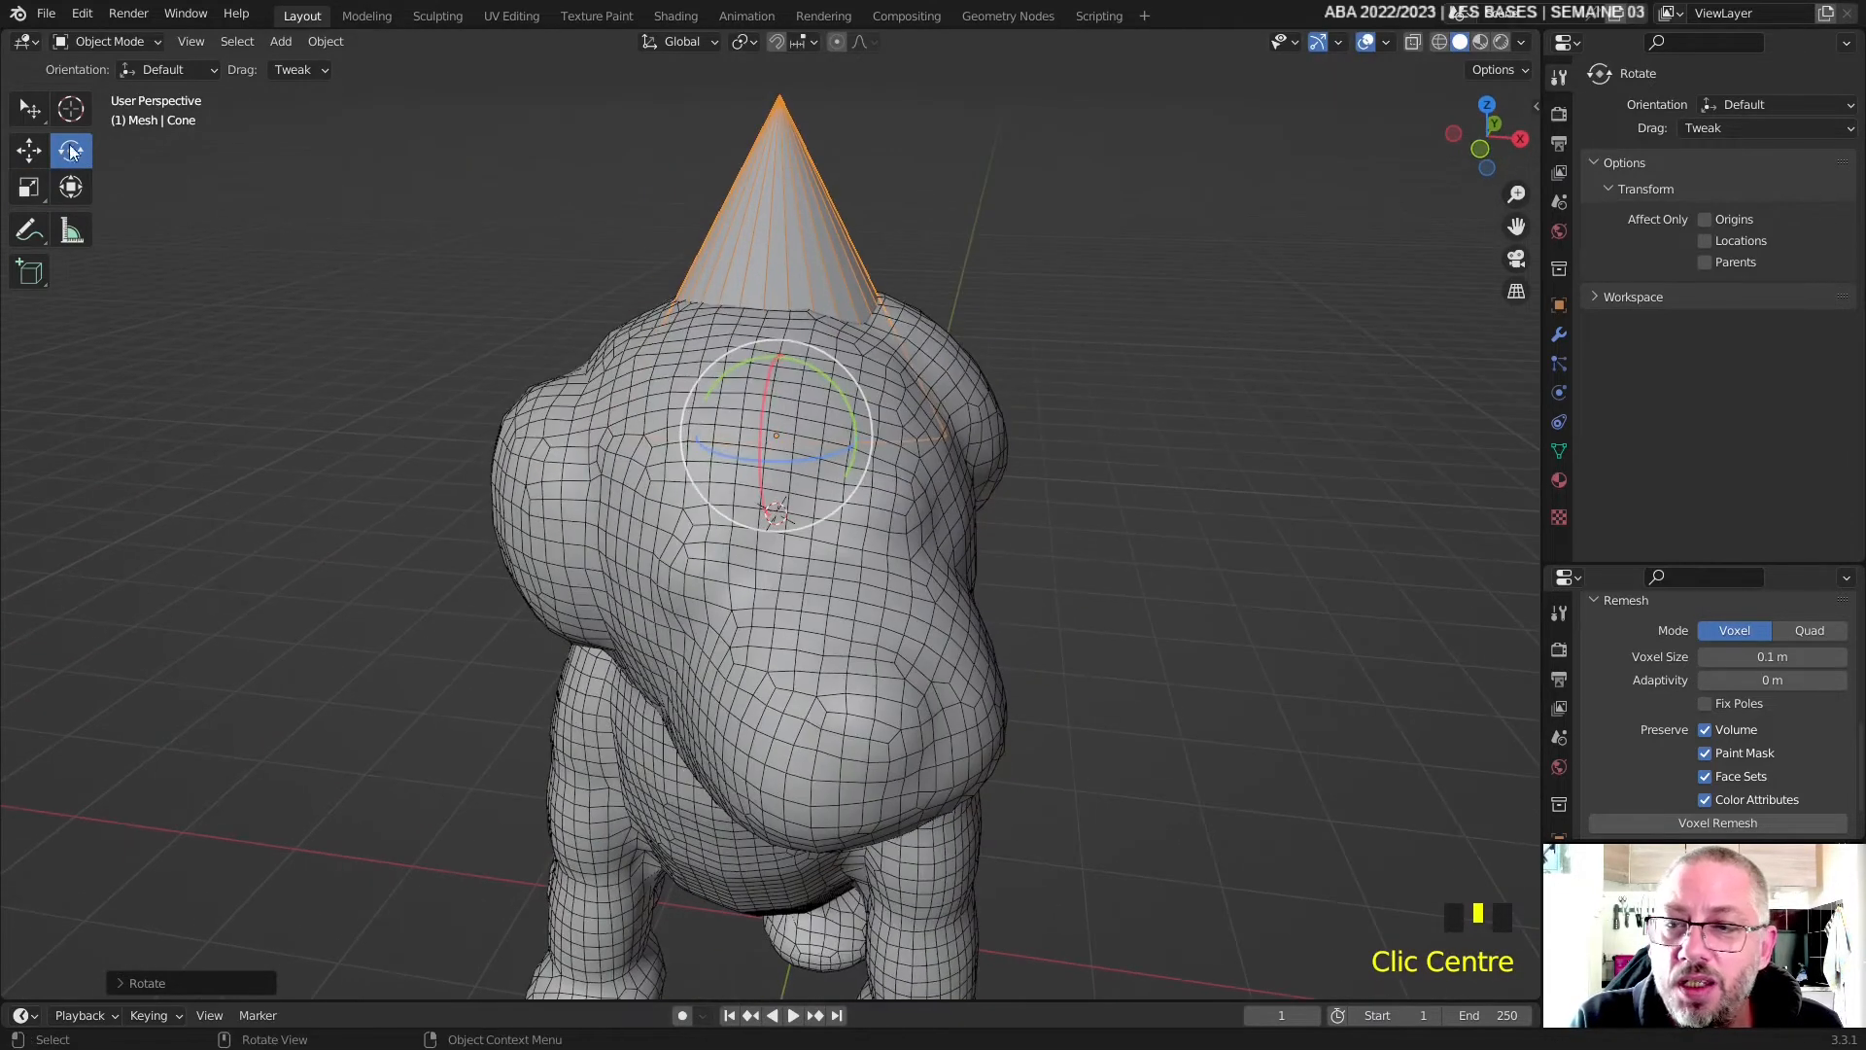
drag(761, 341, 711, 343)
- Move the tilted cone sideways on the head toward the ear it leans to, keeping its base inside the mesh
click(28, 156)
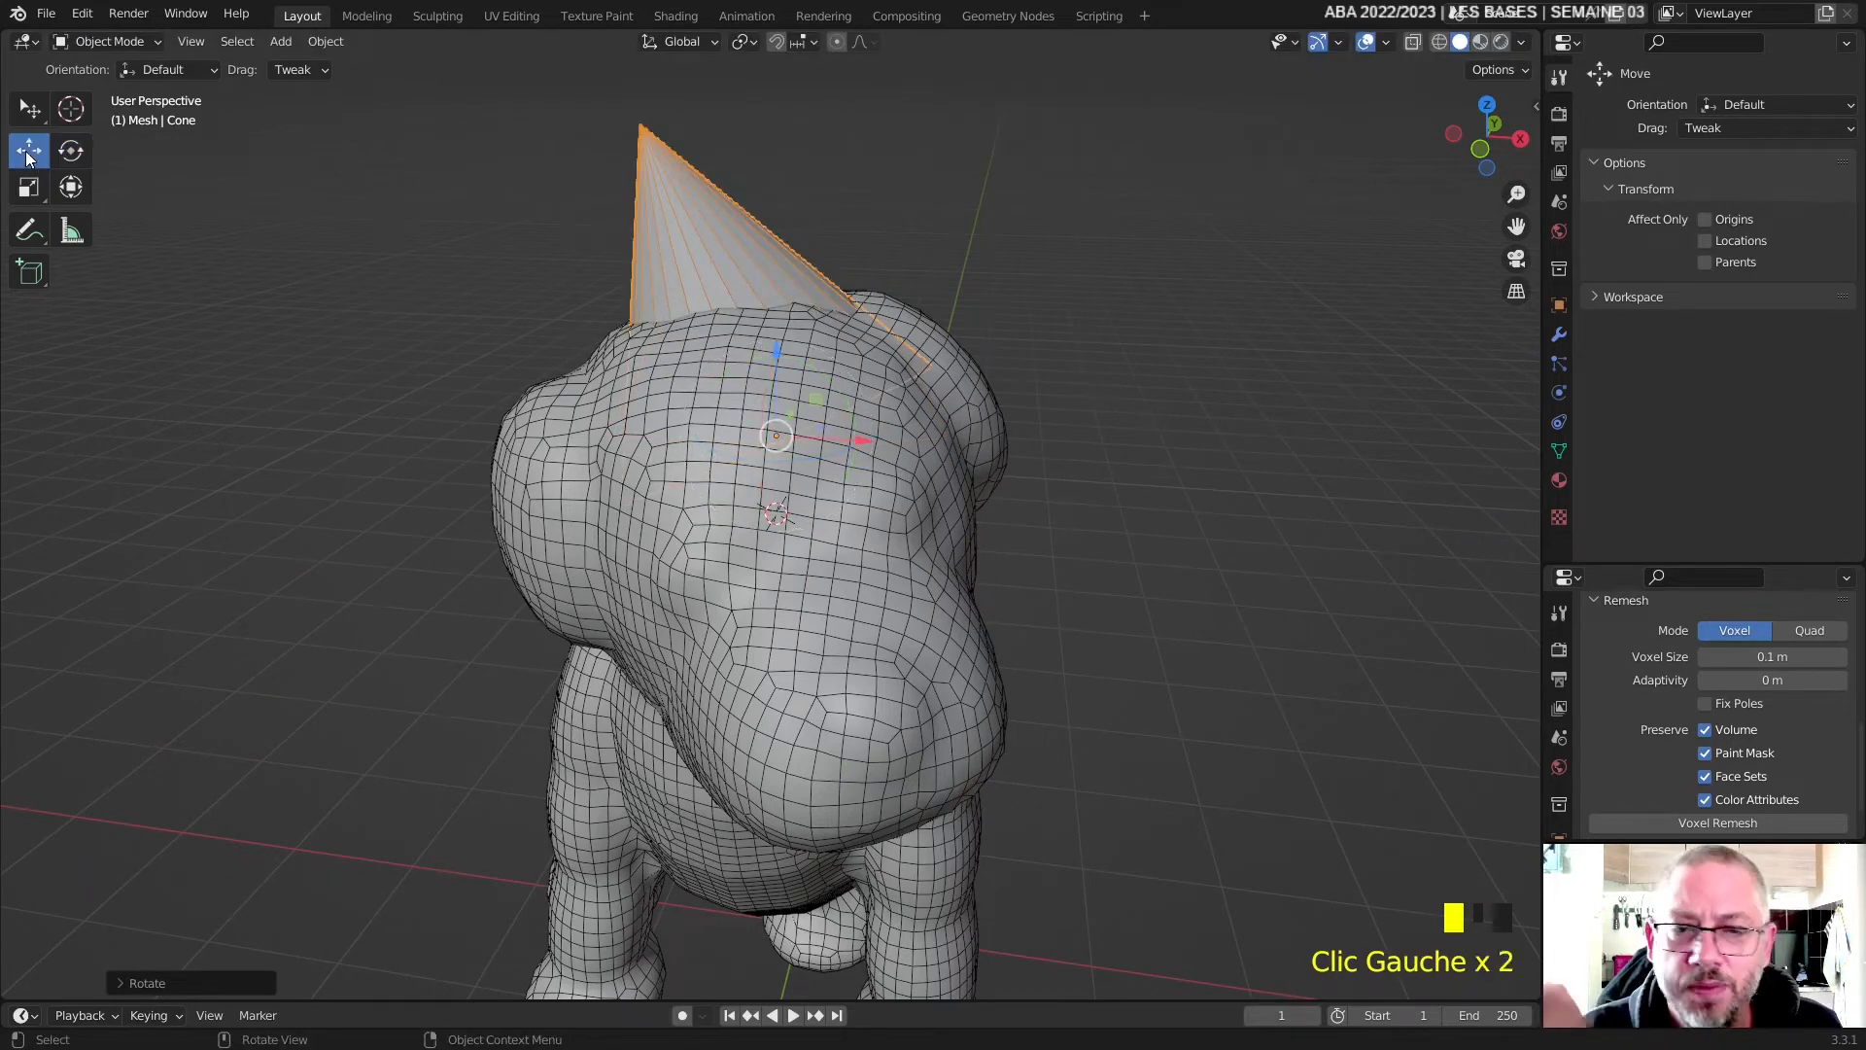
drag(793, 427, 750, 447)
middle_drag(751, 447, 698, 453)
click(115, 41)
click(99, 44)
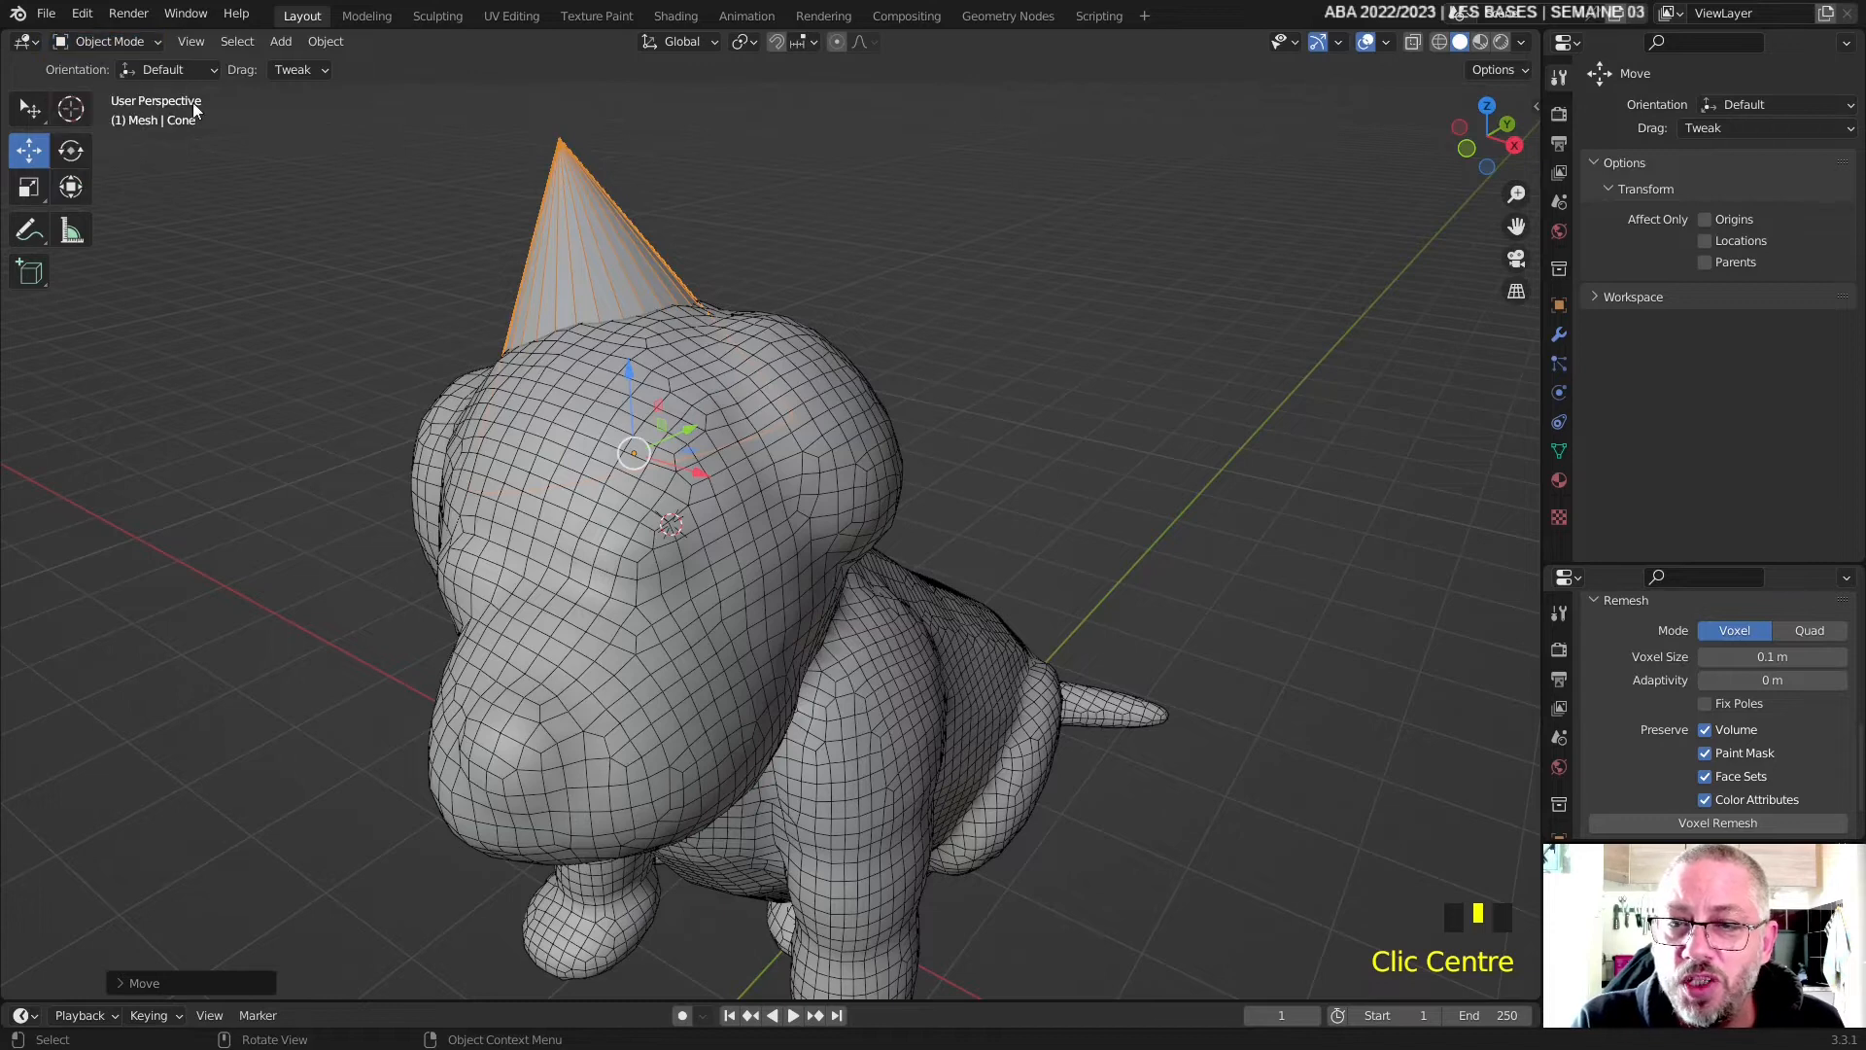
- Select the cone and the dog with Tytoo as the active object, and join them into one object
triple_click(597, 321)
scroll(797, 377, down, 3)
middle_drag(772, 400, 493, 402)
click(326, 40)
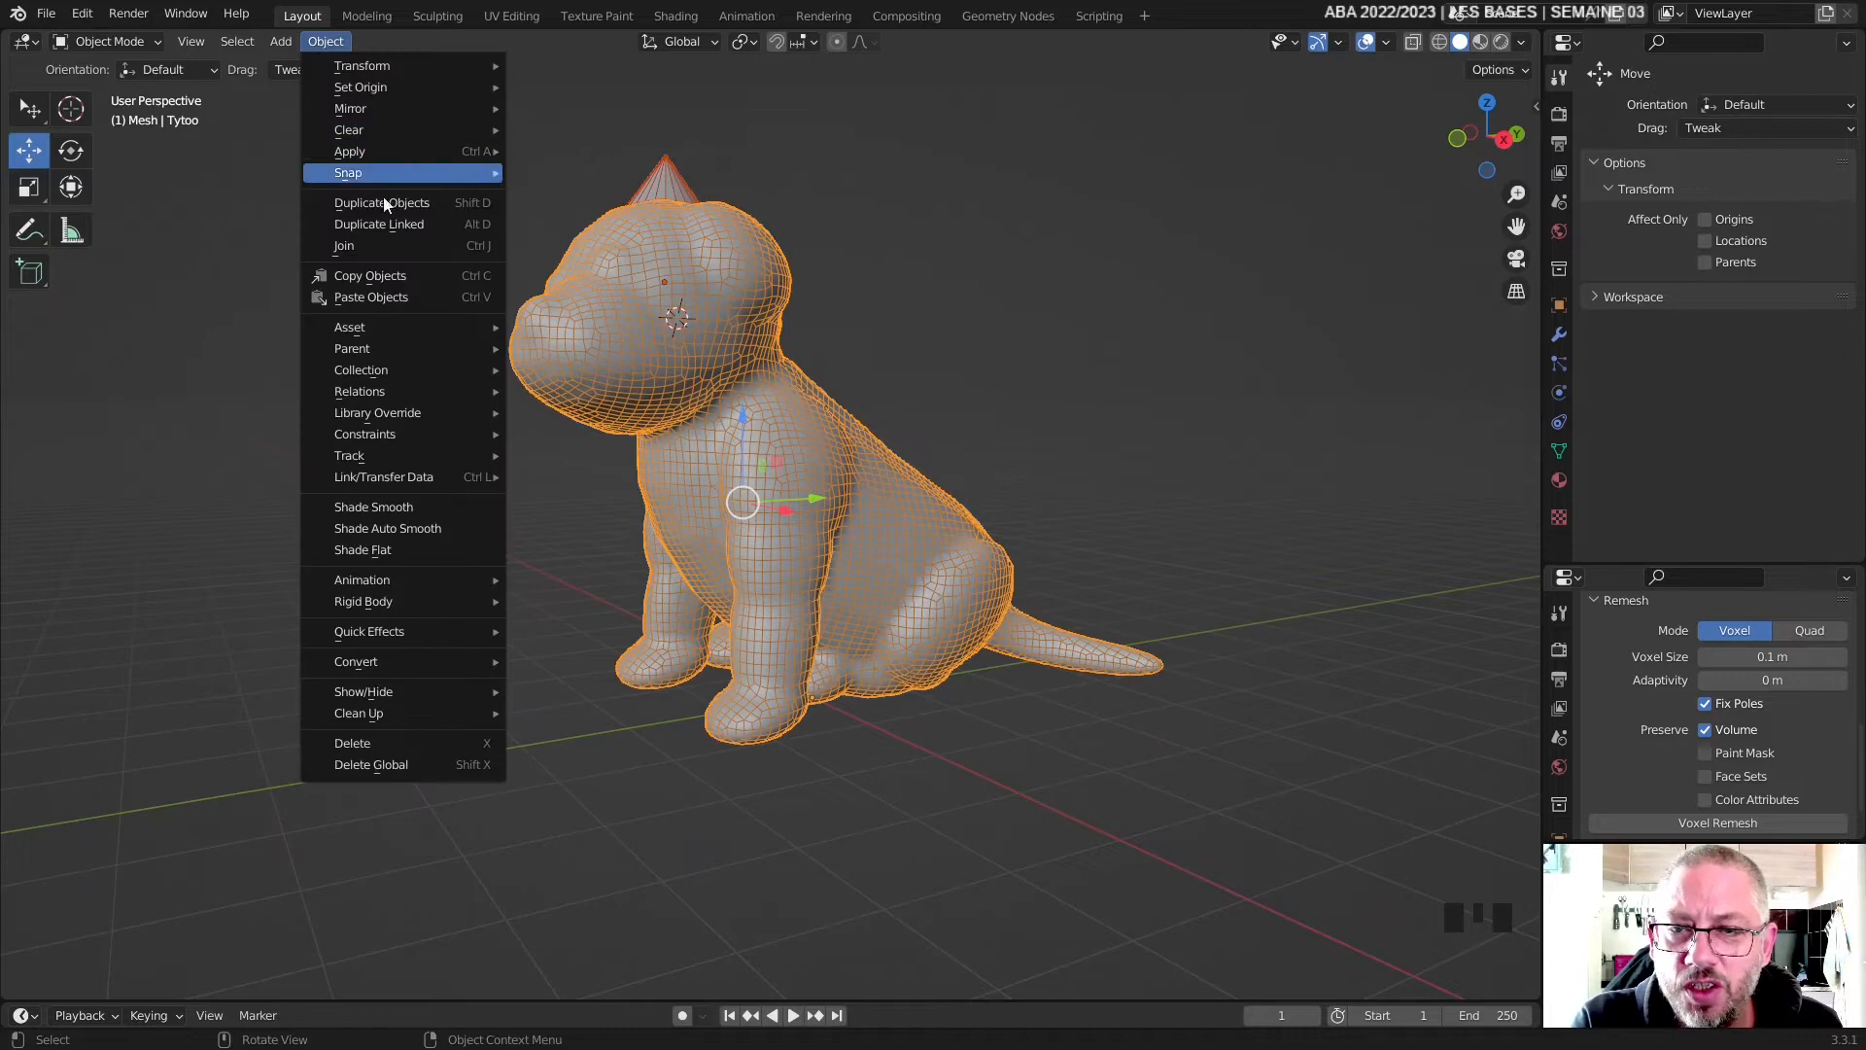
click(400, 252)
middle_drag(400, 253, 797, 358)
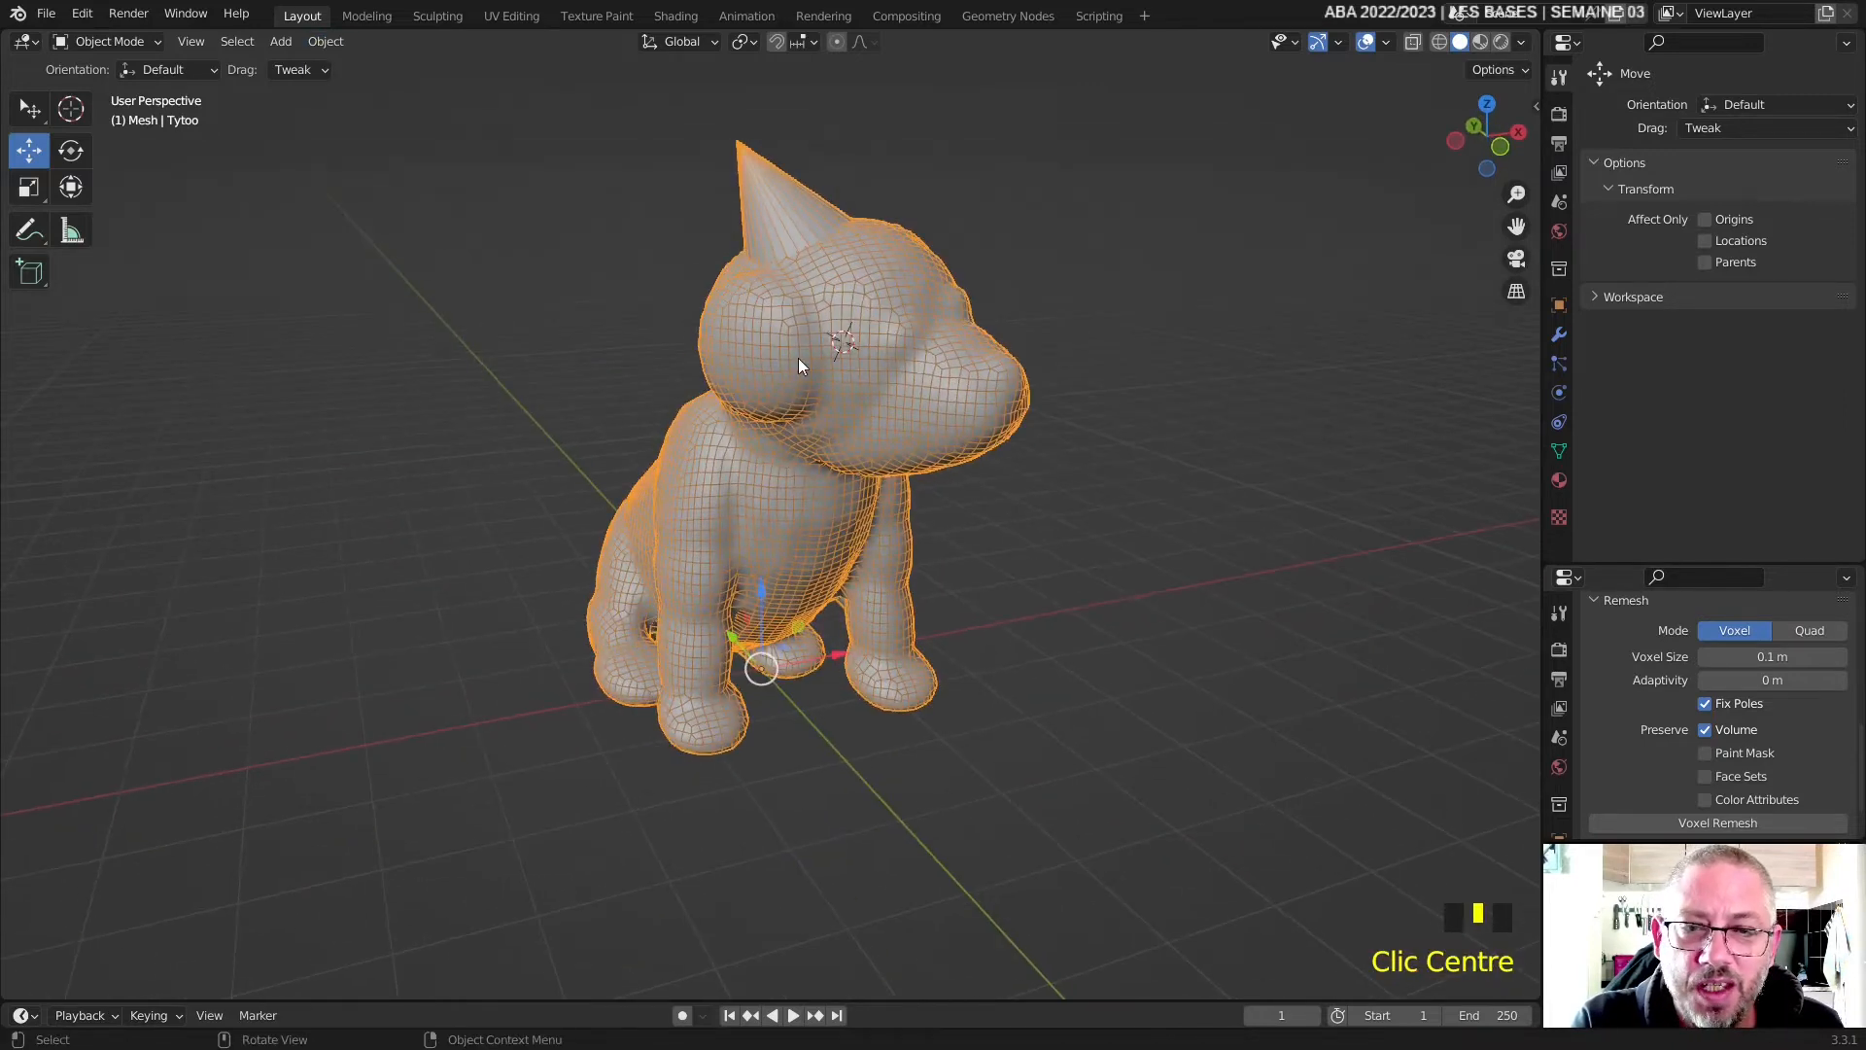
- Voxel remesh the joined dog and cone horn into a single mesh
click(1630, 824)
middle_drag(1211, 702, 1164, 706)
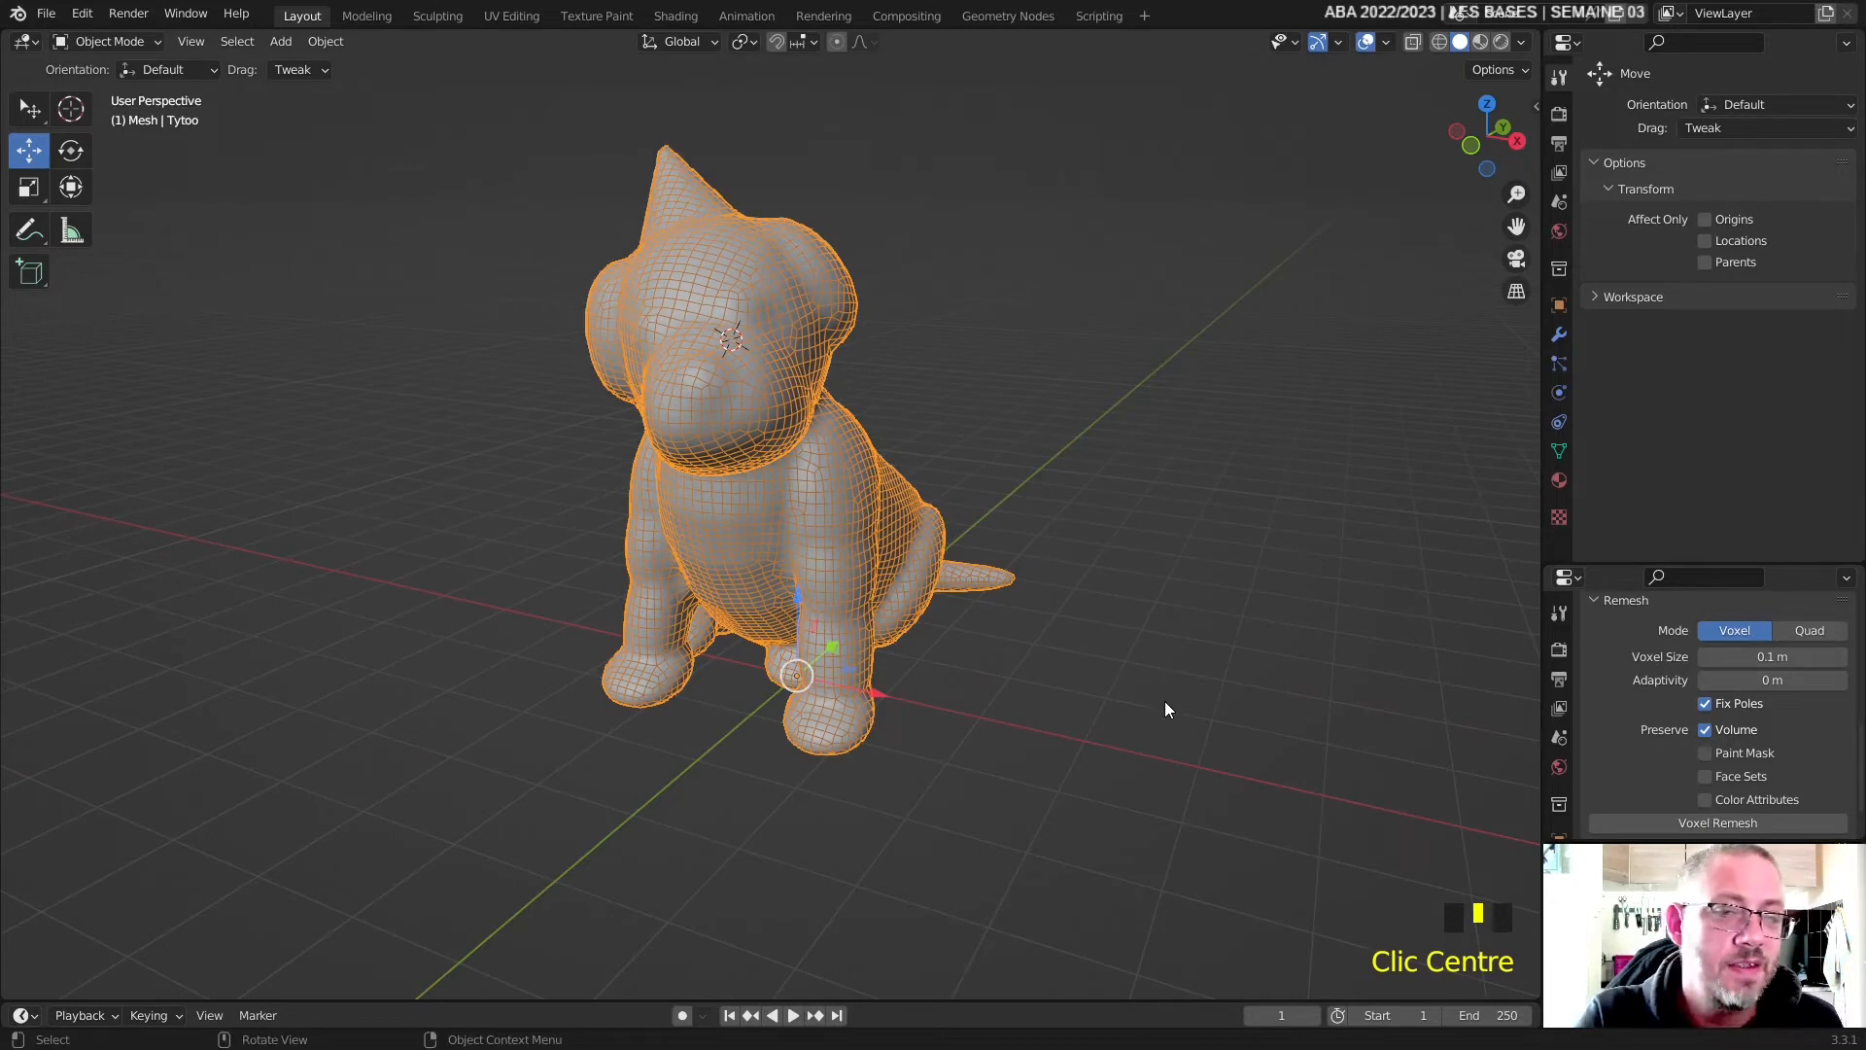
- Undo the remesh, the join and the last cone adjustments, and delete the cone from the dog's head
key(ctrl+z)
key(ctrl+z)
key(ctrl+z)
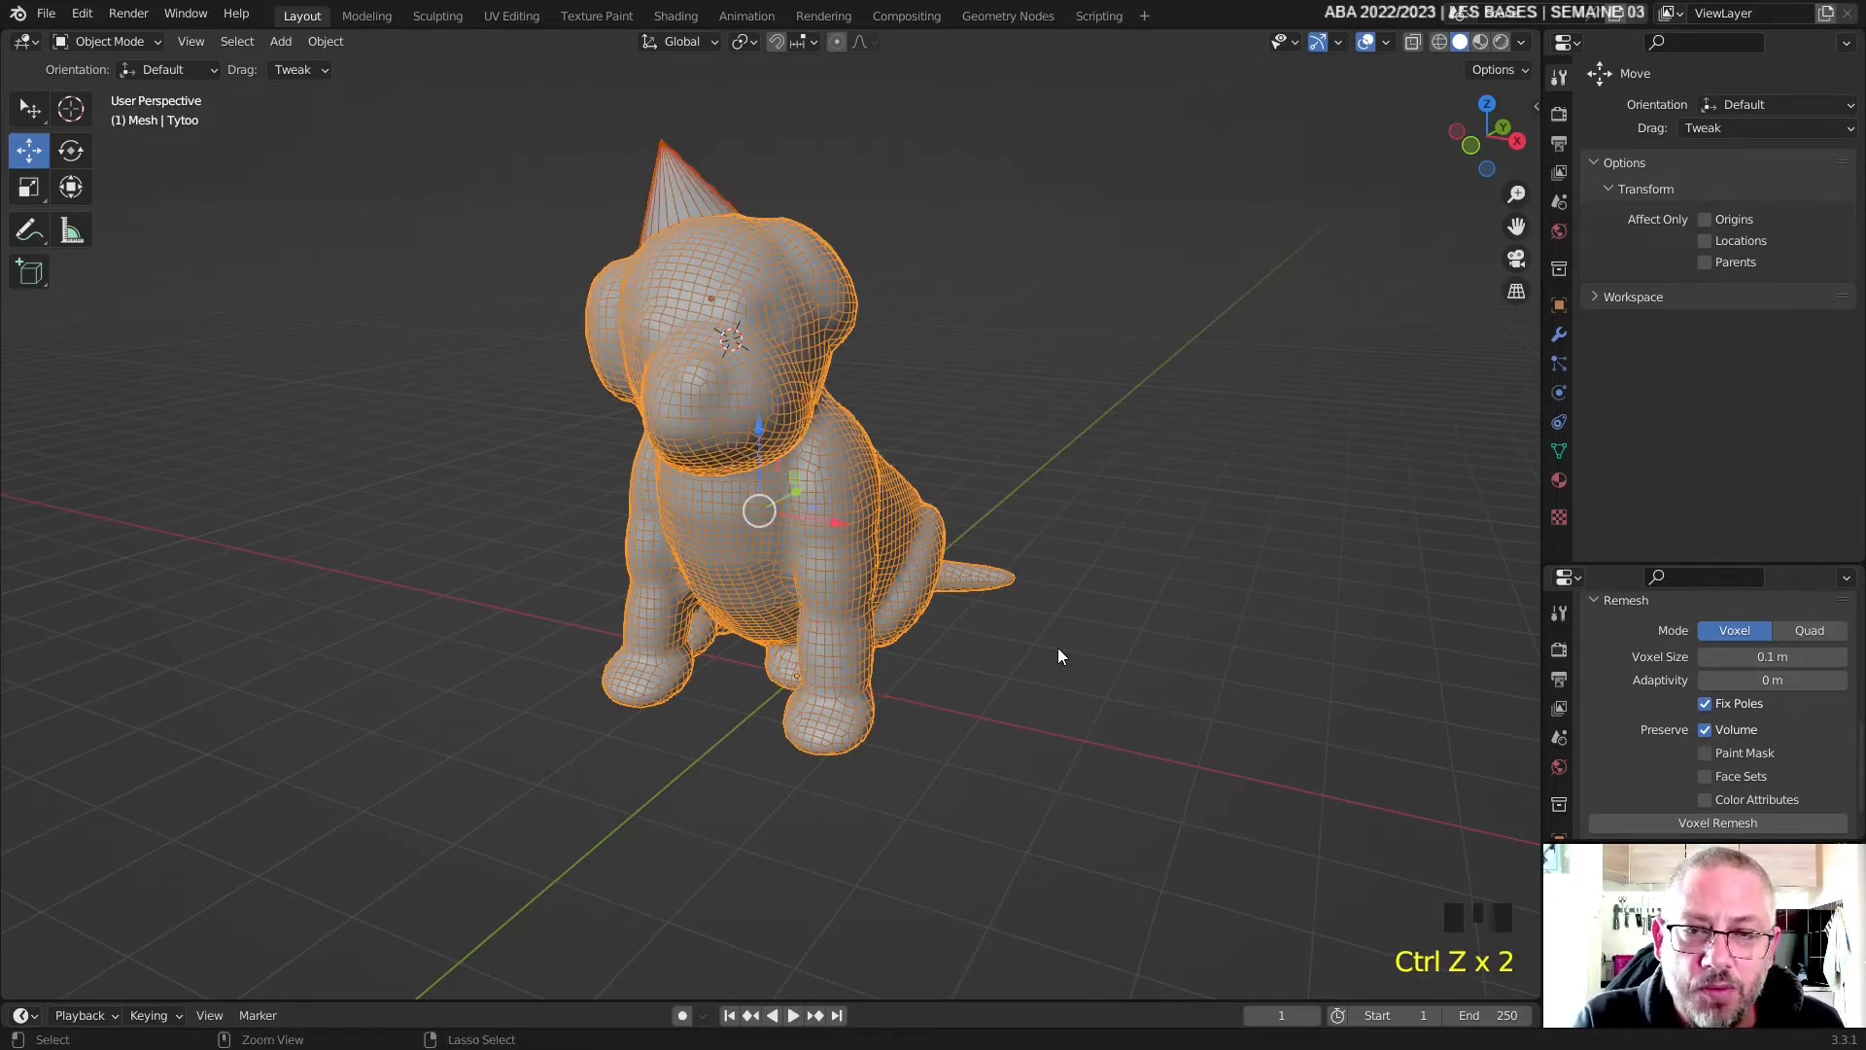
key(ctrl+z)
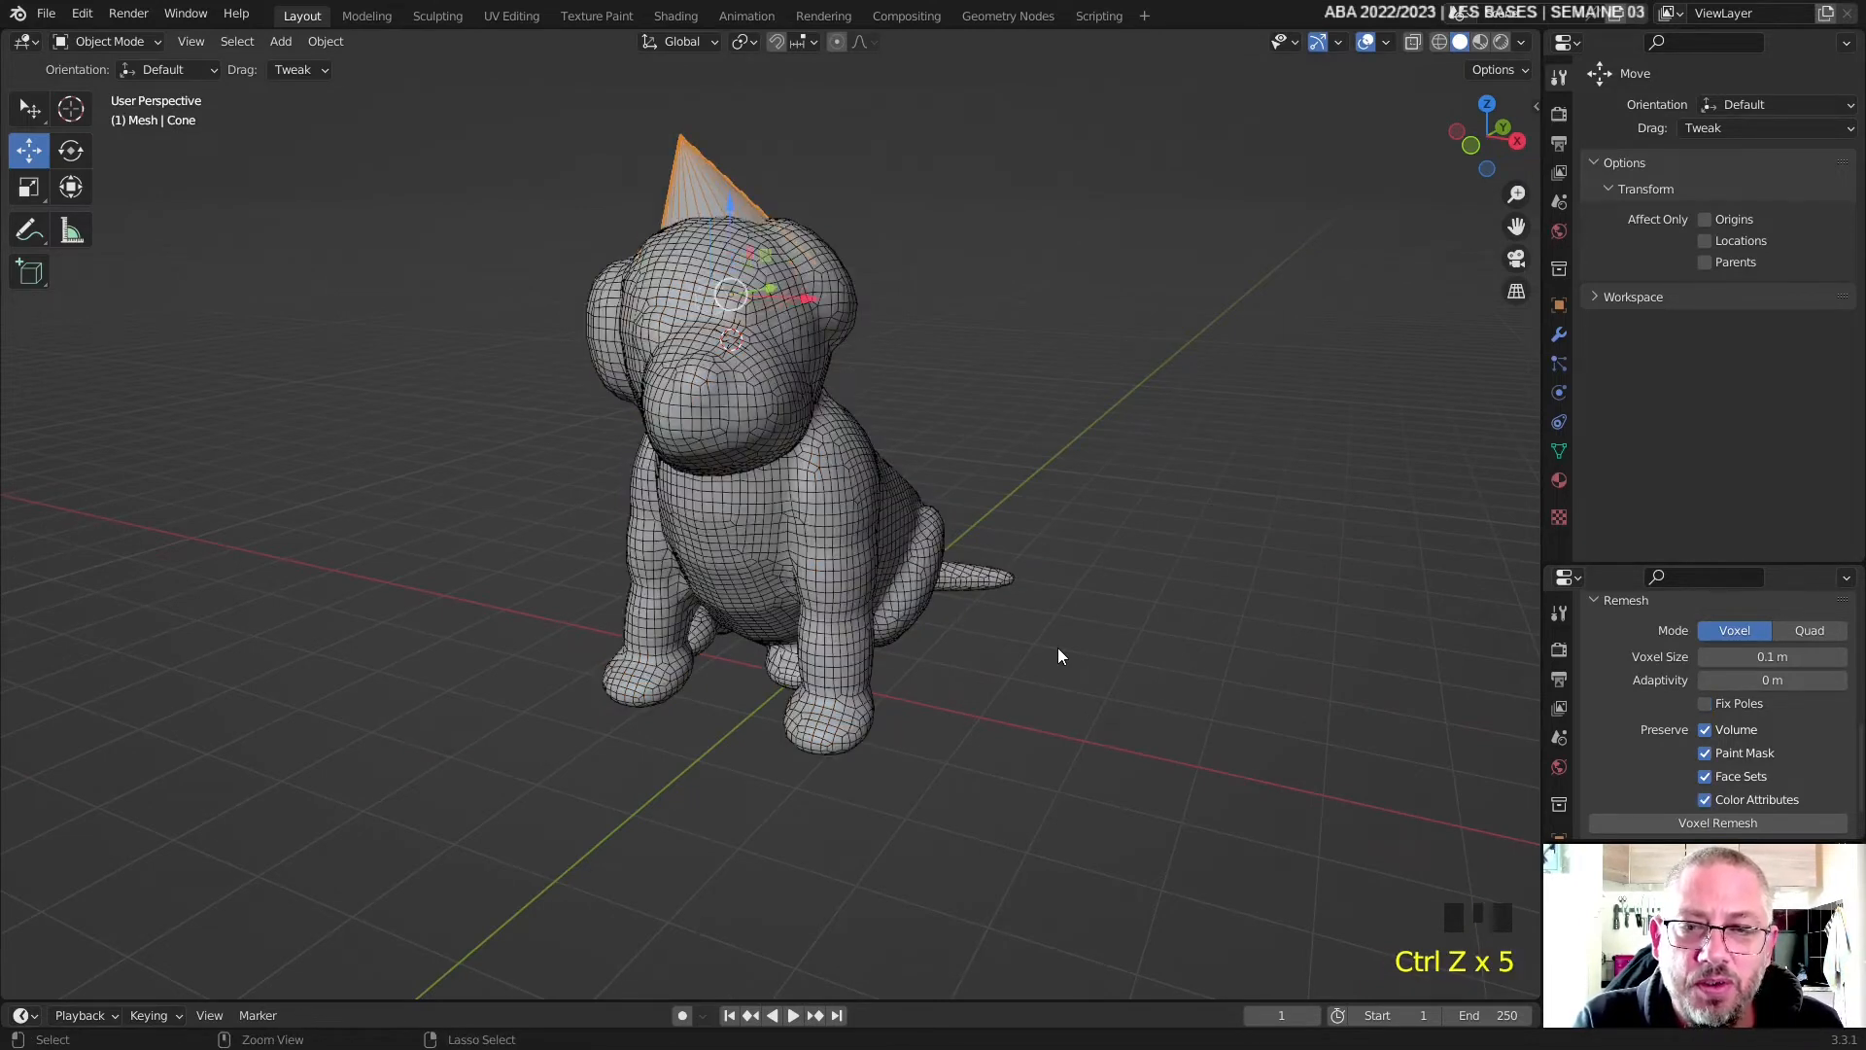
key(x)
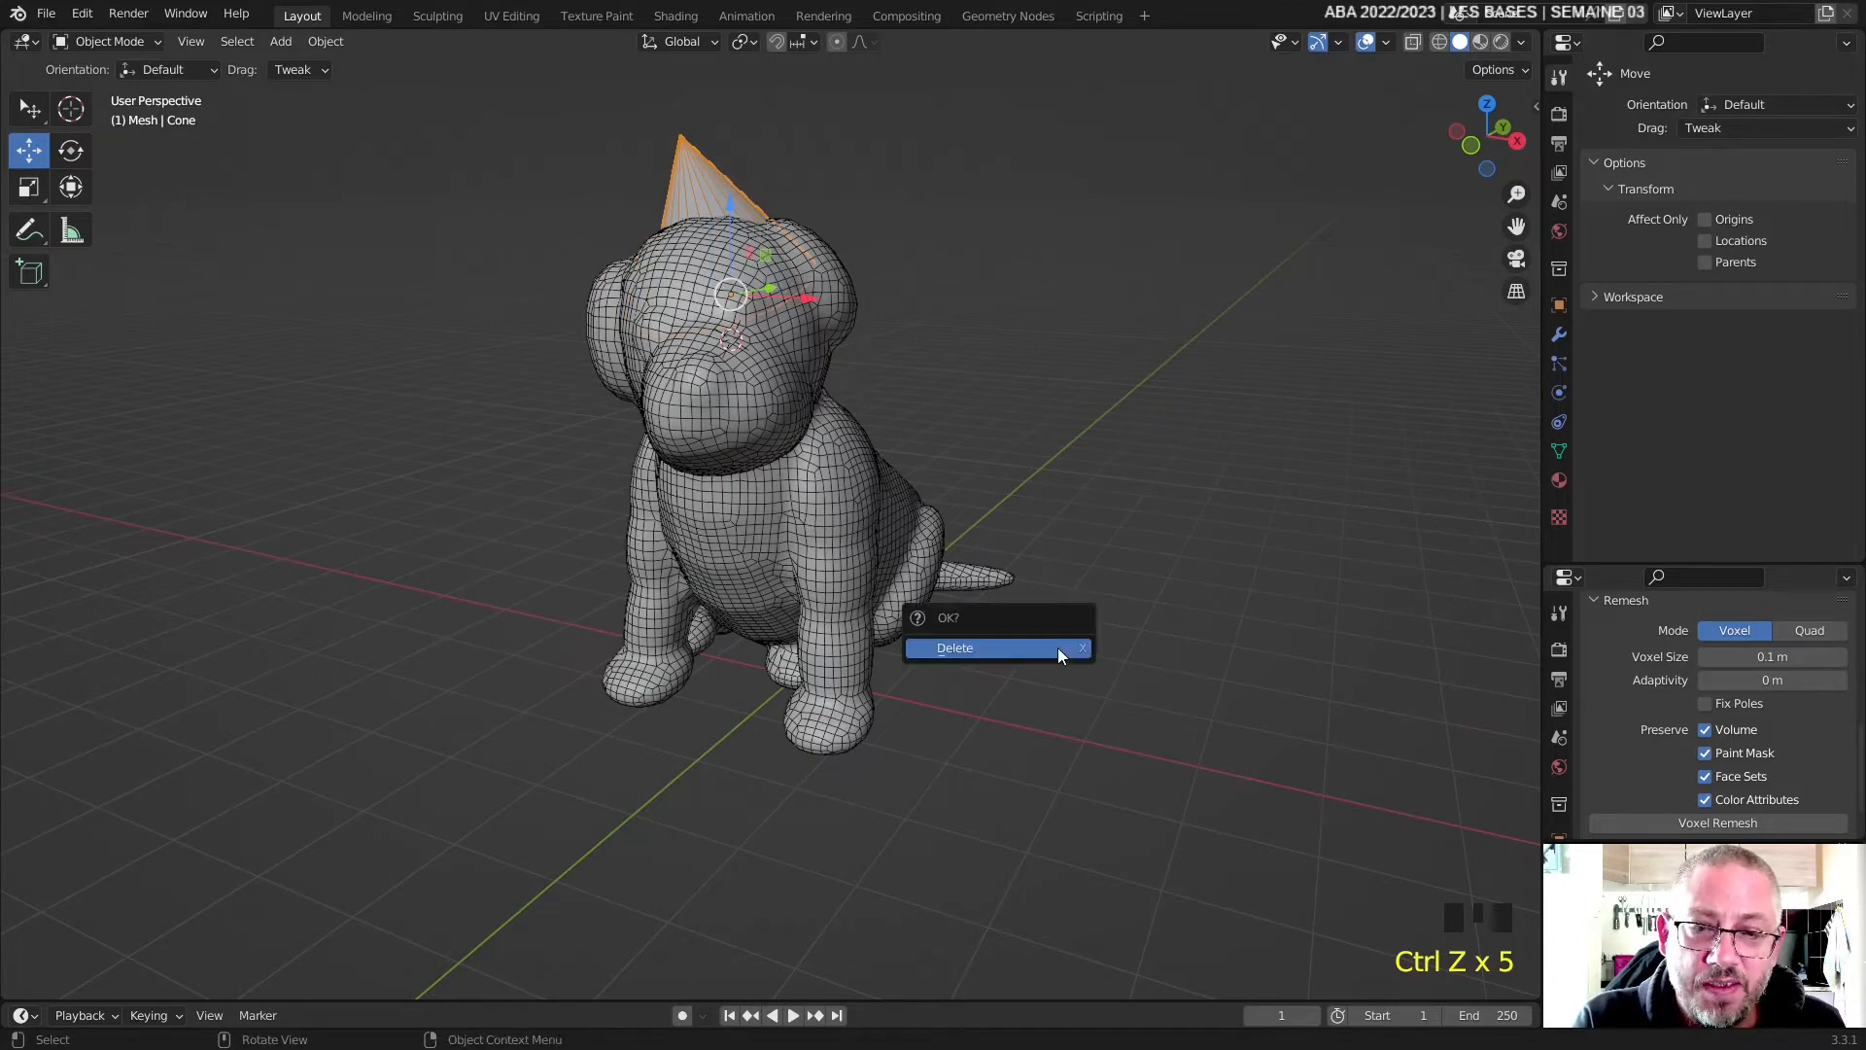
click(1057, 647)
middle_drag(1058, 647, 1085, 620)
- Select the dog Tytoo and switch it to Sculpt Mode
click(778, 477)
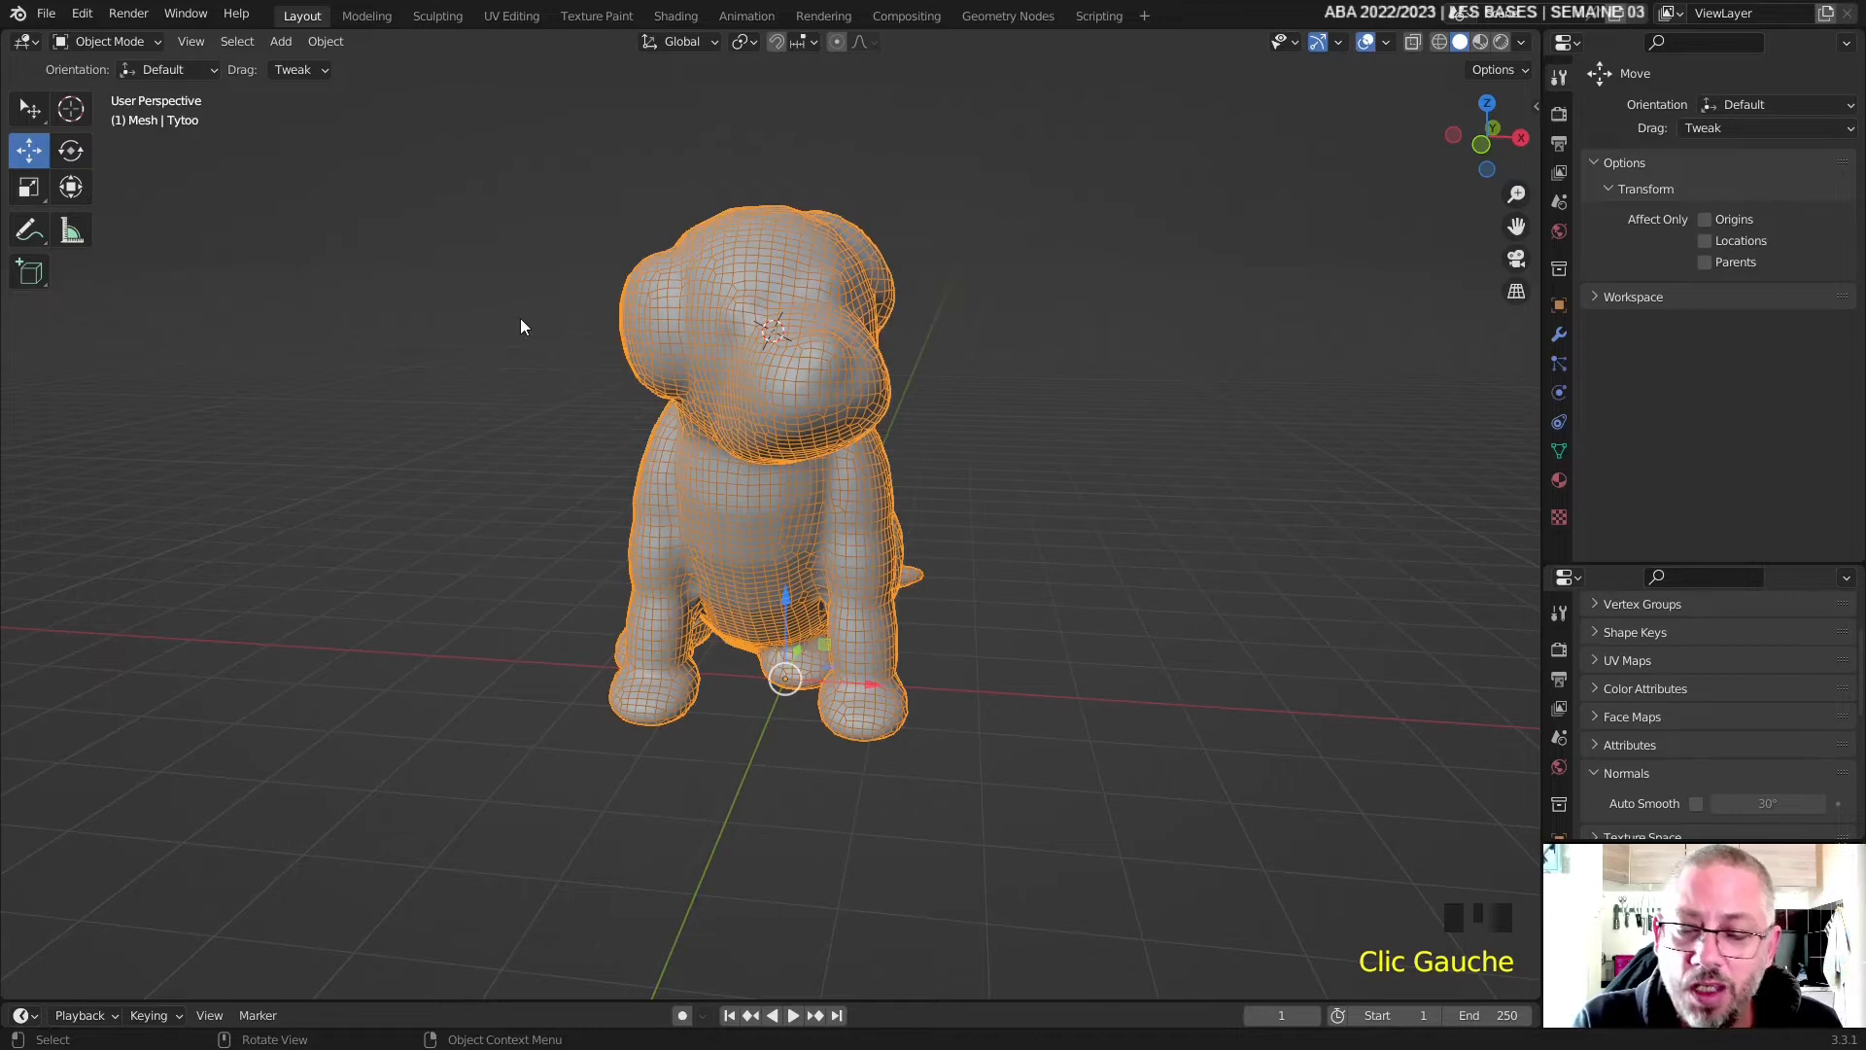
key(ctrl+Tab)
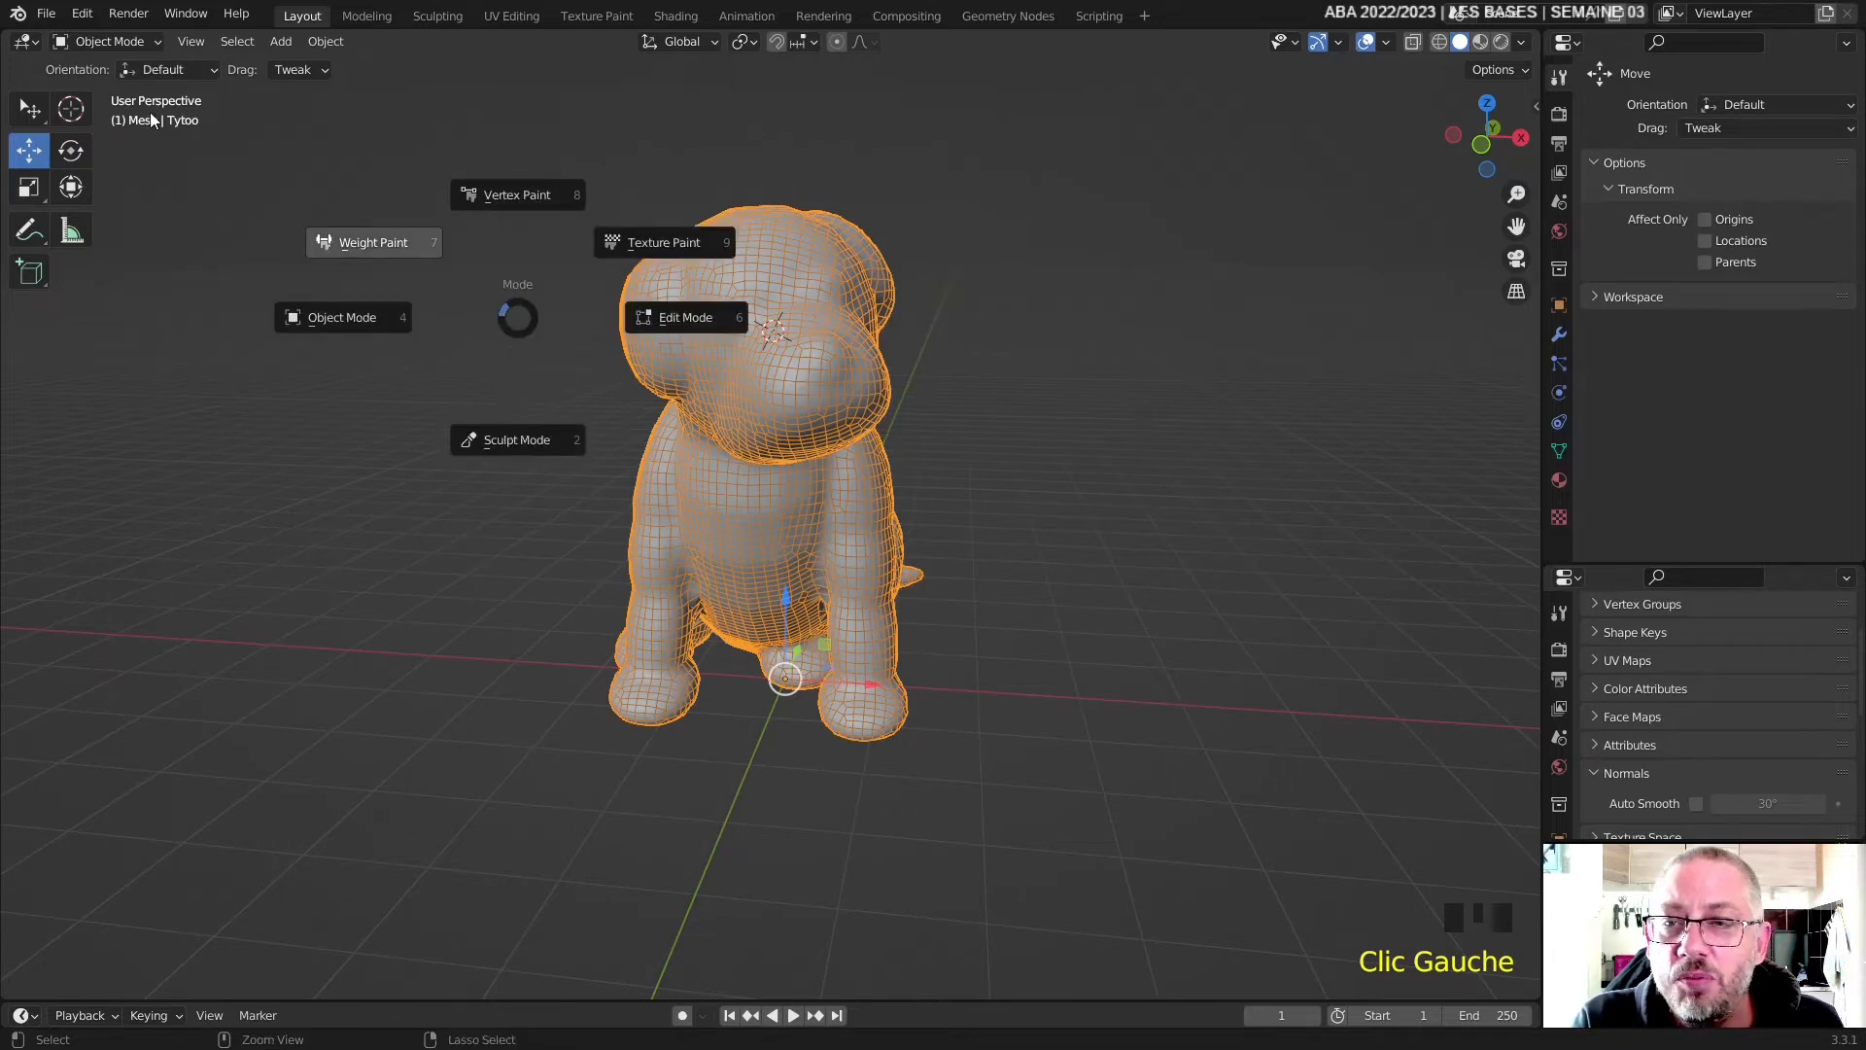
click(521, 321)
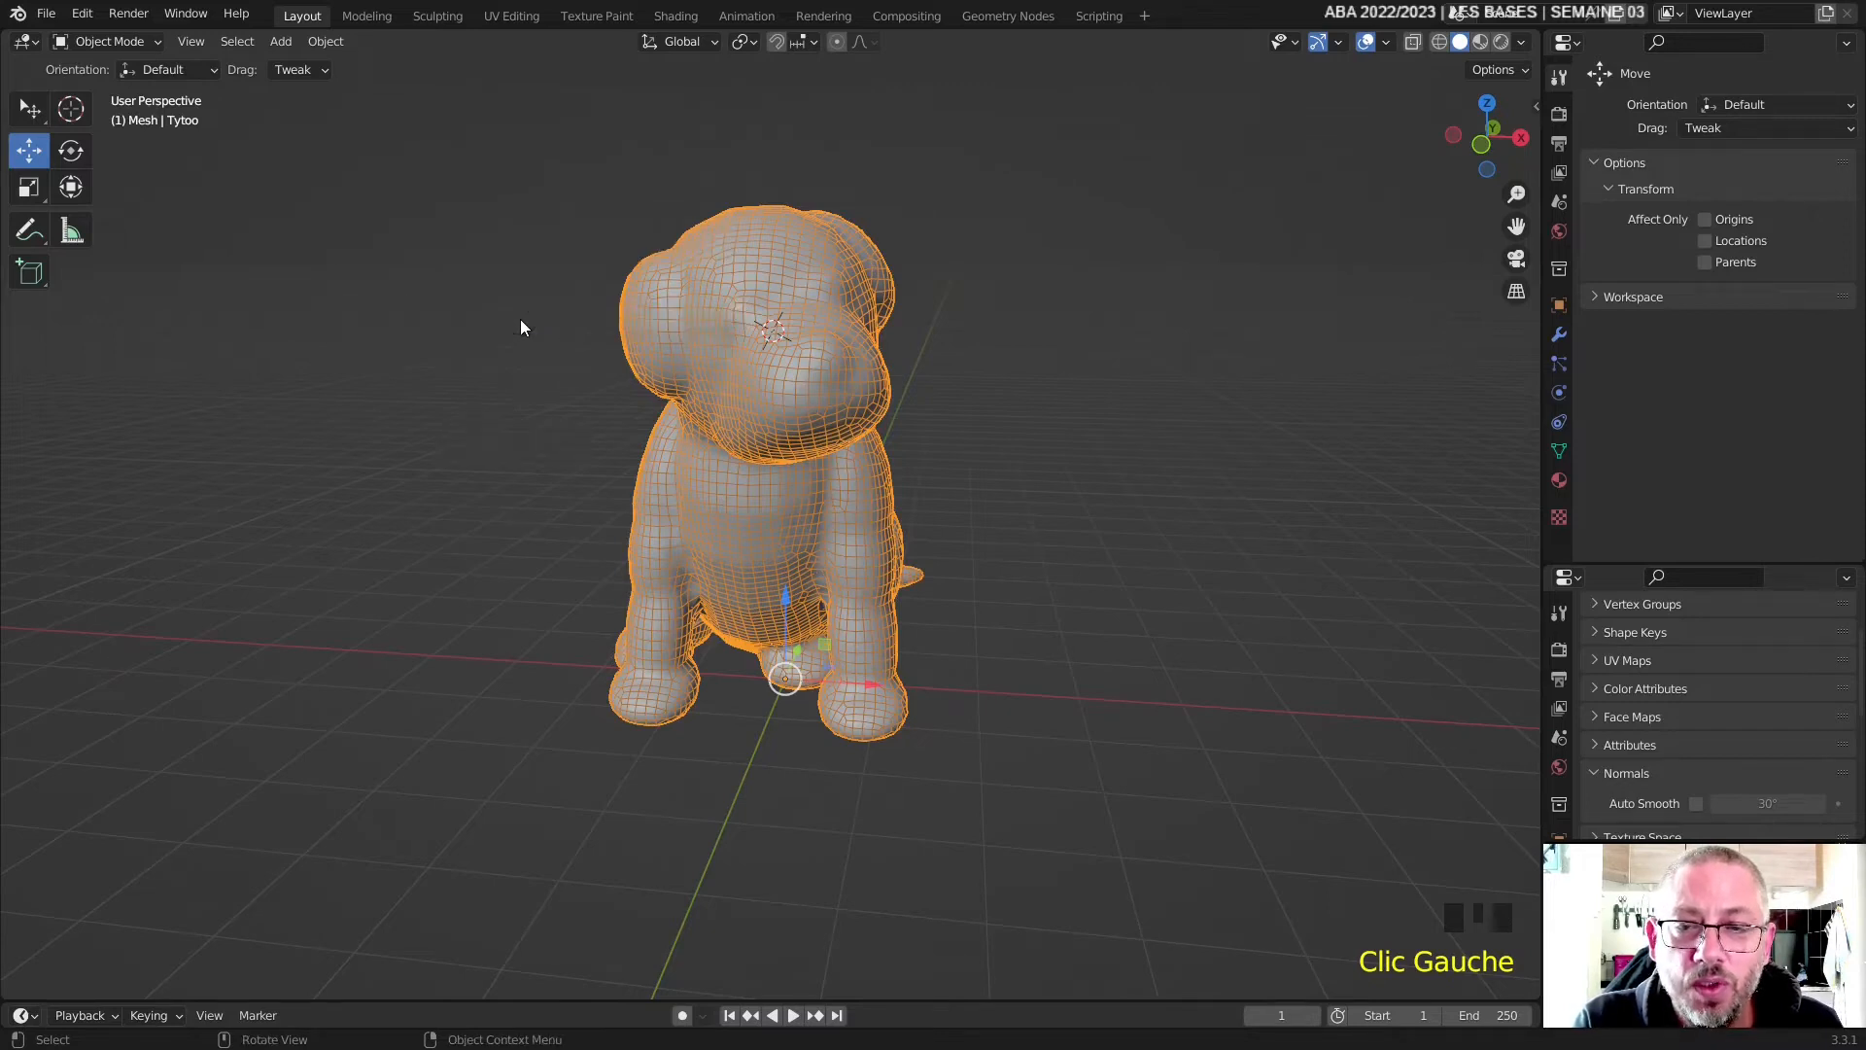
key(ctrl+Tab)
click(521, 320)
key(ctrl+Tab)
click(521, 321)
key(ctrl+Tab)
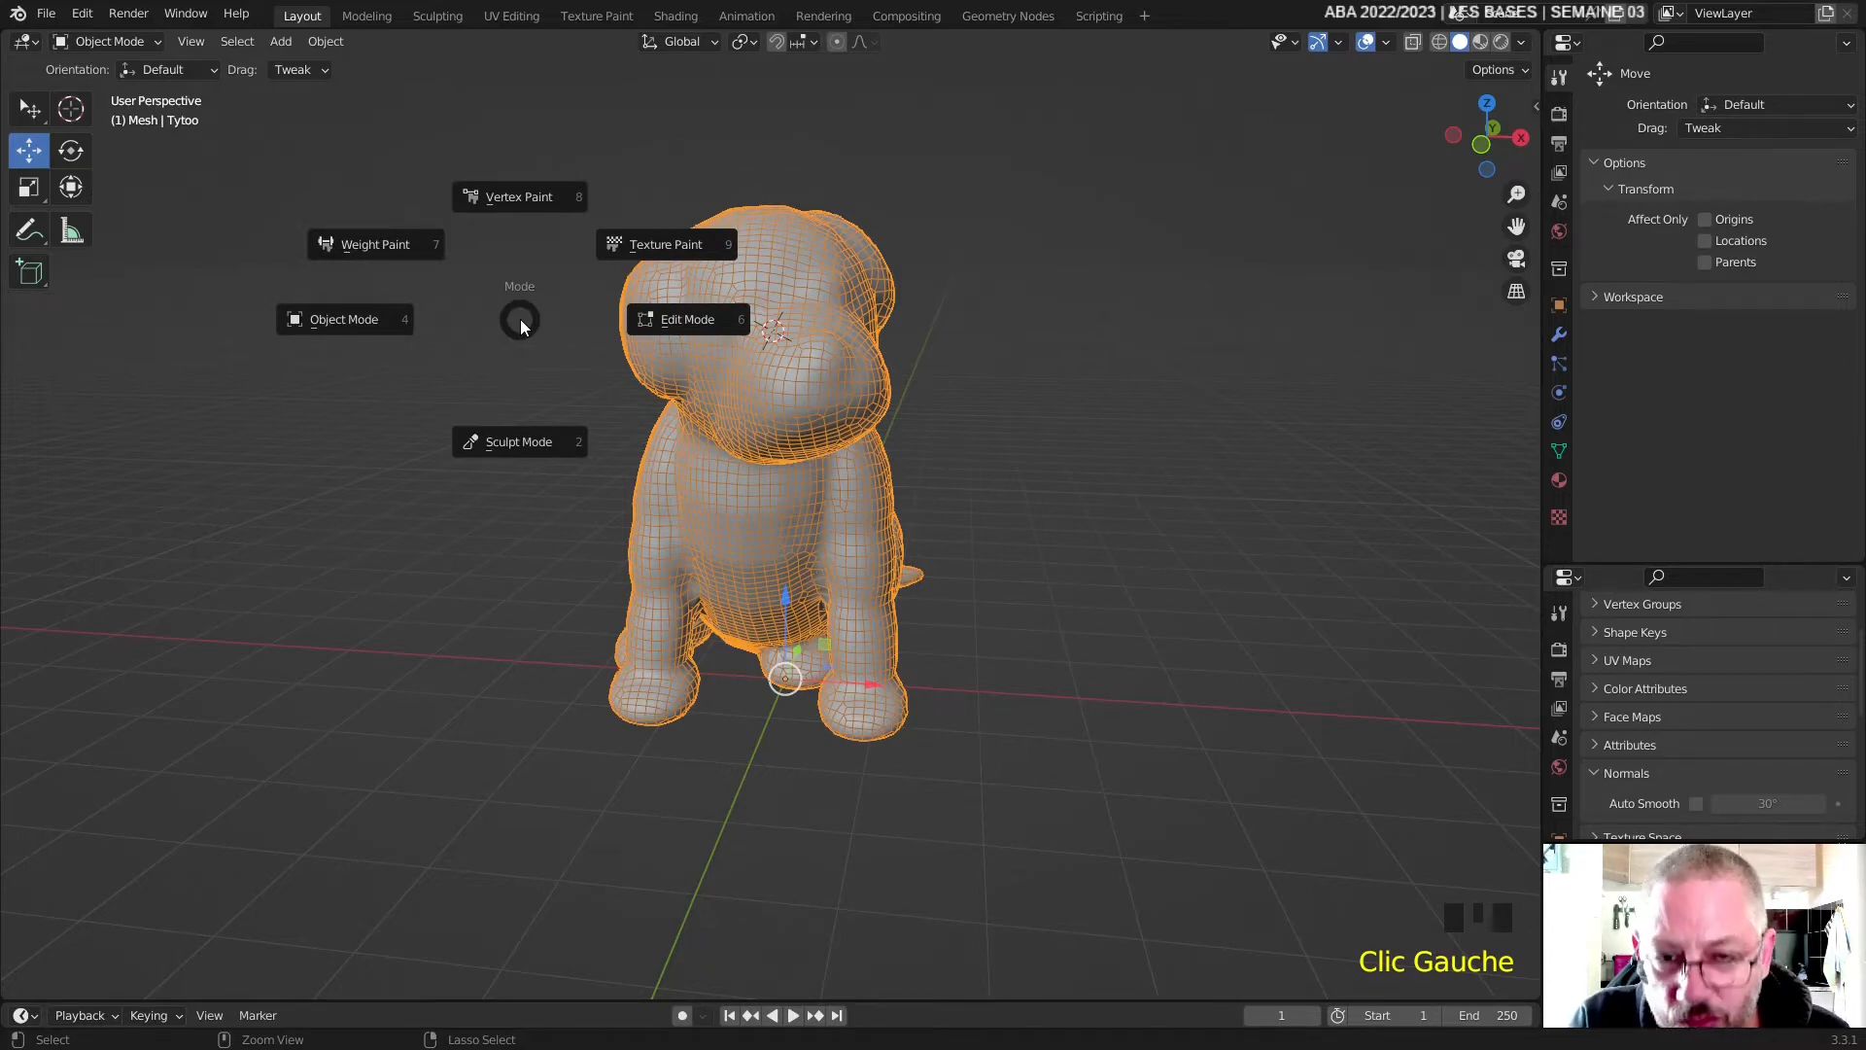
click(525, 437)
mouse_move(529, 433)
middle_down()
mouse_move(816, 424)
mouse_move(731, 379)
middle_up()
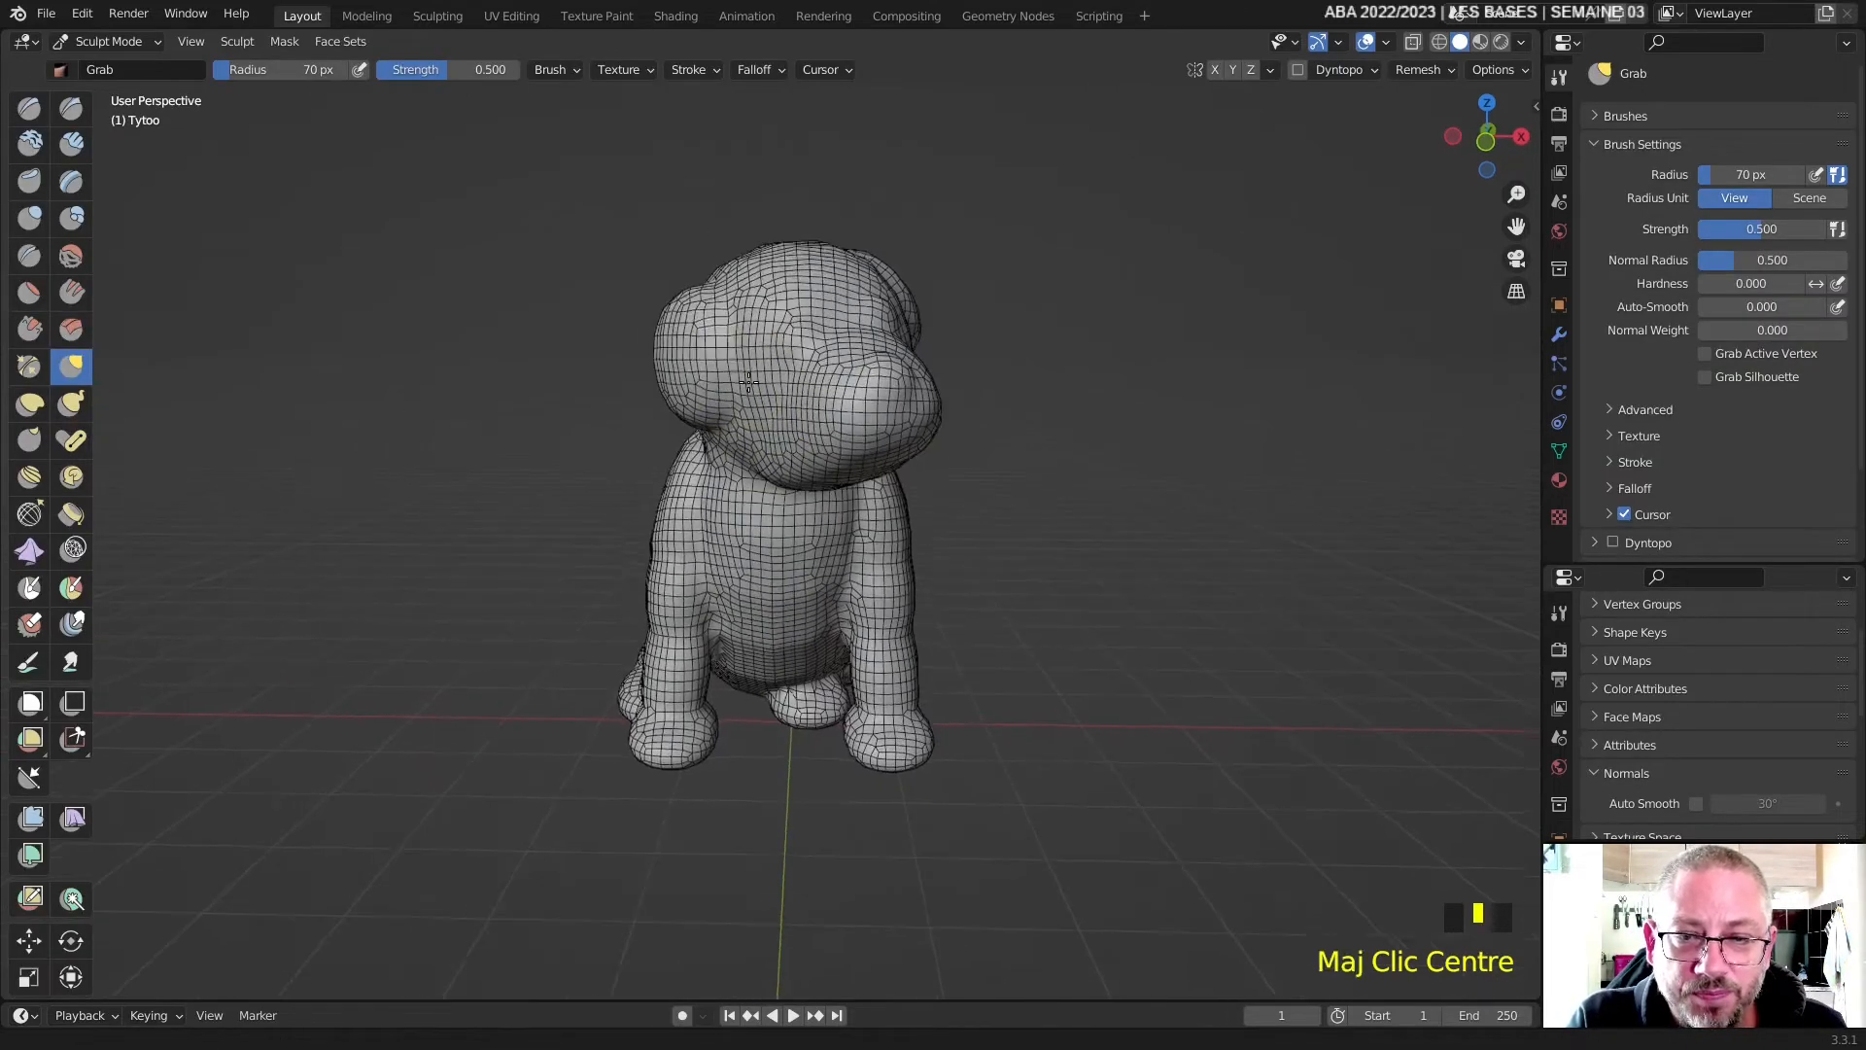
- Set the Grab brush radius to 137 px, leaving its strength at 0.500
scroll(729, 387, up, 2)
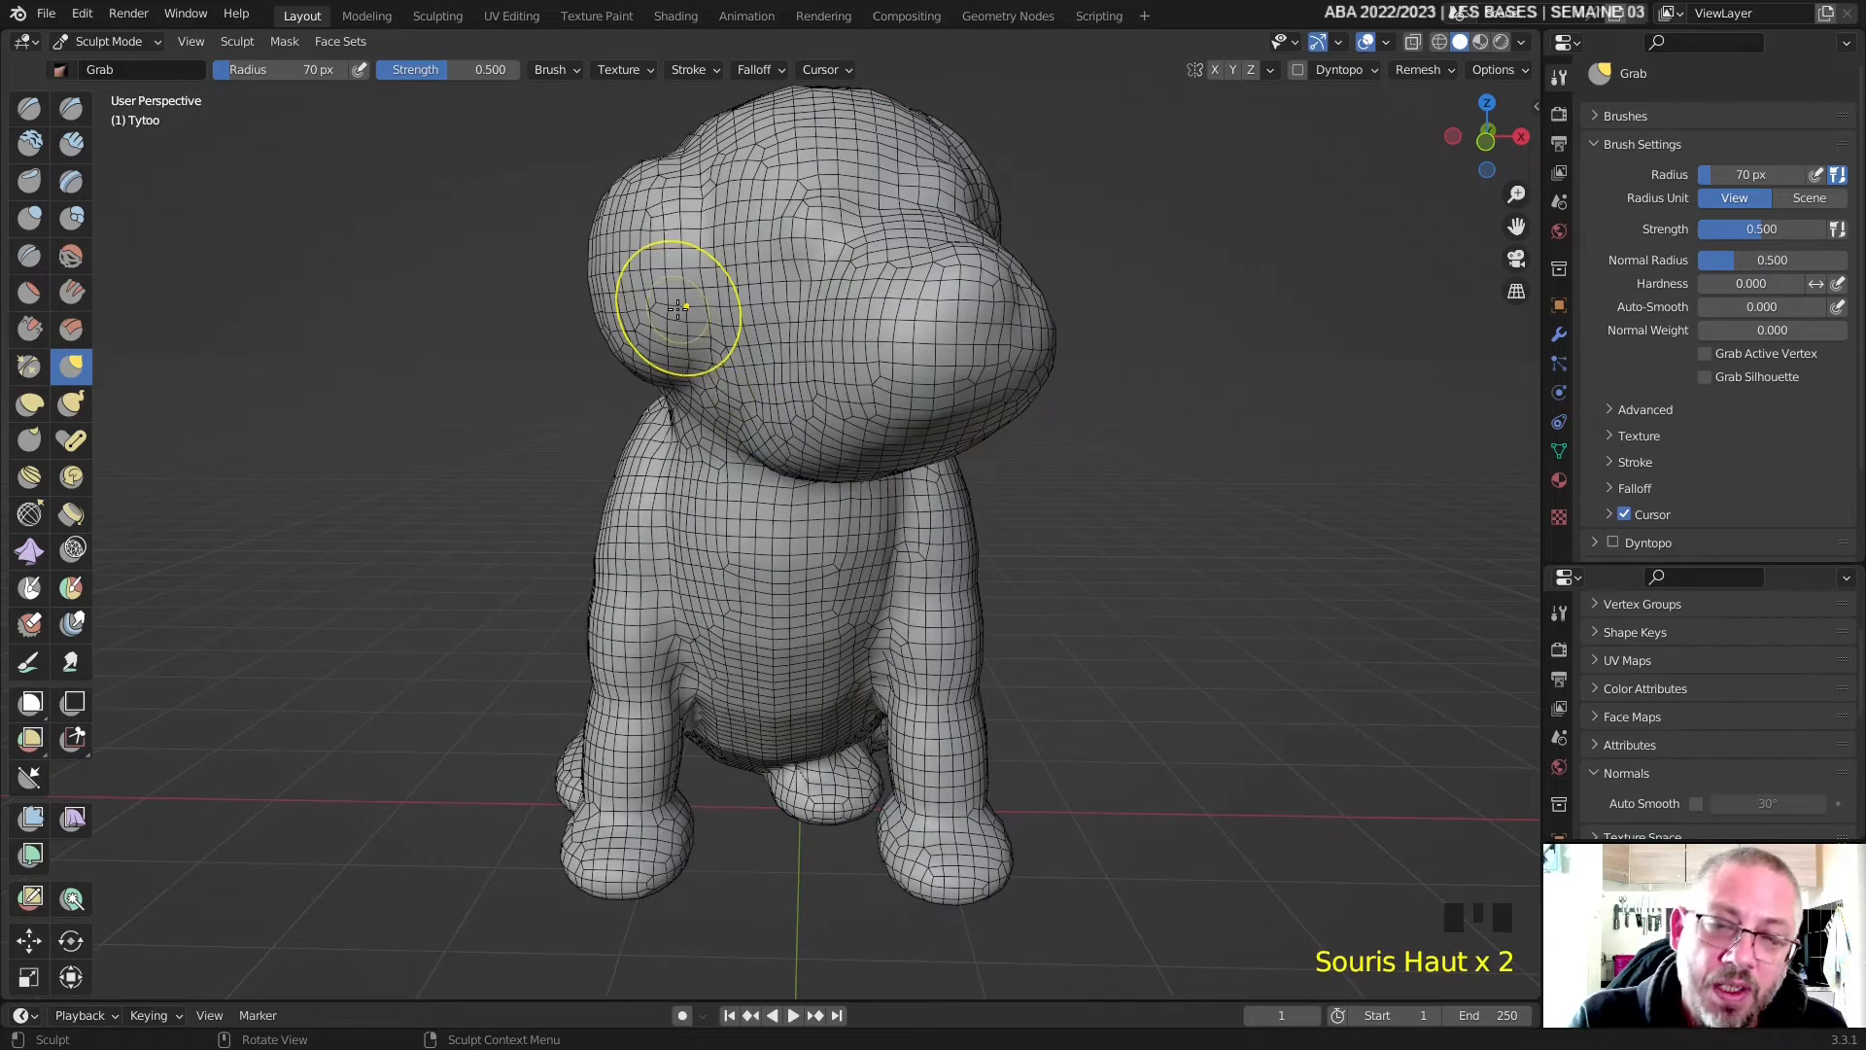
right_click(564, 309)
drag(521, 310, 583, 316)
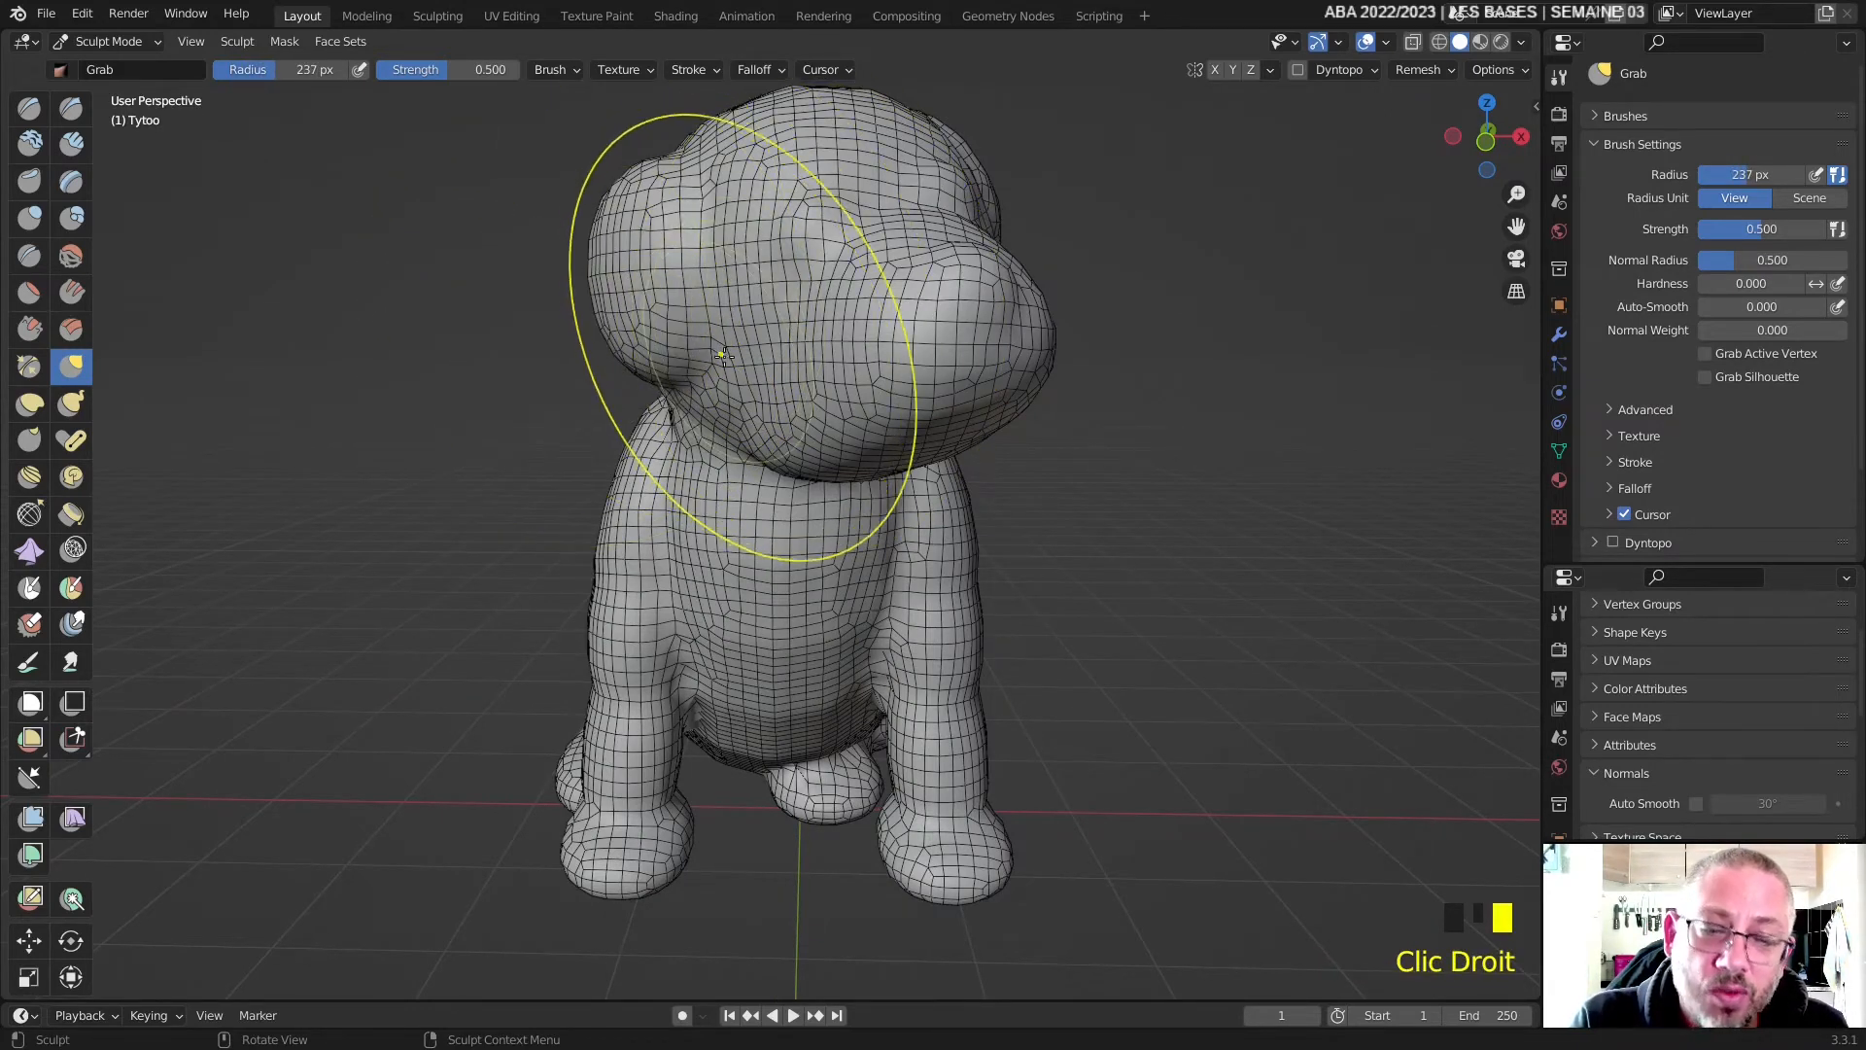
scroll(755, 327, down, 1)
key(f)
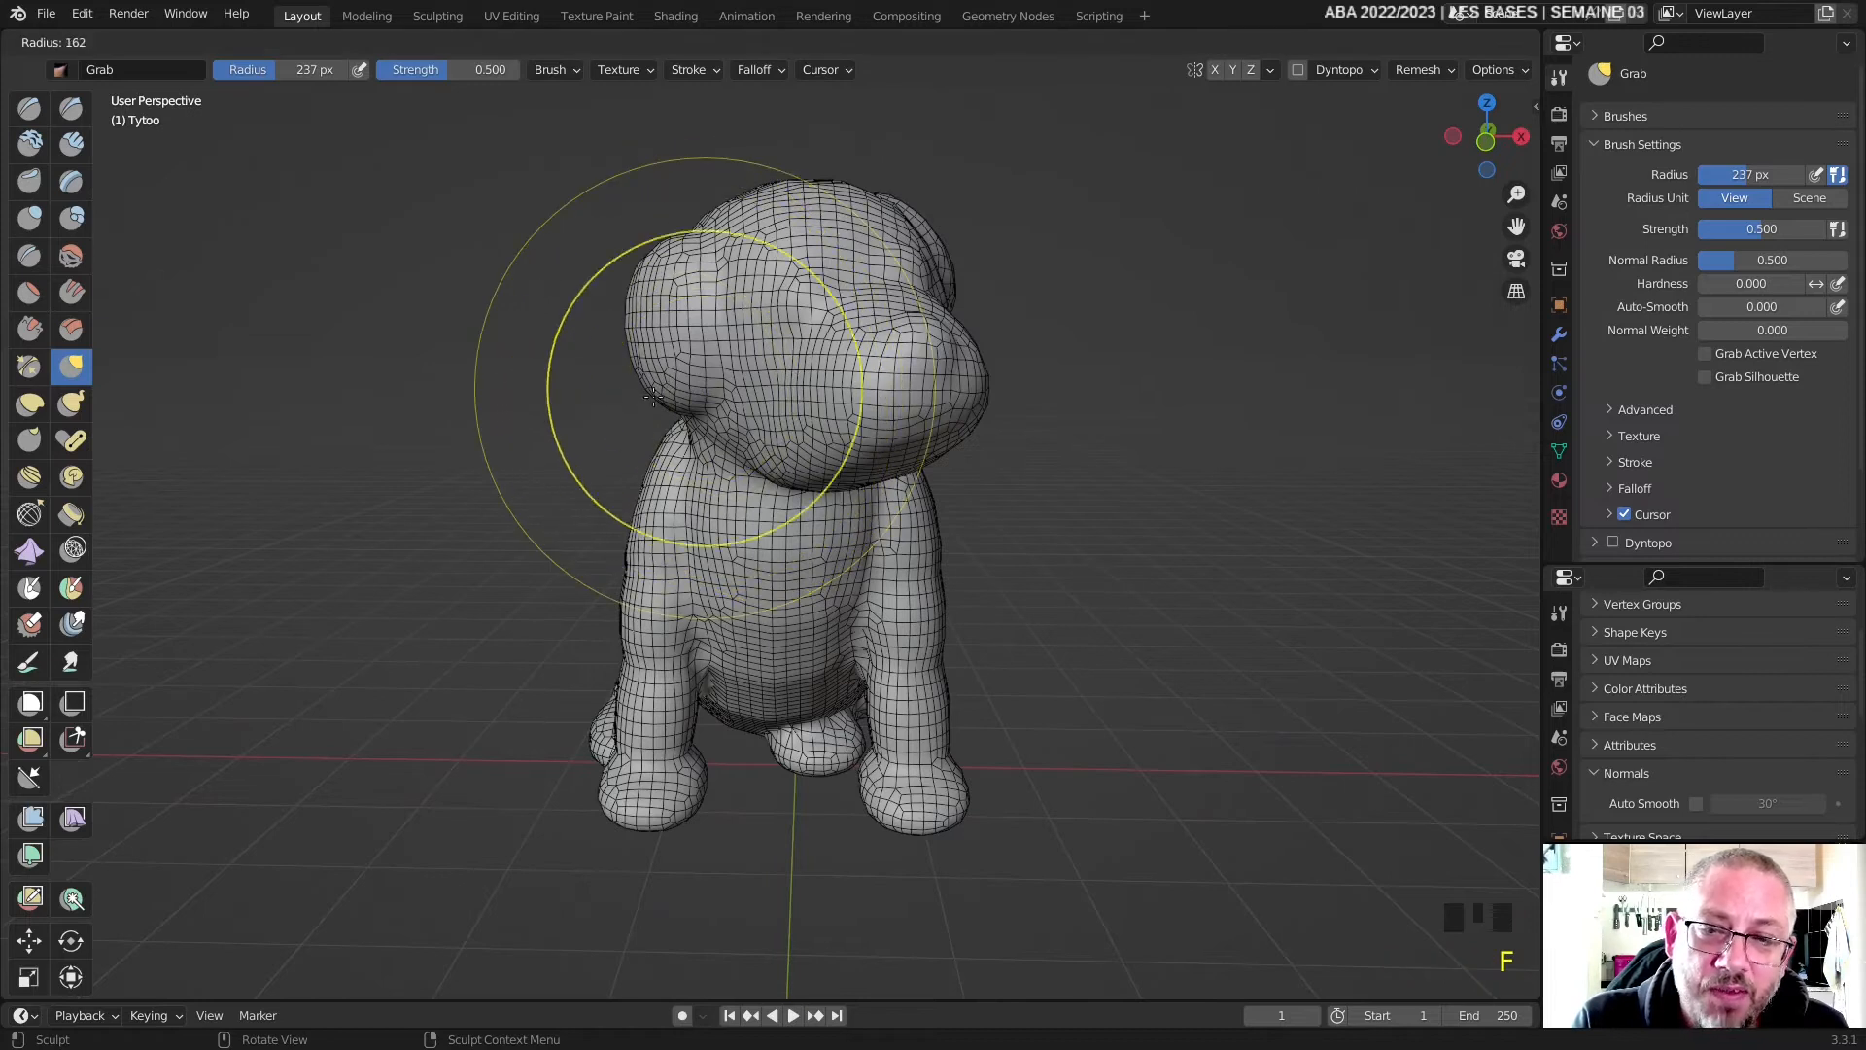
click(607, 418)
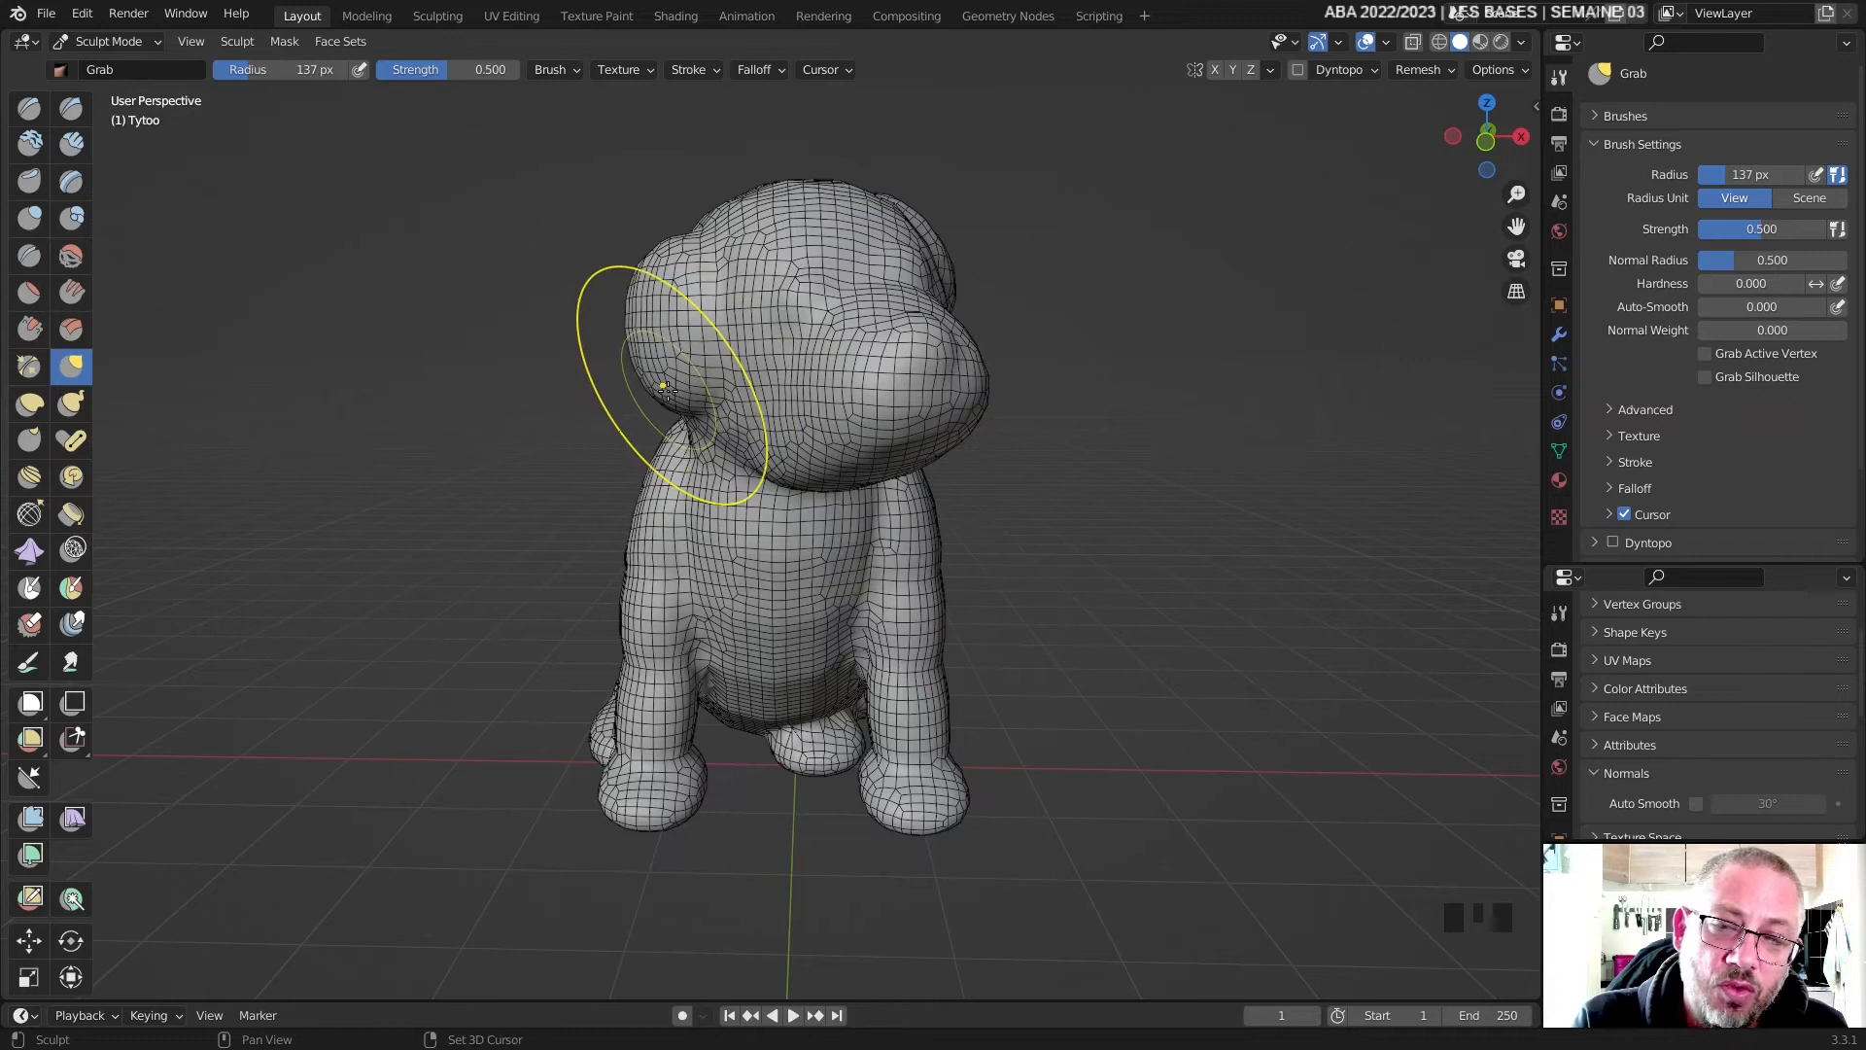
key(shift+f)
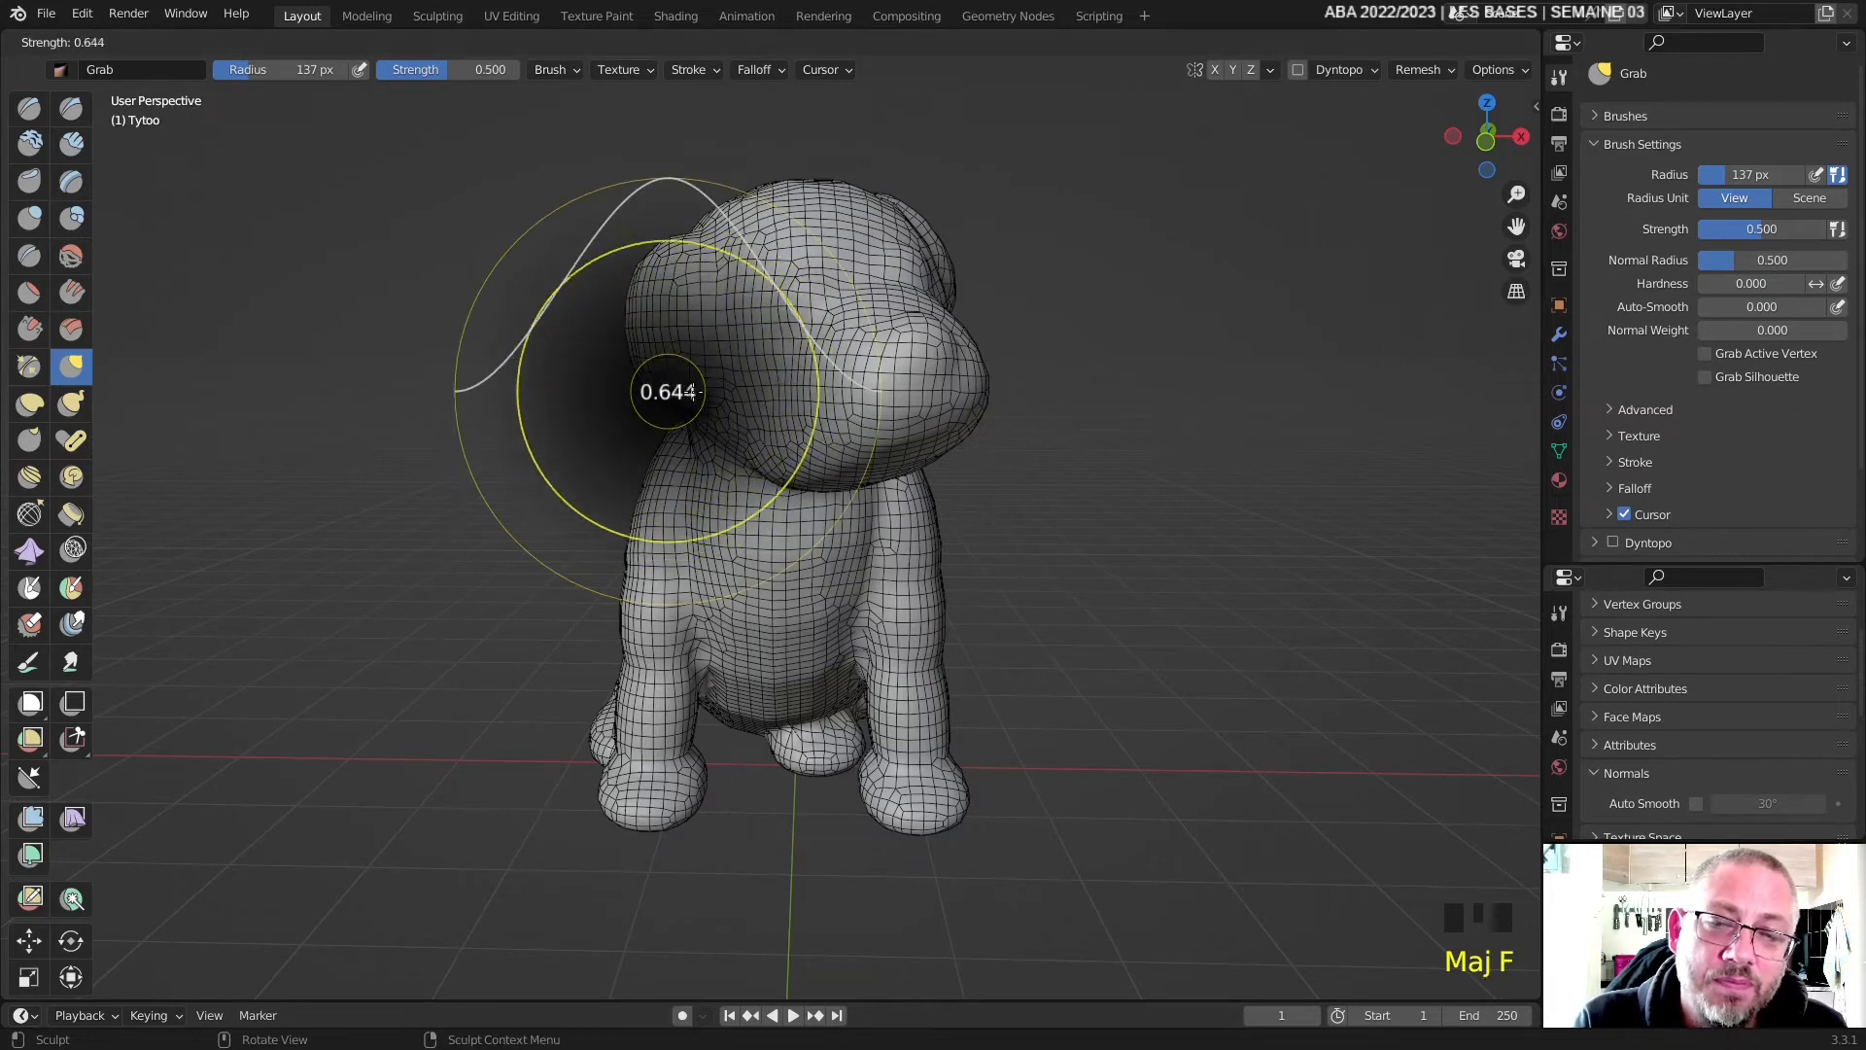
right_click(712, 394)
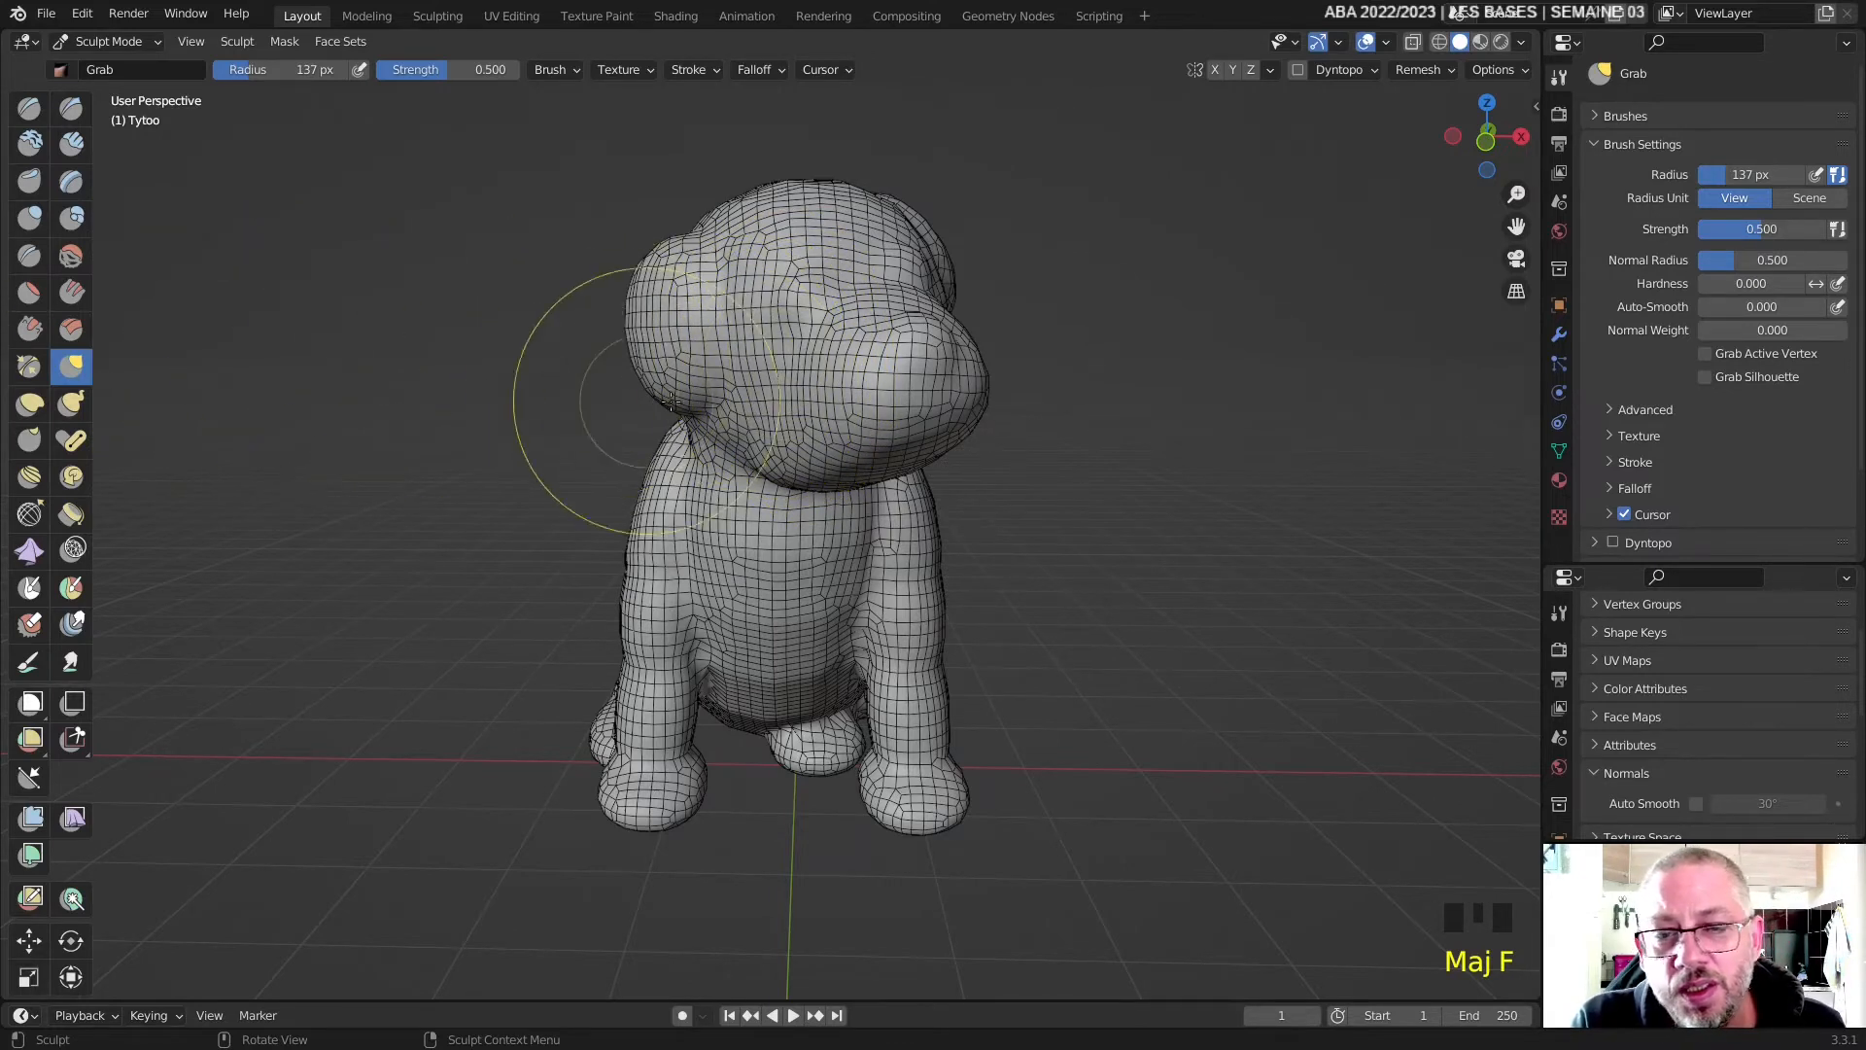
- Reshape both flanks and the back of the dog's body with short Grab strokes from the sides and from behind
scroll(720, 354, down, 1)
middle_drag(720, 355, 774, 494)
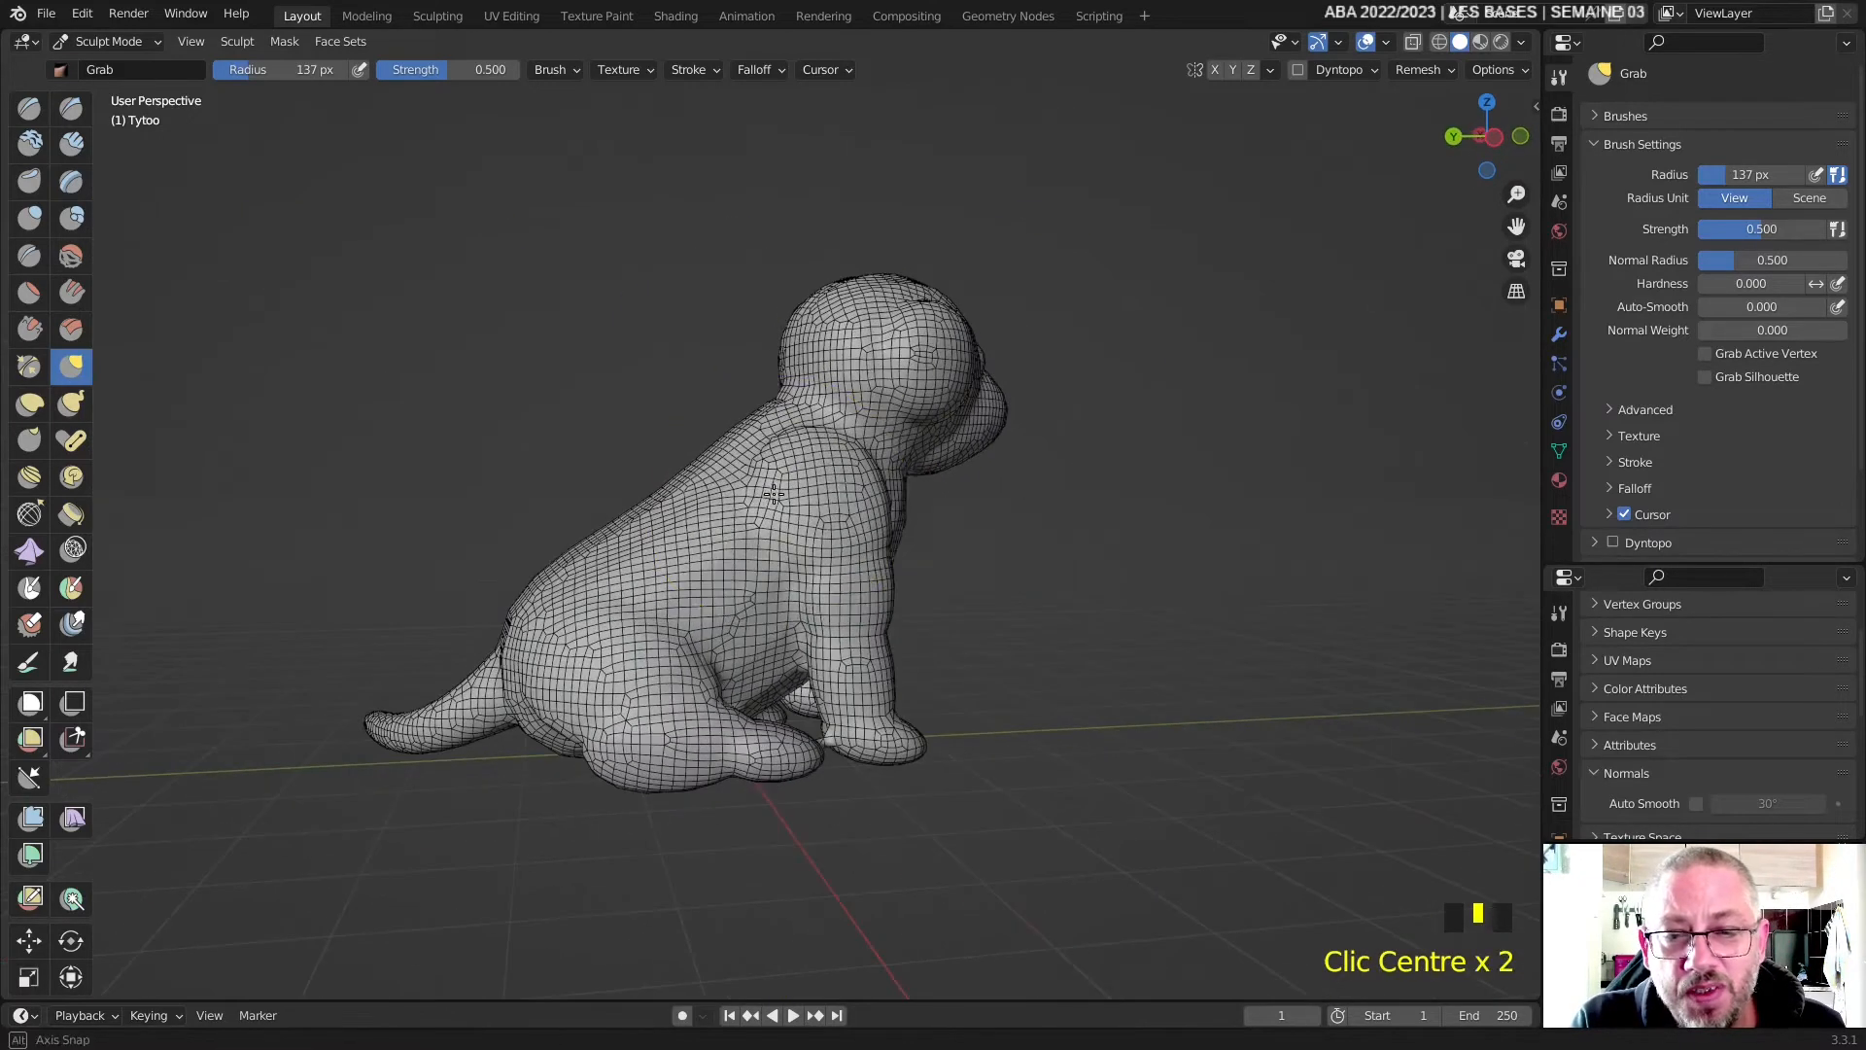
drag(671, 547, 675, 557)
click(648, 523)
middle_drag(648, 523, 1020, 510)
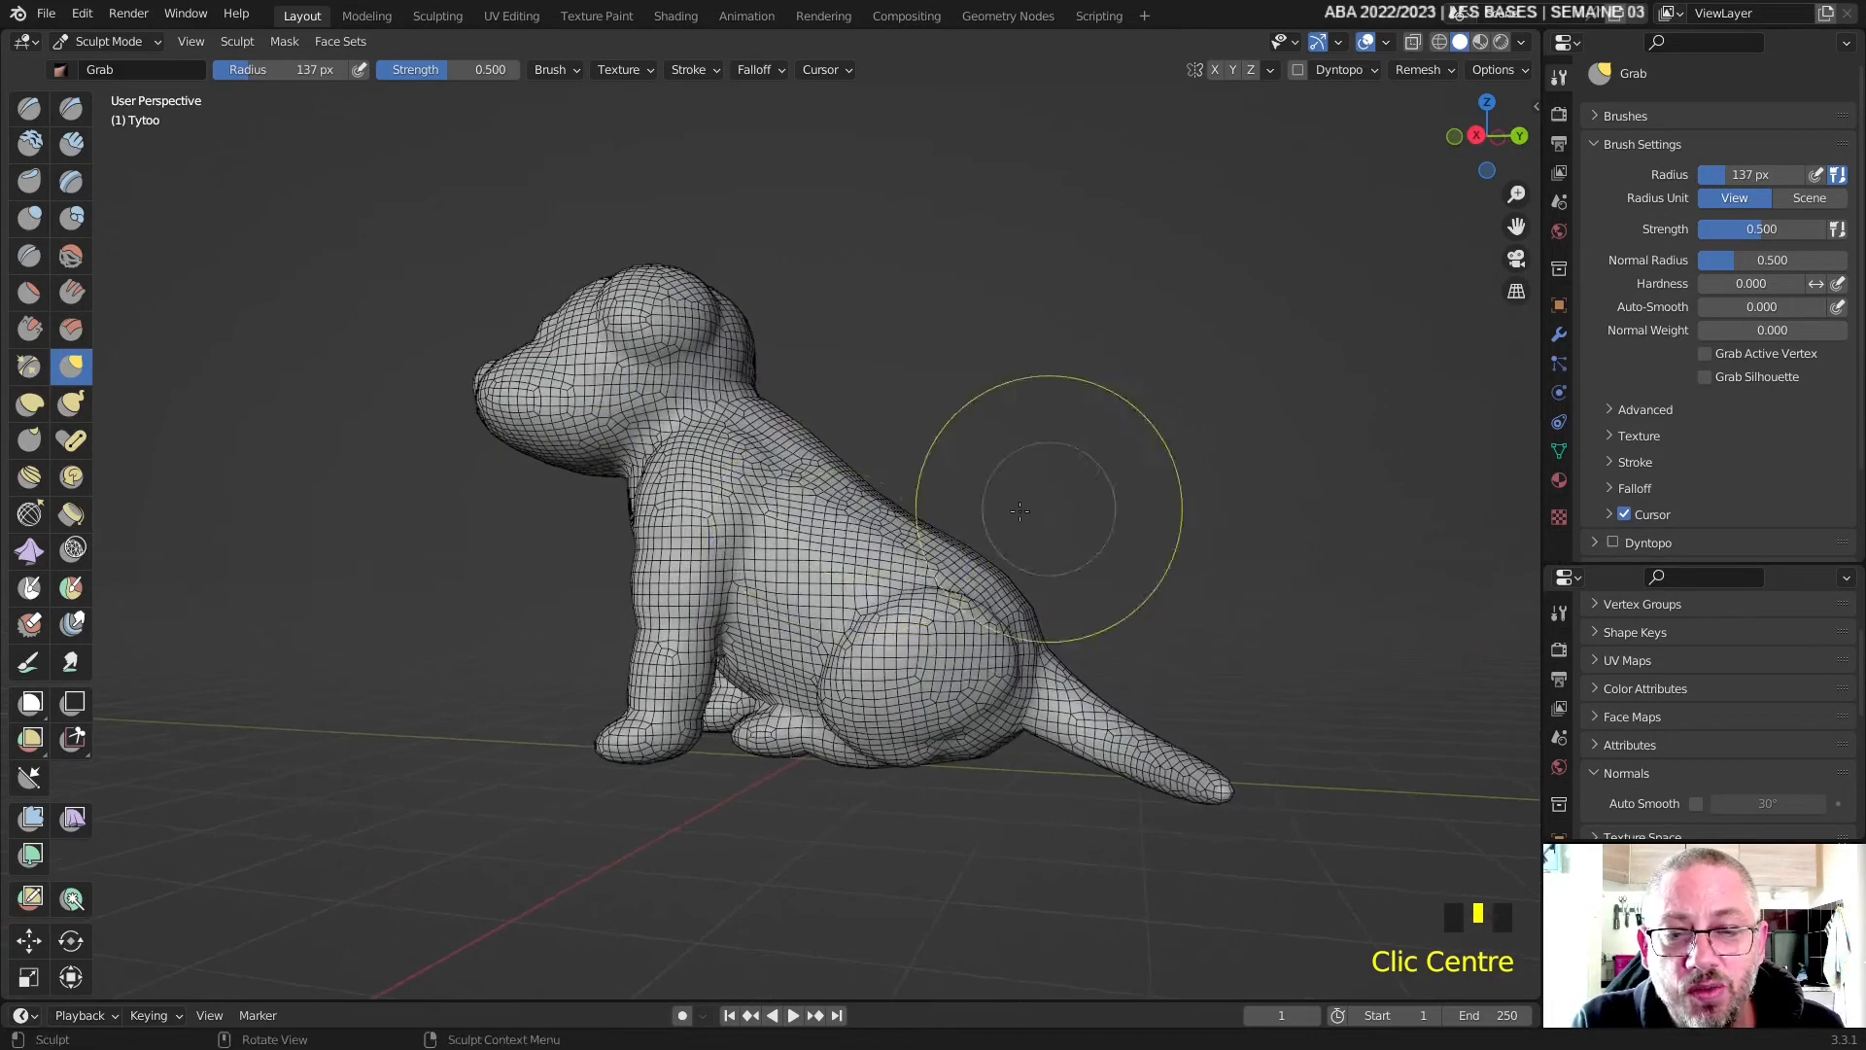
drag(839, 526, 841, 528)
click(852, 518)
middle_drag(853, 518, 641, 673)
drag(660, 576, 673, 565)
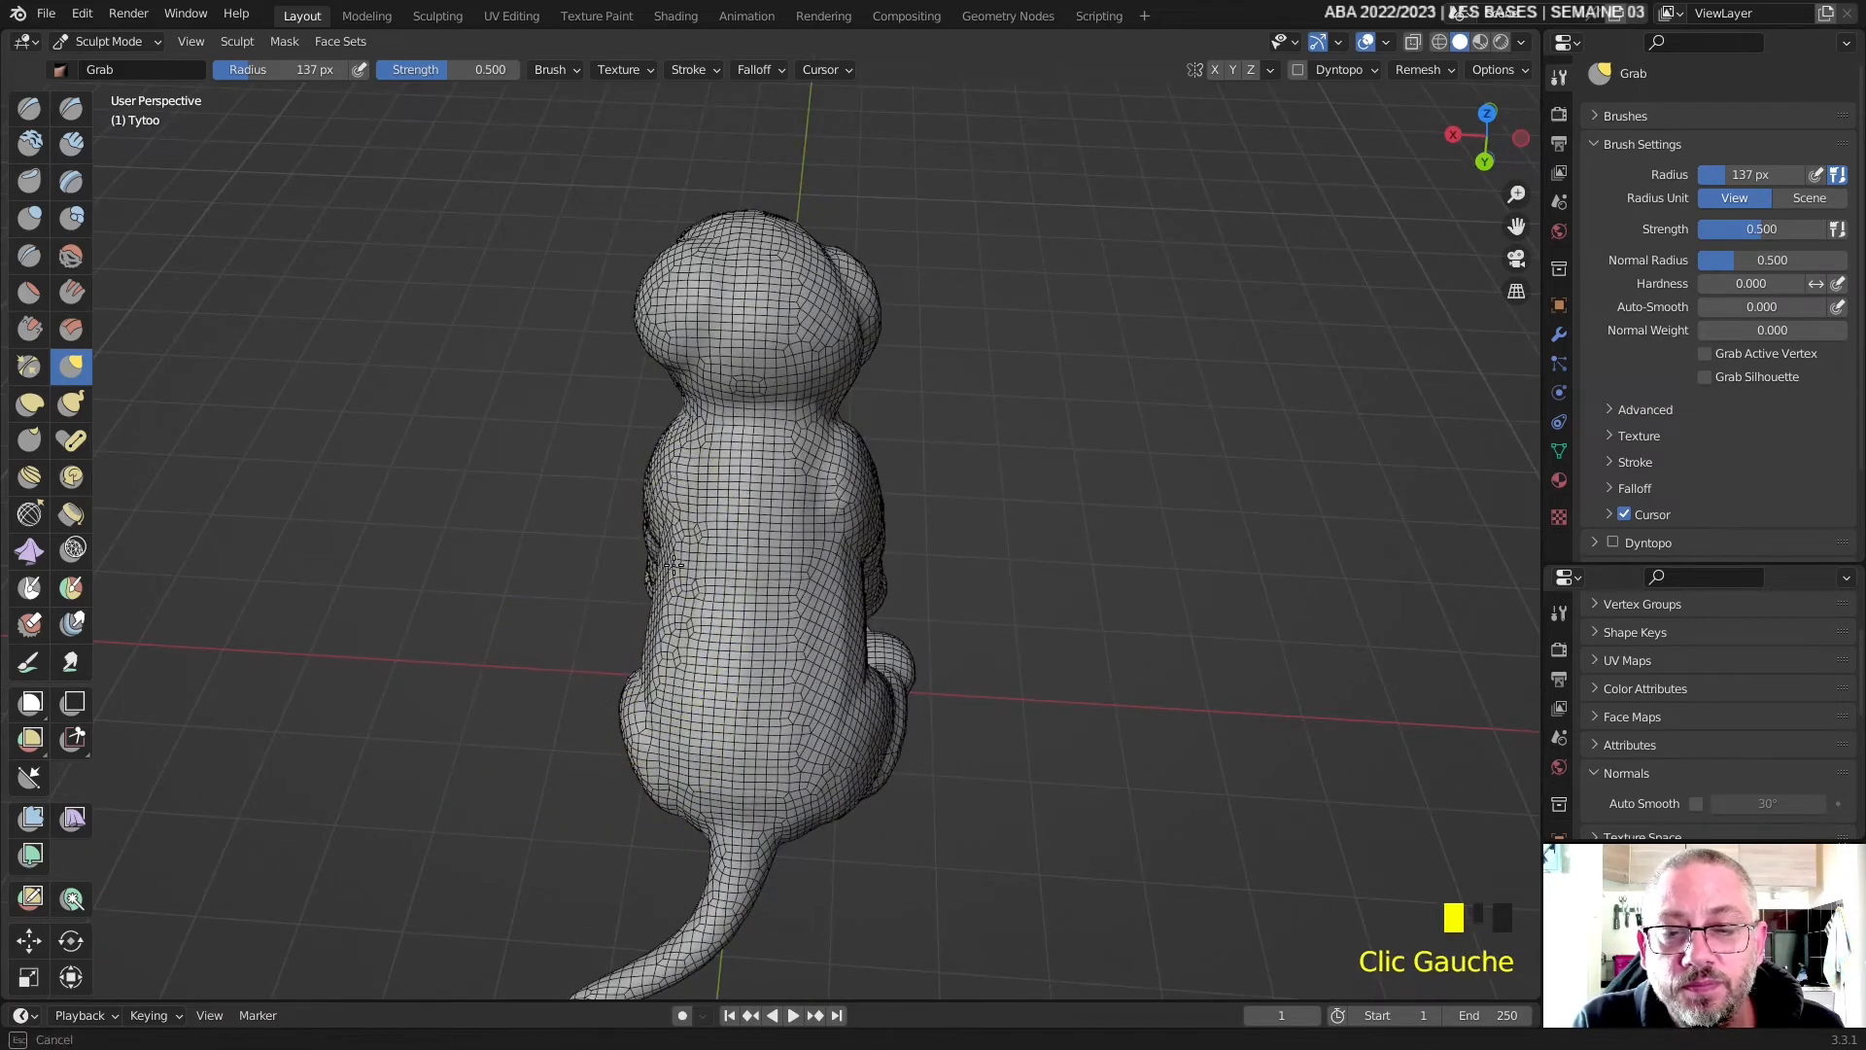
drag(677, 647, 659, 676)
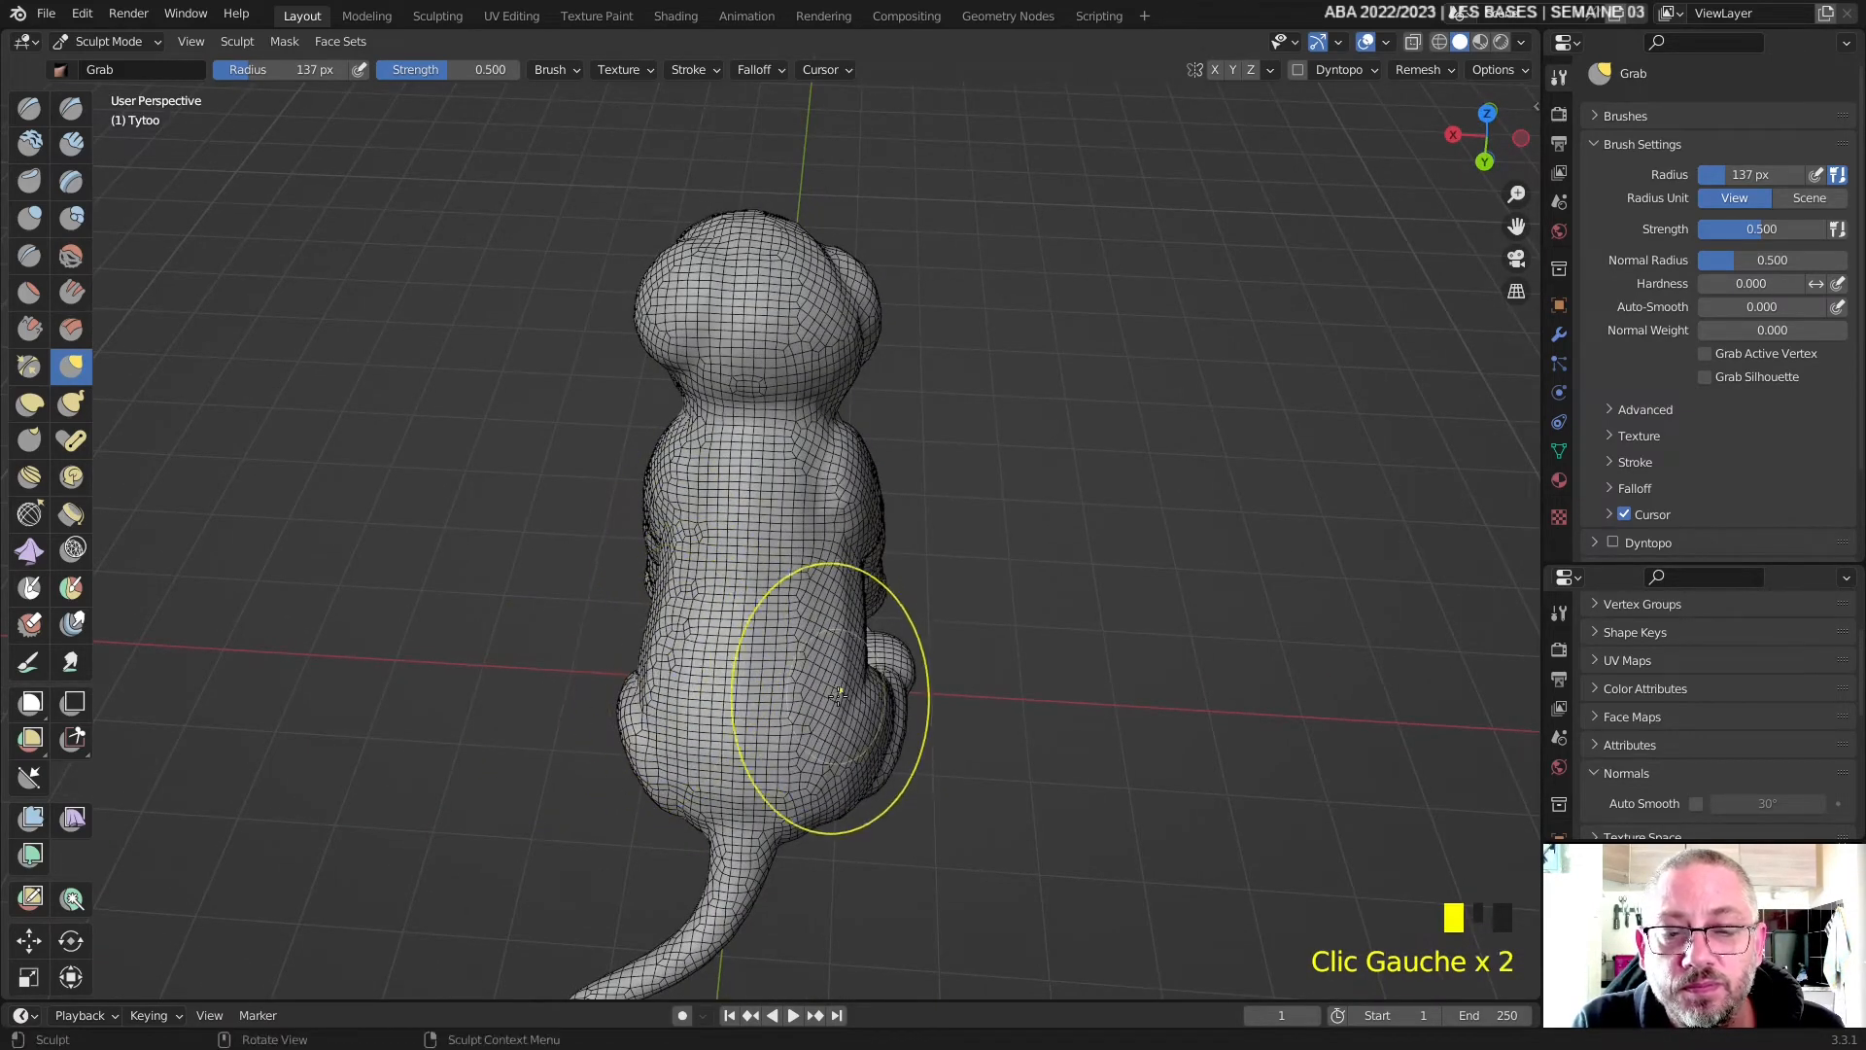
- Adjust the mesh between the dog's muzzle and chest from the front with the Grab brush
mouse_move(819, 583)
middle_down()
mouse_move(650, 497)
mouse_move(445, 452)
mouse_move(1375, 458)
mouse_move(1042, 486)
mouse_move(980, 515)
mouse_move(914, 491)
middle_up()
scroll(771, 562, up, 2)
scroll(908, 500, up, 2)
drag(674, 440, 700, 402)
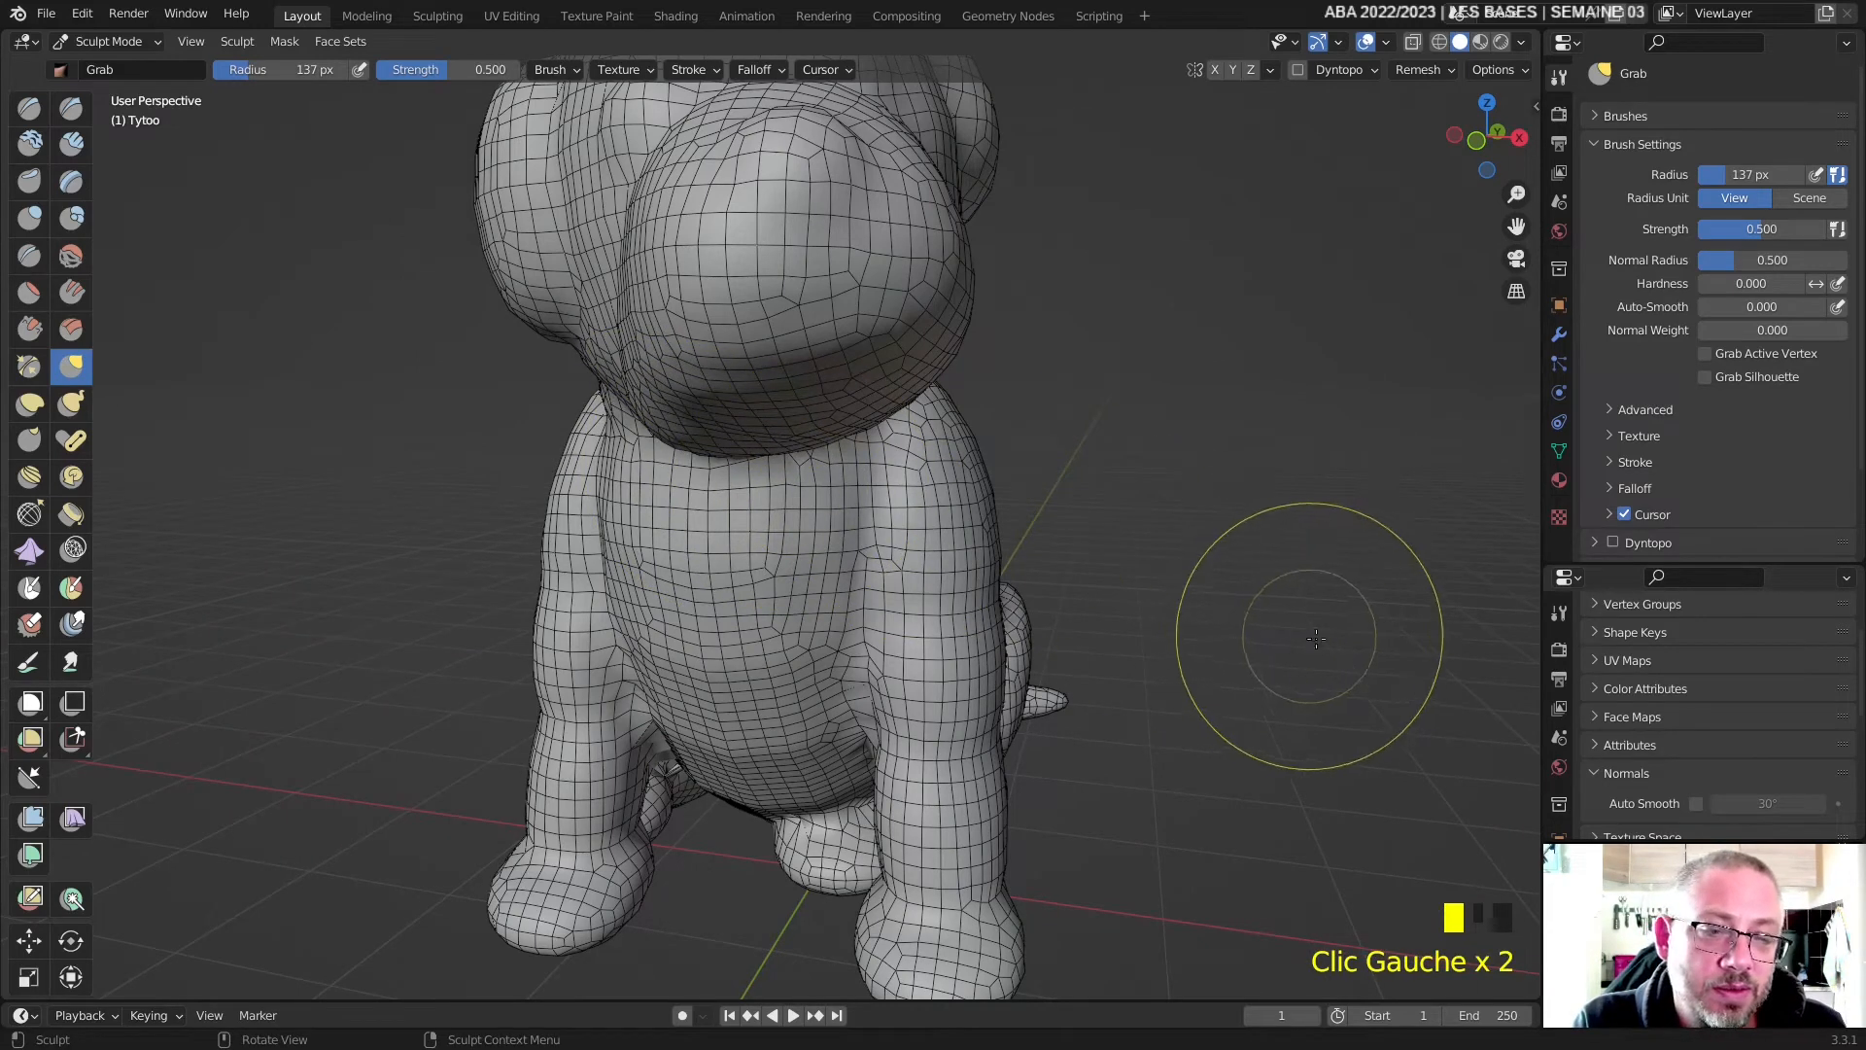
- Voxel remesh the sculpted dog with Fix Poles and Volume preservation enabled
scroll(1701, 660, down, 6)
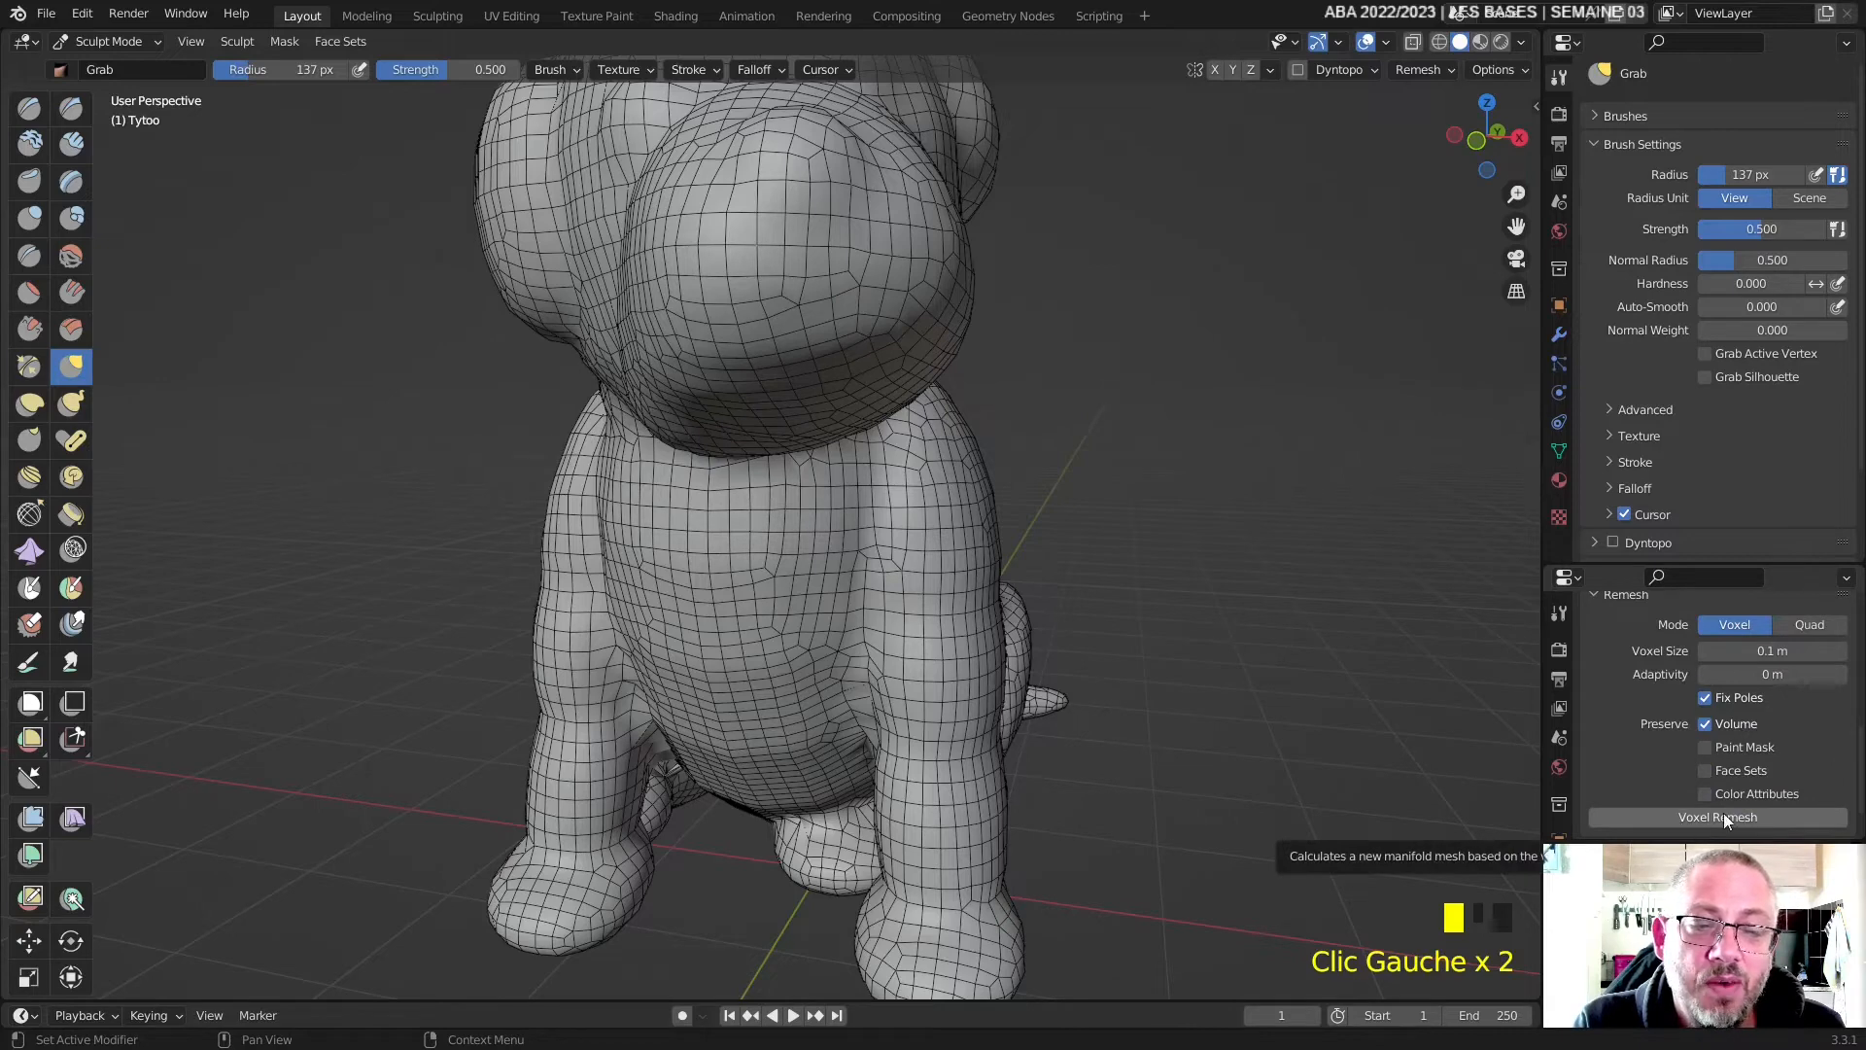
click(1715, 816)
scroll(1061, 651, down, 2)
mouse_move(1062, 652)
middle_down()
mouse_move(933, 681)
mouse_move(1119, 701)
mouse_move(875, 709)
middle_up()
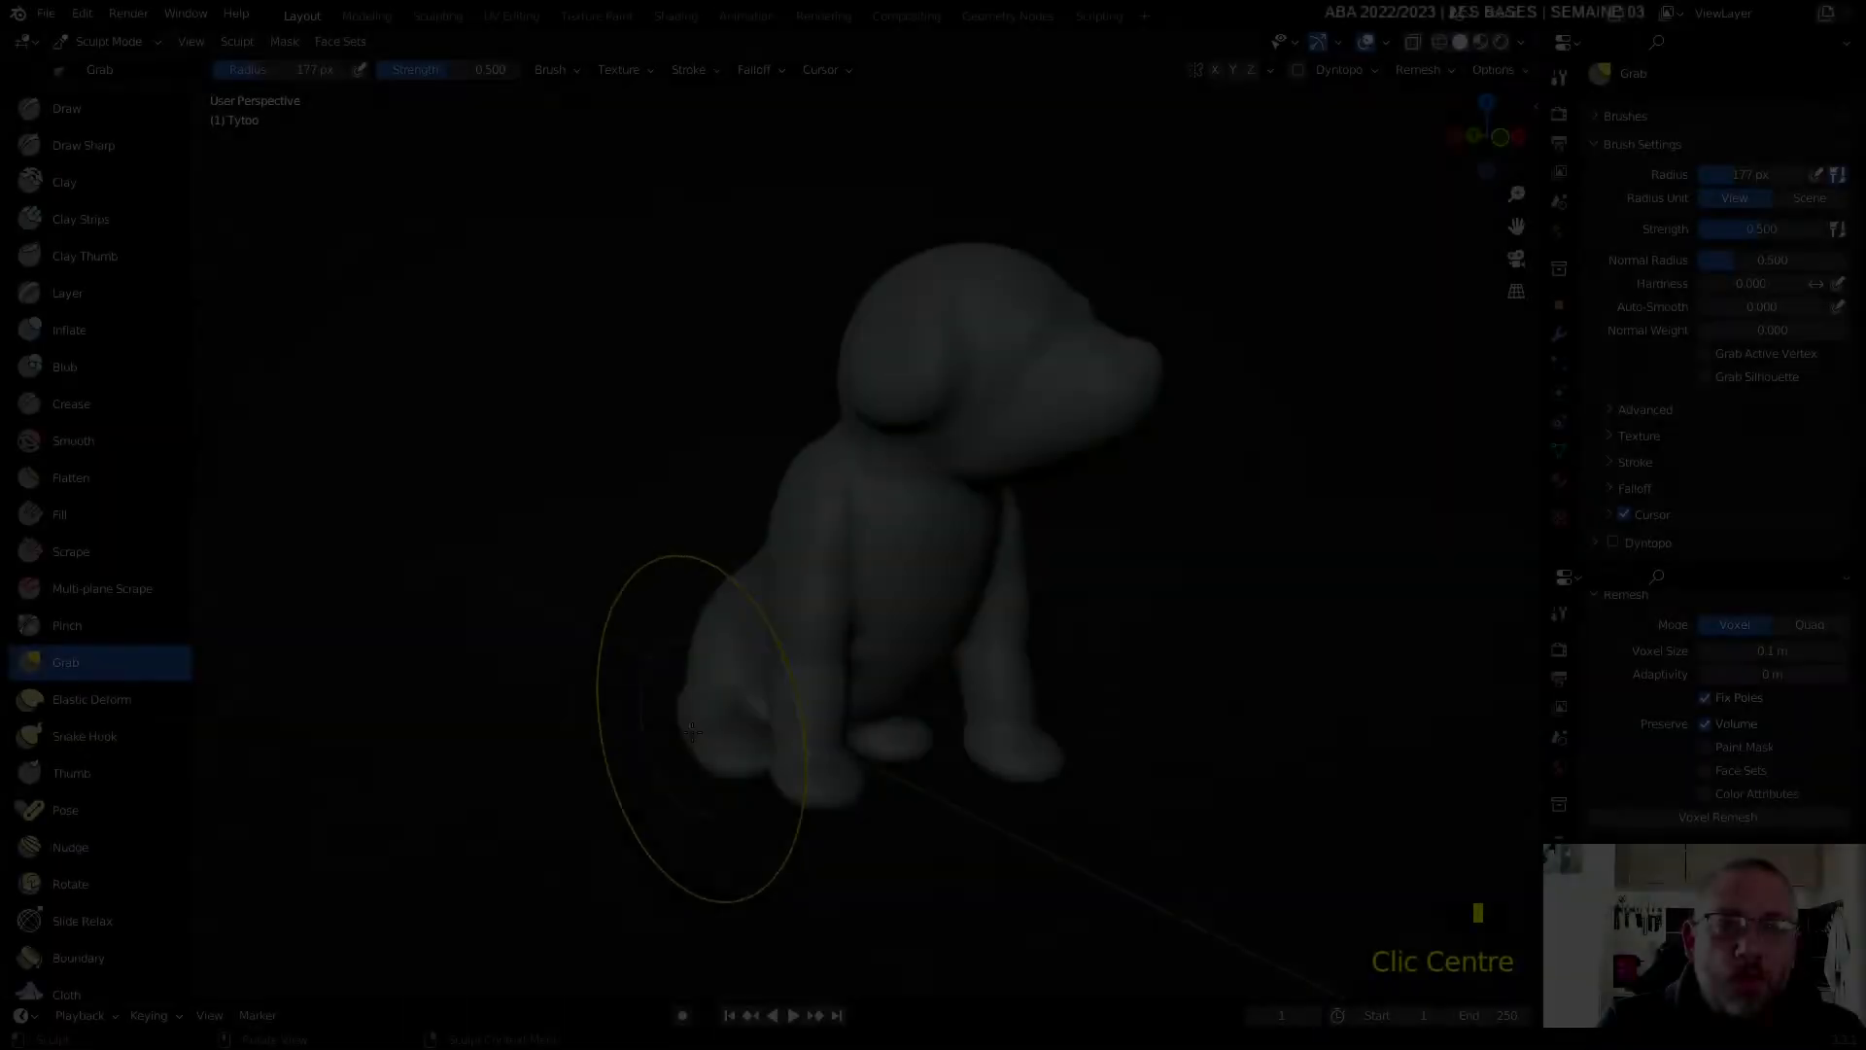
- Inspect the thin bridge fused between the dog's front paw and hind foot from below, and switch to Edit Mode
scroll(692, 731, up, 3)
mouse_move(729, 774)
middle_down()
mouse_move(804, 687)
mouse_move(774, 612)
mouse_move(970, 608)
mouse_move(951, 625)
middle_up()
scroll(949, 617, up, 2)
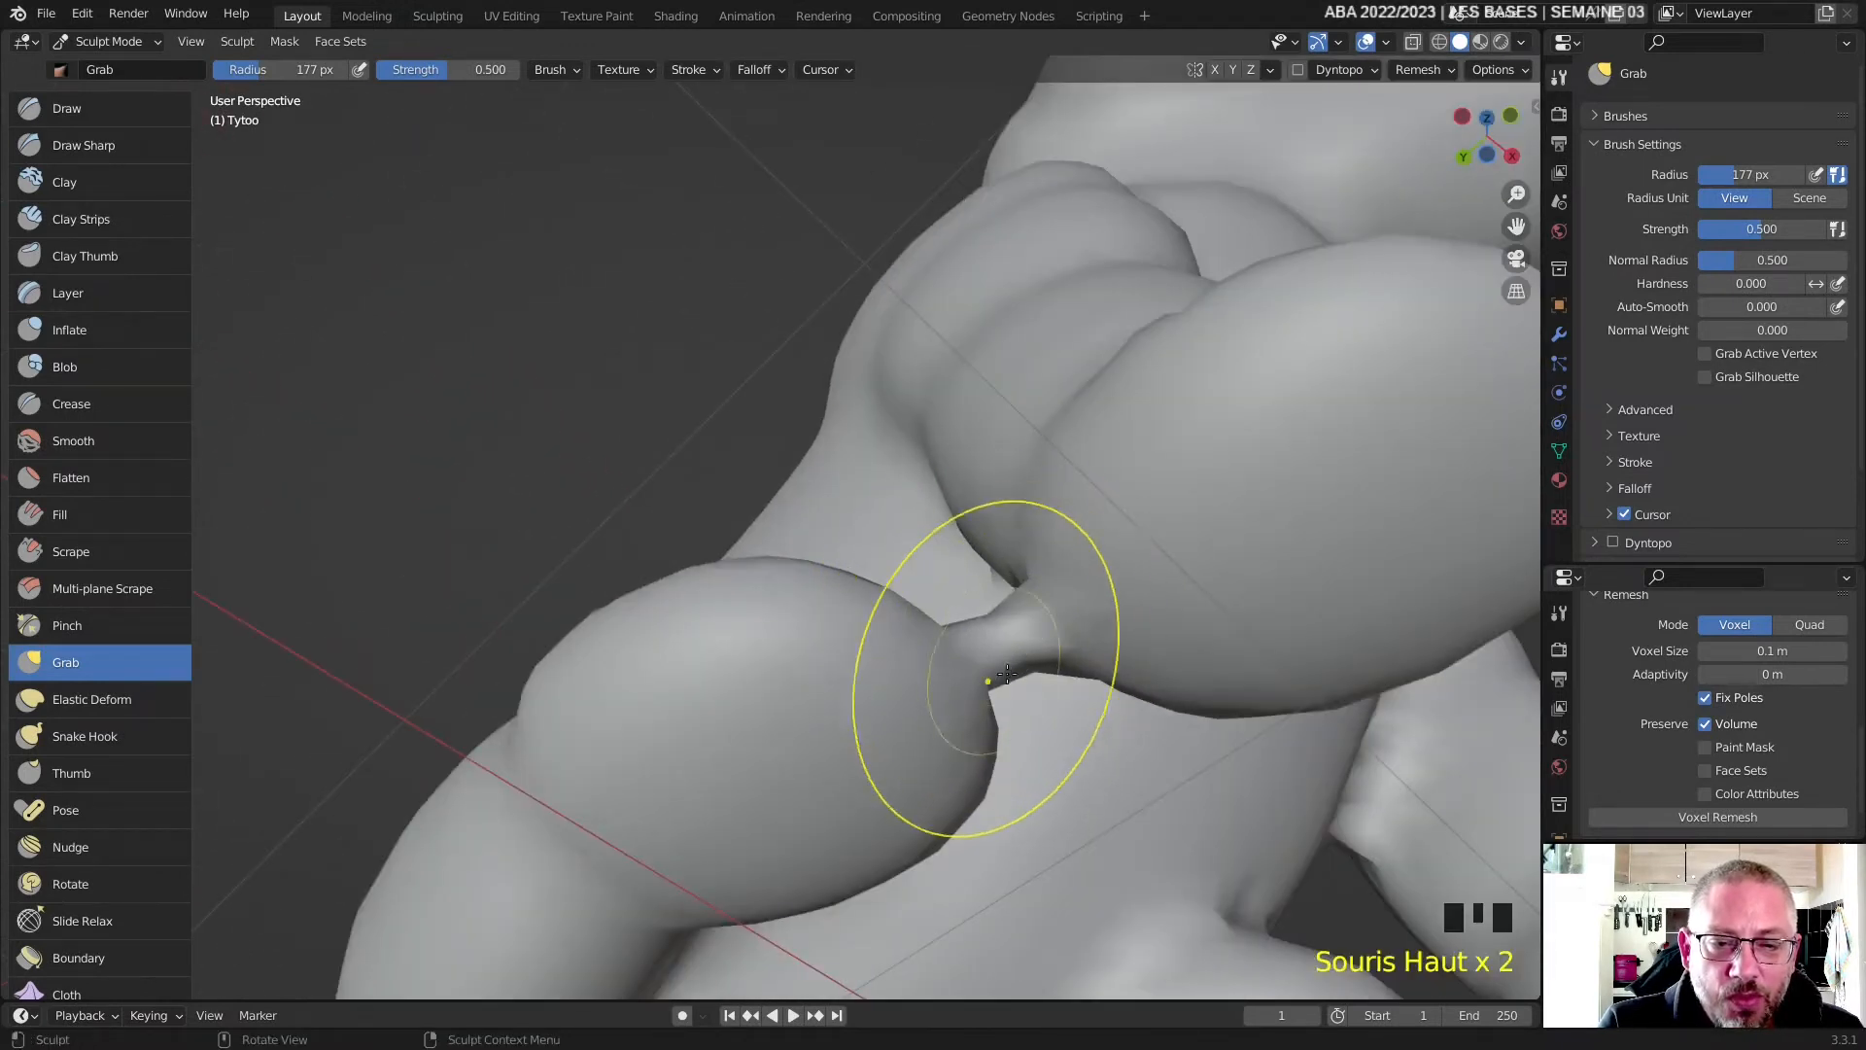
scroll(1014, 569, down, 2)
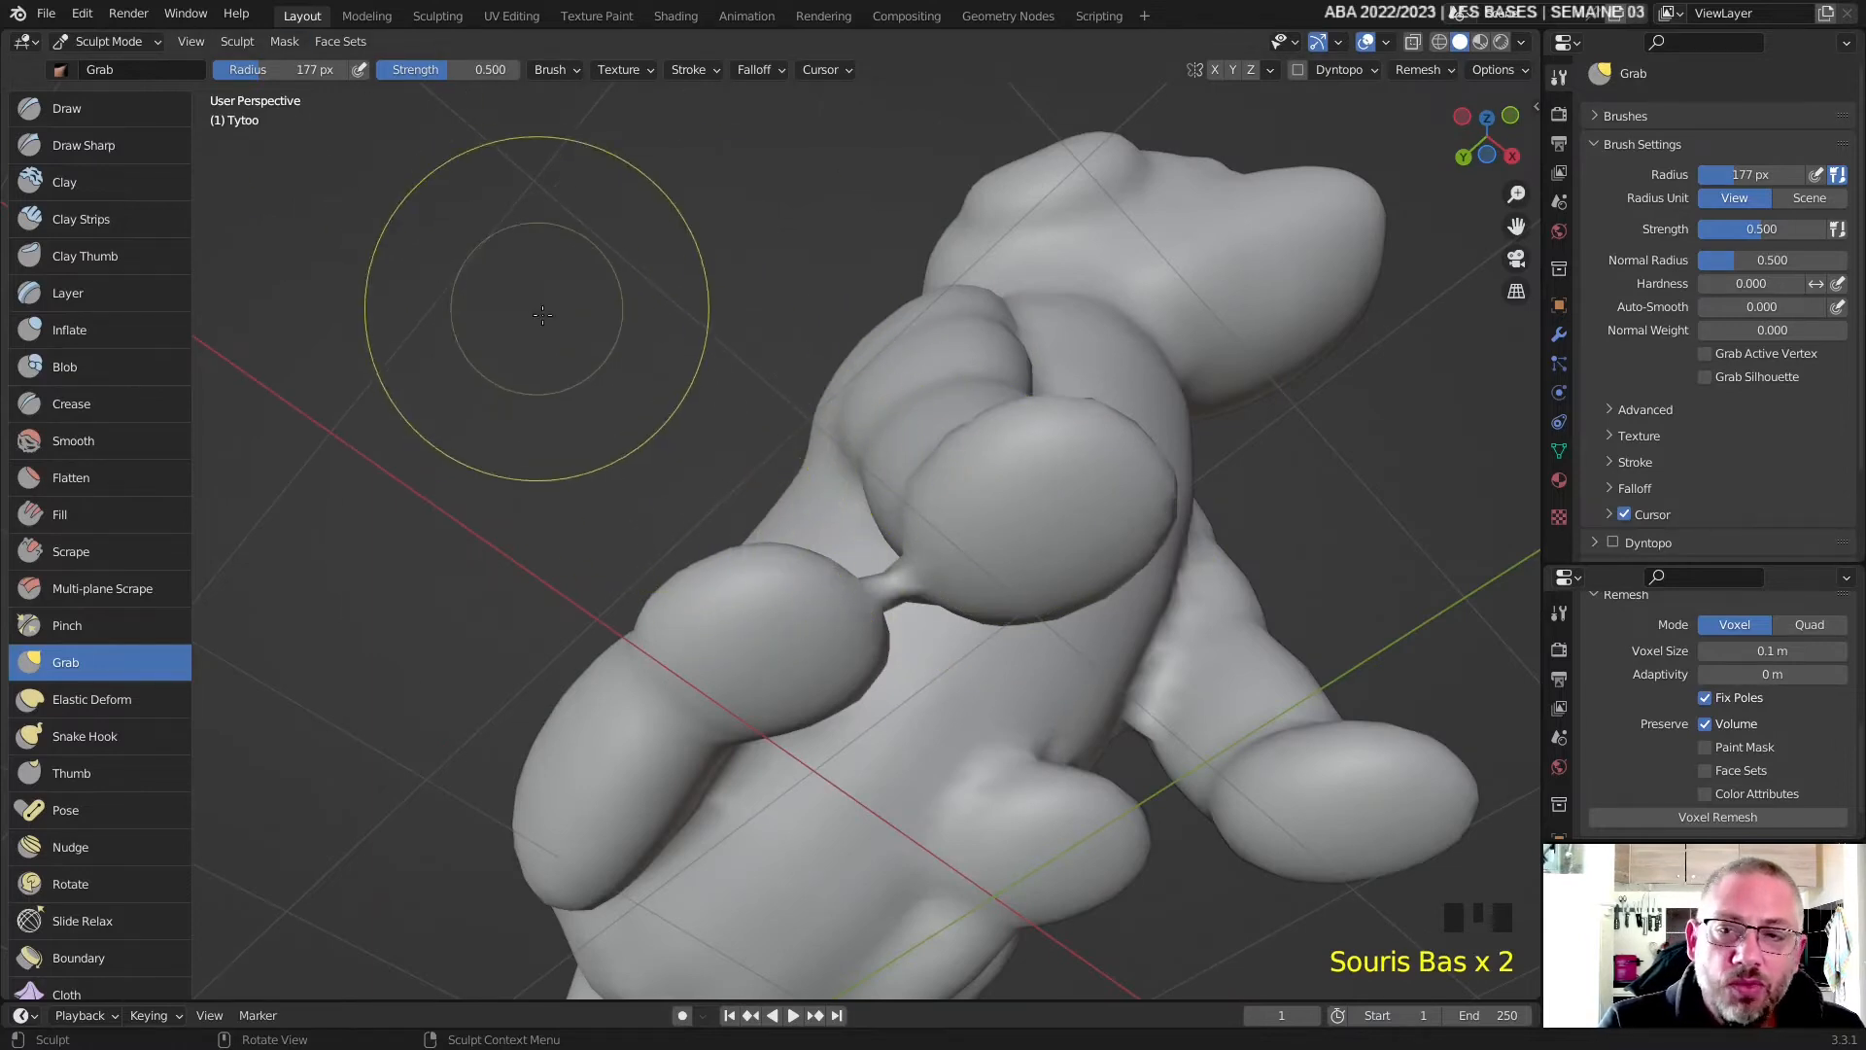
key(Tab)
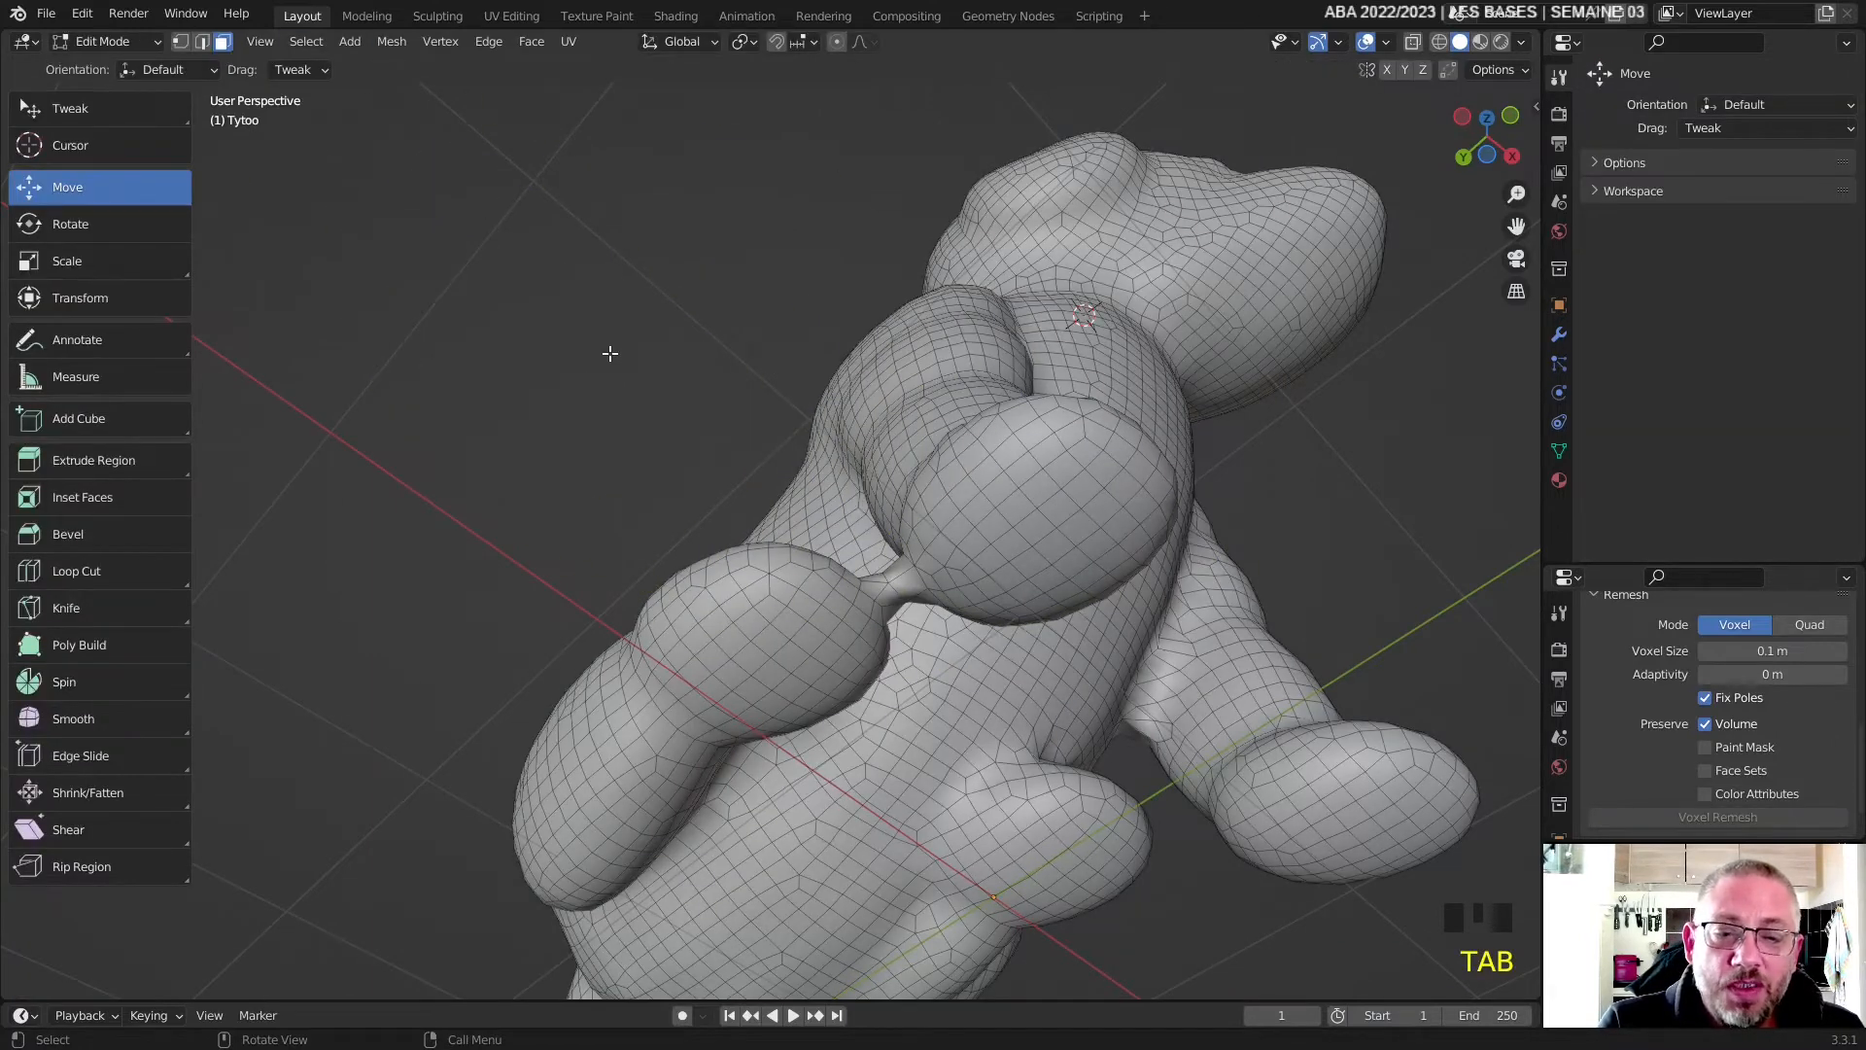
key(Tab)
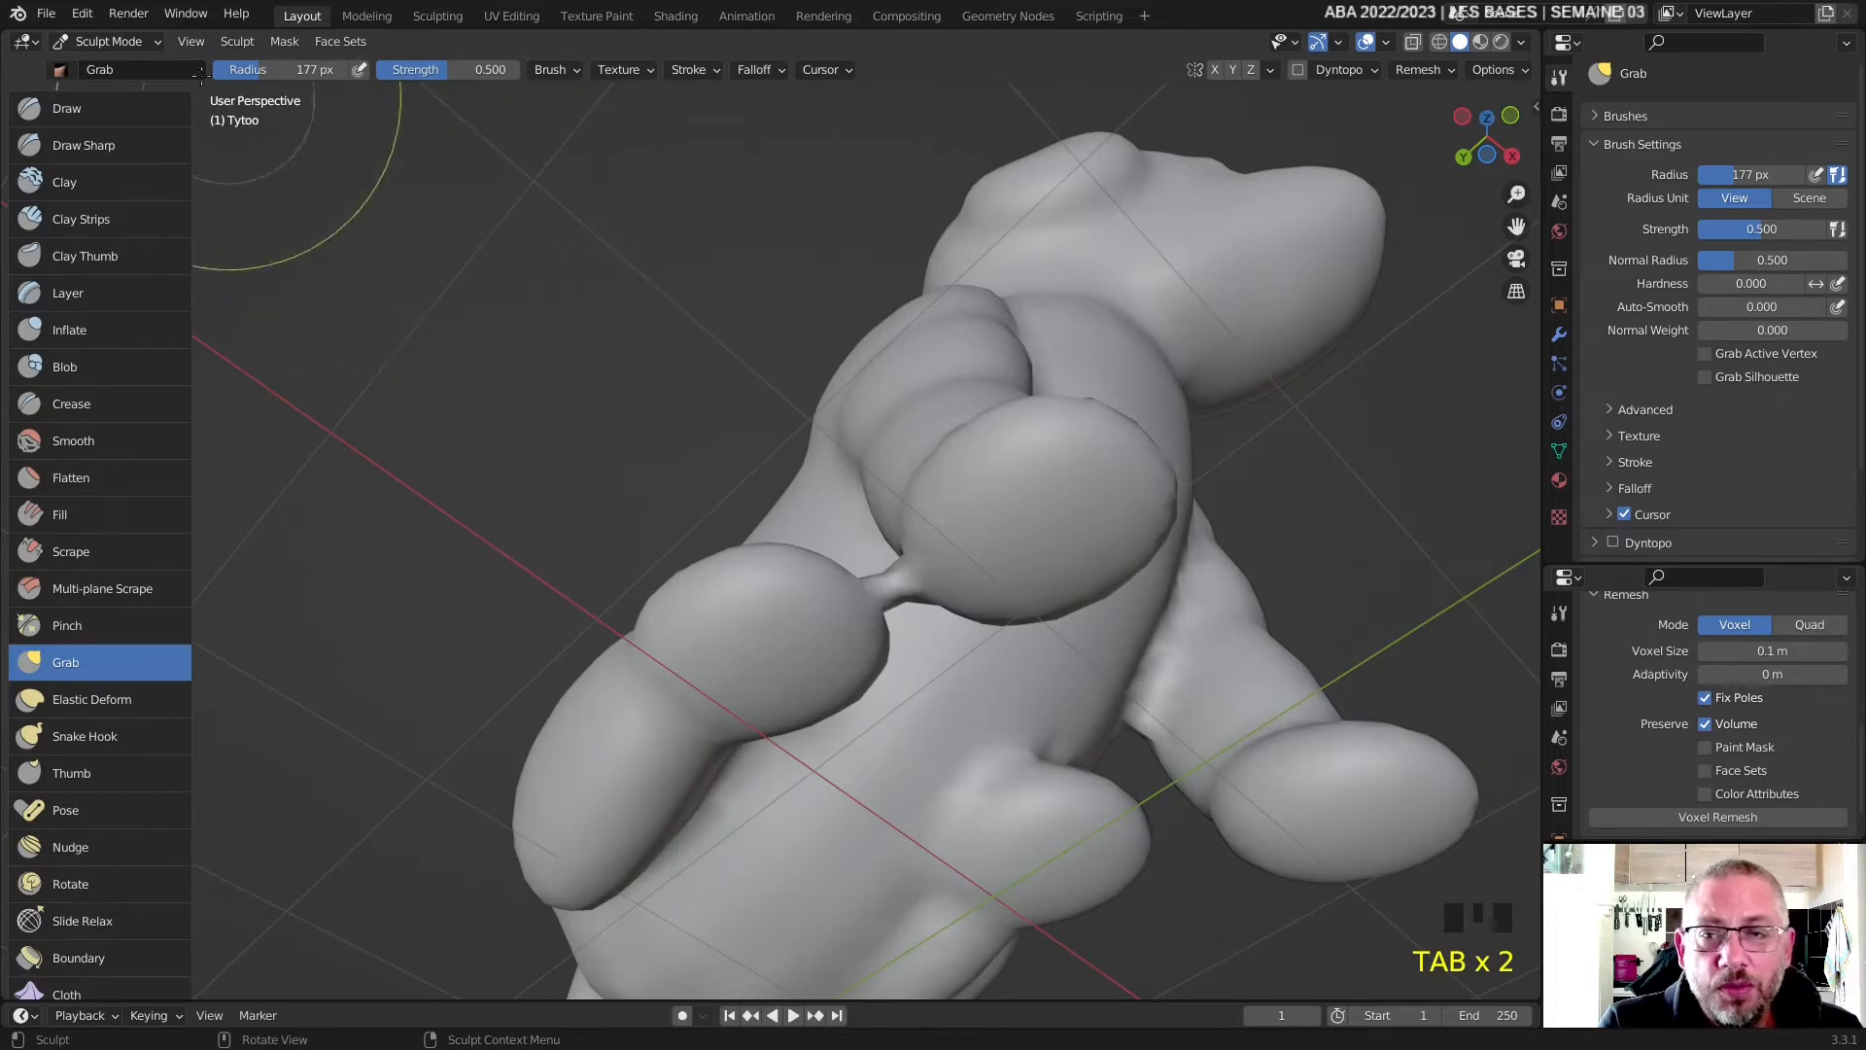
click(127, 41)
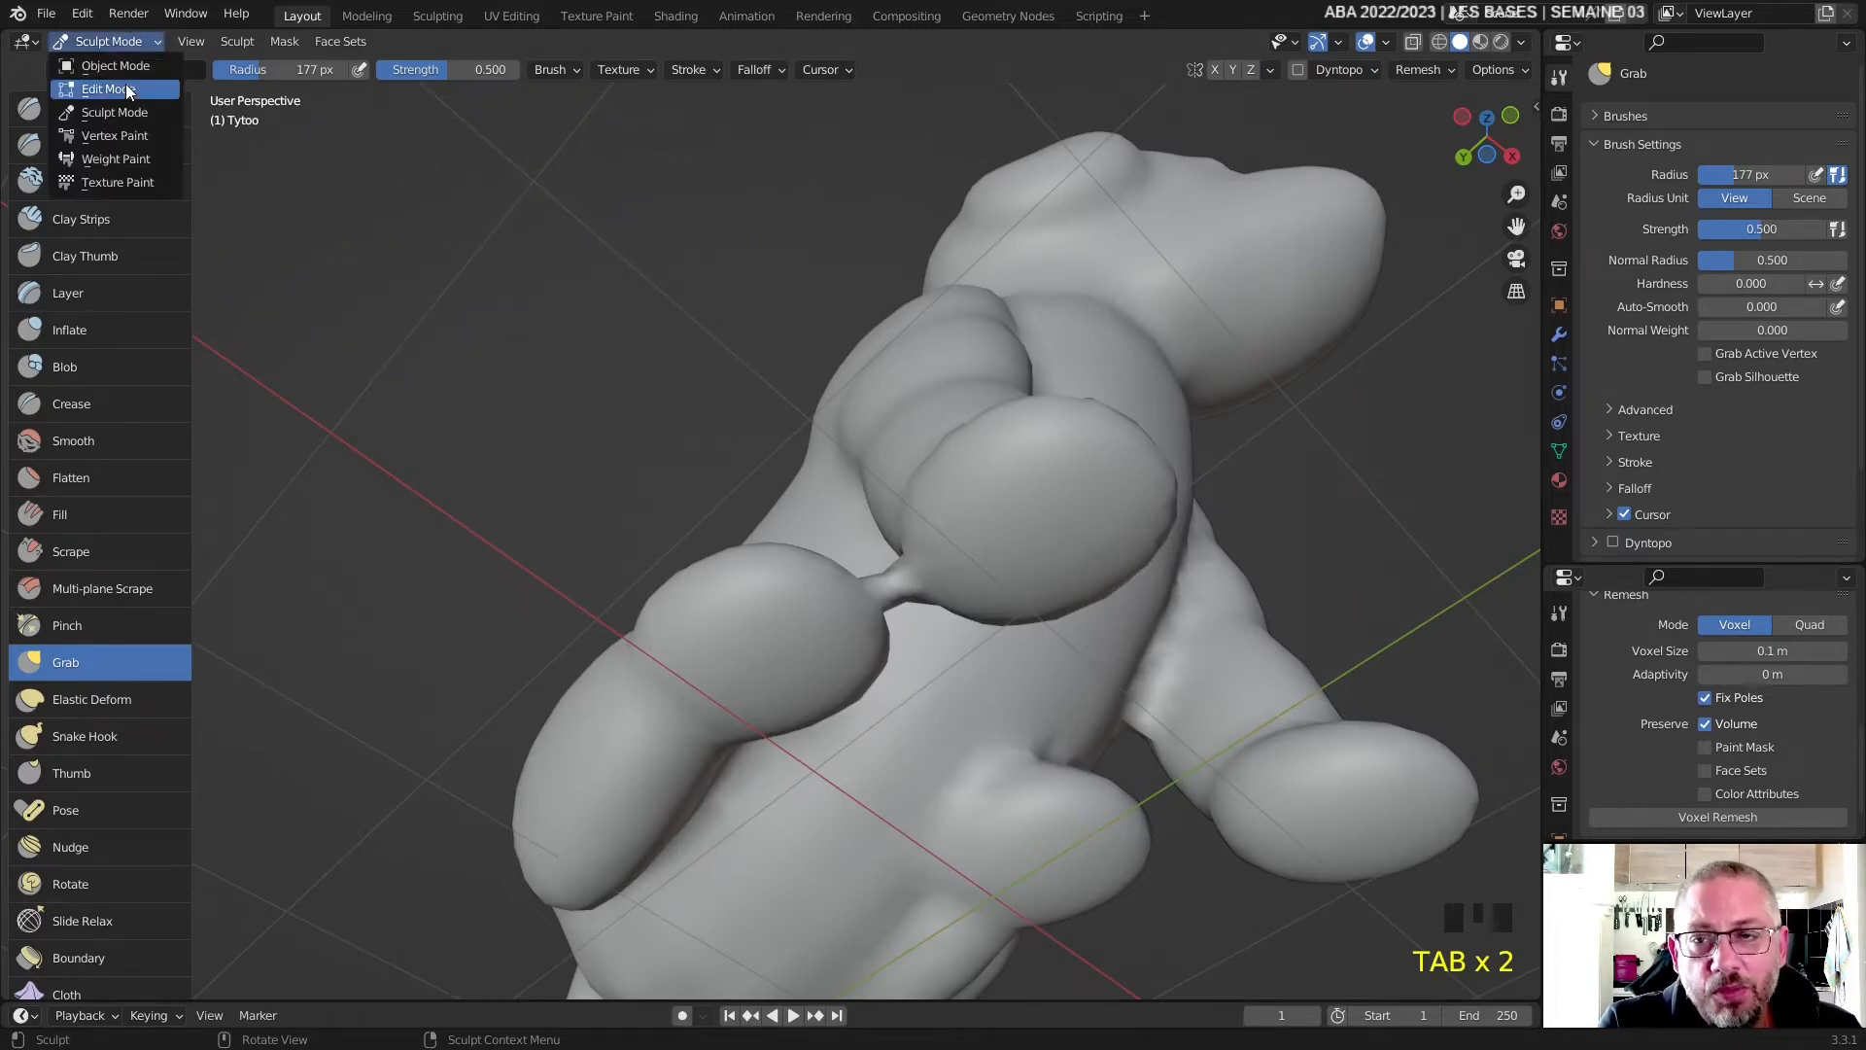
click(126, 85)
- Select the first few faces of the bridge between the two paws and frame the view on them
scroll(929, 575, up, 2)
middle_drag(947, 623, 592, 543)
scroll(933, 624, up, 2)
click(594, 499)
shift+click(661, 528)
shift+click(685, 554)
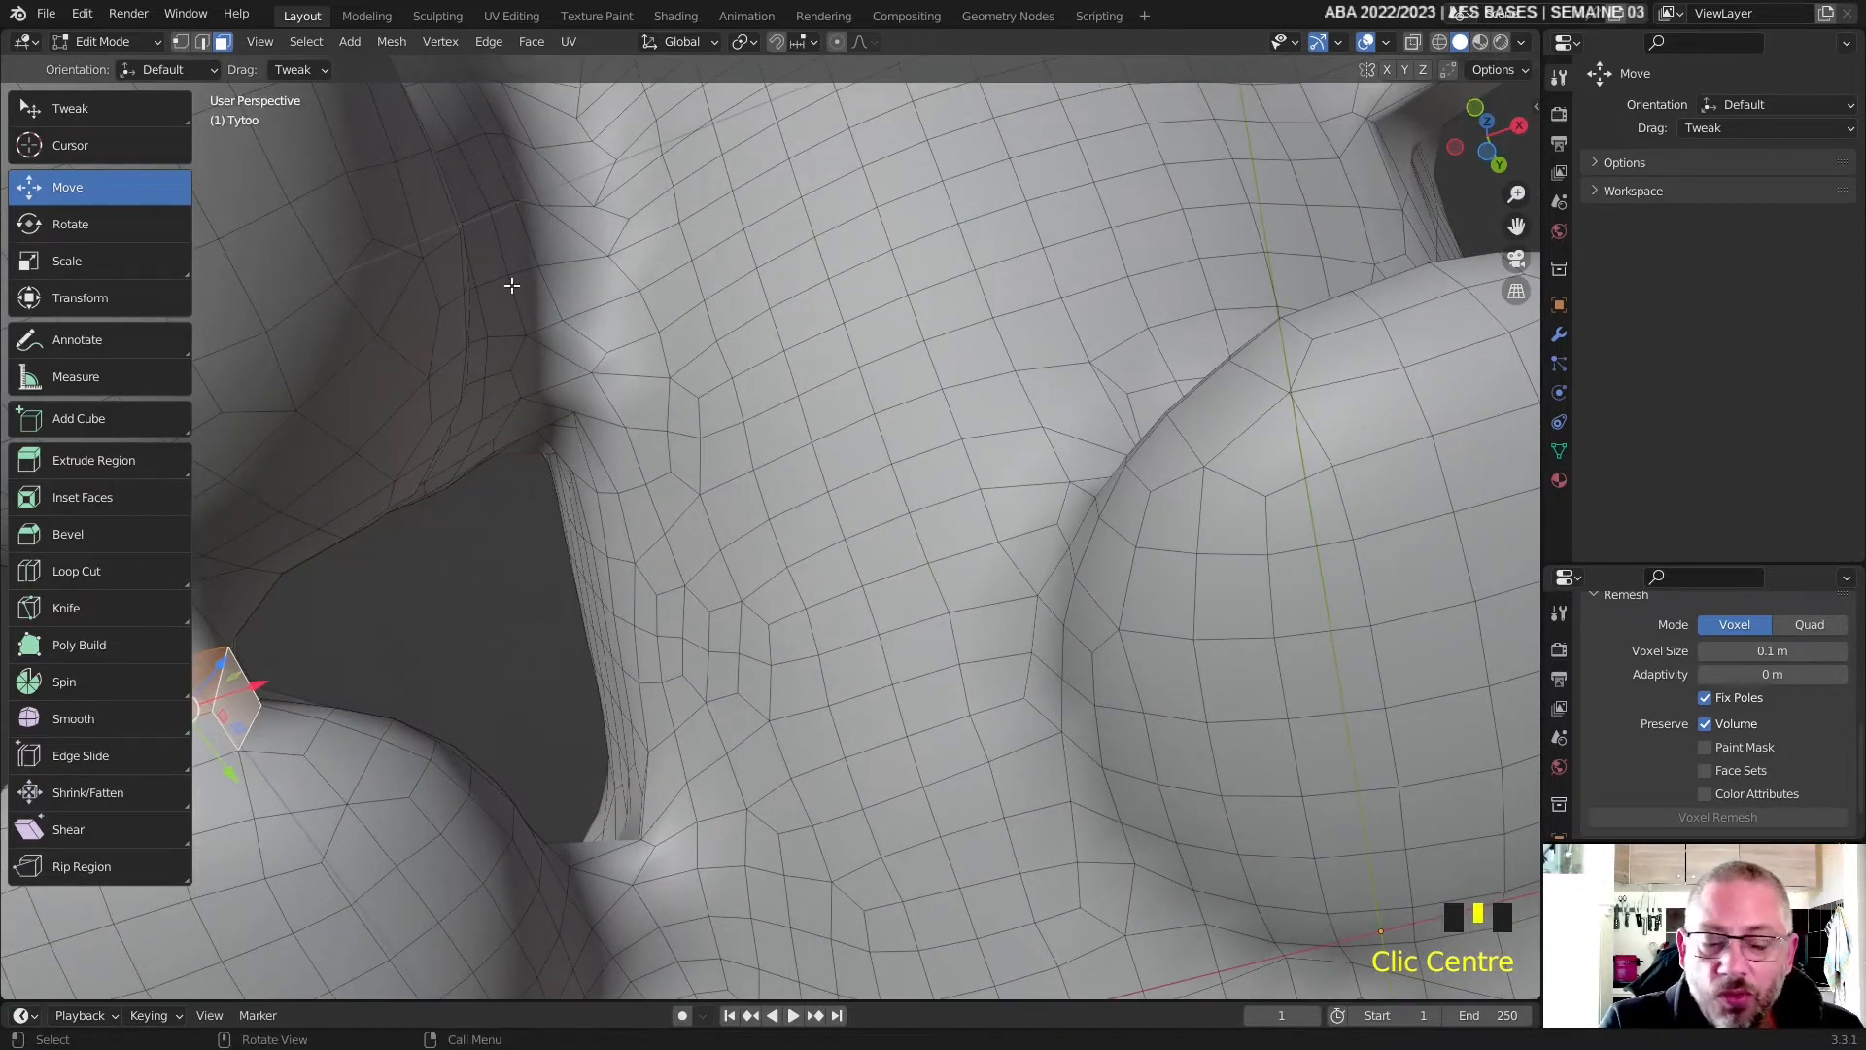
key(KP_Decimal)
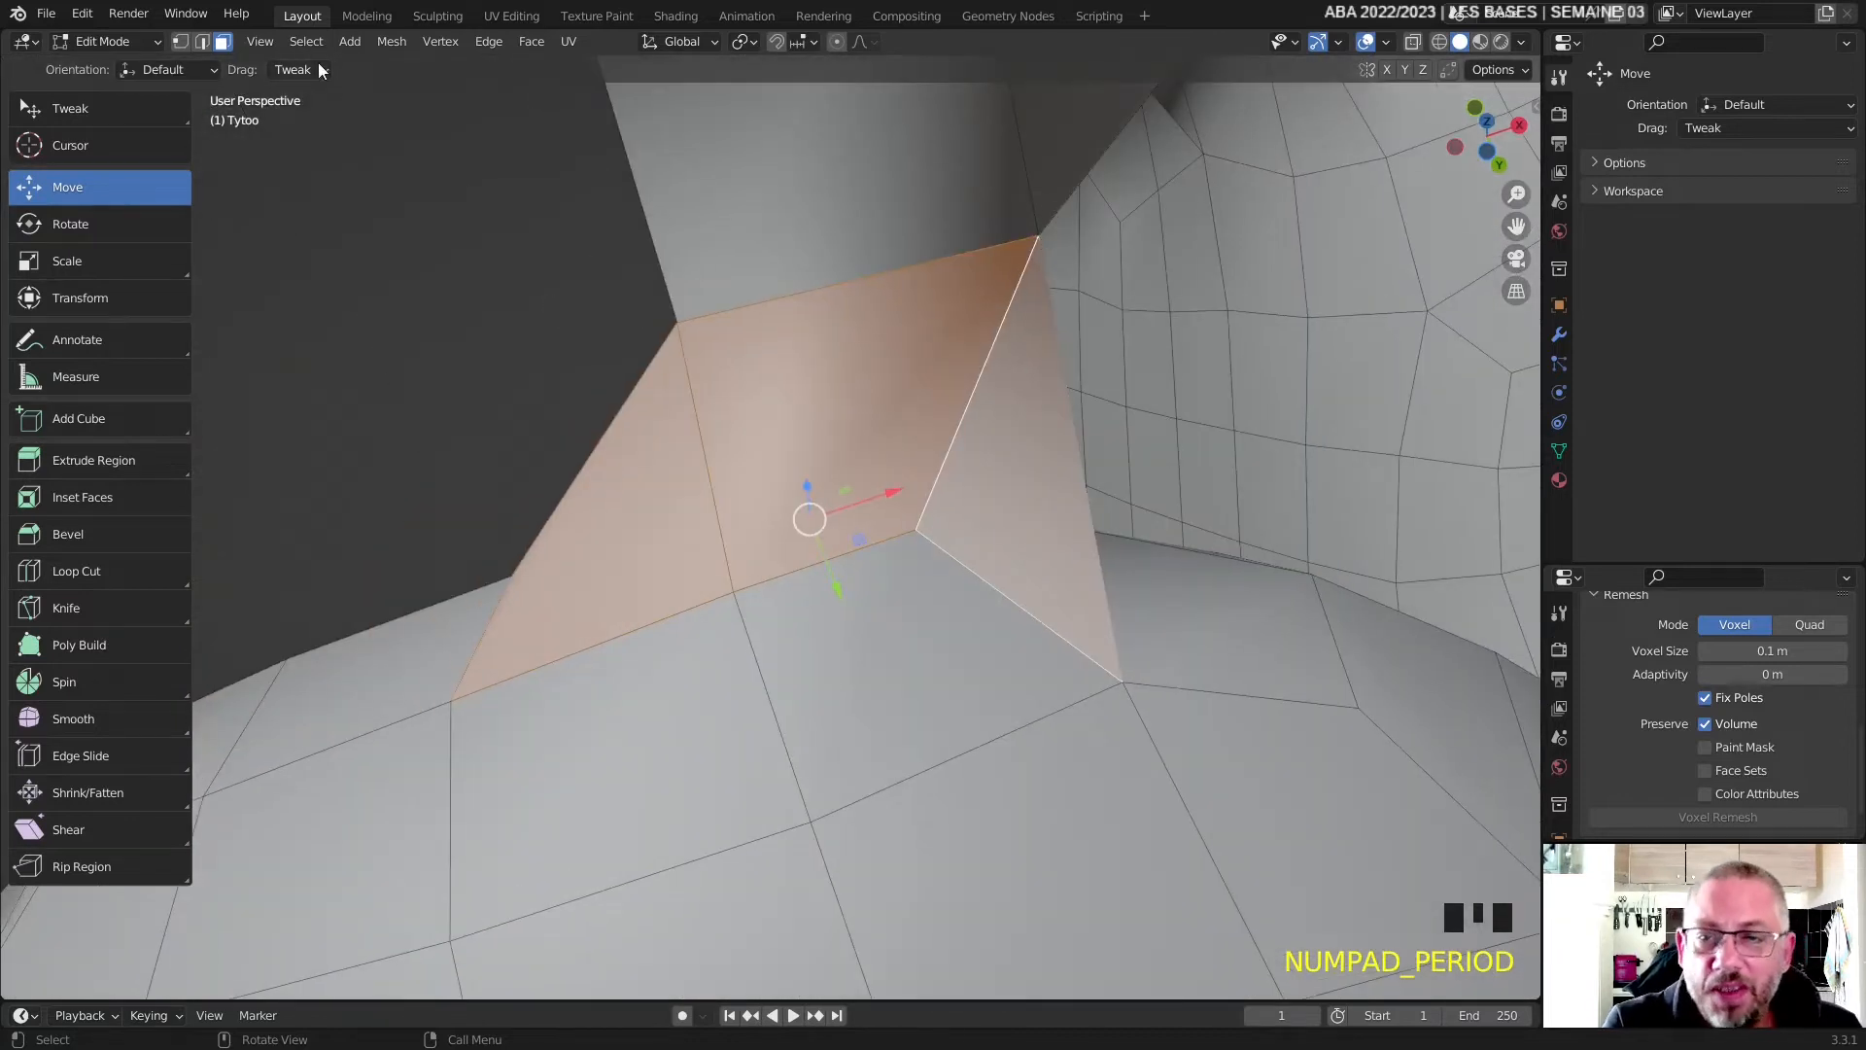
click(259, 42)
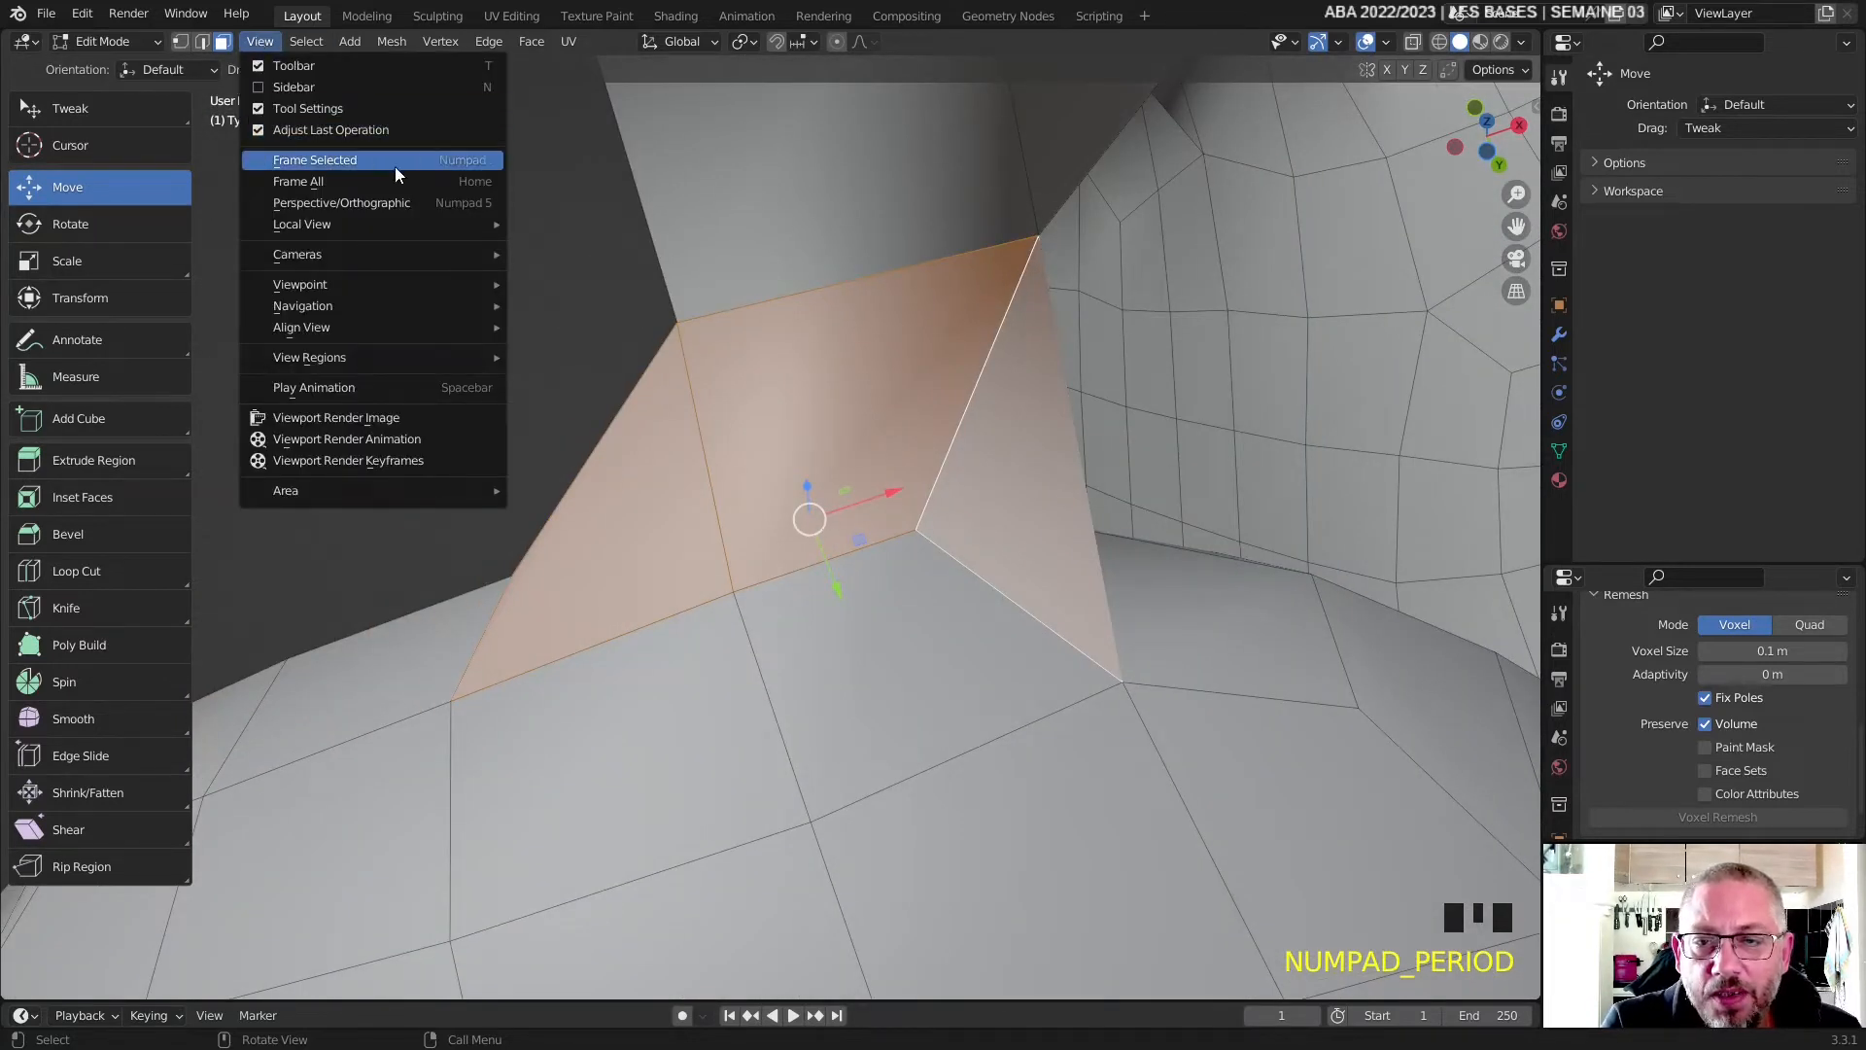
- Add the remaining faces all around the bridge between the two paws to the selection, and delete the selected faces
middle_drag(622, 544, 680, 645)
shift+click(804, 346)
middle_drag(803, 346, 754, 416)
shift+click(804, 512)
shift+click(804, 512)
shift+click(804, 513)
shift+click(773, 427)
scroll(748, 414, down, 2)
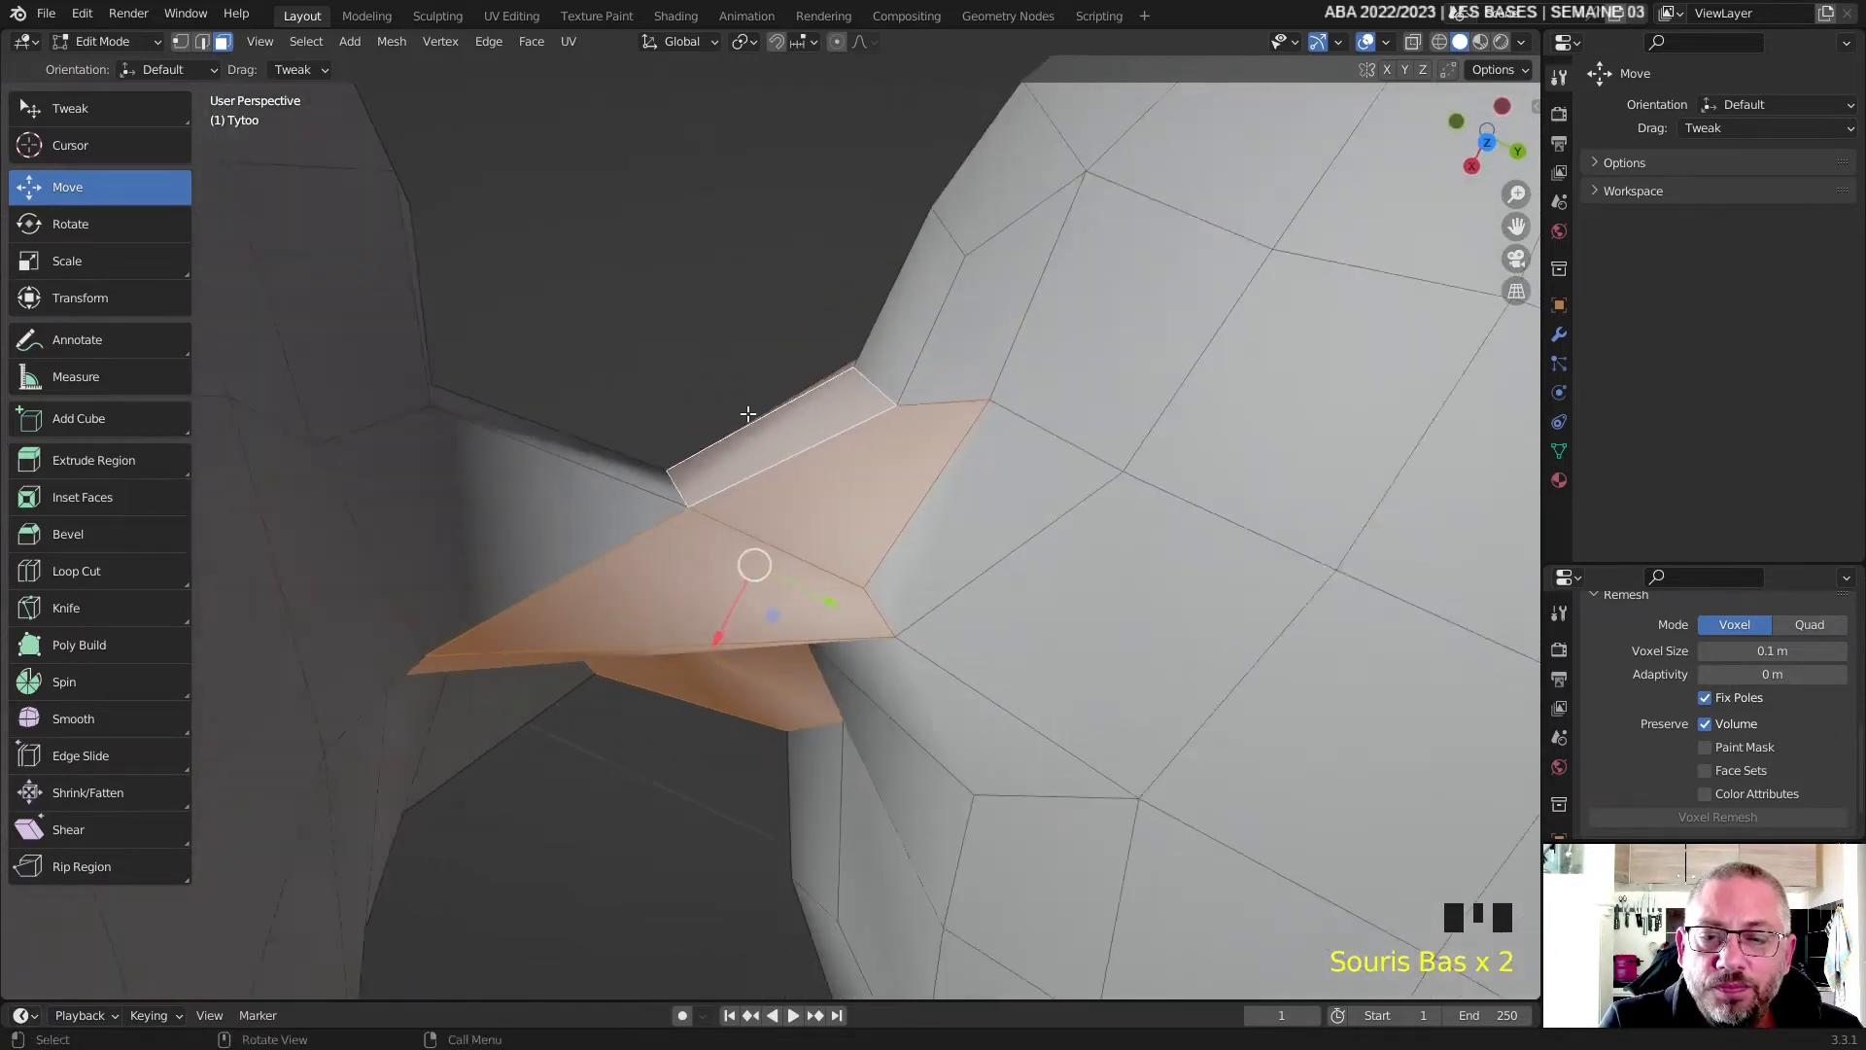
scroll(618, 532, down, 1)
middle_drag(658, 471, 635, 602)
shift+click(634, 603)
middle_drag(667, 437, 632, 686)
shift+click(616, 564)
shift+click(534, 536)
middle_drag(535, 537, 633, 750)
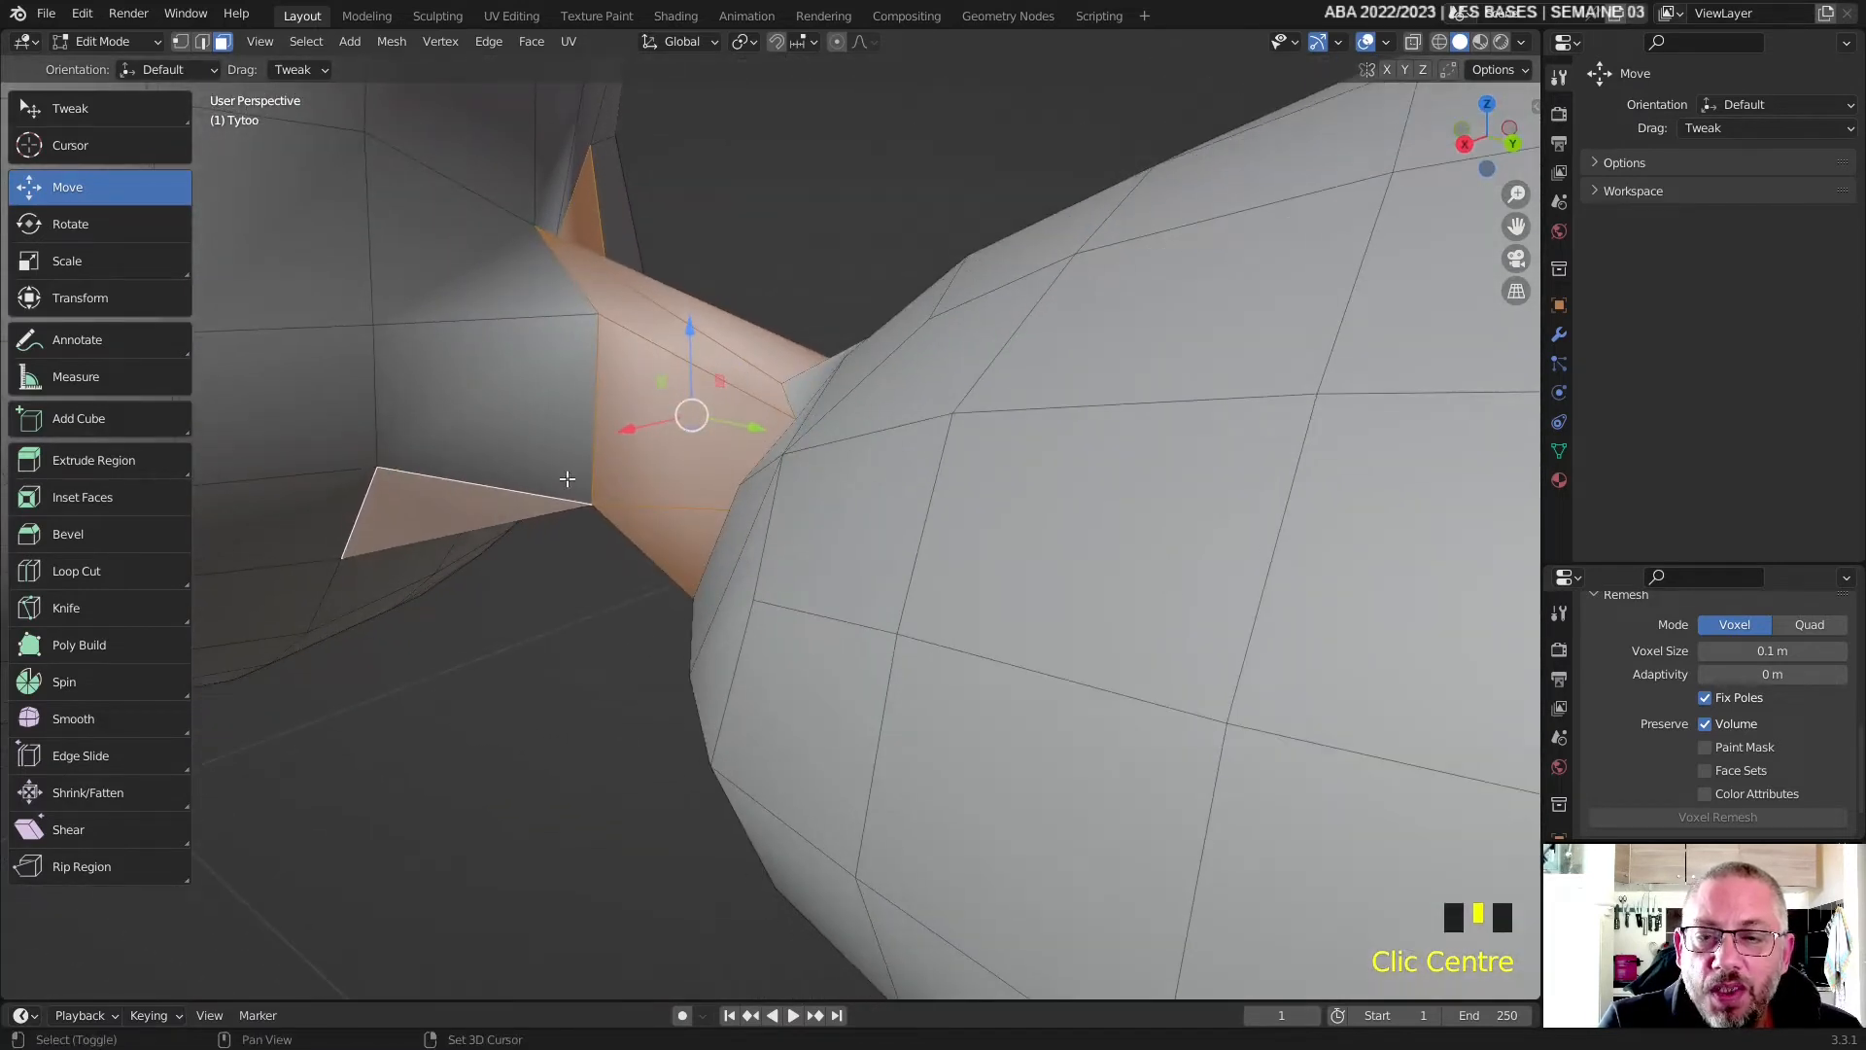
shift+click(554, 421)
middle_drag(554, 421, 1135, 458)
right_click(766, 300)
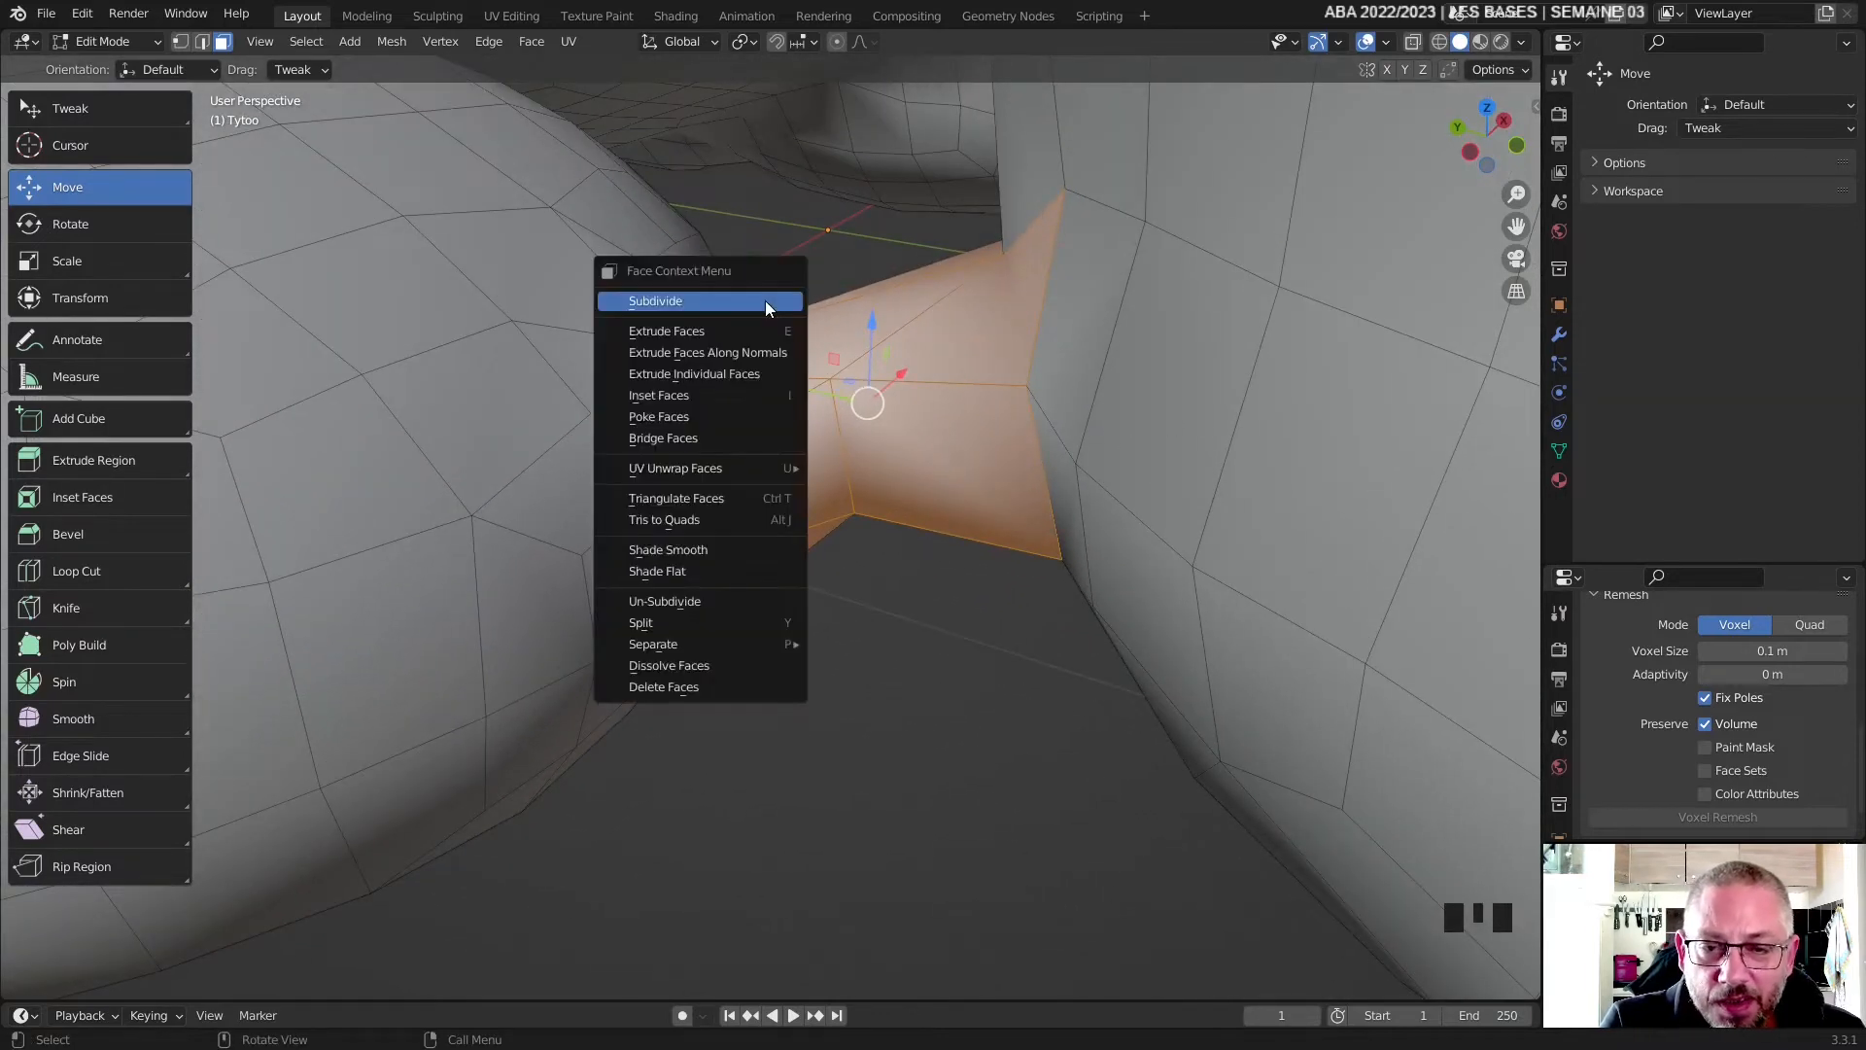
click(729, 685)
- In vertex selection, select the spike vertex on the paw hole's border and the border vertex facing it, and merge them At Last
middle_drag(838, 638, 742, 497)
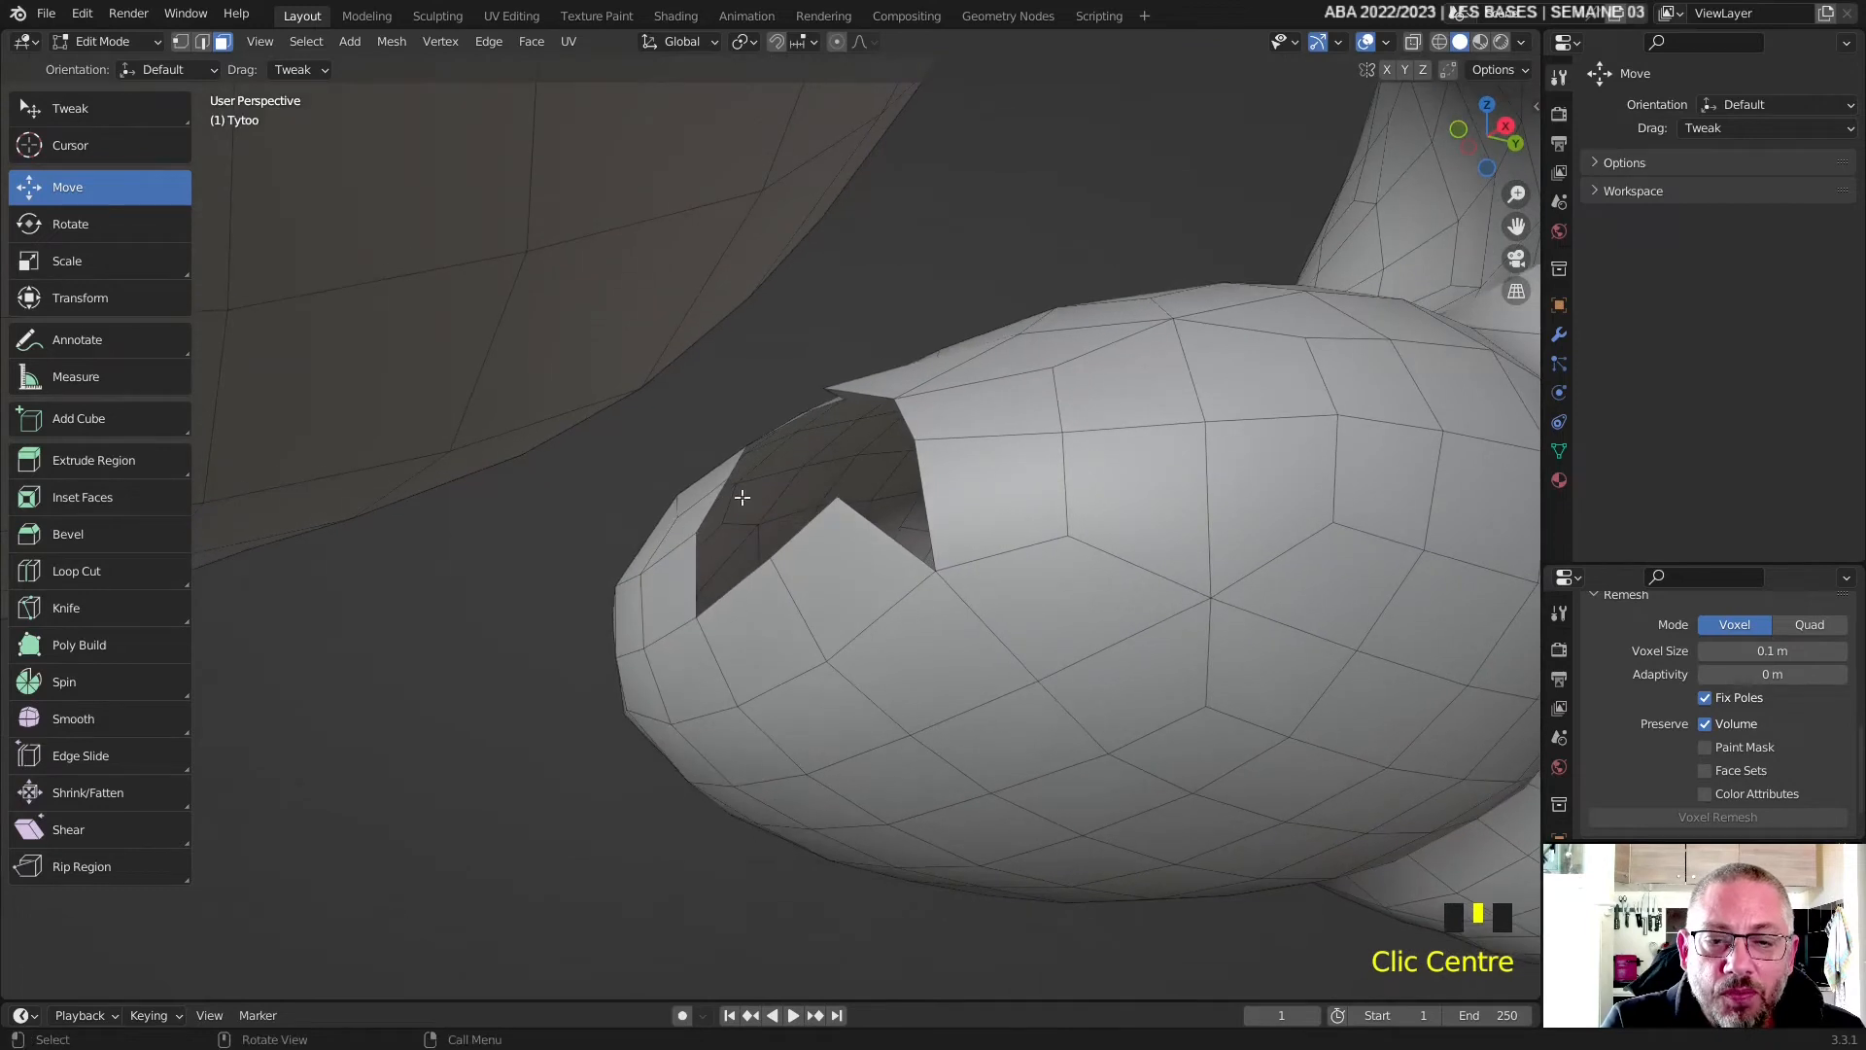
click(173, 44)
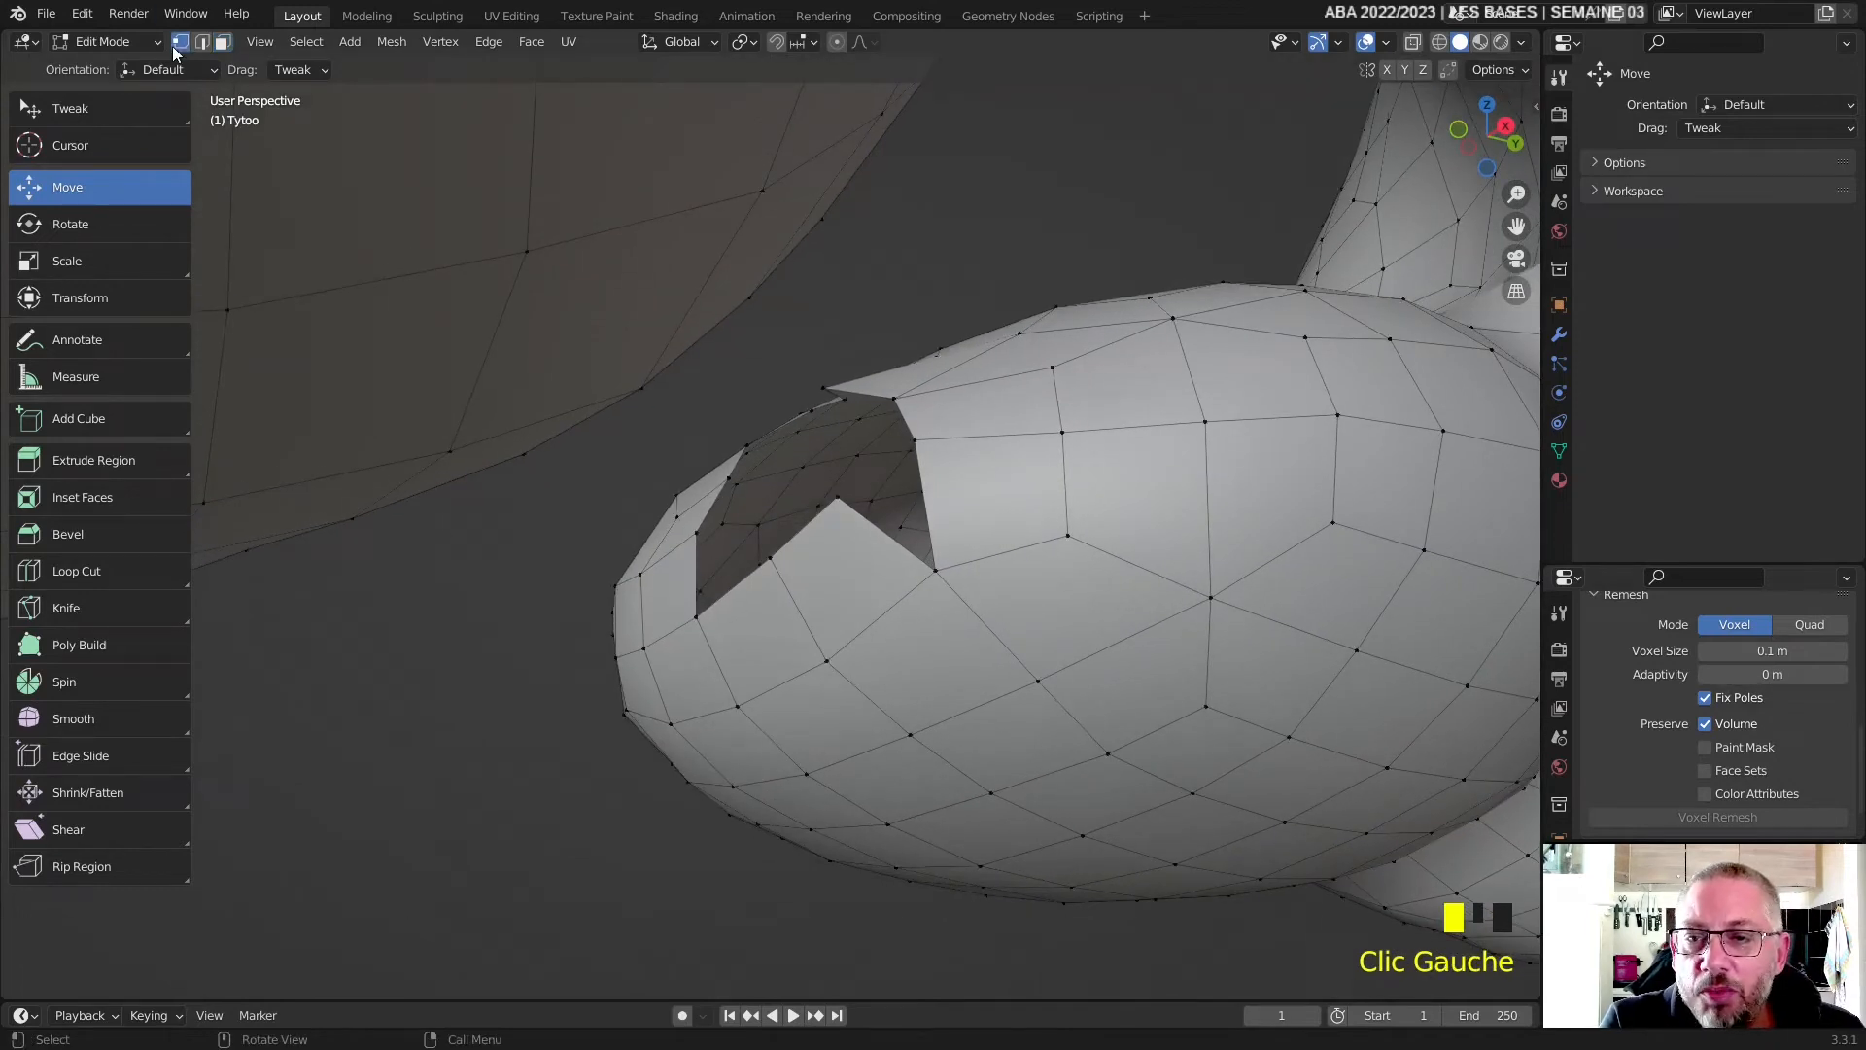
click(836, 500)
shift+click(916, 439)
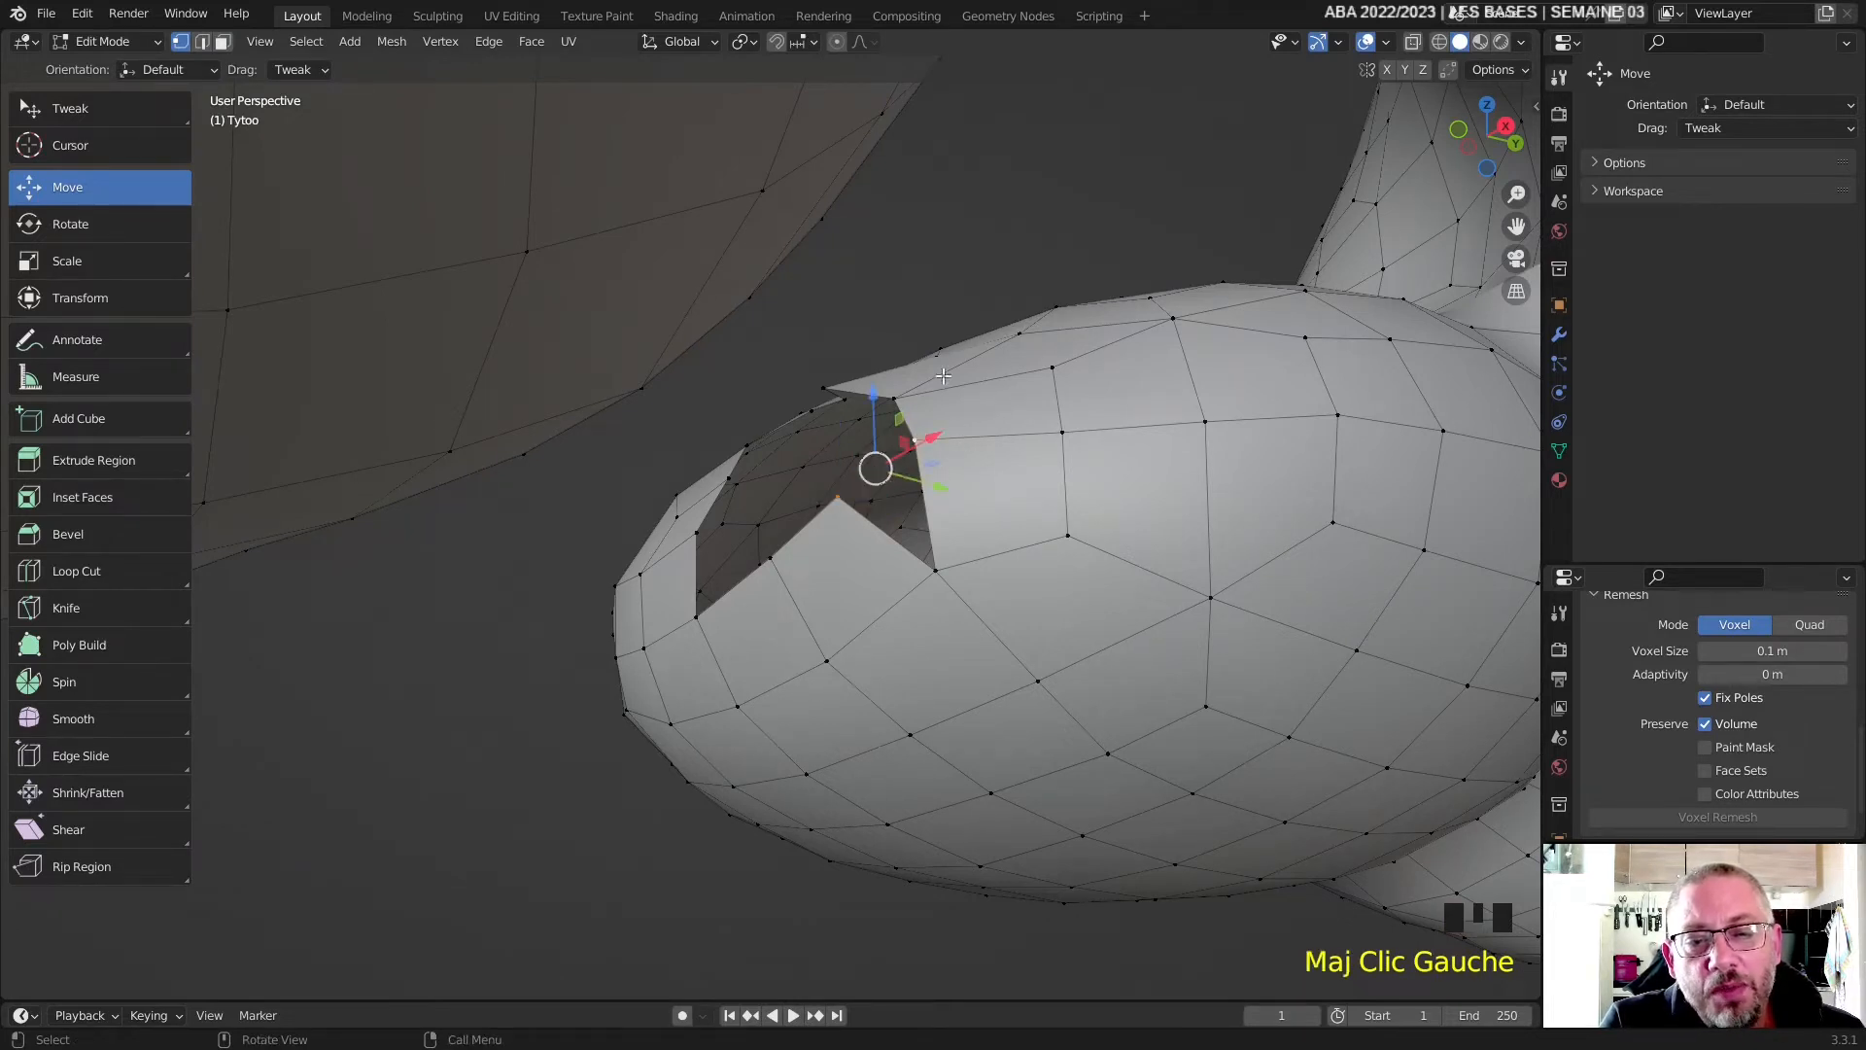
right_click(944, 212)
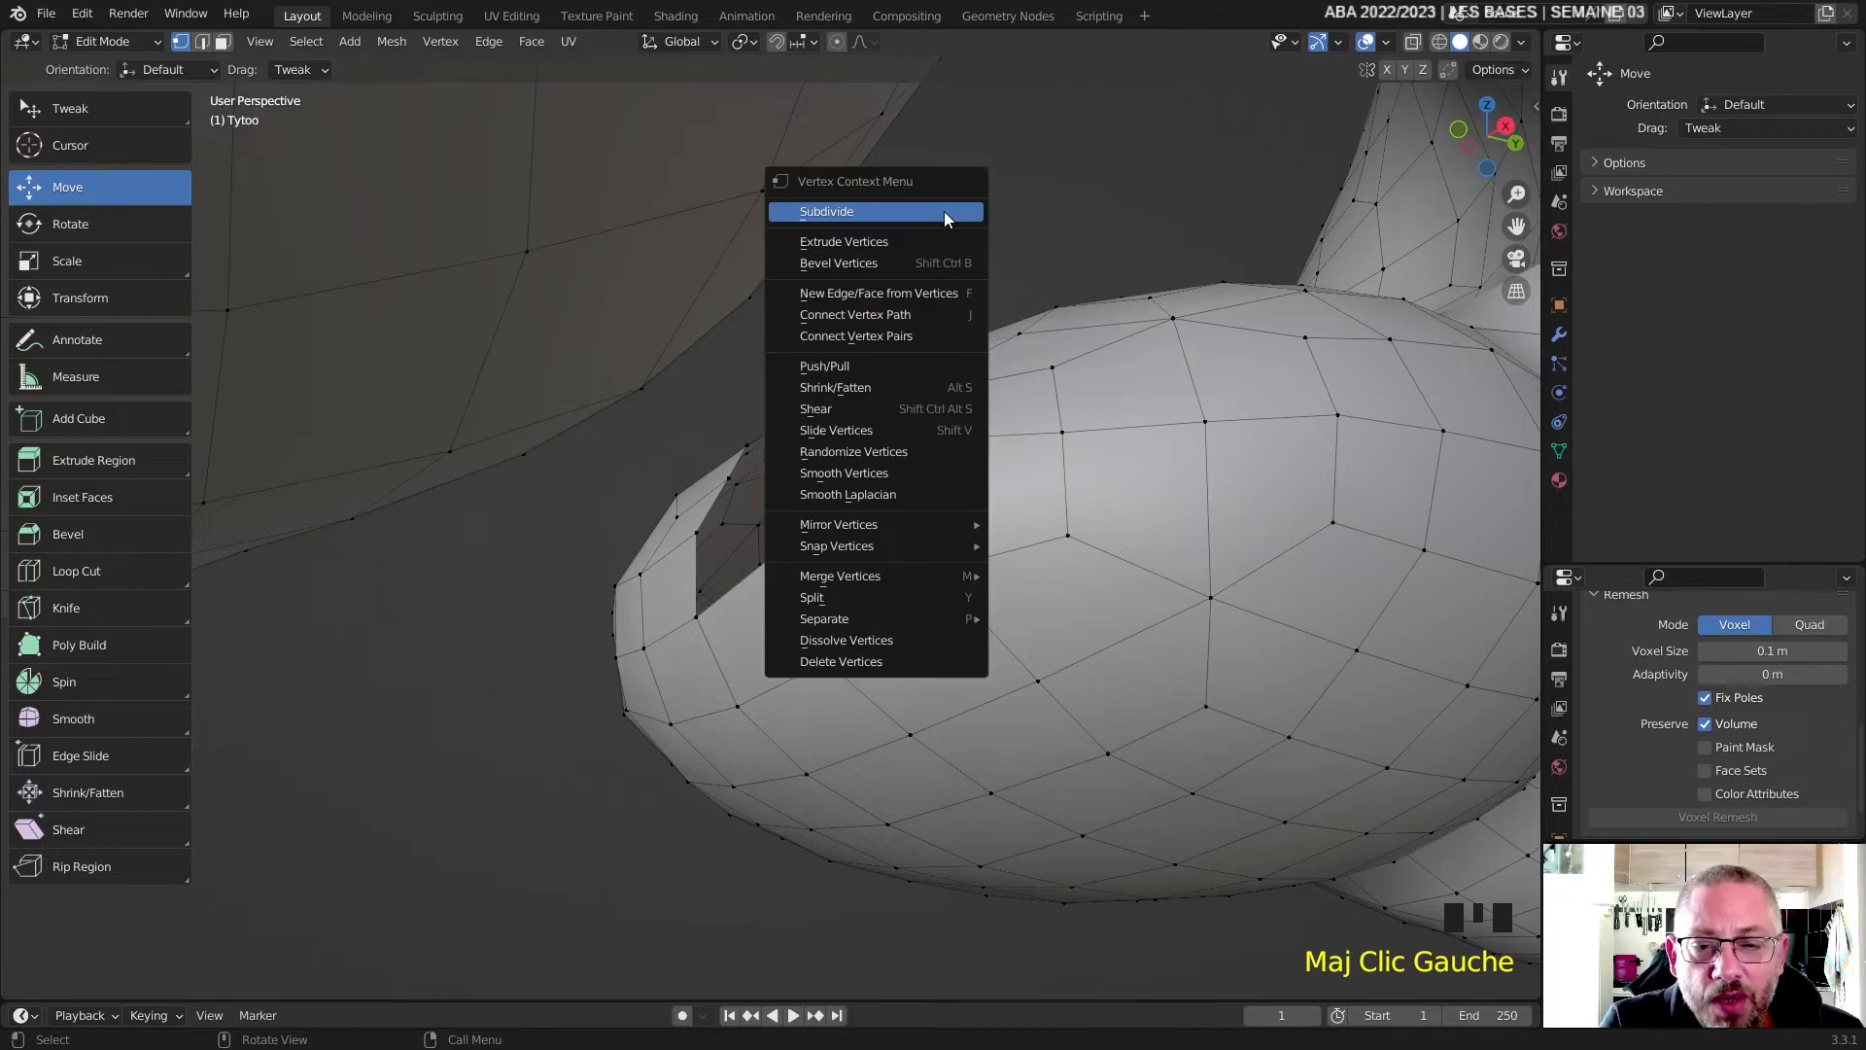
mouse_move(918, 579)
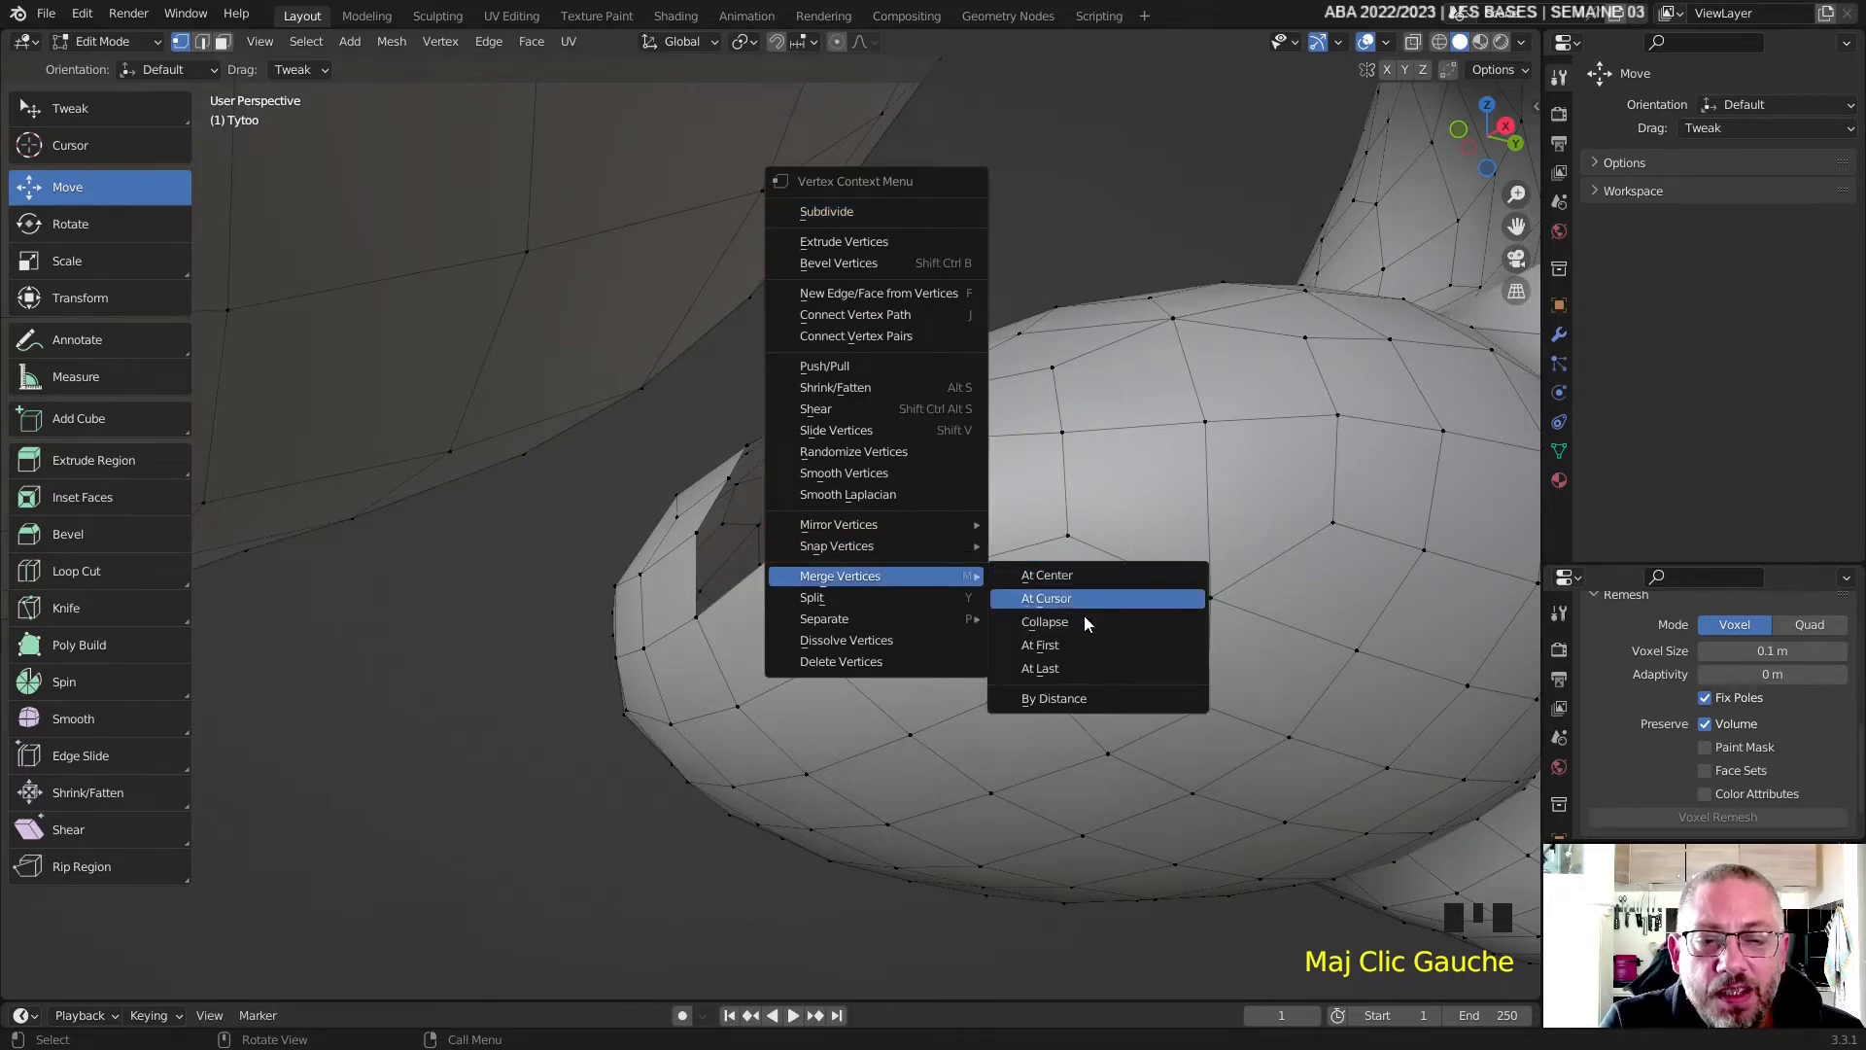
click(1075, 667)
- Merge the two vertices on either side of the remaining notch in the paw hole's border
middle_drag(924, 428, 827, 271)
scroll(979, 466, up, 3)
click(788, 297)
scroll(910, 169, up, 2)
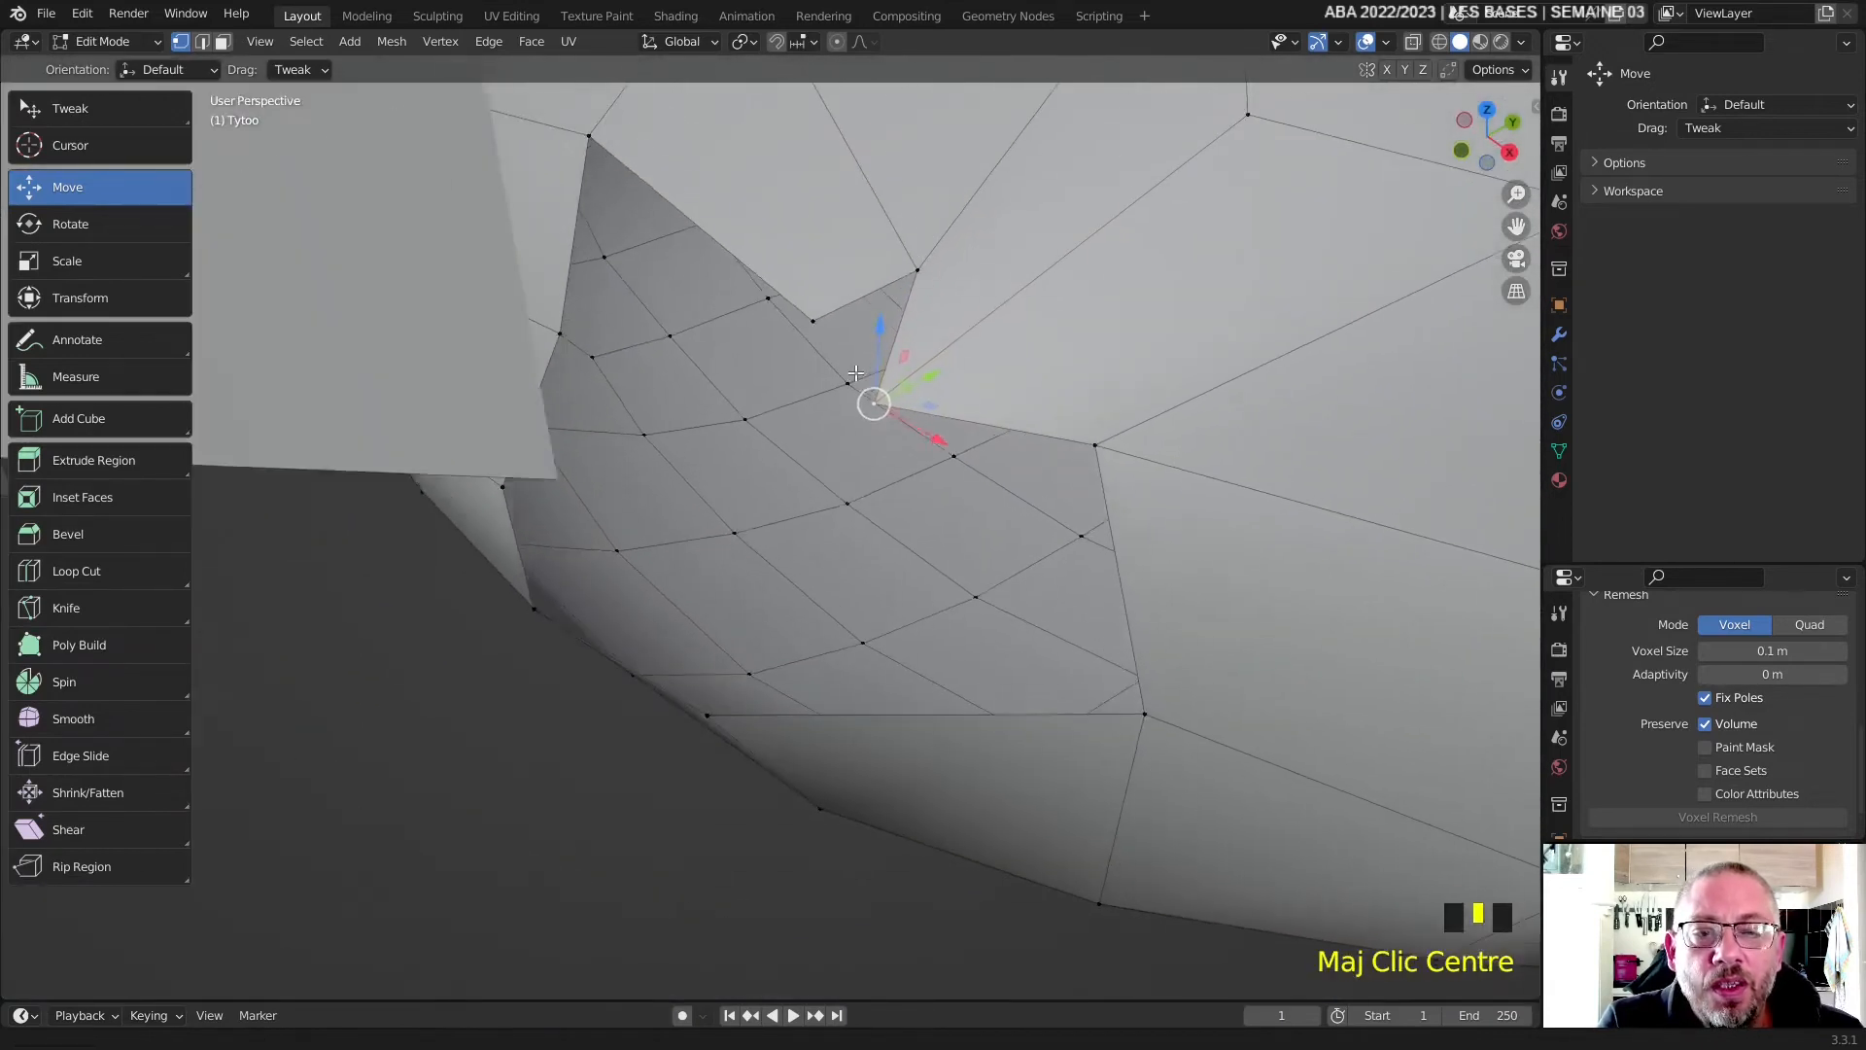
scroll(827, 271, up, 1)
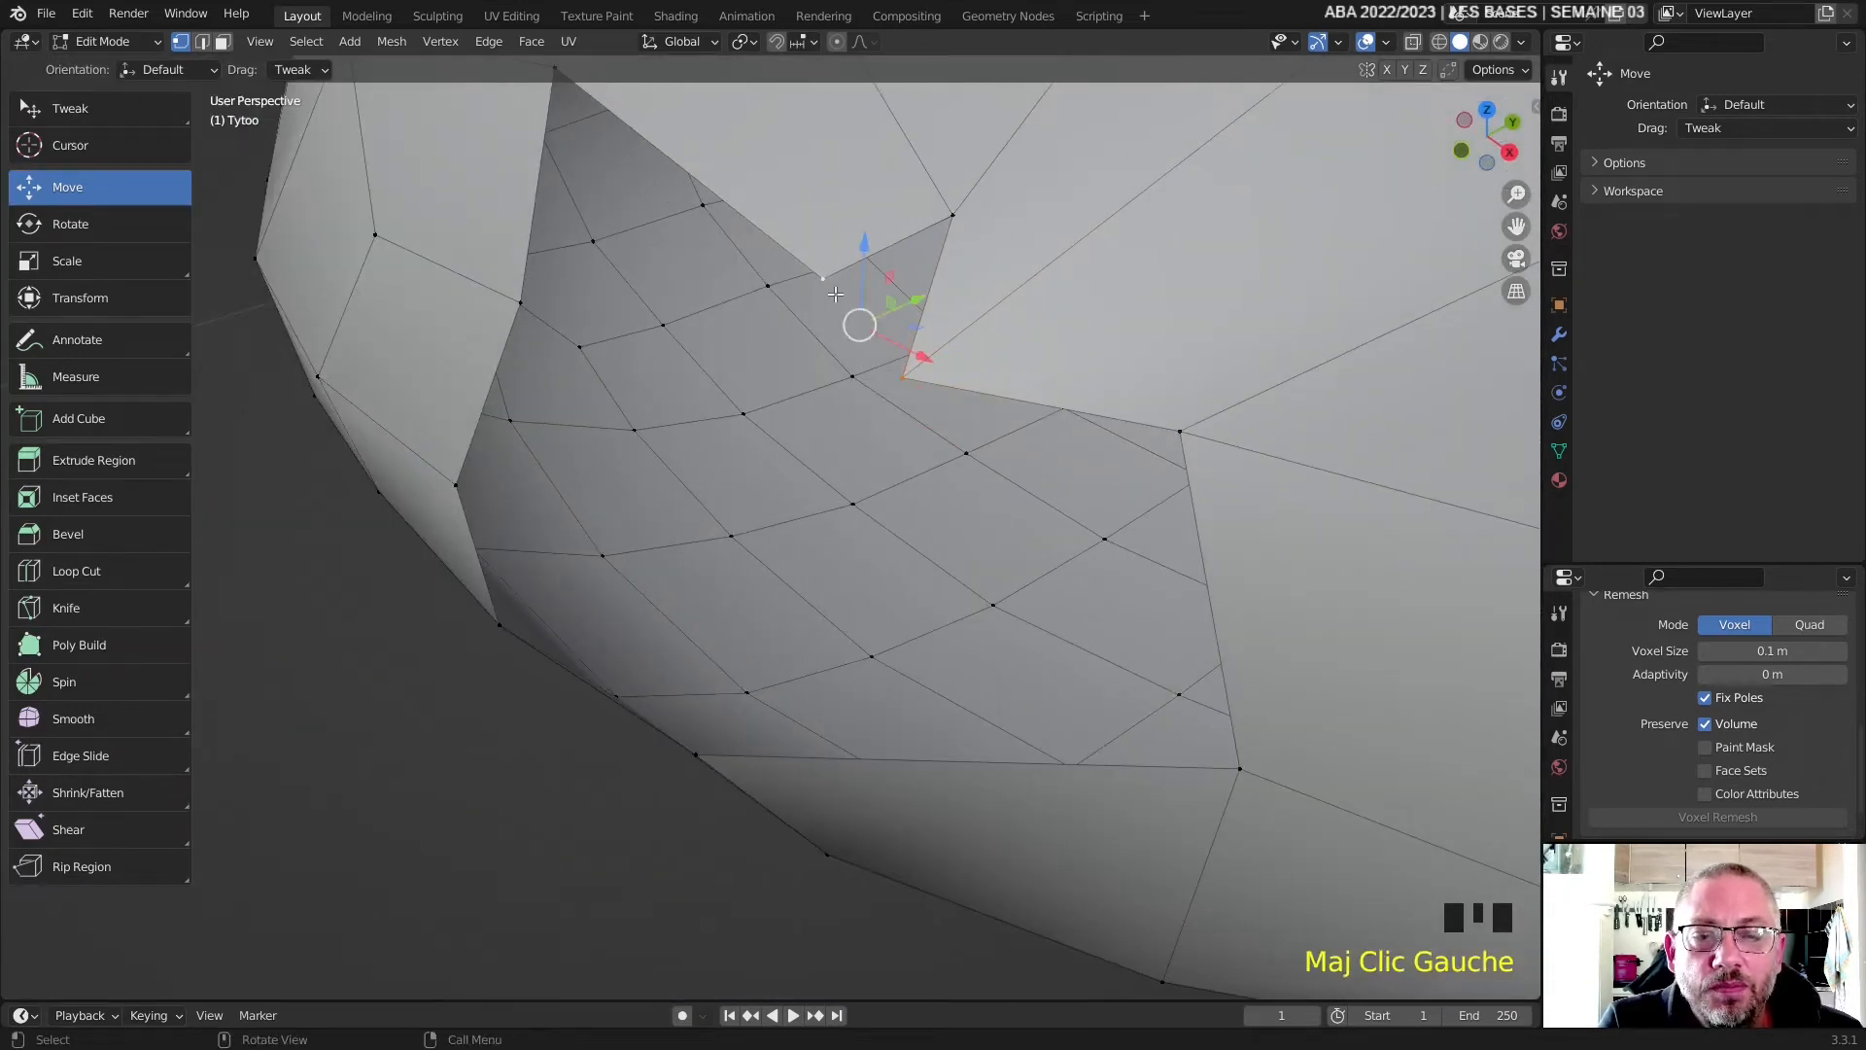
right_click(836, 294)
mouse_move(869, 420)
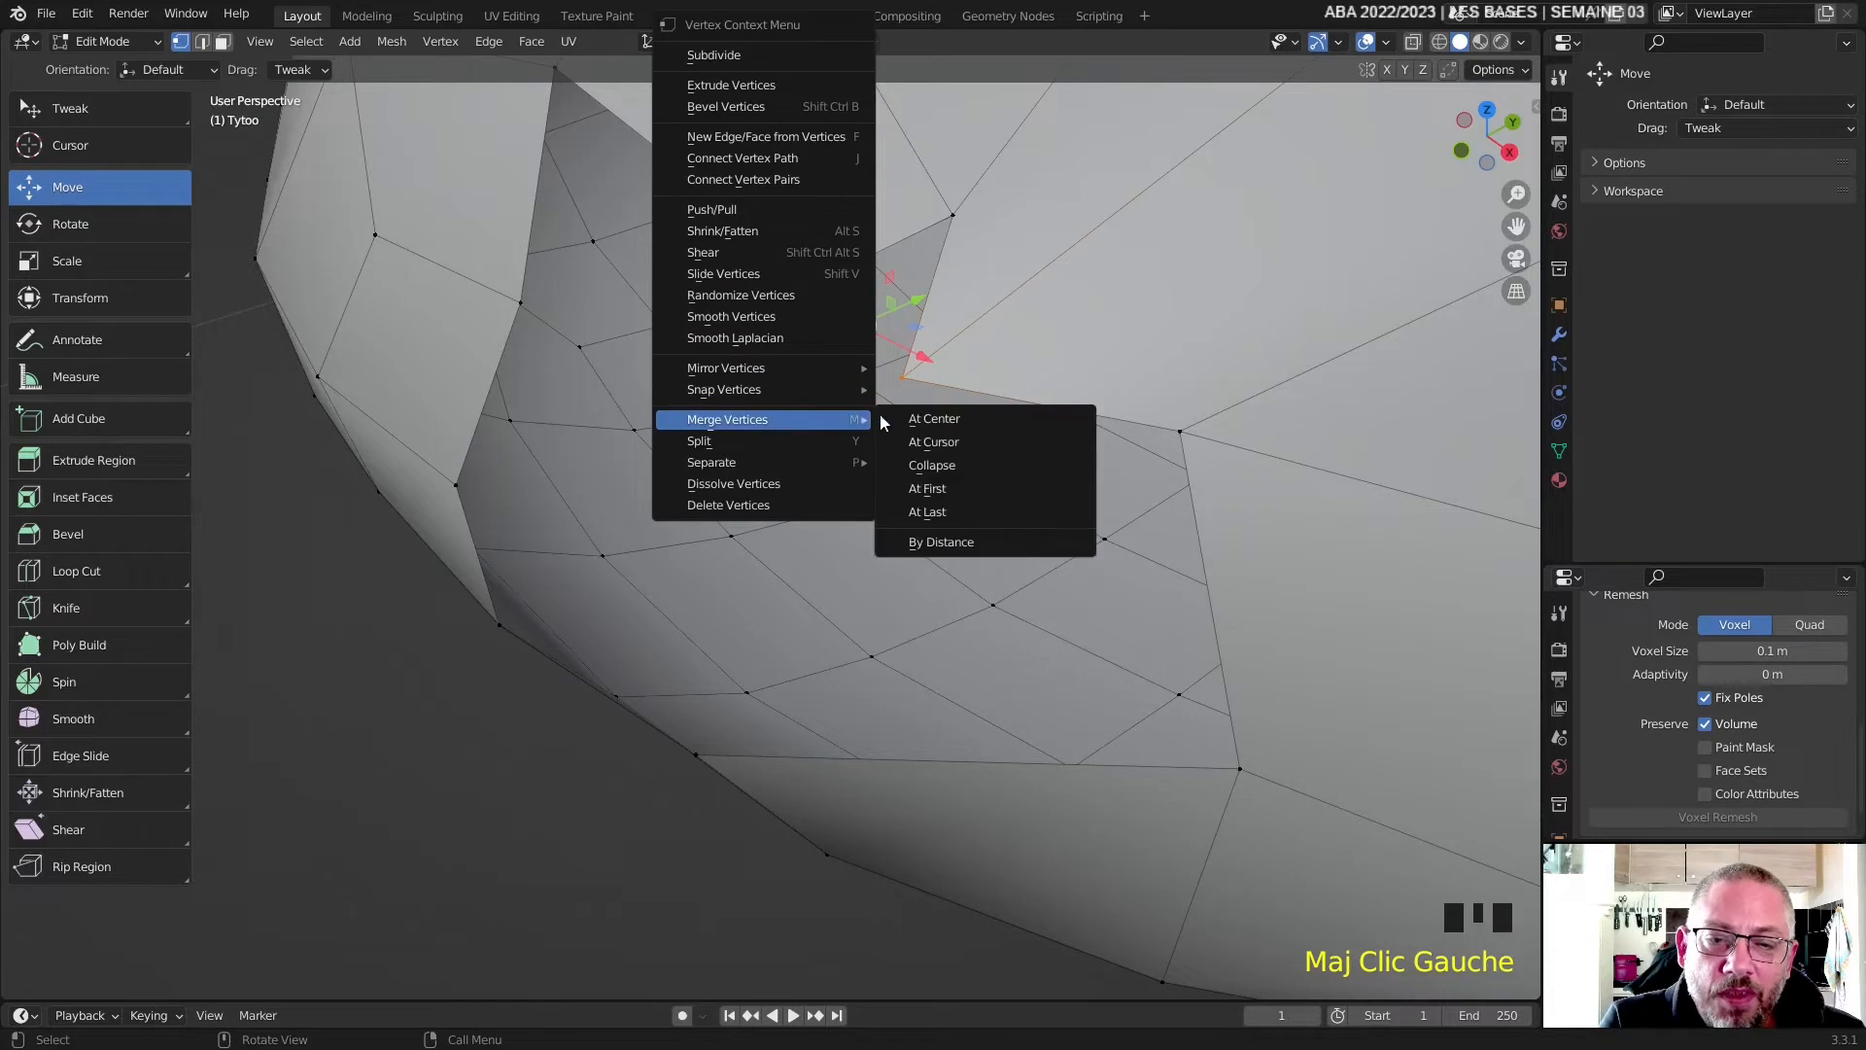
middle_drag(977, 509, 951, 287)
scroll(991, 396, down, 2)
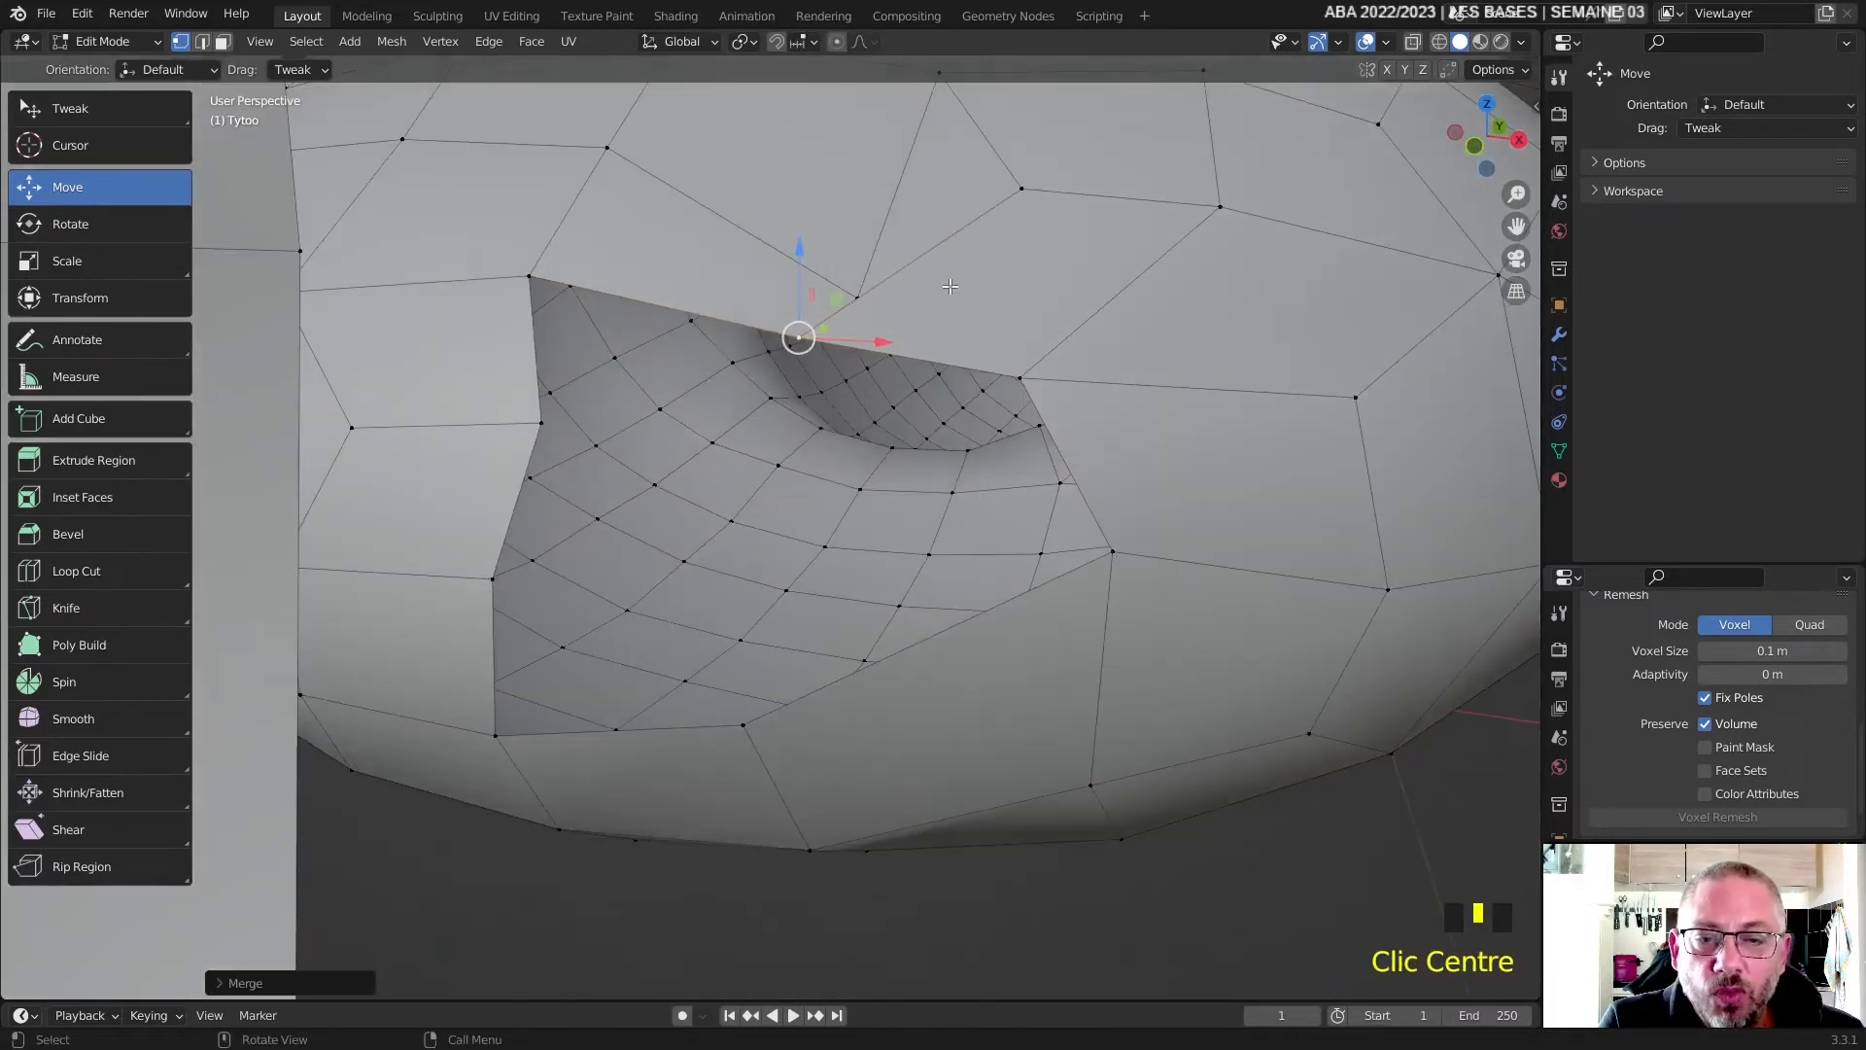
- Reposition the vertex just above the paw hole and one vertex on its side border to even out the surrounding faces
click(859, 296)
drag(863, 304, 790, 217)
click(542, 418)
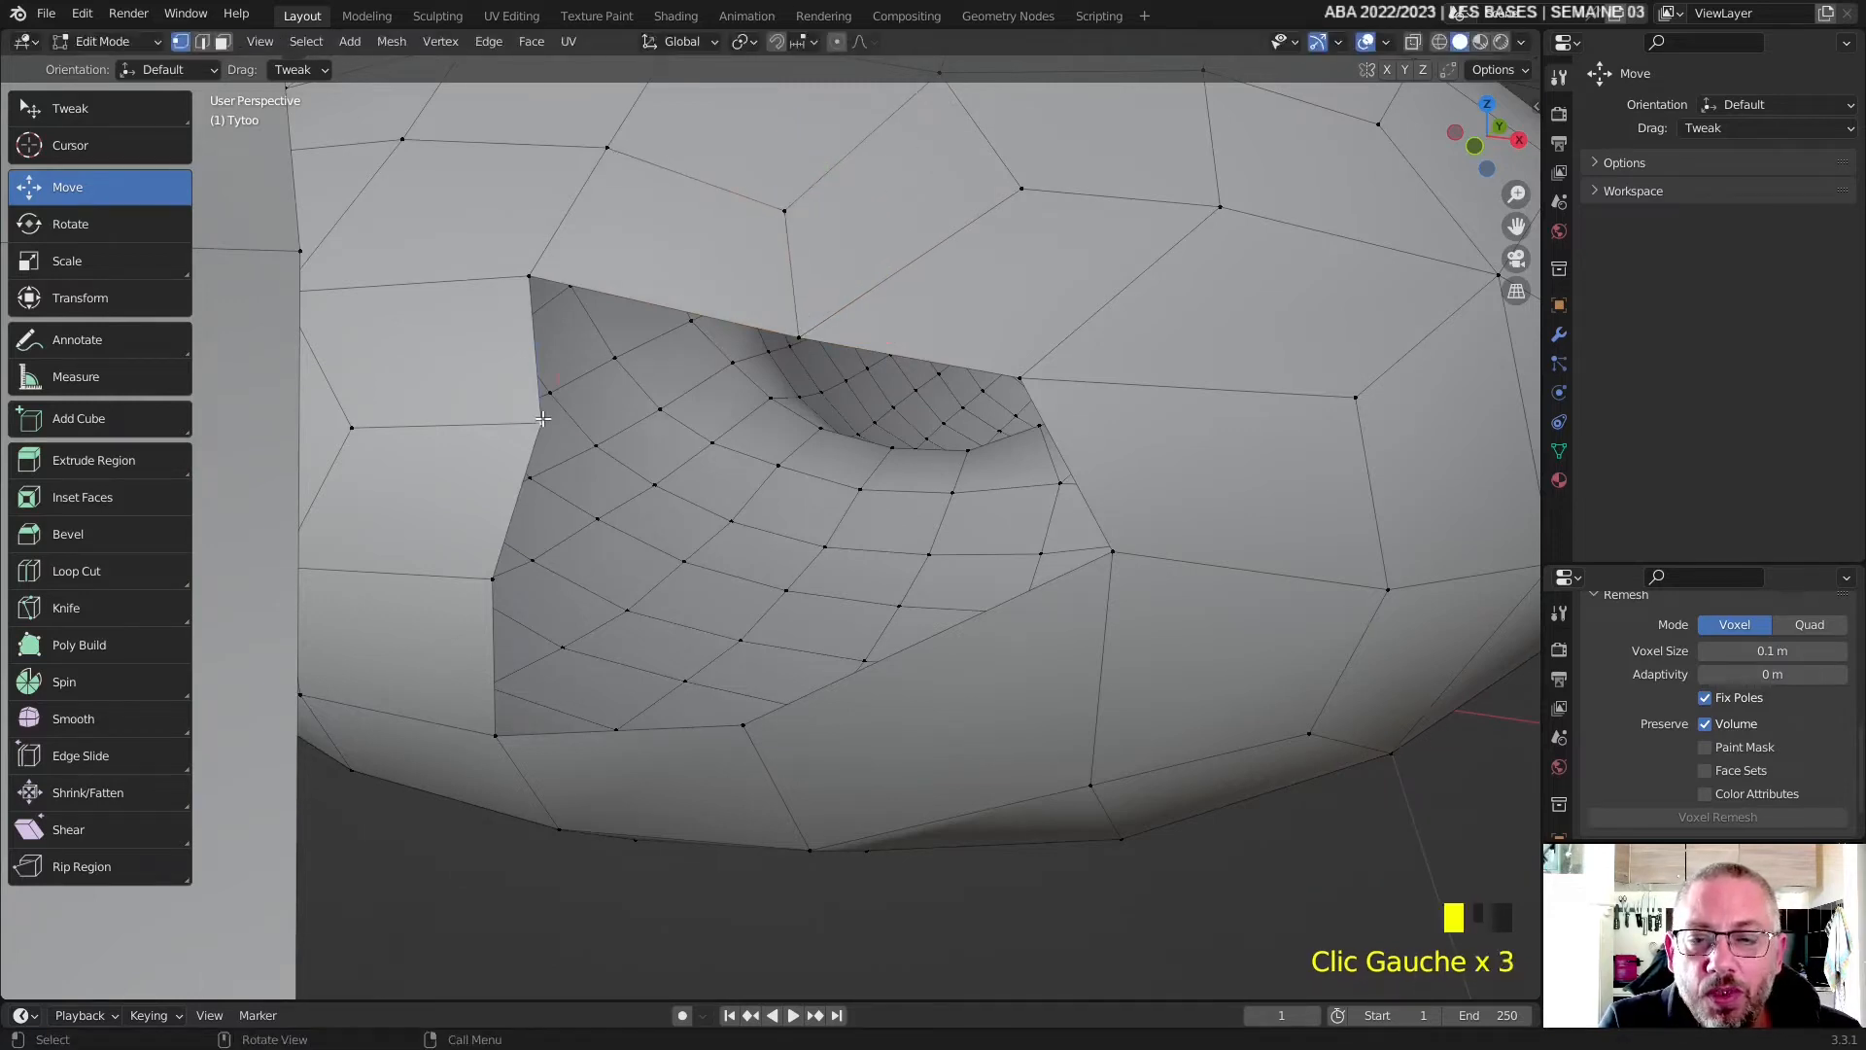
drag(542, 428, 509, 421)
middle_drag(509, 421, 745, 401)
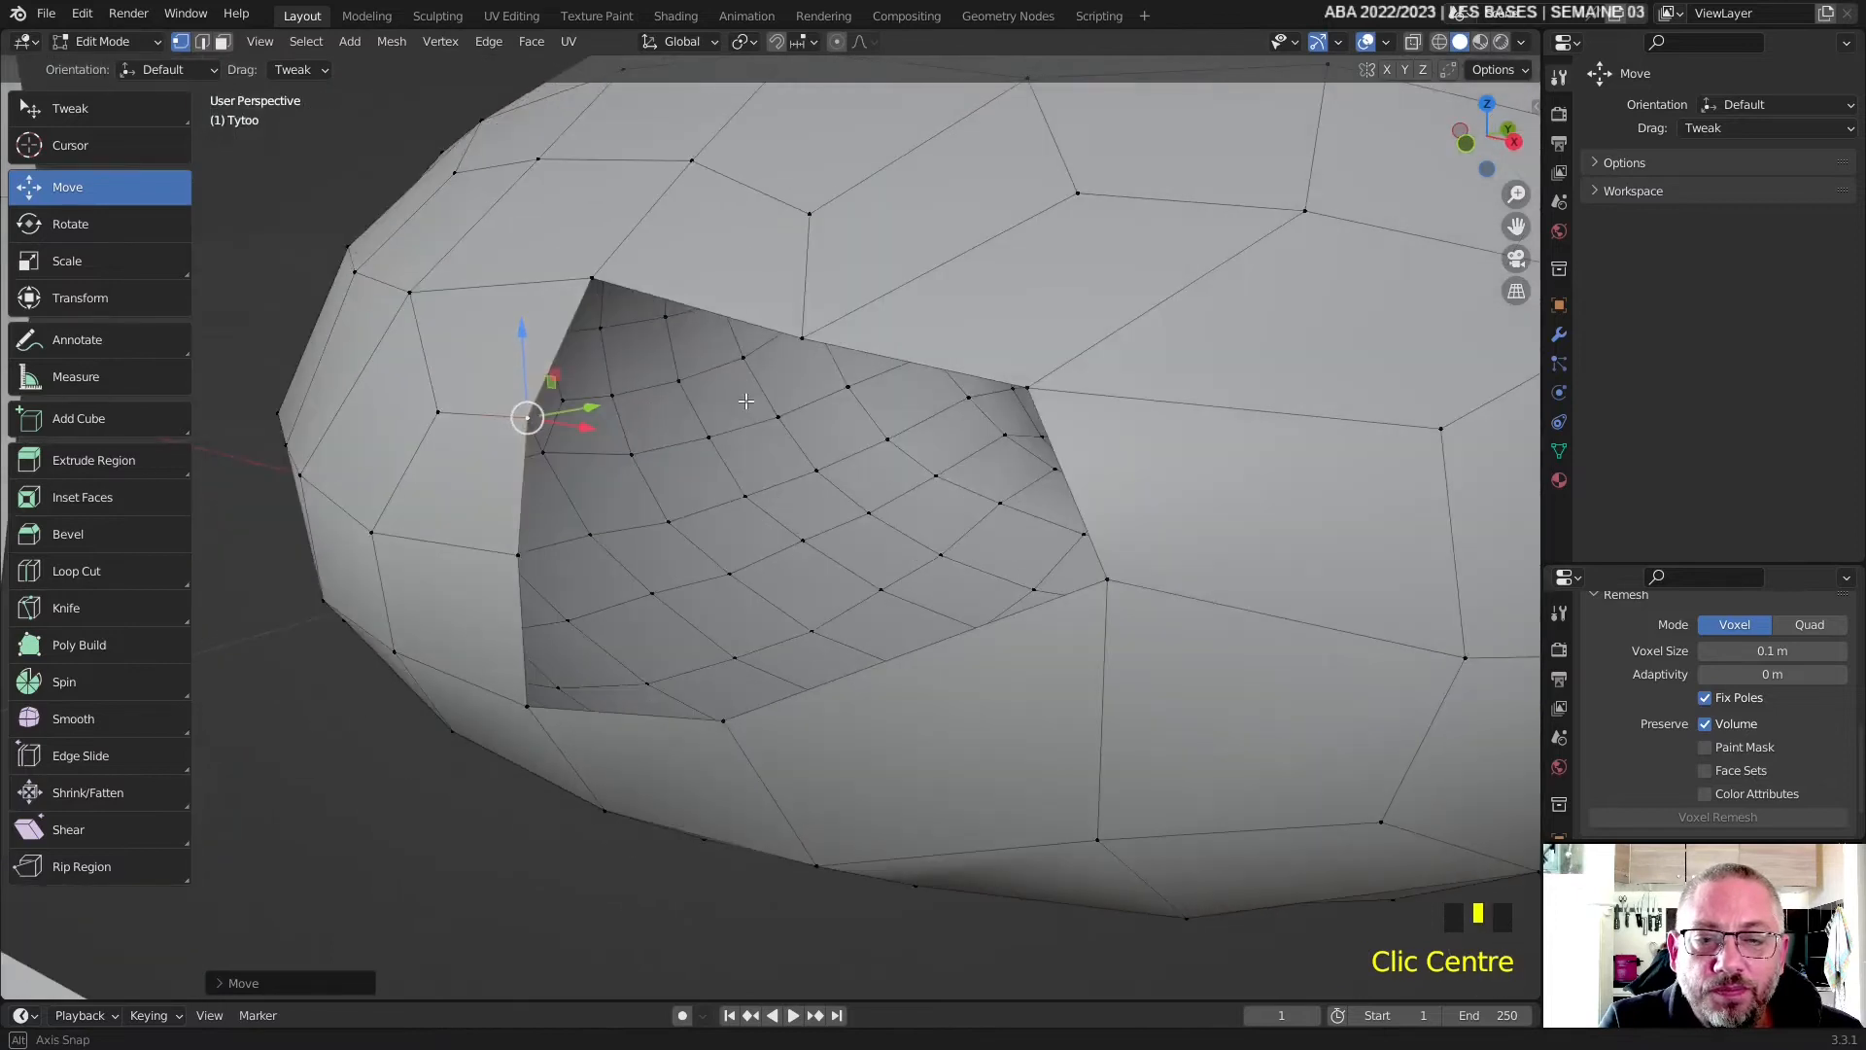
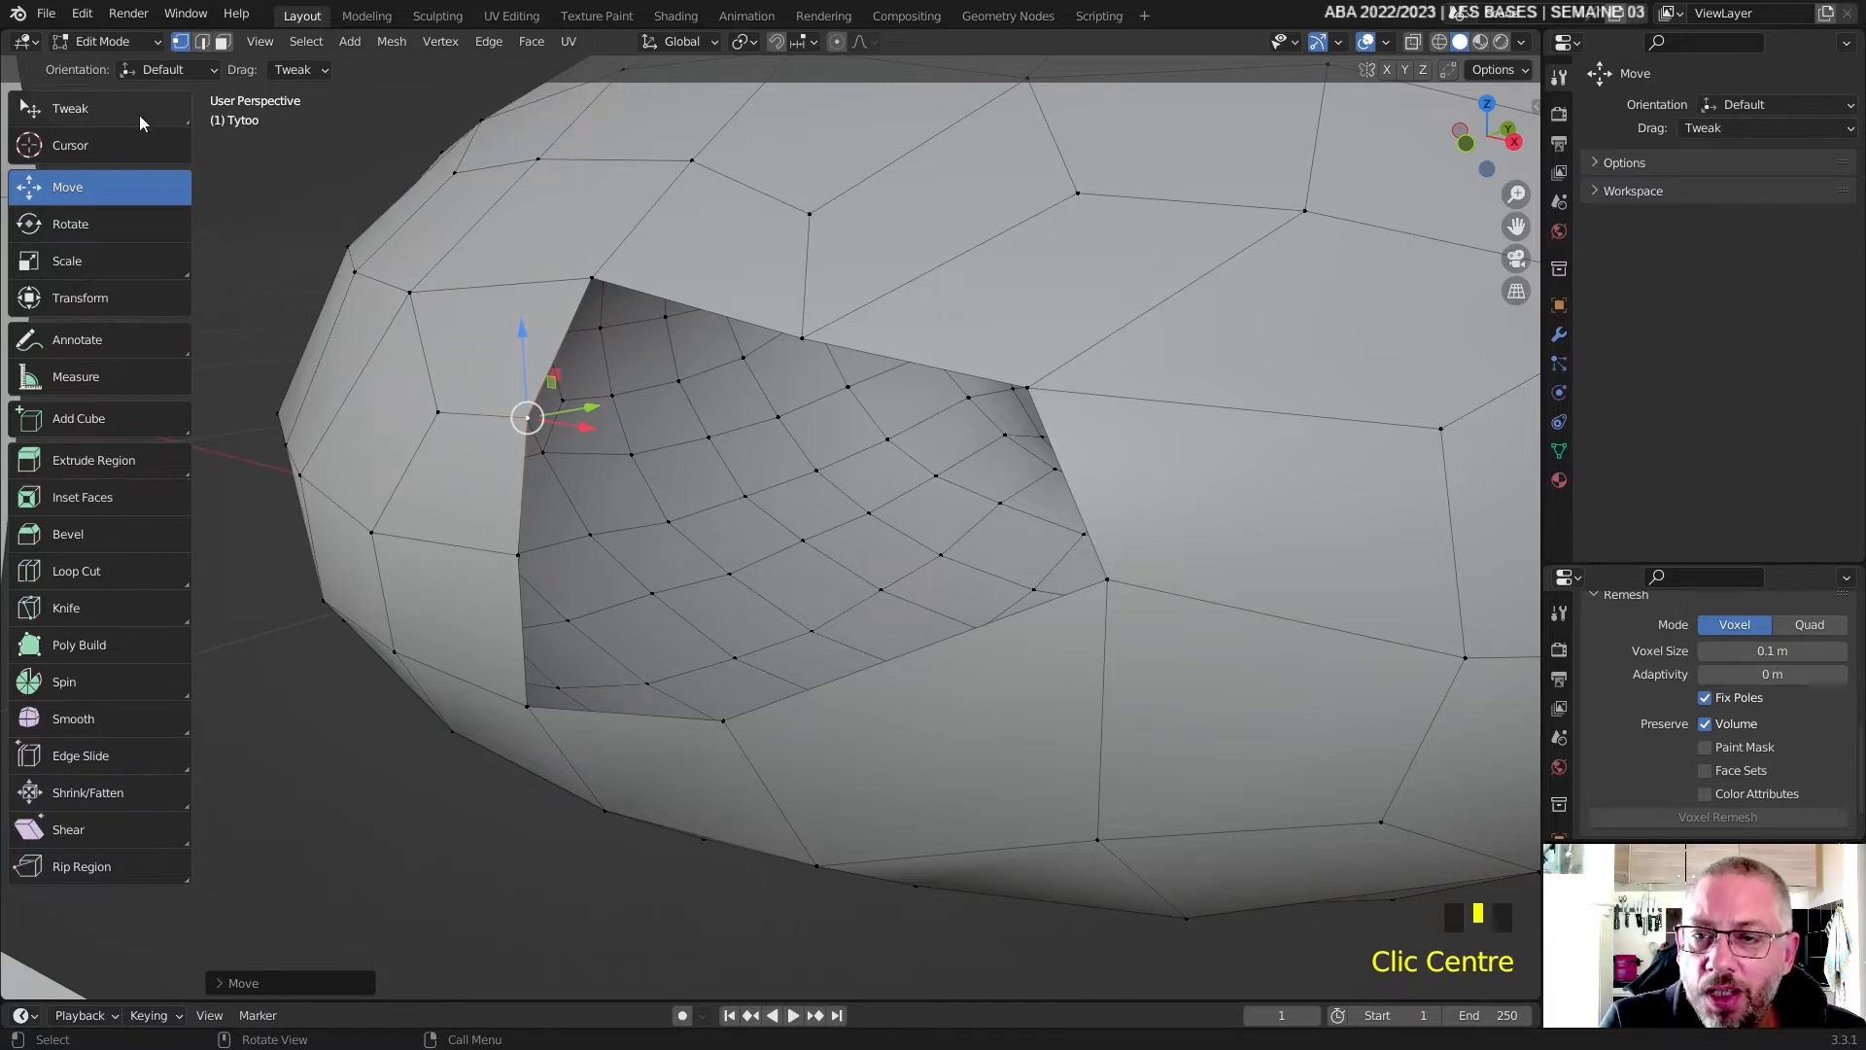
- In edge selection, select the whole border loop of the paw hole and close it with Grid Fill
click(201, 43)
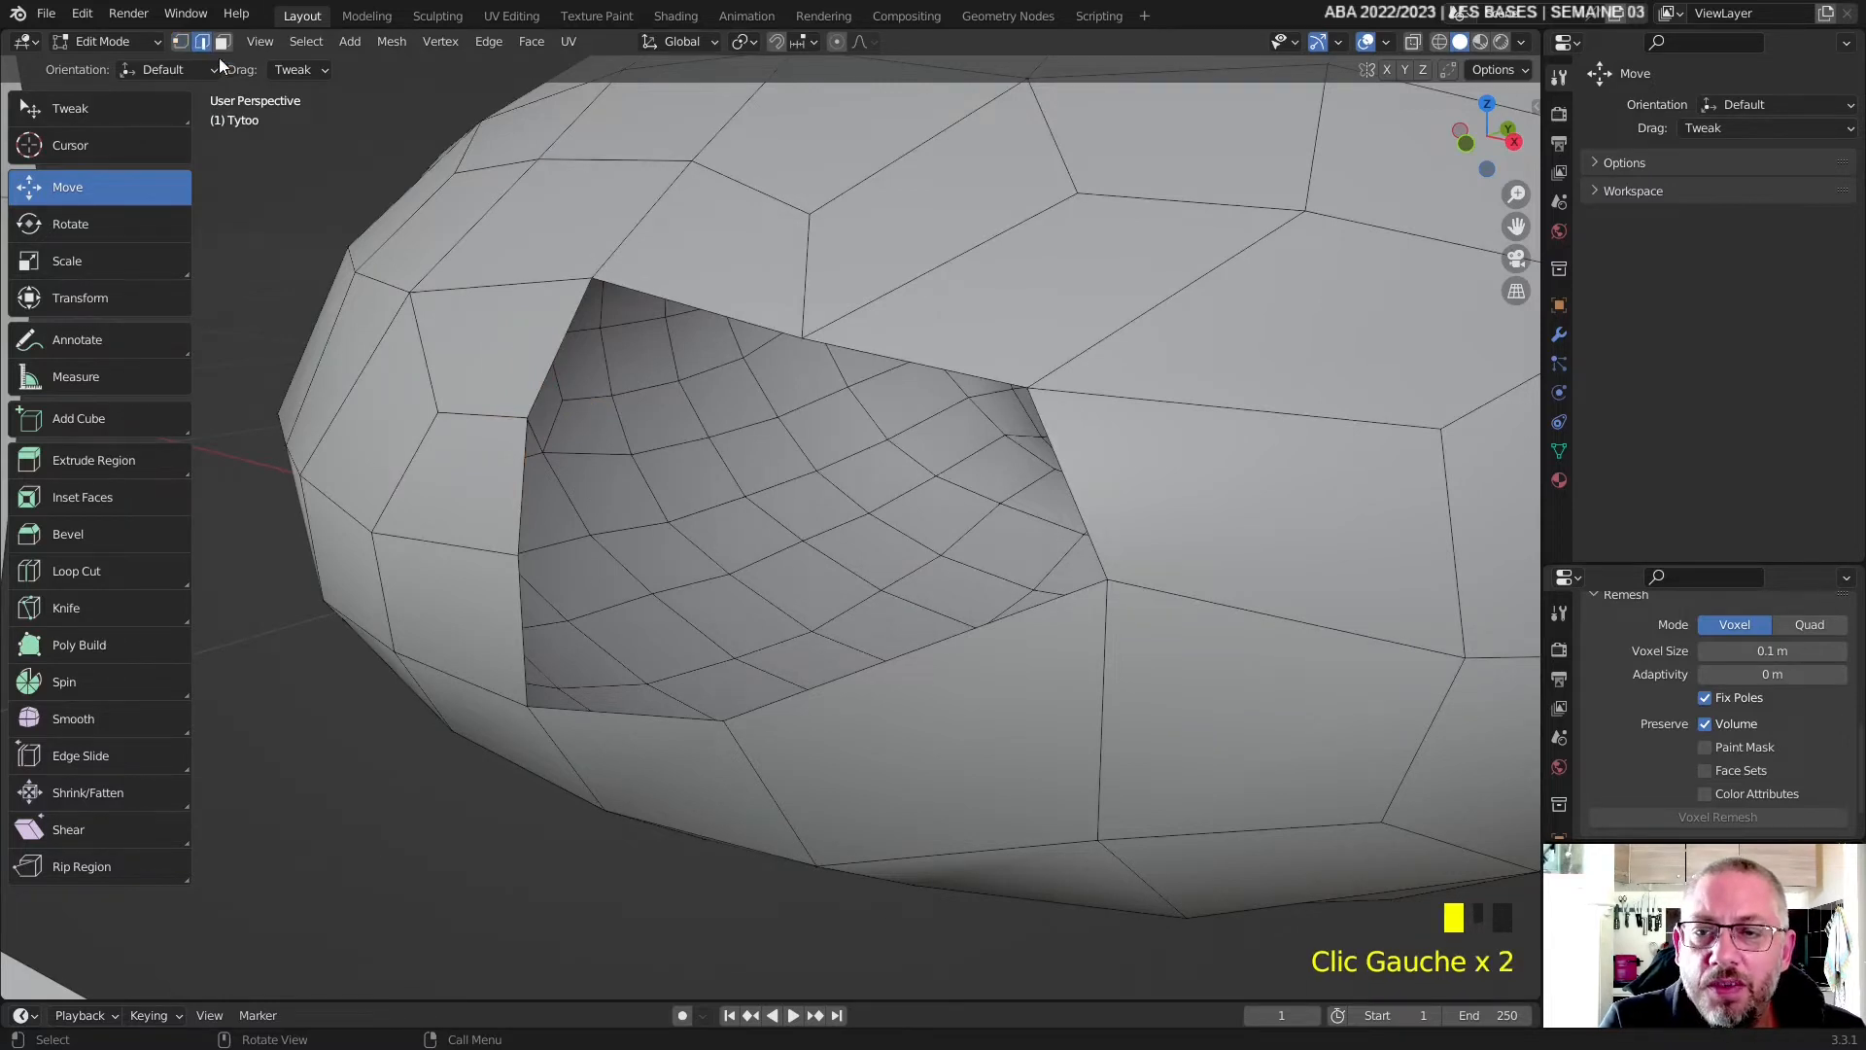
alt+click(742, 319)
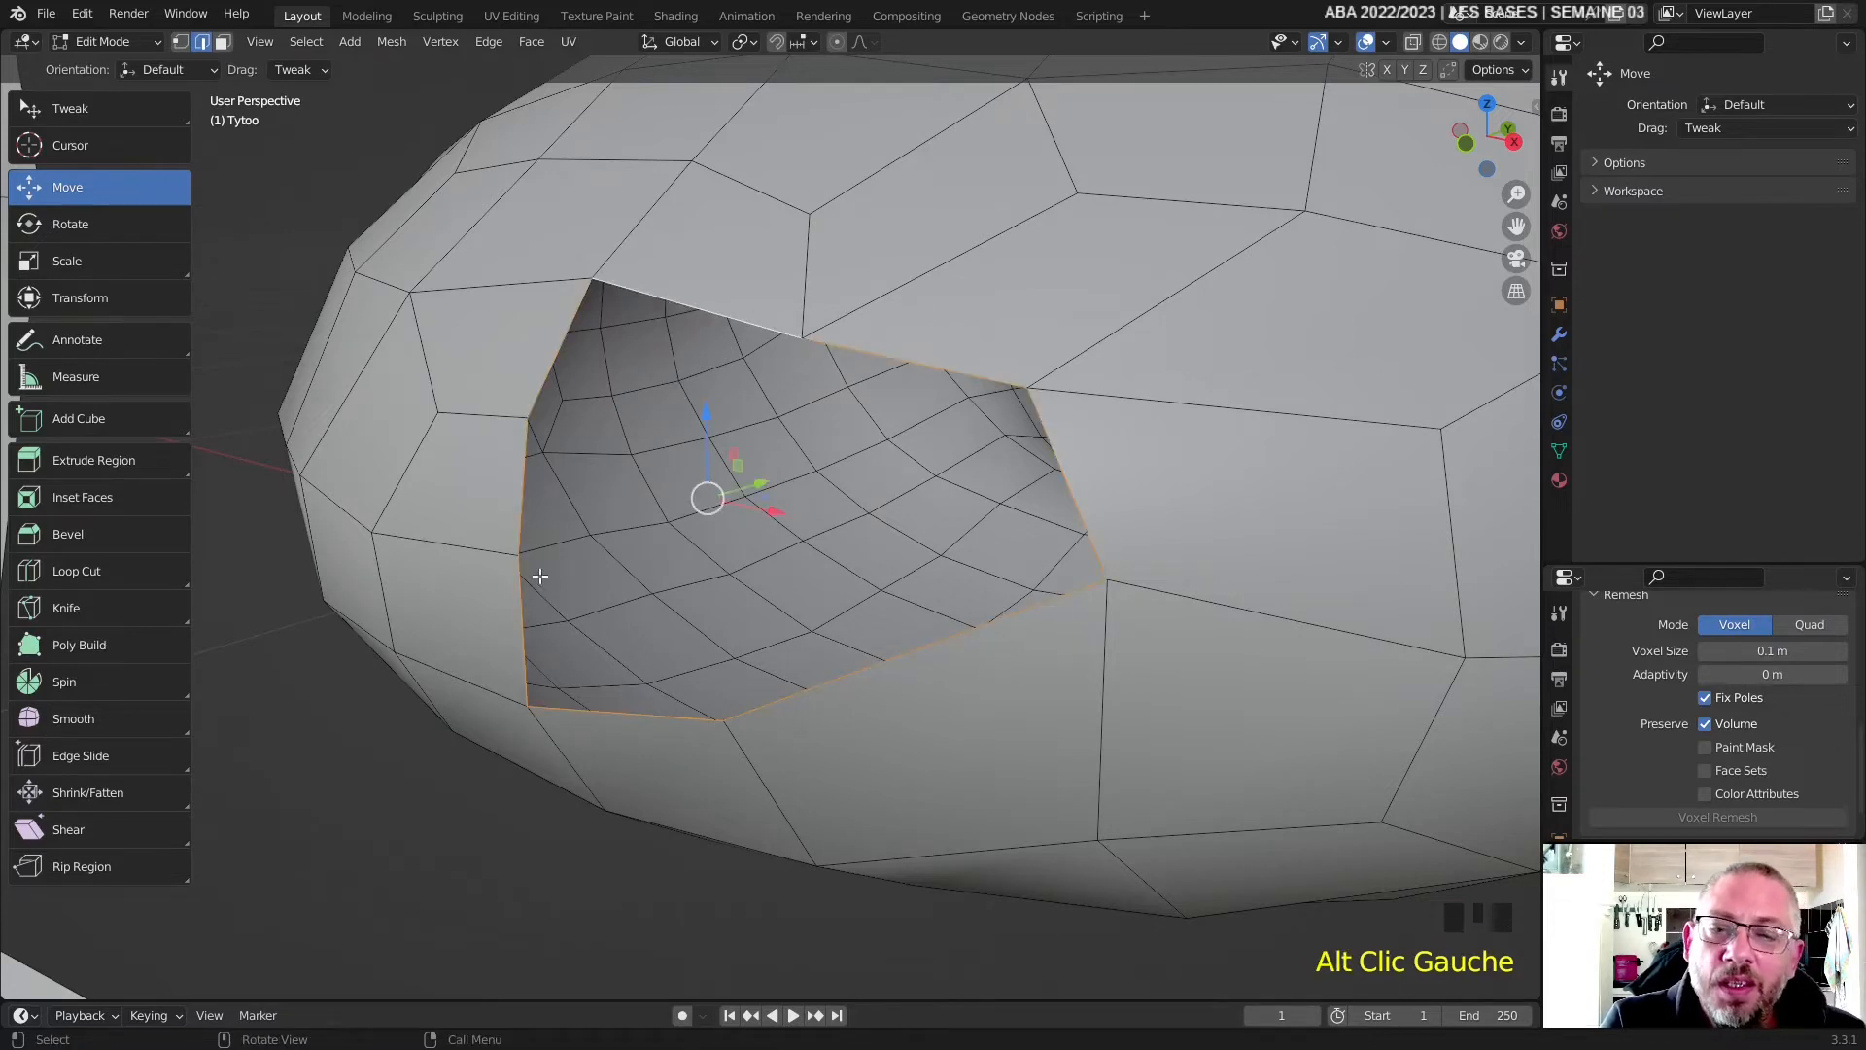
click(532, 41)
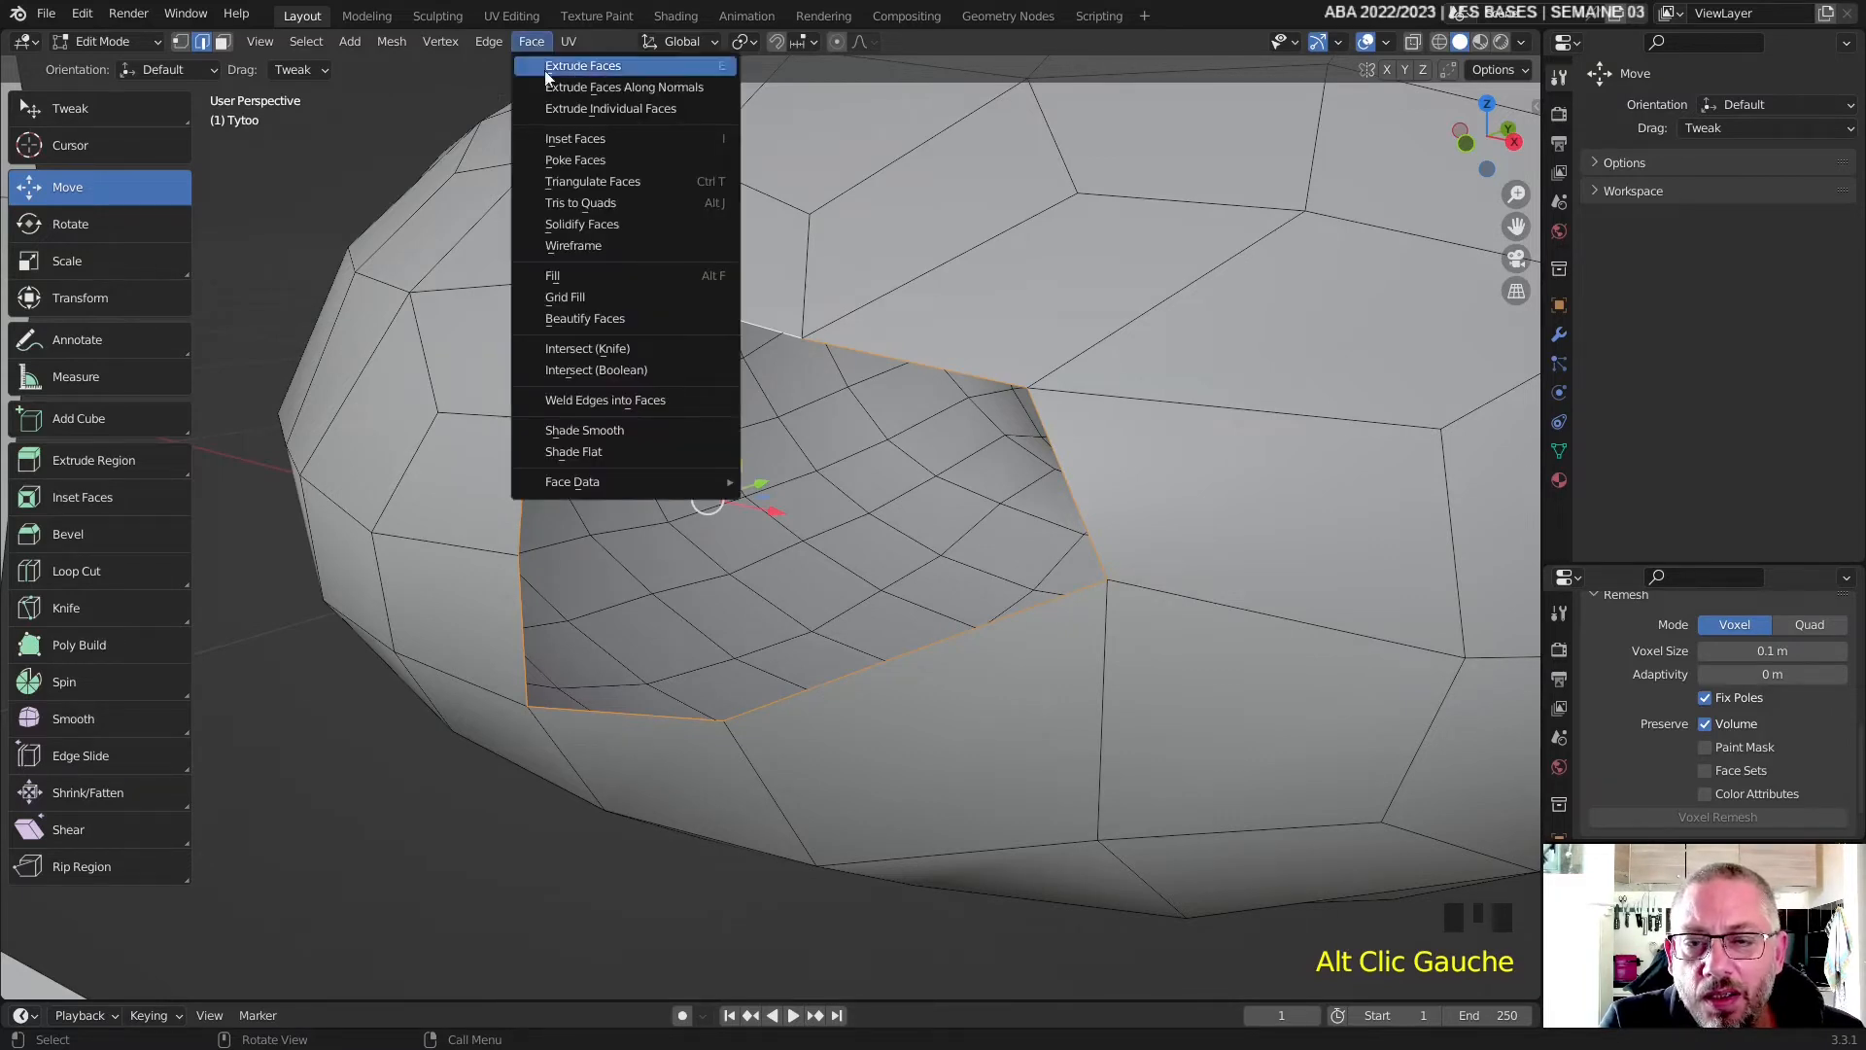
click(621, 300)
middle_drag(845, 394, 851, 433)
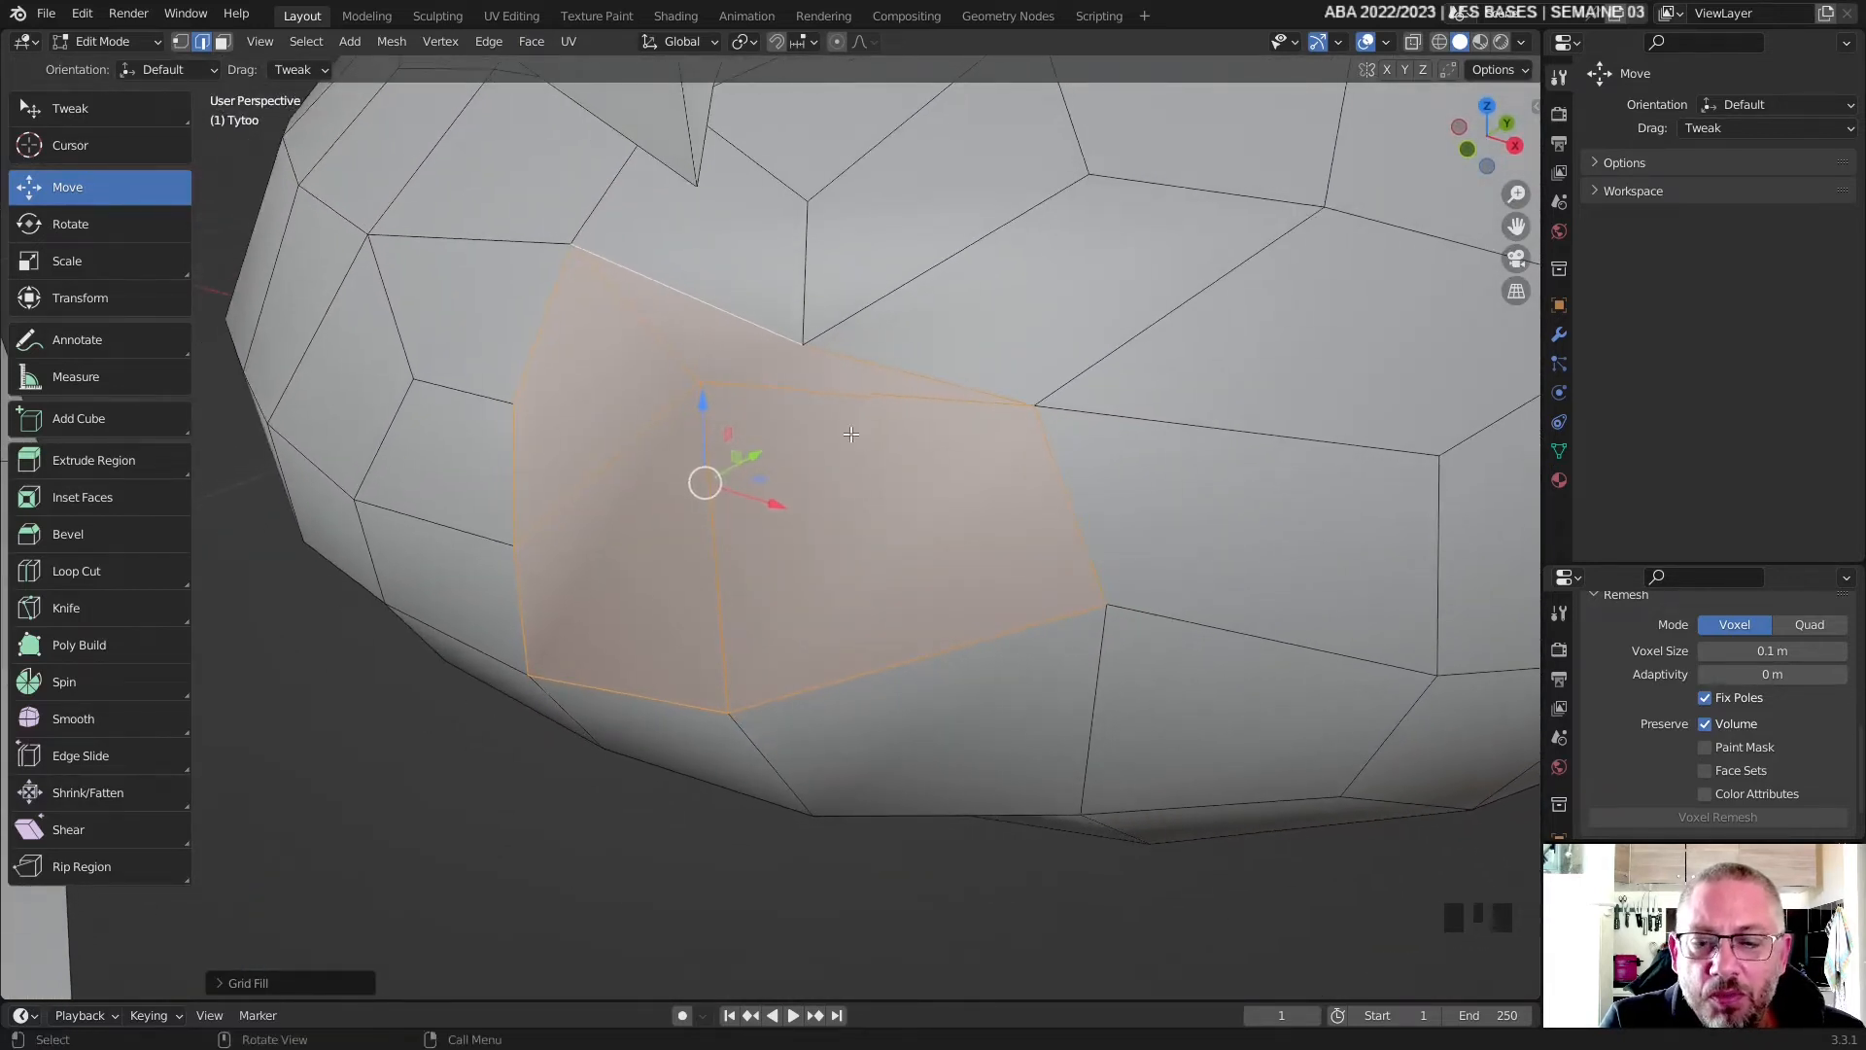
- Compare different Grid Fill spans on the paw patch and set the span to 1
click(233, 982)
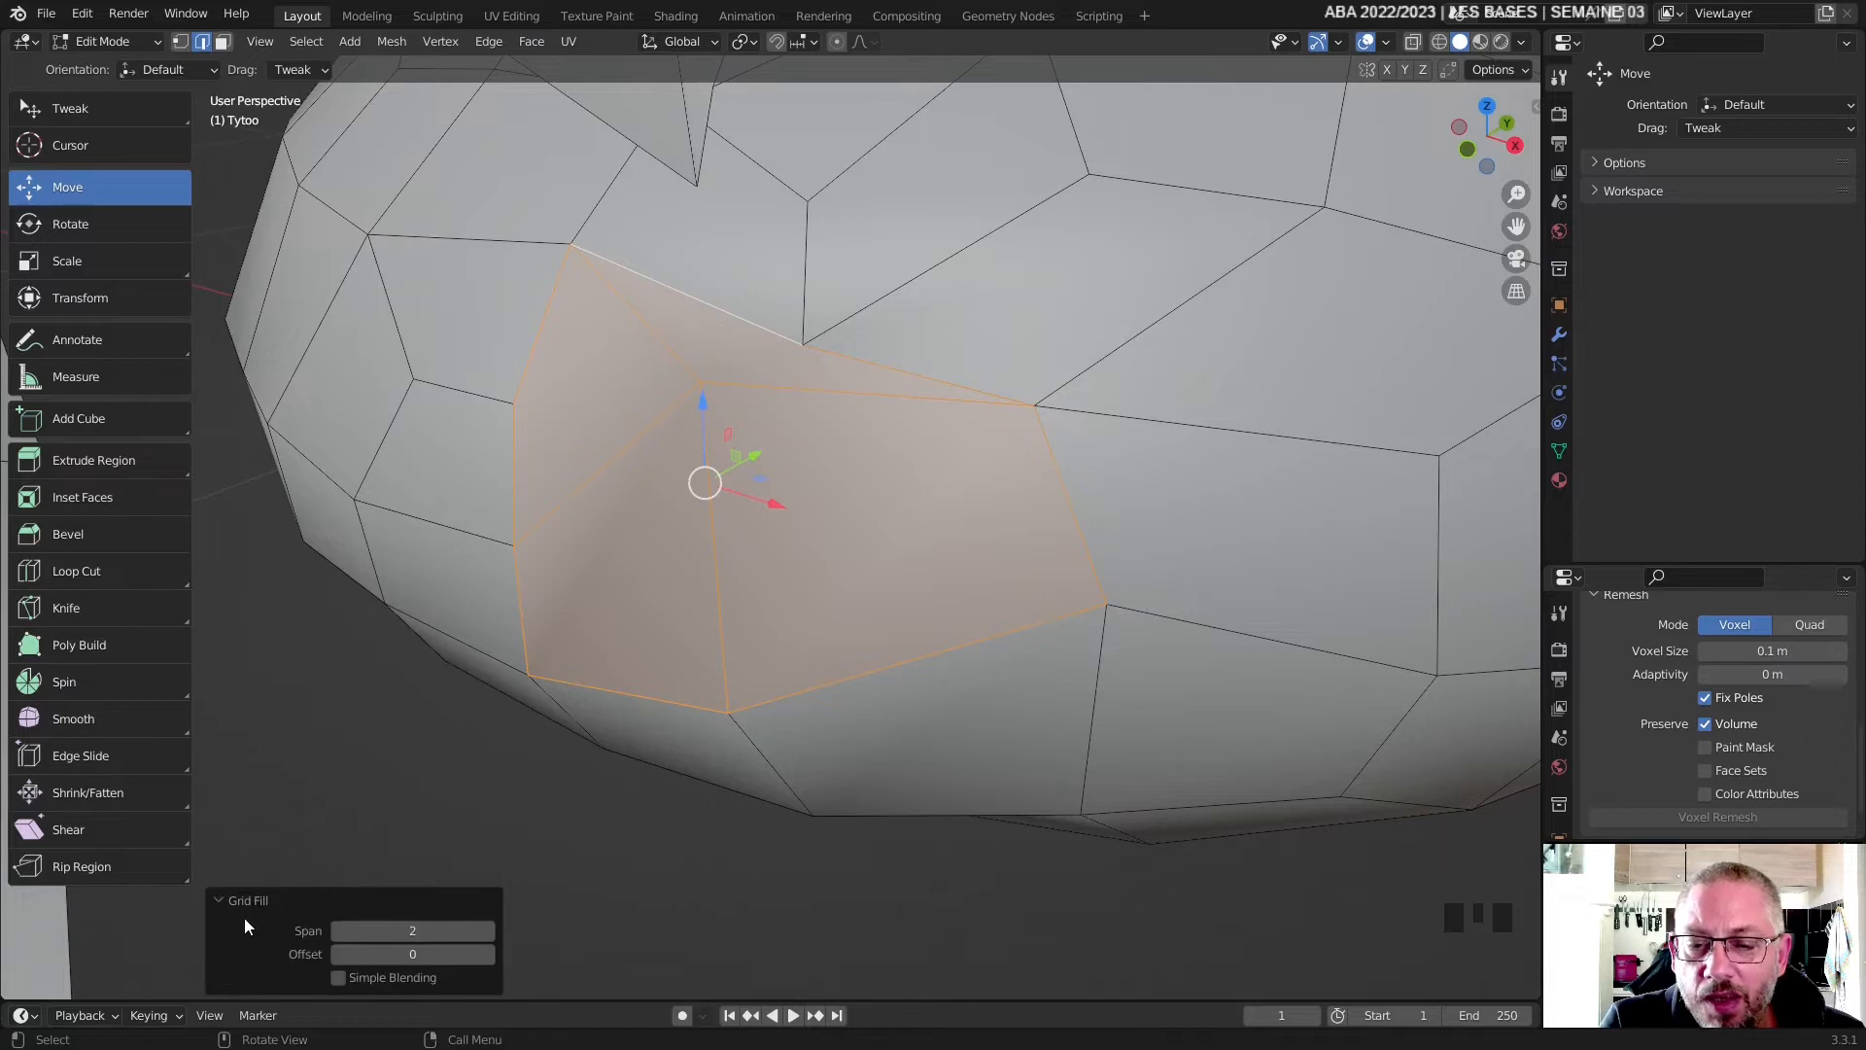
click(334, 930)
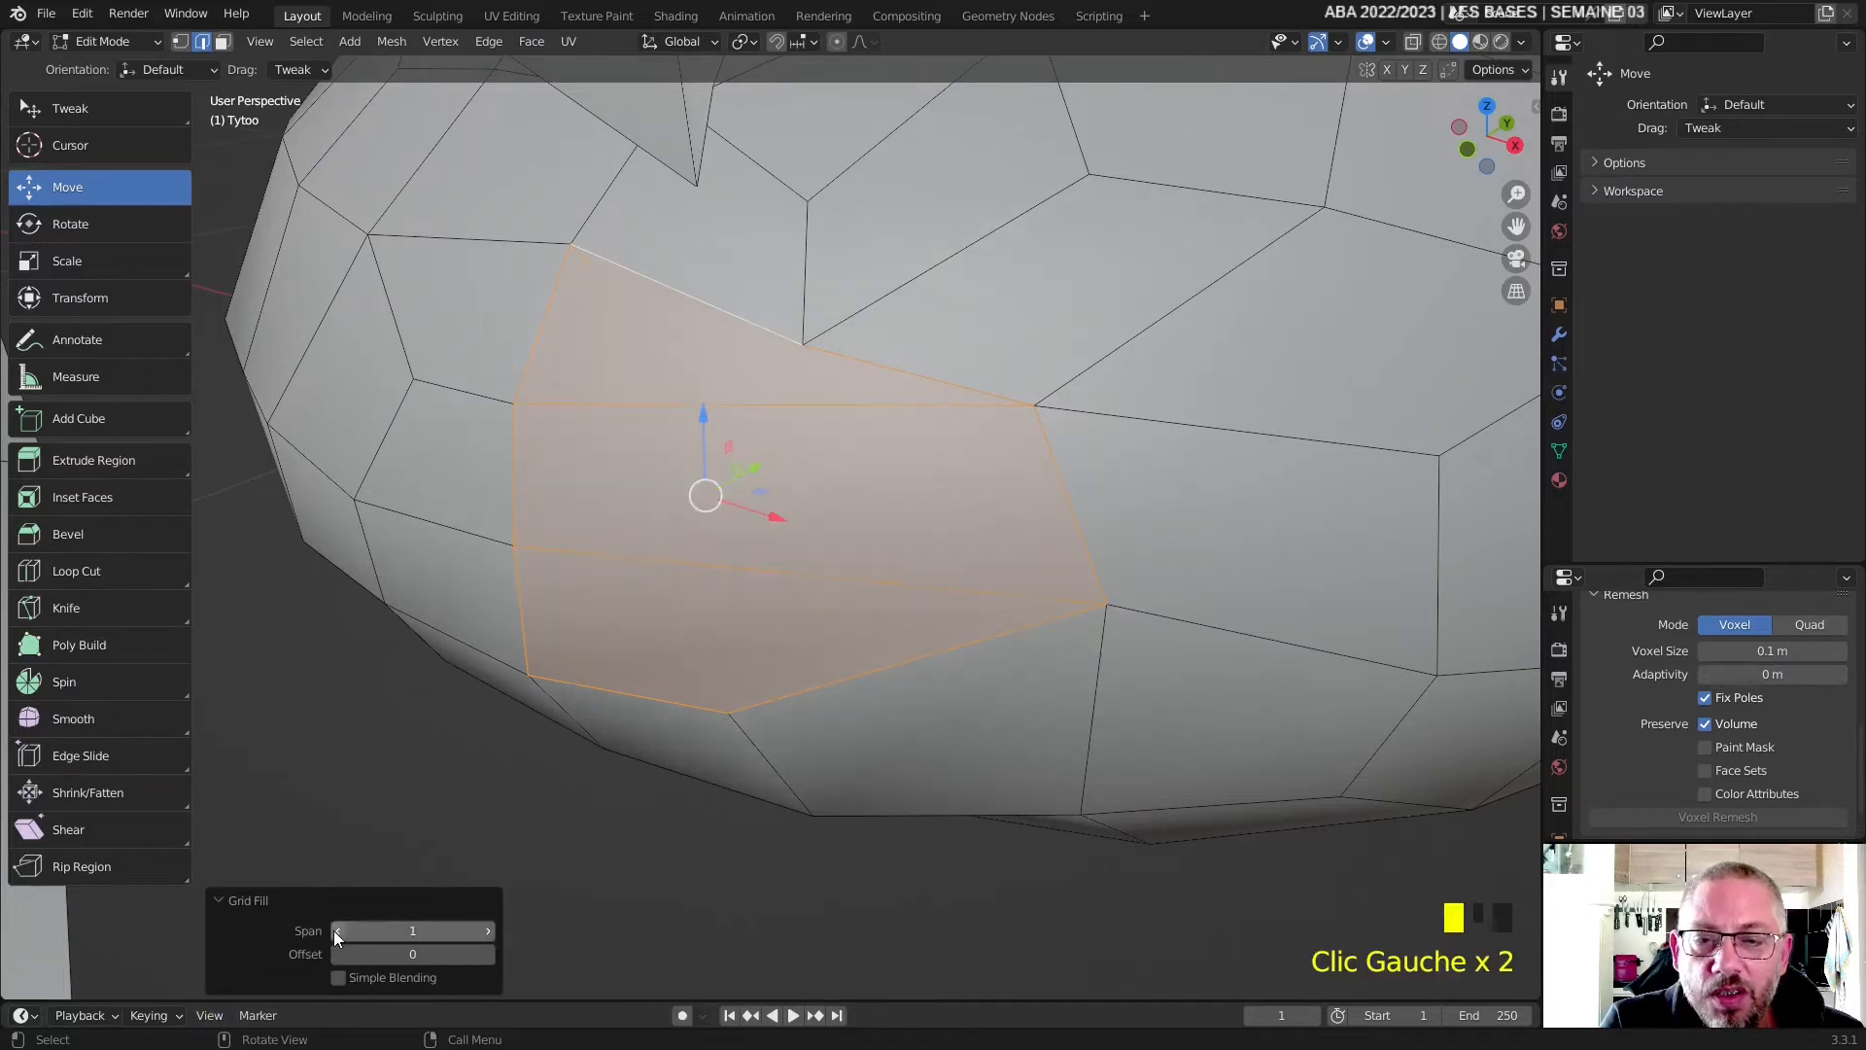
click(487, 930)
click(487, 930)
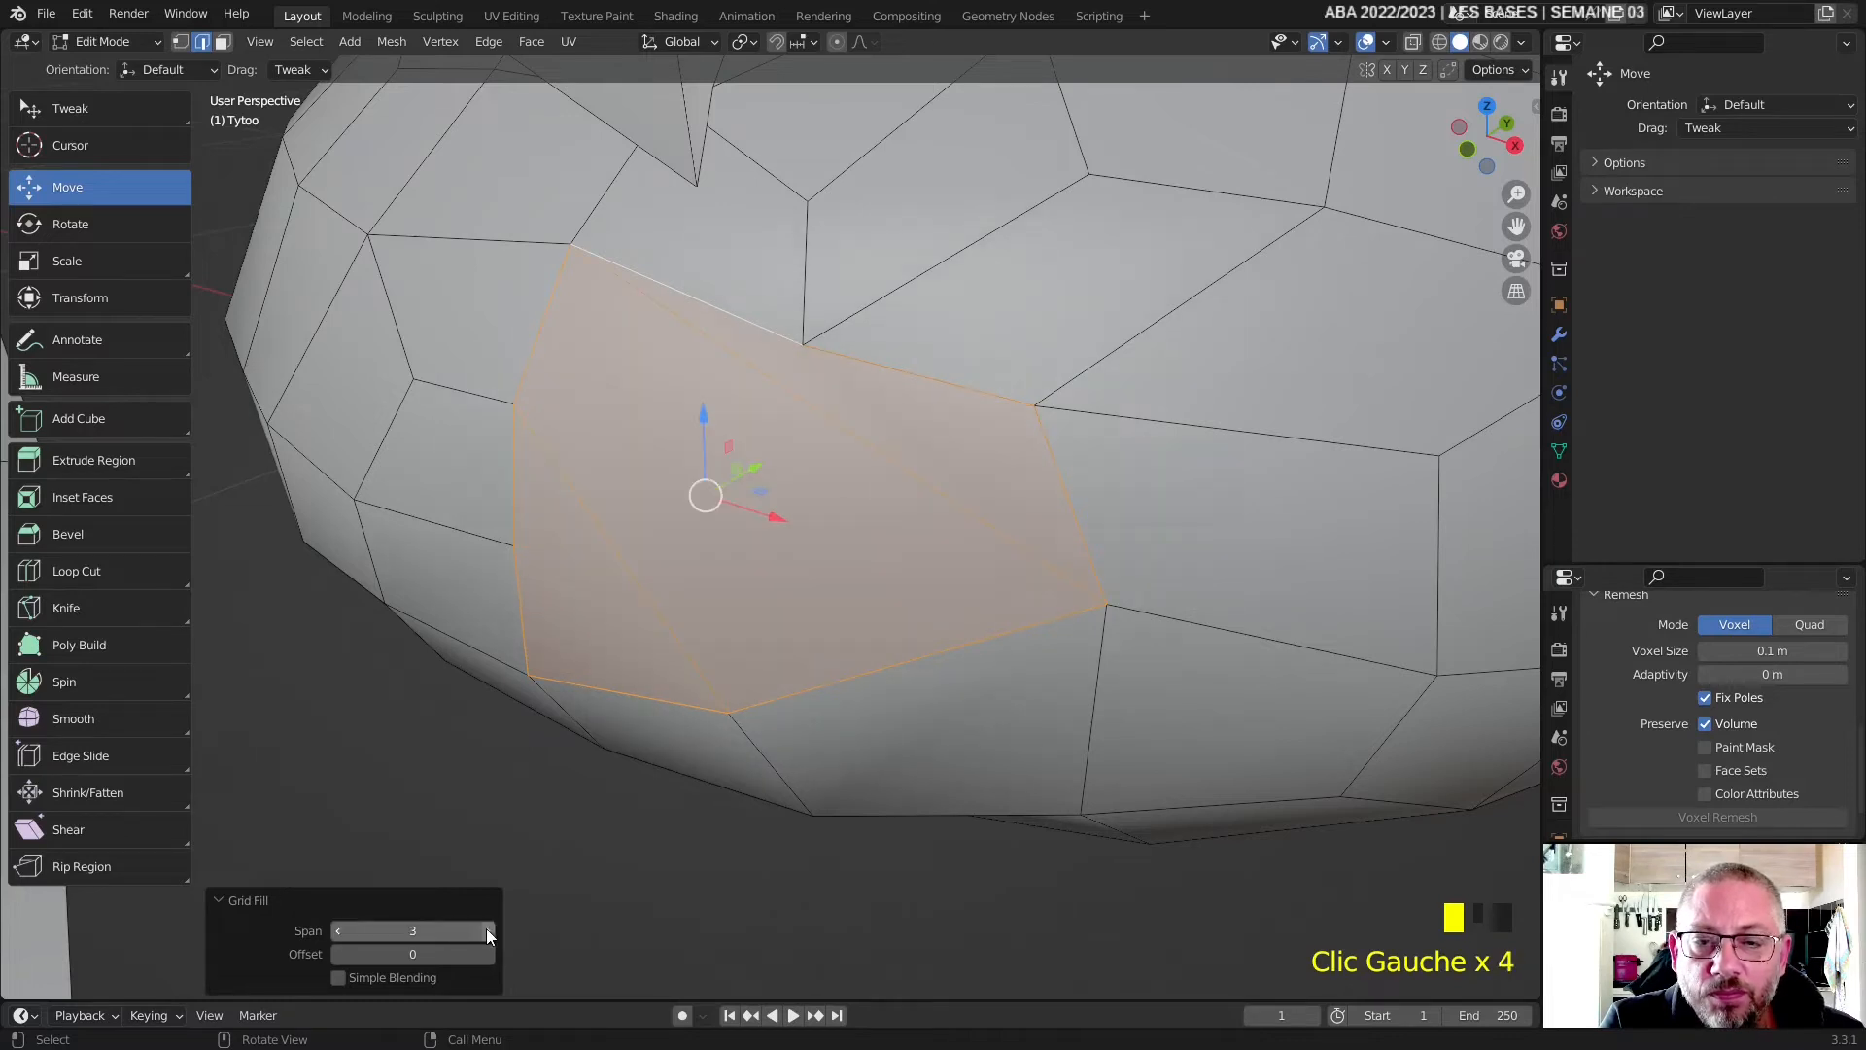
click(486, 930)
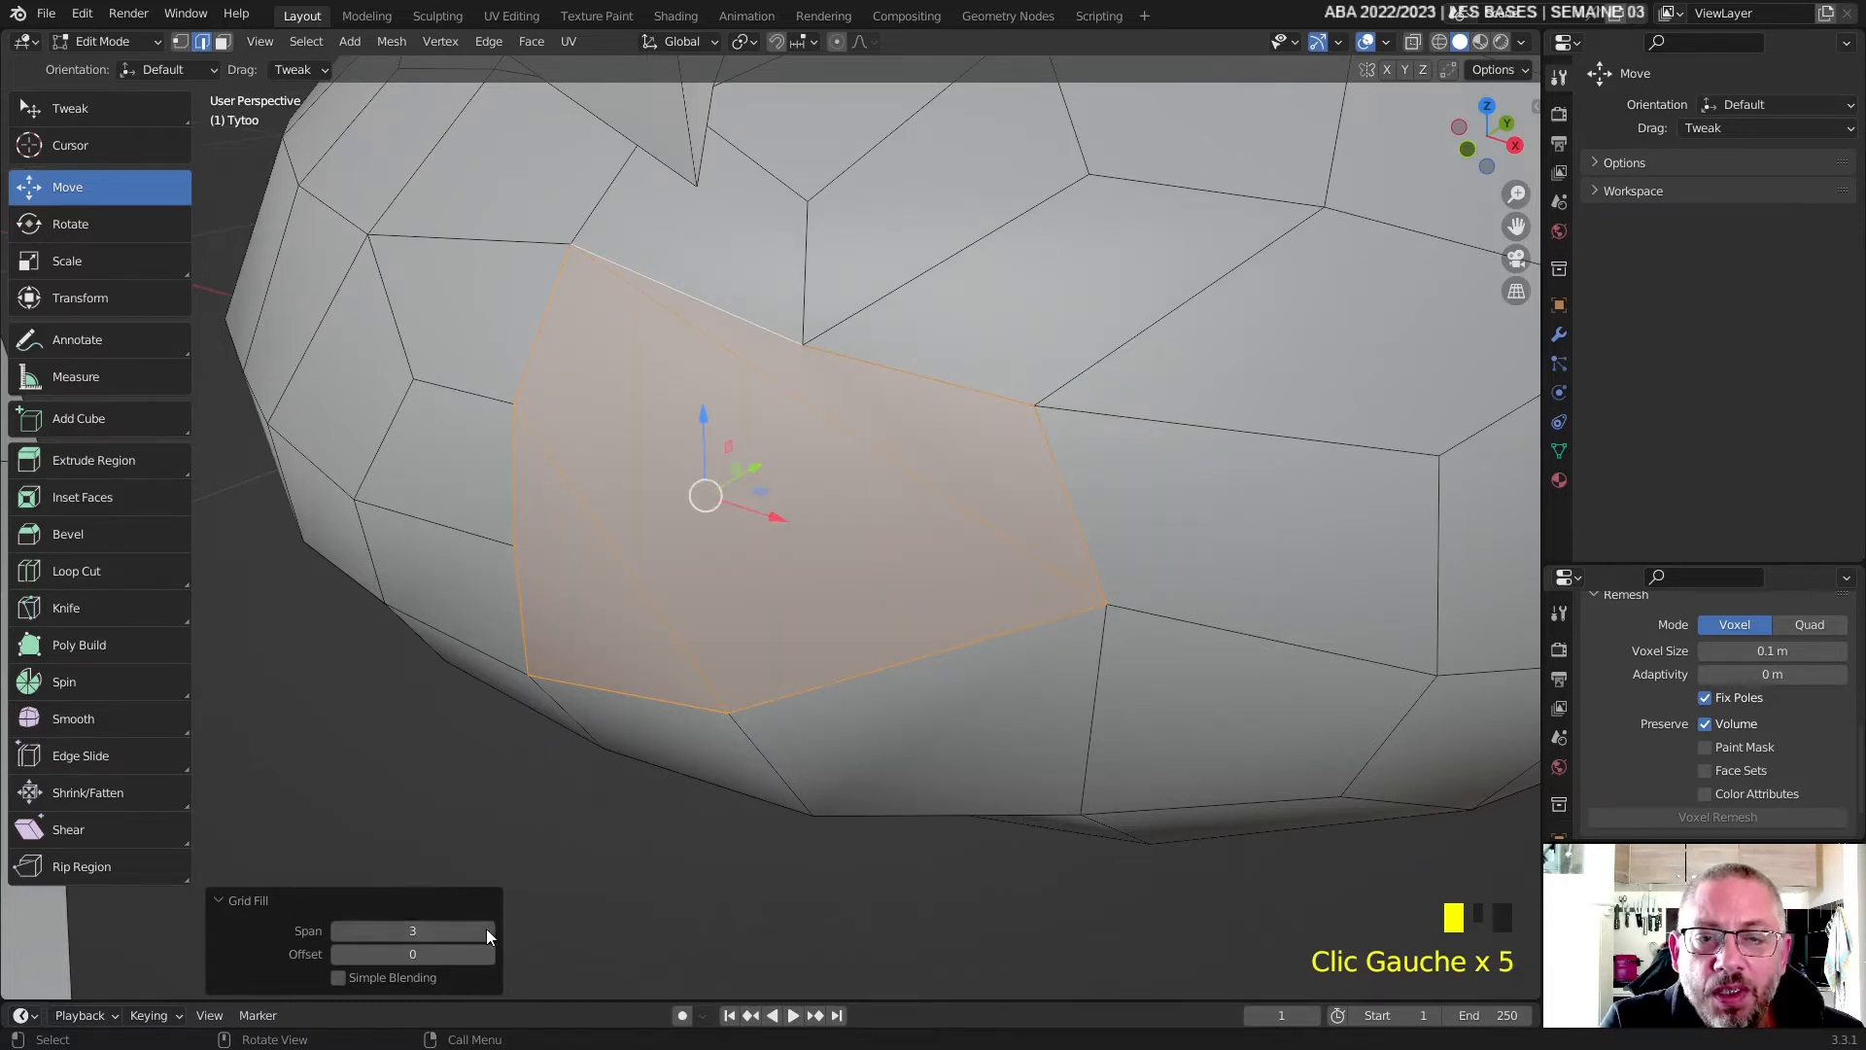
click(486, 930)
click(339, 930)
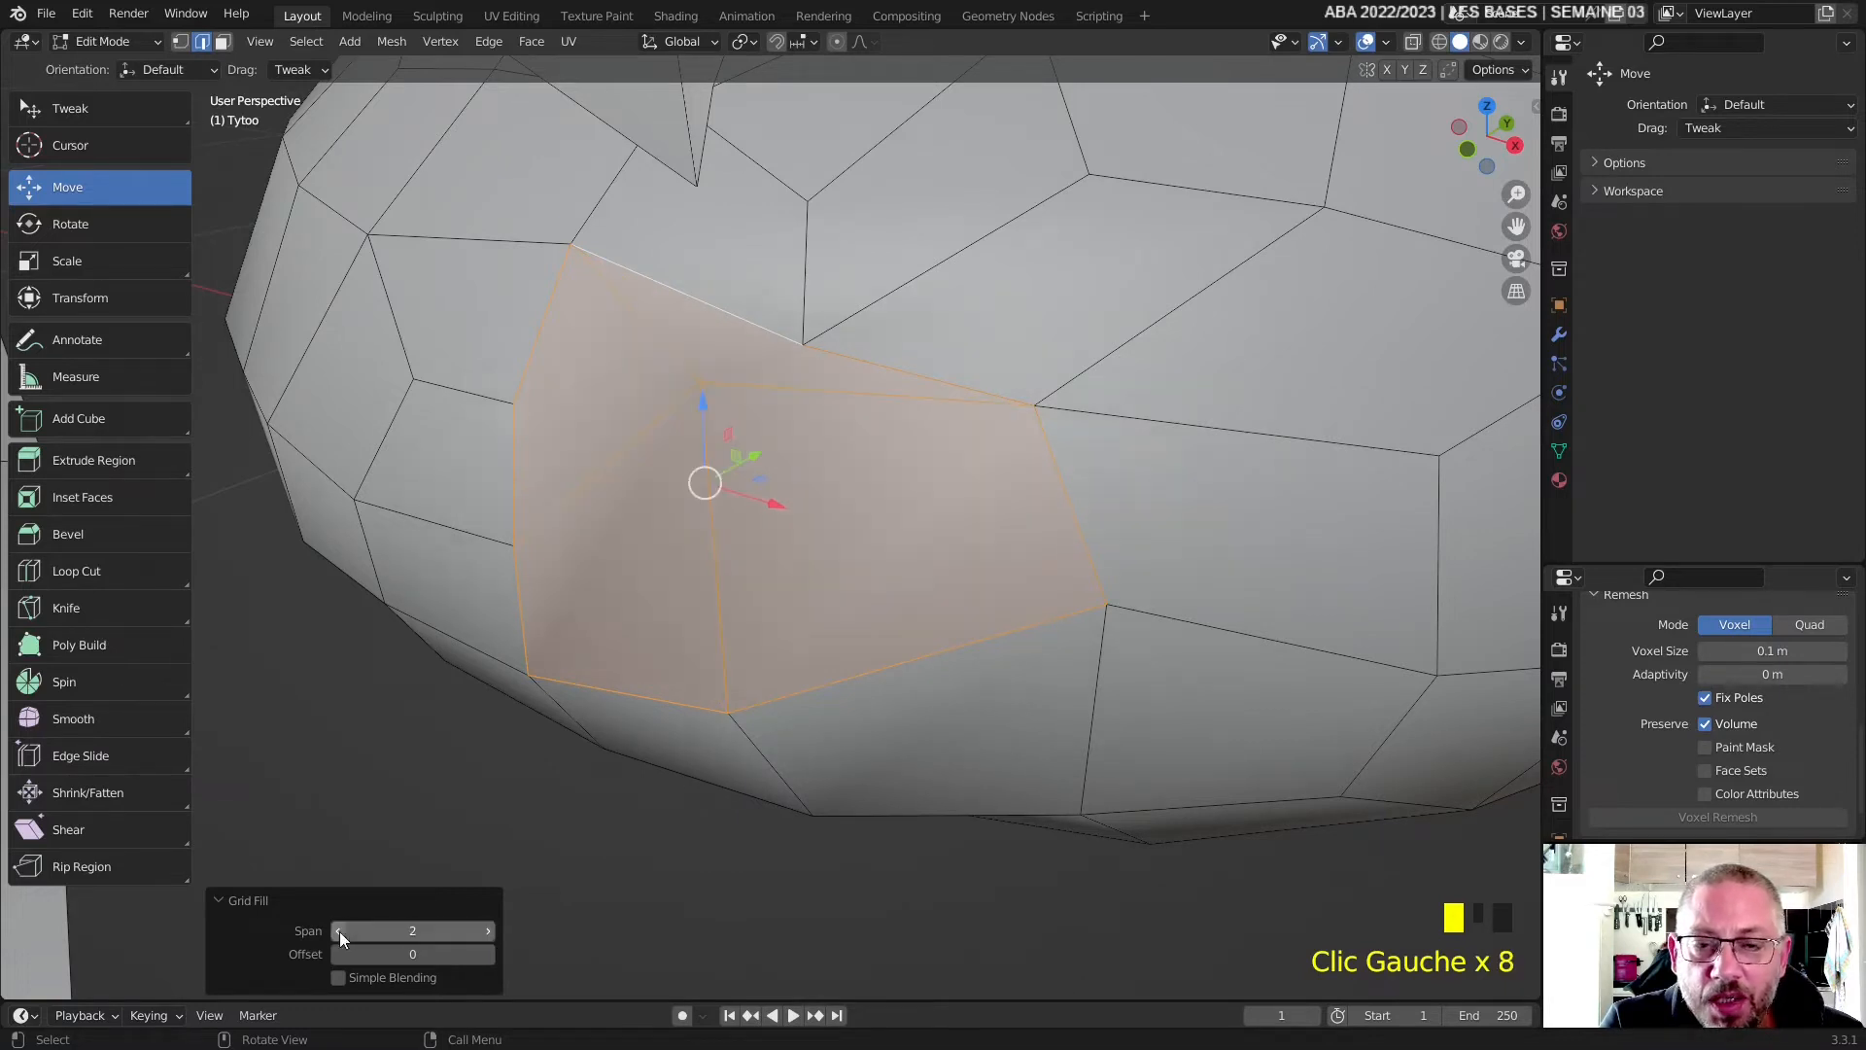
click(339, 930)
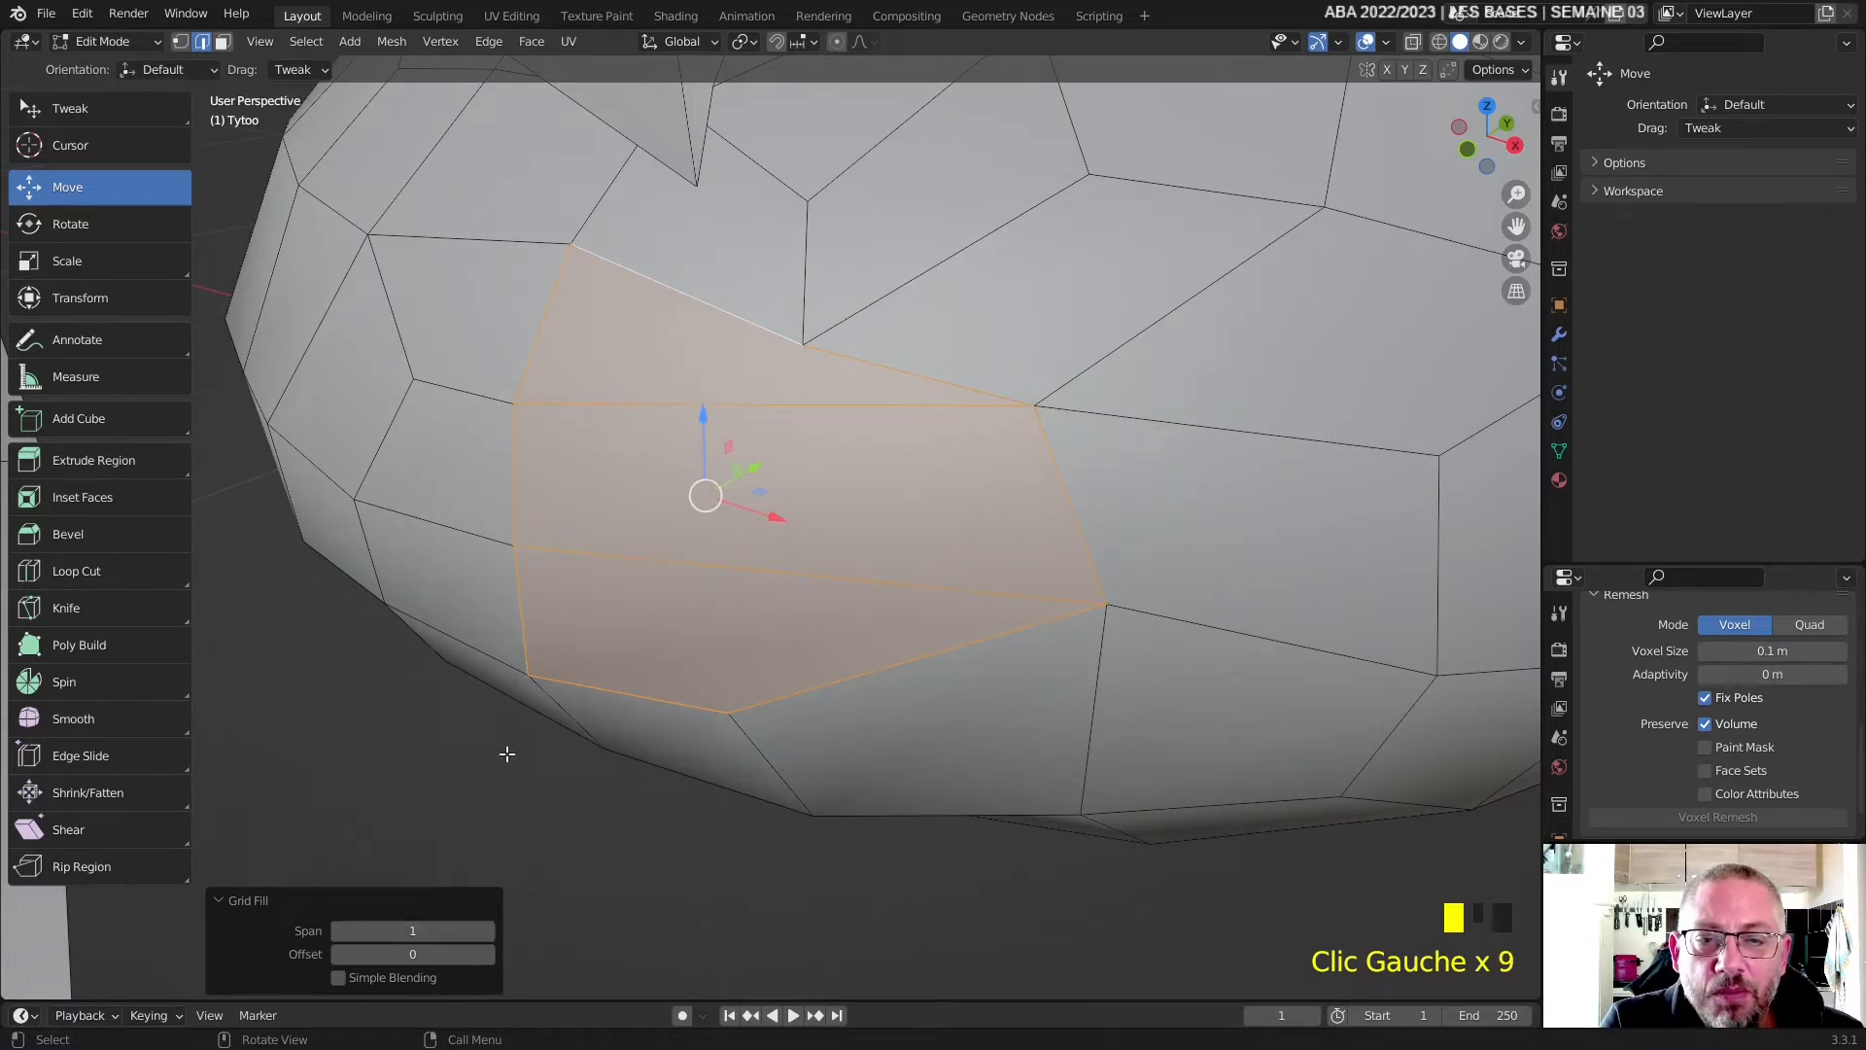
- In vertex selection, shift individual vertices on and around the filled paw patch to even out its faces
click(181, 42)
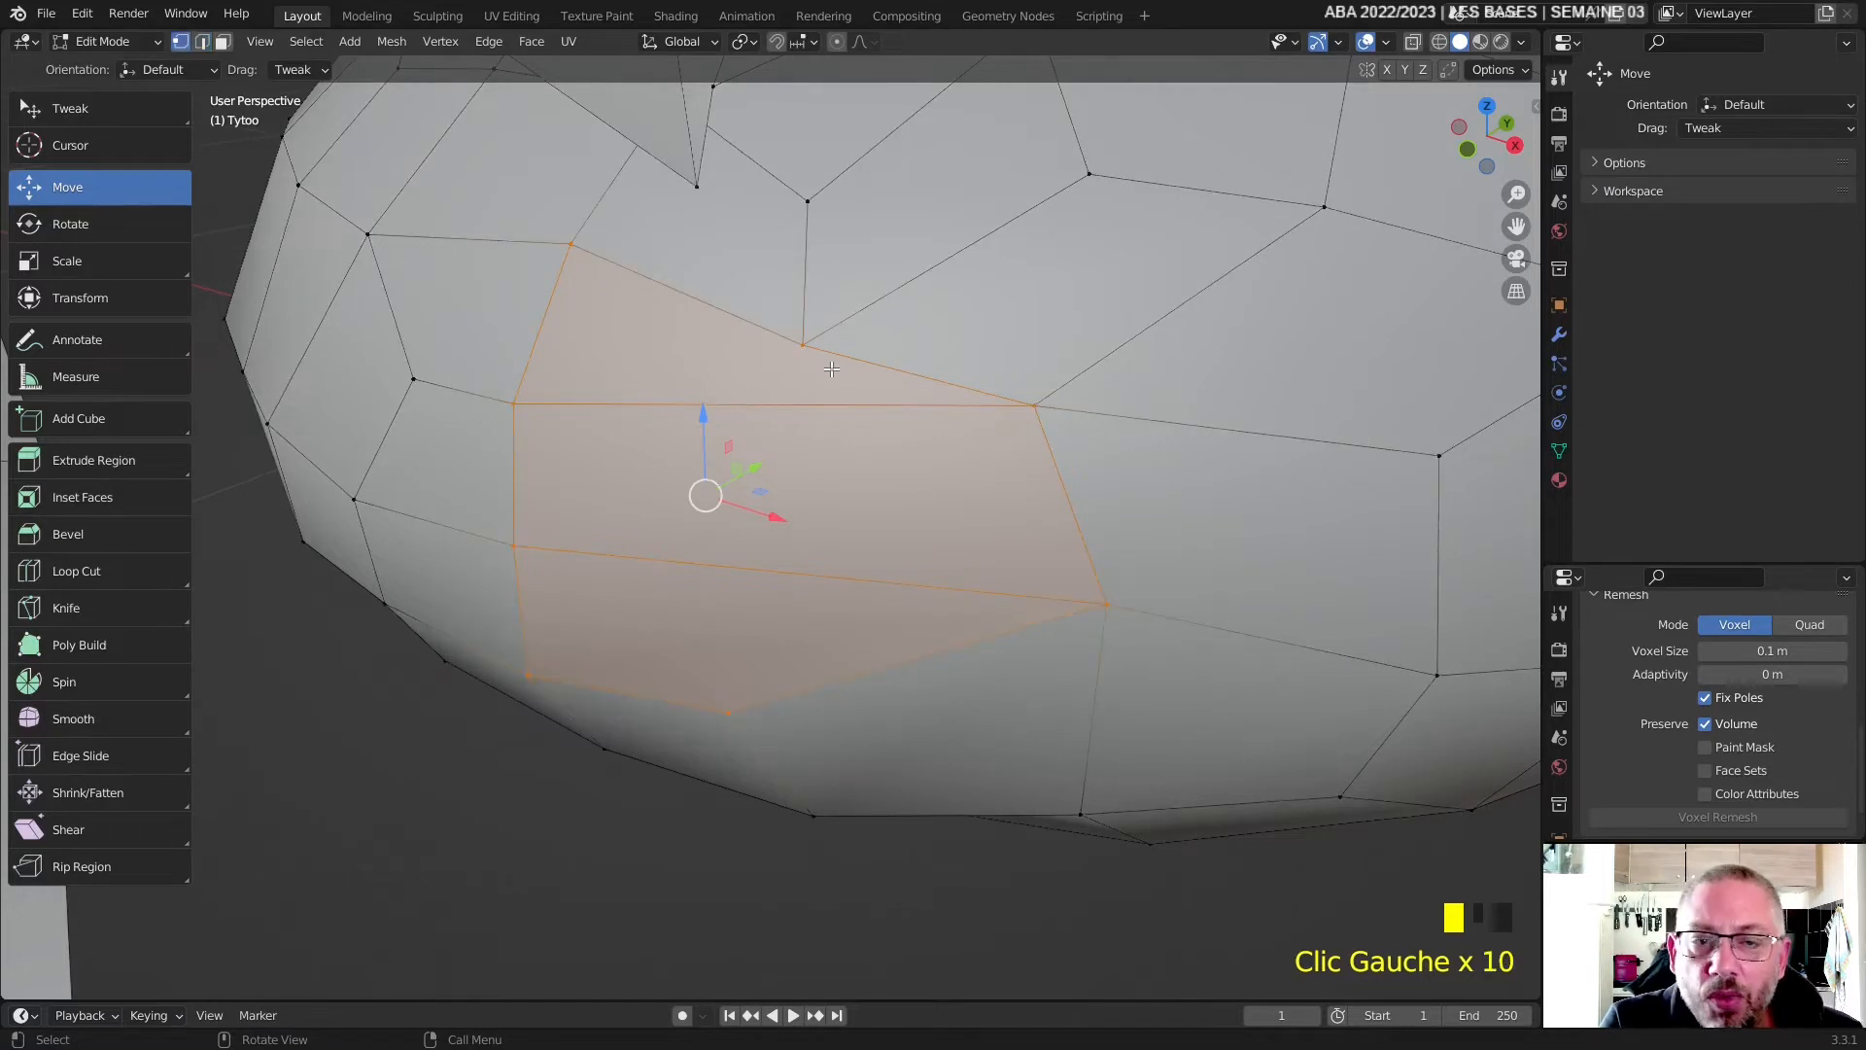
click(805, 344)
drag(803, 347, 809, 291)
middle_drag(809, 291, 736, 525)
click(735, 527)
drag(720, 528, 742, 591)
middle_drag(741, 591, 872, 476)
drag(840, 346, 821, 301)
click(815, 311)
middle_drag(821, 300, 710, 322)
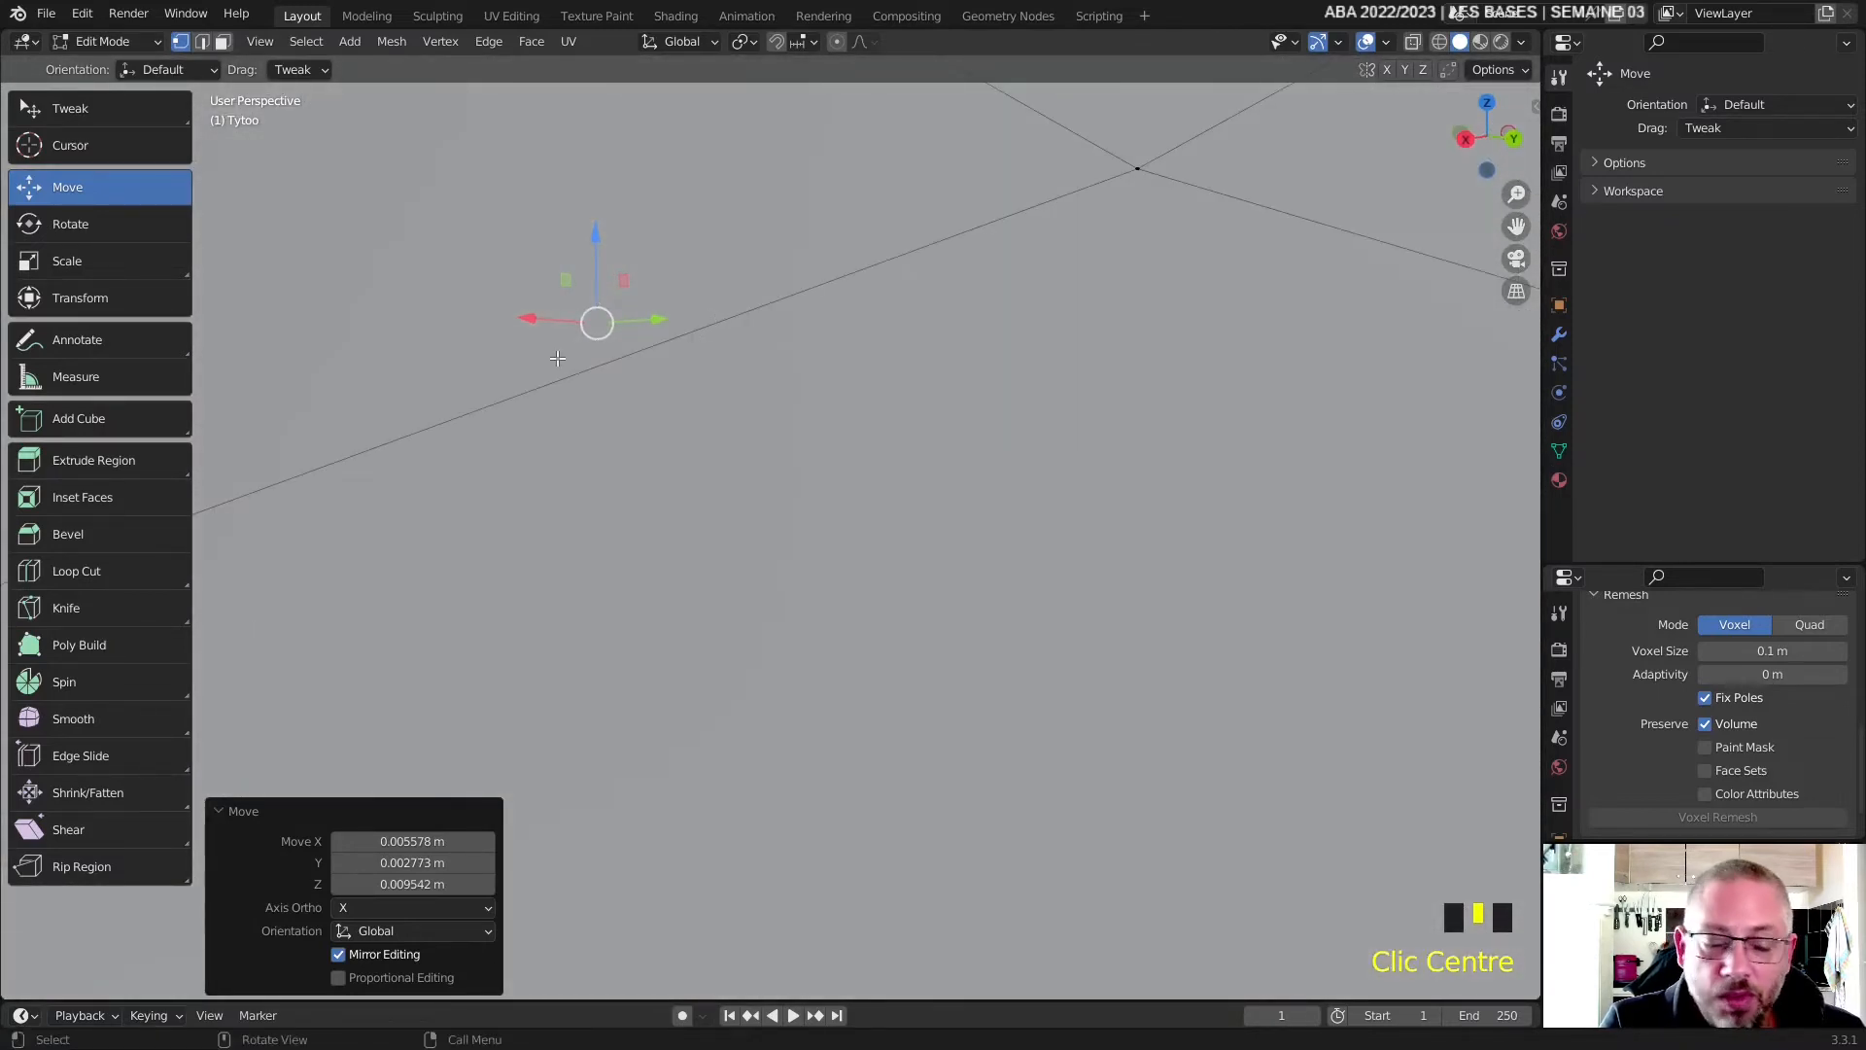
- Select the whole border loop of the hole in the opposite foot and close it with Grid Fill
key(KP_Decimal)
scroll(866, 404, down, 2)
middle_drag(849, 428, 798, 467)
scroll(650, 414, down, 13)
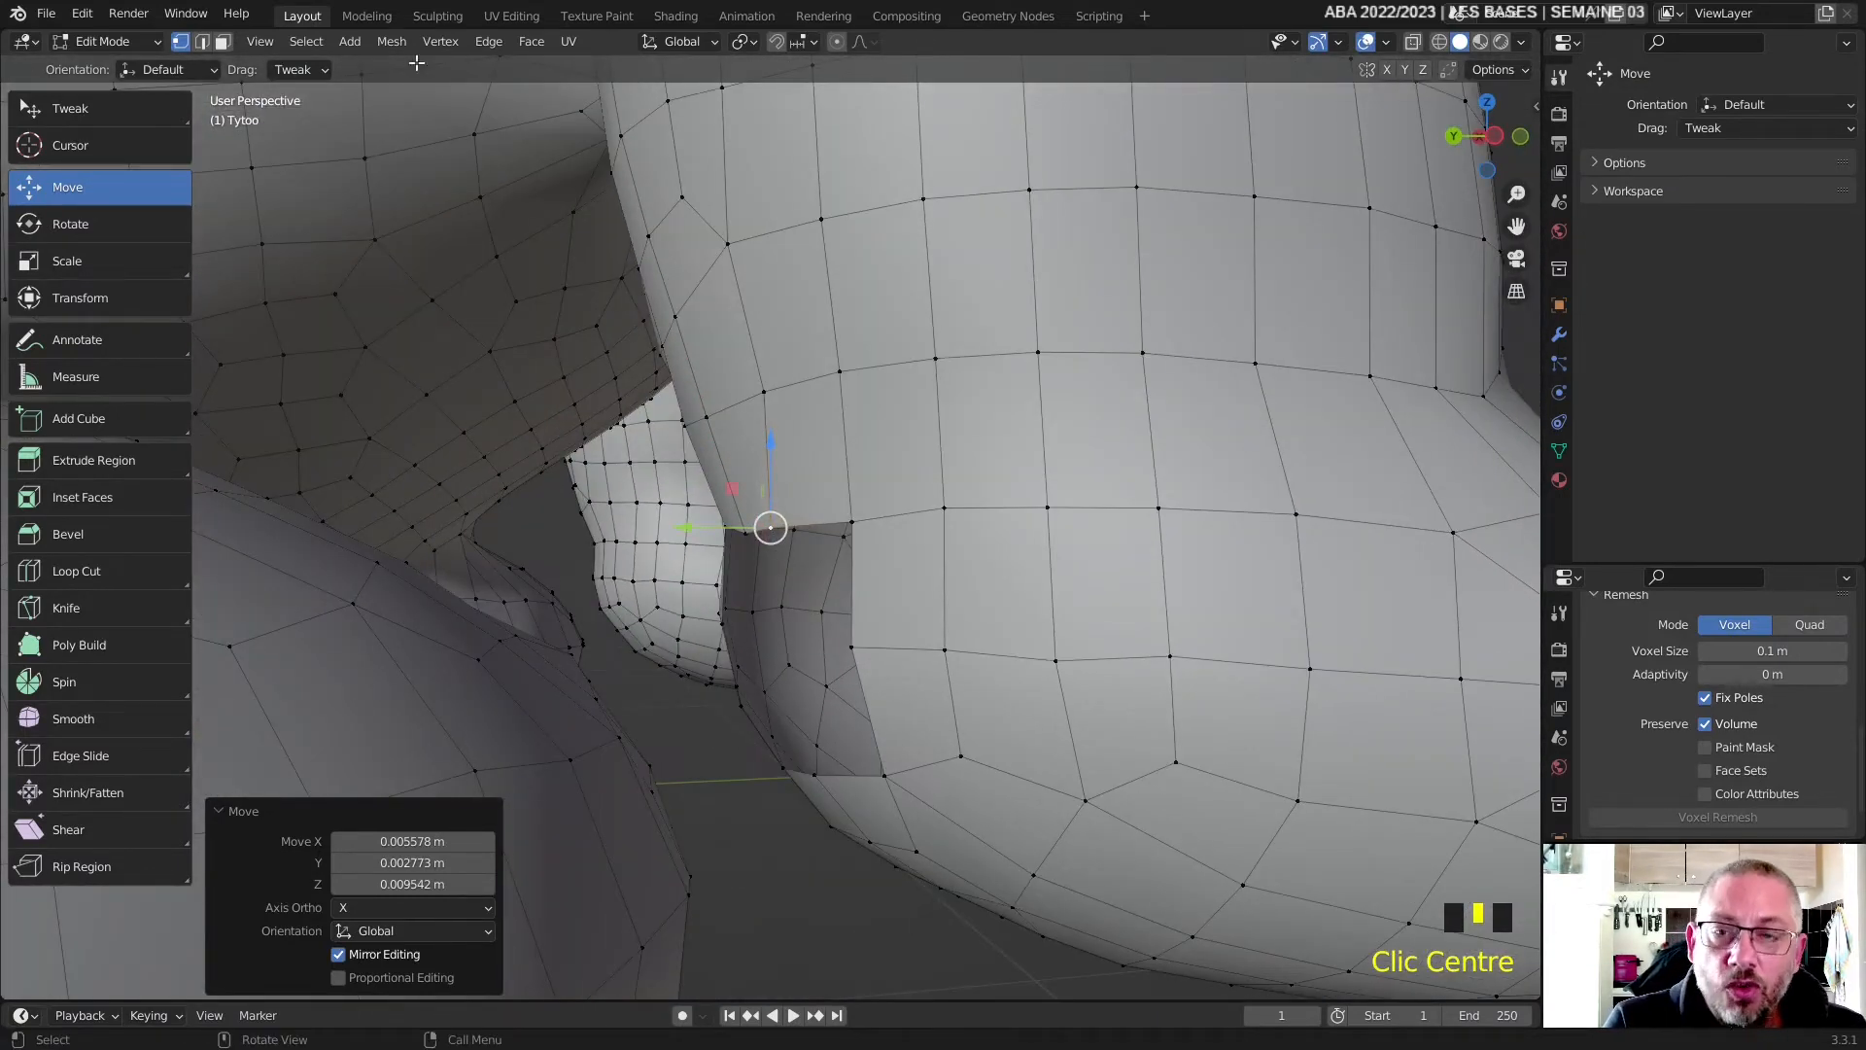
click(202, 41)
alt+click(853, 574)
middle_drag(852, 574, 1042, 629)
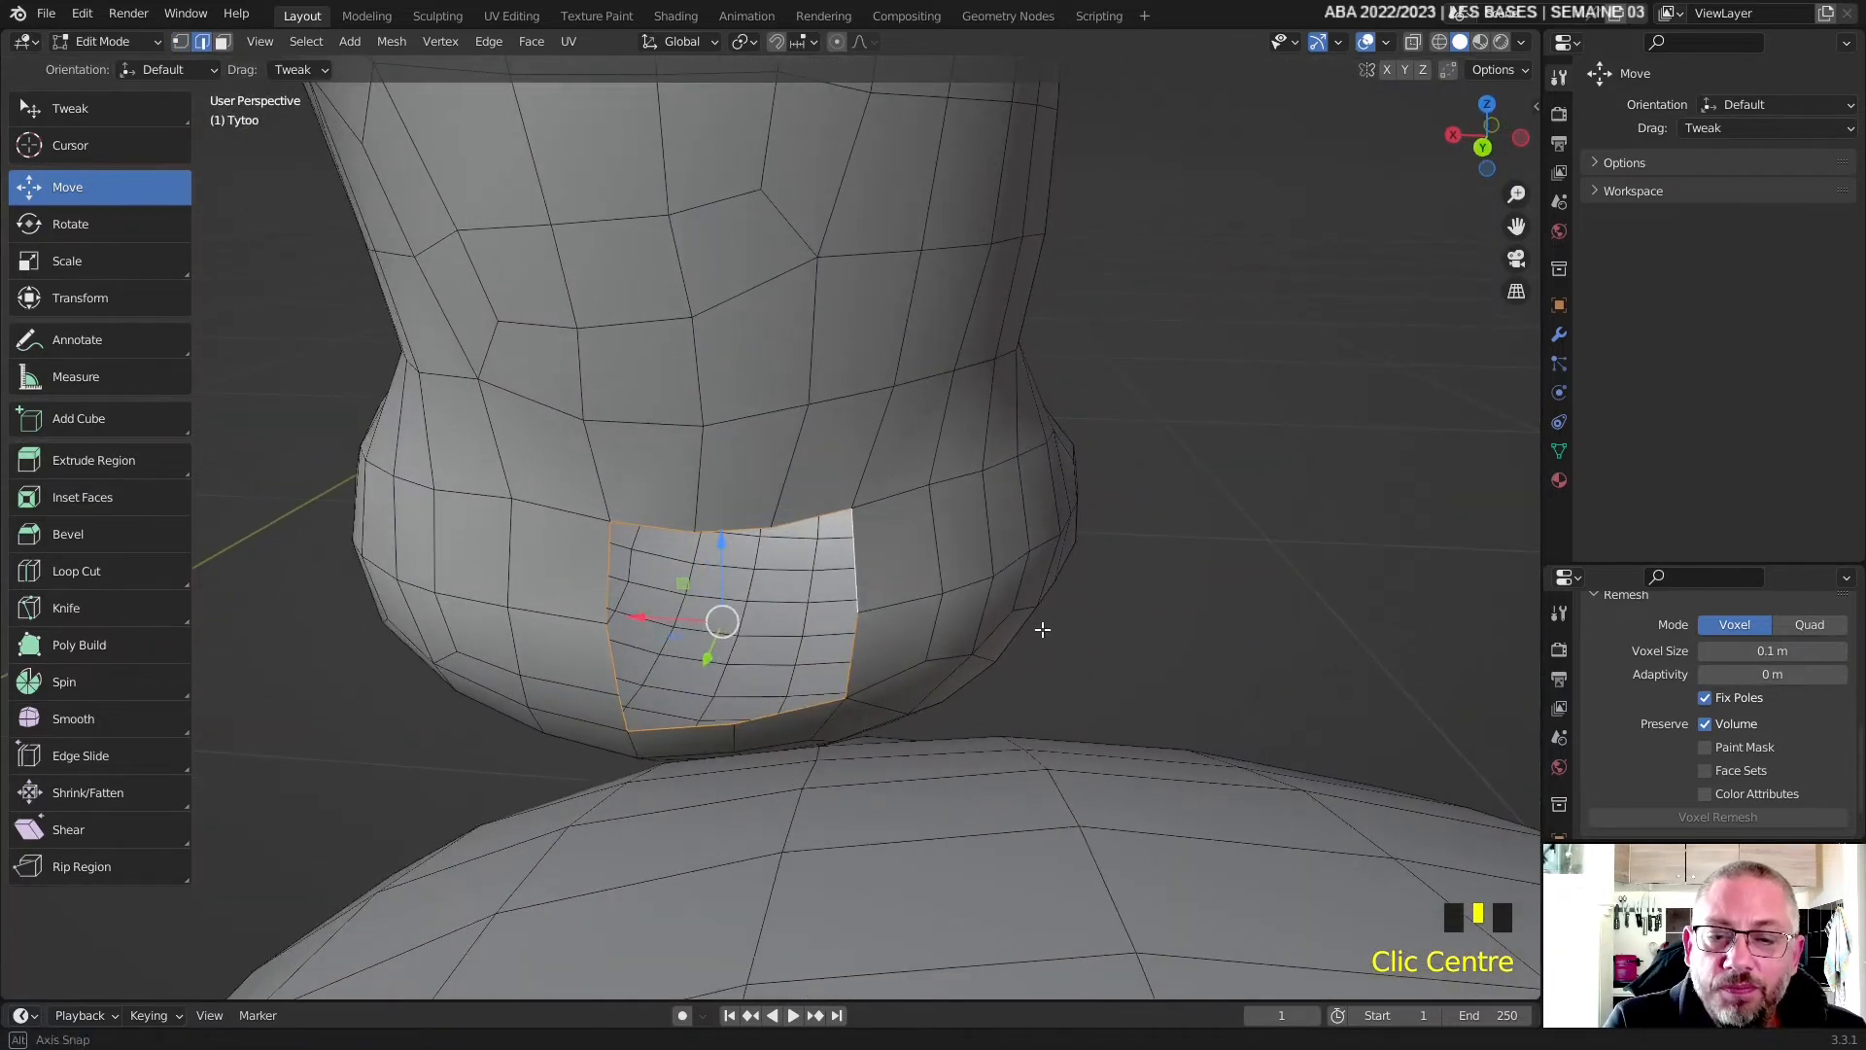
click(523, 41)
click(609, 298)
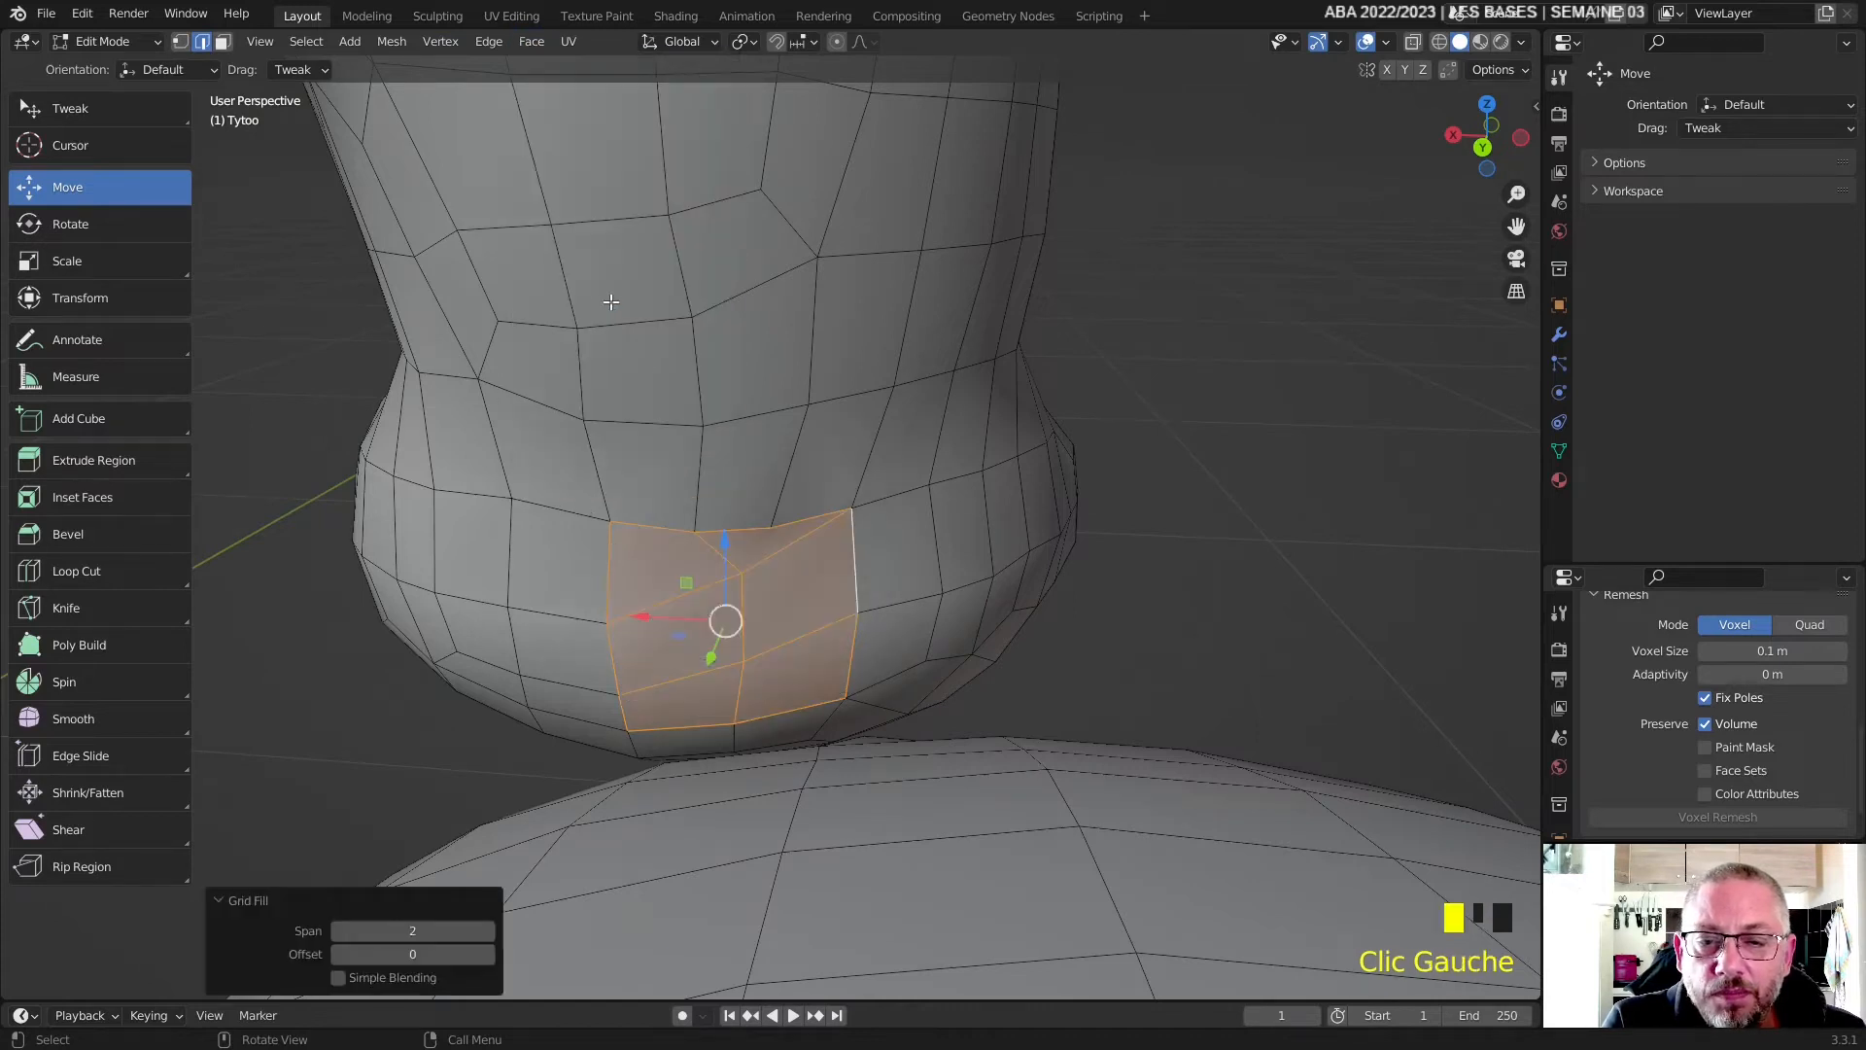
- Try Grid Fill spans from 1 to 4 and an offset of 1 on the foot patch
click(488, 930)
click(488, 930)
click(488, 930)
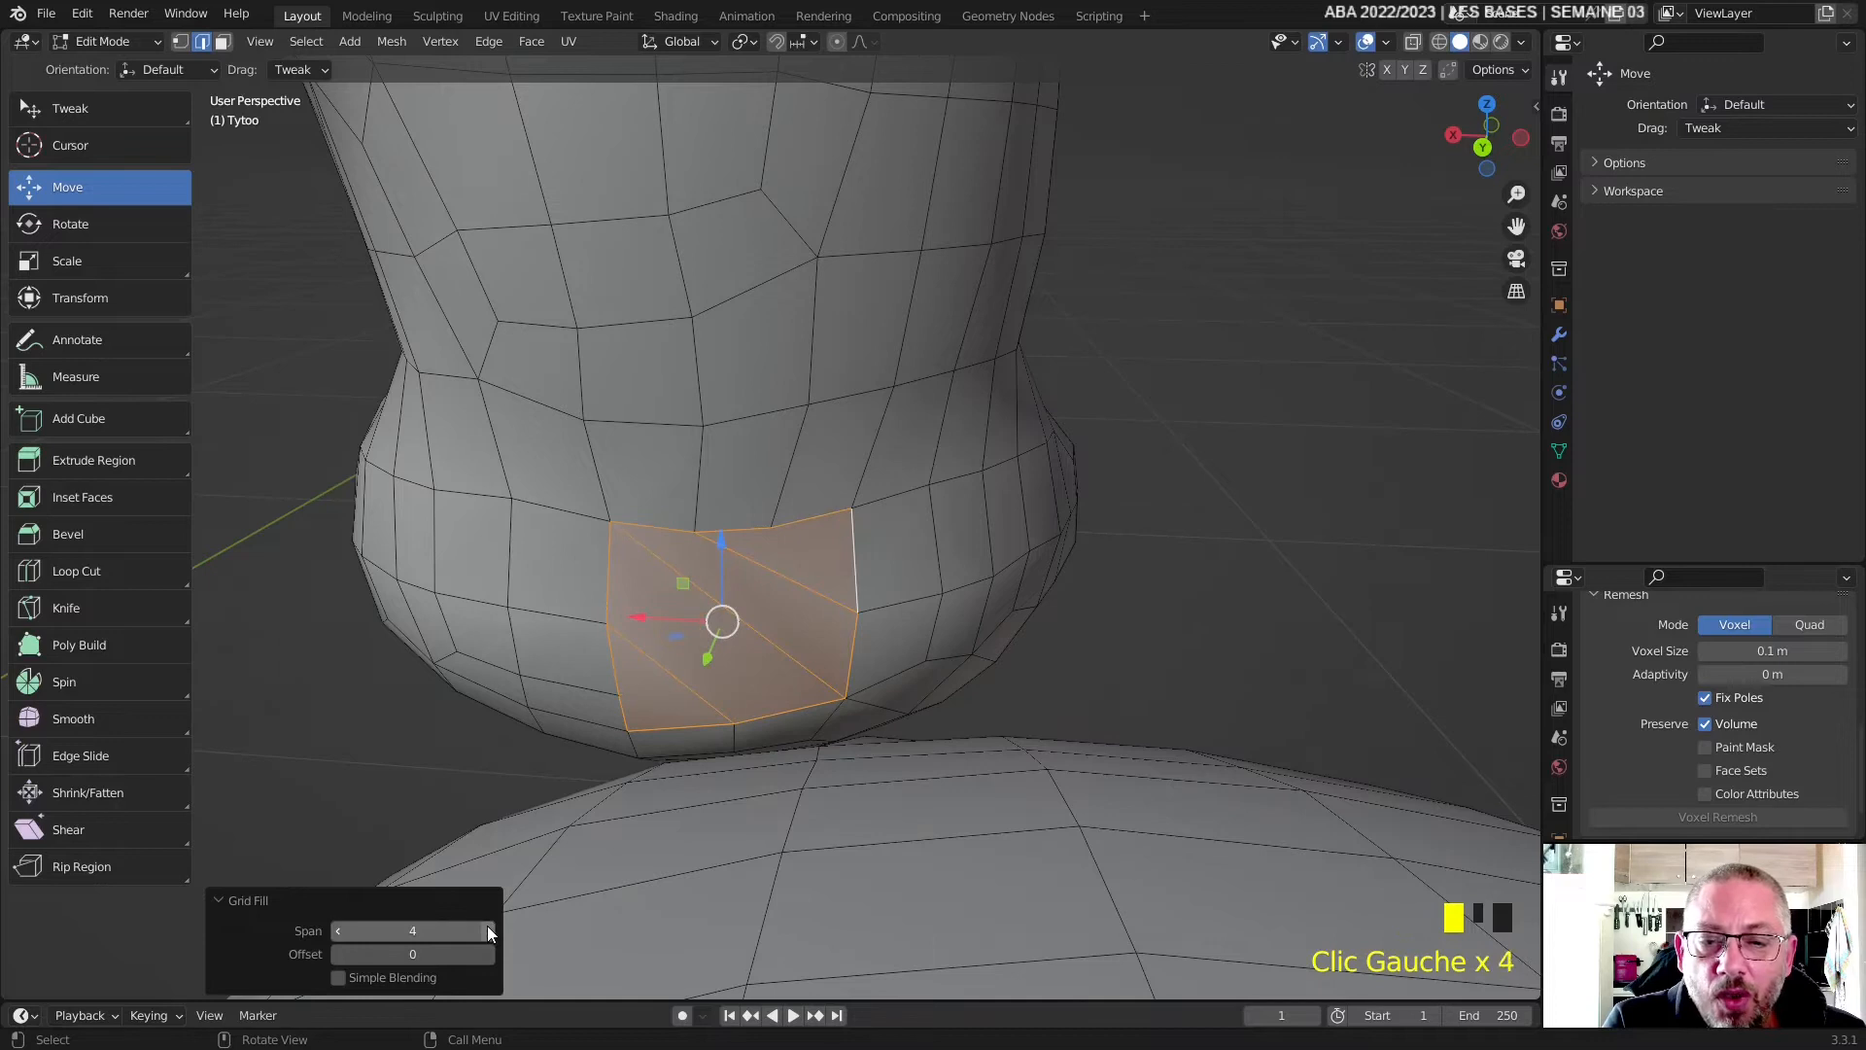
click(487, 925)
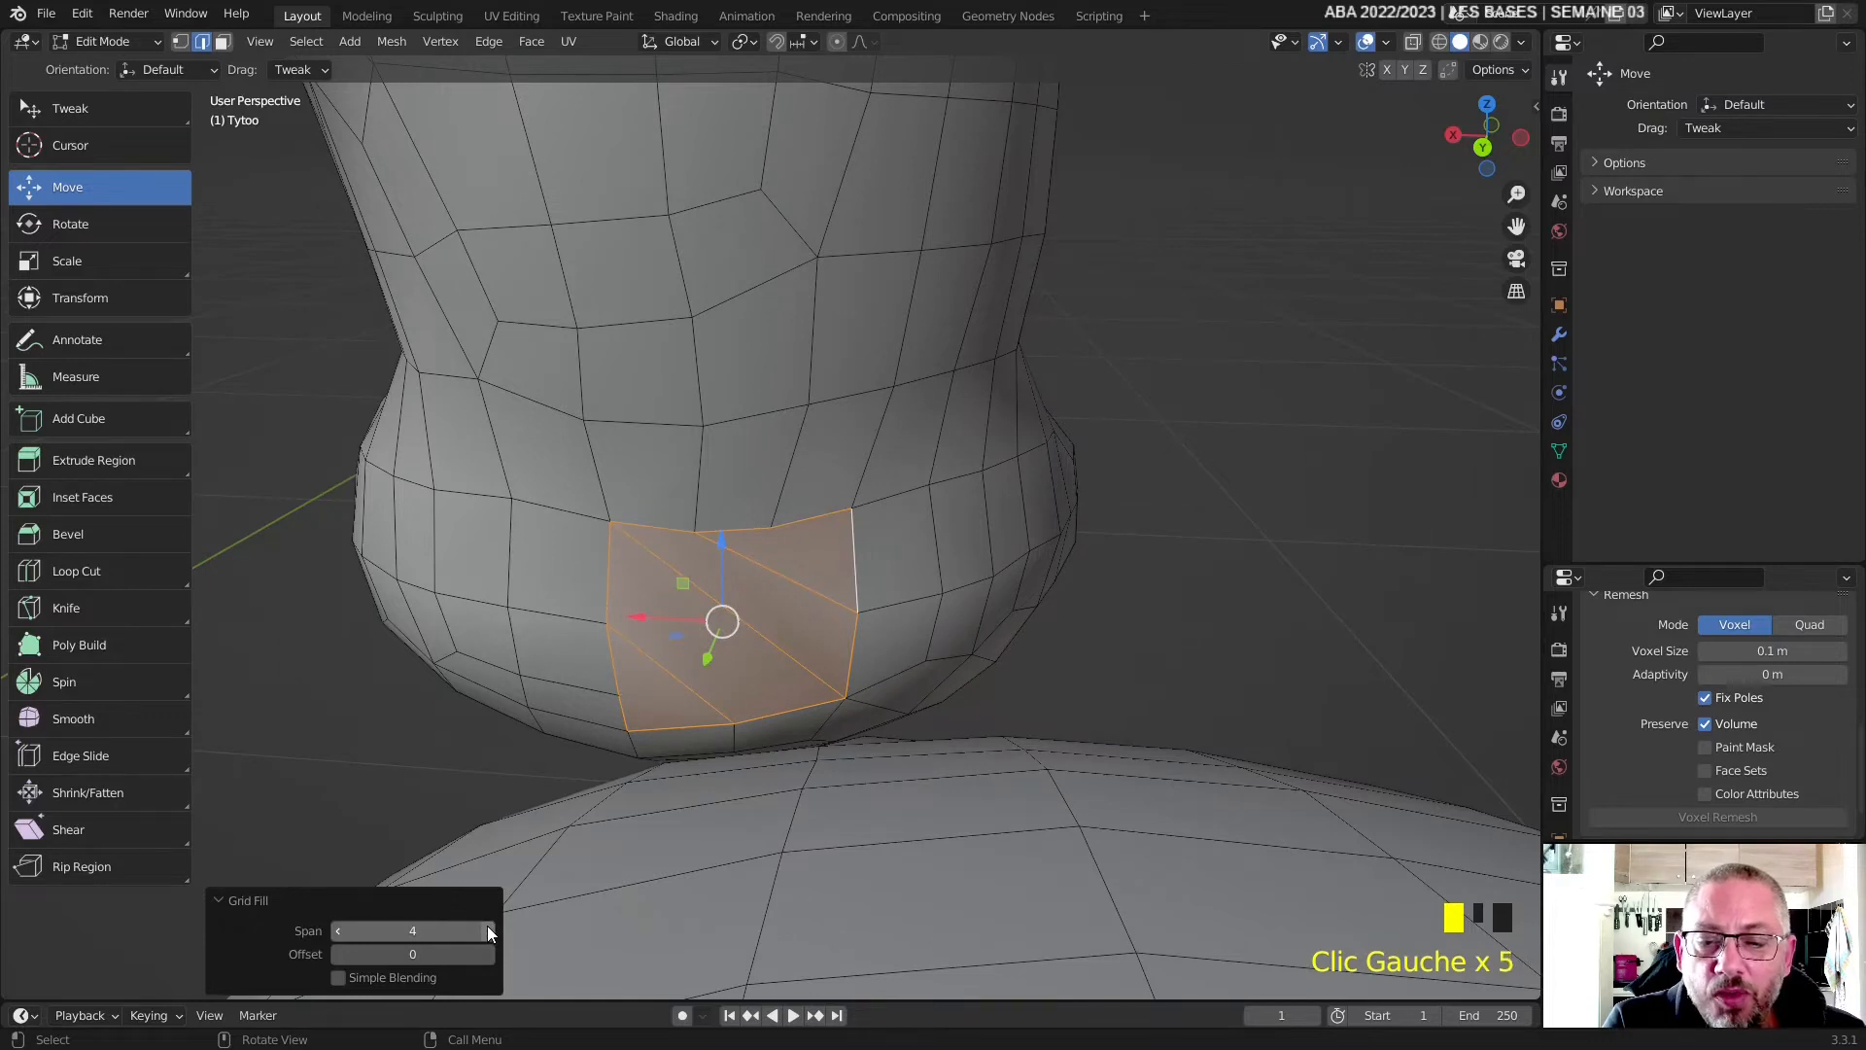
click(336, 930)
click(337, 930)
click(336, 930)
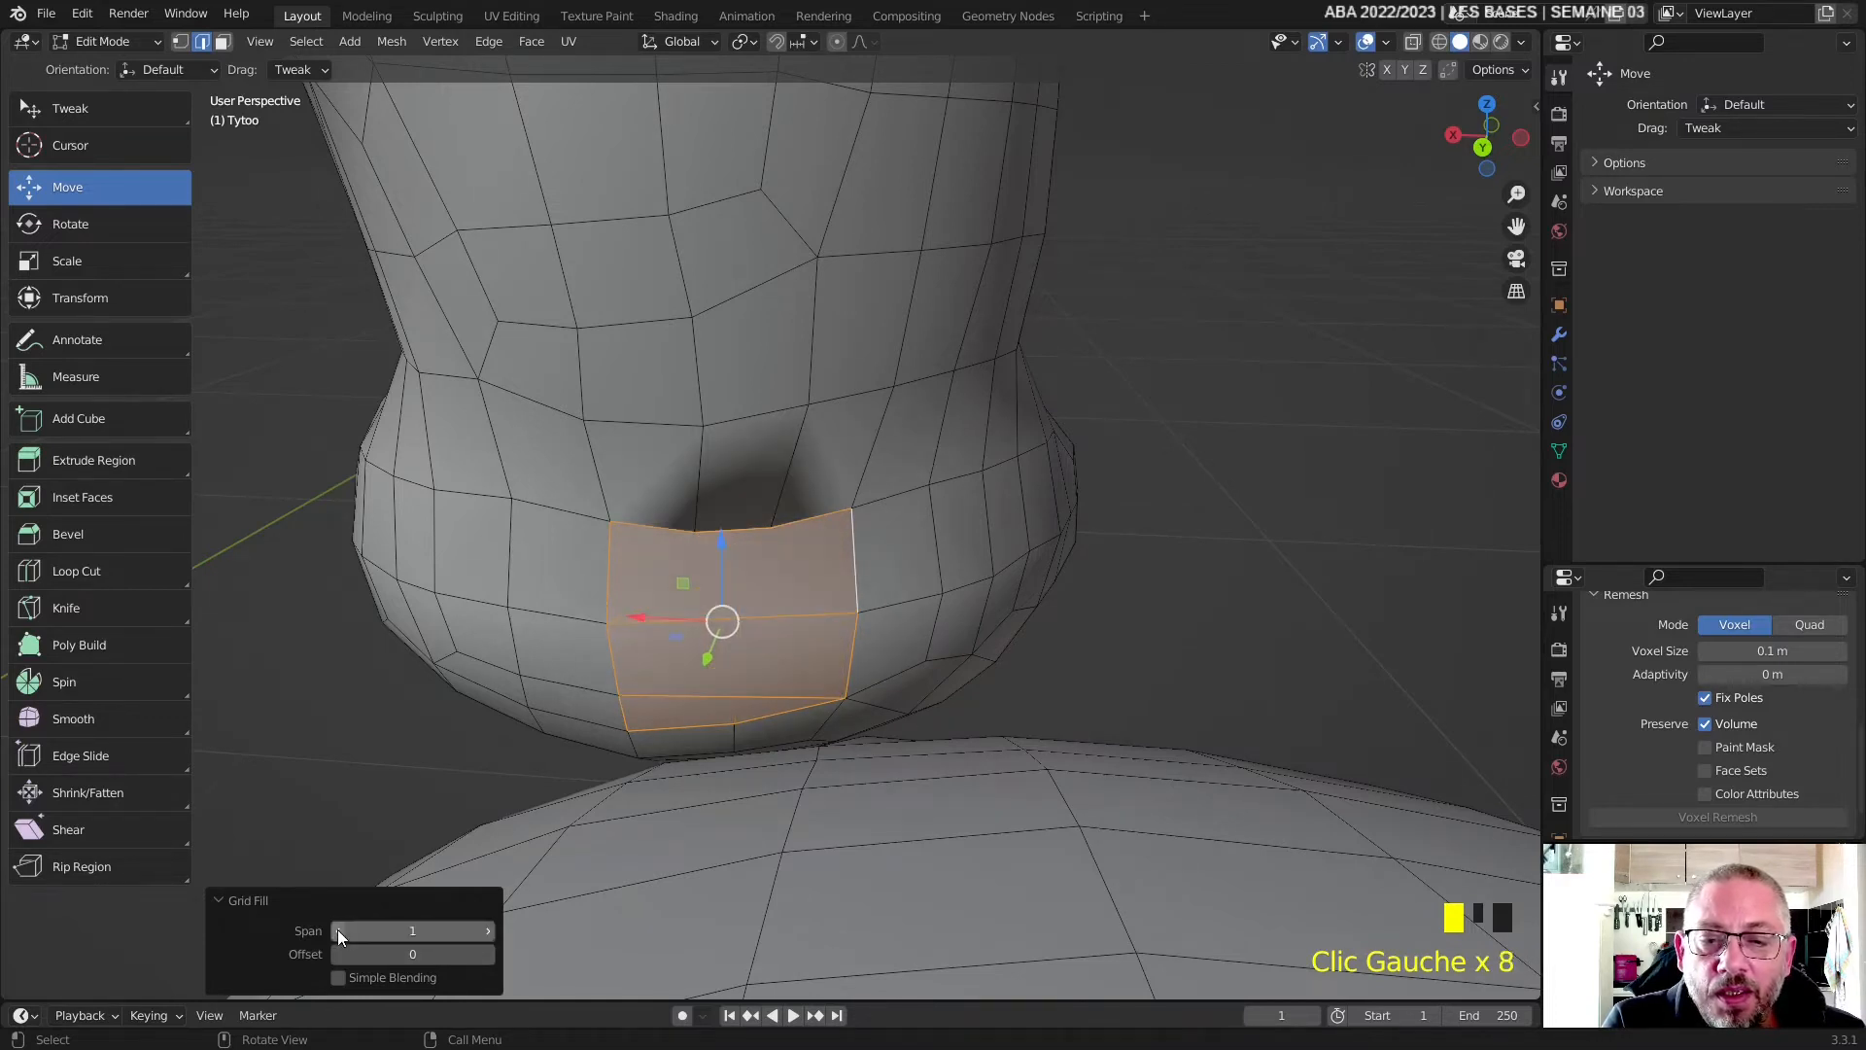
double_click(487, 930)
click(489, 954)
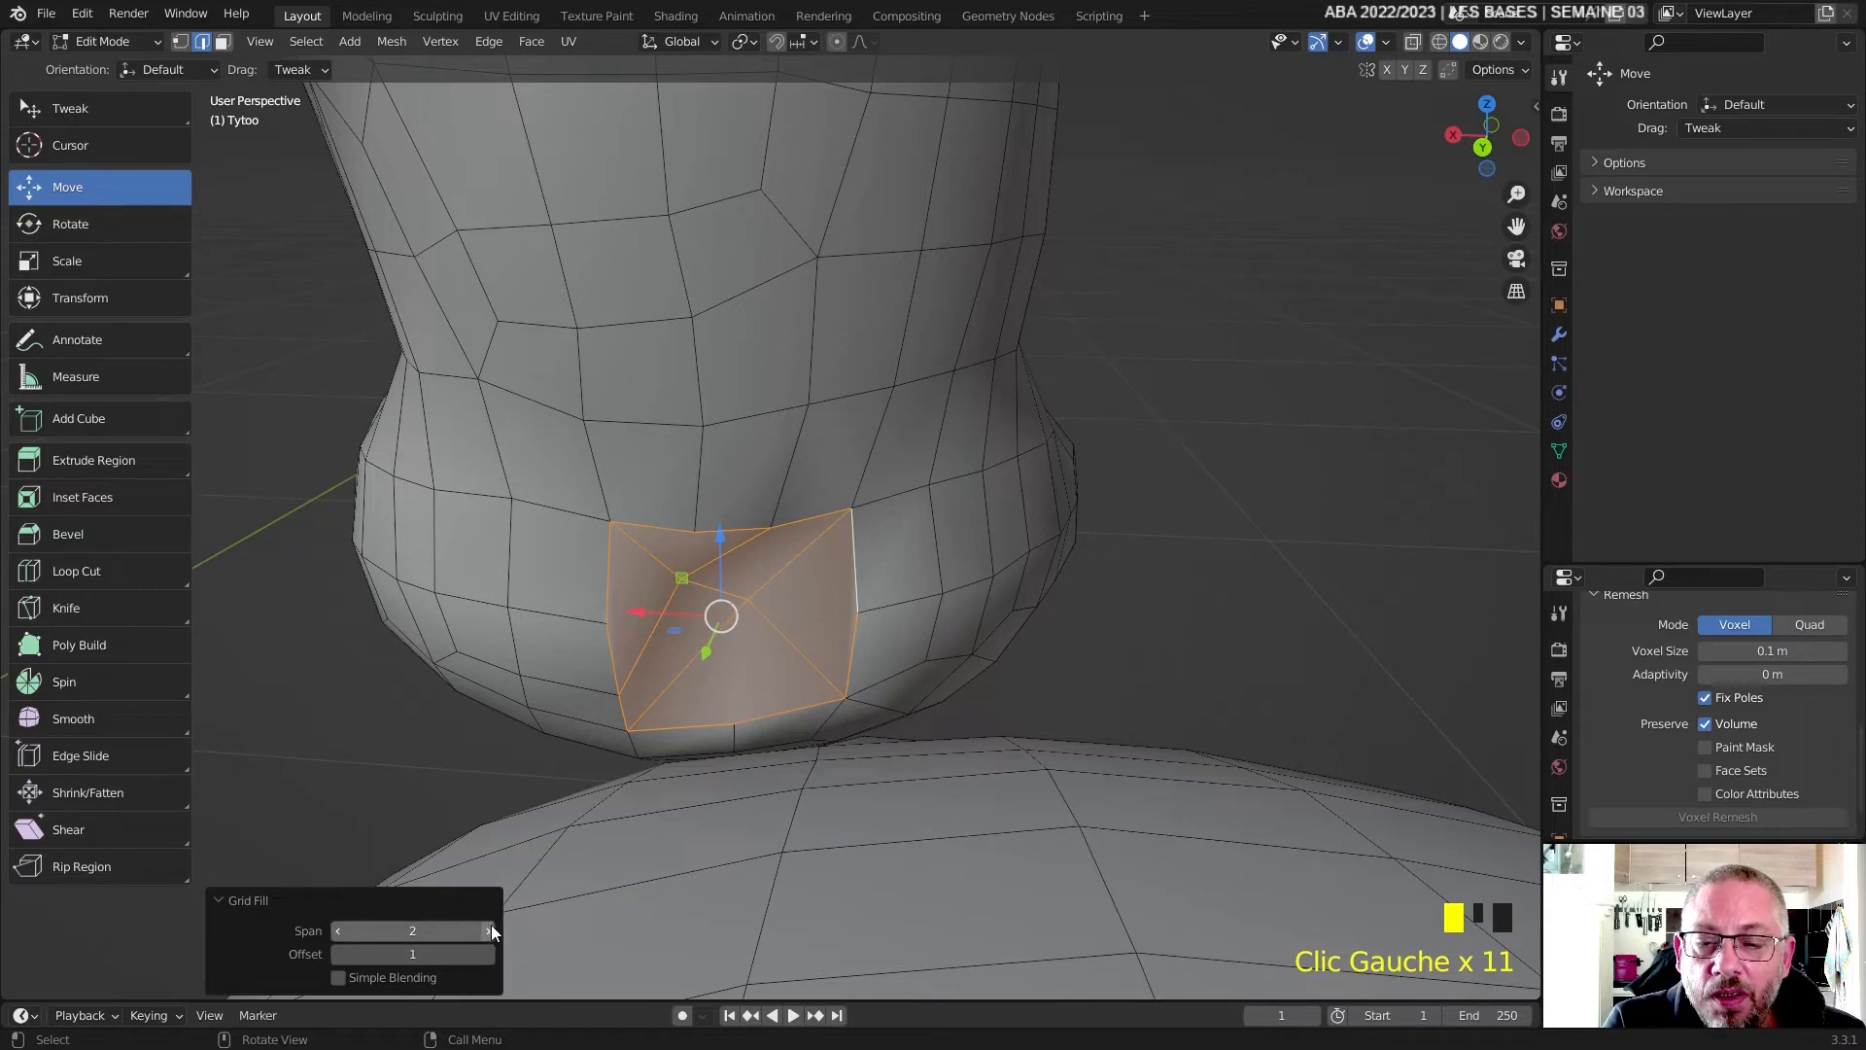
click(488, 931)
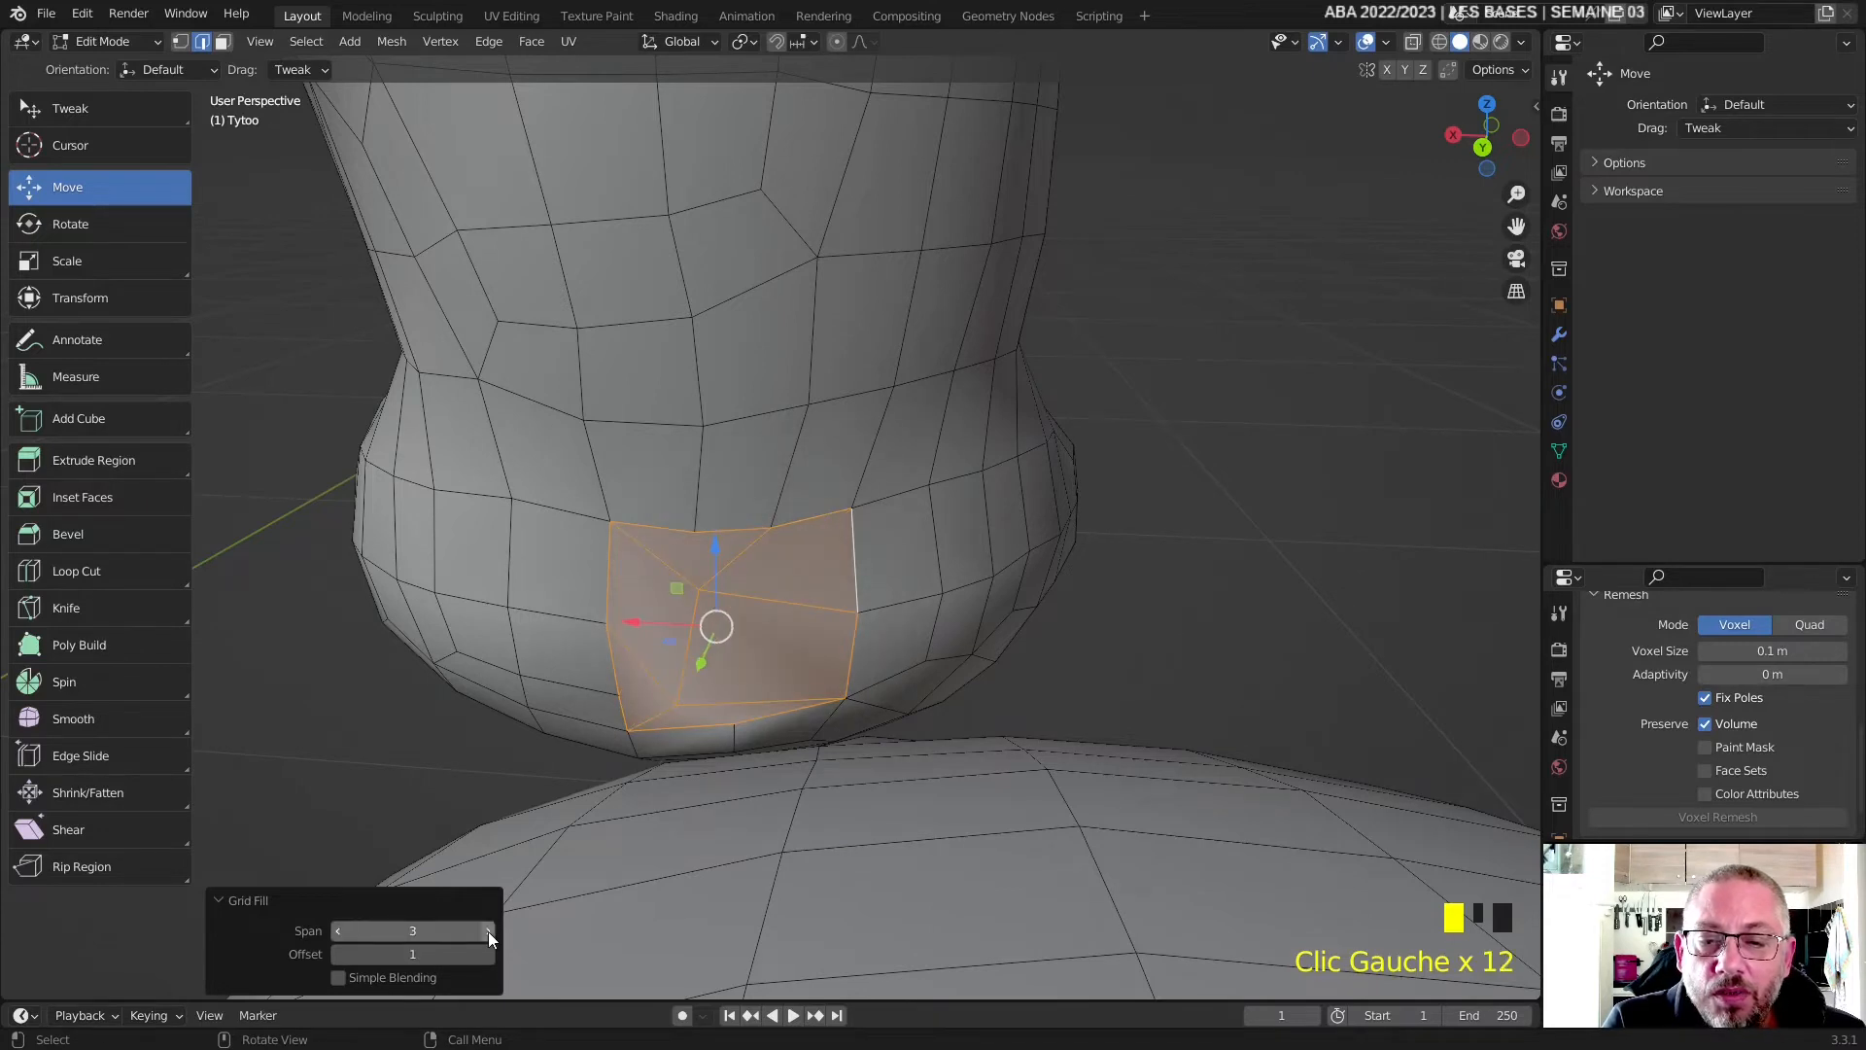
- Set the foot patch's Grid Fill span to 2 and offset to 0, and switch to vertex selection
middle_drag(515, 797, 802, 707)
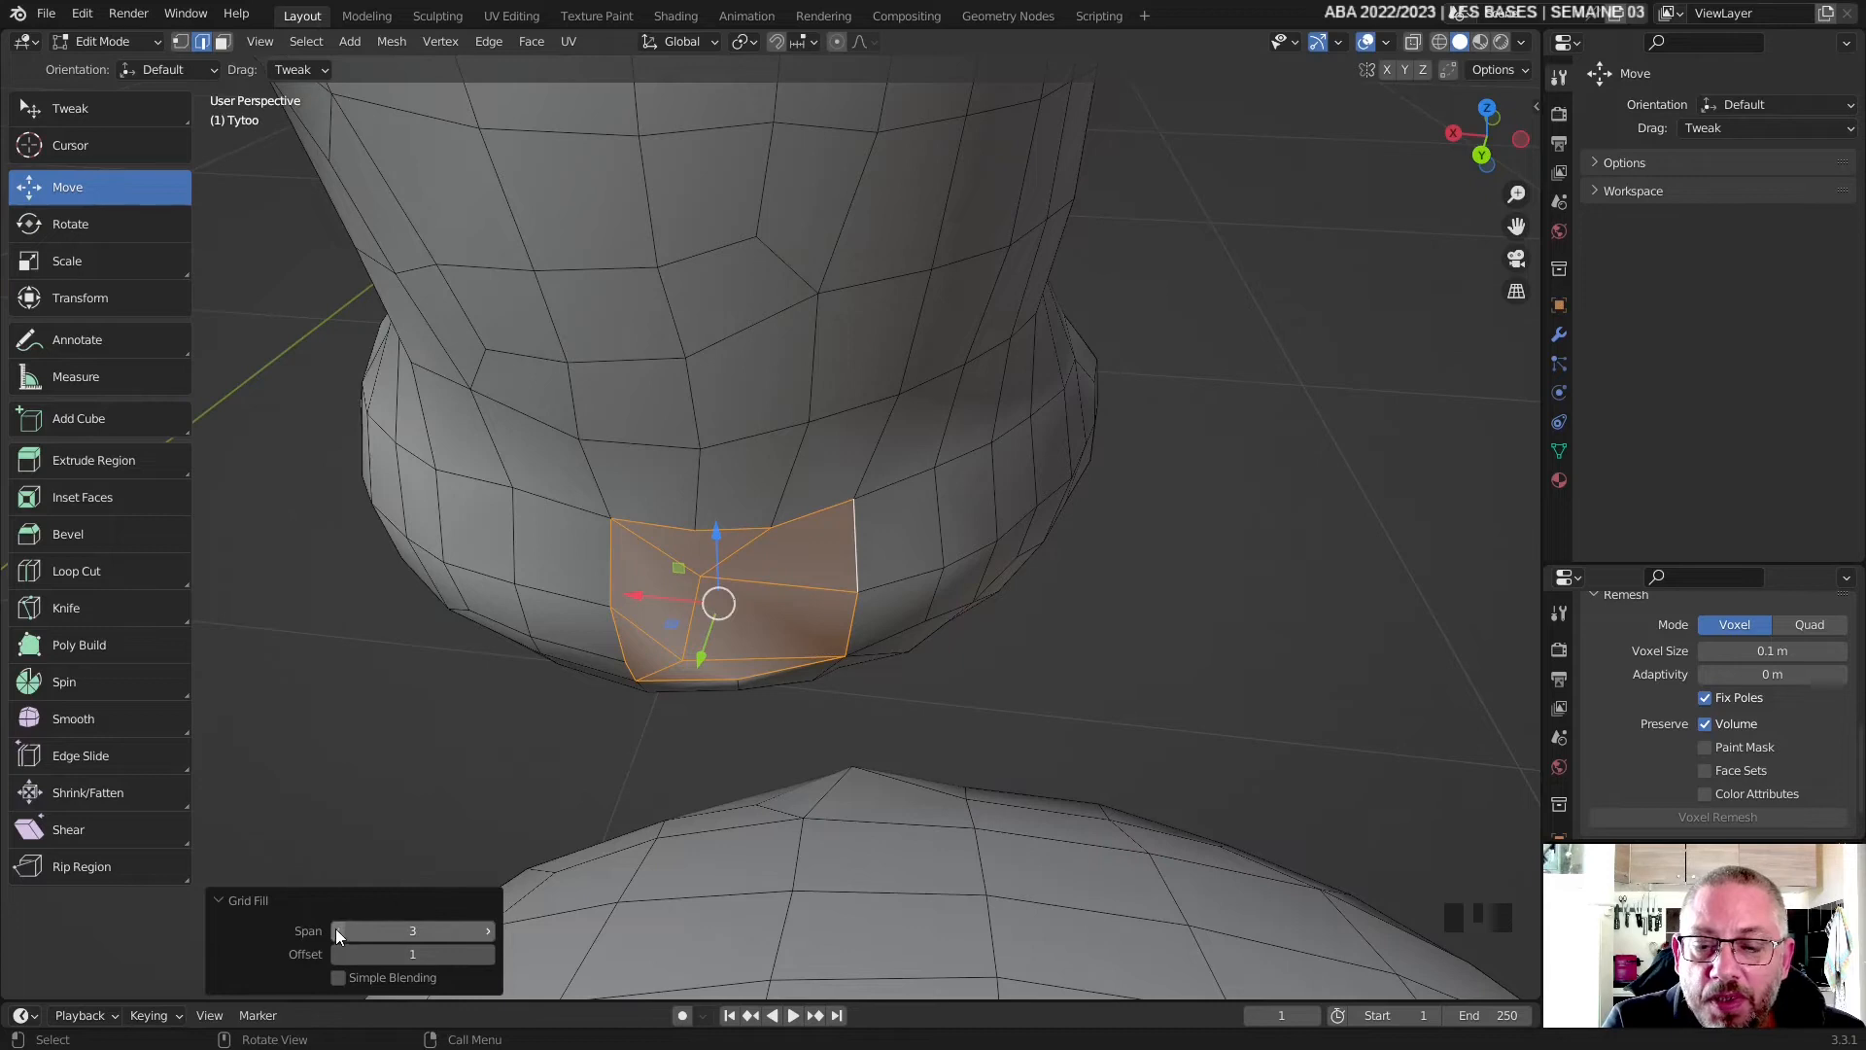
click(336, 931)
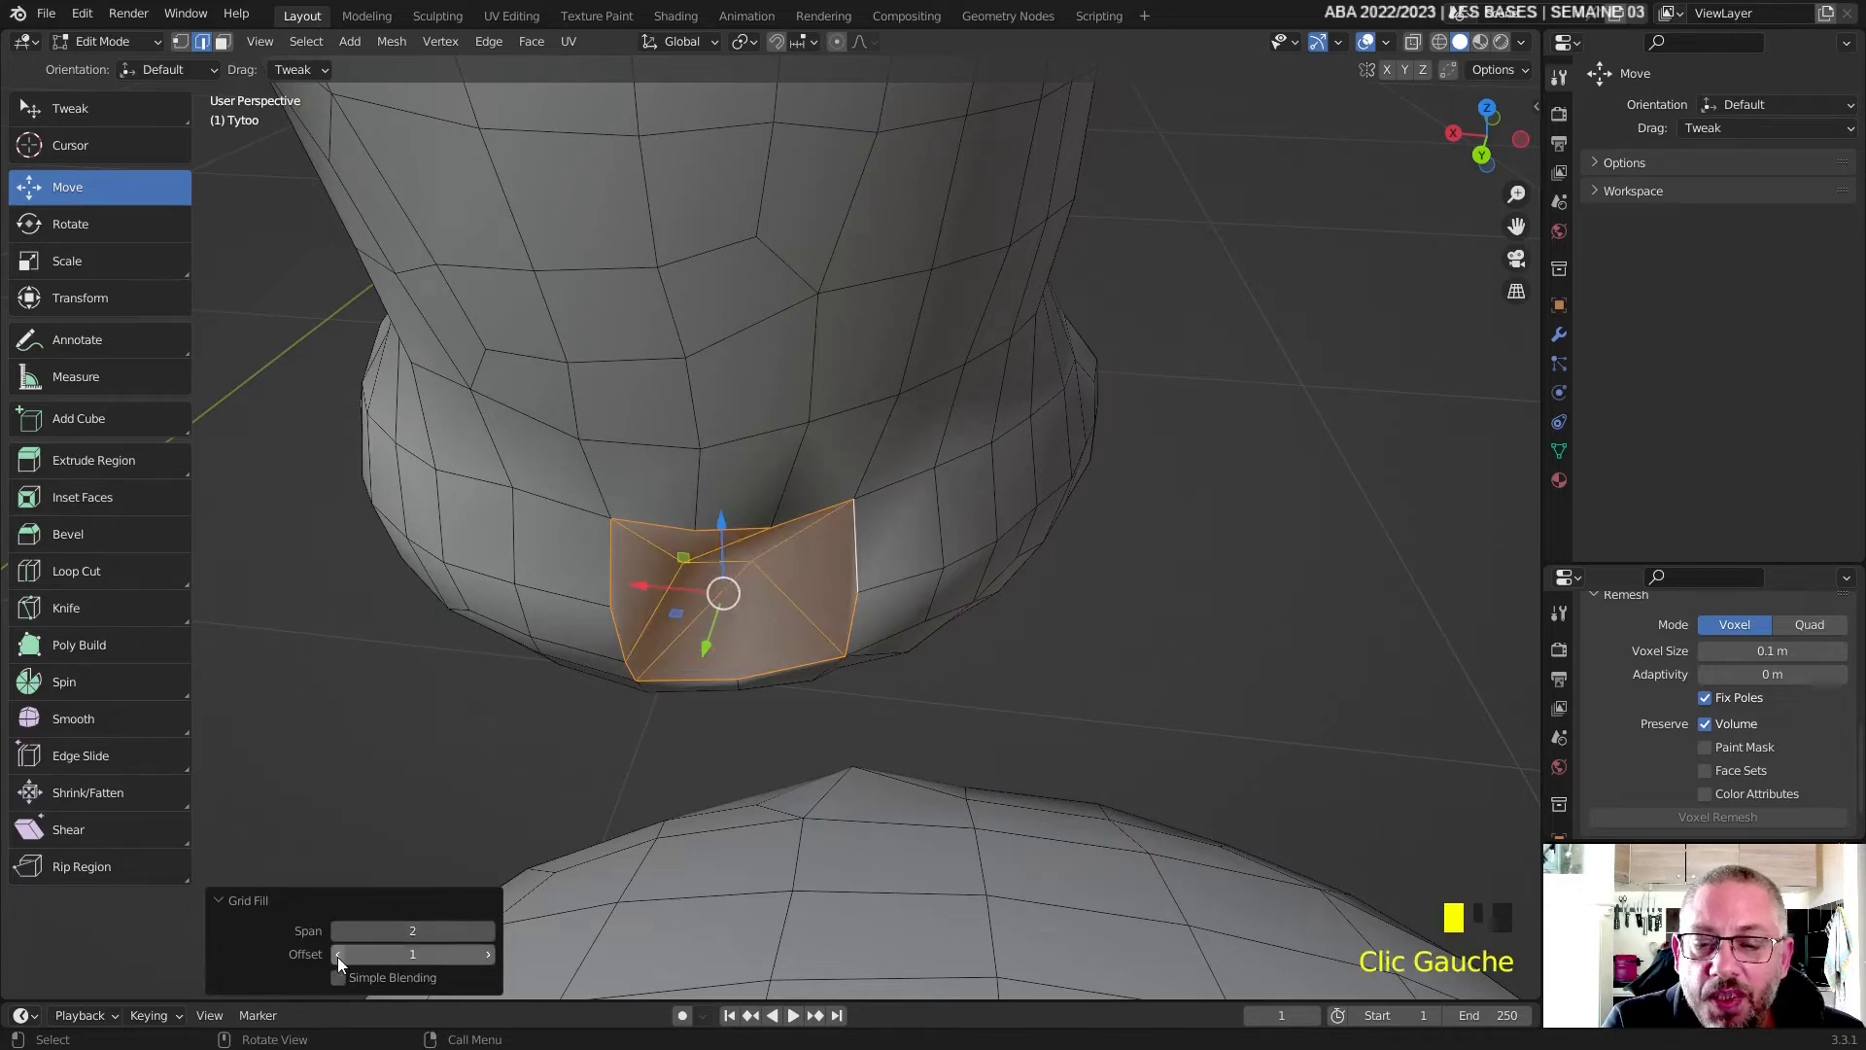
click(336, 957)
middle_drag(739, 530, 754, 508)
key(1)
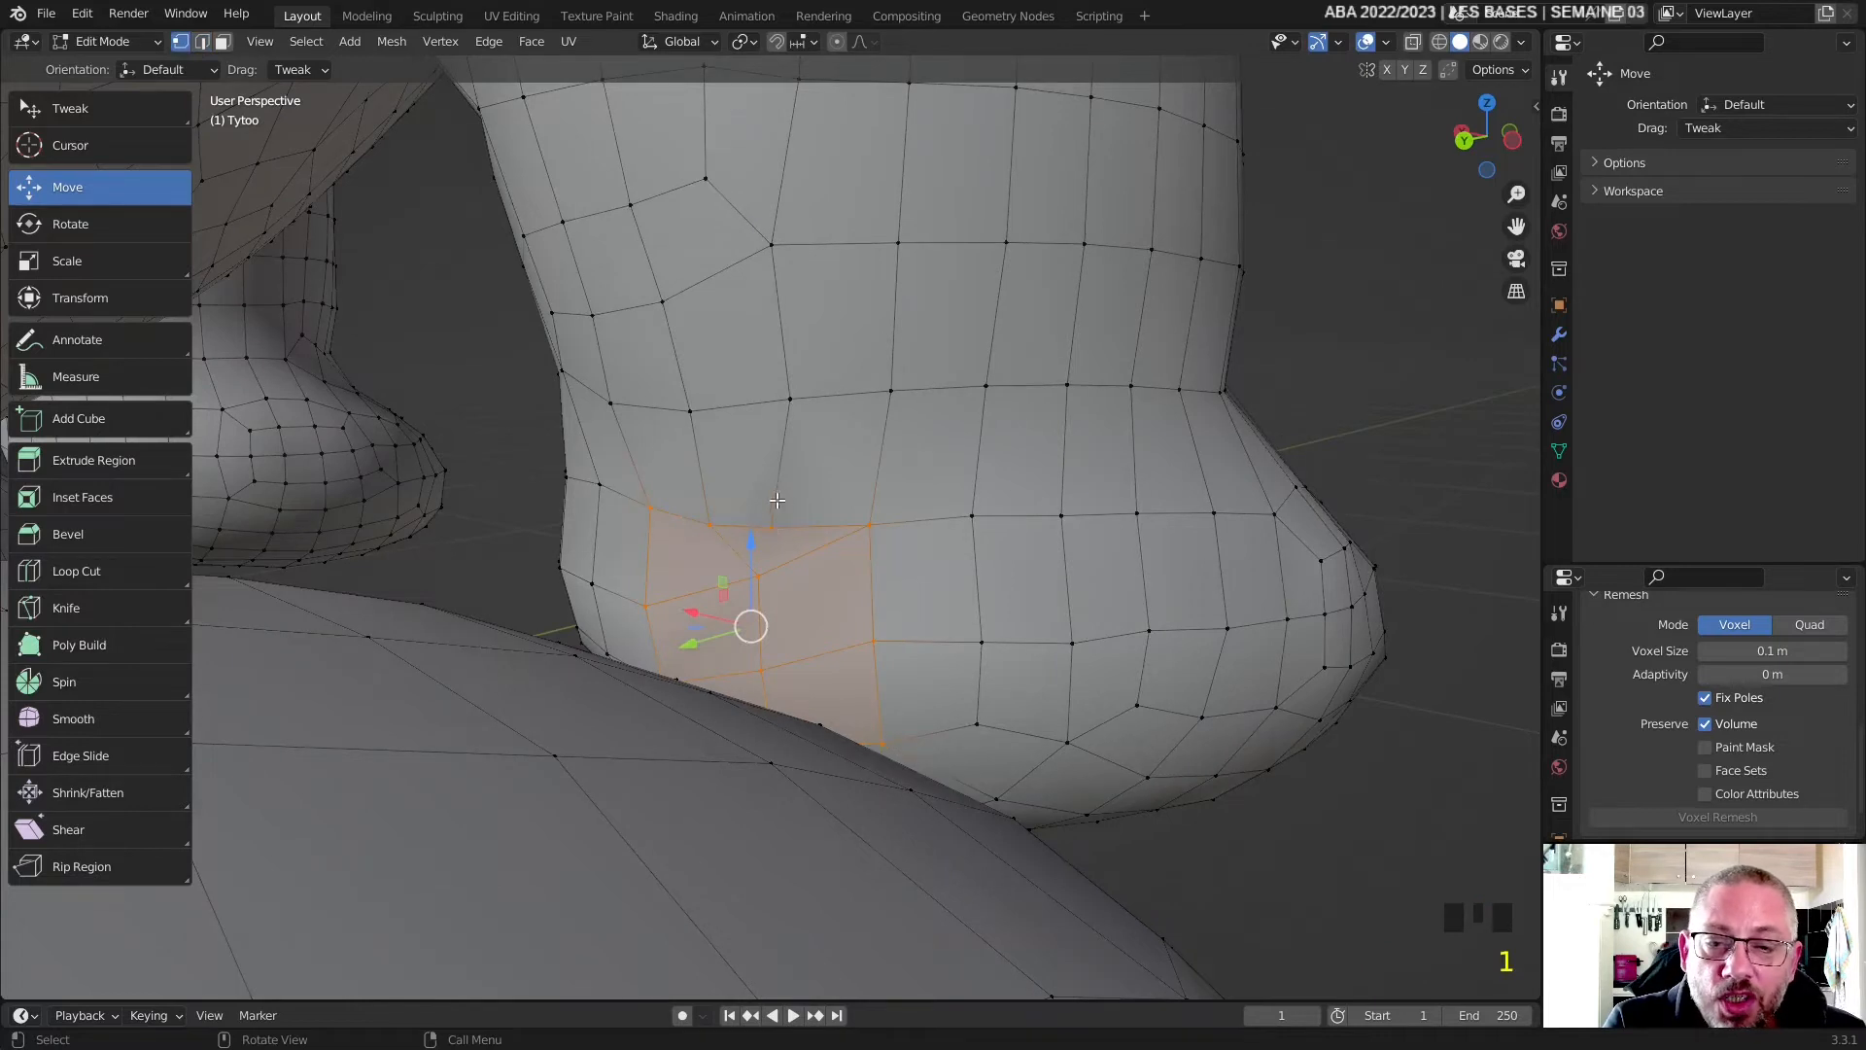
- Shift individual vertices on and around the filled foot patch to even out its faces
click(777, 529)
drag(777, 529, 824, 492)
middle_drag(824, 492, 730, 519)
drag(776, 575, 747, 591)
drag(795, 674, 837, 682)
middle_drag(836, 681, 785, 619)
scroll(818, 624, down, 5)
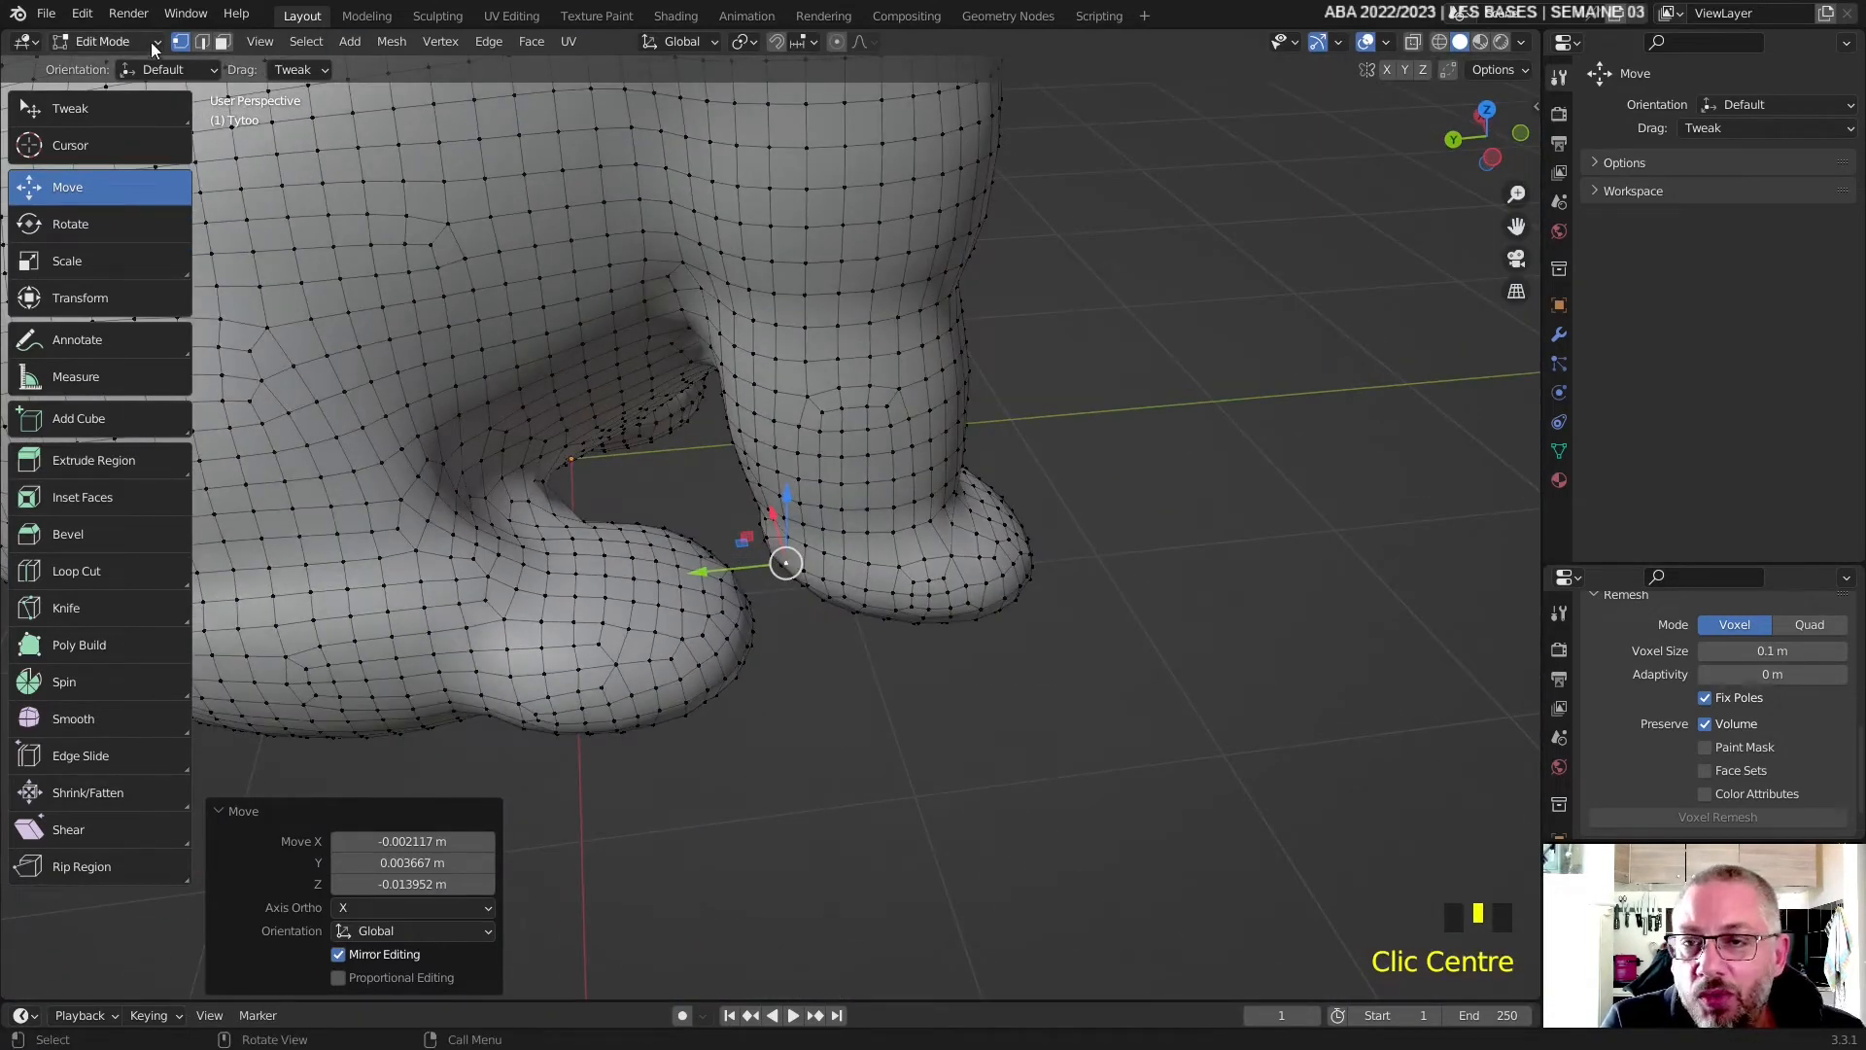
- Return to Object Mode and display the wireframe overlay over the whole dog
click(118, 42)
click(115, 66)
scroll(690, 365, down, 2)
middle_drag(691, 366, 584, 520)
scroll(646, 208, down, 3)
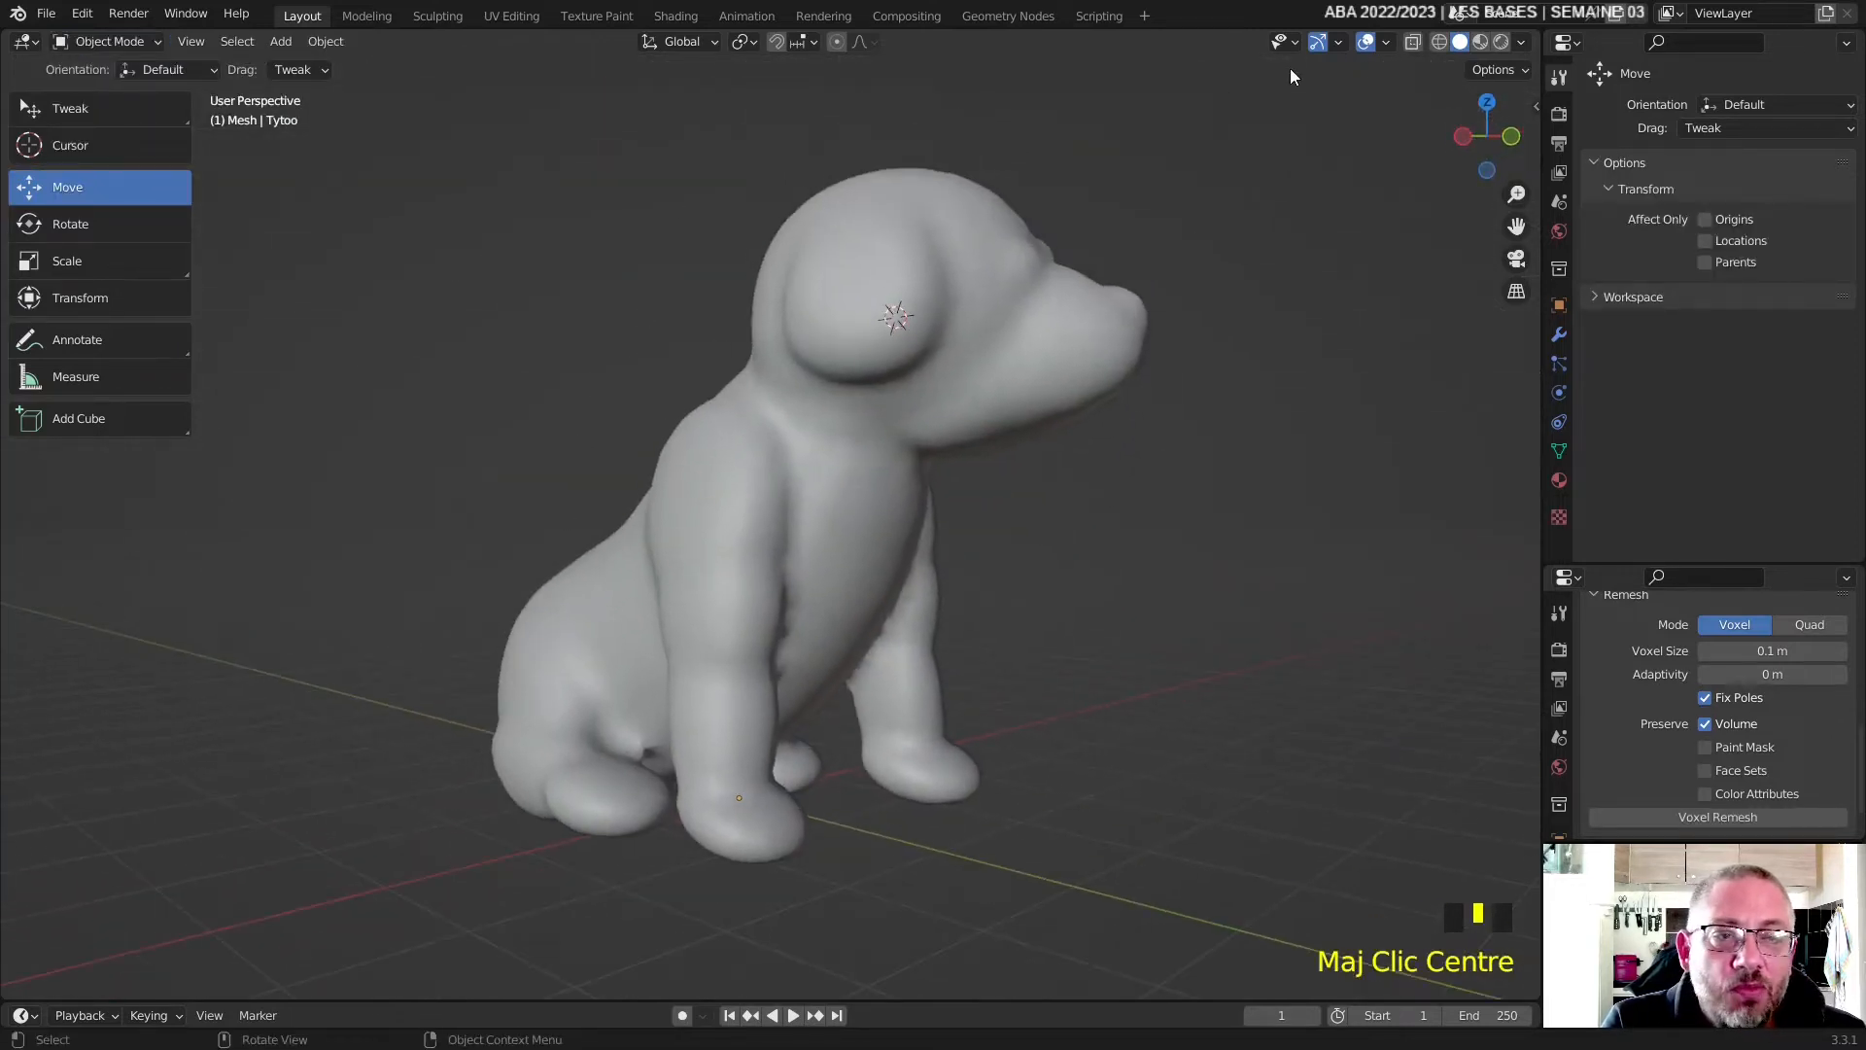
click(1386, 42)
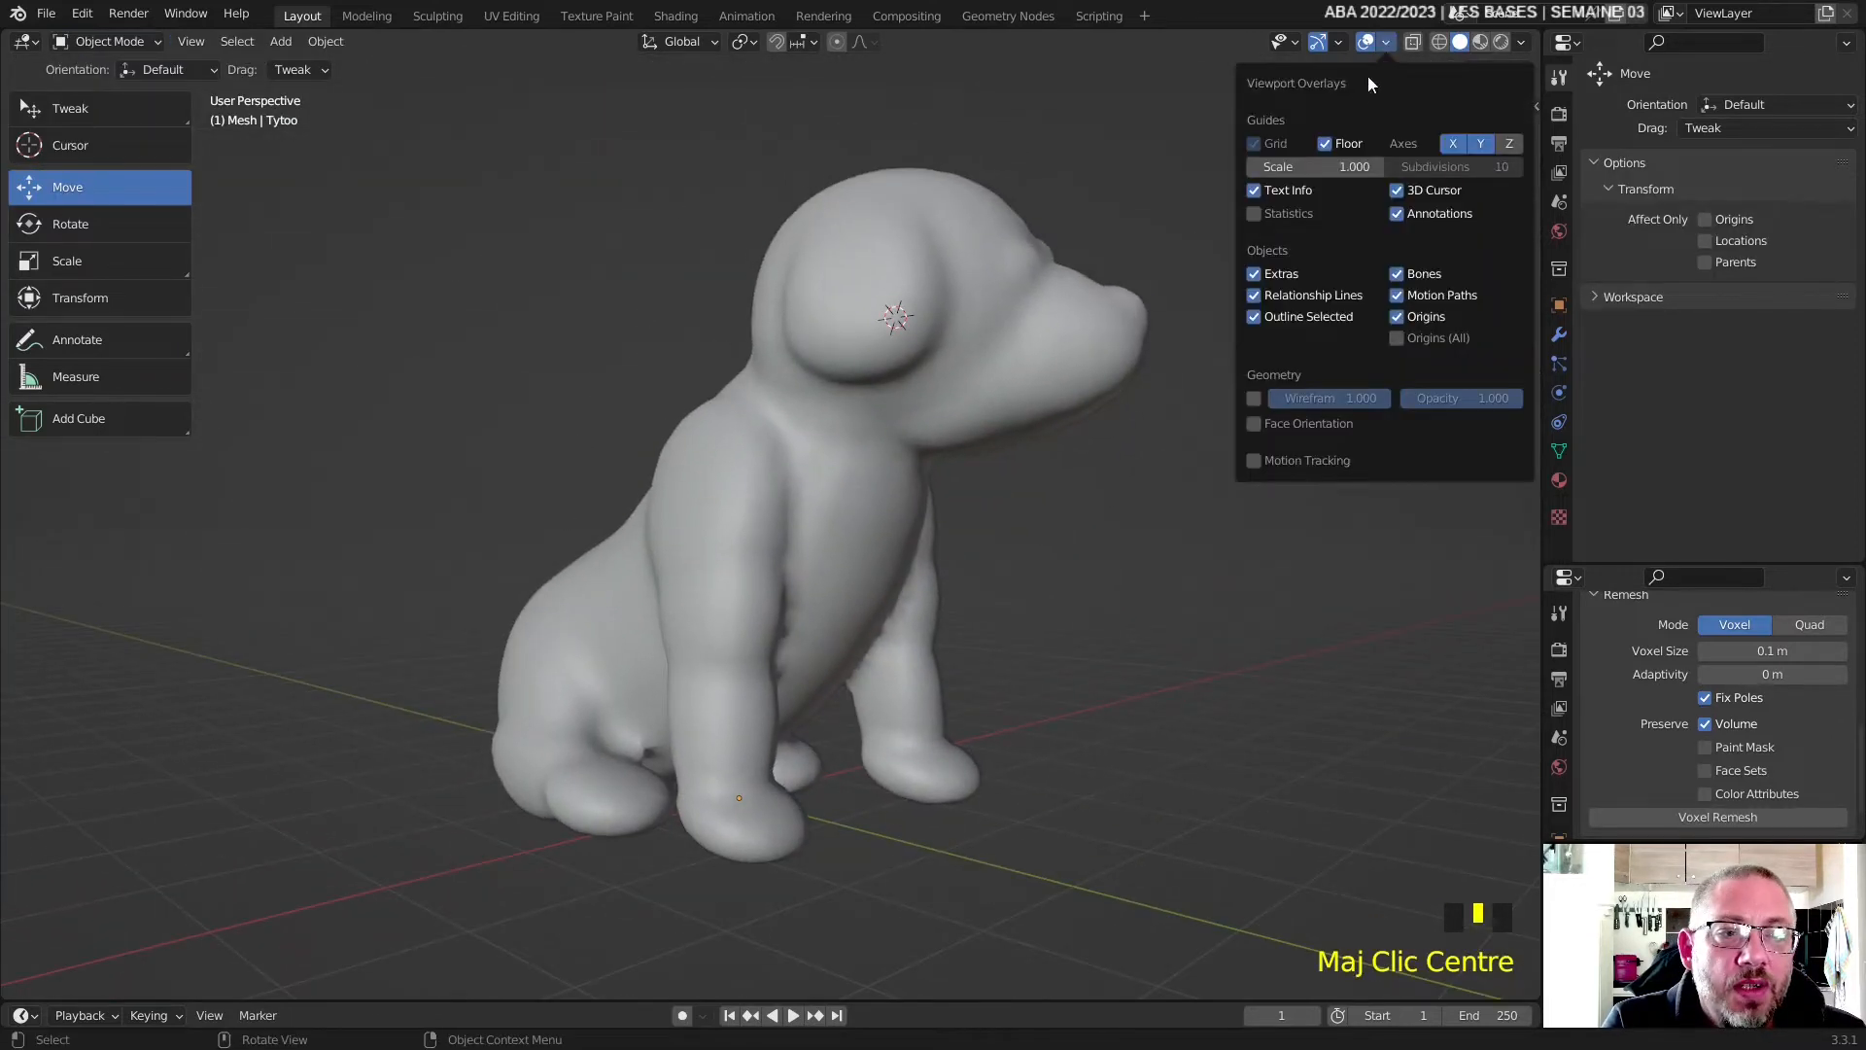
click(1254, 398)
middle_drag(1147, 463, 1112, 545)
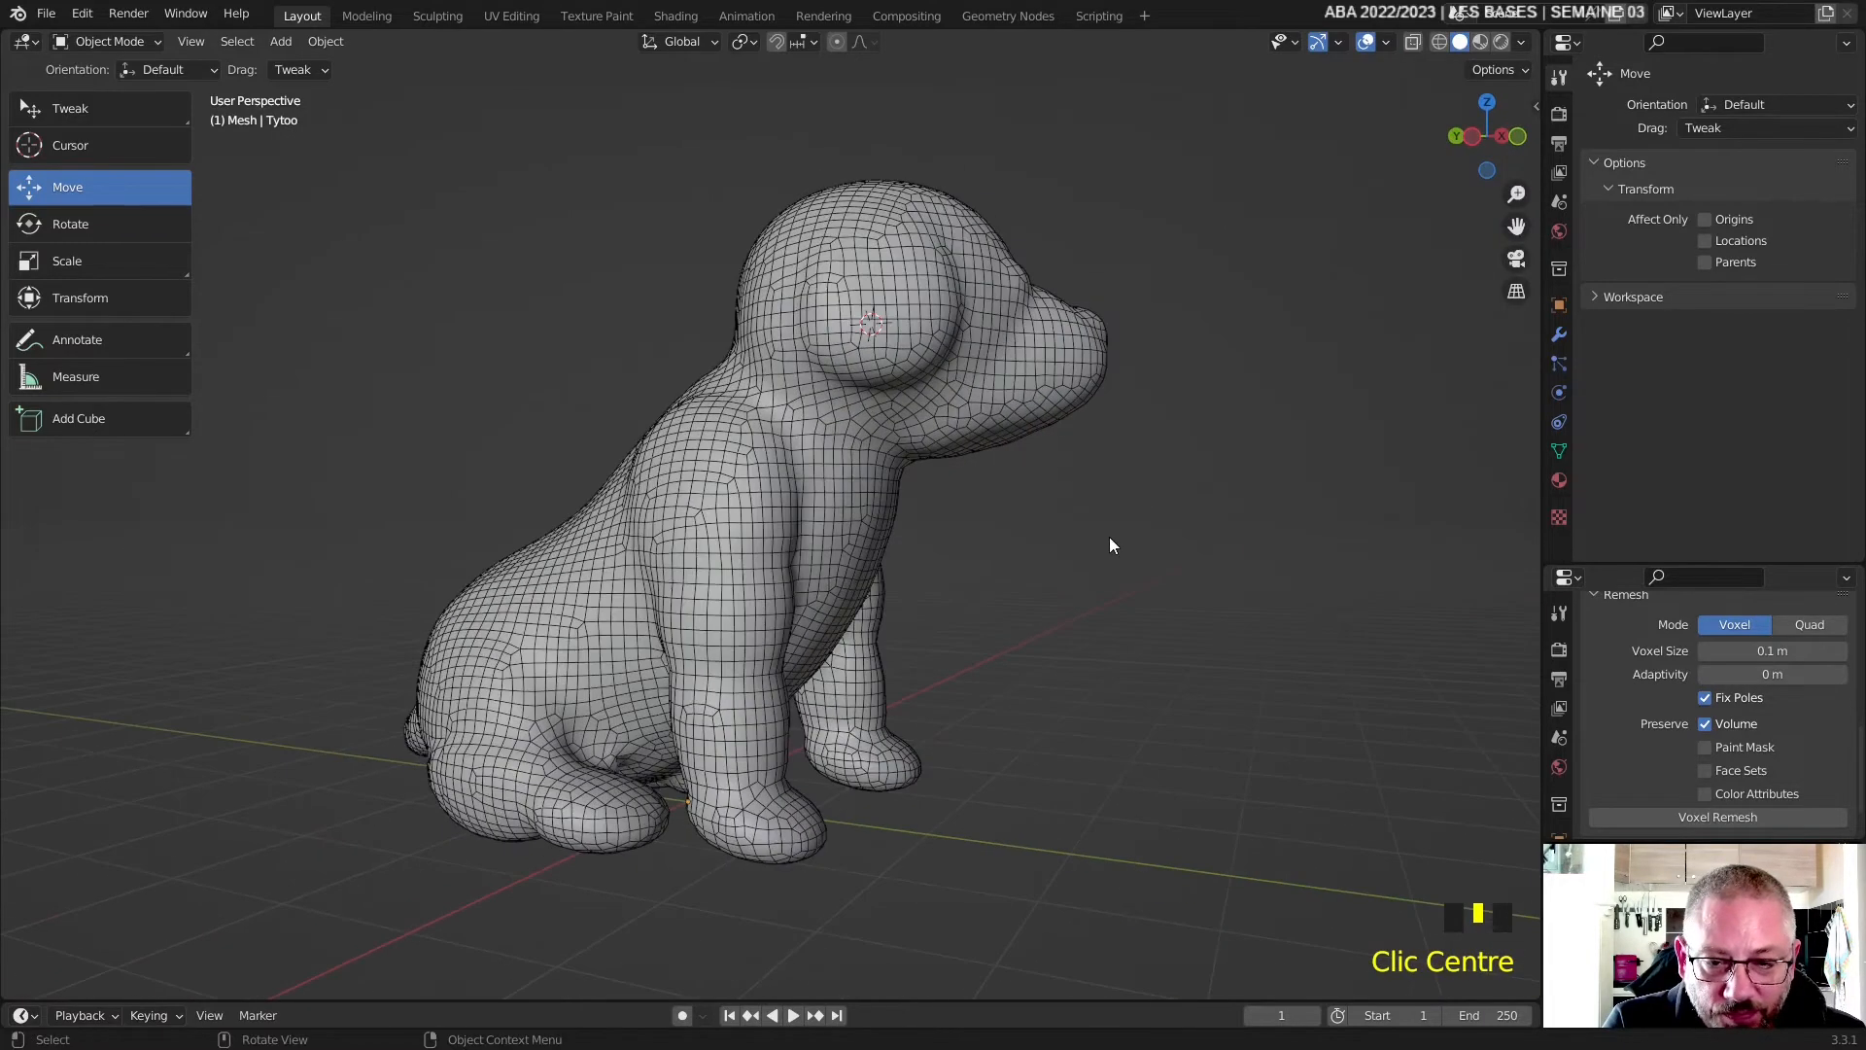
- Undo a trial voxel remesh at 0.1 m, set the voxel size to 0.09 m and voxel remesh the dog again
click(1679, 818)
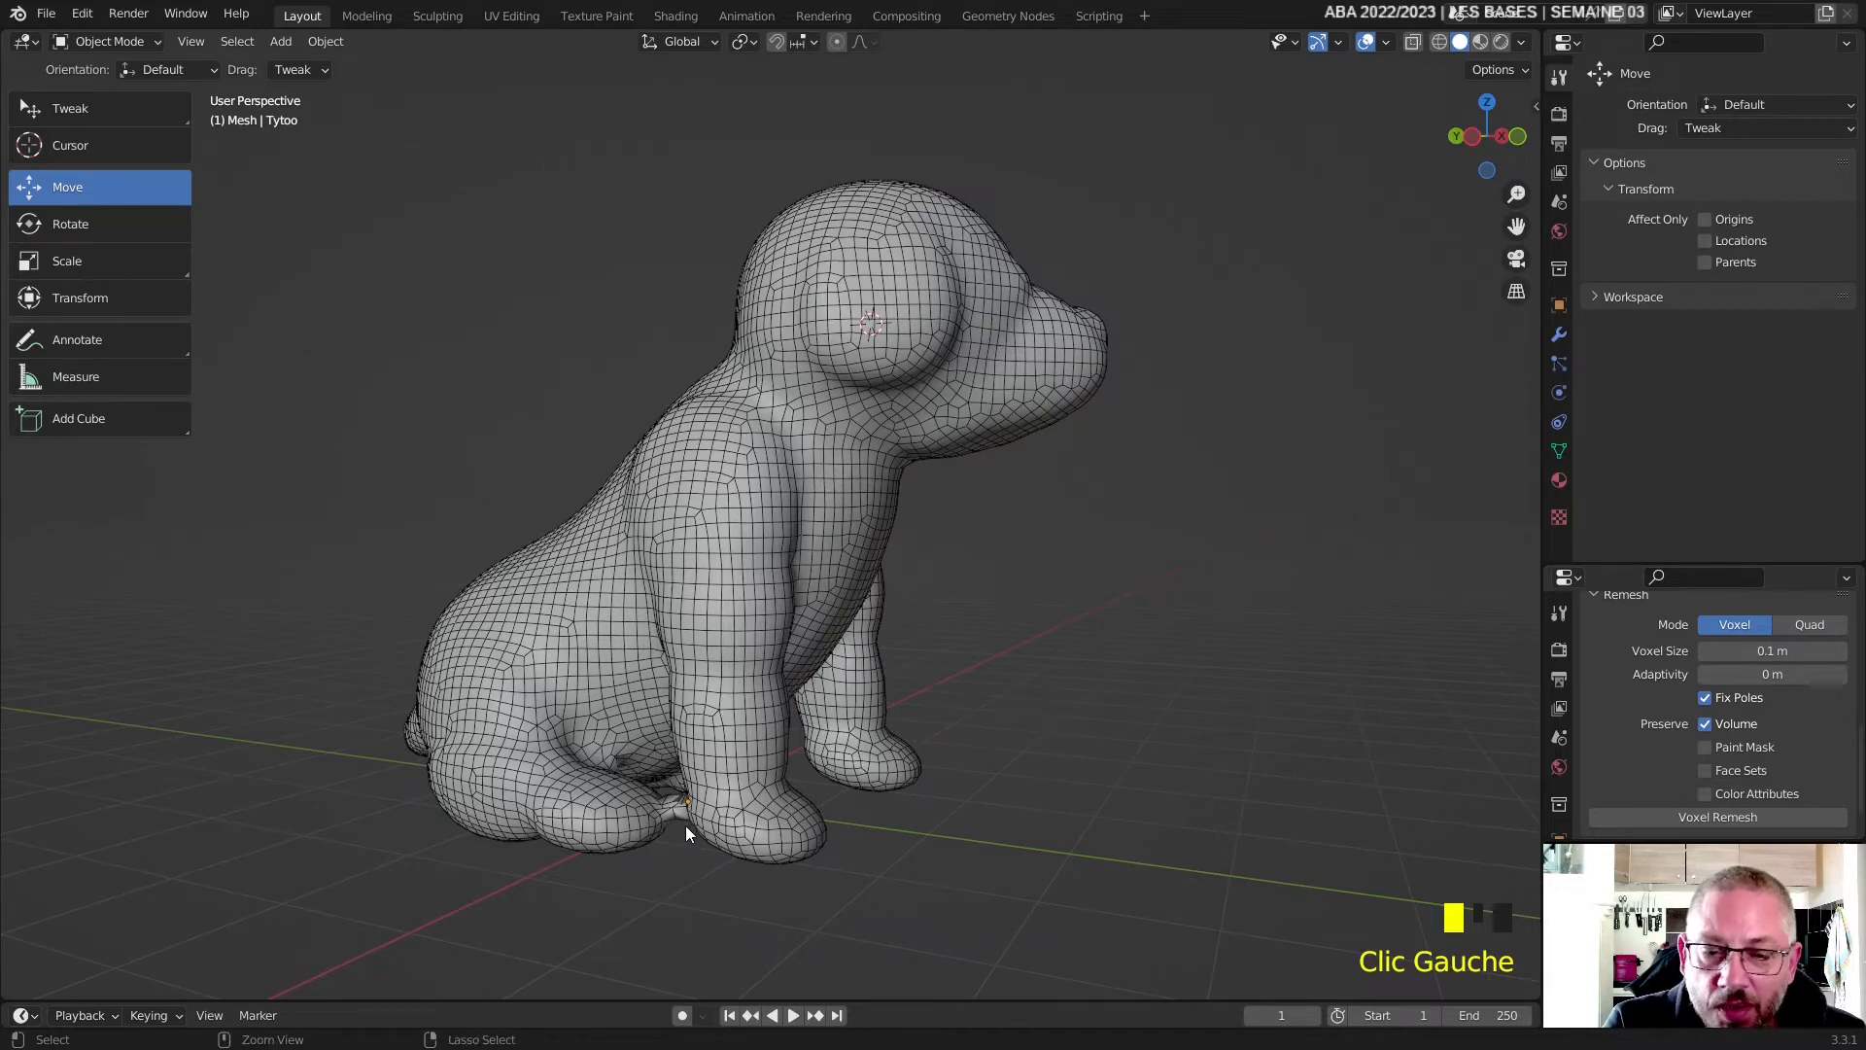
key(ctrl+z)
click(1798, 651)
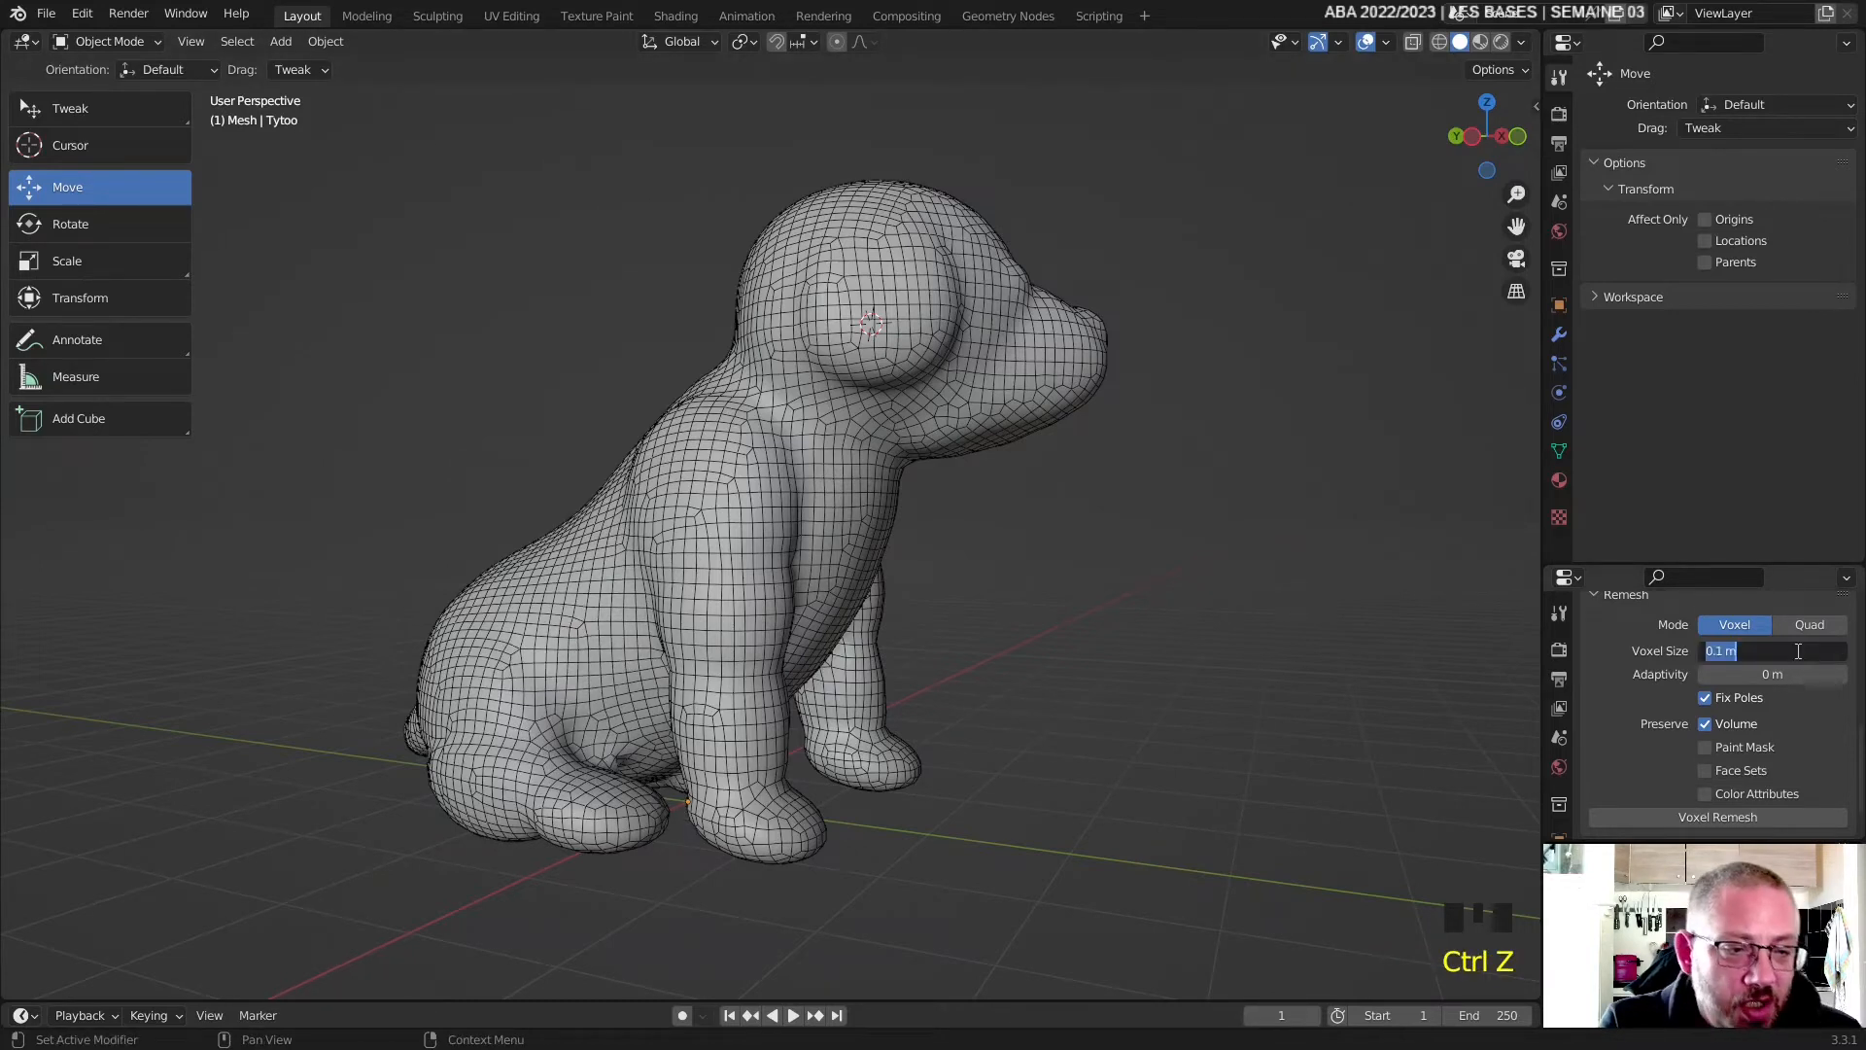
text(.09)
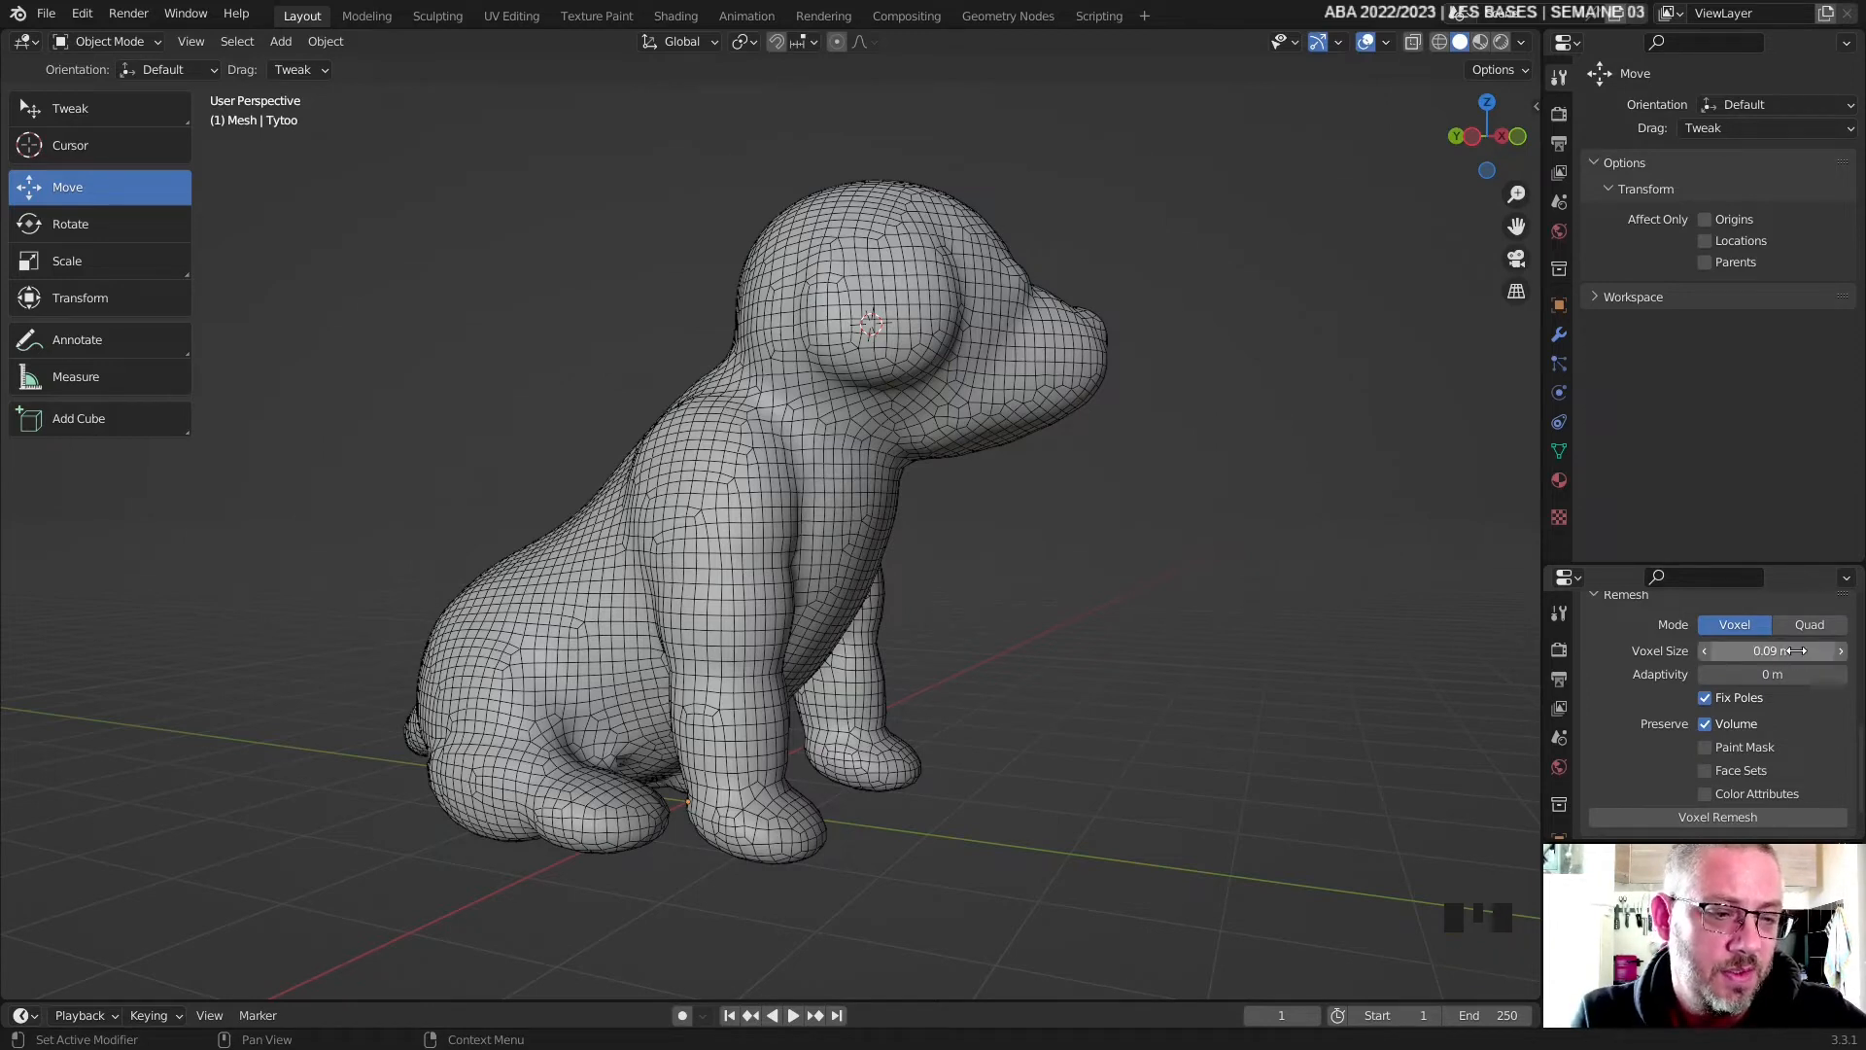
key(Return)
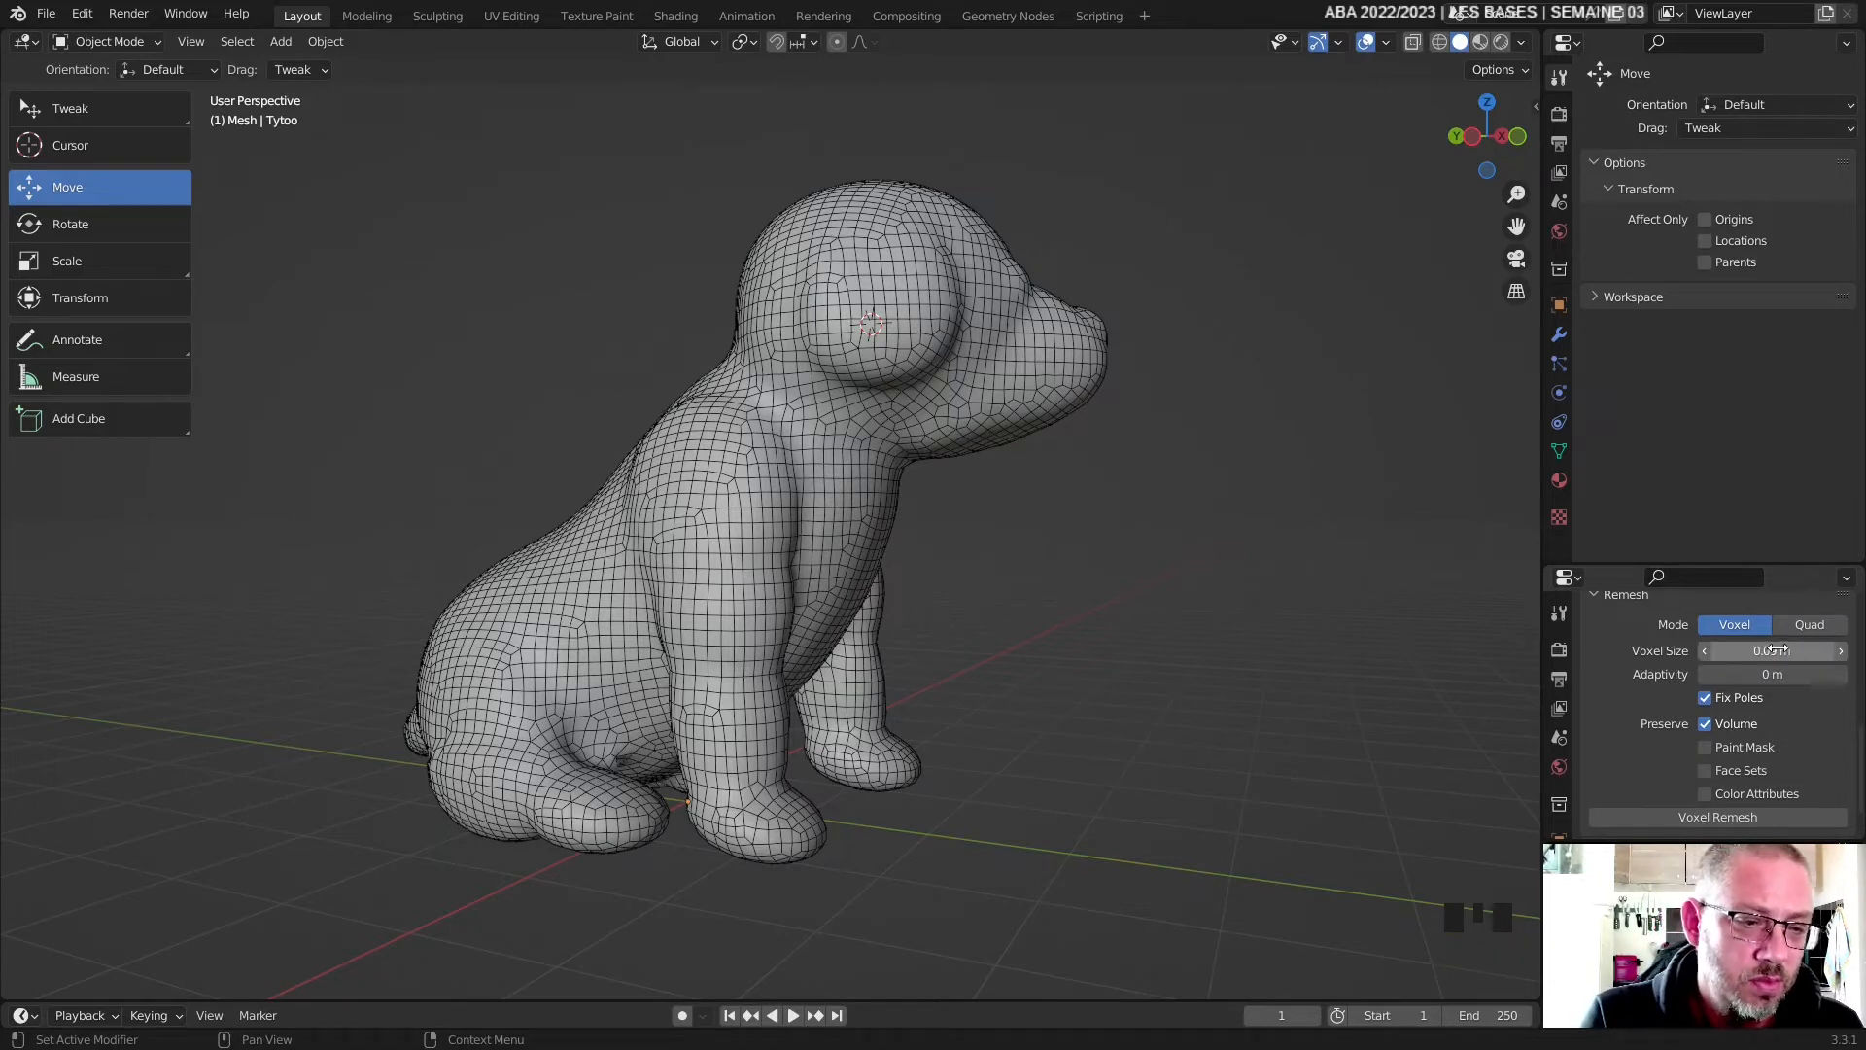
click(1717, 818)
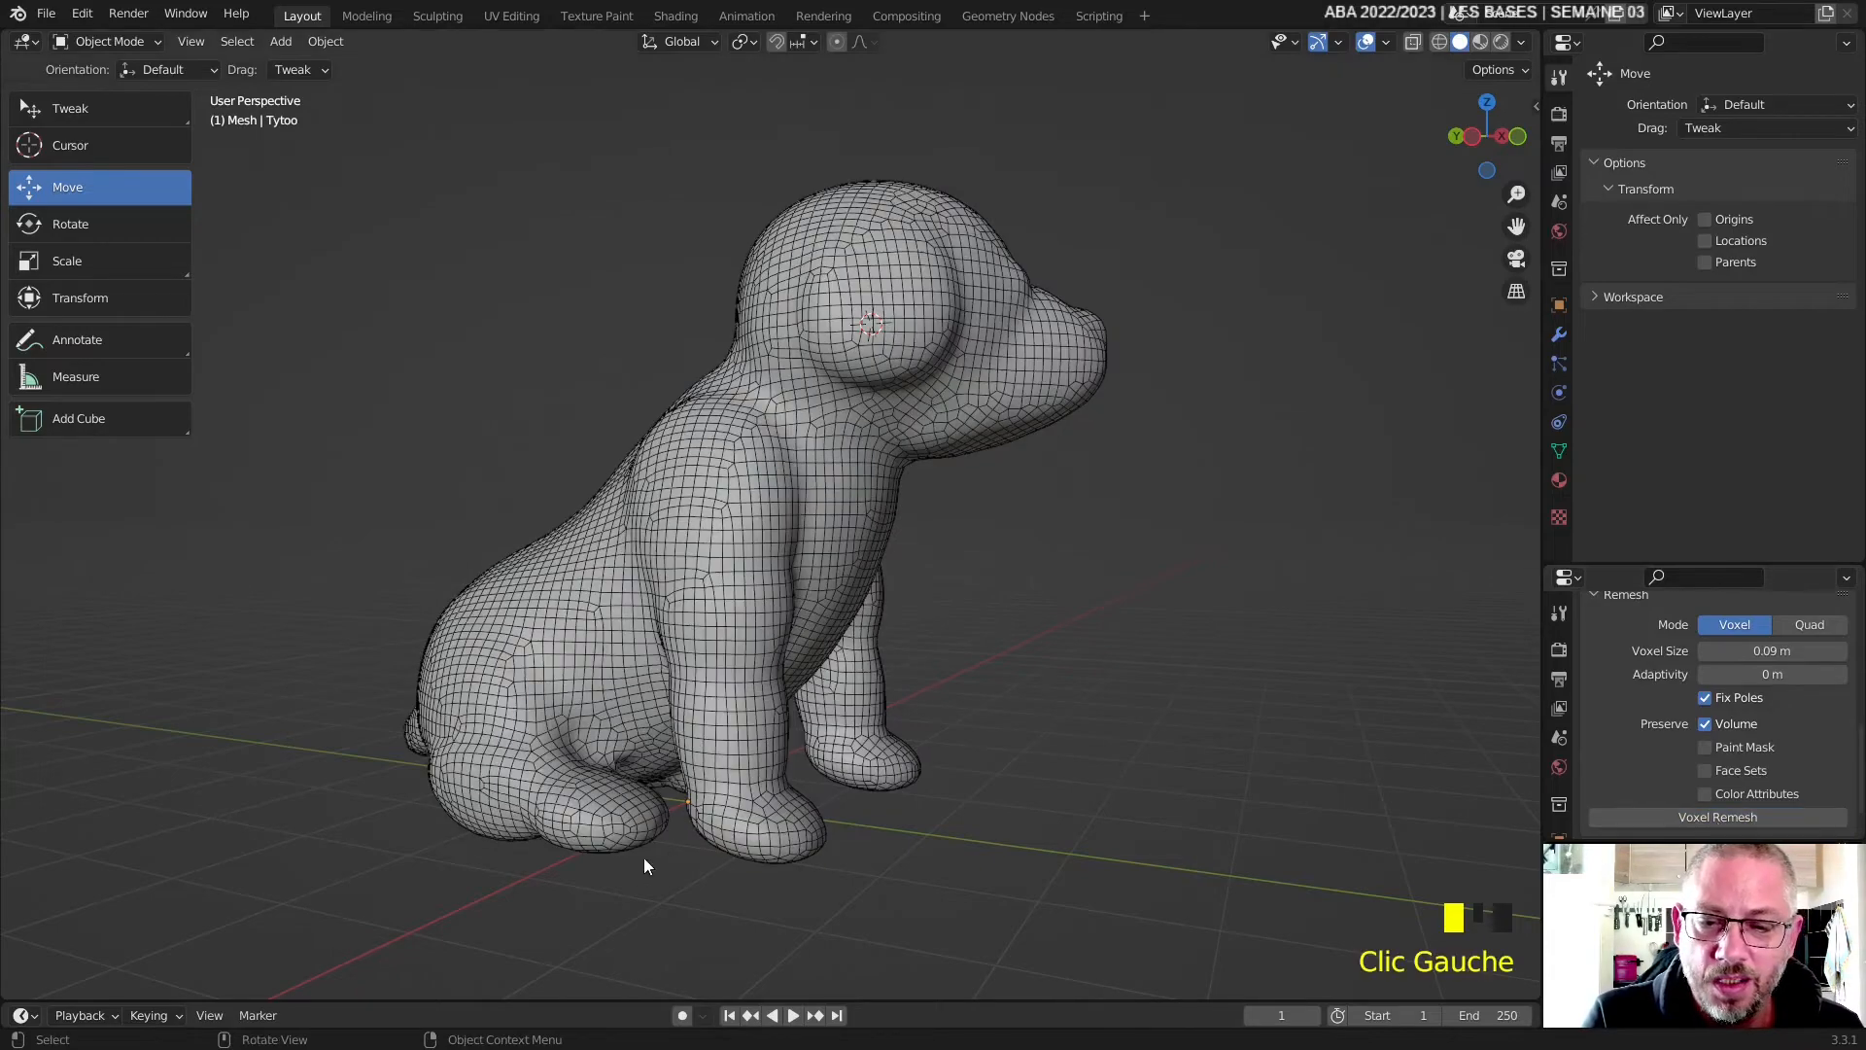
- Check the remeshed dog from several sides and save the file
middle_drag(1011, 729, 426, 721)
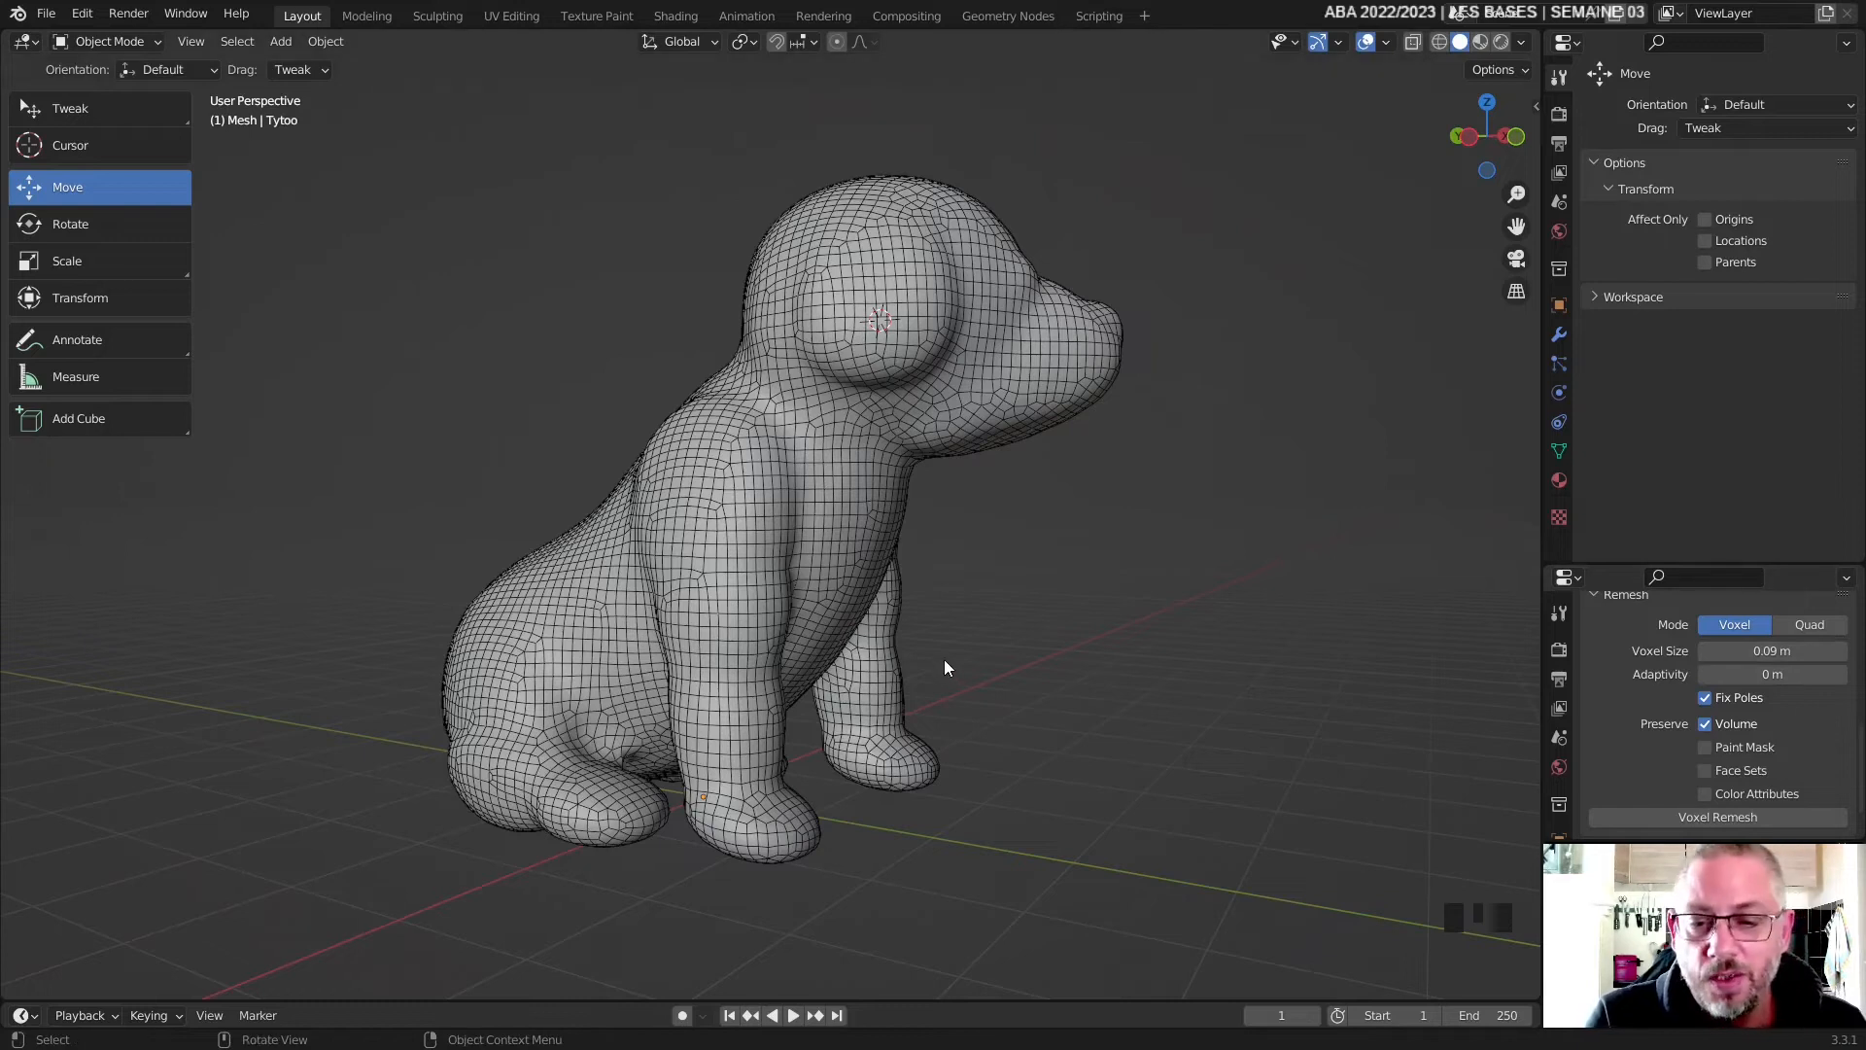
mouse_move(908, 657)
middle_down()
mouse_move(949, 630)
mouse_move(917, 625)
middle_up()
middle_drag(686, 748, 909, 603)
scroll(688, 830, up, 2)
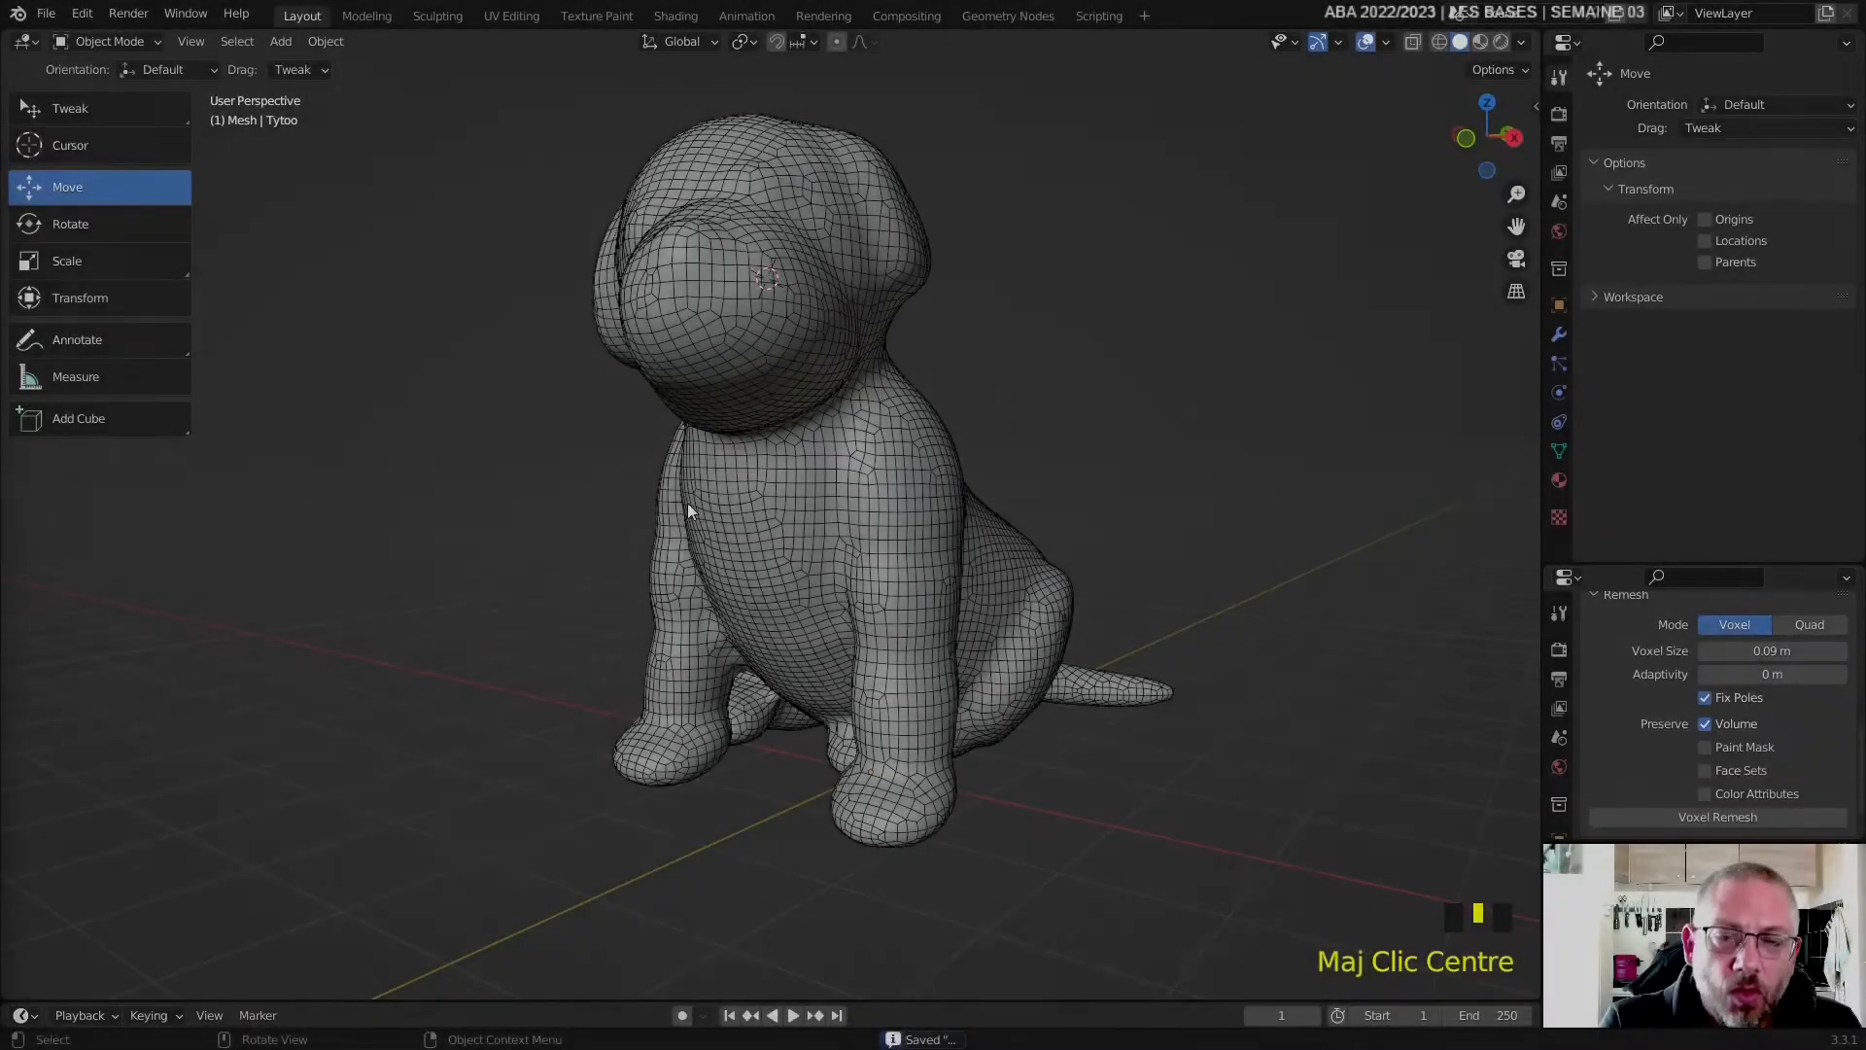
middle_drag(686, 503, 654, 553)
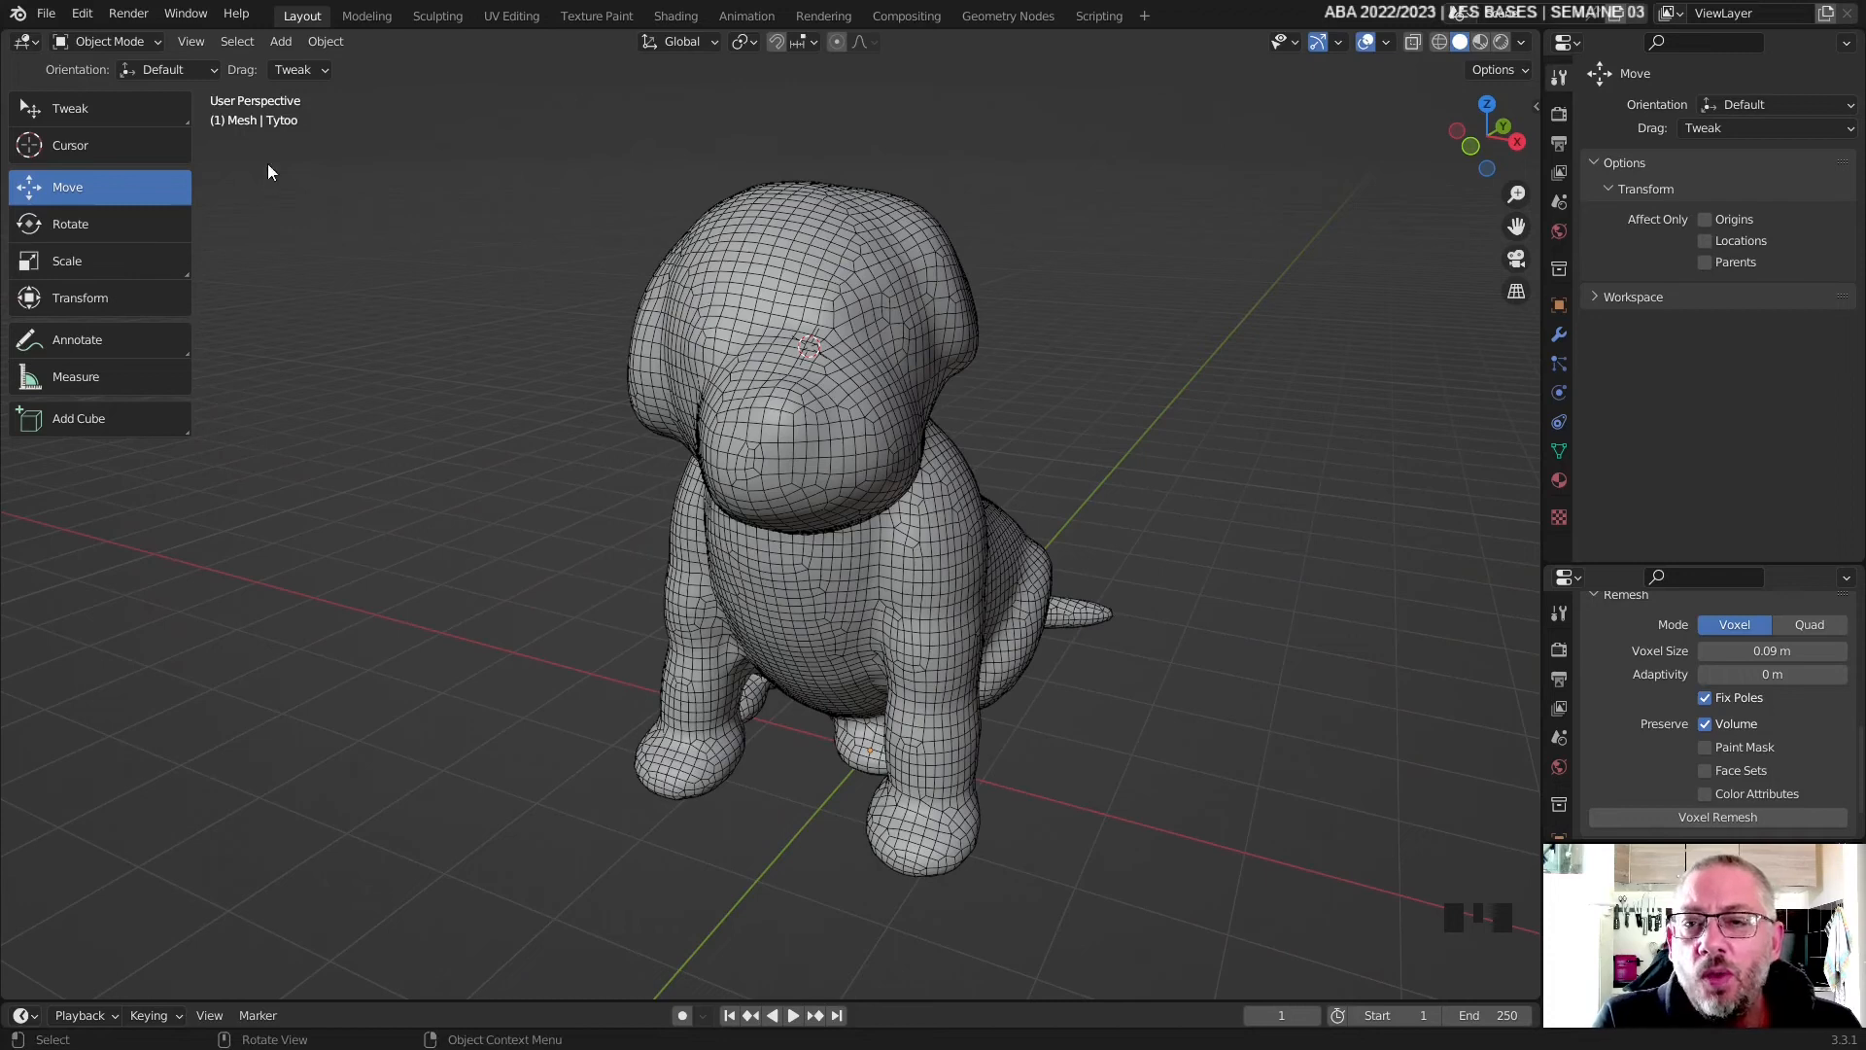
- Switch the dog to Sculpt Mode with the Draw brush
click(129, 41)
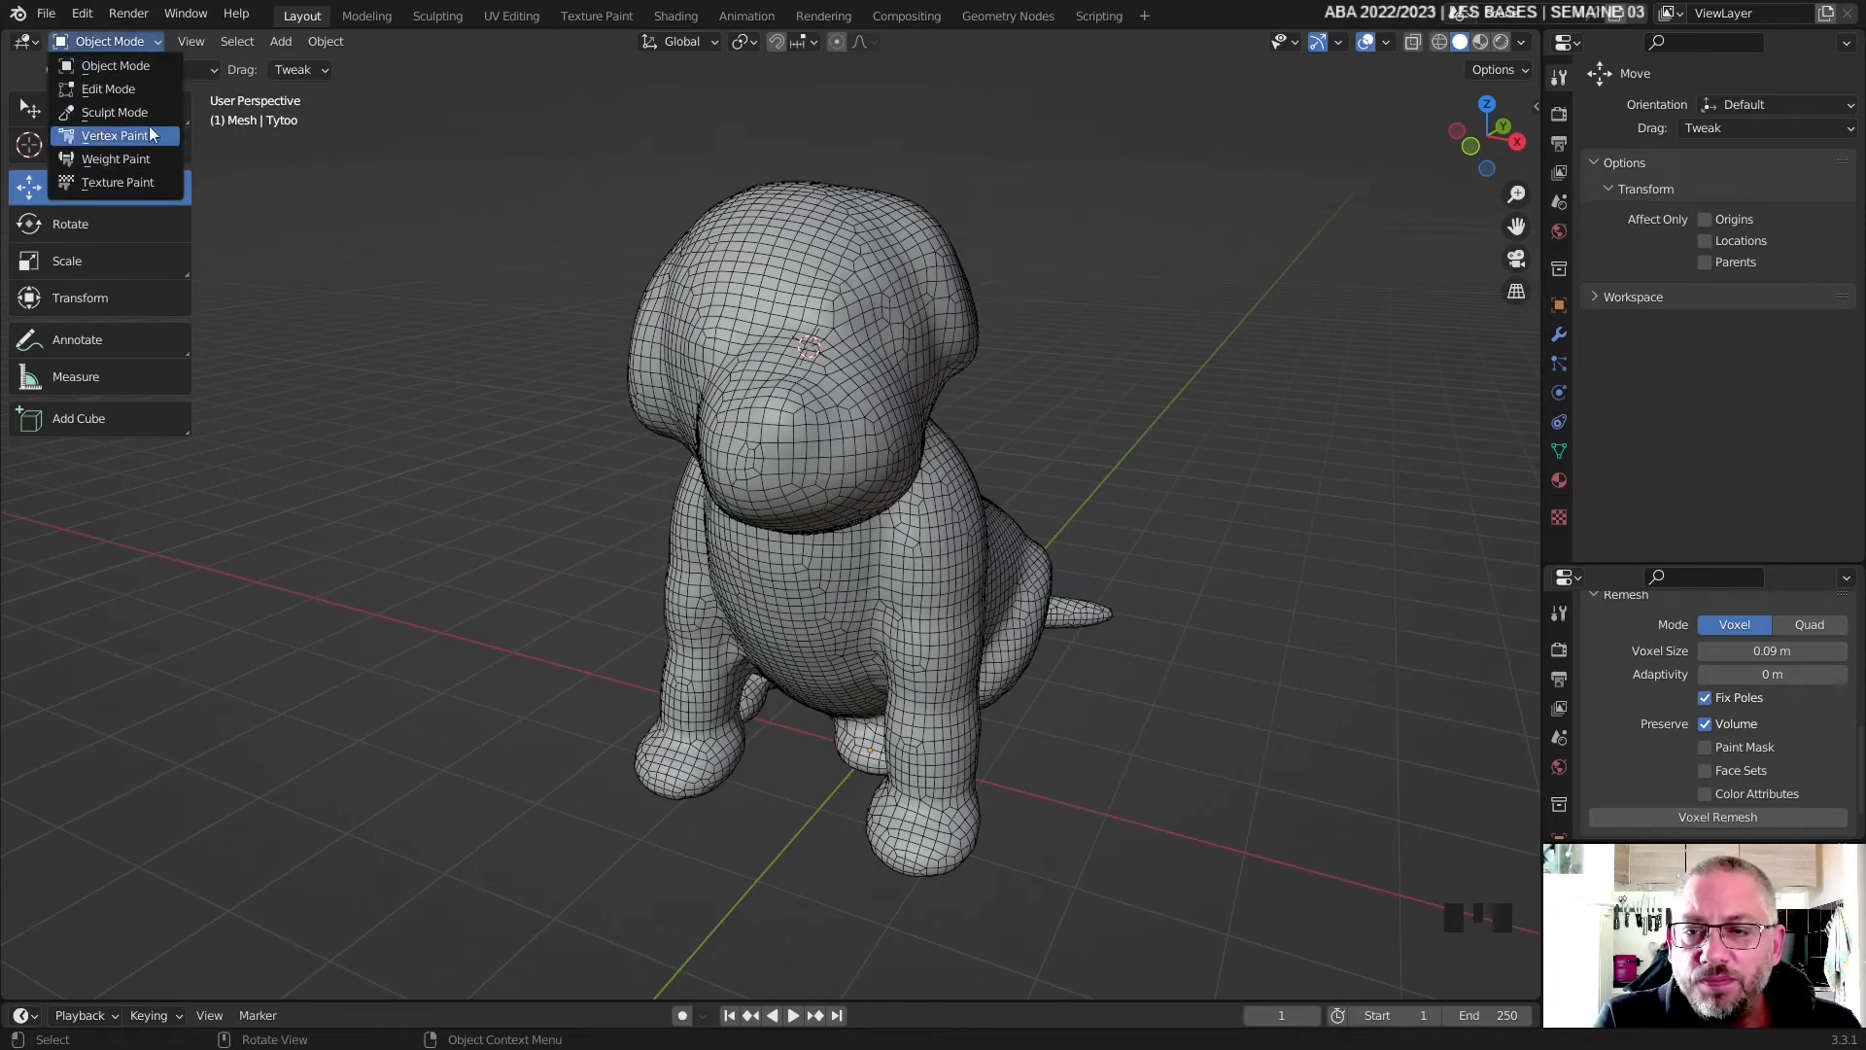
click(152, 109)
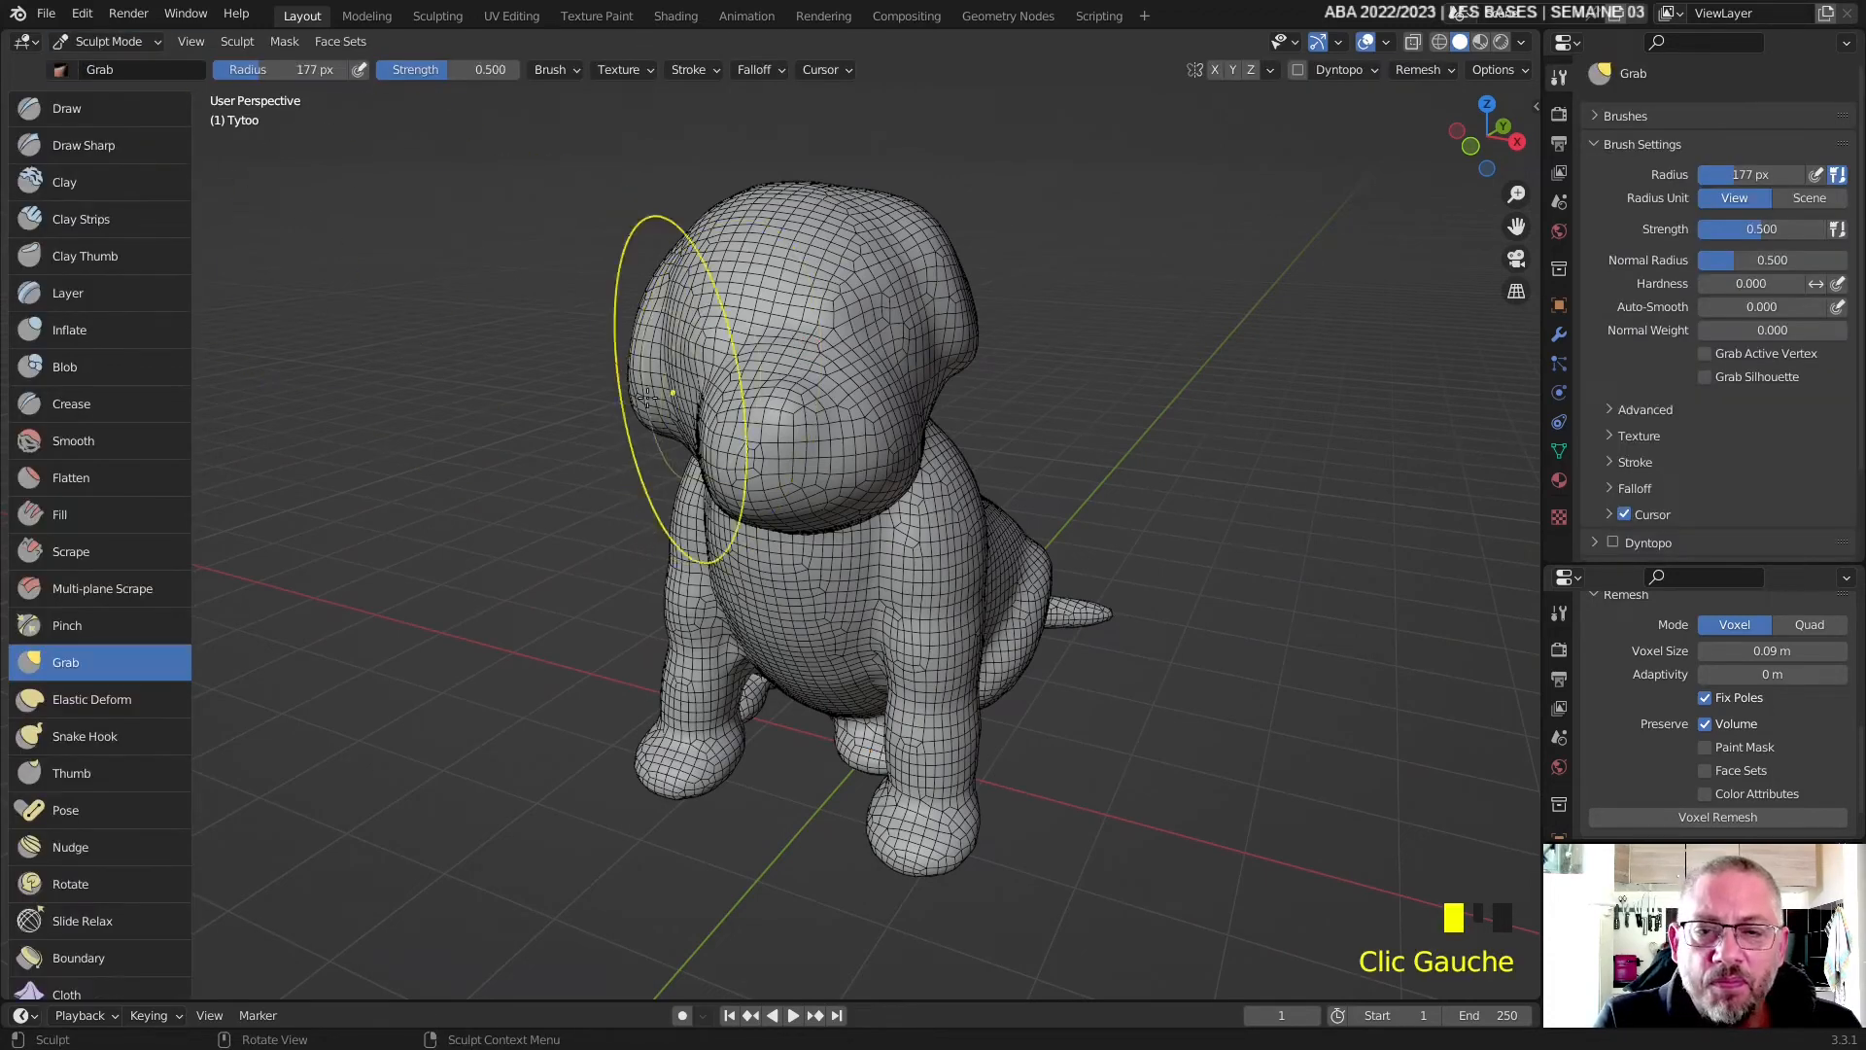
click(112, 107)
- Build up volume on the side of the ear with repeated Draw brush dabs
middle_drag(680, 427, 713, 391)
scroll(708, 406, up, 2)
scroll(713, 391, up, 1)
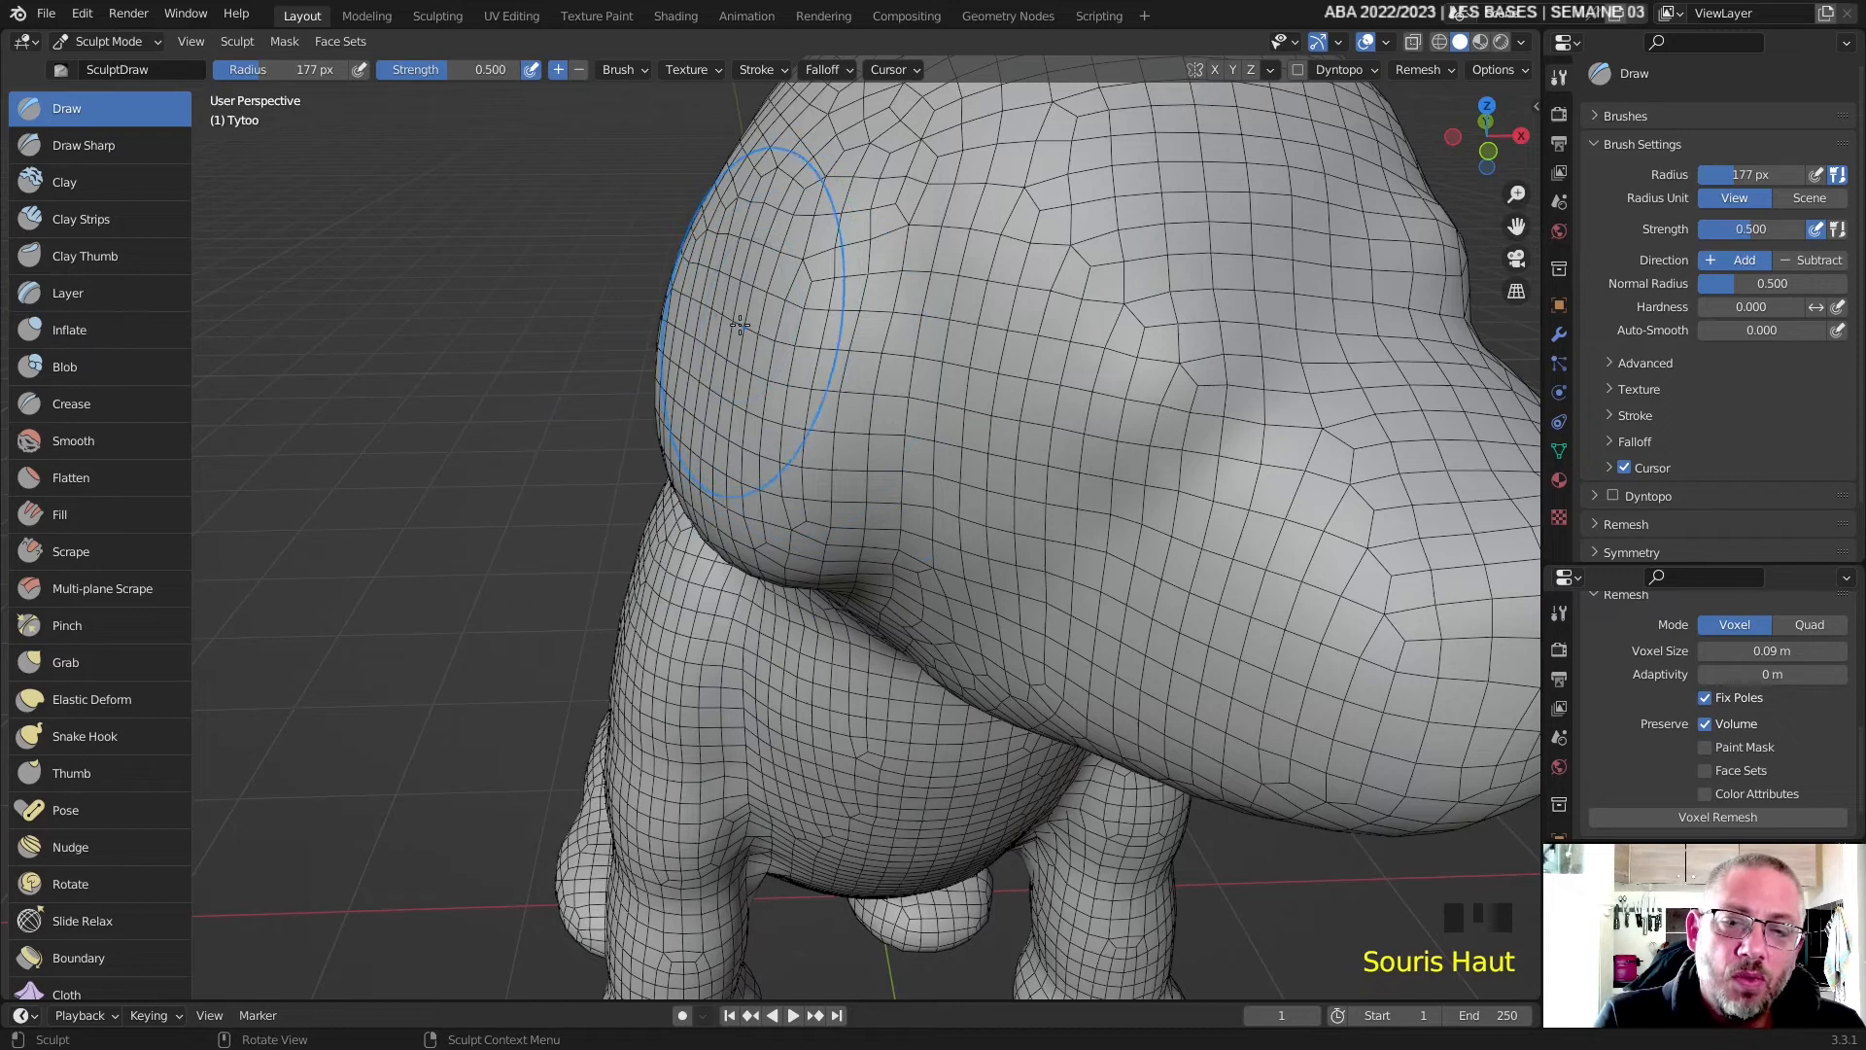
click(712, 416)
click(717, 420)
click(718, 421)
click(718, 422)
click(718, 421)
scroll(743, 394, down, 2)
middle_drag(743, 394, 821, 330)
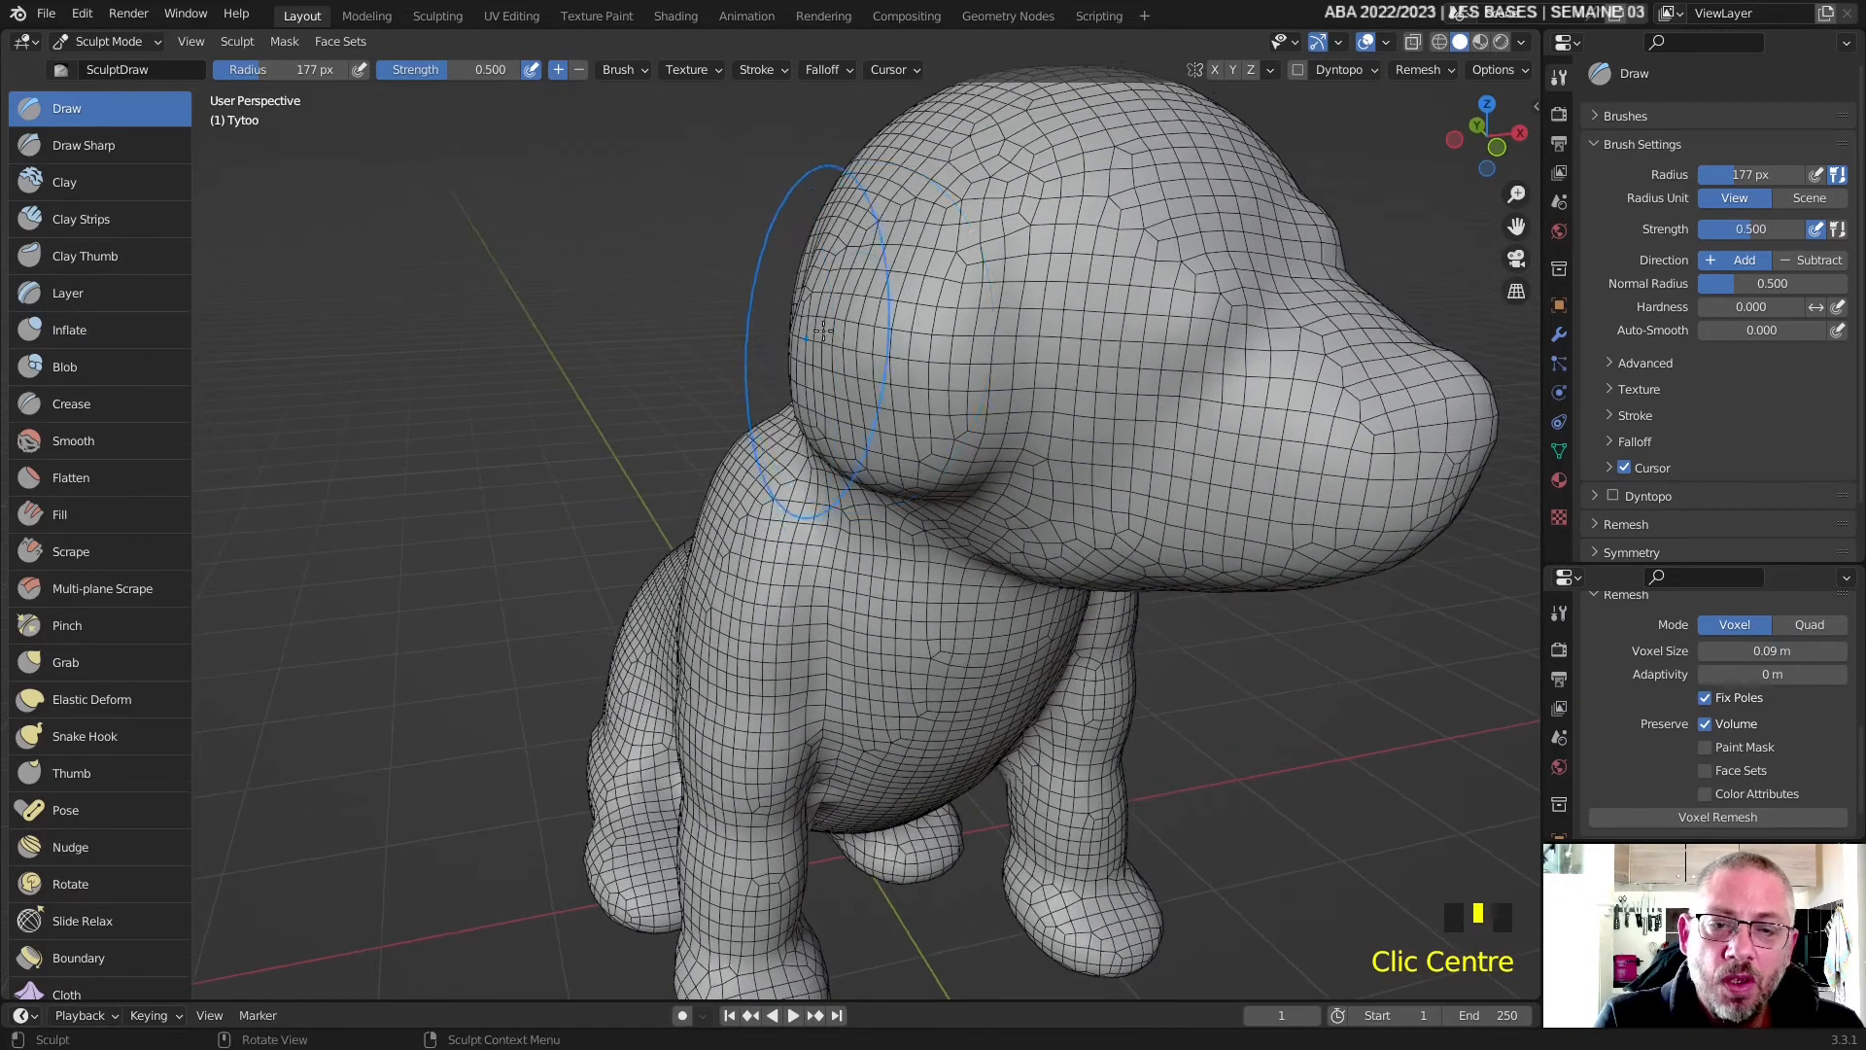
- Carve inward on the side of the ear with subtractive Draw dabs
ctrl+click(879, 335)
ctrl+click(884, 339)
ctrl+click(893, 342)
ctrl+click(901, 348)
- Set the brush radius to 143 px and refine the ear area with additive and subtractive Draw strokes
middle_drag(901, 348, 1082, 371)
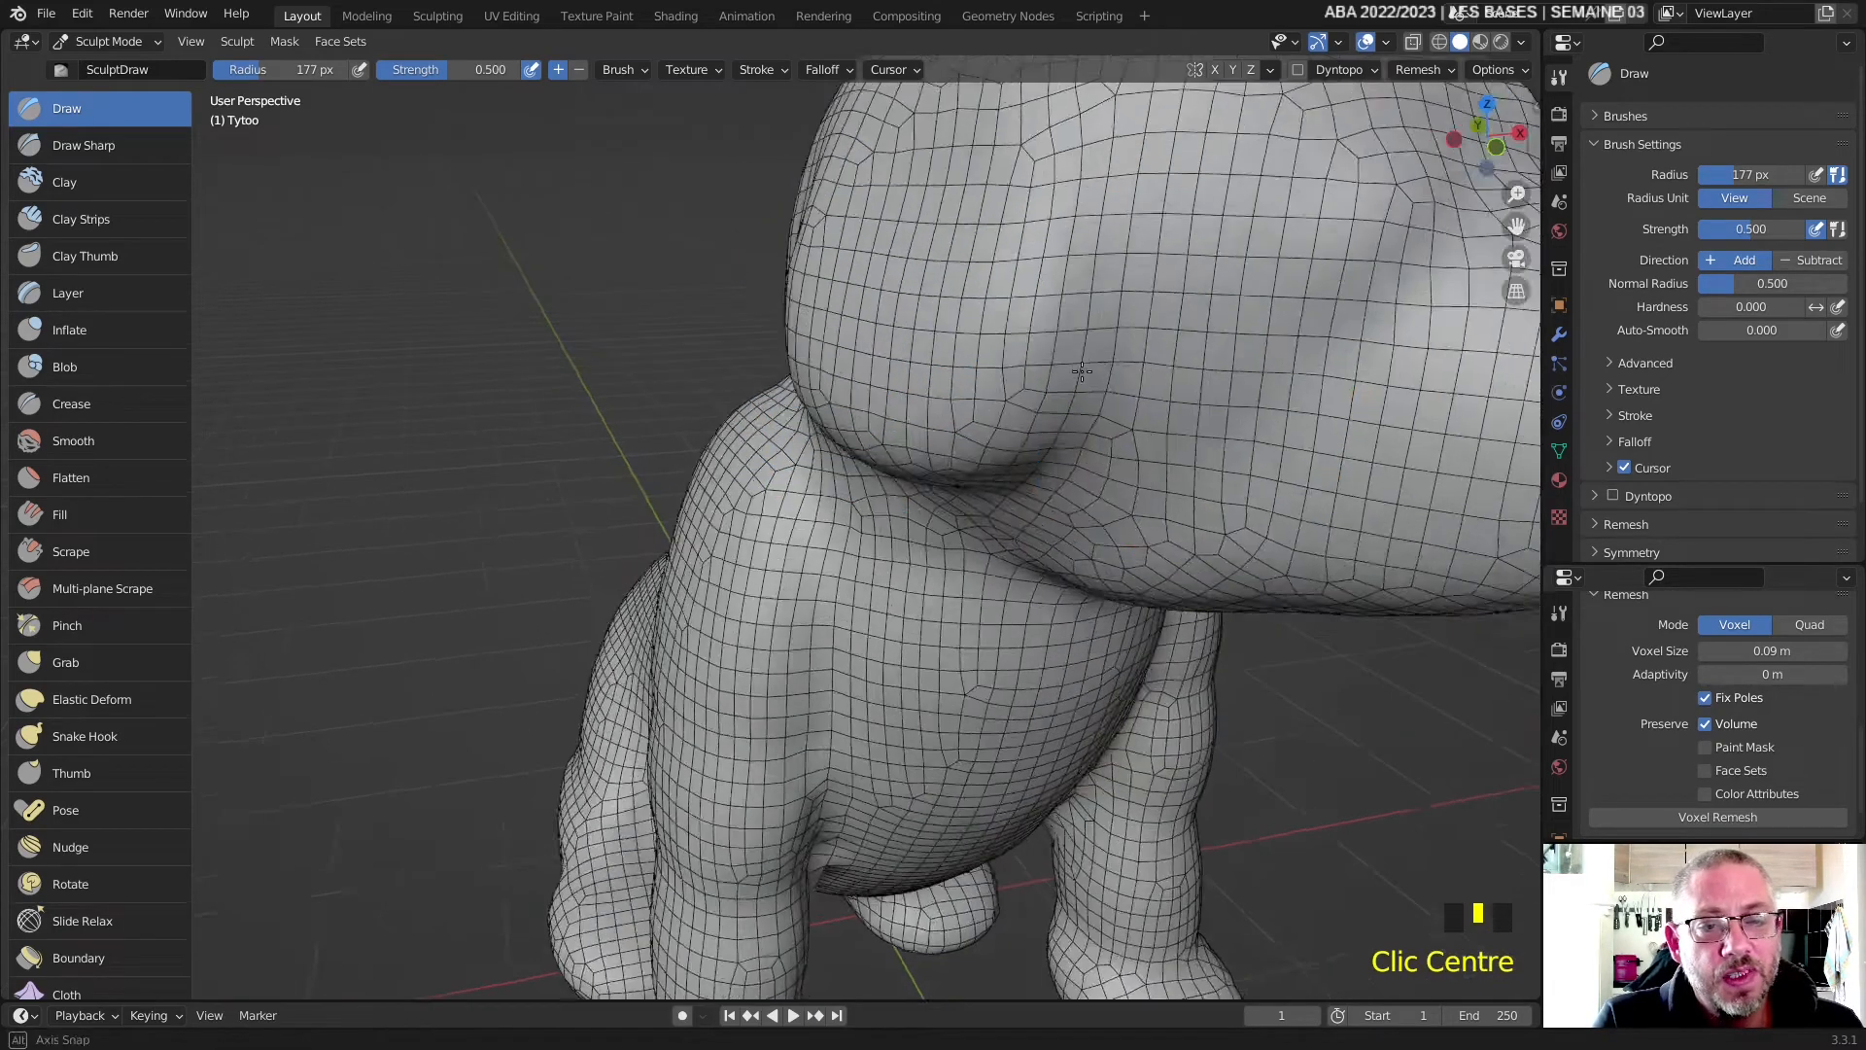
right_click(991, 346)
drag(925, 346, 913, 347)
ctrl+drag(963, 265, 906, 418)
scroll(967, 367, down, 1)
middle_drag(967, 366, 888, 367)
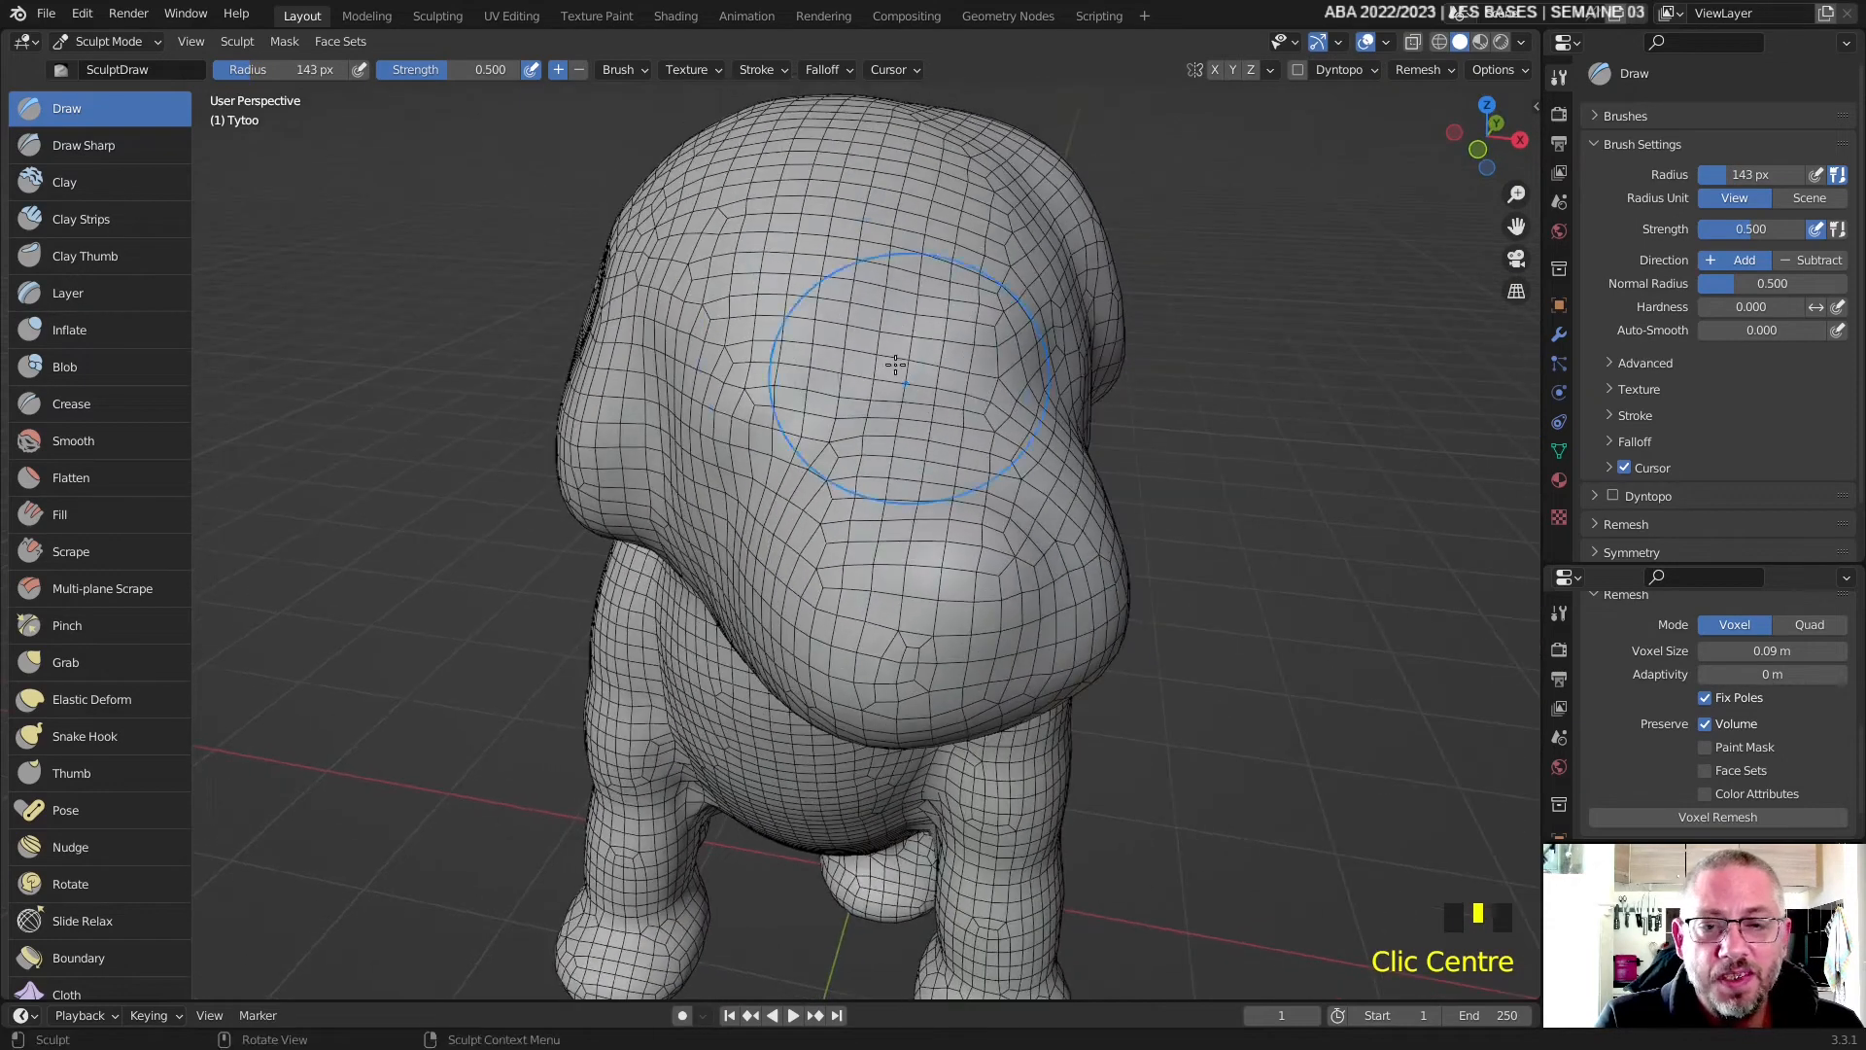
drag(781, 338, 785, 357)
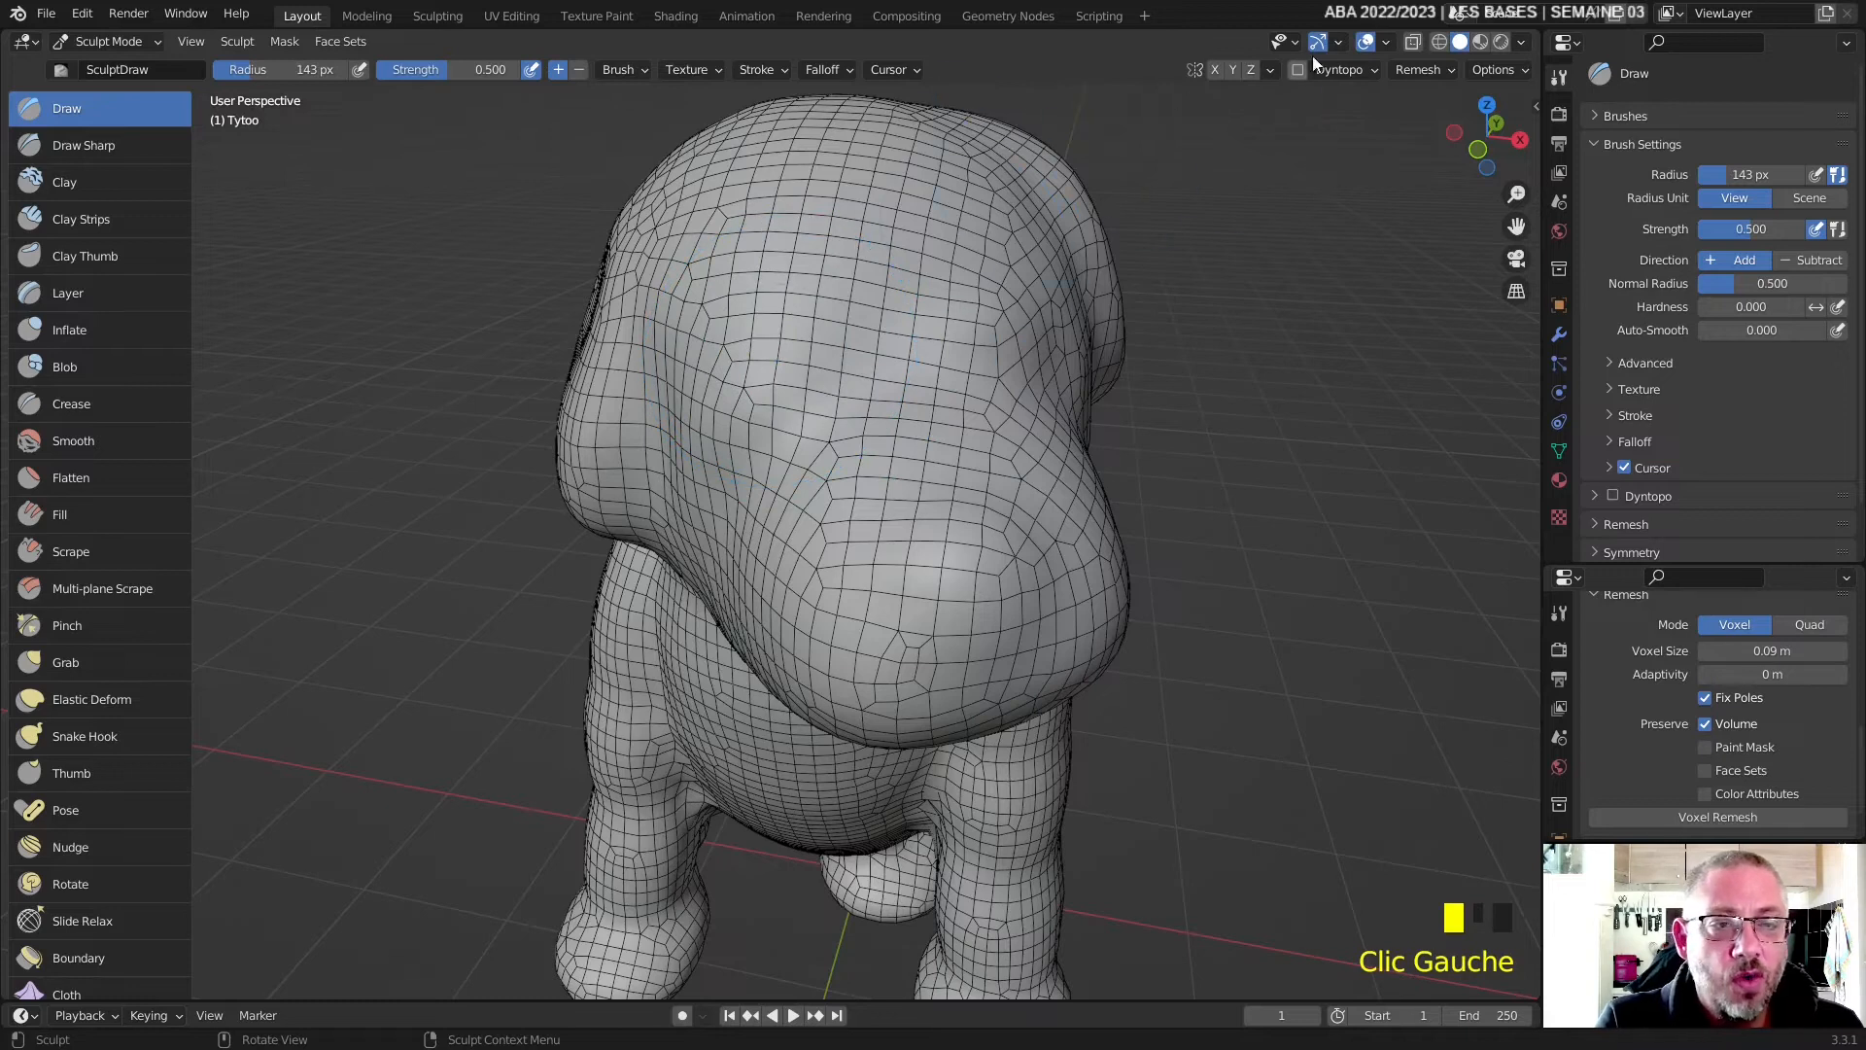
- Hide the wireframe overlay and carve inward on the ear at the other side of the head
click(1386, 43)
click(1254, 394)
mouse_move(1252, 395)
middle_down()
mouse_move(1041, 404)
mouse_move(627, 311)
middle_up()
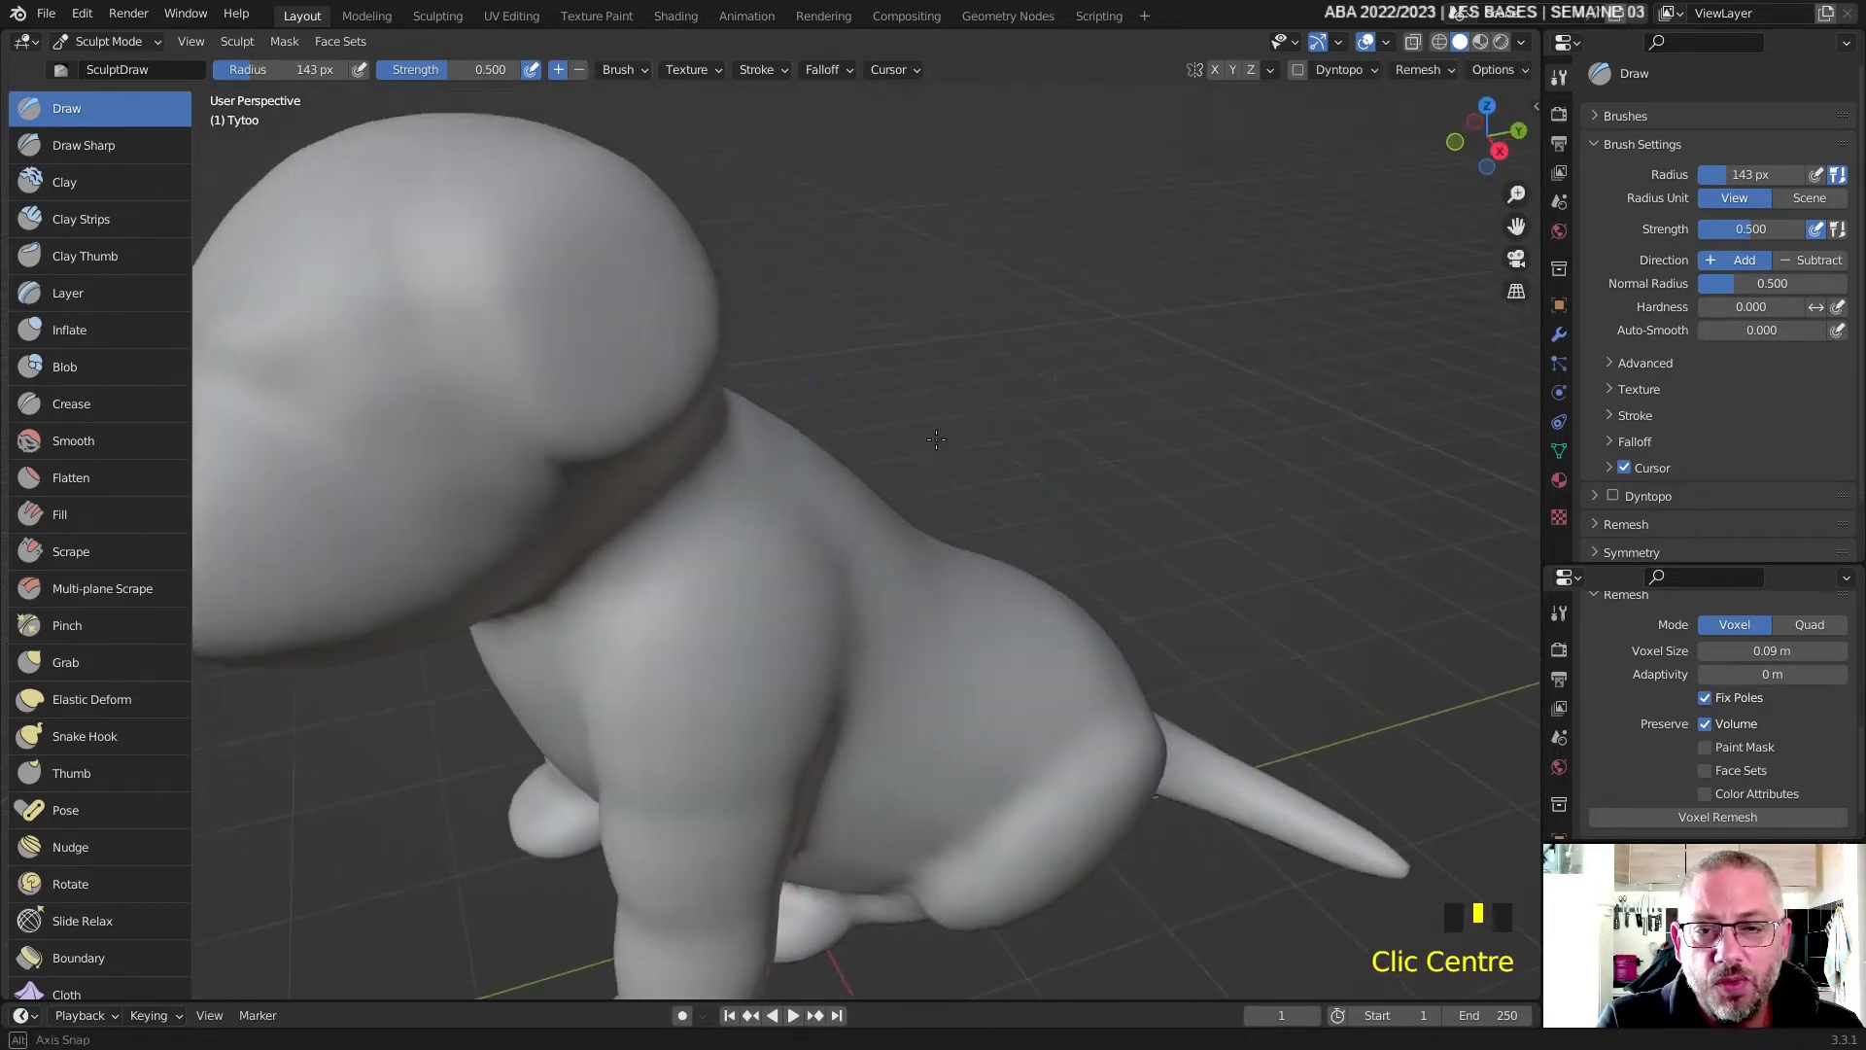
ctrl+click(559, 251)
ctrl+click(633, 350)
ctrl+click(633, 300)
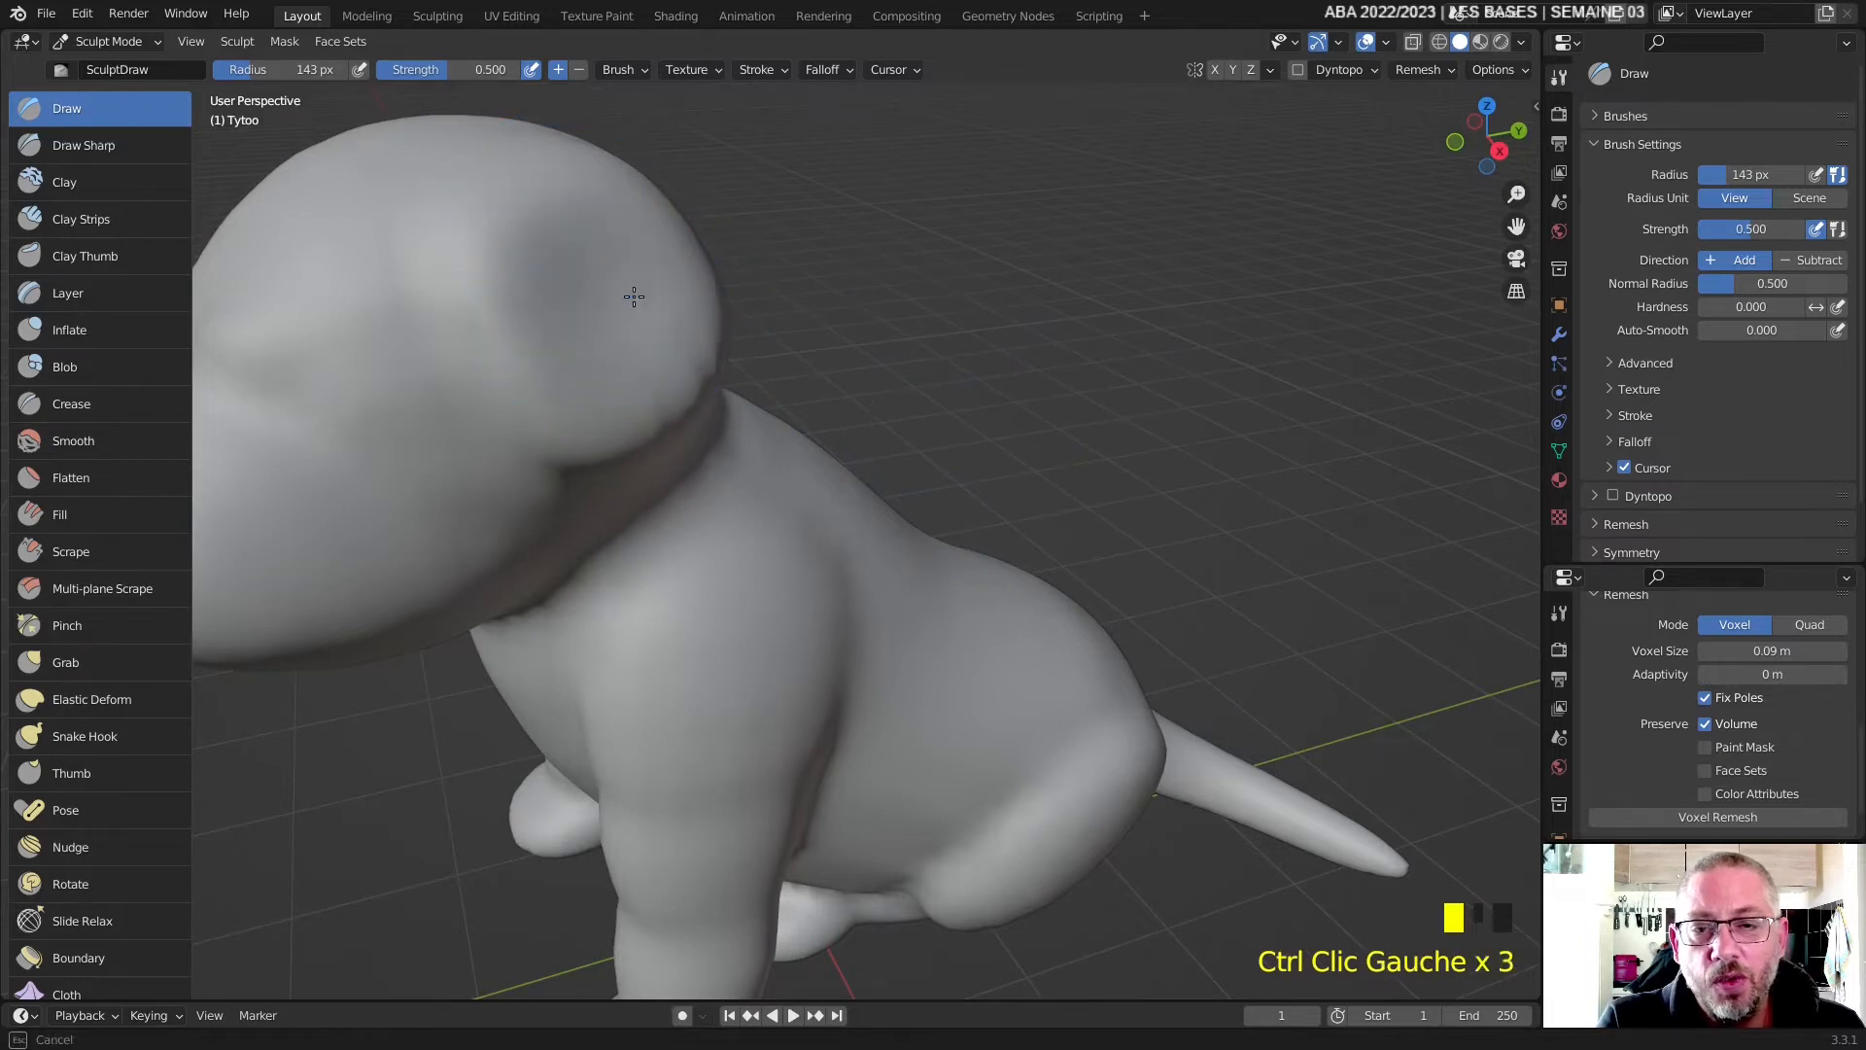
- Add volume to the upper sides of the head and around both ears with Draw dabs
middle_drag(554, 216, 675, 363)
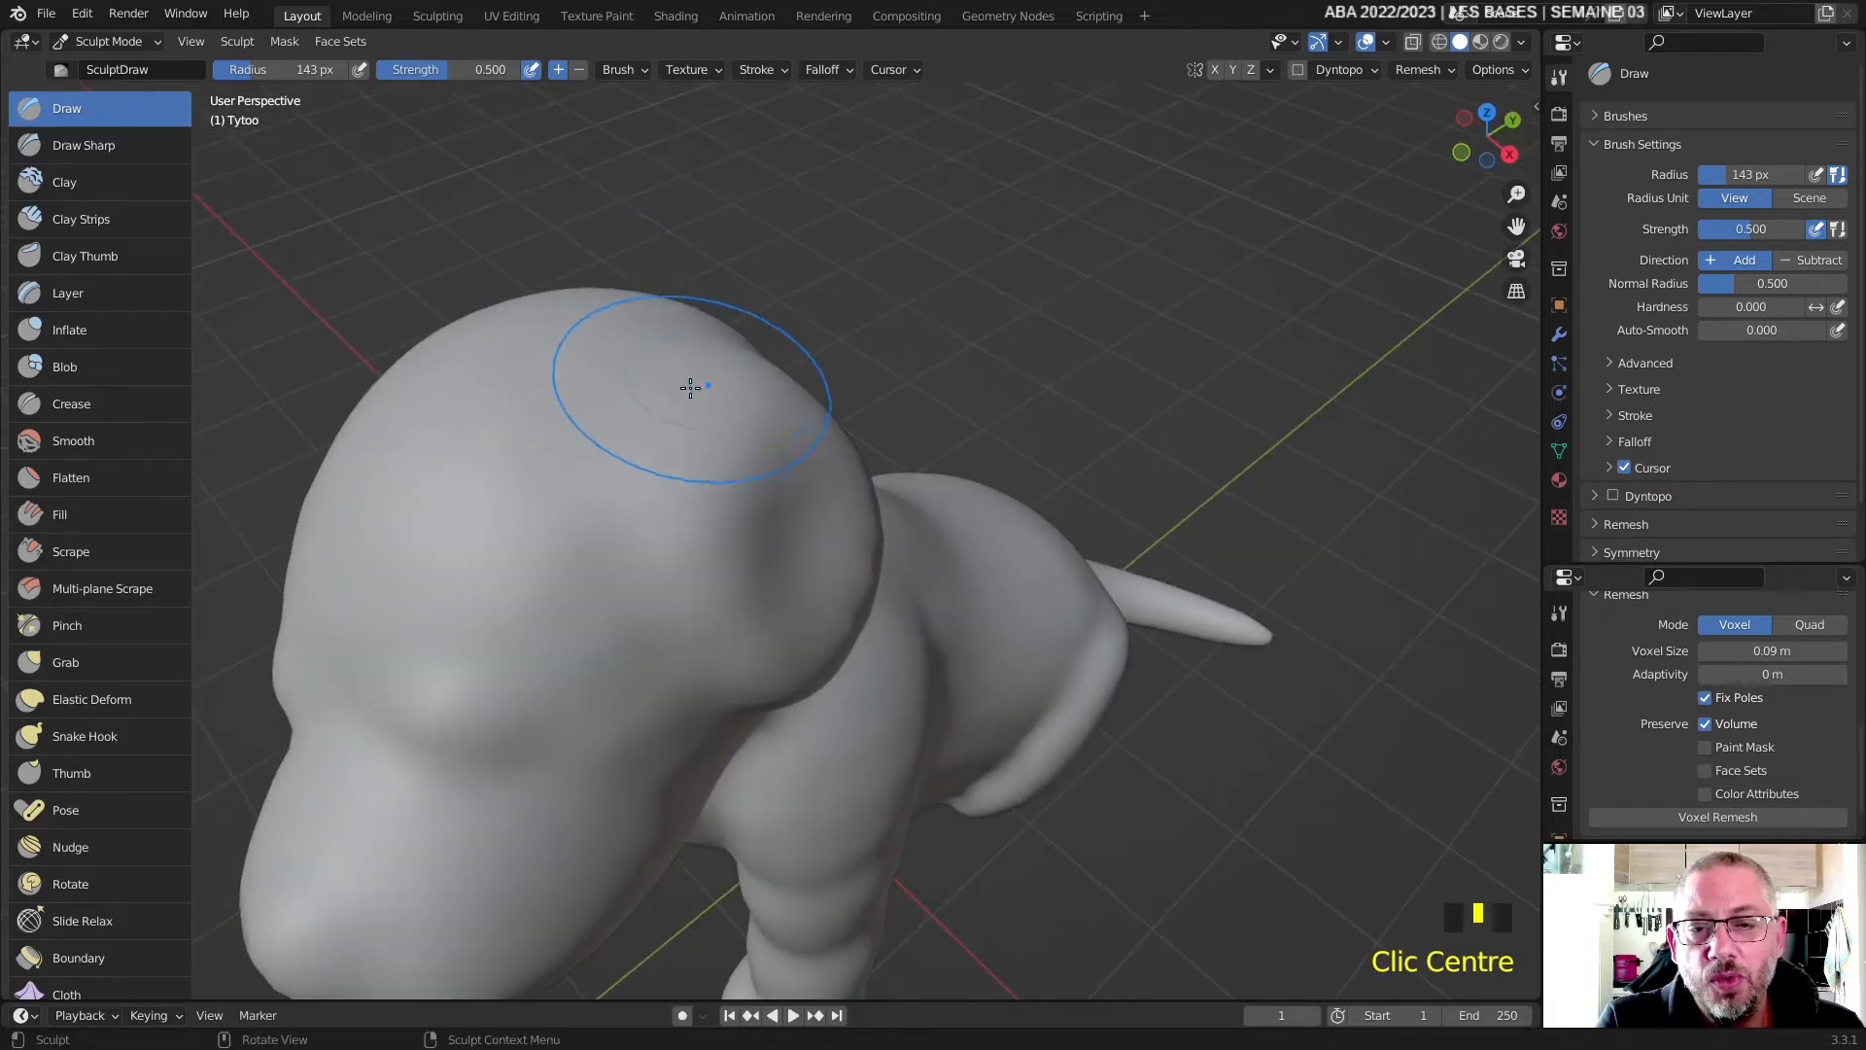
click(689, 403)
click(709, 359)
click(680, 379)
mouse_move(679, 379)
middle_down()
mouse_move(952, 351)
mouse_move(919, 367)
middle_up()
click(842, 359)
click(860, 356)
click(875, 360)
click(915, 371)
click(944, 457)
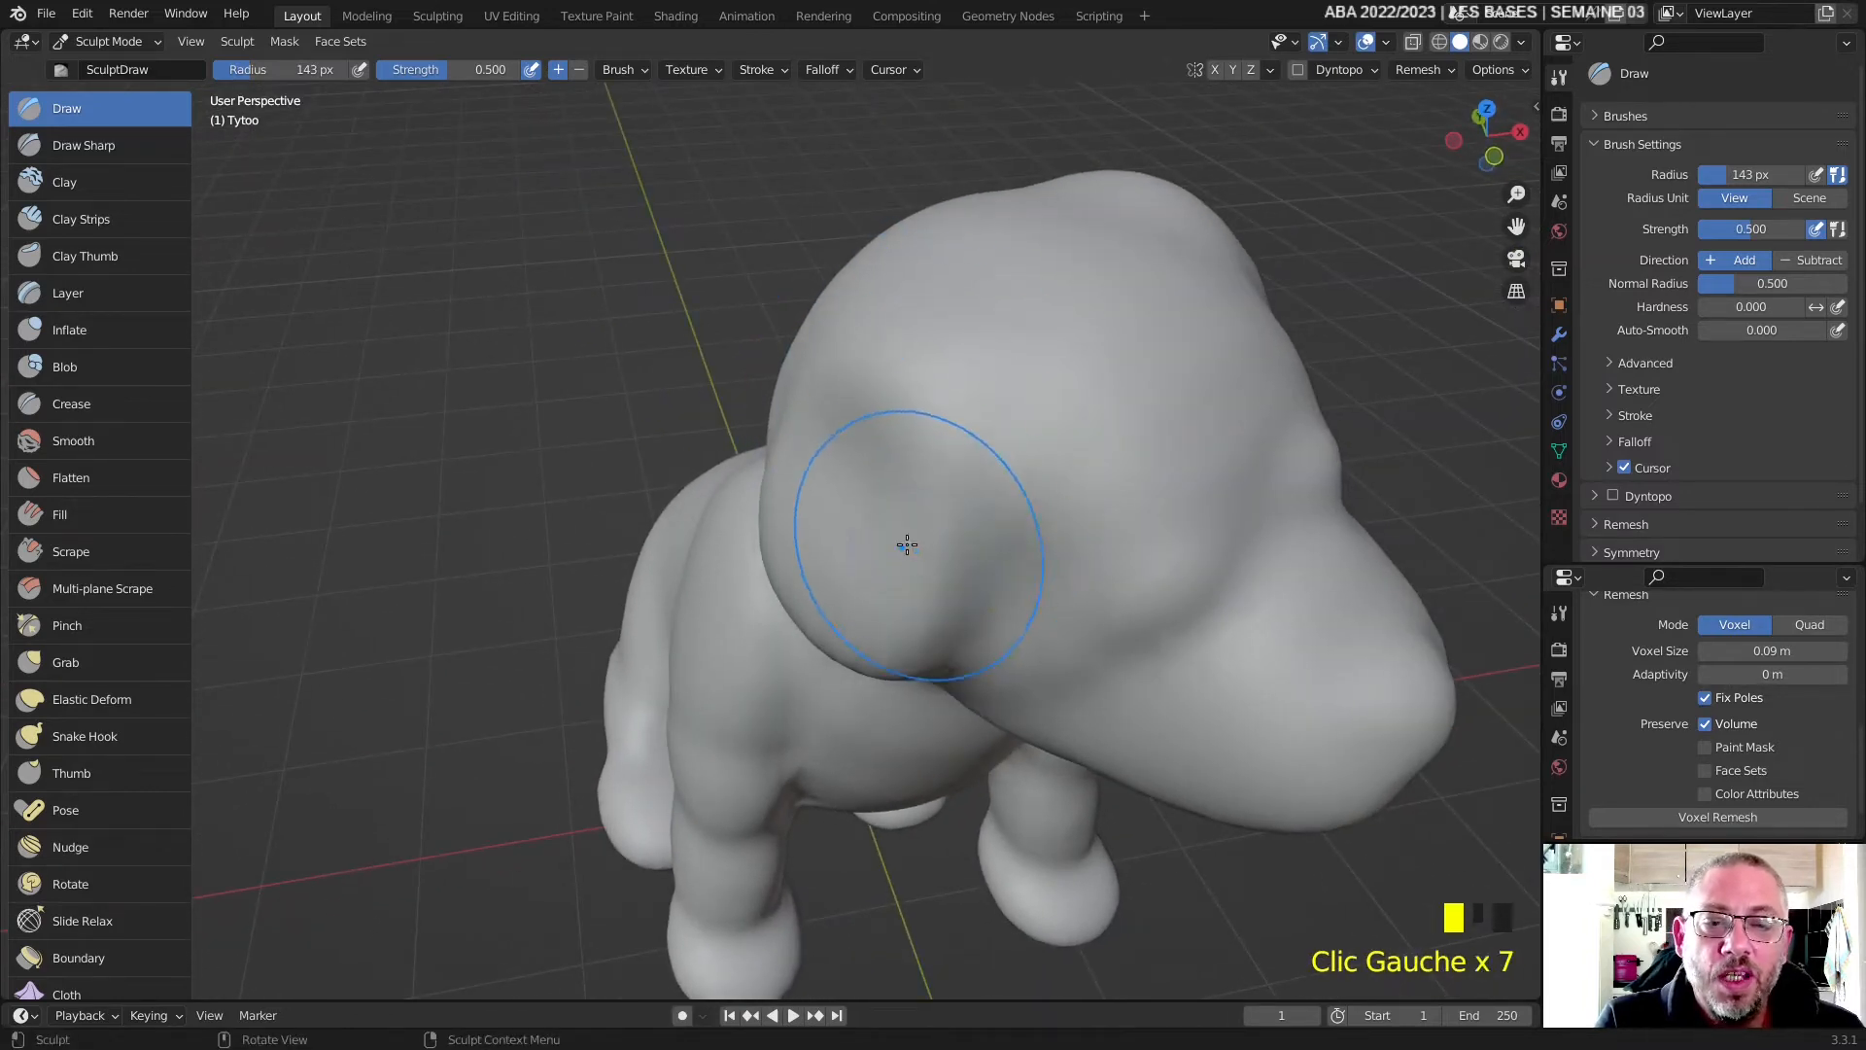
- Set the Draw brush strength to 0.400 and touch up the area under the jaw and around the neck
middle_drag(908, 542, 745, 367)
drag(440, 68, 424, 68)
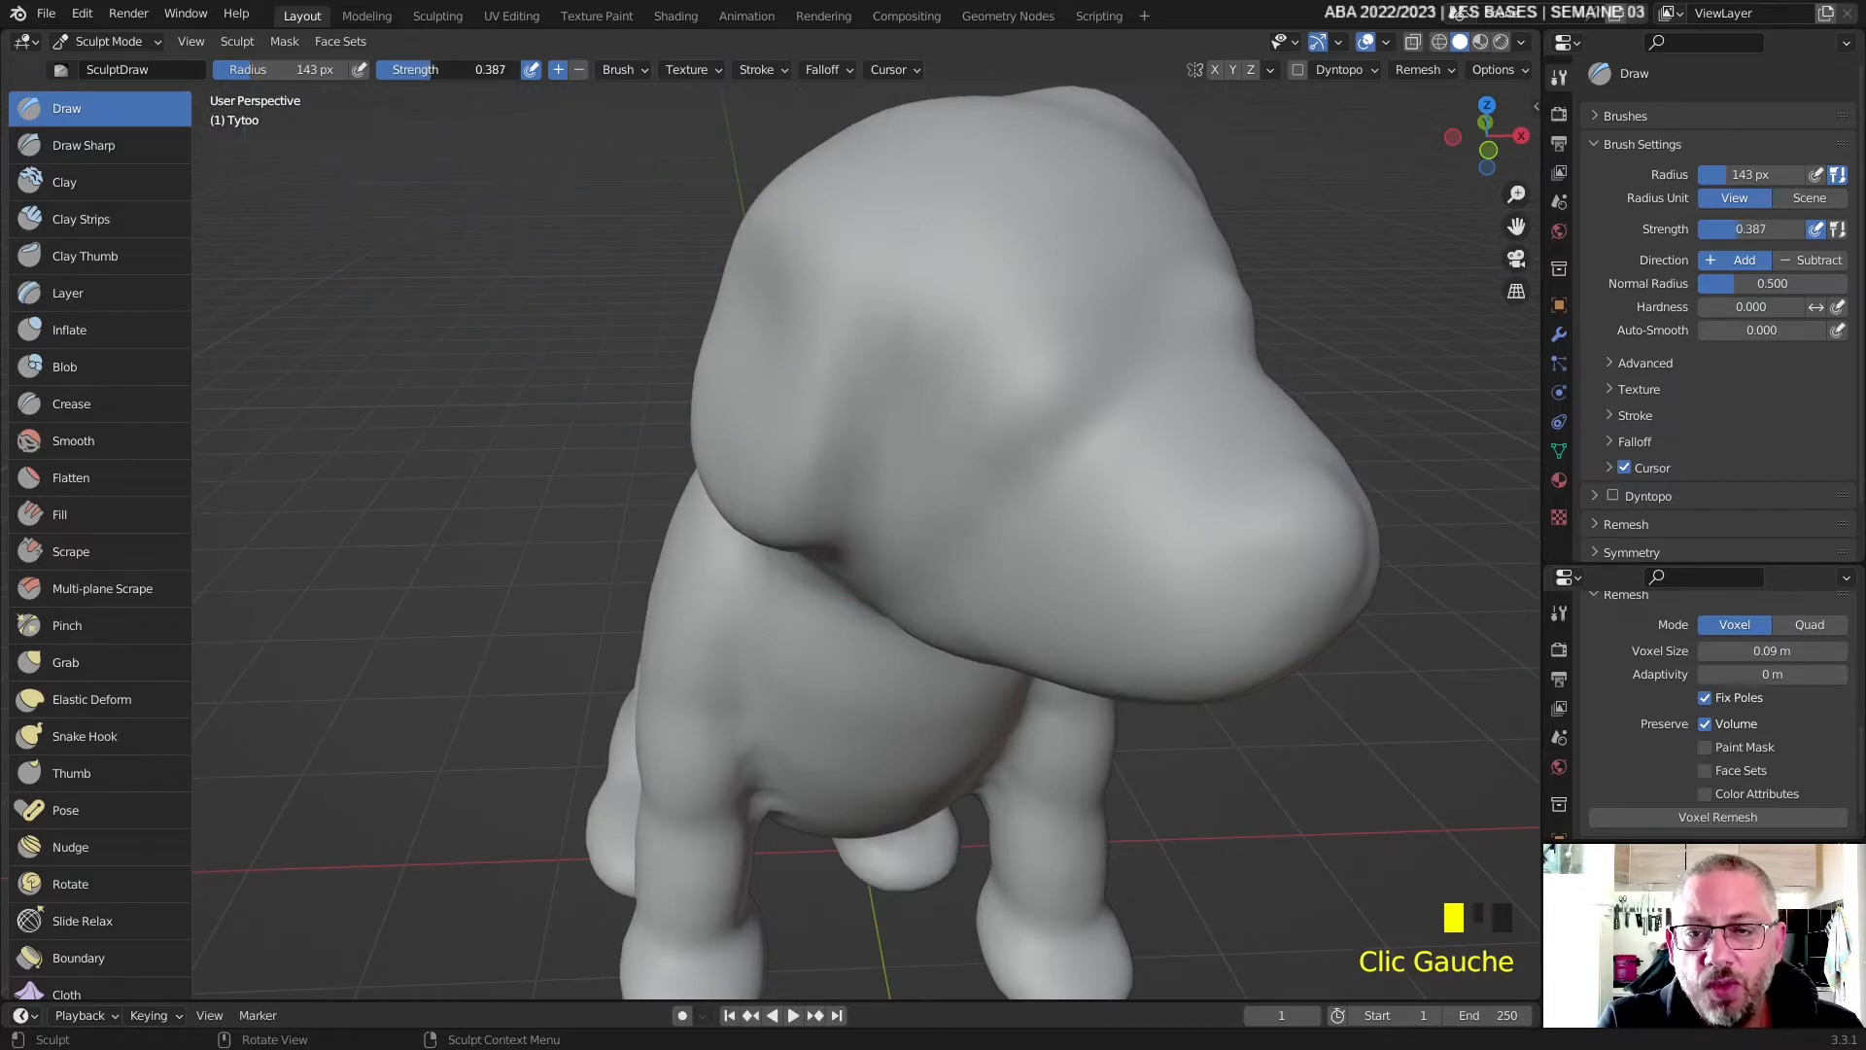
mouse_move(875, 363)
middle_down()
mouse_move(823, 350)
mouse_move(821, 320)
mouse_move(822, 352)
middle_up()
scroll(778, 374, down, 3)
middle_drag(854, 417, 873, 312)
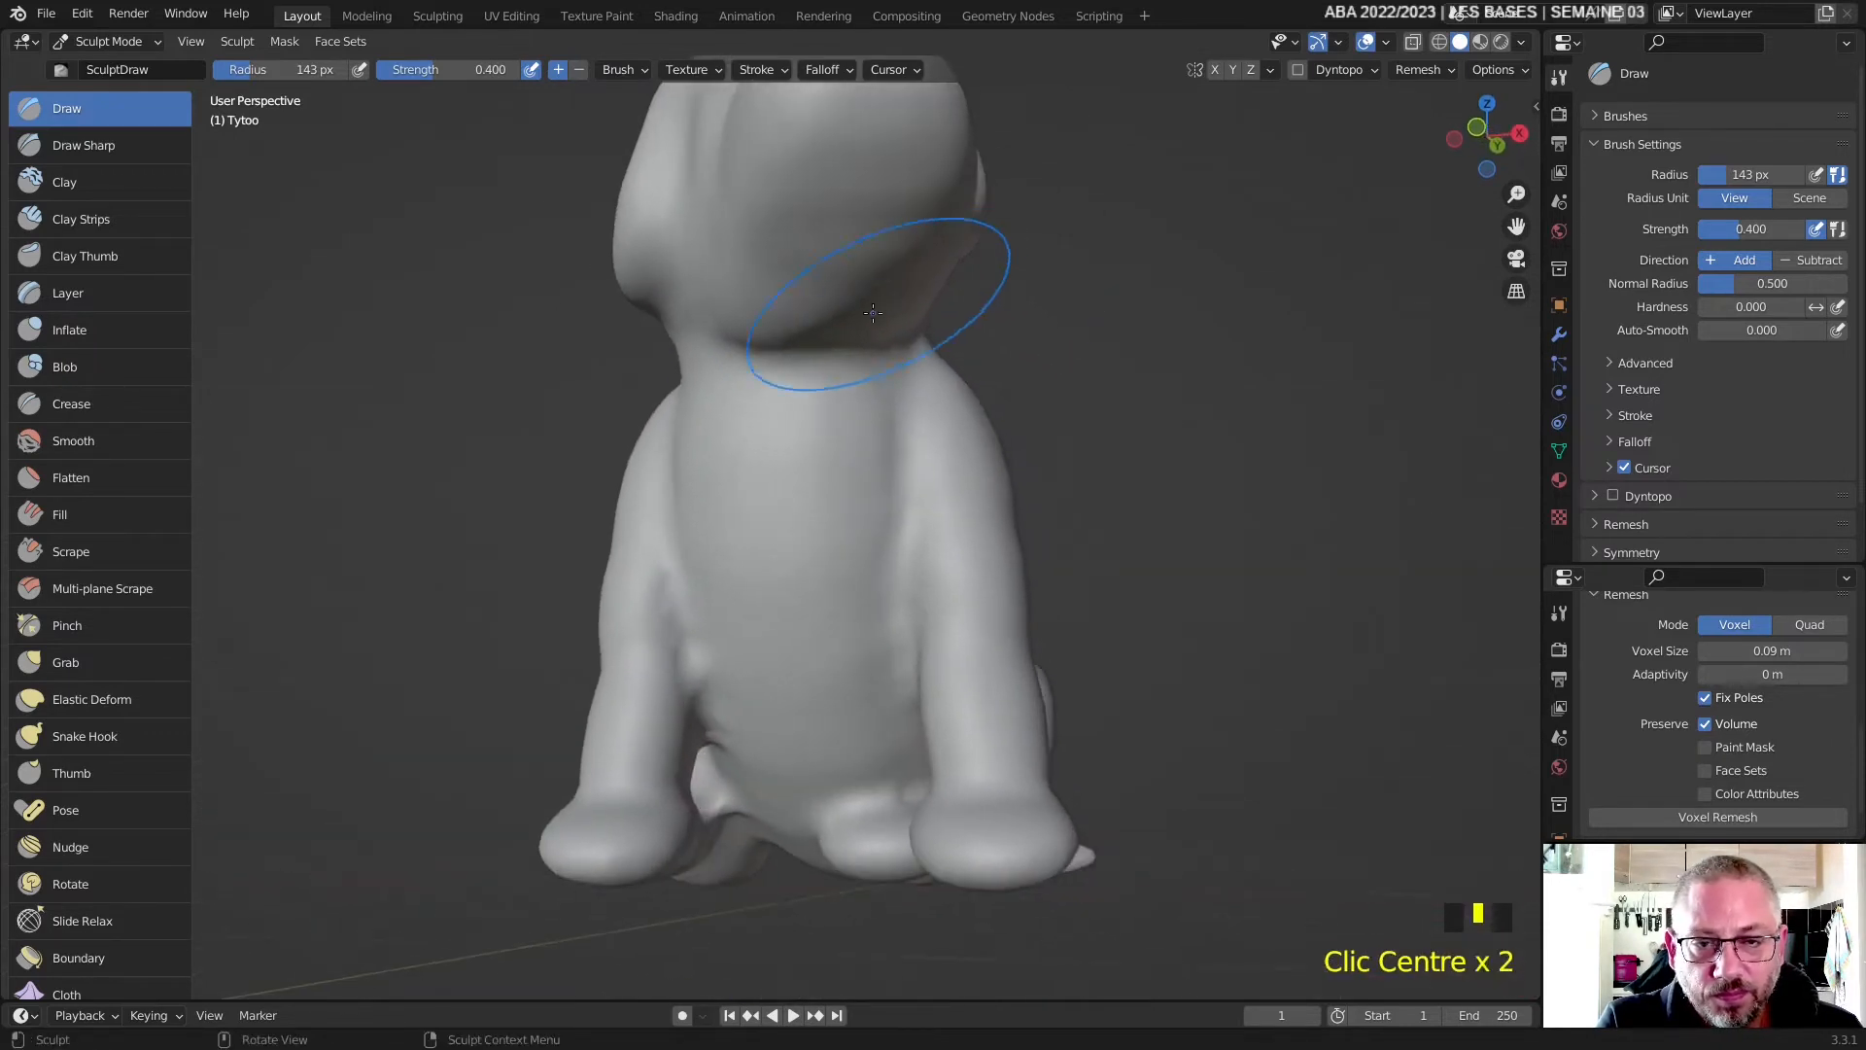
drag(882, 327, 857, 337)
middle_drag(857, 336, 777, 375)
mouse_move(614, 375)
mouse_down()
mouse_move(579, 359)
mouse_move(625, 352)
mouse_up()
mouse_move(625, 352)
middle_down()
mouse_move(694, 412)
mouse_move(717, 471)
mouse_move(638, 437)
middle_up()
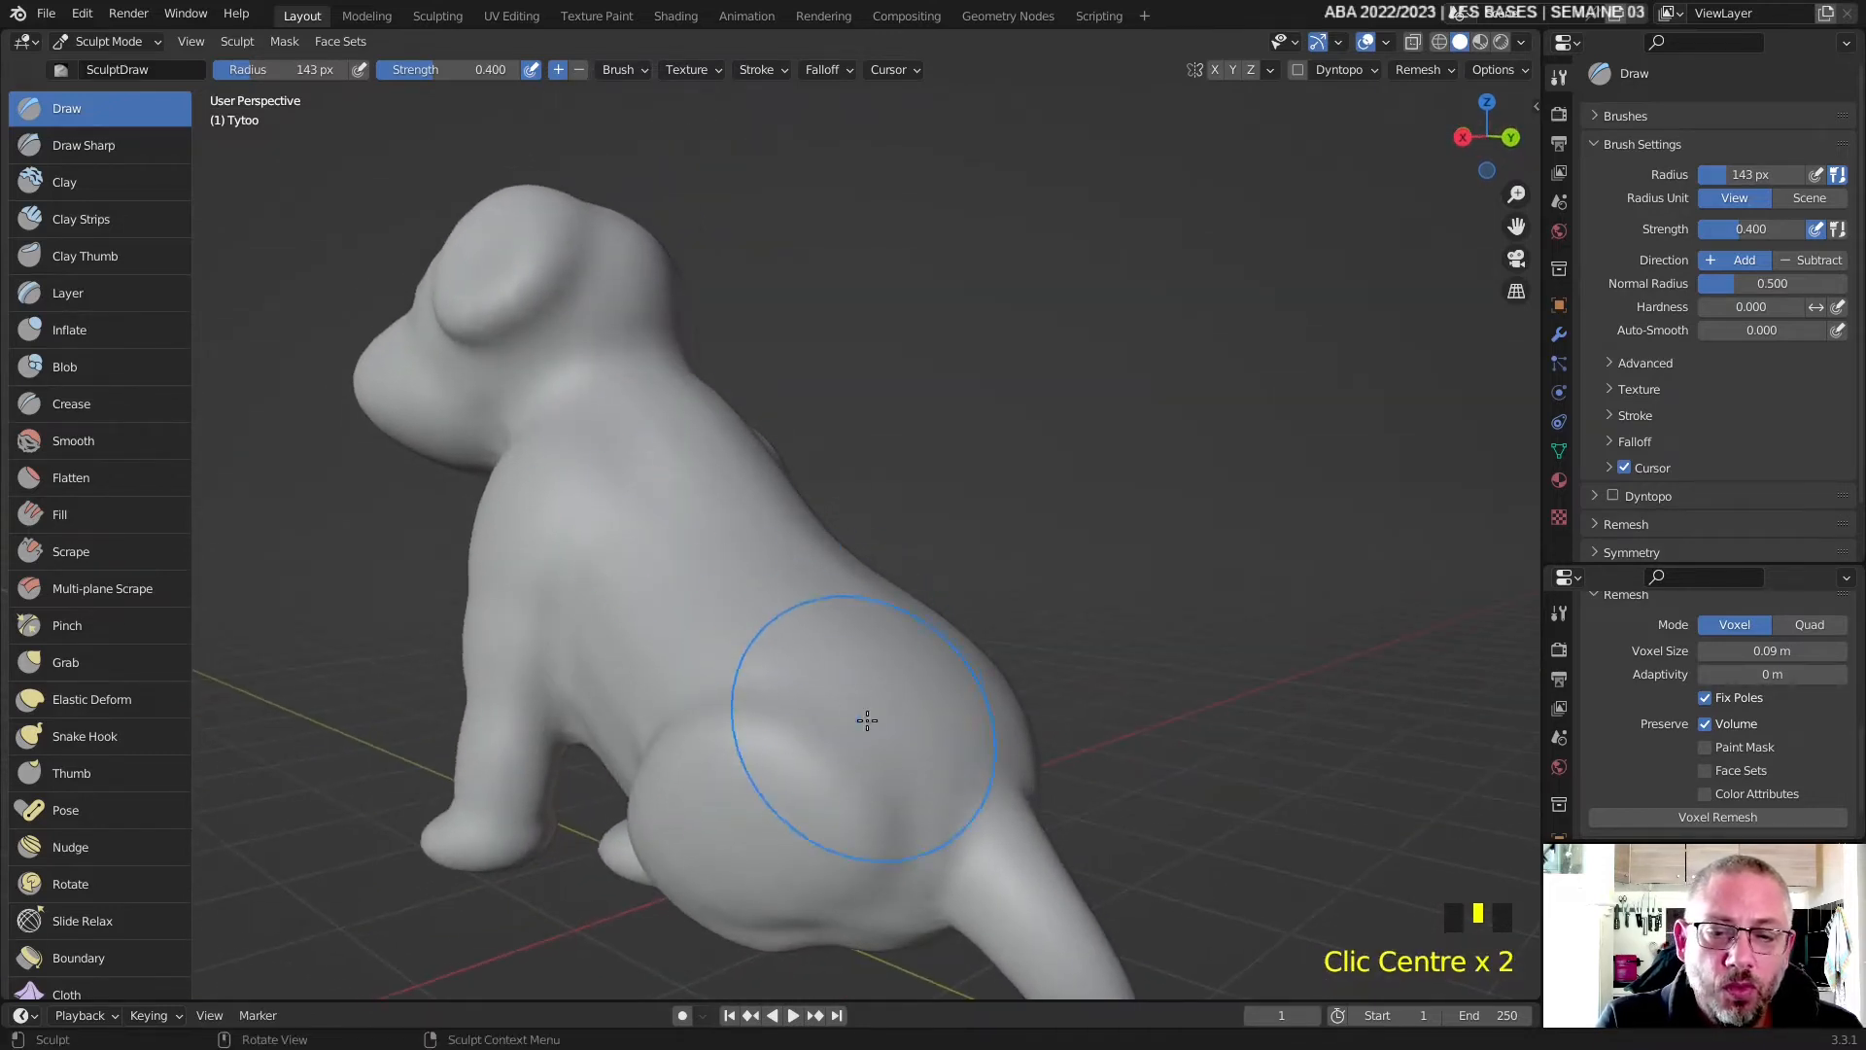
- Carve inward on the hindquarters between the thigh and the tail with subtractive Draw dabs
ctrl+click(816, 762)
ctrl+click(866, 791)
ctrl+click(866, 791)
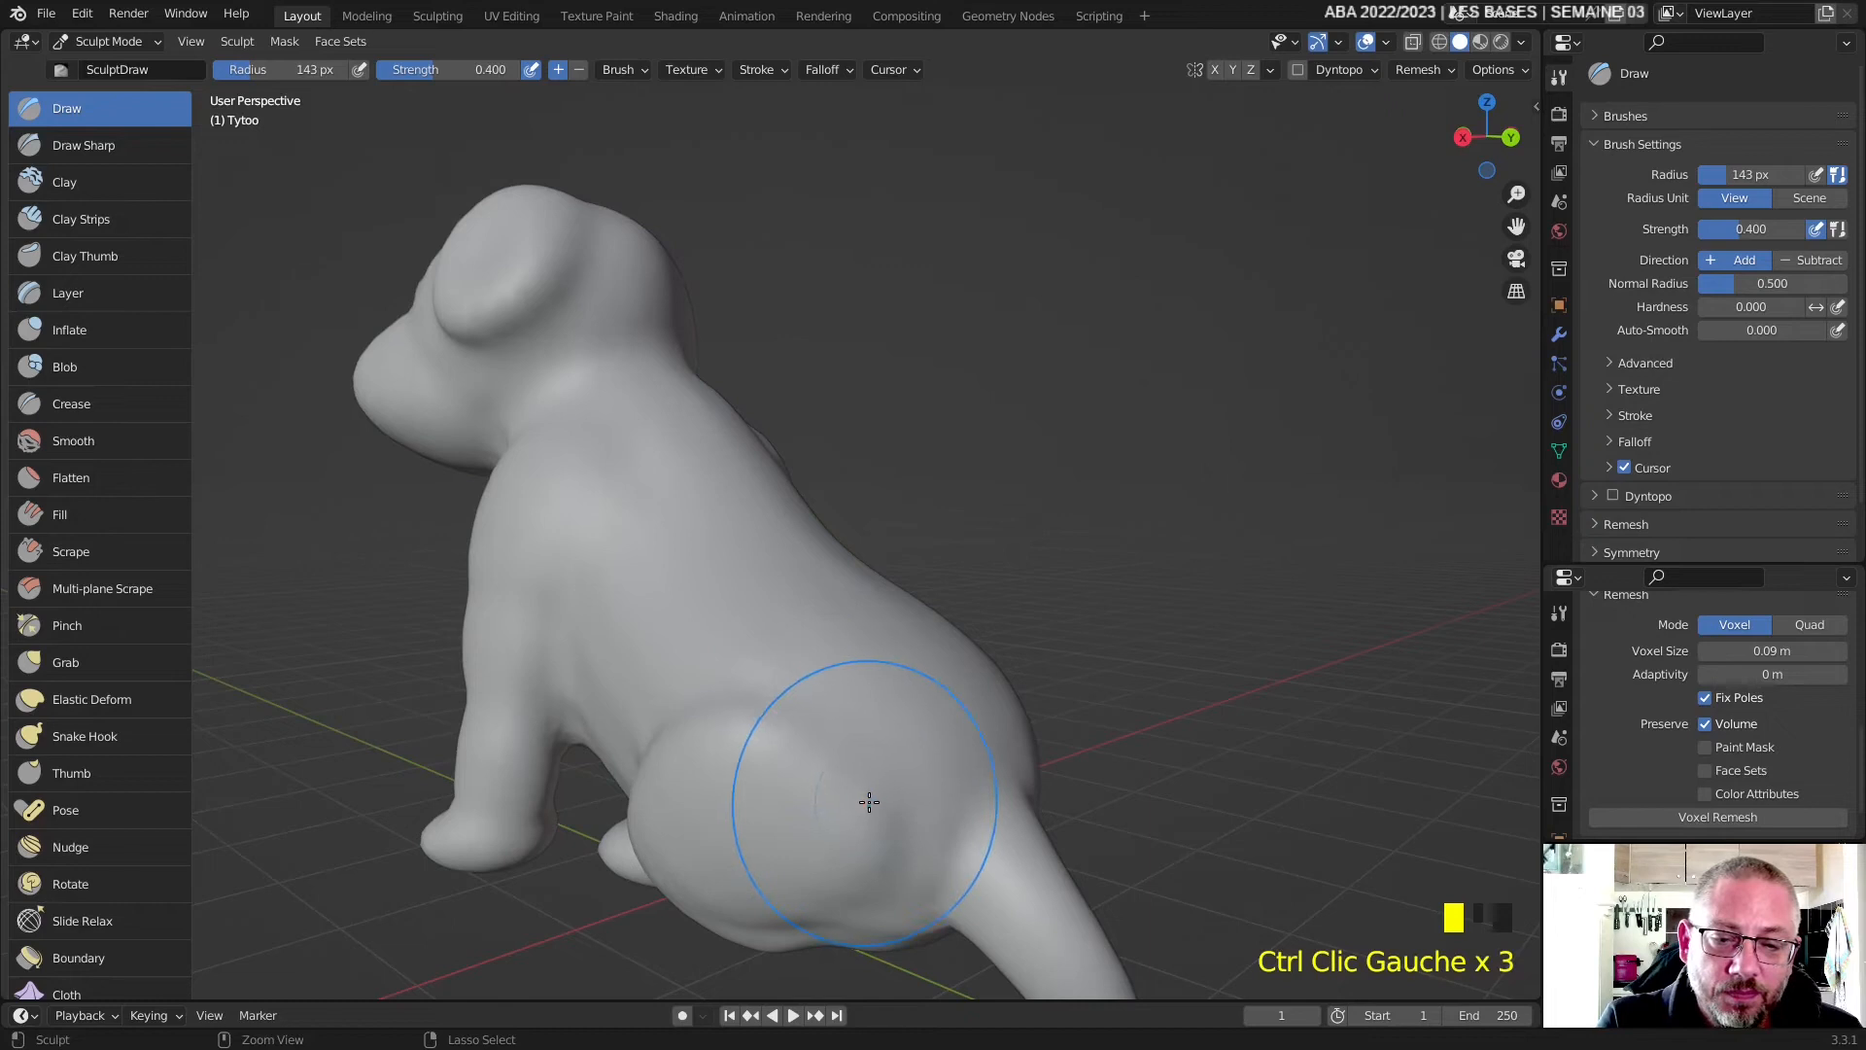
ctrl+click(794, 754)
mouse_move(883, 713)
middle_down()
mouse_move(742, 721)
mouse_move(954, 733)
mouse_move(1251, 684)
mouse_move(847, 538)
middle_up()
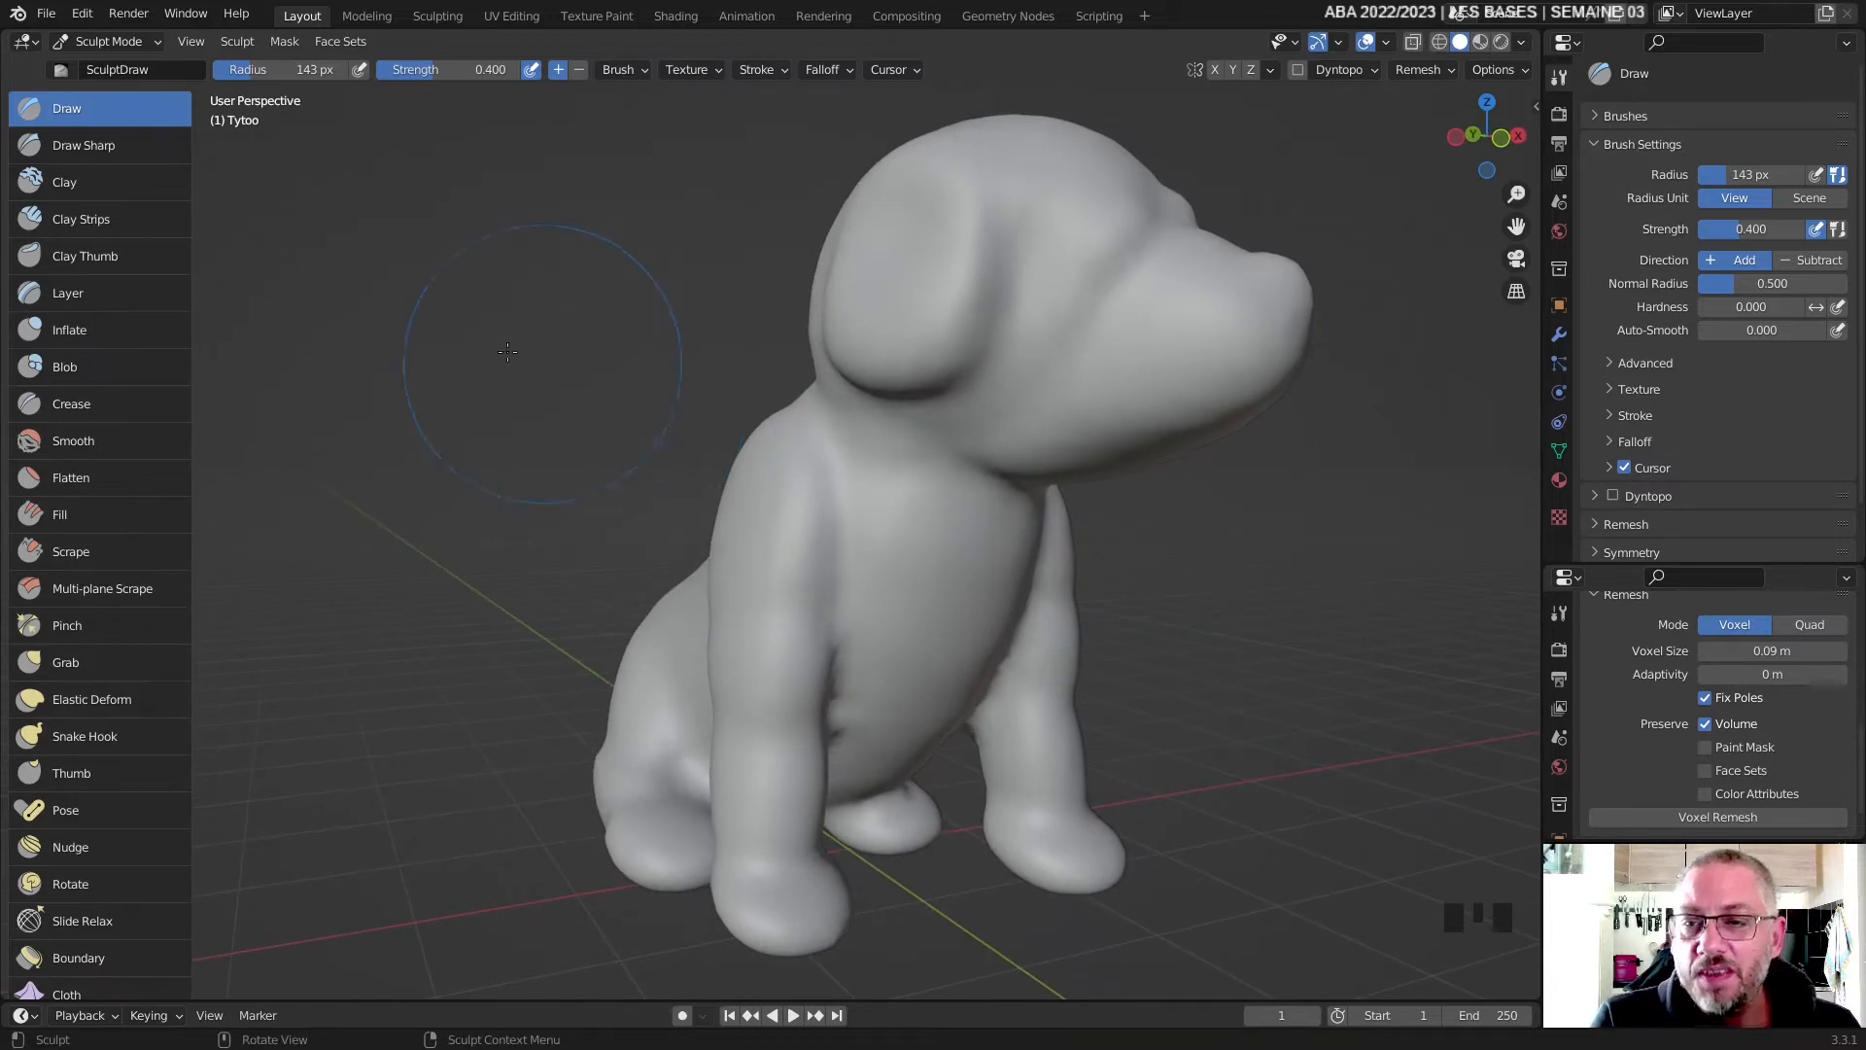
- Activate the Draw Sharp brush in place of the Draw brush
click(62, 145)
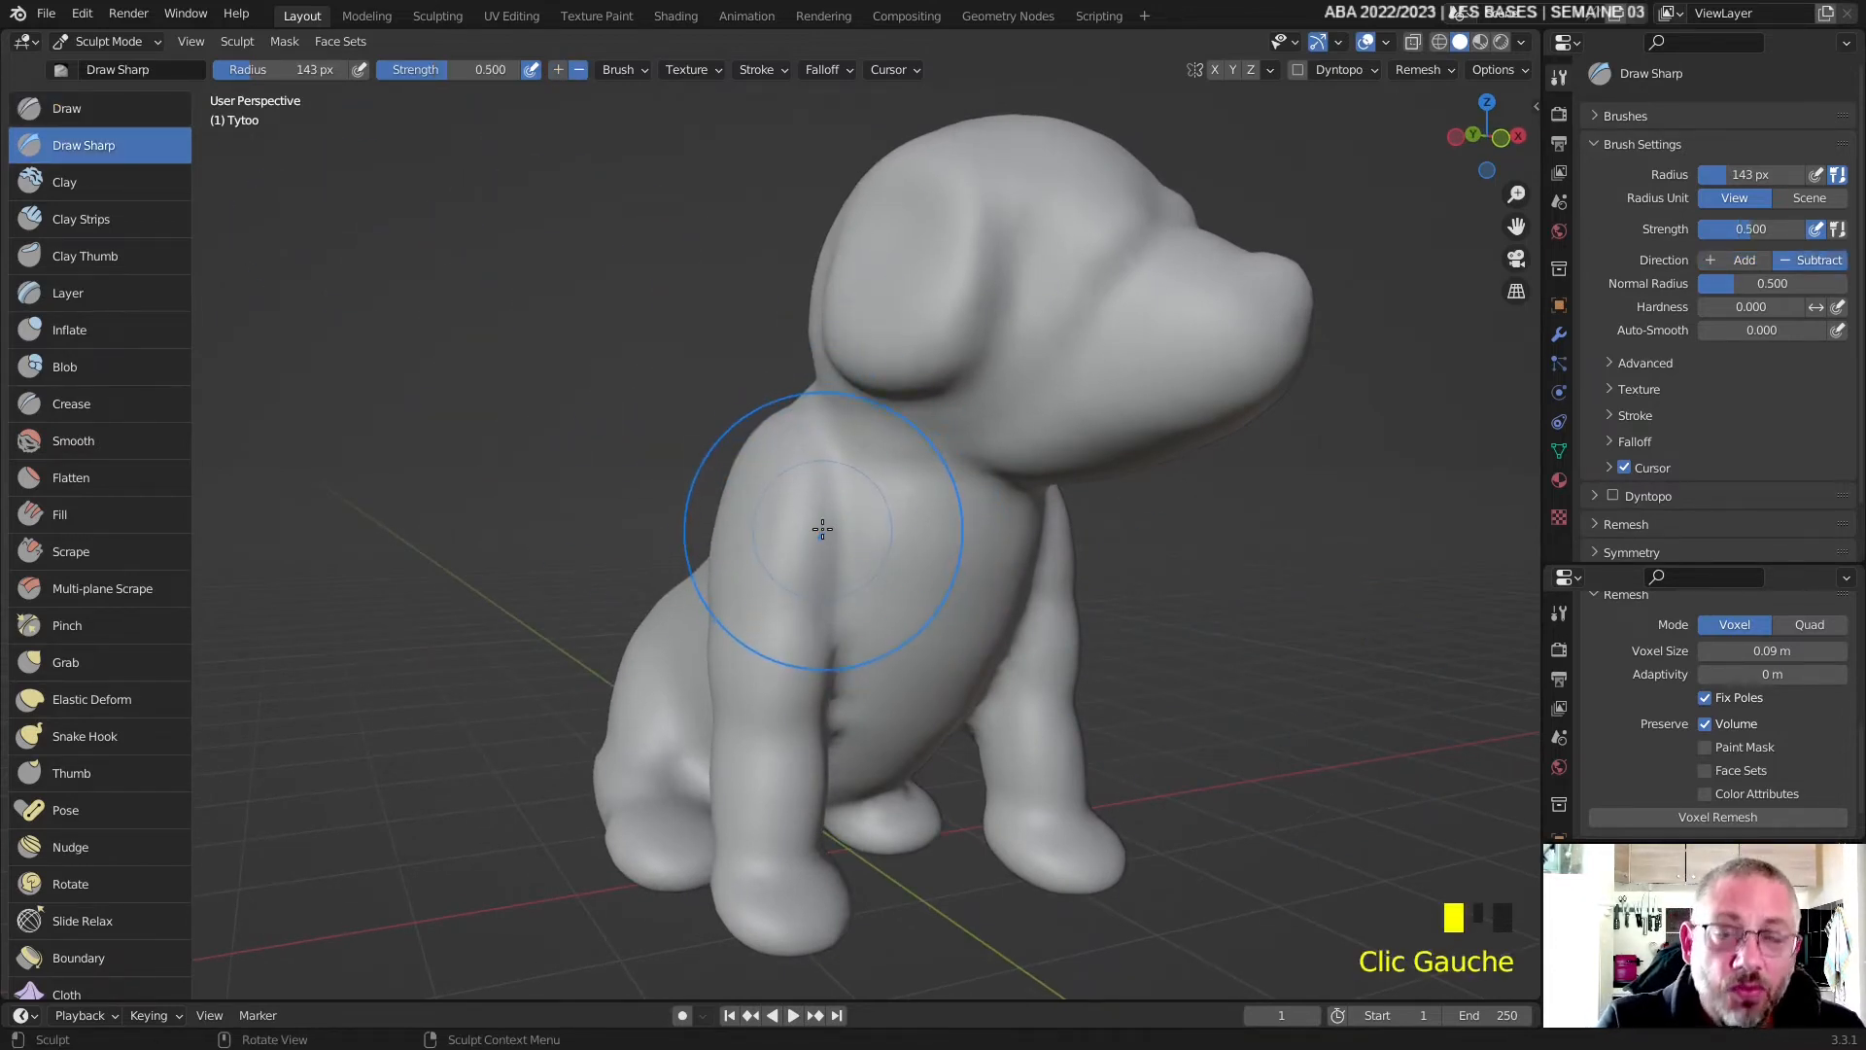
click(82, 107)
click(86, 146)
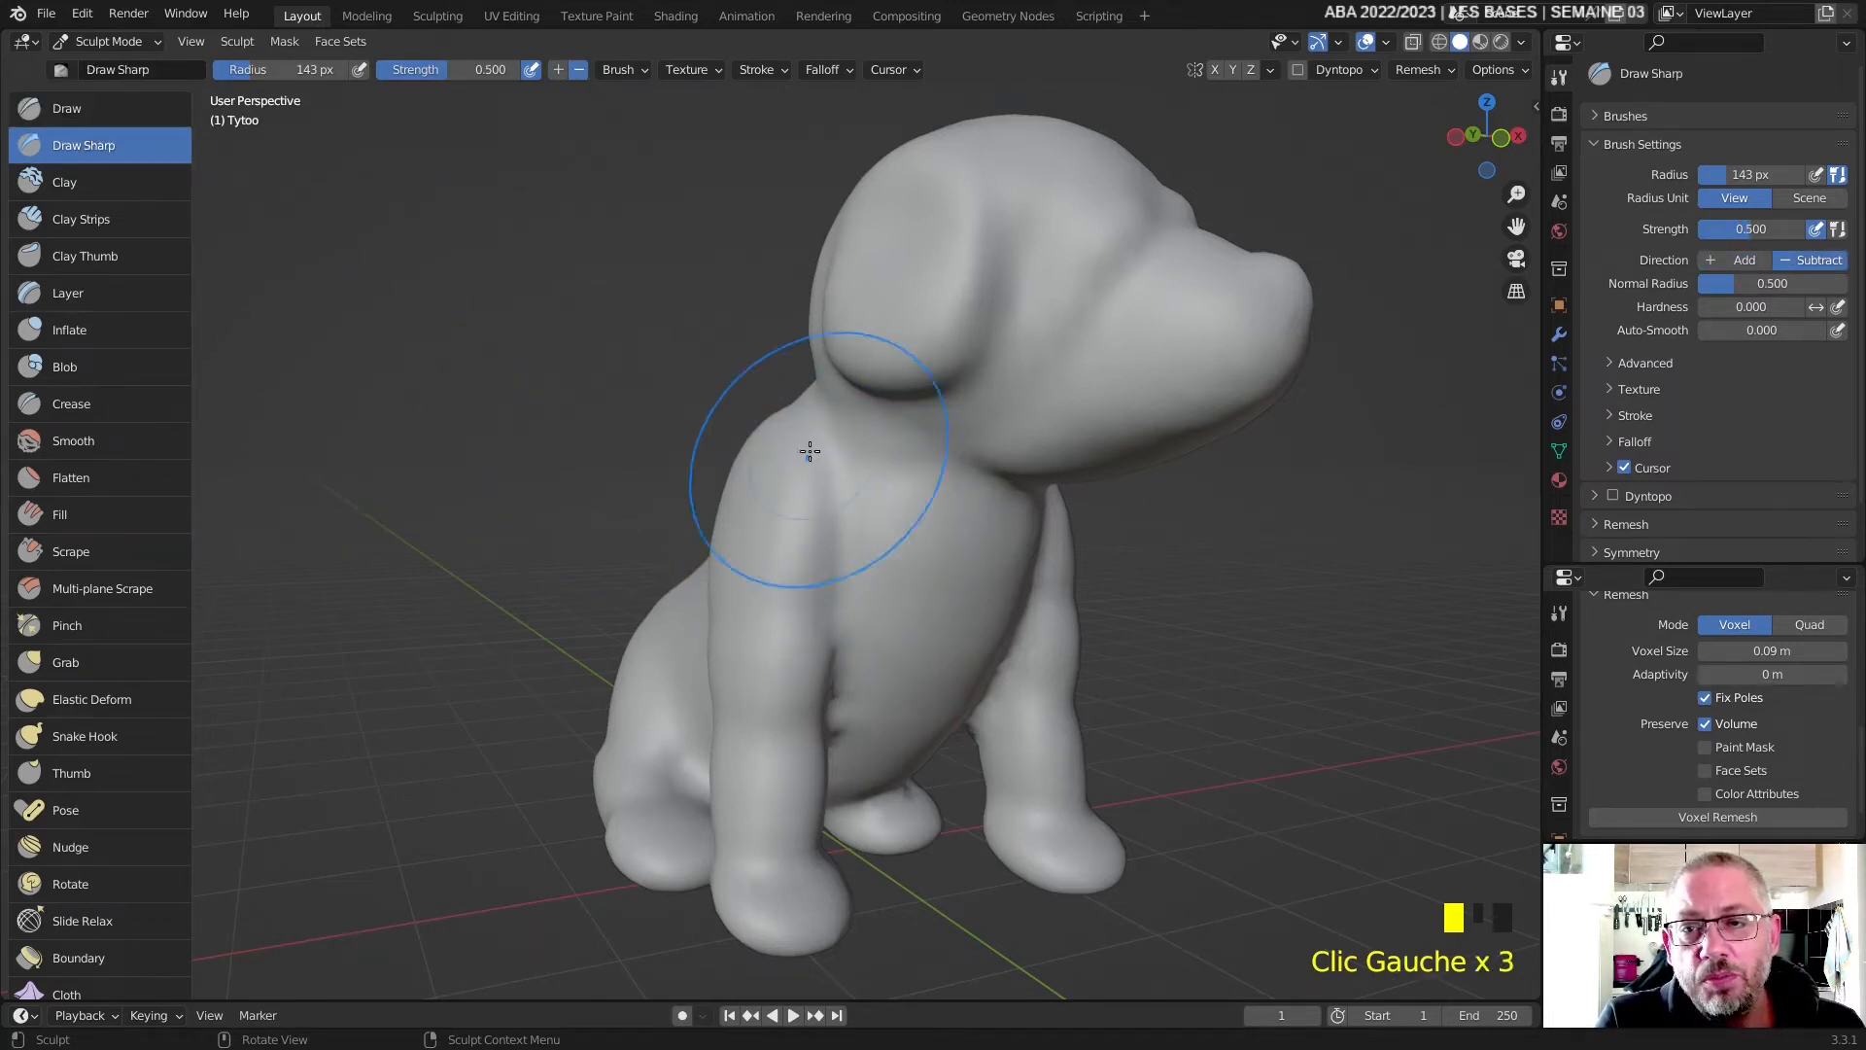
- Turn off the unified radius for the Draw Sharp brush and set the Draw brush's radius to 140 px
right_click(865, 519)
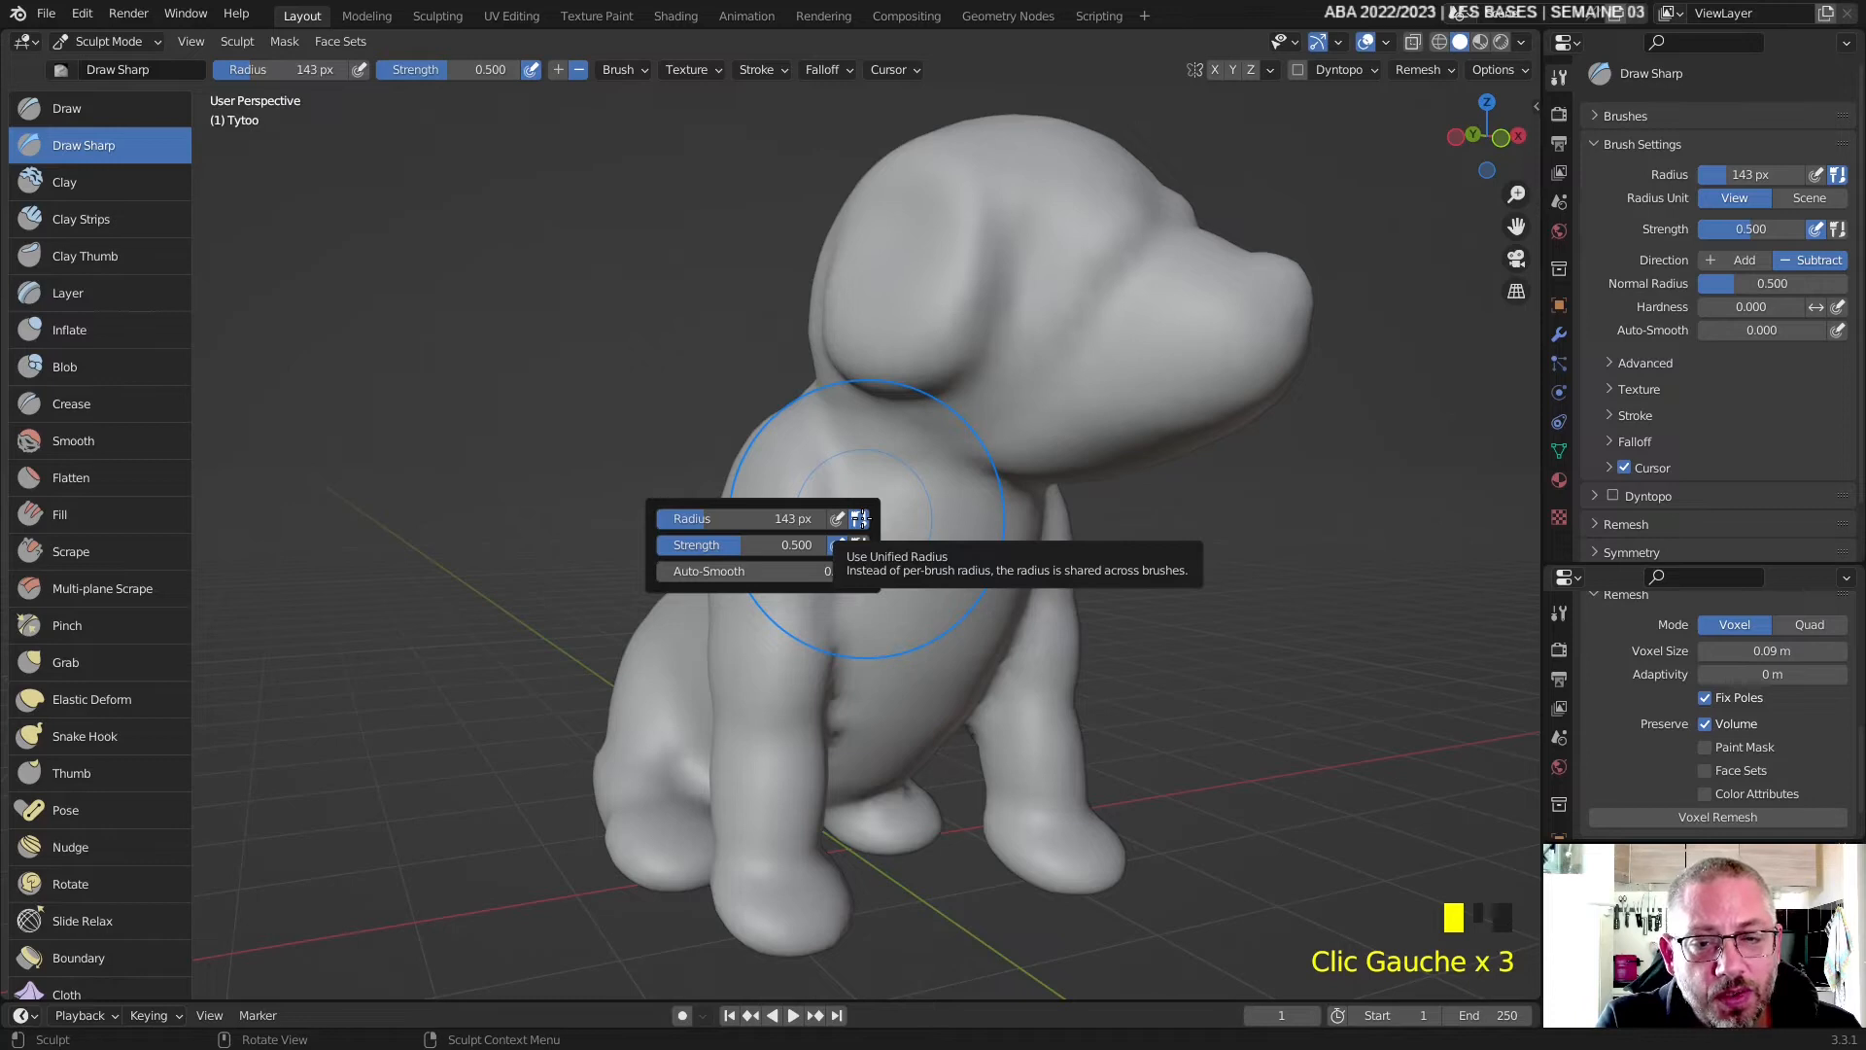
click(861, 518)
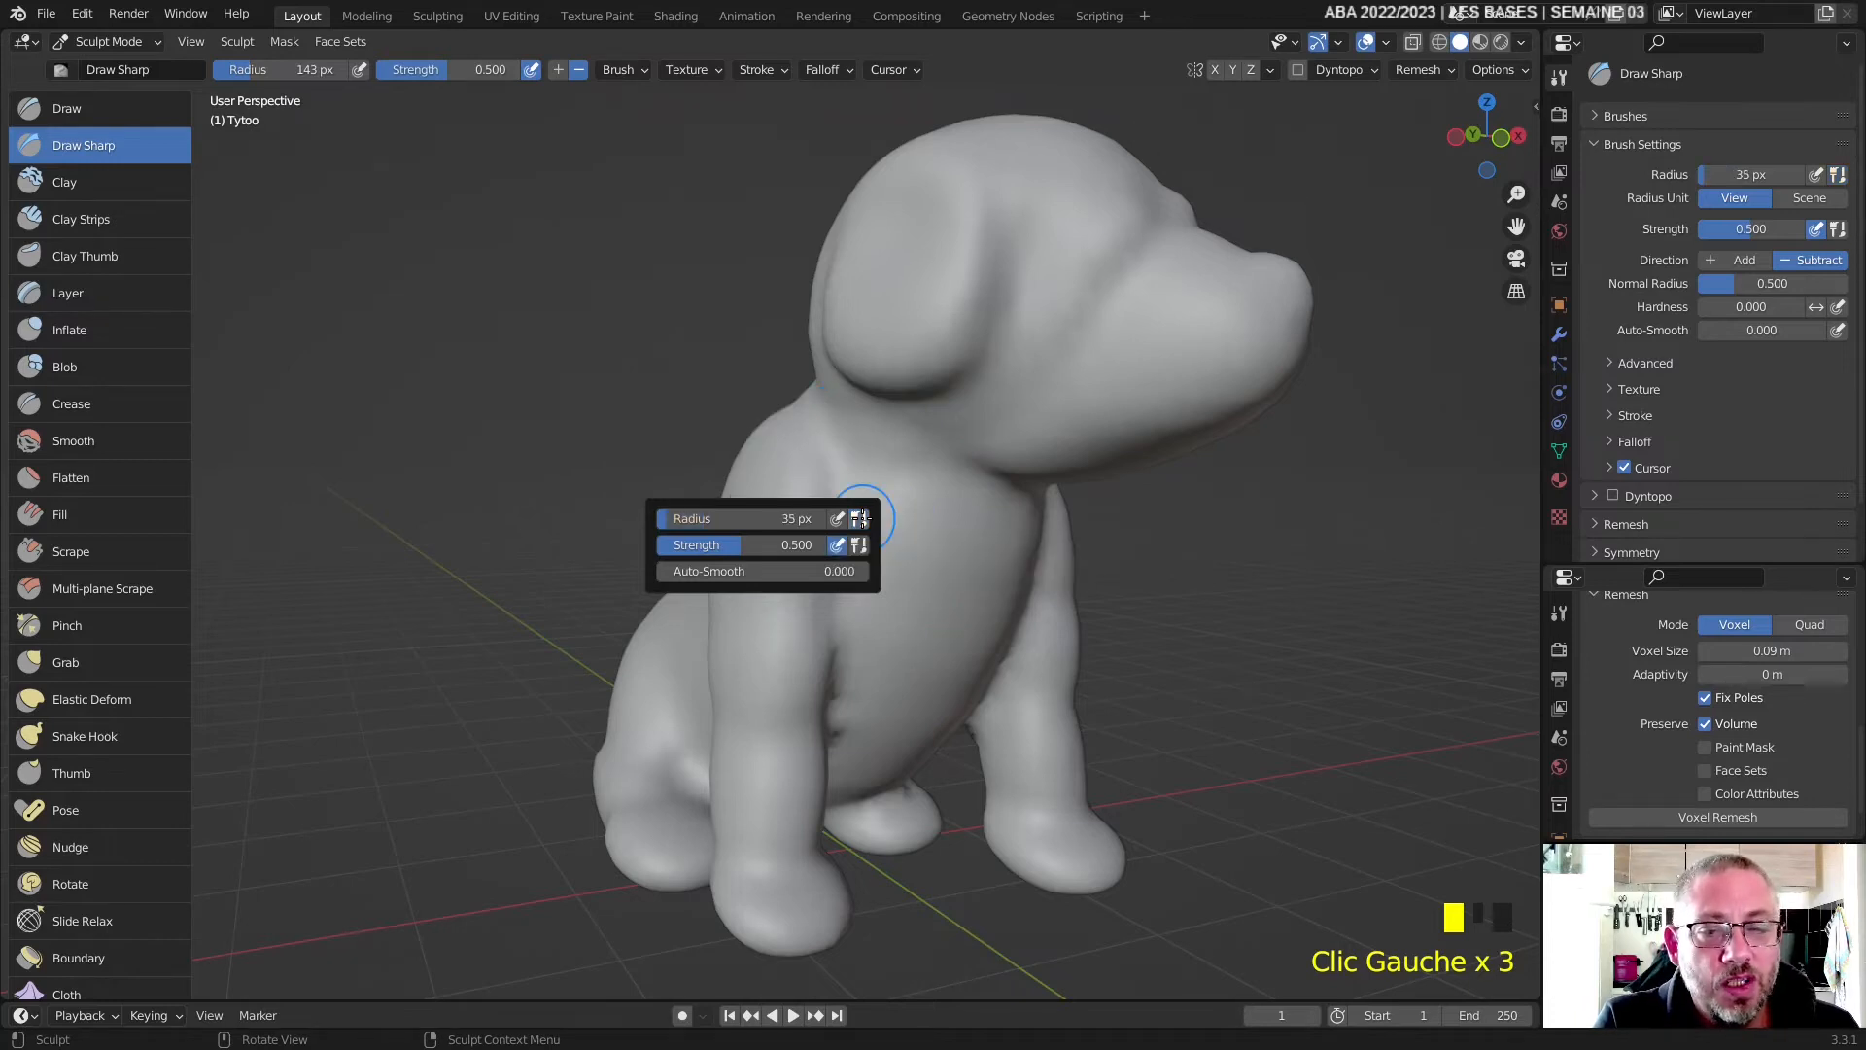
click(109, 107)
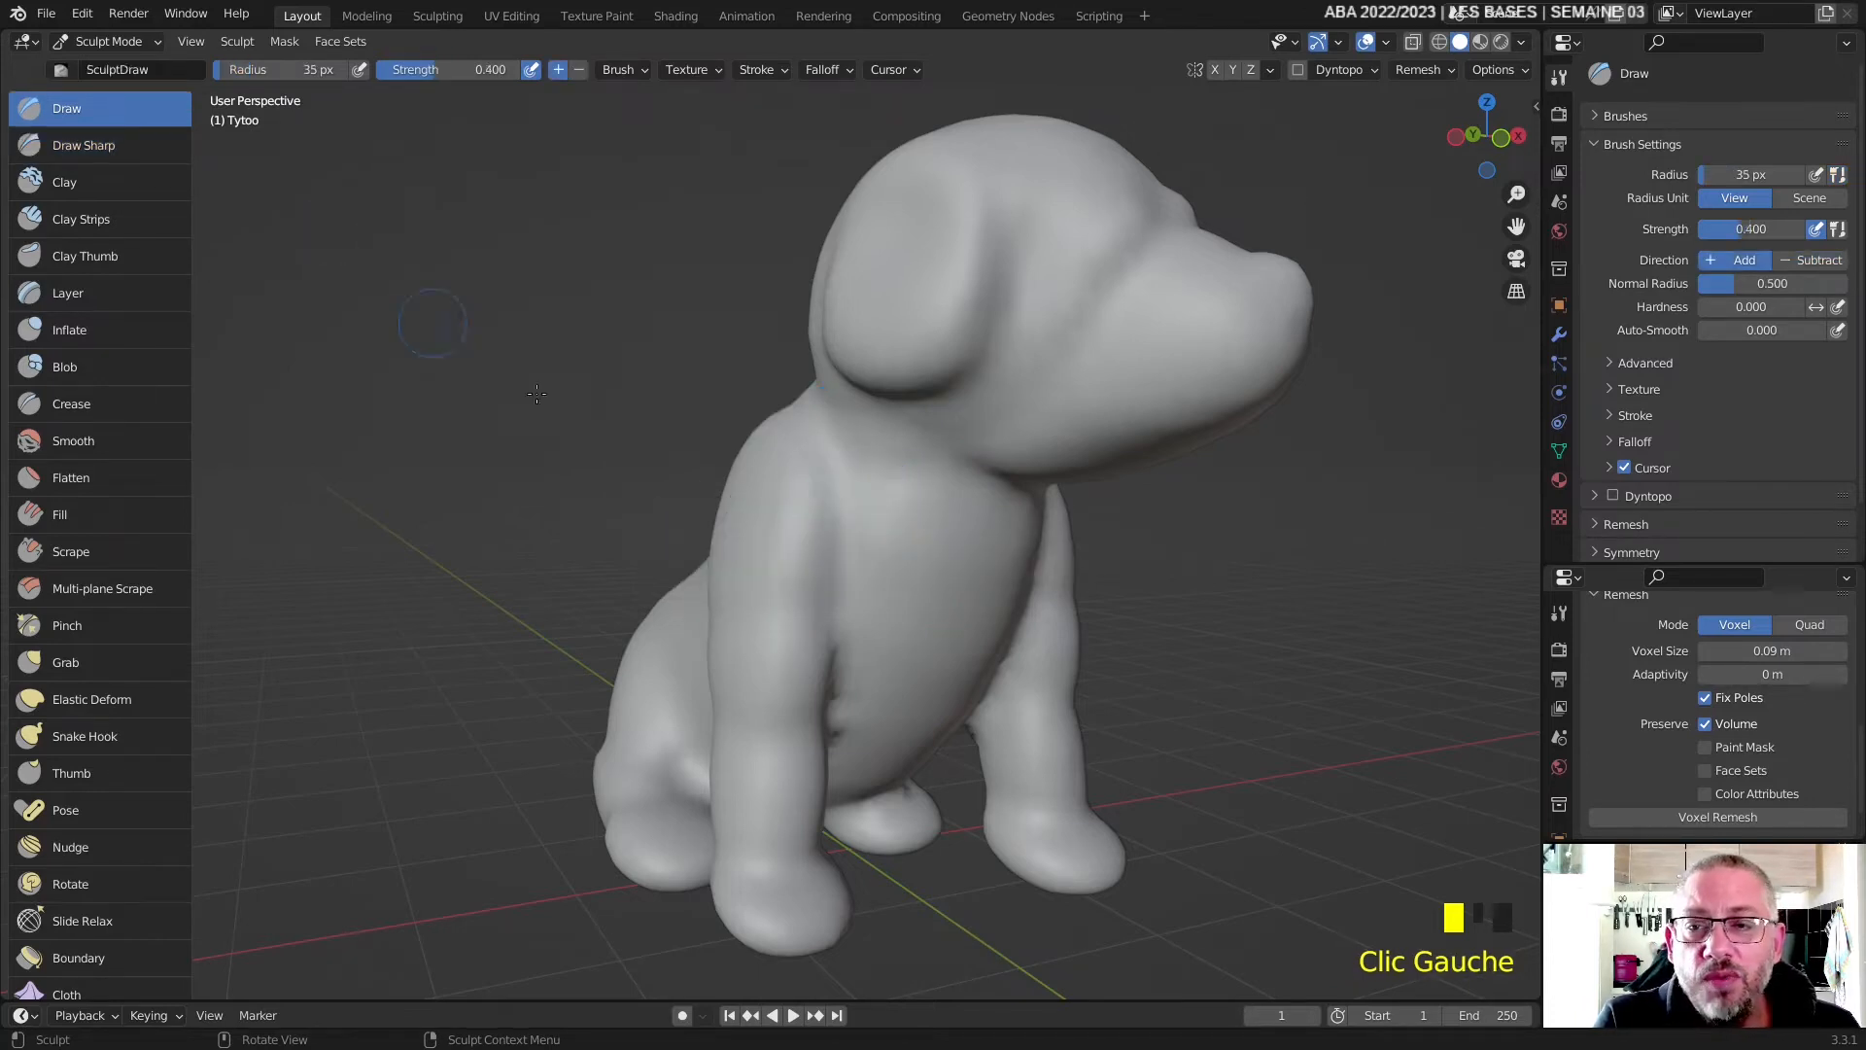
right_click(717, 469)
drag(608, 454, 648, 444)
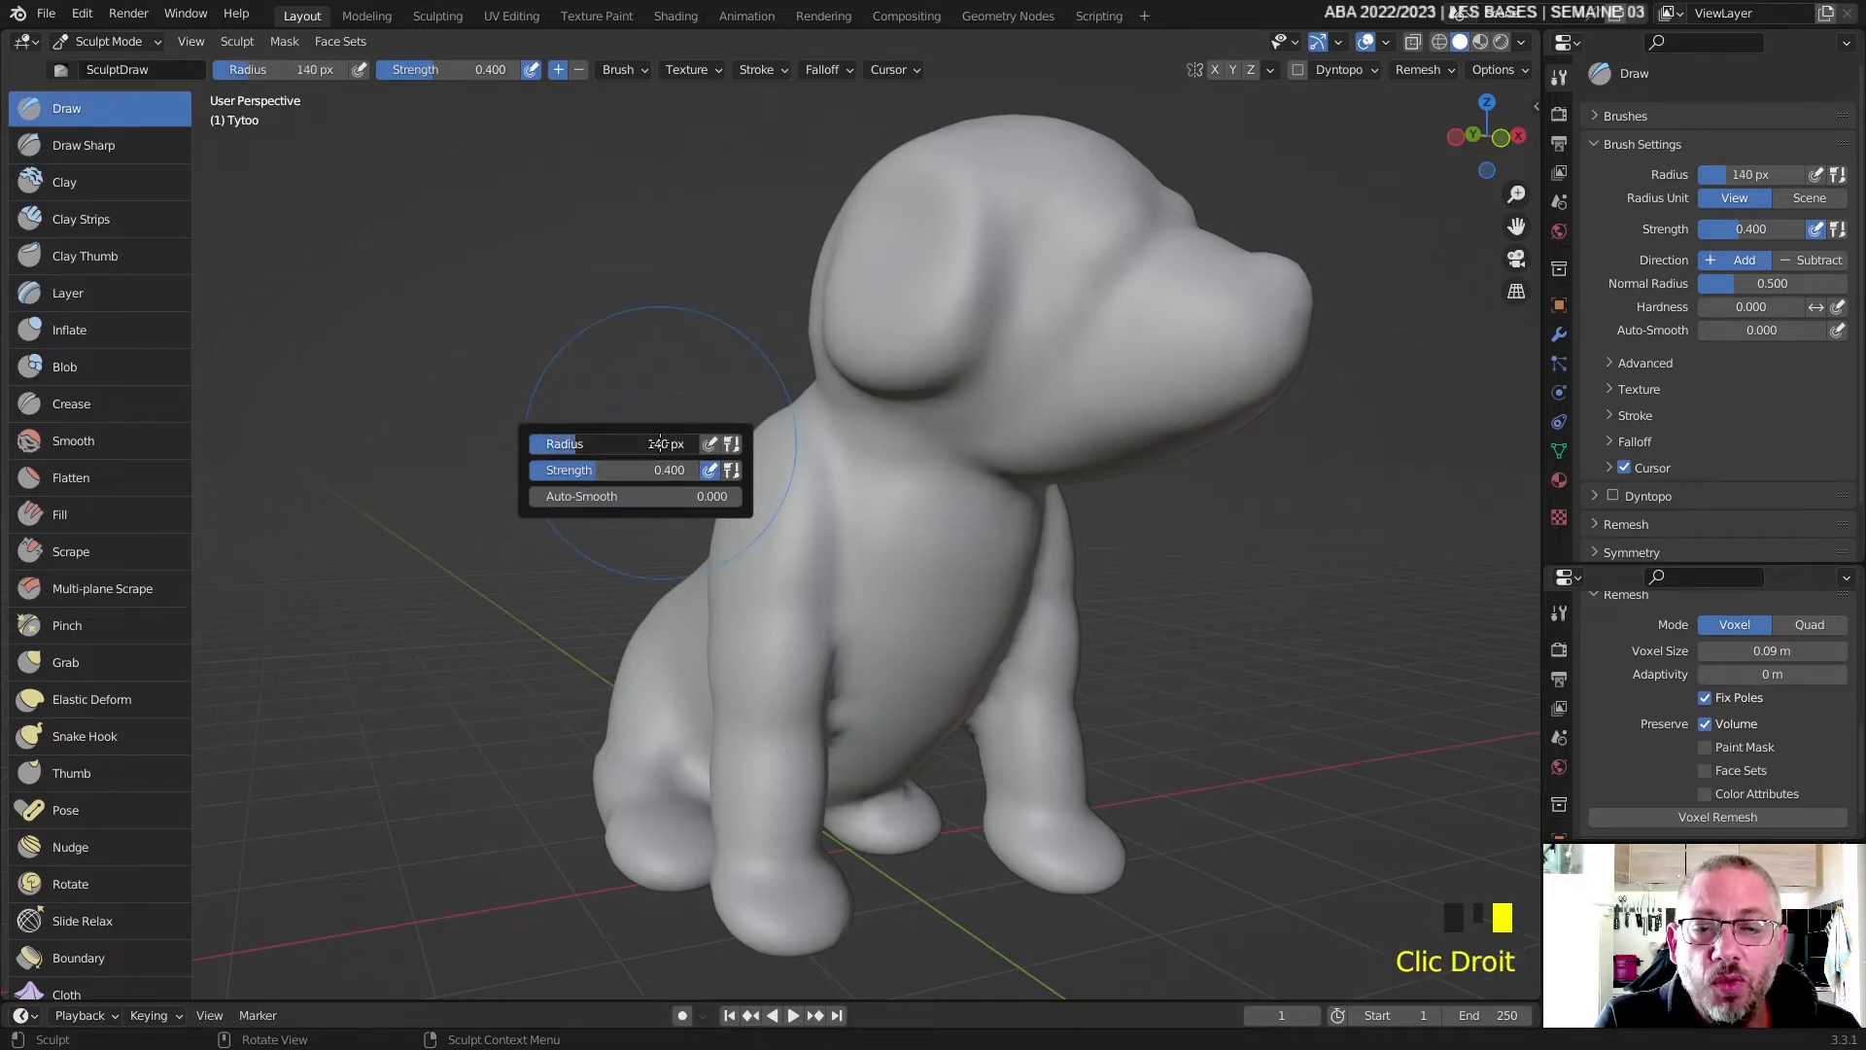
- Raise brow ridges above both of the dog's eyes using Draw Sharp with inverted direction at 35 px radius
click(123, 152)
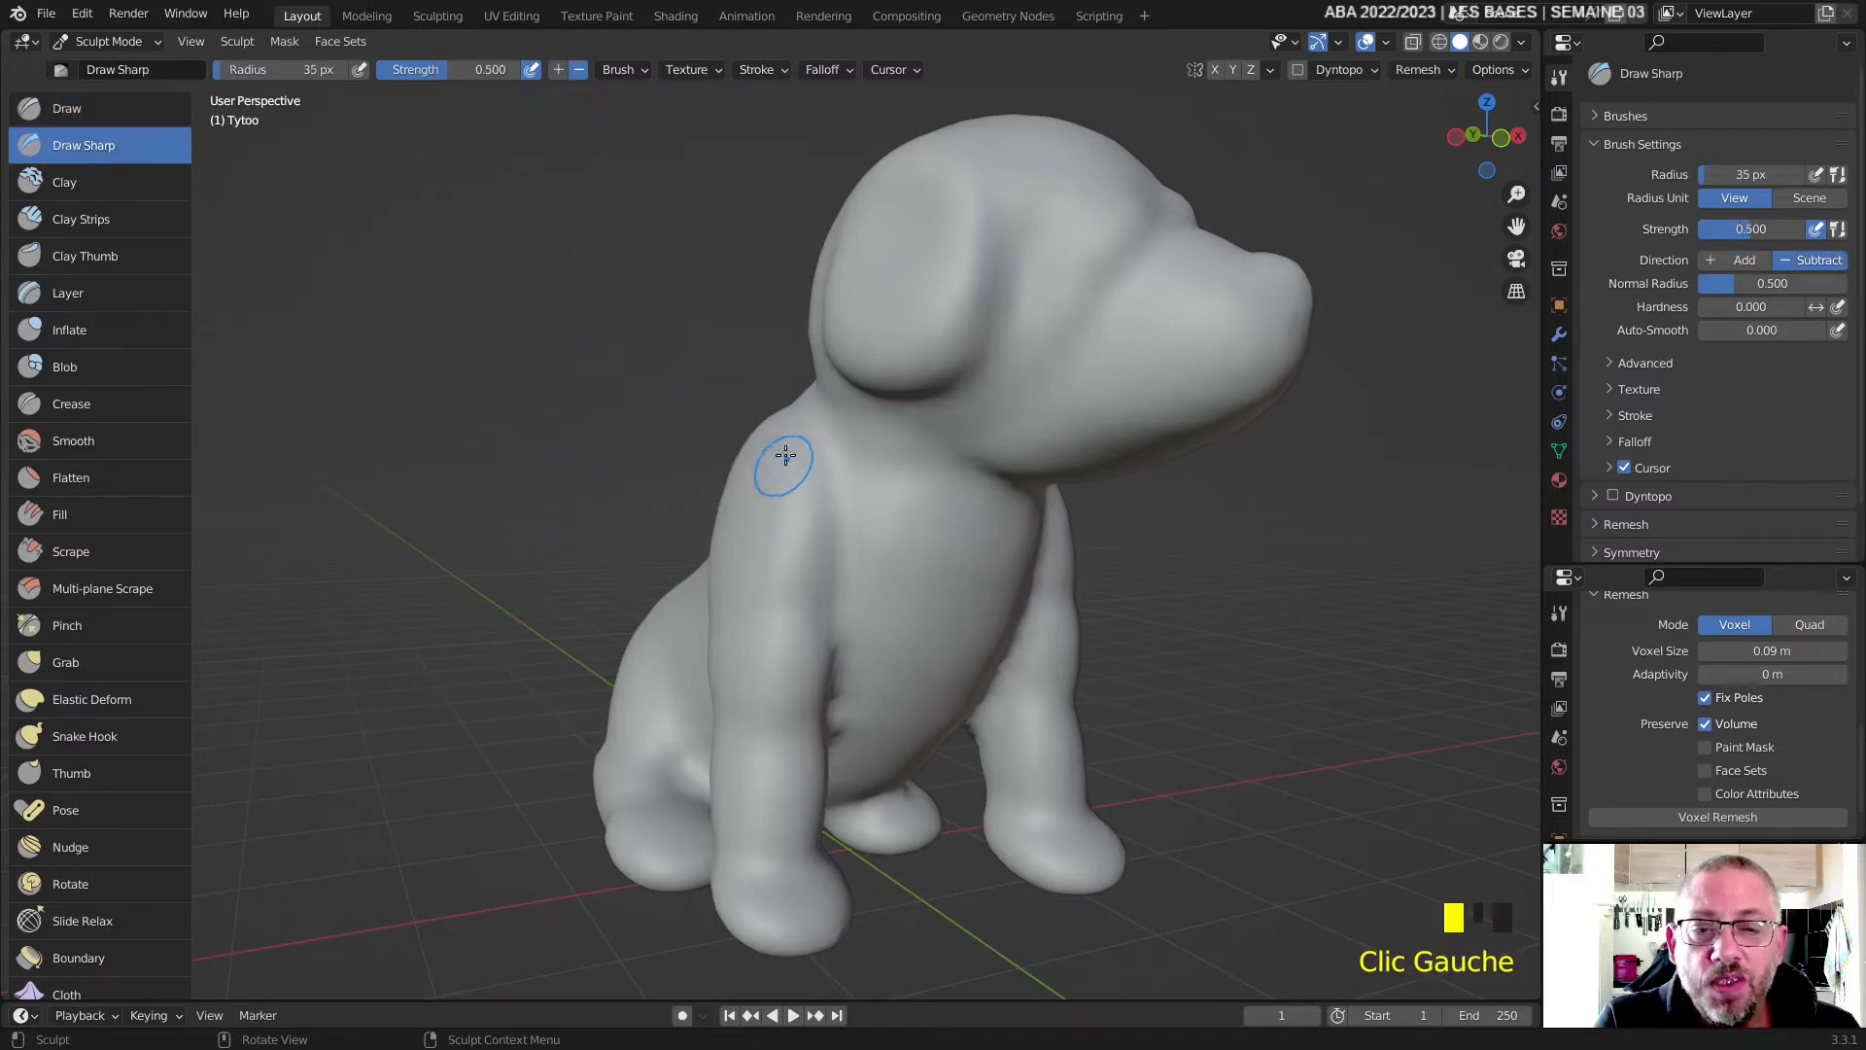
mouse_move(896, 331)
middle_down()
mouse_move(854, 346)
mouse_move(863, 283)
middle_up()
middle_drag(837, 433, 892, 327)
drag(851, 294, 929, 283)
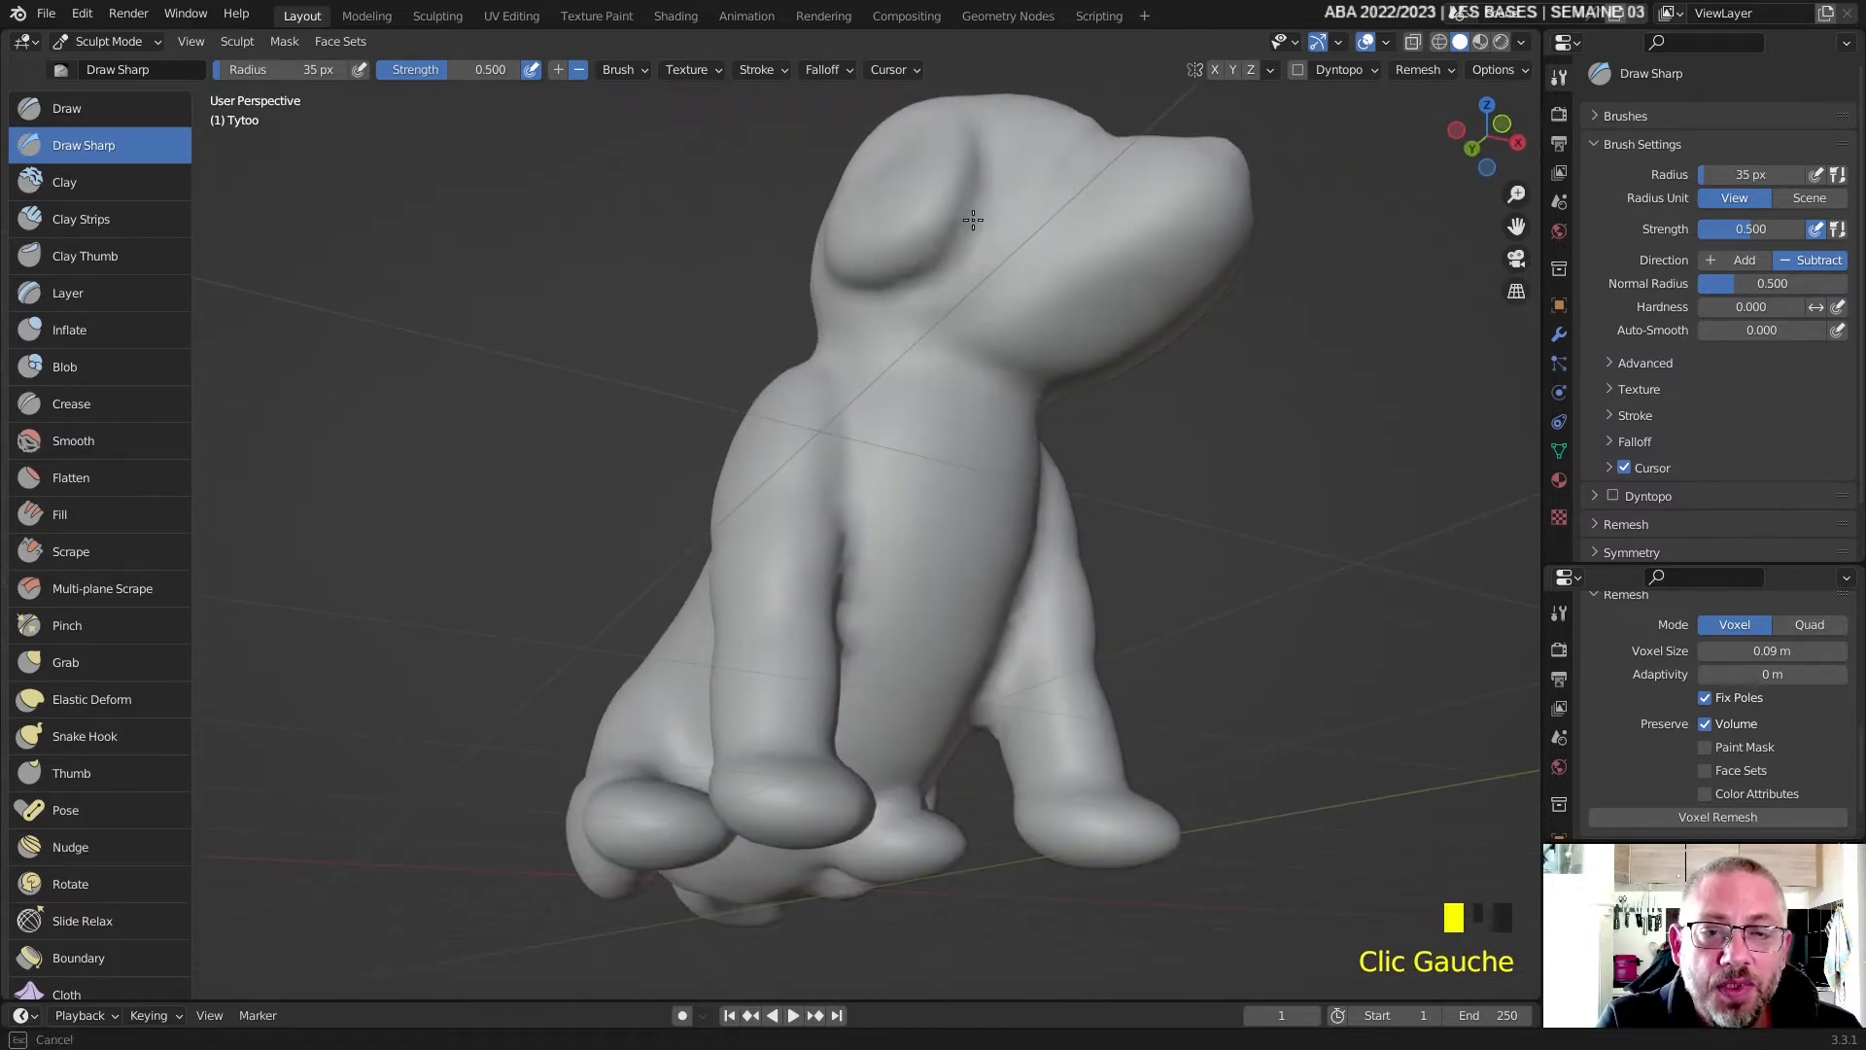
mouse_move(992, 199)
middle_down()
mouse_move(900, 312)
mouse_move(827, 283)
middle_up()
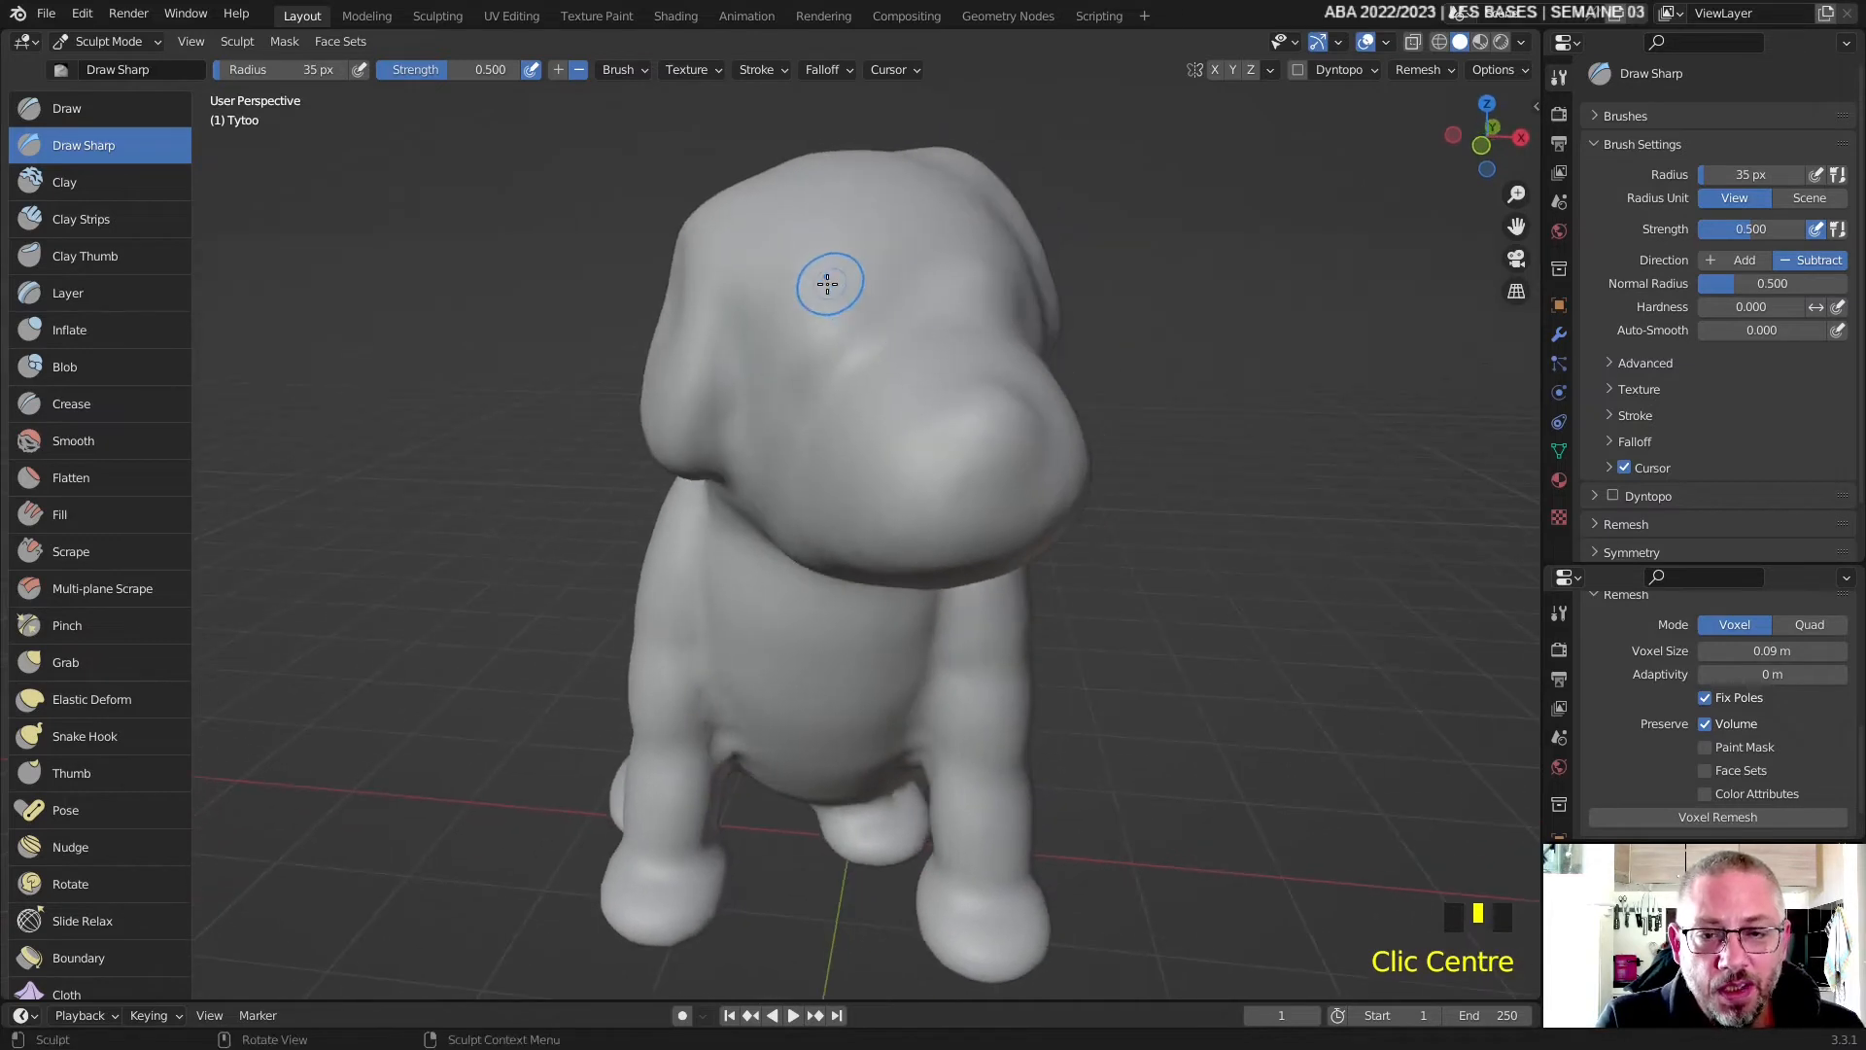
mouse_move(783, 298)
ctrl+mouse_down()
mouse_move(850, 266)
mouse_move(914, 285)
ctrl+mouse_up()
mouse_move(923, 283)
middle_down()
mouse_move(950, 283)
mouse_move(862, 333)
middle_up()
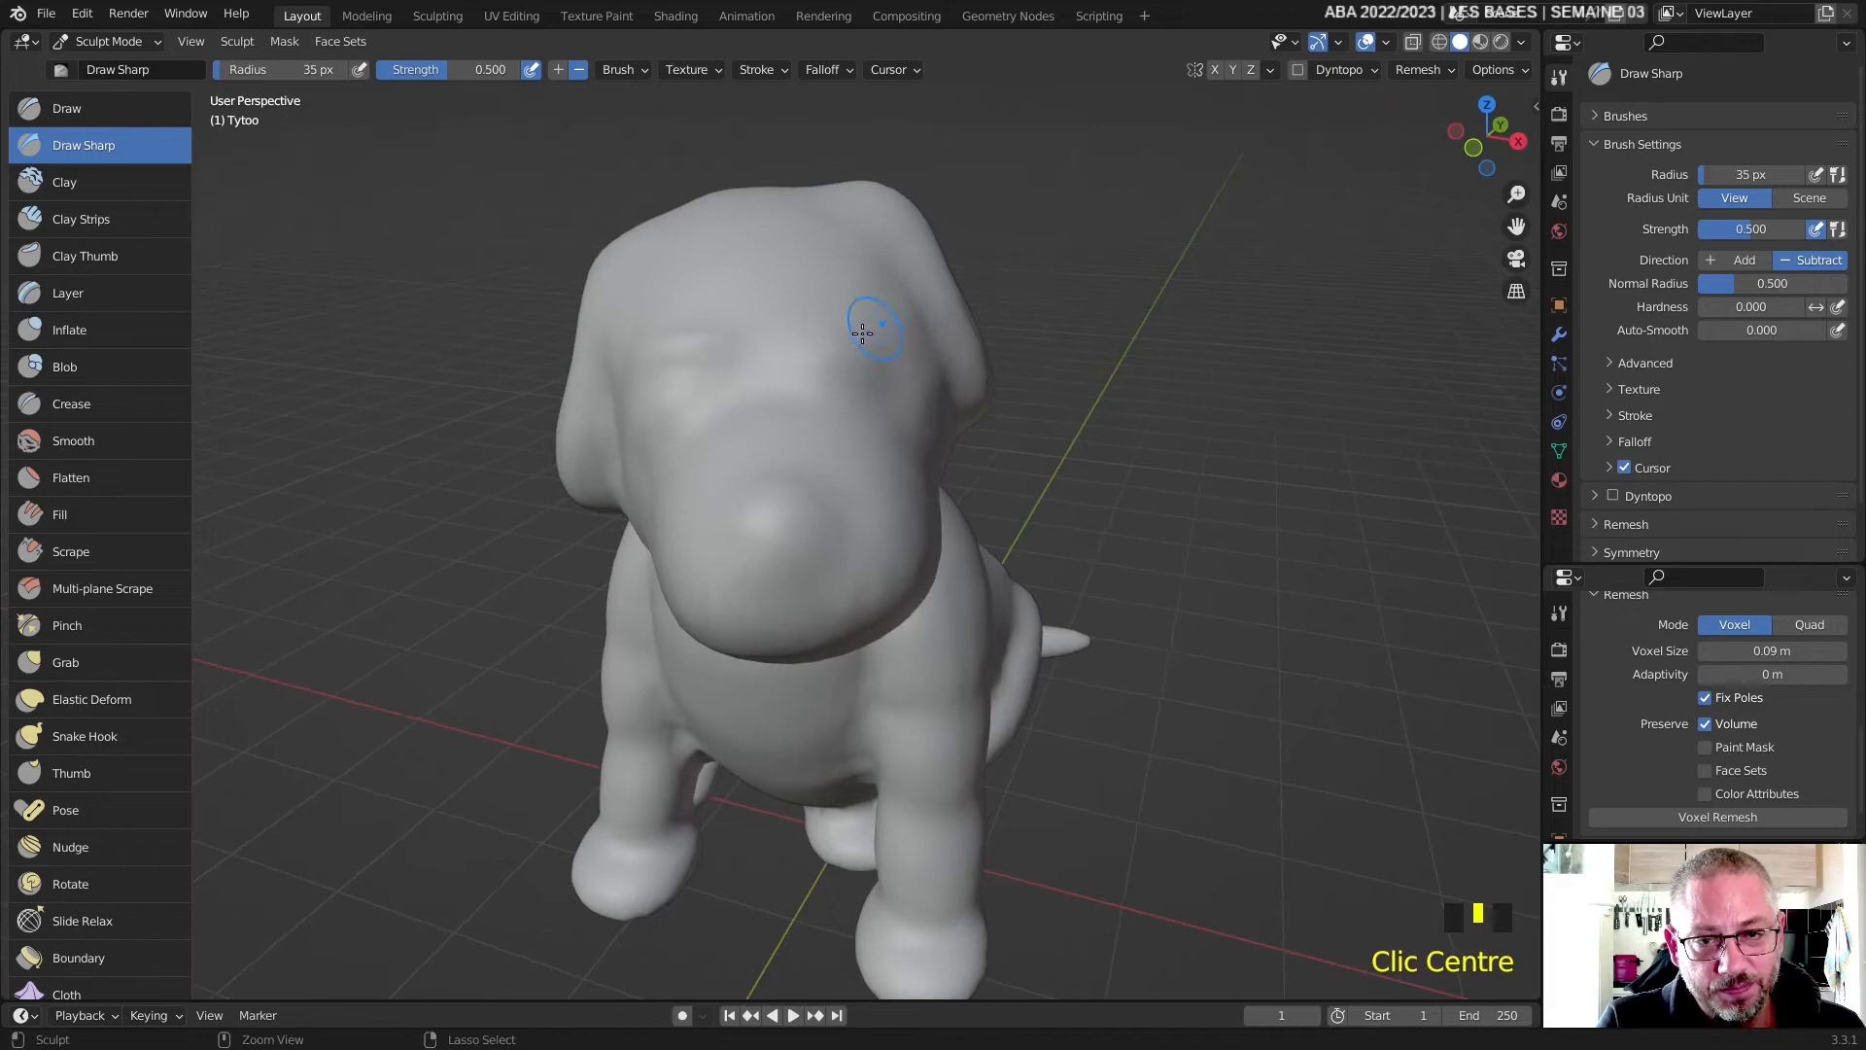
ctrl+drag(788, 337, 878, 314)
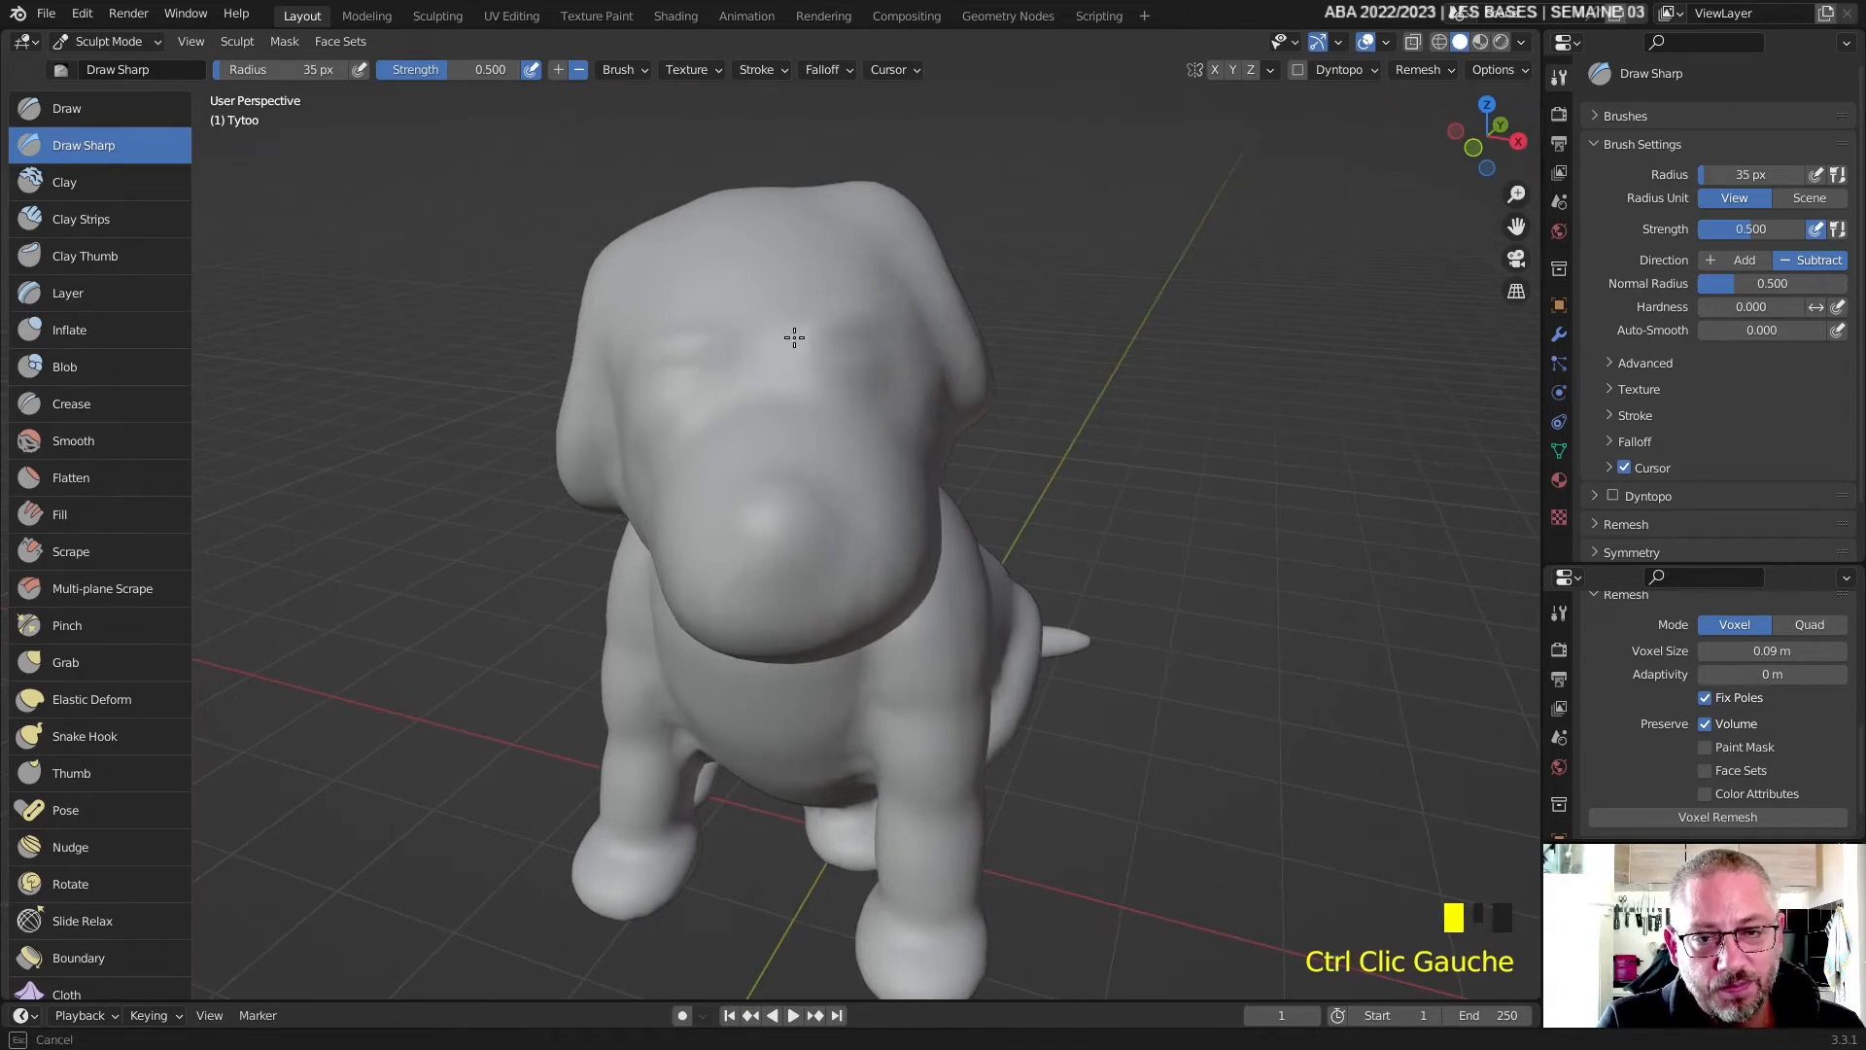
middle_drag(796, 362, 835, 364)
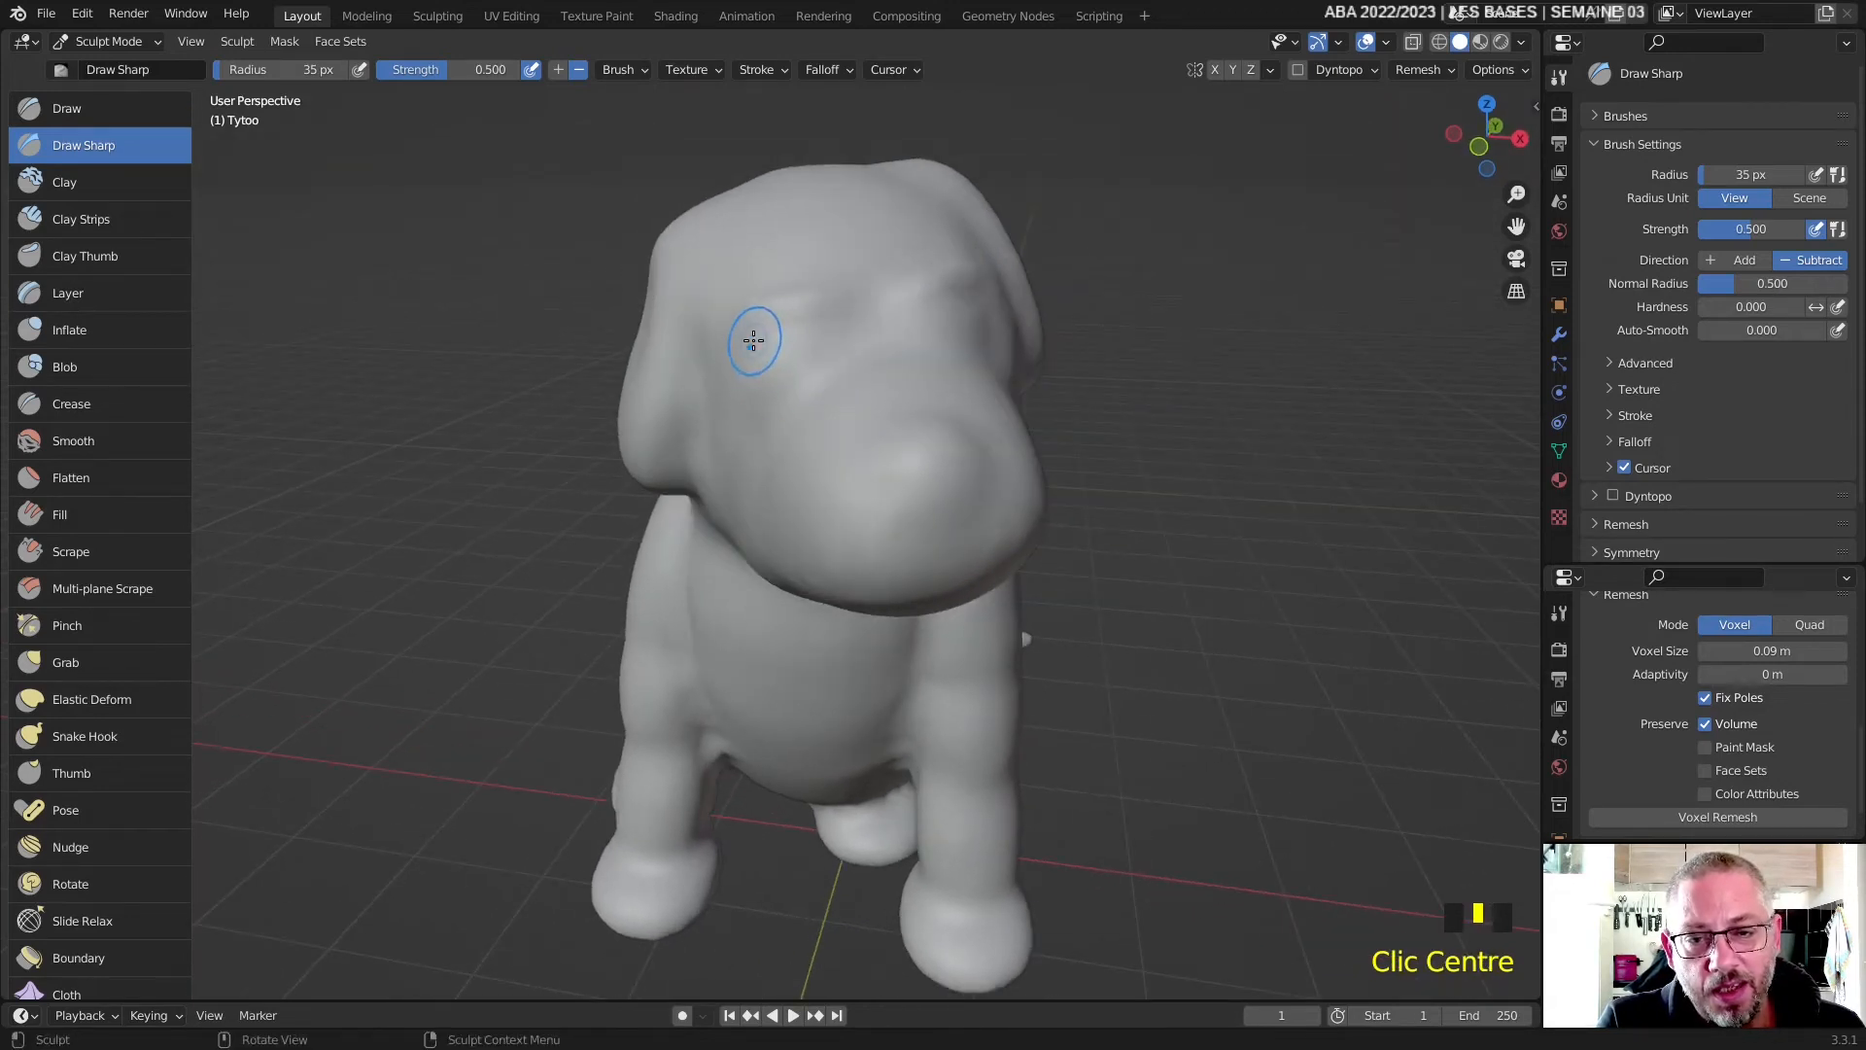
- Carve shallow eye sockets below the brows on both sides of the head with Draw Sharp
drag(753, 339, 759, 390)
drag(833, 341, 828, 342)
middle_drag(828, 342, 742, 362)
drag(755, 342, 737, 346)
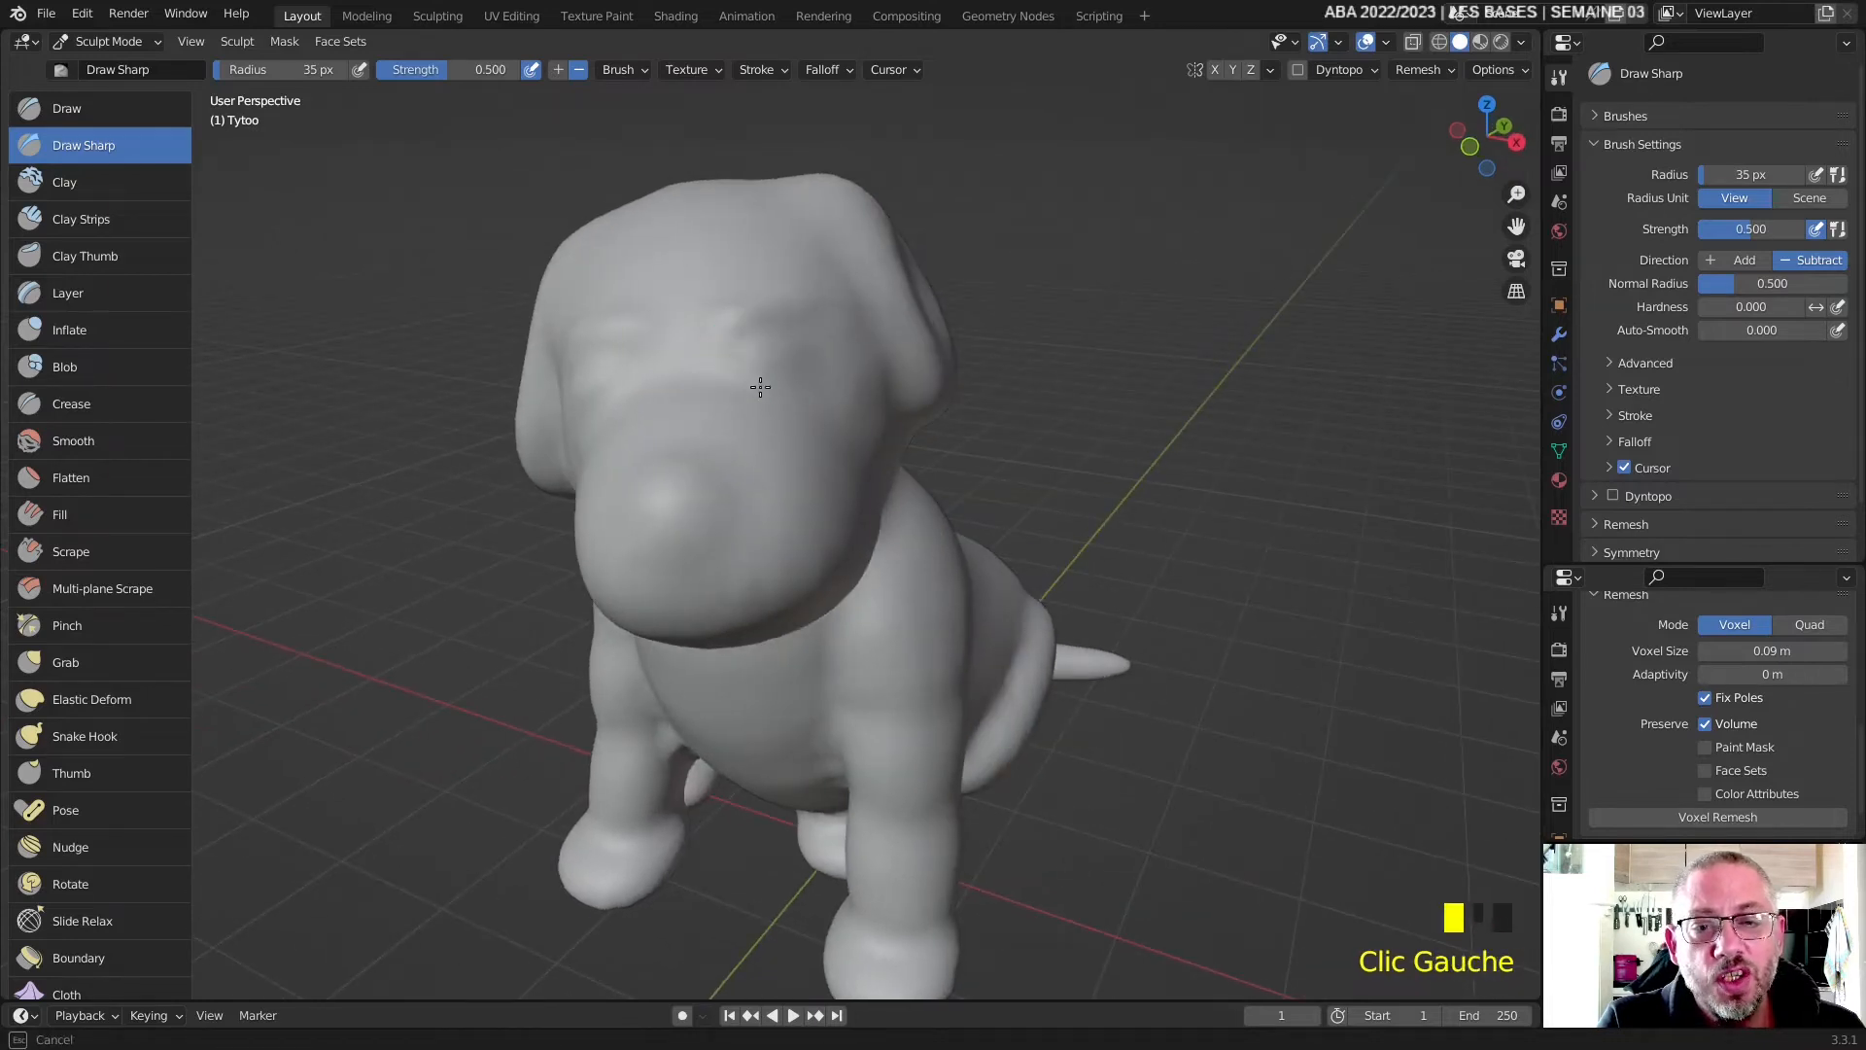
drag(814, 395, 812, 394)
- Carve a mouth line across the front and along both sides of the muzzle
middle_drag(812, 394, 713, 350)
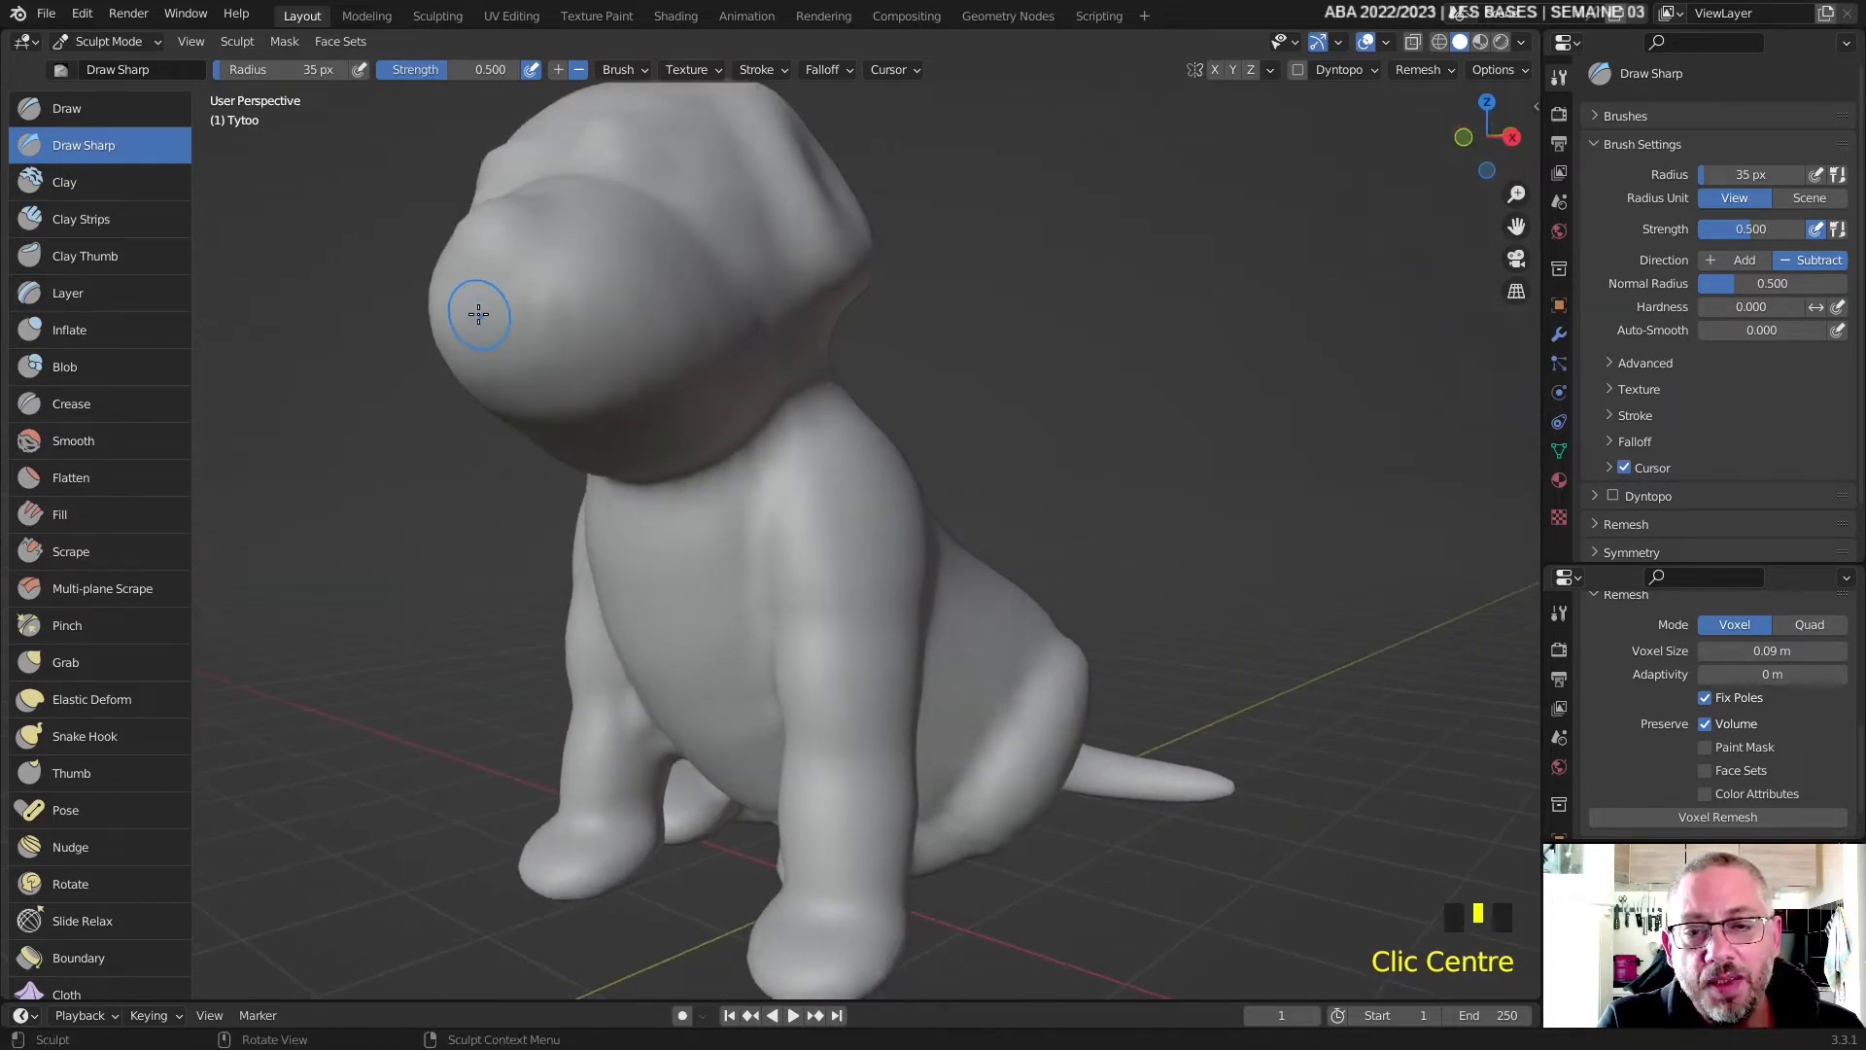
mouse_move(470, 336)
mouse_down()
mouse_move(518, 313)
mouse_move(577, 335)
mouse_up()
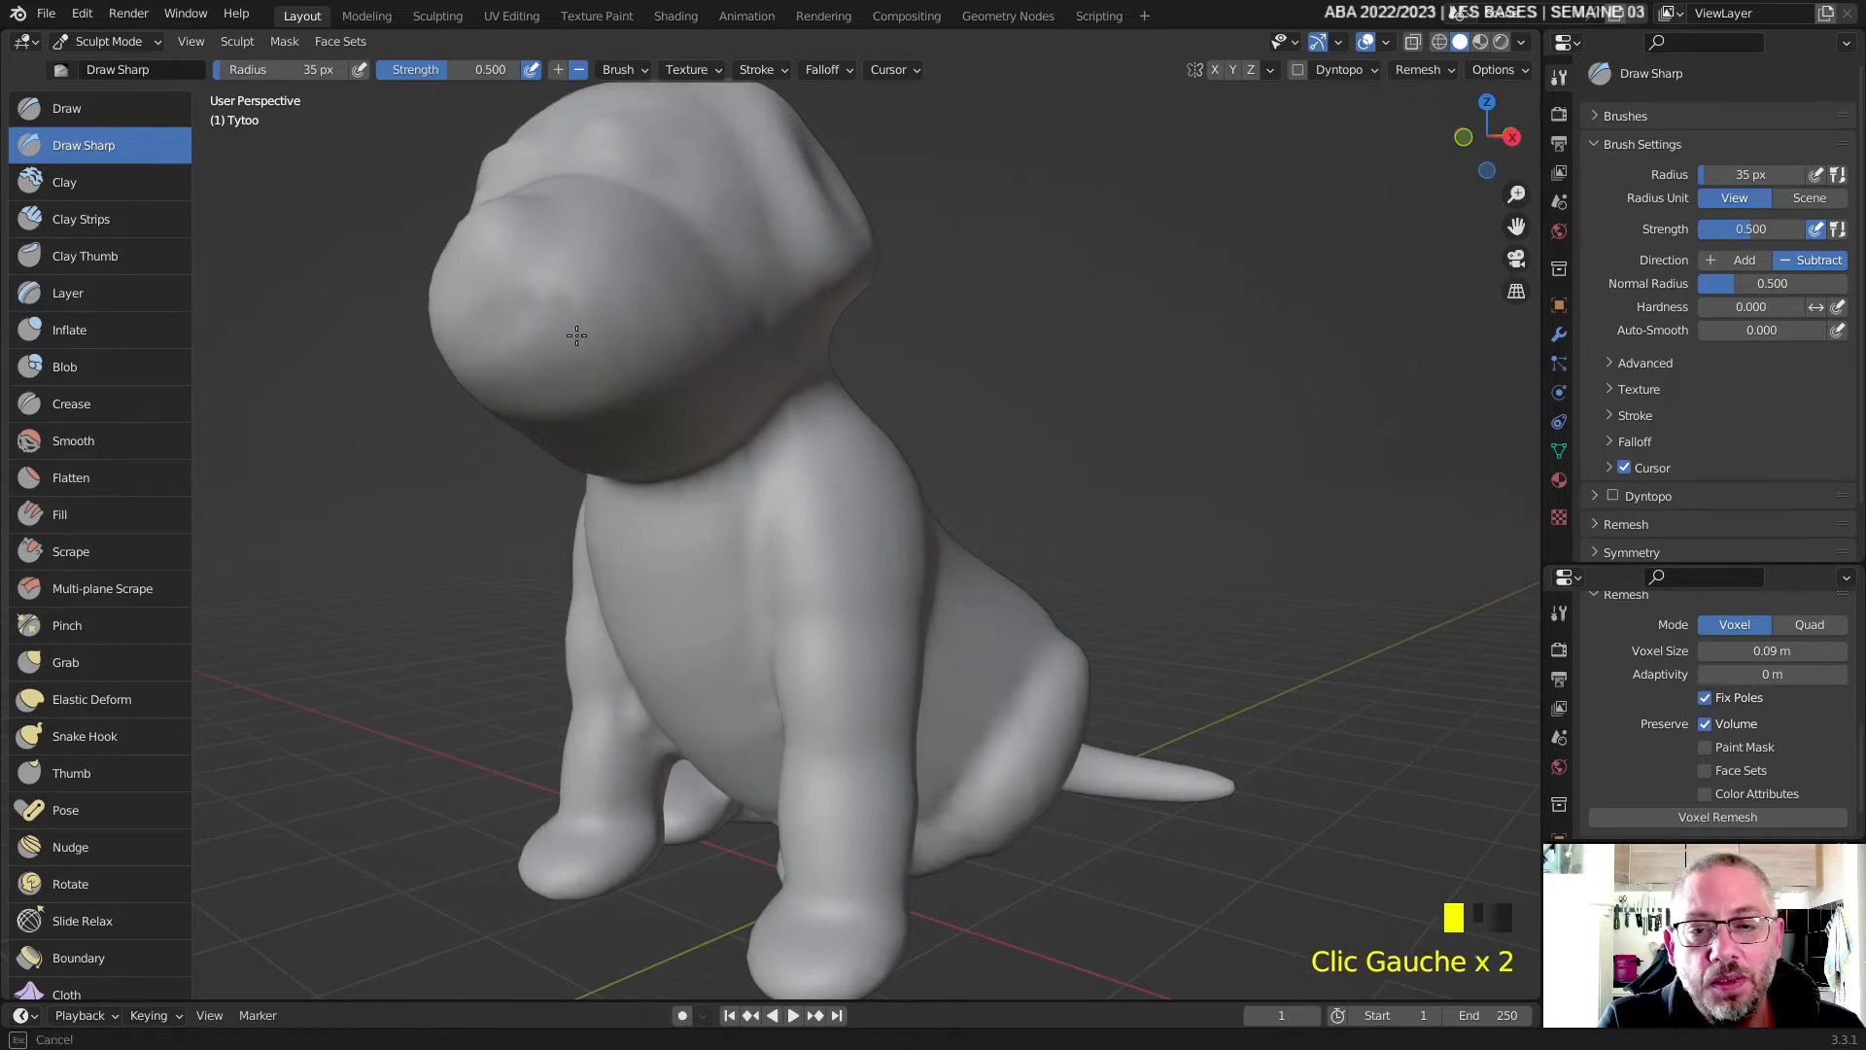
drag(731, 361, 731, 362)
middle_drag(731, 362, 866, 276)
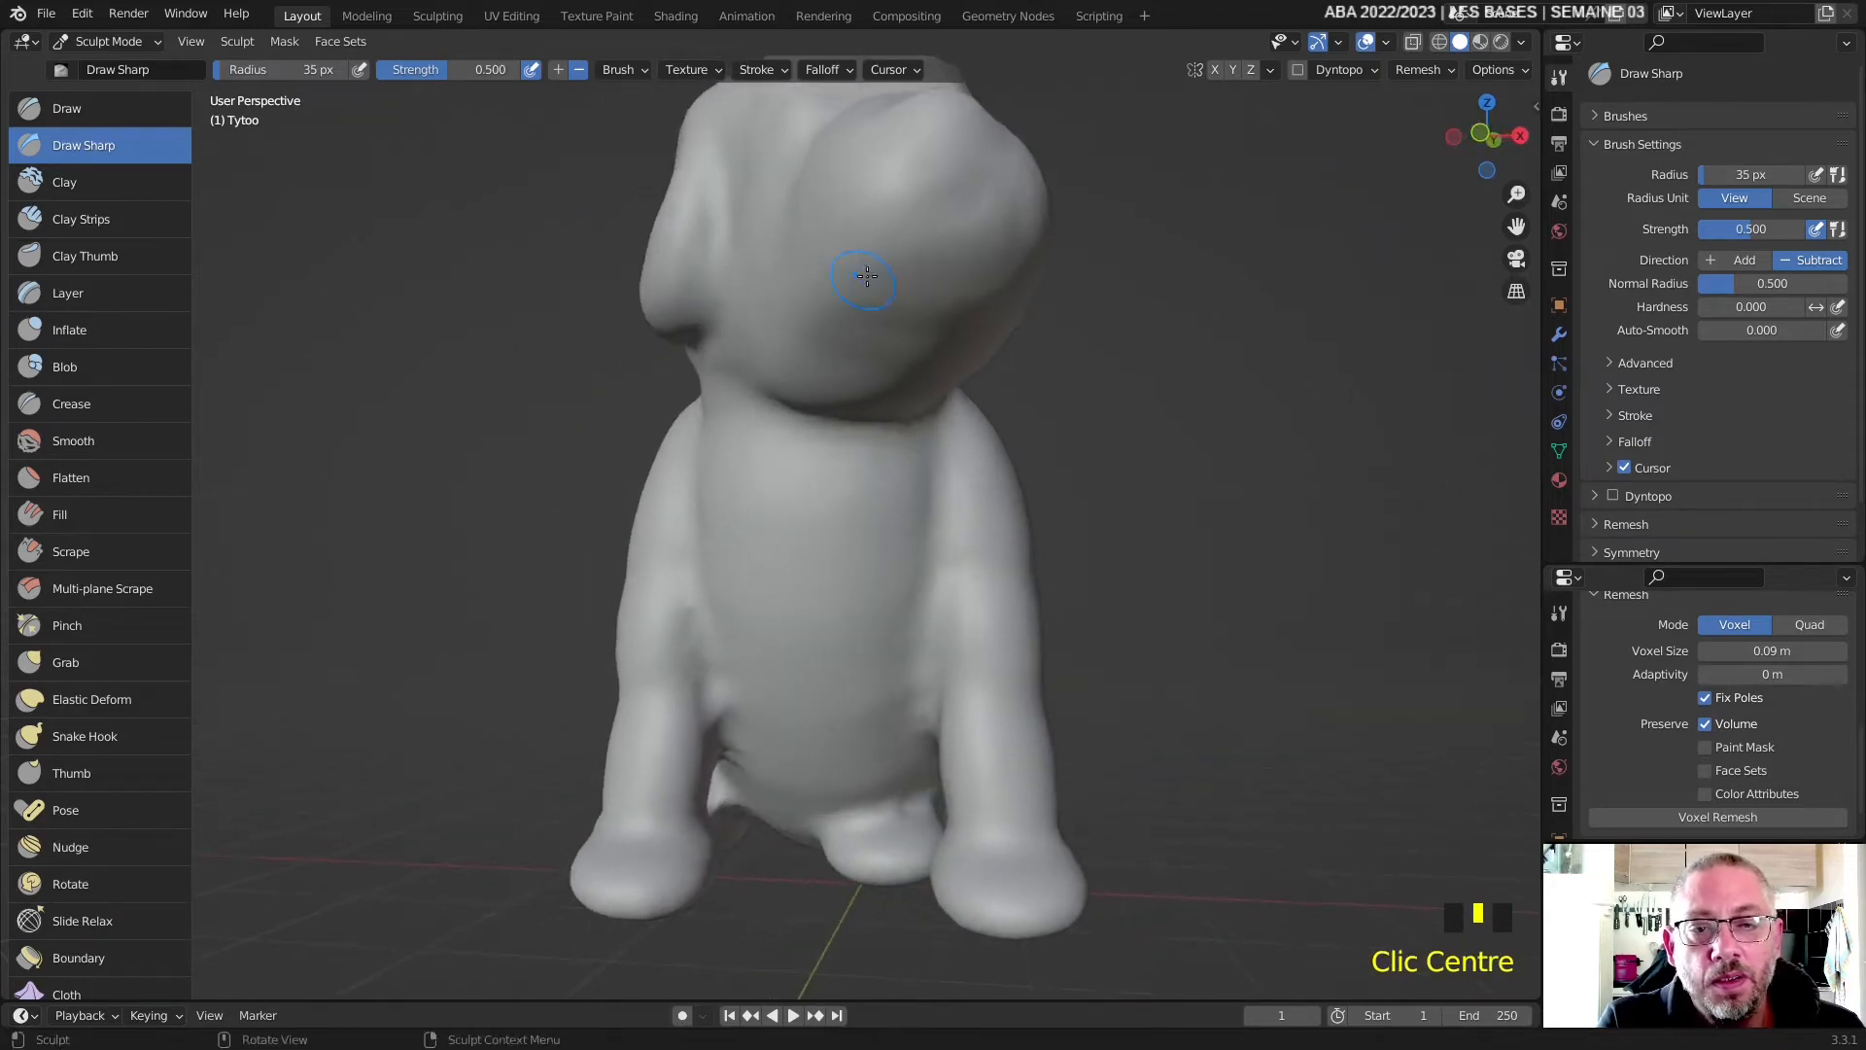
drag(921, 208, 894, 287)
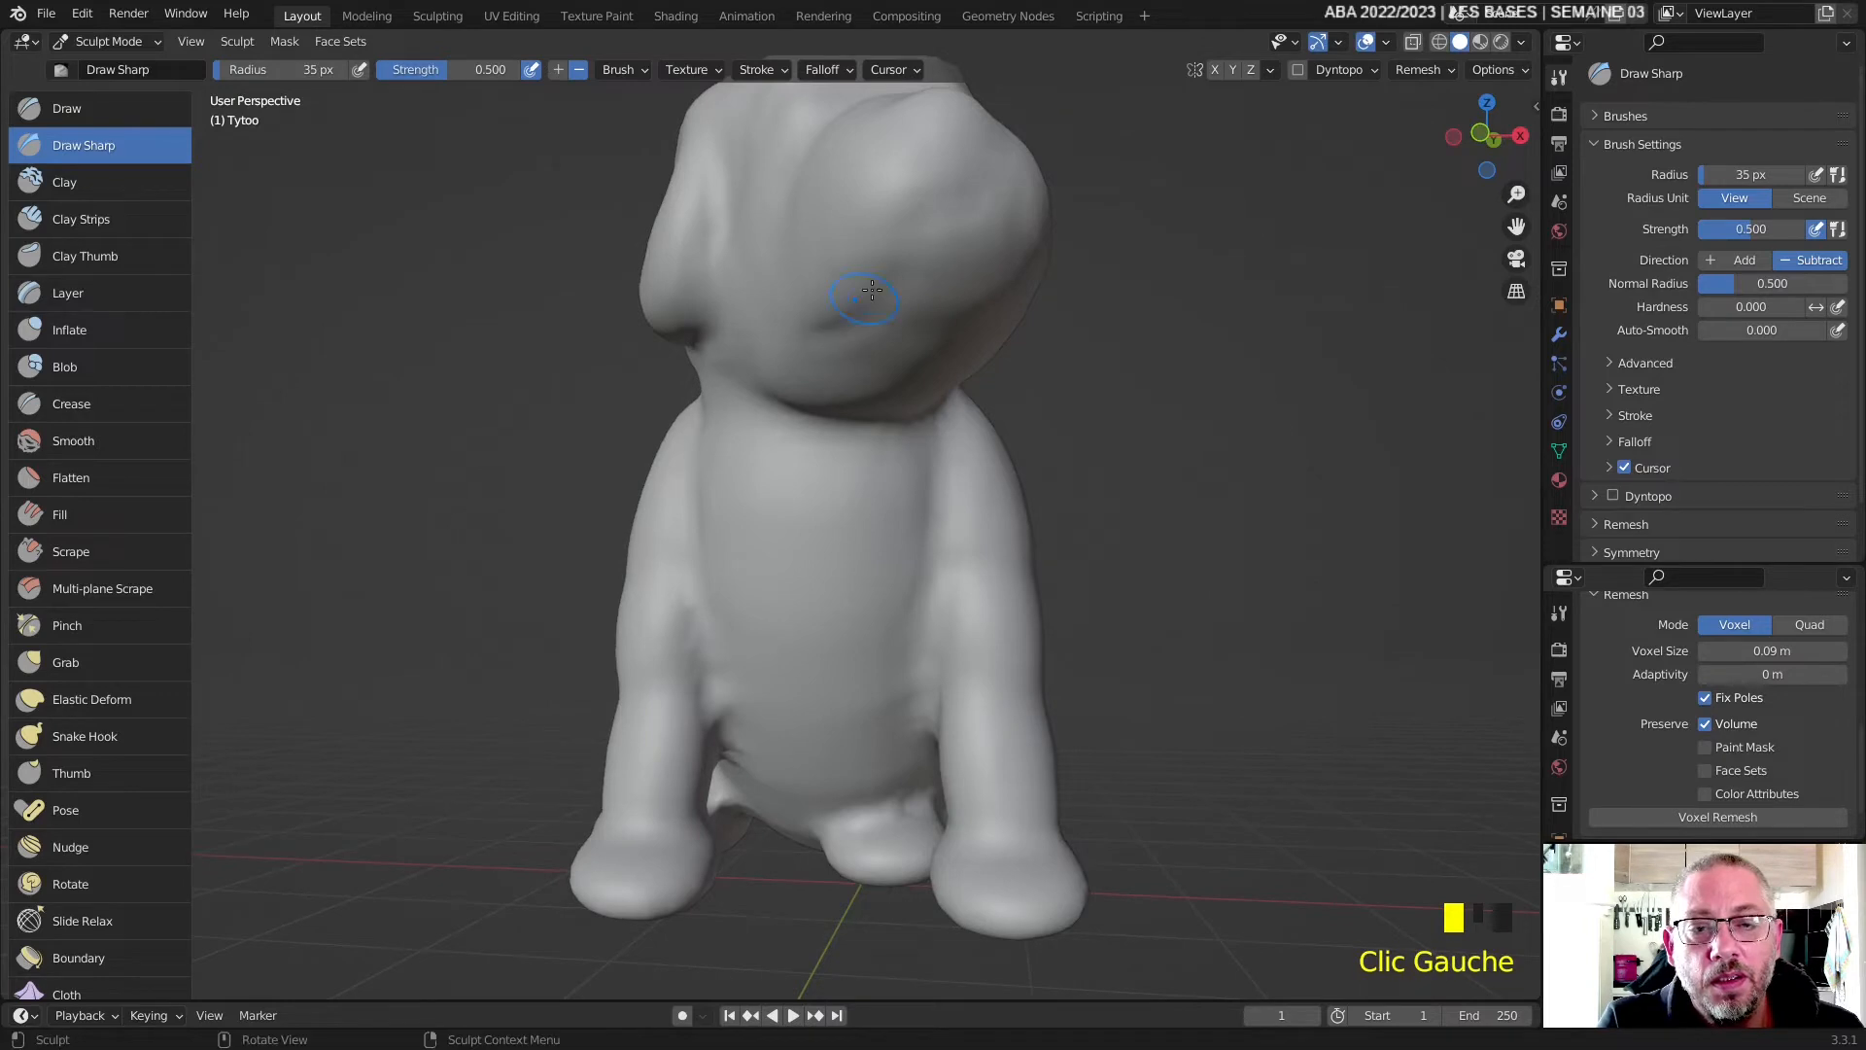
drag(890, 204, 914, 230)
- Touch up the carved mouth strokes on both sides of the muzzle and smooth them
middle_drag(893, 283, 525, 457)
drag(491, 467, 465, 471)
middle_drag(539, 391, 557, 306)
shift+drag(612, 202, 653, 243)
middle_drag(677, 220, 801, 366)
mouse_move(916, 340)
mouse_down()
mouse_move(911, 320)
mouse_move(957, 348)
mouse_up()
shift+drag(958, 348, 994, 354)
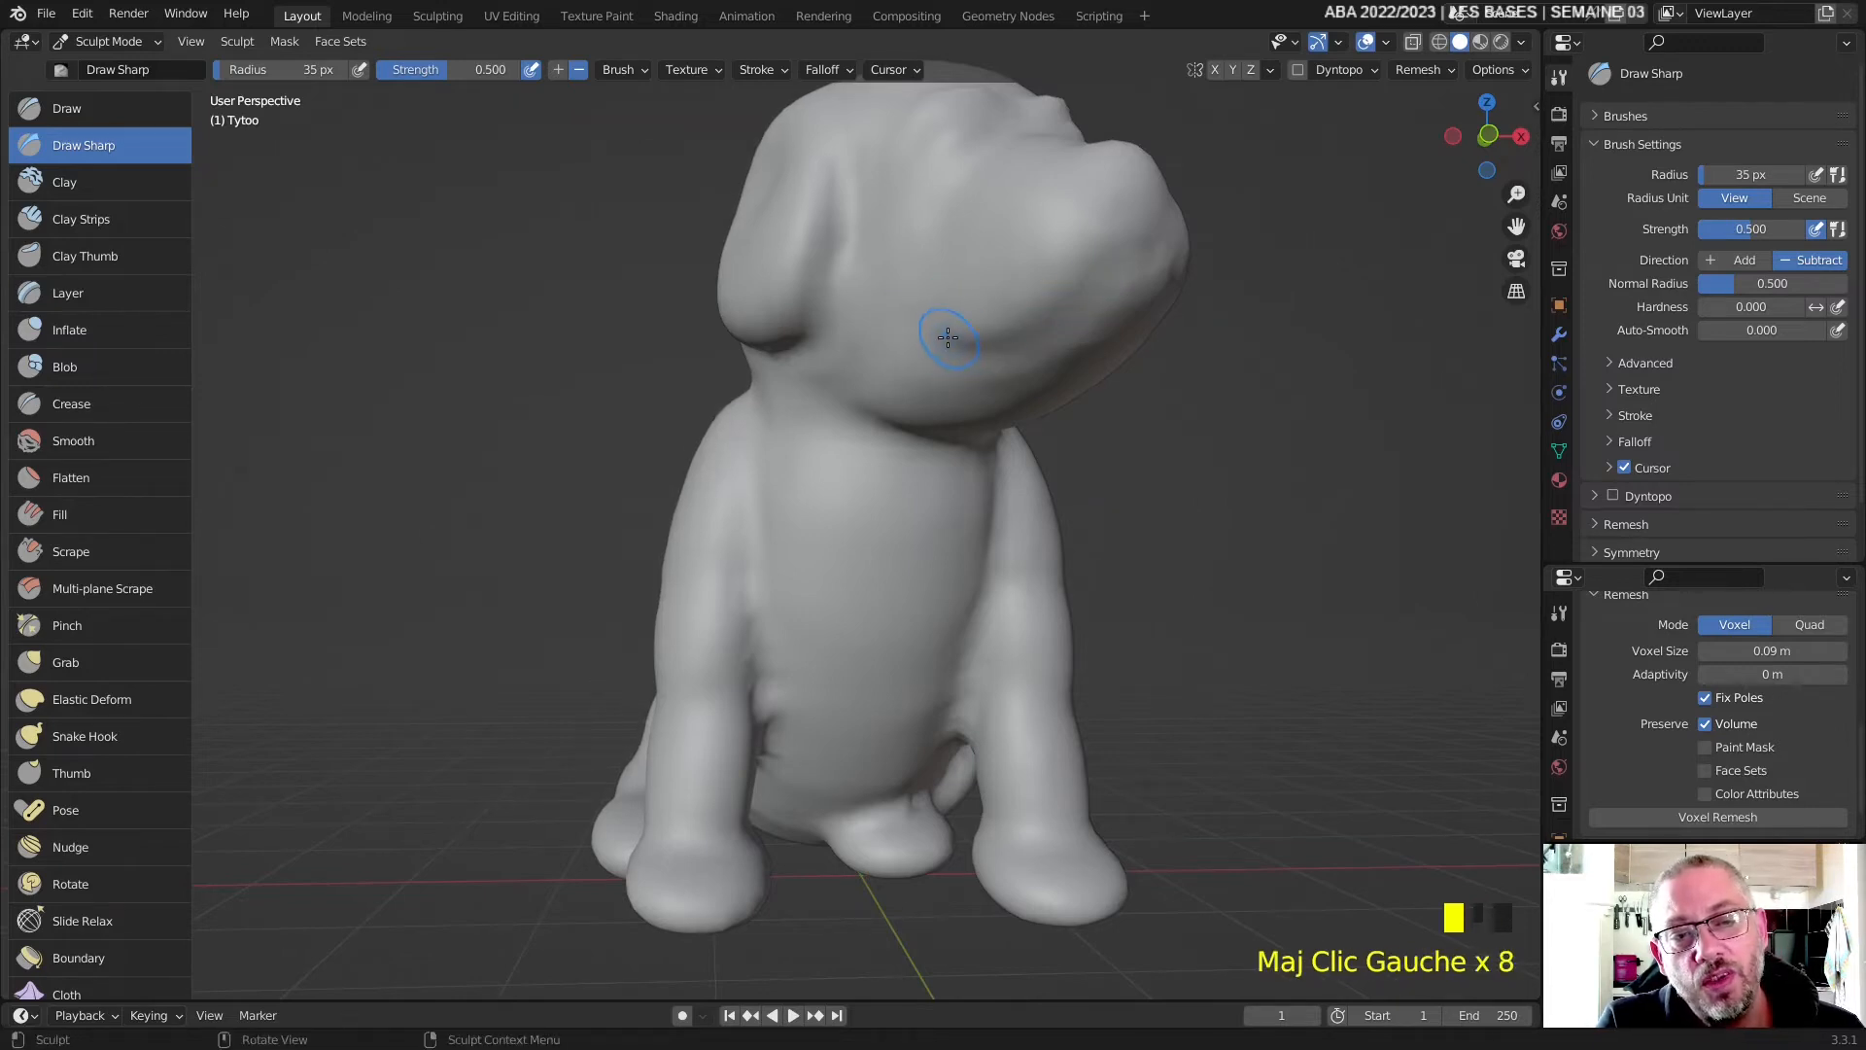
- Build up an upper lip ridge around the muzzle with inverted strokes and voxel-remesh the dog at 0.09 m
ctrl+drag(967, 340, 1041, 293)
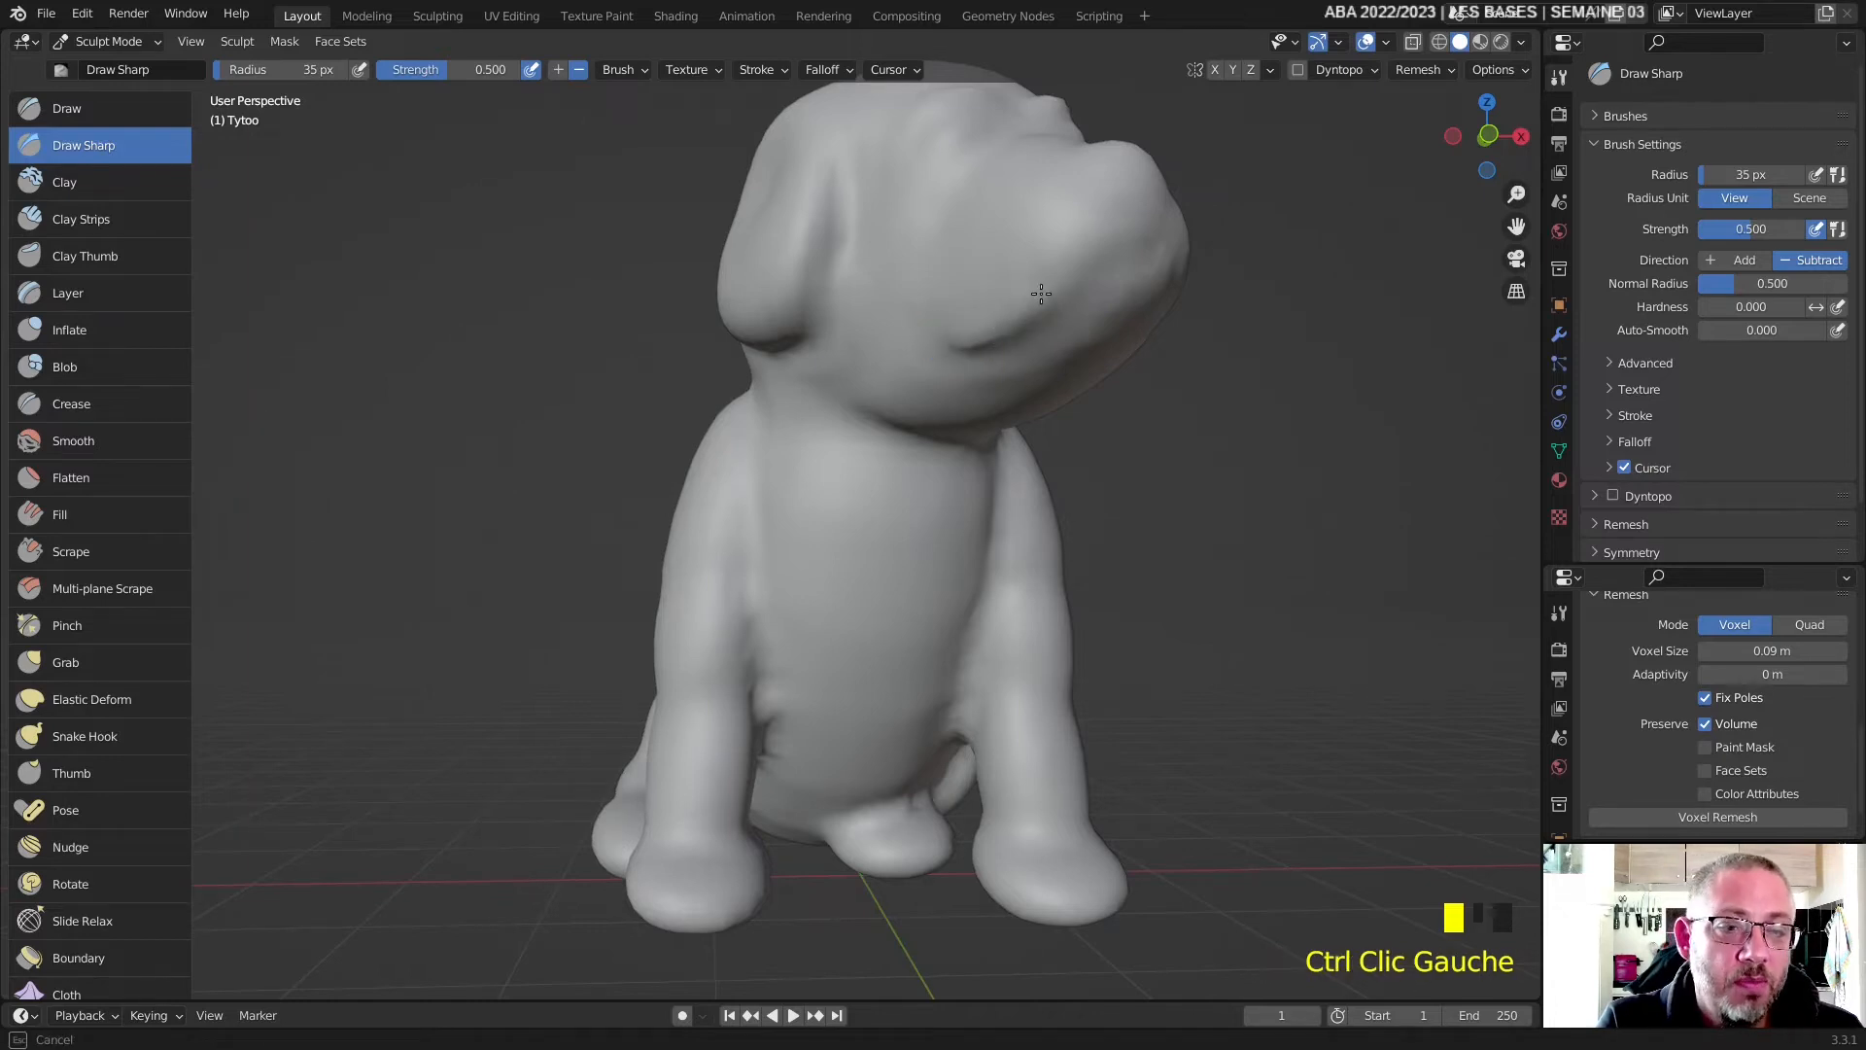
middle_drag(1041, 294, 774, 356)
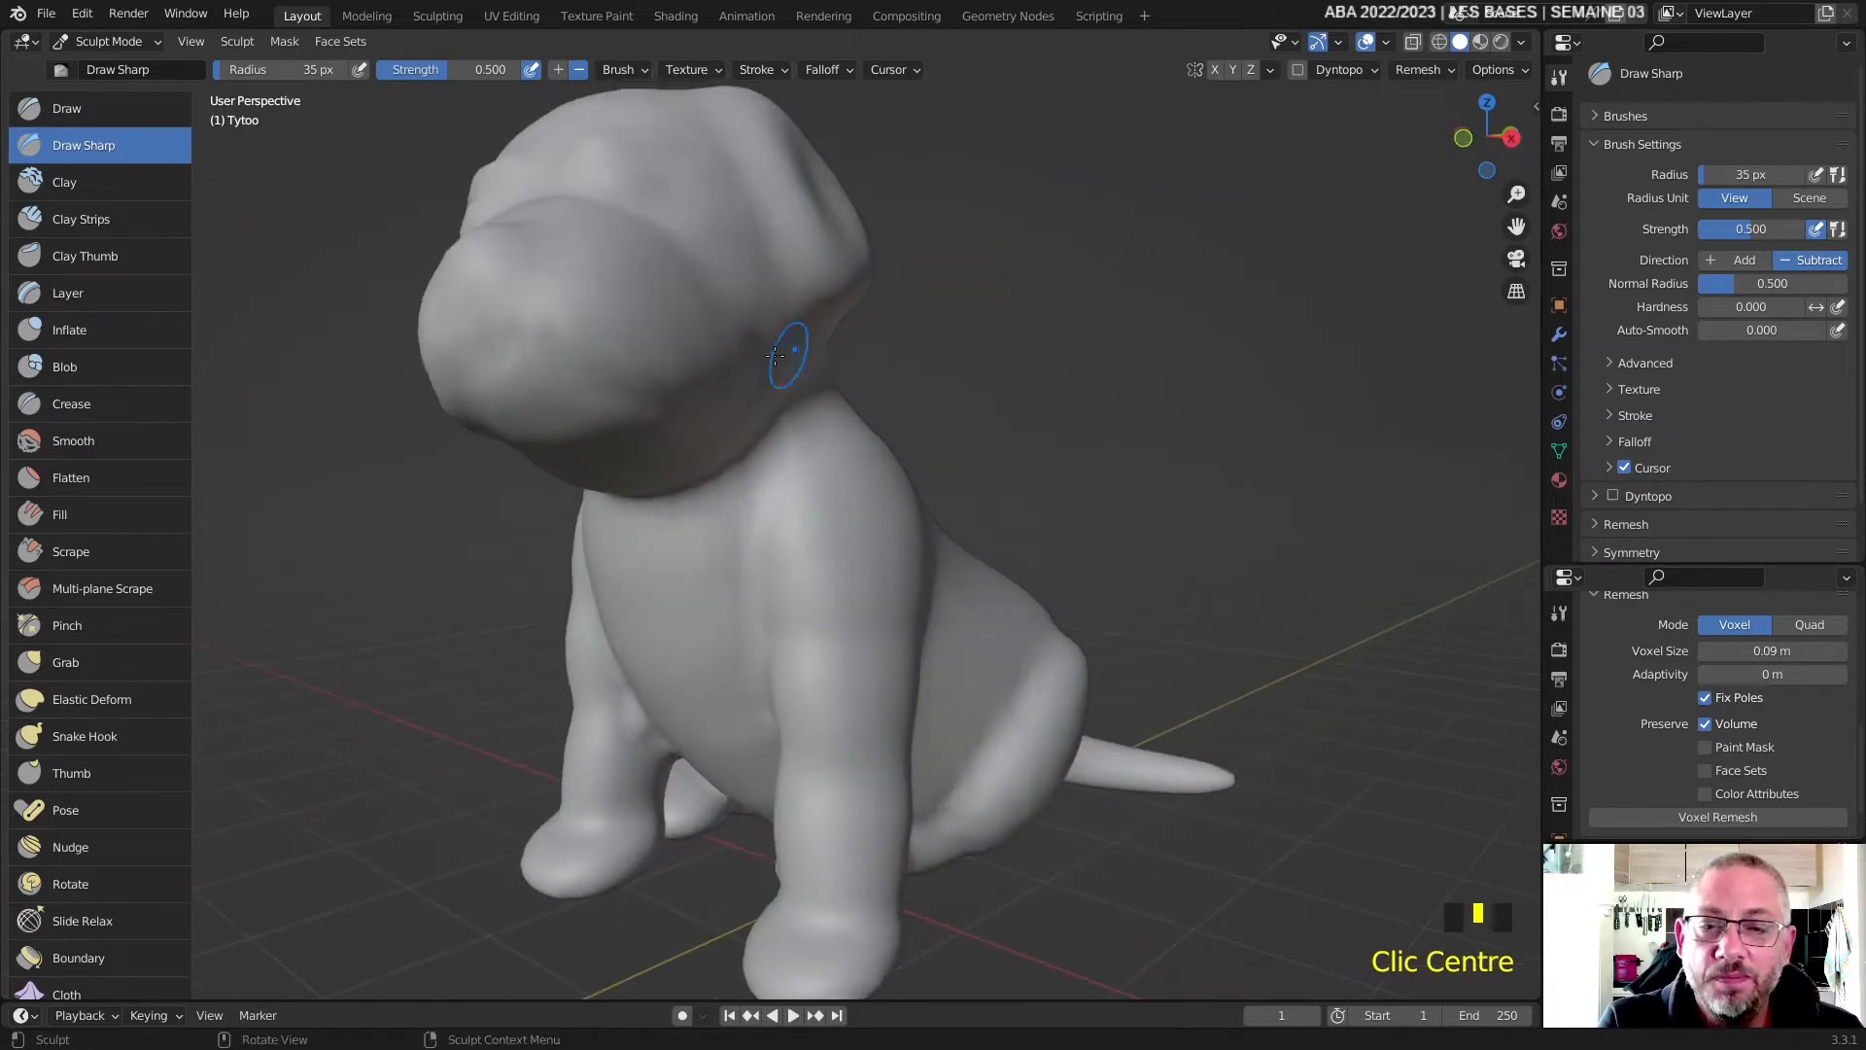
ctrl+drag(558, 325, 720, 376)
middle_drag(720, 375, 716, 354)
ctrl+click(740, 337)
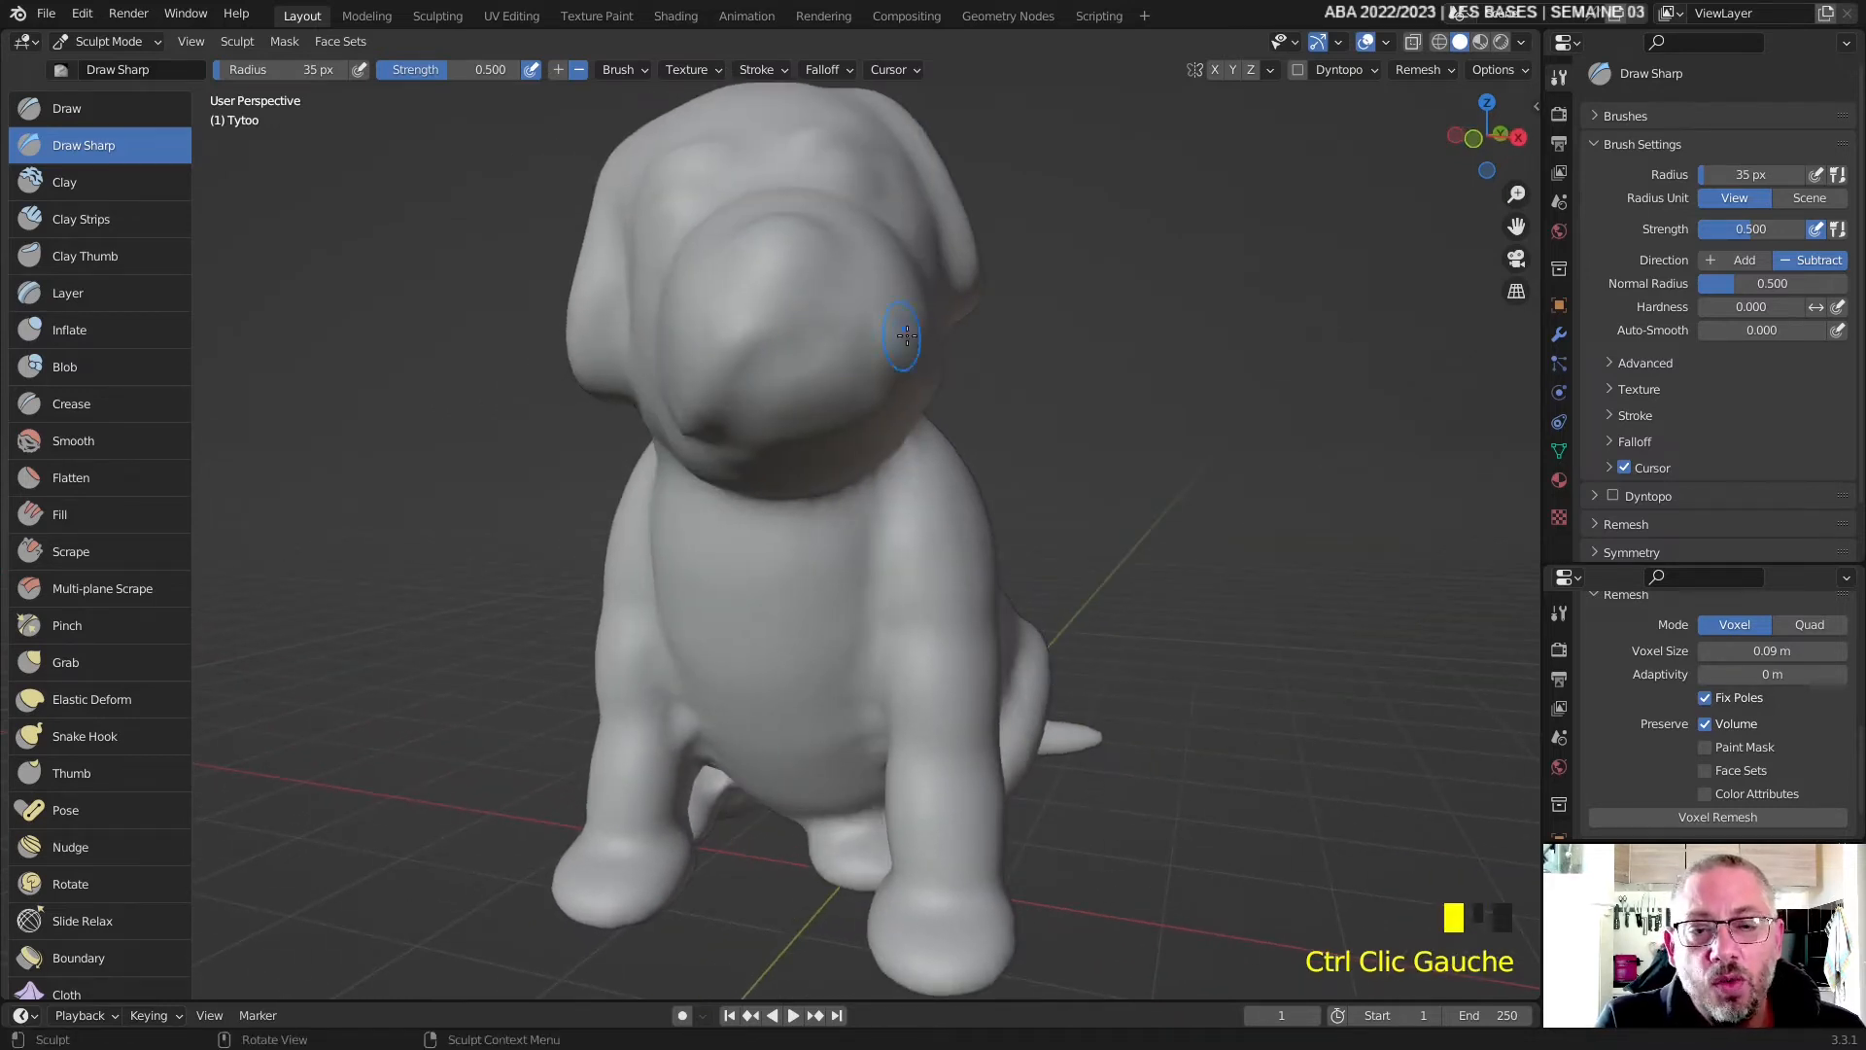
mouse_move(905, 335)
ctrl+mouse_down()
mouse_move(839, 318)
mouse_move(768, 335)
ctrl+mouse_up()
middle_drag(768, 335, 603, 328)
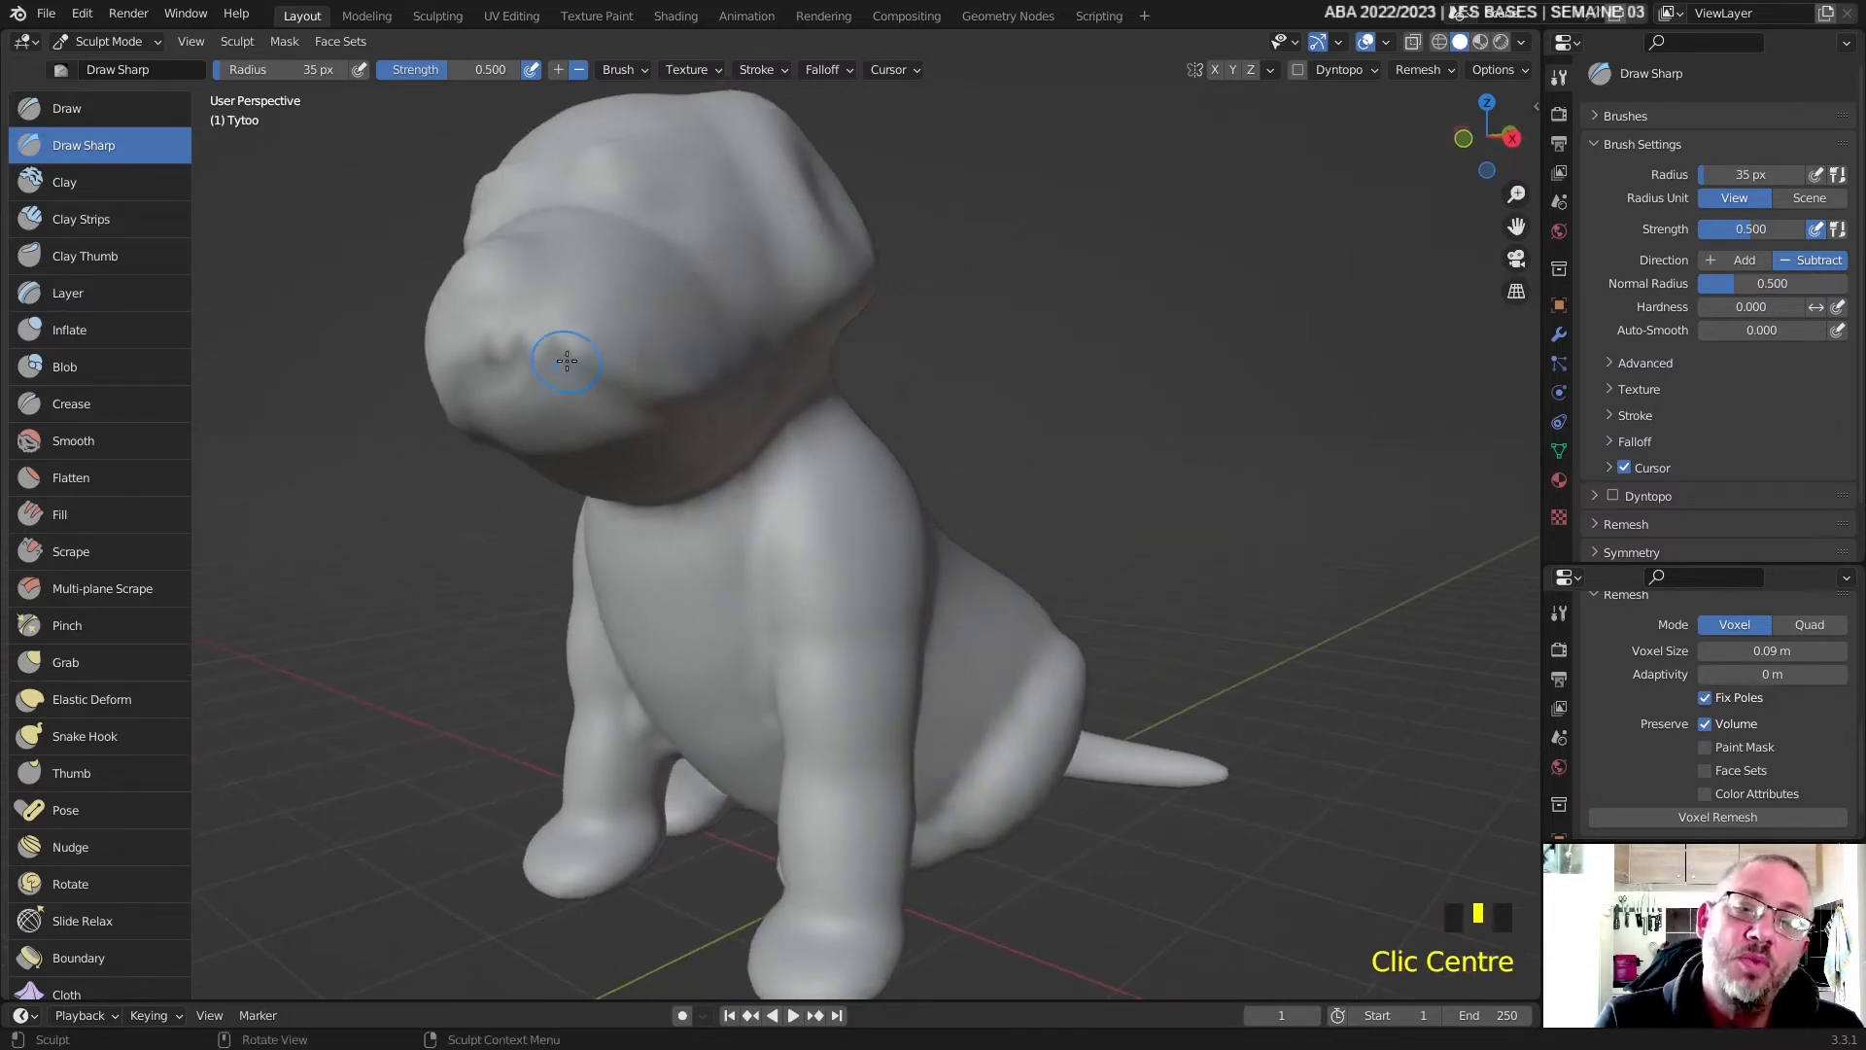
click(1663, 818)
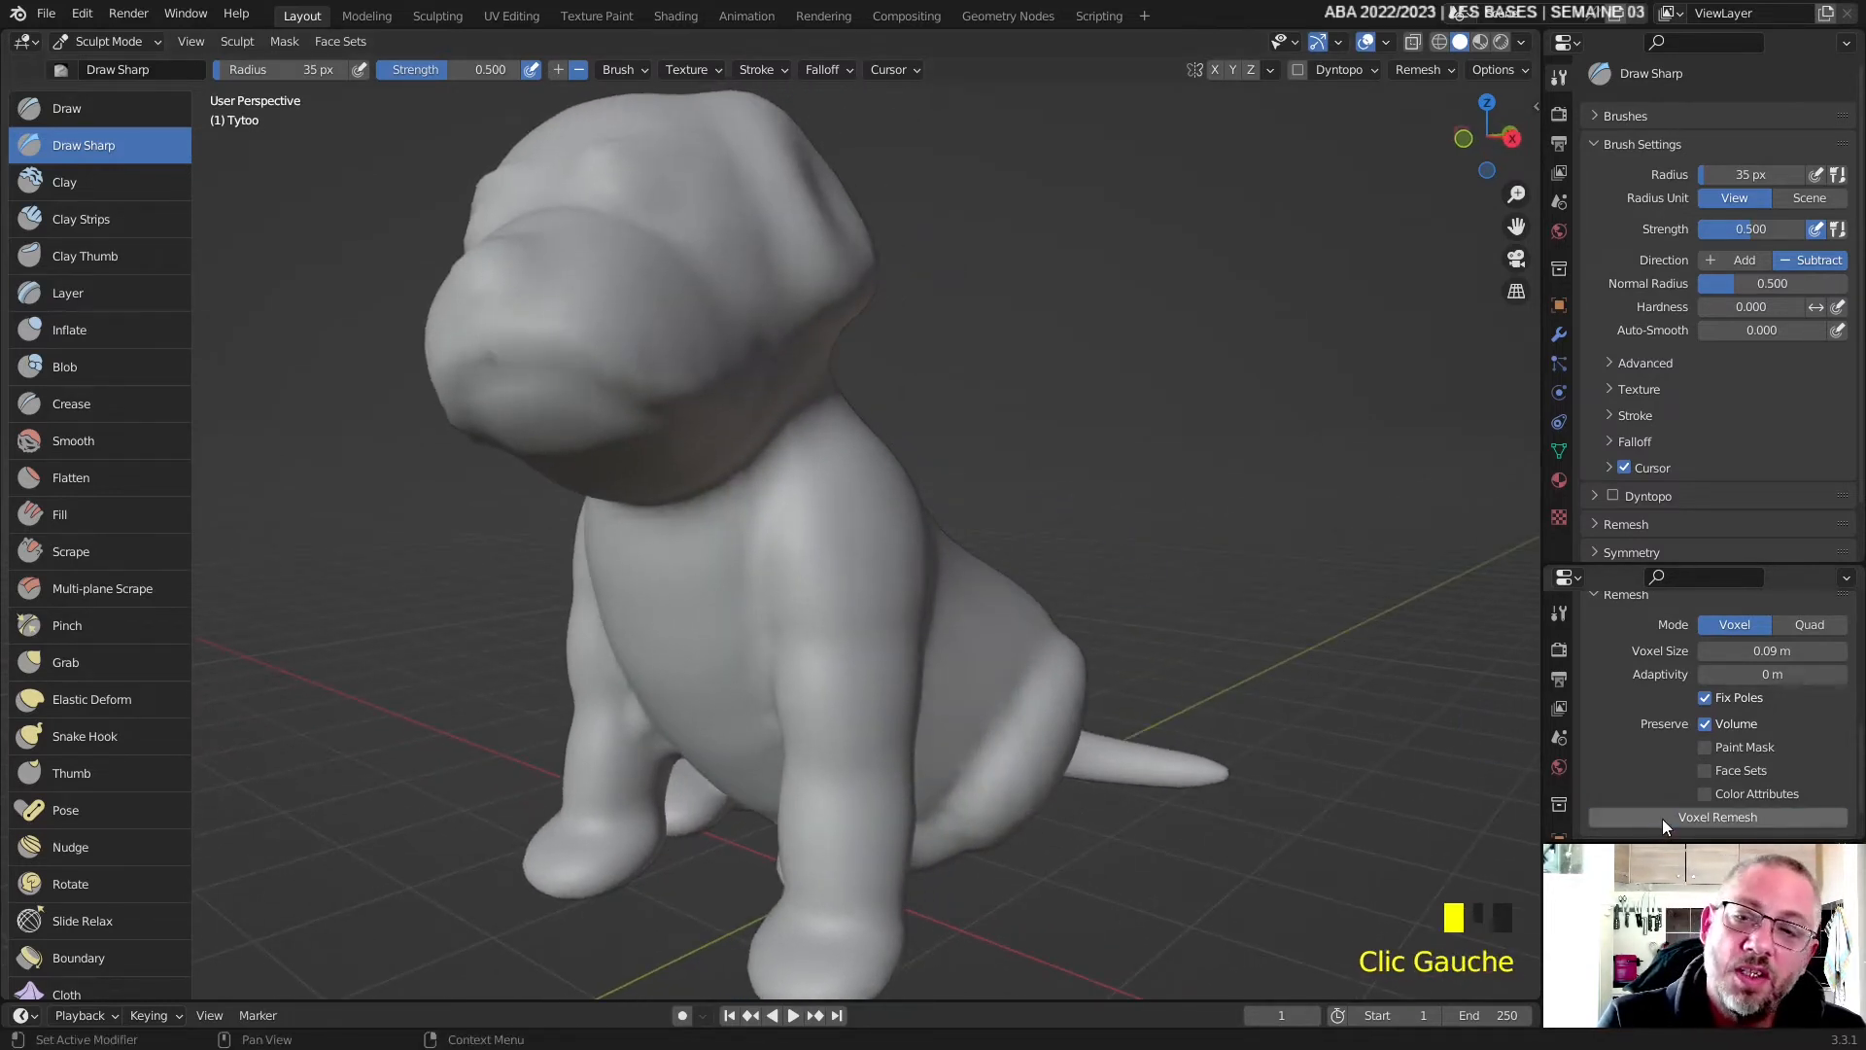
- Build up and smooth the lip fold at the front of the muzzle, voxel-remeshing the dog to even out the surface
middle_drag(862, 567, 875, 563)
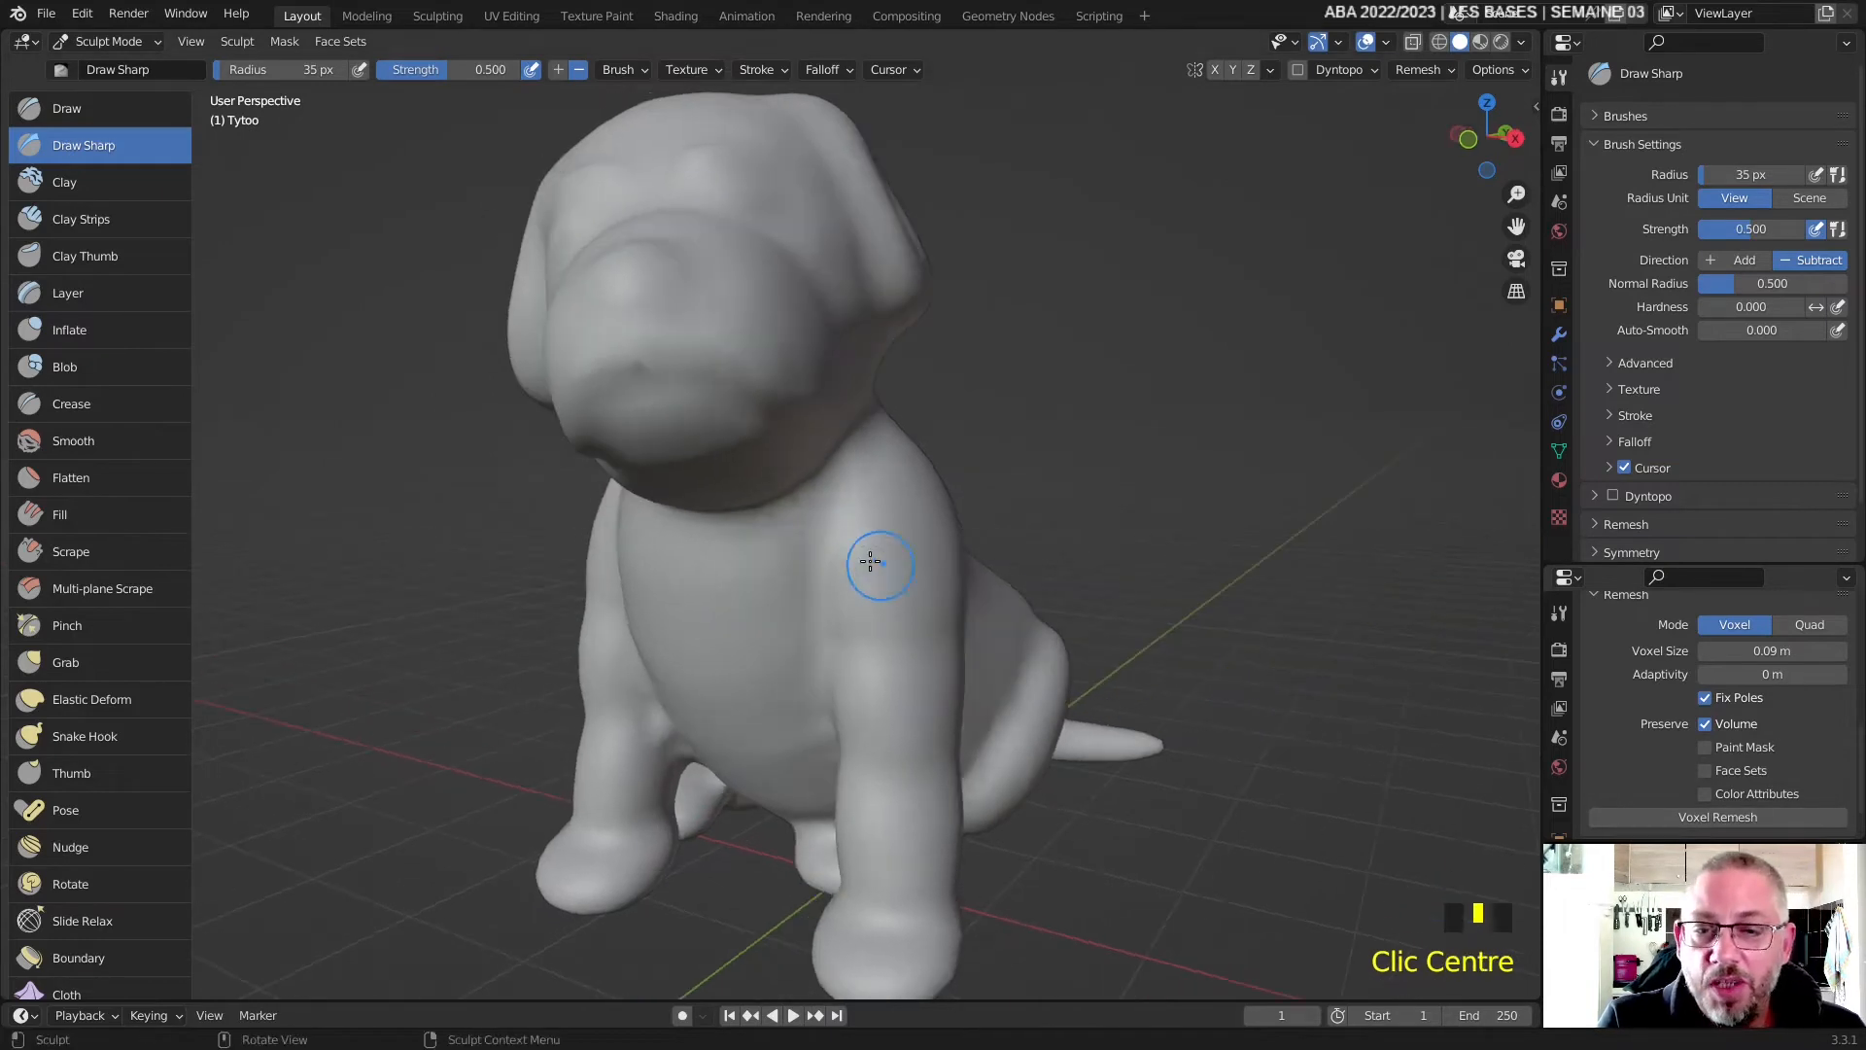
click(627, 354)
mouse_move(626, 354)
ctrl+mouse_down()
mouse_move(688, 350)
mouse_move(624, 378)
mouse_move(708, 368)
ctrl+mouse_up()
ctrl+drag(642, 366, 708, 370)
ctrl+drag(645, 365, 752, 370)
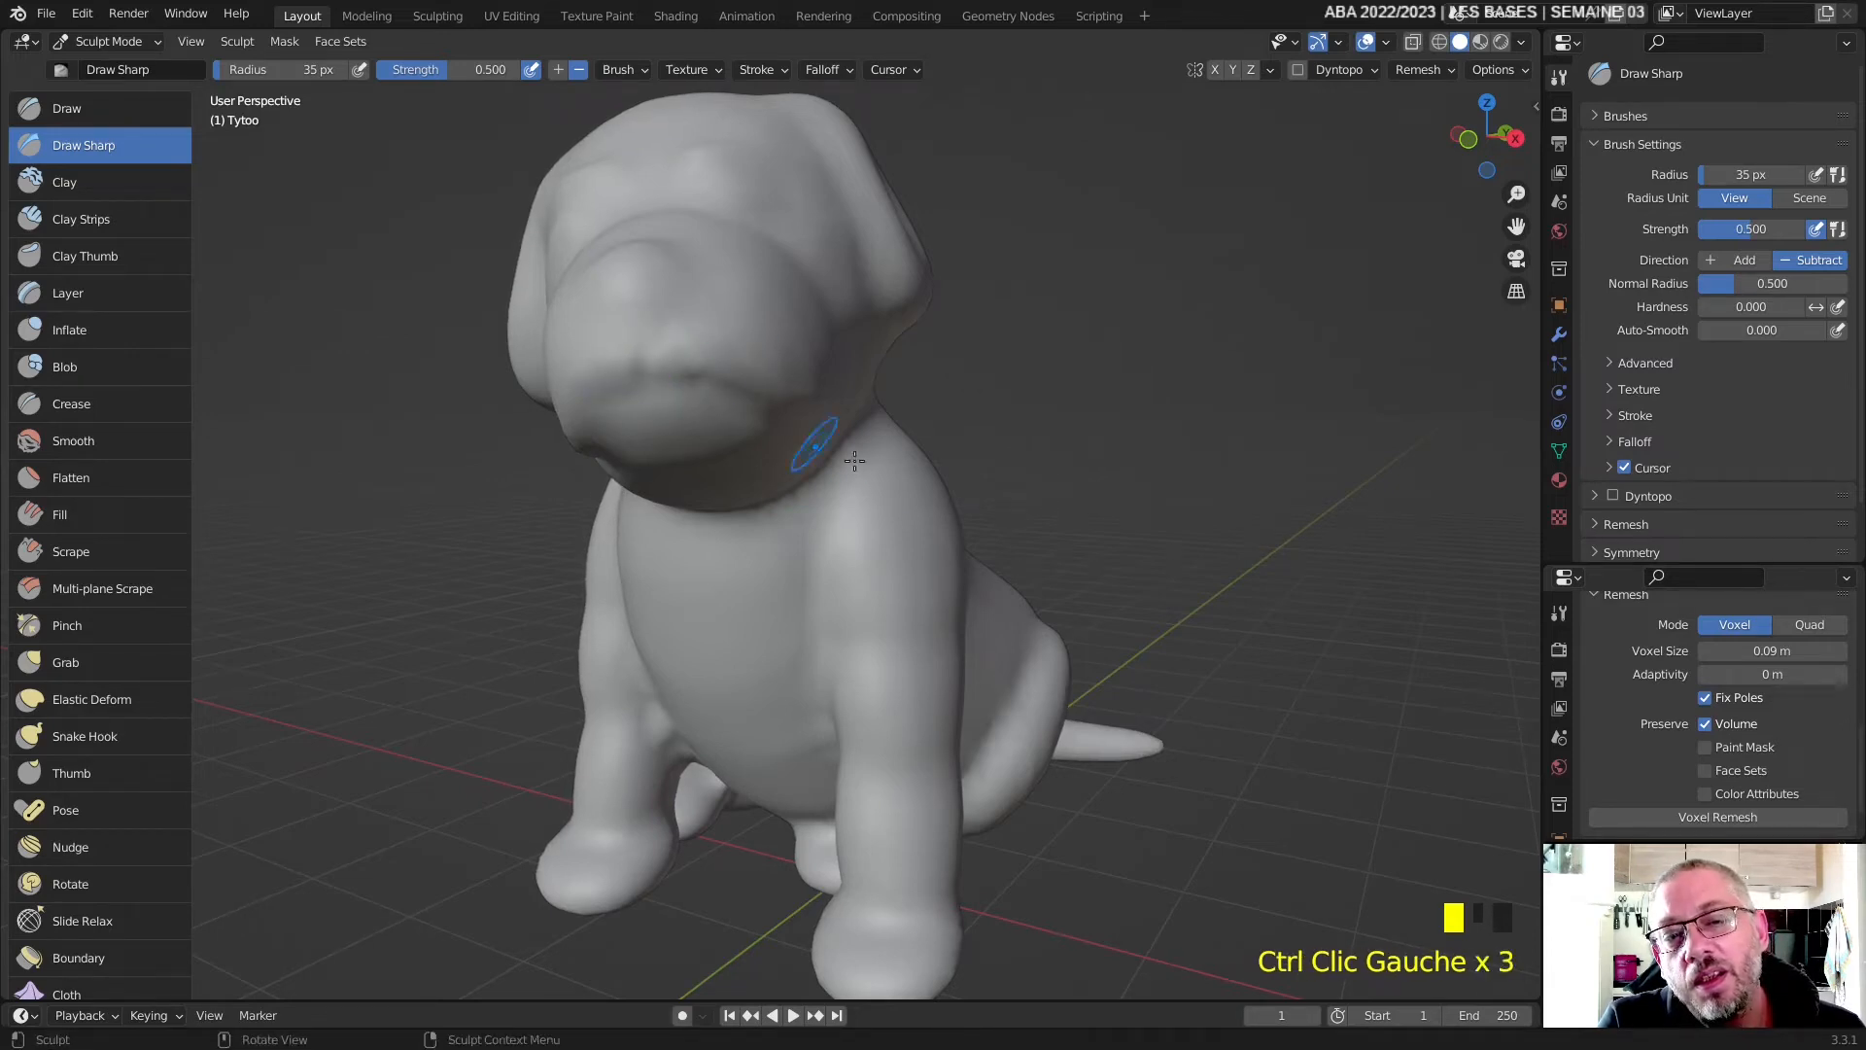
click(1682, 817)
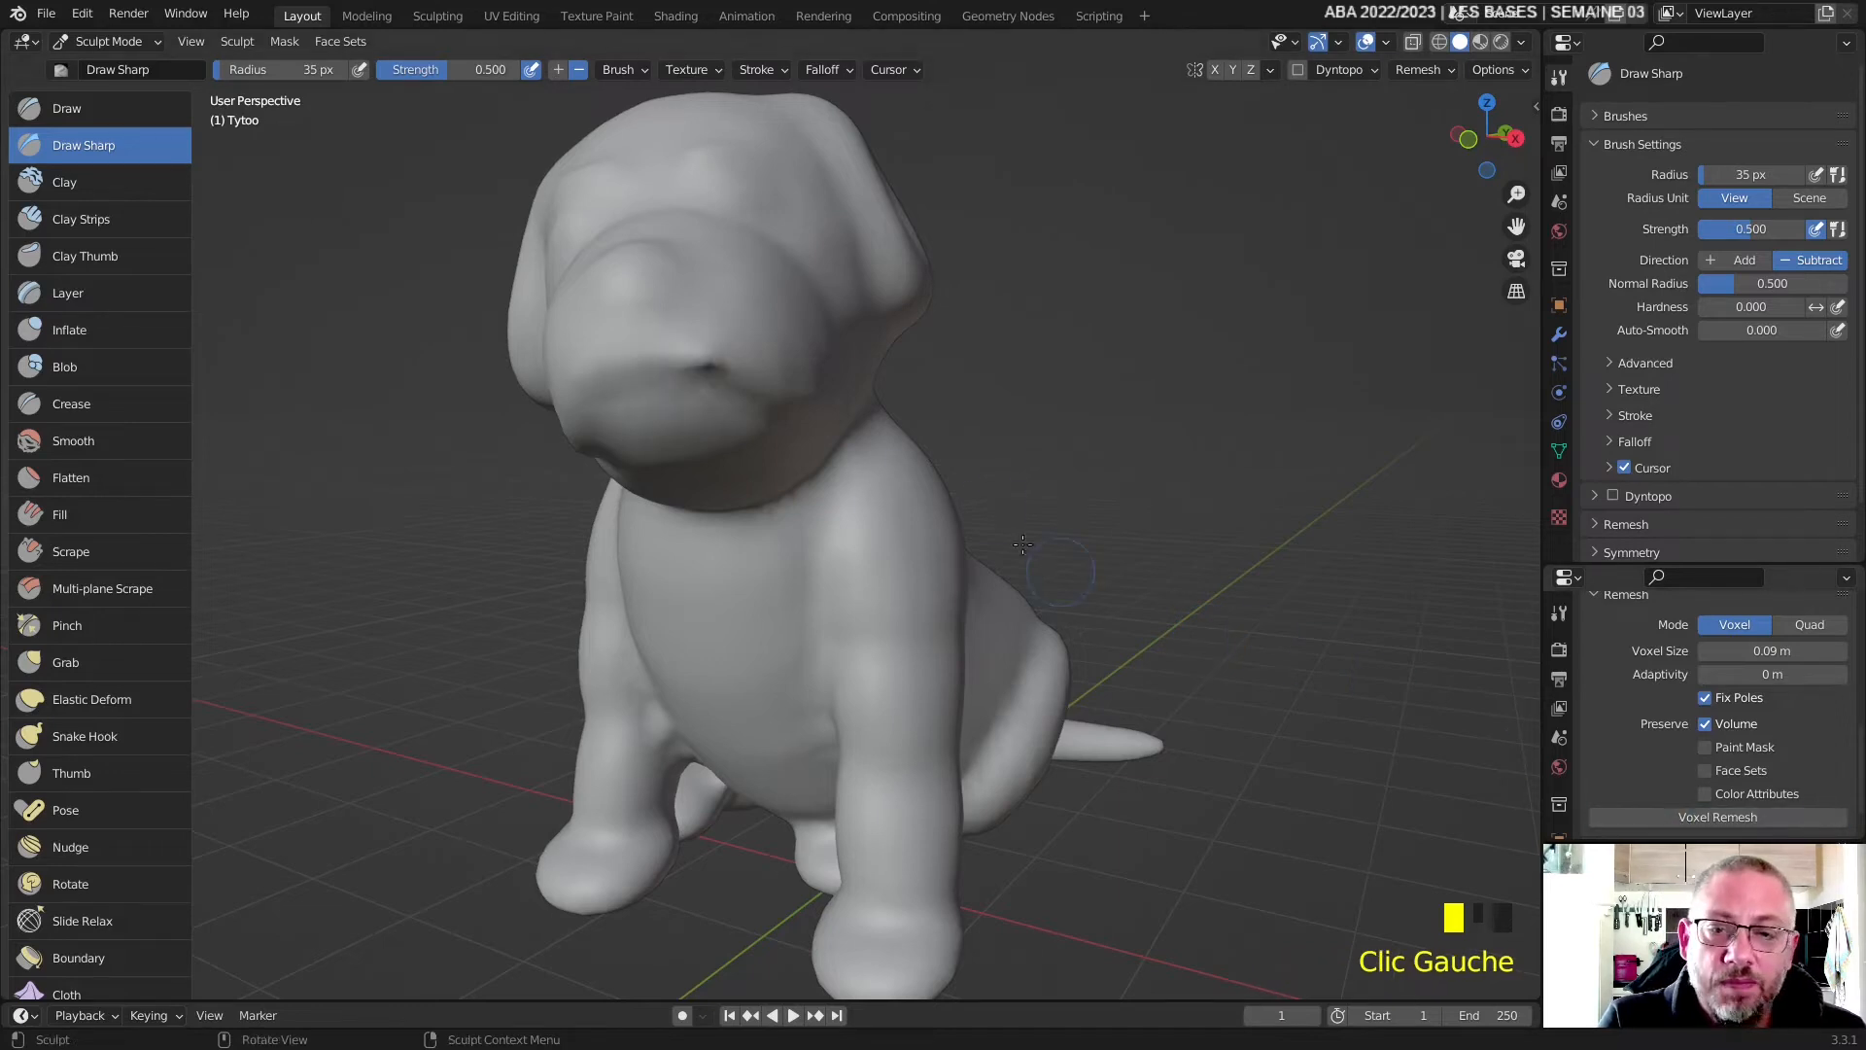
mouse_move(725, 367)
shift+mouse_down()
mouse_move(645, 354)
mouse_move(736, 380)
shift+mouse_up()
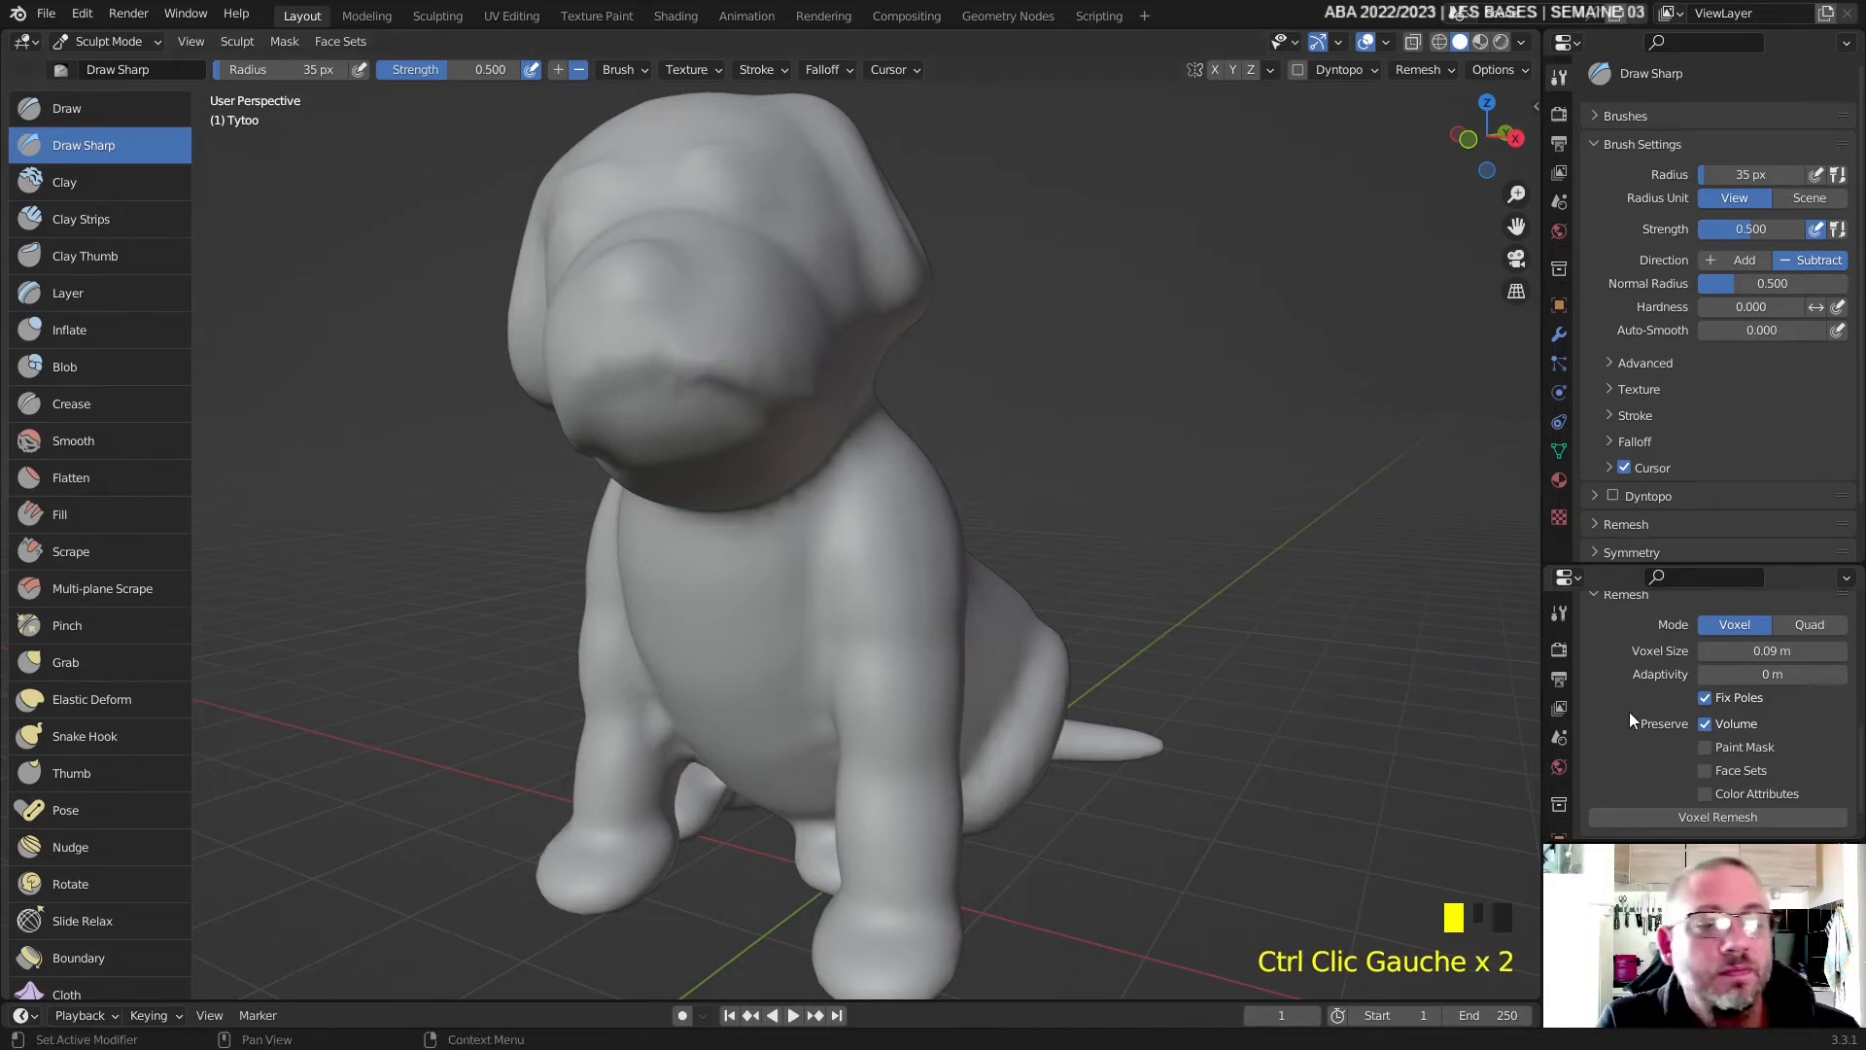
click(1678, 814)
- Dab small dents onto both sides of the muzzle with Draw Sharp
mouse_move(1020, 505)
middle_down()
mouse_move(1112, 489)
mouse_move(941, 435)
mouse_move(1041, 542)
middle_up()
scroll(1050, 466, down, 1)
scroll(941, 434, up, 2)
mouse_move(1005, 540)
ctrl+mouse_down()
mouse_move(1004, 591)
mouse_move(1015, 549)
ctrl+mouse_up()
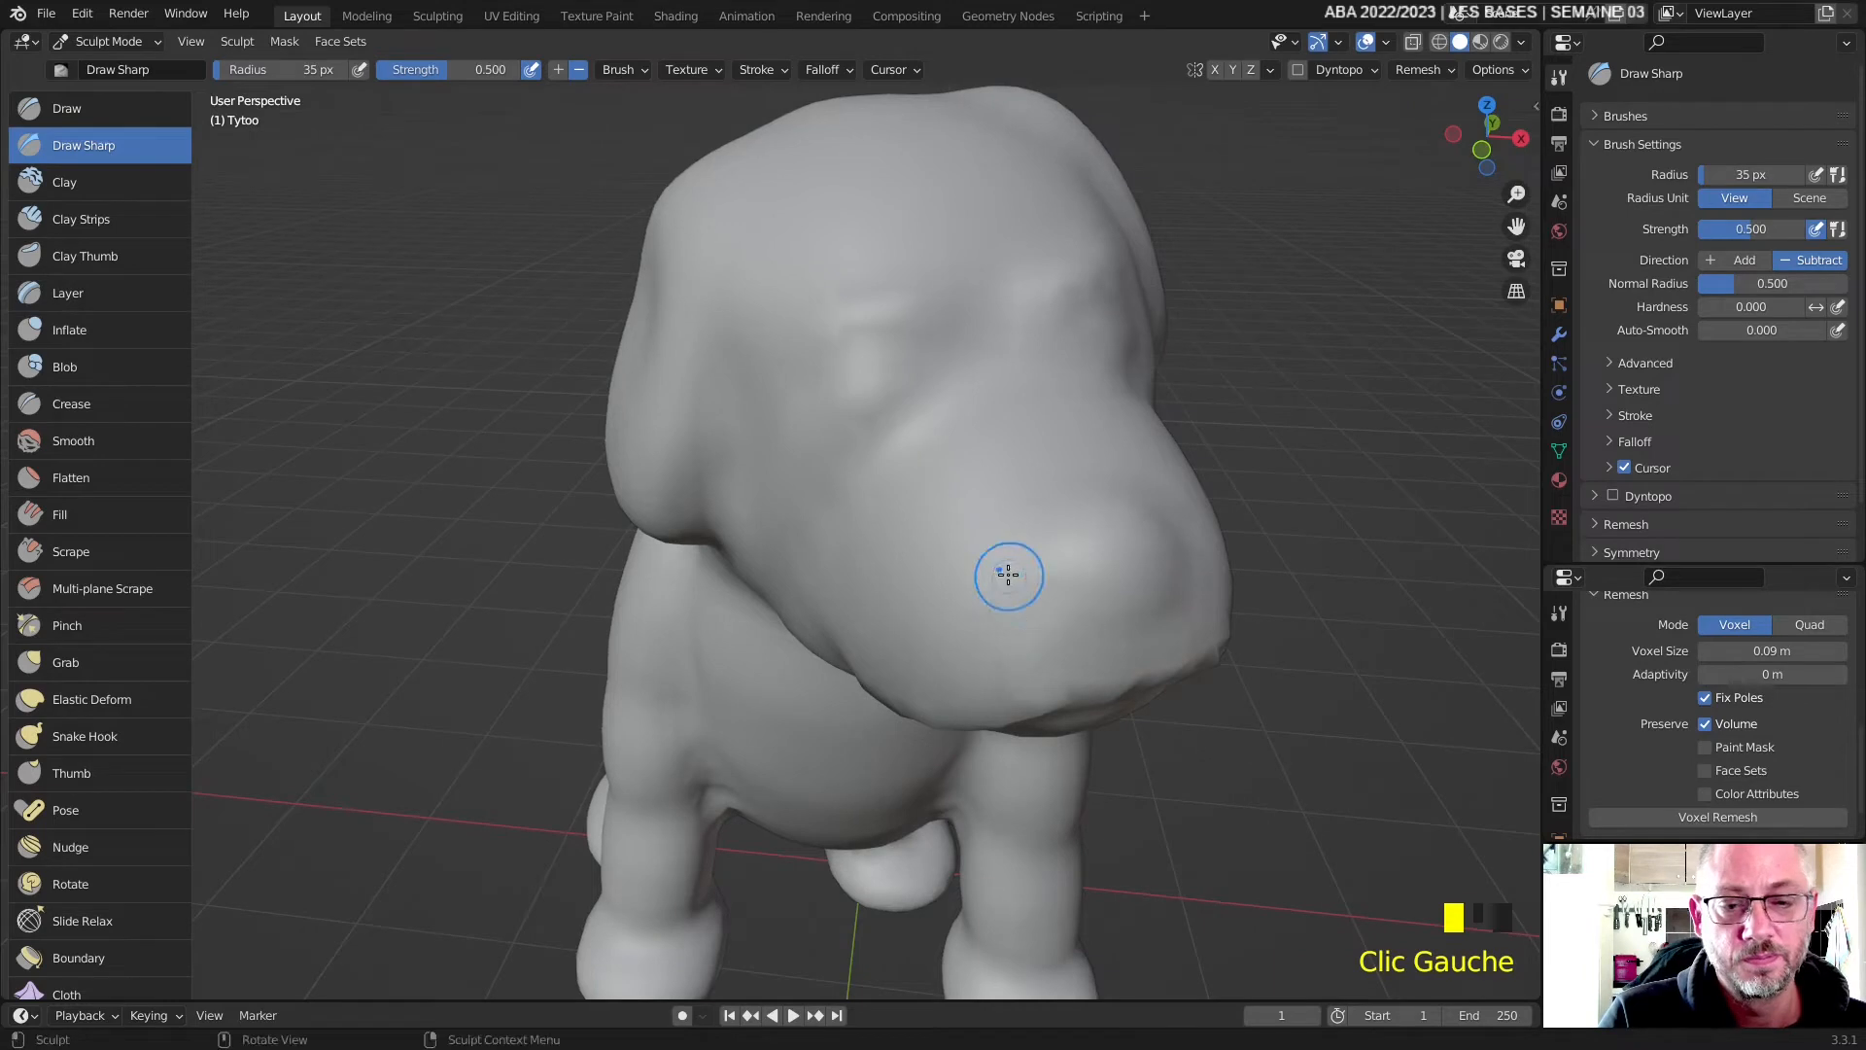
click(1017, 537)
click(1033, 650)
click(1028, 591)
middle_drag(1028, 591, 962, 583)
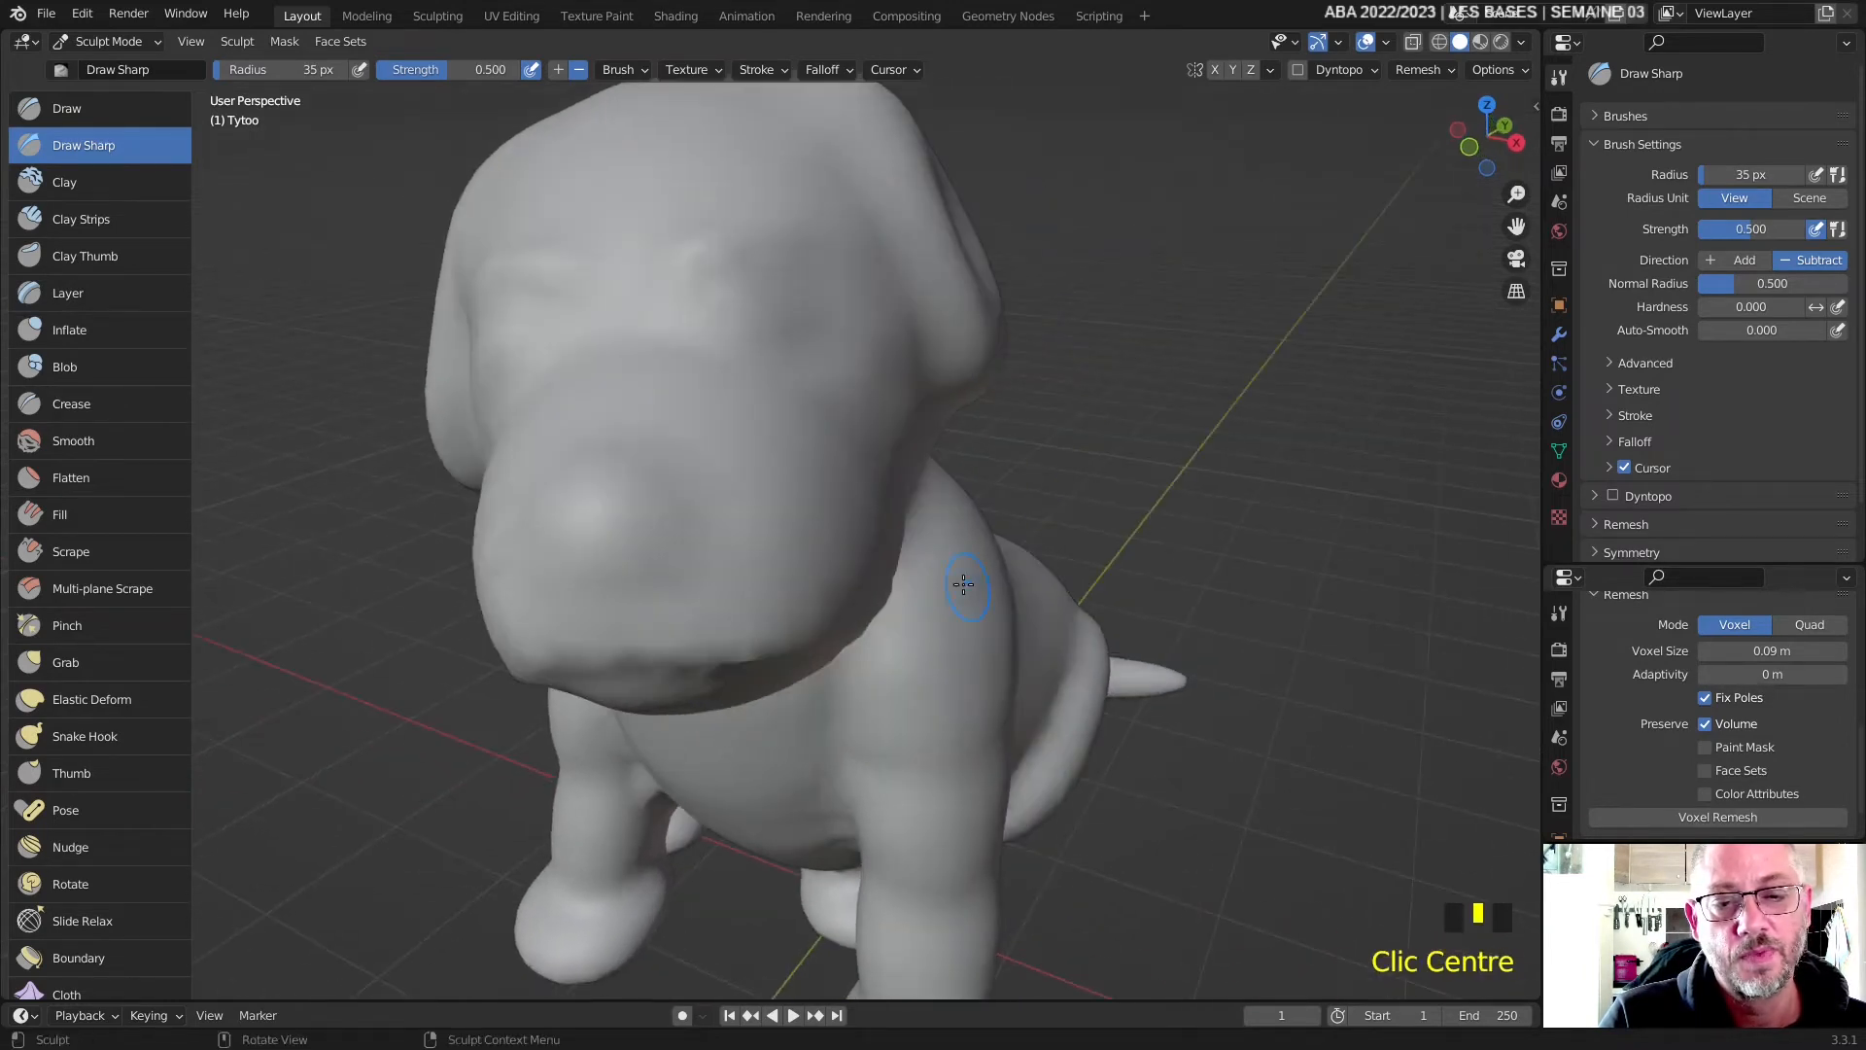
click(717, 571)
middle_drag(599, 547, 645, 534)
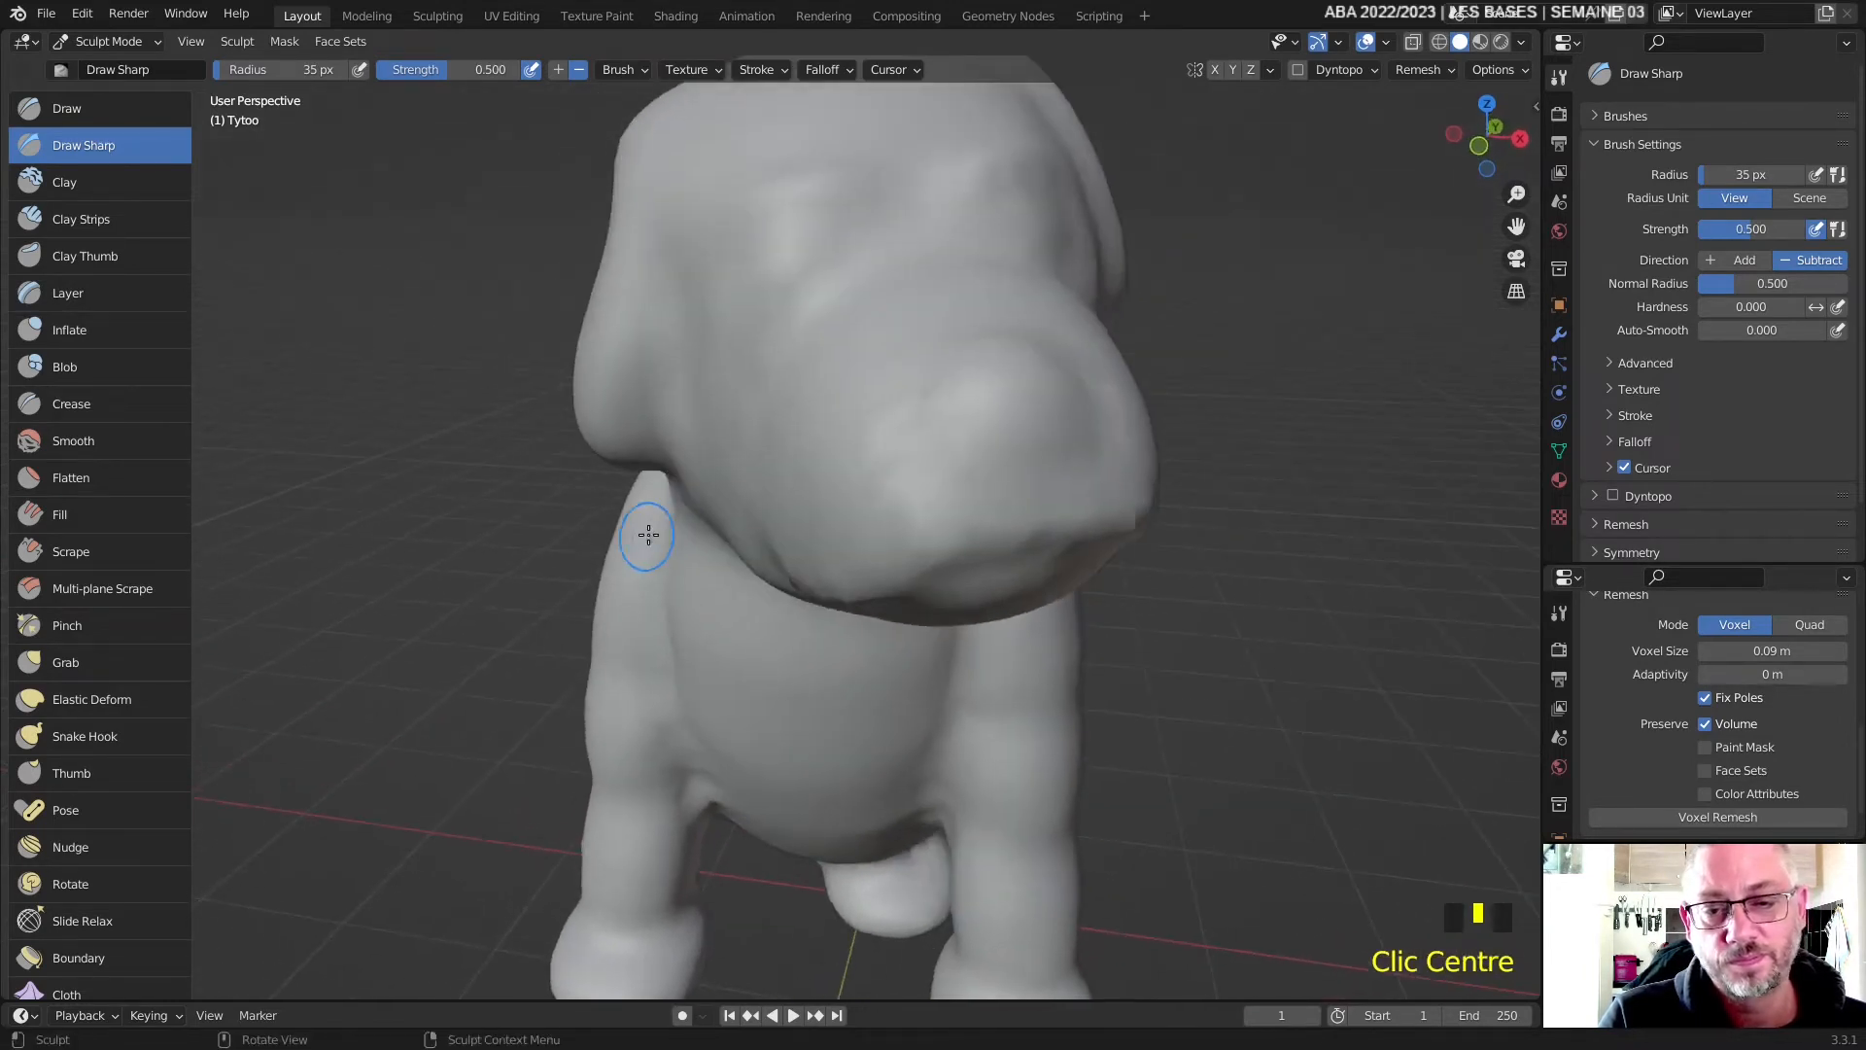
- Add small raised dabs on both sides of the muzzle with the brush direction inverted
ctrl+click(950, 408)
ctrl+click(943, 442)
ctrl+click(941, 458)
mouse_move(941, 458)
middle_down()
mouse_move(726, 612)
mouse_move(616, 592)
middle_up()
ctrl+click(651, 625)
ctrl+click(654, 646)
ctrl+click(670, 670)
middle_drag(671, 671, 740, 517)
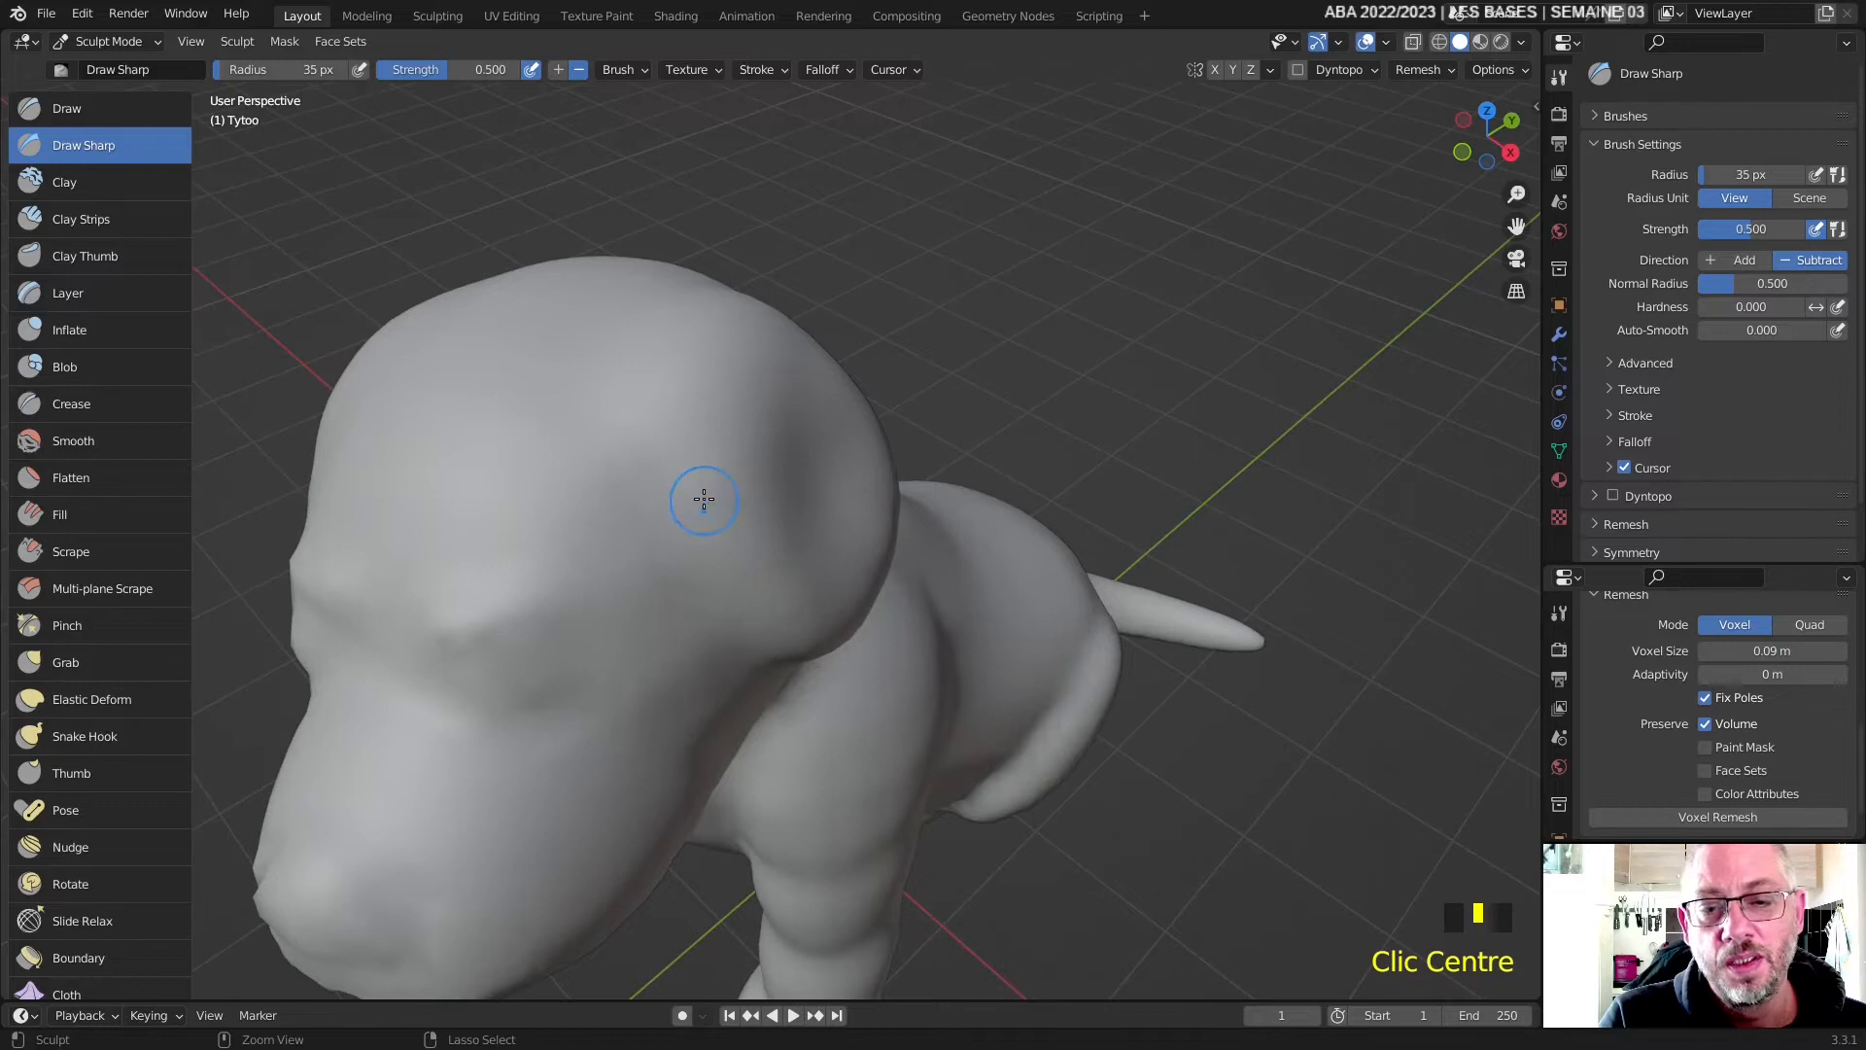
- Sculpt the side of the head between the eye and the ear with short carving and raising dabs
ctrl+drag(669, 518, 682, 529)
click(667, 492)
click(687, 550)
middle_drag(687, 550, 562, 474)
drag(571, 371, 571, 349)
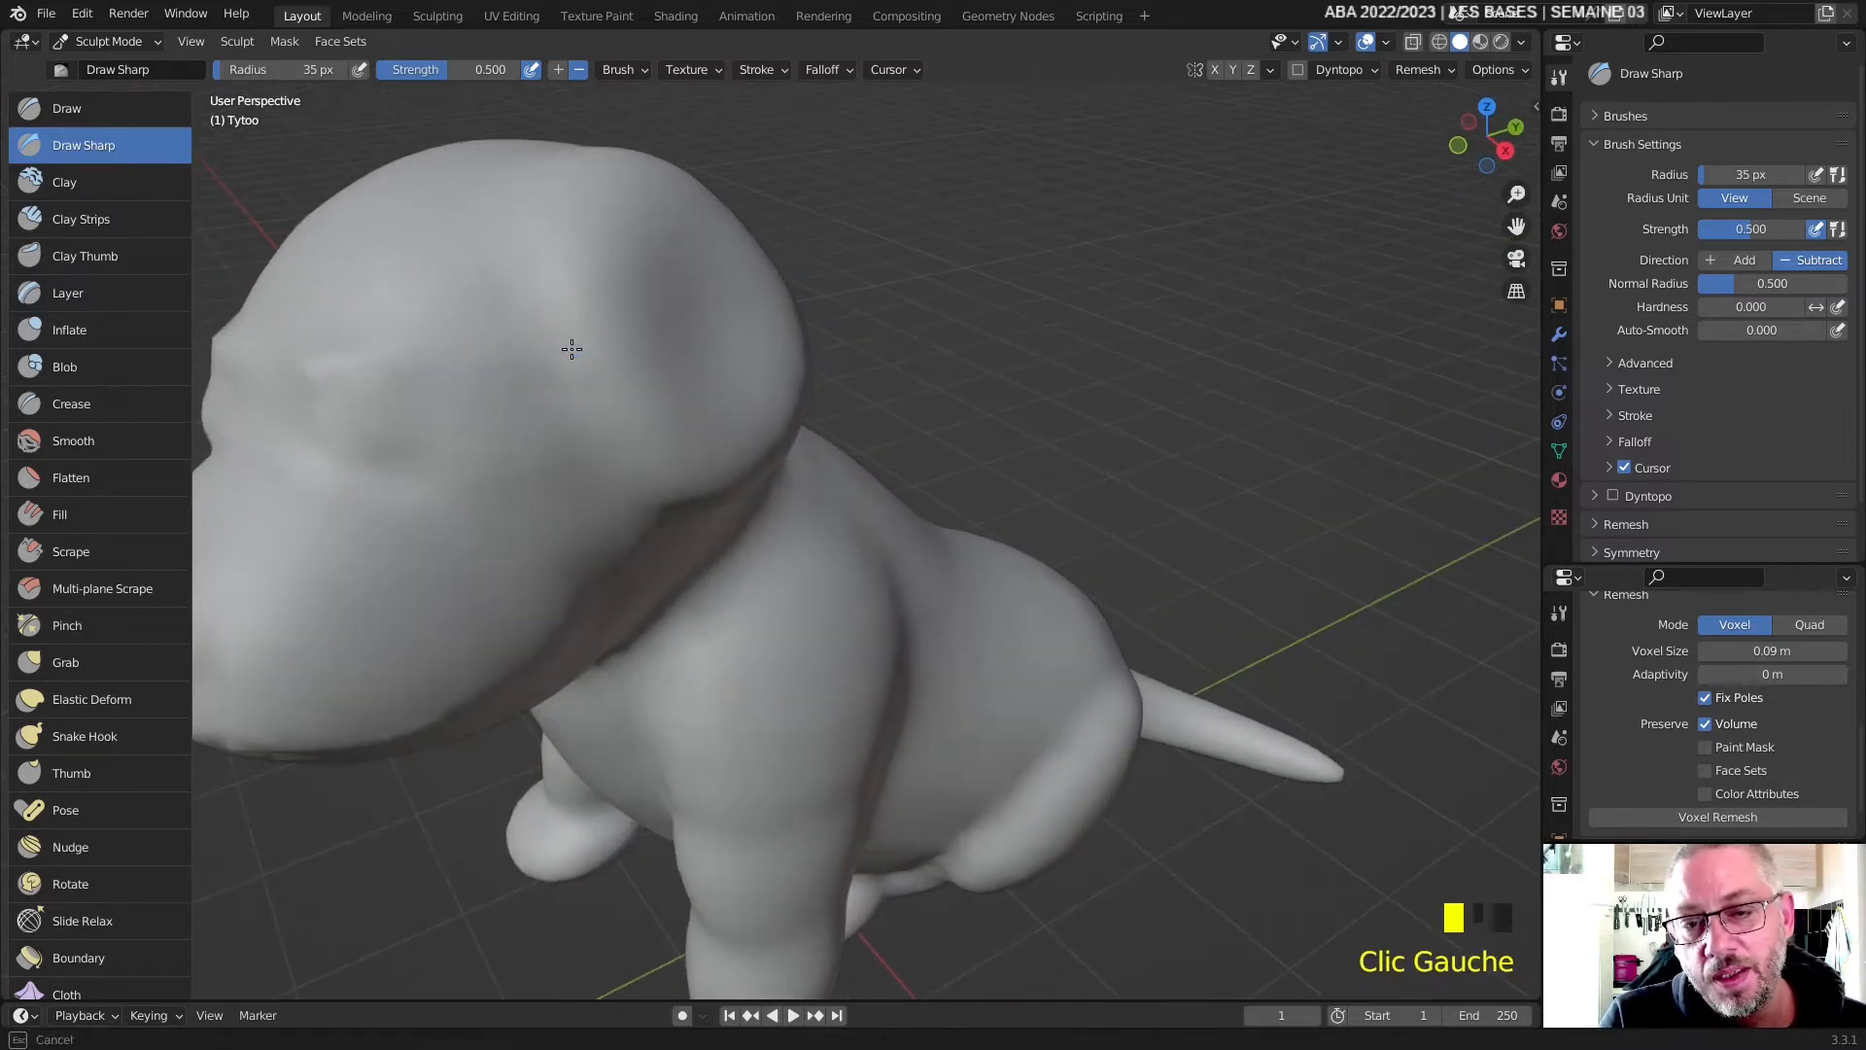
ctrl+click(585, 297)
ctrl+click(614, 357)
- Hide the viewport overlays and switch the viewport gizmos off and back on
scroll(745, 444, down, 5)
middle_drag(746, 444, 1045, 386)
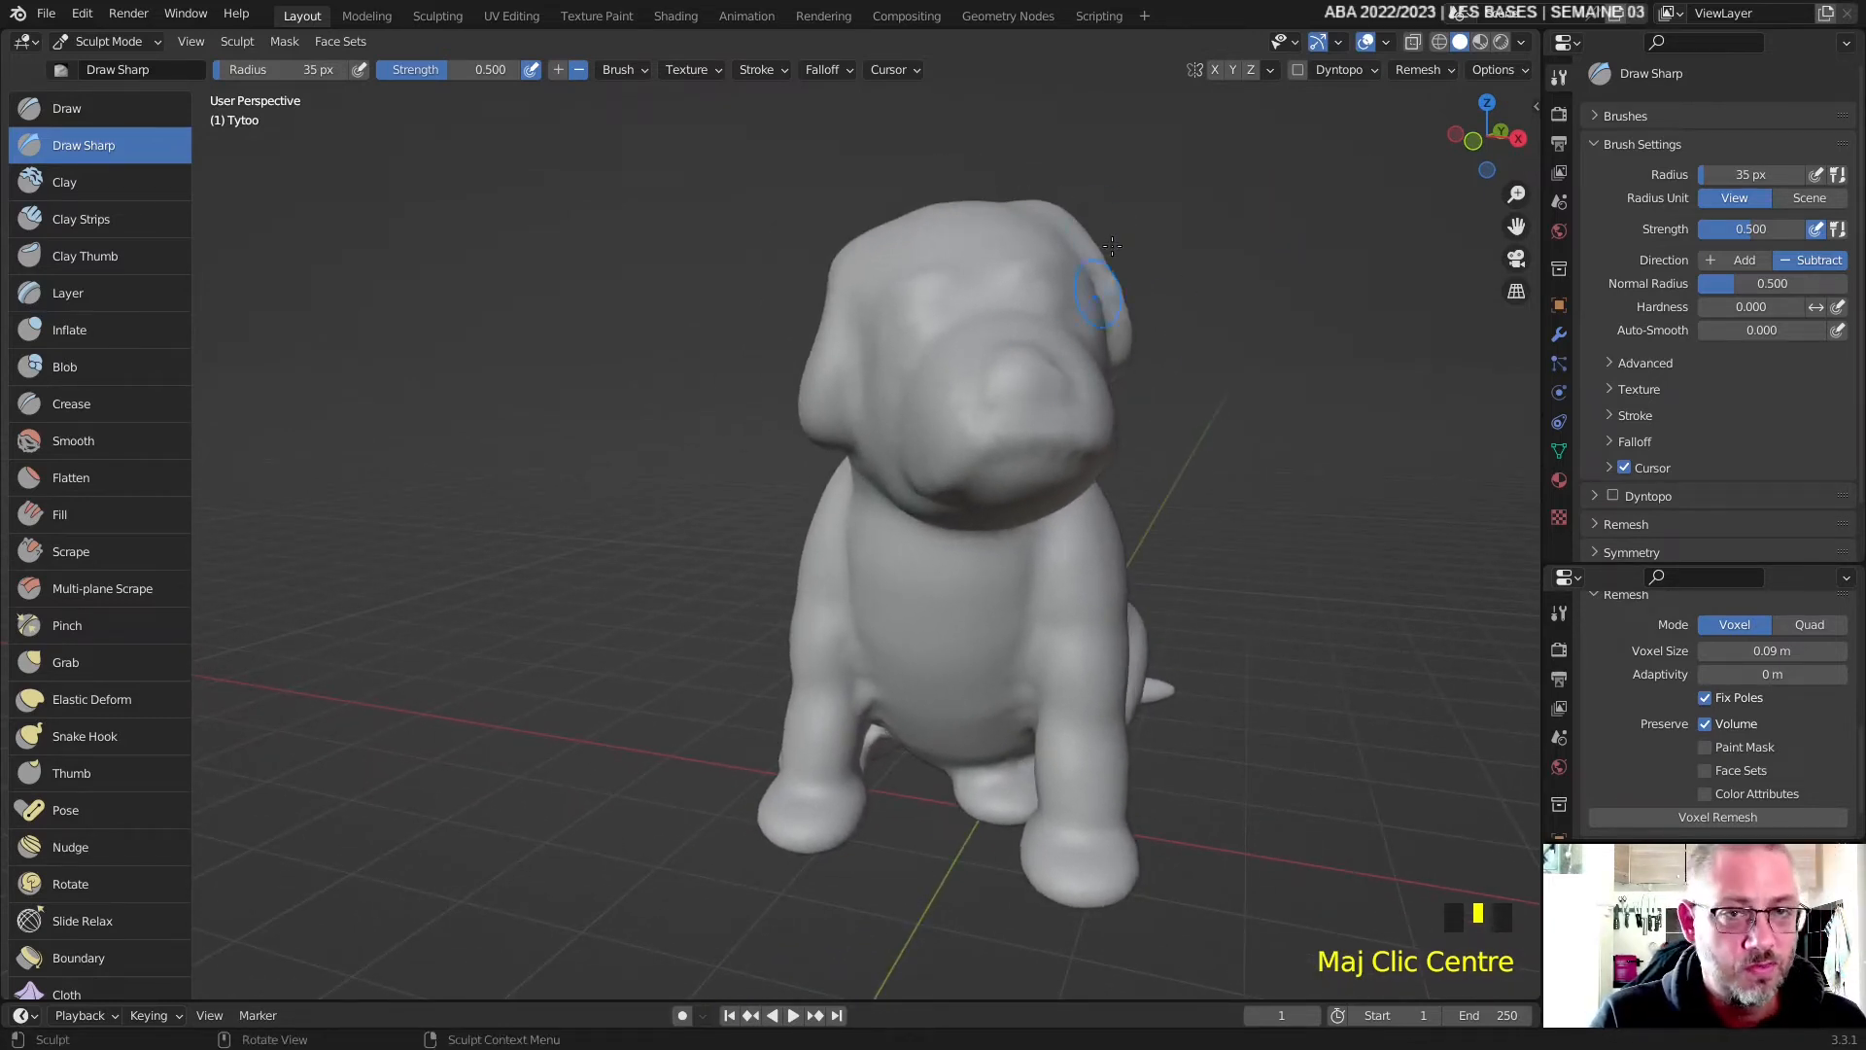
middle_drag(1185, 332, 1167, 412)
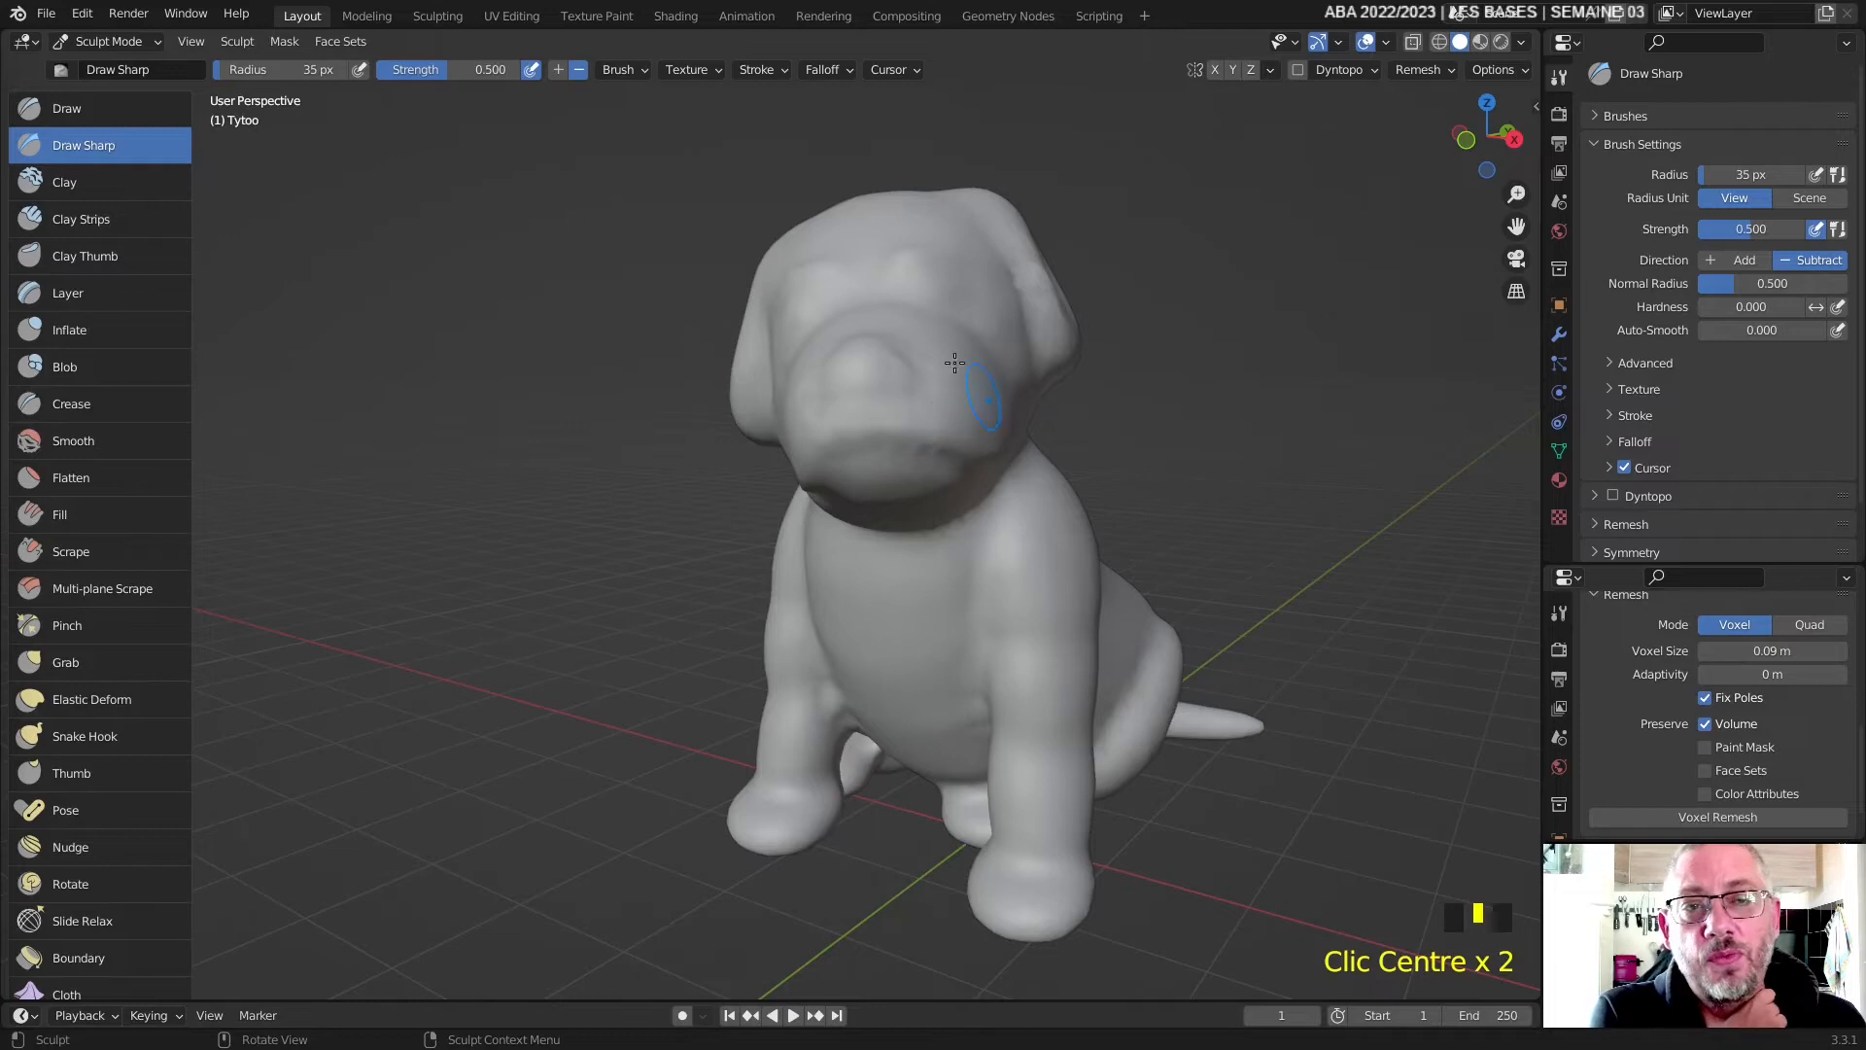
click(1323, 43)
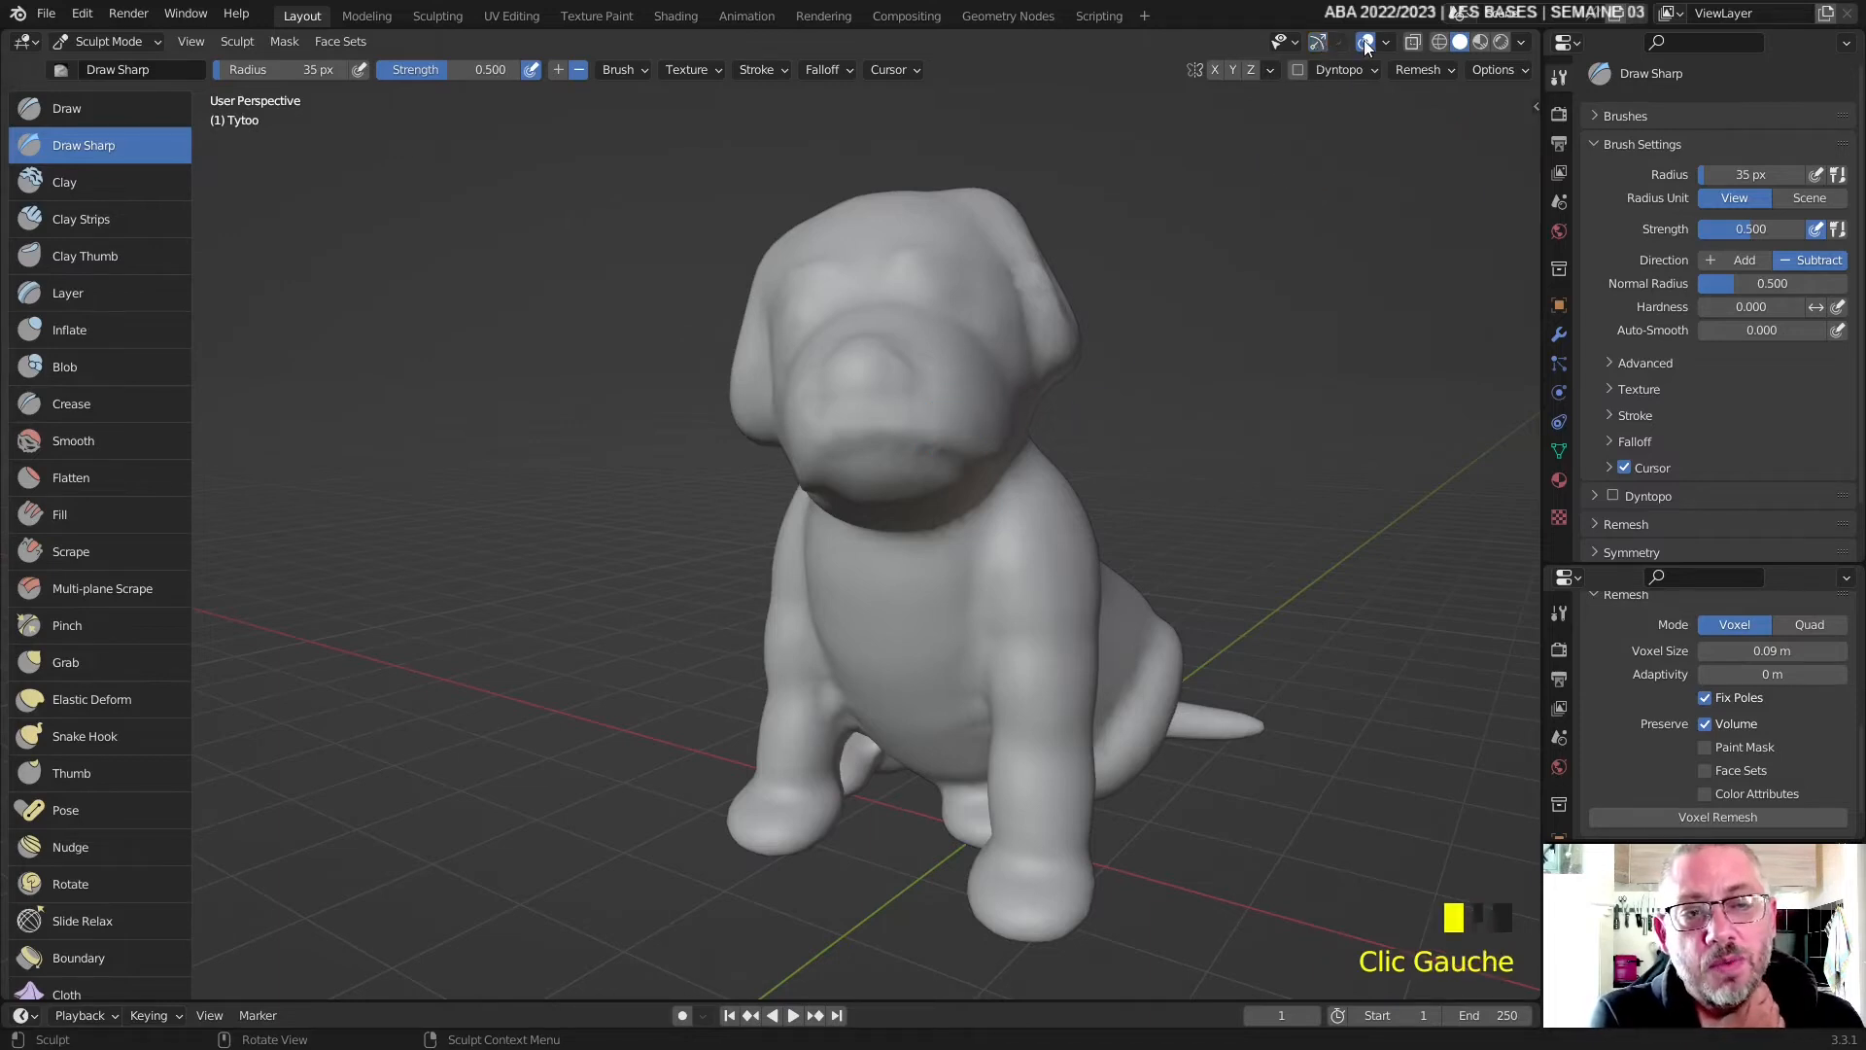
click(1365, 43)
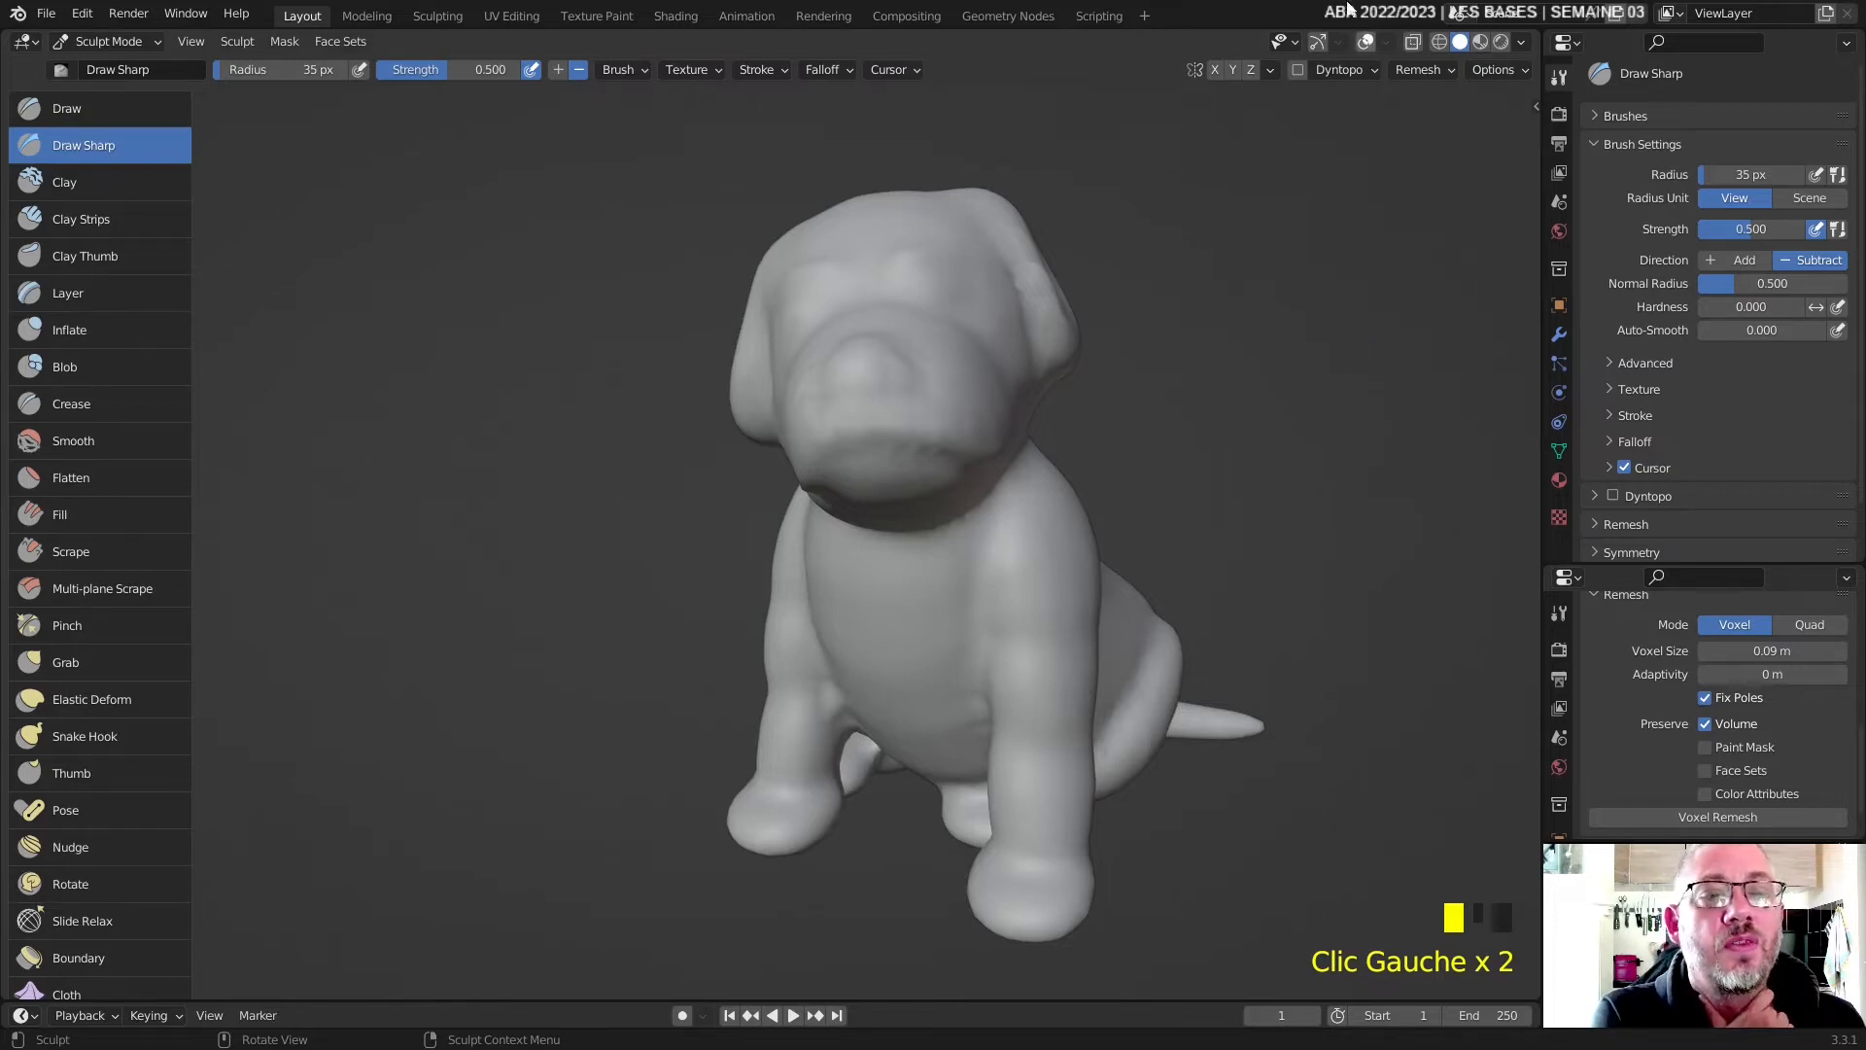
click(1315, 43)
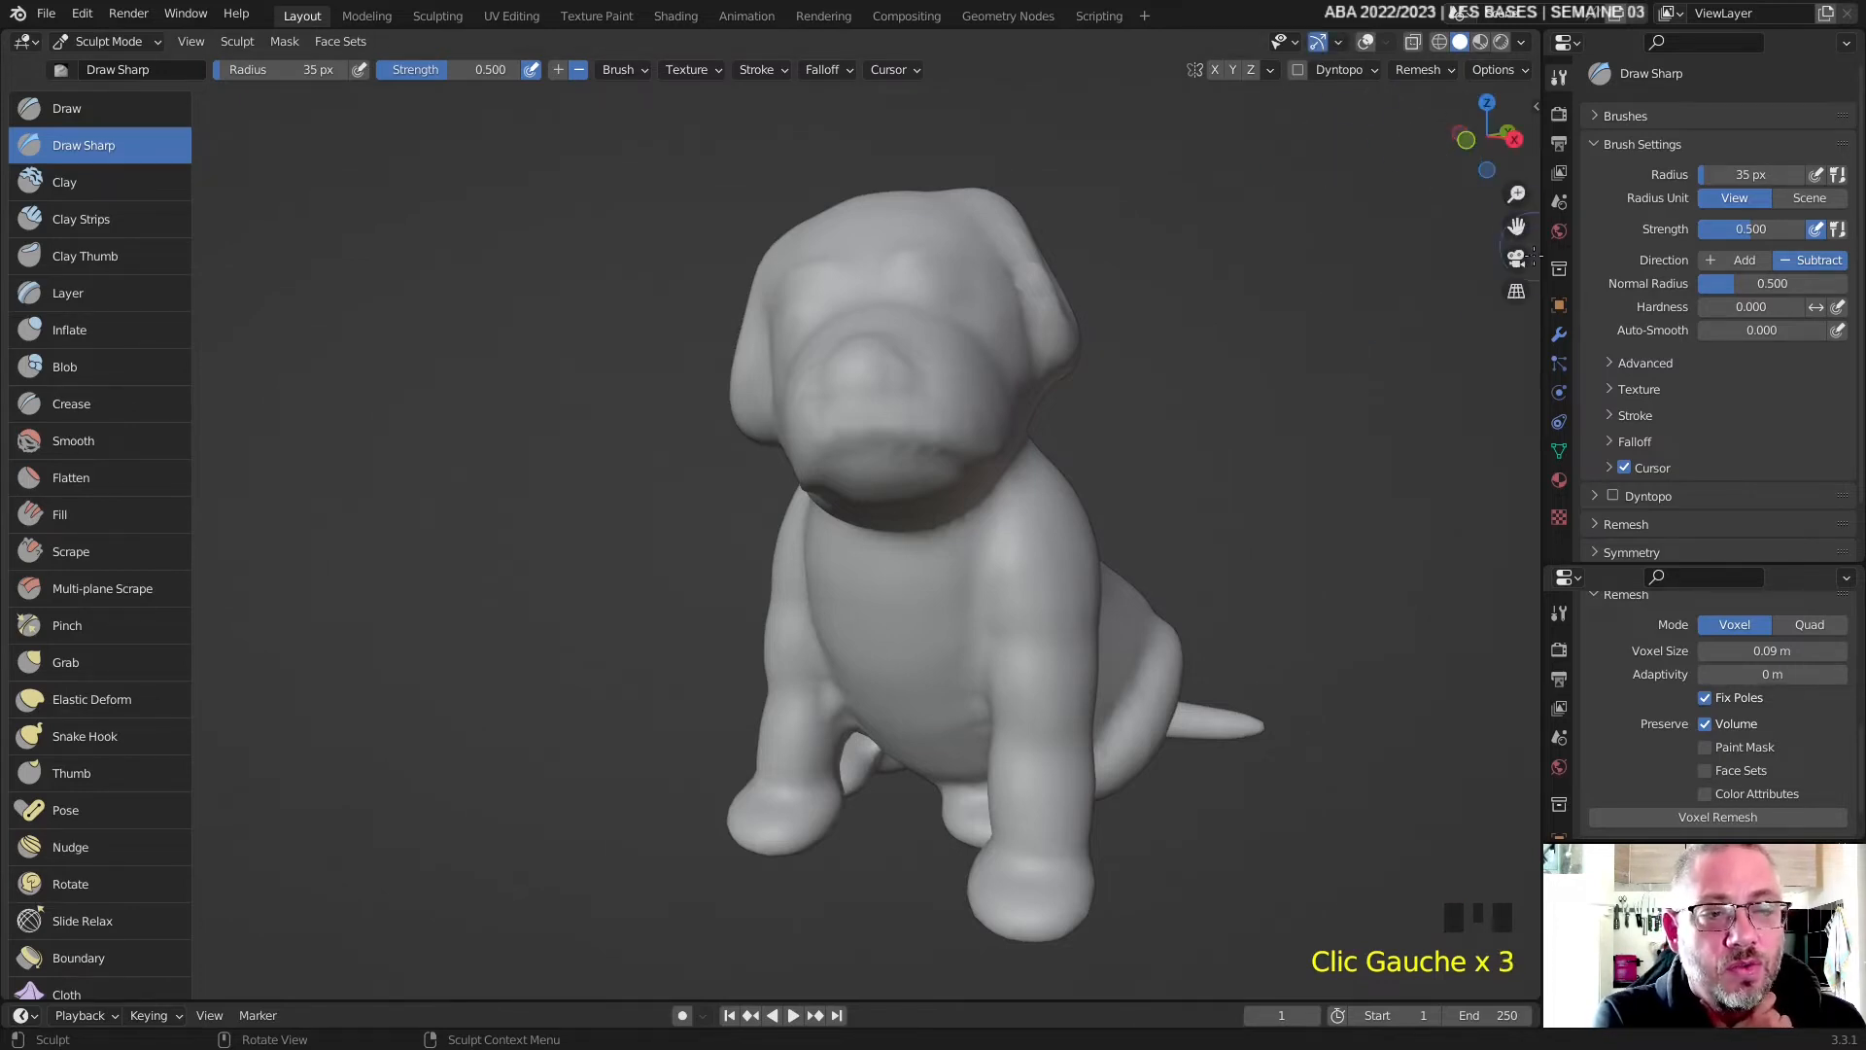
- Examine the sculpted dog's head and body from the front and the side
drag(1518, 229, 1468, 153)
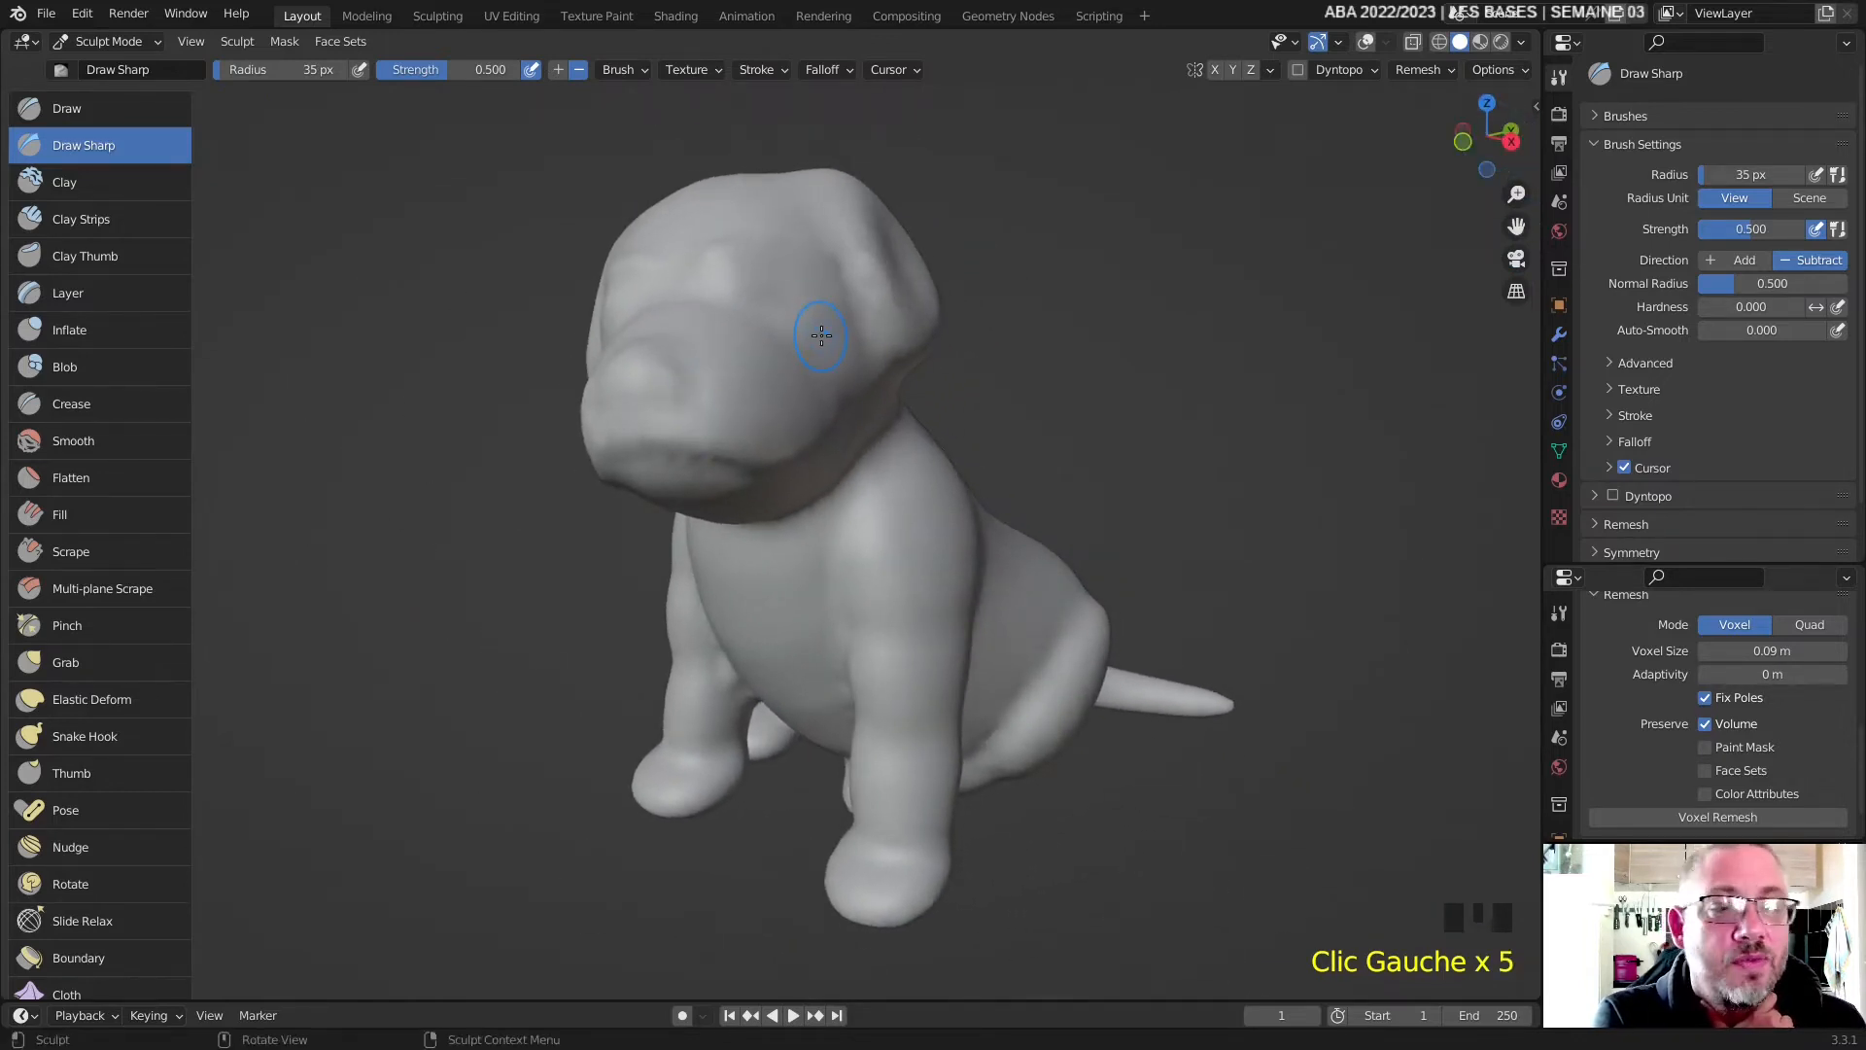
alt+middle_click(811, 332)
middle_drag(797, 389, 765, 471)
middle_drag(707, 583, 774, 354)
scroll(812, 423, up, 2)
scroll(808, 442, down, 1)
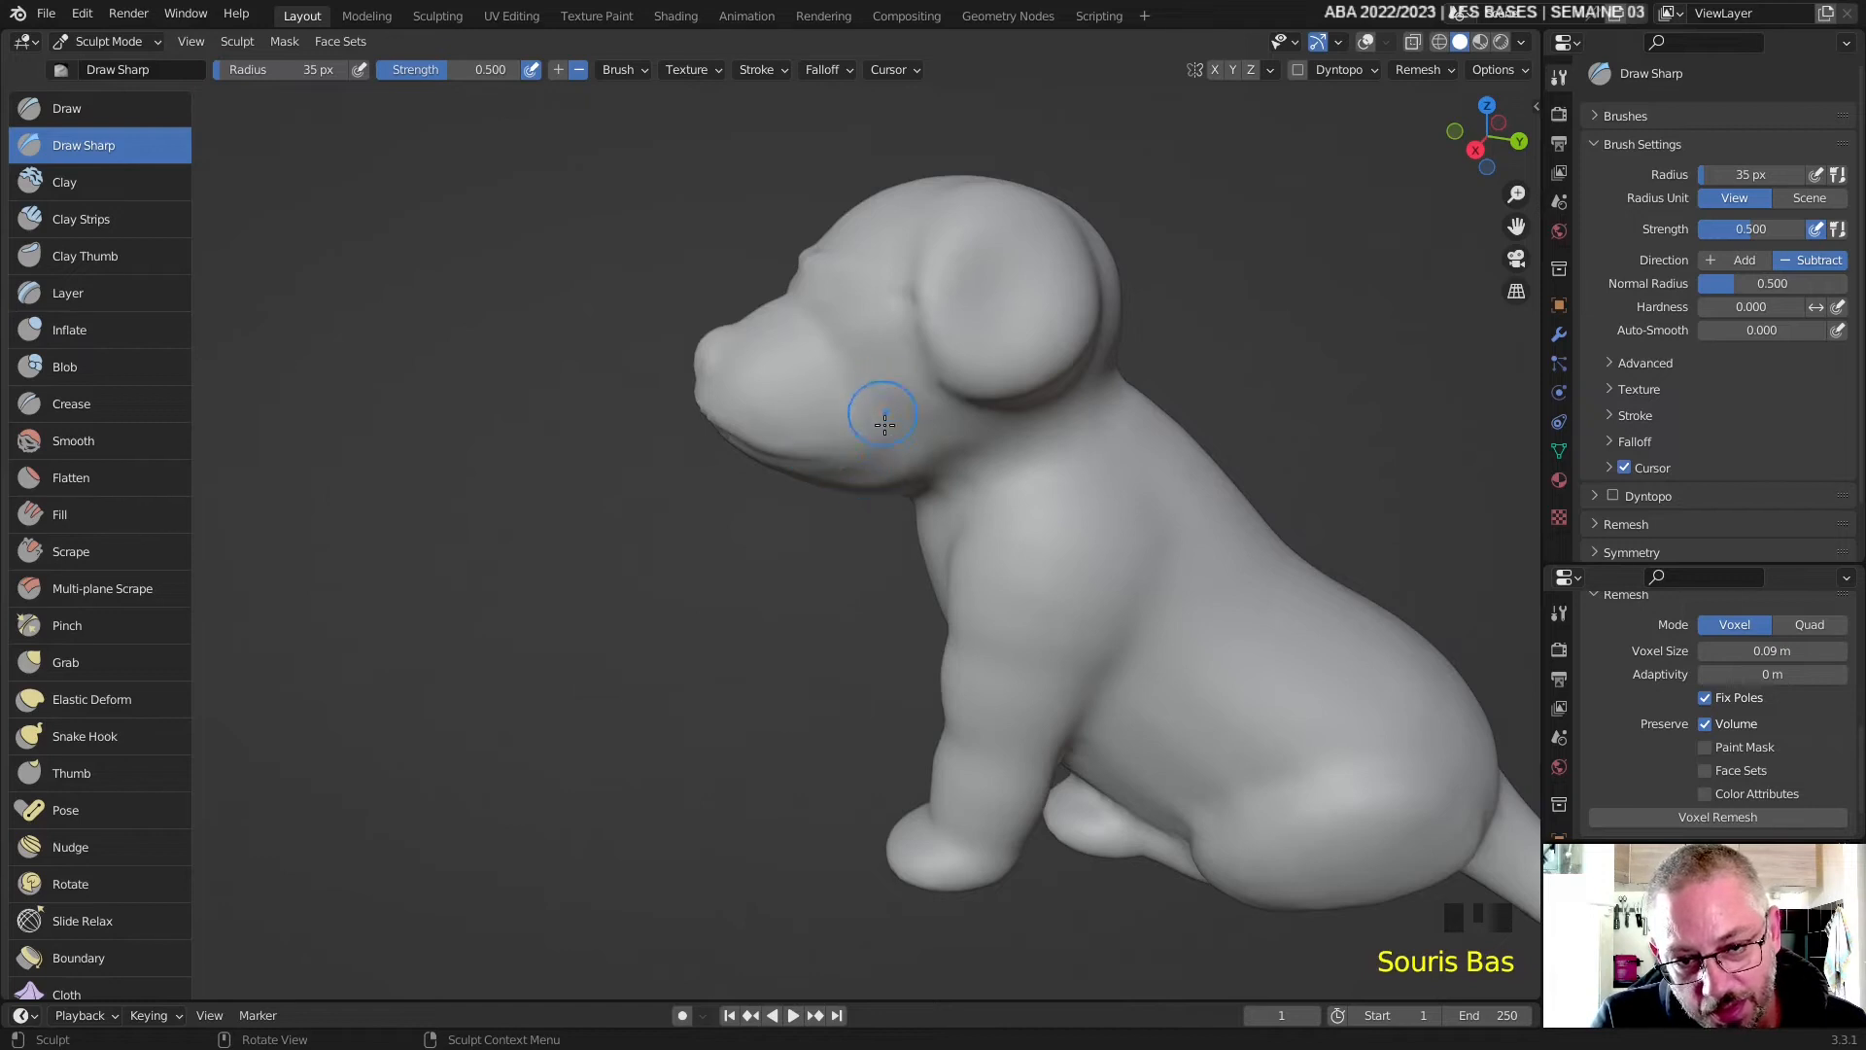
scroll(884, 423, down, 3)
middle_drag(908, 417, 980, 502)
scroll(1107, 384, up, 3)
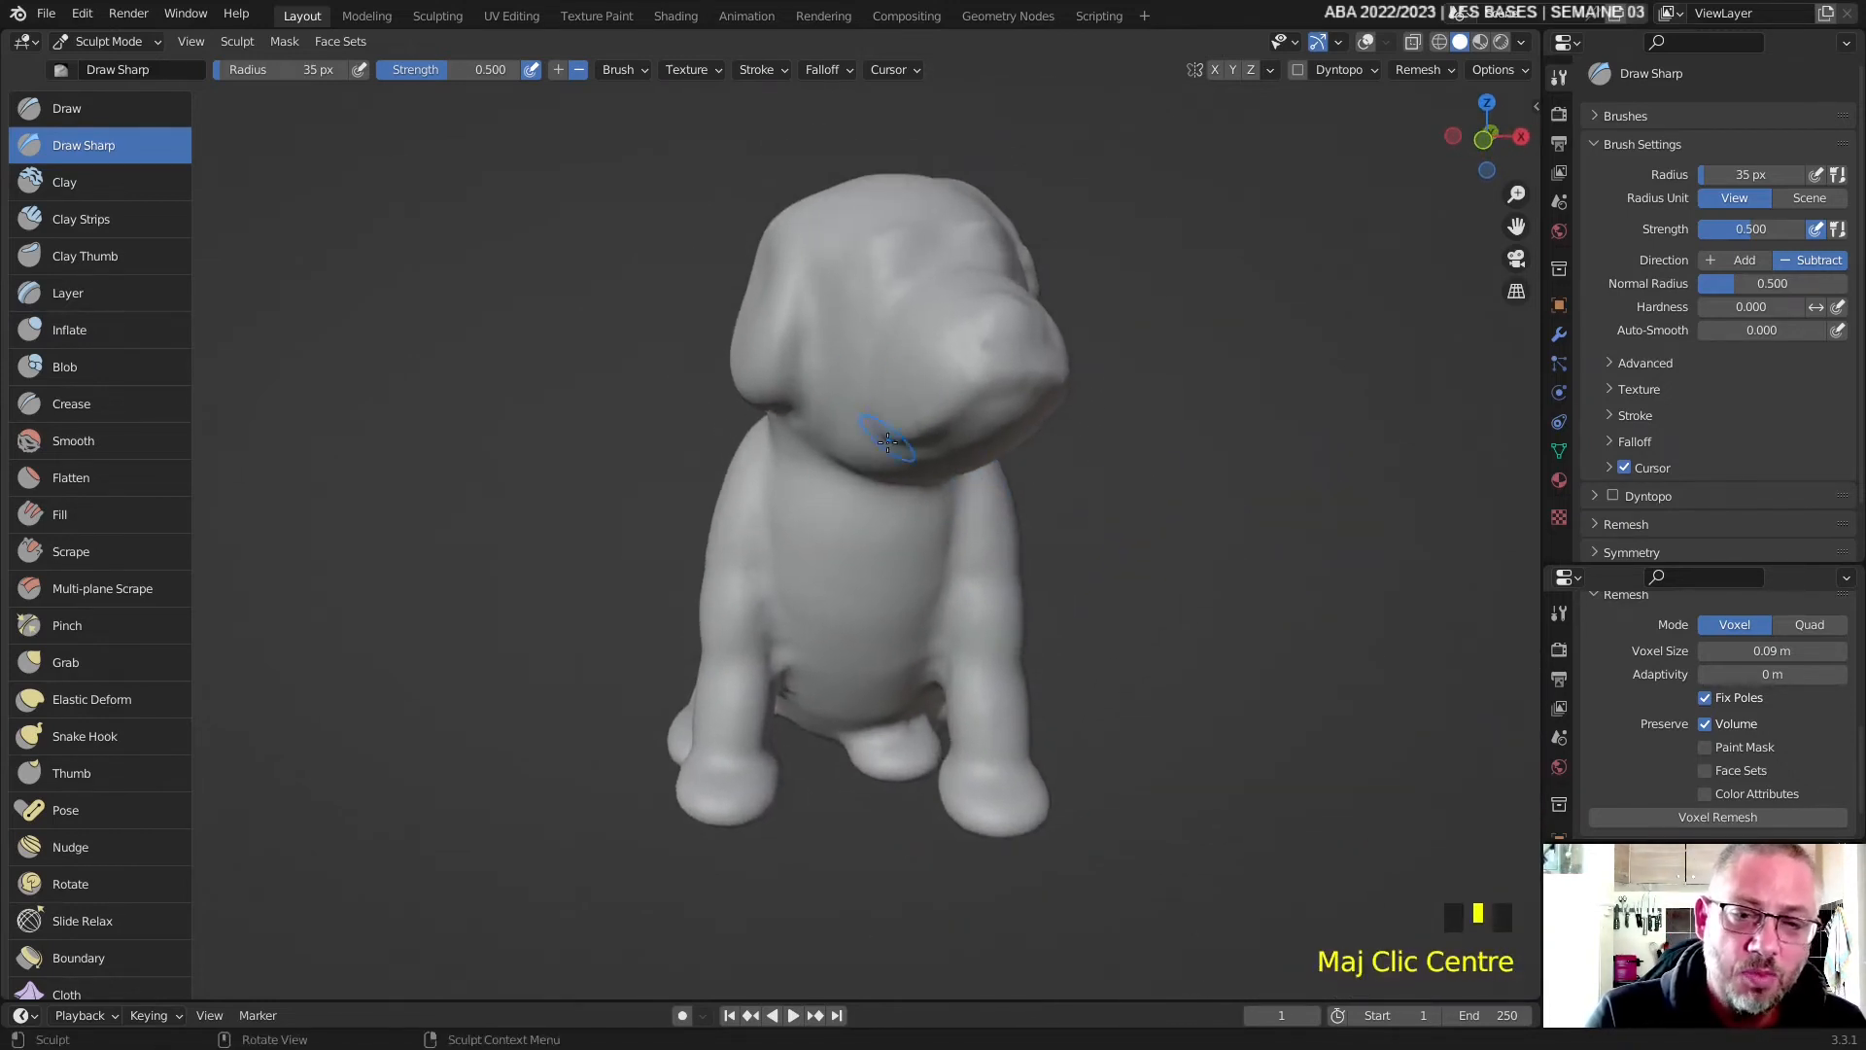
- Turn on Cavity in the viewport shading options
click(1522, 44)
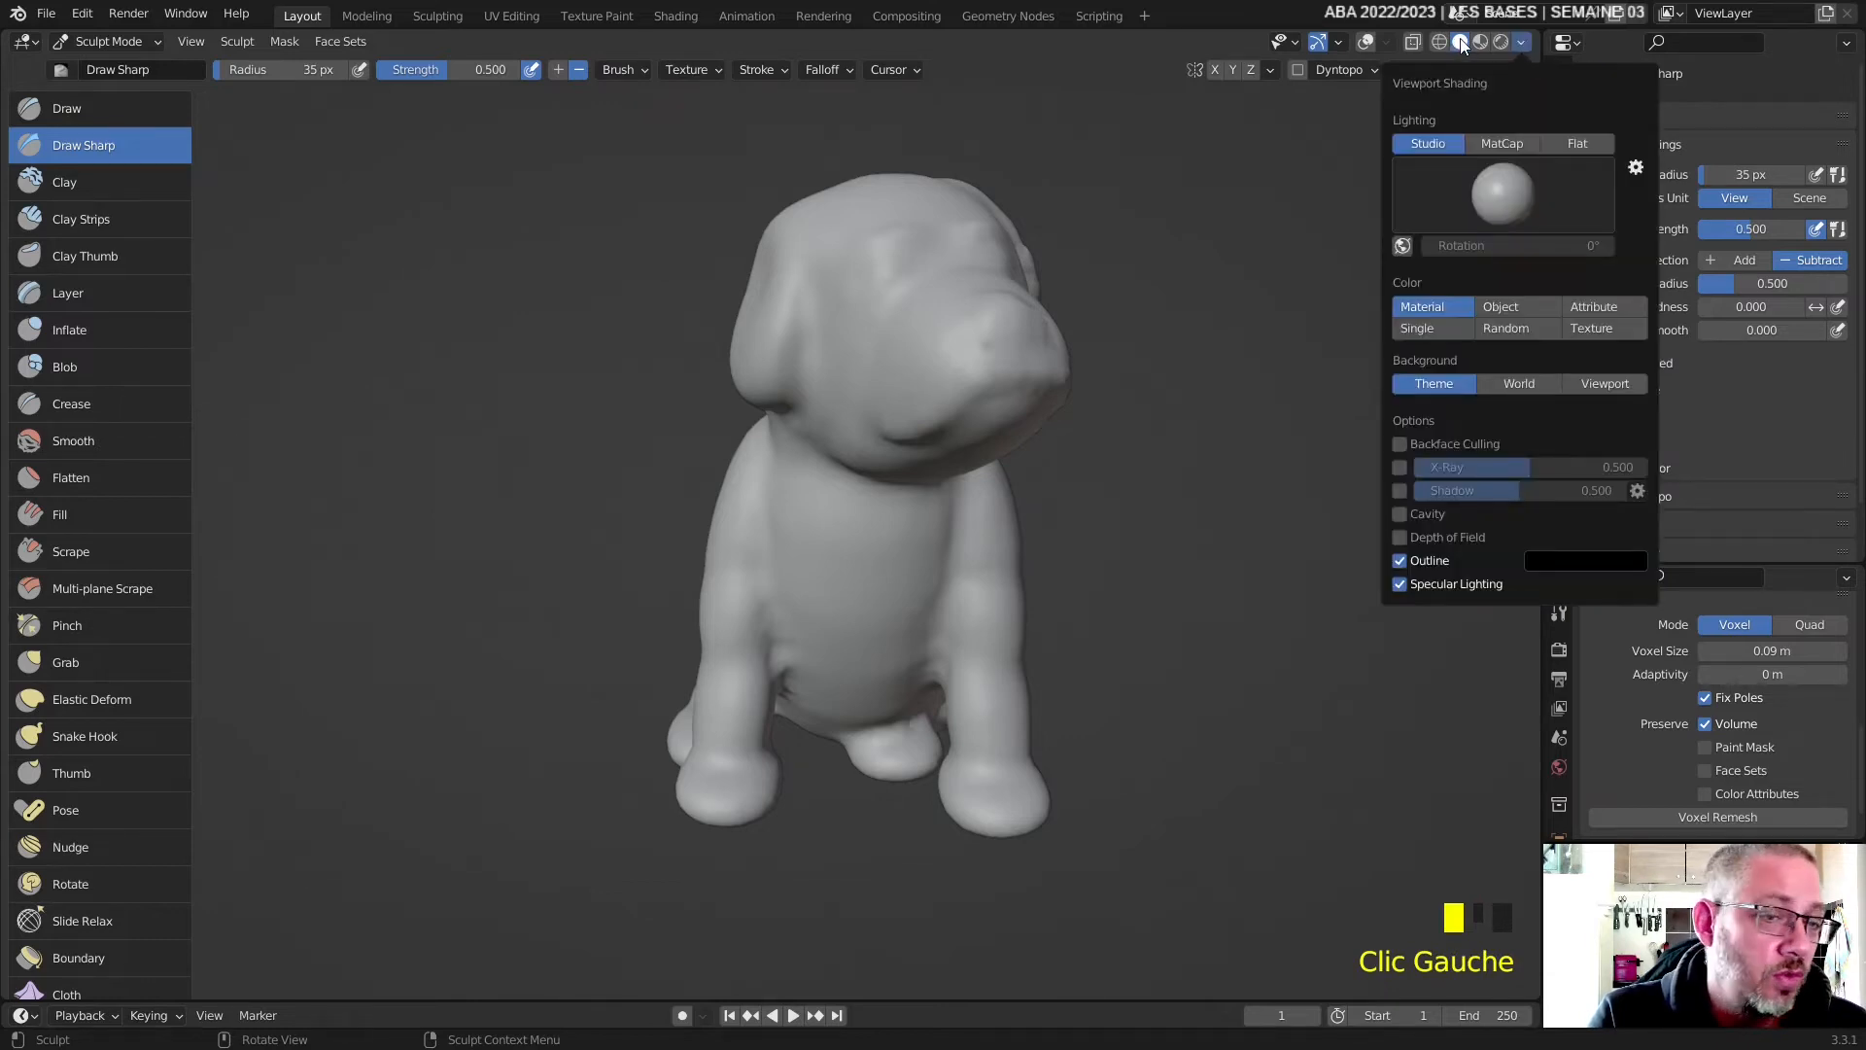
click(1460, 43)
click(1522, 45)
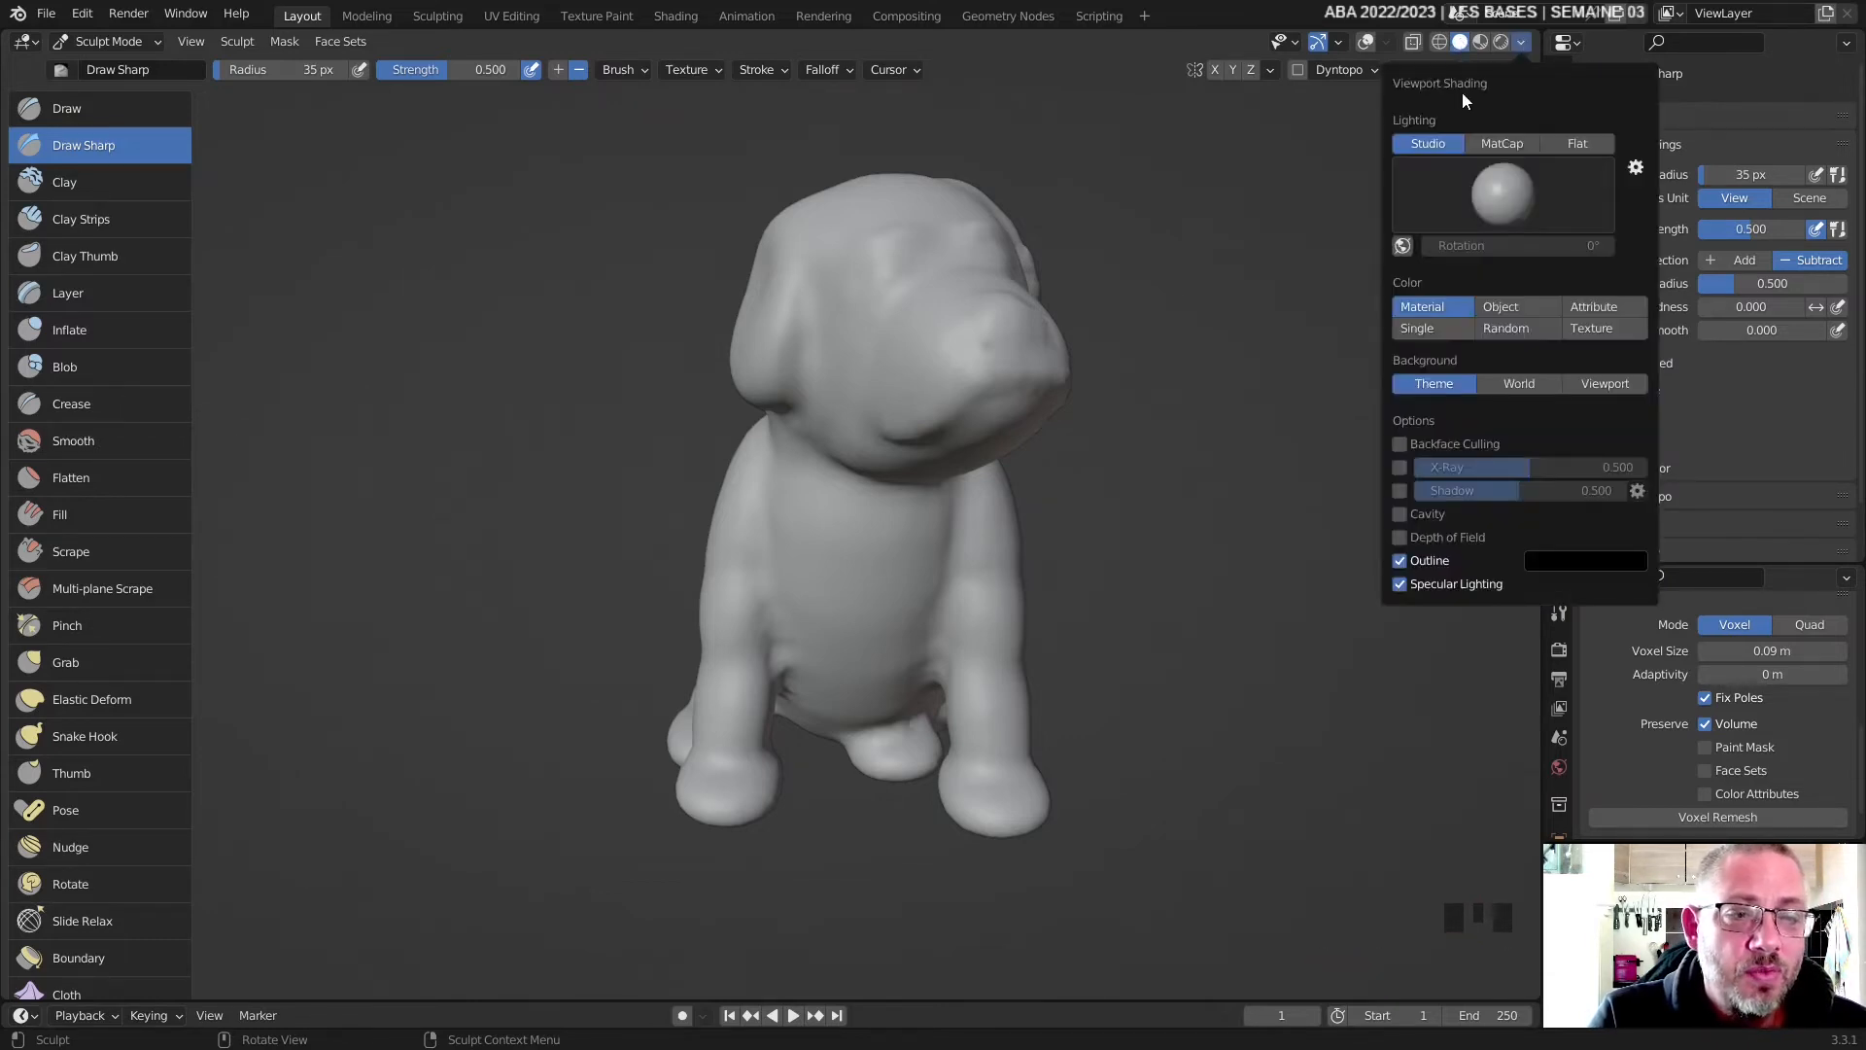
click(1400, 514)
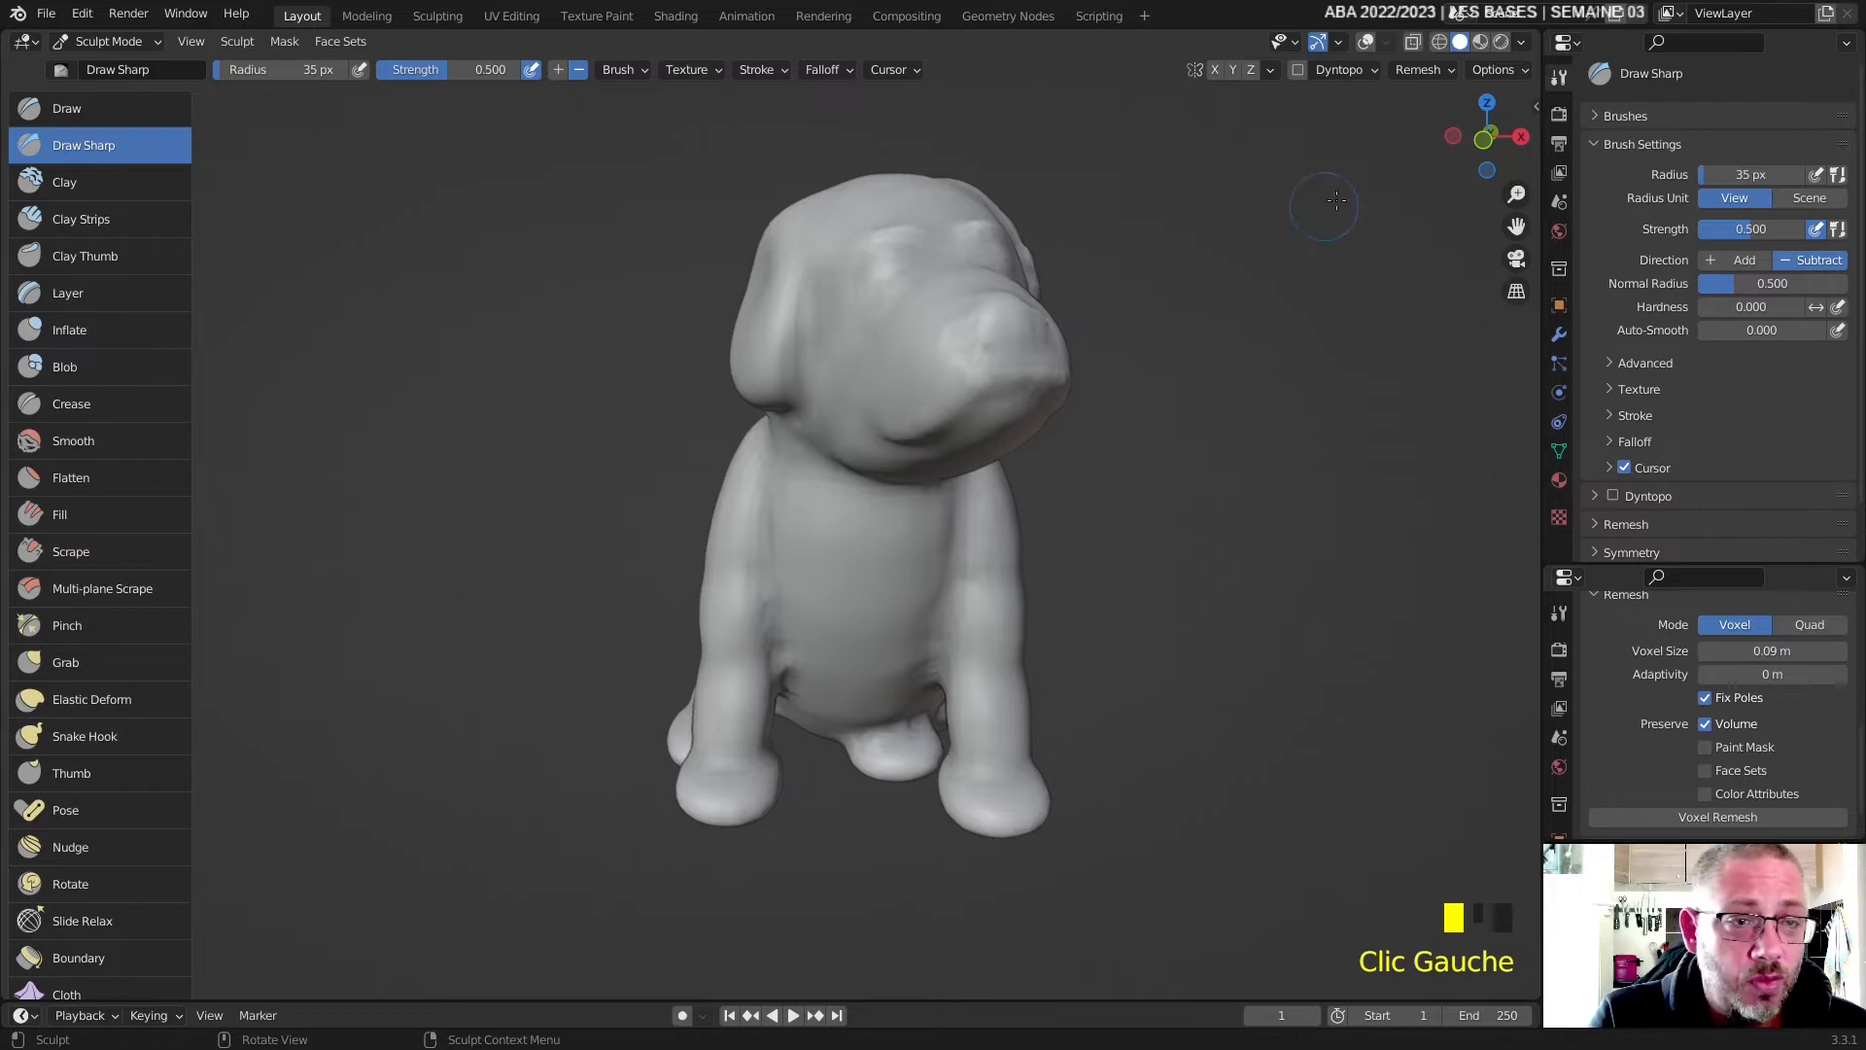
- Try Shadow in the viewport shading on the dog and turn it back off
click(1522, 45)
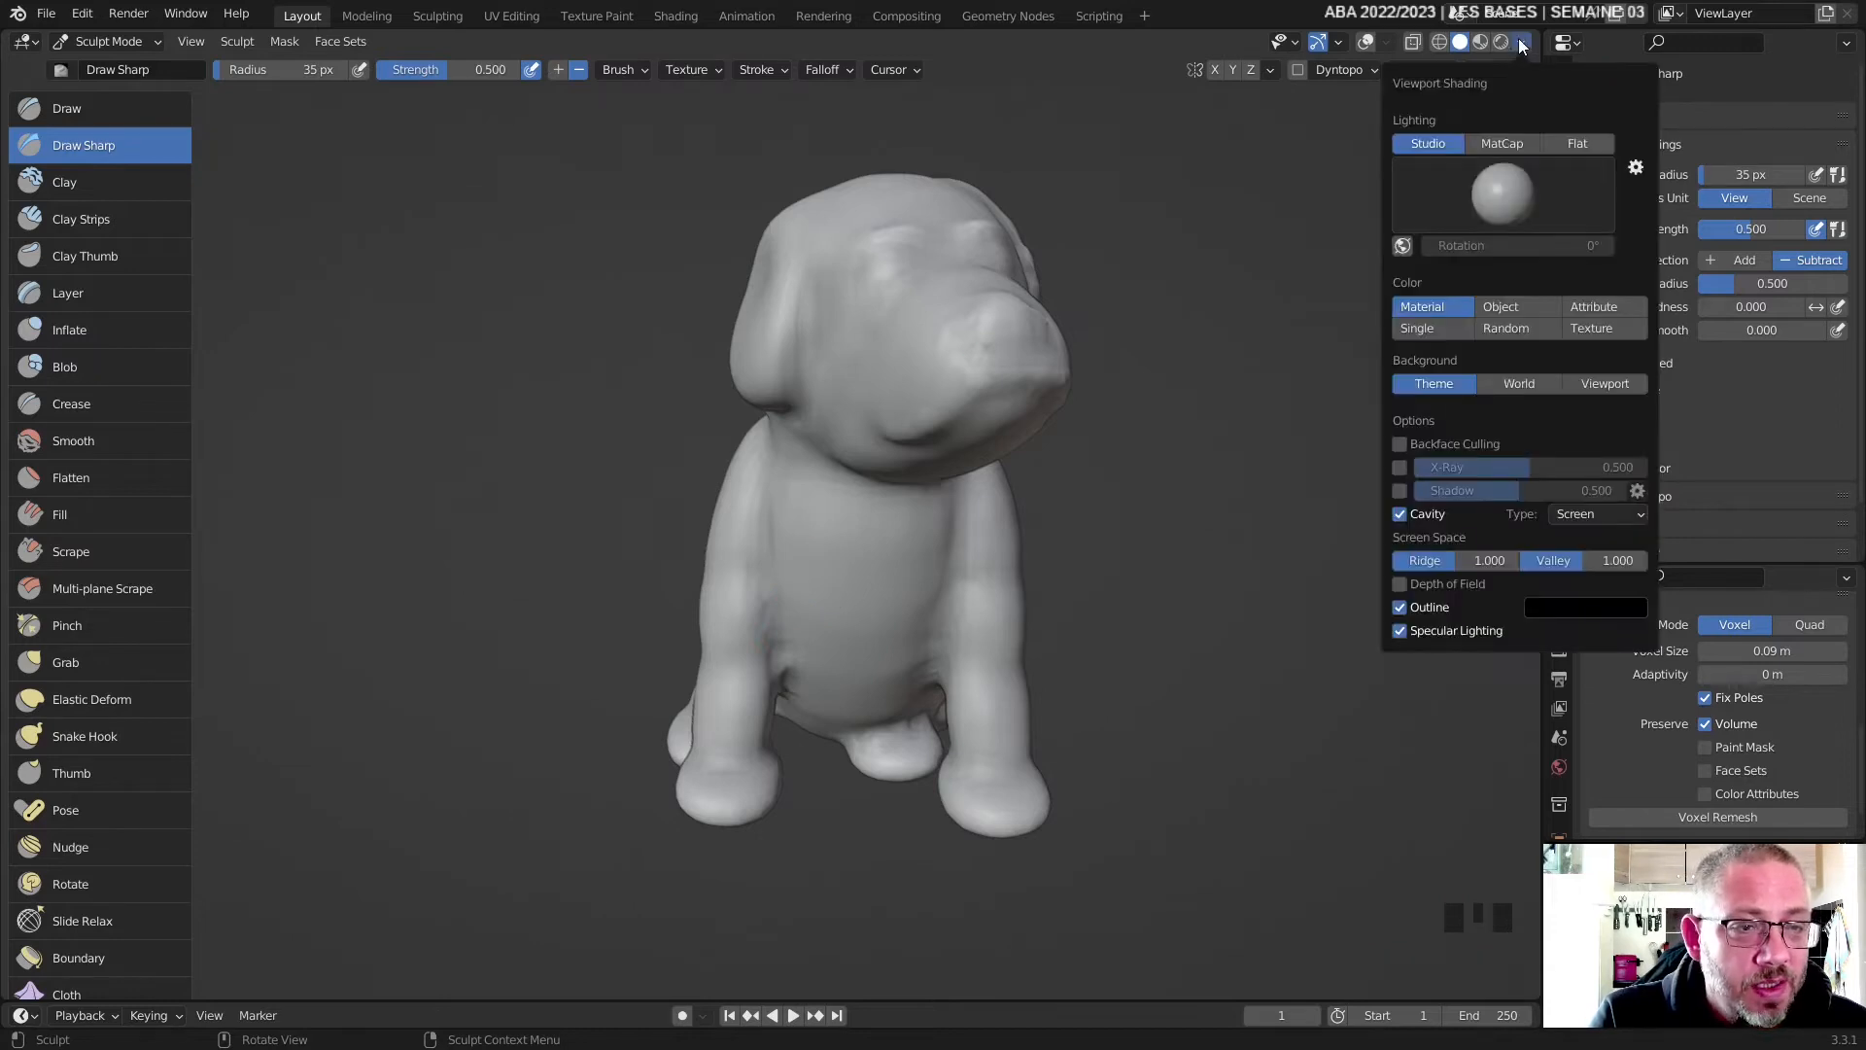
click(1399, 491)
mouse_move(1031, 457)
middle_down()
mouse_move(1112, 463)
mouse_move(982, 481)
mouse_move(1223, 494)
middle_up()
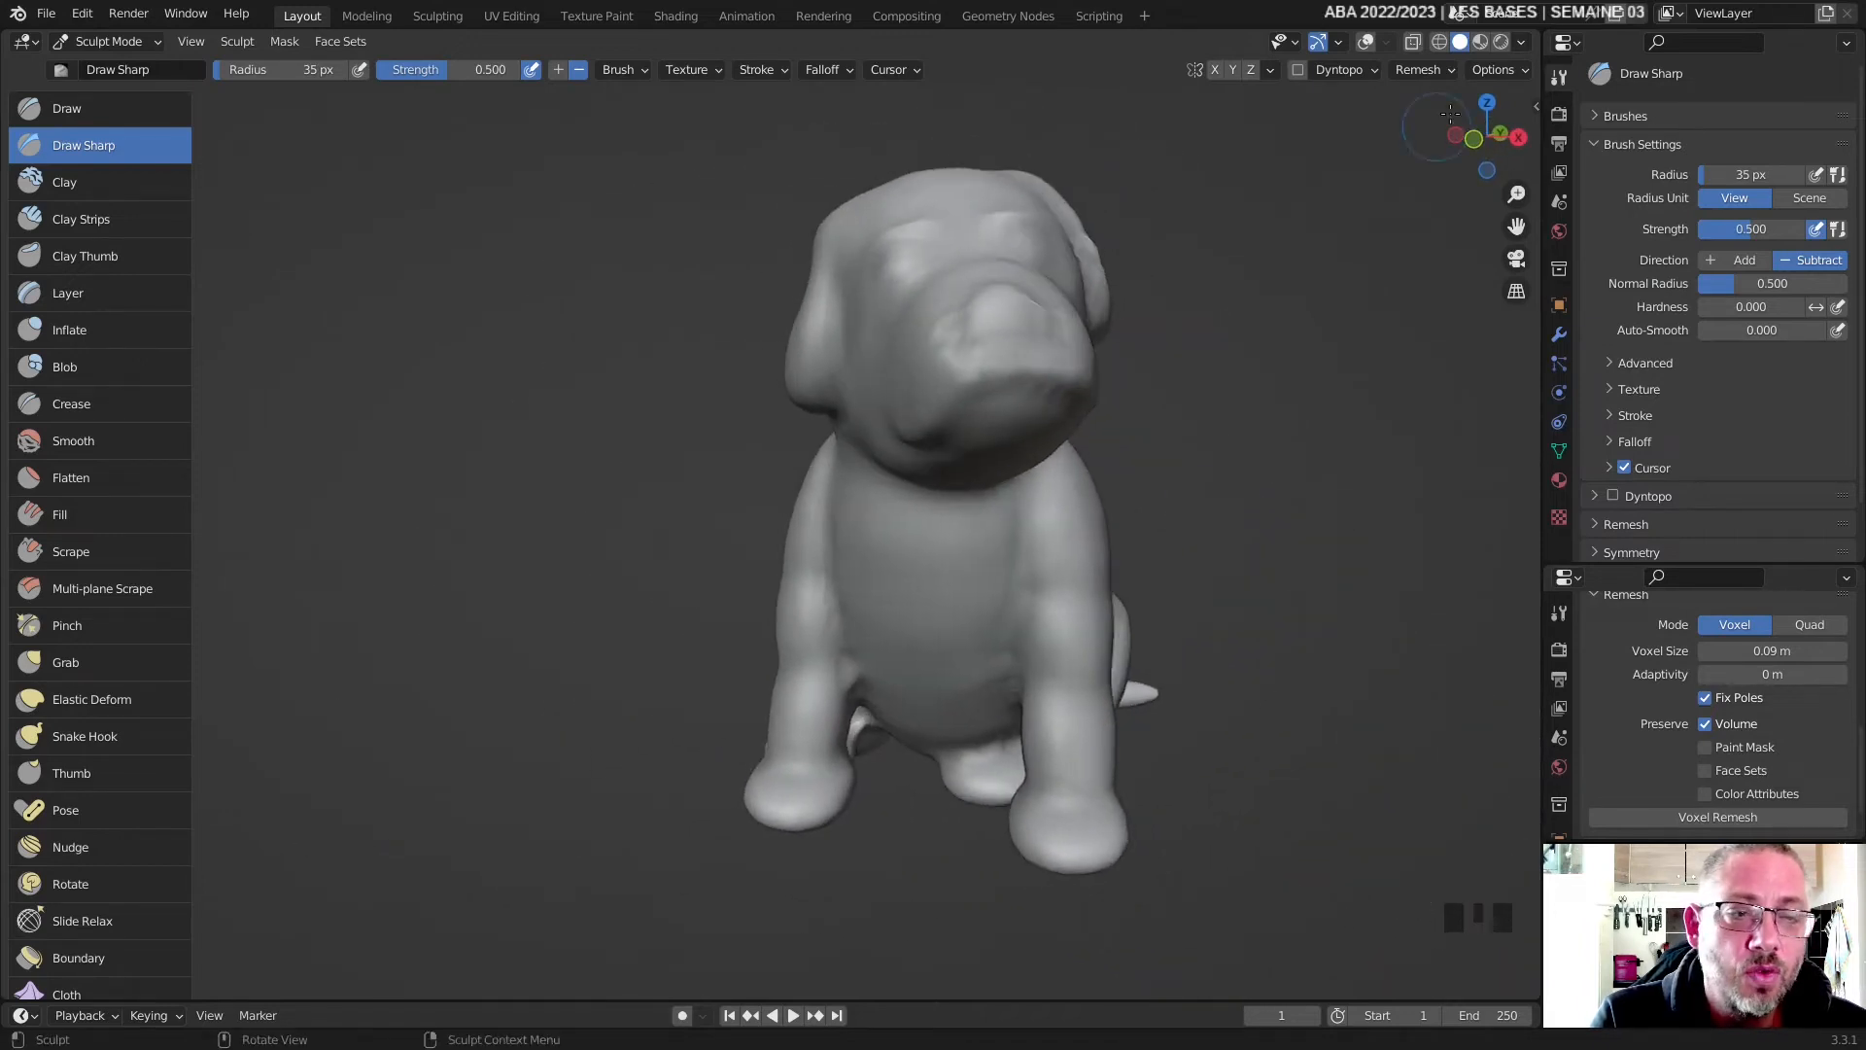
click(1522, 42)
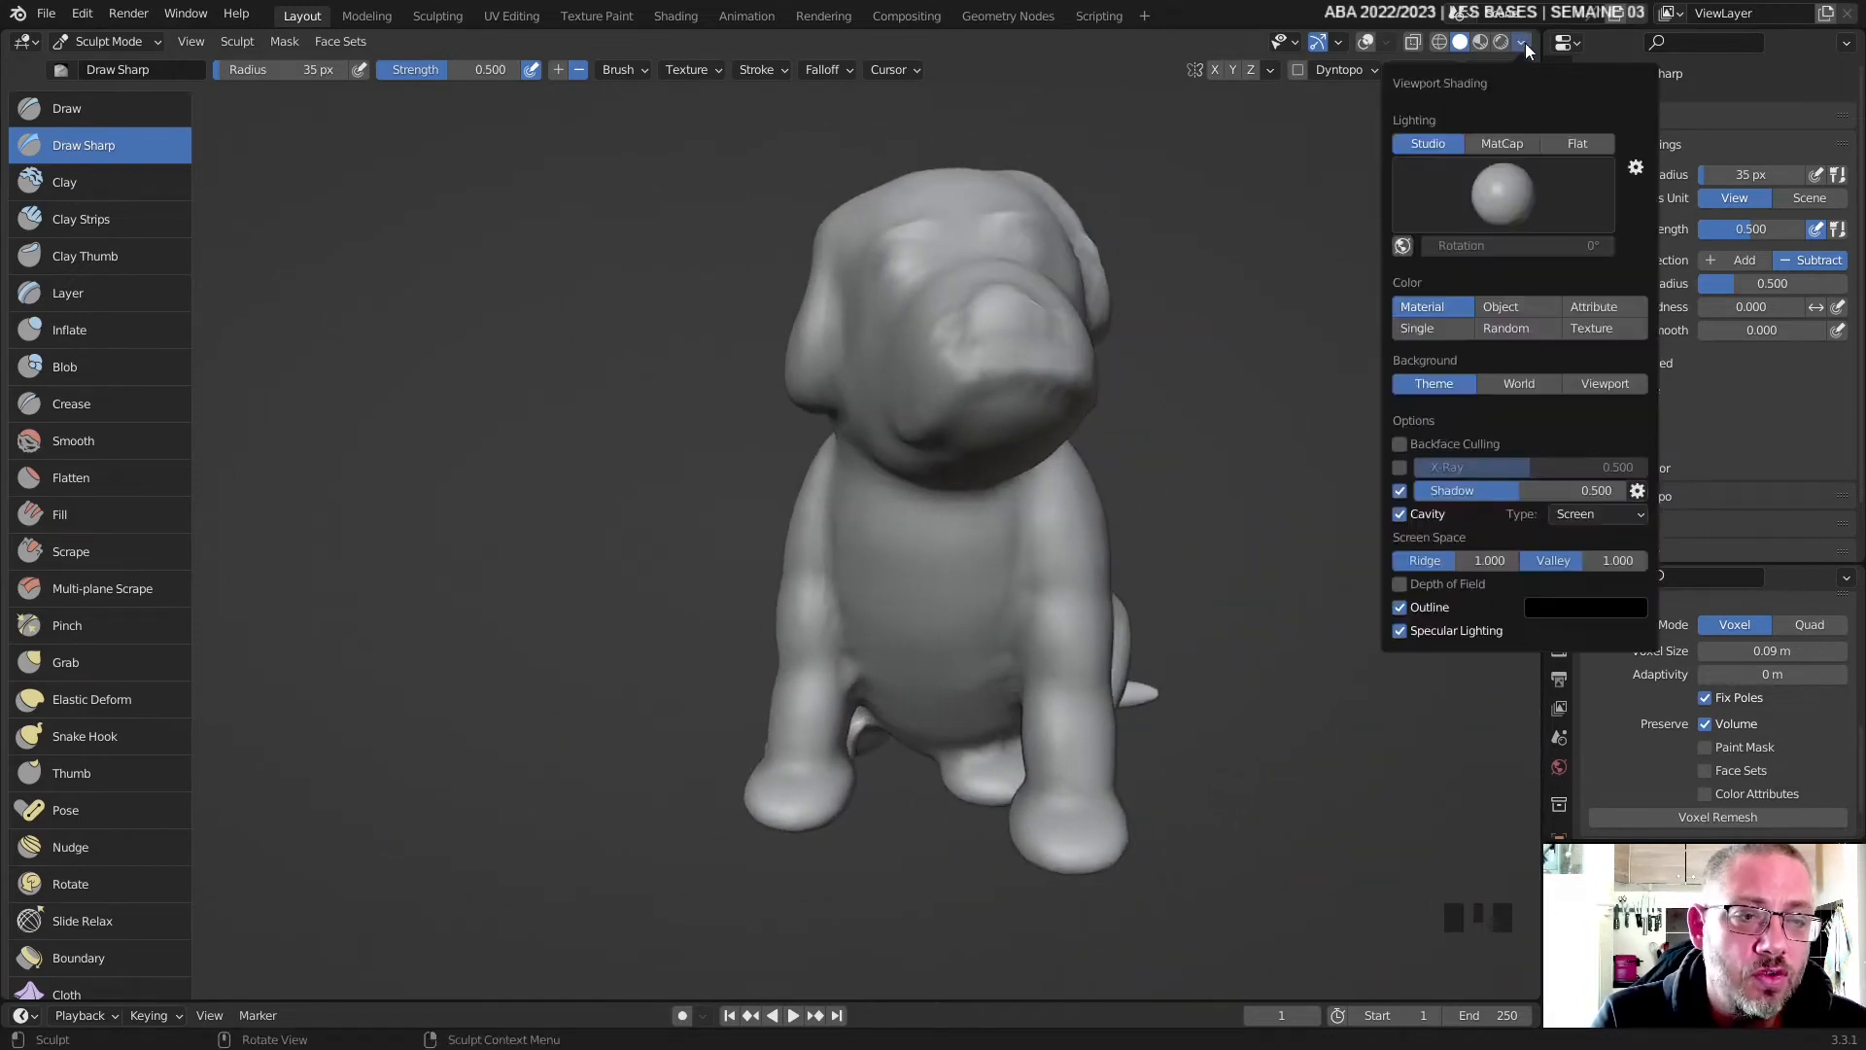
click(1402, 489)
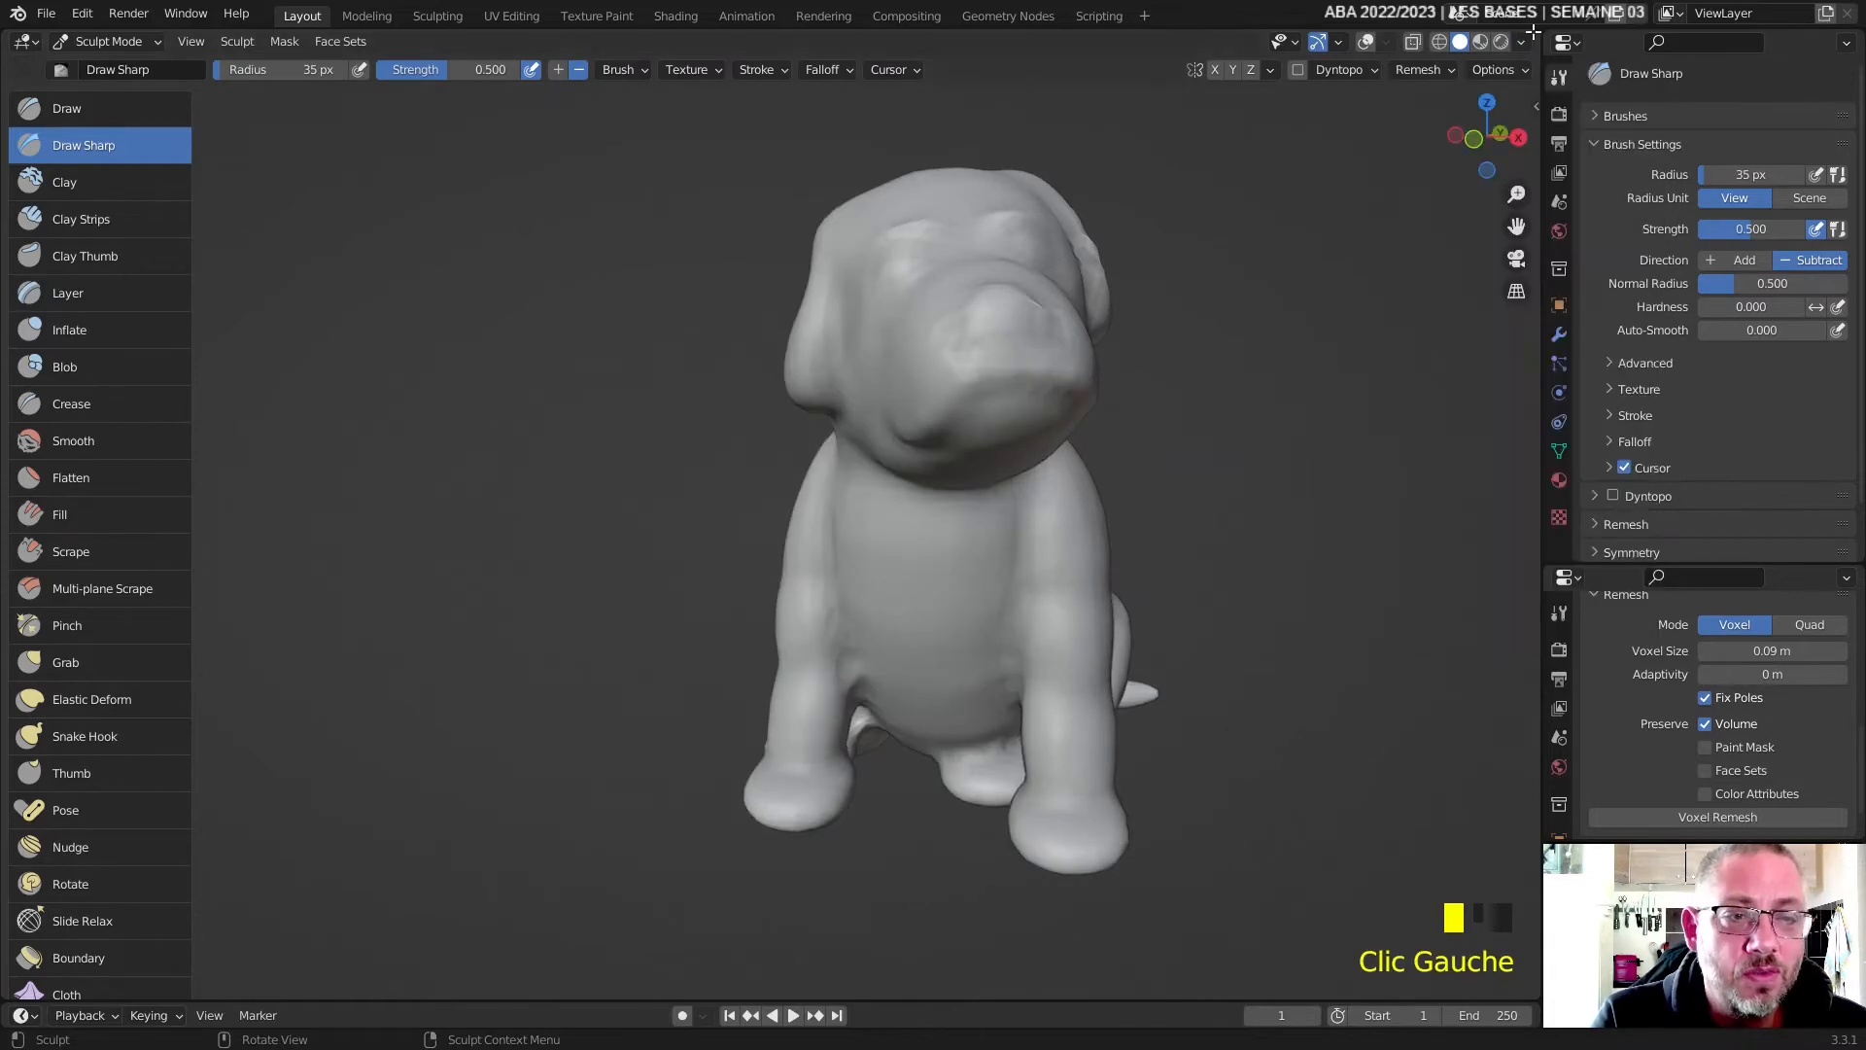
- Try the different Studio lighting presets on the dog, ending with the bright white one
shift+middle_drag(1071, 396, 1105, 462)
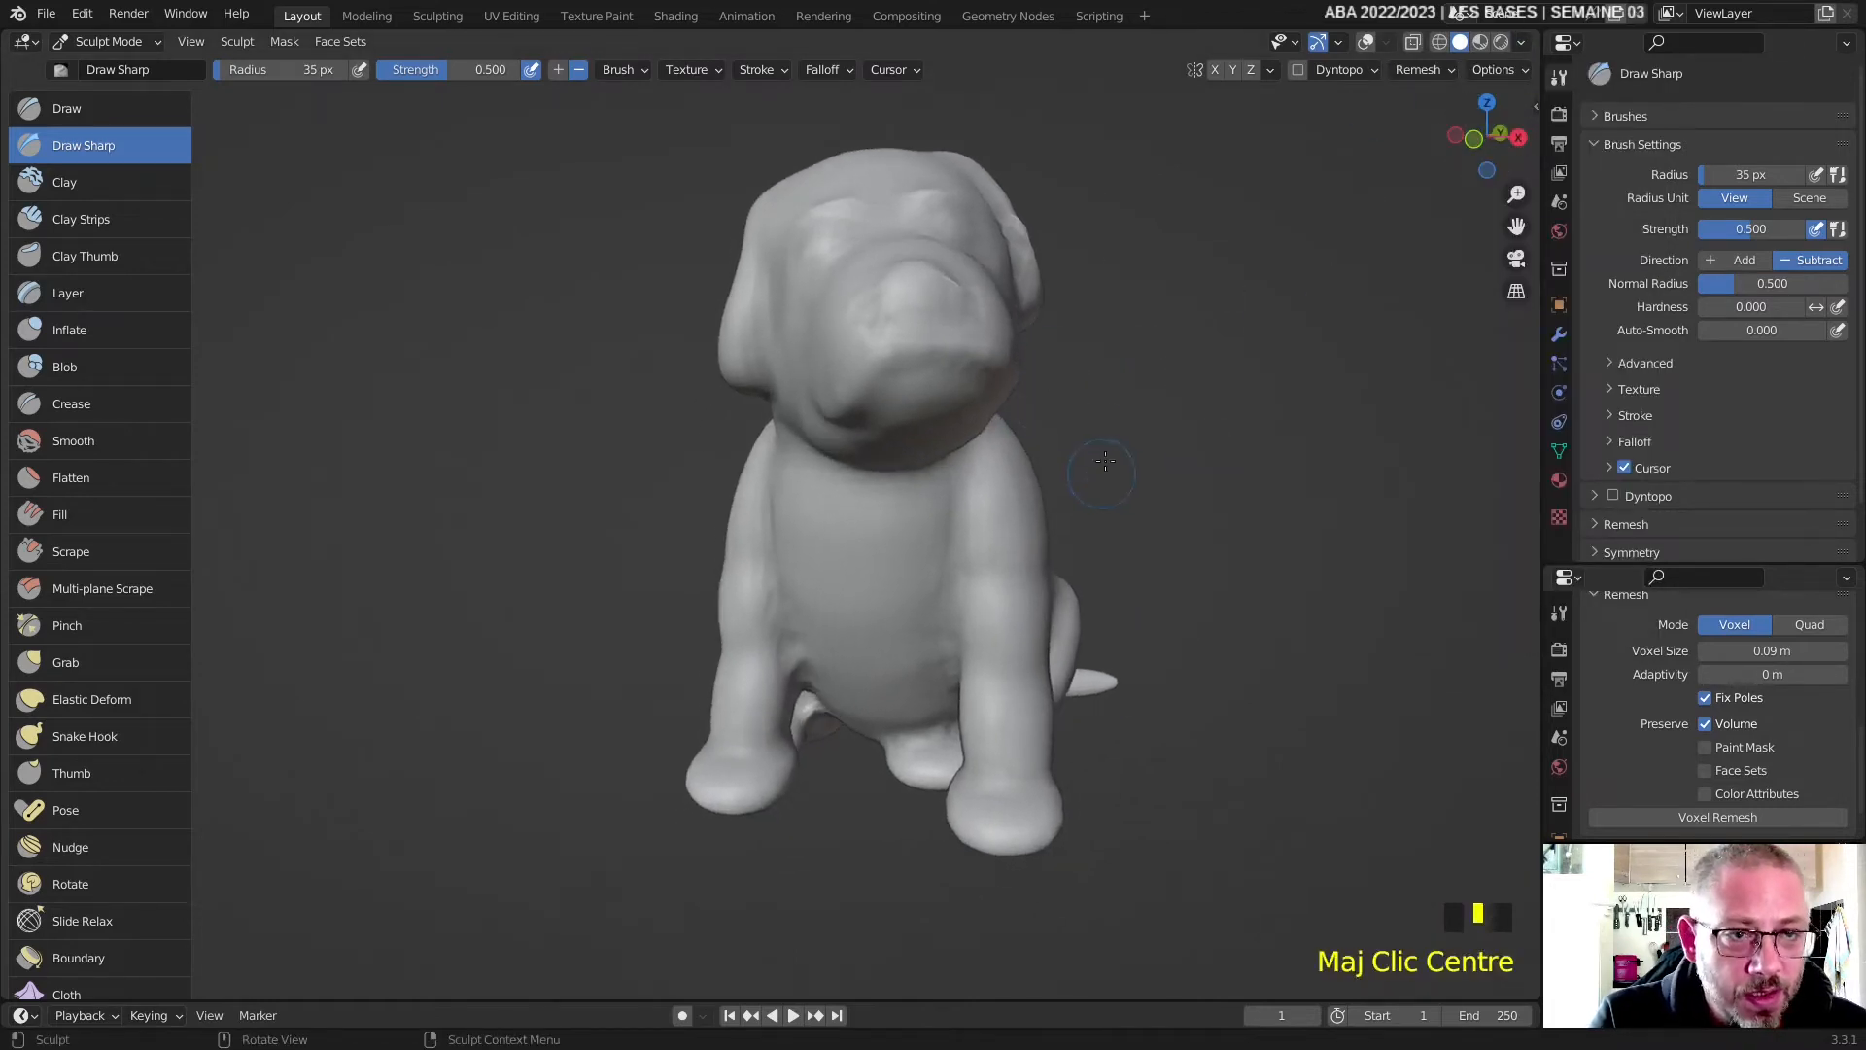
click(1522, 43)
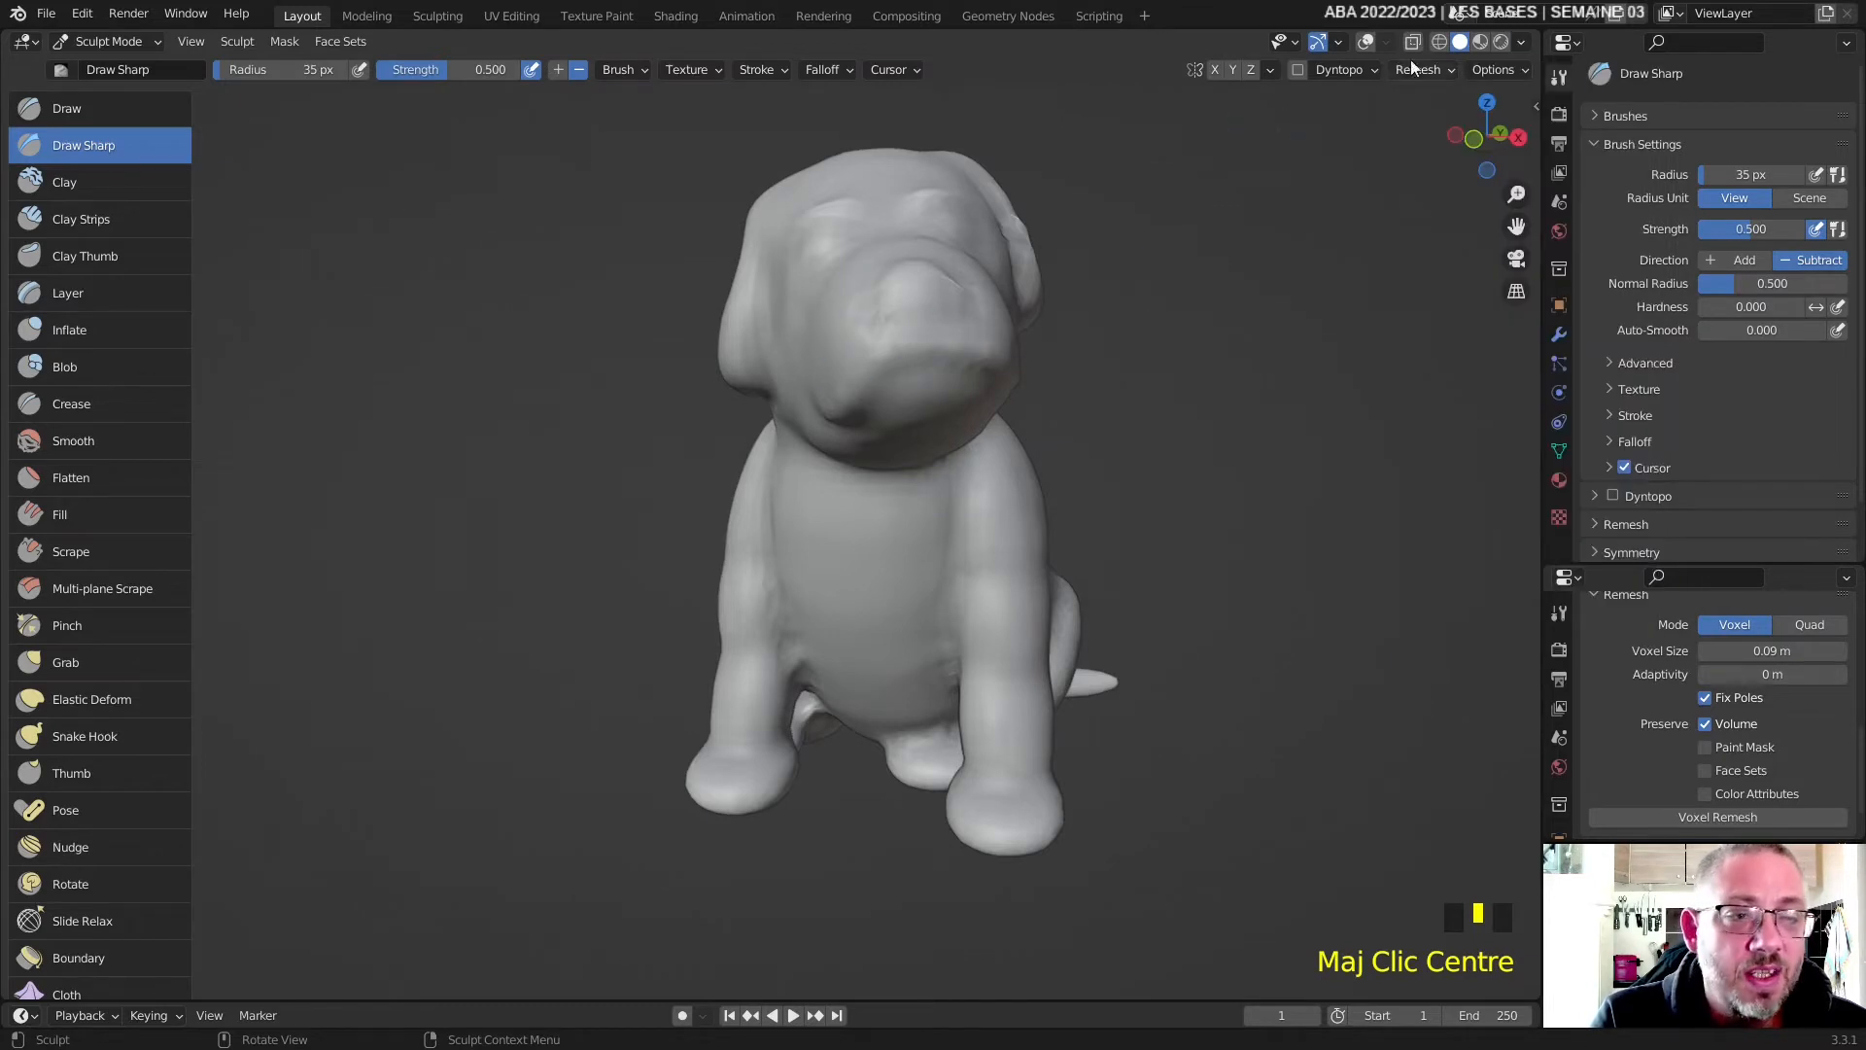
click(1522, 43)
click(1491, 200)
click(1452, 284)
click(1502, 202)
click(1388, 283)
click(1479, 200)
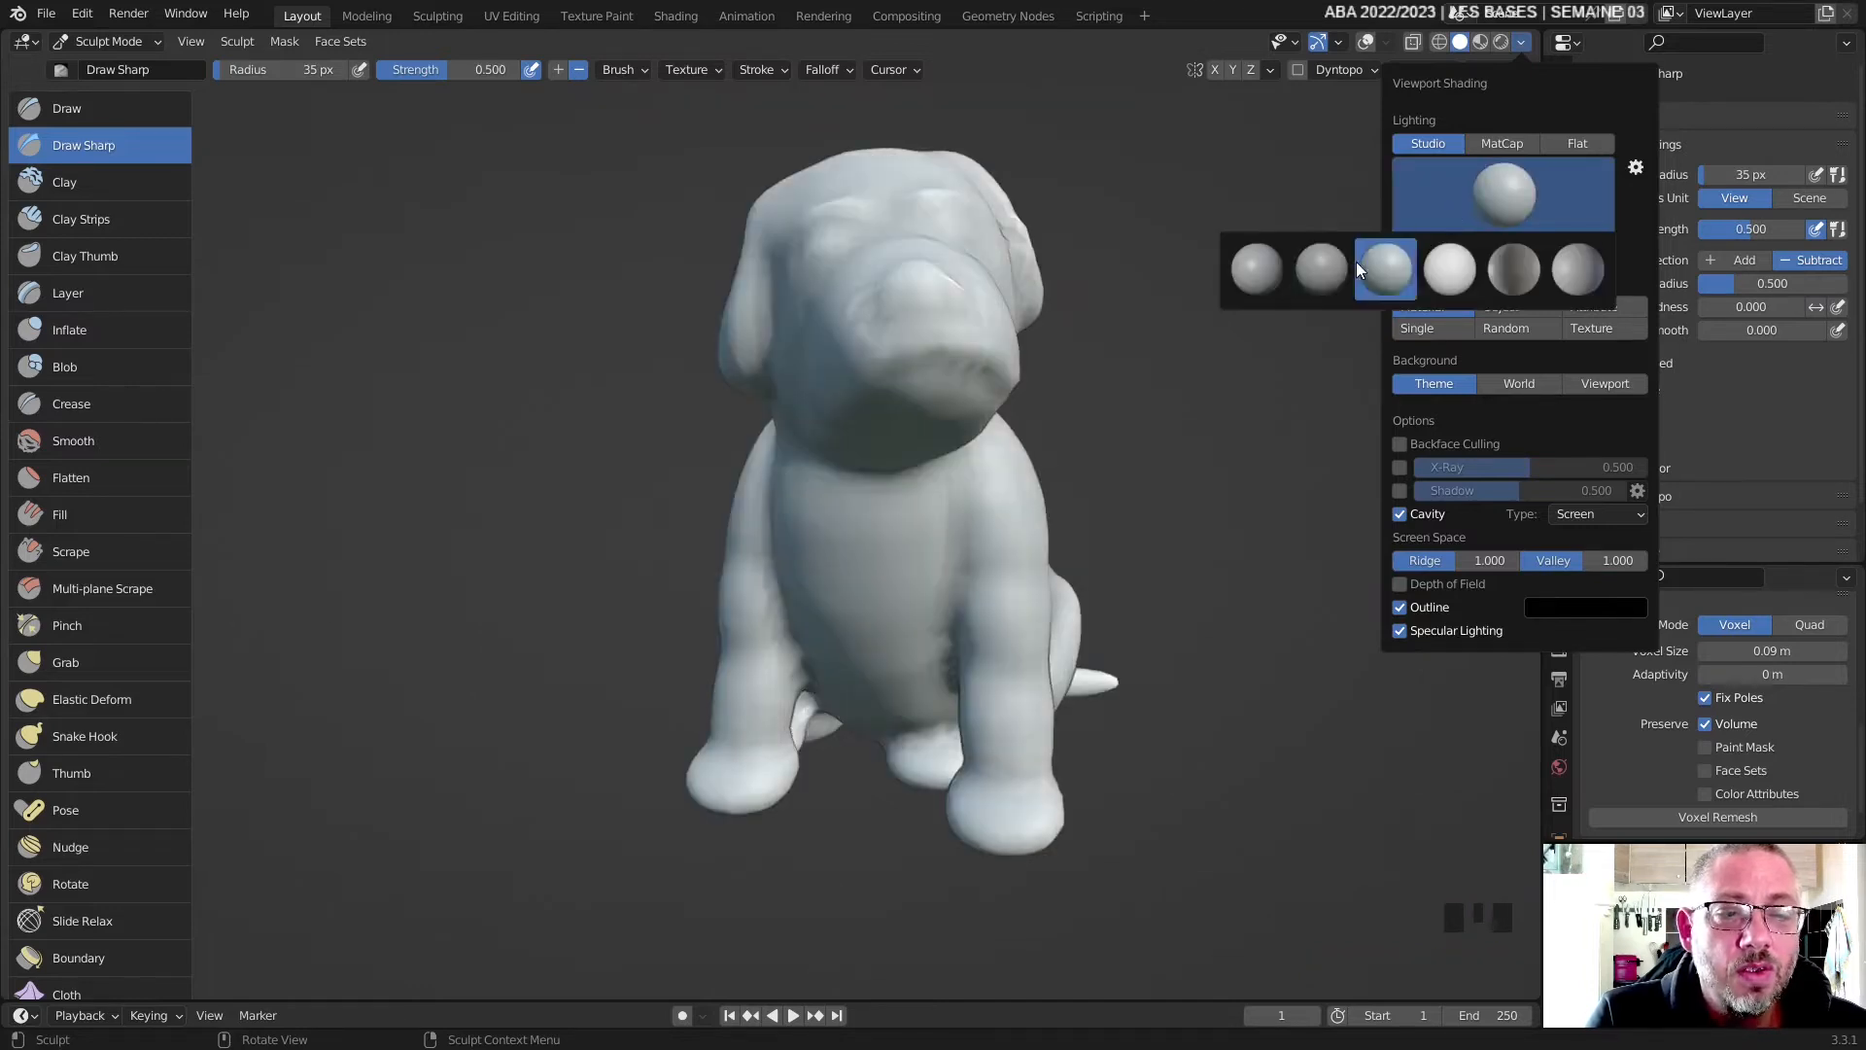
click(1349, 264)
click(1503, 185)
click(1279, 272)
click(1478, 206)
click(1508, 278)
click(1506, 213)
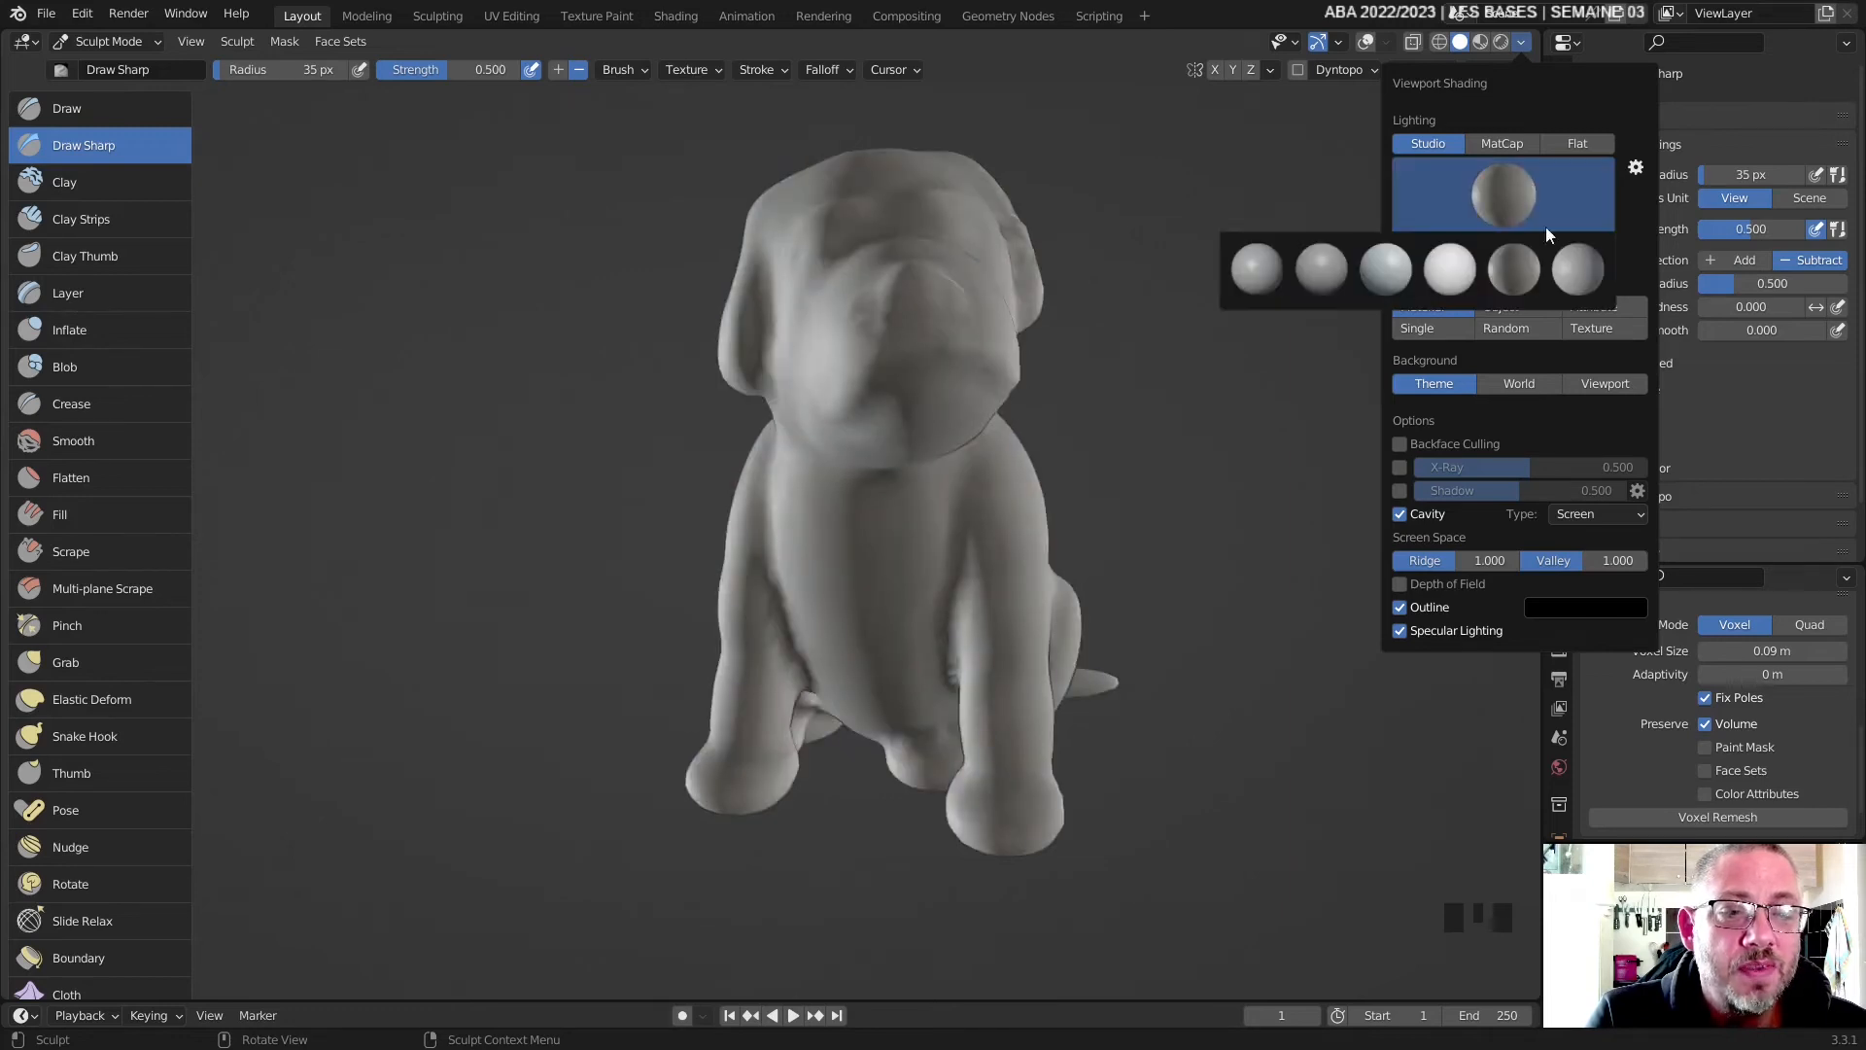
click(1581, 276)
click(1522, 197)
click(1461, 270)
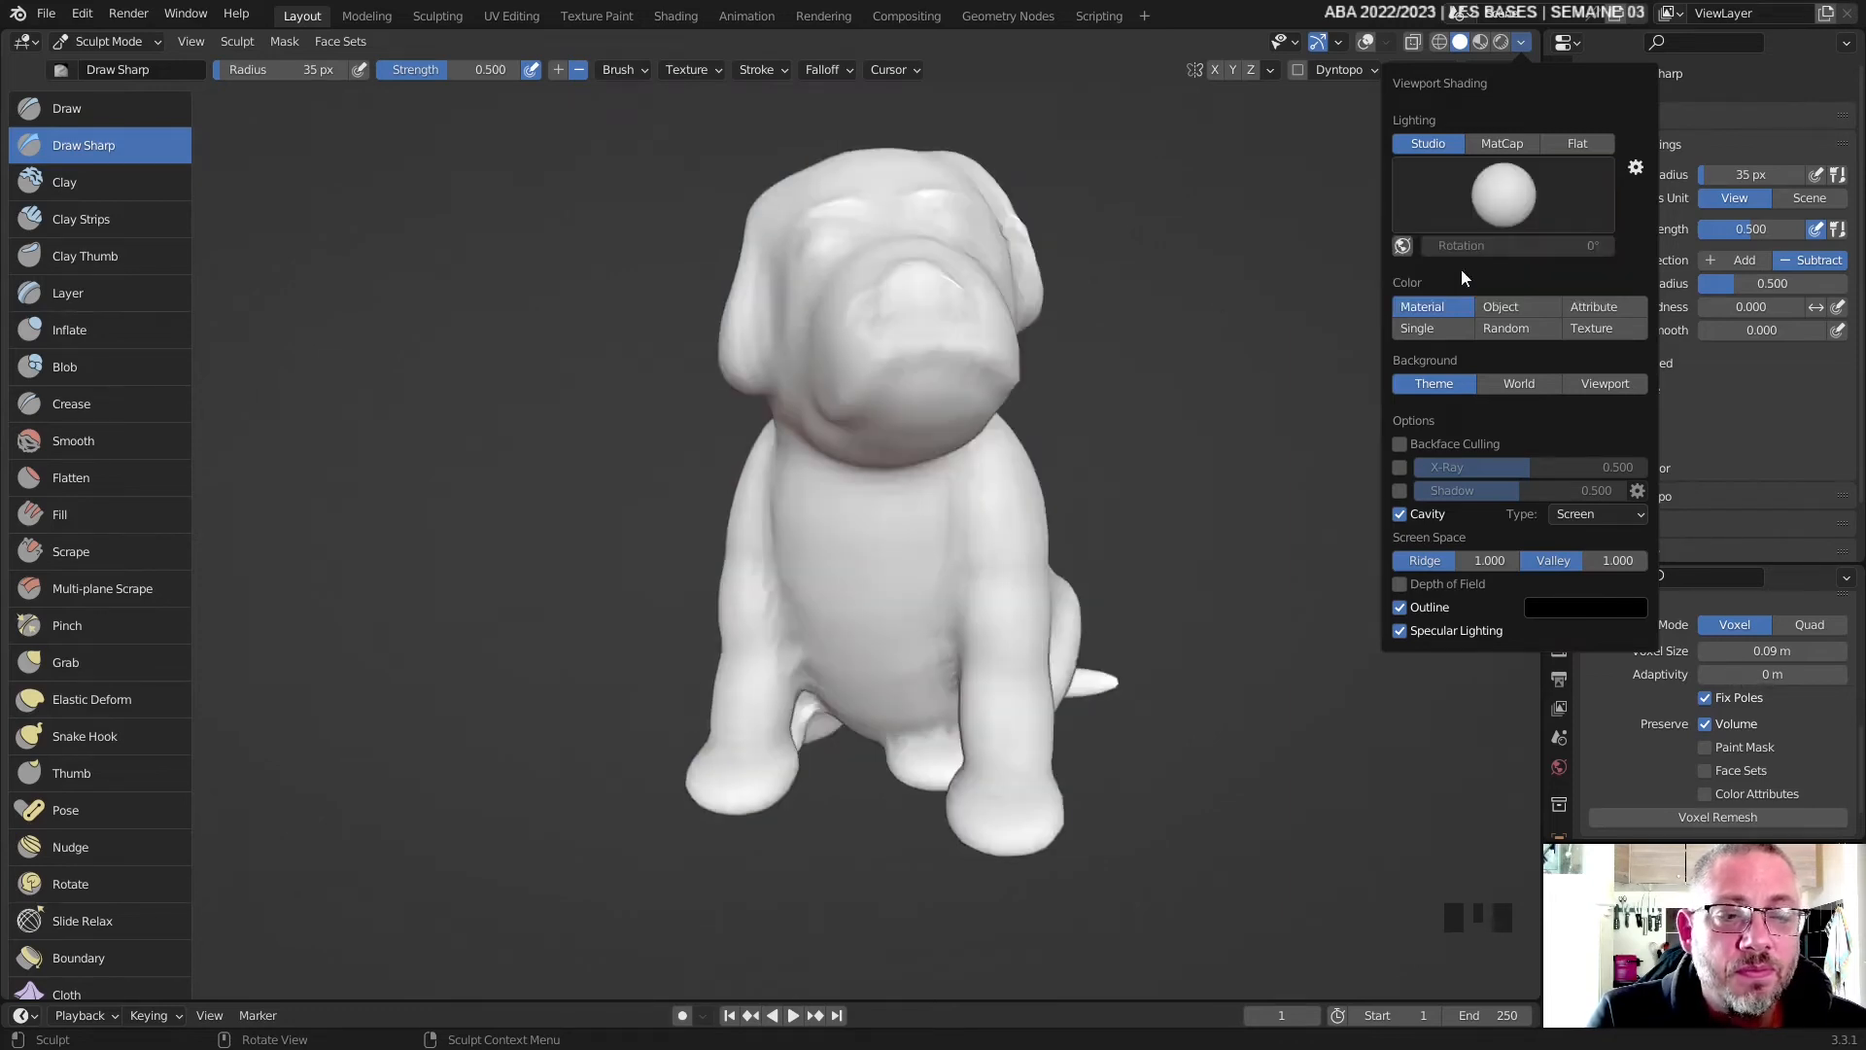
- Switch the viewport lighting to MatCap and apply the shiny metallic matcap with warm highlights
click(1504, 143)
click(1504, 203)
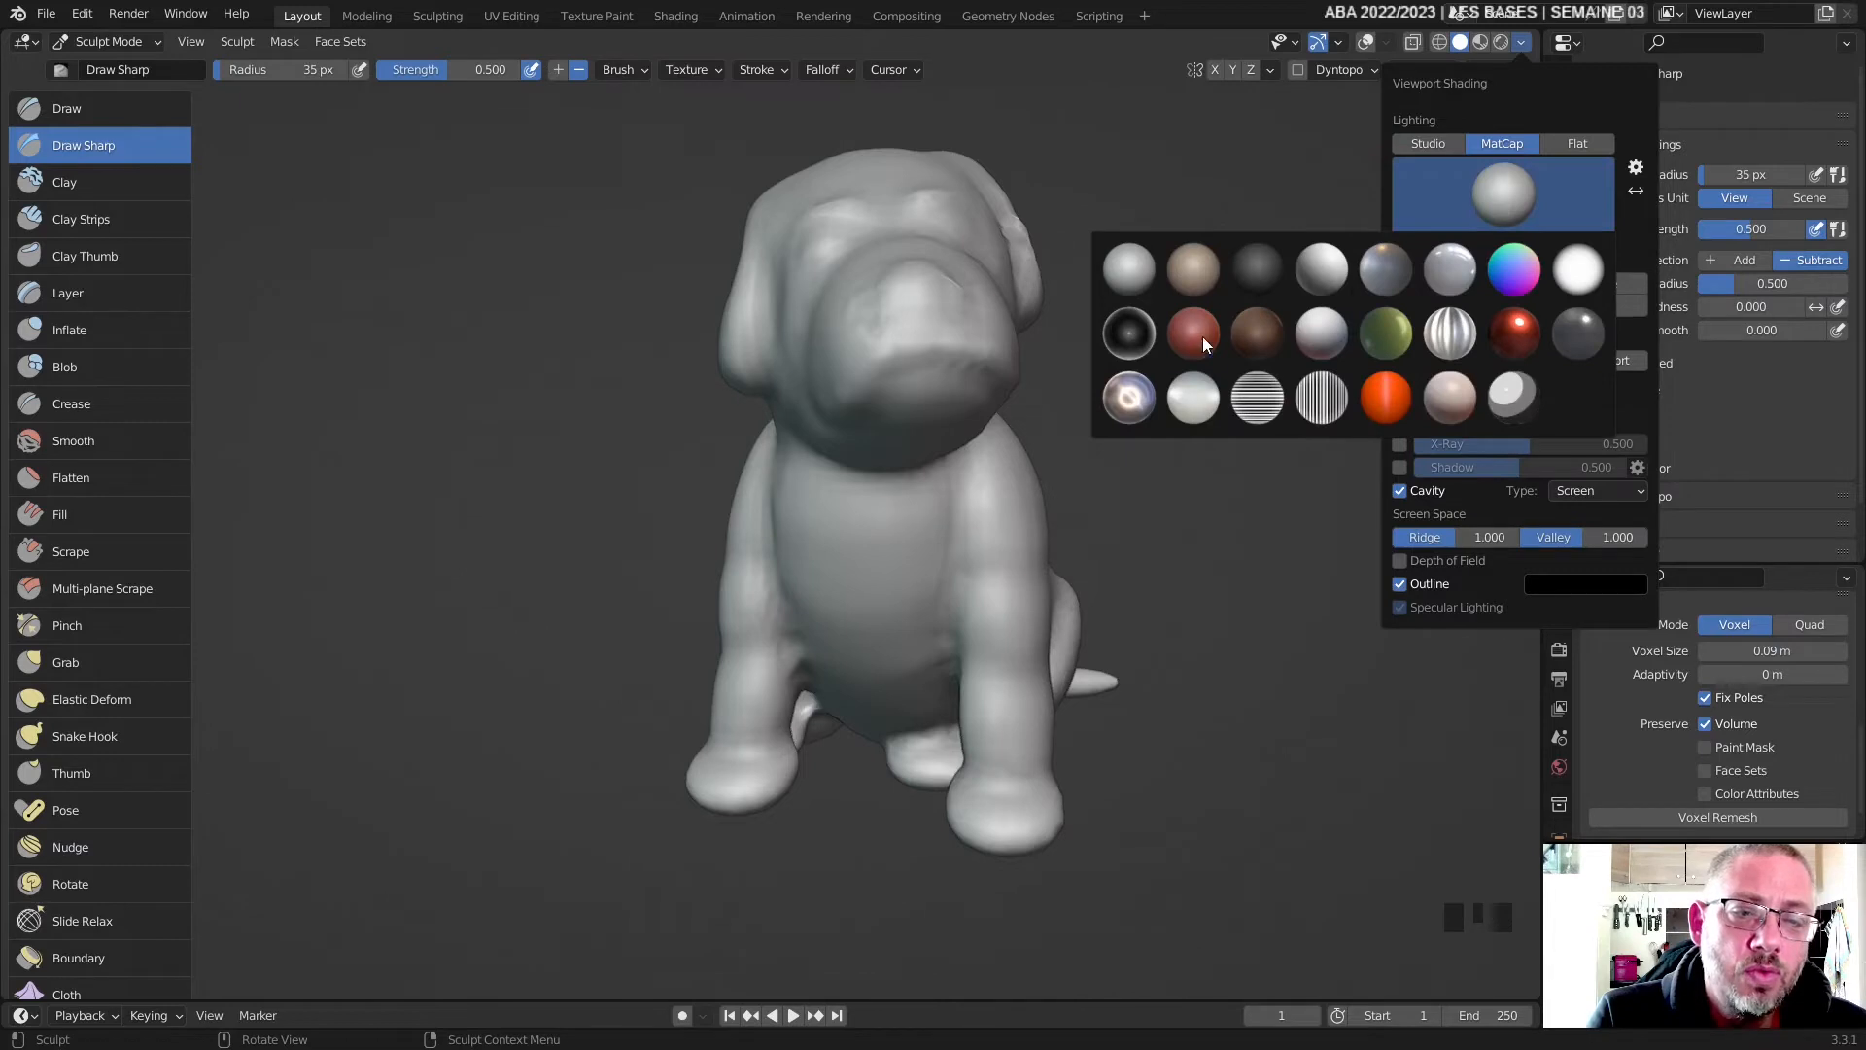
click(1130, 397)
mouse_move(1020, 428)
middle_down()
mouse_move(868, 440)
mouse_move(975, 432)
middle_up()
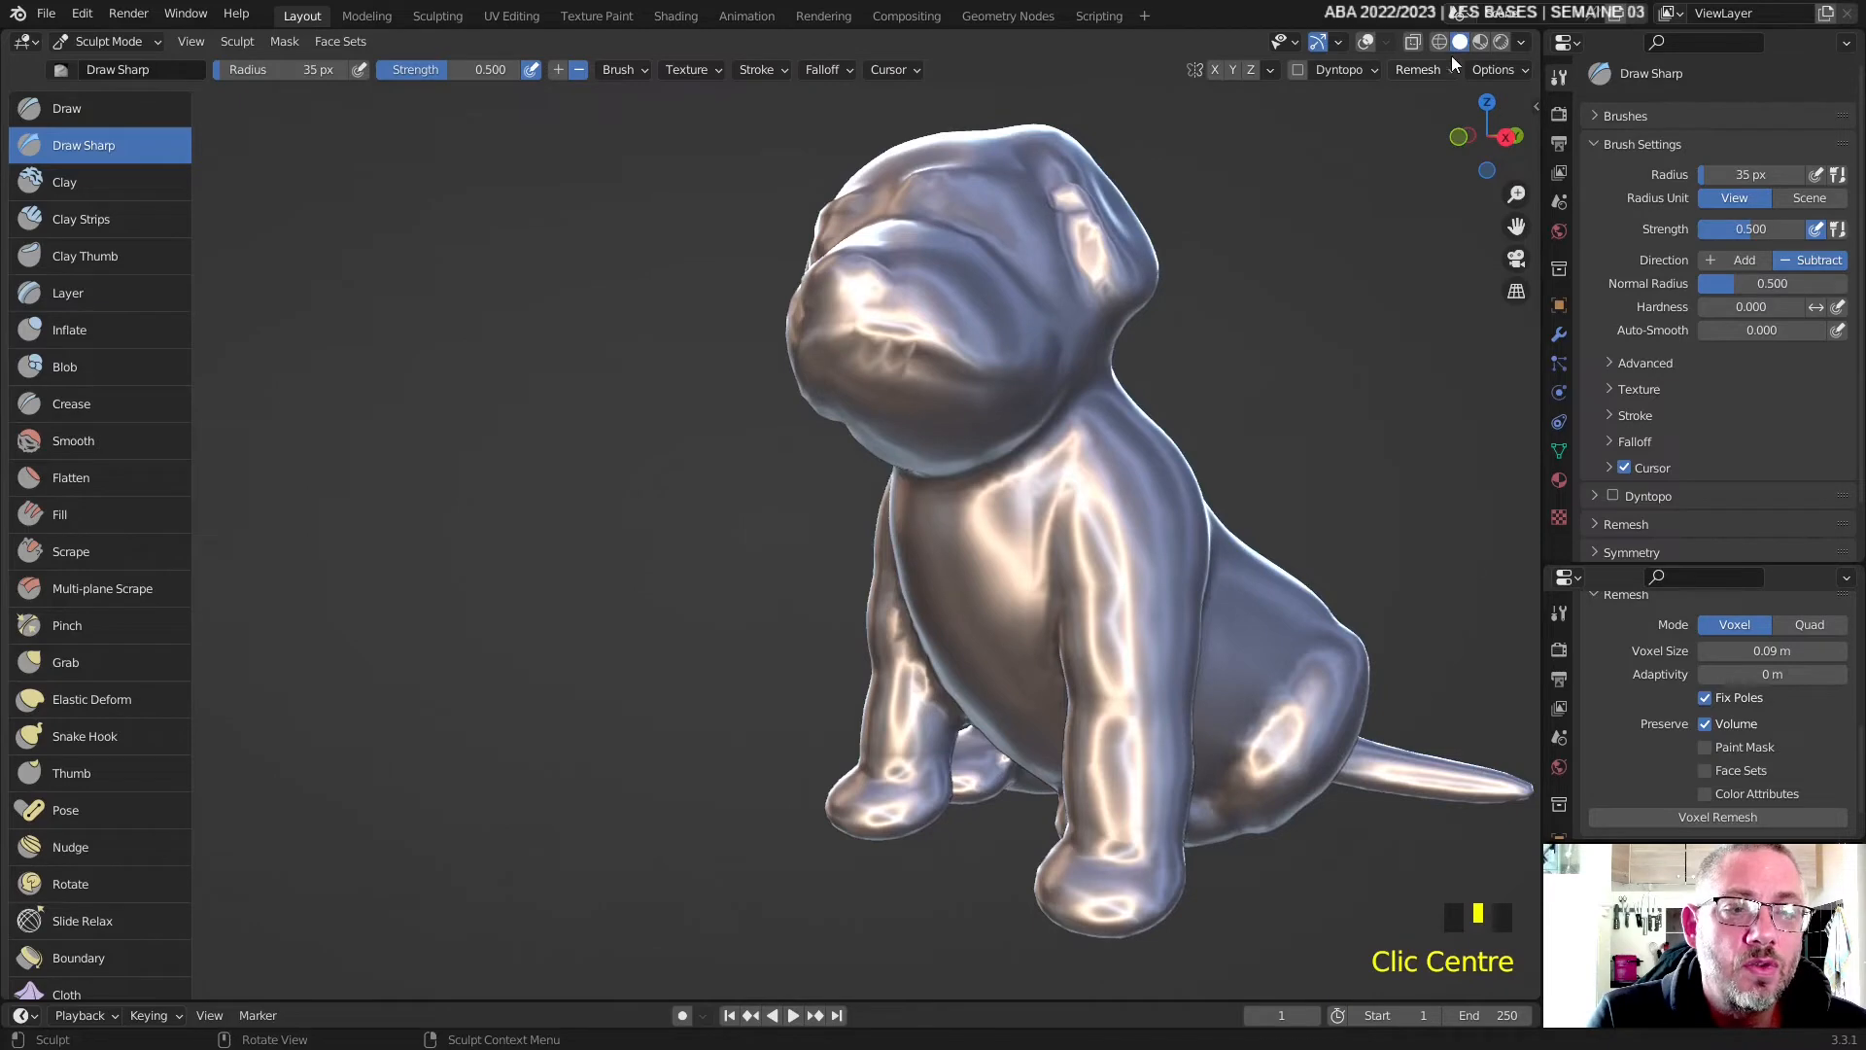
- Try the black-and-white vertical zebra stripe matcap on the dog
click(1521, 42)
click(1460, 200)
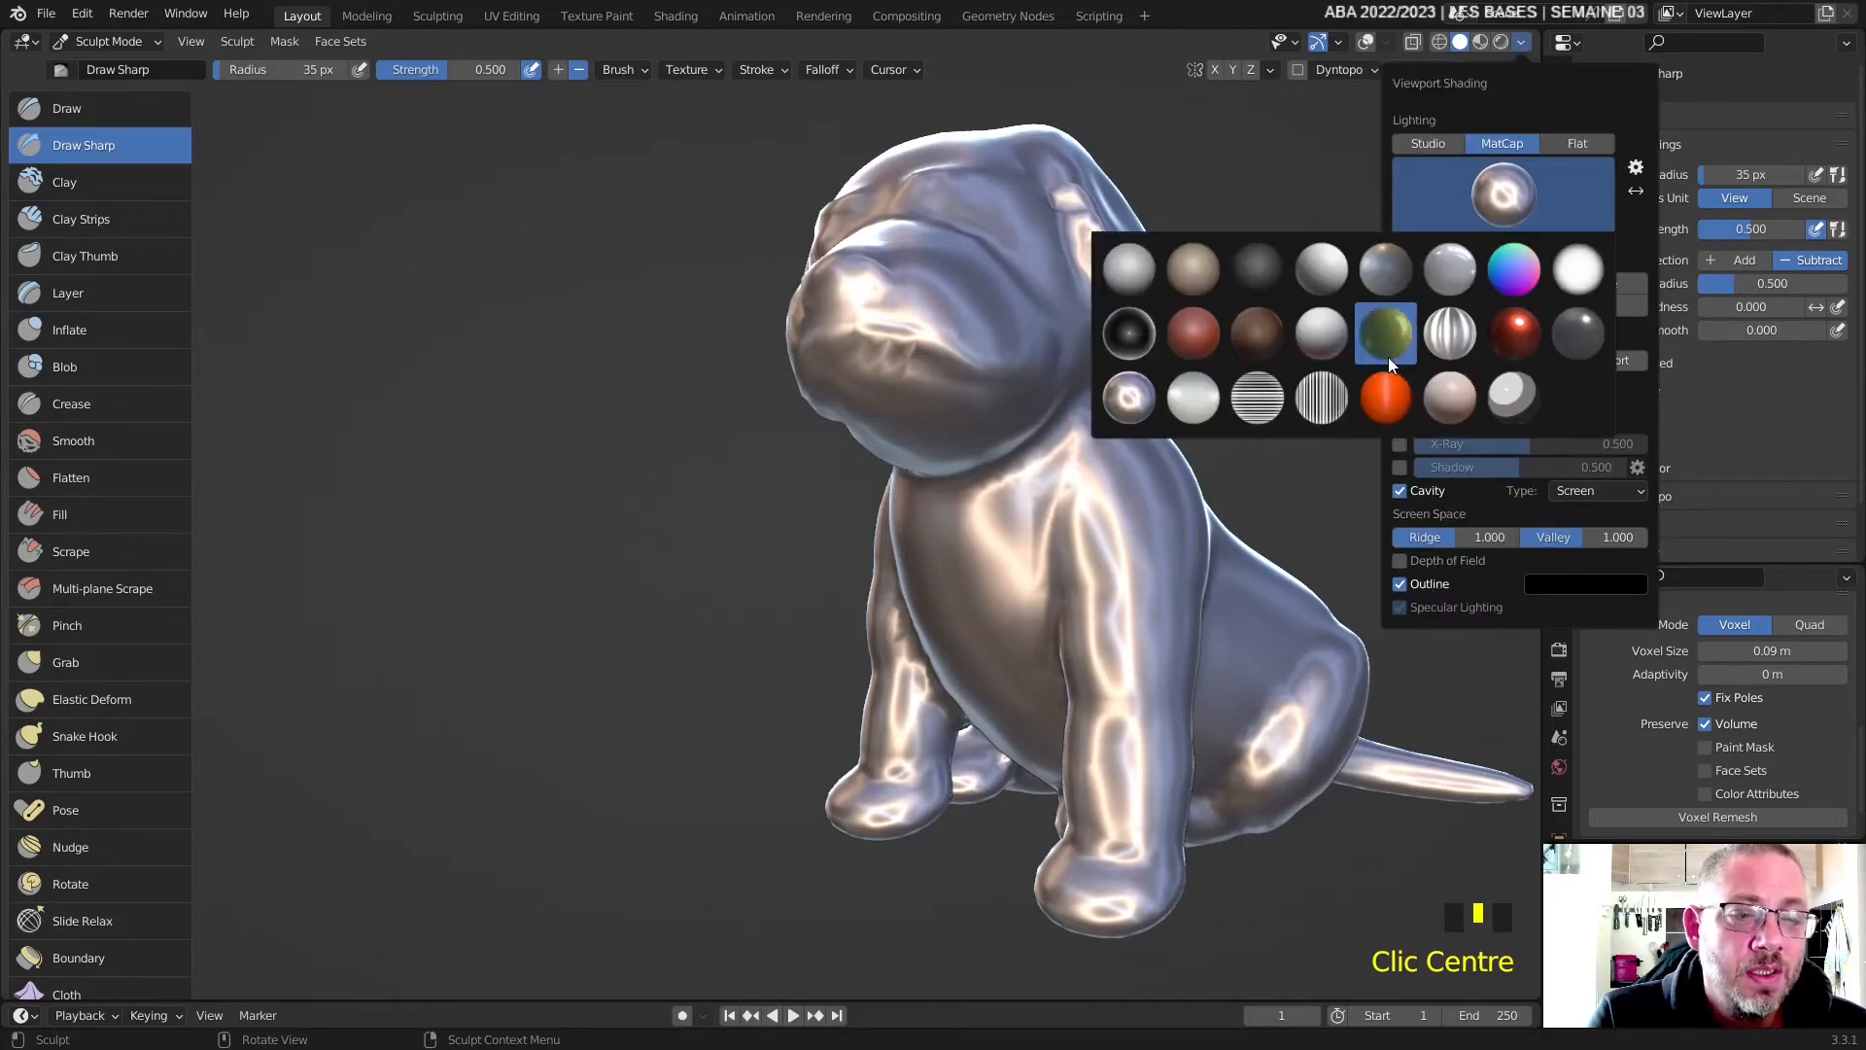
click(1333, 401)
mouse_move(1333, 401)
middle_down()
mouse_move(1274, 386)
mouse_move(1193, 407)
mouse_move(1167, 488)
middle_up()
- Try the chrome matcap with soft vertical bands and view the dog from the side and front
click(1523, 44)
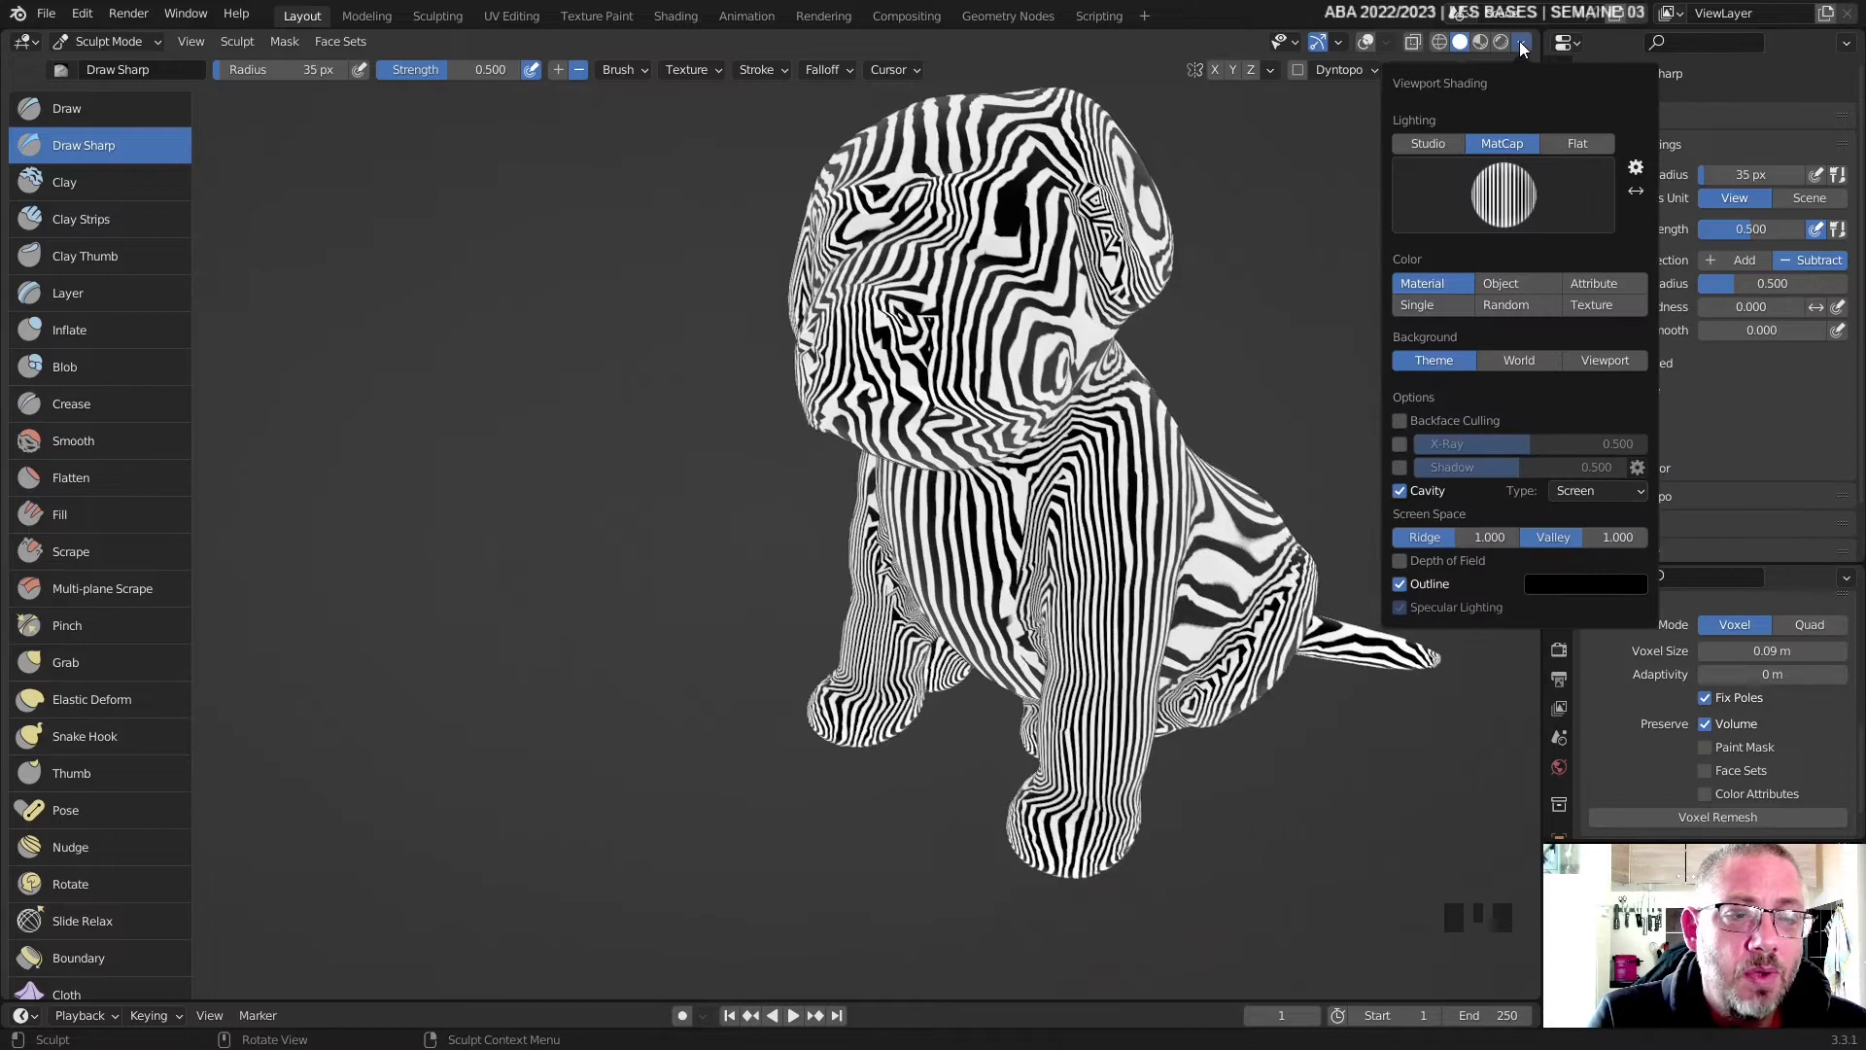
click(1507, 185)
click(1444, 335)
mouse_move(1441, 345)
middle_down()
mouse_move(1399, 374)
mouse_move(937, 383)
mouse_move(928, 337)
mouse_move(941, 351)
middle_up()
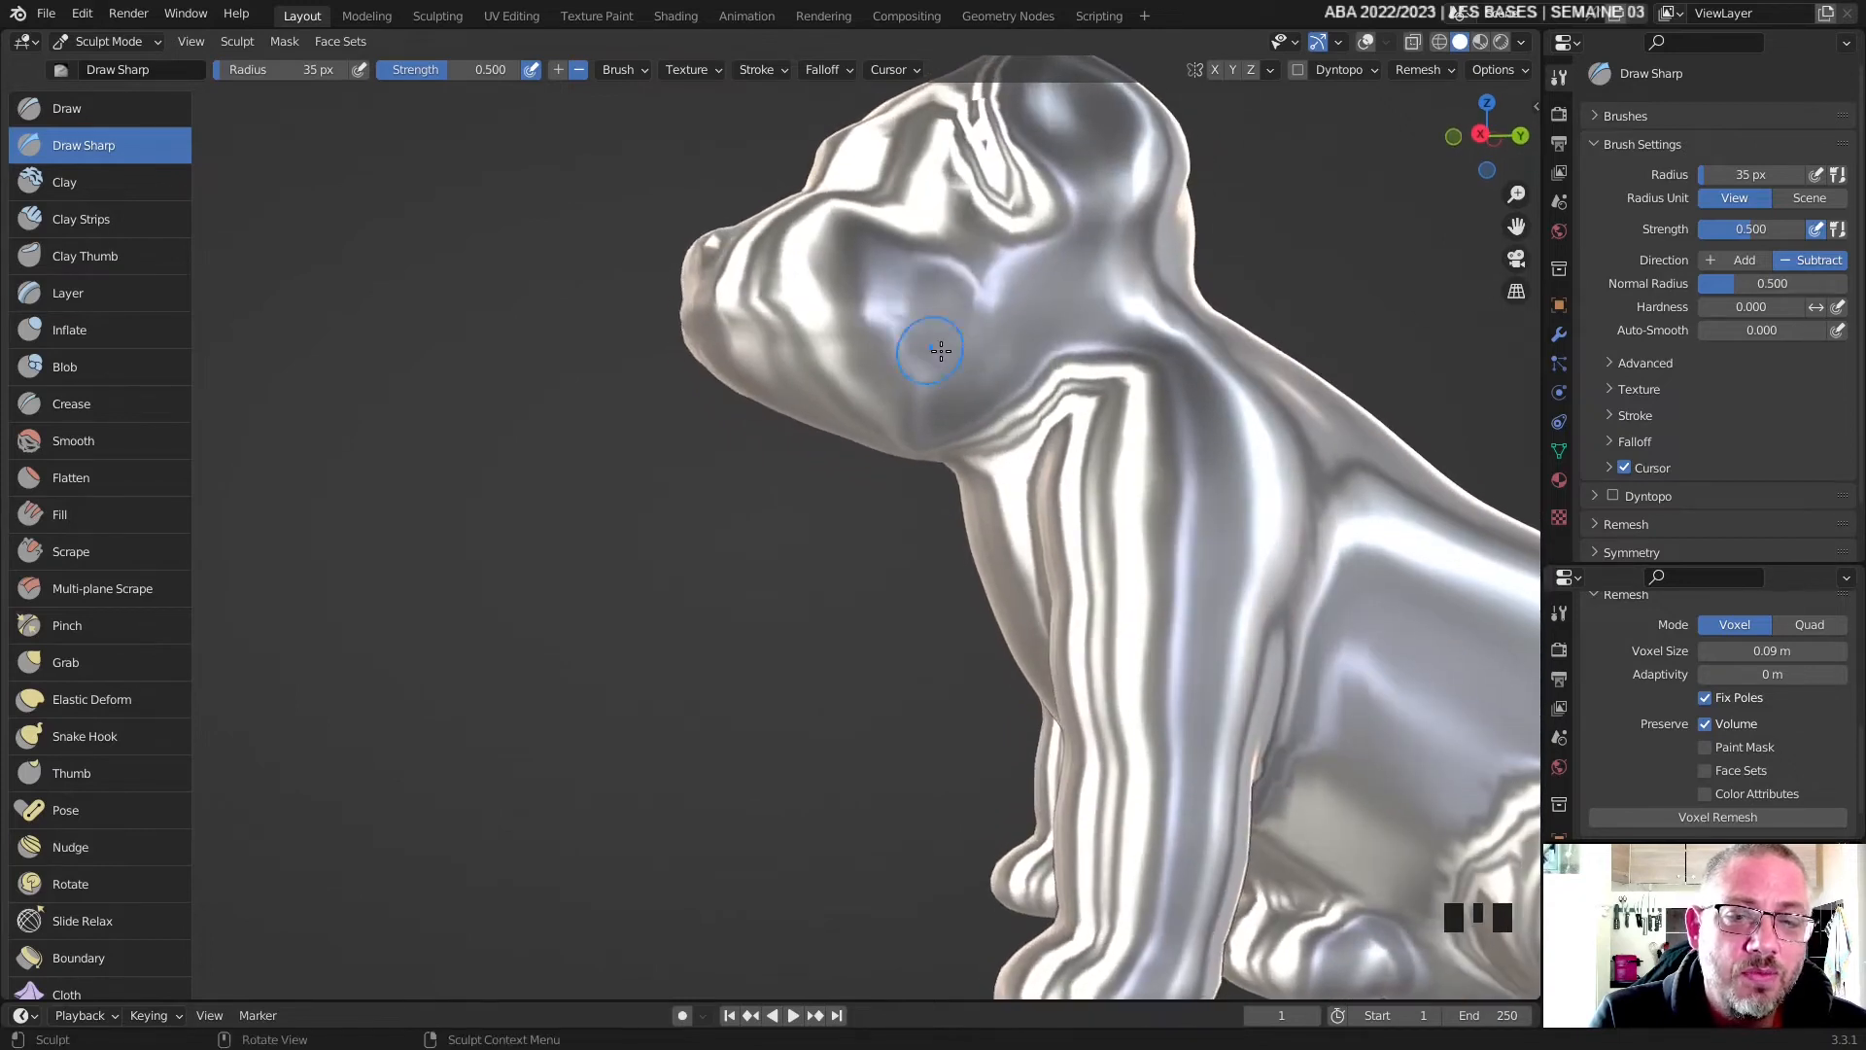
scroll(980, 227, down, 2)
middle_drag(979, 226, 1463, 7)
- Apply the glossy olive-green matcap to the viewport and view the dog from the front
click(1522, 43)
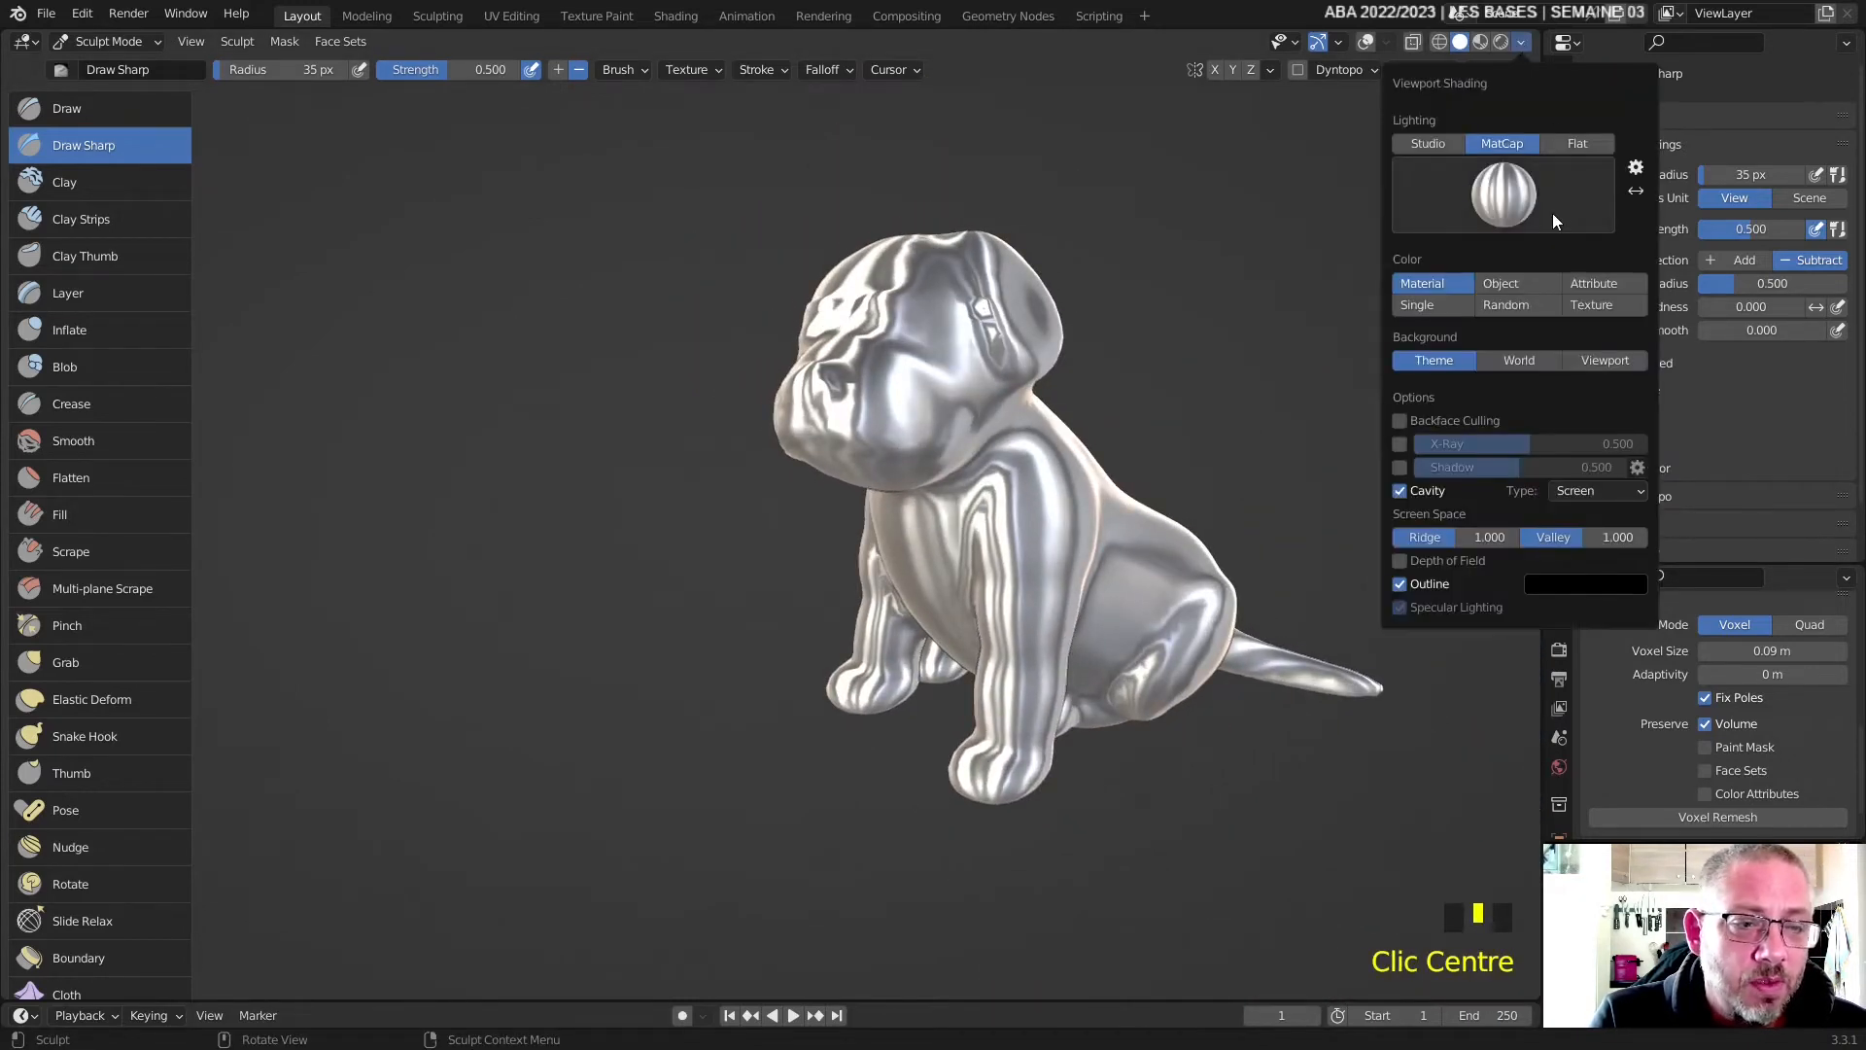
click(1526, 207)
click(1366, 346)
middle_drag(1342, 359, 1031, 429)
scroll(1031, 429, up, 3)
scroll(1031, 429, down, 2)
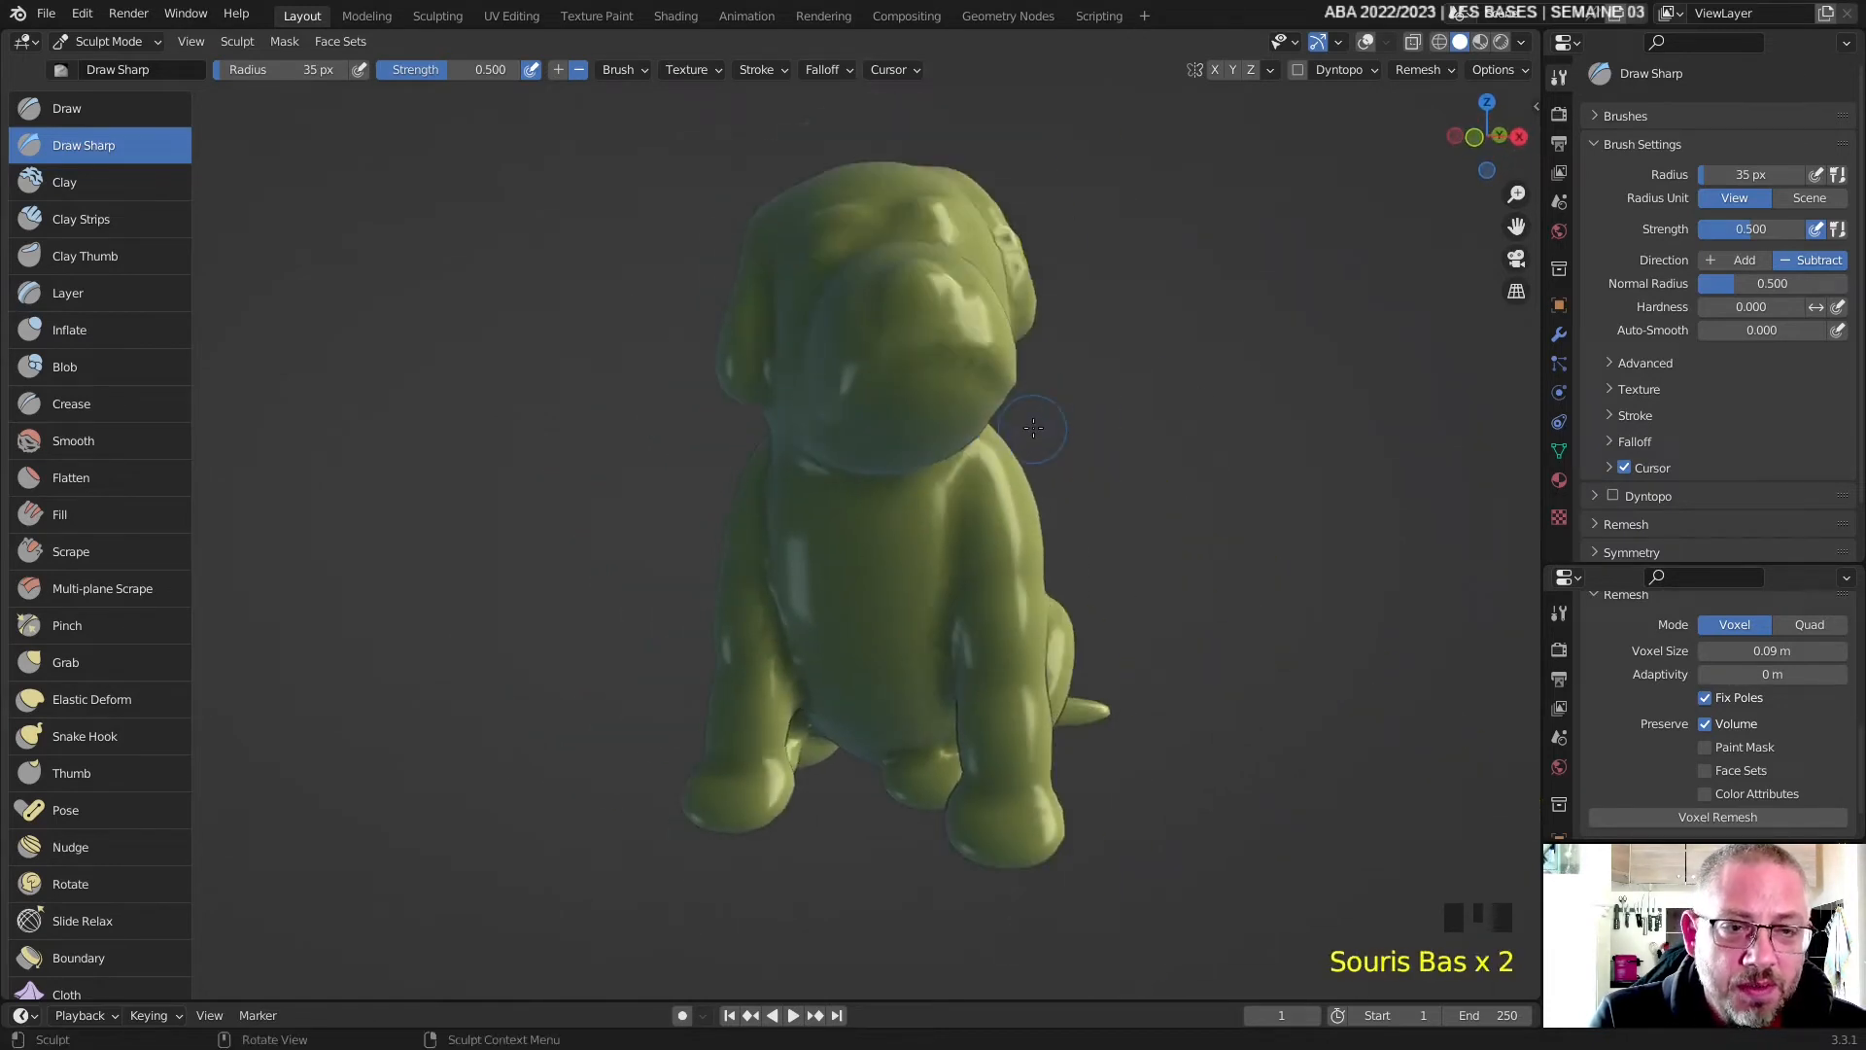
- Toggle Cavity off and on repeatedly to compare its effect on the green dog
click(1522, 42)
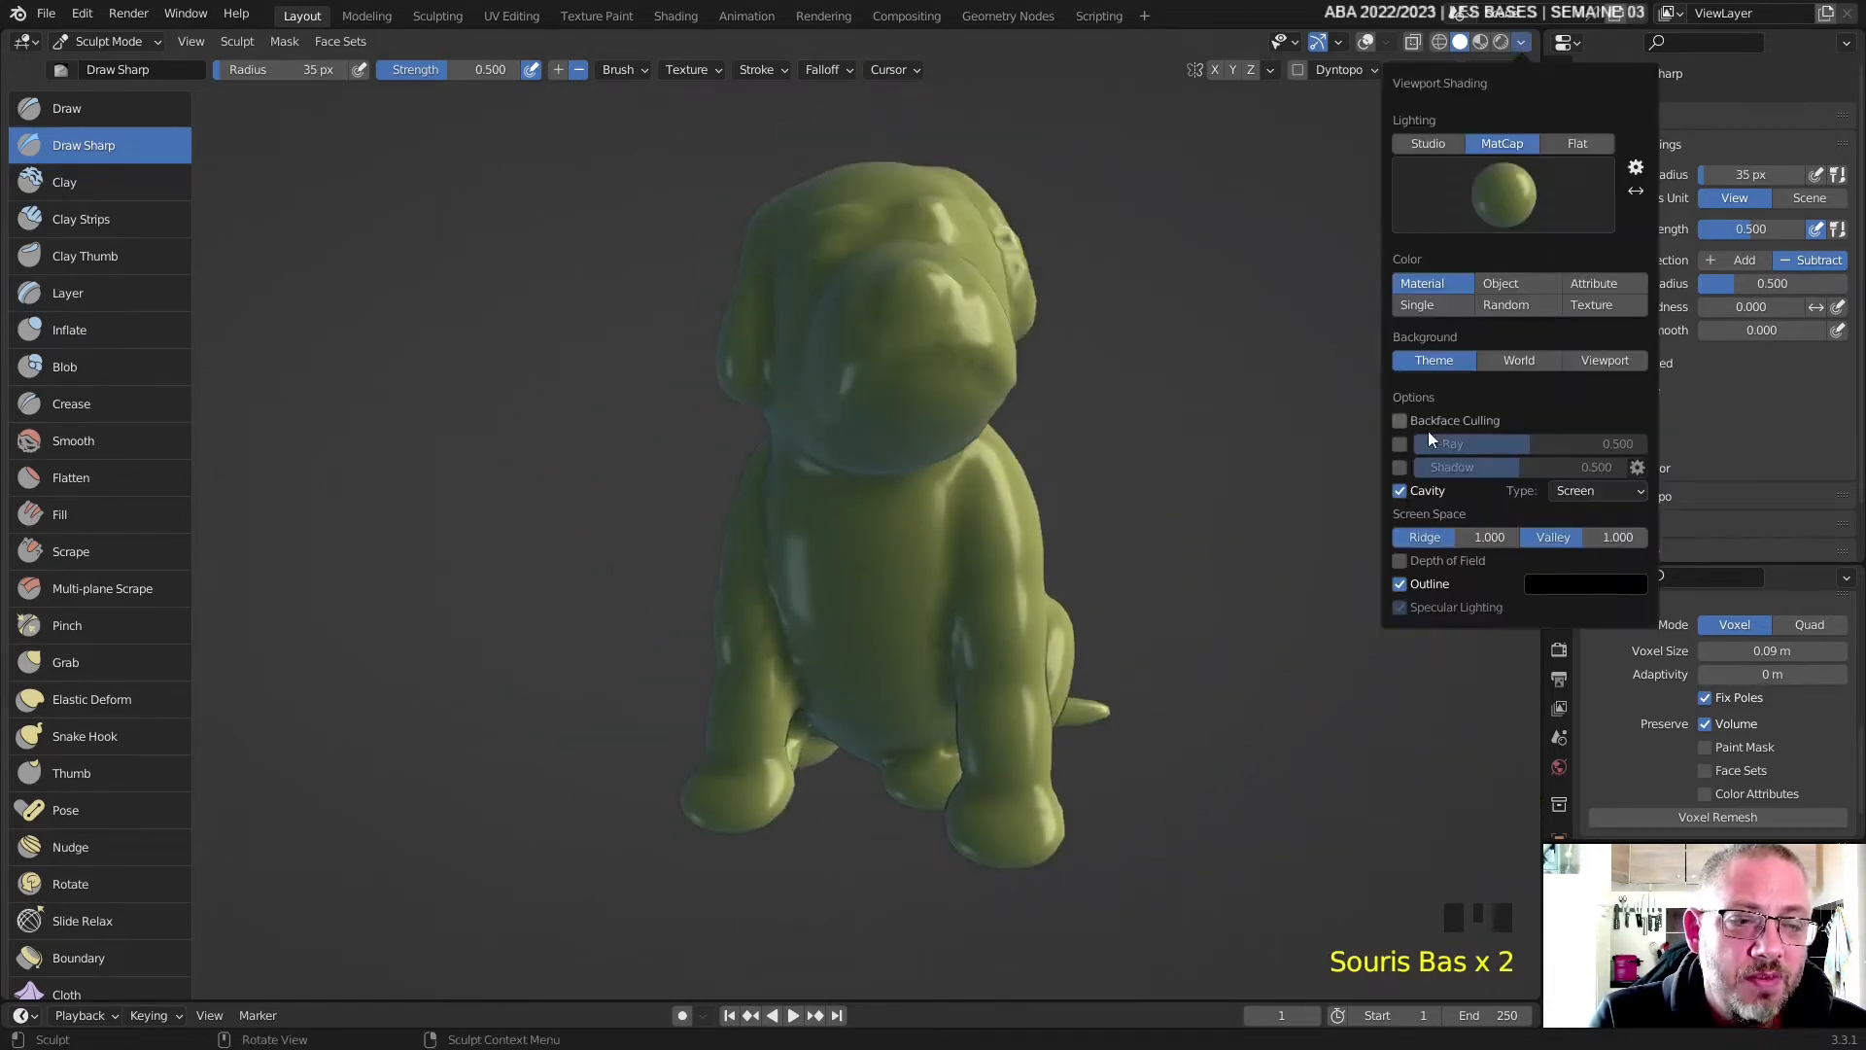
click(1399, 491)
click(1400, 491)
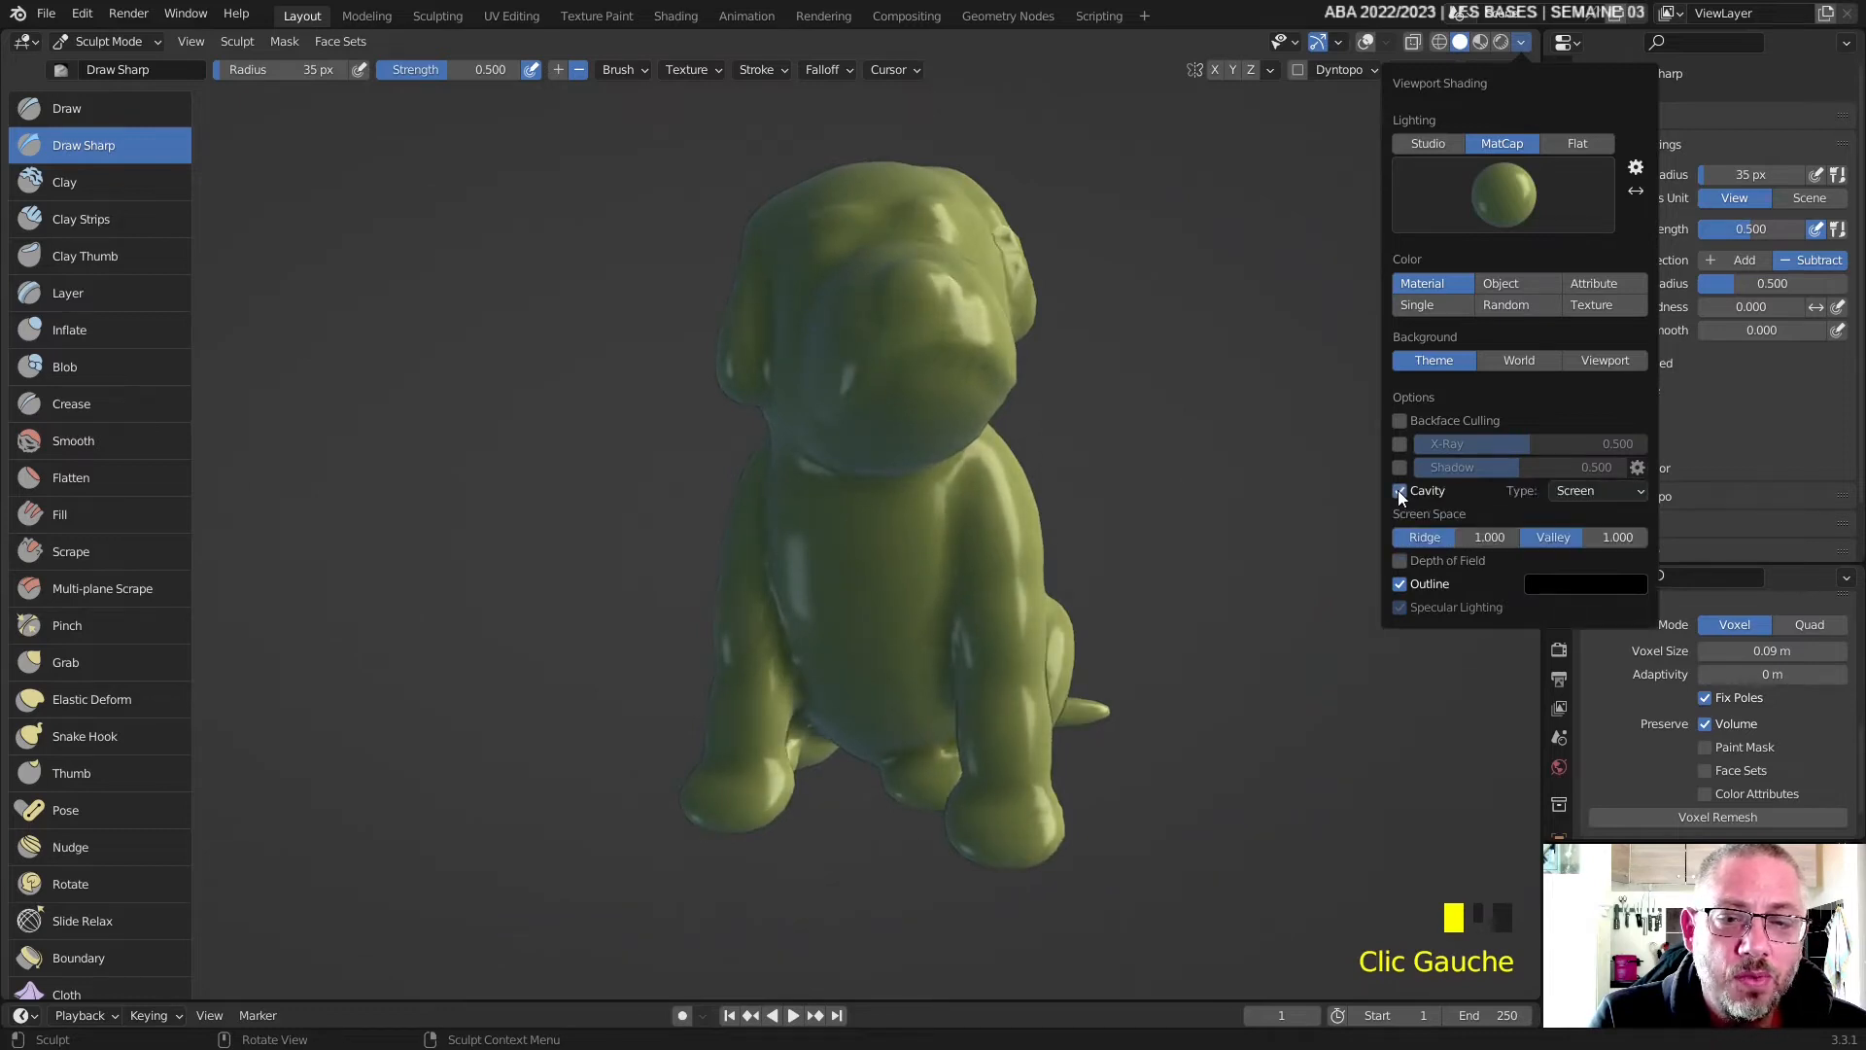
click(1400, 491)
click(1400, 491)
click(1400, 491)
click(1400, 491)
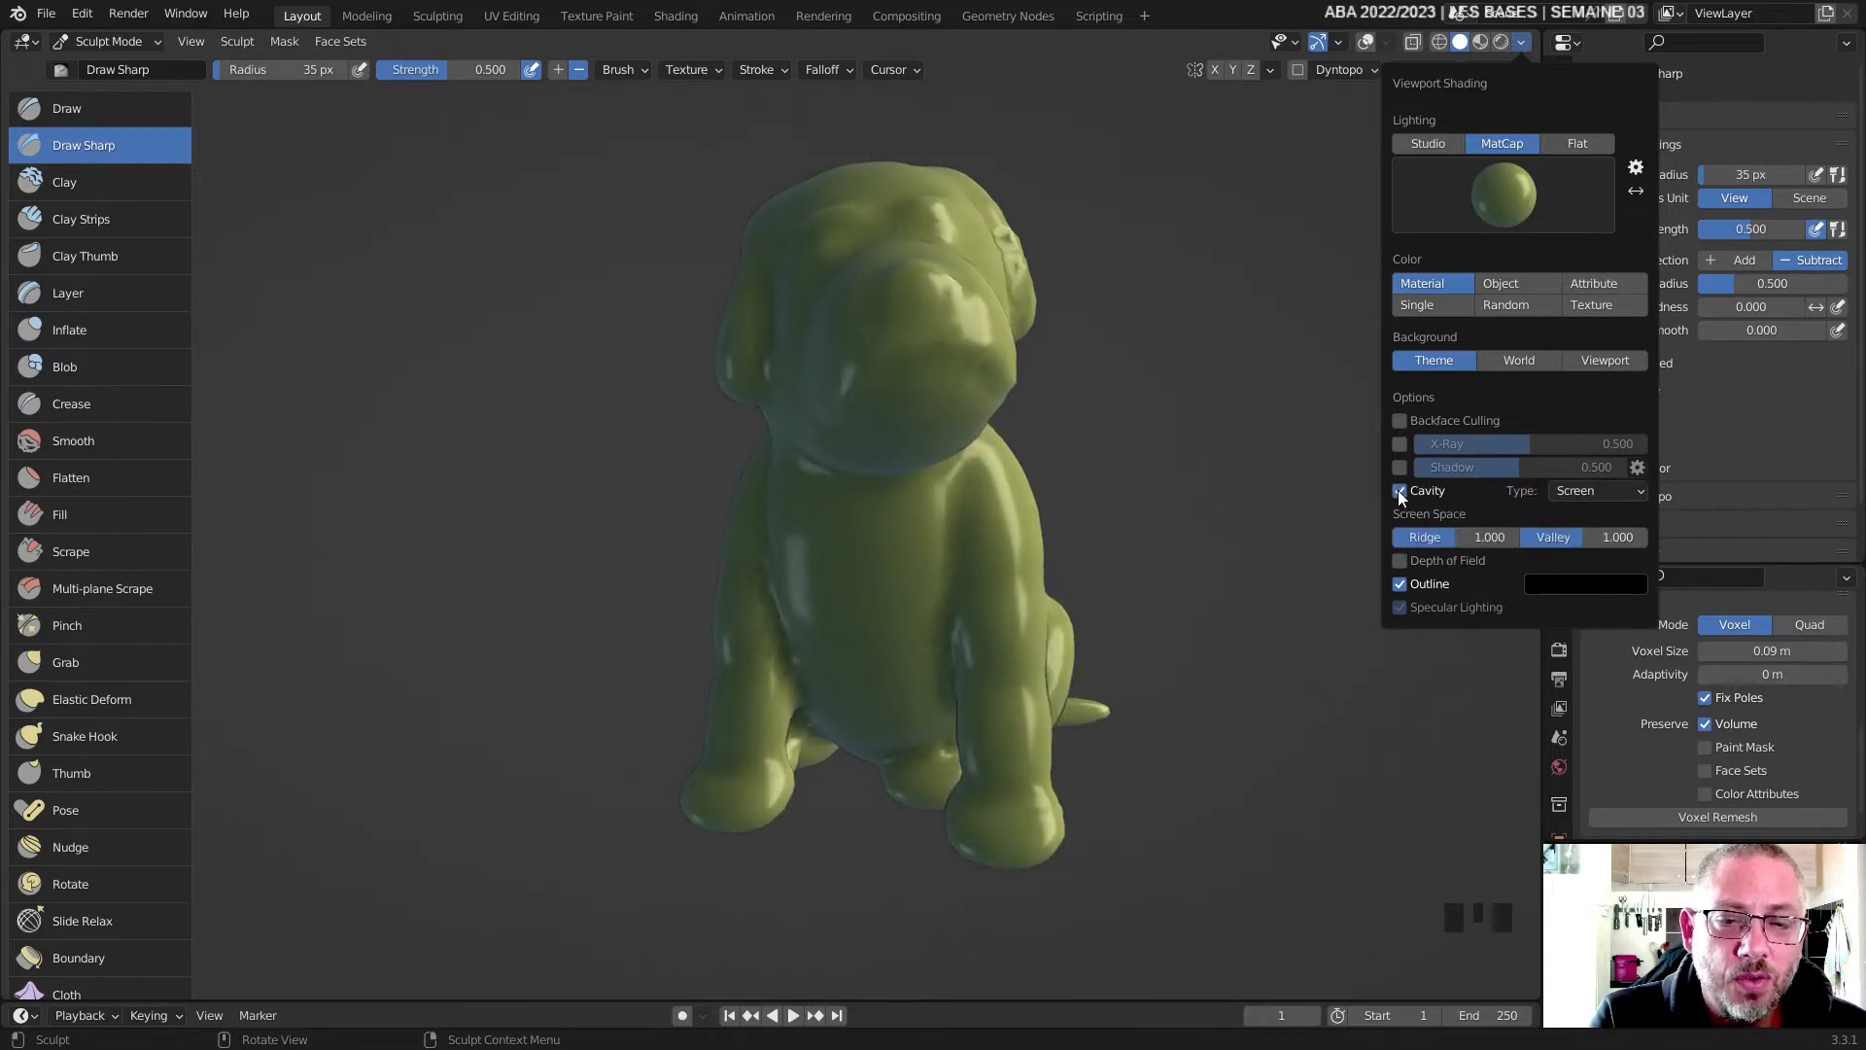
- Smooth the surface at the front edge of the dog's ear
mouse_move(1069, 467)
middle_down()
mouse_move(1011, 457)
mouse_move(909, 535)
mouse_move(954, 304)
middle_up()
scroll(1011, 457, up, 2)
shift+click(948, 309)
shift+click(938, 319)
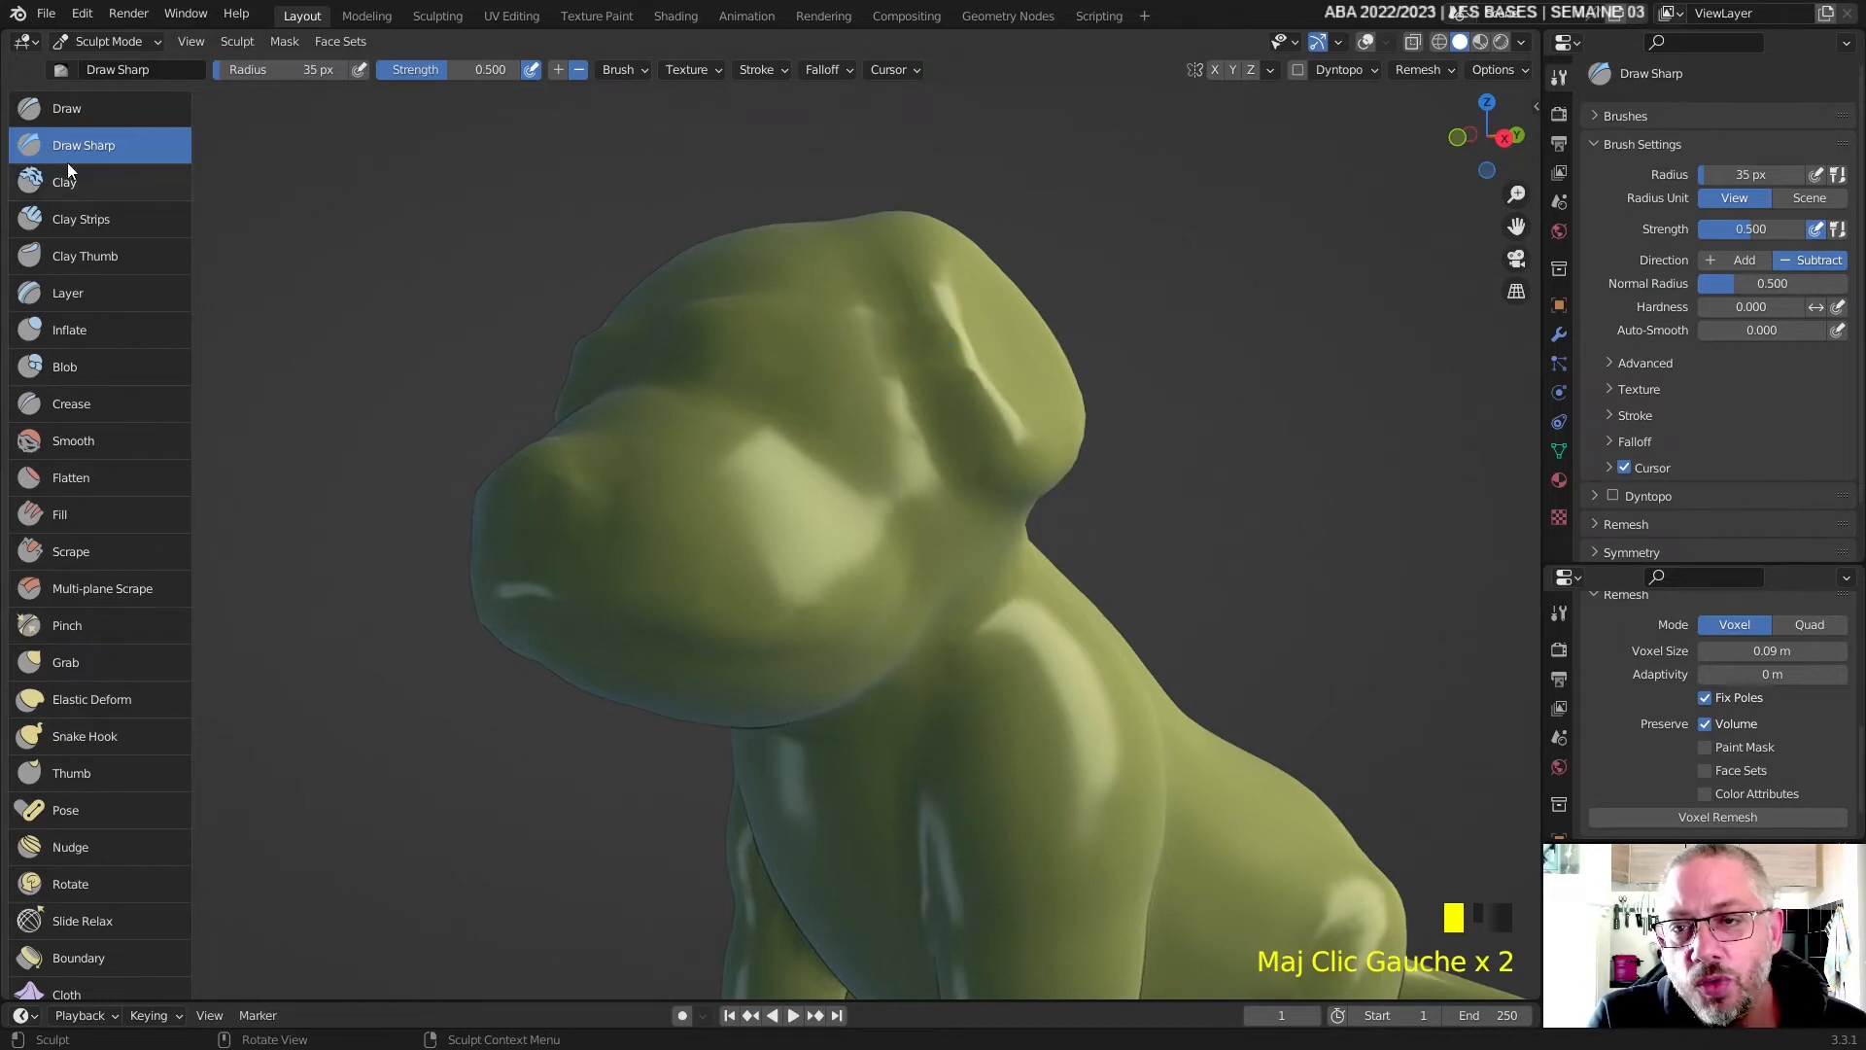
- Build up the ear's front edge with Draw brush dabs at an 83 px radius, and voxel-remesh the model at 0.09 m
click(66, 107)
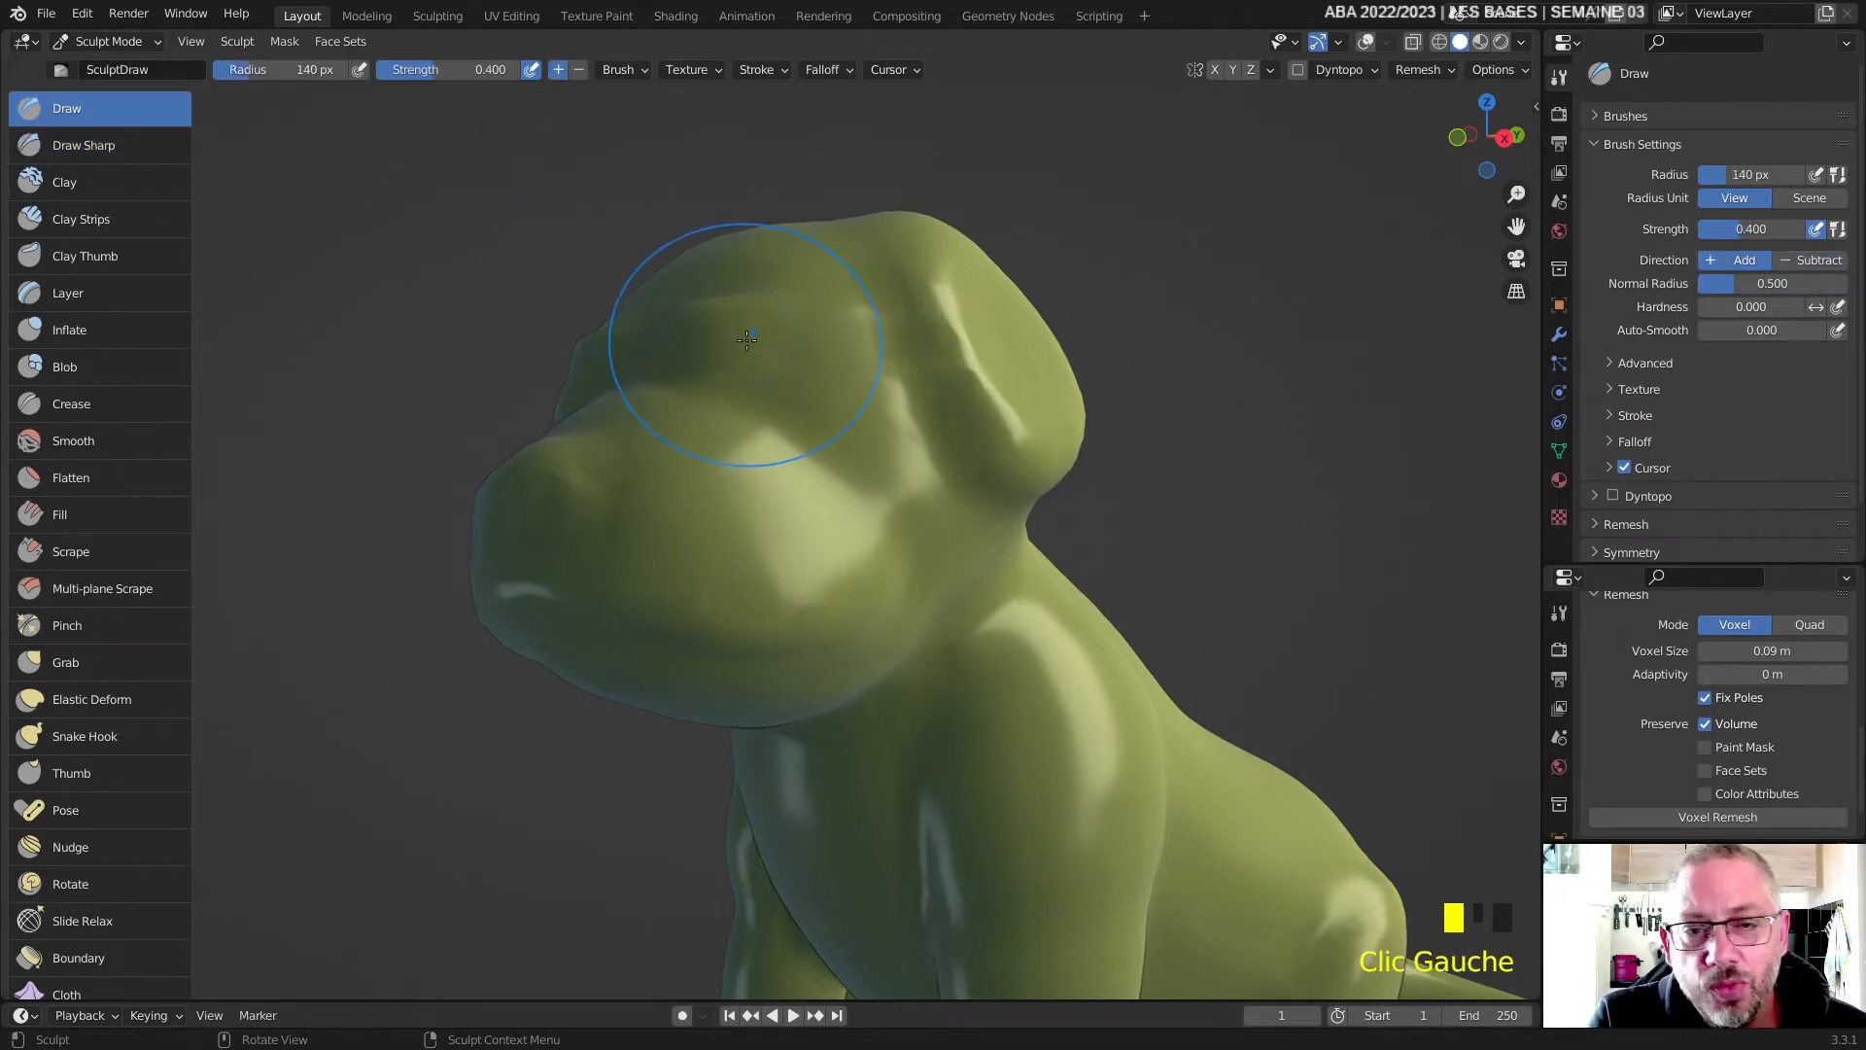
right_click(945, 352)
drag(873, 322, 871, 323)
click(1045, 210)
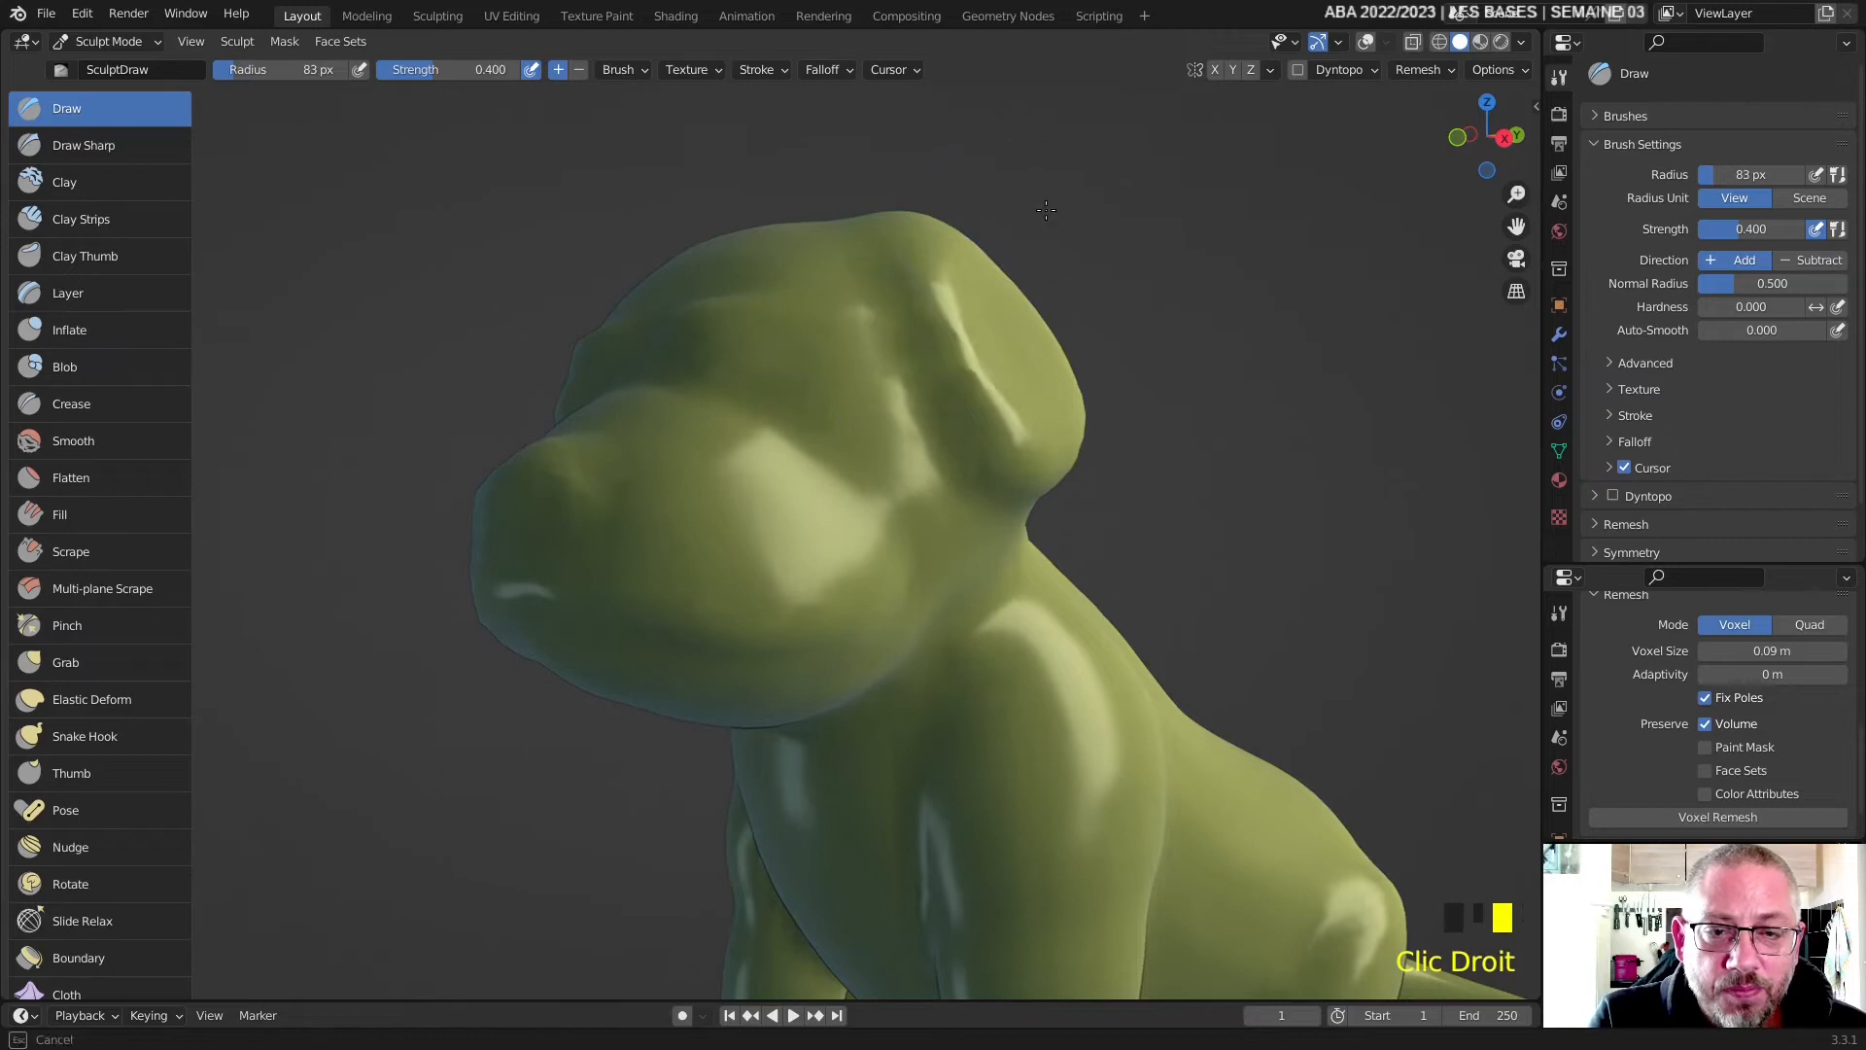
click(935, 325)
click(935, 327)
click(936, 329)
click(937, 332)
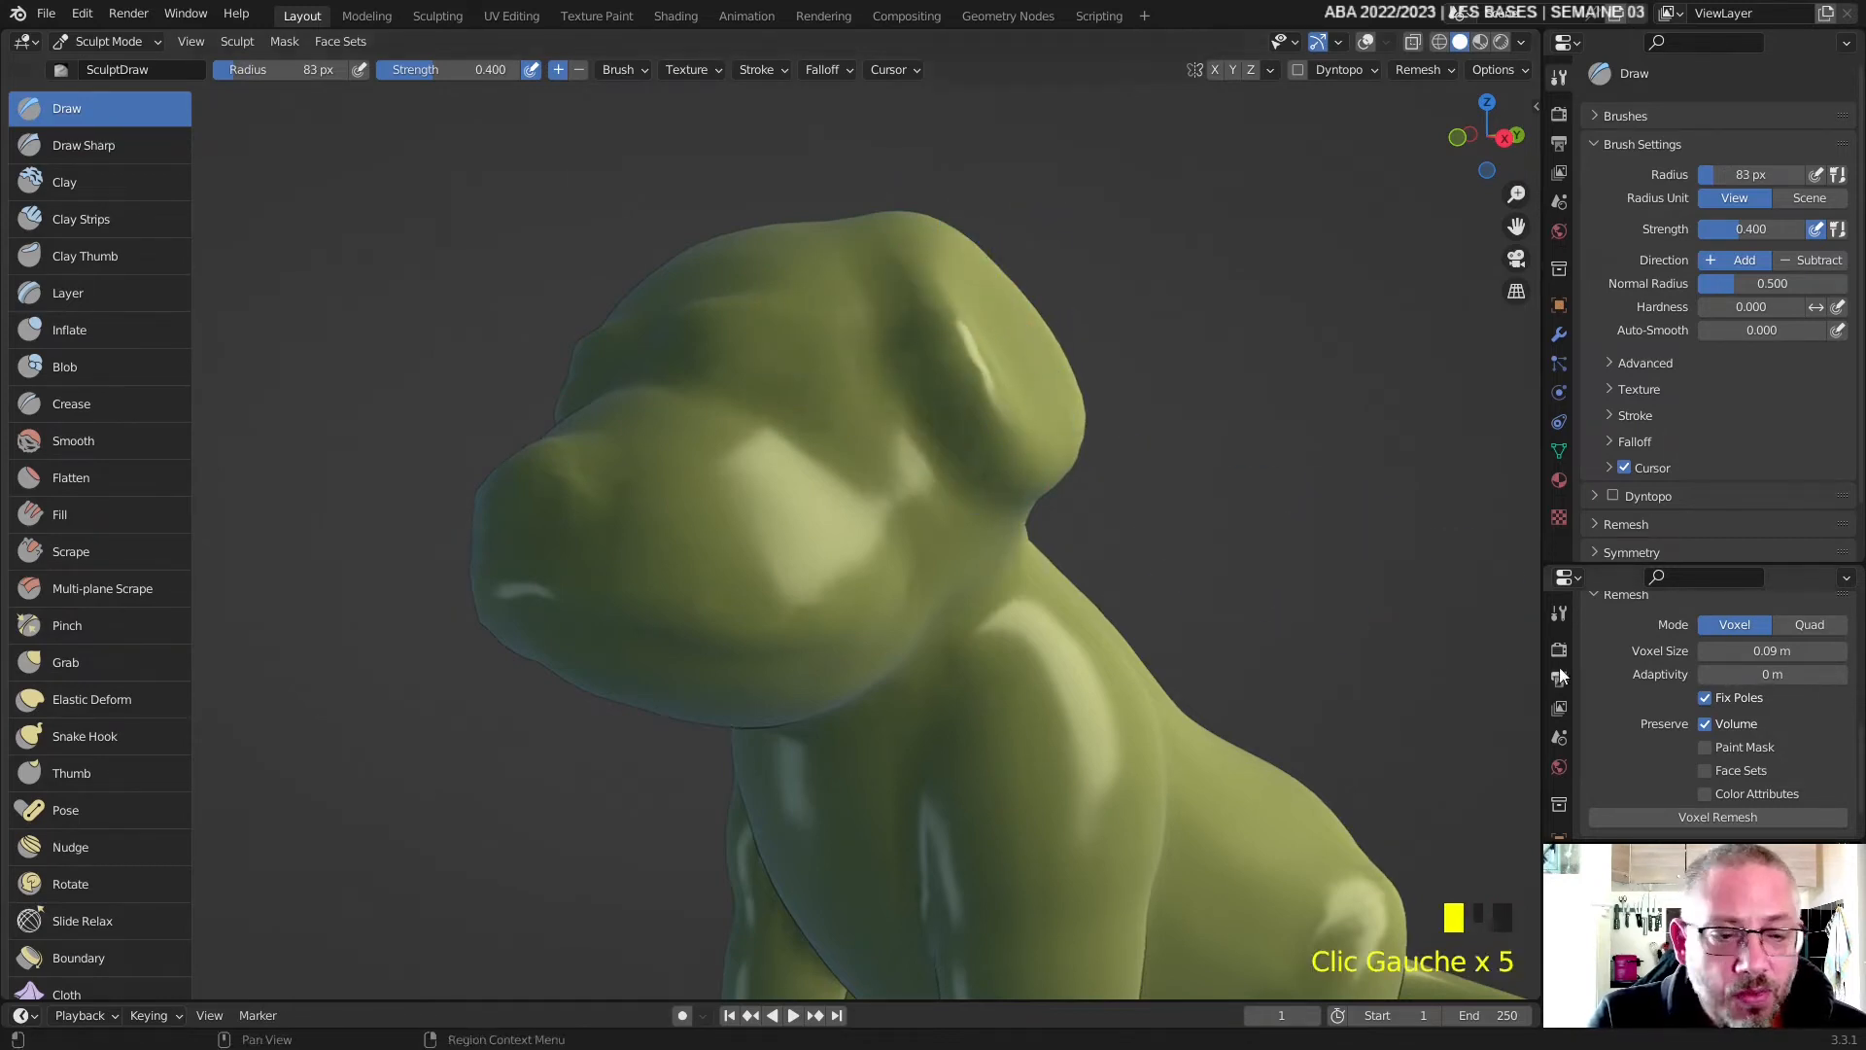
click(1650, 814)
- Add volume with the Draw brush along the ear's front and lower edges
middle_drag(972, 466, 912, 399)
scroll(891, 353, up, 2)
click(942, 261)
drag(928, 282, 914, 298)
middle_drag(960, 370, 924, 391)
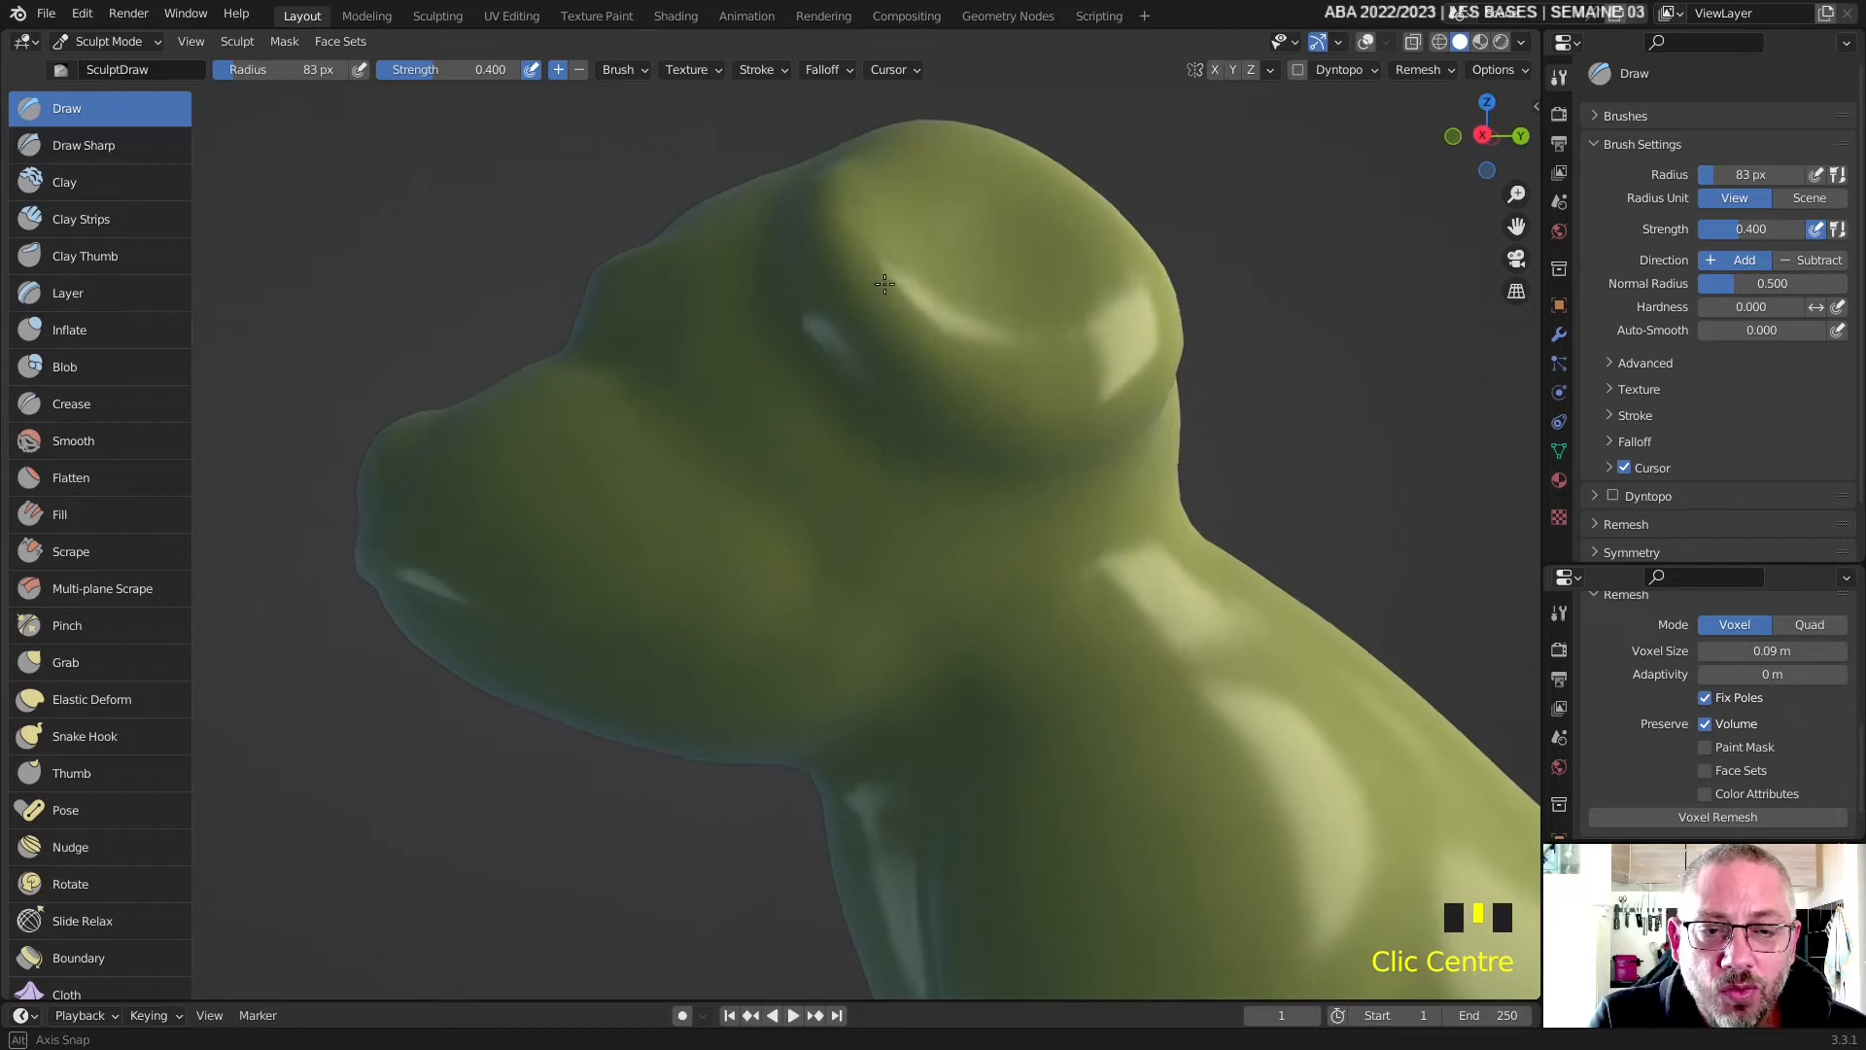
drag(916, 396, 983, 435)
drag(878, 363, 1036, 435)
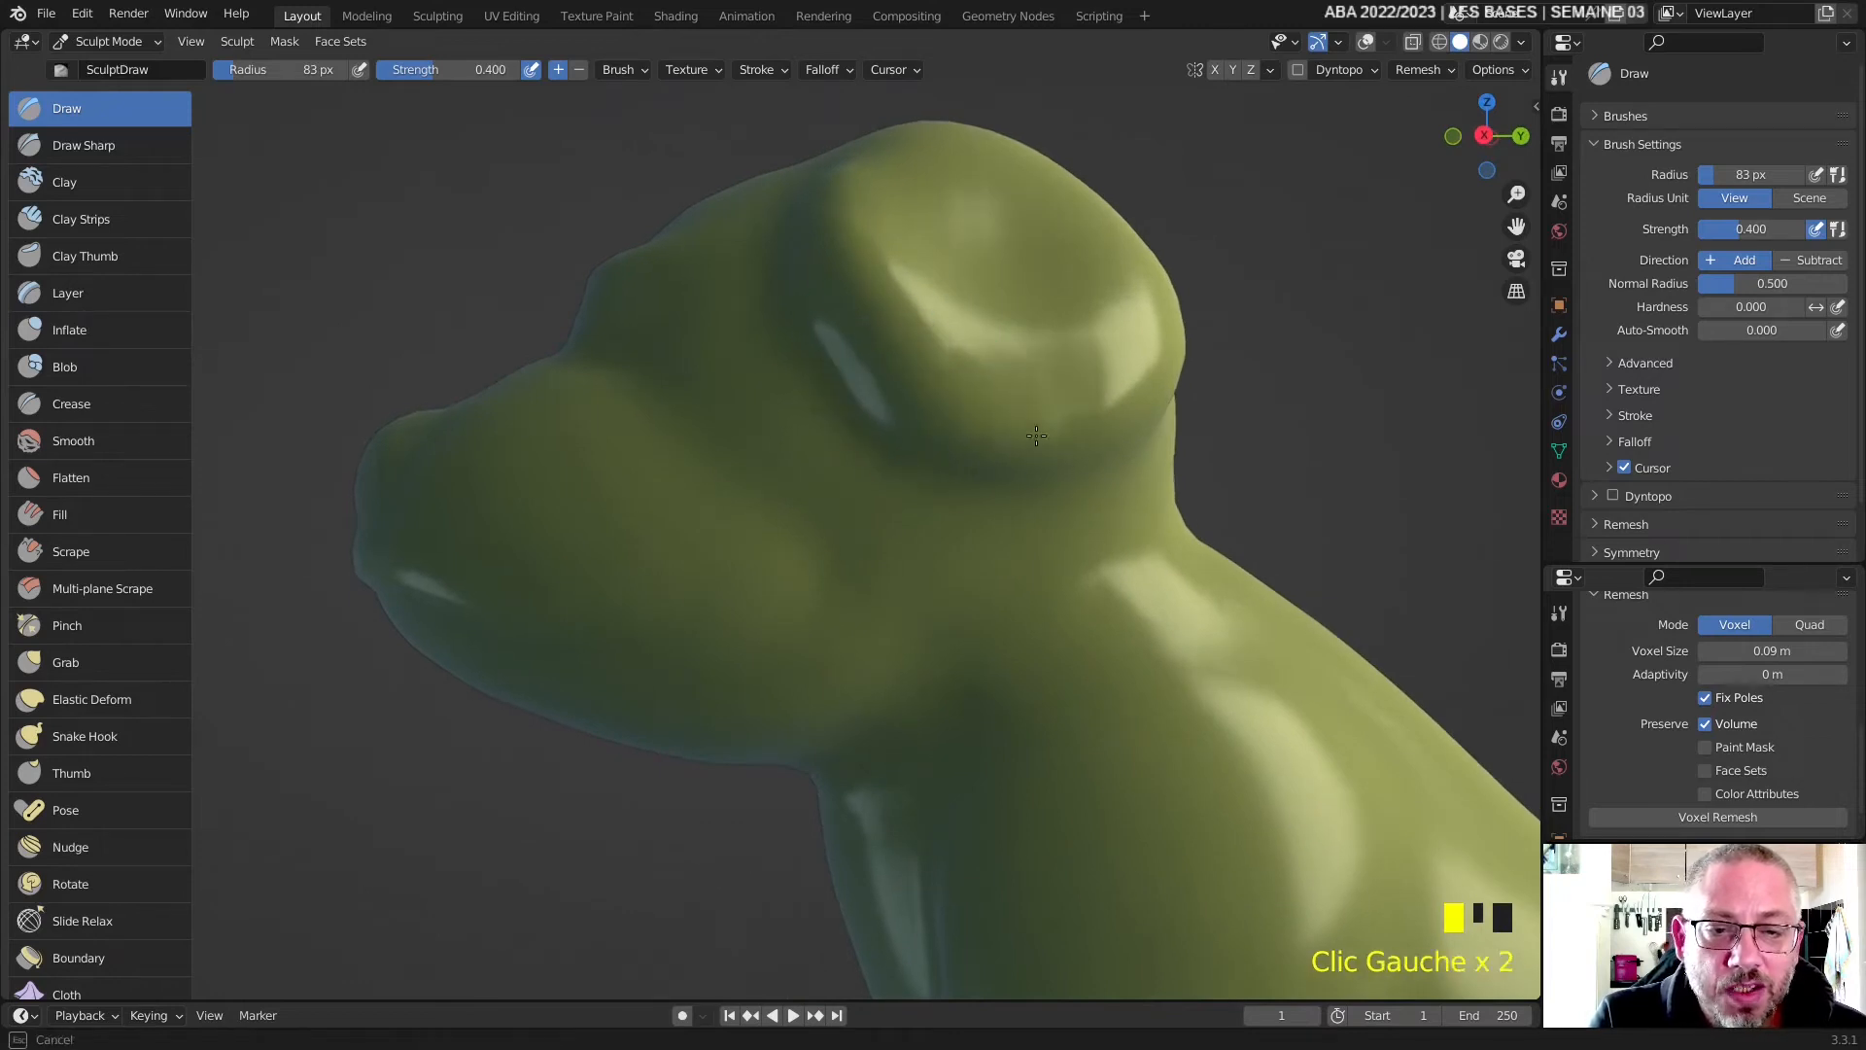
- Add volume with Draw strokes down the back of the ear
middle_drag(1141, 416, 983, 424)
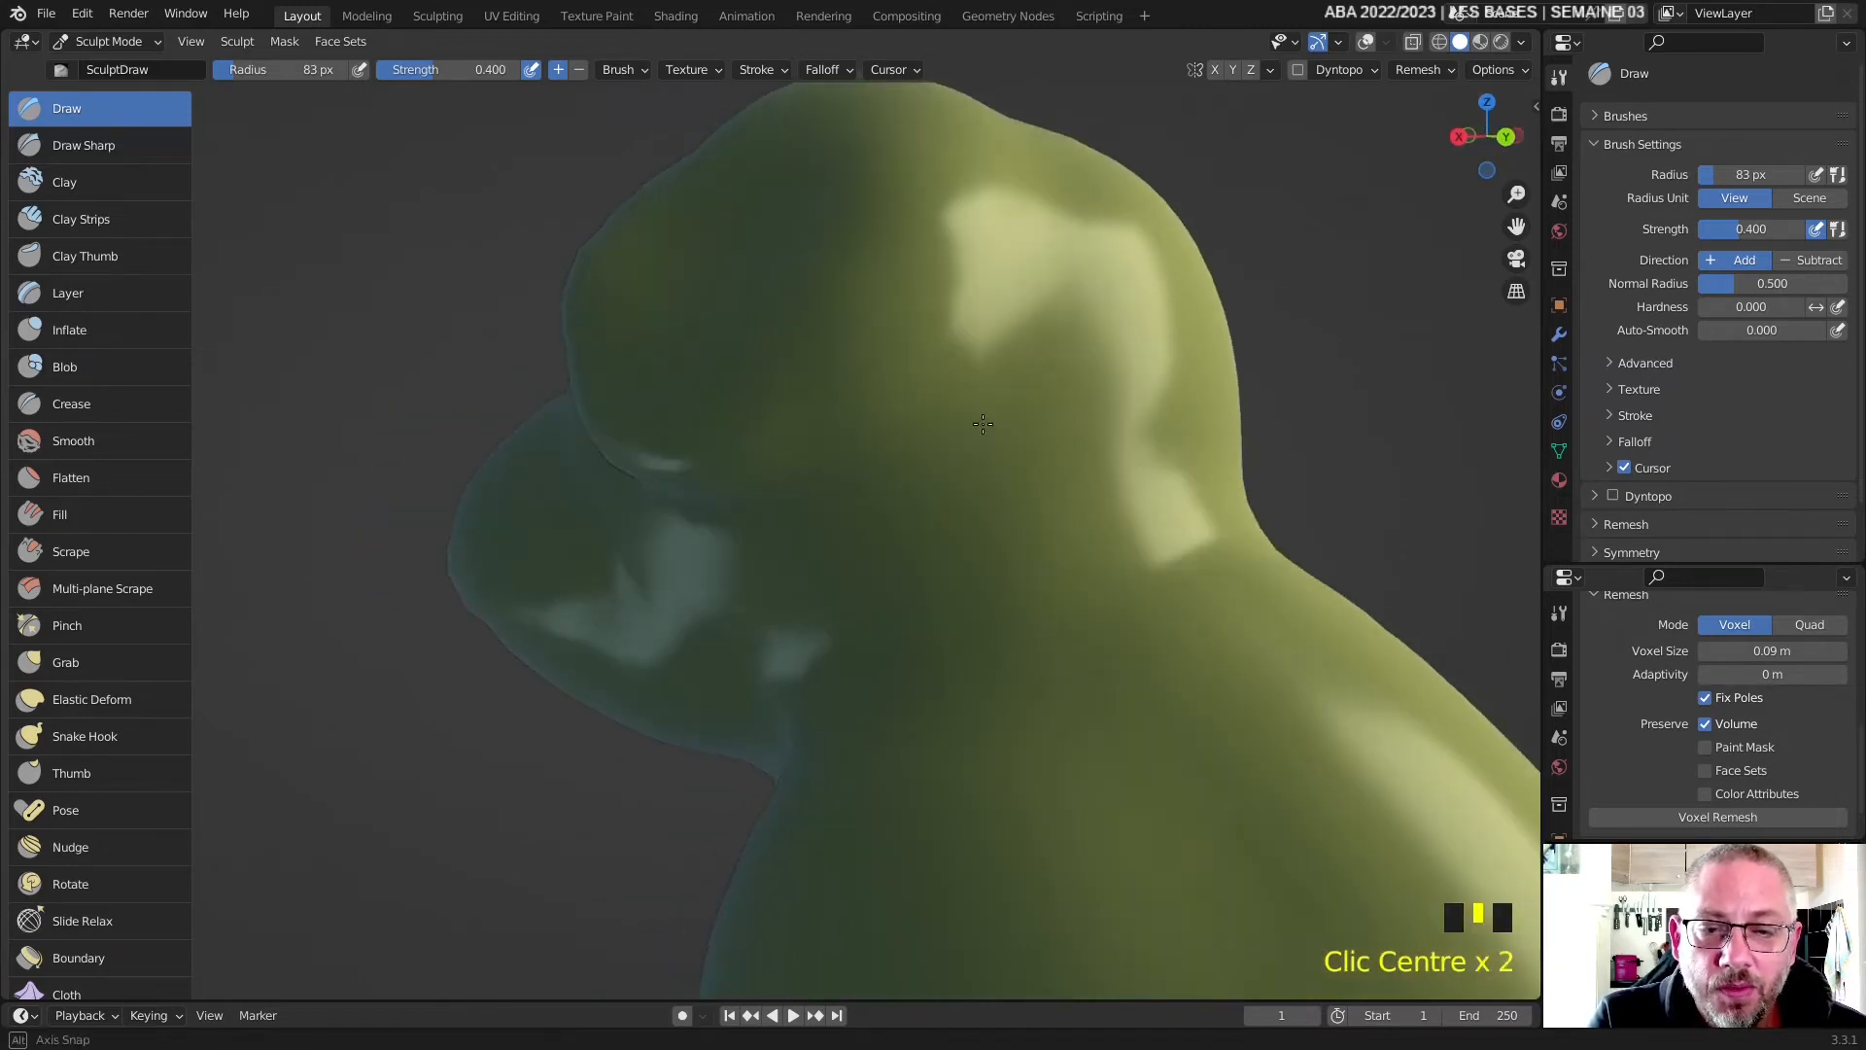
drag(950, 227, 849, 432)
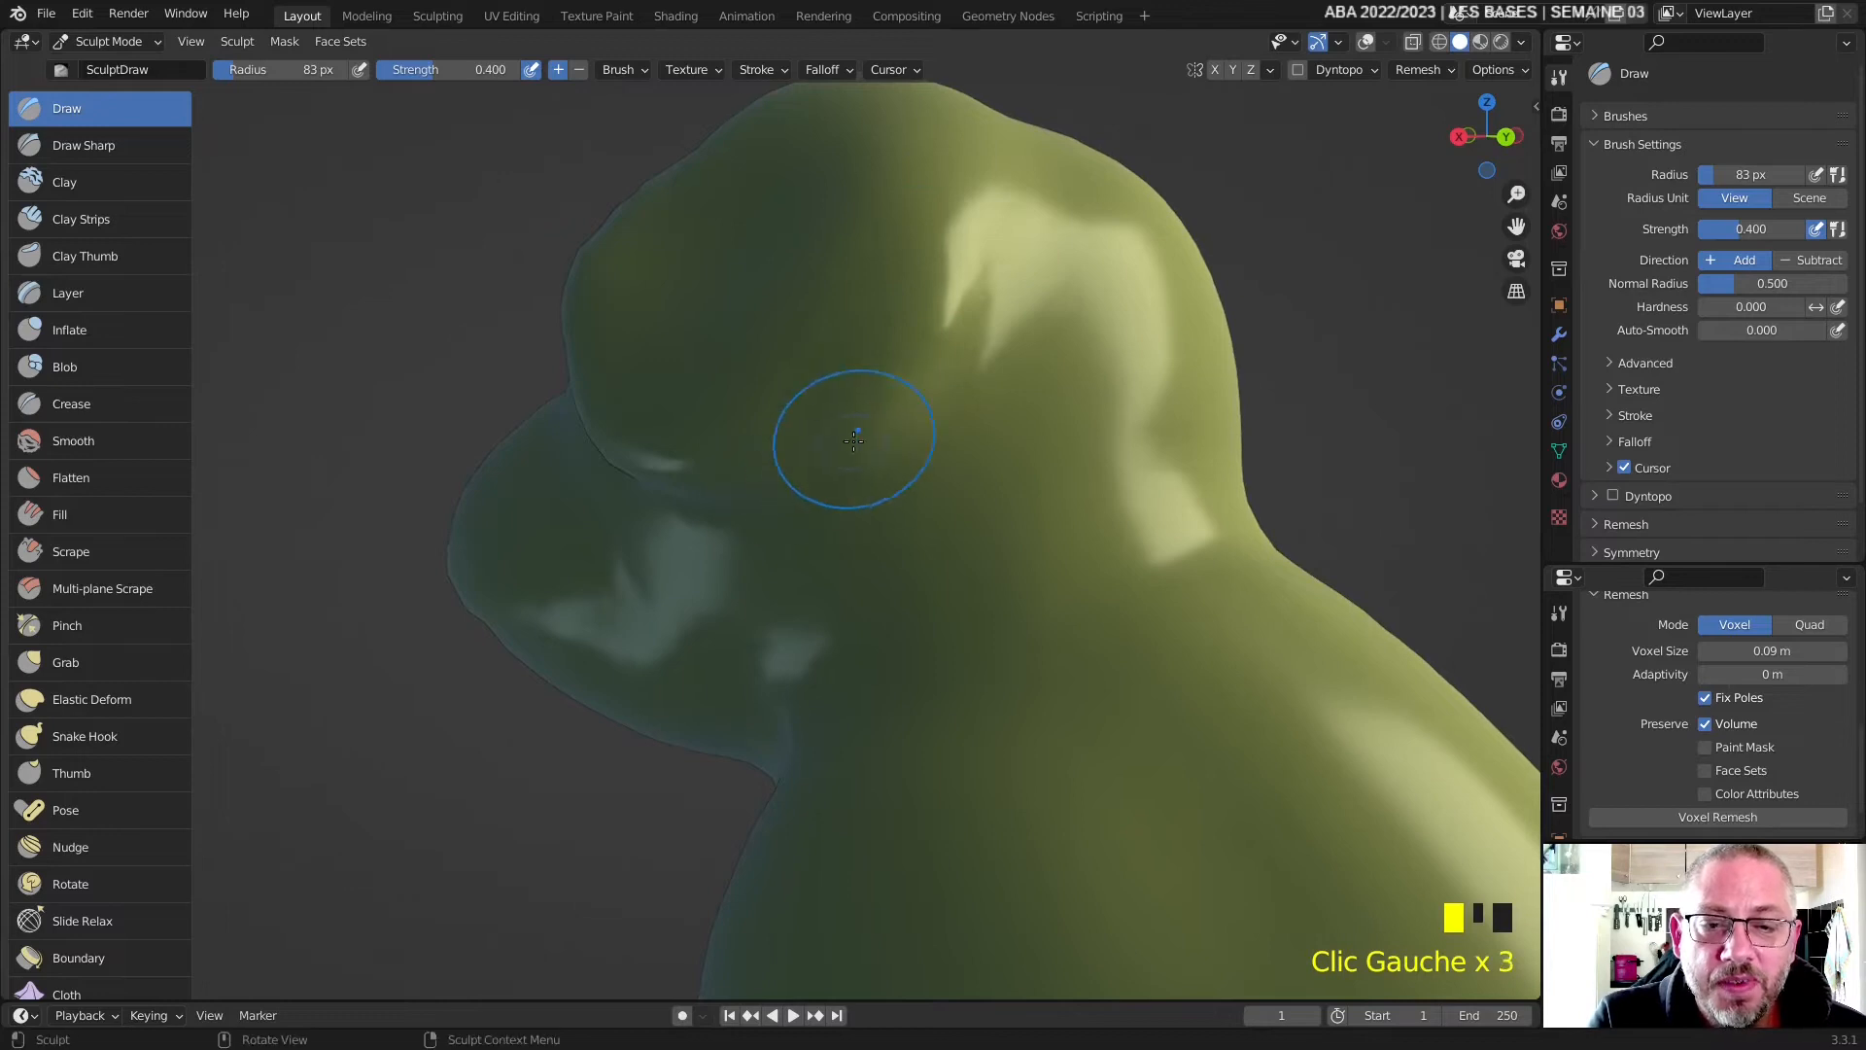
middle_drag(853, 441, 719, 379)
drag(716, 375, 671, 486)
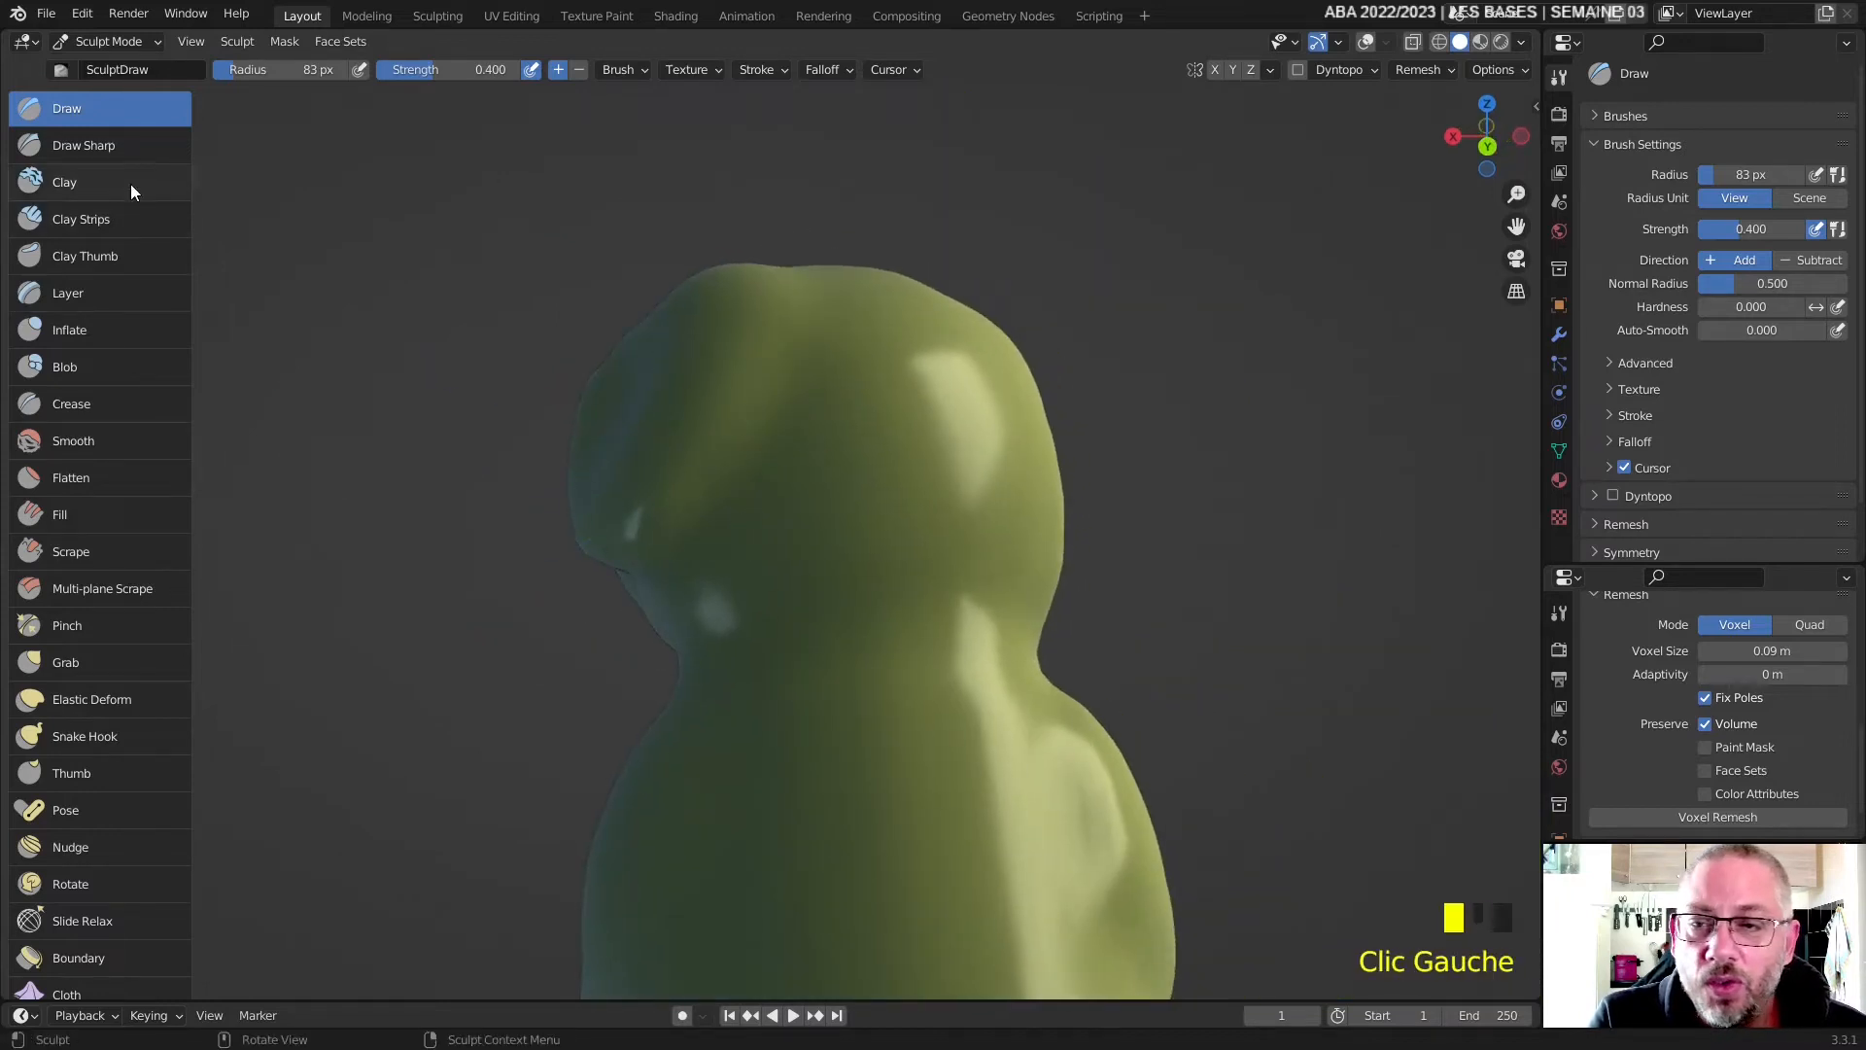
- Carve a groove along the back edge of the dog's ear with Draw Sharp at a 35 px radius in Subtract direction
click(172, 160)
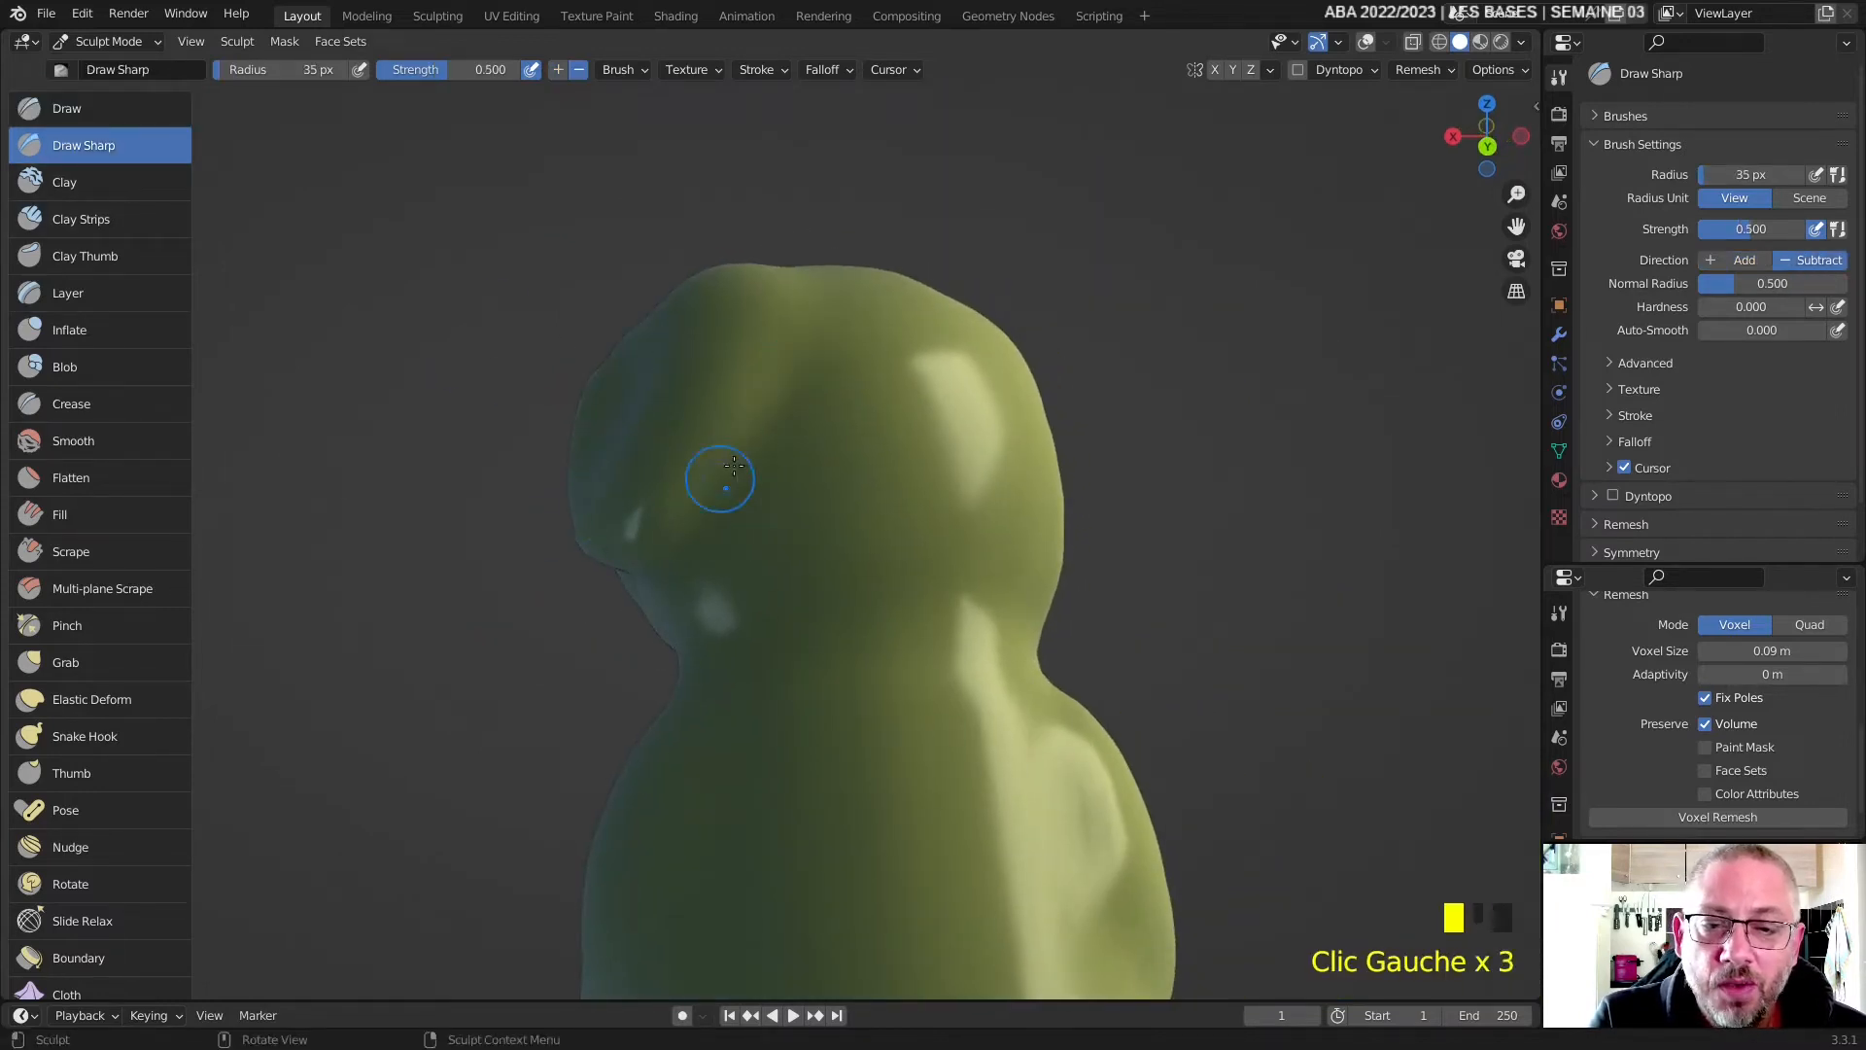
middle_drag(704, 532, 885, 477)
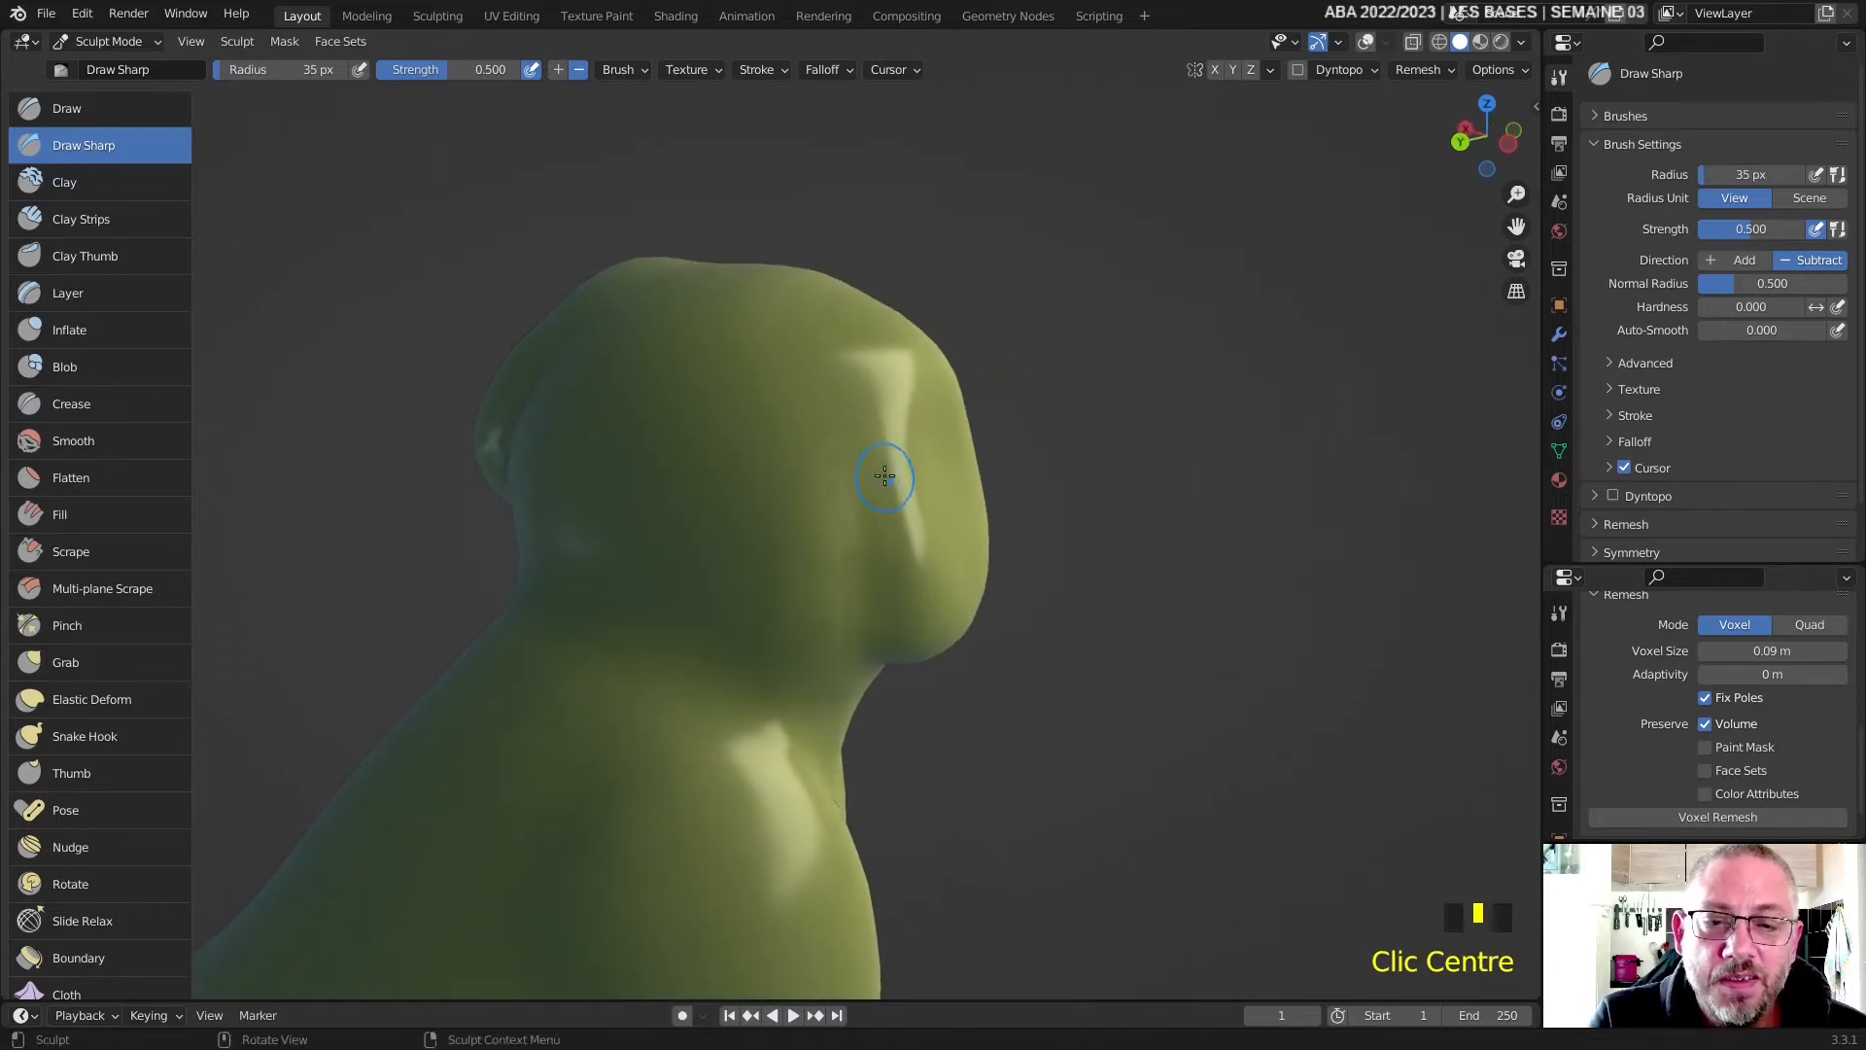
drag(844, 456, 879, 600)
middle_drag(880, 589, 833, 488)
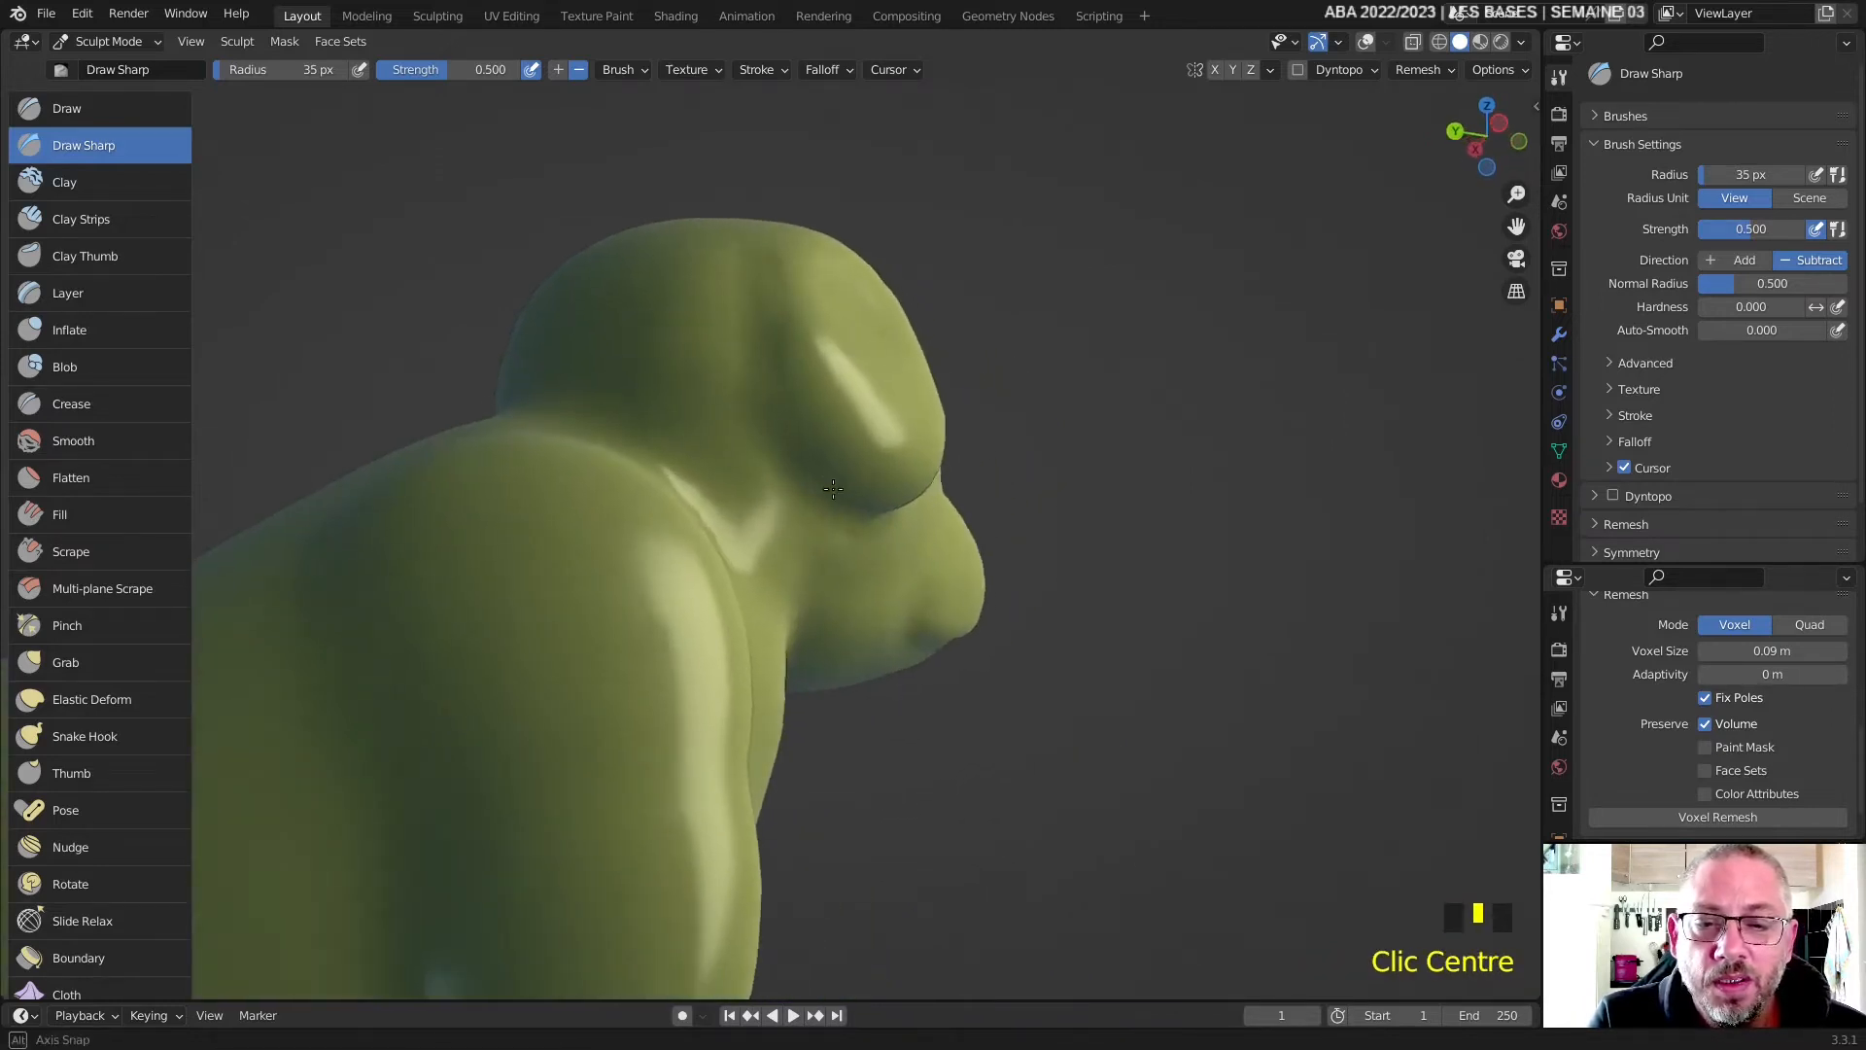
- Set the Grab brush radius to 251 px and reshape the nose end and underside of the dog's muzzle
scroll(804, 480, down, 4)
middle_drag(667, 762, 214, 610)
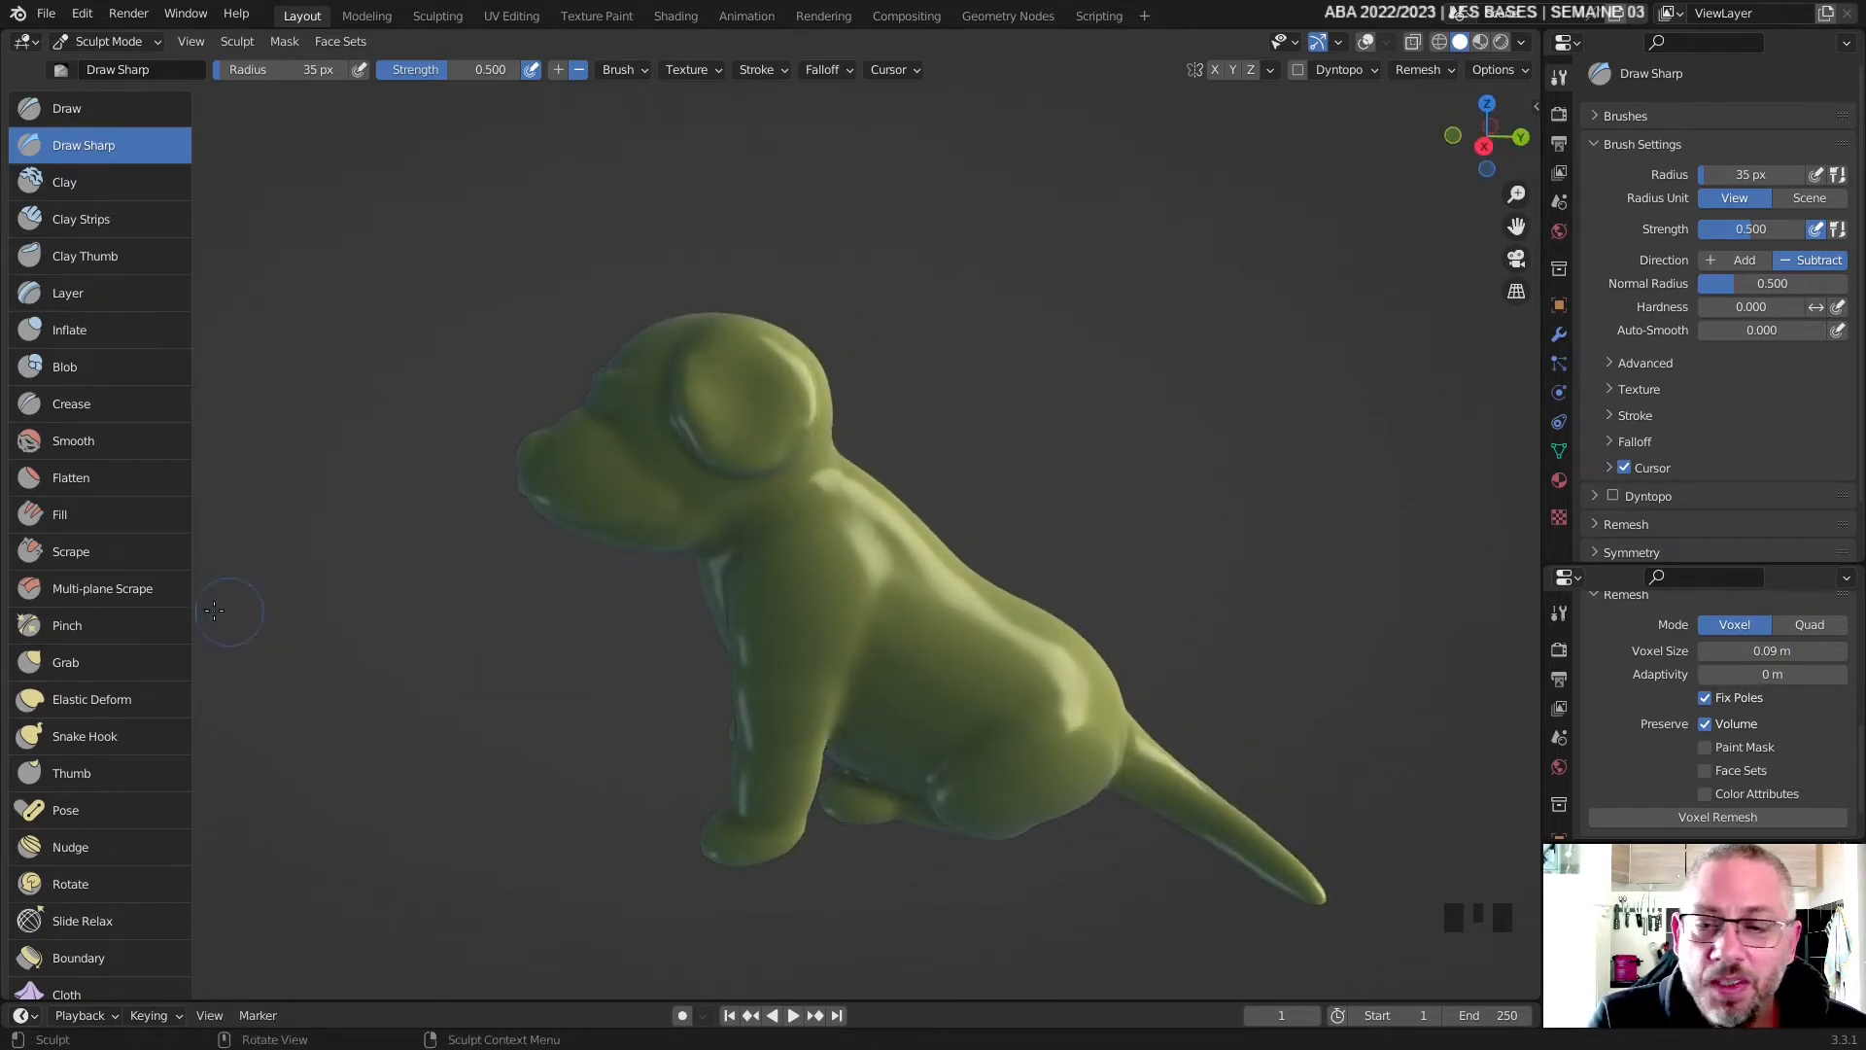
click(66, 664)
scroll(680, 467, up, 2)
right_click(564, 489)
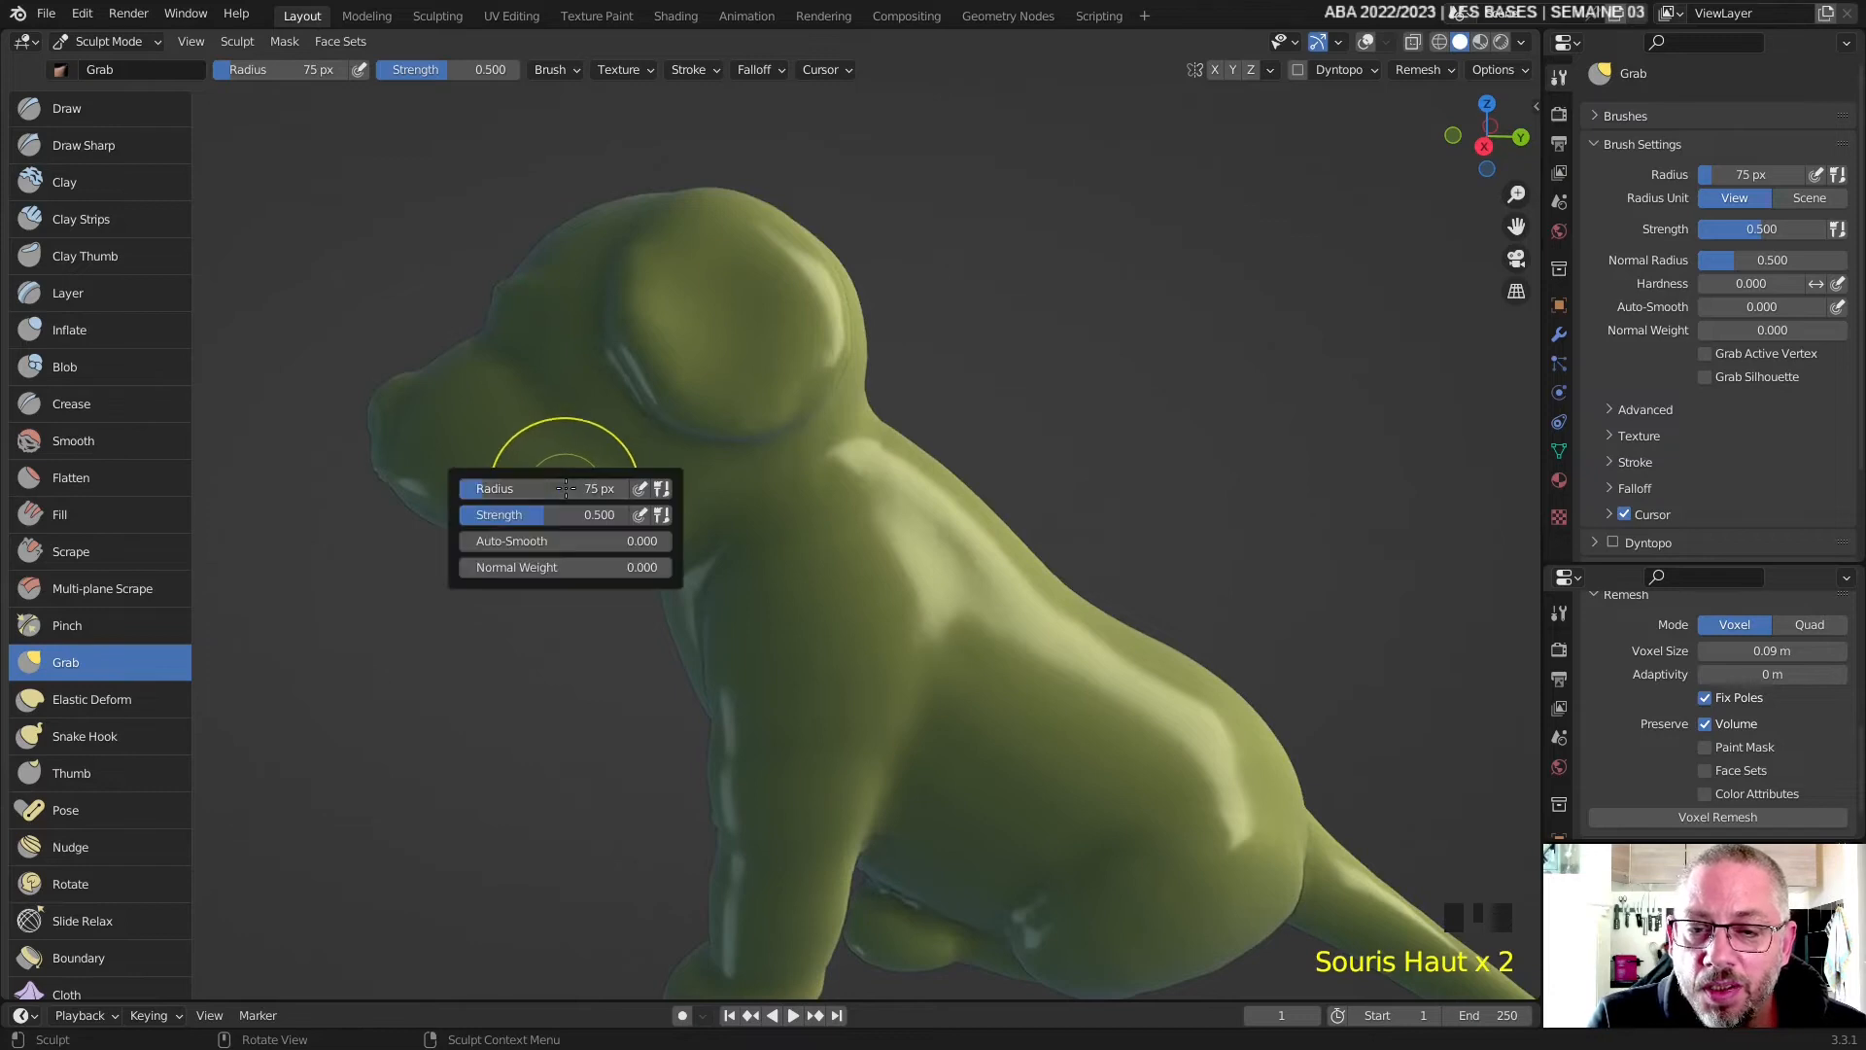
mouse_move(537, 489)
mouse_down()
mouse_move(671, 489)
mouse_move(777, 335)
mouse_up()
drag(450, 505, 449, 520)
drag(625, 519, 602, 494)
drag(471, 508, 475, 494)
drag(625, 520, 615, 489)
- Reshape the dog's jaw, neck and upper chest with small Grab strokes while viewing the model from the front
mouse_move(624, 487)
middle_down()
mouse_move(891, 385)
mouse_move(832, 378)
middle_up()
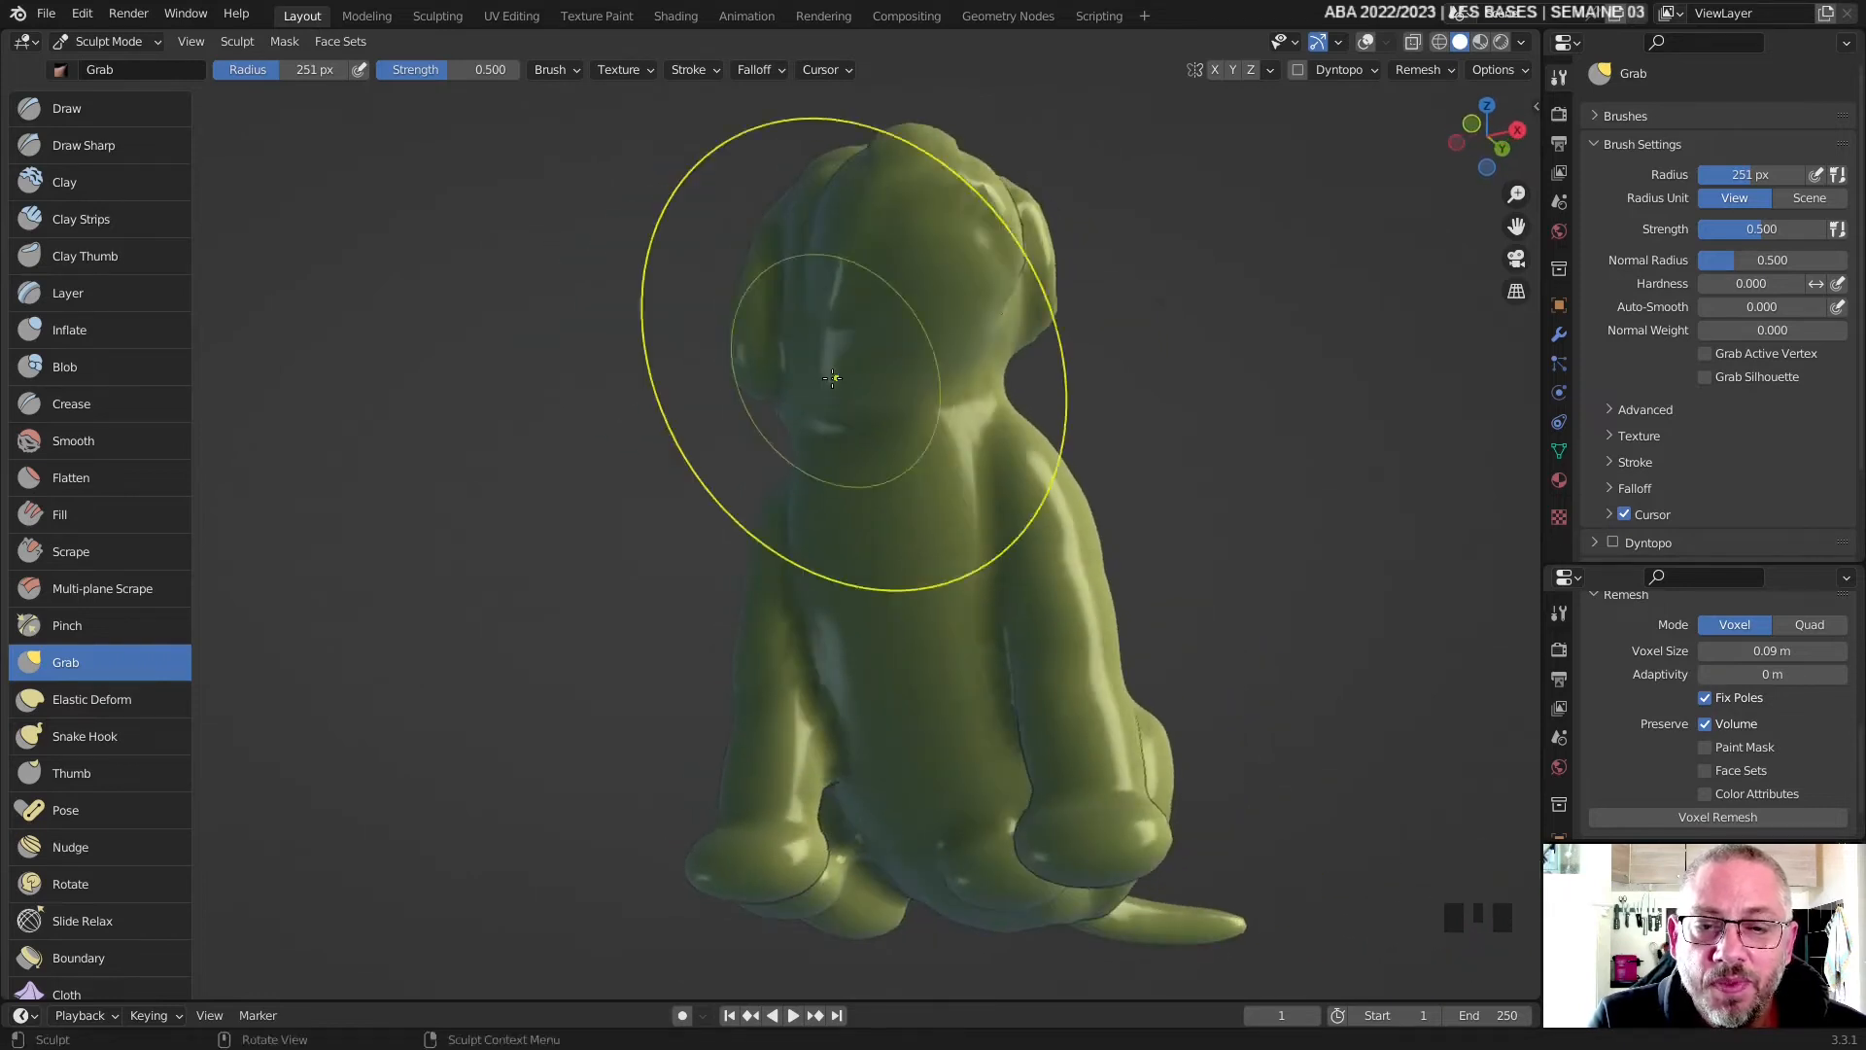
scroll(833, 383, up, 2)
drag(875, 305, 917, 283)
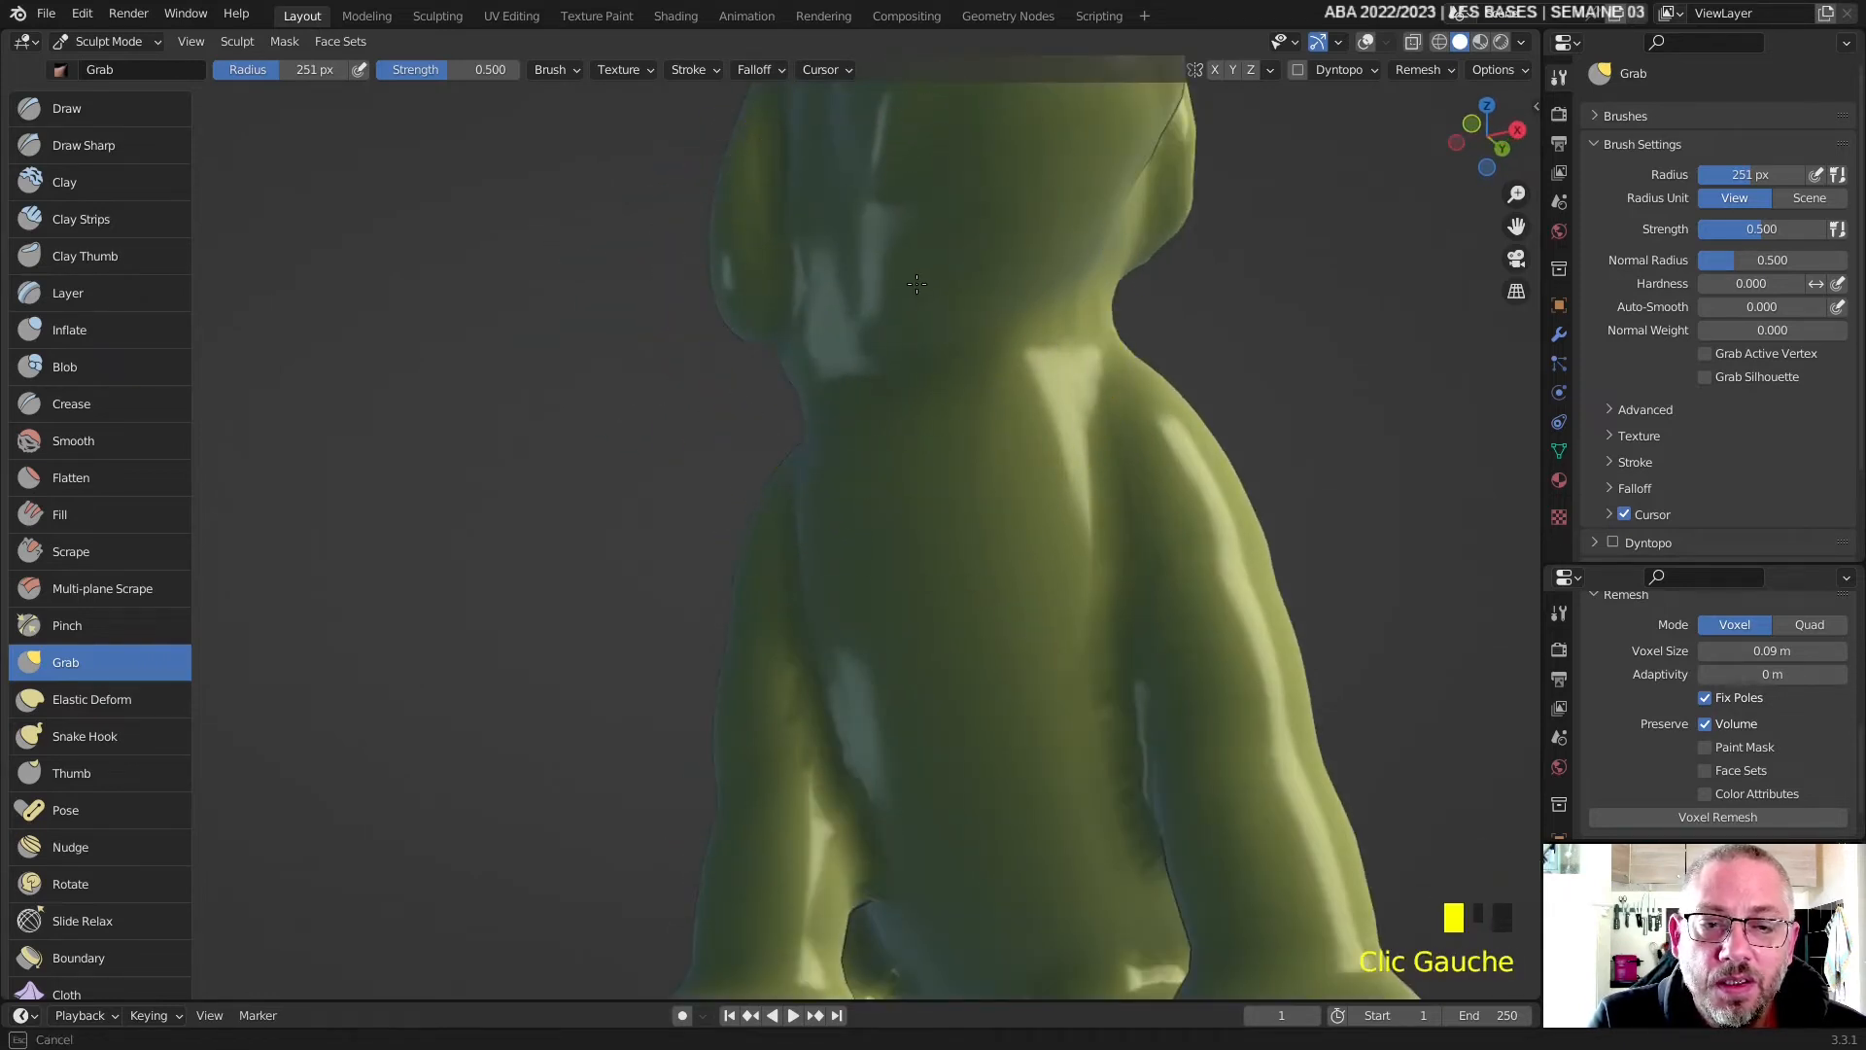
middle_drag(1000, 266, 990, 313)
drag(902, 316, 892, 323)
middle_drag(874, 338, 950, 250)
drag(950, 250, 1039, 235)
drag(981, 365, 1000, 359)
middle_drag(1004, 361, 1069, 317)
drag(1103, 350, 1102, 372)
drag(902, 433, 884, 392)
- Adjust the profile of the dog's forehead and muzzle in side view with the Grab brush
scroll(904, 389, down, 3)
mouse_move(1030, 374)
middle_down()
mouse_move(871, 449)
mouse_move(1264, 449)
mouse_move(909, 445)
mouse_move(771, 396)
middle_up()
mouse_move(524, 276)
mouse_down()
mouse_move(534, 301)
mouse_move(475, 334)
mouse_move(481, 353)
mouse_move(592, 362)
mouse_up()
middle_click(592, 362)
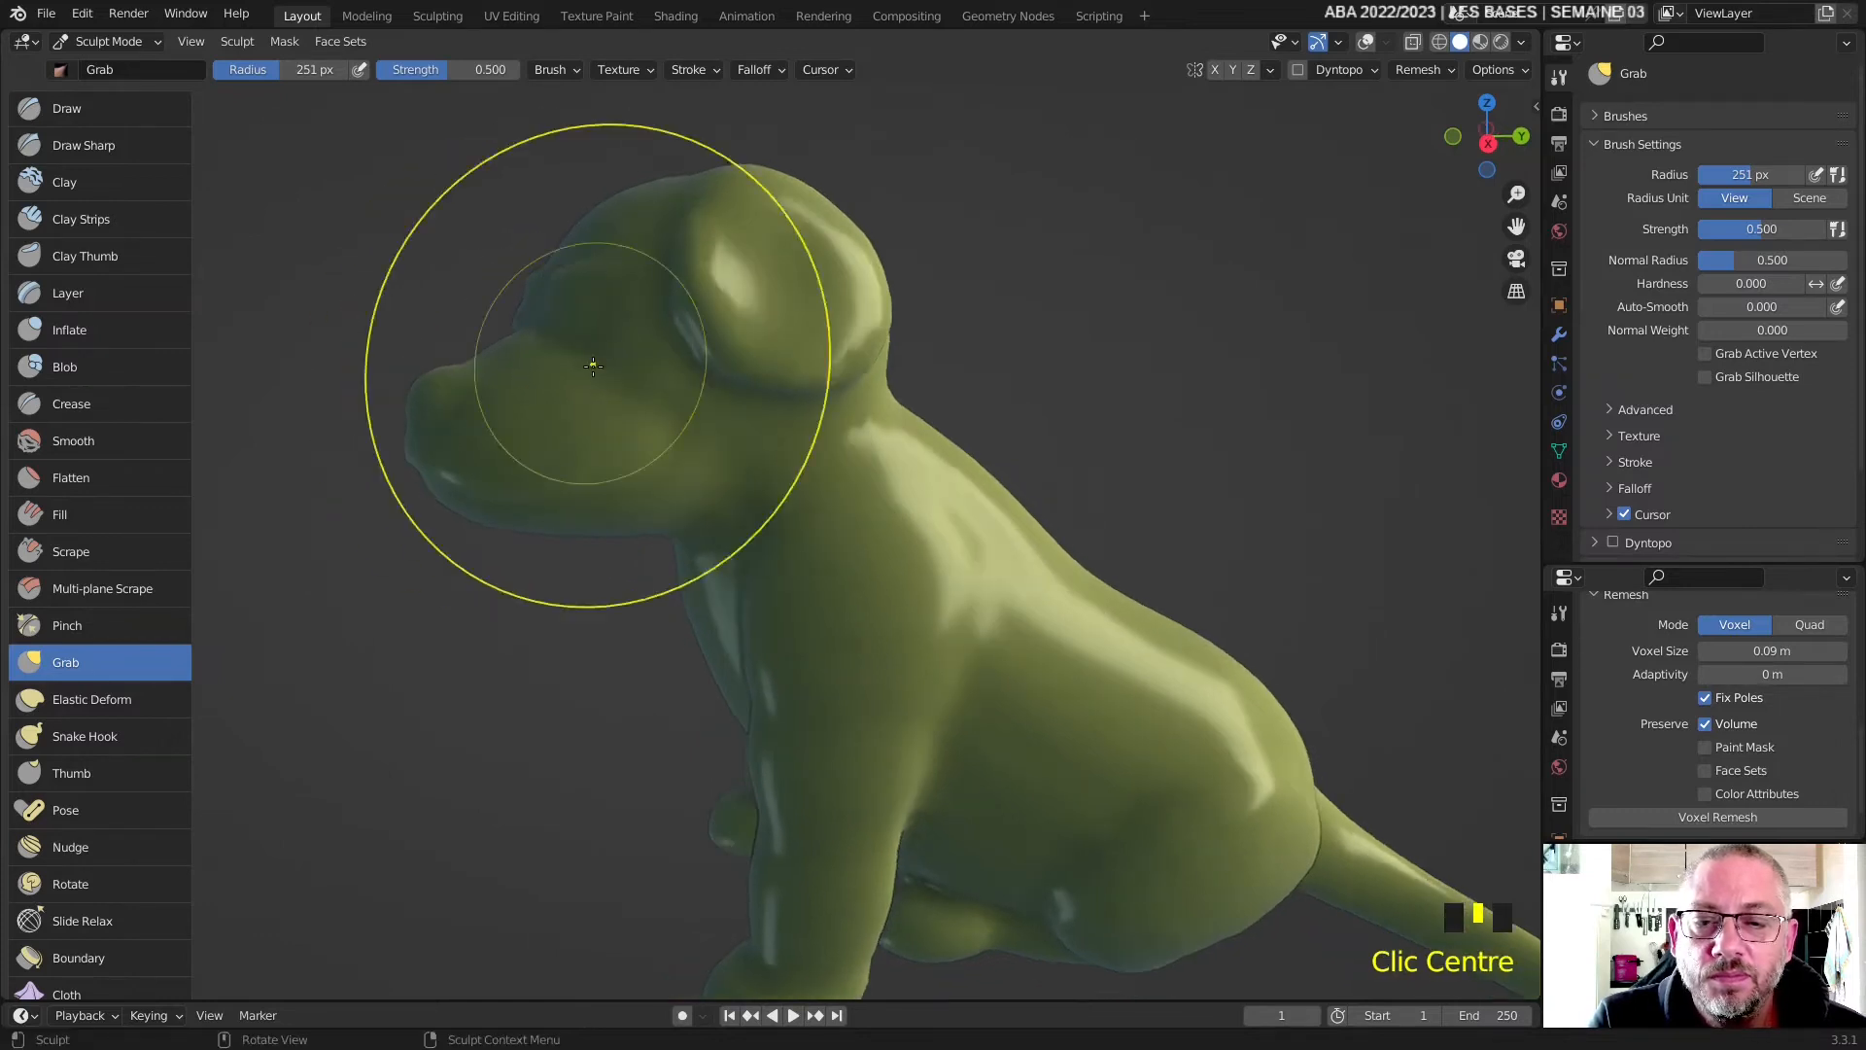
scroll(646, 418, up, 2)
shift+drag(645, 418, 593, 372)
- Nudge the dog's upper back, front legs and paws into shape with the Grab brush
scroll(601, 402, down, 2)
mouse_move(658, 409)
middle_down()
mouse_move(1027, 375)
mouse_move(798, 400)
middle_up()
shift+click(1062, 365)
scroll(836, 412, down, 3)
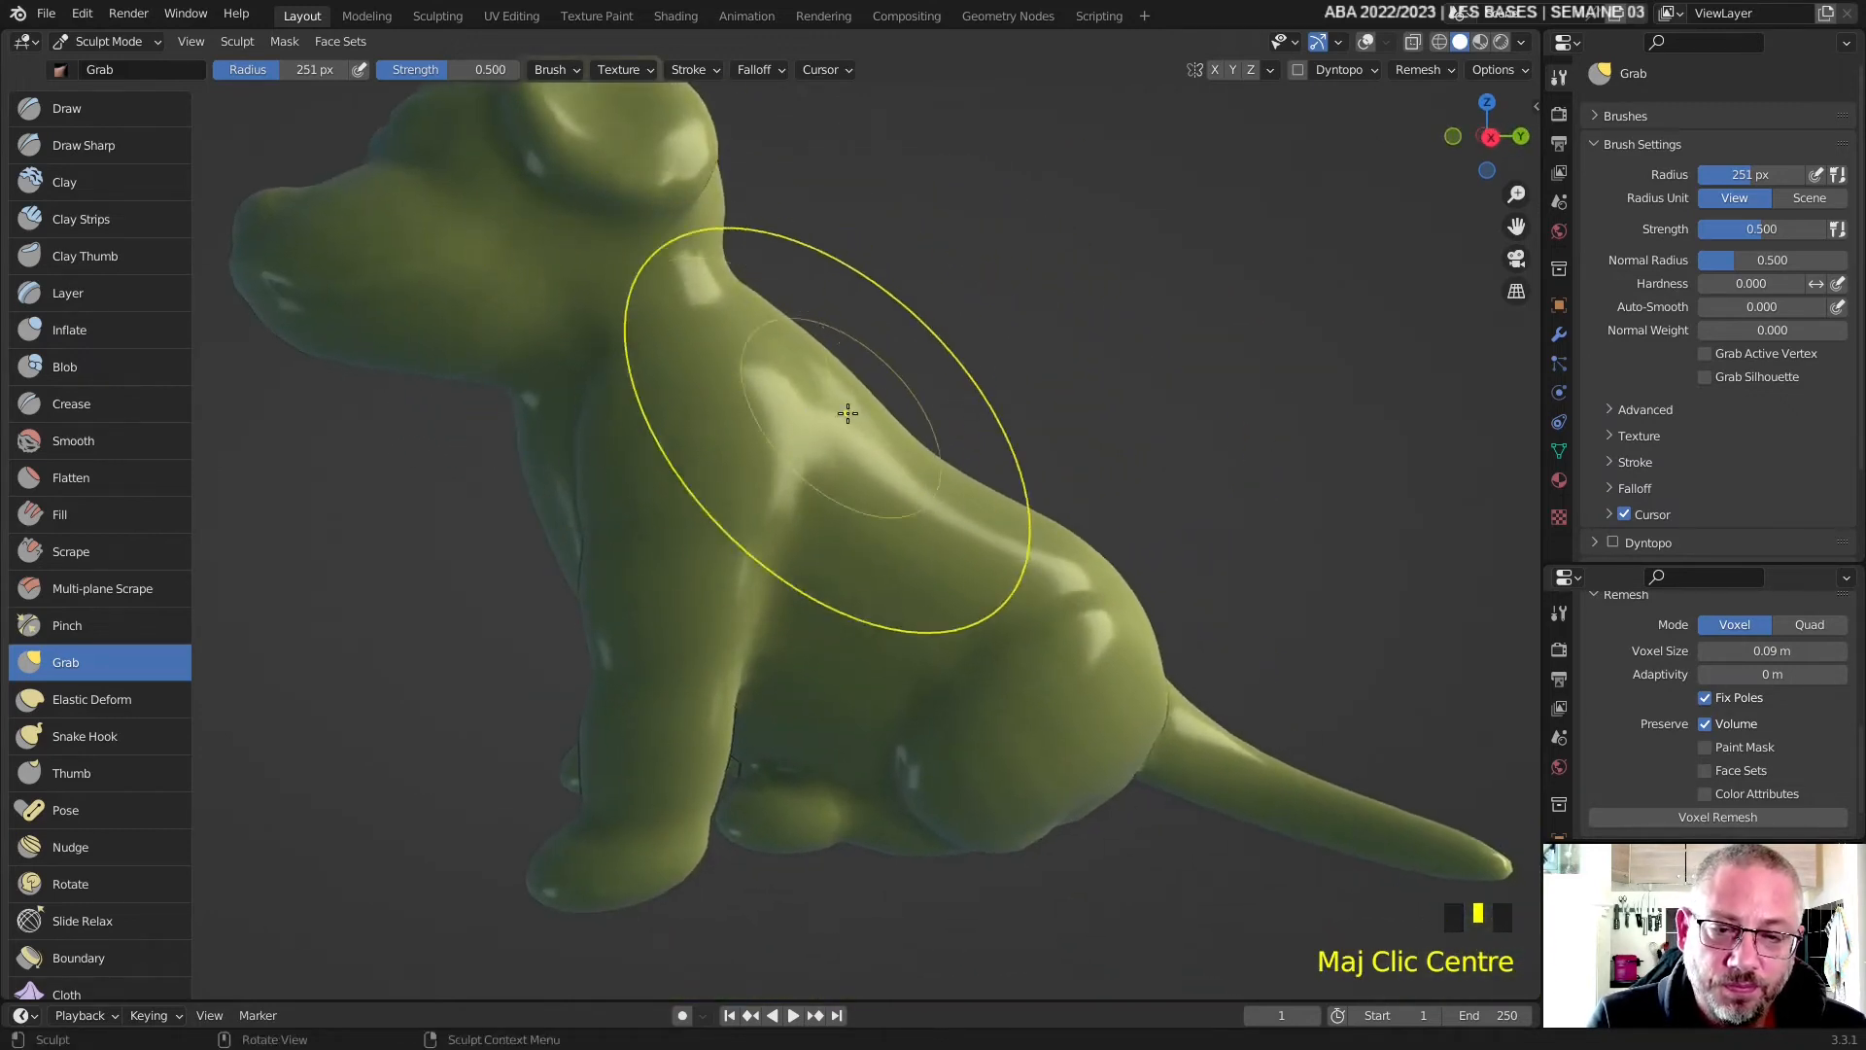
click(801, 371)
middle_drag(882, 525, 630, 638)
drag(597, 635, 612, 645)
drag(609, 774, 597, 778)
drag(865, 687, 838, 716)
- Voxel-remesh the dog at 0.09 m and save the file
middle_drag(838, 716, 288, 554)
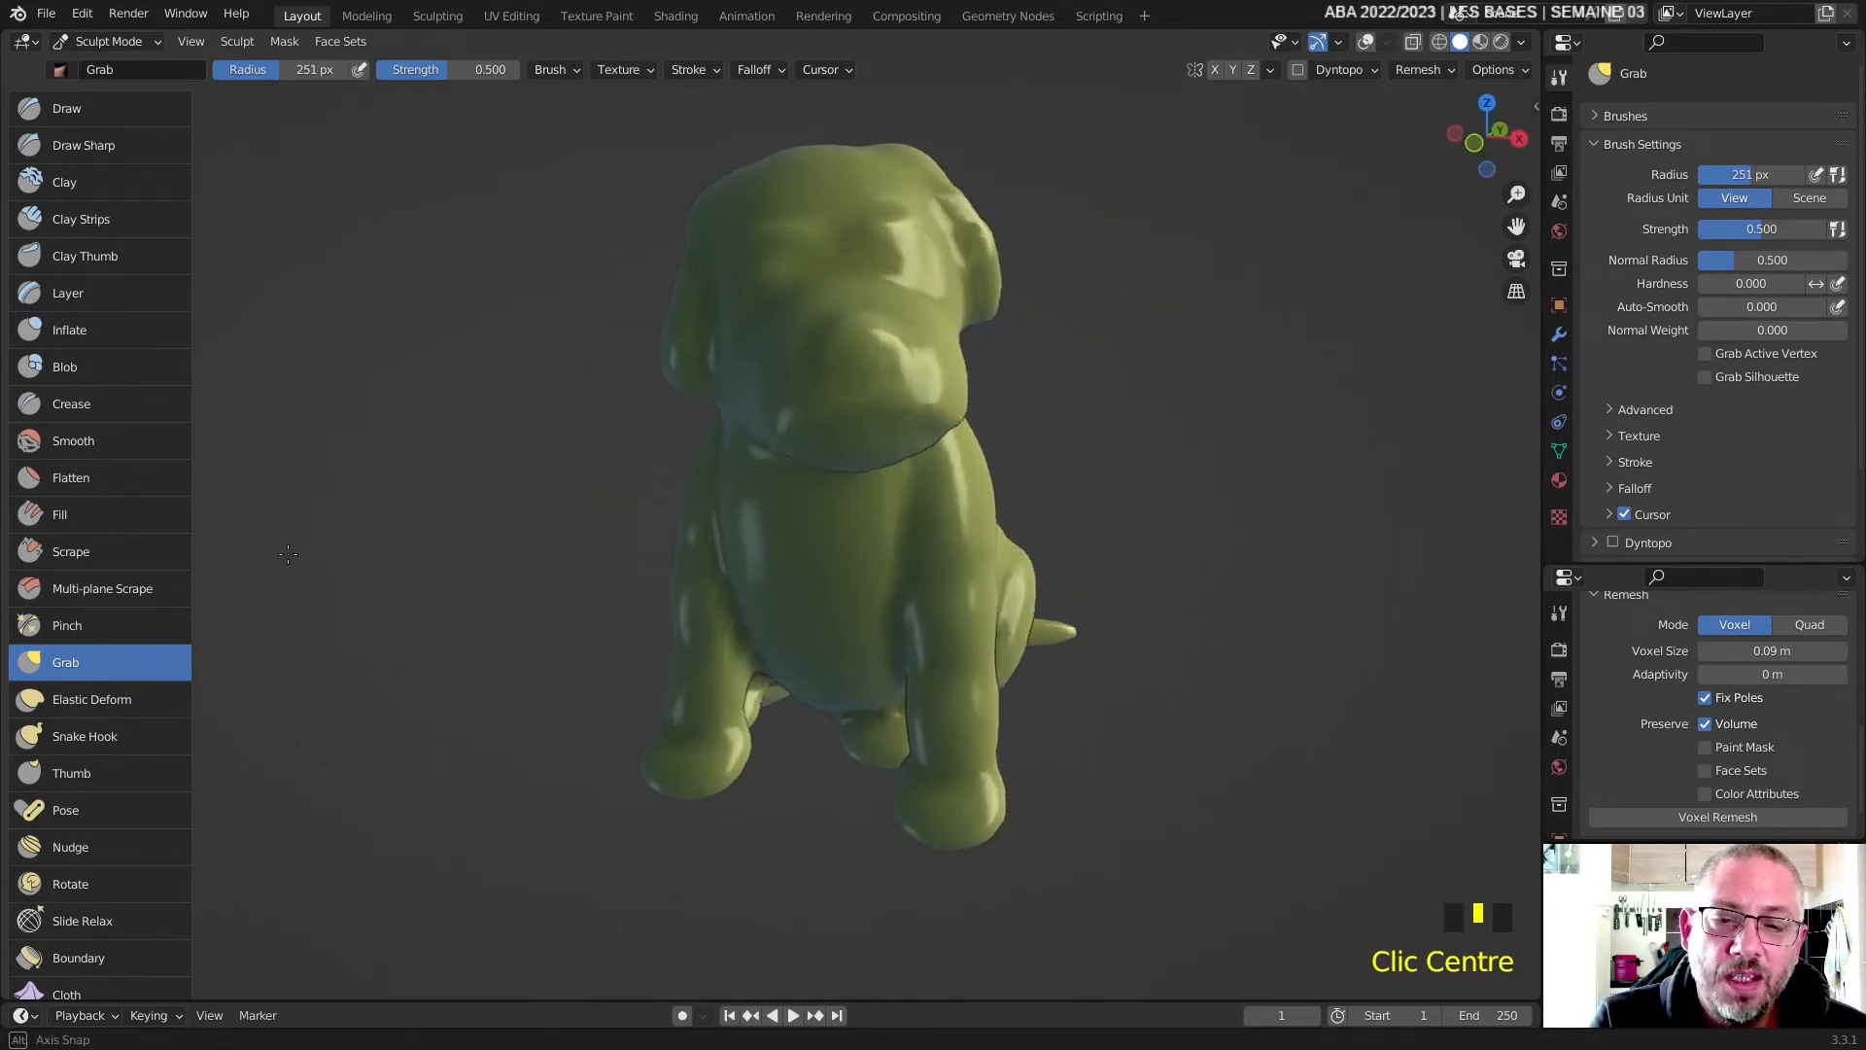
middle_drag(855, 521, 970, 525)
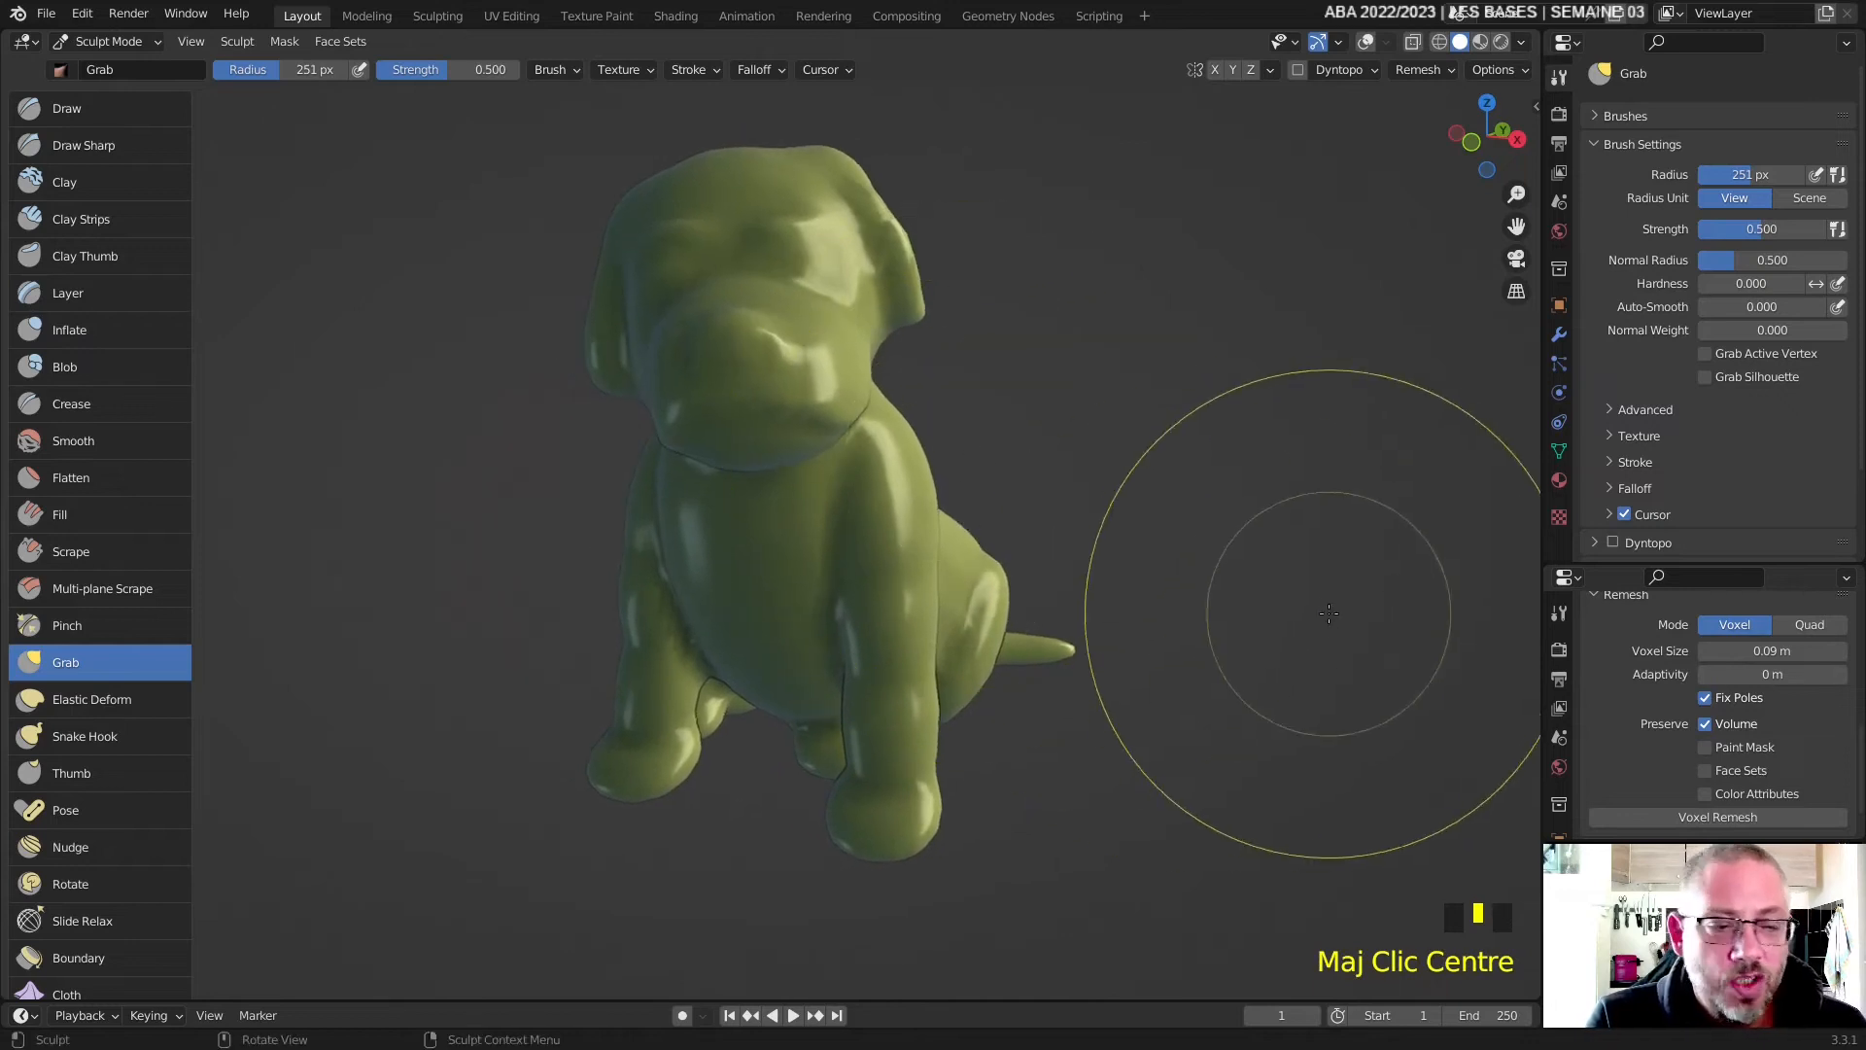
click(1686, 816)
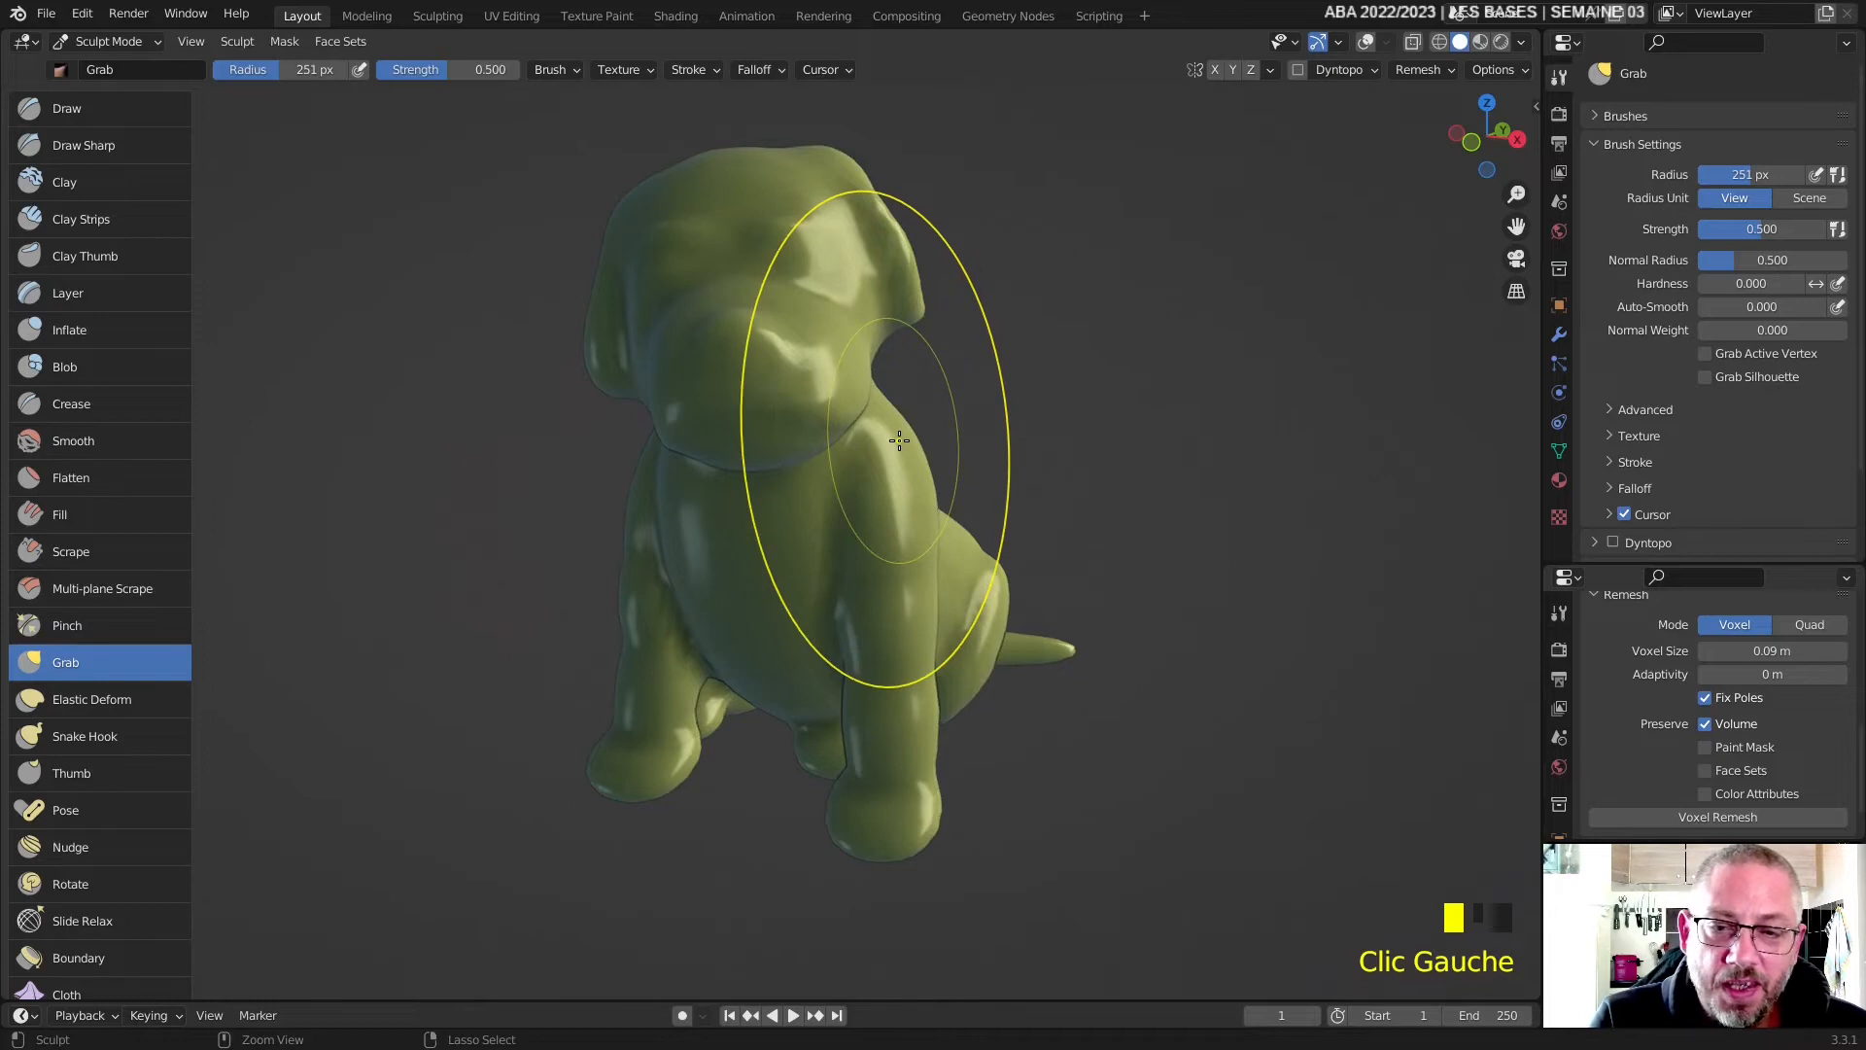
key(ctrl+s)
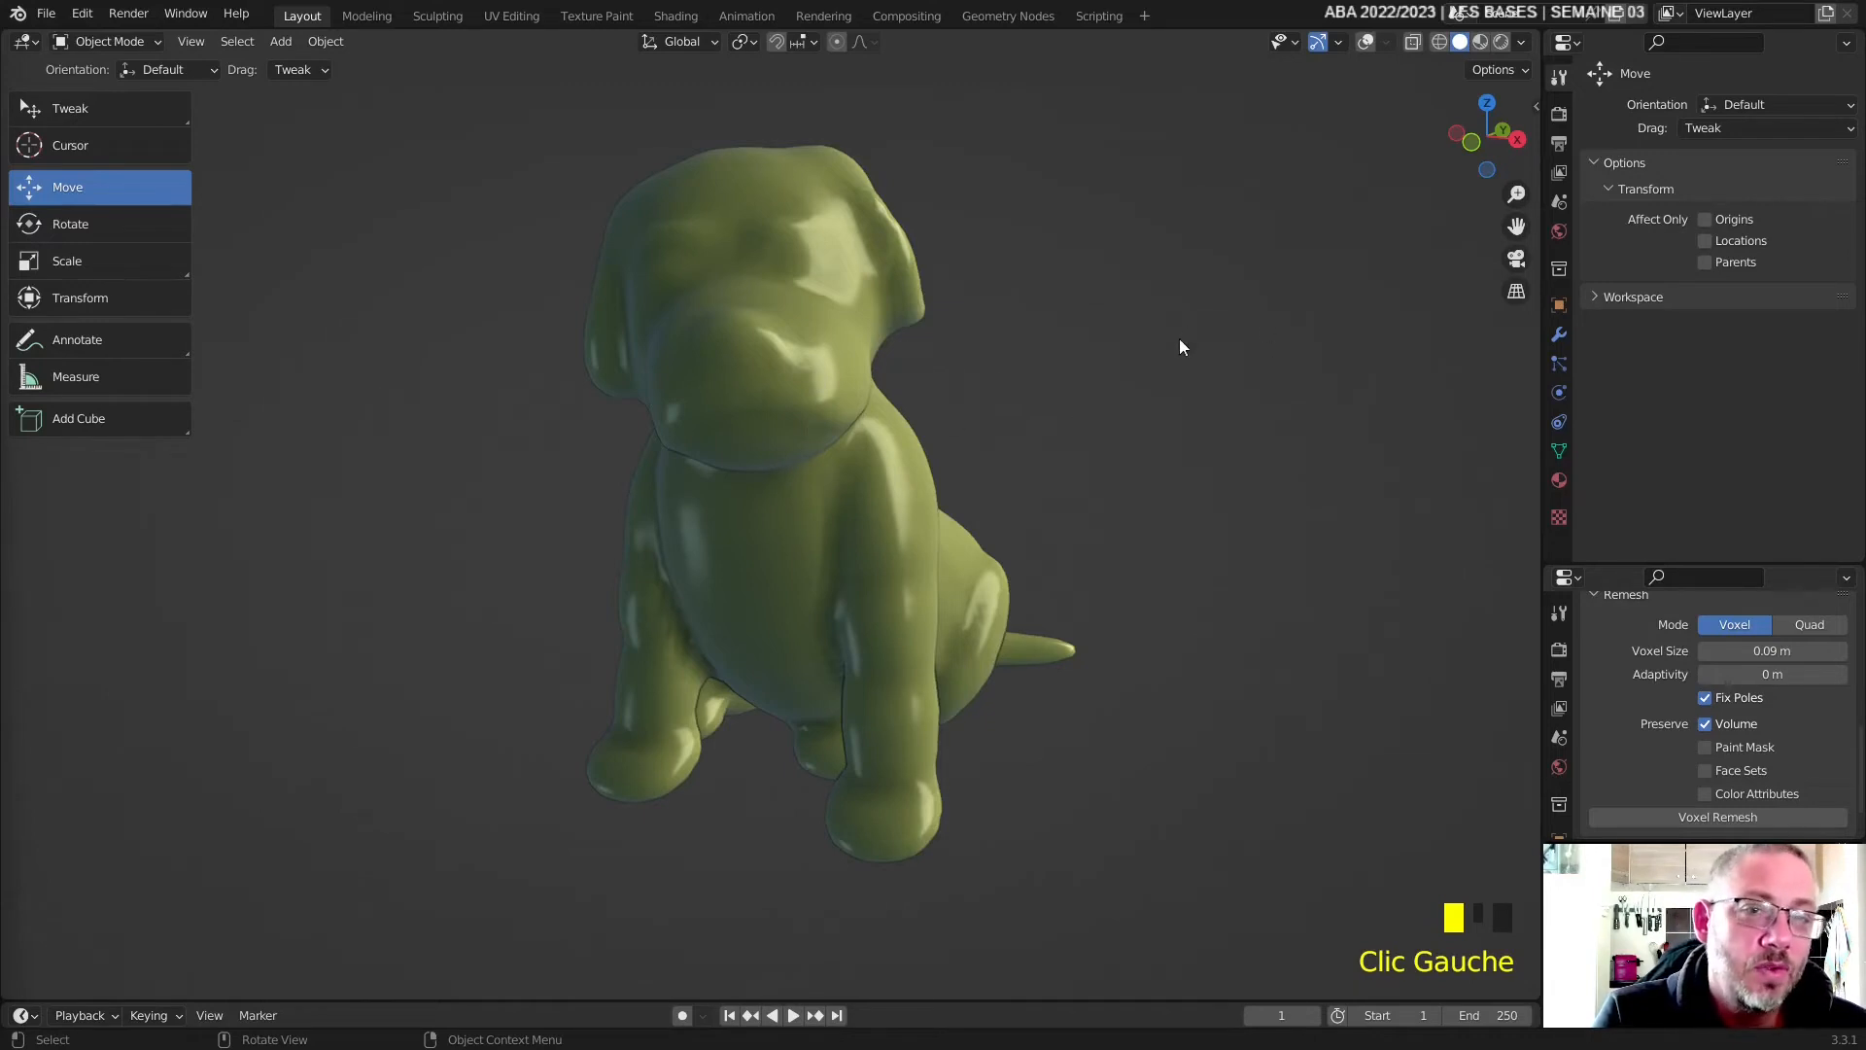
- Select the dog in Object Mode with viewport overlays turned on, and add a Multiresolution modifier to it
click(844, 318)
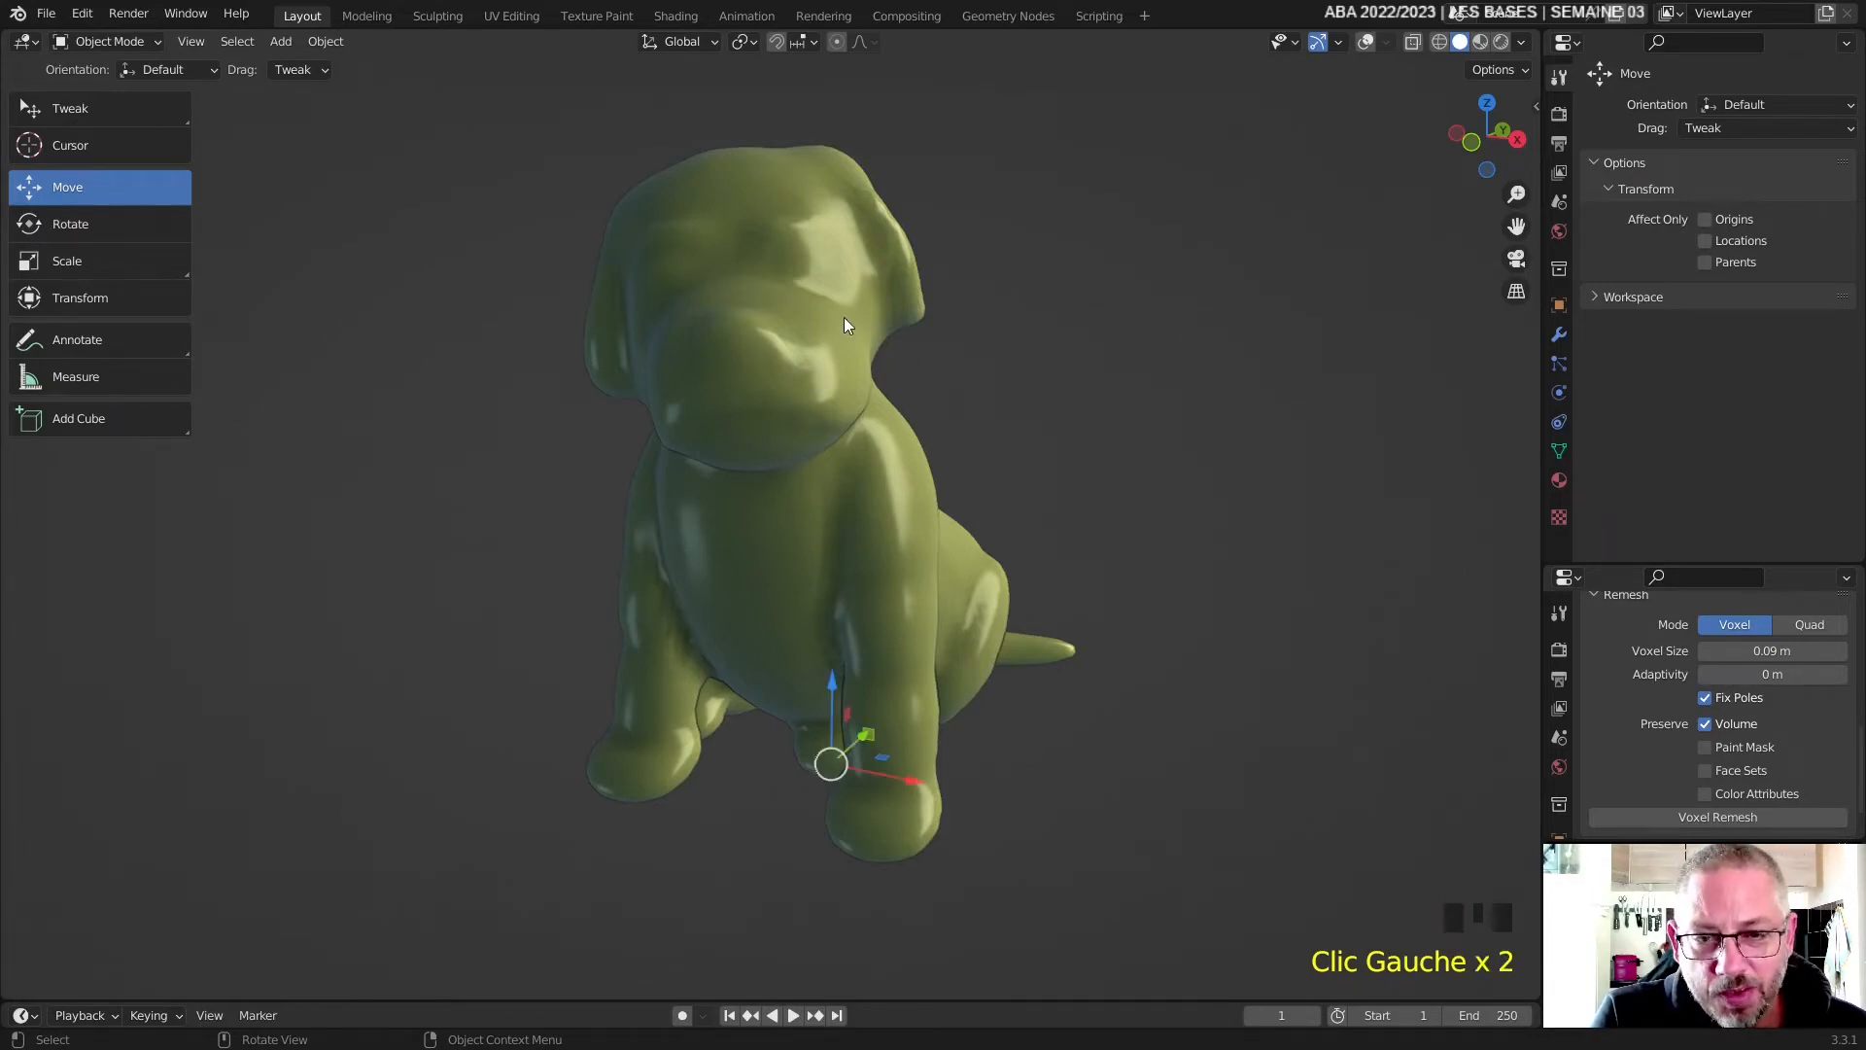
click(1367, 41)
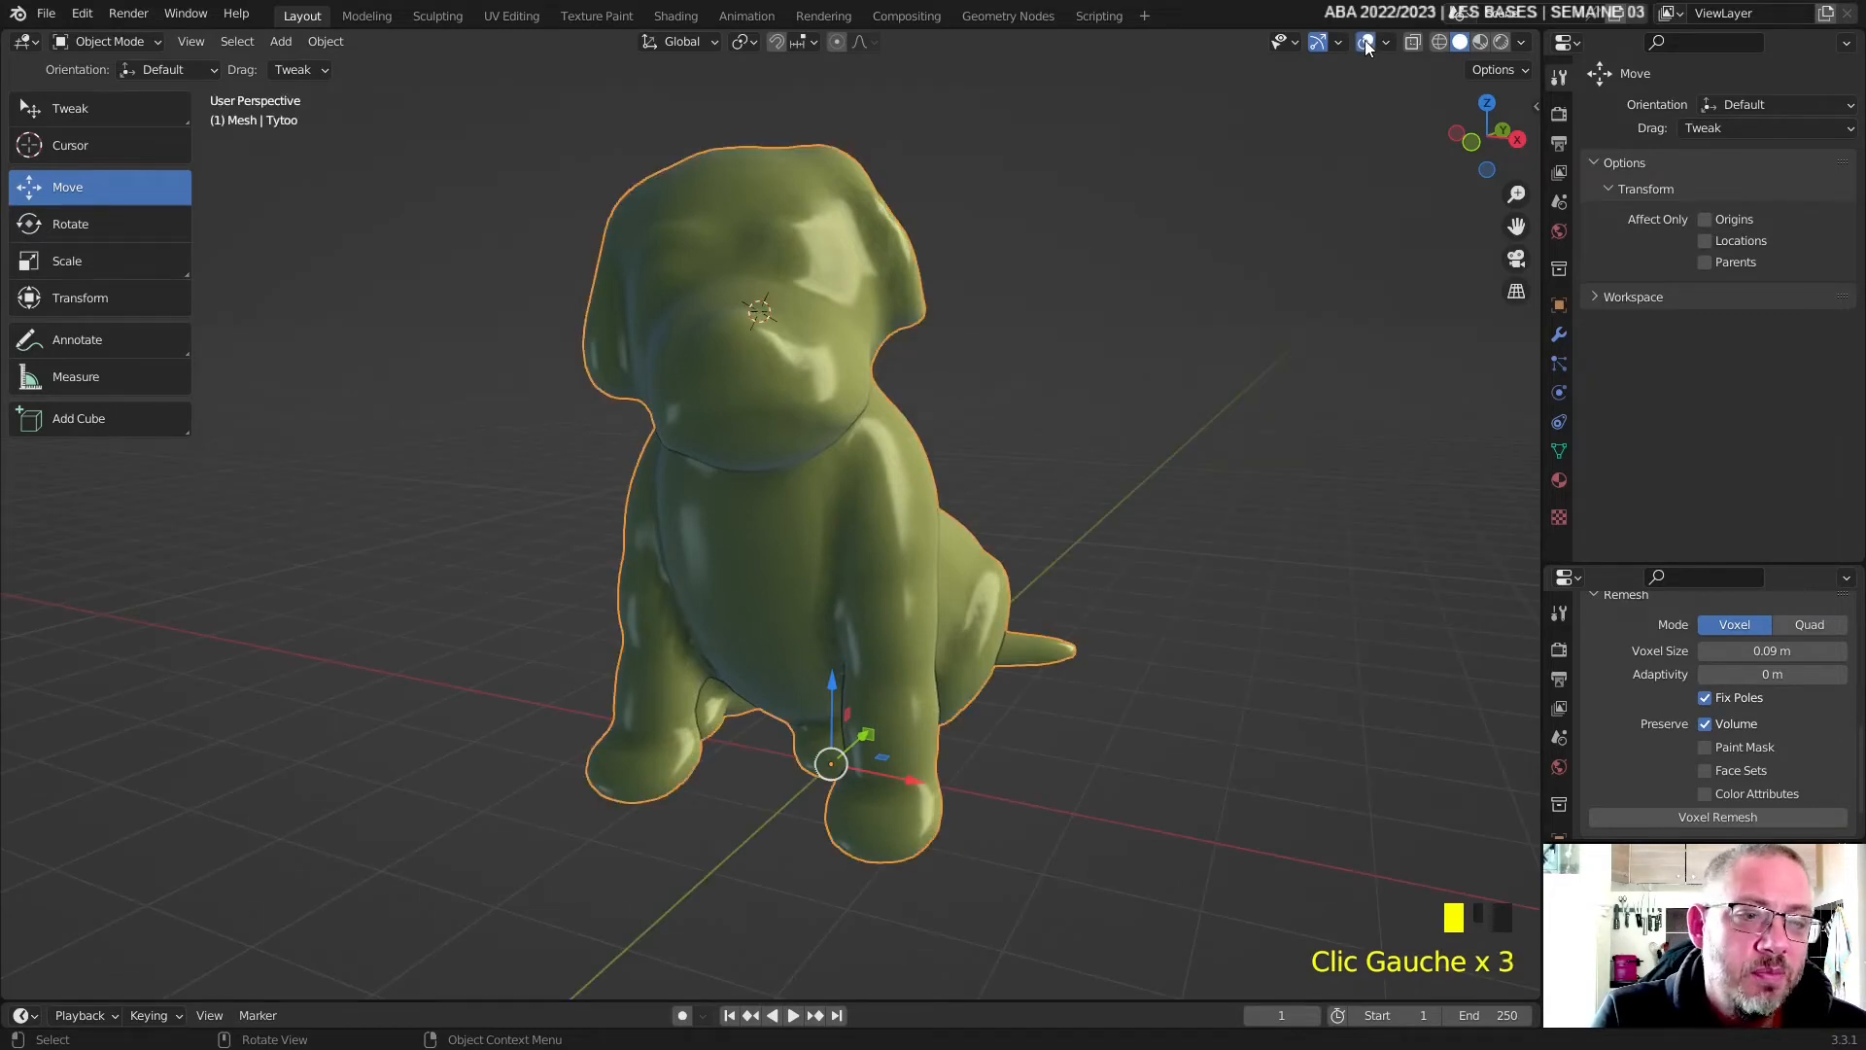
click(1559, 333)
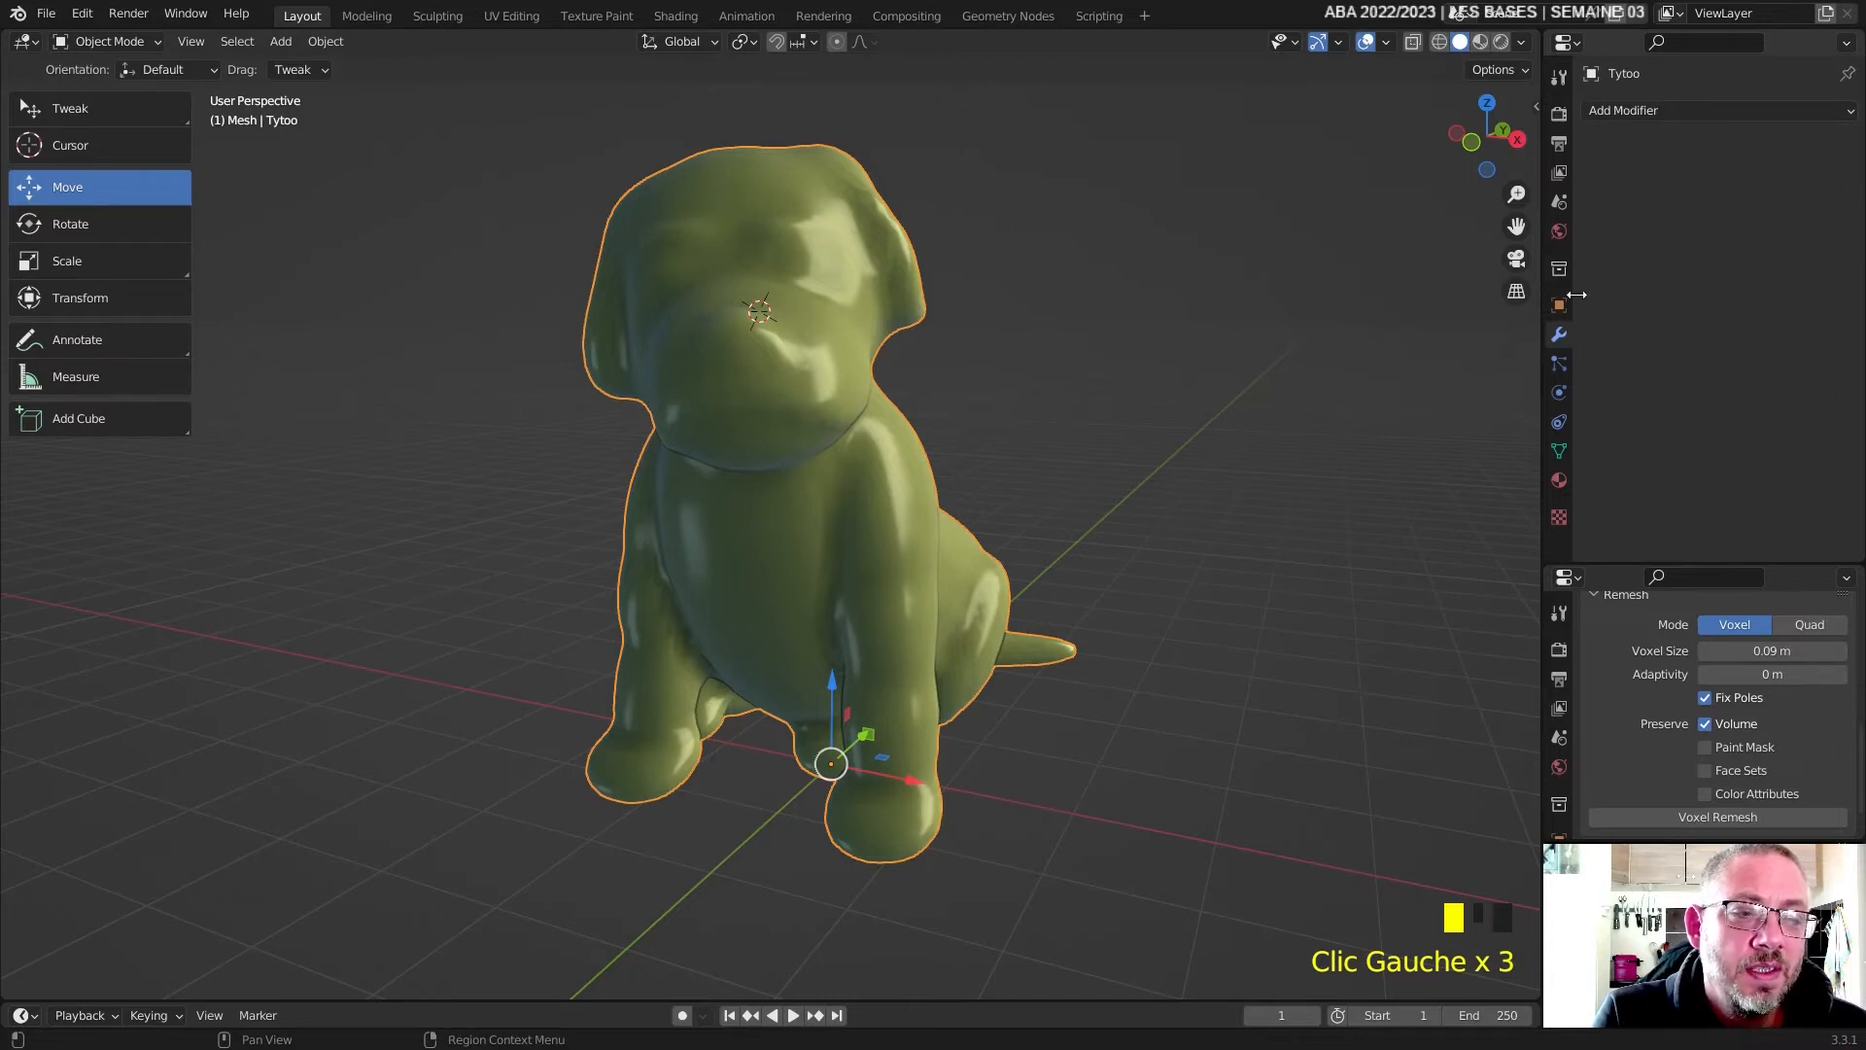
click(1559, 78)
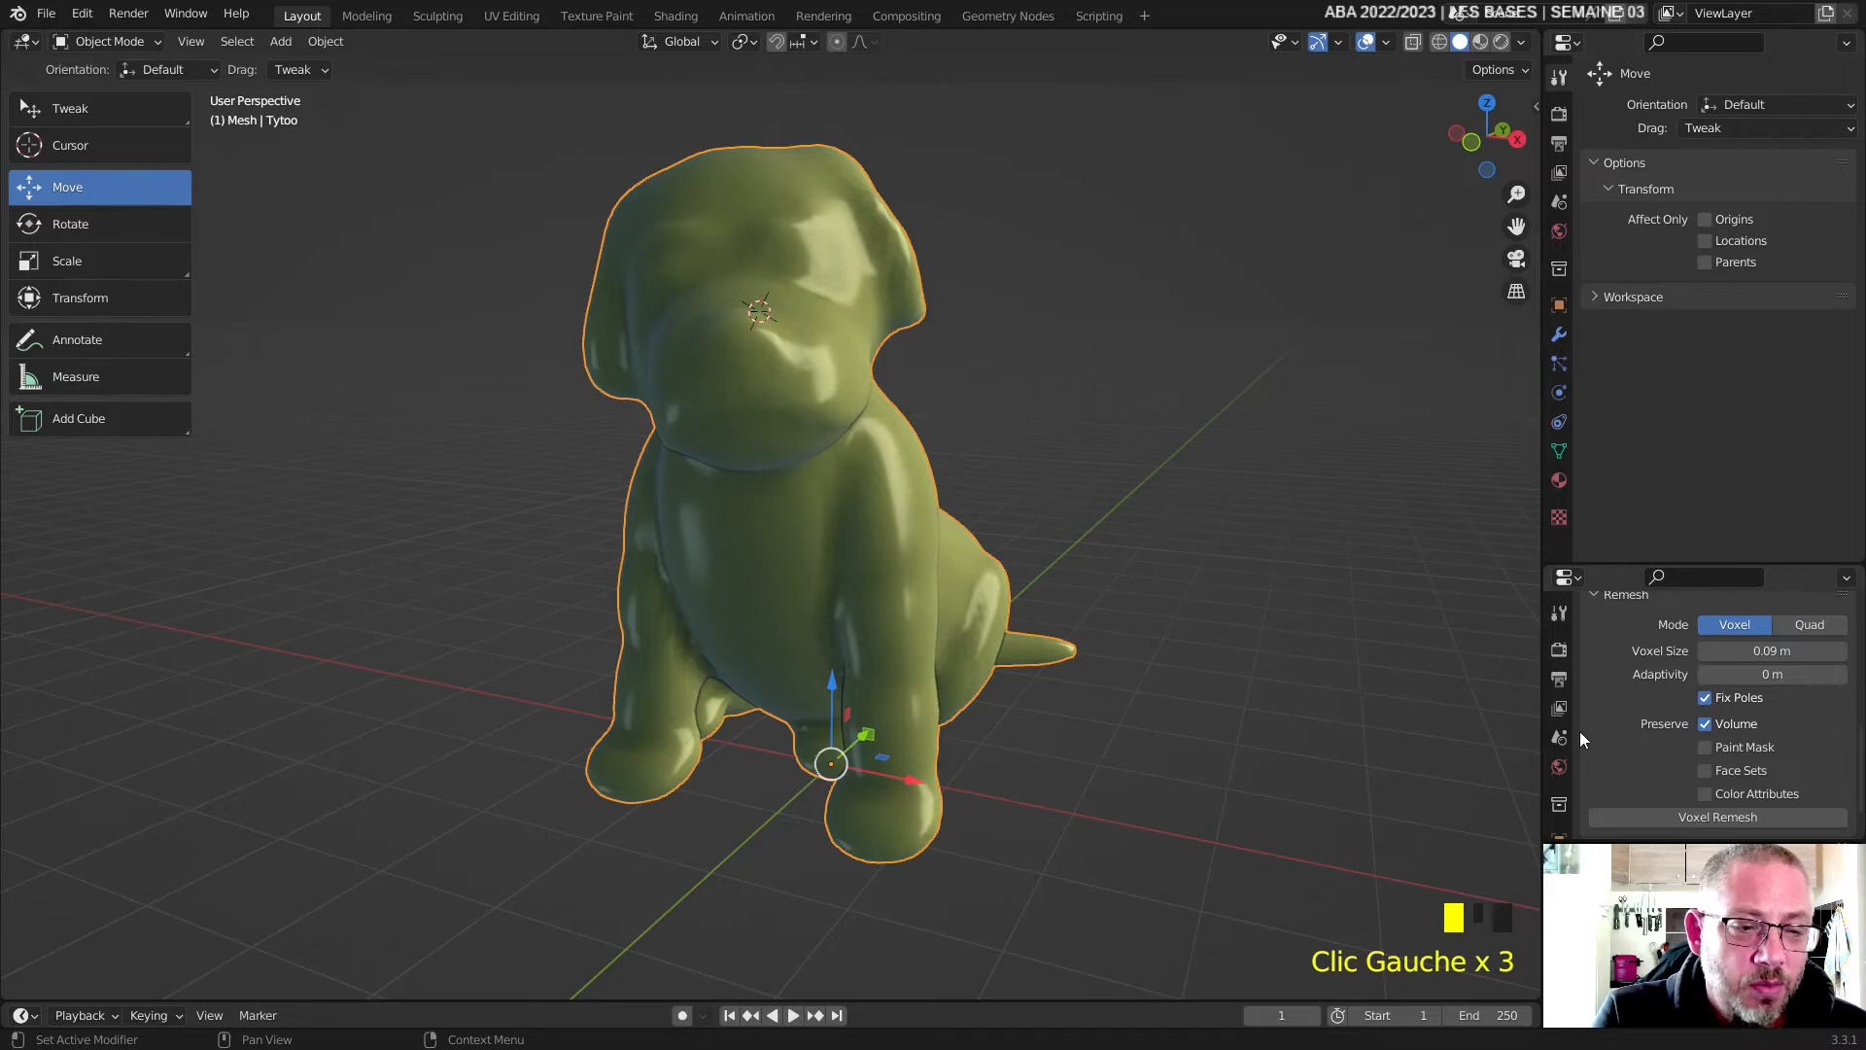
scroll(1561, 733, down, 5)
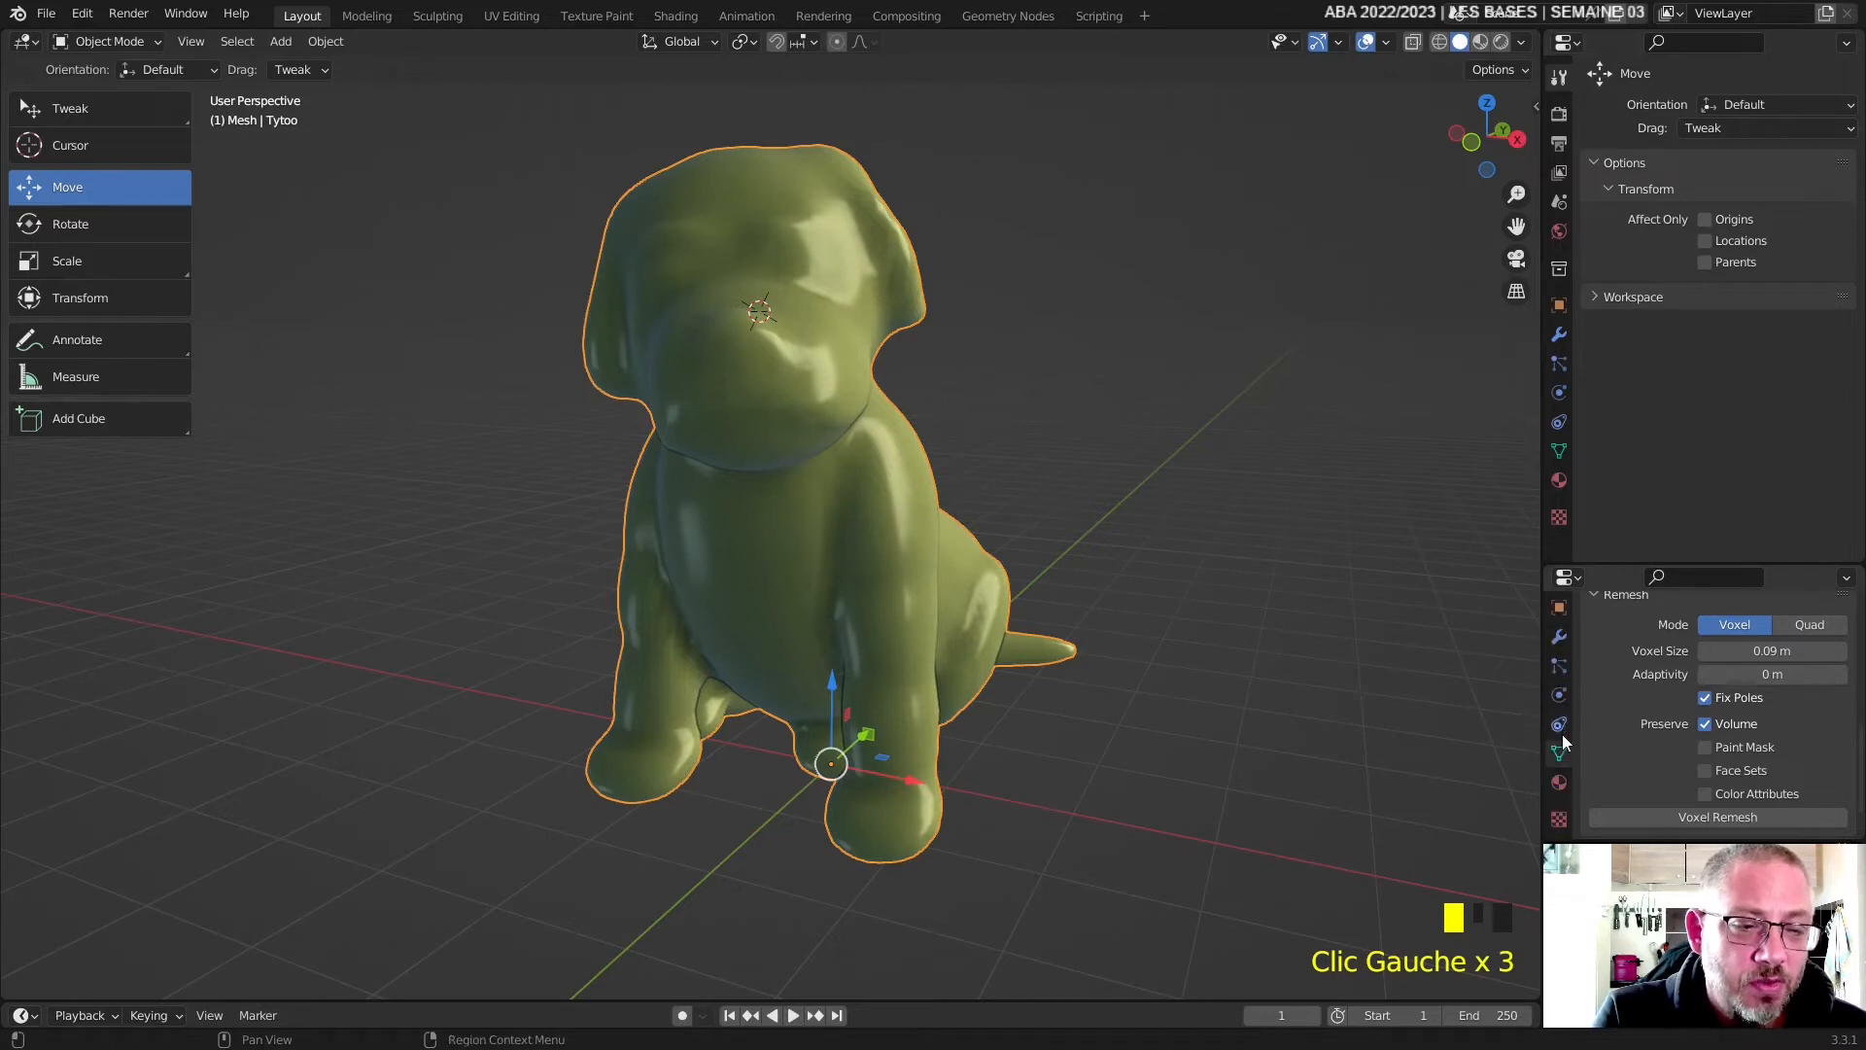
click(1555, 639)
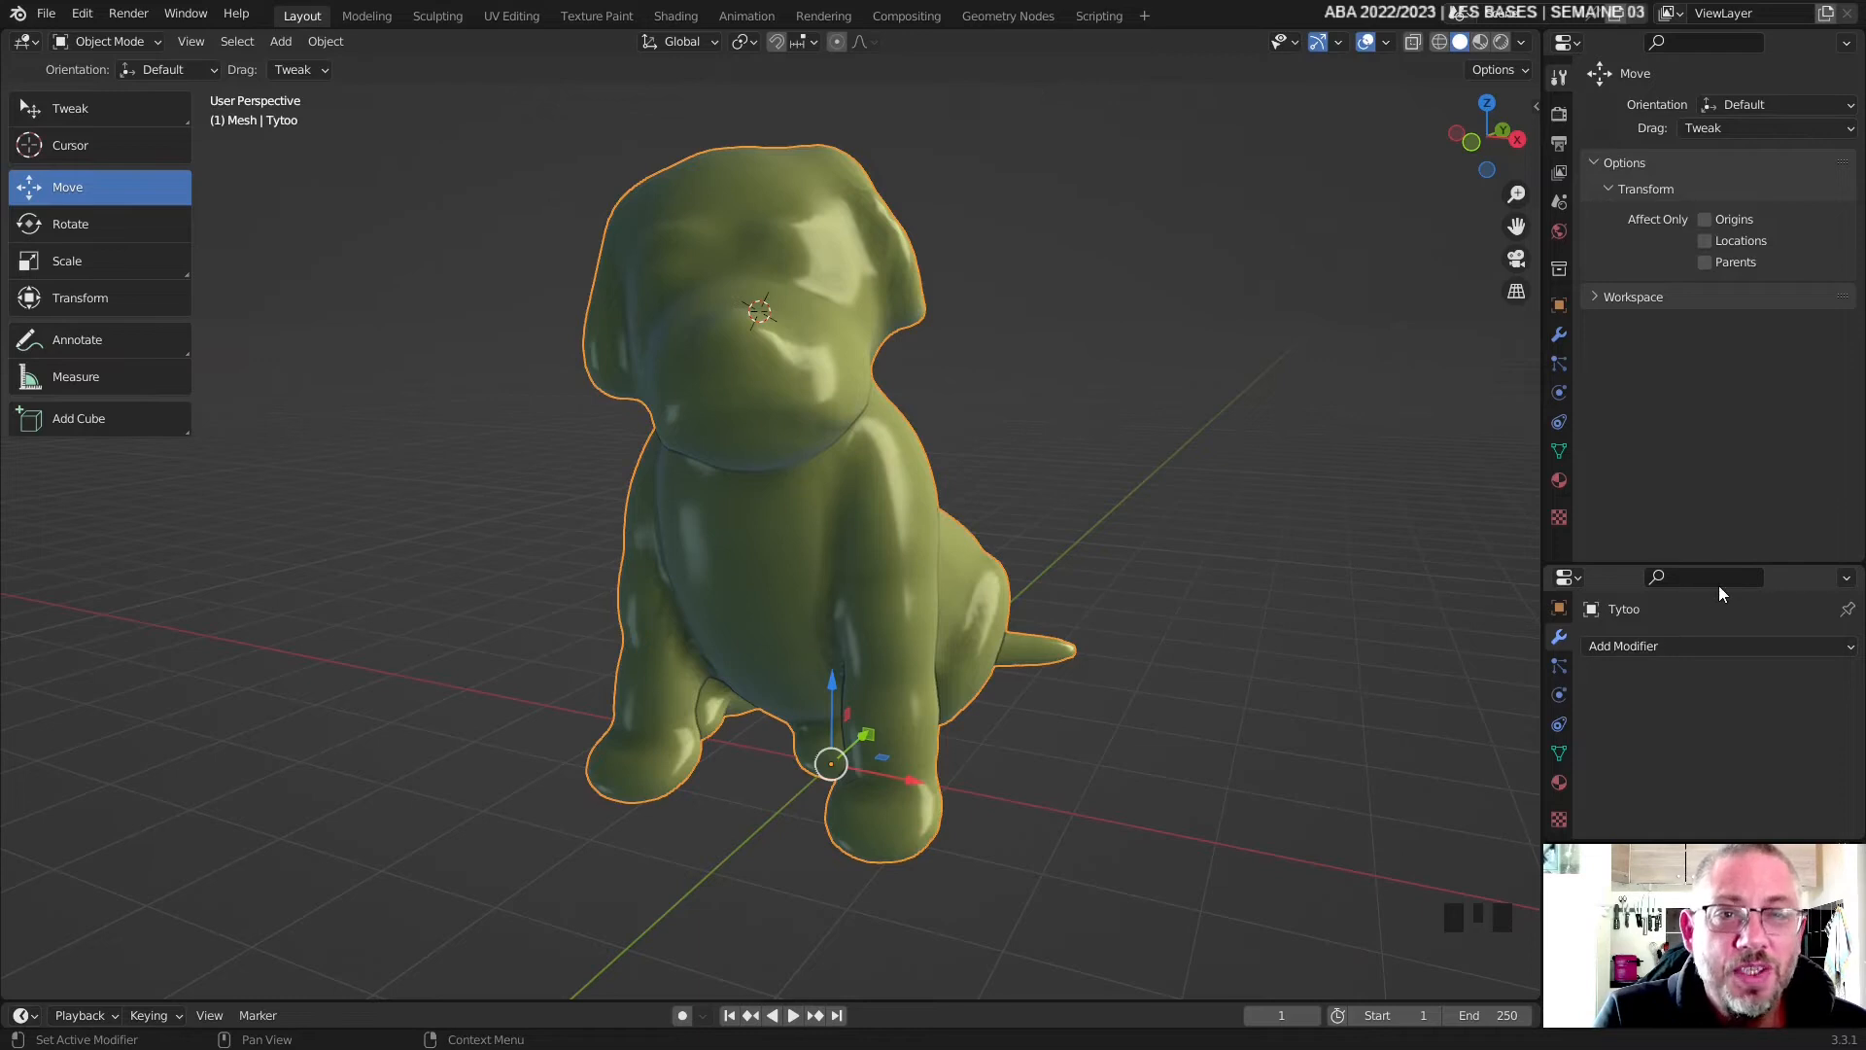
click(1648, 649)
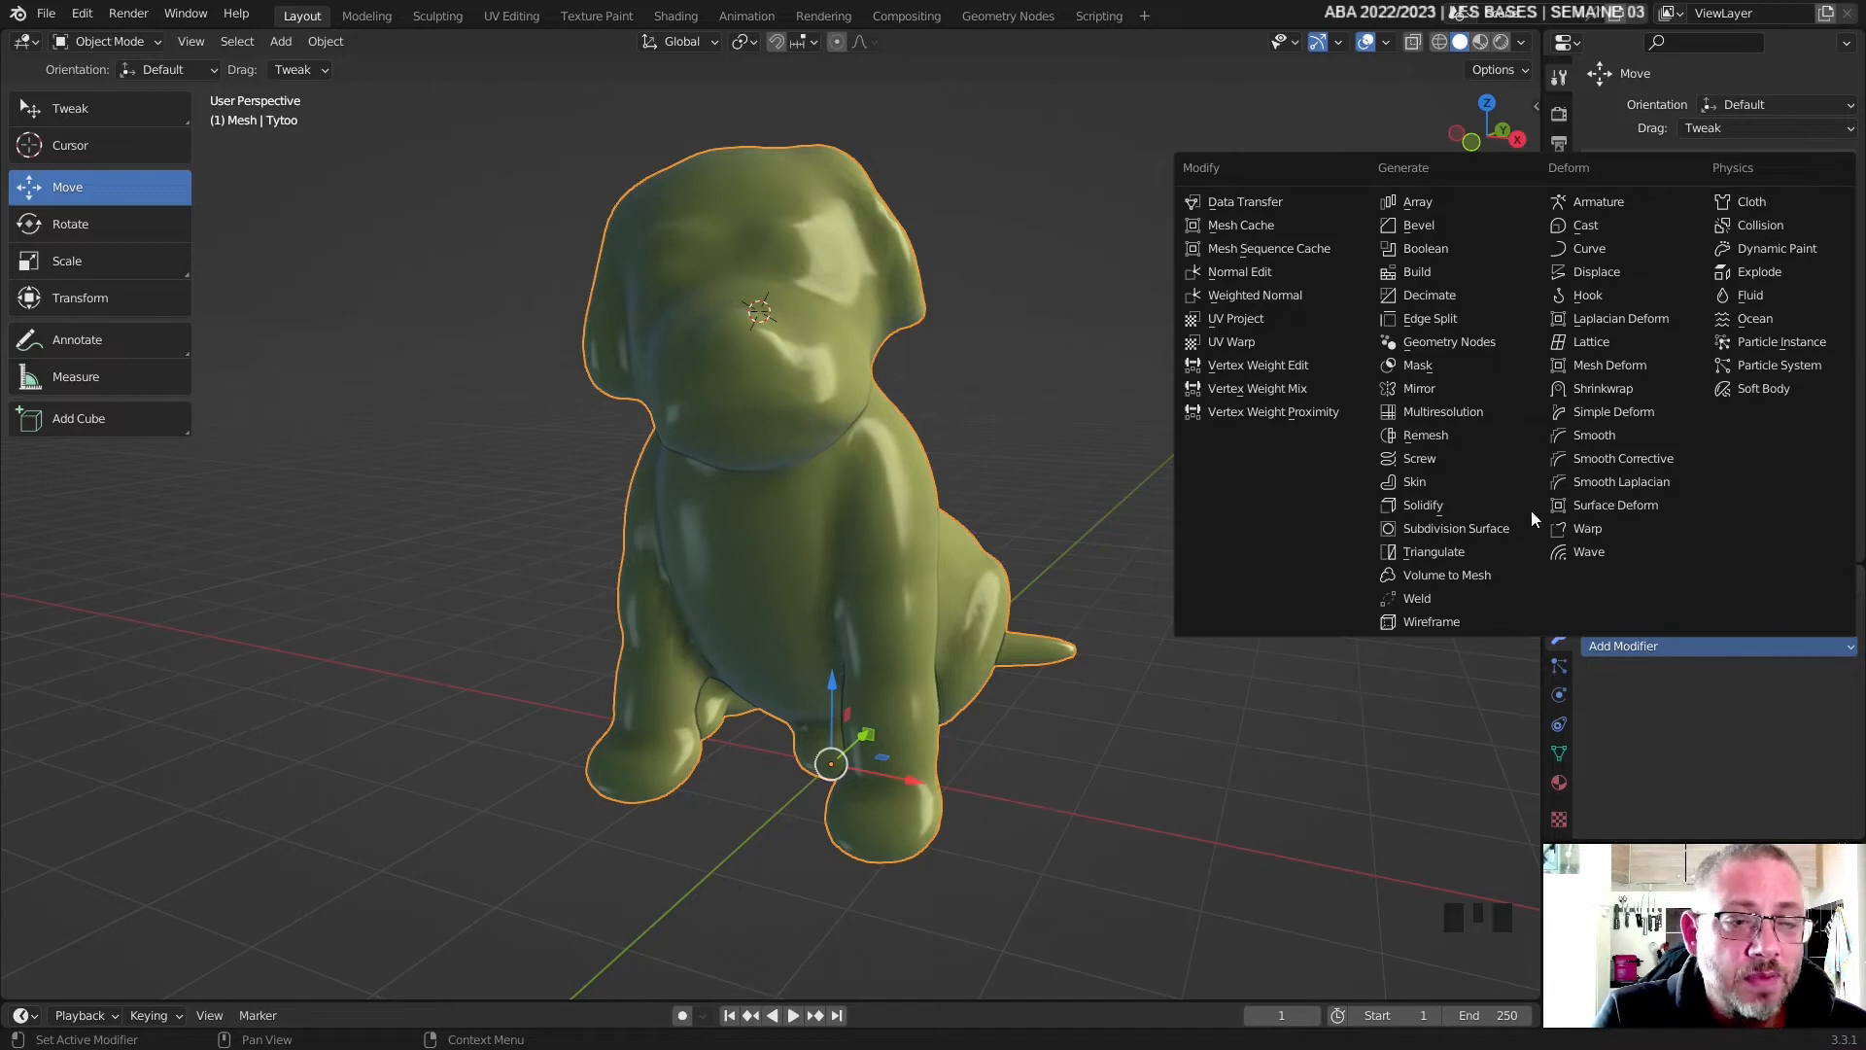
click(1477, 415)
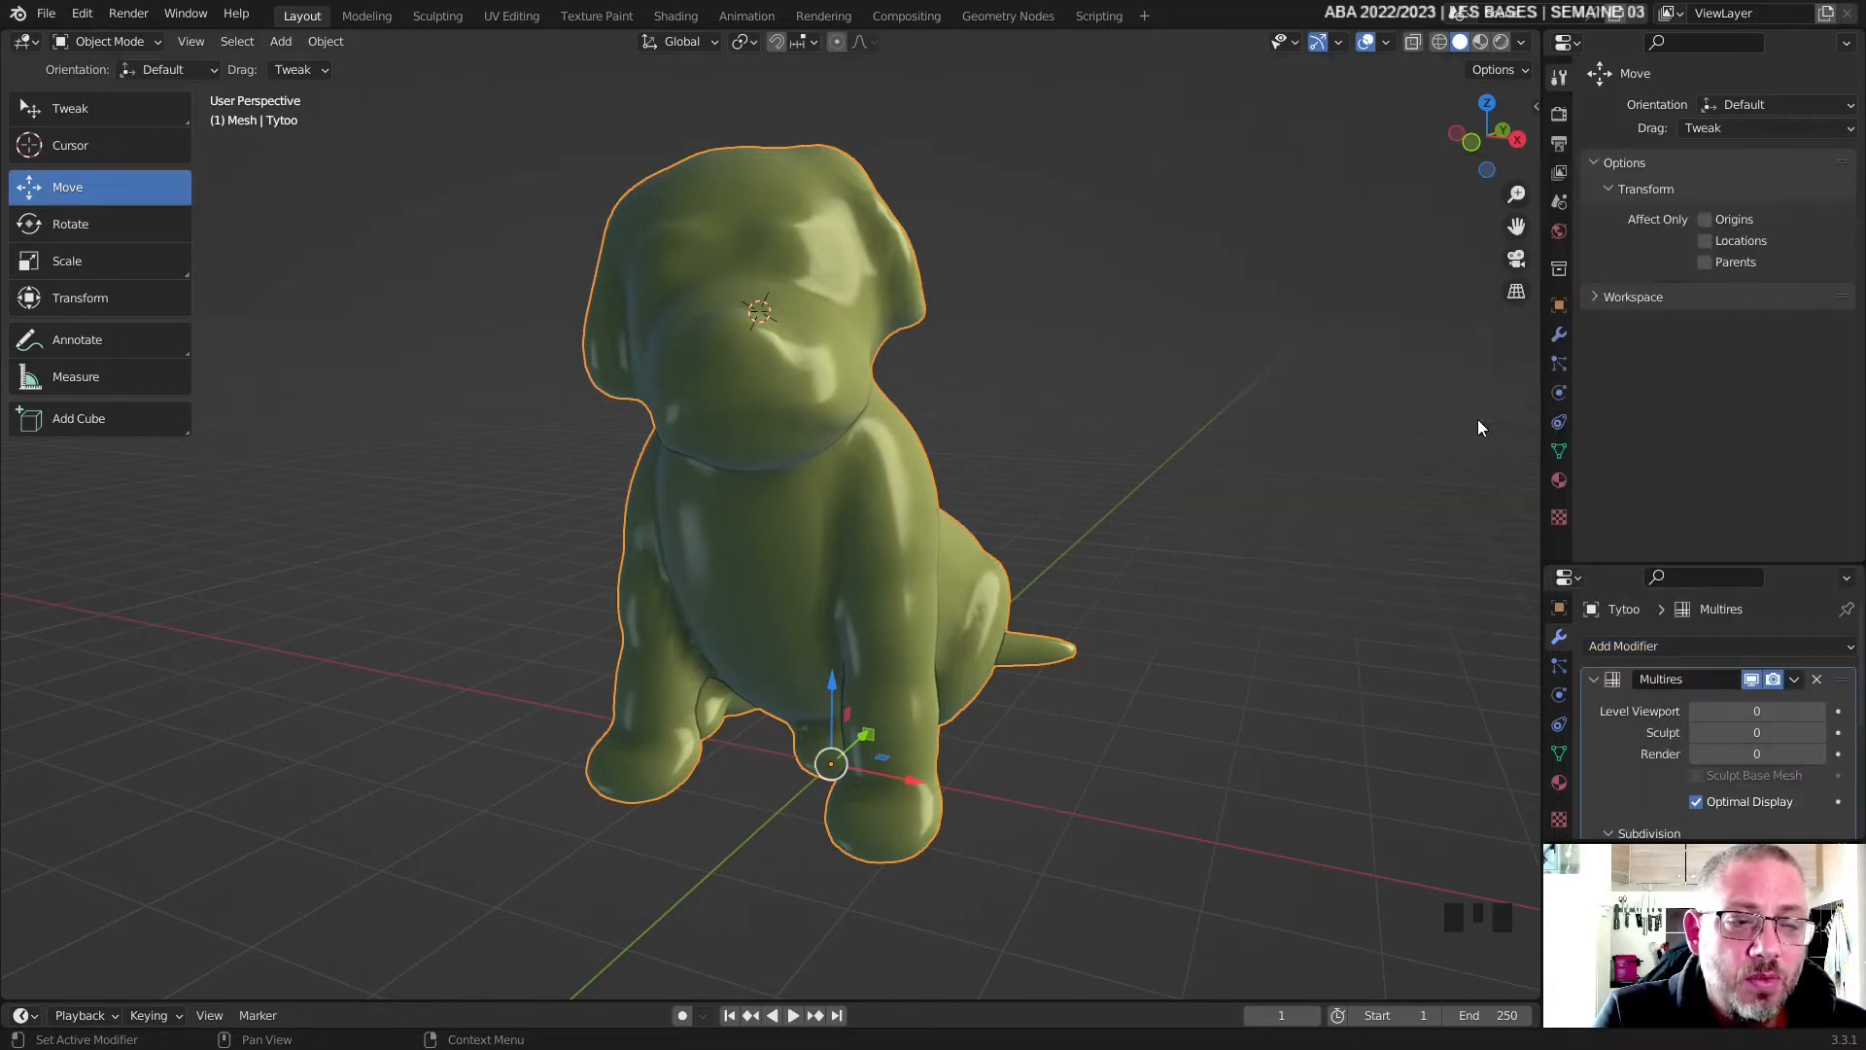
- Enlarge the modifier properties area, then turn on the wireframe overlay and deselect the dog
middle_drag(828, 659, 282, 587)
drag(1614, 562, 1629, 491)
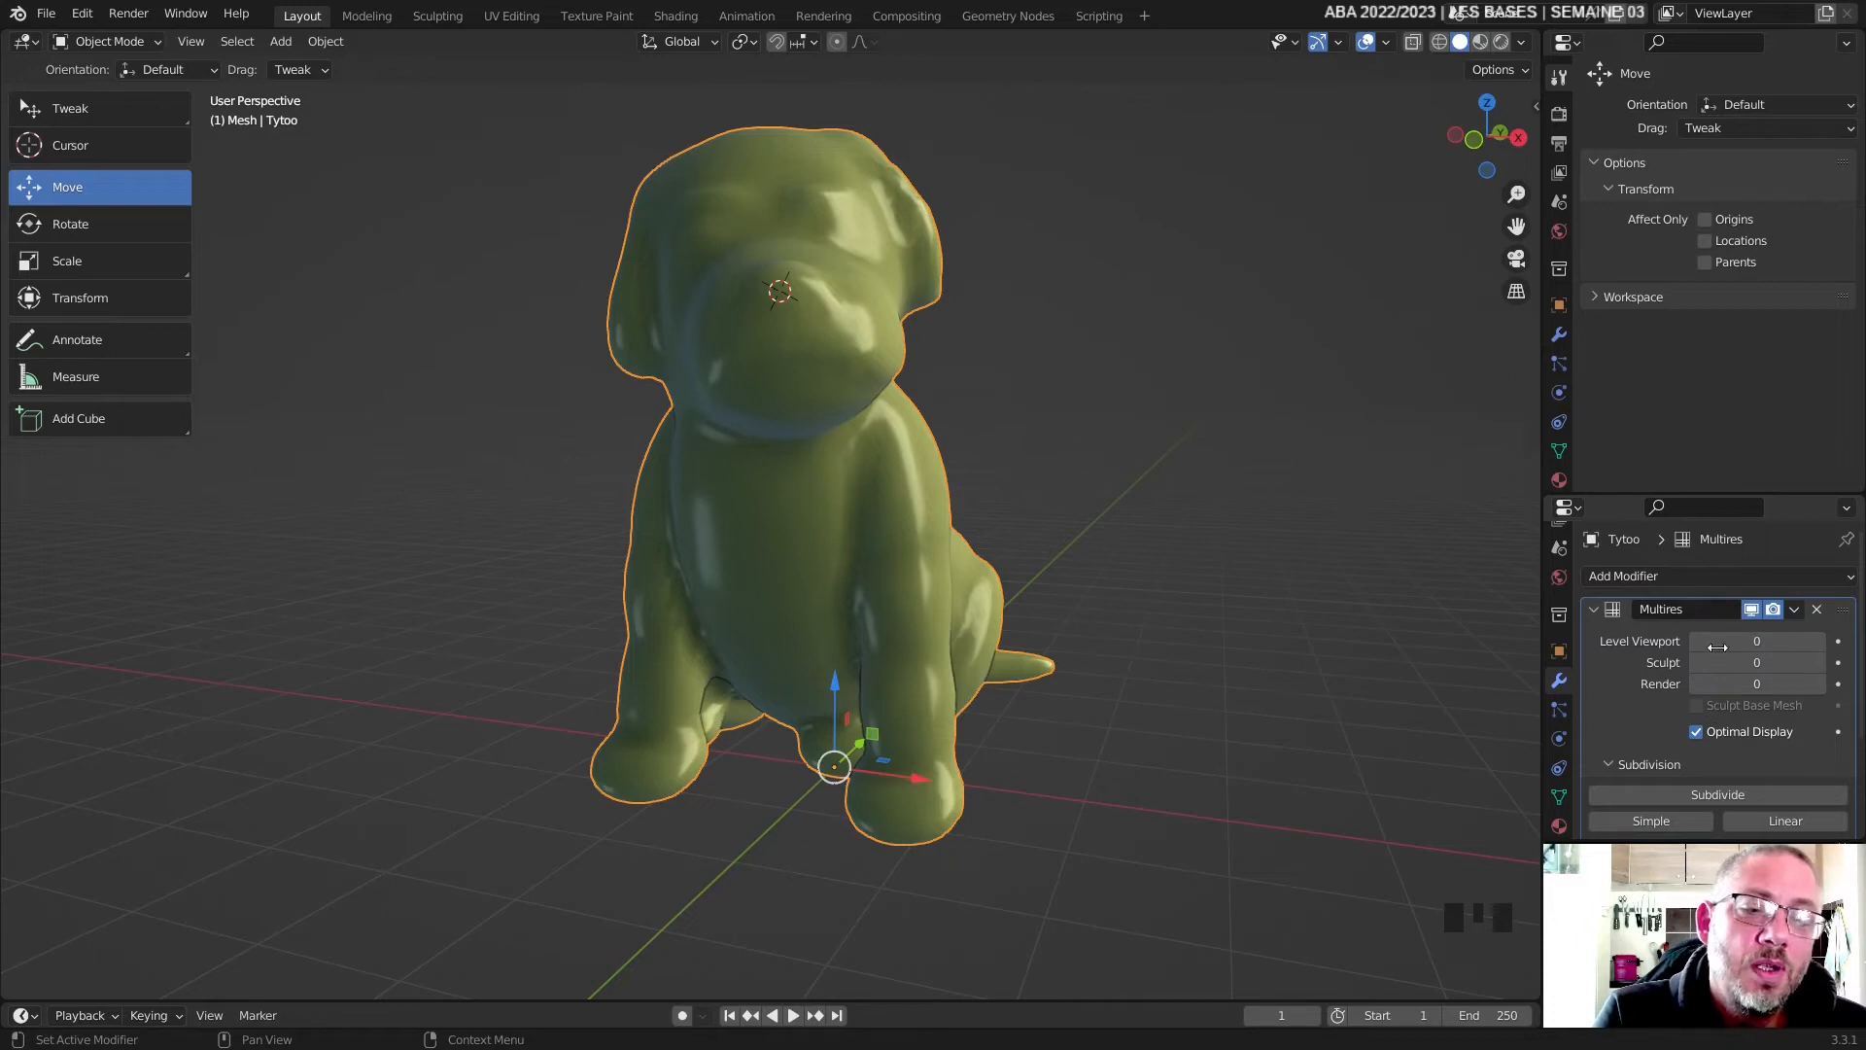
middle_drag(963, 604, 989, 644)
click(1386, 42)
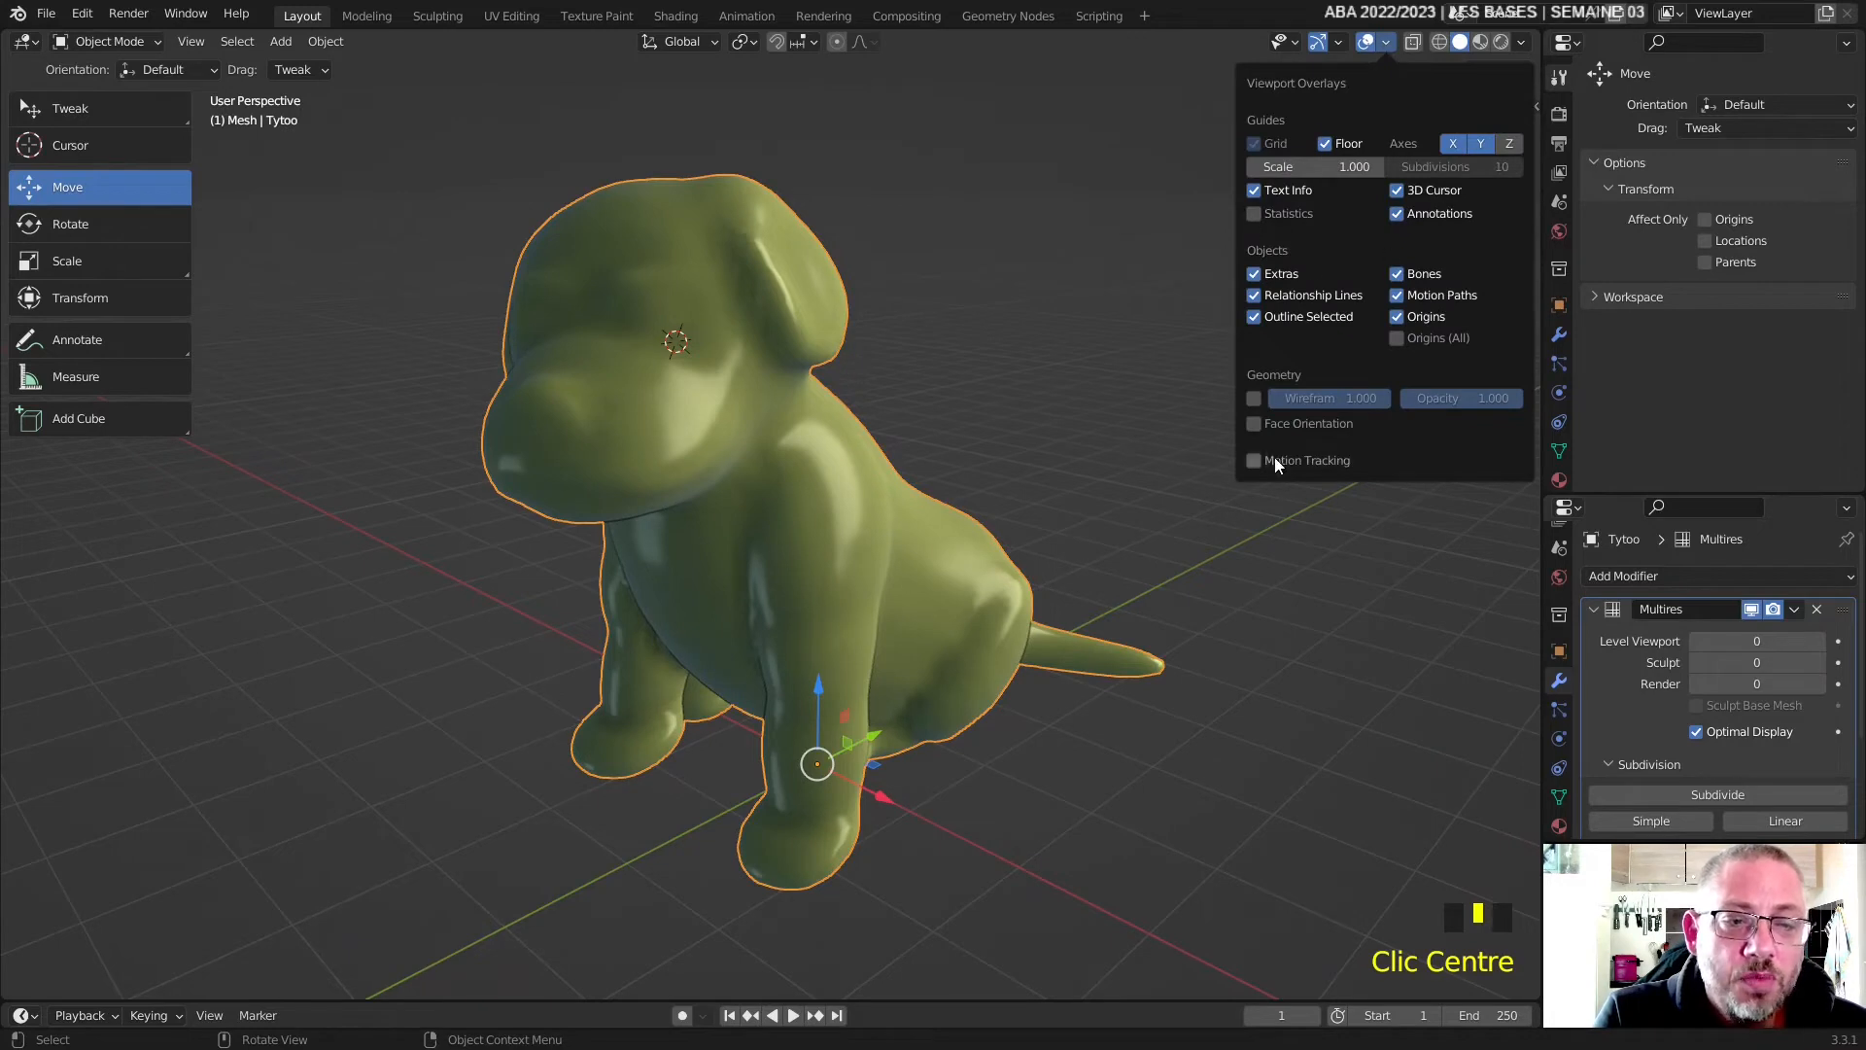
click(1522, 42)
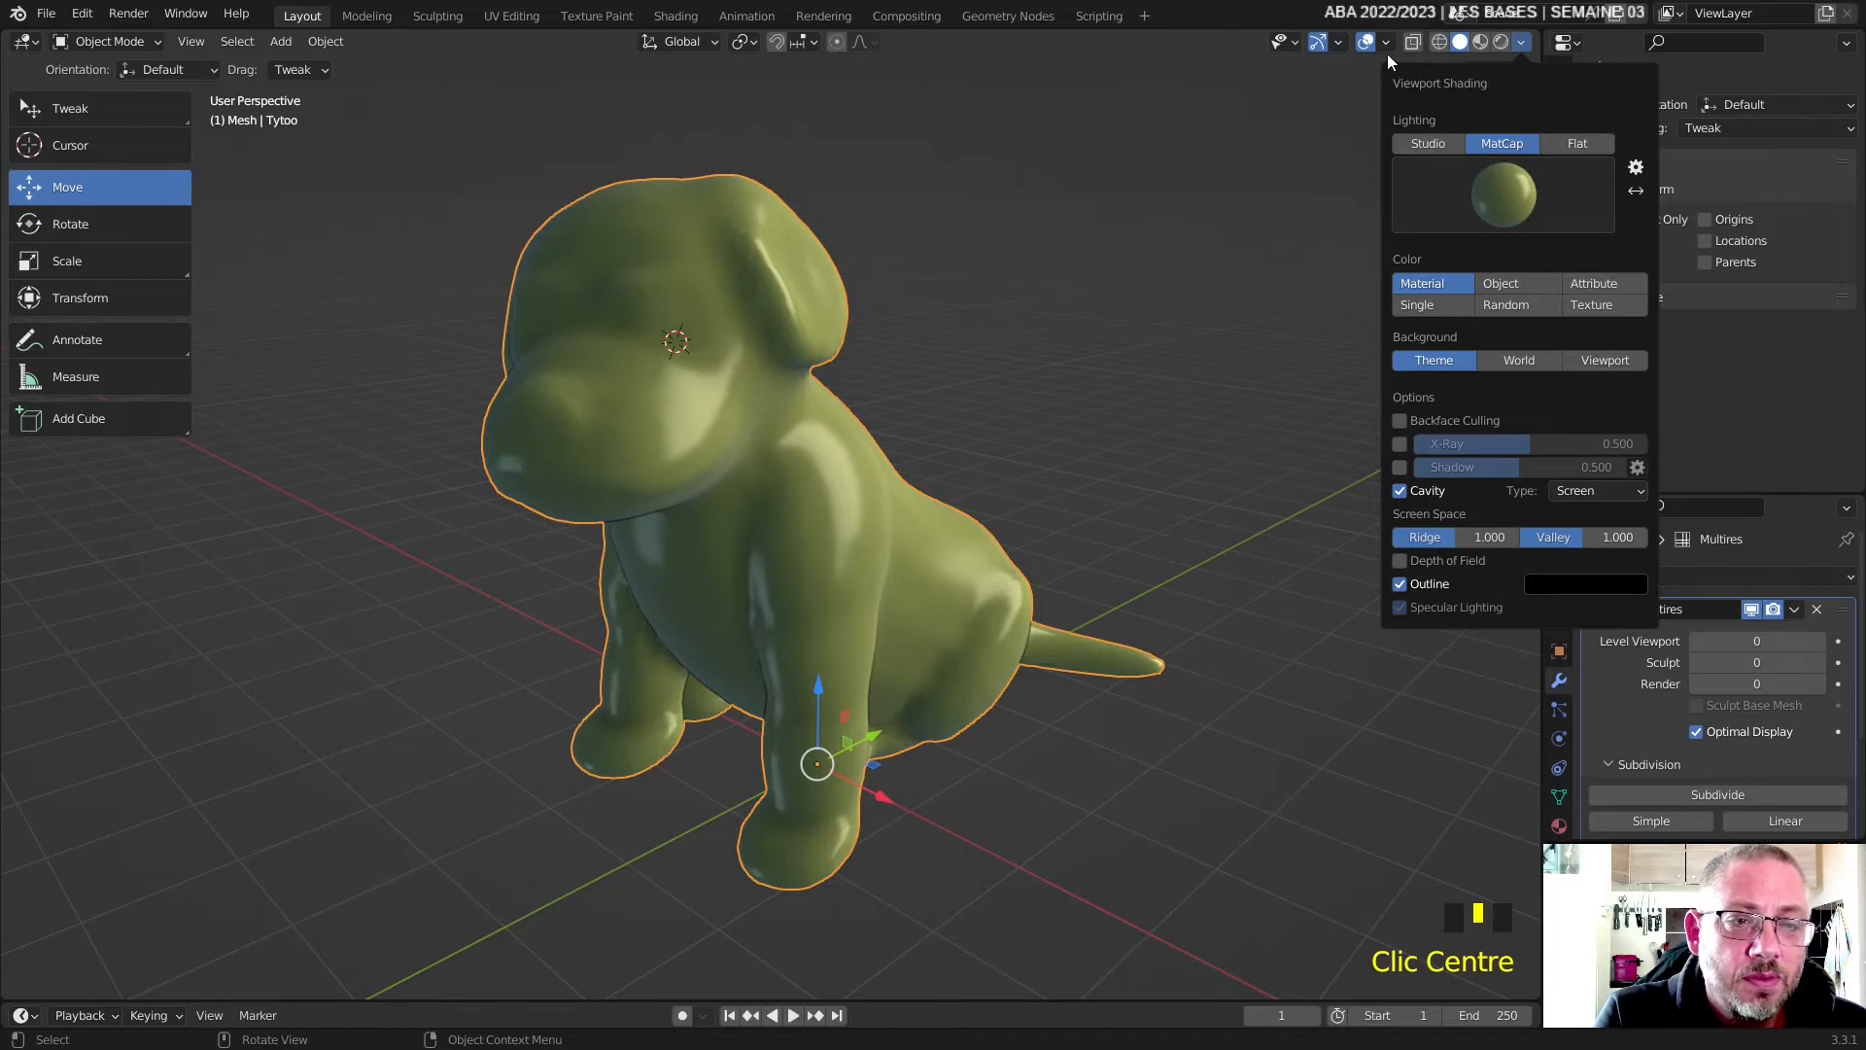
mouse_move(1388, 45)
click(1254, 400)
middle_drag(1170, 551, 1073, 535)
click(1075, 716)
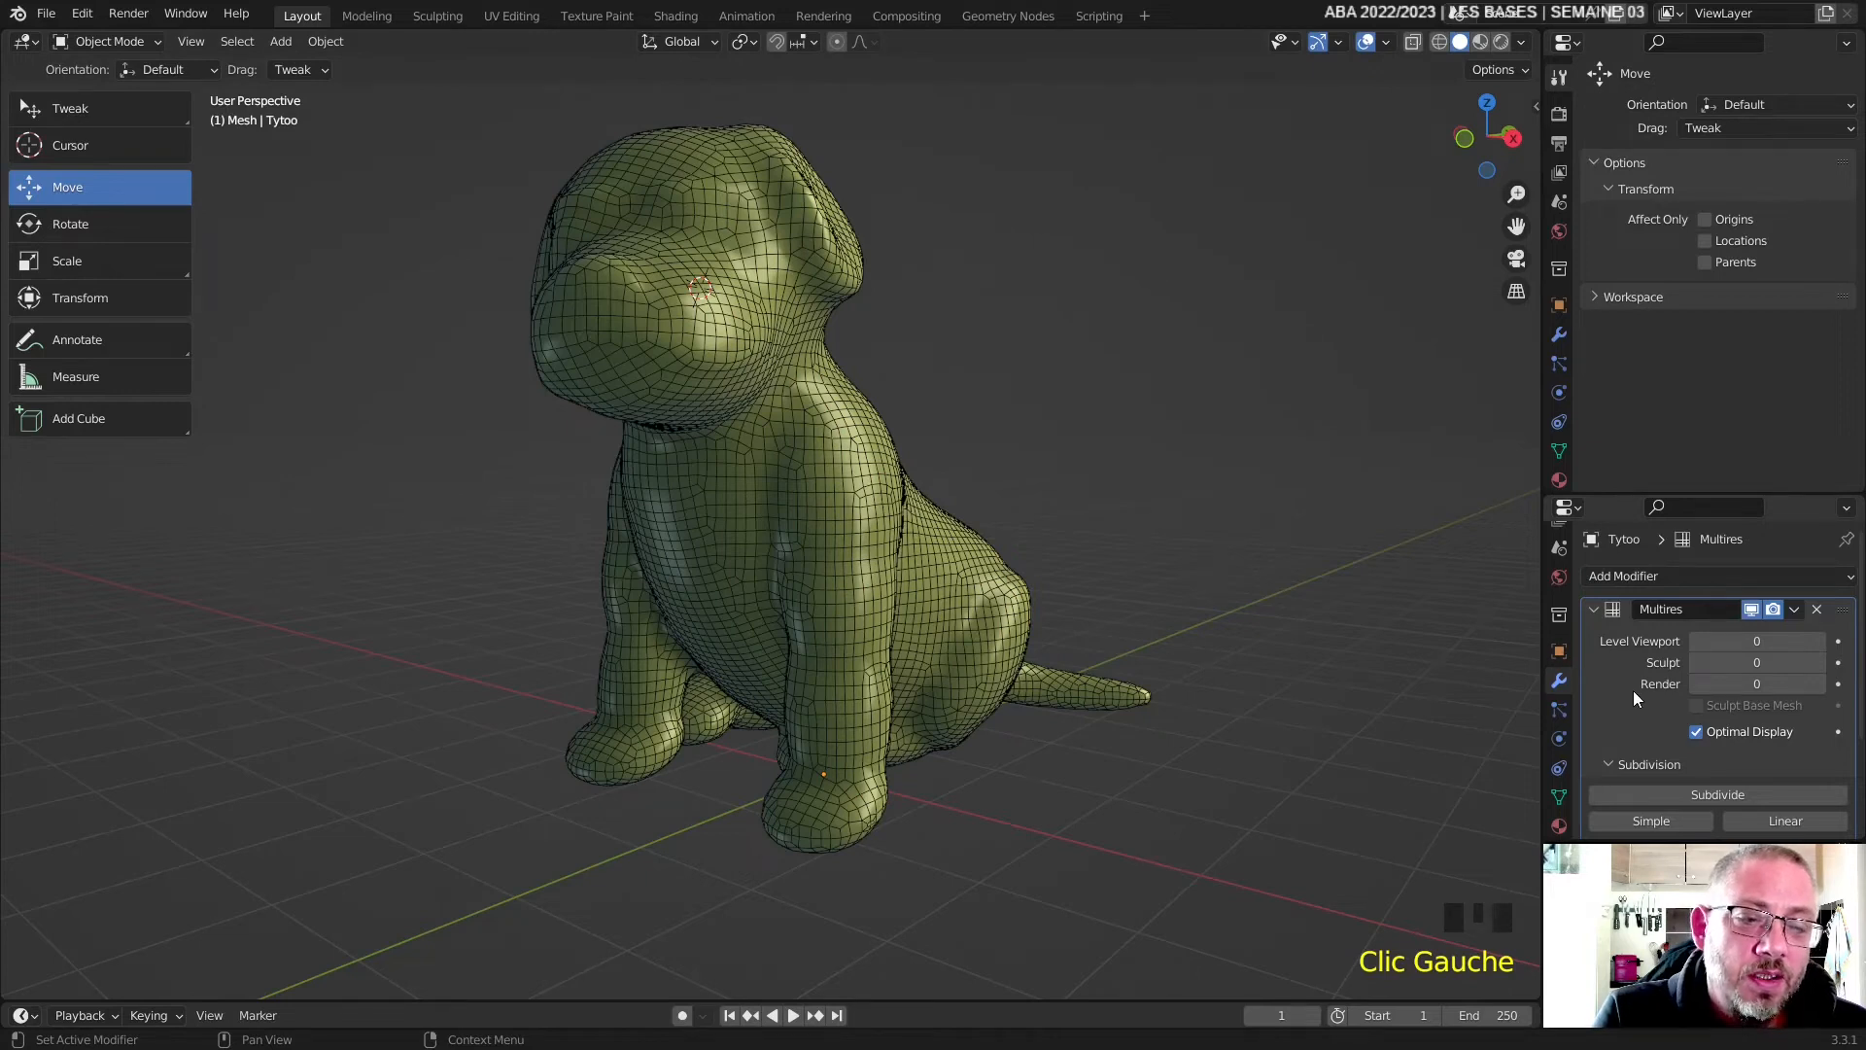
- Subdivide the Multires modifier once and leave Optimal Display off after comparing the wireframe with and without it
click(1697, 731)
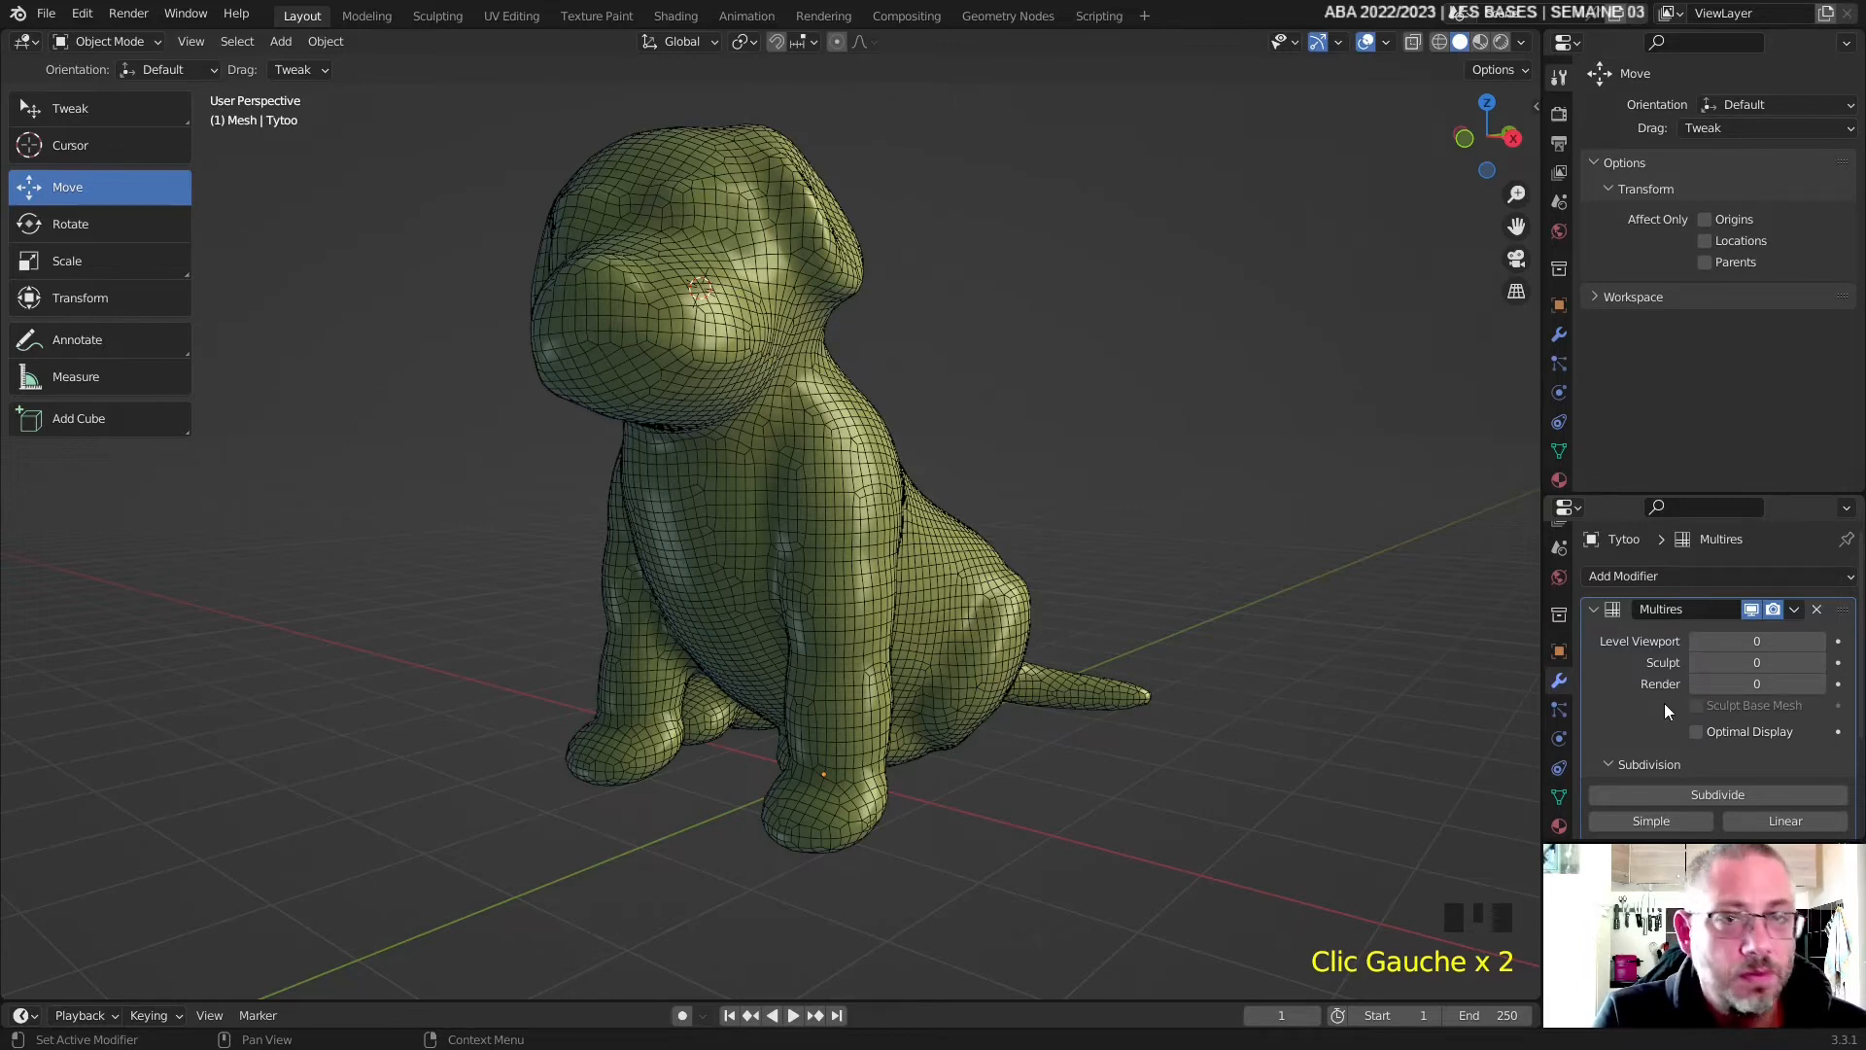
click(1687, 795)
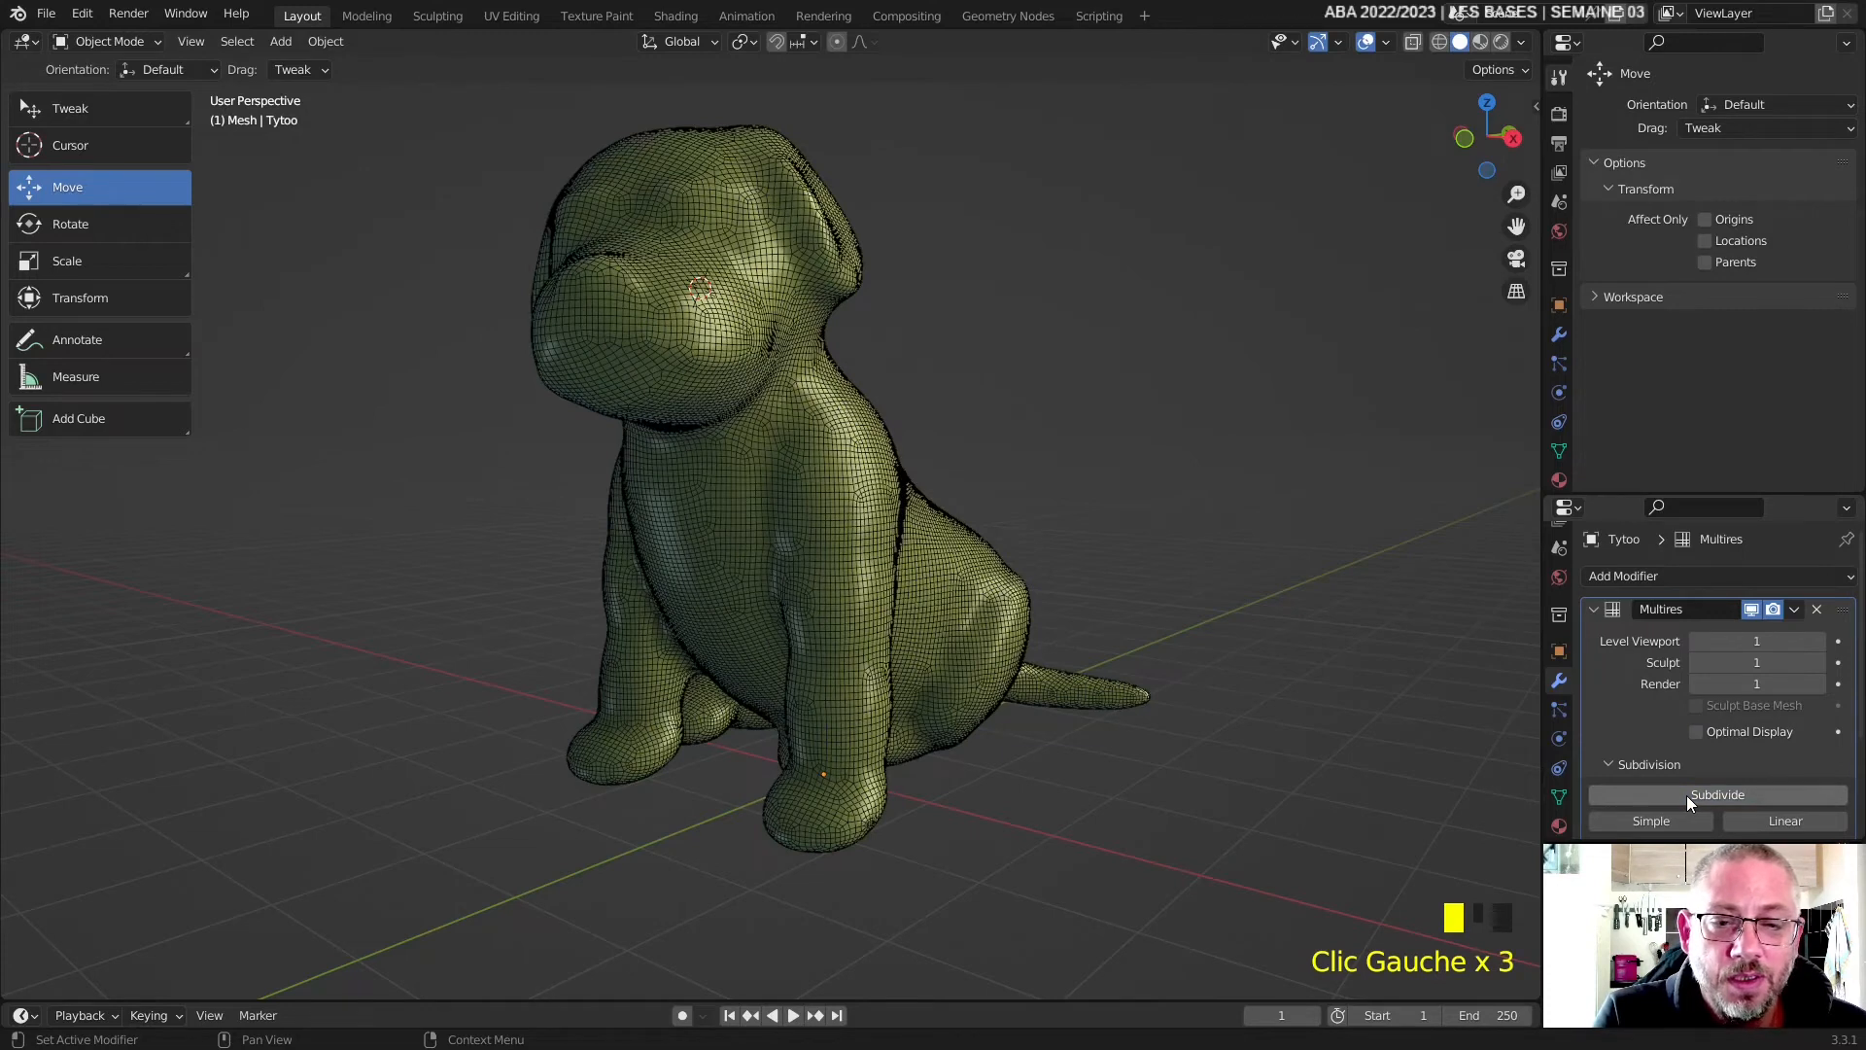
click(1701, 732)
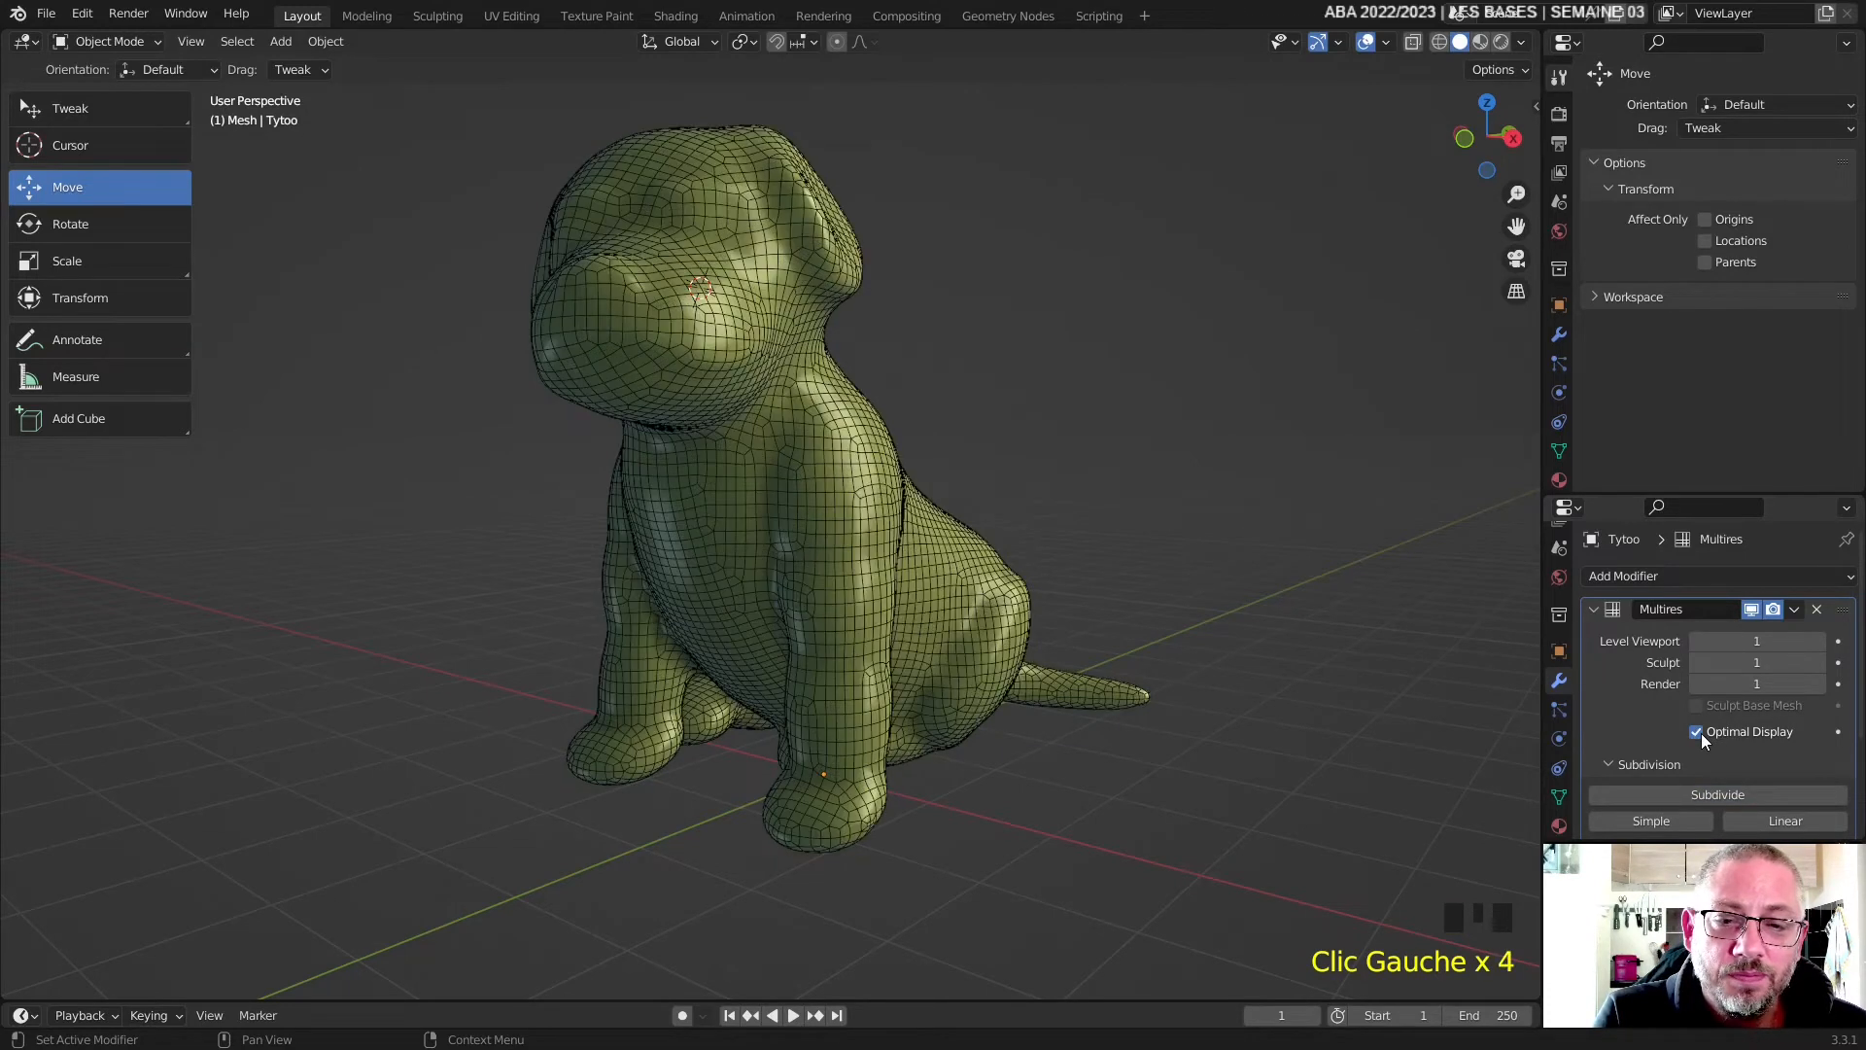
click(1701, 733)
click(1701, 733)
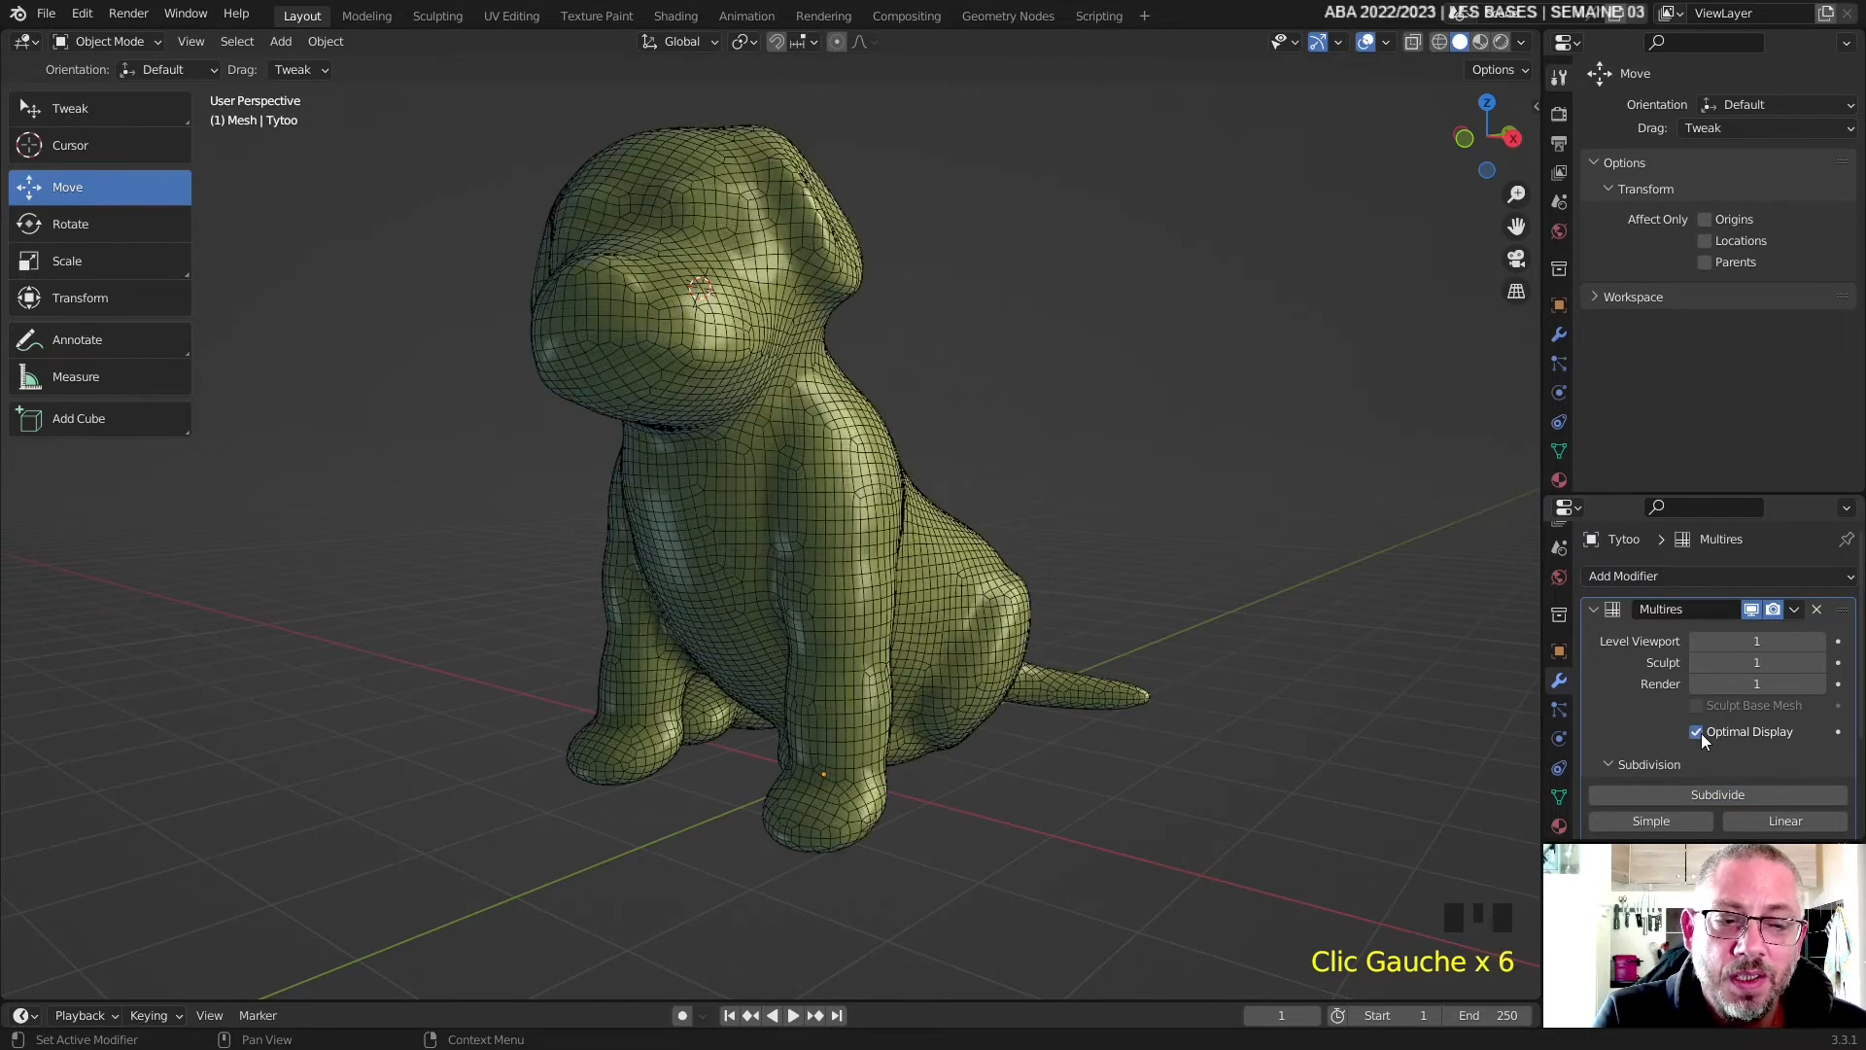
click(1701, 733)
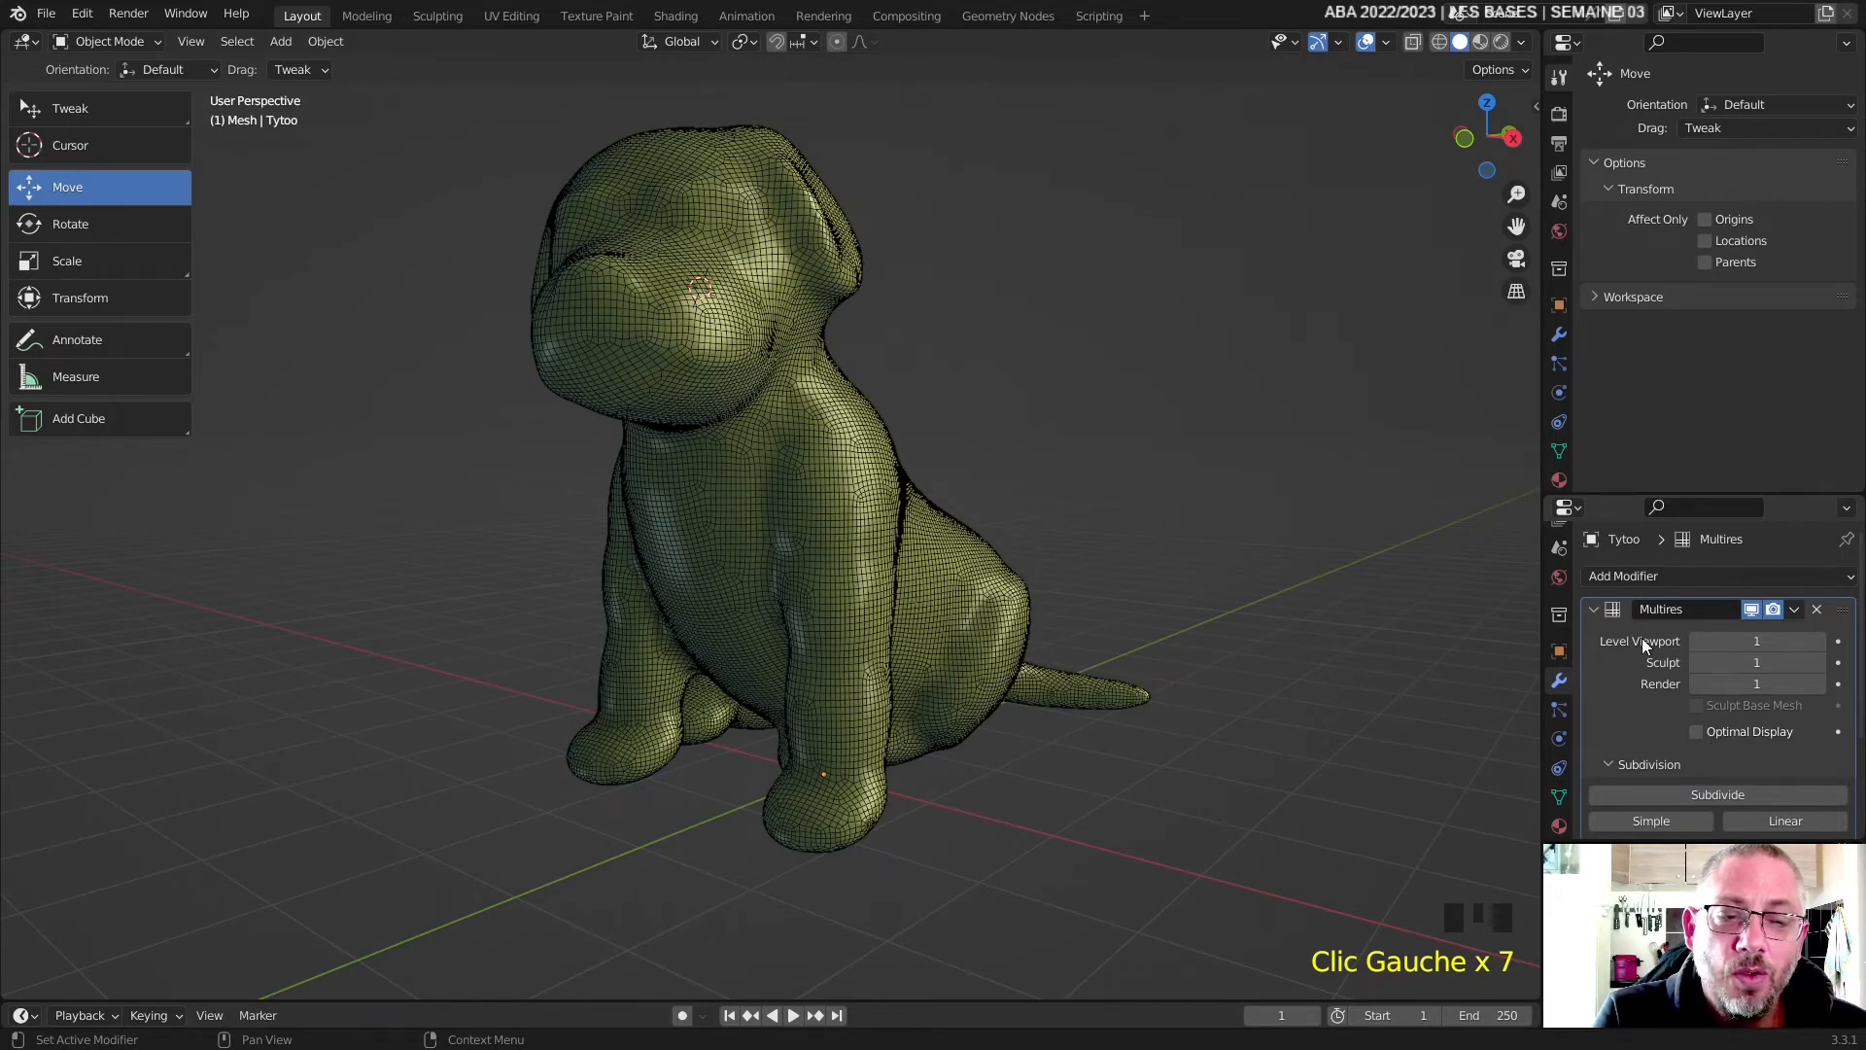
- Set the Multires Level Viewport to 0 and switch the dog to Sculpt Mode
click(1695, 641)
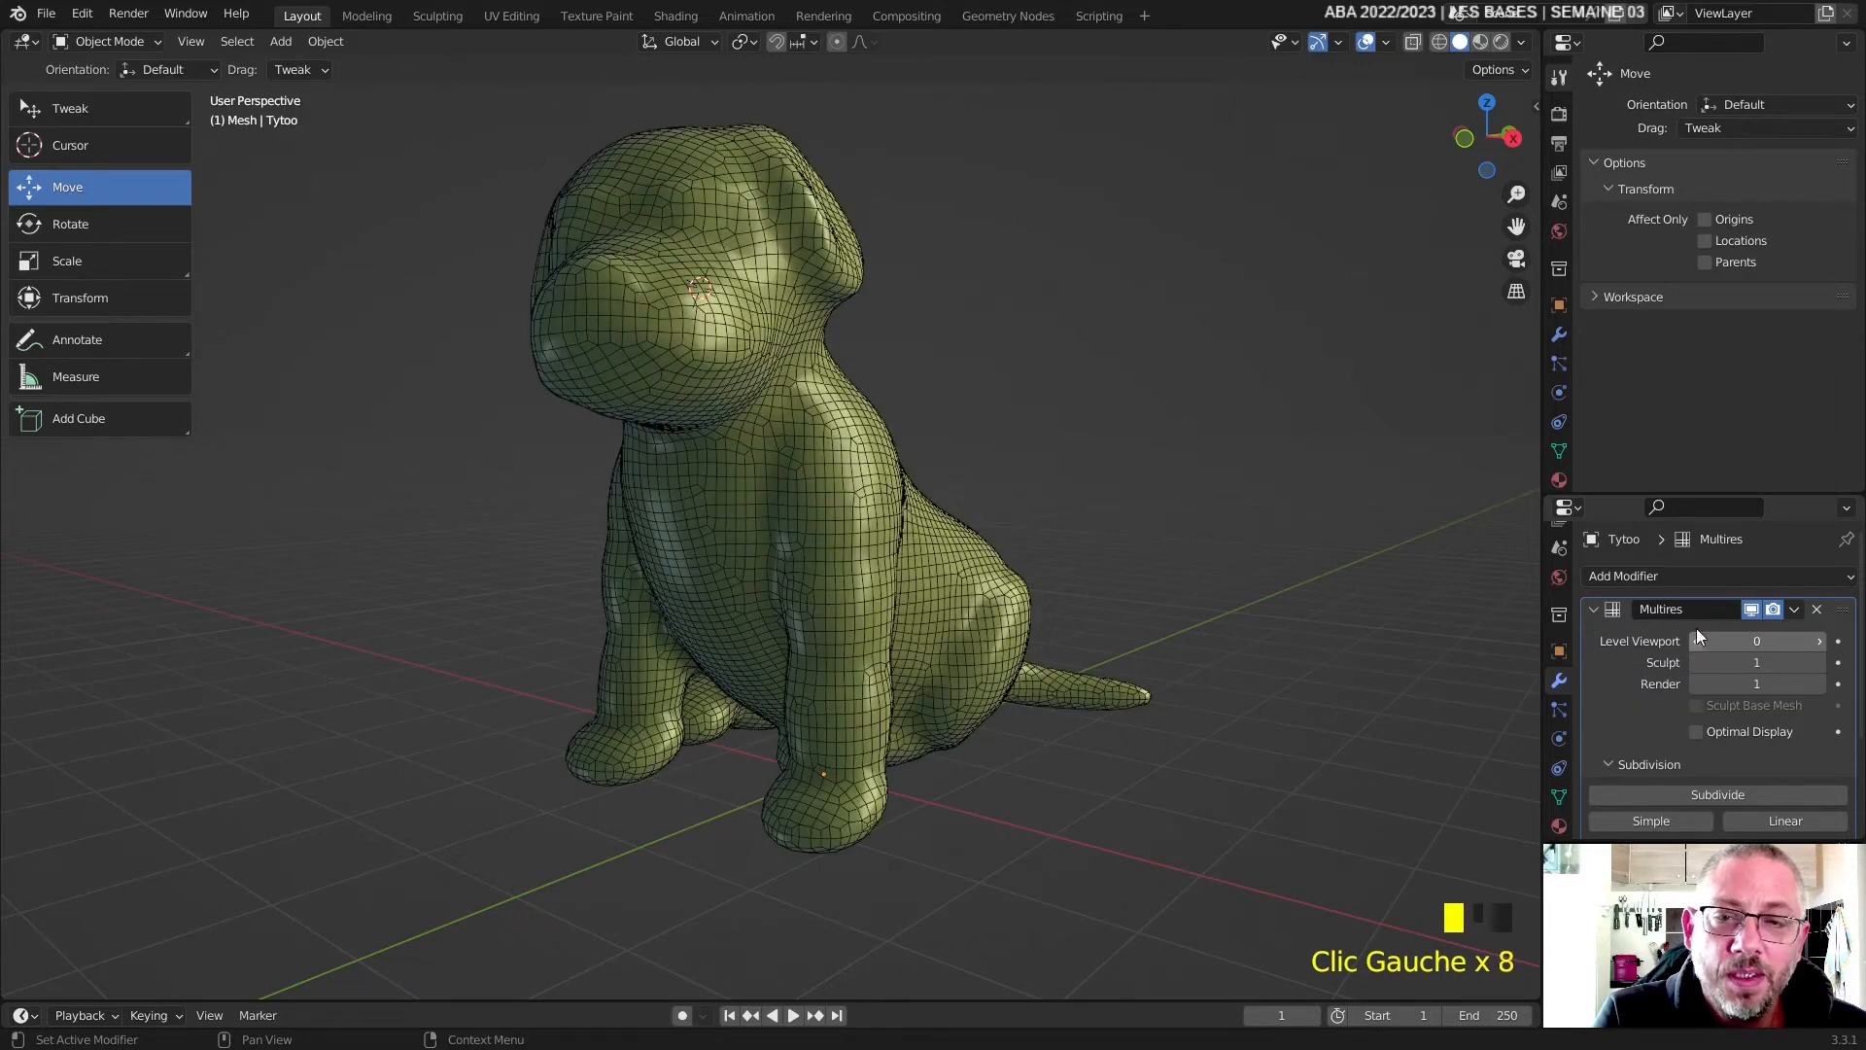
click(124, 42)
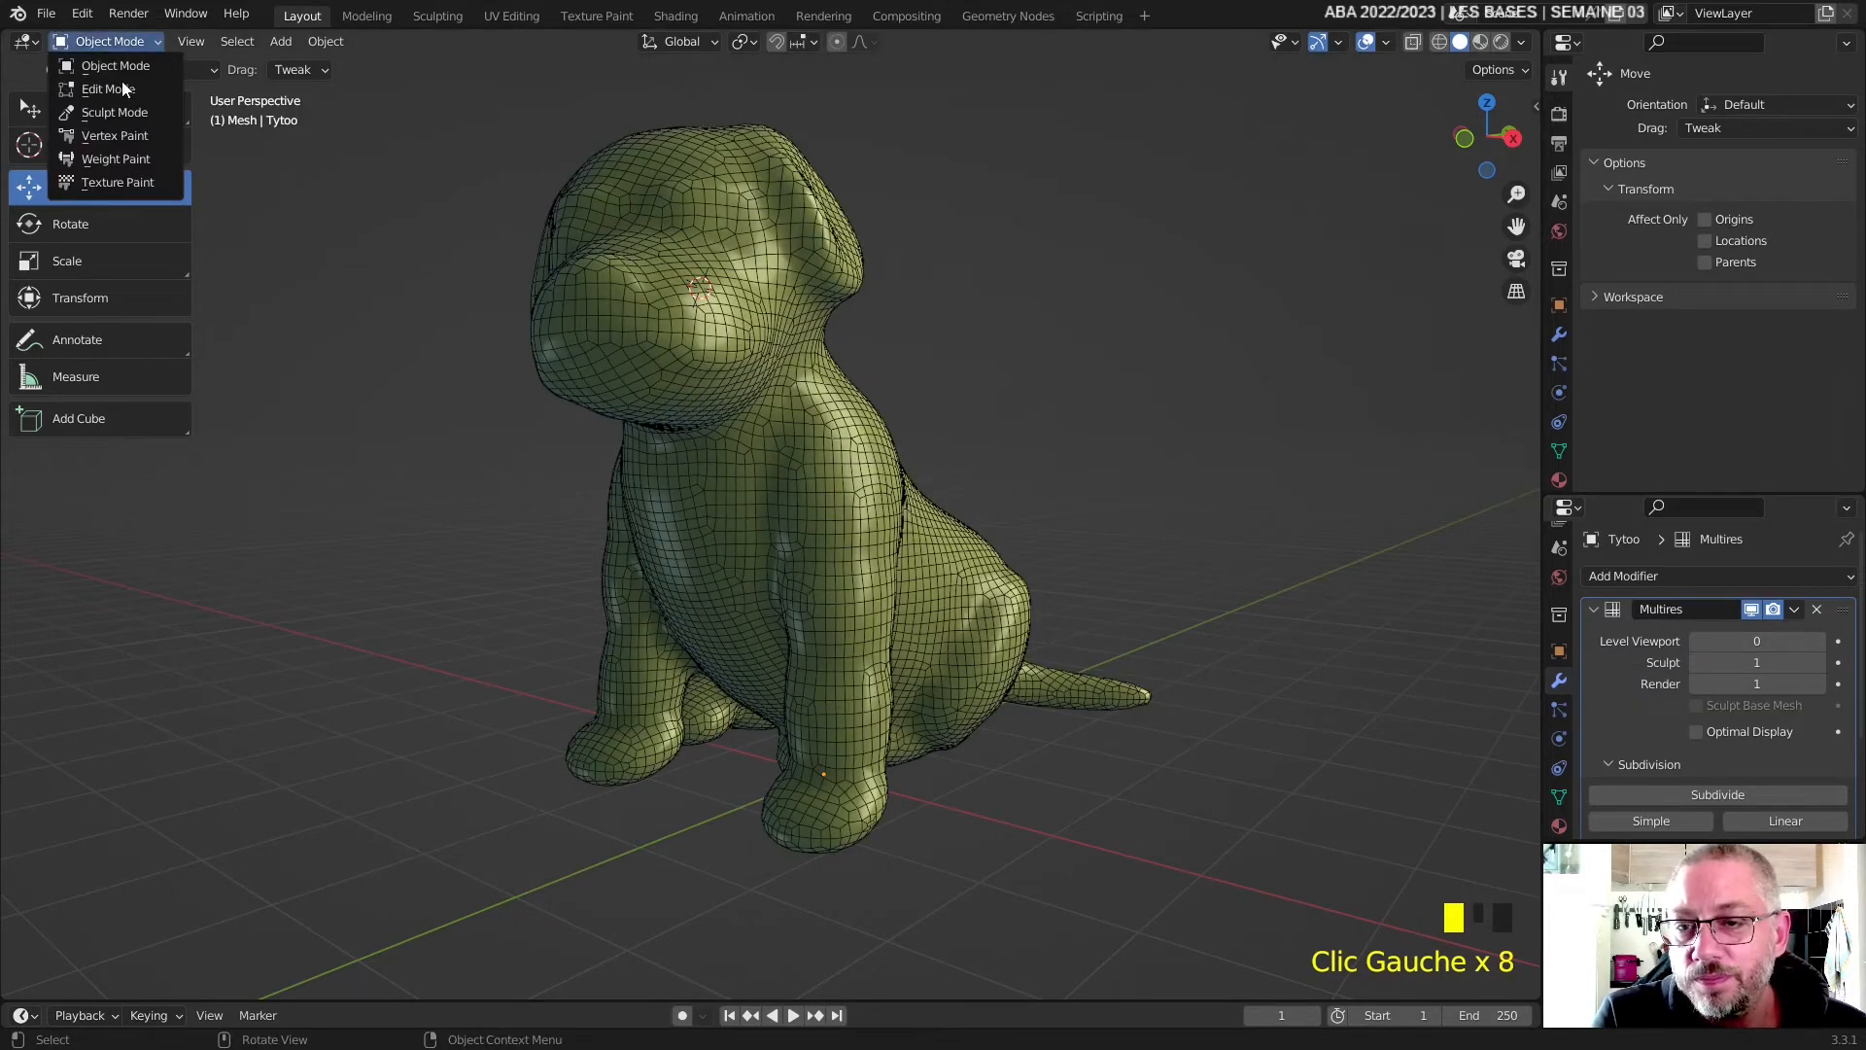
click(126, 112)
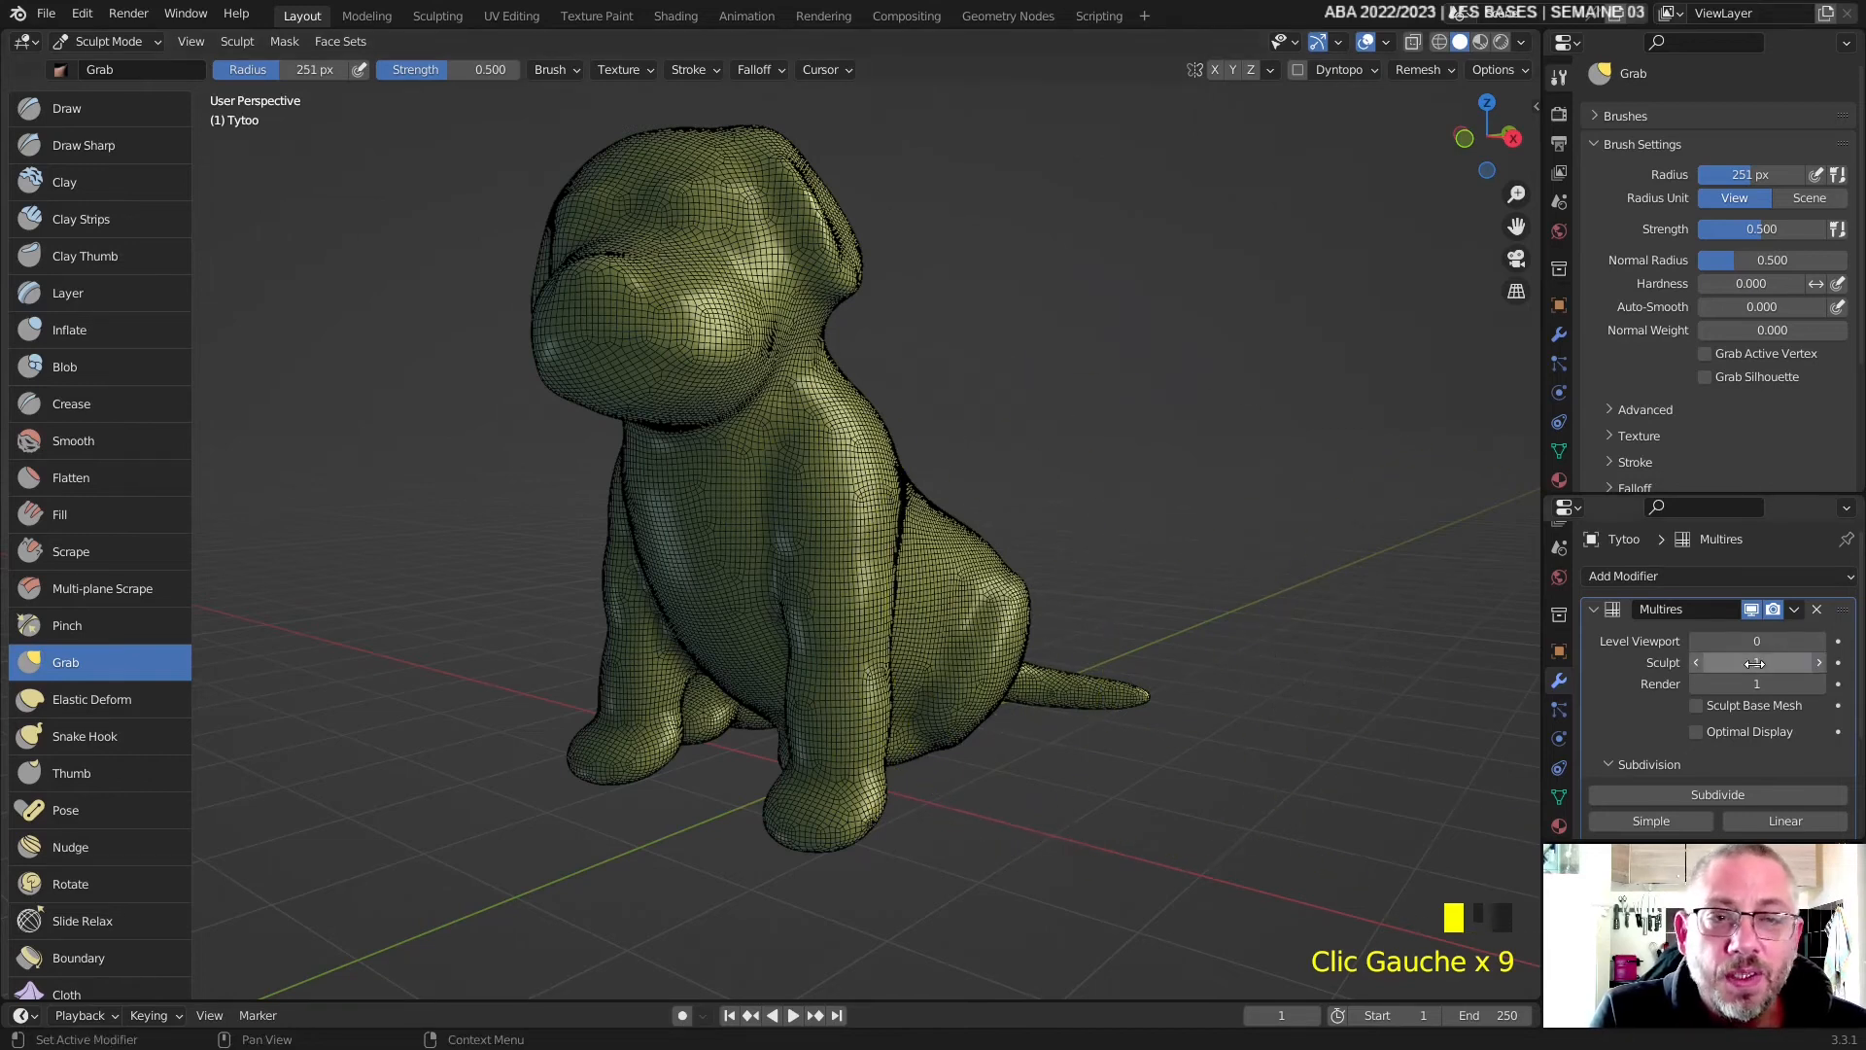
- Subdivide the Multires modifier to level 2 and inspect the denser mesh up close
click(1701, 795)
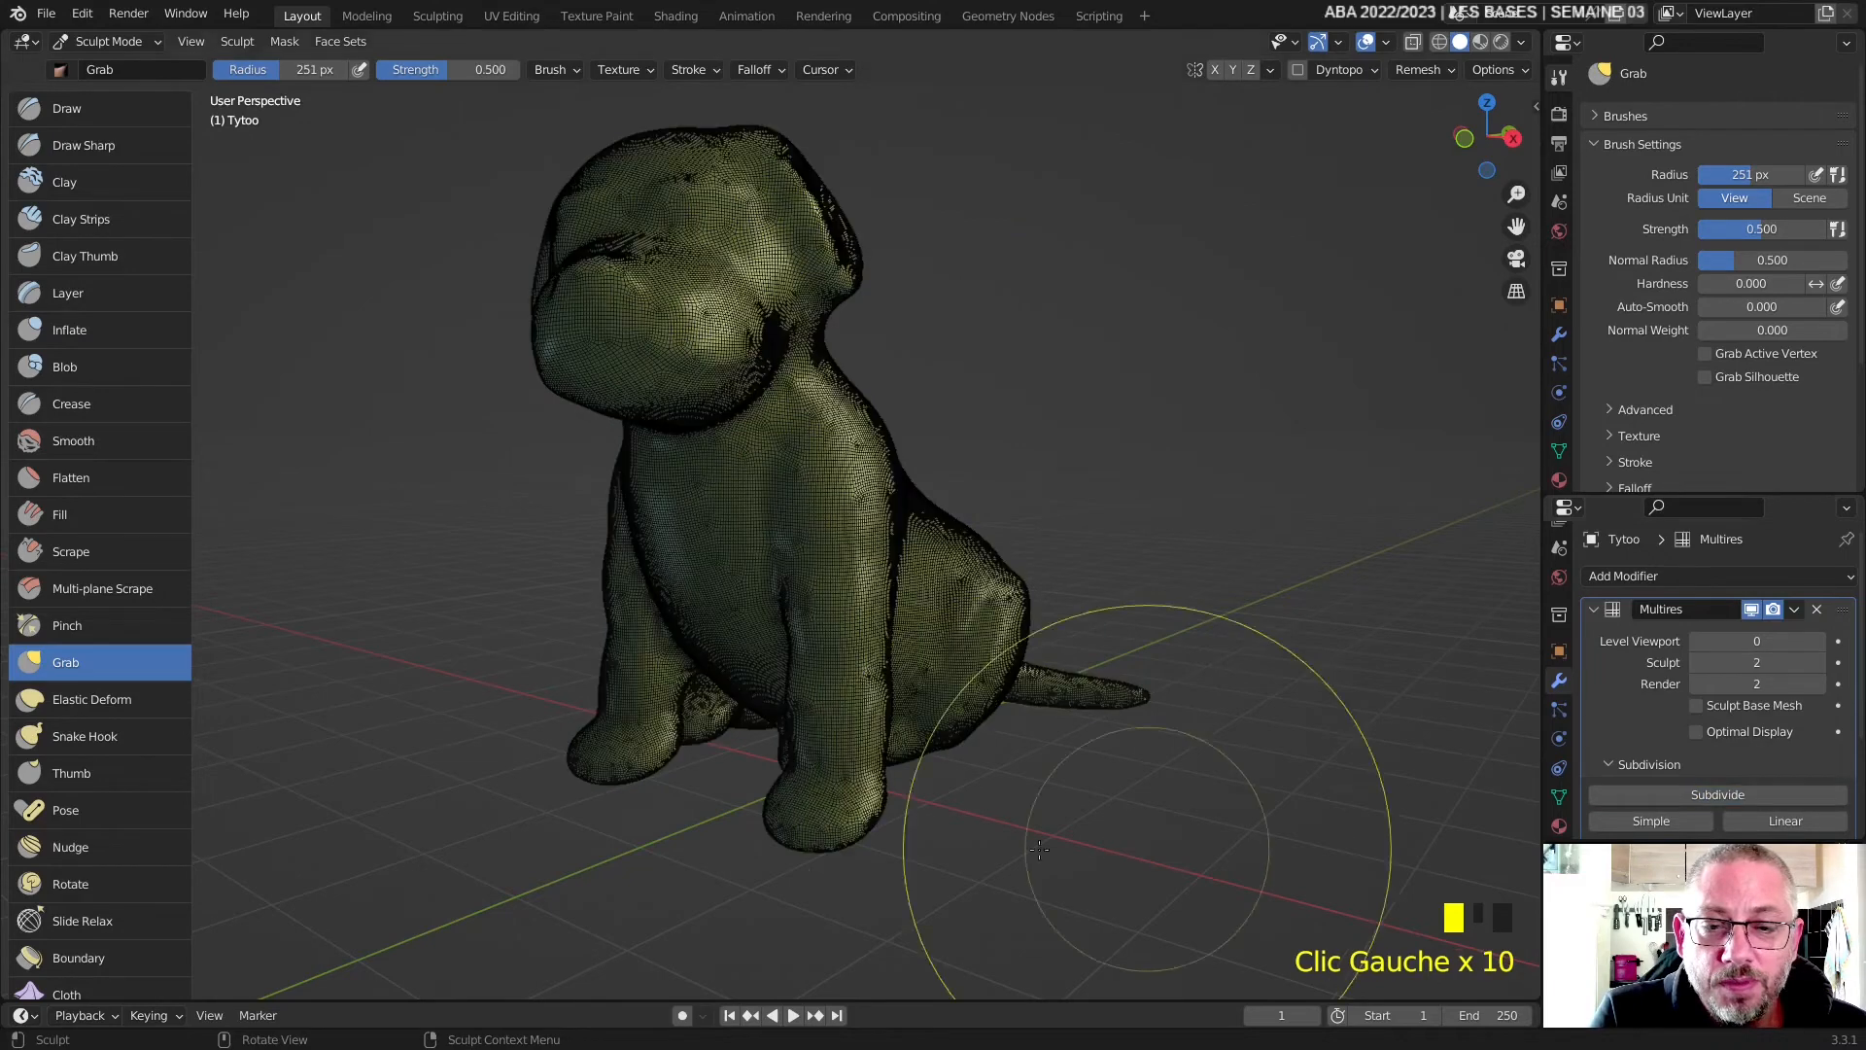
scroll(913, 603, up, 5)
scroll(884, 534, down, 4)
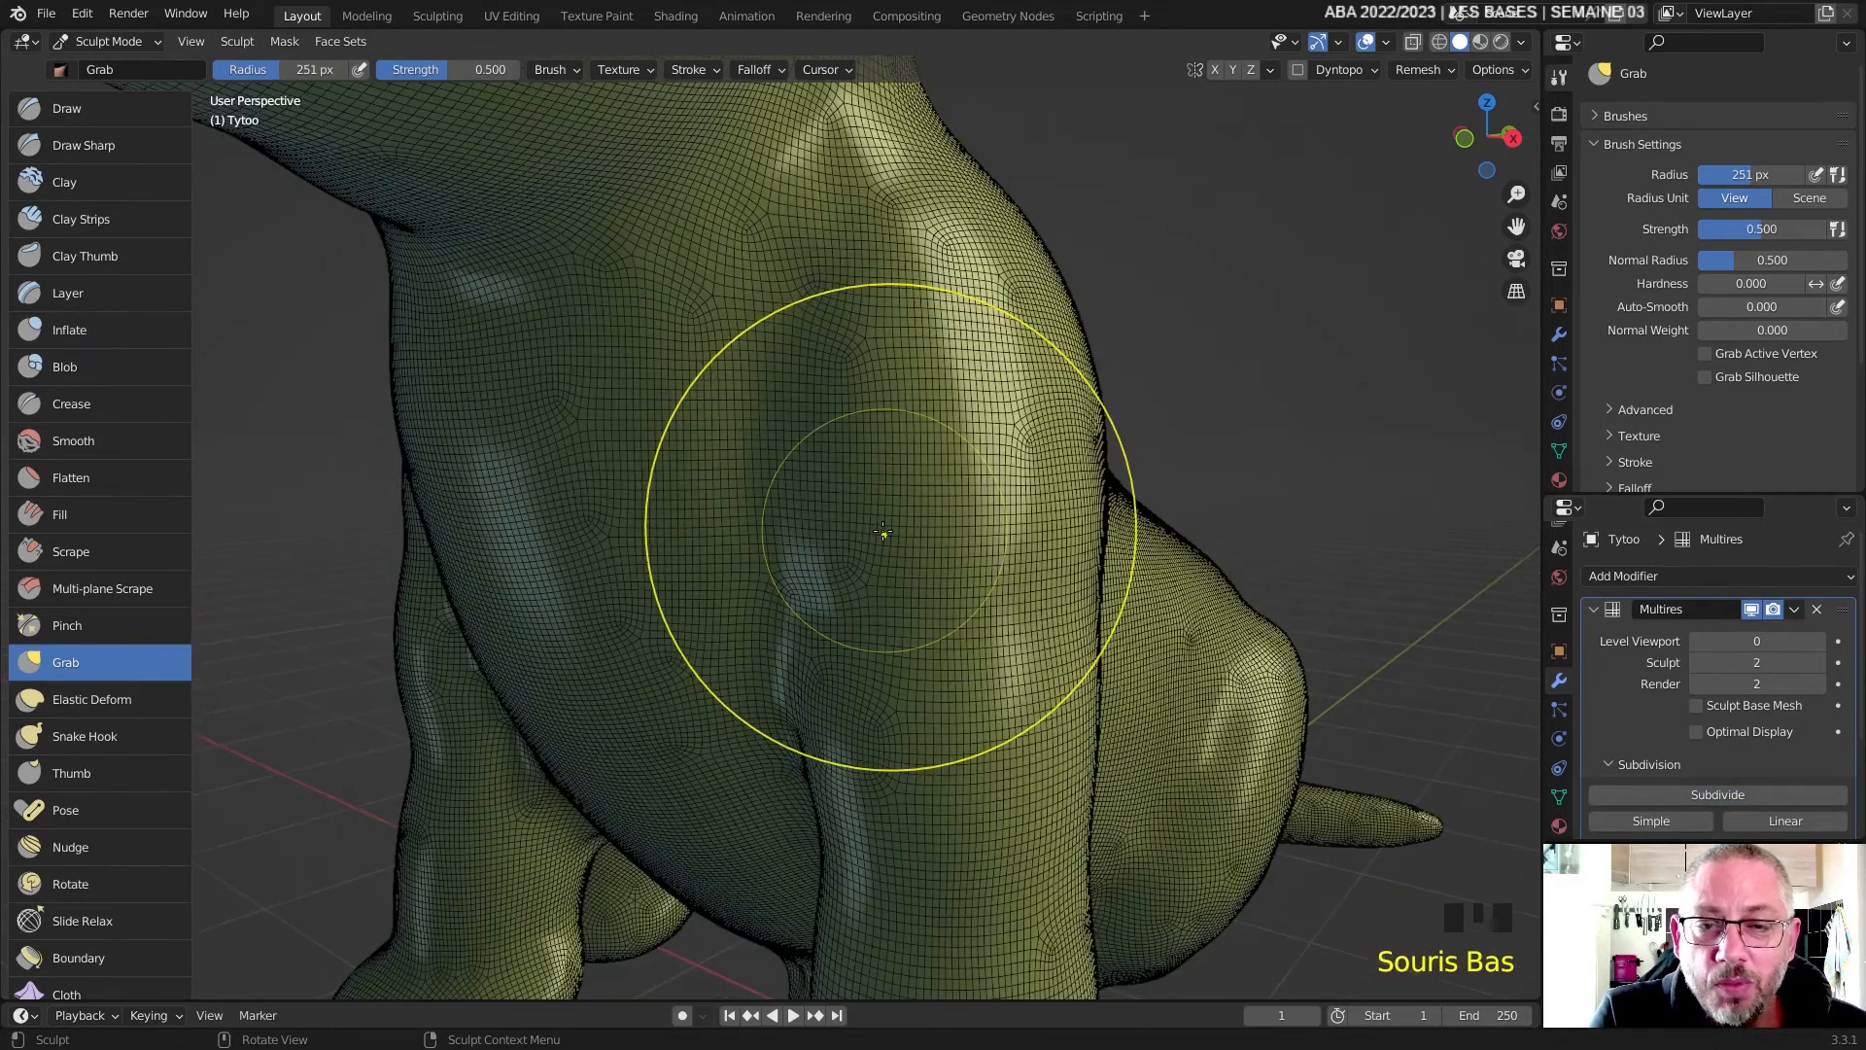
- Turn off the wireframe overlay on the dog
mouse_move(883, 525)
middle_down()
mouse_move(896, 583)
mouse_move(913, 485)
mouse_move(981, 525)
mouse_move(1064, 534)
mouse_move(918, 530)
mouse_move(1144, 500)
mouse_move(908, 480)
middle_up()
scroll(911, 527, up, 2)
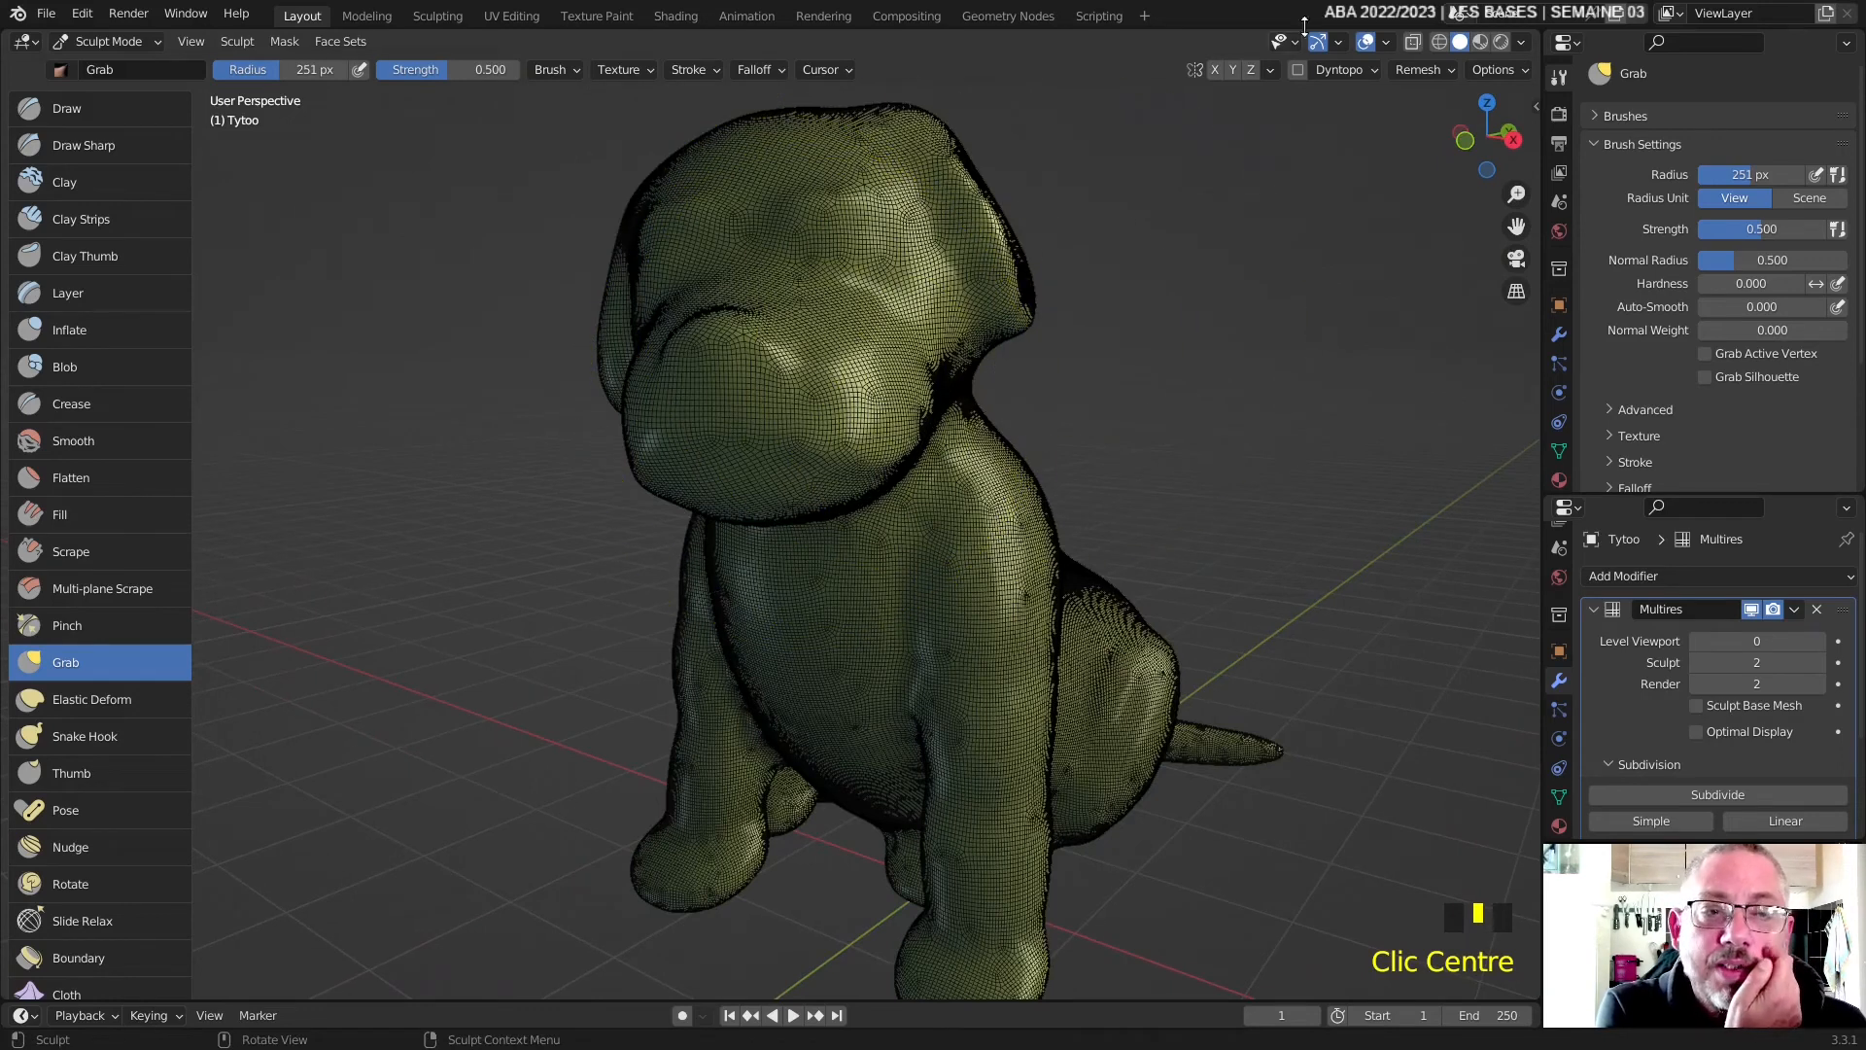
click(1388, 42)
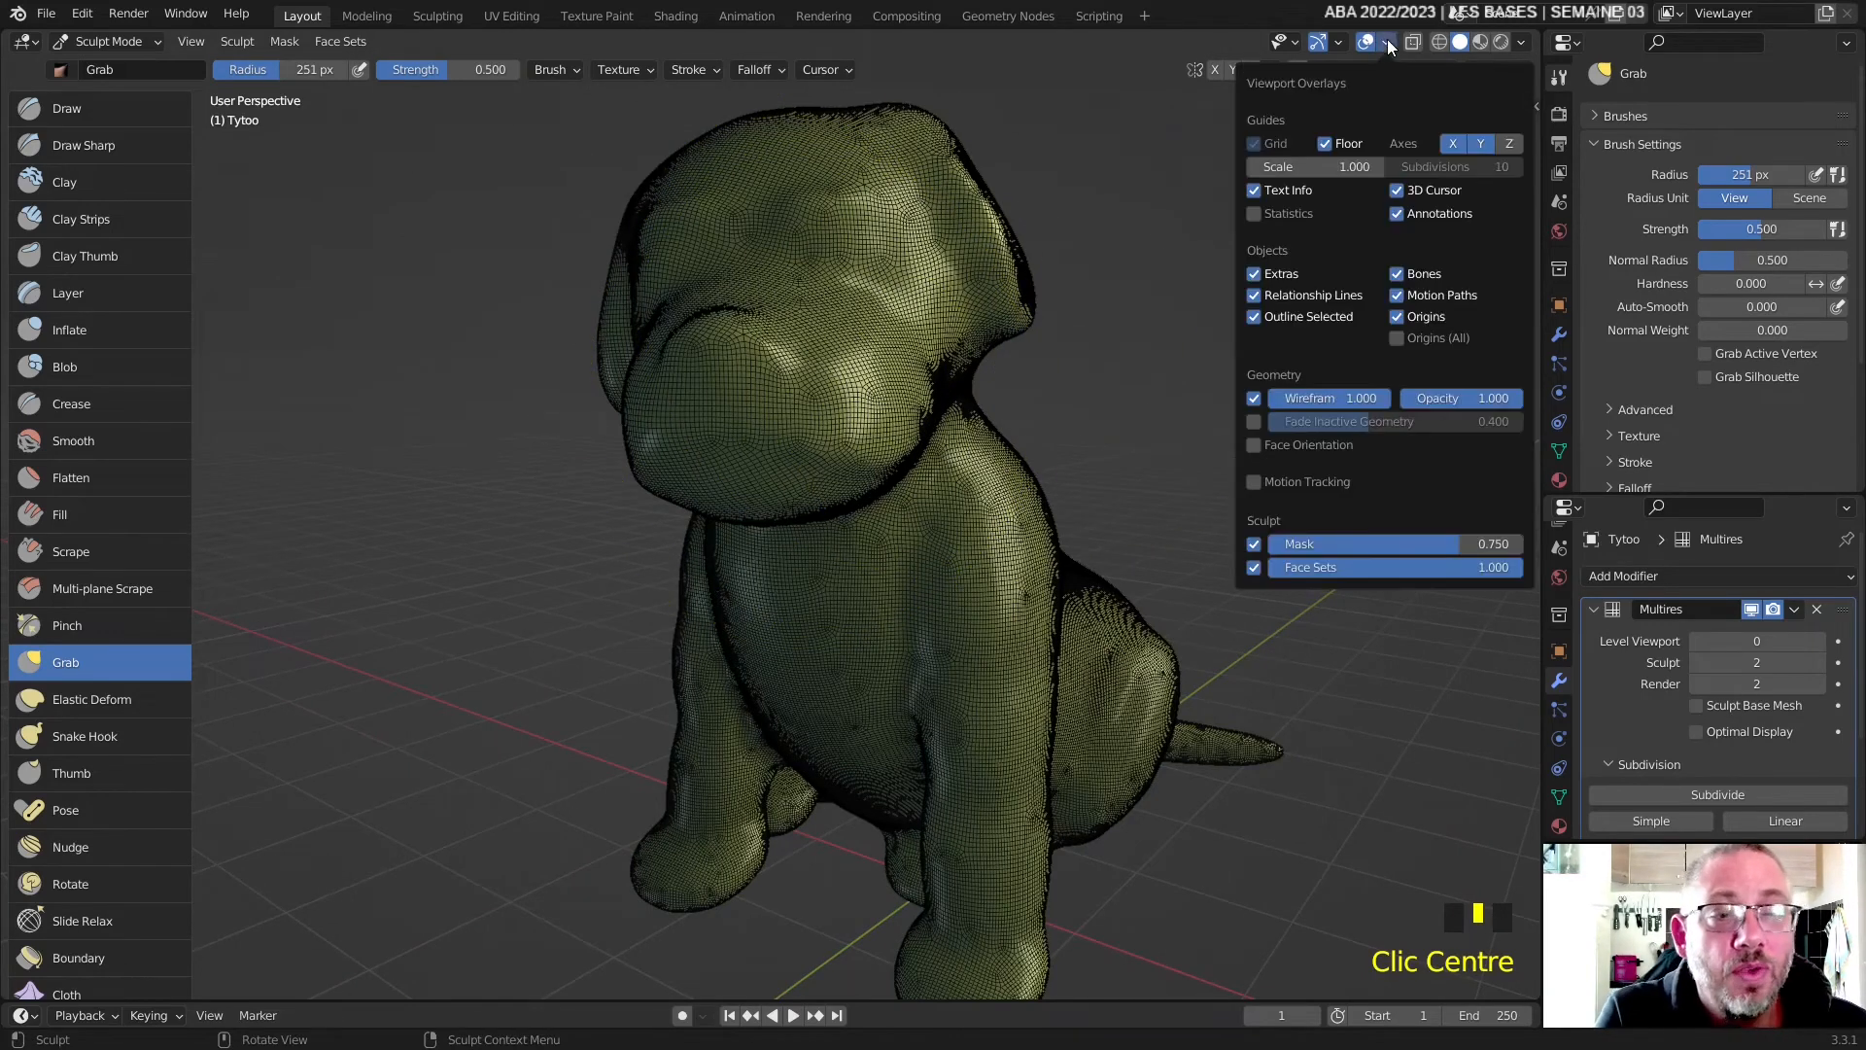
click(1254, 397)
middle_drag(1263, 442, 1000, 667)
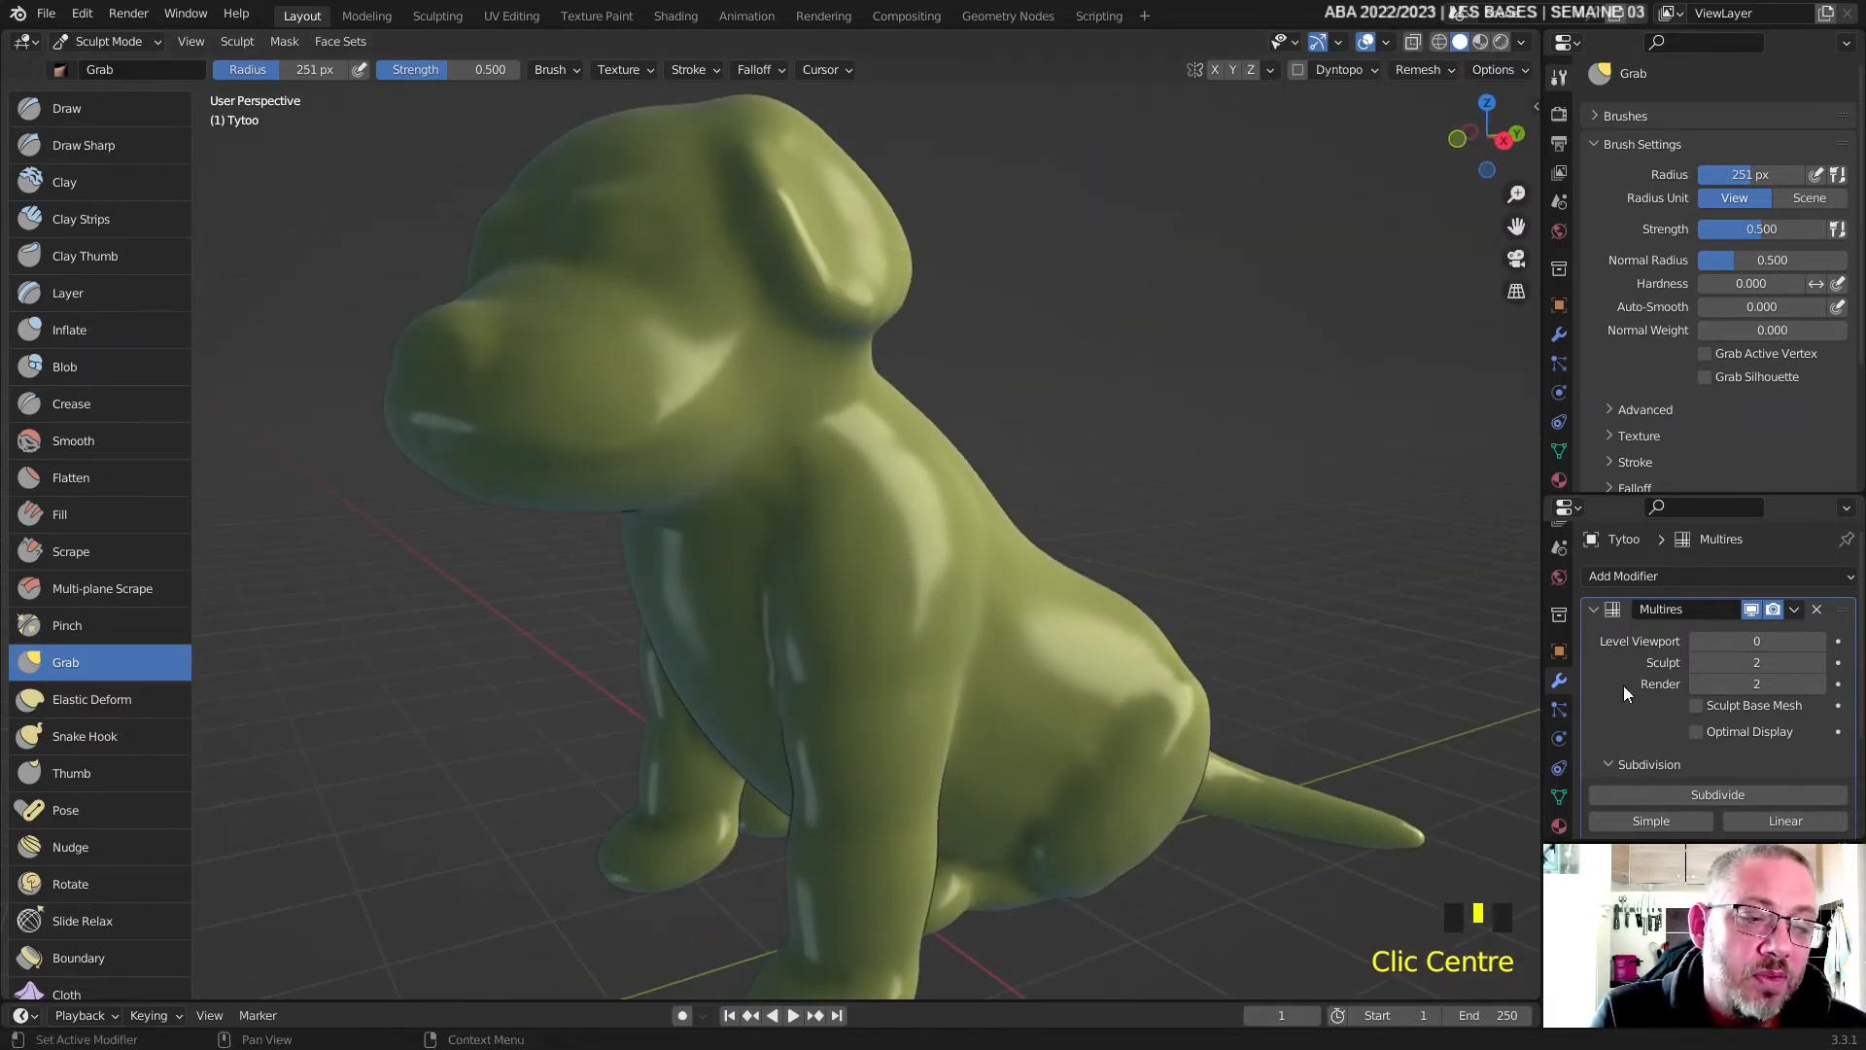
- Set the Multires Sculpt level to 1 and inspect the whole dog
click(1695, 663)
scroll(853, 623, down, 3)
middle_drag(847, 617, 884, 568)
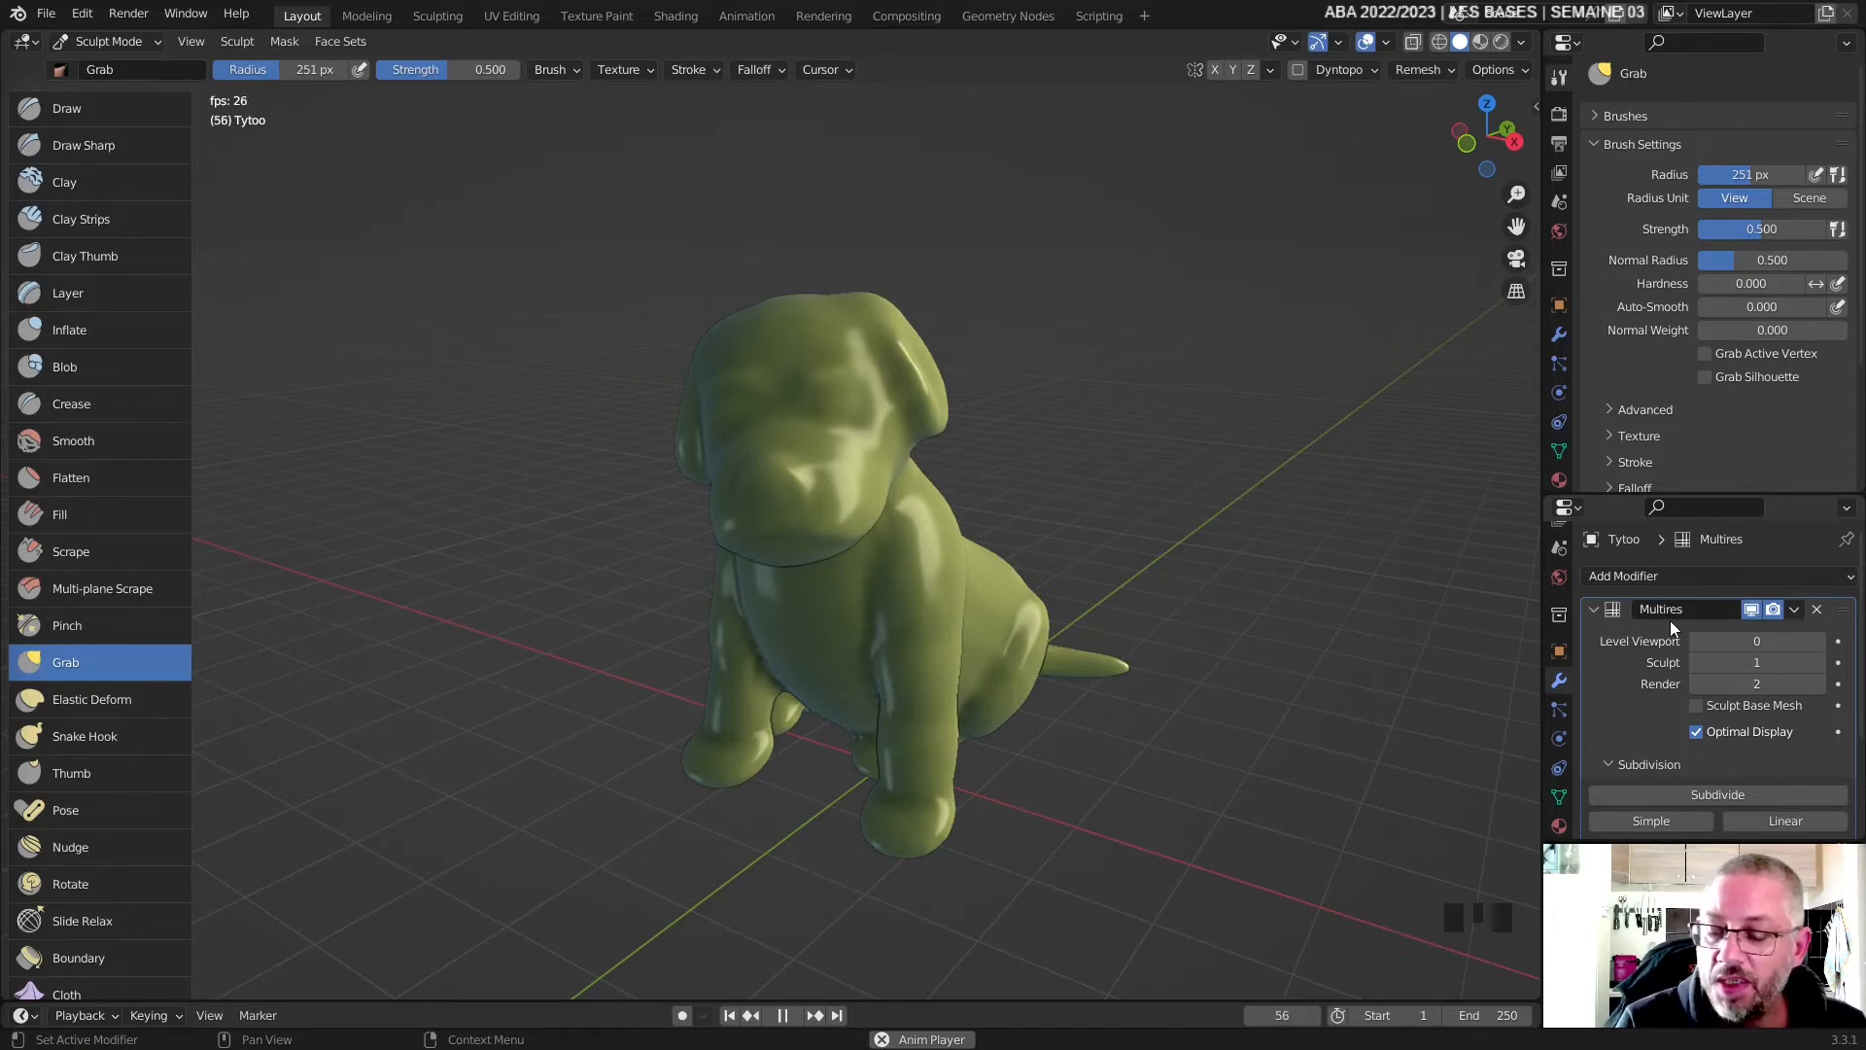
- Remove the Multires modifier, then add a fresh Multiresolution modifier and subdivide it once
click(1817, 609)
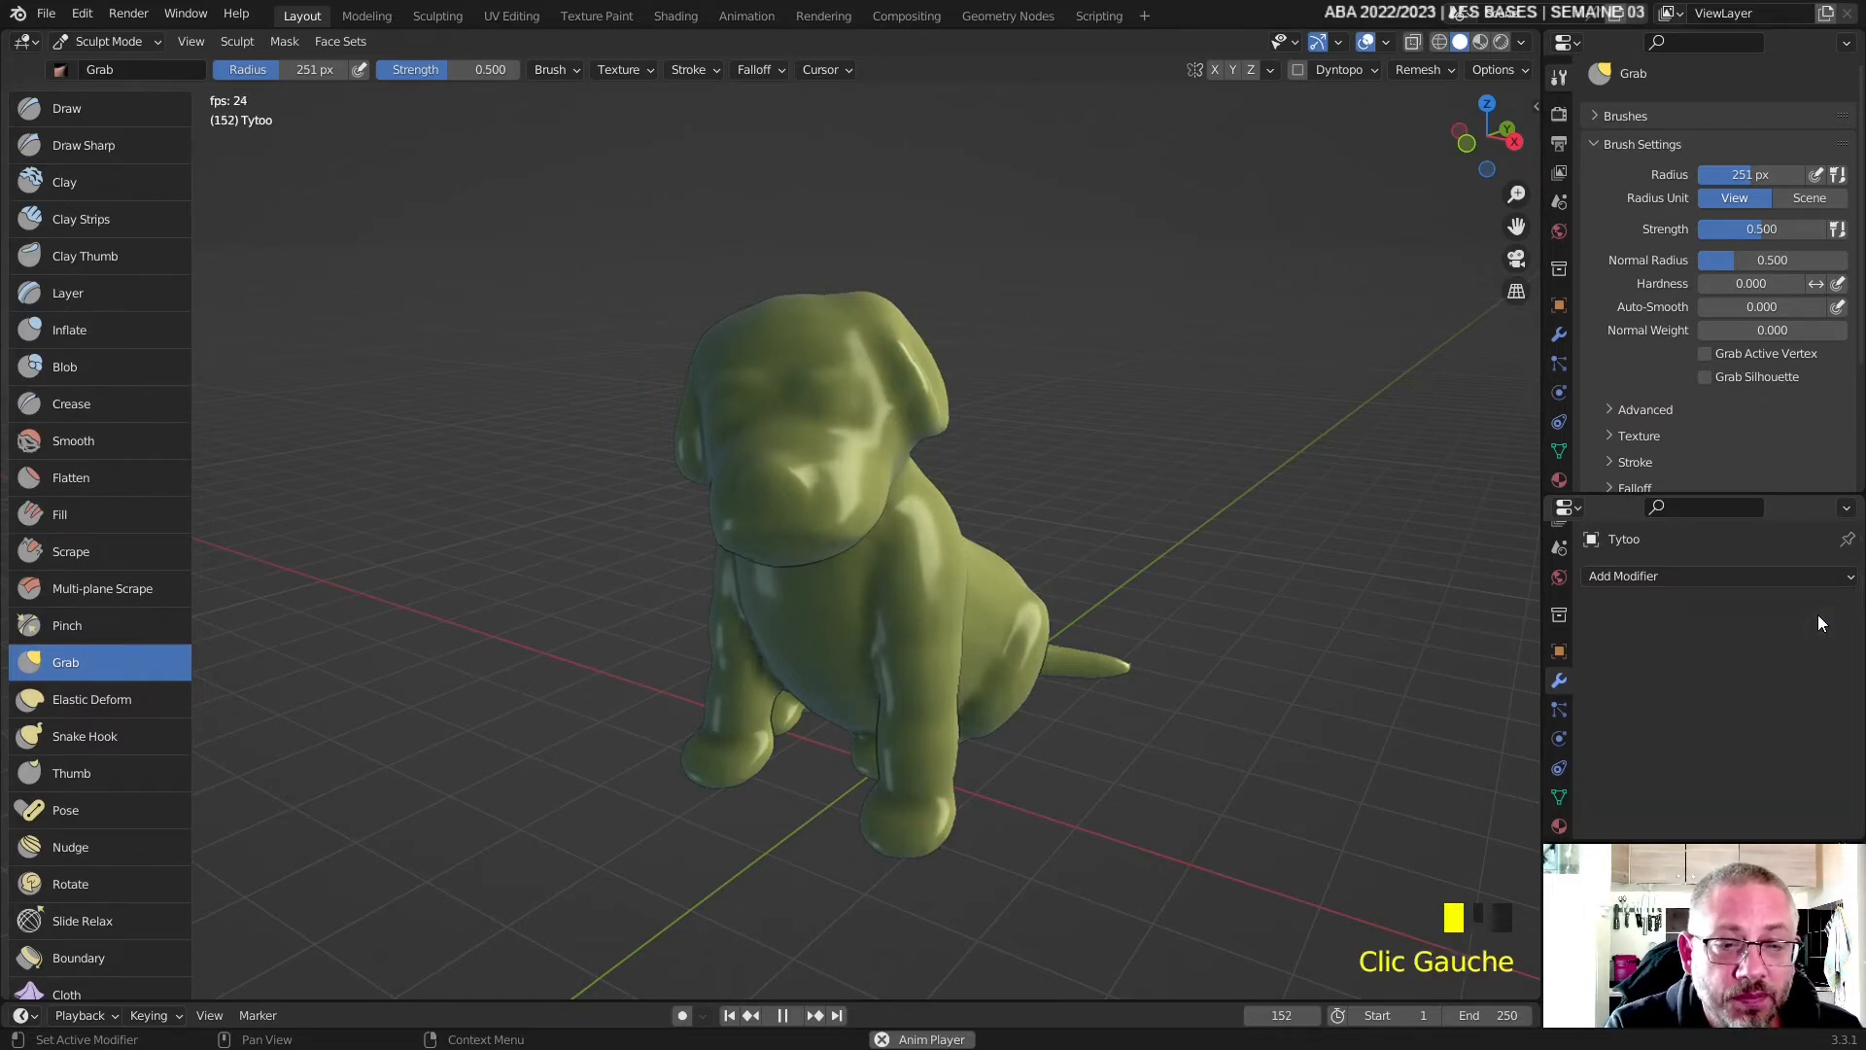
click(1699, 578)
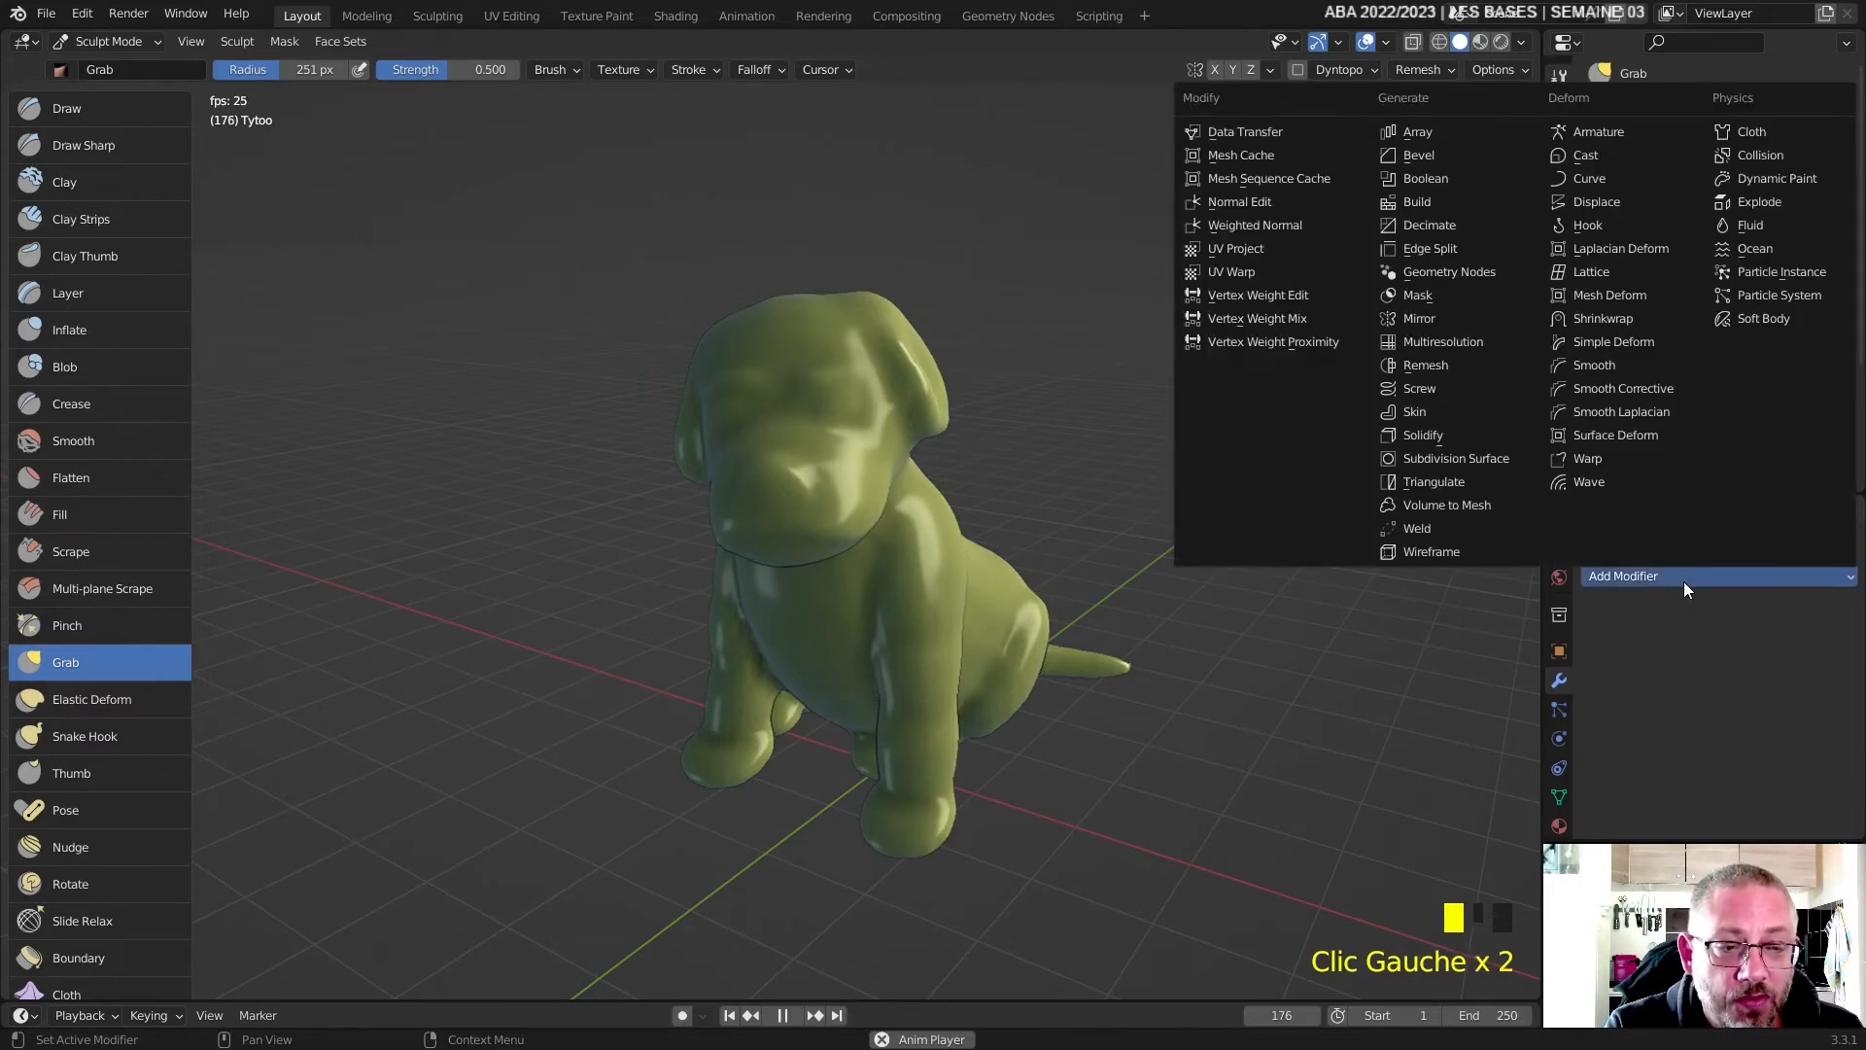
click(1512, 340)
click(1701, 789)
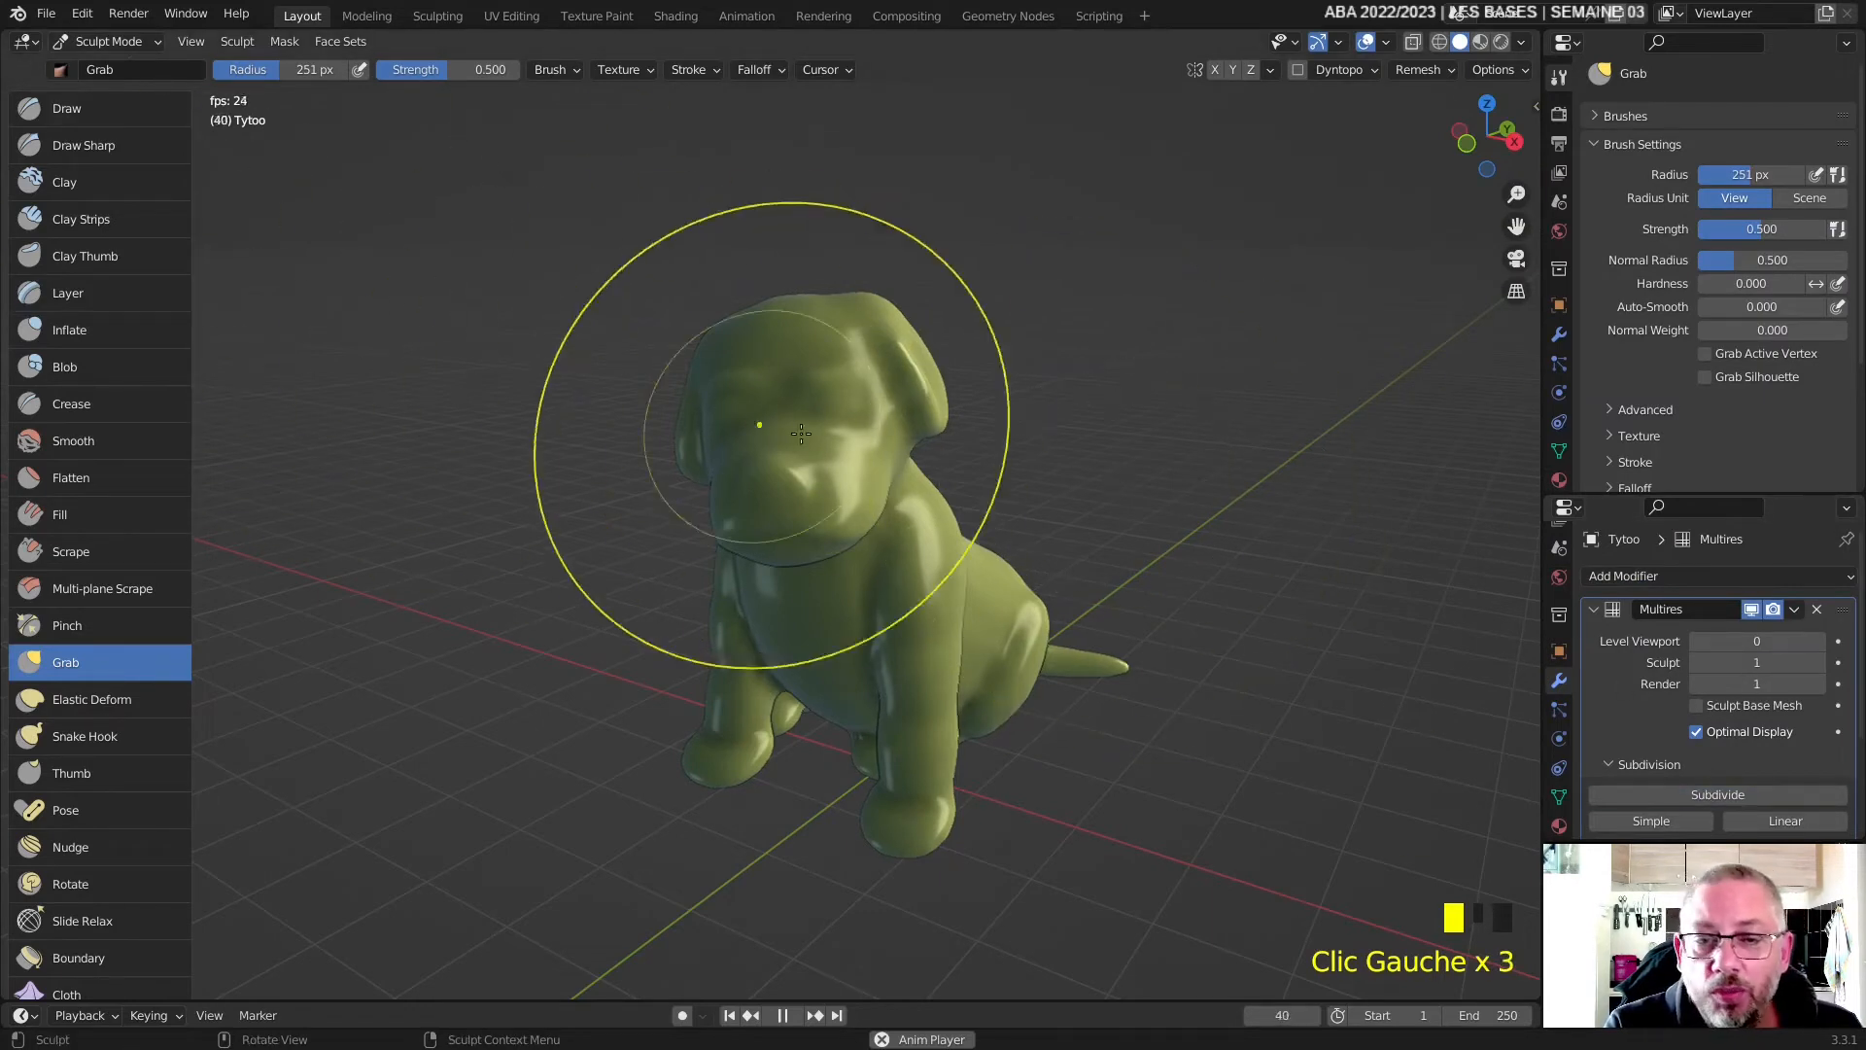
- Add raised strokes to the dog's head with the Draw brush at 83 px radius and 0.400 strength
scroll(895, 471, up, 3)
middle_drag(896, 470, 910, 459)
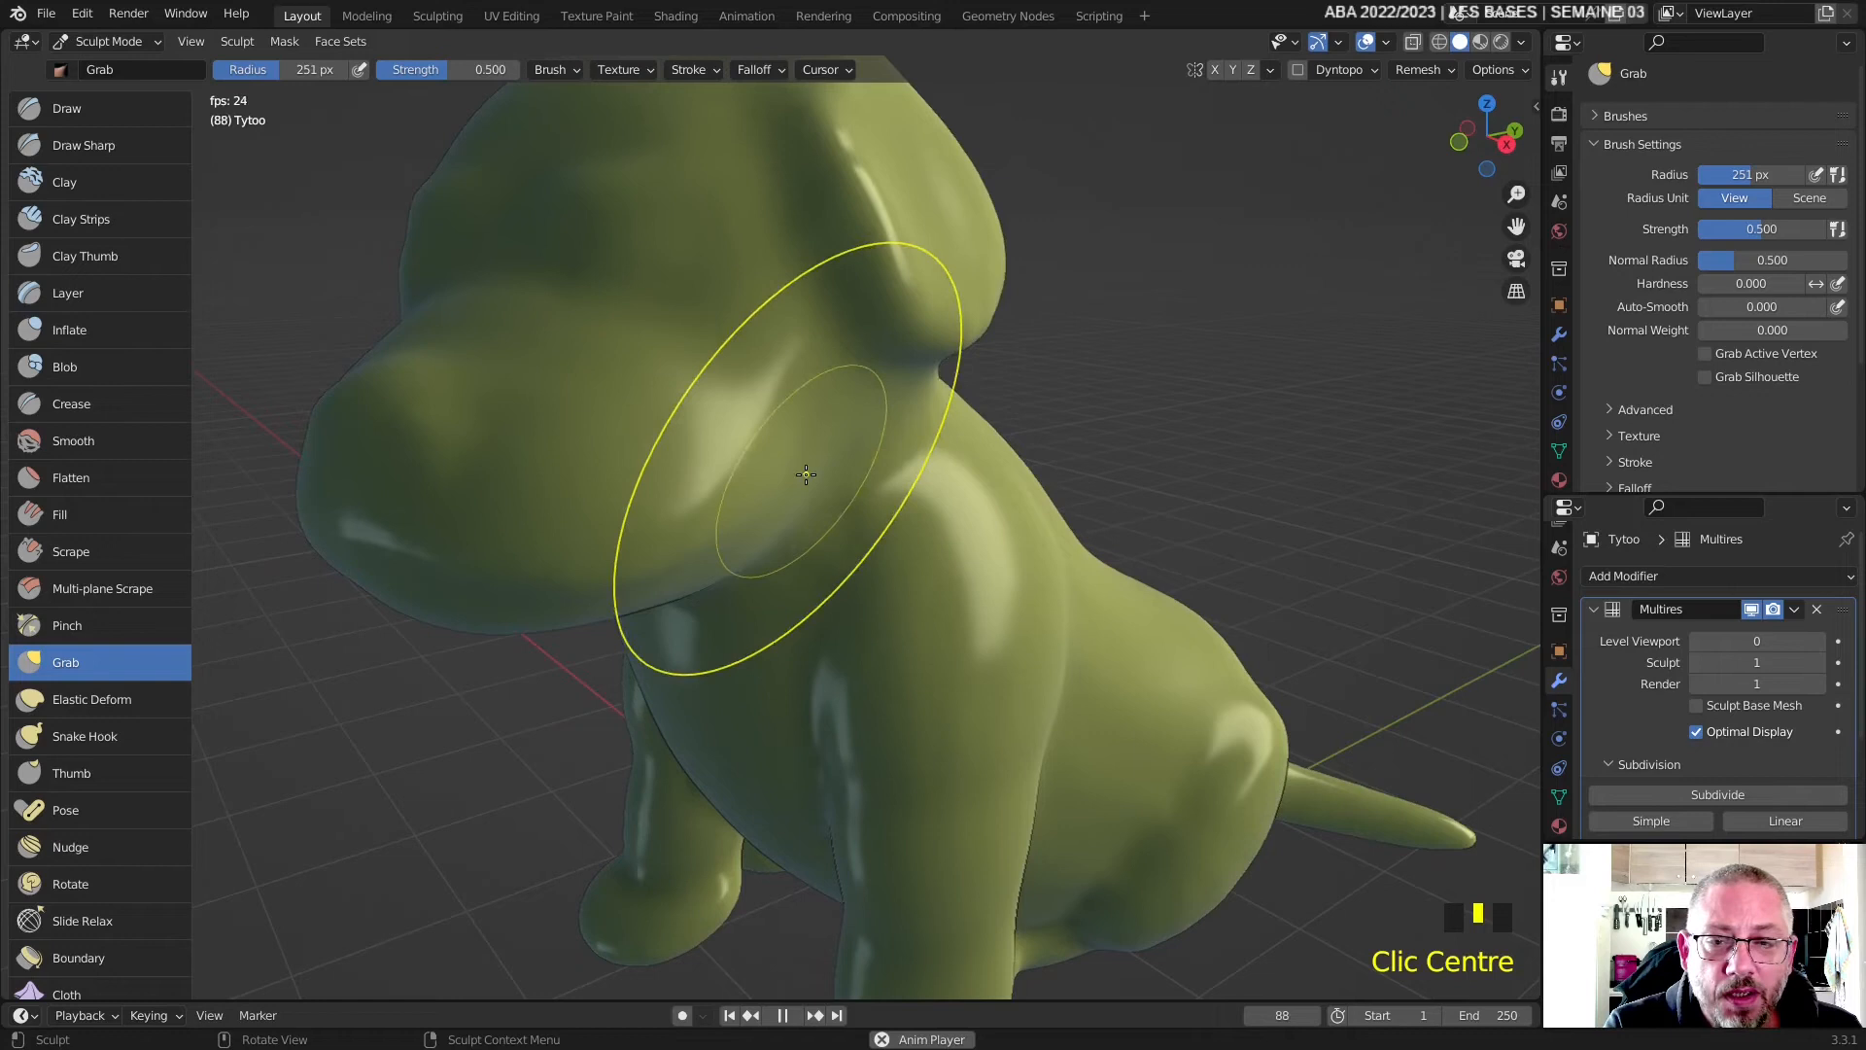
middle_drag(803, 395, 833, 482)
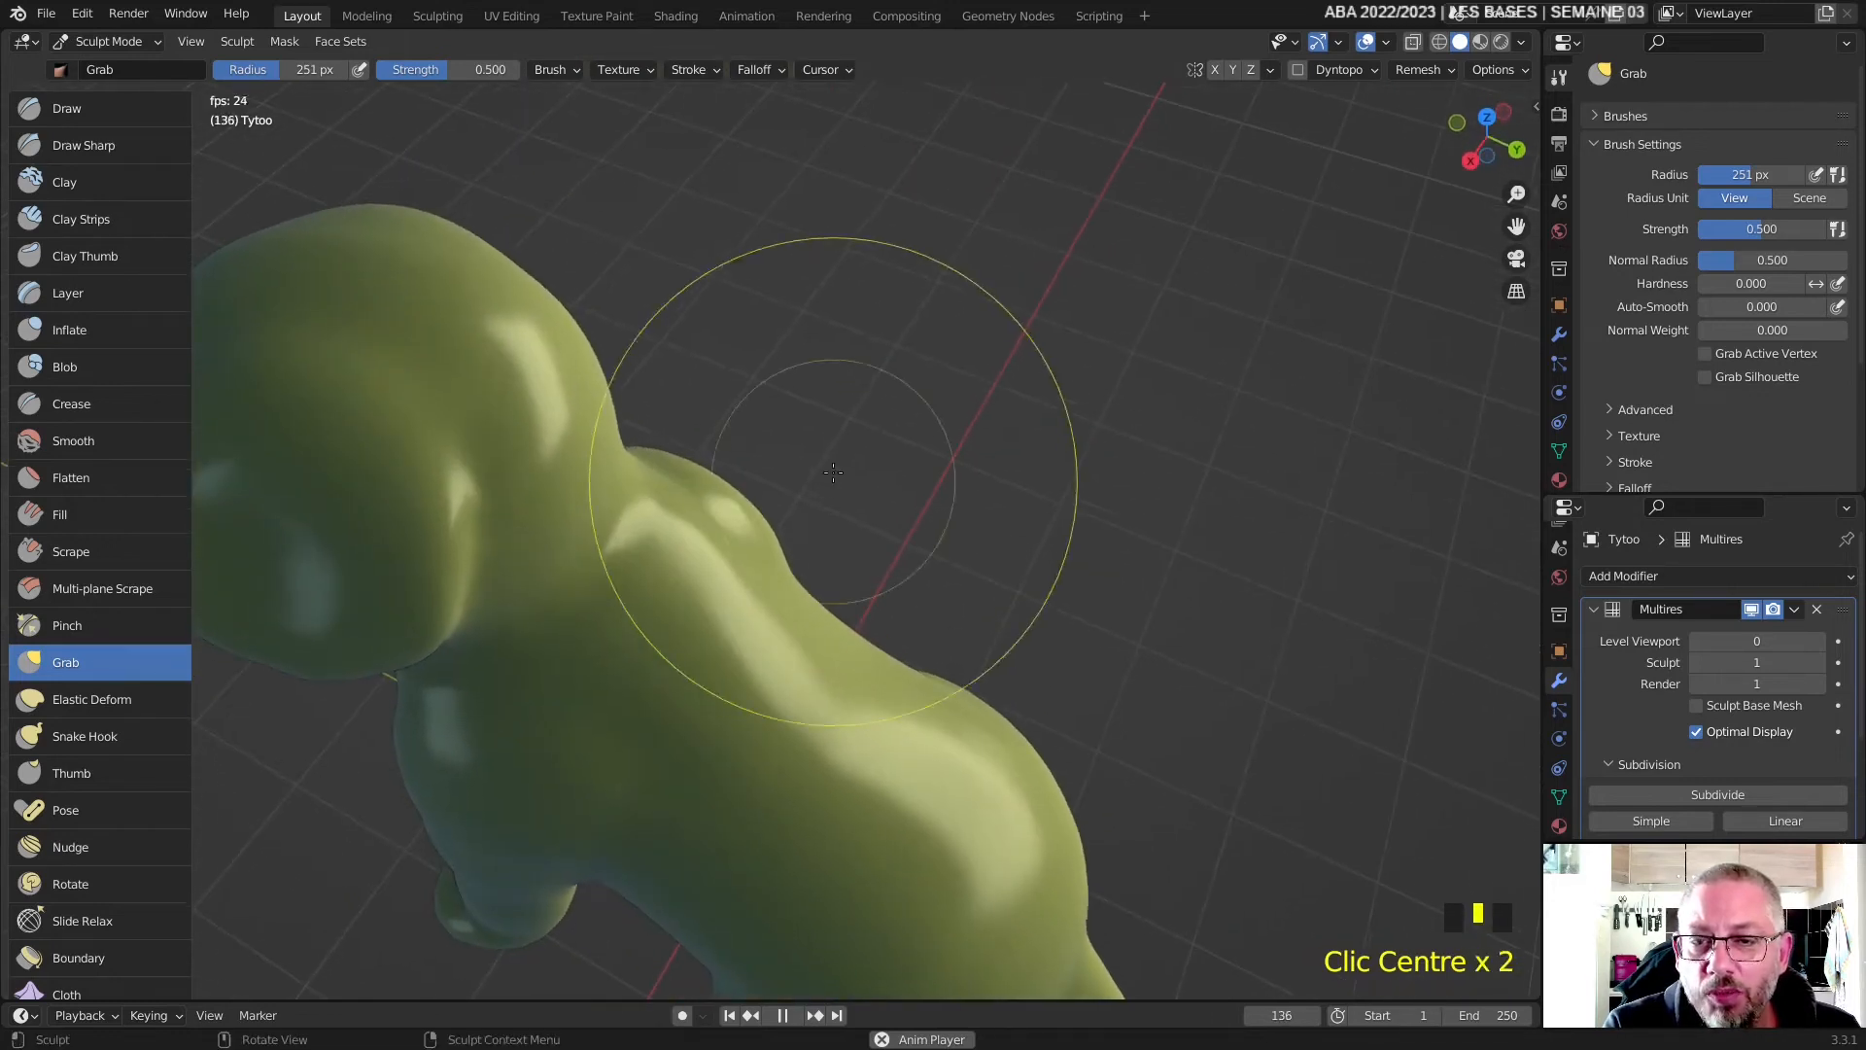
click(78, 107)
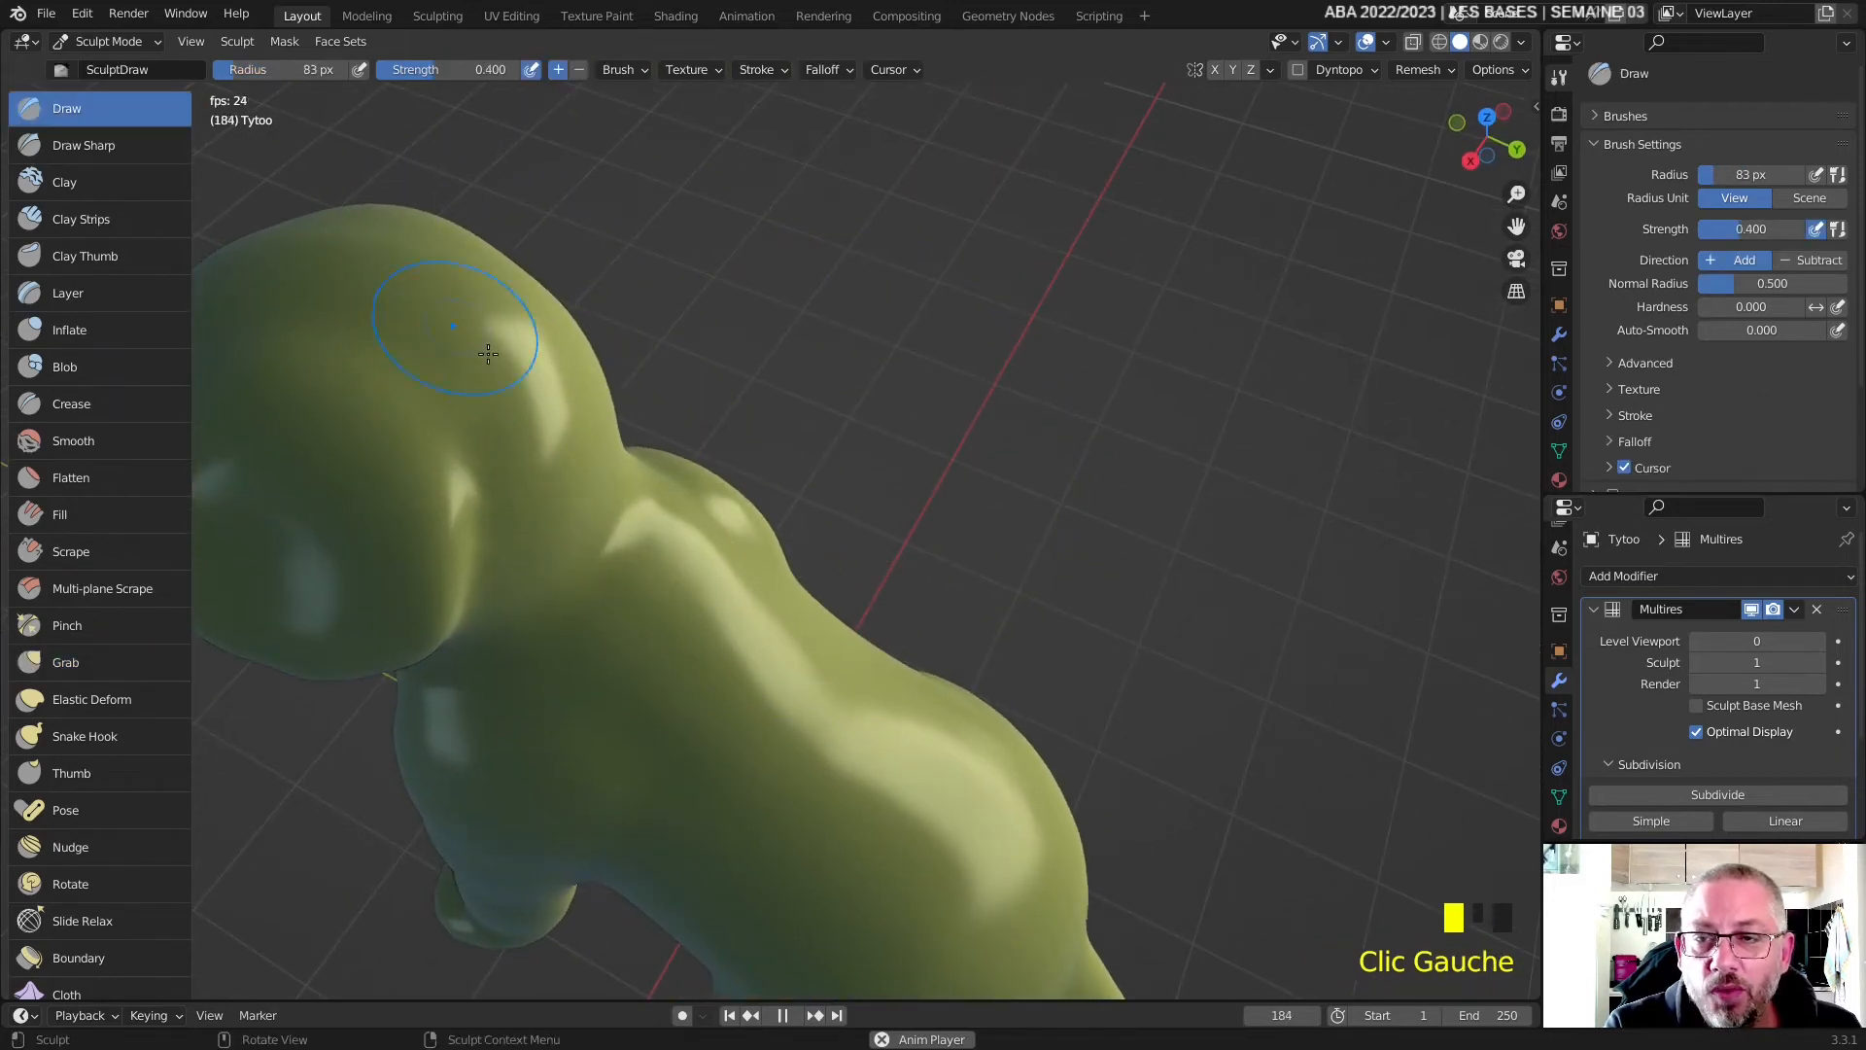
shift+middle_drag(490, 400, 906, 386)
scroll(866, 334, up, 1)
drag(803, 408, 857, 418)
mouse_move(857, 418)
middle_down()
mouse_move(879, 380)
mouse_move(1000, 369)
middle_up()
mouse_move(838, 201)
mouse_down()
mouse_move(914, 262)
mouse_move(886, 191)
mouse_up()
mouse_move(928, 270)
middle_down()
mouse_move(1054, 266)
mouse_move(988, 445)
mouse_move(983, 431)
middle_up()
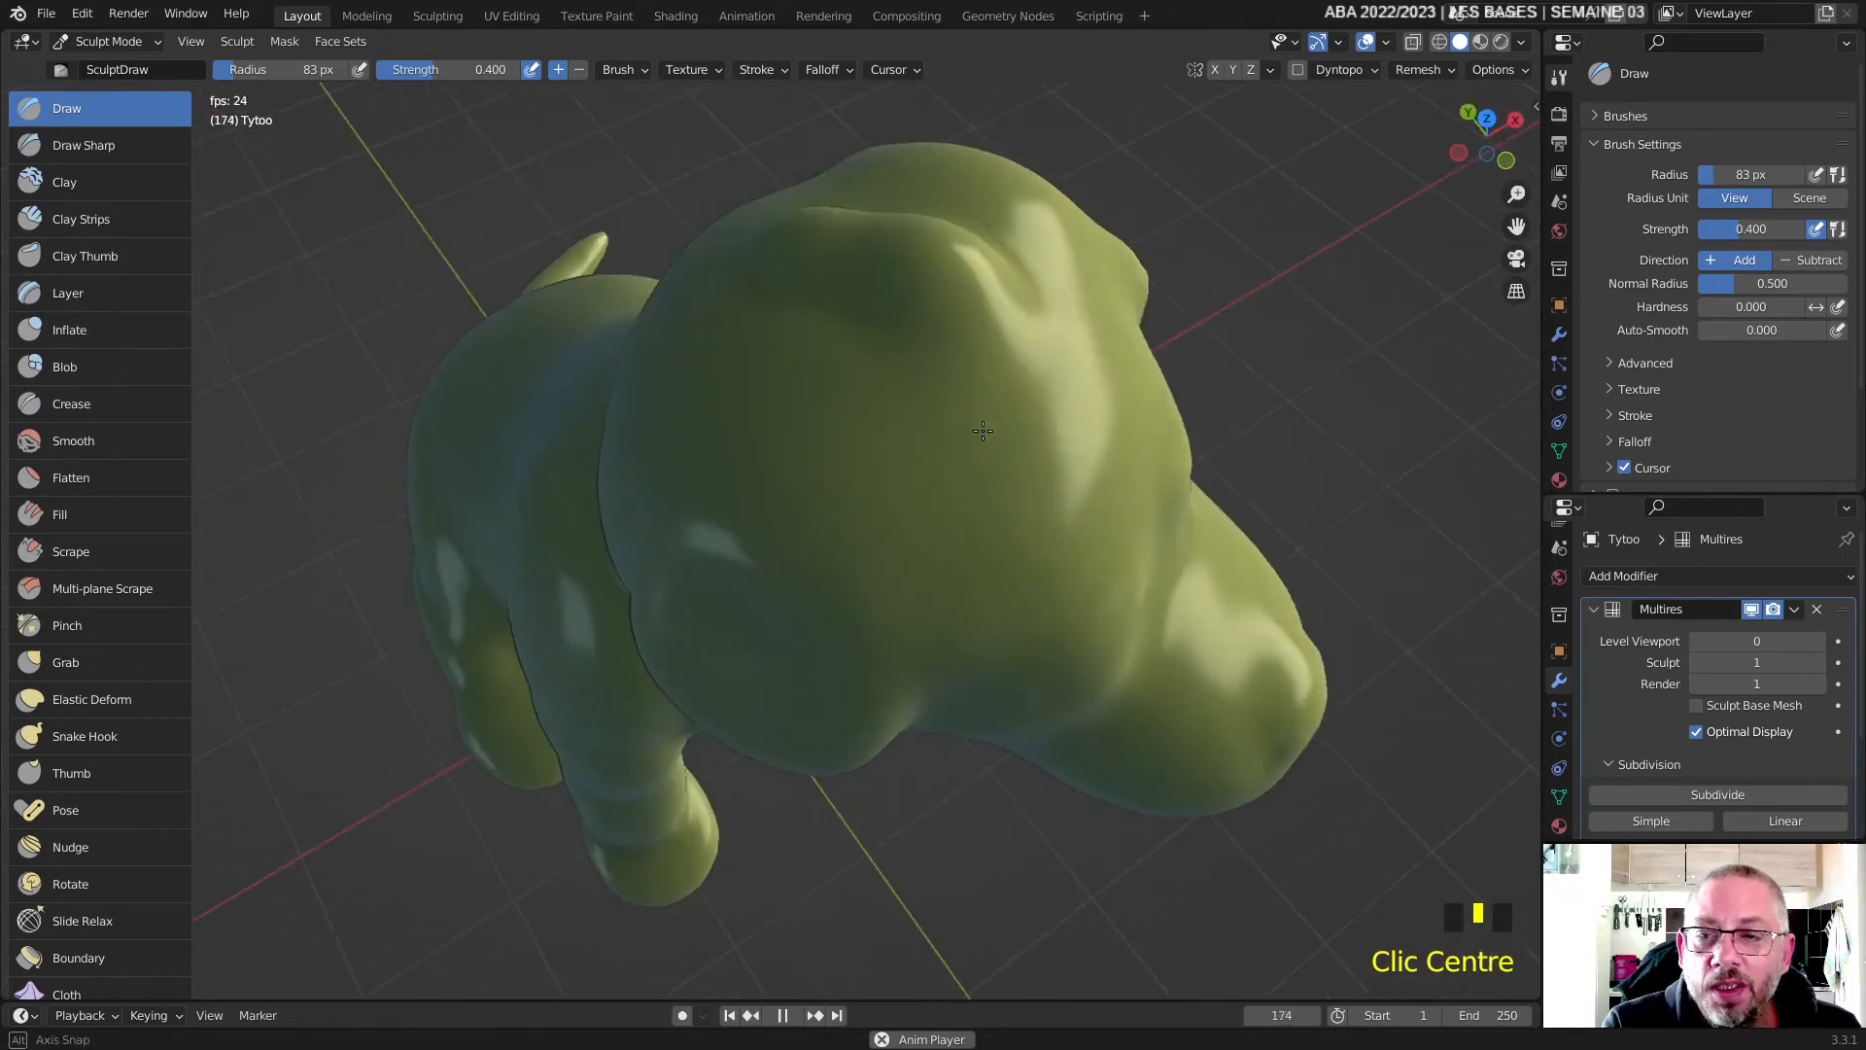
- Stop the animation playback and turn on the Statistics overlay, with the Draw Sharp brush selected
click(97, 151)
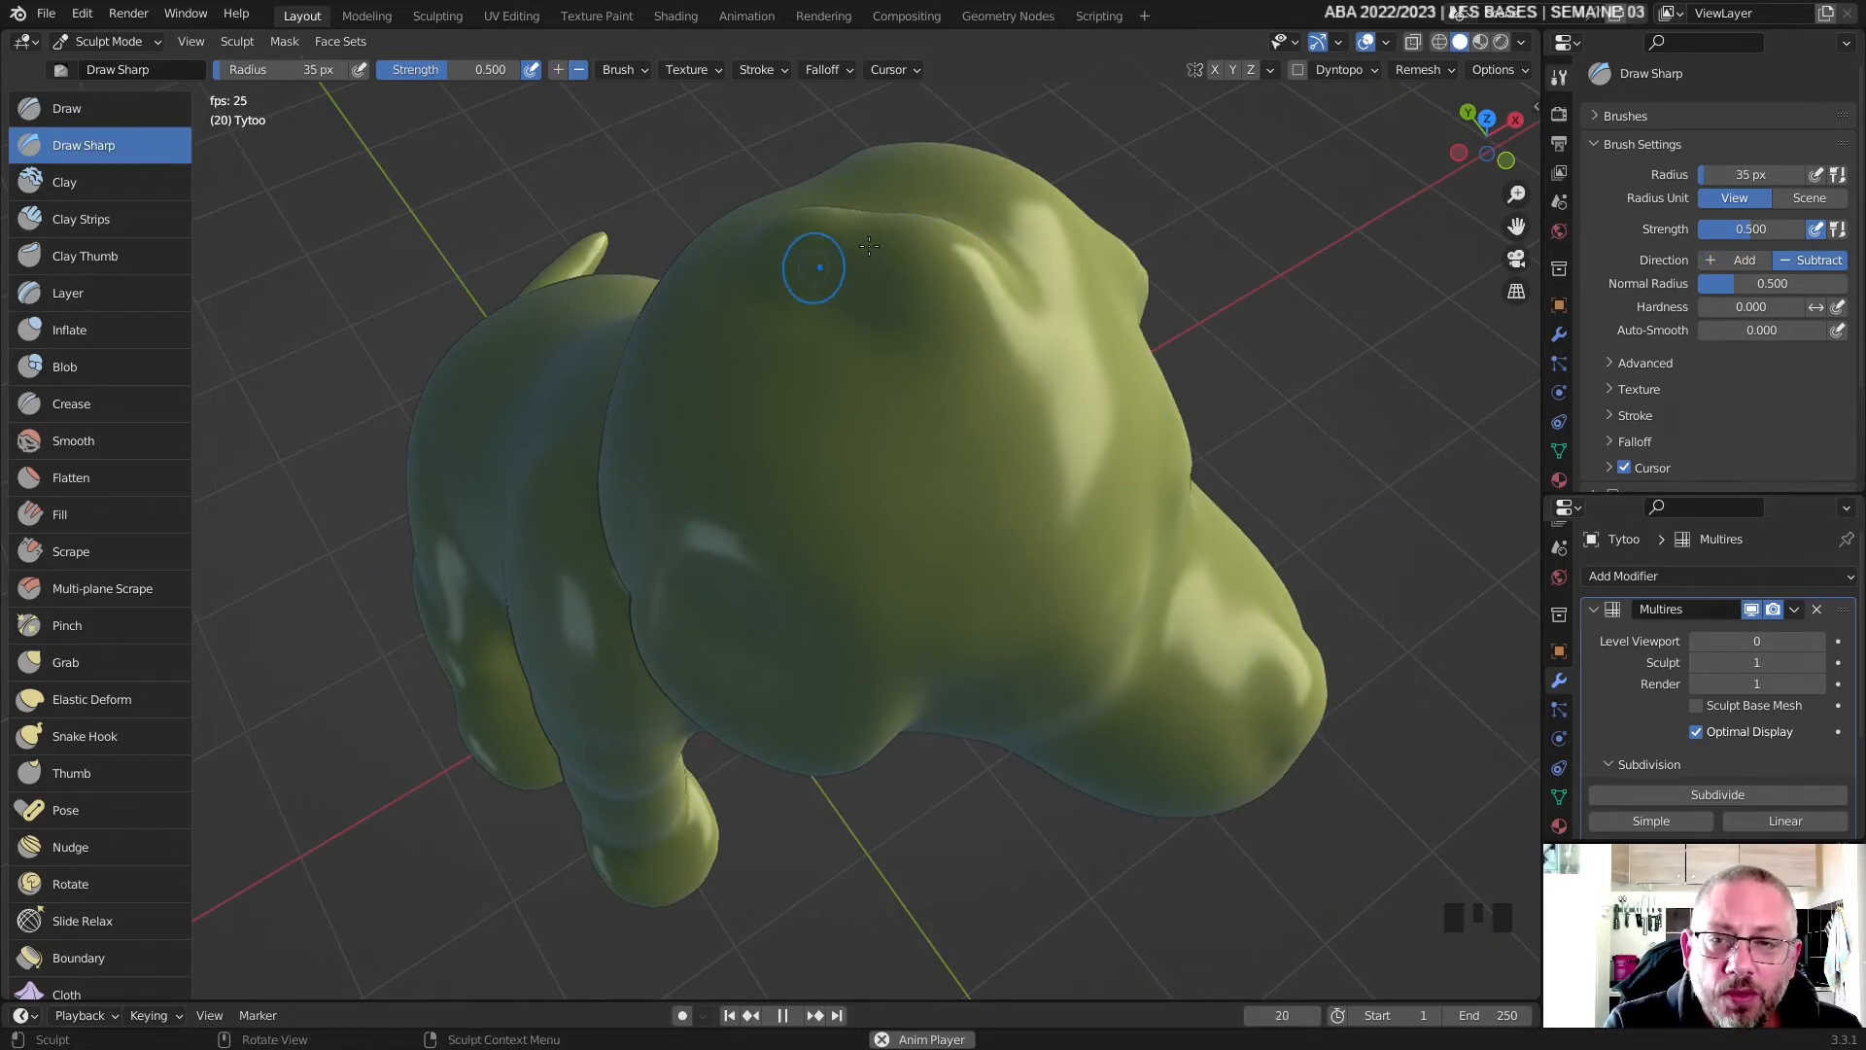
key(space)
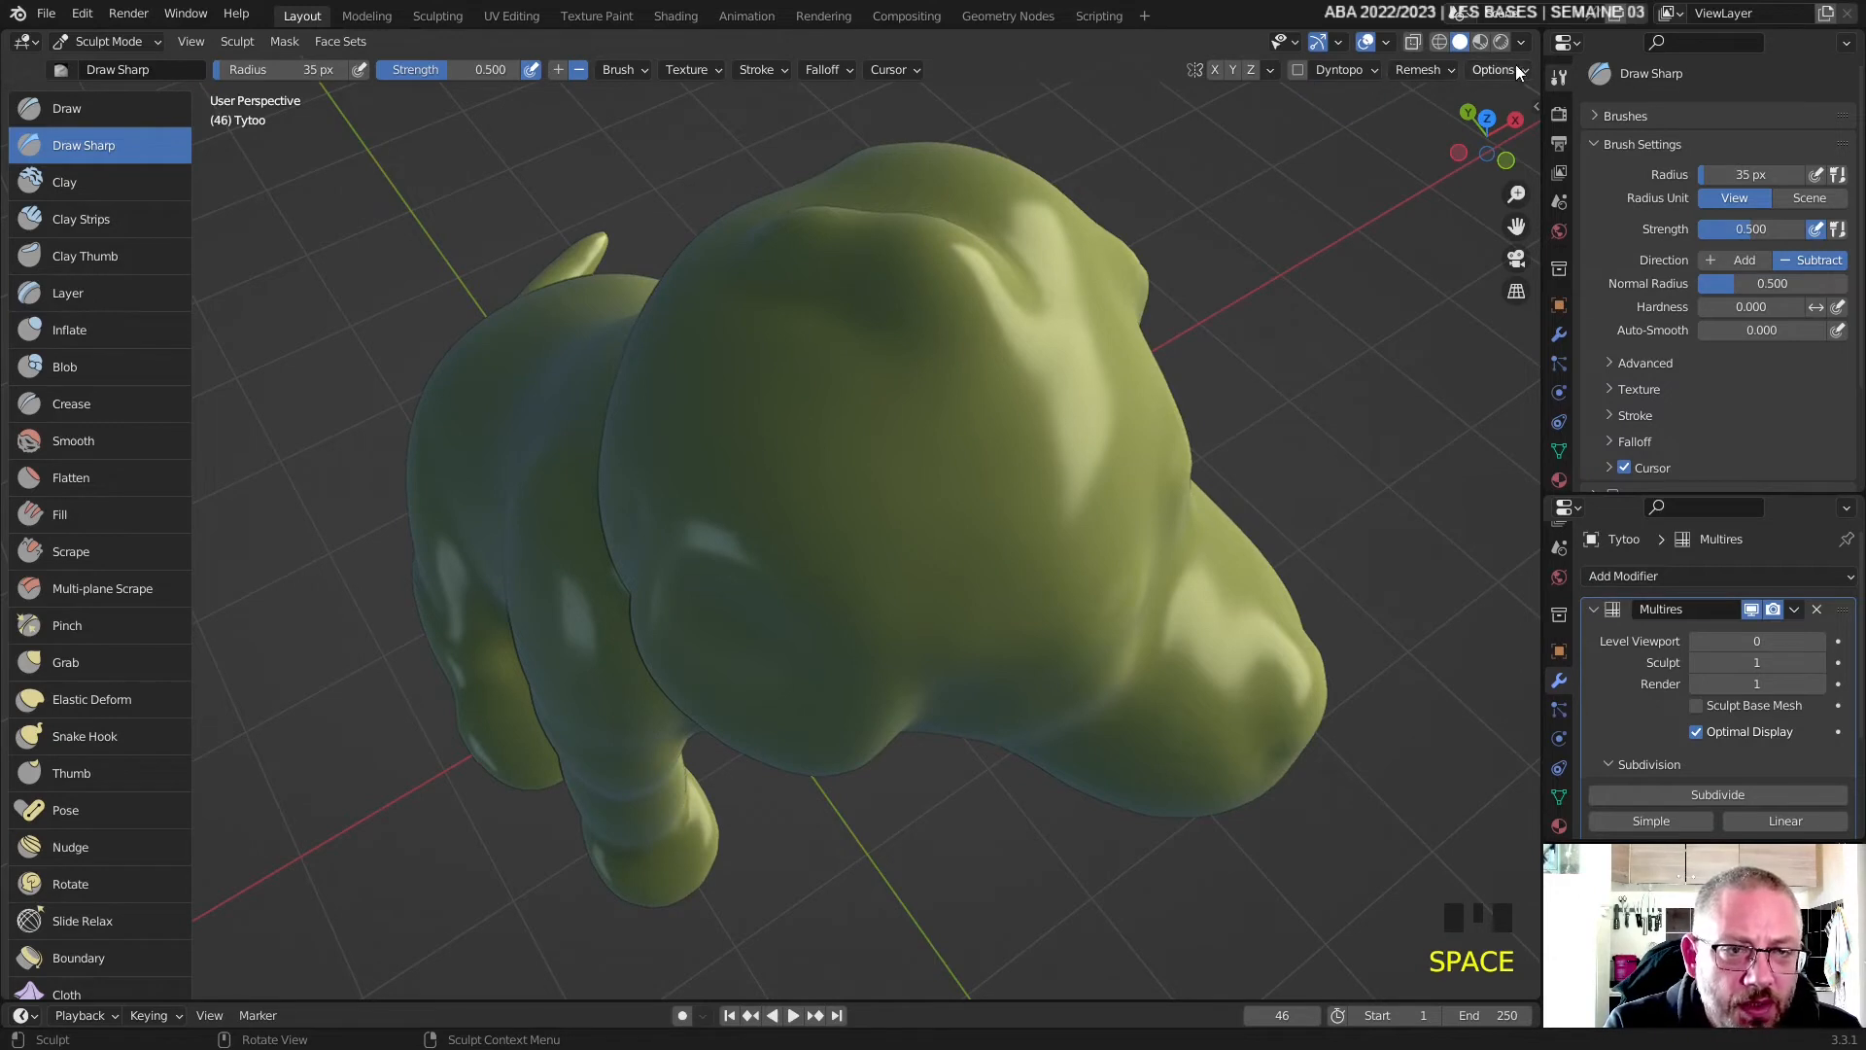
click(237, 41)
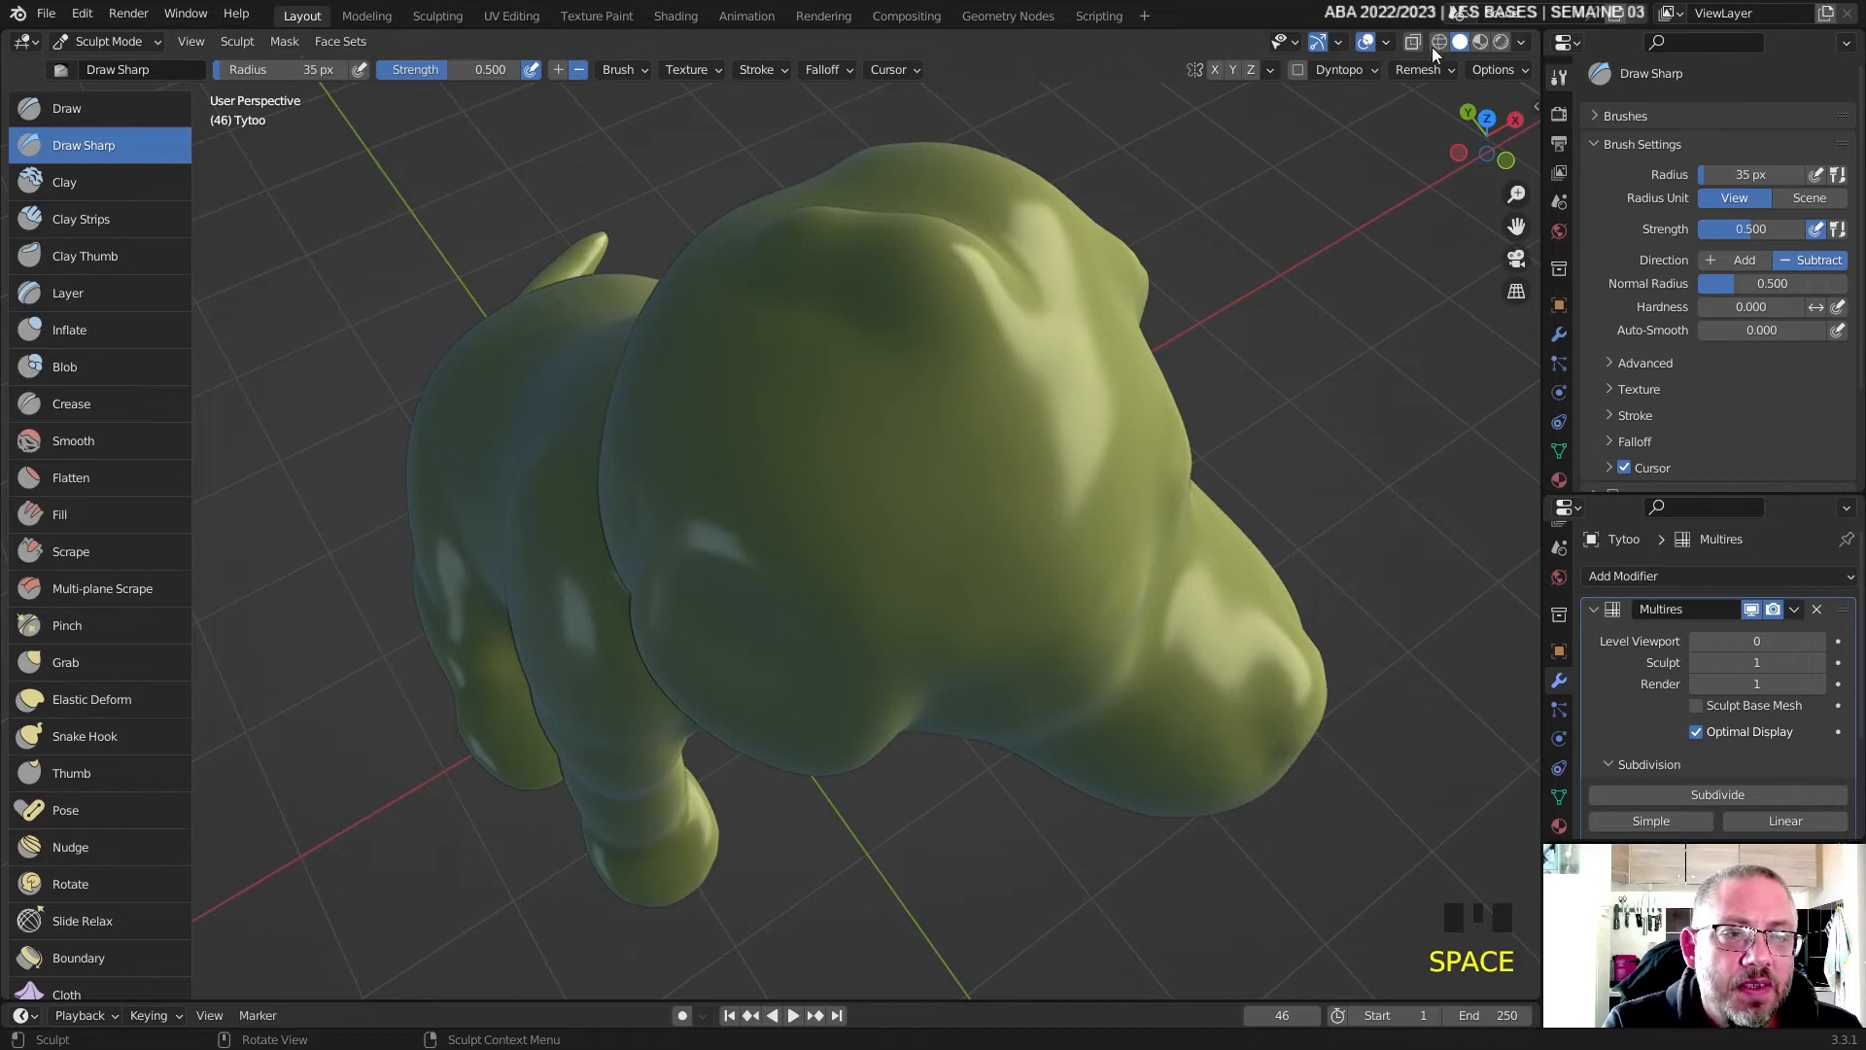
click(1385, 42)
click(1256, 212)
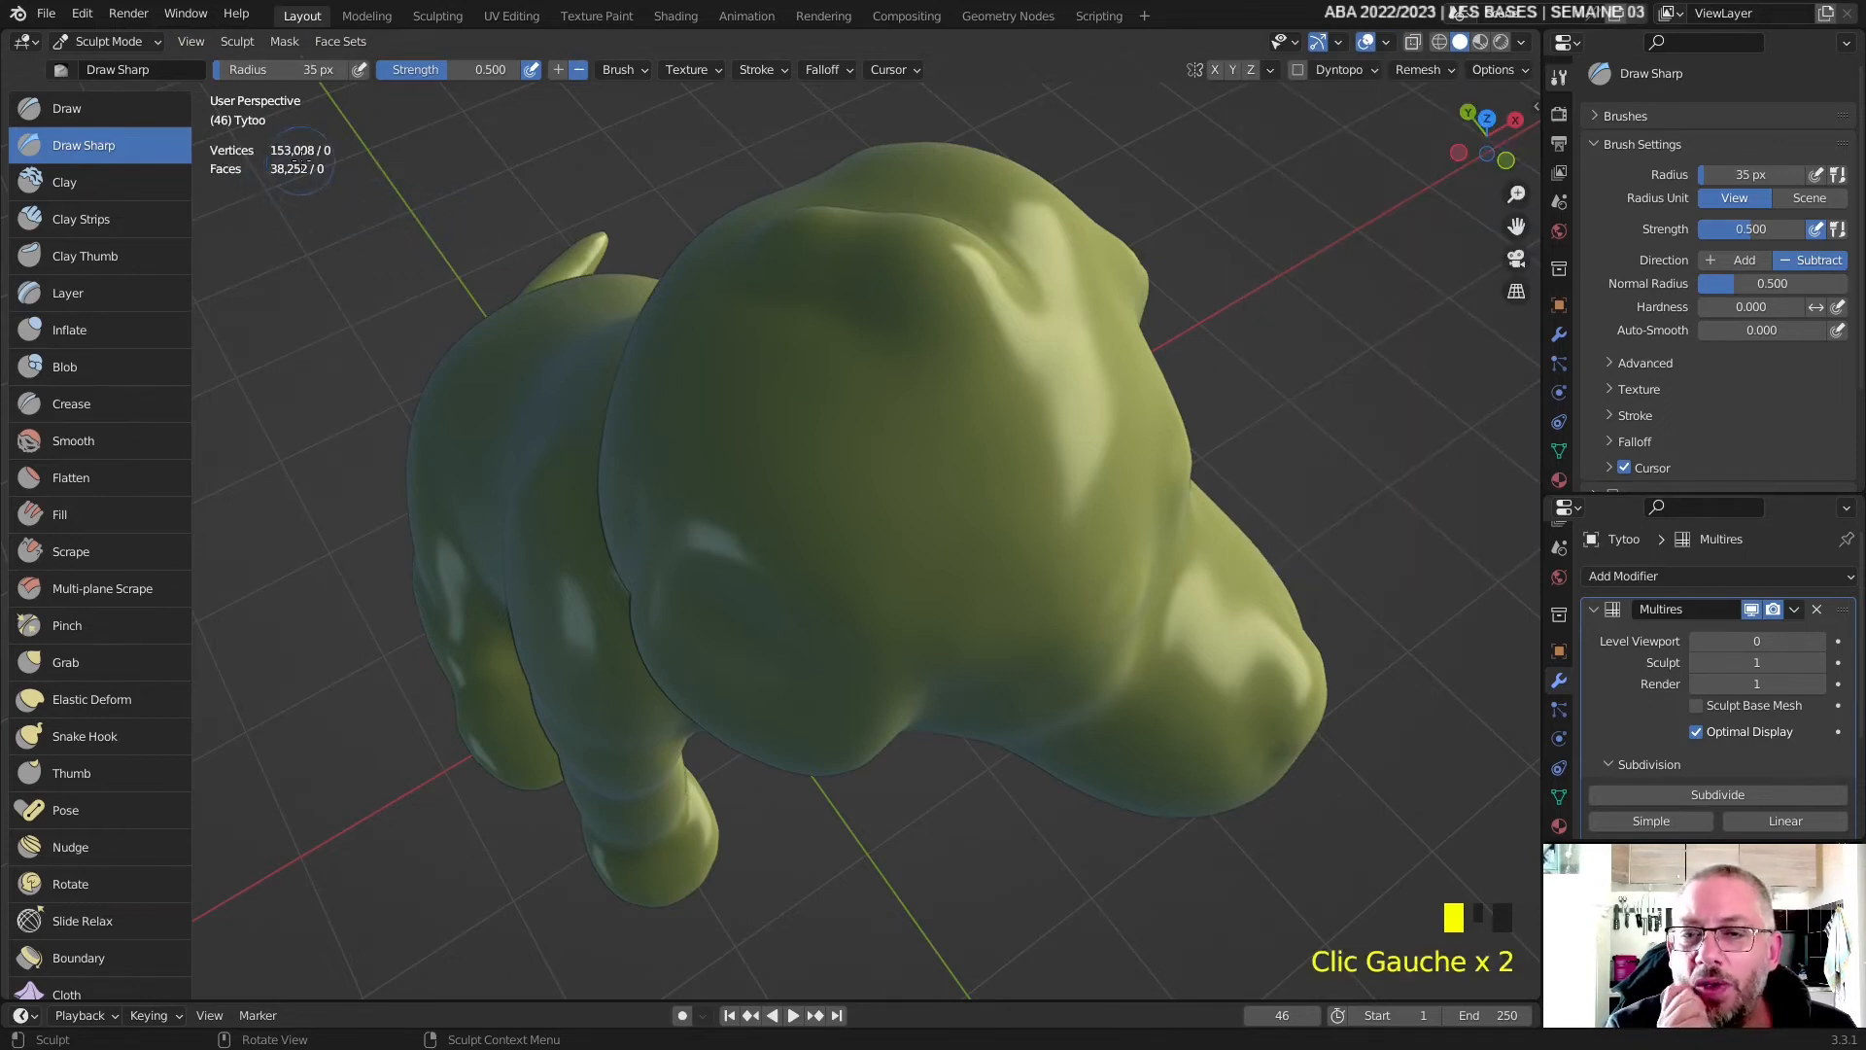
- Subdivide the Multires modifier to level 2 and set its Sculpt level to 1
click(1694, 796)
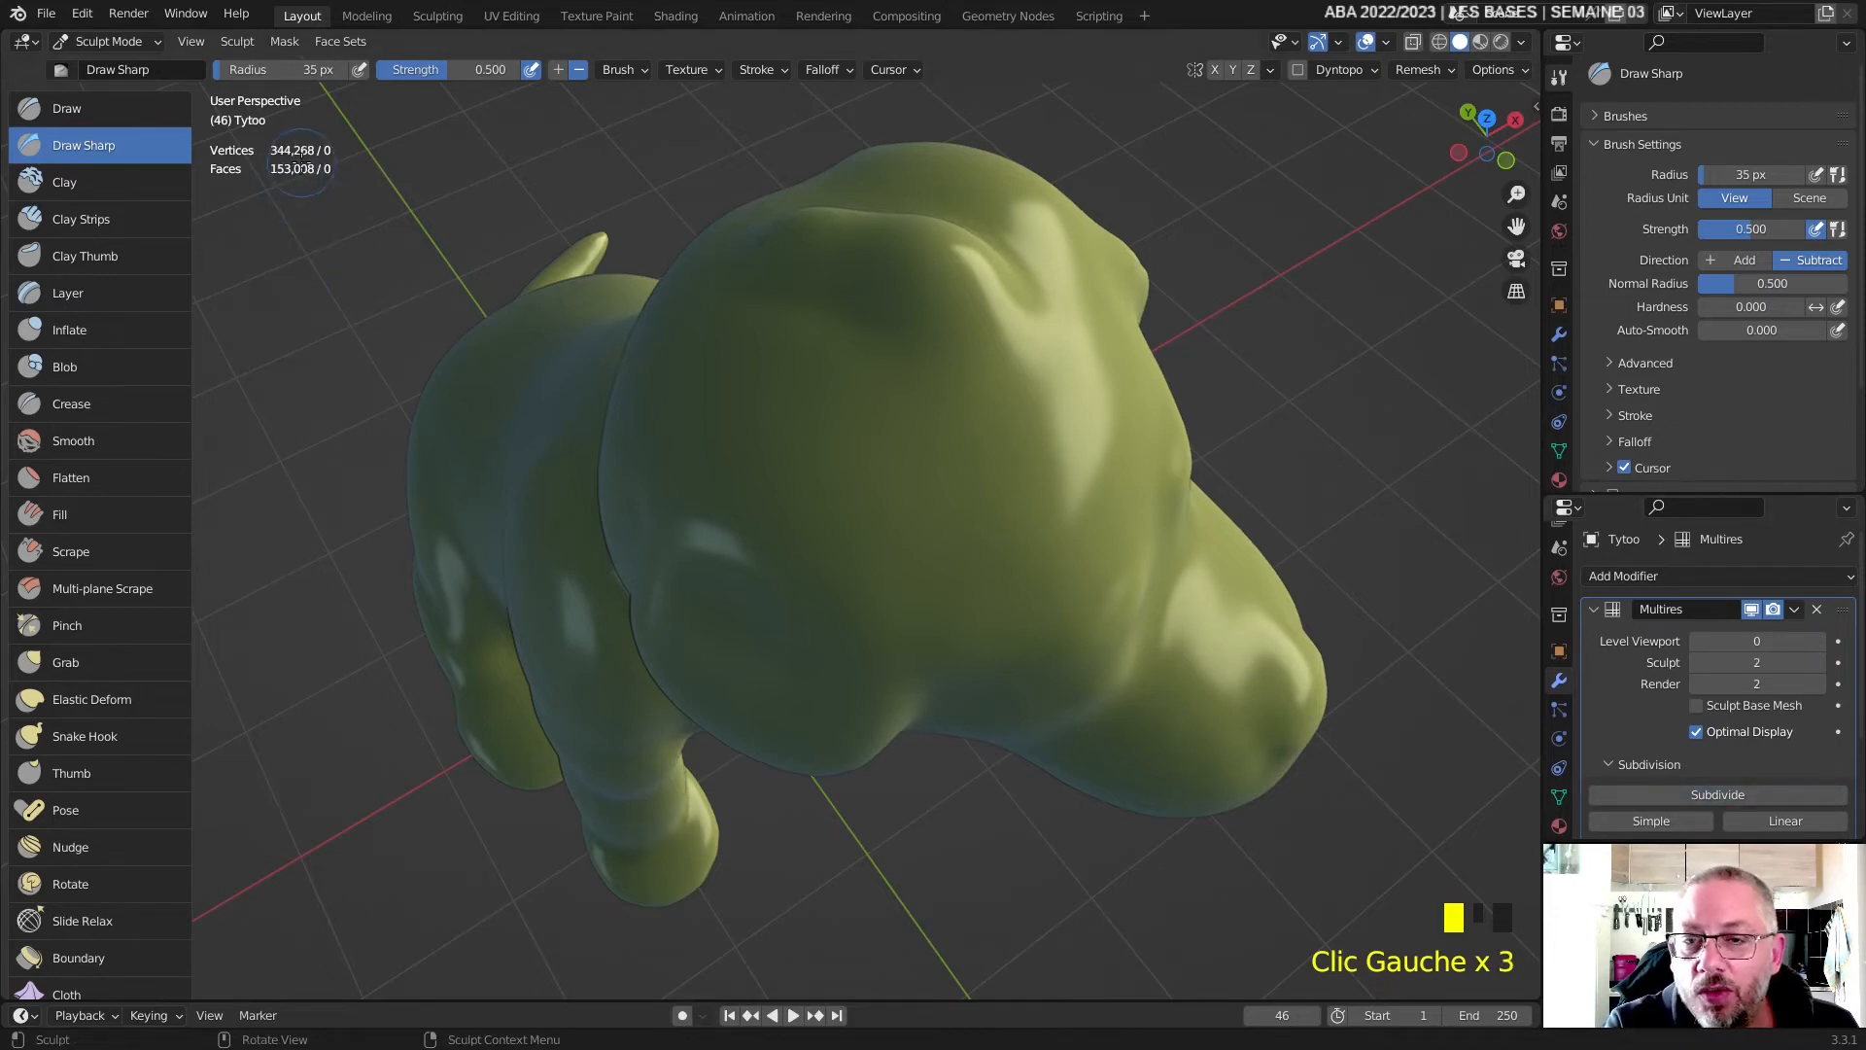
click(1696, 662)
- Carve sharp creases across the upper part of the head with the Draw Sharp brush at 35 px radius
mouse_move(945, 628)
middle_down()
mouse_move(1000, 482)
mouse_move(933, 486)
middle_up()
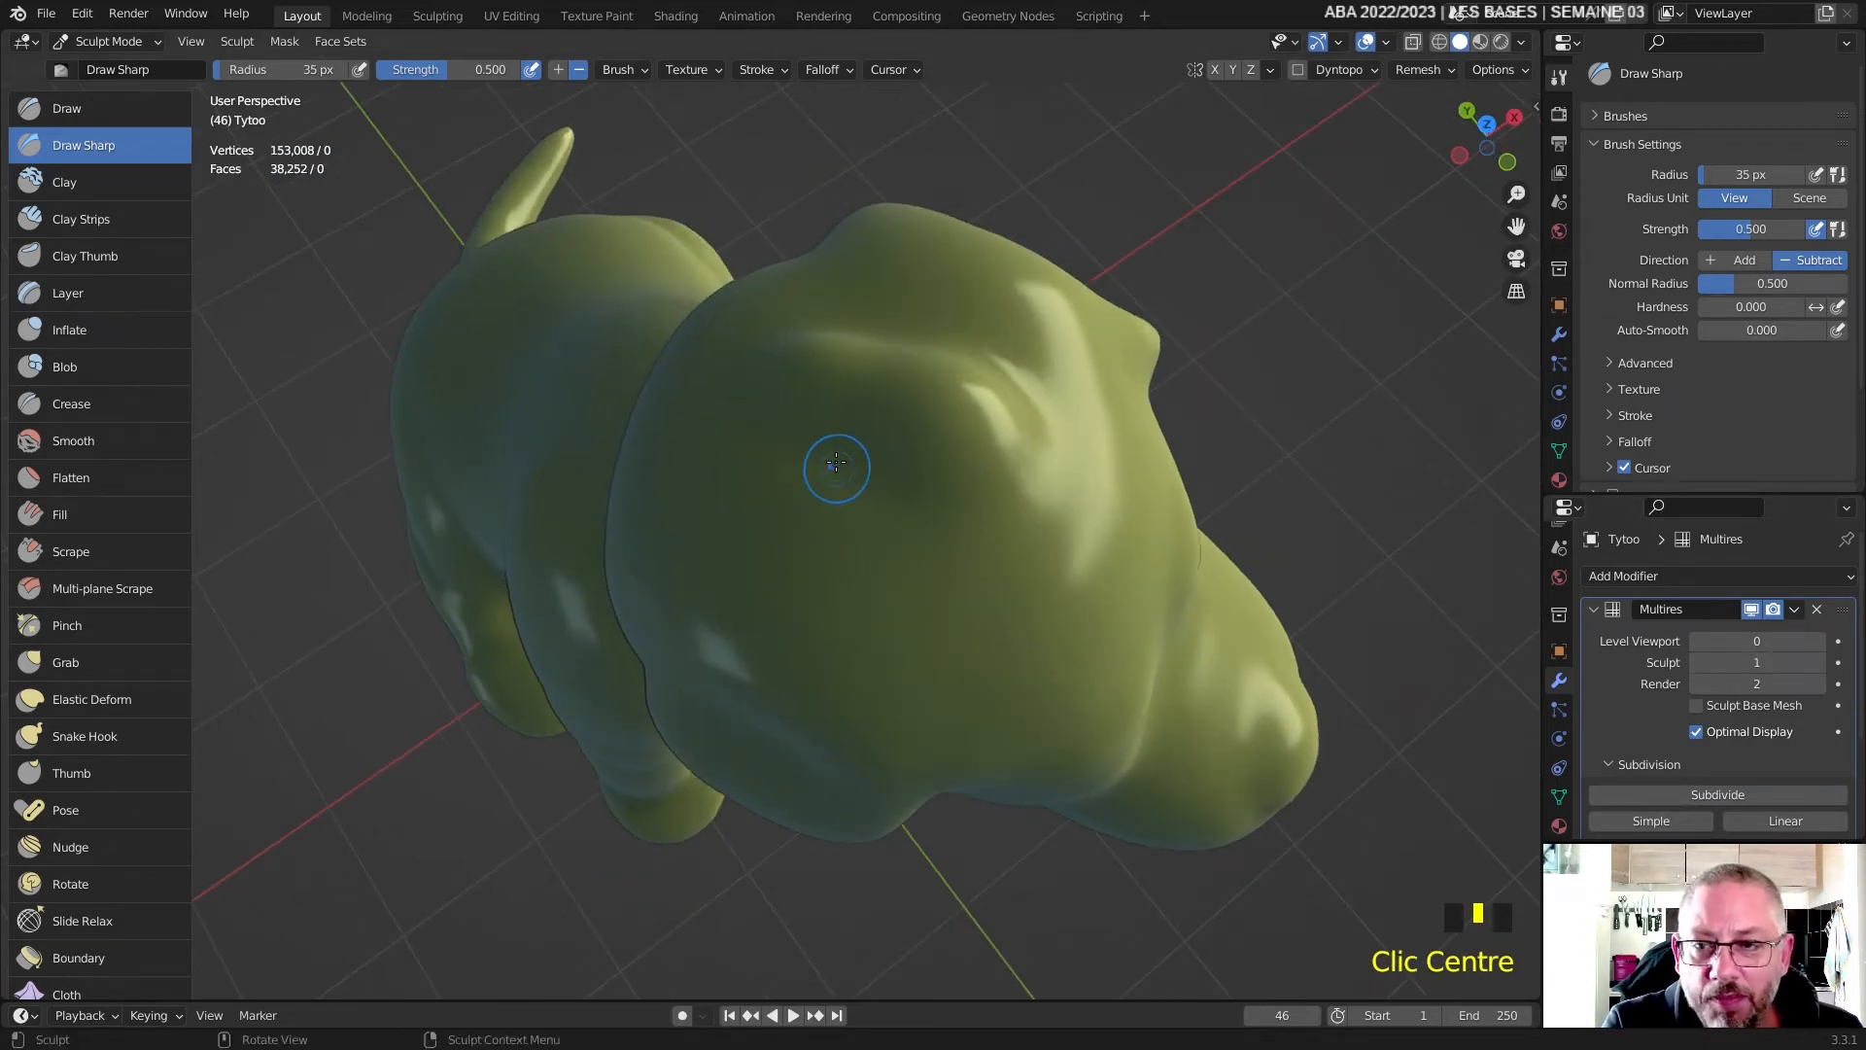
drag(818, 453, 768, 411)
mouse_move(1097, 536)
mouse_down()
mouse_move(1055, 452)
mouse_move(977, 642)
mouse_move(972, 541)
mouse_up()
middle_drag(972, 540, 1000, 506)
scroll(1000, 506, up, 2)
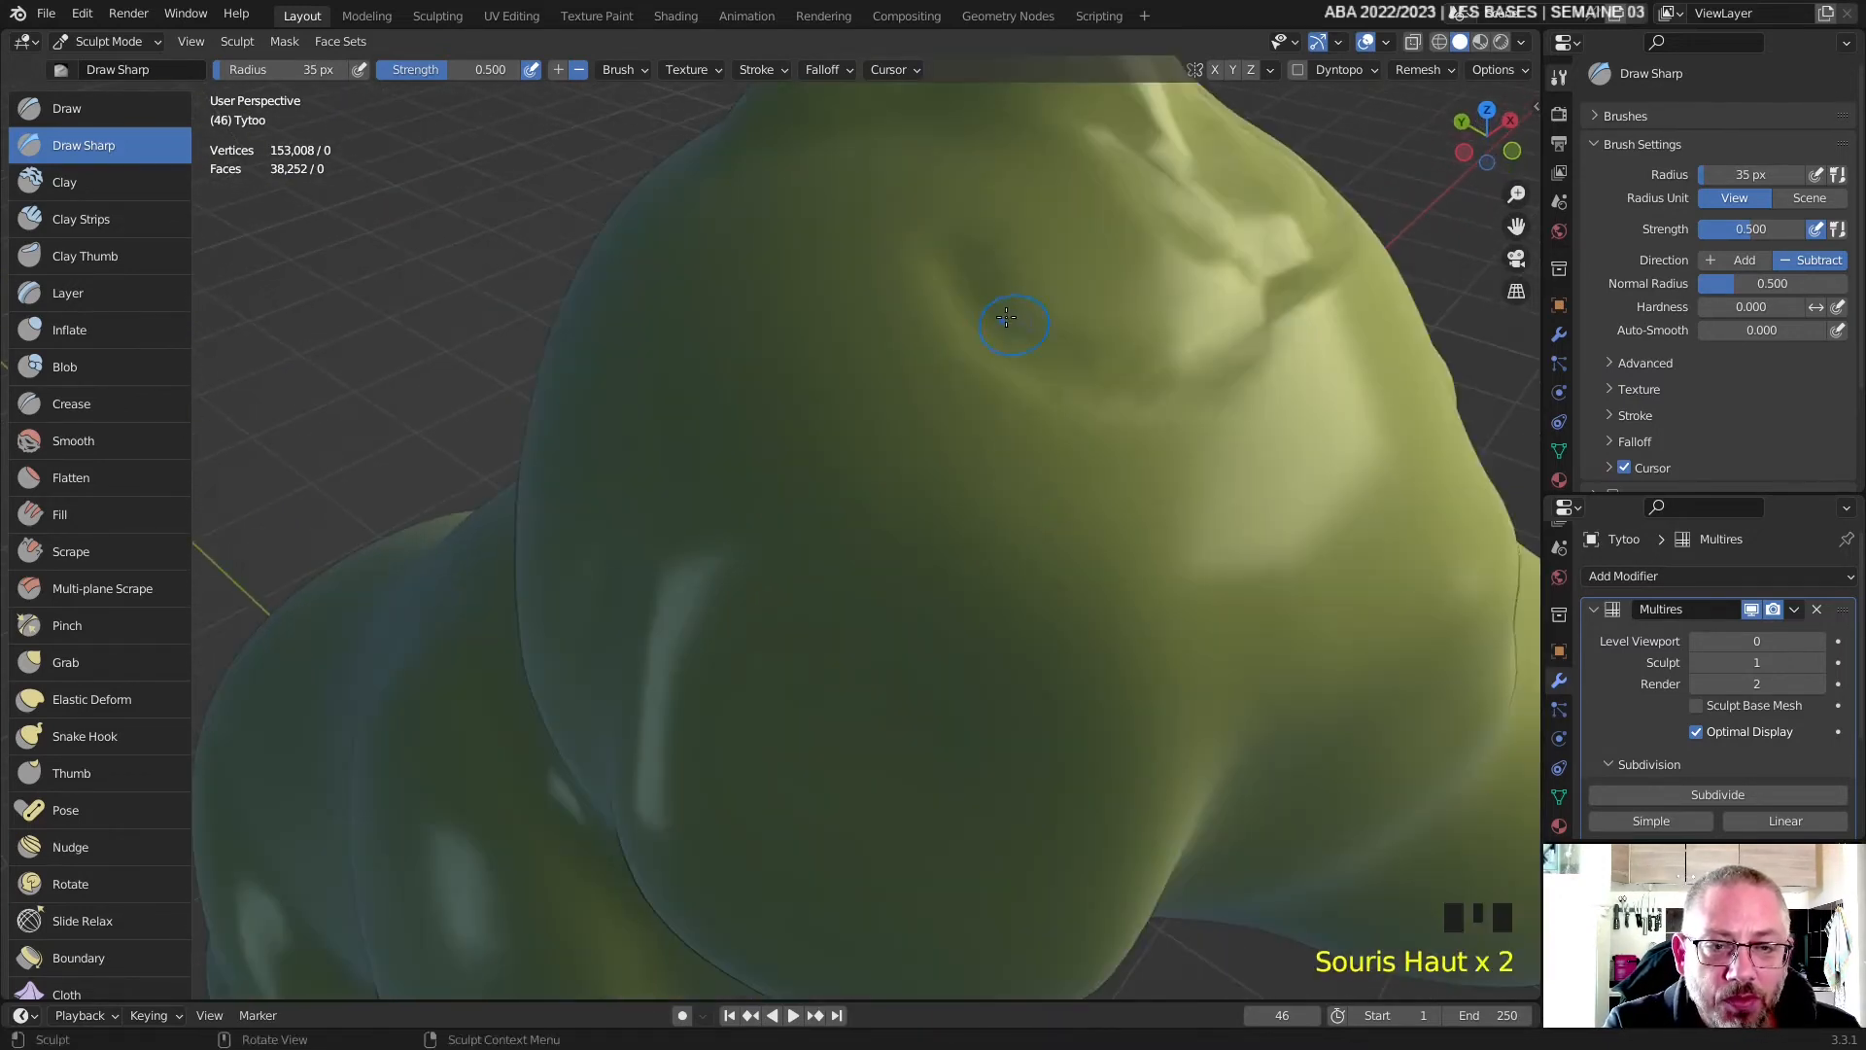
drag(1007, 317, 956, 265)
drag(1190, 351, 1254, 302)
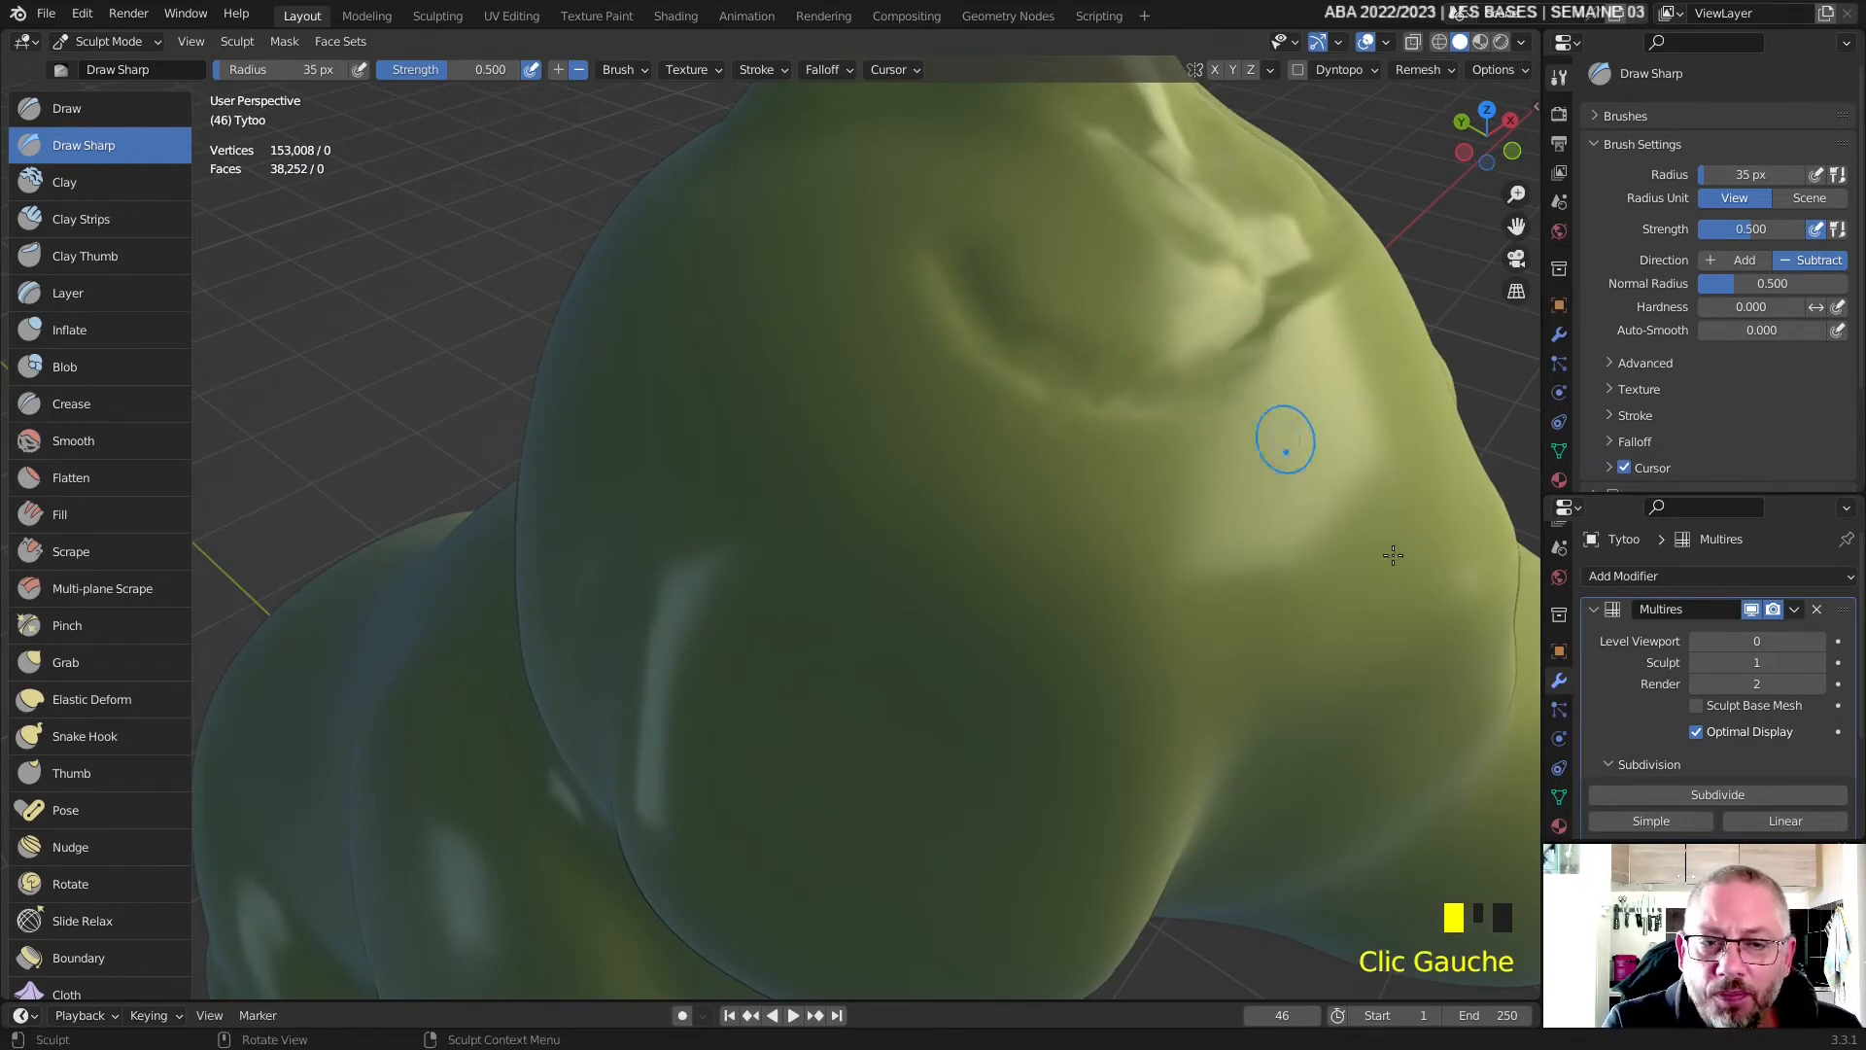
- Set the Multires Sculpt level to 2 and carve another sharp crease below the first ones on the head
click(1821, 662)
click(1210, 498)
scroll(1215, 486, down, 2)
middle_drag(1211, 488, 837, 444)
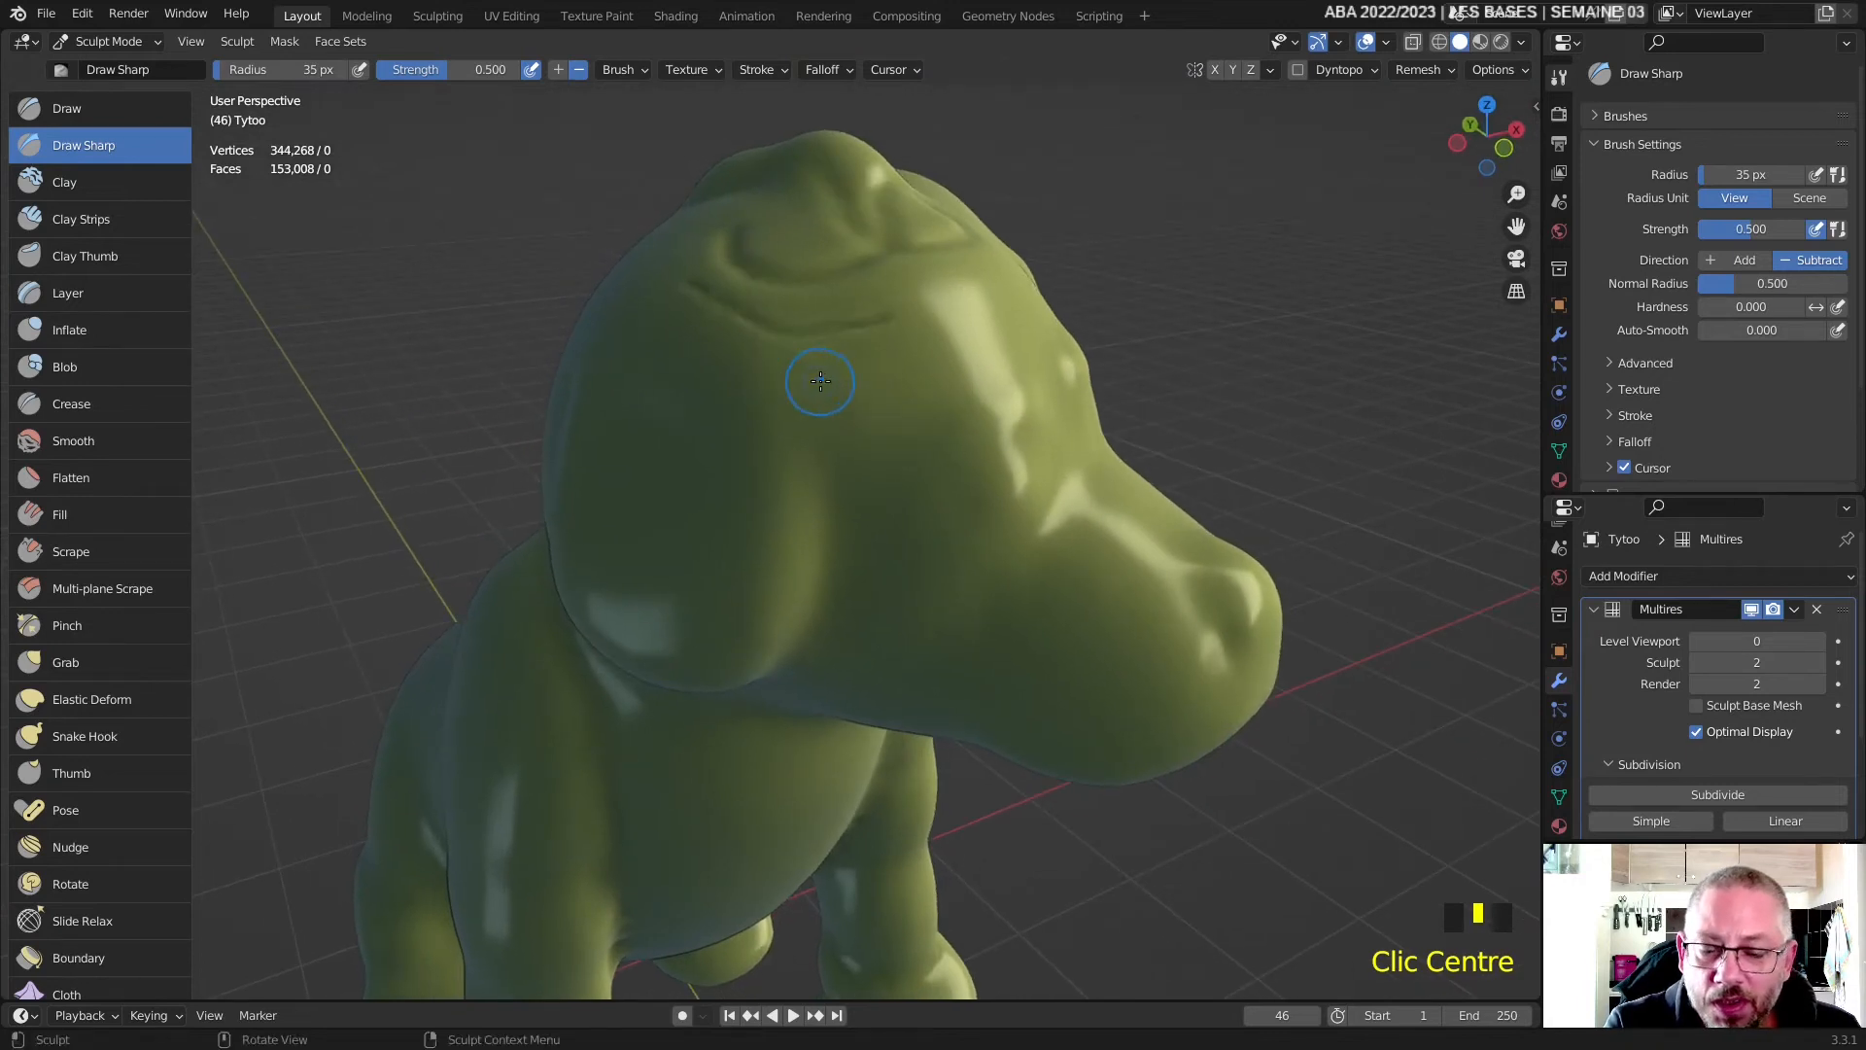
- Enlarge the Draw Sharp brush to 95 px and carve broad grooves over the head, adding one raised stroke with the brush inverted
right_click(838, 349)
drag(721, 323, 743, 323)
mouse_move(982, 292)
mouse_down()
mouse_move(826, 443)
mouse_move(876, 544)
mouse_up()
drag(976, 647, 993, 634)
middle_drag(1035, 551, 947, 508)
mouse_move(921, 426)
mouse_down()
mouse_move(875, 421)
mouse_move(701, 573)
mouse_move(795, 612)
mouse_move(839, 692)
mouse_up()
mouse_move(880, 627)
middle_down()
mouse_move(798, 646)
mouse_move(715, 235)
middle_up()
mouse_move(640, 289)
mouse_down()
mouse_move(729, 446)
mouse_move(767, 302)
mouse_up()
middle_drag(768, 301, 690, 363)
mouse_move(863, 258)
ctrl+mouse_down()
mouse_move(860, 467)
mouse_move(960, 666)
ctrl+mouse_up()
middle_drag(833, 754, 921, 270)
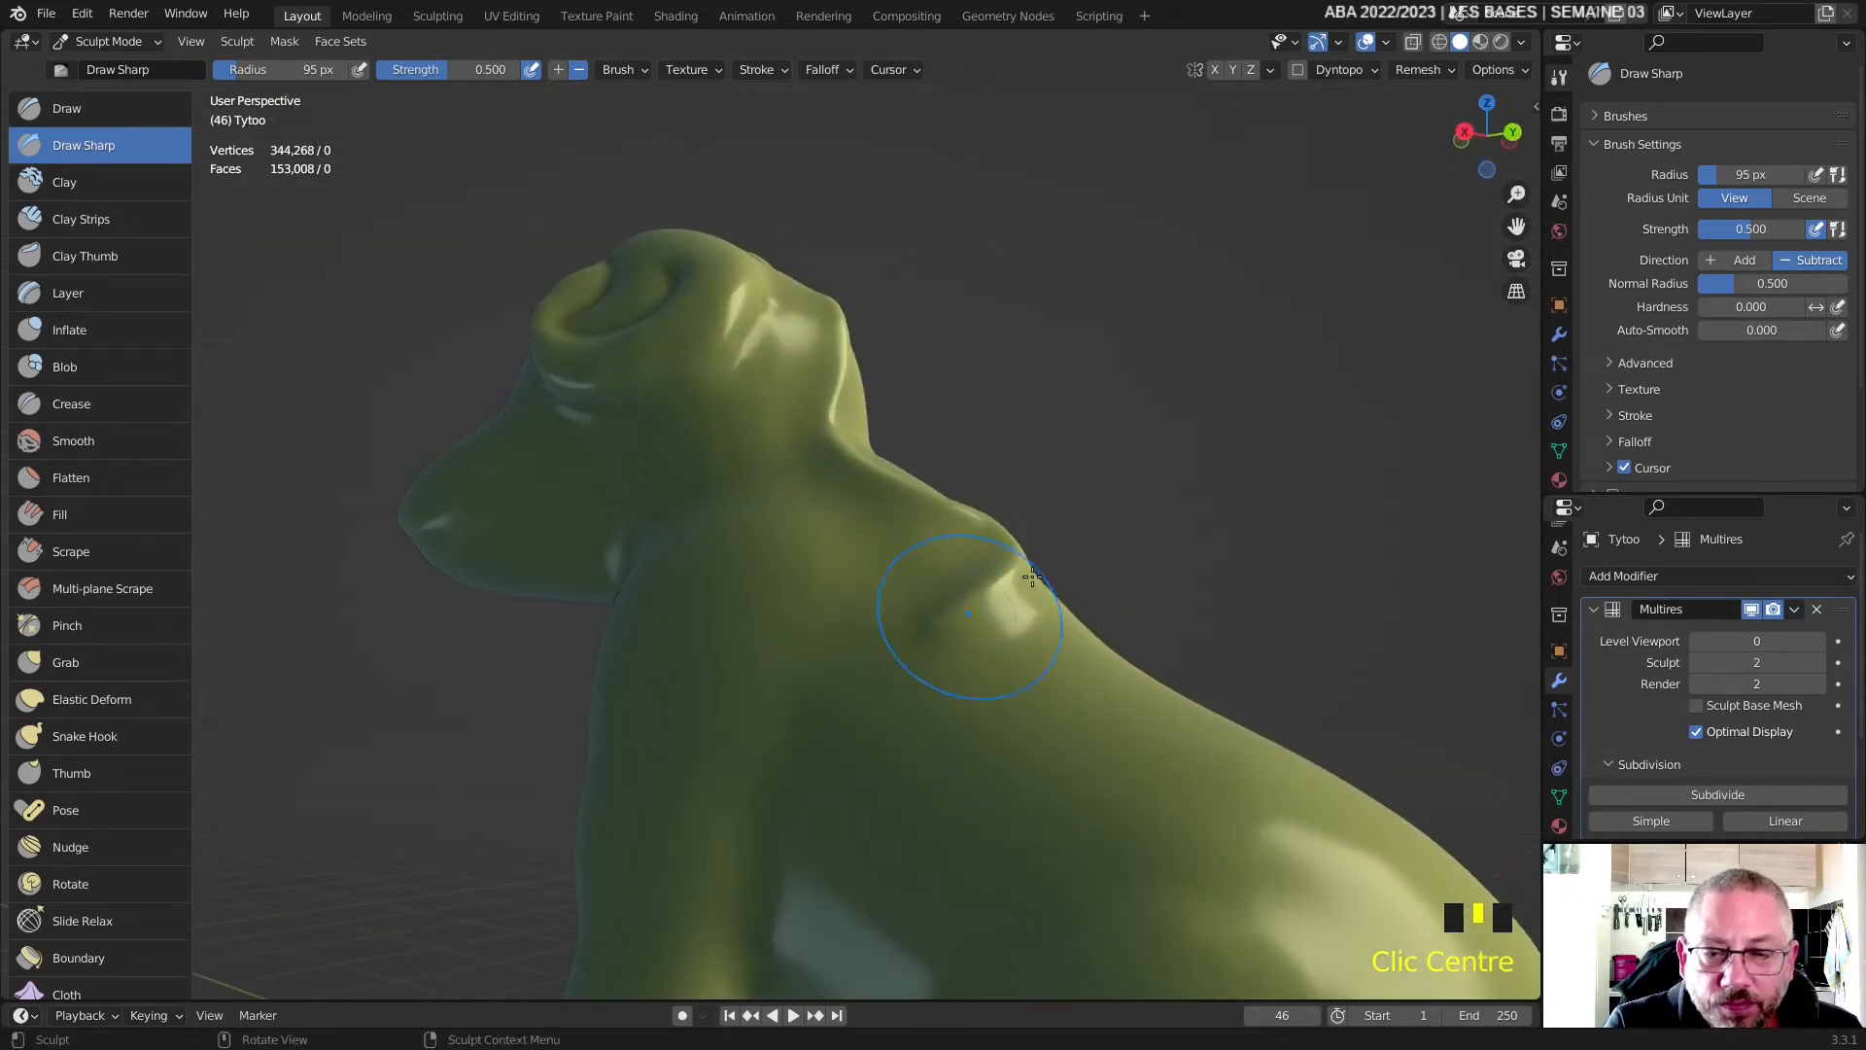
- Build up diagonal bands from the back of the head down the neck with the Clay brush at 77 px radius
click(83, 188)
scroll(866, 550, up, 2)
key(f)
click(862, 560)
mouse_move(862, 564)
middle_down()
mouse_move(861, 624)
mouse_move(632, 649)
mouse_move(597, 636)
mouse_move(611, 624)
middle_up()
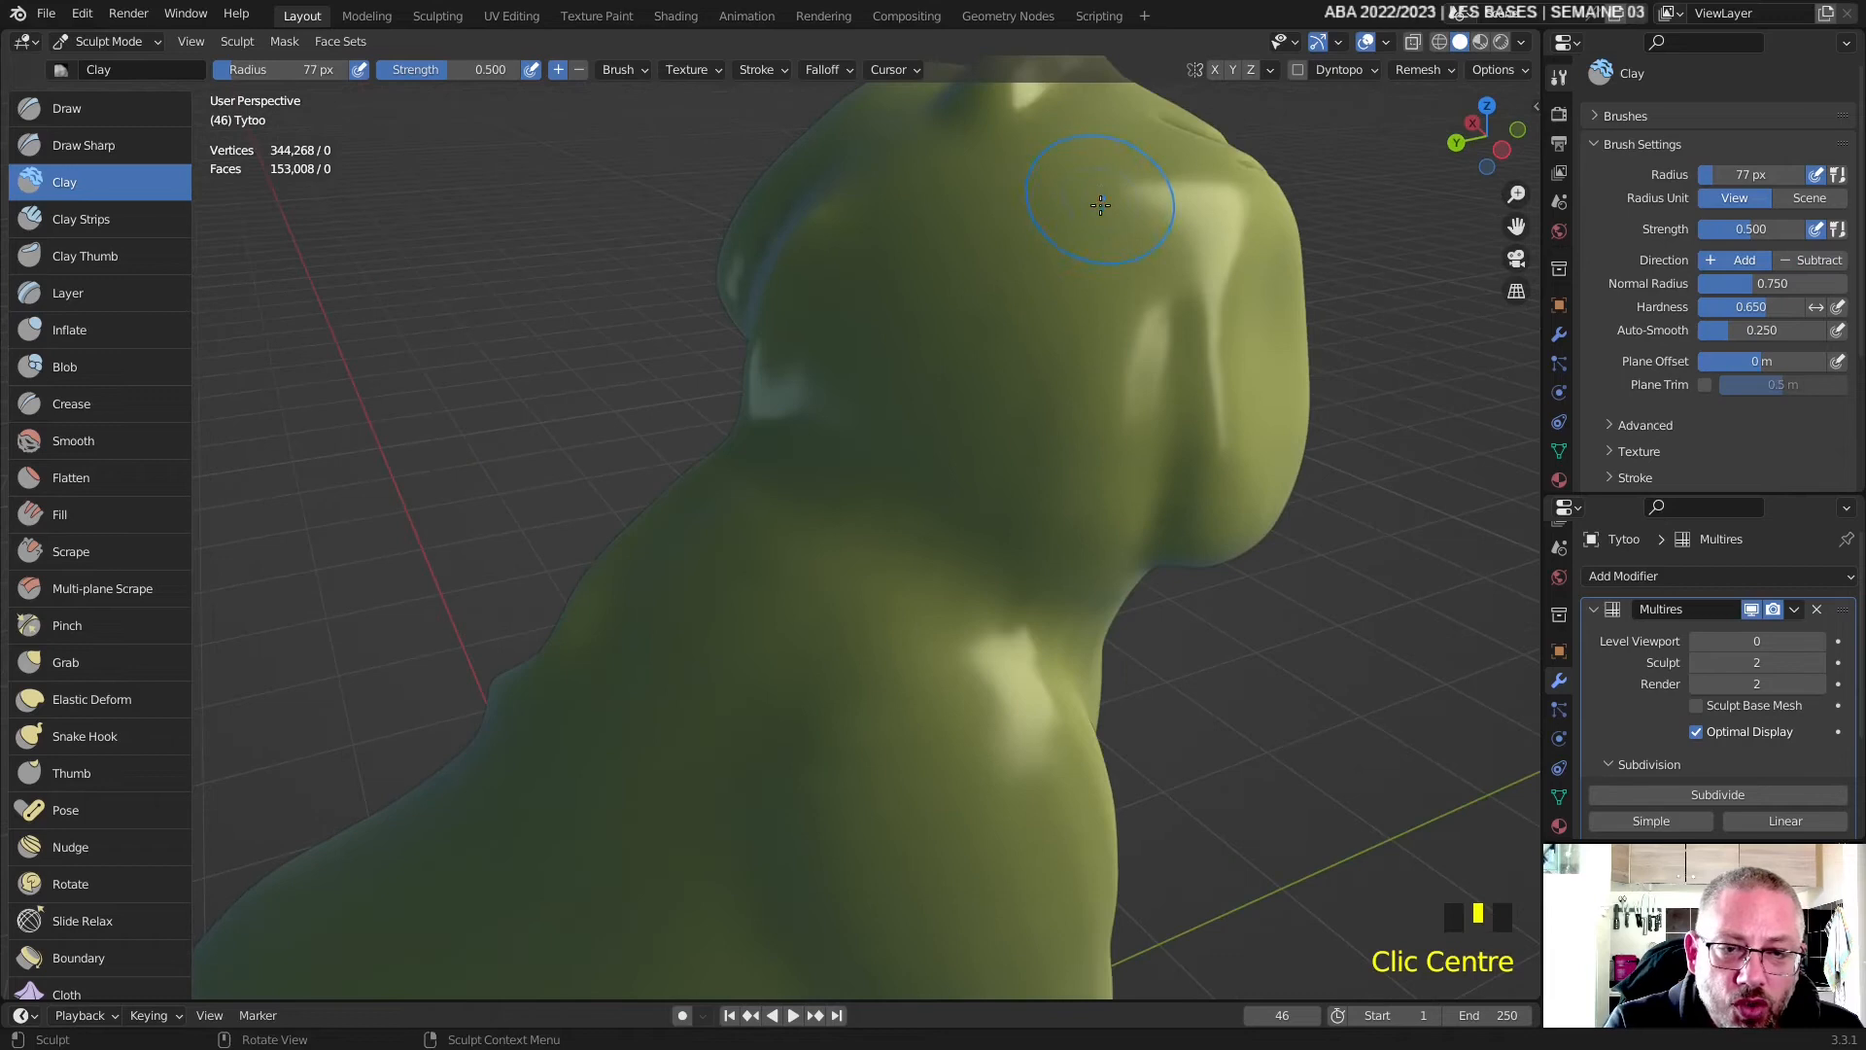
drag(1100, 209, 880, 477)
drag(1062, 277, 865, 486)
drag(997, 316, 855, 486)
drag(1001, 258, 826, 549)
drag(1035, 277, 836, 554)
mouse_move(1006, 389)
mouse_down()
mouse_move(760, 612)
mouse_move(739, 661)
mouse_up()
drag(904, 486, 799, 606)
- Add a Clay stroke near the back of the head and smooth the neck and upper back
middle_drag(799, 605, 813, 363)
mouse_move(826, 355)
mouse_down()
mouse_move(915, 308)
mouse_move(957, 255)
mouse_up()
middle_drag(957, 254, 1021, 291)
shift+drag(1021, 292, 1072, 322)
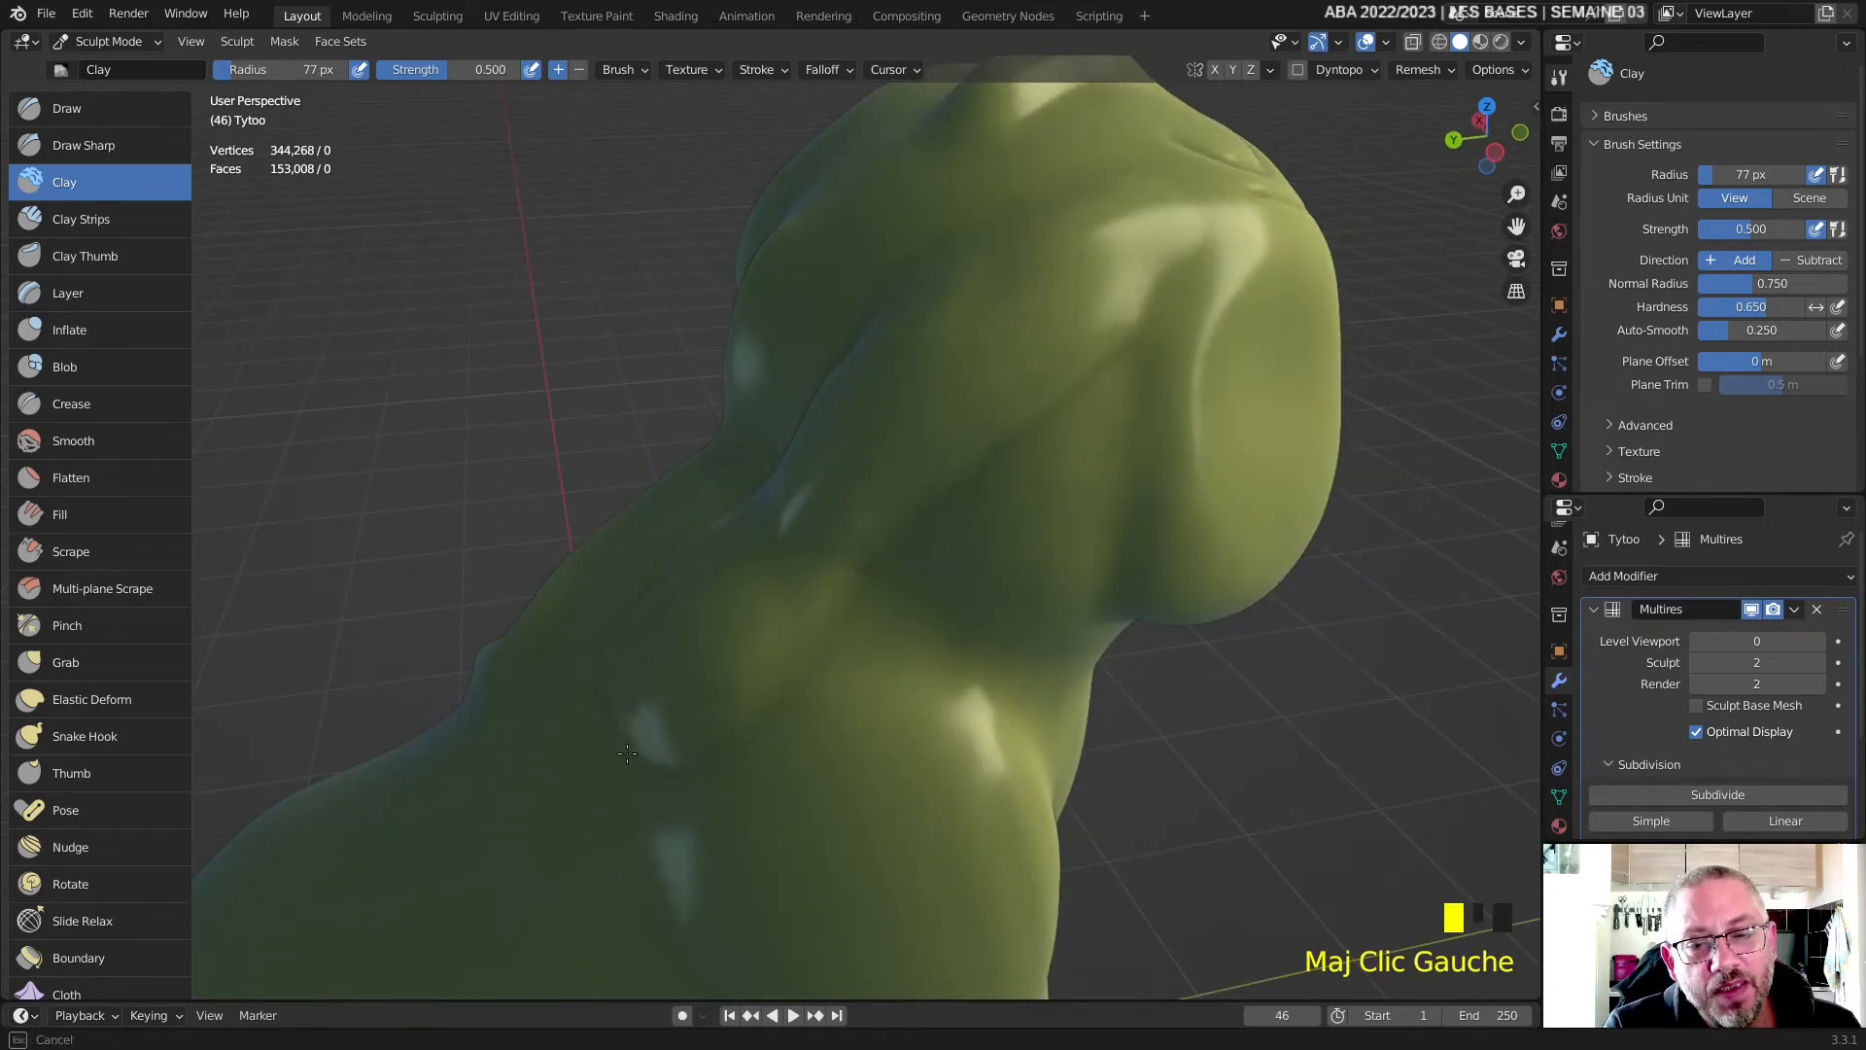
shift+drag(627, 753, 617, 725)
- Add two more Clay strokes on the neck and smooth them into the shoulder
middle_drag(865, 427, 896, 368)
mouse_move(908, 355)
mouse_down()
mouse_move(825, 499)
mouse_move(910, 405)
mouse_move(868, 545)
mouse_up()
drag(861, 506, 754, 559)
shift+drag(838, 413, 777, 496)
shift+drag(777, 496, 770, 472)
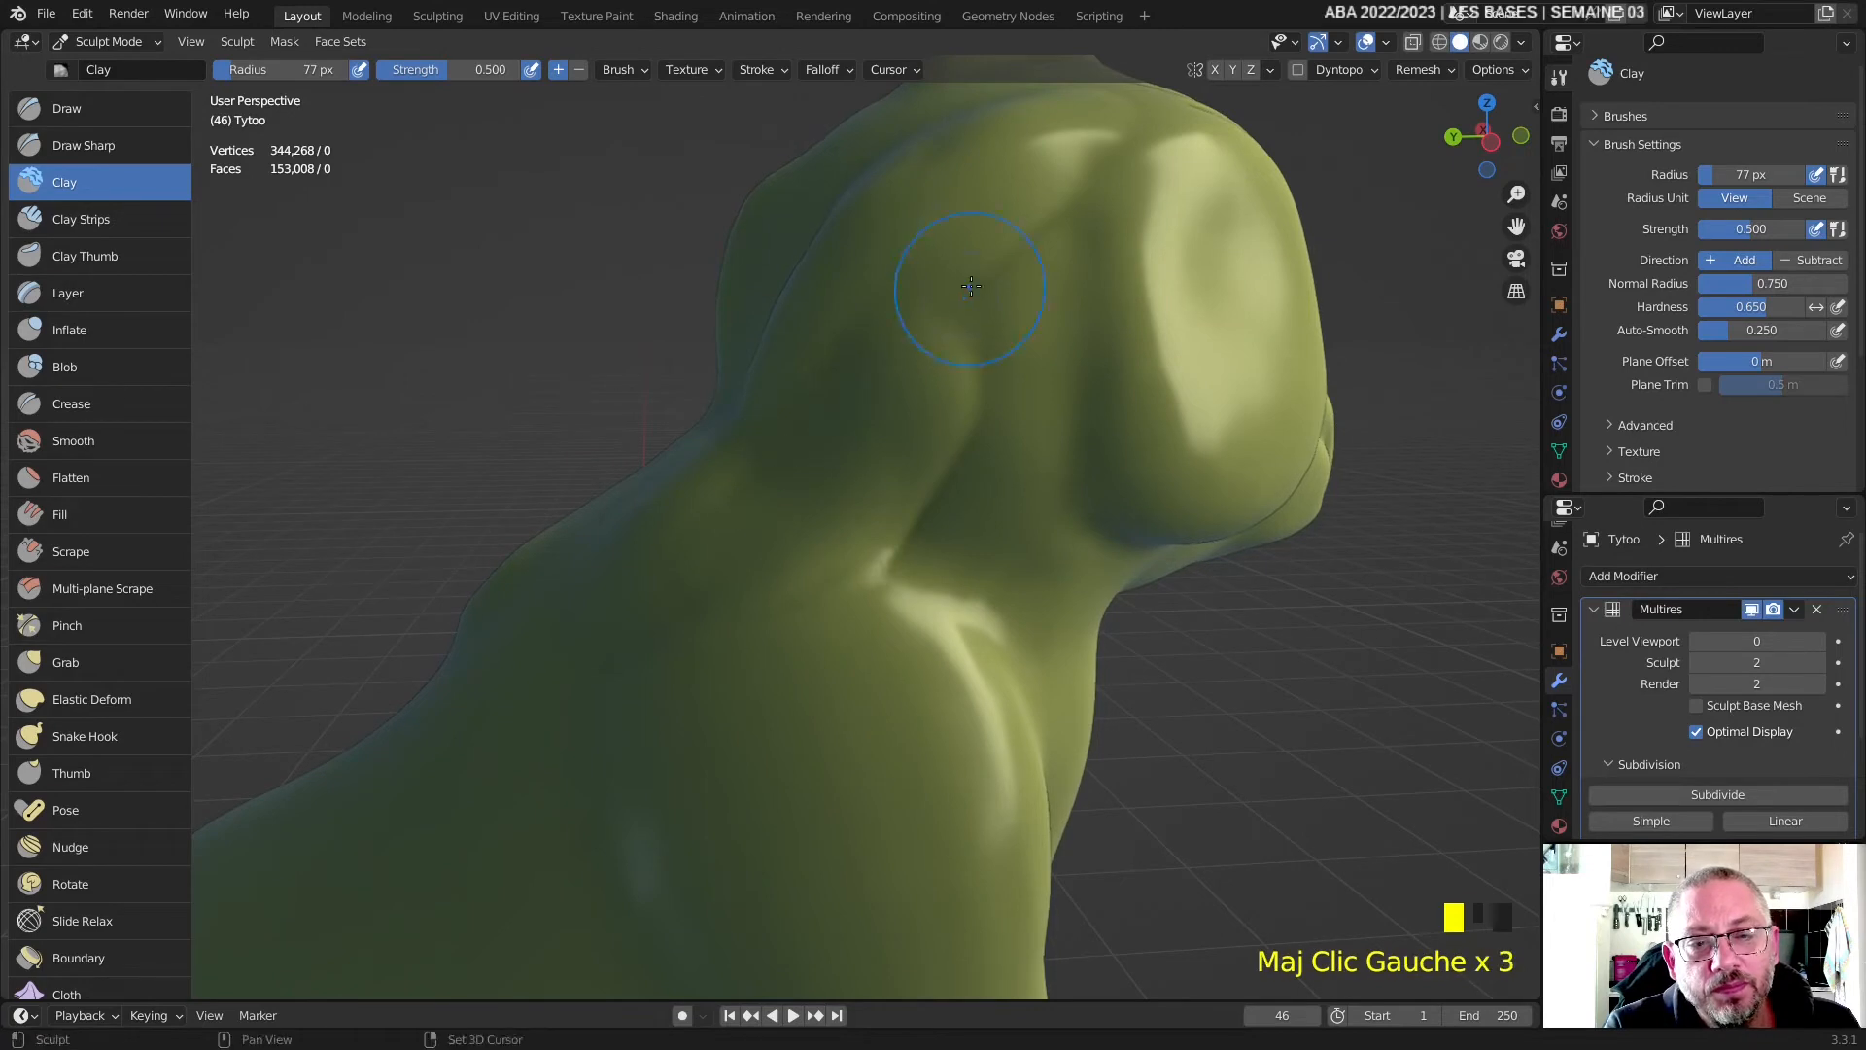
shift+drag(823, 610, 818, 595)
- Lay three Clay strokes down the nape and smooth the nape and upper back
mouse_move(826, 584)
middle_down()
mouse_move(946, 638)
mouse_move(952, 661)
middle_up()
drag(1016, 291, 855, 515)
drag(972, 331, 818, 557)
drag(890, 486, 810, 633)
mouse_move(928, 313)
shift+mouse_down()
mouse_move(770, 670)
mouse_move(891, 490)
shift+mouse_up()
shift+drag(874, 584, 956, 327)
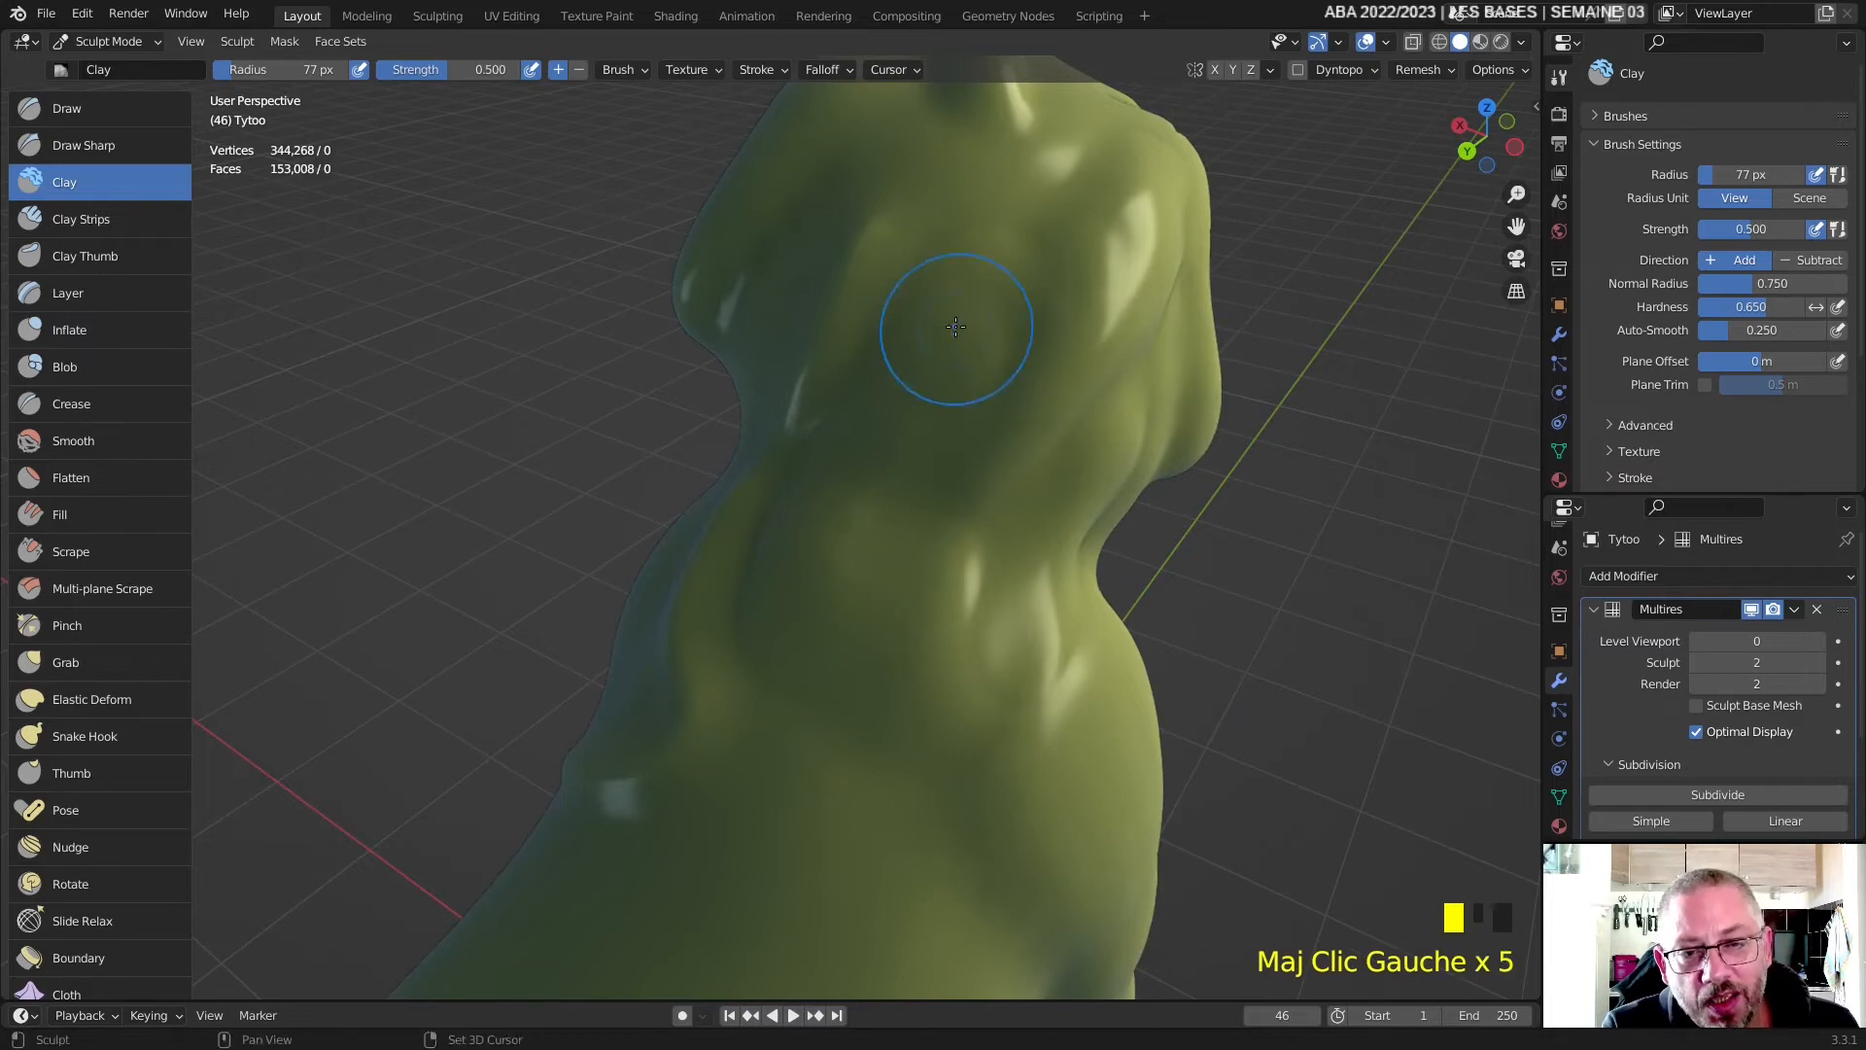
shift+drag(833, 488, 833, 716)
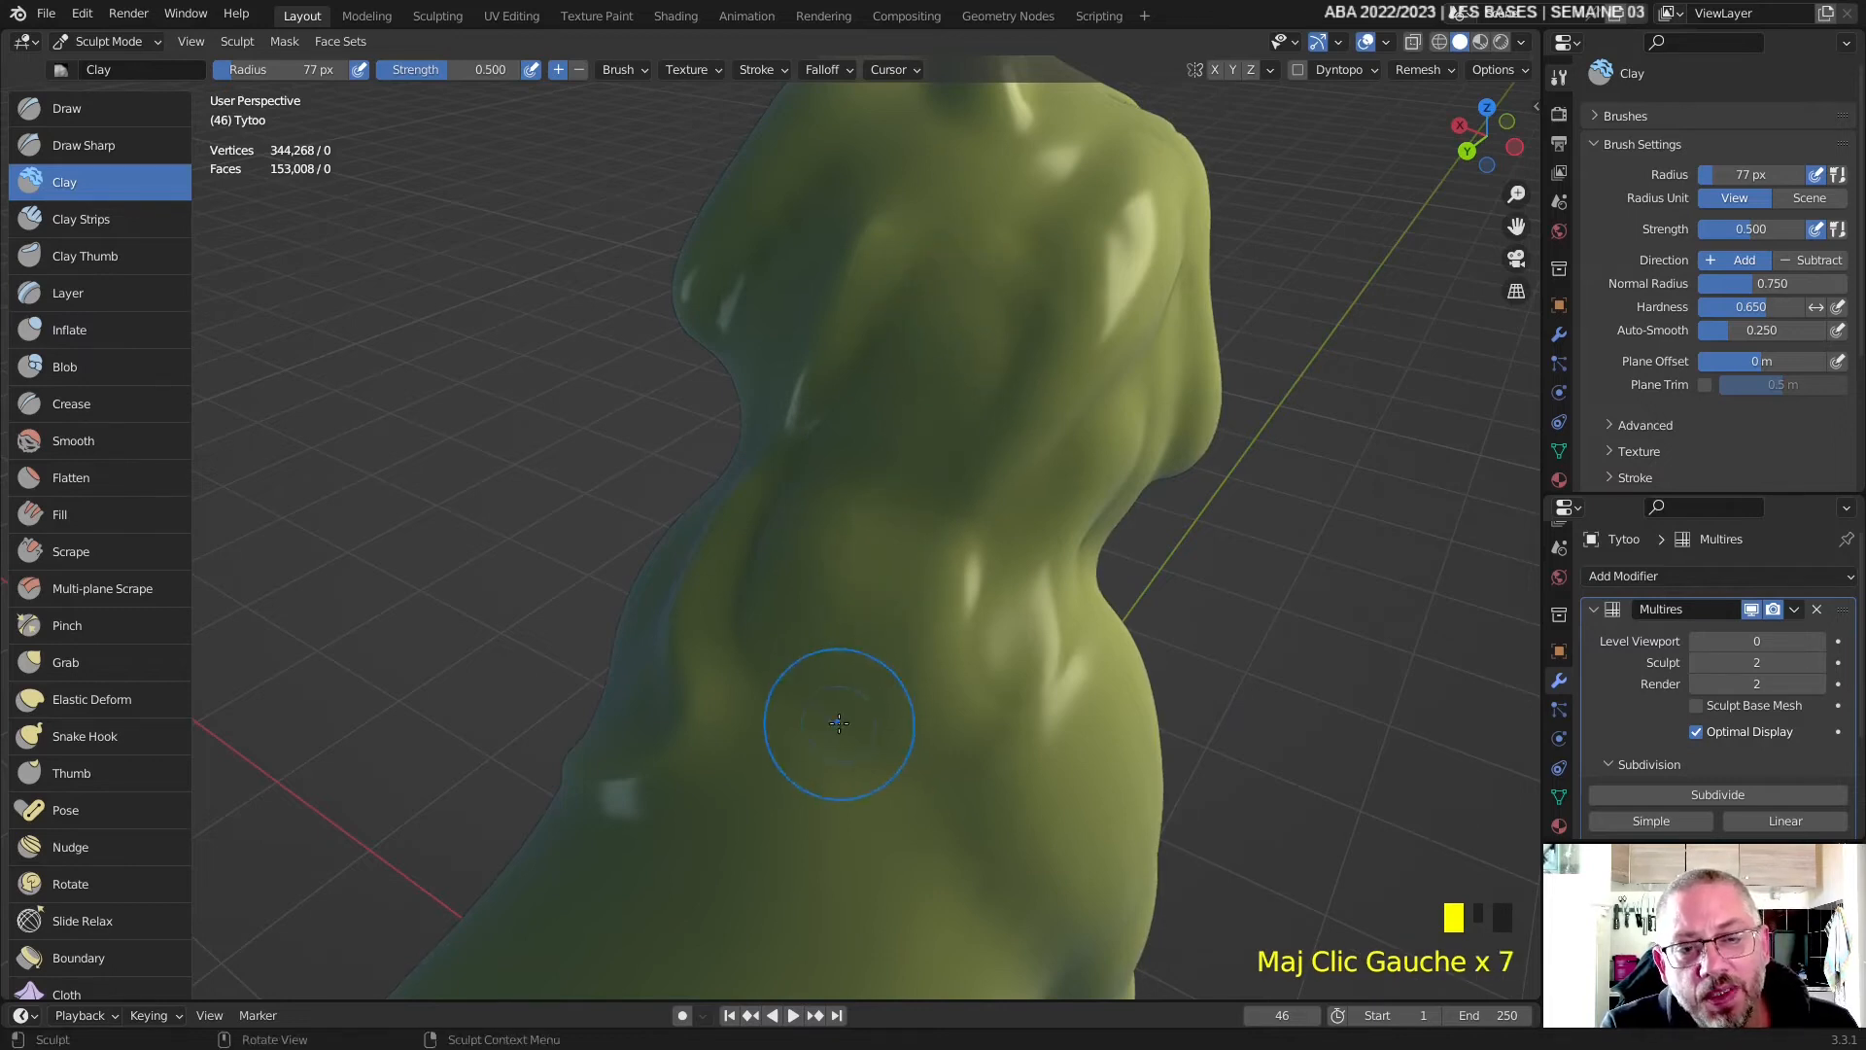
- Layer overlapping Clay Strips strokes at 53 px radius down the nape to the shoulders, then smooth them
click(112, 220)
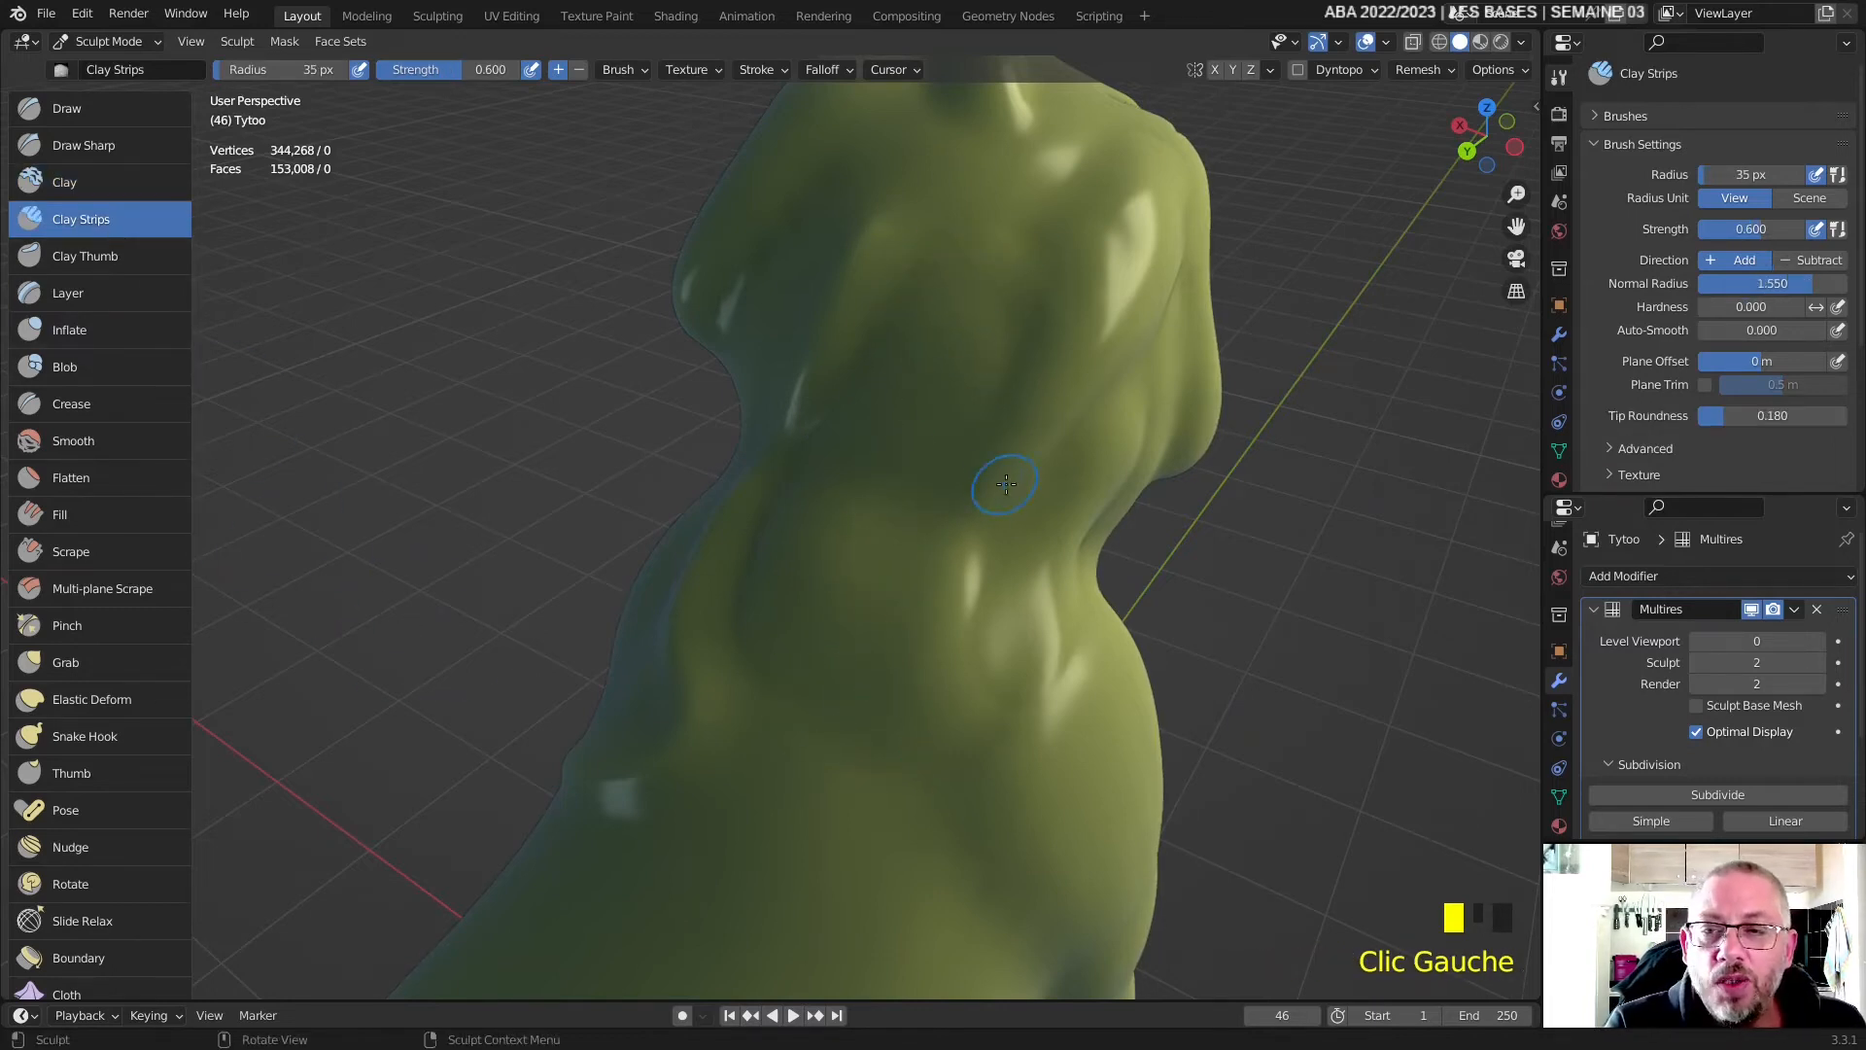
key(f)
click(948, 372)
drag(951, 294, 827, 547)
middle_drag(901, 493, 895, 404)
drag(896, 405, 751, 697)
drag(950, 428, 855, 641)
drag(933, 496, 826, 676)
drag(911, 525, 792, 705)
drag(854, 573, 729, 724)
drag(879, 554, 826, 671)
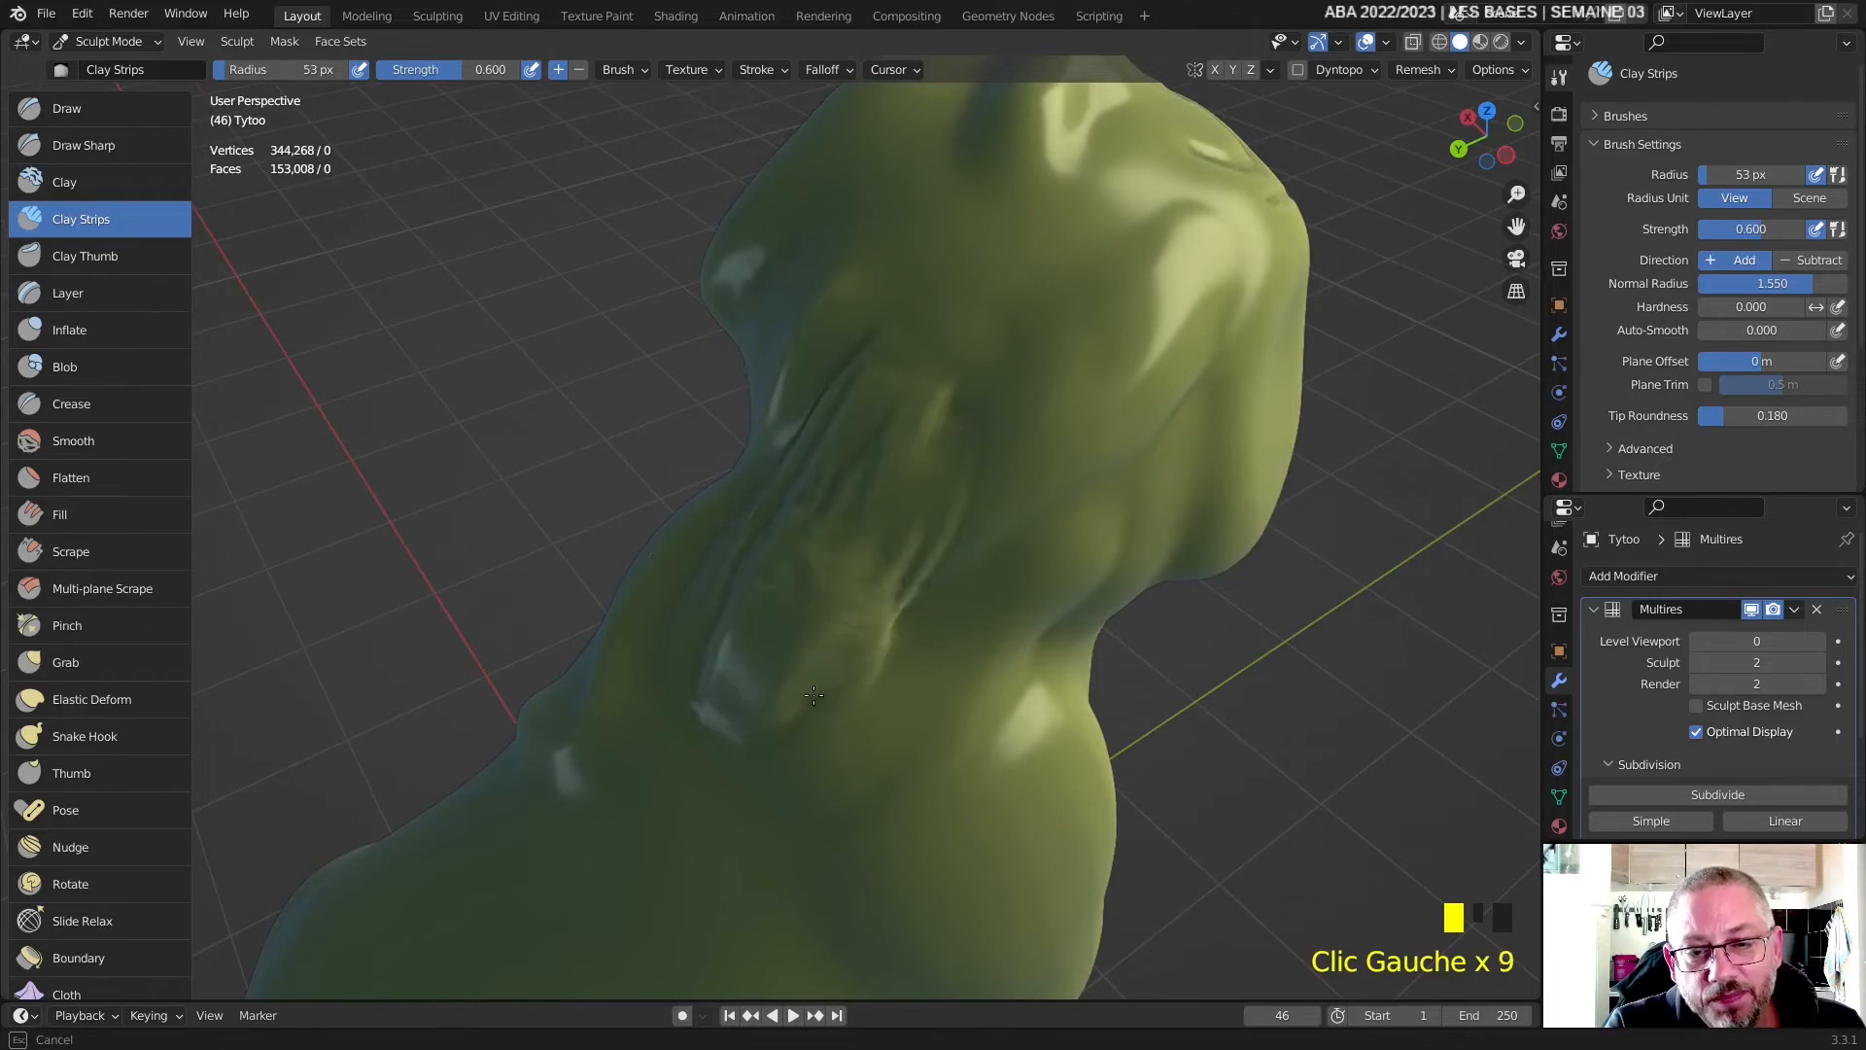
drag(880, 603, 816, 733)
drag(846, 622, 720, 760)
mouse_move(833, 625)
shift+mouse_down()
mouse_move(894, 505)
mouse_move(880, 584)
shift+mouse_up()
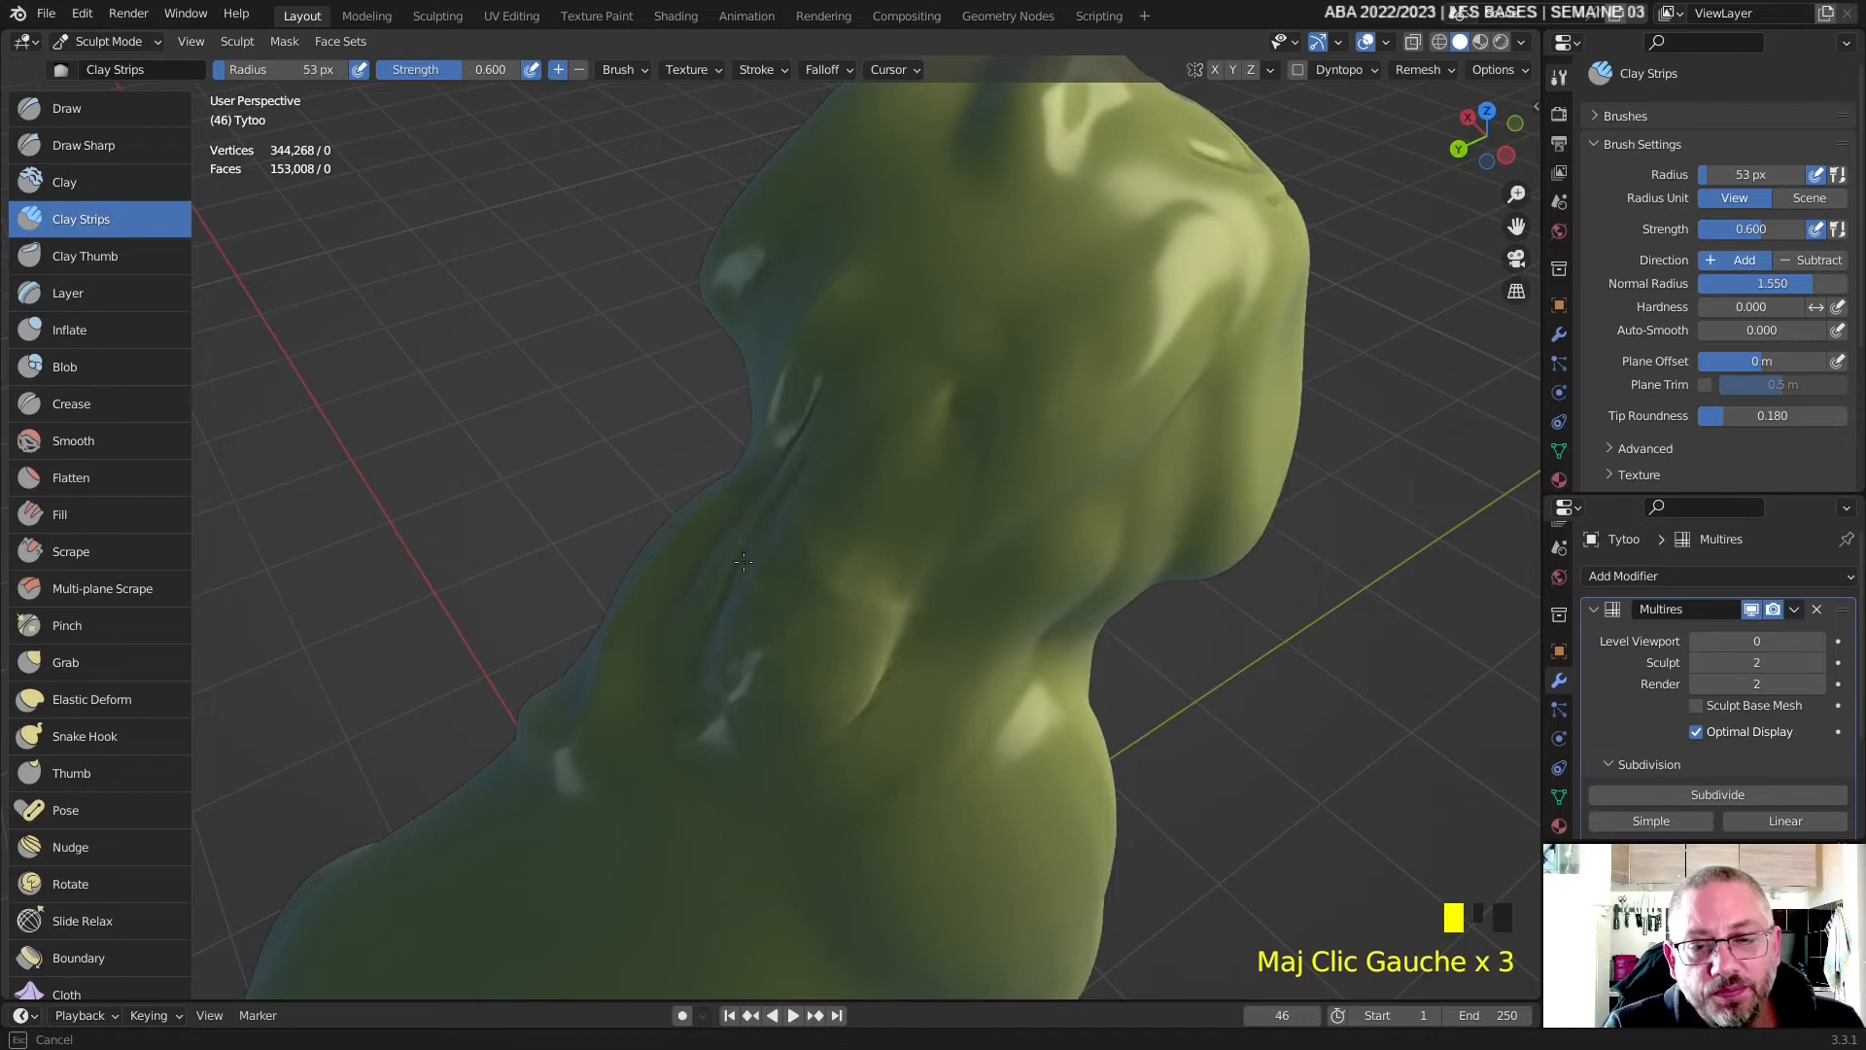
- Lay a Clay Strips stroke along the rear edge of the ear and smooth it
middle_drag(875, 681, 1105, 342)
mouse_move(1035, 297)
mouse_down()
mouse_move(1011, 496)
mouse_move(955, 649)
mouse_up()
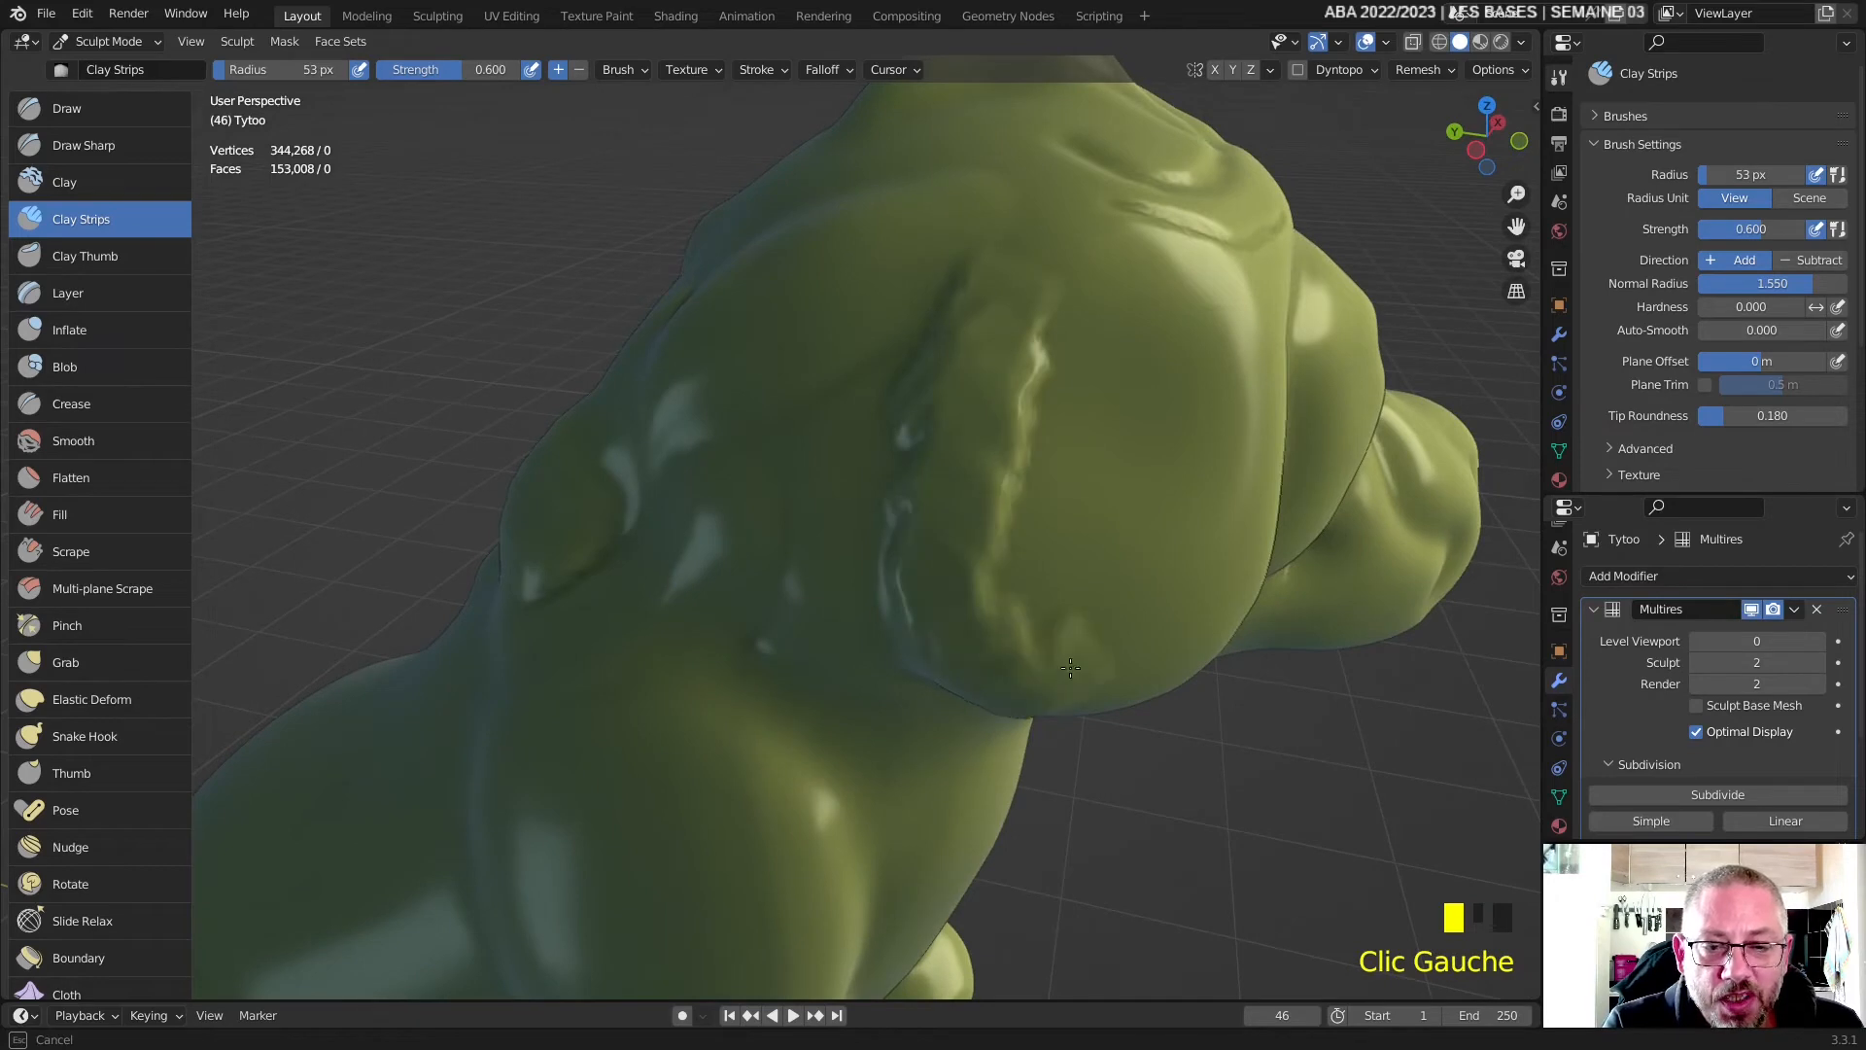
mouse_move(987, 301)
shift+mouse_down()
mouse_move(1016, 418)
mouse_move(1001, 535)
shift+mouse_up()
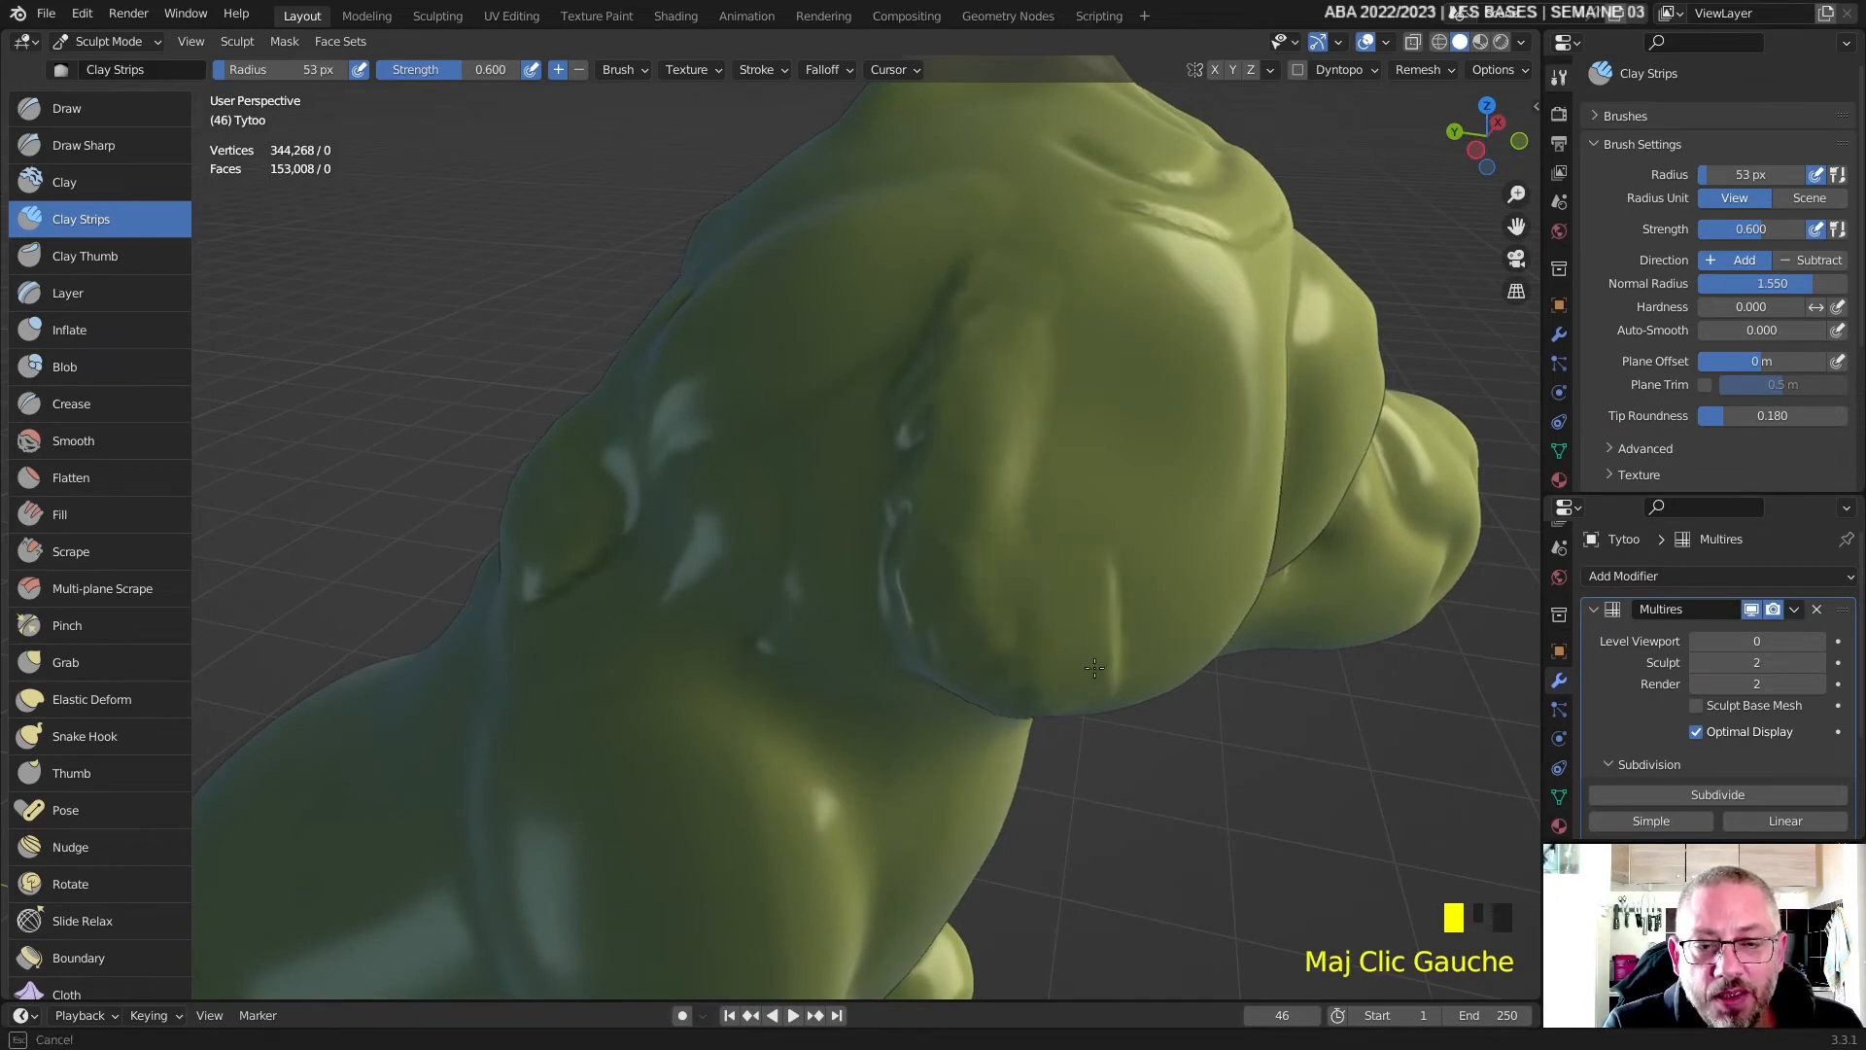
- Carve into the ear with inverted Clay Strips, build up its edge with added strokes, and smooth the ear
middle_drag(1072, 585, 1040, 297)
mouse_move(1040, 296)
ctrl+mouse_down()
mouse_move(1065, 379)
mouse_move(1052, 407)
ctrl+mouse_up()
mouse_move(1034, 303)
mouse_down()
mouse_move(1048, 423)
mouse_move(1083, 309)
mouse_move(1089, 385)
mouse_move(1064, 622)
mouse_move(1011, 719)
mouse_up()
mouse_move(972, 457)
mouse_down()
mouse_move(948, 670)
mouse_move(892, 692)
mouse_move(967, 537)
mouse_up()
shift+drag(1063, 492, 944, 362)
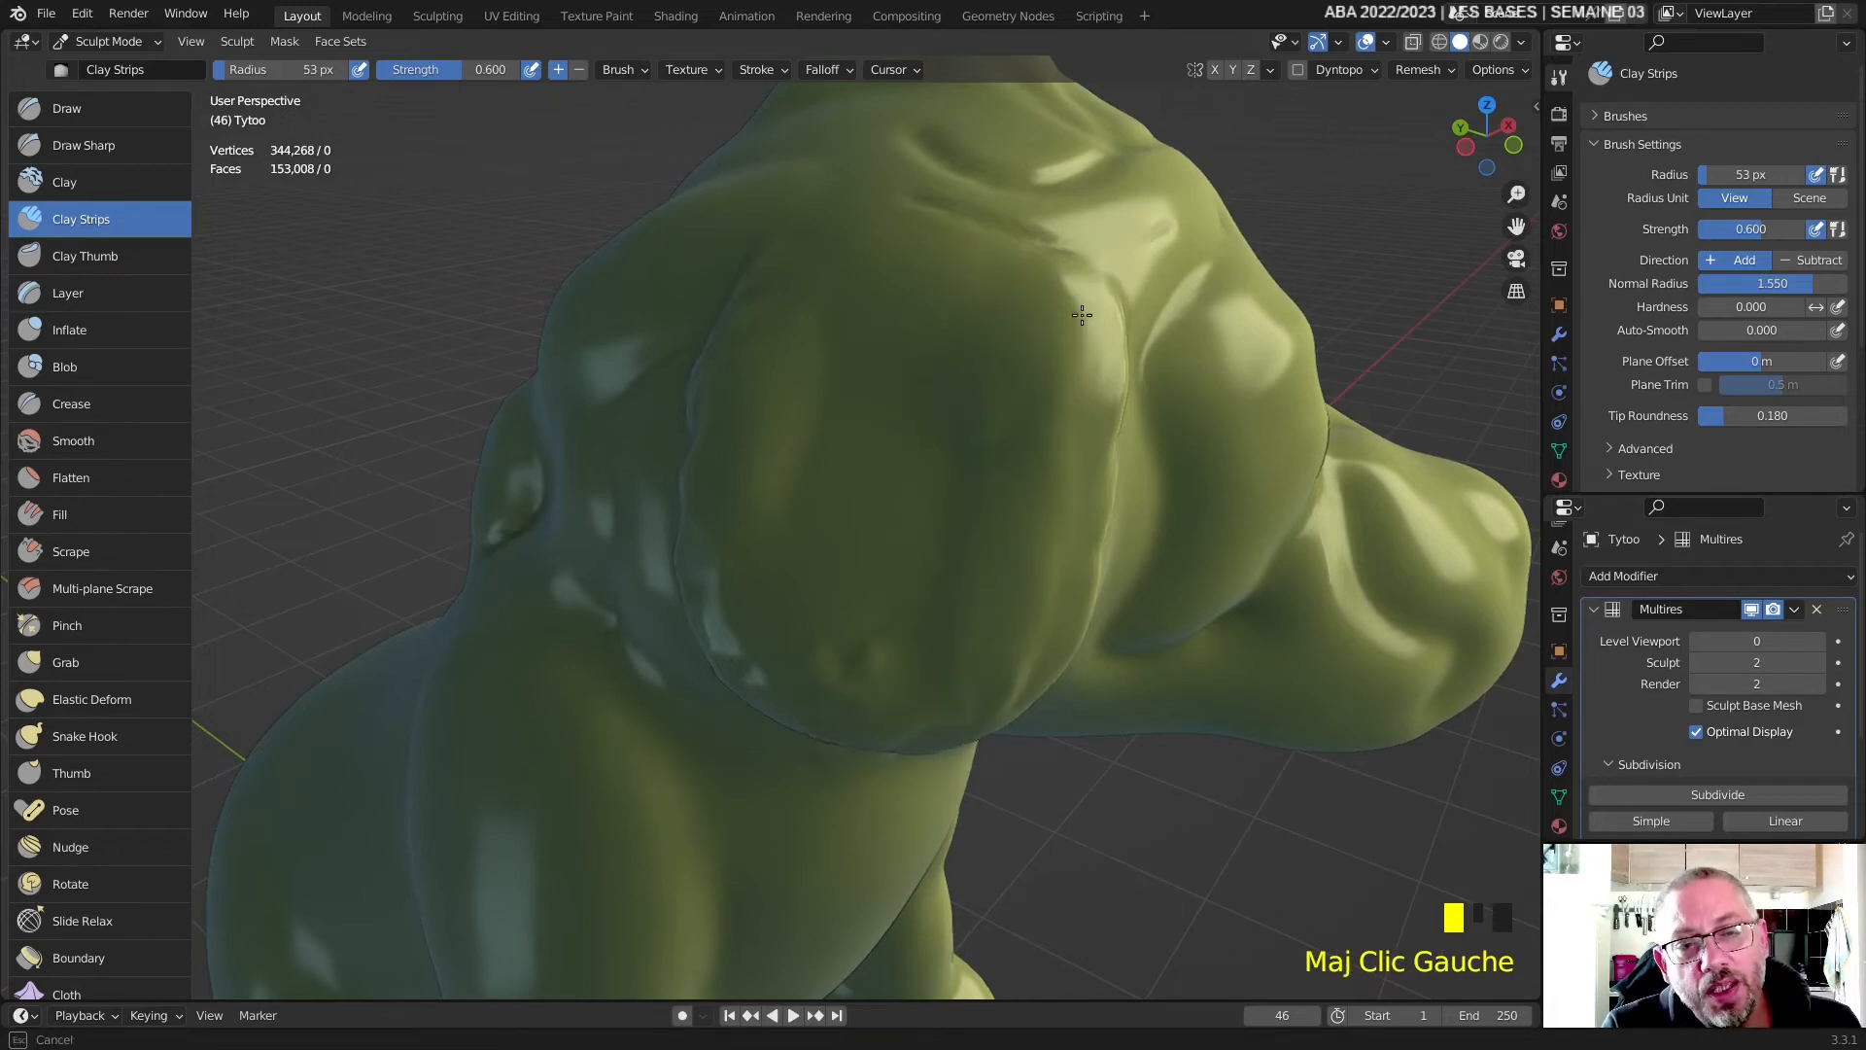
shift+drag(865, 661, 838, 667)
- Add Clay Strips volume around the lower part of the ear and smooth the surface
middle_drag(908, 592, 939, 529)
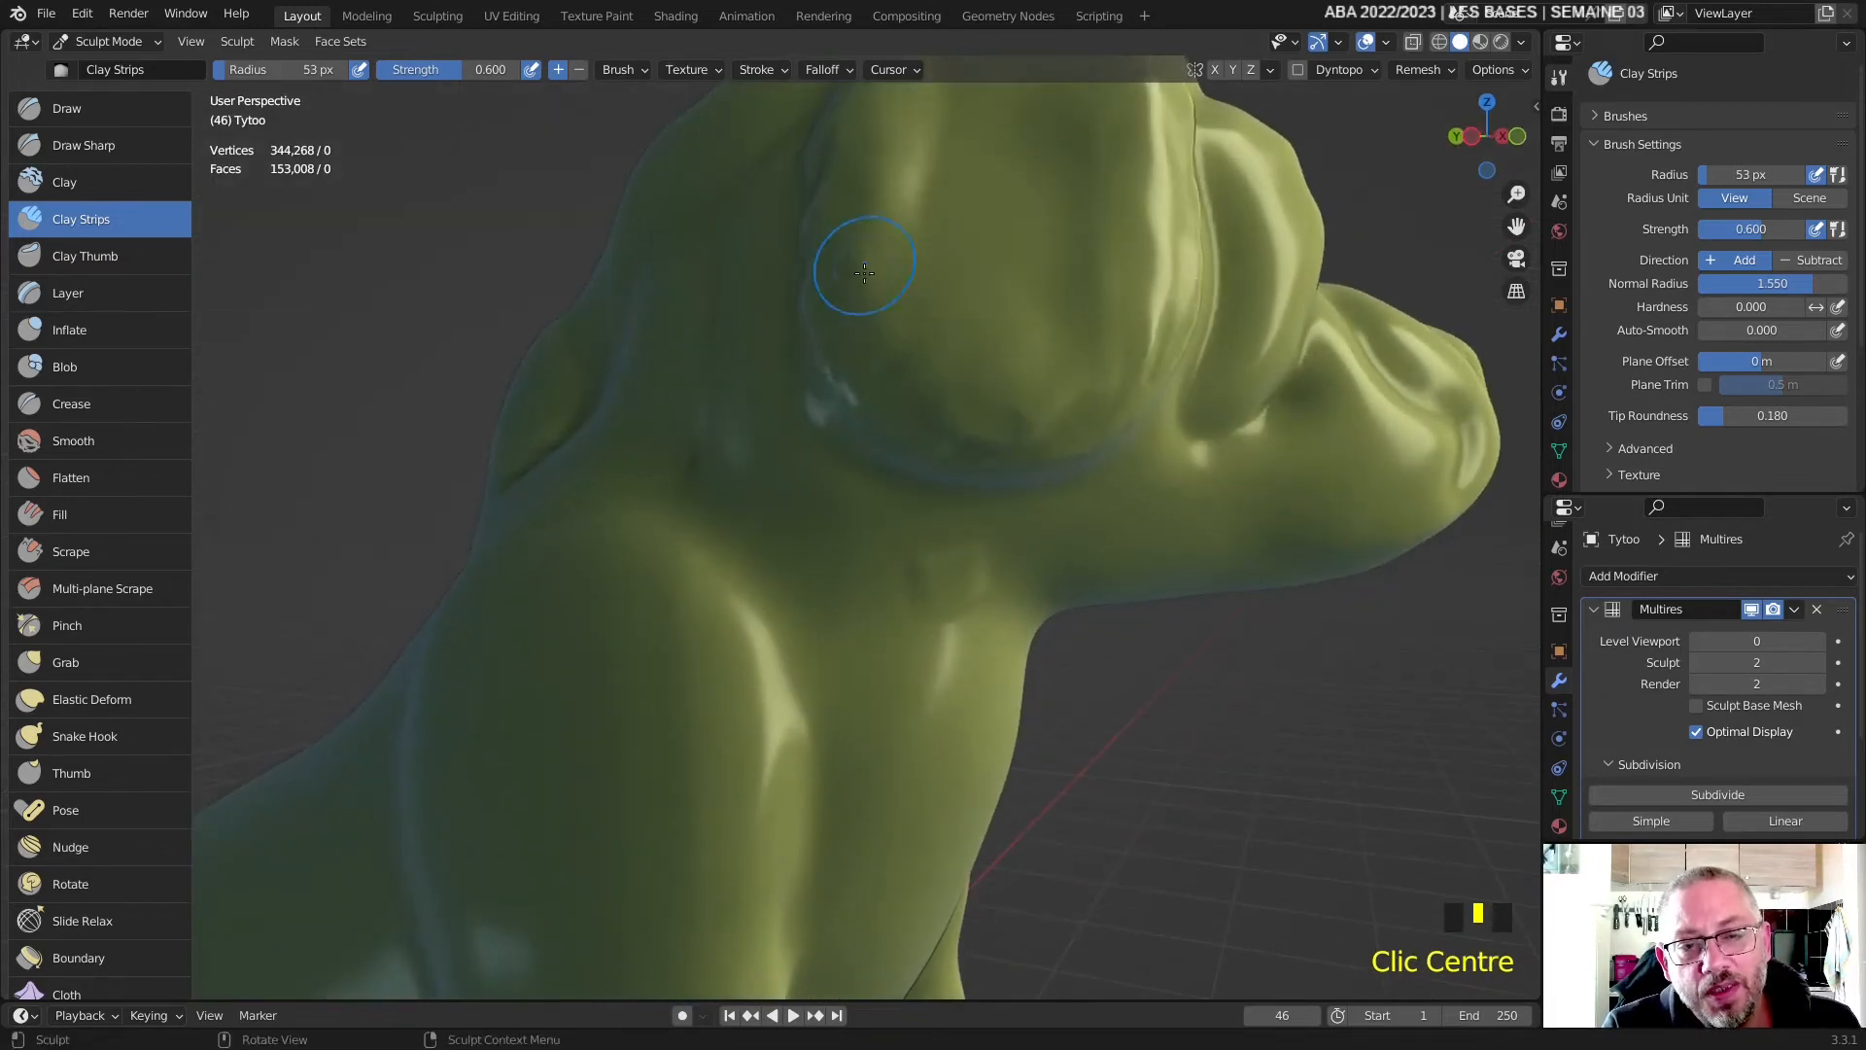
drag(851, 266, 861, 377)
drag(902, 270, 896, 393)
mouse_move(1006, 450)
mouse_down()
mouse_move(1132, 384)
mouse_move(977, 350)
mouse_up()
mouse_move(947, 291)
shift+mouse_down()
mouse_move(958, 335)
mouse_move(1123, 374)
mouse_move(1142, 355)
shift+mouse_up()
- Add two Clay Strips strokes on the side of the head and smooth them
scroll(1071, 323, down, 3)
middle_drag(1001, 369, 981, 437)
drag(863, 427, 837, 573)
drag(860, 496, 863, 599)
mouse_move(896, 493)
shift+mouse_down()
mouse_move(880, 428)
mouse_move(895, 515)
shift+mouse_up()
shift+drag(875, 467, 843, 531)
- Carve two hollows into the head with inverted Clay Strips and smooth the area
middle_drag(885, 445, 838, 505)
ctrl+drag(918, 446, 778, 554)
mouse_move(874, 447)
ctrl+mouse_down()
mouse_move(792, 549)
mouse_move(831, 418)
mouse_move(778, 525)
ctrl+mouse_up()
shift+drag(904, 384, 797, 506)
shift+drag(962, 408, 740, 602)
- Lay three Clay Strips strokes from the forehead down to the bridge of the muzzle
middle_drag(848, 641, 782, 465)
drag(744, 352, 744, 545)
drag(739, 301, 758, 539)
mouse_move(768, 374)
mouse_down()
mouse_move(773, 467)
mouse_move(741, 539)
mouse_up()
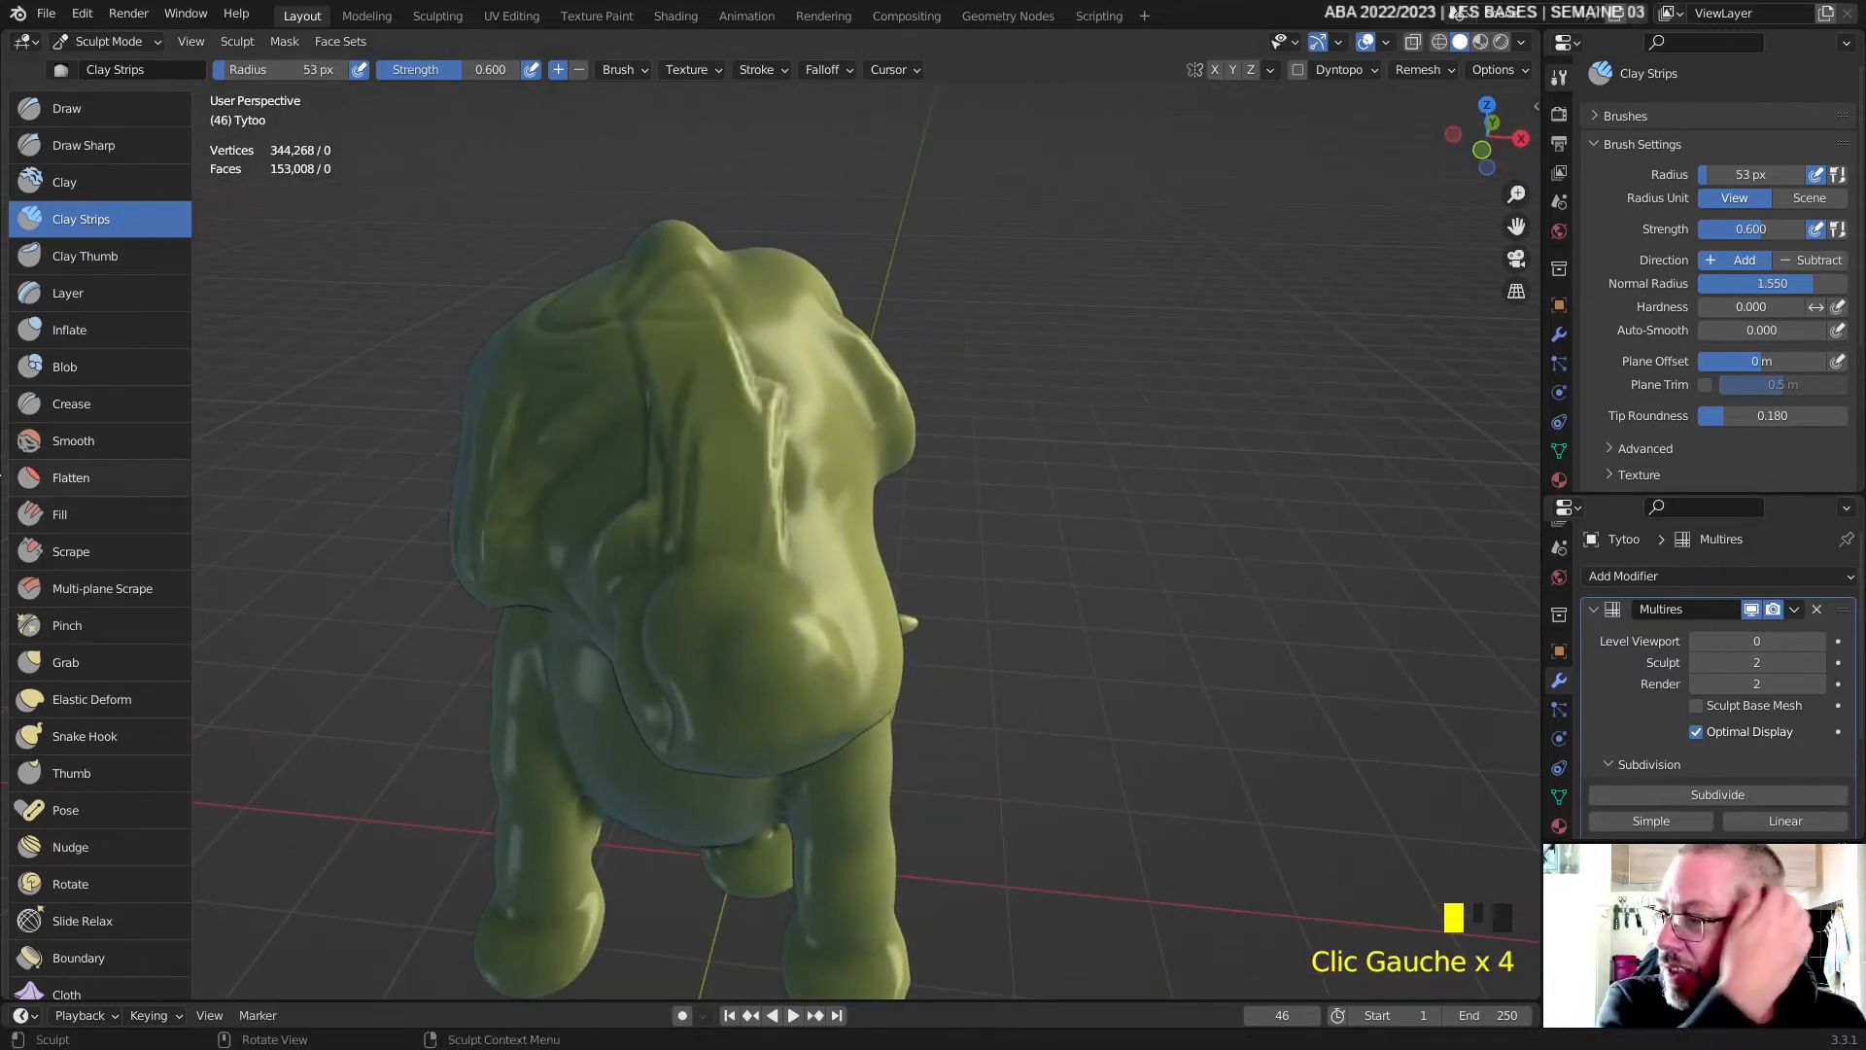
- Raise an X-shaped mark on the dog's flank with the Layer brush
click(97, 293)
mouse_move(445, 695)
middle_down()
mouse_move(772, 740)
mouse_move(807, 583)
middle_up()
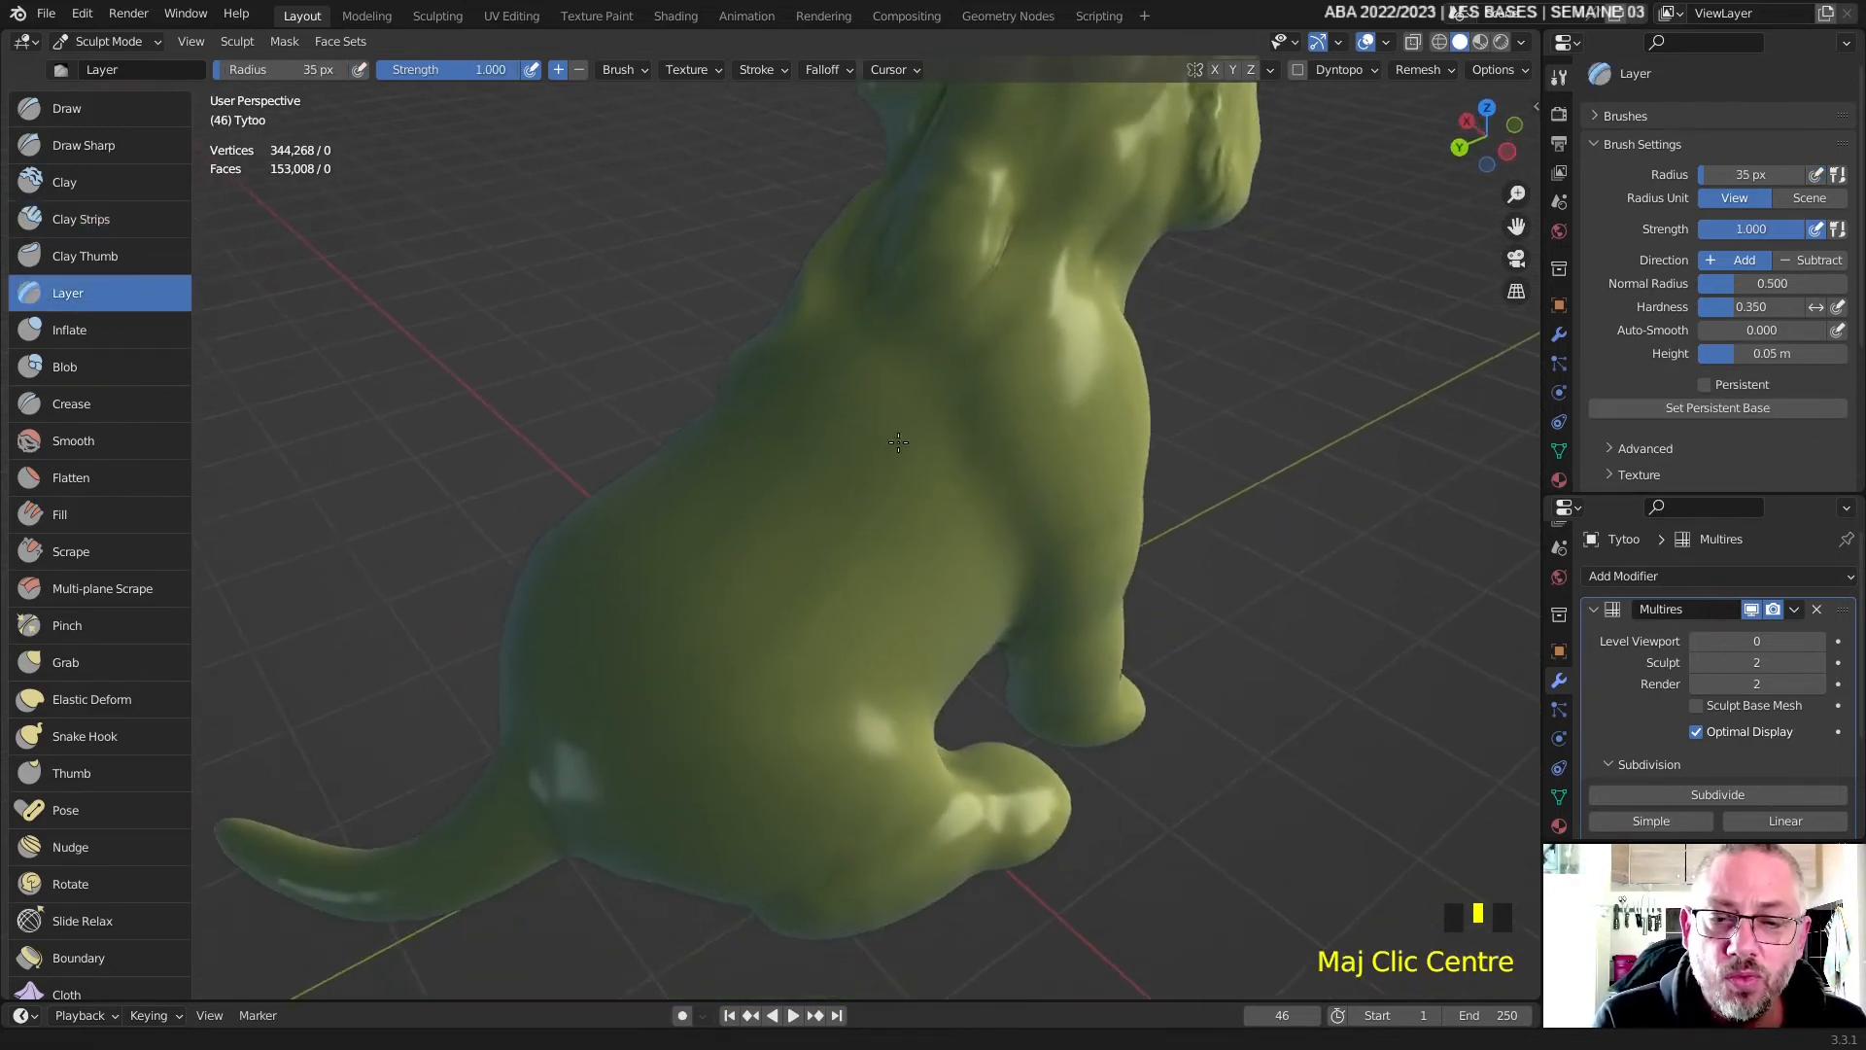
scroll(818, 528, up, 3)
mouse_move(817, 460)
mouse_down()
mouse_move(836, 514)
mouse_move(768, 588)
mouse_up()
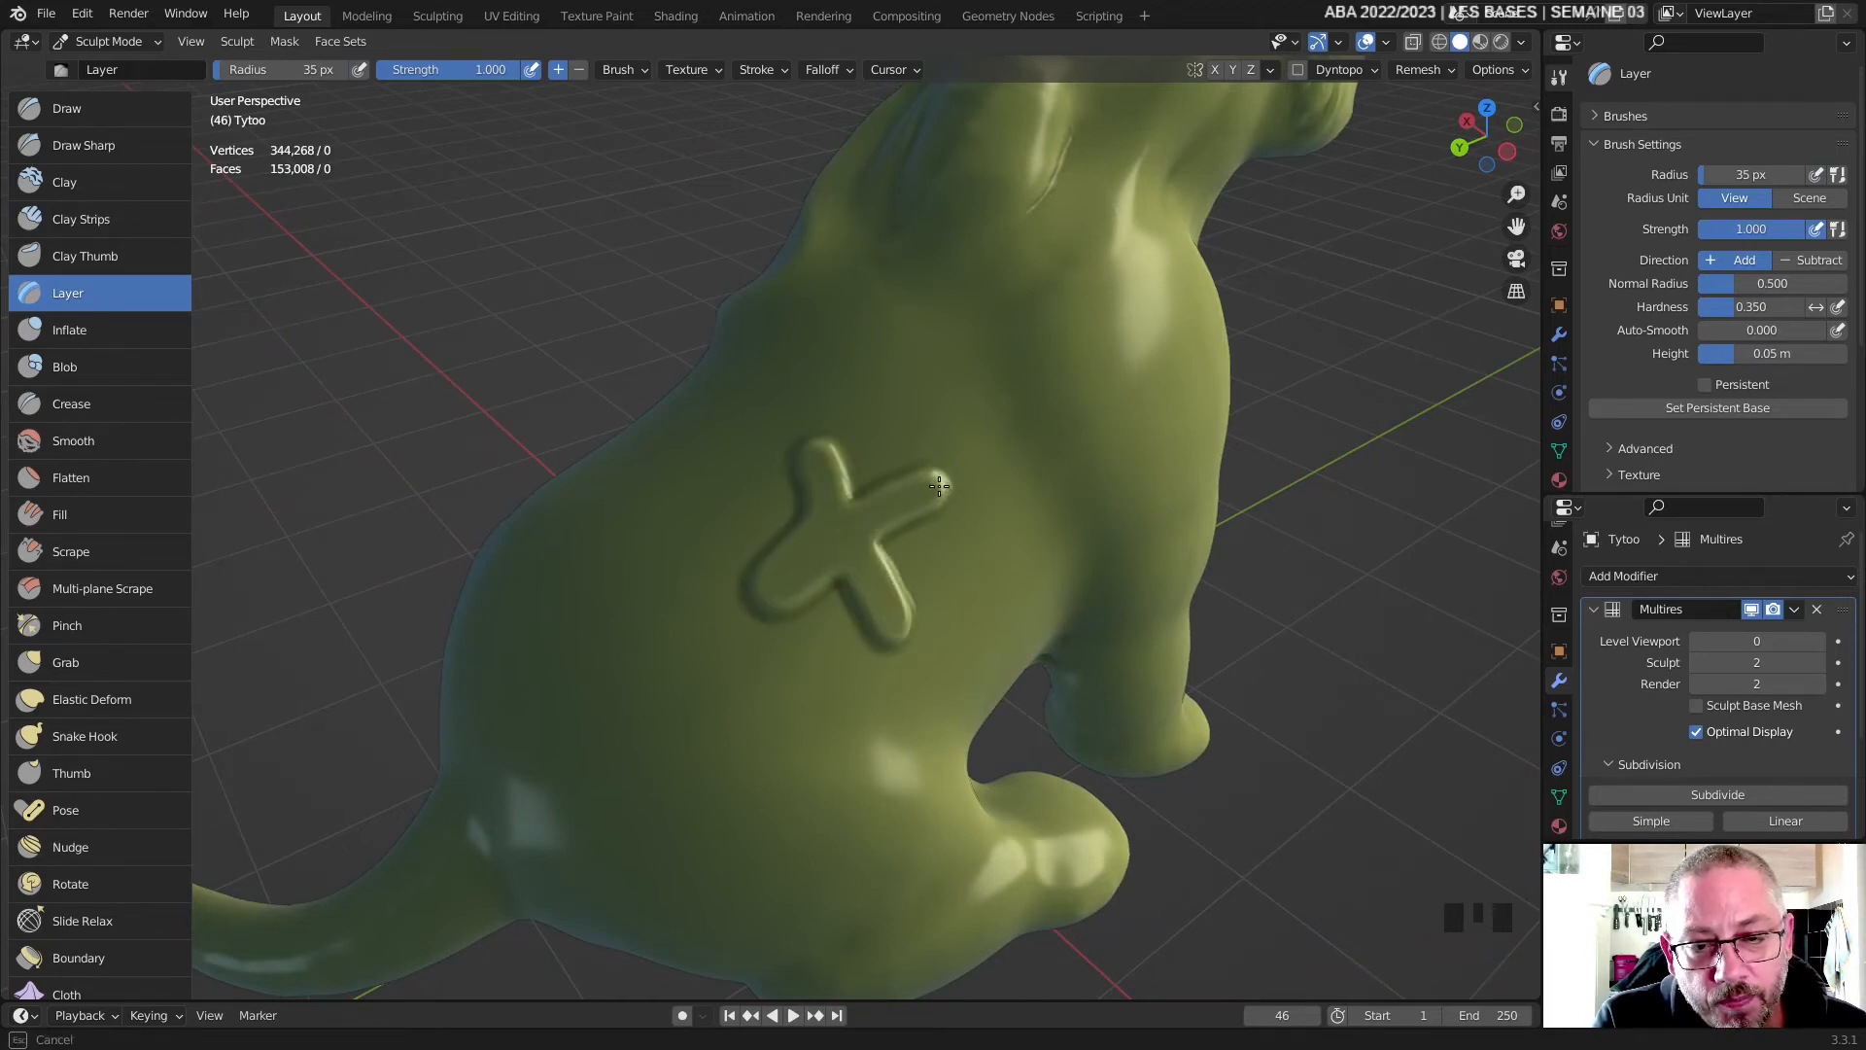
- Try an additional raised Layer stroke crossing one arm of the X on the flank, and undo it
middle_drag(836, 501, 858, 540)
drag(823, 492, 852, 516)
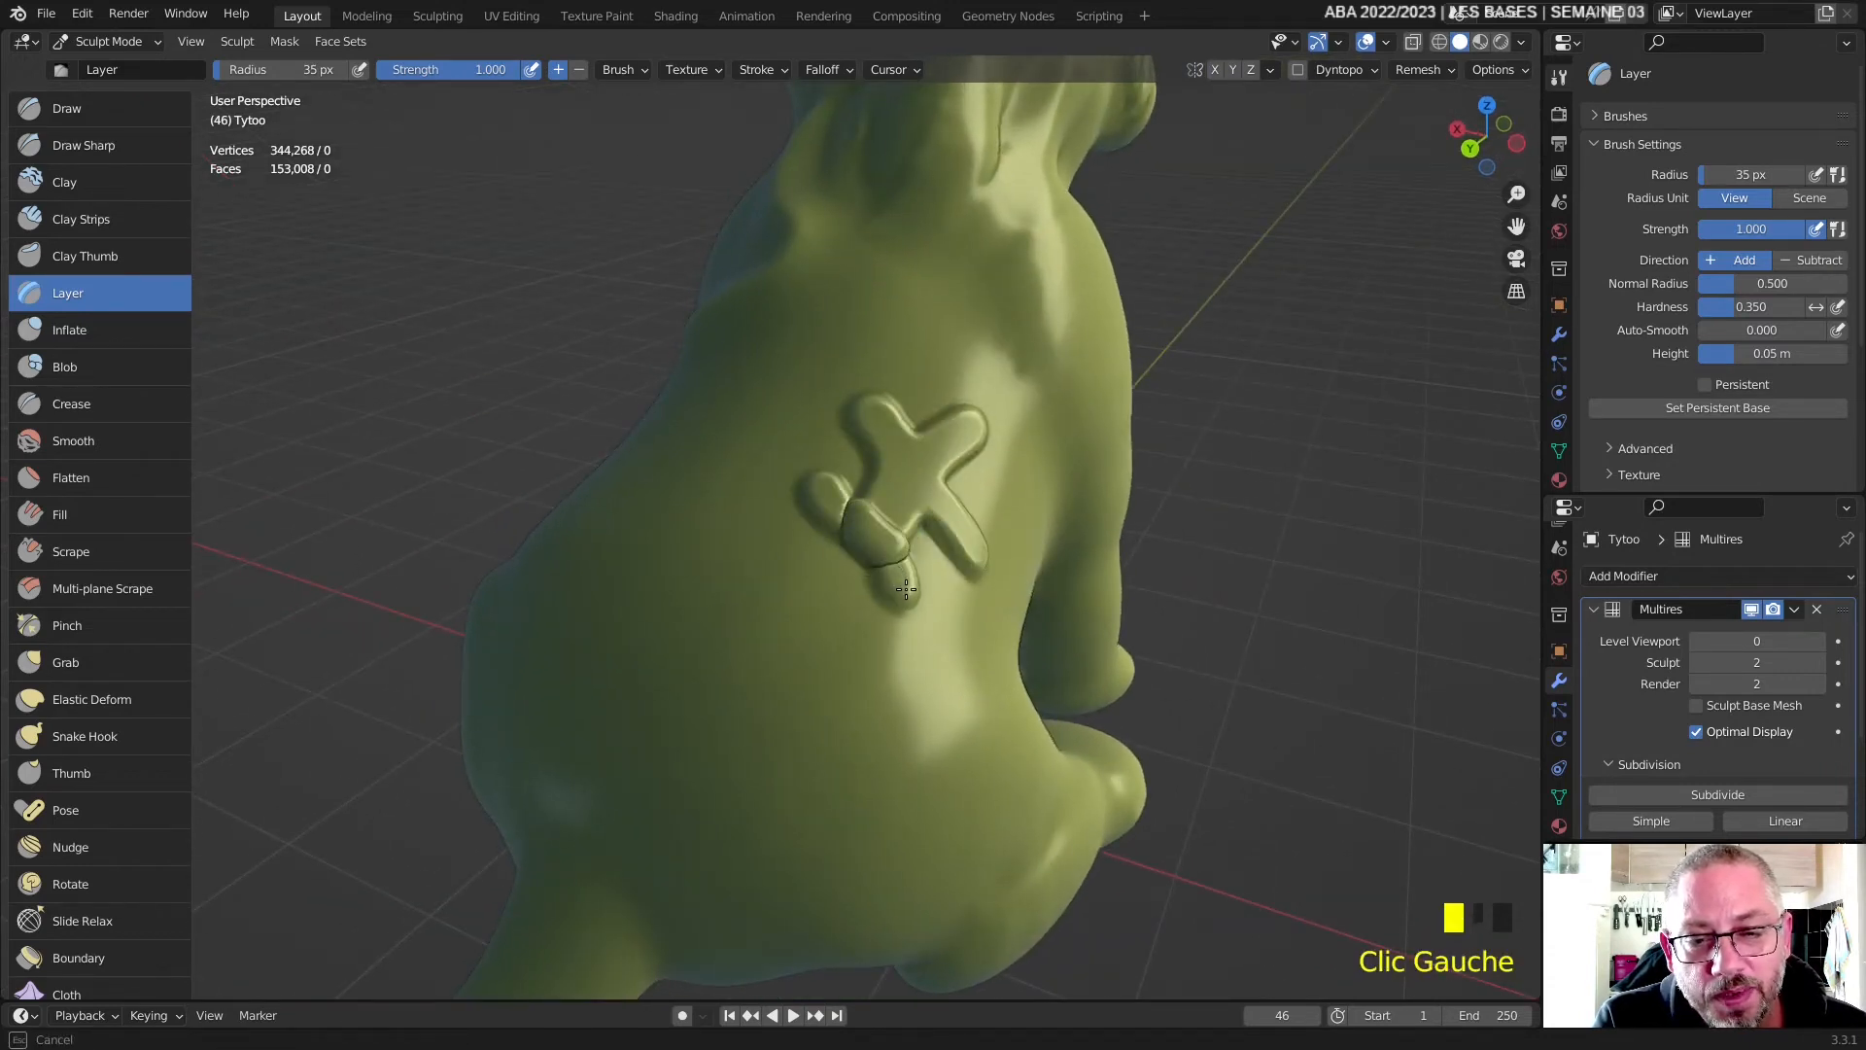
key(ctrl+z)
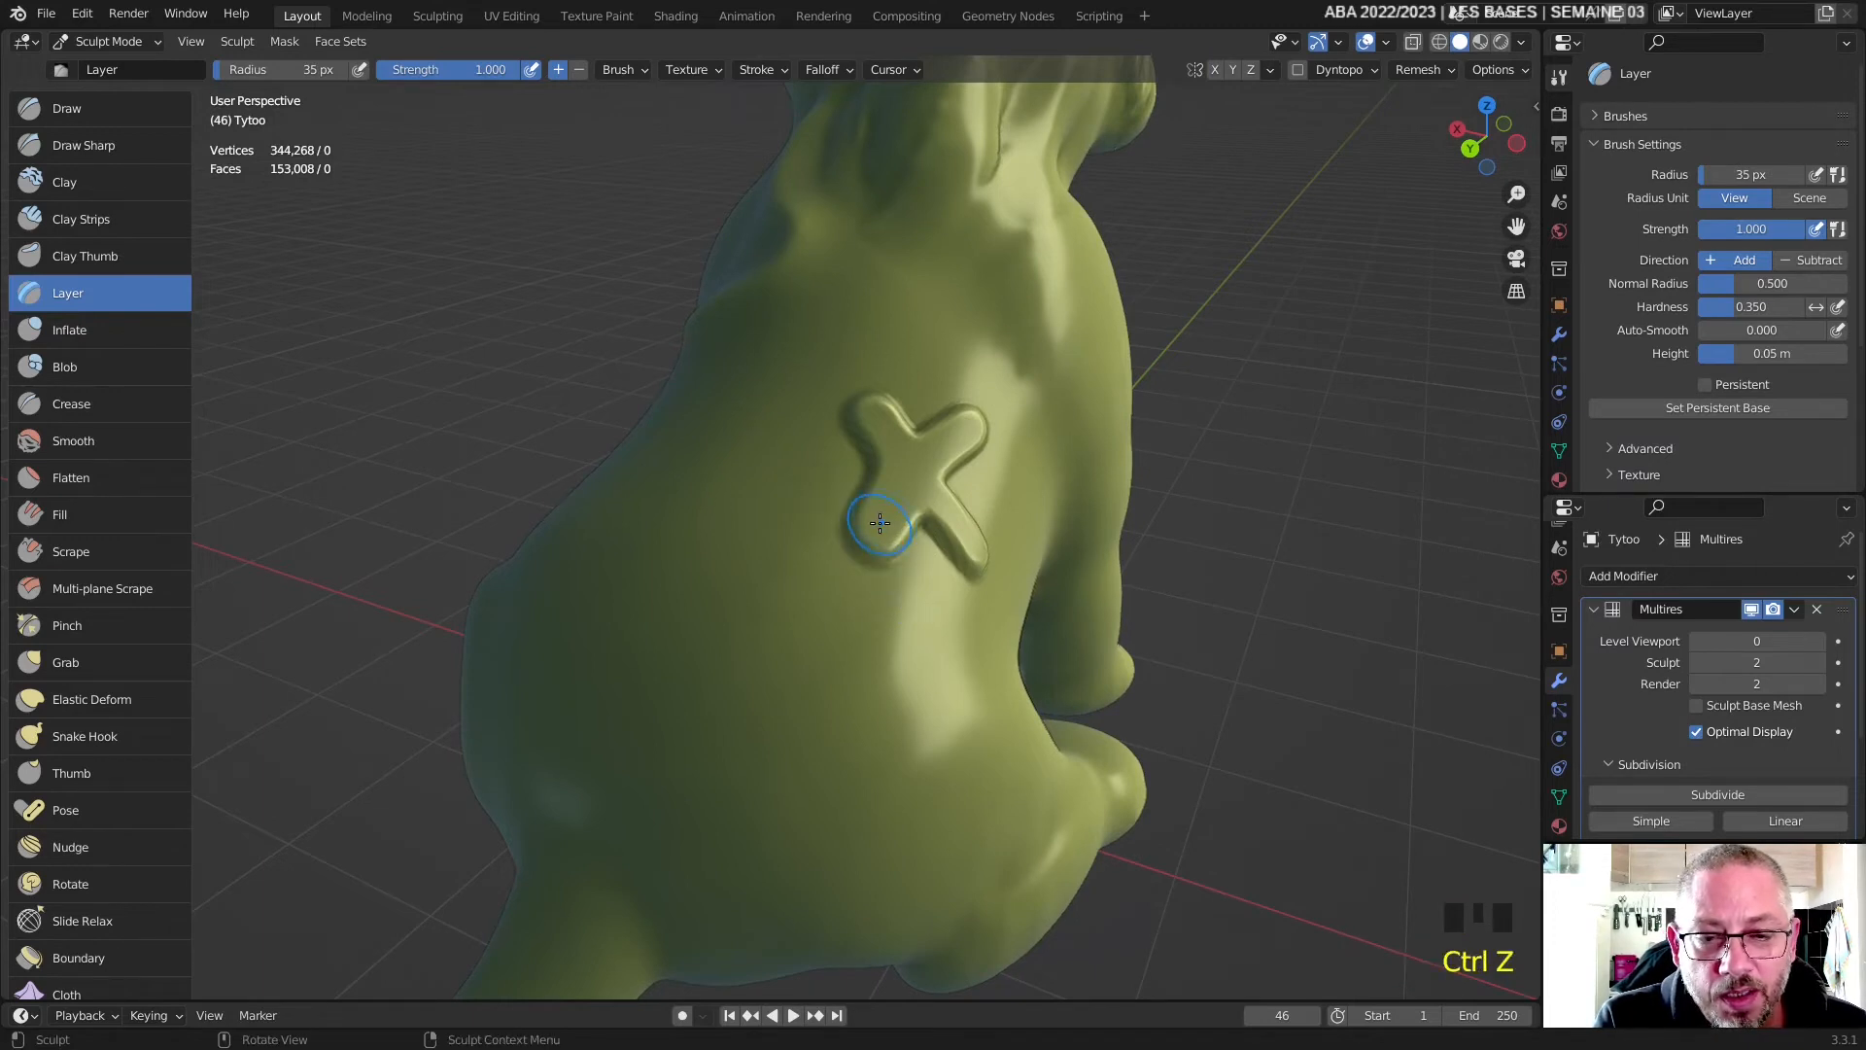
- Carve an inverted Layer stroke across the X on the flank and overlap it with raised strokes
ctrl+drag(837, 486, 875, 518)
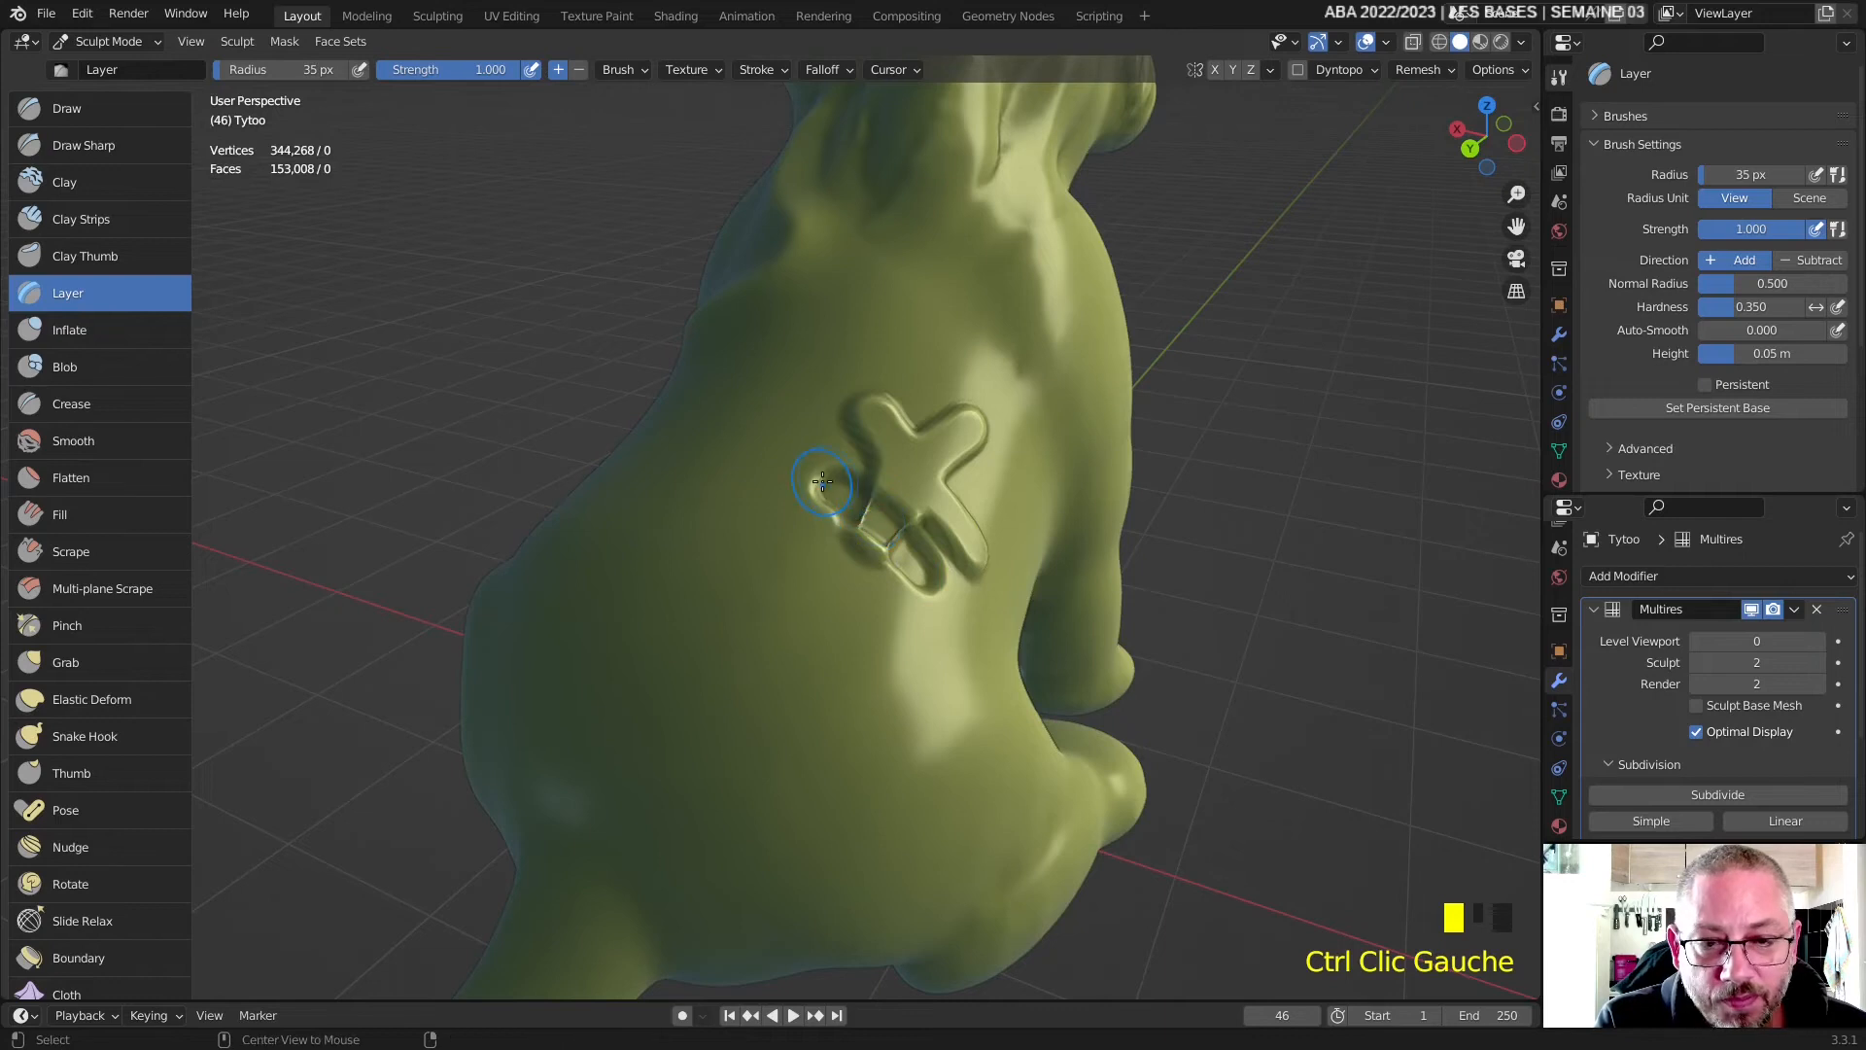
mouse_move(855, 455)
mouse_down()
mouse_move(898, 472)
mouse_move(870, 564)
mouse_move(896, 475)
mouse_up()
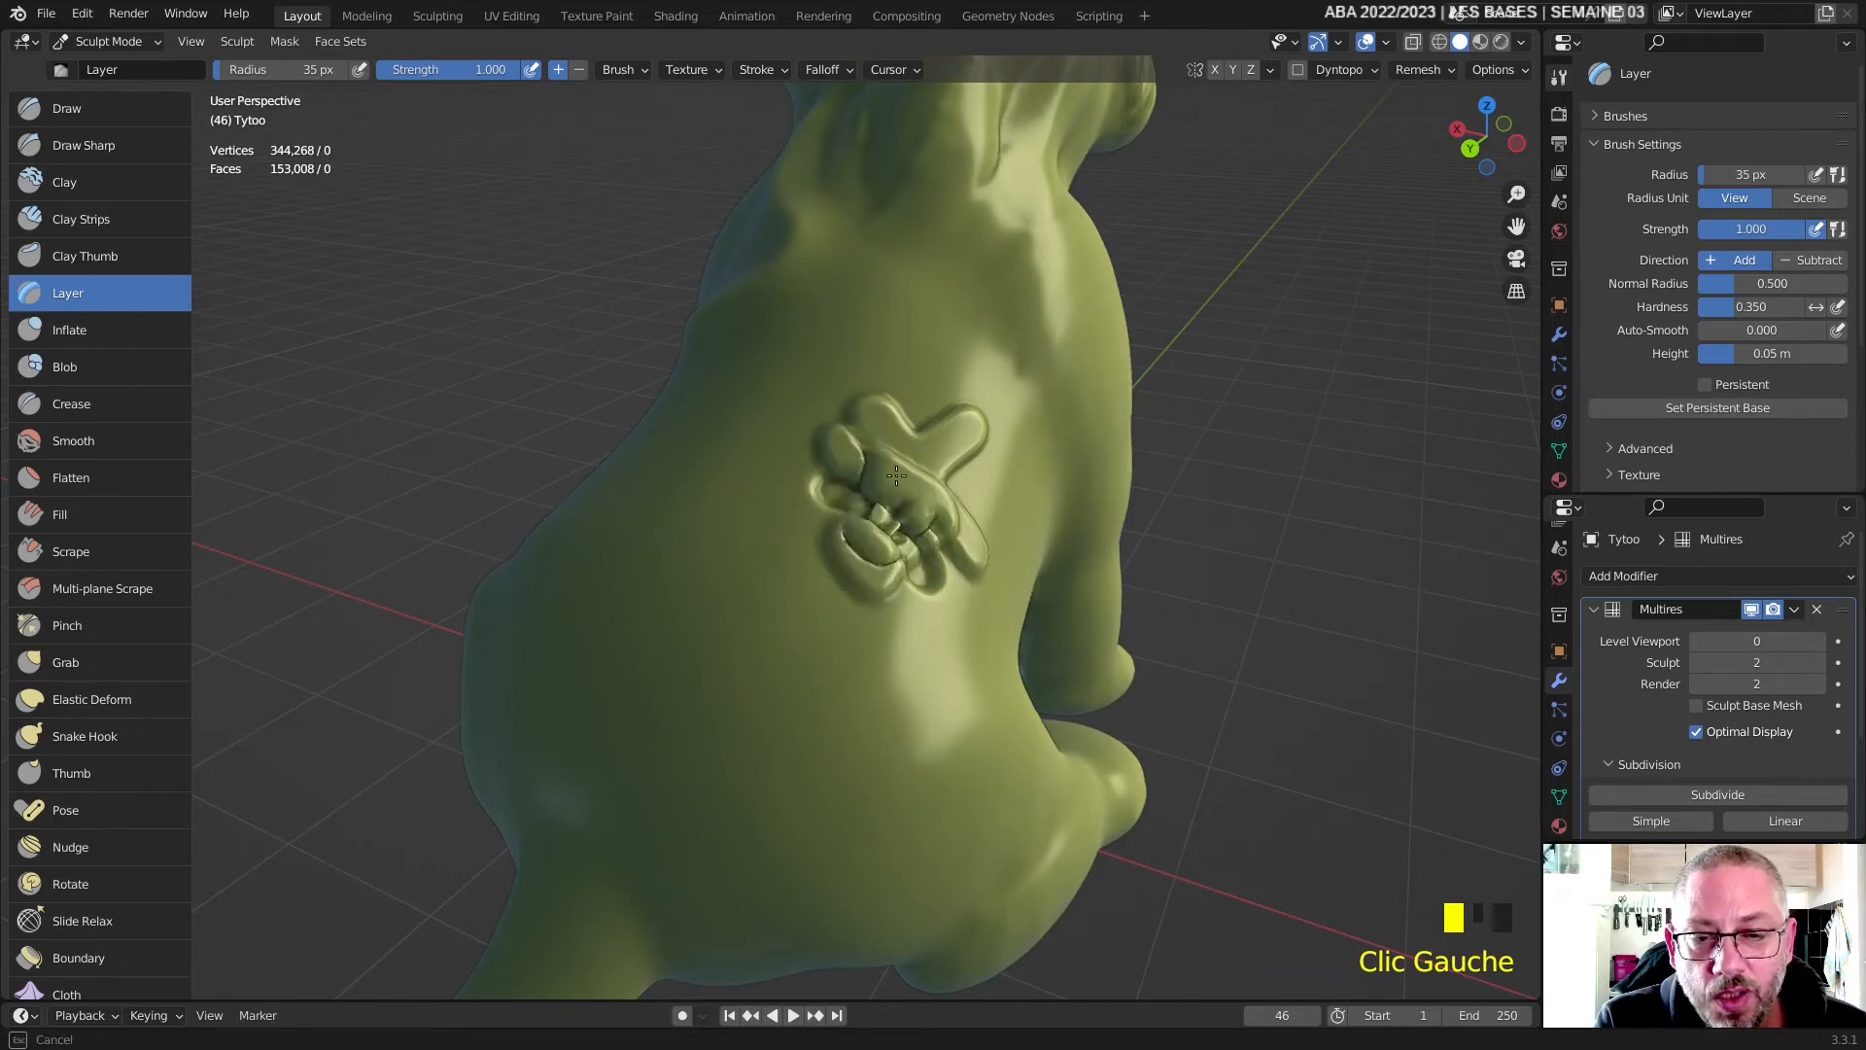
- Smooth away the Layer strokes on the flank, enlarging the brush radius to 109 px
shift+drag(881, 540, 857, 507)
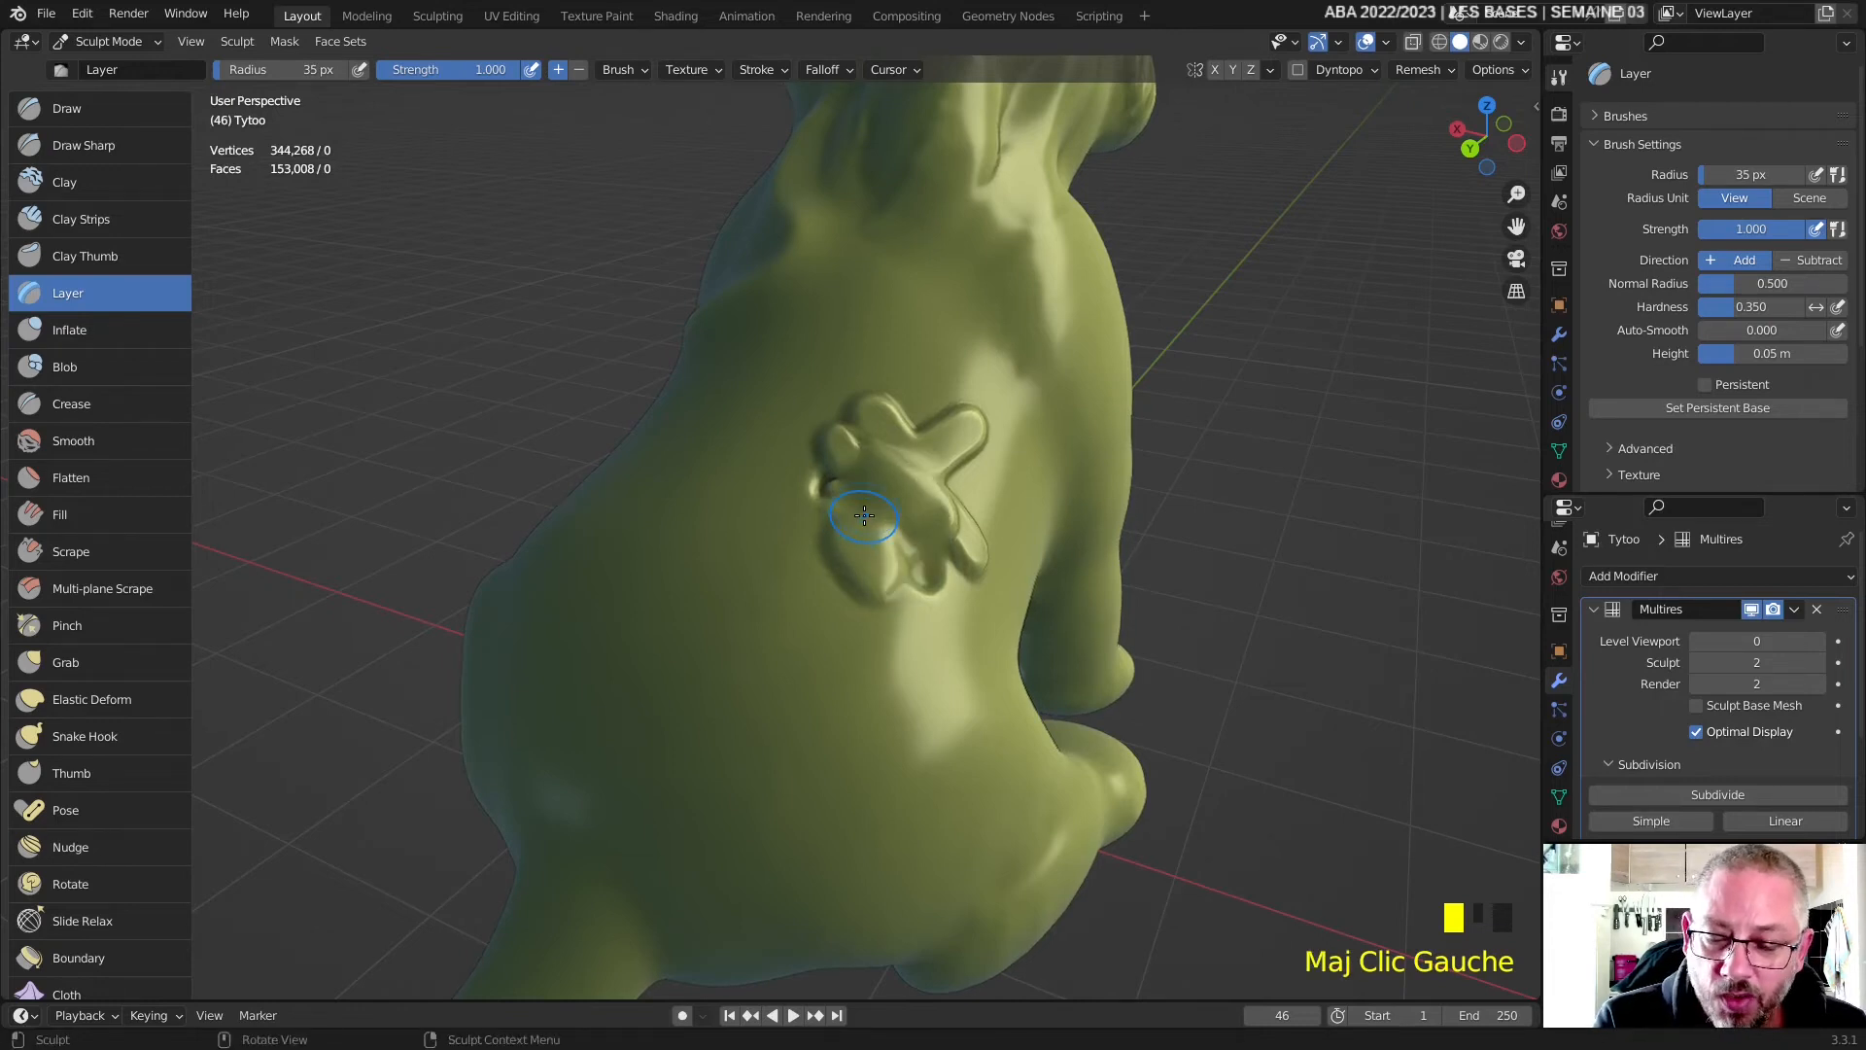
right_click(804, 539)
drag(697, 507, 724, 508)
mouse_move(904, 460)
shift+mouse_down()
mouse_move(982, 466)
mouse_move(904, 418)
mouse_move(962, 525)
mouse_move(856, 488)
shift+mouse_up()
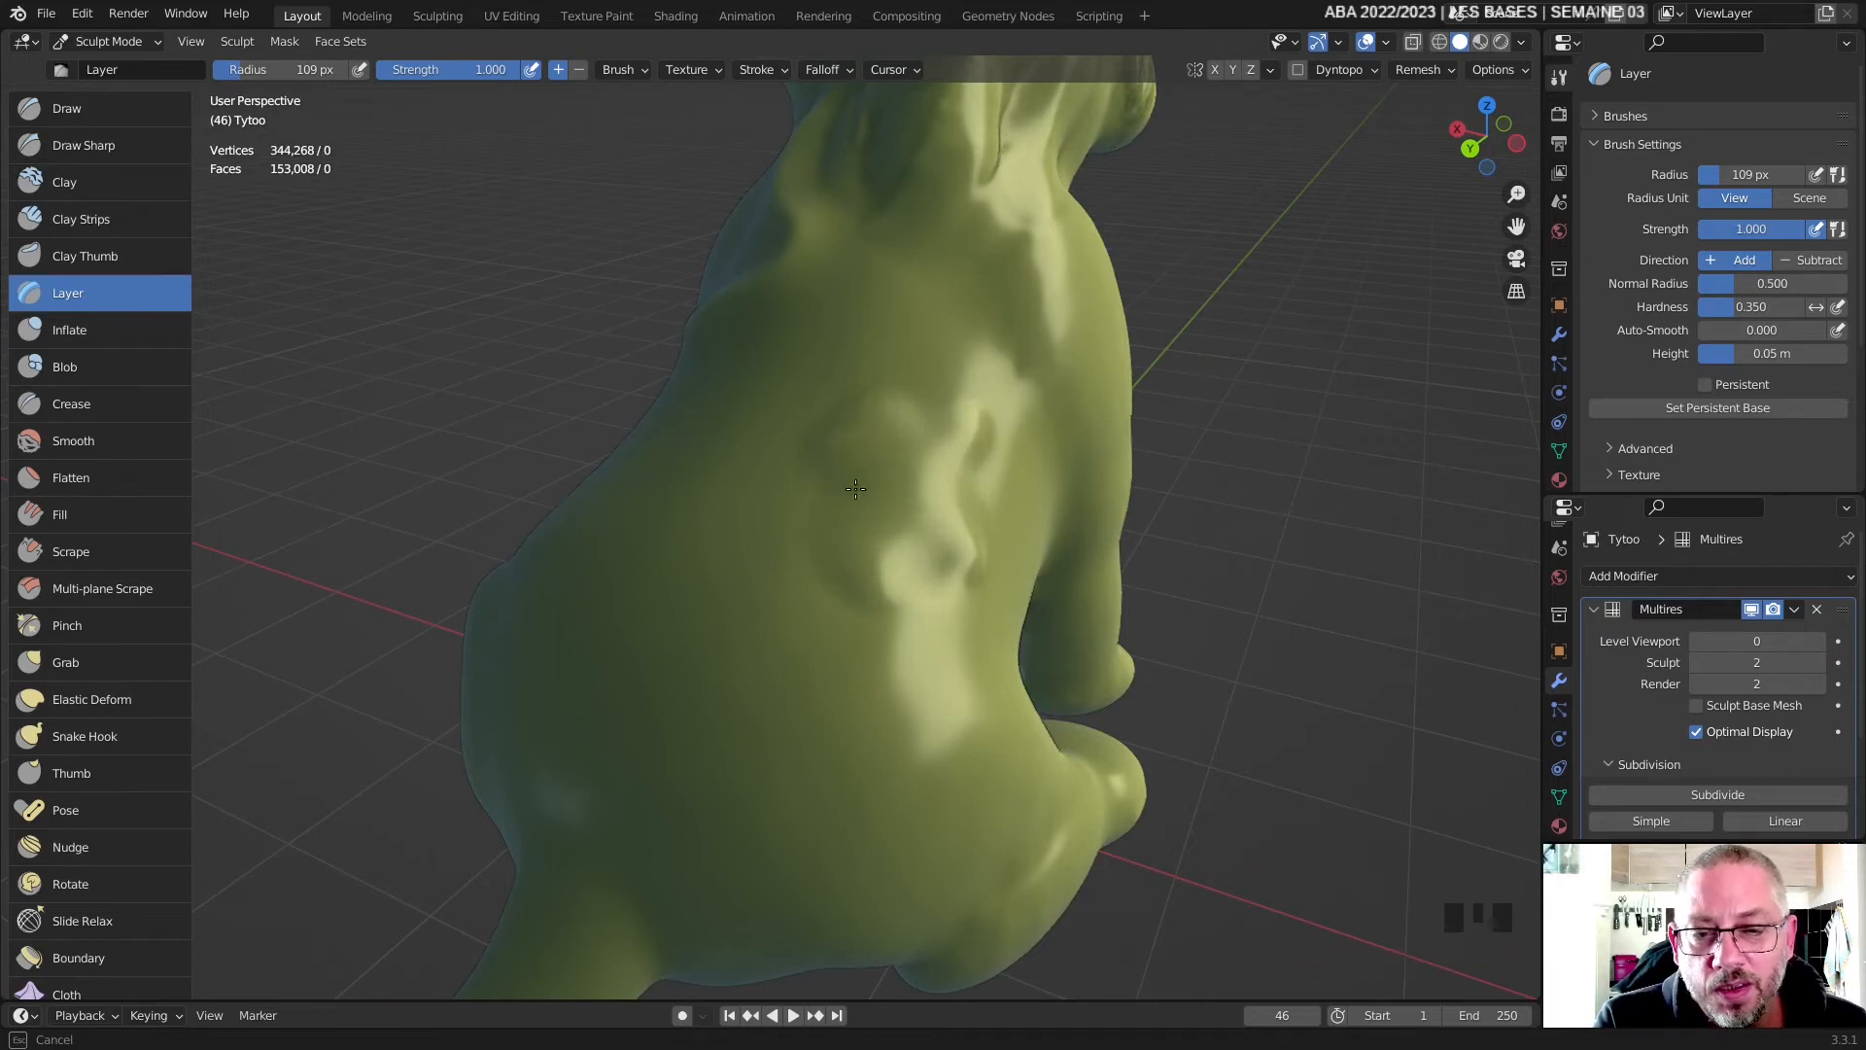
- Slim the tail along its length by deflating it with the Inflate brush at a 177 px radius
click(103, 330)
mouse_move(923, 570)
middle_down()
mouse_move(675, 513)
mouse_move(666, 529)
mouse_move(826, 622)
mouse_move(1066, 711)
mouse_move(1053, 581)
middle_up()
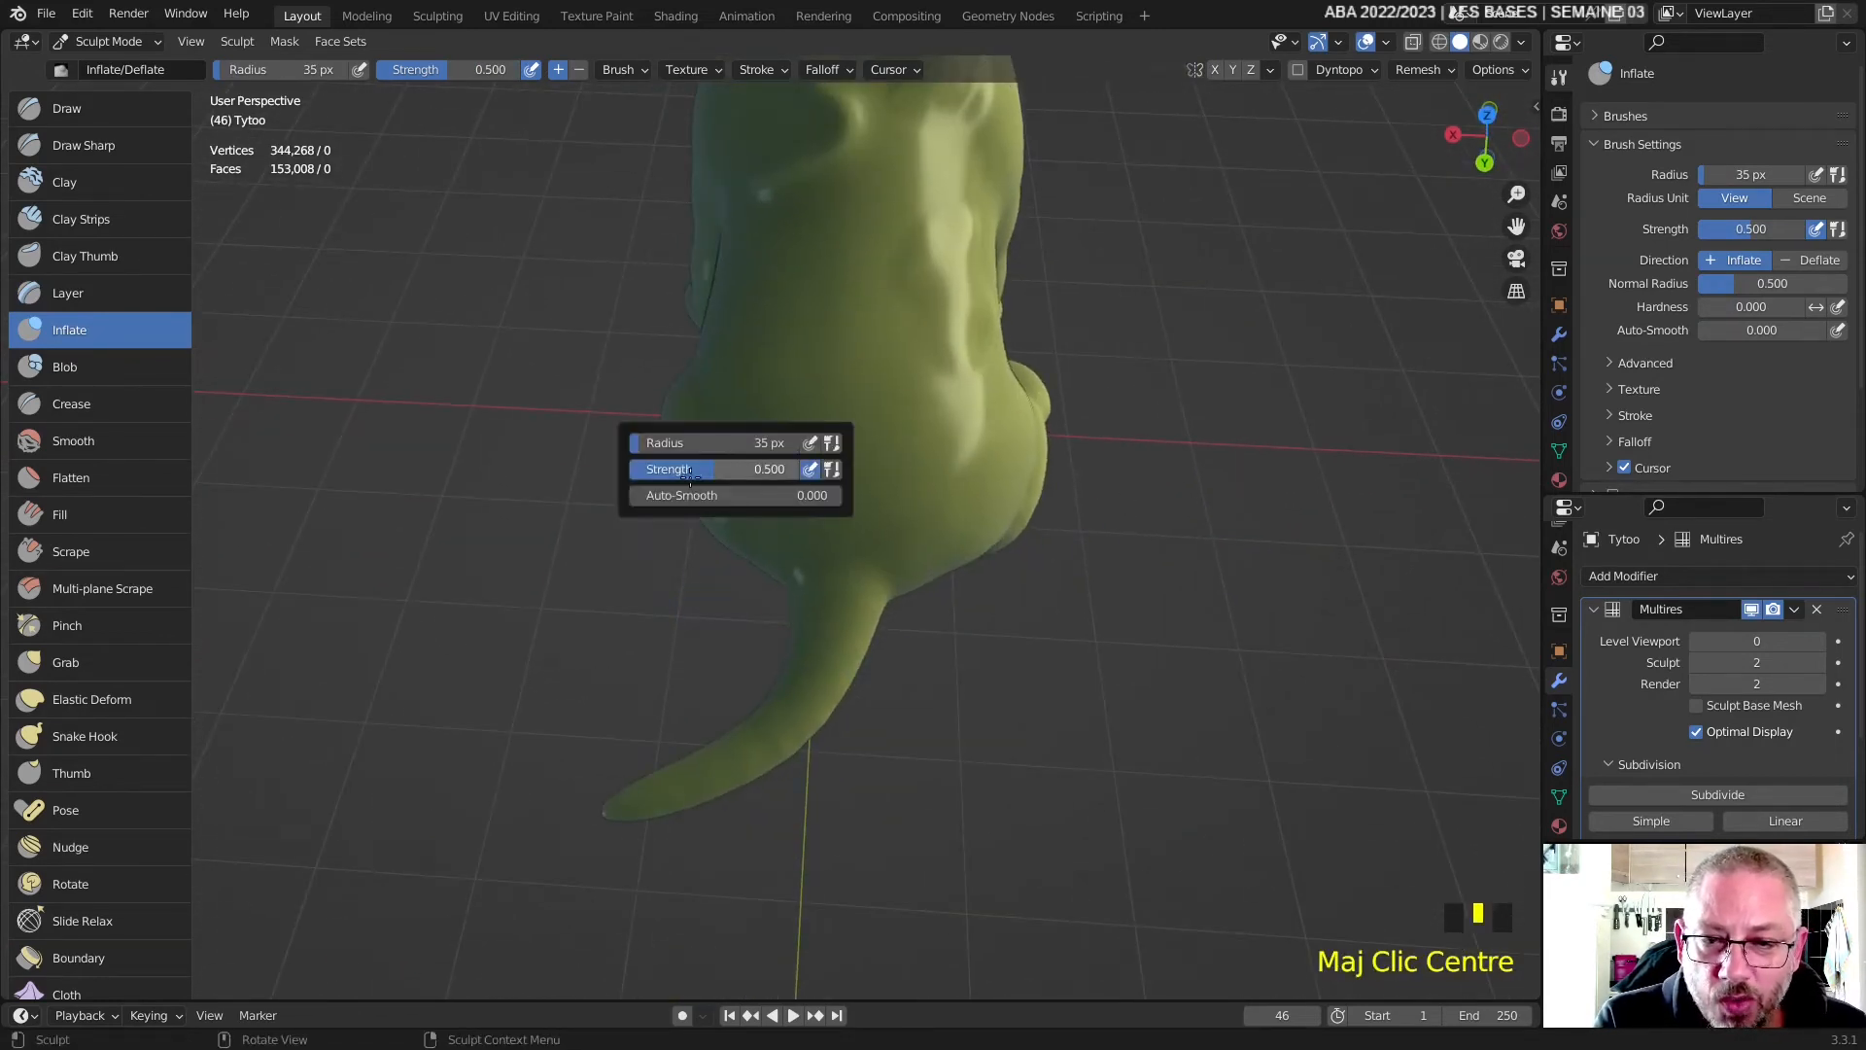
mouse_move(726, 474)
right_down()
mouse_move(700, 444)
mouse_move(727, 444)
right_up()
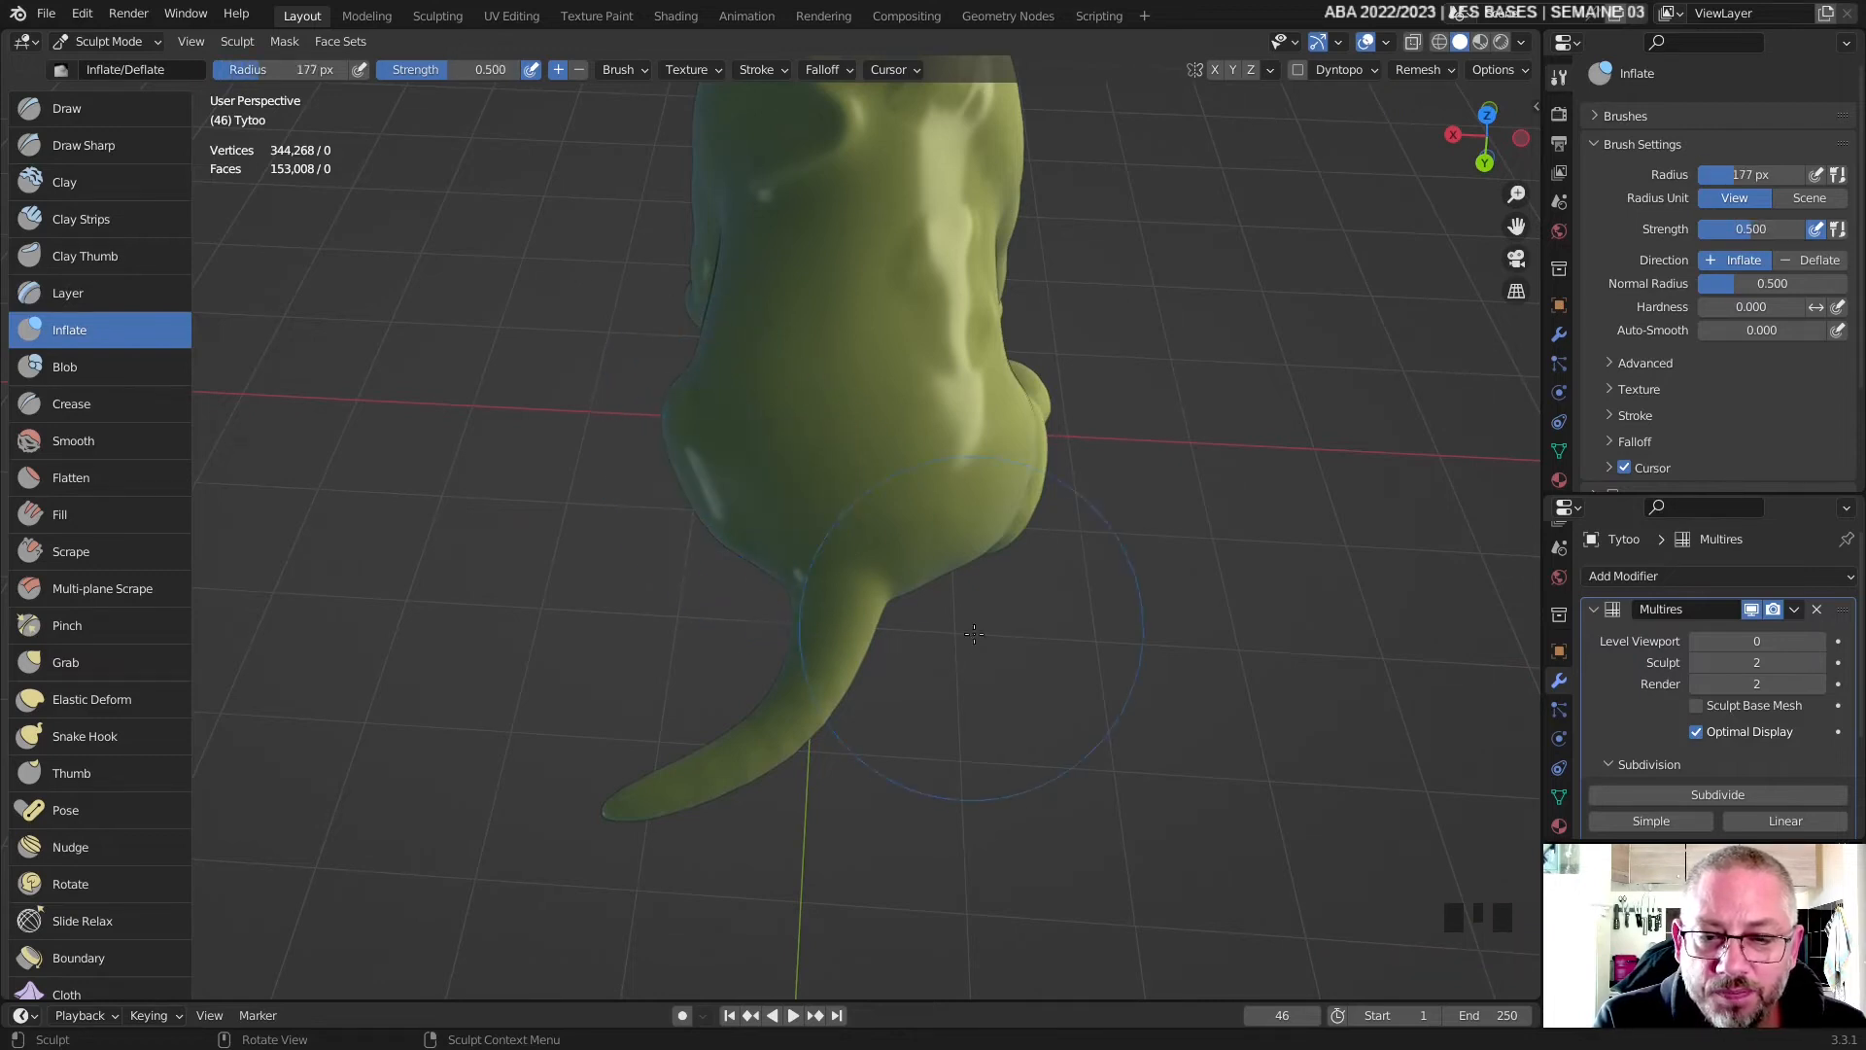
ctrl+click(822, 665)
ctrl+click(824, 665)
ctrl+click(825, 665)
ctrl+click(834, 666)
ctrl+click(834, 666)
ctrl+click(834, 666)
ctrl+click(645, 793)
middle_drag(646, 793, 703, 532)
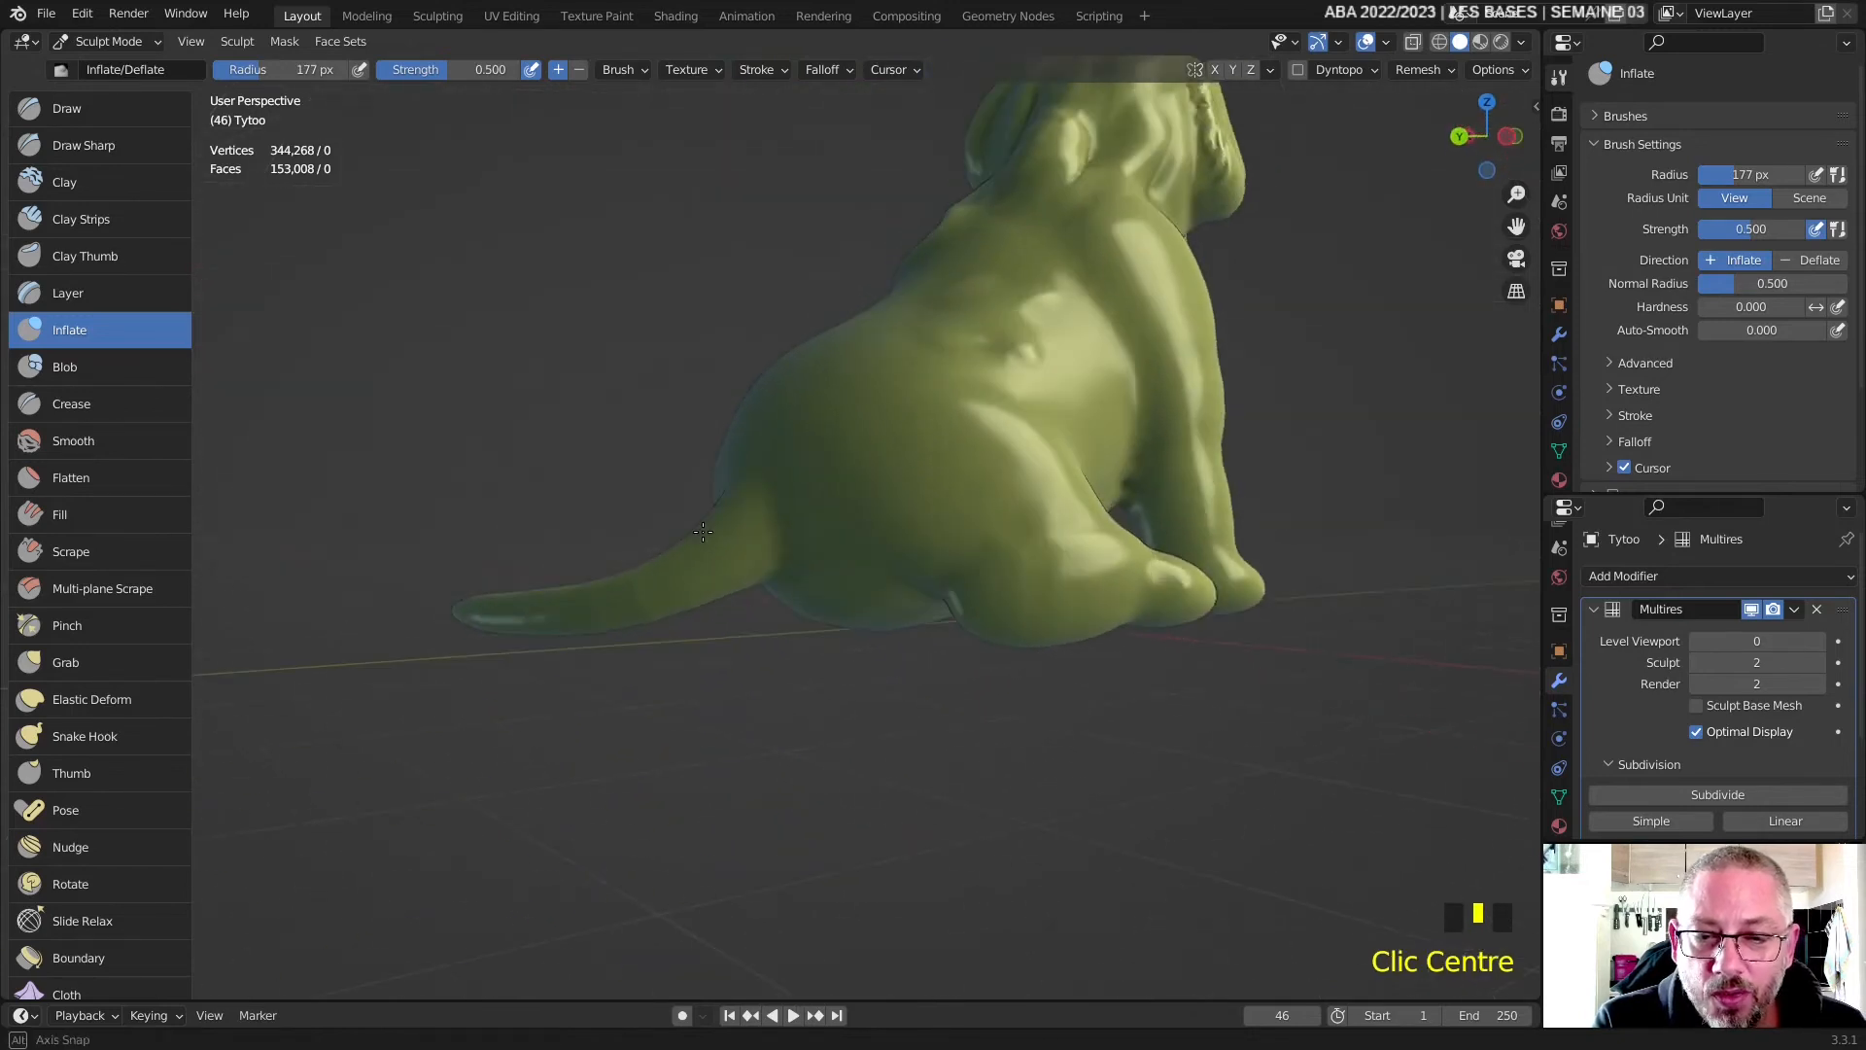
ctrl+click(687, 687)
ctrl+click(681, 688)
ctrl+click(596, 687)
- Deflate both front legs with the Inflate brush to make them thinner
mouse_move(596, 687)
middle_down()
mouse_move(808, 649)
mouse_move(952, 743)
mouse_move(1089, 554)
middle_up()
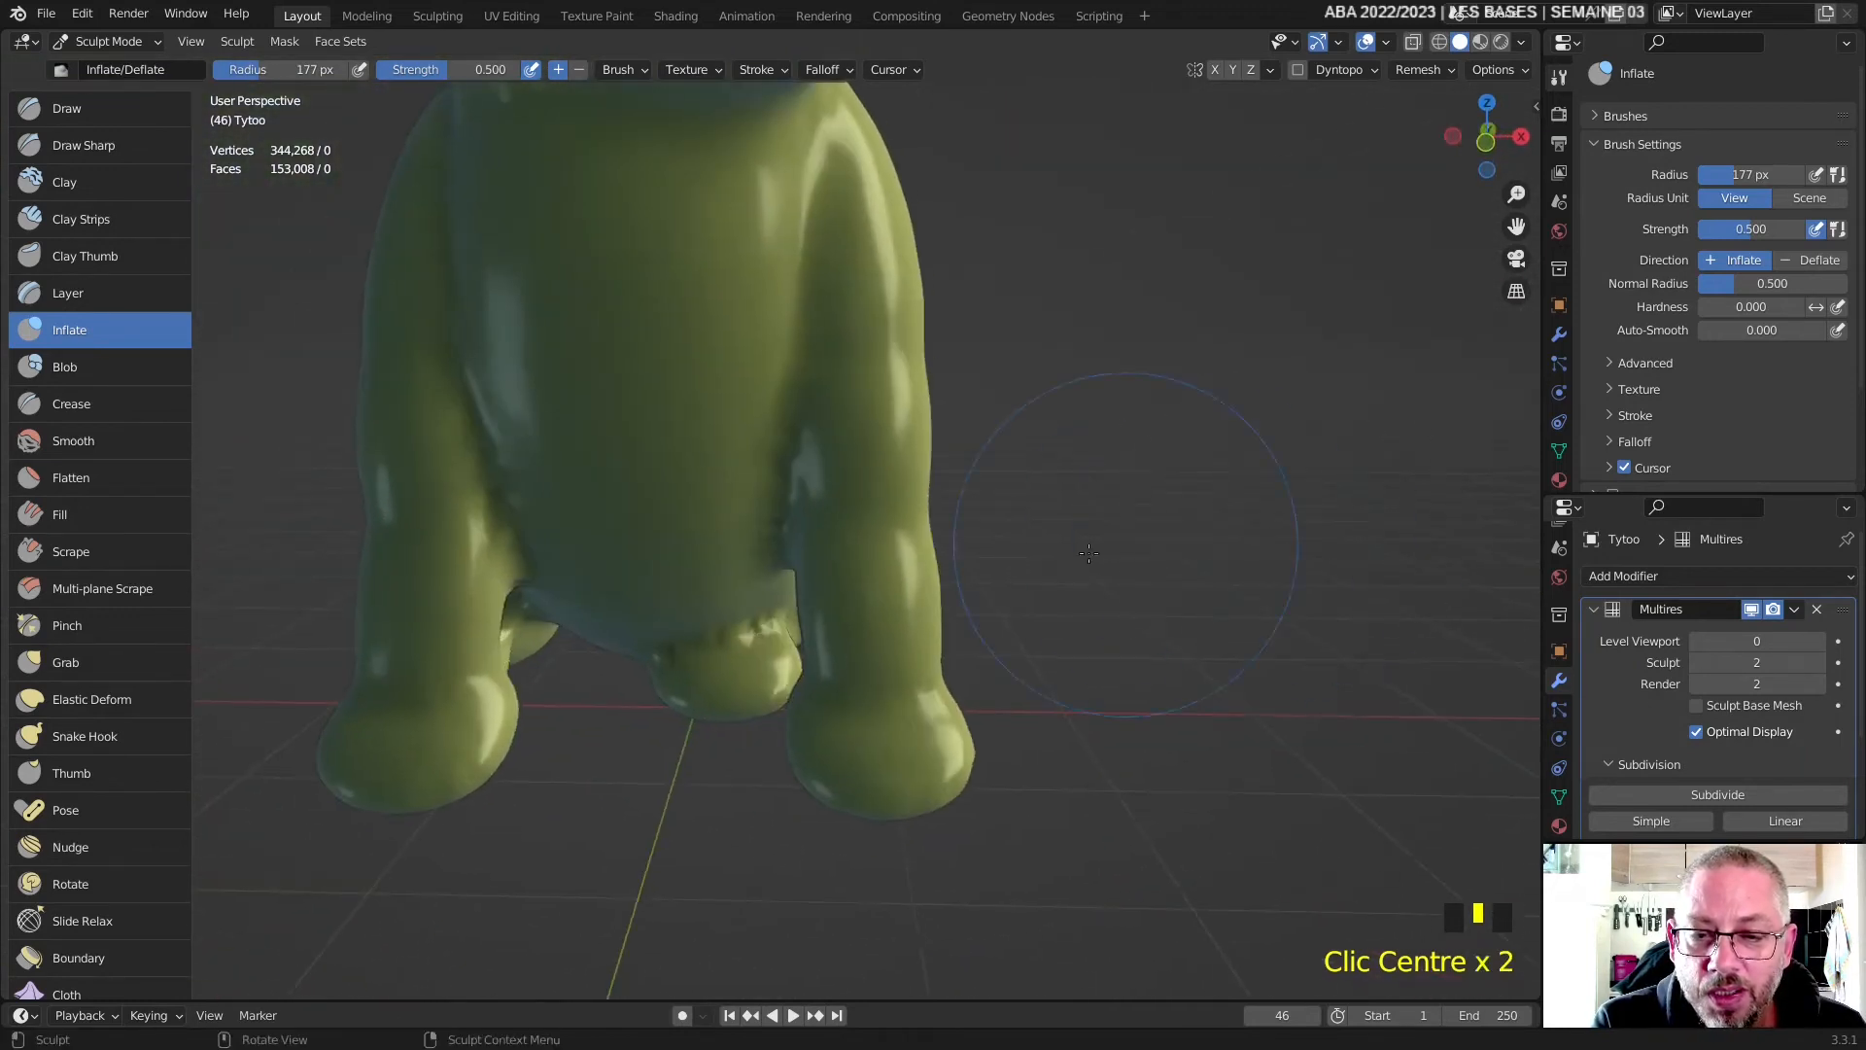
scroll(1089, 554, down, 2)
mouse_move(828, 525)
ctrl+mouse_down()
mouse_move(822, 570)
mouse_move(813, 542)
ctrl+mouse_up()
ctrl+drag(561, 504, 556, 556)
ctrl+drag(558, 520, 557, 544)
middle_drag(557, 537, 715, 524)
mouse_move(850, 505)
ctrl+mouse_down()
mouse_move(854, 539)
mouse_move(667, 604)
ctrl+mouse_up()
- Build a rounded bump on the rump beside the tail with Blob brush strokes
middle_drag(666, 603, 340, 313)
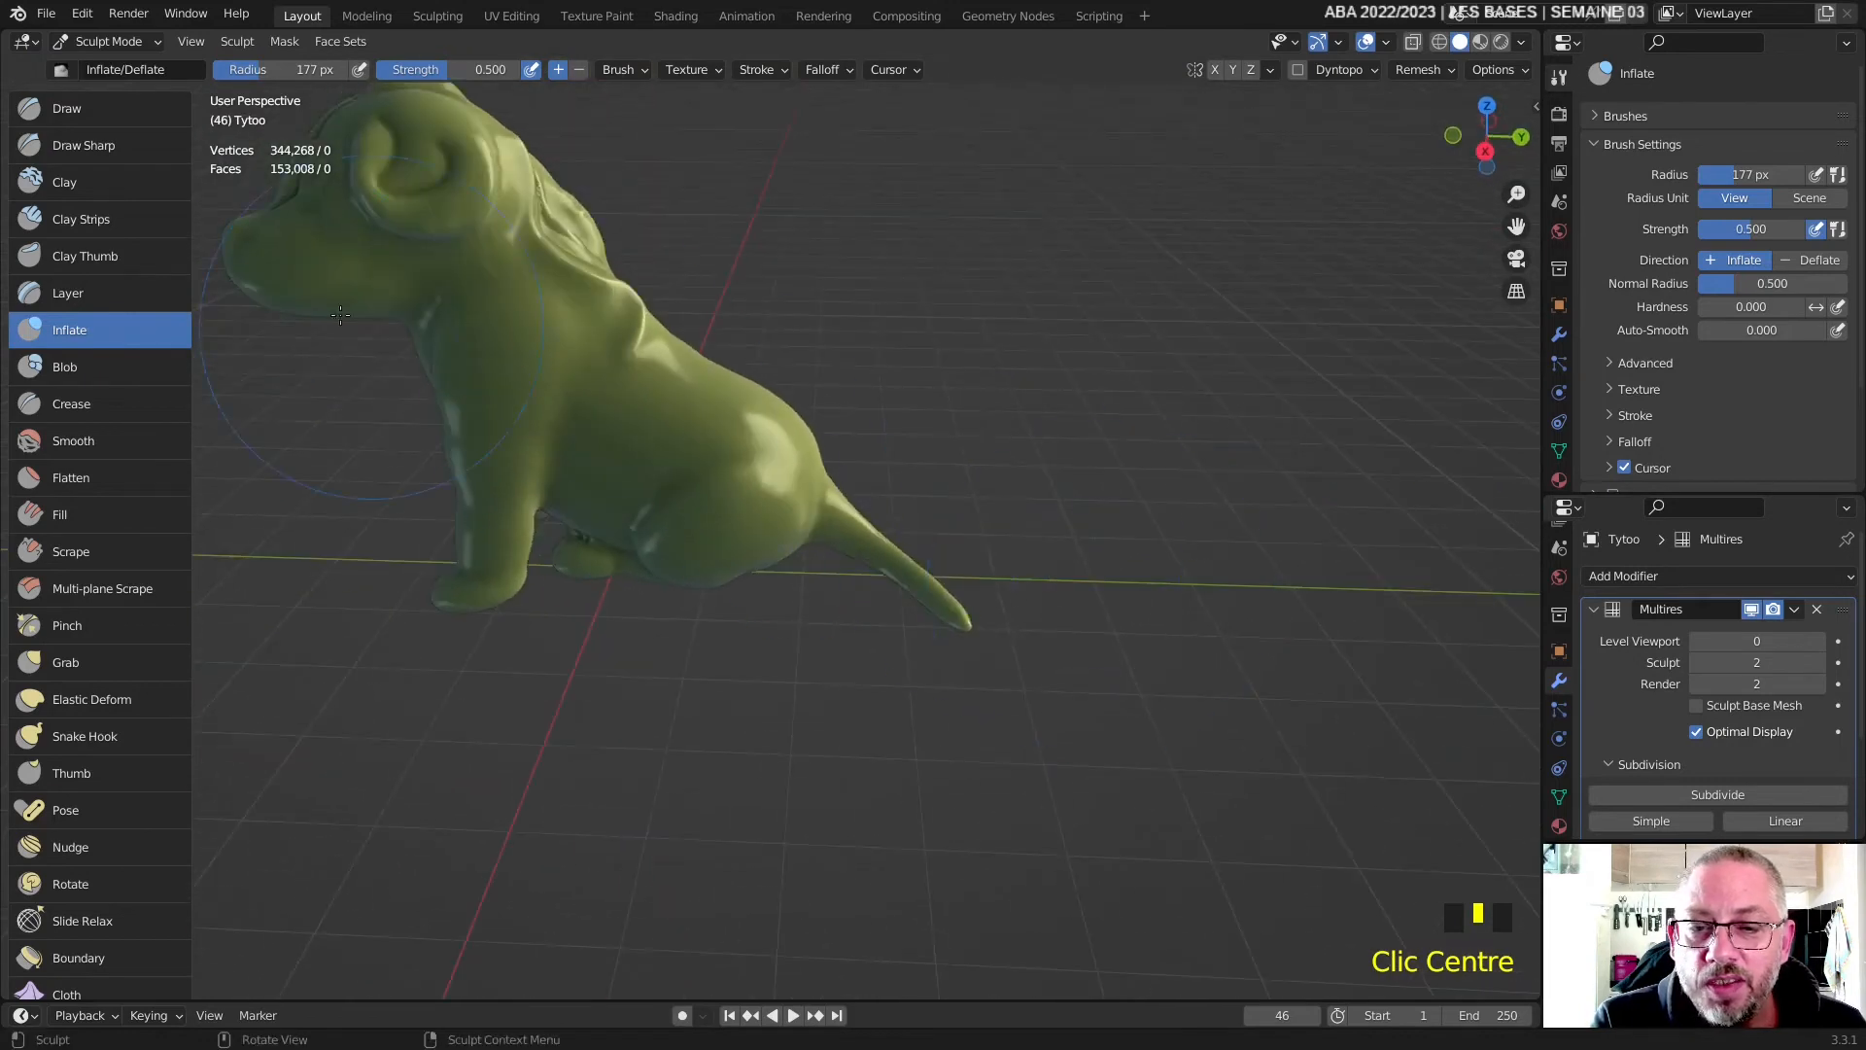
click(65, 367)
scroll(733, 431, up, 7)
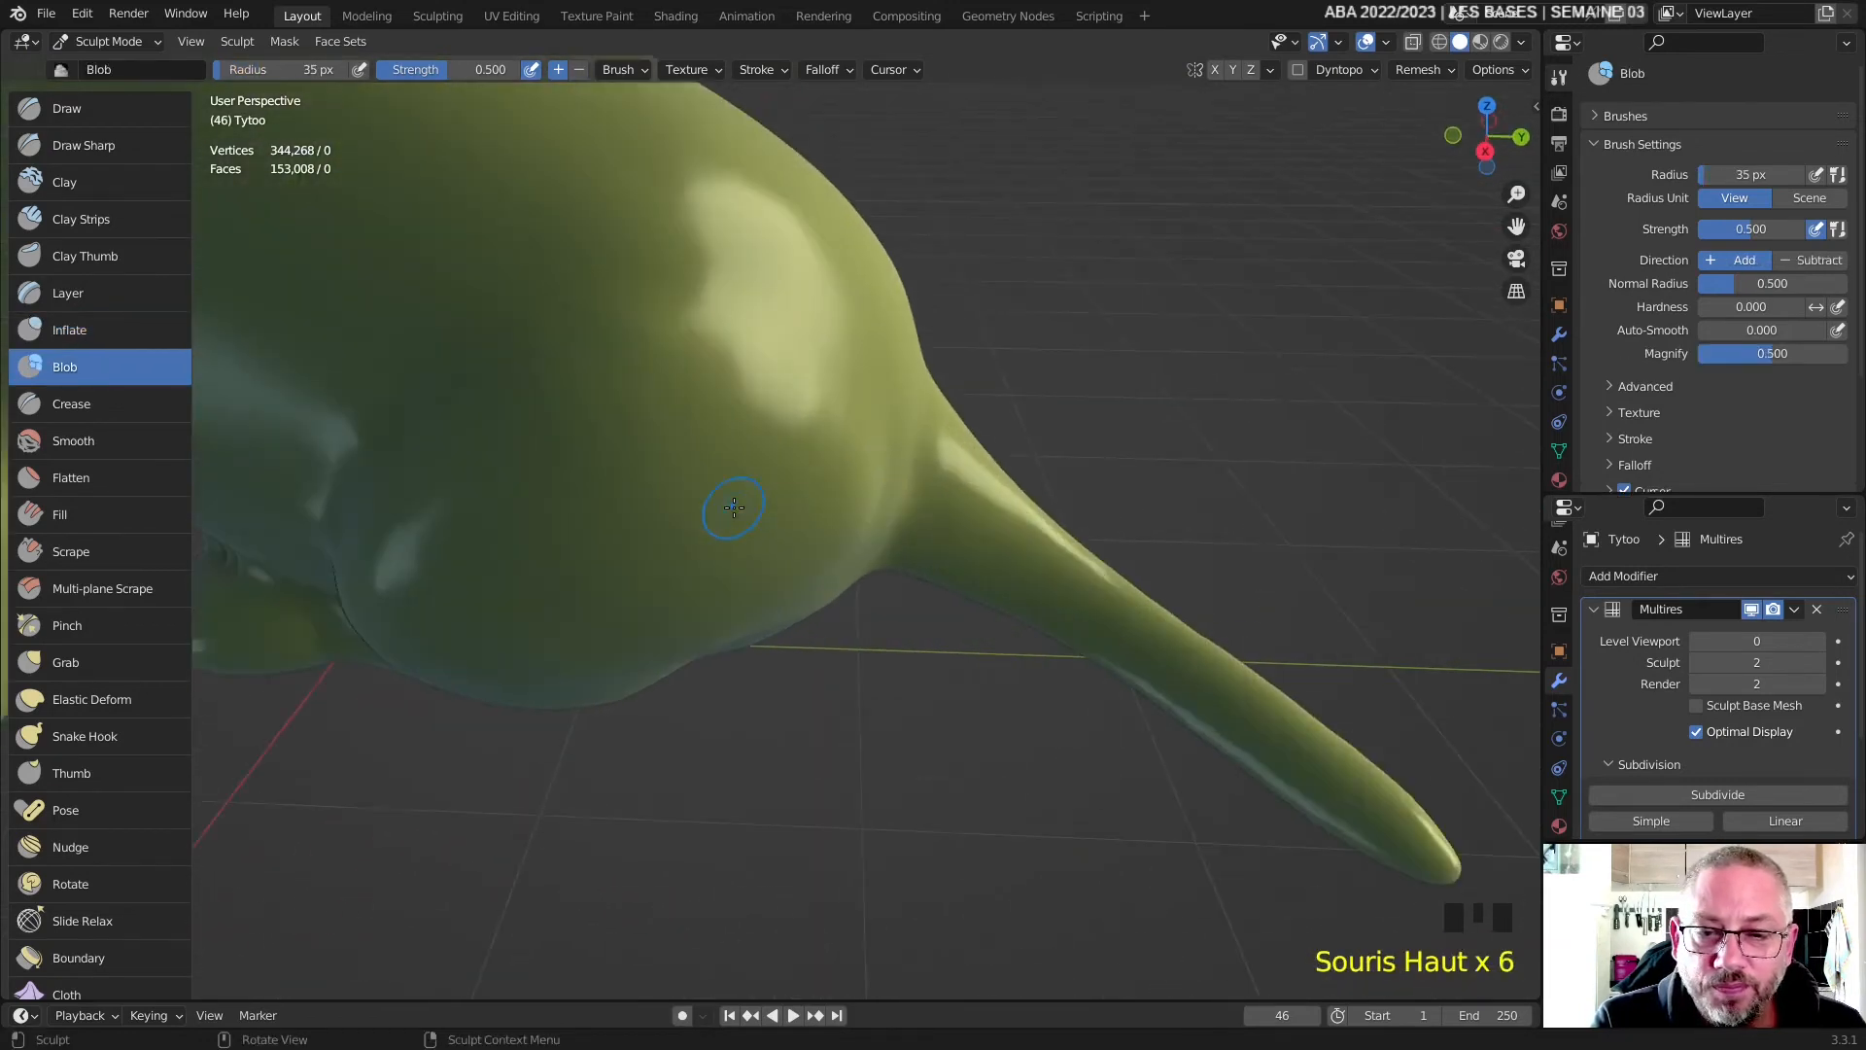
drag(716, 429, 698, 473)
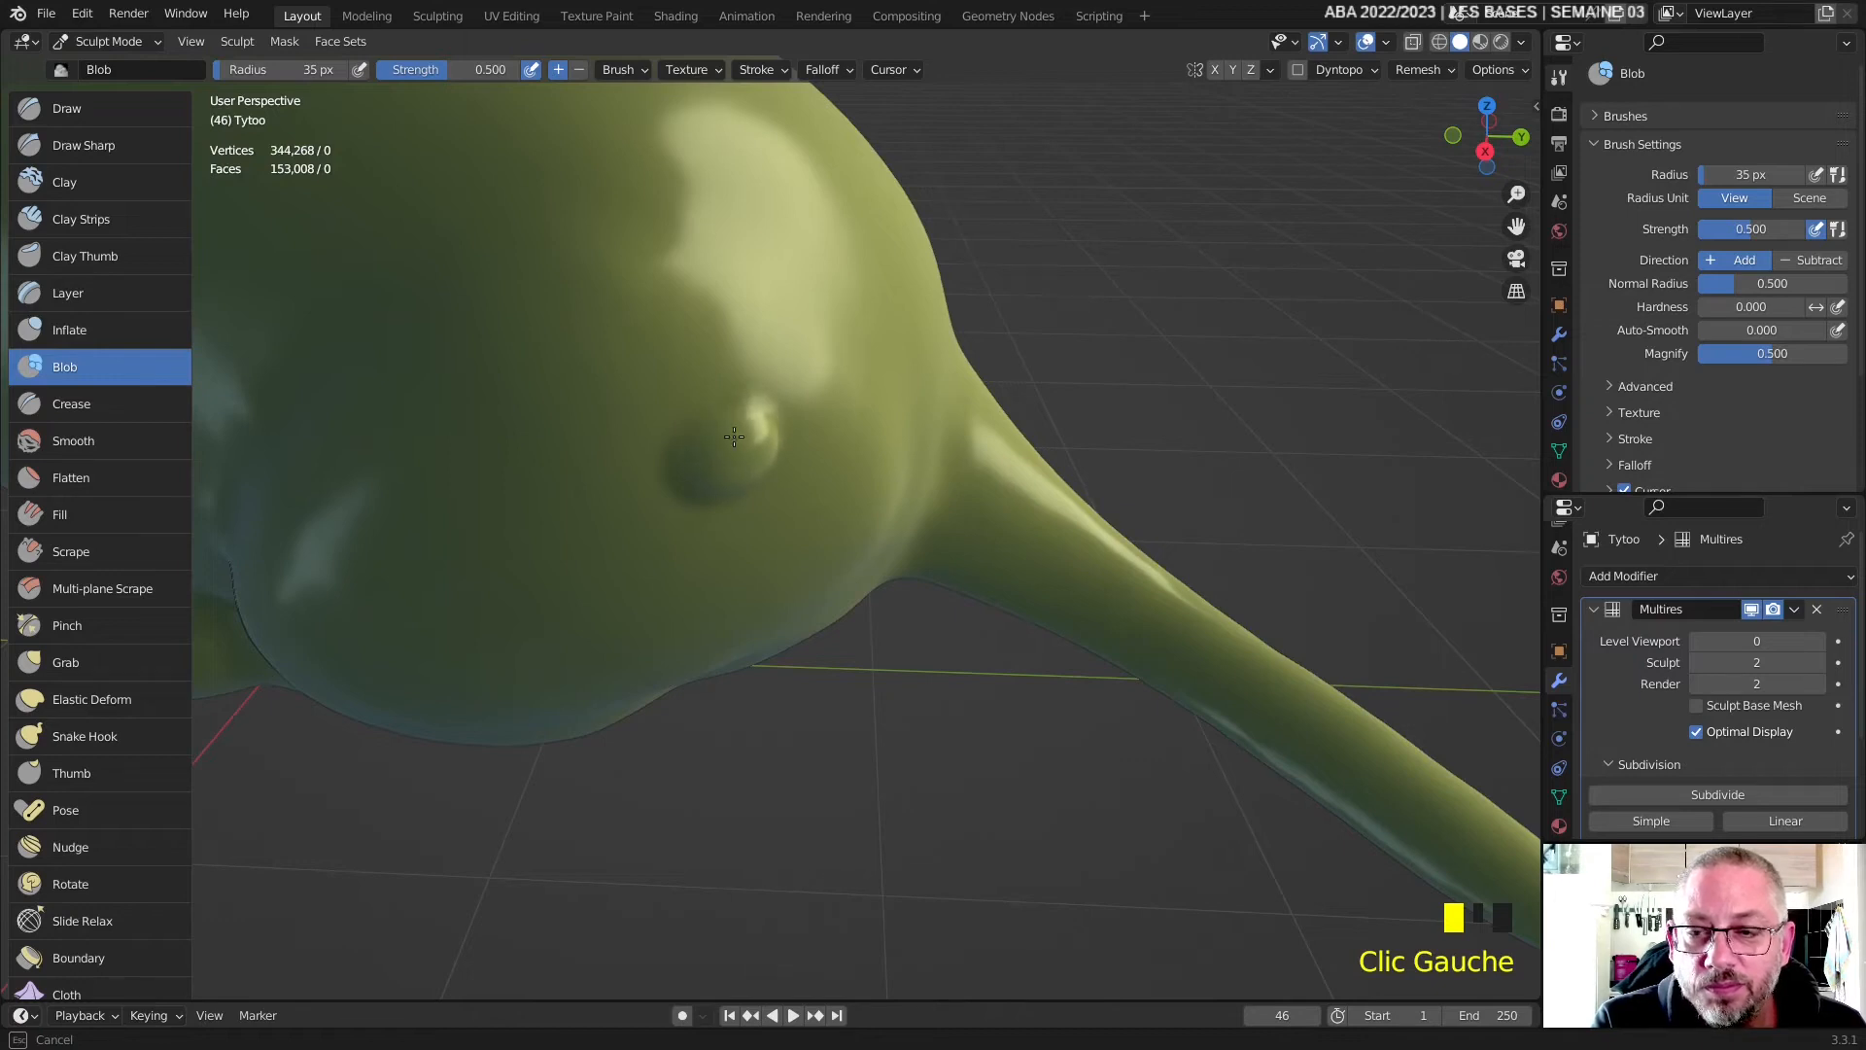
drag(727, 430, 707, 482)
mouse_move(707, 483)
middle_down()
mouse_move(810, 415)
mouse_move(687, 450)
mouse_move(865, 459)
mouse_move(691, 460)
middle_up()
scroll(865, 459, up, 2)
scroll(691, 460, up, 1)
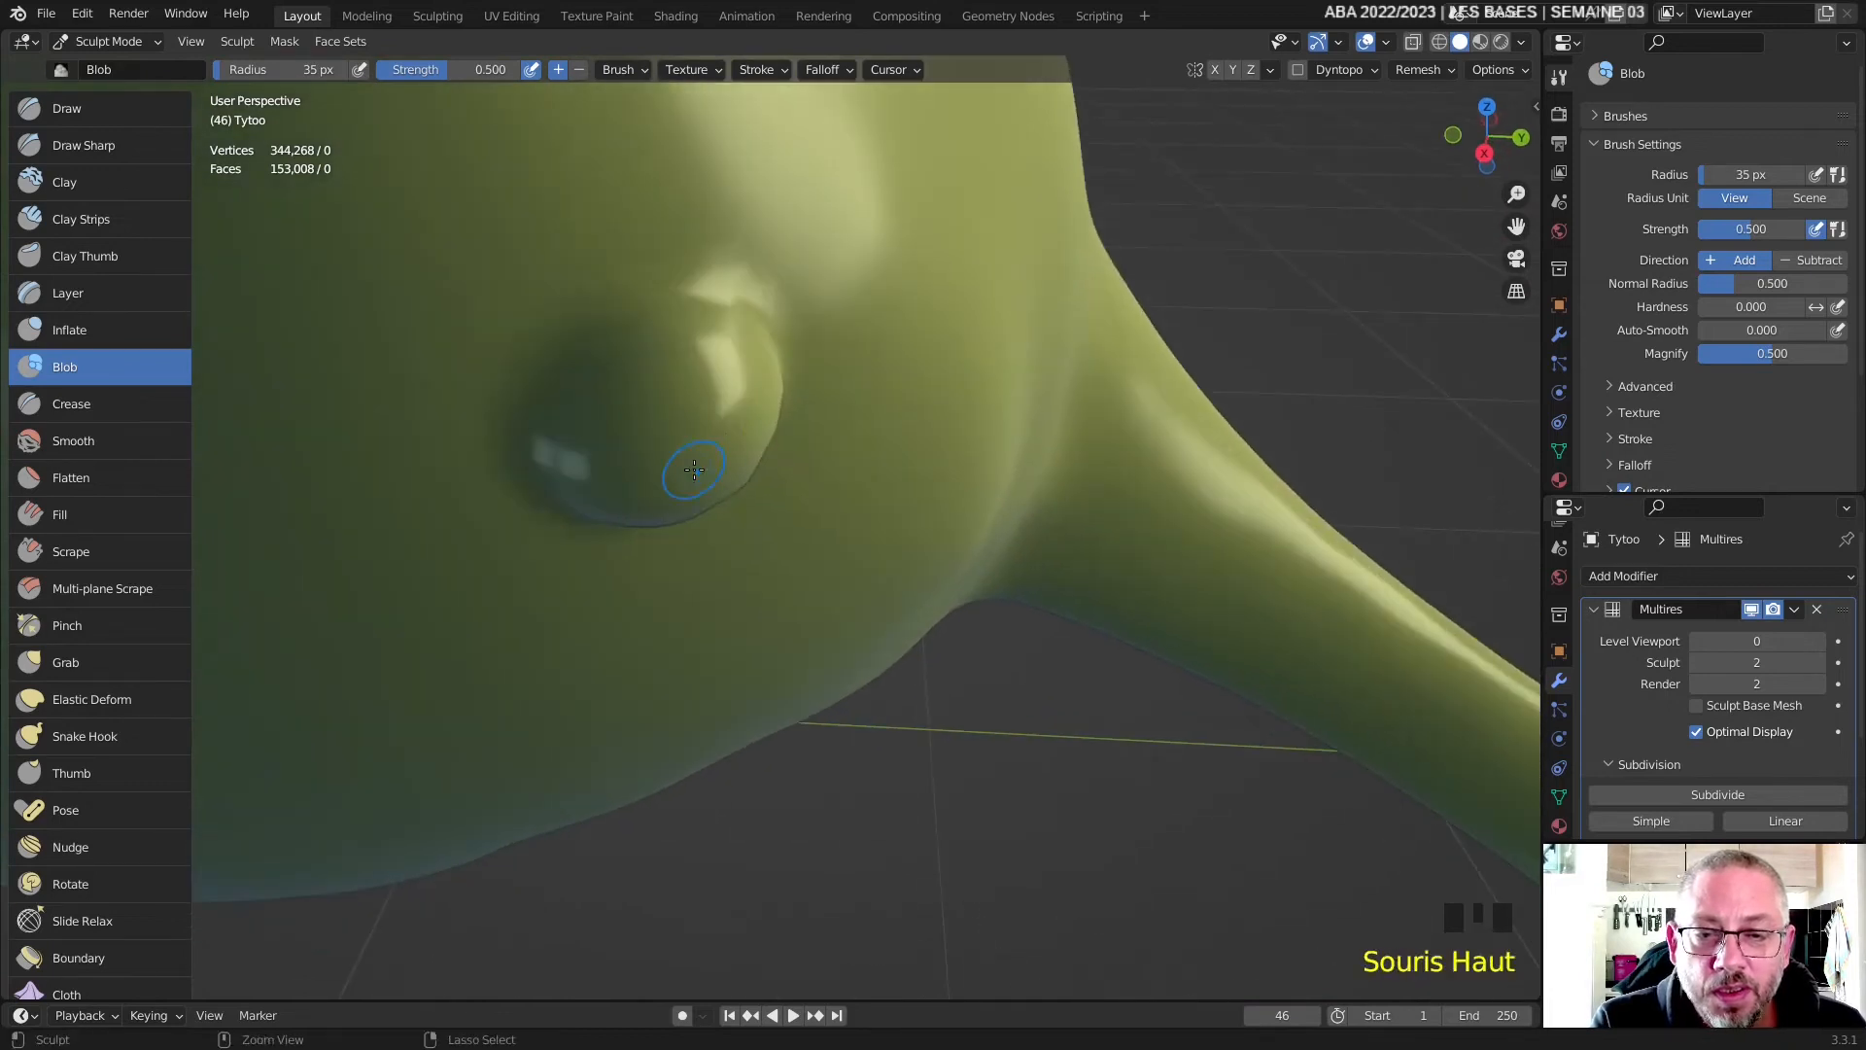
mouse_move(692, 457)
mouse_down()
mouse_move(678, 476)
mouse_move(716, 437)
mouse_up()
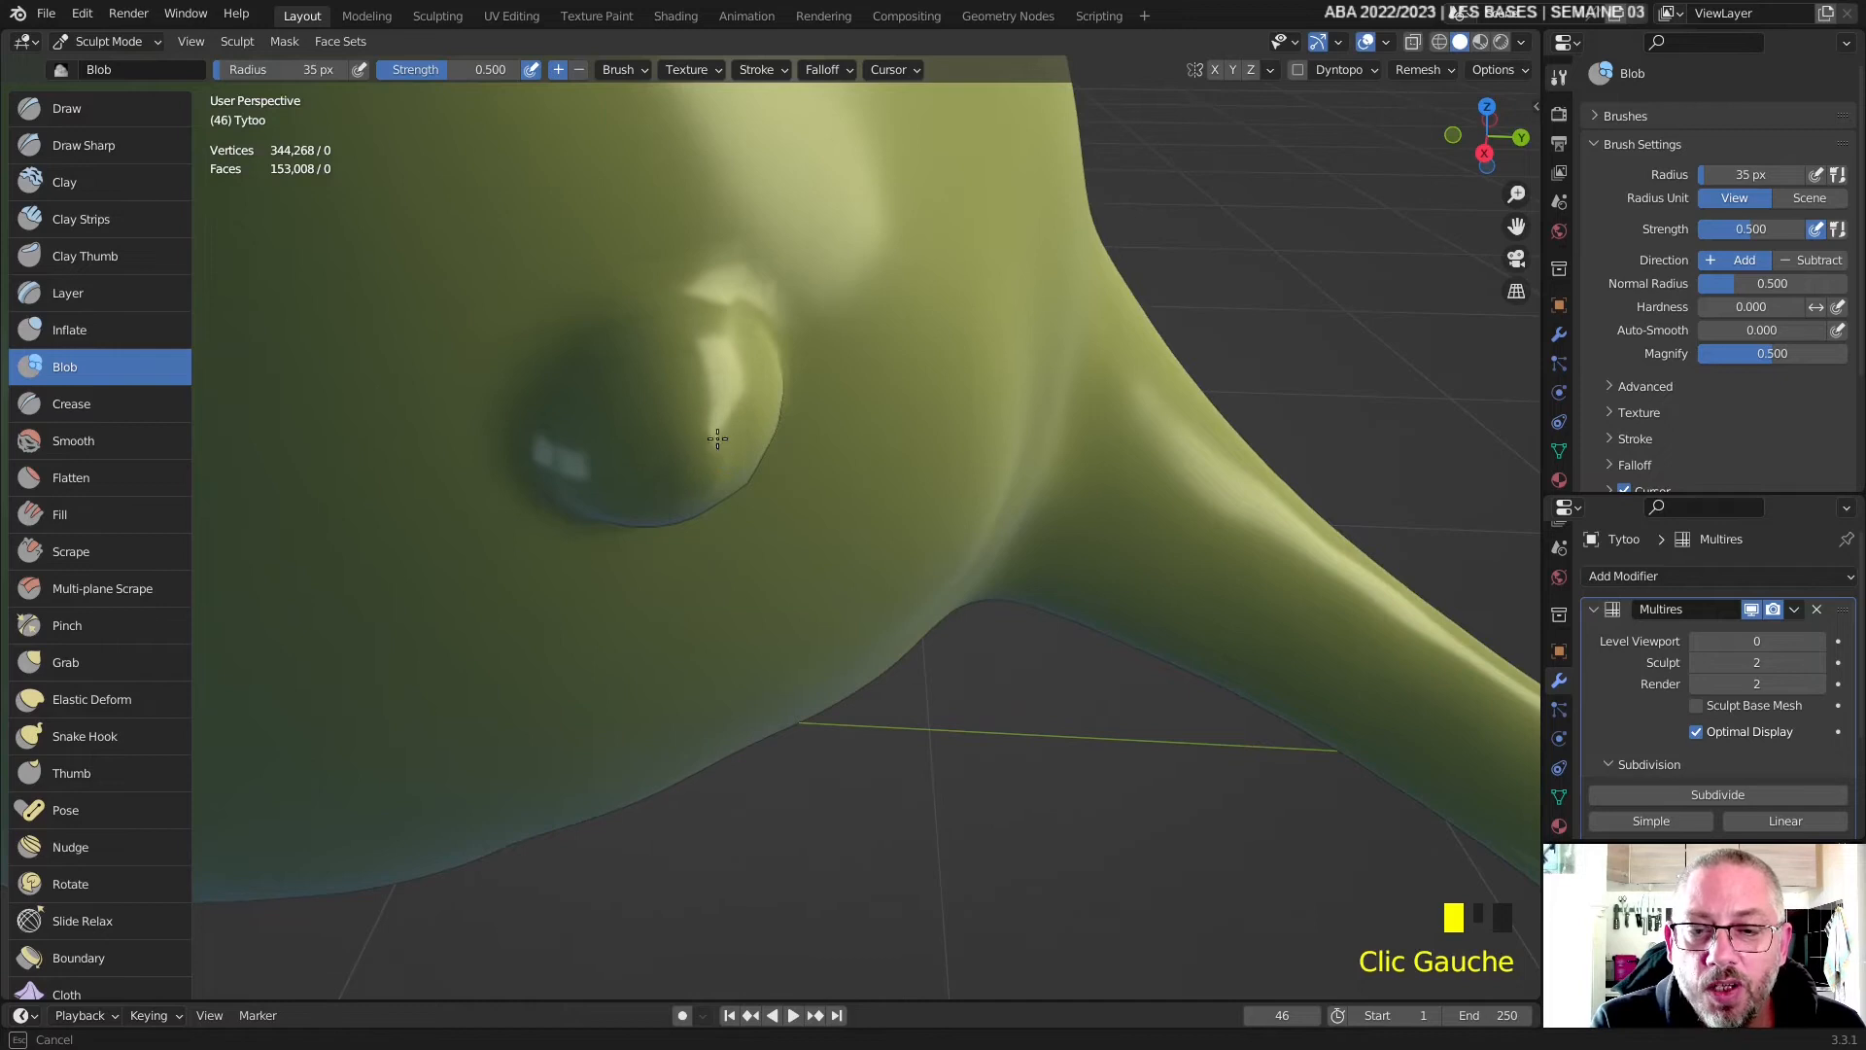
- Subdivide the Multires modifier to level 3 and add Blob strokes to the bump on the rump
scroll(717, 437, down, 1)
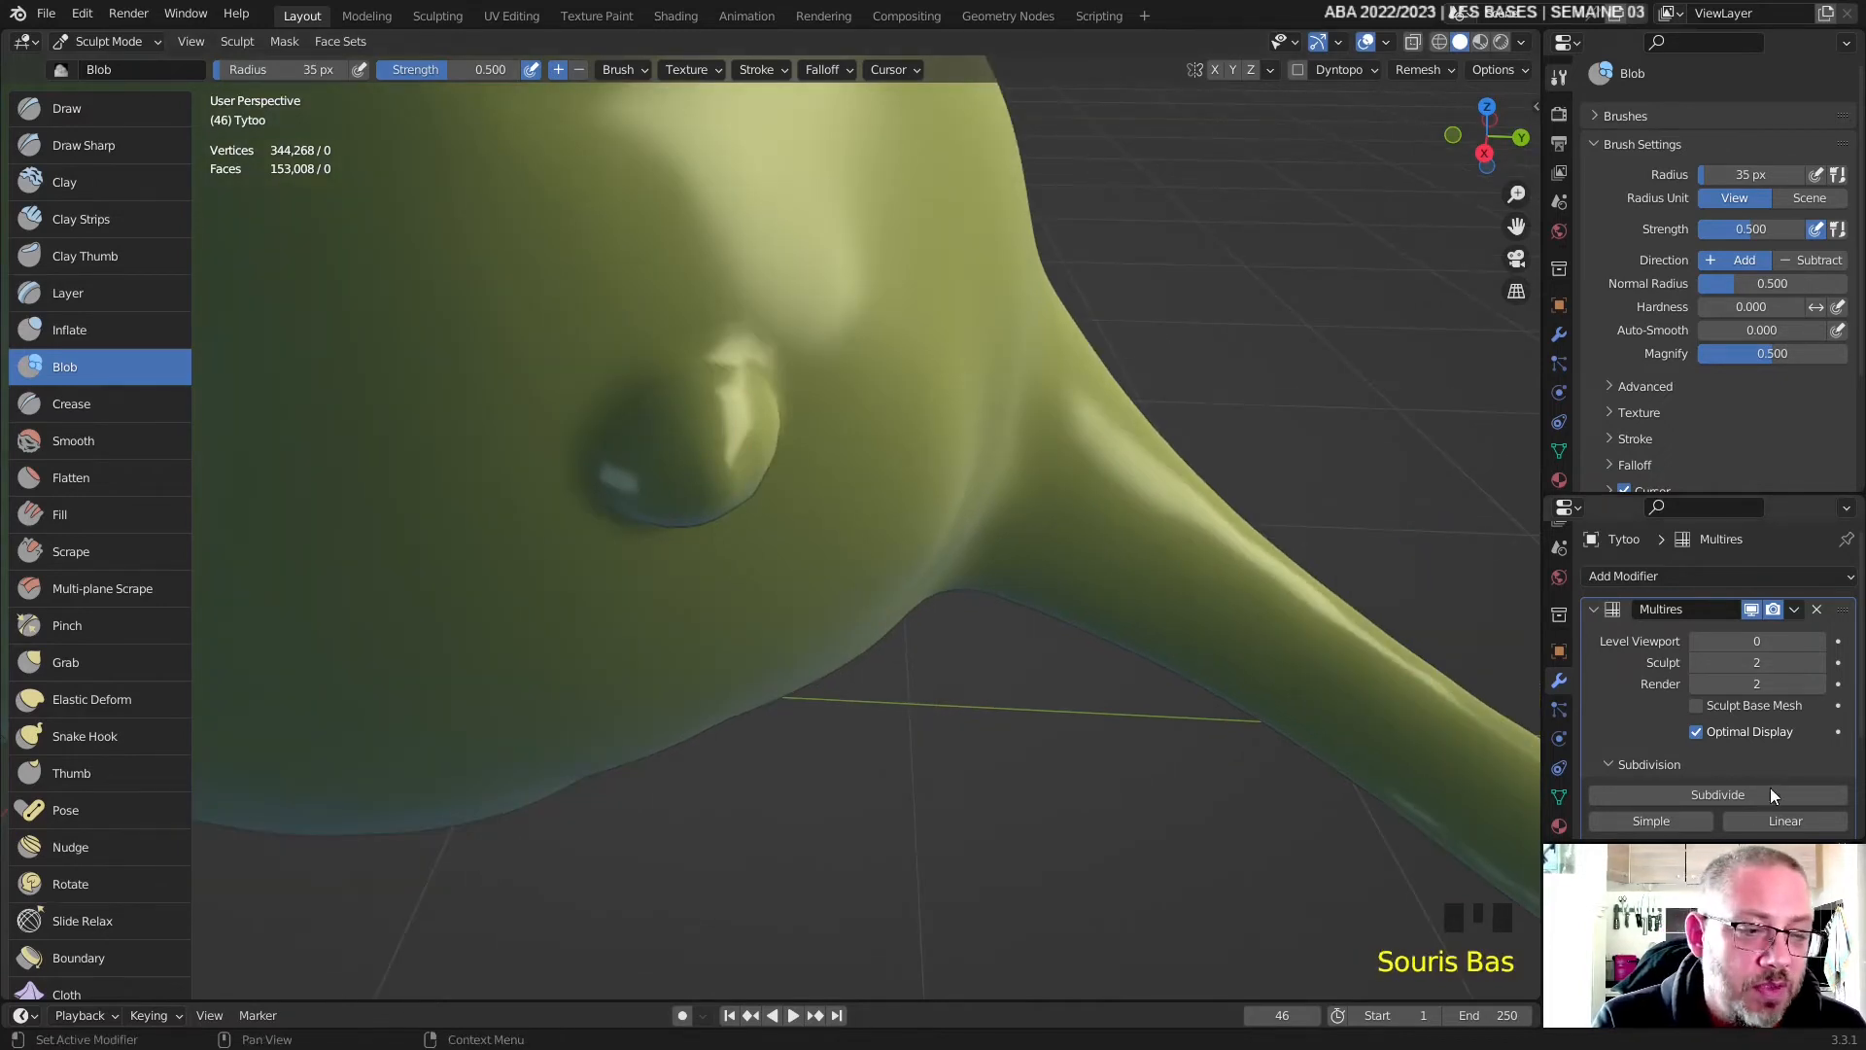
click(1736, 796)
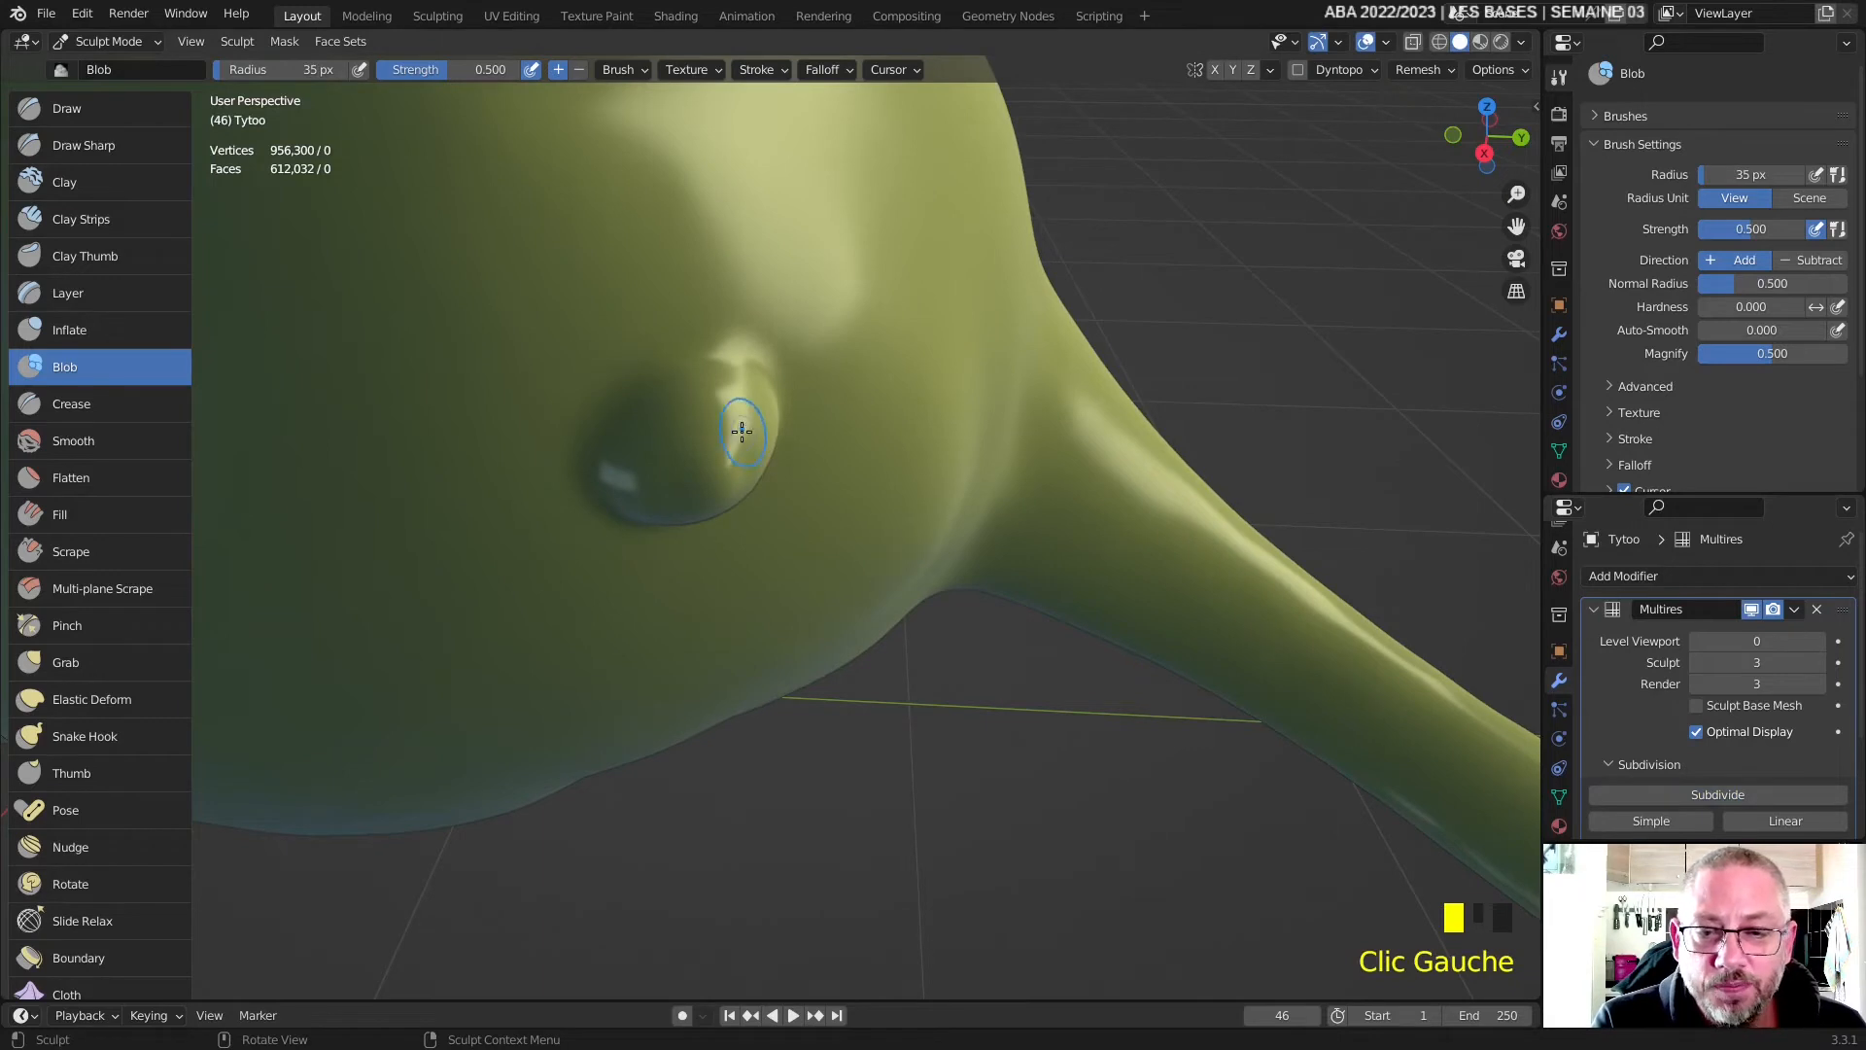
mouse_move(720, 465)
mouse_down()
mouse_move(698, 471)
mouse_move(737, 457)
mouse_up()
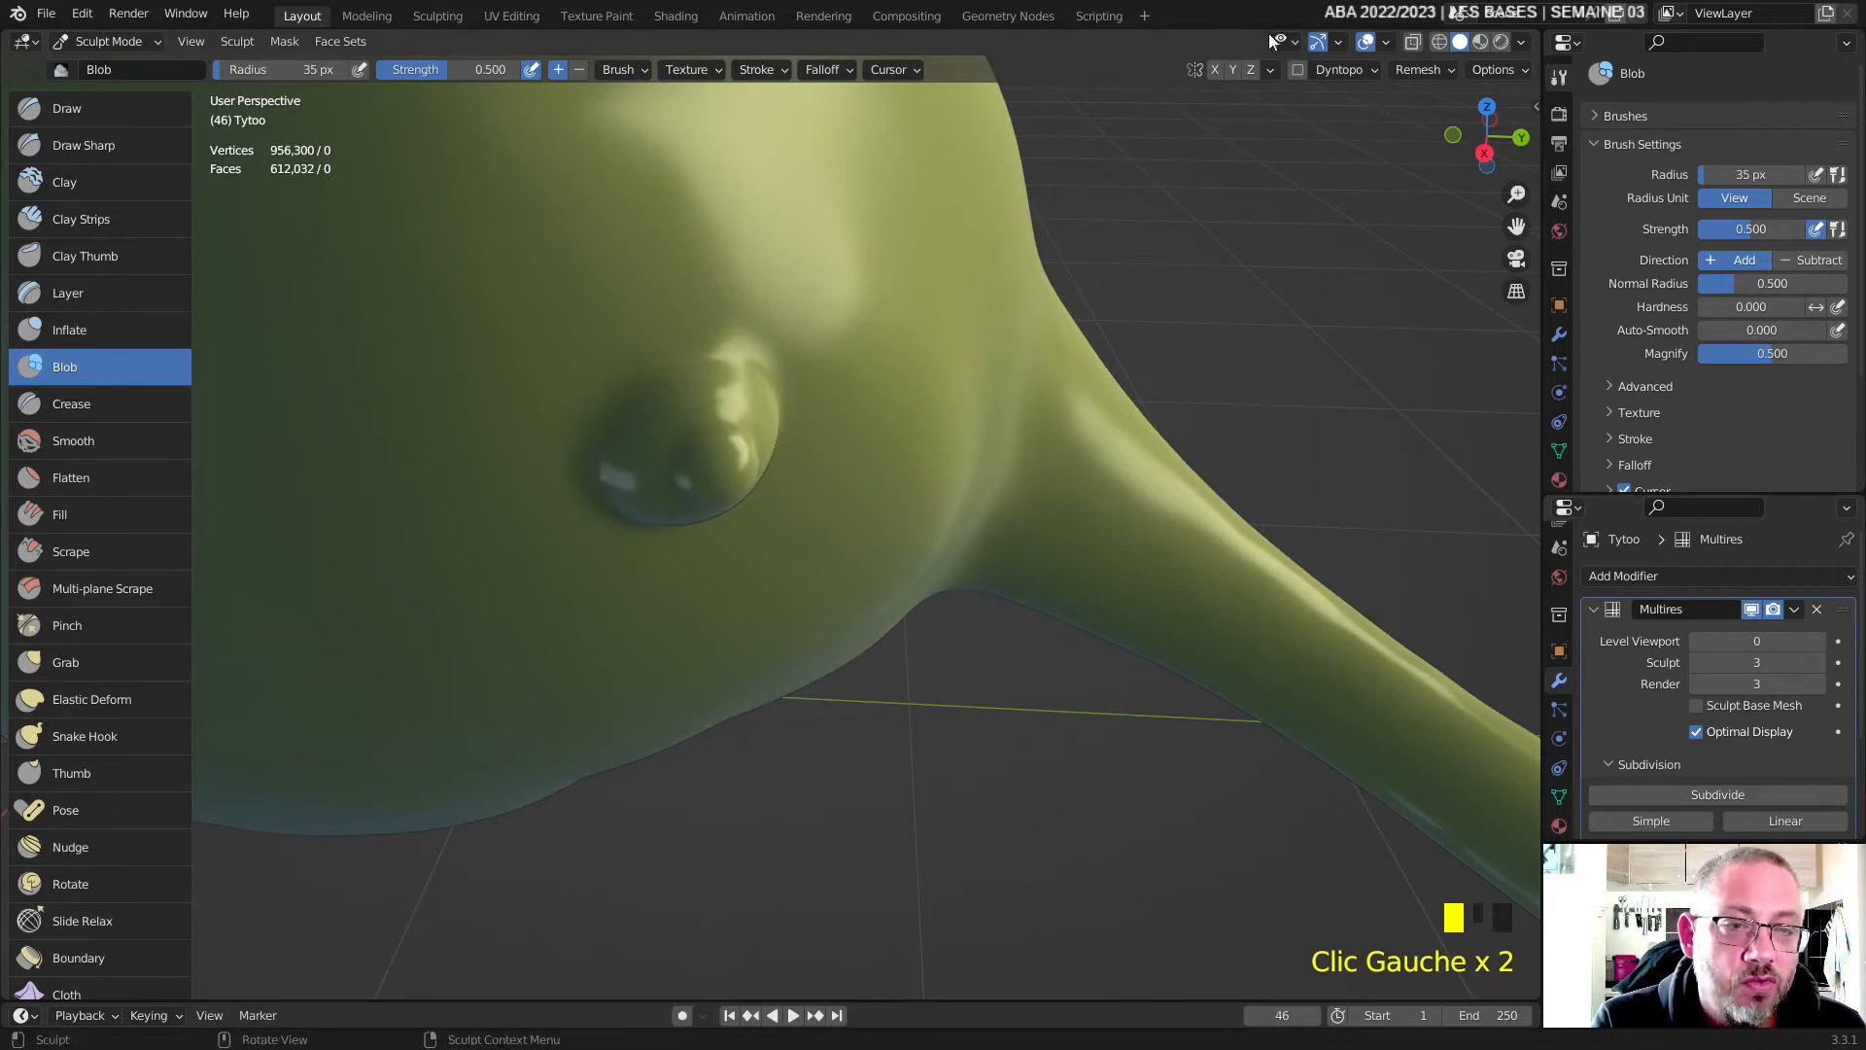
- Show the wireframe overlay and examine the mesh density around the bump and tail
click(1386, 43)
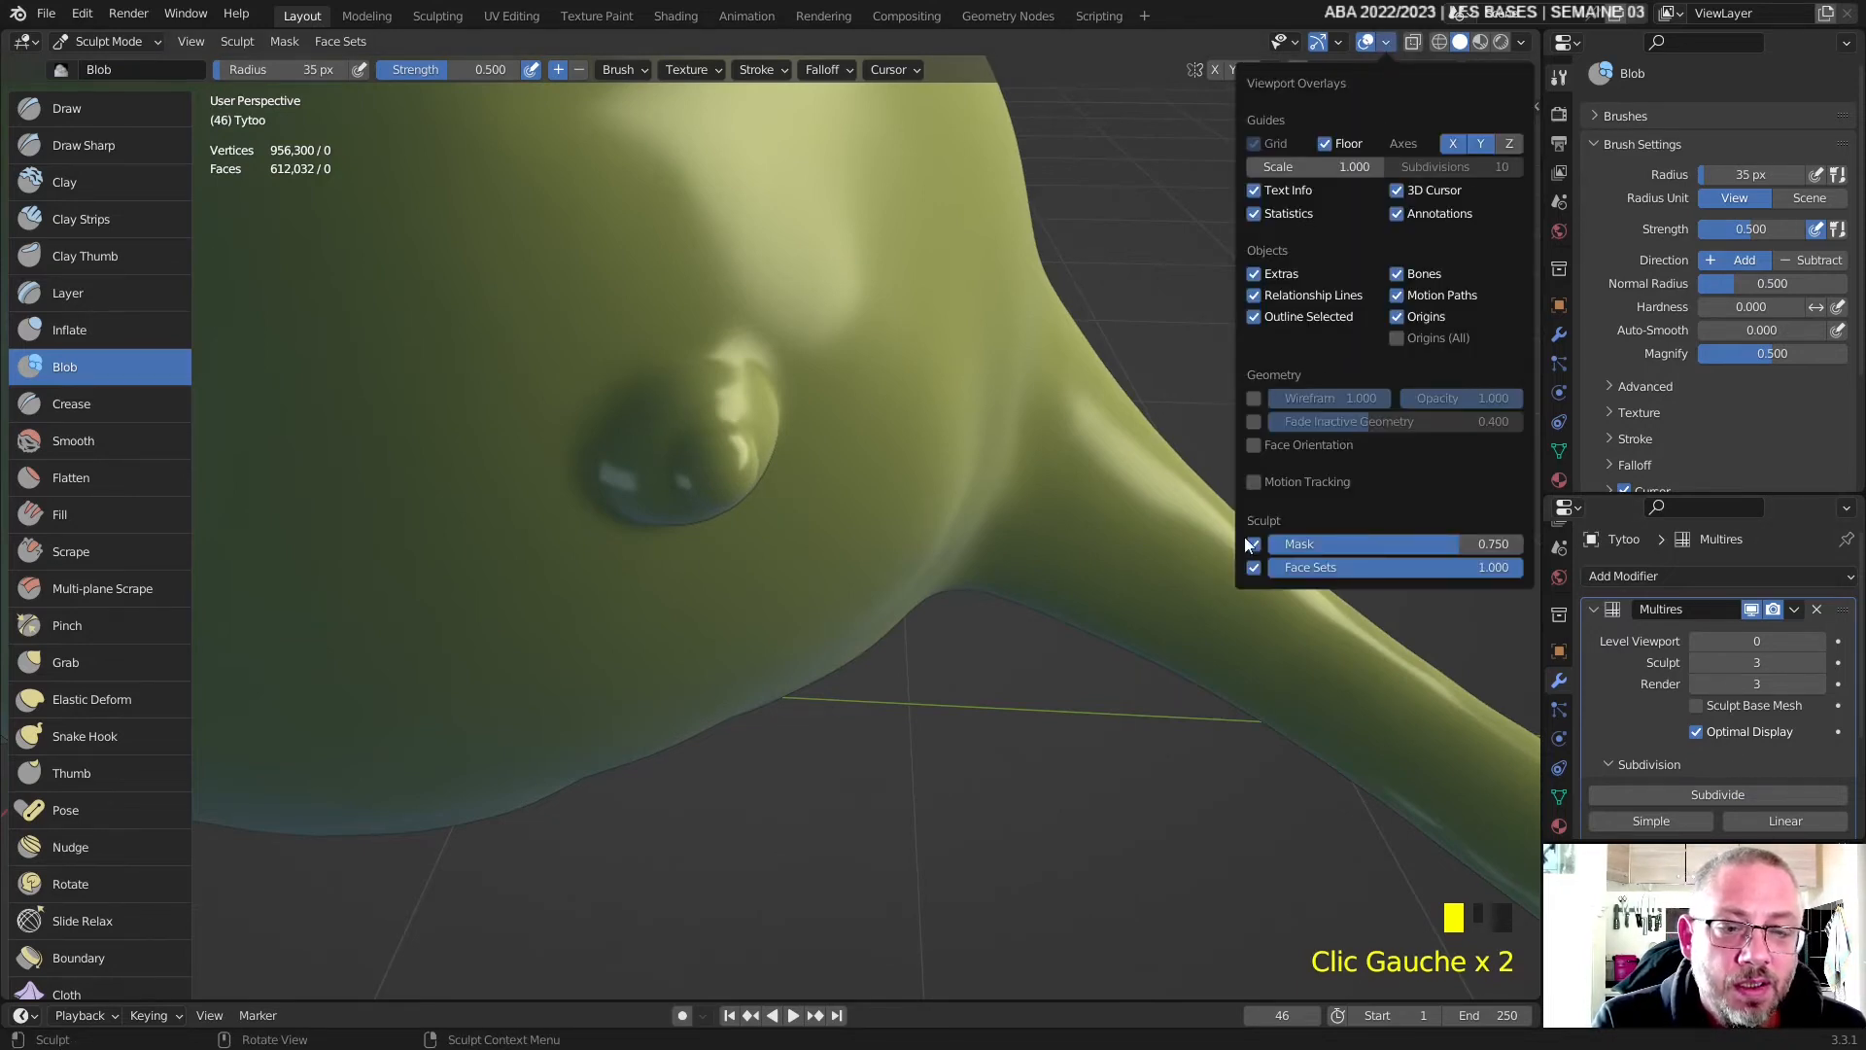
click(1254, 399)
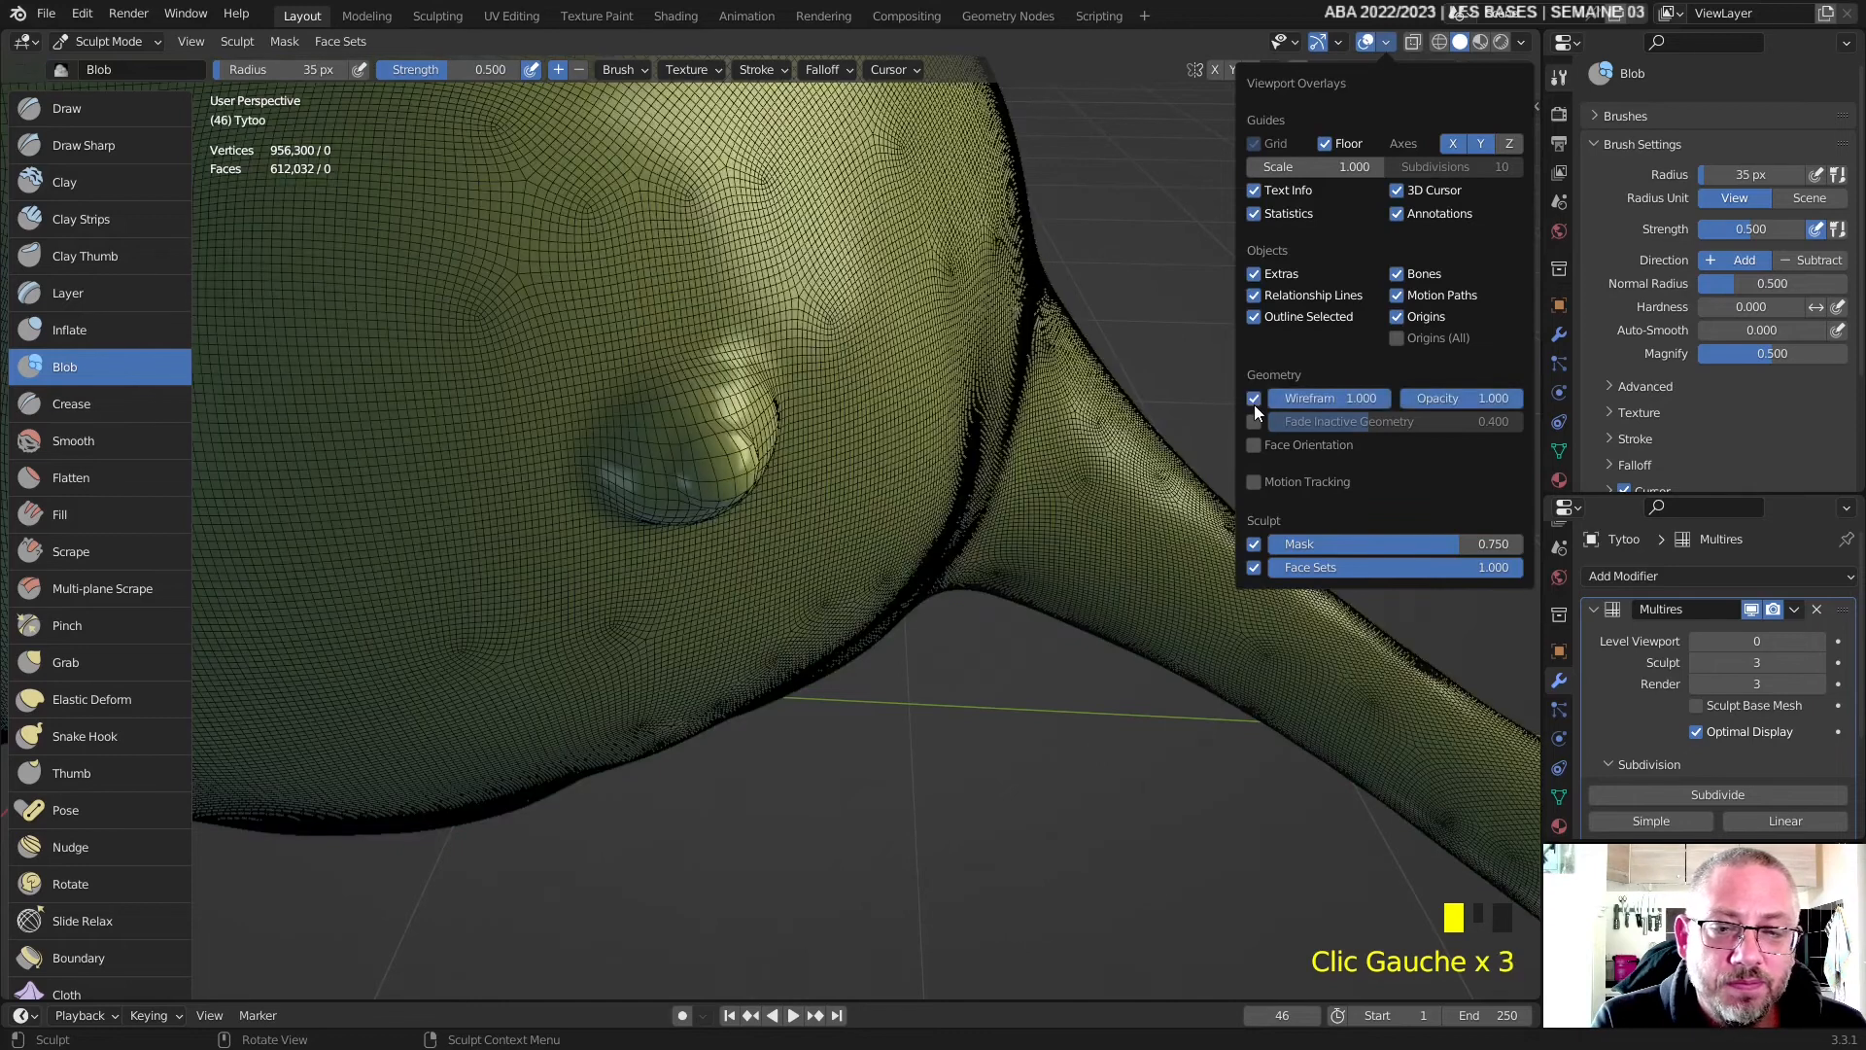
middle_drag(642, 396, 464, 270)
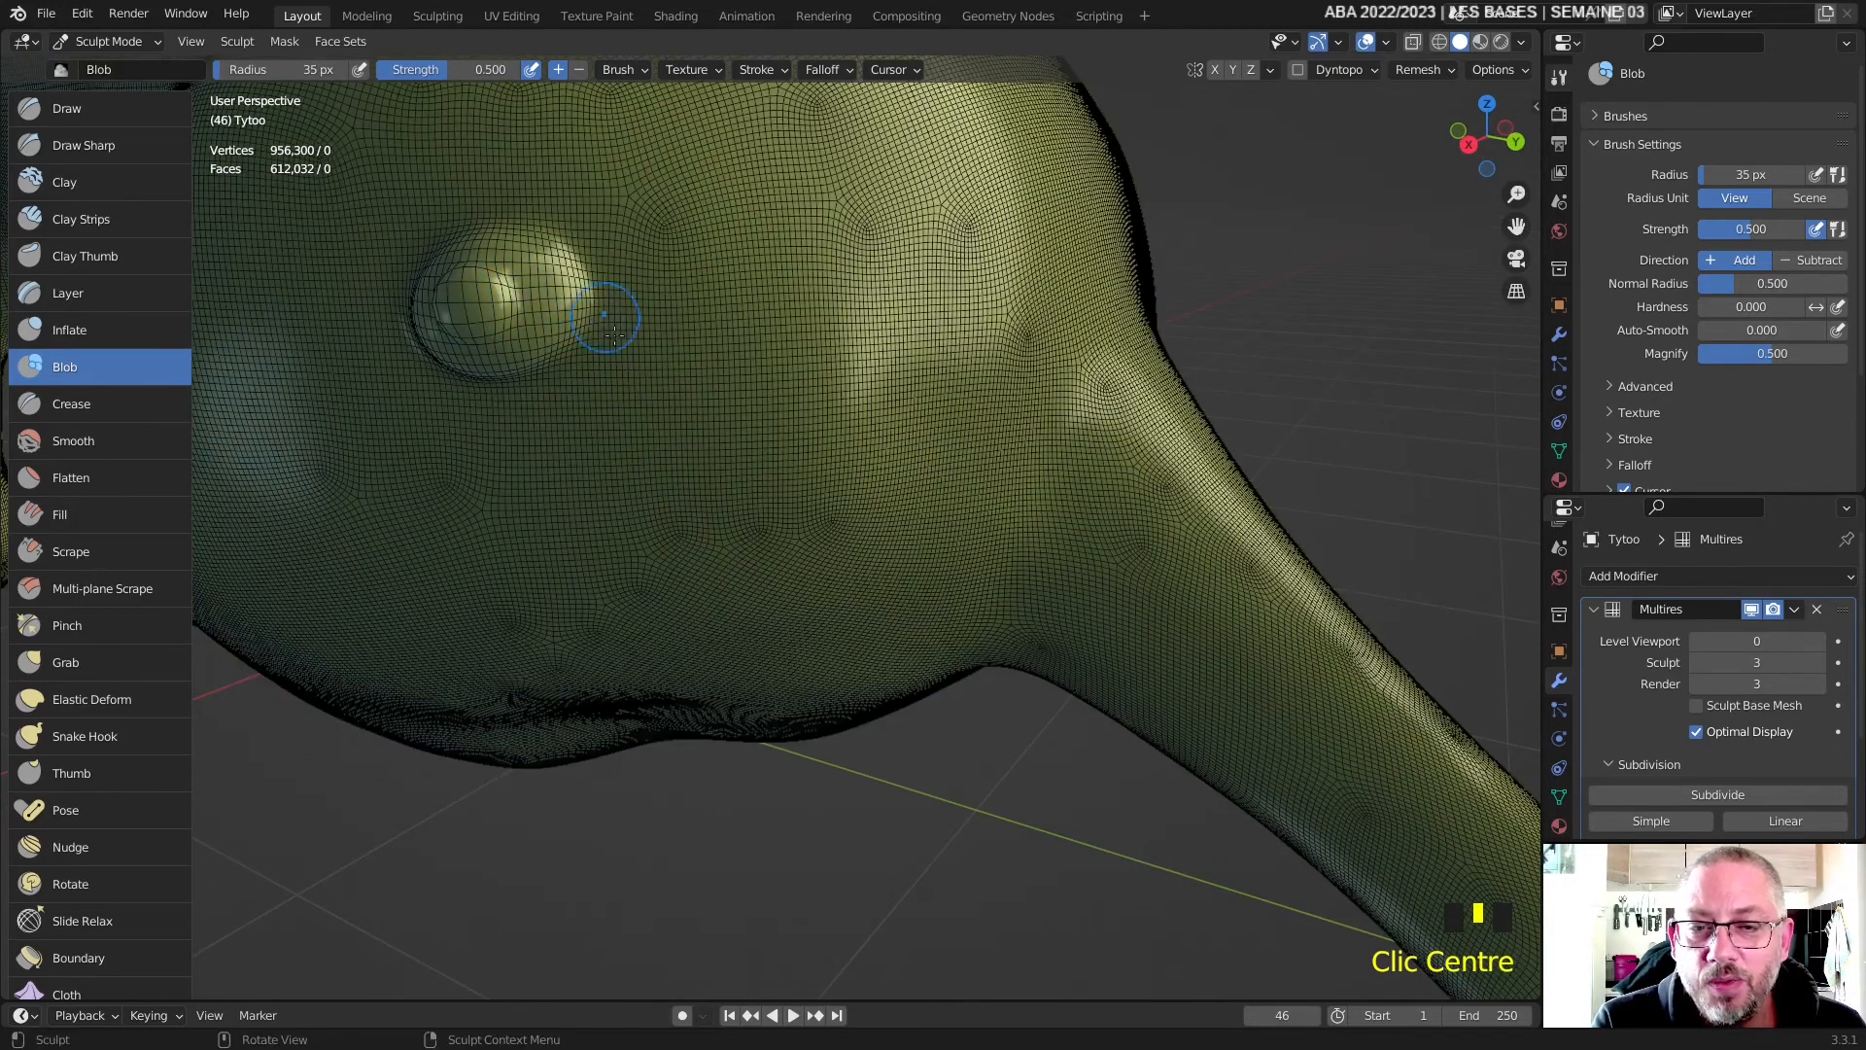
scroll(754, 418, down, 3)
scroll(755, 421, up, 2)
scroll(754, 420, down, 2)
scroll(782, 398, up, 3)
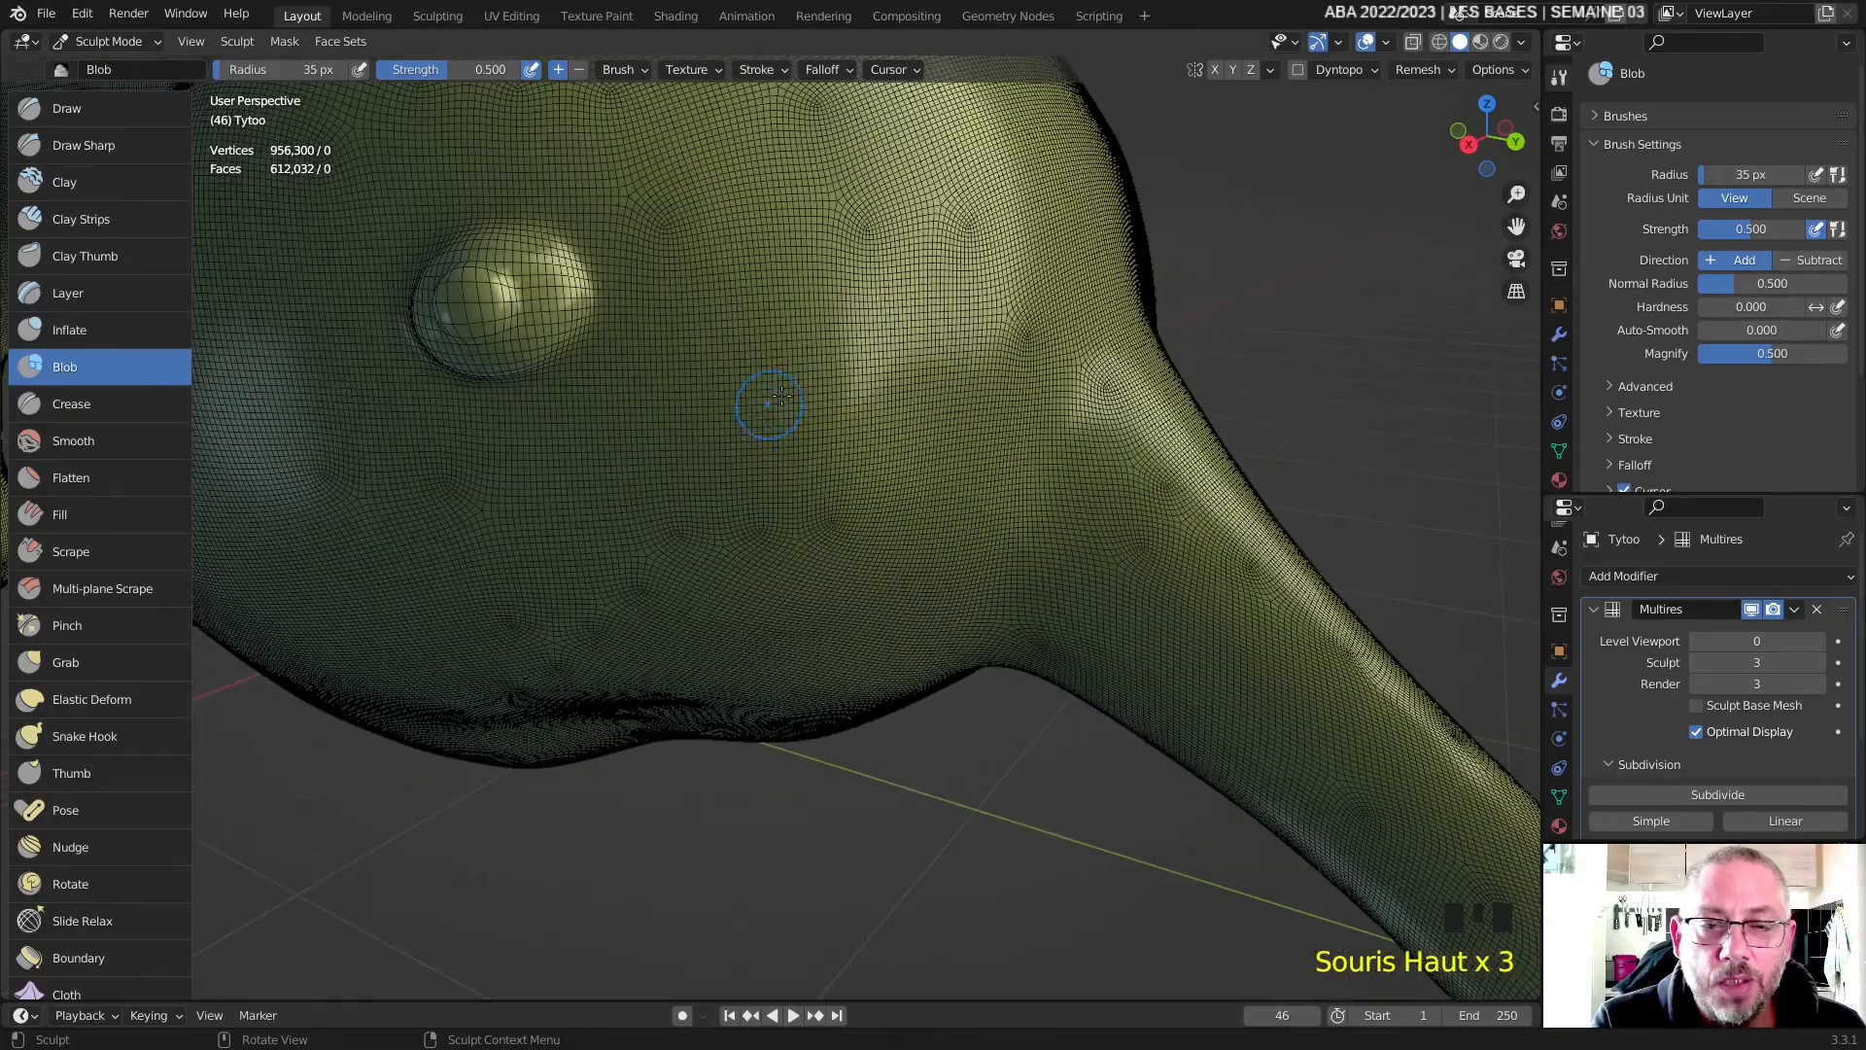
scroll(790, 521, down, 3)
middle_drag(788, 521, 934, 538)
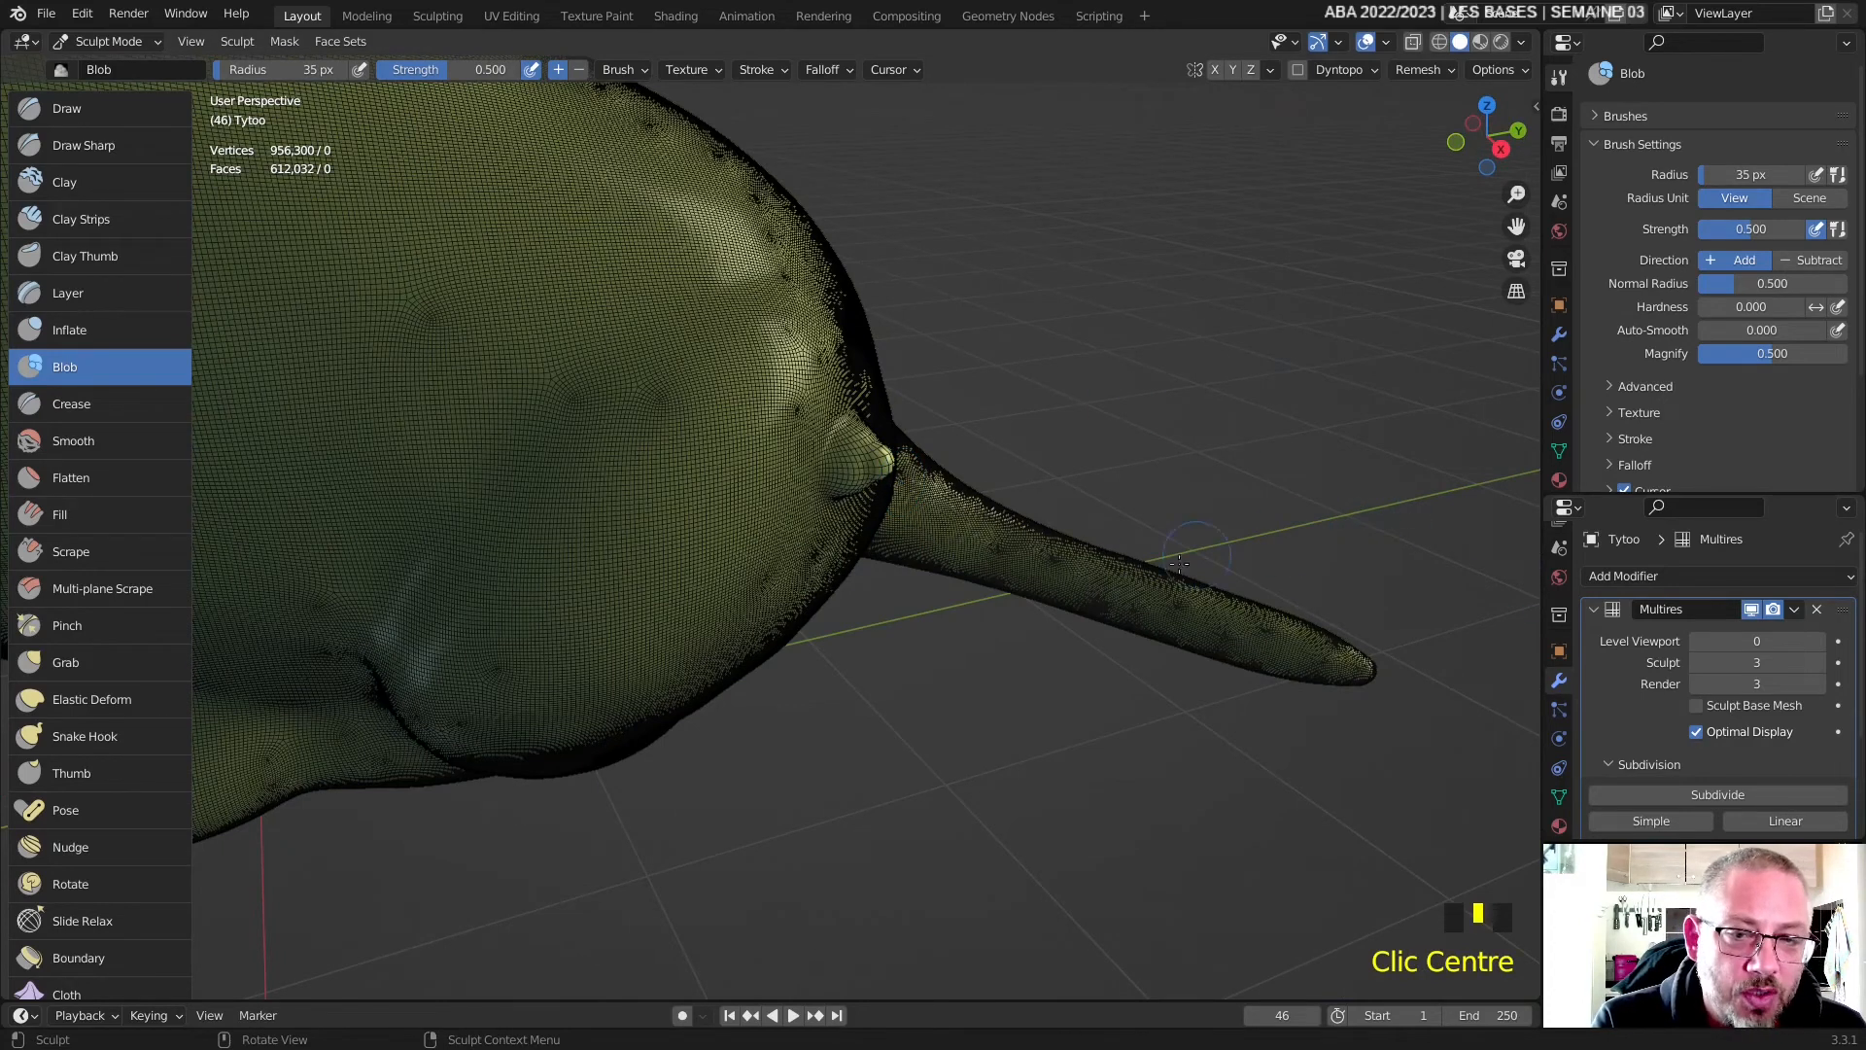
- Lower the Multires sculpt level to 1
click(1696, 662)
click(1696, 662)
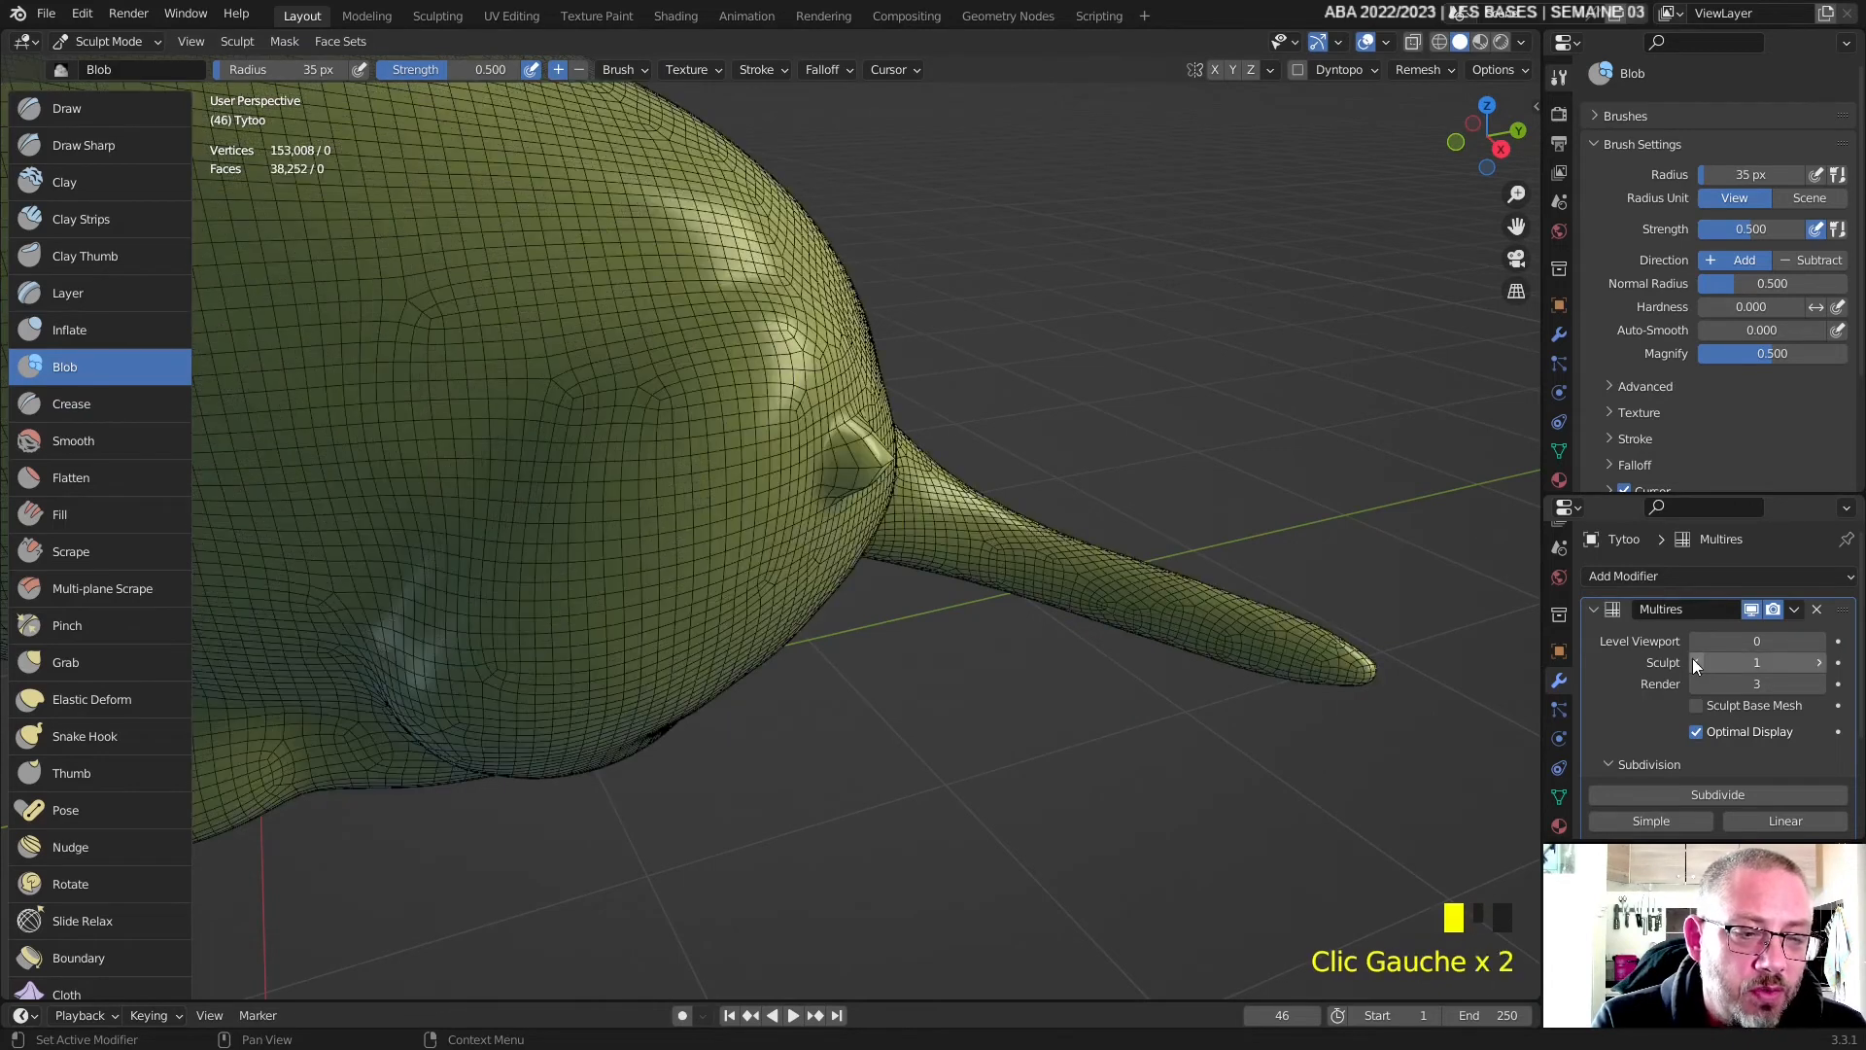
scroll(1044, 607, down, 2)
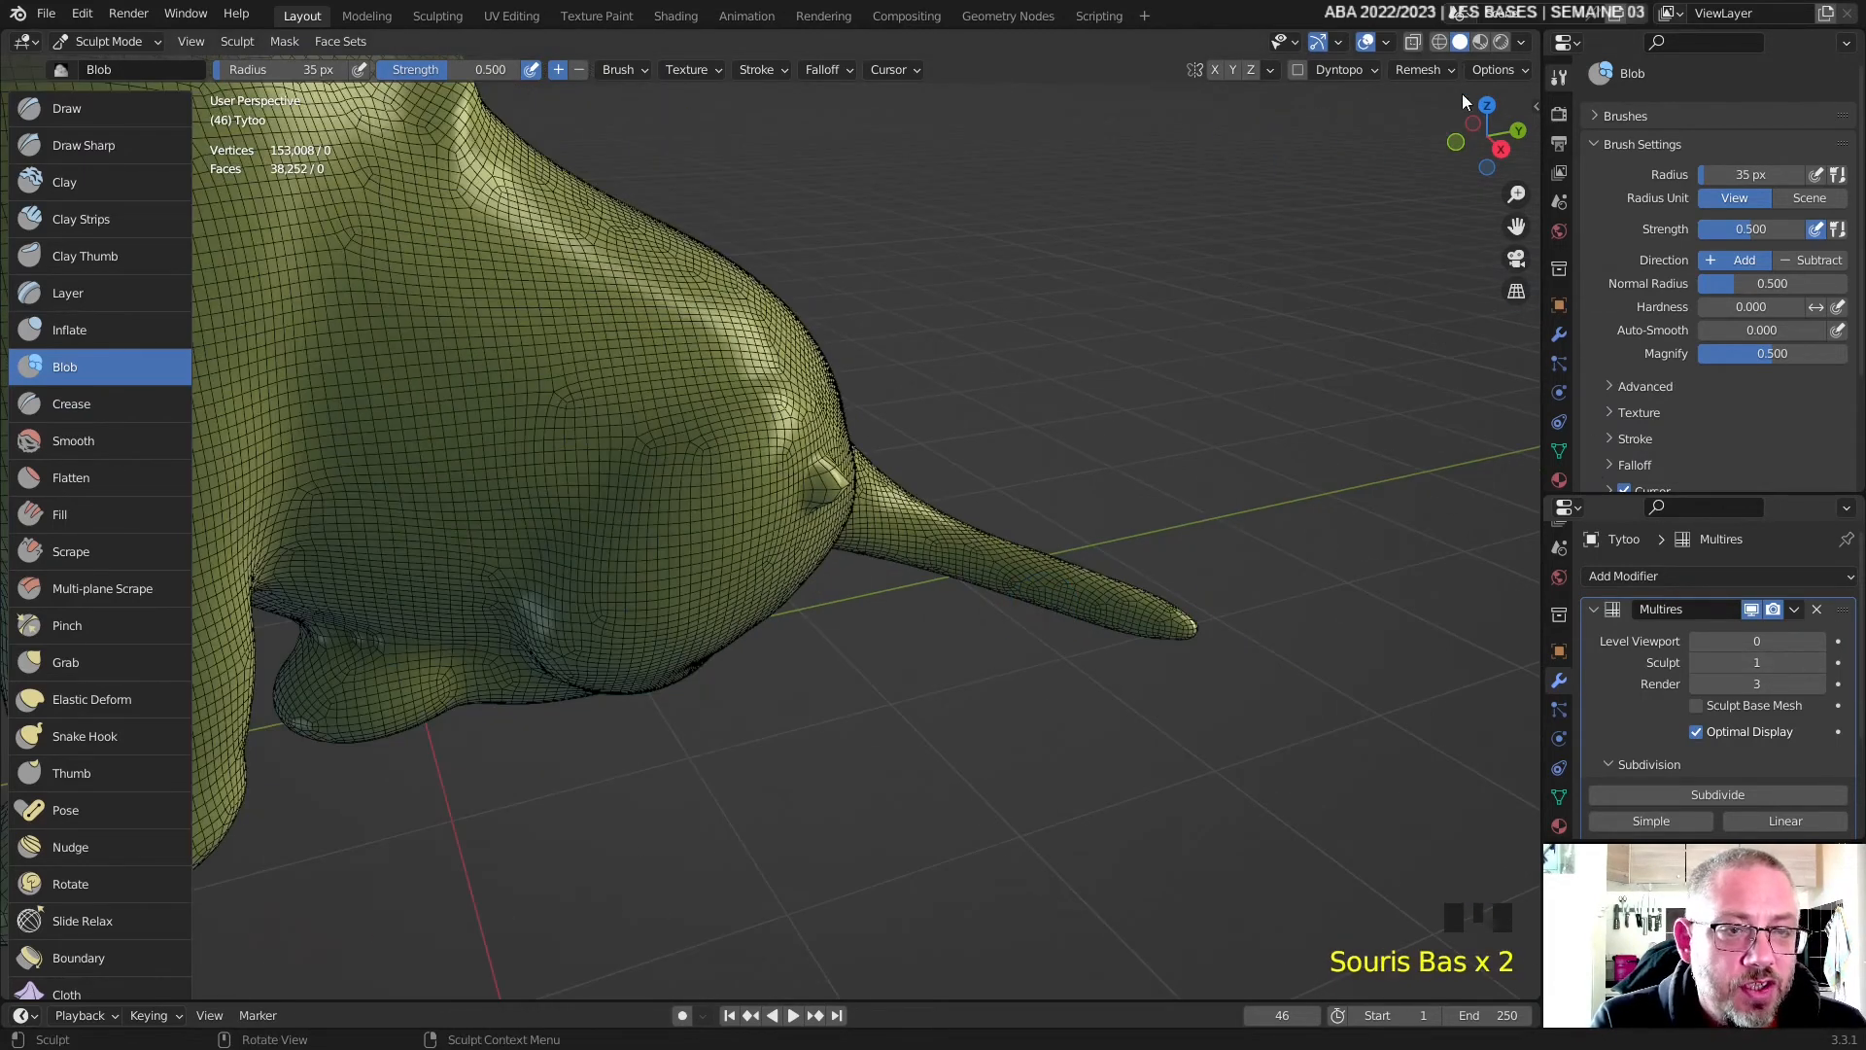
- Toggle the wireframe overlay and hide it using the Wireframe entry in Quick Favorites
click(1387, 43)
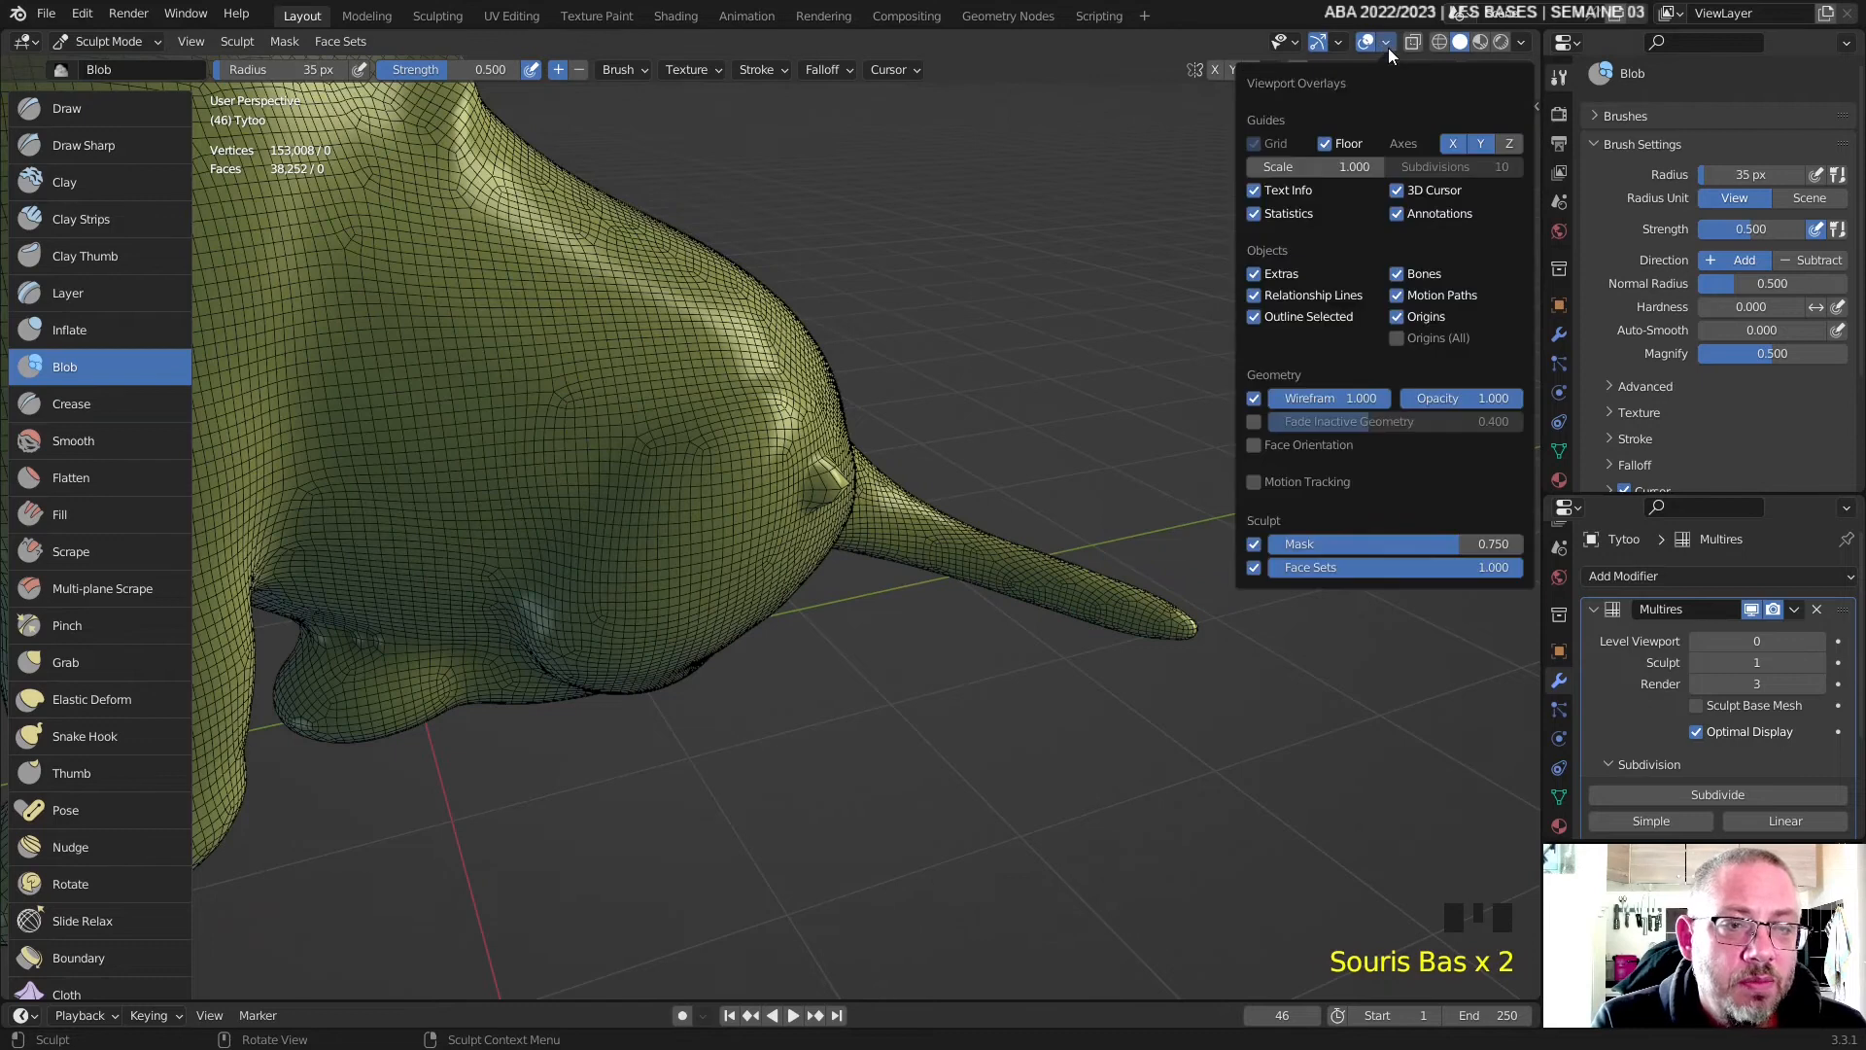
click(1254, 400)
scroll(982, 500, down, 5)
middle_drag(865, 496, 969, 505)
key(q)
click(959, 501)
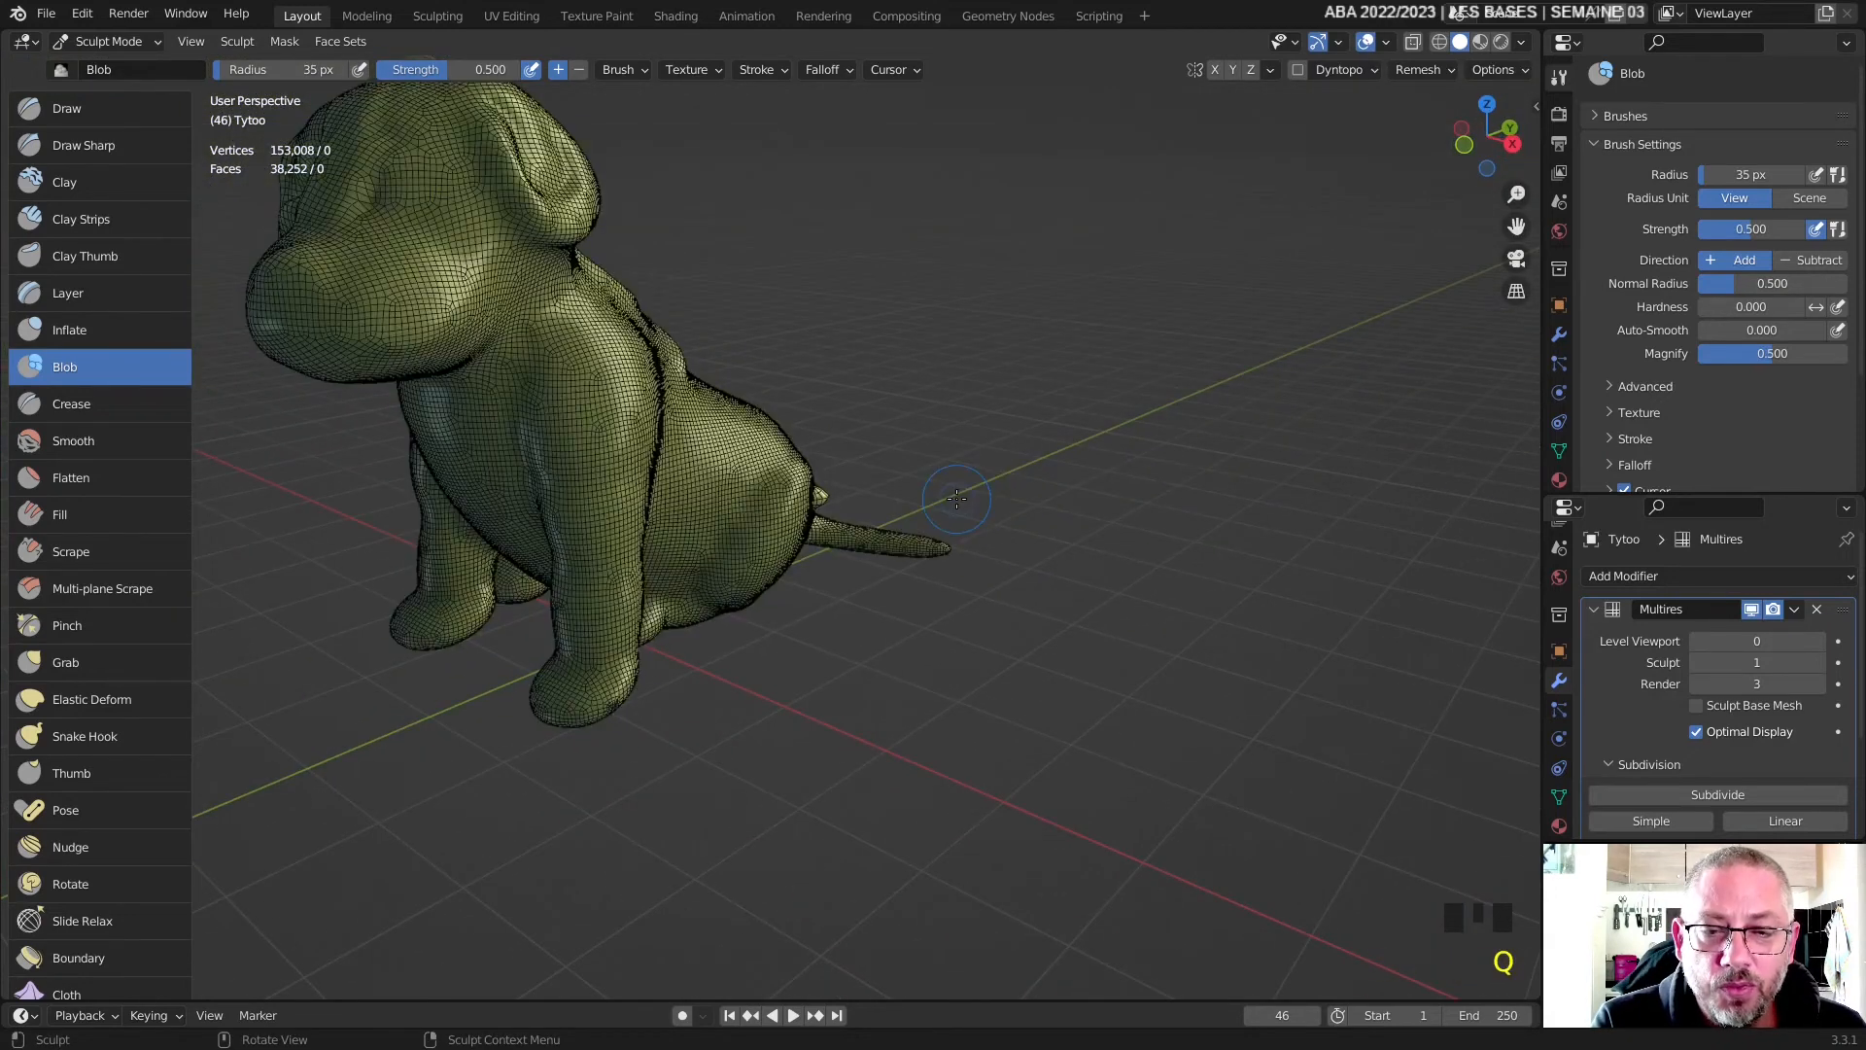
key(q)
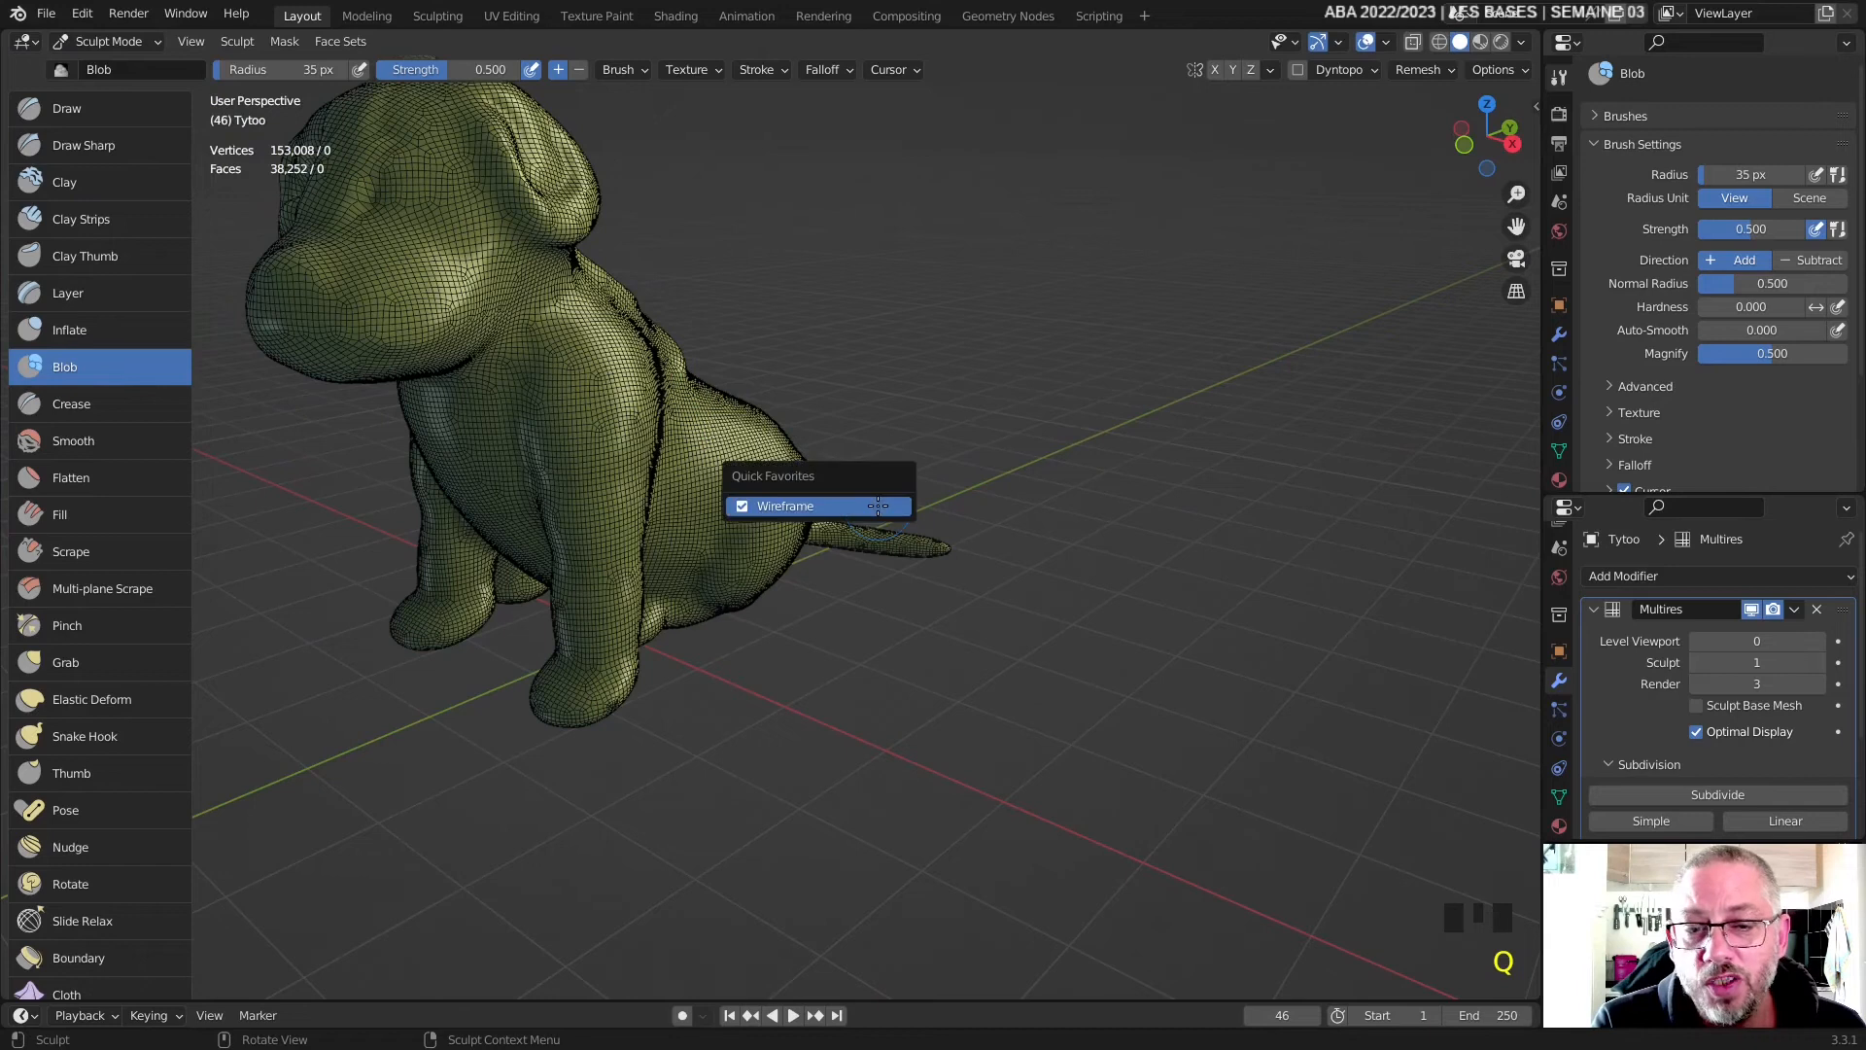
click(800, 507)
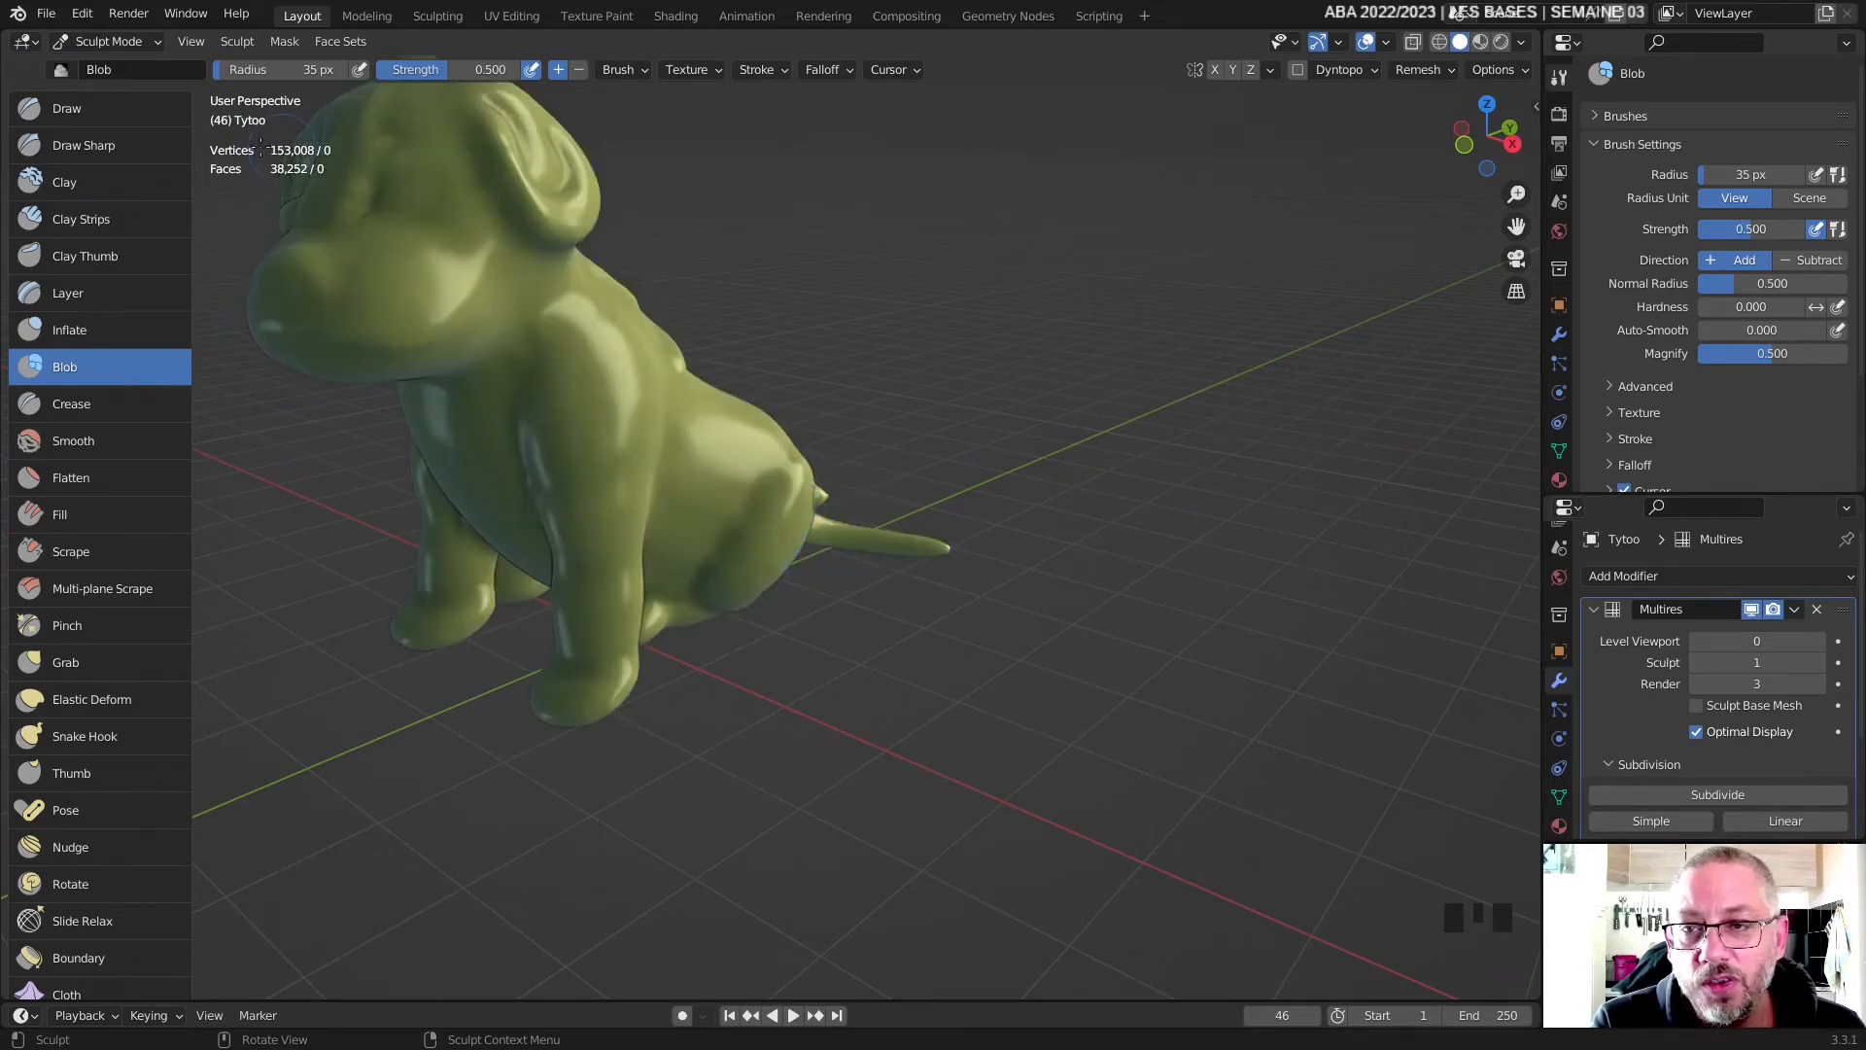
- Switch to Object Mode to try Quick Favorites there, and return to Sculpt Mode
click(107, 41)
click(121, 74)
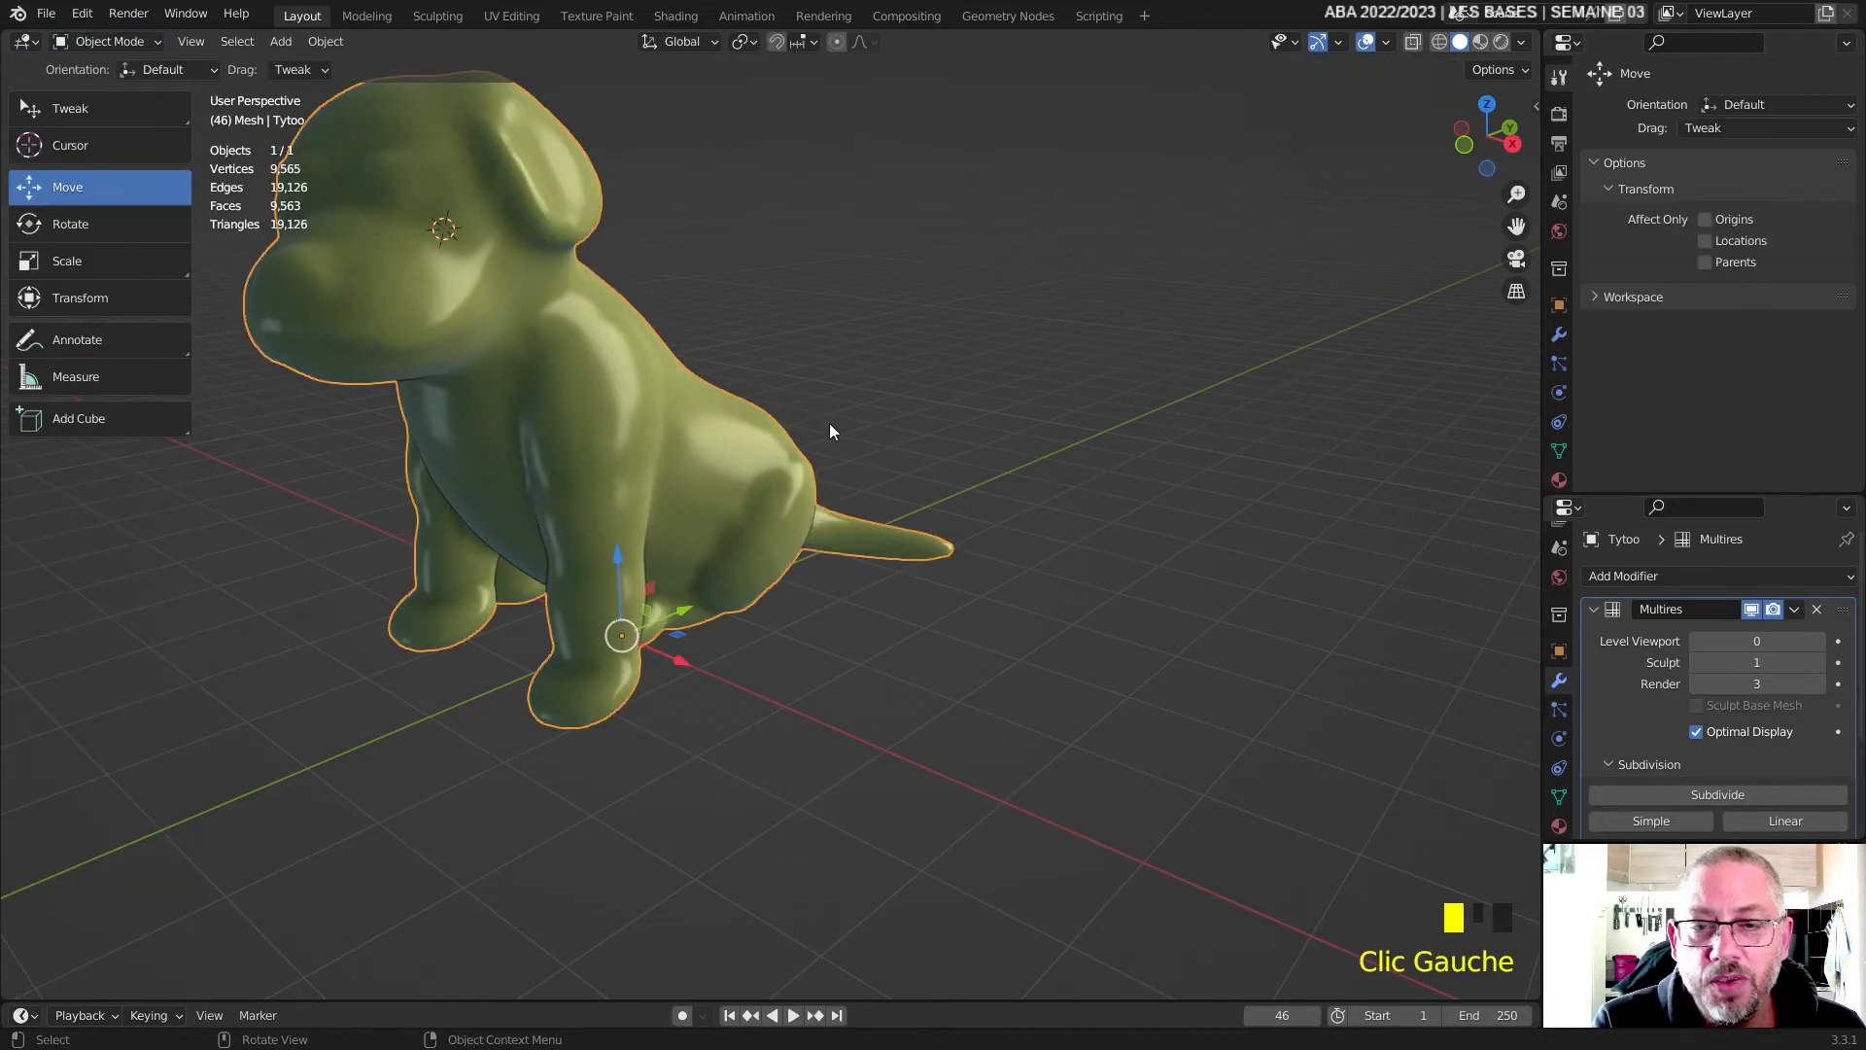
key(q)
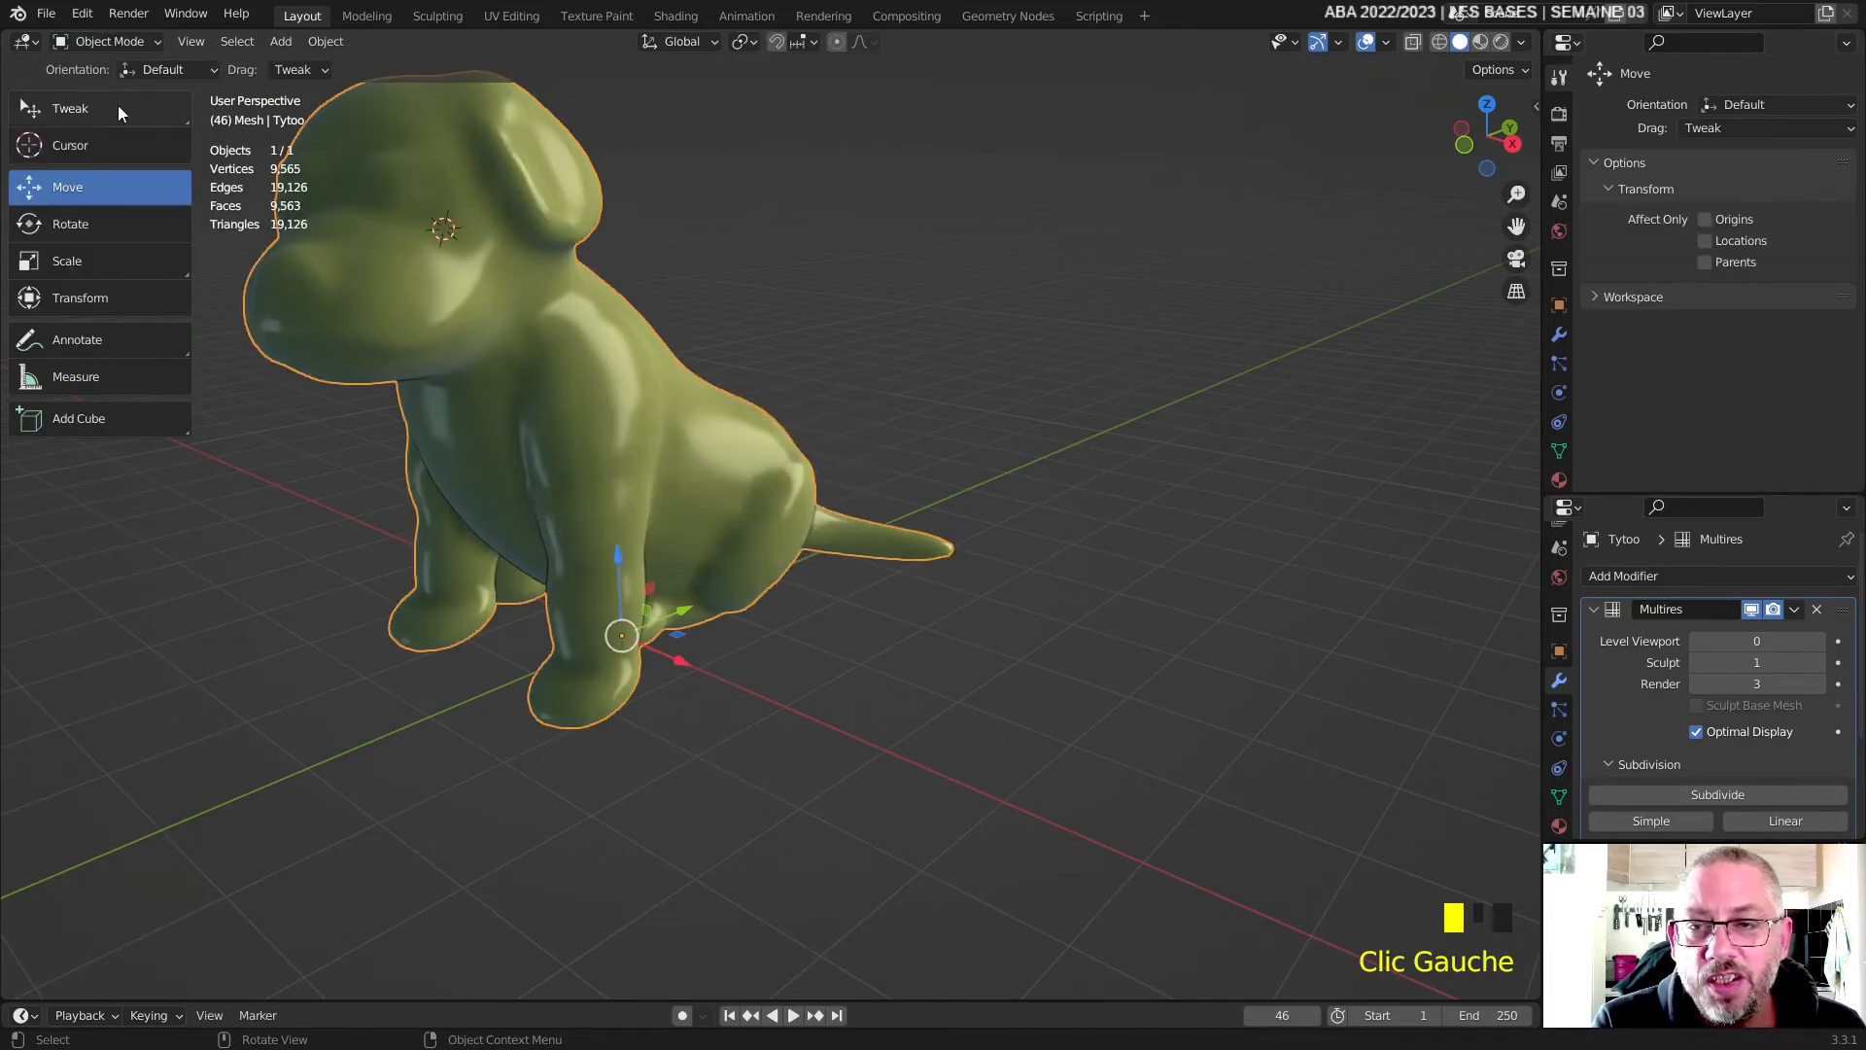
click(105, 39)
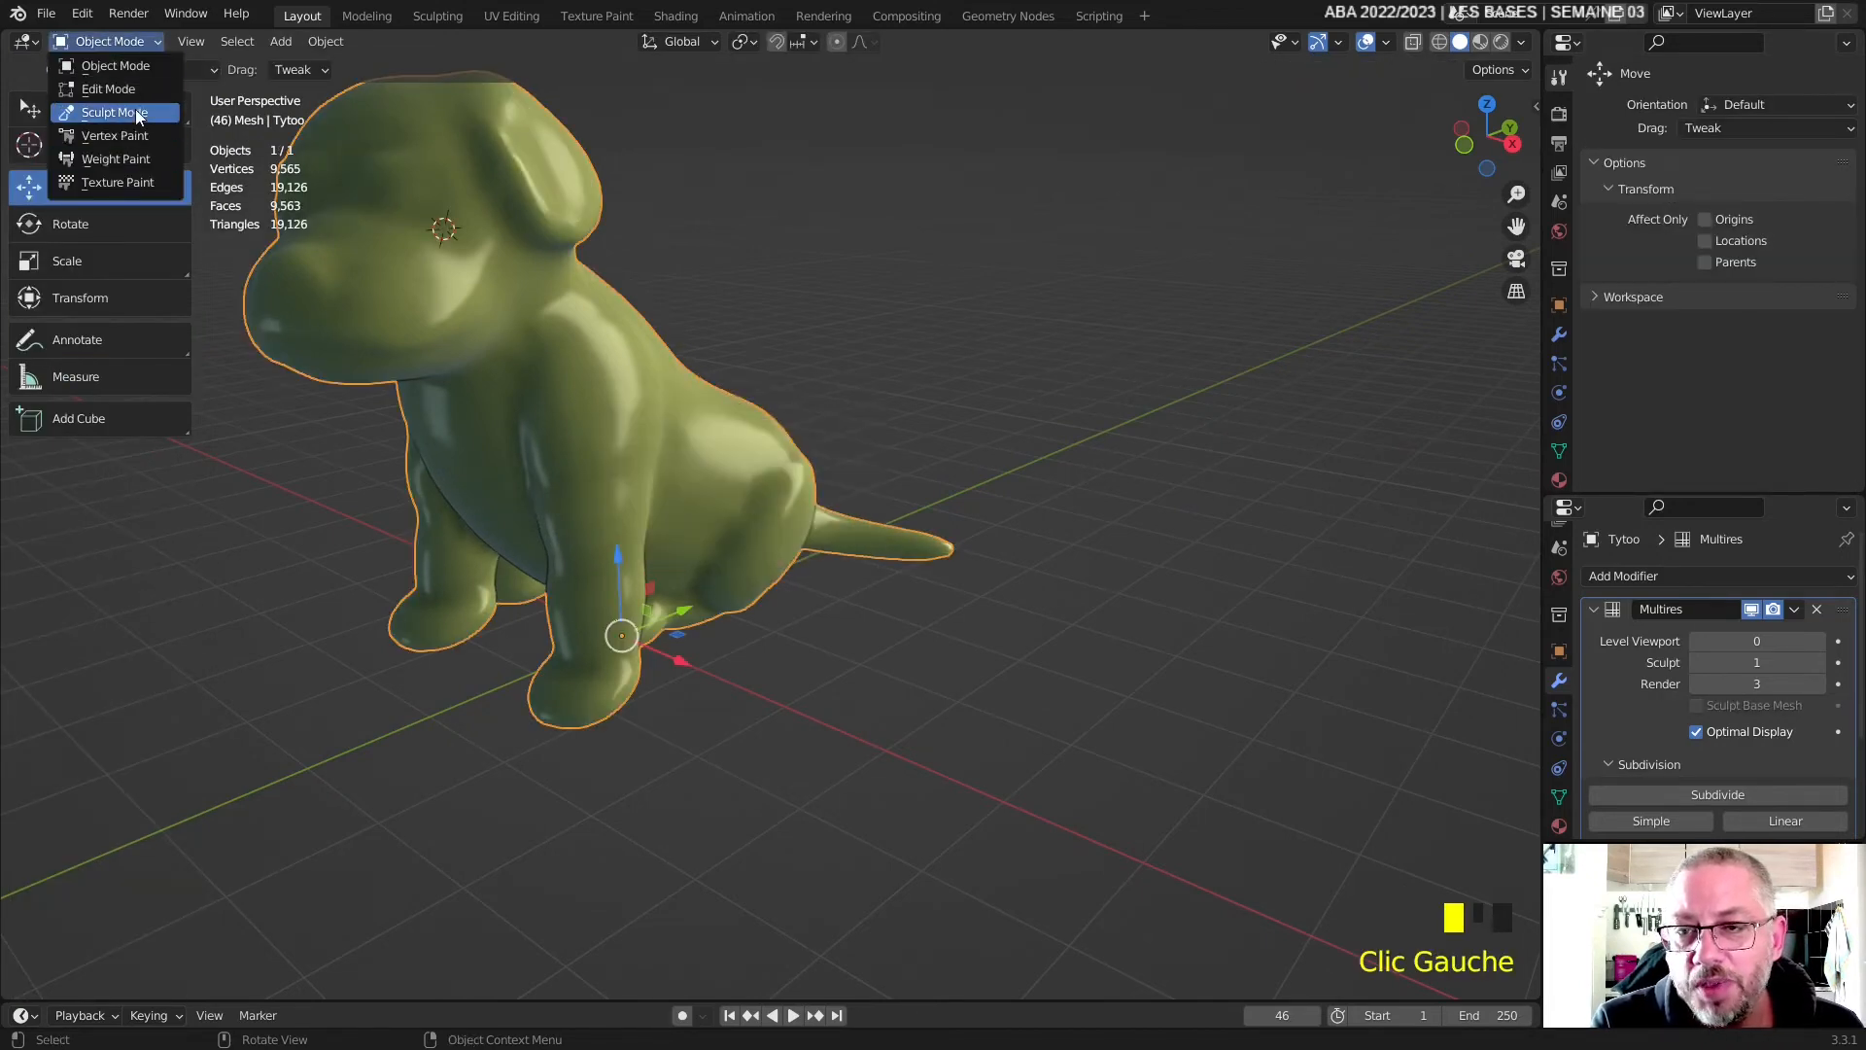
click(136, 117)
- Carve short creases between the dog's eyes and on the muzzle with the Crease brush
shift+middle_drag(842, 470, 704, 441)
click(84, 408)
middle_drag(836, 350, 767, 452)
click(635, 436)
click(632, 443)
middle_drag(636, 462, 724, 482)
scroll(762, 495, up, 2)
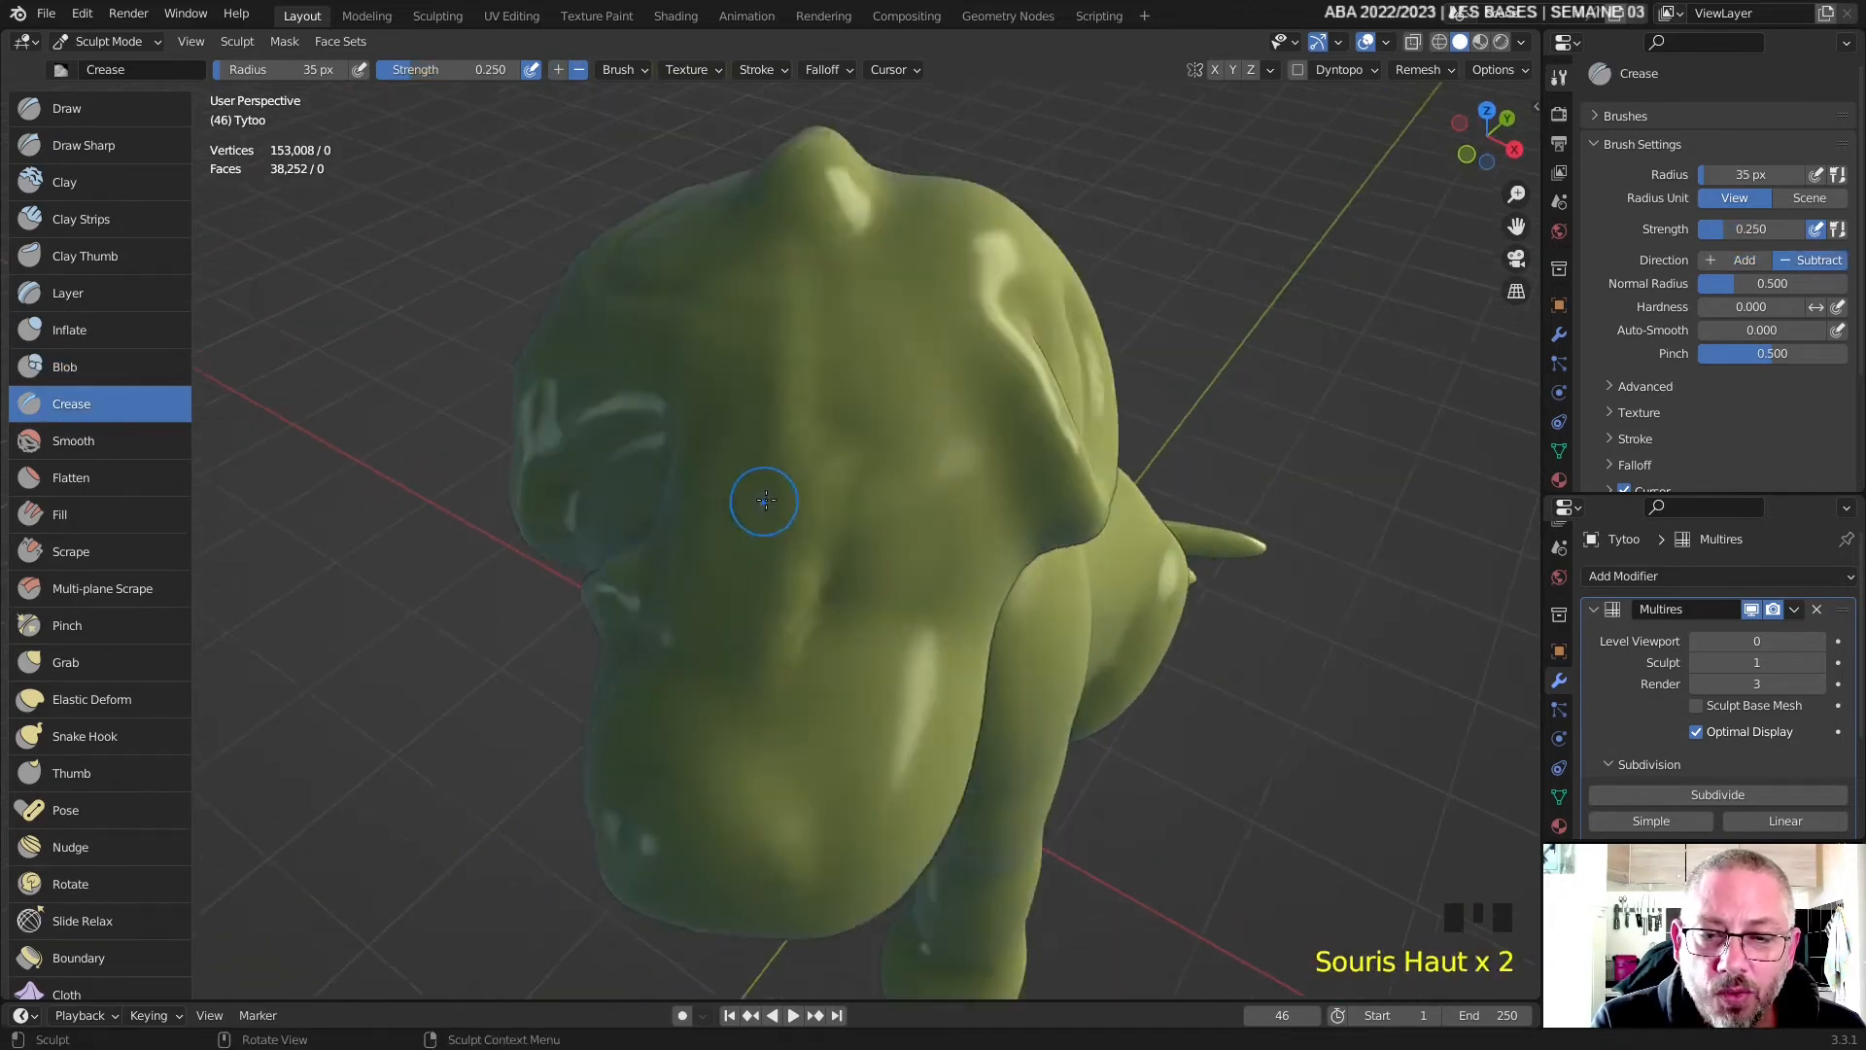
scroll(762, 496, down, 1)
click(787, 559)
click(777, 557)
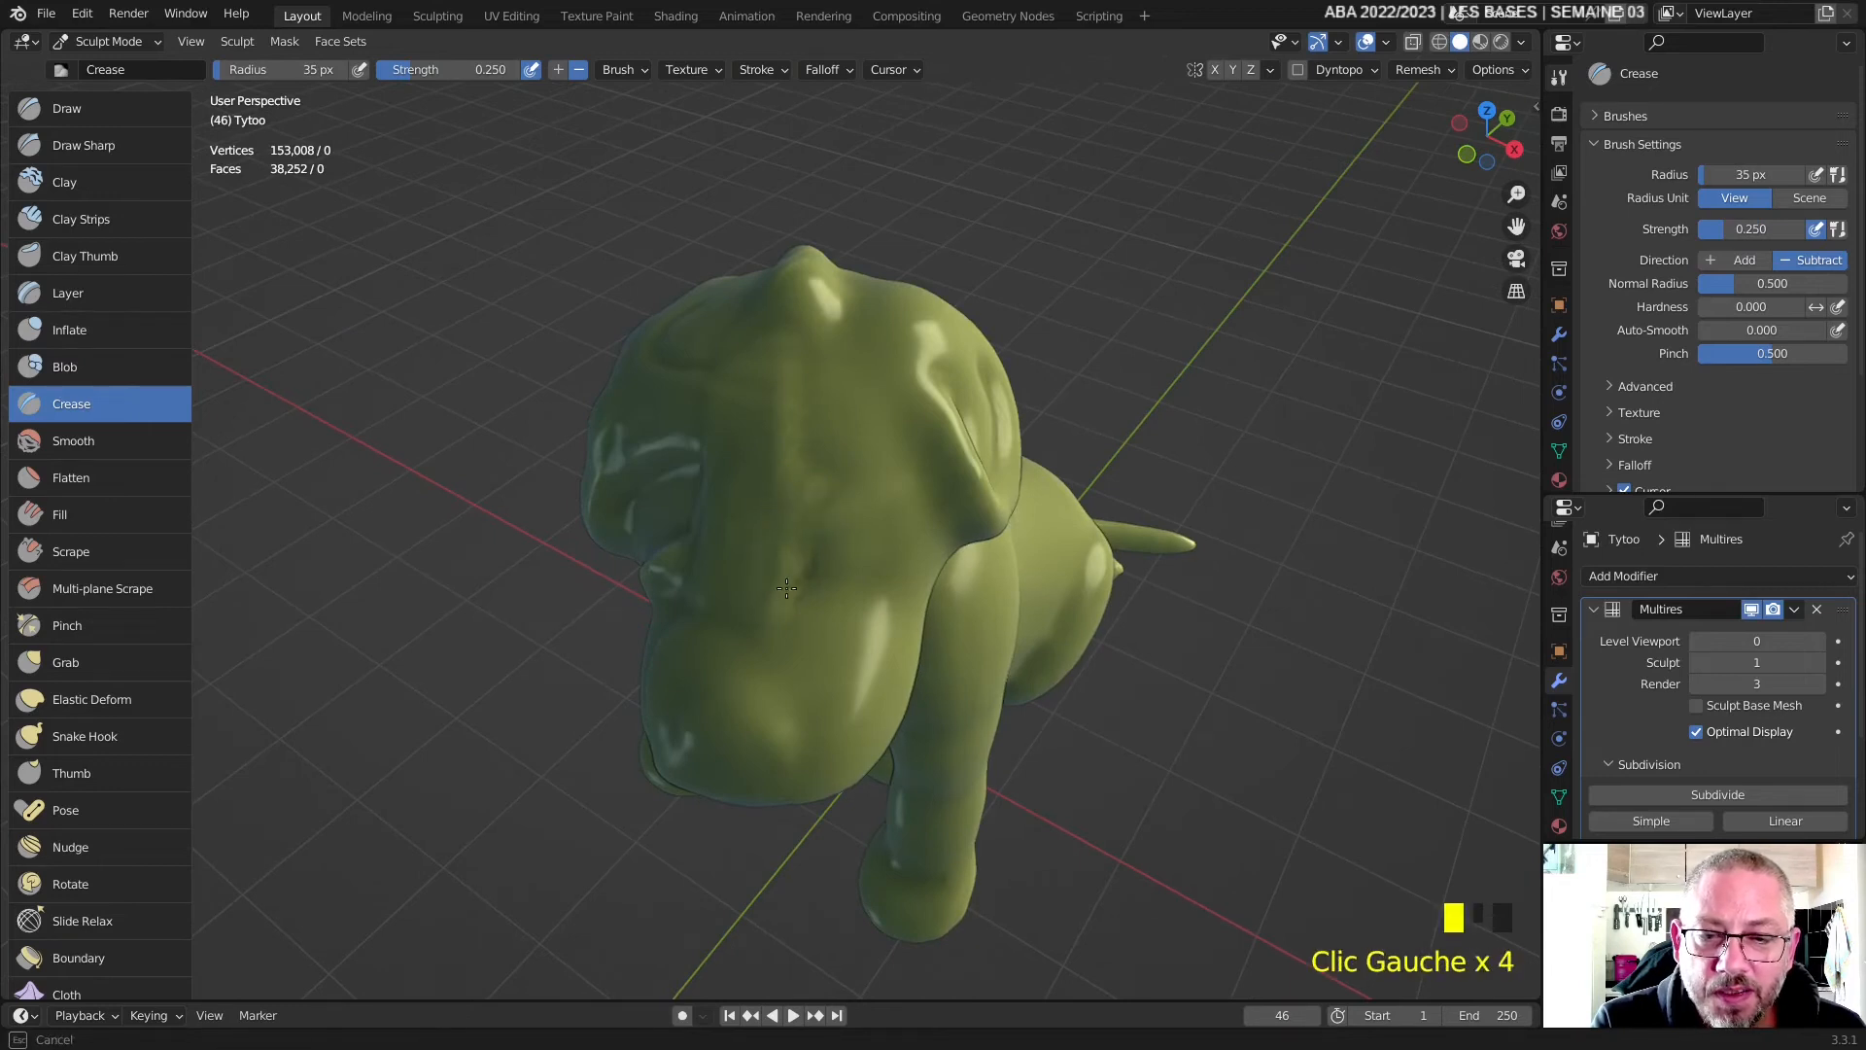
click(741, 700)
click(741, 700)
- Set the Crease brush radius to 66 px and carve grooves where the front legs meet the chest
mouse_move(741, 700)
middle_down()
mouse_move(964, 717)
mouse_move(966, 541)
mouse_move(902, 502)
middle_up()
scroll(957, 595, up, 2)
key(f)
click(875, 583)
click(870, 607)
click(871, 603)
click(879, 568)
click(884, 540)
drag(885, 540, 883, 610)
middle_drag(924, 625, 819, 447)
drag(821, 416, 848, 515)
mouse_move(851, 497)
middle_down()
mouse_move(812, 418)
mouse_move(855, 499)
middle_up()
click(813, 418)
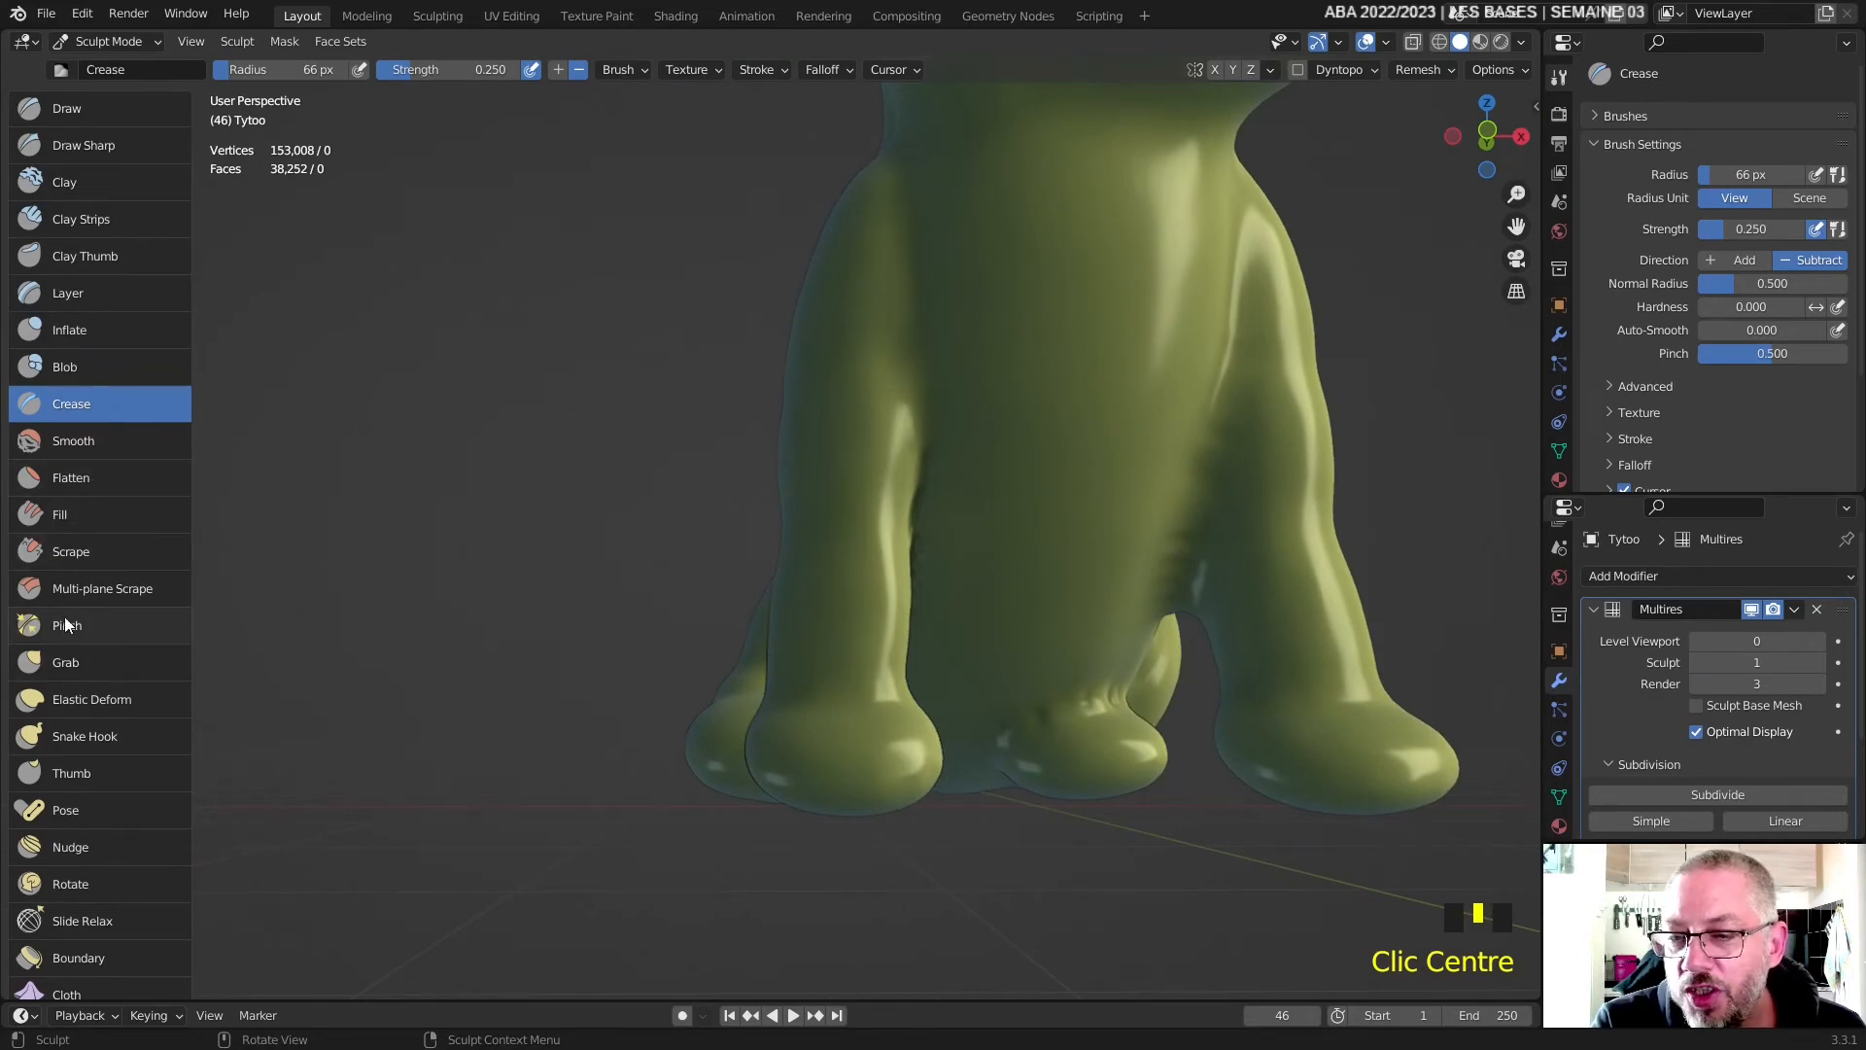
- Scrape down the raised forms on the dog's head with the Scrape brush
click(72, 548)
scroll(933, 480, down, 3)
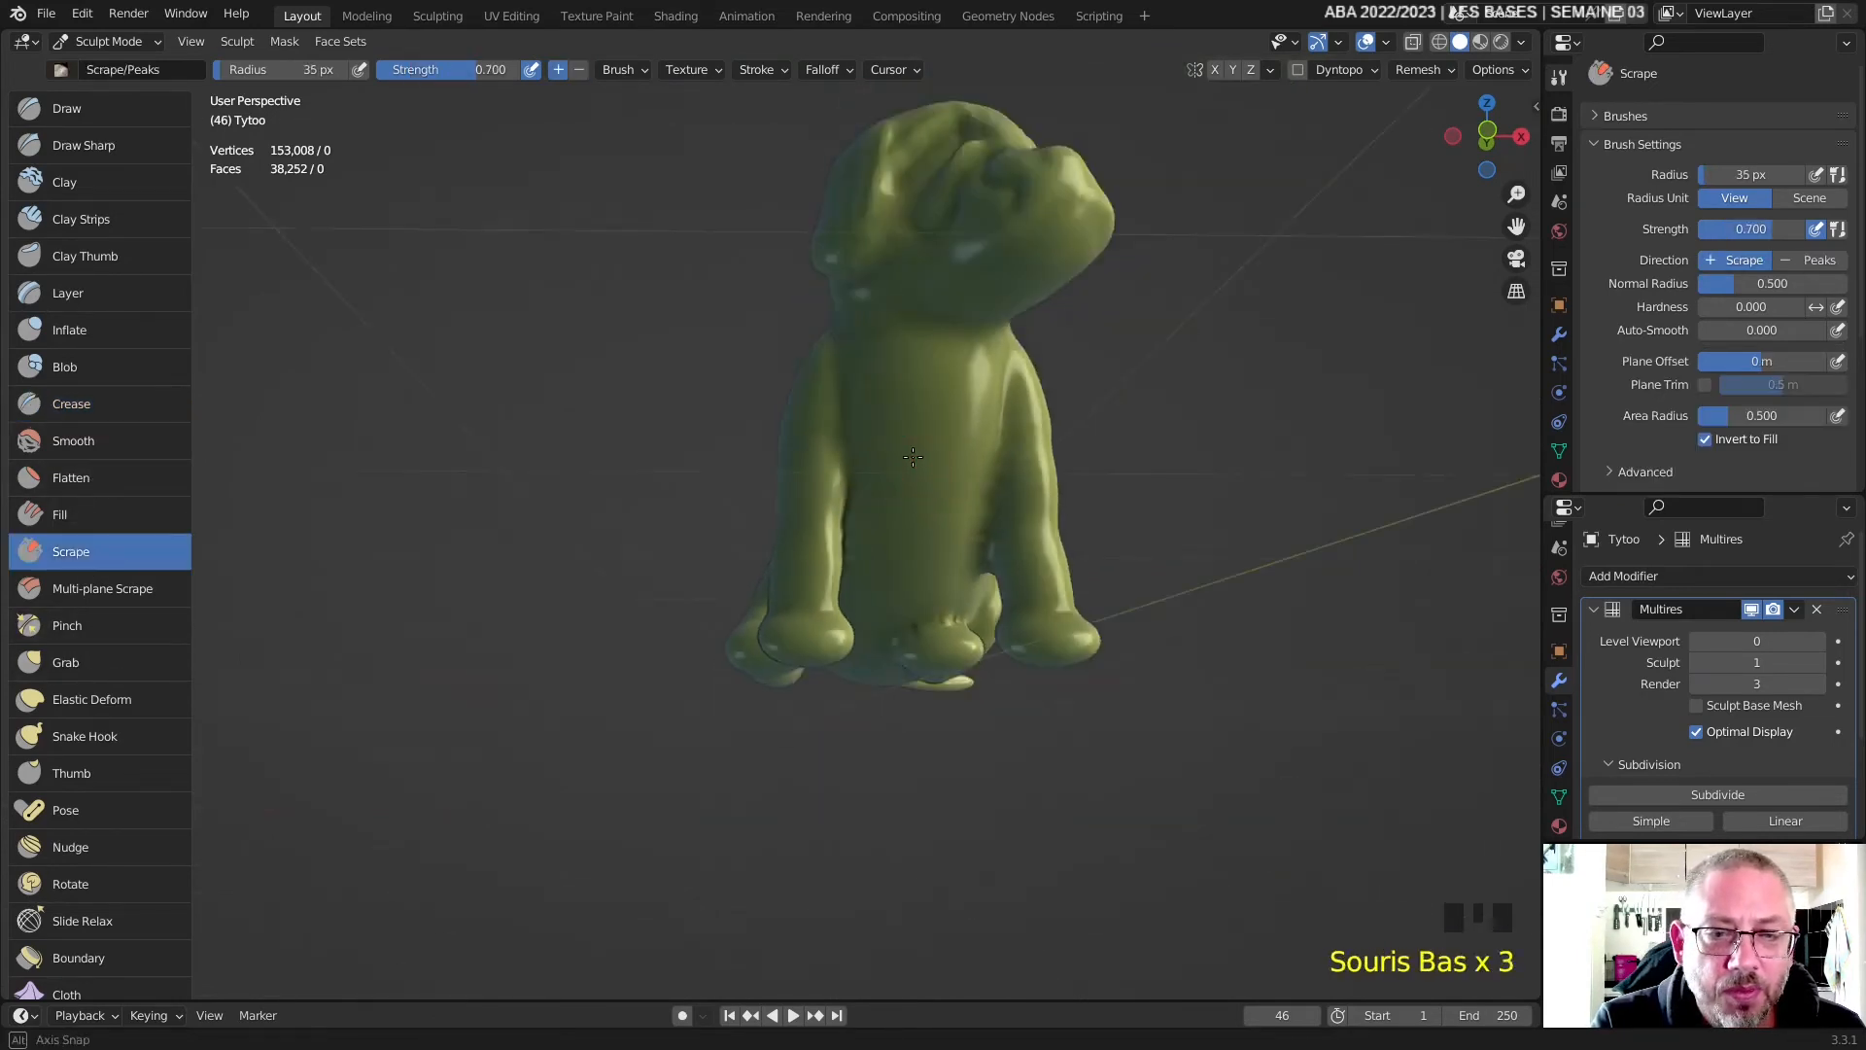
middle_drag(933, 479, 1021, 342)
drag(1023, 342, 1047, 372)
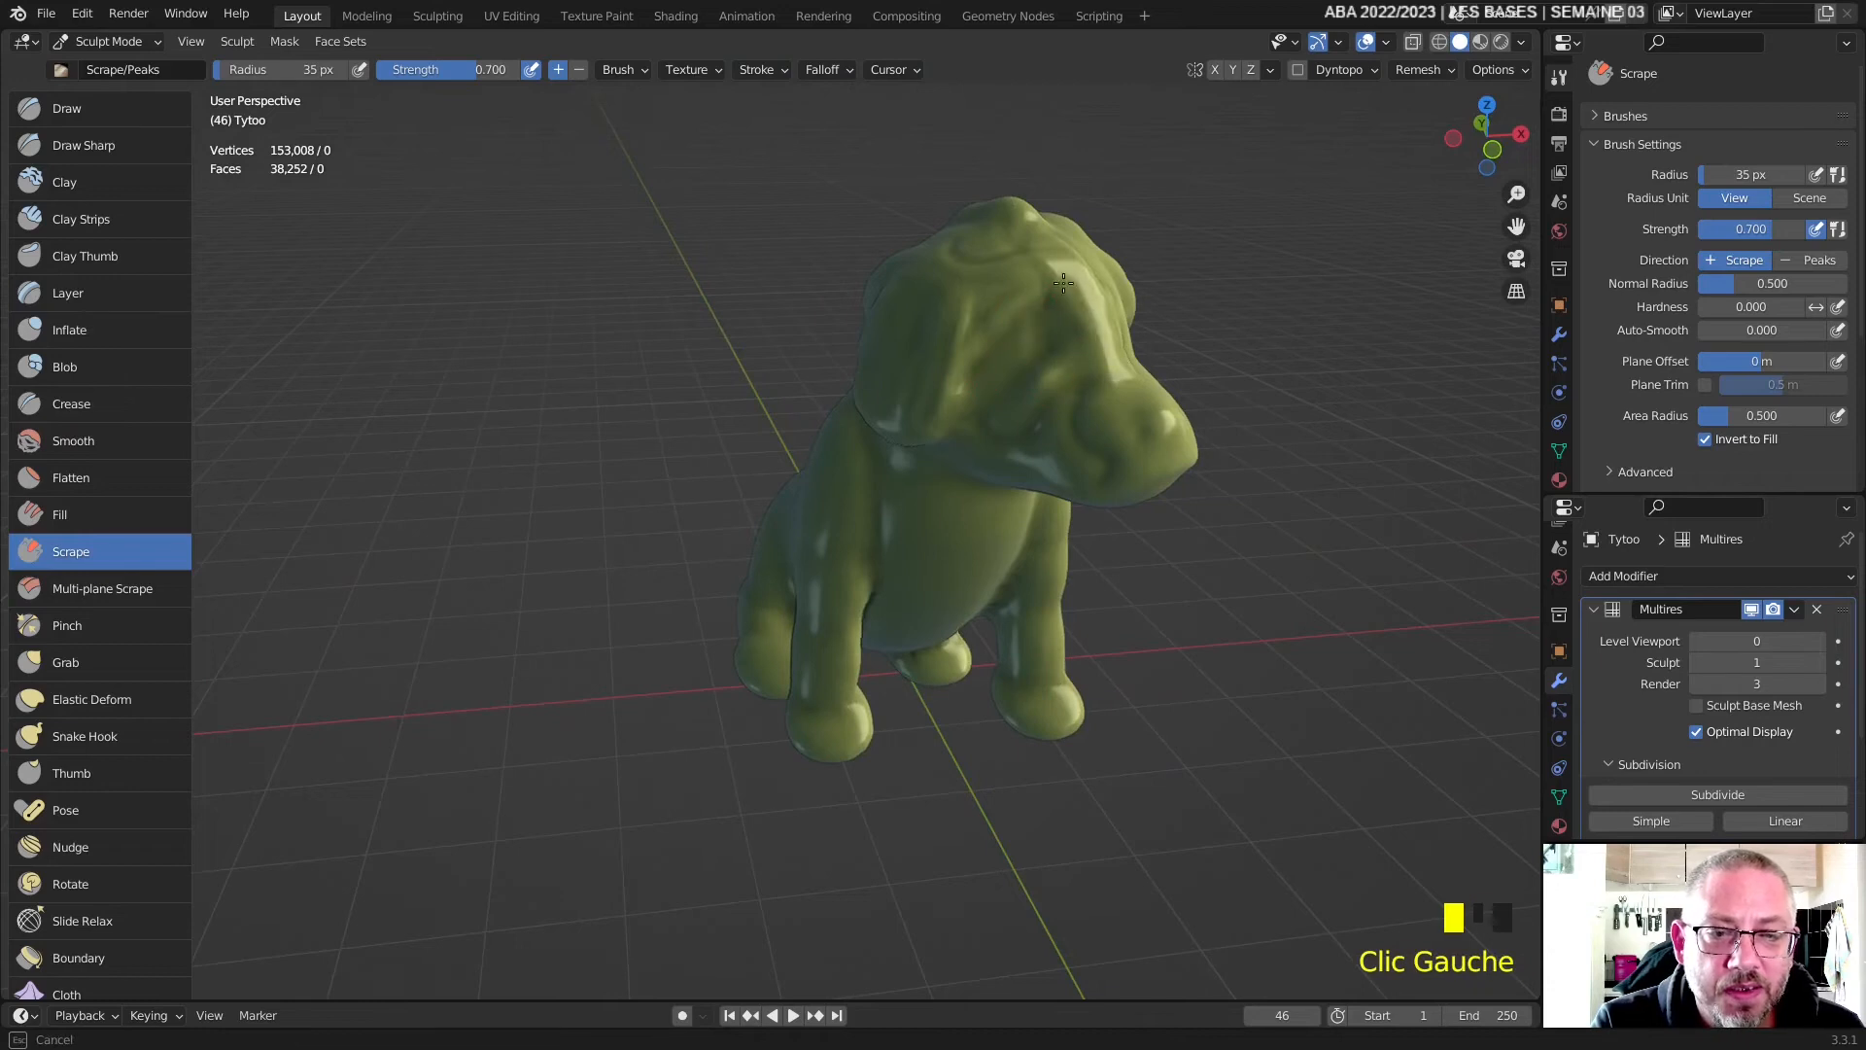
drag(982, 379, 925, 365)
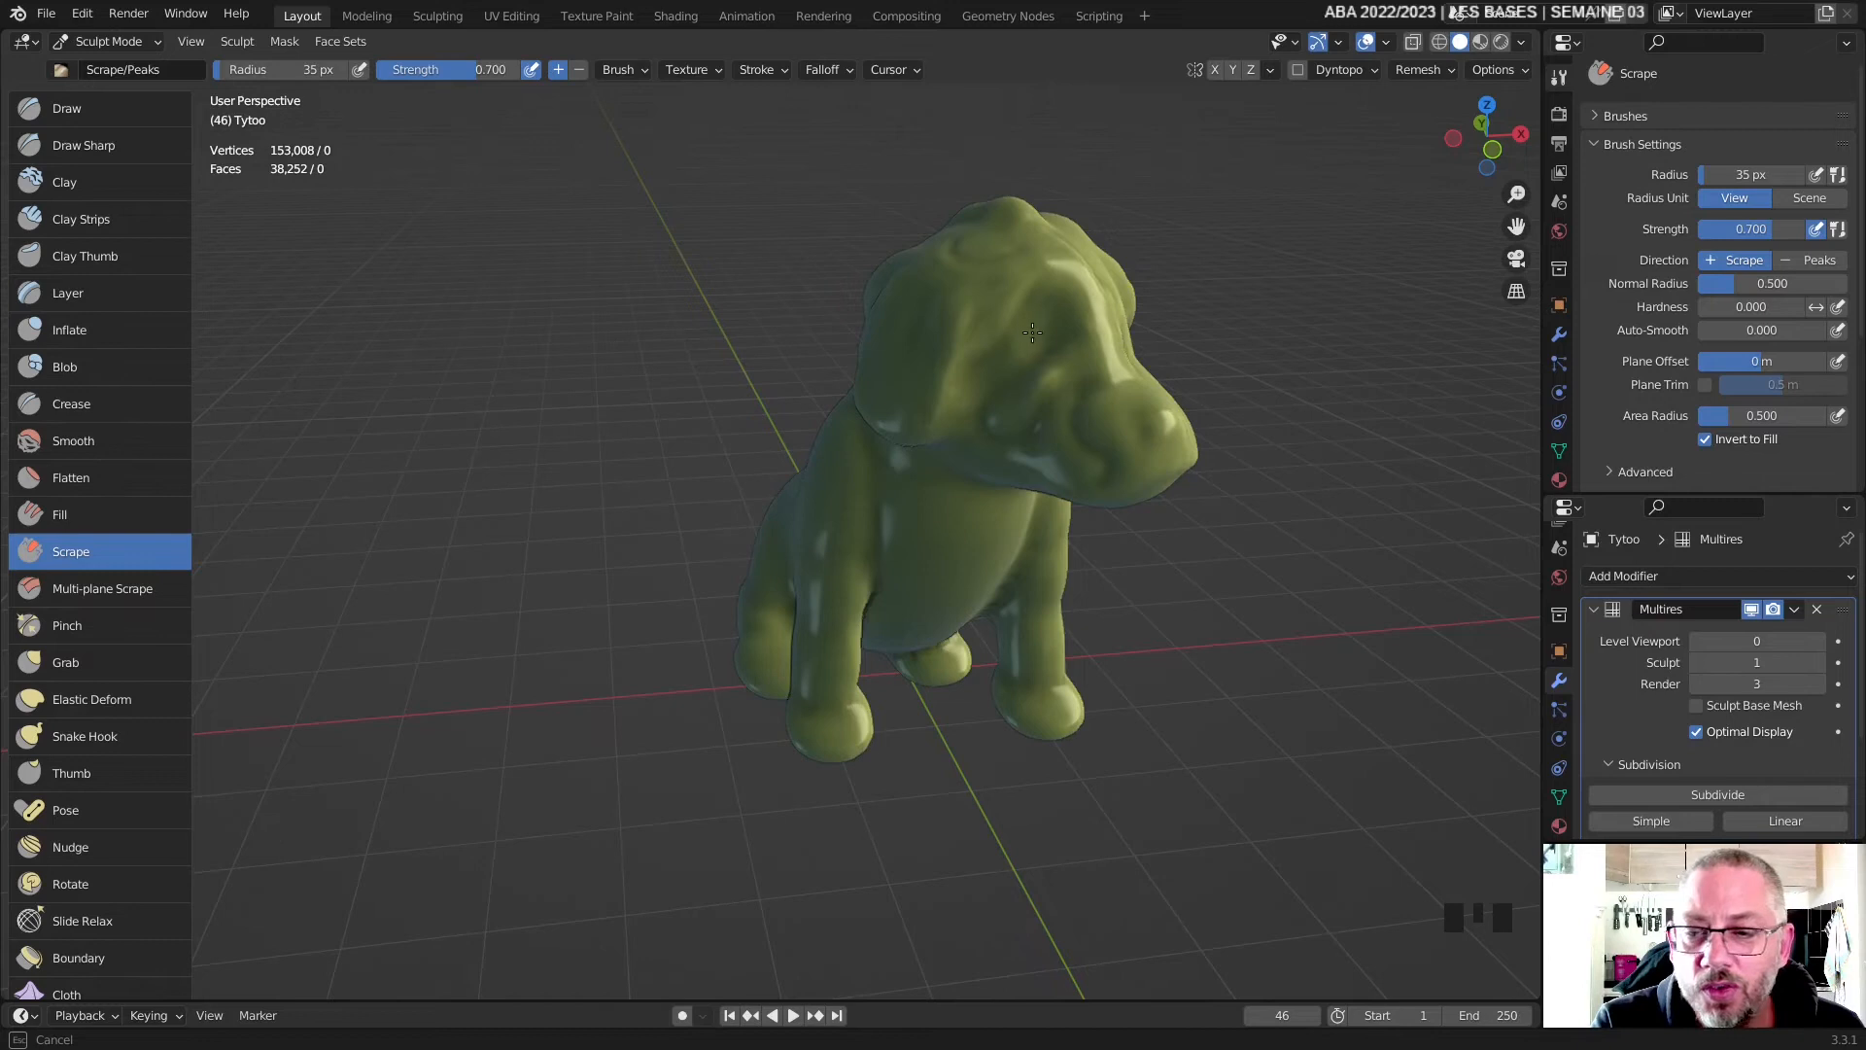
- Fill the hollows around the eye and the base of the muzzle with the Fill brush
click(76, 518)
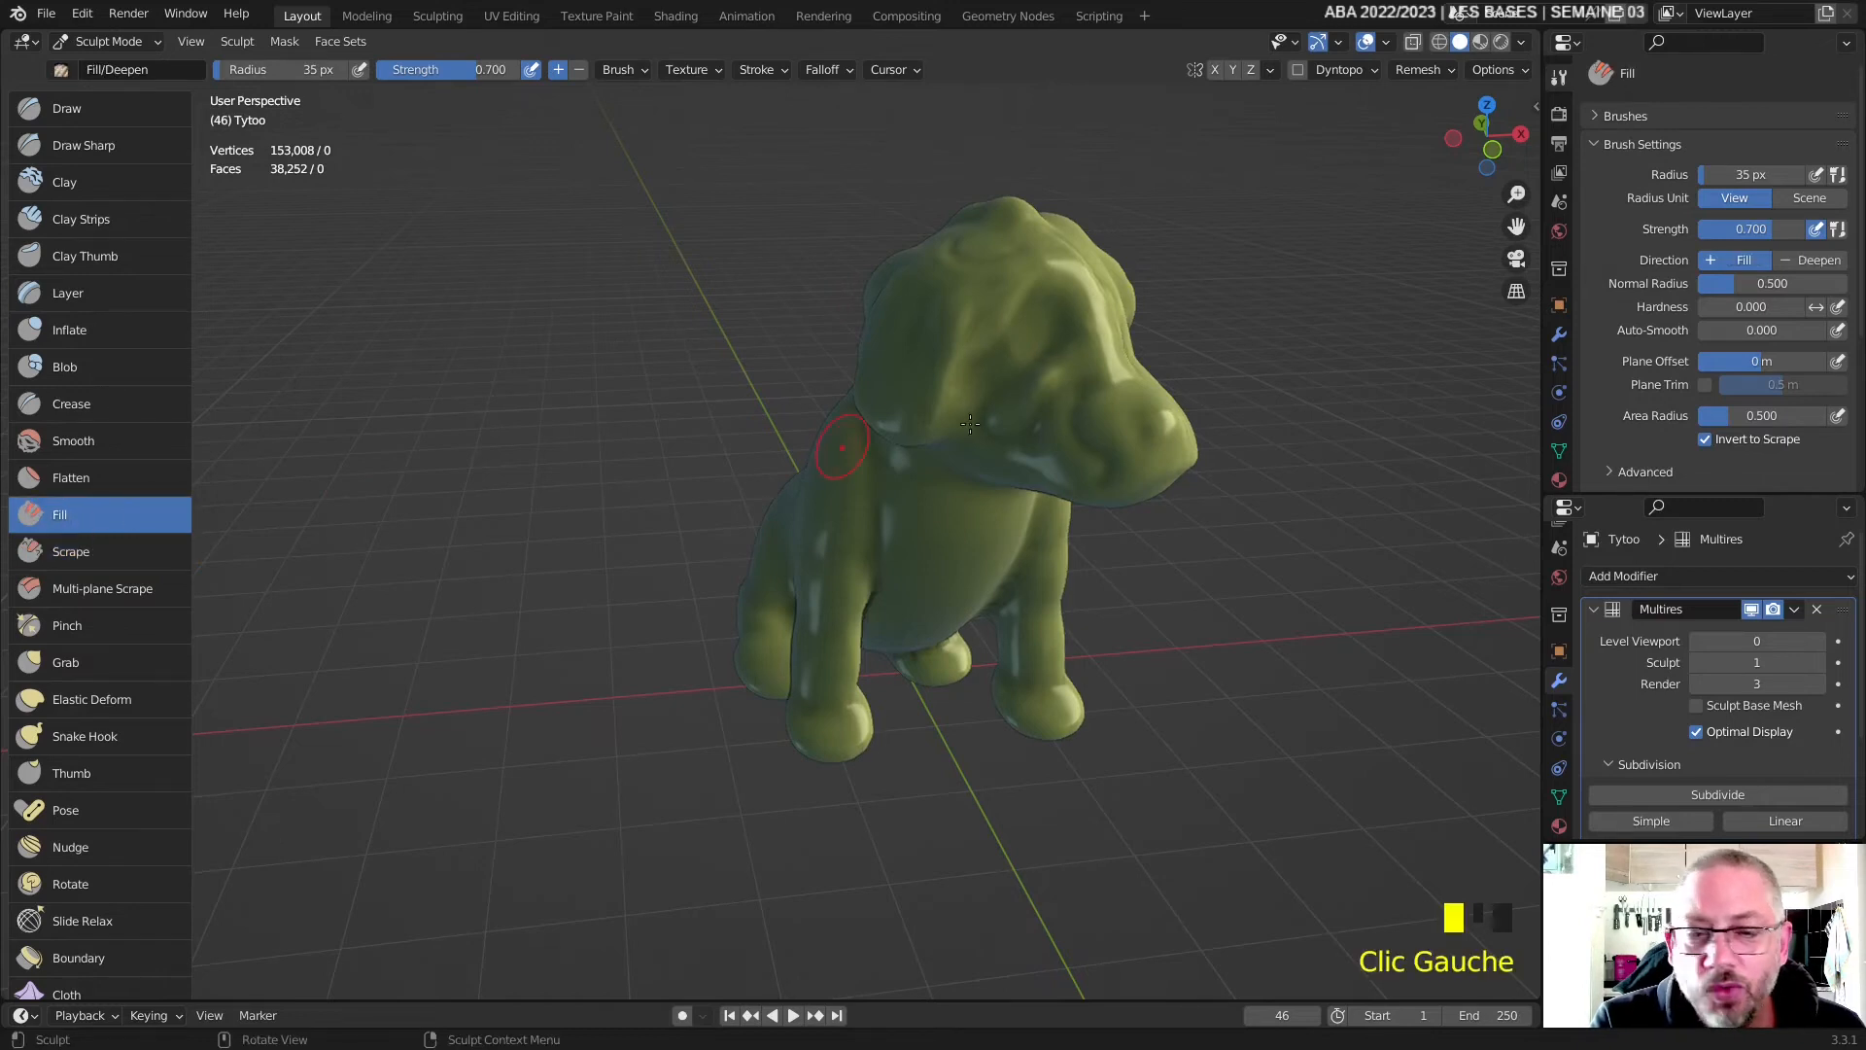
scroll(1117, 386, up, 3)
middle_drag(1255, 289, 1133, 341)
click(1122, 416)
click(1157, 325)
double_click(1125, 451)
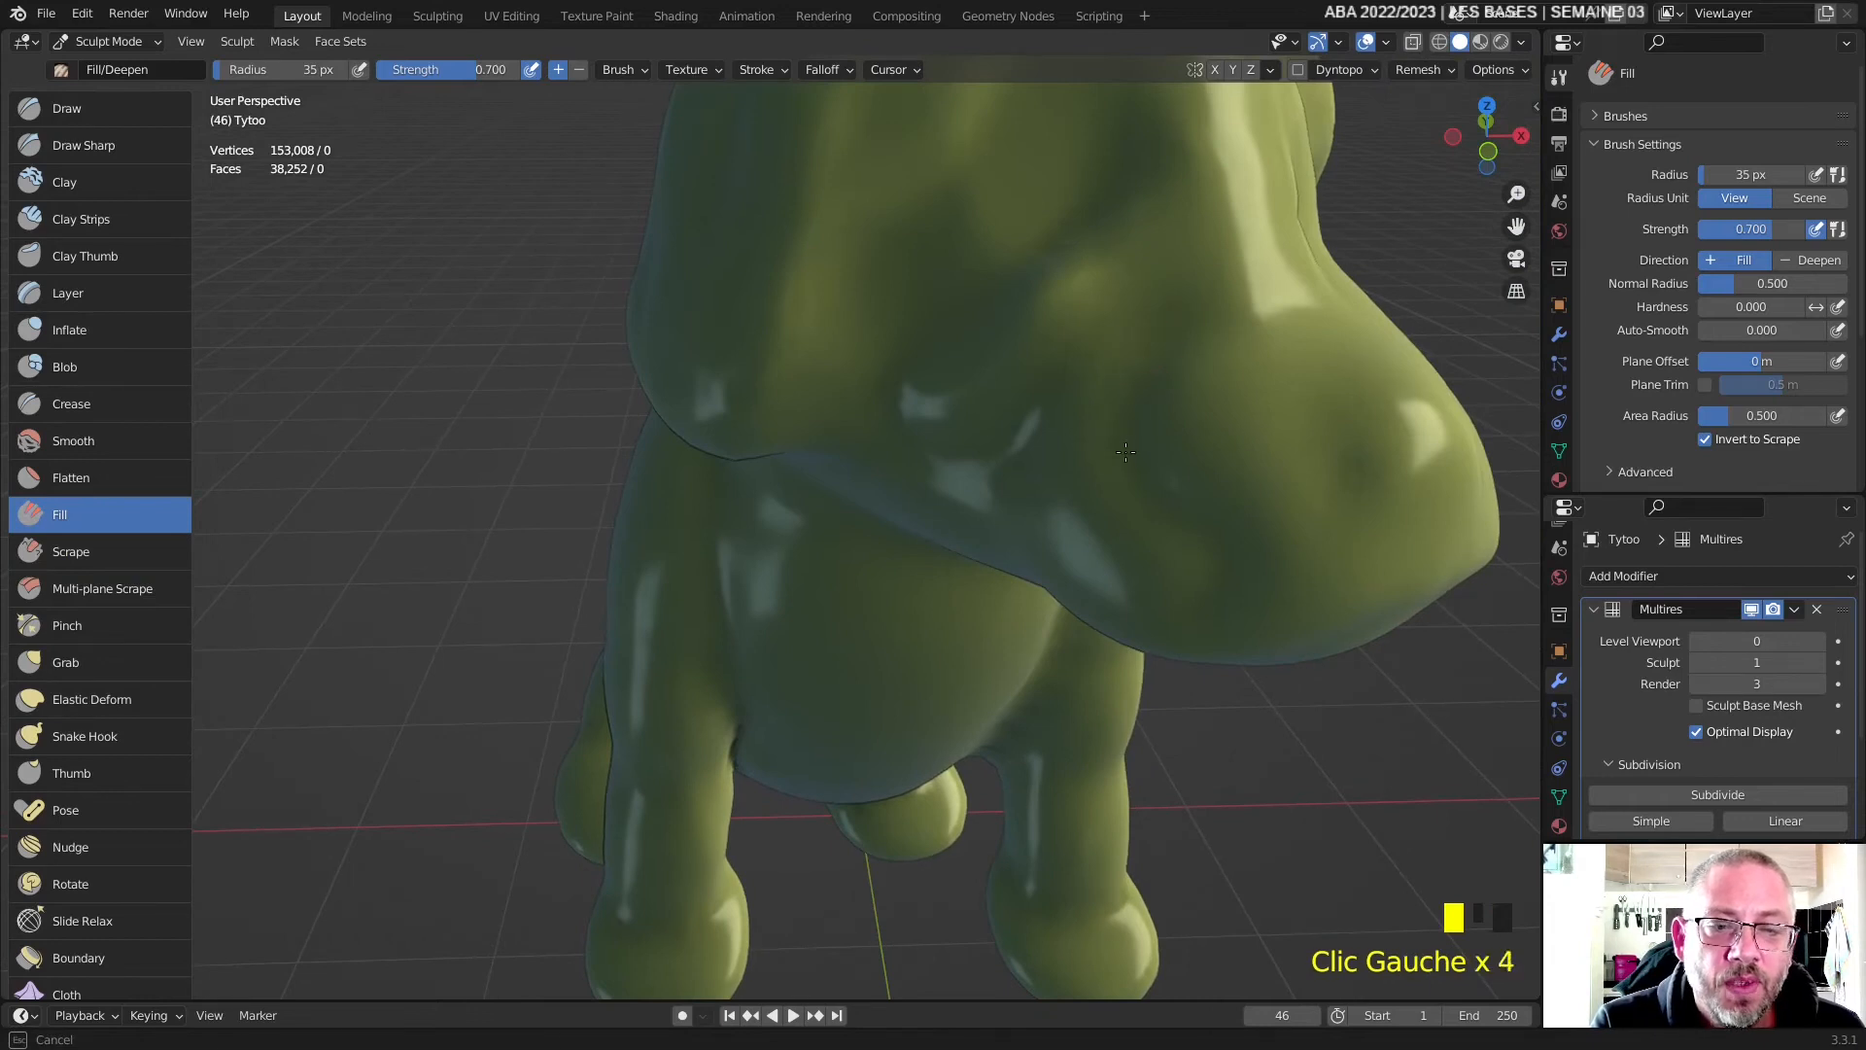
middle_drag(1150, 401, 1238, 241)
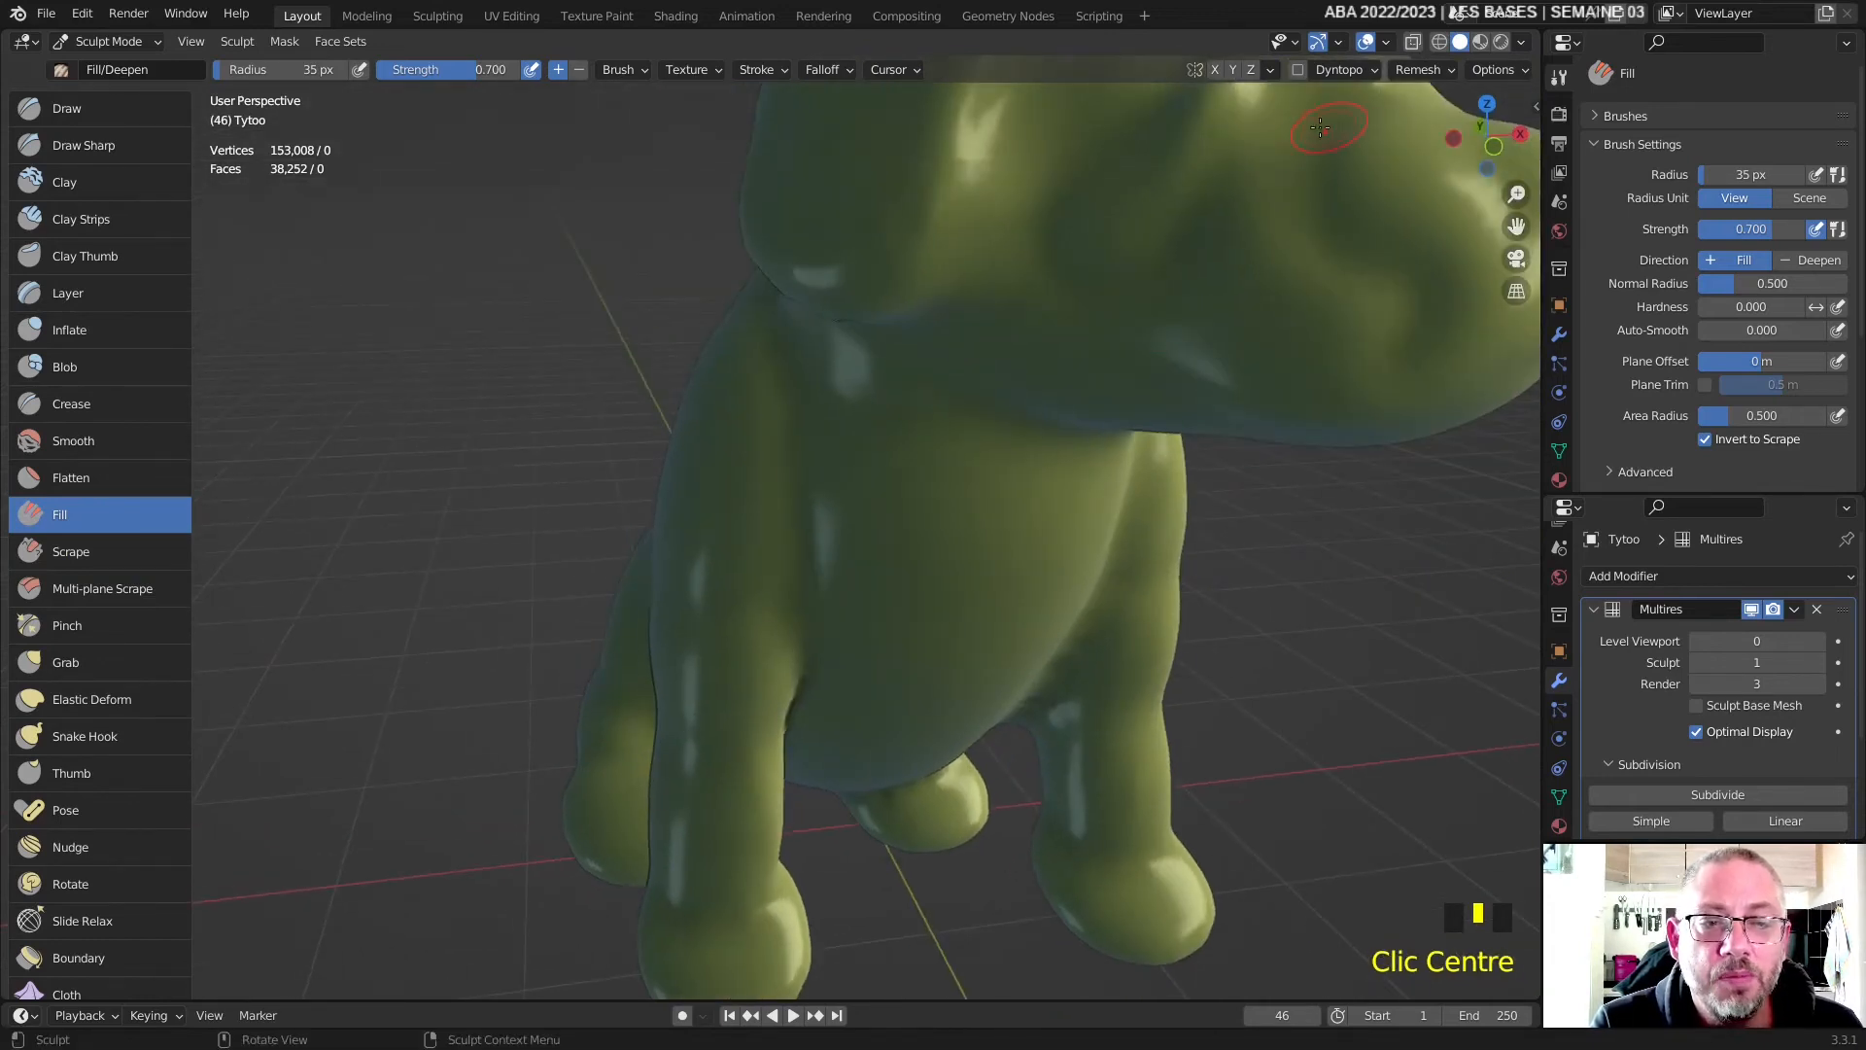
- Enlarge the Fill brush radius to 80 px and fill the grooves between the cheek and muzzle
right_click(1270, 179)
drag(1111, 155, 1131, 155)
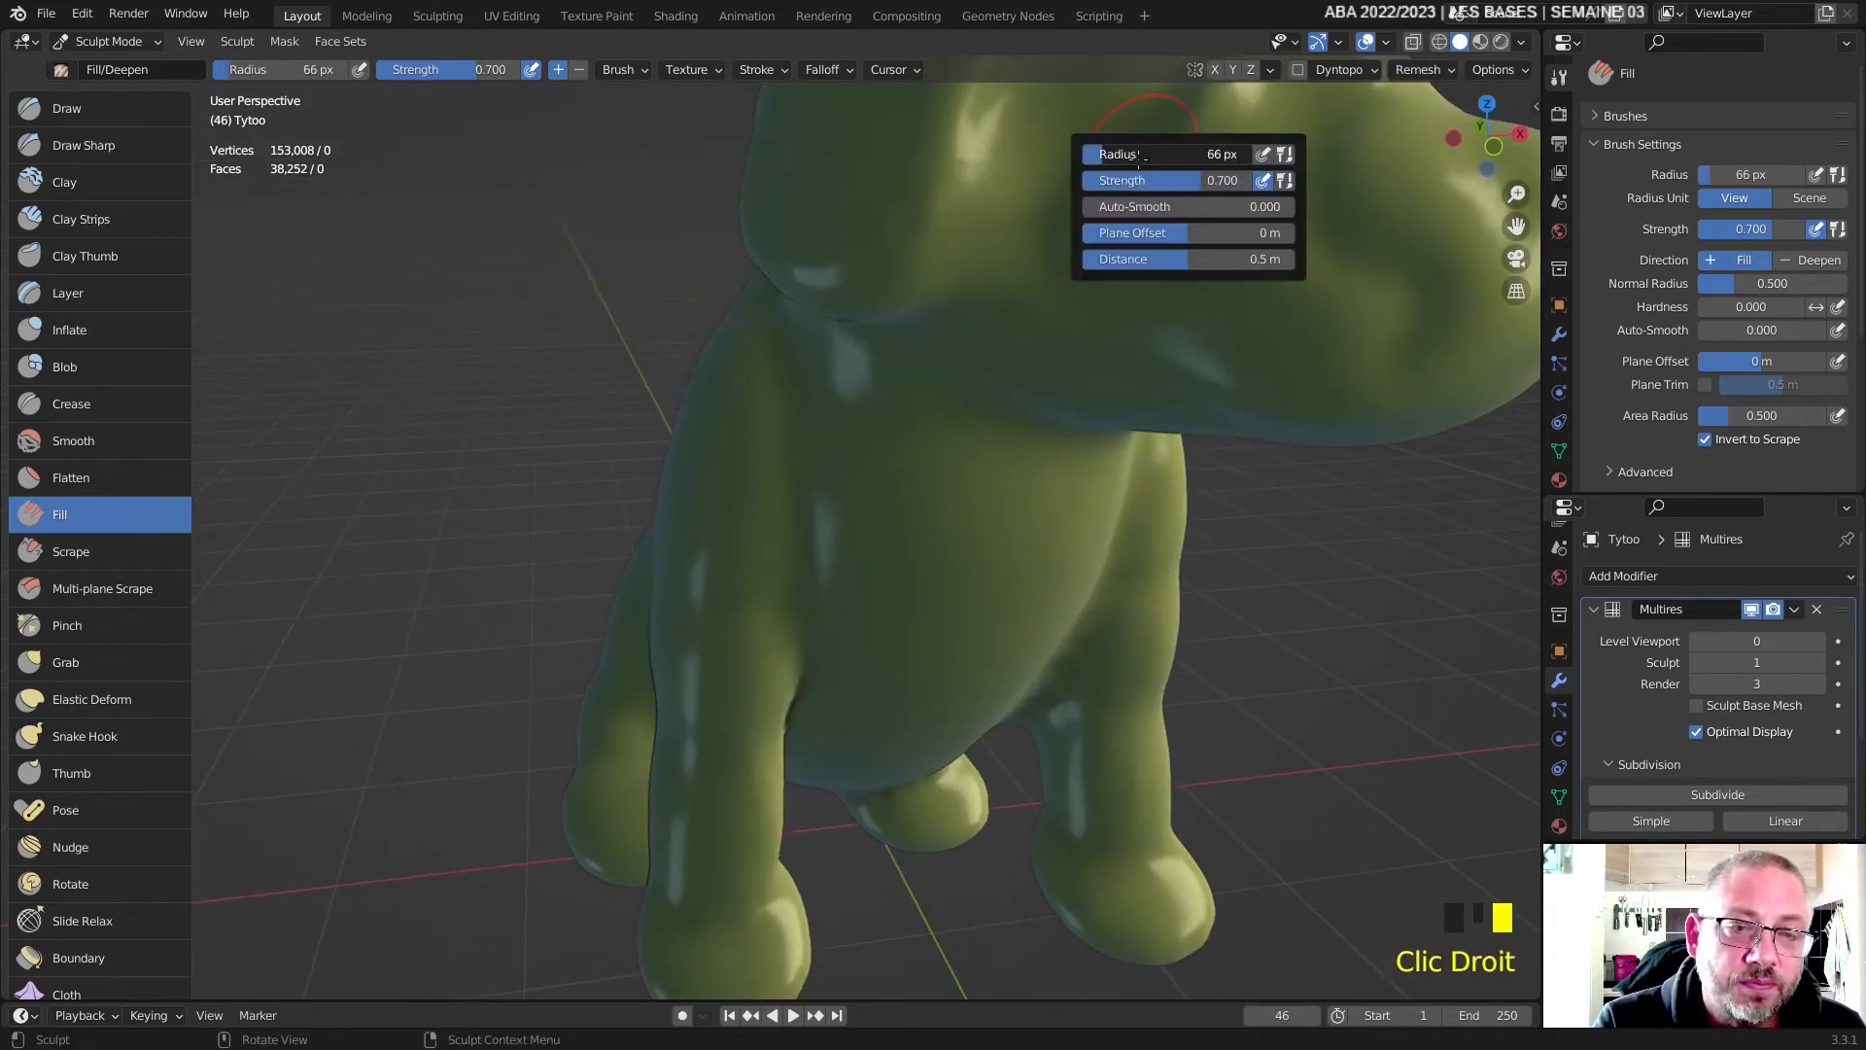
mouse_move(1219, 357)
shift+middle_down()
mouse_move(1211, 371)
mouse_move(1092, 312)
shift+middle_up()
click(1092, 312)
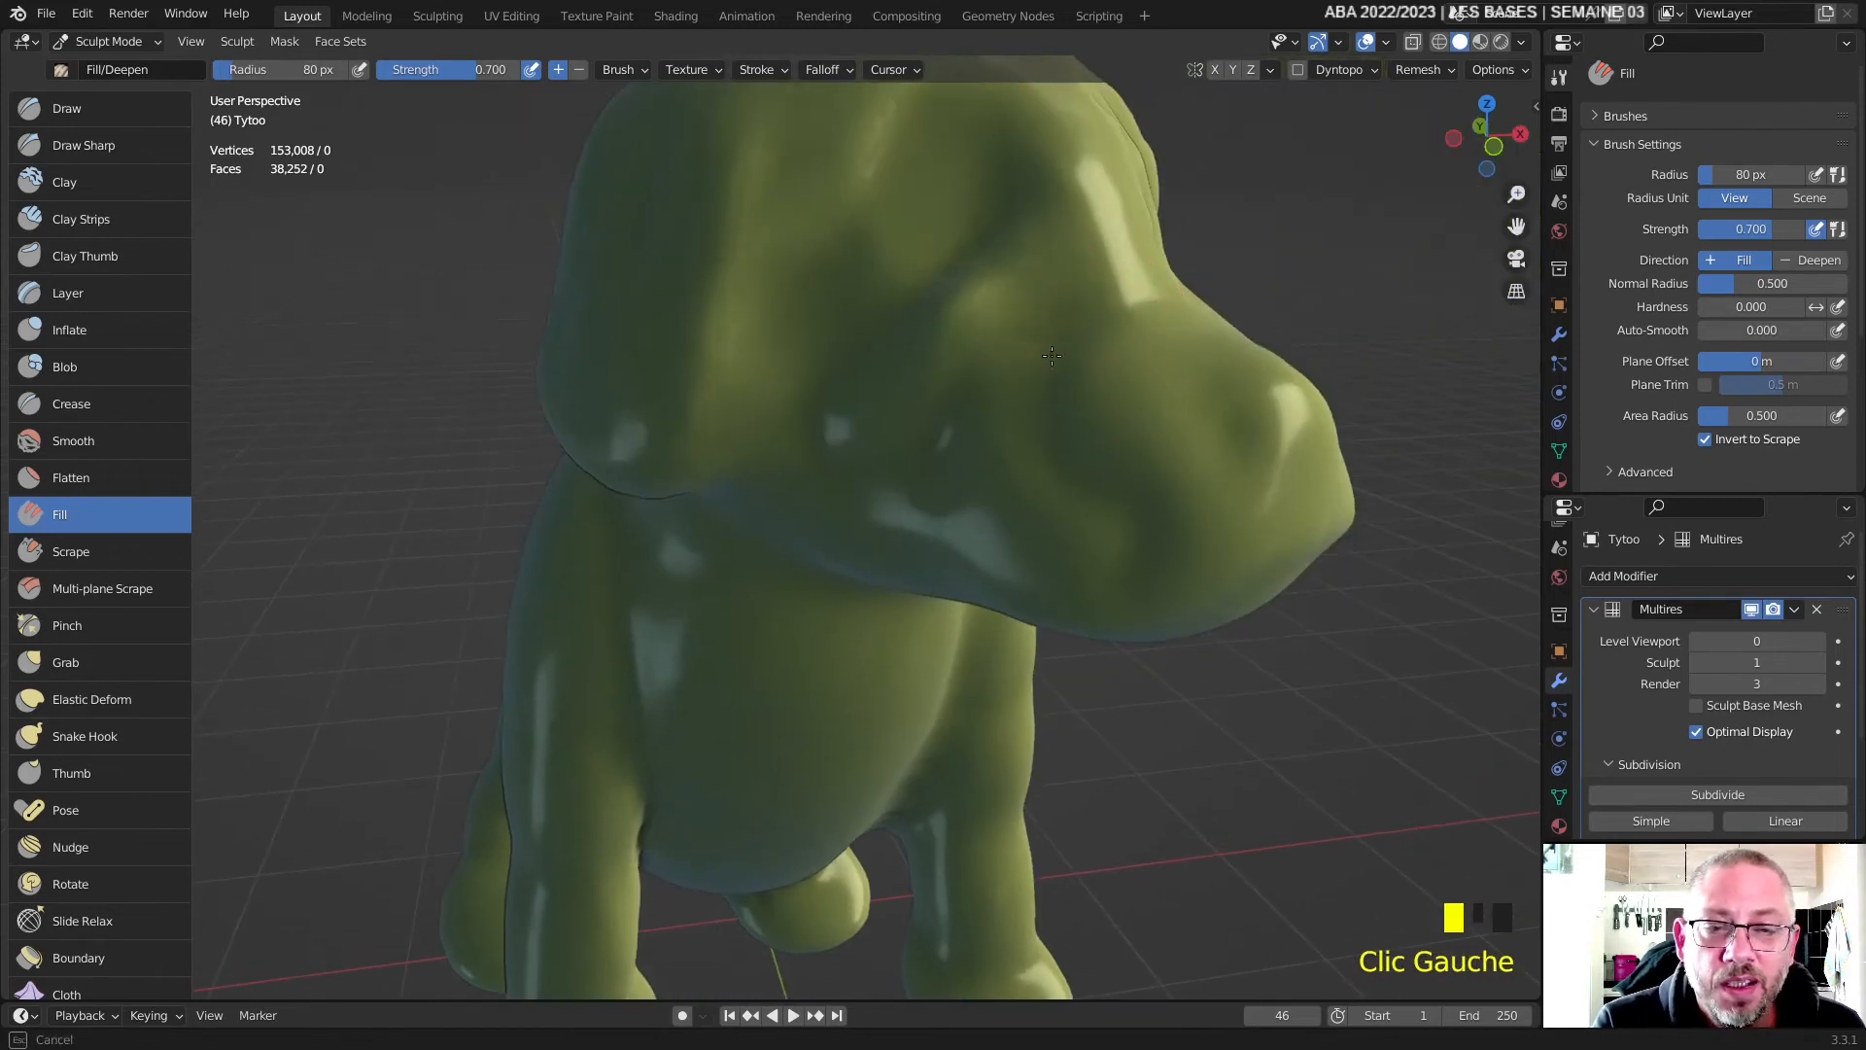
click(1059, 331)
click(1091, 321)
click(1062, 367)
click(1126, 566)
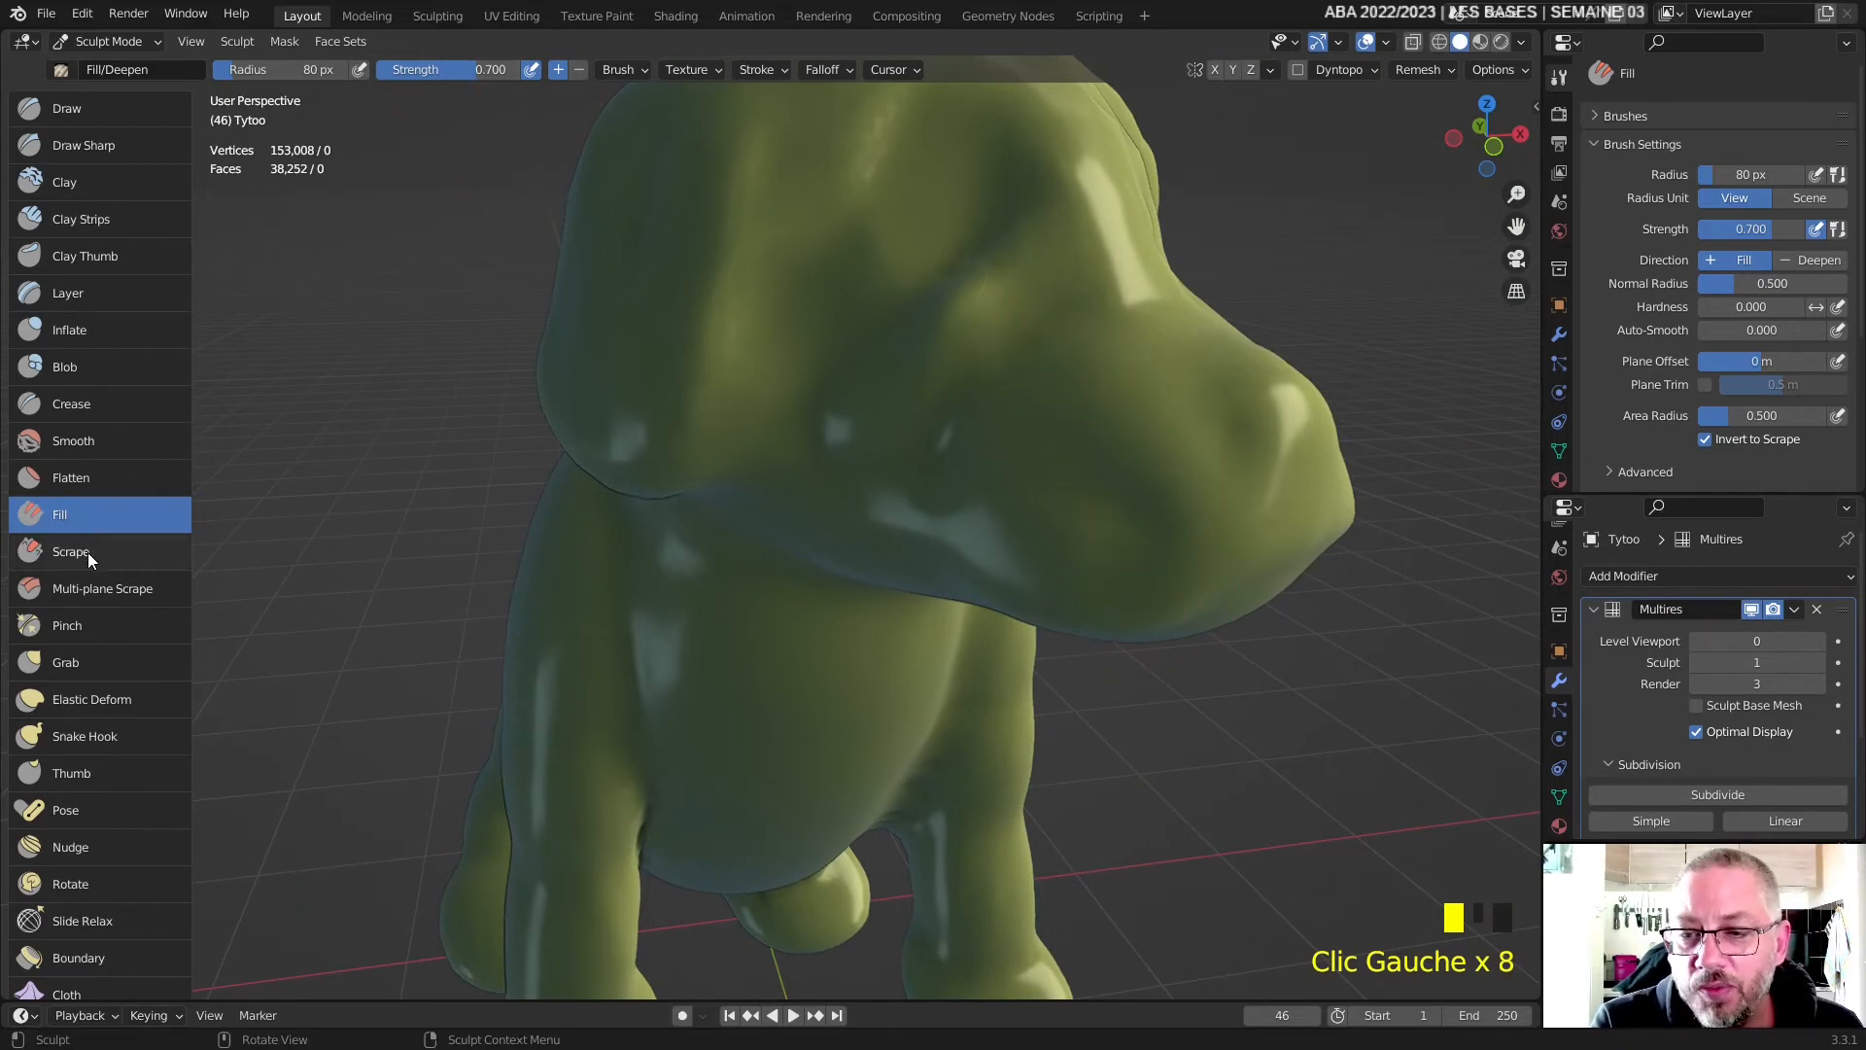
- Set the Flatten brush radius to 117 px and flatten the forehead above the eyes
click(80, 476)
middle_drag(1093, 455, 726, 401)
right_click(572, 399)
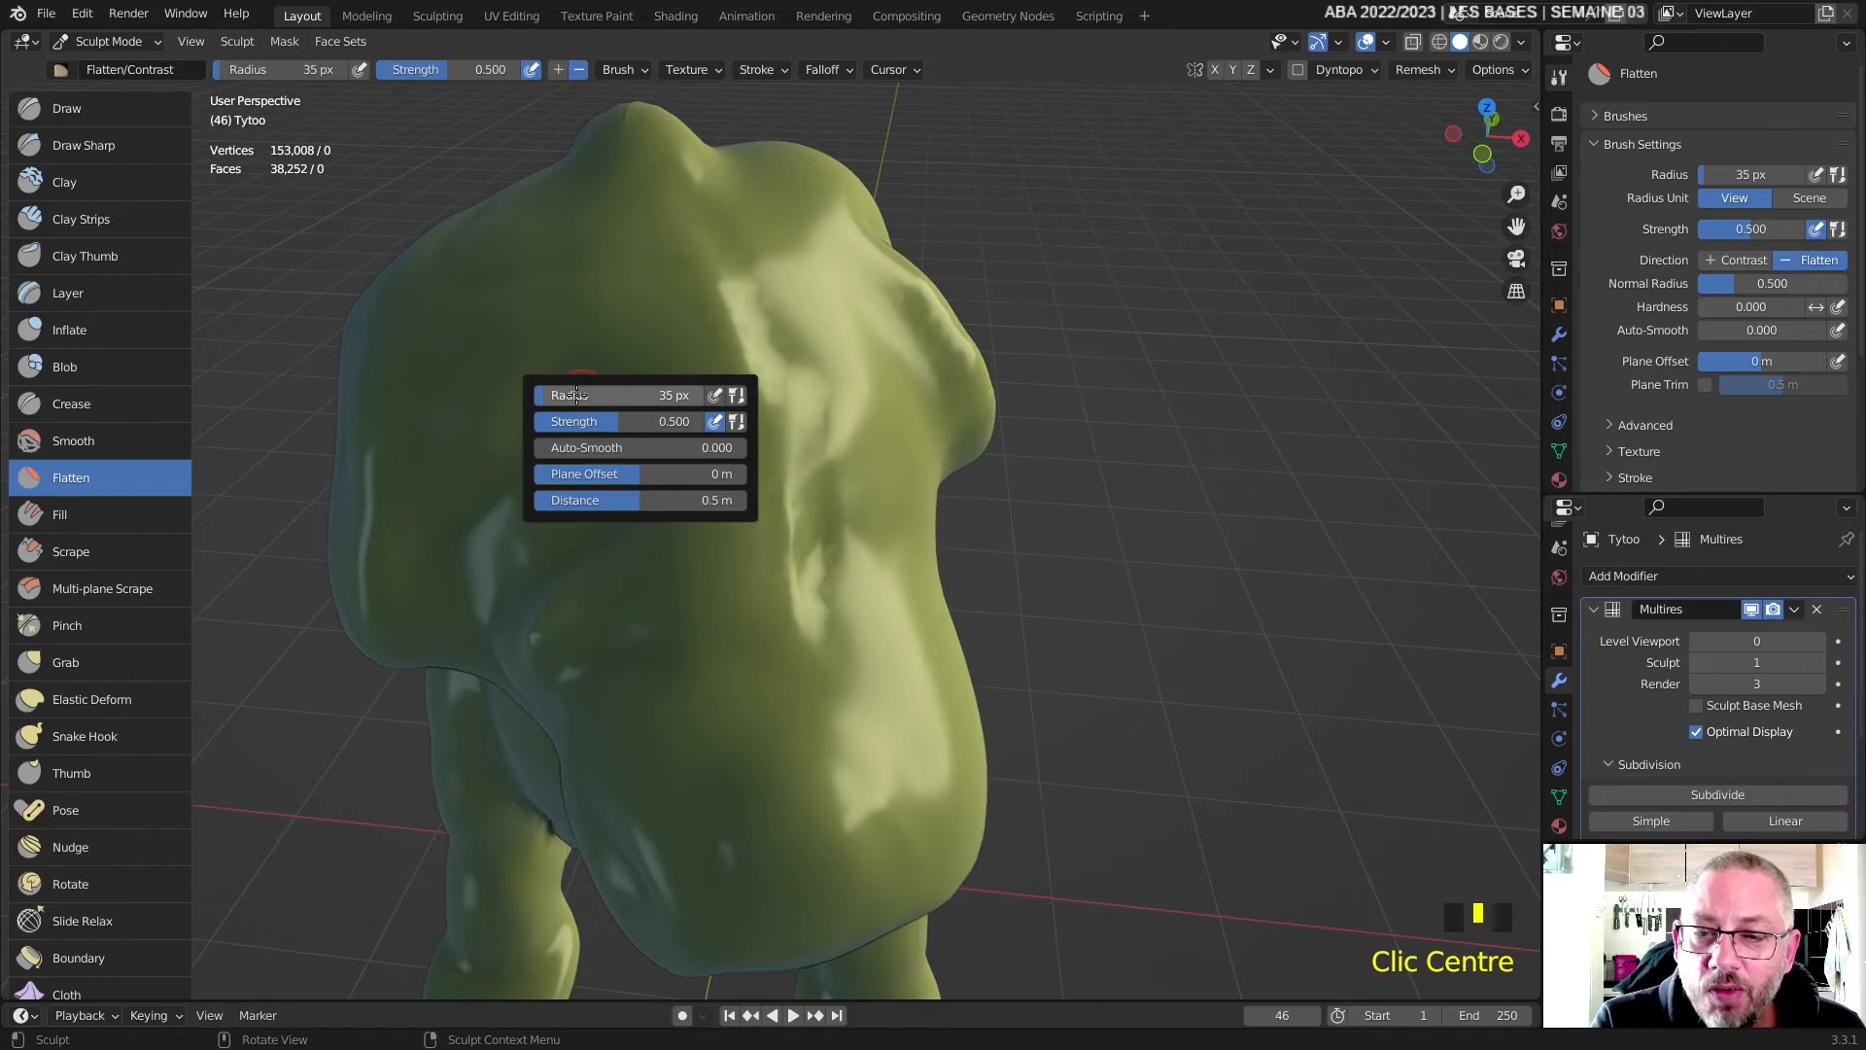
drag(578, 396, 605, 397)
click(923, 381)
click(894, 384)
click(899, 384)
click(875, 387)
click(771, 379)
click(764, 381)
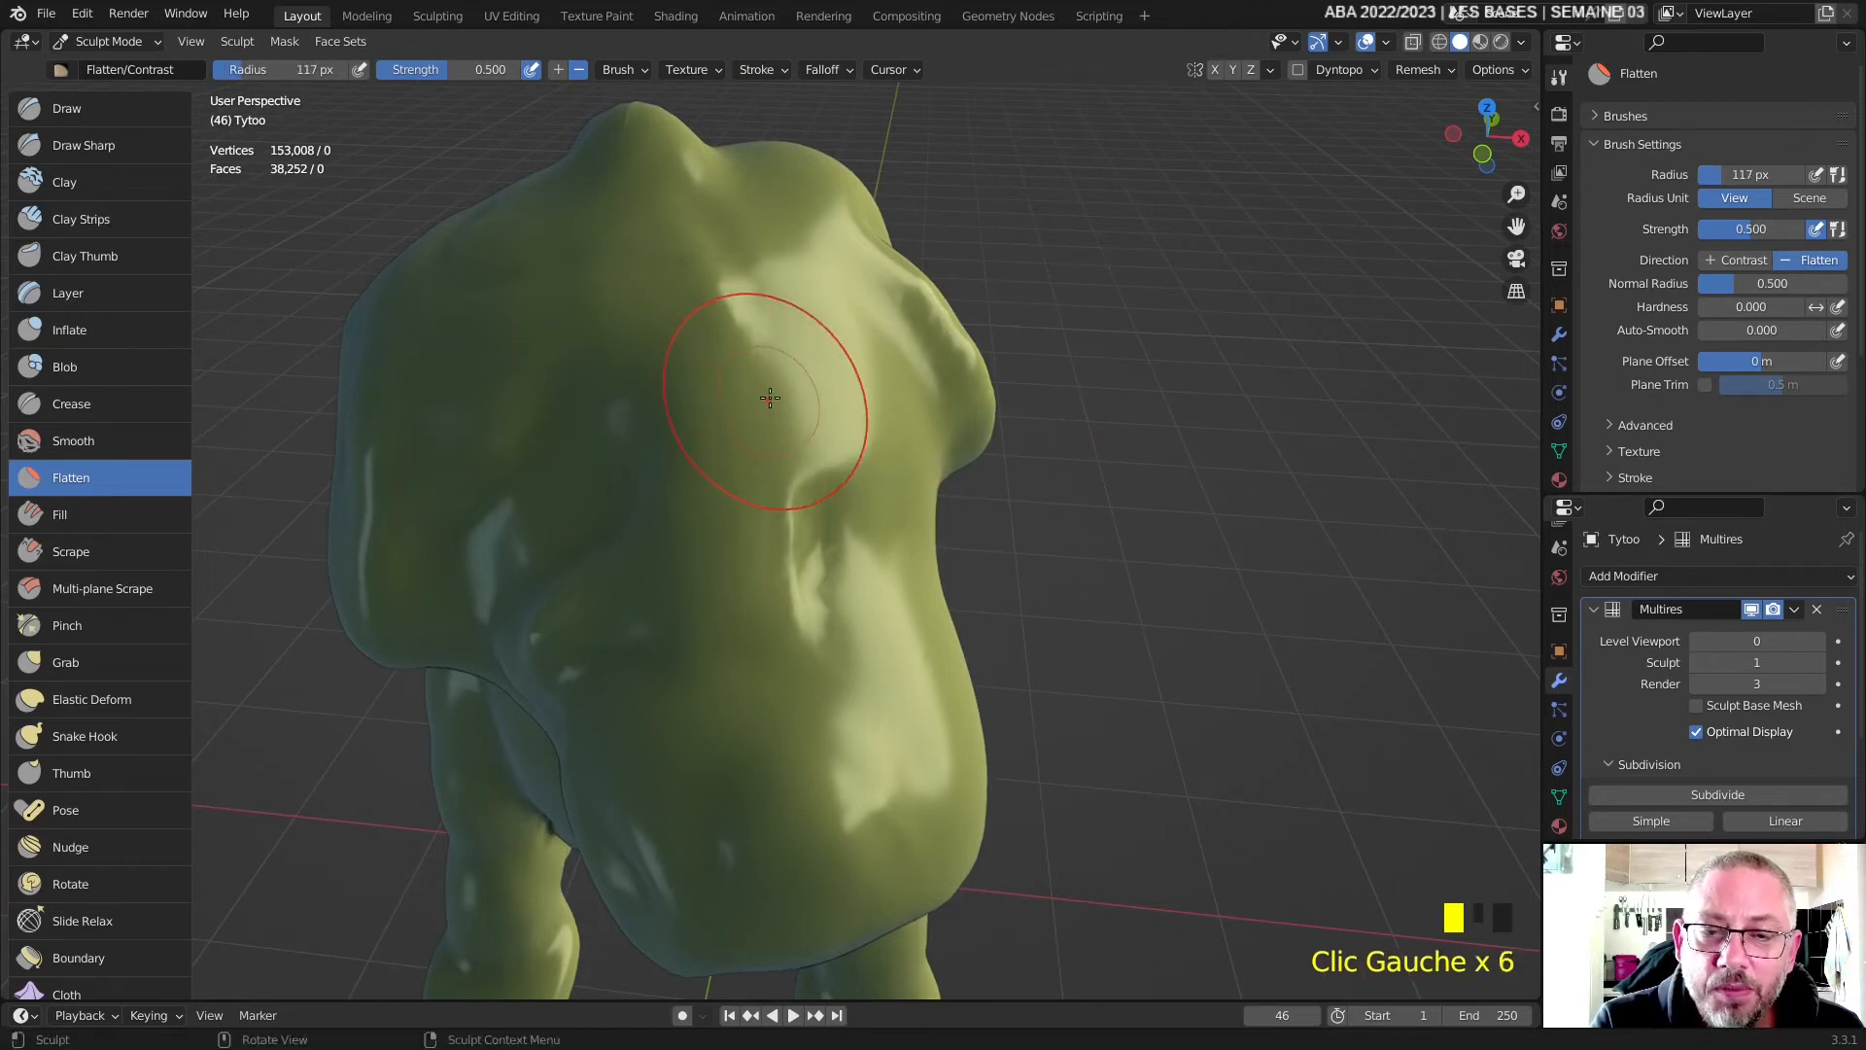
- Flatten more areas on the side and top of the head from other viewing angles
middle_drag(764, 381, 656, 345)
click(436, 256)
click(440, 261)
middle_drag(444, 263, 935, 346)
click(1005, 297)
click(1005, 296)
middle_drag(1005, 297, 1397, 64)
- Change the viewport MatCap to the red clay one
click(1524, 43)
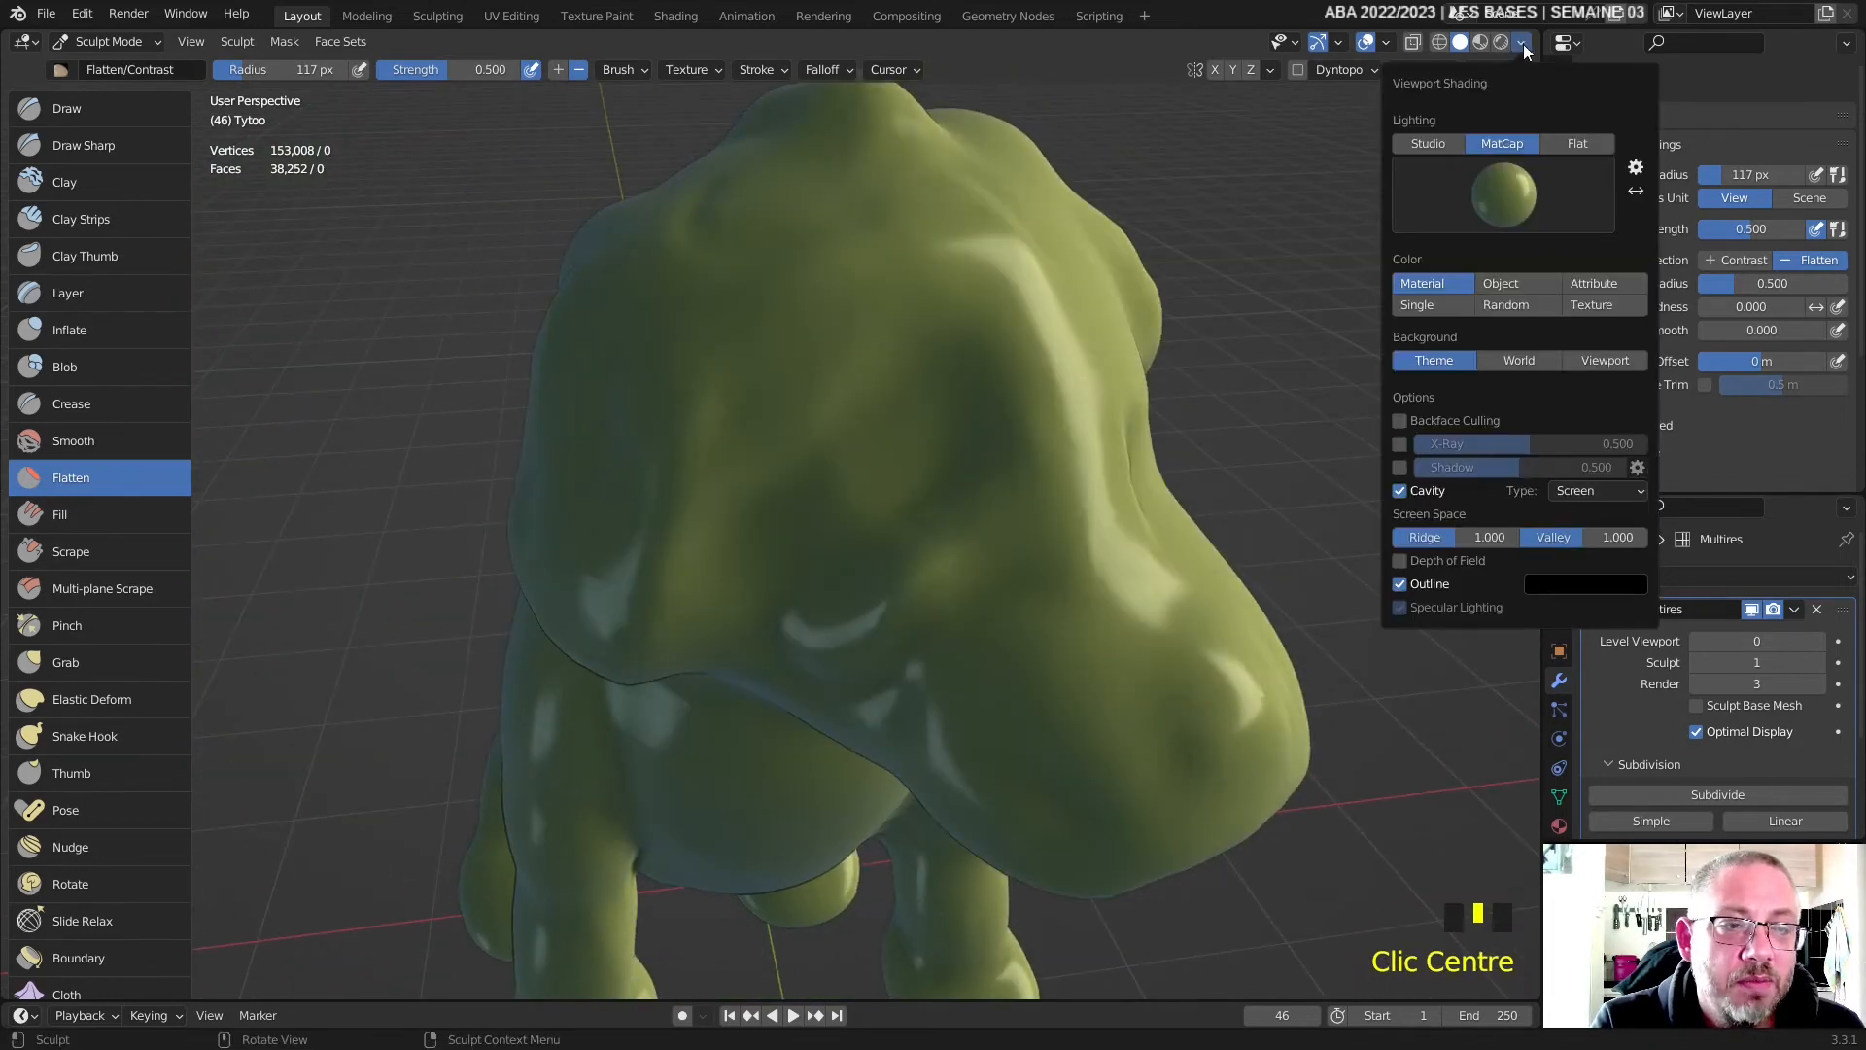
click(1514, 190)
click(1191, 333)
- Flatten the brow and the top of the head around the eye socket with the 117 px brush
scroll(1167, 370, down, 2)
middle_drag(1118, 389, 1046, 414)
scroll(1047, 414, up, 2)
scroll(826, 350, down, 1)
click(783, 336)
click(797, 340)
click(784, 327)
click(812, 369)
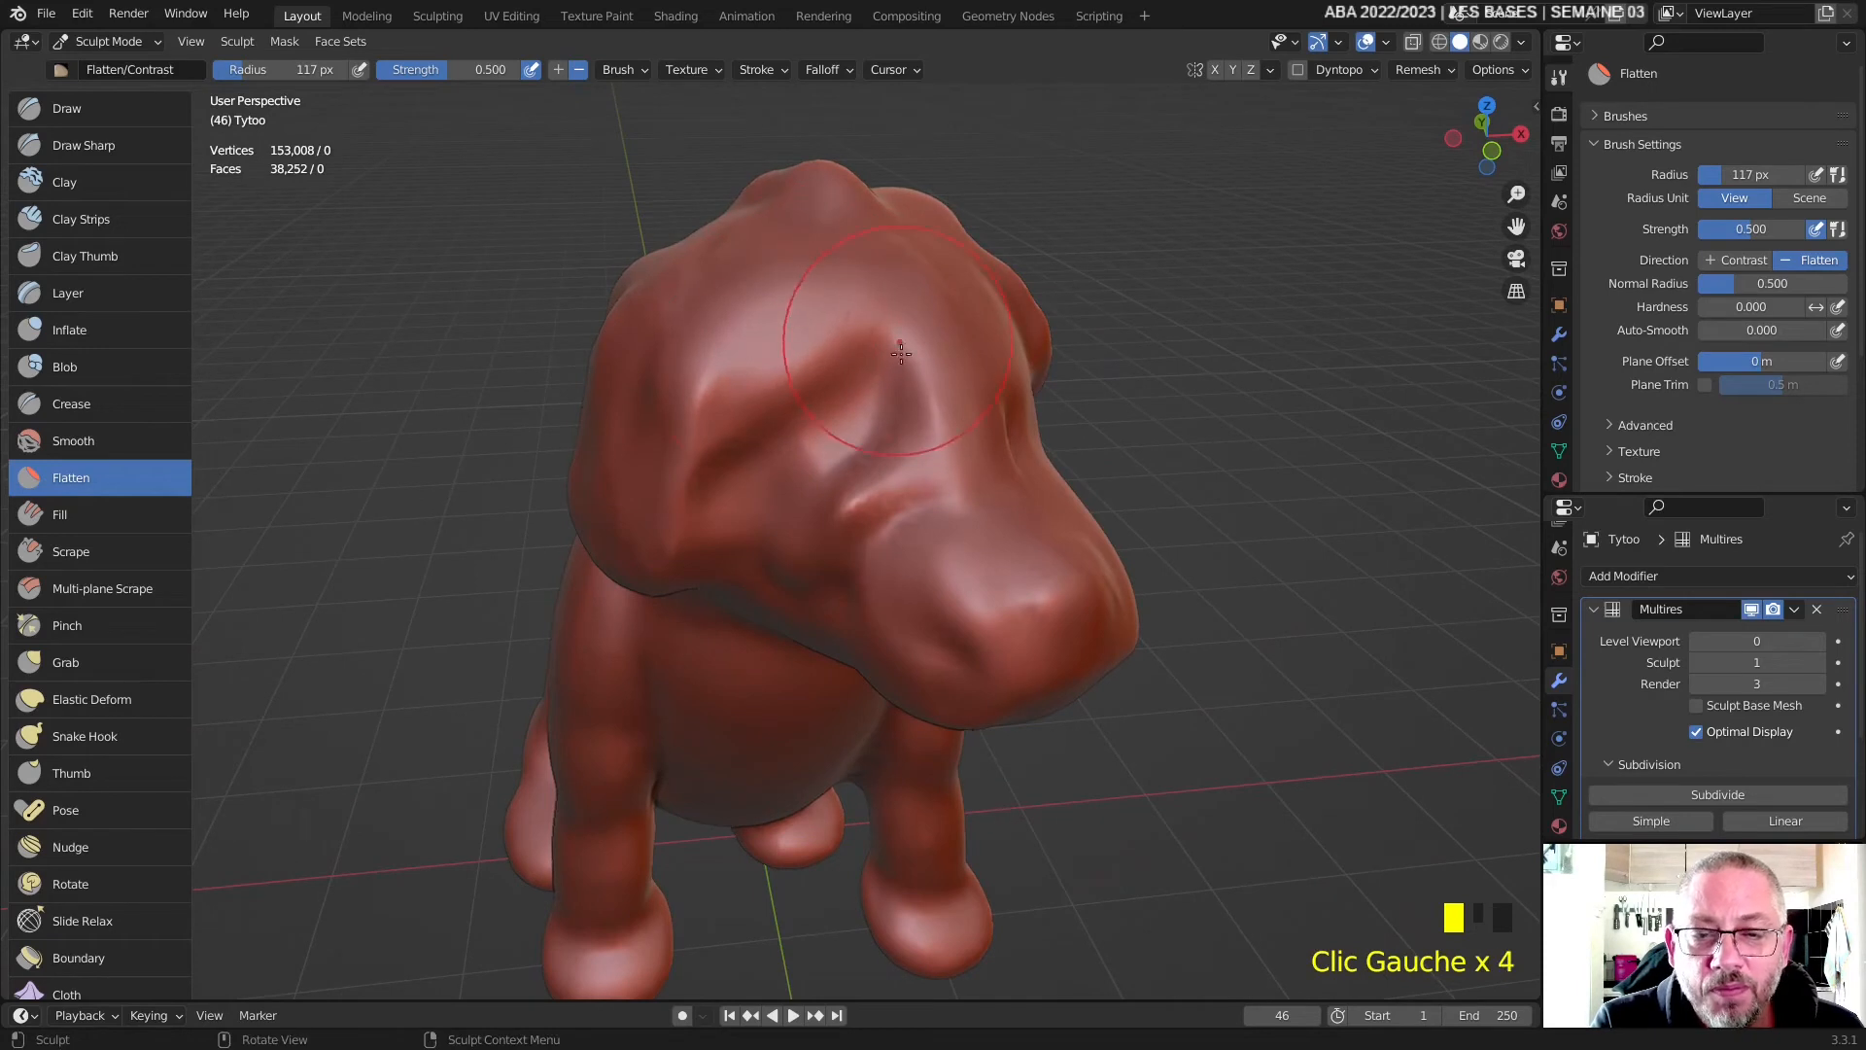
click(909, 364)
click(935, 393)
- Reduce the Flatten brush radius to 72 px and flatten the ear edge and the area below the eye
right_click(904, 428)
drag(816, 389, 738, 391)
click(778, 378)
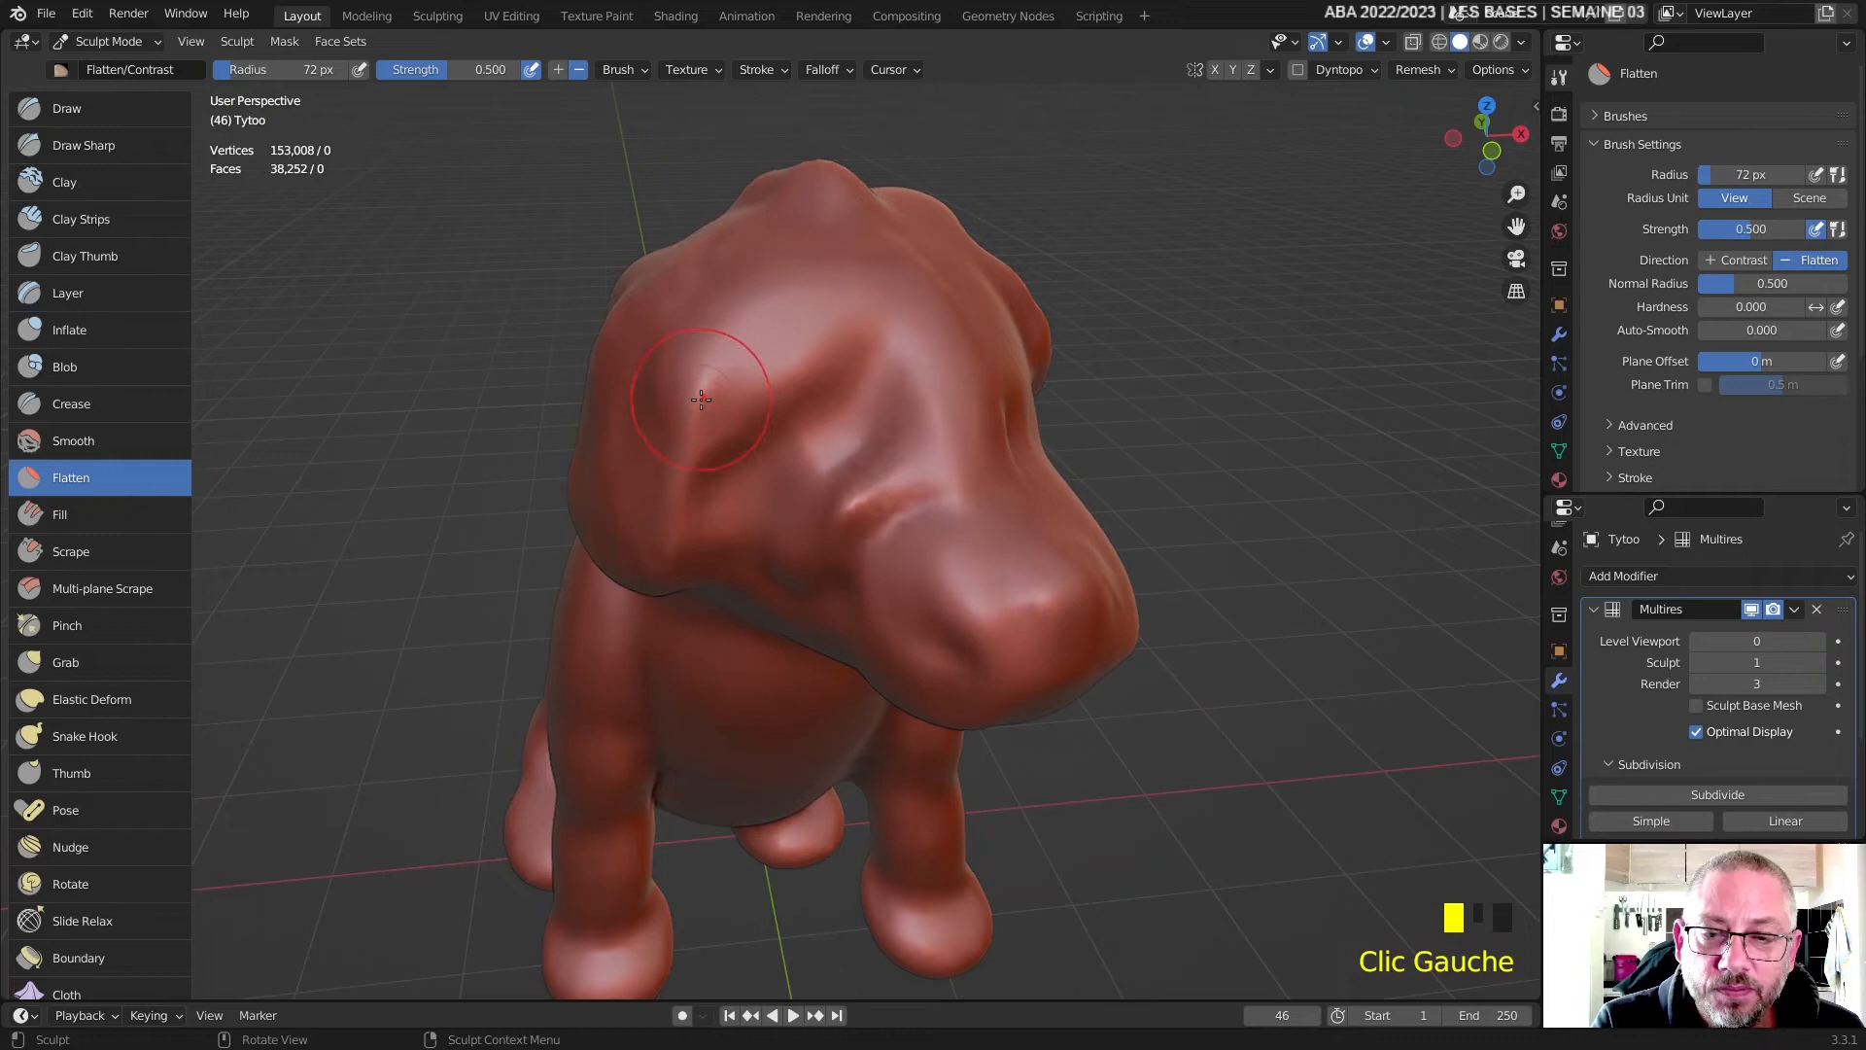
click(751, 406)
click(693, 451)
click(906, 503)
click(880, 520)
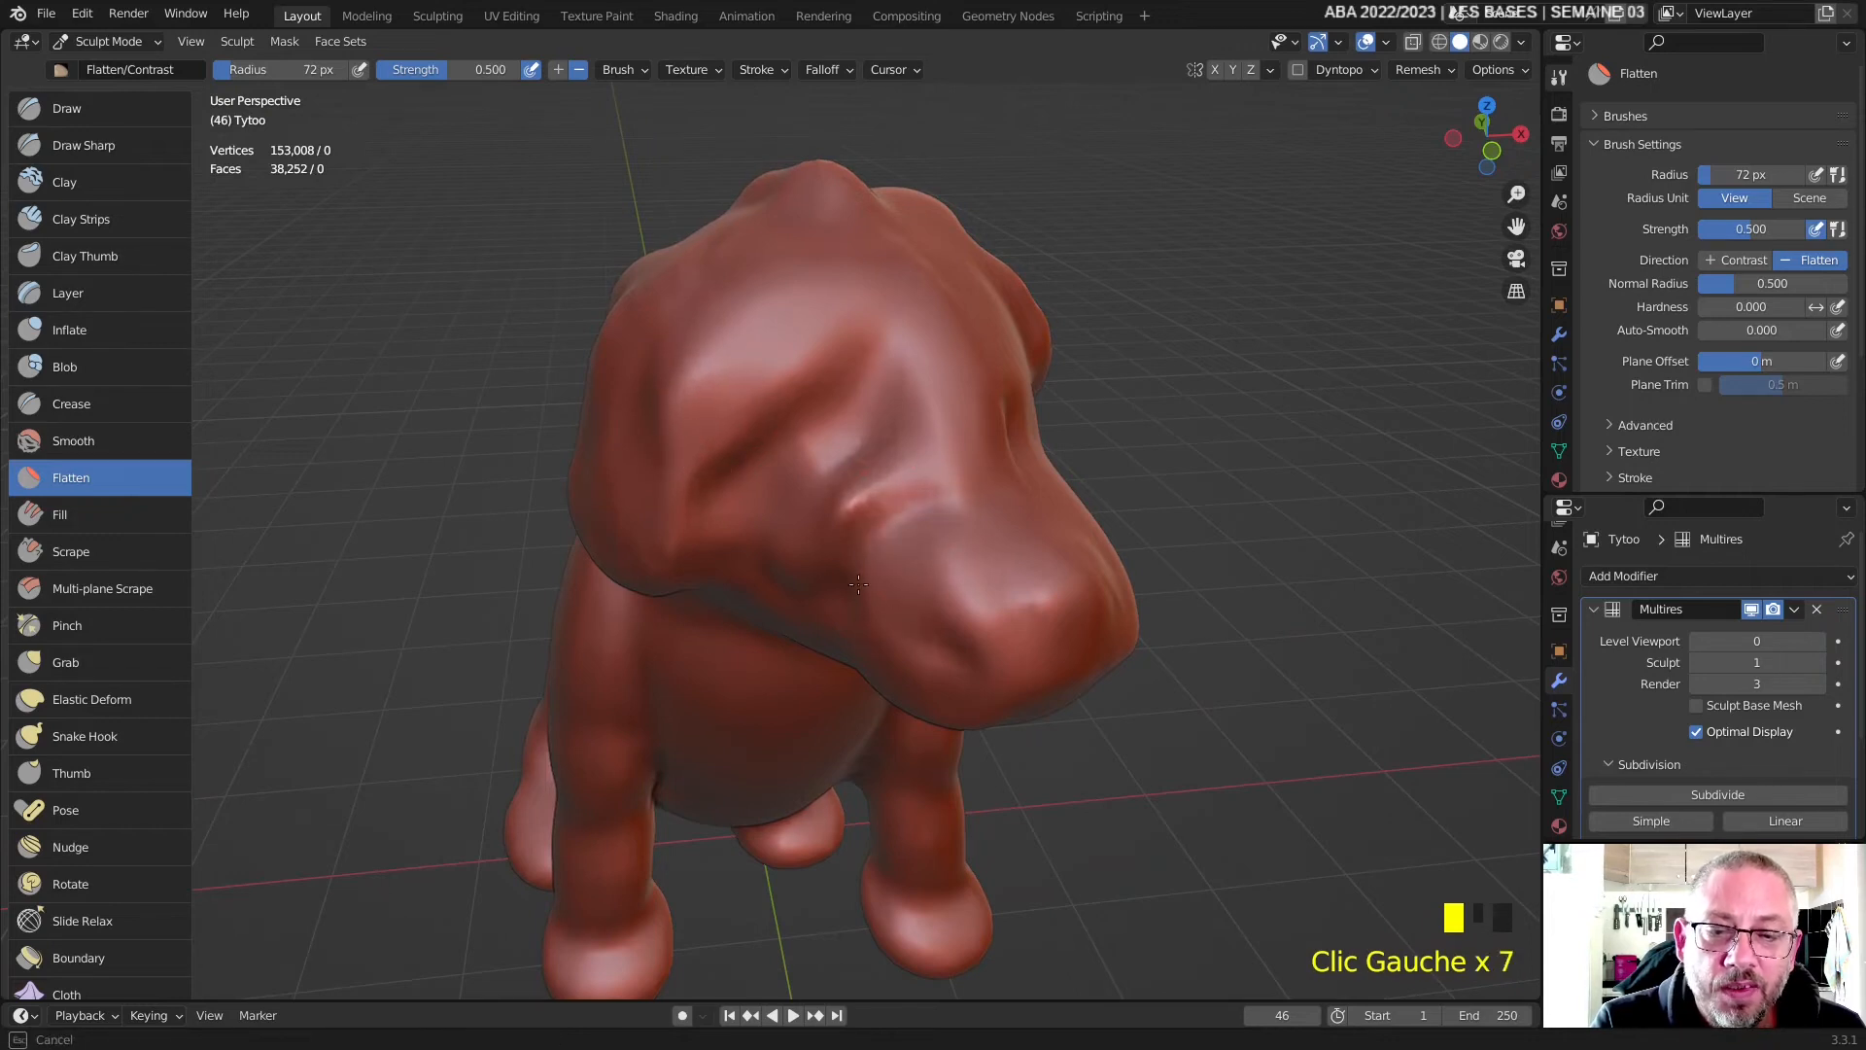
- Flatten the fold between the eye and the bridge of the muzzle
click(899, 496)
click(923, 464)
click(966, 474)
click(933, 491)
click(914, 481)
click(904, 366)
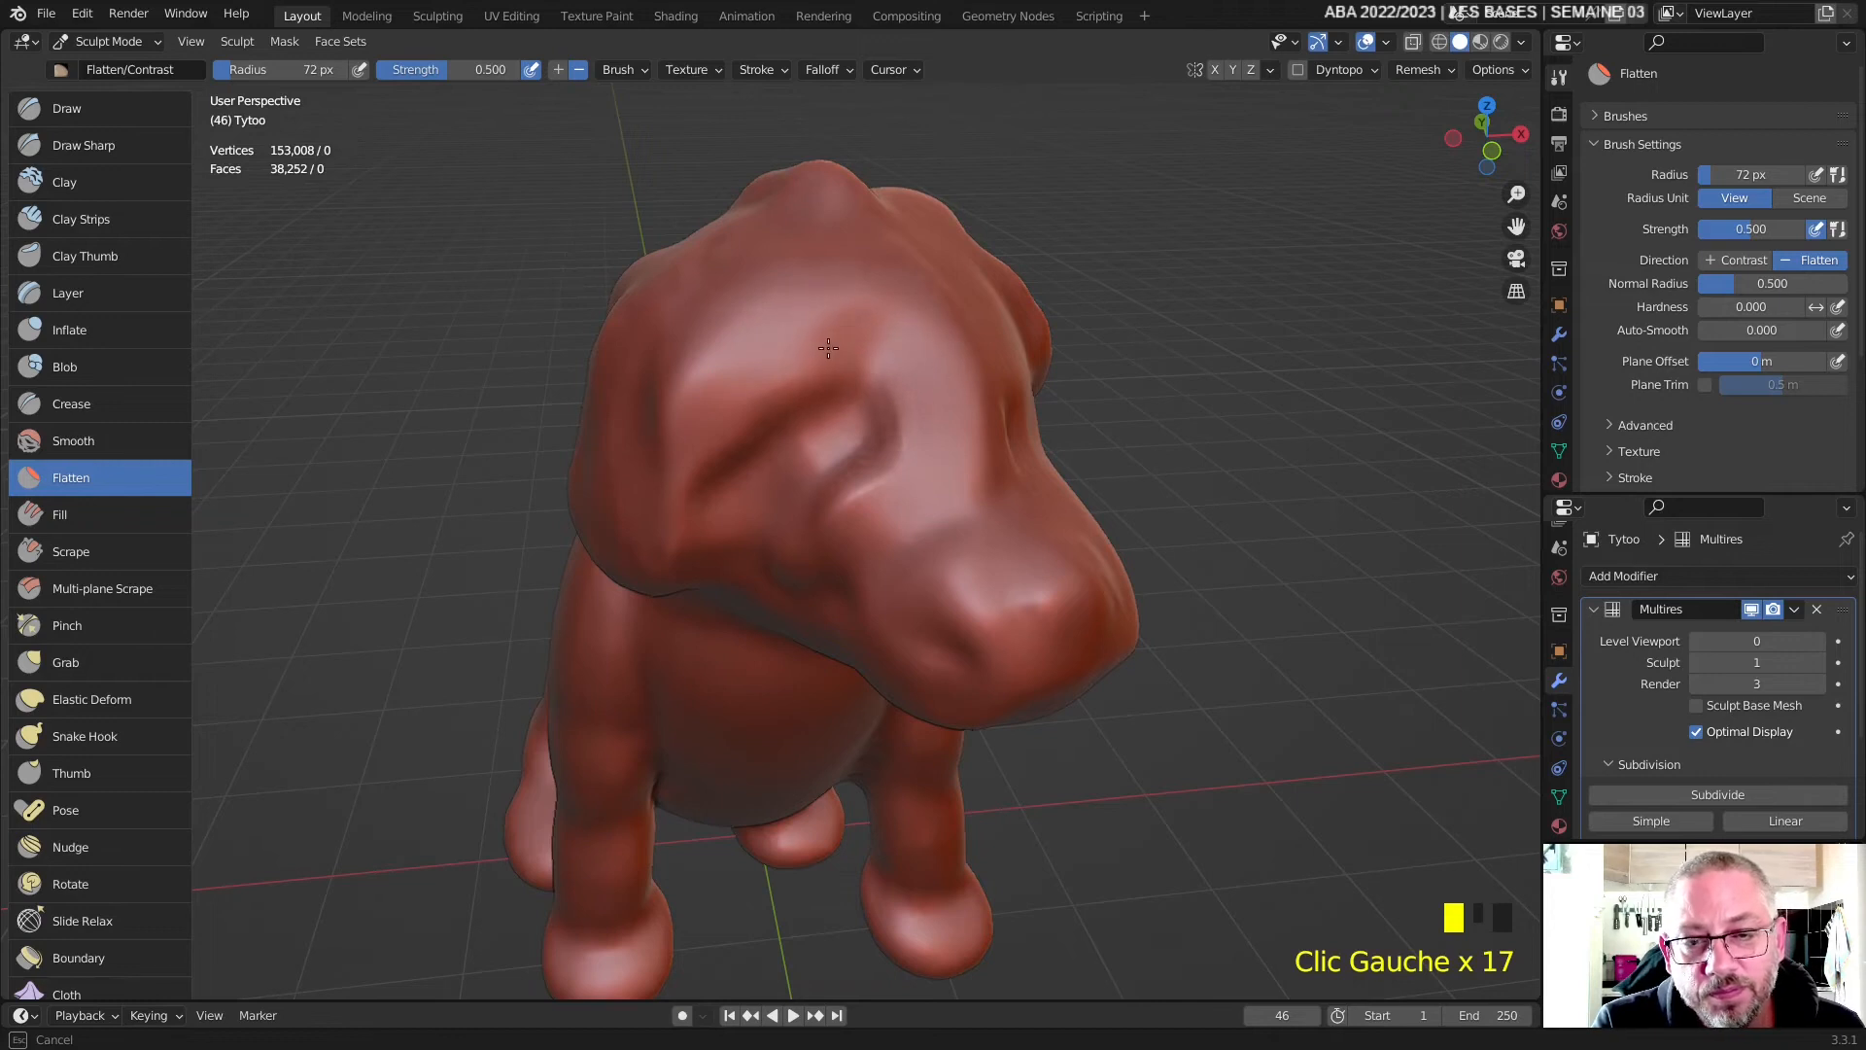
- Smooth the brow ridge above the eye socket
shift+click(870, 340)
shift+click(875, 361)
shift+click(811, 343)
shift+drag(811, 343, 890, 342)
shift+drag(855, 335, 895, 350)
- Flatten the surface from the brow around the inner edge of the eye socket to the muzzle
mouse_move(780, 318)
mouse_down()
mouse_move(891, 326)
mouse_move(913, 352)
mouse_move(909, 418)
mouse_up()
mouse_move(914, 359)
mouse_down()
mouse_move(860, 437)
mouse_move(916, 417)
mouse_up()
drag(914, 428, 891, 505)
click(891, 504)
mouse_move(880, 520)
middle_down()
mouse_move(838, 501)
mouse_move(870, 540)
middle_up()
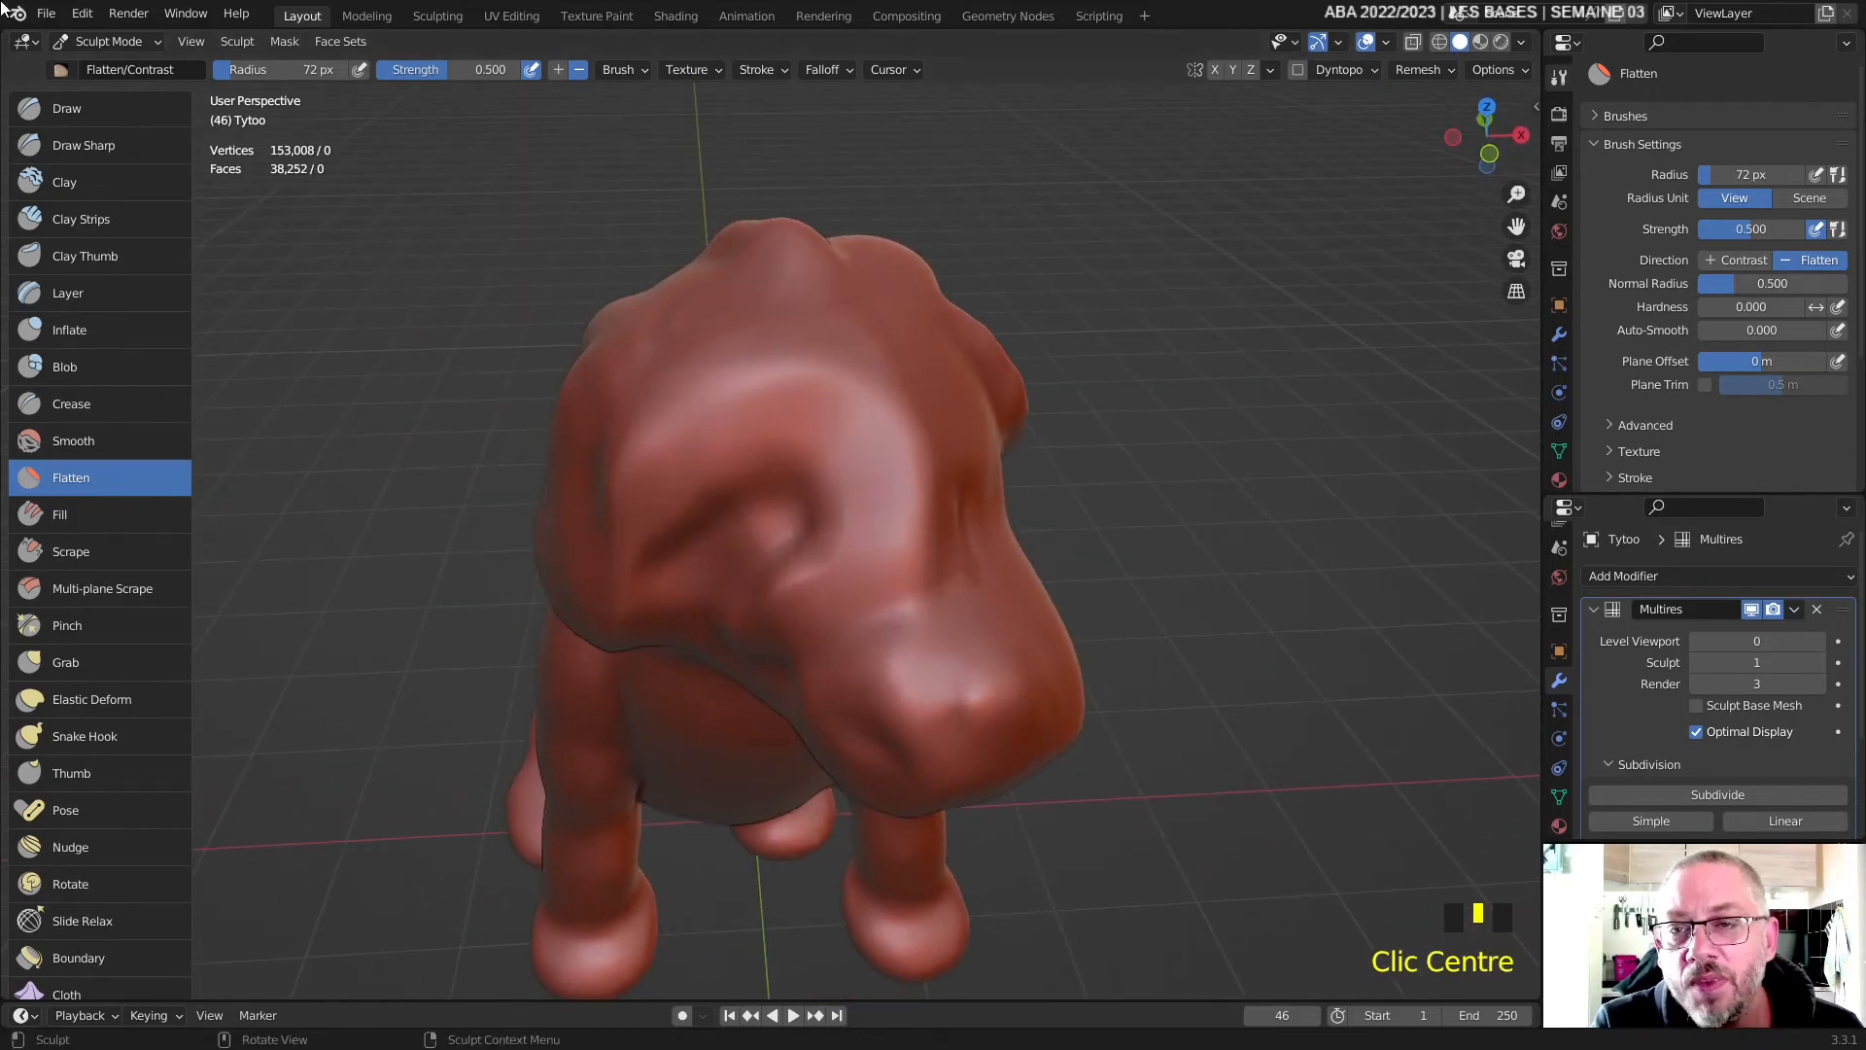
- Hollow out the eye socket using the Draw brush in its inverted direction
click(95, 119)
mouse_move(816, 497)
ctrl+mouse_down()
mouse_move(785, 542)
mouse_move(819, 491)
mouse_move(785, 527)
mouse_move(749, 476)
ctrl+mouse_up()
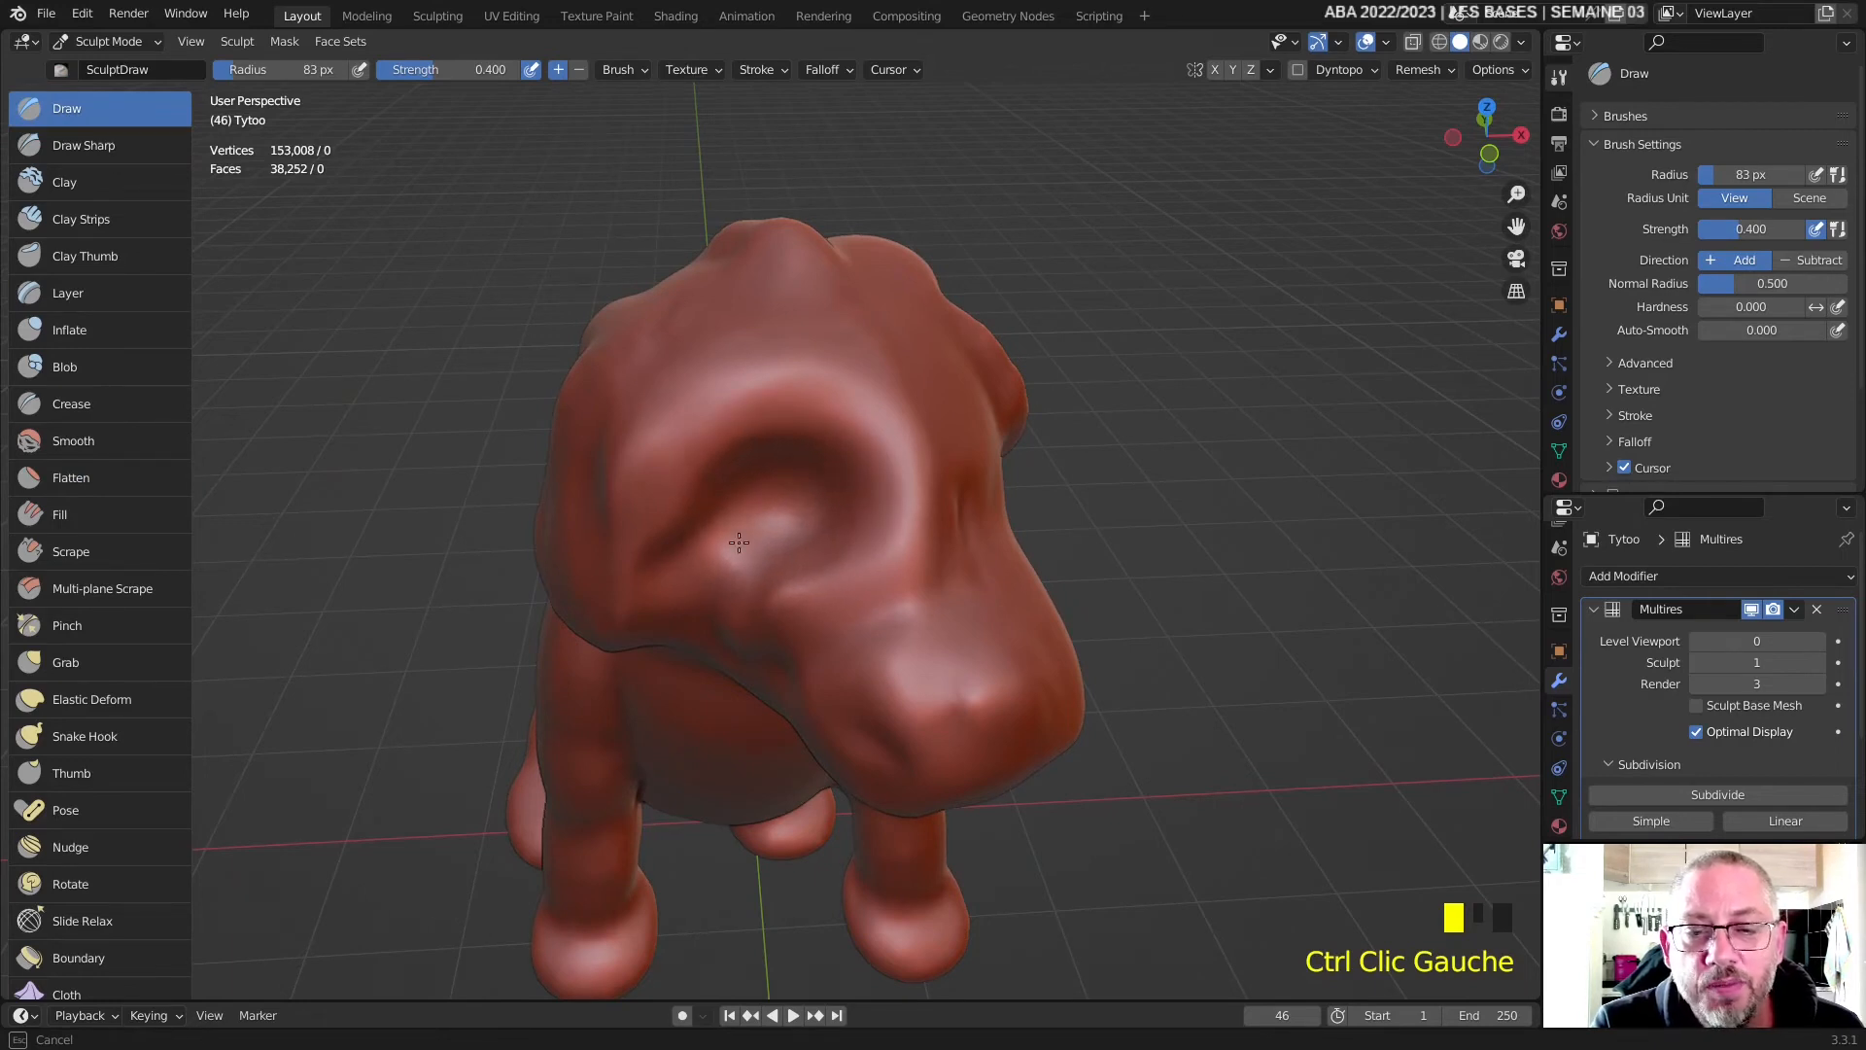
ctrl+drag(738, 541, 741, 544)
- Build up the muzzle with long Draw strokes across its upper part and side
mouse_move(903, 506)
middle_down()
mouse_move(752, 505)
mouse_move(762, 539)
middle_up()
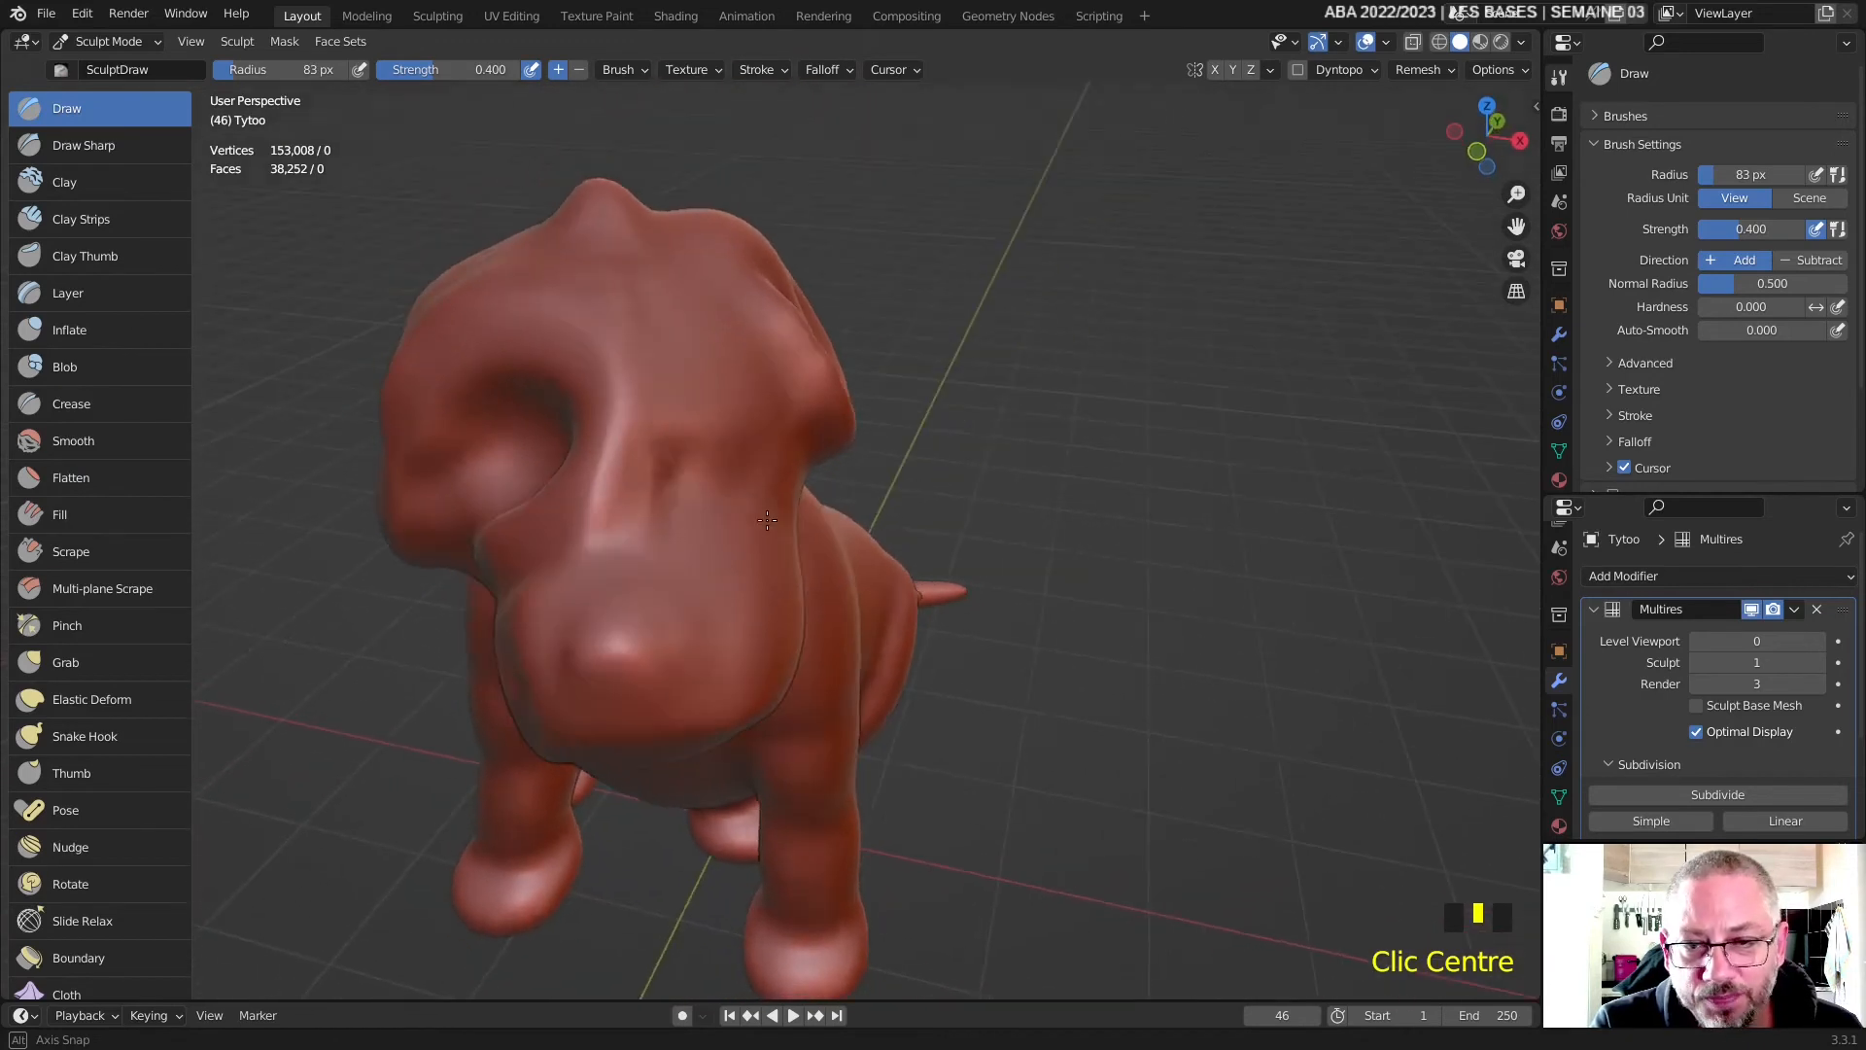
scroll(594, 486, up, 2)
middle_drag(595, 485, 646, 459)
mouse_move(757, 430)
mouse_down()
mouse_move(741, 508)
mouse_move(833, 598)
mouse_up()
drag(750, 554, 894, 607)
drag(845, 603, 1103, 610)
scroll(982, 588, down, 4)
middle_drag(894, 573, 801, 563)
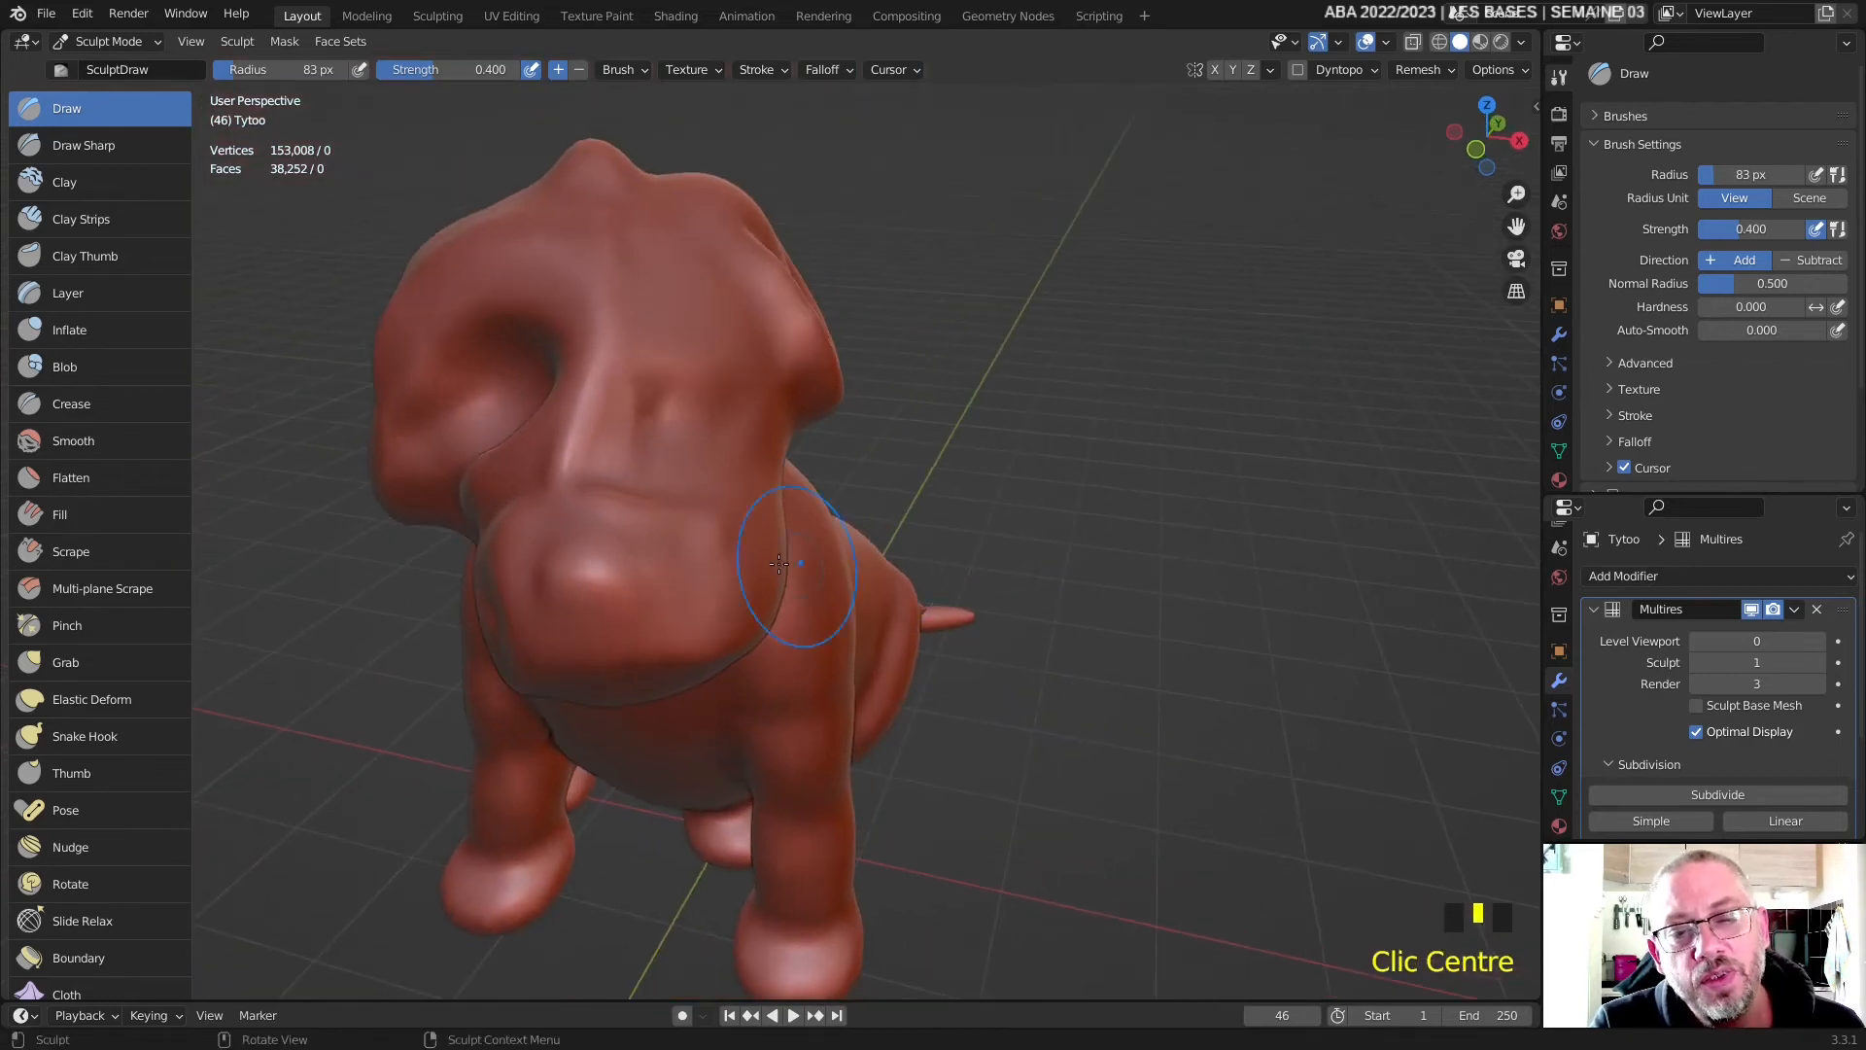
- Add short Draw strokes down the side of the muzzle to thicken it
click(674, 541)
click(670, 559)
click(663, 583)
click(680, 603)
middle_drag(686, 602, 797, 558)
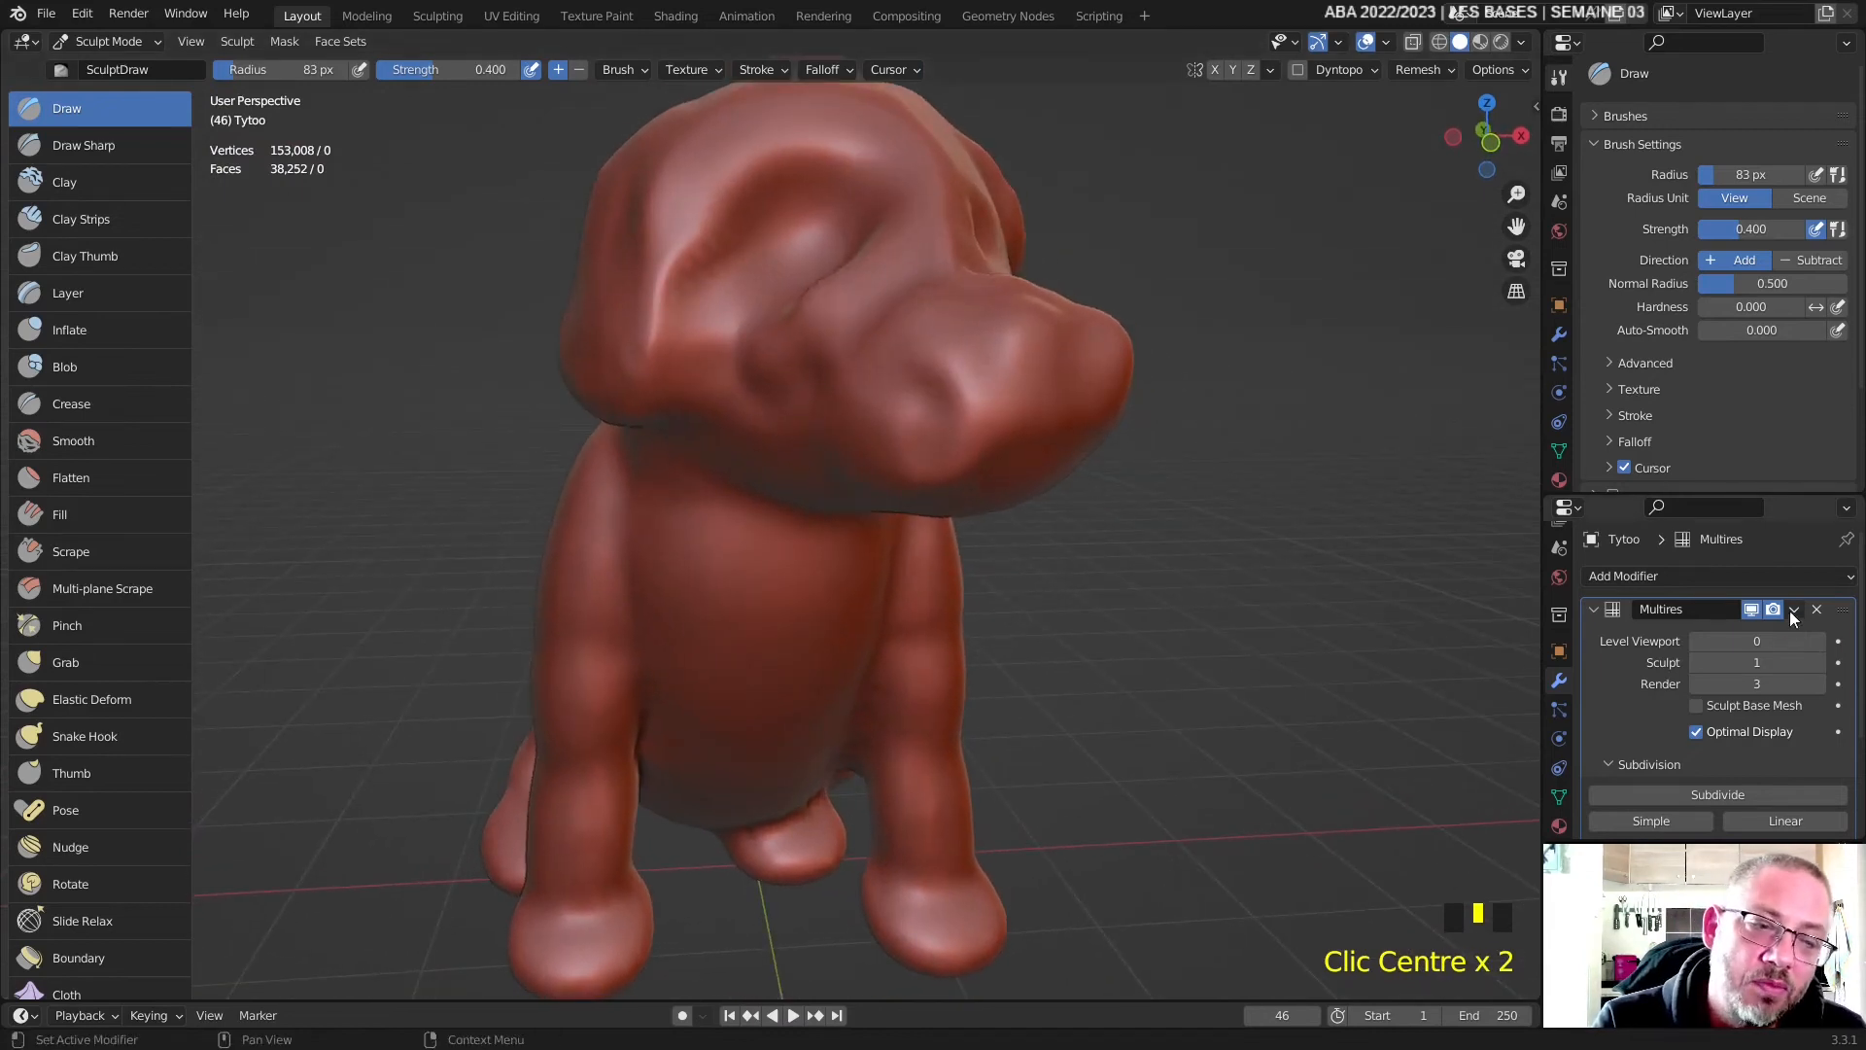
- Toggle the Multires modifier's viewport display to compare both versions of the dog, leaving it off
click(1753, 610)
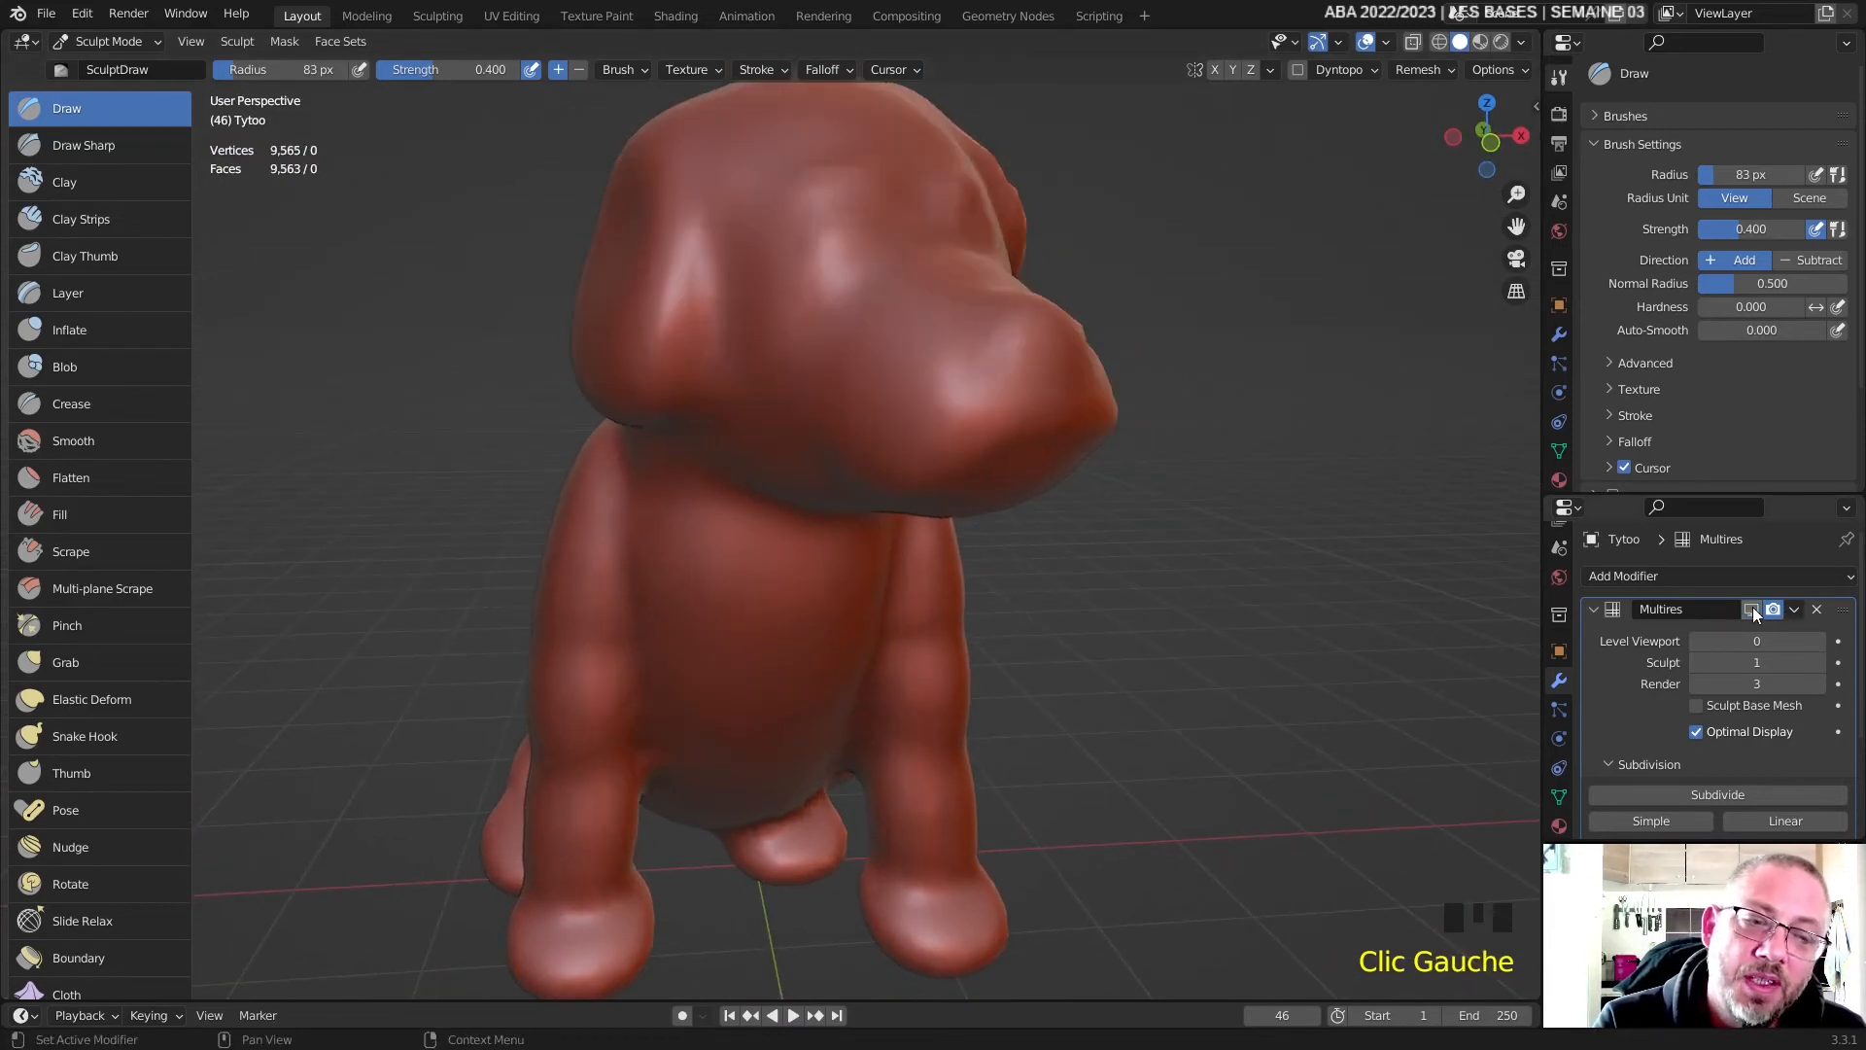
click(1753, 610)
click(1752, 610)
click(1753, 611)
click(1753, 610)
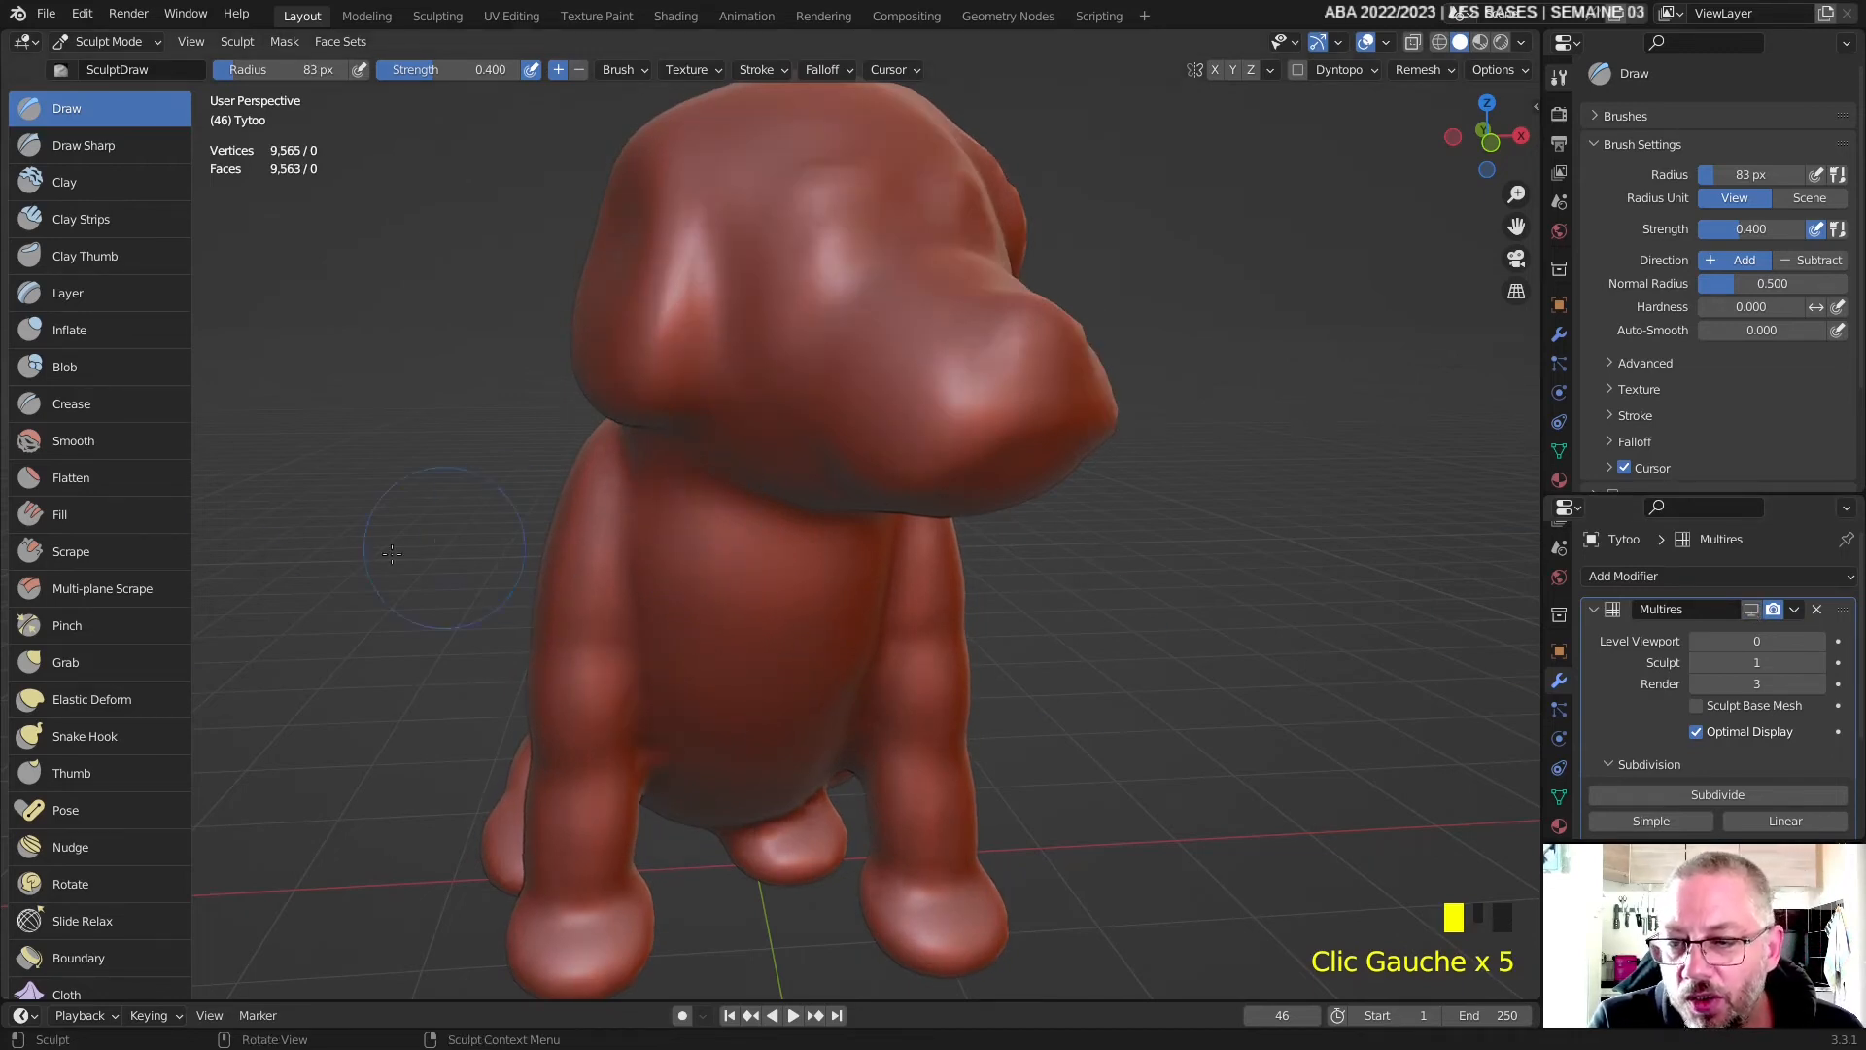
- Pinch the surface around the eyes and on the side of the head with the Pinch brush
click(70, 627)
middle_drag(971, 712, 899, 740)
drag(642, 413, 662, 415)
click(673, 416)
click(658, 416)
click(555, 429)
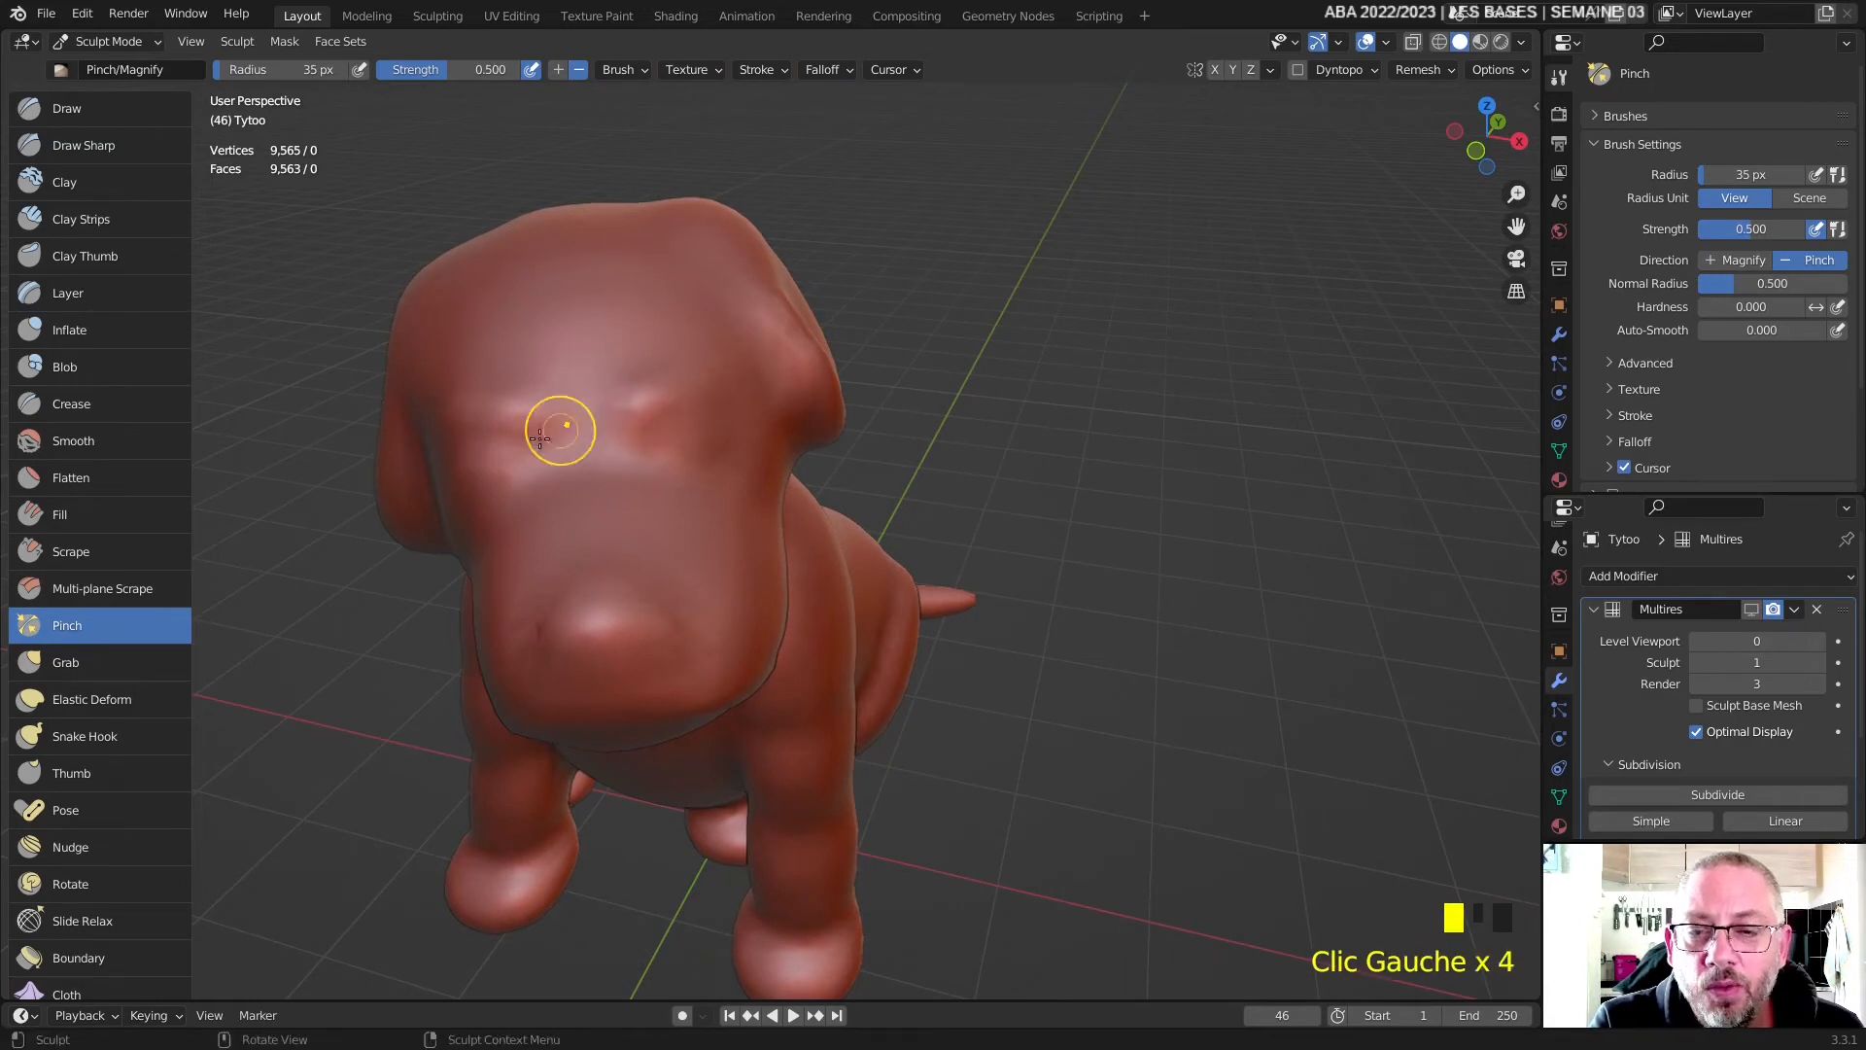
middle_drag(554, 429, 623, 416)
click(762, 356)
click(760, 348)
click(759, 346)
middle_drag(813, 445, 1205, 533)
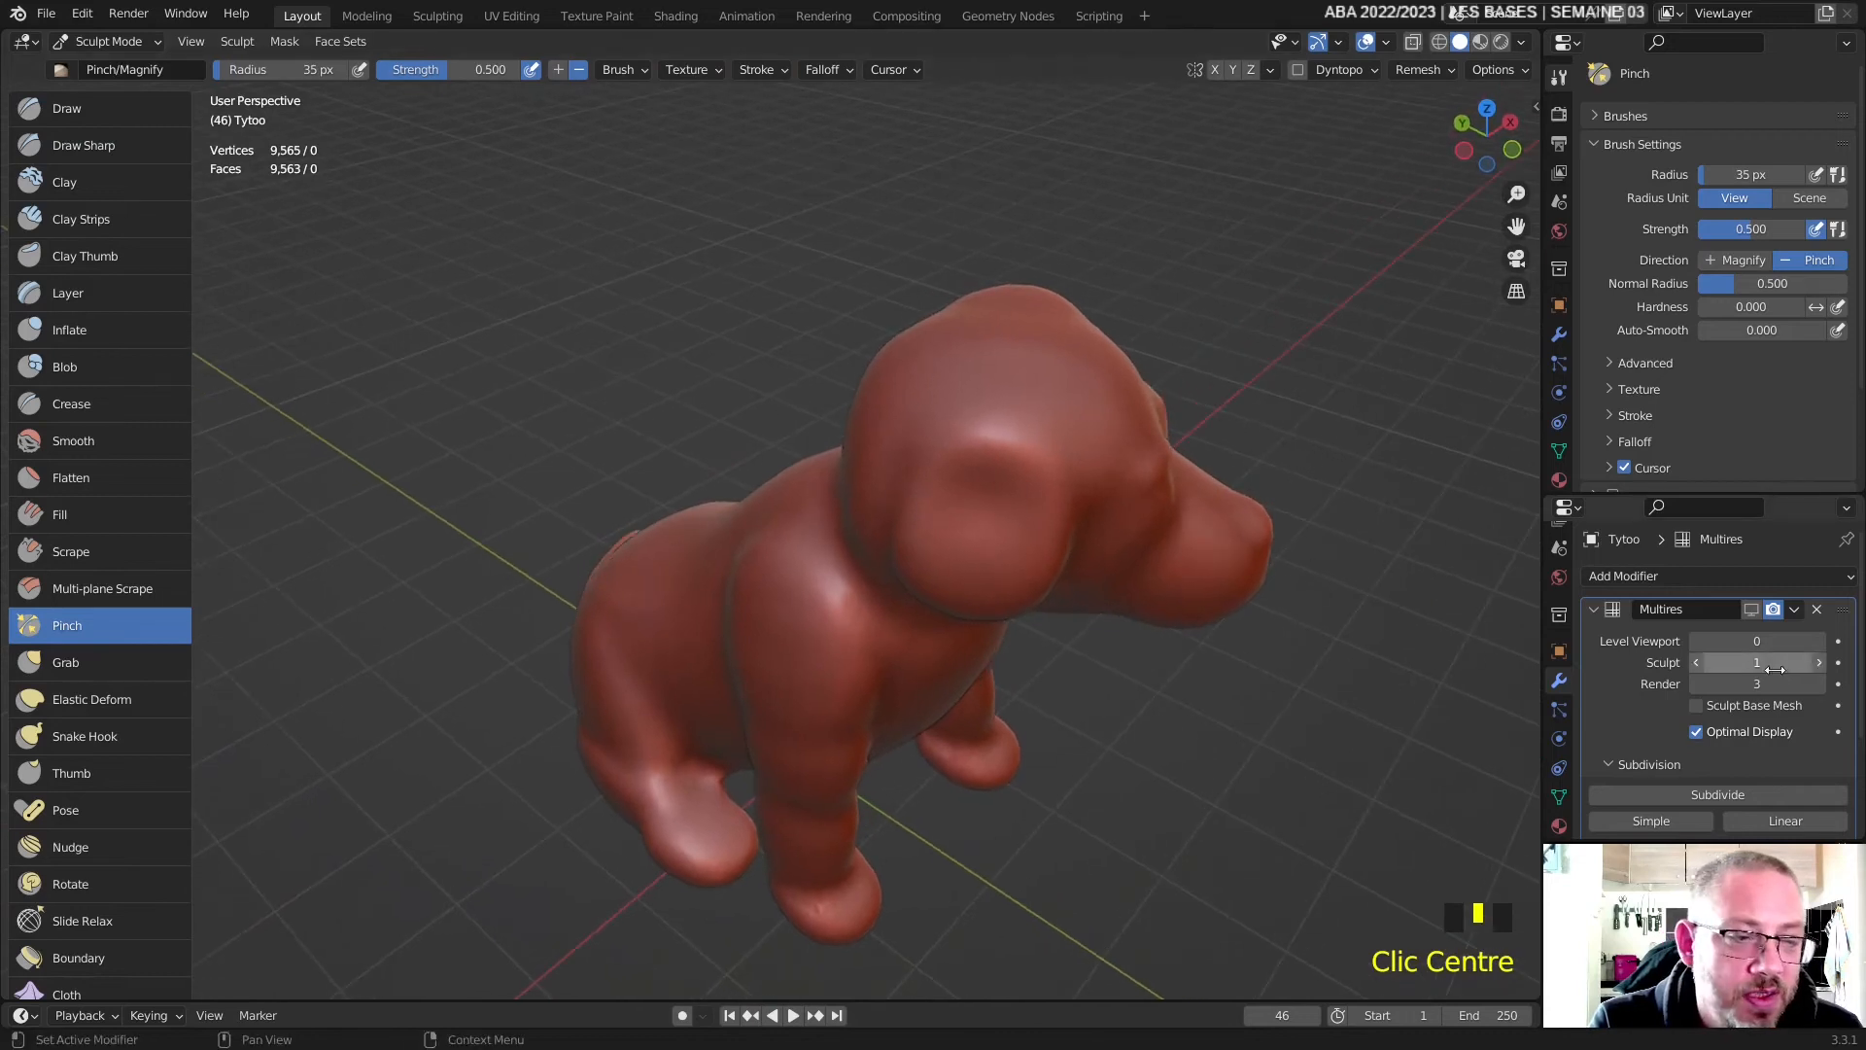
- Set the Multires sculpt level to 2 and carve a long curved groove down the back with Draw Sharp
click(1819, 663)
mouse_move(744, 685)
middle_down()
mouse_move(886, 701)
mouse_move(895, 638)
middle_up()
scroll(878, 603, up, 4)
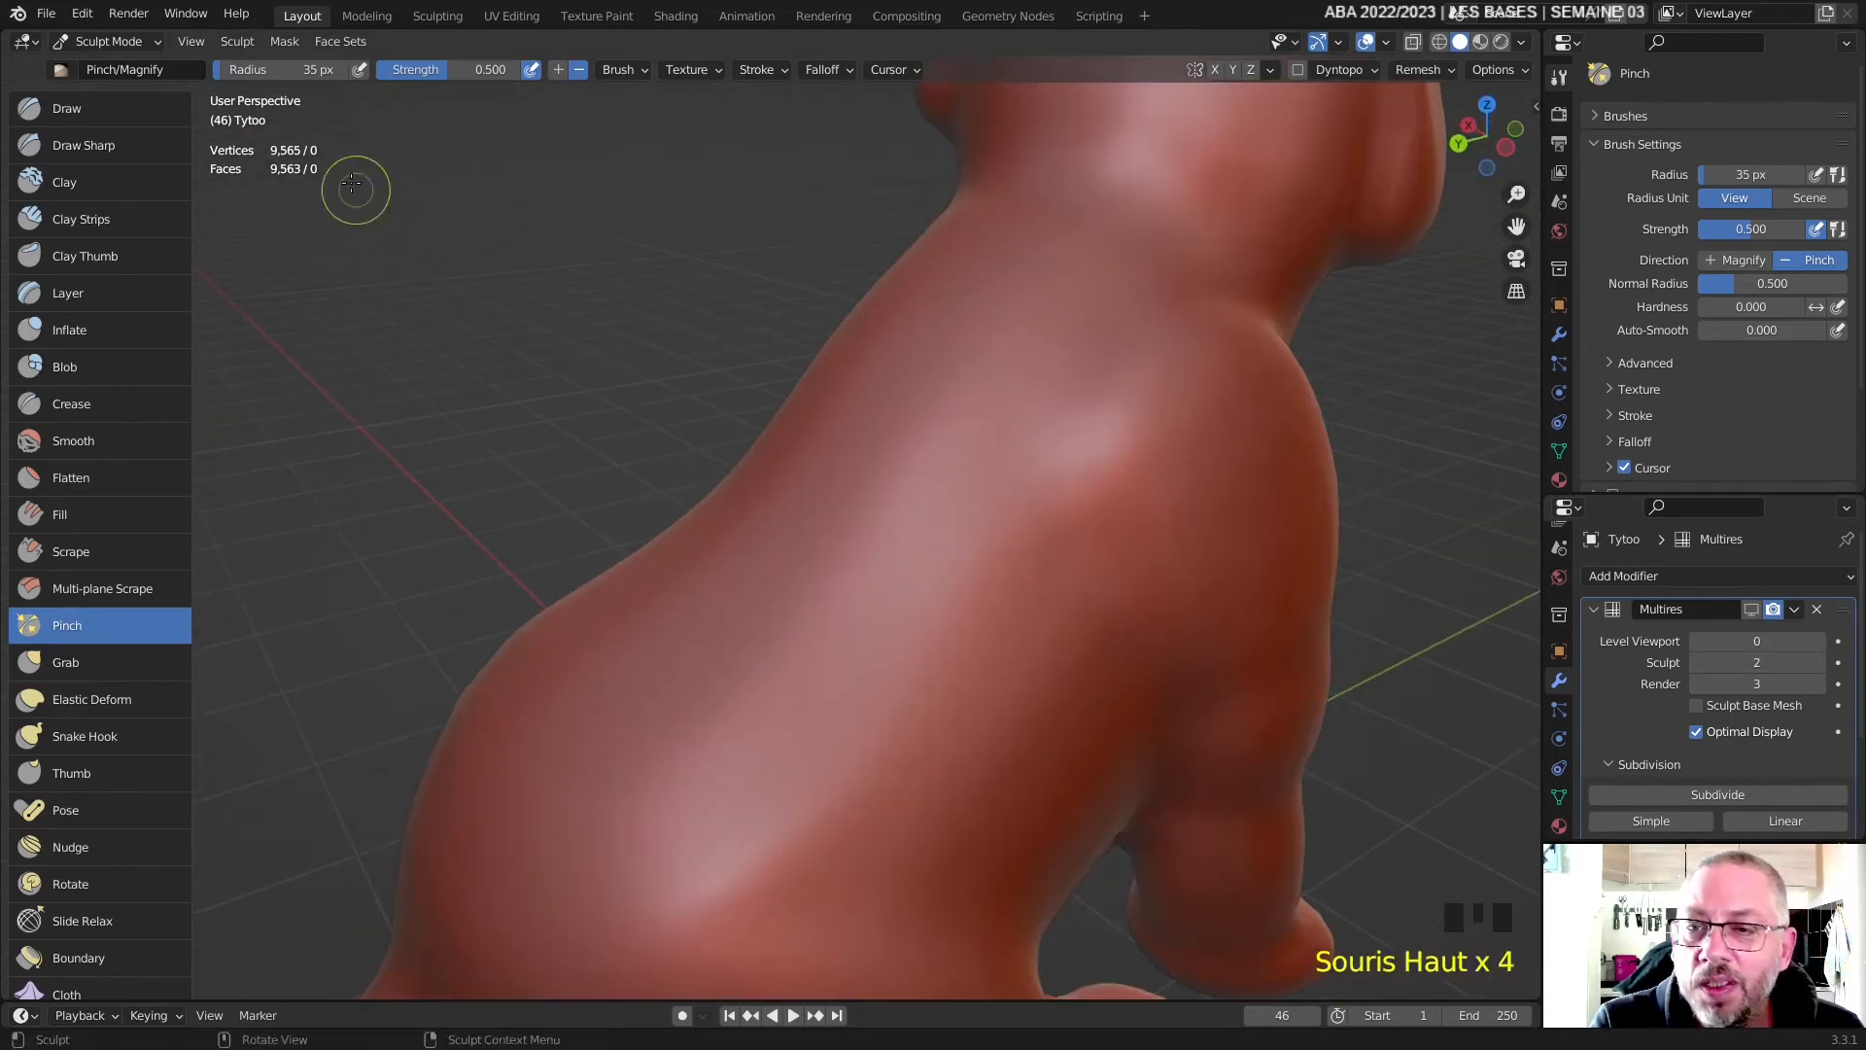
click(84, 145)
mouse_move(973, 366)
mouse_down()
mouse_move(887, 446)
mouse_move(788, 680)
mouse_move(616, 900)
mouse_up()
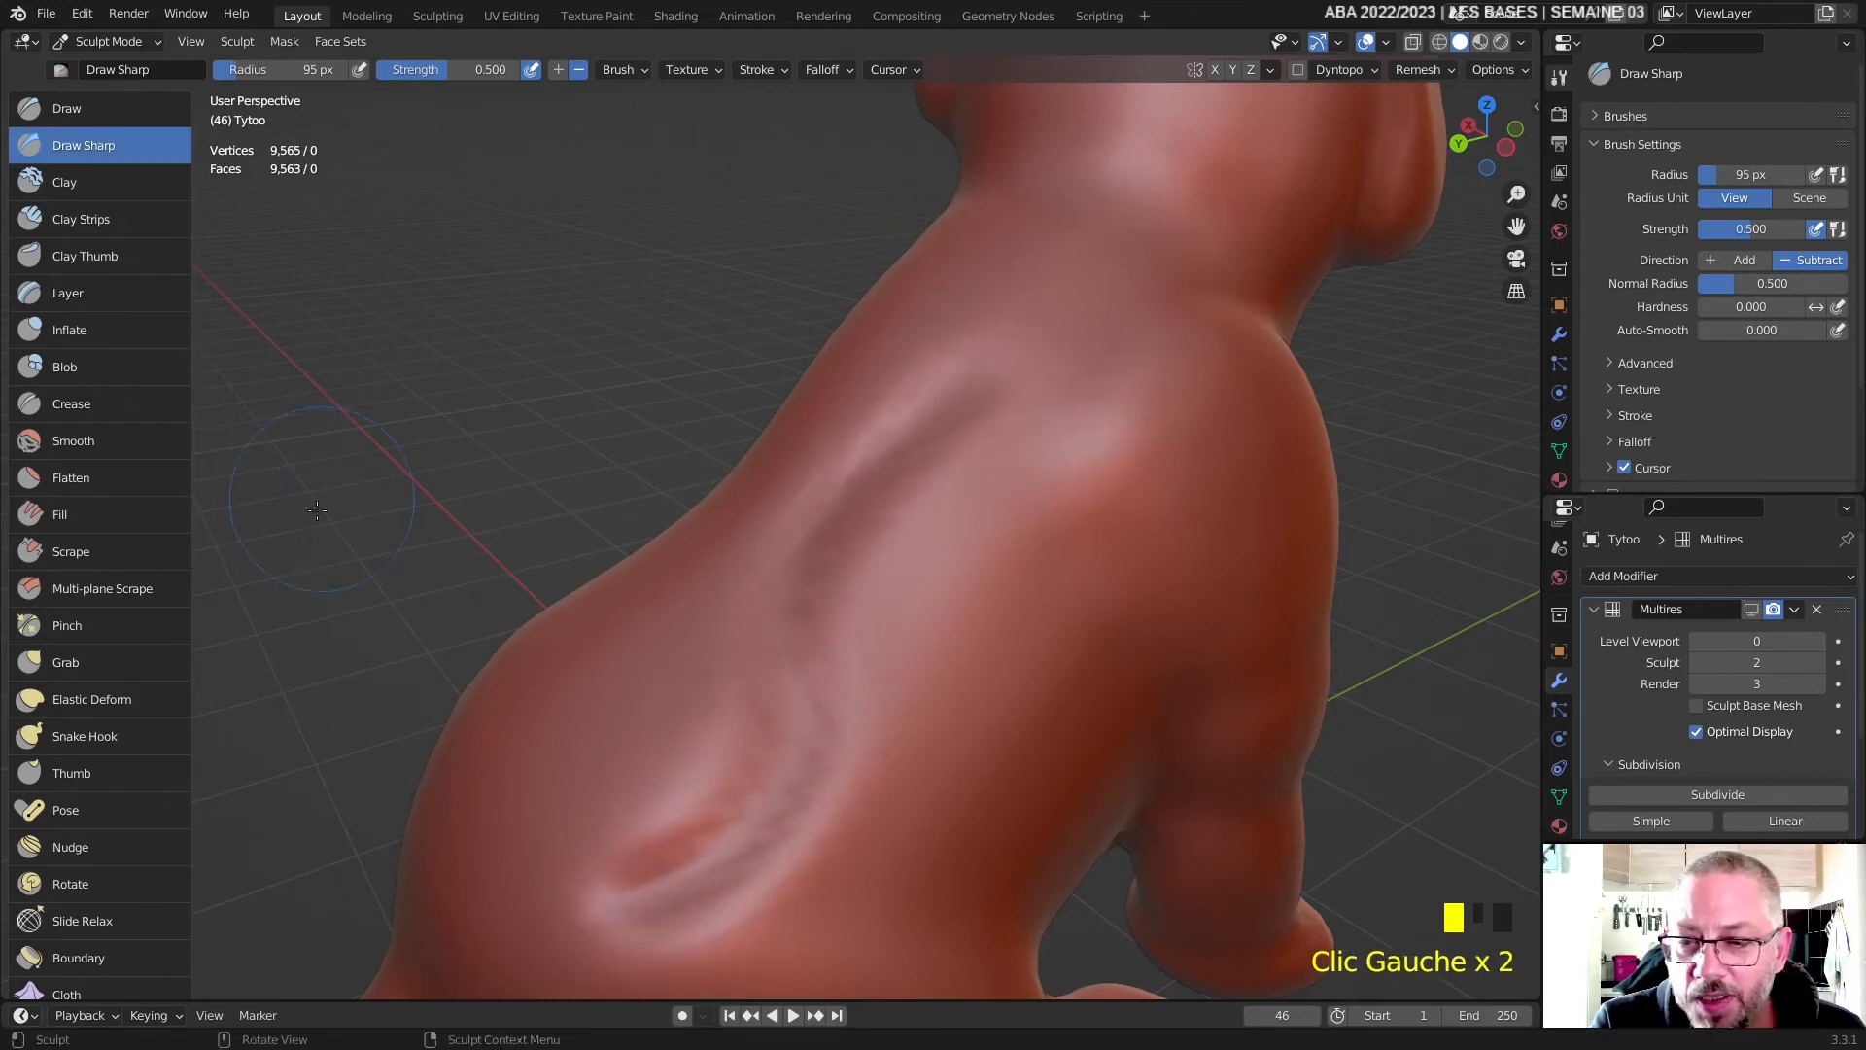
- Flatten the upper end of the groove on the back with the Flatten brush
click(89, 477)
drag(981, 383, 974, 406)
drag(976, 379, 945, 418)
drag(957, 393, 927, 426)
drag(939, 407, 934, 422)
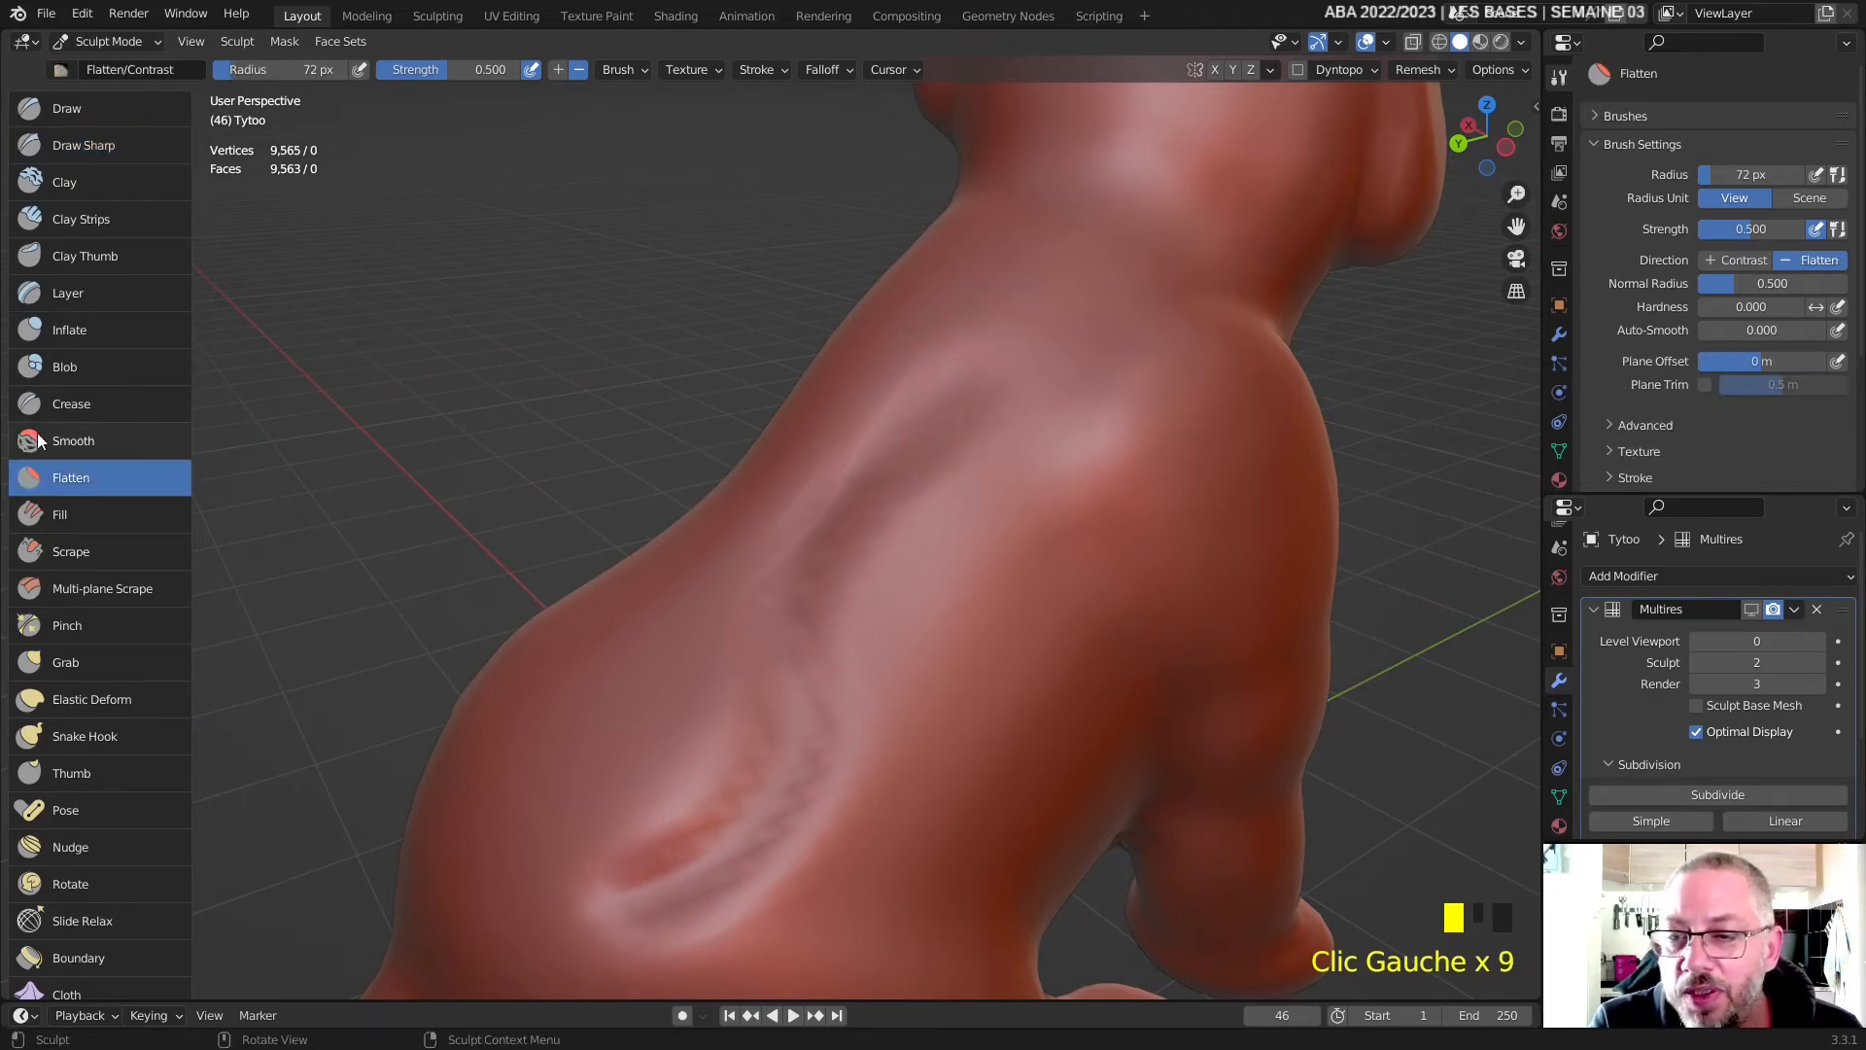
- Set the Fill brush radius to 148 px and fill in the groove on the dog's back, mainly at its lower end
click(97, 513)
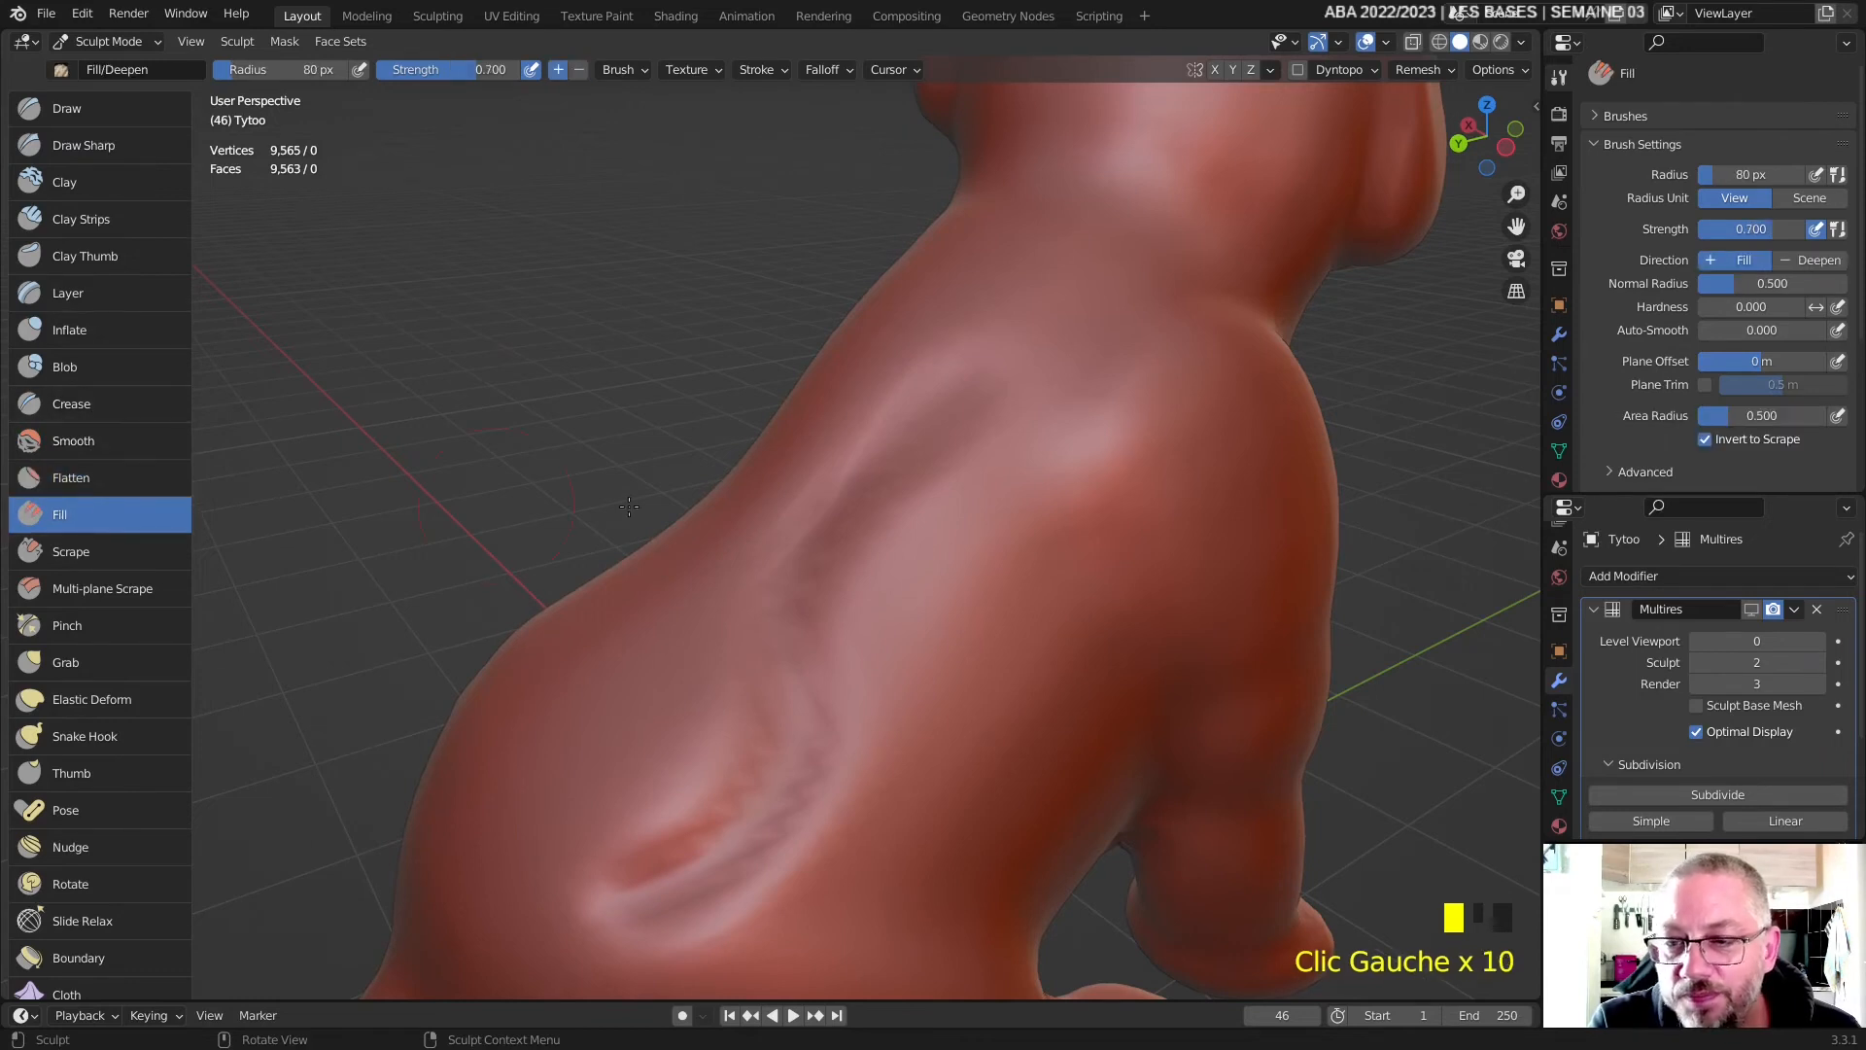
right_click(858, 394)
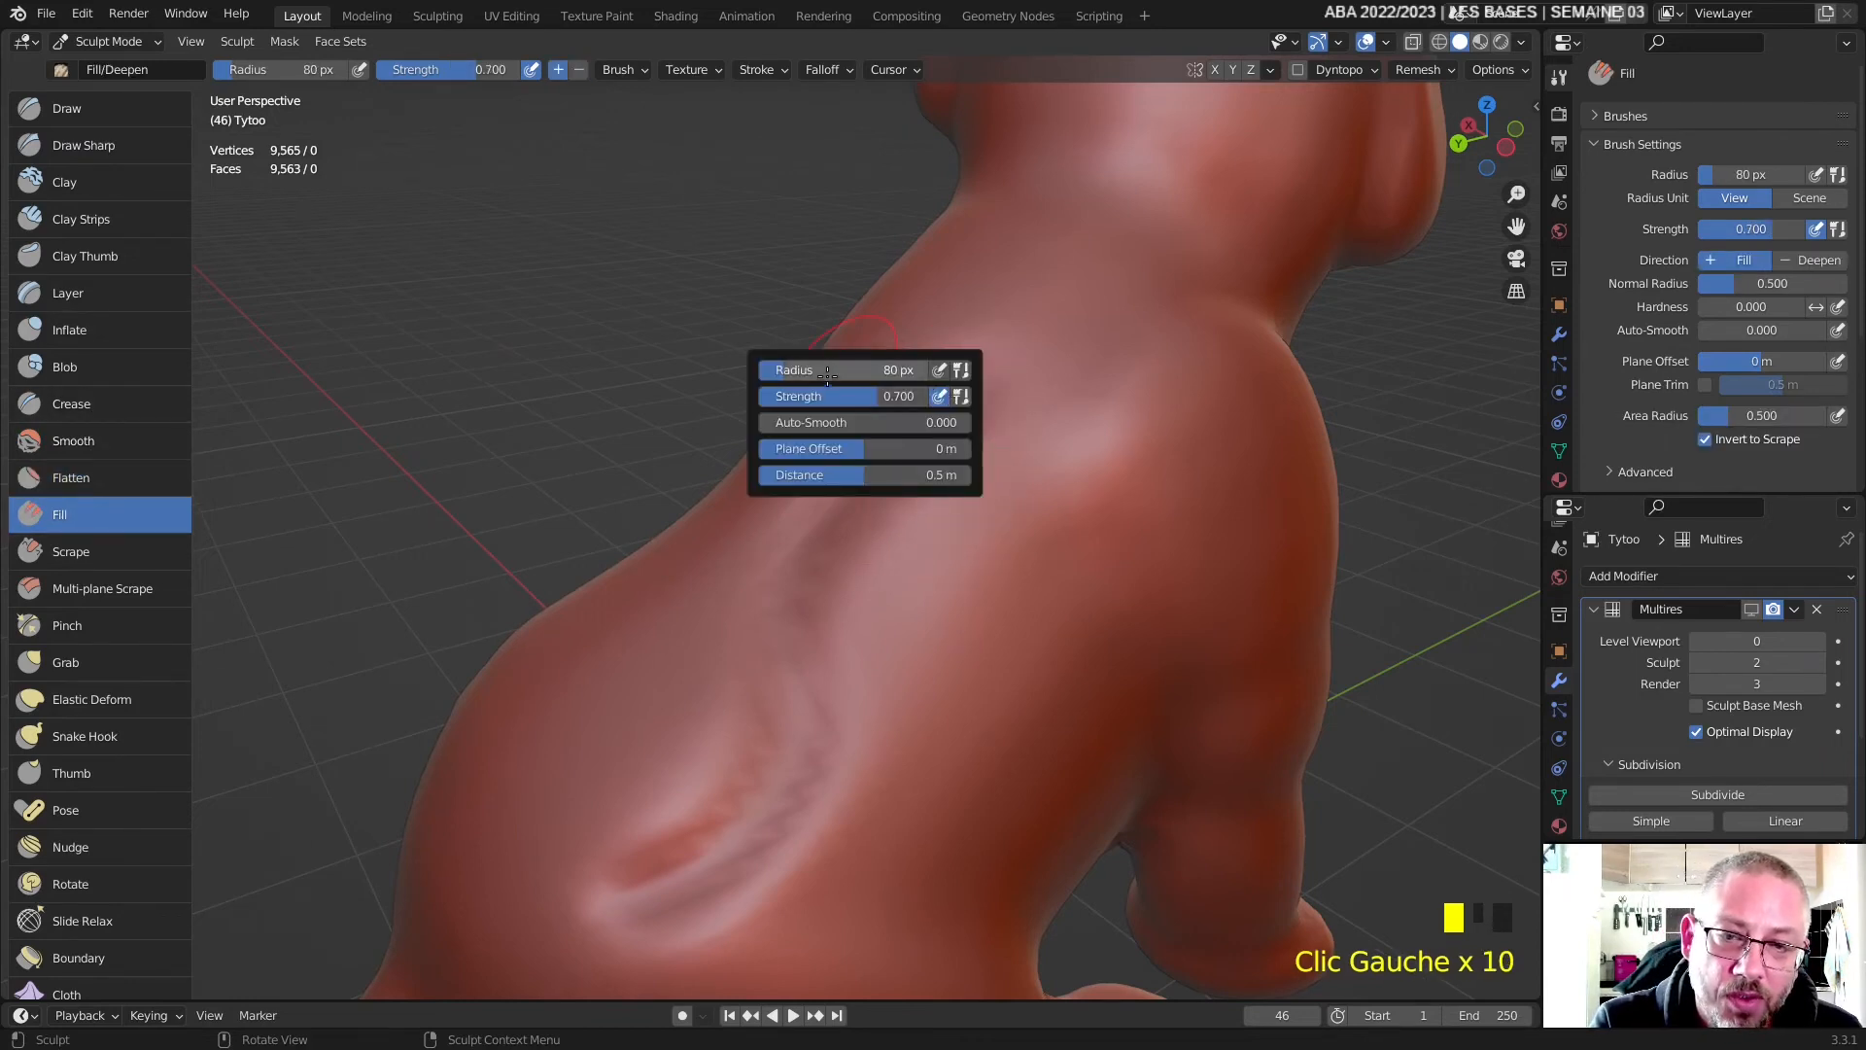
mouse_move(827, 373)
mouse_down()
mouse_move(951, 379)
mouse_move(945, 437)
mouse_up()
drag(967, 361, 965, 378)
click(962, 384)
drag(637, 871, 624, 880)
mouse_move(630, 873)
mouse_down()
mouse_move(613, 887)
mouse_move(636, 890)
mouse_up()
drag(622, 864, 581, 881)
click(577, 884)
click(571, 886)
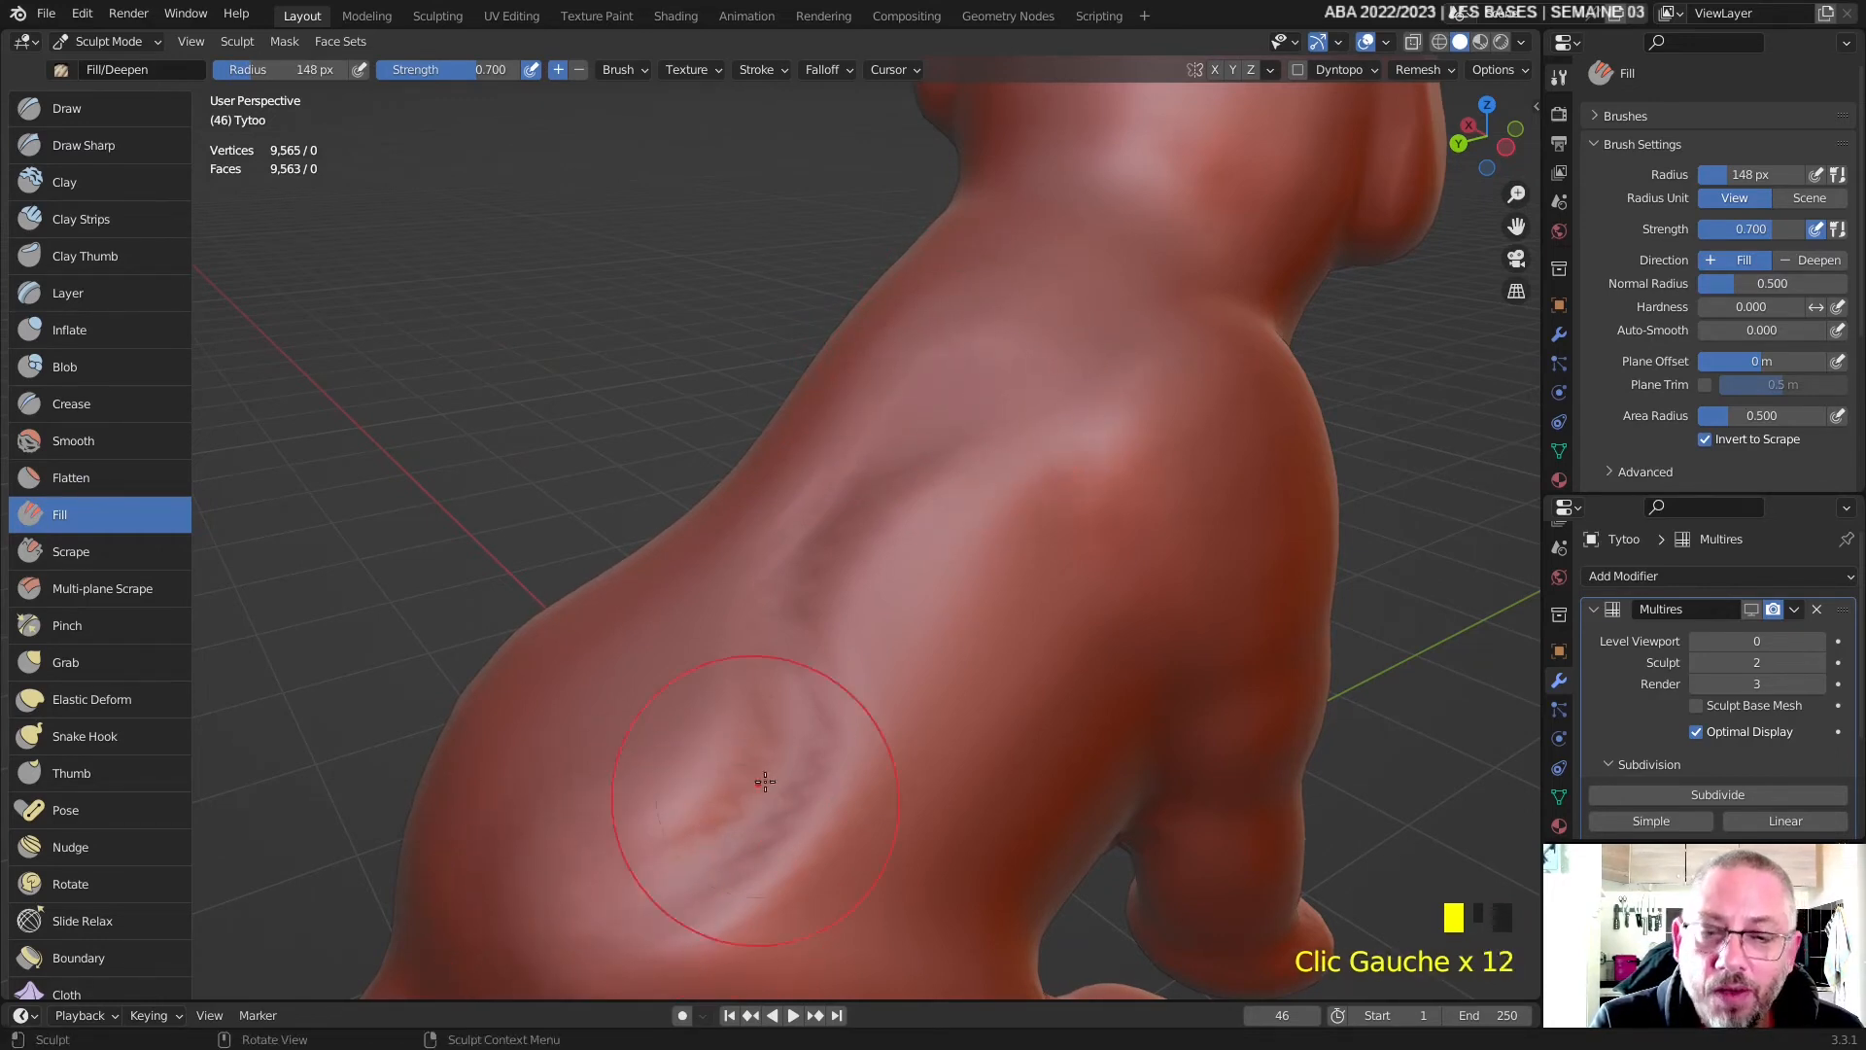
- Pinch along the full length of the back groove with the Pinch brush at an 86 px radius to sharpen it into a crease
click(88, 626)
right_click(607, 765)
drag(499, 744, 517, 744)
drag(670, 875, 775, 770)
mouse_move(774, 770)
mouse_down()
mouse_move(727, 839)
mouse_move(785, 682)
mouse_up()
drag(786, 682, 750, 813)
drag(815, 530, 803, 729)
drag(868, 501, 824, 744)
mouse_move(801, 673)
mouse_down()
mouse_move(765, 826)
mouse_move(719, 851)
mouse_up()
drag(680, 865, 615, 887)
drag(808, 675, 742, 867)
drag(819, 554, 748, 848)
drag(821, 549, 770, 734)
drag(822, 543, 797, 586)
middle_drag(817, 589, 880, 614)
drag(972, 530, 987, 429)
drag(828, 641, 896, 522)
drag(820, 921, 814, 929)
drag(930, 449, 867, 641)
drag(867, 883, 855, 833)
mouse_move(855, 833)
middle_down()
mouse_move(845, 720)
mouse_move(796, 671)
mouse_move(828, 673)
mouse_move(862, 450)
middle_up()
mouse_move(862, 450)
mouse_down()
mouse_move(846, 429)
mouse_move(806, 489)
mouse_move(781, 709)
mouse_up()
drag(674, 763, 715, 729)
drag(813, 492, 768, 607)
drag(666, 717, 680, 710)
mouse_move(680, 710)
middle_down()
mouse_move(829, 671)
mouse_move(827, 709)
middle_up()
- Try smoothing the pinched groove on the back and pinching it again, and undo the strokes
shift+drag(884, 500, 803, 589)
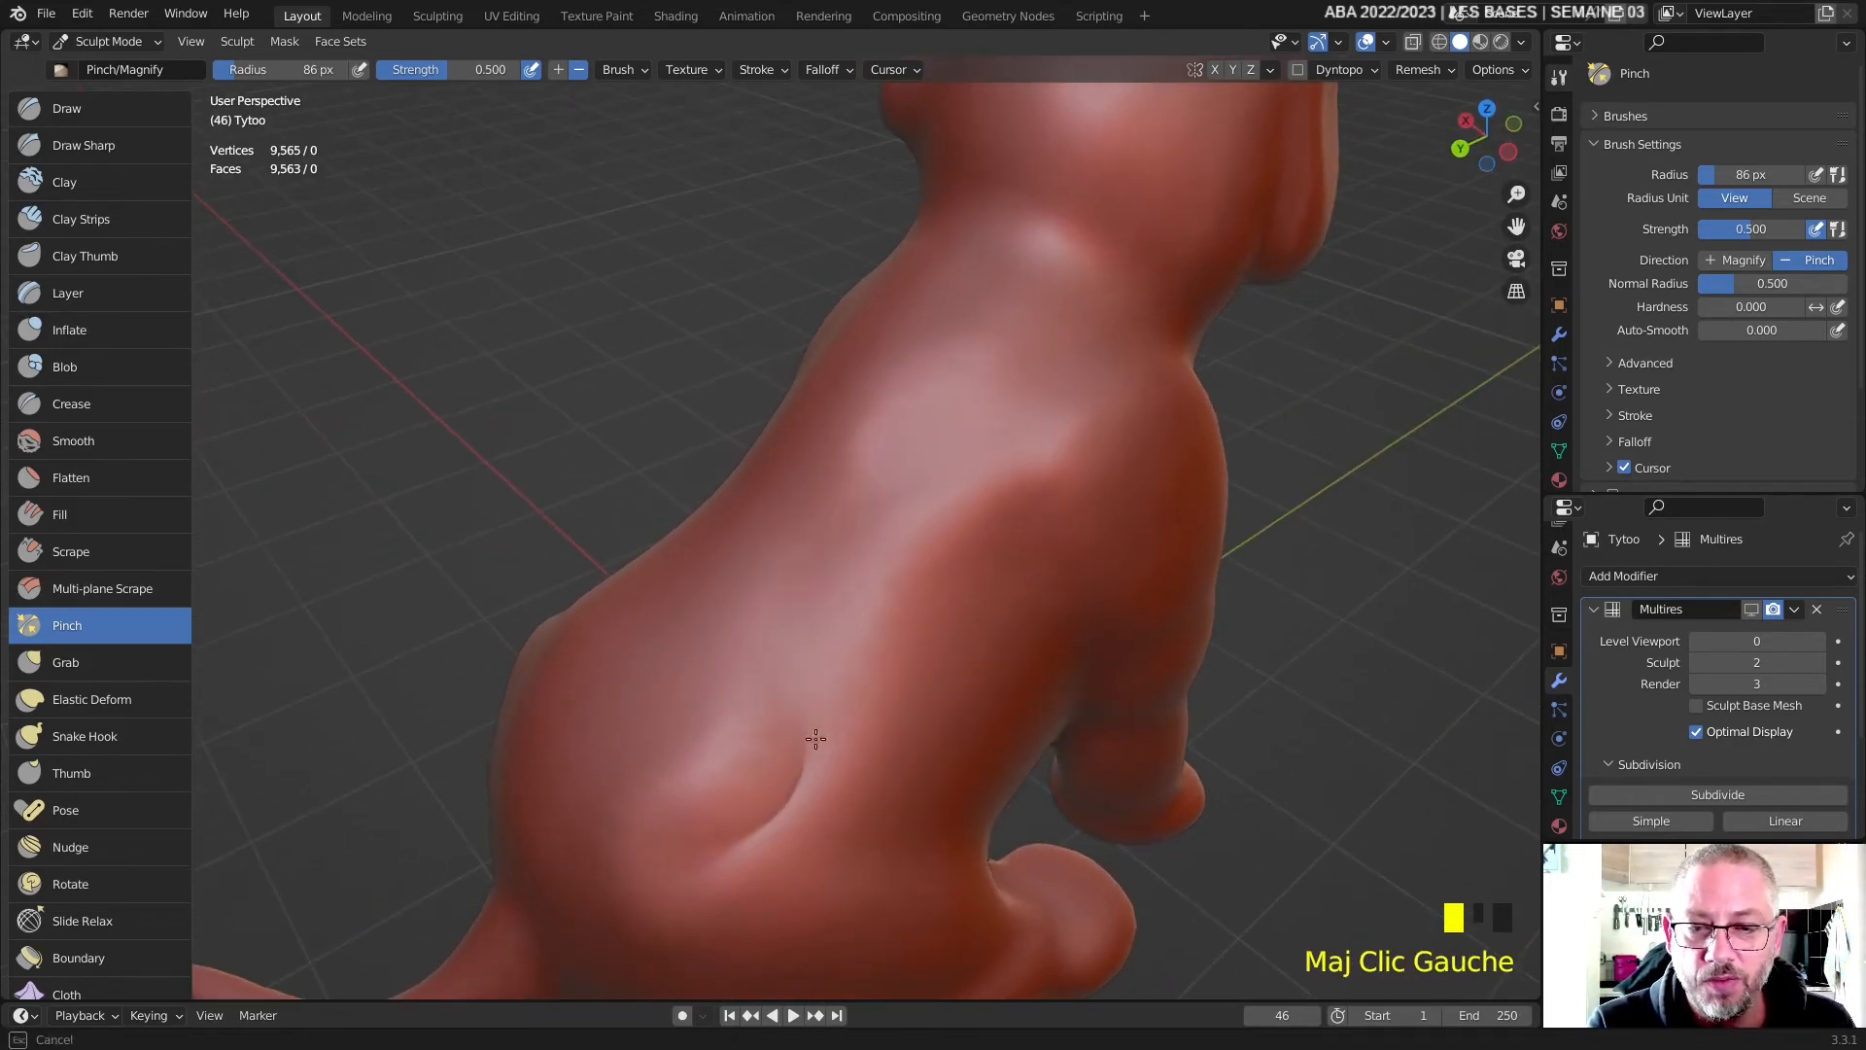
shift+drag(772, 799, 782, 720)
drag(887, 508, 792, 700)
drag(747, 816, 740, 824)
key(ctrl+z)
key(ctrl+z)
- Display the wireframe over the dog and examine the mesh flow along the pinched groove from several angles
middle_drag(922, 530, 987, 524)
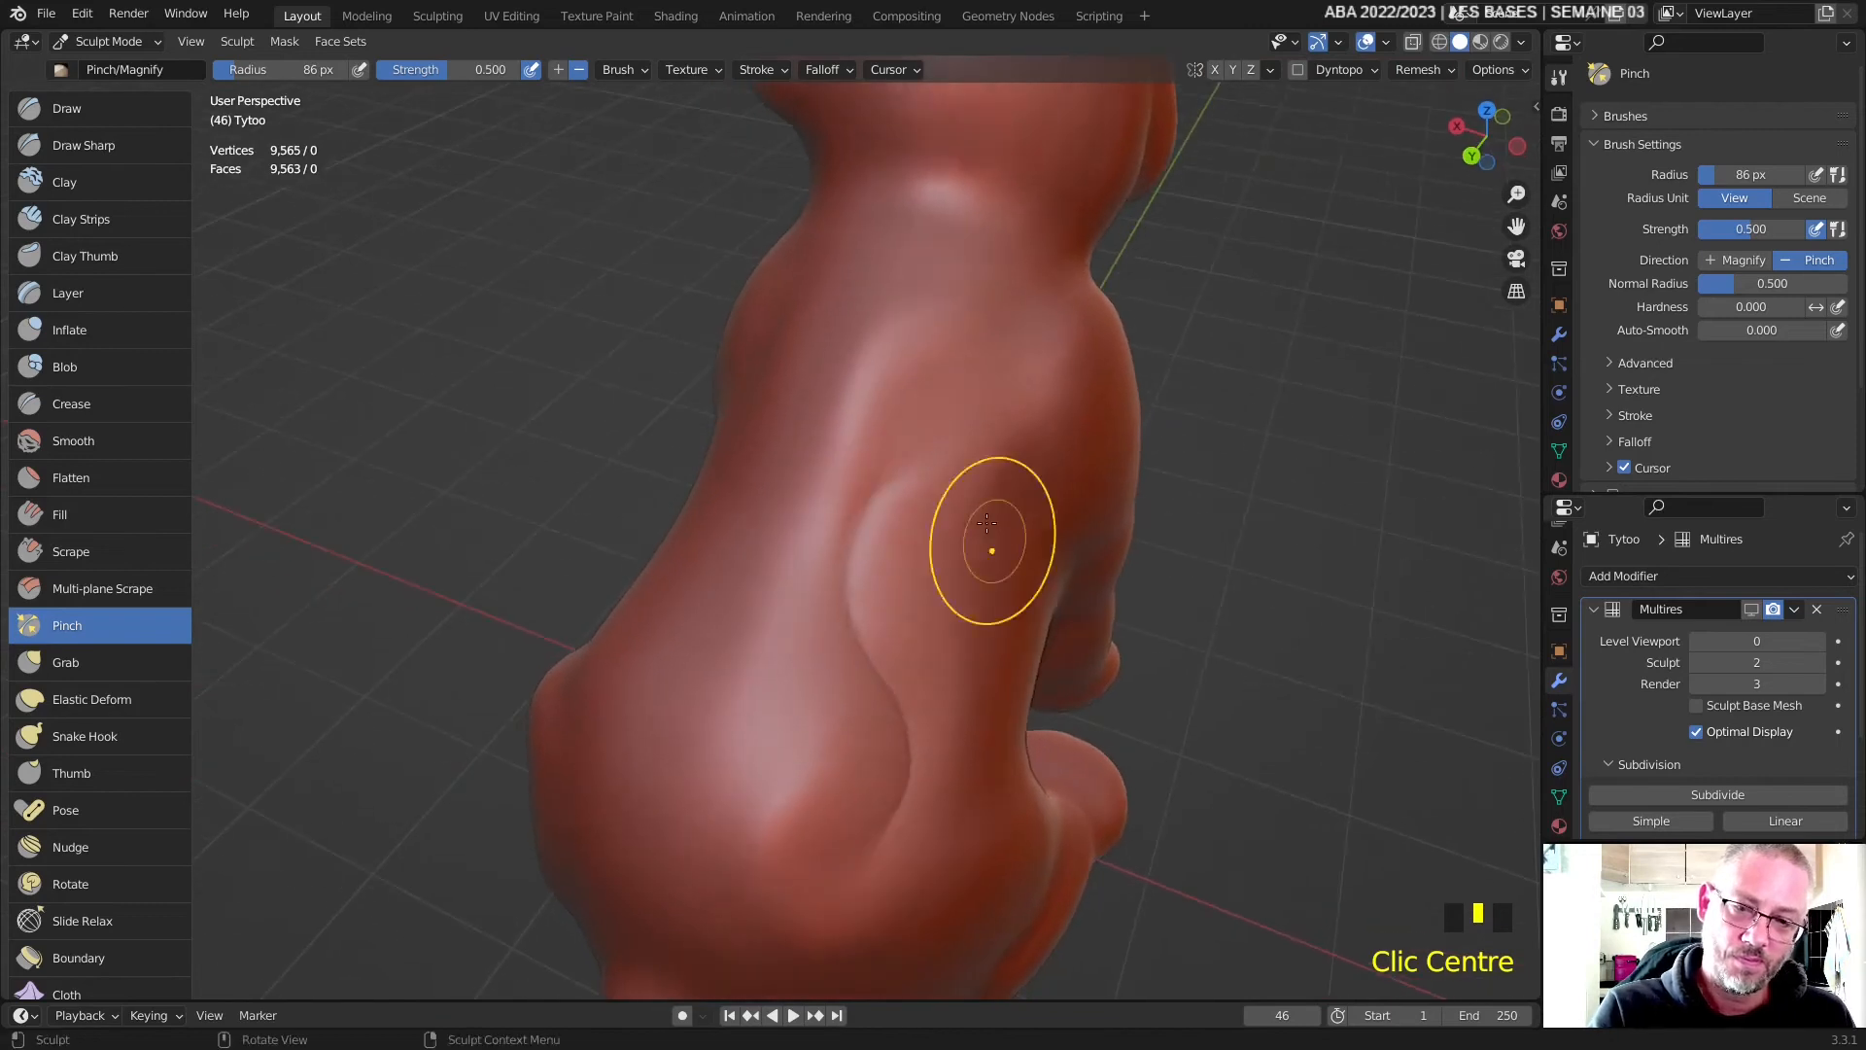
mouse_move(916, 674)
middle_down()
mouse_move(842, 645)
mouse_move(788, 670)
middle_up()
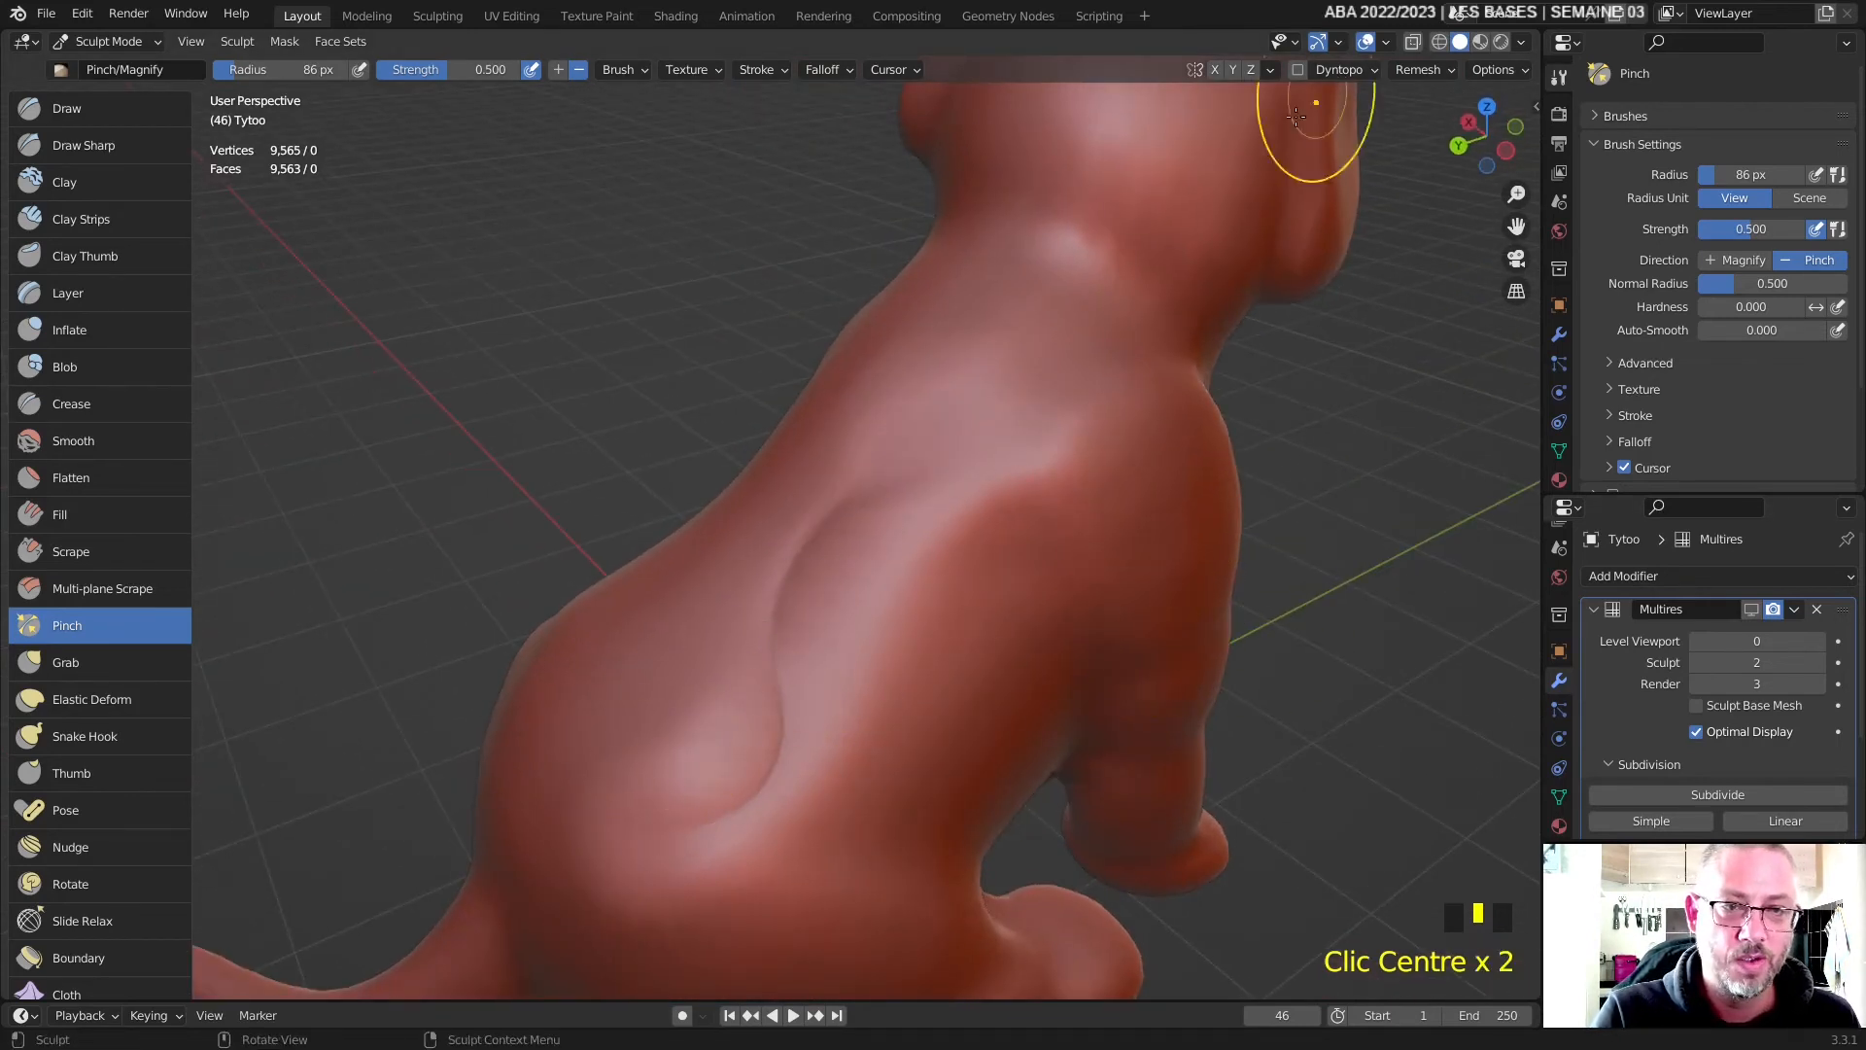
key(q)
click(982, 393)
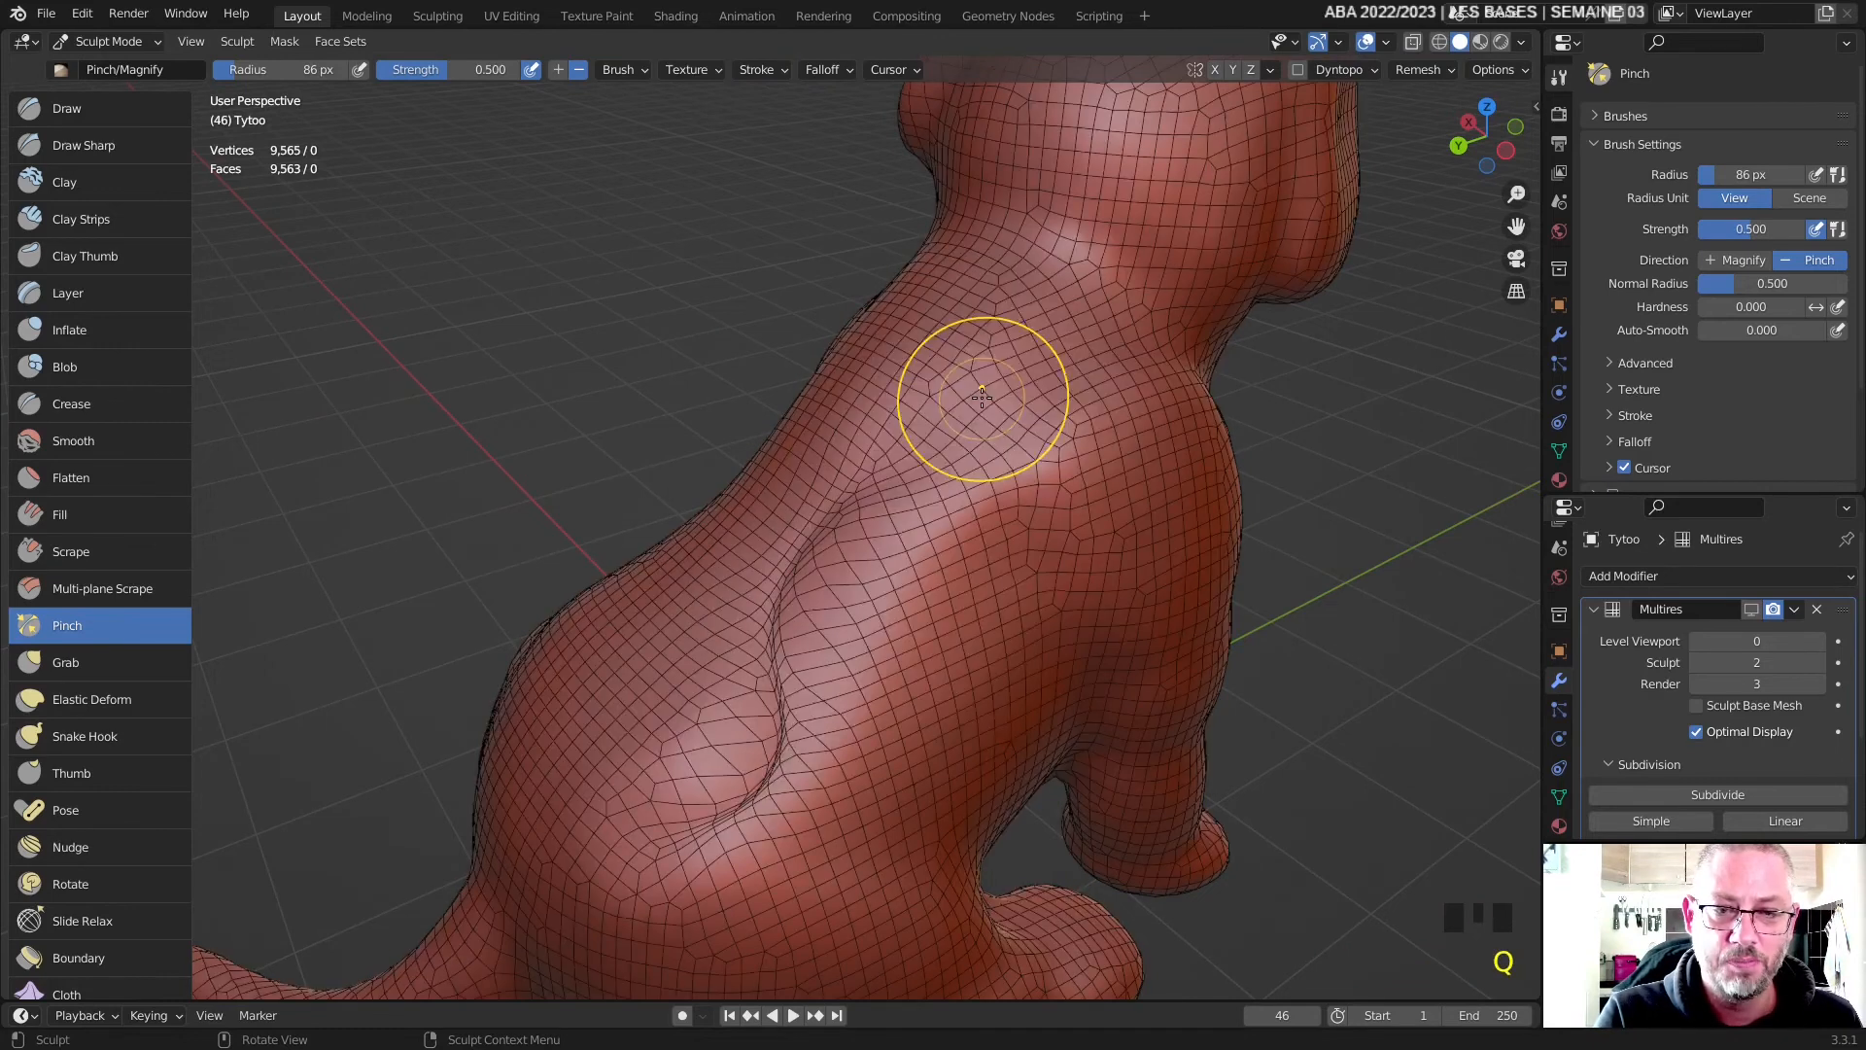
scroll(876, 772, up, 2)
middle_drag(875, 784, 929, 745)
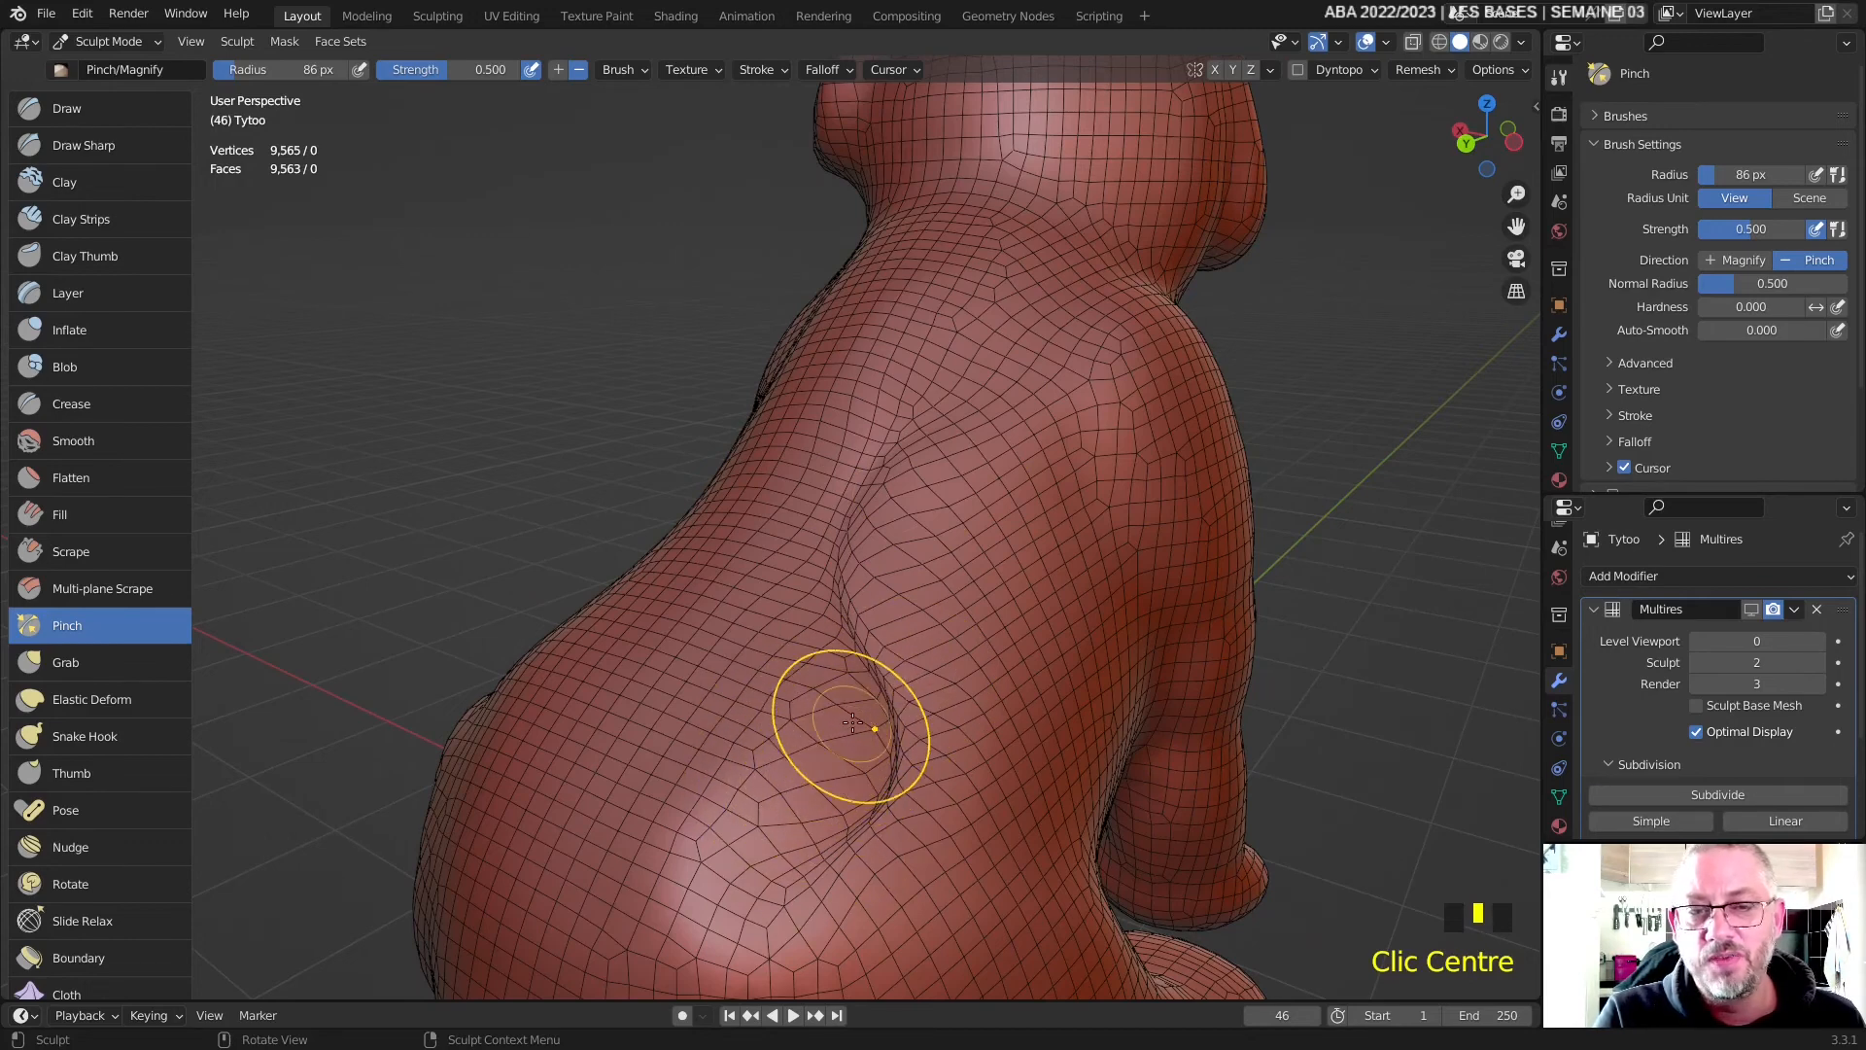
mouse_move(1075, 554)
middle_down()
mouse_move(946, 482)
mouse_move(107, 546)
mouse_move(166, 538)
middle_up()
- Delete the Multires modifier from the dog
scroll(5, 518, down, 1)
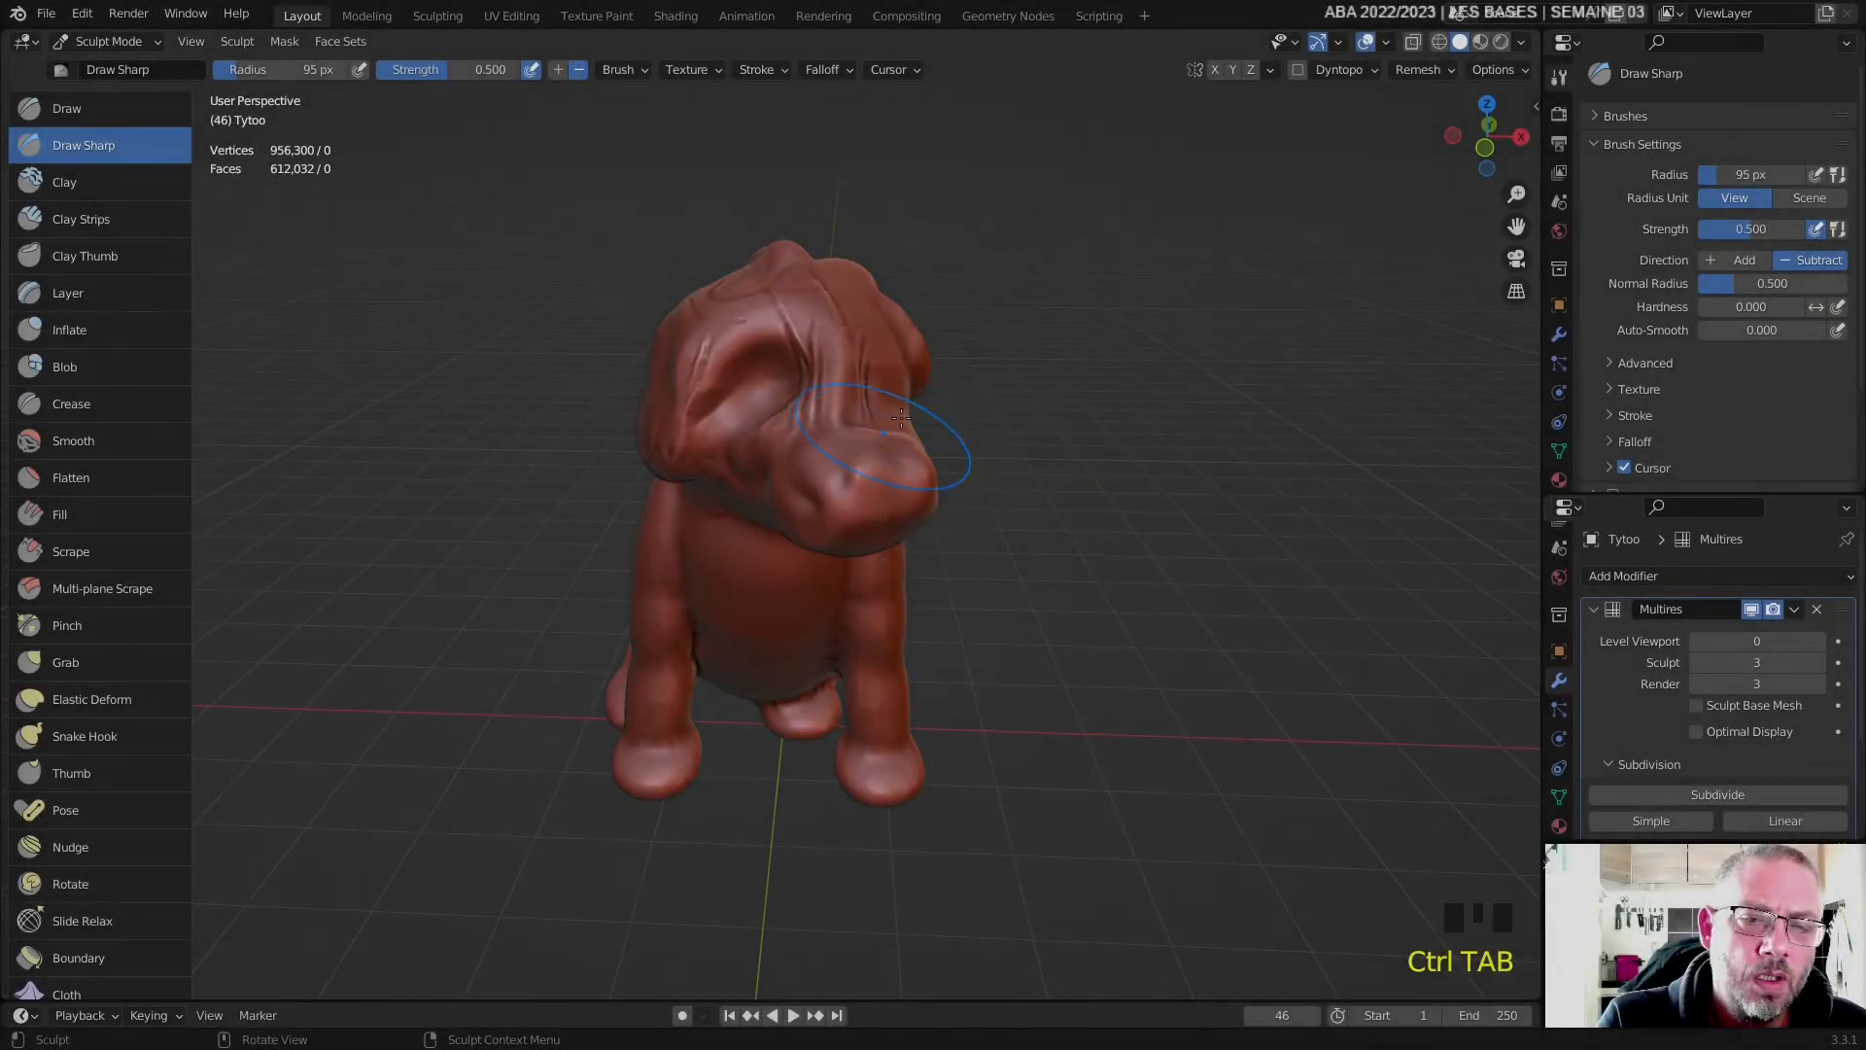
mouse_move(930, 569)
middle_down()
mouse_move(1184, 550)
mouse_move(953, 398)
middle_up()
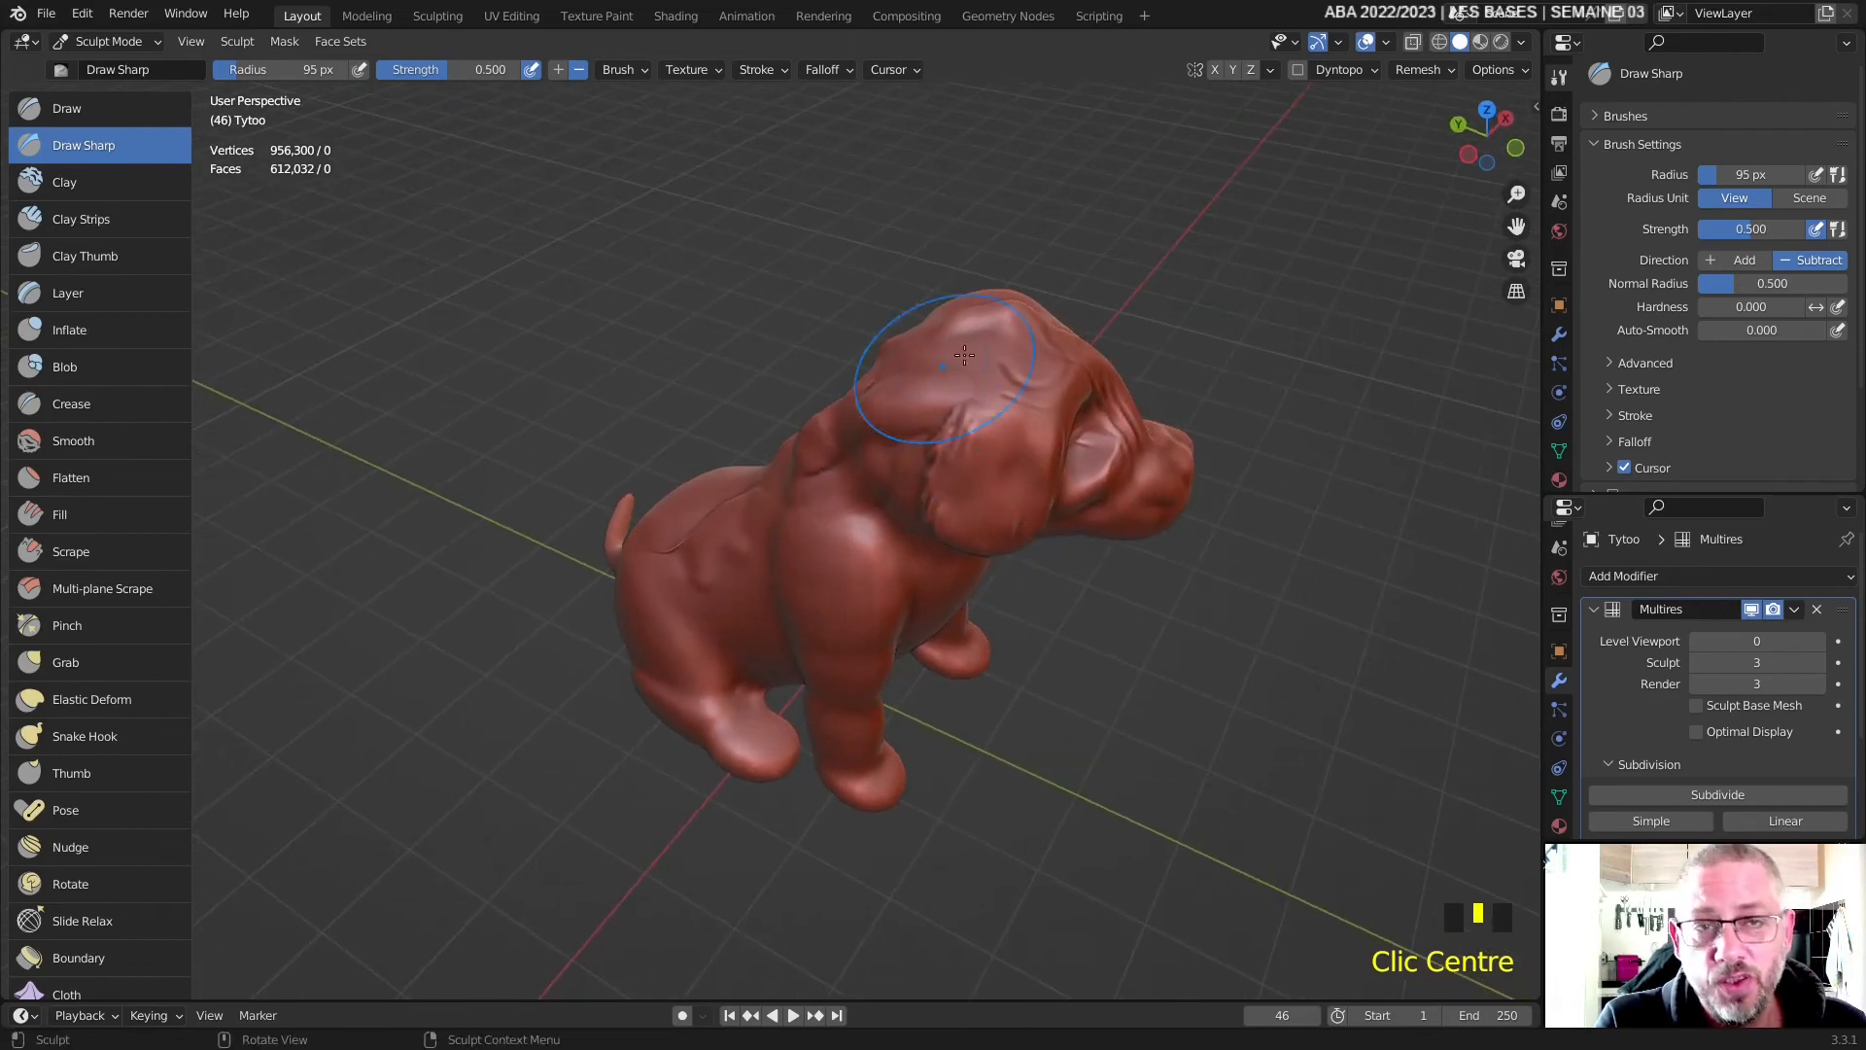
click(1818, 611)
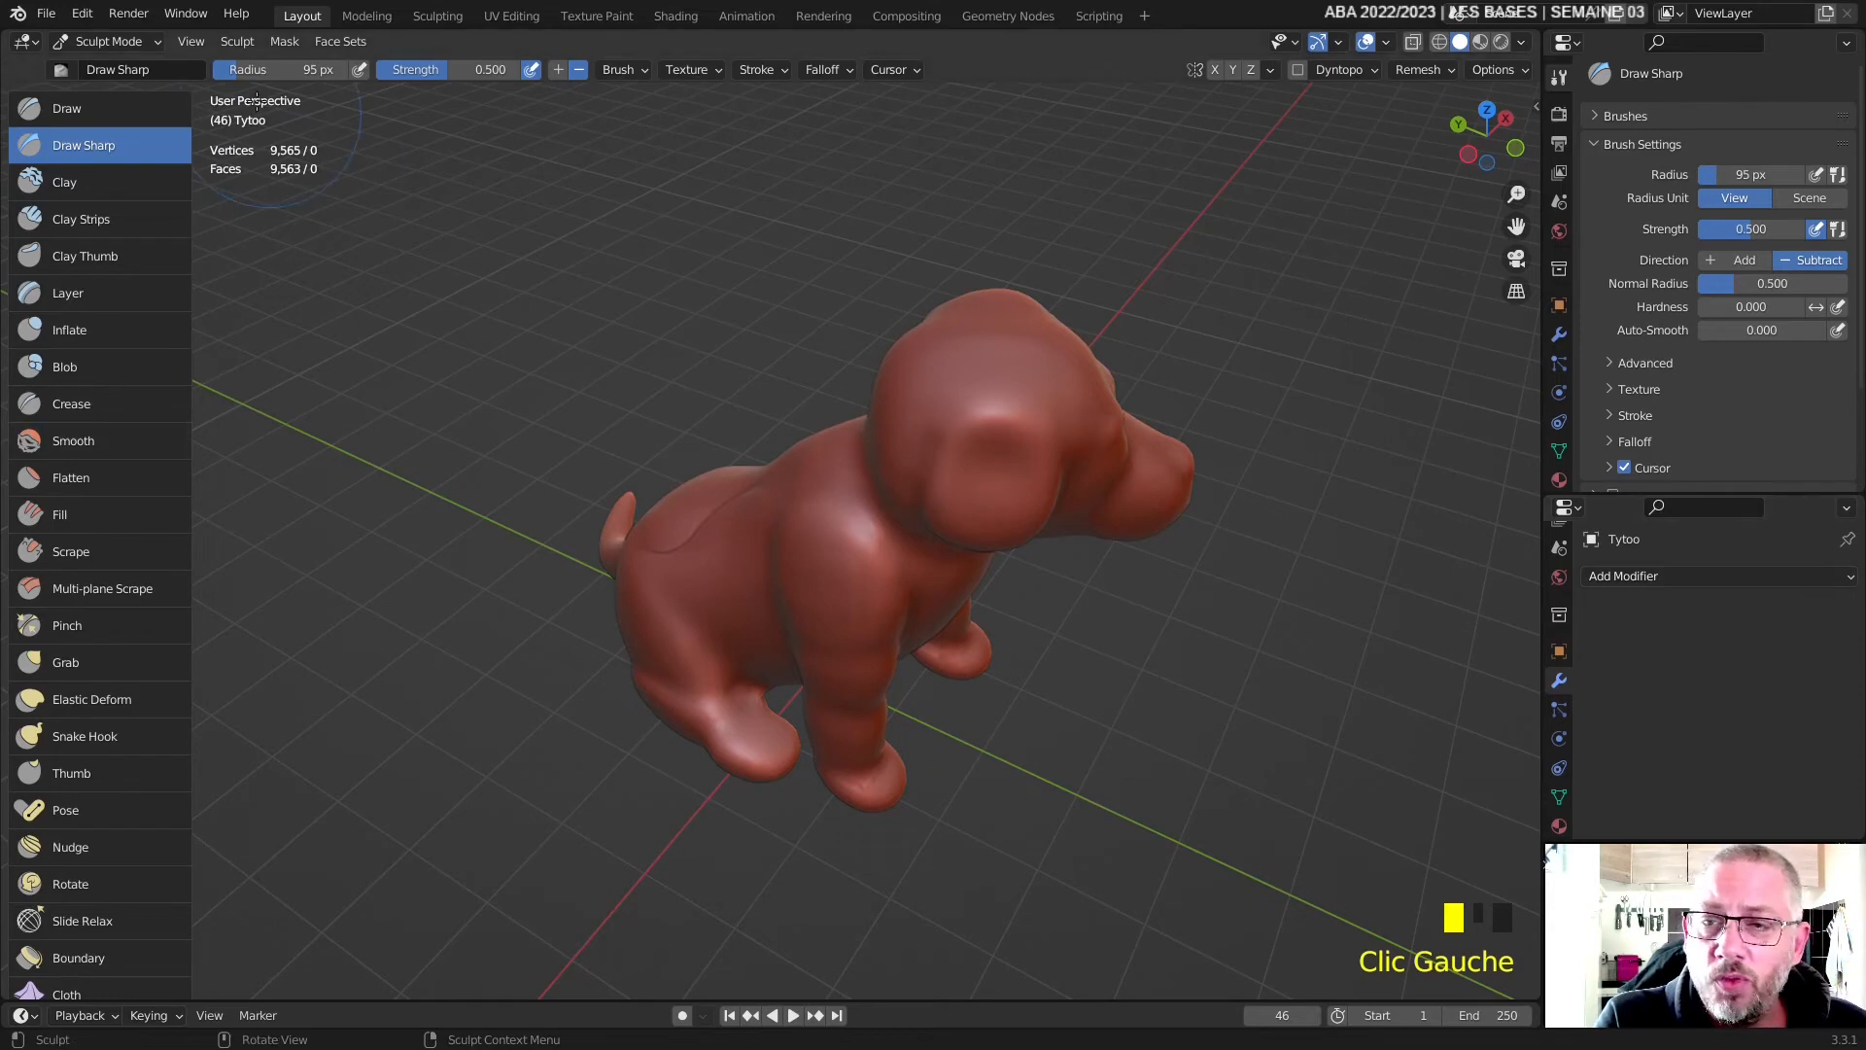
- Add a fresh Multiresolution modifier to the dog and remove it again
click(1672, 579)
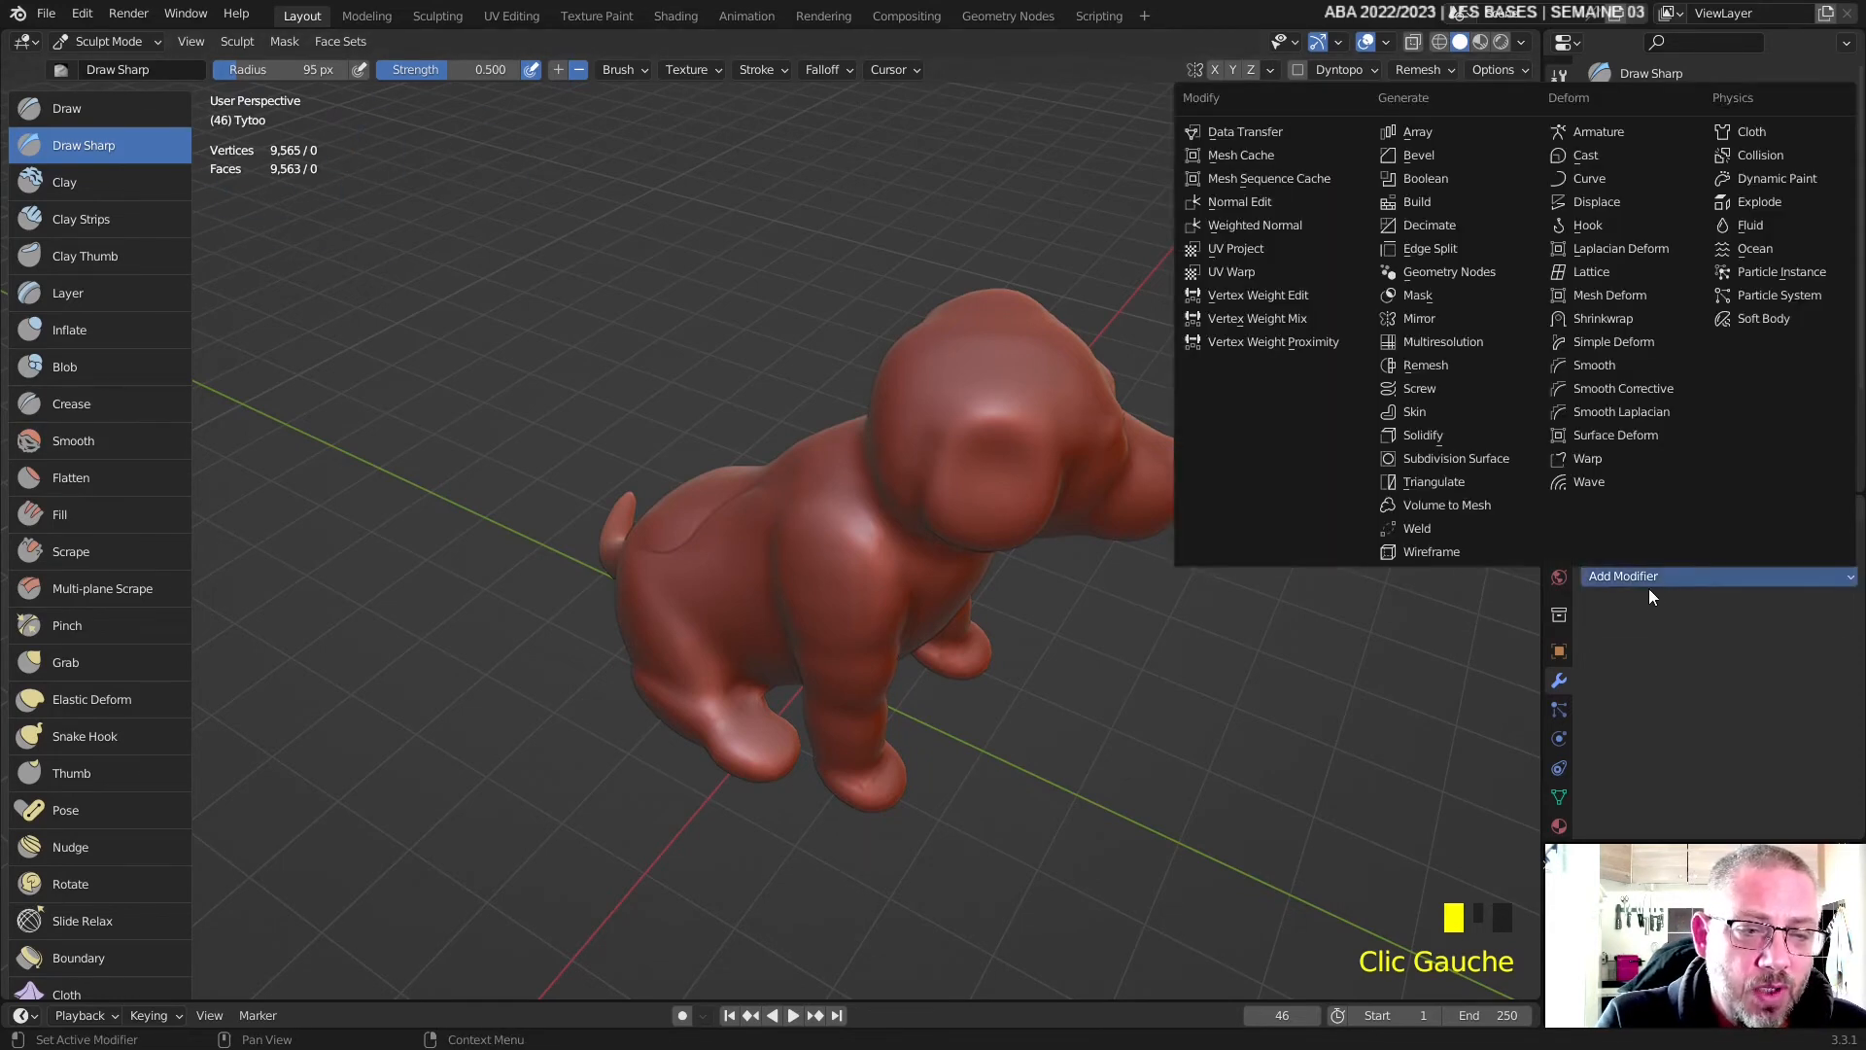
click(1462, 340)
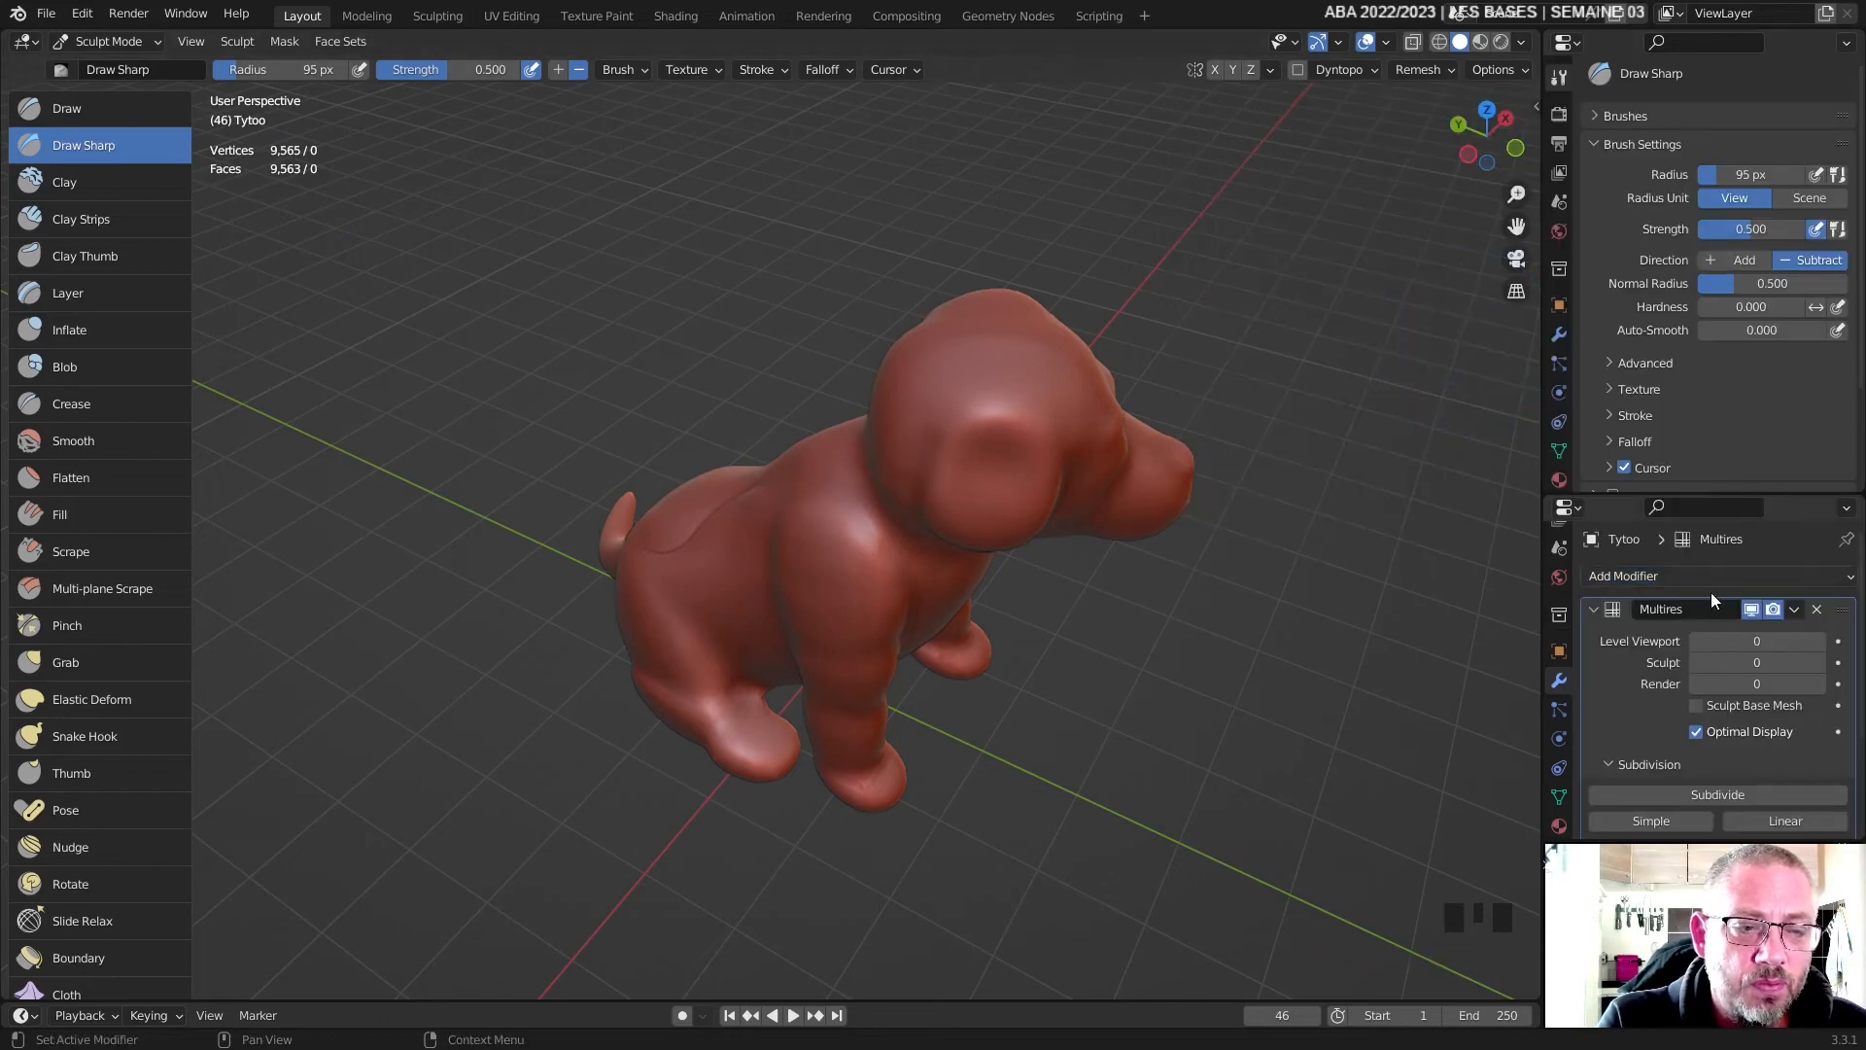
click(1817, 610)
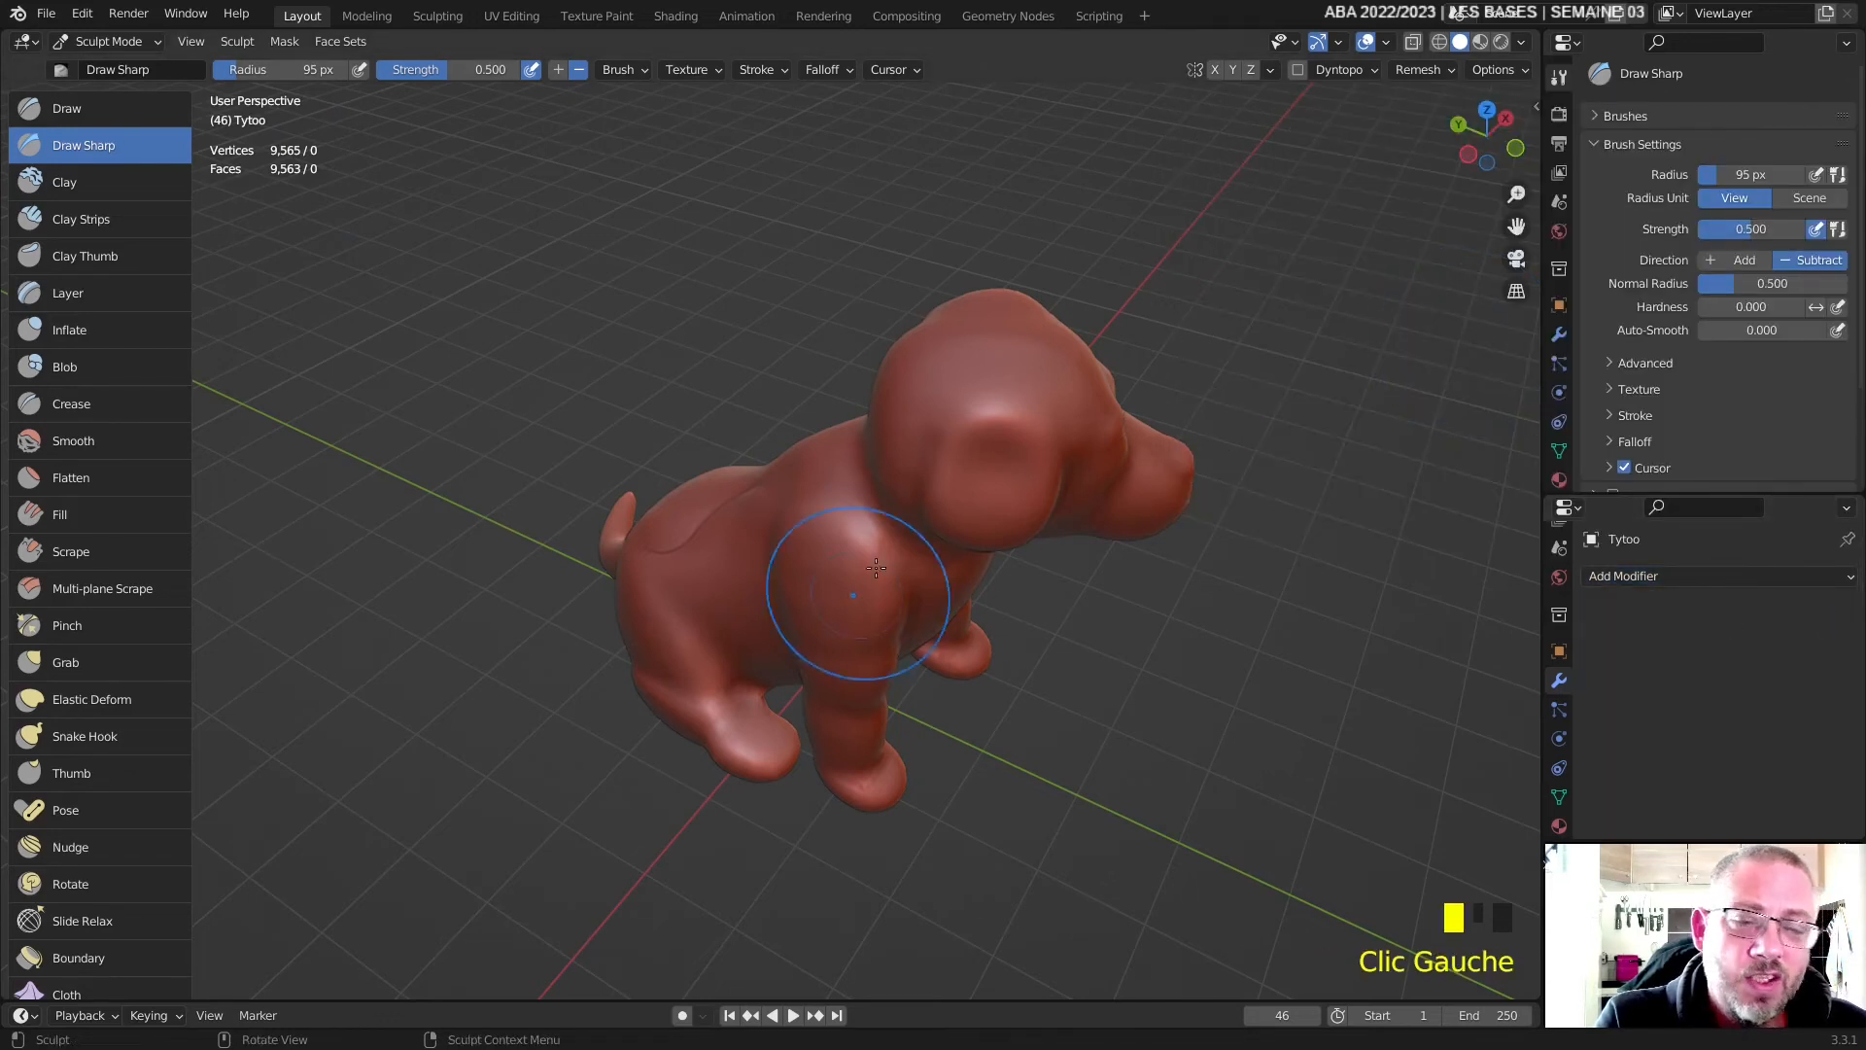
- Try a Subdivision Surface modifier on the dog in Object Mode at viewport levels 1, 2 and 3, and remove it
click(148, 41)
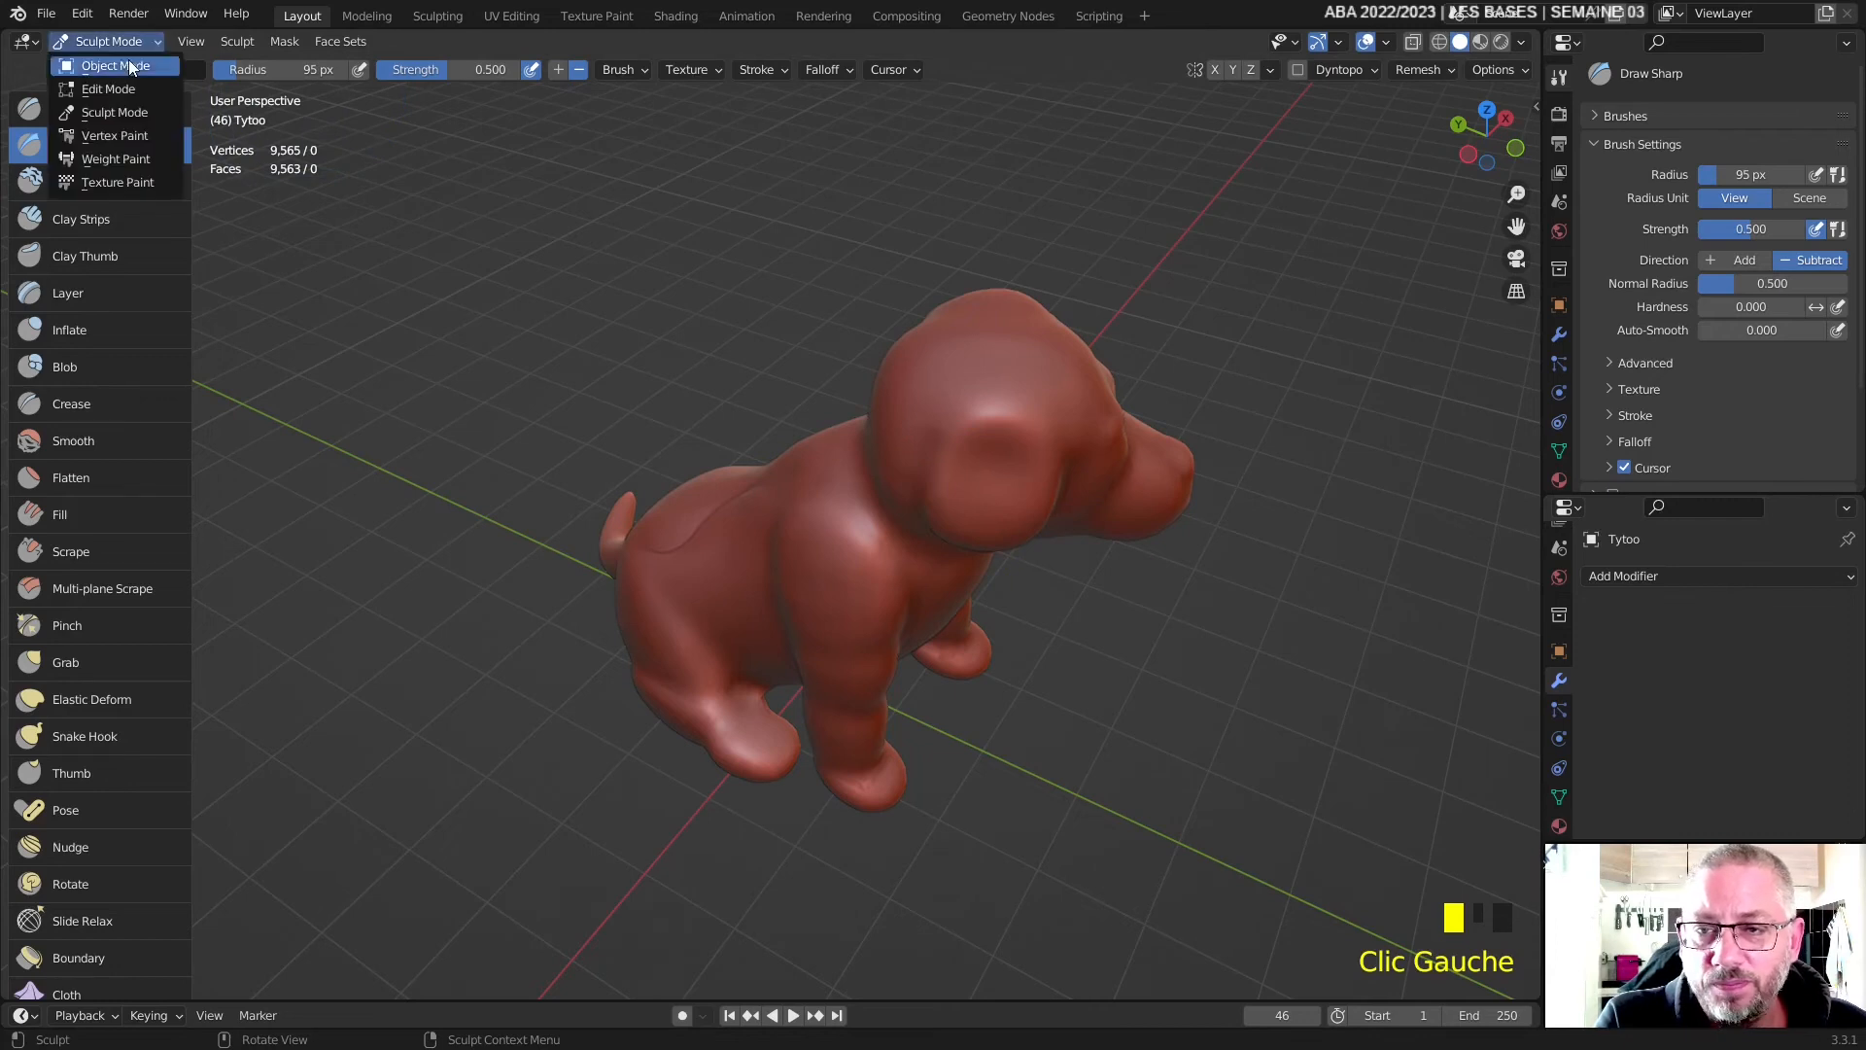
click(117, 58)
middle_drag(989, 412, 1000, 407)
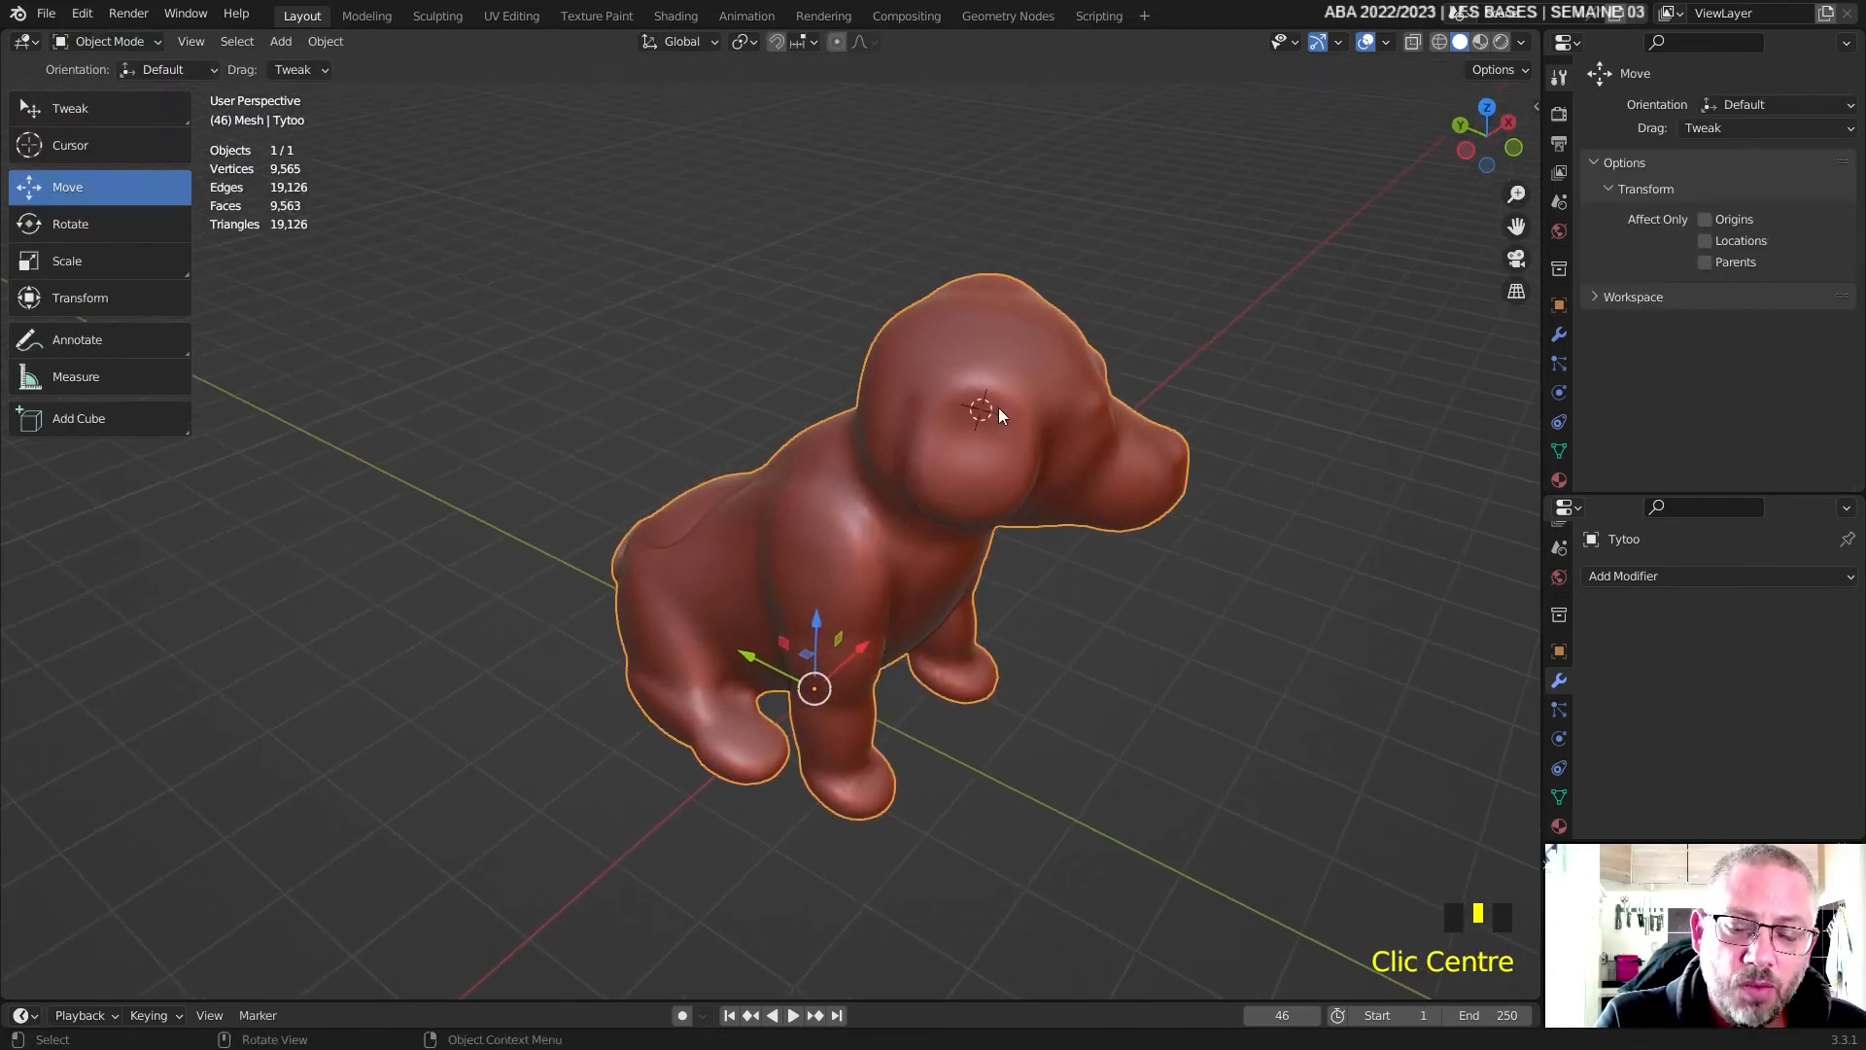
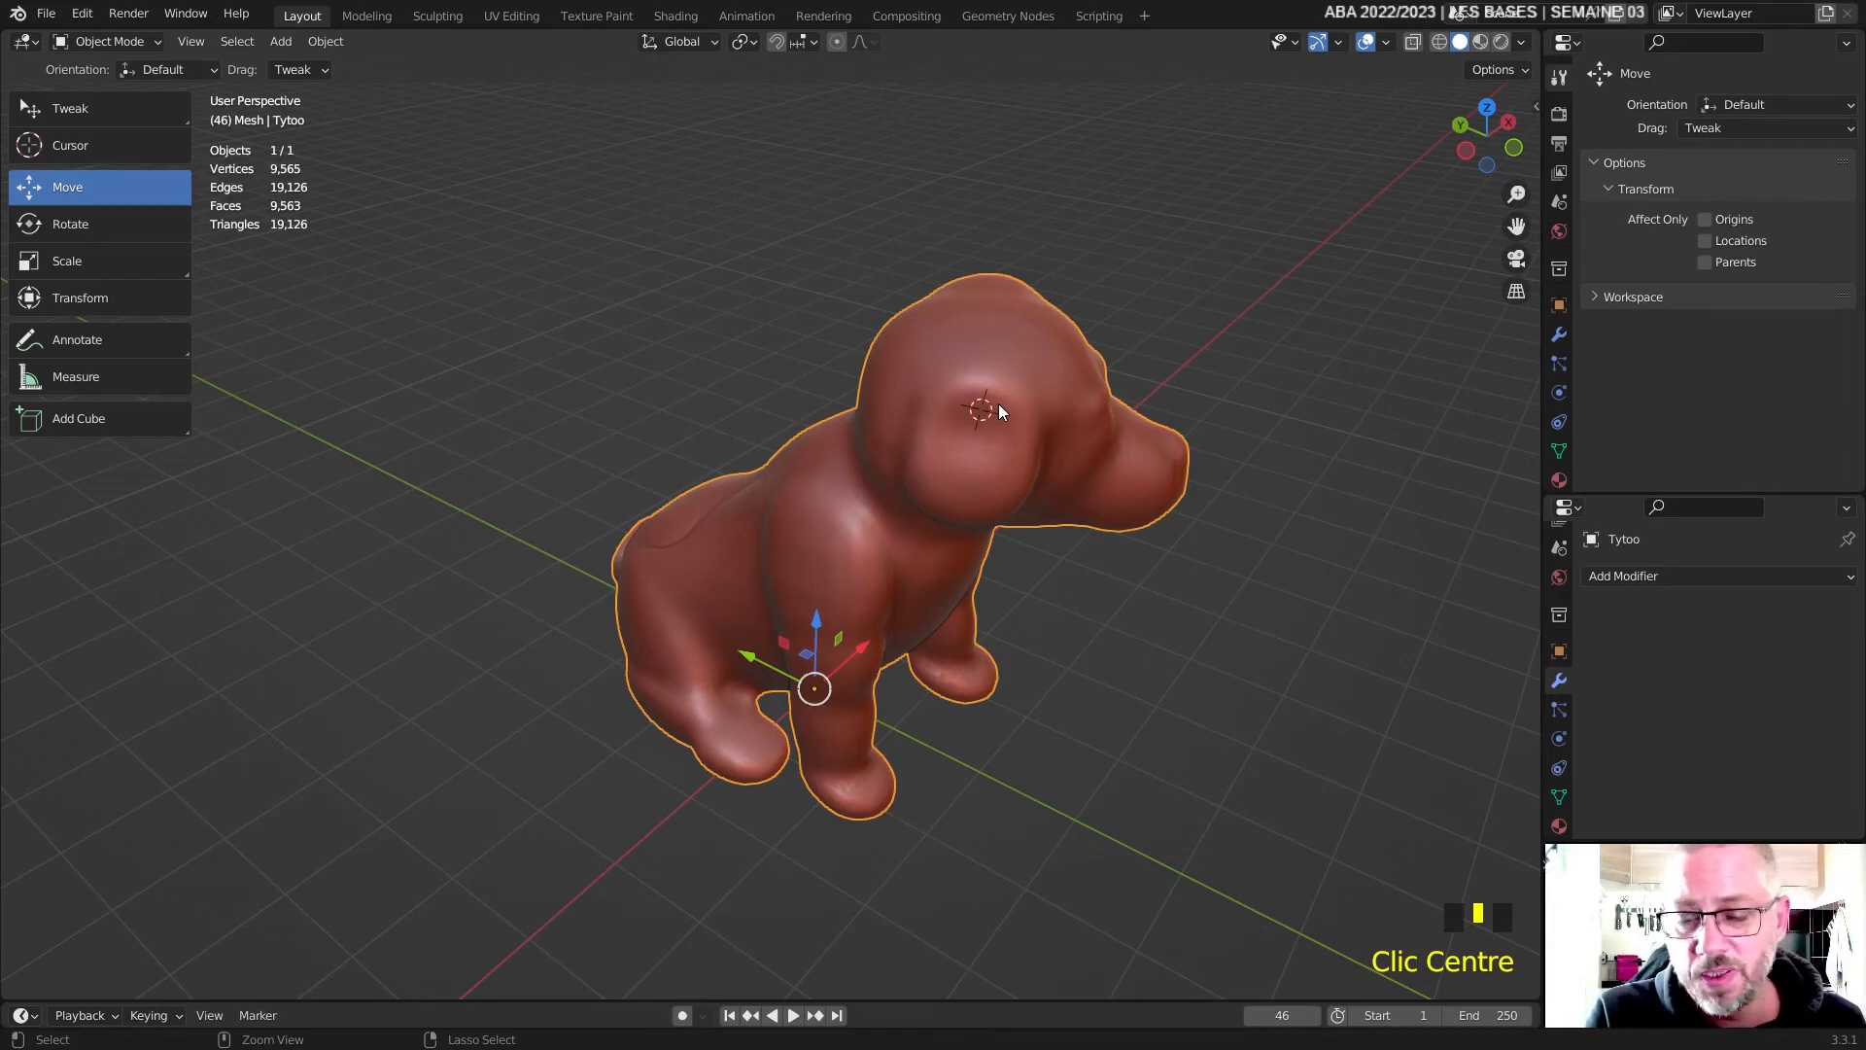
key(ctrl+1)
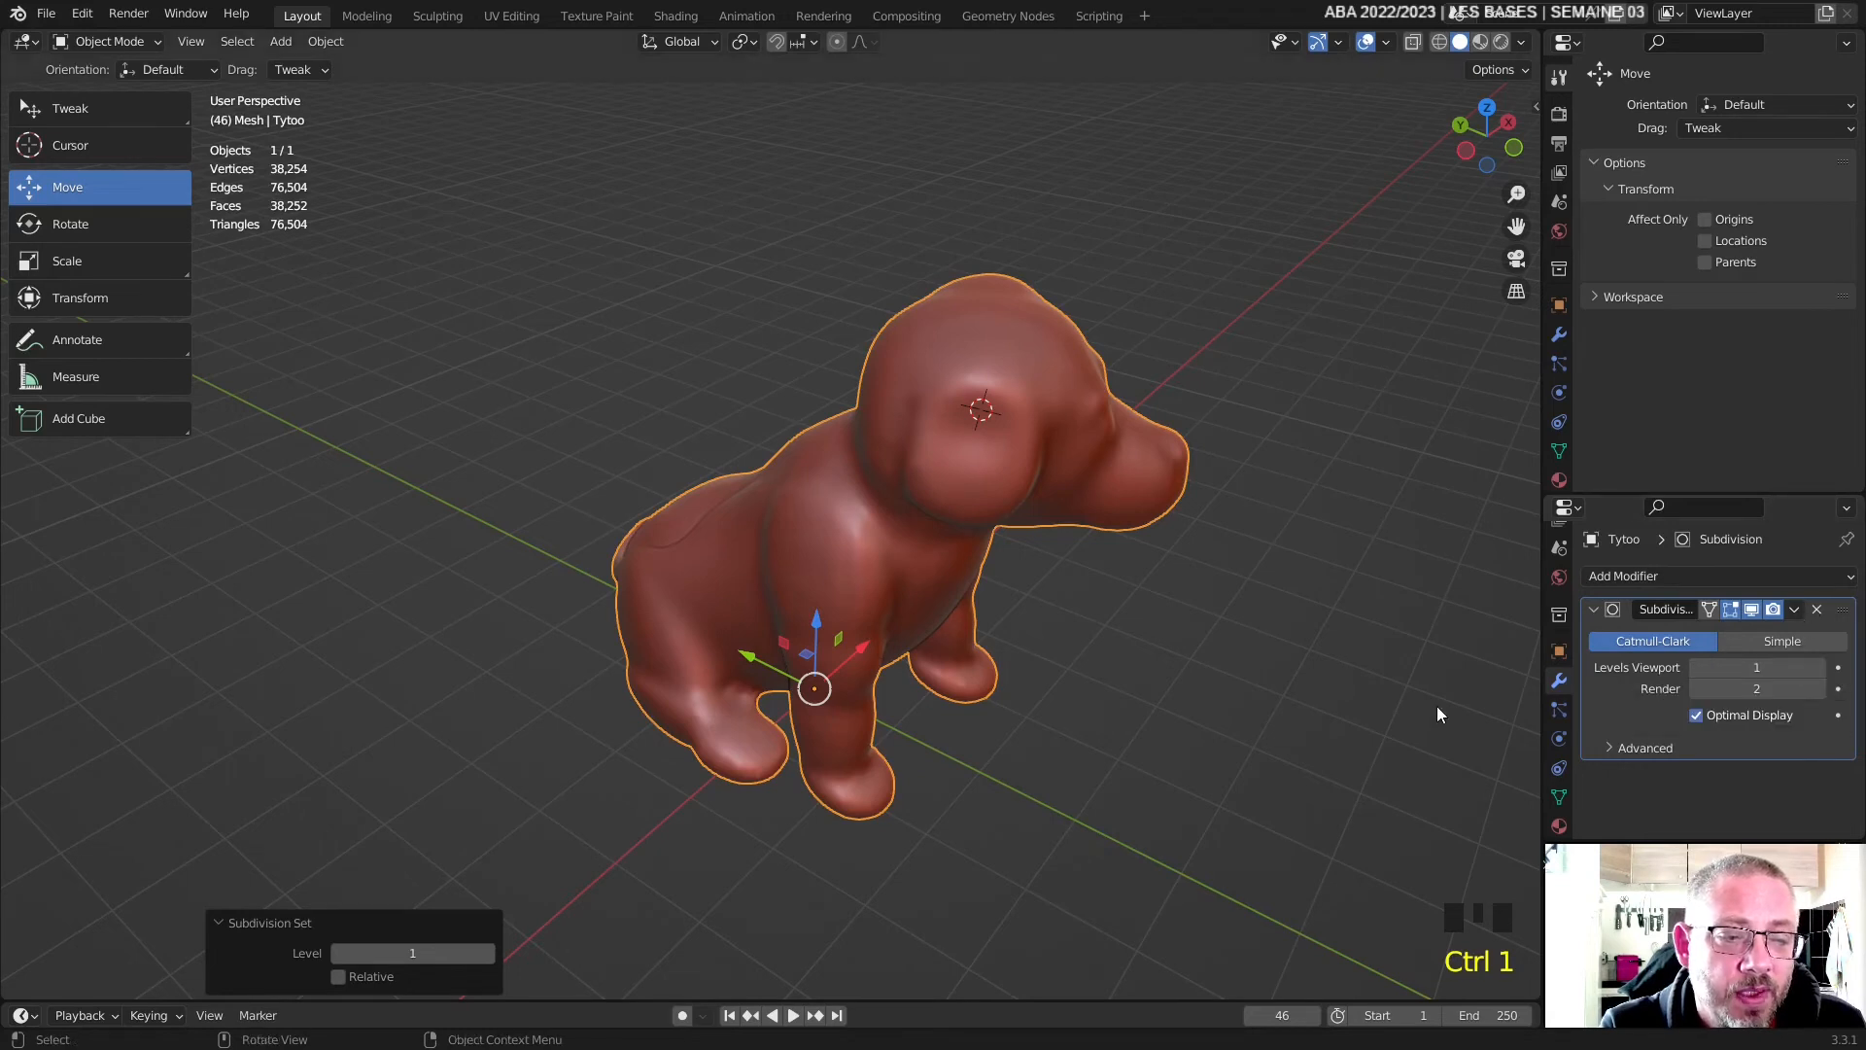
key(ctrl+2)
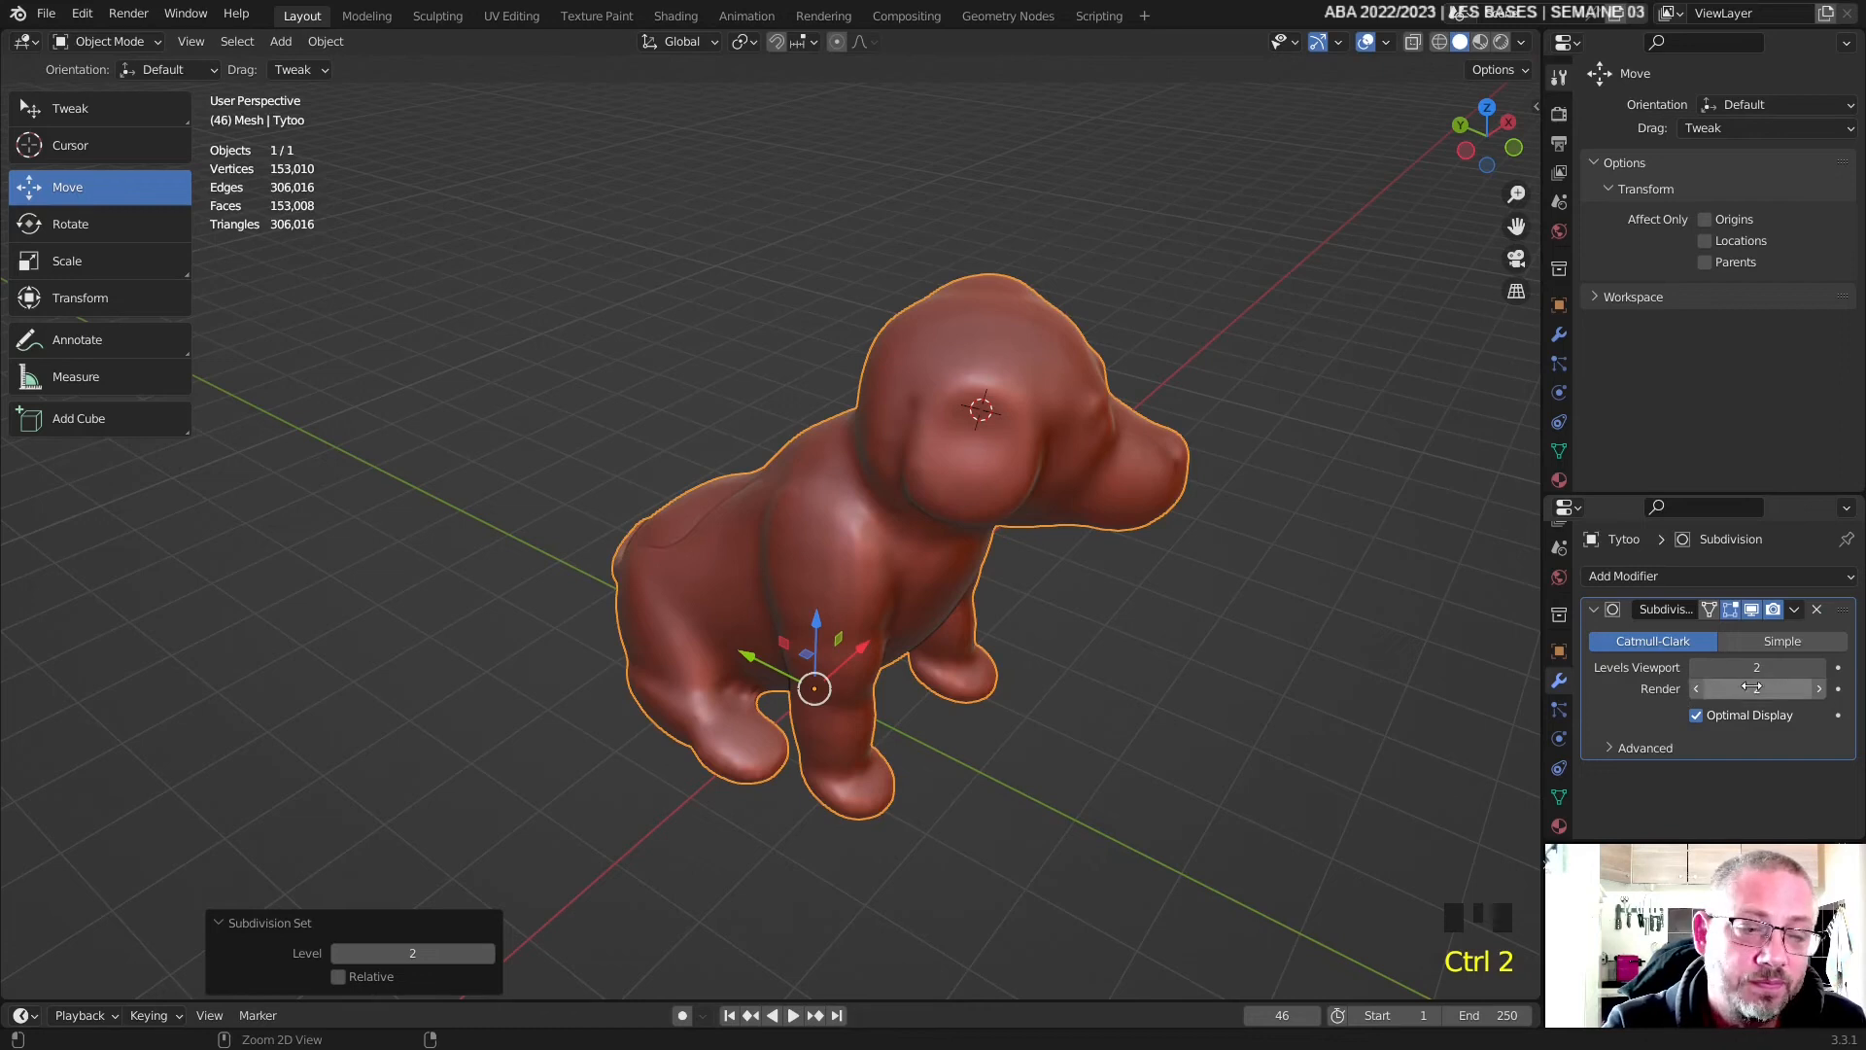
key(ctrl+3)
key(ctrl+3)
key(ctrl+3)
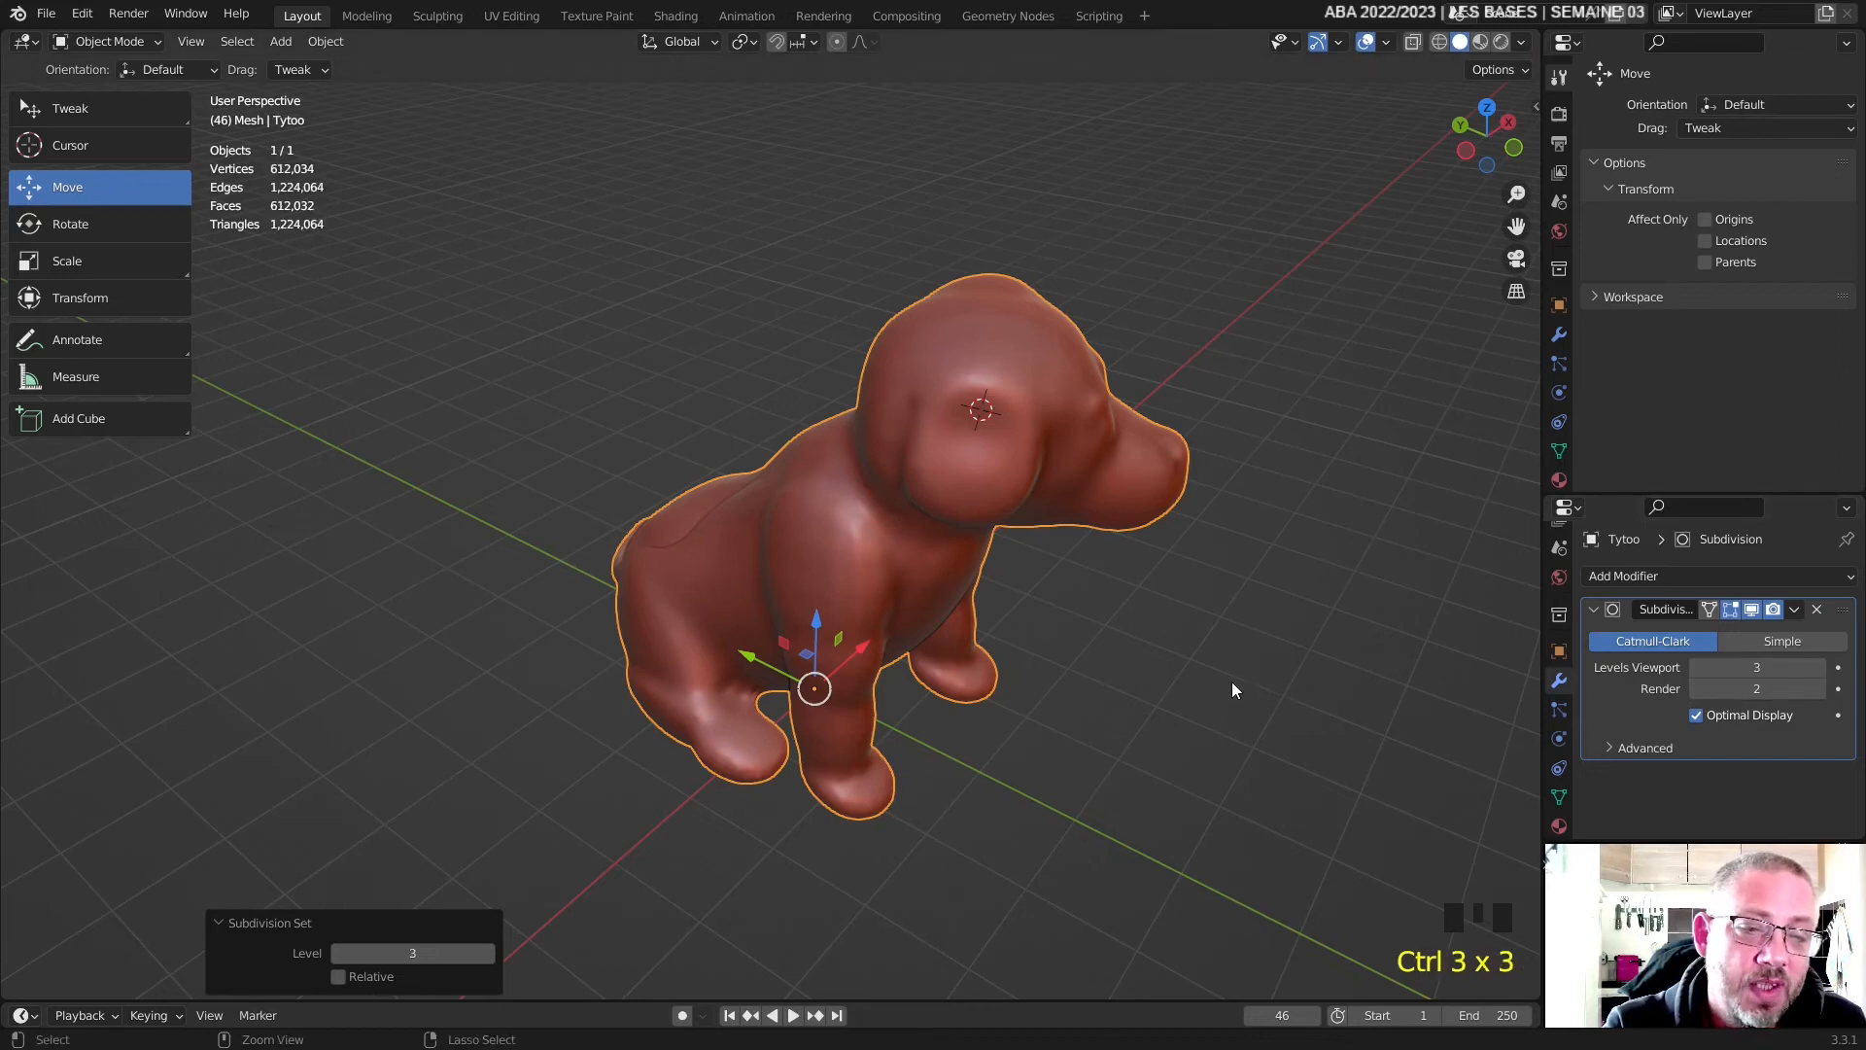
middle_drag(1081, 616, 1030, 595)
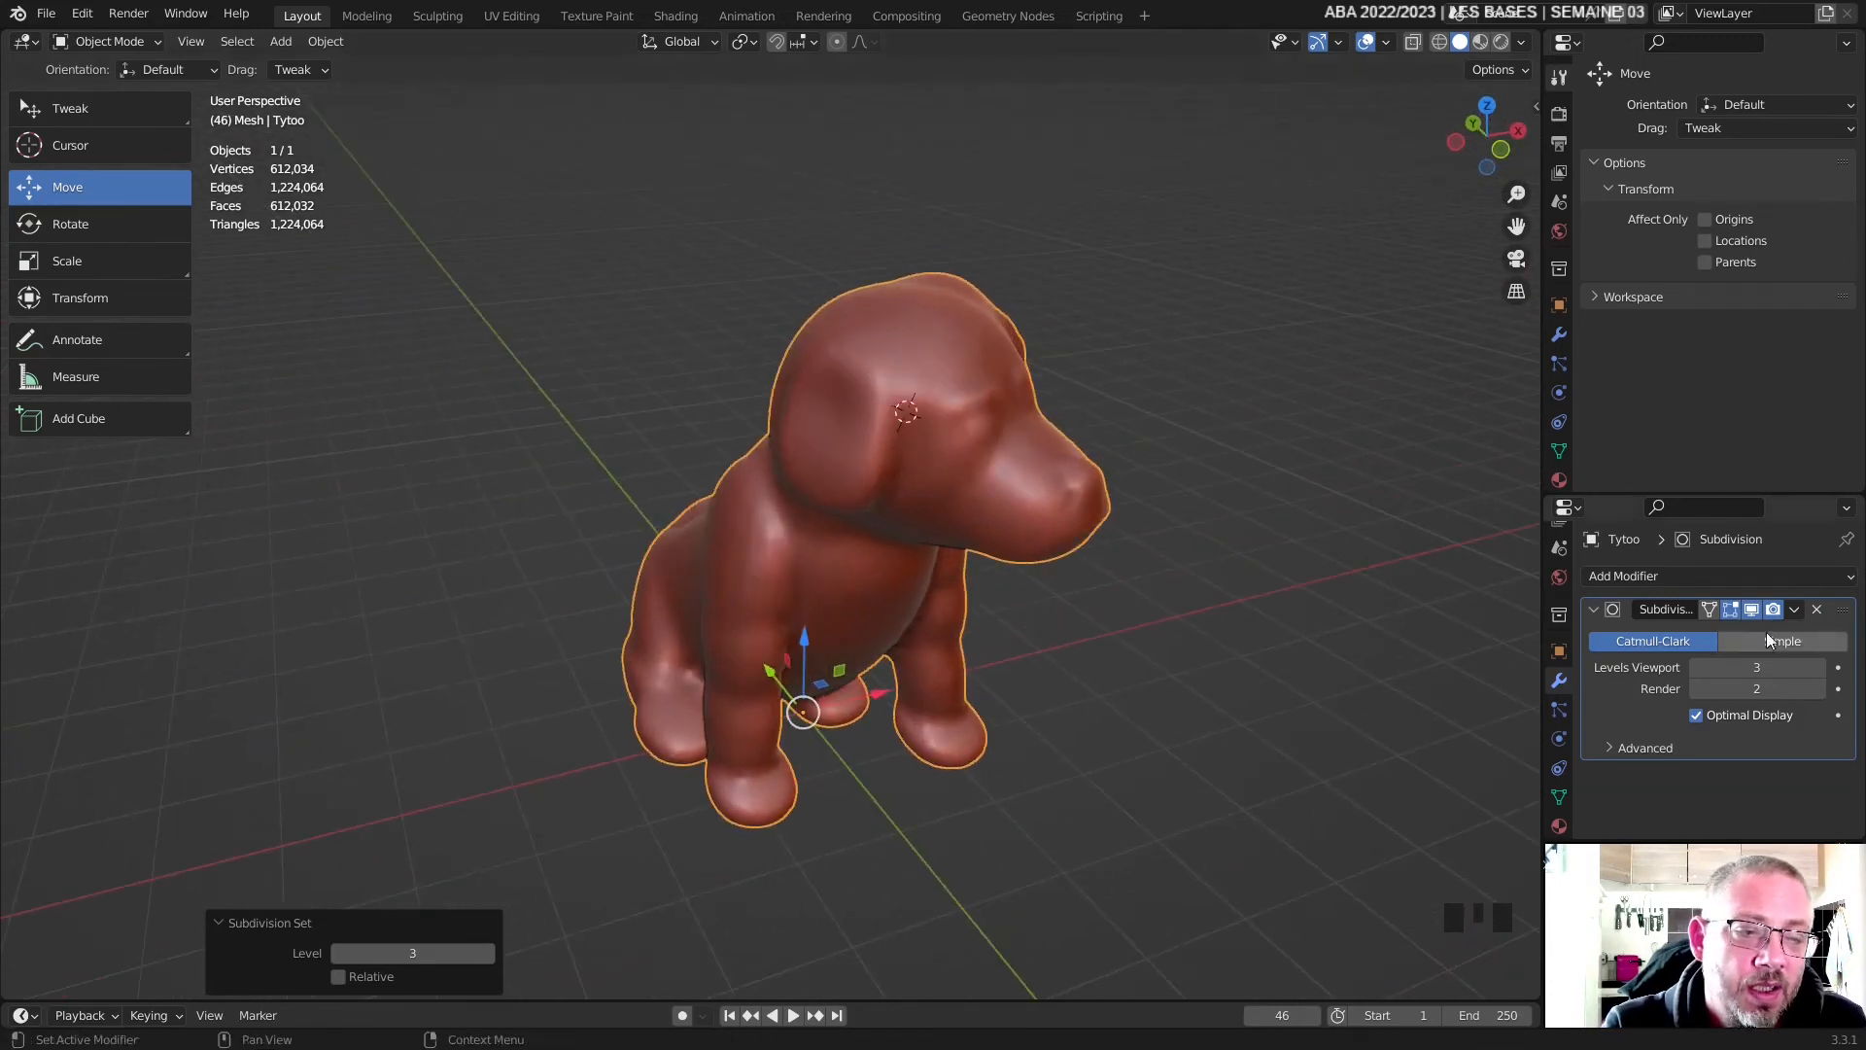
click(1817, 610)
- Enter Edit Mode and examine the vertices crowded along the groove on the back
middle_drag(1400, 651, 1077, 593)
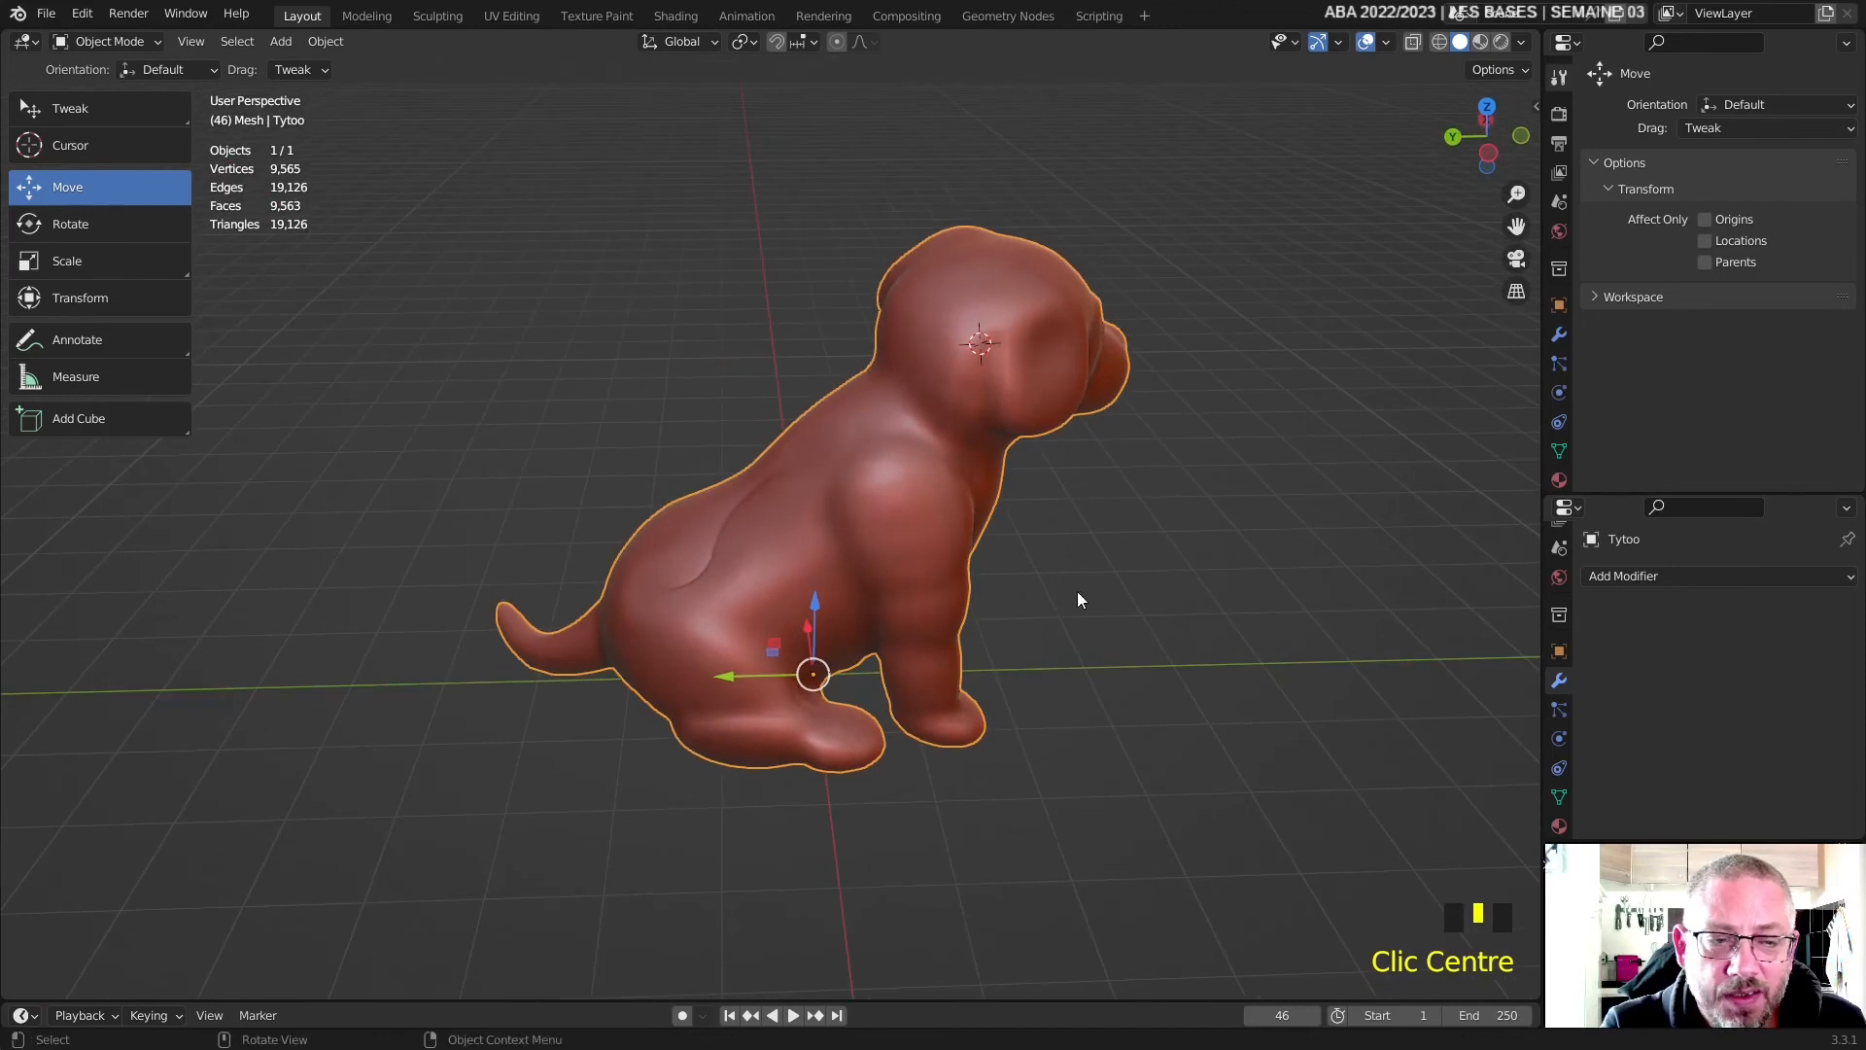
scroll(941, 526, up, 3)
click(941, 527)
key(Tab)
middle_drag(941, 527, 1094, 568)
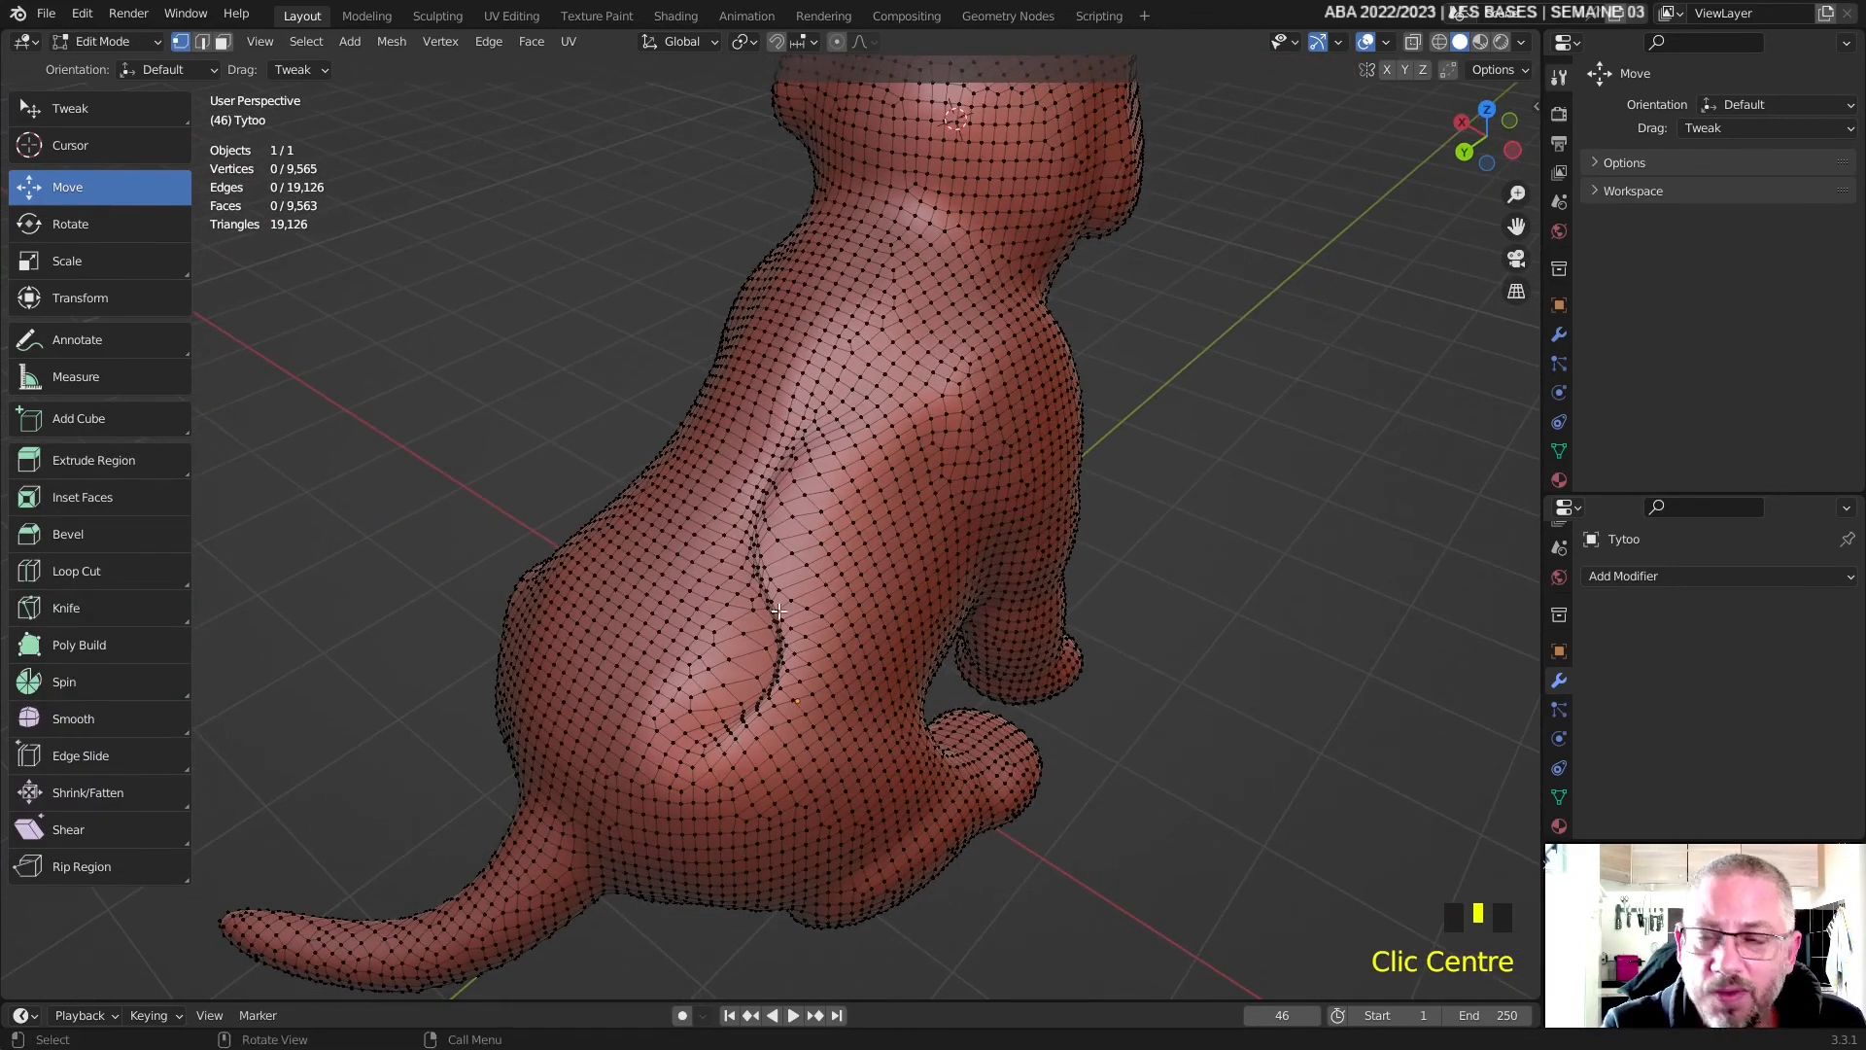
- Return to Sculpt Mode and smooth away the curved groove on the dog's back
click(100, 44)
click(136, 119)
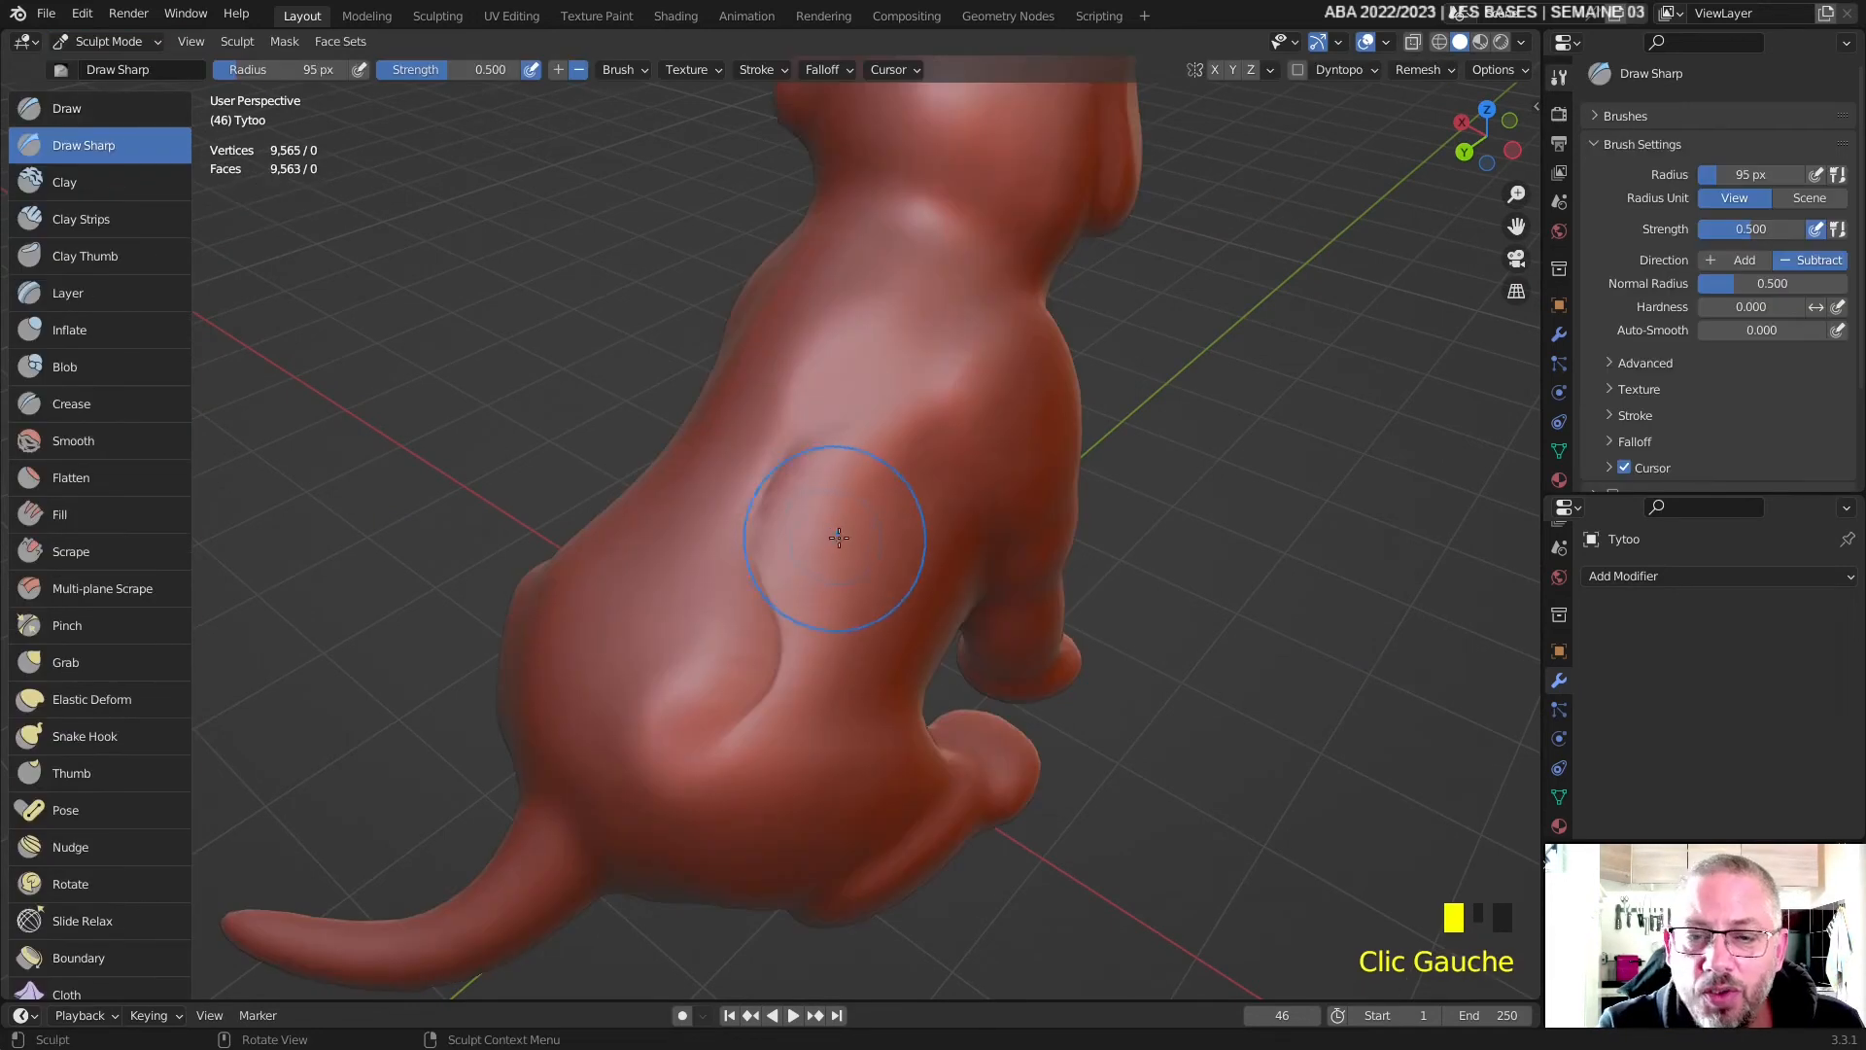
shift+drag(788, 452, 782, 590)
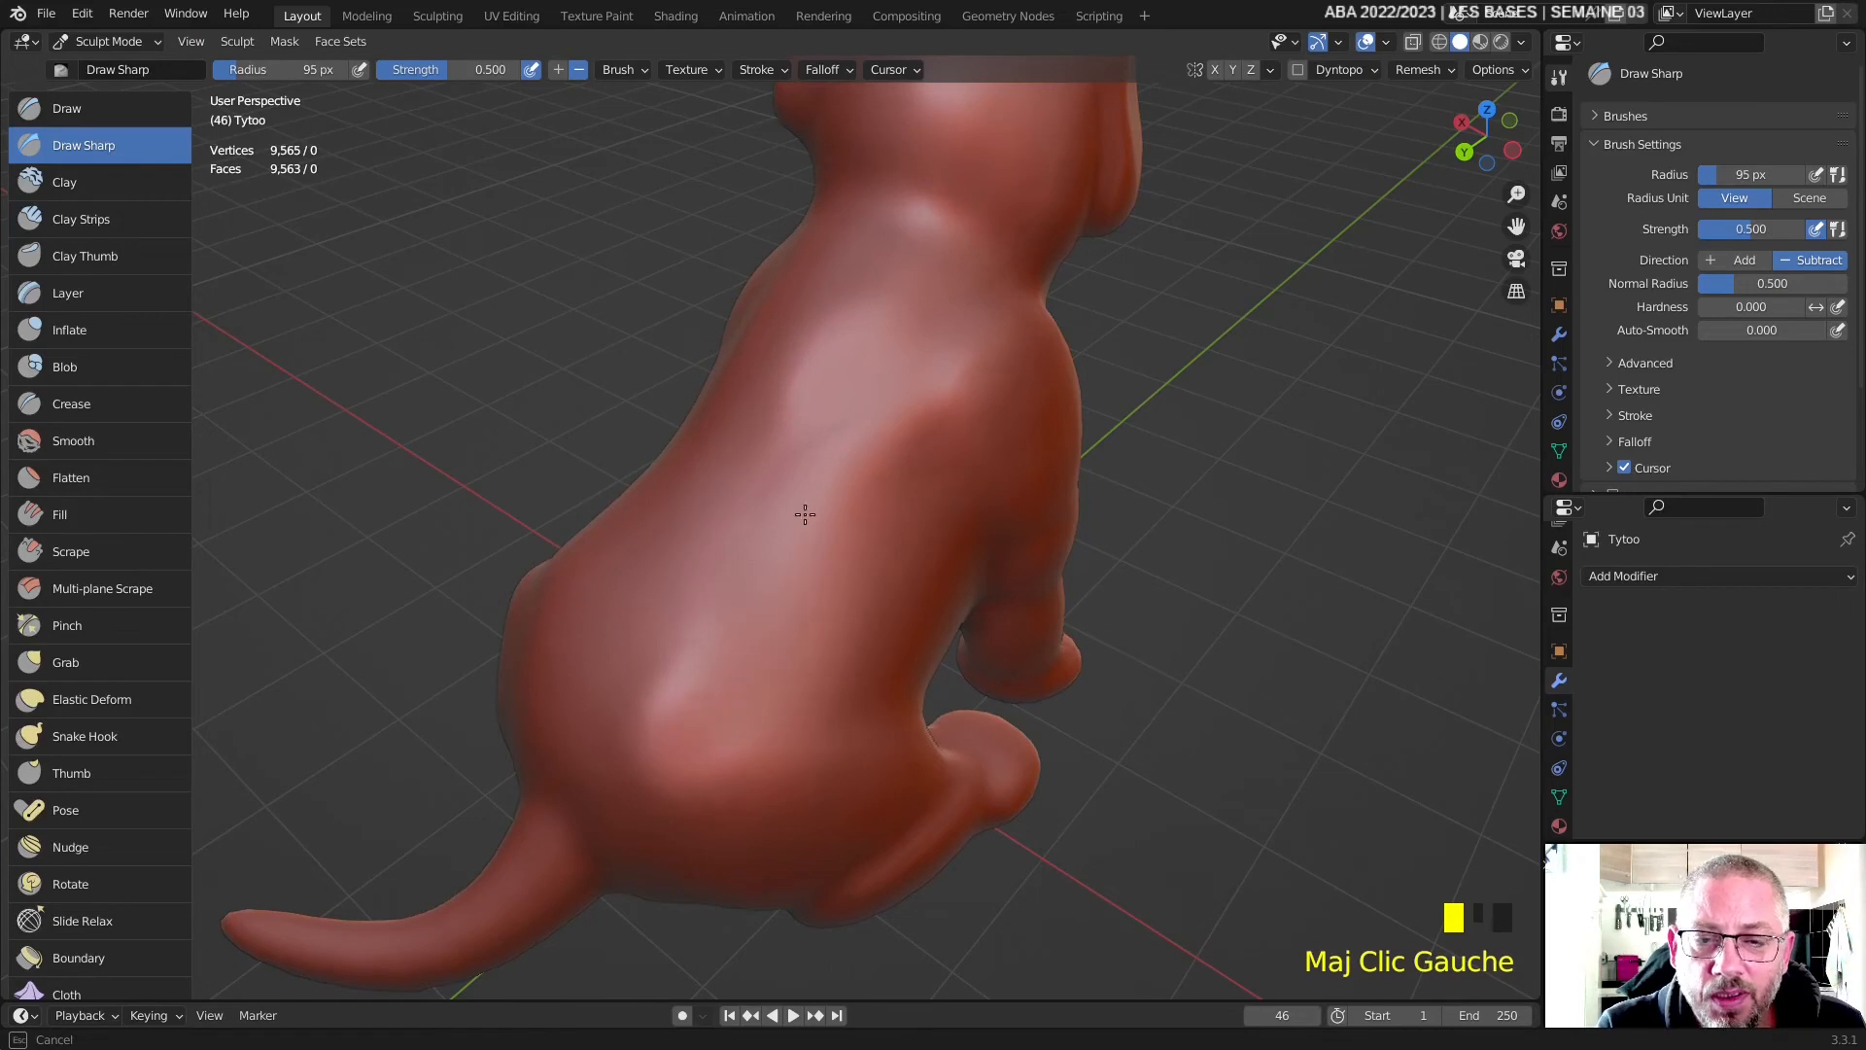
shift+drag(784, 453, 806, 462)
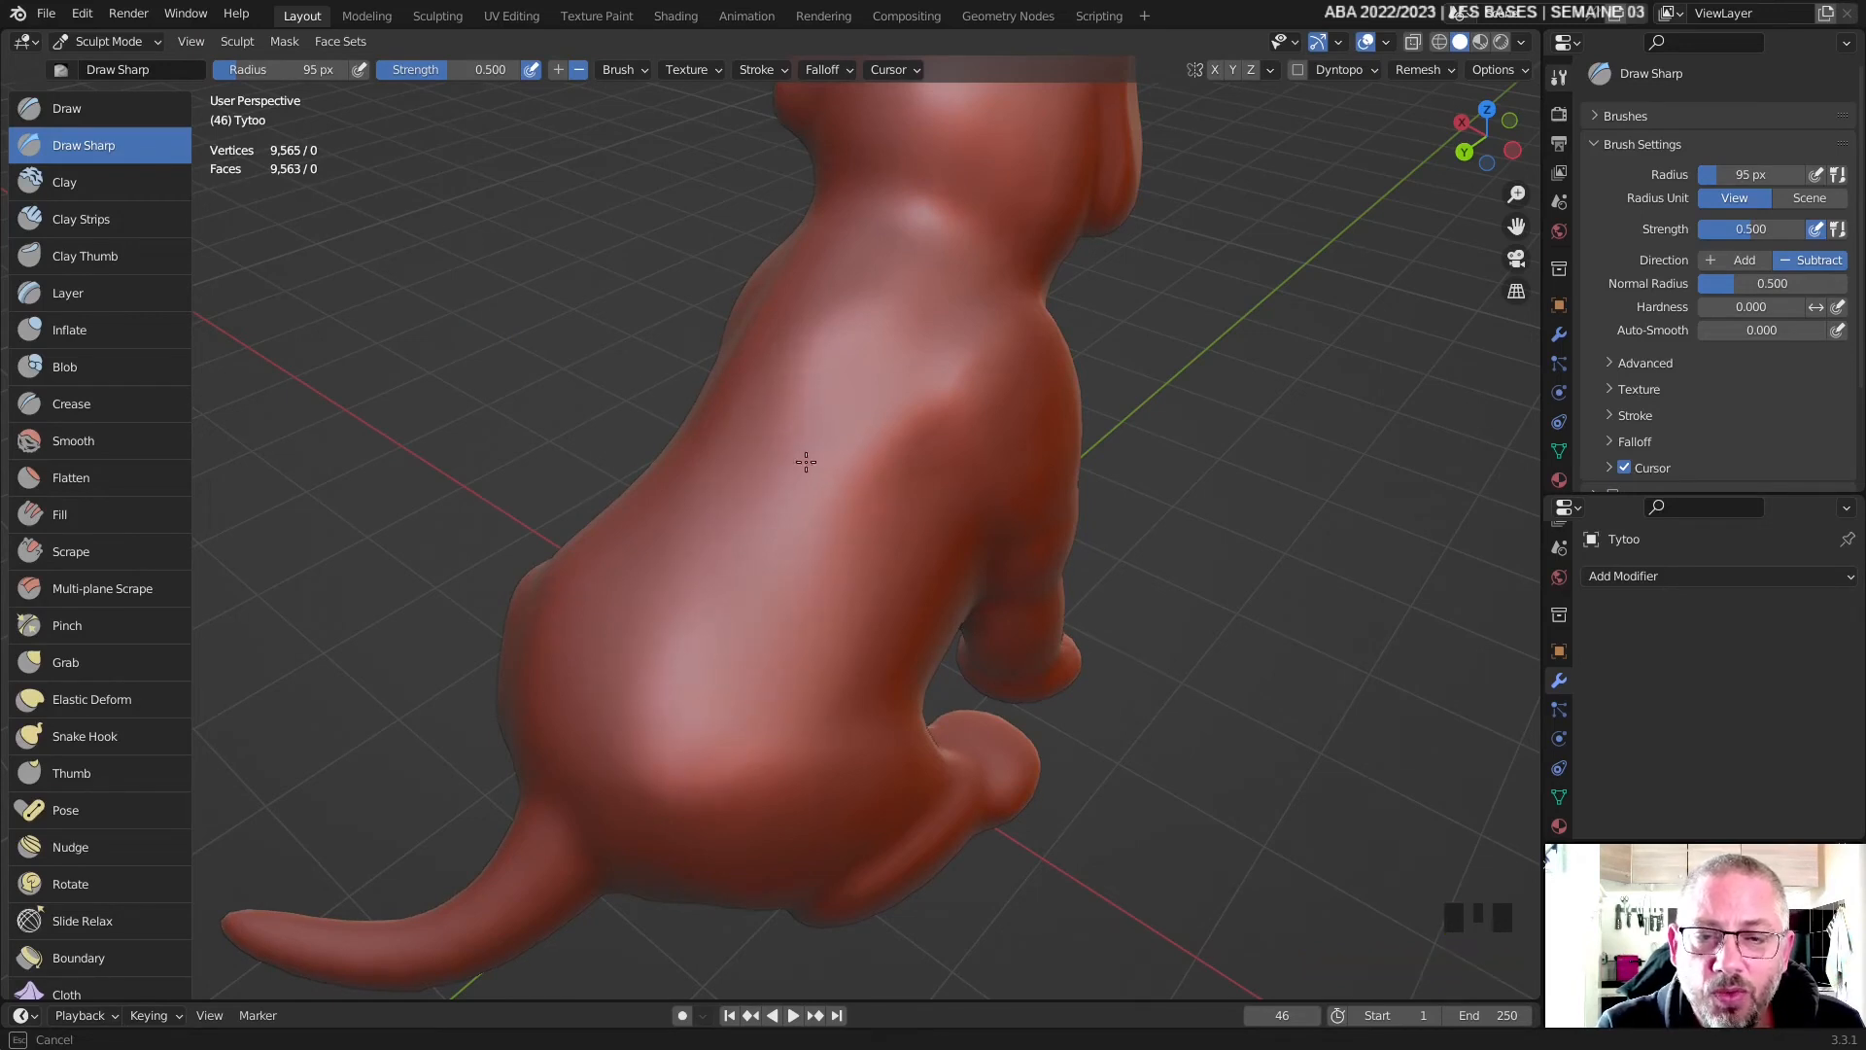
middle_drag(749, 583, 824, 662)
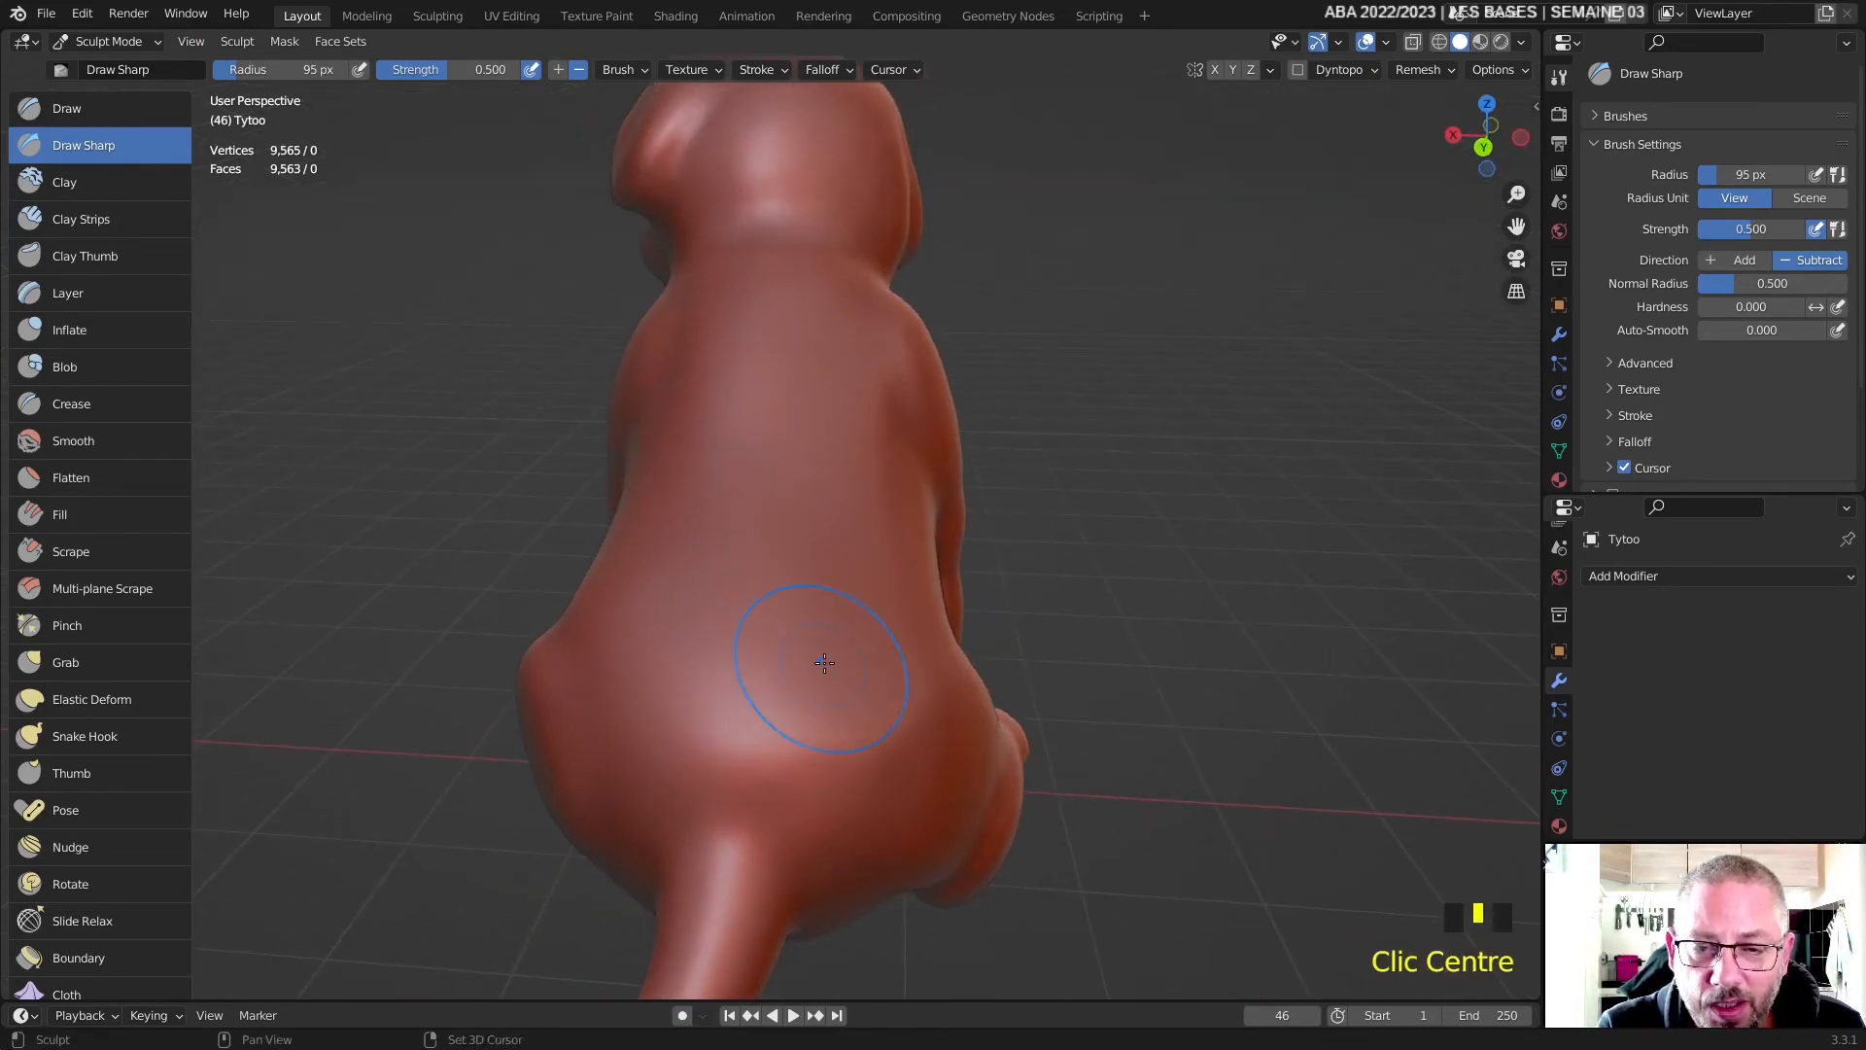
- Set the Draw brush radius to 114 px and apply short strokes to the dog's lower back
click(62, 109)
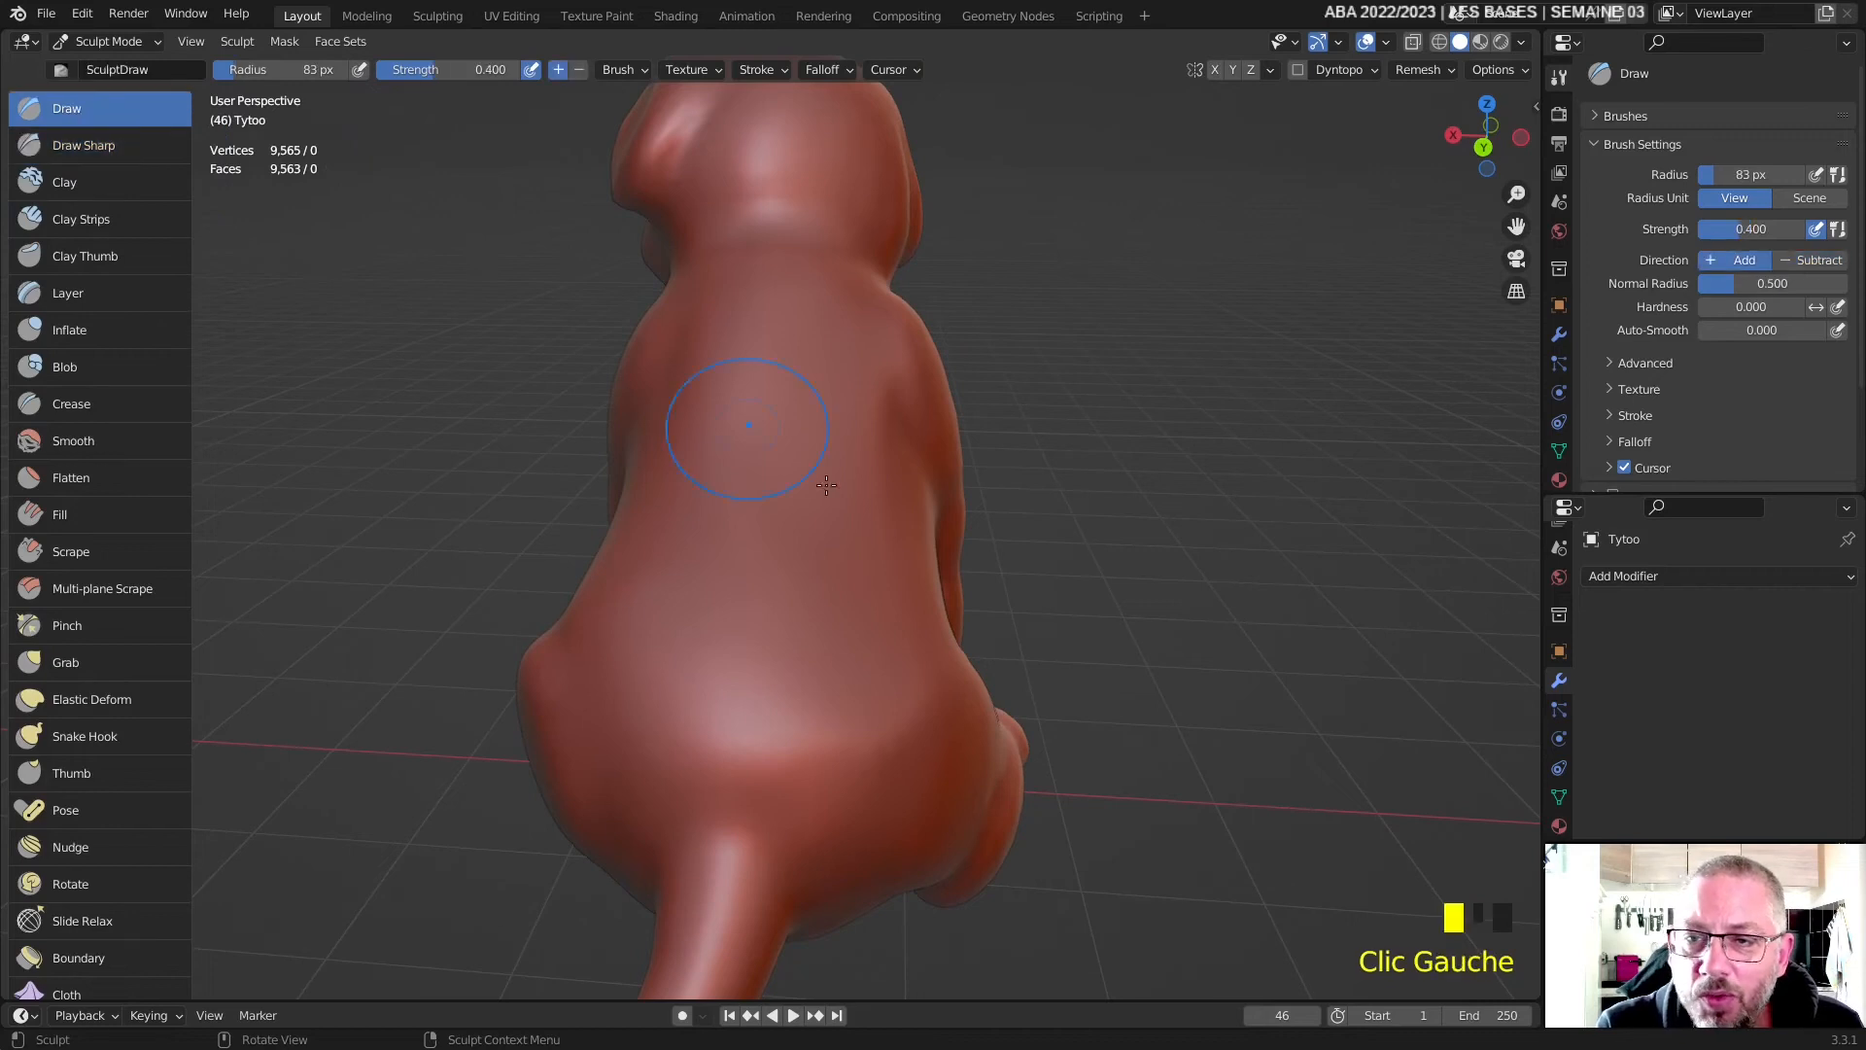
key(f)
click(830, 552)
drag(844, 618, 836, 646)
drag(831, 651, 828, 658)
click(827, 658)
click(791, 616)
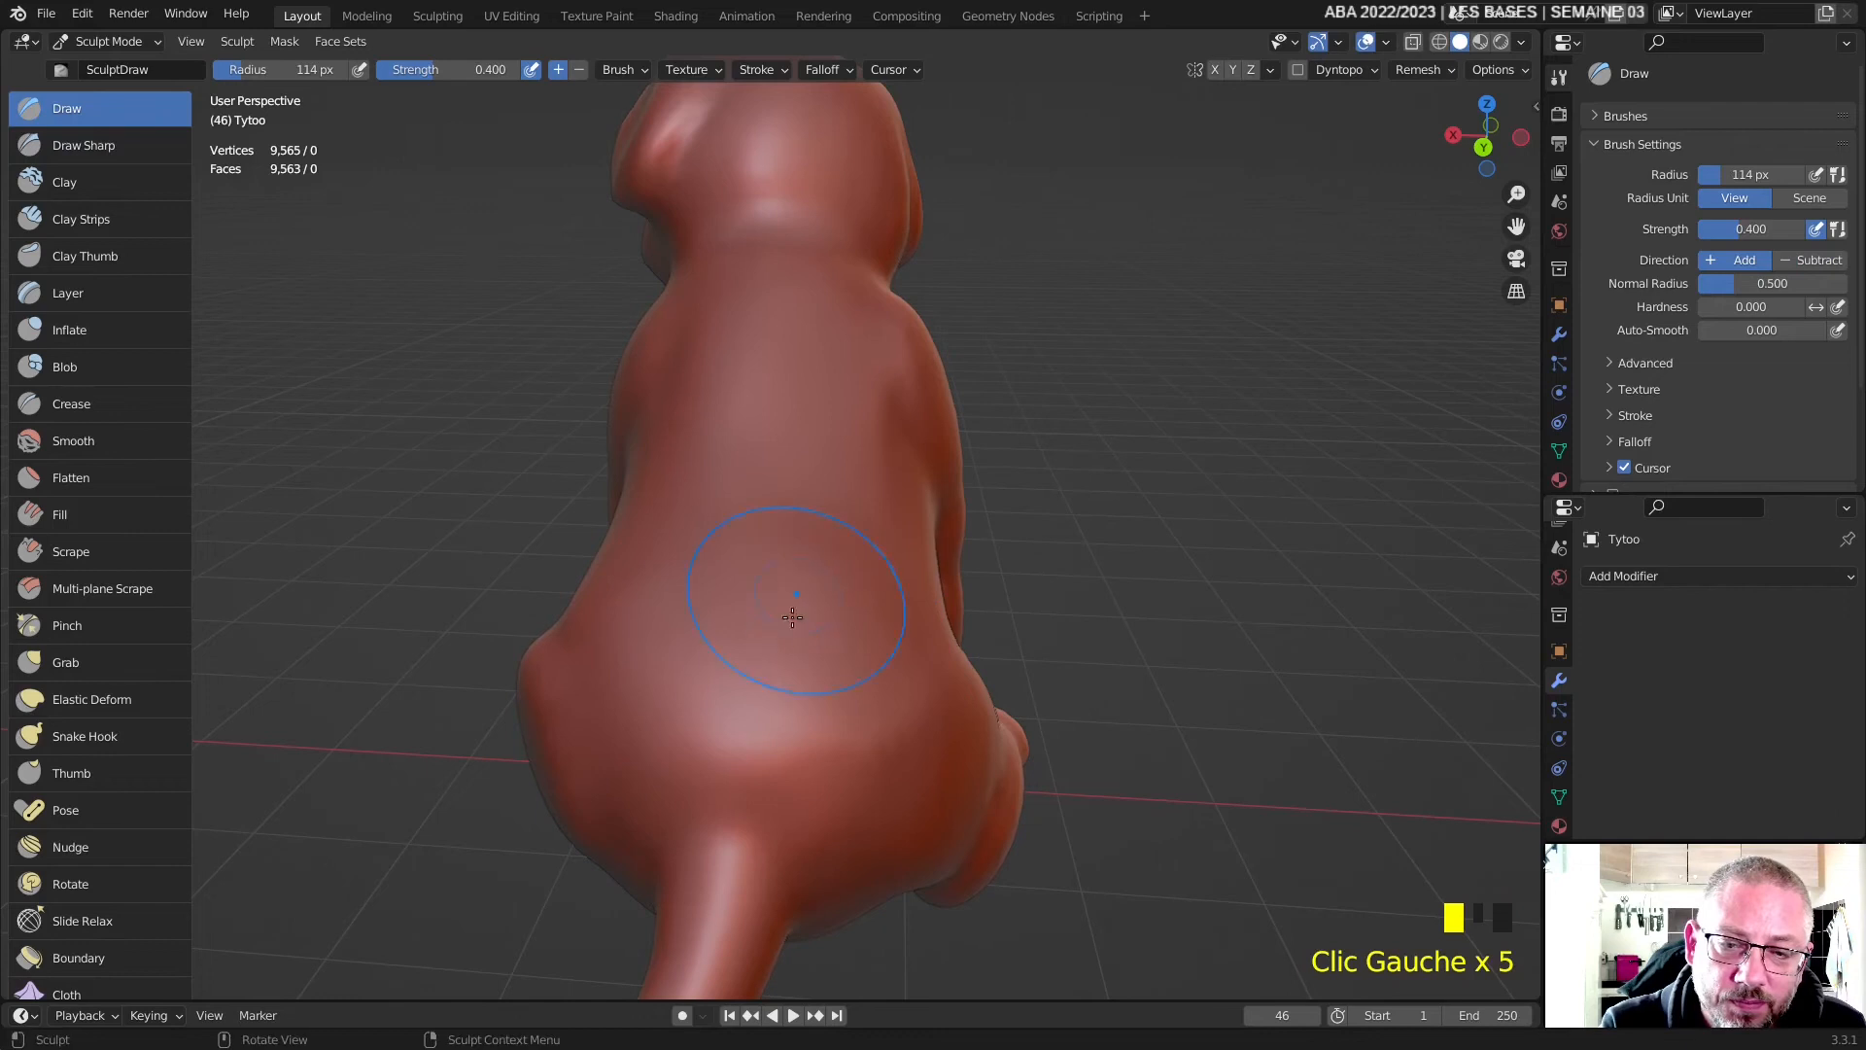
click(646, 667)
click(567, 656)
- Switch to Object Mode and view the whole dog from the side
click(109, 41)
click(97, 62)
middle_drag(822, 362, 754, 338)
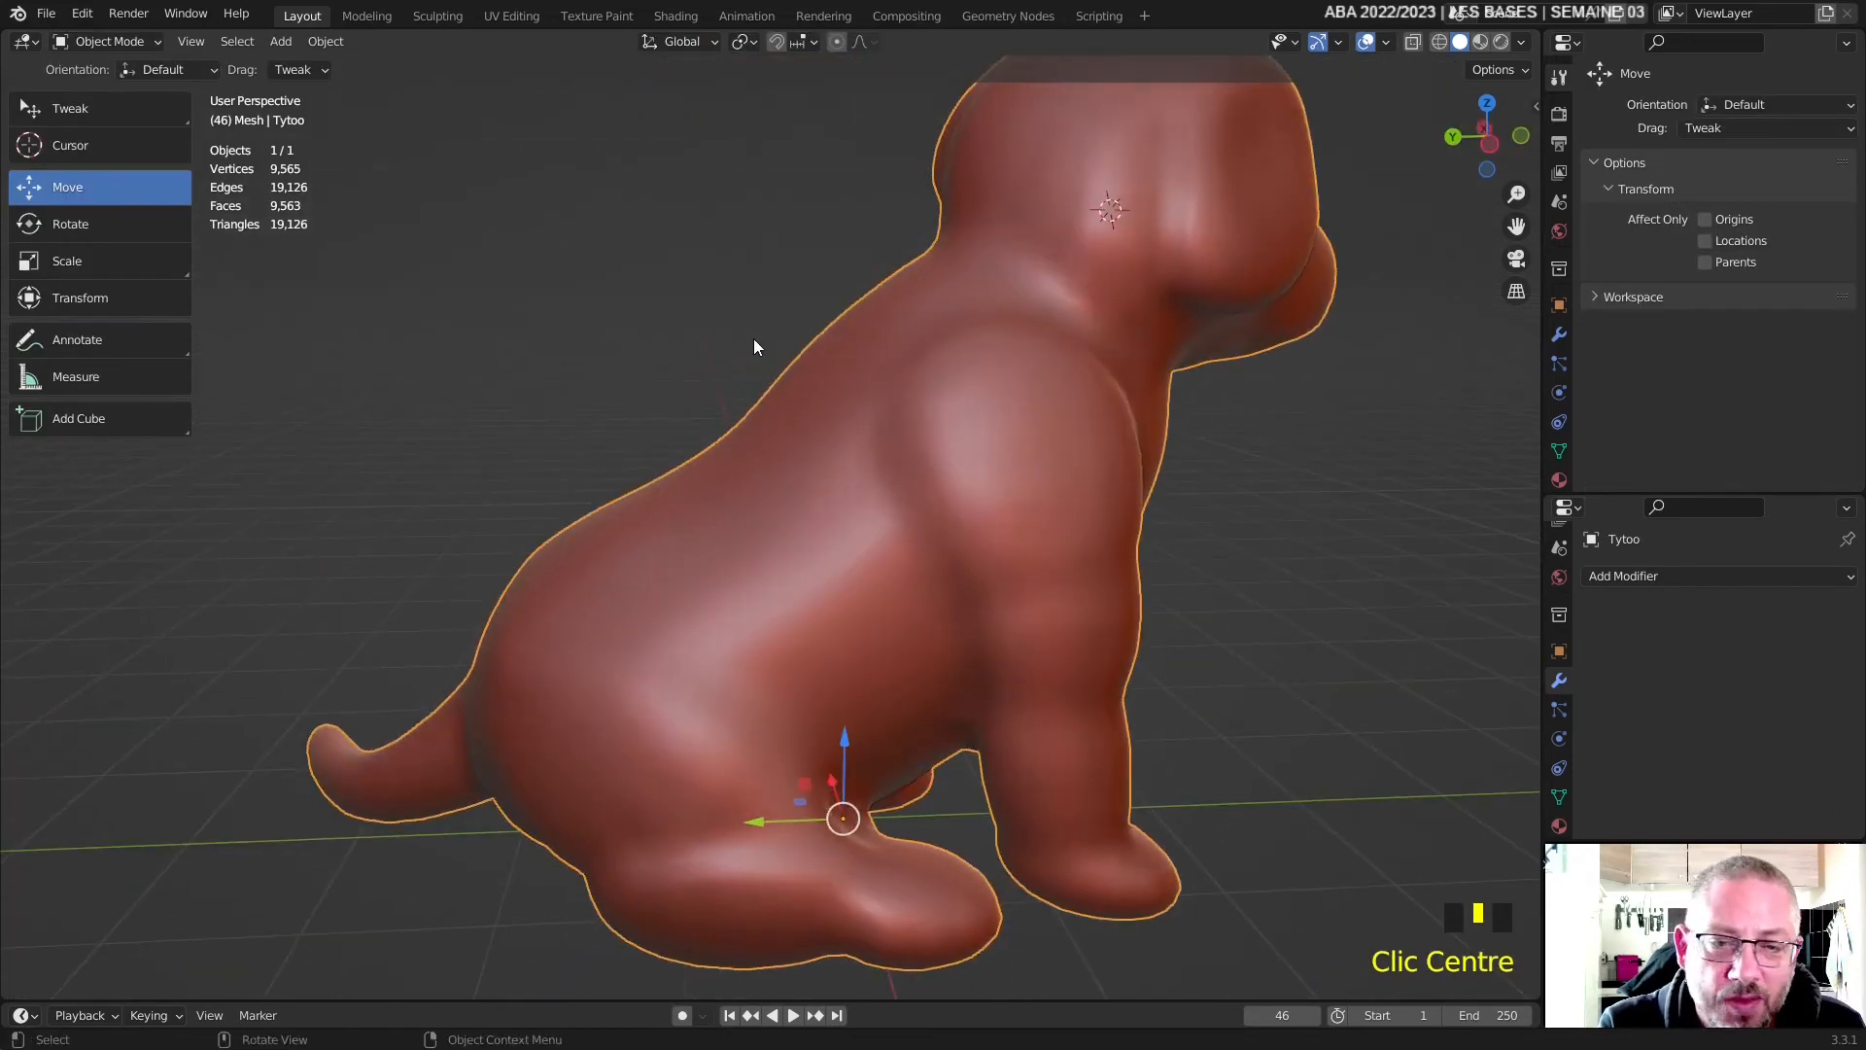
scroll(754, 347, down, 4)
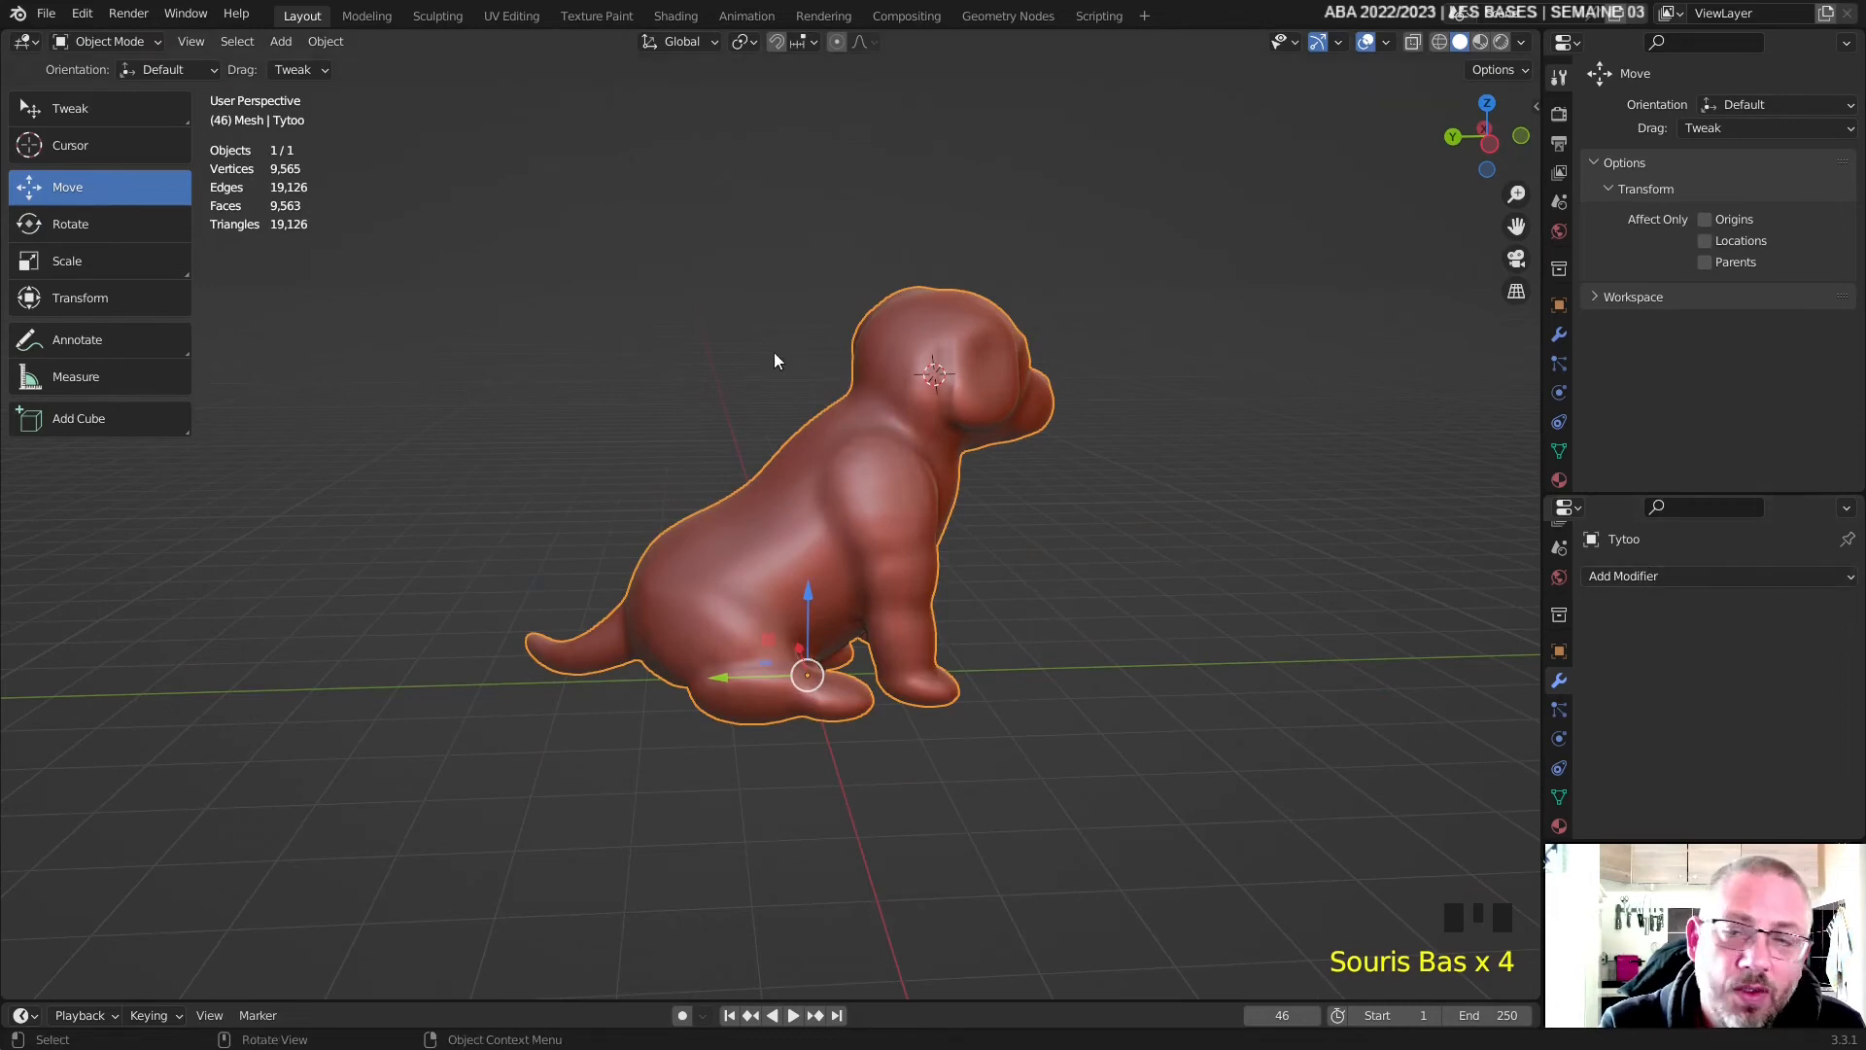
click(1647, 575)
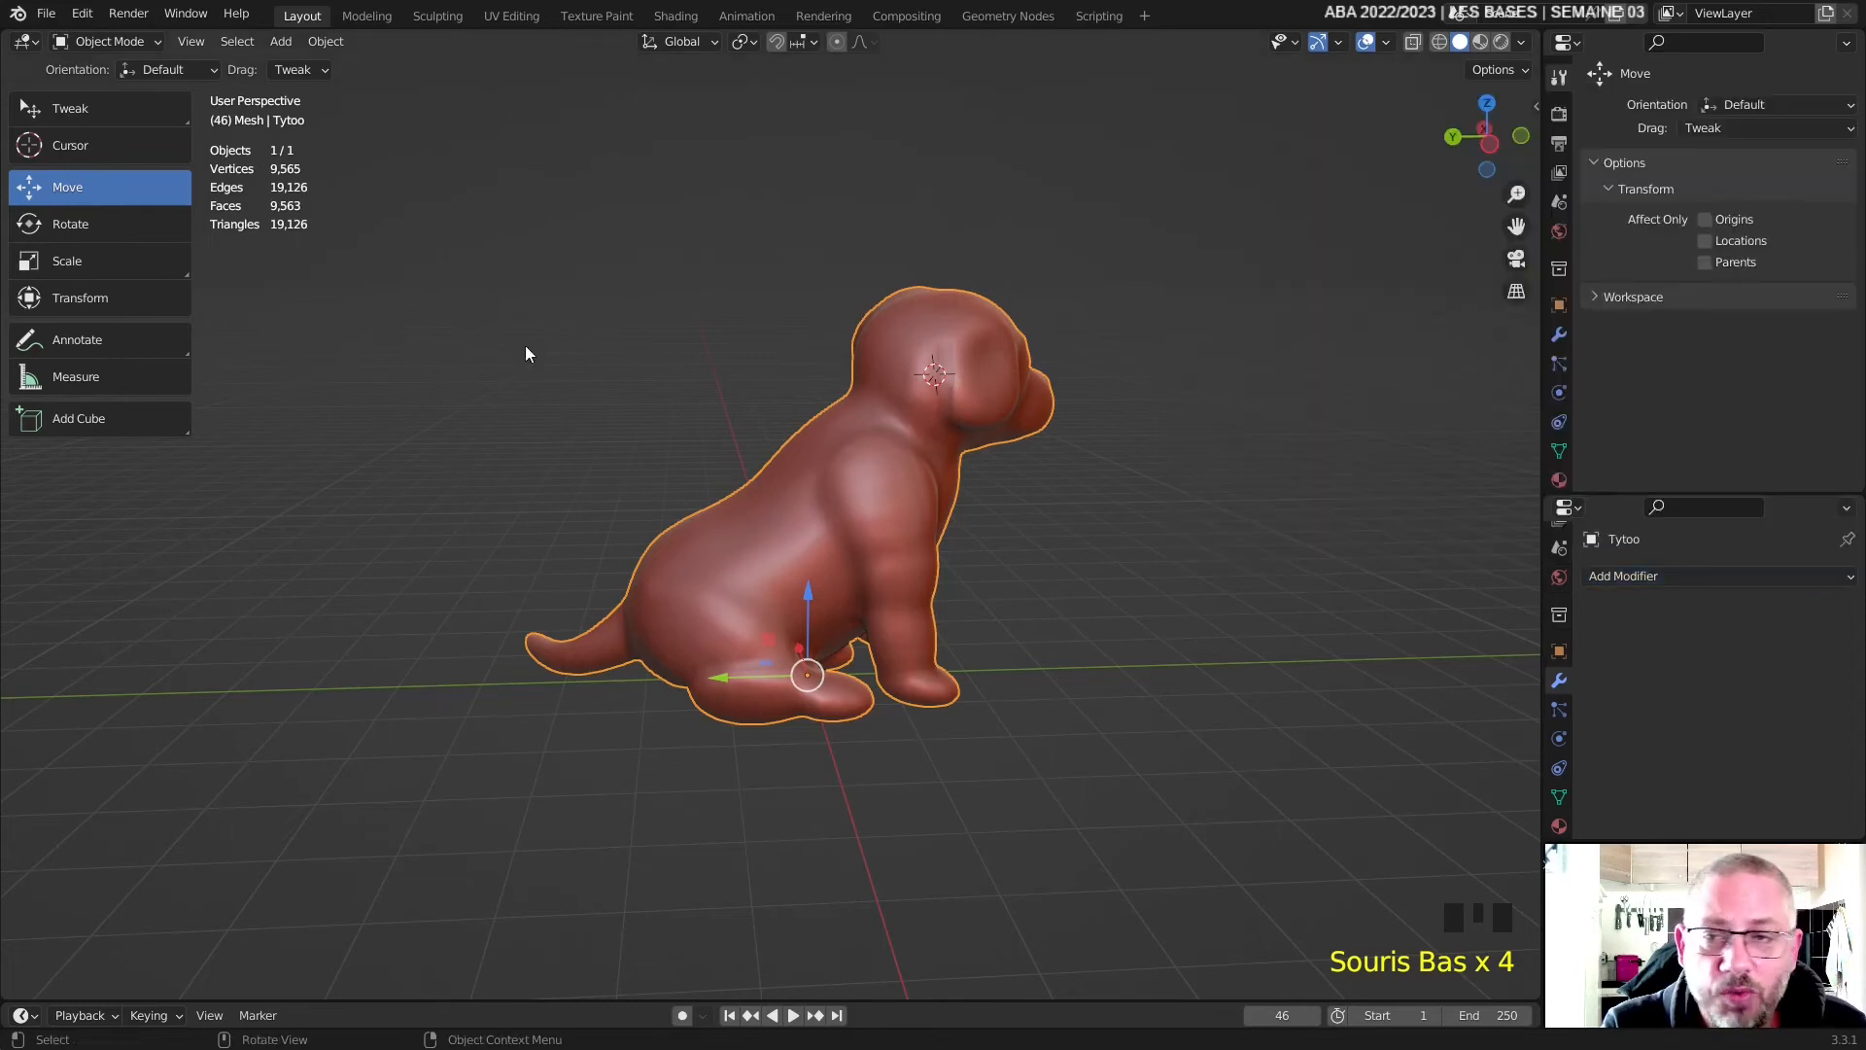
- Enter Edit Mode and examine the mesh density over the whole dog
click(137, 45)
click(133, 83)
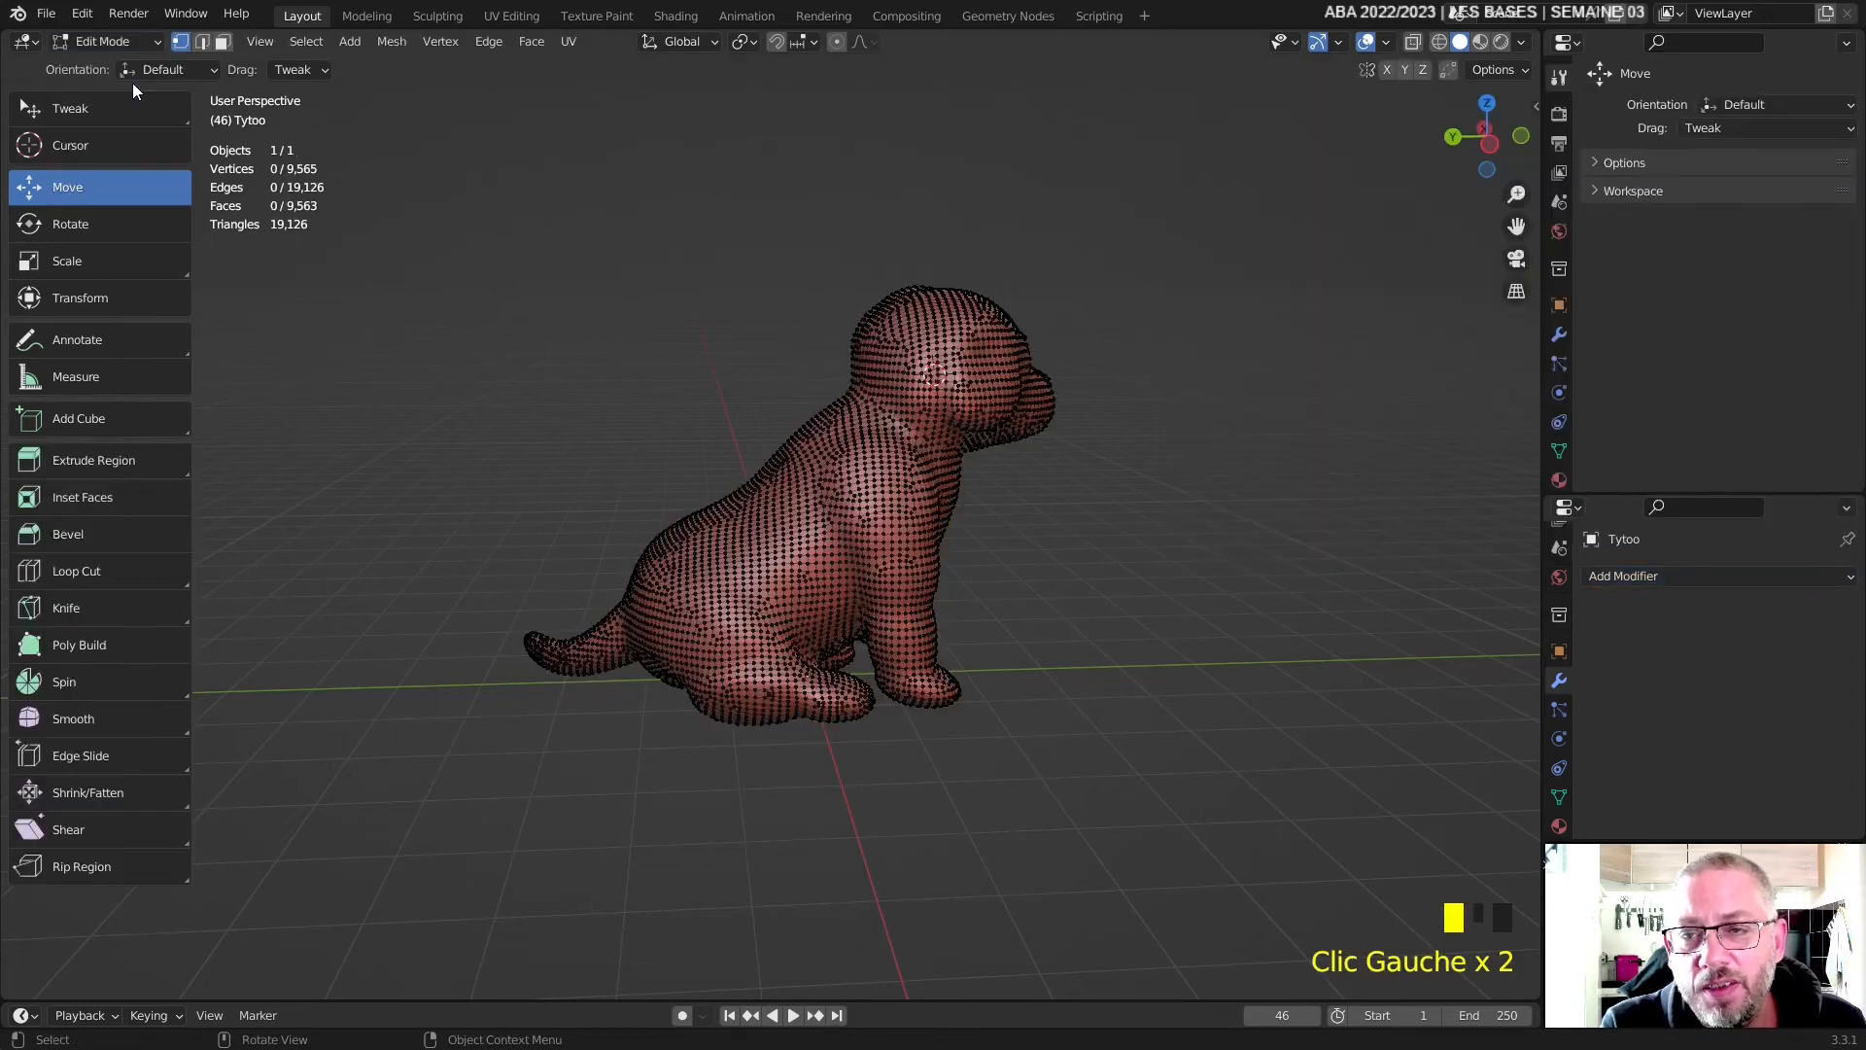
scroll(973, 496, up, 3)
middle_drag(973, 495, 233, 216)
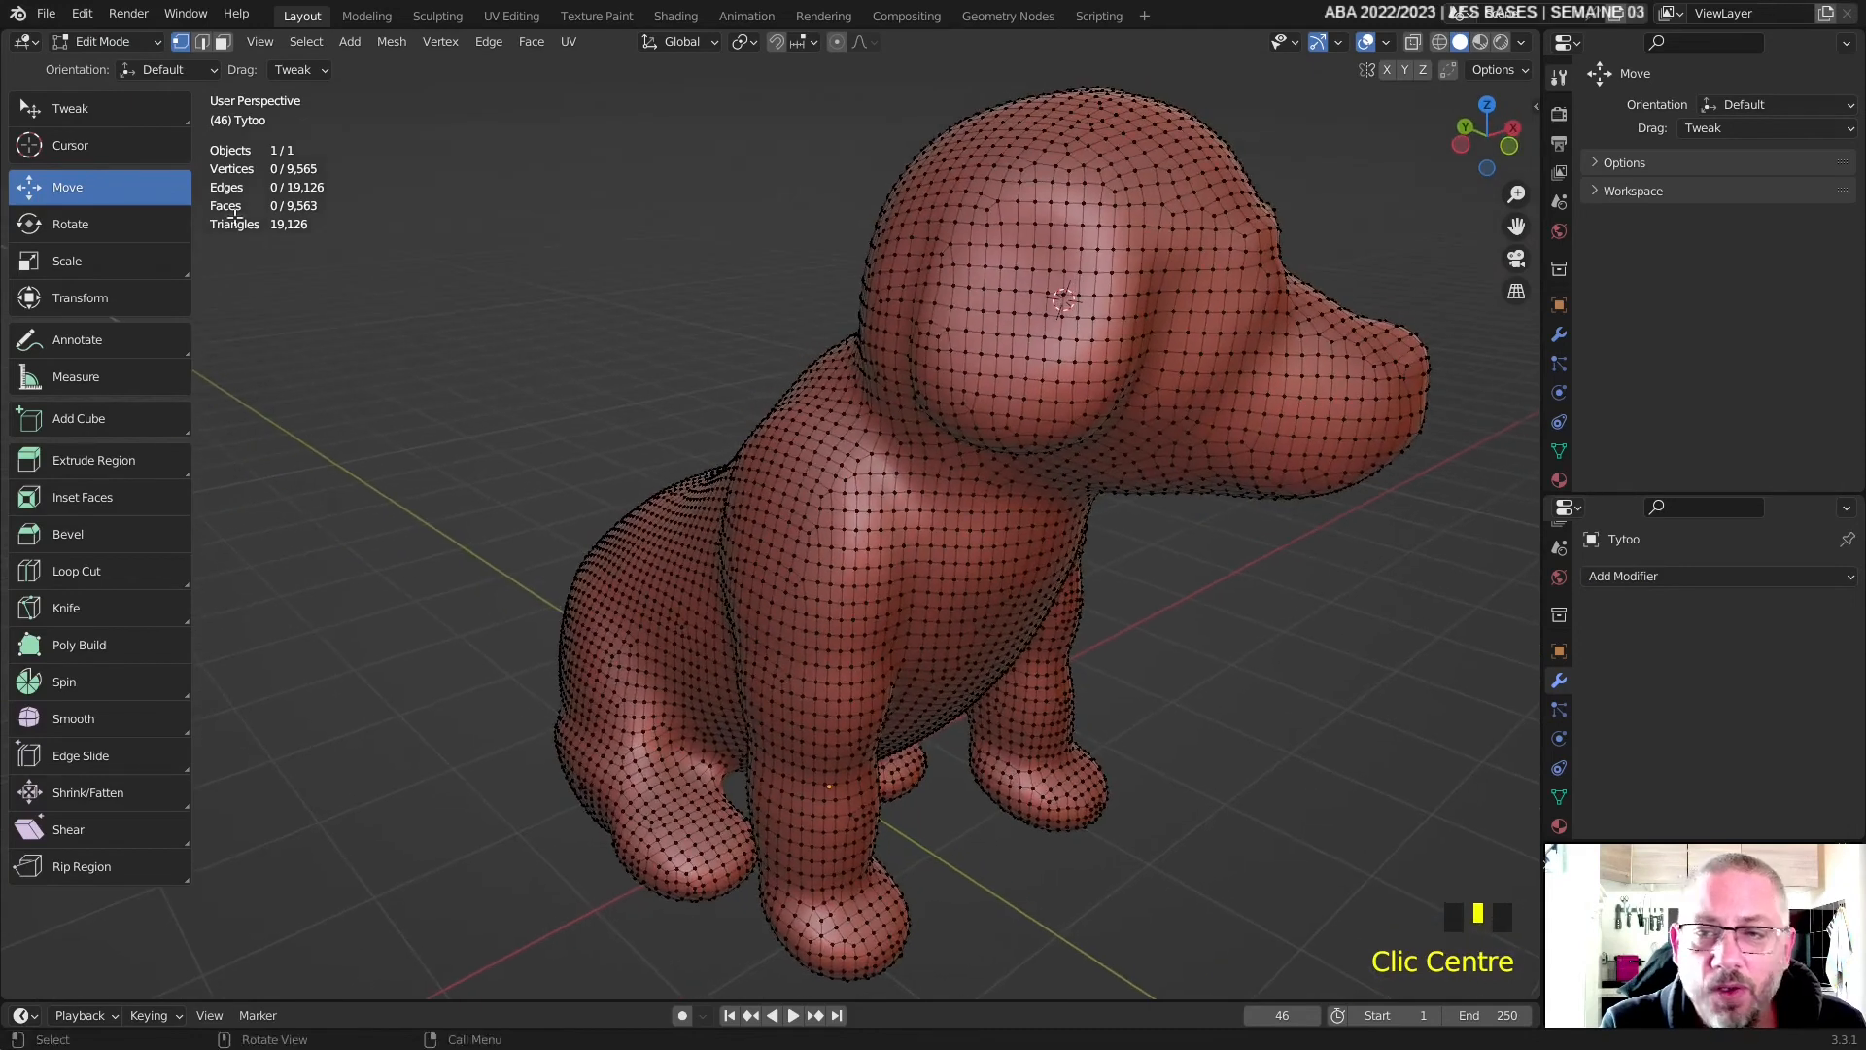
- Return the dog to Sculpt Mode and add a Multiresolution modifier with the sculpt level set to 1
click(99, 41)
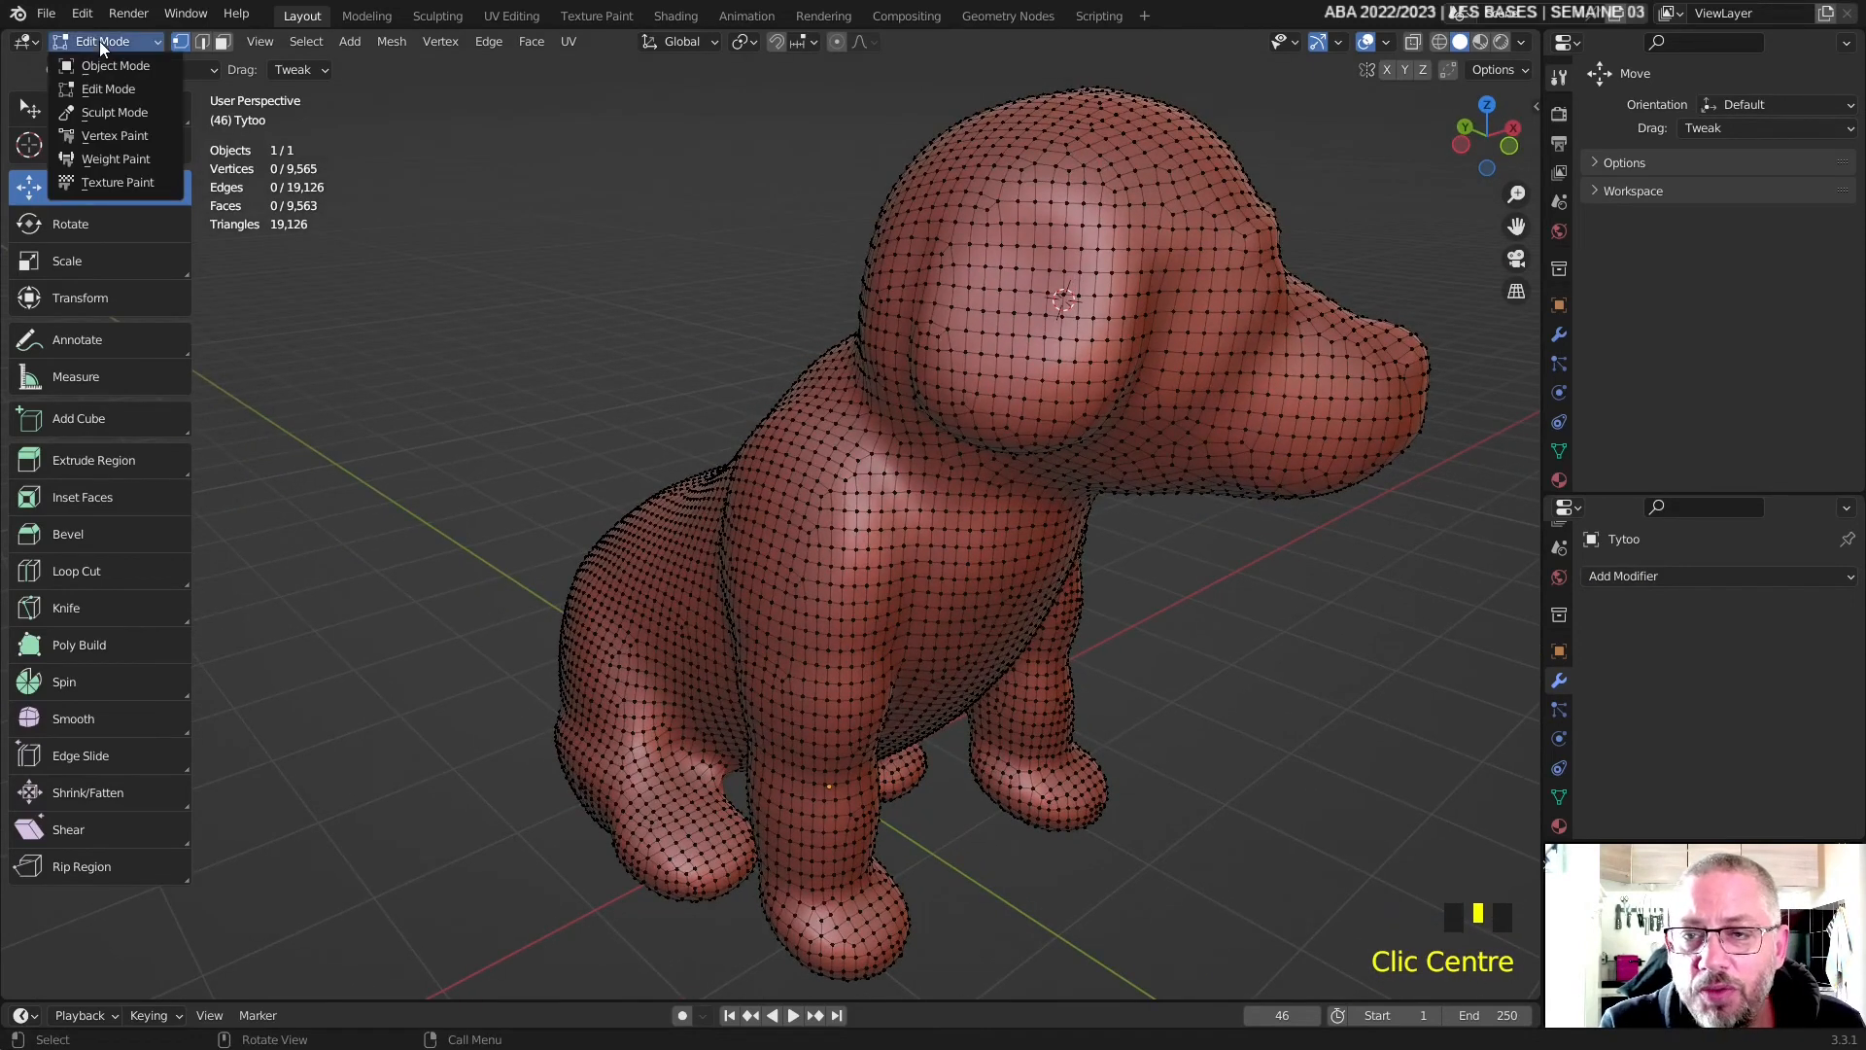
click(130, 108)
scroll(767, 392, down, 3)
middle_drag(767, 392, 827, 486)
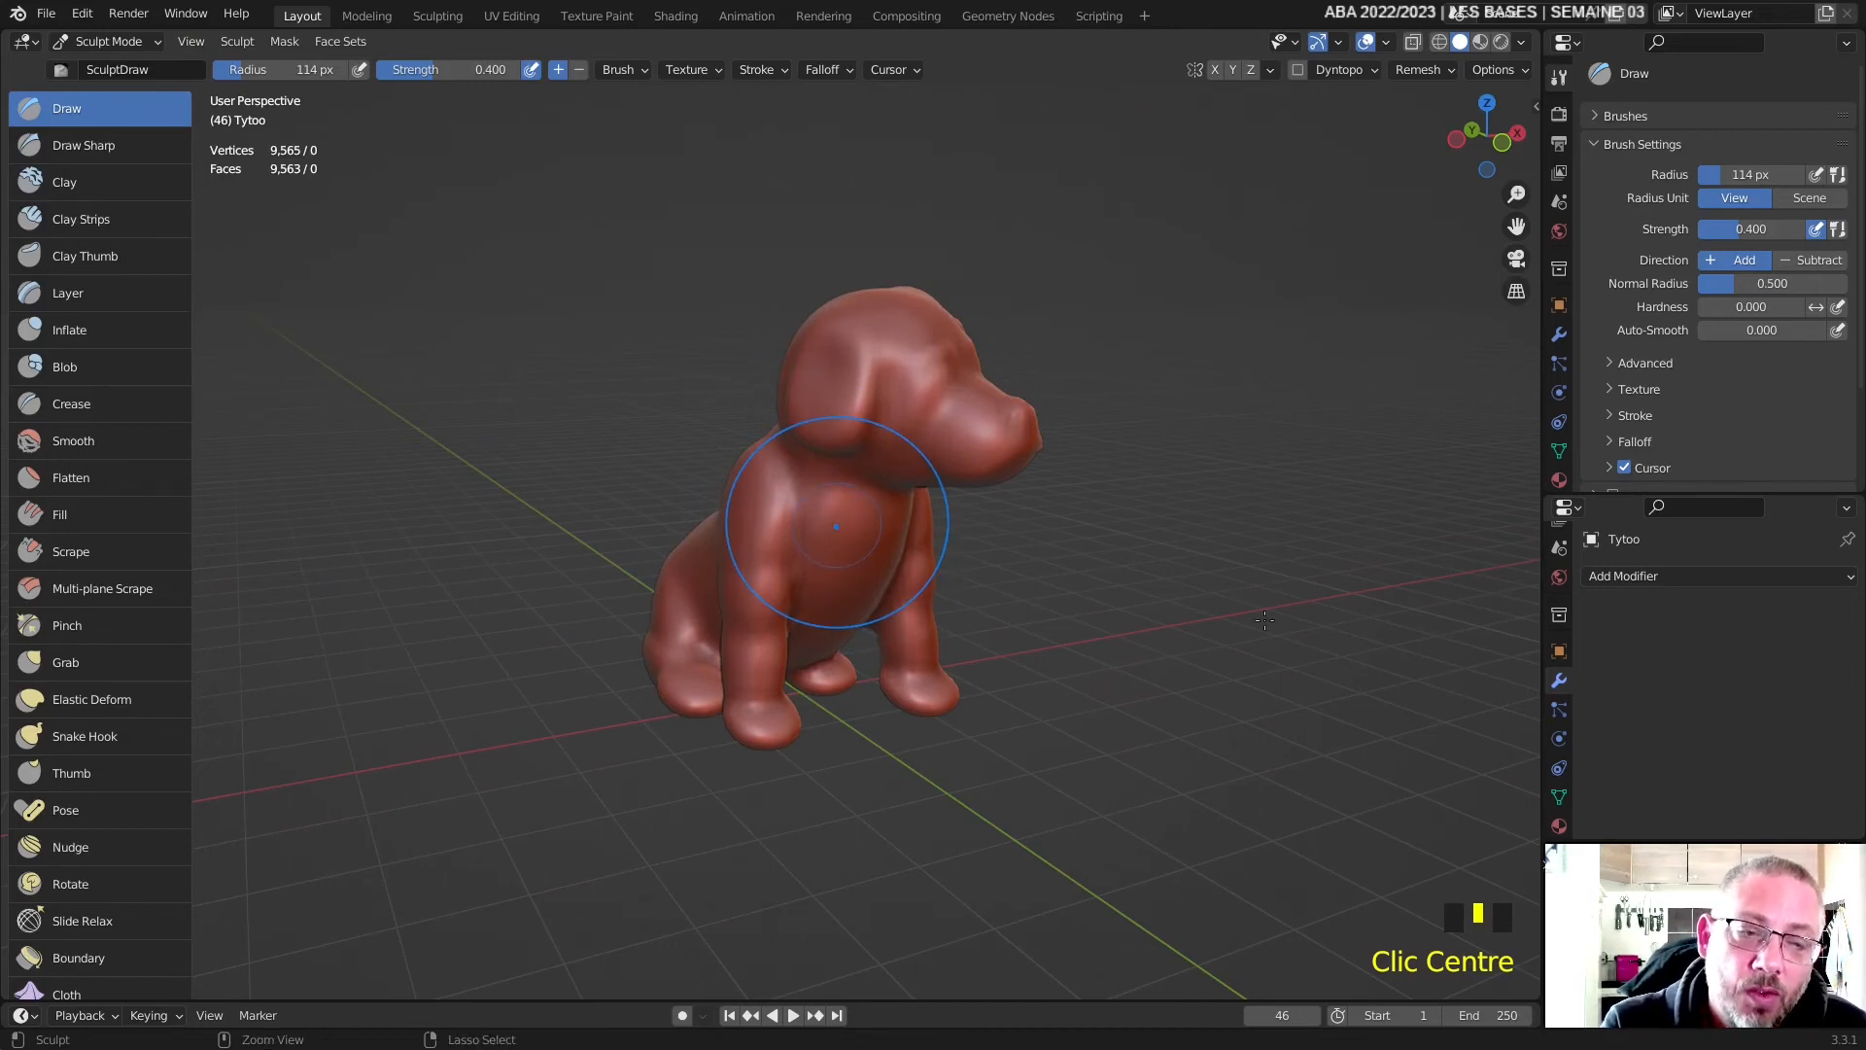
key(ctrl+2)
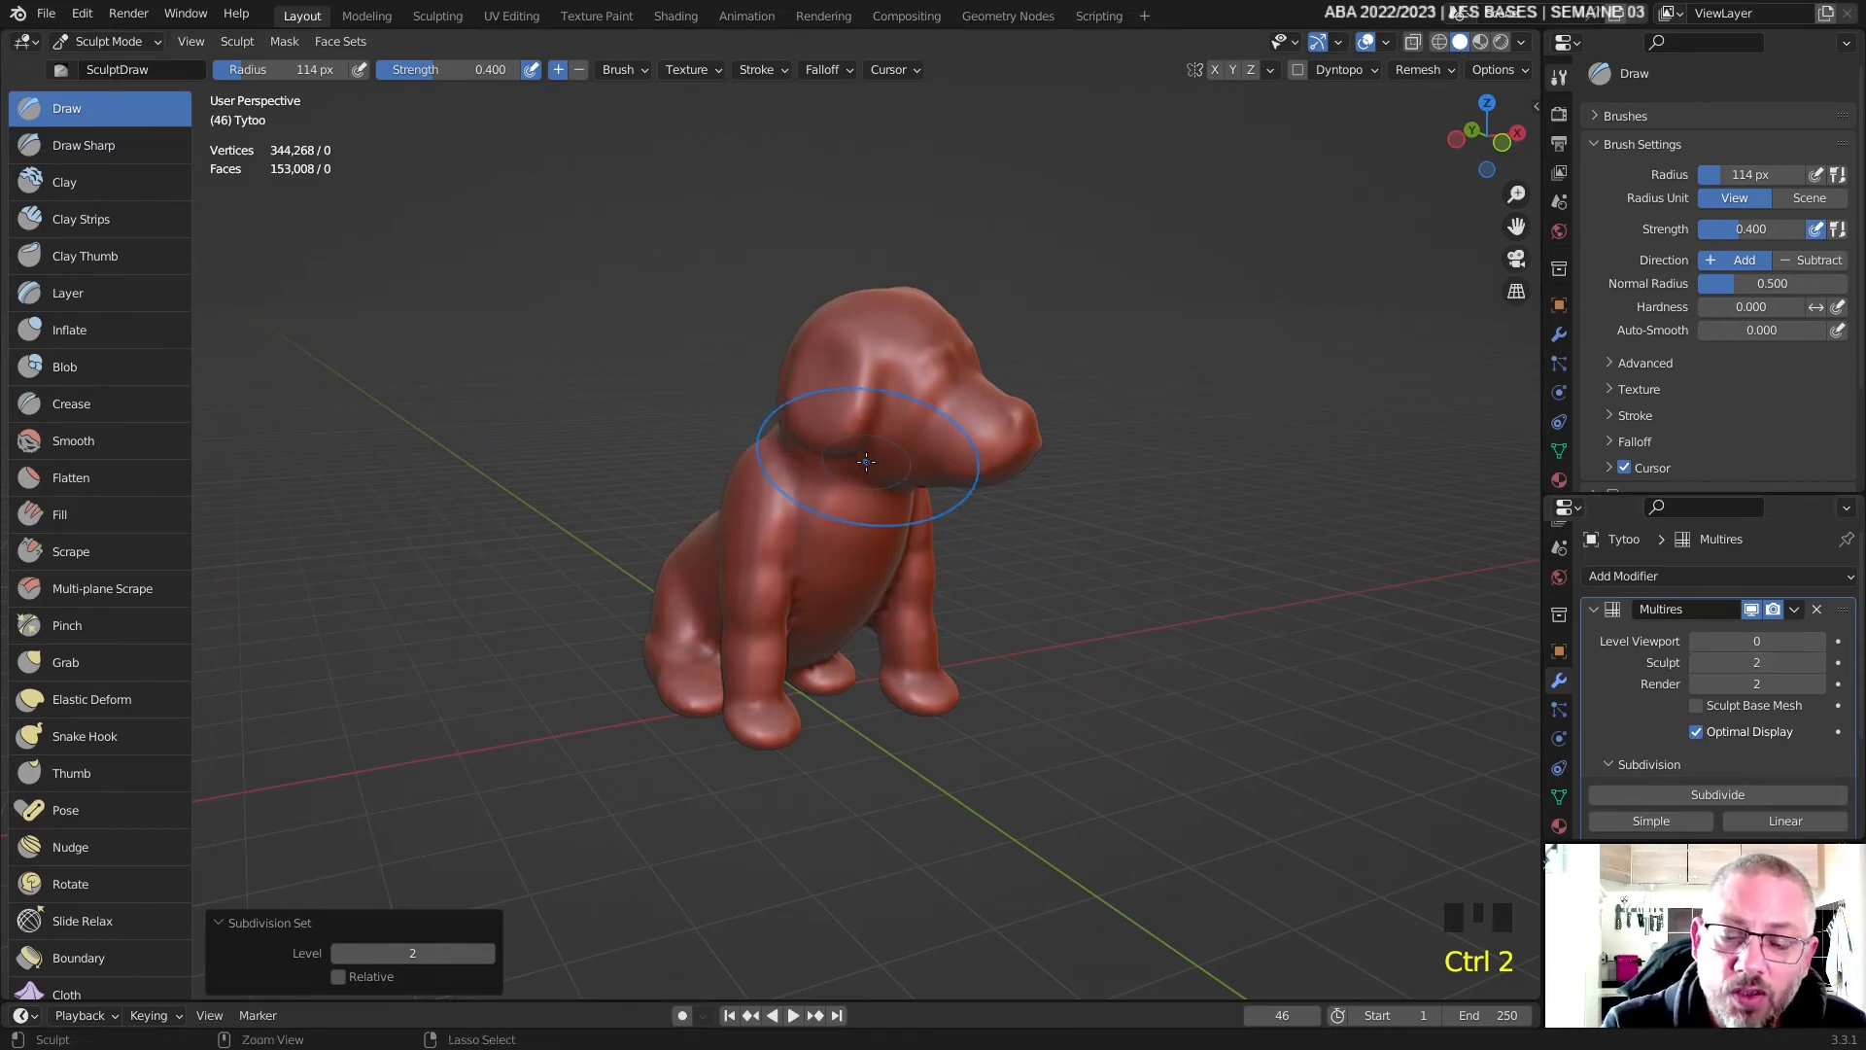
key(ctrl+1)
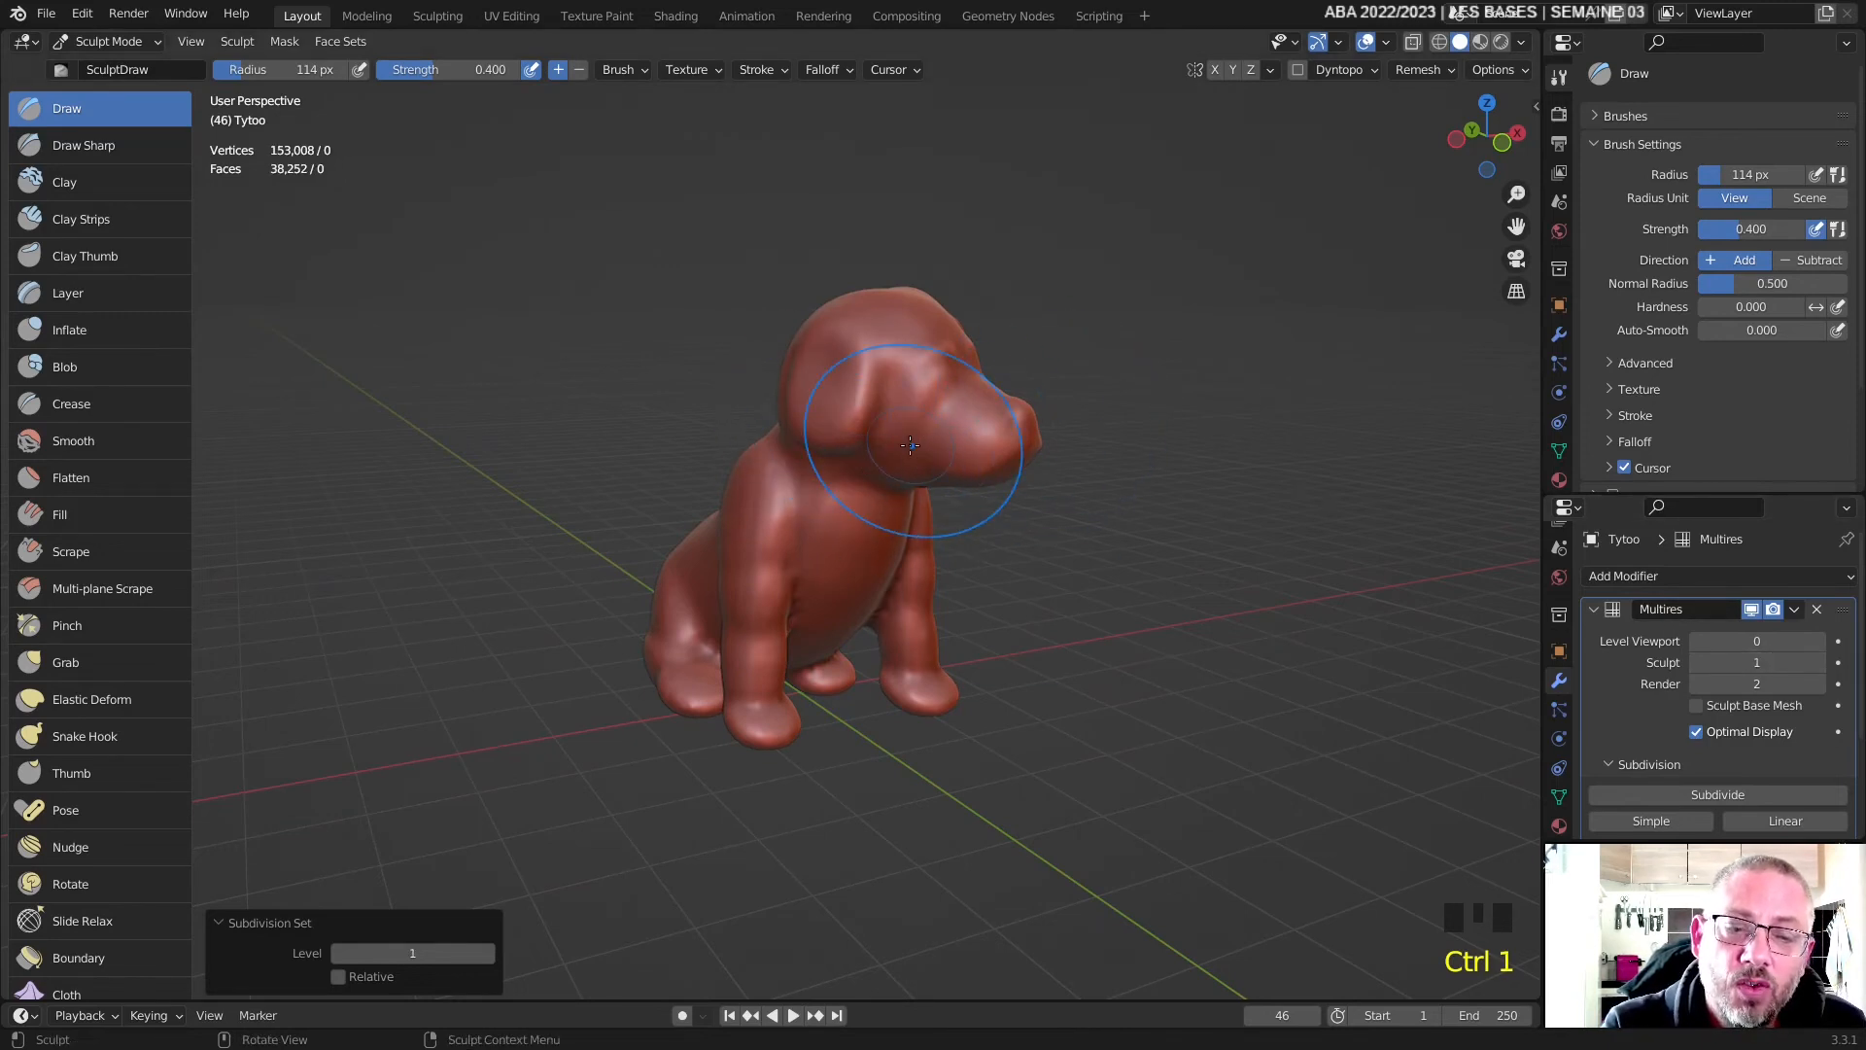
- Choose the Draw Sharp brush and set its strength to 0.380 and its radius to 84 px
scroll(909, 445, up, 3)
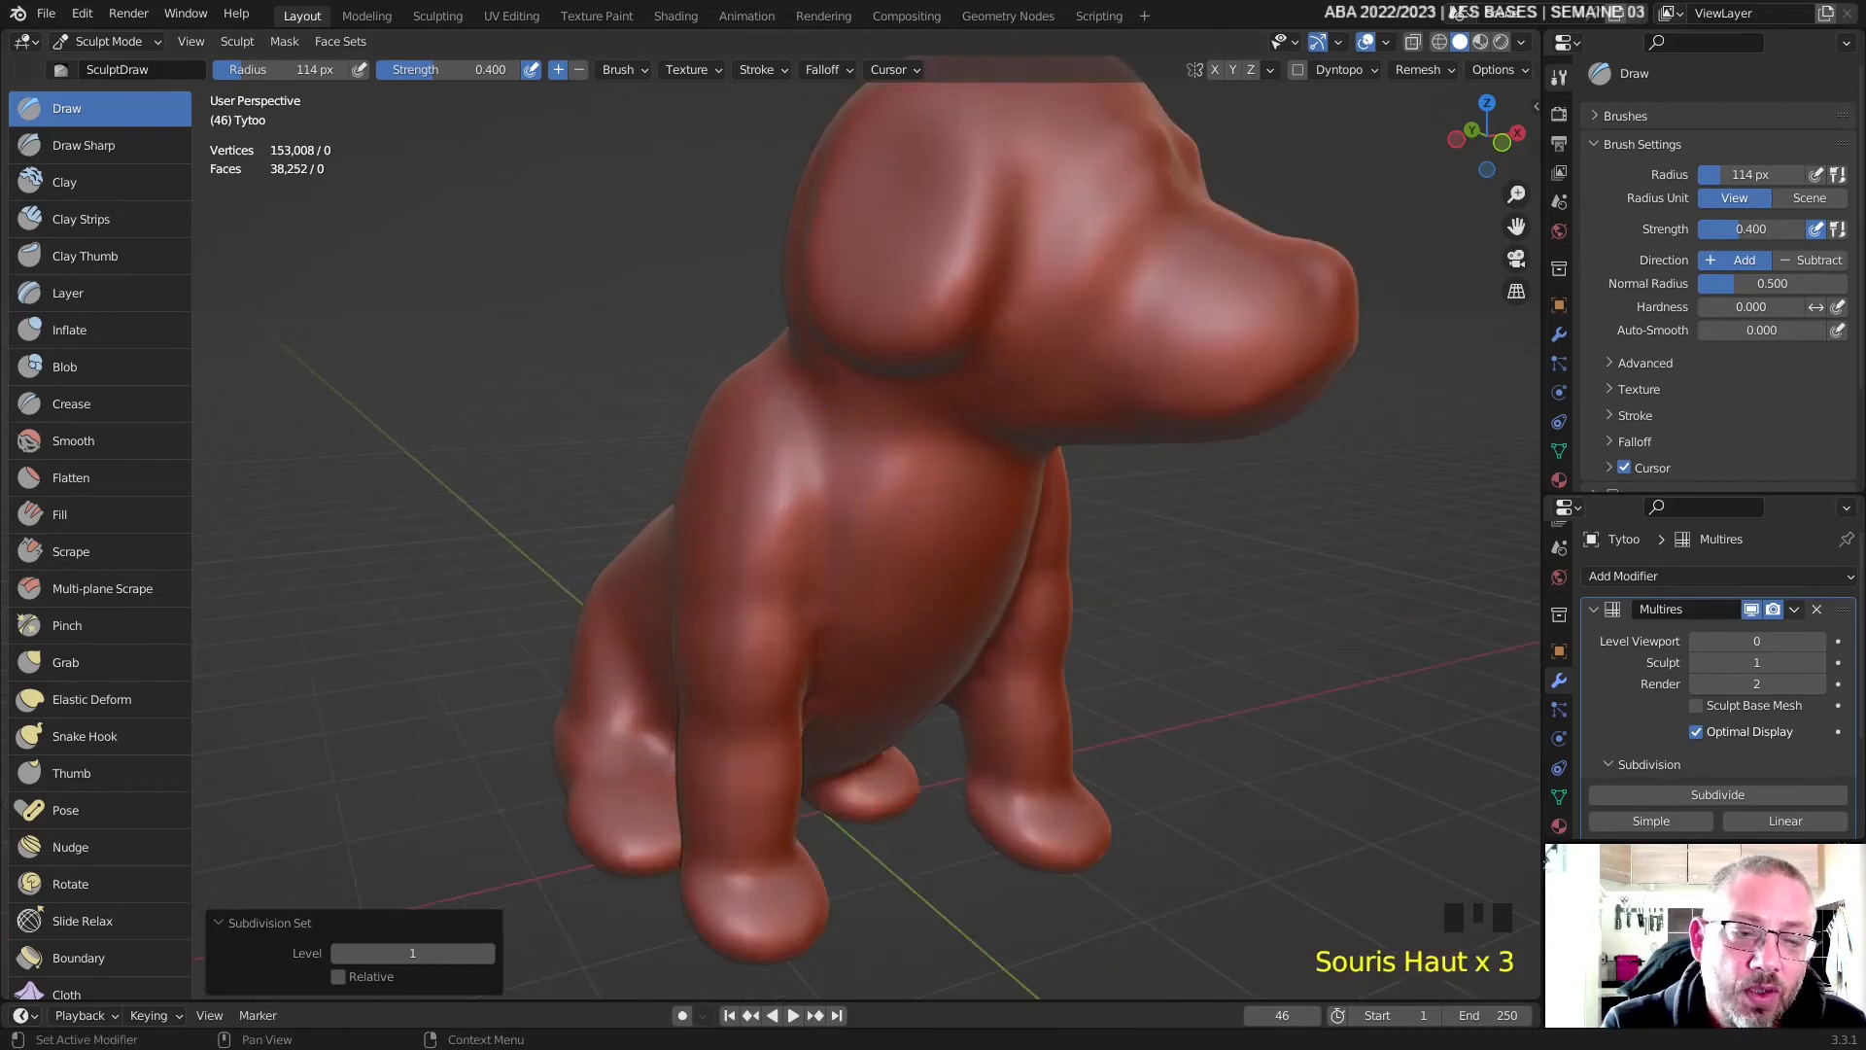
scroll(1000, 584, up, 1)
middle_drag(1001, 583, 933, 591)
scroll(934, 590, down, 1)
scroll(933, 591, up, 1)
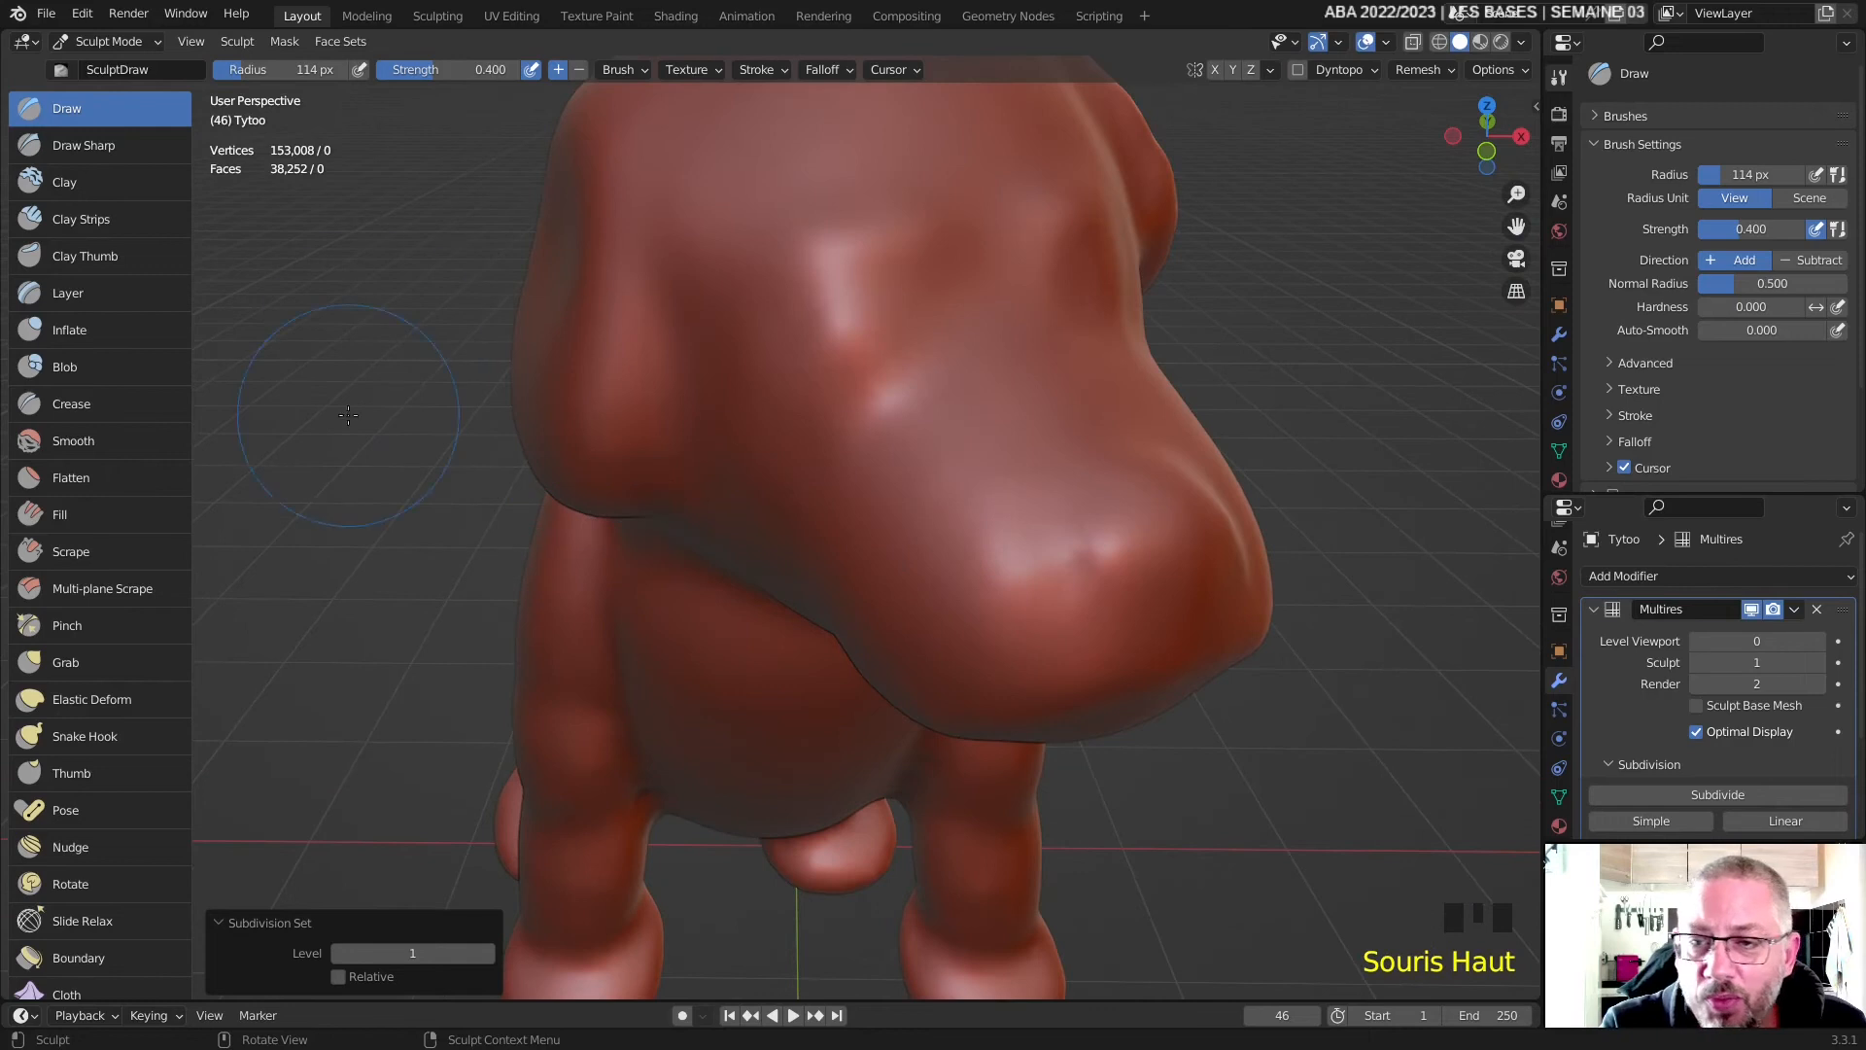
click(82, 144)
key(f)
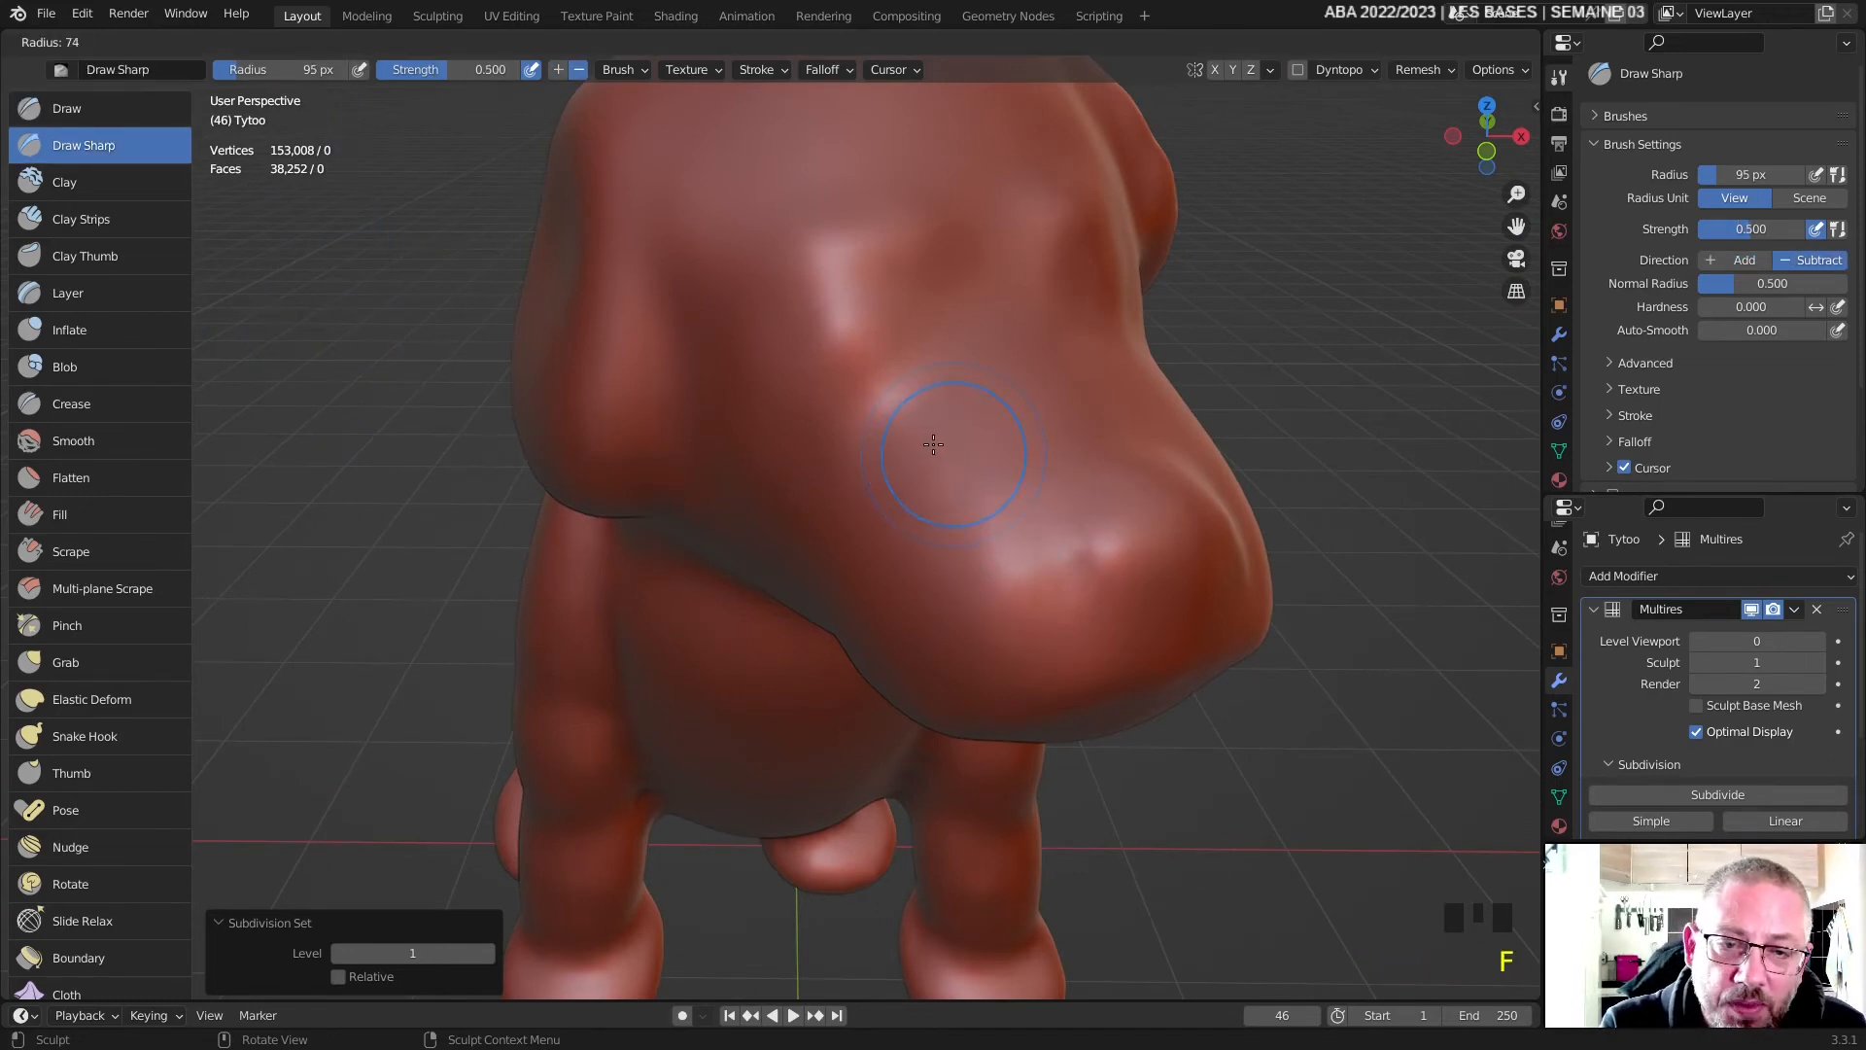
click(923, 441)
drag(435, 76, 416, 76)
key(f)
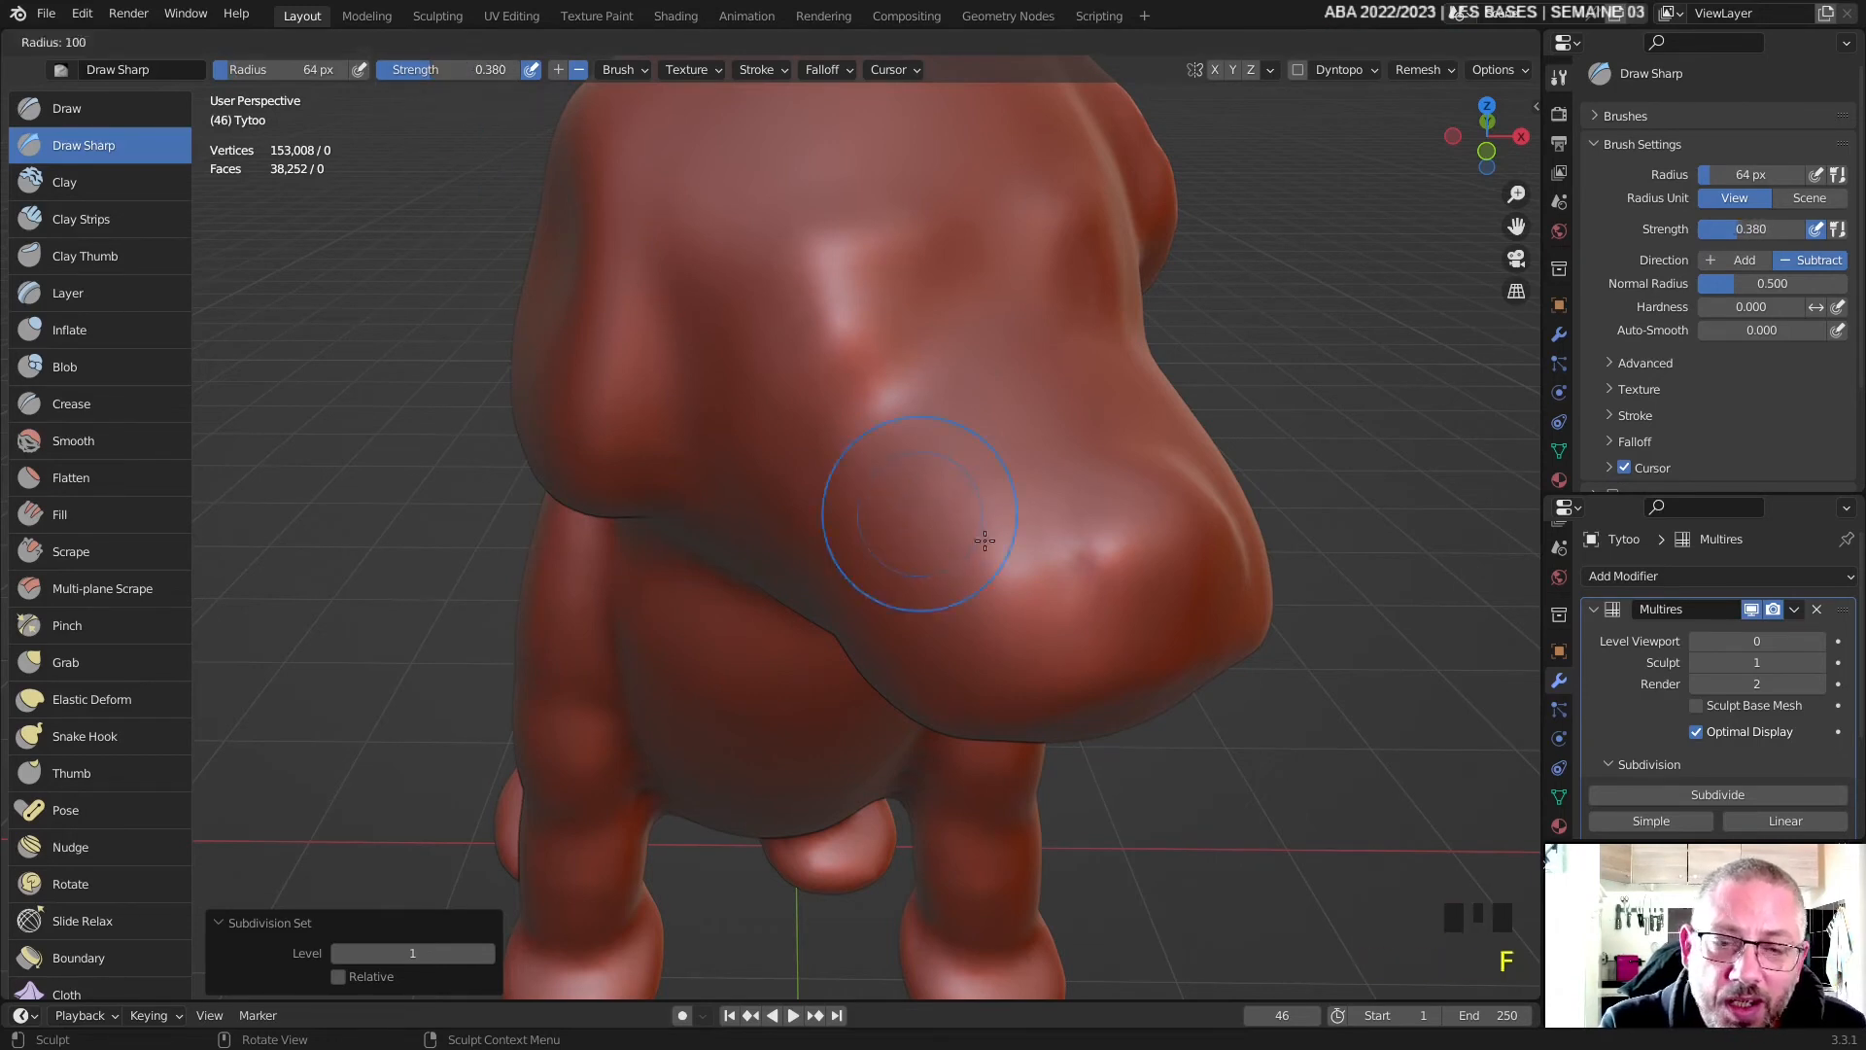
click(939, 526)
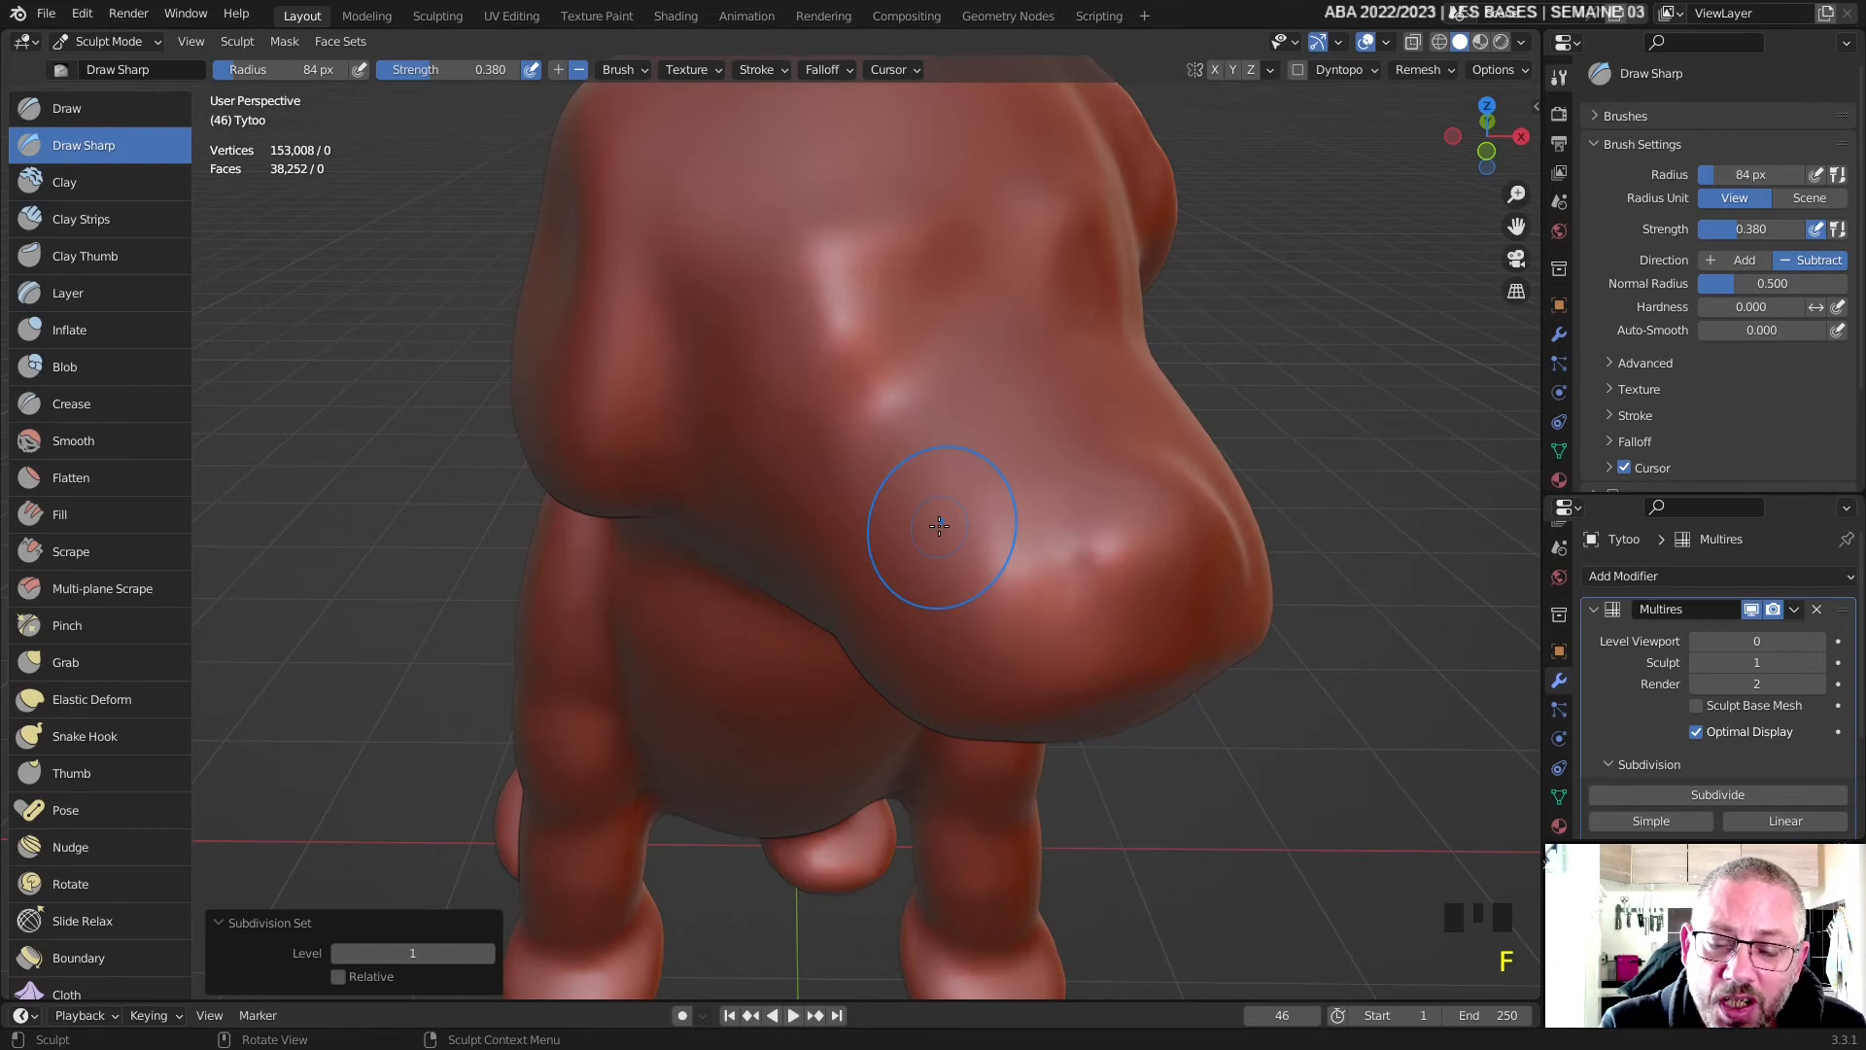
- Reduce the Draw Sharp radius to 45 px and carve a curved groove along one side of the dog's nose
mouse_move(1025, 546)
middle_down()
mouse_move(1117, 474)
mouse_move(914, 379)
middle_up()
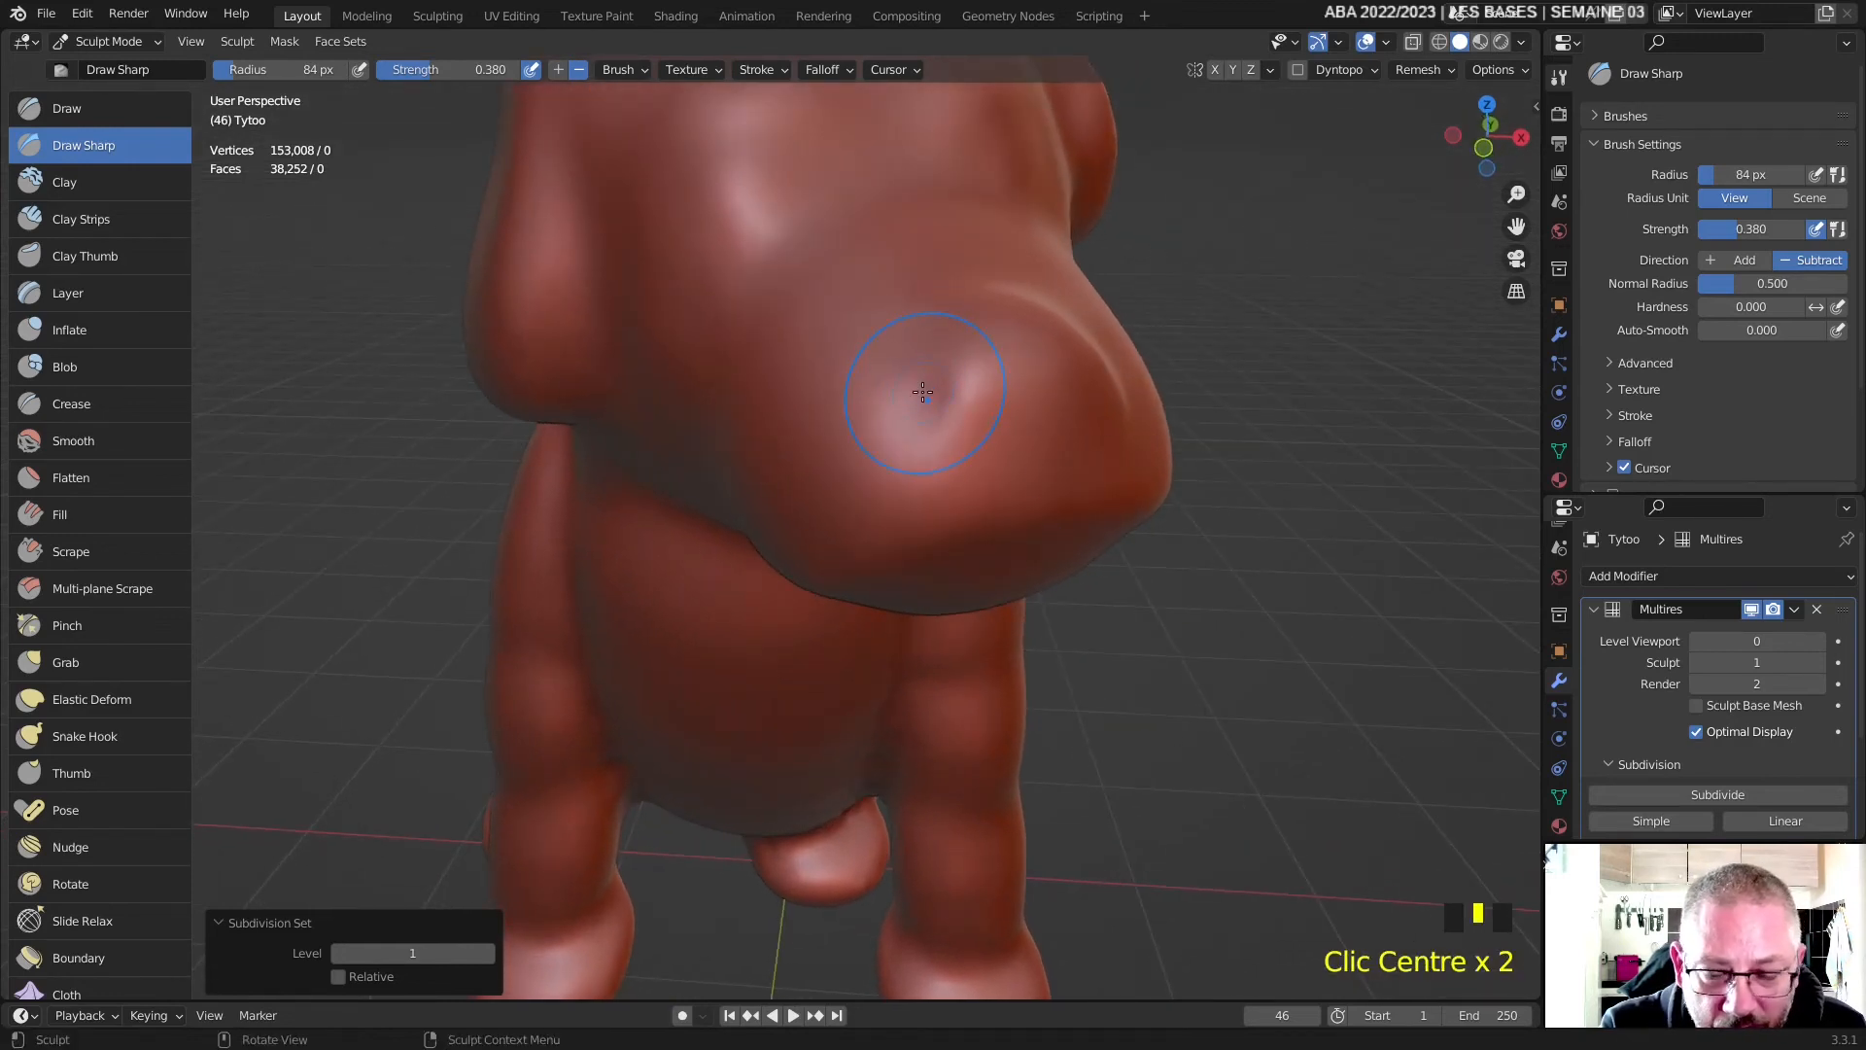
key(f)
click(883, 375)
drag(899, 379, 969, 470)
middle_drag(1020, 471, 889, 437)
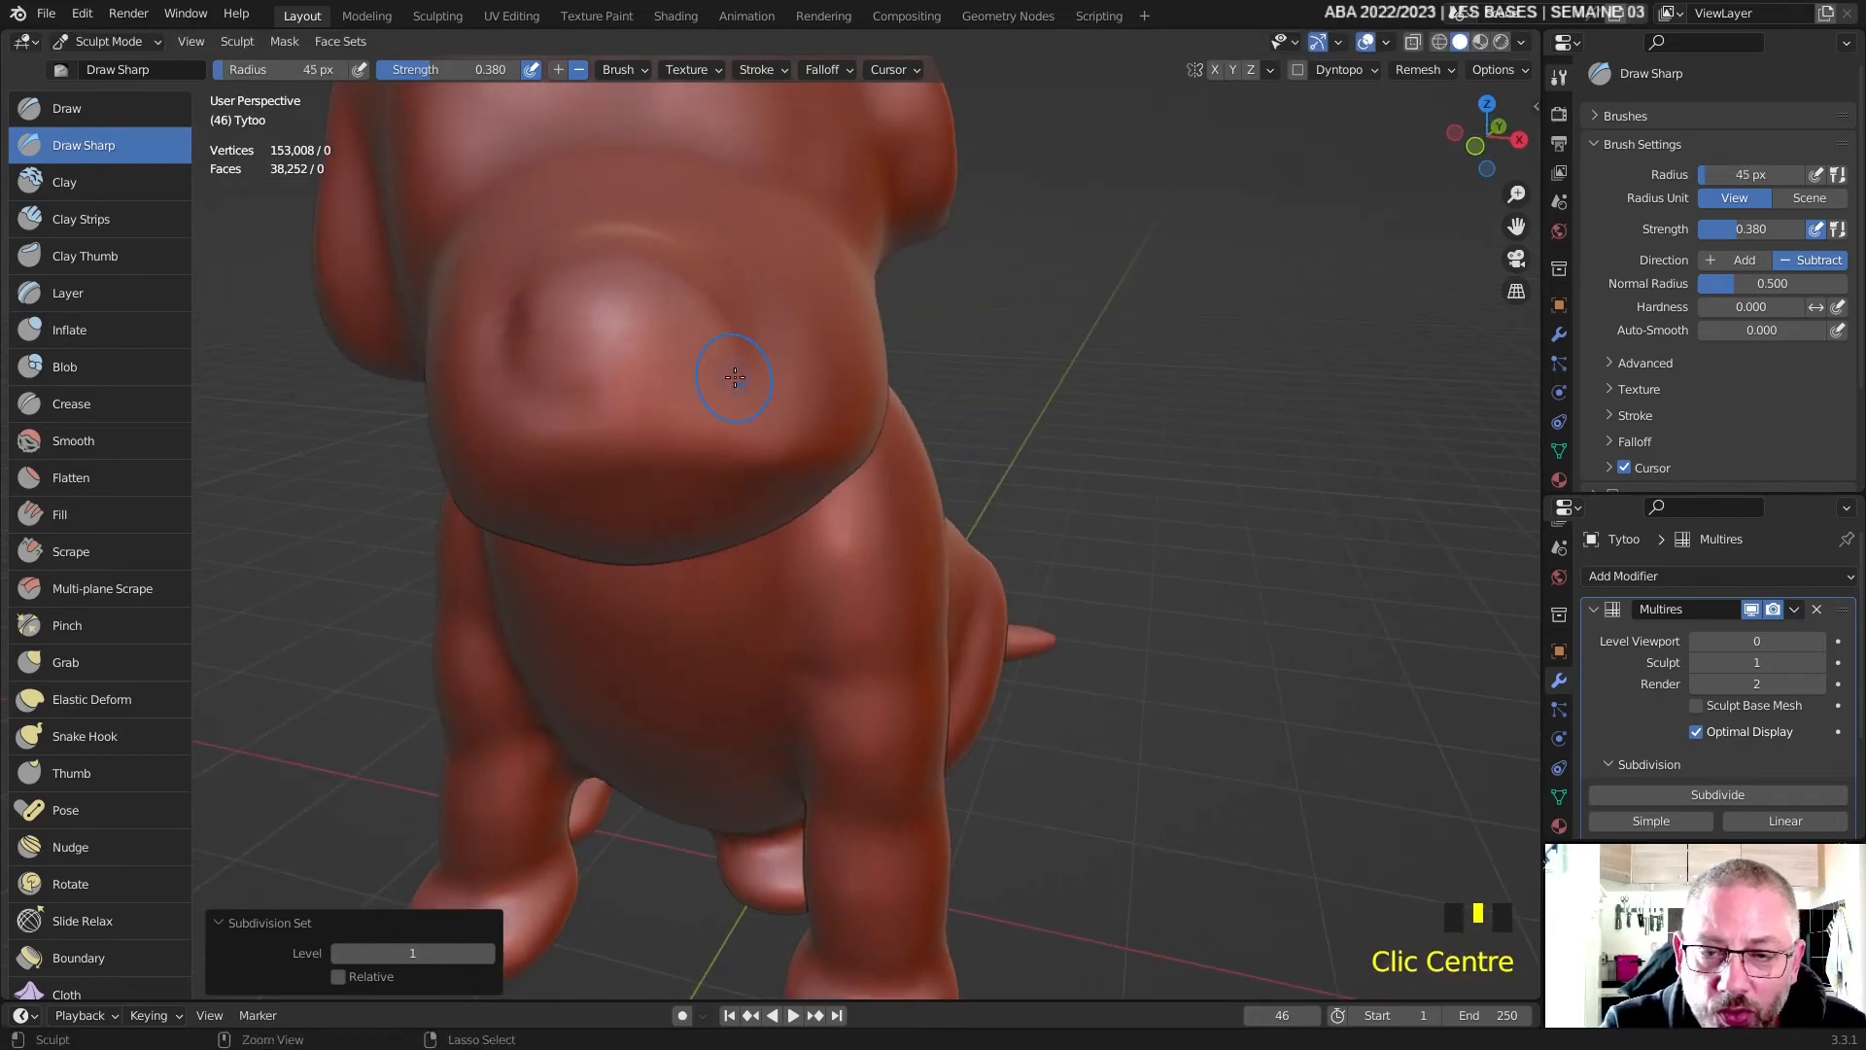
- Raise the Multires sculpt level to 2 and carve the other side of the nose and the nostril area
key(ctrl+2)
mouse_move(732, 343)
mouse_down()
mouse_move(661, 409)
mouse_move(733, 359)
mouse_up()
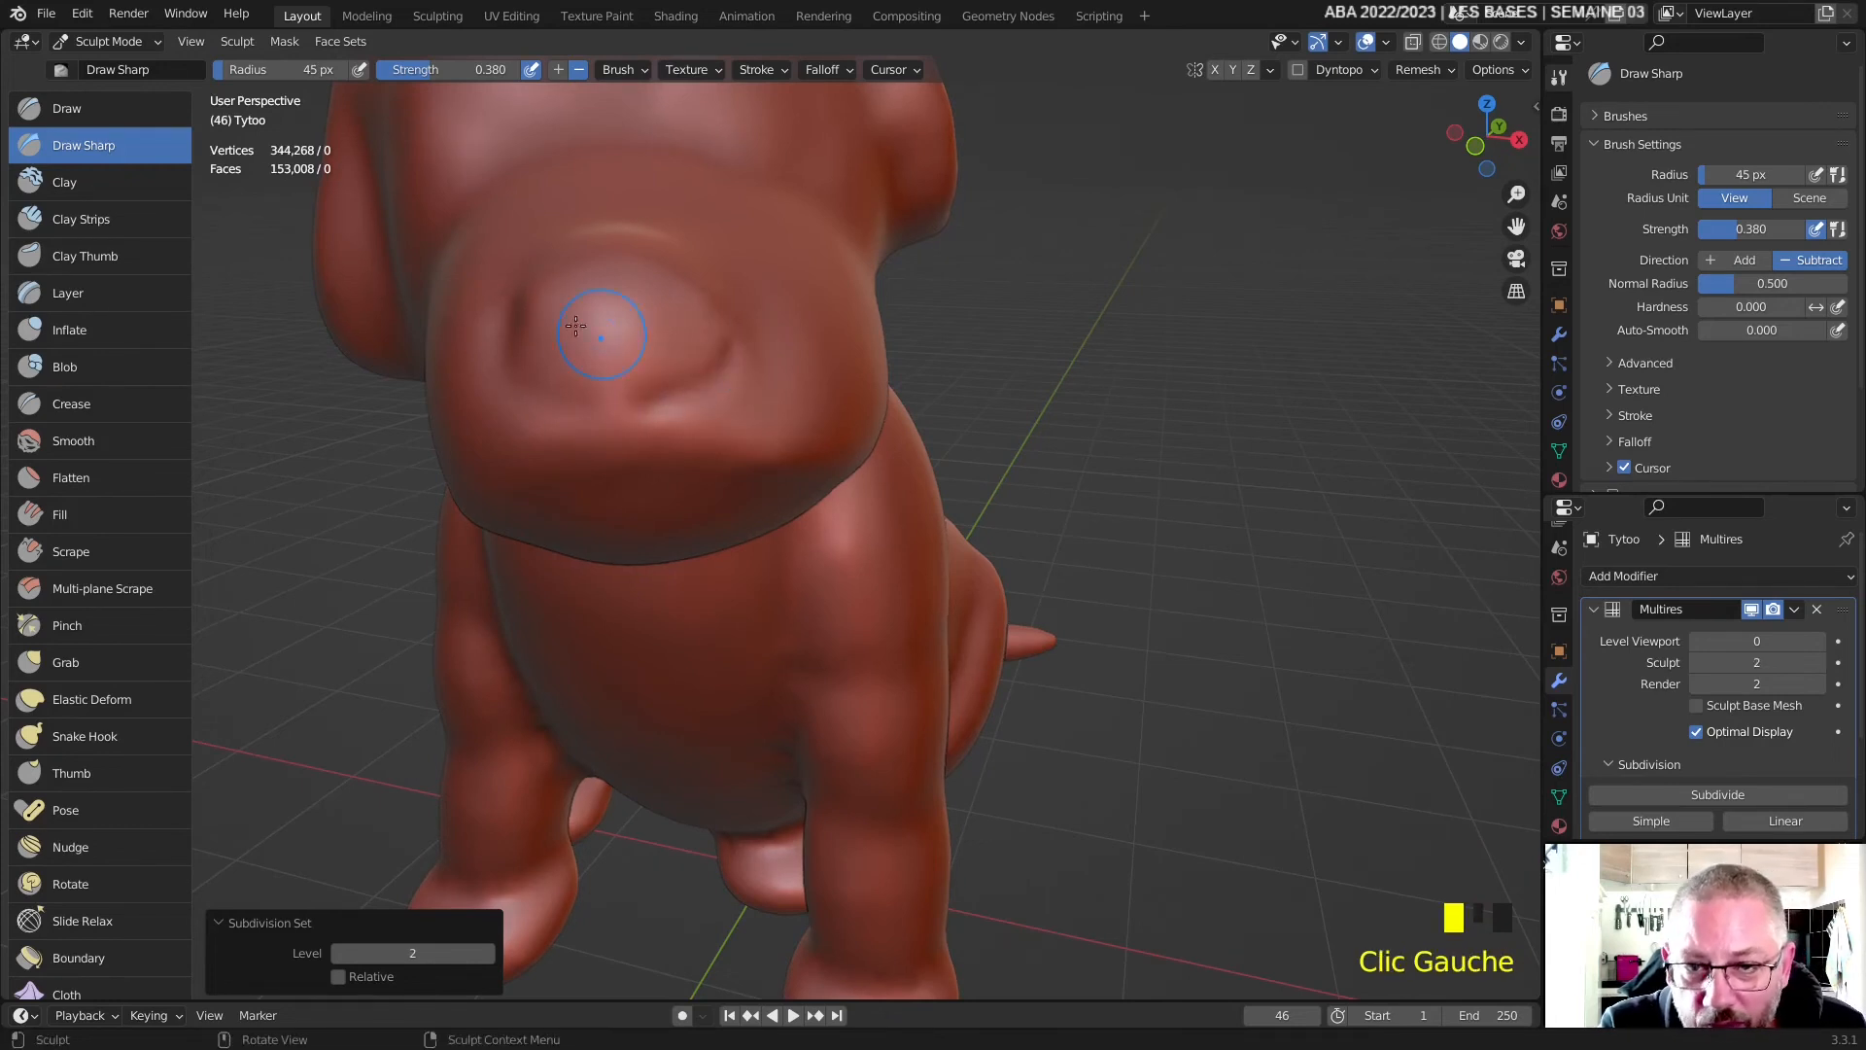
mouse_move(633, 294)
mouse_down()
mouse_move(628, 316)
mouse_move(586, 311)
mouse_move(585, 331)
mouse_move(550, 337)
mouse_up()
- Carve the mouth line along one side of the muzzle's underside with Draw Sharp
scroll(583, 342, down, 3)
mouse_move(588, 342)
middle_down()
mouse_move(603, 296)
mouse_move(612, 340)
middle_up()
shift+middle_drag(622, 325, 671, 510)
middle_drag(671, 510, 694, 426)
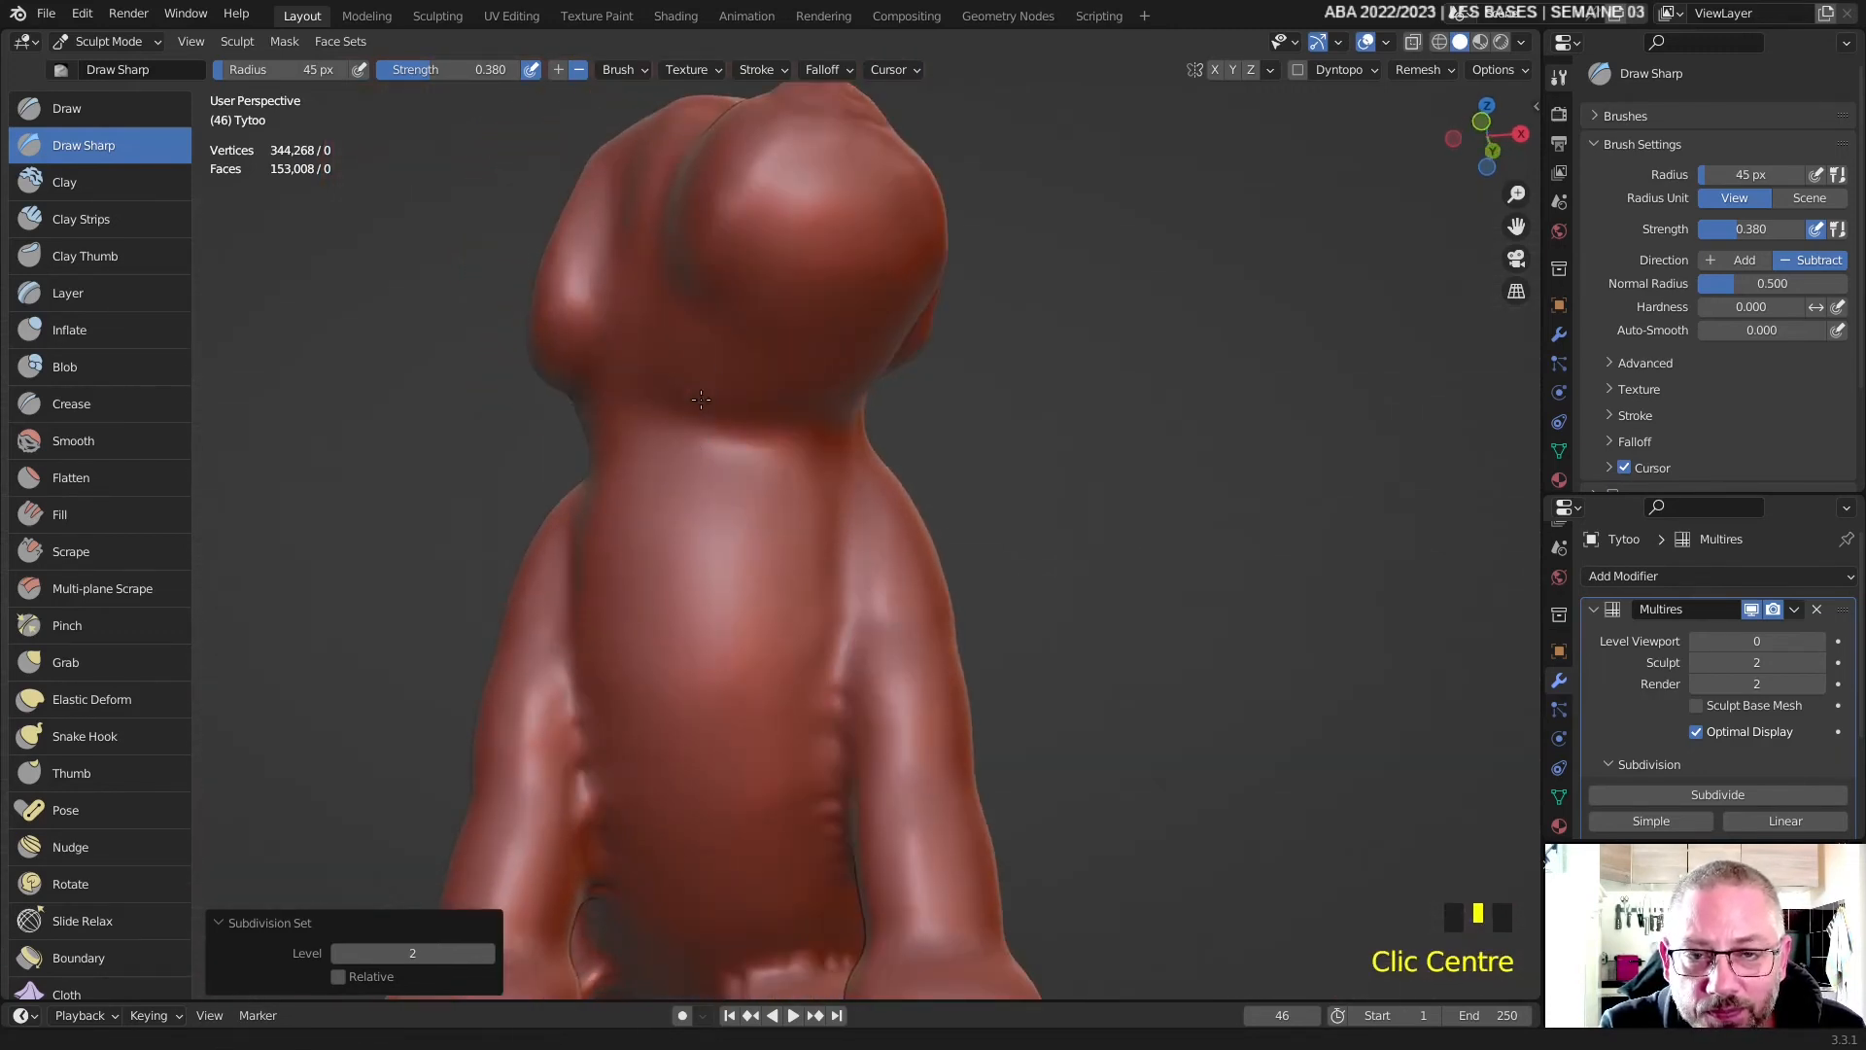
shift+middle_drag(723, 206, 729, 338)
scroll(749, 262, up, 3)
scroll(760, 231, down, 1)
mouse_move(813, 168)
mouse_down()
mouse_move(831, 146)
mouse_move(768, 155)
mouse_move(692, 257)
mouse_up()
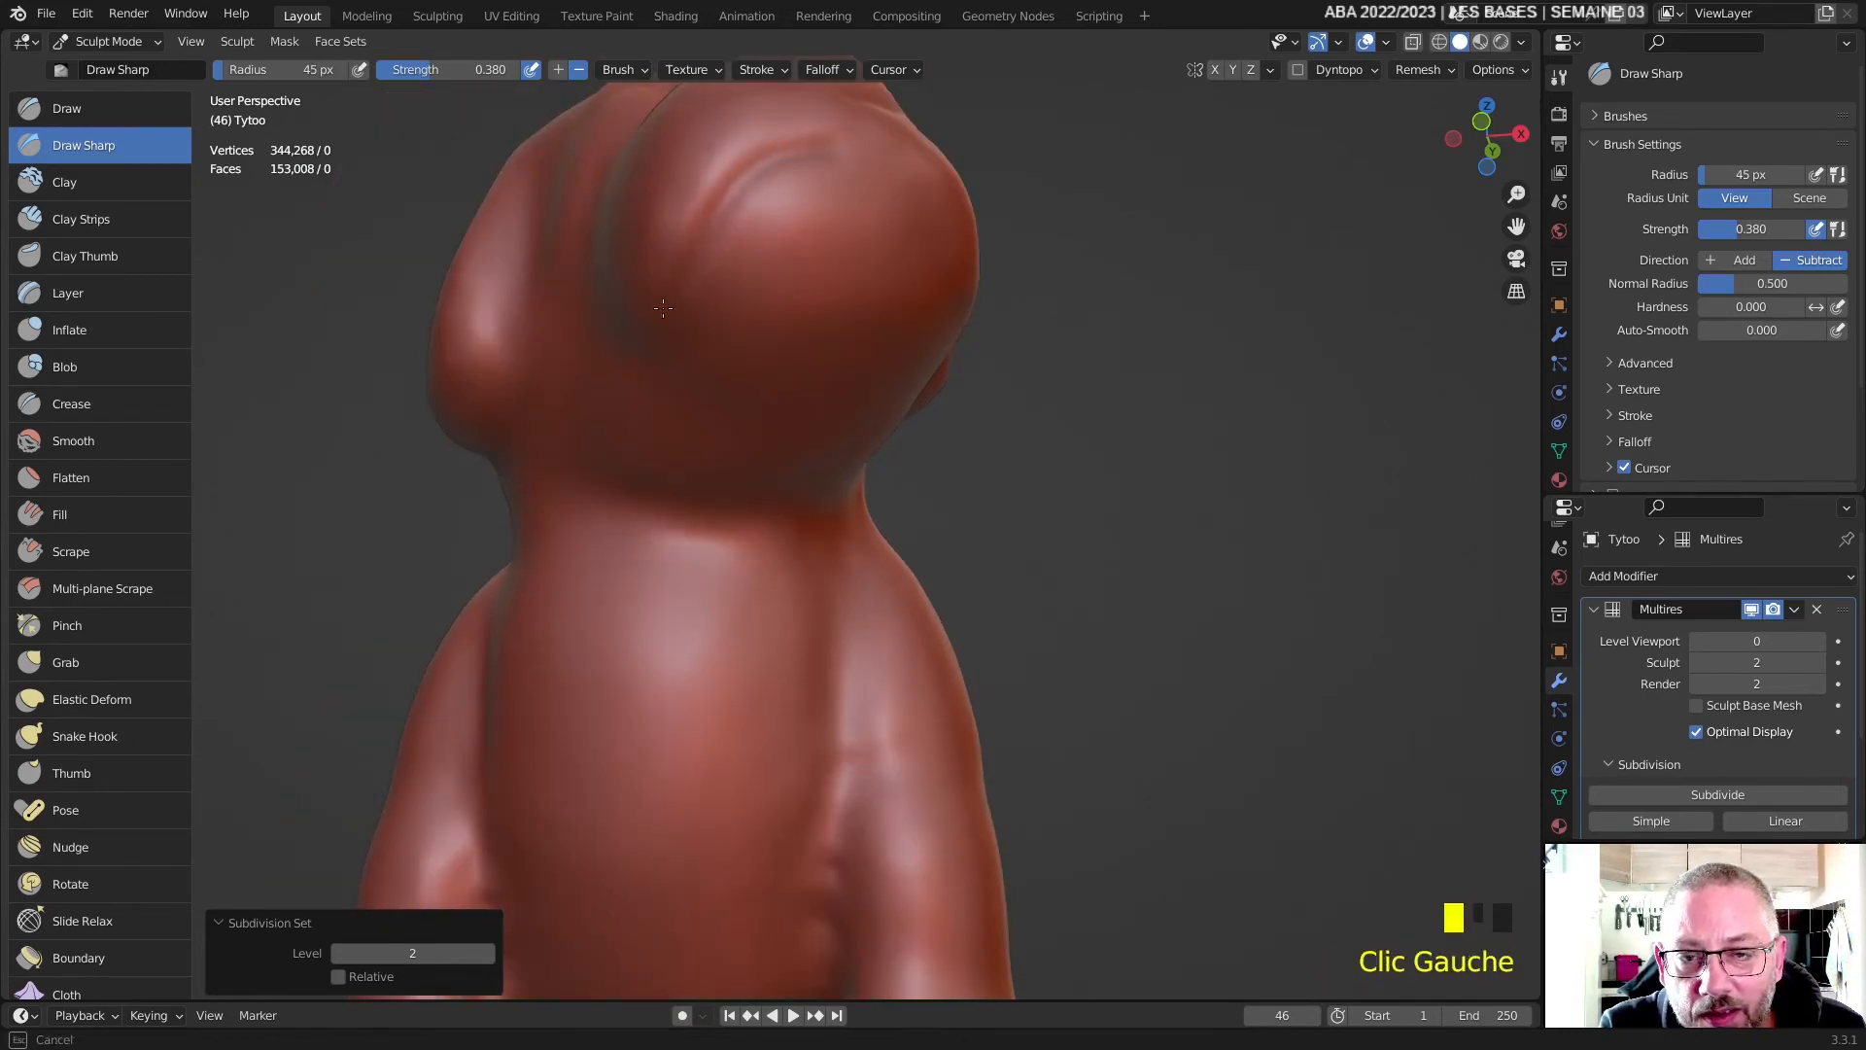
drag(646, 334, 646, 338)
- Extend the carved mouth line across the front and along the opposite side of the muzzle
middle_drag(646, 339, 615, 371)
mouse_move(541, 434)
mouse_down()
mouse_move(620, 453)
mouse_move(686, 440)
mouse_up()
middle_drag(685, 440, 567, 434)
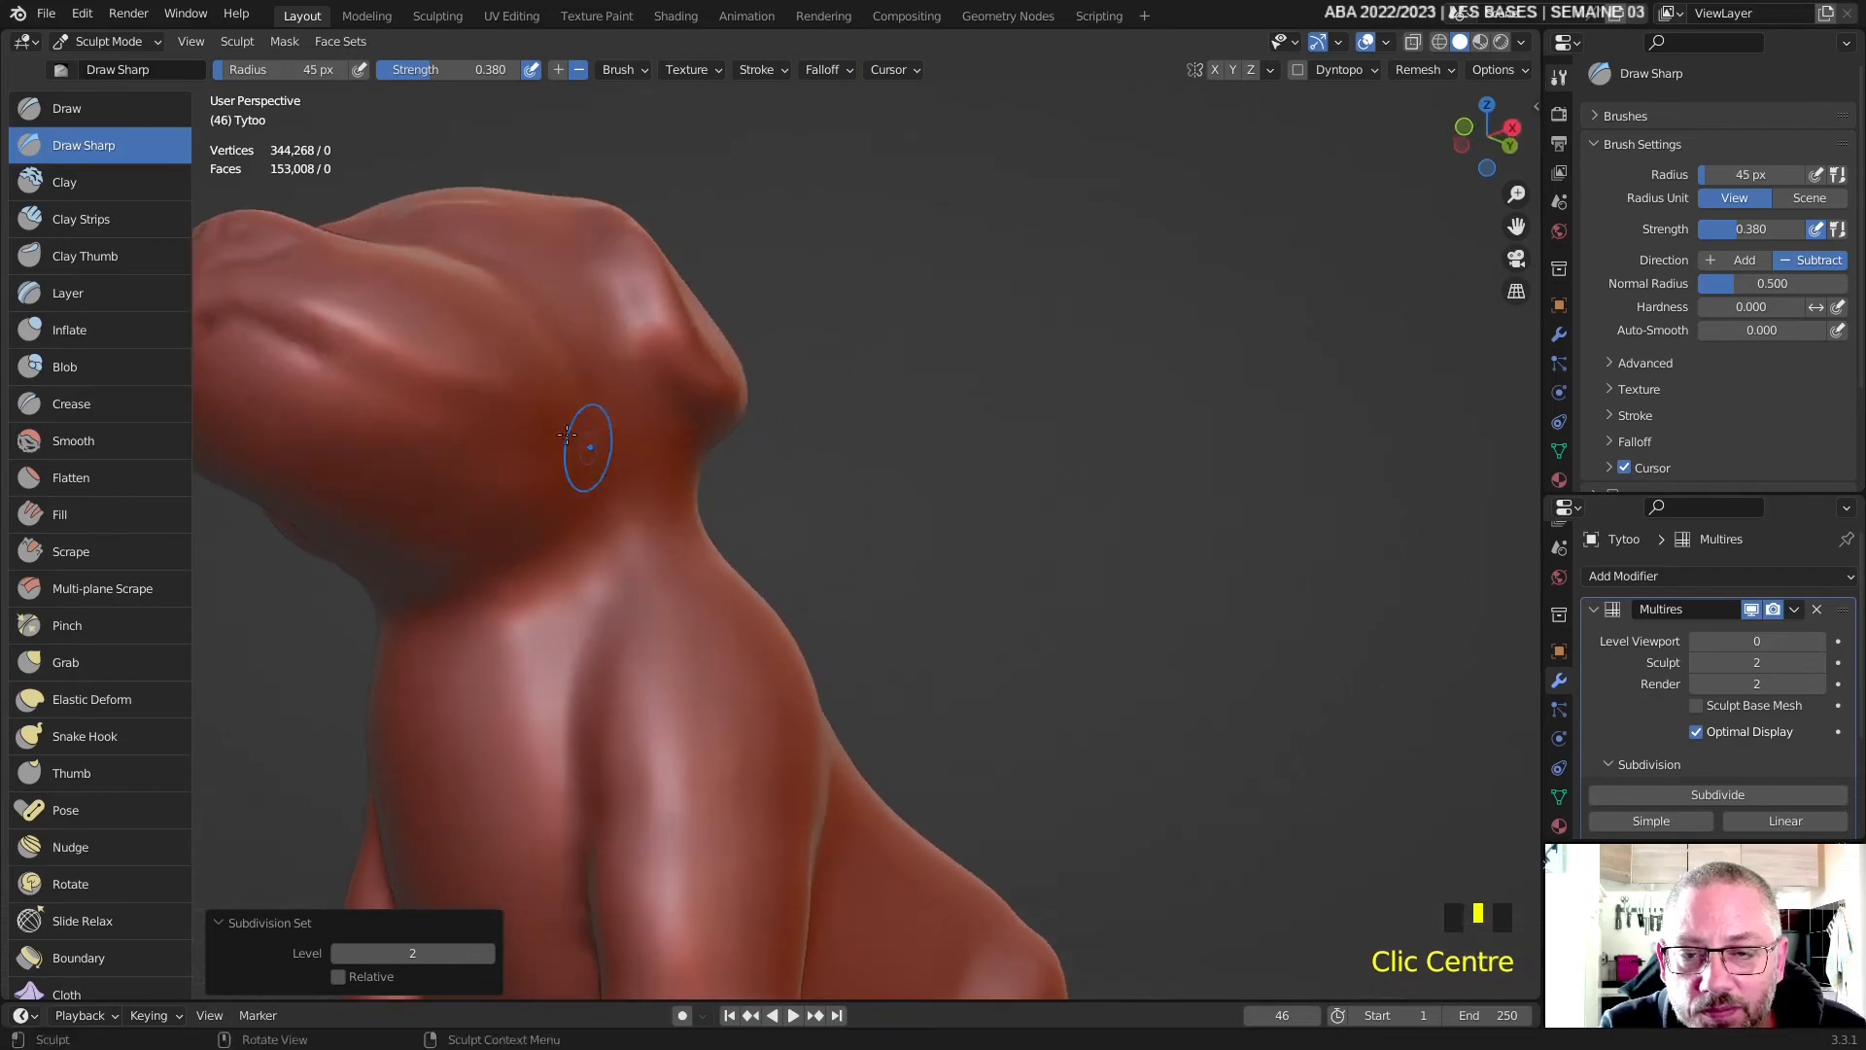
mouse_move(316, 345)
mouse_down()
mouse_move(418, 394)
mouse_move(545, 410)
mouse_up()
- Smooth the middle of the mouth line at the front of the muzzle
middle_drag(544, 410, 778, 457)
shift+click(802, 465)
shift+click(812, 447)
shift+click(782, 436)
shift+click(768, 427)
shift+click(757, 422)
shift+click(724, 419)
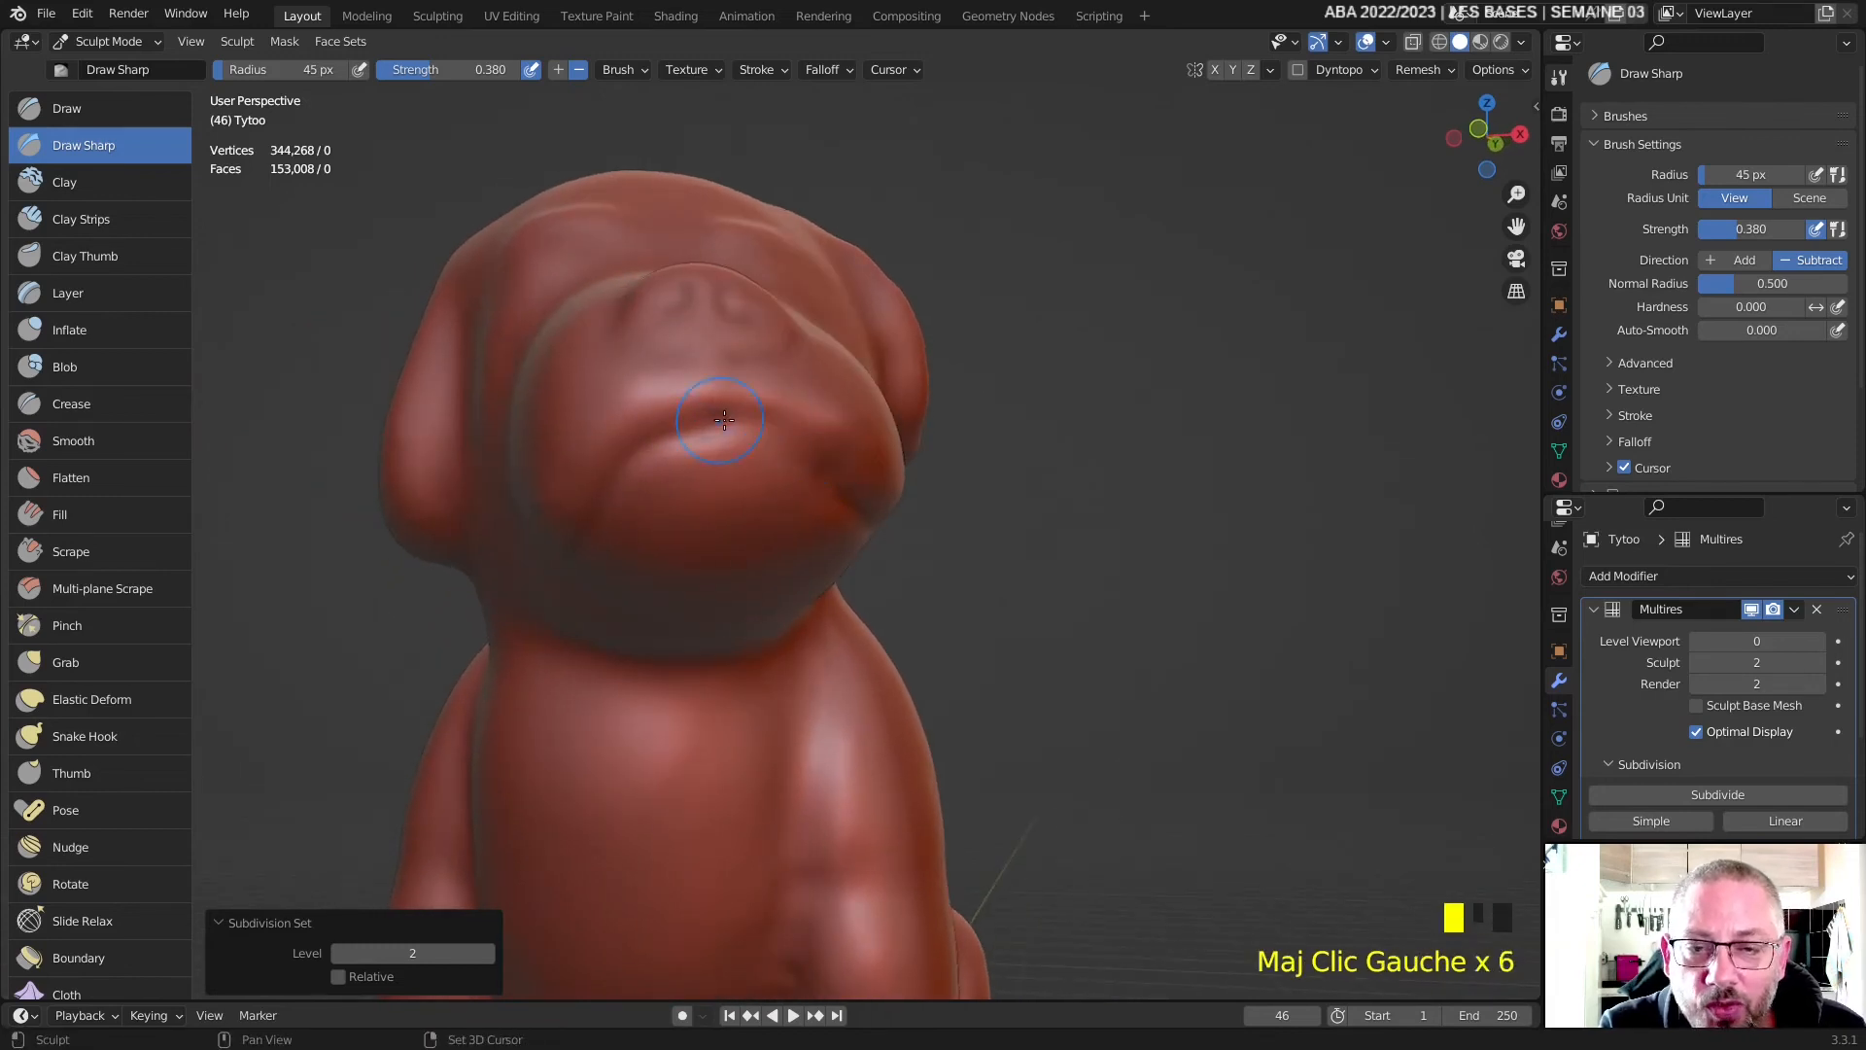
- Raise the lip edge along both sides of the mouth using inverted Draw Sharp strokes
middle_drag(724, 419, 618, 384)
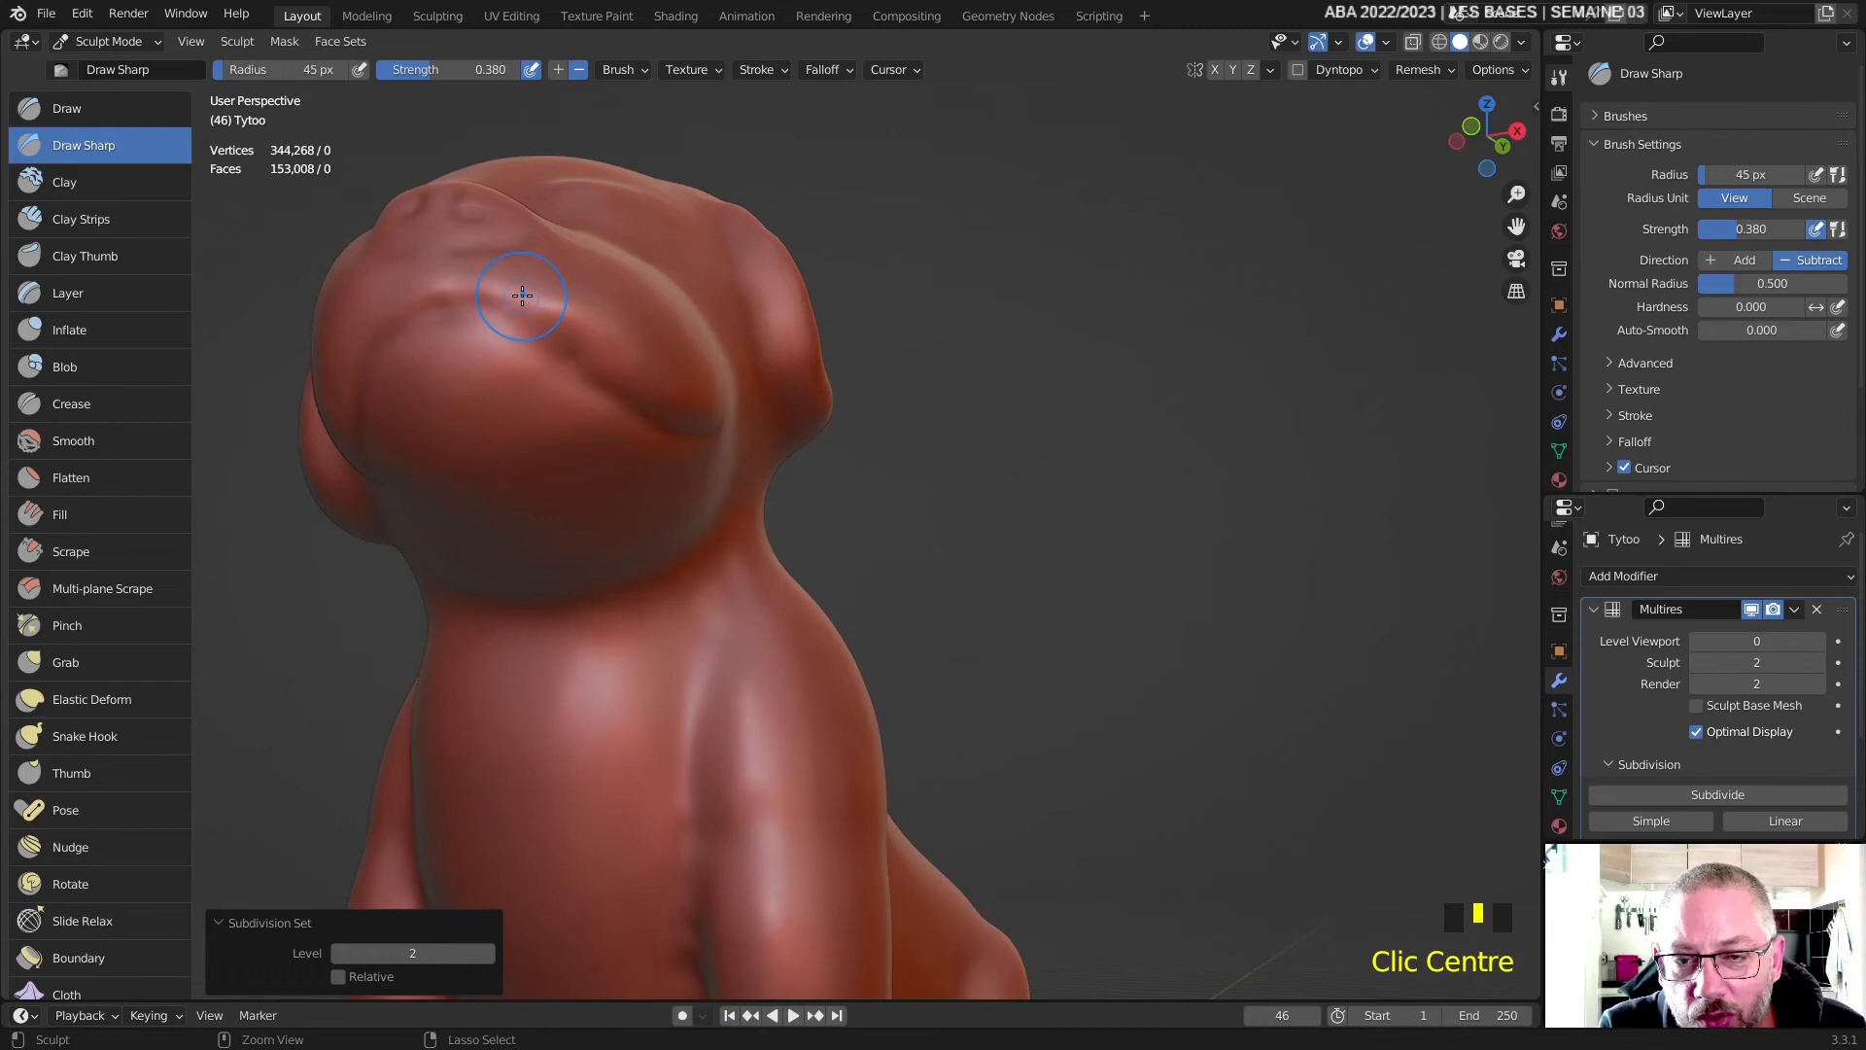
ctrl+drag(521, 297, 664, 402)
middle_drag(599, 377, 834, 403)
middle_drag(694, 384, 947, 307)
ctrl+drag(1019, 247, 1021, 246)
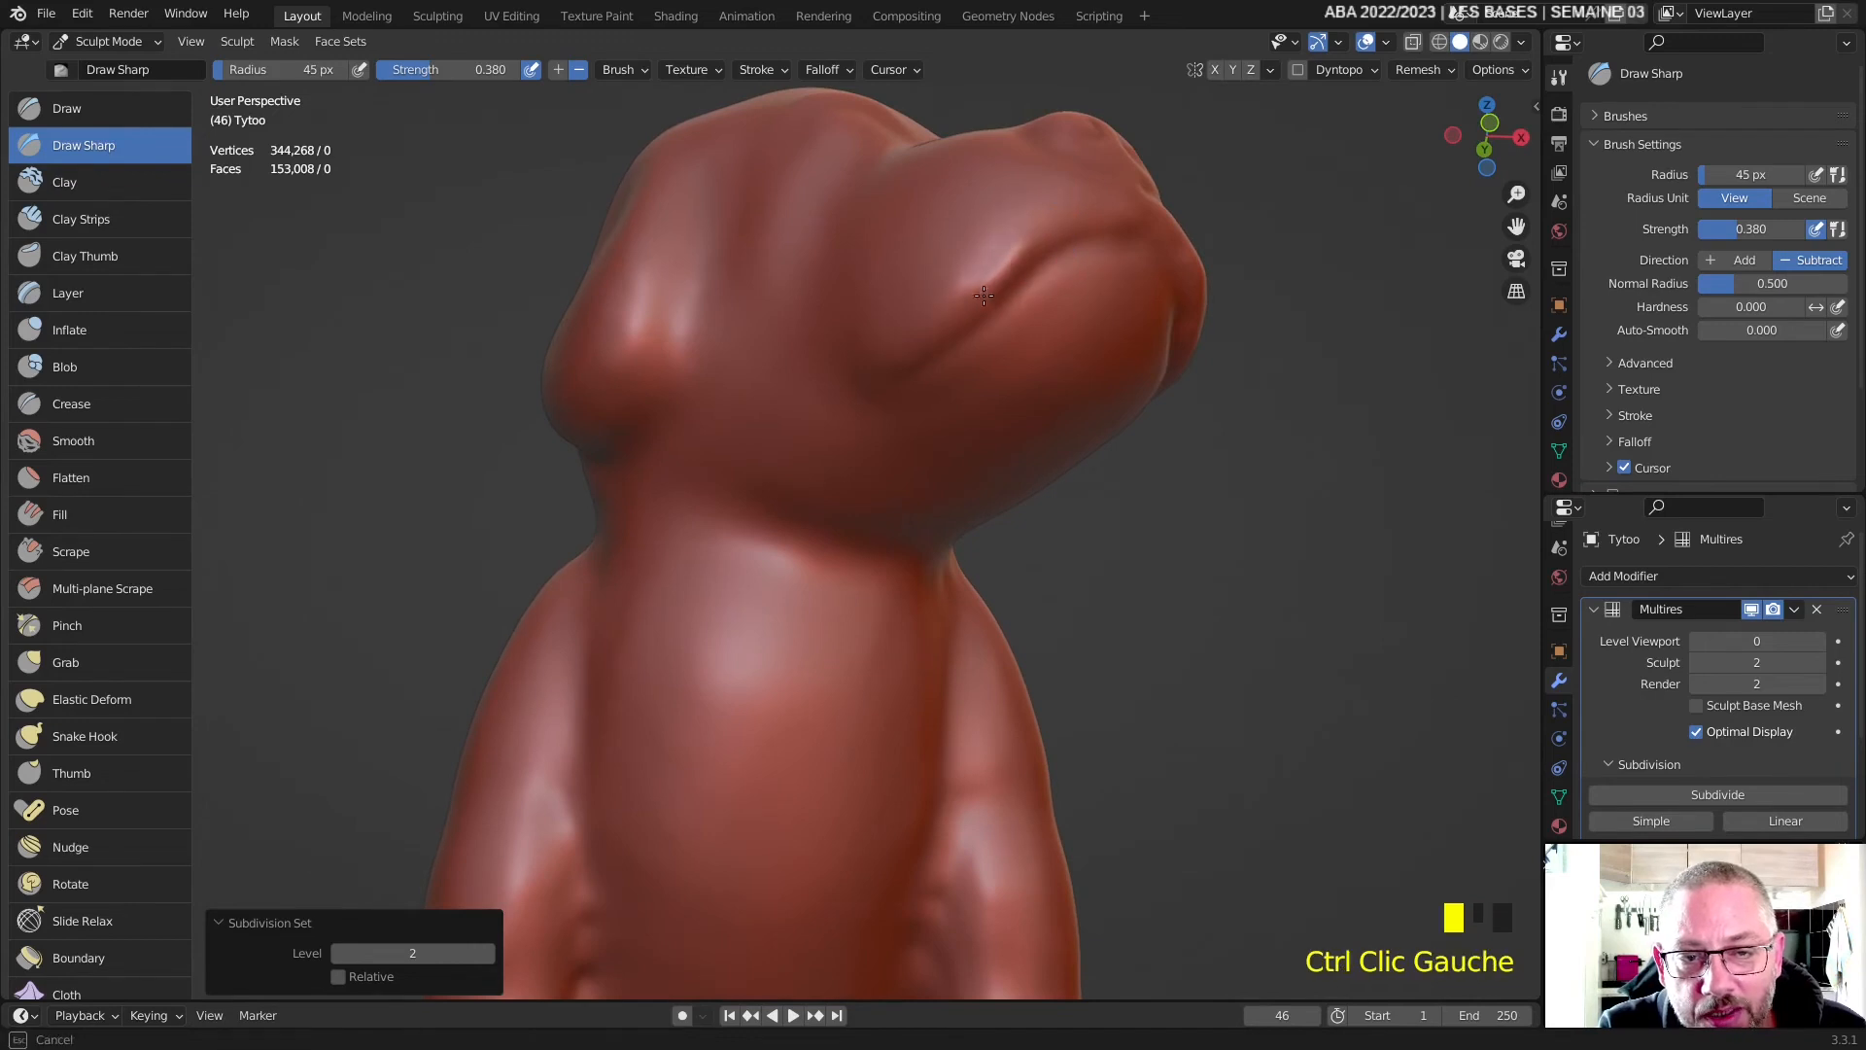
ctrl+drag(892, 369, 895, 367)
- Deepen the outline around the nose with Draw Sharp, undoing one stroke and carving it again
mouse_move(954, 326)
middle_down()
mouse_move(893, 533)
mouse_move(846, 495)
mouse_move(1052, 552)
middle_up()
scroll(877, 549, up, 2)
drag(1082, 522, 1050, 622)
middle_drag(1050, 622, 721, 524)
drag(651, 464, 700, 491)
mouse_move(700, 491)
middle_down()
mouse_move(729, 574)
mouse_move(821, 398)
mouse_move(817, 472)
mouse_move(818, 455)
middle_up()
scroll(821, 398, down, 4)
key(ctrl+z)
drag(742, 590, 838, 661)
- Smooth the carved outline around both sides of the nose
mouse_move(838, 661)
middle_down()
mouse_move(750, 603)
mouse_move(664, 506)
middle_up()
mouse_move(636, 491)
mouse_down()
mouse_move(625, 444)
mouse_move(606, 462)
mouse_move(631, 544)
mouse_up()
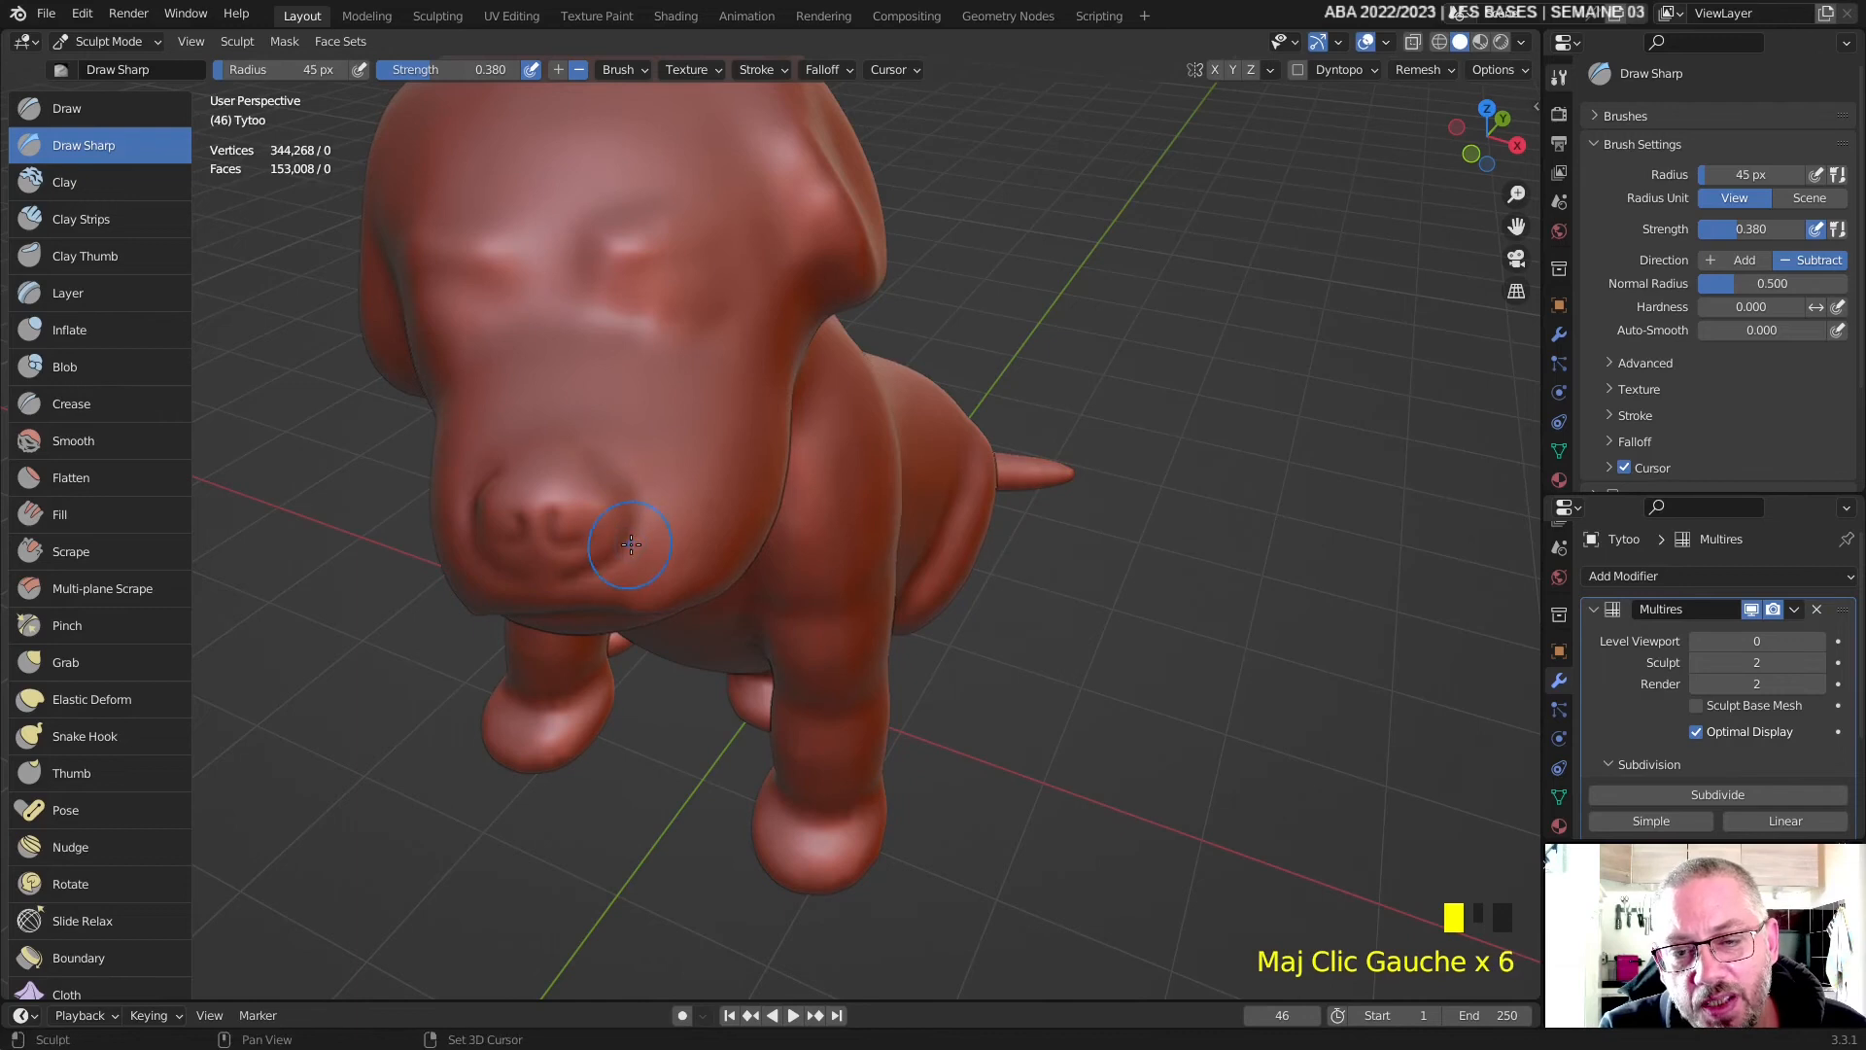
middle_drag(603, 565, 683, 562)
shift+drag(916, 441, 904, 486)
shift+drag(904, 488, 907, 516)
middle_drag(907, 516, 889, 467)
shift+drag(909, 428, 892, 493)
mouse_move(892, 492)
middle_down()
mouse_move(879, 320)
mouse_move(865, 505)
middle_up()
- Carve the outline of the first eye with Draw Sharp strokes beside the muzzle bridge
scroll(797, 194, up, 3)
shift+middle_drag(797, 146, 777, 385)
scroll(712, 396, up, 2)
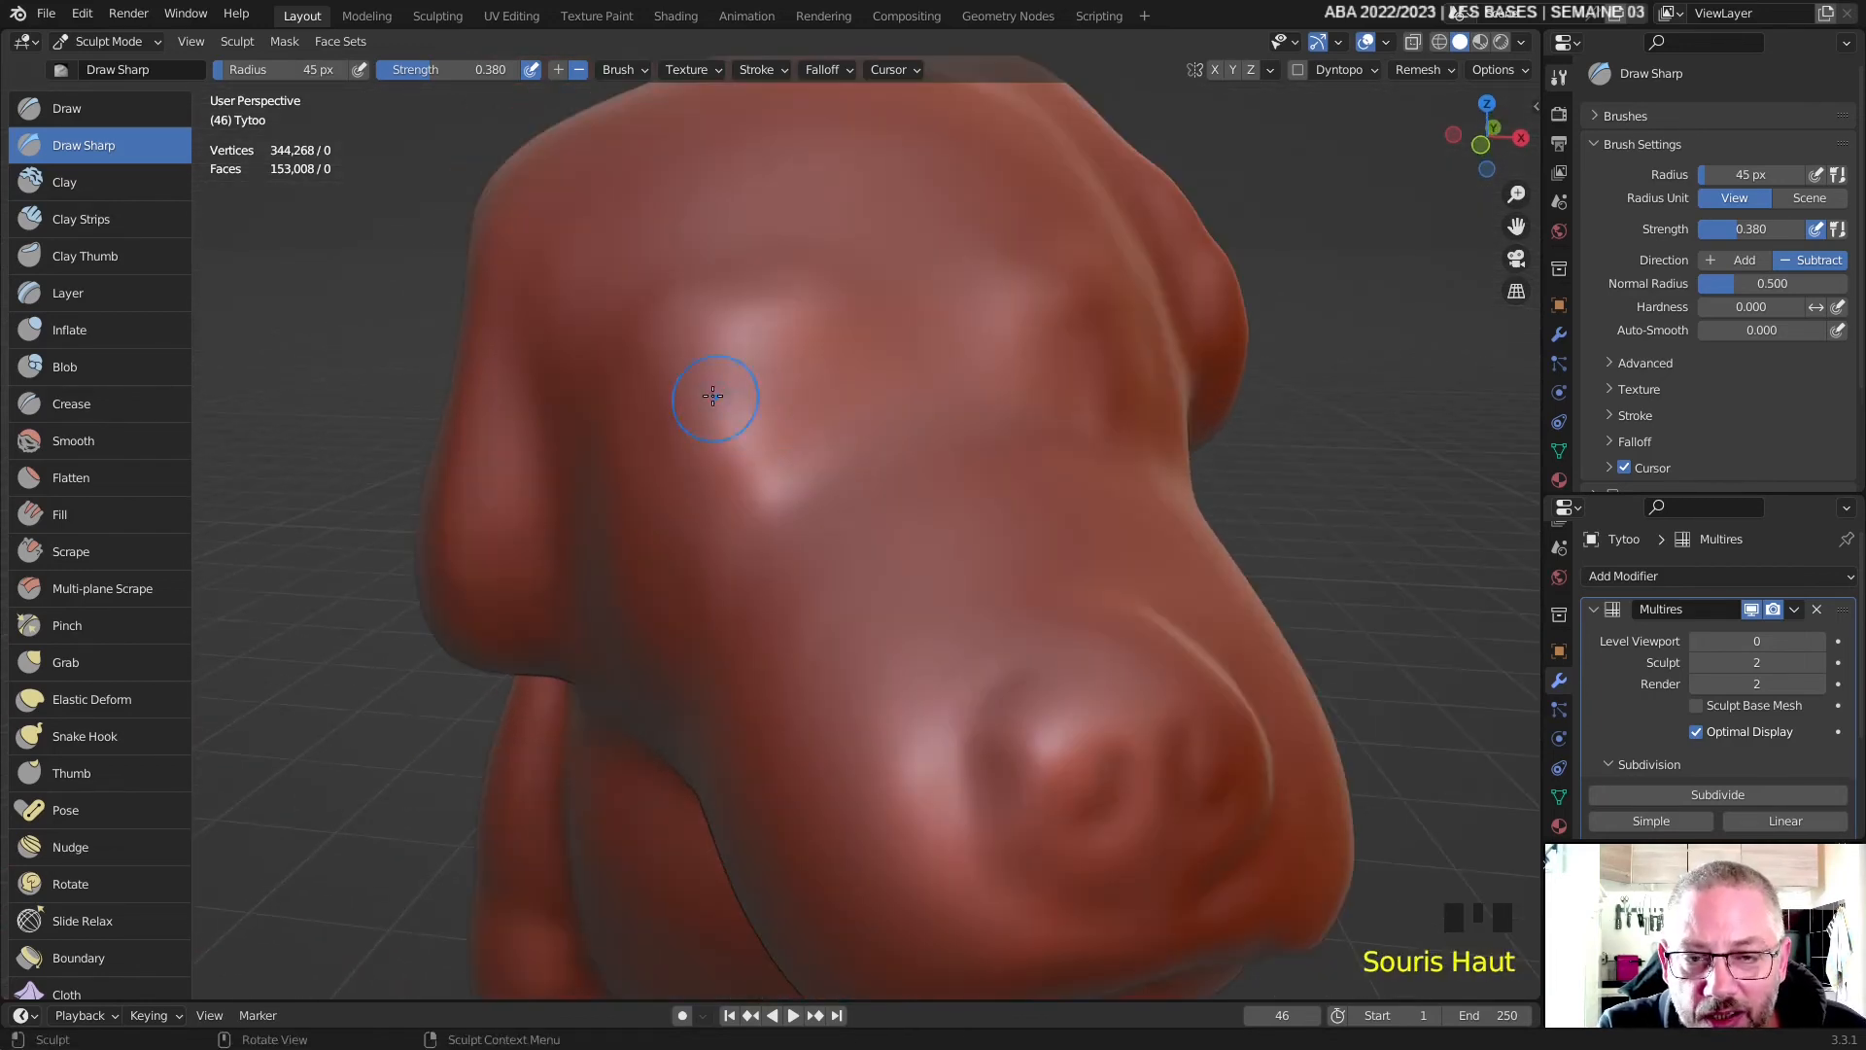
drag(684, 374, 830, 347)
drag(911, 393, 913, 395)
mouse_move(719, 491)
mouse_down()
mouse_move(876, 439)
mouse_move(787, 356)
mouse_move(677, 441)
mouse_move(721, 474)
mouse_up()
mouse_move(687, 388)
mouse_down()
mouse_move(710, 358)
mouse_move(826, 332)
mouse_up()
drag(912, 398, 918, 399)
- Smooth the carved outline around the first eye
shift+drag(731, 353, 692, 383)
shift+drag(693, 377, 675, 455)
shift+drag(796, 477, 828, 458)
shift+drag(865, 433, 900, 400)
shift+drag(905, 390, 816, 328)
- Raise an upper eyelid ridge over the first eye with inverted Draw Sharp strokes
mouse_move(802, 327)
shift+mouse_down()
mouse_move(742, 332)
mouse_move(837, 322)
shift+mouse_up()
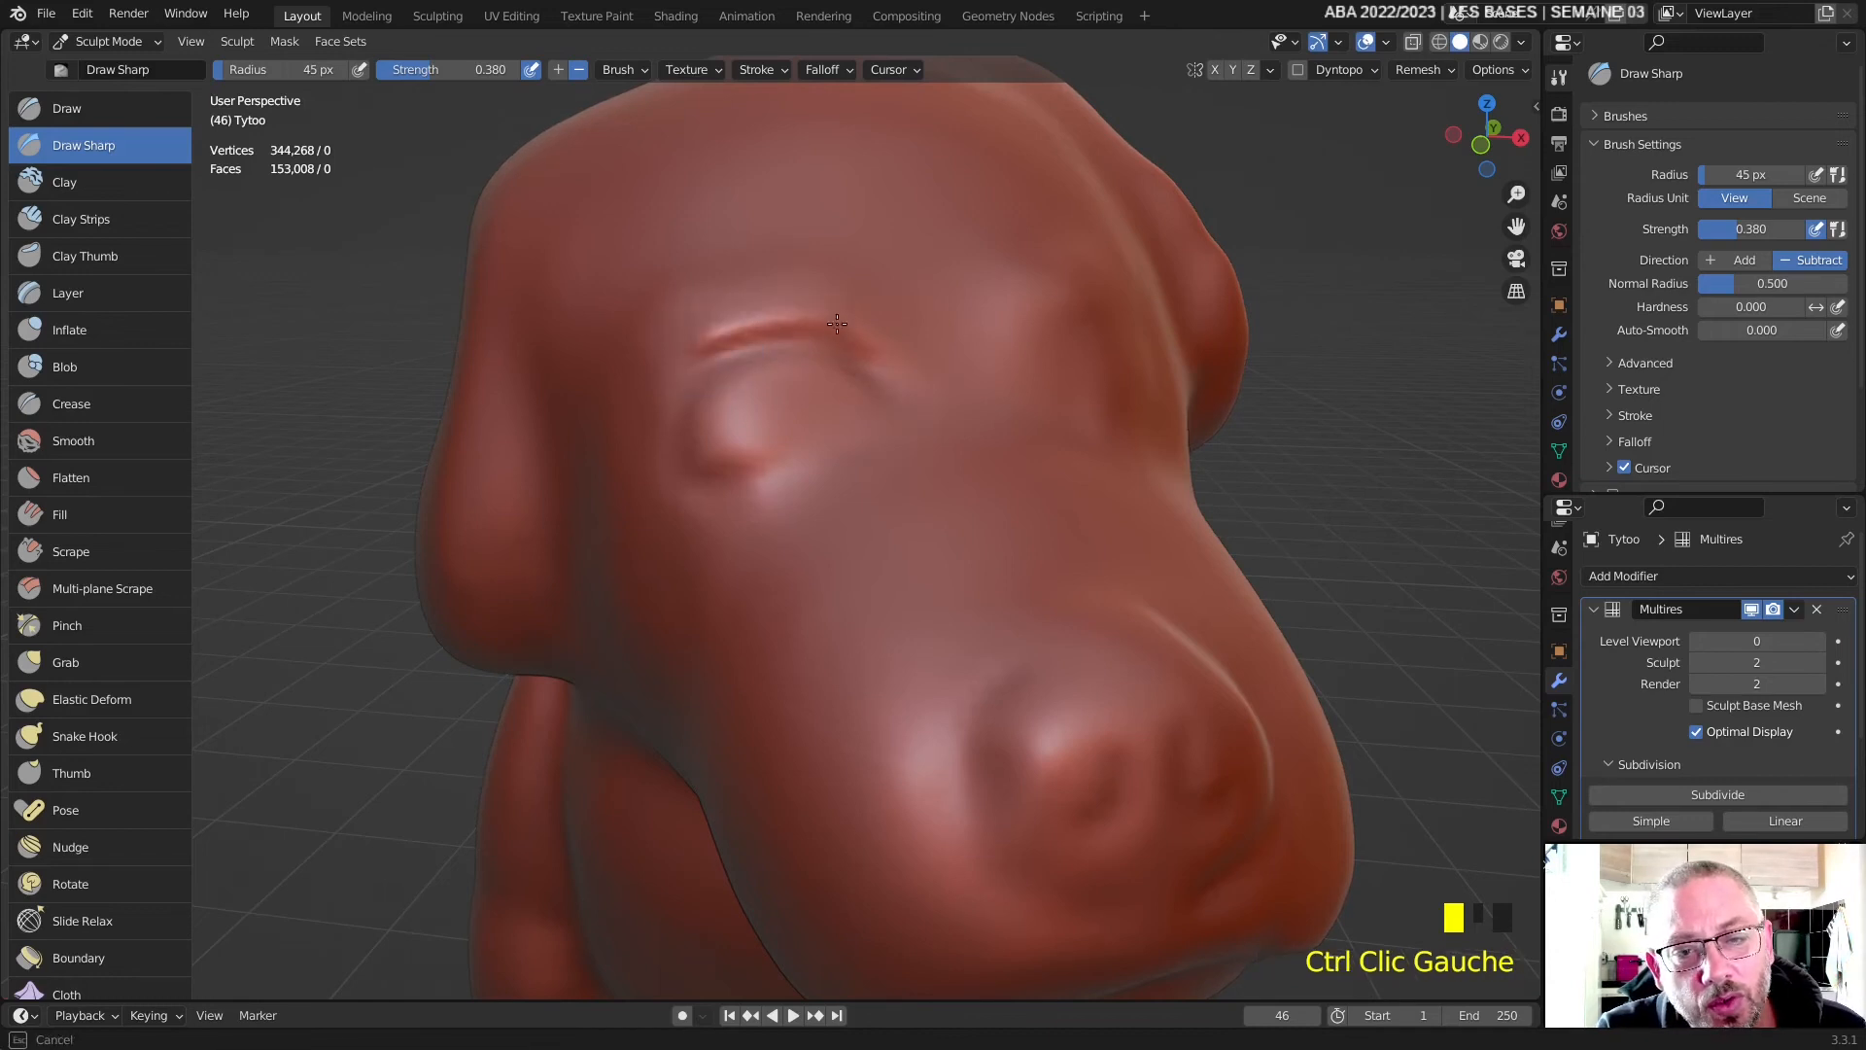
ctrl+drag(923, 395, 924, 400)
ctrl+drag(715, 345, 665, 440)
- Deepen the lower edge and inner corner of the first eye, and smooth its upper eyelid
middle_drag(668, 448, 718, 487)
drag(679, 490, 689, 487)
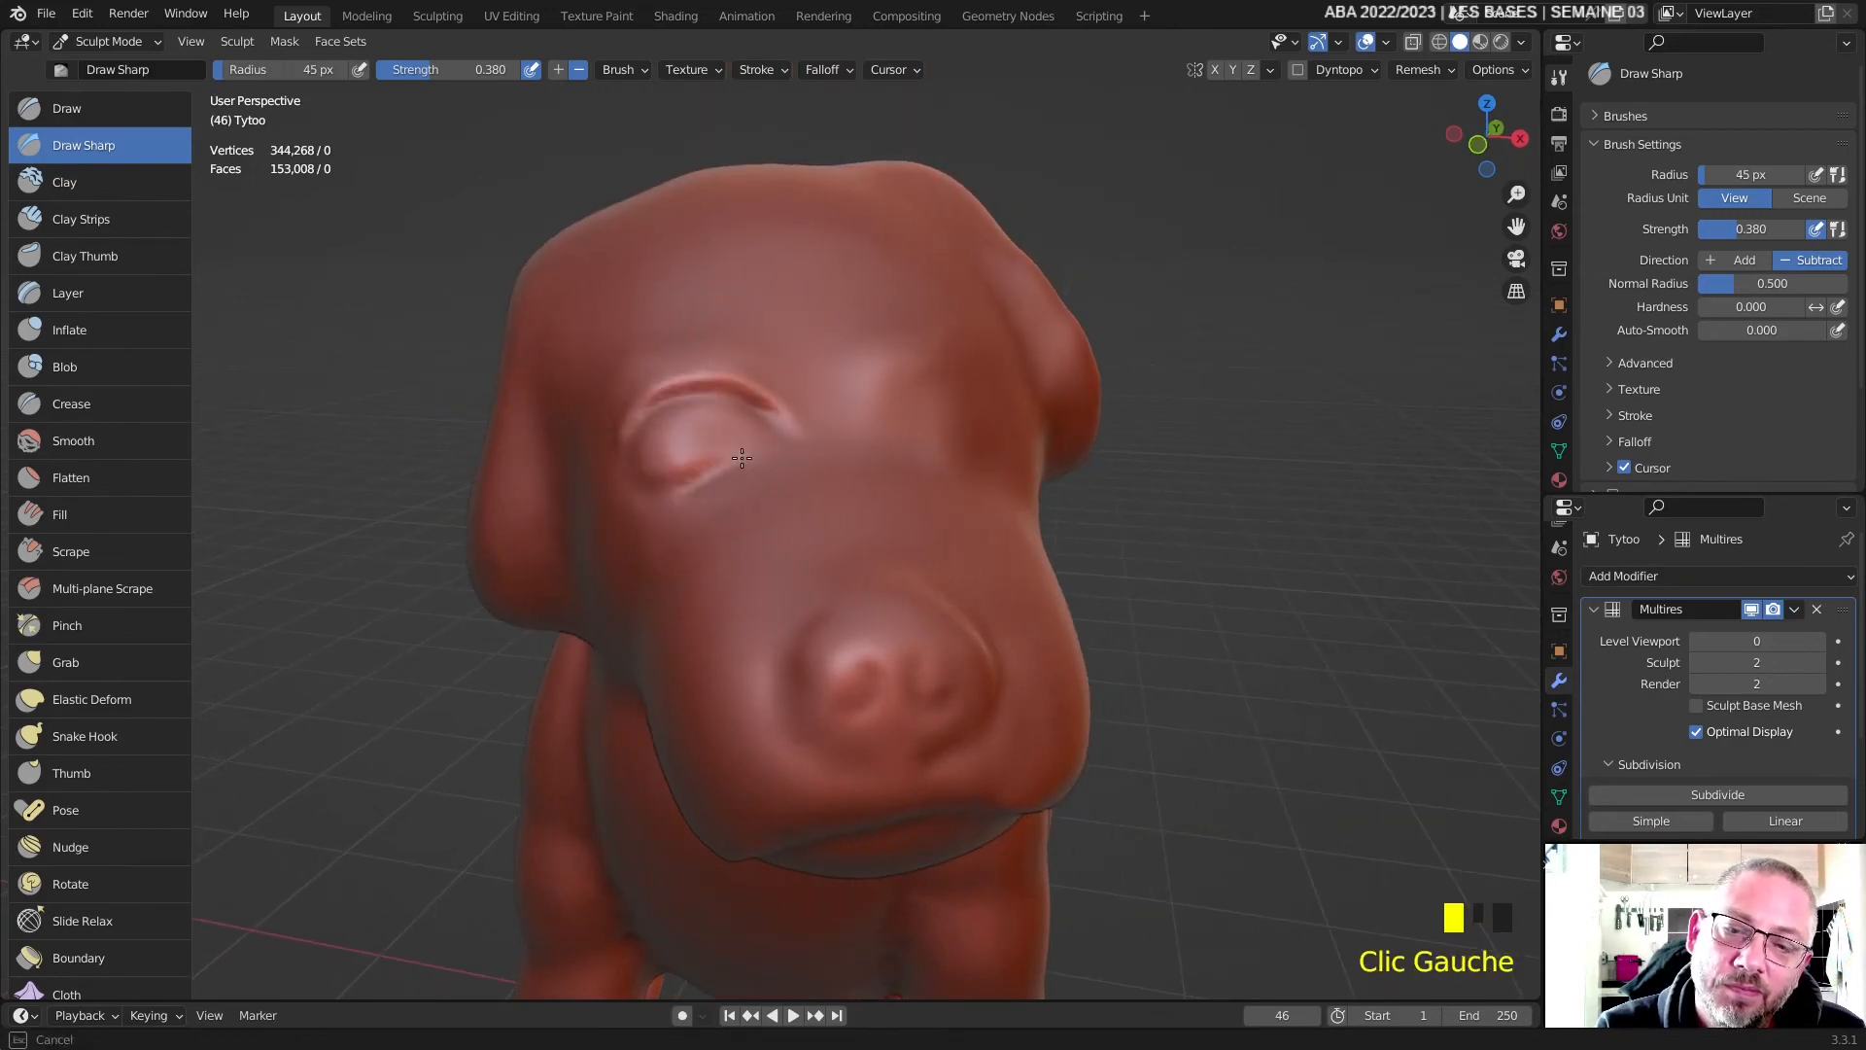
drag(786, 435, 761, 406)
mouse_move(748, 396)
shift+mouse_down()
mouse_move(681, 397)
mouse_move(636, 434)
shift+mouse_up()
shift+drag(653, 467, 675, 473)
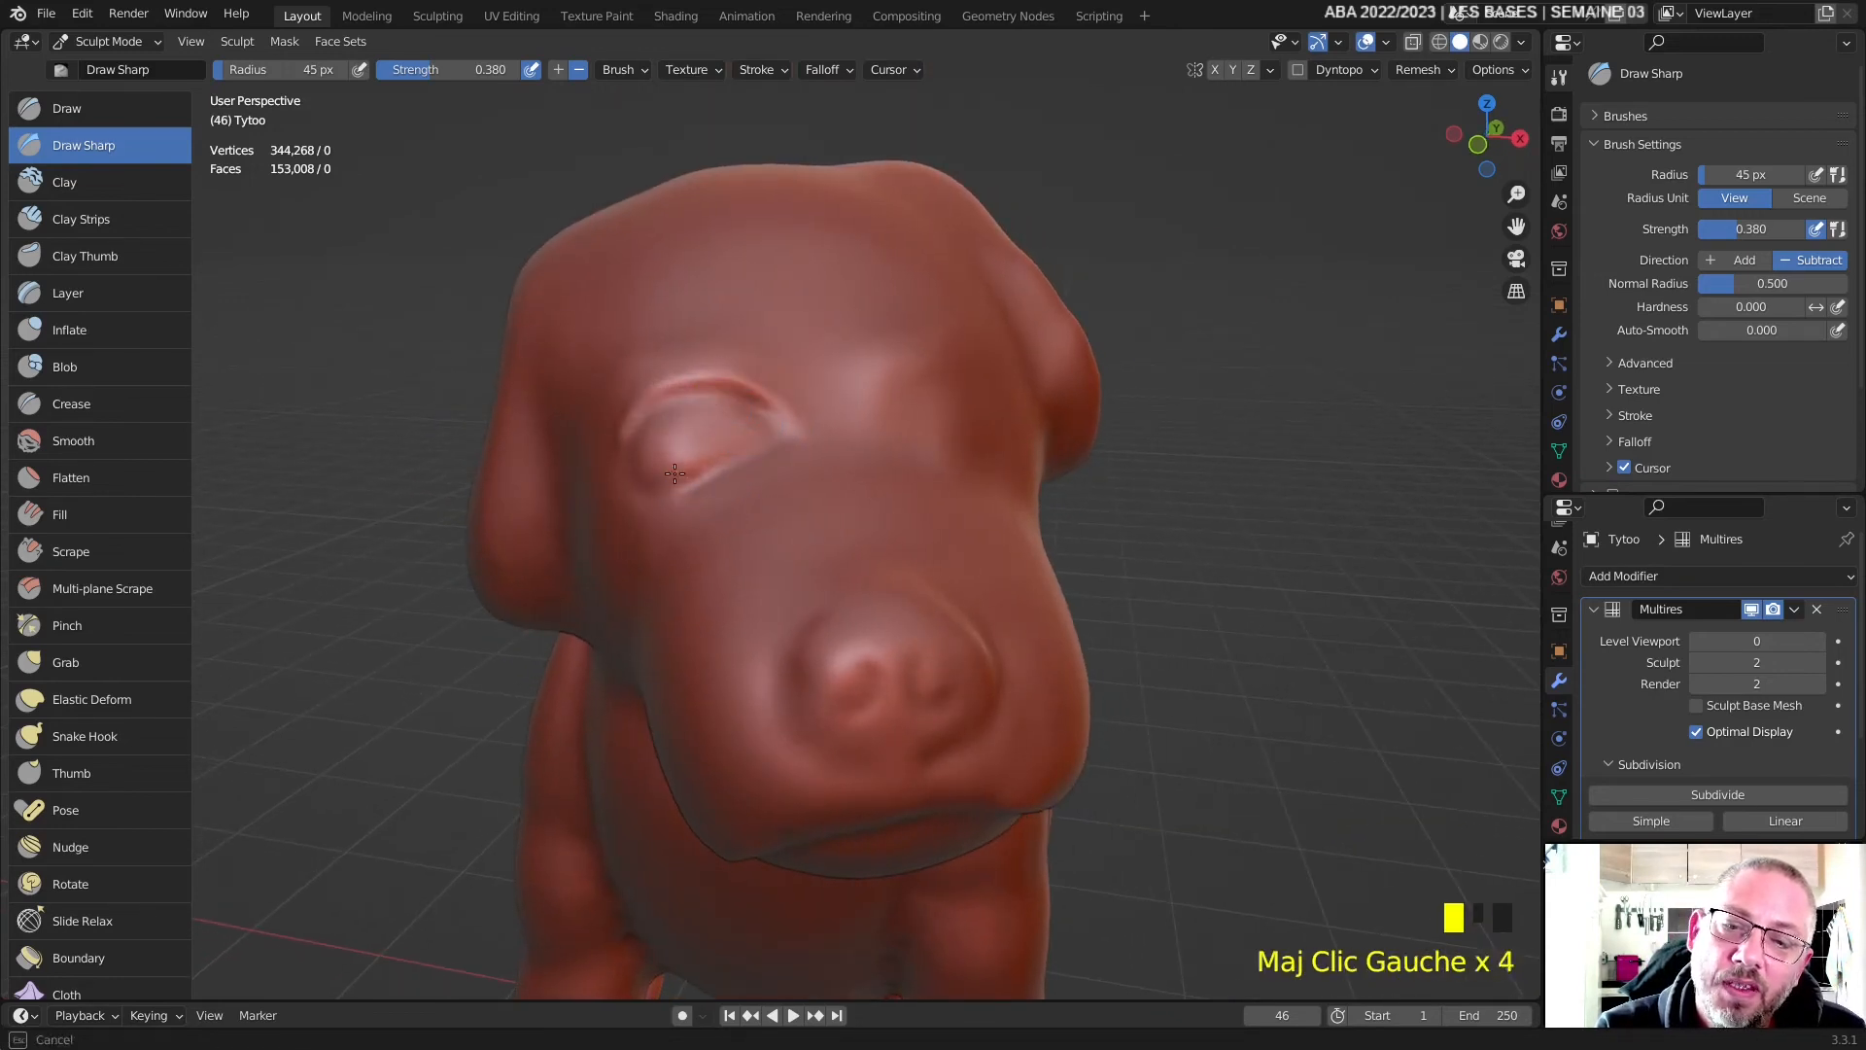
- Raise a matching upper eyelid ridge over the second eye with an inverted Draw Sharp stroke
middle_drag(808, 431, 624, 371)
mouse_move(622, 384)
ctrl+mouse_down()
mouse_move(702, 363)
mouse_move(774, 430)
ctrl+mouse_up()
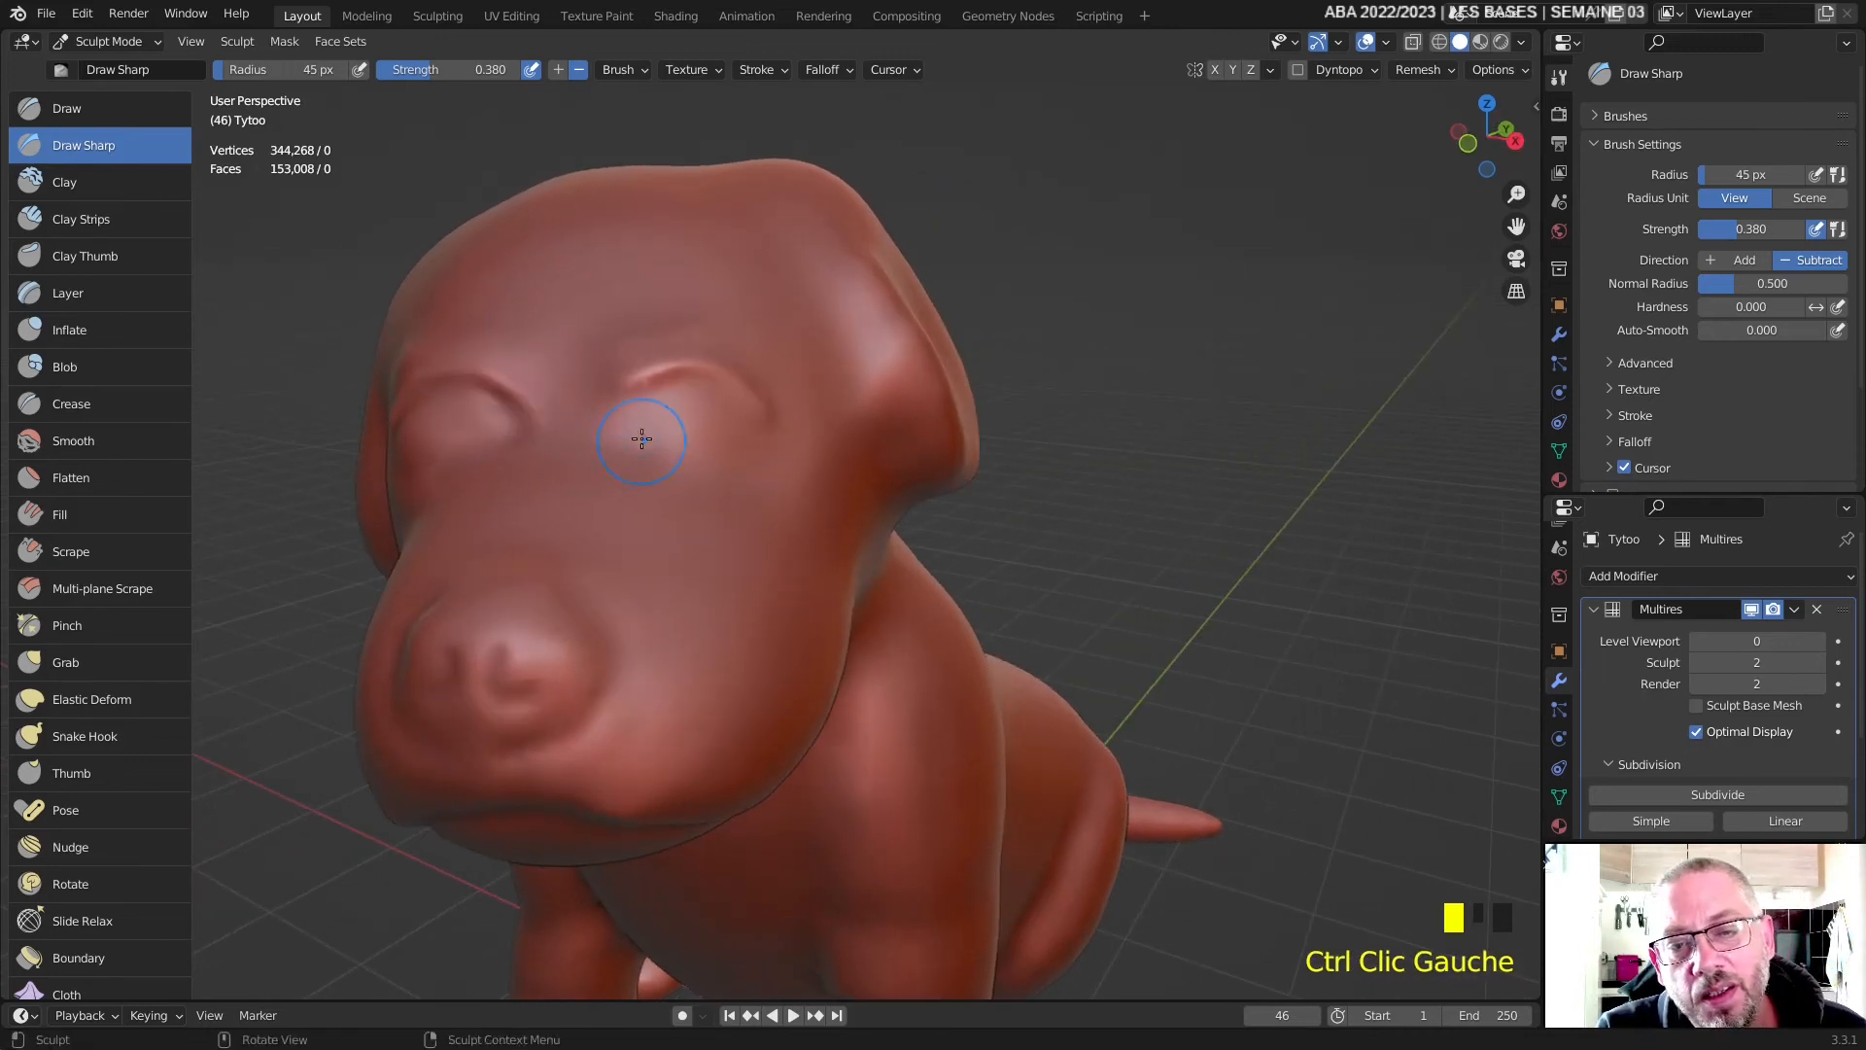
mouse_move(640, 403)
mouse_down()
mouse_move(716, 394)
mouse_move(640, 418)
mouse_up()
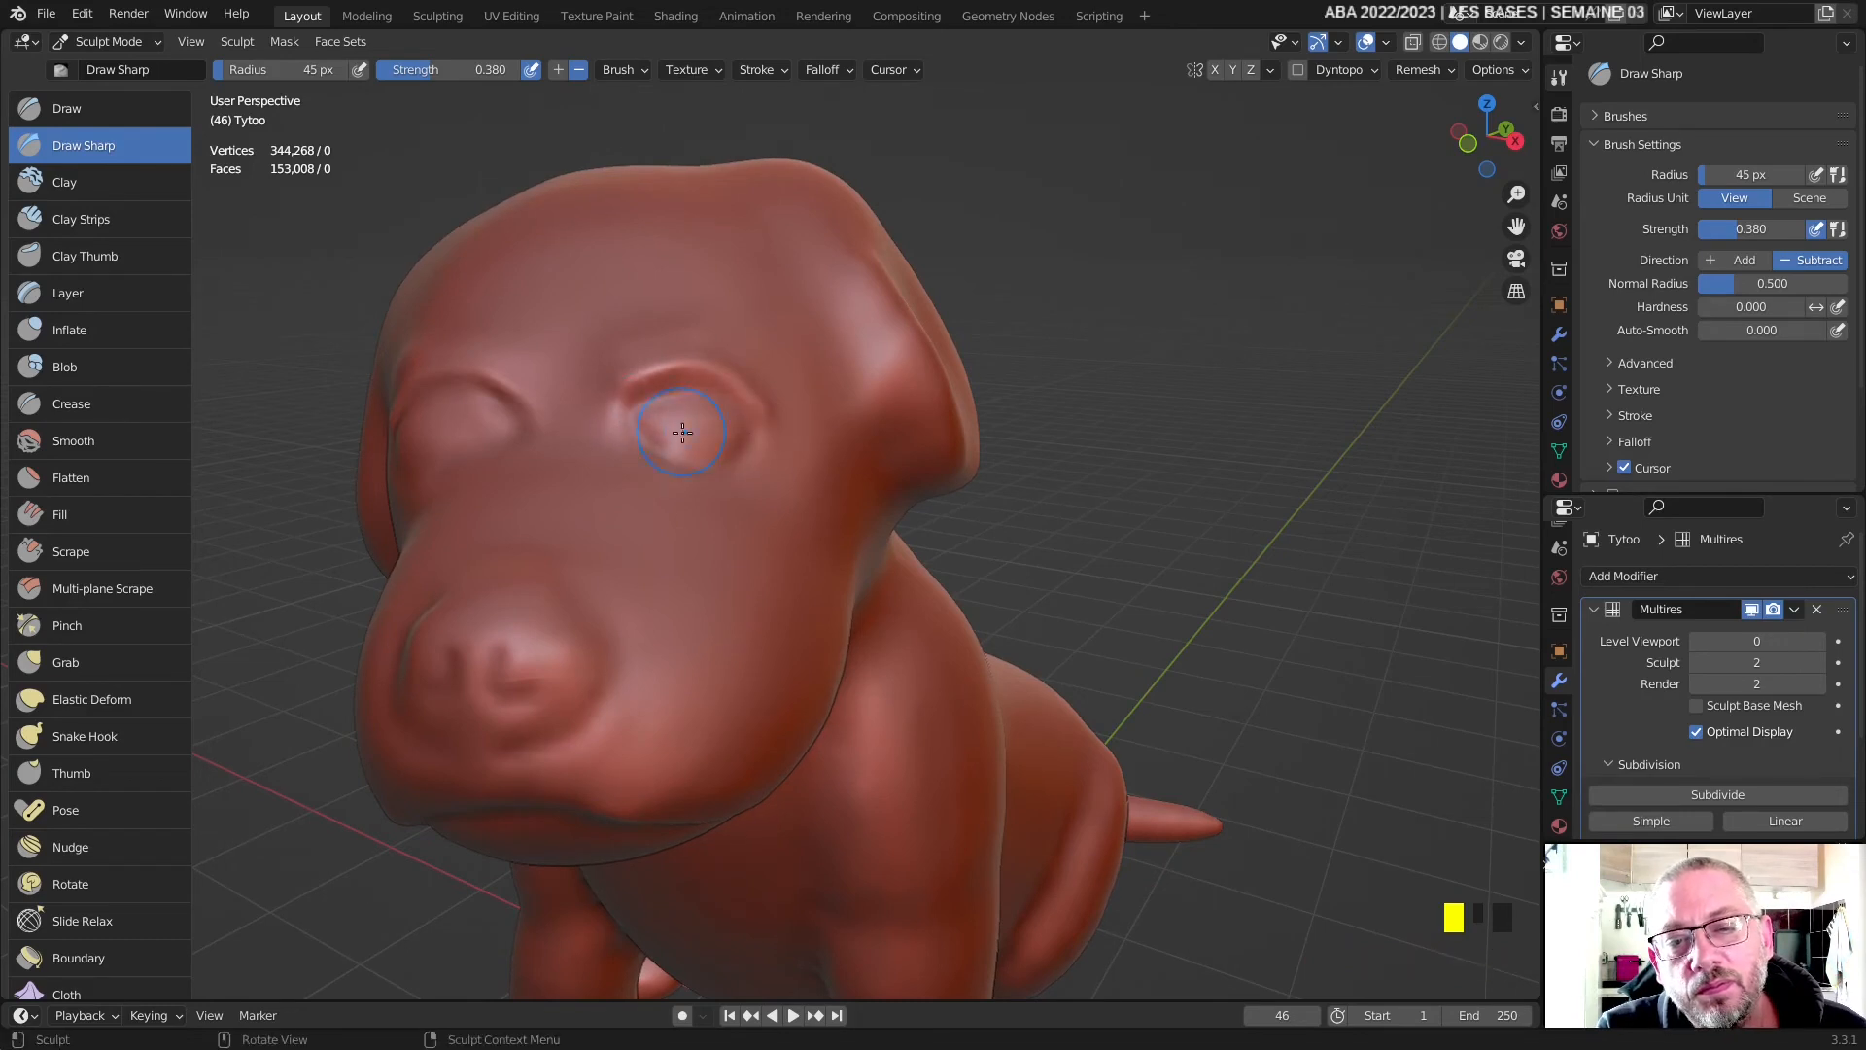
middle_drag(733, 434, 707, 412)
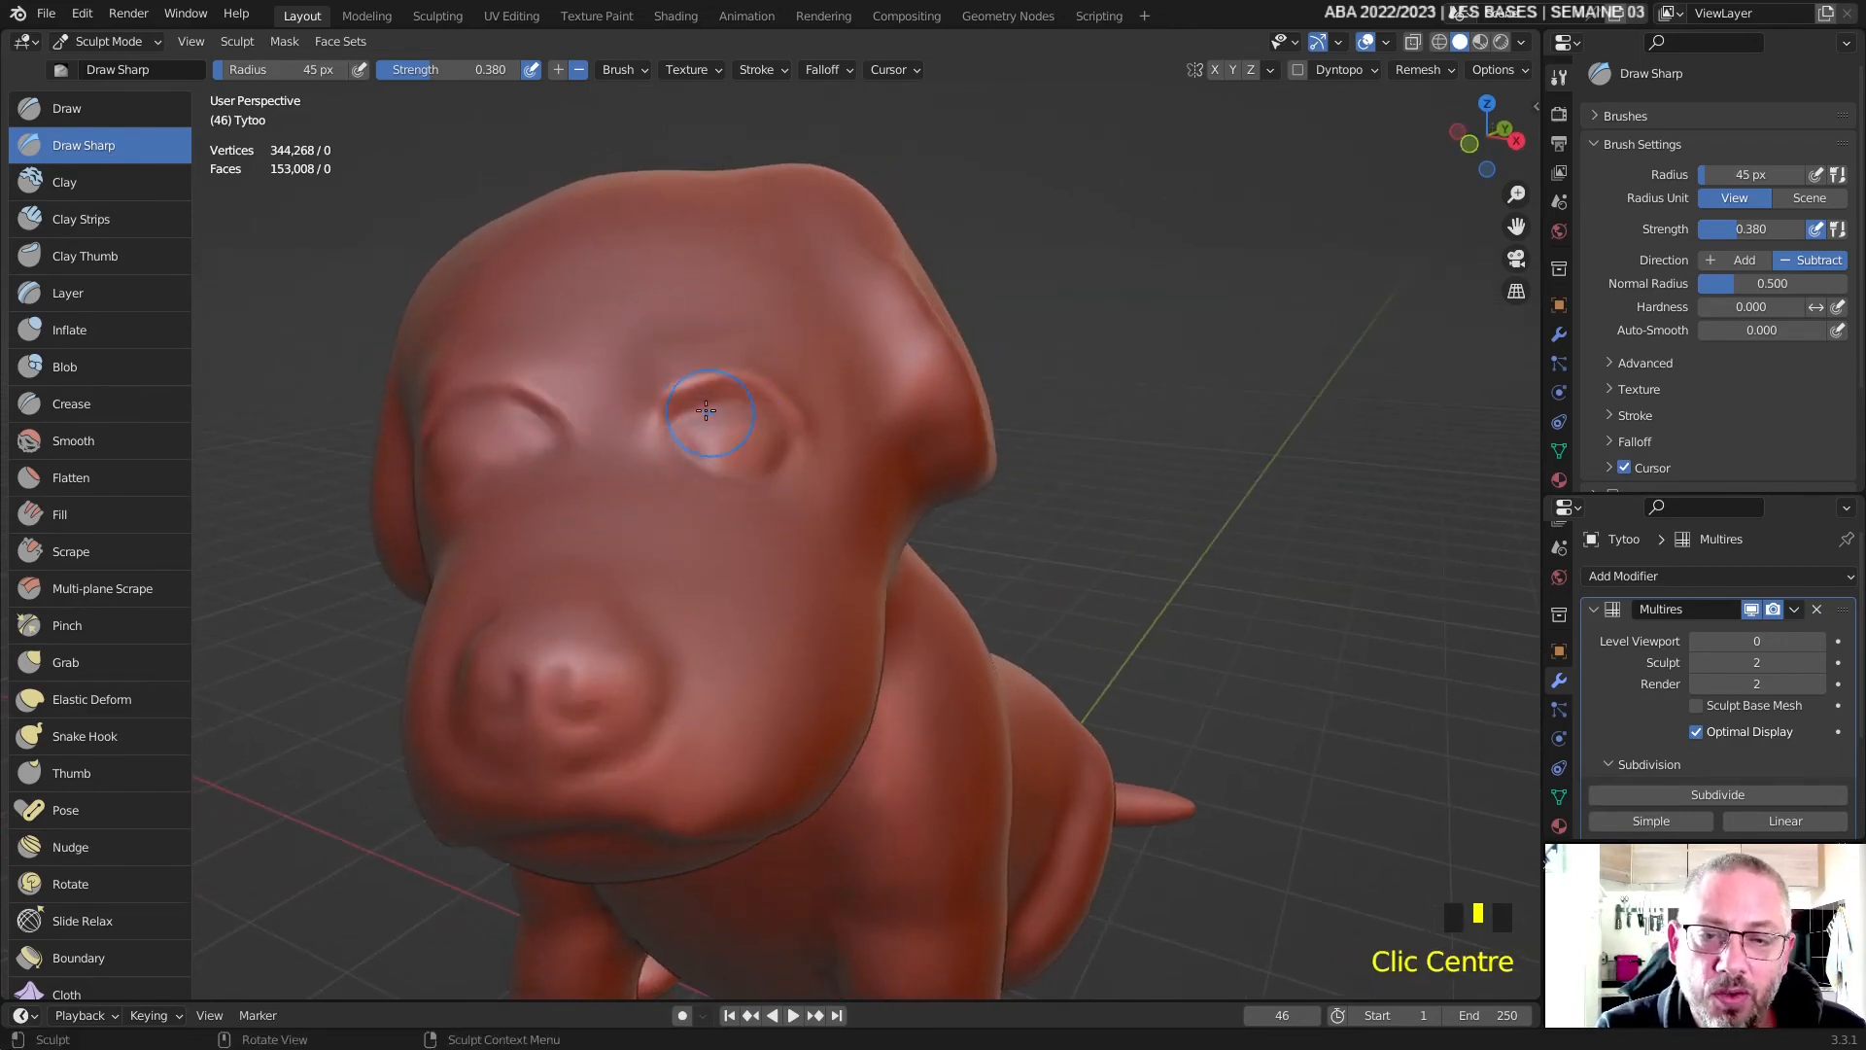
key(ctrl+z)
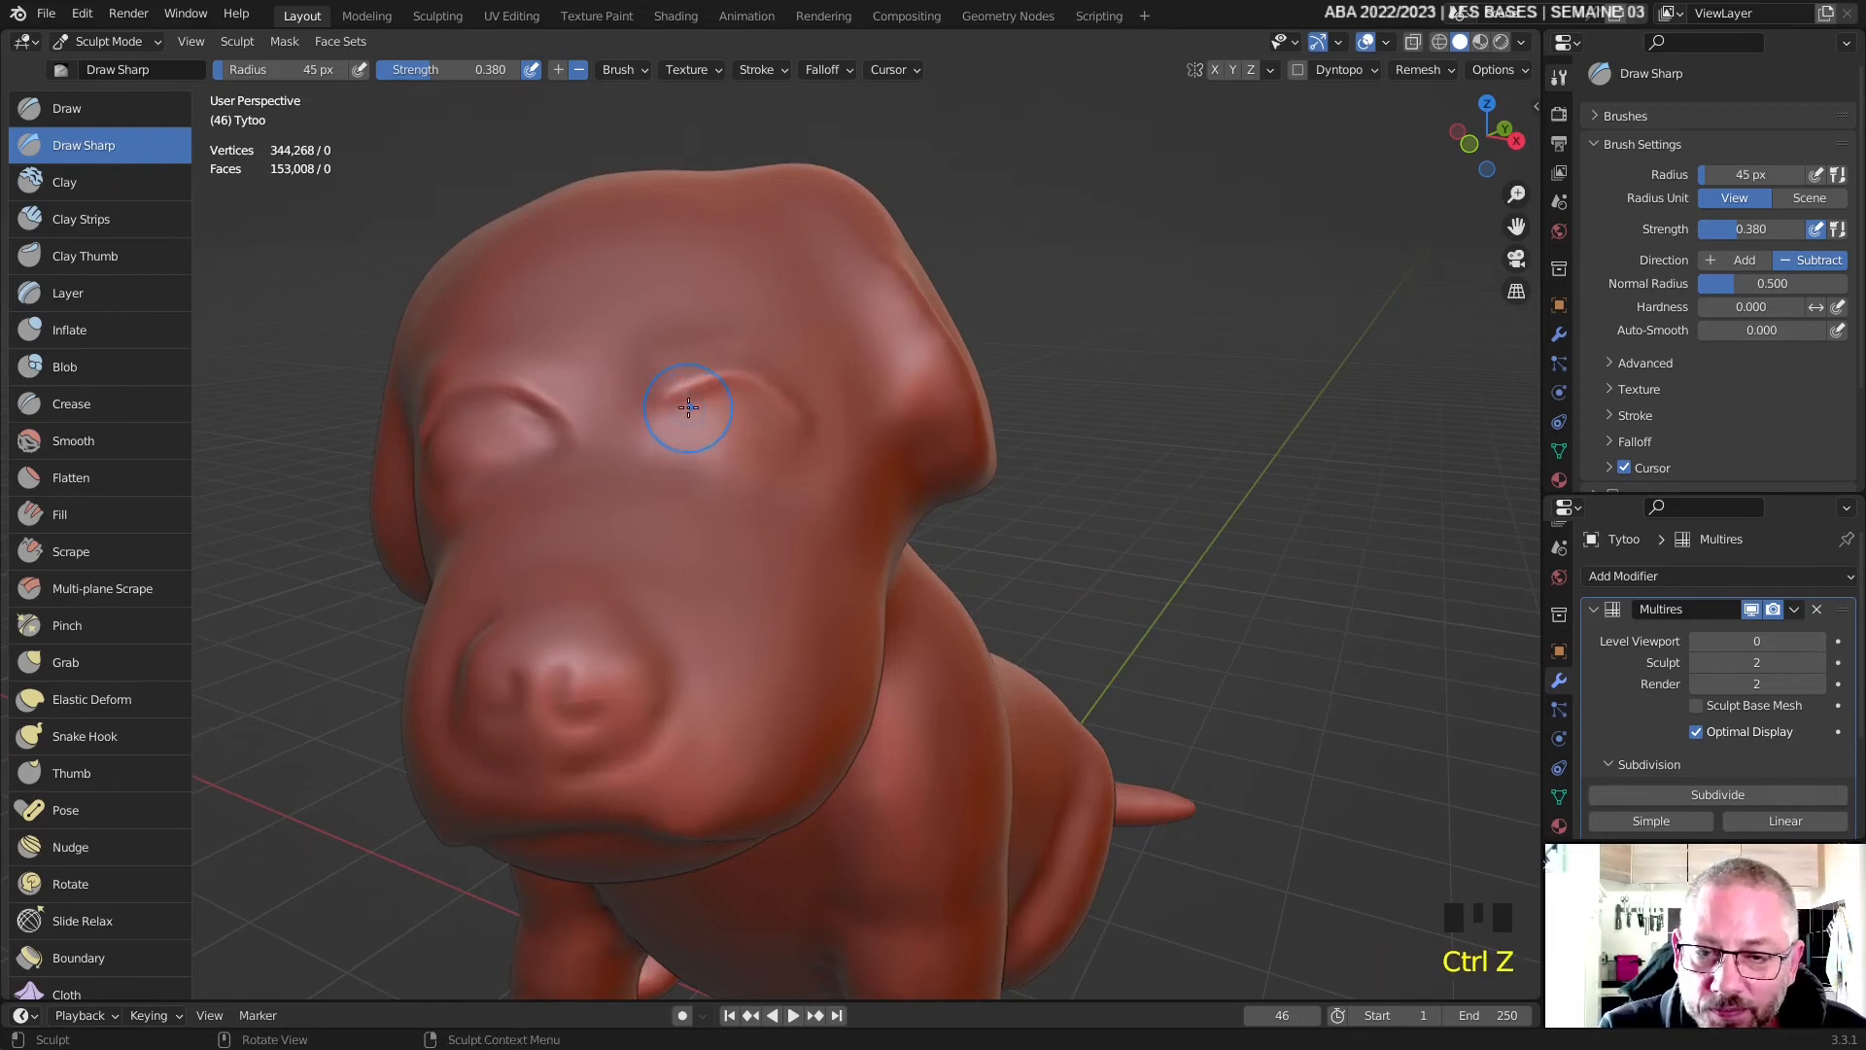
- Carve a wider outline around the second eye below its eyelid ridge and smooth its lower edge
drag(688, 407, 673, 420)
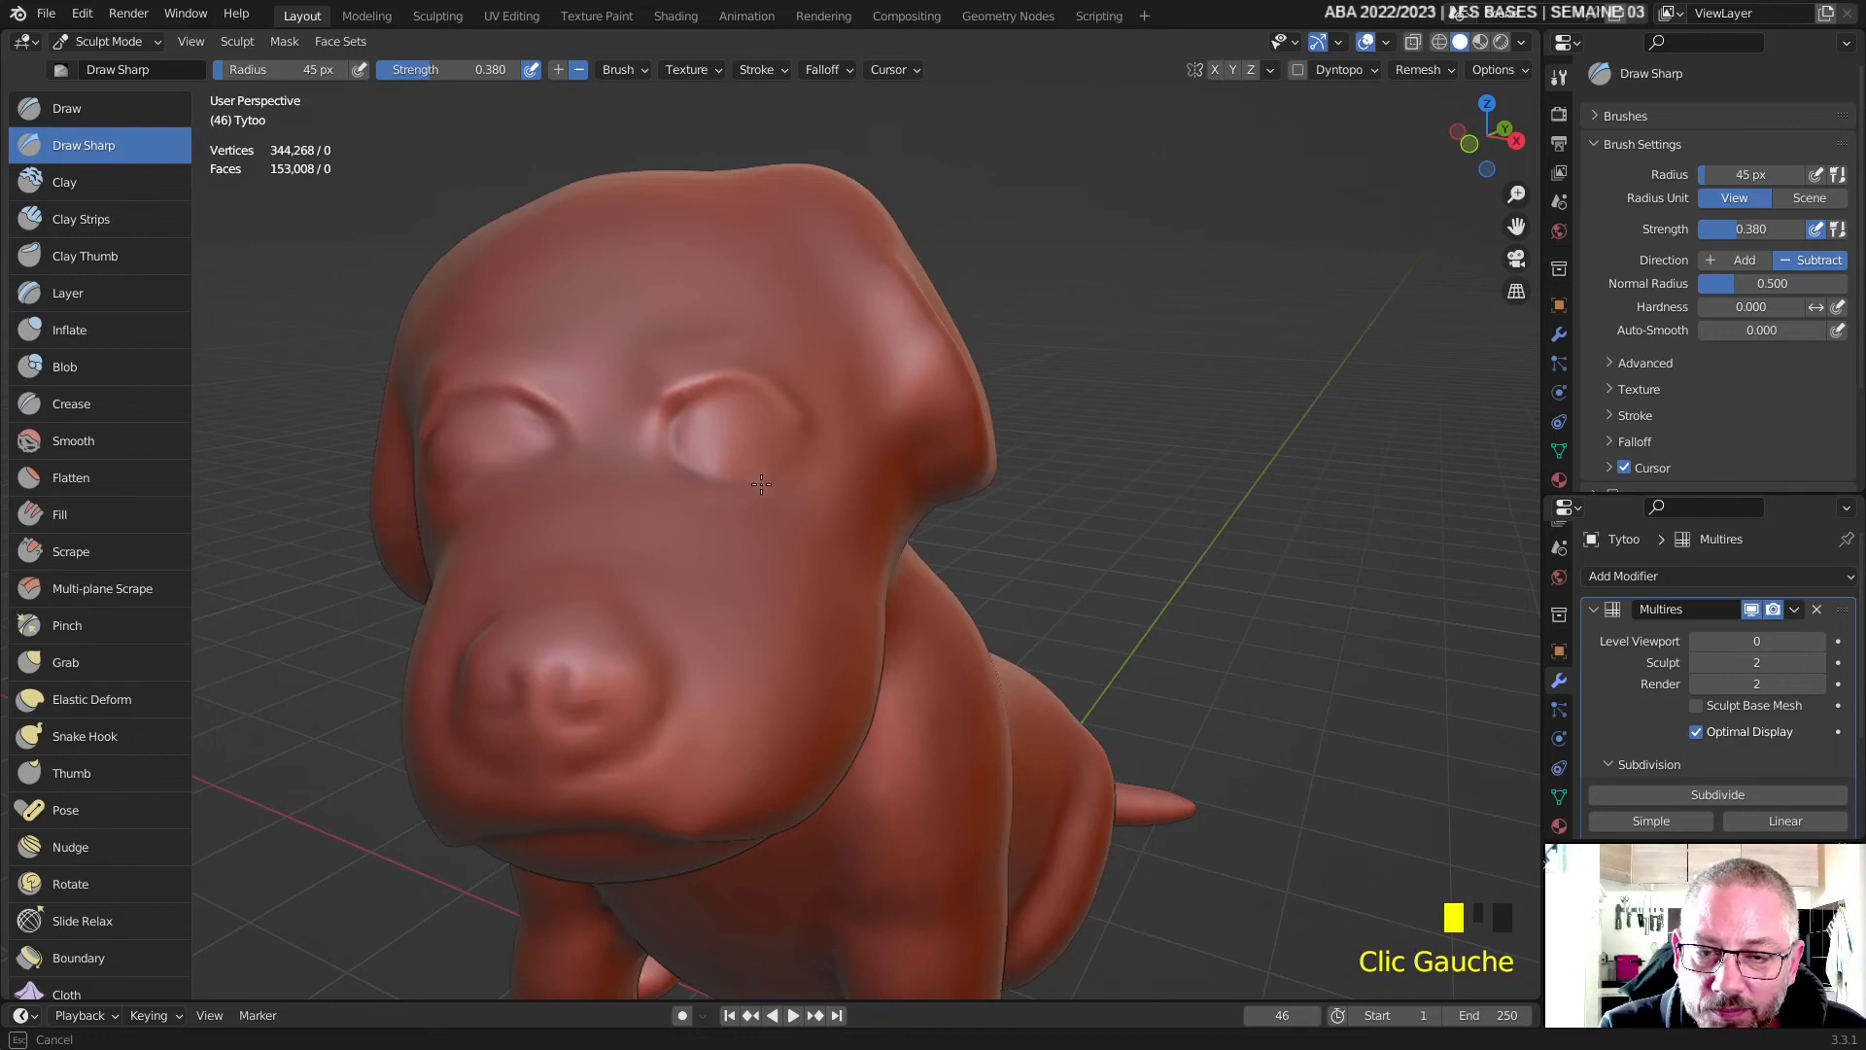
drag(807, 448, 787, 415)
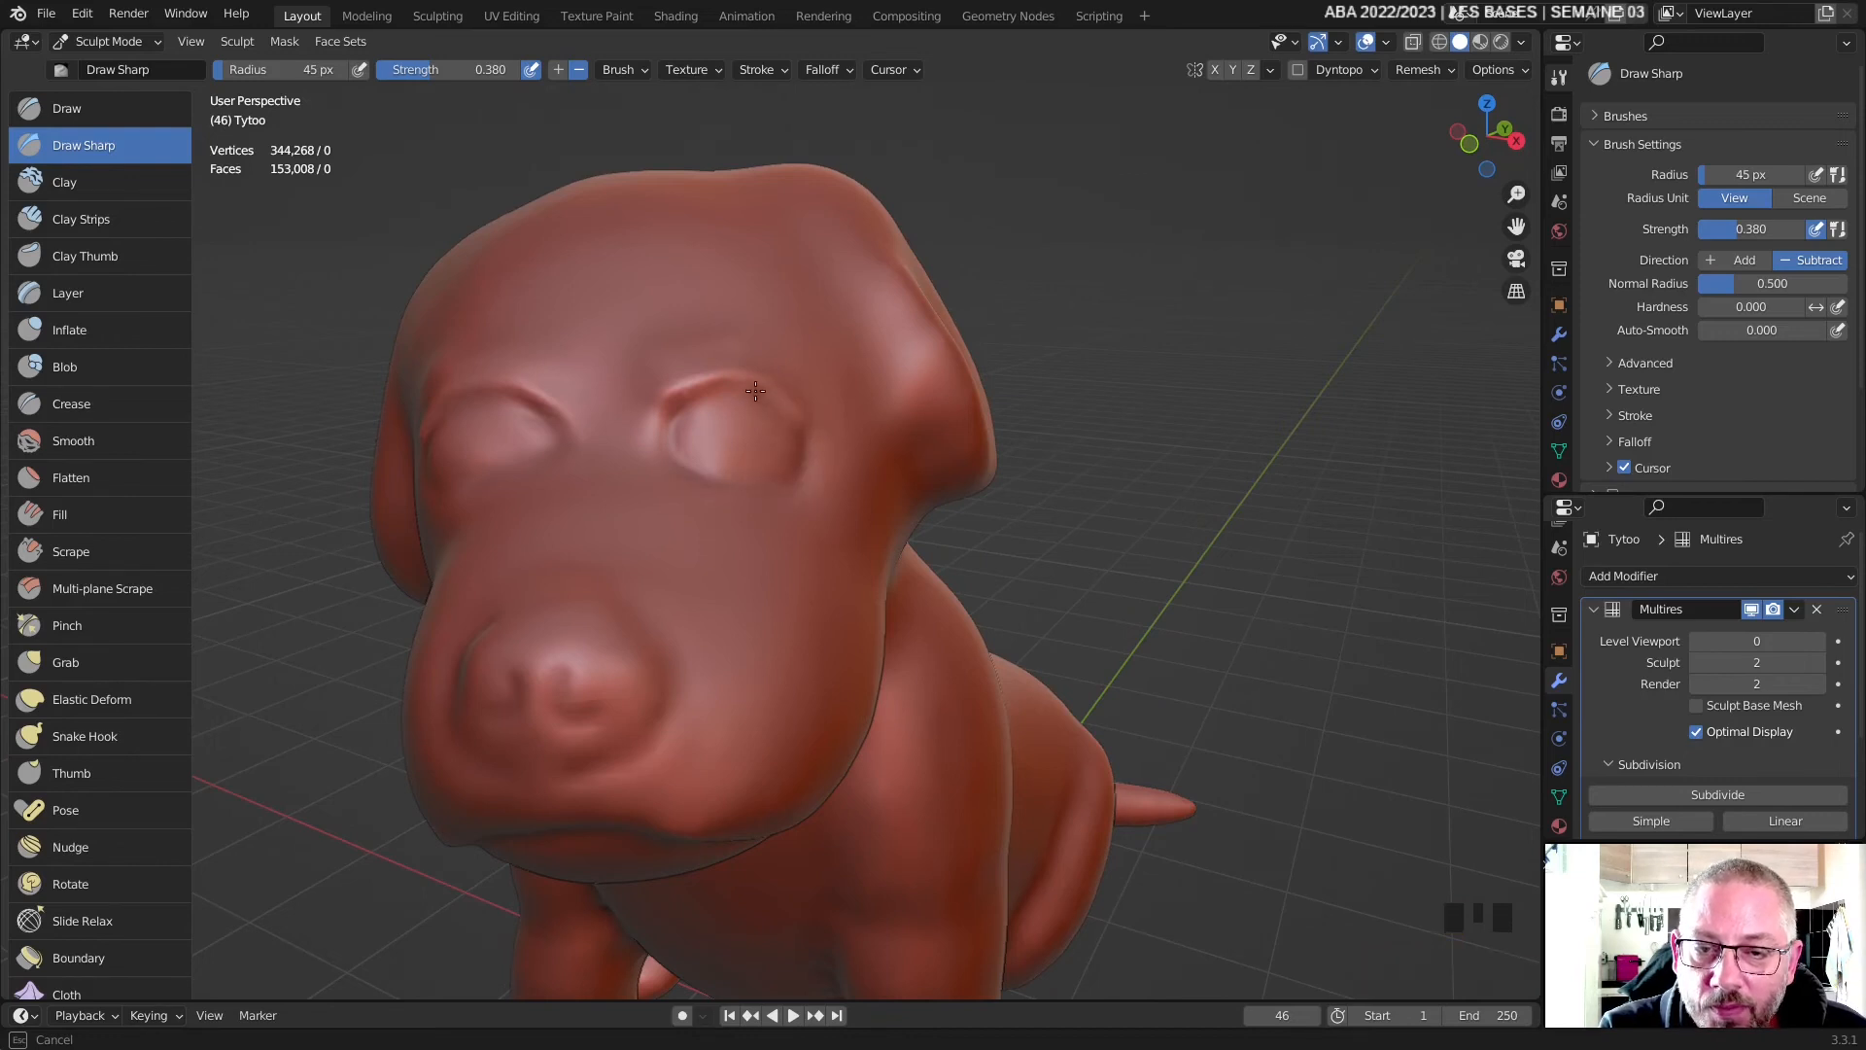
mouse_move(670, 431)
mouse_down()
mouse_move(802, 418)
mouse_move(821, 469)
mouse_move(681, 436)
mouse_up()
shift+drag(695, 447, 719, 469)
shift+click(741, 480)
- Carve short creases on the face beside the second eye and smooth them into the cheek
scroll(741, 480, down, 2)
mouse_move(742, 480)
middle_down()
mouse_move(718, 424)
mouse_move(571, 471)
mouse_move(835, 397)
mouse_move(796, 309)
middle_up()
mouse_move(801, 241)
mouse_down()
mouse_move(789, 376)
mouse_move(743, 424)
mouse_up()
middle_drag(743, 425, 984, 444)
mouse_move(990, 420)
mouse_down()
mouse_move(1015, 516)
mouse_move(982, 362)
mouse_move(996, 461)
mouse_up()
shift+drag(984, 359, 982, 394)
shift+drag(983, 379, 1015, 491)
- Switch to the Grab brush at 251 px and reshape the dog's brow and face
mouse_move(1011, 467)
middle_down()
mouse_move(795, 403)
mouse_move(813, 354)
mouse_move(761, 556)
mouse_move(709, 545)
mouse_move(753, 528)
mouse_move(660, 450)
middle_up()
scroll(814, 369, down, 3)
scroll(752, 528, down, 1)
scroll(752, 528, up, 5)
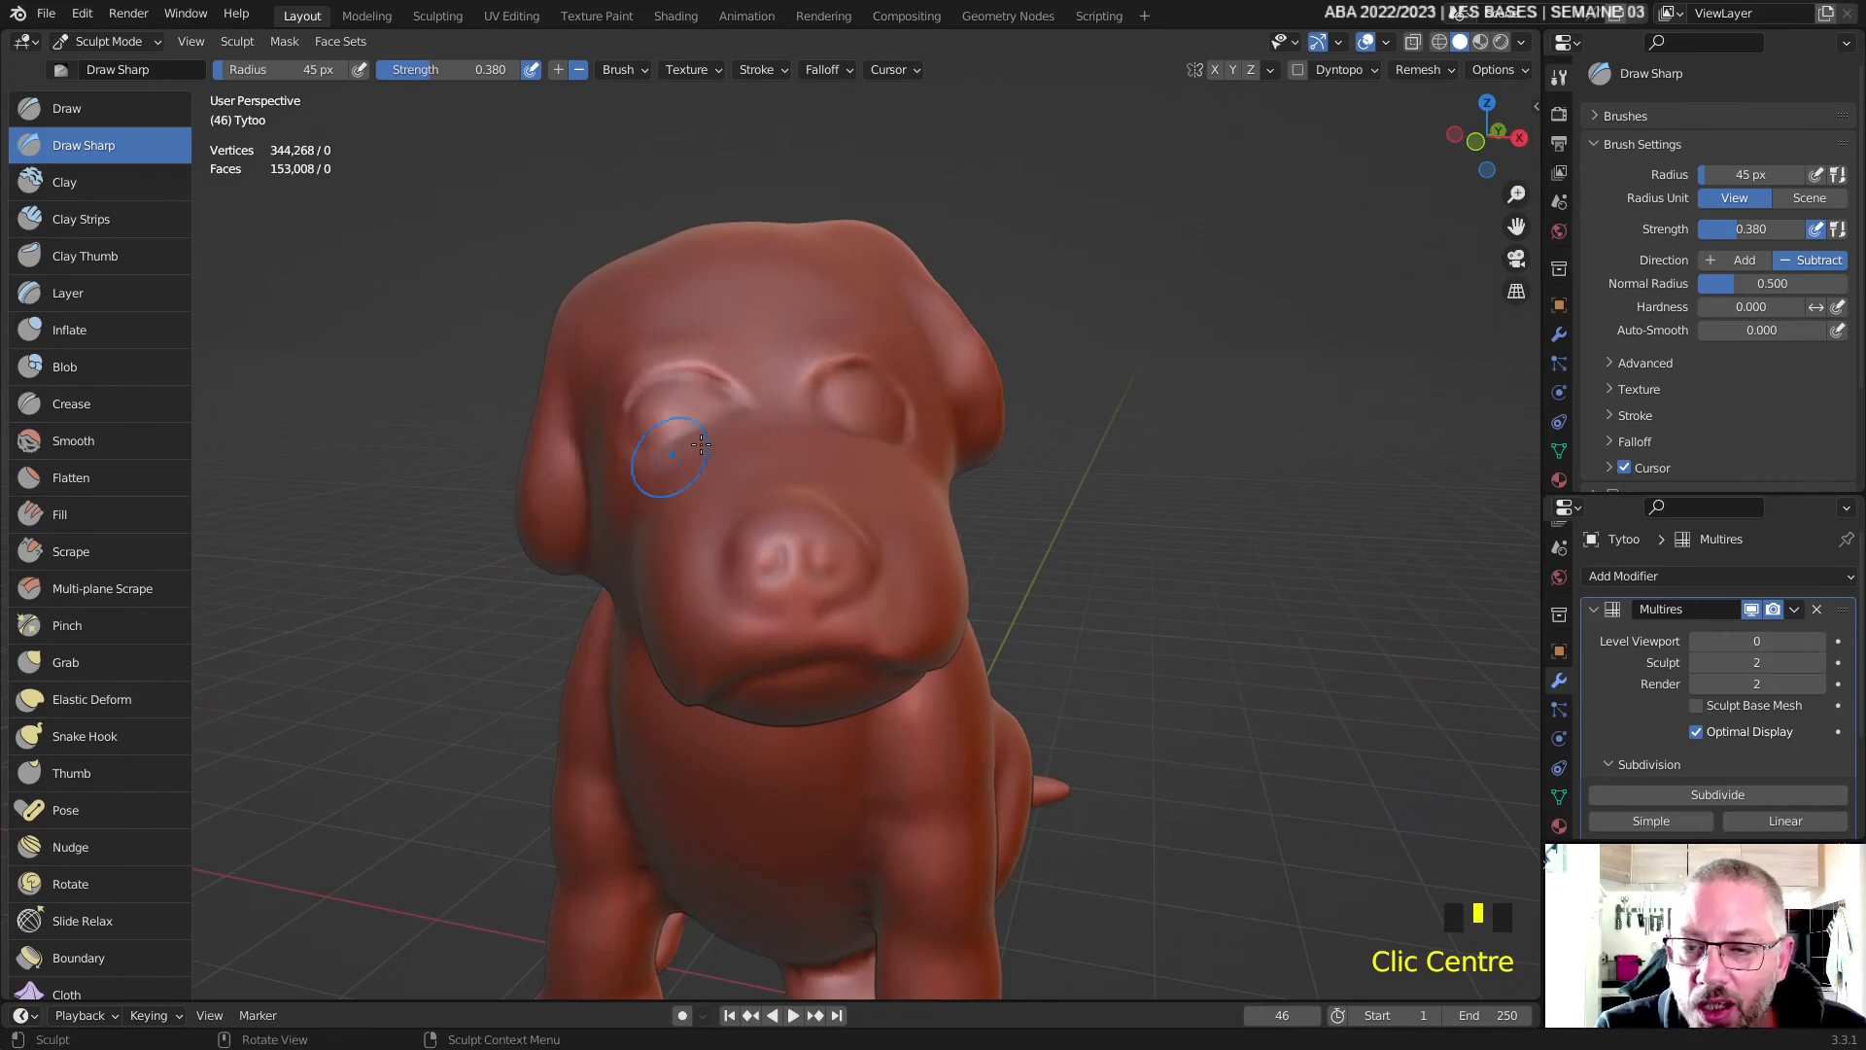
key(g)
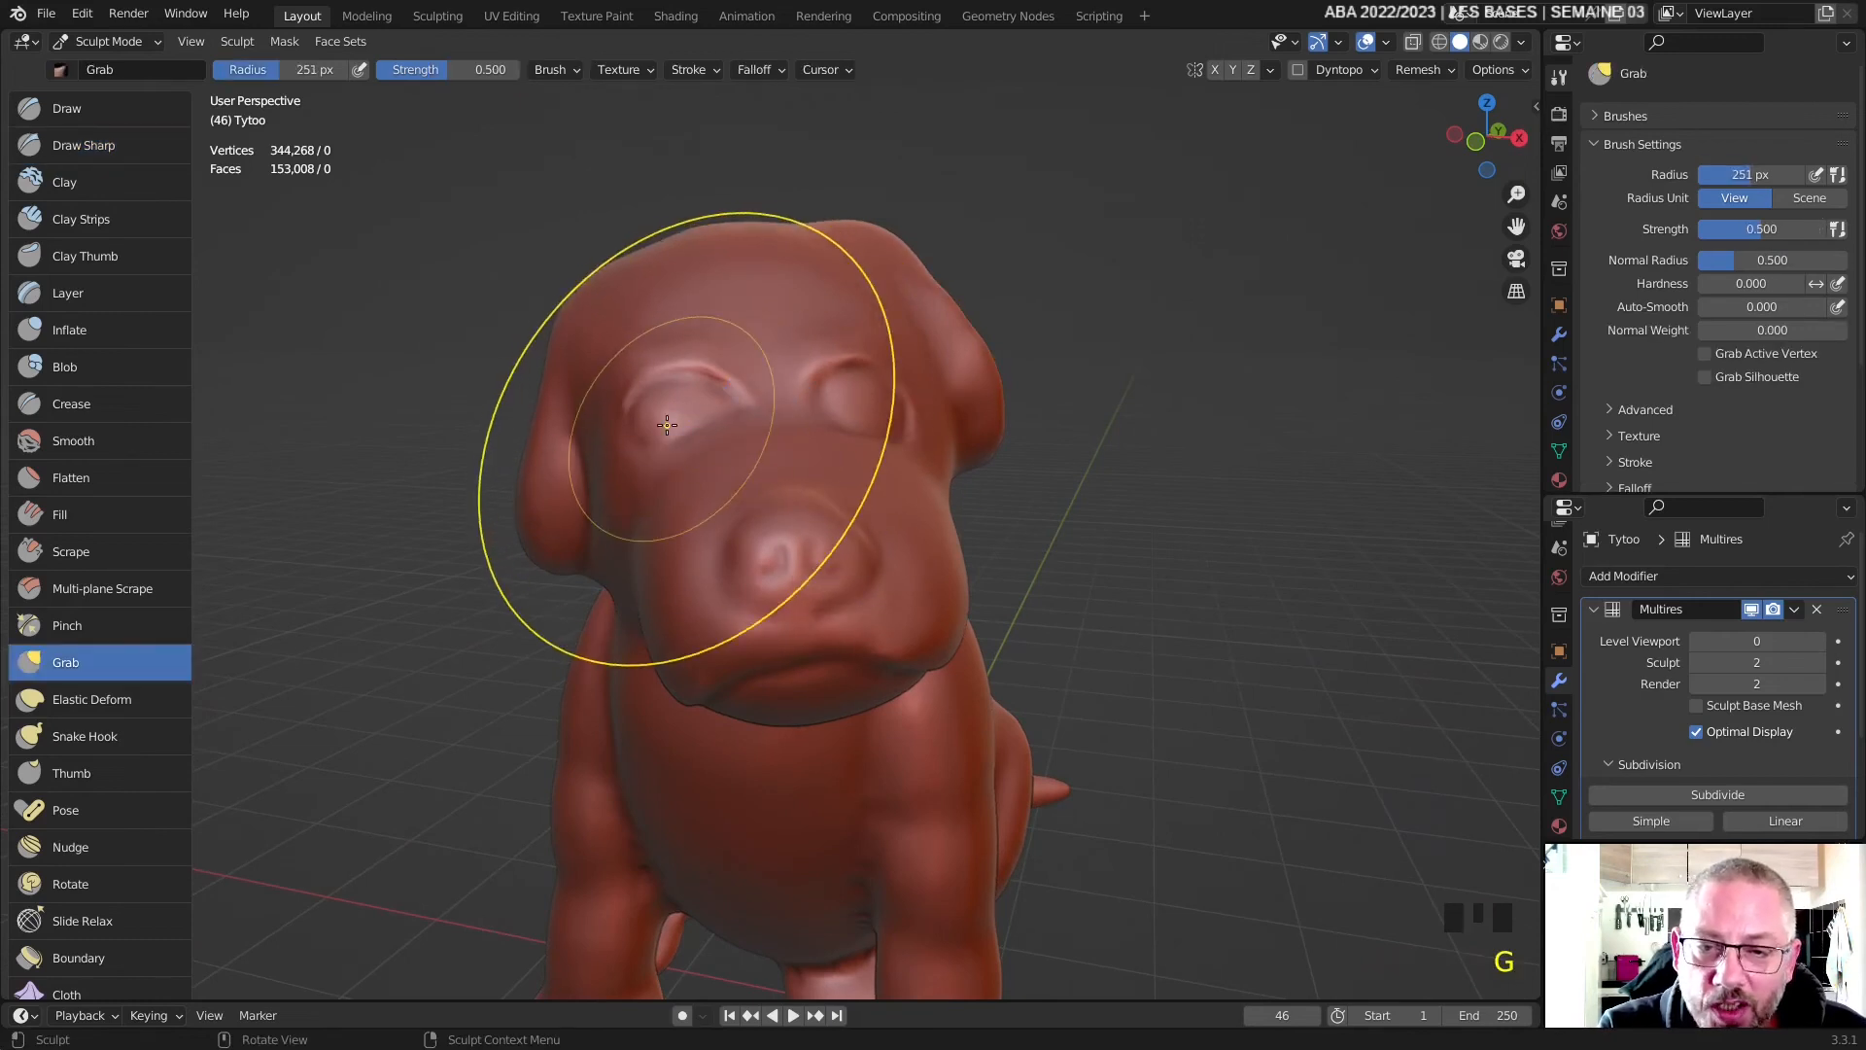
scroll(681, 427, up, 2)
drag(513, 278, 525, 292)
drag(679, 245, 696, 264)
middle_drag(682, 283, 680, 321)
mouse_move(834, 426)
mouse_down()
mouse_move(791, 492)
mouse_move(625, 534)
mouse_move(651, 570)
mouse_up()
- Adjust the sides of the head and nudge both eye areas with the Grab brush
scroll(652, 569, down, 2)
mouse_move(708, 533)
middle_down()
mouse_move(716, 470)
mouse_move(658, 408)
middle_up()
mouse_move(658, 408)
mouse_down()
mouse_move(666, 380)
mouse_move(722, 417)
mouse_up()
drag(943, 378, 921, 401)
middle_drag(816, 458, 780, 461)
drag(596, 217, 600, 227)
drag(806, 208, 825, 208)
middle_drag(809, 307, 815, 278)
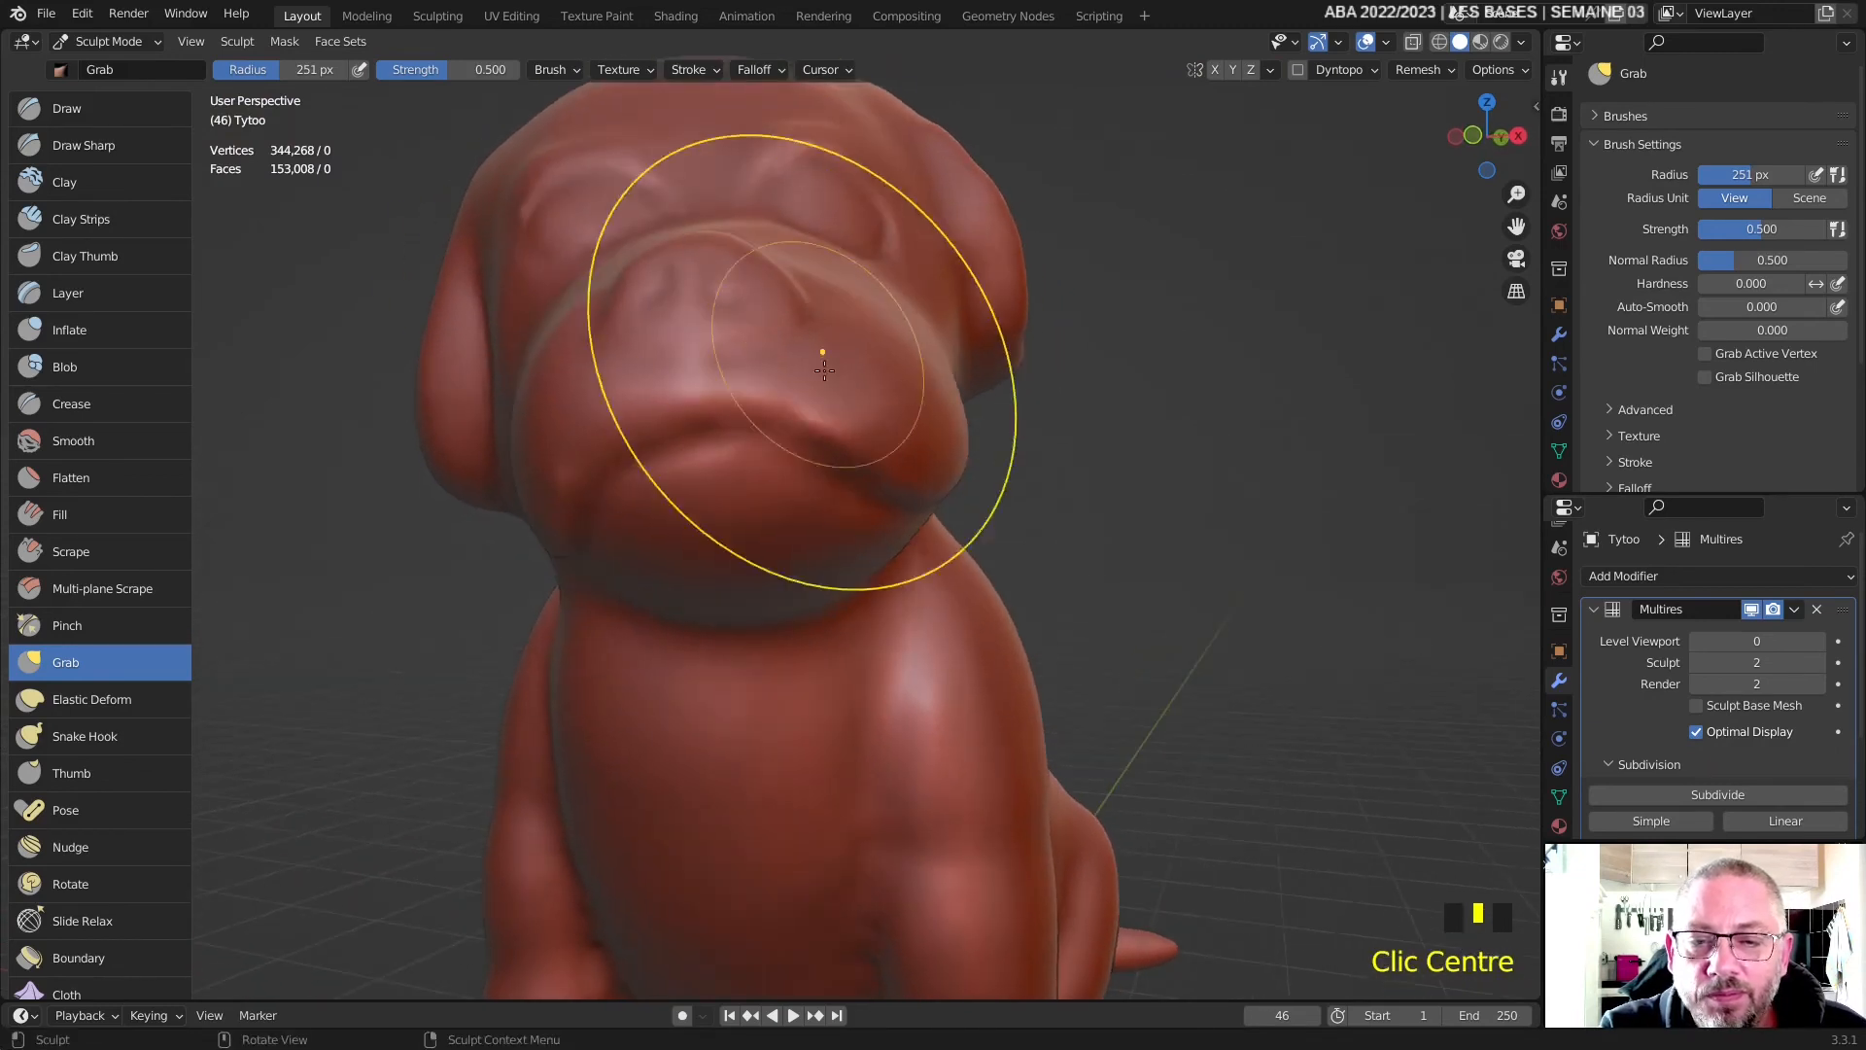
- Reshape the mouth line, the lip corner and the chin with short Grab strokes
drag(716, 417, 749, 413)
drag(869, 457, 889, 433)
drag(735, 513, 733, 504)
mouse_move(731, 530)
middle_down()
mouse_move(713, 482)
mouse_move(718, 508)
middle_up()
drag(727, 523, 725, 512)
drag(697, 436, 694, 463)
- Adjust the muzzle tip from the side, and nudge the second eye and upper muzzle from the front
mouse_move(704, 452)
middle_down()
mouse_move(595, 496)
mouse_move(573, 459)
mouse_move(544, 467)
middle_up()
scroll(670, 452, down, 2)
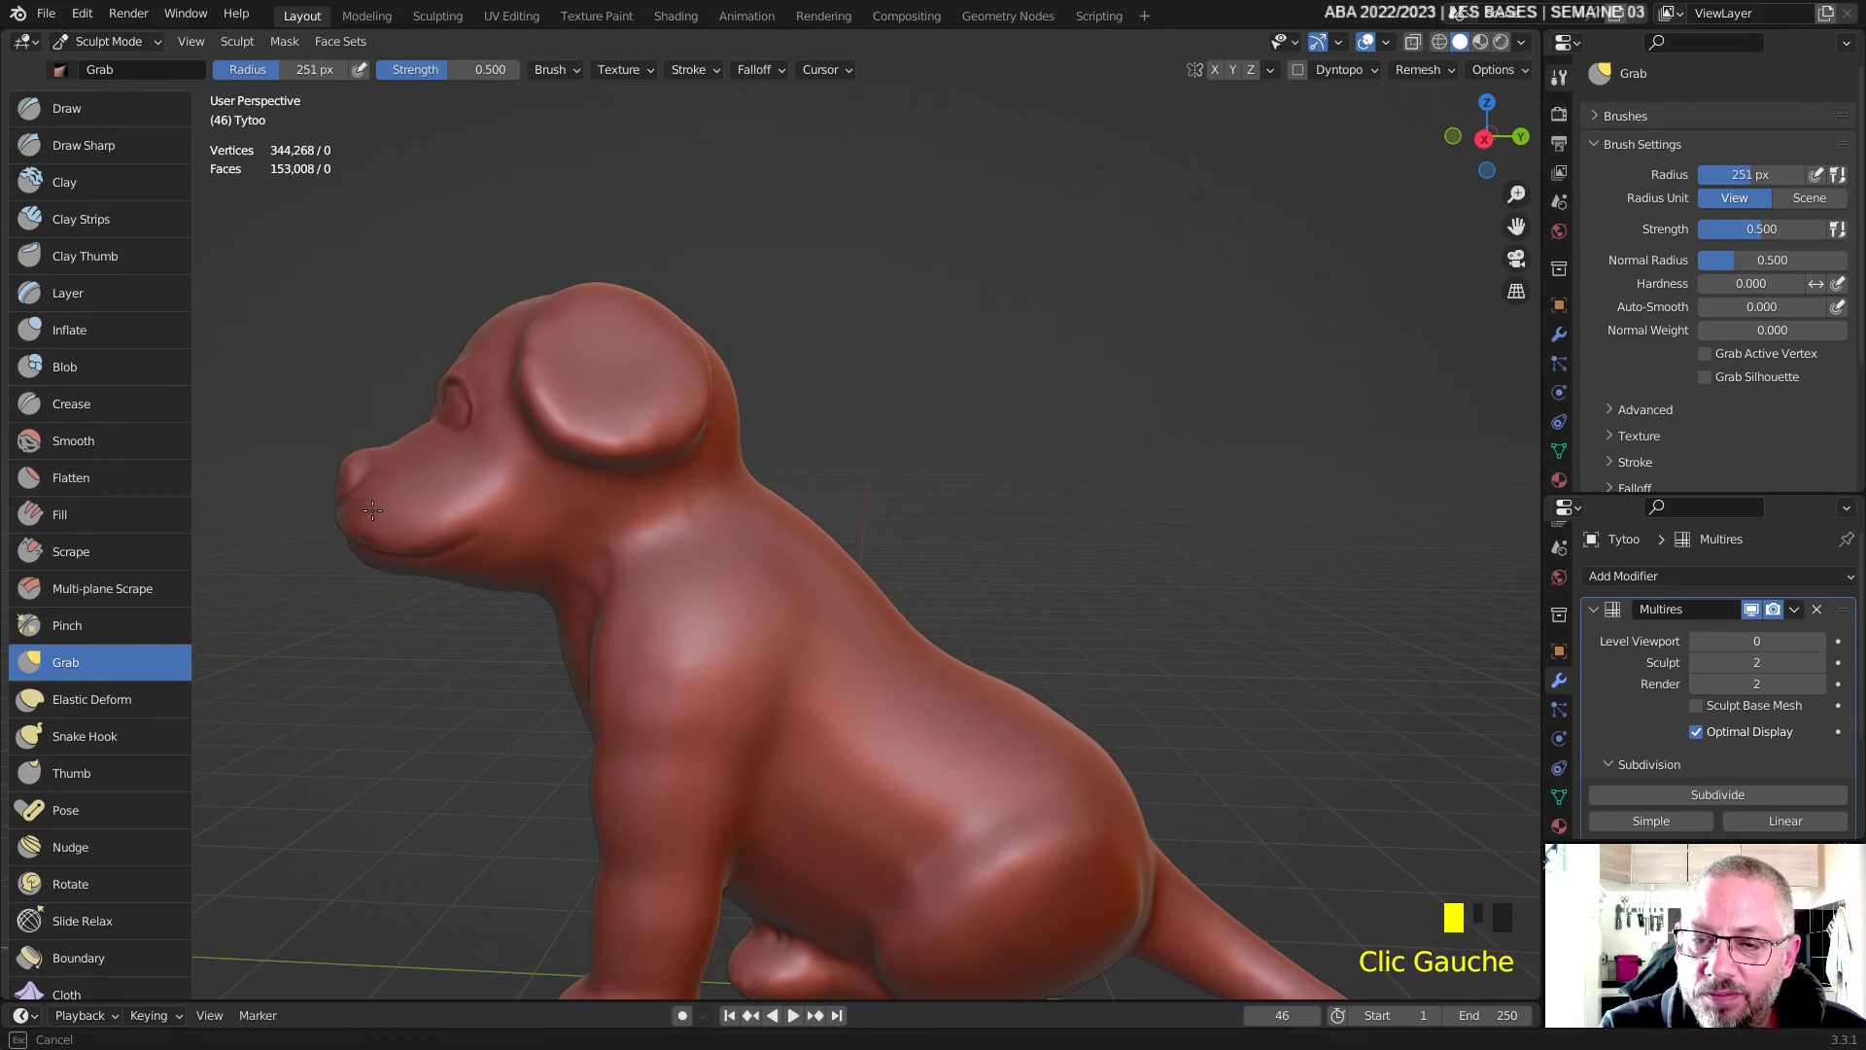
mouse_move(372, 510)
middle_down()
mouse_move(773, 473)
mouse_move(632, 347)
middle_up()
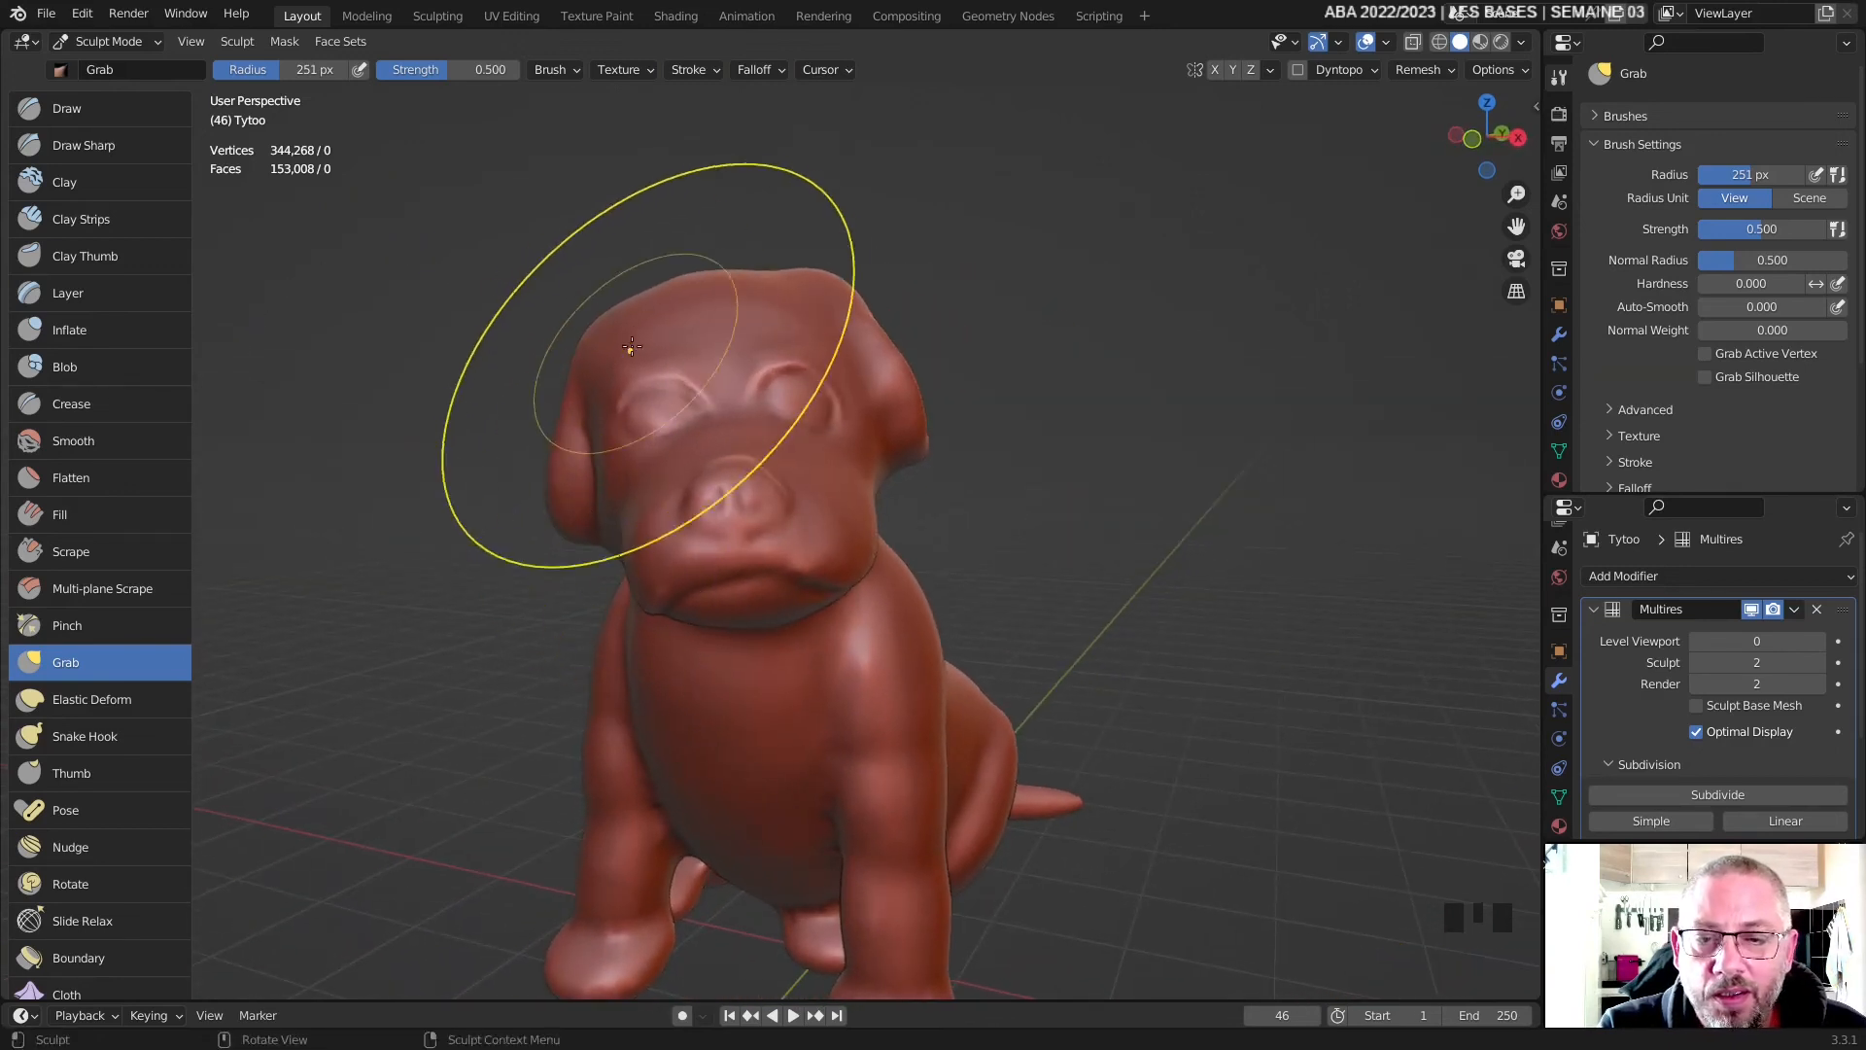
scroll(763, 446, up, 3)
drag(774, 321, 797, 331)
drag(743, 408, 742, 467)
mouse_move(742, 467)
middle_down()
mouse_move(763, 486)
mouse_move(687, 391)
mouse_move(774, 587)
mouse_move(762, 383)
mouse_move(819, 413)
middle_up()
scroll(771, 492, down, 2)
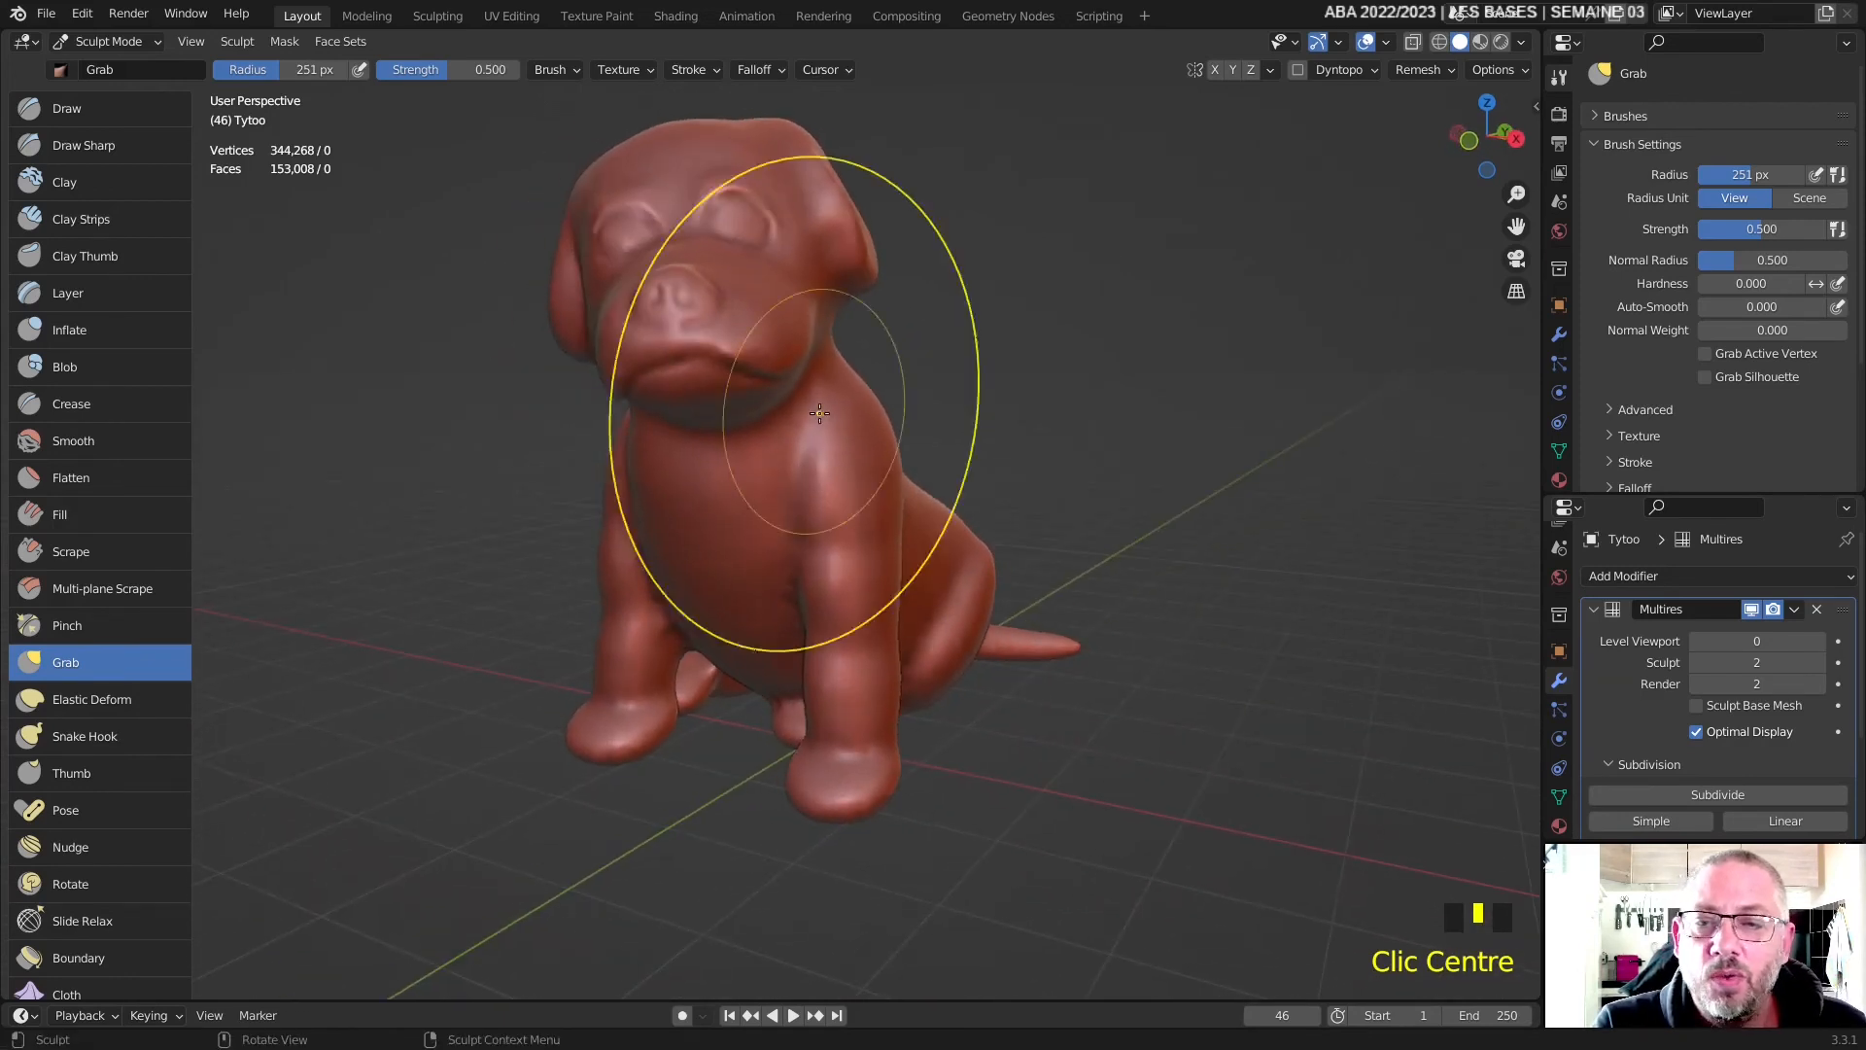
- Switch to the Draw Sharp brush and try a groove on the upper foreleg, undoing that stroke
click(105, 109)
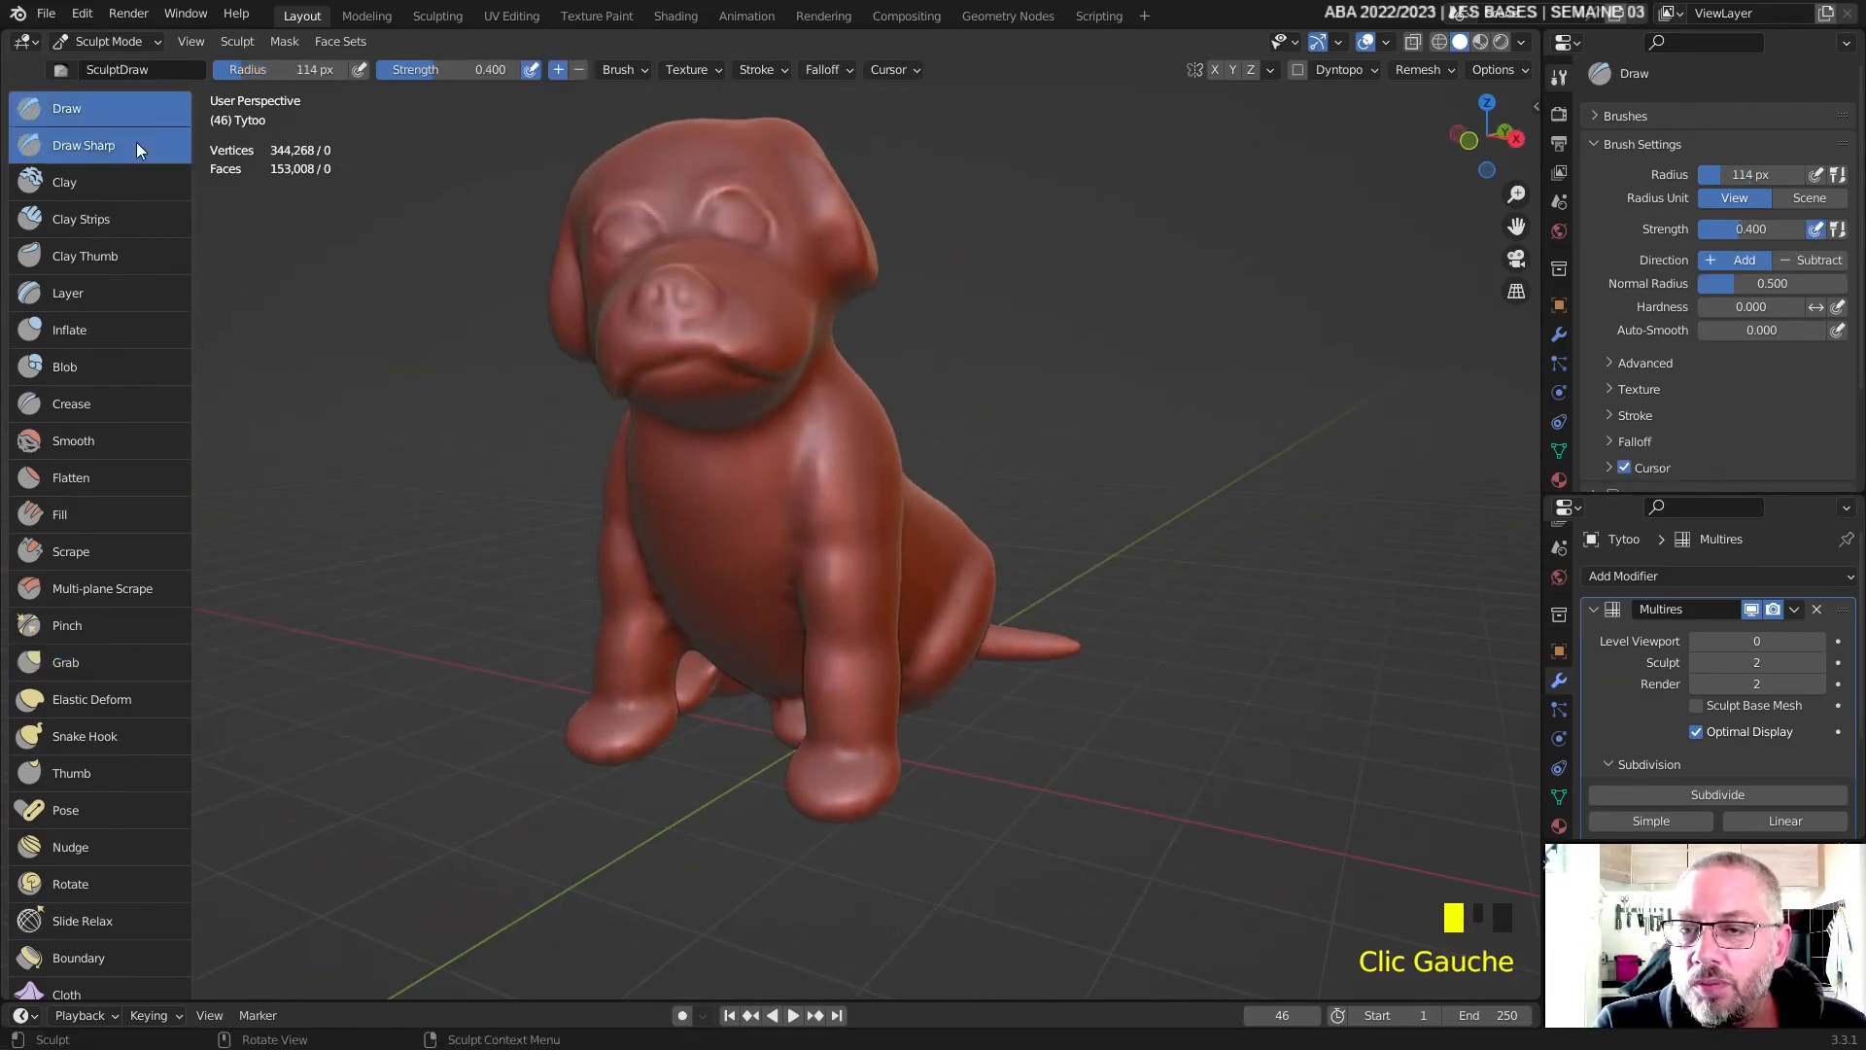
click(136, 146)
middle_drag(739, 501, 714, 538)
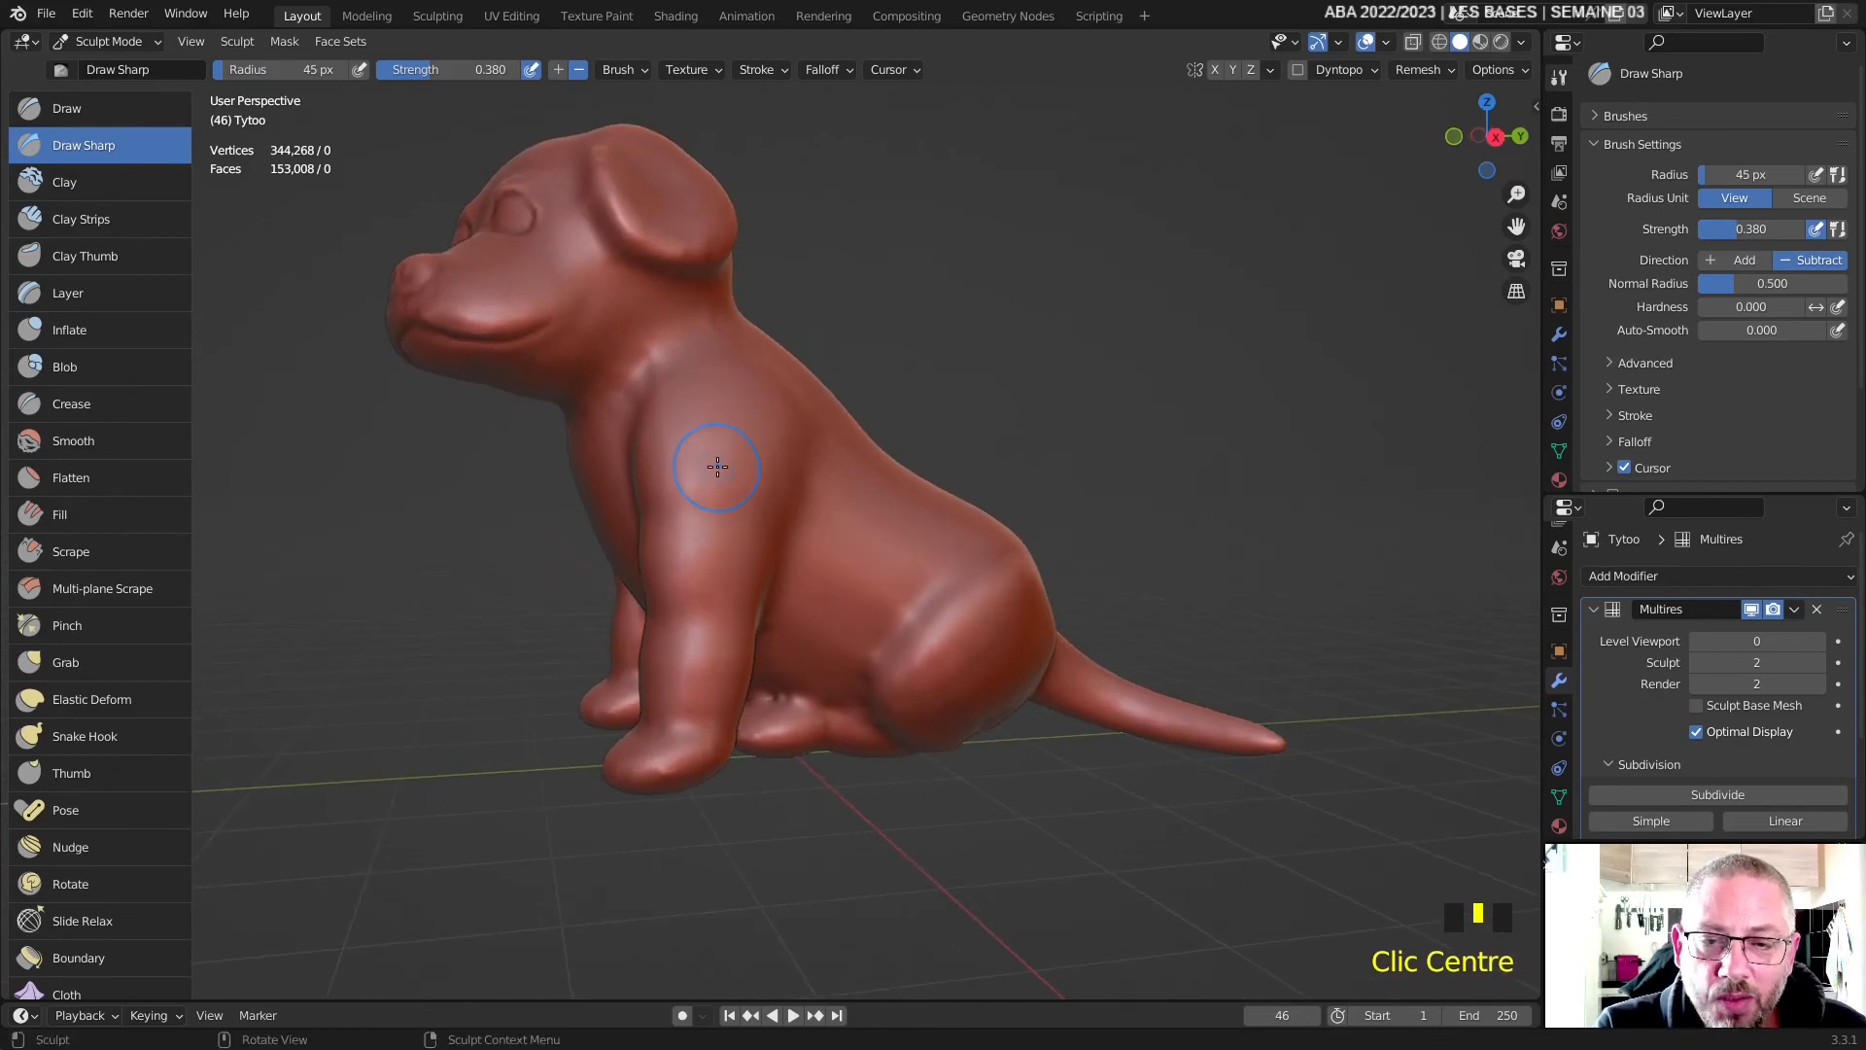
scroll(718, 467, up, 2)
drag(674, 431, 651, 596)
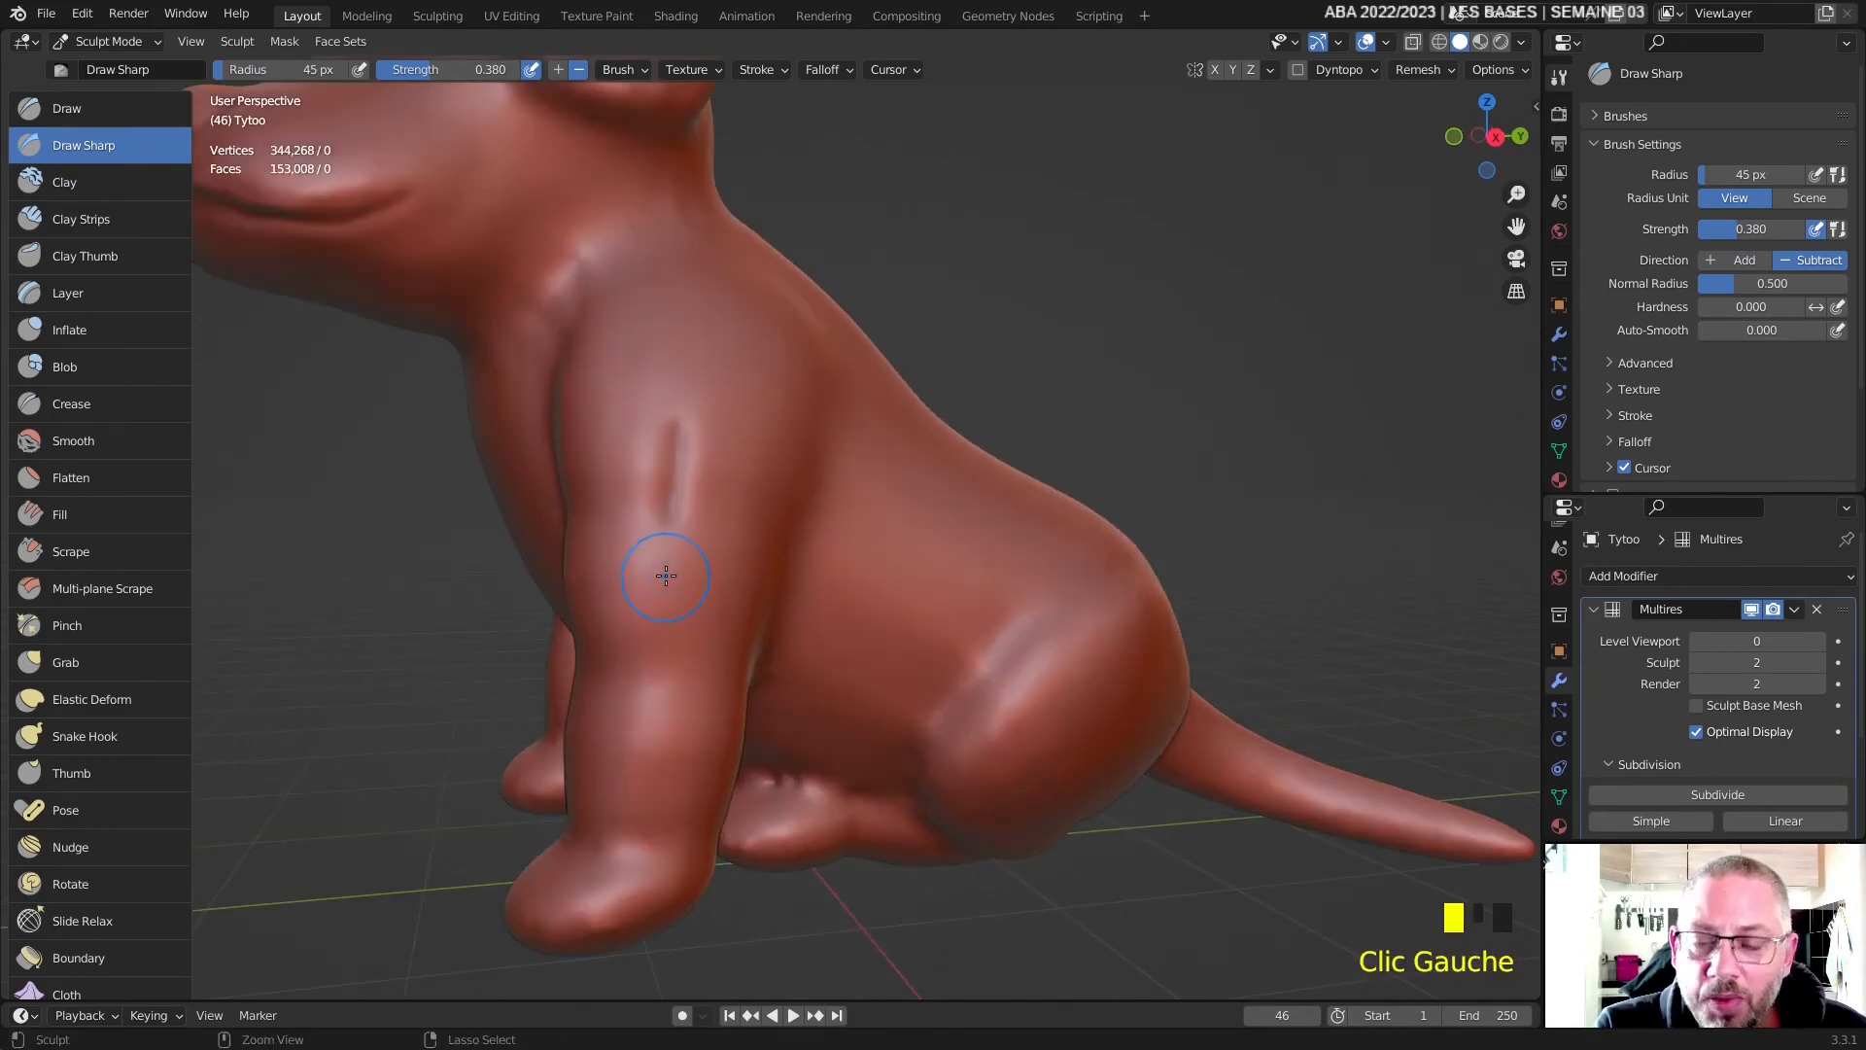
key(ctrl+z)
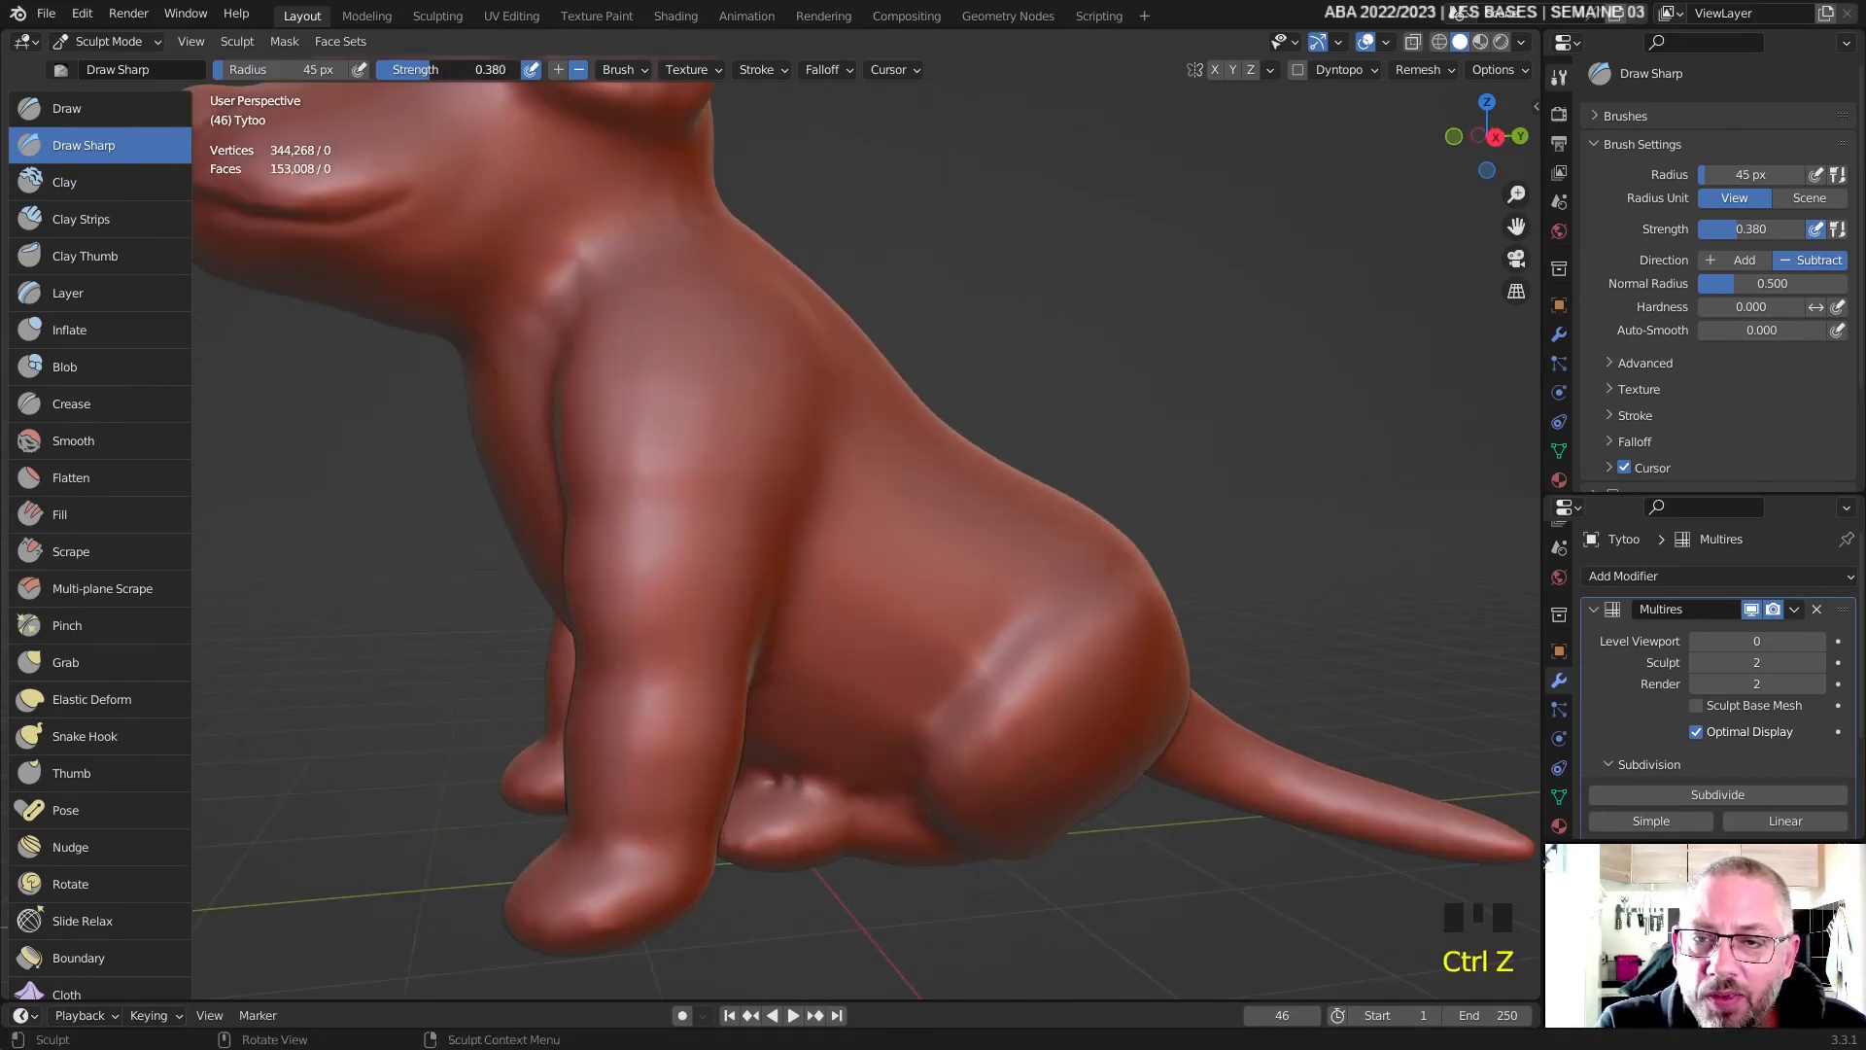
- Set the Draw Sharp strength to 0.187 and add inverted, raised fur strokes along the outer side of the foreleg and its paw
drag(432, 69, 406, 69)
ctrl+drag(649, 394, 627, 724)
mouse_move(692, 456)
ctrl+mouse_down()
mouse_move(642, 724)
mouse_move(717, 671)
ctrl+mouse_up()
ctrl+drag(686, 593, 672, 736)
ctrl+drag(569, 882, 562, 892)
mouse_move(723, 744)
ctrl+mouse_down()
mouse_move(661, 865)
mouse_move(696, 816)
ctrl+mouse_up()
ctrl+drag(734, 709, 692, 787)
ctrl+drag(585, 734, 585, 753)
- Add inverted Draw Sharp strokes down the front of the same foreleg, from the shoulder to the ankle
mouse_move(715, 622)
ctrl+middle_down()
mouse_move(719, 657)
mouse_move(790, 646)
ctrl+middle_up()
ctrl+drag(782, 462, 799, 583)
ctrl+drag(799, 588, 798, 696)
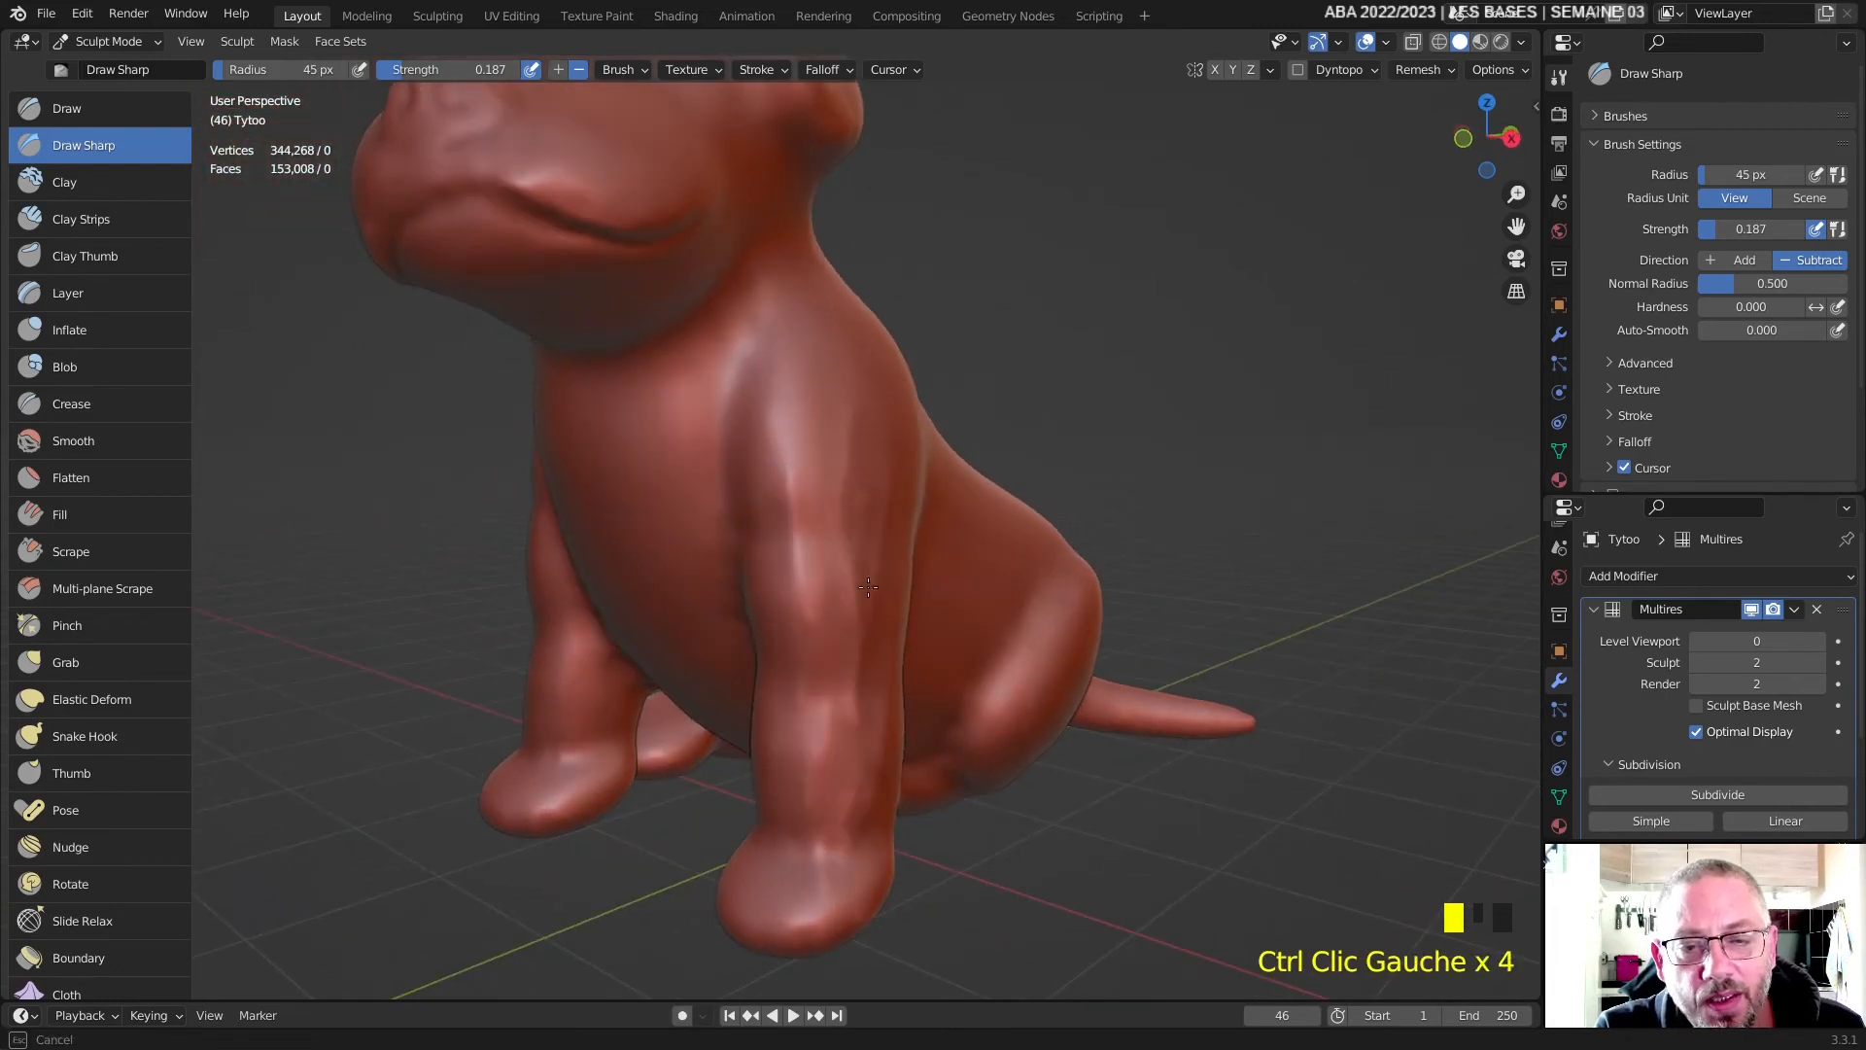
ctrl+drag(840, 470, 844, 505)
mouse_move(844, 398)
ctrl+mouse_down()
mouse_move(843, 486)
mouse_move(855, 466)
ctrl+mouse_up()
ctrl+drag(858, 390, 853, 486)
ctrl+drag(799, 418, 801, 486)
ctrl+drag(802, 457, 790, 770)
- Add raised fur strokes to the opposite foreleg and to both front paws
middle_drag(789, 772, 783, 584)
ctrl+drag(757, 469, 741, 544)
ctrl+drag(724, 486, 699, 566)
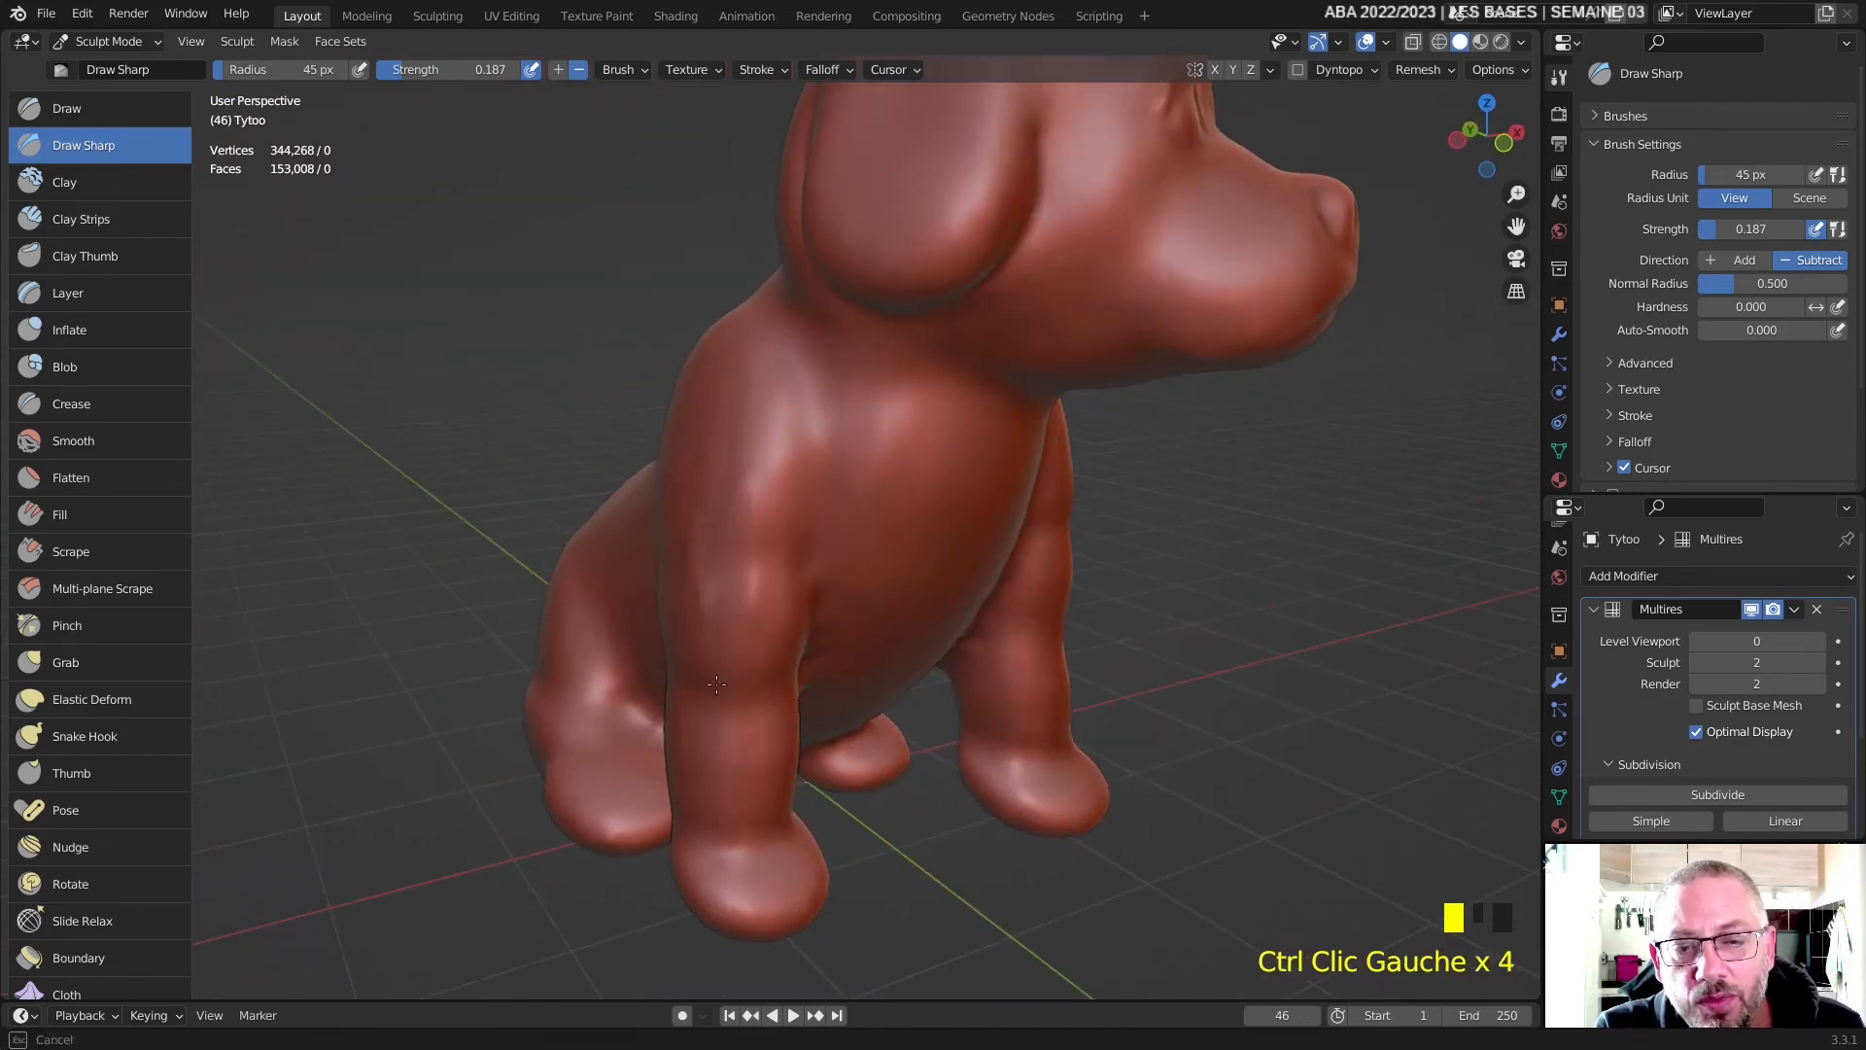
ctrl+drag(782, 819, 772, 854)
ctrl+drag(768, 859, 756, 895)
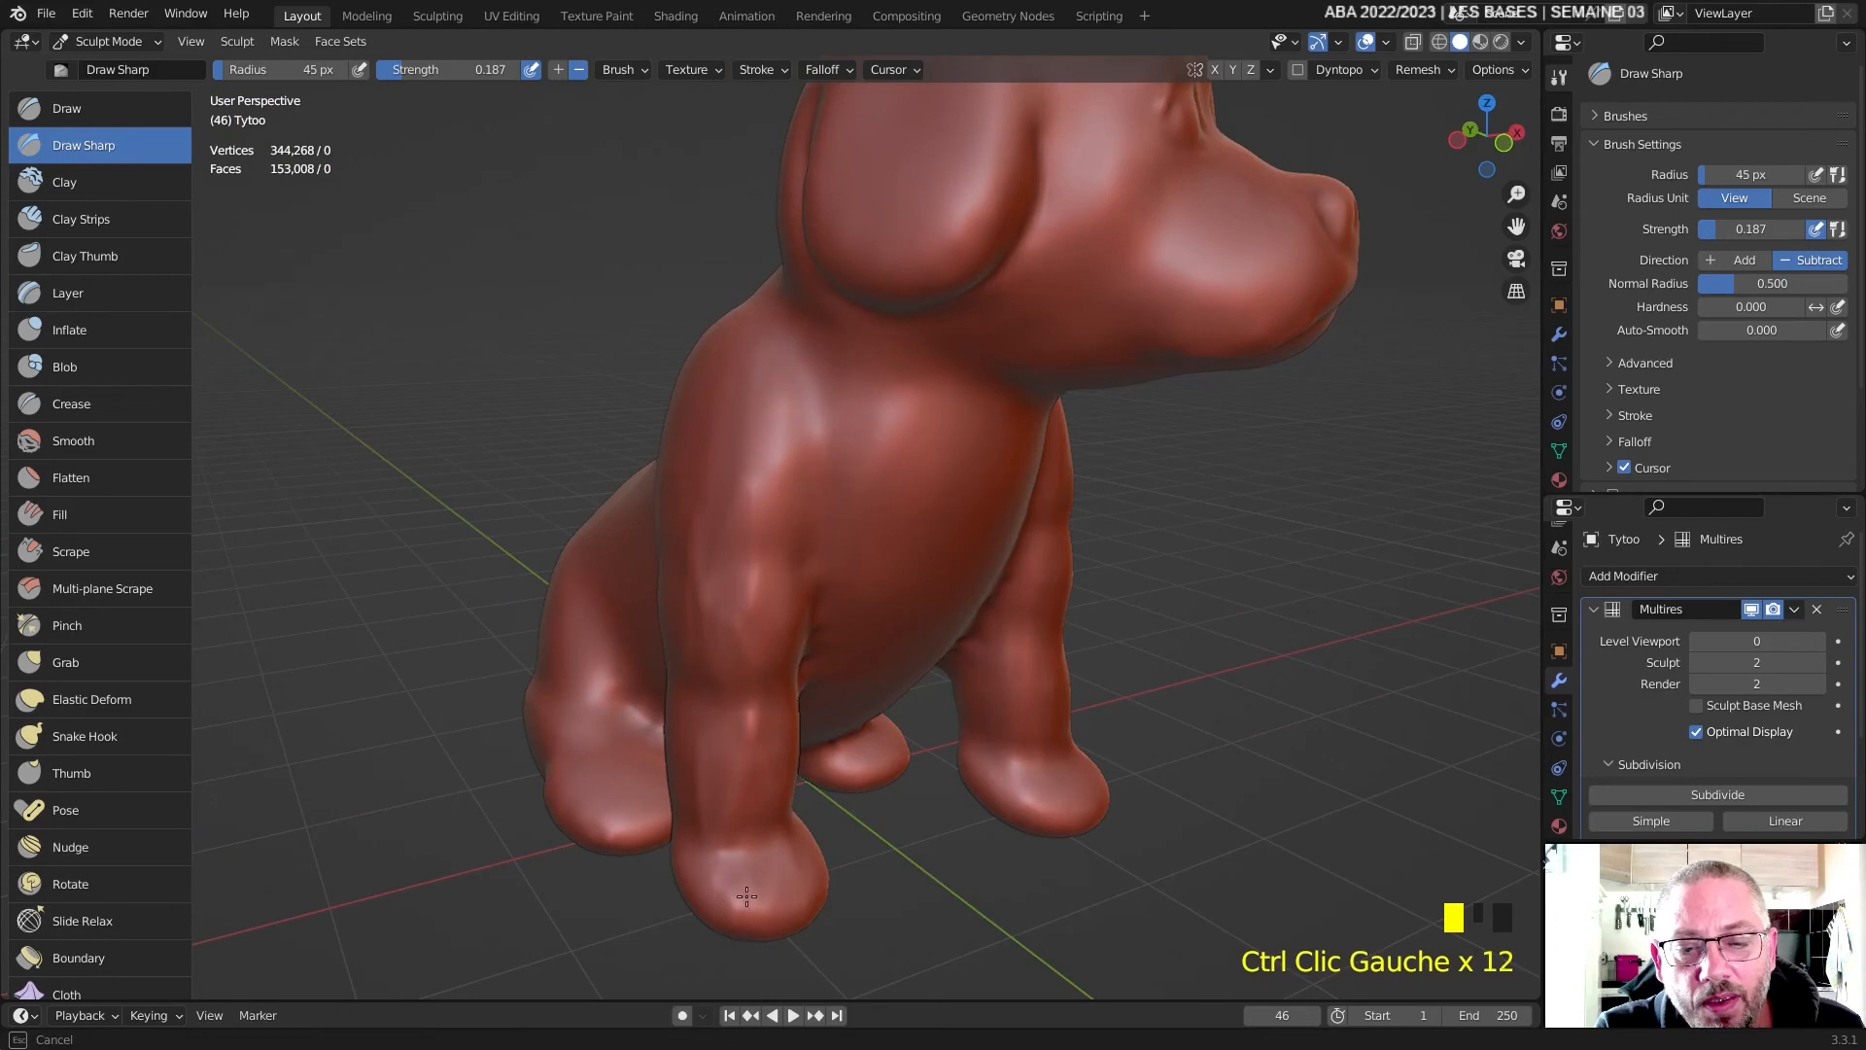
ctrl+drag(1018, 797, 1045, 801)
ctrl+drag(1052, 799, 1077, 803)
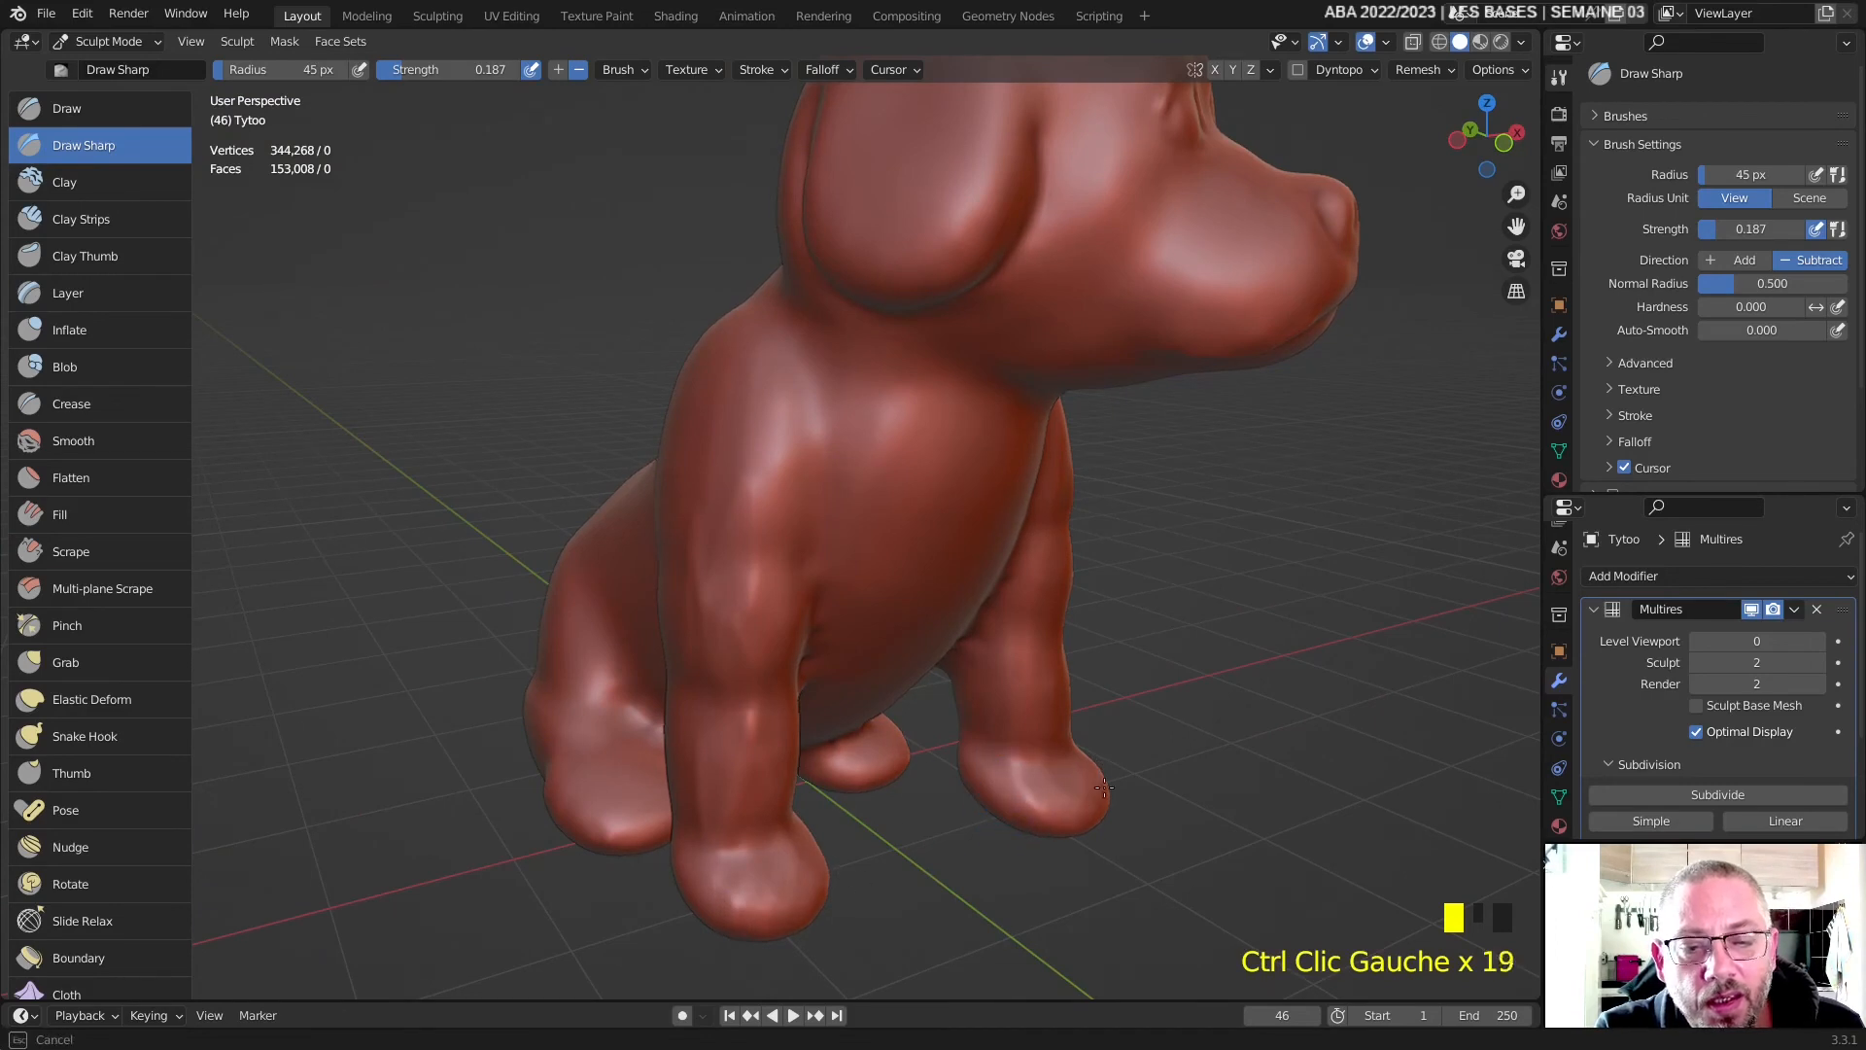
ctrl+drag(1006, 648, 1001, 676)
- Sculpt long raised fur strokes down the middle and sides of the chest
ctrl+drag(873, 426, 862, 544)
mouse_move(904, 452)
ctrl+mouse_down()
mouse_move(886, 539)
mouse_move(945, 534)
ctrl+mouse_up()
middle_drag(967, 521, 865, 515)
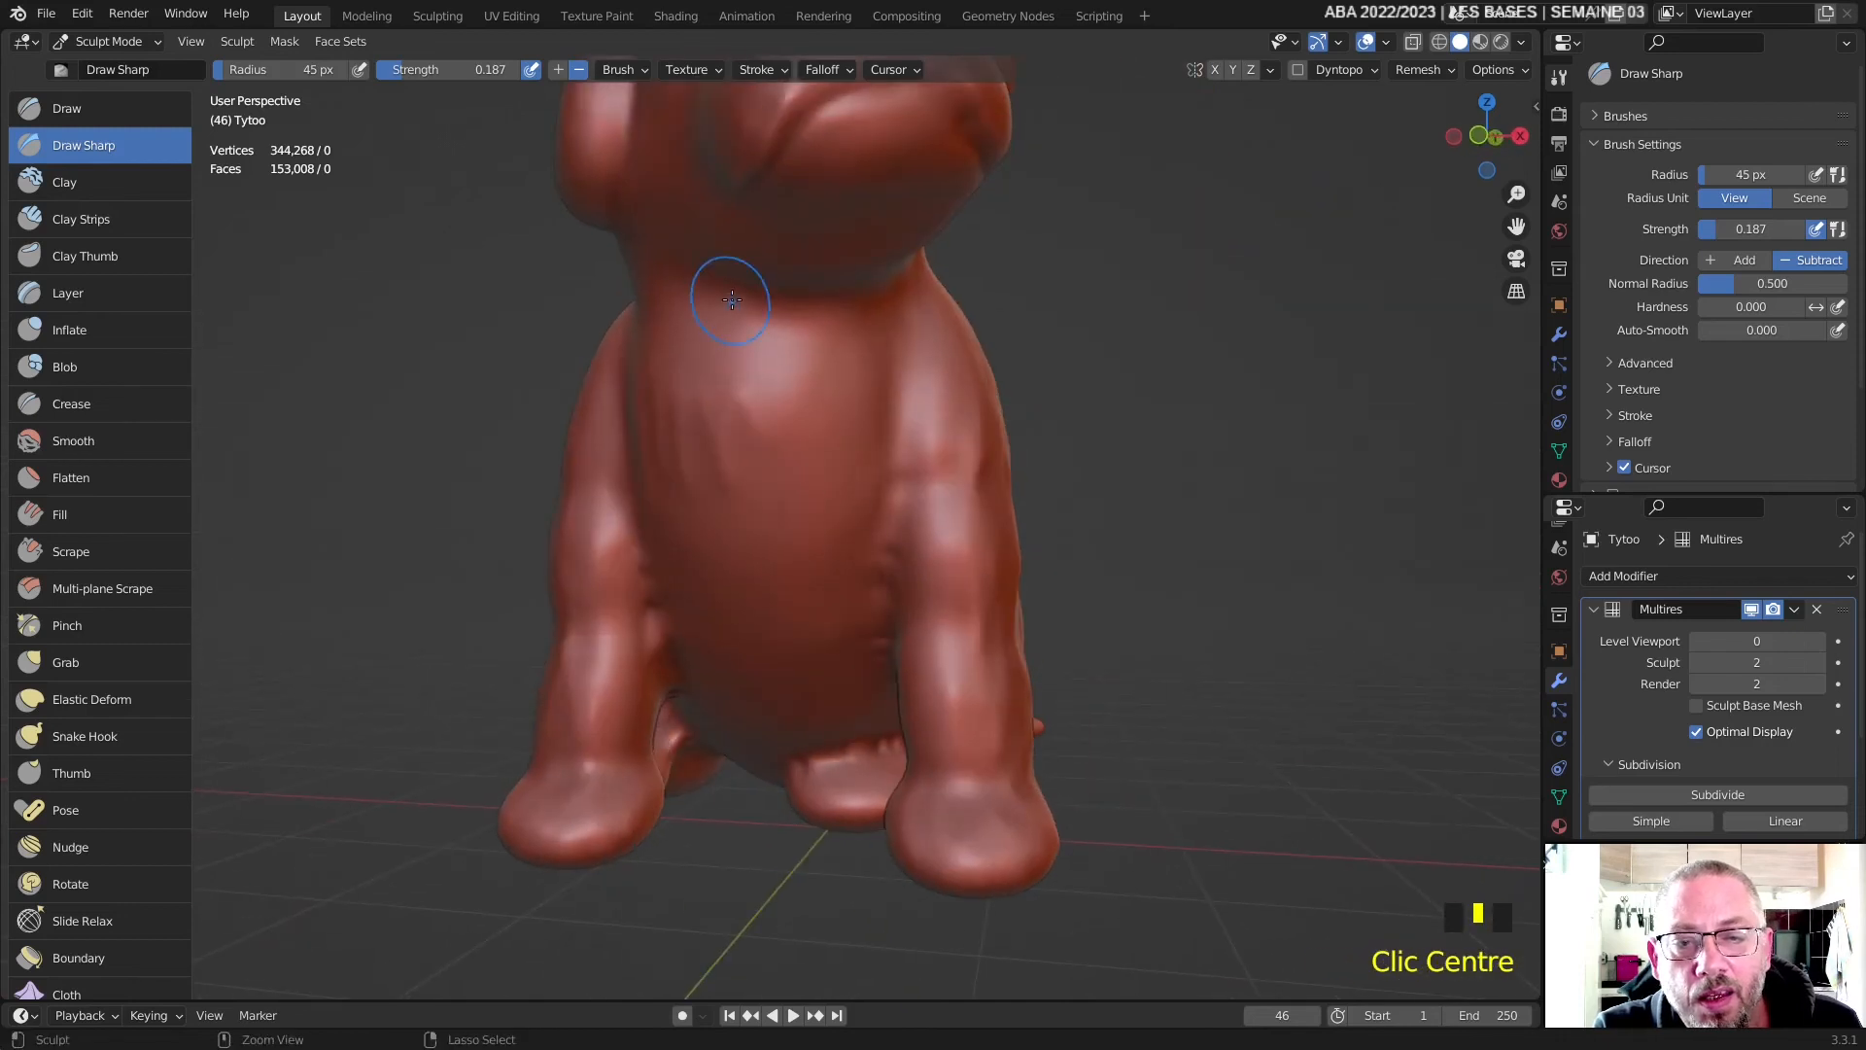
ctrl+drag(732, 300, 749, 391)
ctrl+drag(778, 388, 787, 409)
ctrl+drag(890, 382, 902, 435)
ctrl+drag(790, 506, 789, 550)
- Extend the raised fur strokes over the lower chest and belly and up to the neck base
ctrl+drag(711, 319, 688, 419)
ctrl+drag(688, 523, 704, 574)
ctrl+drag(737, 530, 754, 593)
ctrl+drag(797, 559, 805, 612)
ctrl+drag(847, 588, 857, 637)
ctrl+middle_drag(858, 640, 962, 261)
scroll(862, 612, down, 2)
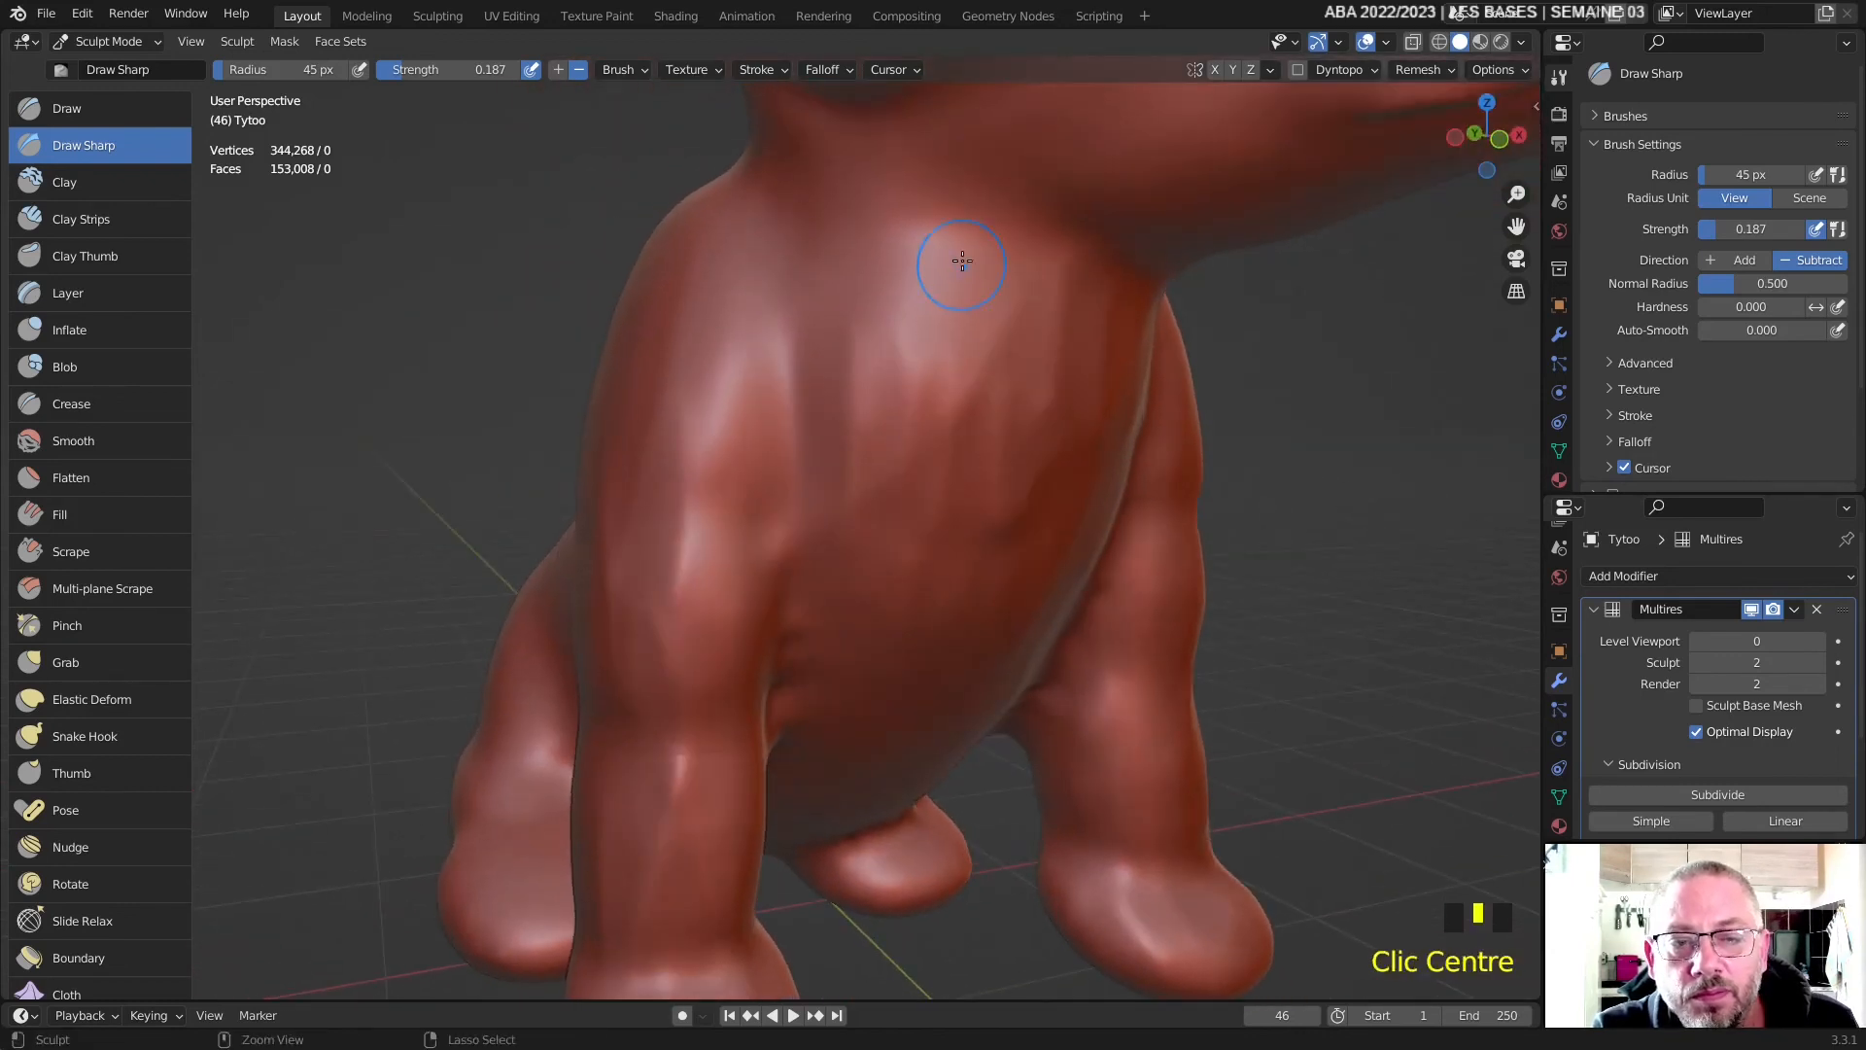
ctrl+drag(953, 225, 945, 277)
ctrl+drag(892, 199, 879, 242)
ctrl+drag(834, 176, 817, 222)
- Add short raised fur strokes along the cheek and both sides of the muzzle
scroll(1002, 331, down, 2)
middle_drag(1002, 332, 1007, 342)
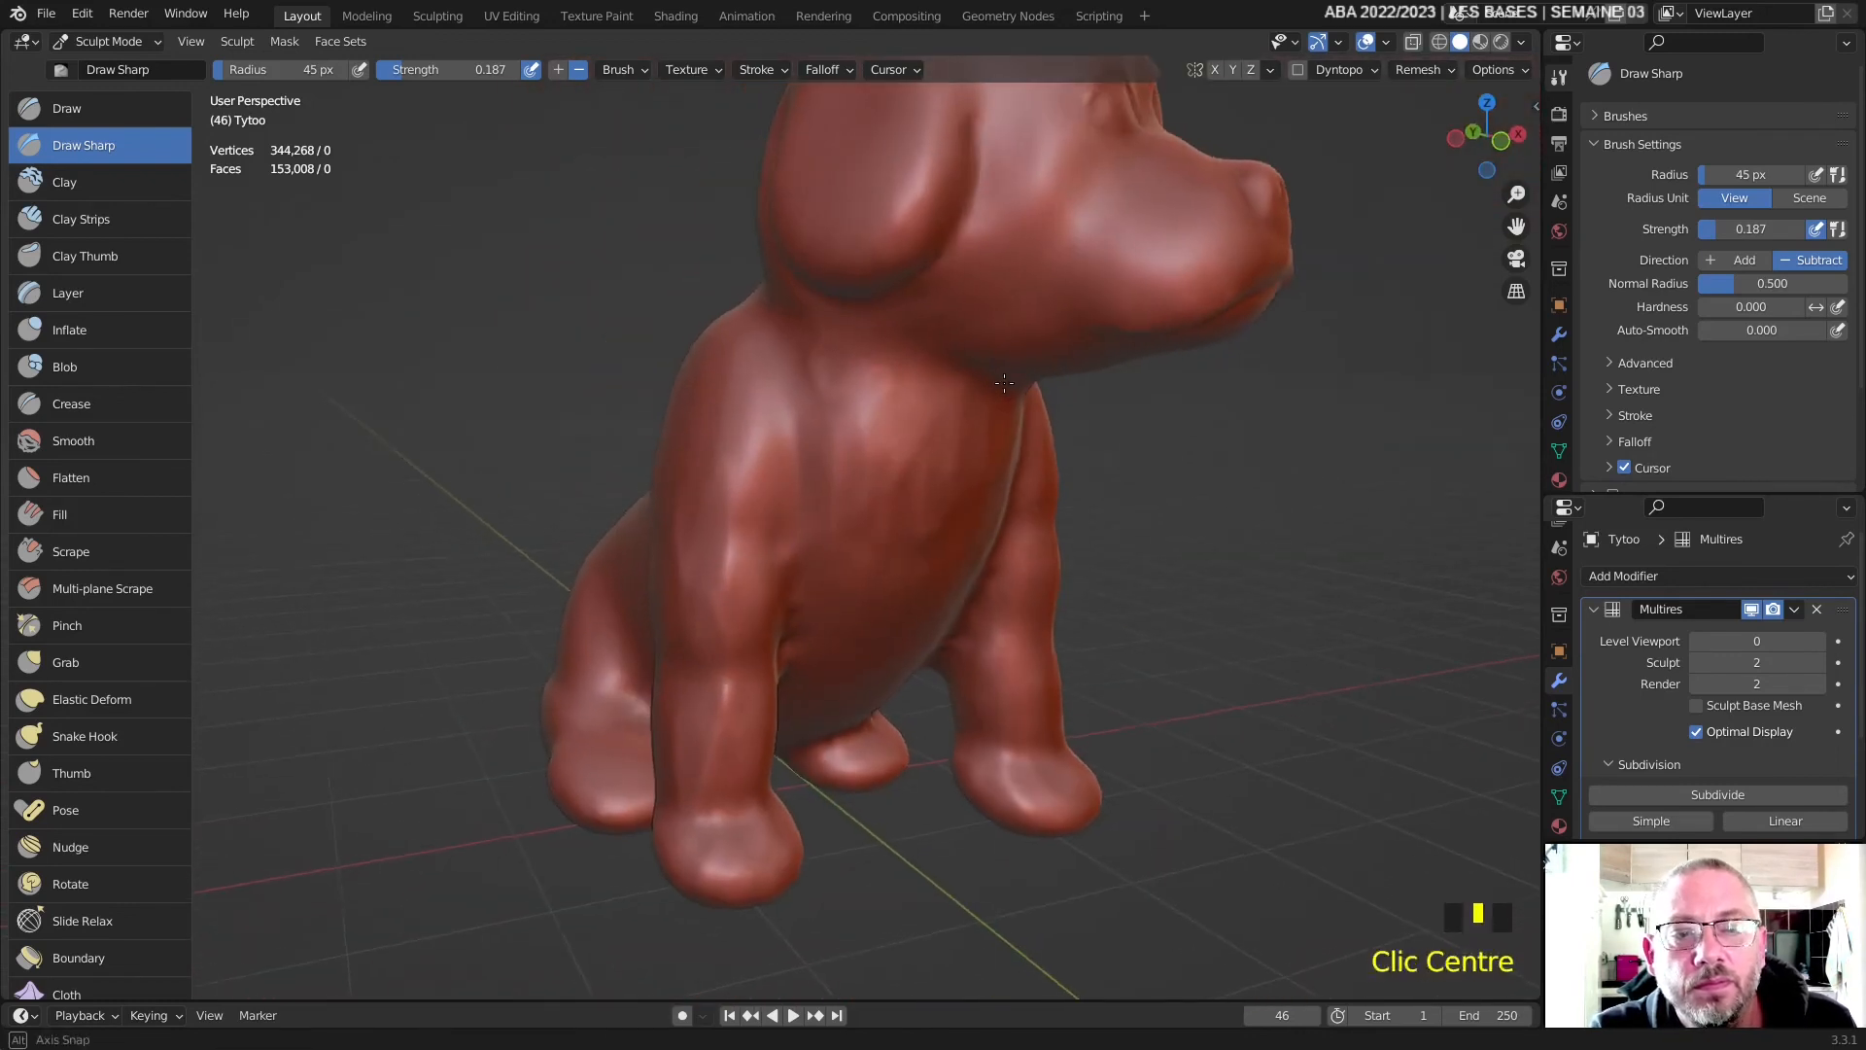
ctrl+drag(993, 277, 1003, 294)
ctrl+drag(1054, 238, 1061, 264)
ctrl+drag(1115, 190, 1120, 216)
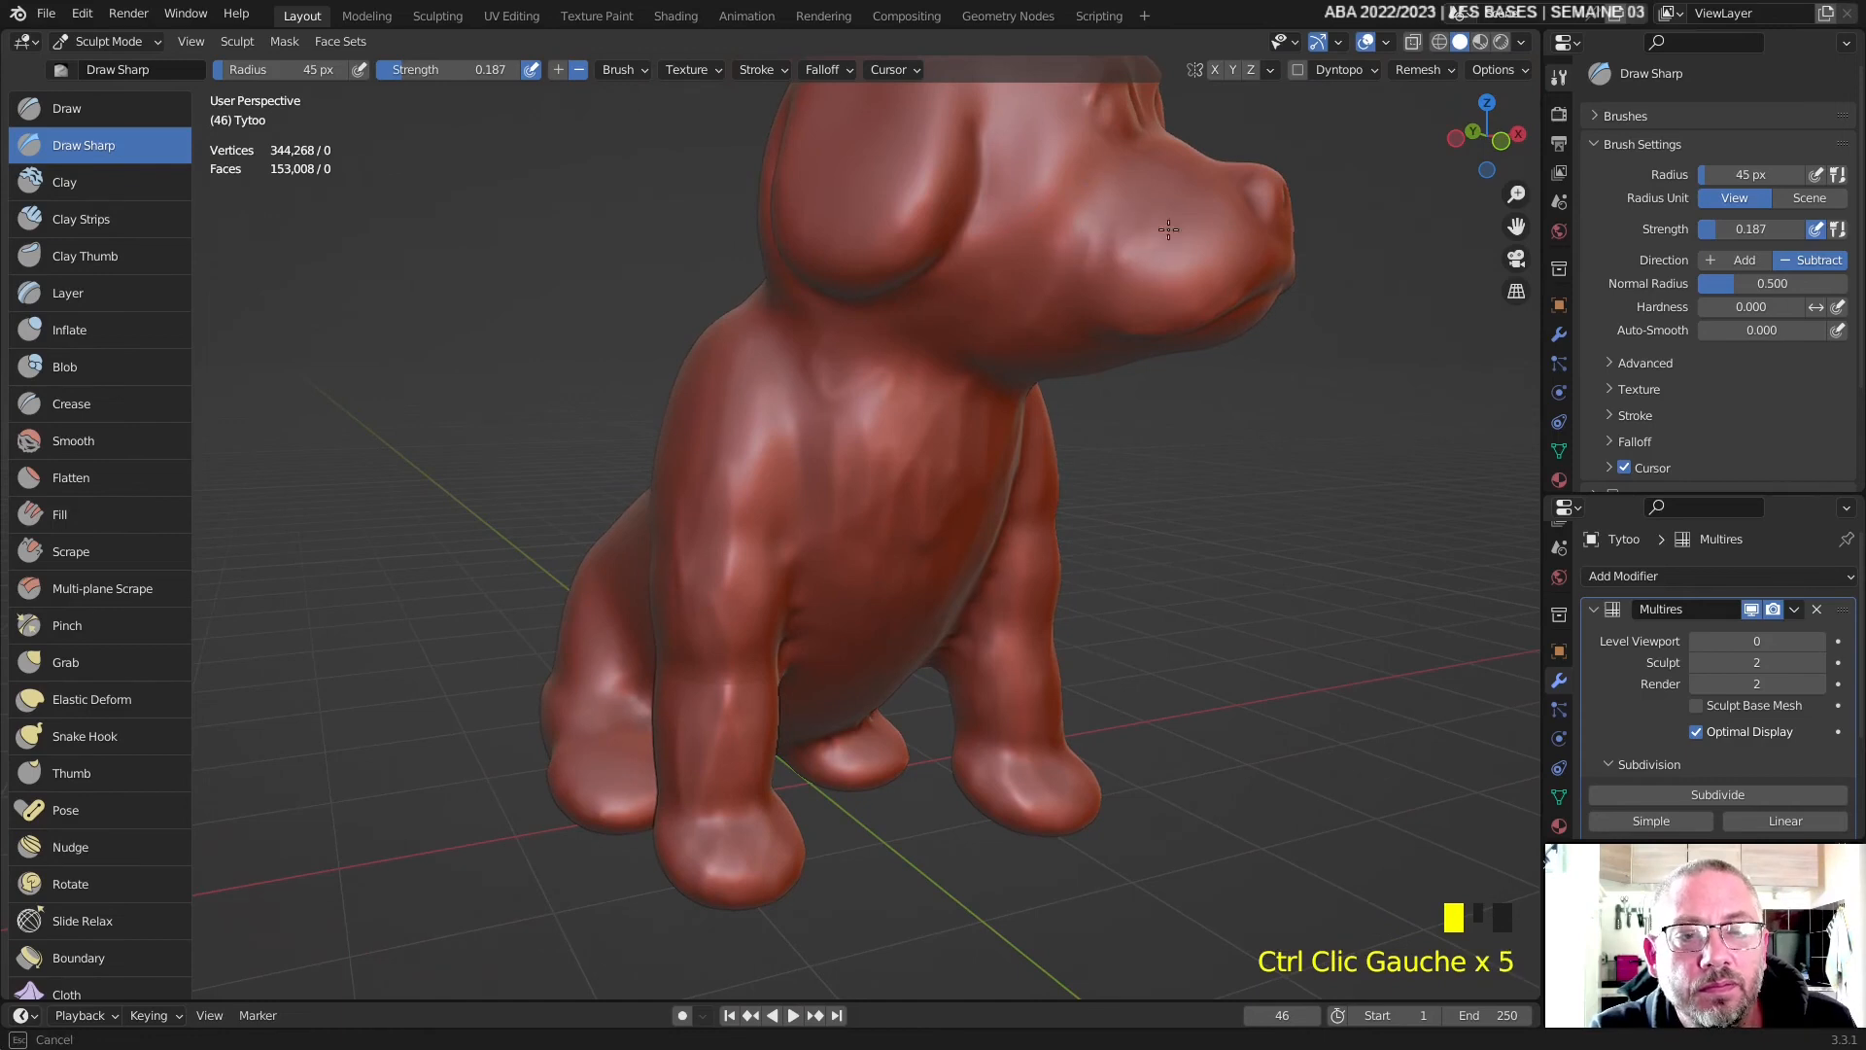
middle_drag(1194, 269, 929, 383)
ctrl+drag(616, 360, 633, 321)
ctrl+drag(680, 335, 693, 352)
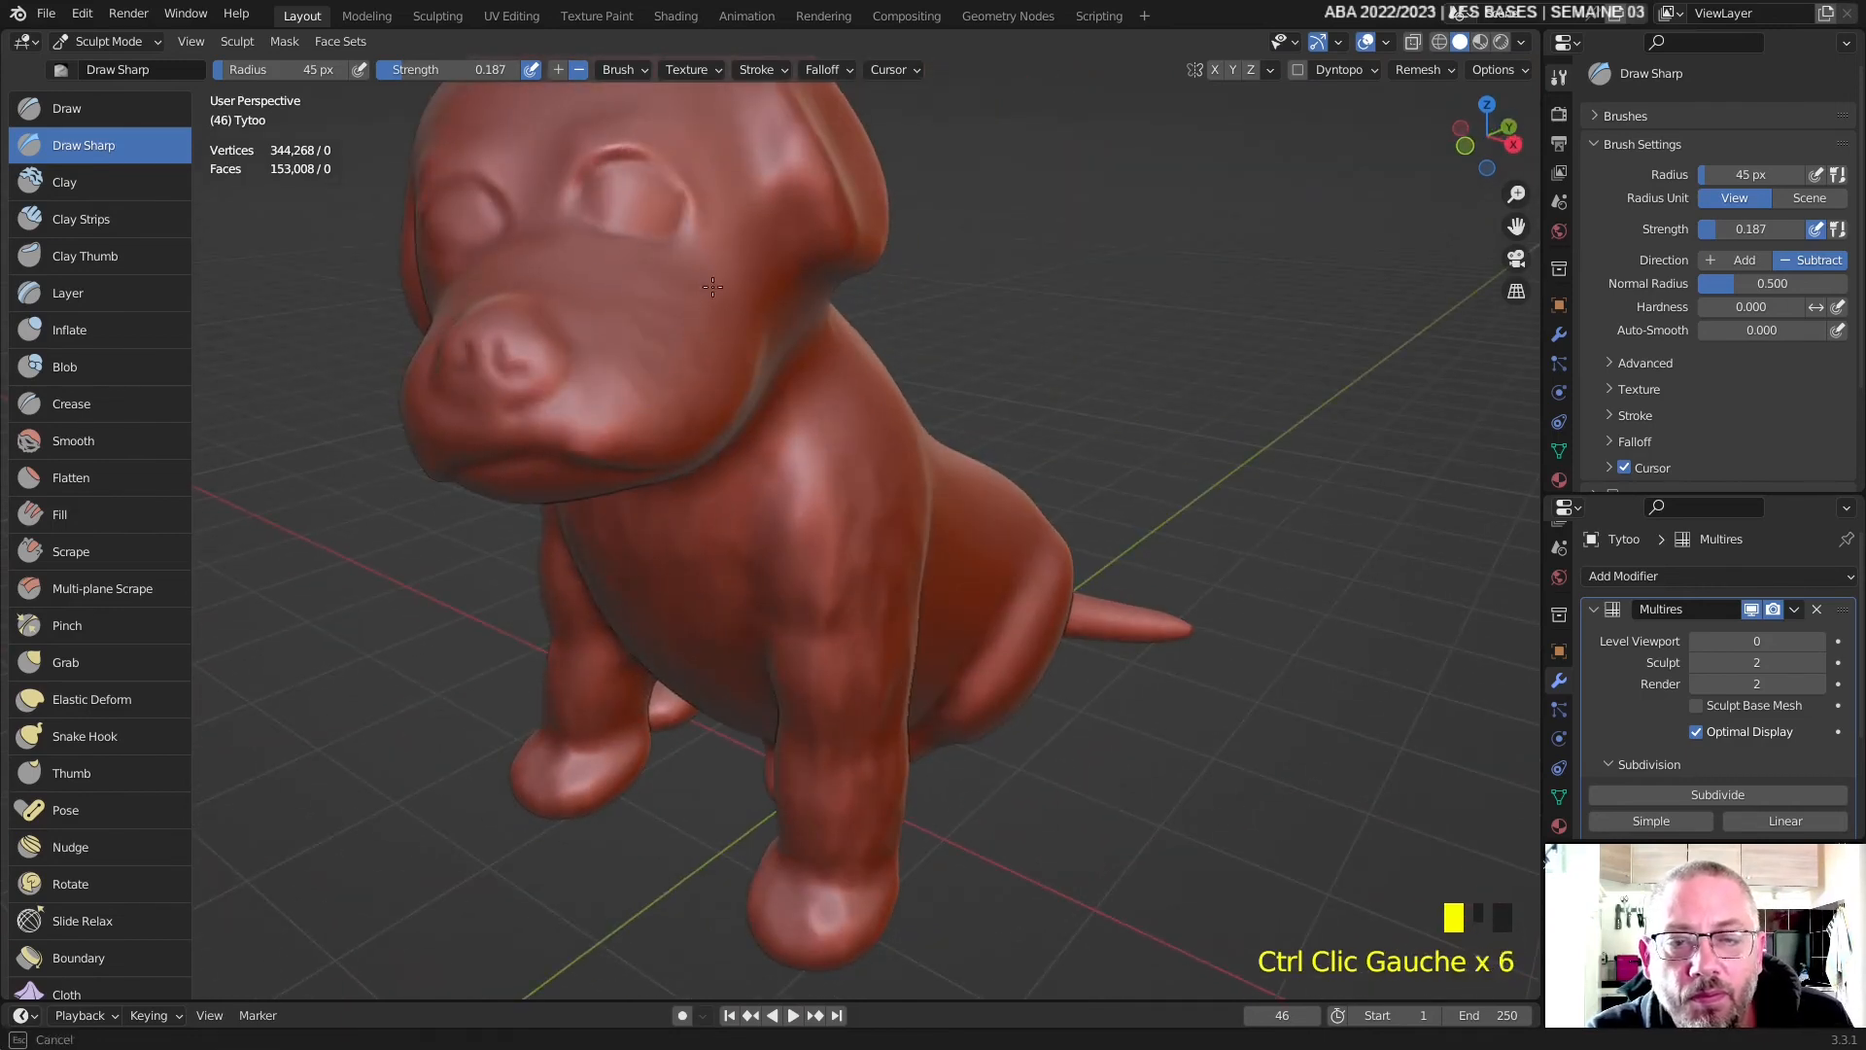
- Texture the other cheek and jaw below the ear with inverted Draw Sharp strokes
middle_drag(761, 321, 715, 325)
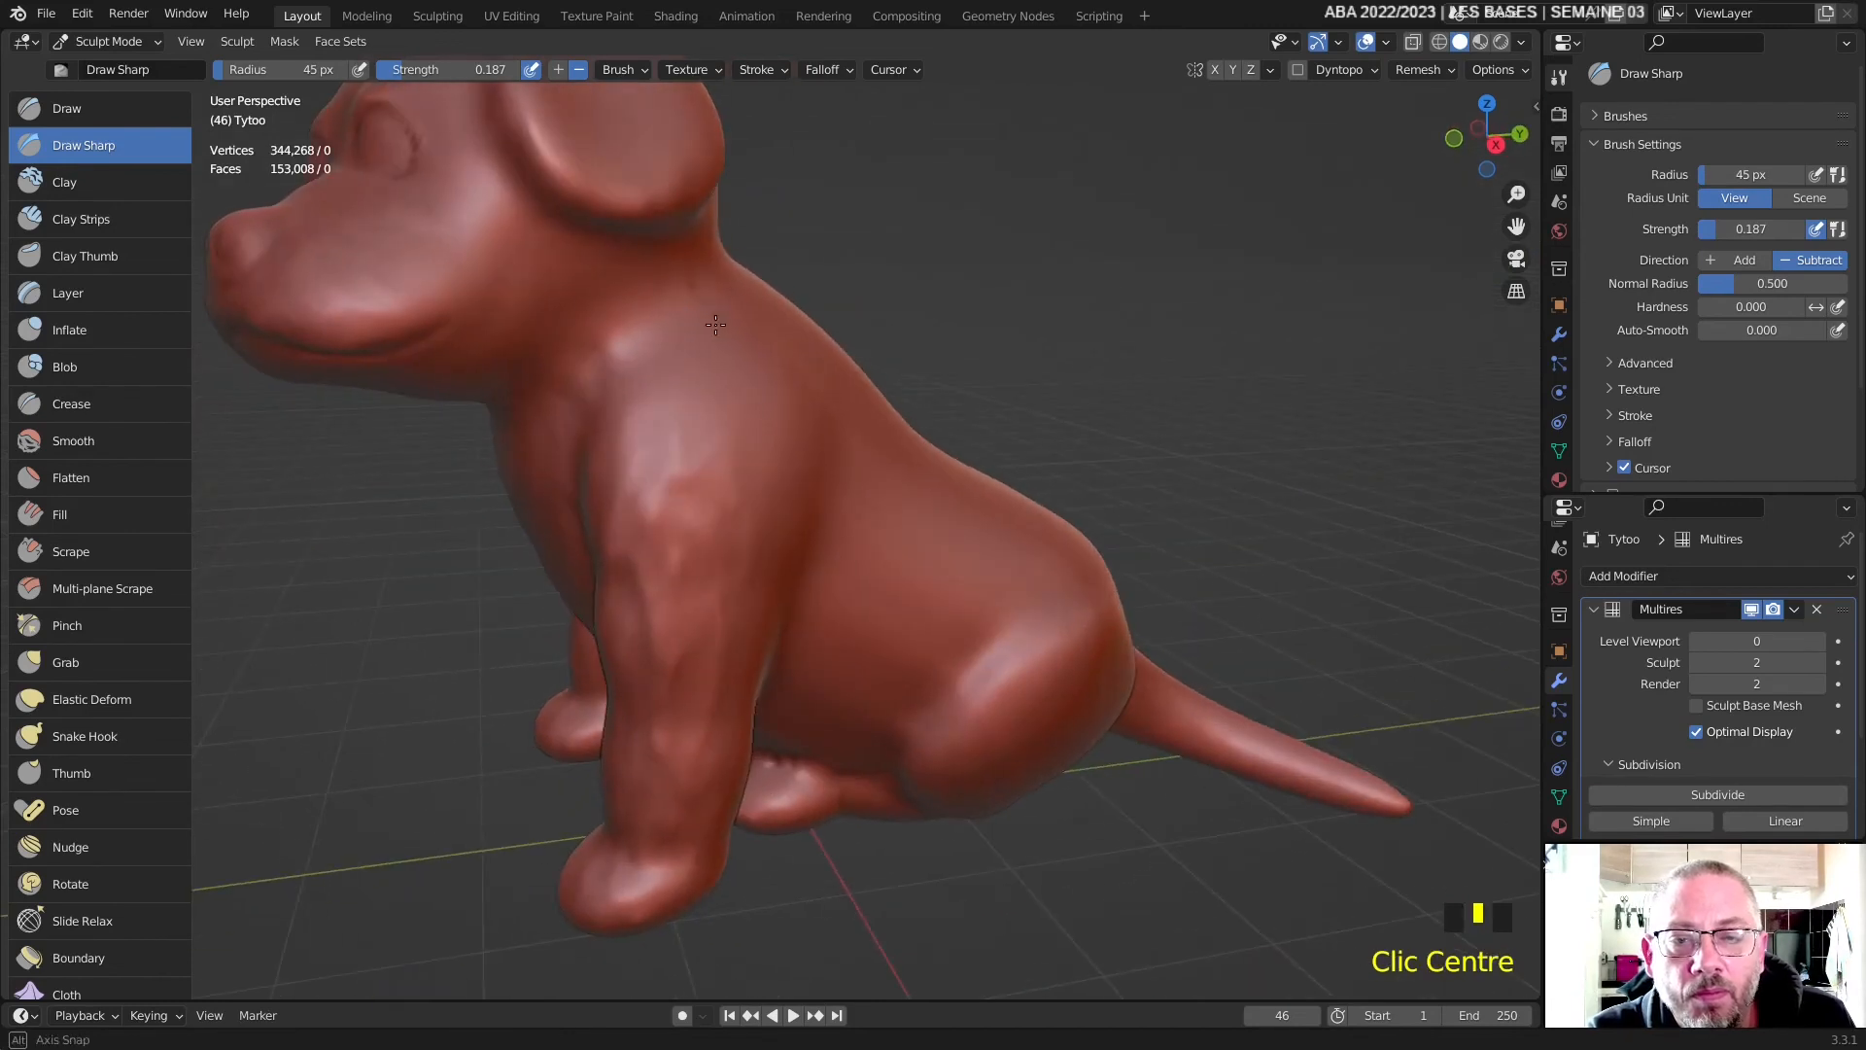
ctrl+drag(411, 281, 448, 220)
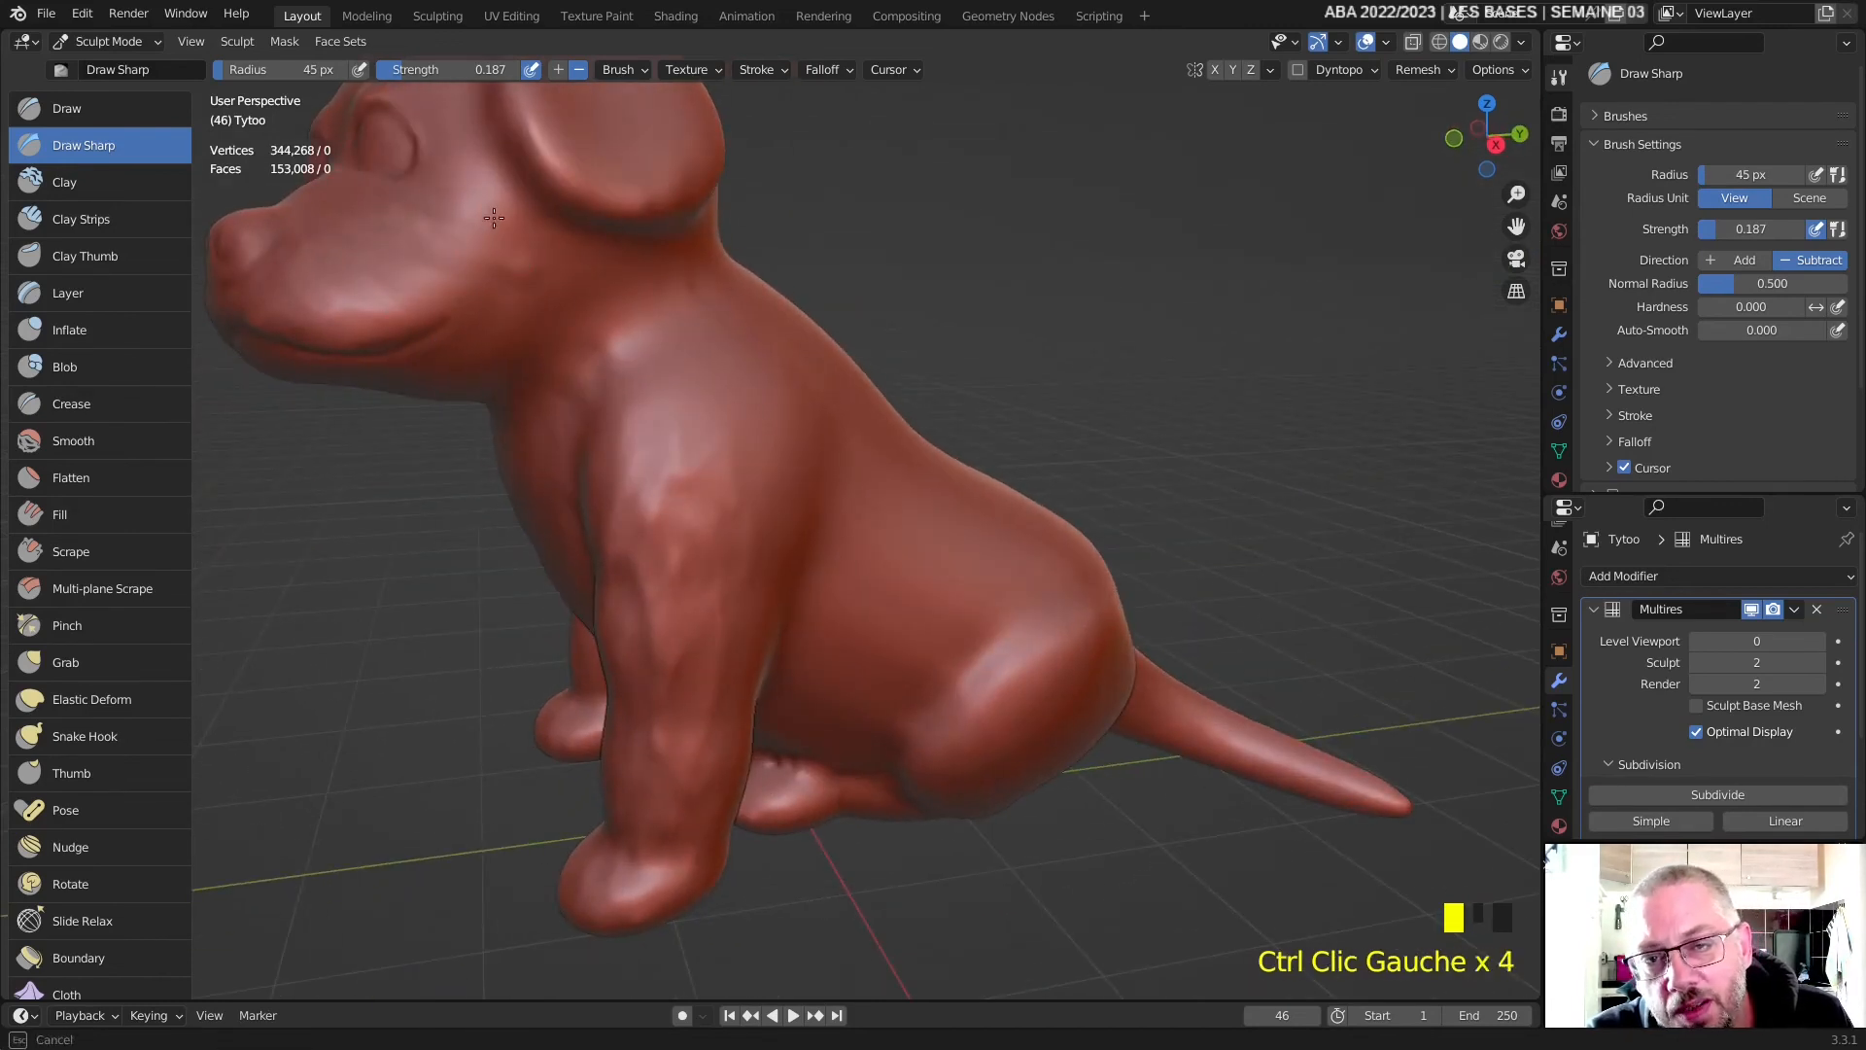
middle_drag(553, 342, 584, 214)
ctrl+drag(581, 219, 602, 185)
ctrl+drag(544, 268, 591, 249)
middle_drag(781, 239, 656, 281)
mouse_move(500, 278)
ctrl+mouse_down()
mouse_move(556, 222)
mouse_move(583, 228)
ctrl+mouse_up()
ctrl+drag(545, 277, 613, 238)
- Add lengthwise fur strokes over the surface of the ear and around its upper attachment to the head
middle_drag(711, 273, 776, 361)
mouse_move(554, 331)
ctrl+mouse_down()
mouse_move(540, 238)
mouse_move(582, 198)
ctrl+mouse_up()
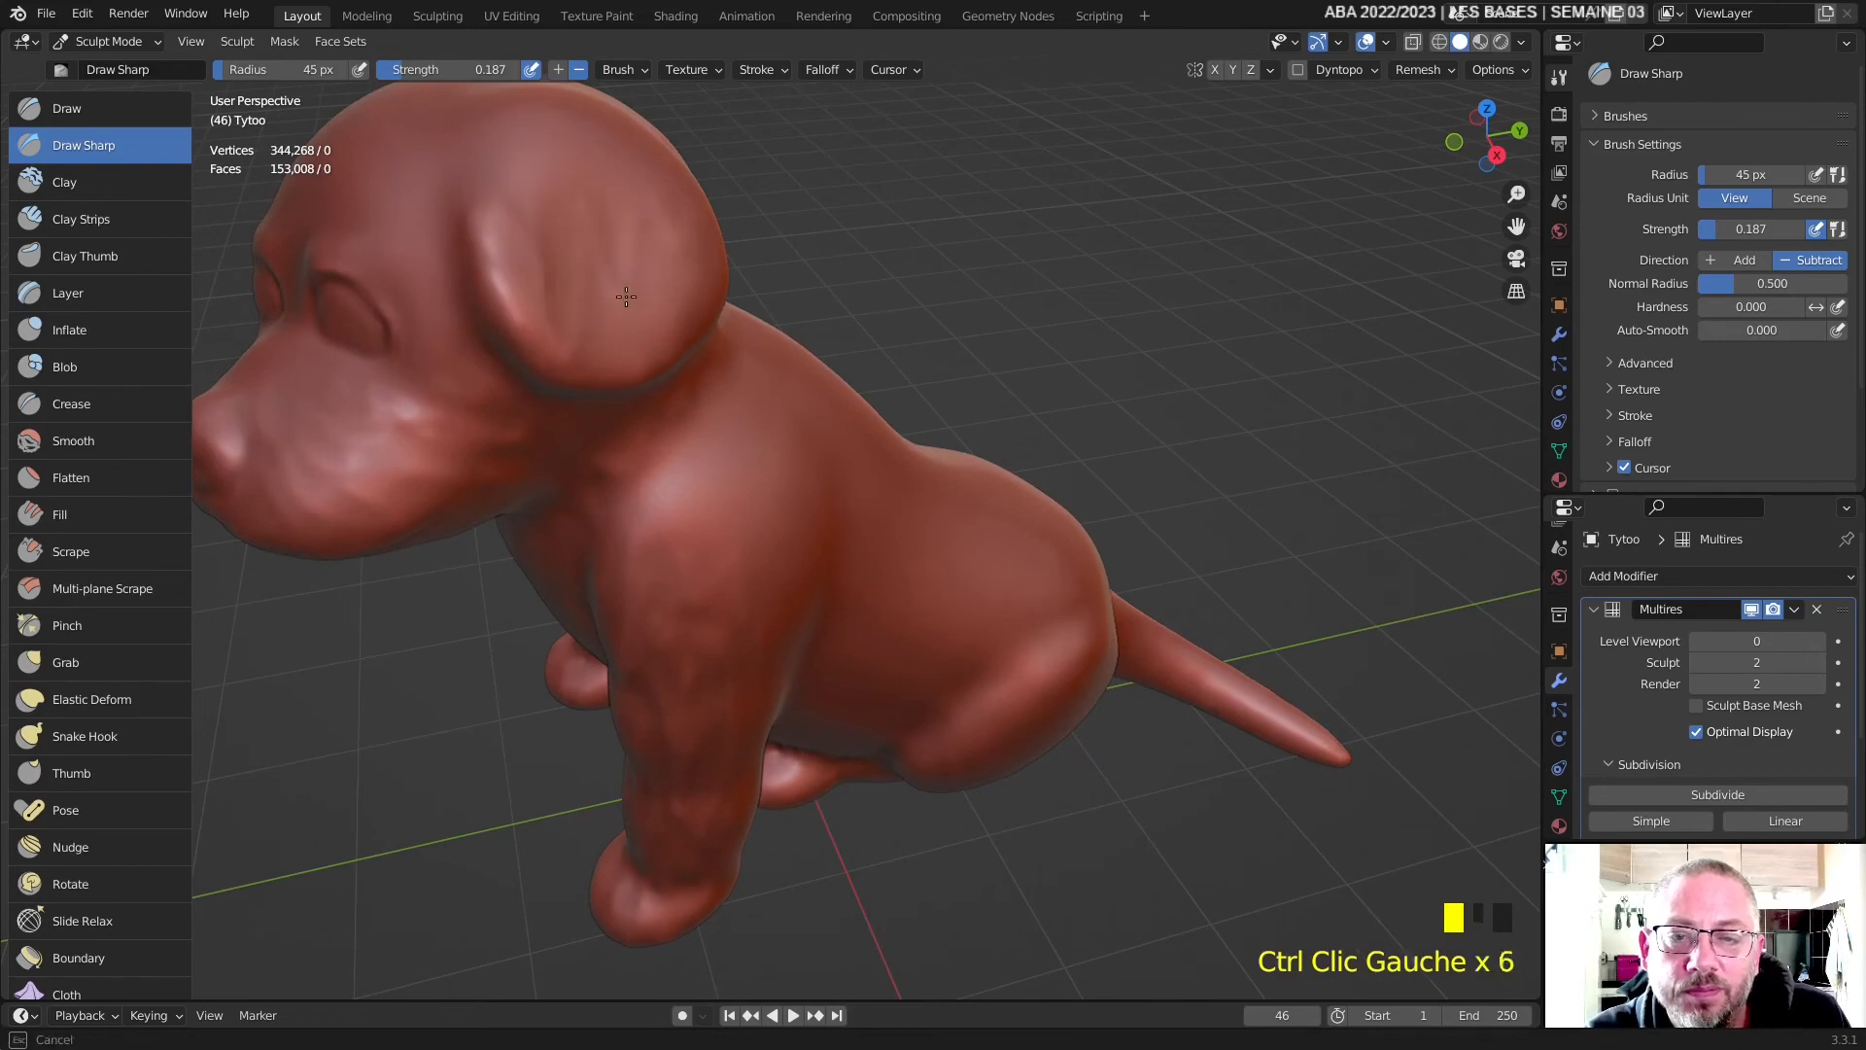
ctrl+drag(610, 339, 616, 233)
ctrl+drag(658, 335, 665, 229)
ctrl+drag(700, 303, 707, 263)
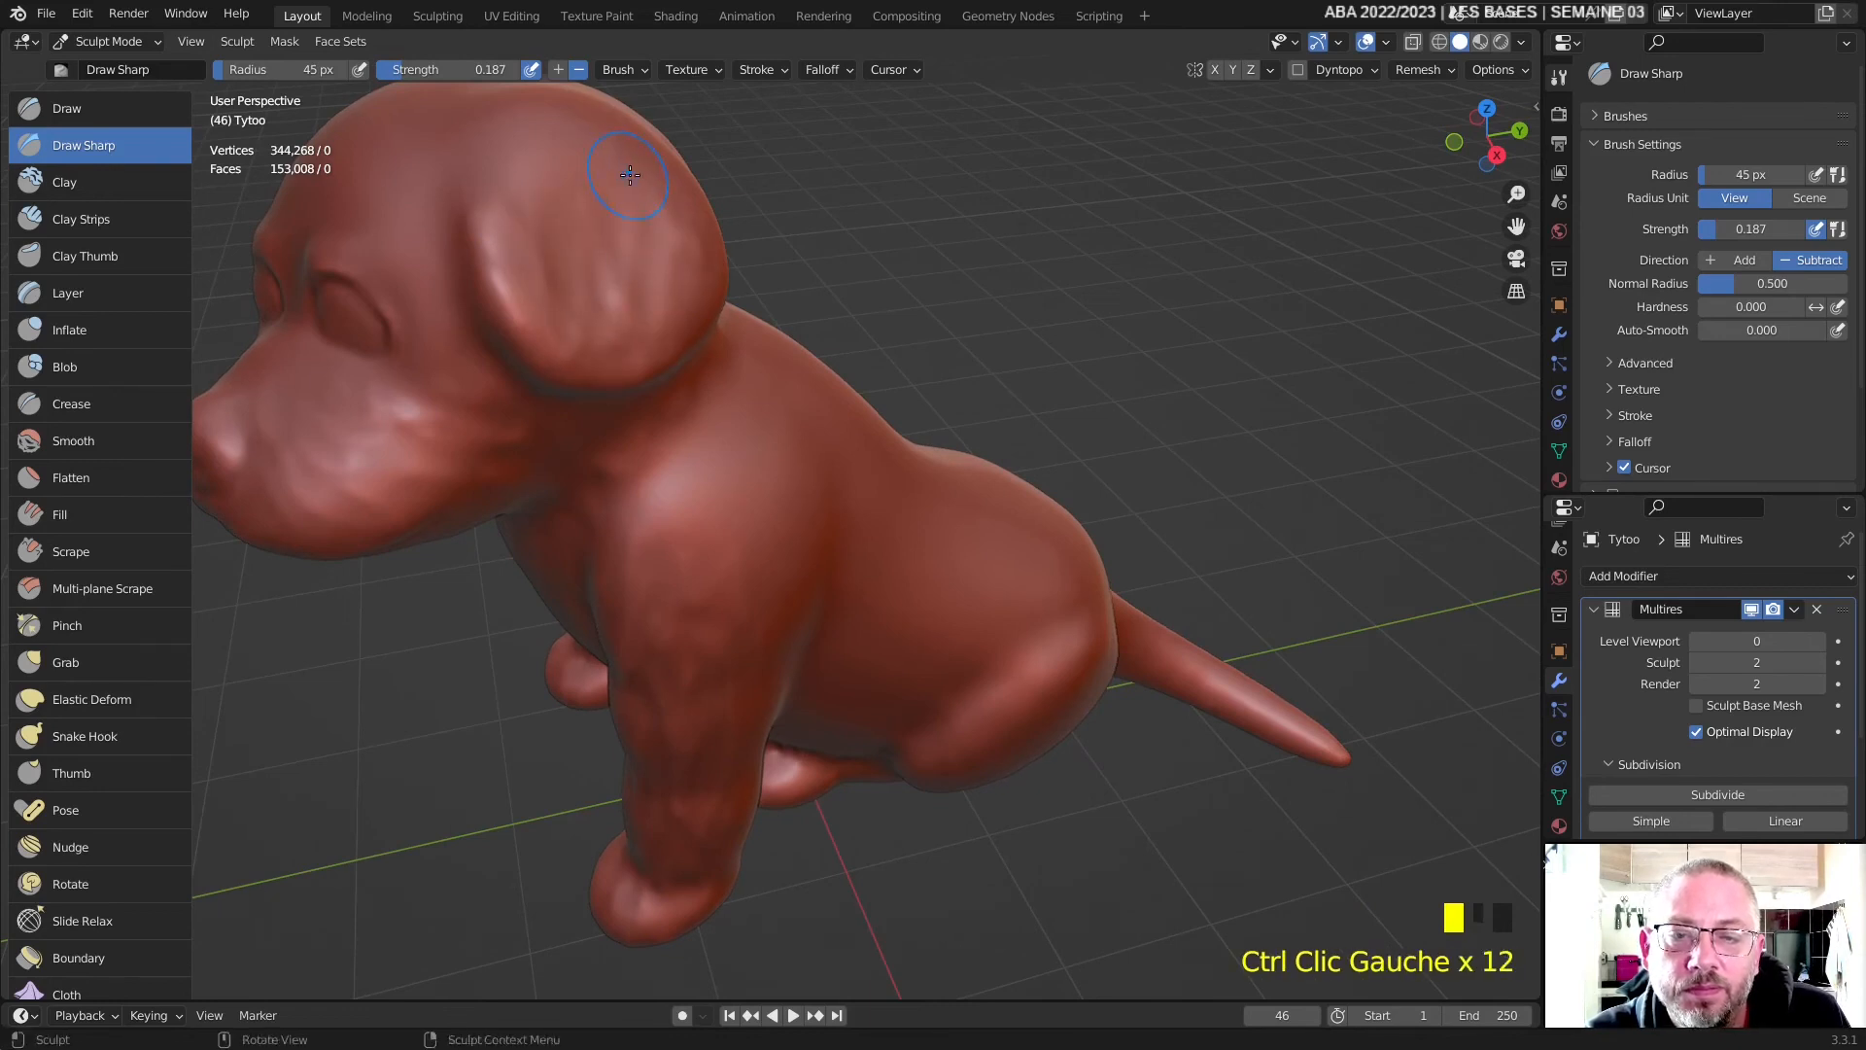
middle_drag(630, 174, 685, 264)
ctrl+drag(581, 435, 602, 433)
ctrl+drag(604, 433, 628, 432)
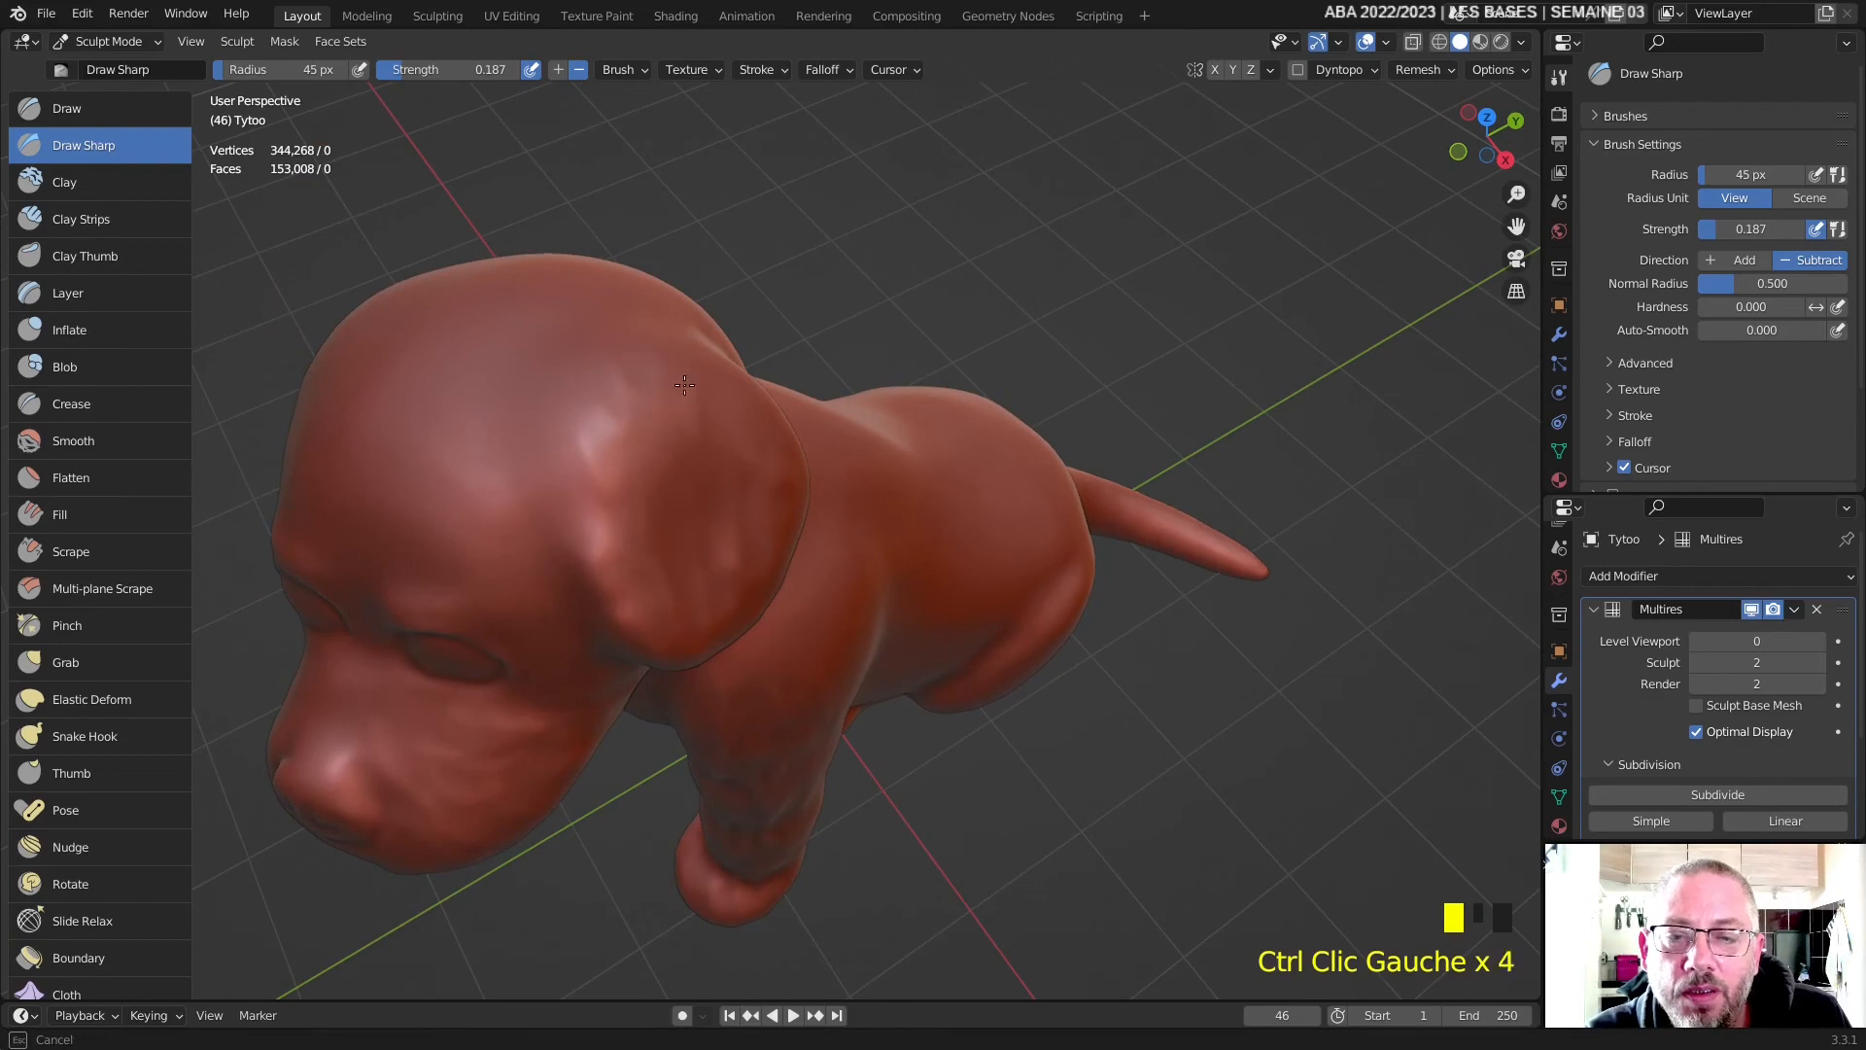
- Add raised fur strokes to the crown and forehead, smoothing the bump made in the middle of the forehead
middle_drag(581, 452, 720, 571)
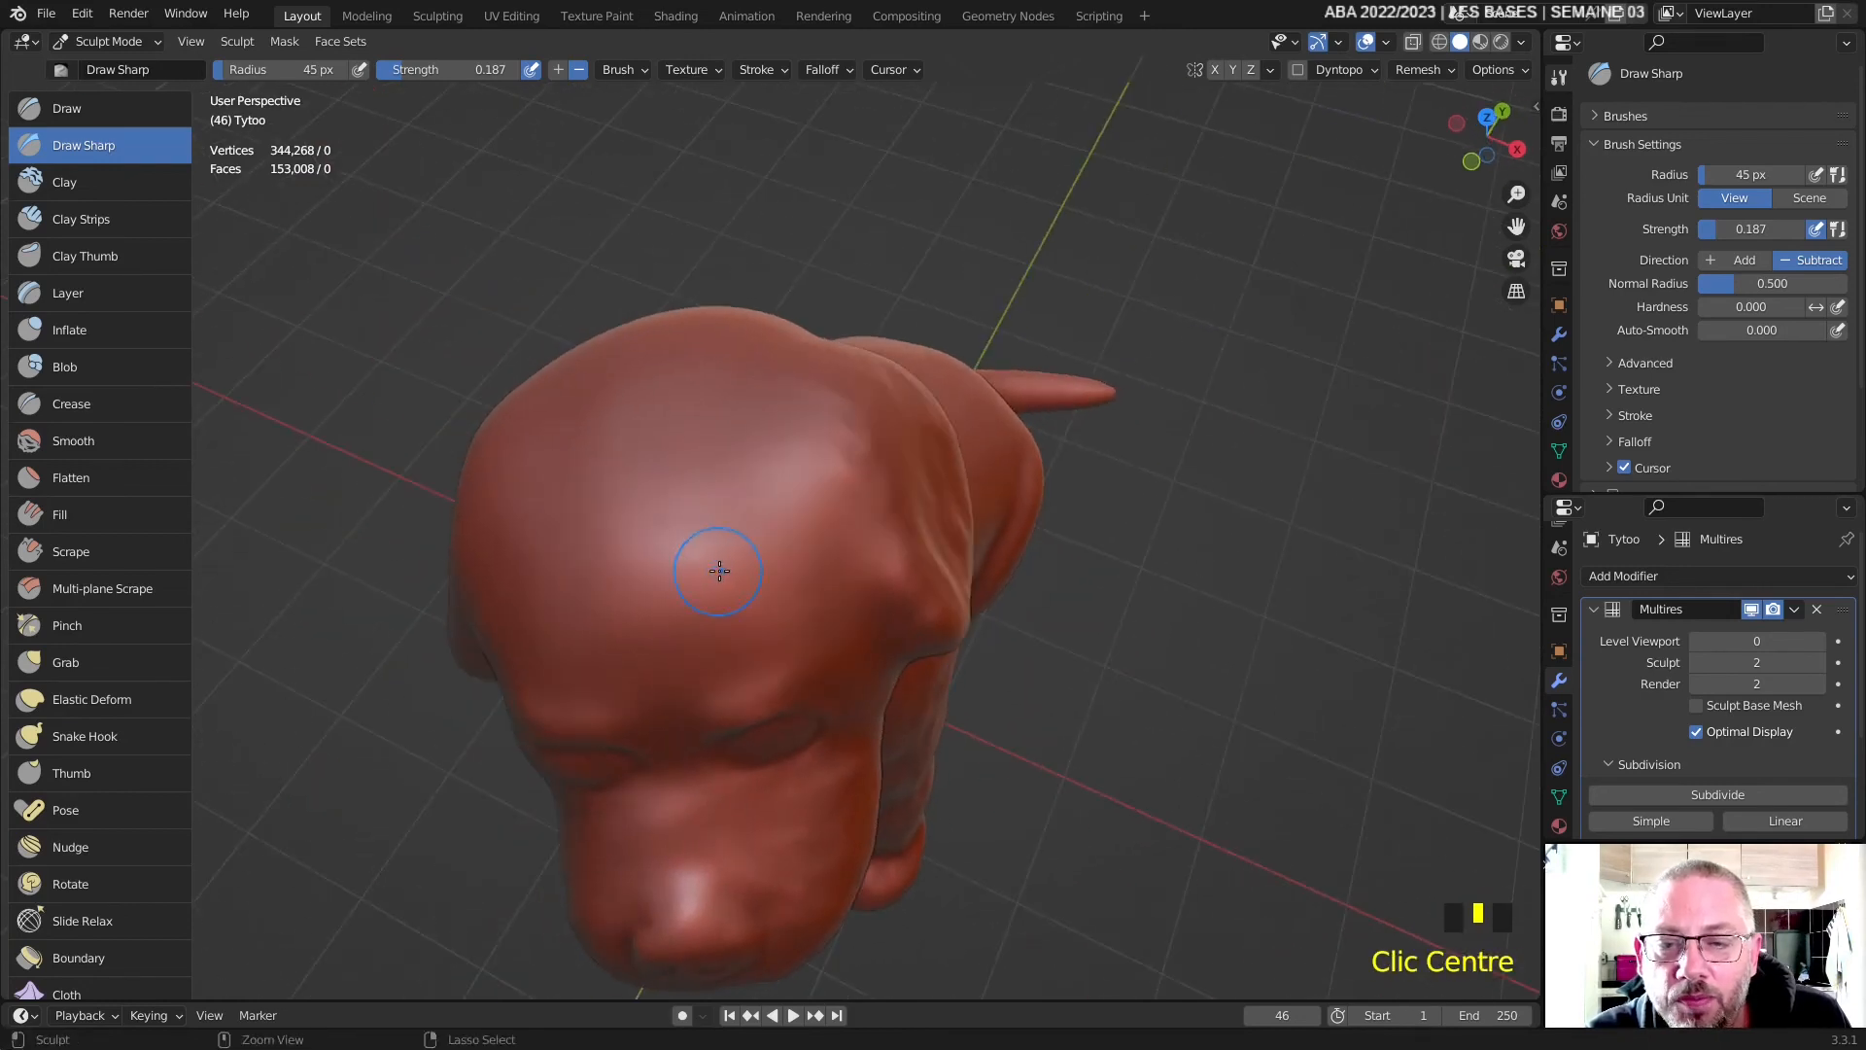
ctrl+click(759, 386)
ctrl+click(759, 386)
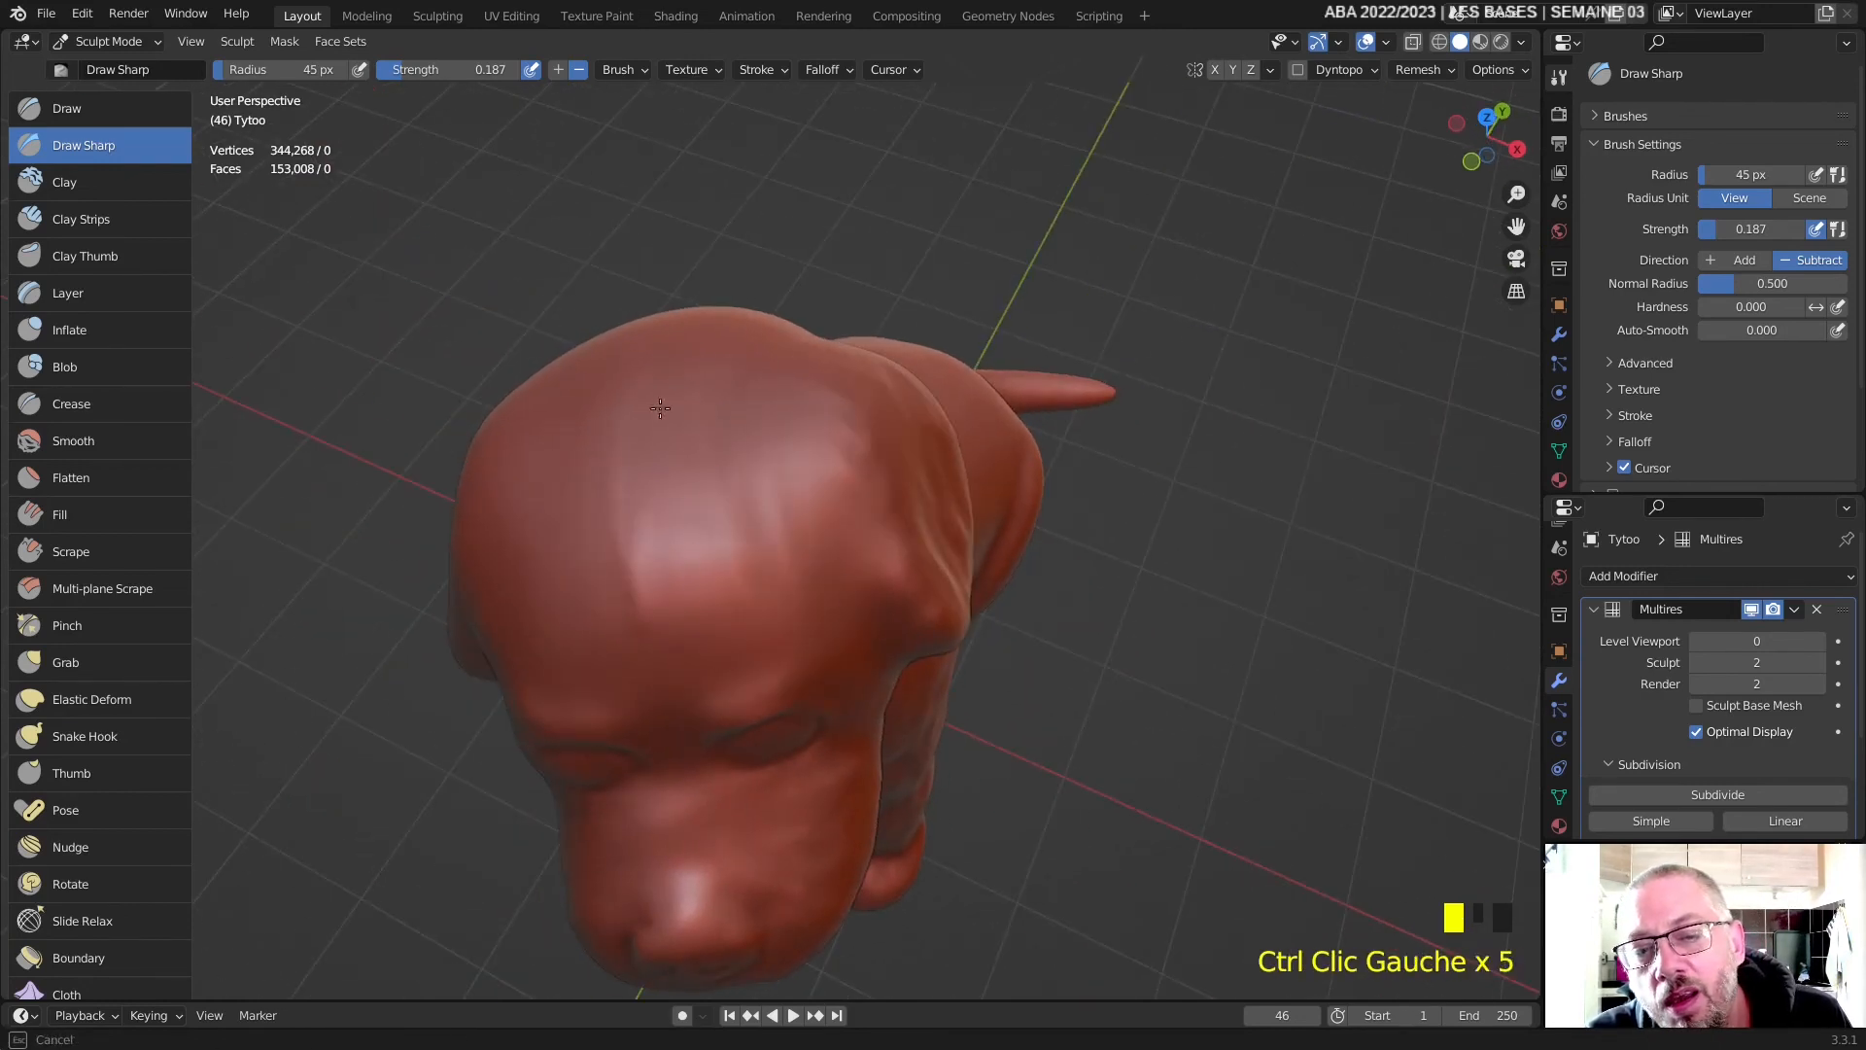
middle_drag(713, 613, 721, 545)
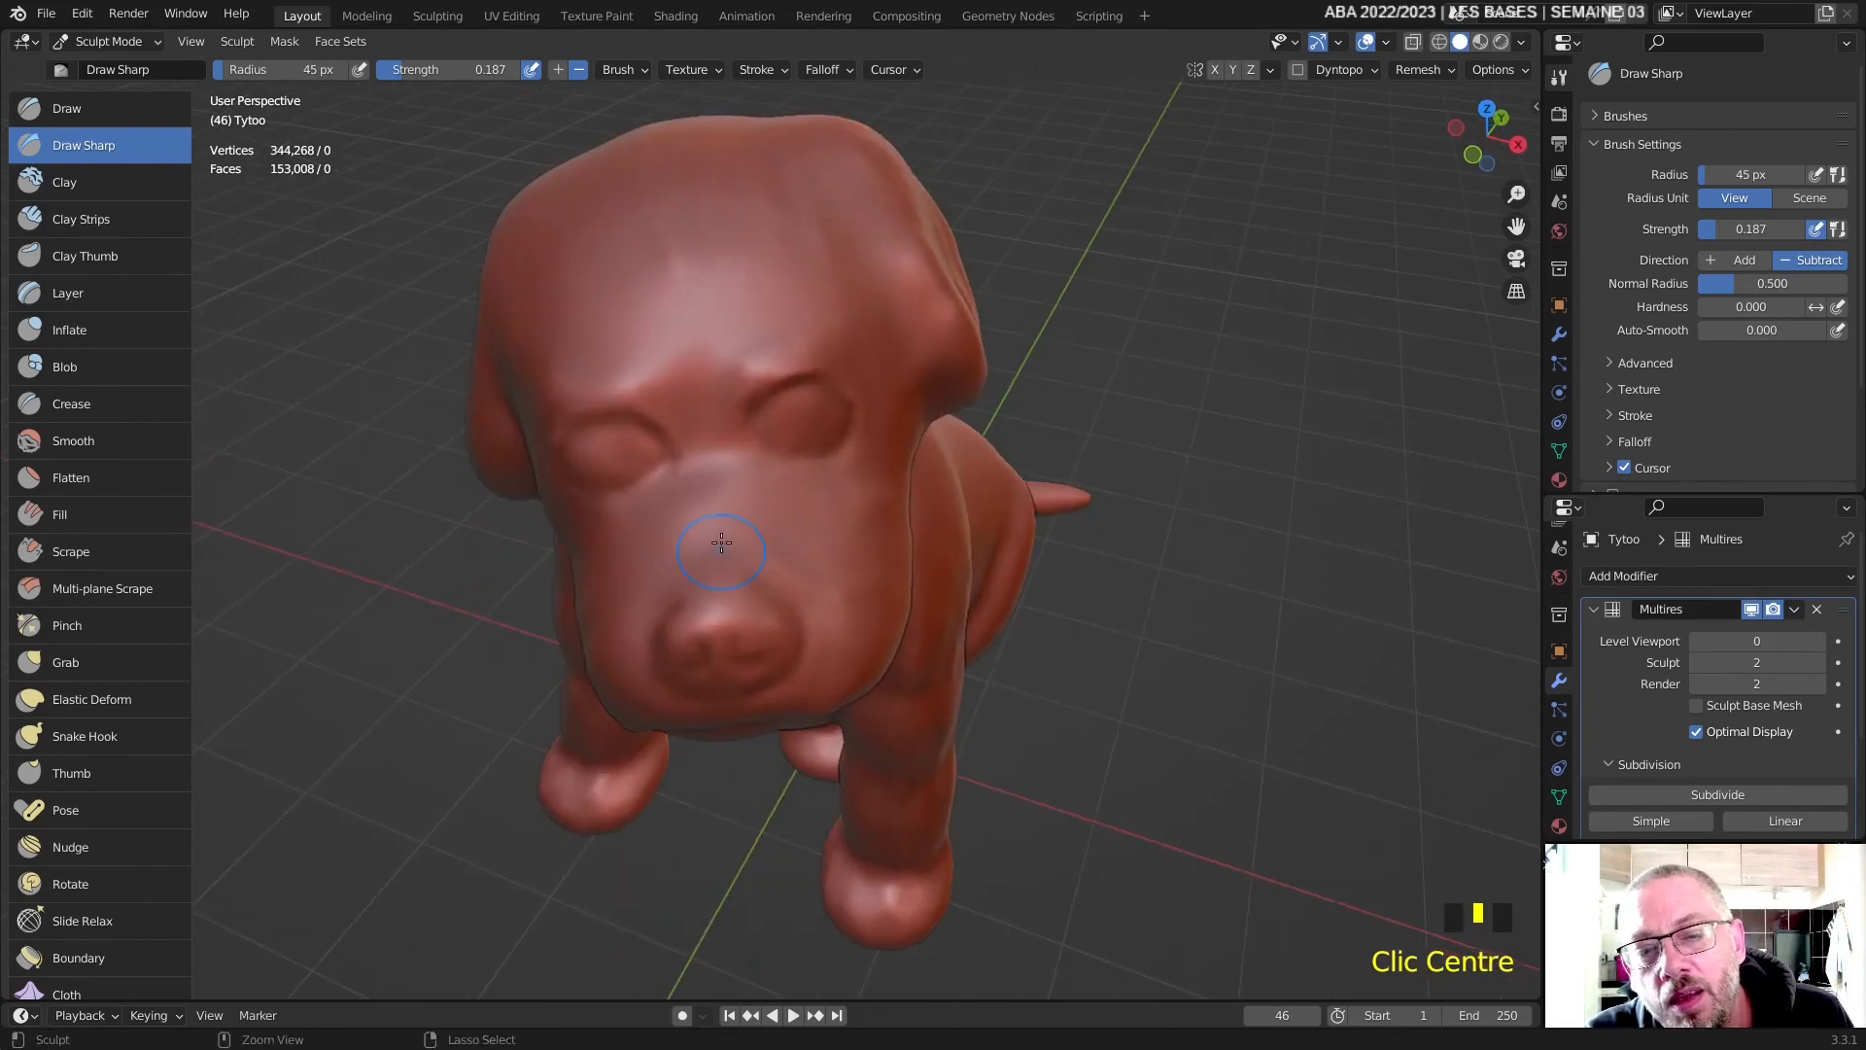
ctrl+click(681, 259)
ctrl+click(680, 260)
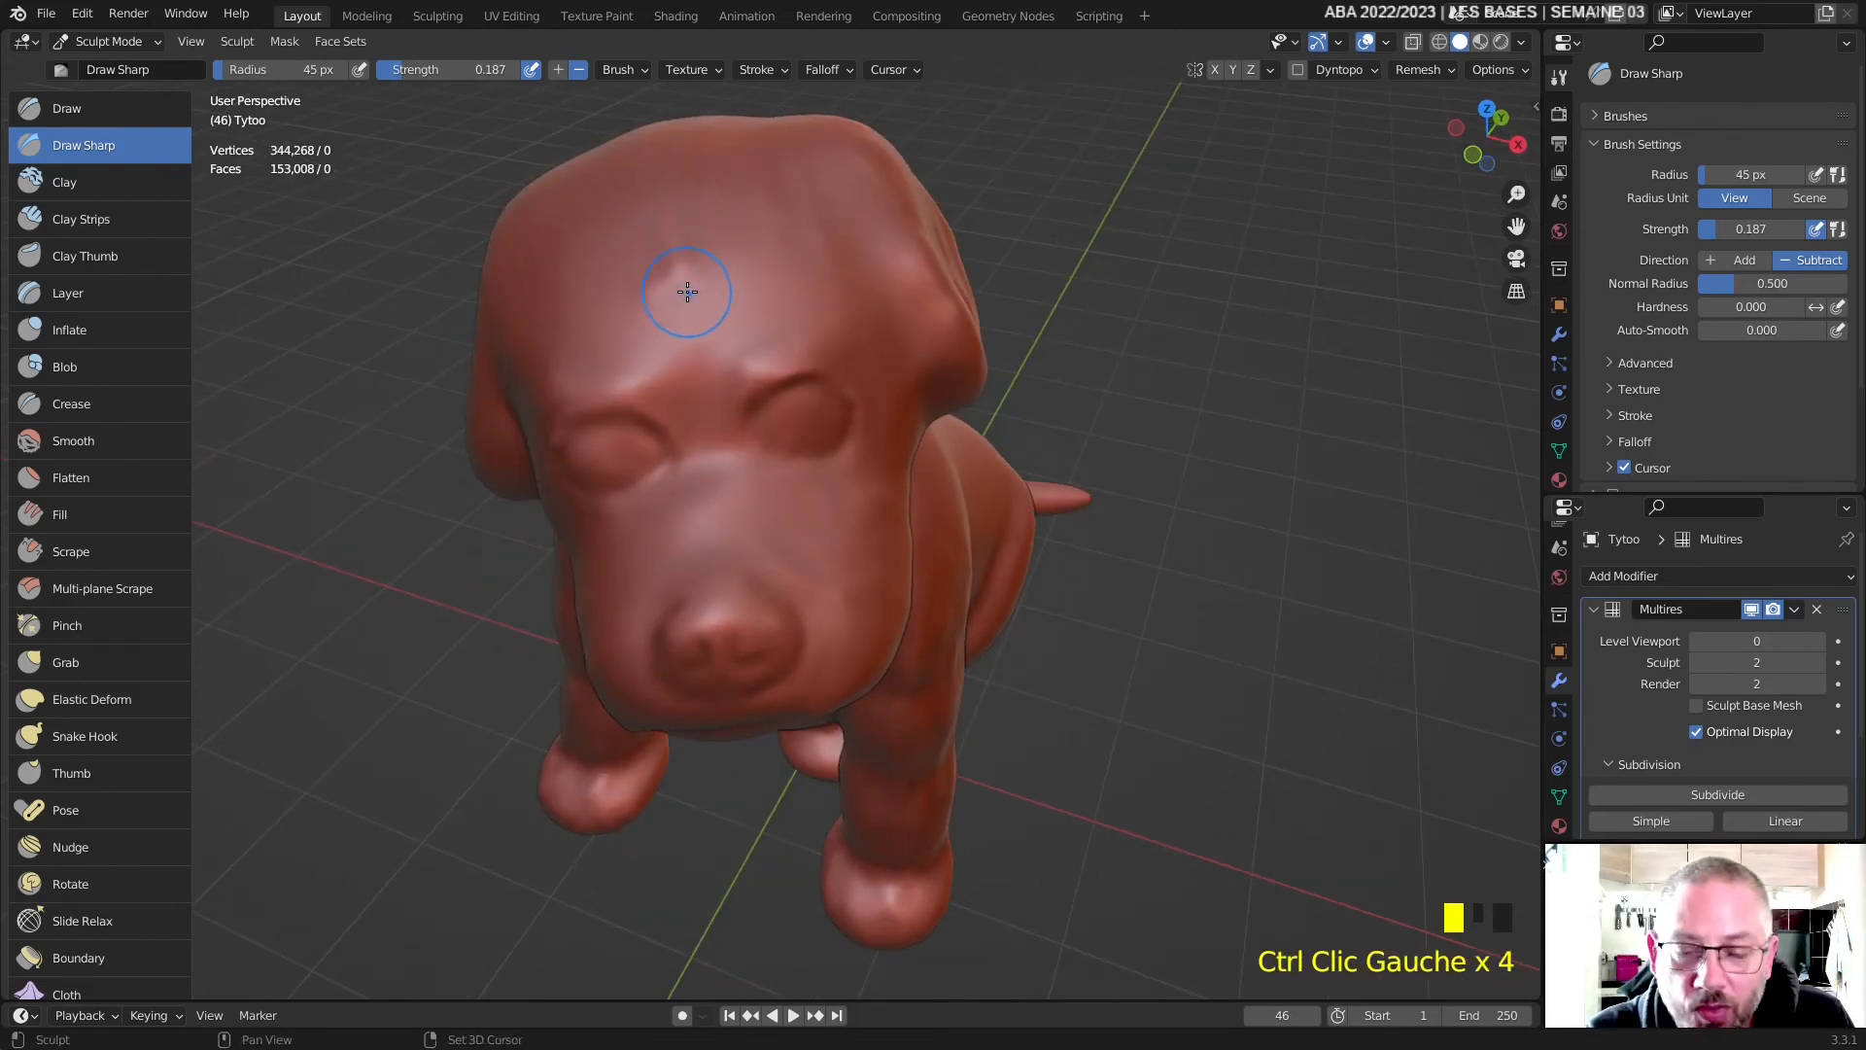
shift+drag(688, 291, 678, 280)
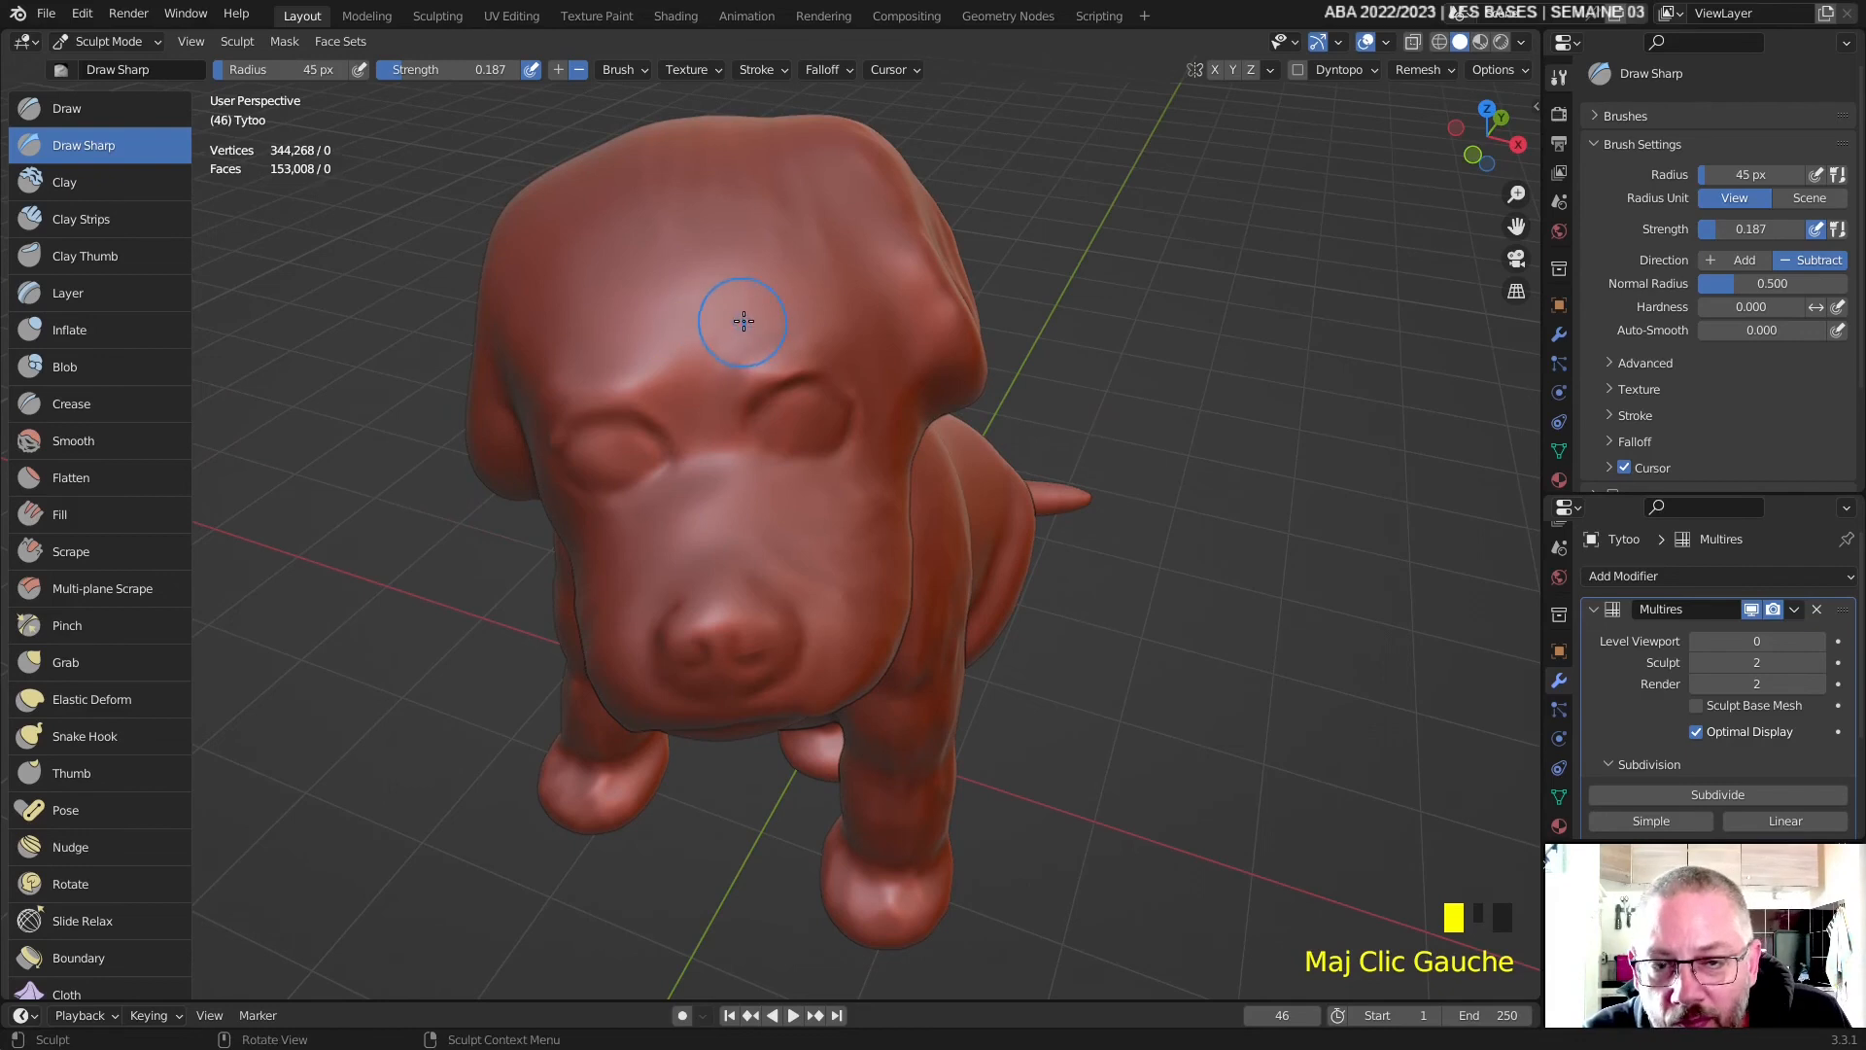
ctrl+click(822, 275)
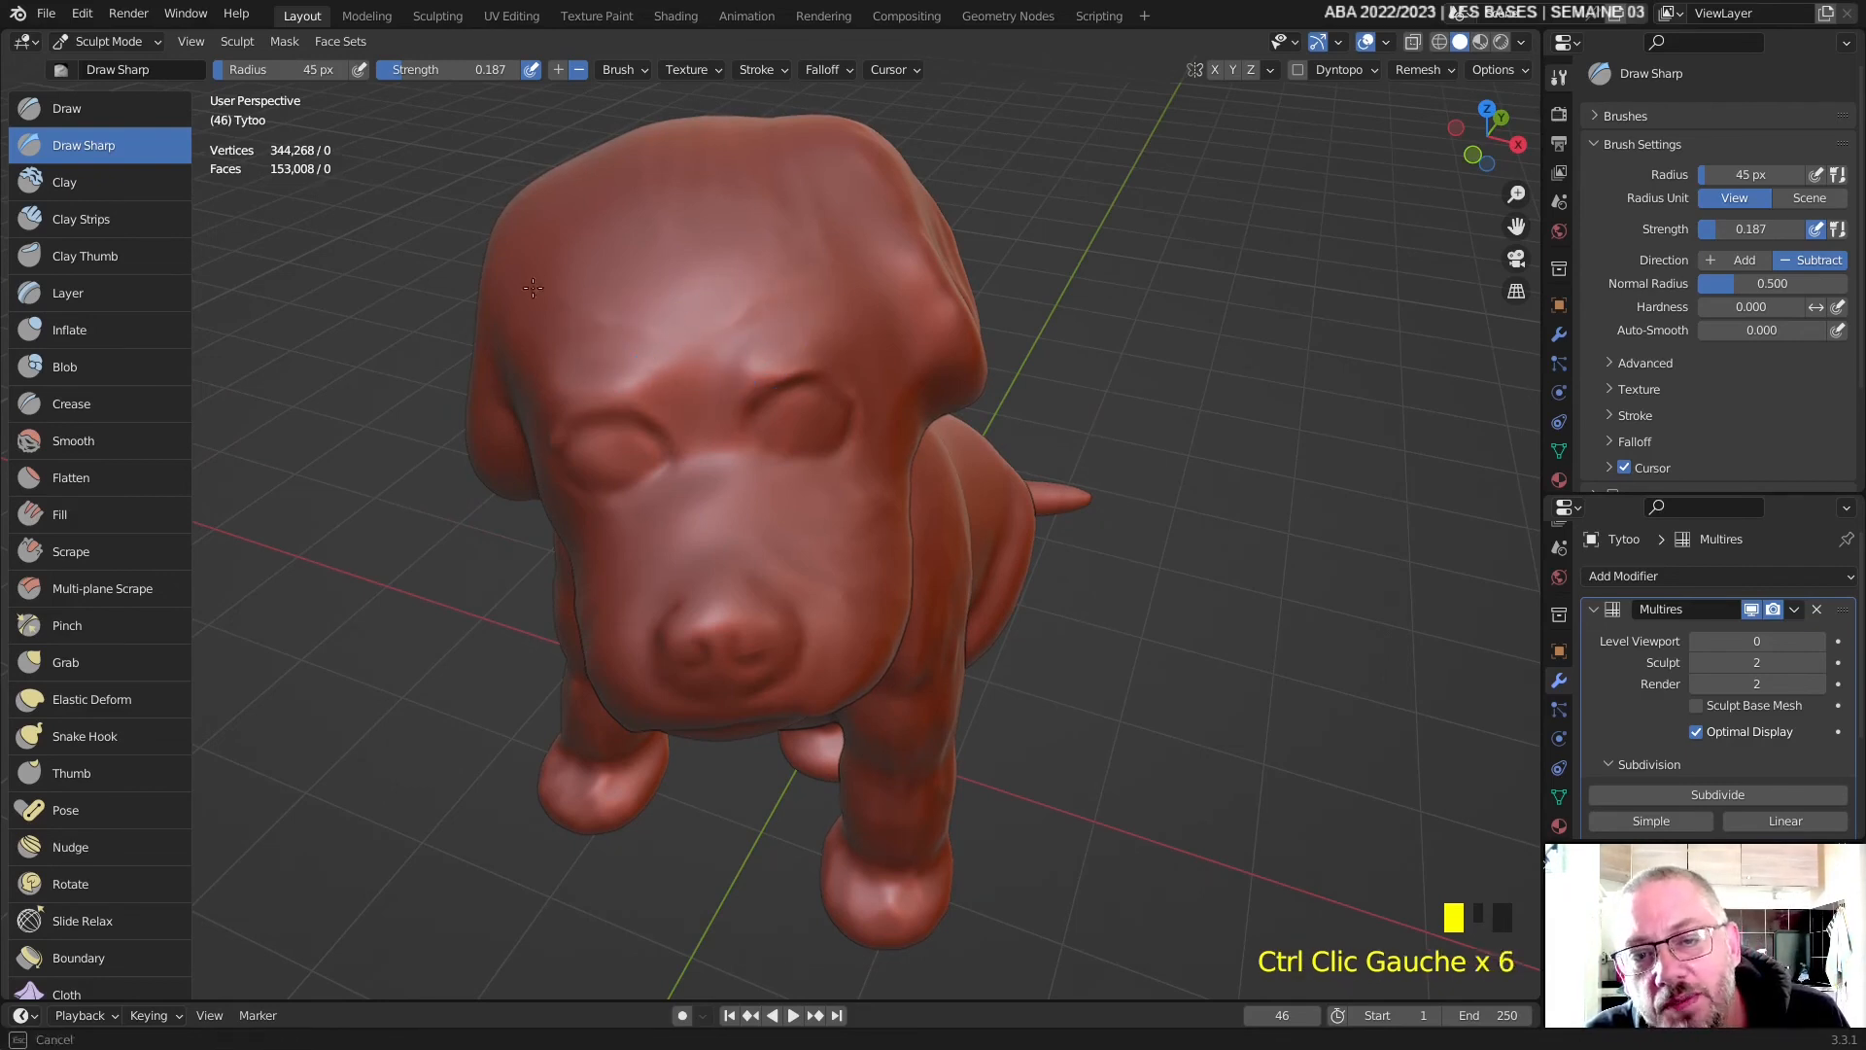
ctrl+drag(691, 193, 681, 272)
ctrl+drag(739, 173, 734, 257)
- Texture the opposite ear with lengthwise raised strokes and carve grooves near its front upper edge
middle_drag(788, 265, 939, 251)
mouse_move(904, 185)
ctrl+mouse_down()
mouse_move(862, 225)
mouse_move(851, 282)
ctrl+mouse_up()
ctrl+drag(832, 156, 807, 229)
ctrl+drag(826, 200, 808, 354)
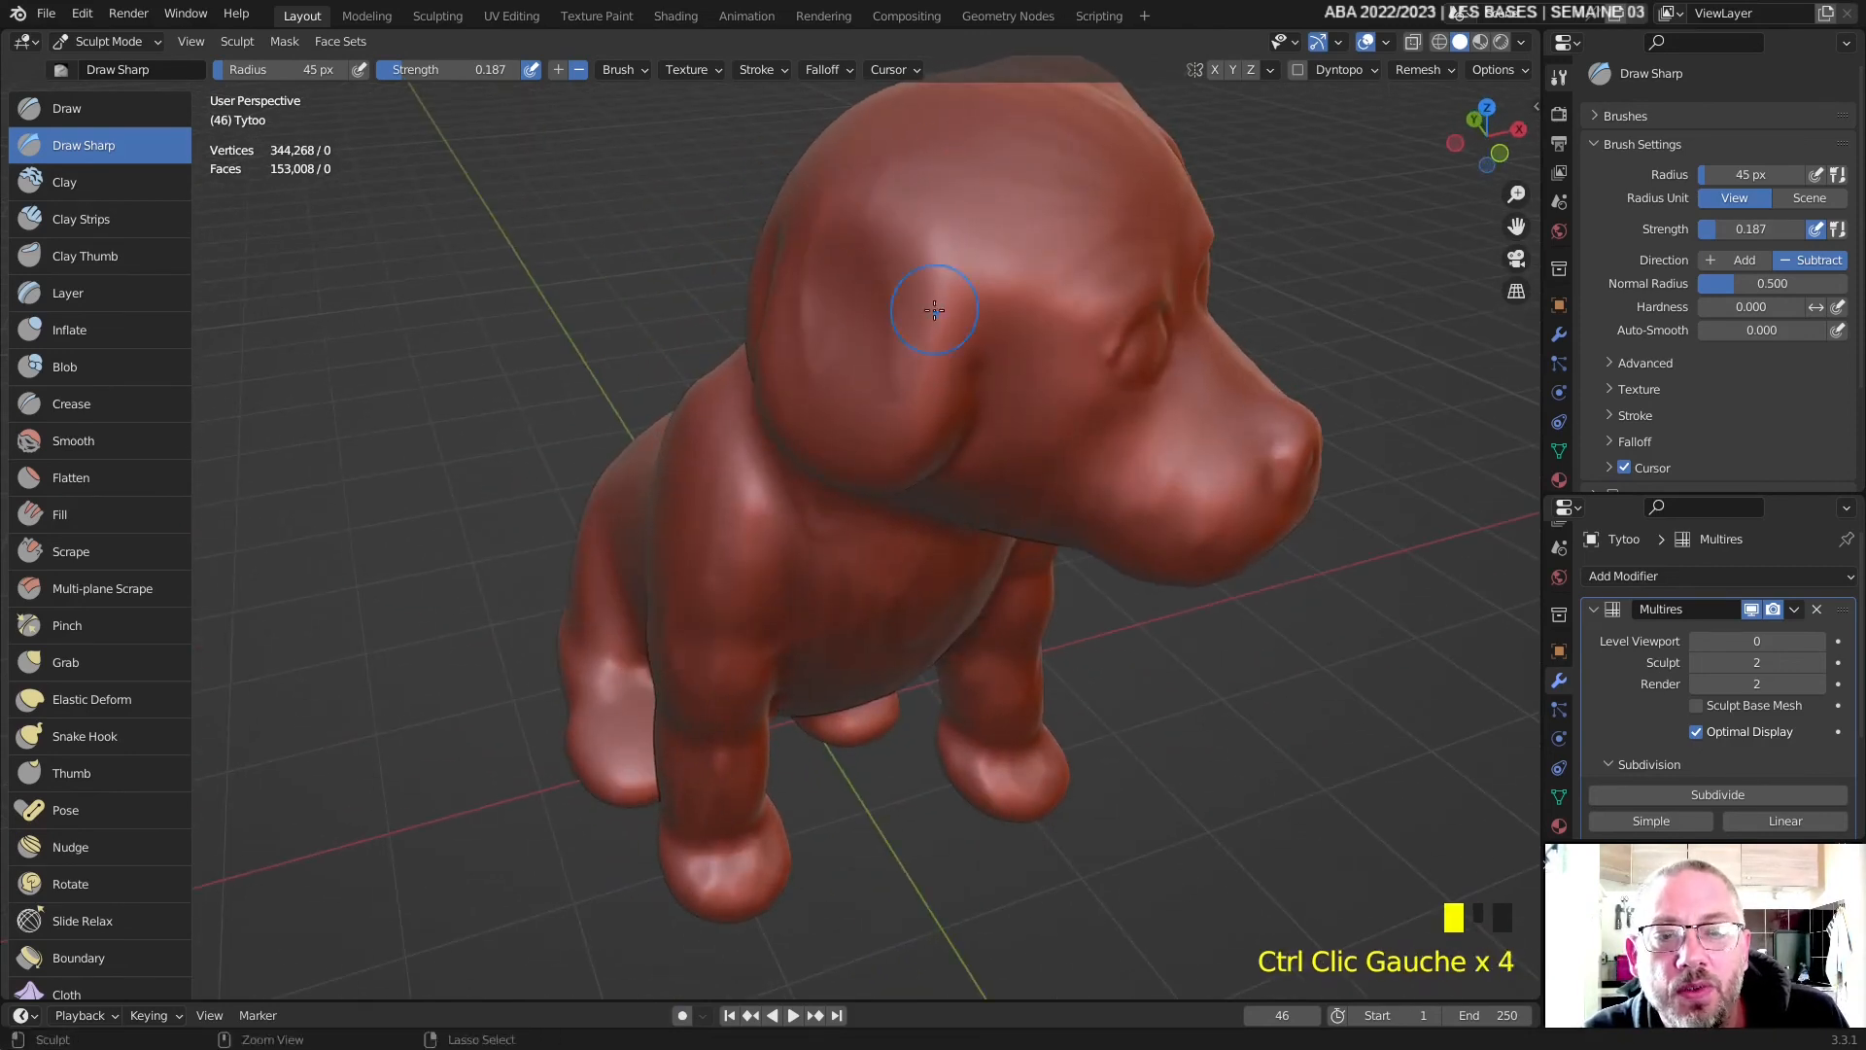
ctrl+drag(872, 282, 859, 399)
ctrl+drag(852, 267, 846, 330)
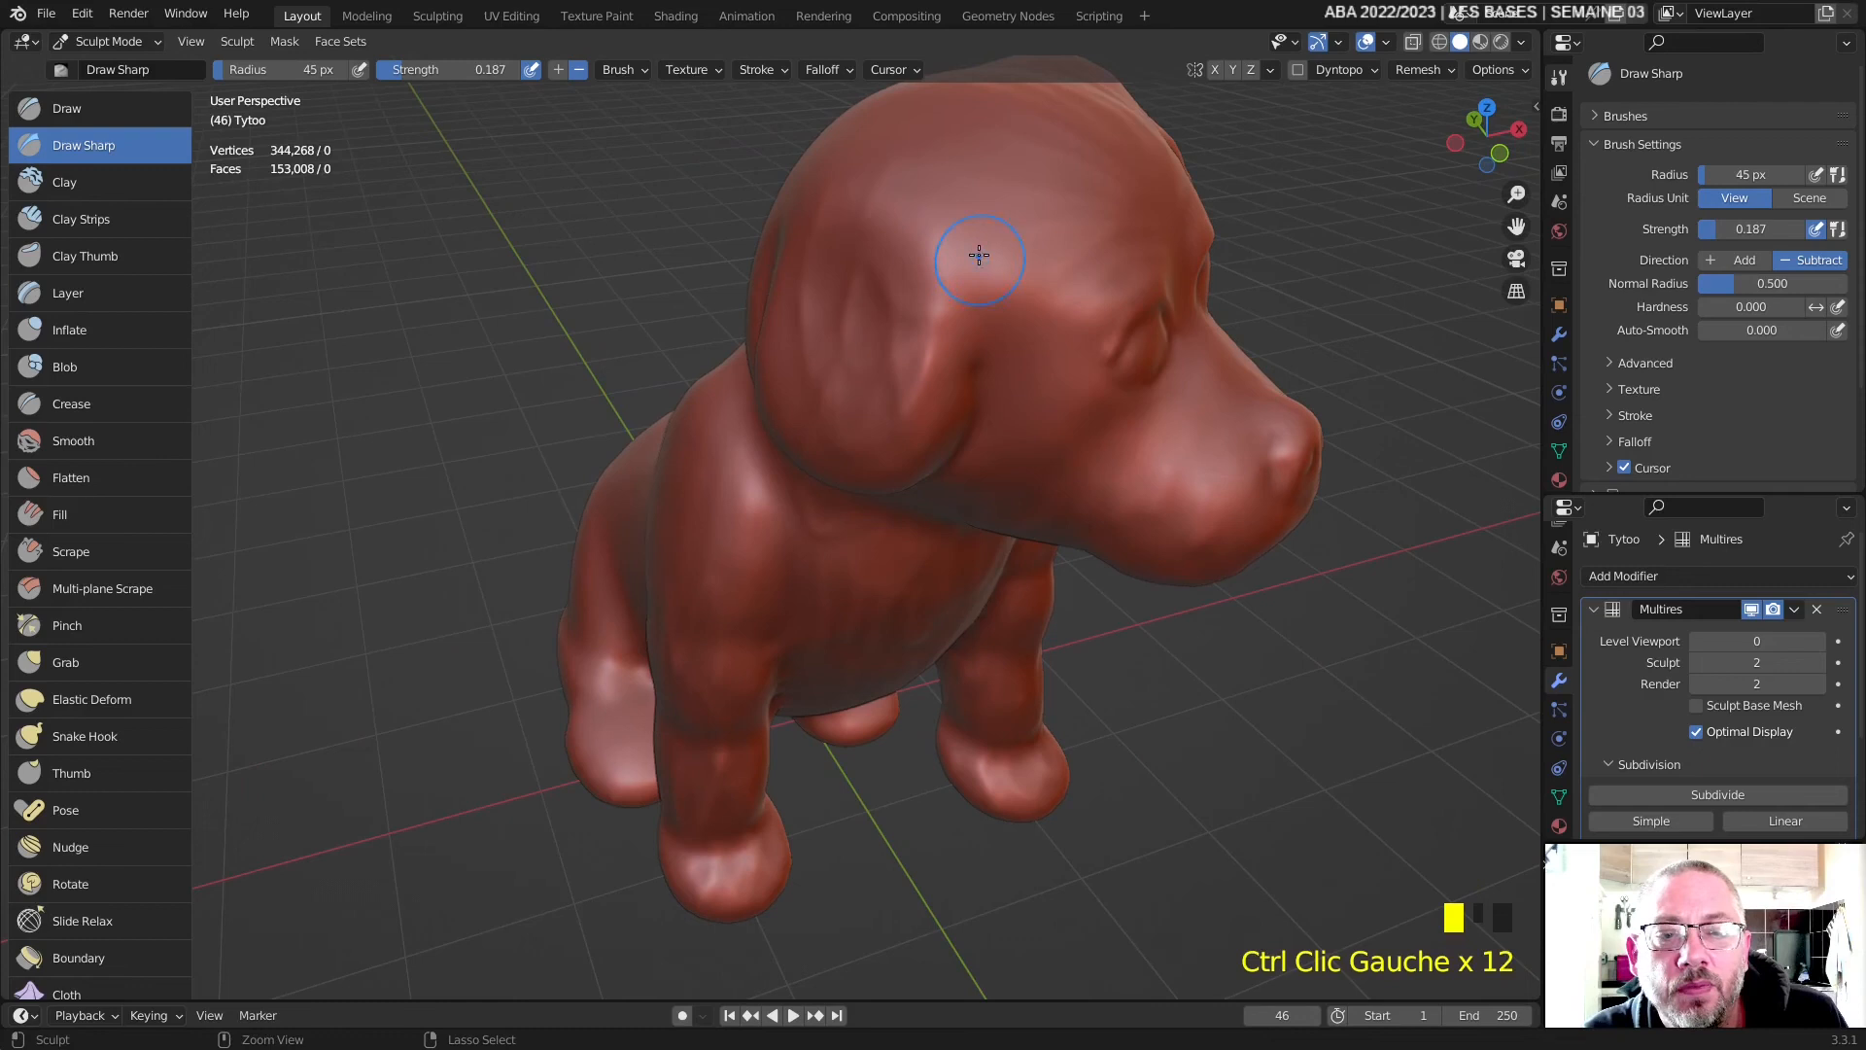
drag(971, 251, 965, 282)
mouse_move(968, 254)
mouse_down()
mouse_move(969, 289)
mouse_move(1010, 331)
mouse_up()
- Add raised fur strokes around the textured ear, on the shoulder below it and on the lower foreleg
middle_drag(1018, 409, 1055, 316)
ctrl+drag(1063, 279, 1054, 309)
ctrl+drag(1057, 287, 1050, 320)
middle_drag(1050, 321, 1194, 377)
ctrl+drag(812, 484, 836, 418)
ctrl+drag(814, 471, 798, 440)
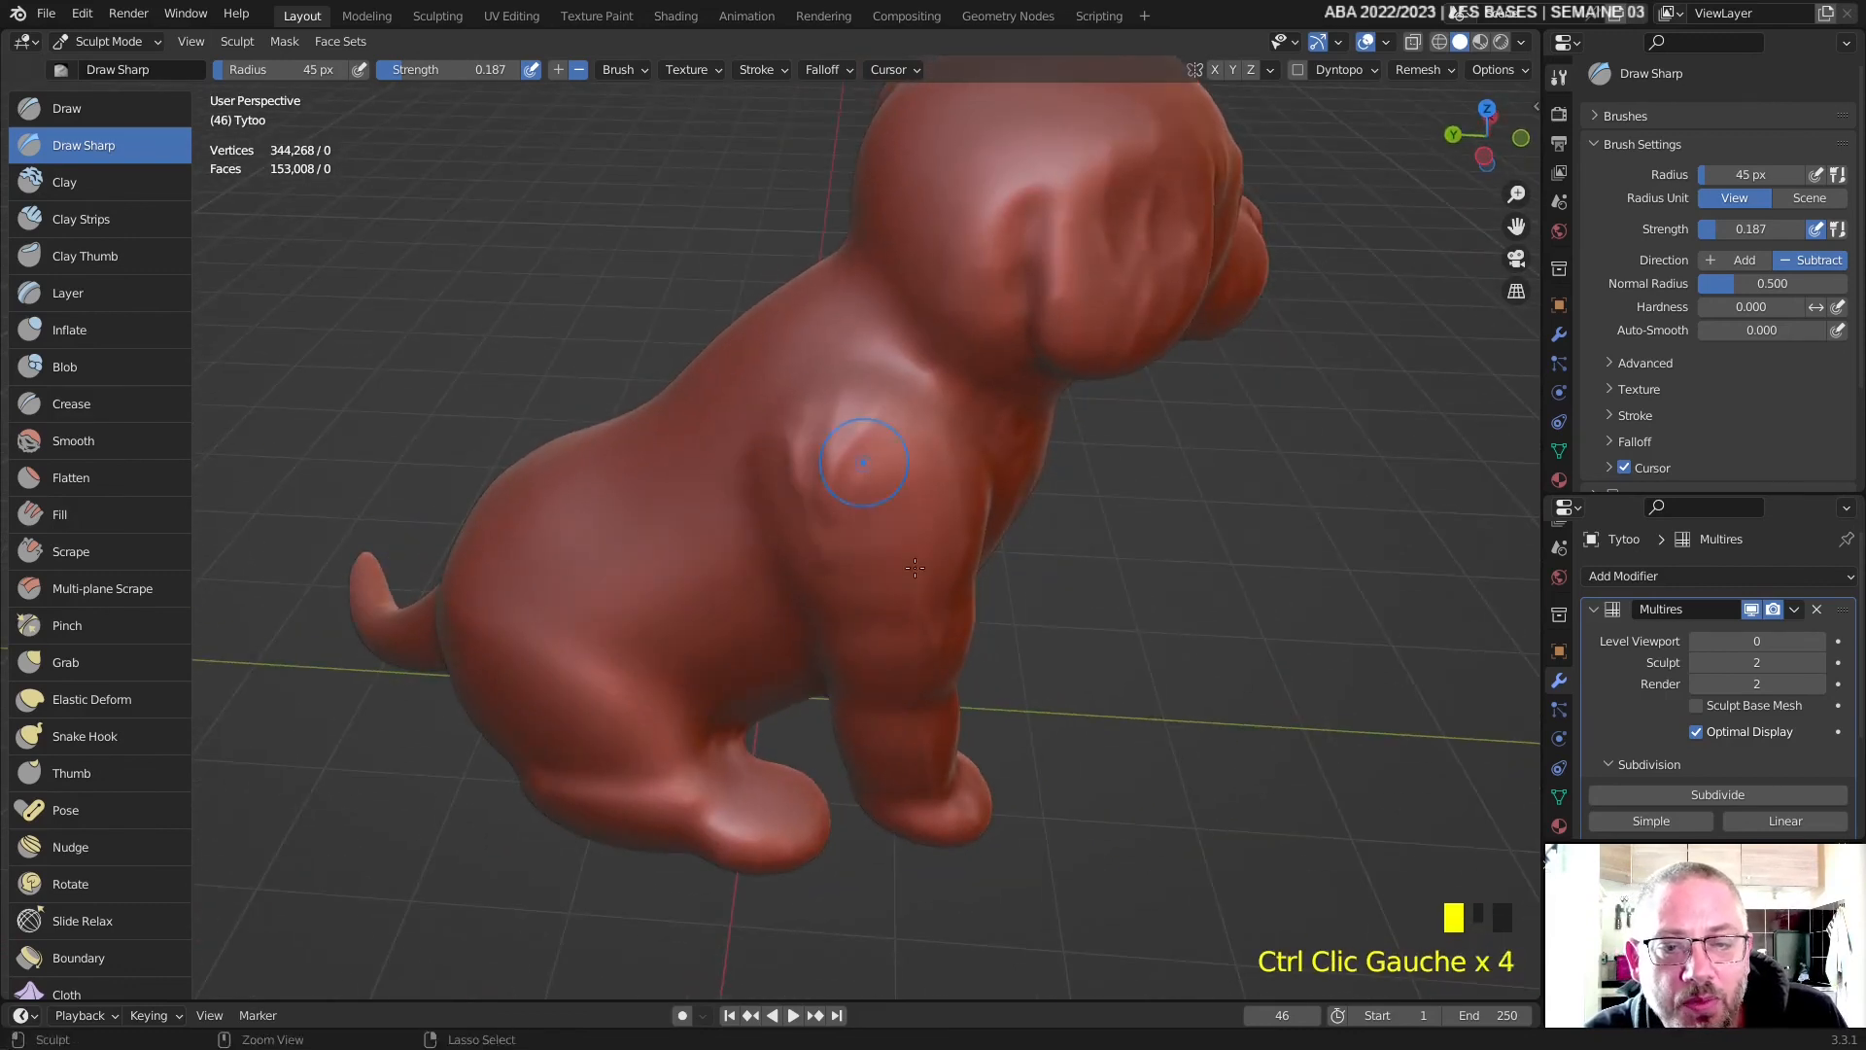
ctrl+drag(911, 746, 904, 725)
ctrl+drag(902, 744, 895, 733)
- Sculpt raised fur strokes down the back of the head and the nape
middle_drag(895, 733, 790, 147)
shift+middle_drag(909, 250, 984, 519)
mouse_move(843, 335)
ctrl+mouse_down()
mouse_move(847, 391)
mouse_move(797, 403)
ctrl+mouse_up()
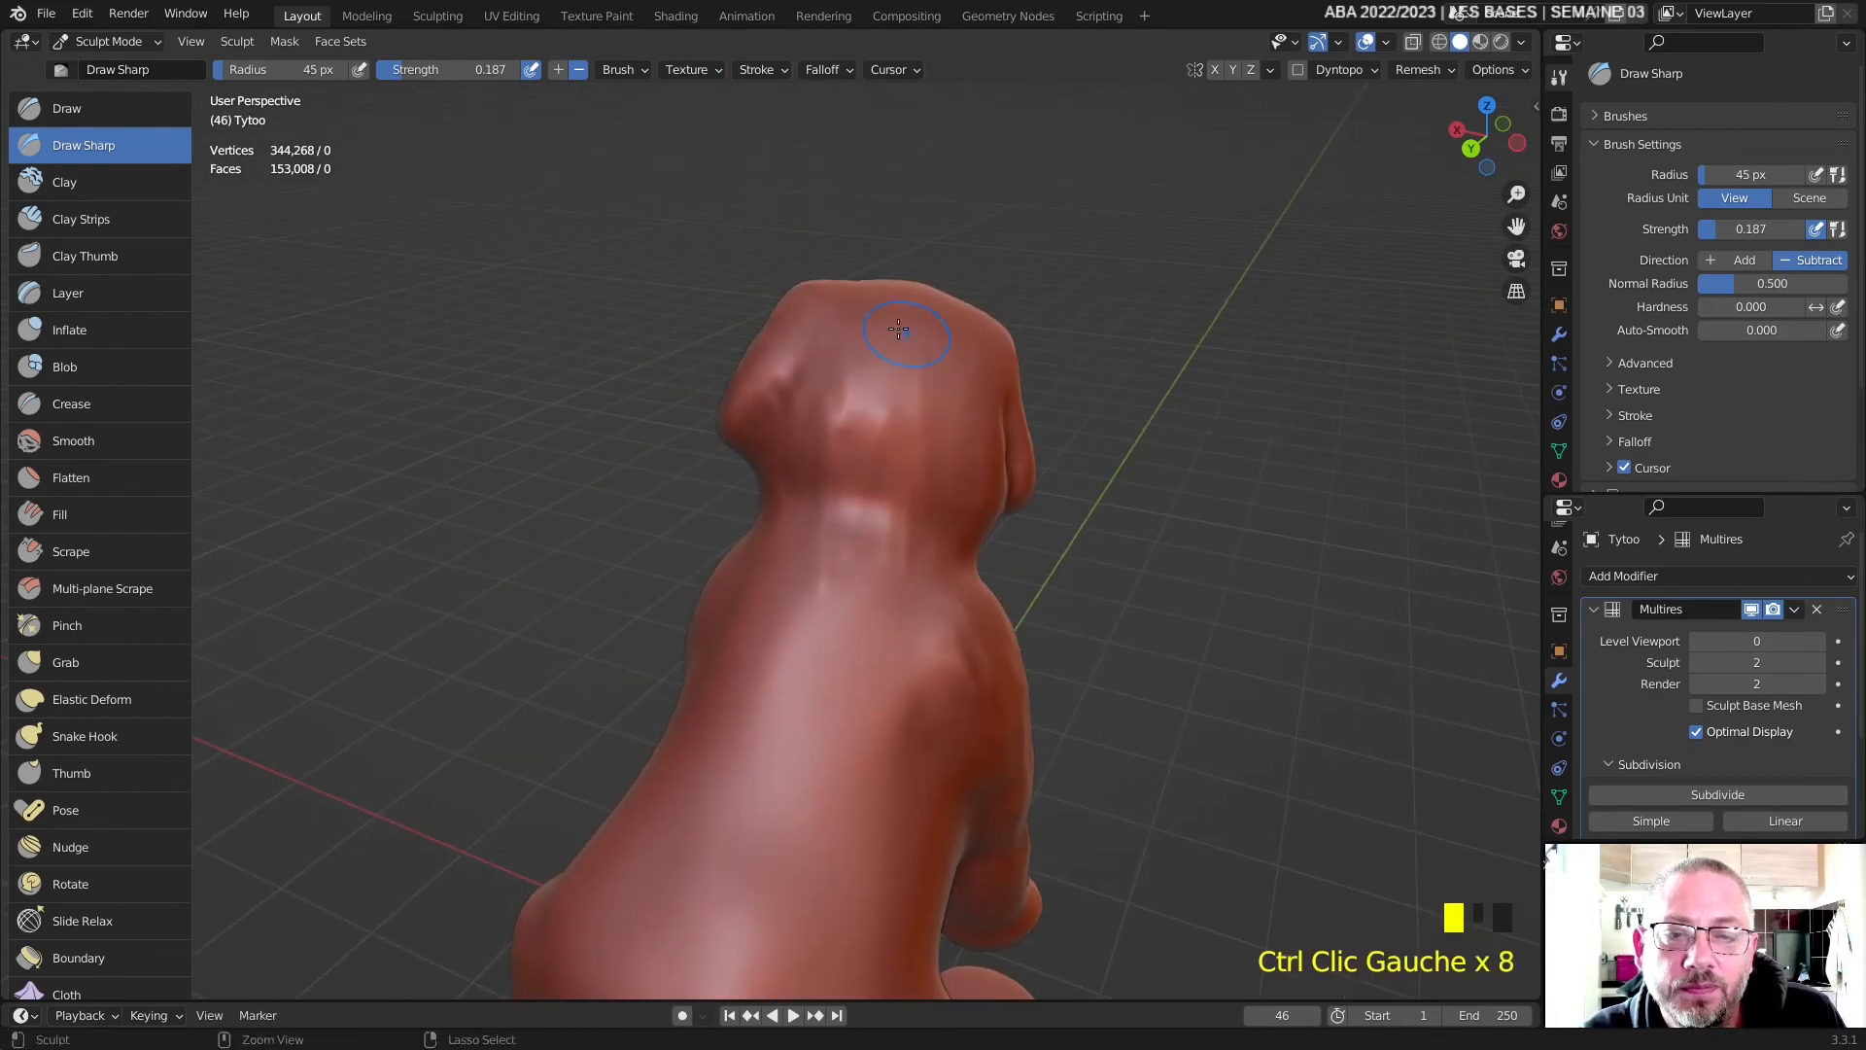
ctrl+drag(898, 329, 852, 404)
ctrl+drag(939, 315, 943, 332)
ctrl+drag(971, 494, 972, 504)
- Add raised strokes behind the ear and along the side of the neck
mouse_move(972, 503)
middle_down()
mouse_move(889, 525)
mouse_move(884, 568)
middle_up()
ctrl+drag(1050, 375, 1033, 428)
ctrl+drag(1025, 399, 1001, 476)
middle_drag(969, 522, 865, 443)
ctrl+drag(865, 438, 857, 520)
mouse_move(861, 491)
ctrl+mouse_down()
mouse_move(855, 568)
mouse_move(825, 561)
ctrl+mouse_up()
- Add raised fur strokes from the neck over the shoulder and upper back
middle_drag(816, 544, 947, 583)
mouse_move(622, 539)
middle_down()
mouse_move(680, 500)
mouse_move(800, 554)
middle_up()
mouse_move(709, 541)
ctrl+mouse_down()
mouse_move(694, 668)
mouse_move(744, 613)
mouse_move(754, 646)
ctrl+mouse_up()
ctrl+drag(792, 540, 788, 636)
ctrl+drag(768, 467, 744, 525)
ctrl+drag(812, 583, 841, 627)
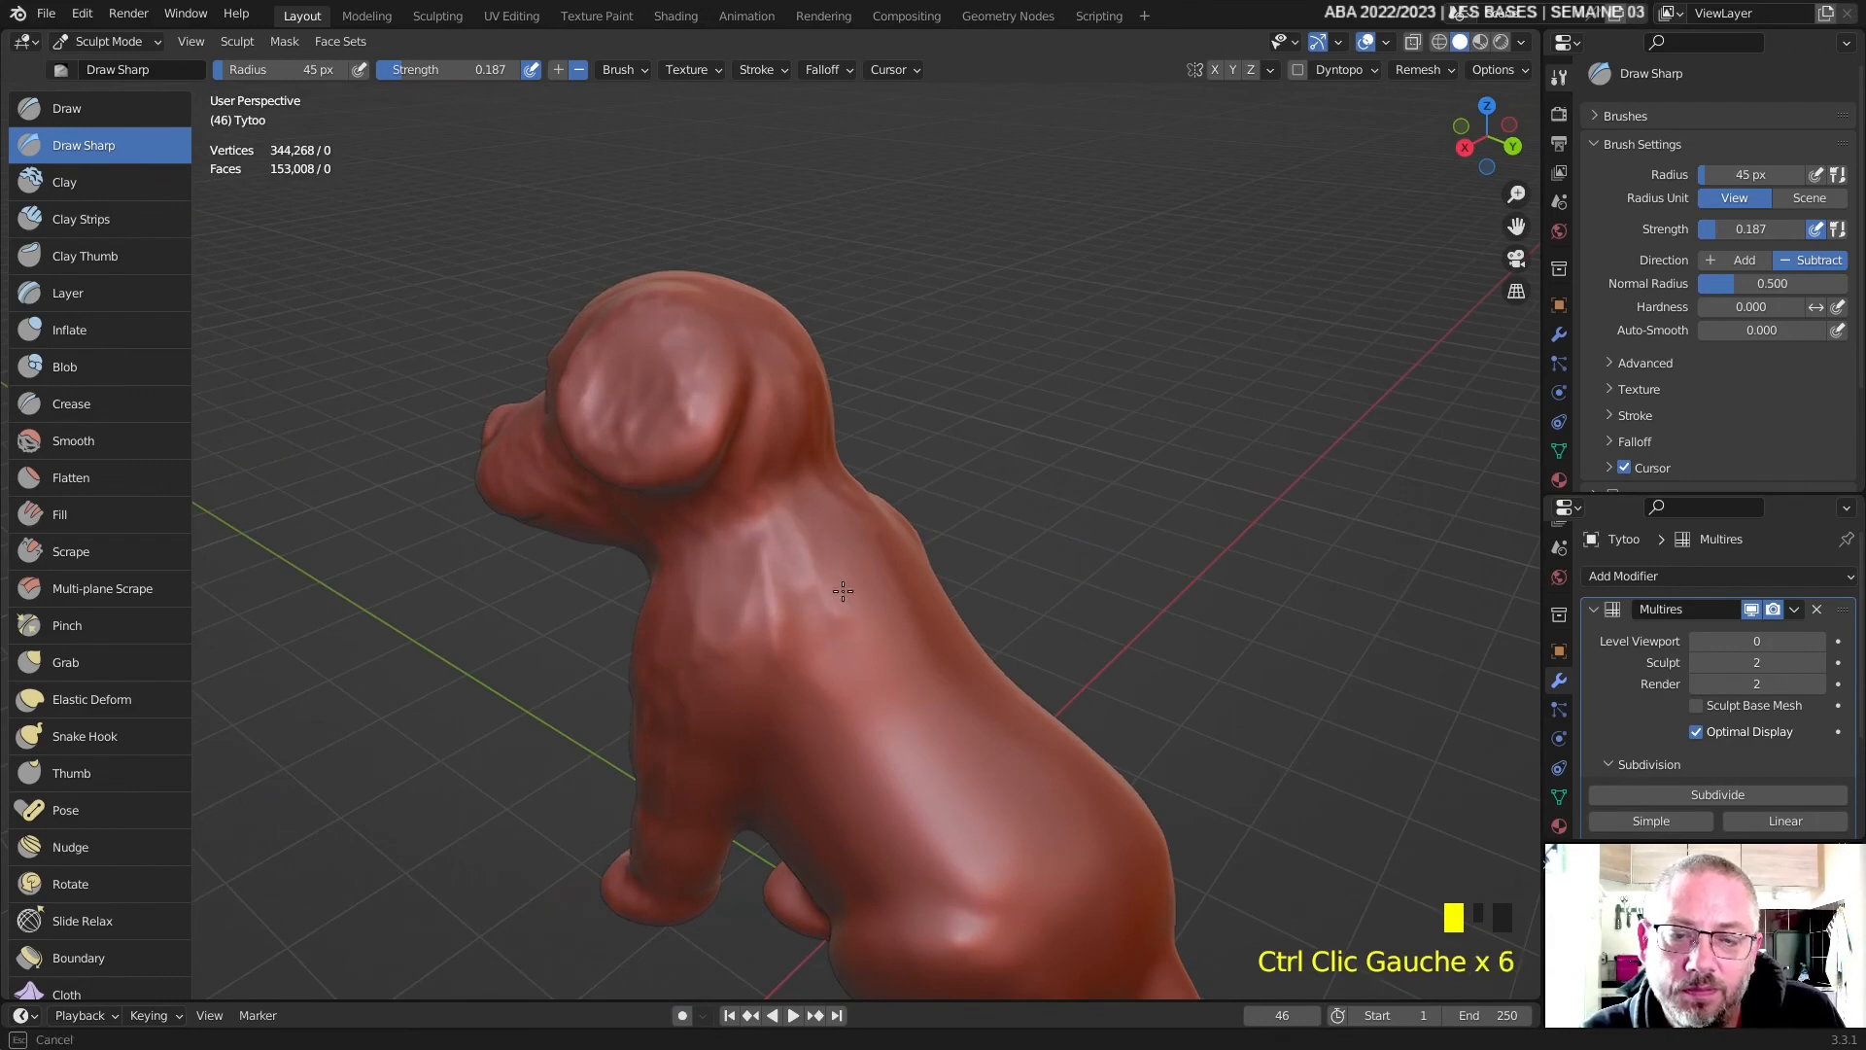
ctrl+drag(838, 525, 860, 589)
- Add long raised strokes behind the shoulder and smooth the flank area
middle_drag(922, 649, 895, 577)
ctrl+drag(774, 656, 795, 767)
ctrl+drag(753, 705, 751, 800)
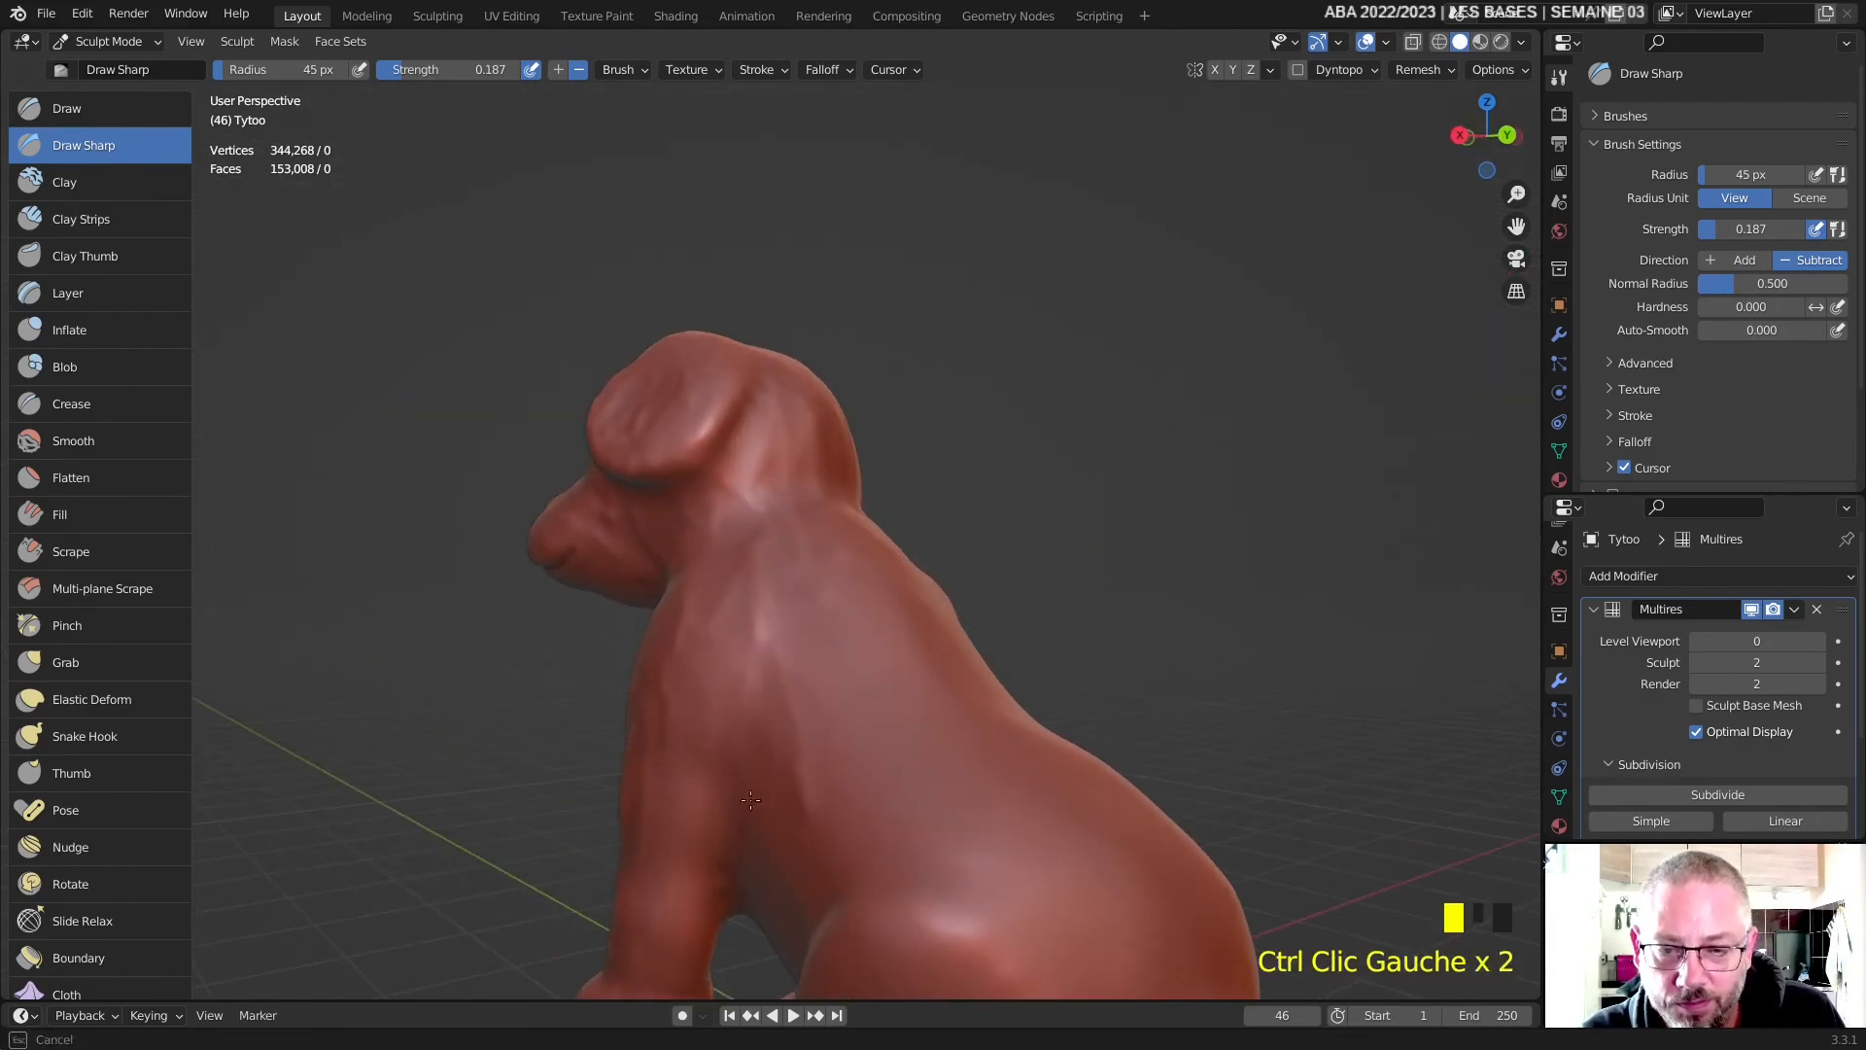
ctrl+drag(806, 645, 843, 778)
mouse_move(957, 712)
shift+middle_down()
mouse_move(1060, 569)
mouse_move(1118, 573)
shift+middle_up()
shift+drag(910, 633, 991, 635)
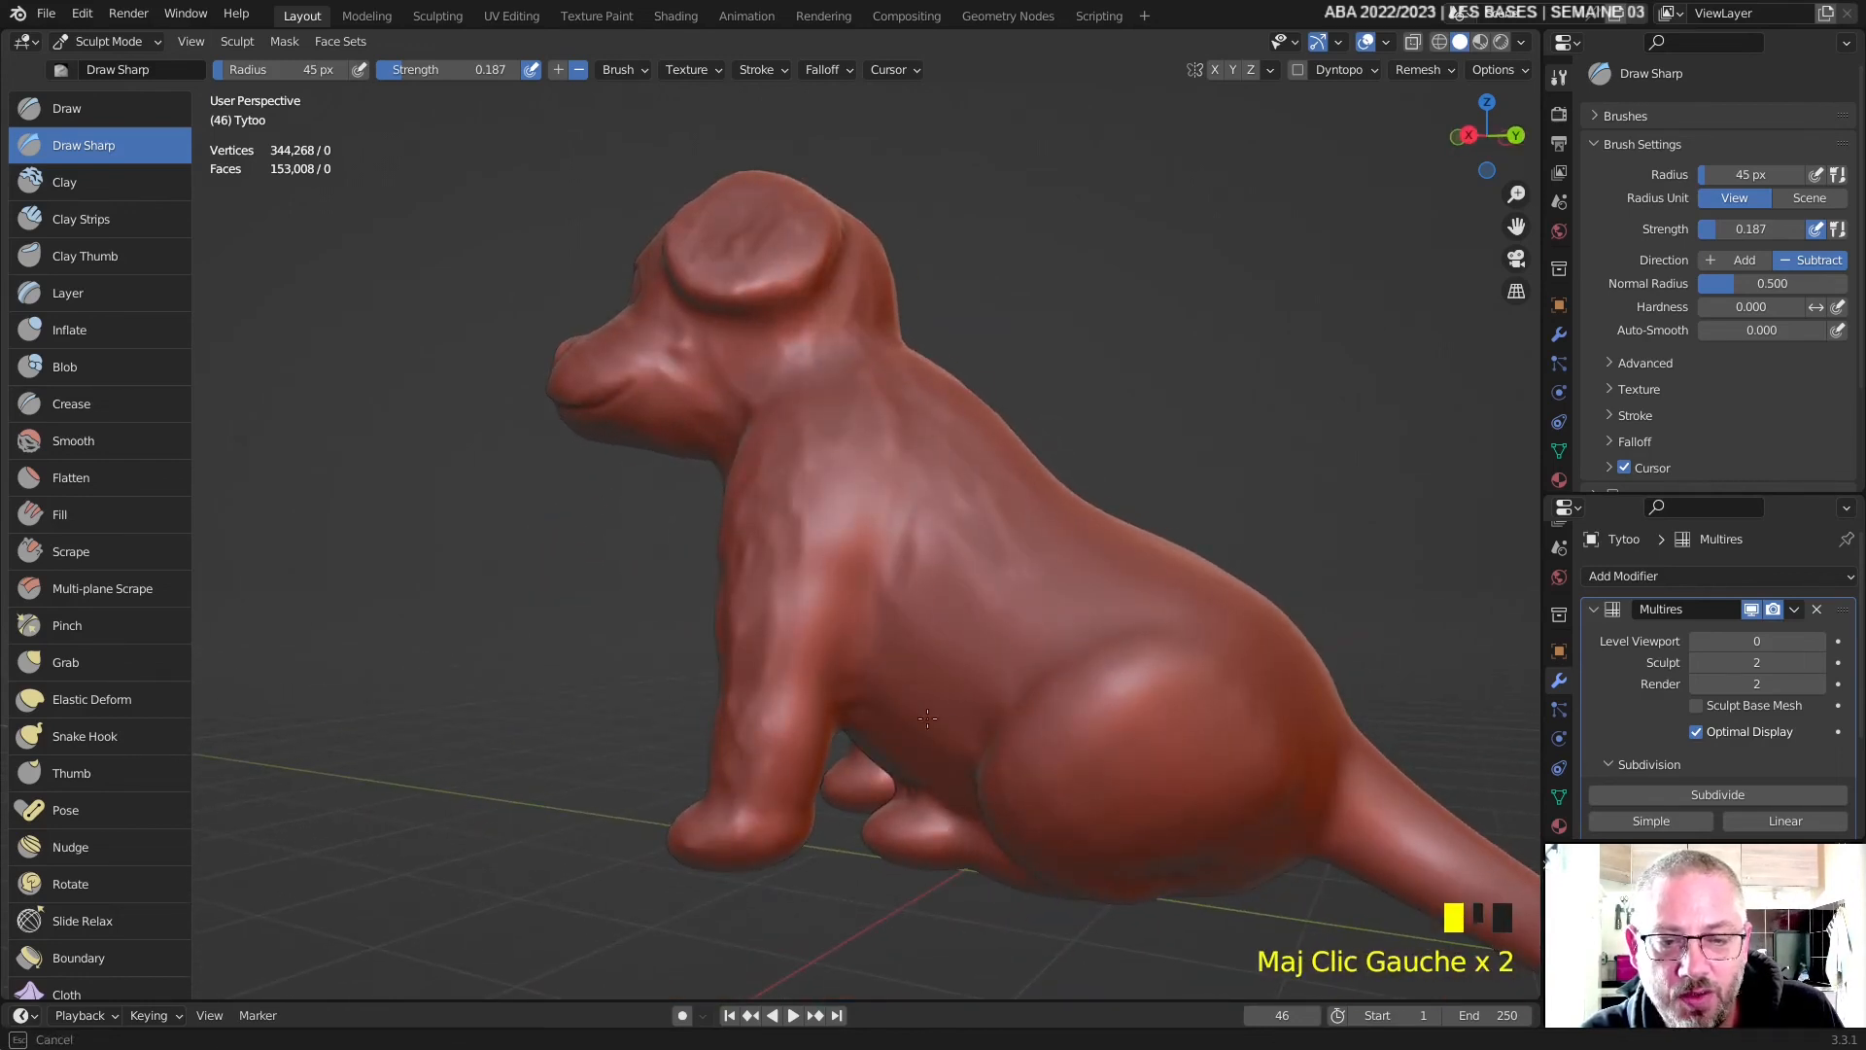
shift+drag(972, 730, 966, 740)
- Sculpt fur strokes across the flank with grooves and ridges, and extend them toward the hip
drag(904, 616, 918, 673)
drag(910, 626, 931, 686)
drag(923, 622, 962, 727)
ctrl+drag(914, 670, 925, 744)
middle_drag(1068, 646, 1081, 549)
ctrl+drag(1036, 523, 1111, 584)
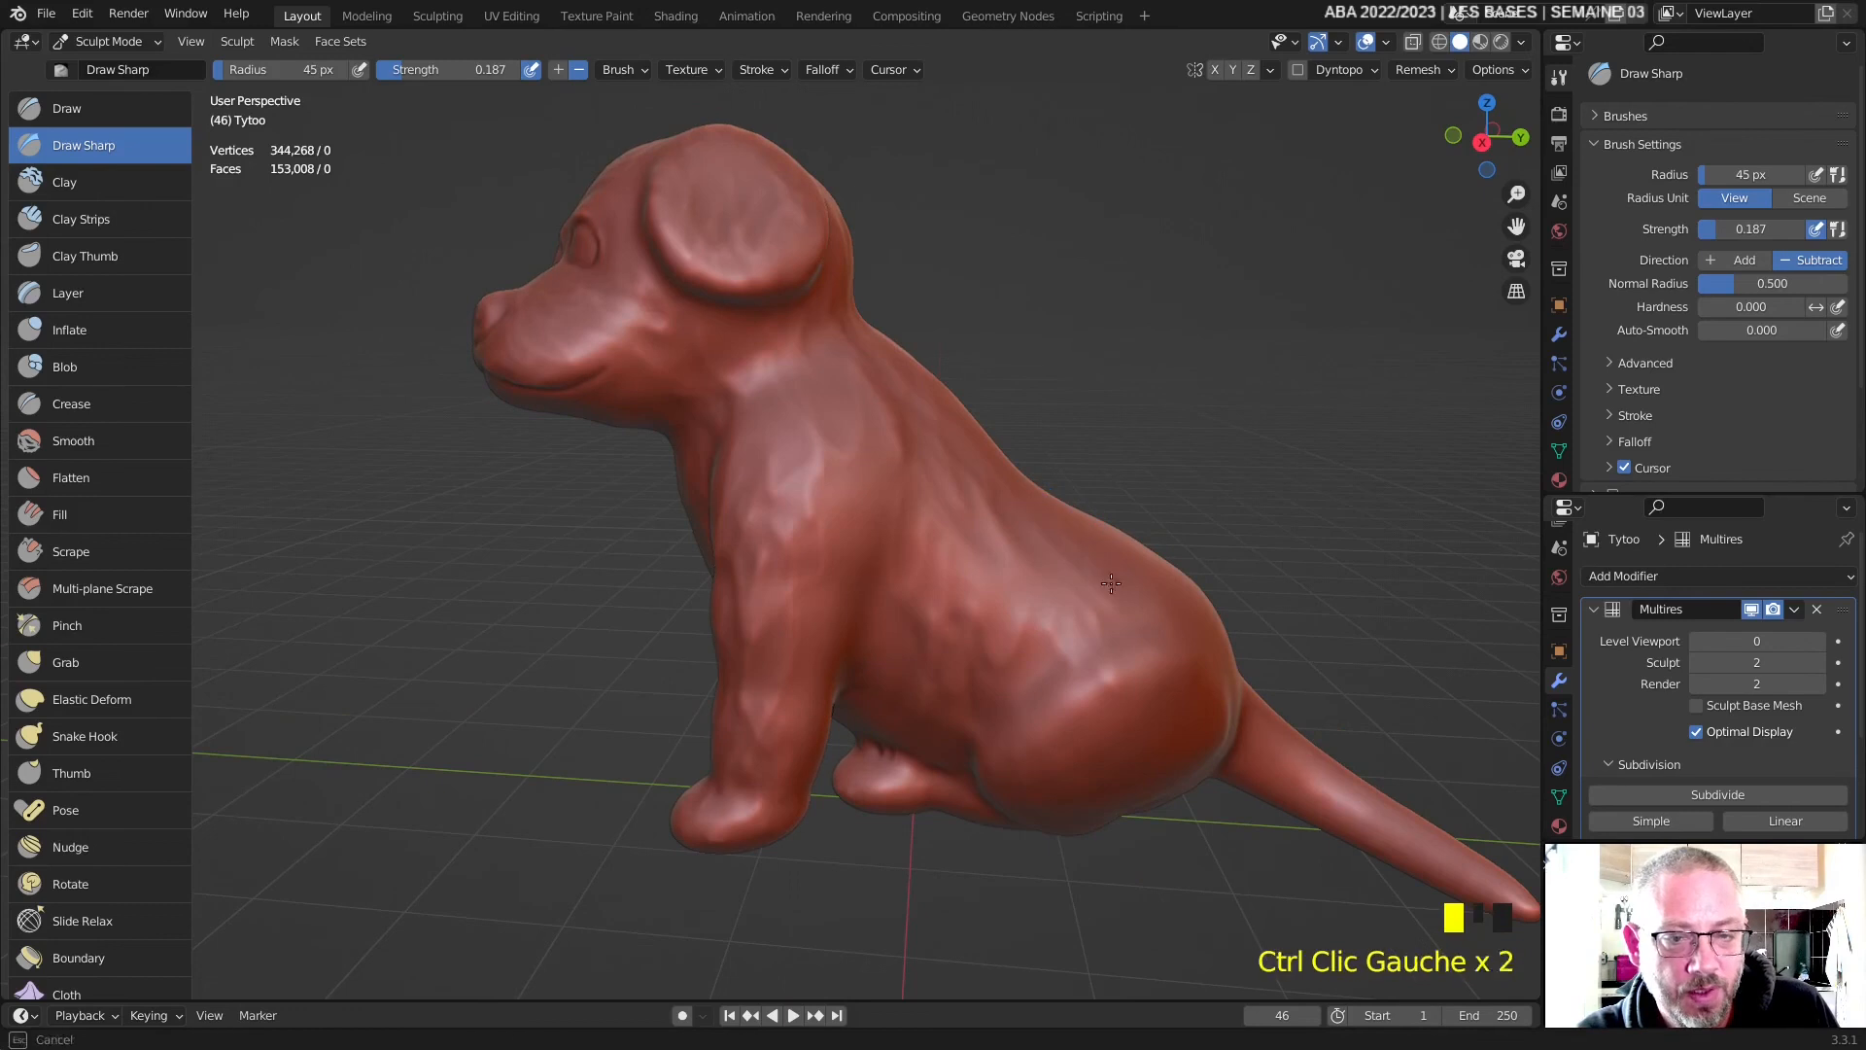
- Rework the fur on the shoulder and down the foreleg with more raised strokes
ctrl+drag(754, 412, 731, 449)
mouse_move(791, 406)
ctrl+mouse_down()
mouse_move(829, 404)
mouse_move(861, 479)
ctrl+mouse_up()
ctrl+drag(852, 466, 829, 574)
ctrl+drag(823, 603, 814, 692)
ctrl+drag(812, 685, 811, 727)
- Add small raised fur strokes along the sides and upper part of the muzzle
middle_drag(813, 729, 868, 673)
ctrl+drag(618, 363, 564, 384)
ctrl+drag(559, 364, 612, 375)
middle_drag(622, 360, 825, 346)
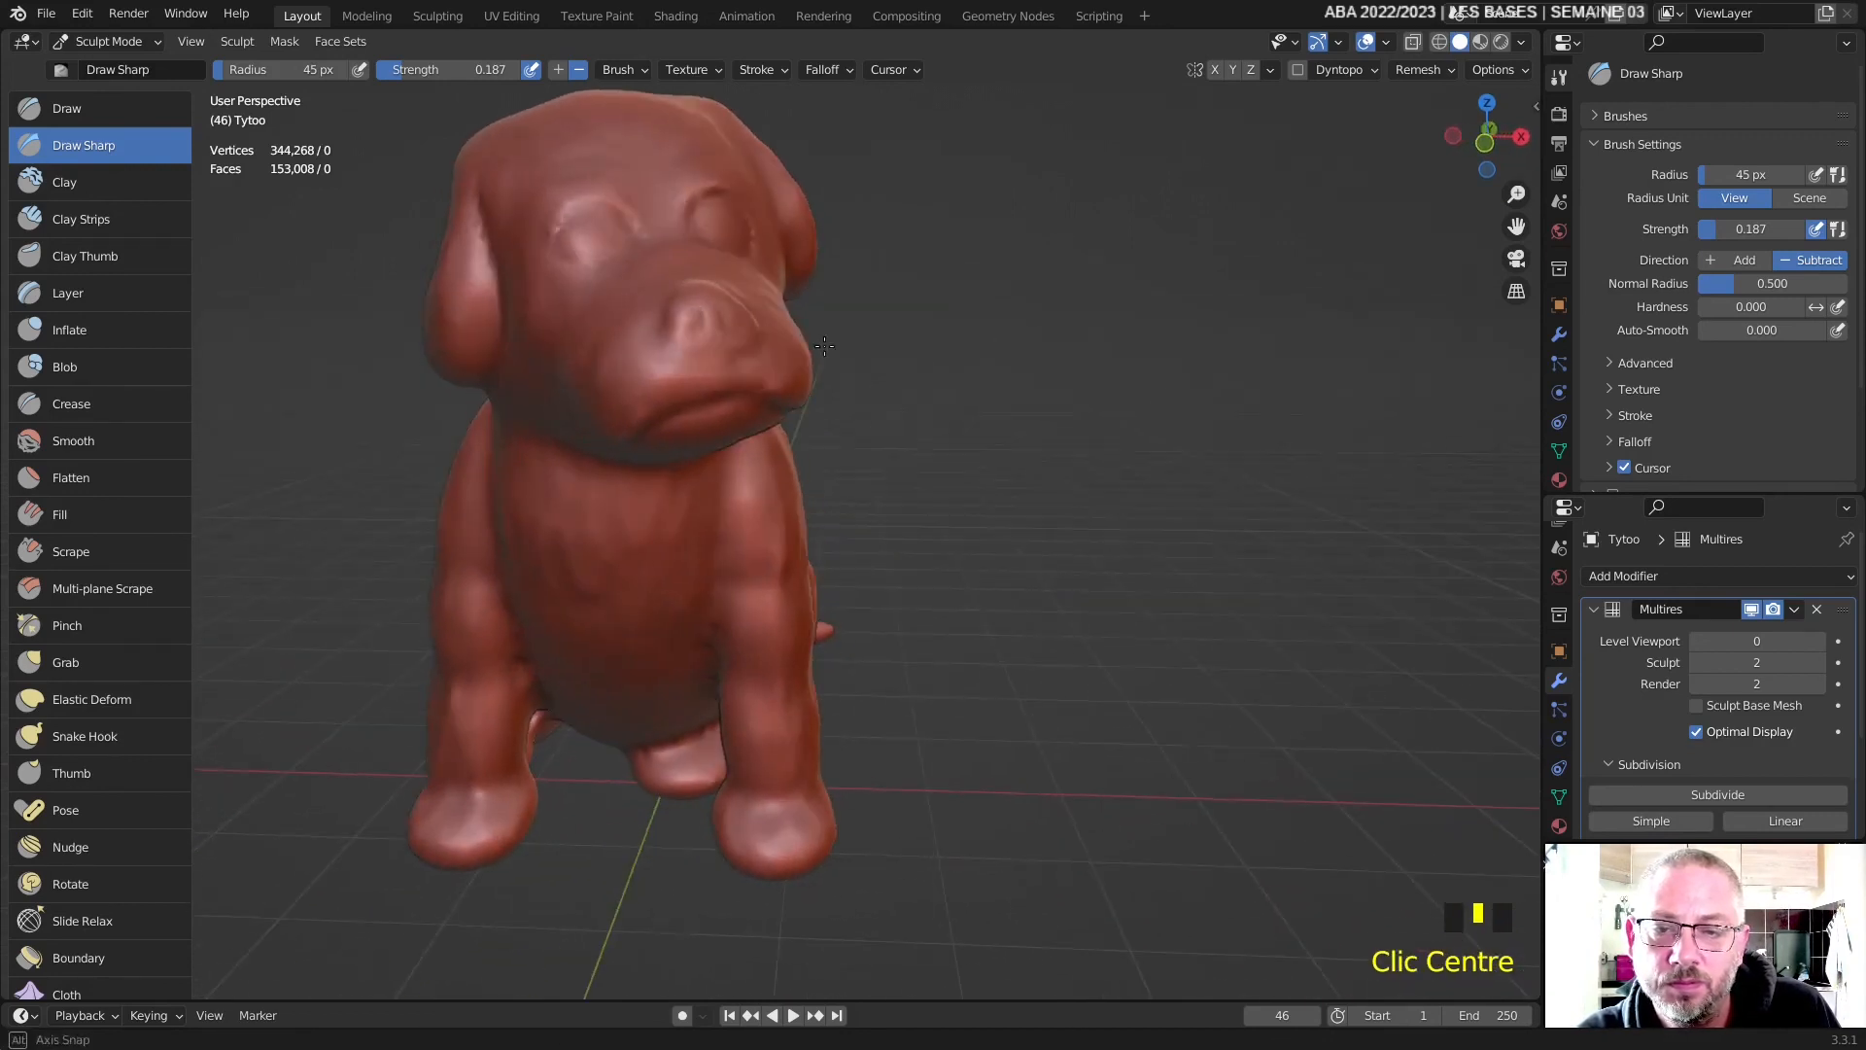
ctrl+click(607, 368)
ctrl+click(633, 384)
ctrl+click(623, 294)
ctrl+click(623, 293)
ctrl+click(623, 293)
middle_drag(623, 293, 725, 340)
ctrl+drag(740, 253, 722, 291)
- Add raised fur strokes to the lower back above the tail
mouse_move(724, 287)
middle_down()
mouse_move(807, 254)
mouse_move(1007, 500)
mouse_move(987, 254)
middle_up()
scroll(1007, 499, down, 2)
mouse_move(771, 488)
ctrl+mouse_down()
mouse_move(741, 554)
mouse_move(712, 550)
ctrl+mouse_up()
ctrl+drag(671, 510, 651, 587)
ctrl+drag(789, 498, 701, 609)
- Add raised fur strokes with Draw Sharp across the upper back, from the neck down between the shoulders
ctrl+drag(883, 282, 840, 418)
ctrl+drag(922, 243, 891, 355)
ctrl+drag(854, 233, 809, 335)
ctrl+drag(826, 195, 792, 258)
ctrl+drag(856, 175, 851, 243)
ctrl+drag(914, 228, 908, 294)
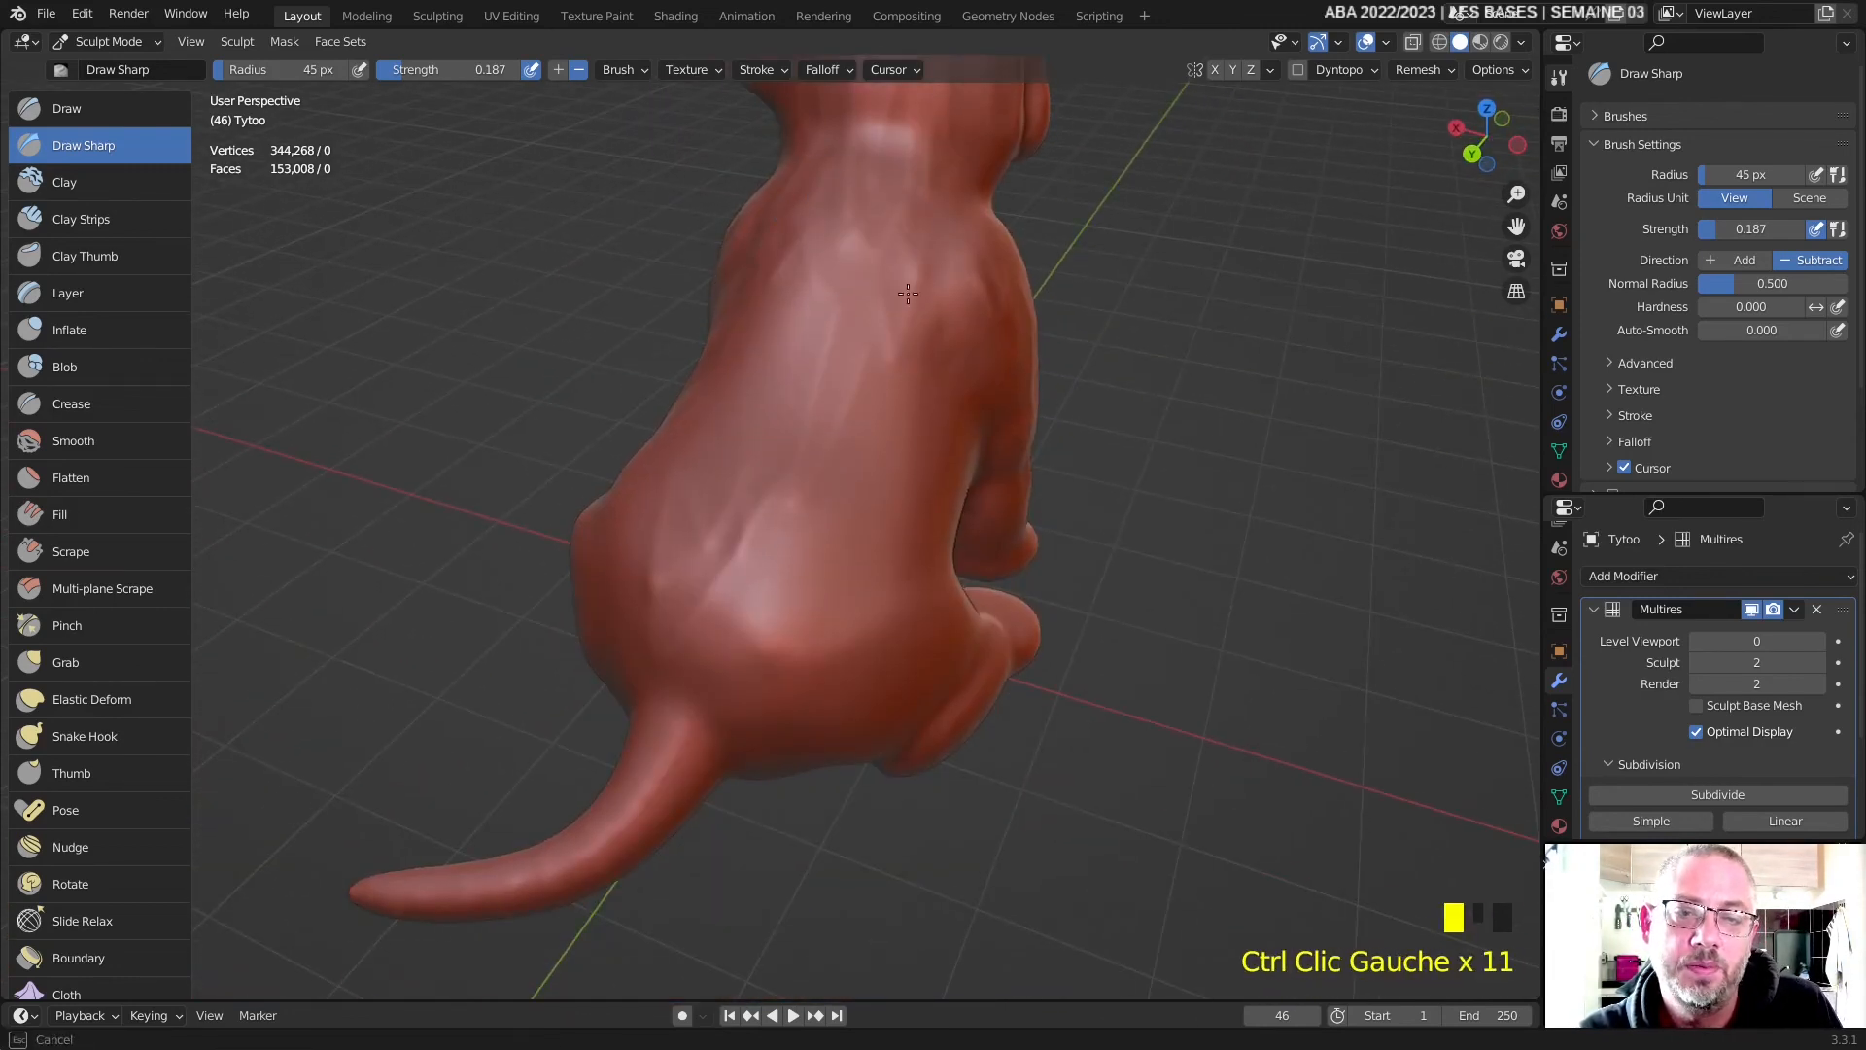
mouse_move(783, 311)
ctrl+mouse_down()
mouse_move(802, 354)
mouse_move(861, 364)
ctrl+mouse_up()
ctrl+drag(899, 311, 886, 374)
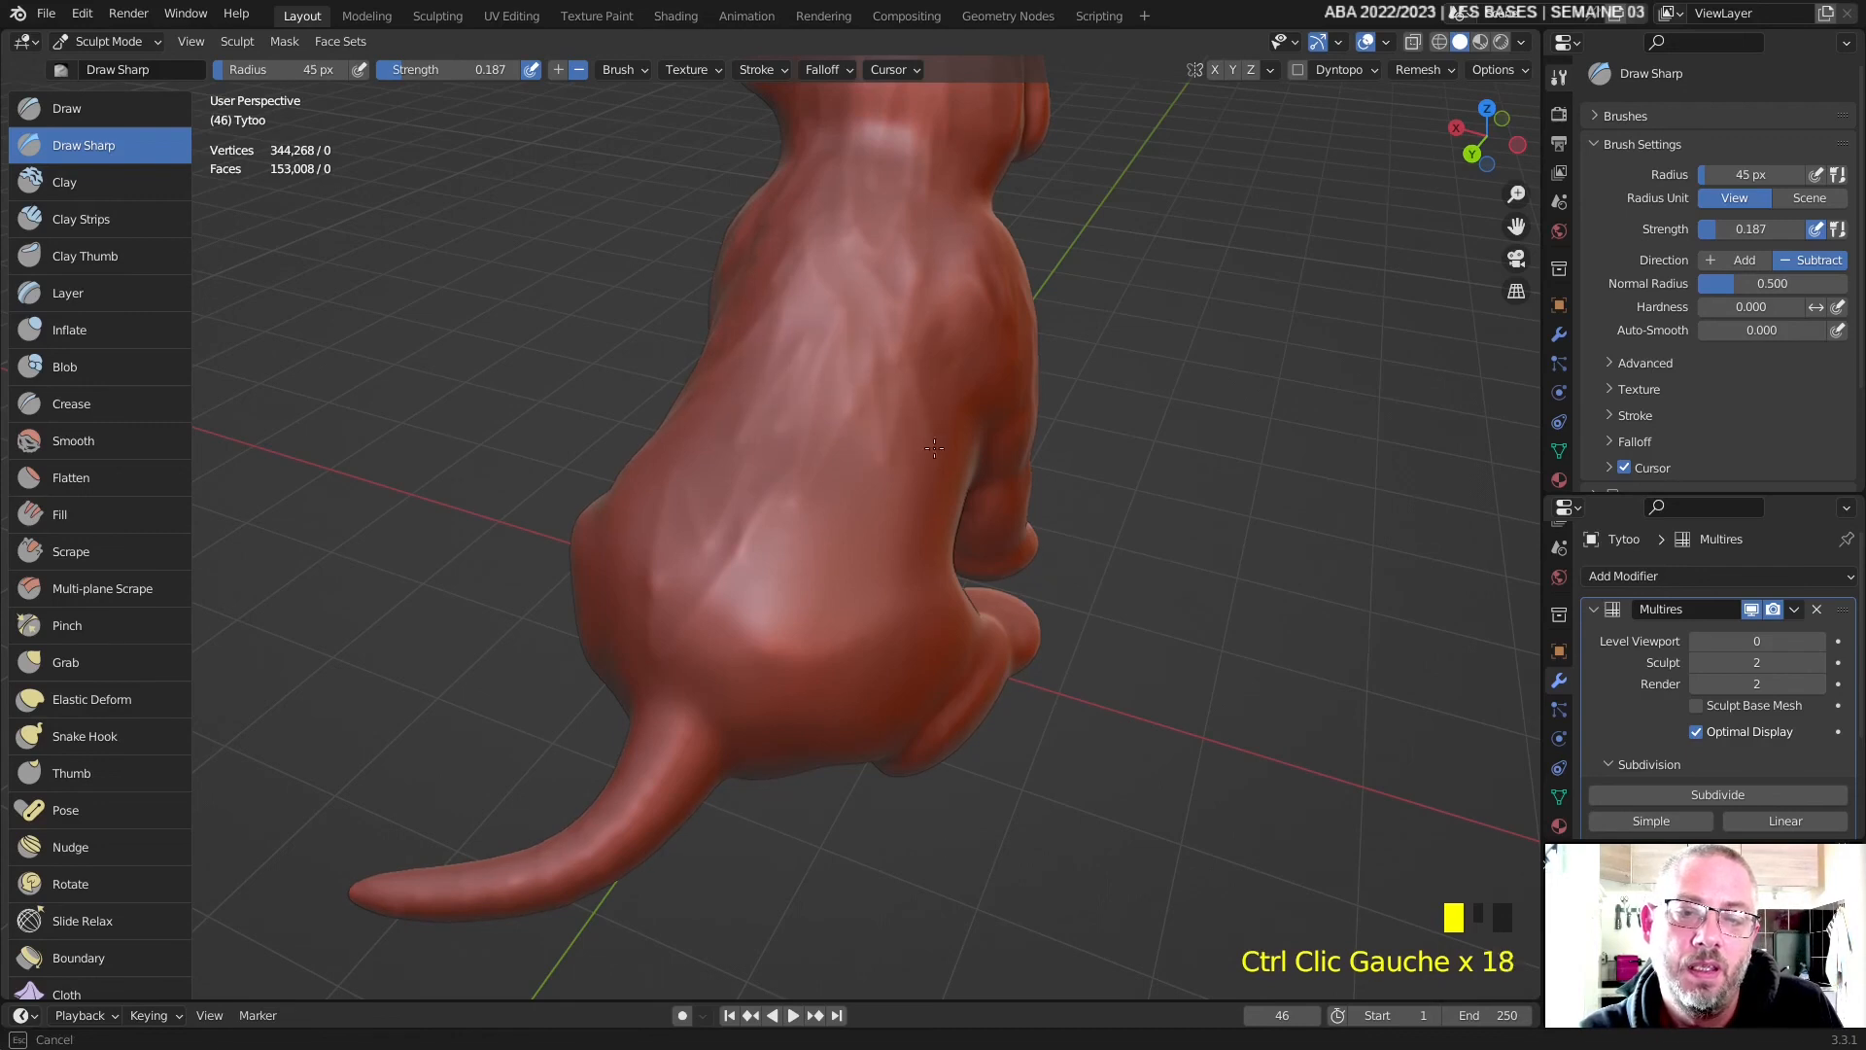
- Extend the raised fur strokes along the side behind the shoulder, across the flank and down to the hip
middle_drag(921, 440, 803, 405)
mouse_move(823, 281)
ctrl+mouse_down()
mouse_move(811, 321)
mouse_move(844, 379)
ctrl+mouse_up()
mouse_move(880, 404)
ctrl+mouse_down()
mouse_move(900, 476)
mouse_move(848, 464)
ctrl+mouse_up()
ctrl+drag(766, 401, 728, 449)
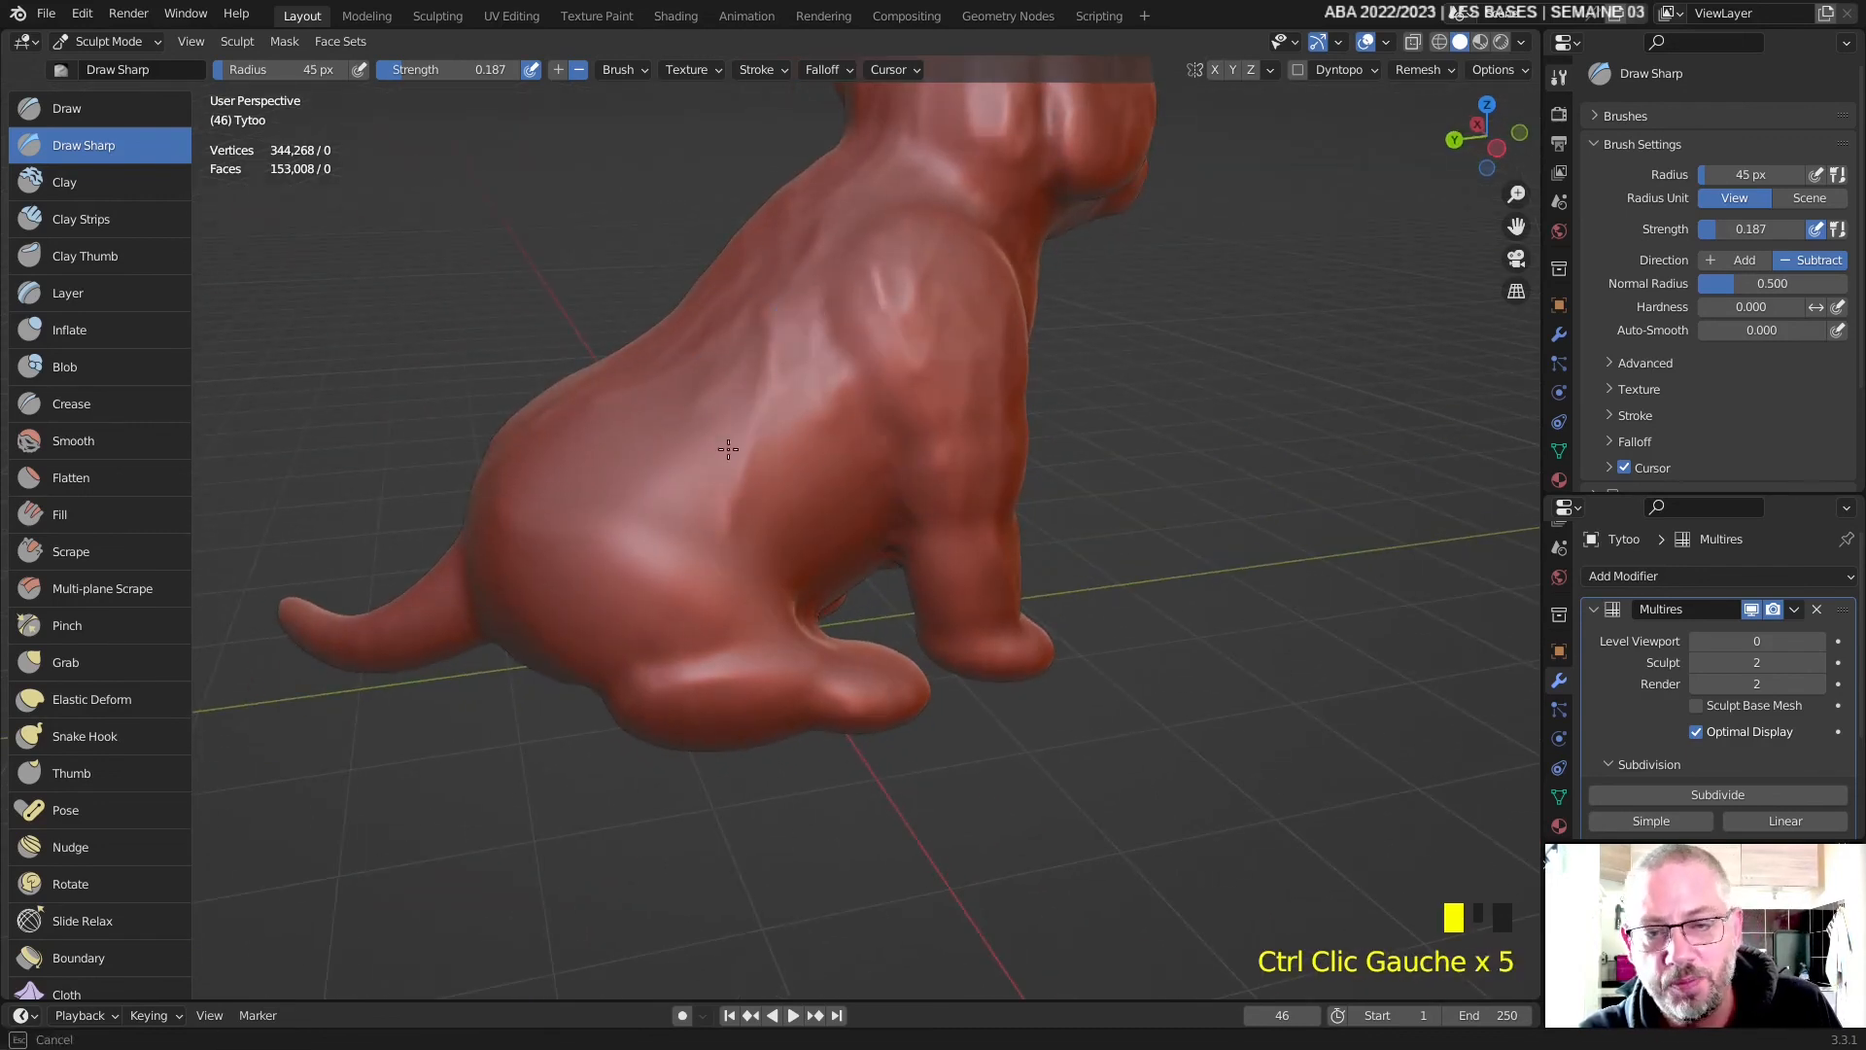
ctrl+drag(703, 539, 711, 566)
ctrl+drag(734, 545, 753, 581)
ctrl+drag(768, 574, 784, 604)
- Using the Draw brush at an 86 px radius, build up and lightly smooth the outer thigh of the hind leg
mouse_move(755, 654)
middle_down()
mouse_move(744, 627)
mouse_move(691, 616)
mouse_move(716, 658)
middle_up()
click(60, 108)
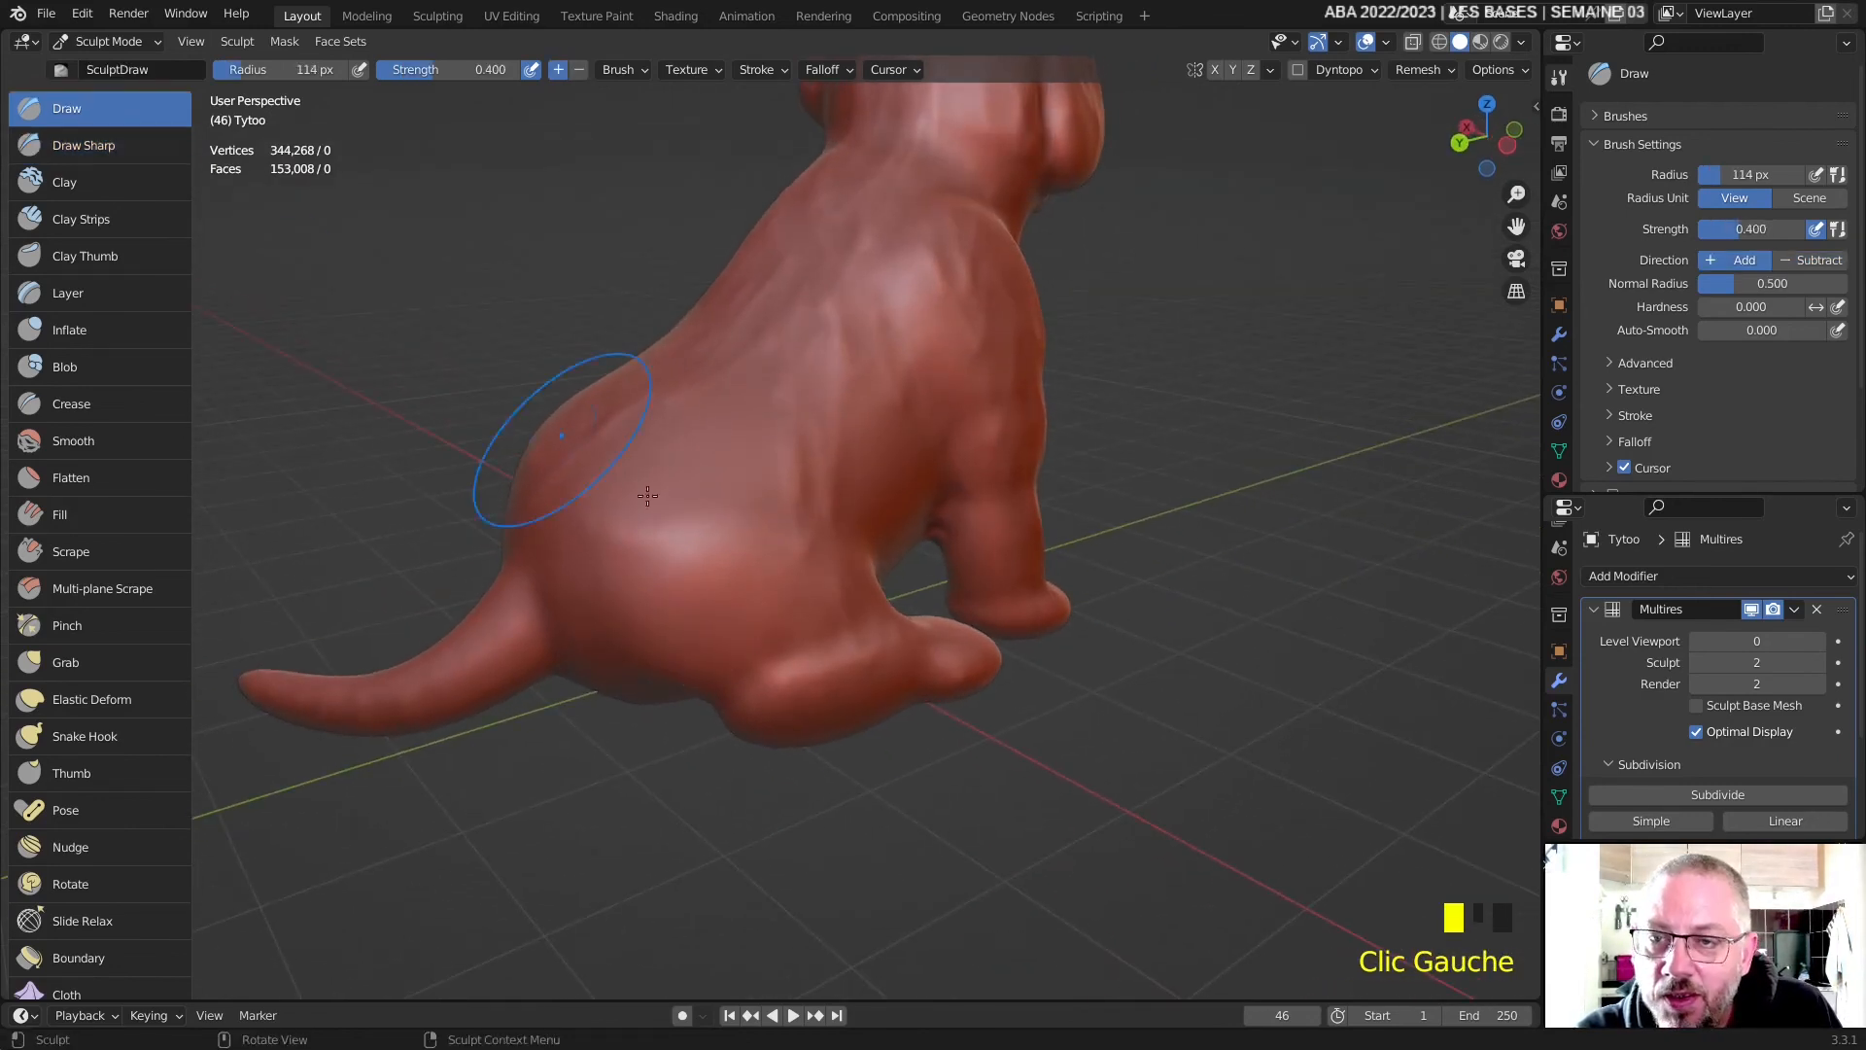
key(g)
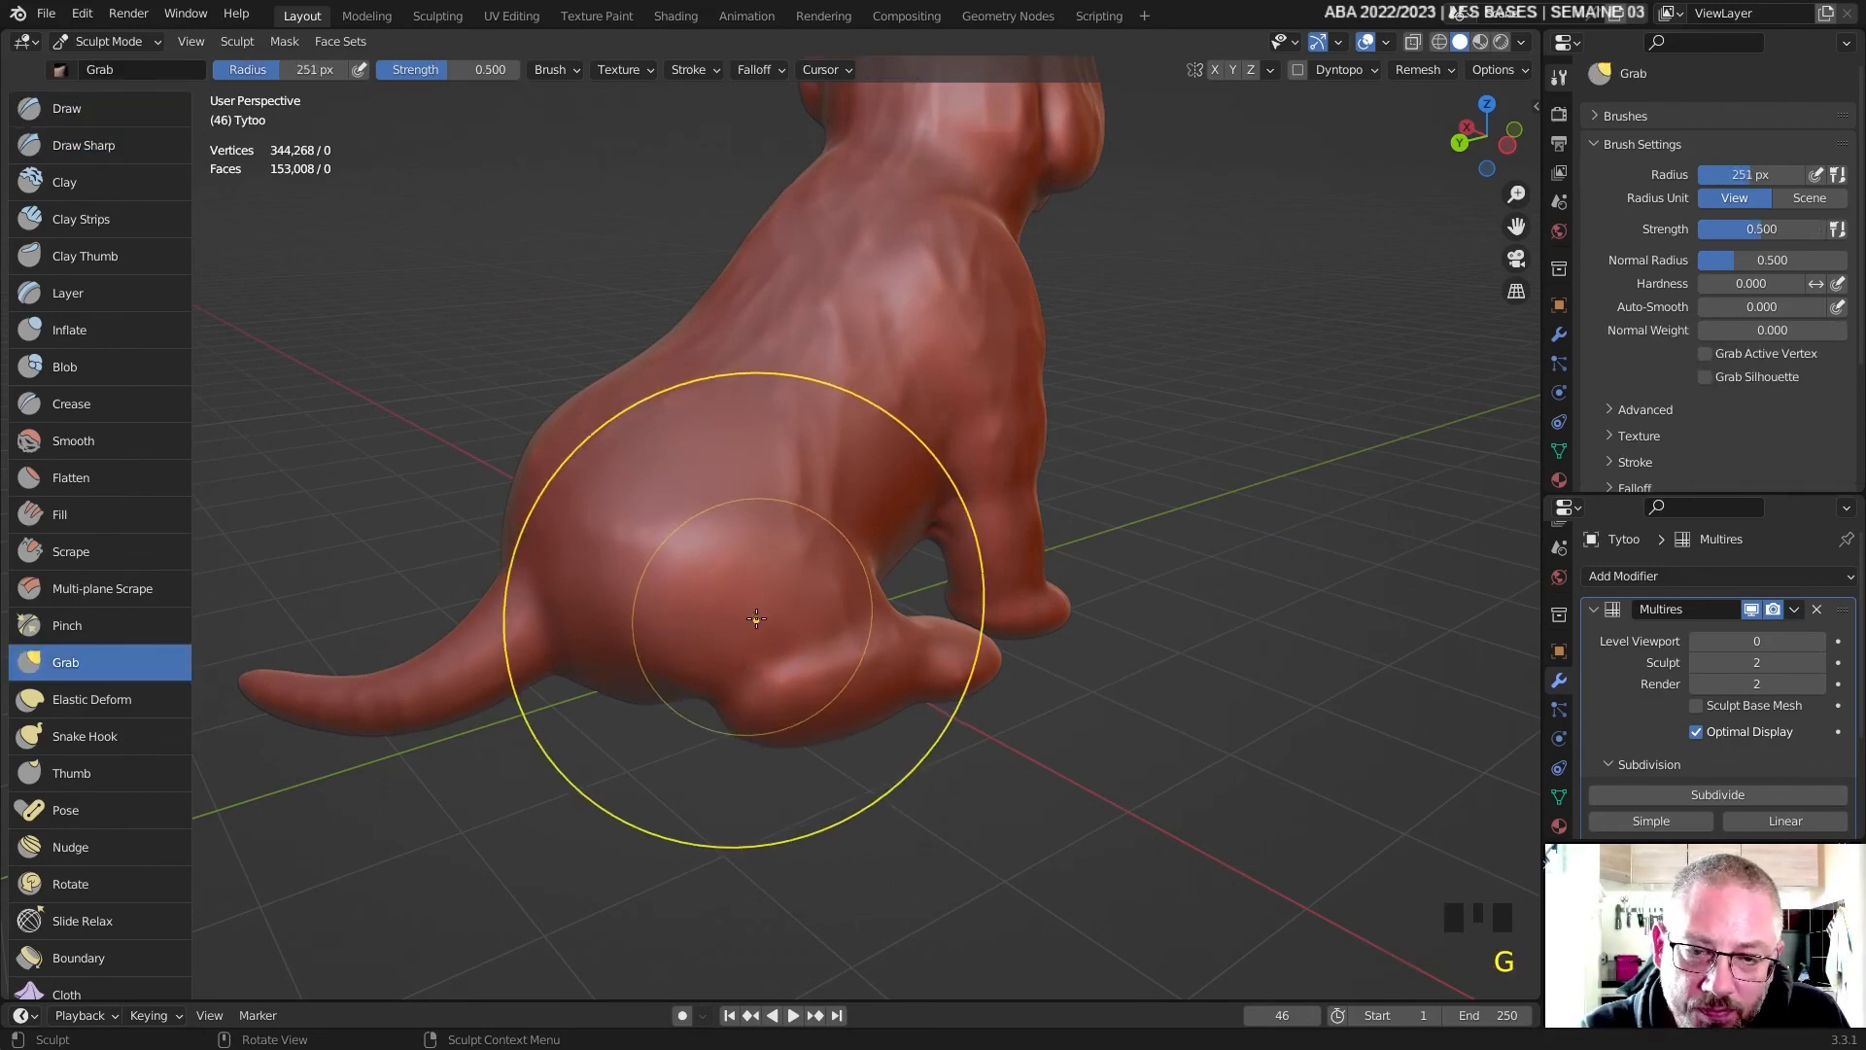
key(x)
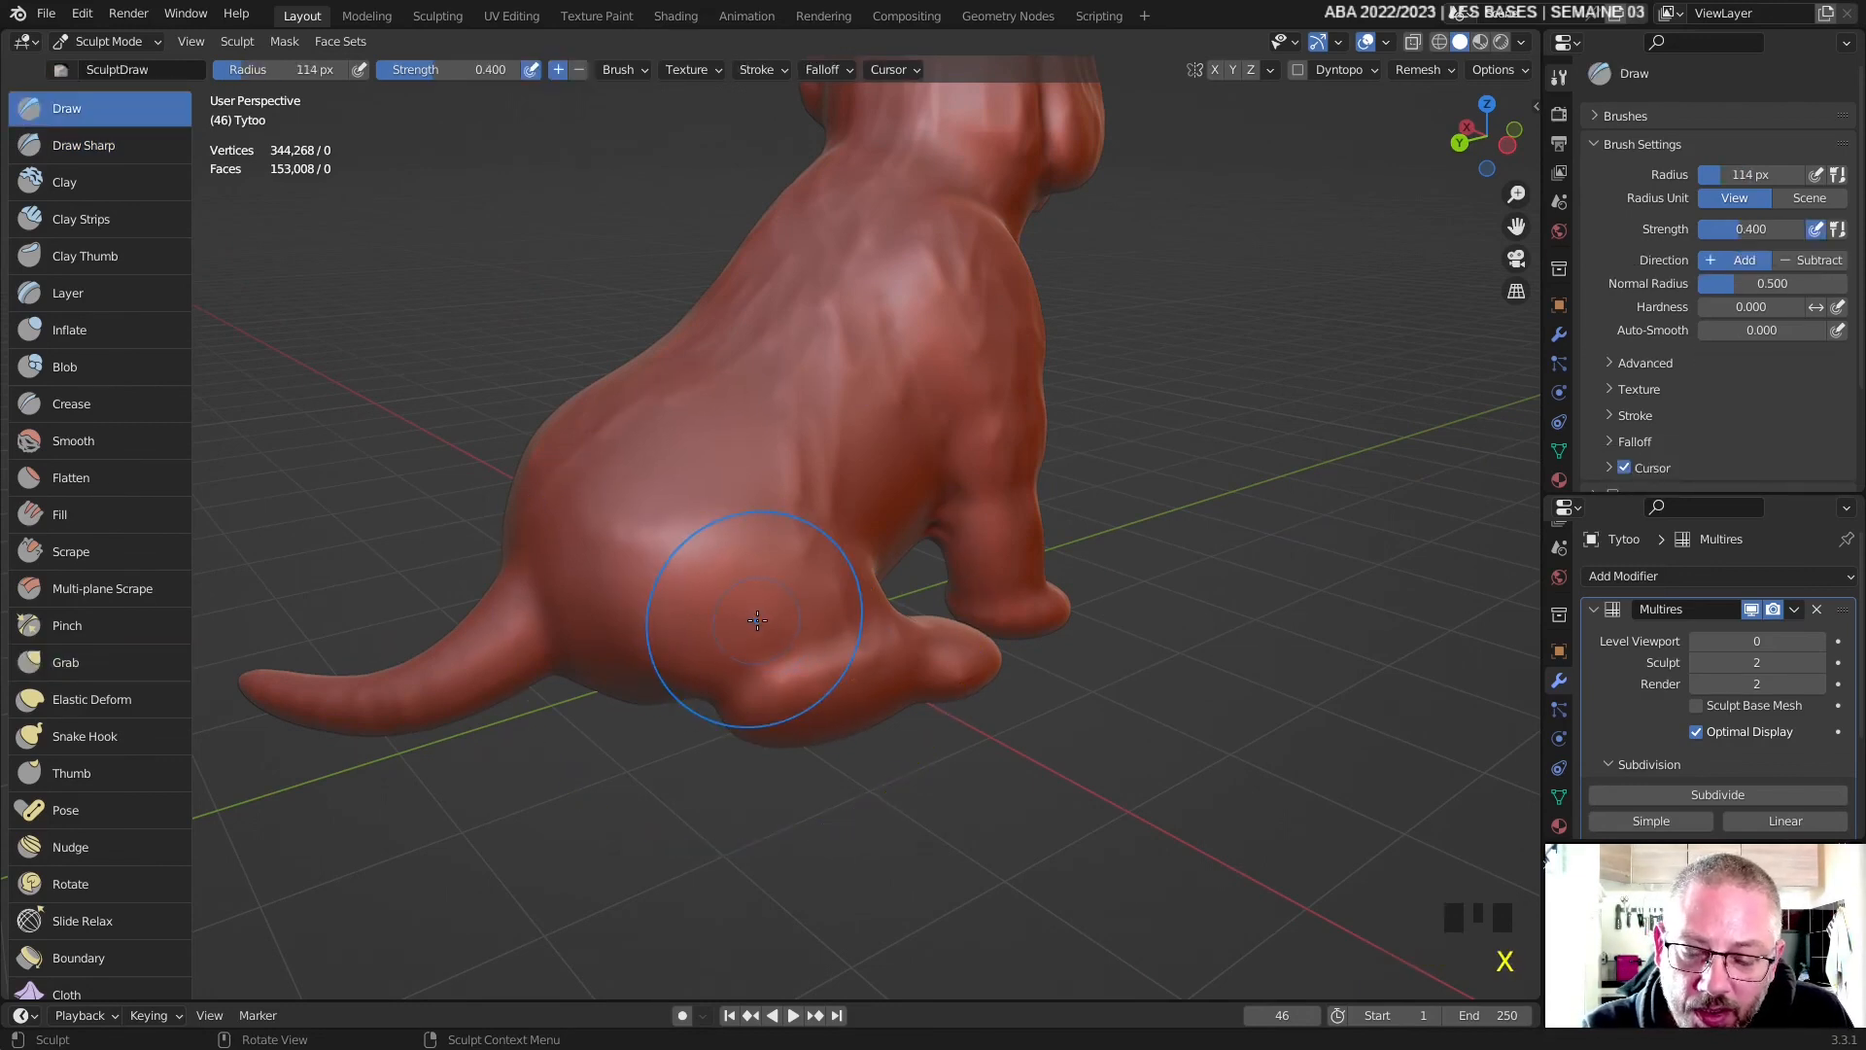
right_click(757, 620)
drag(722, 596, 682, 594)
mouse_move(826, 616)
shift+mouse_down()
mouse_move(792, 687)
mouse_move(796, 667)
mouse_move(815, 692)
mouse_move(785, 673)
shift+mouse_up()
mouse_move(727, 609)
mouse_down()
mouse_move(852, 579)
mouse_move(758, 545)
mouse_move(804, 625)
mouse_move(750, 667)
mouse_up()
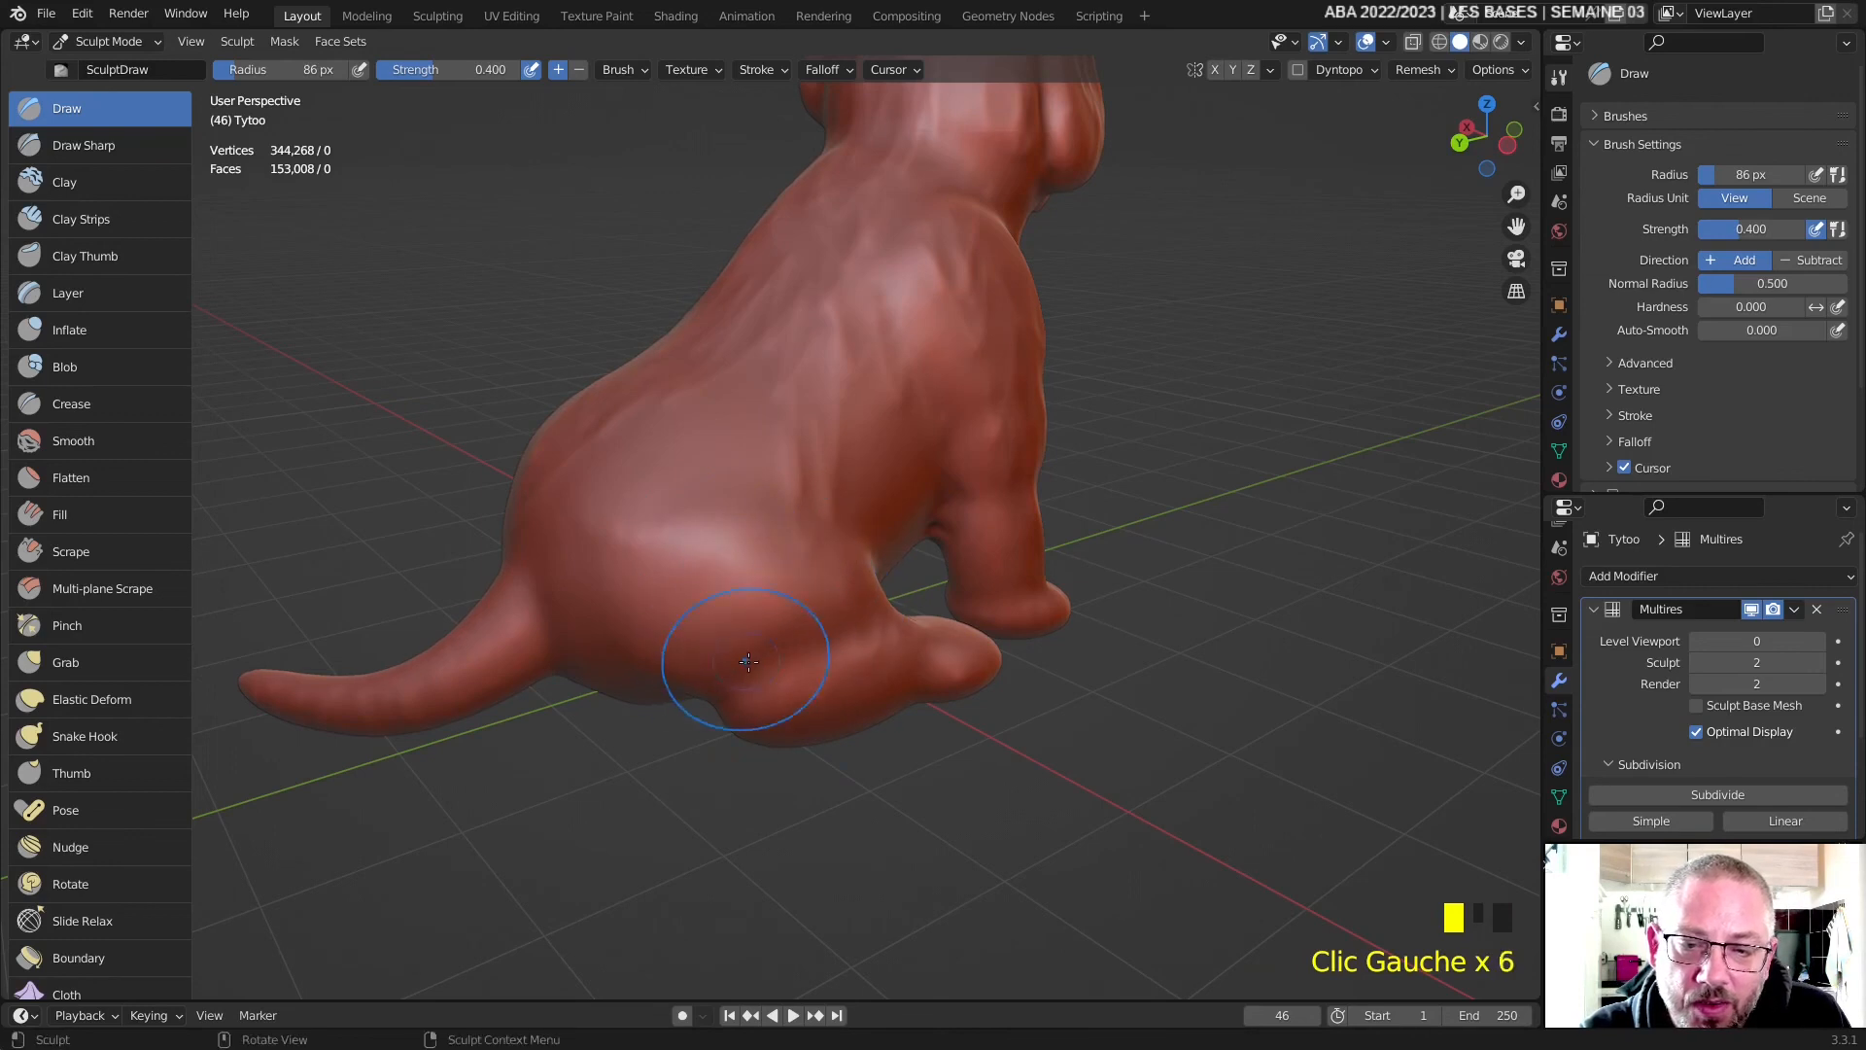
- Build a raised diagonal ridge with the Draw brush along the lower thigh above the hind foot
middle_drag(758, 703, 637, 709)
scroll(633, 708, up, 4)
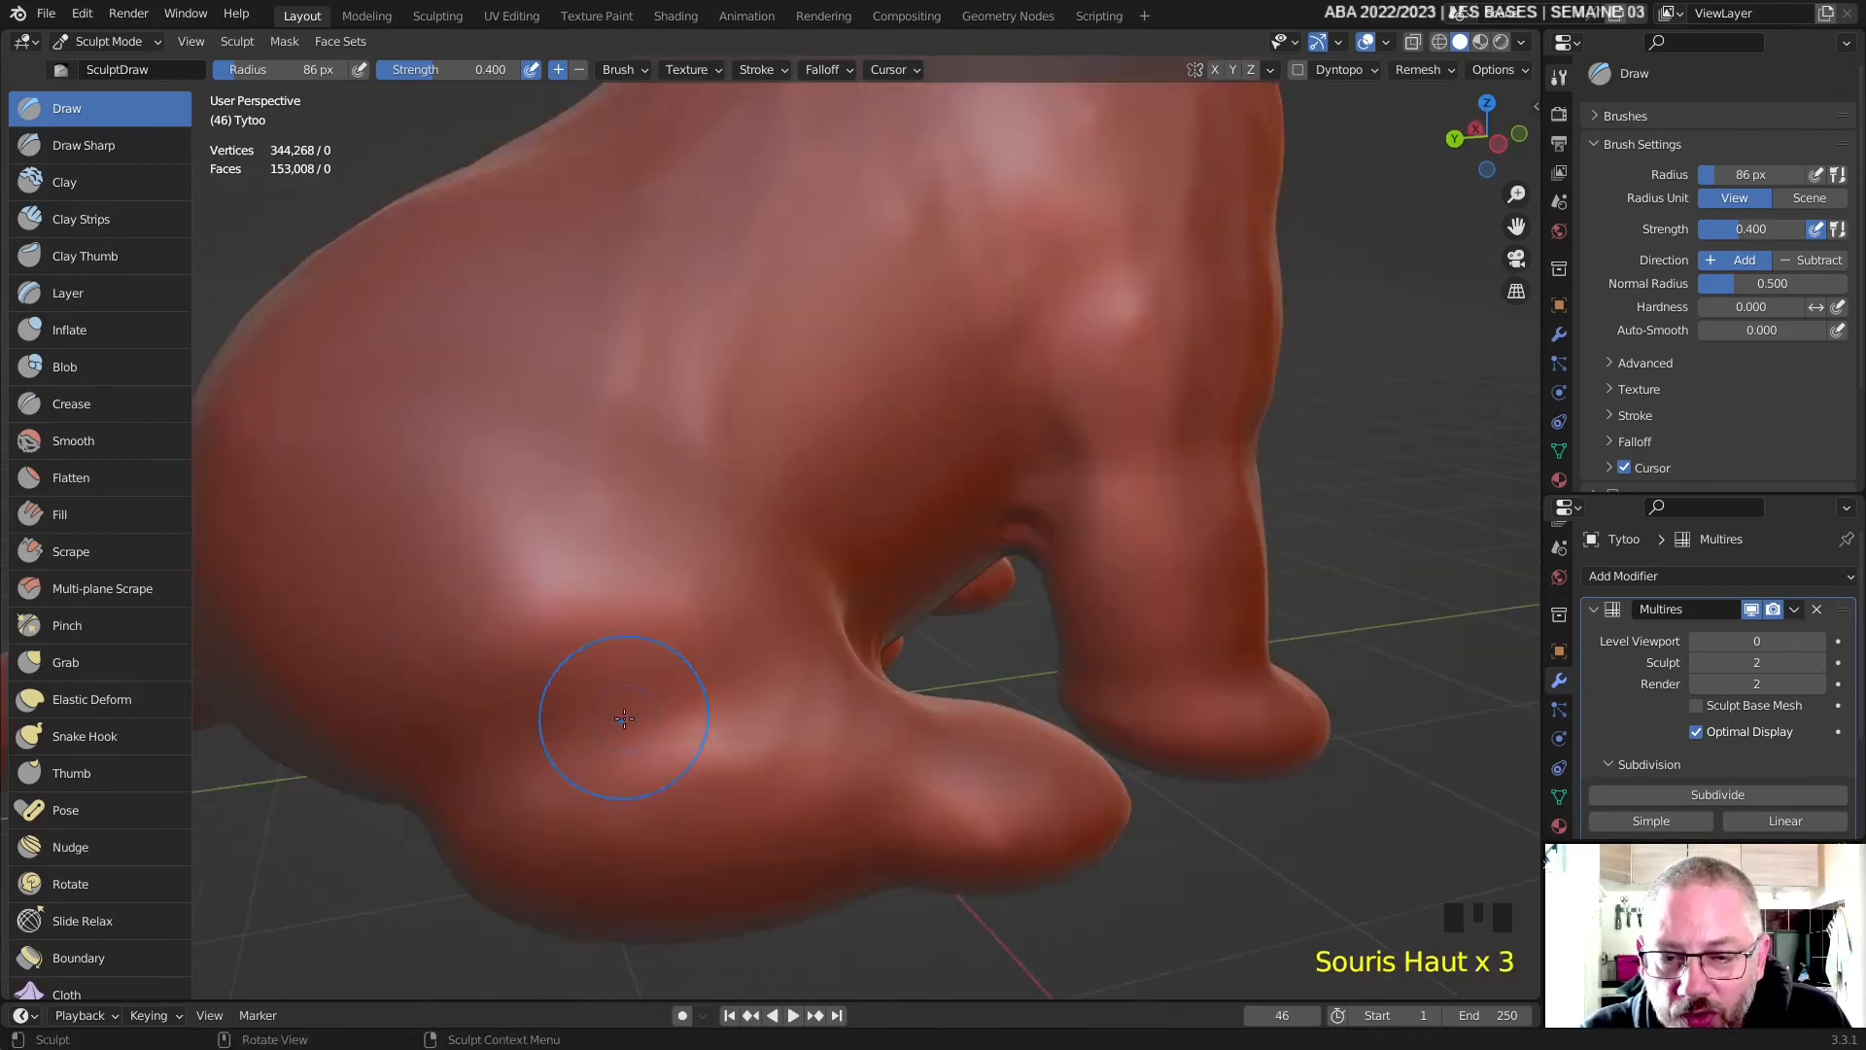
drag(448, 875, 700, 717)
drag(595, 798, 688, 740)
drag(455, 878, 418, 914)
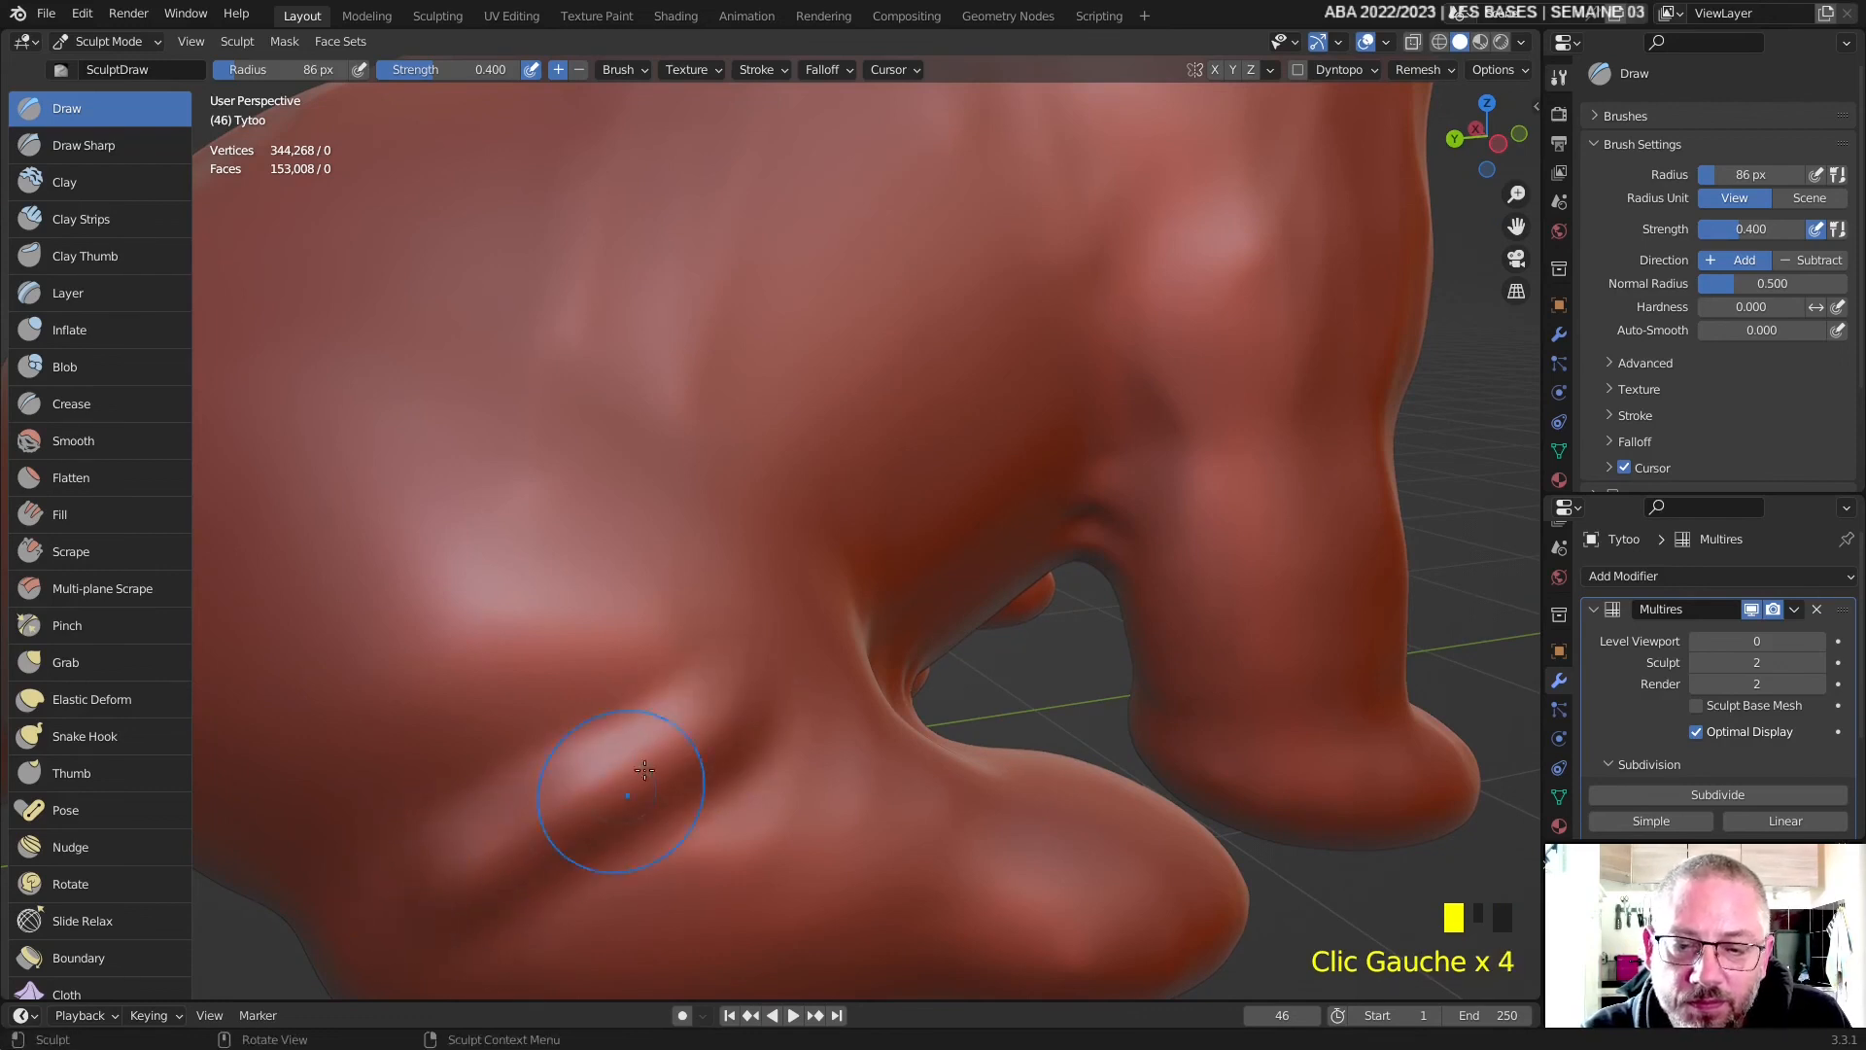
scroll(811, 669, down, 2)
drag(790, 579, 723, 642)
mouse_move(794, 587)
mouse_down()
mouse_move(737, 671)
mouse_move(569, 773)
mouse_move(608, 738)
mouse_move(573, 751)
mouse_up()
- Smooth the new thigh ridge and the surface around the hind paw between the front legs
shift+drag(610, 717, 805, 589)
shift+drag(811, 587, 747, 634)
shift+drag(750, 630, 819, 585)
scroll(833, 599, down, 2)
middle_drag(833, 599, 1195, 583)
middle_drag(911, 547, 785, 580)
scroll(785, 580, up, 2)
shift+drag(780, 577, 719, 576)
mouse_move(758, 574)
shift+mouse_down()
mouse_move(703, 575)
mouse_move(727, 595)
shift+mouse_up()
shift+drag(778, 596, 721, 595)
- Carve short fur grooves with Draw Sharp into the hip and thigh on the opposite side of the body
scroll(781, 598, down, 3)
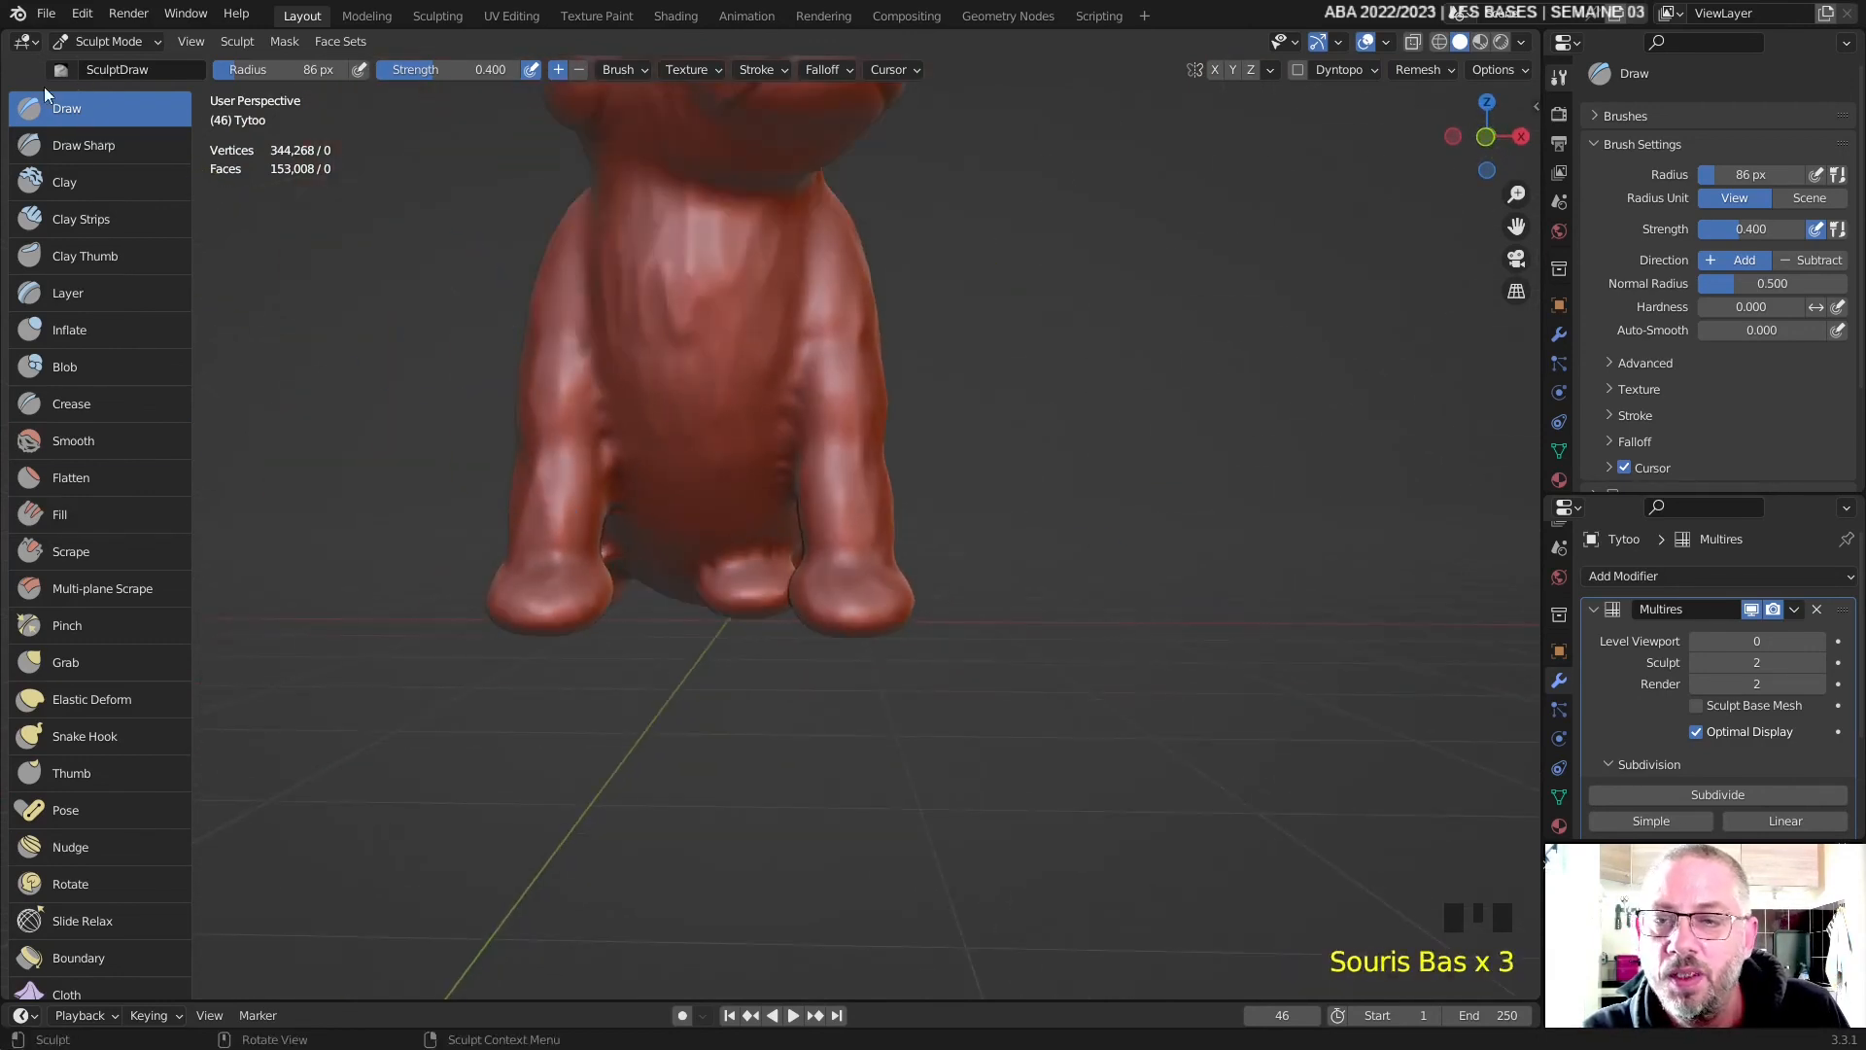
click(101, 145)
scroll(754, 411, down, 2)
mouse_move(754, 410)
middle_down()
mouse_move(574, 428)
mouse_move(559, 447)
middle_up()
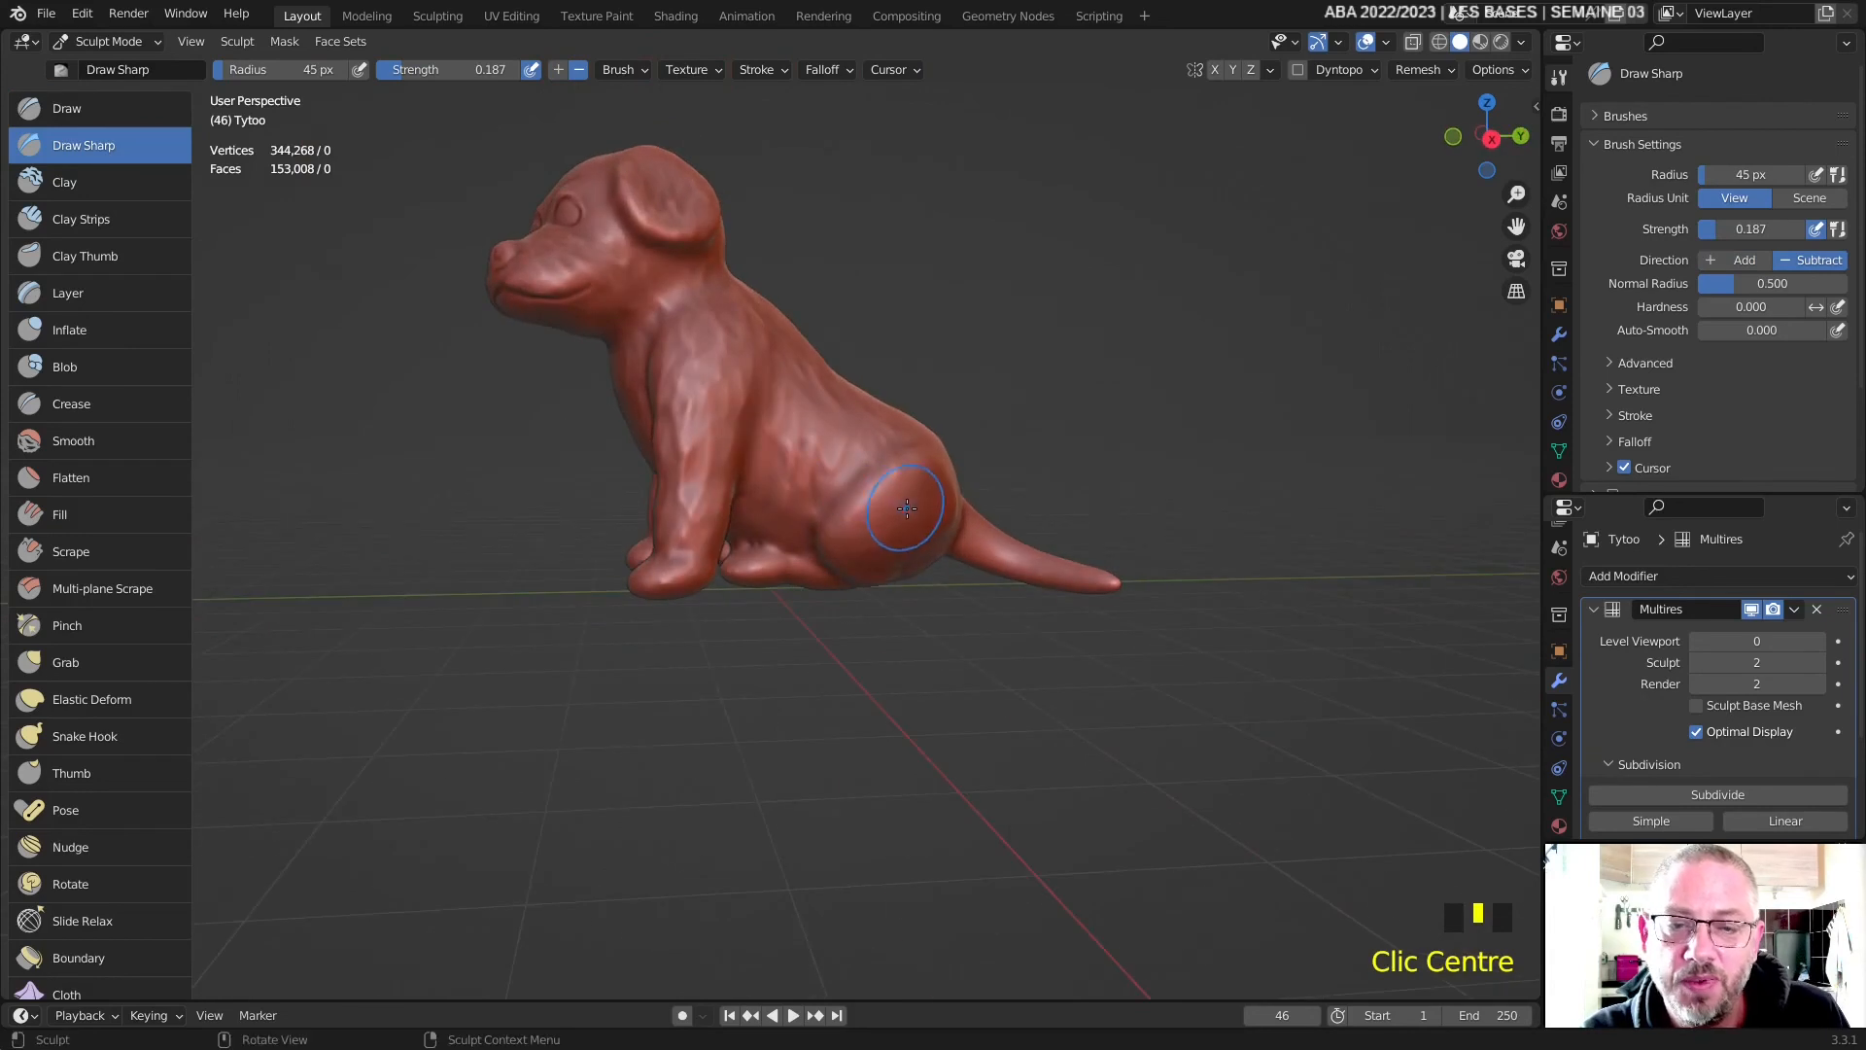
drag(904, 507, 865, 545)
drag(899, 515, 879, 538)
middle_drag(952, 480, 908, 503)
click(908, 504)
click(908, 504)
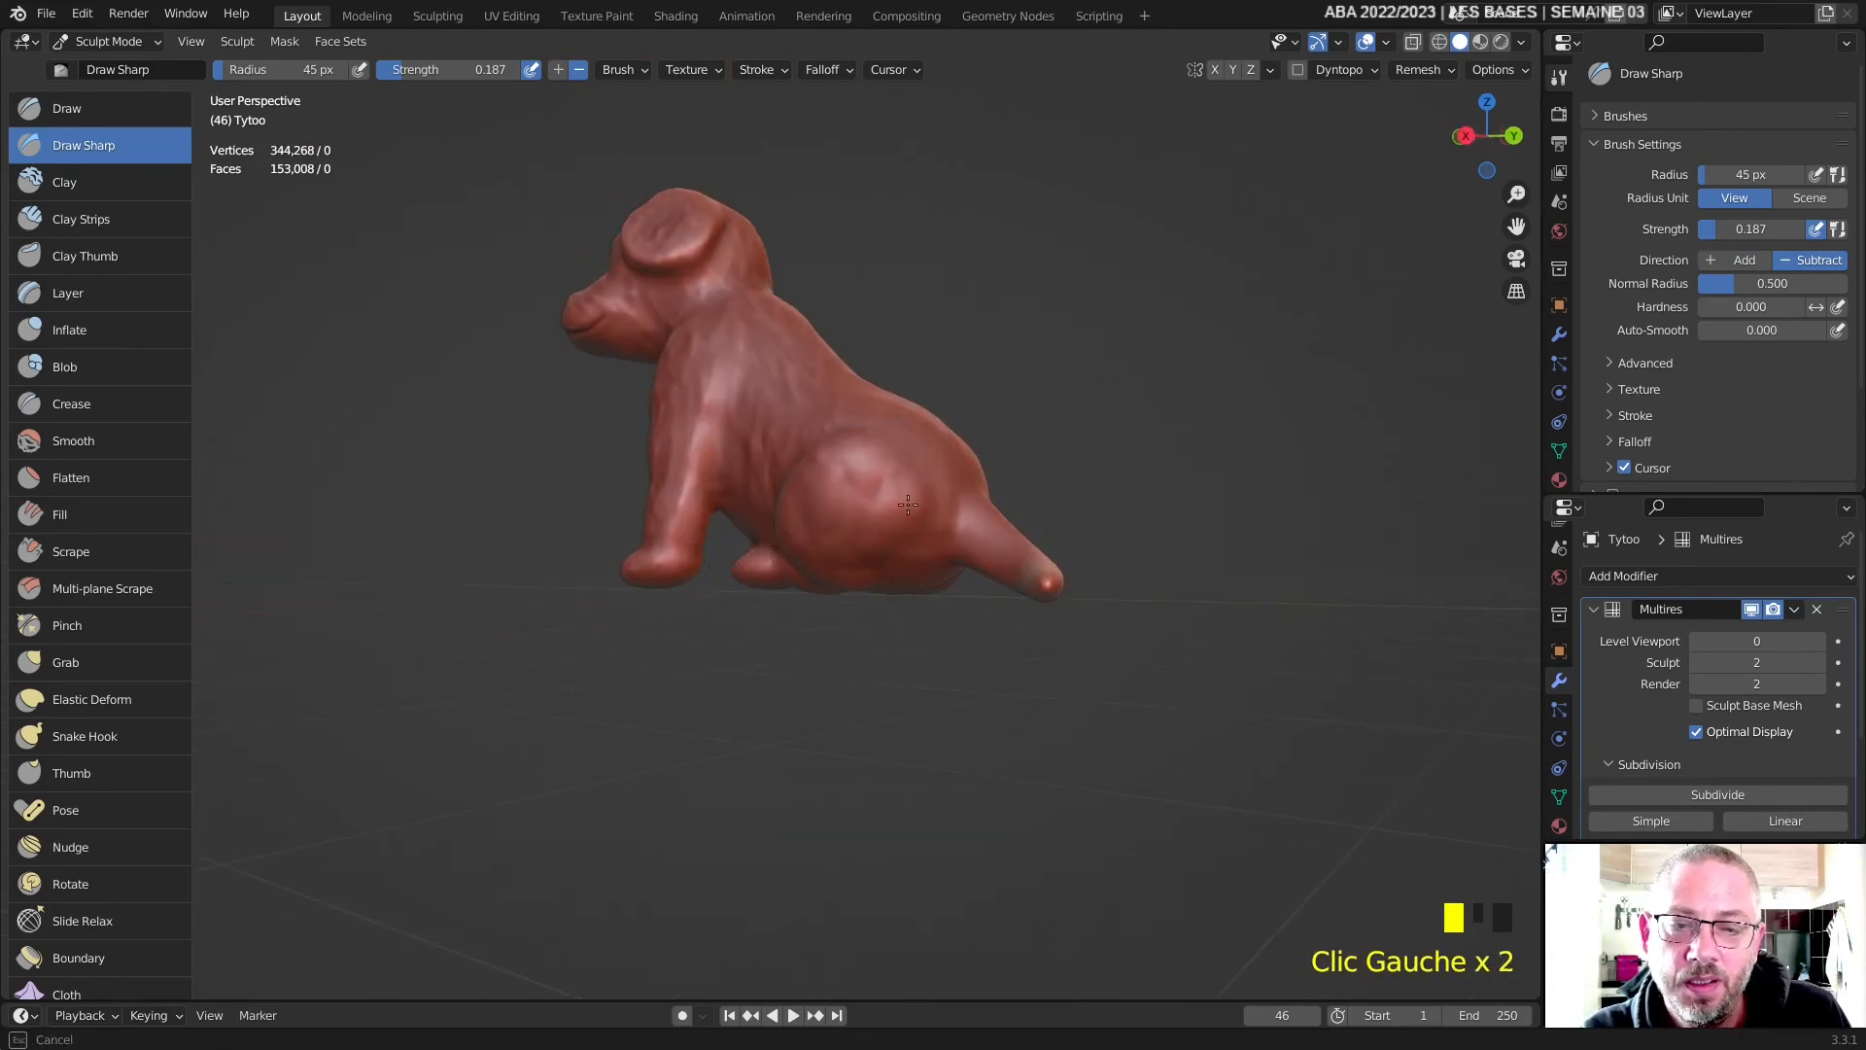
drag(910, 502, 871, 503)
middle_drag(896, 439, 851, 534)
- Carve a run of short fur grooves from the lower back along the length of the tail
drag(848, 530, 859, 546)
drag(875, 549, 919, 613)
drag(924, 623, 942, 704)
drag(943, 708, 940, 723)
drag(900, 822, 900, 829)
drag(902, 821, 899, 831)
drag(901, 824, 900, 832)
drag(941, 638, 943, 653)
drag(939, 634, 941, 649)
middle_drag(935, 634, 788, 555)
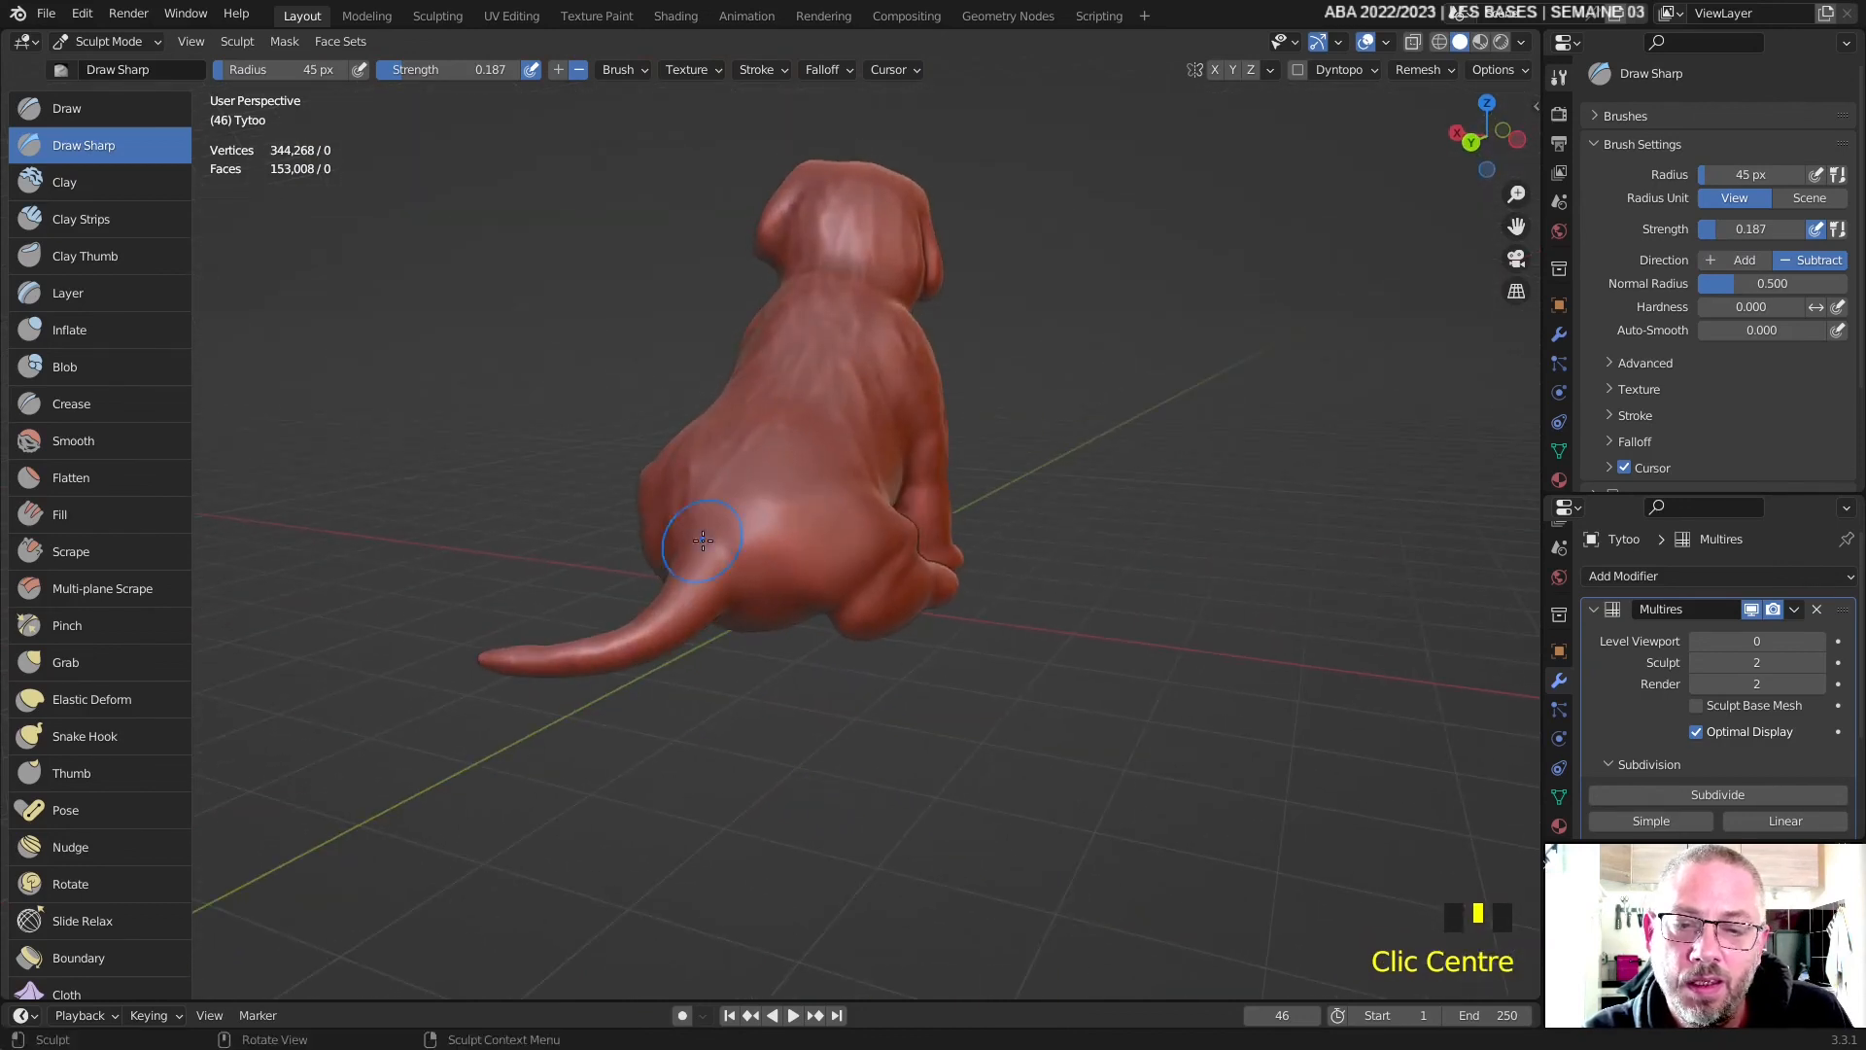
- Carve fur grooves from the tail base up the lower back and over the hip
drag(708, 595, 725, 520)
drag(727, 515, 746, 446)
drag(824, 462, 818, 482)
drag(798, 465, 789, 496)
drag(778, 471, 768, 505)
middle_drag(773, 515, 688, 479)
drag(678, 486, 672, 504)
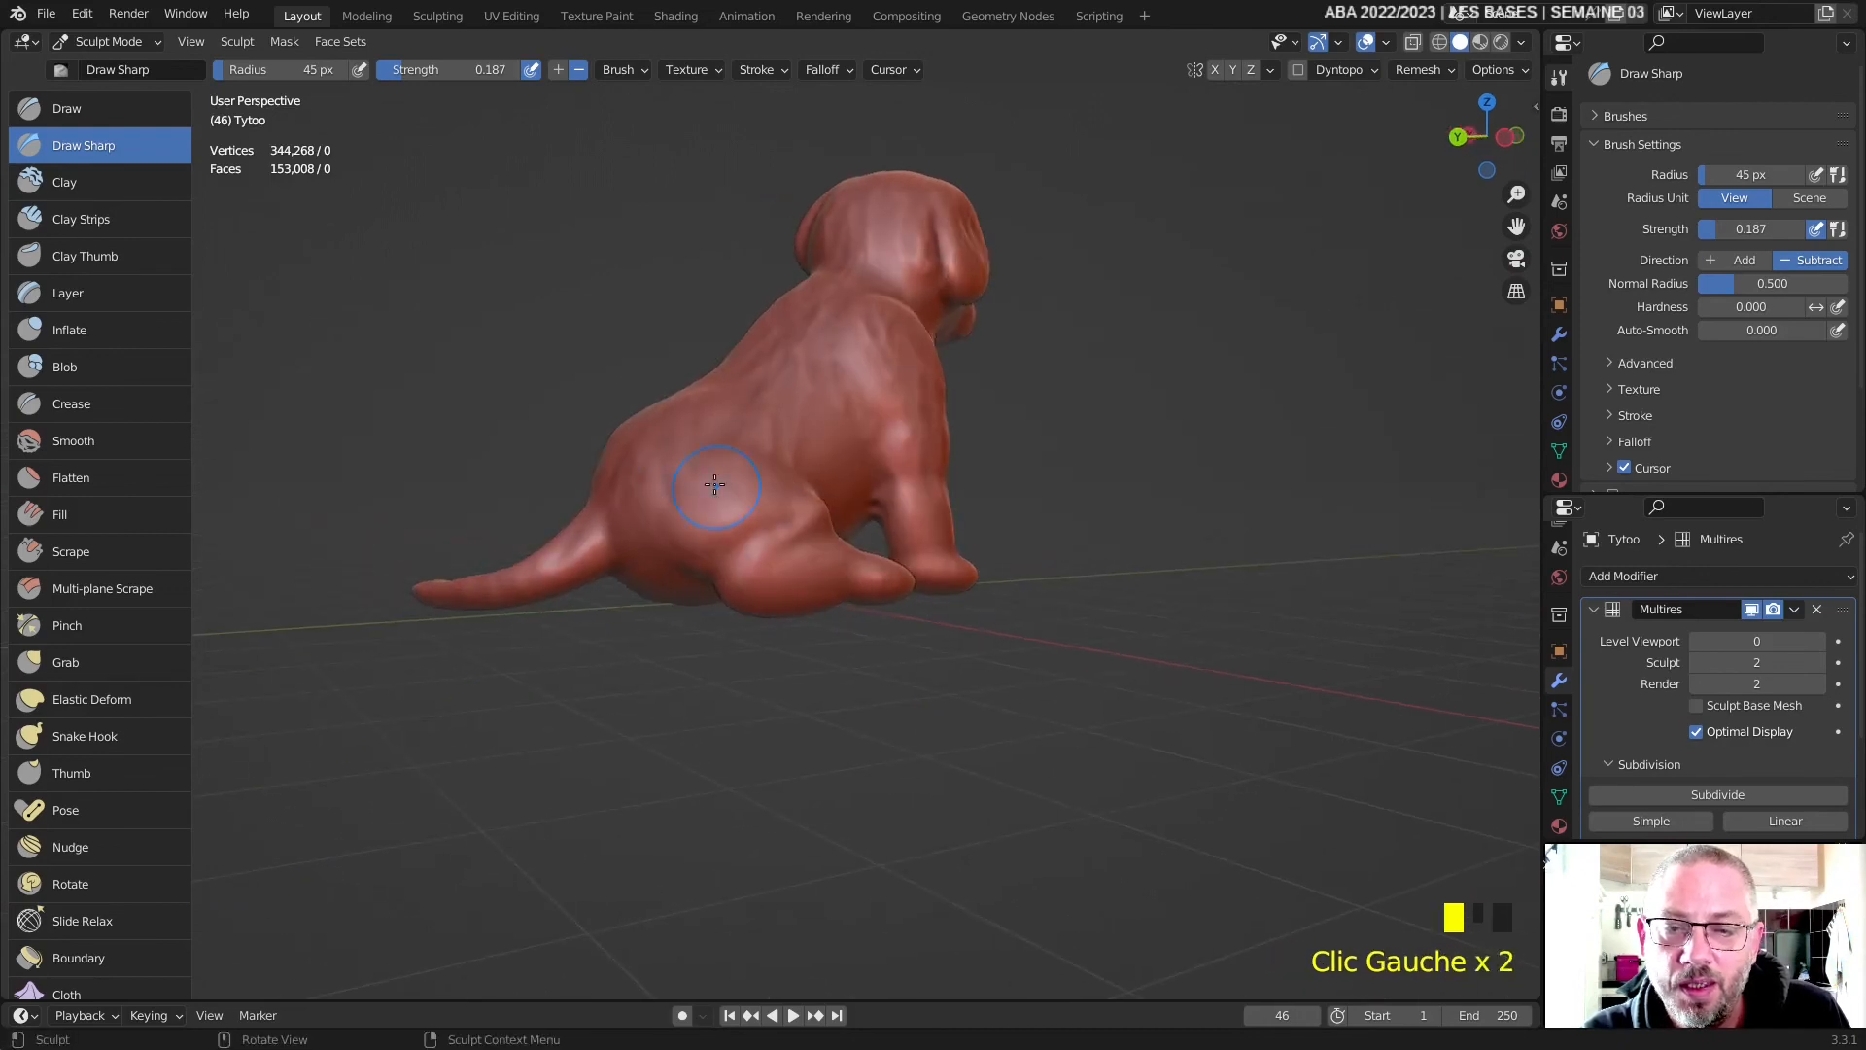
- Add short carved fur marks around the hind leg and lower flank with Draw Sharp
middle_drag(851, 585, 682, 590)
click(681, 591)
click(681, 591)
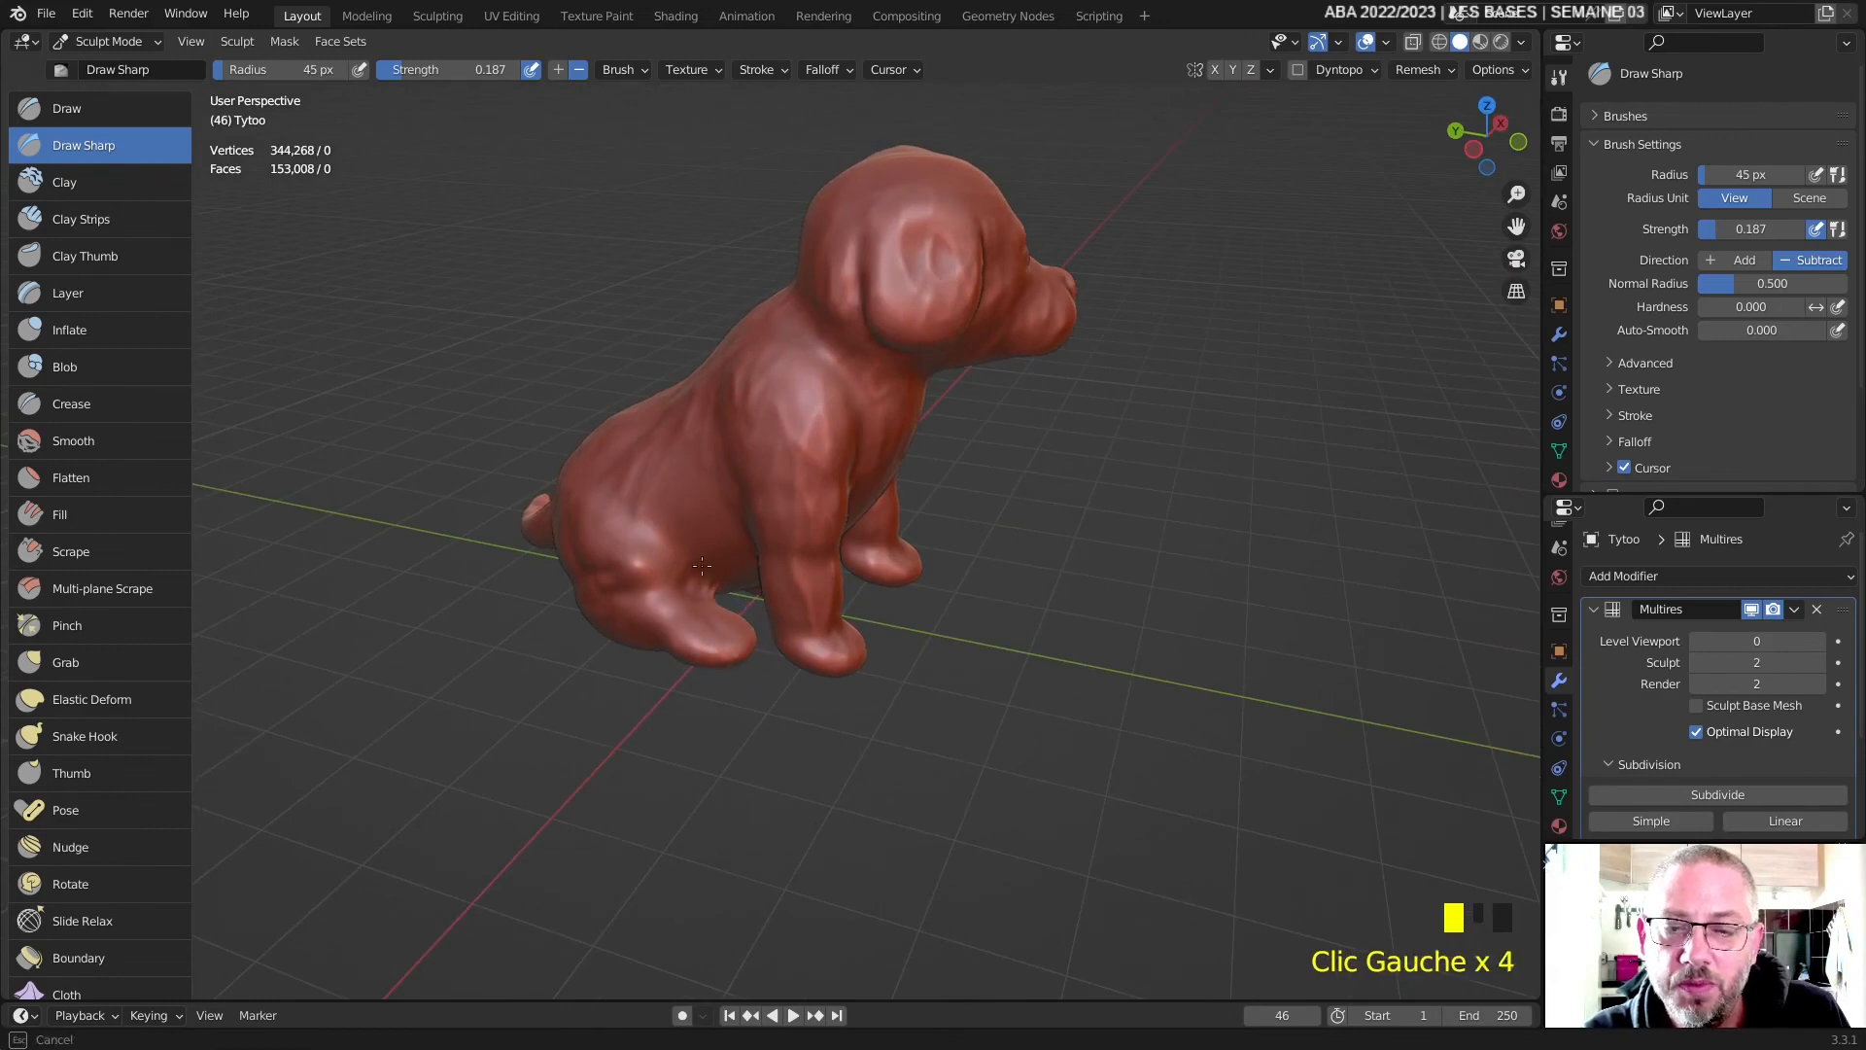
mouse_move(719, 509)
middle_down()
mouse_move(777, 530)
mouse_move(755, 497)
mouse_move(867, 463)
middle_up()
click(789, 533)
click(791, 533)
click(782, 515)
click(807, 528)
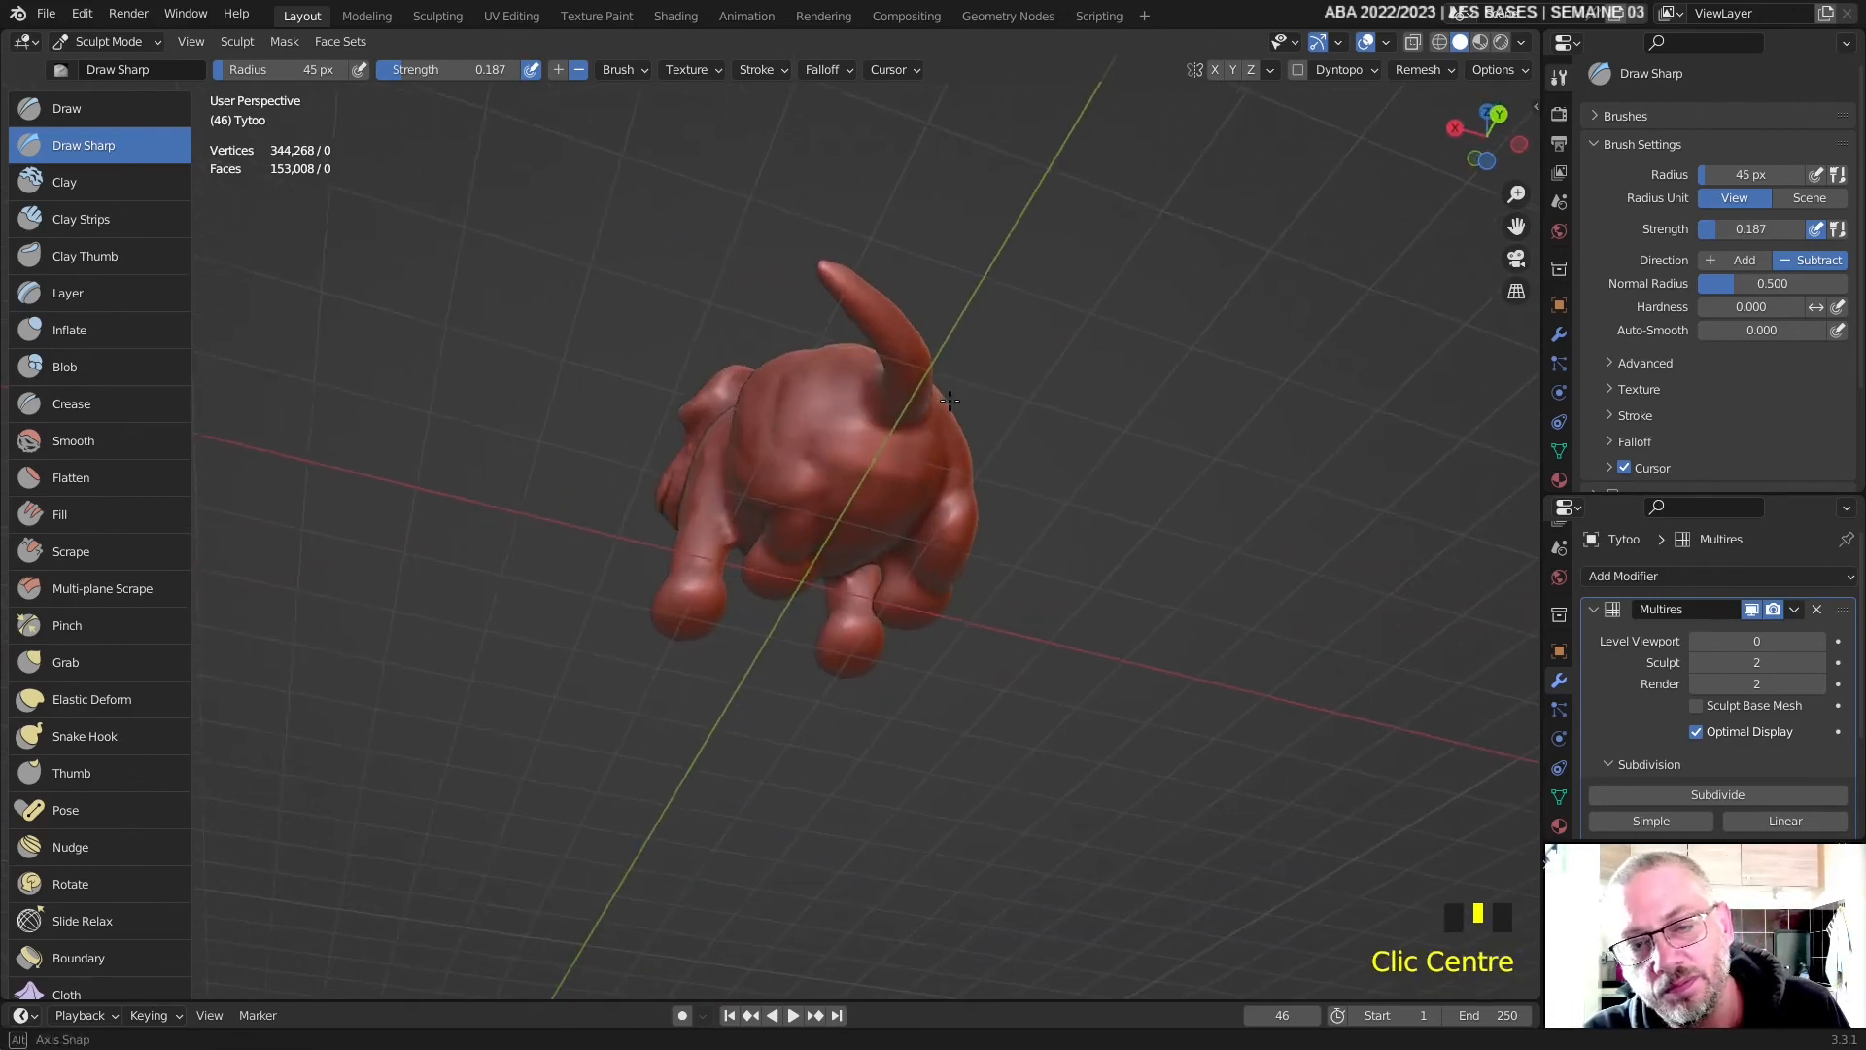
- Smooth the underside of the rump below the tail
click(870, 460)
mouse_move(871, 461)
shift+mouse_down()
mouse_move(832, 457)
mouse_move(850, 515)
shift+mouse_up()
middle_drag(850, 554, 899, 459)
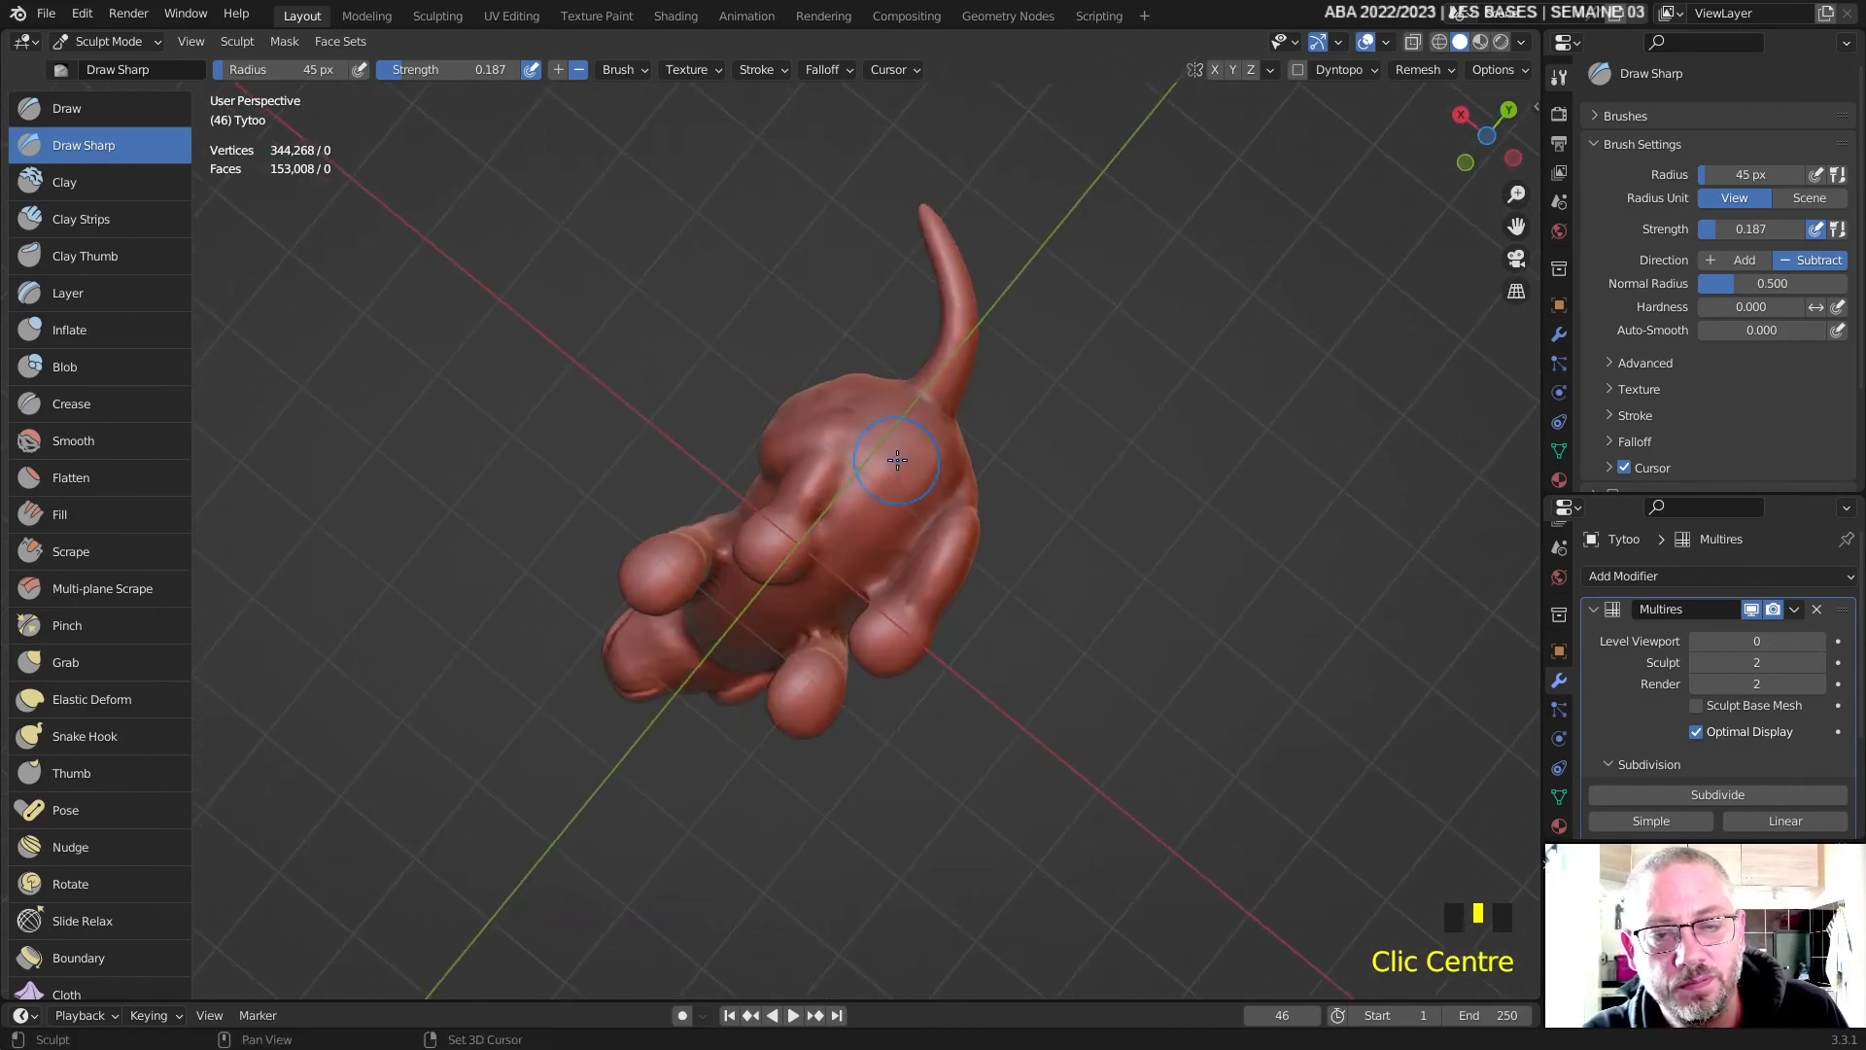
shift+drag(893, 469, 833, 547)
- Switch to the Draw brush, try hollowing the underside of a hind paw, and undo the attempt
scroll(765, 571, up, 5)
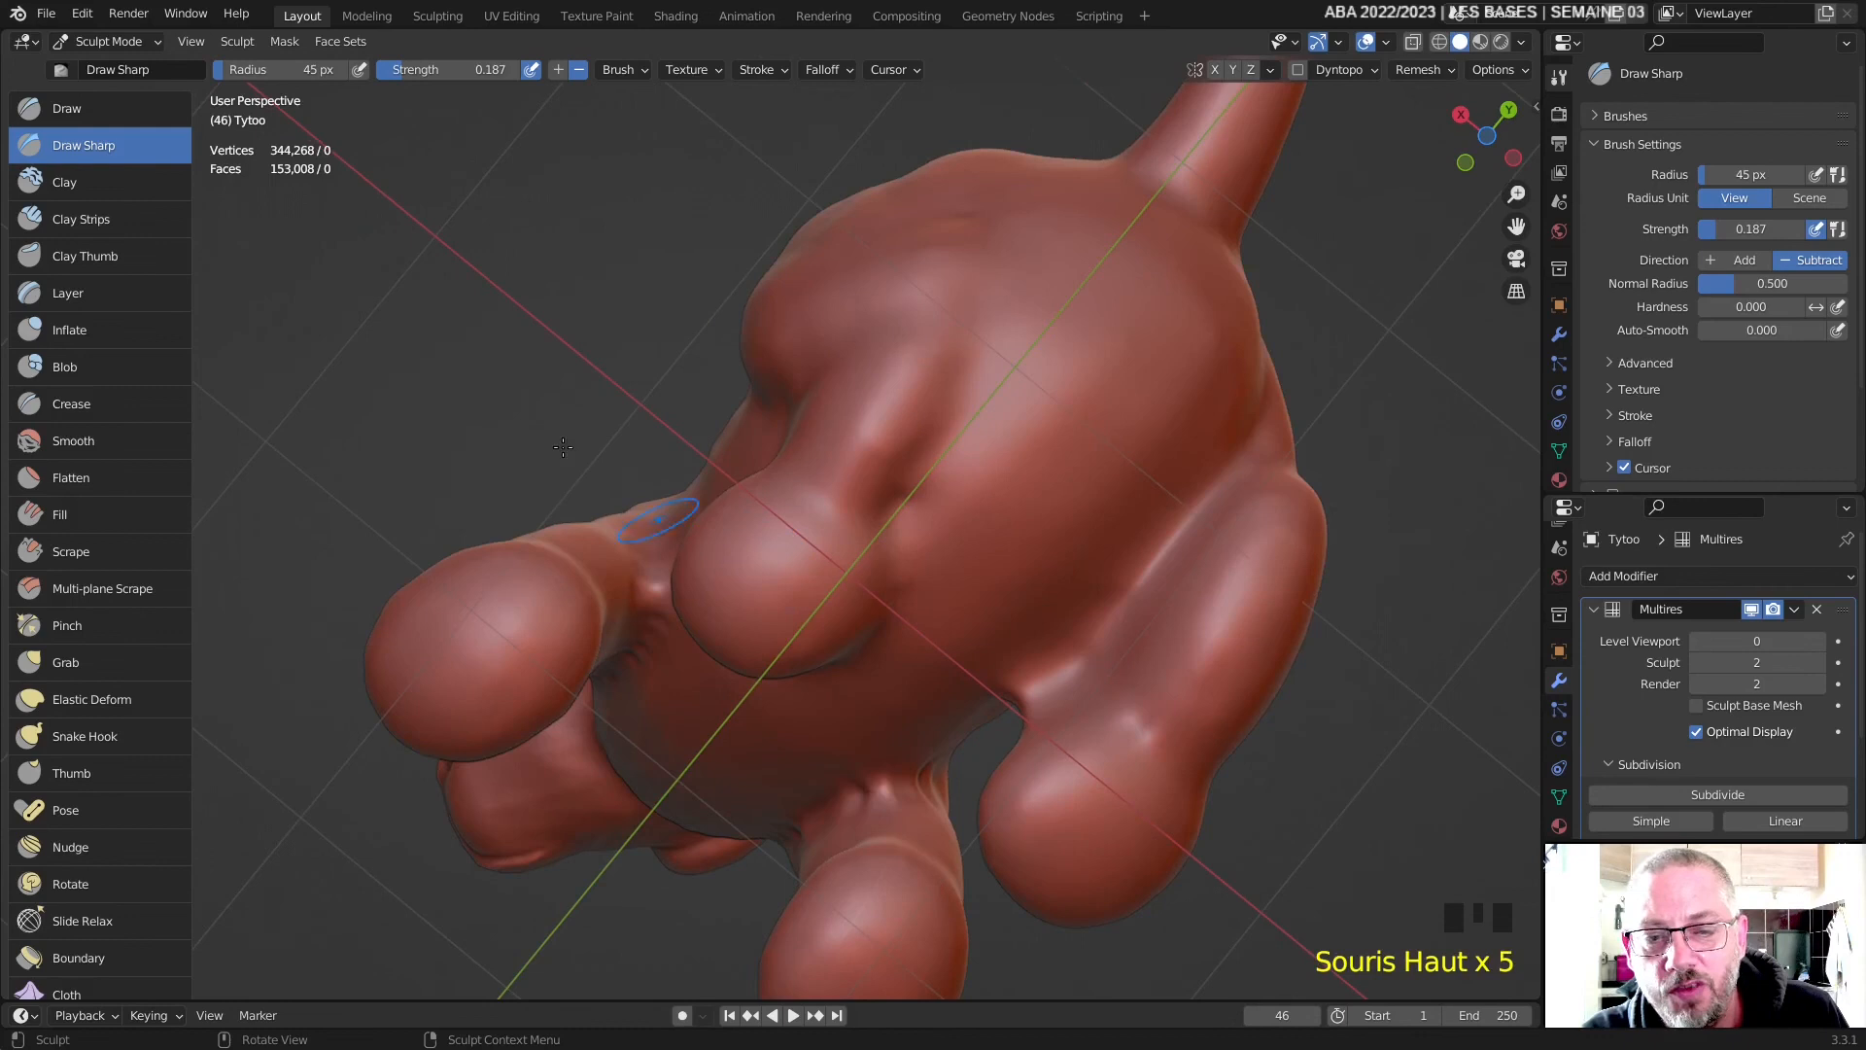
click(69, 109)
ctrl+click(773, 588)
ctrl+click(774, 595)
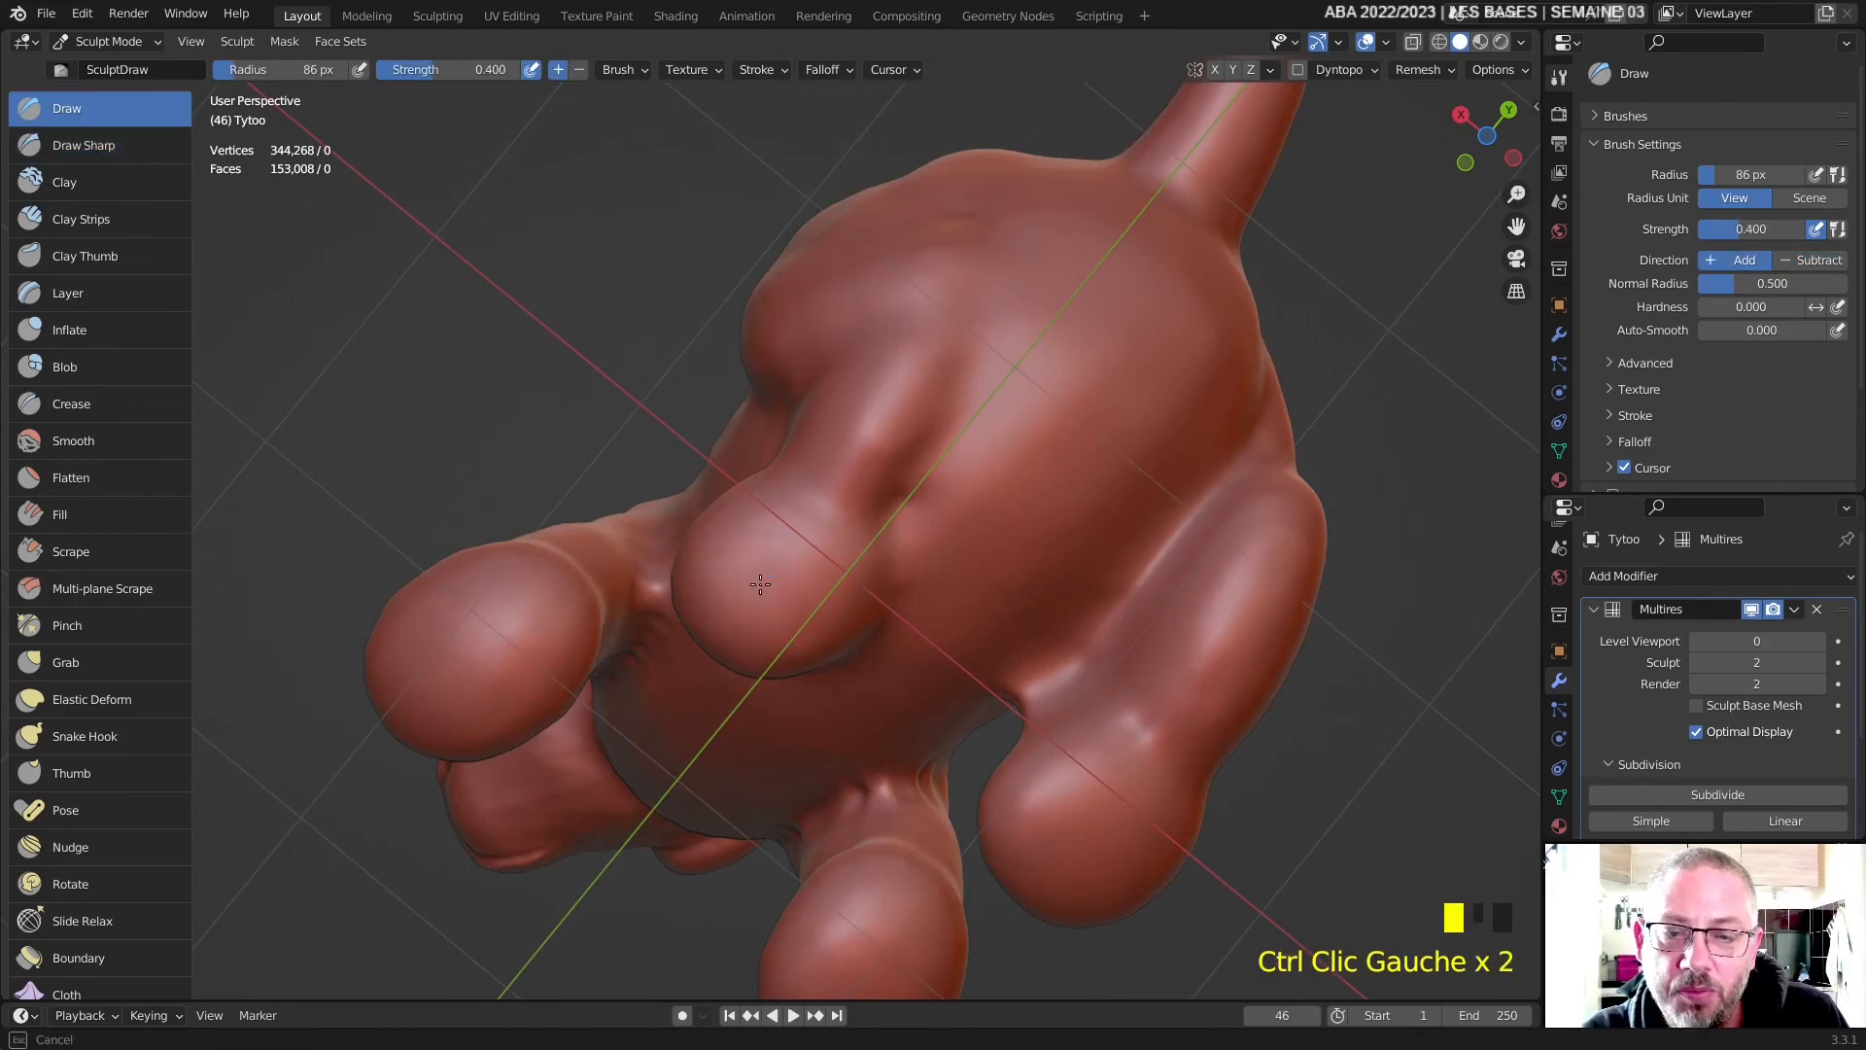
ctrl+click(774, 608)
key(ctrl+z)
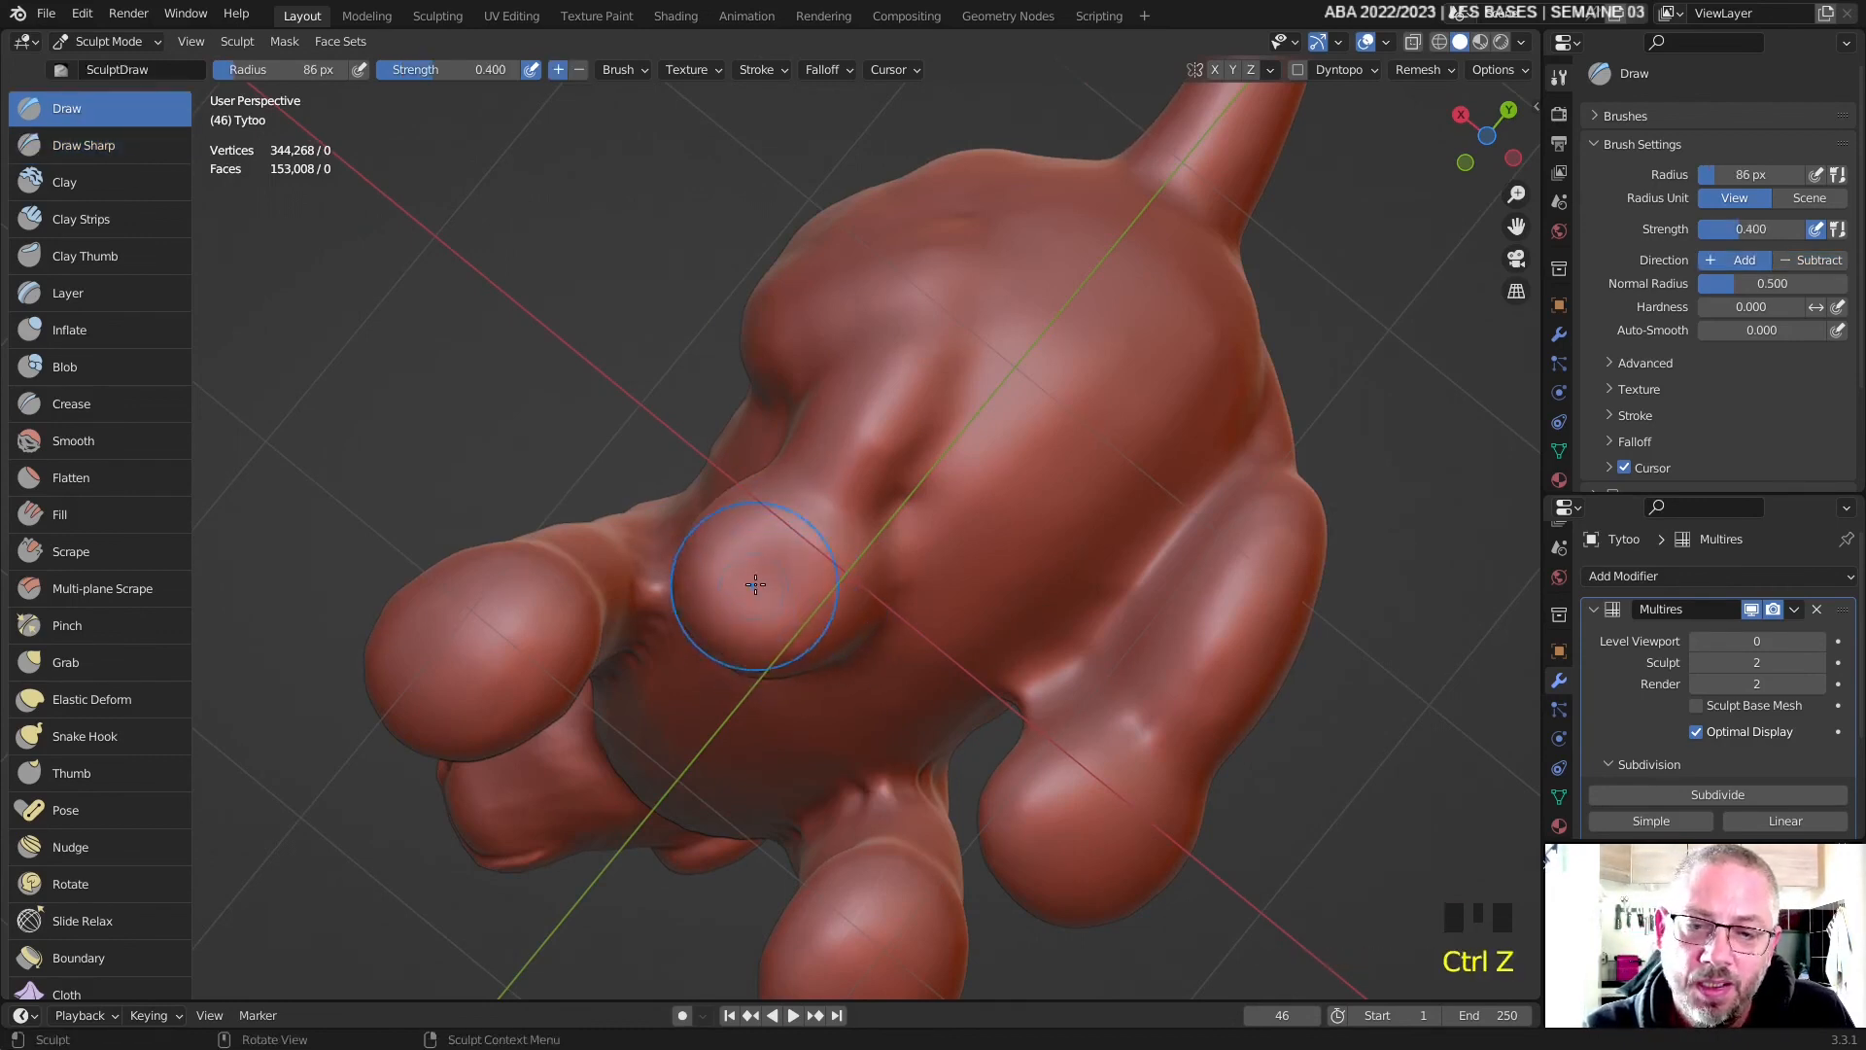
- Set the Draw brush strength to 0.313 and hollow the undersides of all four paws
drag(447, 70, 435, 70)
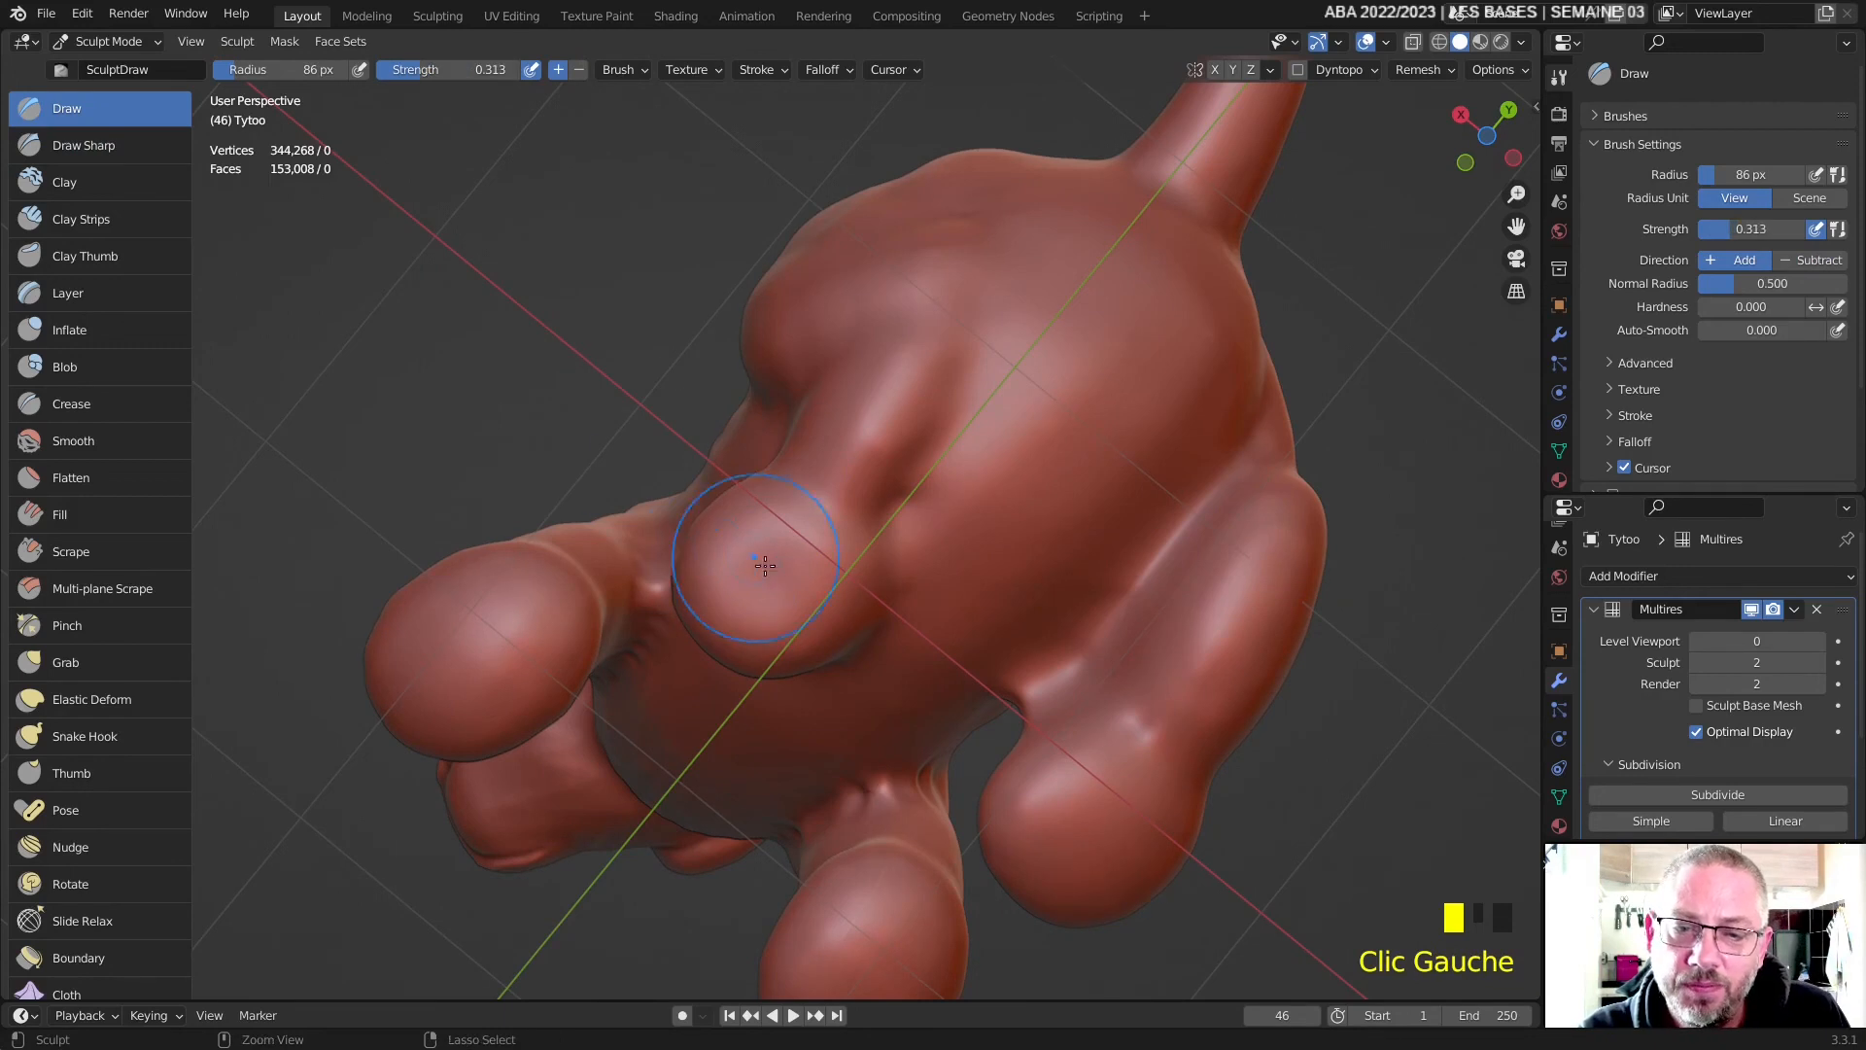
ctrl+click(729, 567)
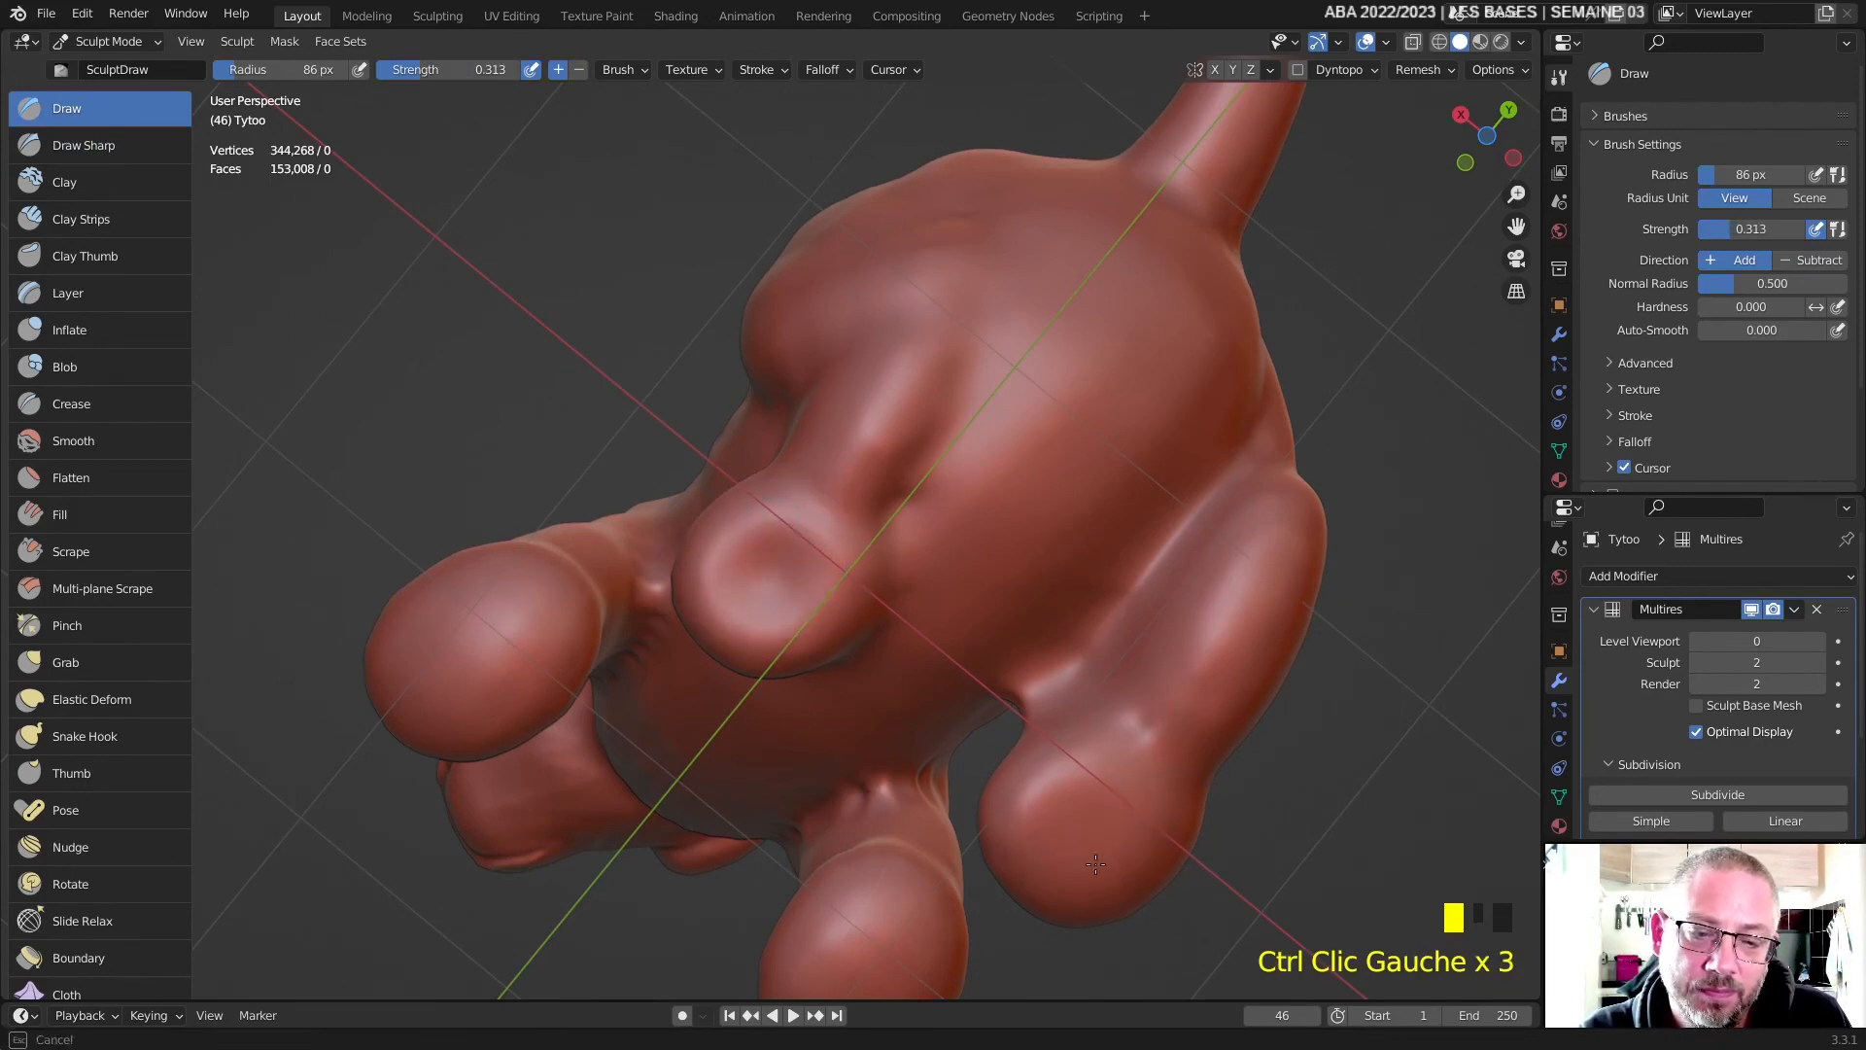
ctrl+click(448, 650)
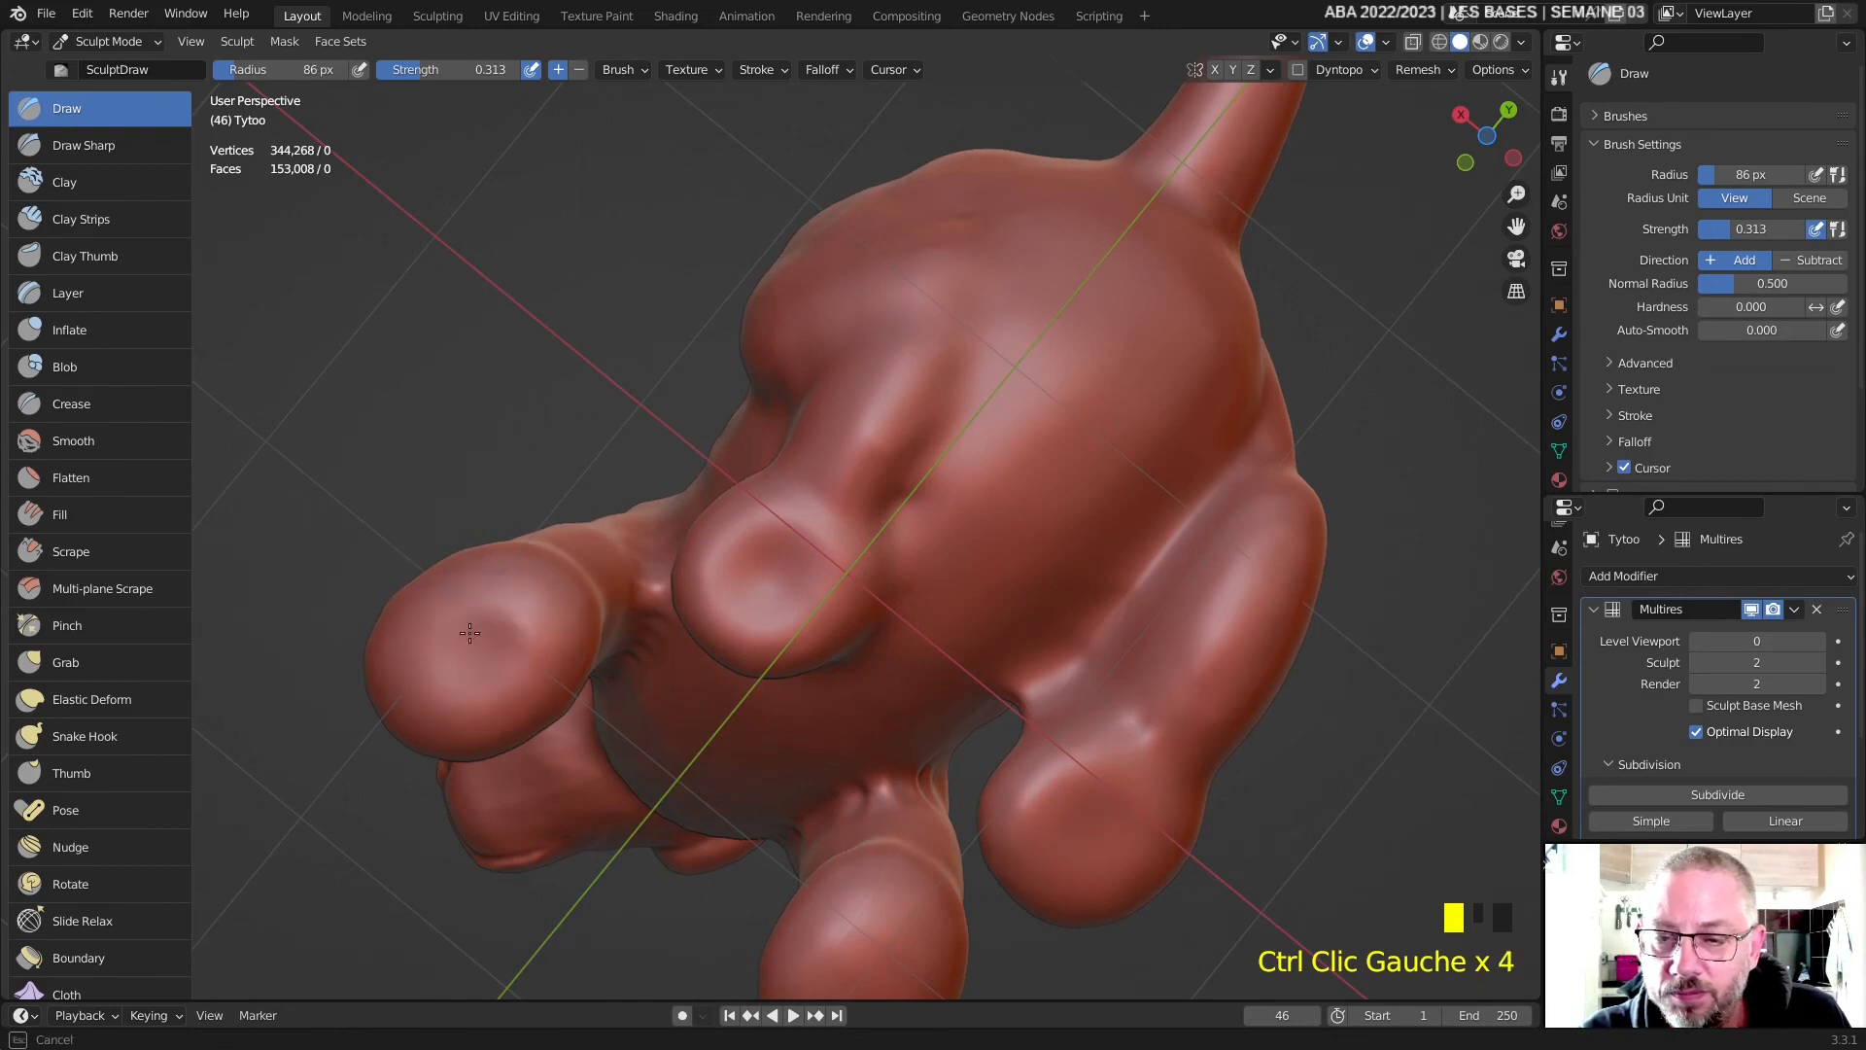
scroll(471, 658, down, 2)
middle_drag(717, 685, 852, 833)
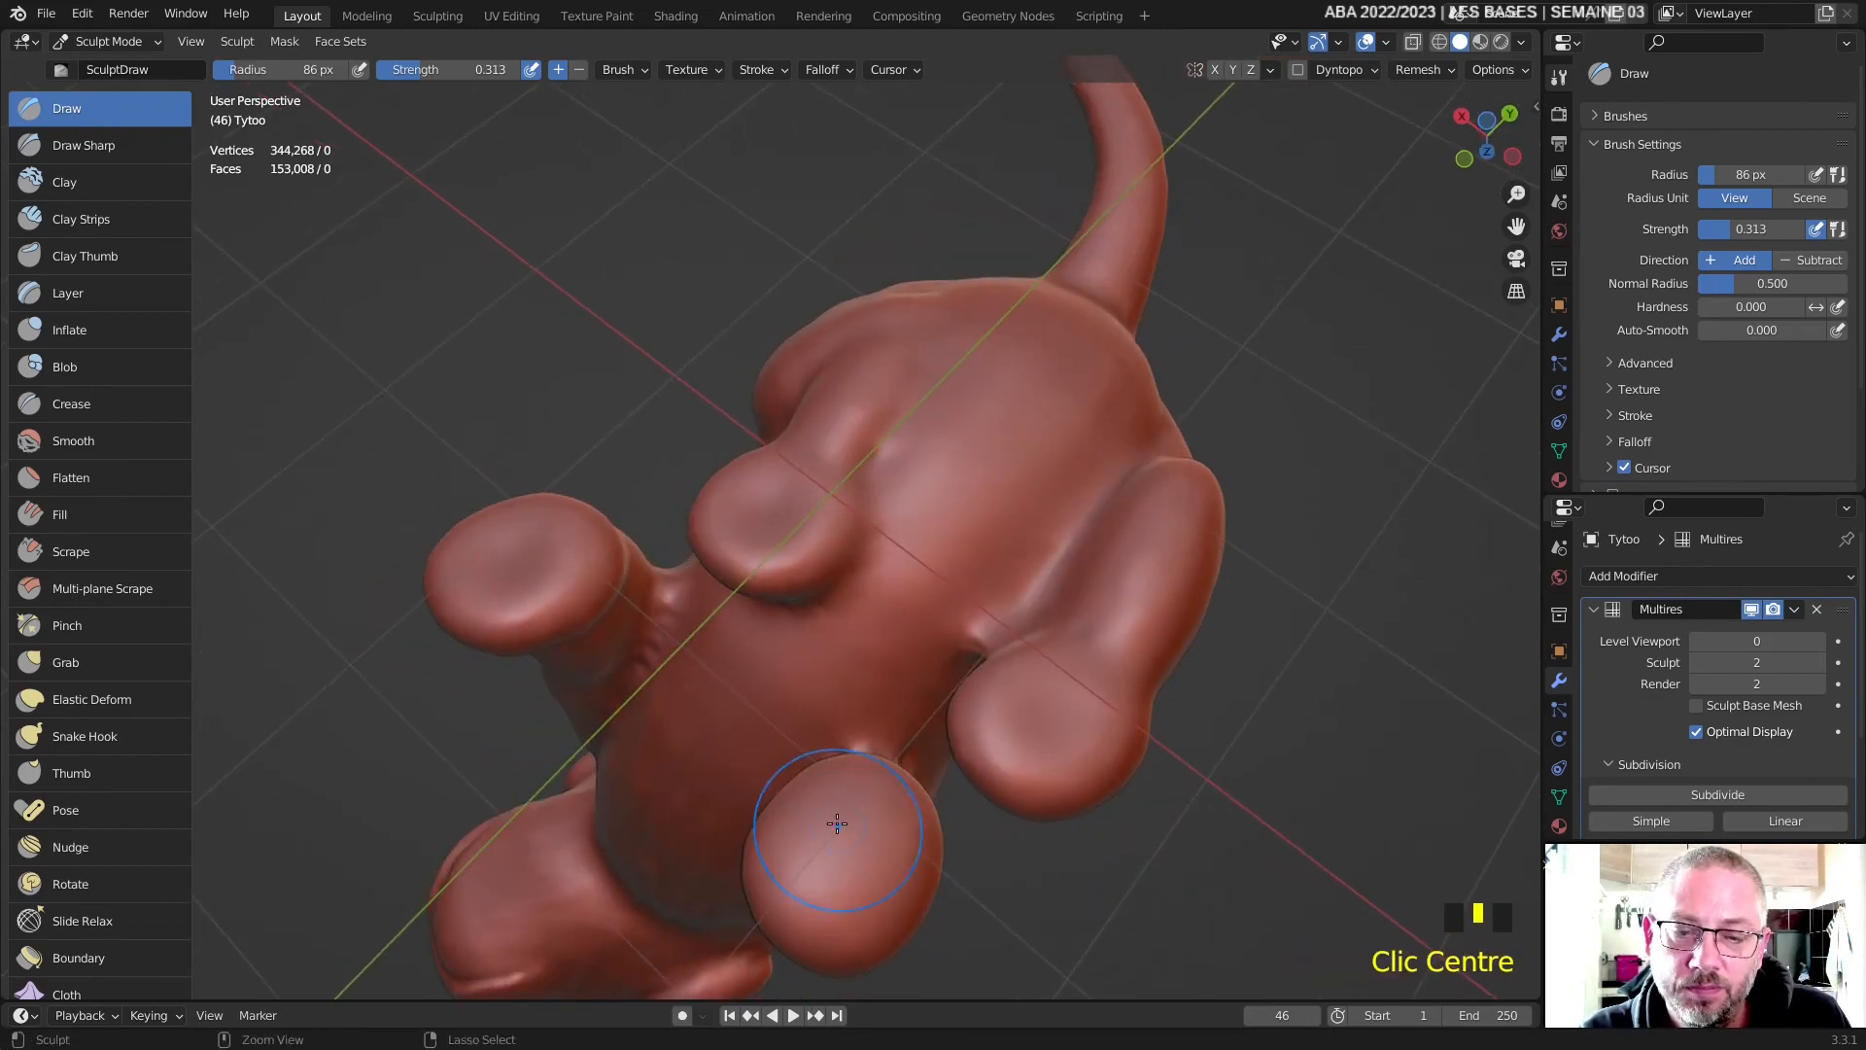
ctrl+drag(837, 824, 863, 821)
- Change the viewport shading's MatCap to the glossy green one to present the dog from the front
middle_drag(833, 858, 414, 637)
scroll(414, 637, down, 3)
middle_drag(544, 602, 935, 501)
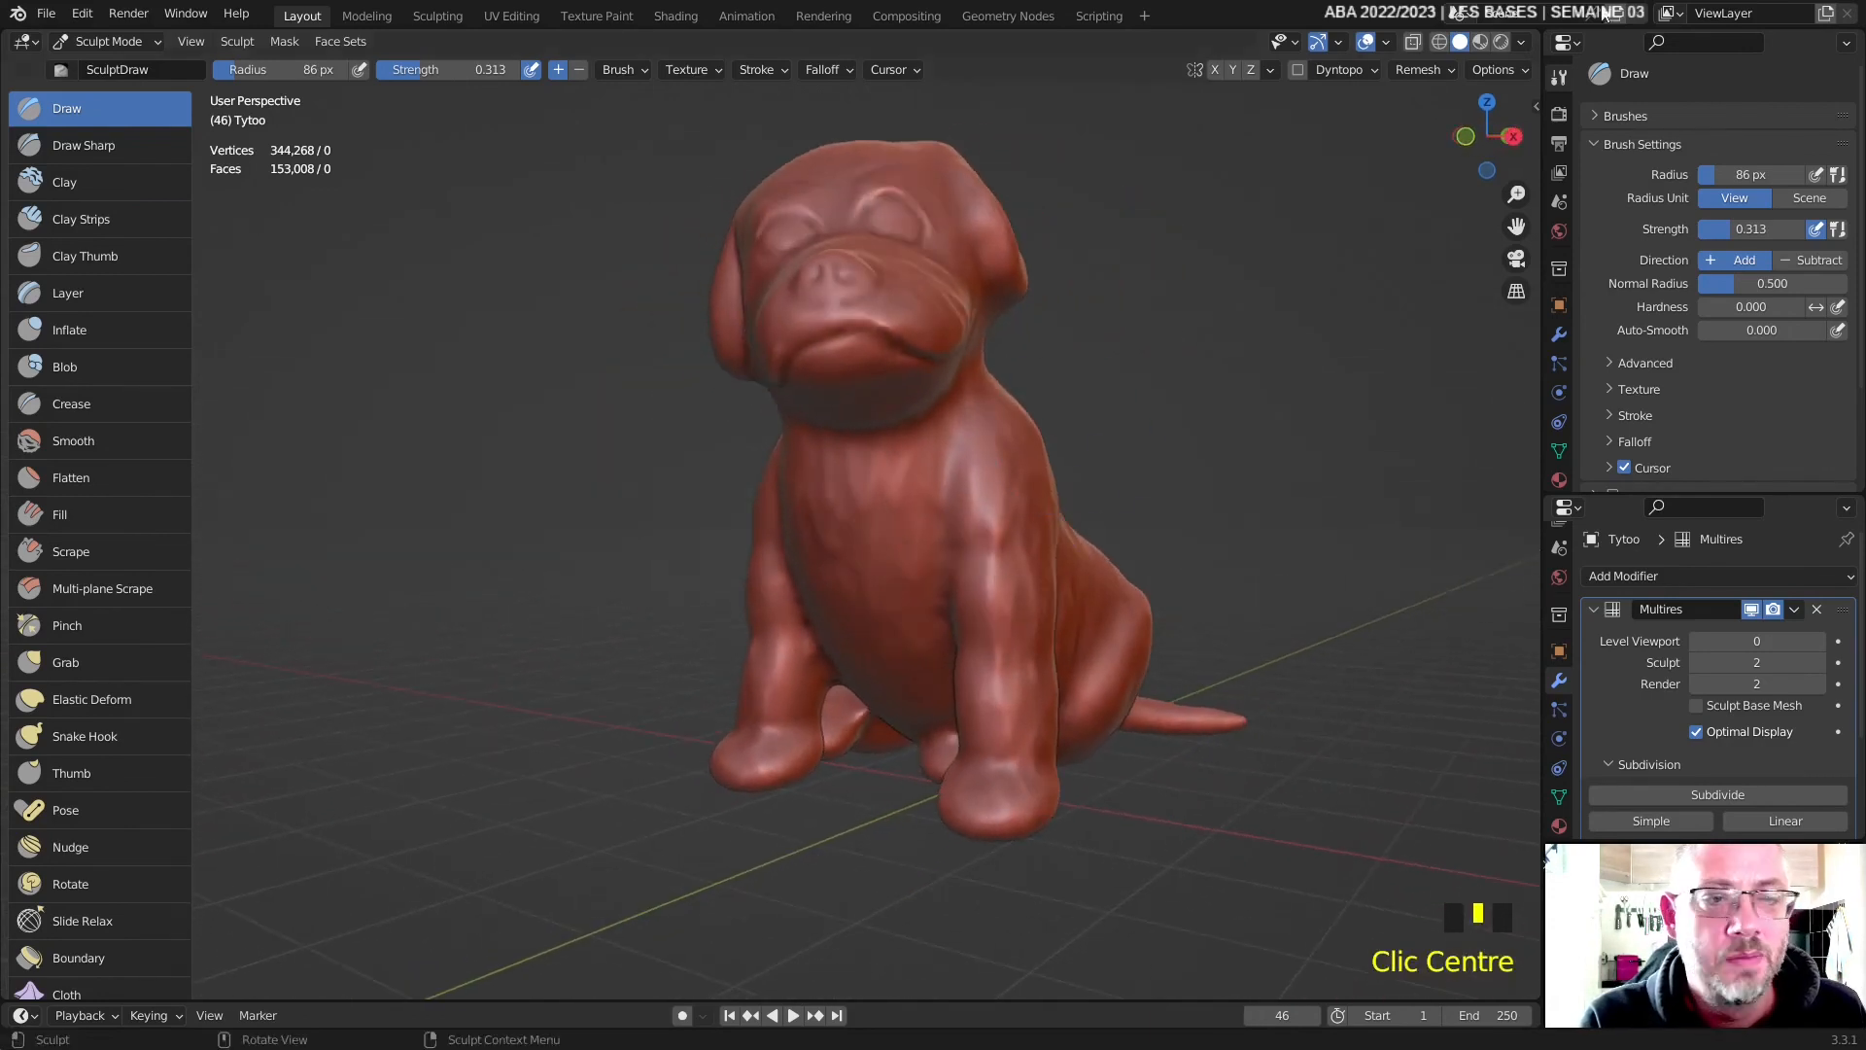
click(1521, 43)
click(1492, 212)
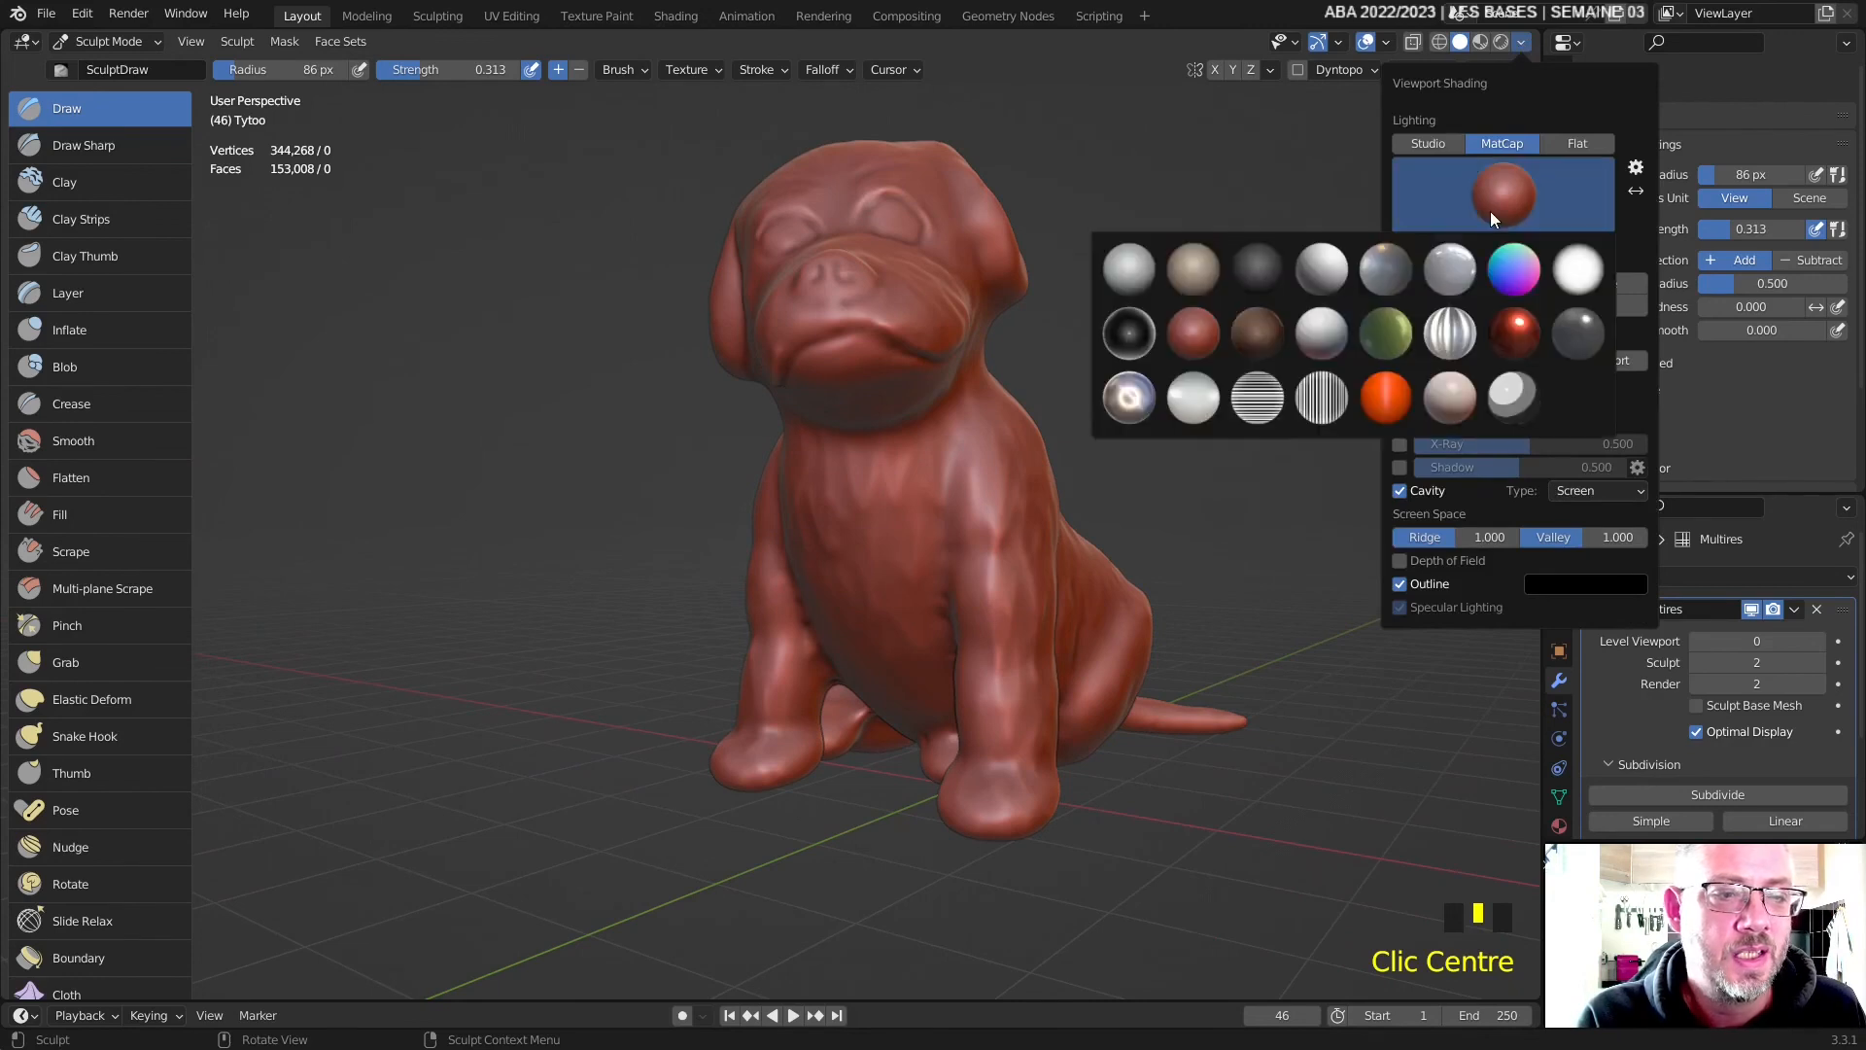
click(1371, 347)
middle_drag(1302, 389, 1092, 438)
- Return to Object Mode and raise the Multires modifier's viewport level to 2
key(q)
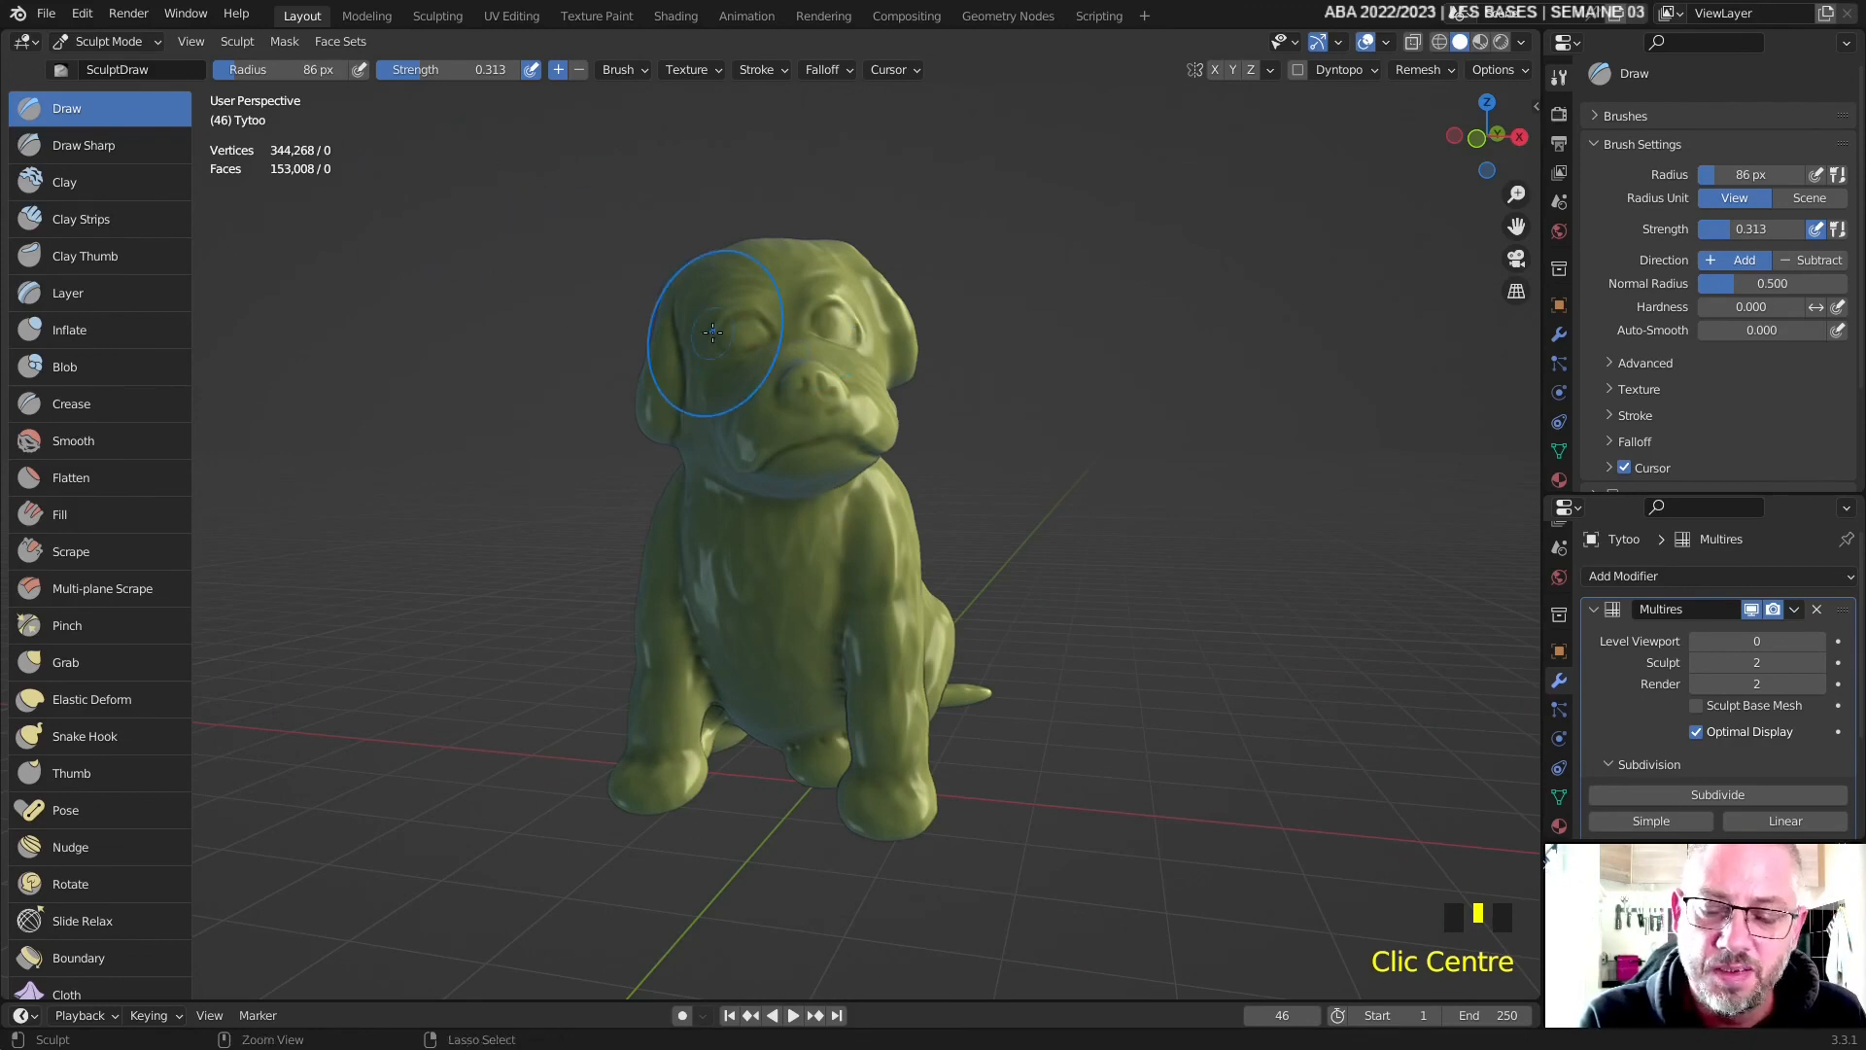
key(ctrl+Tab)
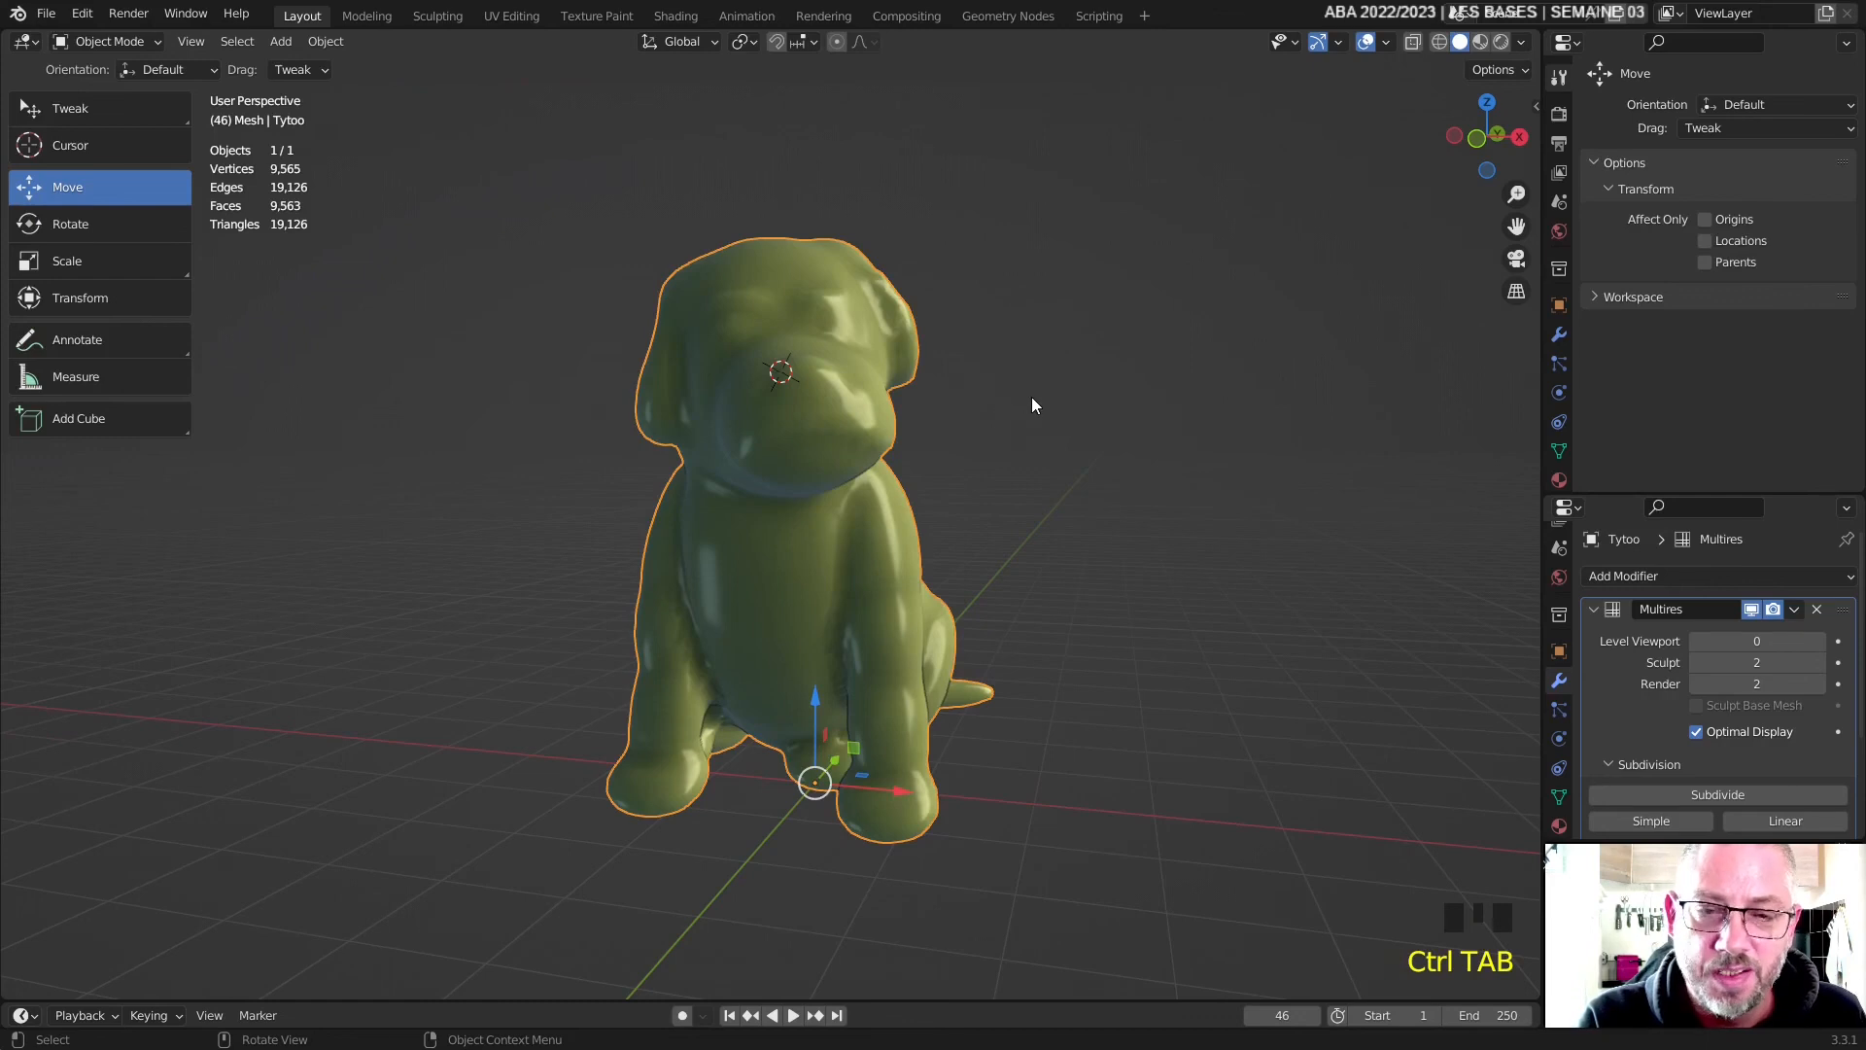
click(1819, 642)
click(1819, 641)
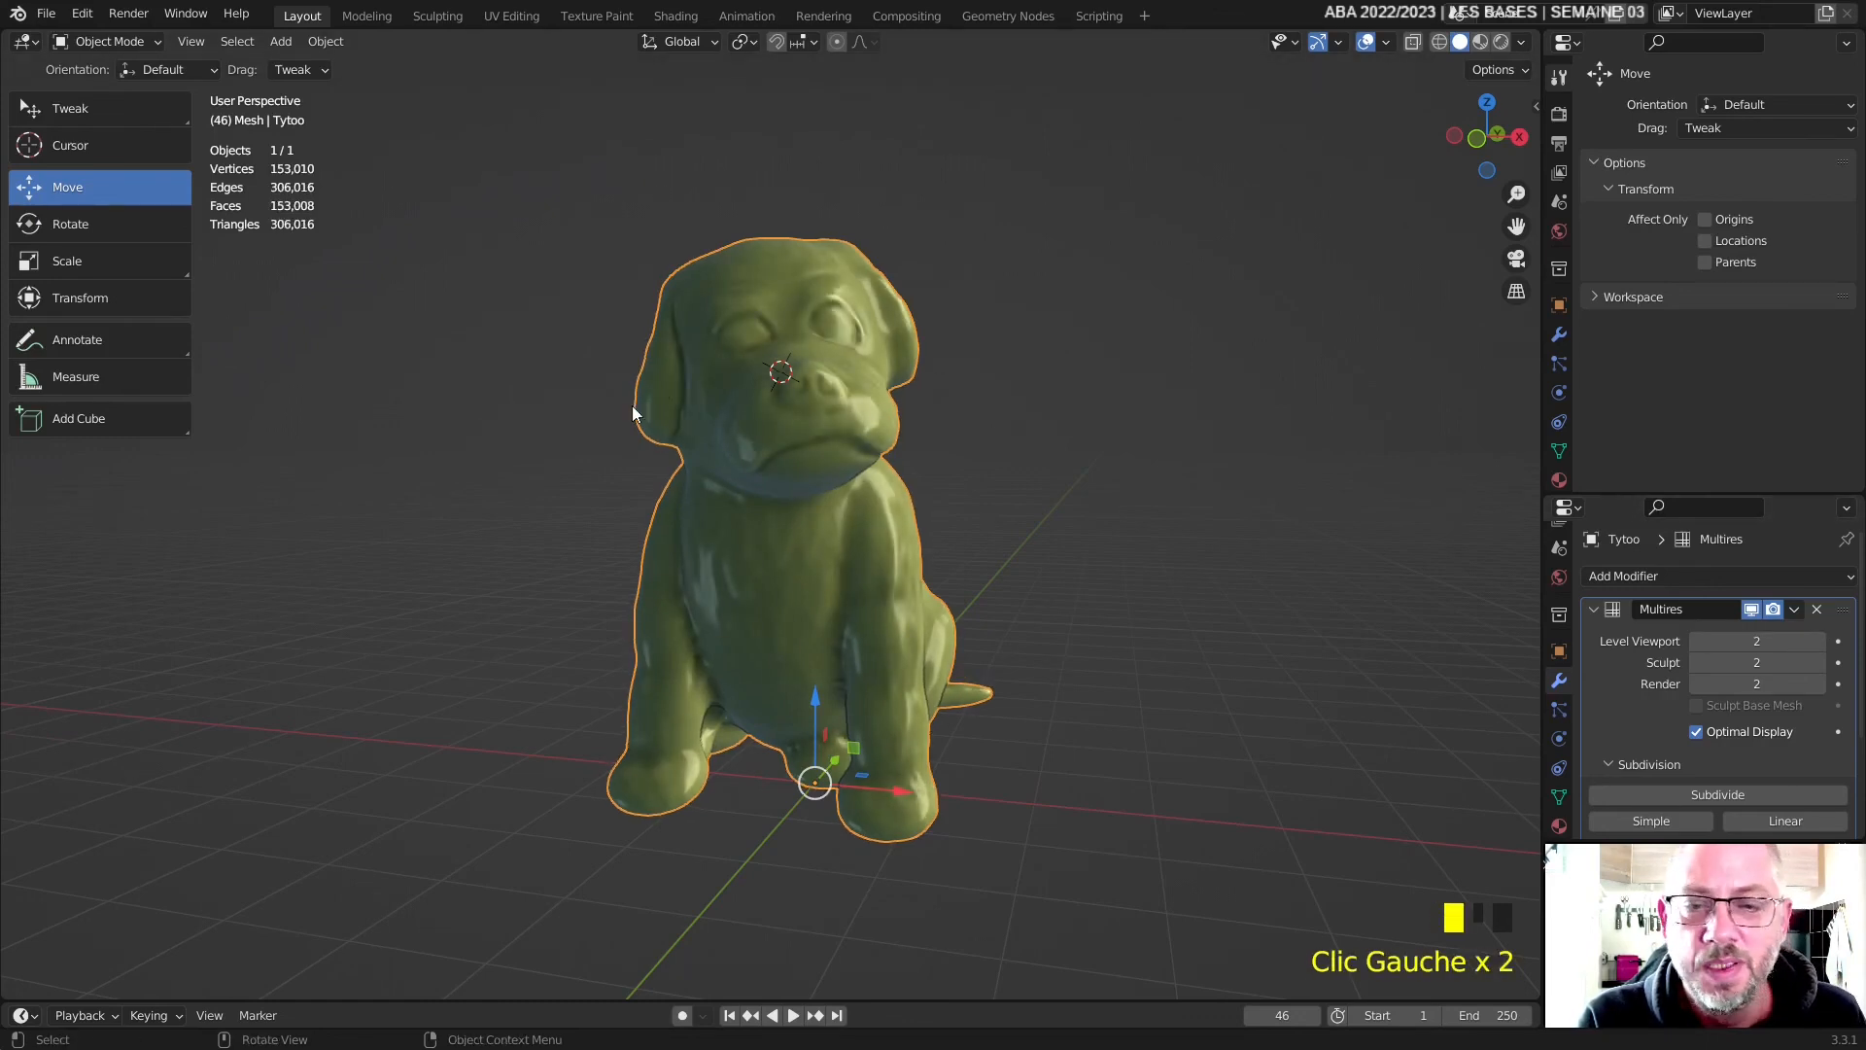
- Hide the gizmos and the overlays in the 3D viewport
key(q)
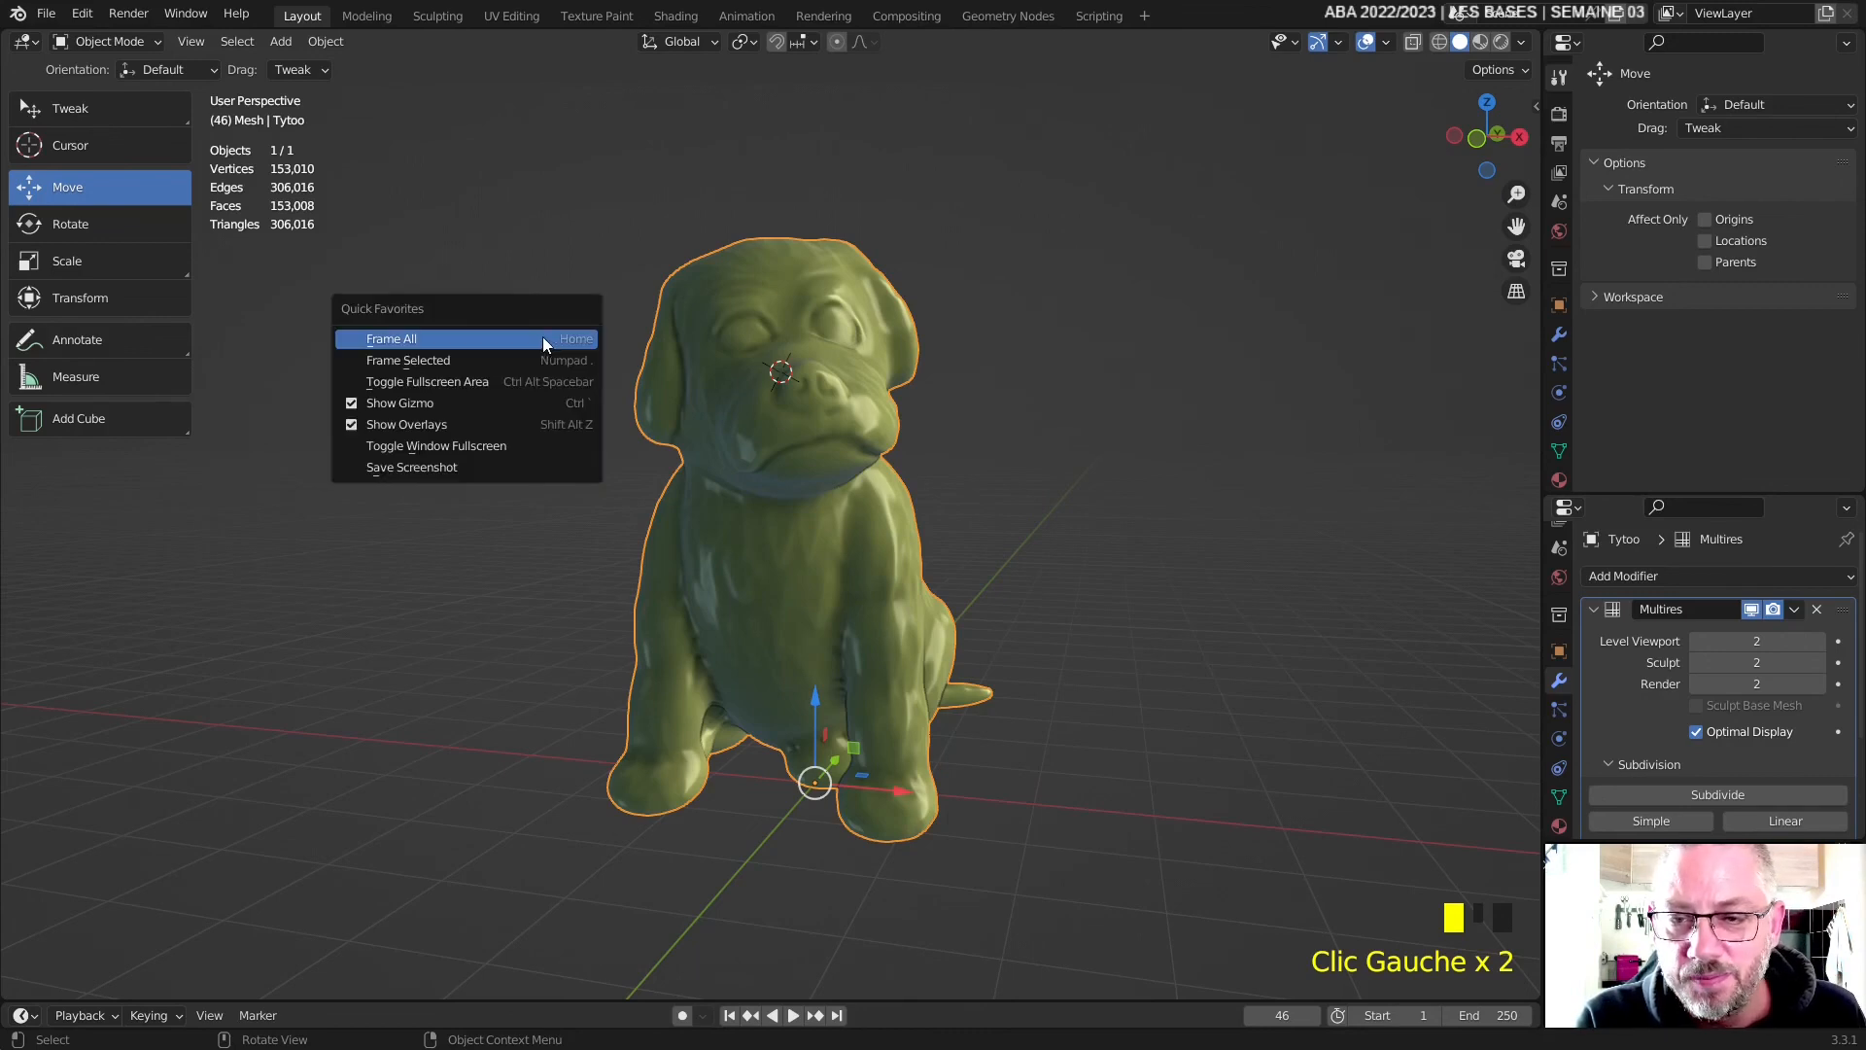
key(q)
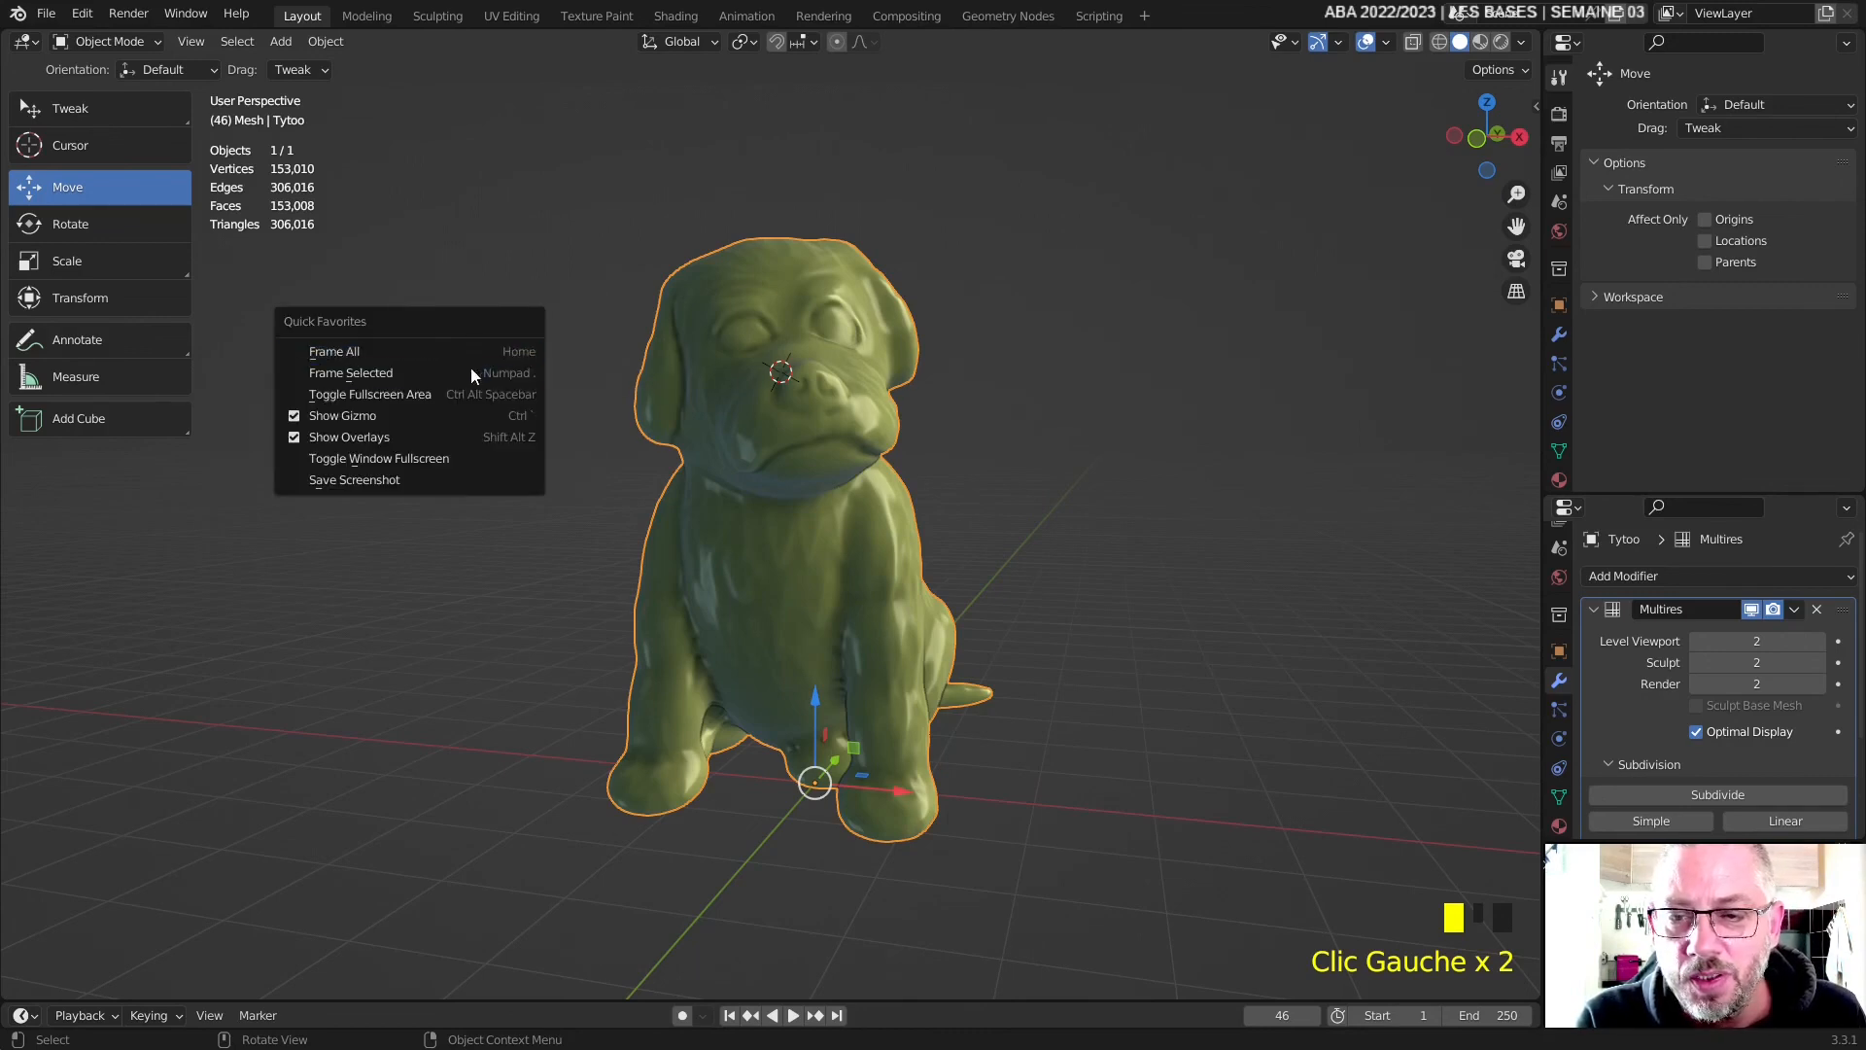
click(439, 422)
key(q)
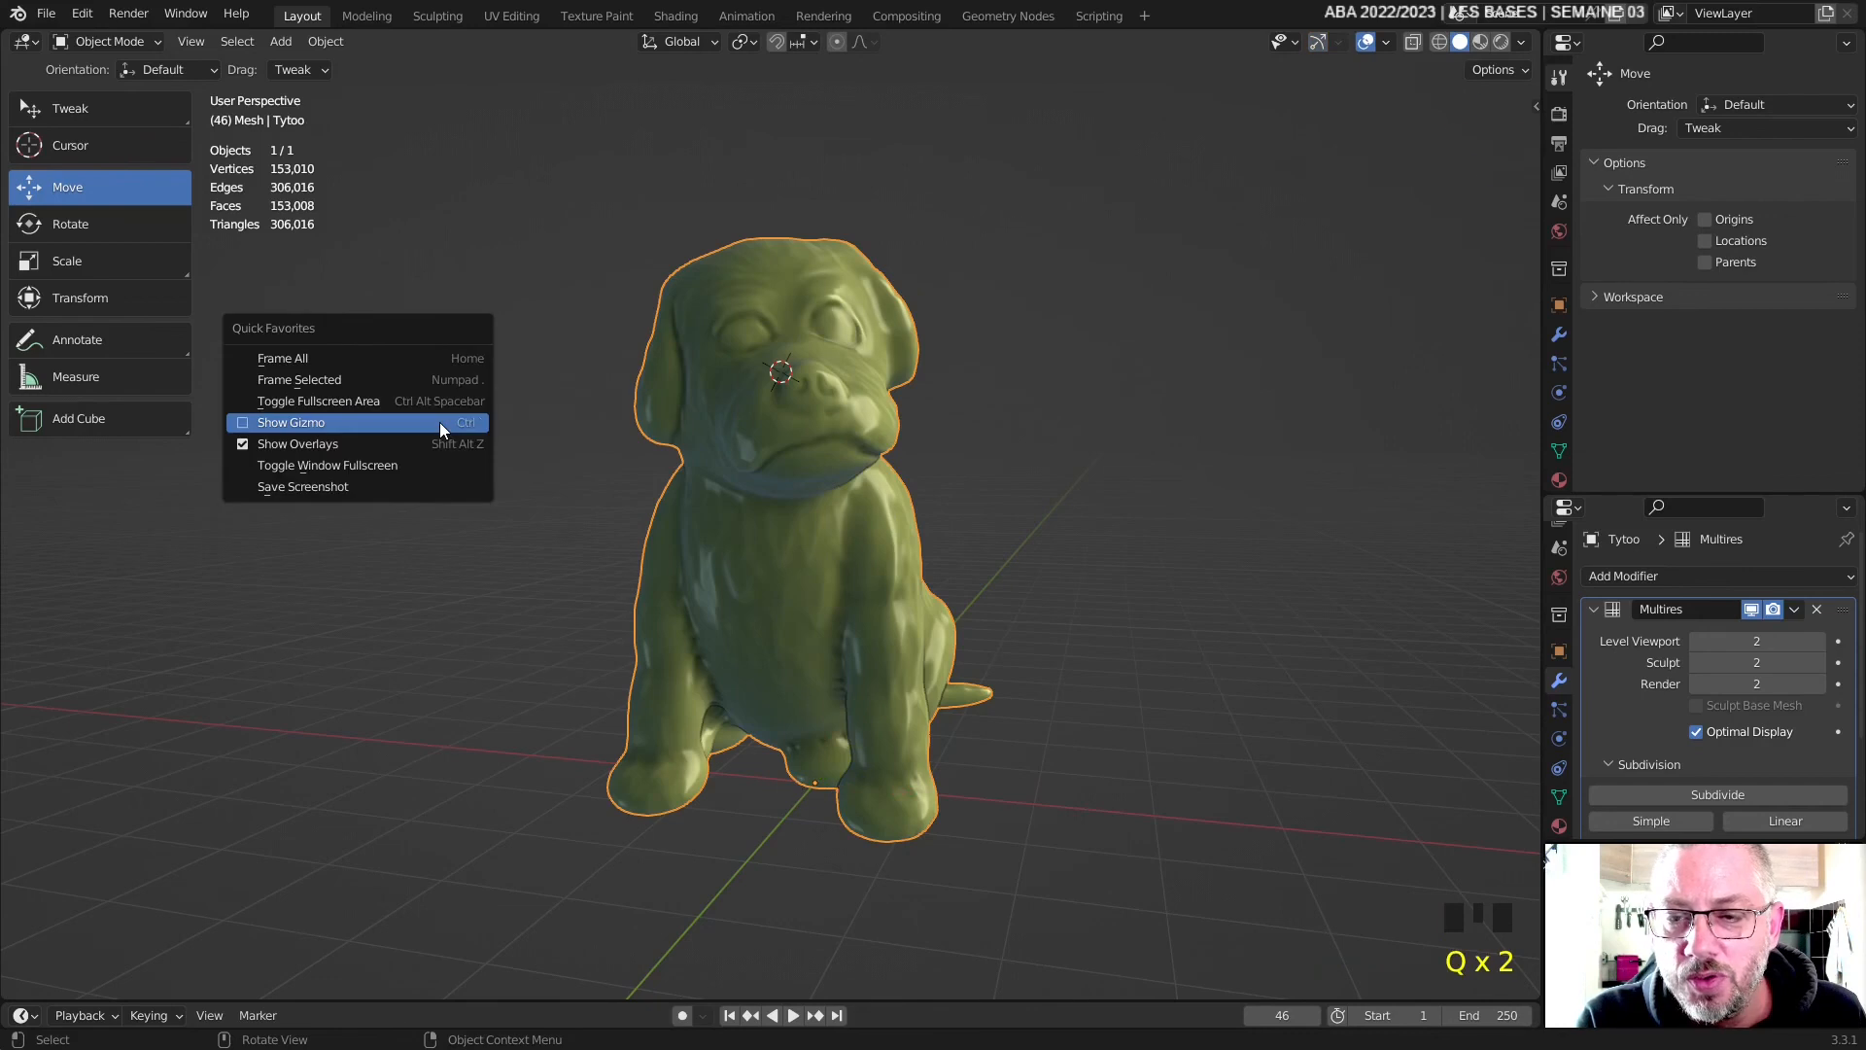
key(q)
key(q)
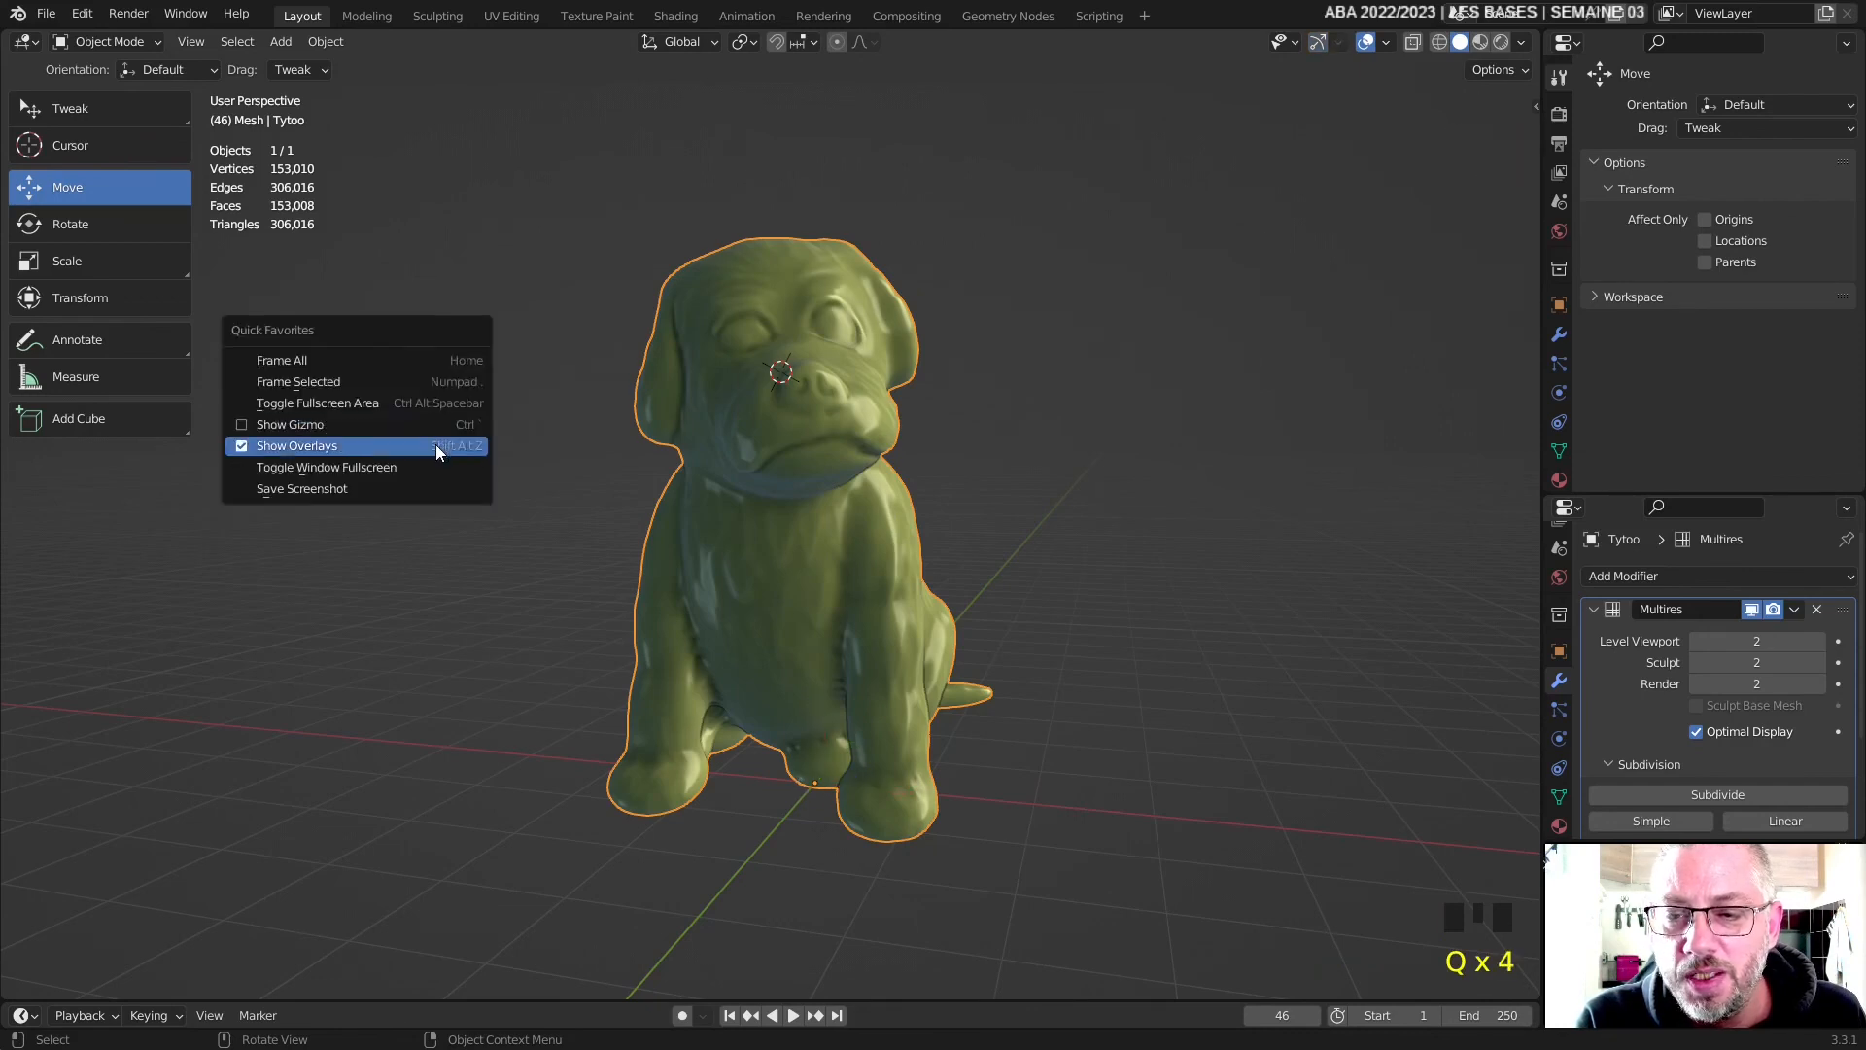
click(436, 445)
- Show the 3D viewport as a fullscreen area and view the finished dog
key(q)
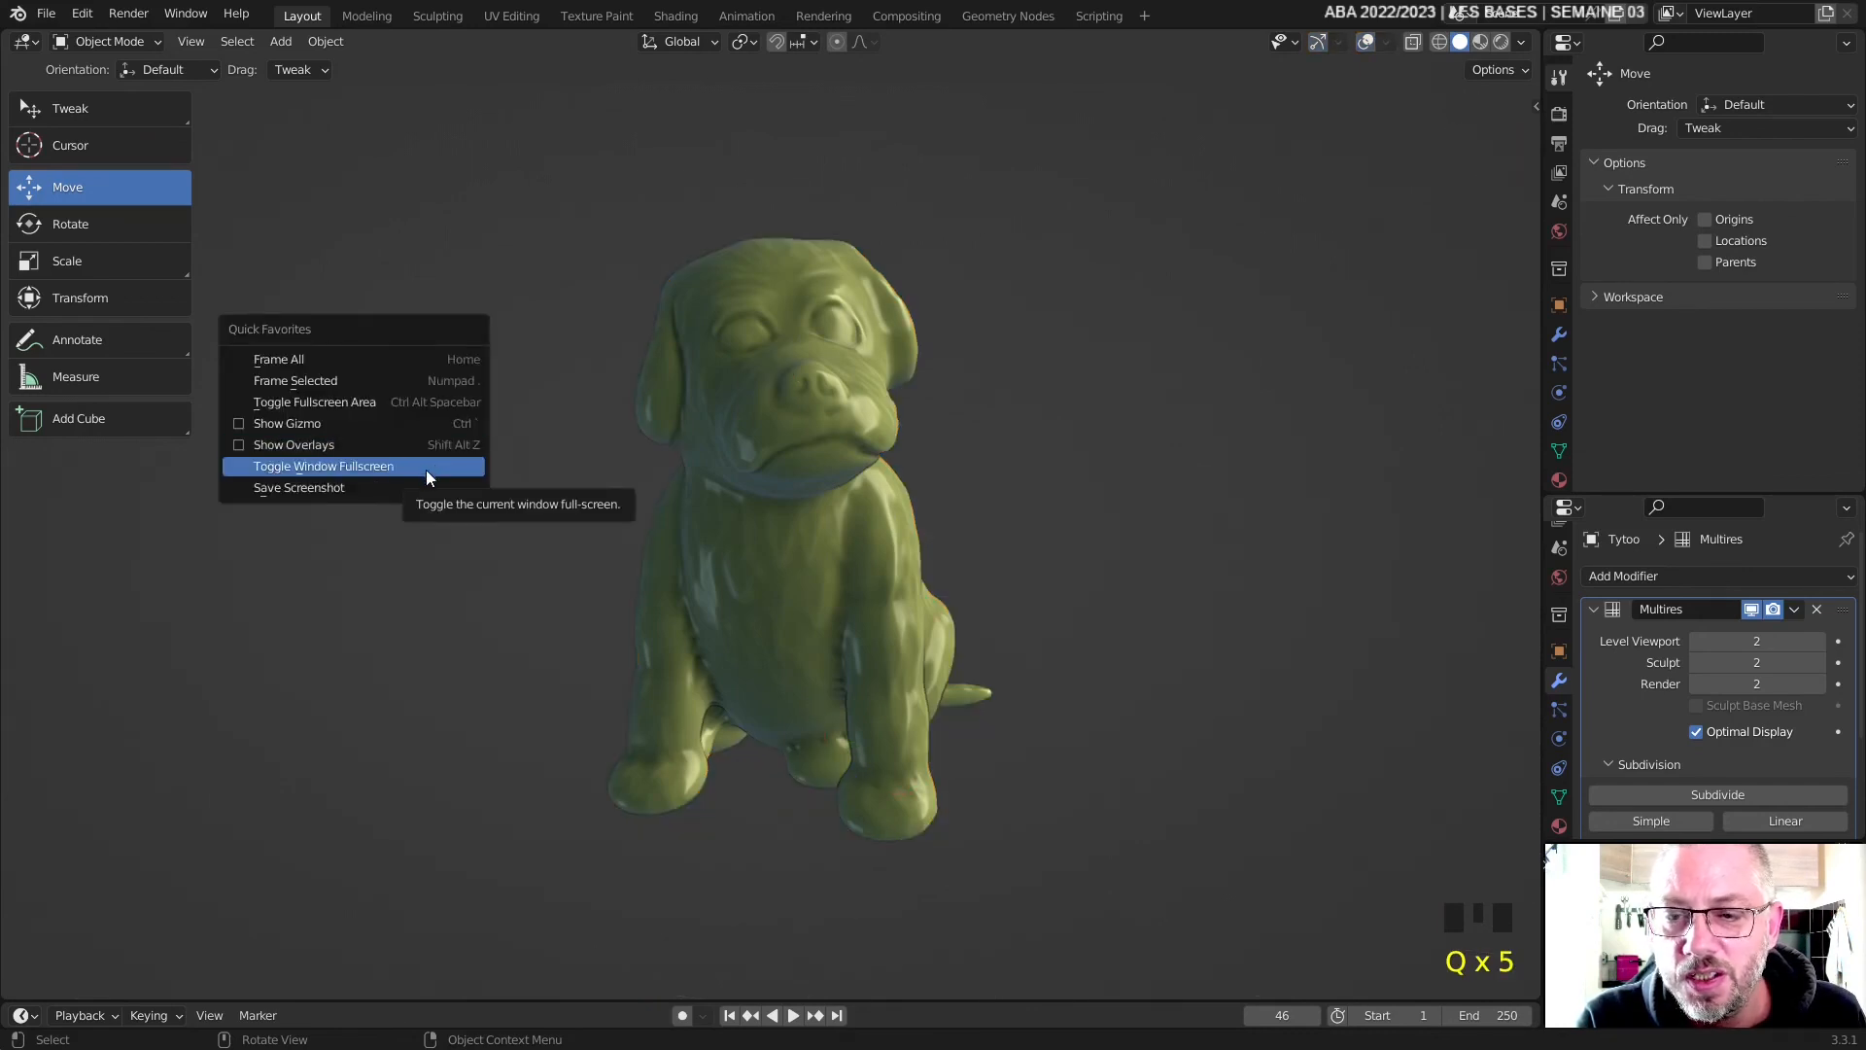
click(409, 404)
middle_drag(1218, 496, 1238, 434)
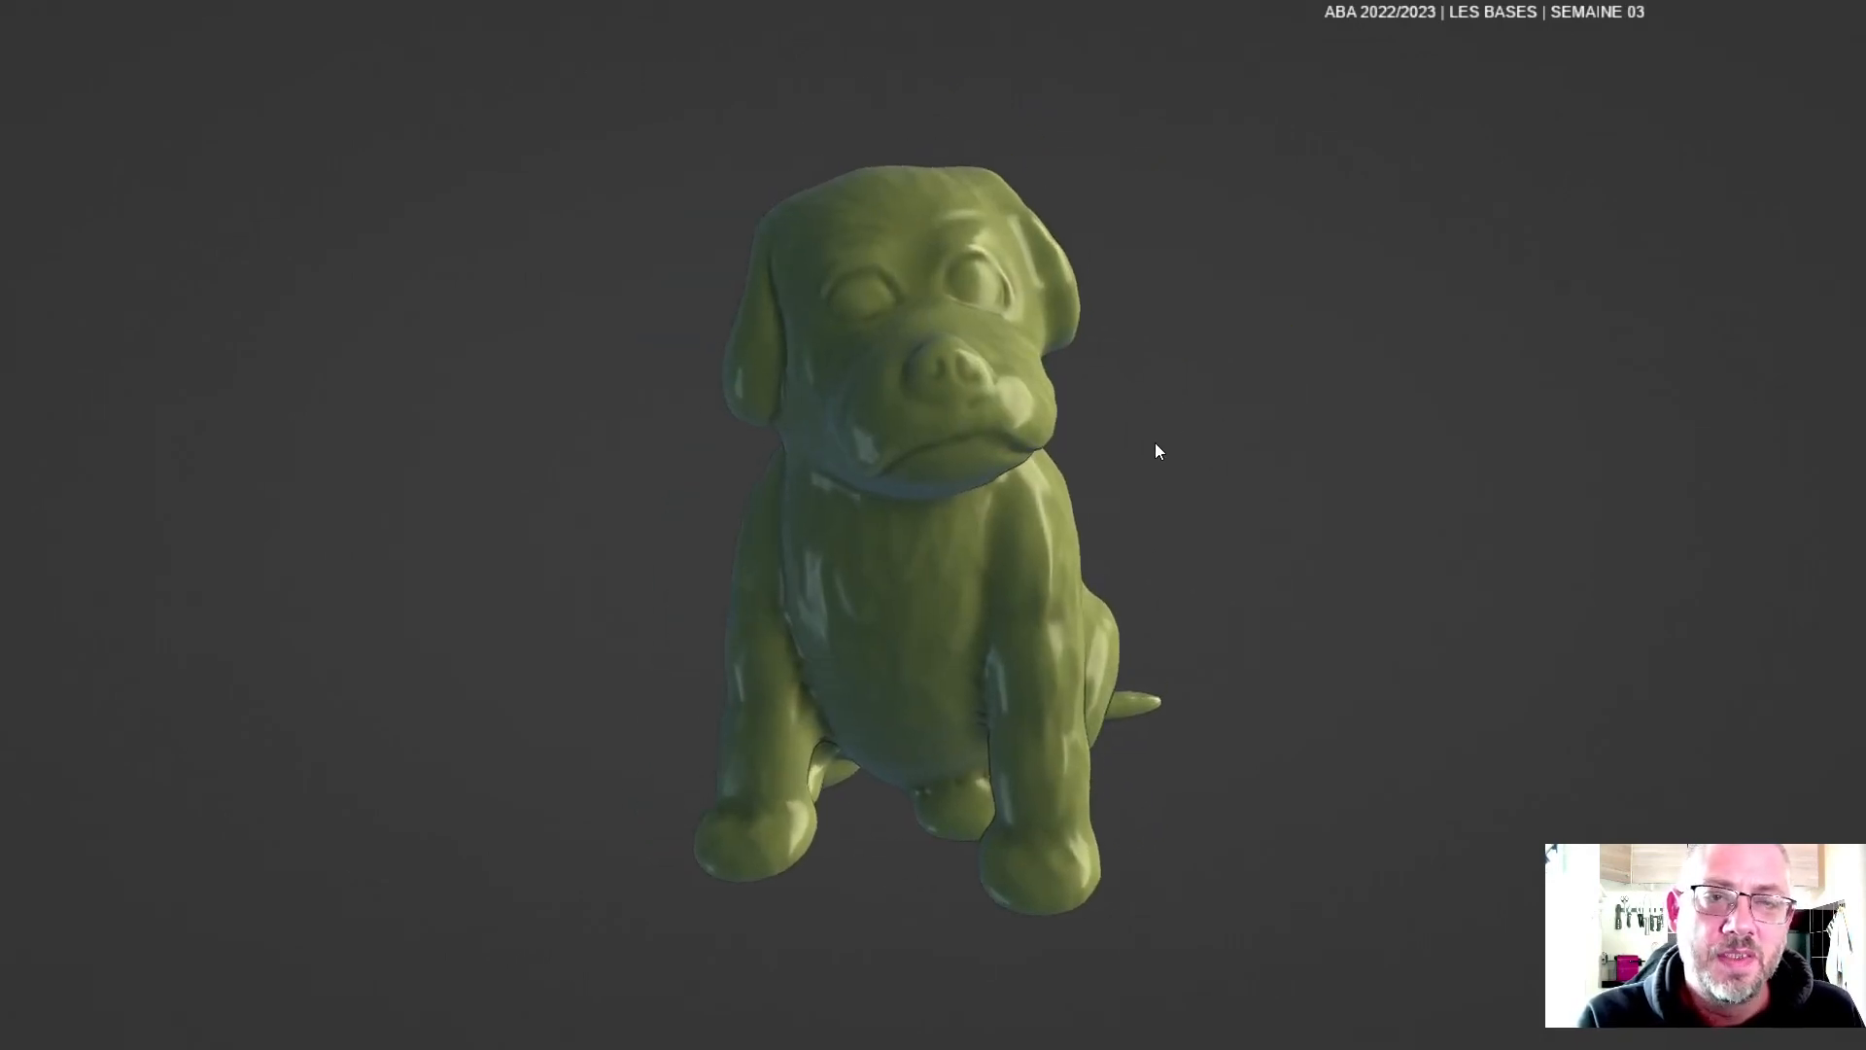